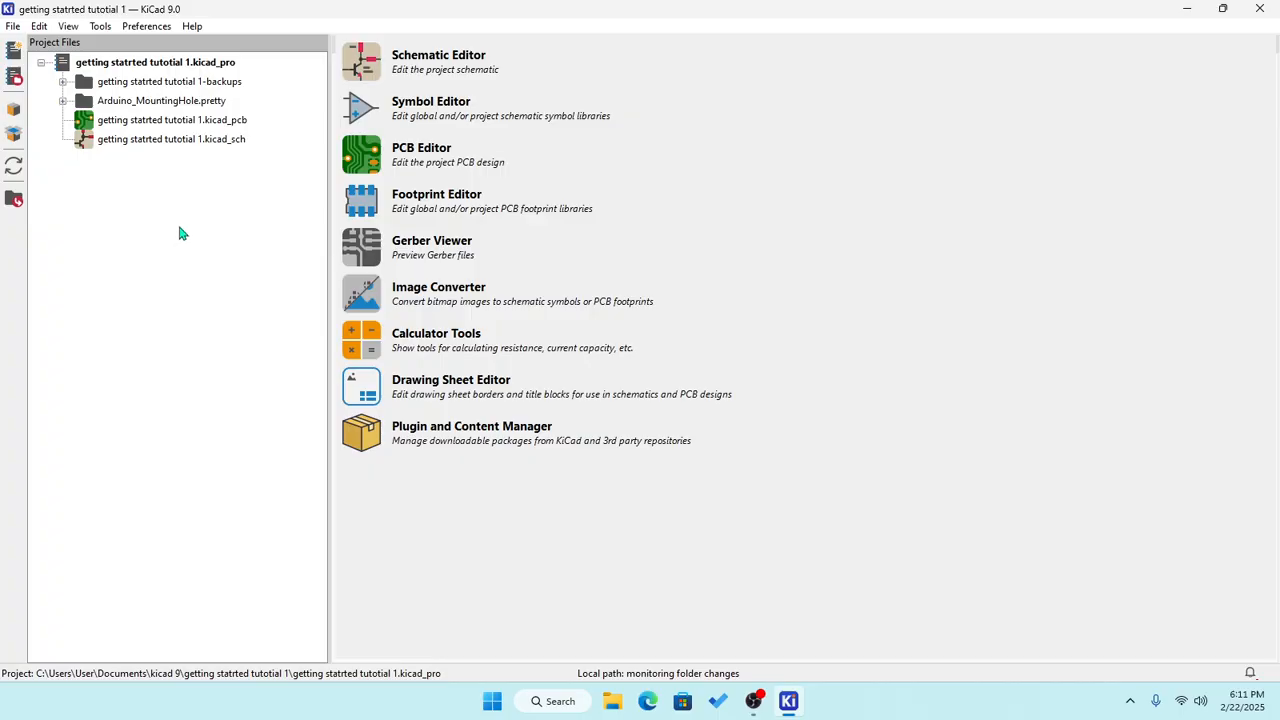
Check the installed KiCad version in the About information and close it.
left_click(191, 26)
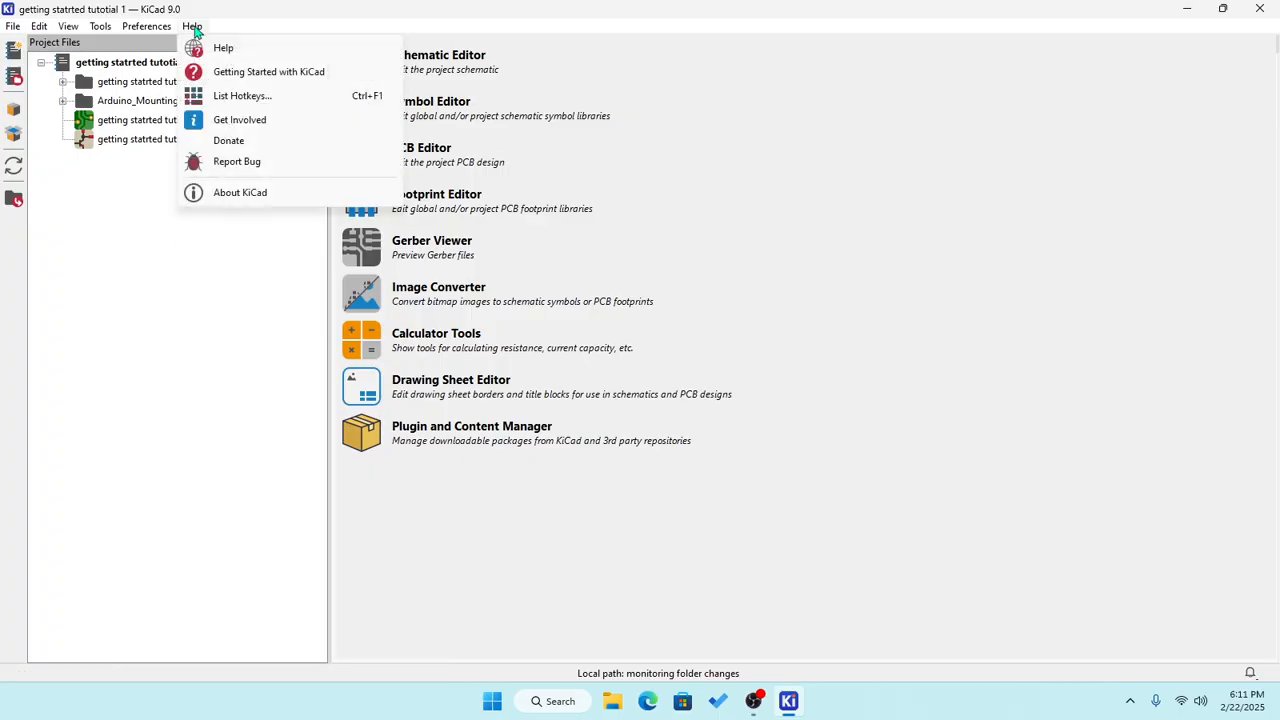
left_click(224, 194)
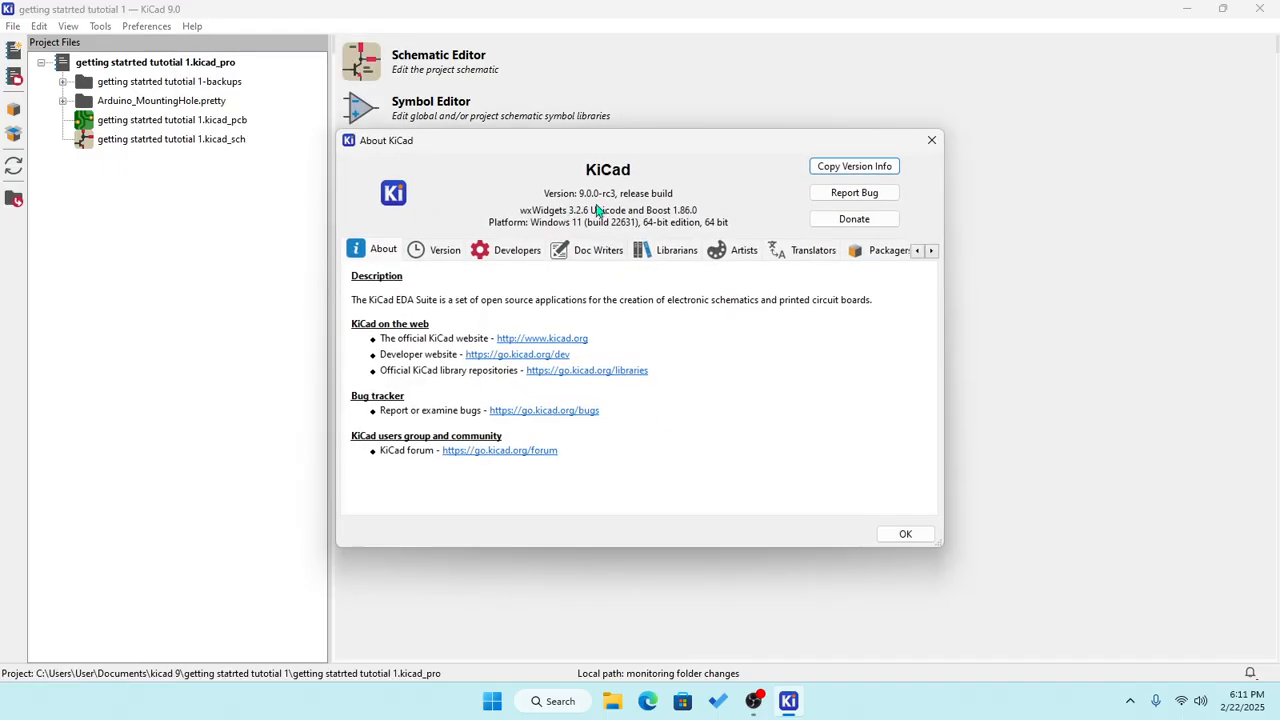
left_click(930, 140)
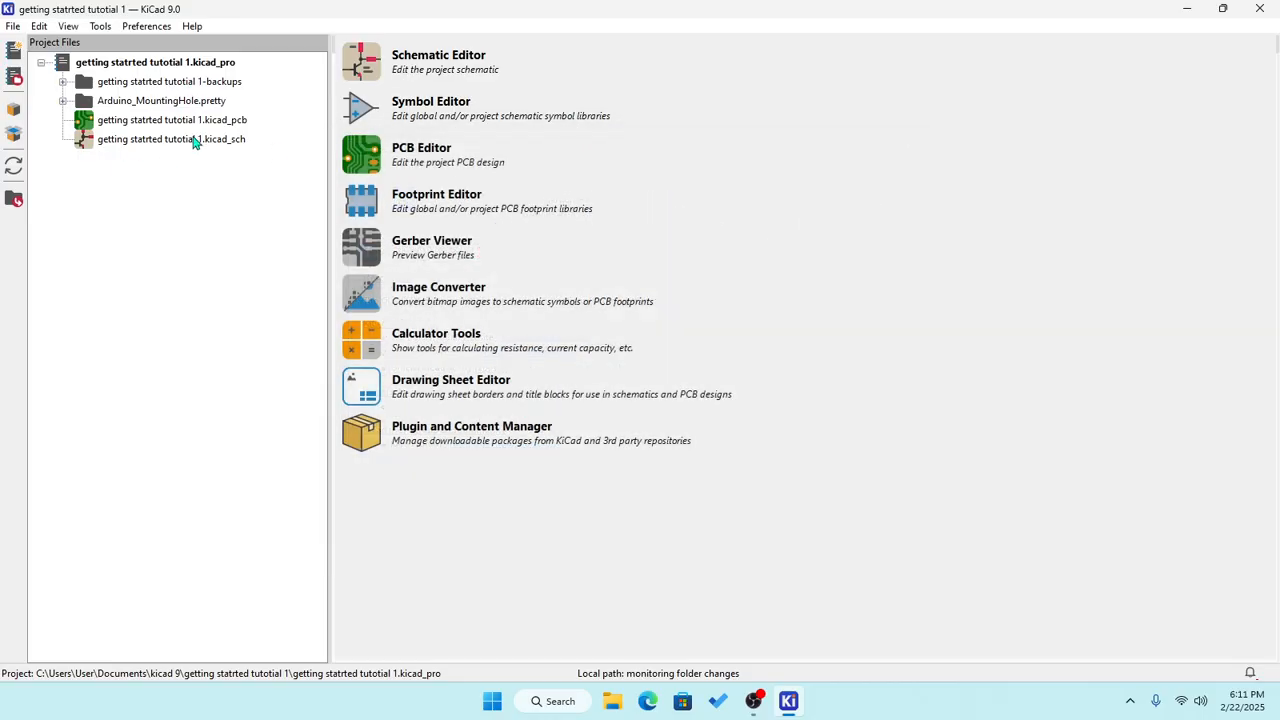
Open the project's schematic file and look over the connectors and the LT3571 IC on the sheet.
double_click(195, 141)
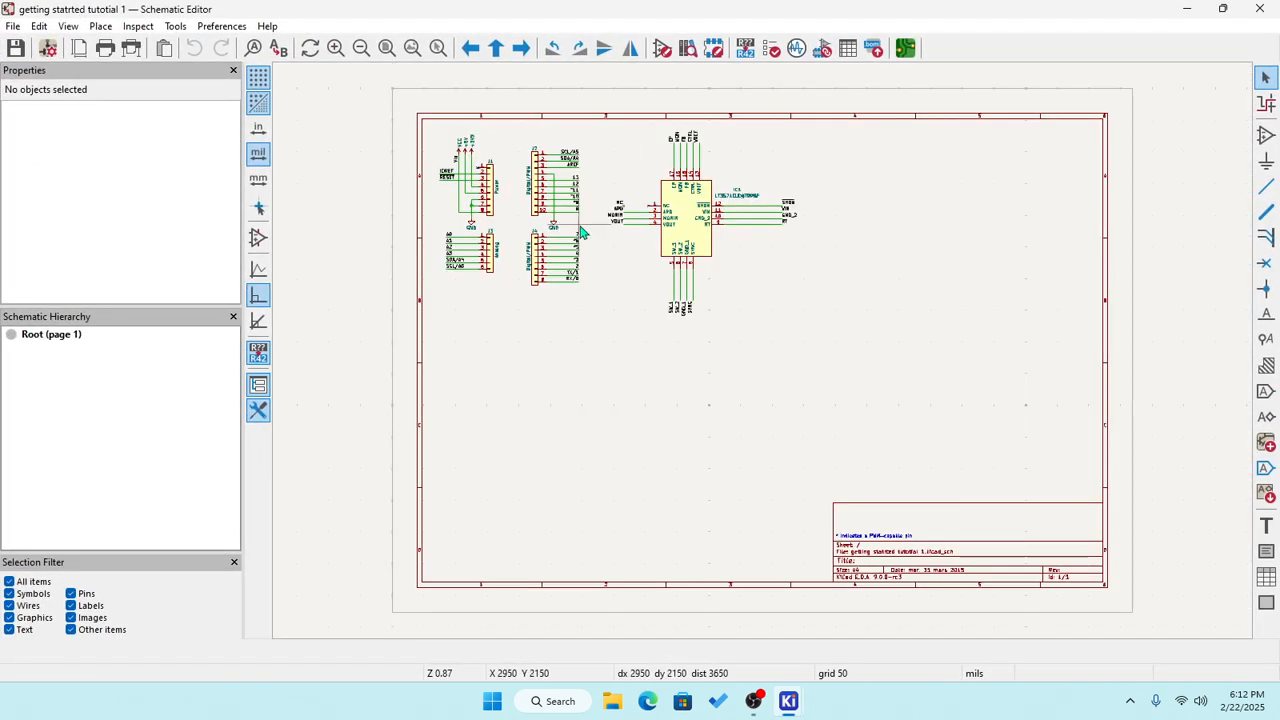
scroll(620, 228, "up", 2)
scroll(757, 340, "down", 4)
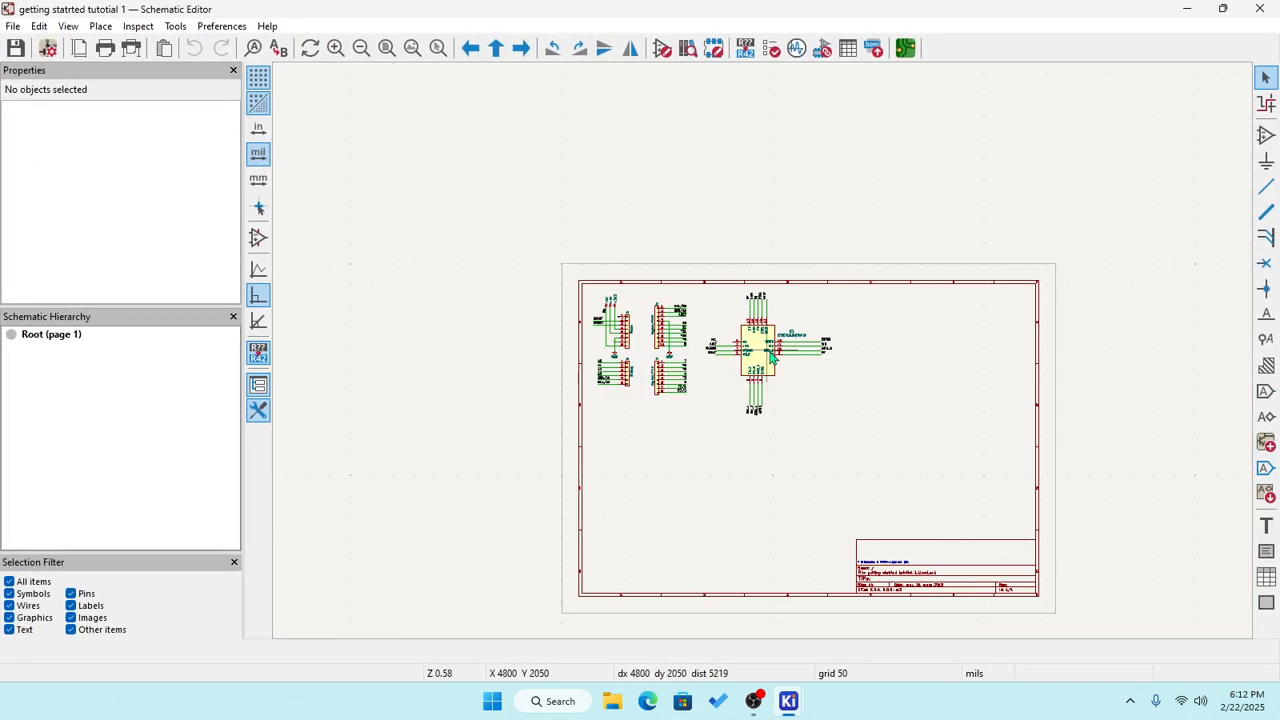
scroll(765, 358, "up", 2)
scroll(765, 358, "down", 2)
scroll(765, 358, "up", 2)
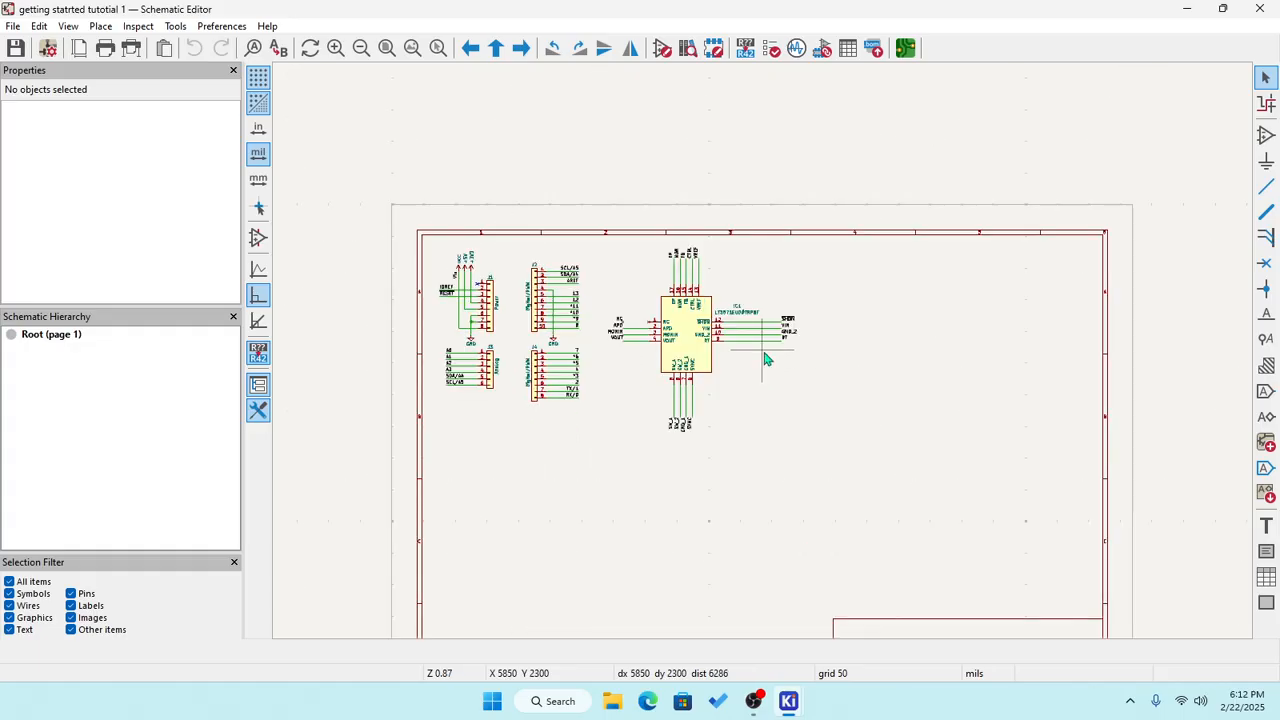
scroll(765, 358, "up", 1)
scroll(765, 358, "down", 4)
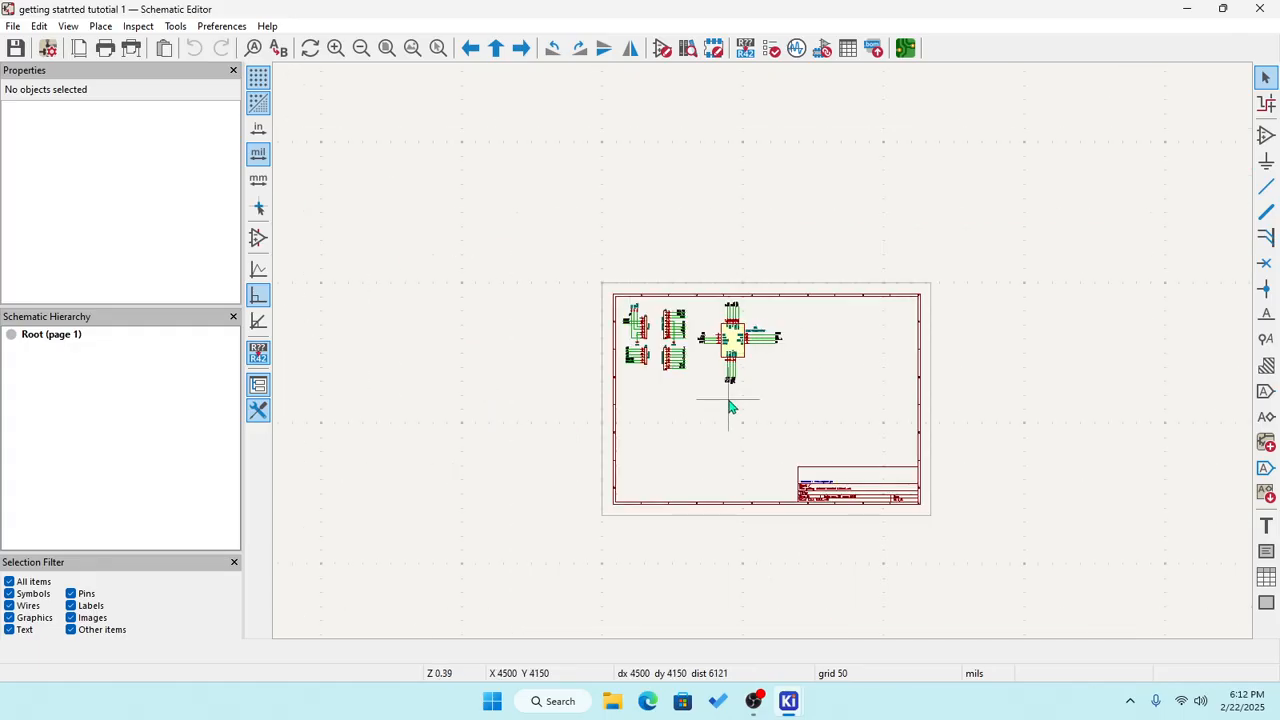
scroll(765, 358, "up", 1)
scroll(765, 358, "up", 1)
scroll(765, 358, "down", 1)
scroll(765, 358, "up", 1)
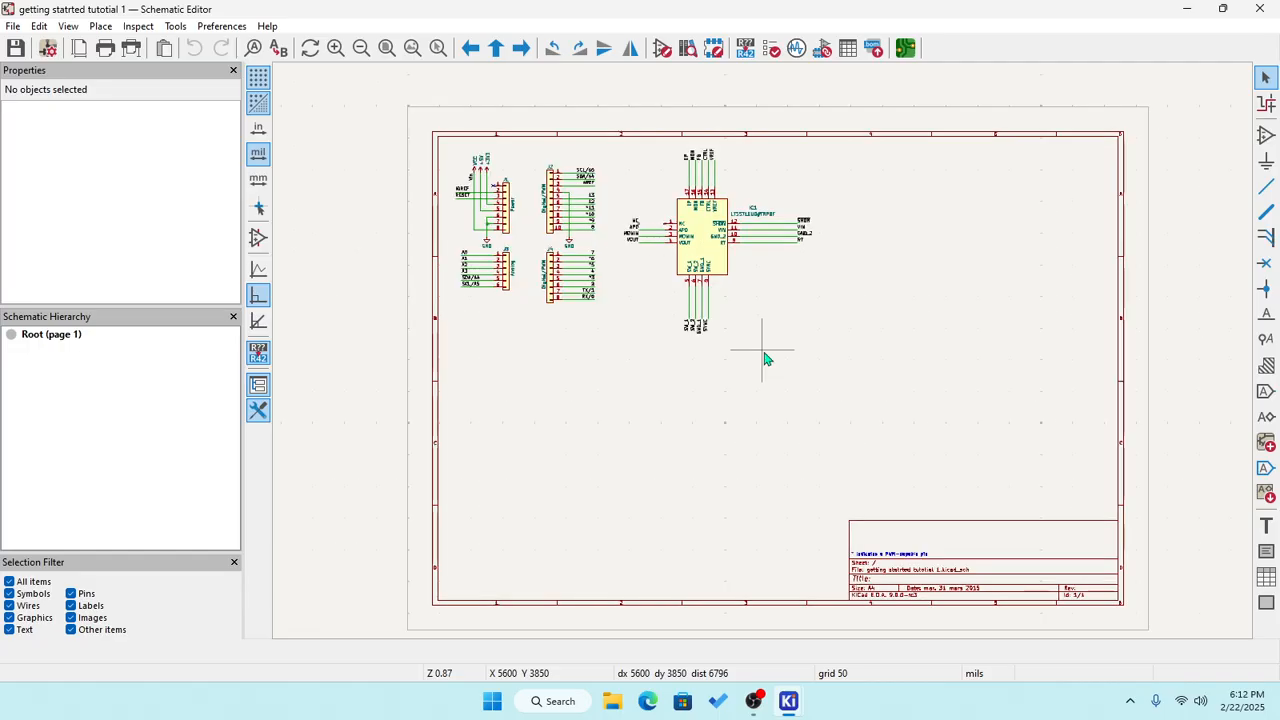
scroll(765, 358, "up", 1)
scroll(765, 358, "down", 1)
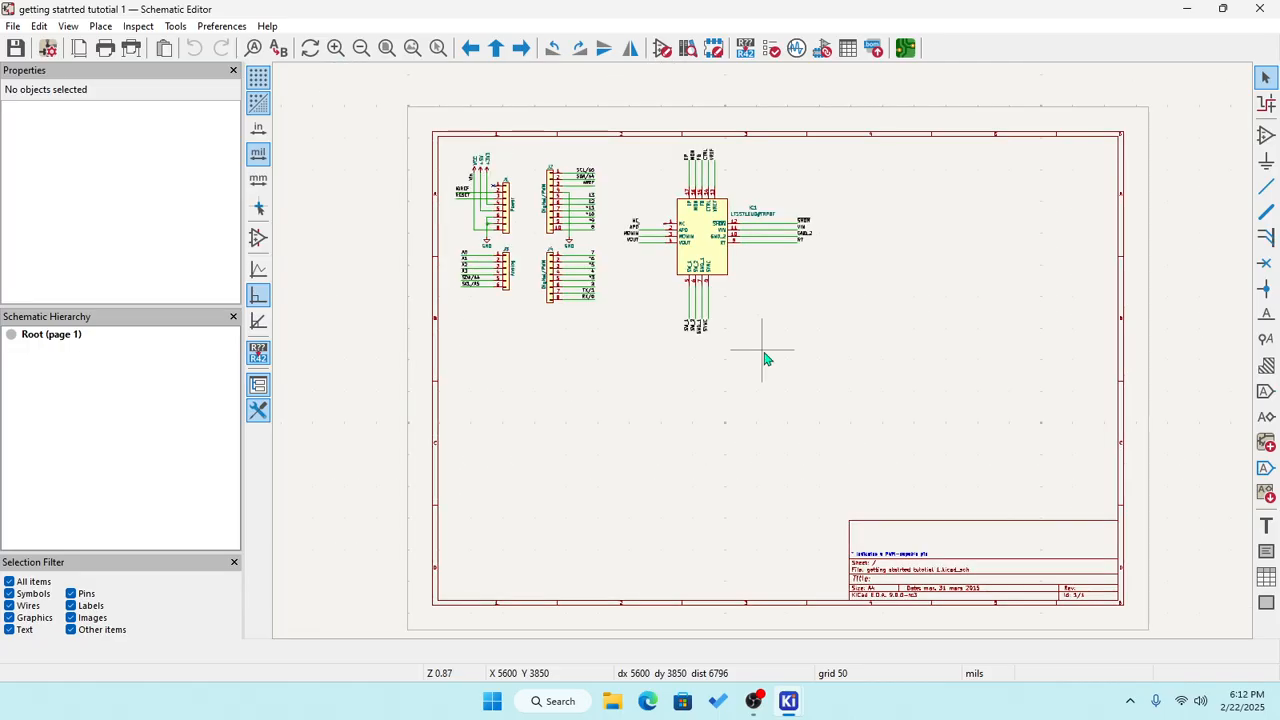
Show the datasheet of the LT3571EUD#TRPBF symbol IC1 and view its typical application circuit on page 13.
left_click(700, 255)
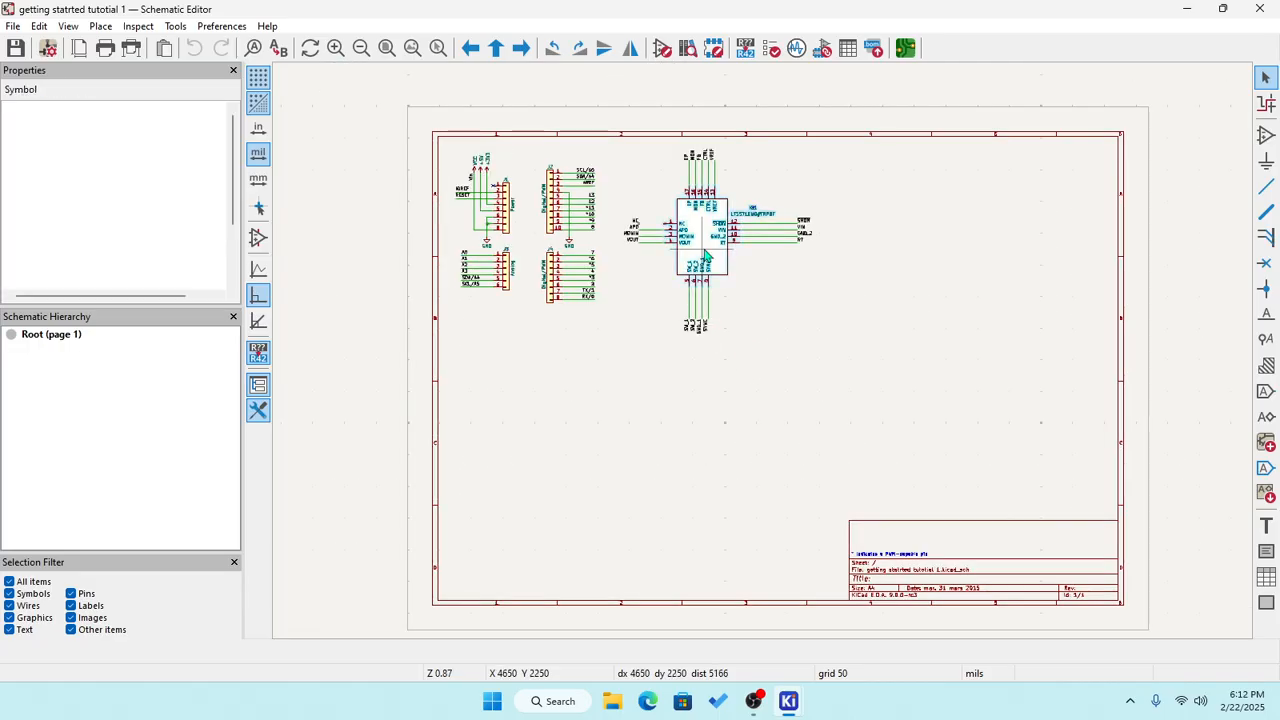
right_click(705, 257)
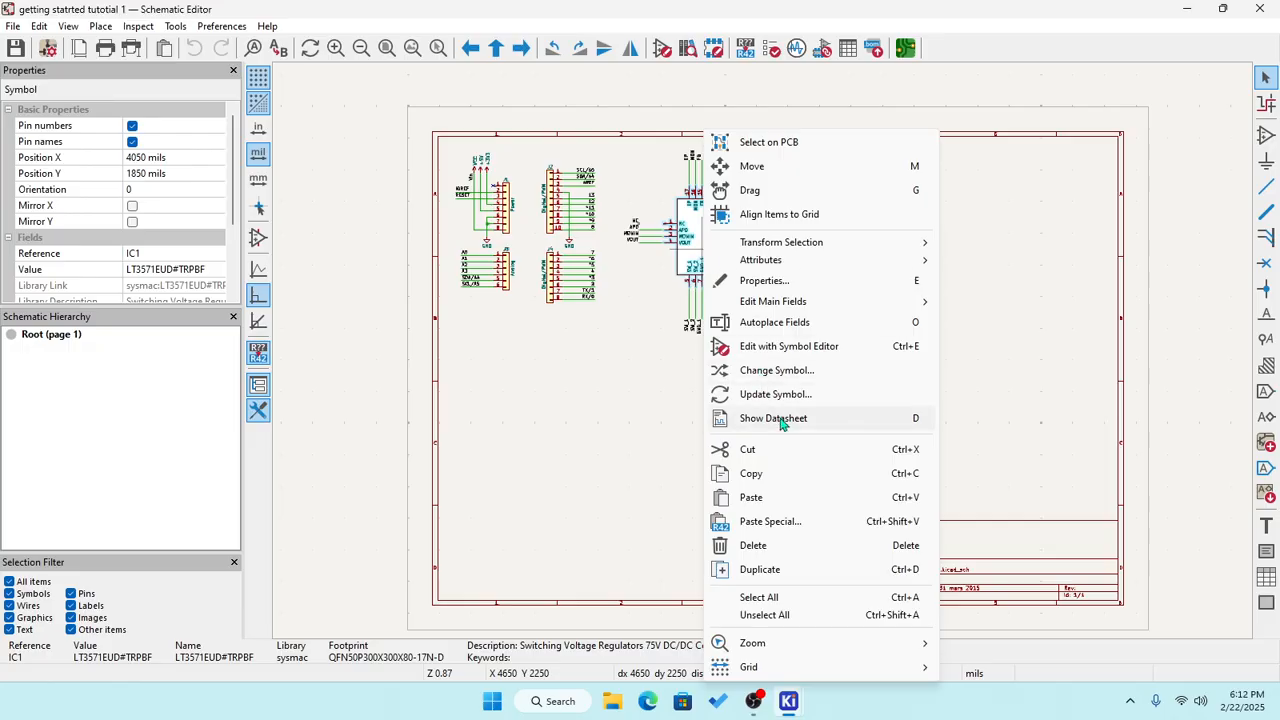
left_click(679, 418)
left_click(679, 418)
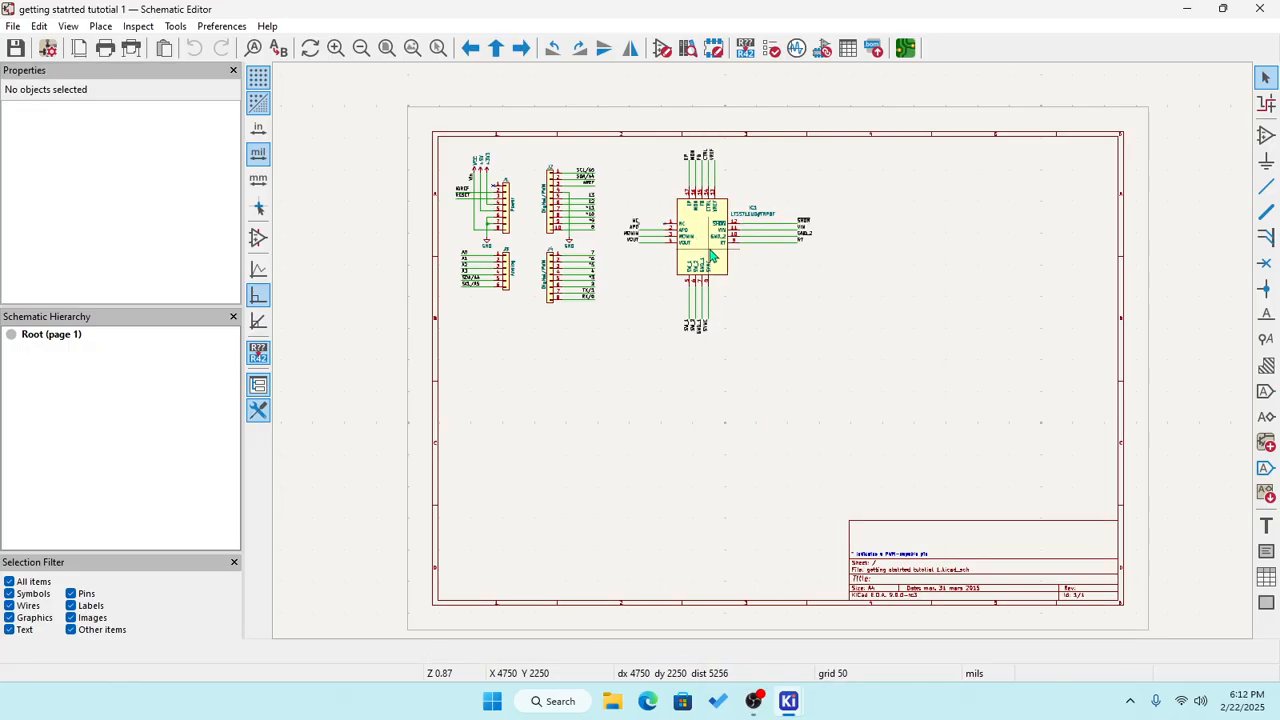
left_click(711, 256)
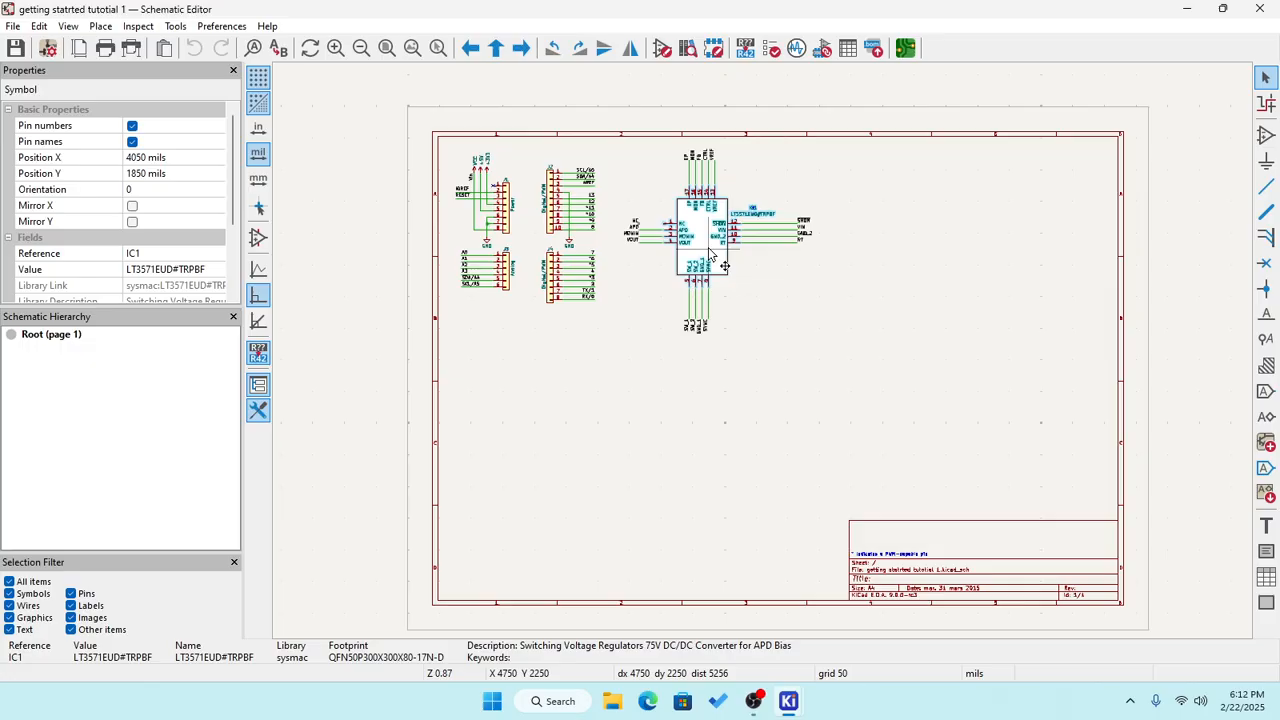
key("d")
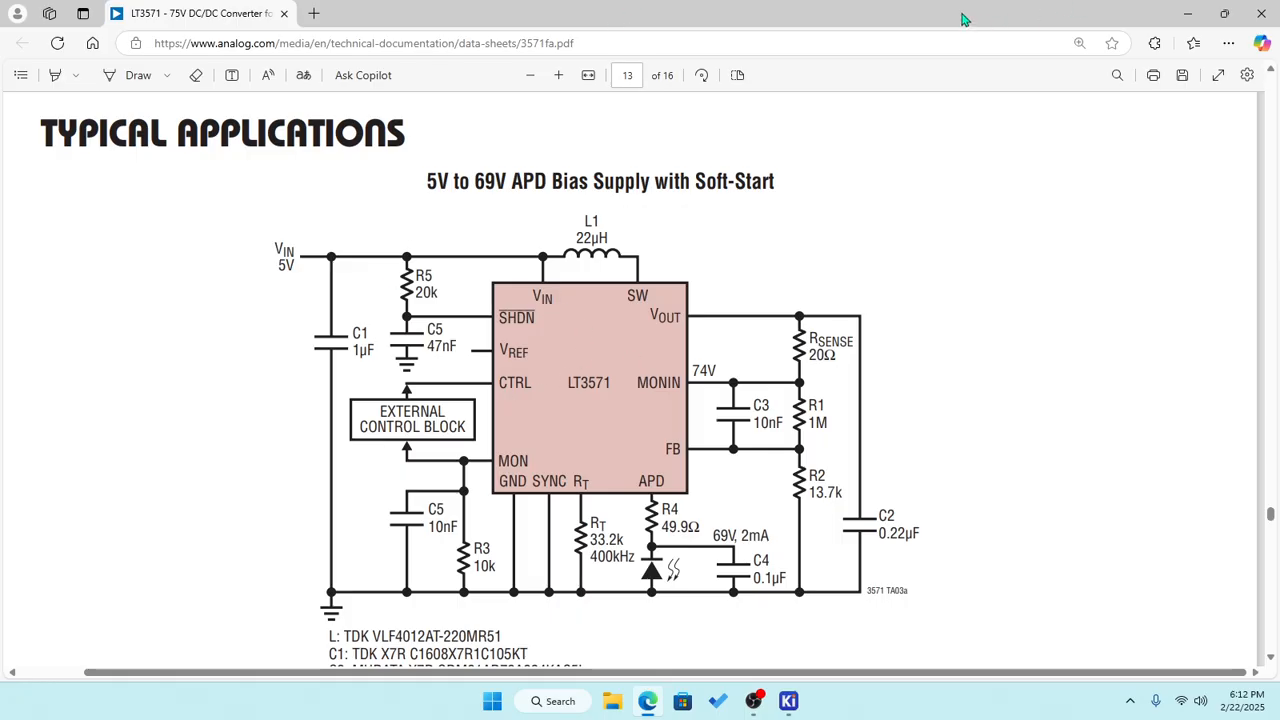
Return to the Schematic Editor and open IC1's library symbol for editing from its symbol properties.
key("alt+Tab")
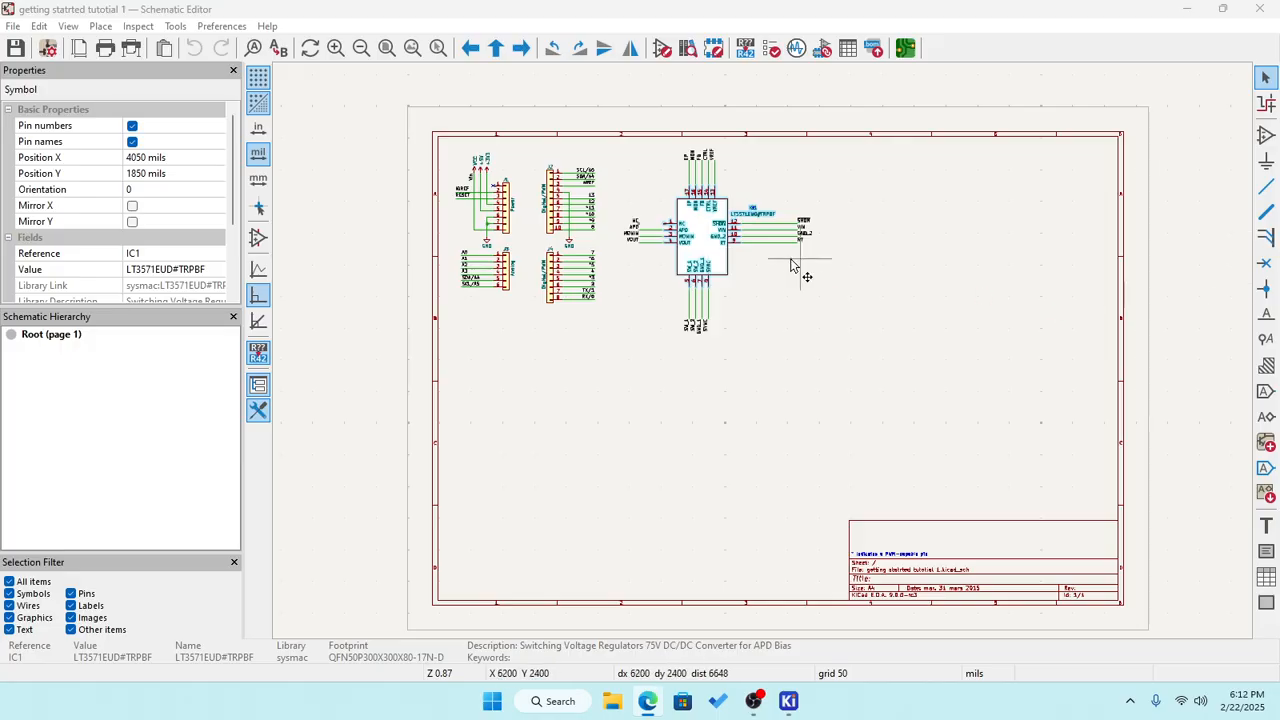
scroll(763, 357, "up", 4)
scroll(763, 357, "up", 2)
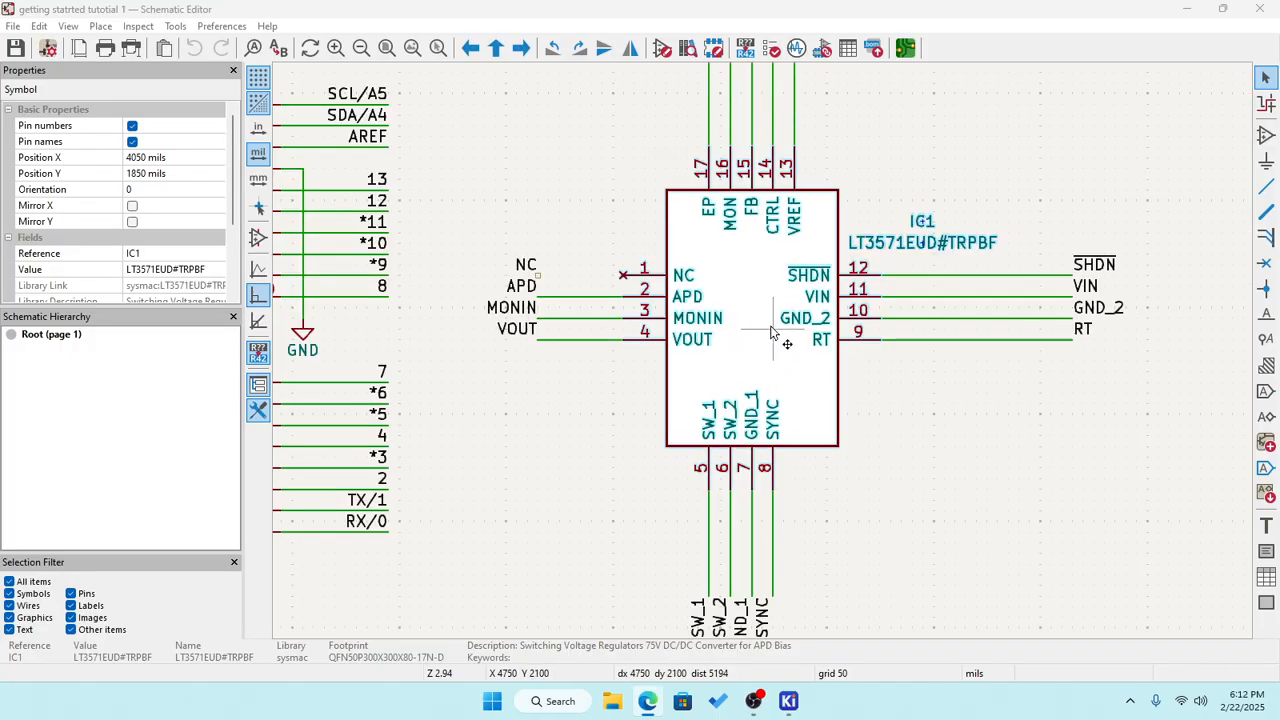
scroll(740, 330, "up", 2)
right_click(735, 325)
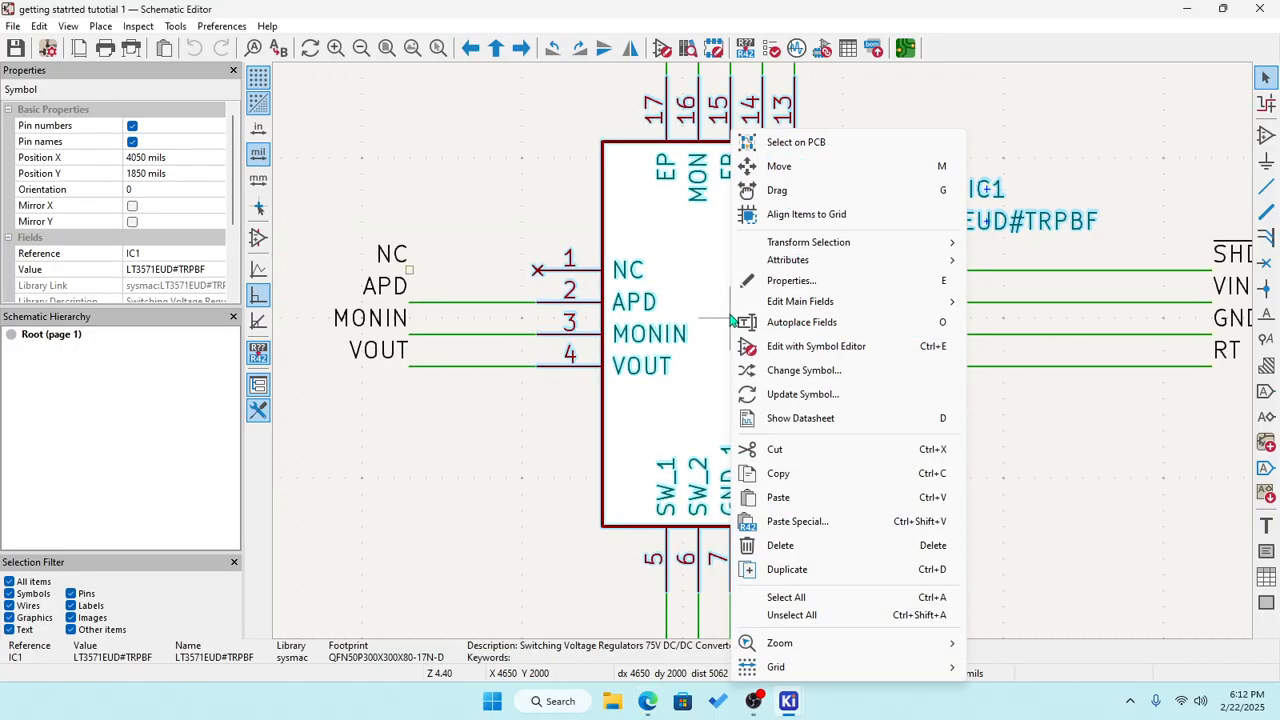
left_click(805, 282)
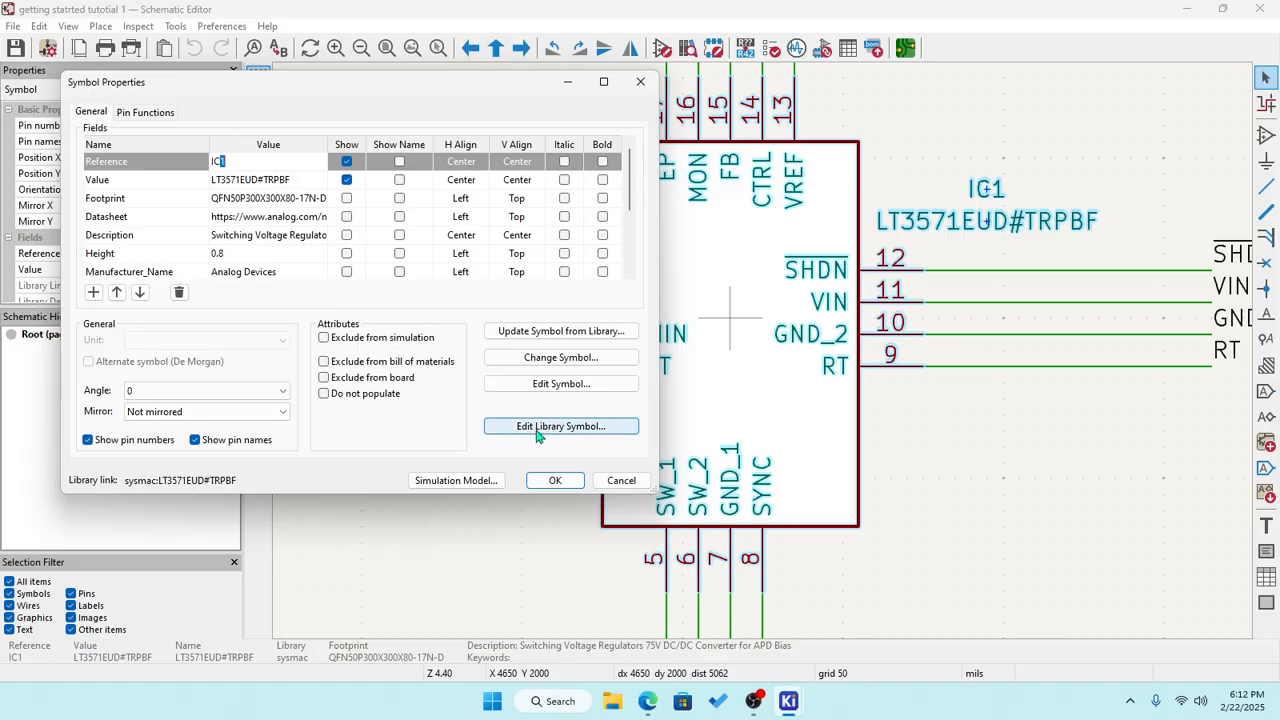
left_click(538, 428)
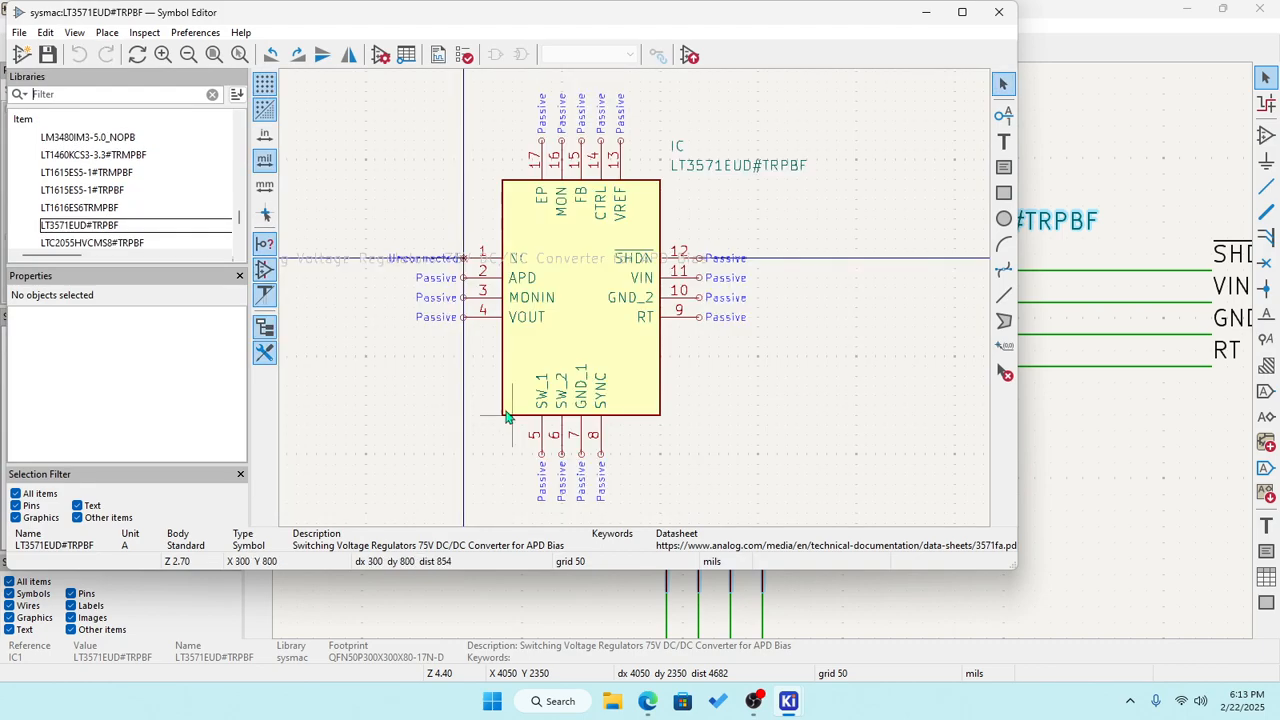
Save a copy of the symbol as LT3571_mod in the sysmac library and save the library changes.
left_click(19, 33)
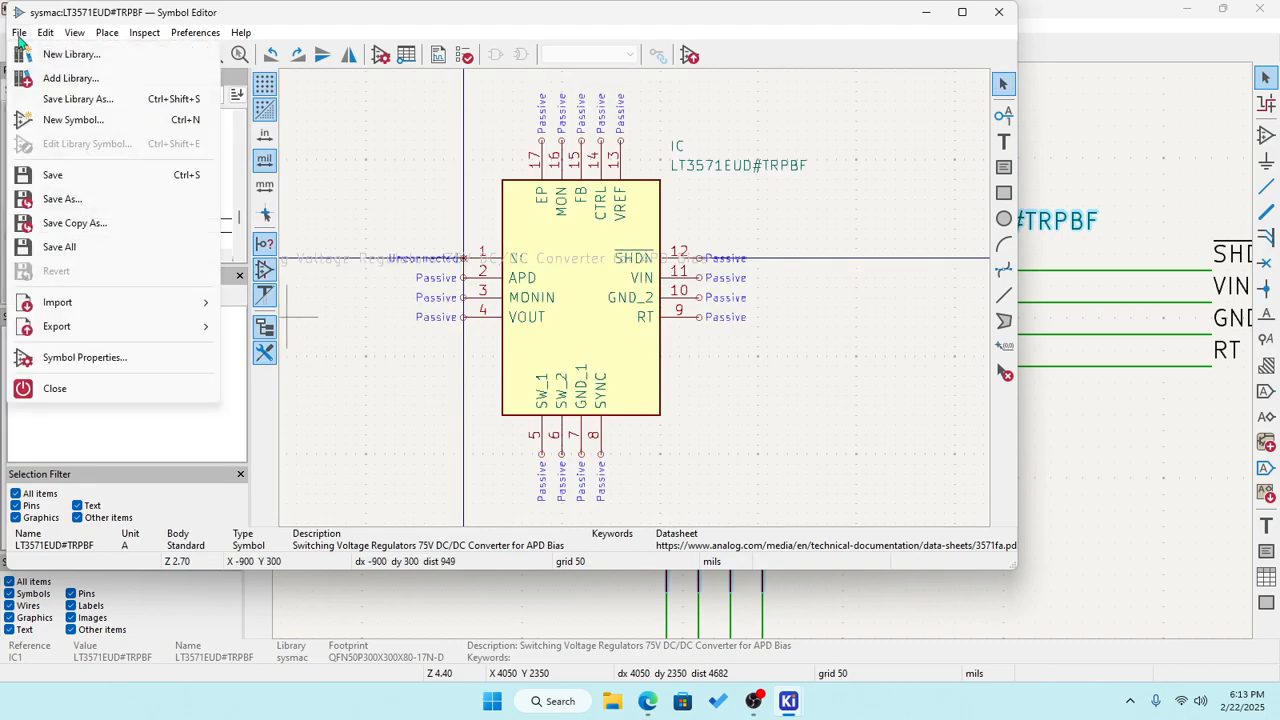
left_click(75, 224)
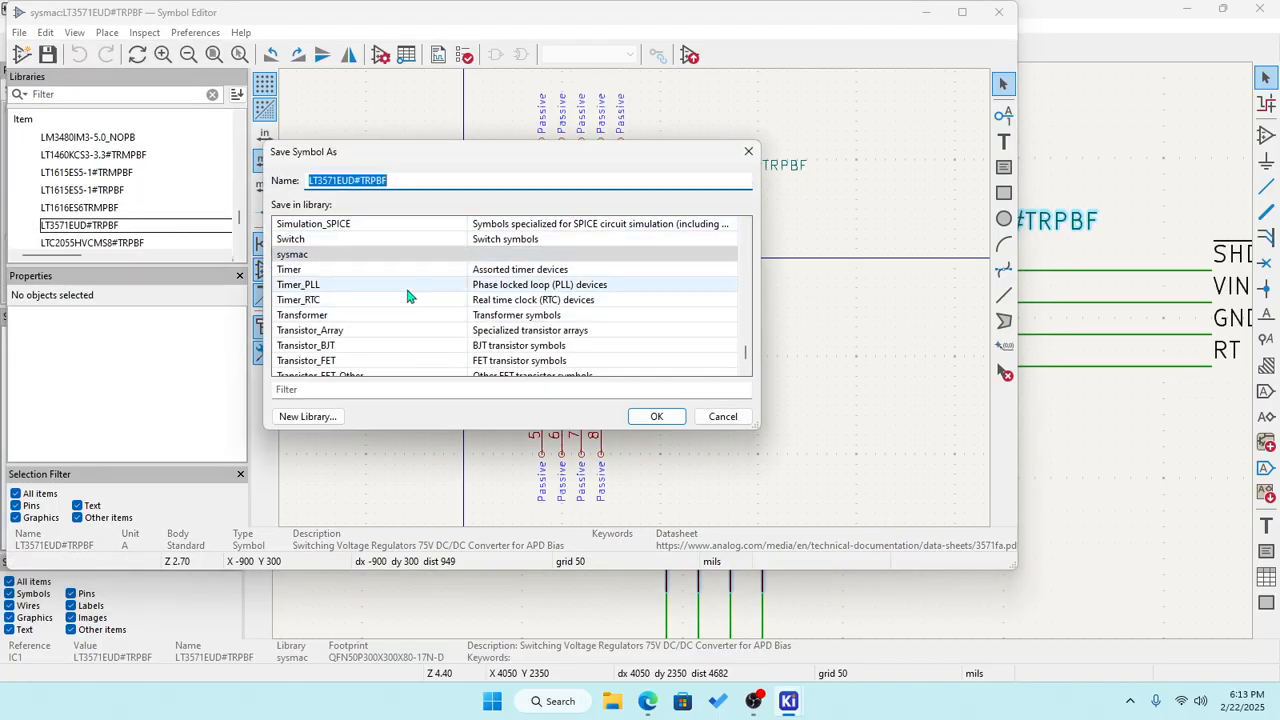
scroll(406, 289, "down", 2)
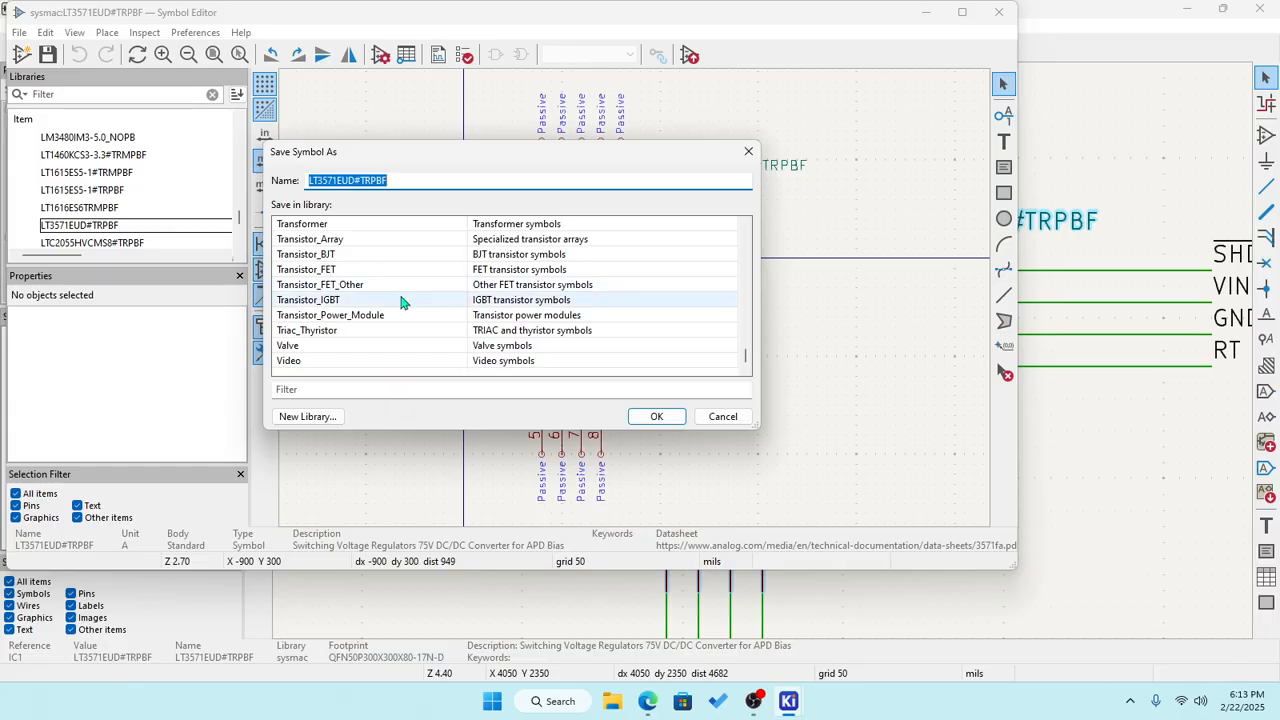
scroll(325, 378, "up", 4)
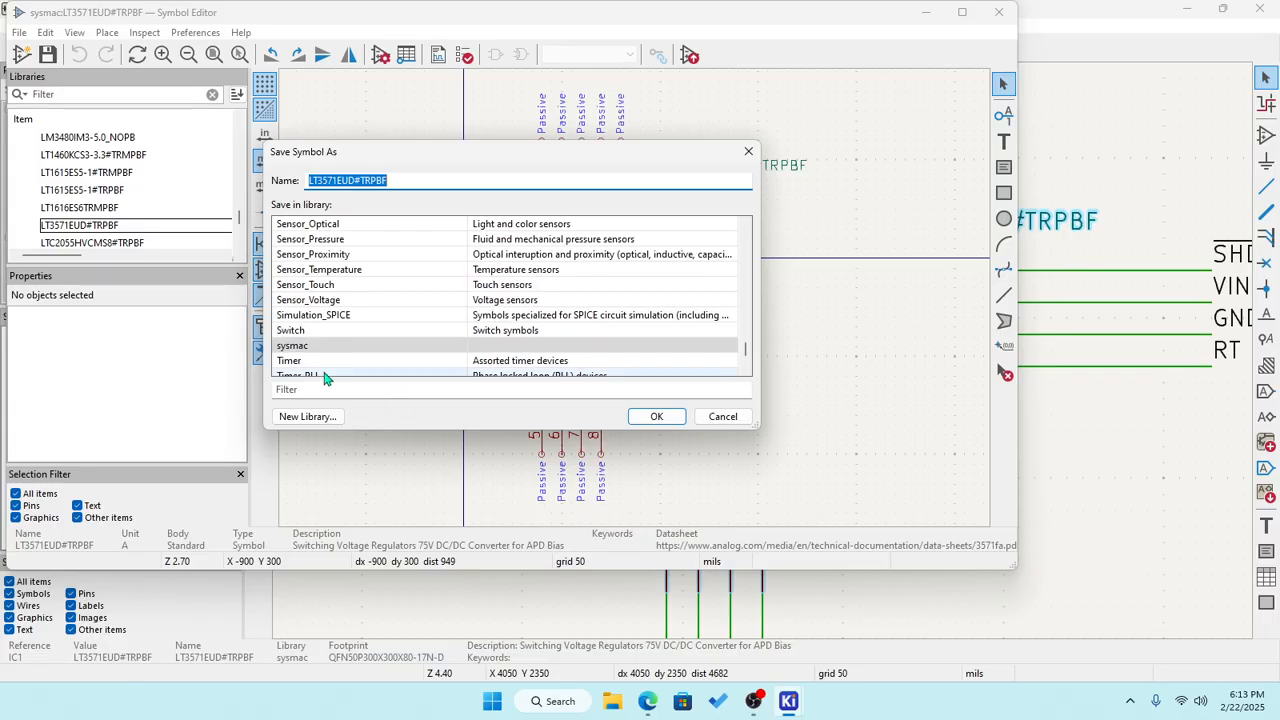
scroll(328, 372, "up", 4)
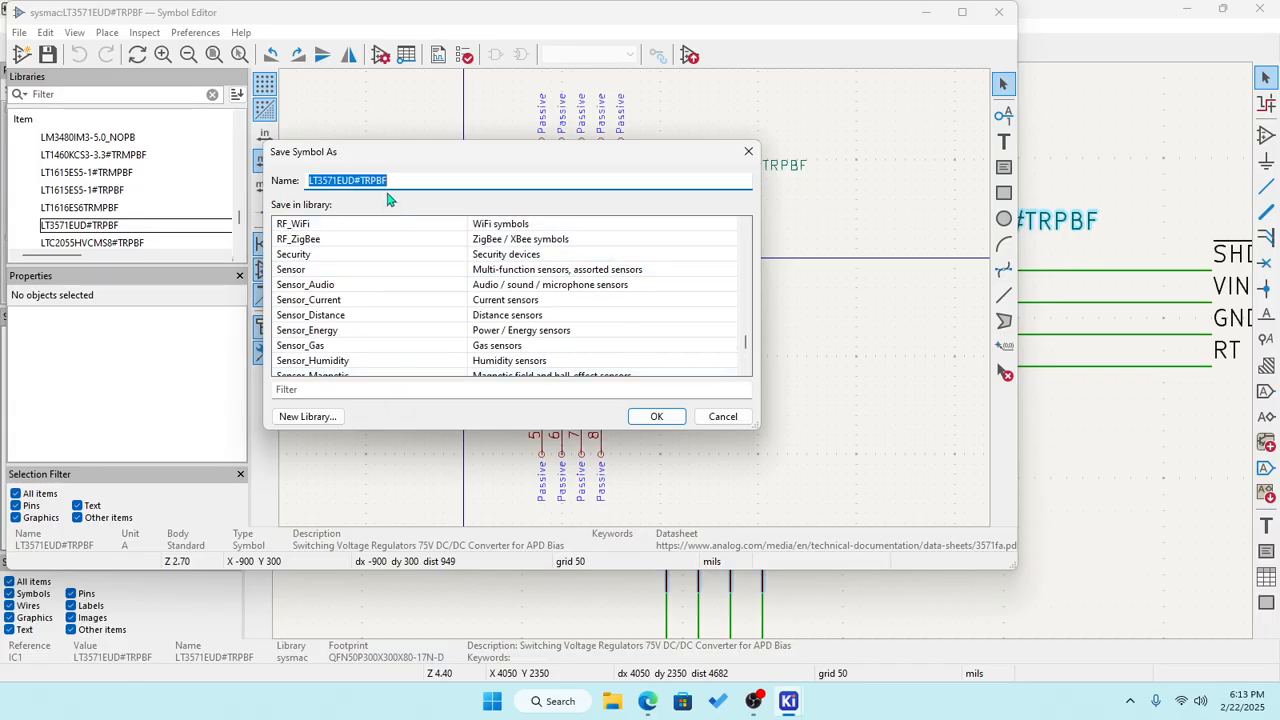
left_click(404, 177)
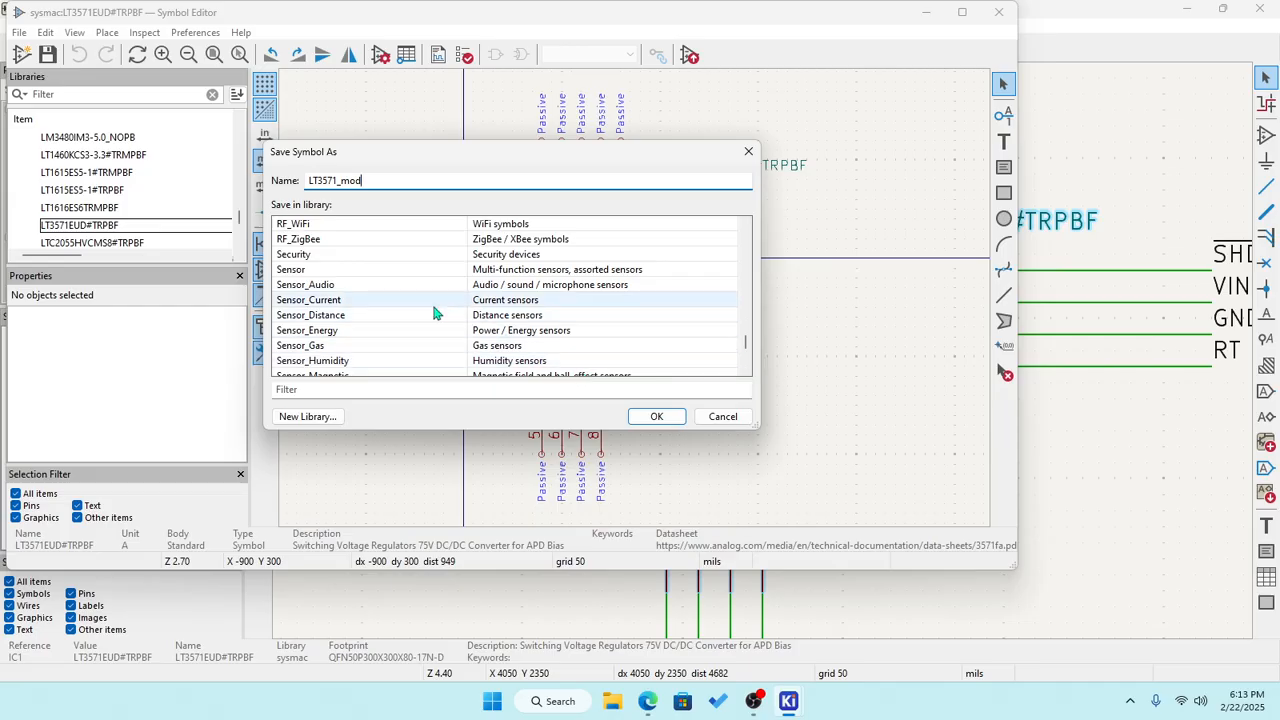
scroll(320, 290, "up", 1)
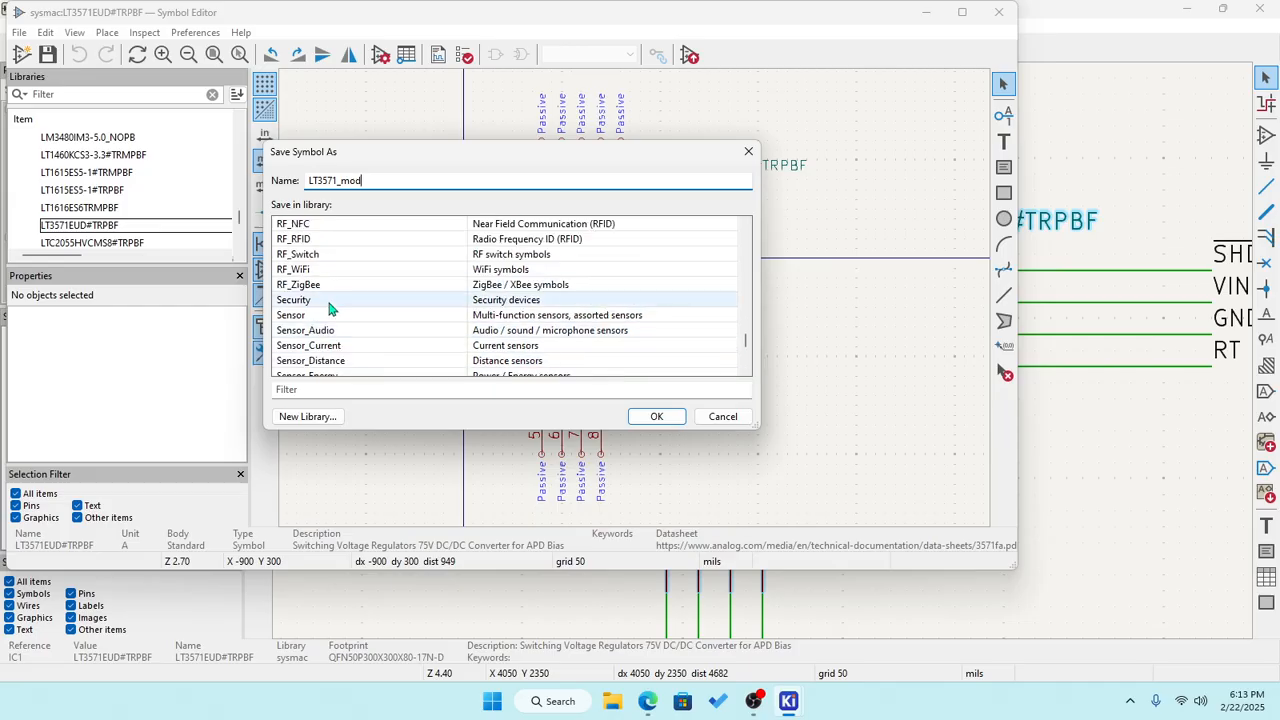
scroll(334, 329, "down", 5)
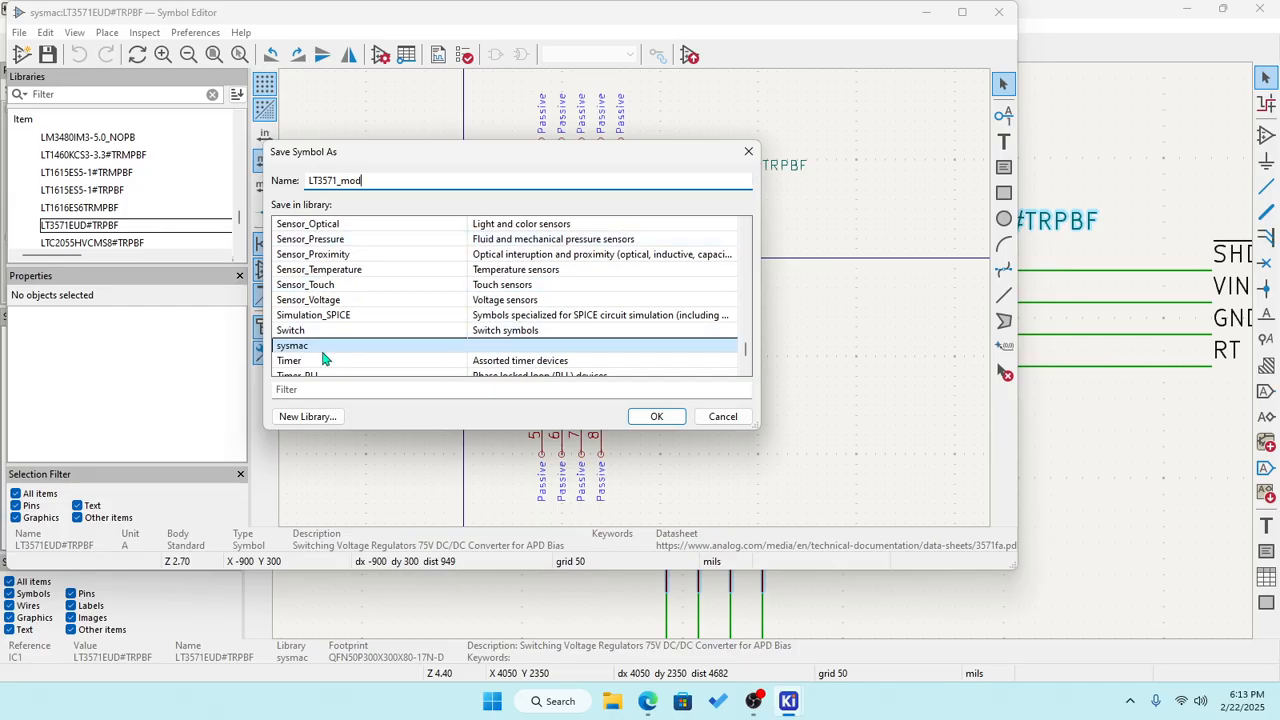
left_click(326, 350)
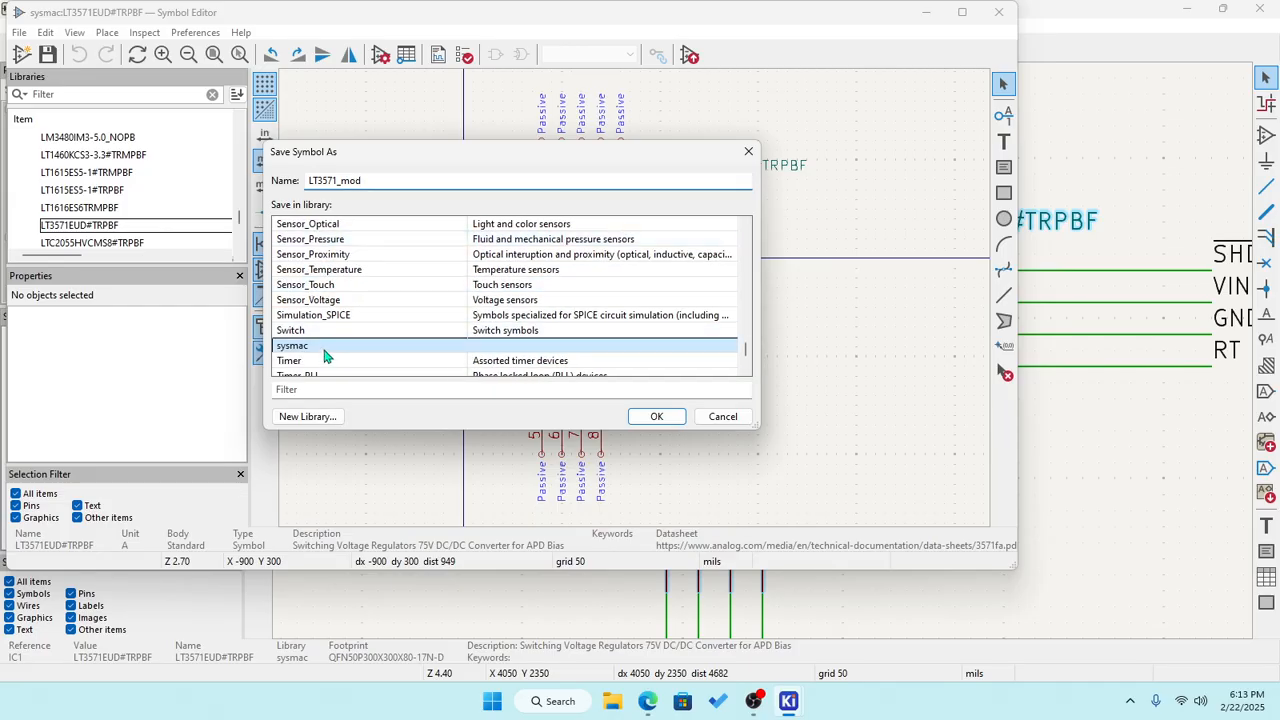
left_click(652, 416)
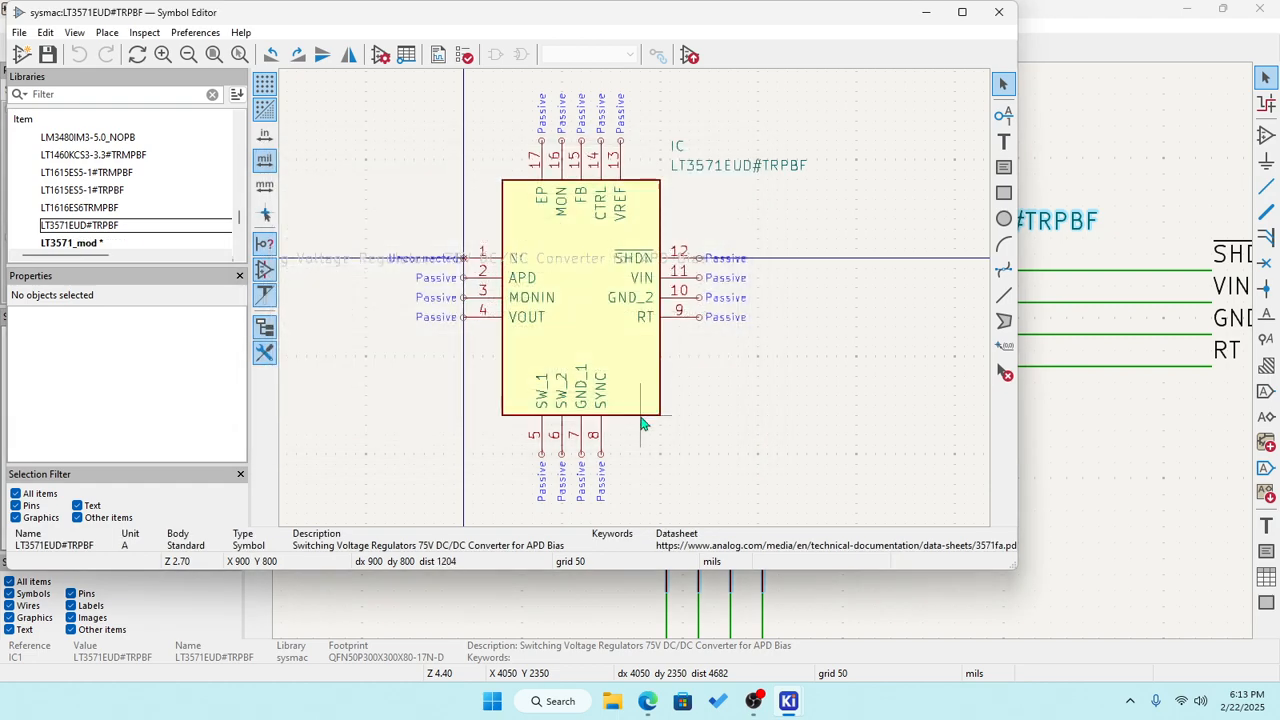
left_click(47, 54)
Open the LT3571_mod symbol from the sysmac library and maximize the Symbol Editor window.
scroll(100, 244, "down", 1)
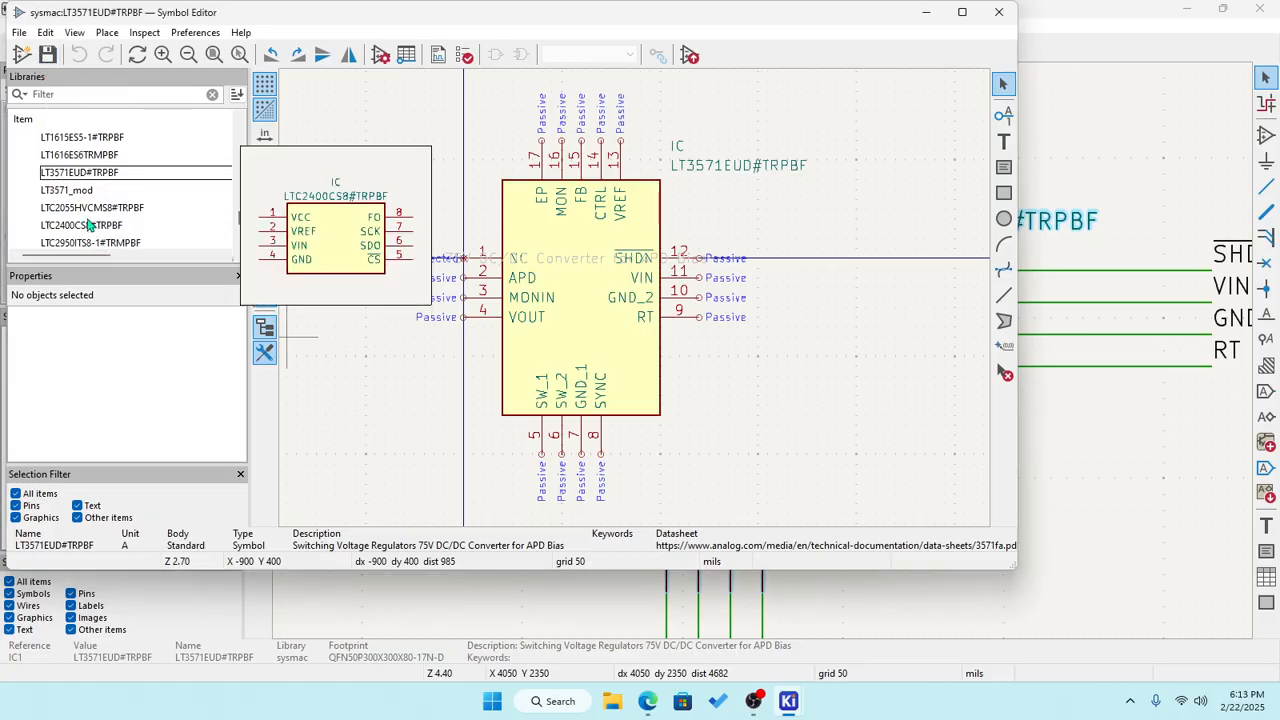
left_click(80, 192)
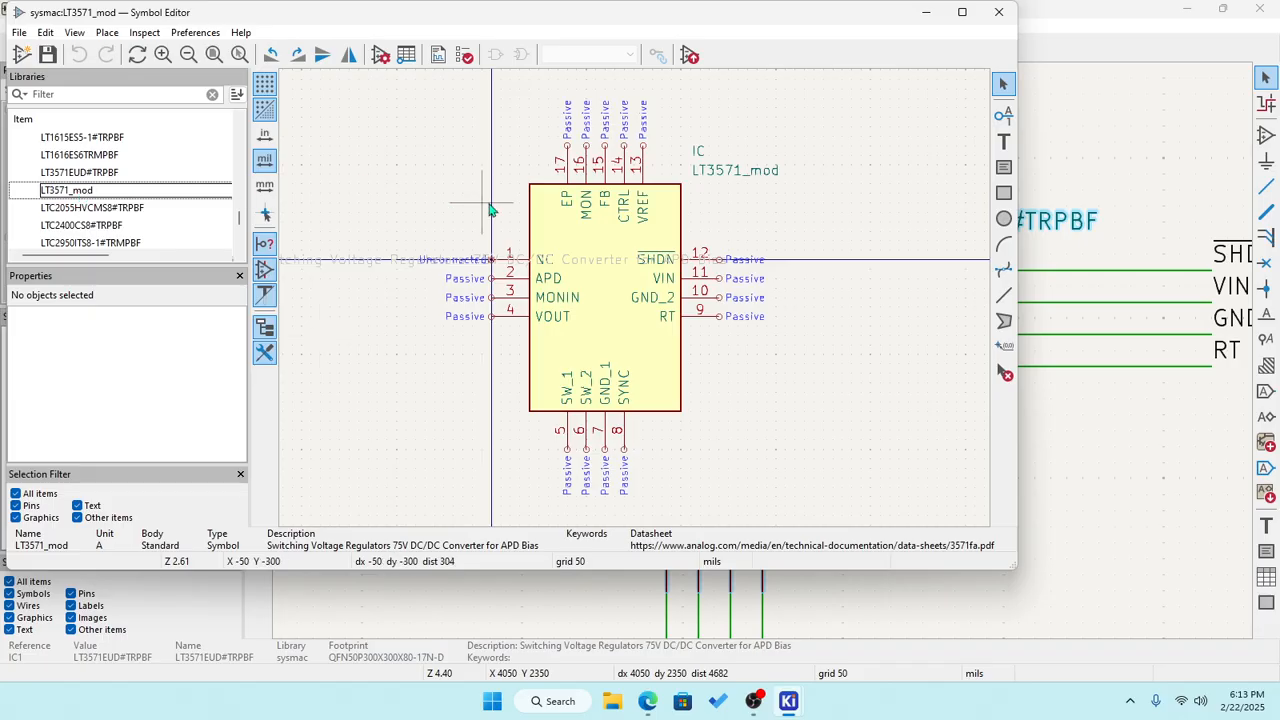
left_click(962, 12)
scroll(733, 268, "up", 2)
scroll(820, 375, "down", 3)
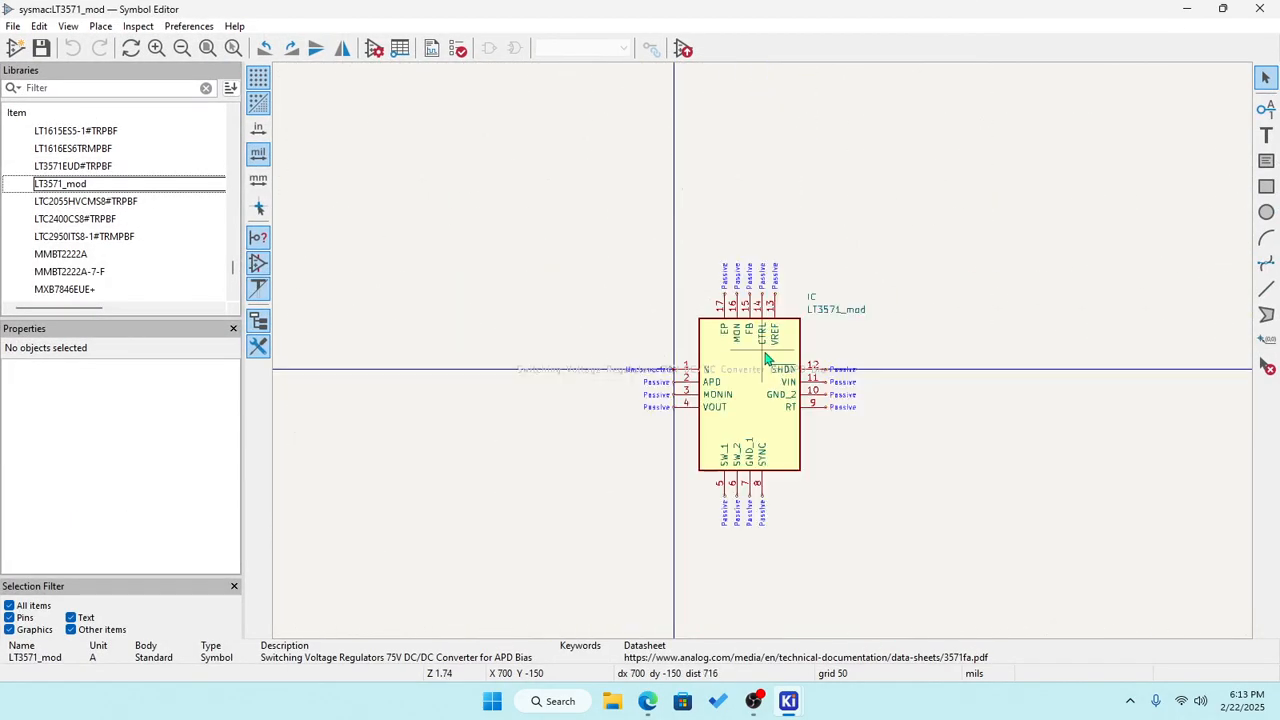
Move the whole LT3571_mod symbol with its pins and text so its body is roughly centred on the origin.
left_click_drag(541, 159, 1000, 640)
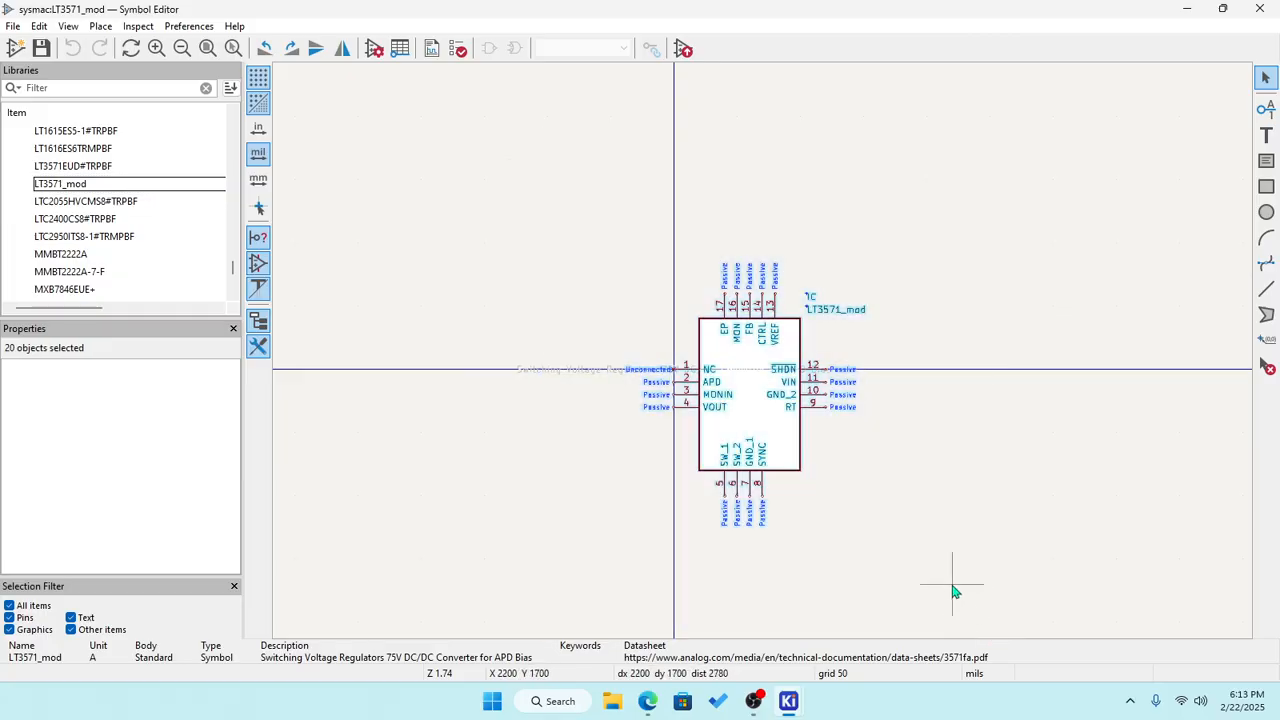
left_click_drag(764, 503, 689, 480)
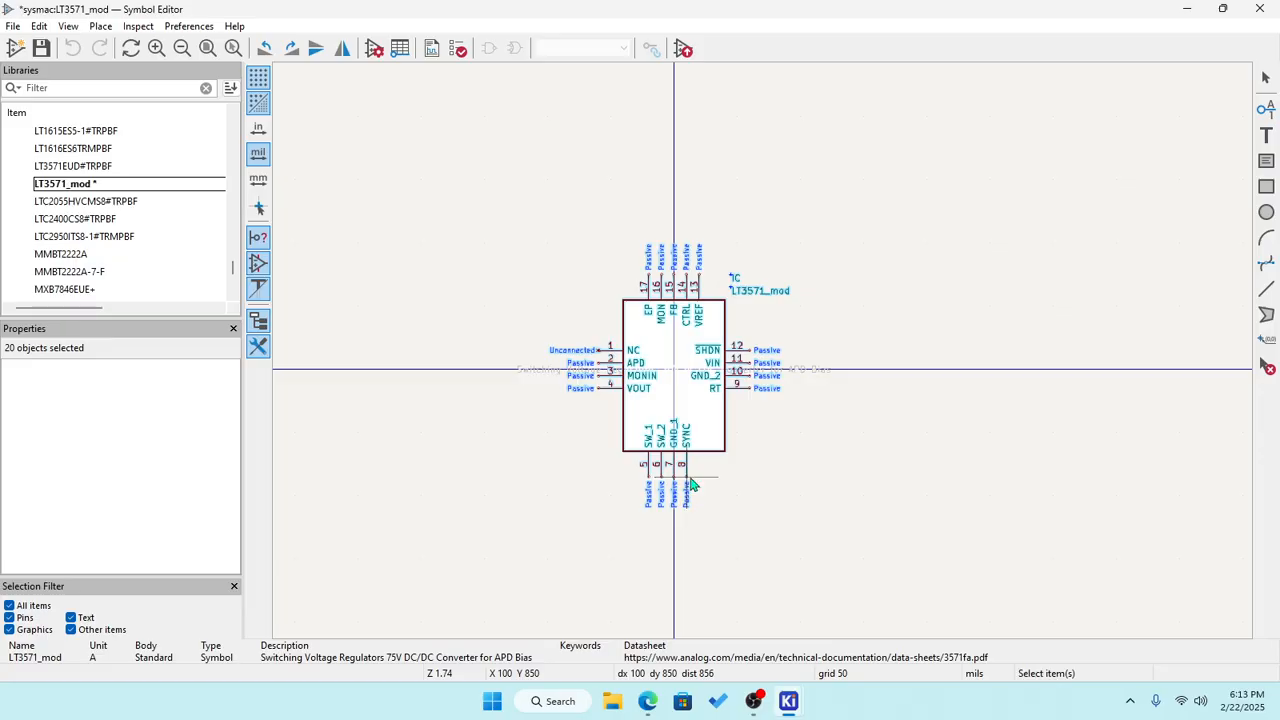
left_click(932, 465)
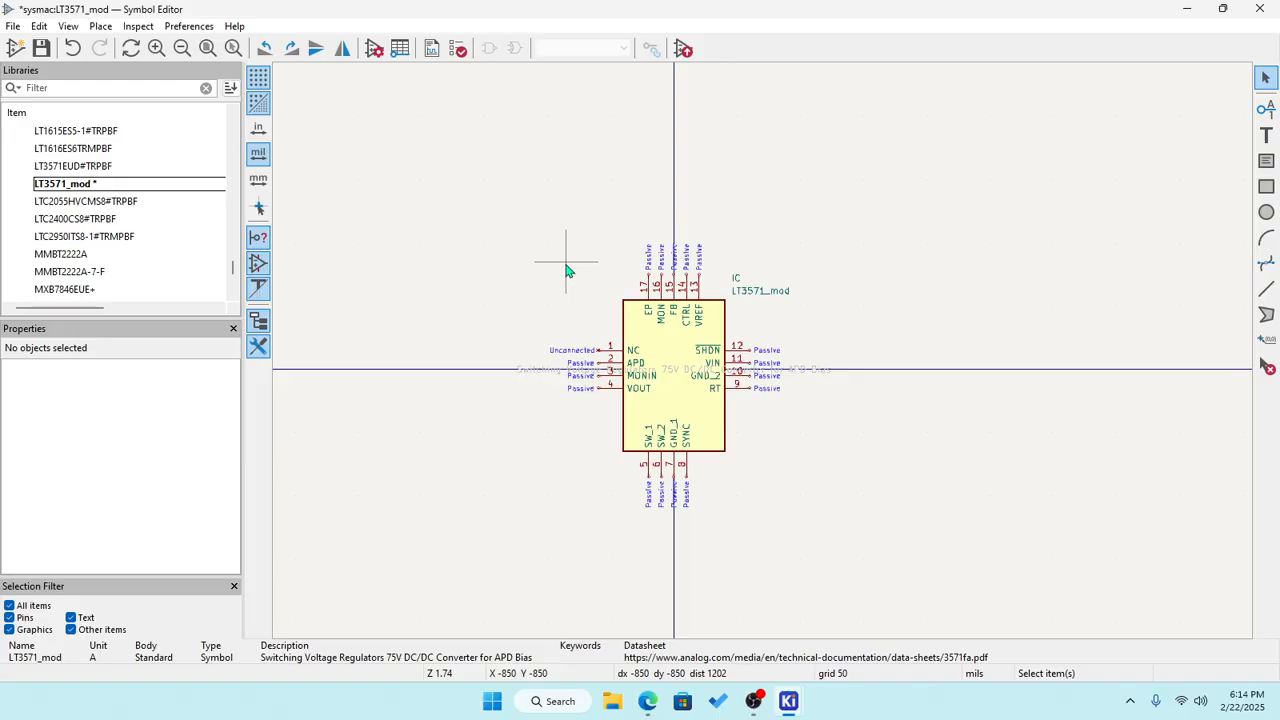
Move the five pins 13 to 17 off the body's upper edge into empty space beside it, with VREF at X -1600, Y -750 mils.
scroll(566, 265, "up", 3)
scroll(767, 356, "down", 2)
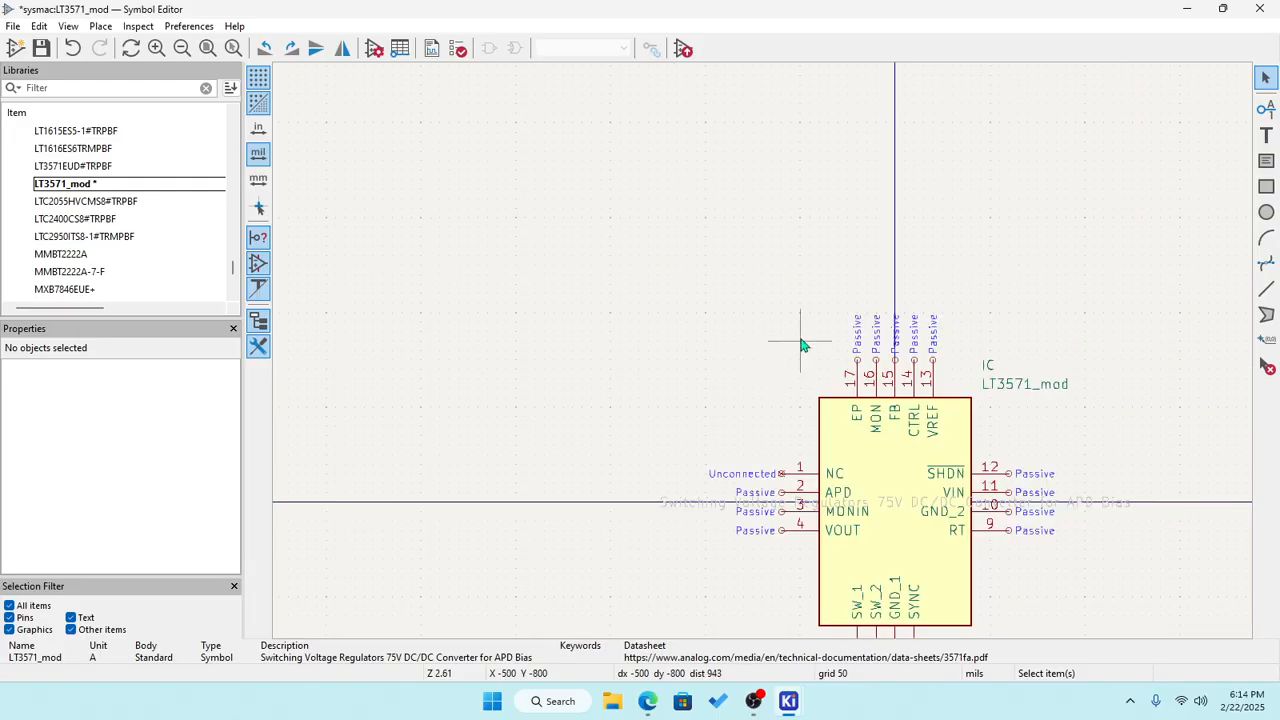
left_click_drag(815, 311, 614, 446)
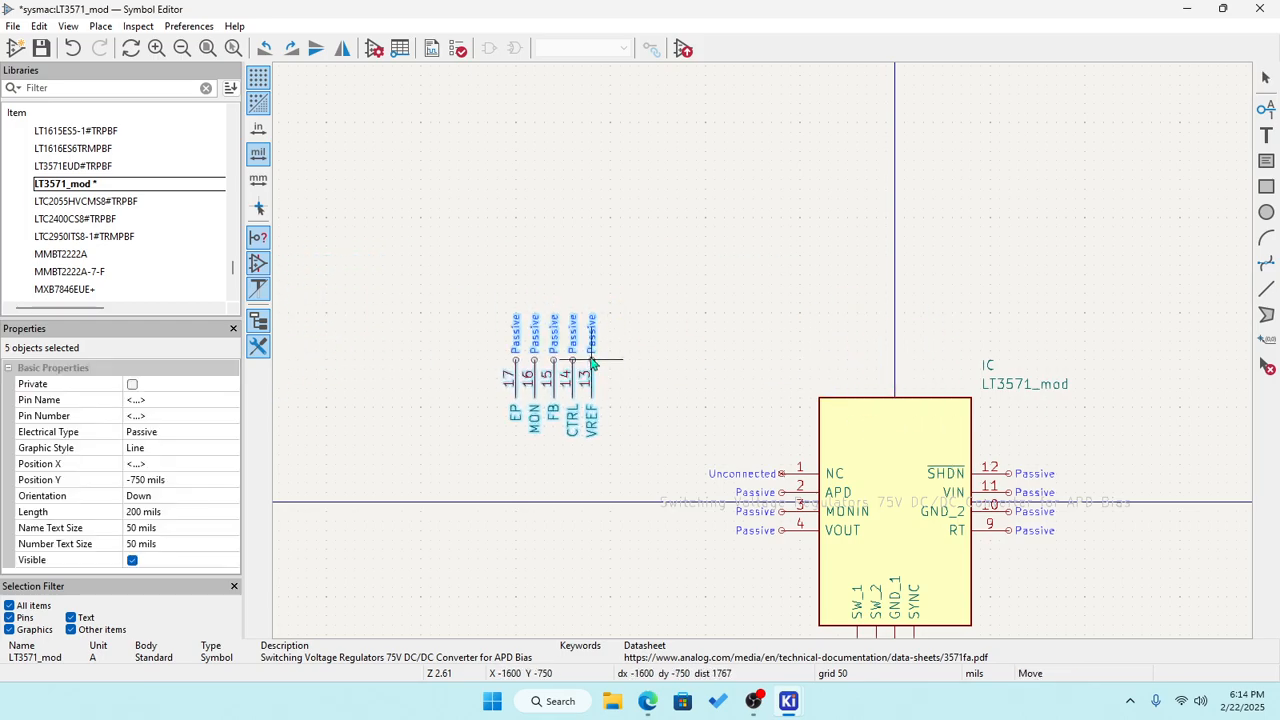
scroll(990, 545, "up", 3)
scroll(761, 351, "down", 2)
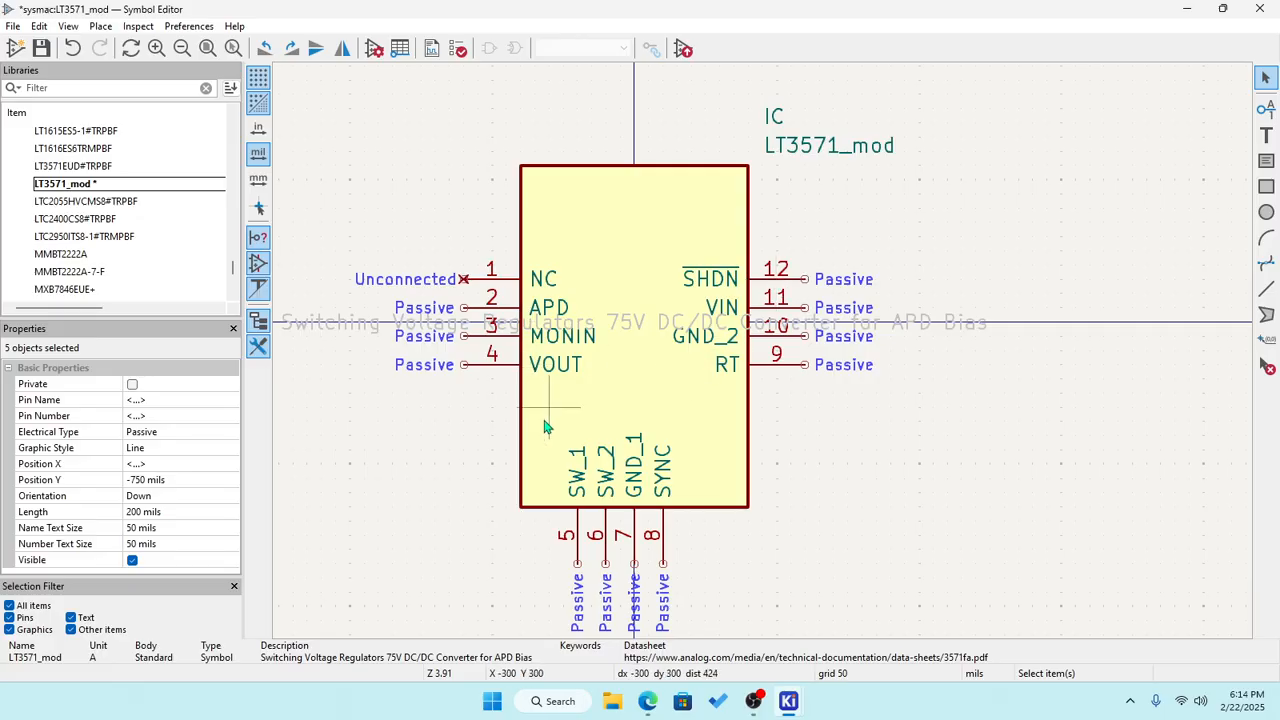
Move VIN pin 11 to the body's upper edge at X -200, Y -750 mils, rotated to the Down orientation.
scroll(860, 385, "down", 3)
scroll(868, 389, "up", 5)
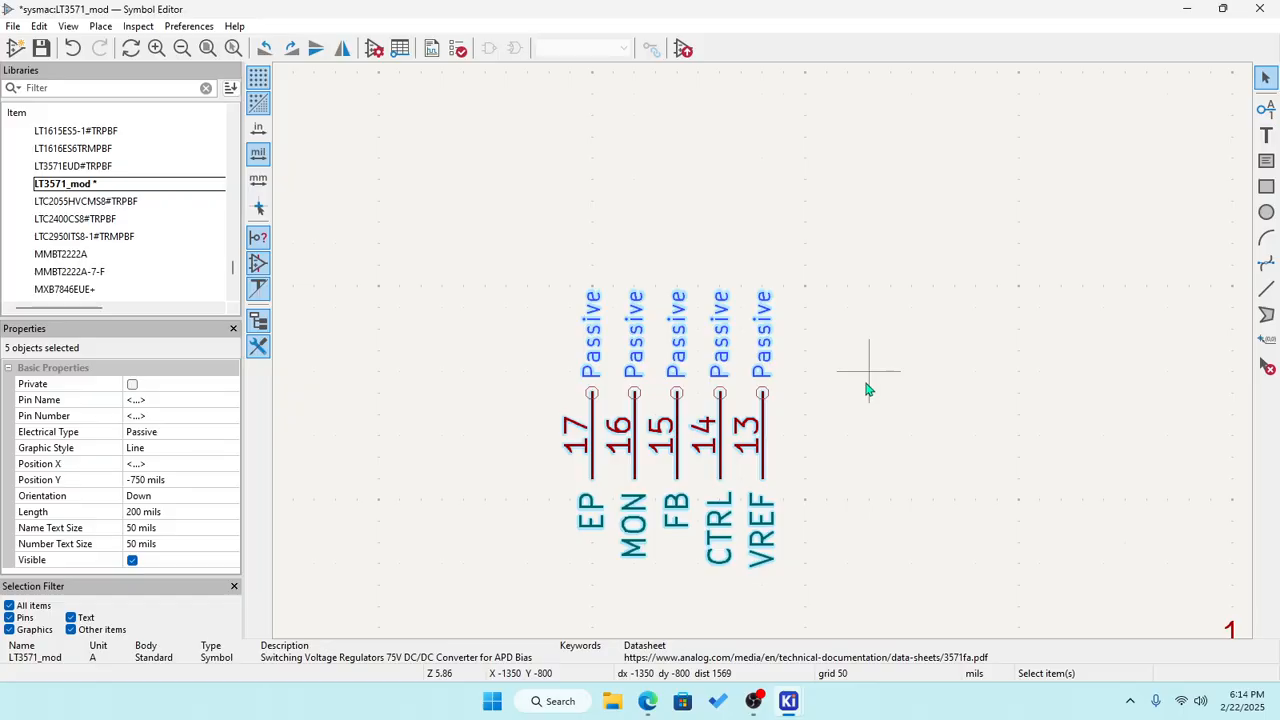
scroll(845, 405, "down", 4)
scroll(730, 262, "up", 4)
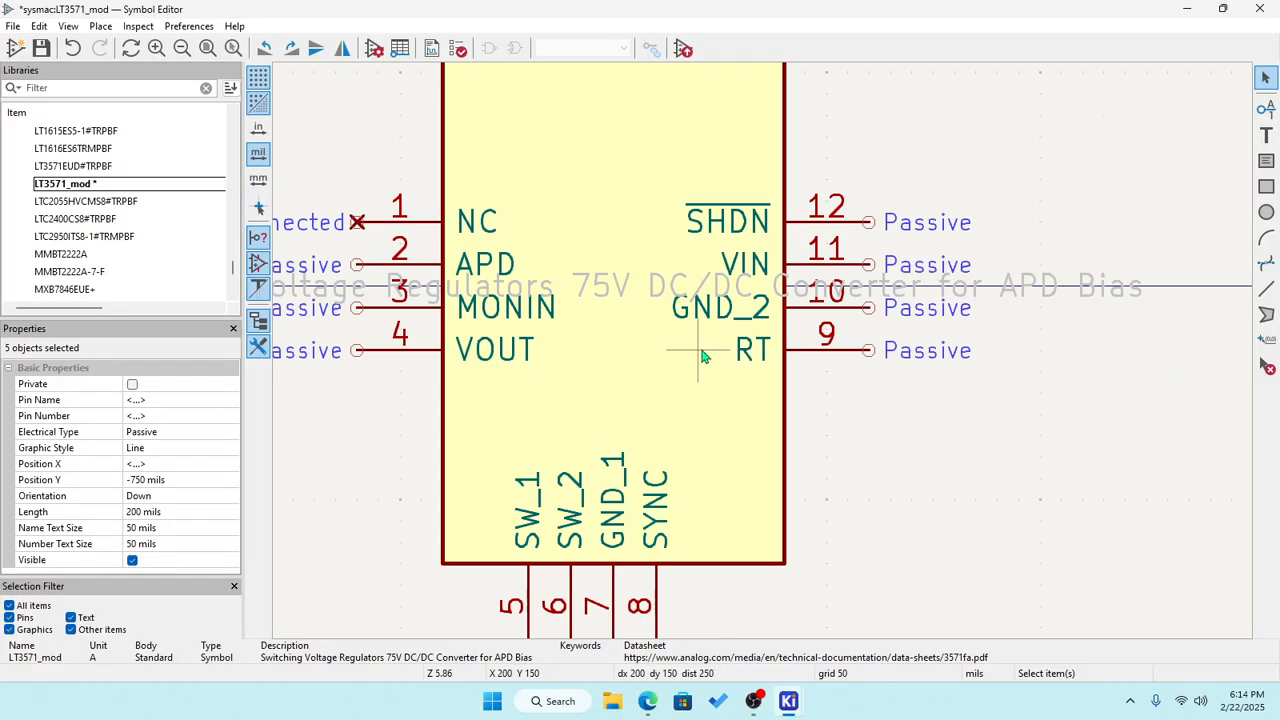
left_click(827, 262)
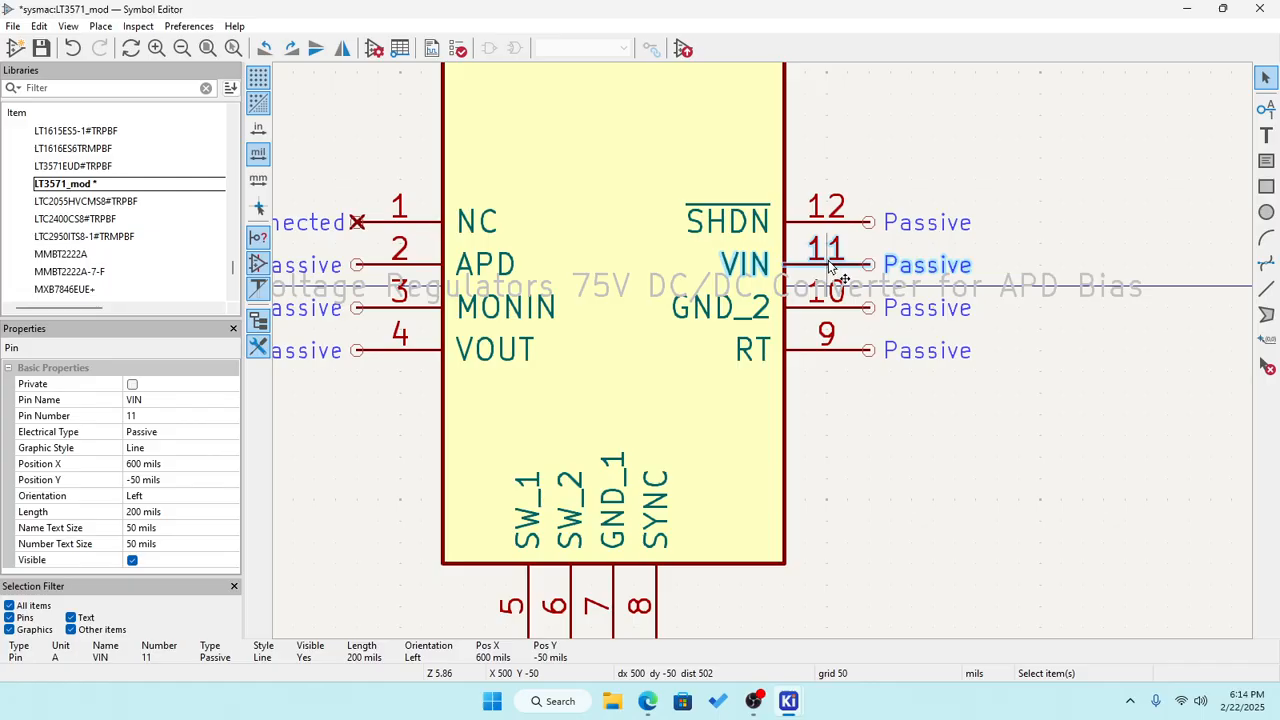
key("m")
scroll(740, 110, "down", 3)
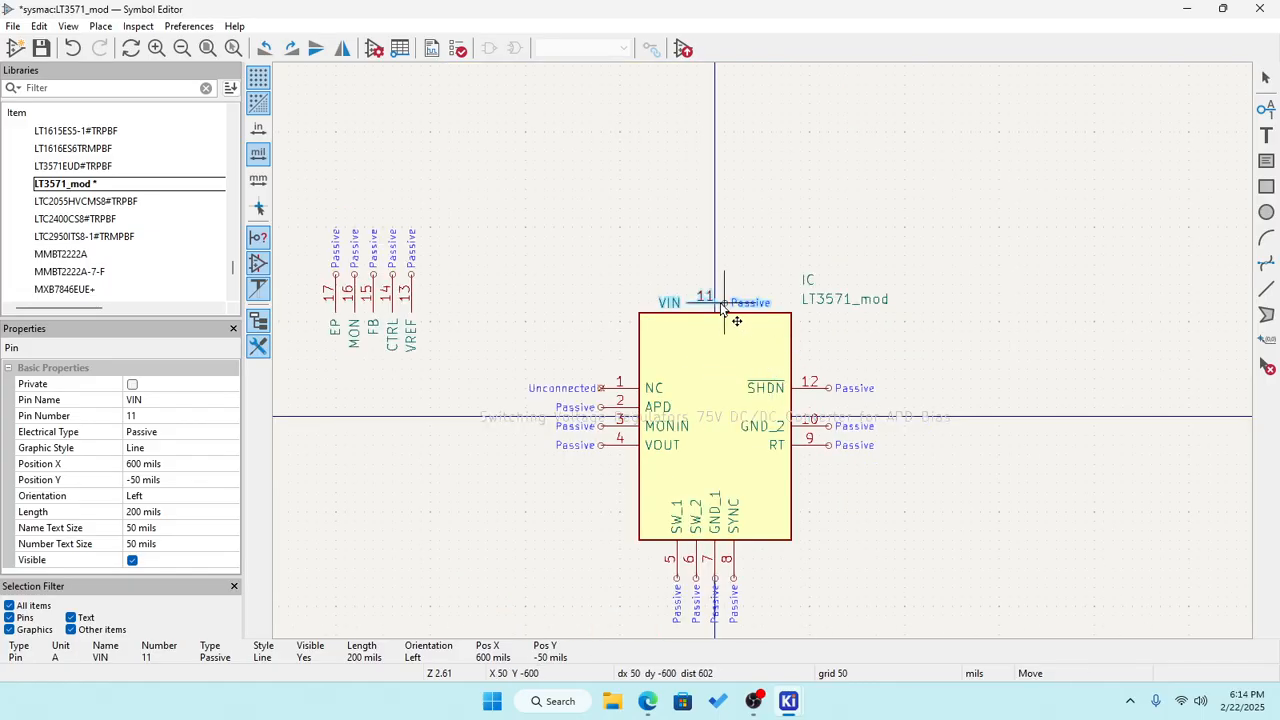
key("r")
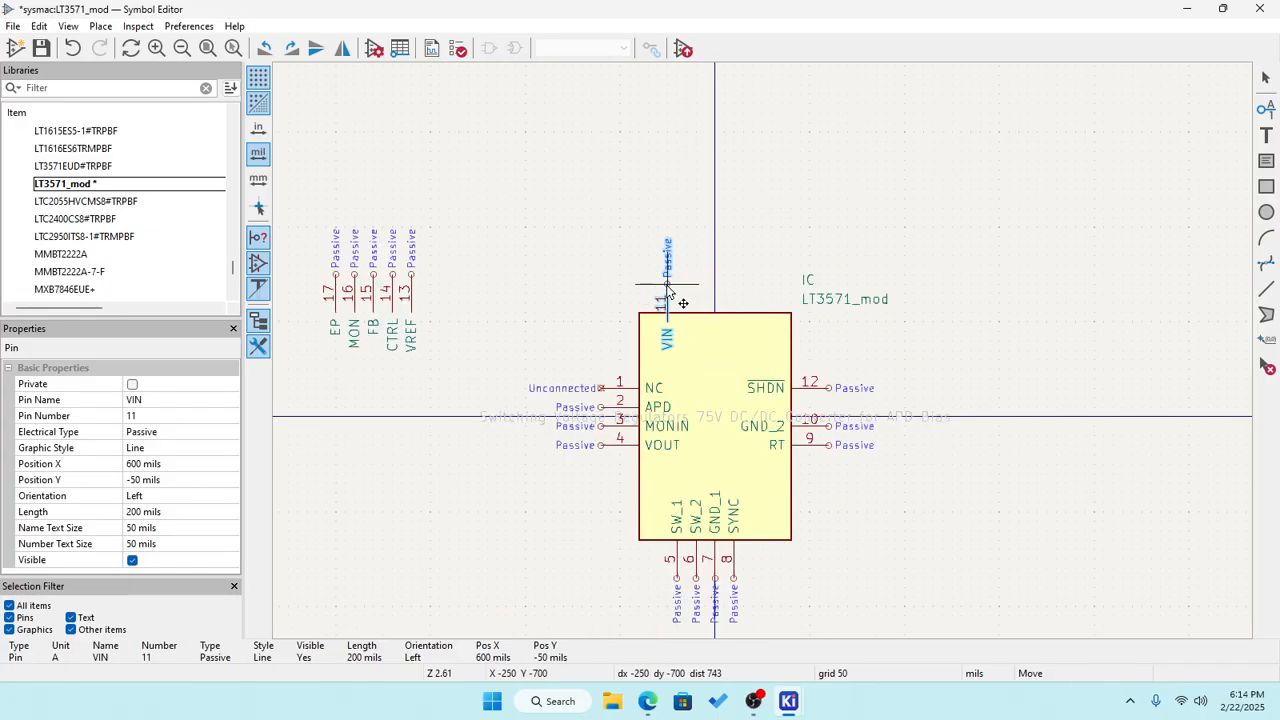
scroll(664, 335, "up", 5)
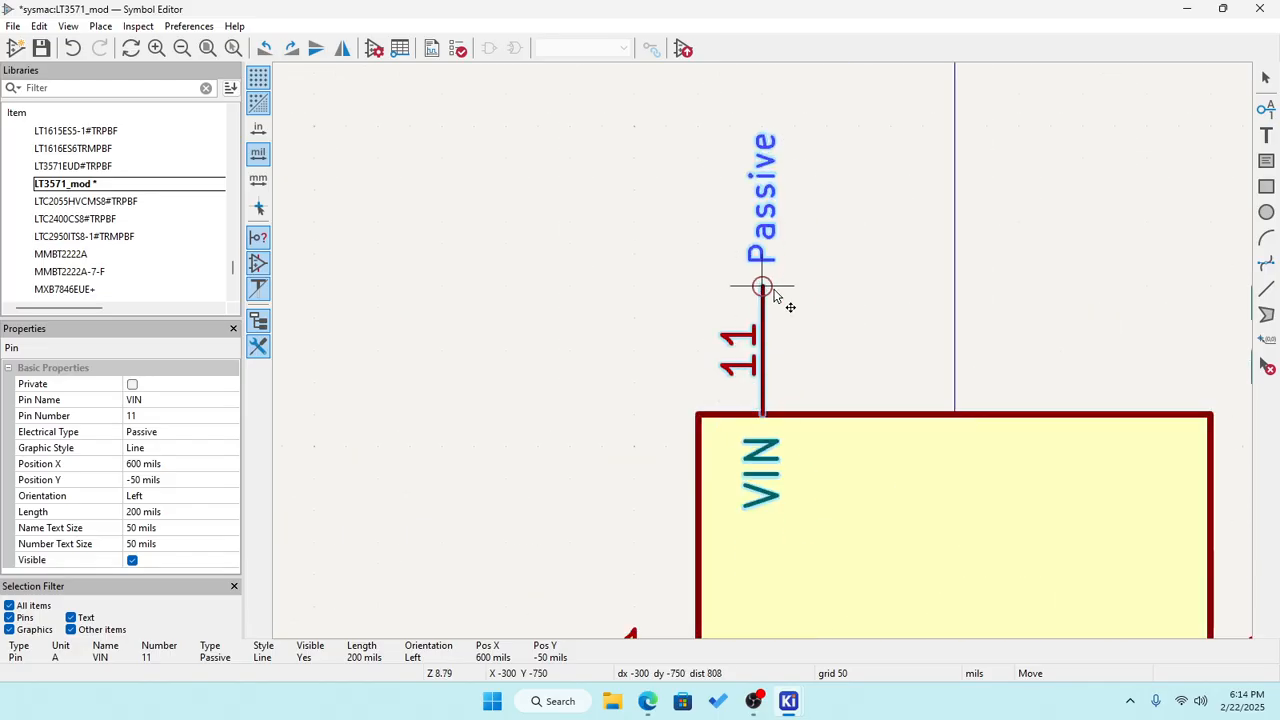
key("r")
key("r")
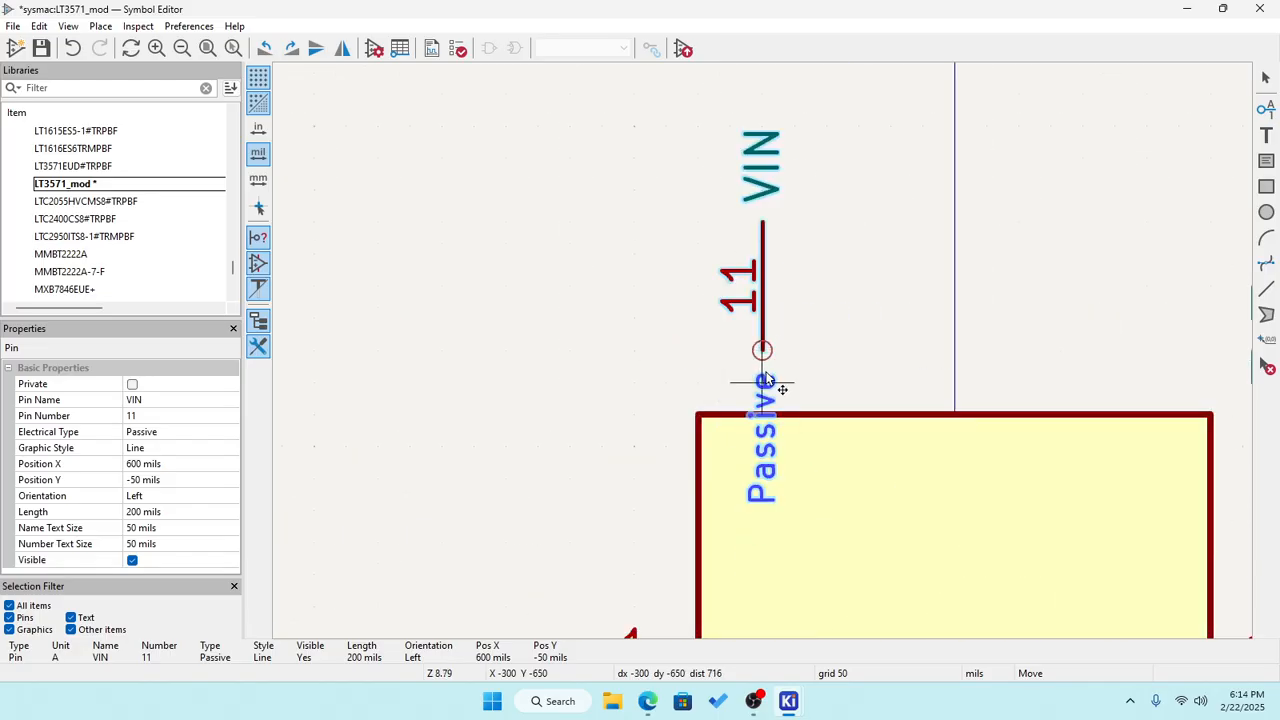
scroll(762, 432, "down", 5)
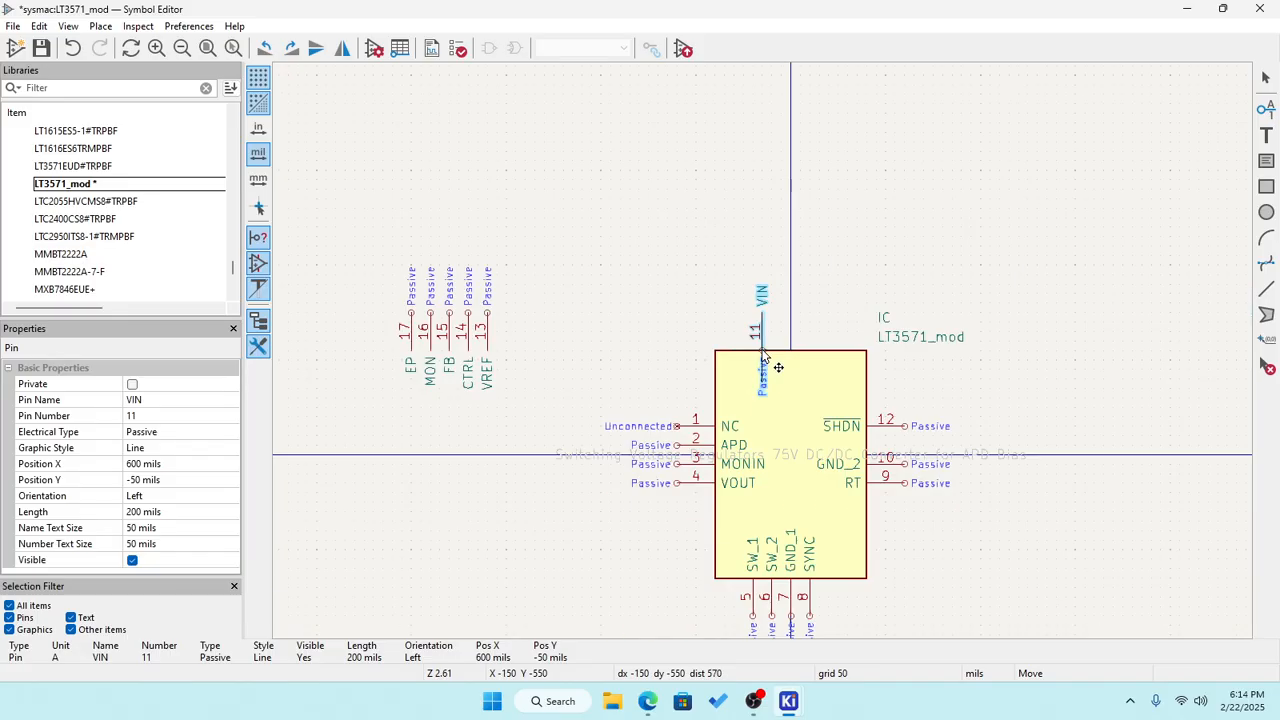
key("r")
key("r")
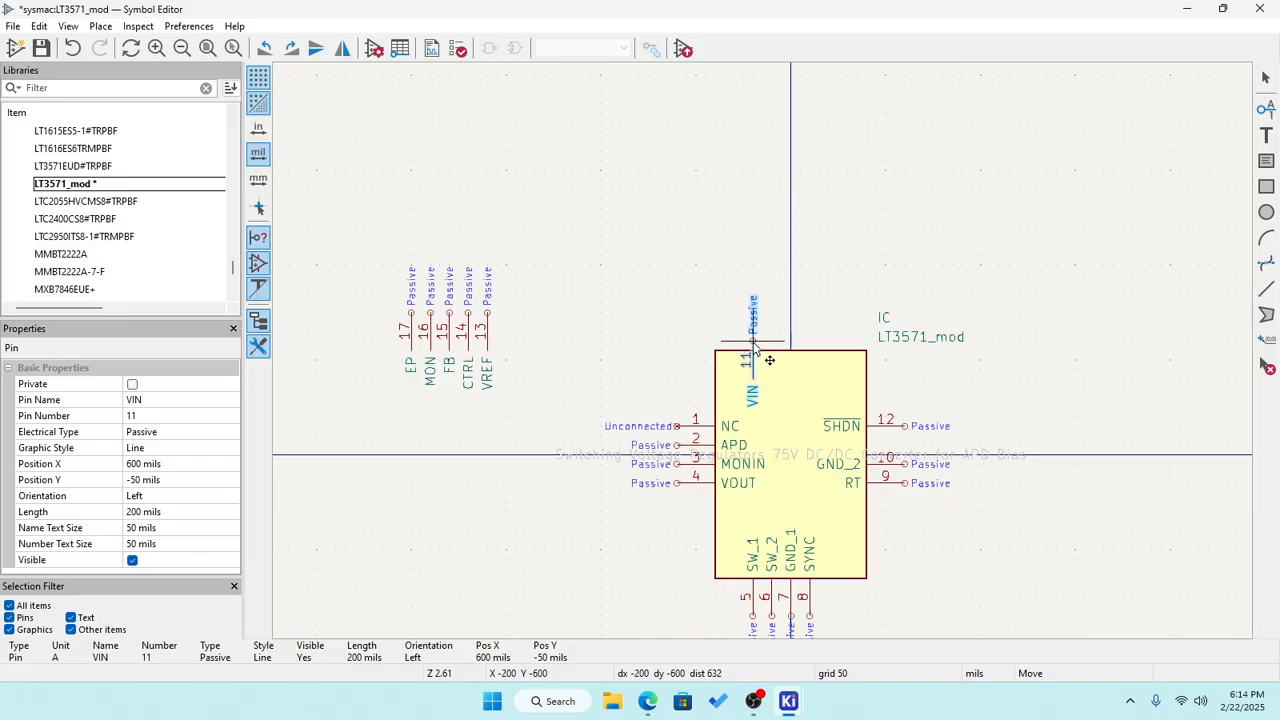
scroll(762, 352, "up", 5)
scroll(762, 351, "up", 1)
scroll(808, 352, "down", 1)
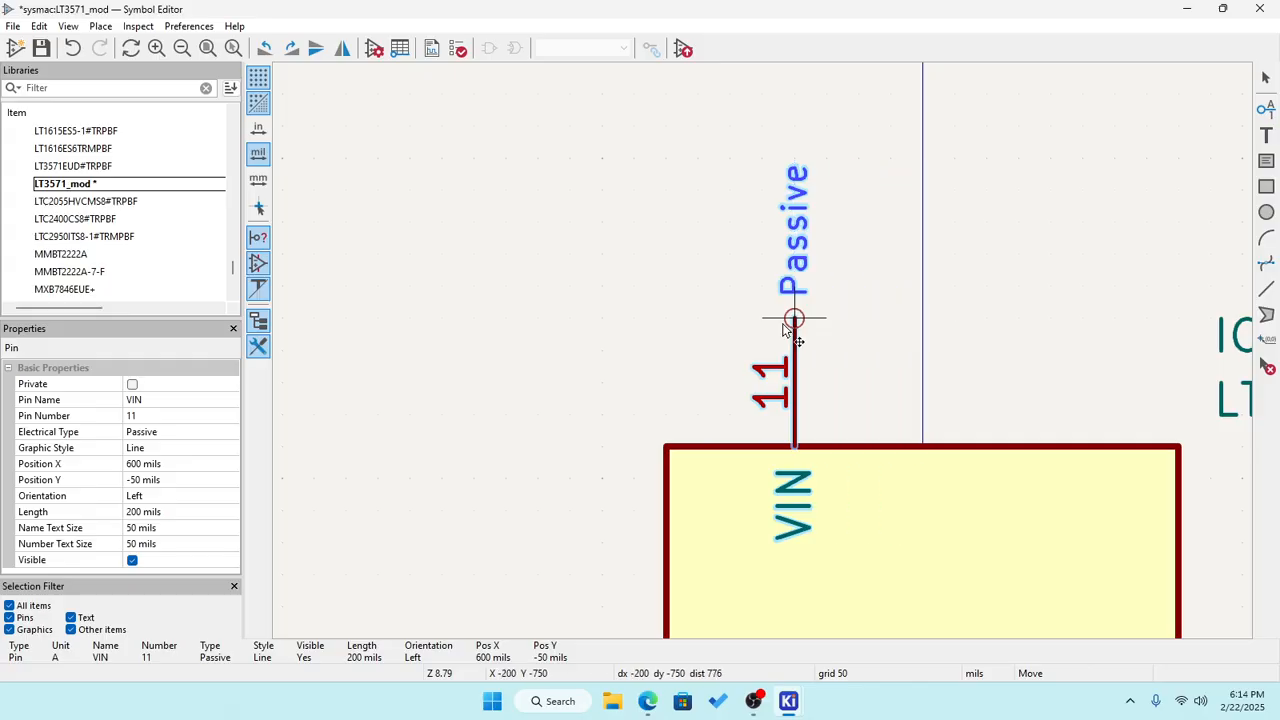
left_click(785, 330)
scroll(785, 330, "down", 3)
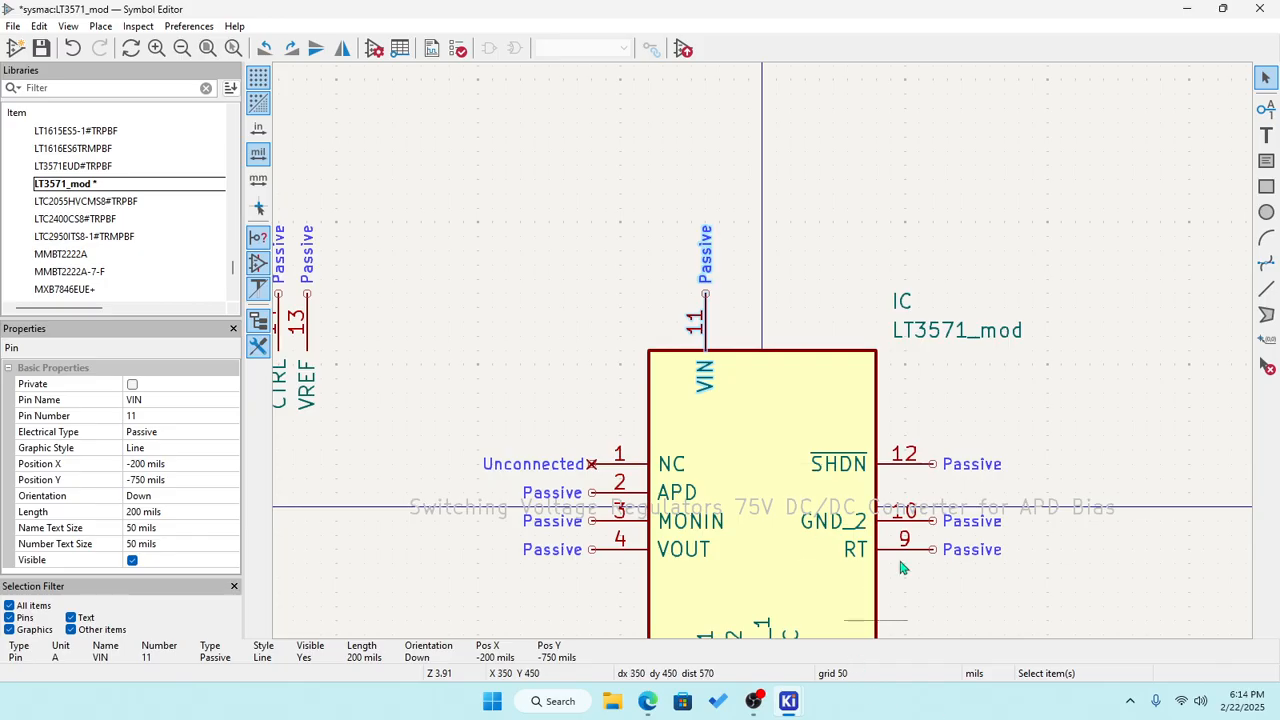
right_click(947, 392)
mouse_move(1043, 668)
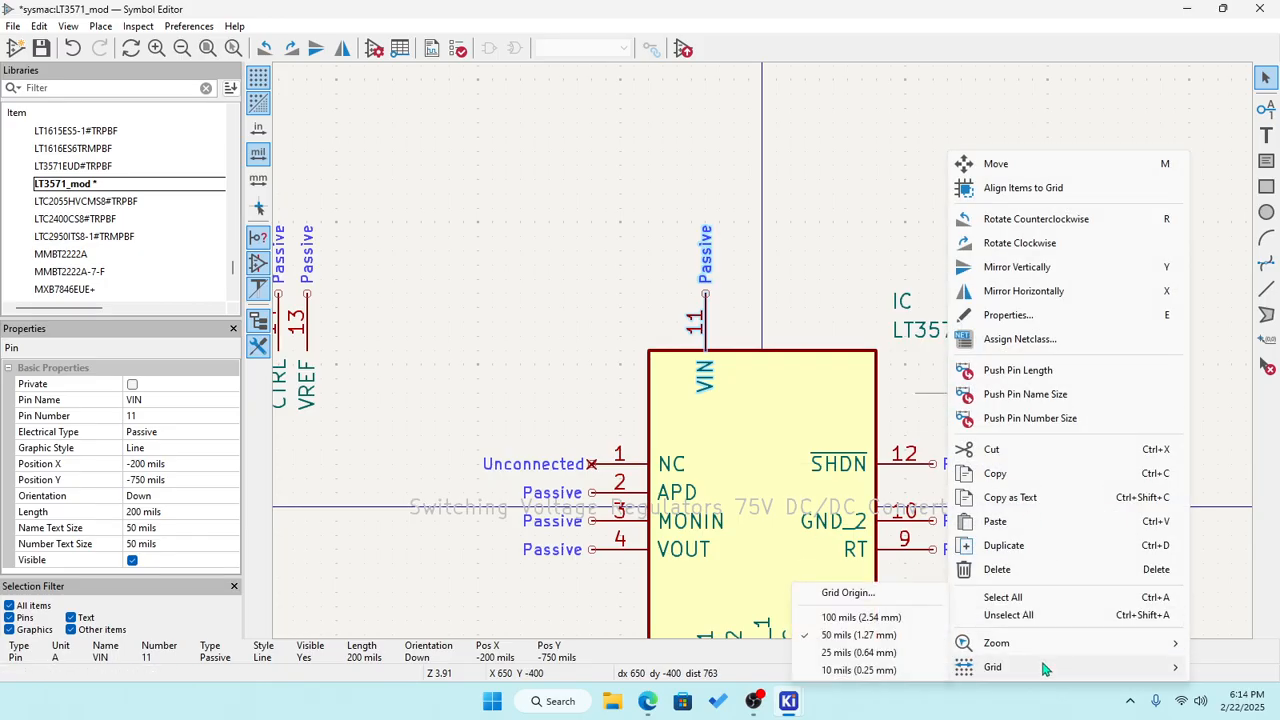
left_click(903, 208)
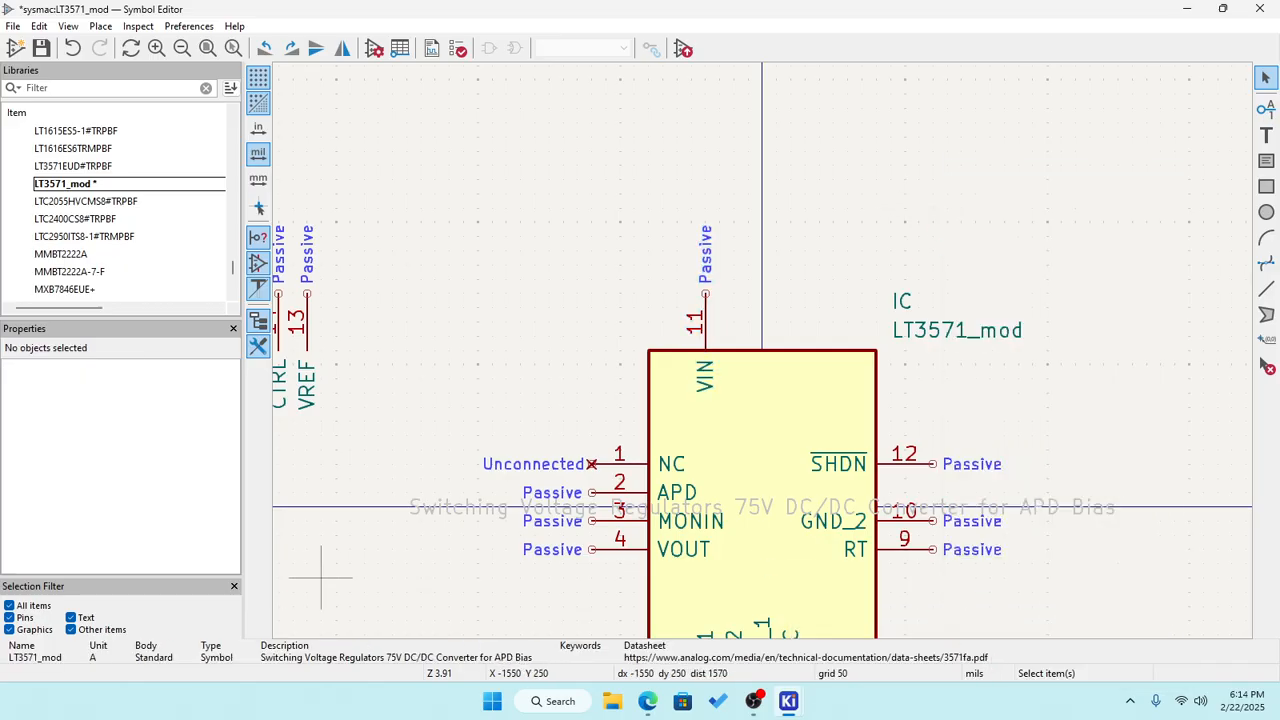
Rotate pins SW_1 and SW_2 by 180° and place them on the body's upper edge at X 250 and X 150 mils.
scroll(750, 345, "down", 3)
scroll(790, 375, "up", 3)
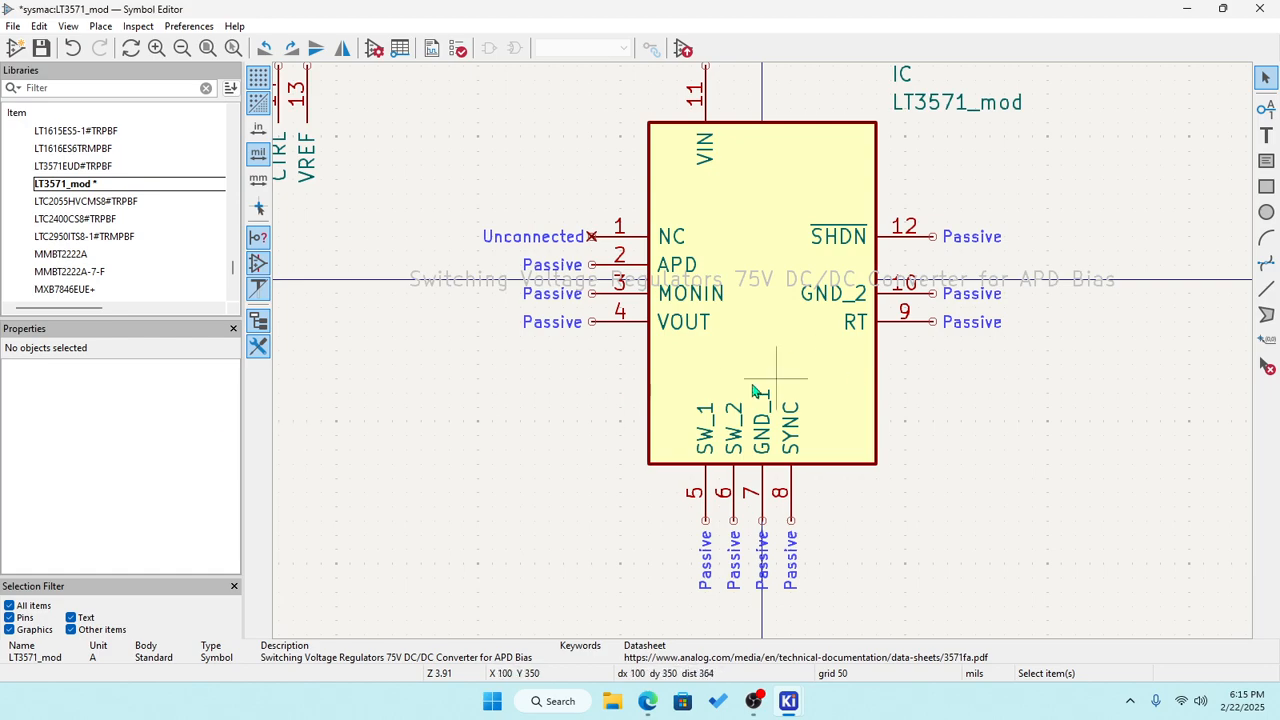
left_click_drag(685, 418, 750, 372)
key("r")
key("r")
scroll(840, 183, "up", 3)
scroll(748, 355, "down", 3)
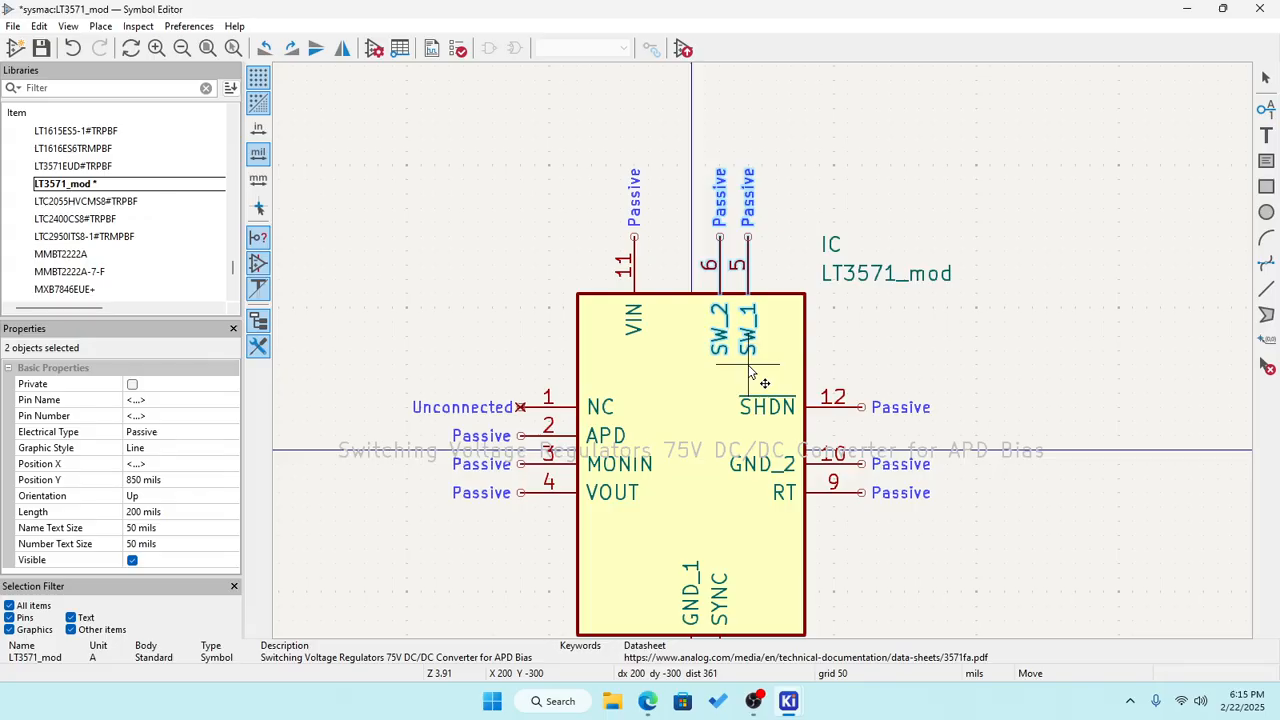
left_click_drag(750, 373, 764, 373)
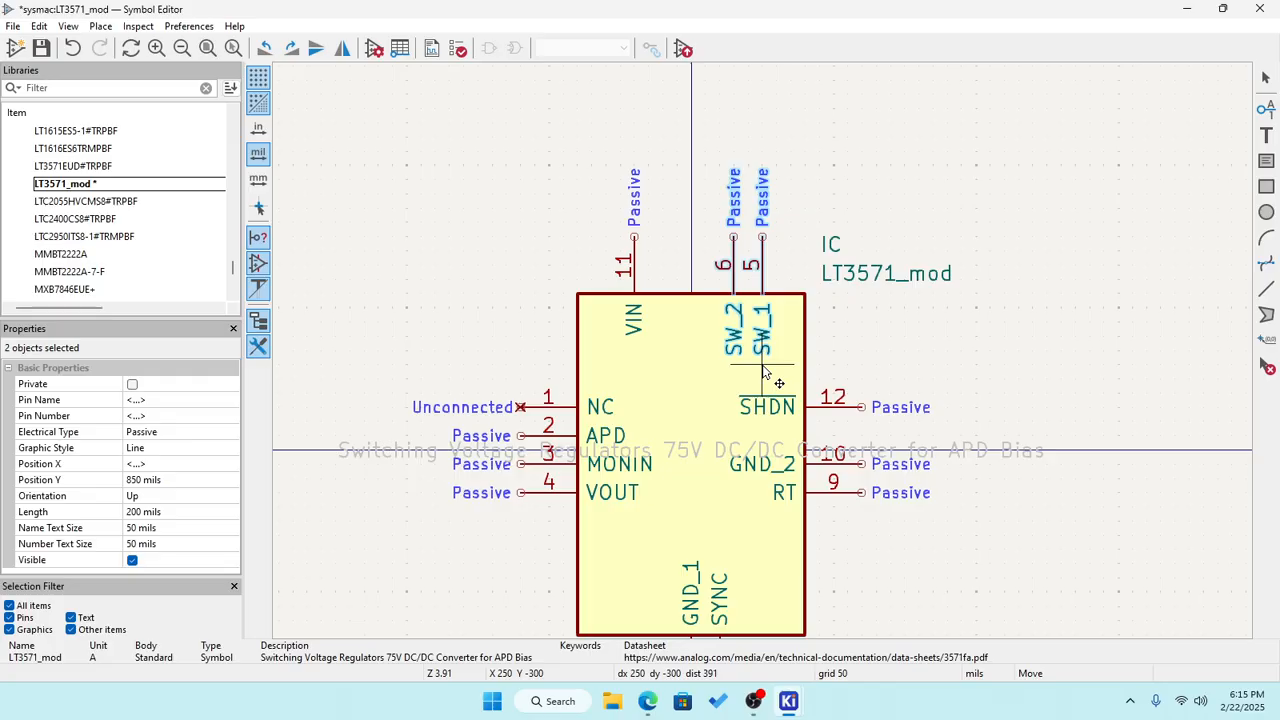
left_click(762, 372)
left_click(1036, 219)
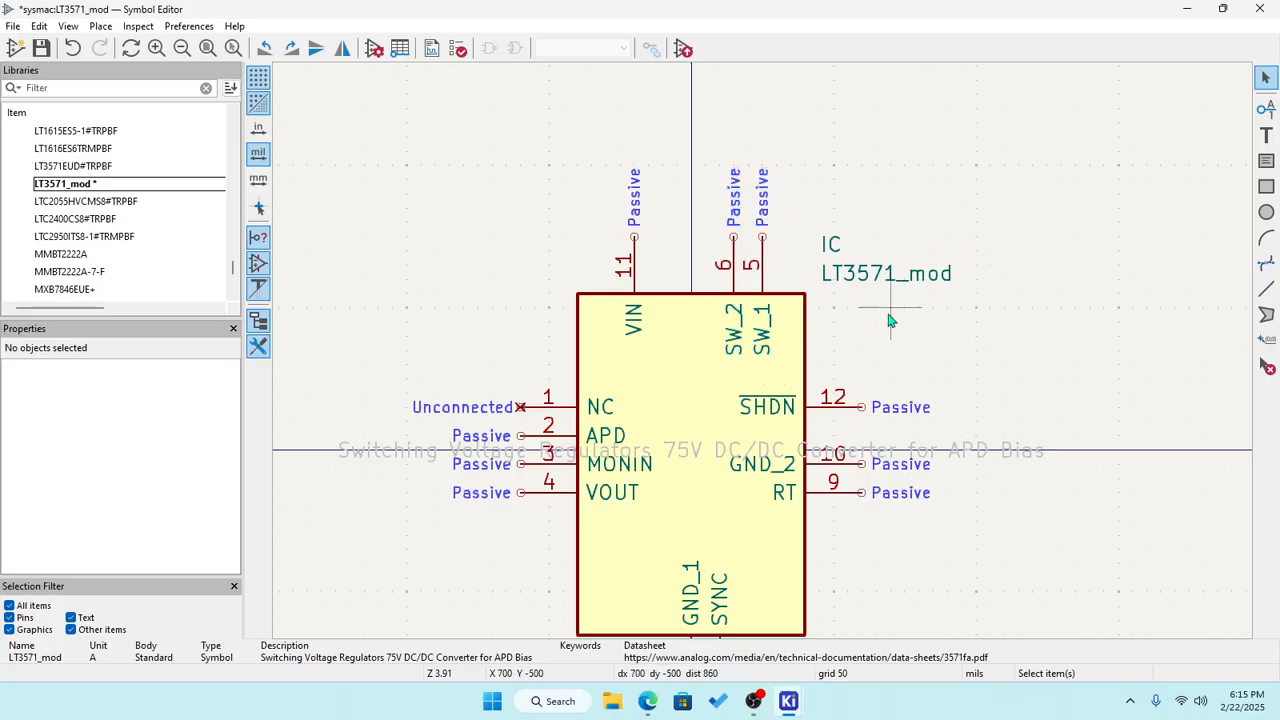
Open the properties of pin 12 and examine how the overbar is written in its pin name.
scroll(891, 320, "down", 3)
scroll(718, 415, "up", 3)
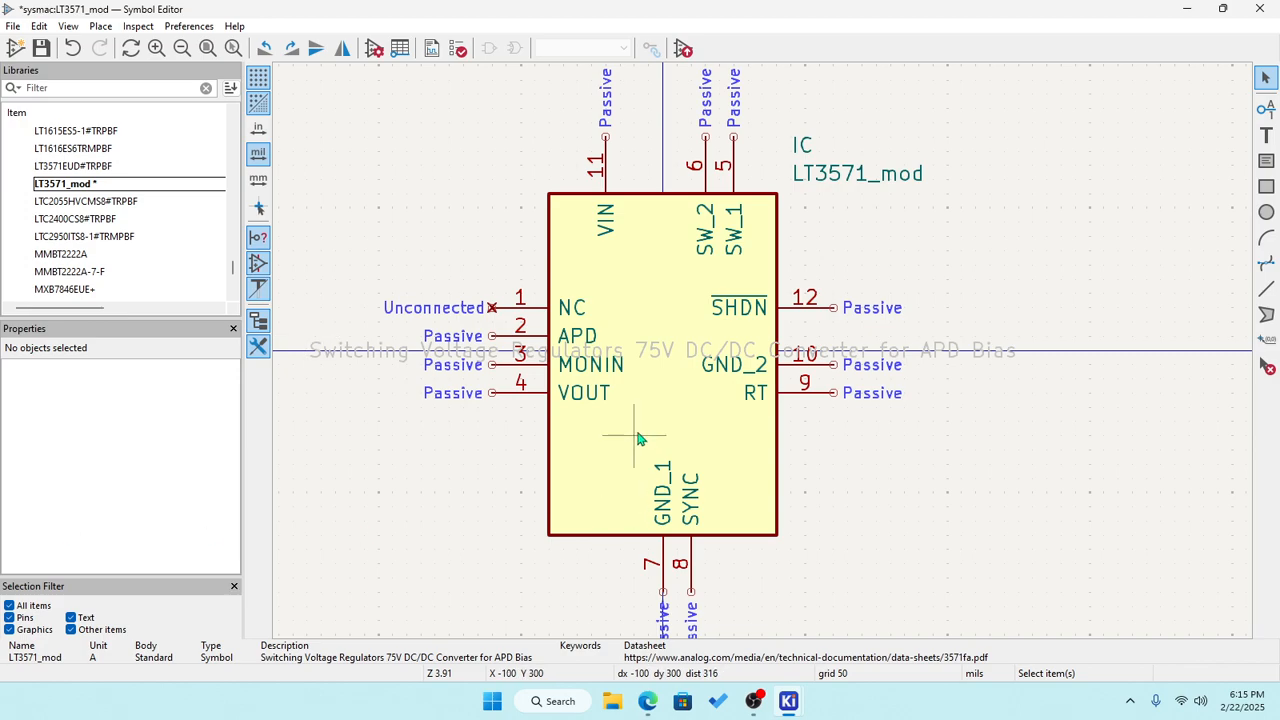
left_click(793, 311)
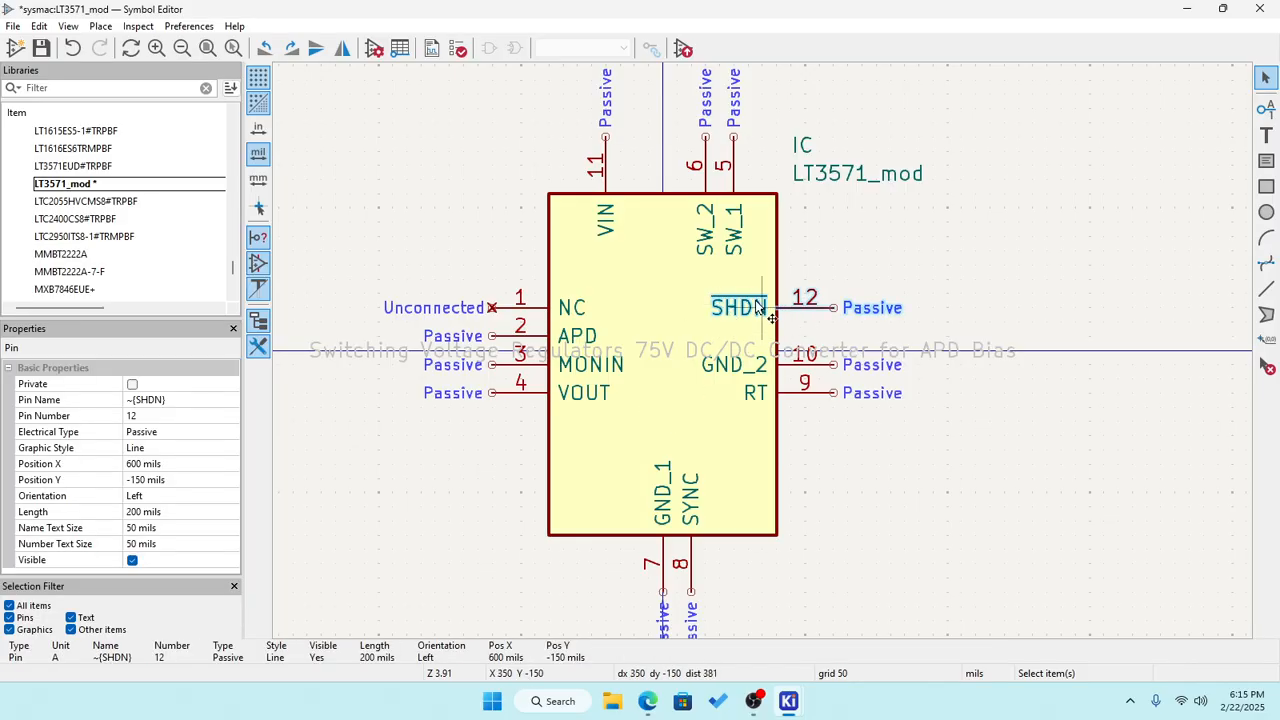
scroll(750, 320, "up", 5)
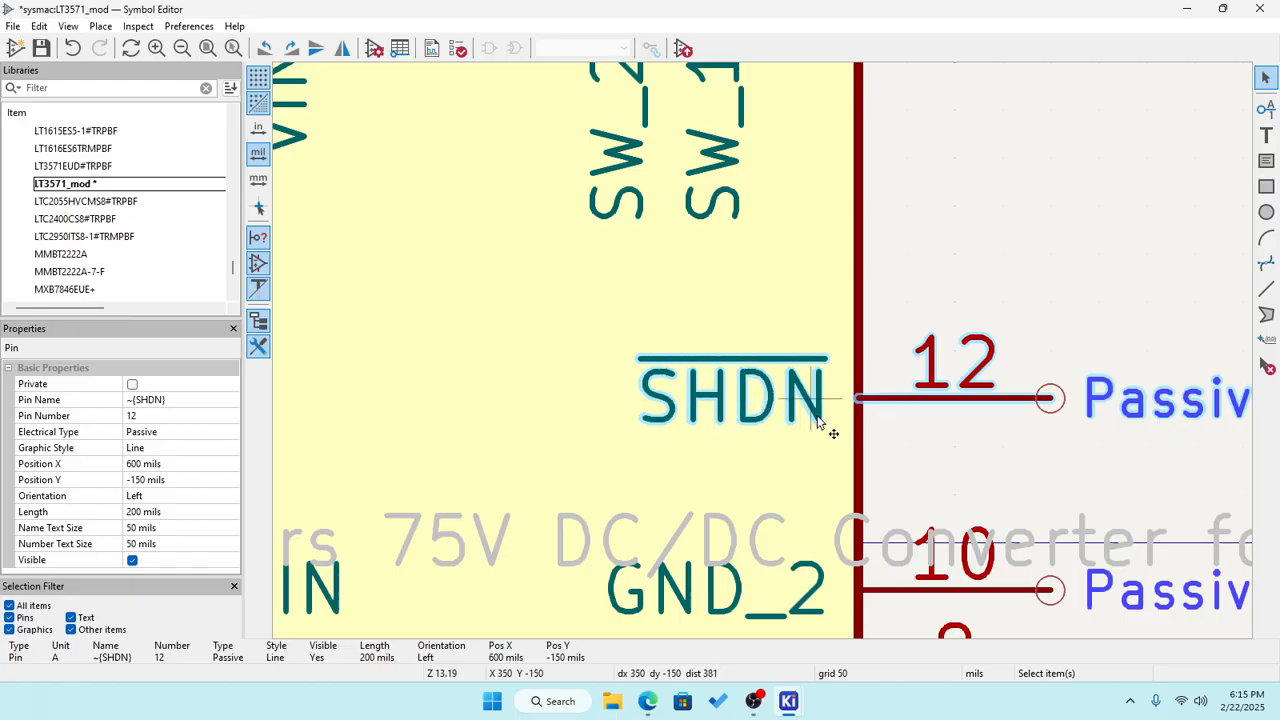
double_click(953, 405)
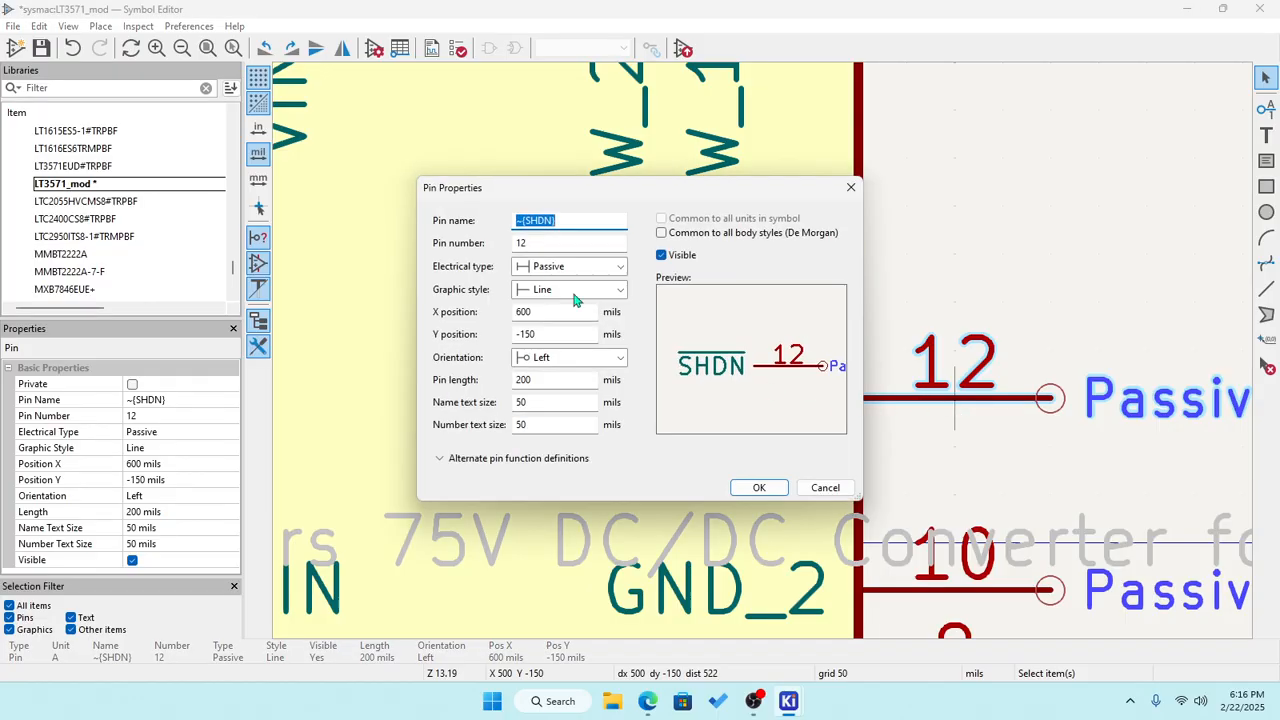
left_click(522, 221)
left_click(759, 487)
scroll(925, 413, "down", 2)
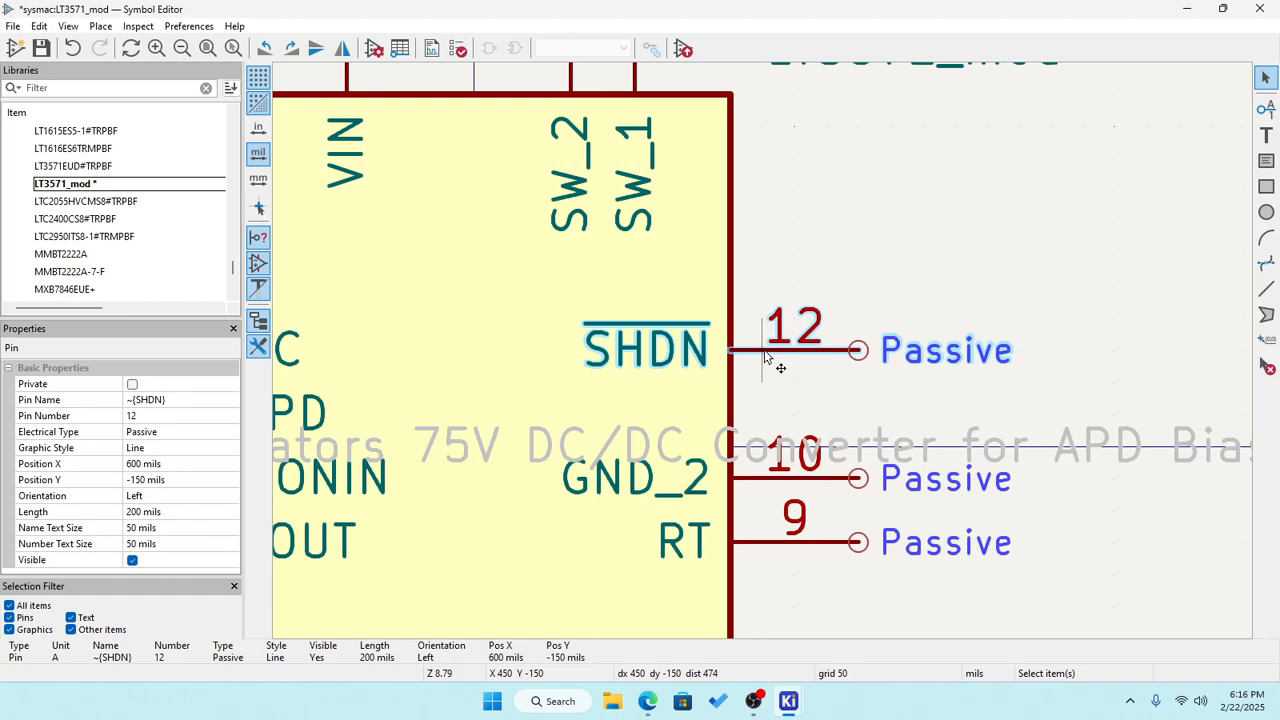
Move SHDN pin 12 to the upper part of the body's left edge at X -600, Y -250 mils, rotated by 180°.
key("m")
scroll(789, 377, "down", 3)
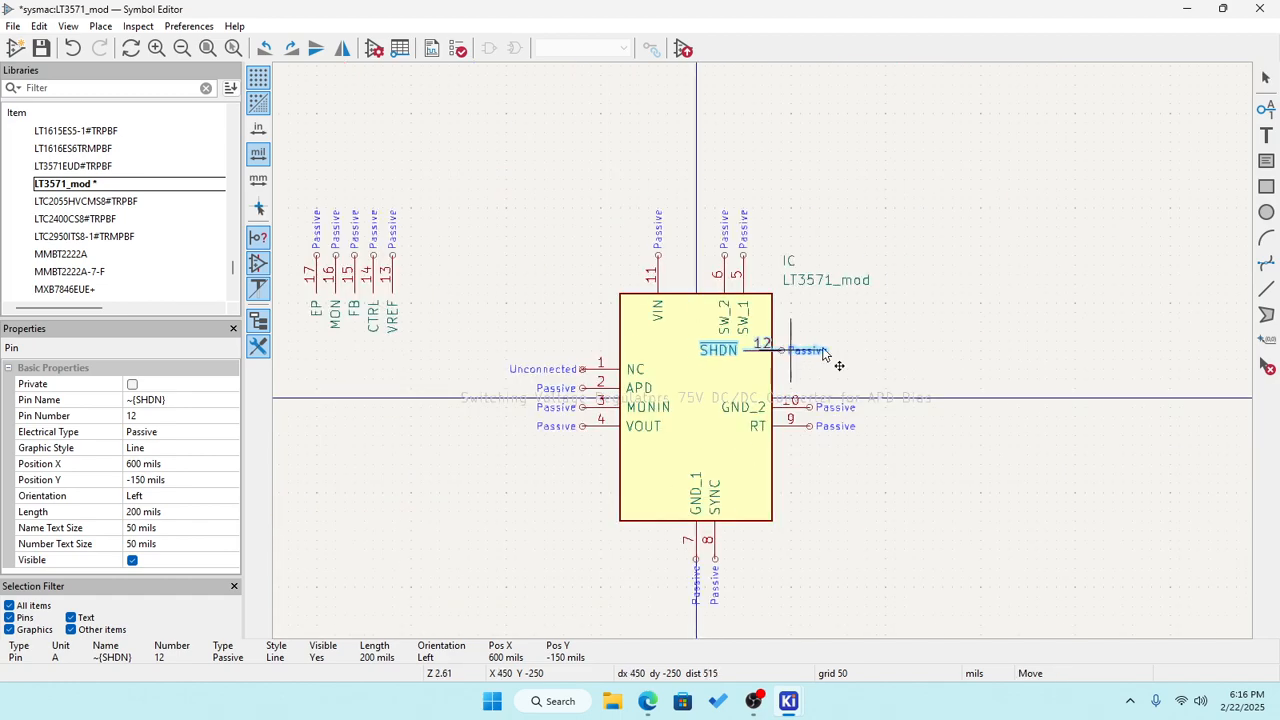
scroll(691, 343, "up", 2)
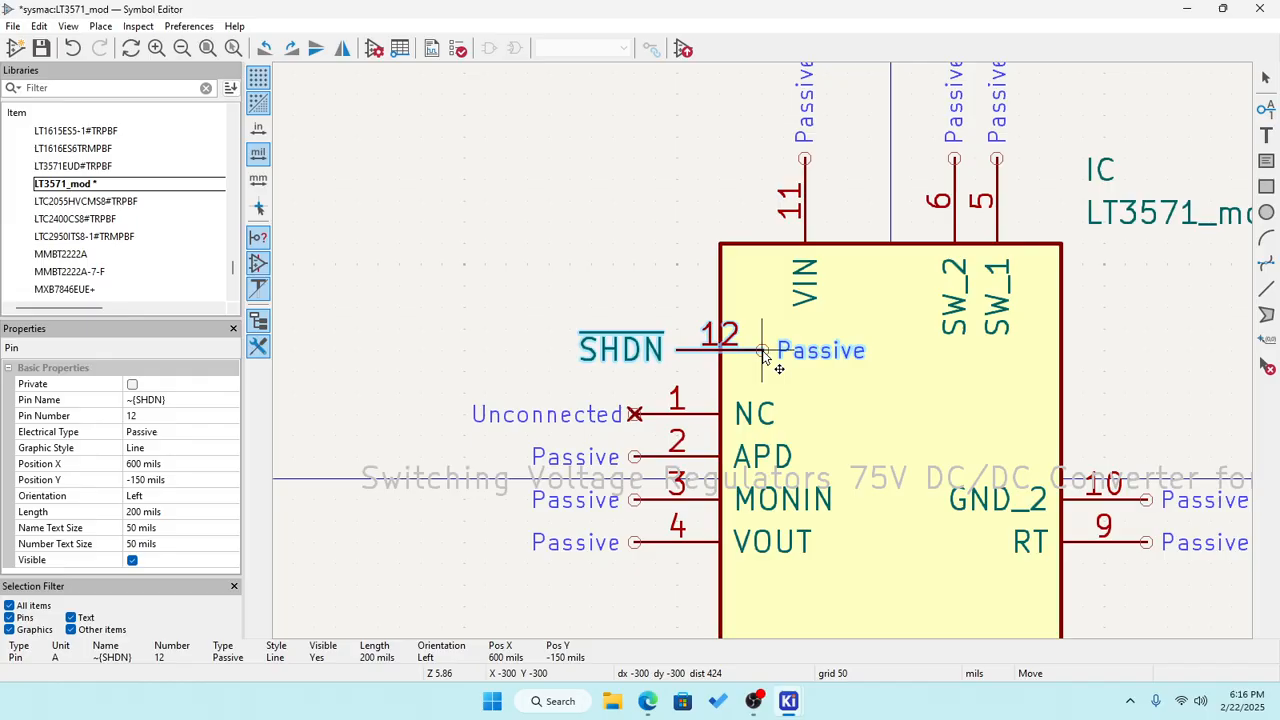
key("r")
key("r")
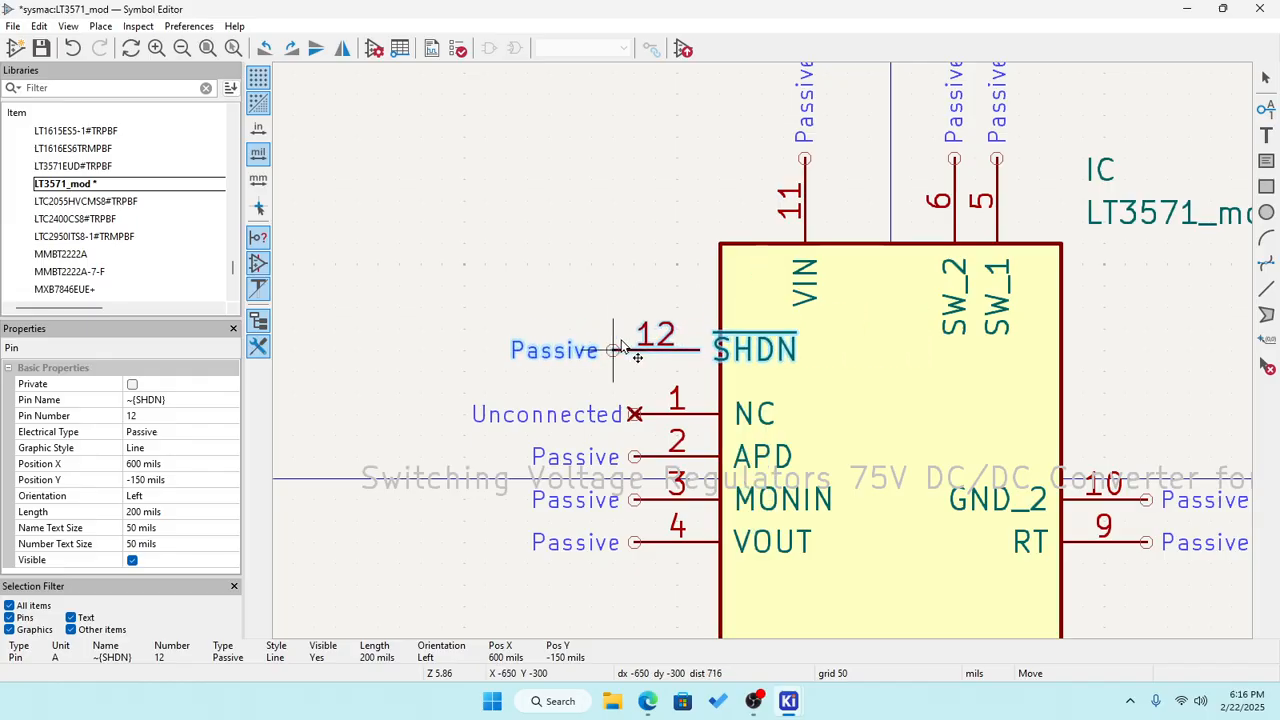
key("Up")
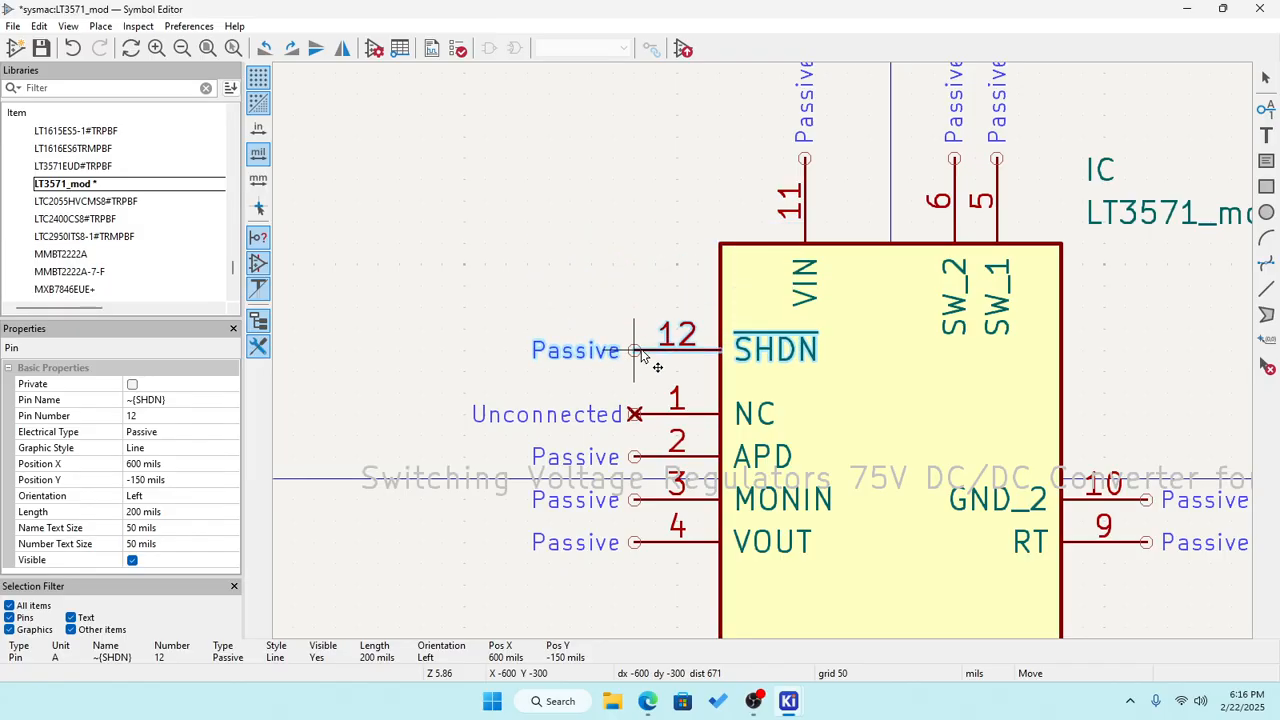
left_click(645, 373)
left_click(655, 295)
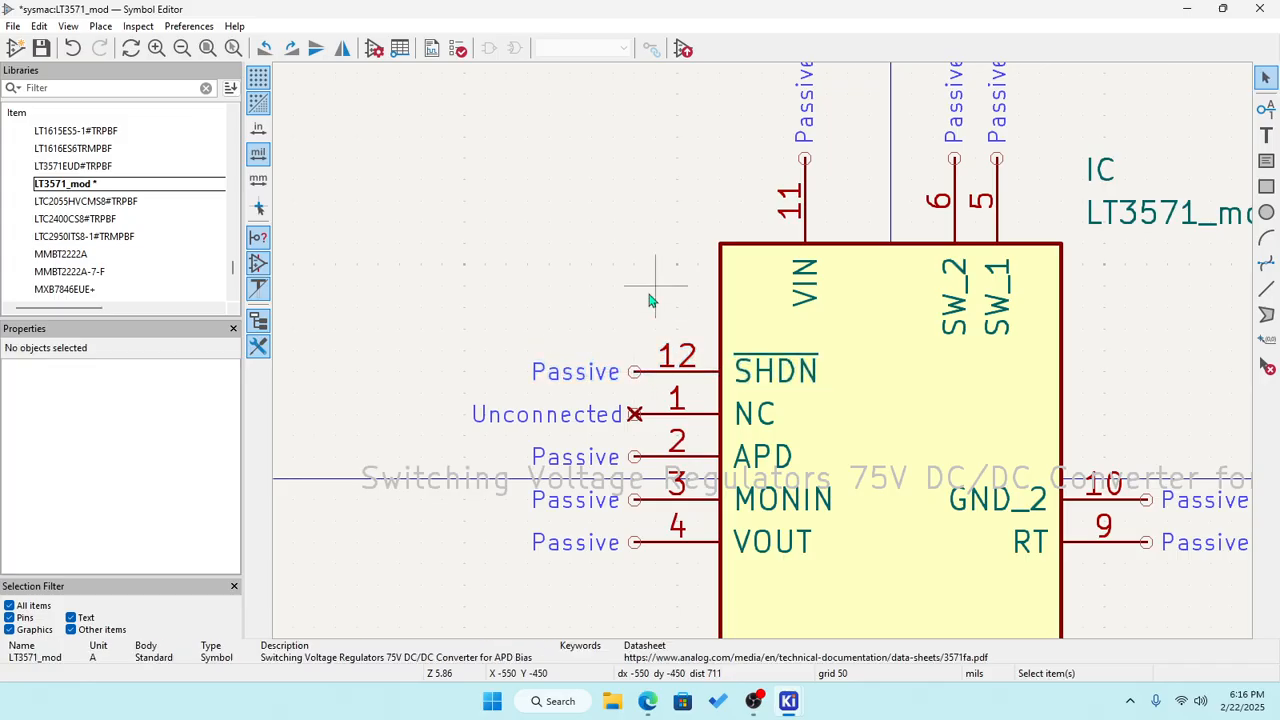
Move pins 1 to 4 (NC, APD, MONIN, VOUT) off the body's left edge into empty space at X -1850 mils.
left_click_drag(450, 392, 847, 607)
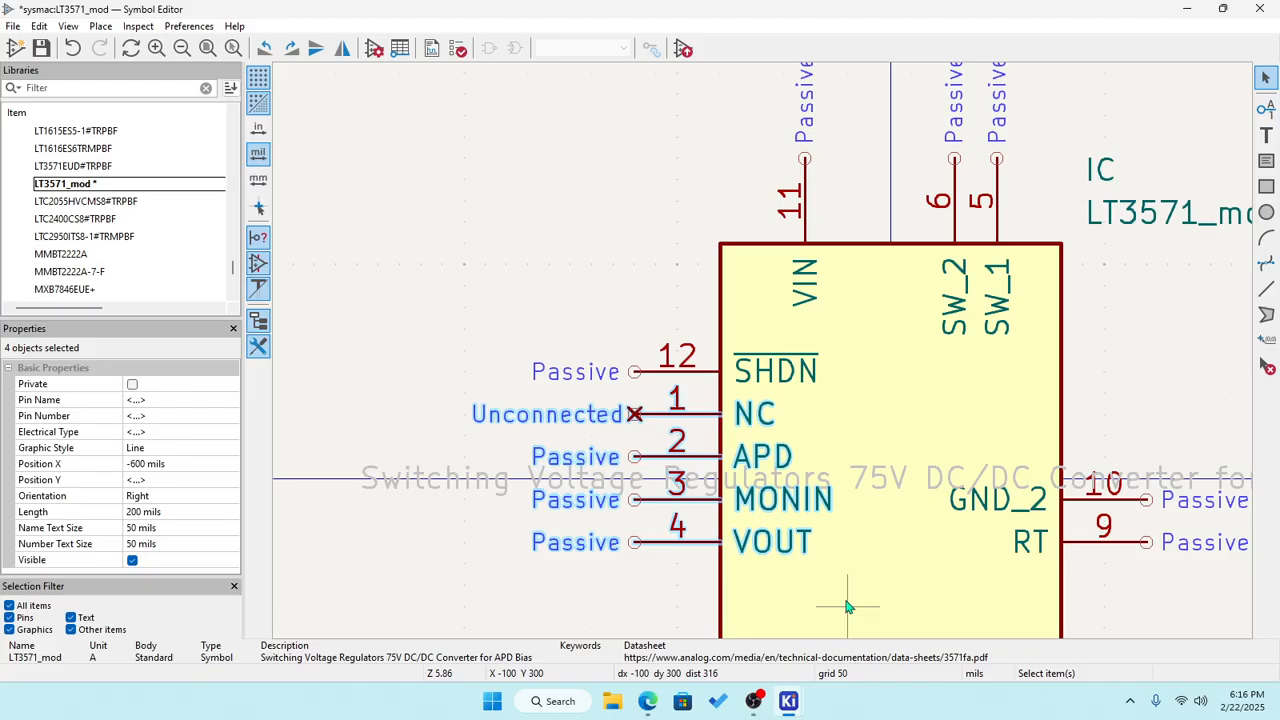
key("m")
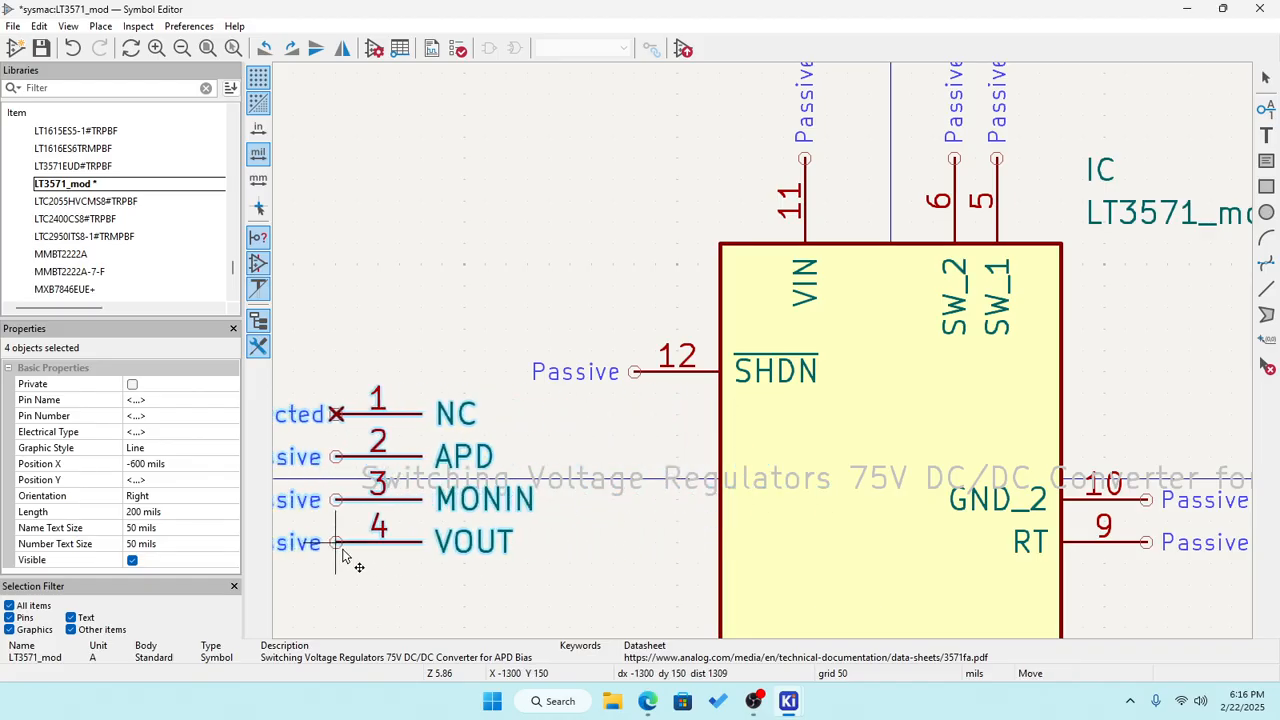
scroll(334, 543, "down", 3)
left_click(658, 400)
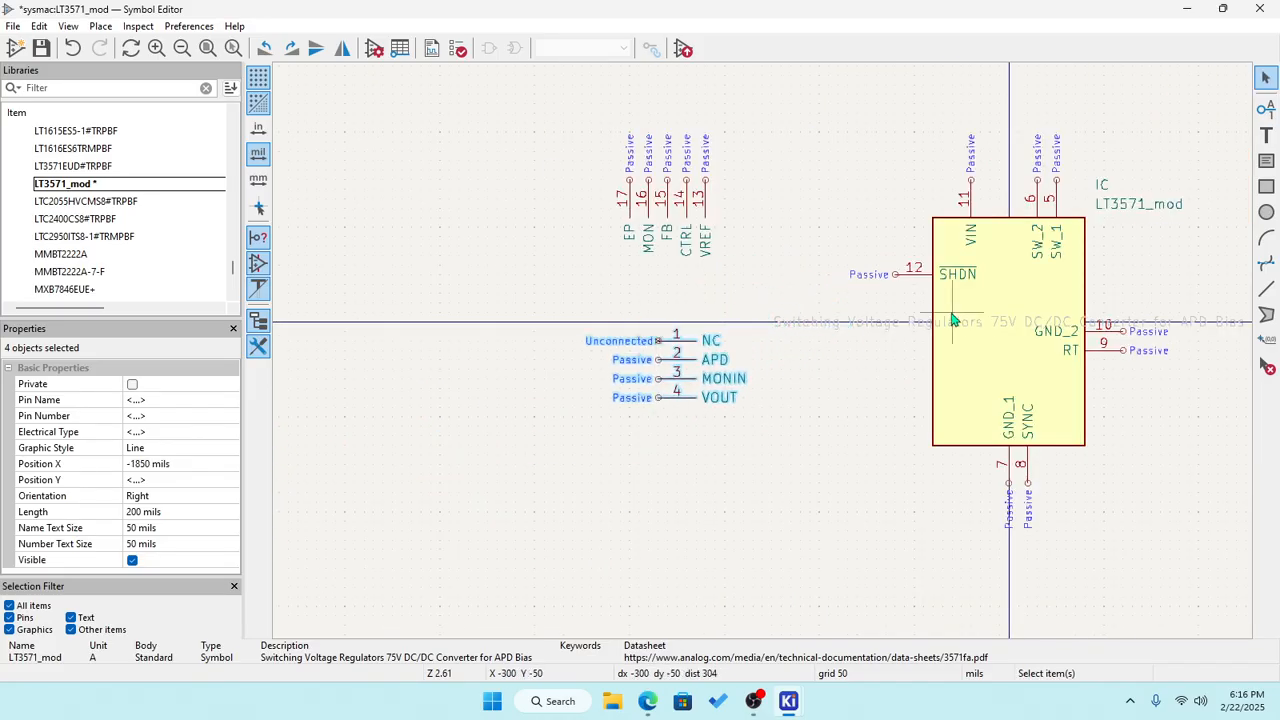
Move the hidden description text off the symbol body to above the upper pins and save the symbol.
scroll(940, 314, "up", 2)
left_click(656, 371)
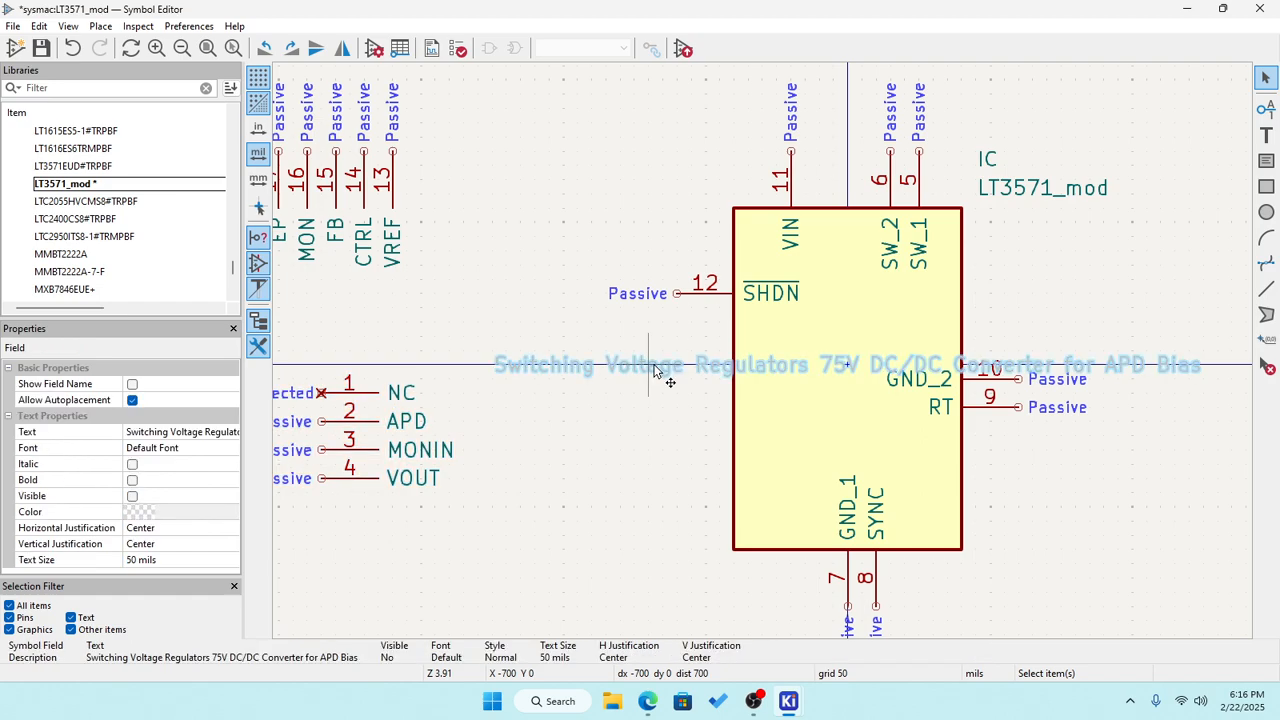
key("m")
scroll(866, 109, "down", 4)
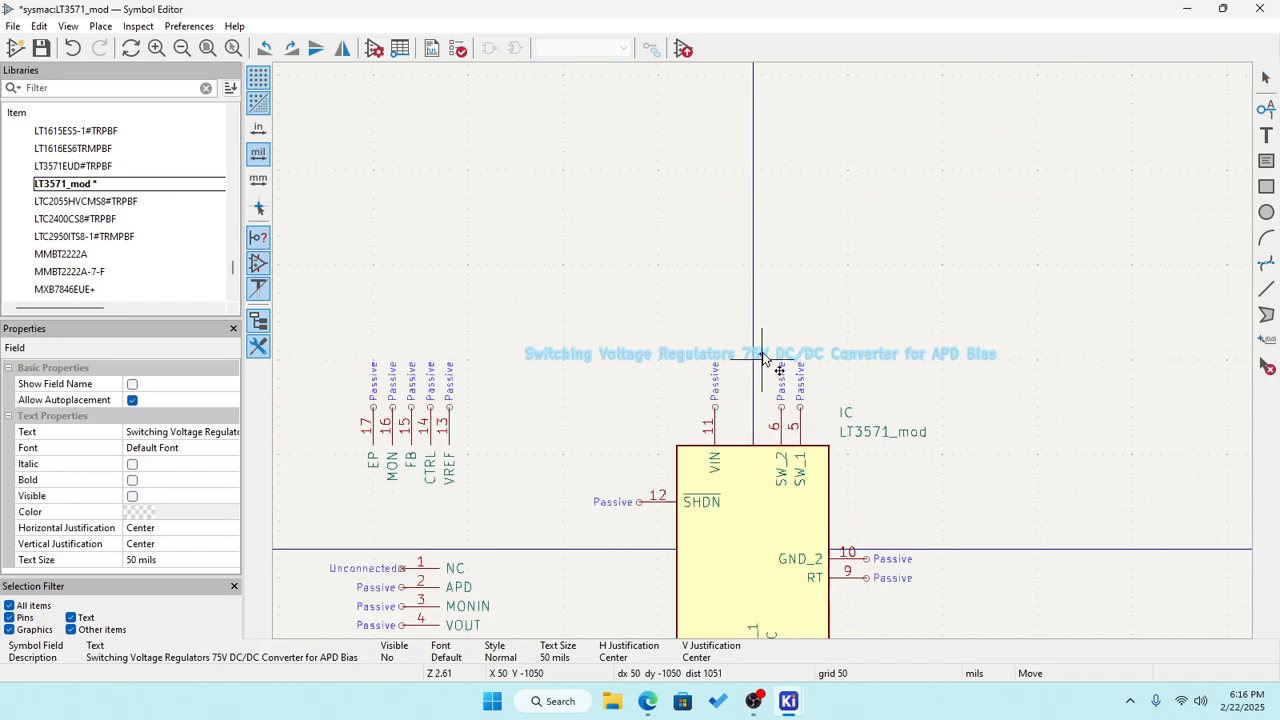
left_click(771, 330)
scroll(840, 555, "down", 4)
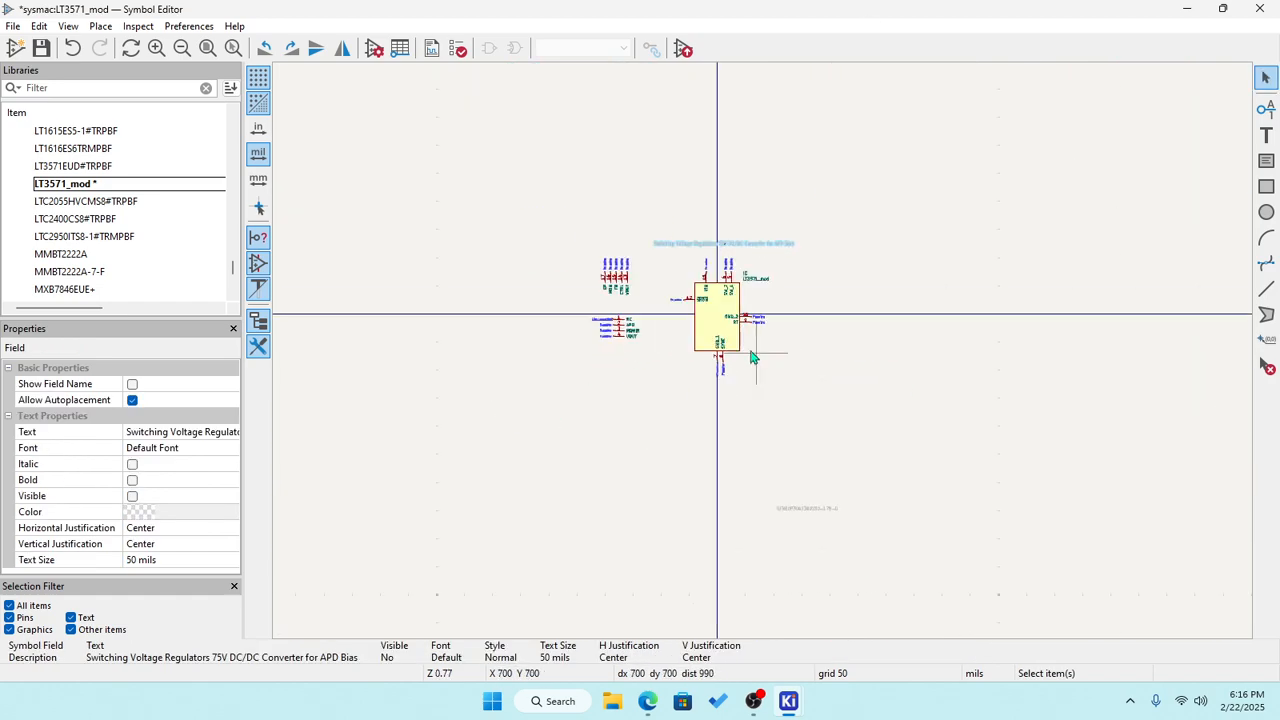
scroll(770, 360, "up", 6)
scroll(876, 464, "down", 3)
scroll(786, 376, "up", 3)
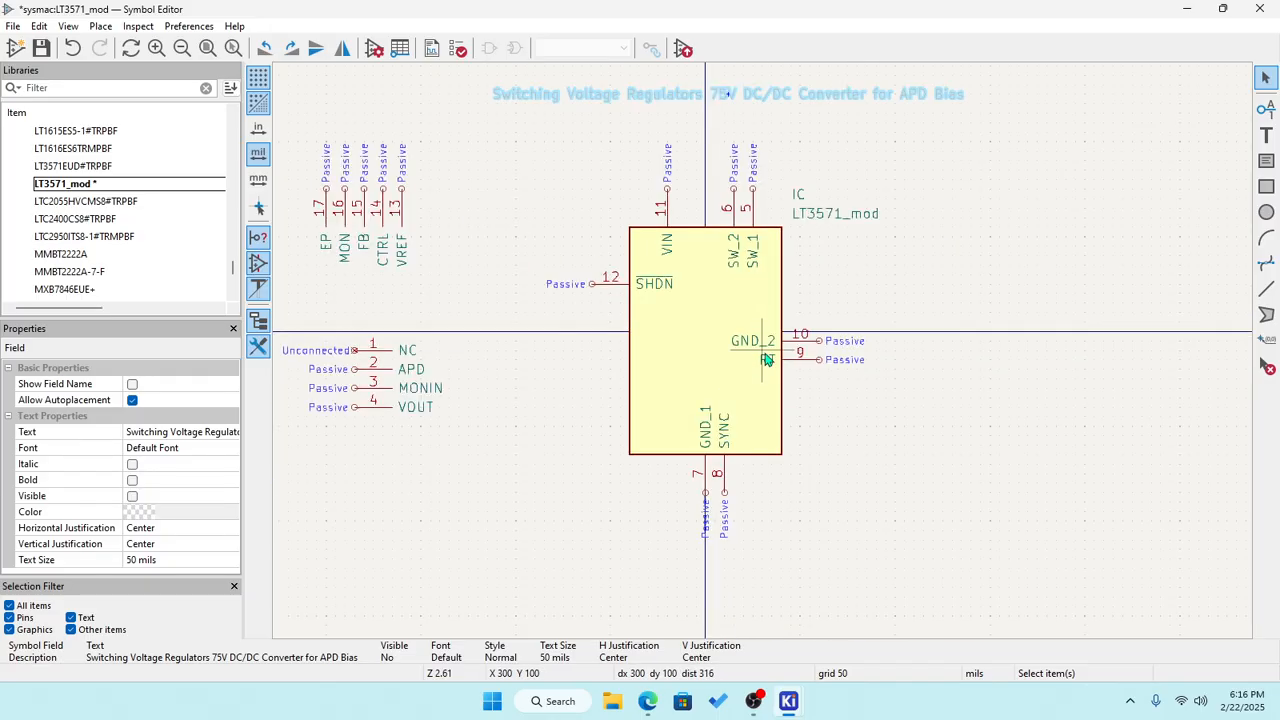
left_click(41, 48)
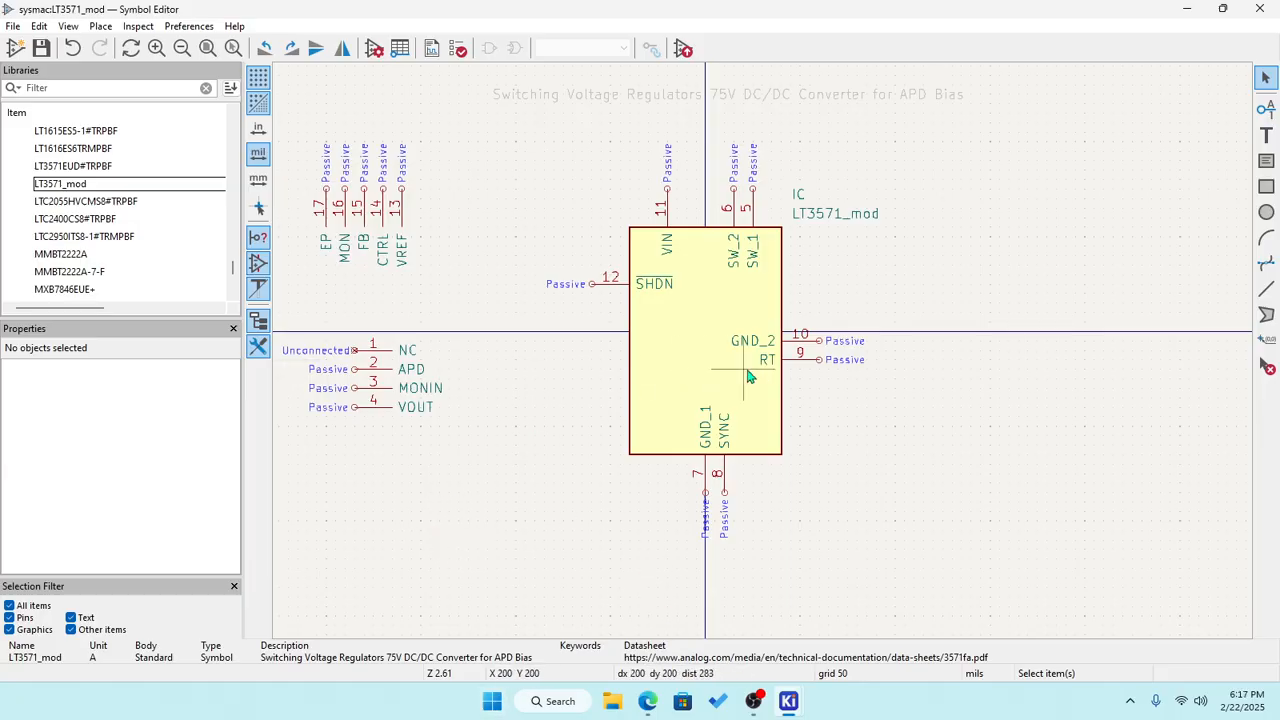
Move VREF pin 13 to the body's left edge below SHDN at X -600, Y -100 mils, rotated to orientation Right.
left_click(405, 218)
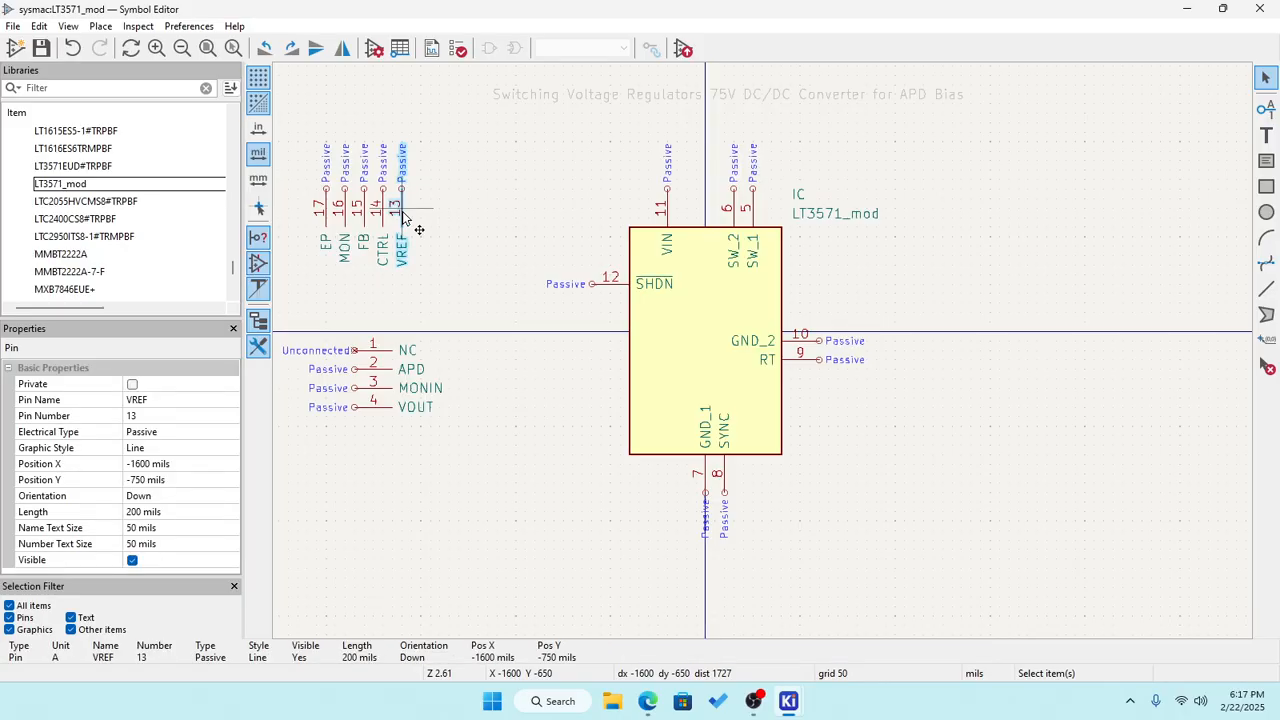
left_click_drag(405, 218, 600, 297)
key("r")
scroll(600, 297, "up", 3)
left_click_drag(766, 357, 783, 394)
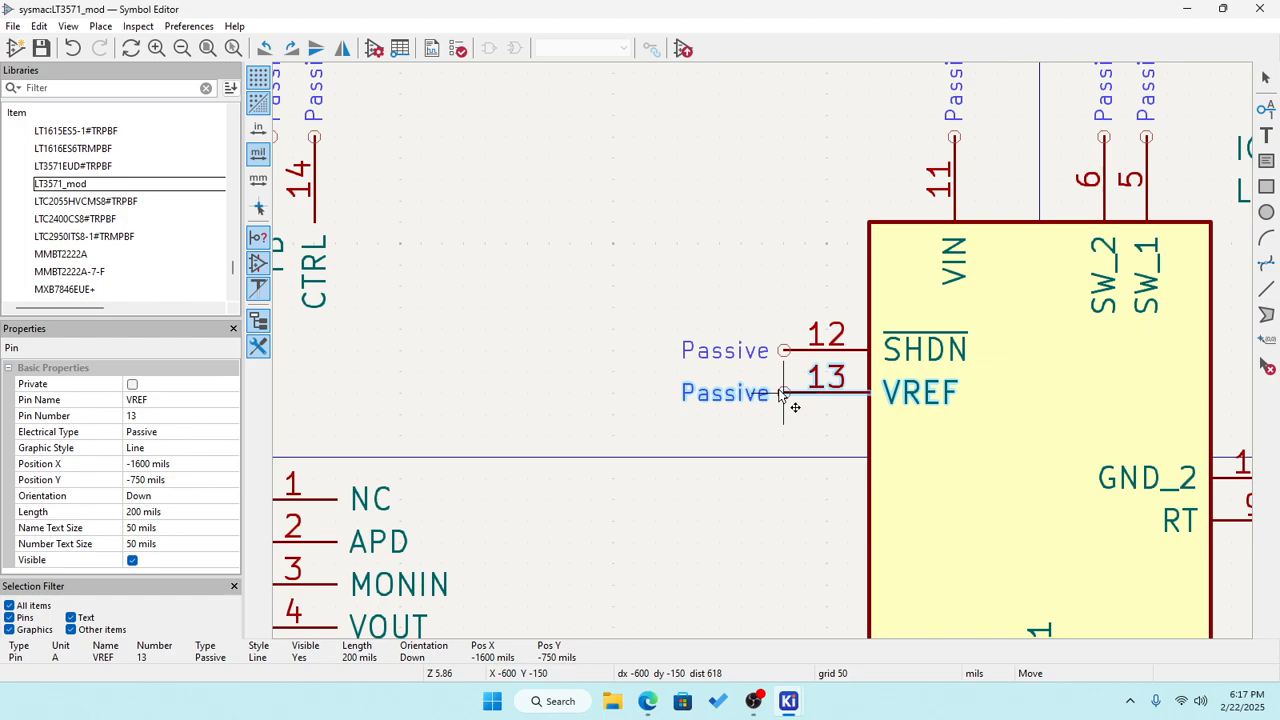
left_click_drag(783, 394, 783, 415)
left_click(783, 415)
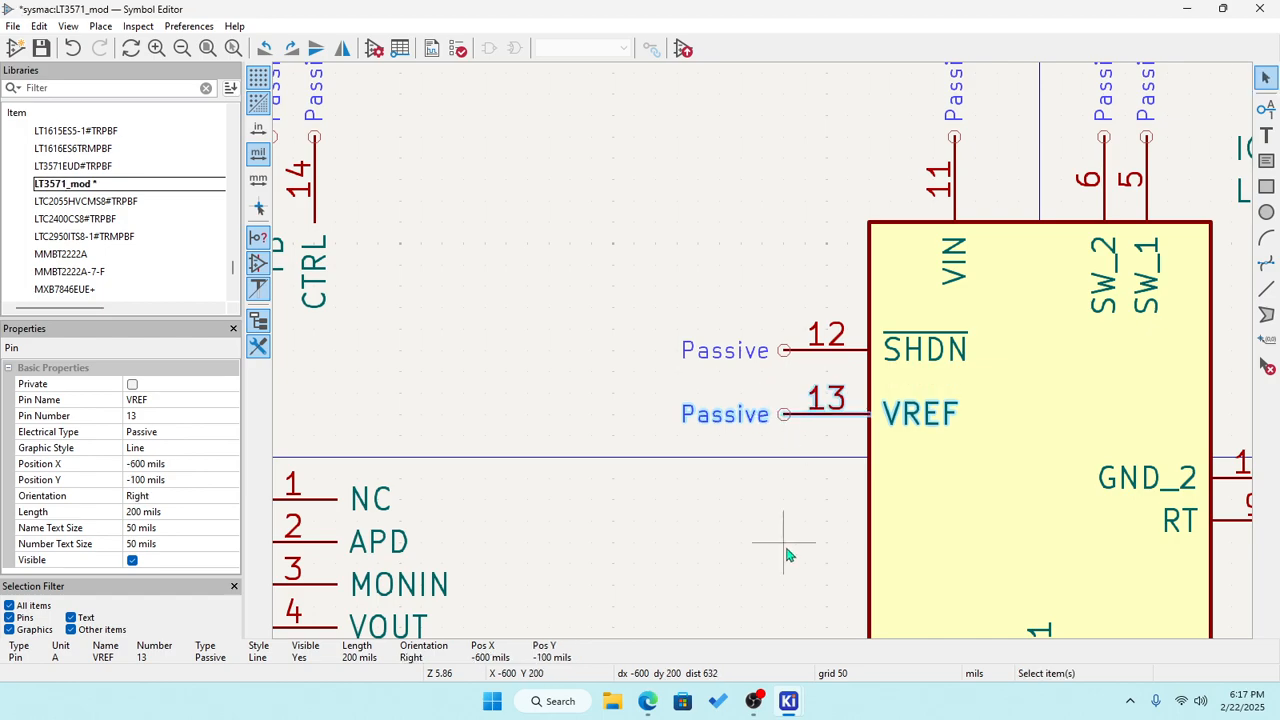
Move CTRL pin 14 to the body's left edge below VREF at X -600, Y 100 mils, rotated to orientation Right.
scroll(766, 357, "down", 5)
scroll(766, 357, "up", 4)
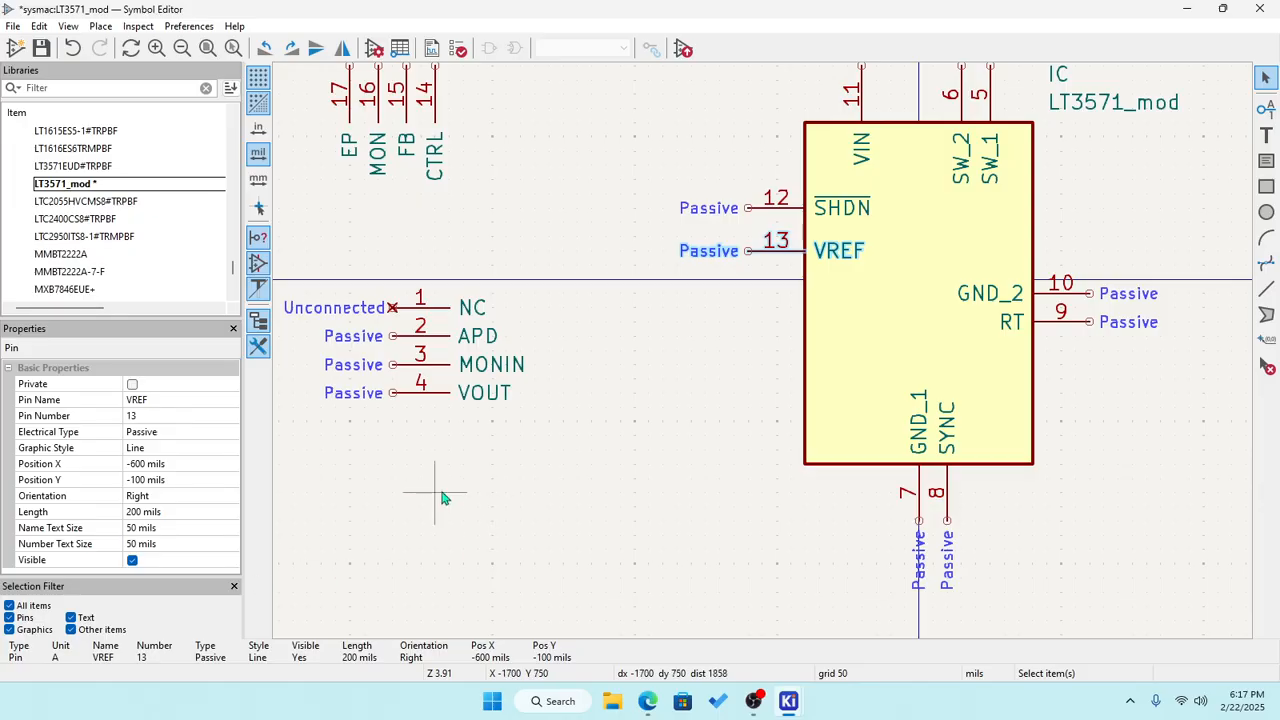
left_click(436, 118)
left_click_drag(436, 118, 757, 255)
key("r")
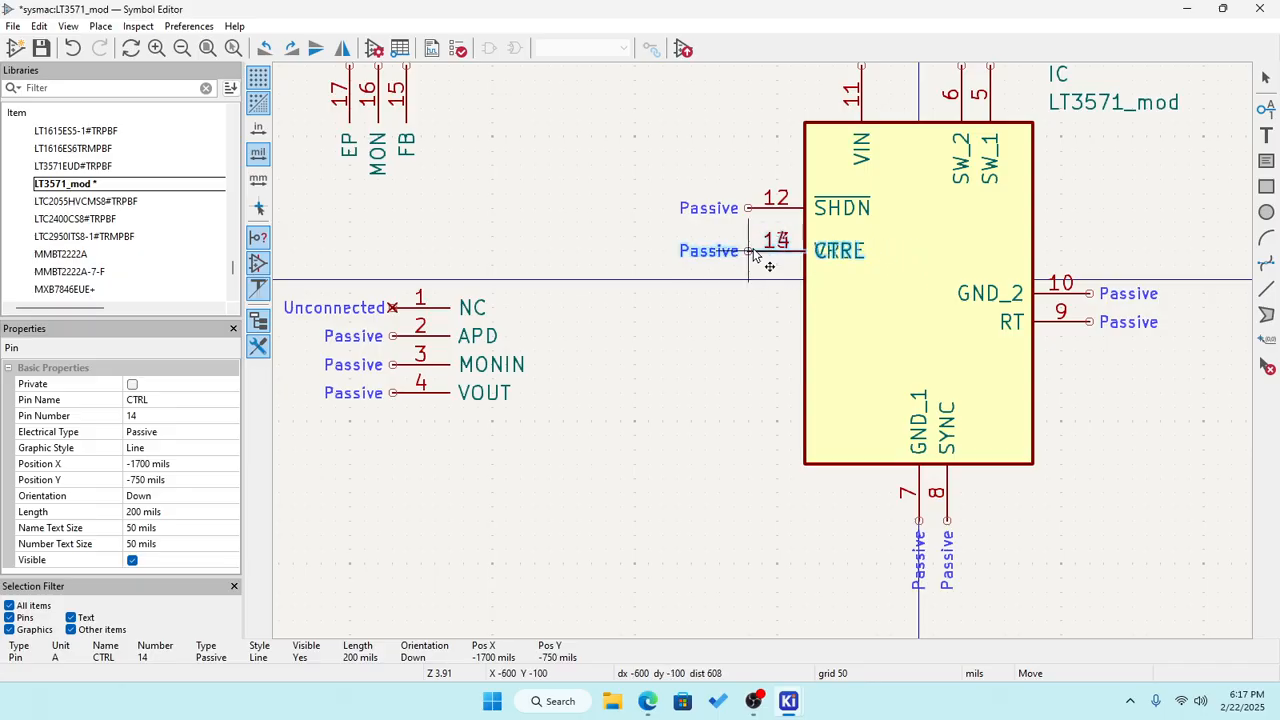
left_click_drag(757, 255, 757, 283)
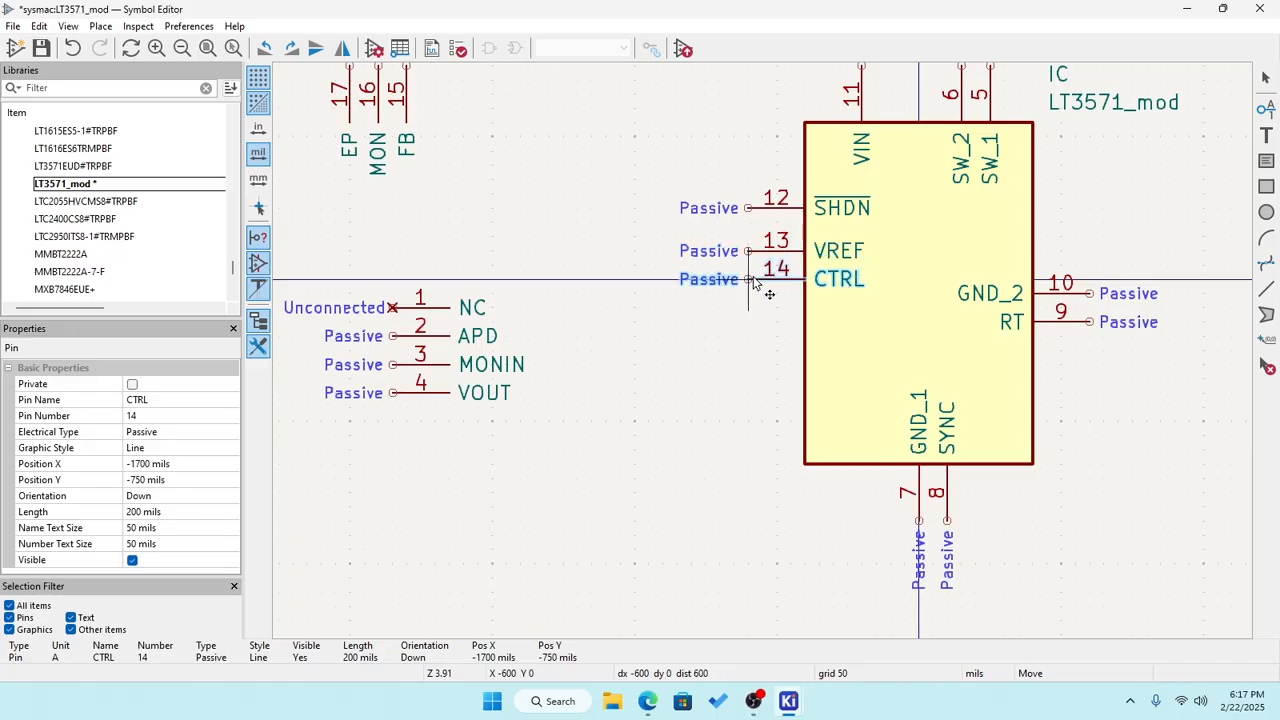
left_click_drag(755, 282, 755, 310)
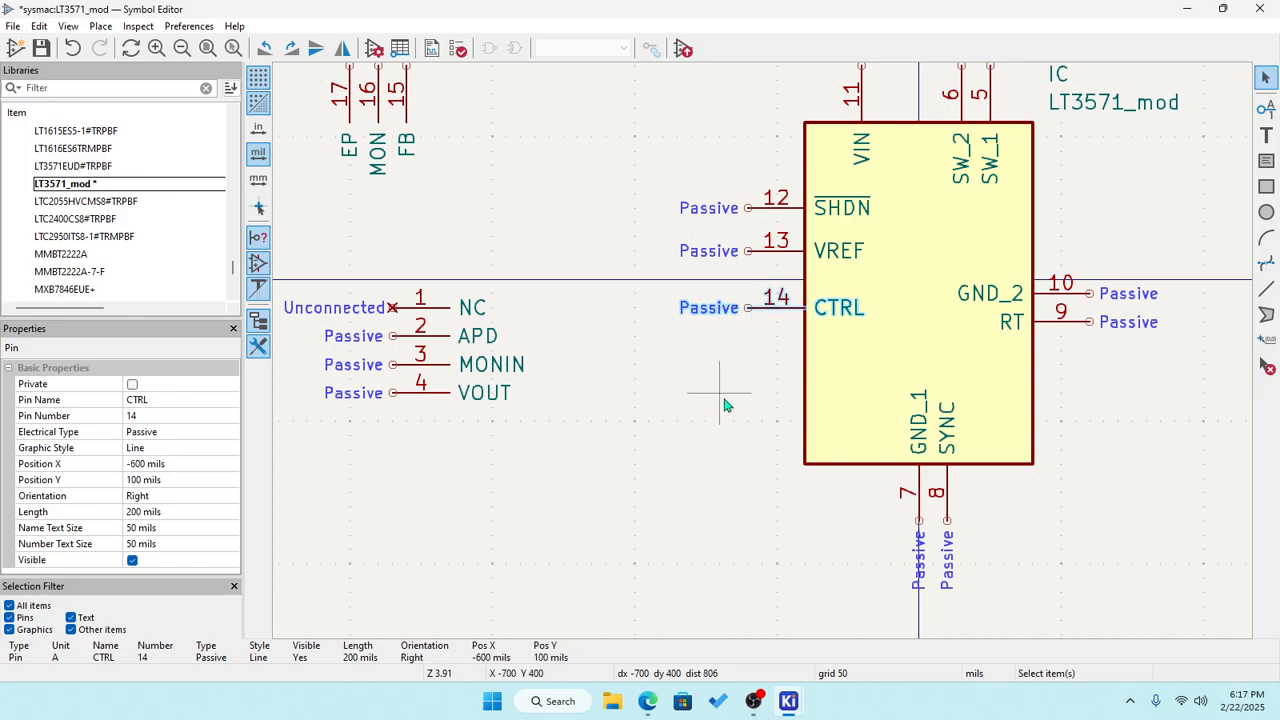
left_click(726, 405)
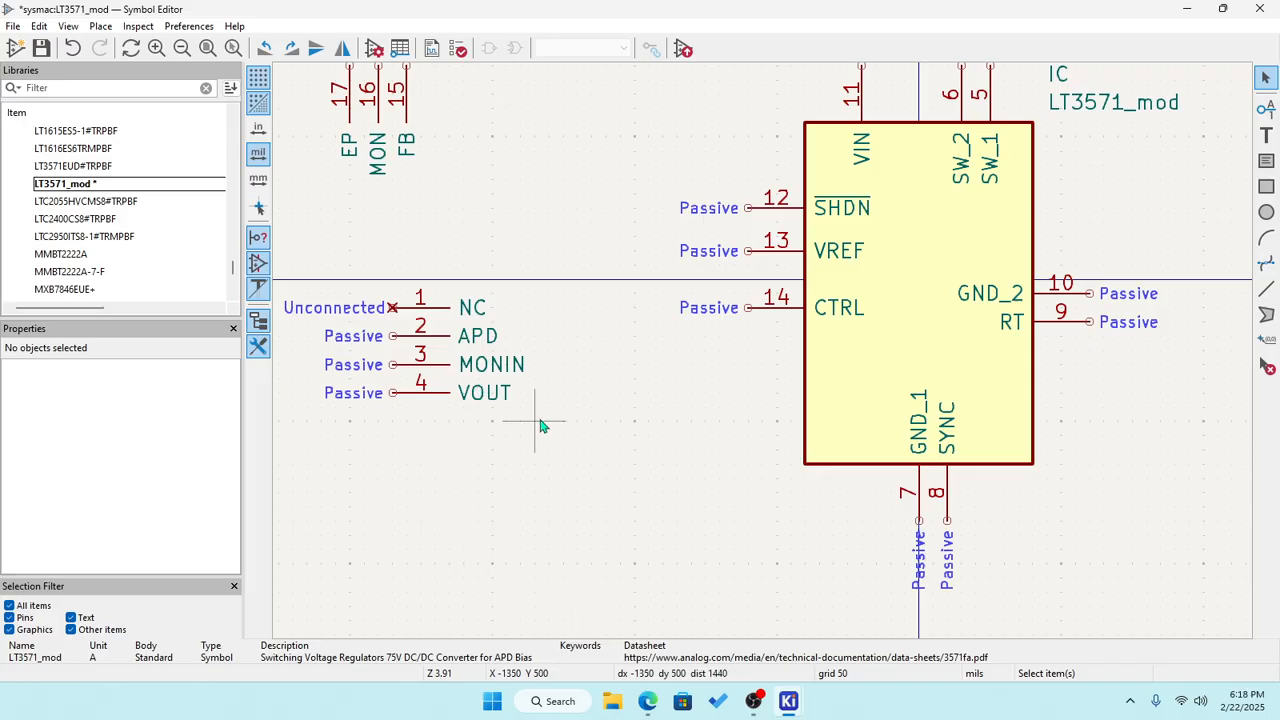
Move MONIN pin 3 to the body's left edge below CTRL at X -600, Y 300 mils.
scroll(540, 427, "up", 2)
scroll(766, 357, "down", 3)
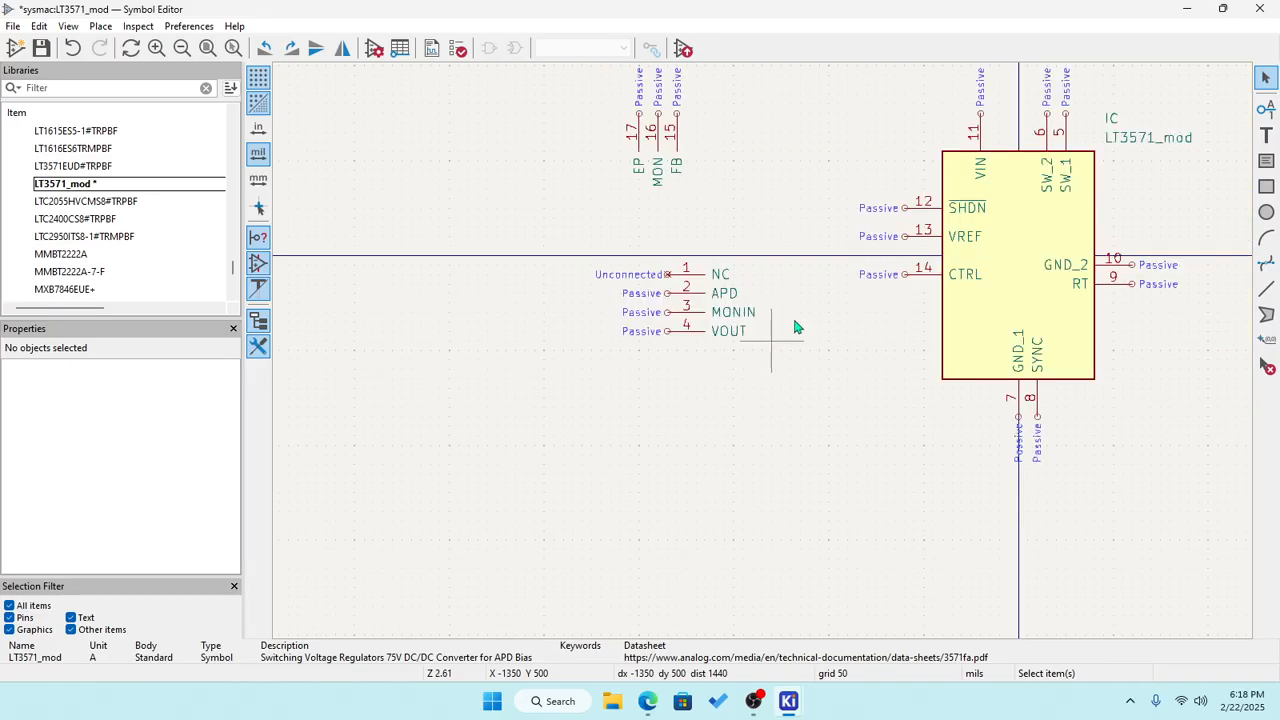
left_click(694, 315)
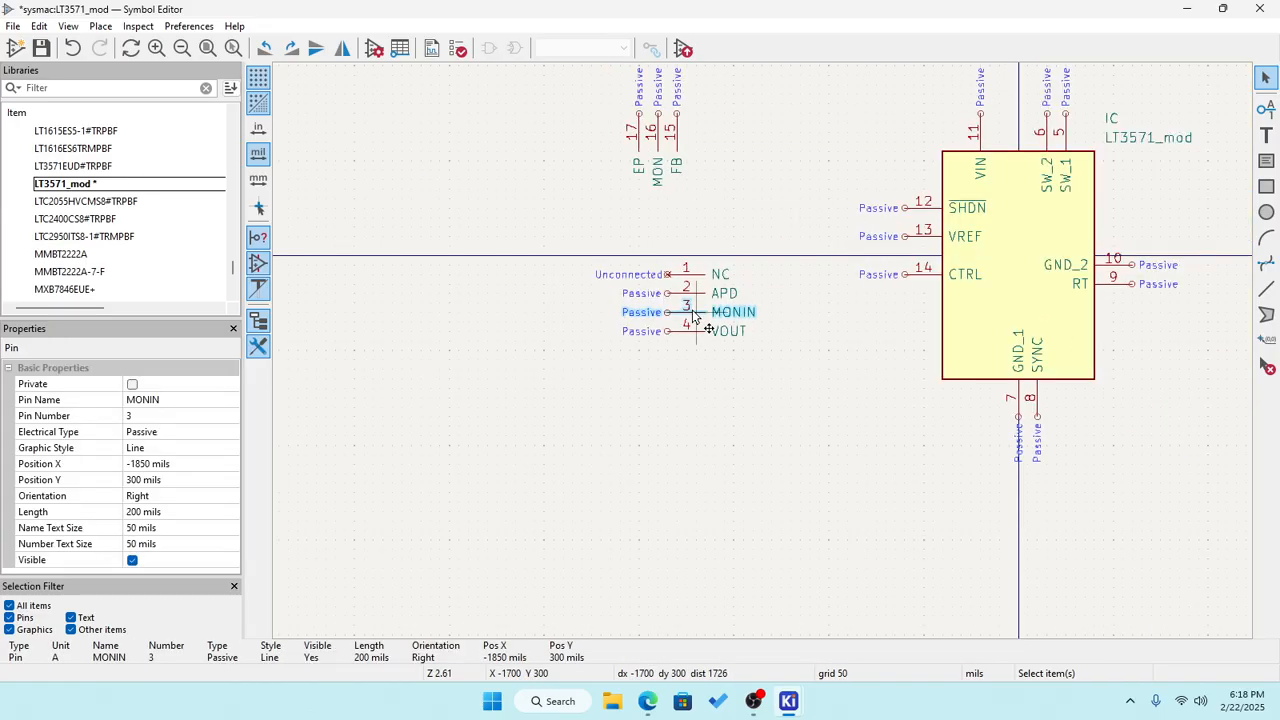
key("m")
scroll(870, 278, "up", 5)
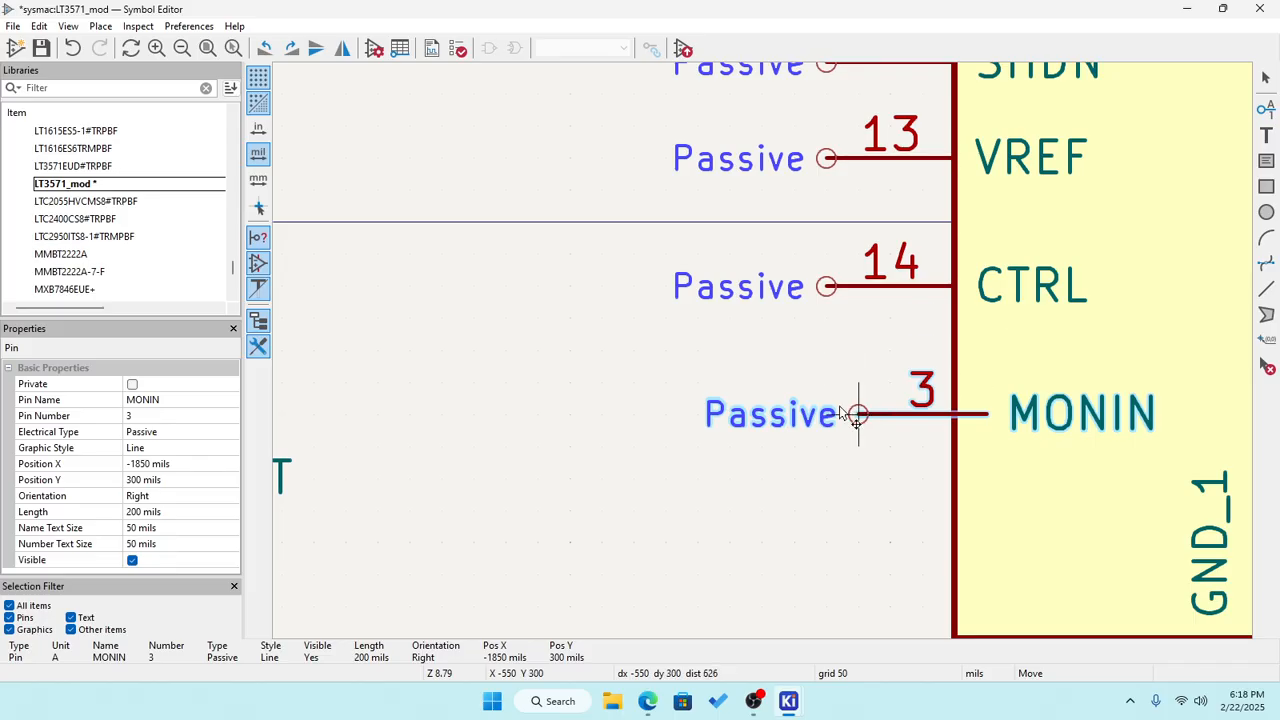
left_click(827, 414)
left_click(806, 525)
Move GND_2 pin 10 off the body's right edge to empty space at X 850, Y 600 mils, rotated to orientation Down.
scroll(766, 357, "down", 5)
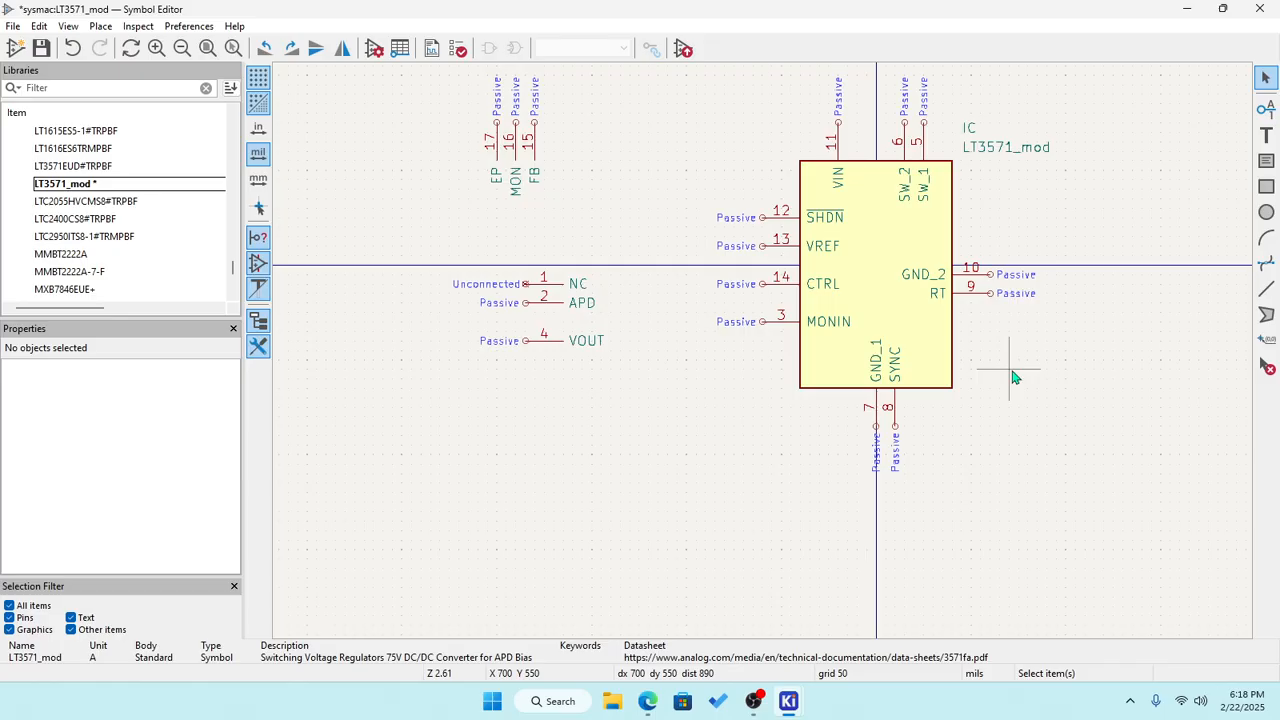
left_click(968, 284)
left_click_drag(968, 284, 1051, 394)
key("r")
Move GND_1 pin 7 along the body's lower edge to X -250, Y 850 mils.
scroll(932, 400, "up", 3)
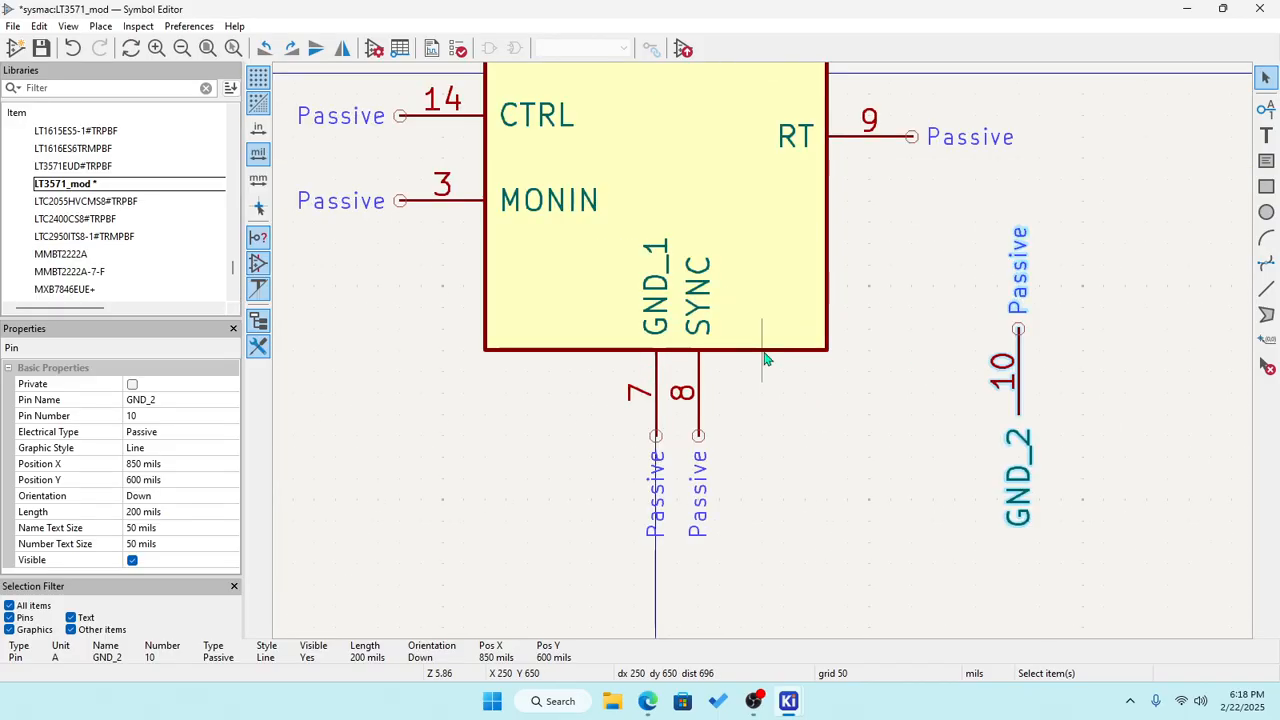
left_click(656, 373)
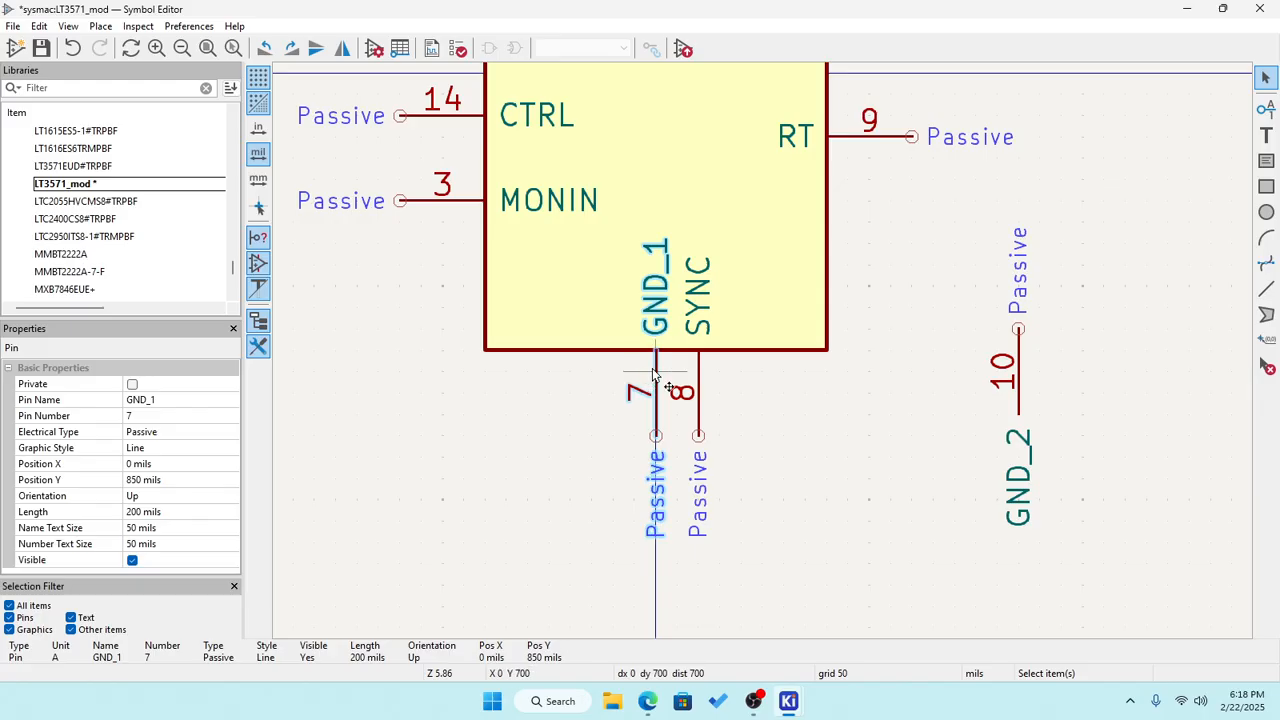
key("m")
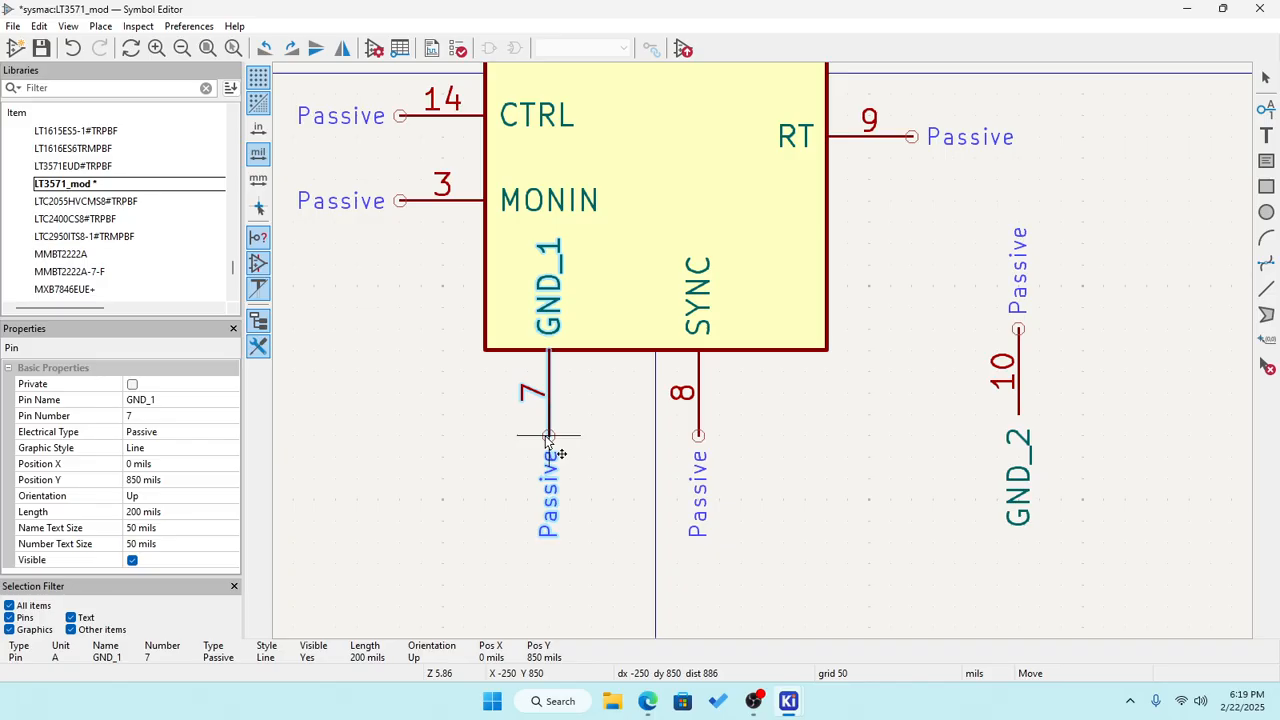
left_click(548, 437)
Place GND_2 pin 10 beside GND_1 on the body's lower edge at X -150, Y 850 mils, rotated to orientation Up.
scroll(762, 350, "up", 2)
scroll(766, 355, "down", 5)
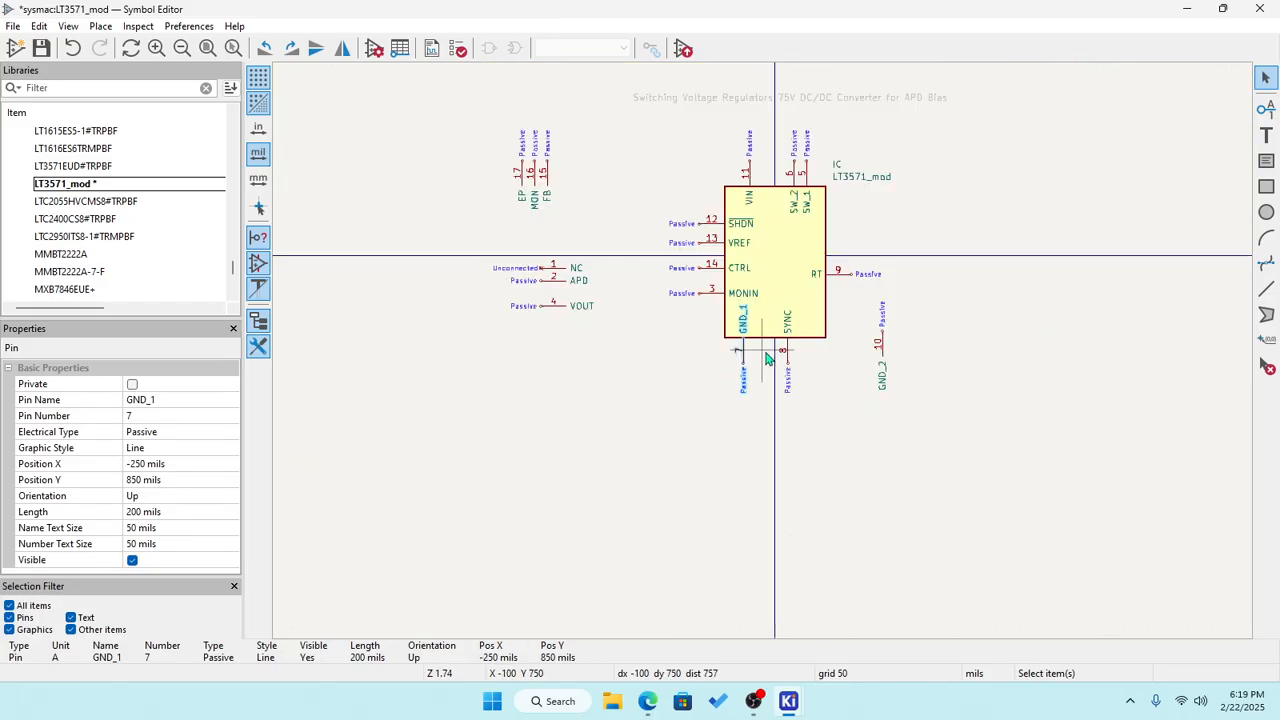
scroll(766, 358, "up", 3)
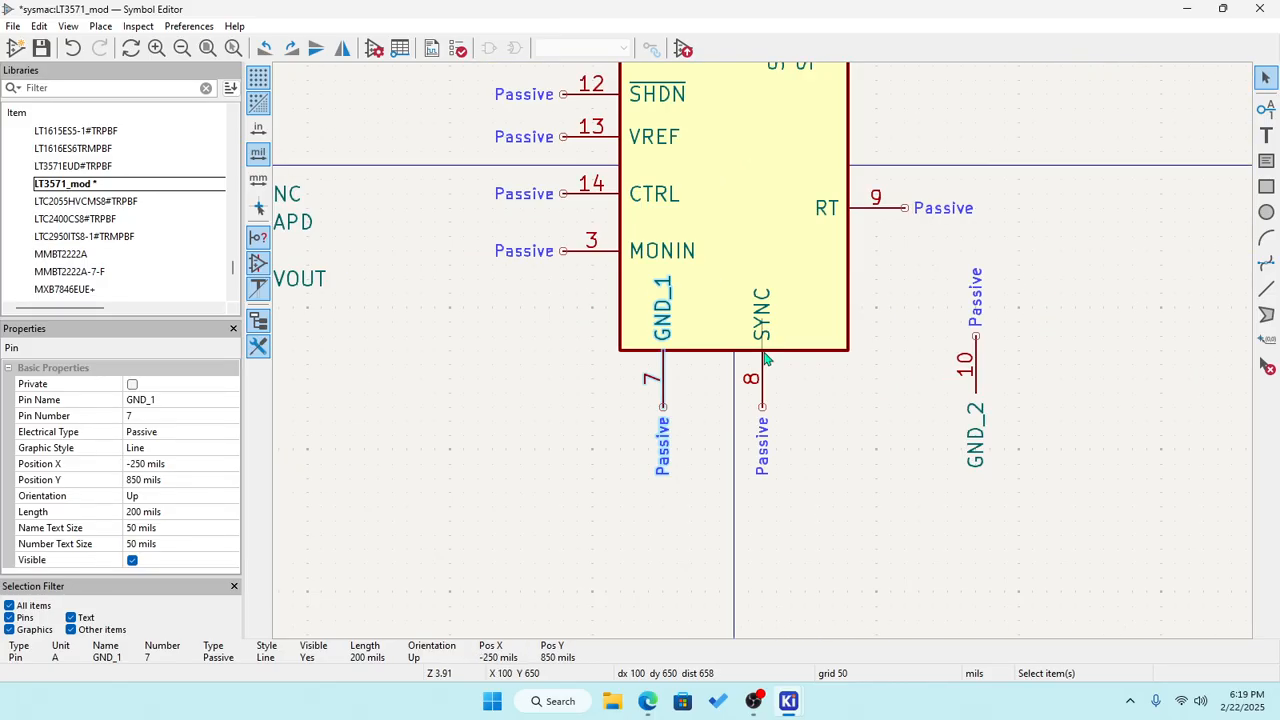
left_click(978, 371)
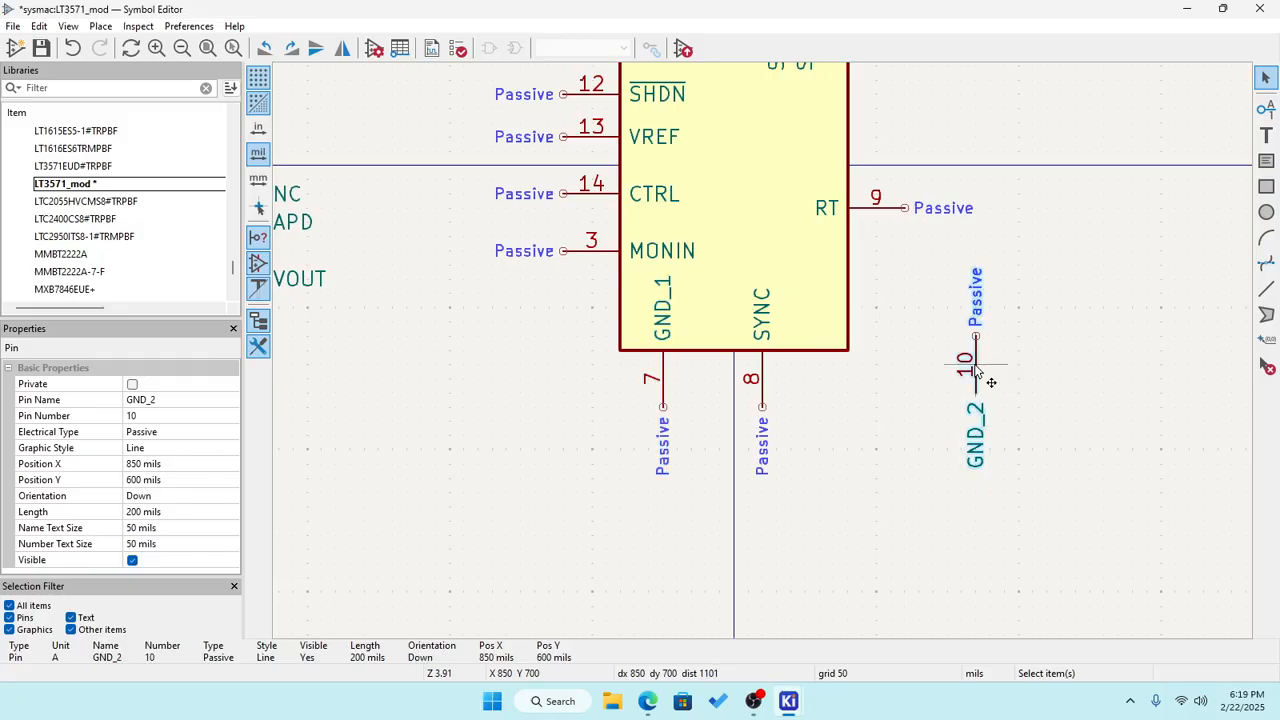
left_click_drag(978, 371, 691, 362)
left_click(980, 379)
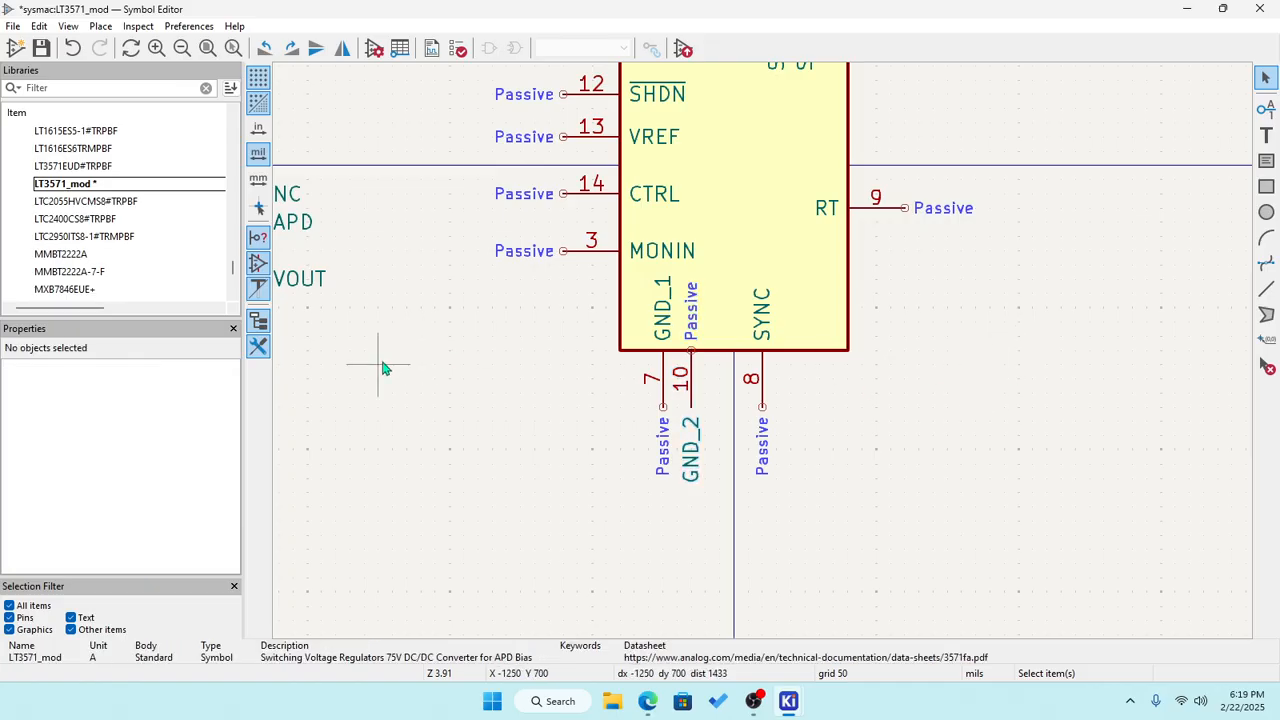
left_click(693, 391)
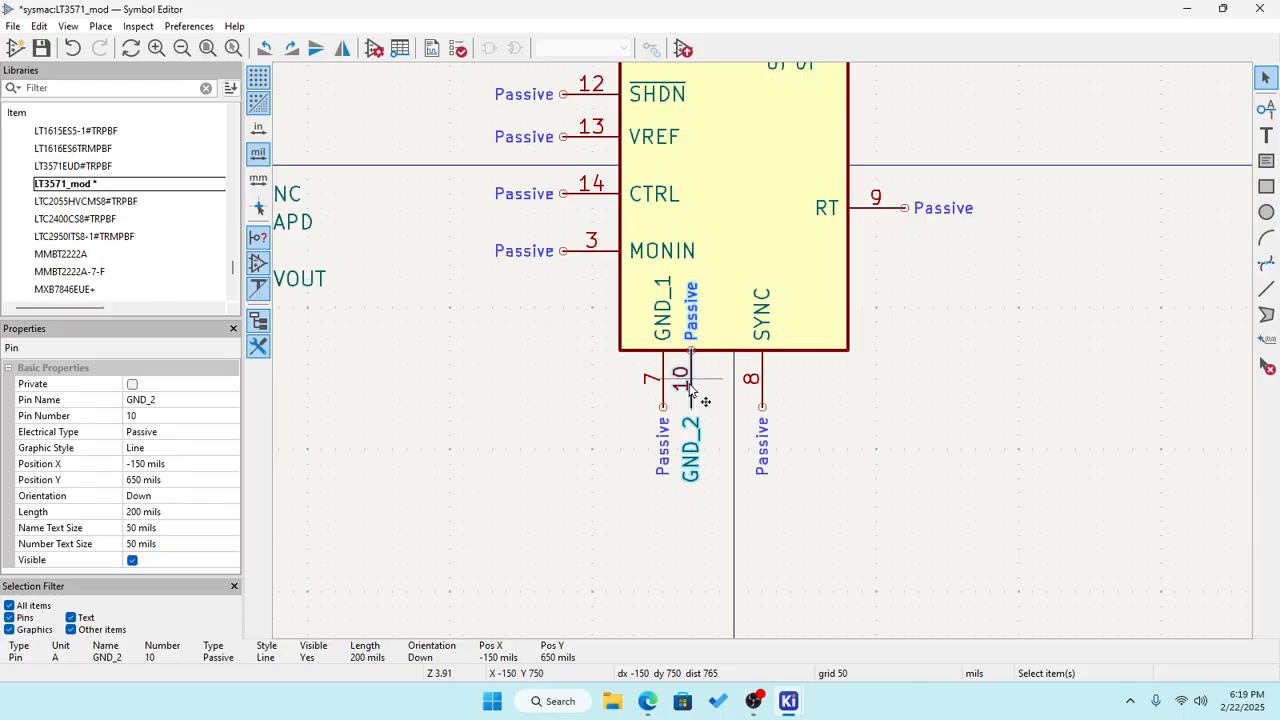
key("m")
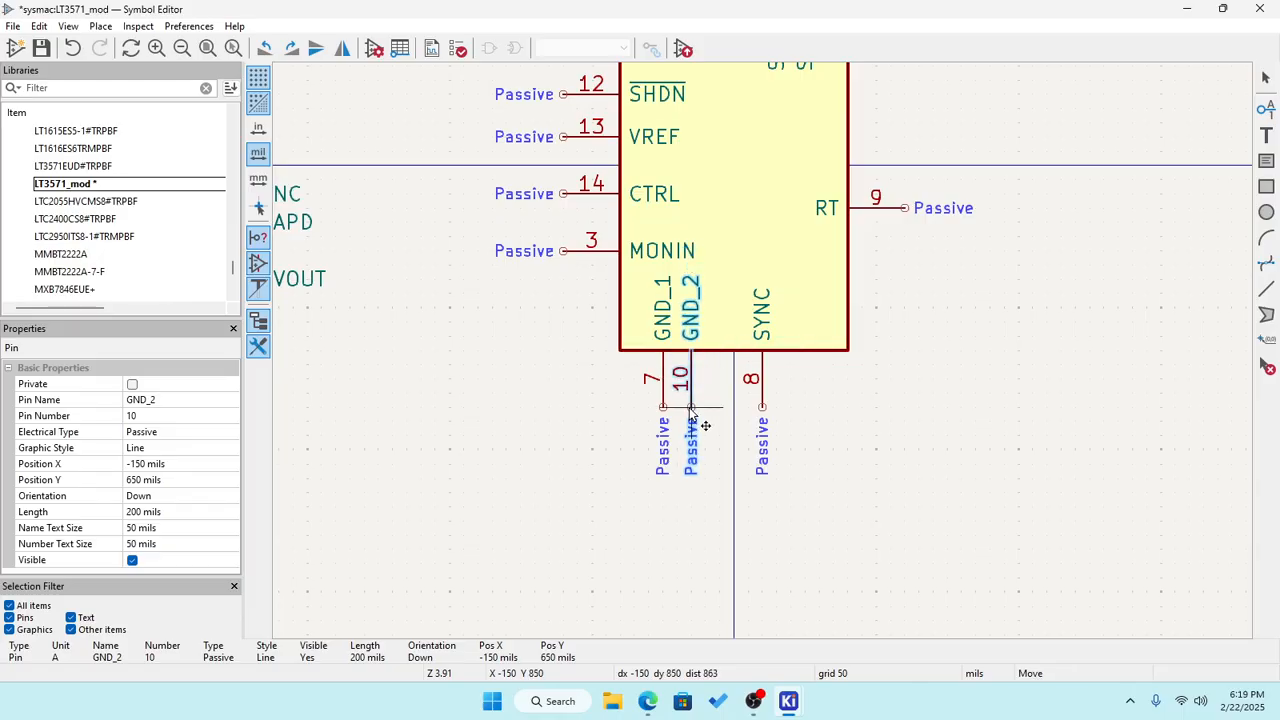
left_click(690, 410)
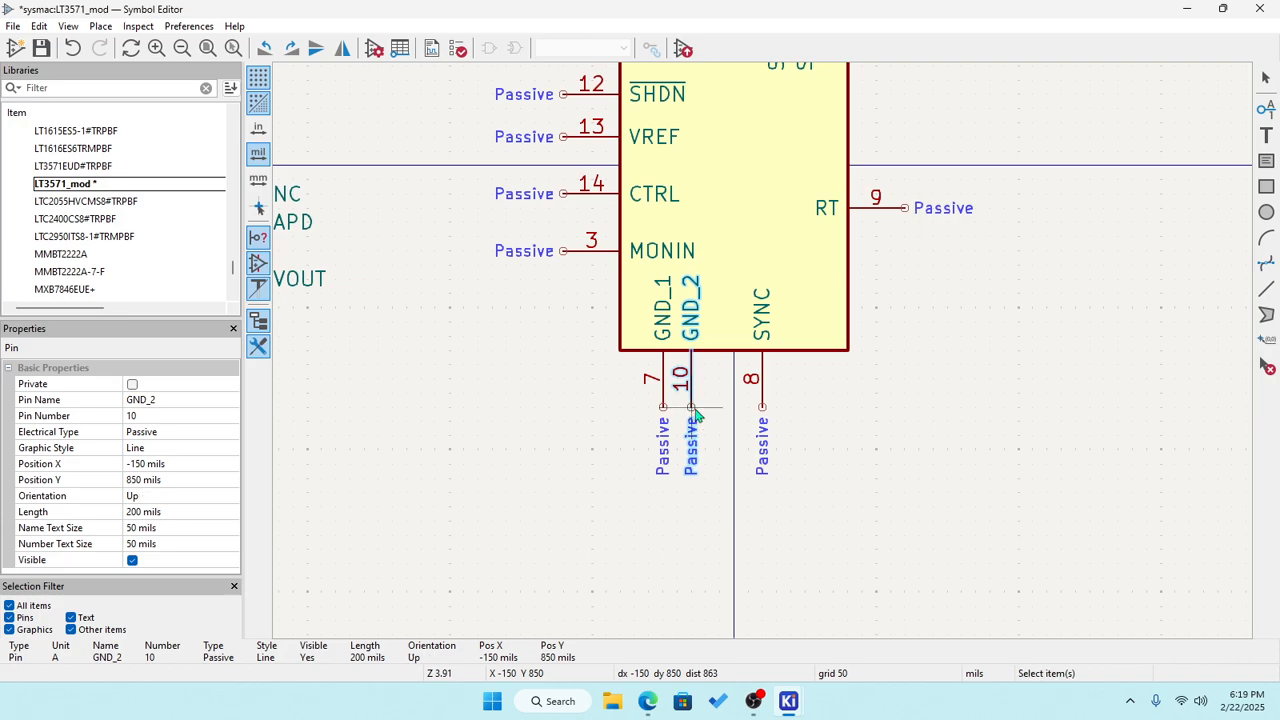
left_click(953, 438)
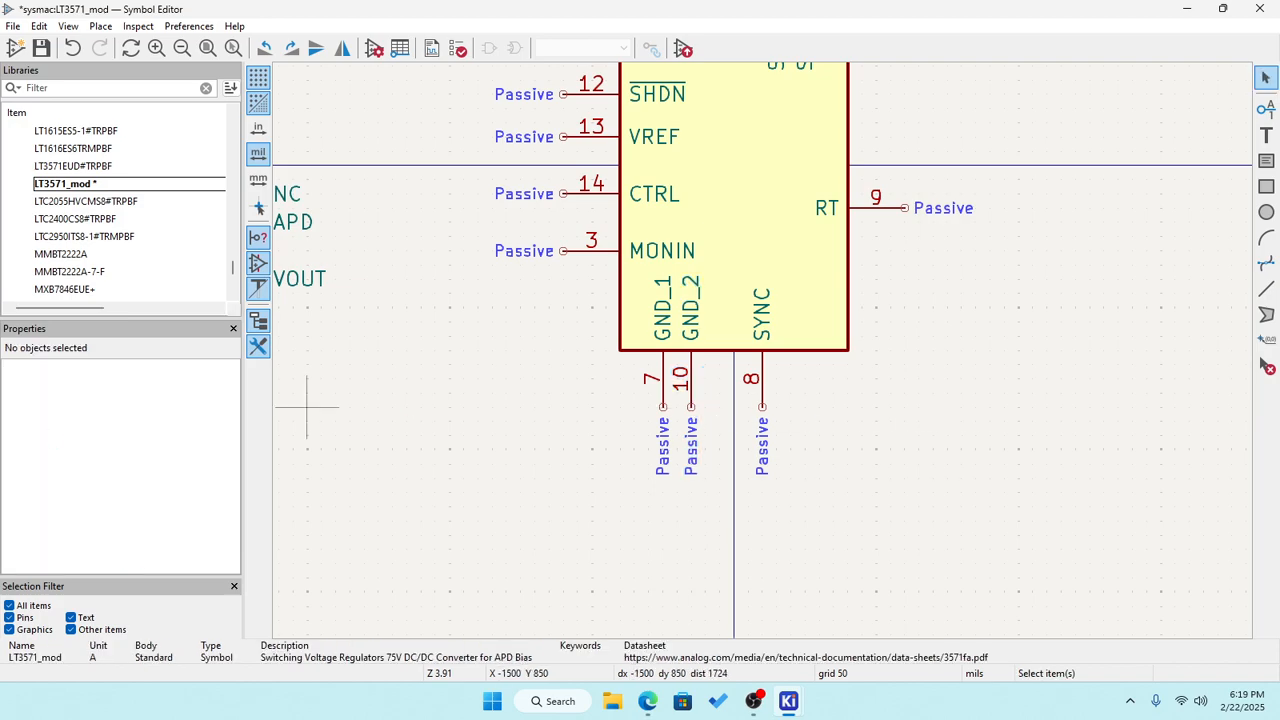
Move SYNC pin 8 along the body's lower edge beside GND_2 to X -50, Y 850 mils.
left_click(762, 392)
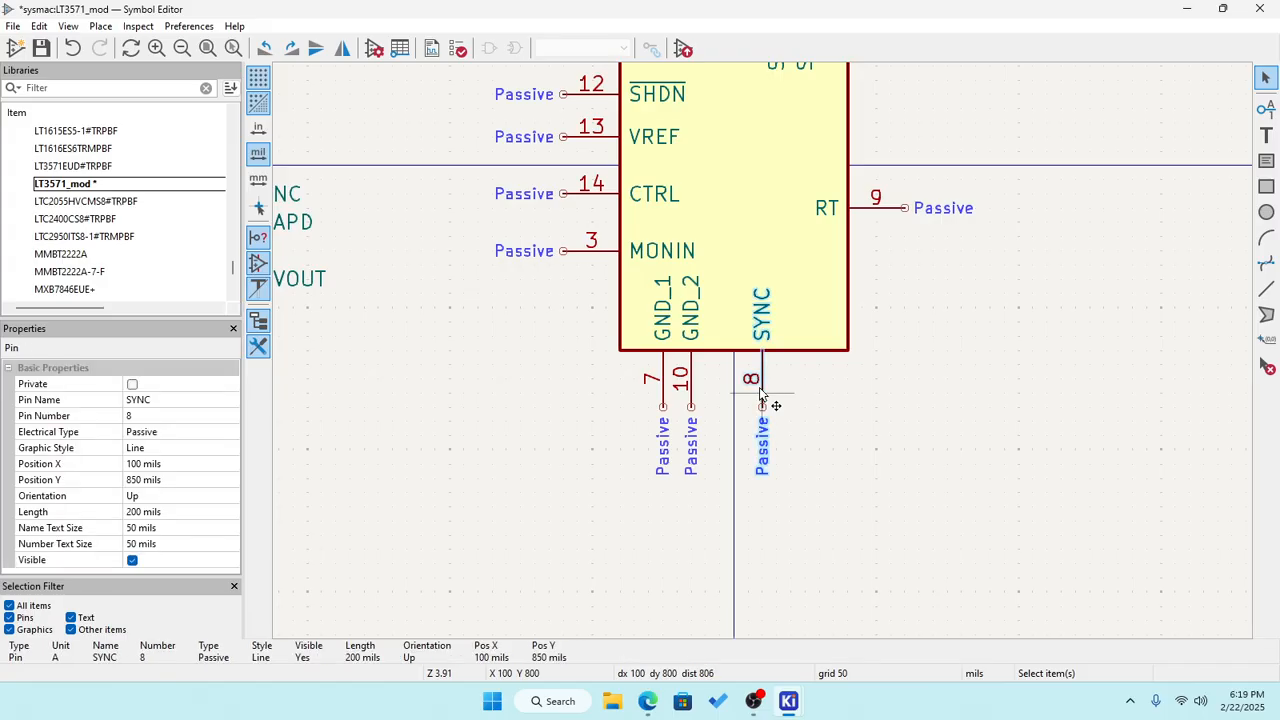
key("m")
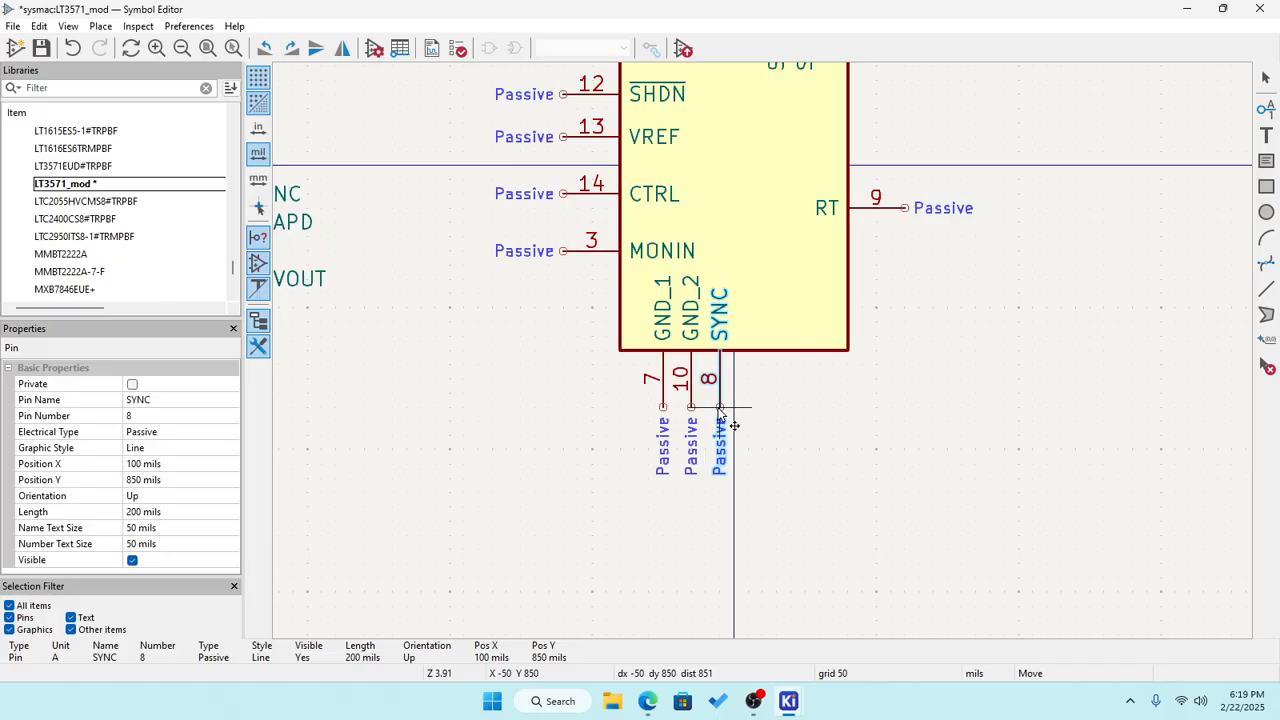
left_click(733, 425)
left_click(850, 400)
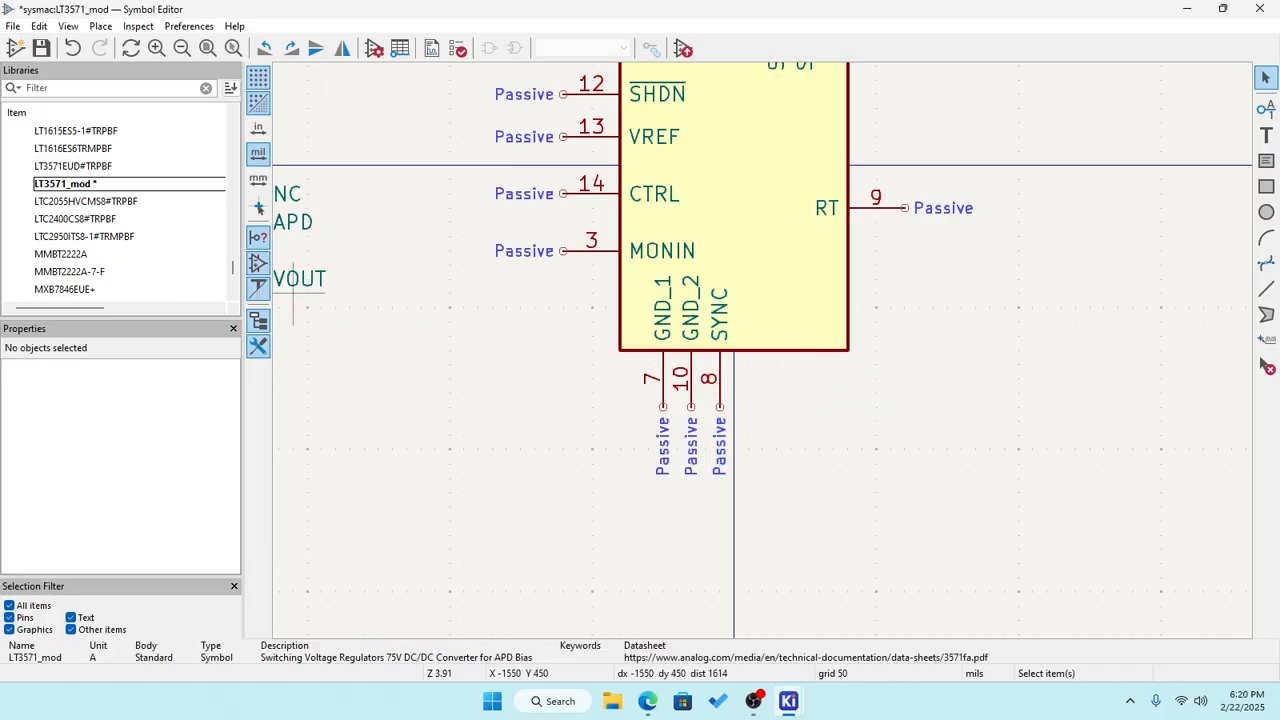
Move RT pin 9 to the body's lower edge beside SYNC at X 50, Y 850 mils, rotated to orientation Up.
scroll(700, 350, "down", 2)
scroll(765, 358, "up", 1)
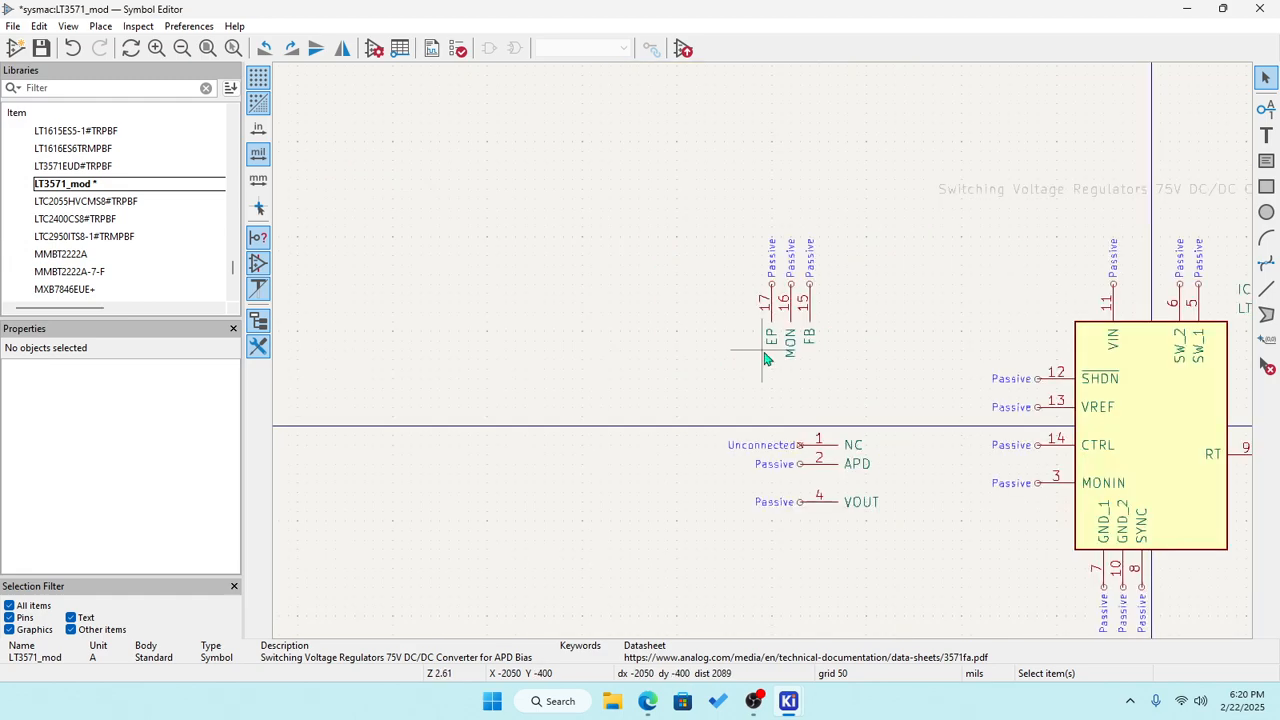
scroll(765, 358, "up", 1)
scroll(931, 451, "down", 2)
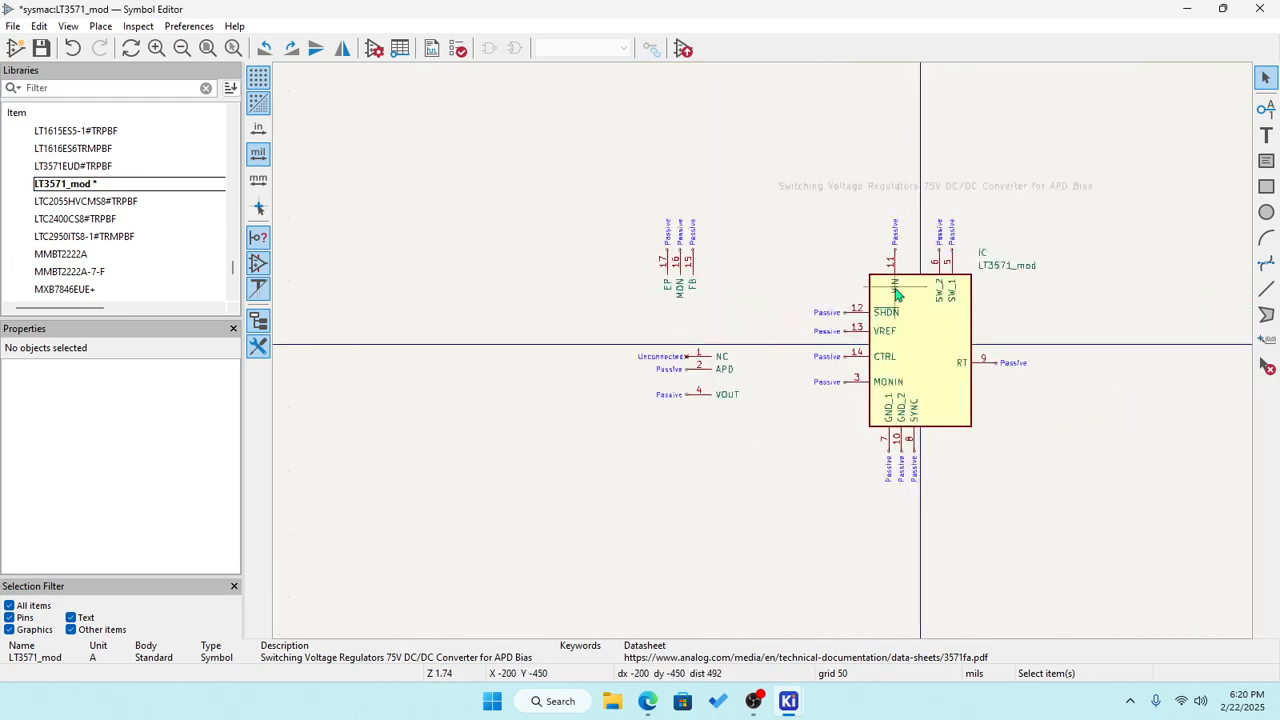
scroll(897, 292, "up", 2)
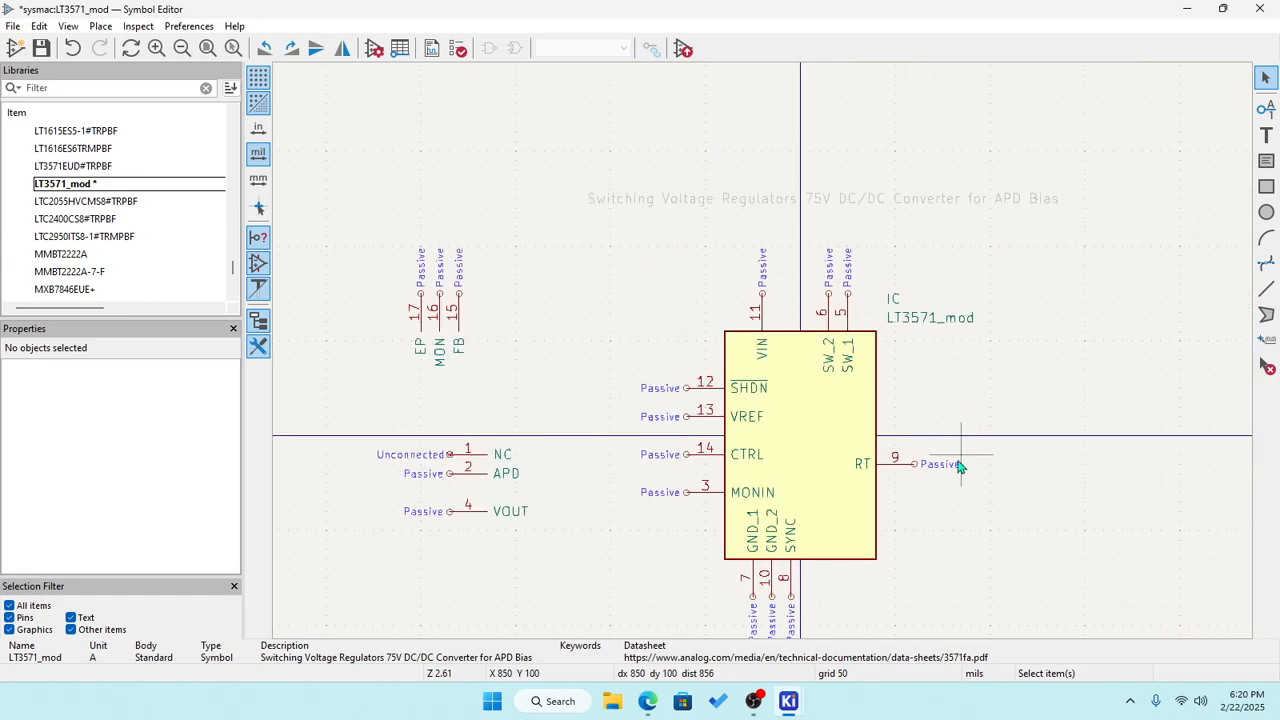
left_click(897, 466)
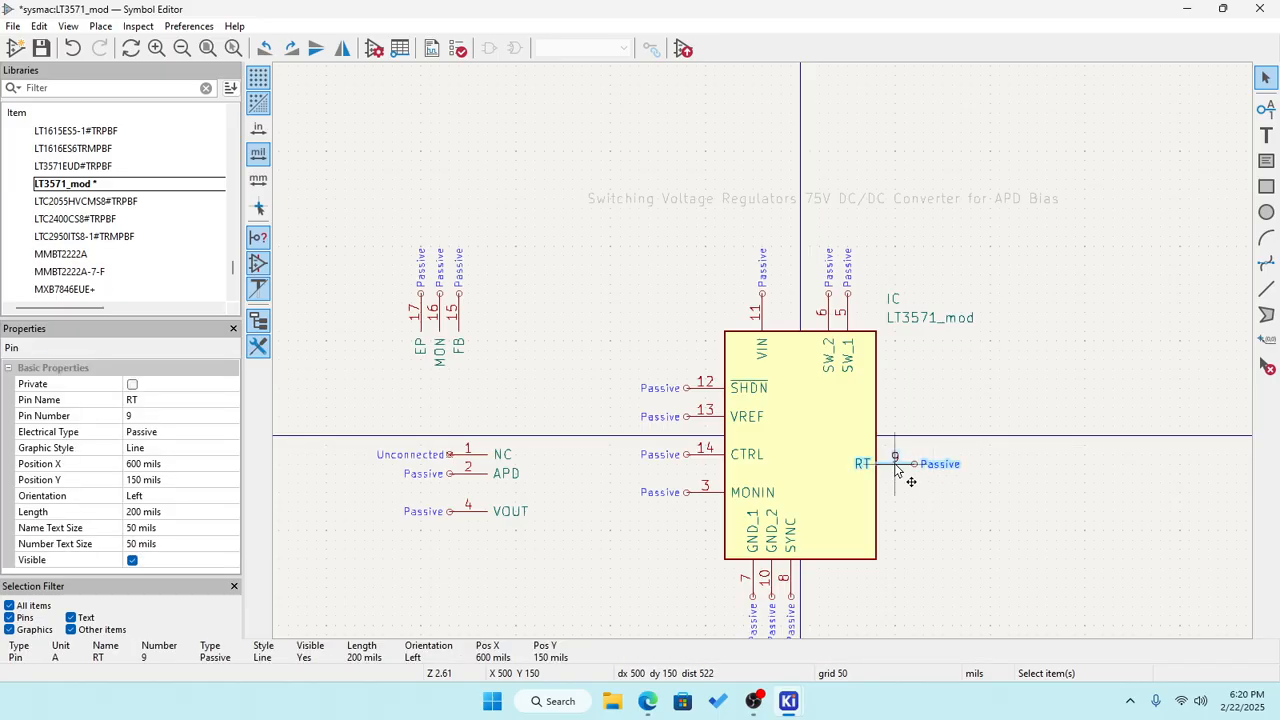
left_click_drag(897, 466, 792, 604)
key("r")
key("r")
key("r")
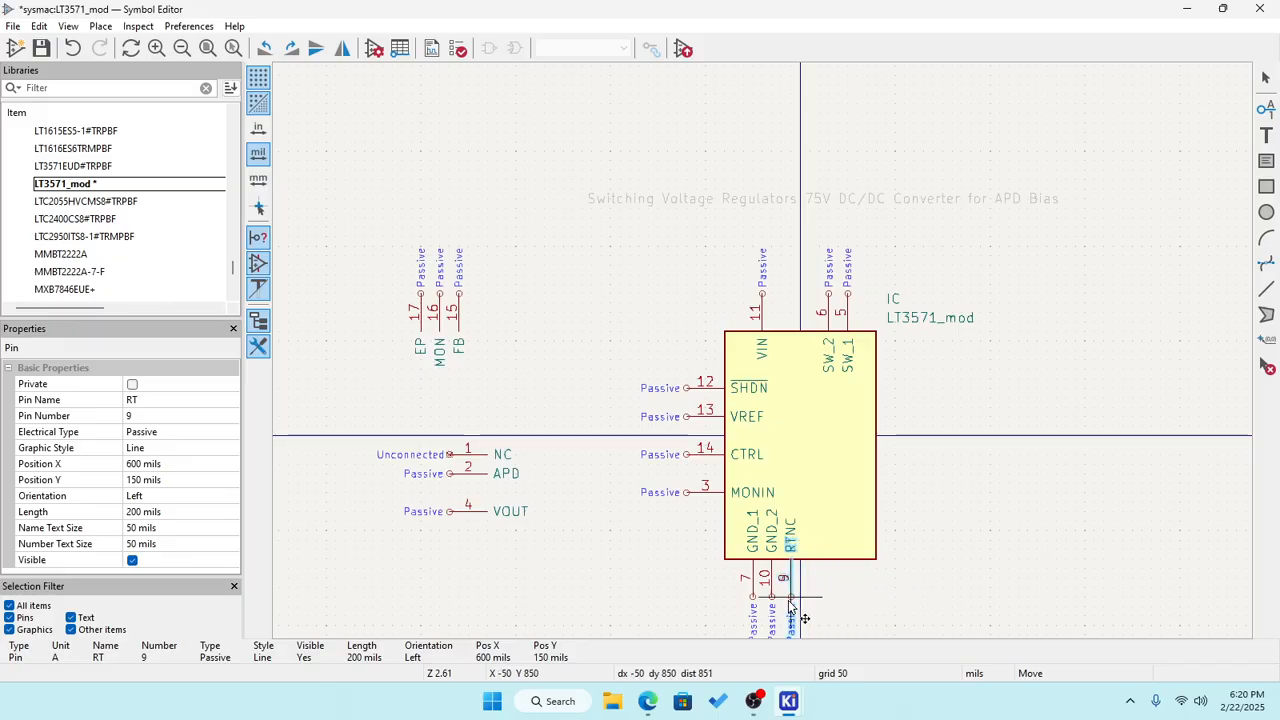
scroll(792, 604, "up", 3)
left_click_drag(762, 351, 808, 357)
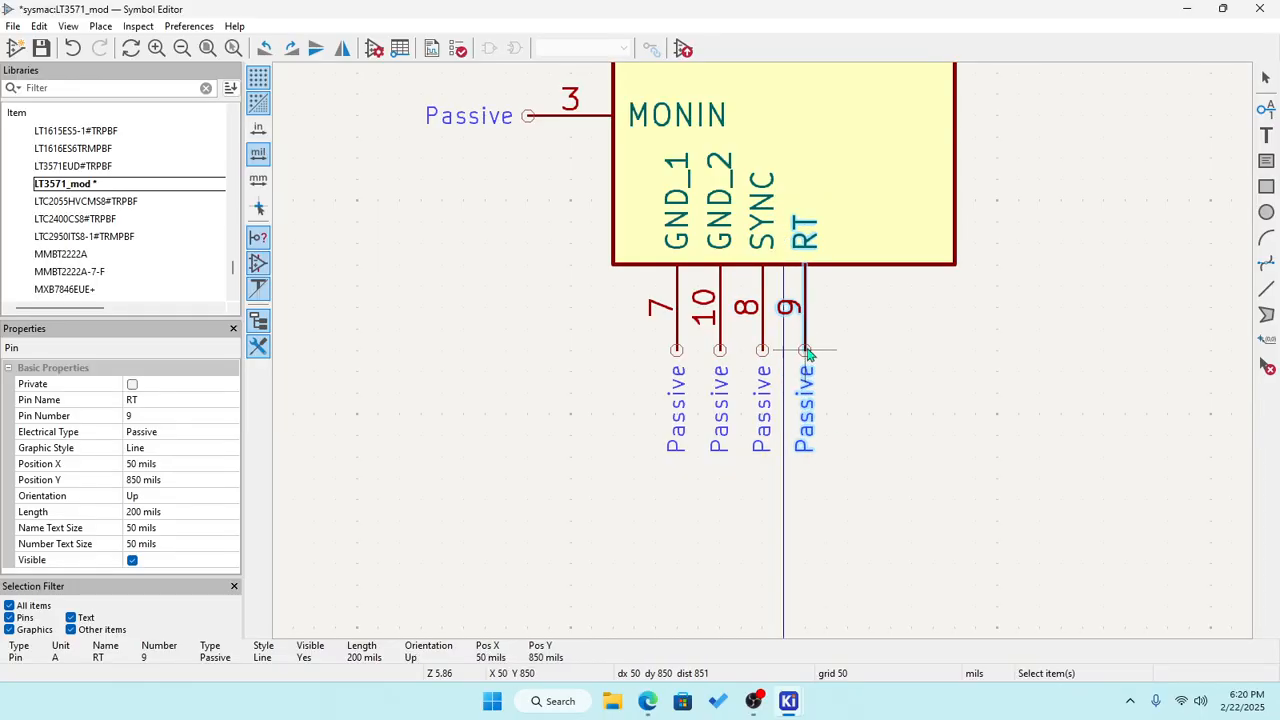
left_click(910, 345)
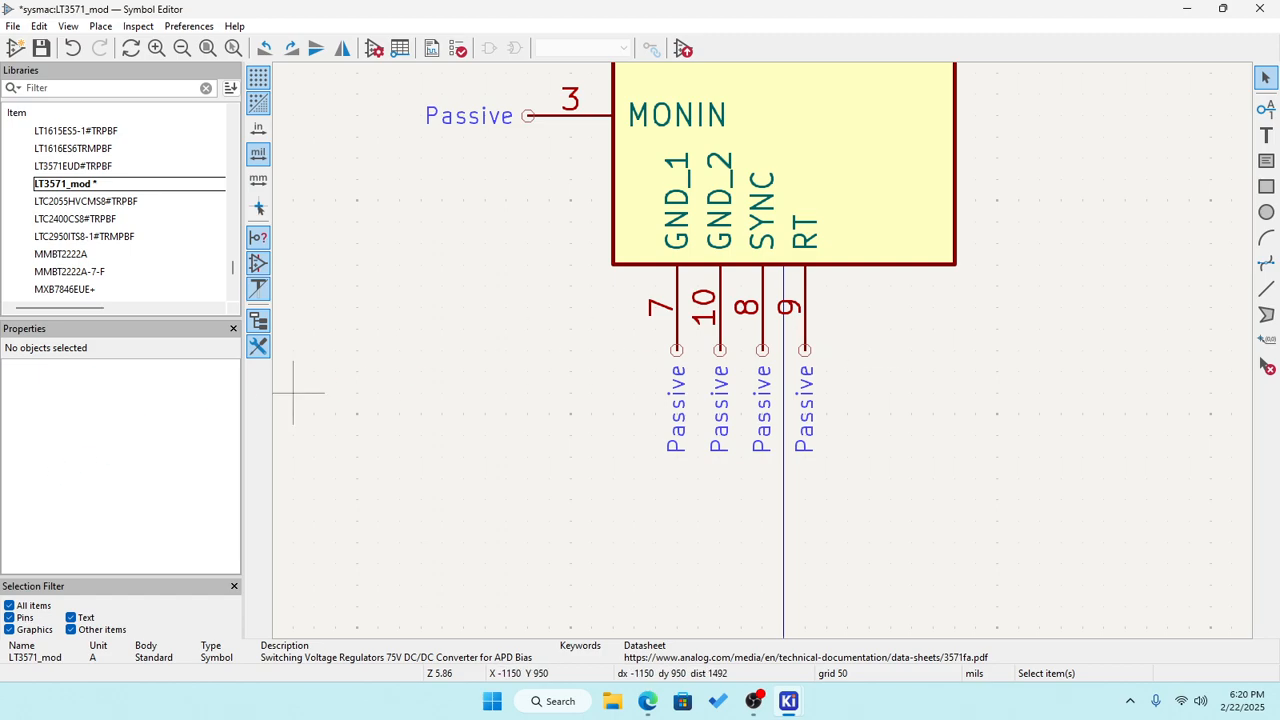
Place APD pin 2 beside RT on the body's lower edge at X 150, Y 850 mils, rotated to orientation Up.
scroll(560, 340, "down", 5)
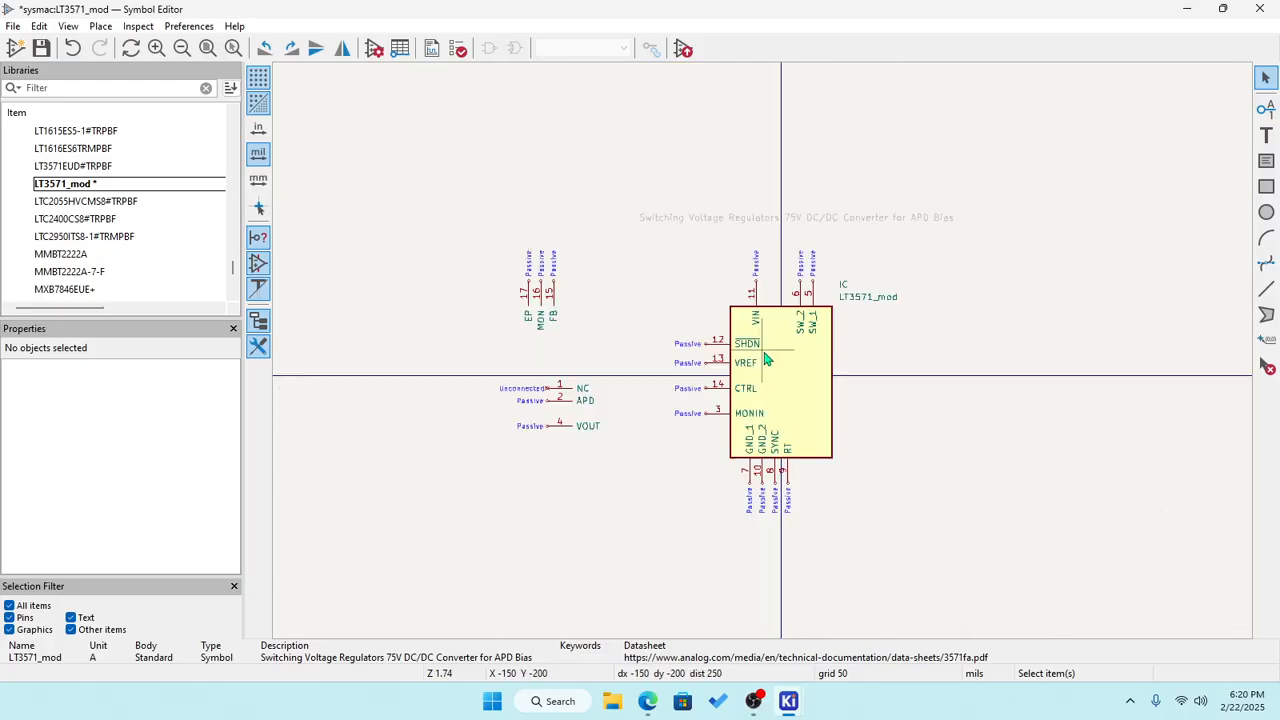
scroll(766, 360, "up", 3)
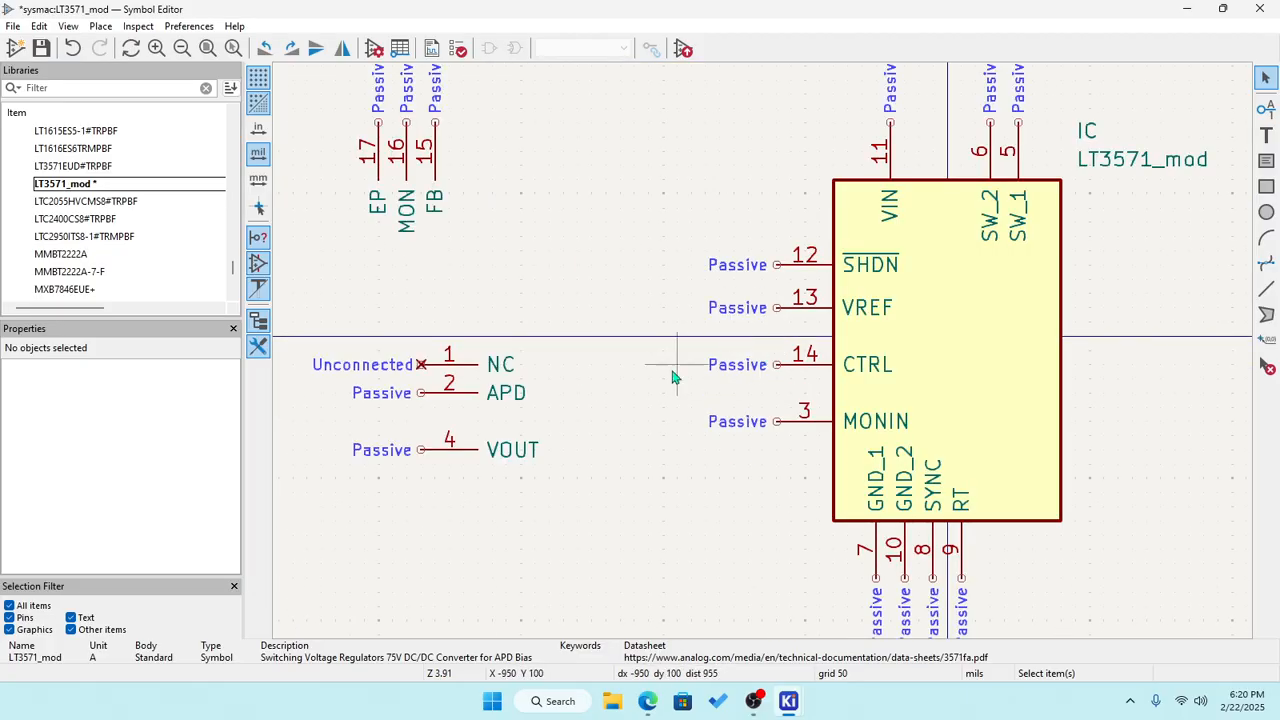
left_click(470, 395)
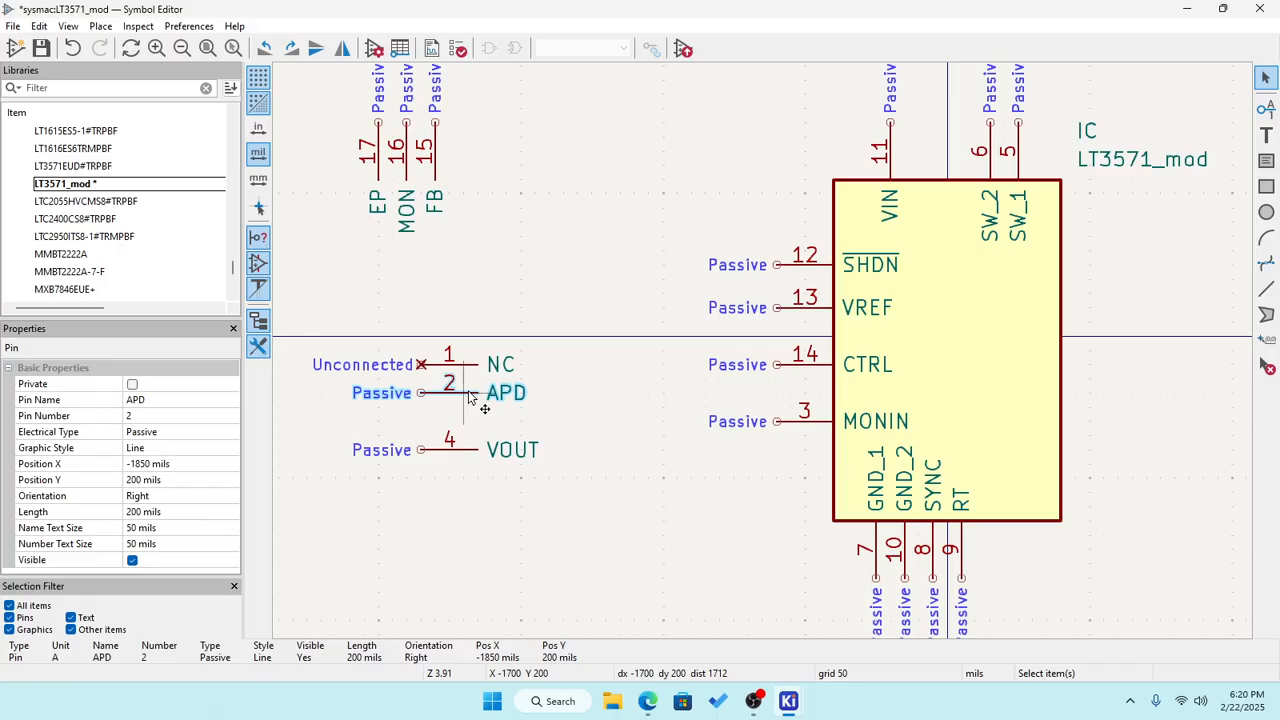
left_click_drag(470, 395, 990, 585)
key("r")
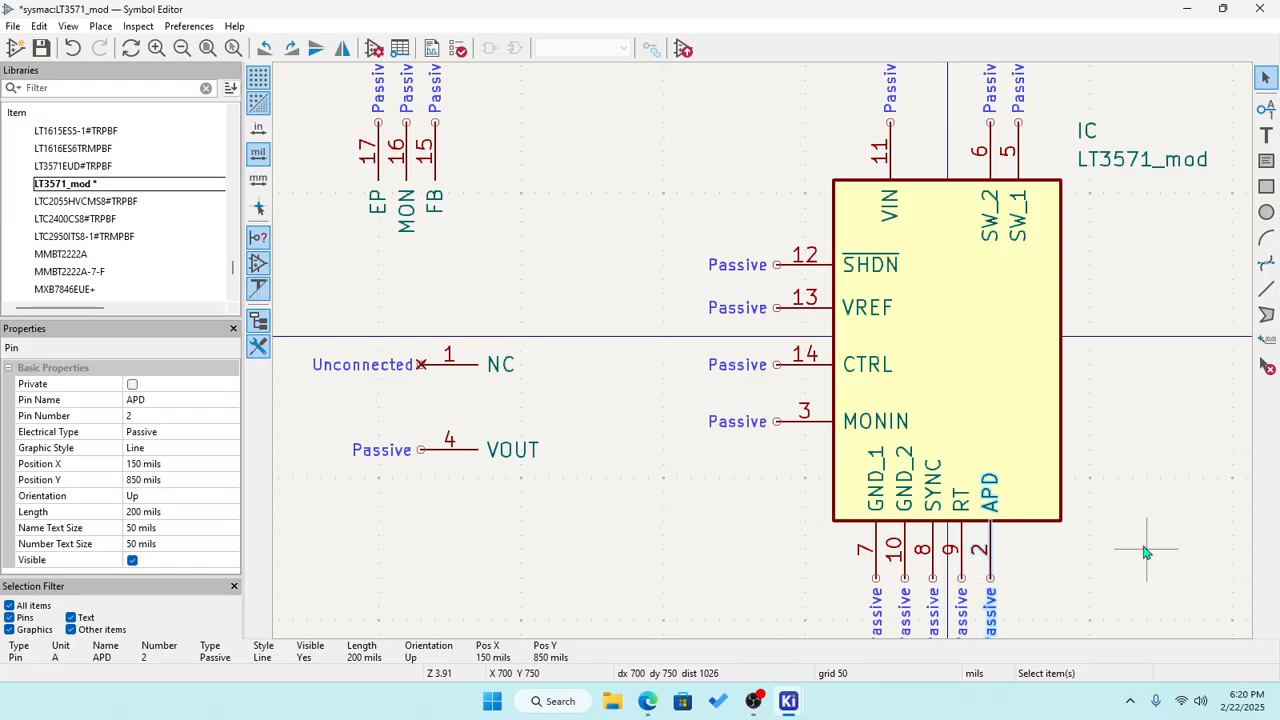
Place VOUT pin 4 on the body's right edge level with SHDN at X 600, Y -250 mils, rotated to orientation Left.
scroll(1140, 560, "up", 2)
scroll(765, 358, "up", 1)
scroll(766, 354, "down", 1)
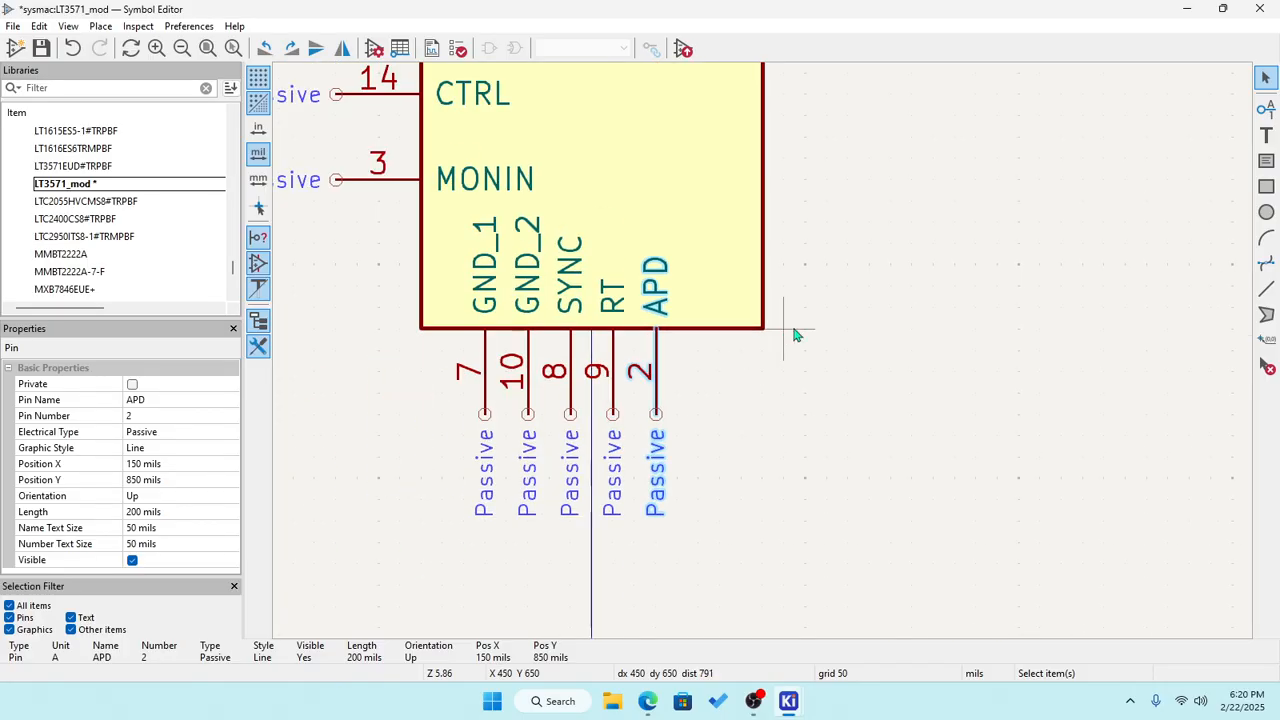
scroll(792, 333, "down", 3)
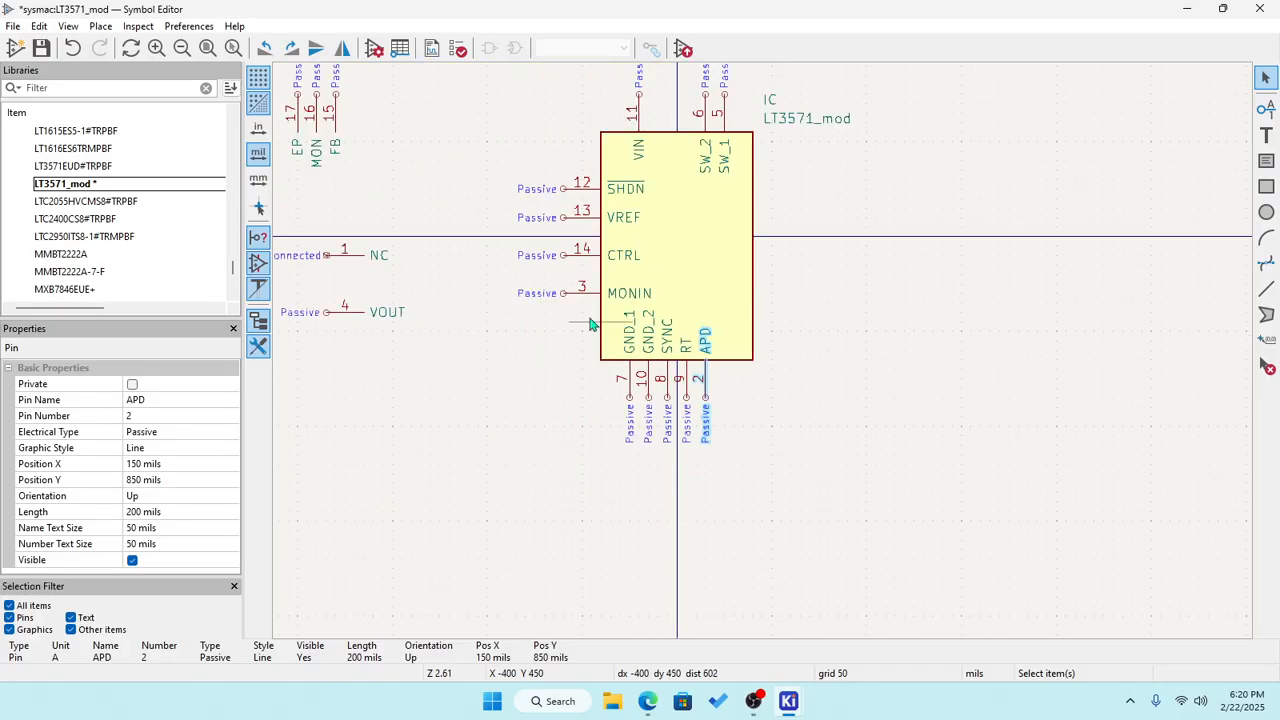
scroll(765, 358, "up", 2)
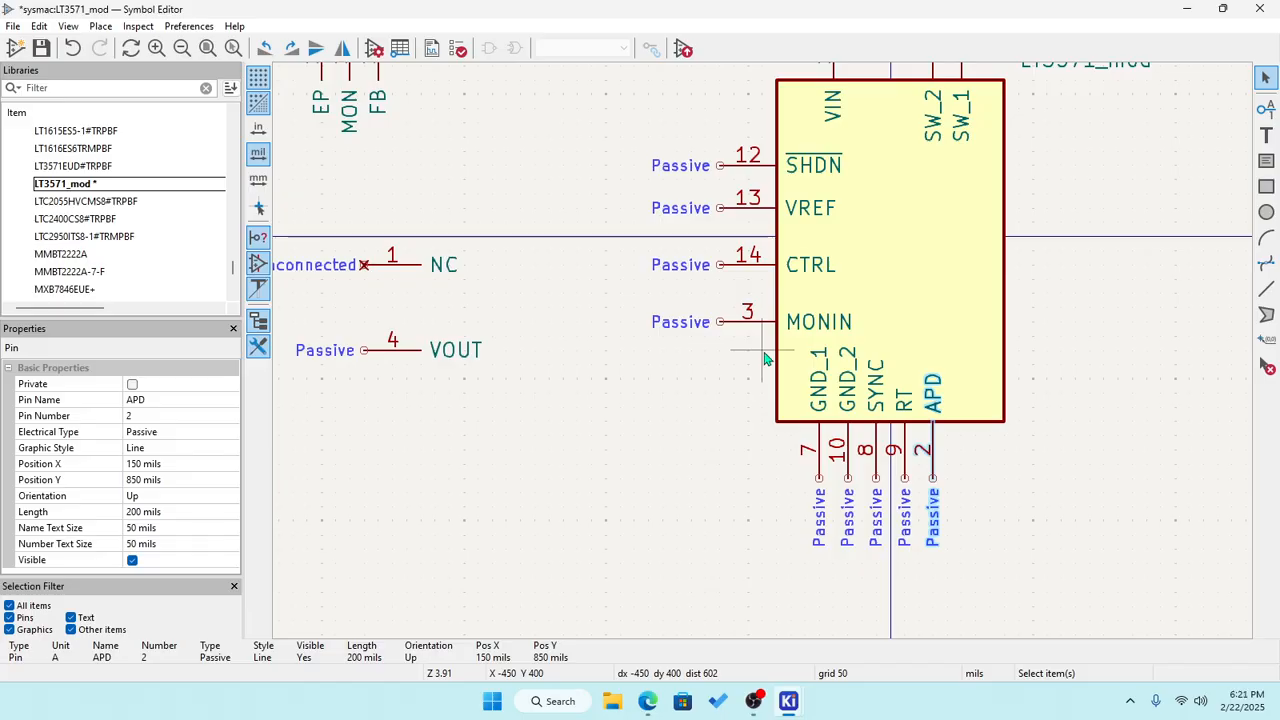
left_click(410, 352)
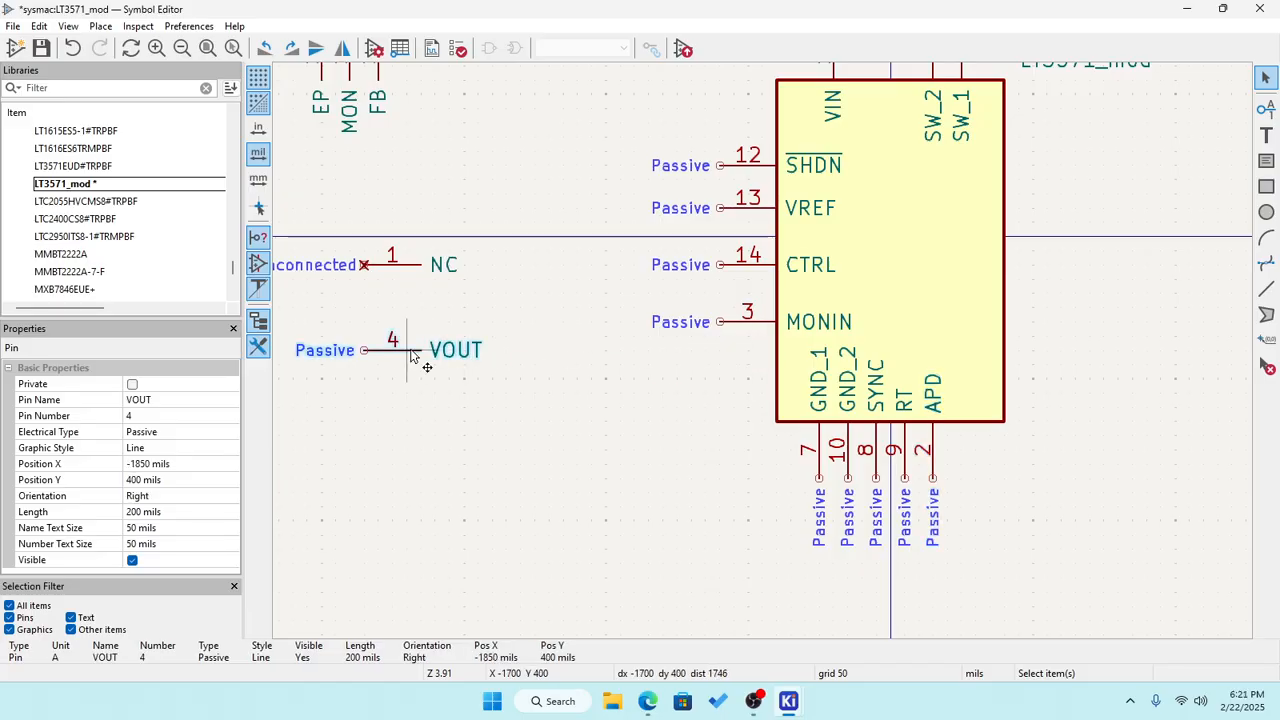
left_click_drag(410, 355, 1058, 145)
key("r")
key("r")
left_click(1057, 151)
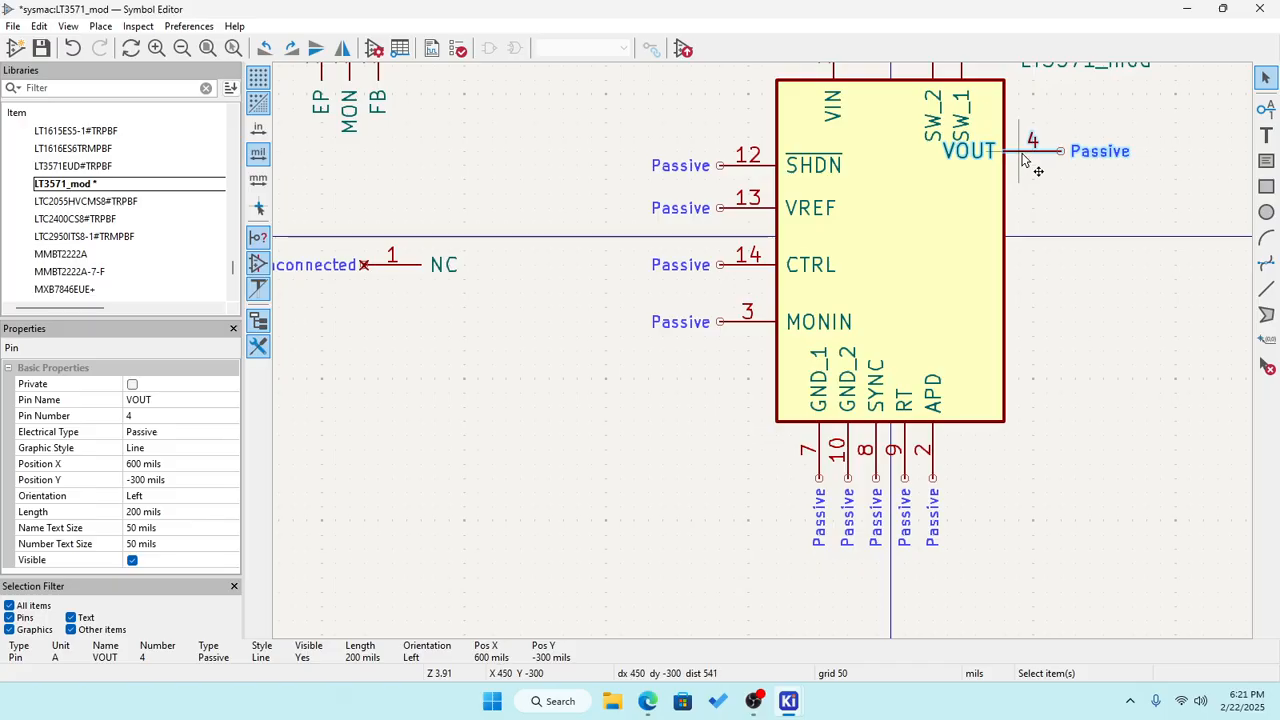
key("m")
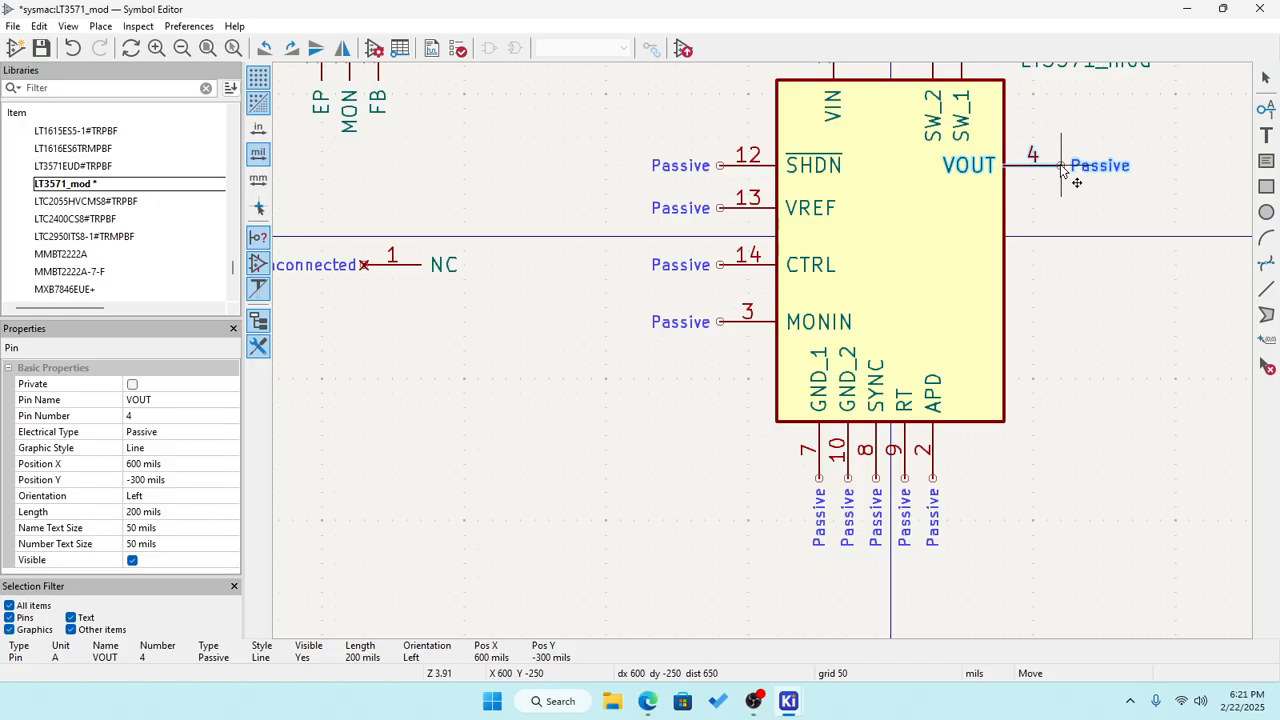
left_click(1061, 164)
left_click(1089, 125)
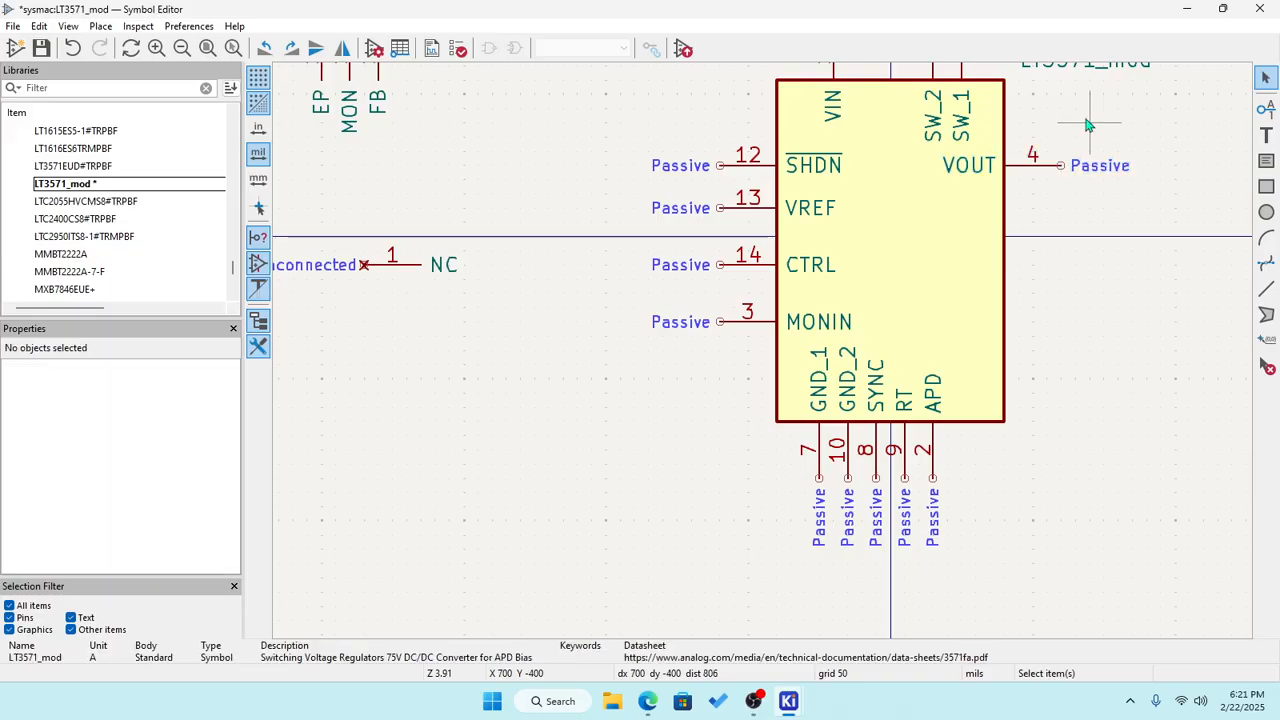
Move MONIN pin 3 to the body's right edge below VOUT at X 600, Y -100 mils, rotated to orientation Left.
scroll(766, 357, "up", 4)
scroll(766, 357, "down", 6)
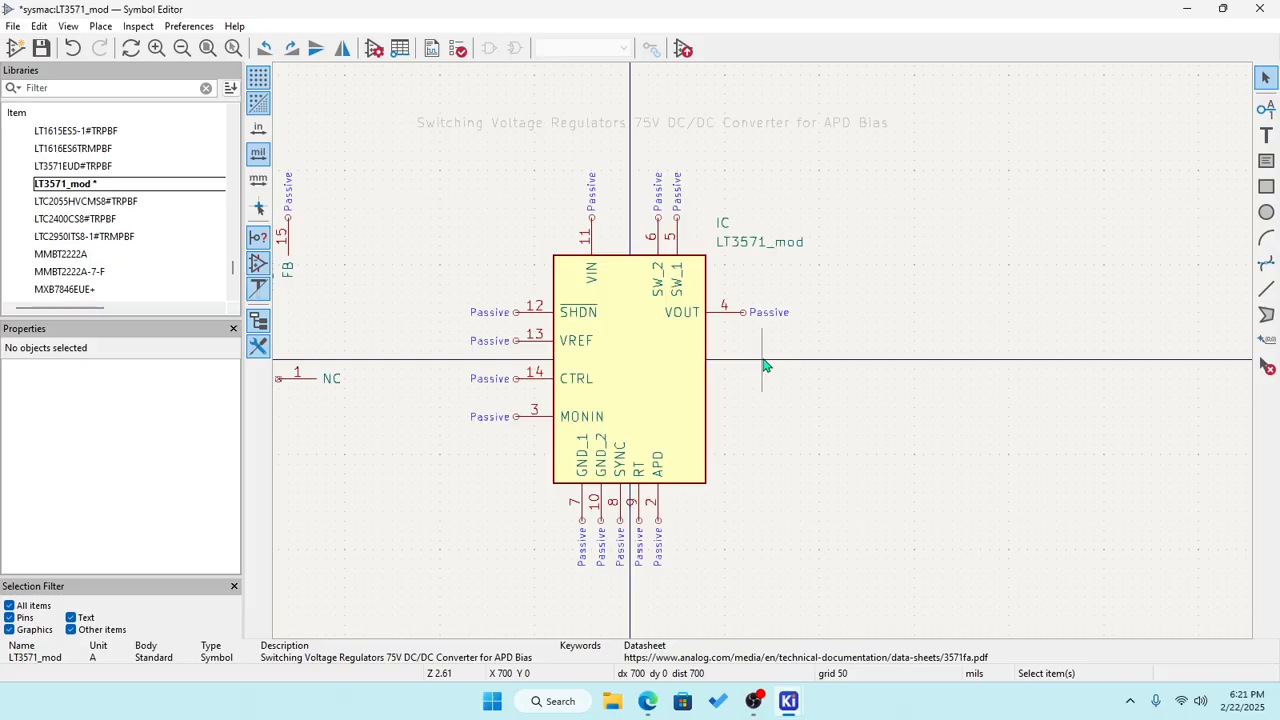
scroll(766, 367, "down", 2)
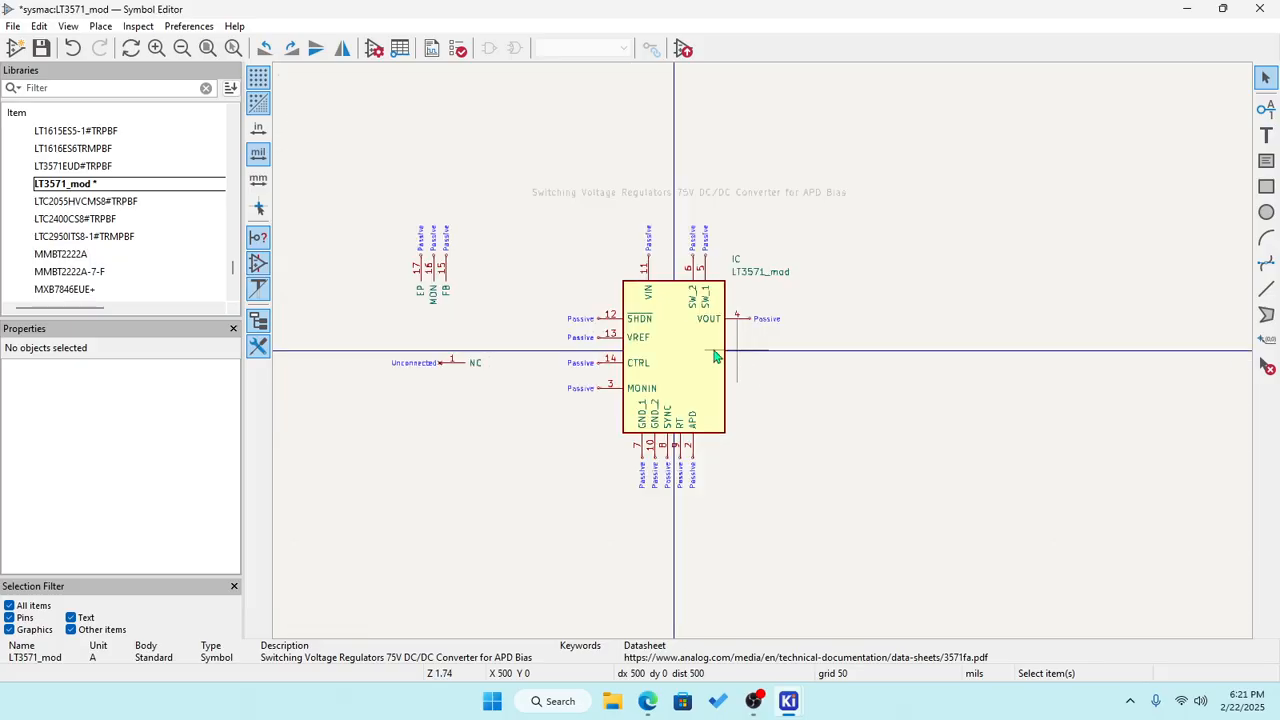
scroll(527, 327, "up", 2)
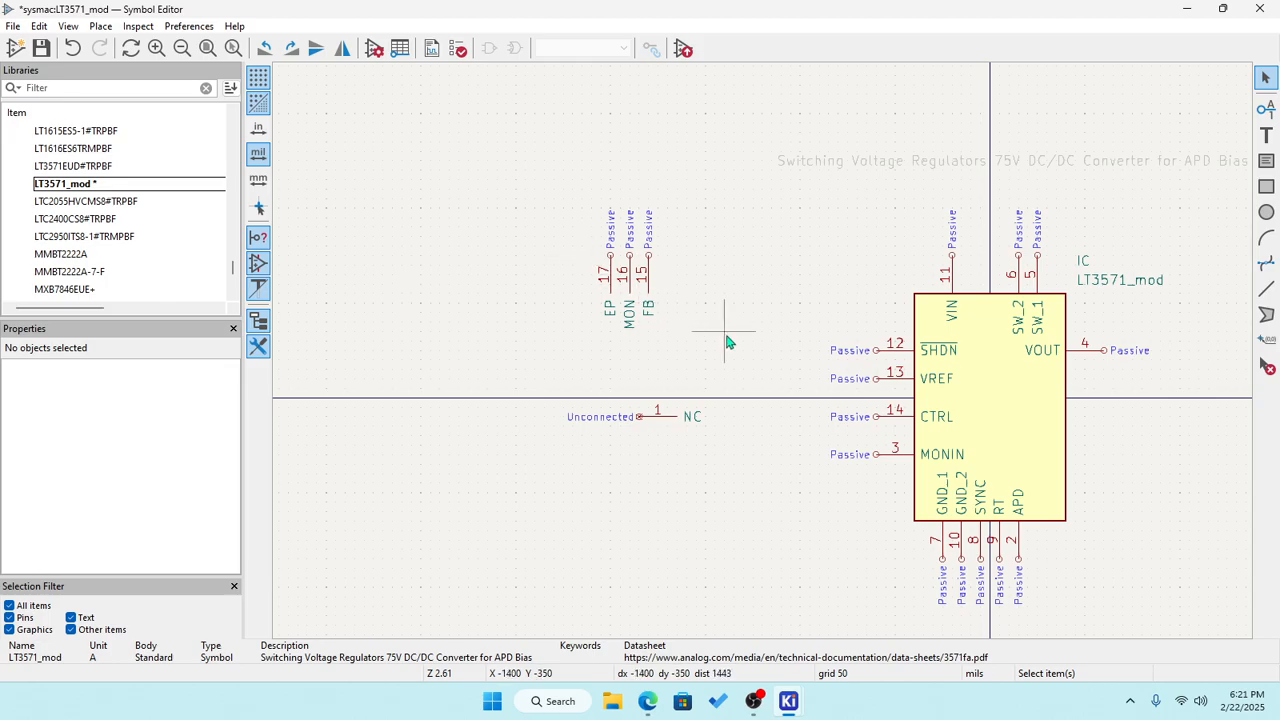
scroll(729, 337, "up", 2)
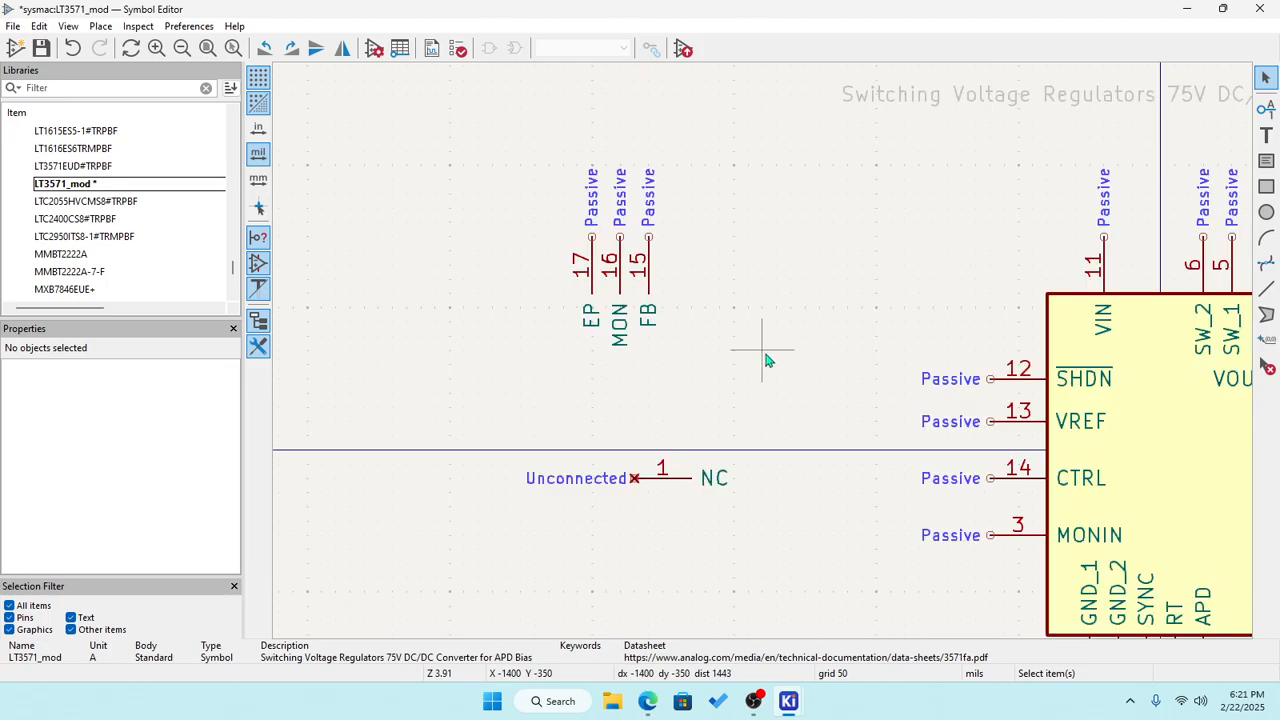
scroll(766, 360, "down", 3)
scroll(808, 440, "up", 3)
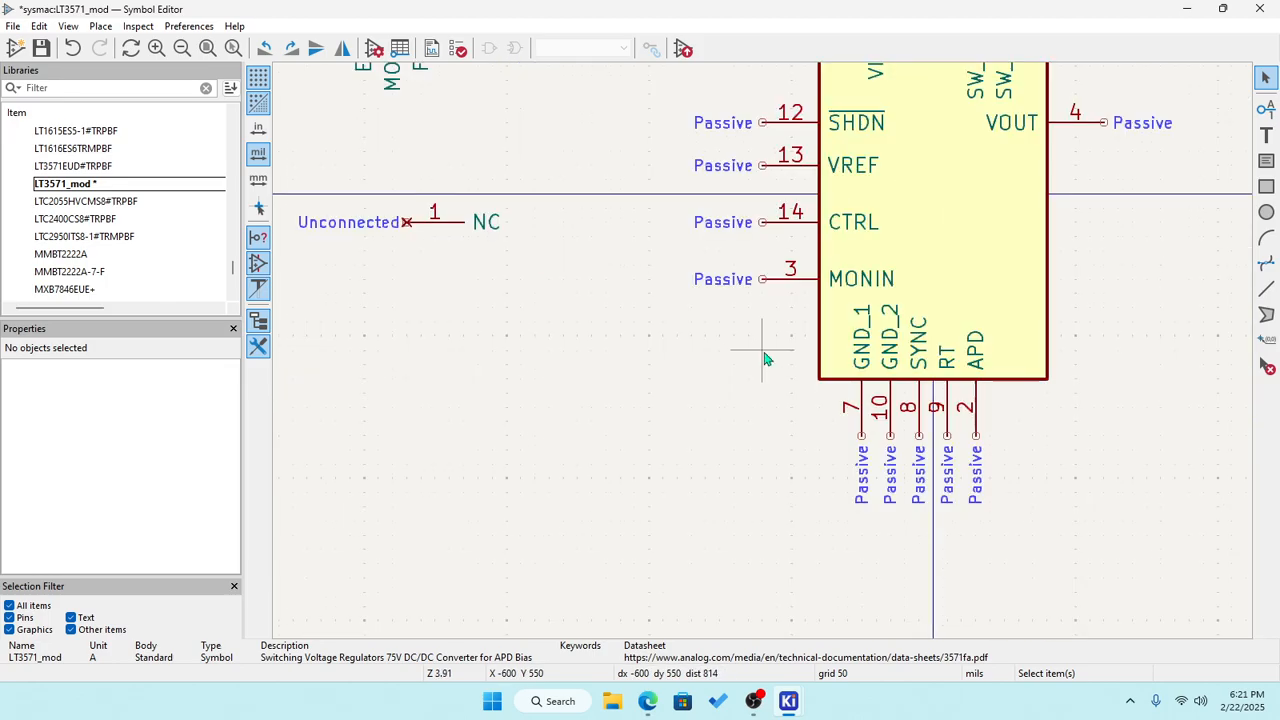
left_click(796, 282)
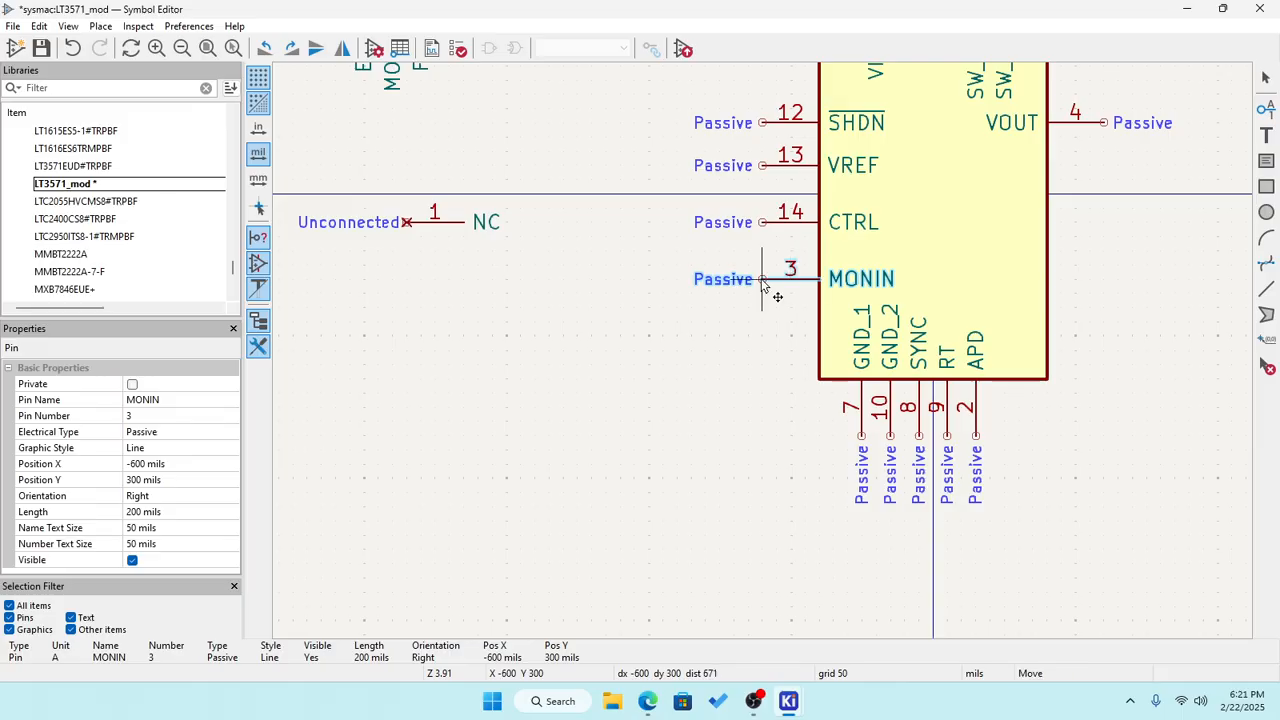
key("m")
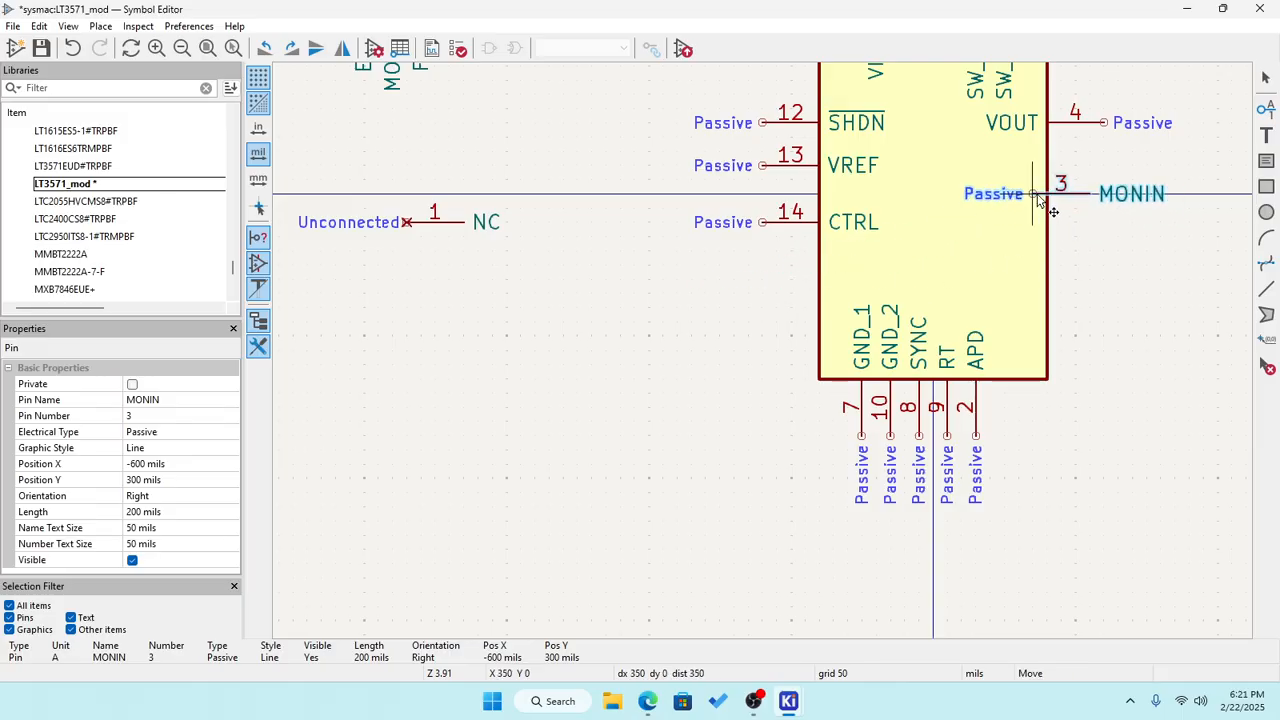
key("r")
key("r")
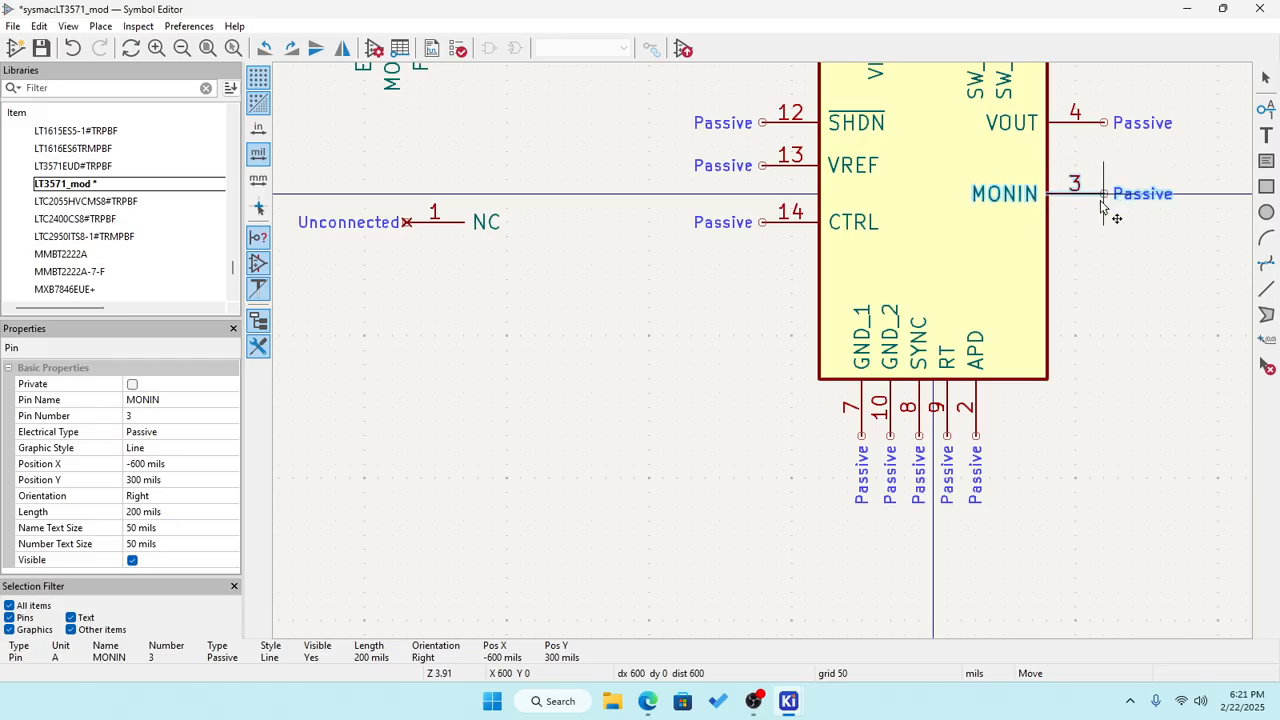
left_click(1102, 205)
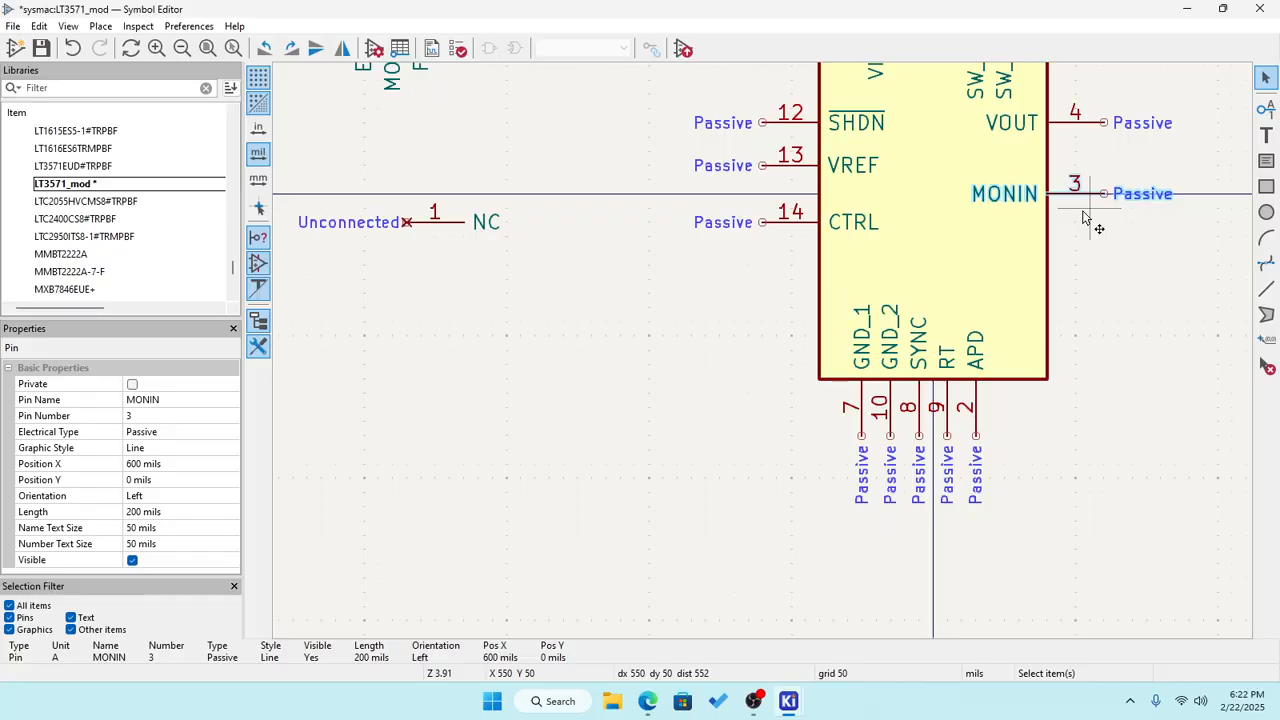
key("m")
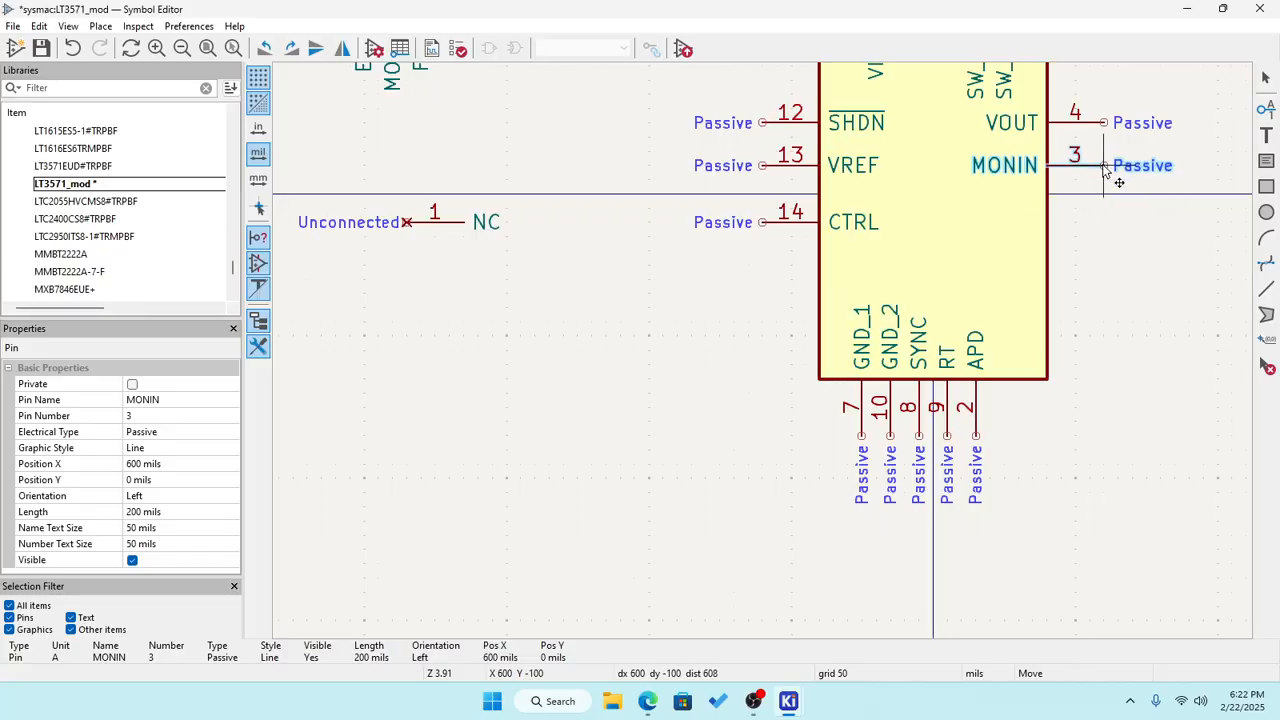
left_click(1112, 172)
key("Escape")
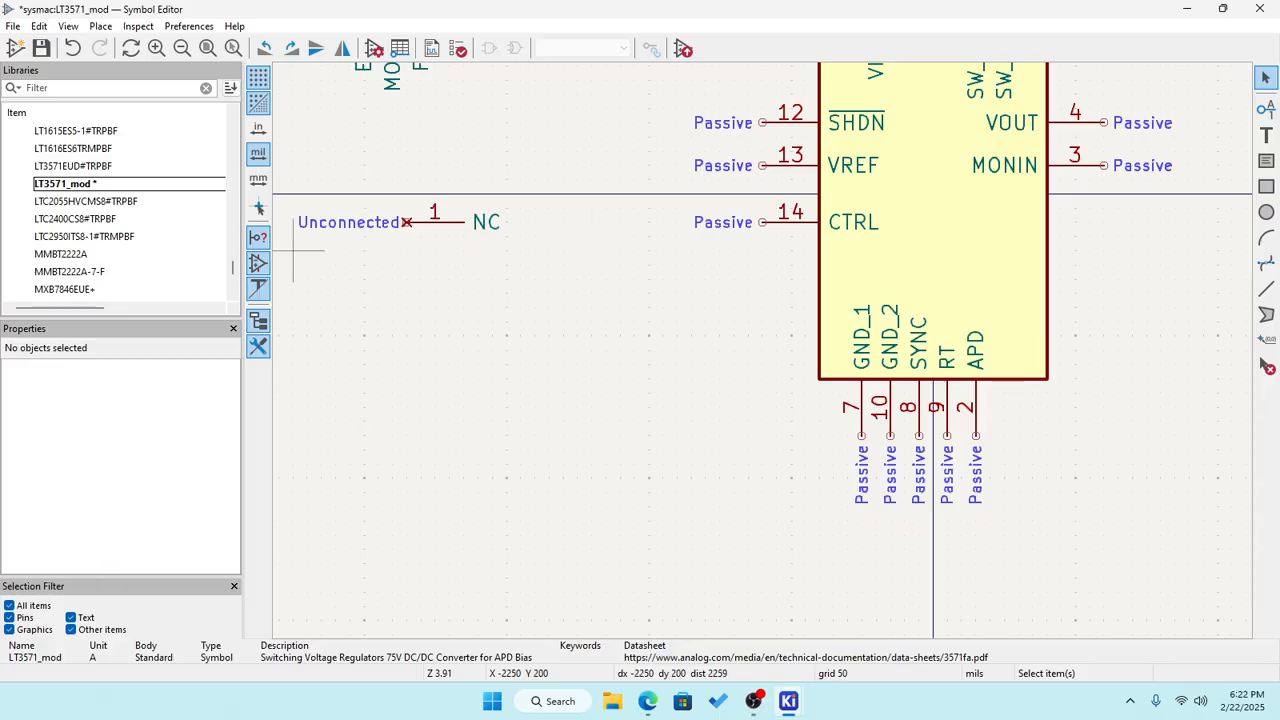
Place MON pin 16 on the body's left edge below CTRL at X -600, Y 250 mils, rotated to orientation Right.
scroll(200, 230, "down", 2)
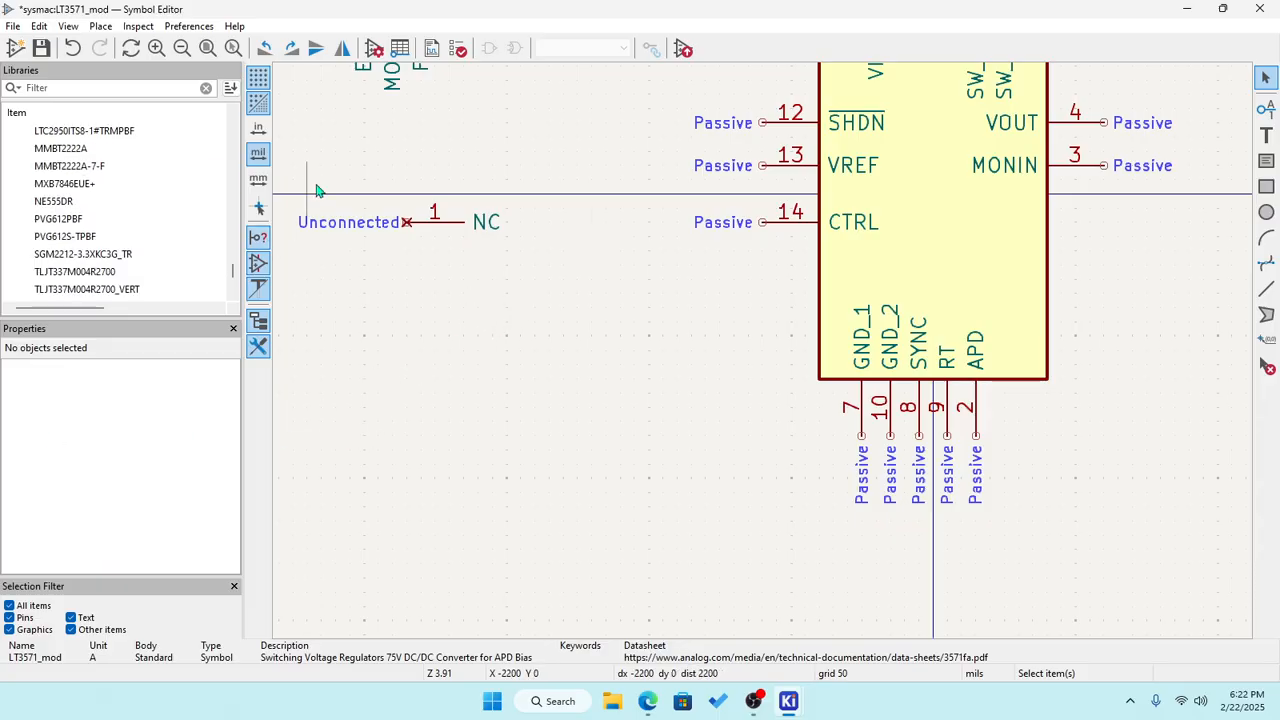
scroll(766, 357, "down", 3)
scroll(766, 357, "up", 5)
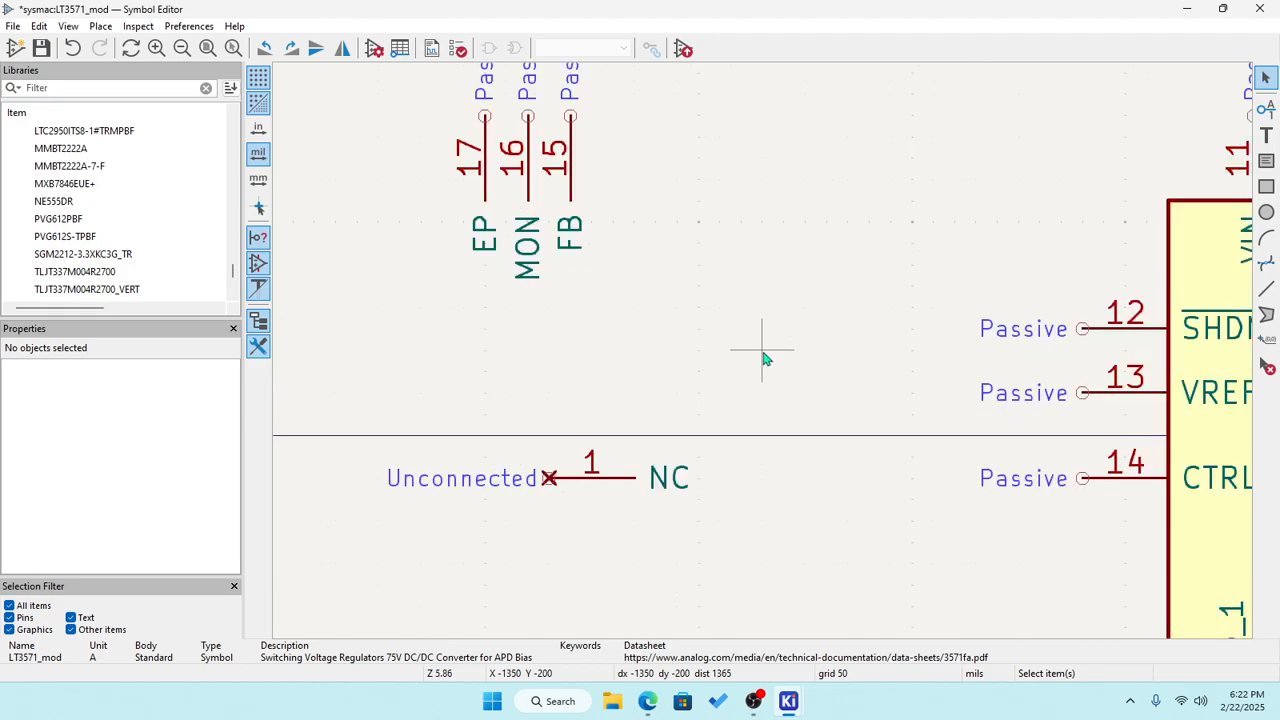
left_click(530, 188)
left_click_drag(529, 178, 765, 385)
scroll(988, 537, "down", 5)
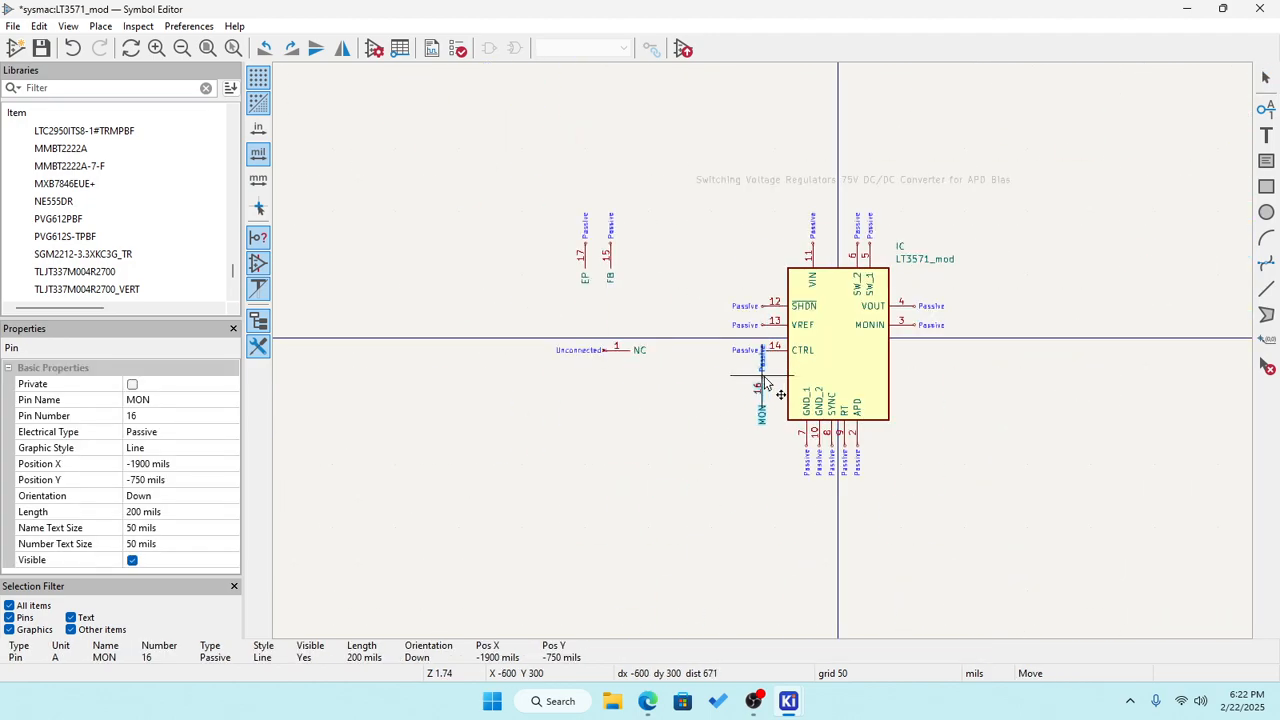
key("r")
scroll(765, 380, "up", 5)
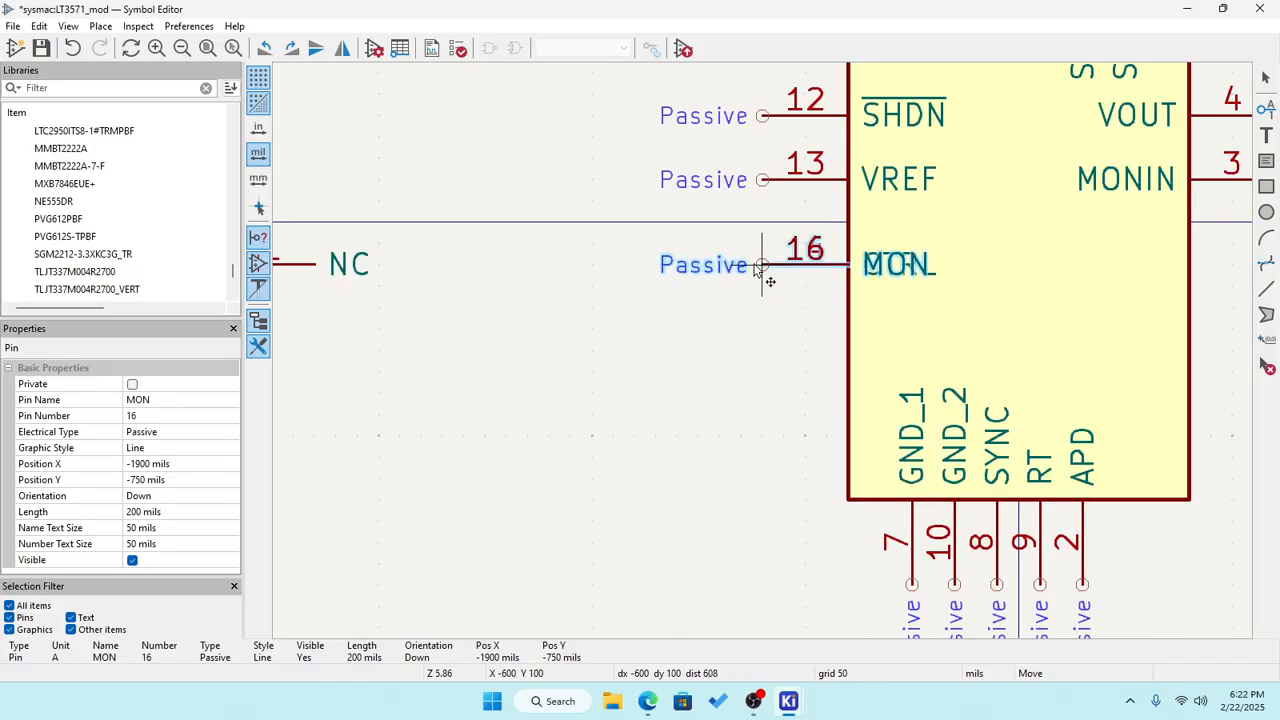
left_click_drag(757, 268, 763, 332)
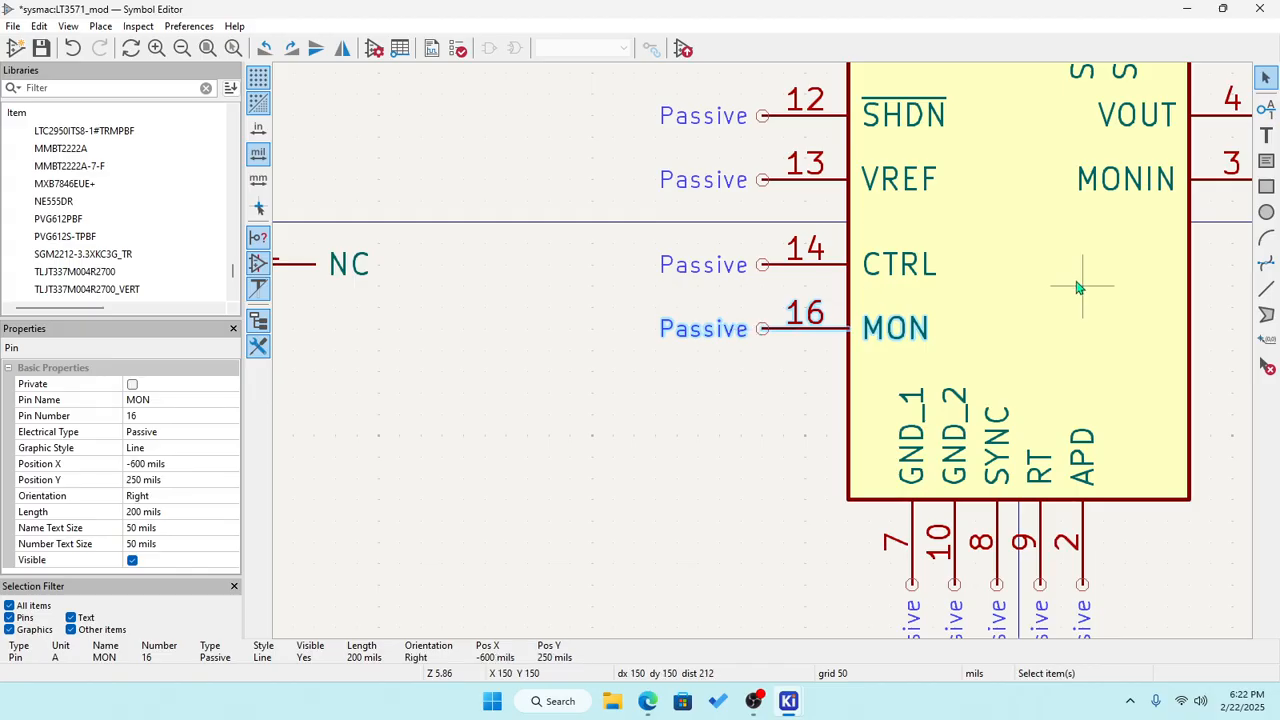
left_click(1078, 288)
scroll(1078, 288, "down", 2)
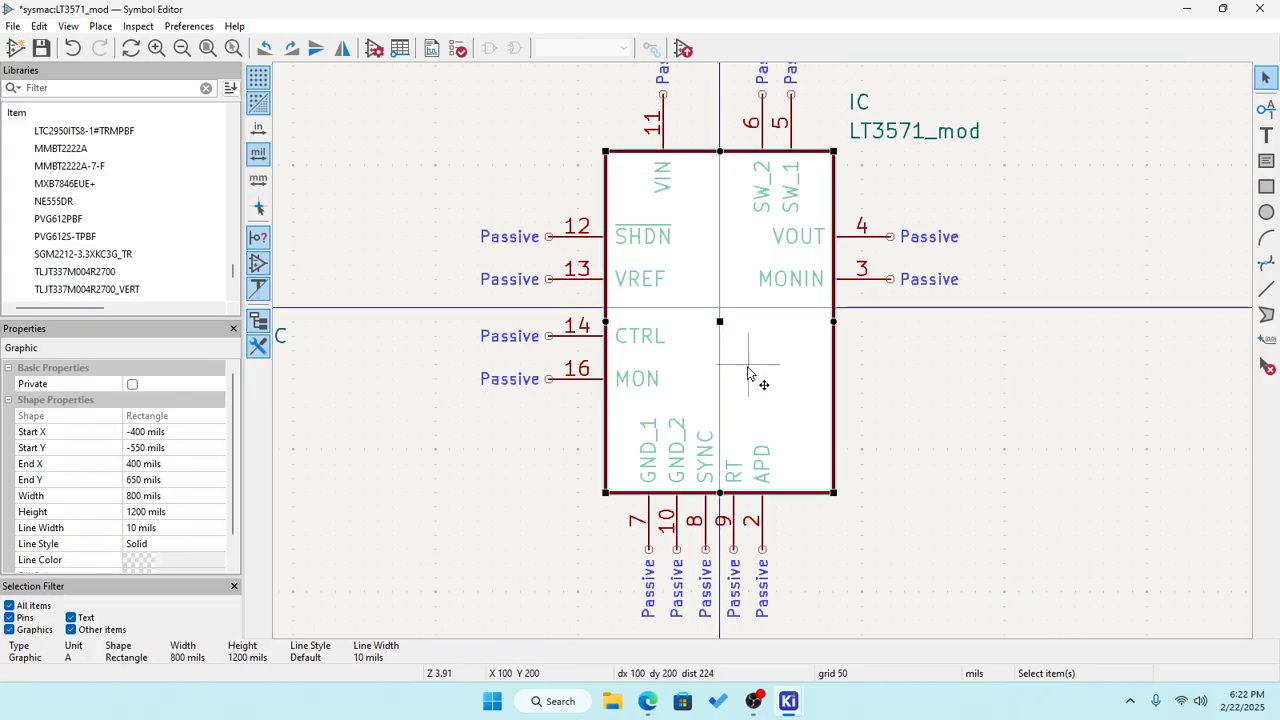
Place FB pin 15 on the body's right edge level with CTRL at X 600, Y 100 mils, rotated to orientation Left.
left_click(443, 449)
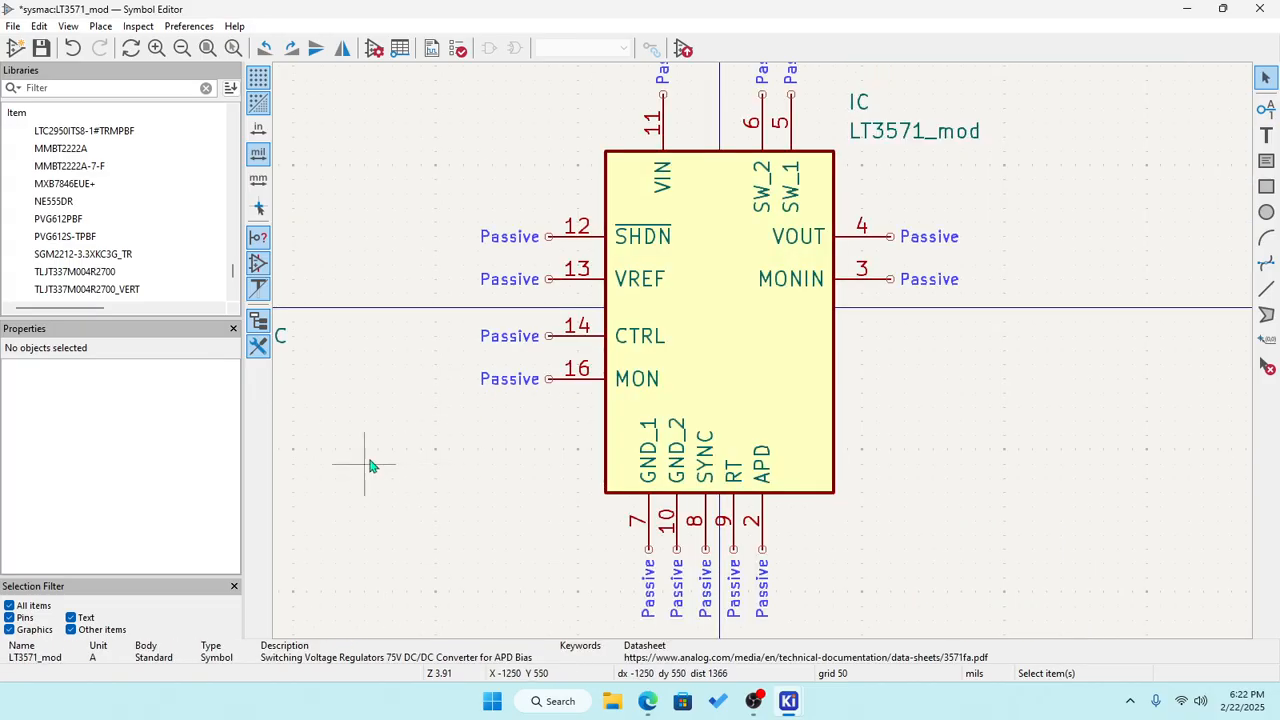
scroll(366, 463, "down", 4)
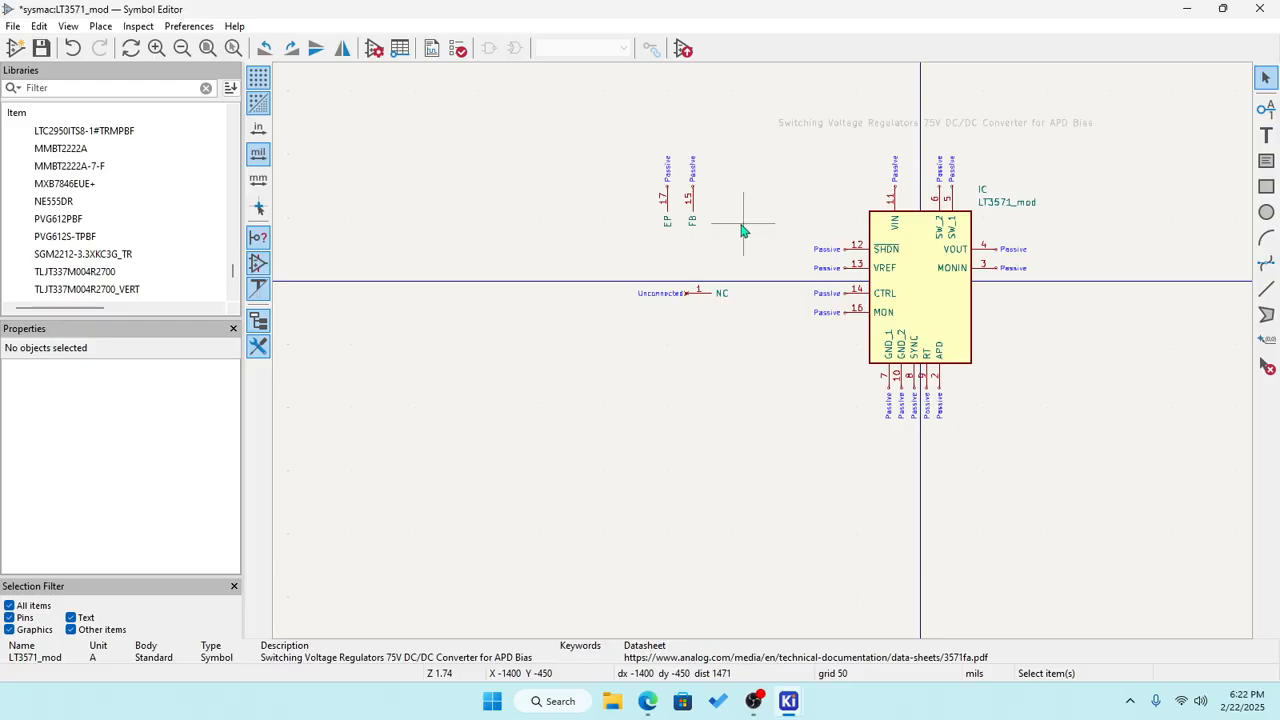
left_click(692, 210)
left_click_drag(692, 206, 1001, 321)
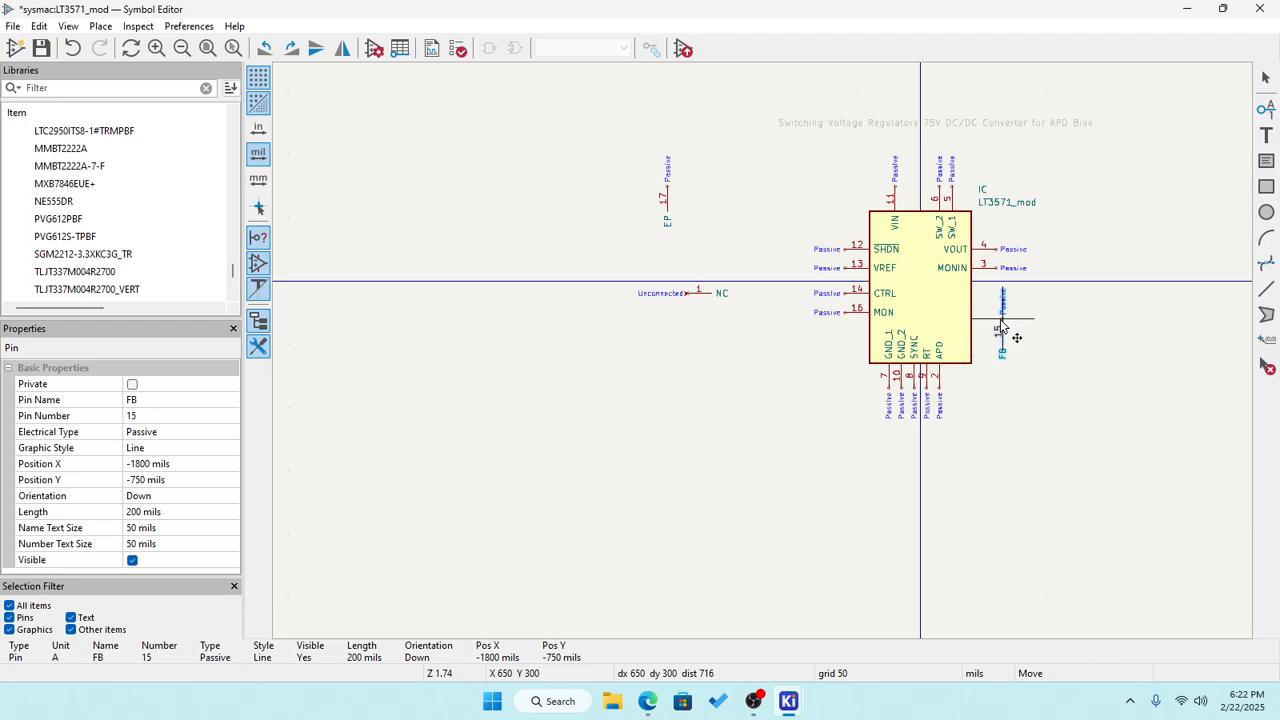
scroll(1001, 321, "up", 3)
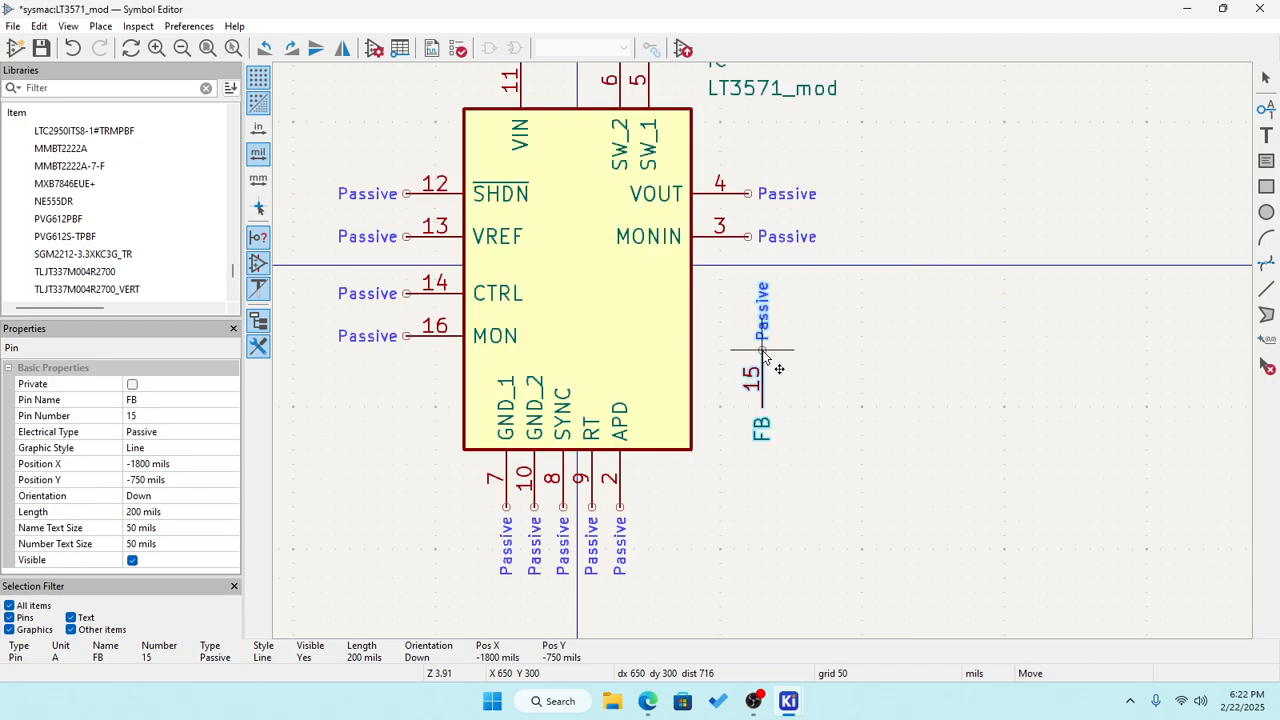
key("r")
key("r")
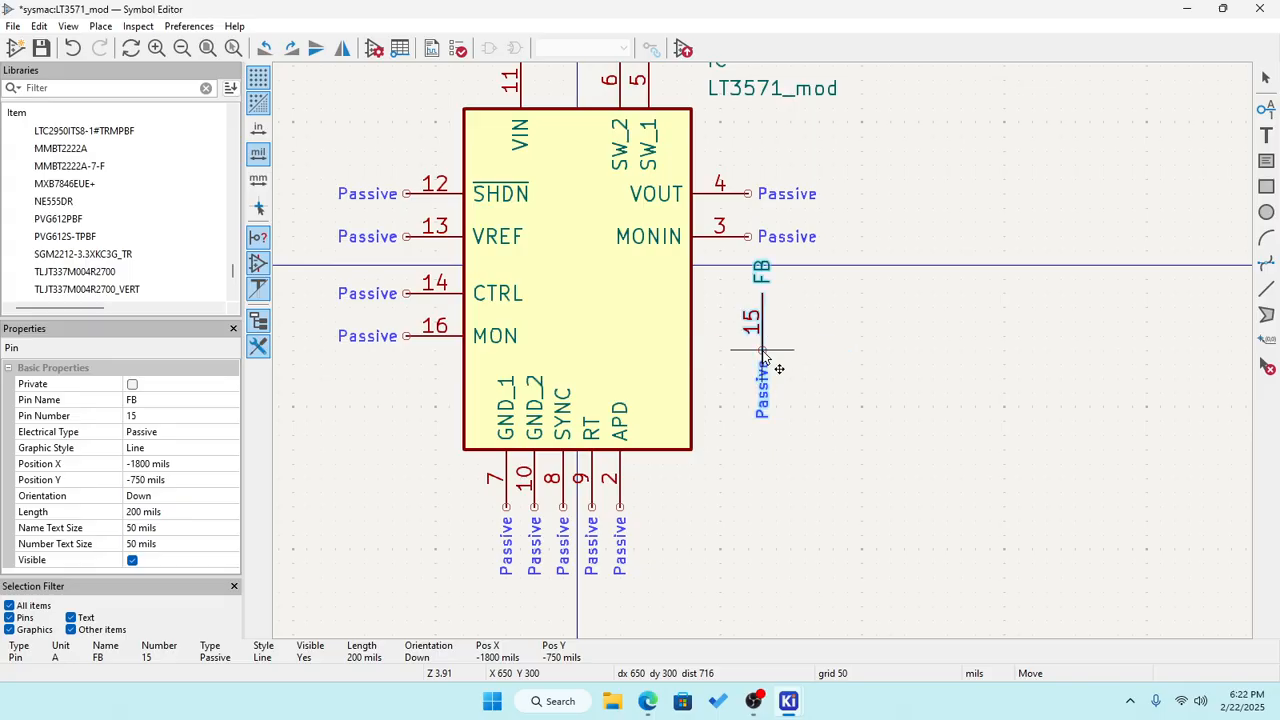
key("r")
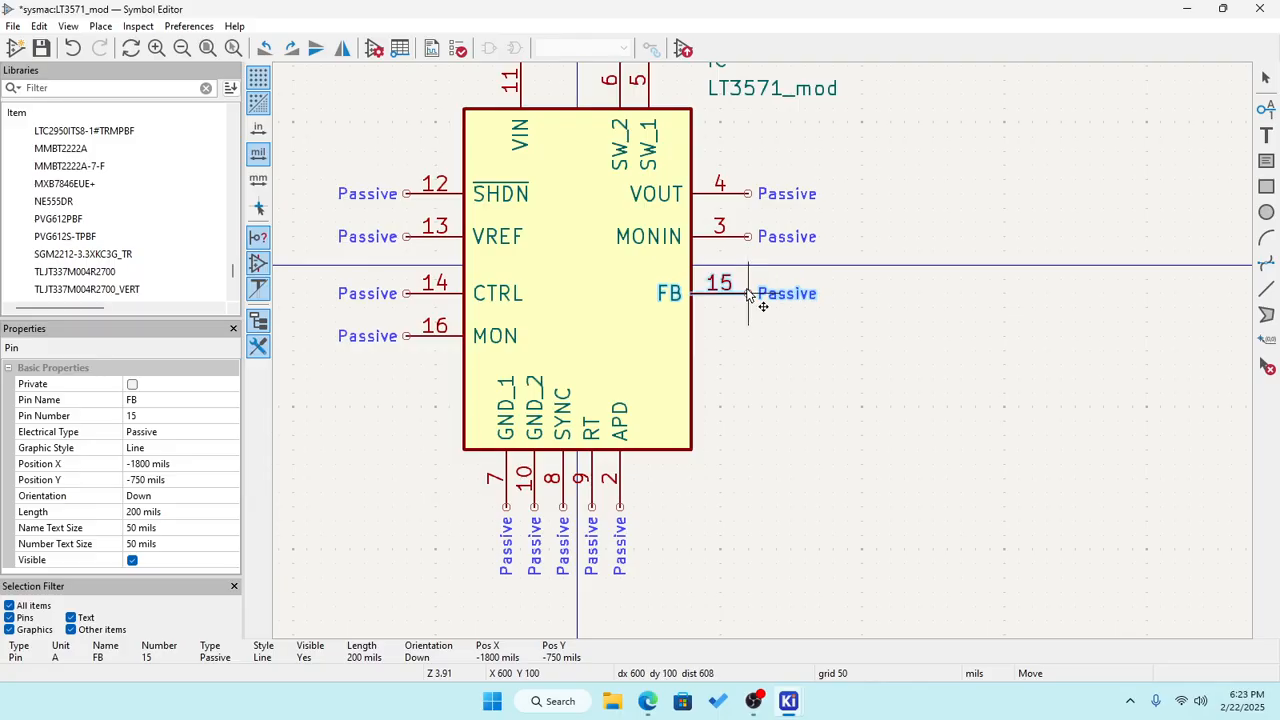
left_click(755, 298)
left_click(740, 345)
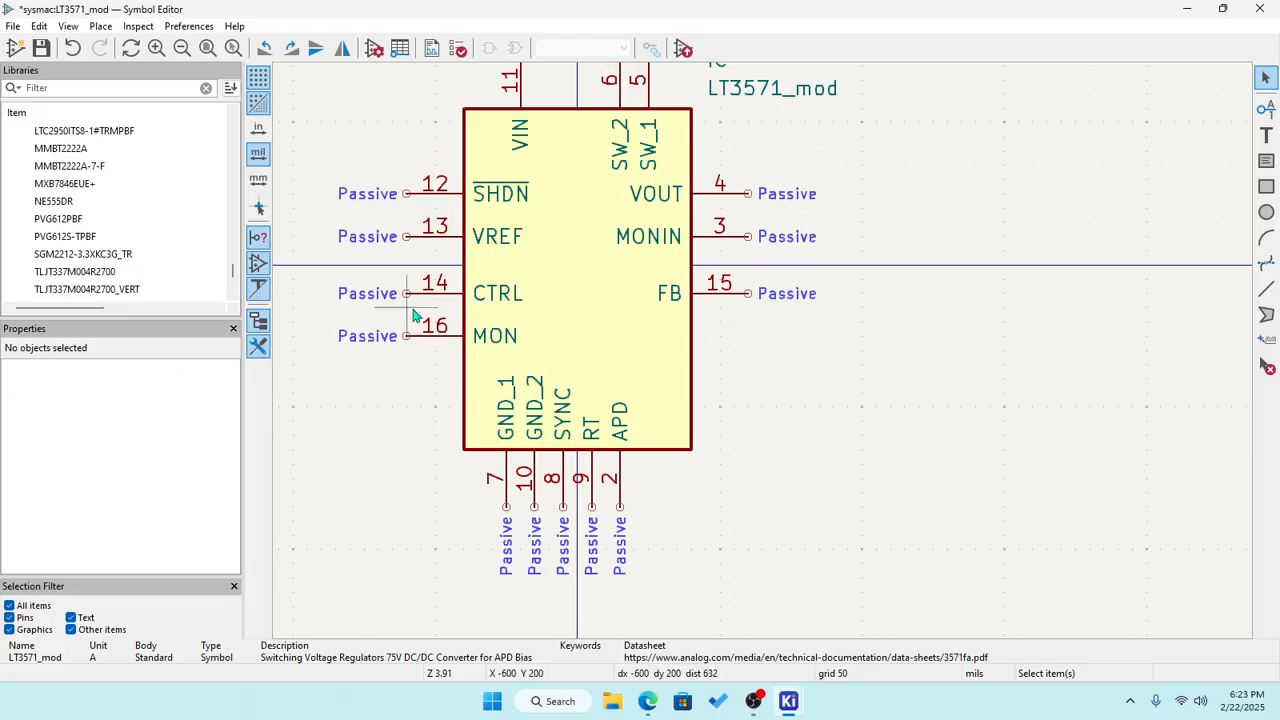
Rotate EP pin 17 to orientation Up and park it outside the body near its lower right corner at X 750, Y 900 mils.
scroll(425, 300, "down", 3)
scroll(573, 278, "up", 3)
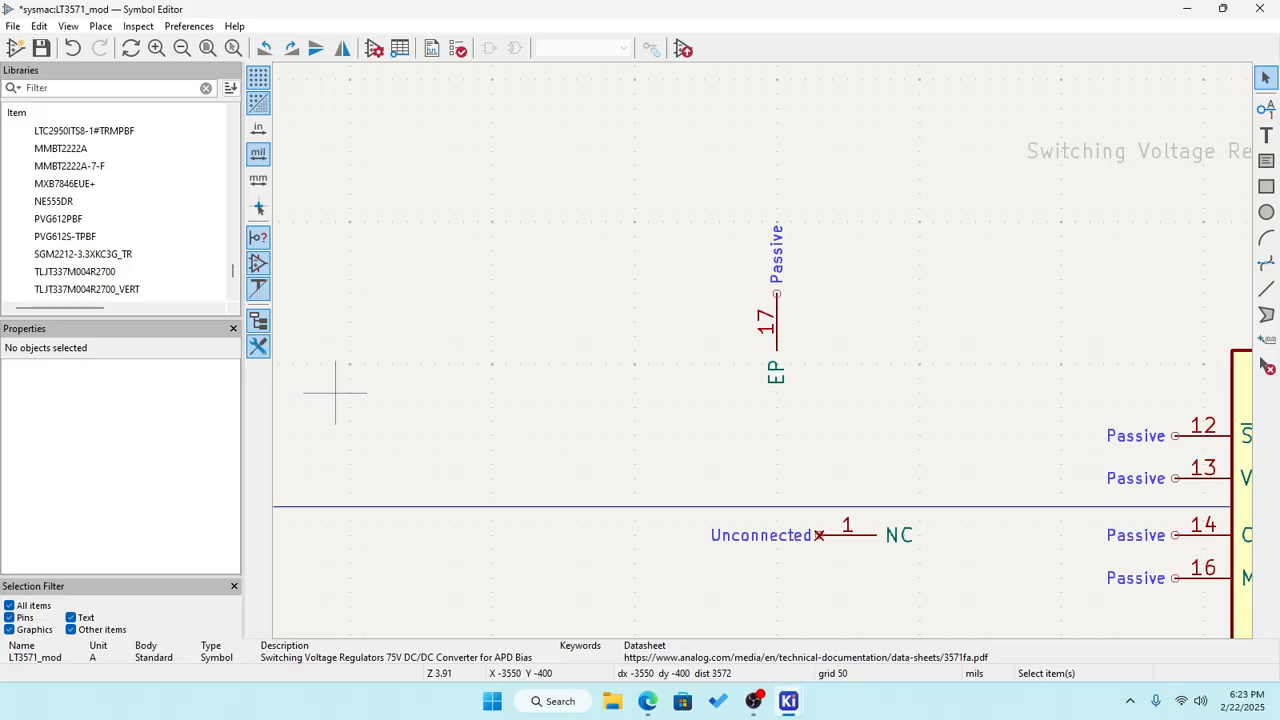
scroll(814, 380, "up", 3)
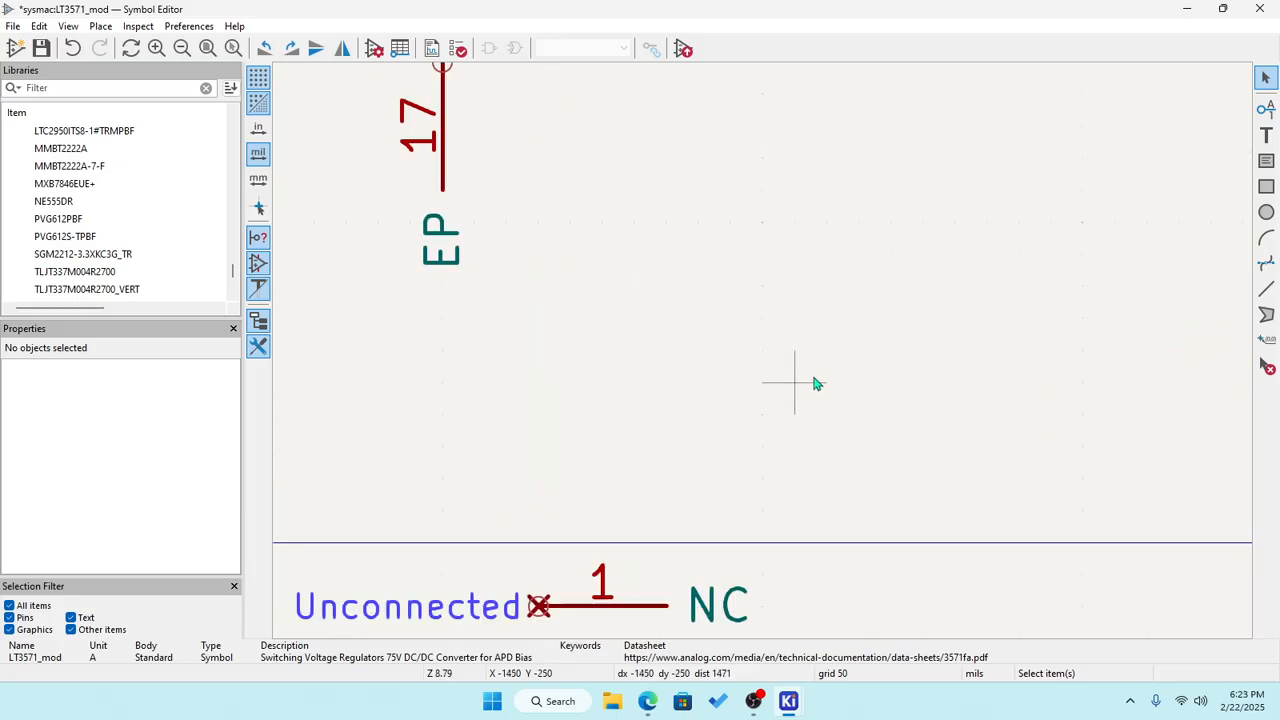
scroll(873, 411, "down", 5)
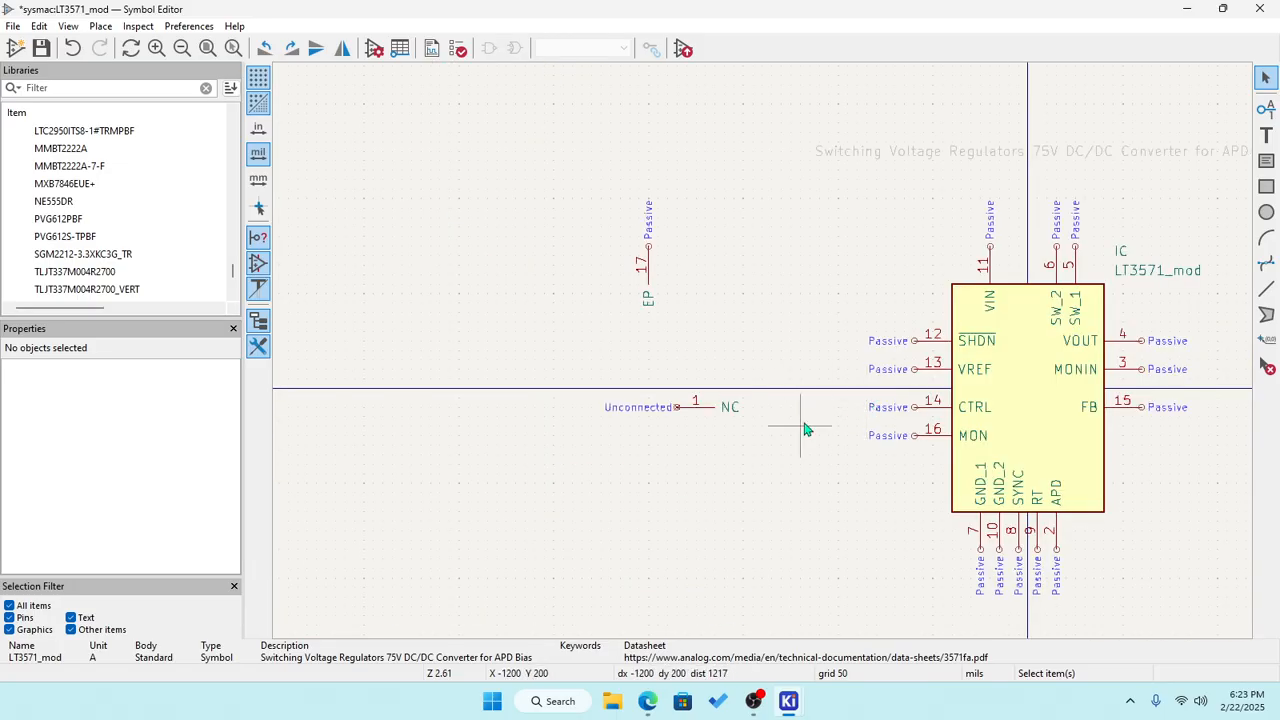
left_click(646, 278)
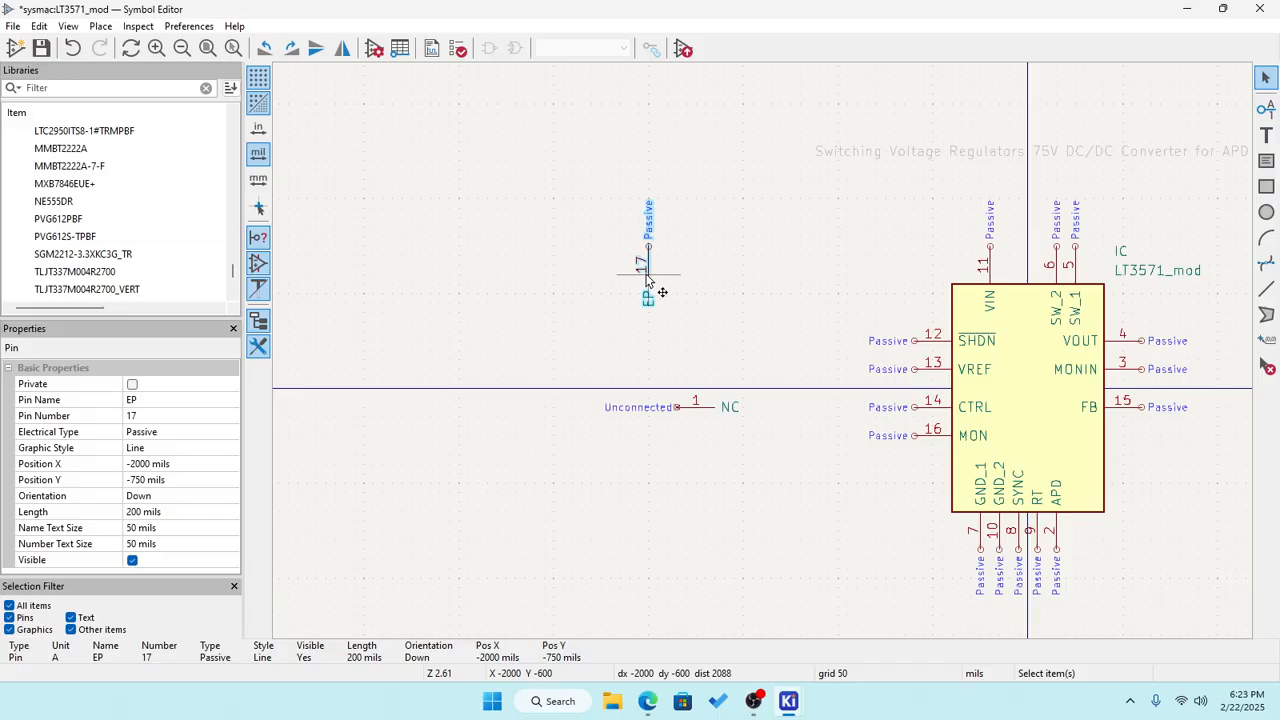
left_click_drag(646, 278, 697, 352)
key("r")
key("r")
scroll(1092, 562, "up", 3)
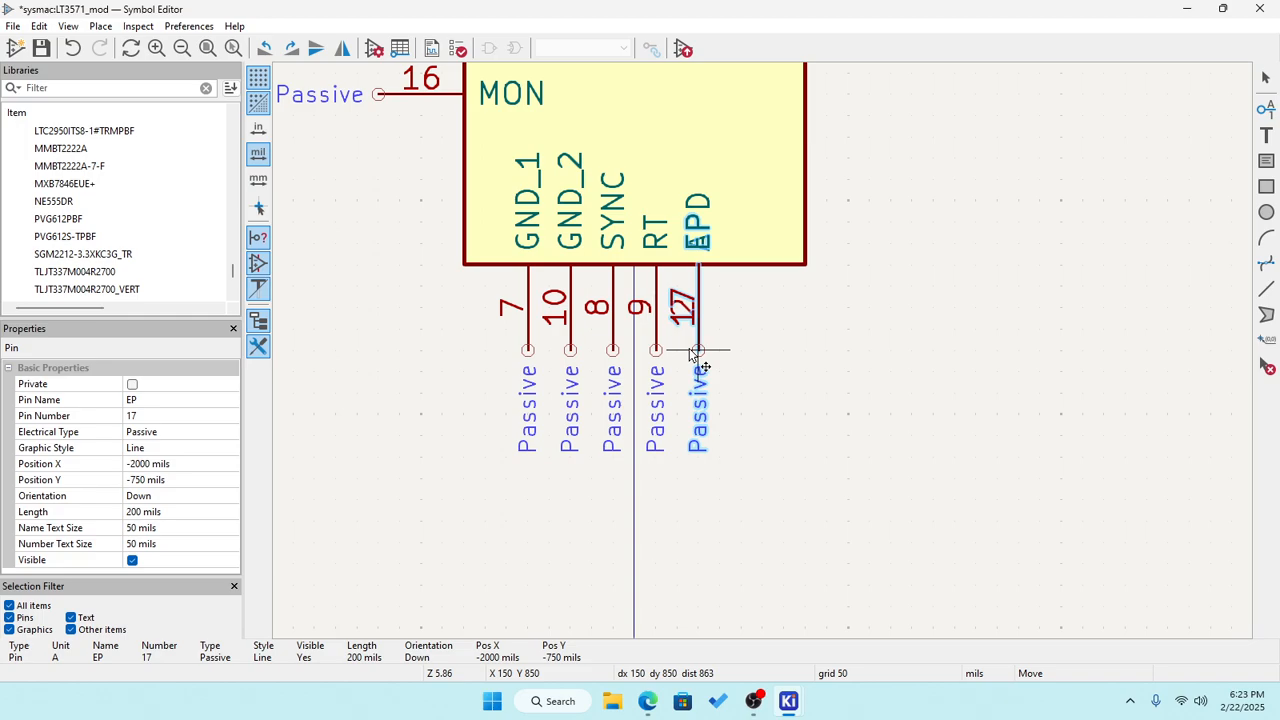
left_click_drag(697, 352, 953, 372)
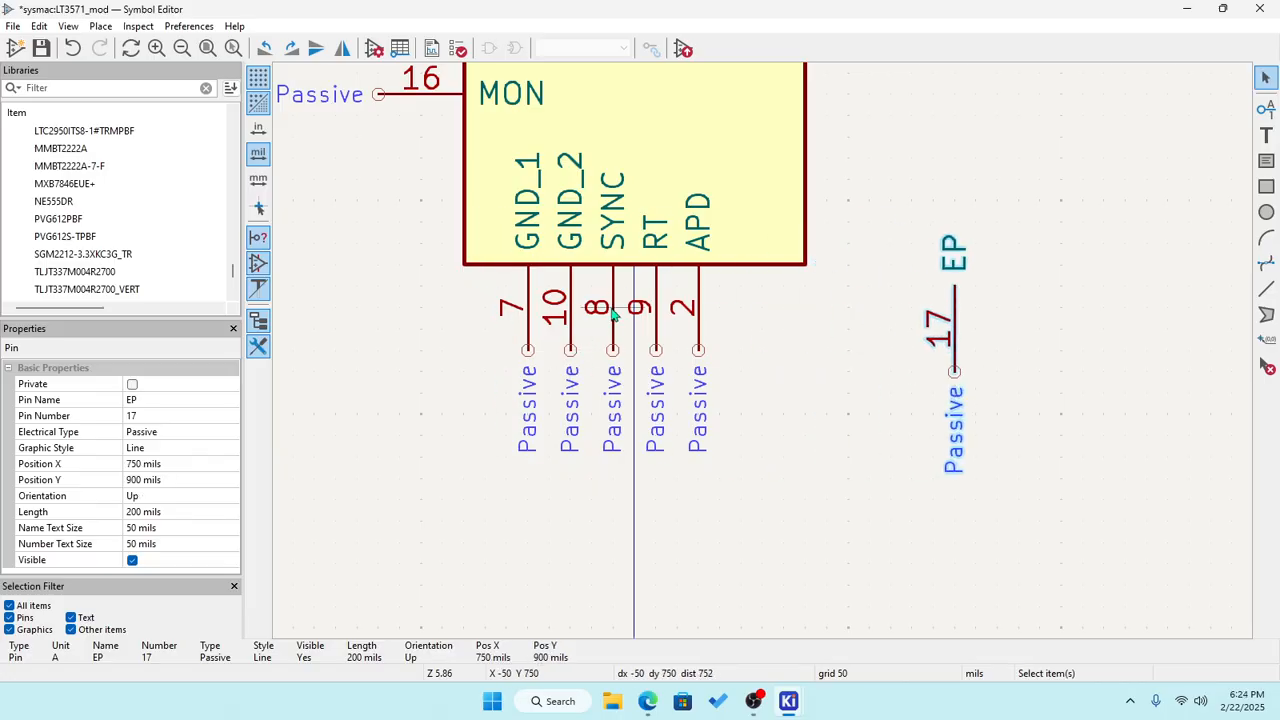
Shift APD, RT and SYNC along the body's lower edge to X 250, 150 and 50 mils respectively, keeping Y at 850 mils.
left_click(700, 318)
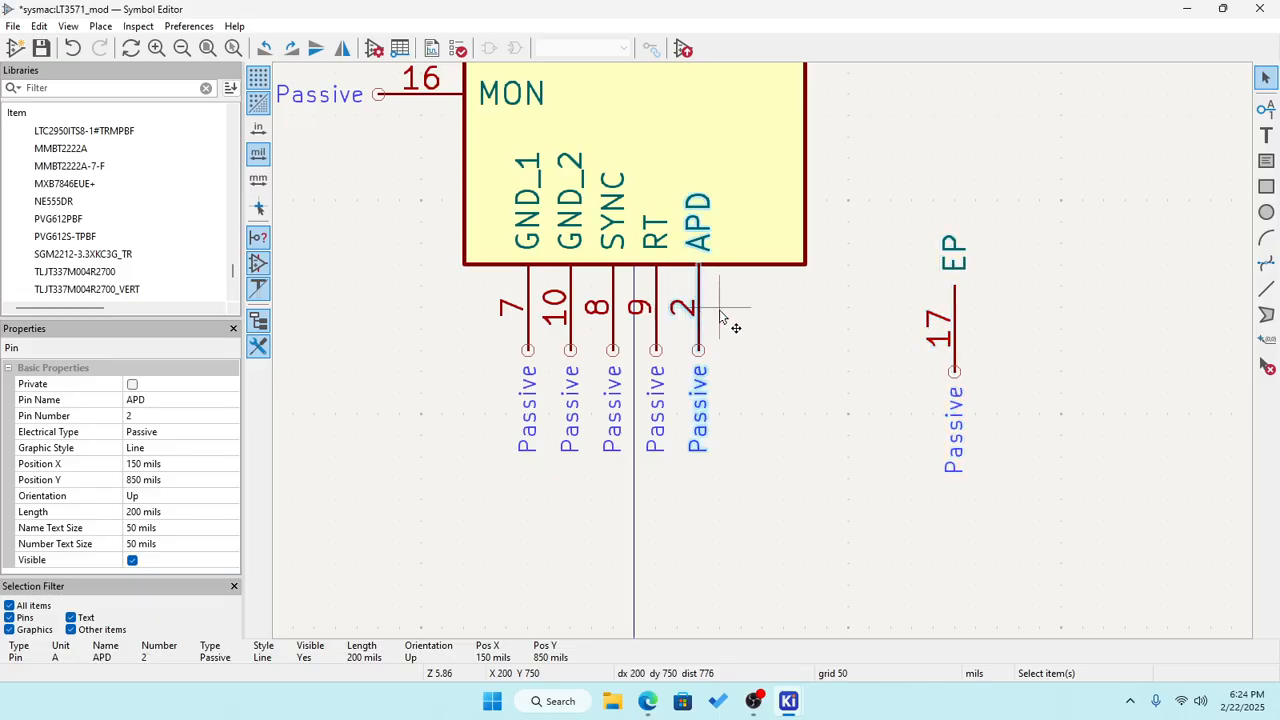
key("m")
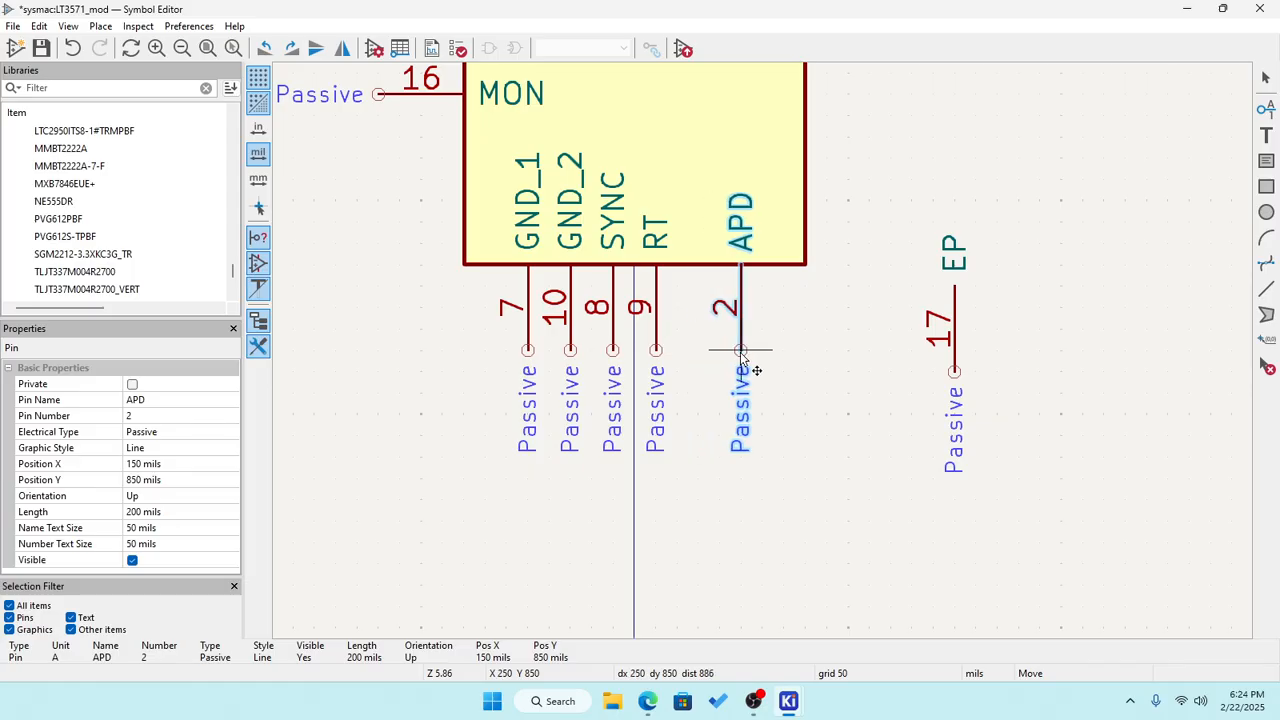
left_click(741, 352)
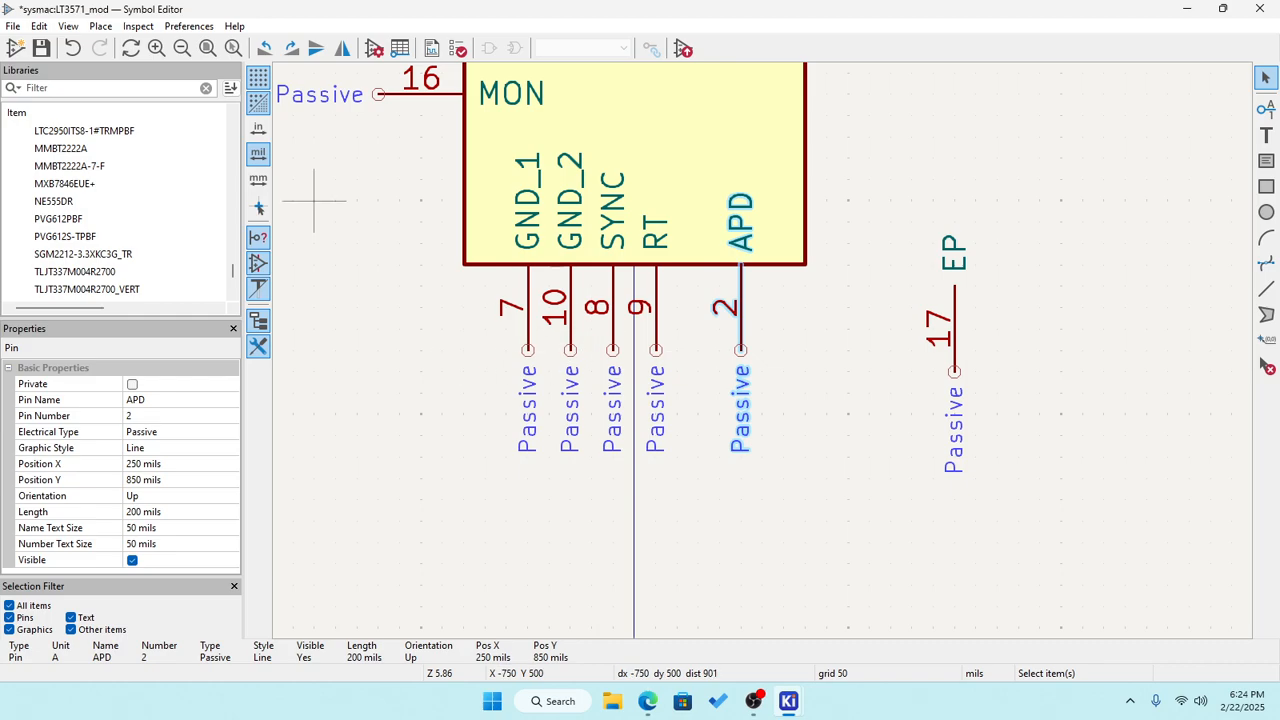
left_click(658, 300)
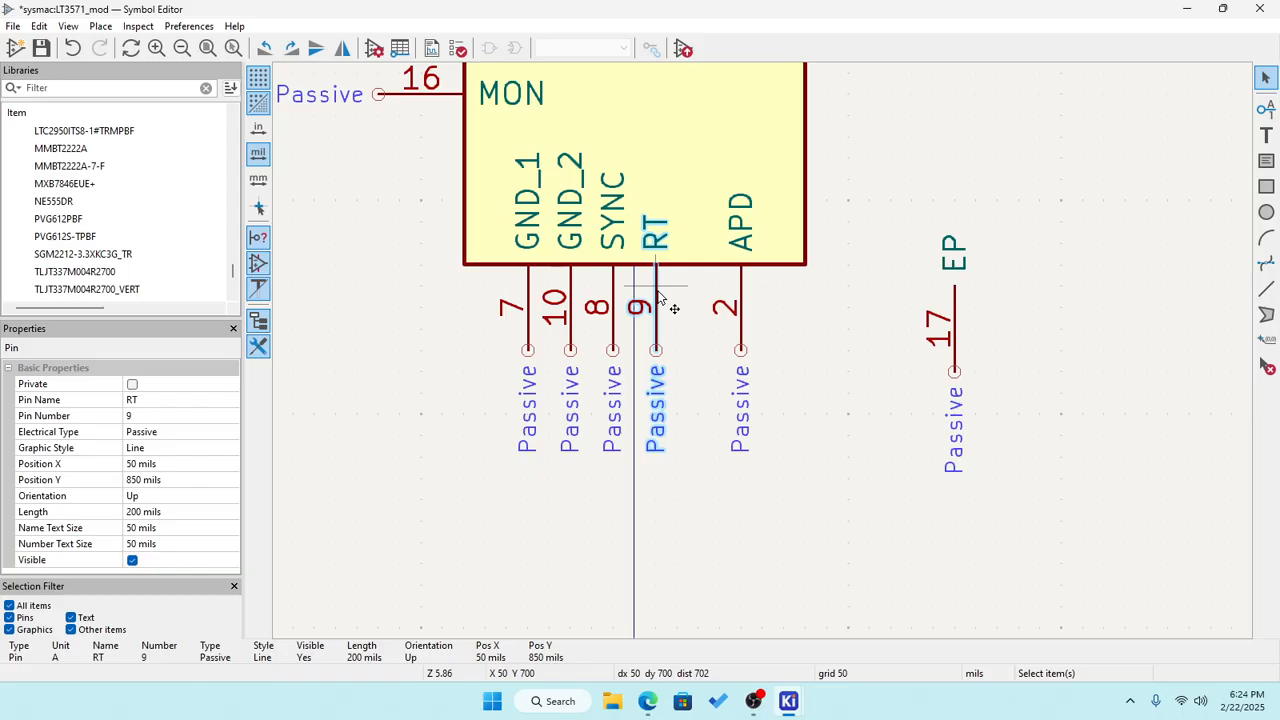
key("m")
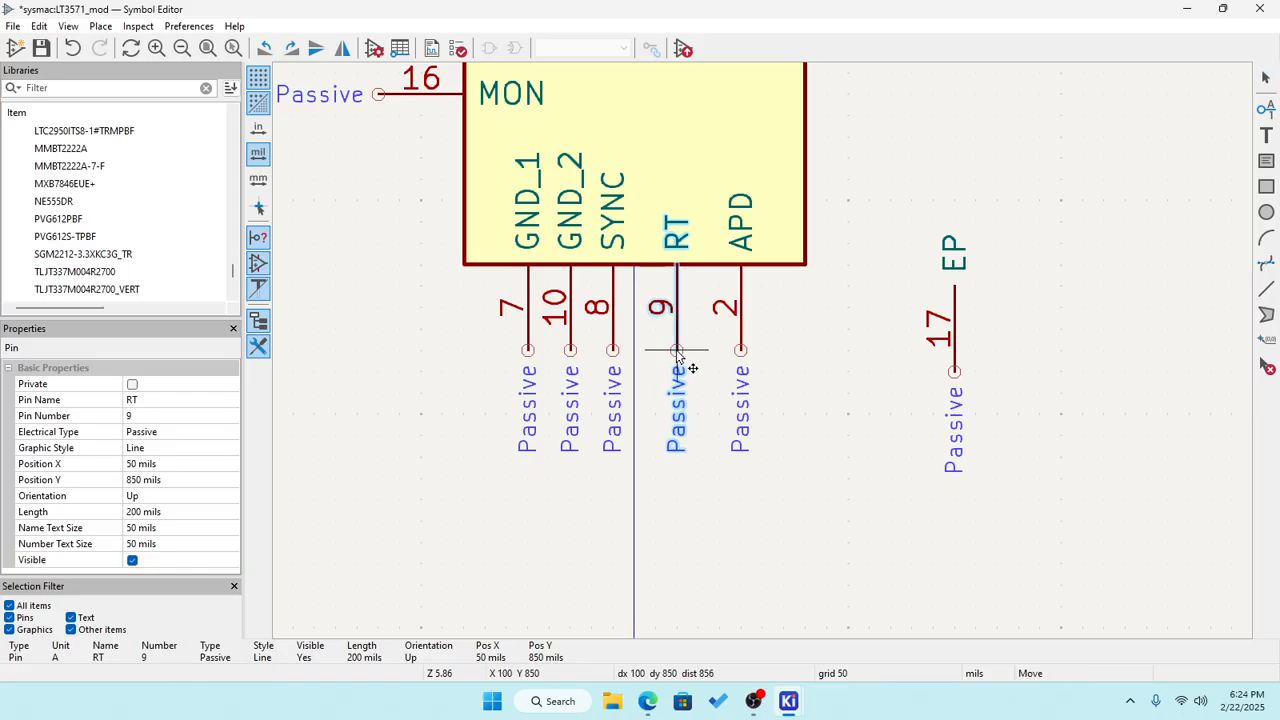
left_click(698, 354)
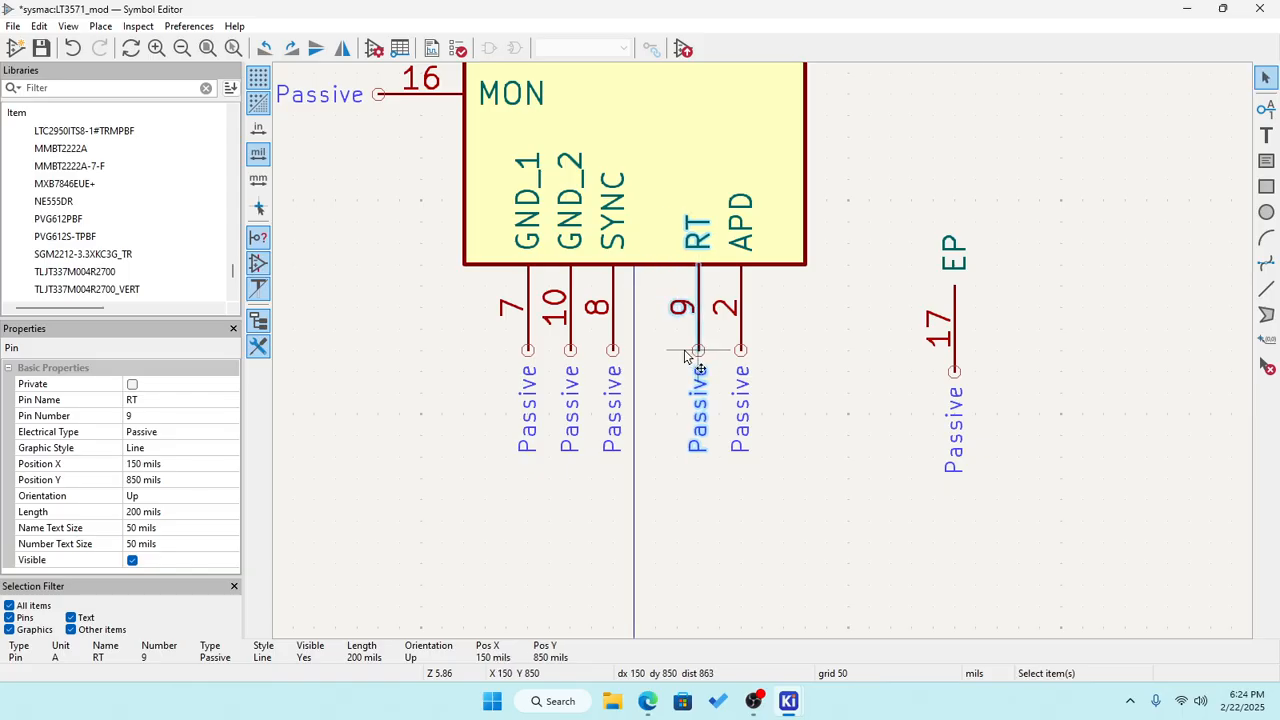
left_click(613, 326)
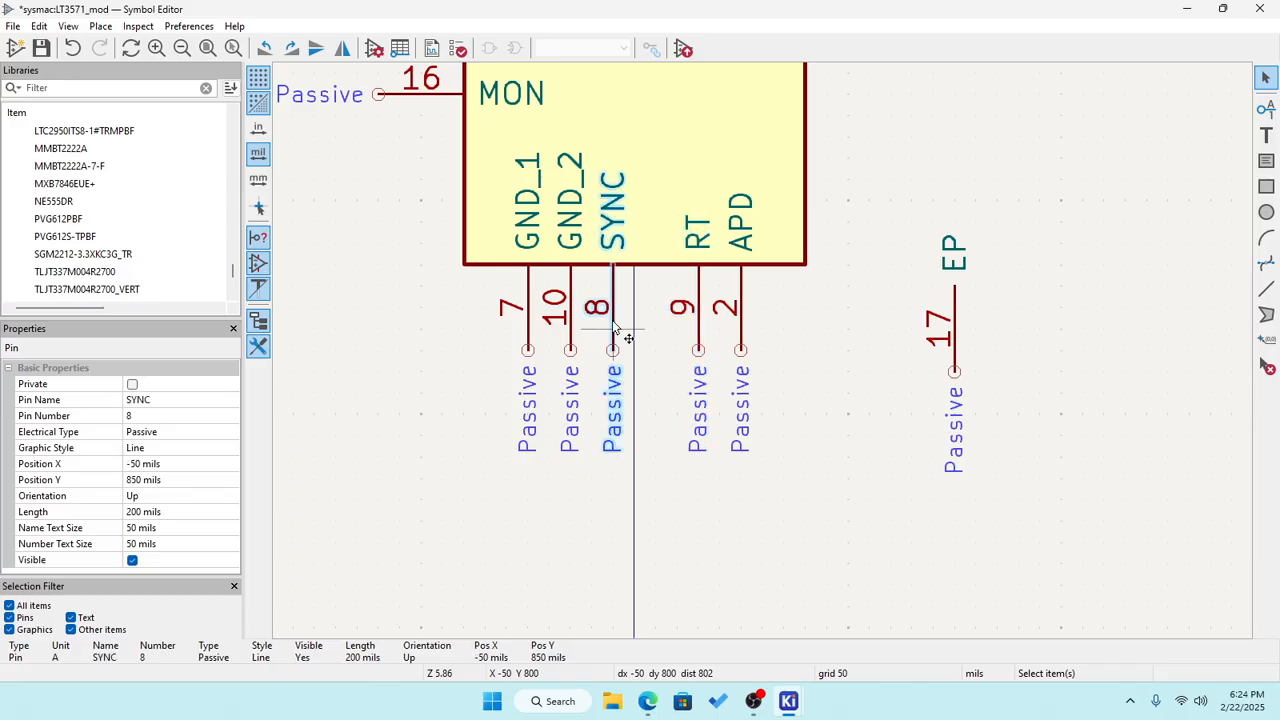
key("m")
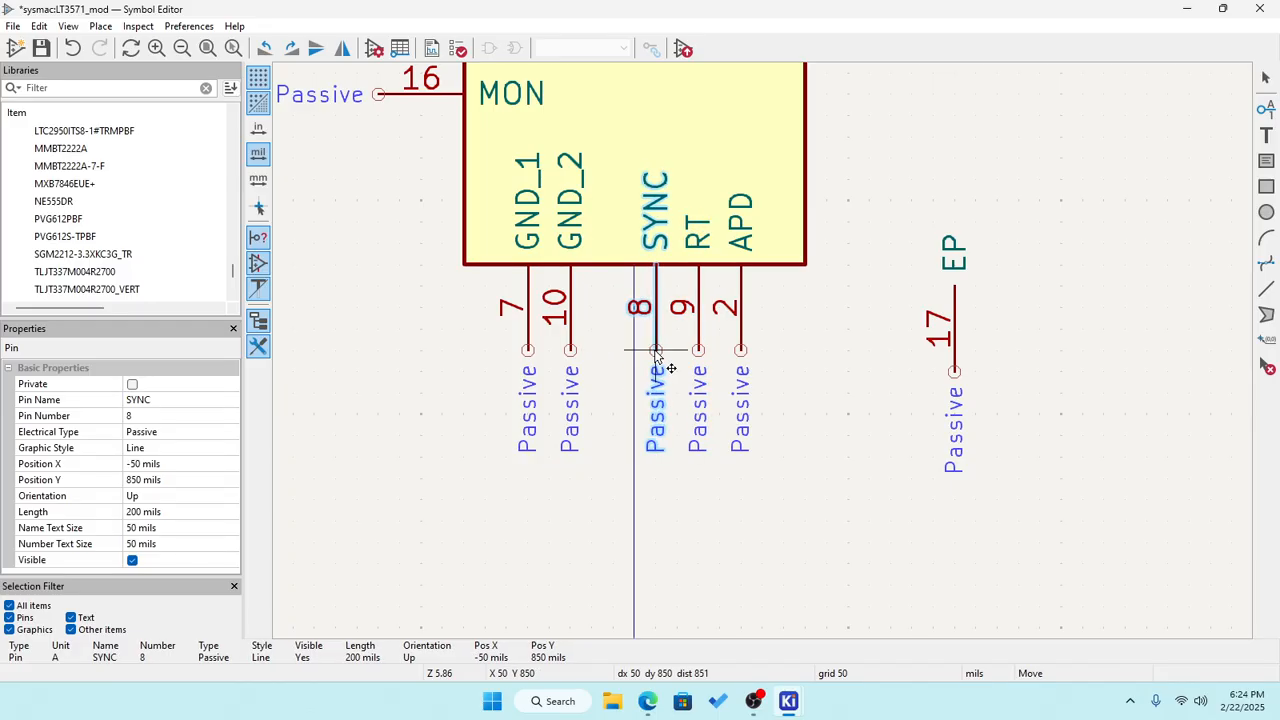
left_click(656, 355)
Move EP pin 17 into the gap between GND_2 and SYNC on the lower edge at X -50, Y 850 mils.
left_click(953, 335)
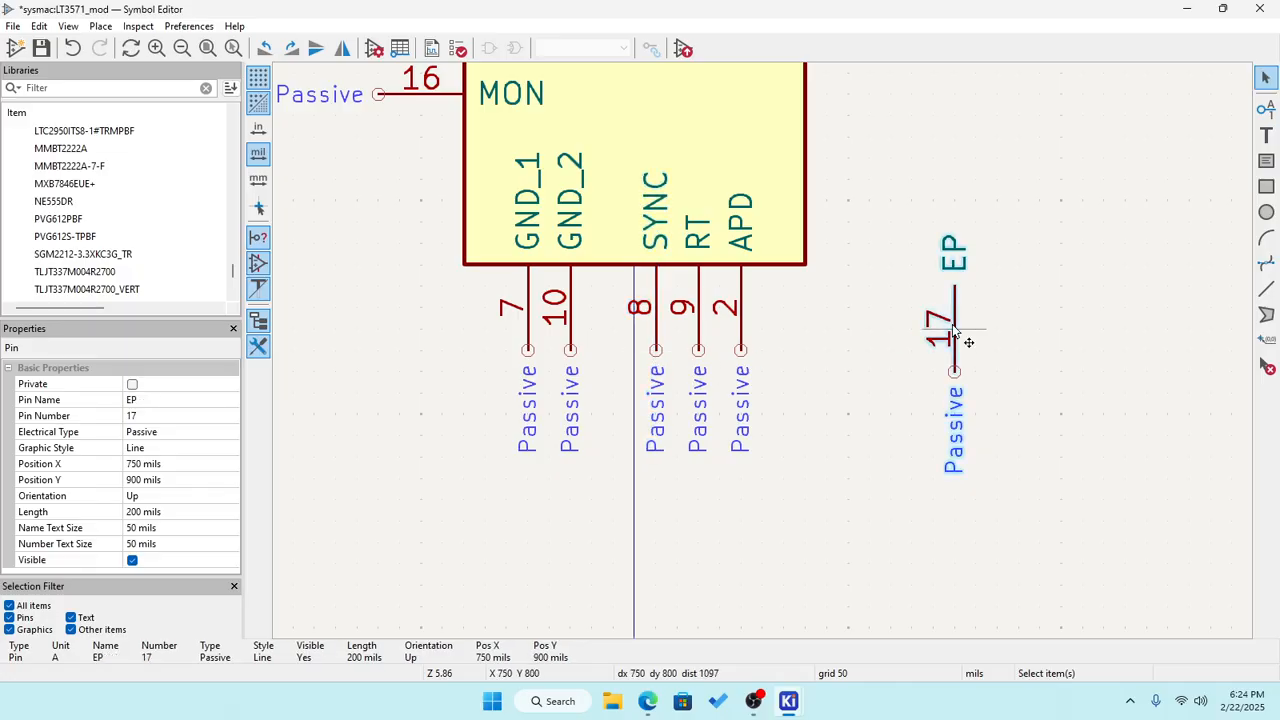
key("m")
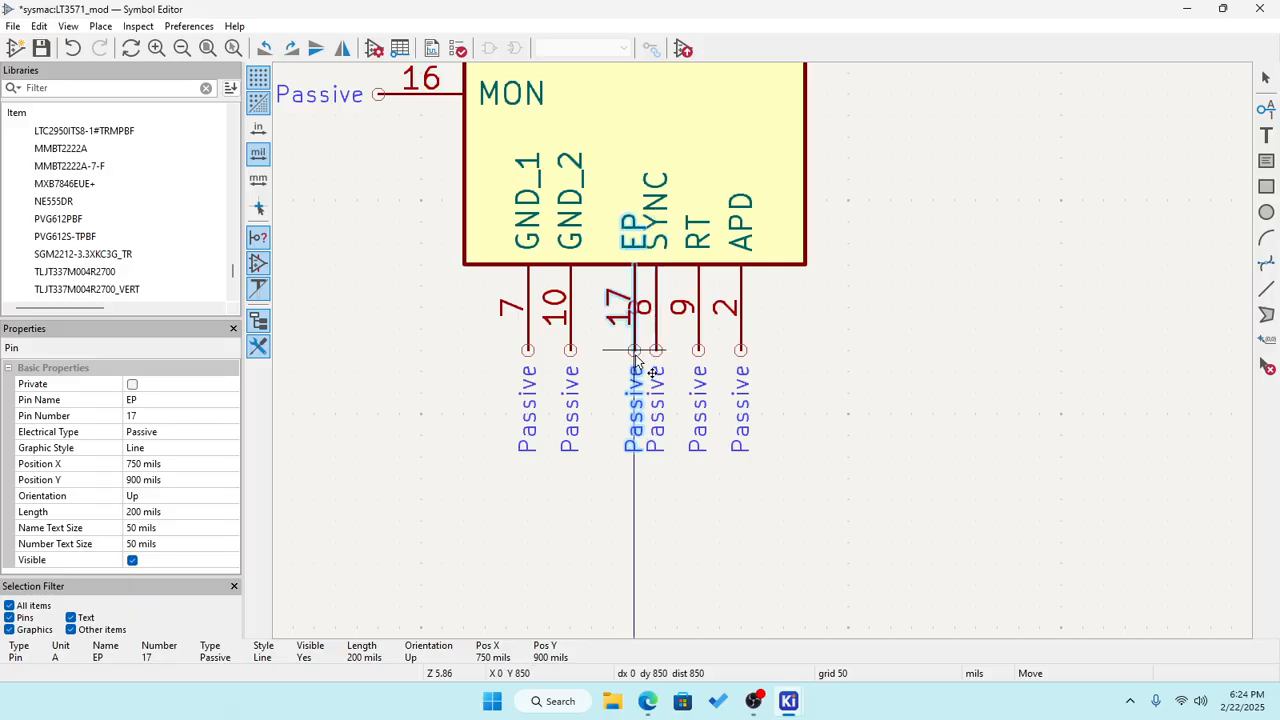
left_click(612, 360)
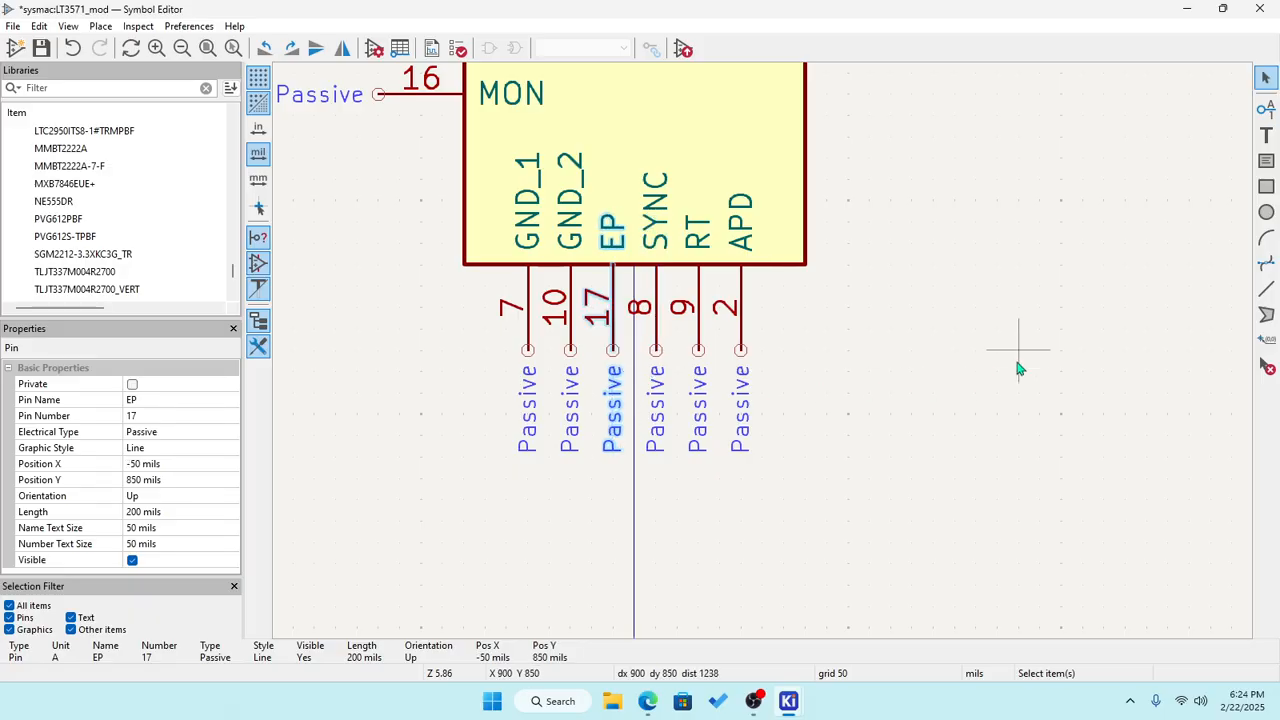
left_click(1010, 366)
Place NC pin 1 on the body's right edge below FB at X 600, Y 250 mils, rotated to orientation Left.
scroll(765, 358, "down", 5)
scroll(765, 358, "up", 3)
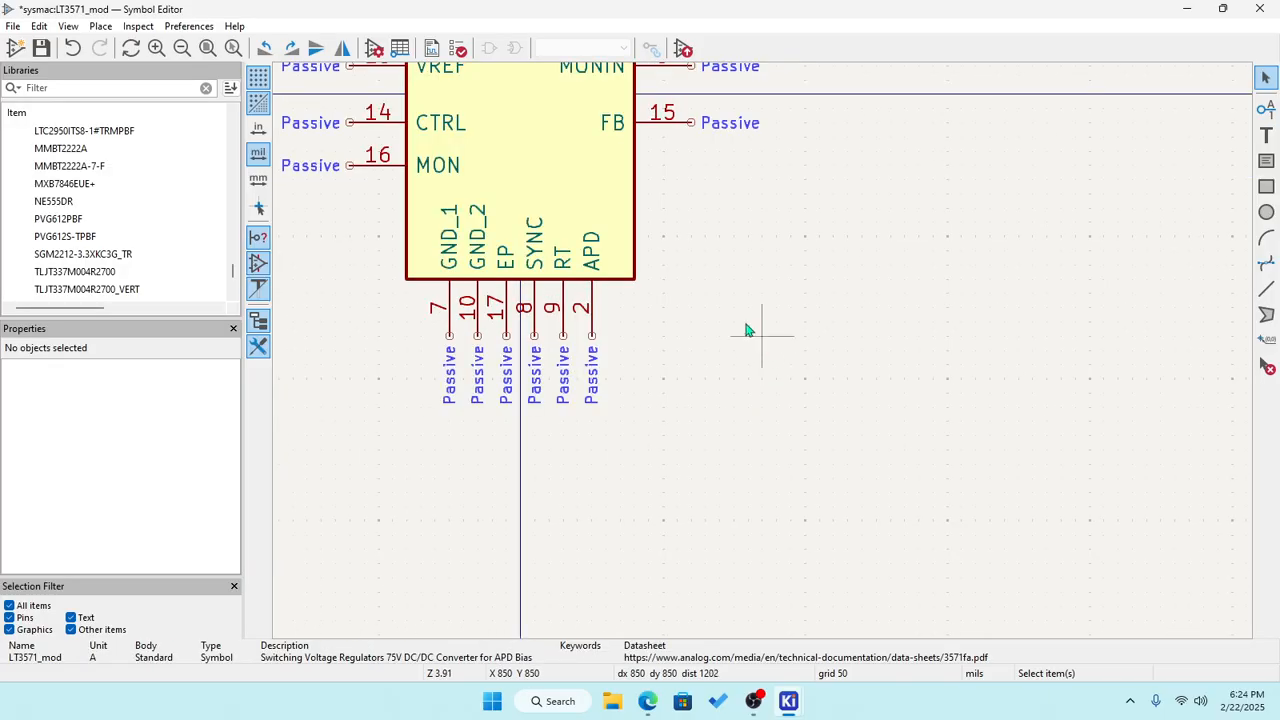
scroll(750, 330, "down", 3)
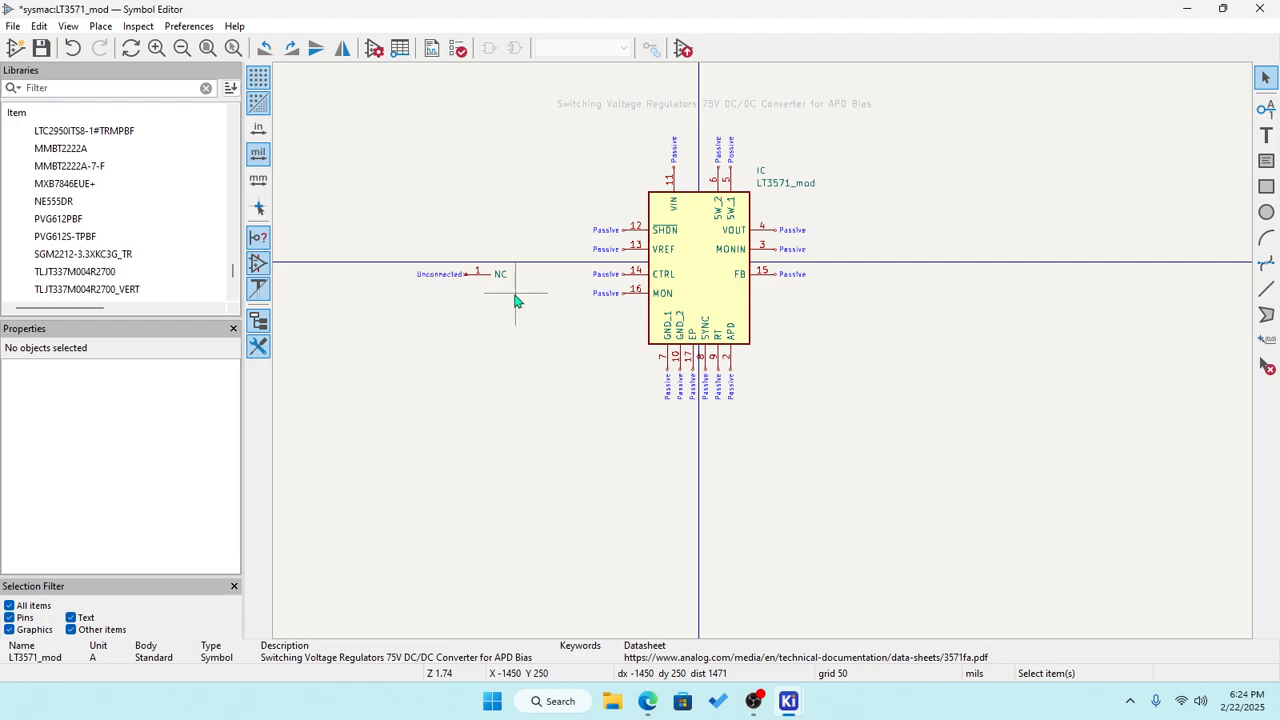
scroll(516, 301, "up", 3)
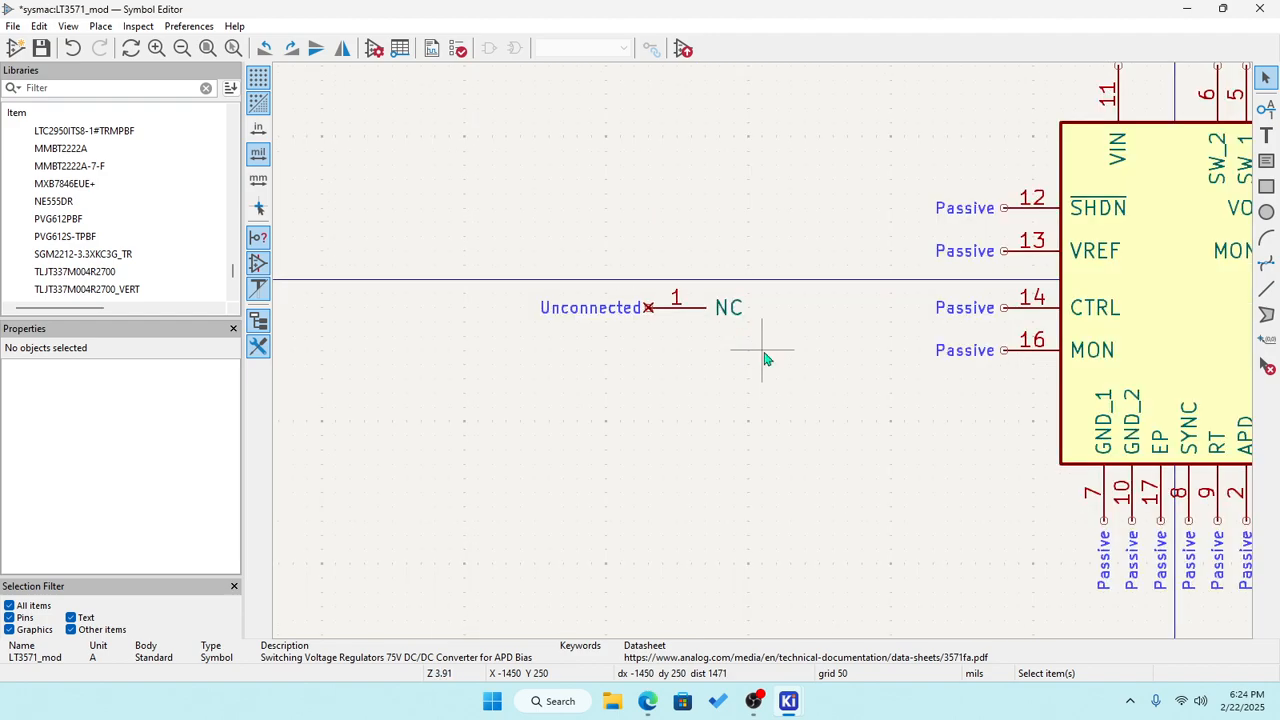
scroll(765, 358, "down", 3)
scroll(765, 358, "up", 3)
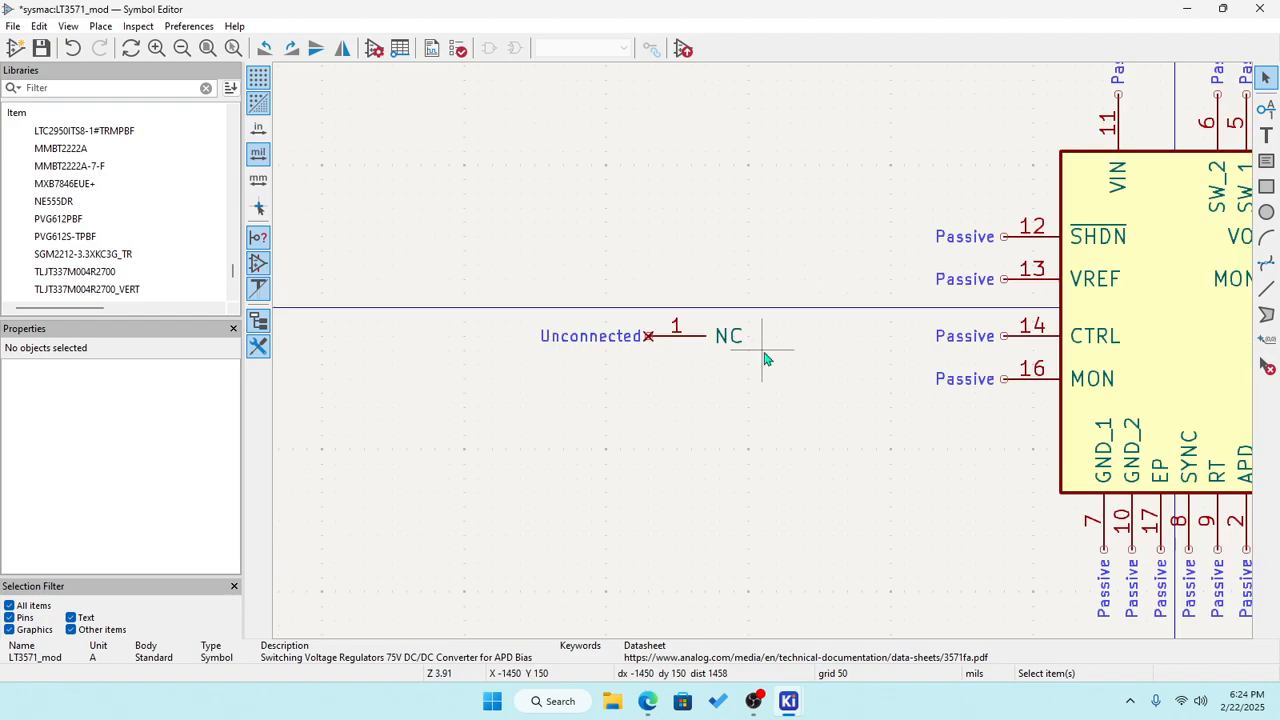
left_click(690, 340)
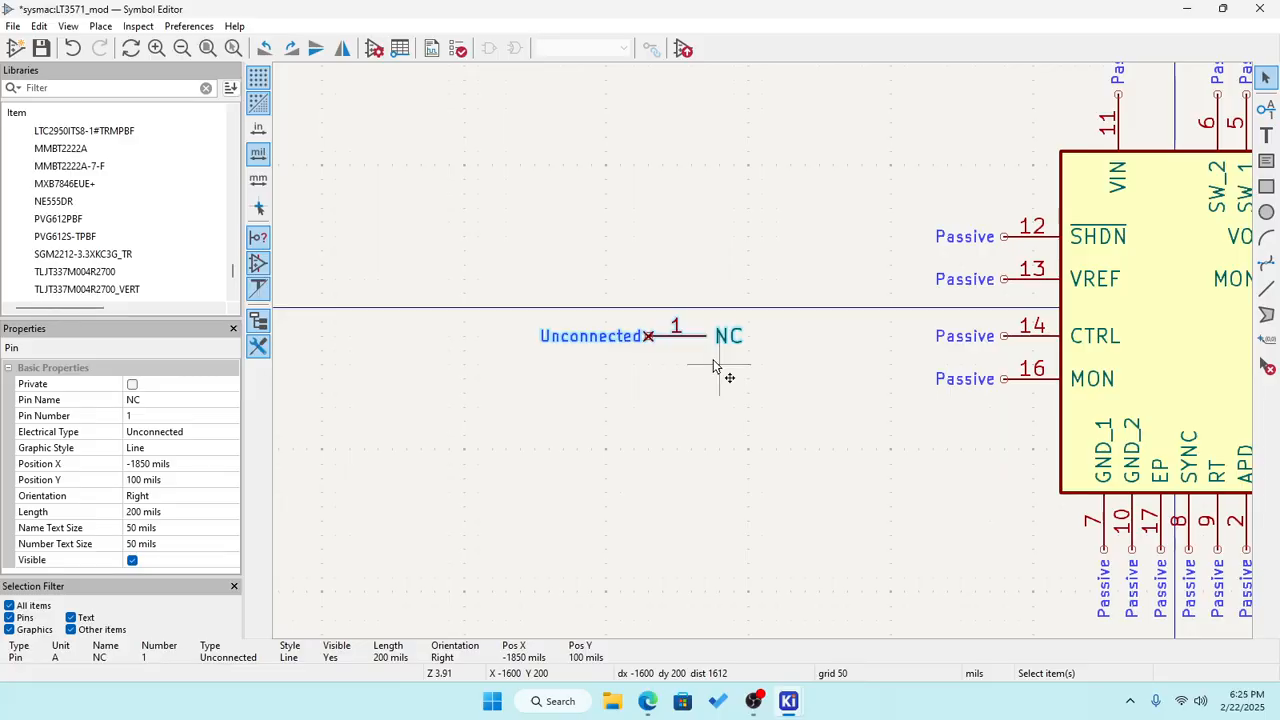
key("m")
scroll(1191, 425, "down", 3)
scroll(805, 346, "up", 4)
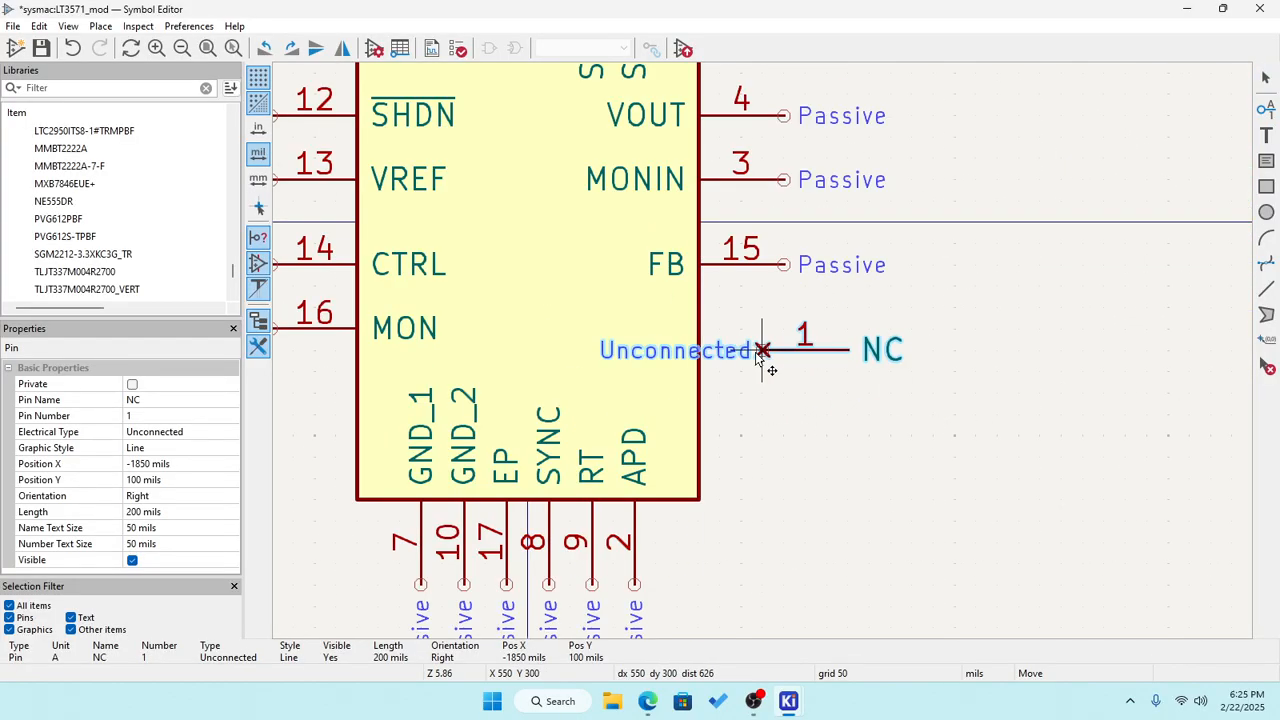
key("r")
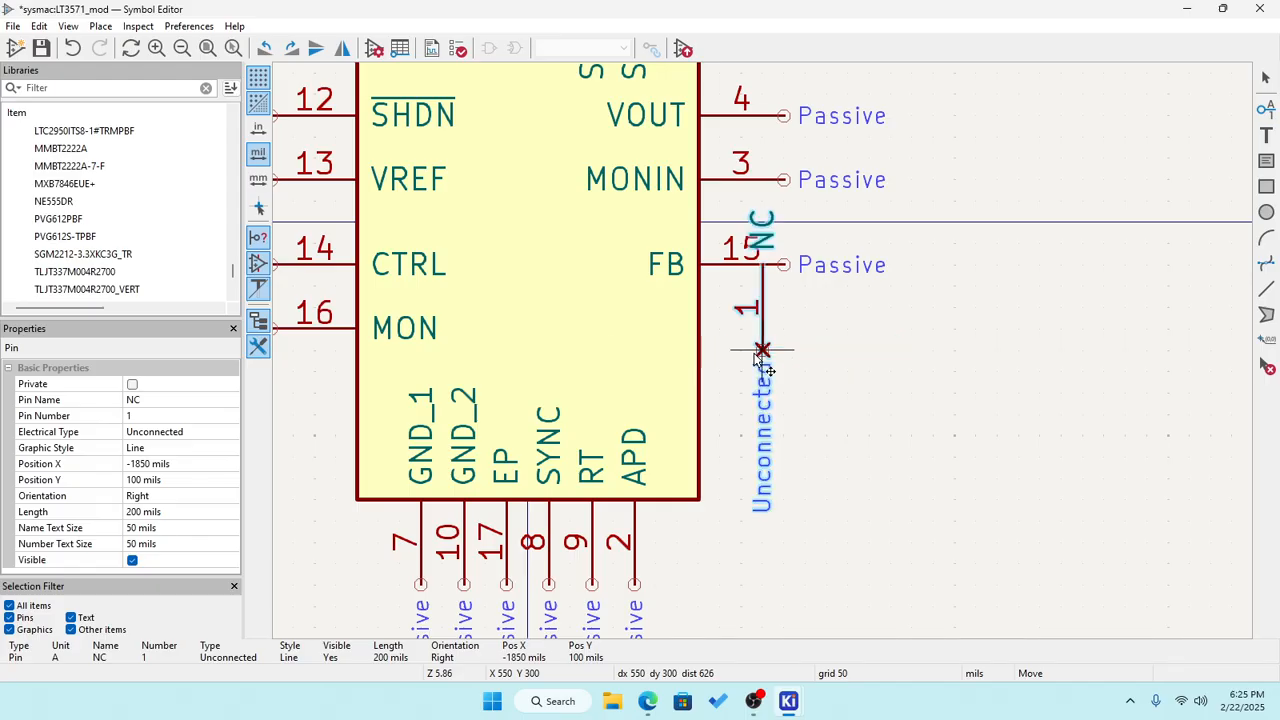
key("r")
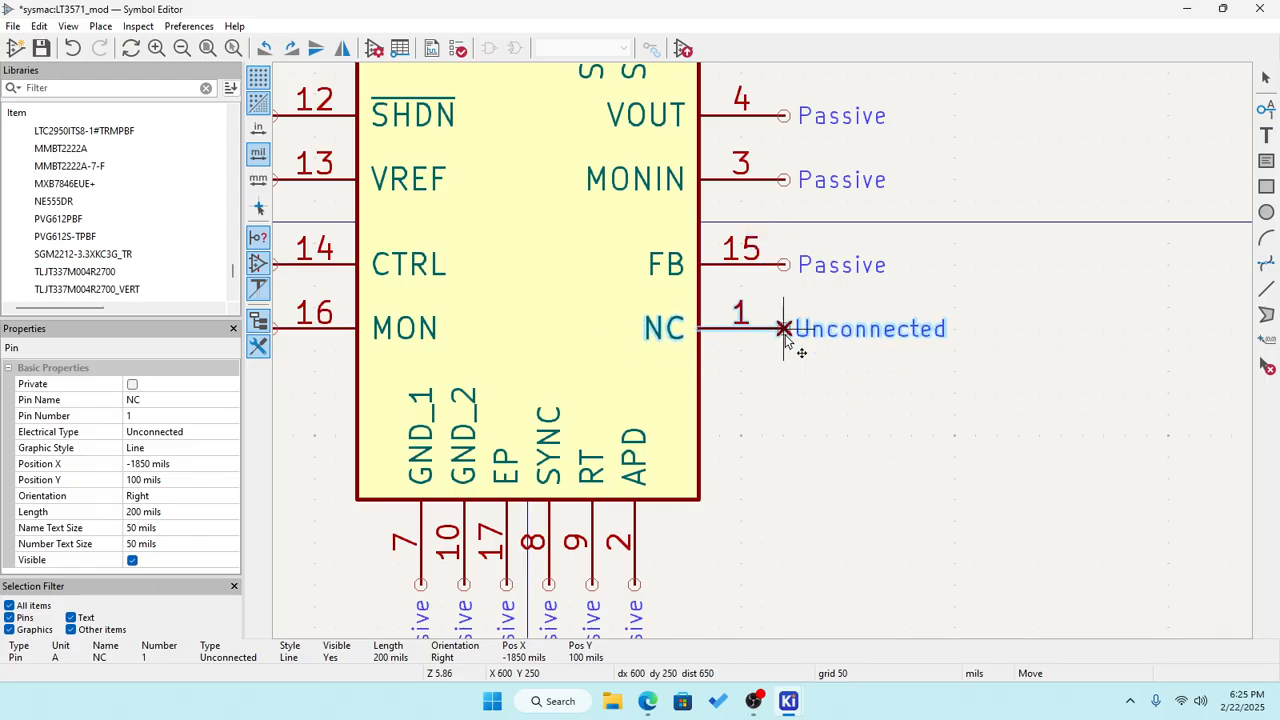
left_click(783, 350)
left_click(798, 404)
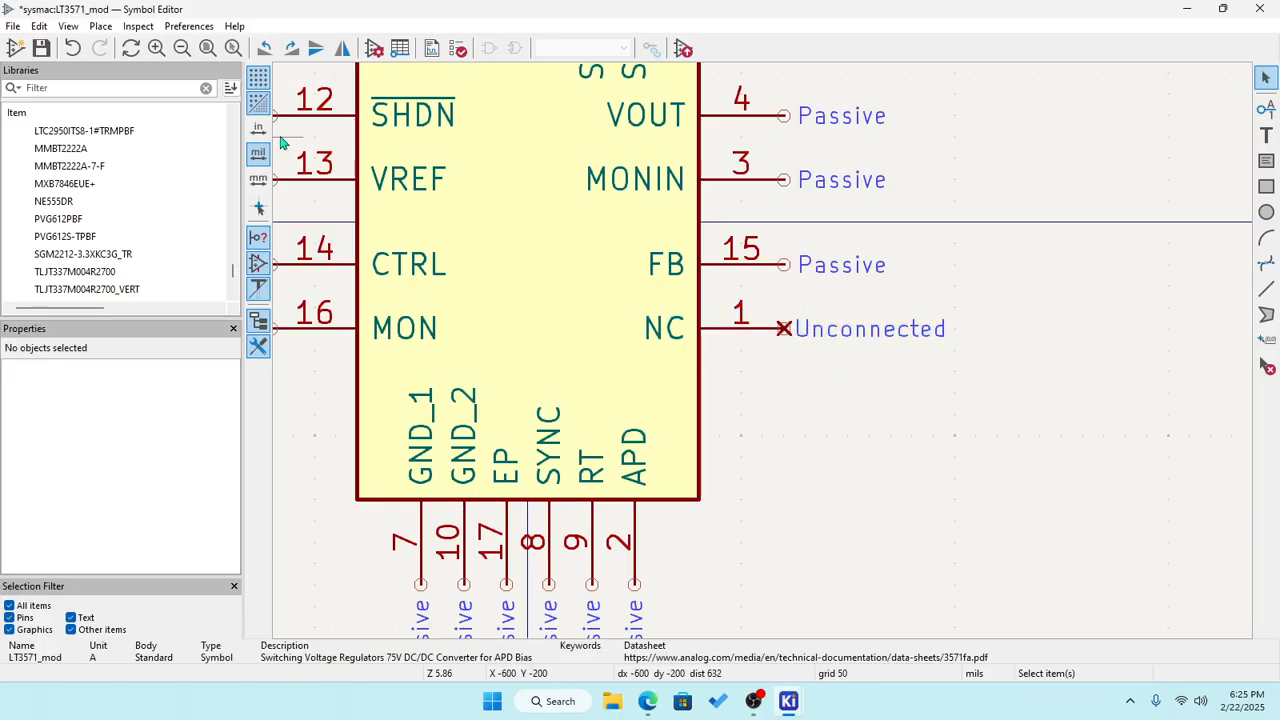
Save the modified LT3571_mod symbol and review its pin arrangement.
left_click(41, 48)
scroll(784, 400, "down", 4)
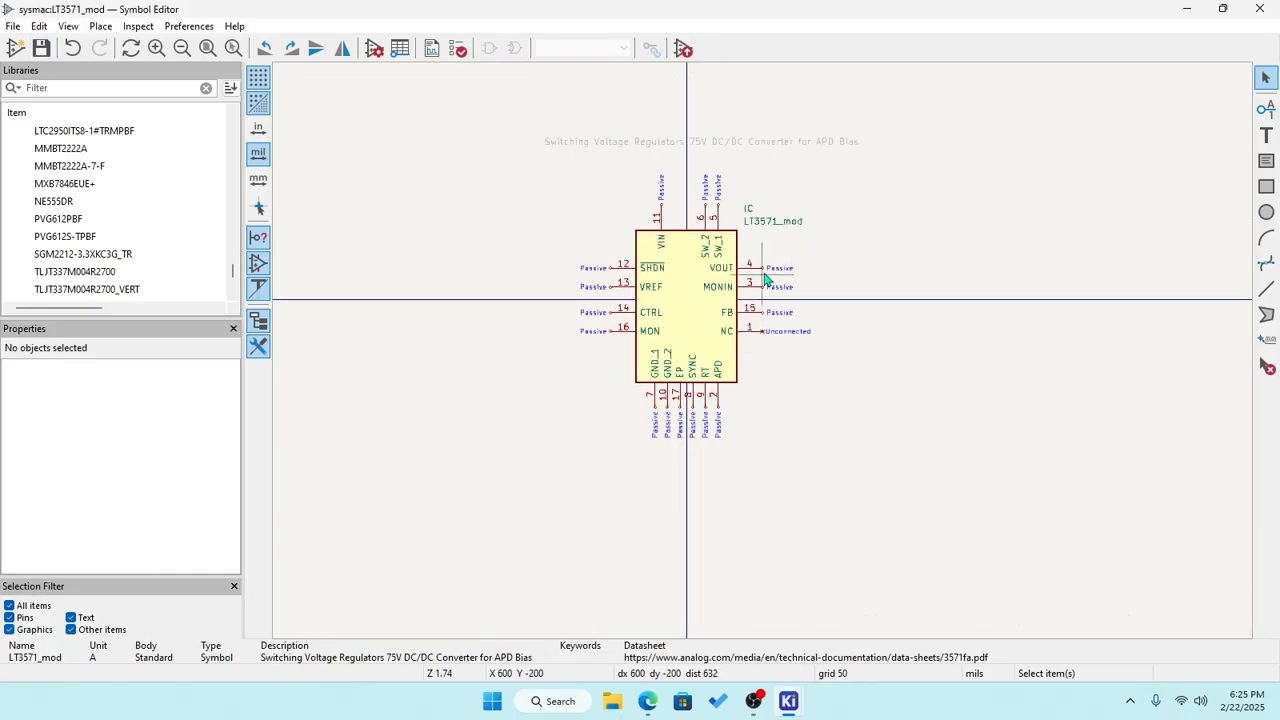
scroll(748, 277, "up", 2)
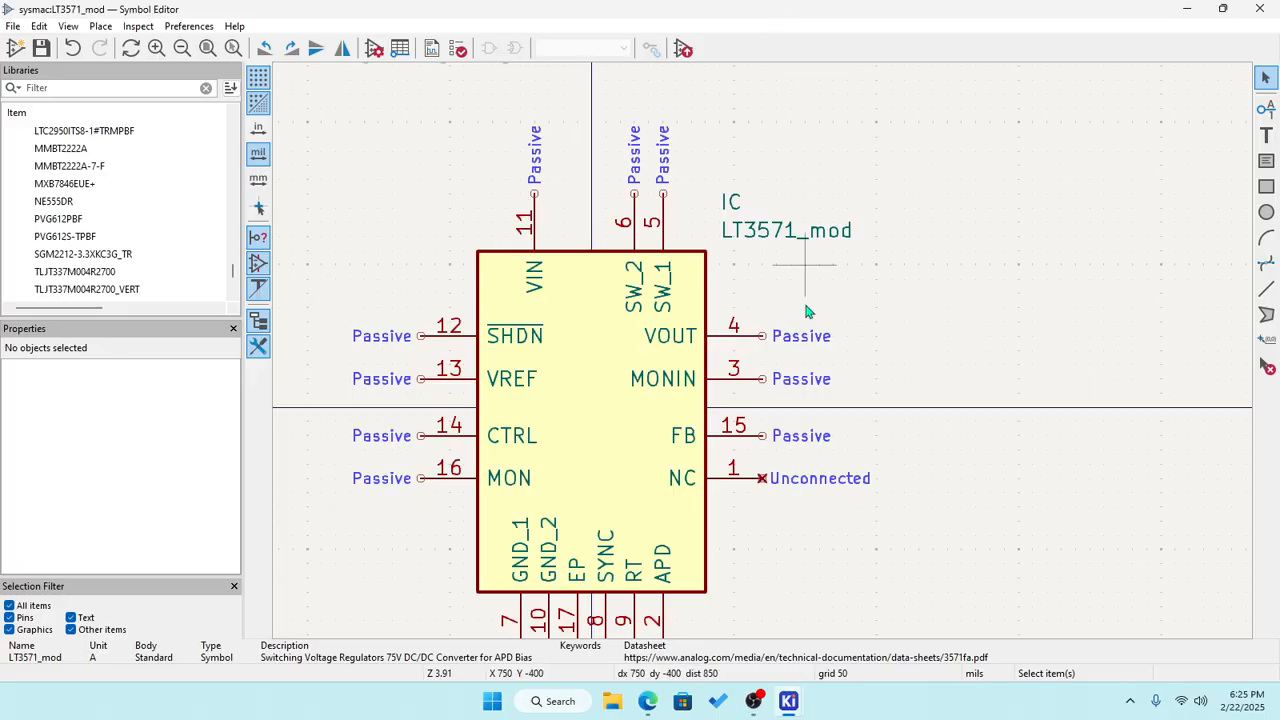
Check the border and fill properties of the LT3571_mod body rectangle without changing them.
scroll(771, 380, "down", 5)
scroll(767, 358, "up", 2)
scroll(386, 183, "up", 2)
scroll(420, 229, "down", 2)
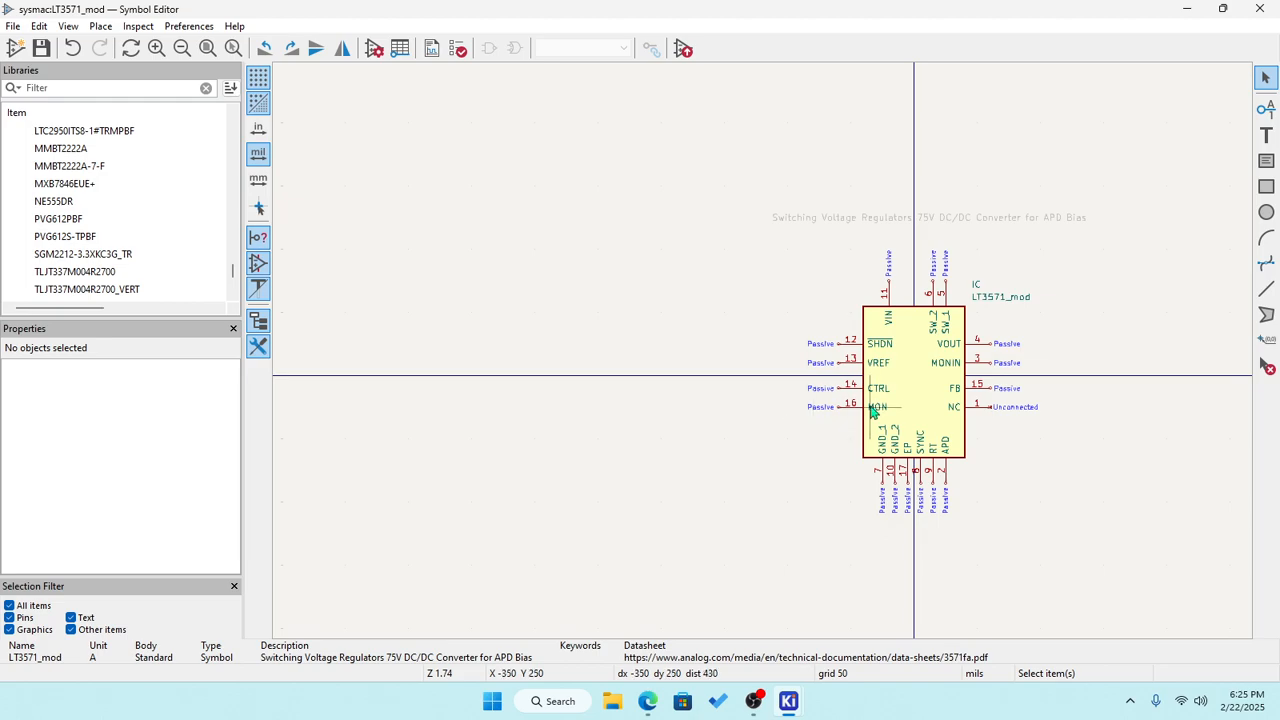
double_click(928, 390)
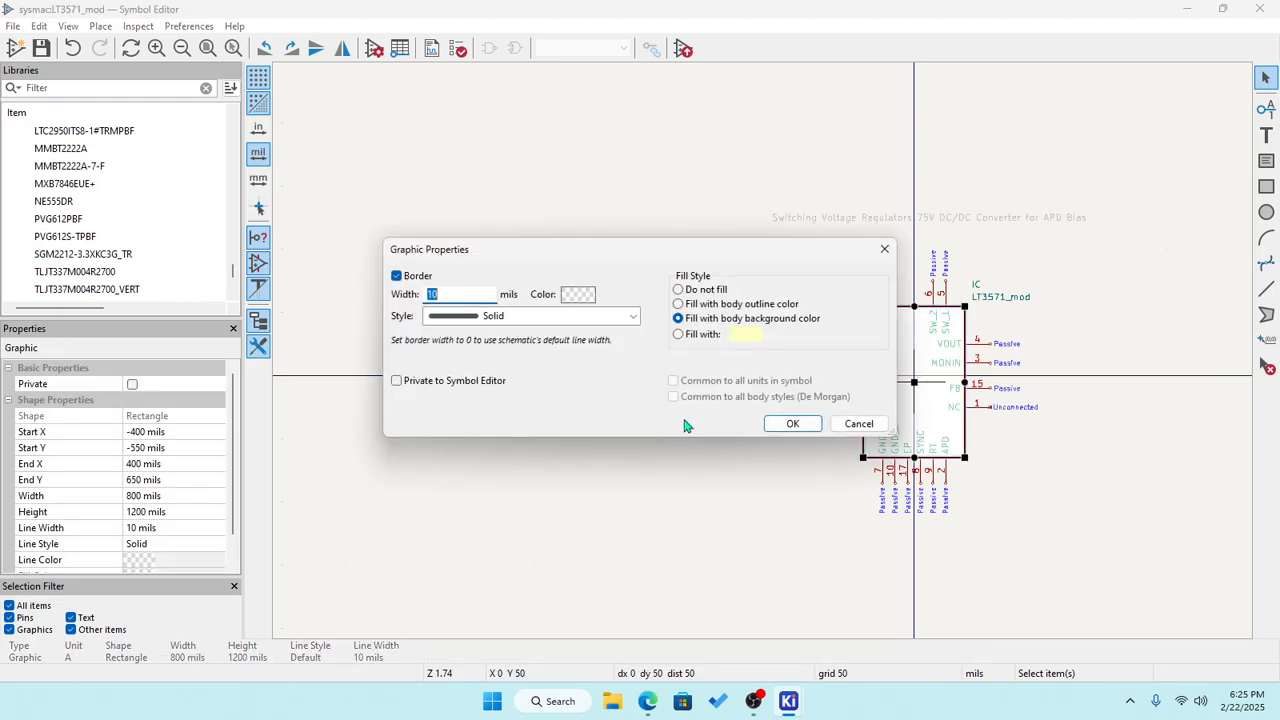
left_click(858, 423)
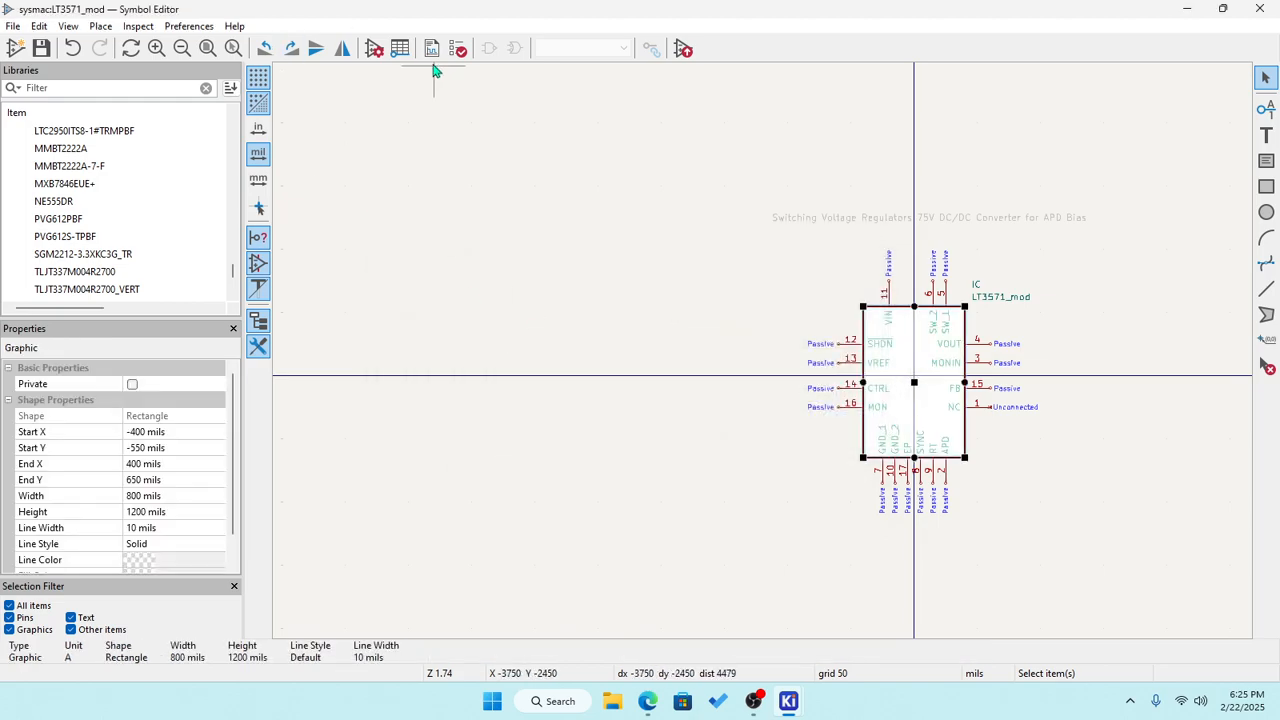
Review the library symbol properties of LT3571_mod, accept them and save the symbol.
left_click(374, 48)
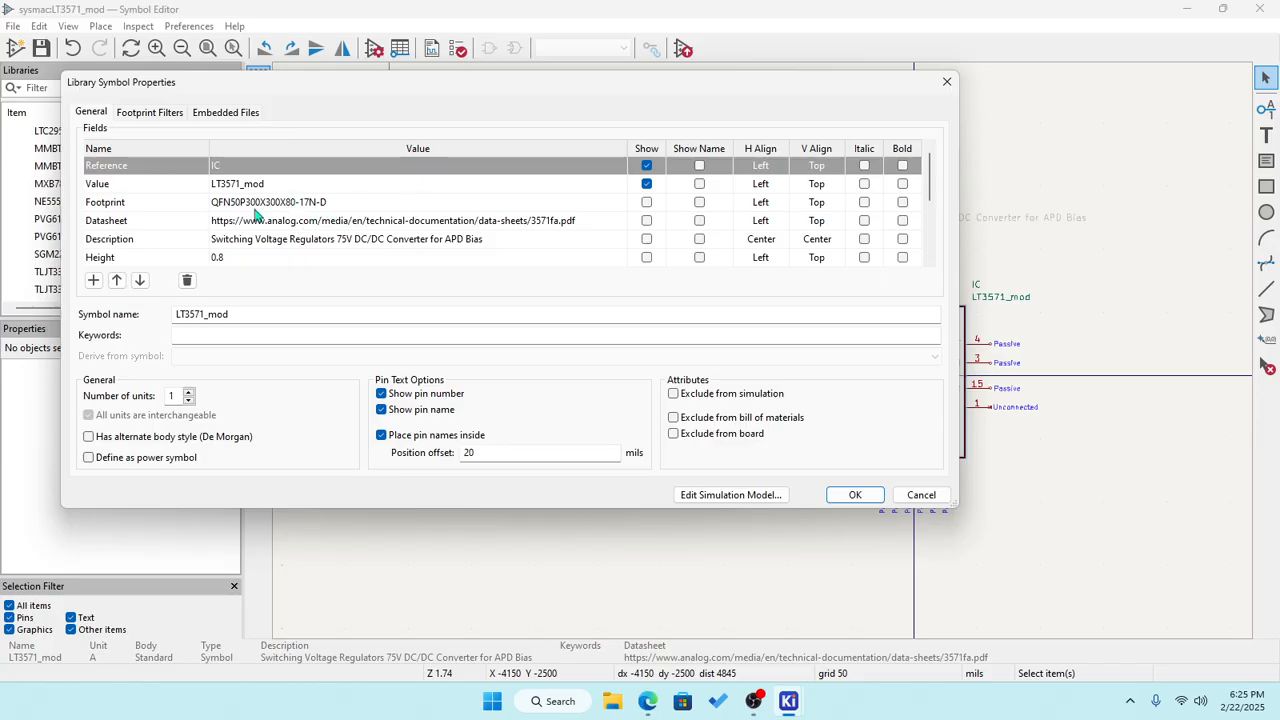
left_click(855, 494)
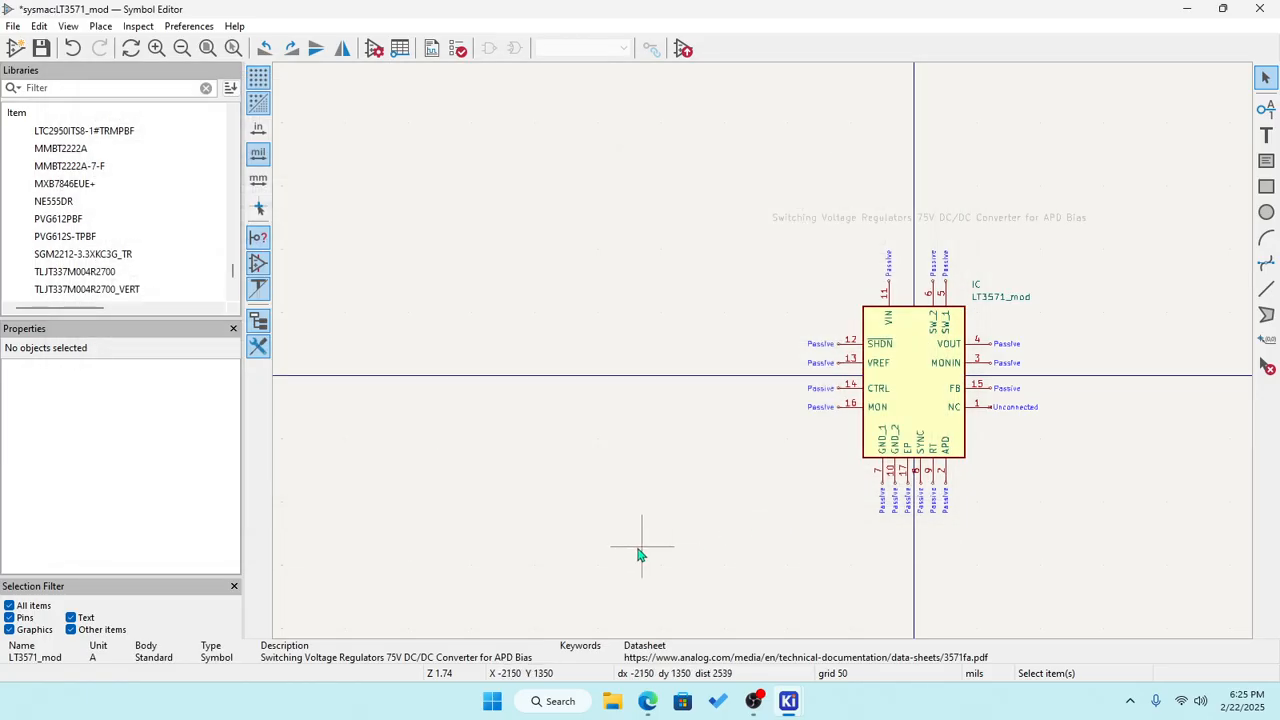
left_click(41, 48)
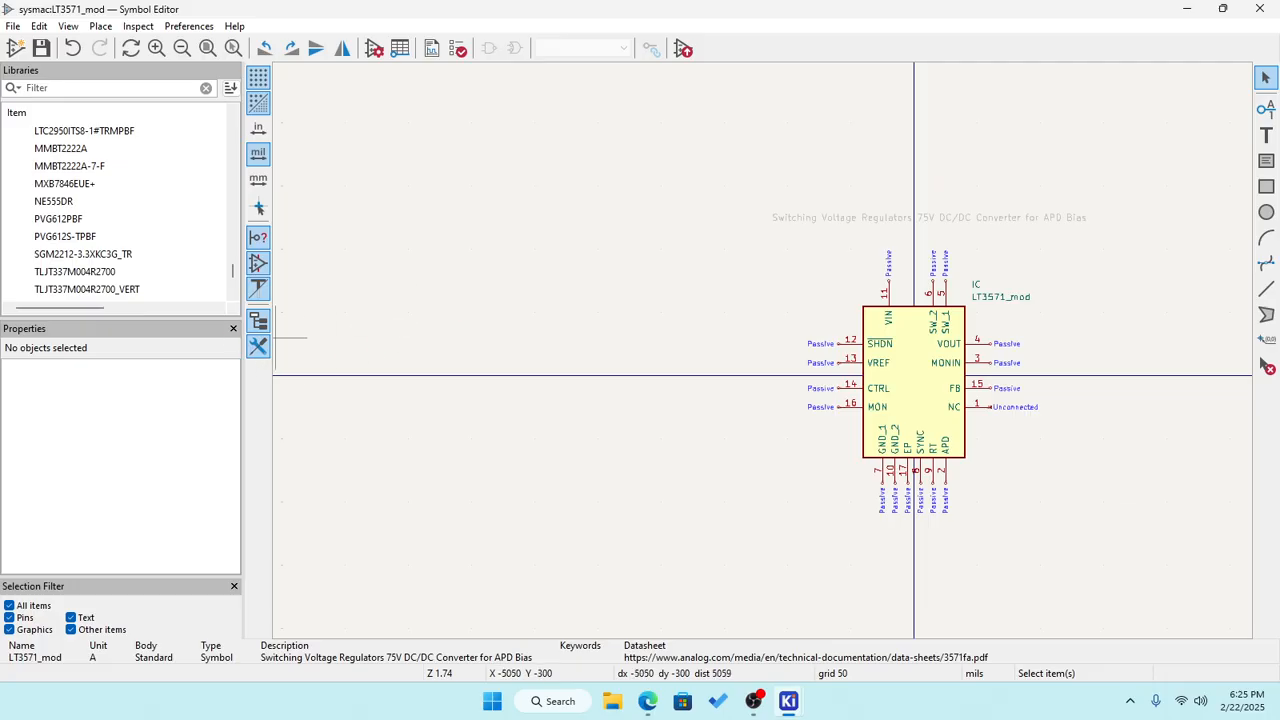
Switch to the LT3571 datasheet in the browser and compare its application circuits on pages 14 and 13 with the symbol's pin layout.
left_click_drag(432, 574, 339, 137)
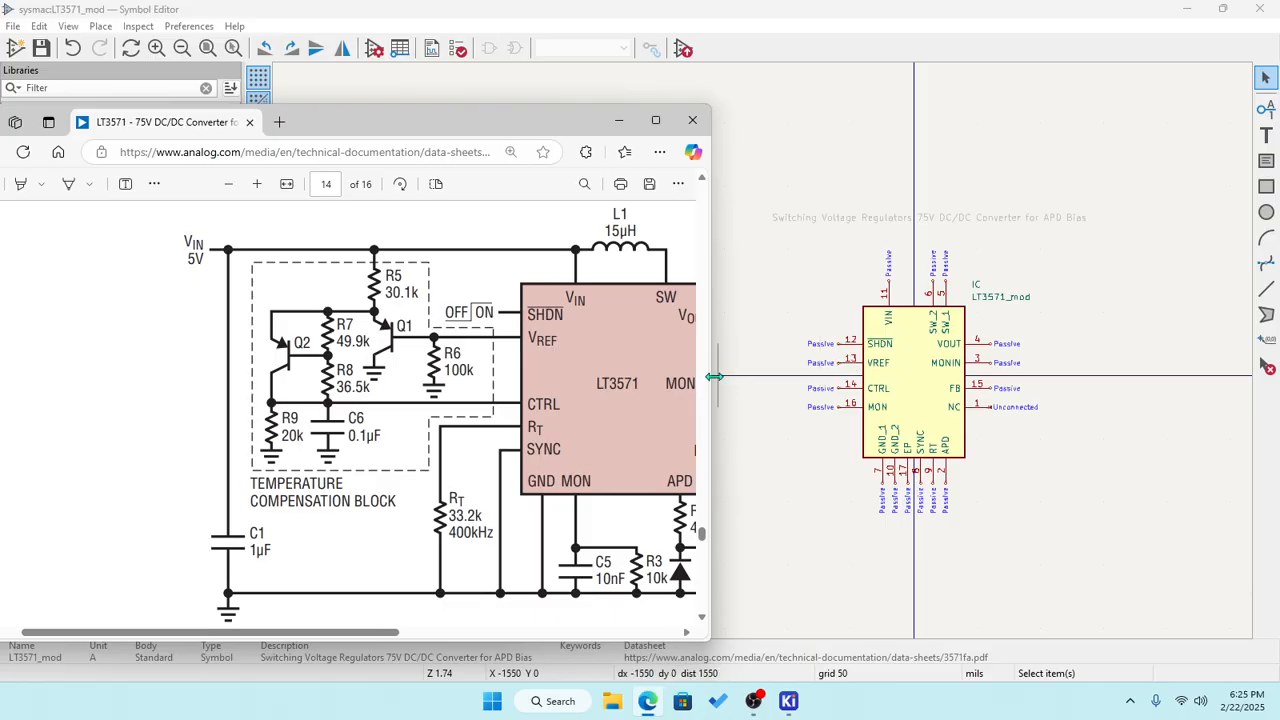
left_click_drag(714, 380, 809, 357)
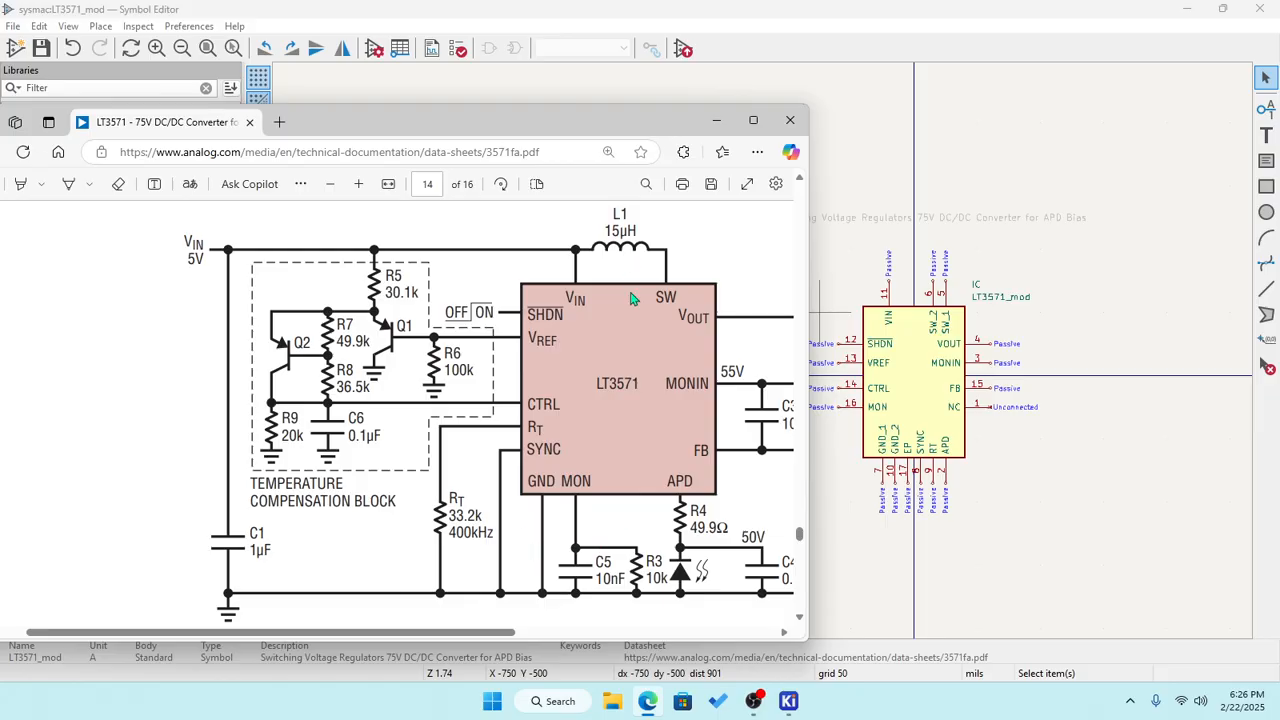
scroll(642, 366, "up", 15)
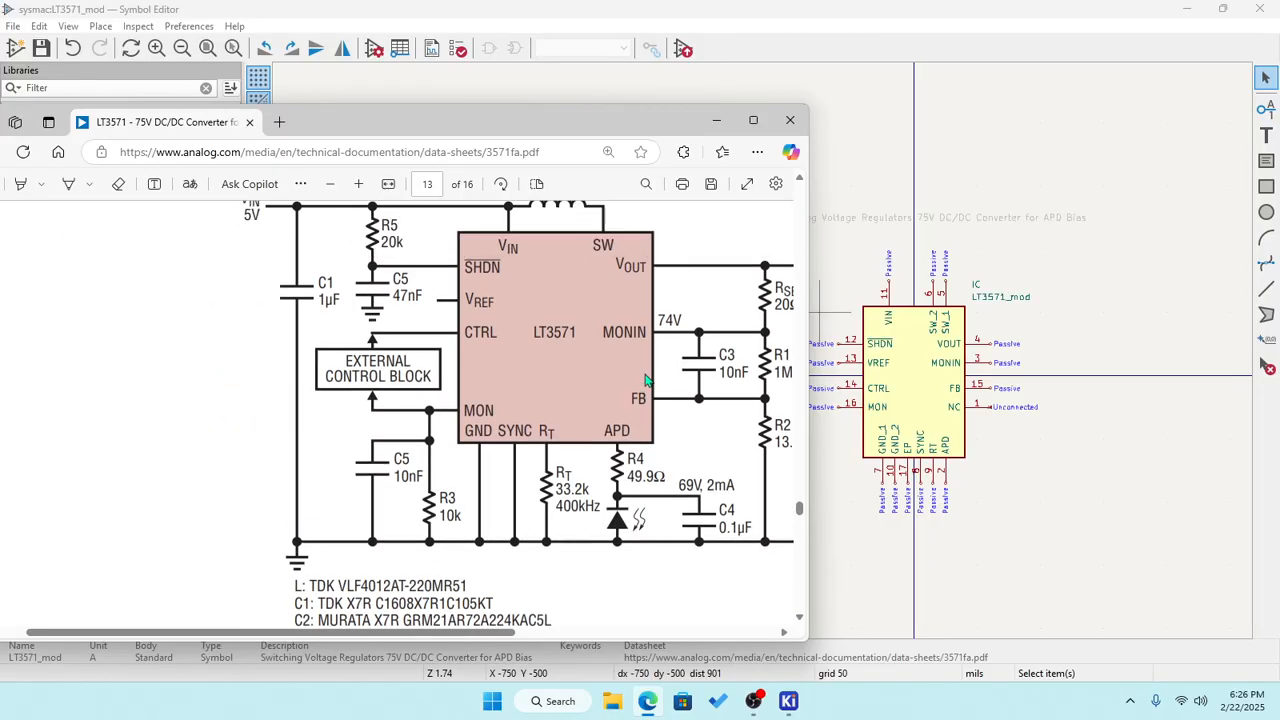
scroll(645, 380, "up", 4)
scroll(646, 383, "down", 3)
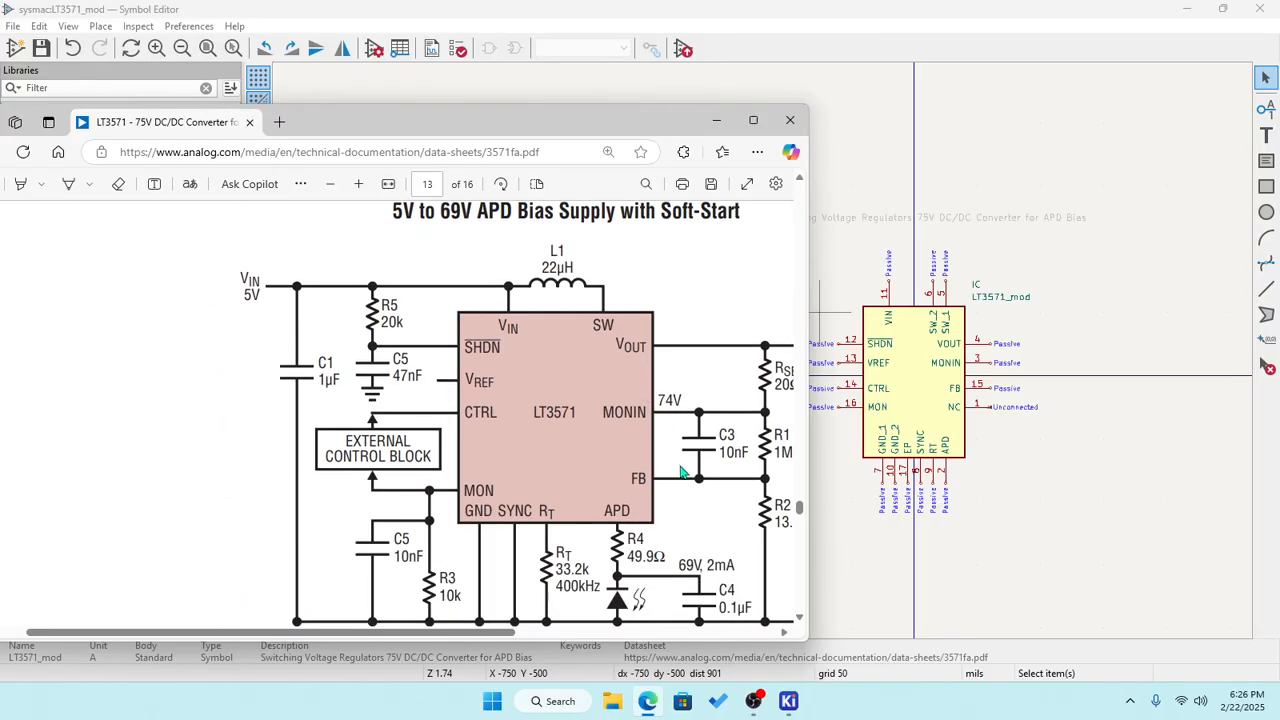
scroll(680, 472, "down", 3)
scroll(680, 472, "up", 3)
left_click(716, 120)
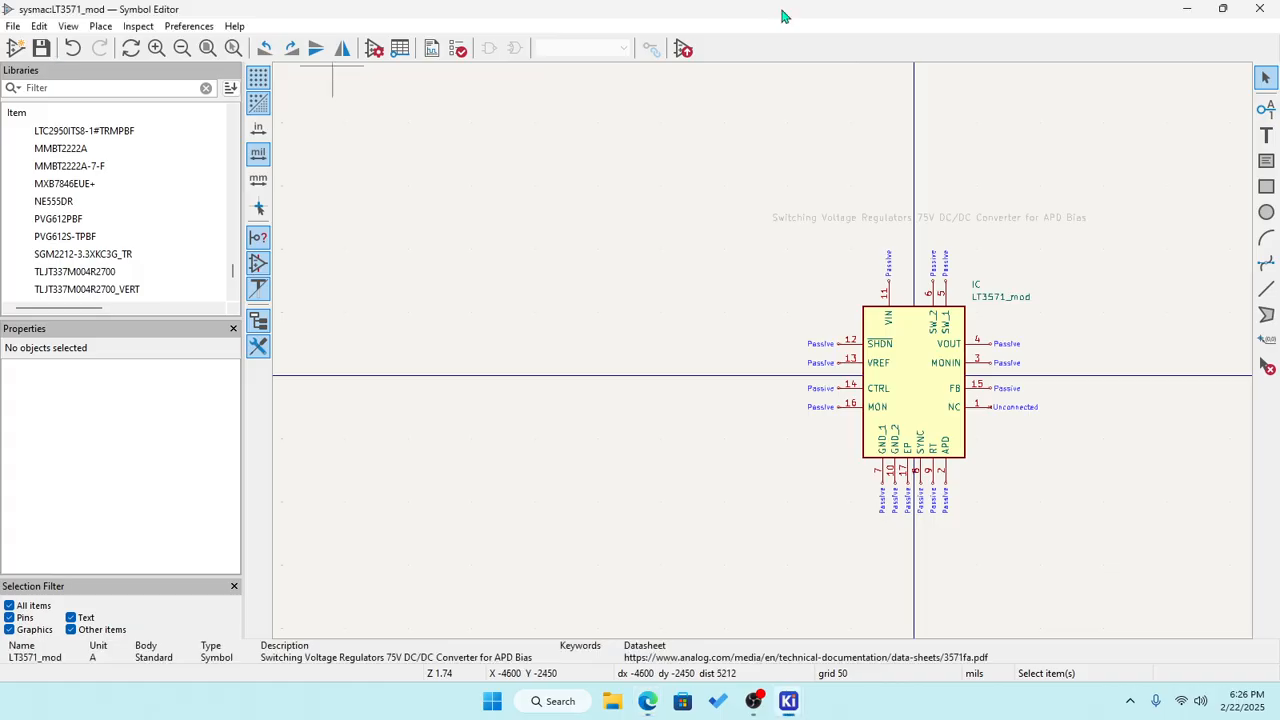
Return from the symbol editor to the schematic and choose LT3571_mod from the sysmac library for placement.
left_click(1259, 8)
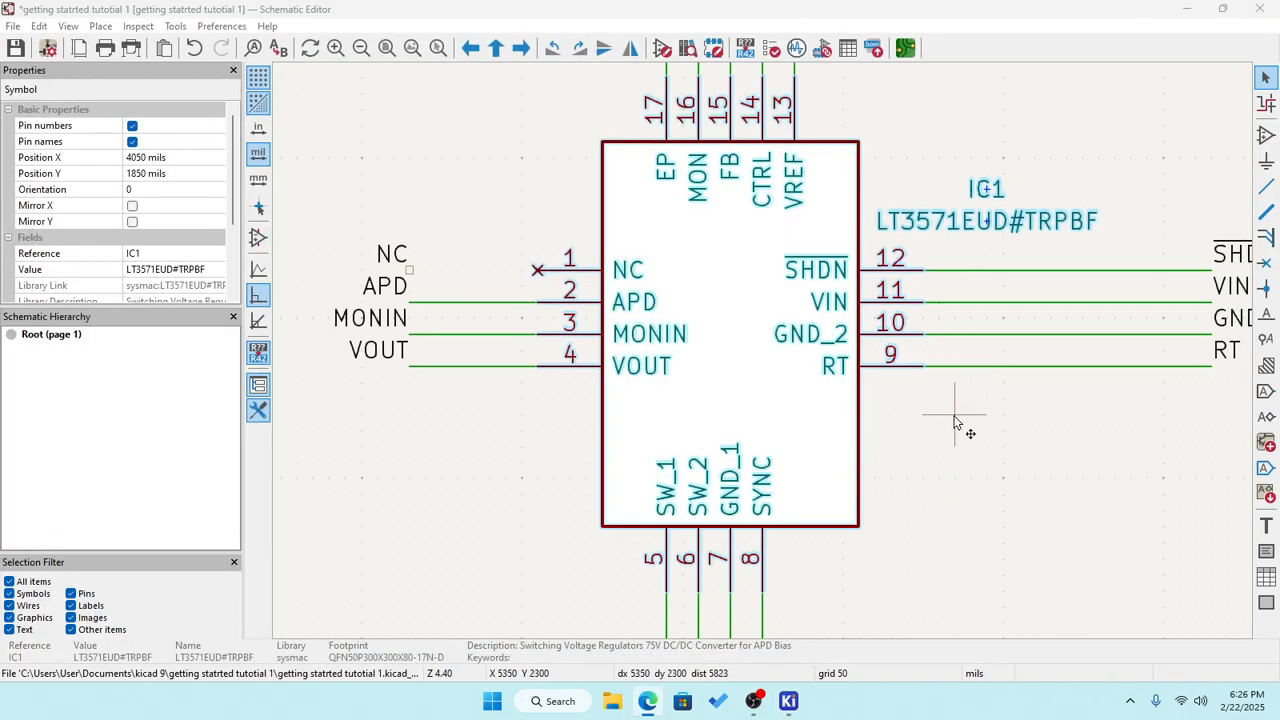
scroll(1014, 517, "down", 5)
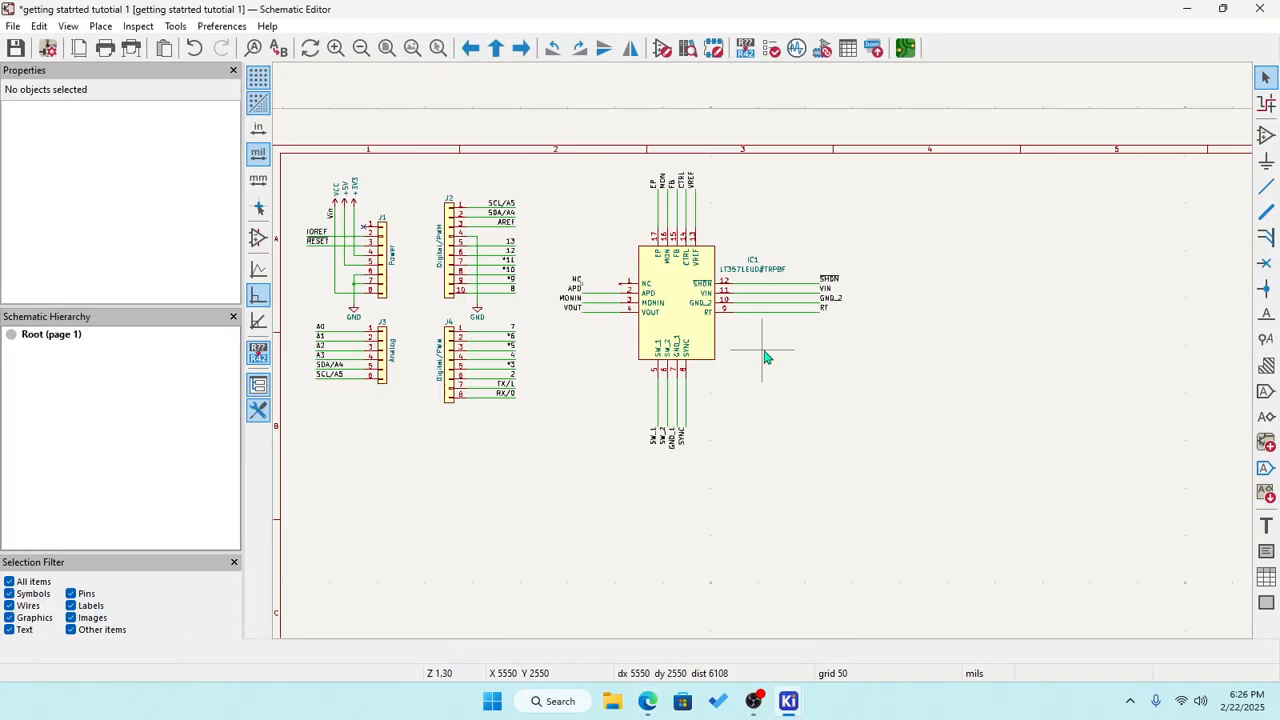
left_click(1266, 137)
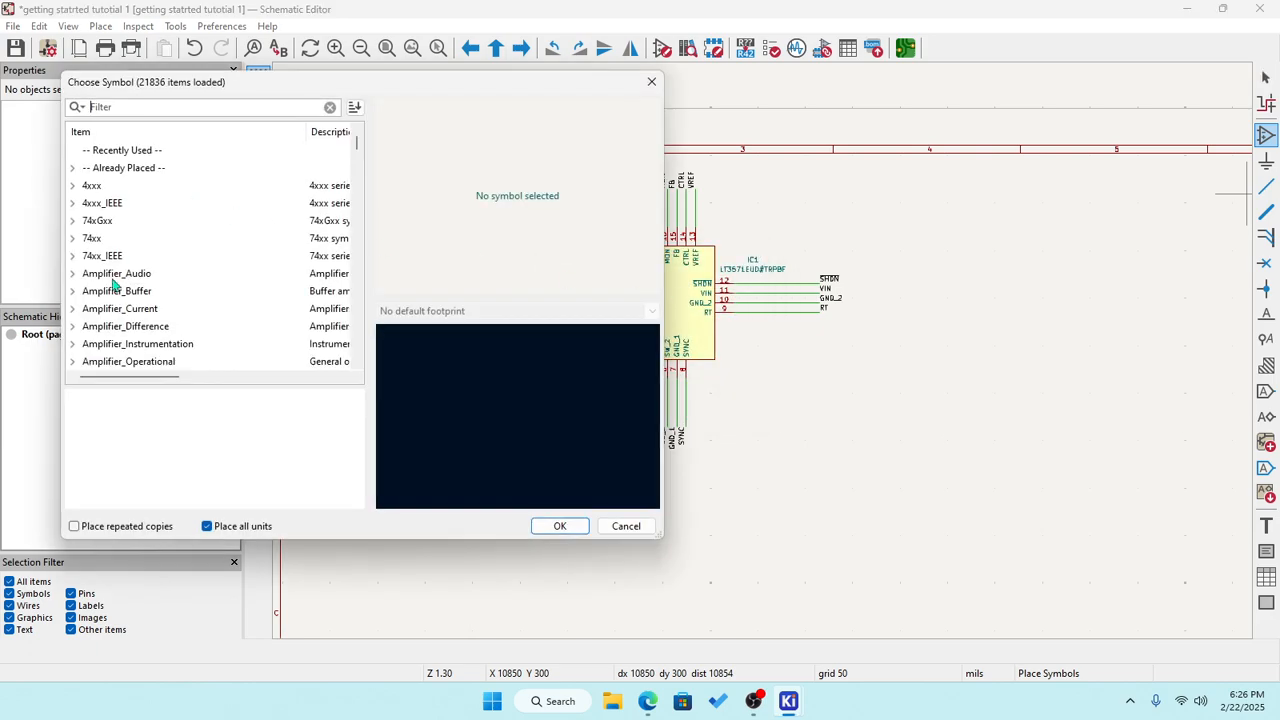
scroll(113, 283, "down", 18)
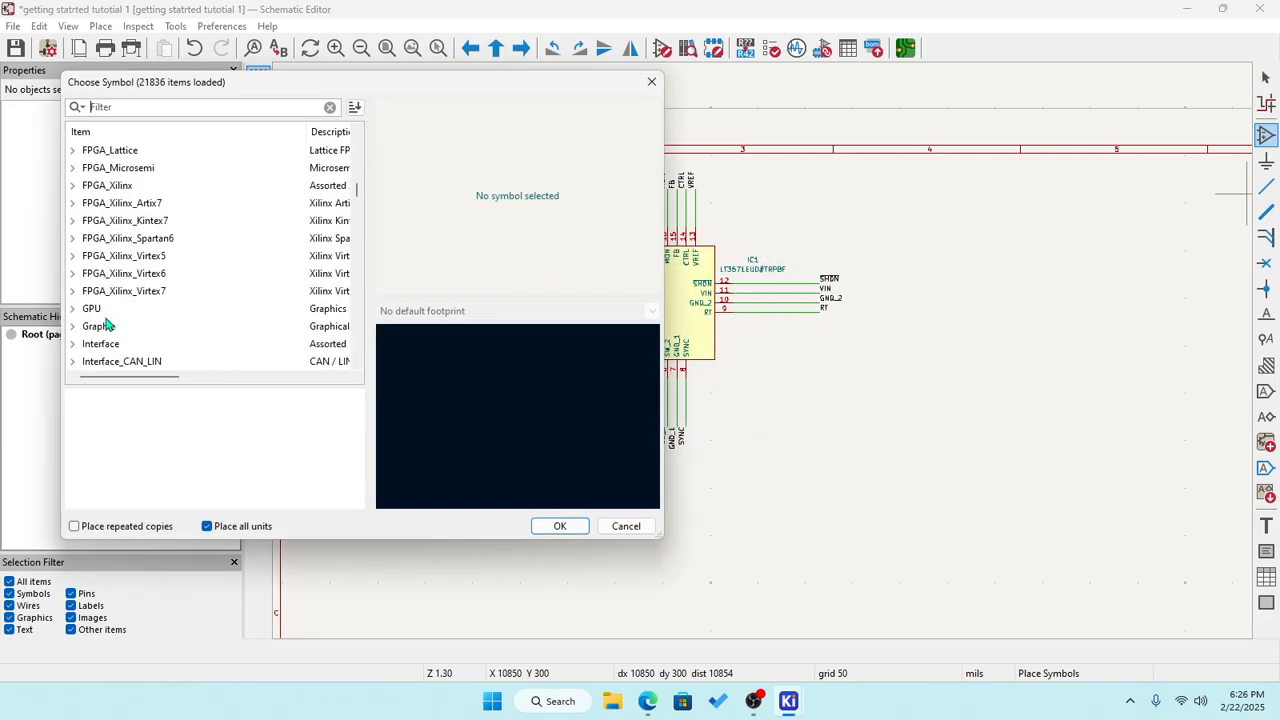
scroll(108, 325, "down", 20)
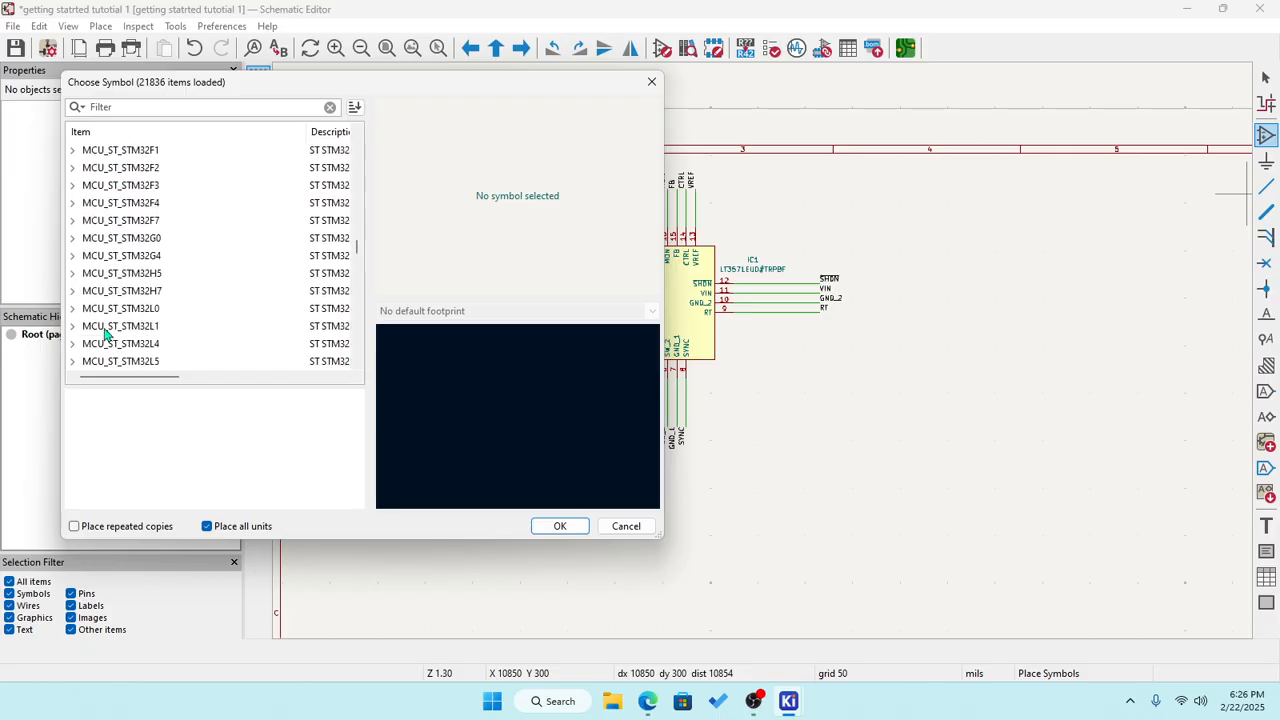
scroll(107, 333, "down", 20)
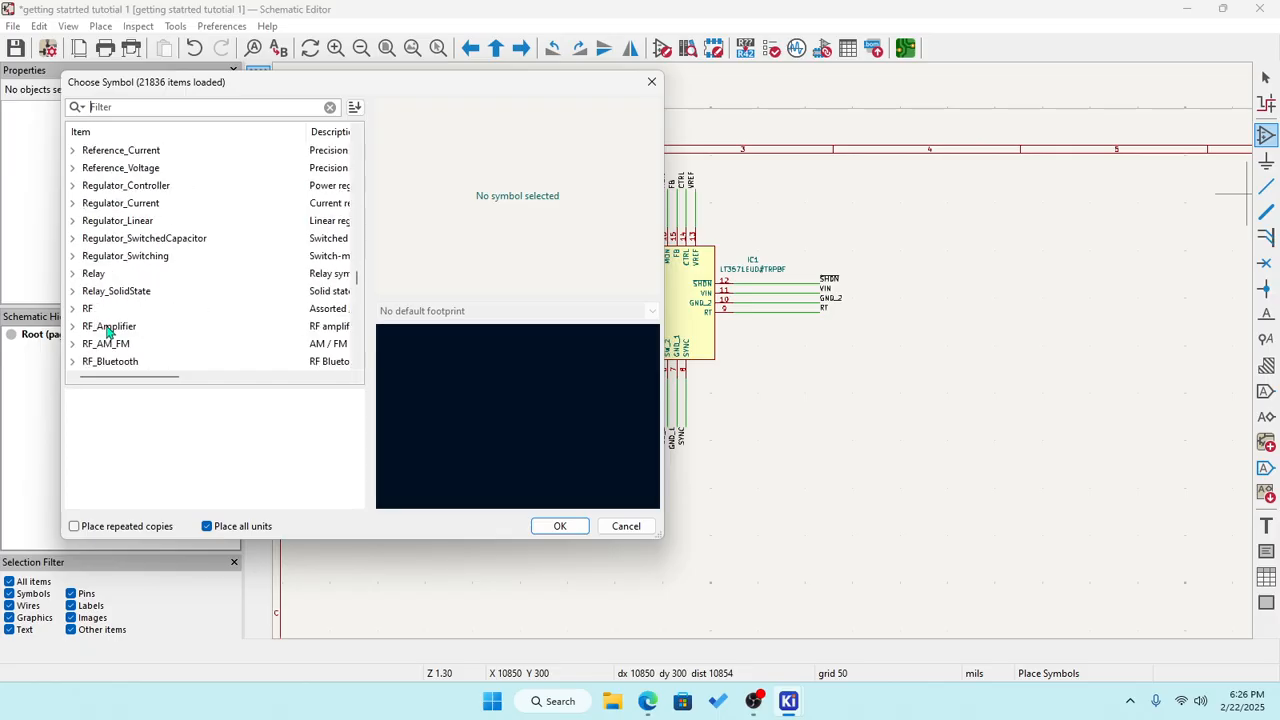
scroll(108, 333, "down", 10)
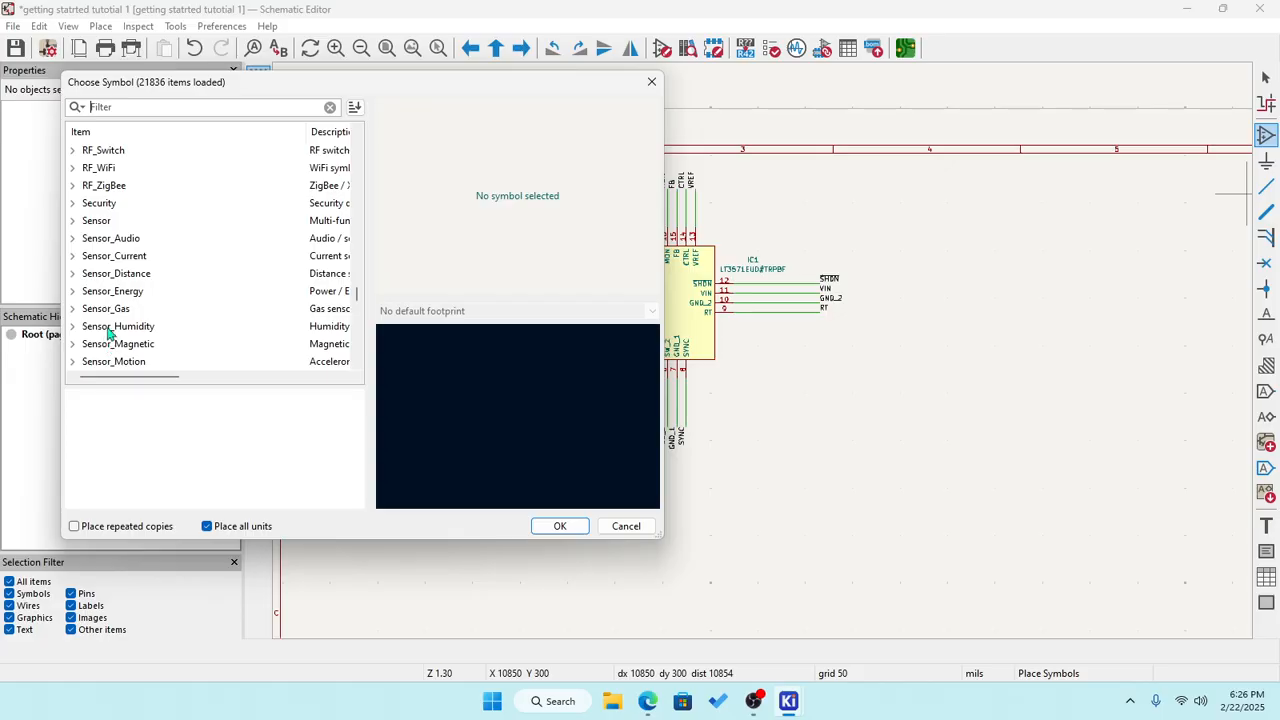
scroll(108, 333, "down", 2)
scroll(108, 335, "down", 2)
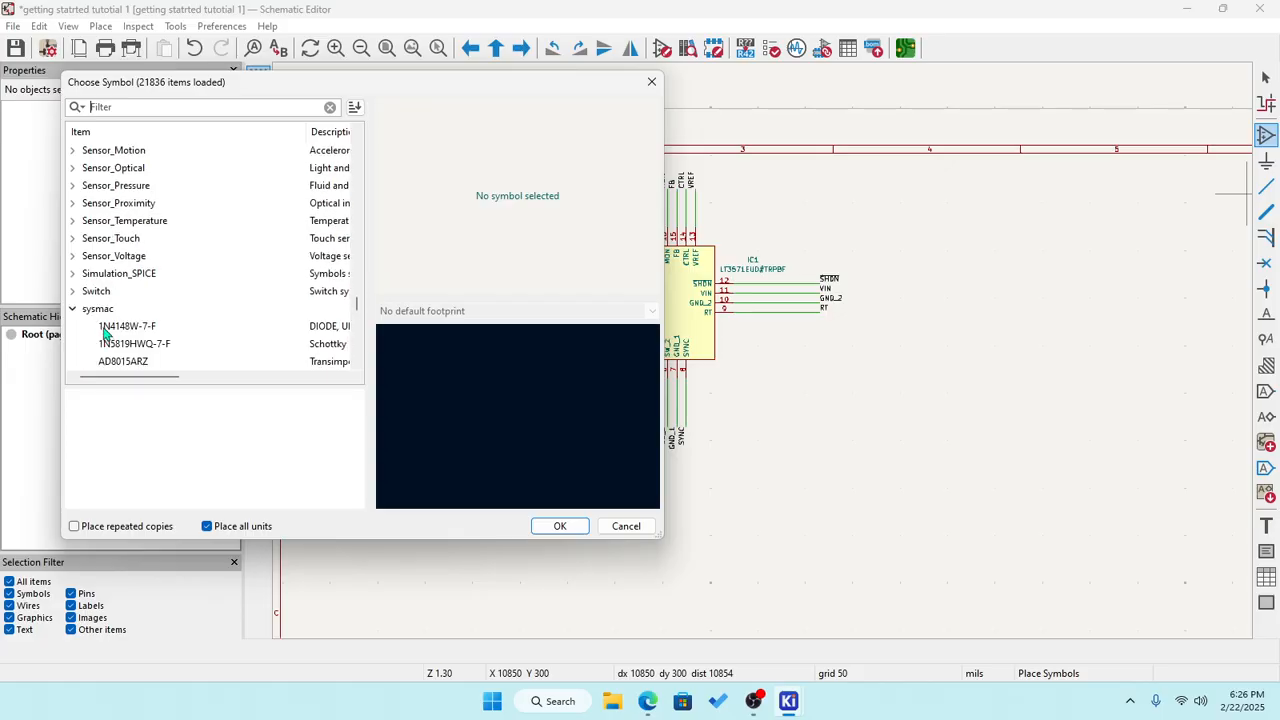
scroll(106, 334, "down", 2)
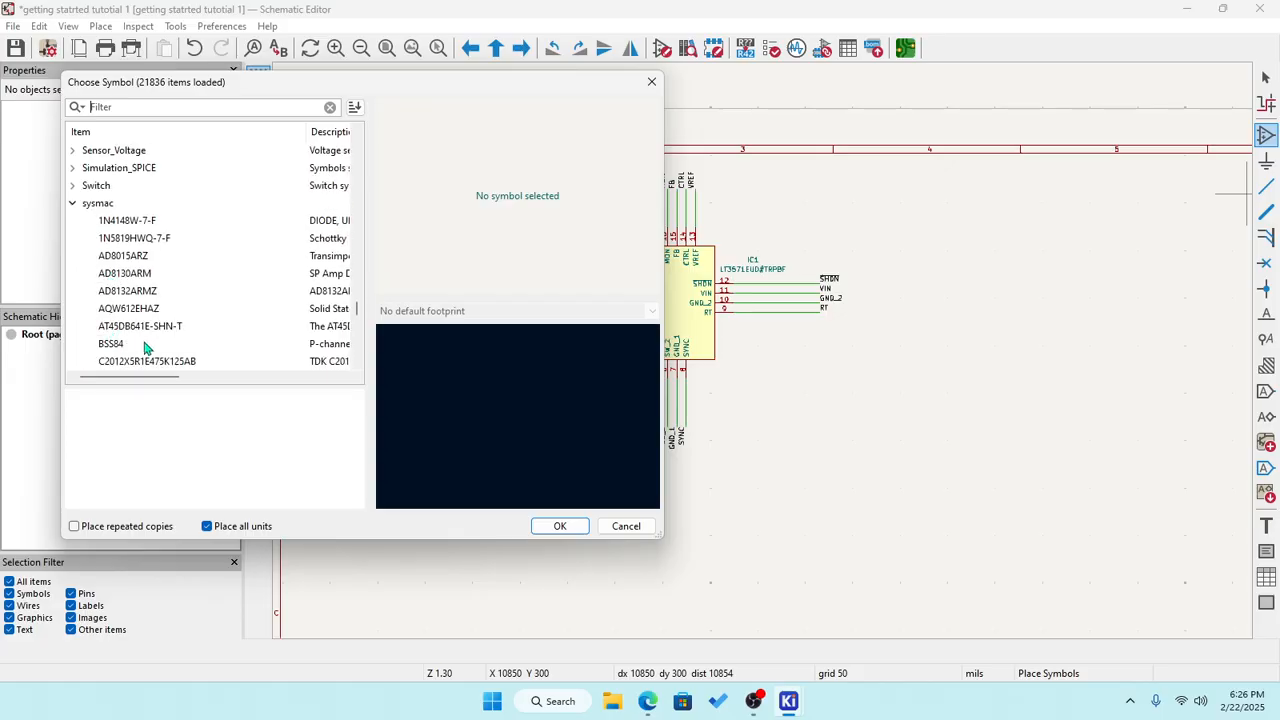
left_click_drag(369, 86, 382, 122)
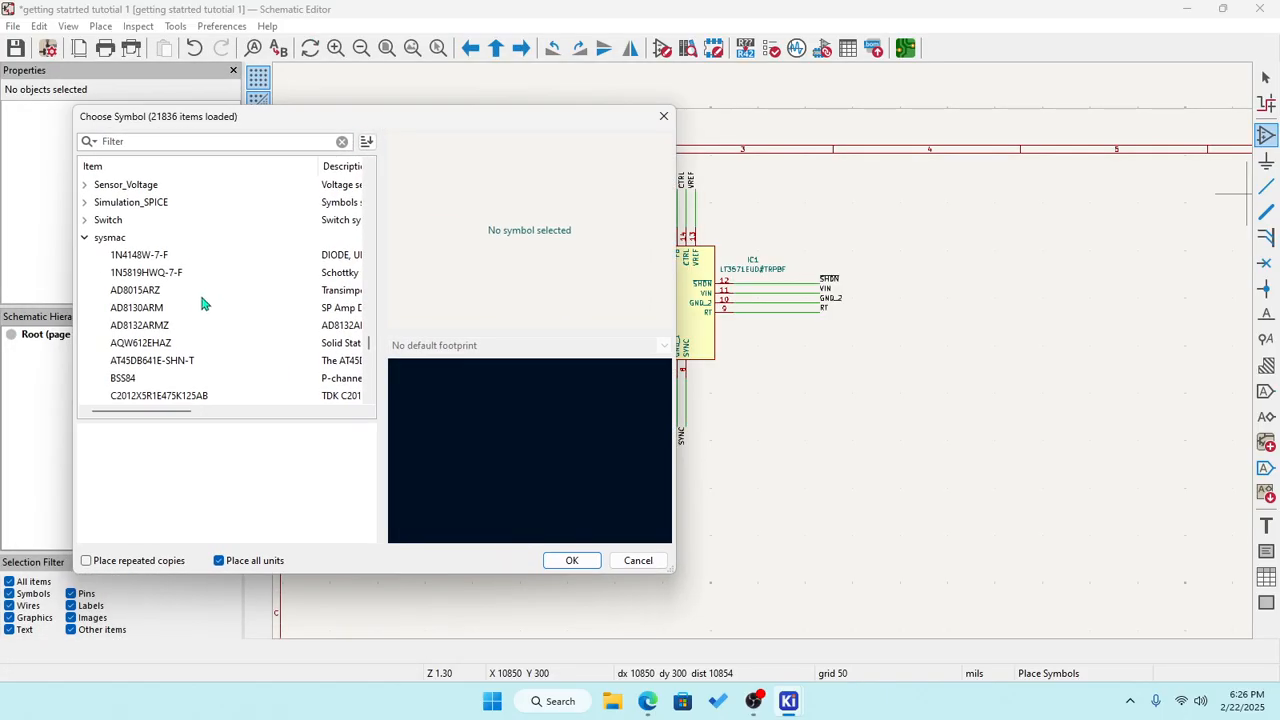
scroll(201, 302, "down", 3)
scroll(177, 360, "down", 5)
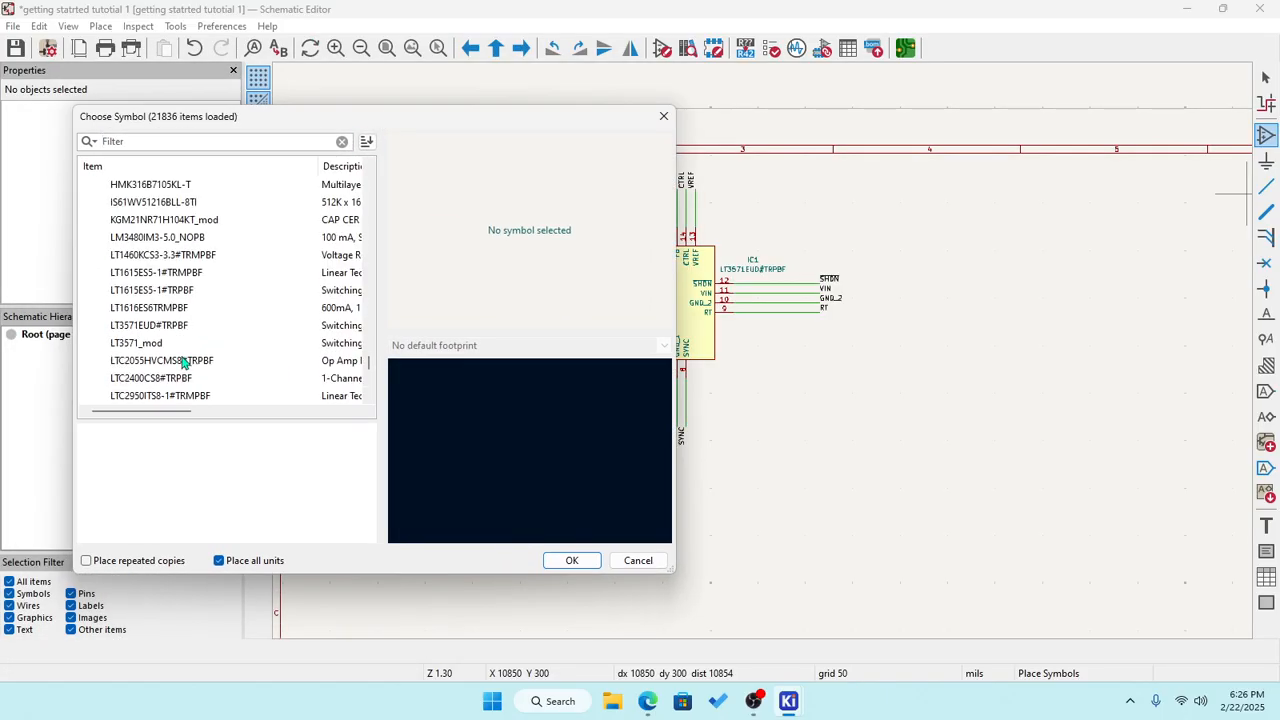
scroll(184, 363, "down", 1)
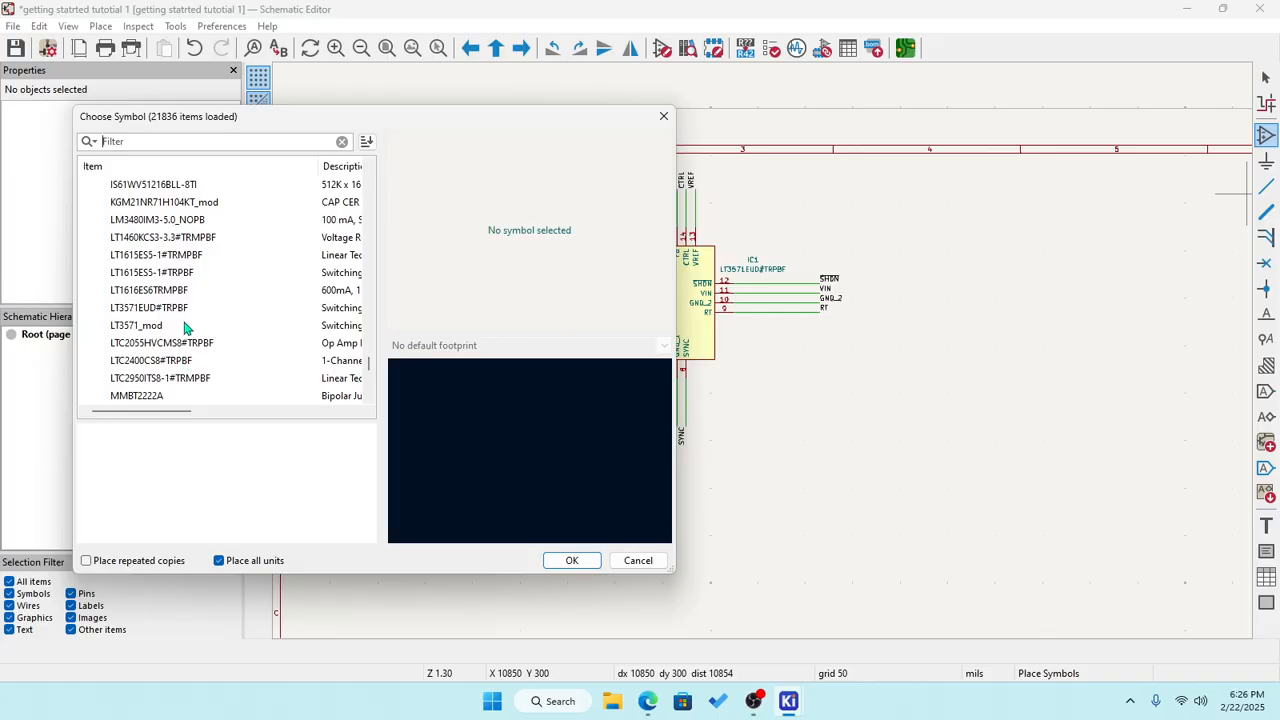
left_click(137, 326)
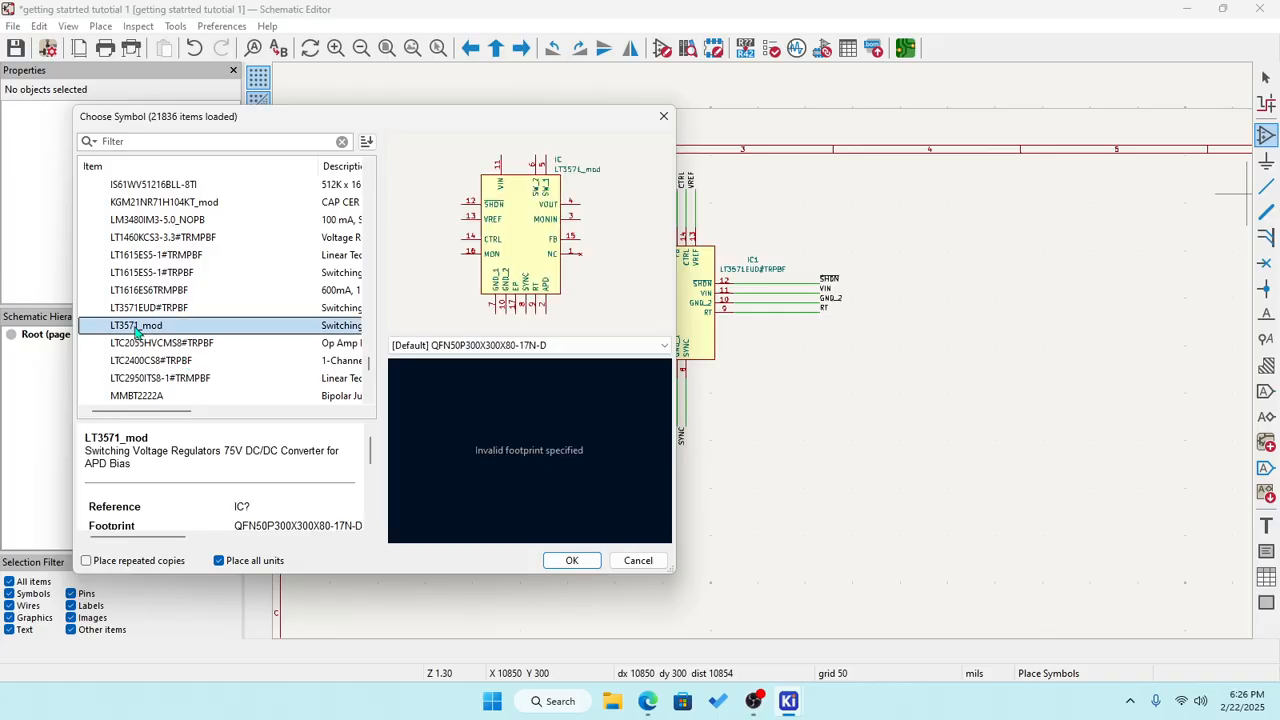
left_click(570, 560)
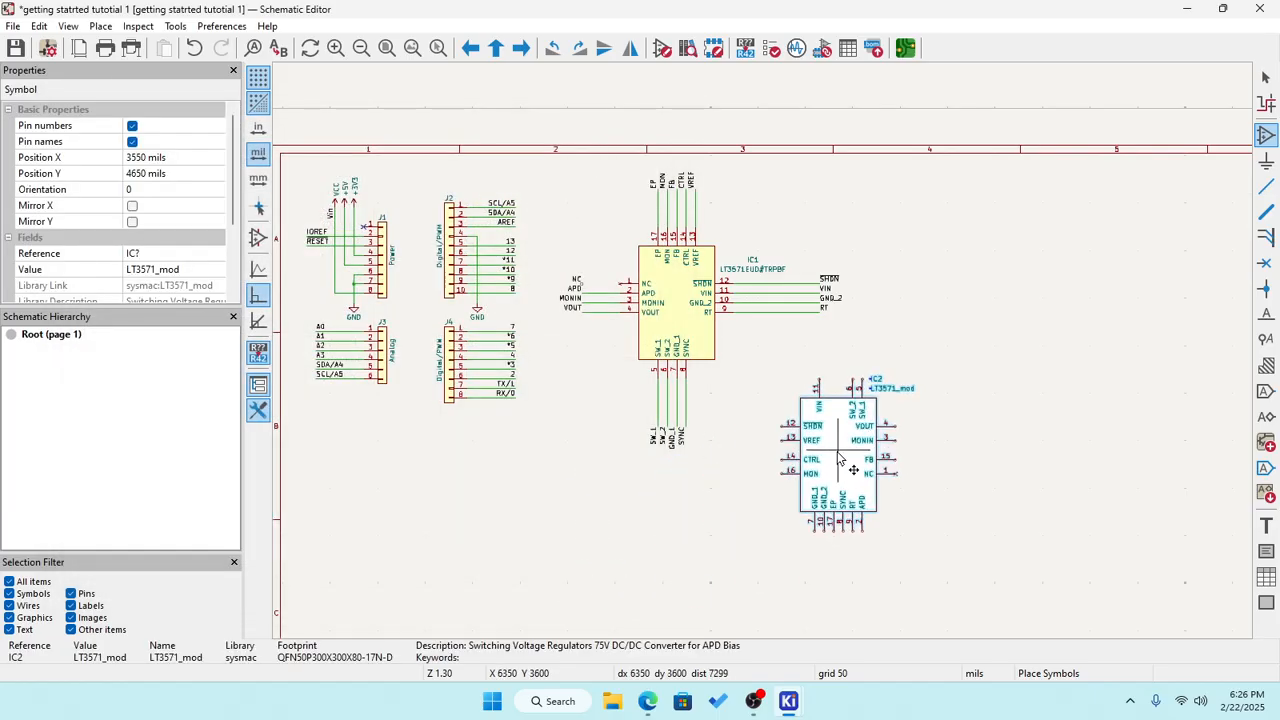
Place one LT3571_mod symbol below IC1 at X 4700, Y 4600 mils and end symbol placement.
scroll(743, 519, "down", 5)
scroll(409, 380, "up", 6)
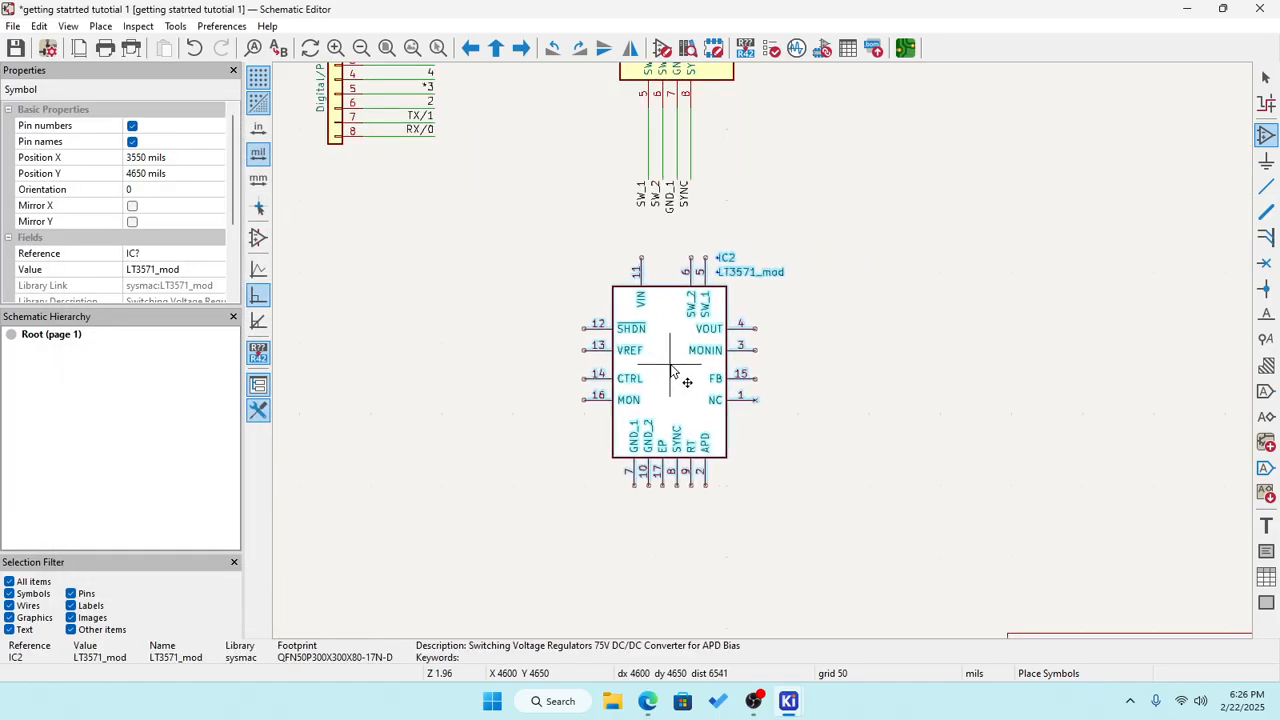
left_click(680, 362)
scroll(770, 362, "down", 5)
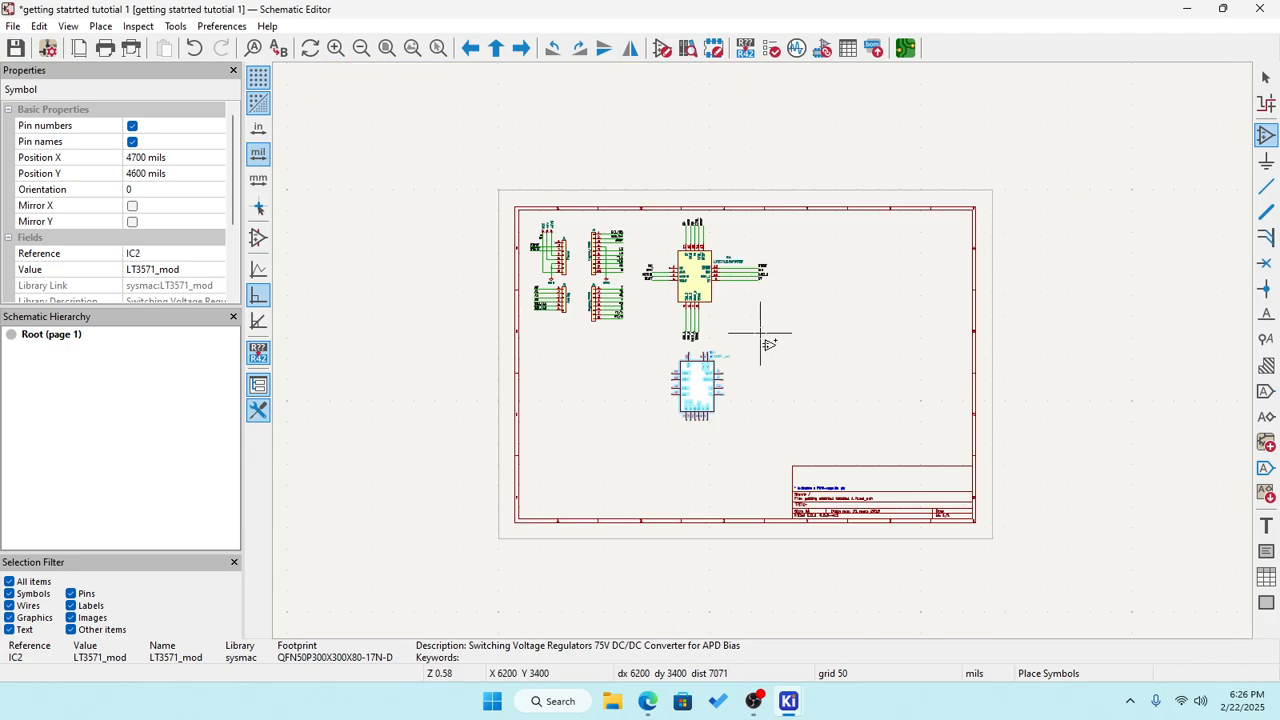
left_click(760, 333)
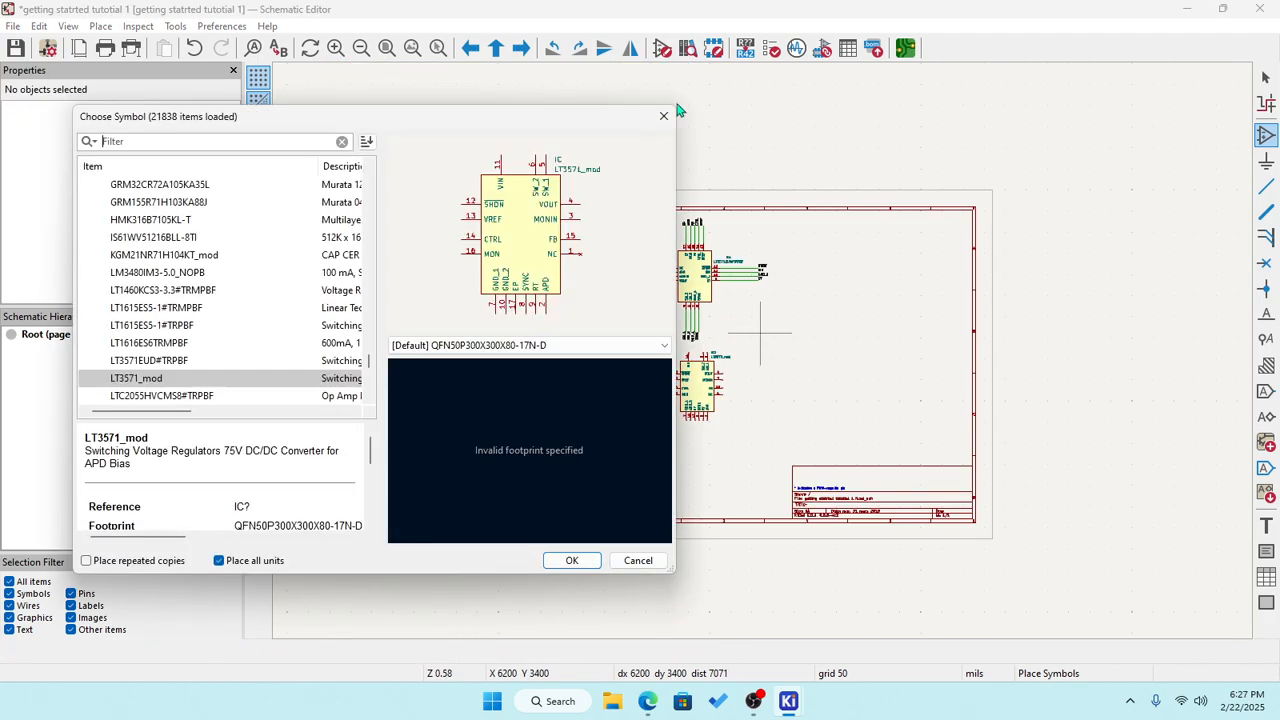
left_click(663, 116)
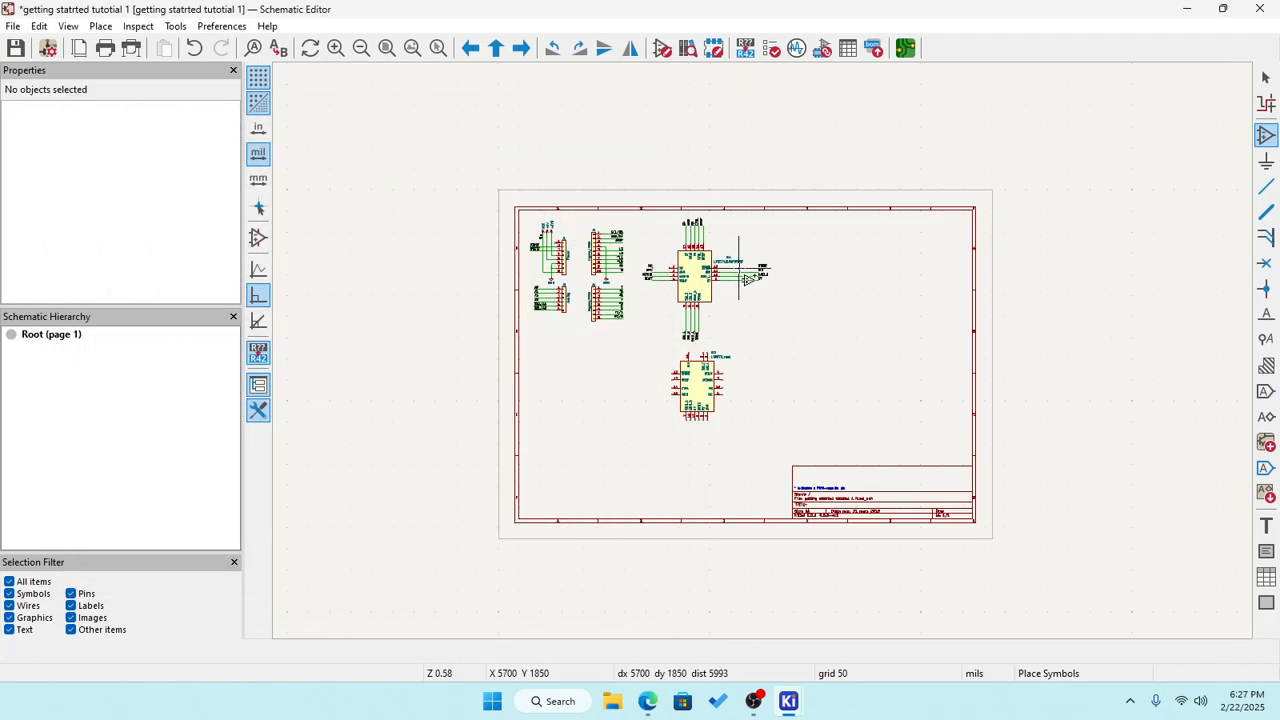
key("Escape")
Move the LT3571_mod symbol IC2 to the free area at X 3100, Y 5200 mils and deselect it.
scroll(760, 345, "up", 5)
scroll(765, 360, "down", 5)
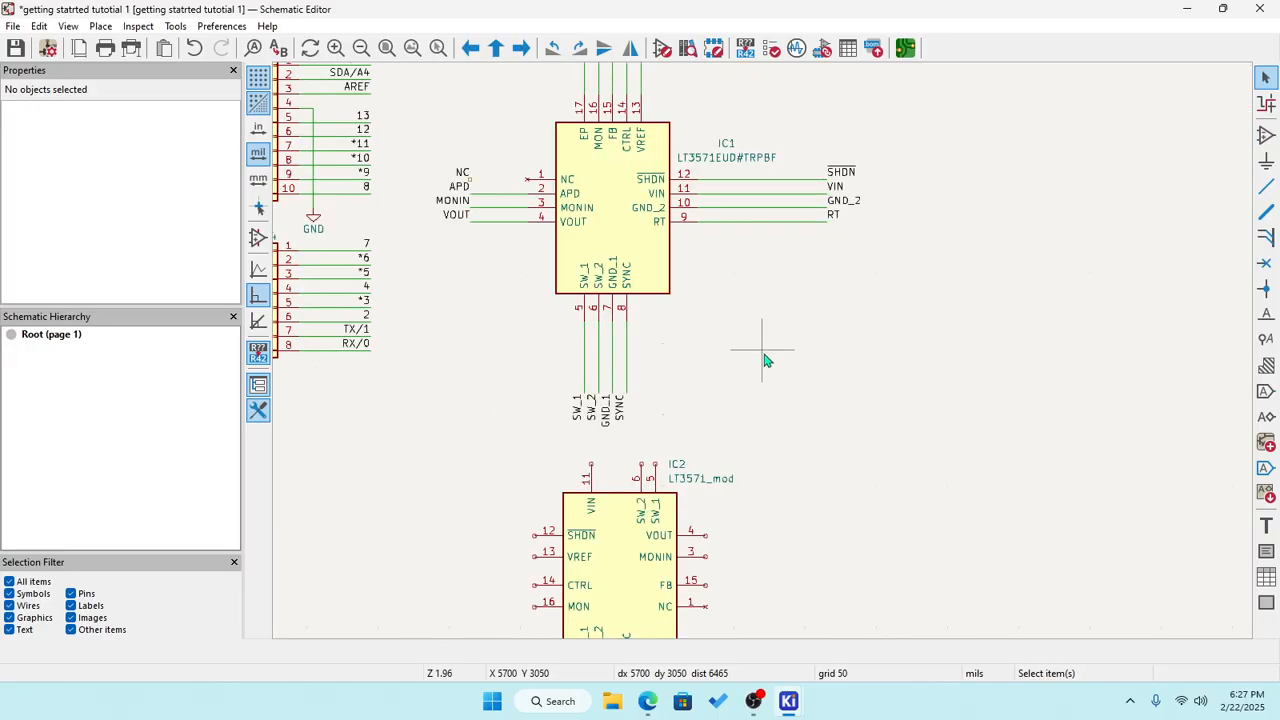
scroll(722, 438, "up", 7)
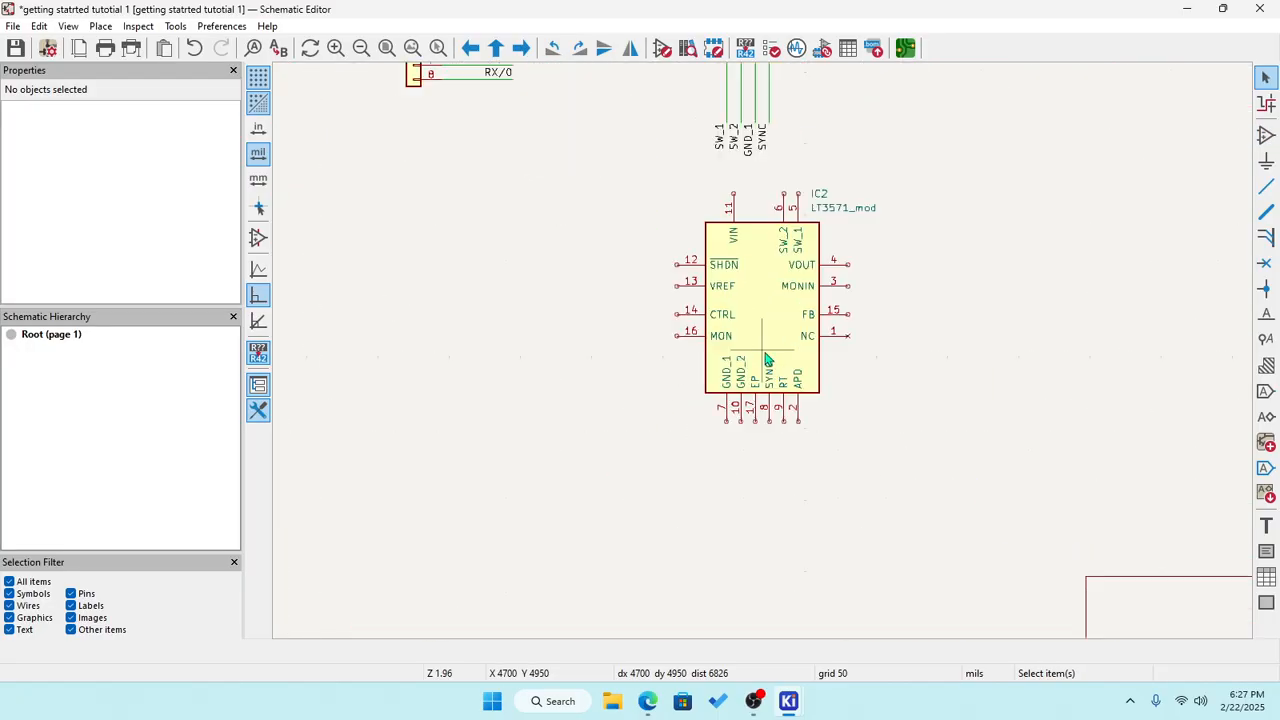
left_click(767, 320)
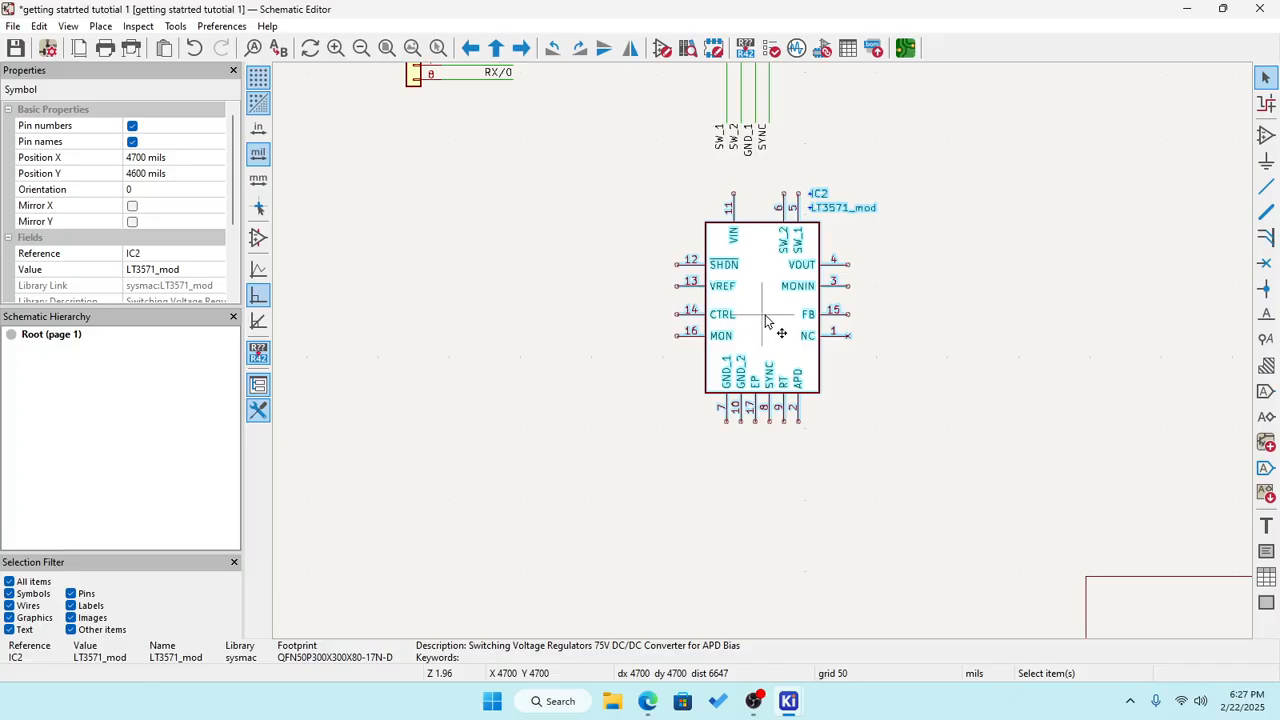
key("m")
scroll(510, 395, "down", 2)
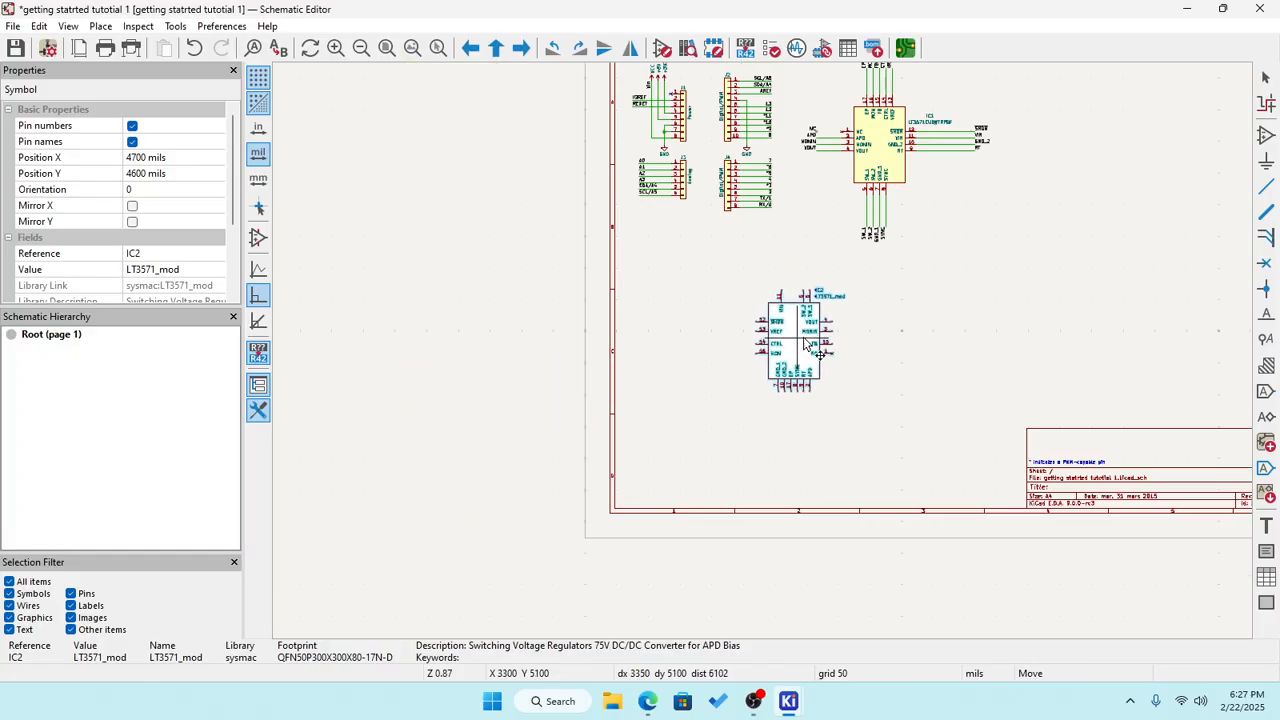
left_click(798, 360)
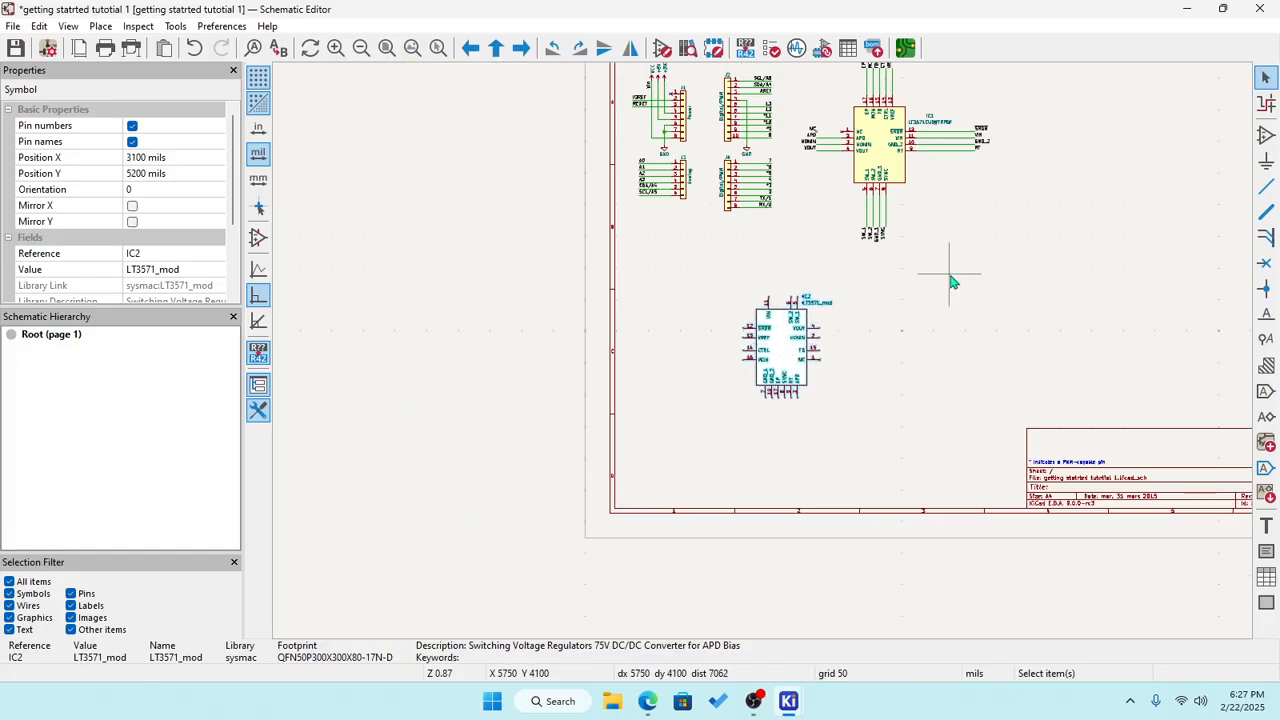
left_click(950, 275)
scroll(452, 73, "up", 2)
scroll(577, 365, "down", 3)
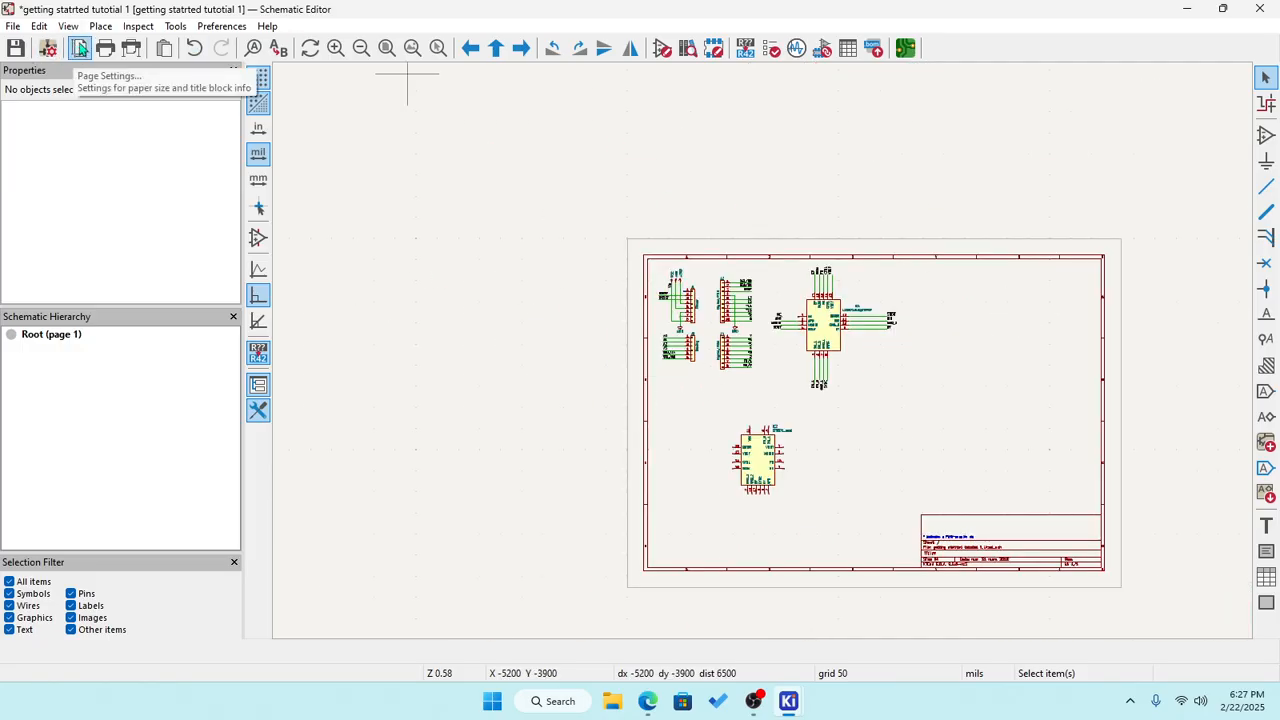
Set the schematic sheet's paper size to B 11x17in in the page settings.
left_click(80, 48)
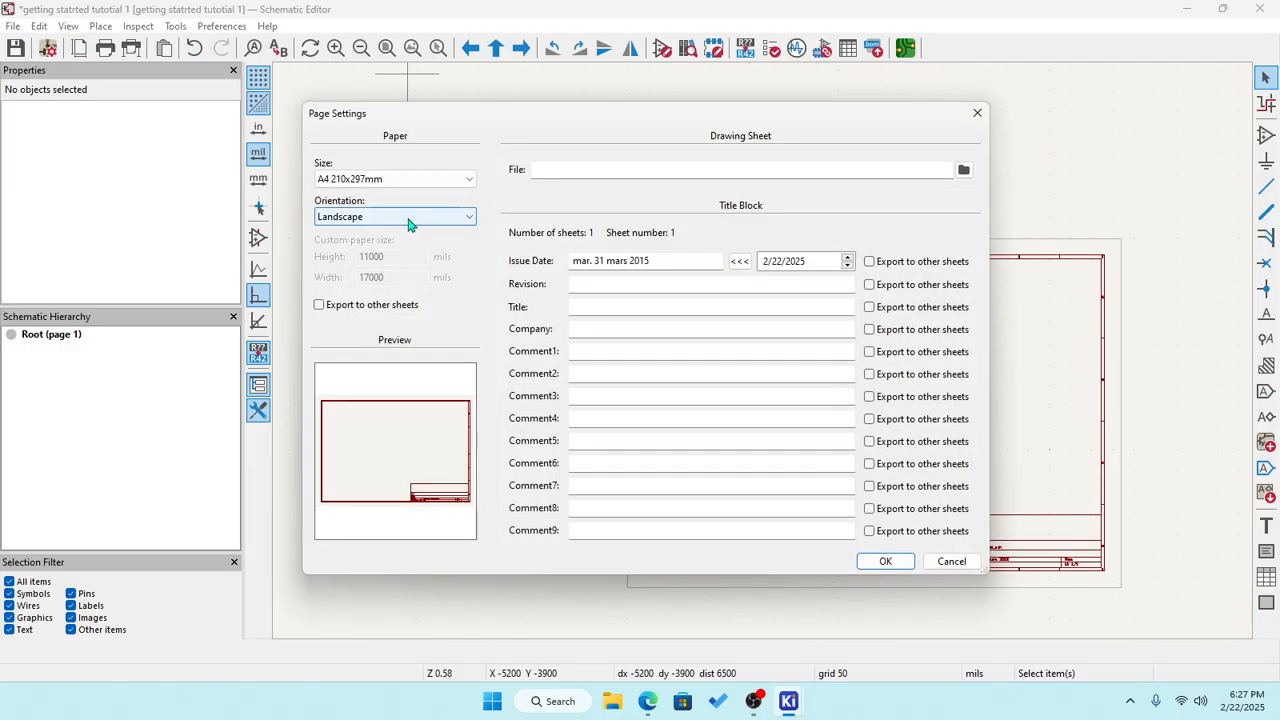
left_click(420, 179)
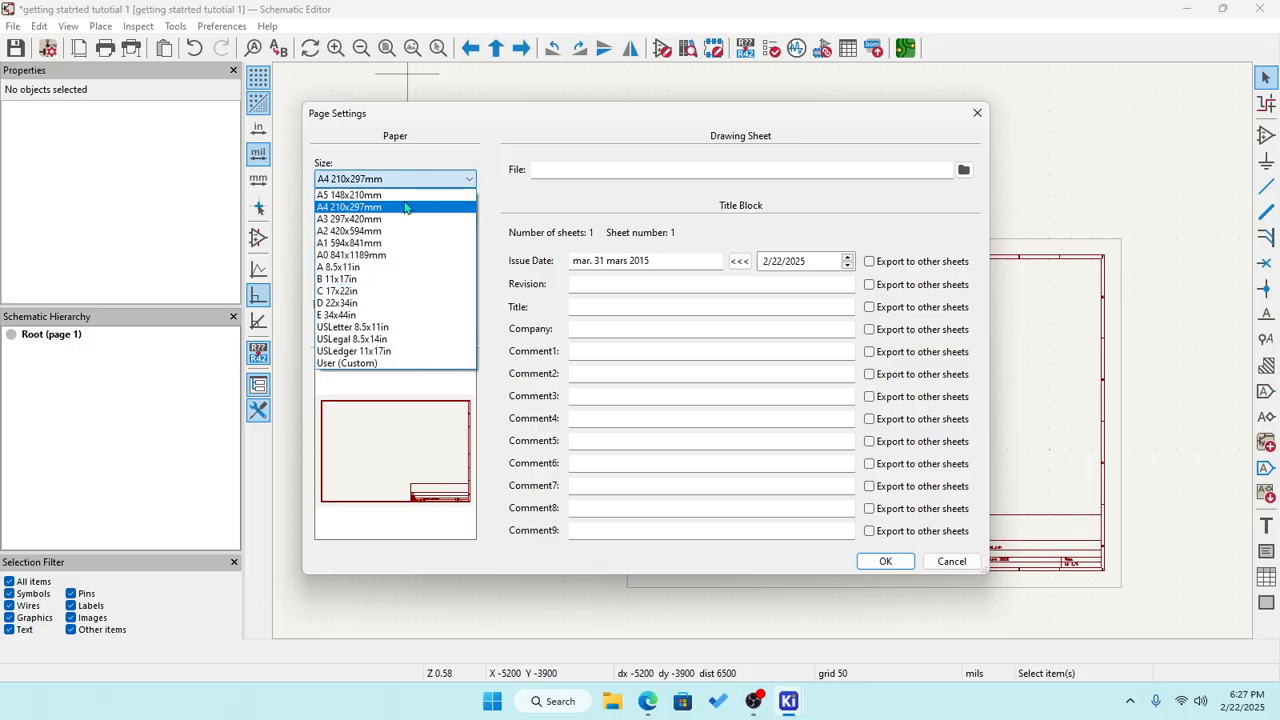
left_click(395, 280)
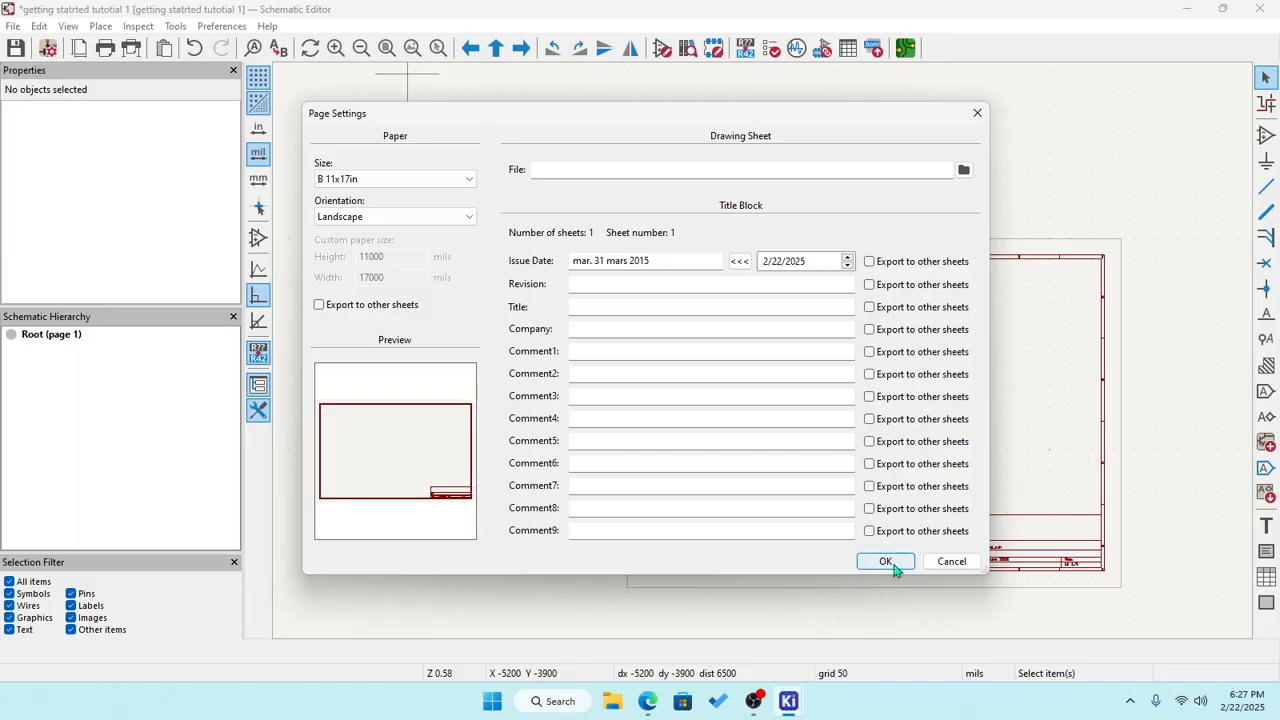
Set the title block's issue date to 2025-02-22 and its revision to A.
left_click(740, 261)
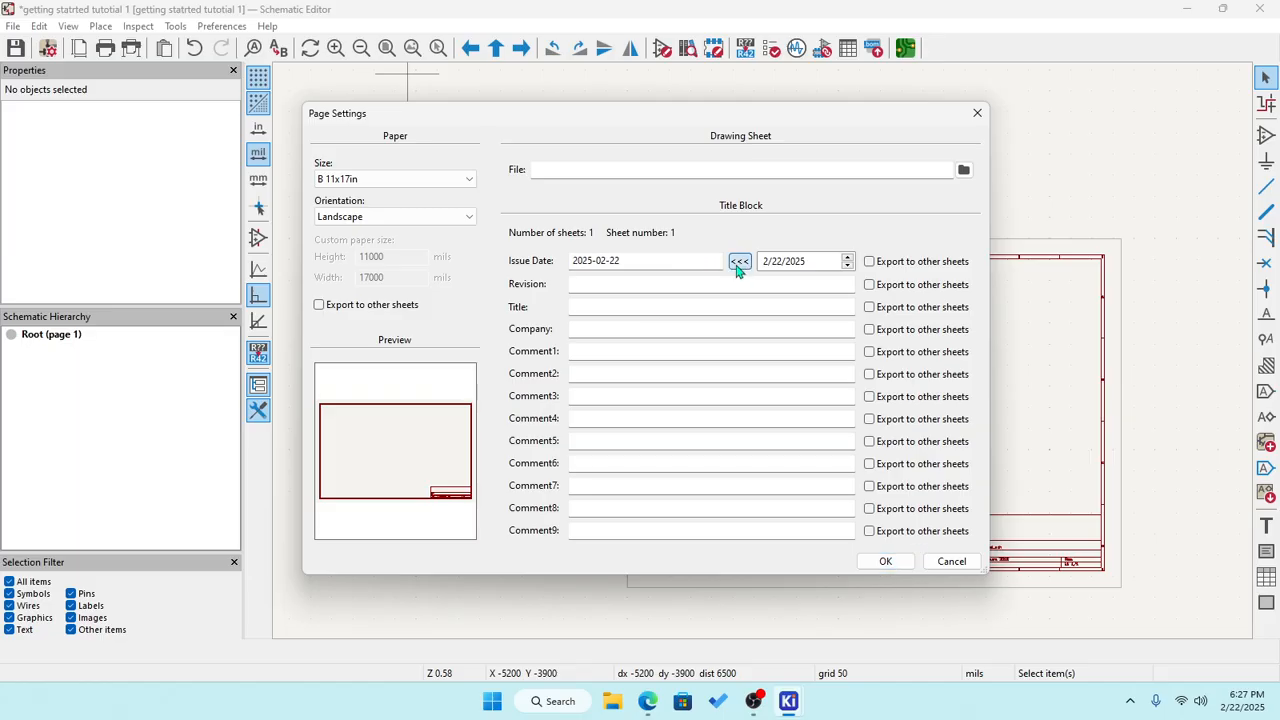
left_click(594, 287)
type("A")
Enter "LT3571 AS 5v to 60V Bas Supply with soft START" as the title in the title block.
left_click(599, 307)
mouse_move(705, 122)
left_mouse_down()
mouse_move(754, 397)
mouse_move(746, 351)
left_mouse_up()
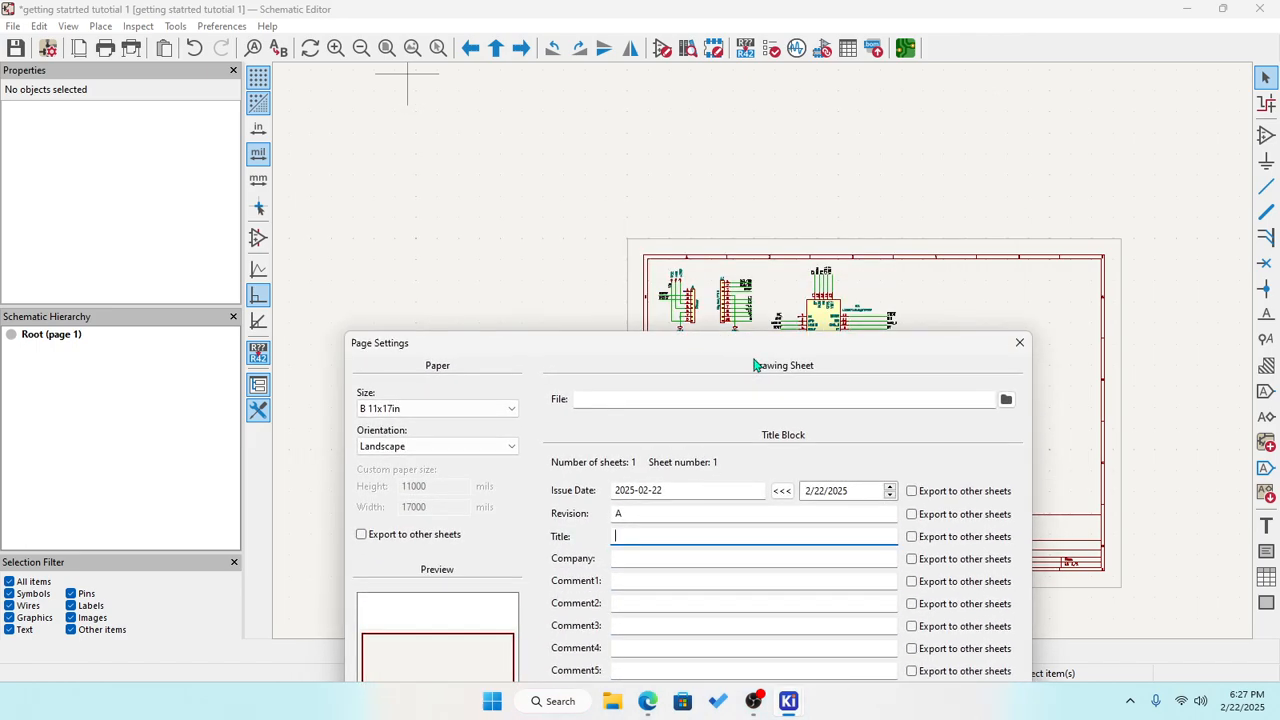
type("LT3571 AS")
type("5v to 60V Bas Supply with")
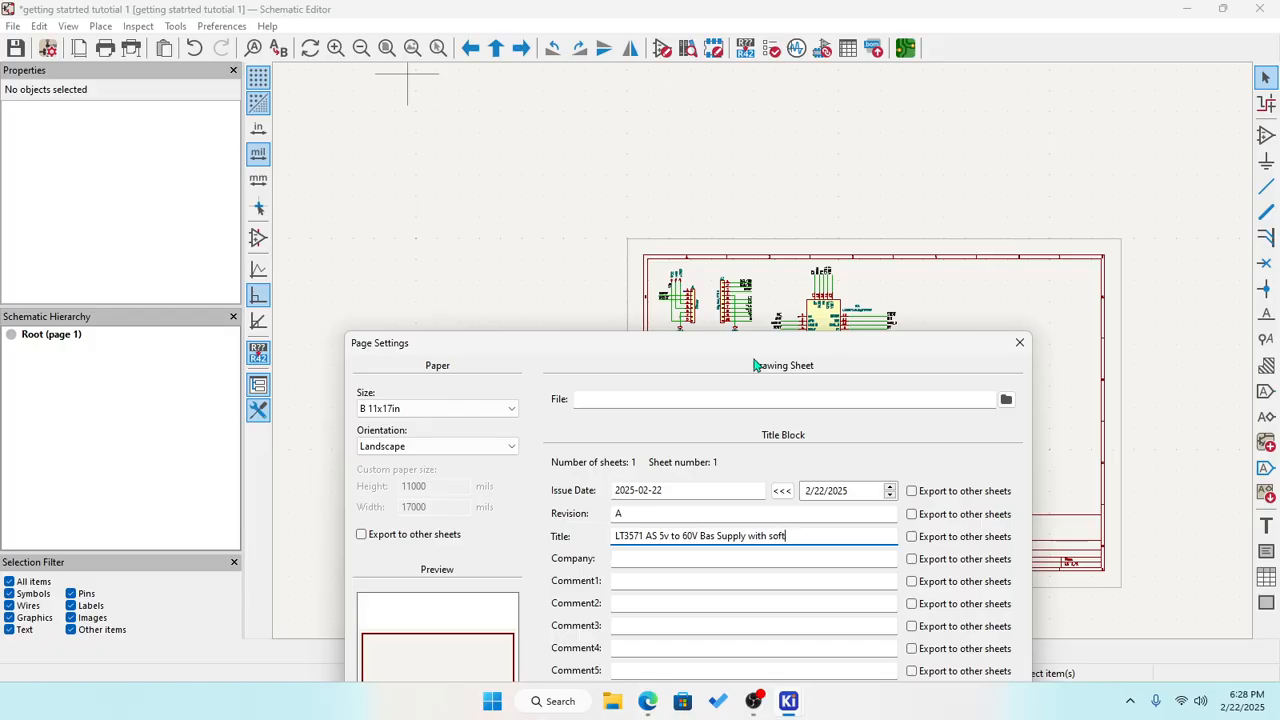
type("soft START")
Enter SHARETRIP as the company and RL as Comment1, and apply the page settings.
left_click(679, 561)
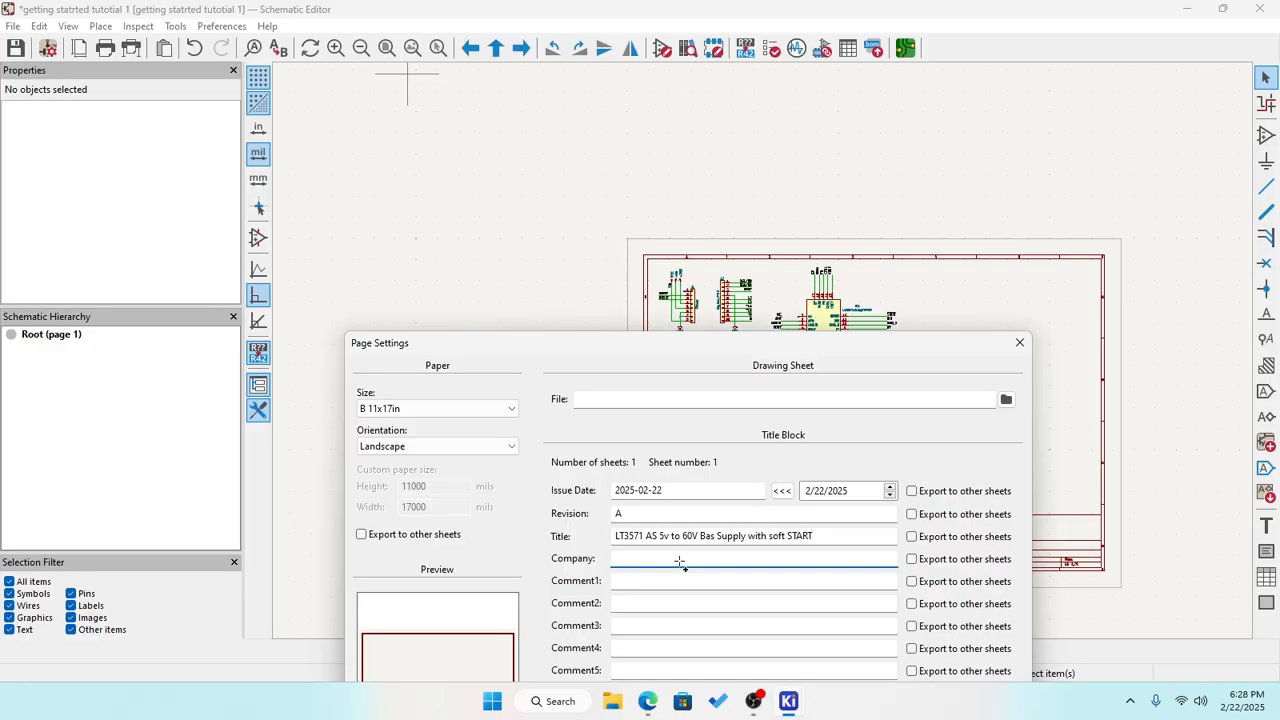
type("SHARETRIP")
left_click(657, 582)
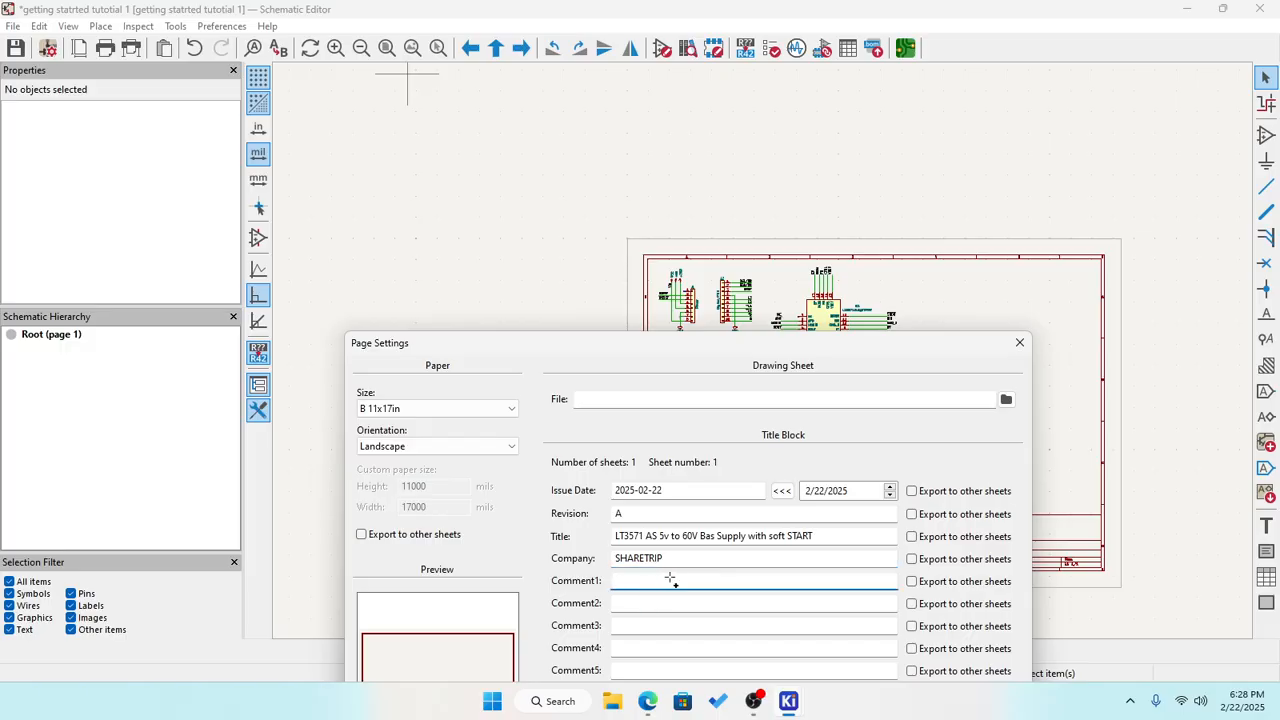
type("RLO")
key("BackSpace")
left_click_drag(775, 345, 758, 154)
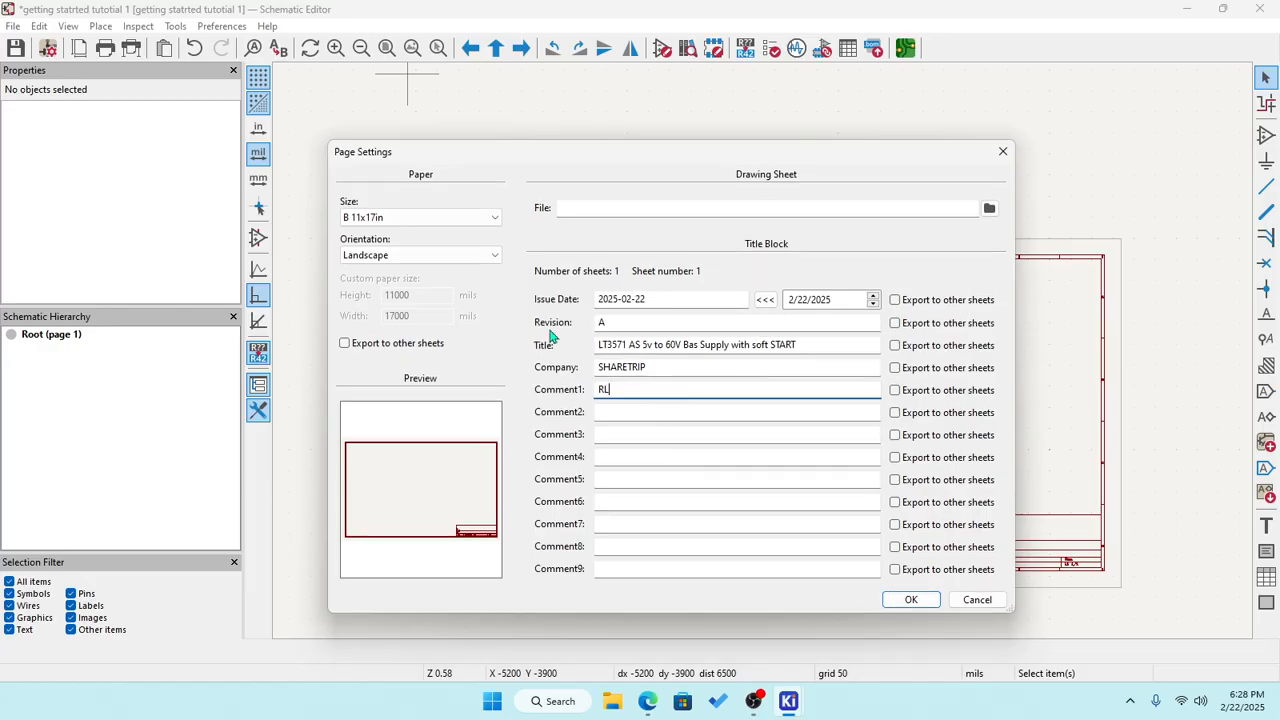
left_click(911, 600)
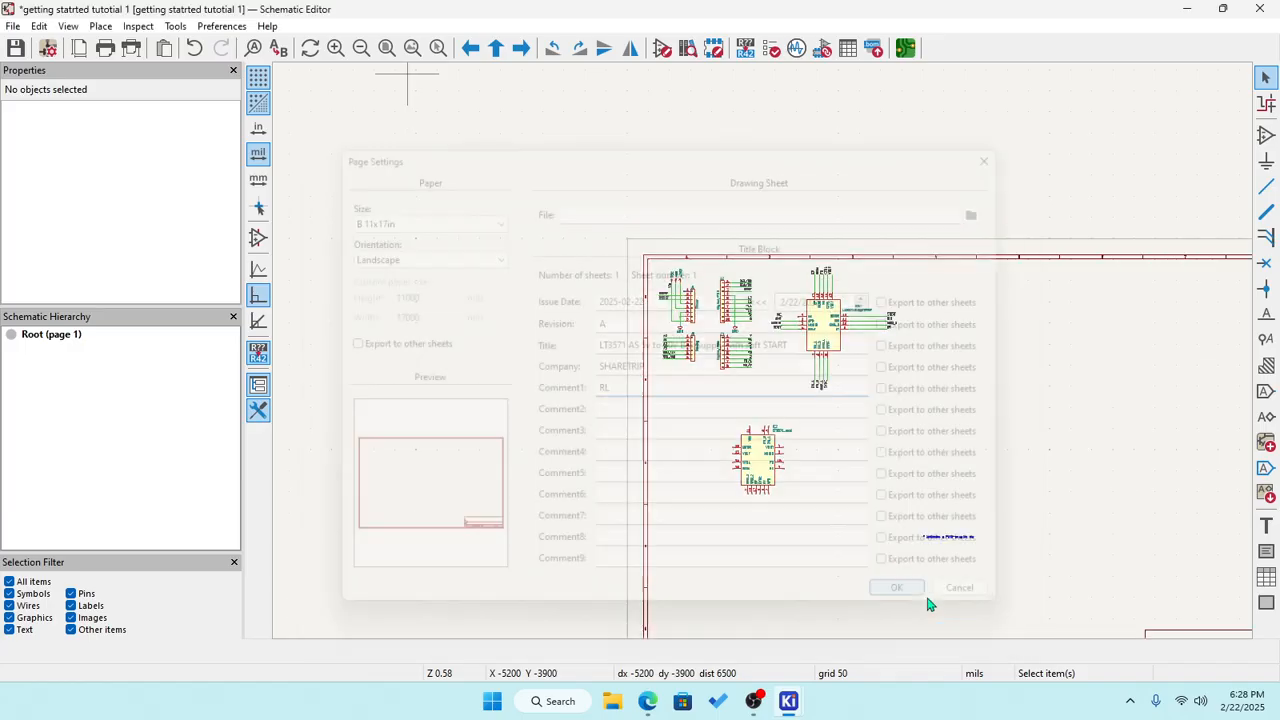
Move the "* Indicates a PWM-capable pin" note to just above the connectors near the sheet's upper-left corner and deselect it.
scroll(766, 357, "down", 4)
scroll(766, 358, "up", 6)
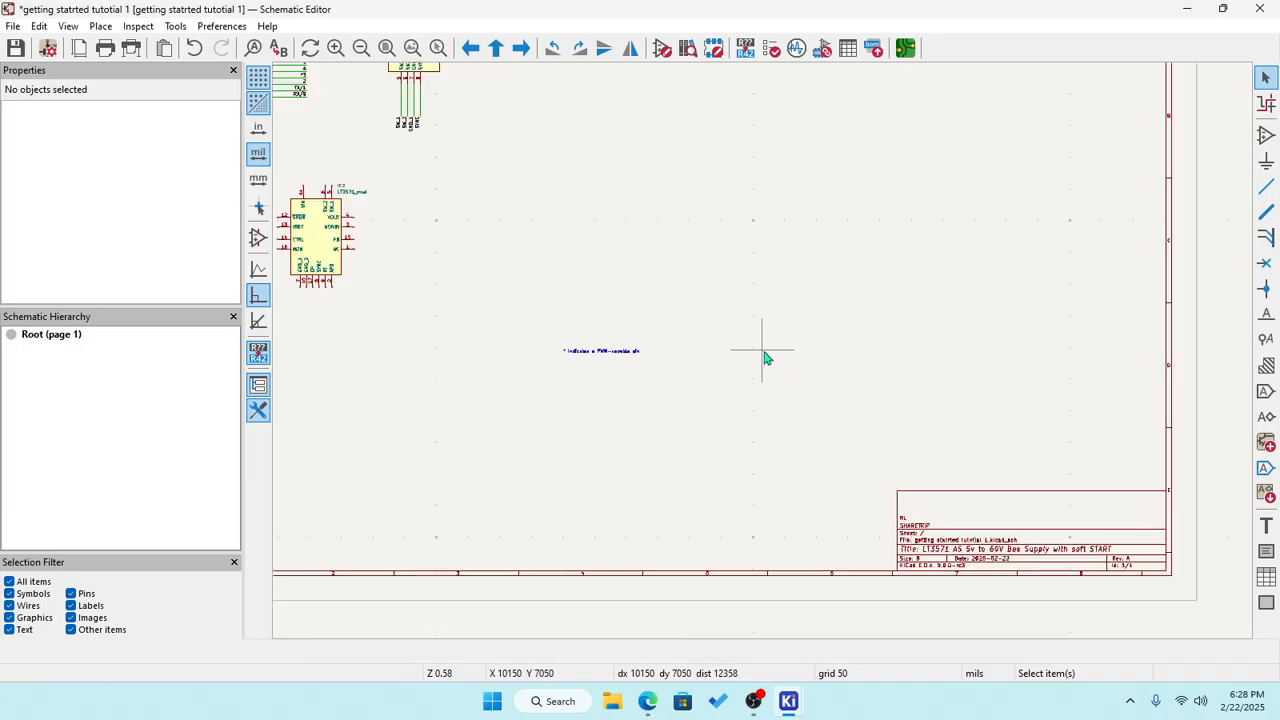
scroll(775, 375, "down", 2)
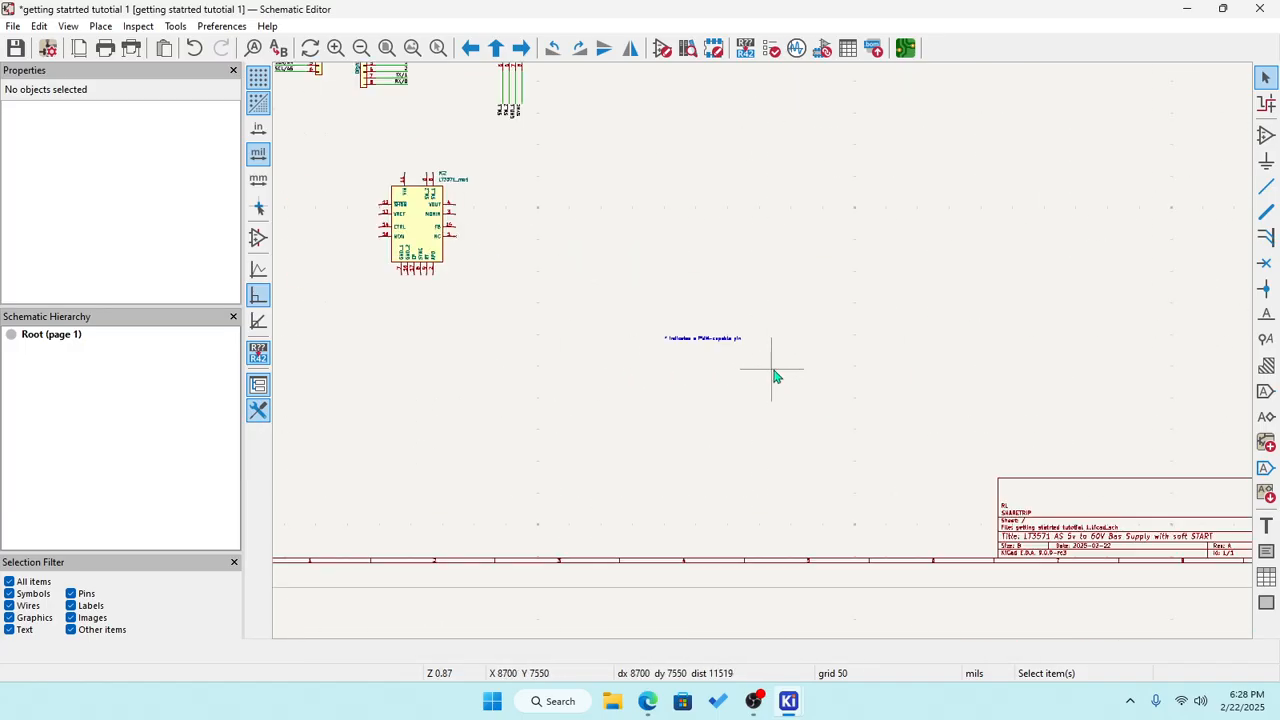
scroll(775, 375, "up", 2)
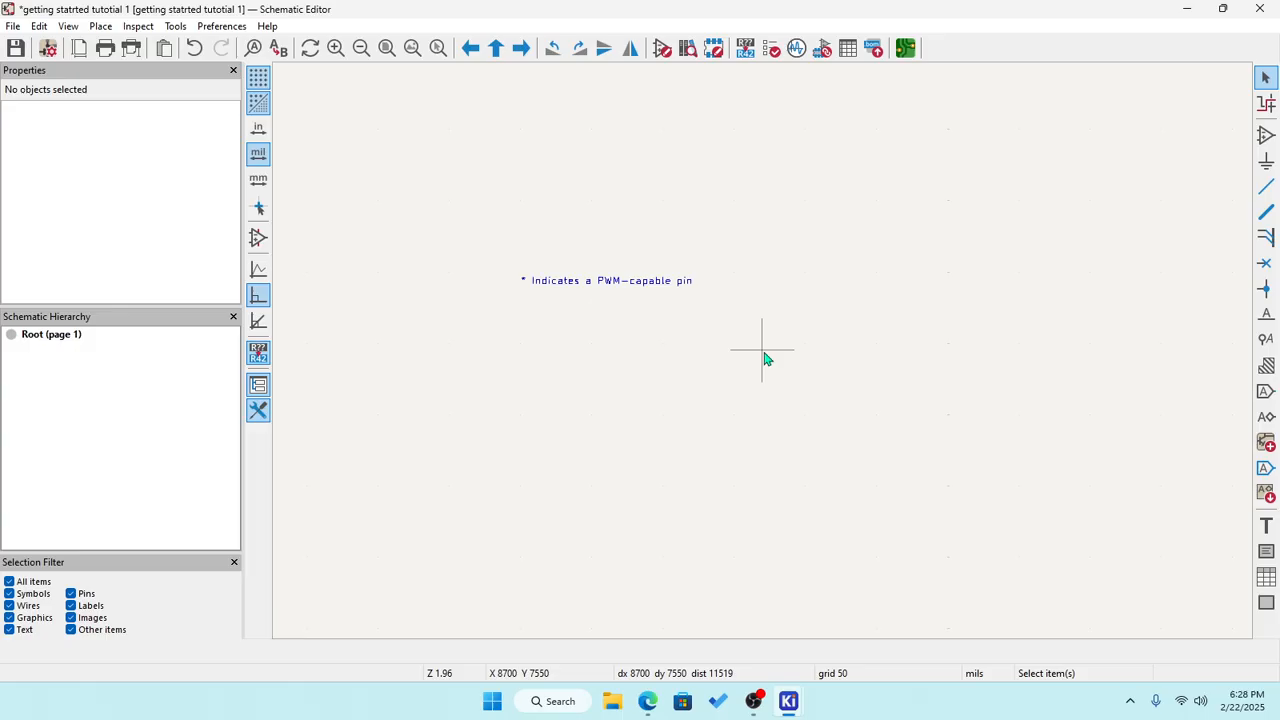
scroll(762, 356, "down", 4)
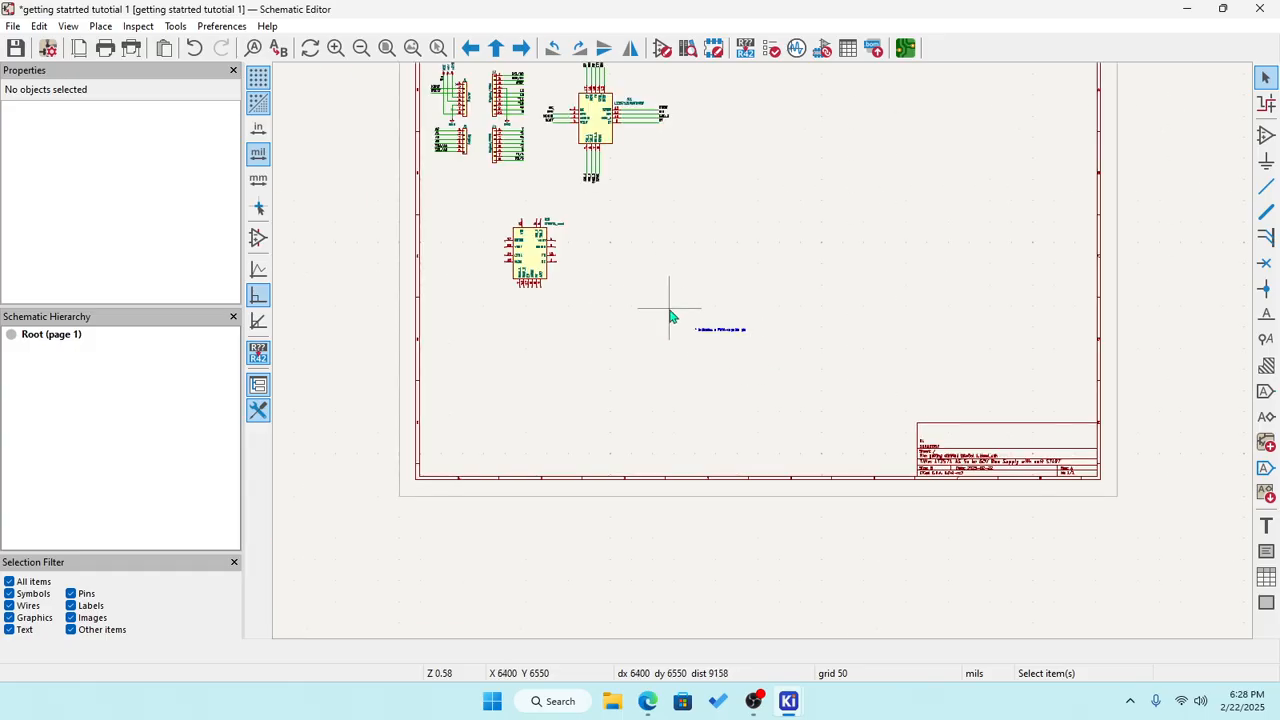
left_click_drag(670, 316, 760, 363)
key("m")
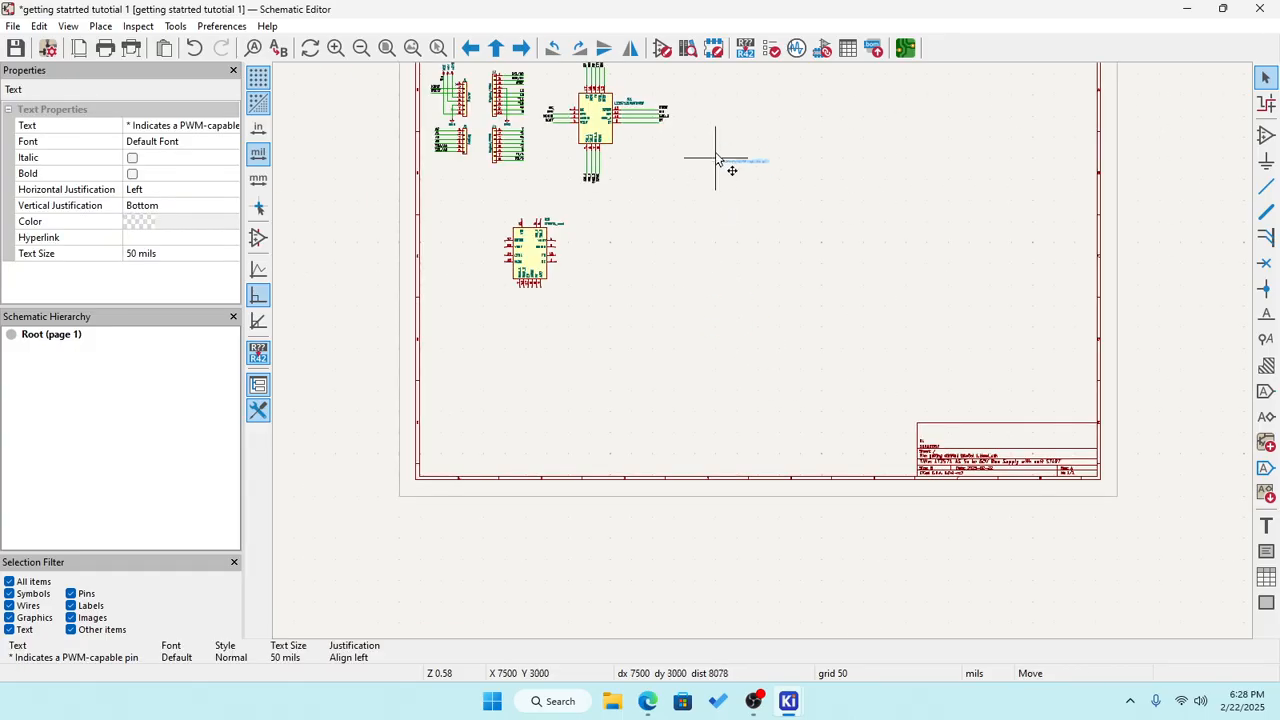
scroll(716, 160, "up", 3)
scroll(457, 137, "down", 2)
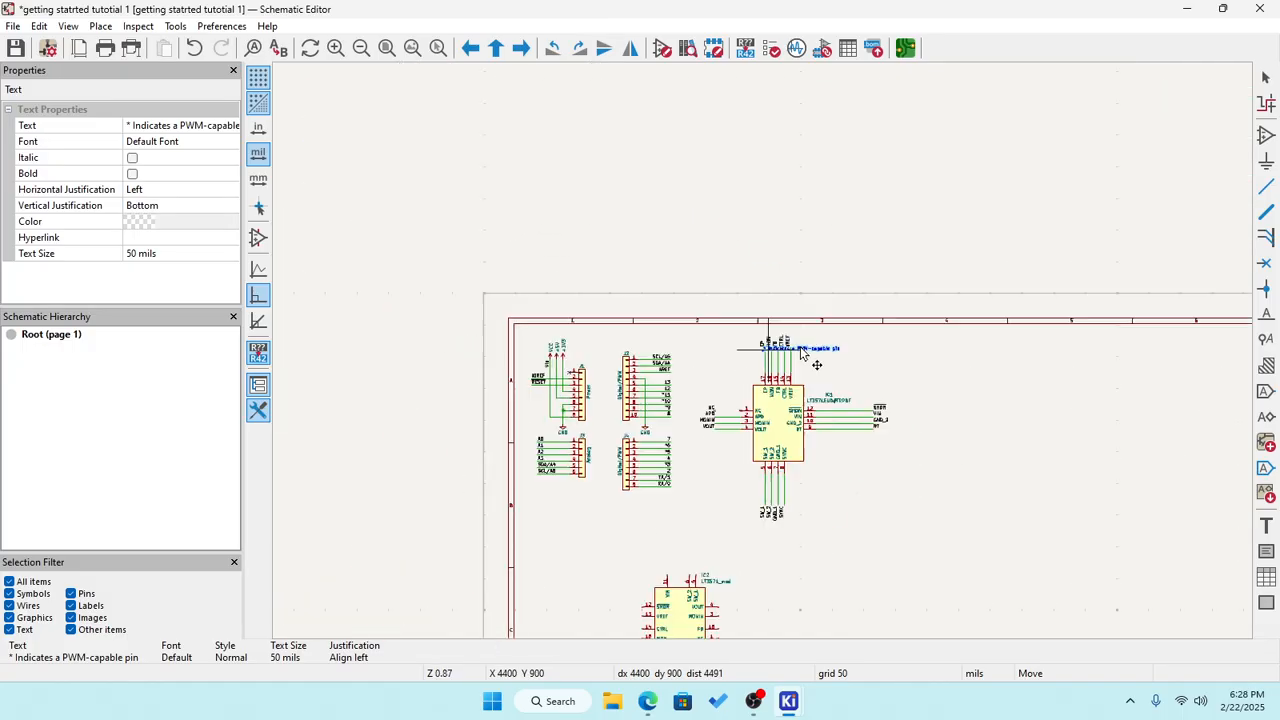
left_click(620, 341)
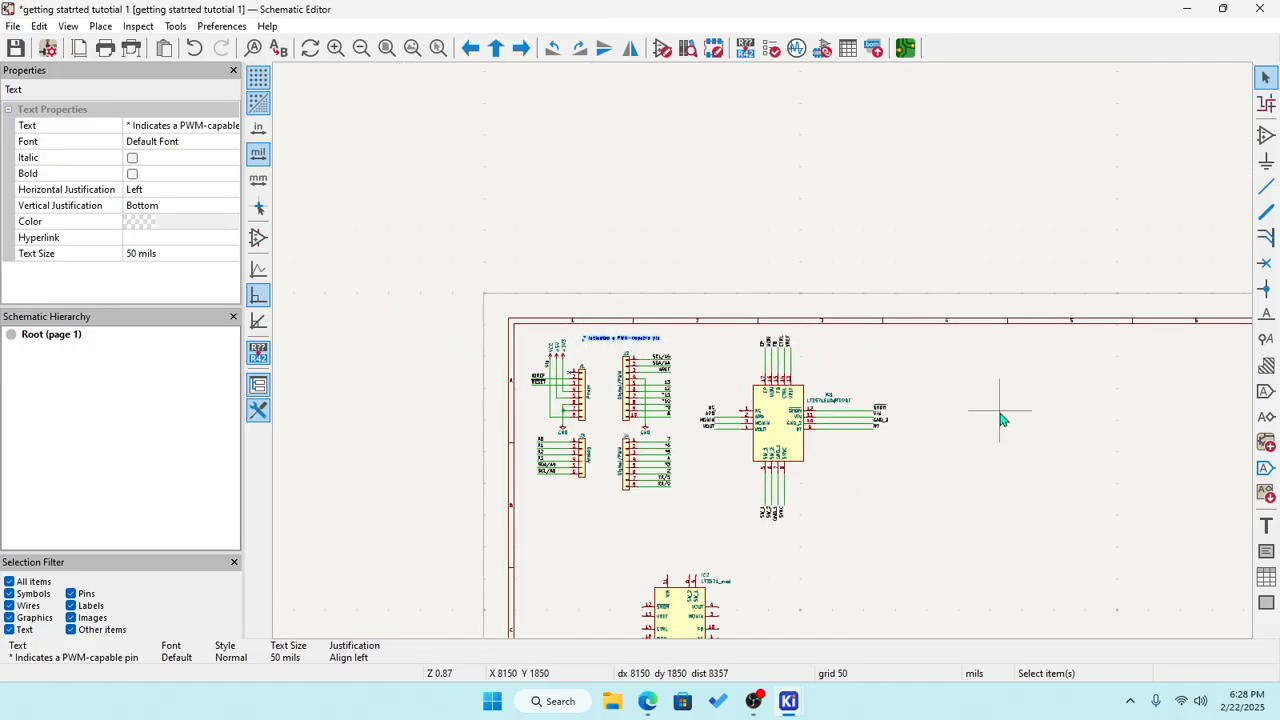
left_click(986, 436)
Correct "Bas" to "Bias" in the title block's title so it reads "LT3571 AS 5v to 60V Bias Supply with soft START".
scroll(1004, 500, "down", 3)
scroll(662, 391, "up", 3)
scroll(896, 390, "down", 1)
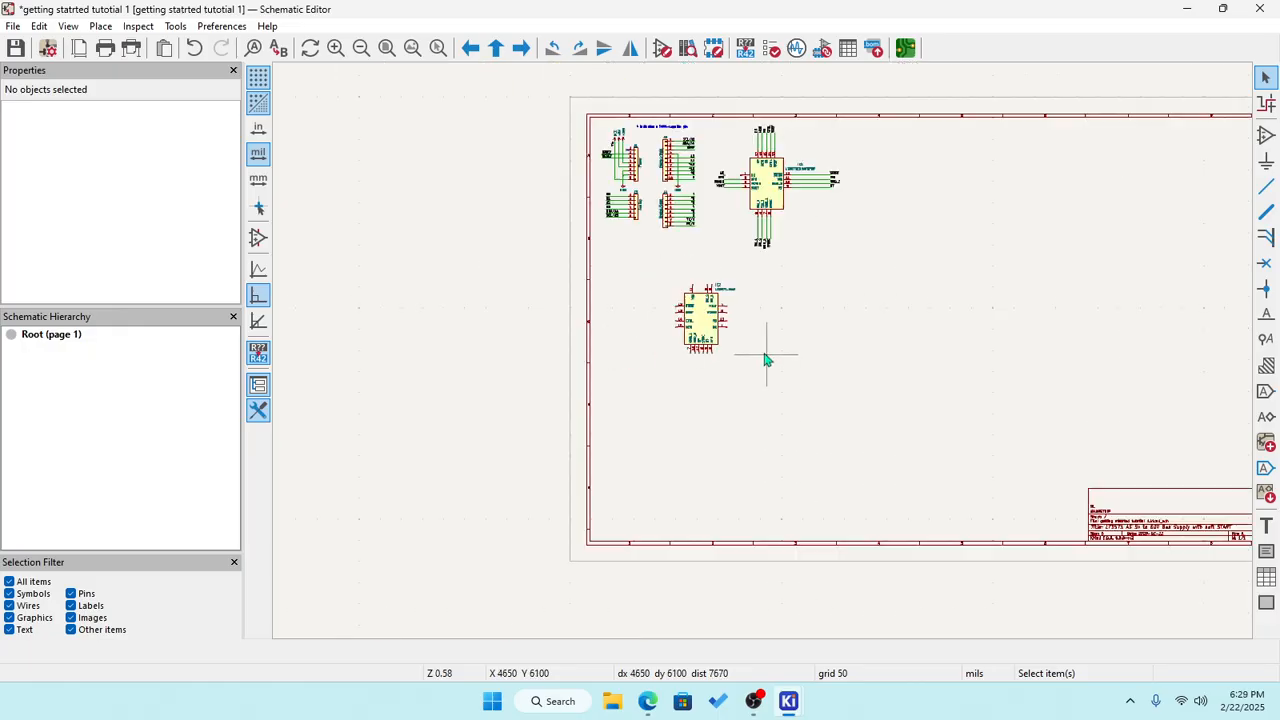
scroll(1094, 491, "up", 2)
scroll(800, 409, "up", 2)
scroll(830, 325, "up", 2)
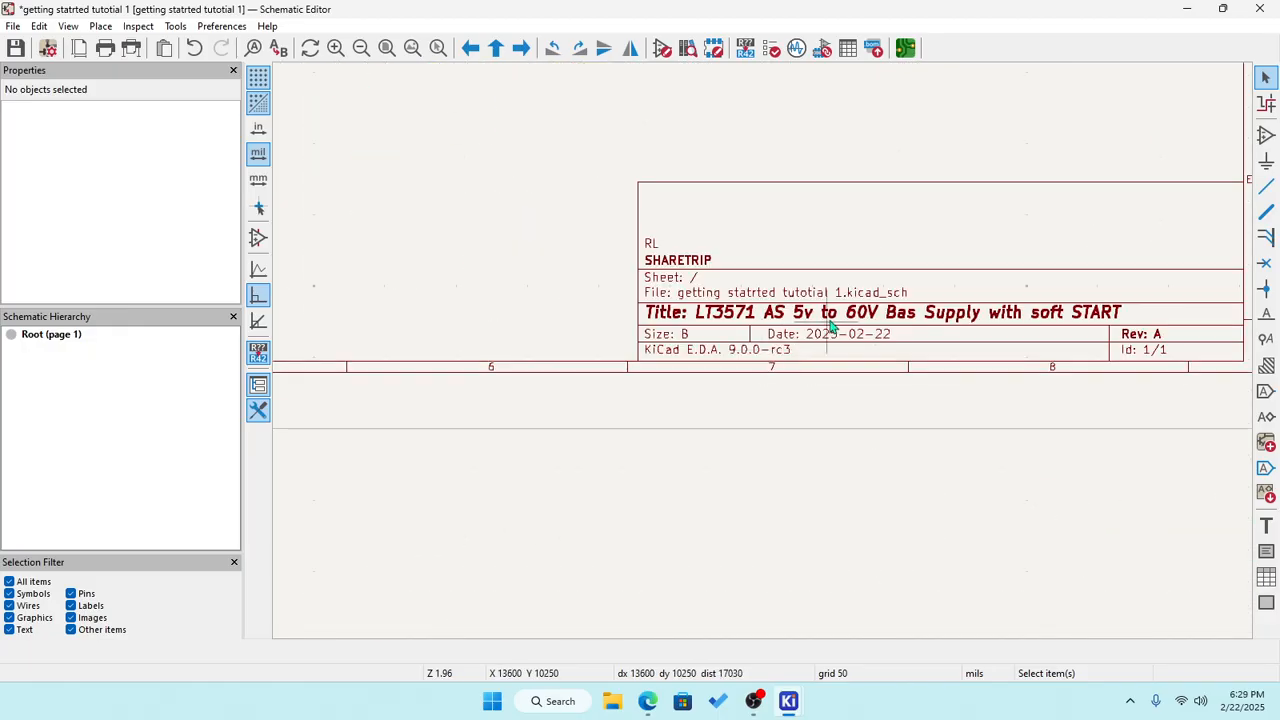
scroll(830, 325, "up", 3)
scroll(765, 360, "down", 3)
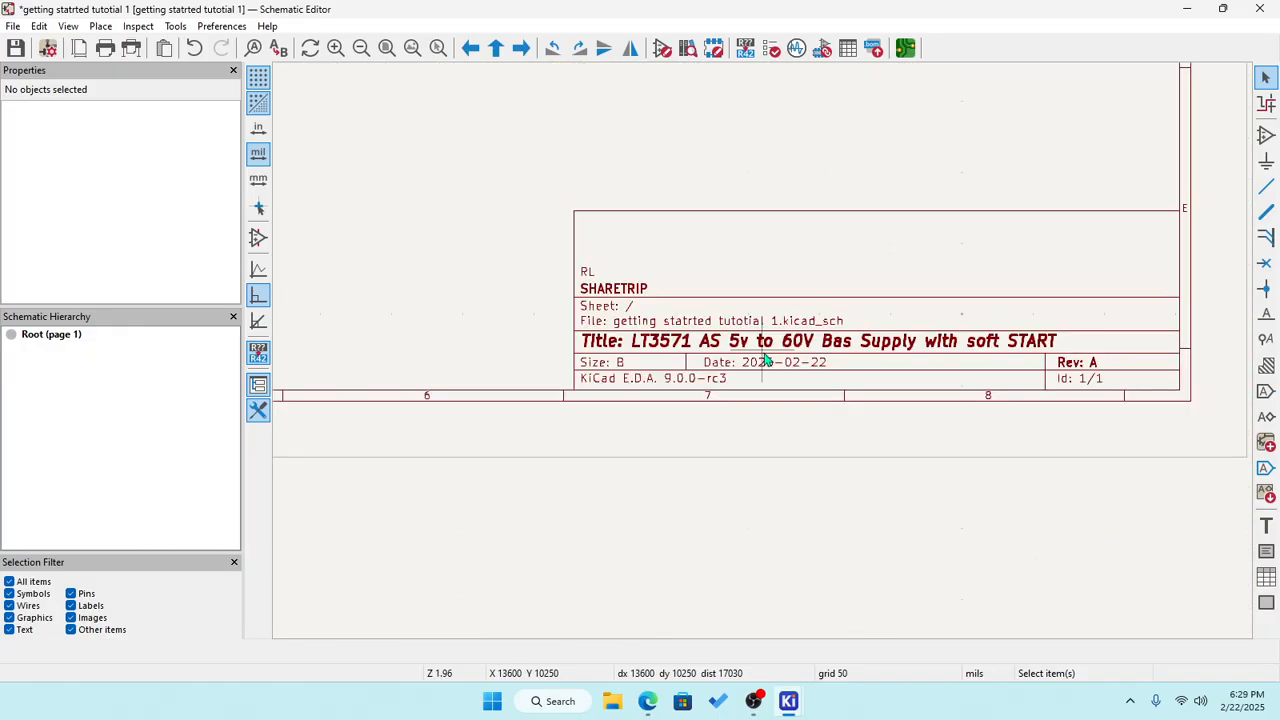
double_click(876, 347)
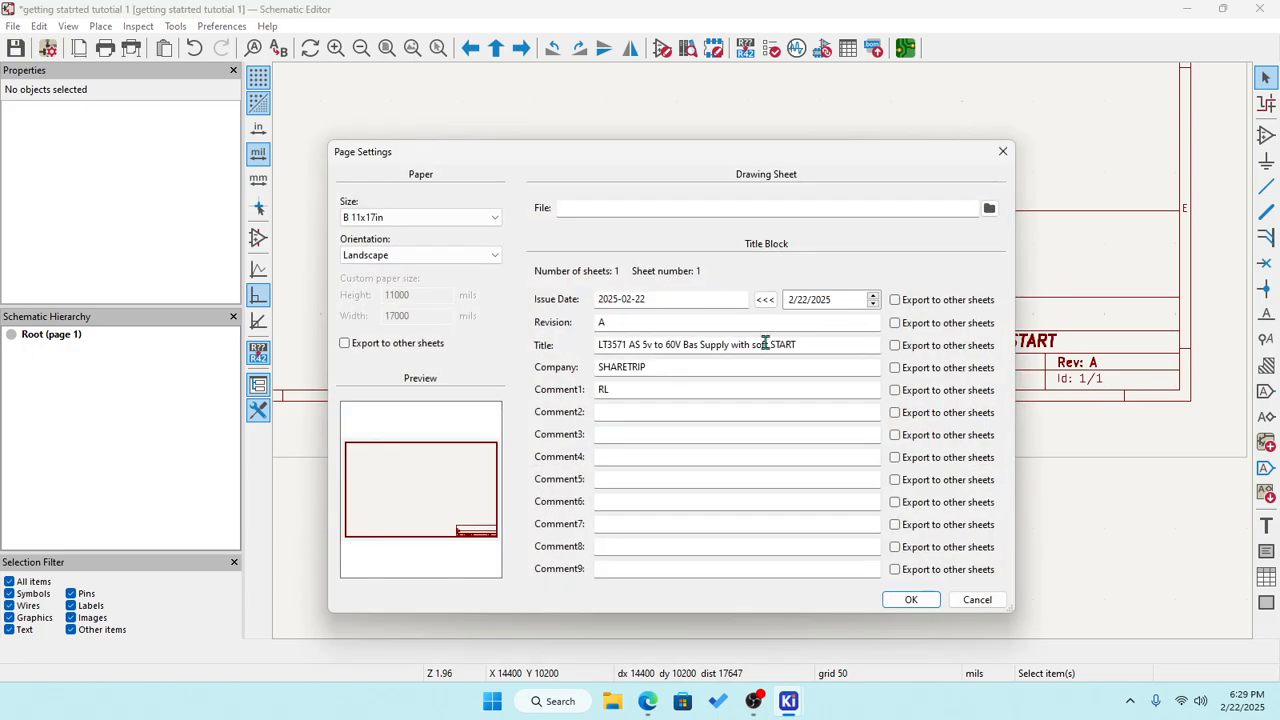
left_click(691, 346)
type("i")
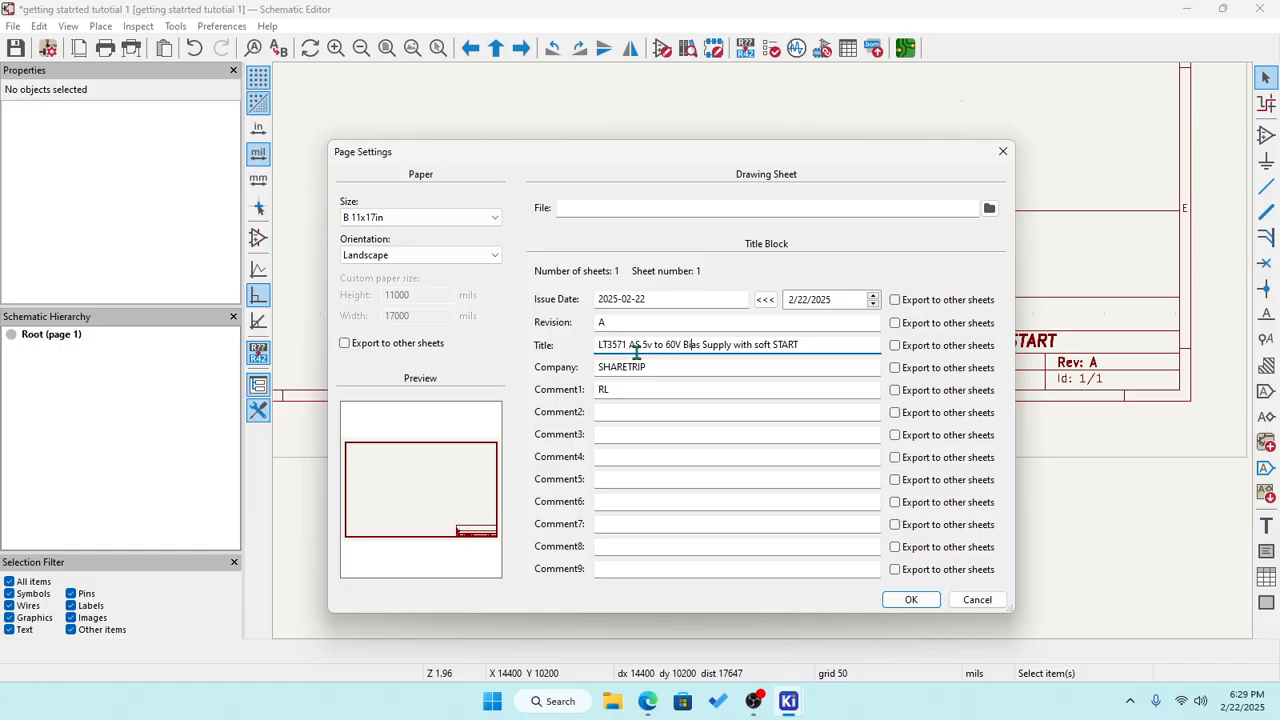
left_click(911, 600)
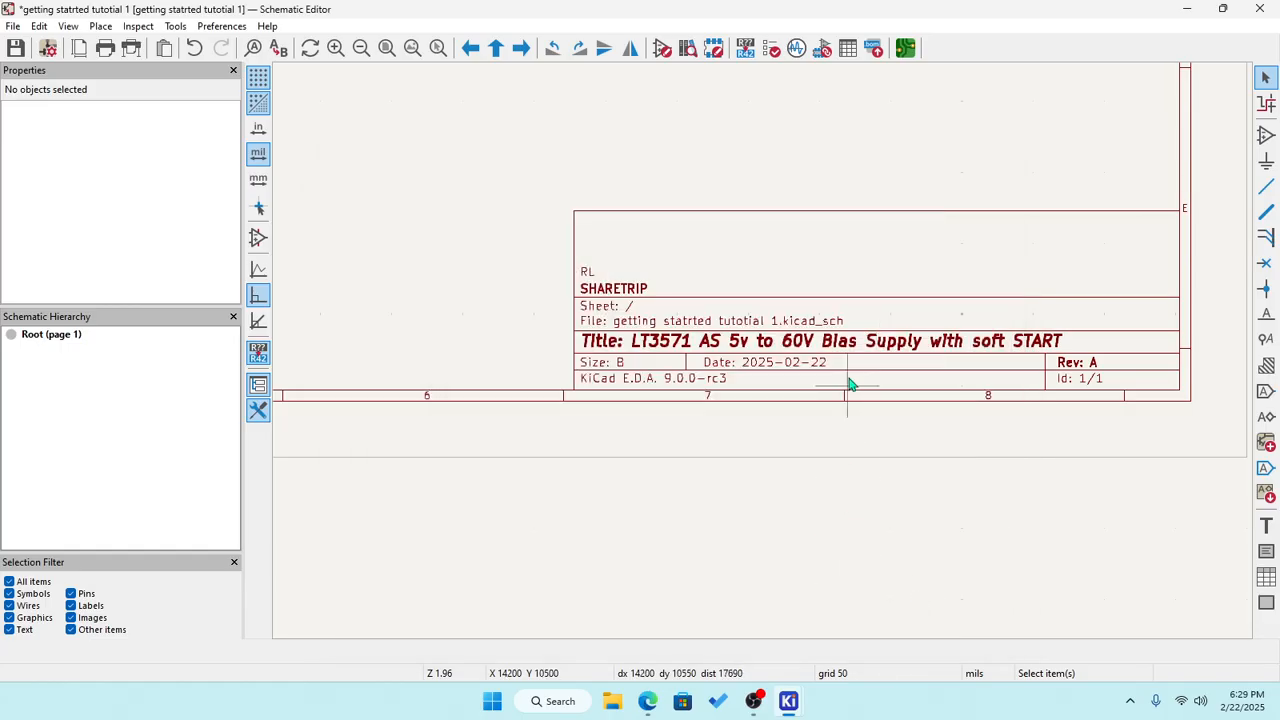
scroll(655, 330, "down", 3)
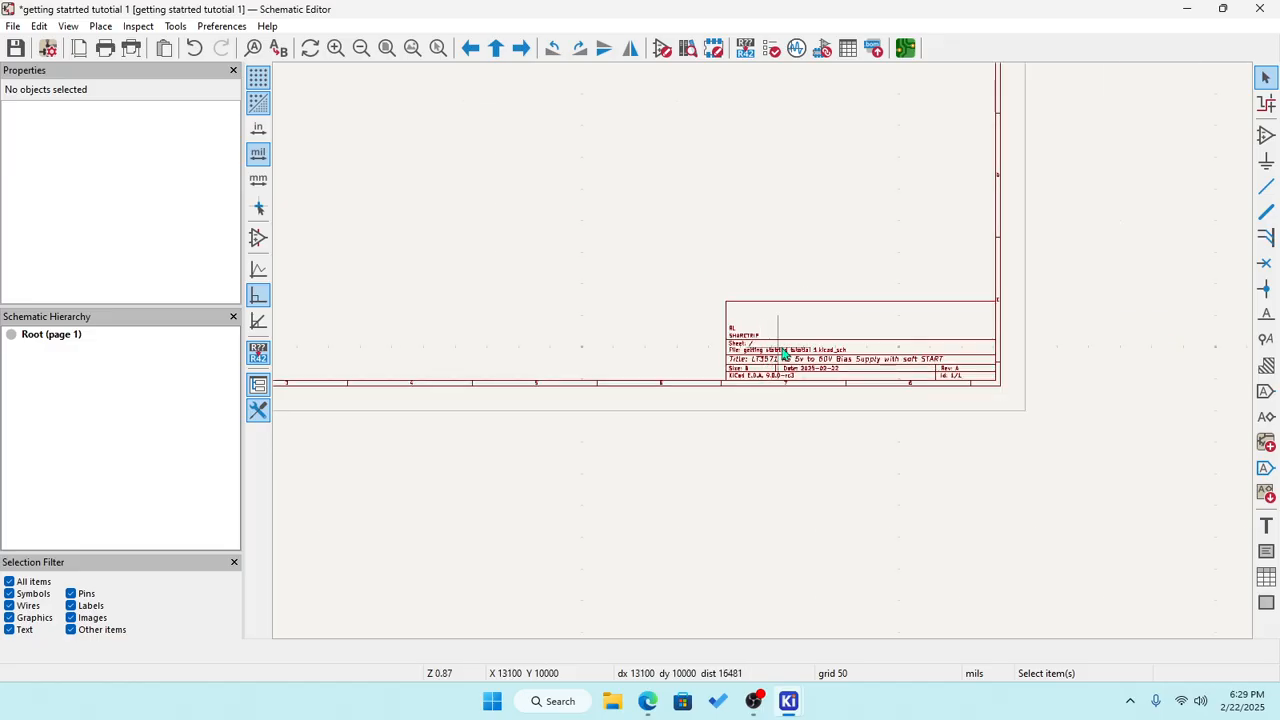
scroll(765, 358, "up", 3)
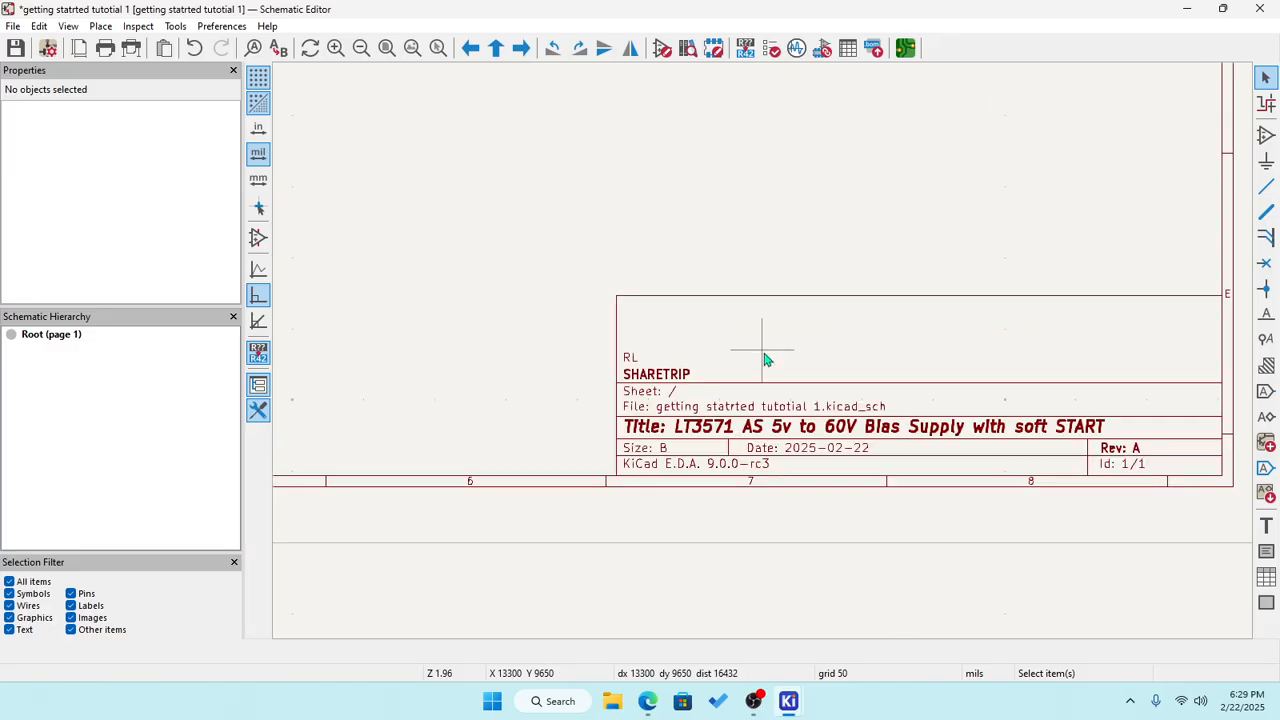
scroll(765, 358, "up", 2)
scroll(766, 357, "down", 4)
scroll(777, 371, "up", 1)
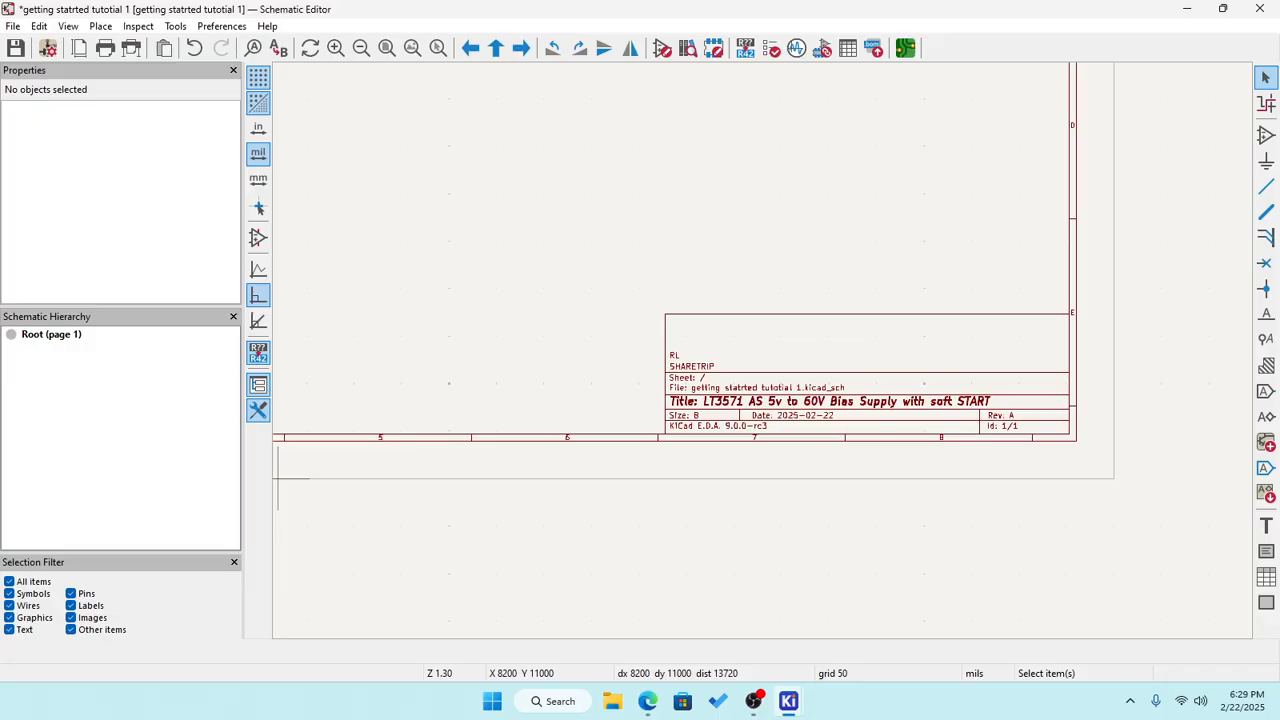
Switch to the LT3571 datasheet in the browser and read the Pin Functions on page 6, including the SW, GND and FB pins.
left_click_drag(0, 400, 621, 95)
left_click(986, 78)
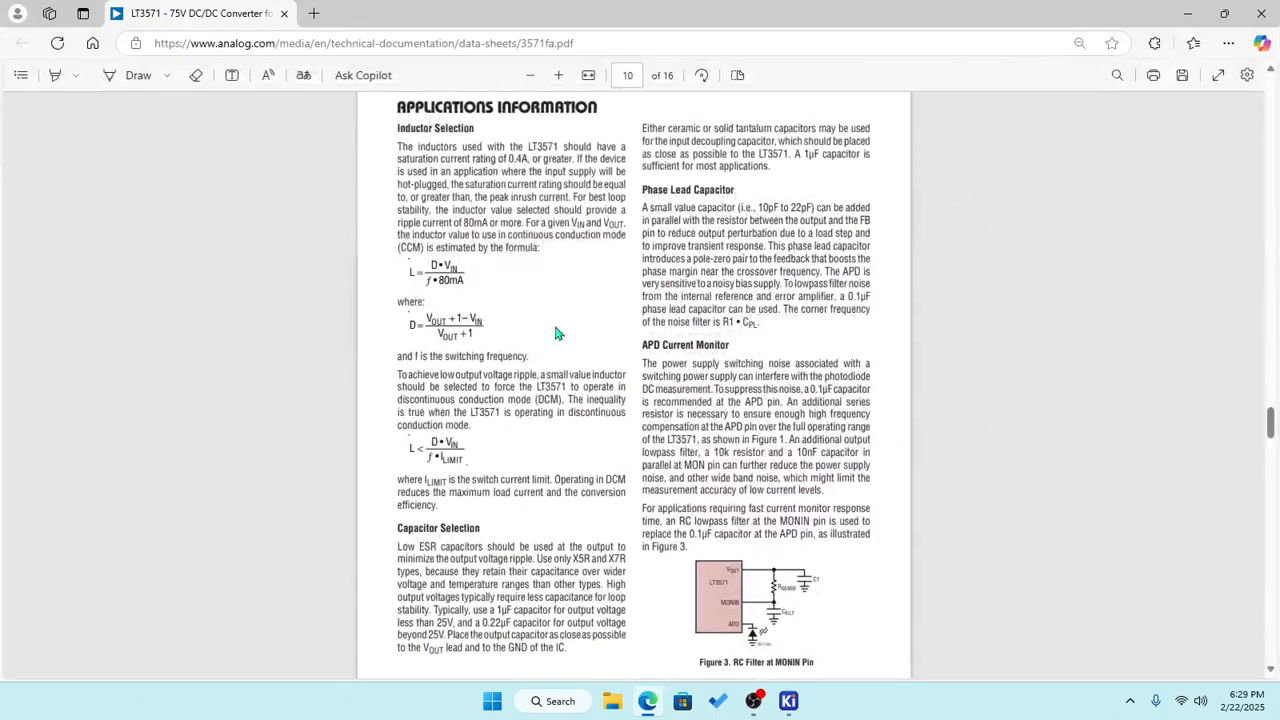
scroll(537, 365, "up", 2)
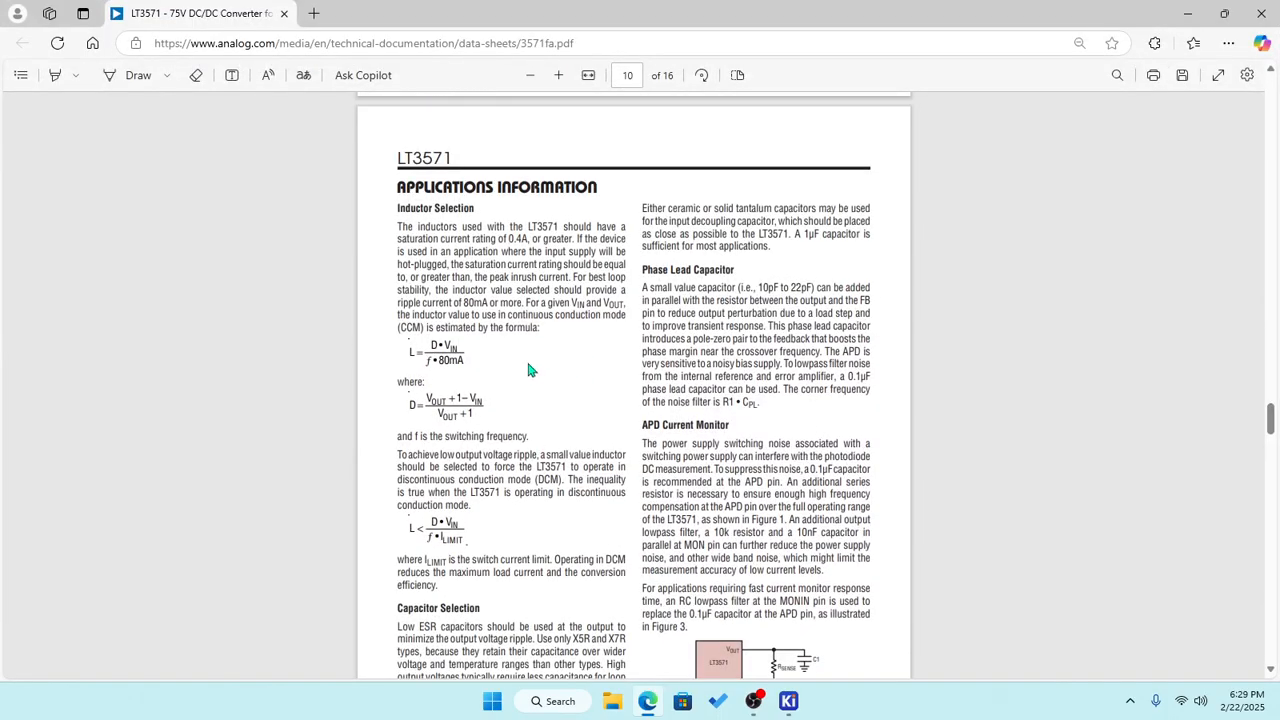
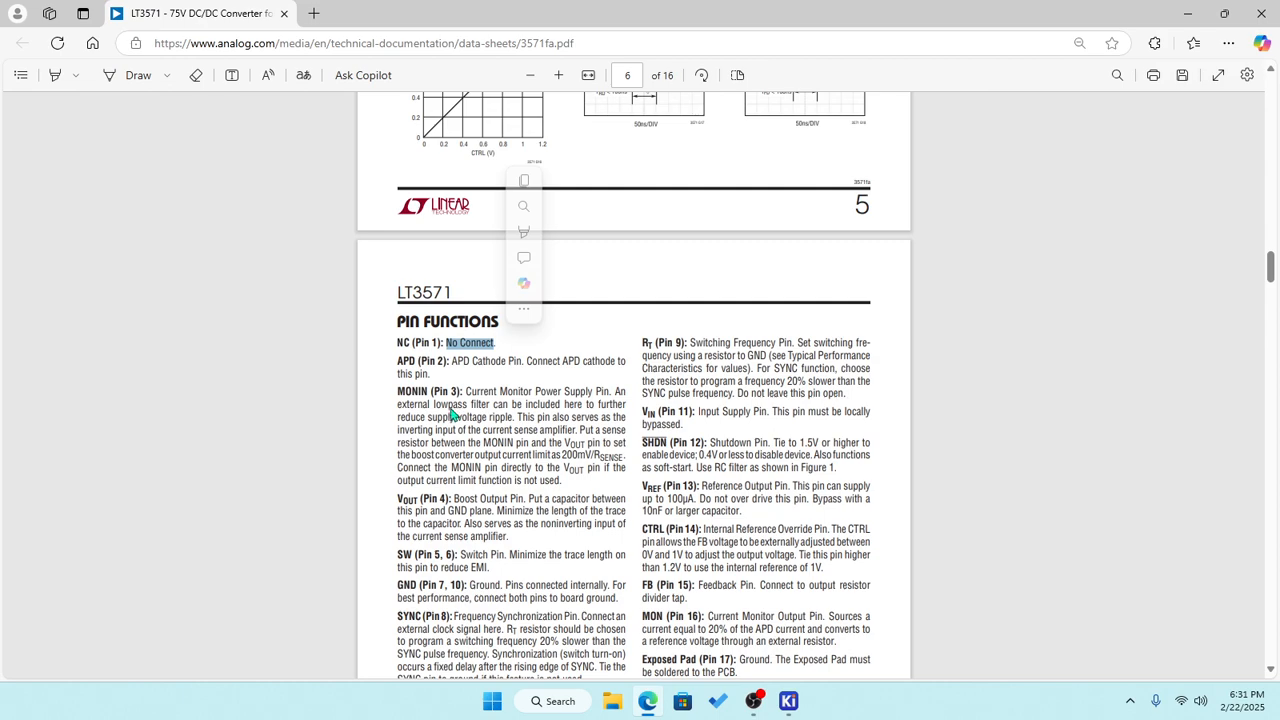
scroll(523, 406, "down", 1)
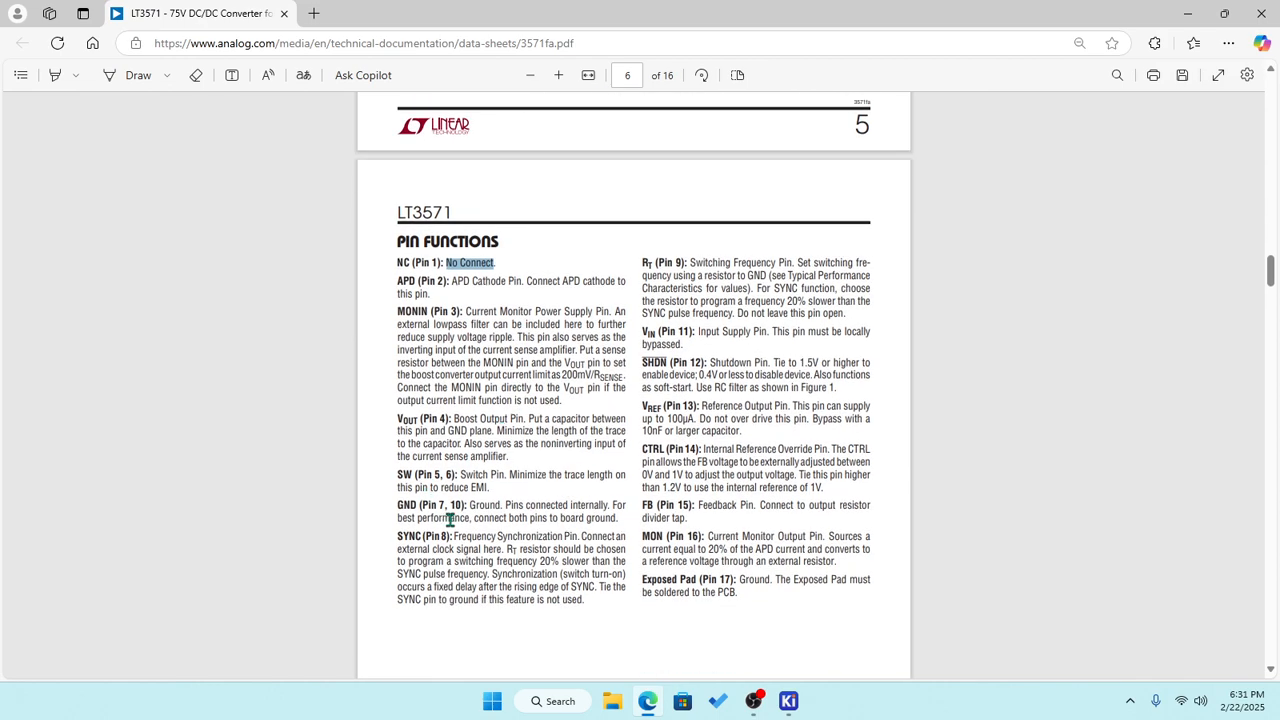
left_click_drag(434, 475, 453, 476)
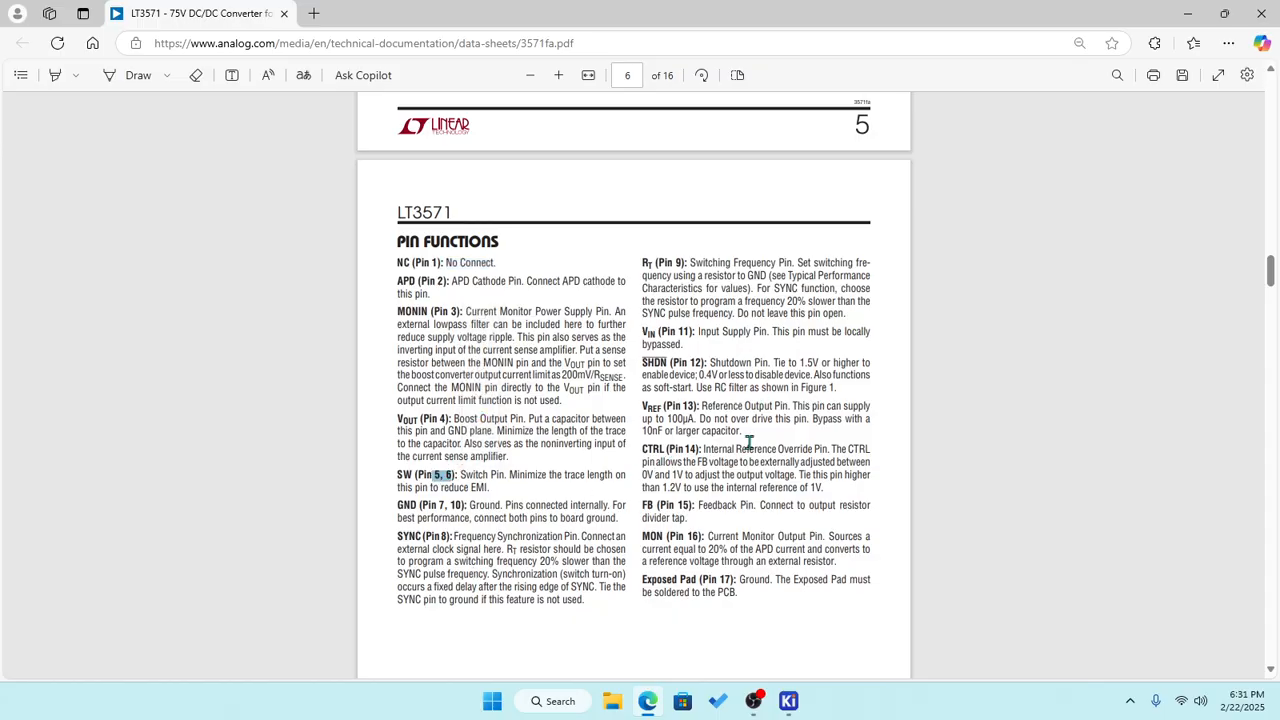
left_click_drag(675, 506, 691, 507)
left_click_drag(434, 477, 456, 508)
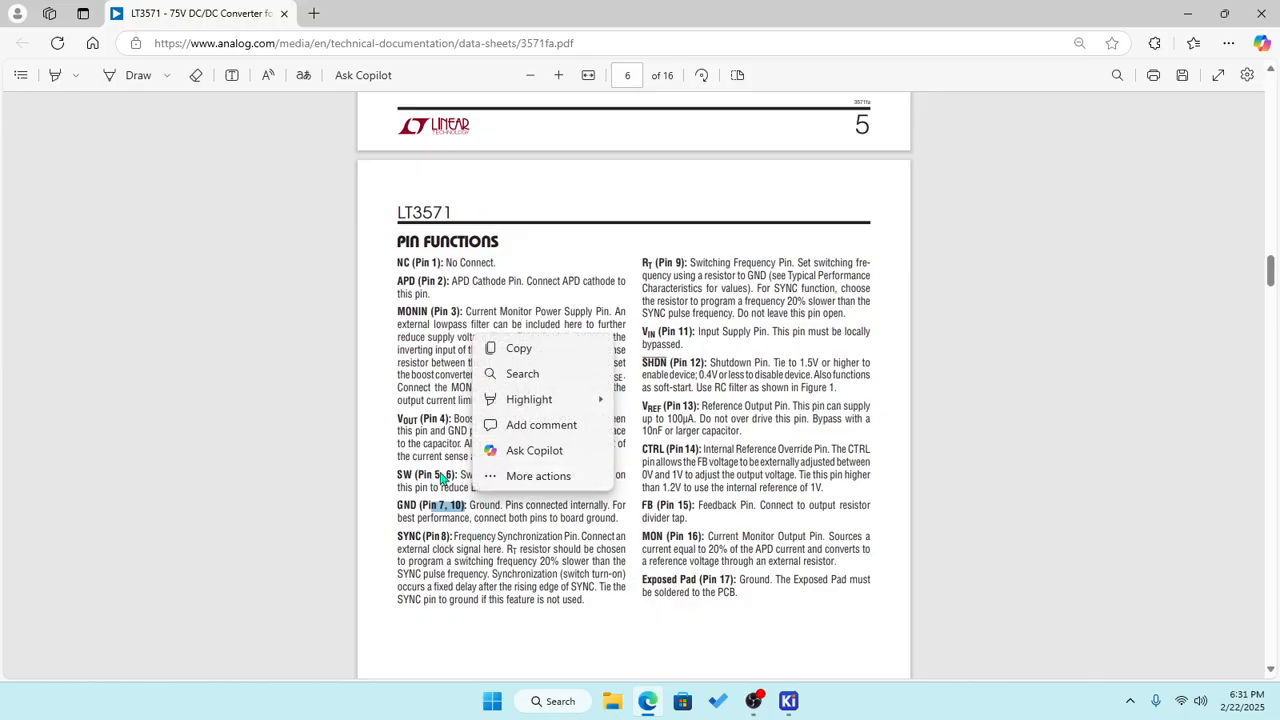
left_click(1087, 450)
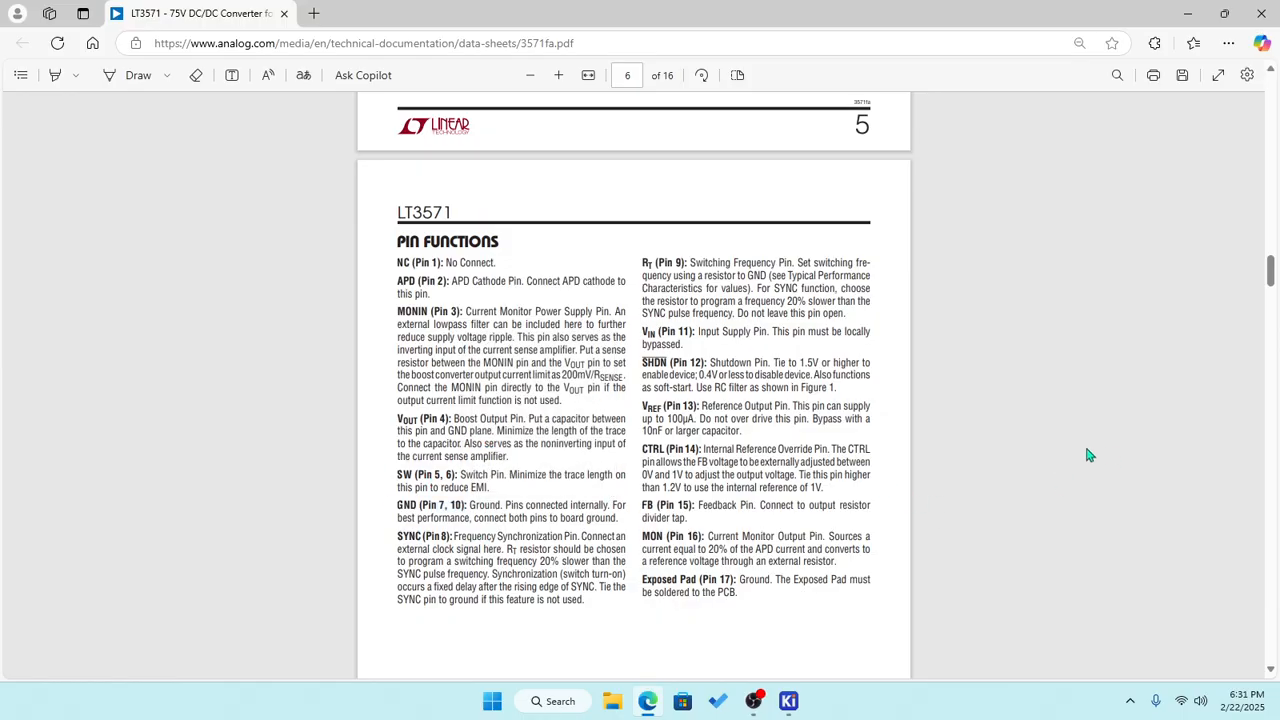
scroll(460, 503, "up", 2)
scroll(470, 495, "down", 2)
scroll(455, 476, "up", 2, "ctrl")
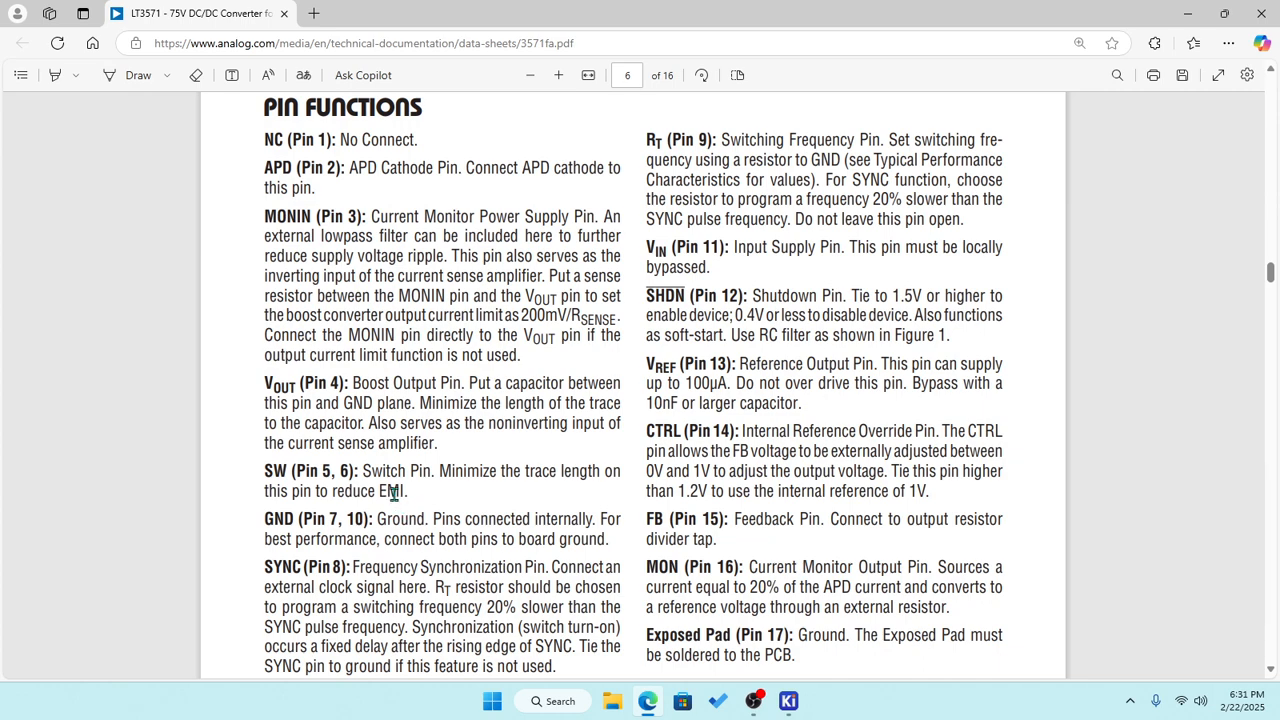
scroll(398, 535, "down", 1)
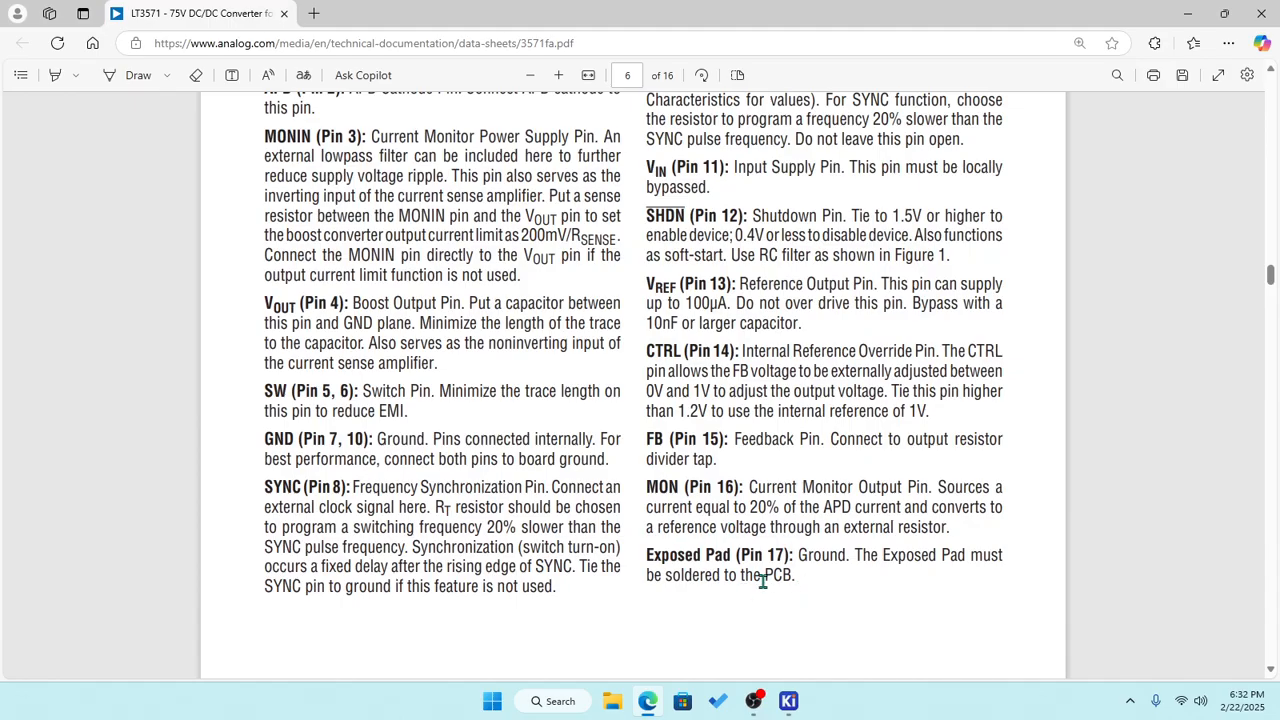
Review the datasheet's remaining pin descriptions, the Figure 1 block diagram and the 45V Low Noise APD Bias Power Supply circuit on page 1.
scroll(760, 577, "down", 3)
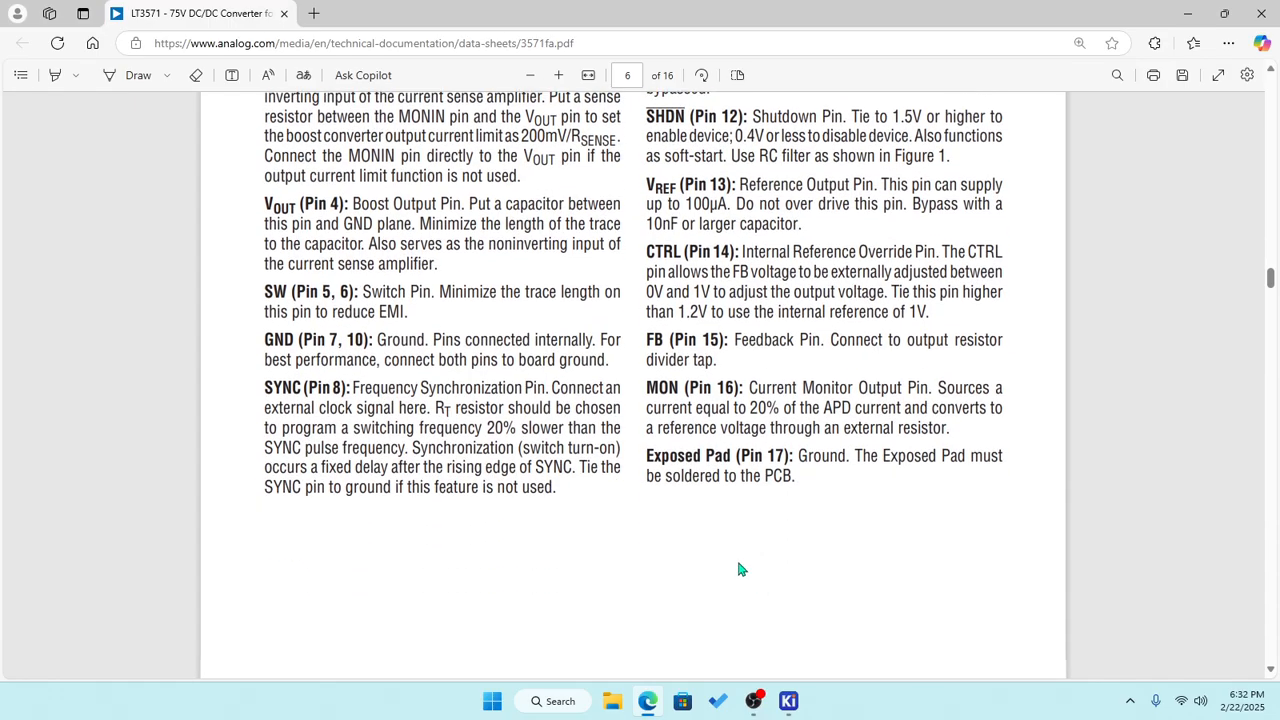
scroll(736, 557, "up", 3)
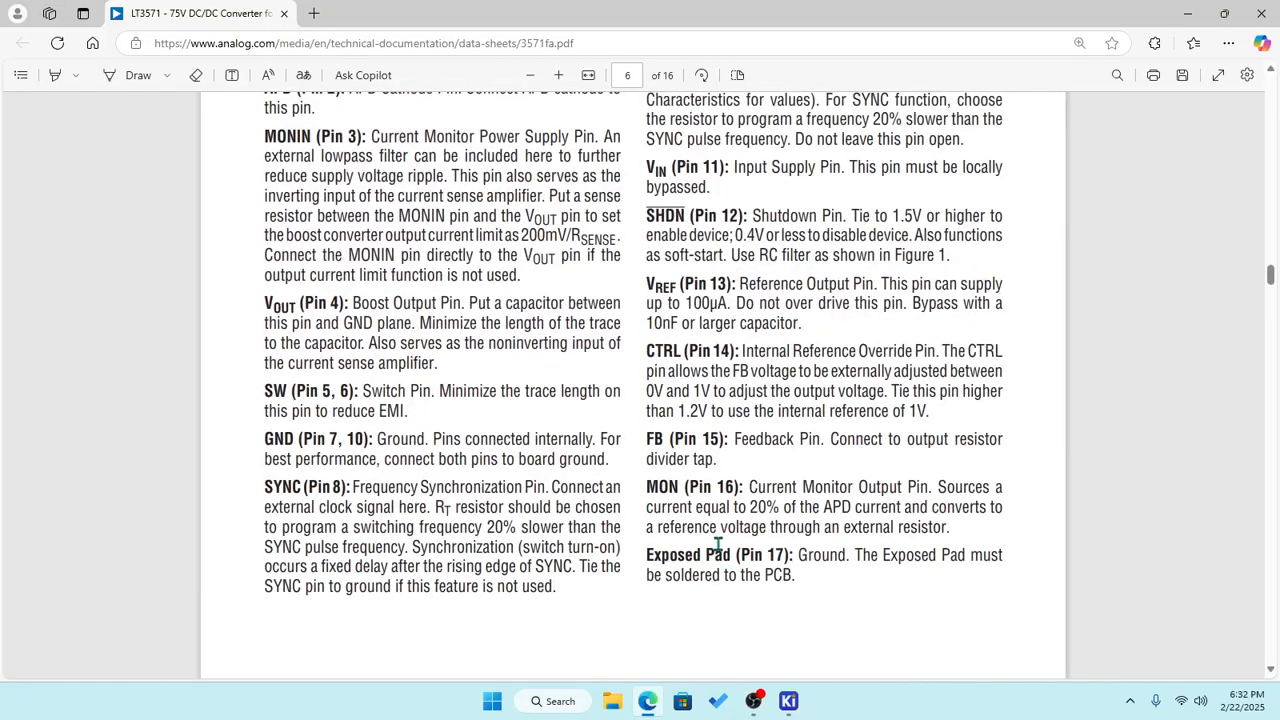
scroll(718, 540, "up", 3)
scroll(720, 534, "down", 3)
scroll(588, 330, "down", 15)
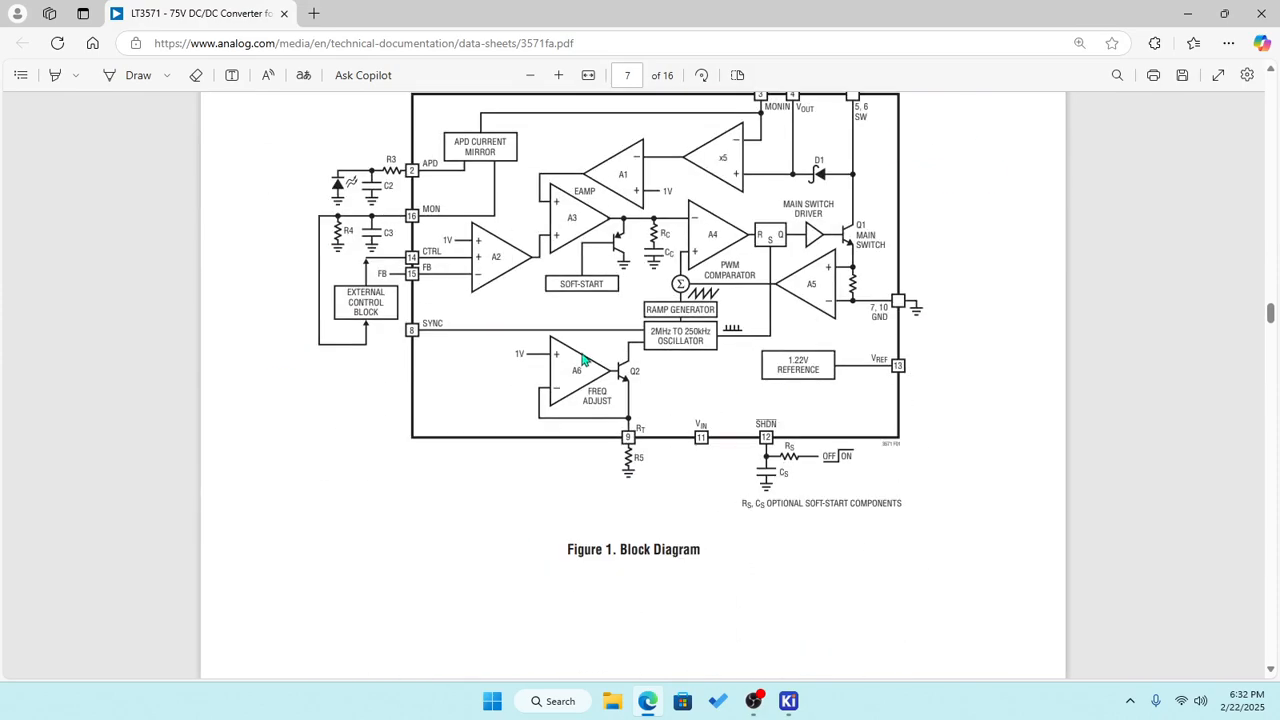
scroll(583, 360, "up", 20)
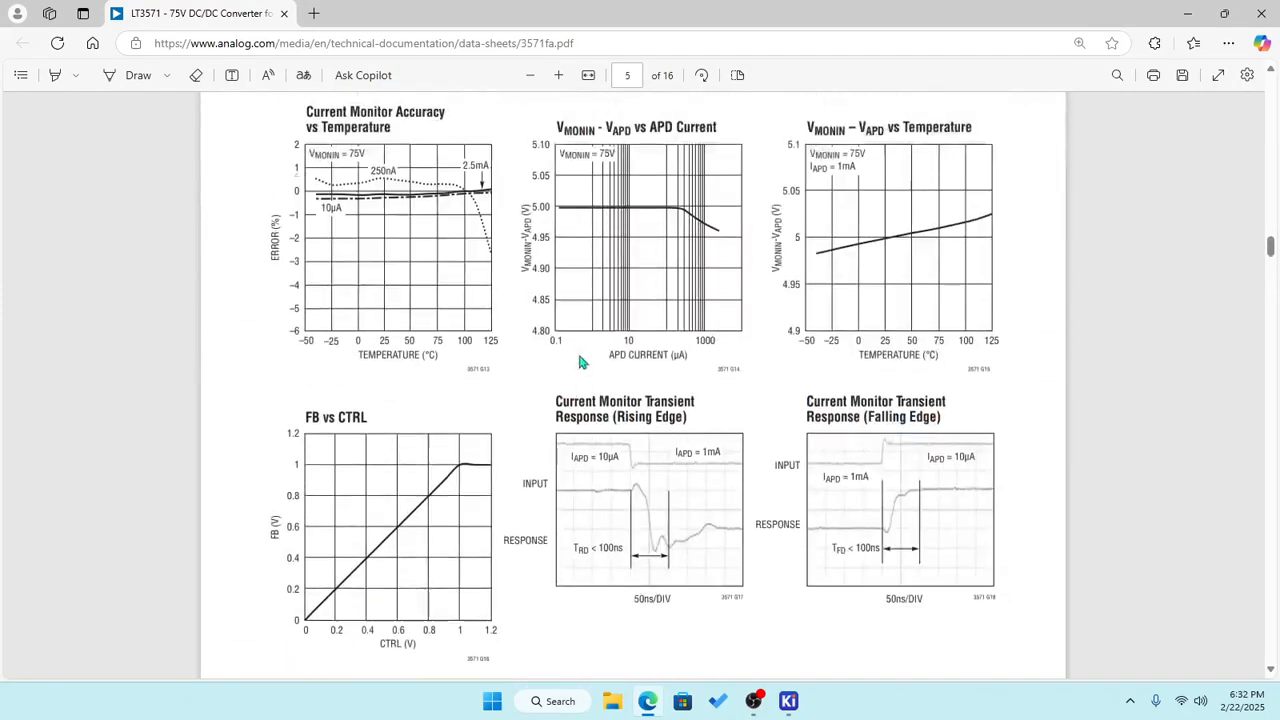
scroll(580, 362, "up", 20)
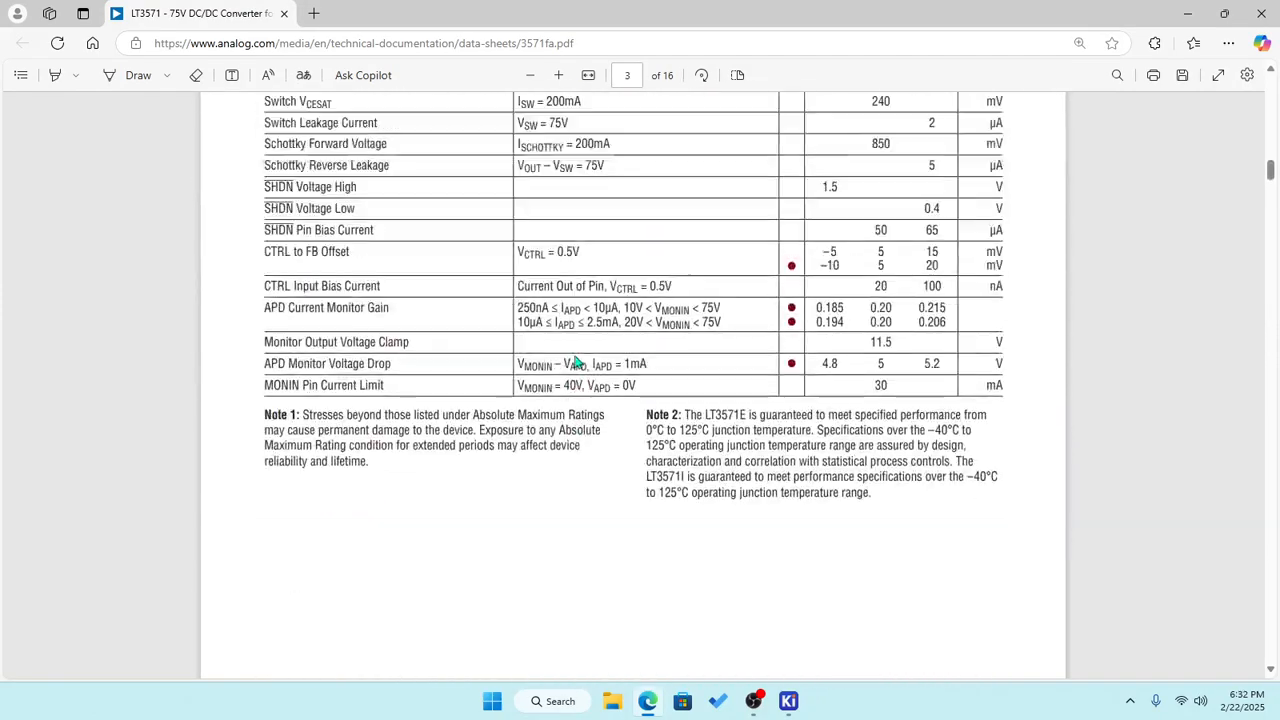
scroll(575, 362, "up", 20)
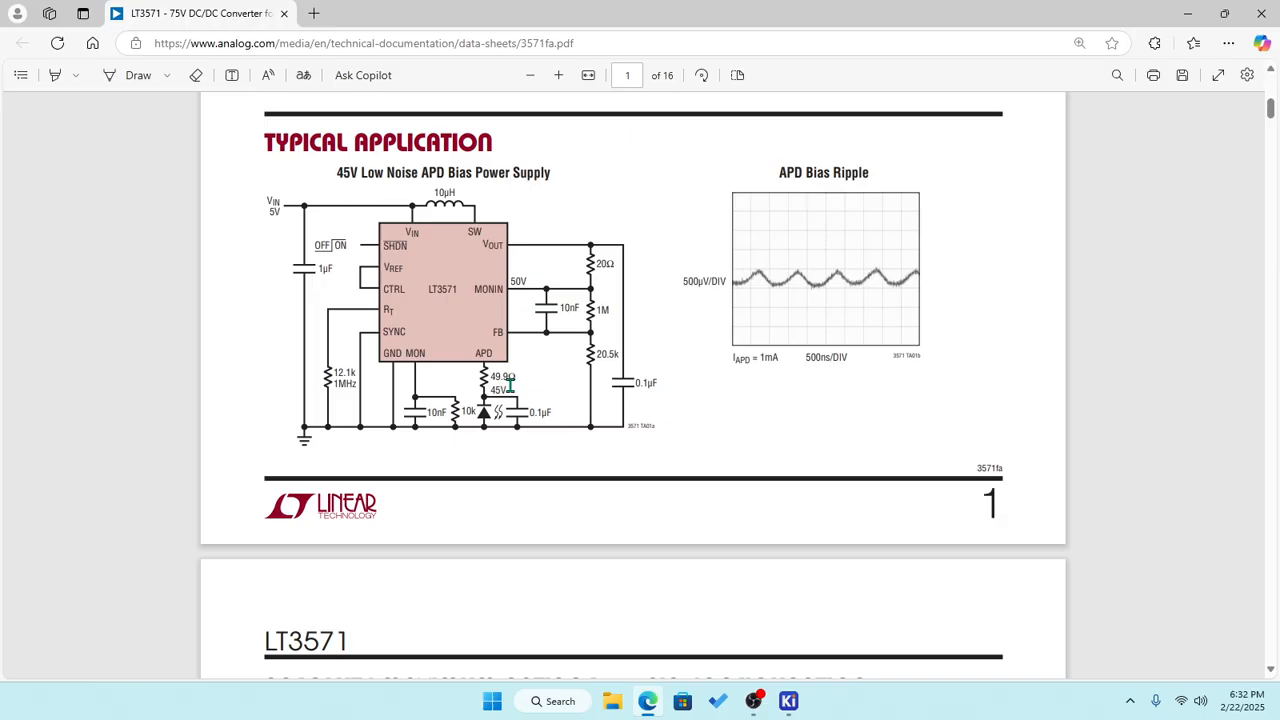
Find the 5V to 45V APD Bias Power Supply circuit on datasheet page 12 and examine its connections and parts list.
scroll(483, 400, "down", 12)
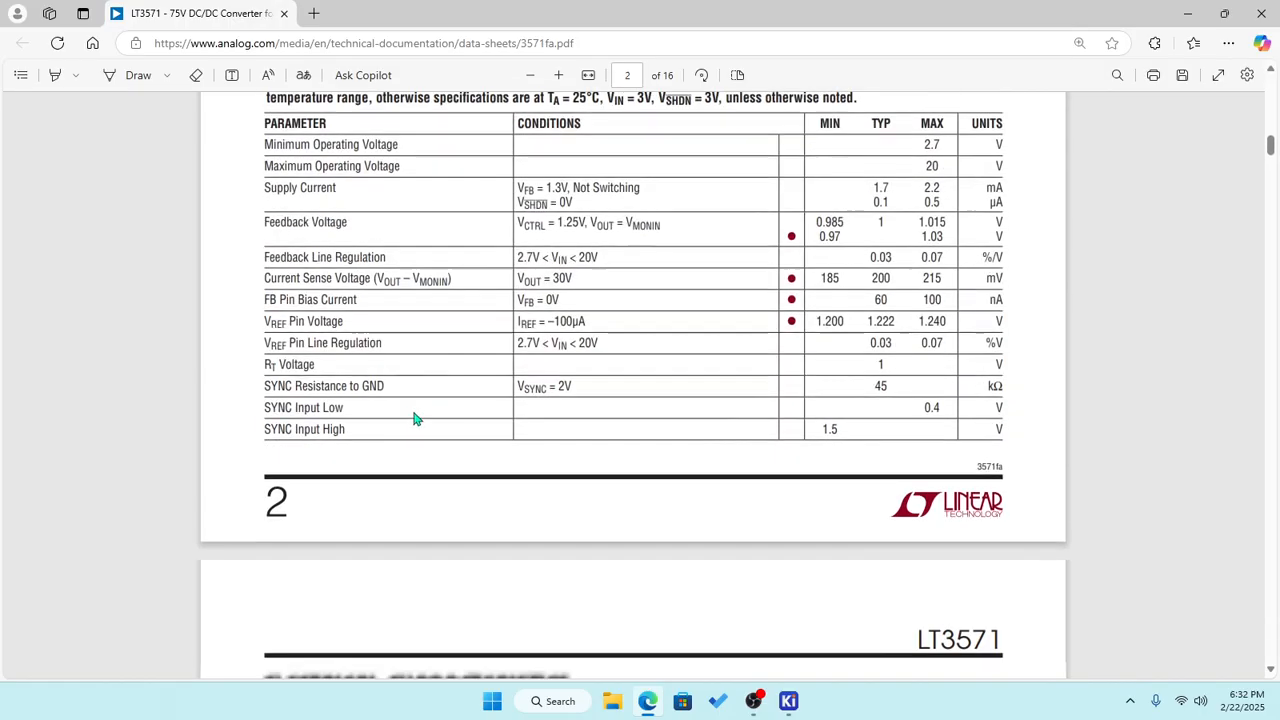
scroll(416, 418, "down", 15)
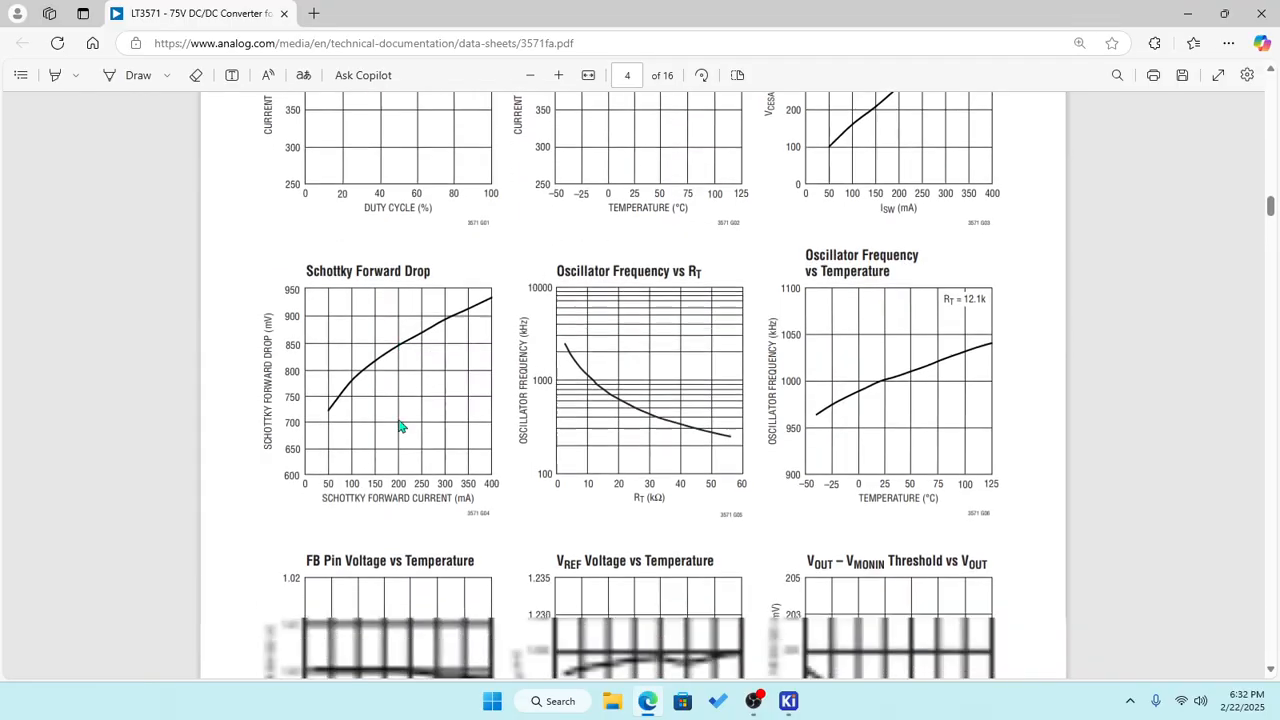
scroll(400, 427, "down", 15)
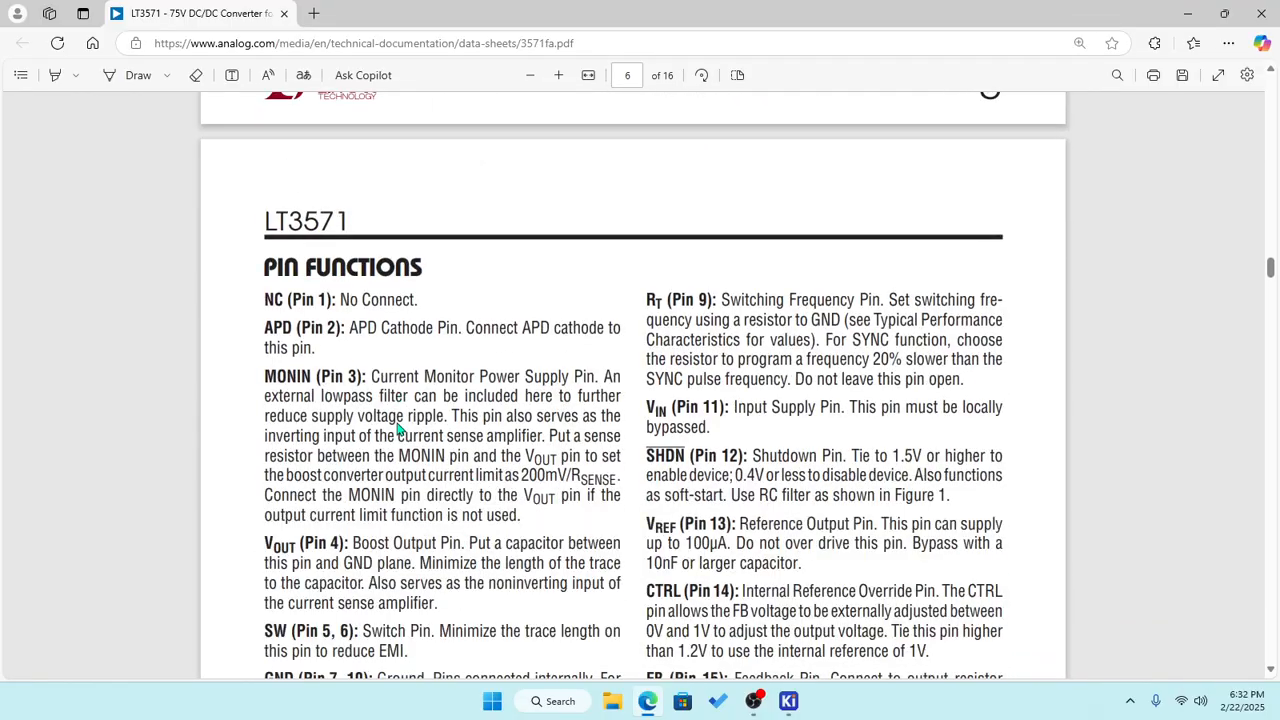
scroll(397, 428, "down", 15)
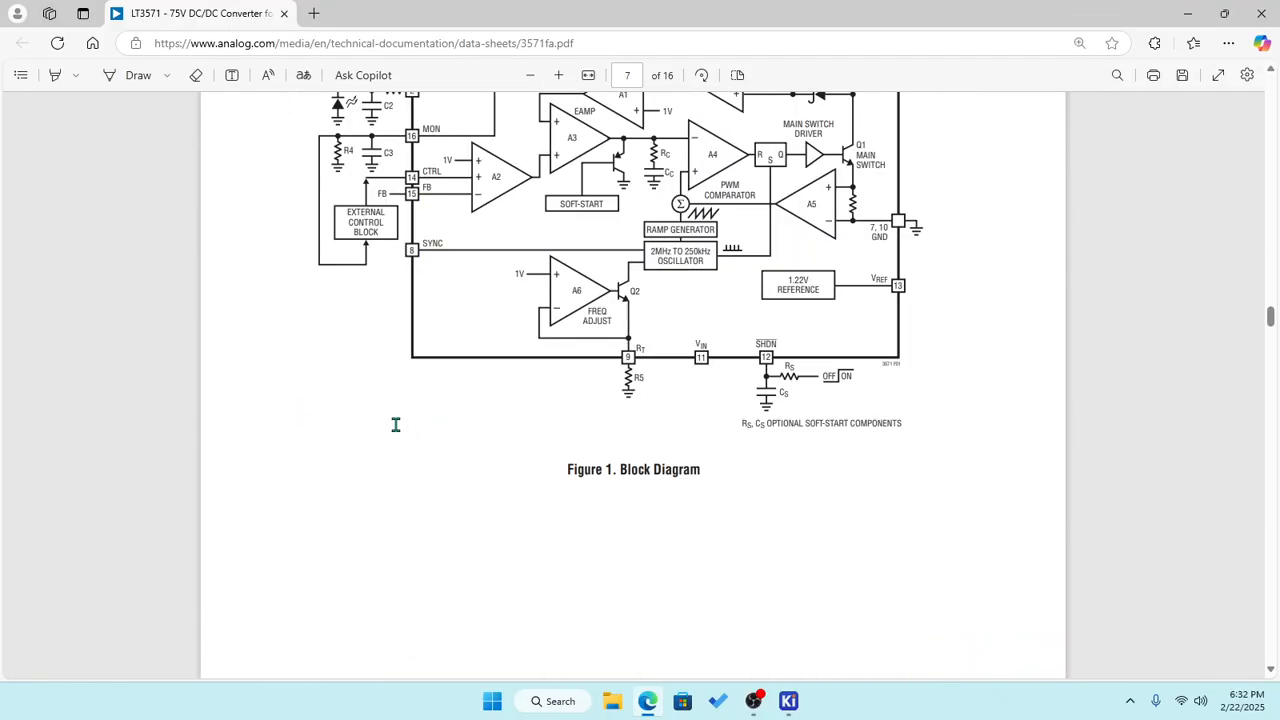
scroll(395, 424, "down", 15)
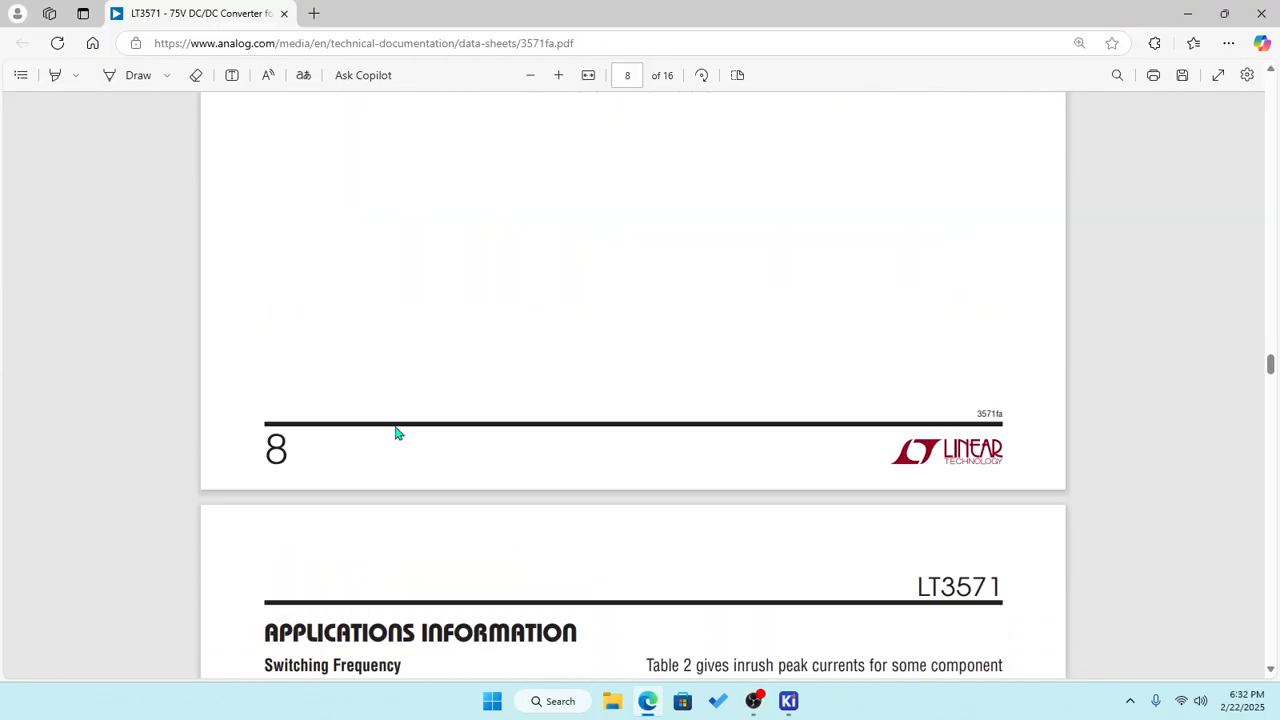
scroll(396, 430, "down", 10)
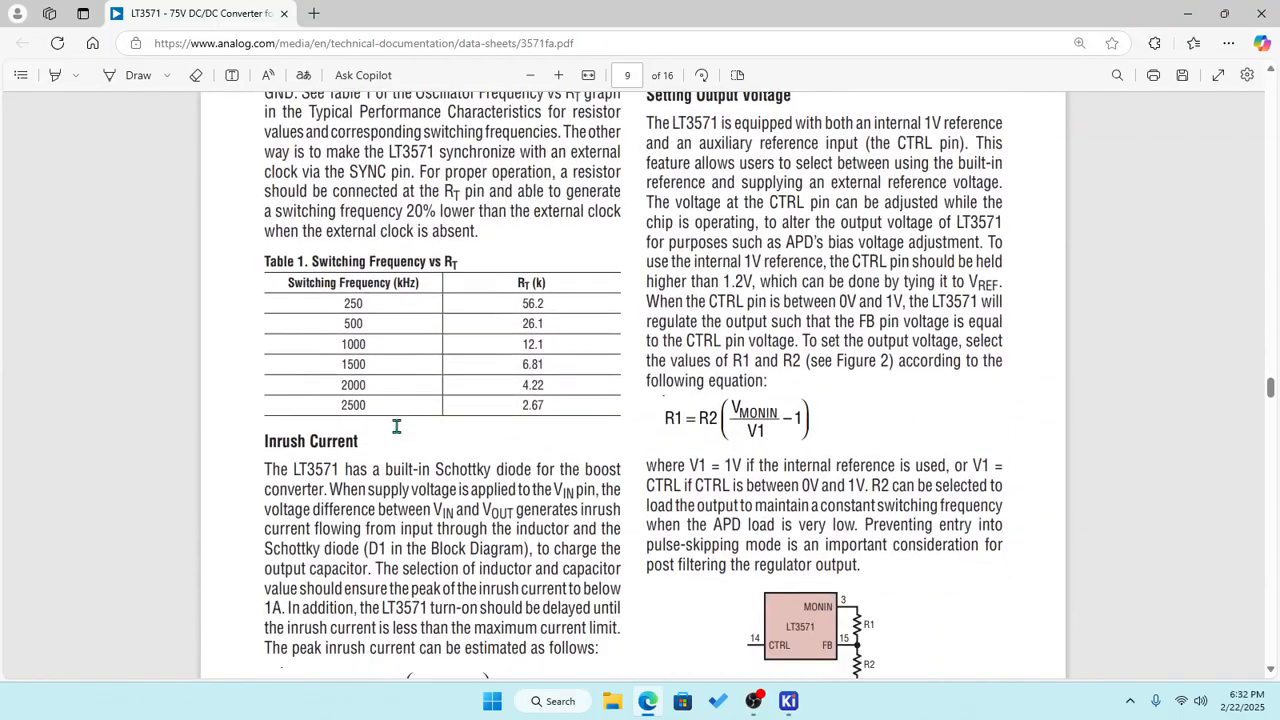
scroll(396, 427, "down", 20)
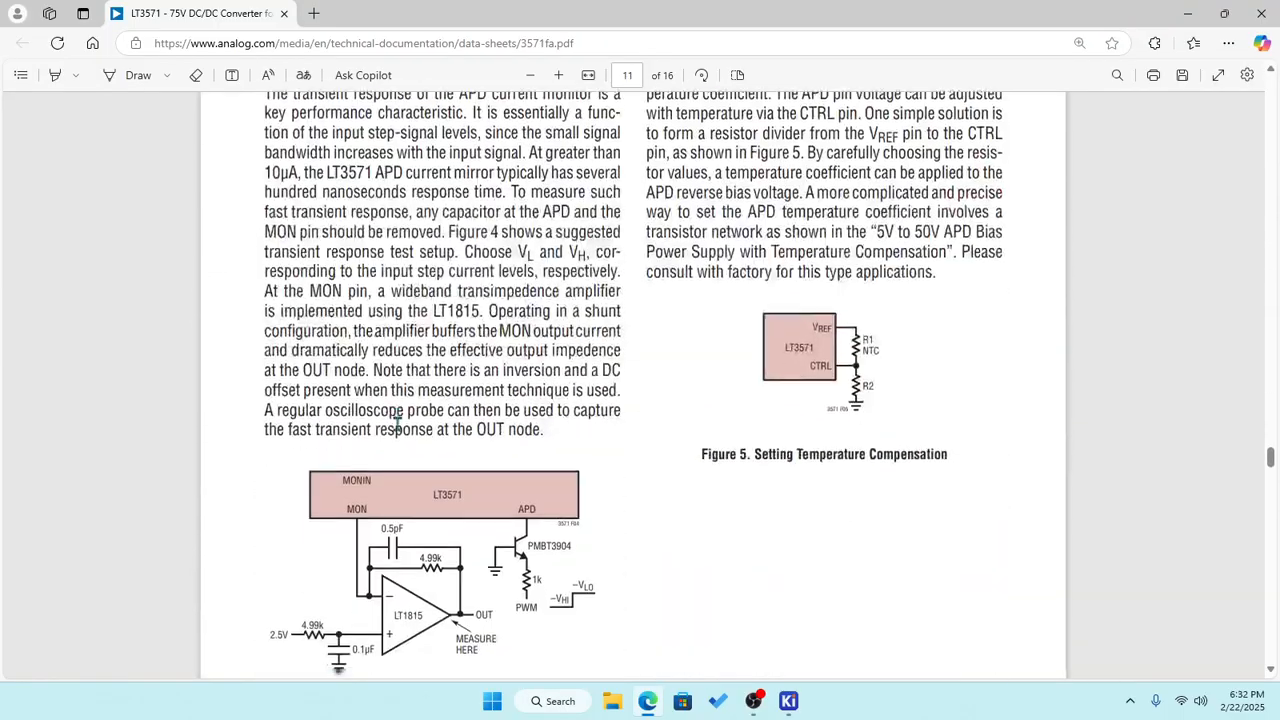
scroll(396, 426, "down", 20)
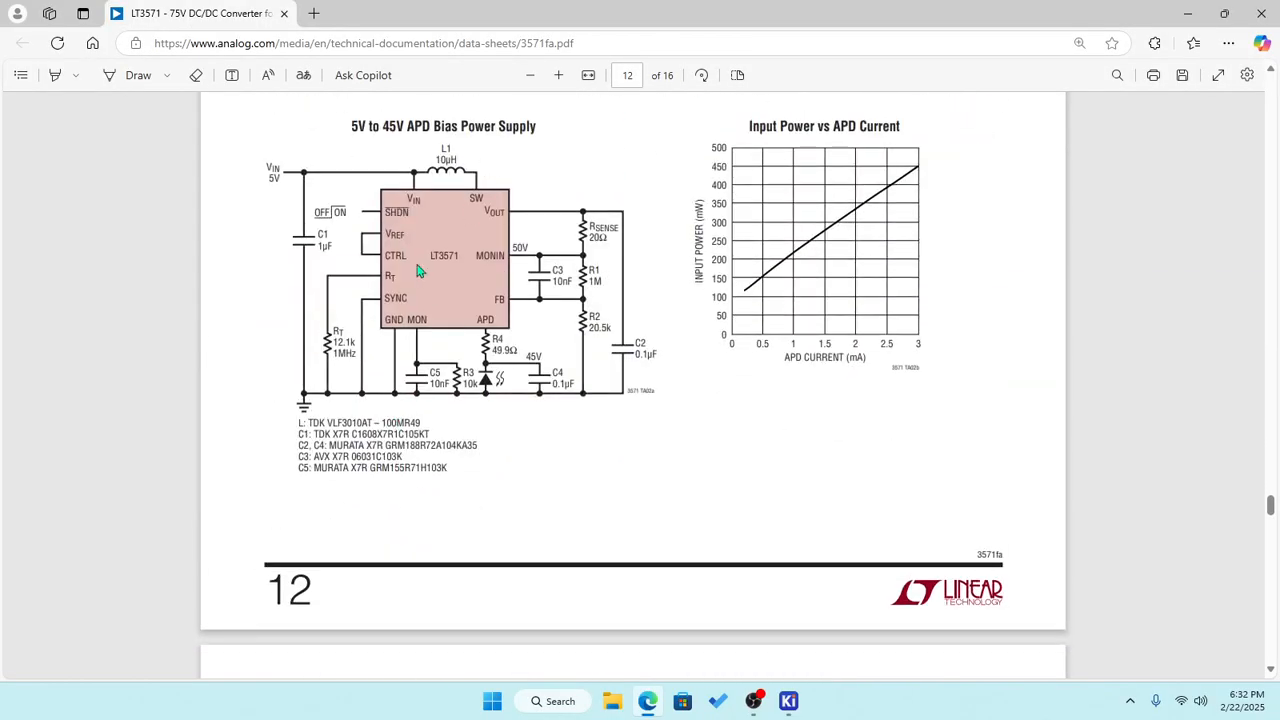
scroll(333, 440, "up", 3, "ctrl")
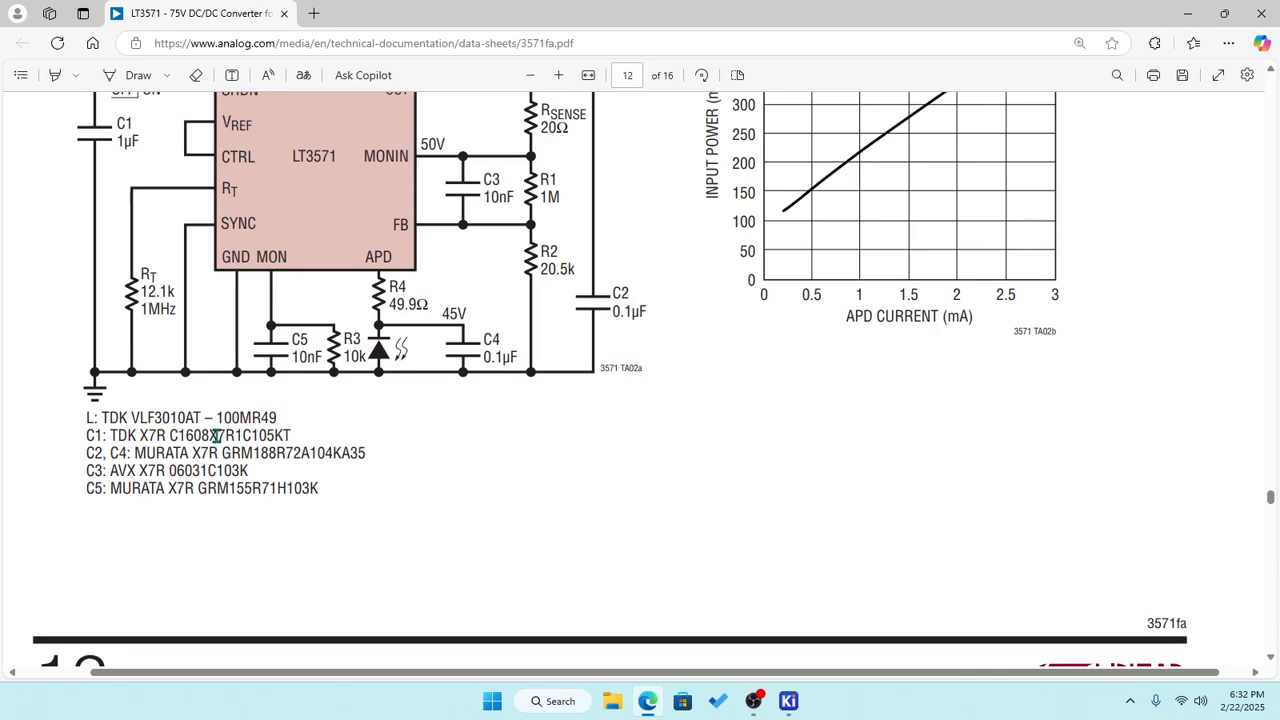
scroll(217, 434, "down", 3, "ctrl")
scroll(331, 426, "up", 1, "ctrl")
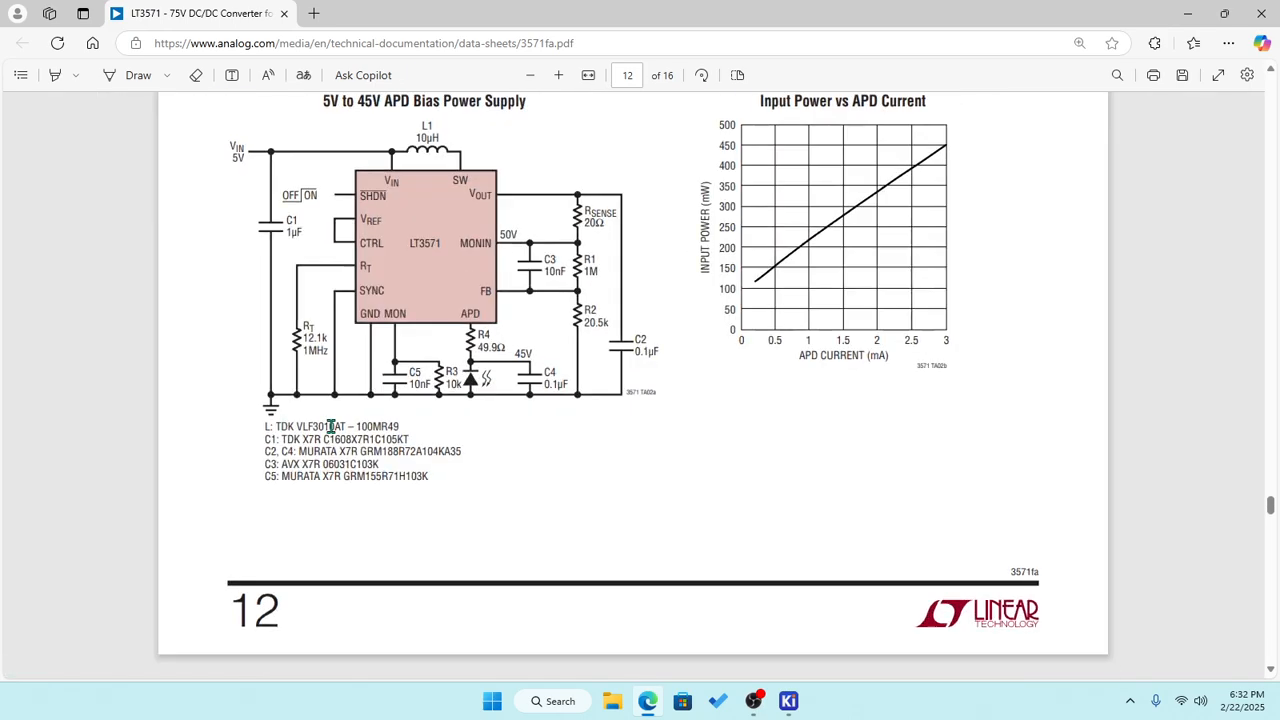
scroll(318, 432, "up", 2)
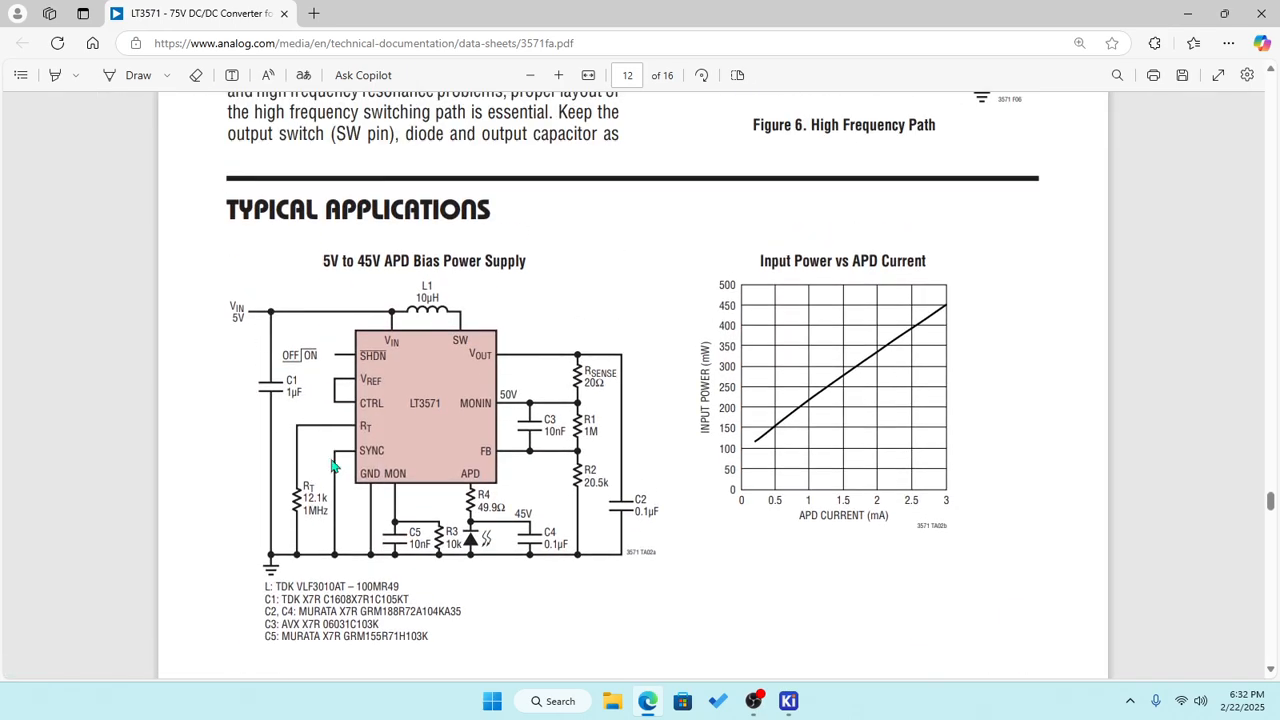
scroll(312, 600, "down", 1)
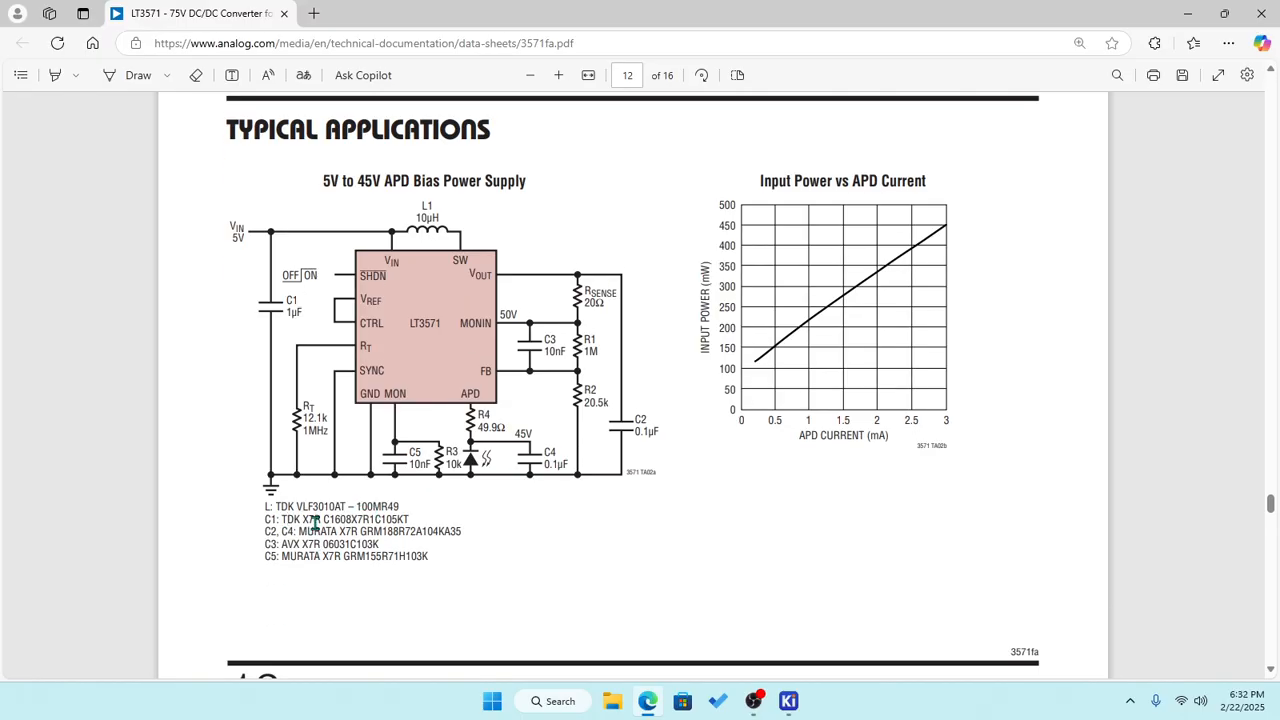
Switch back to the KiCad Schematic Editor and bring the LT3571_mod symbol IC2 into view.
left_click(790, 701)
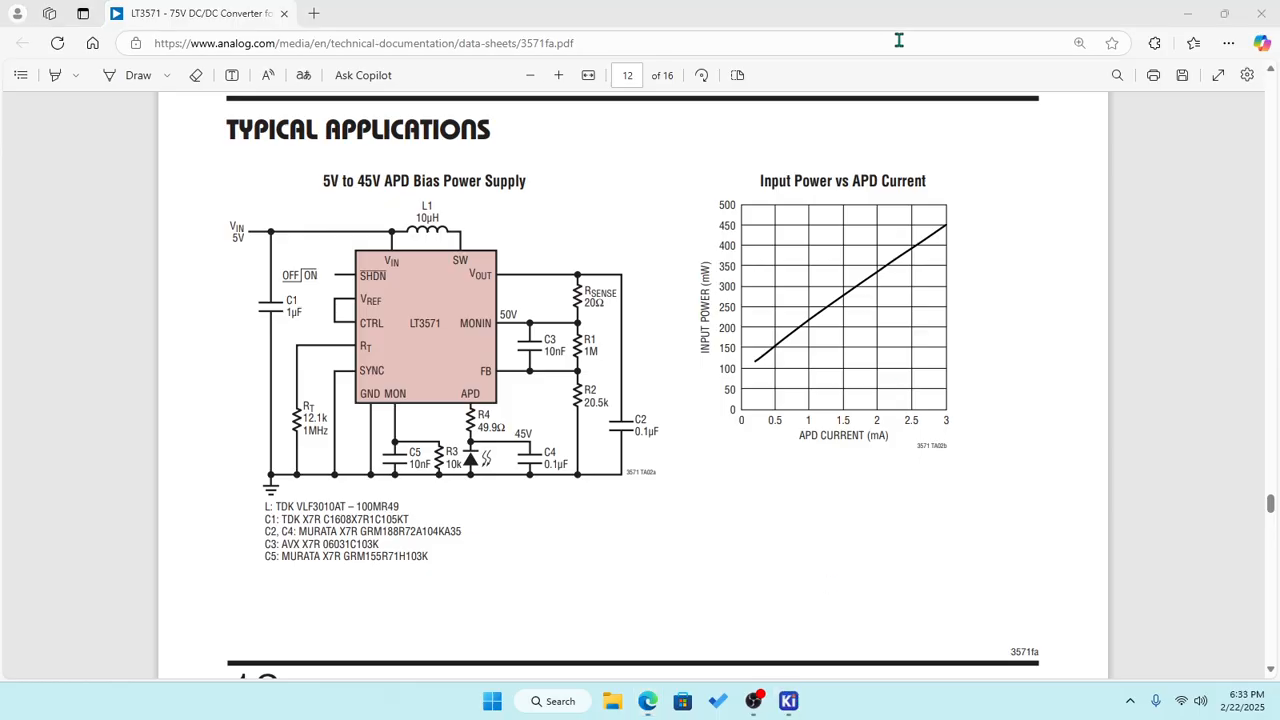
left_click_drag(854, 10, 0, 98)
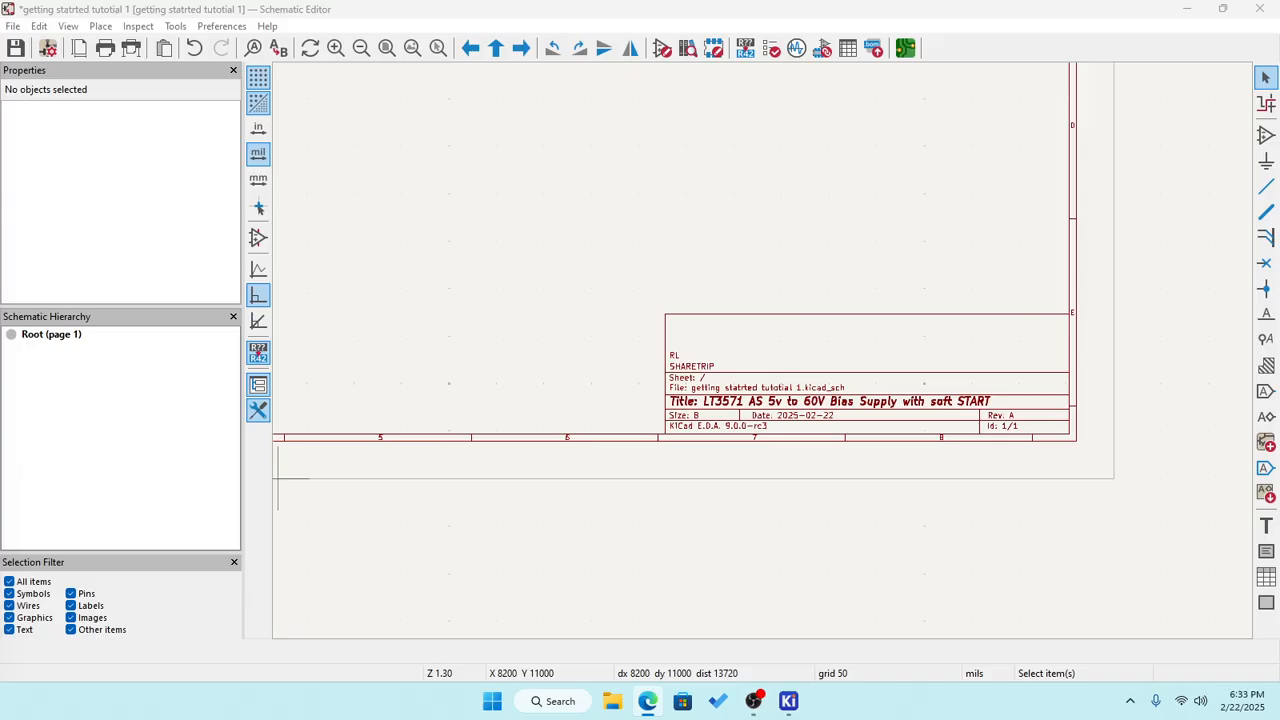
scroll(794, 349, "down", 5)
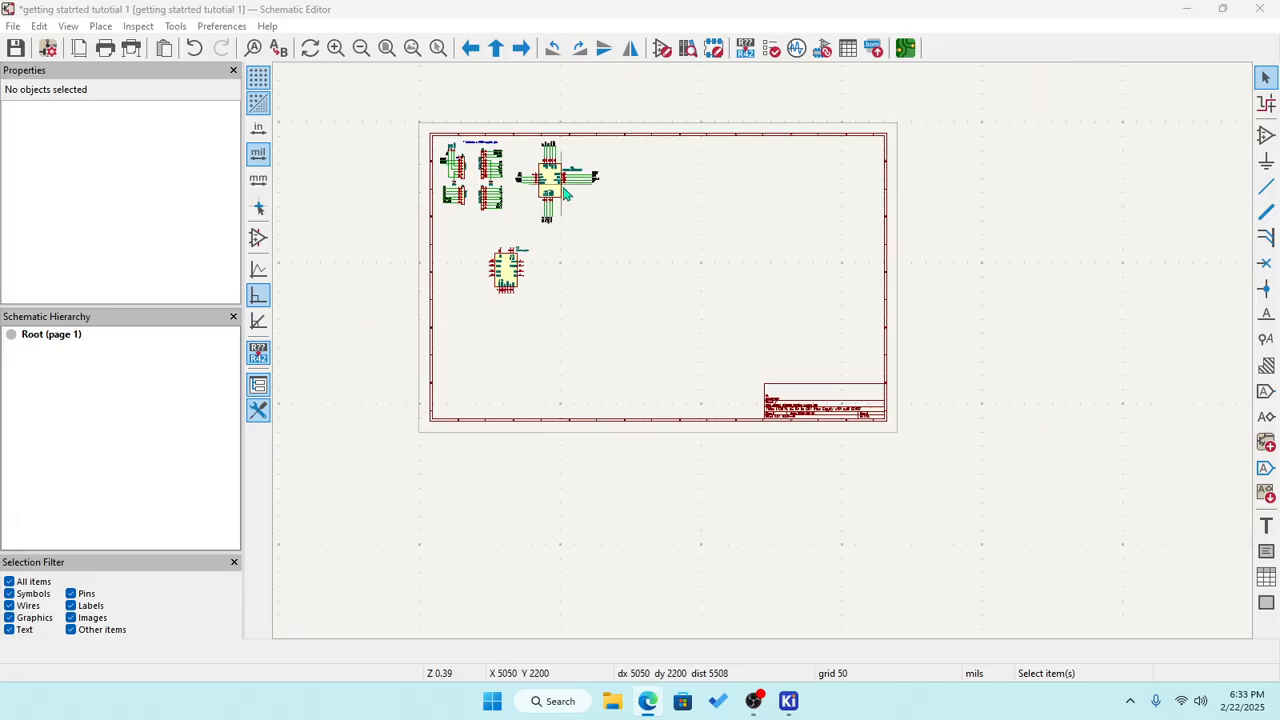
scroll(765, 358, "up", 6)
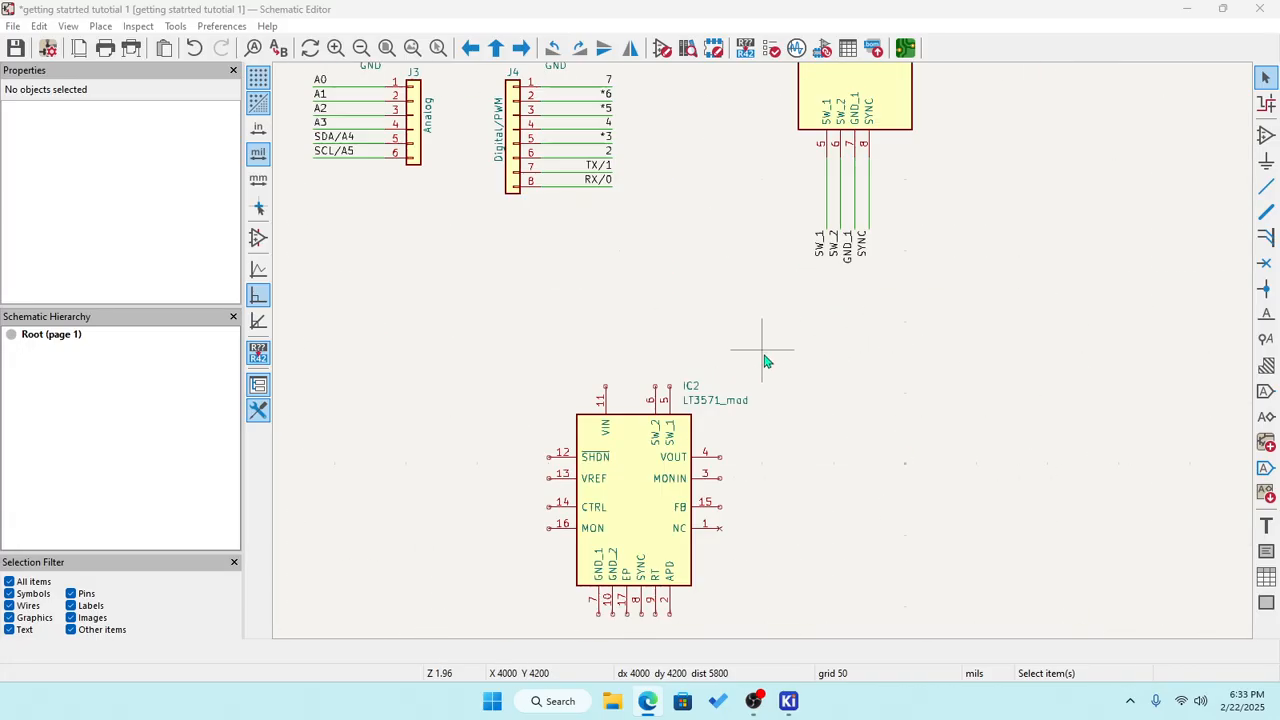
left_click(1265, 137)
left_click(912, 292)
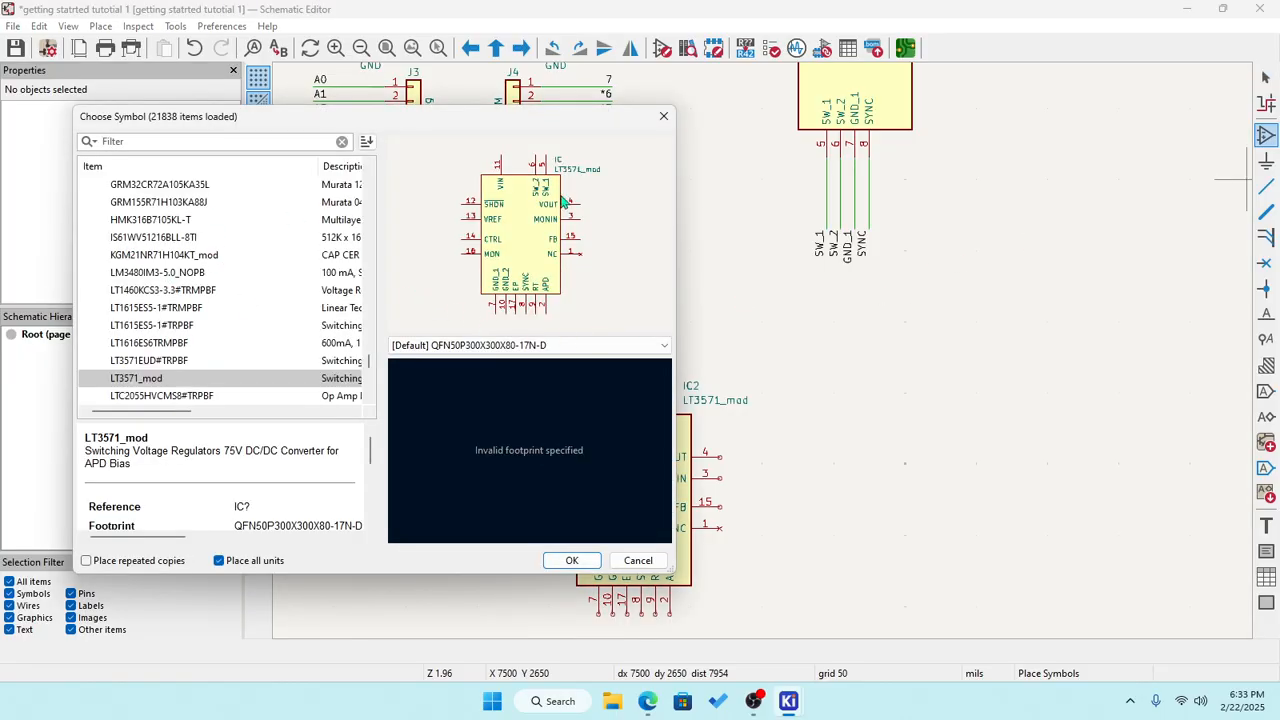
left_click(662, 118)
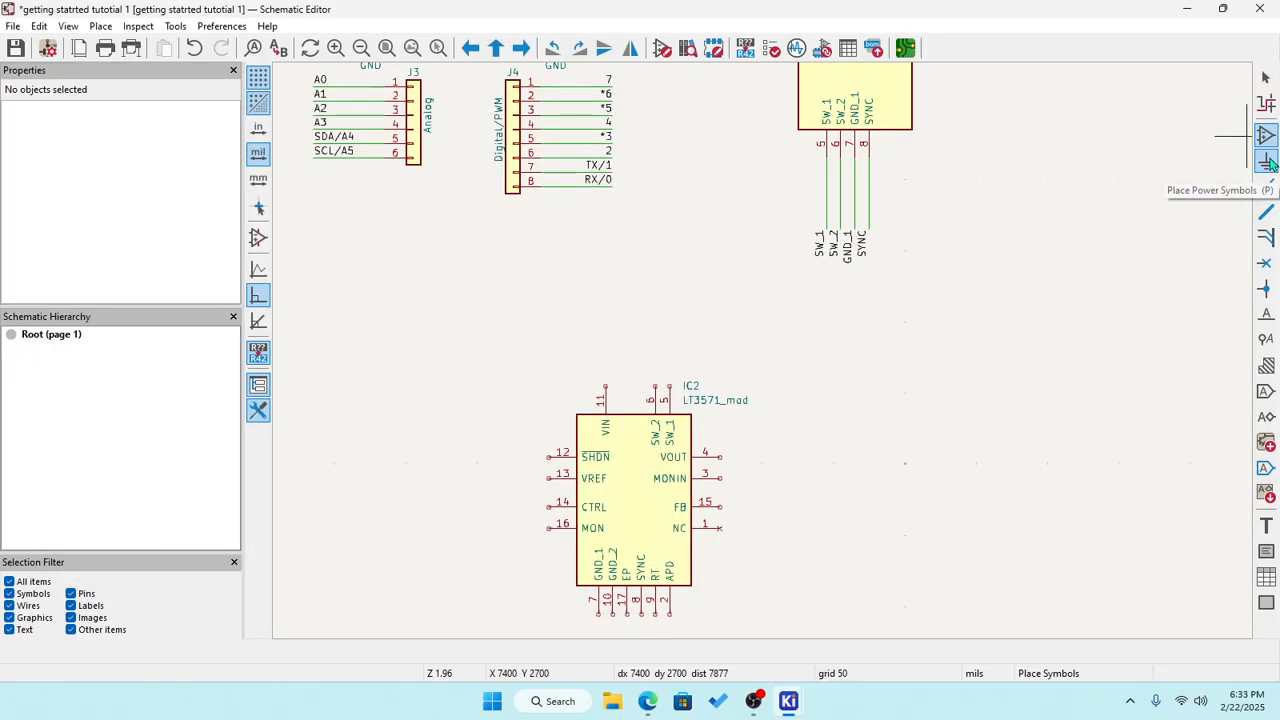
Start placing a power symbol near IC2 and preview GND in the power library.
scroll(757, 363, "down", 2)
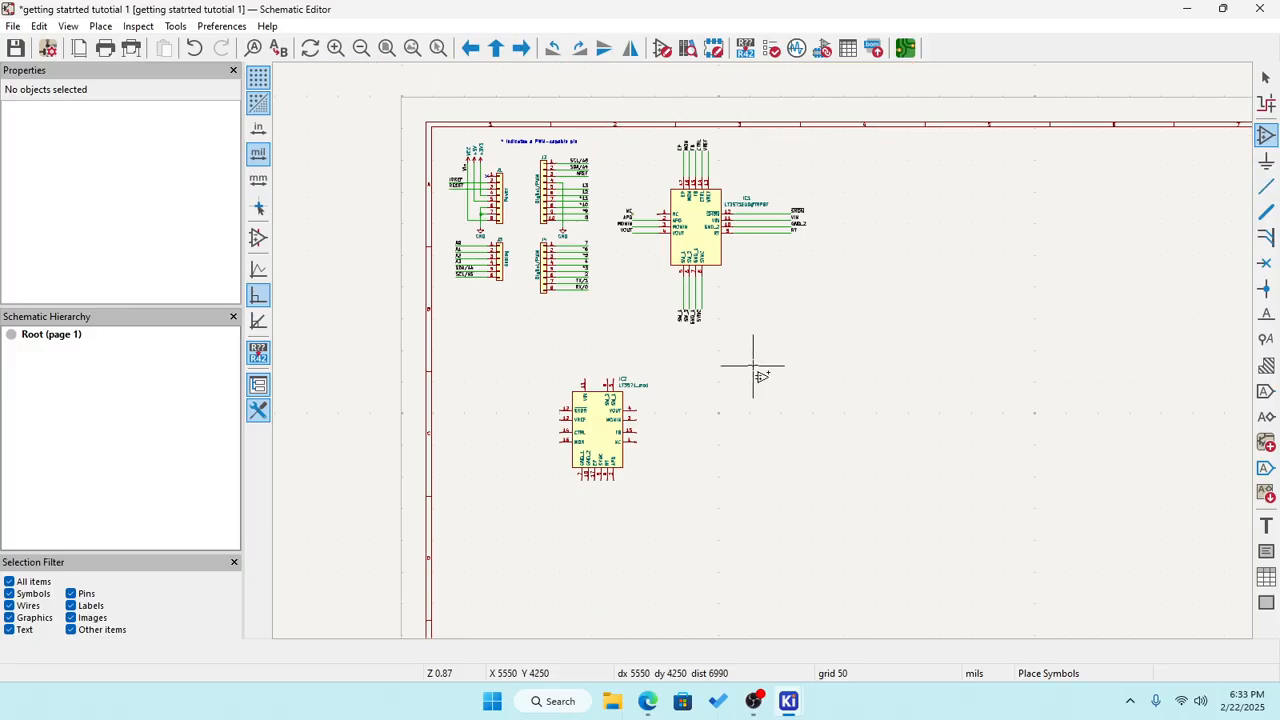
scroll(762, 350, "up", 2)
scroll(762, 350, "down", 2)
scroll(766, 357, "up", 4)
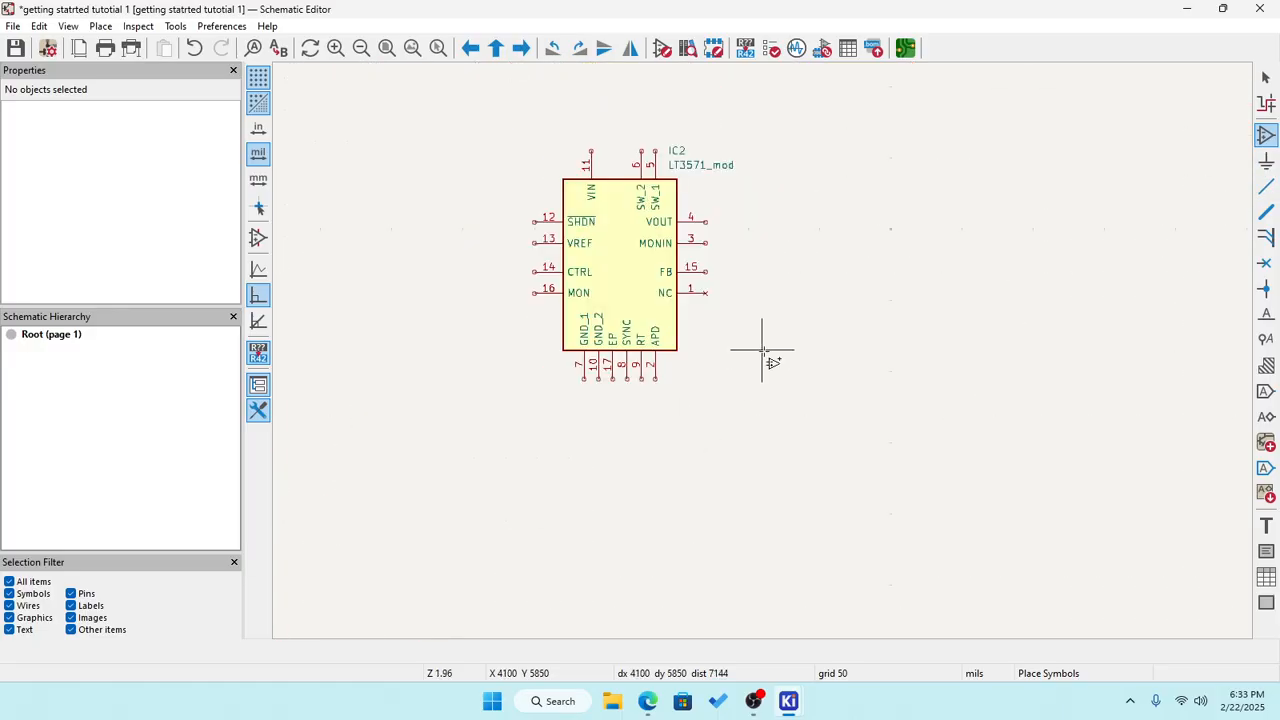
left_click(1266, 160)
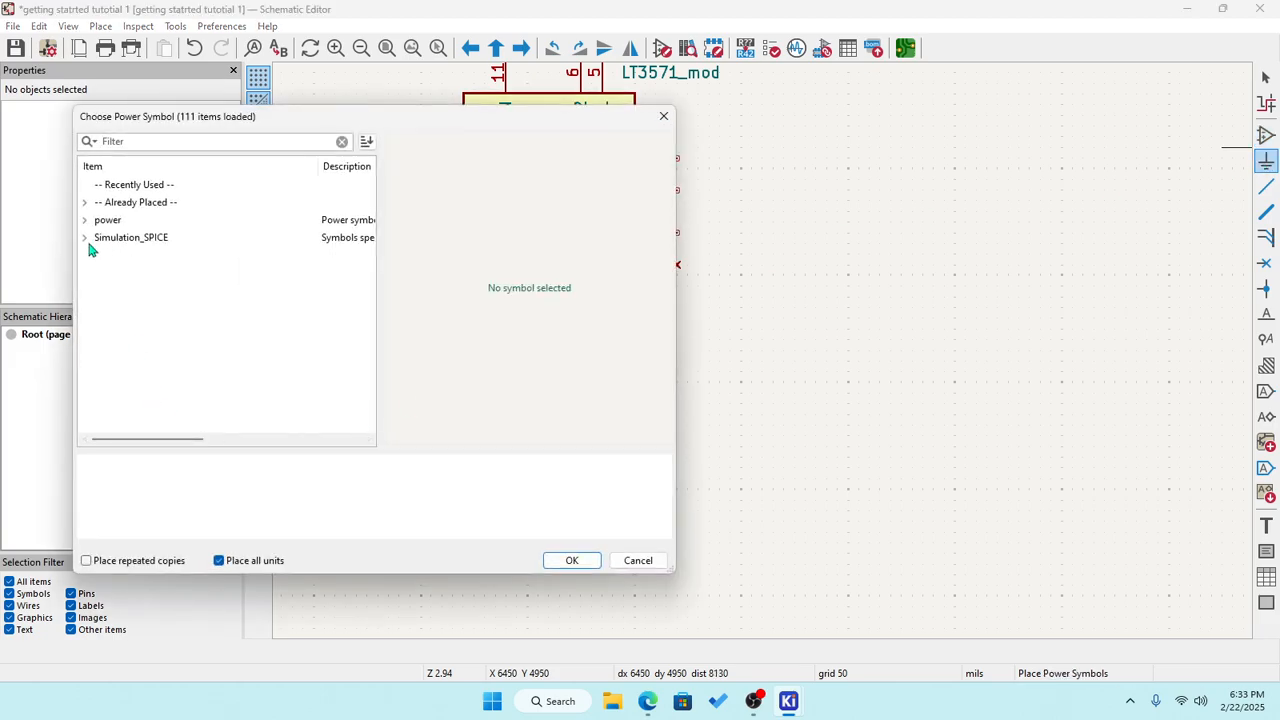
left_click(84, 220)
scroll(100, 335, "down", 10)
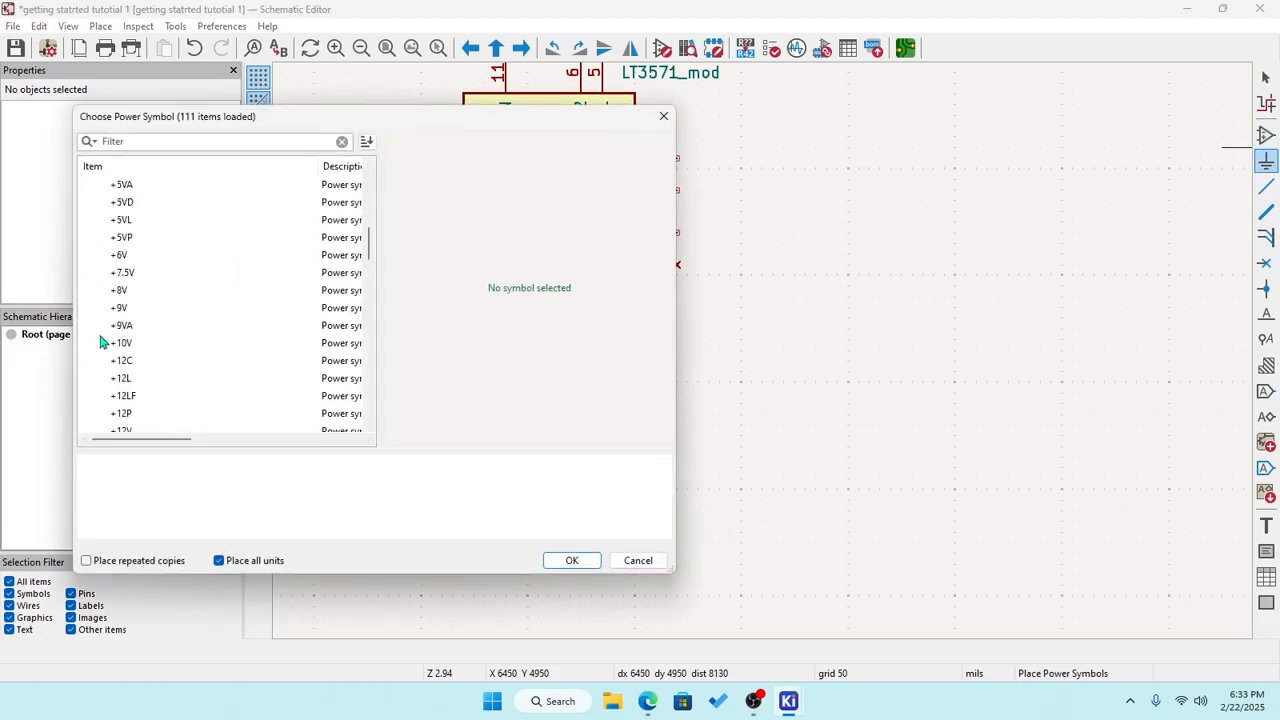
scroll(115, 360, "down", 4)
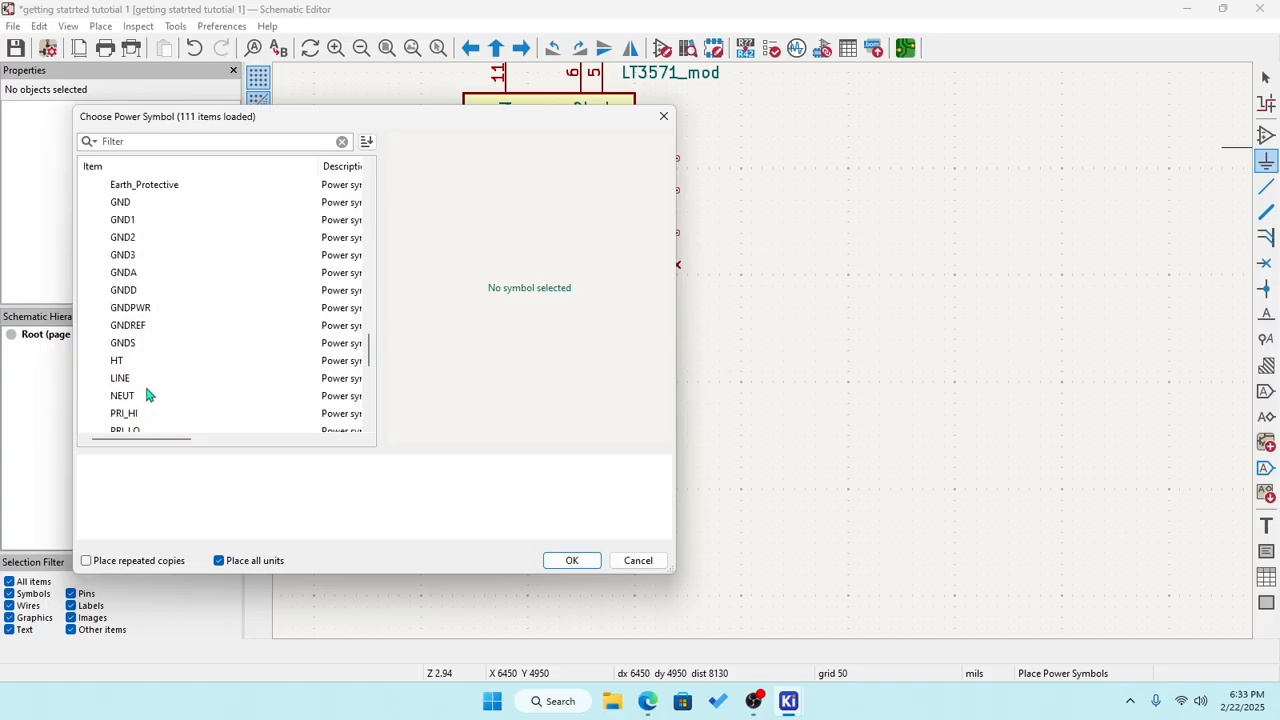
left_click(121, 203)
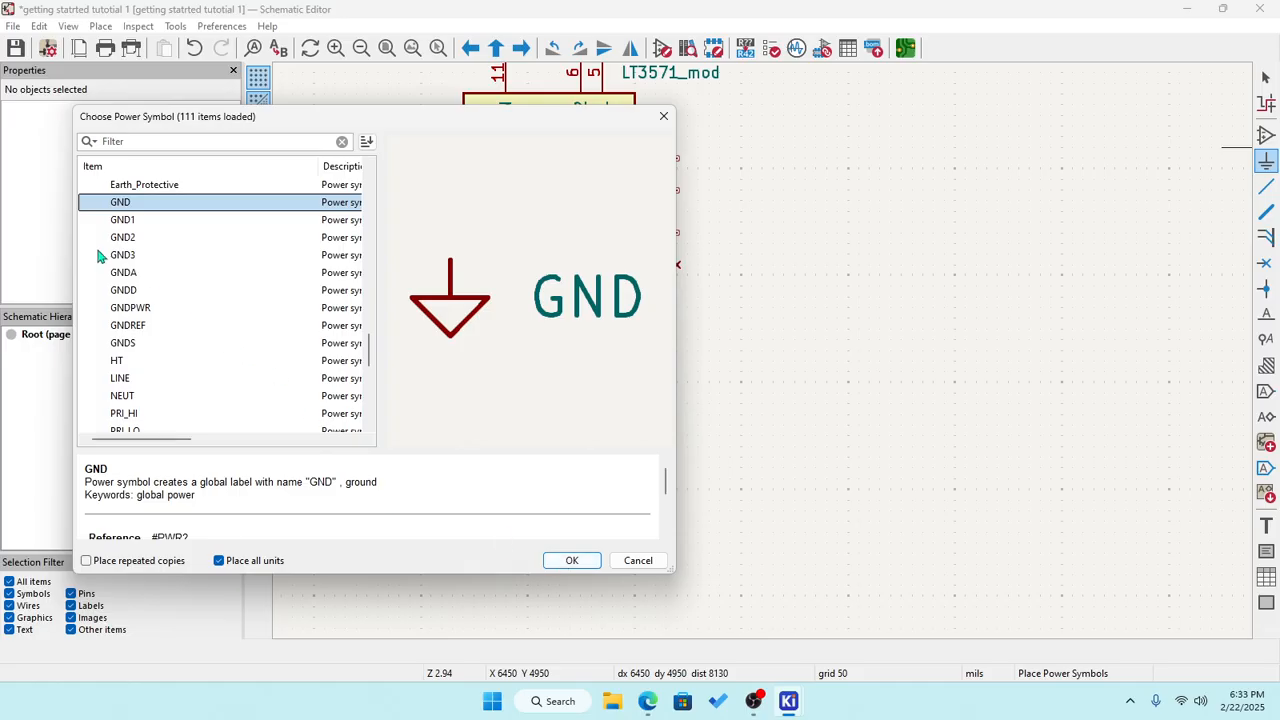
Preview the ground, earth, line and AC symbols in the power library to compare their graphics and descriptions.
left_click(119, 224)
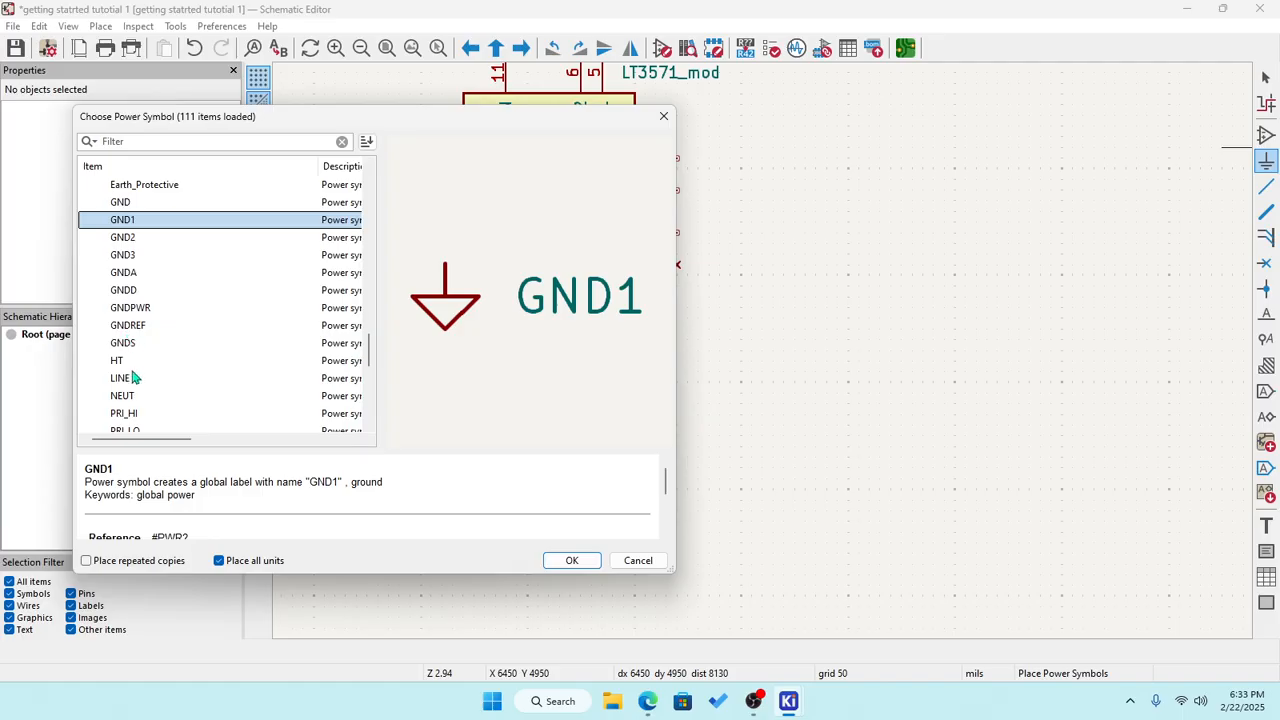
left_click(125, 275)
left_click(123, 292)
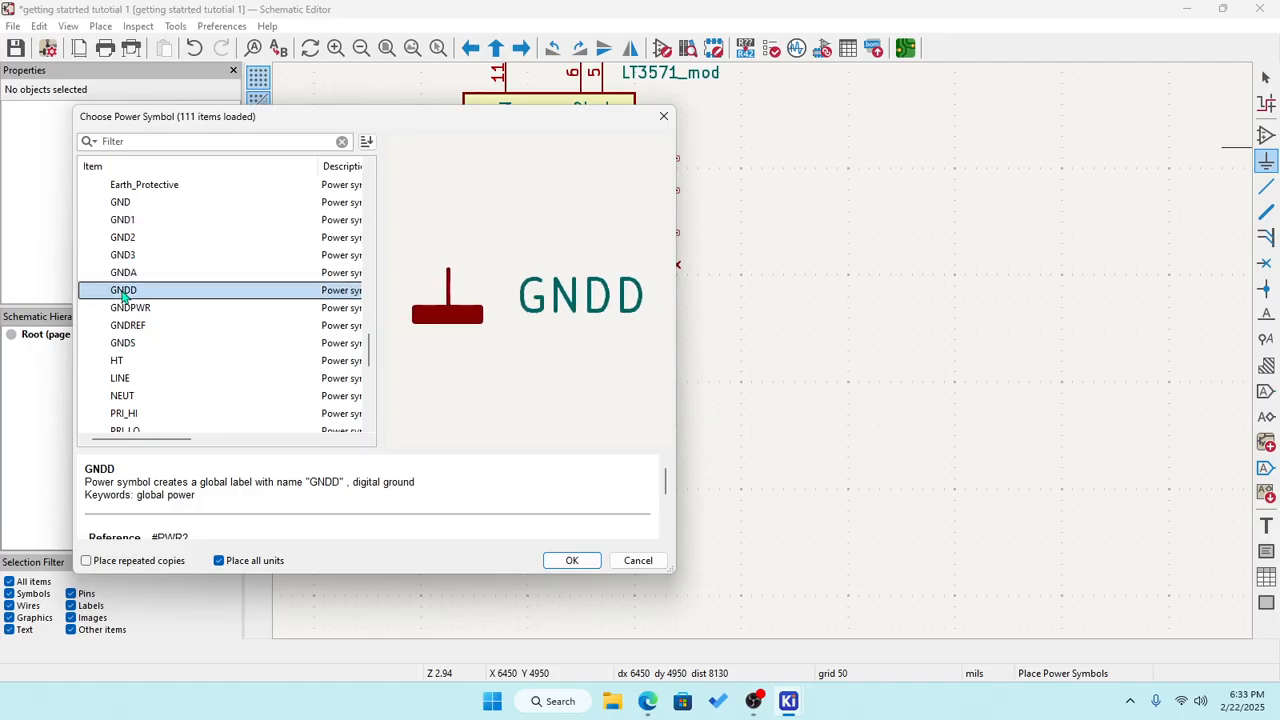
left_click(125, 276)
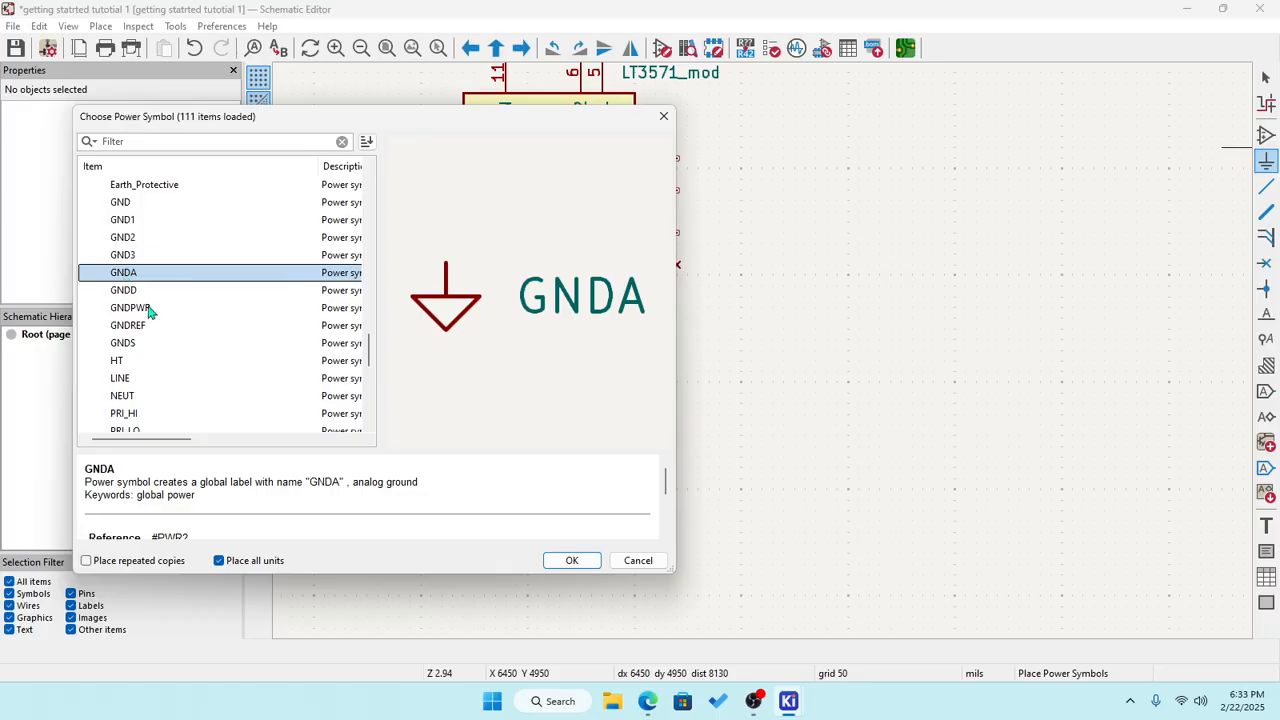
left_click(126, 292)
left_click(130, 308)
left_click(130, 325)
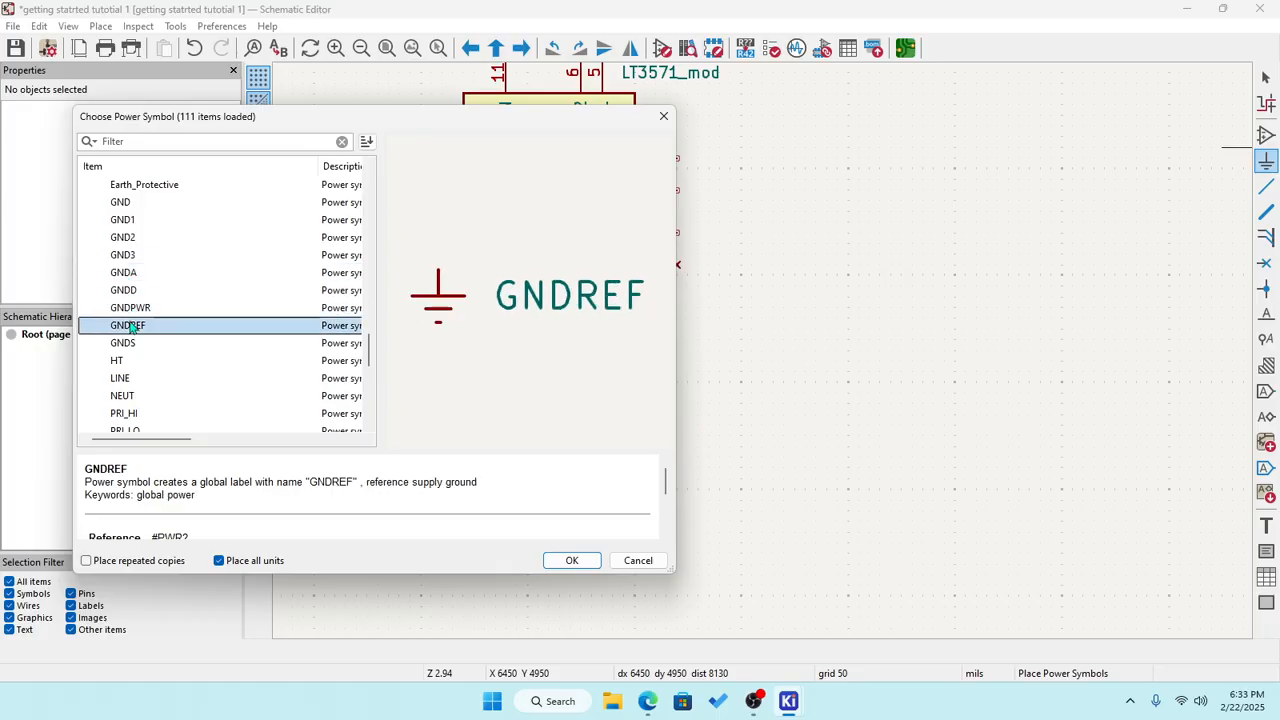
left_click(128, 344)
left_click(127, 362)
left_click(121, 381)
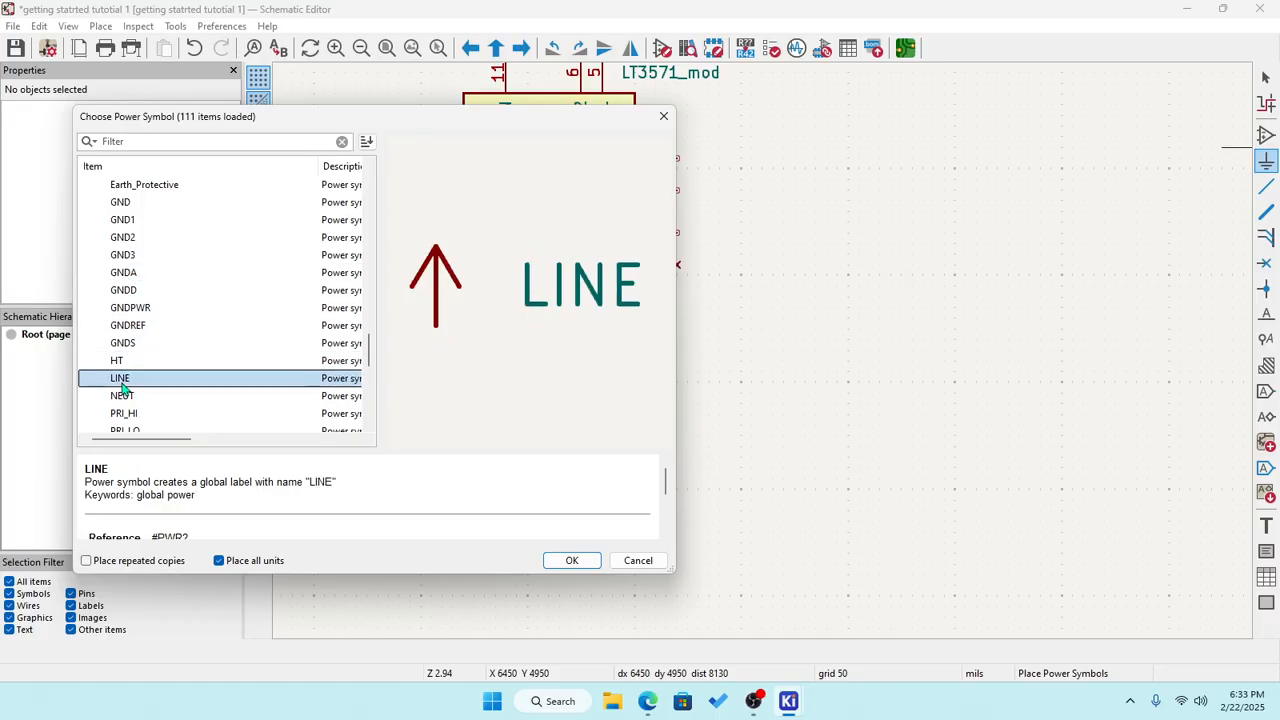
left_click(145, 328)
left_click(135, 309)
left_click(127, 272)
left_click(125, 256)
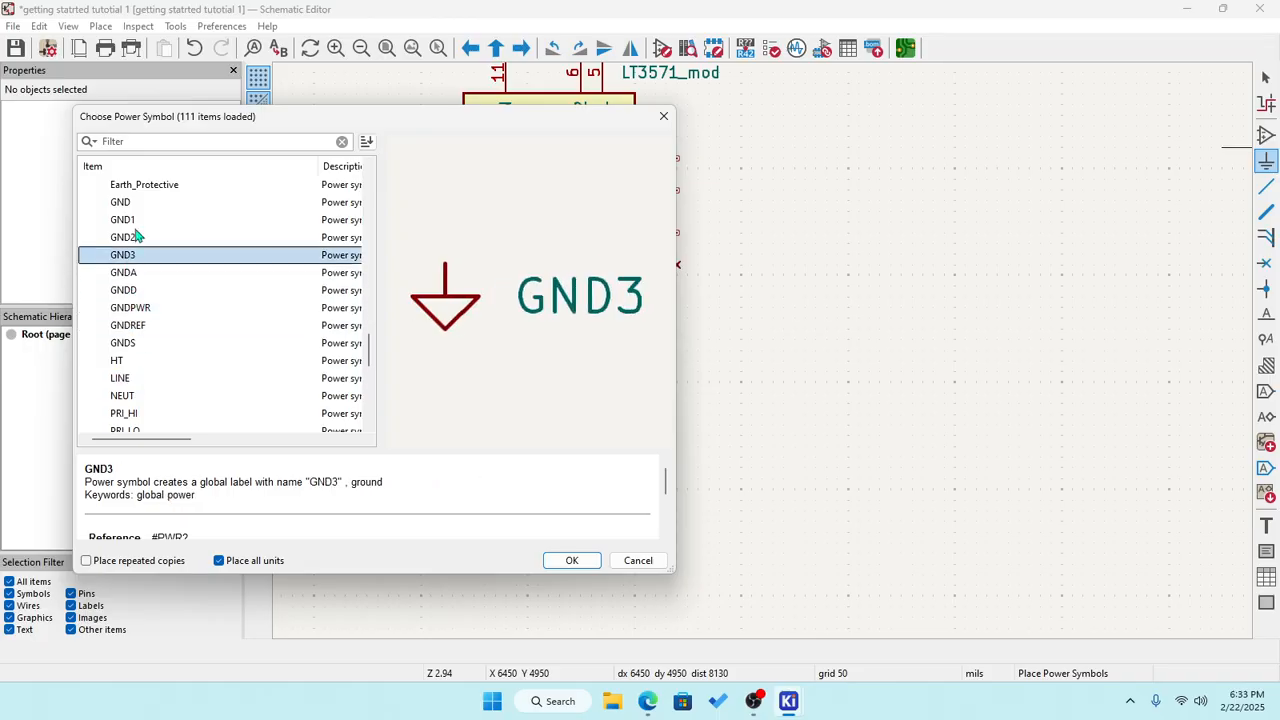
left_click(124, 220)
left_click(121, 205)
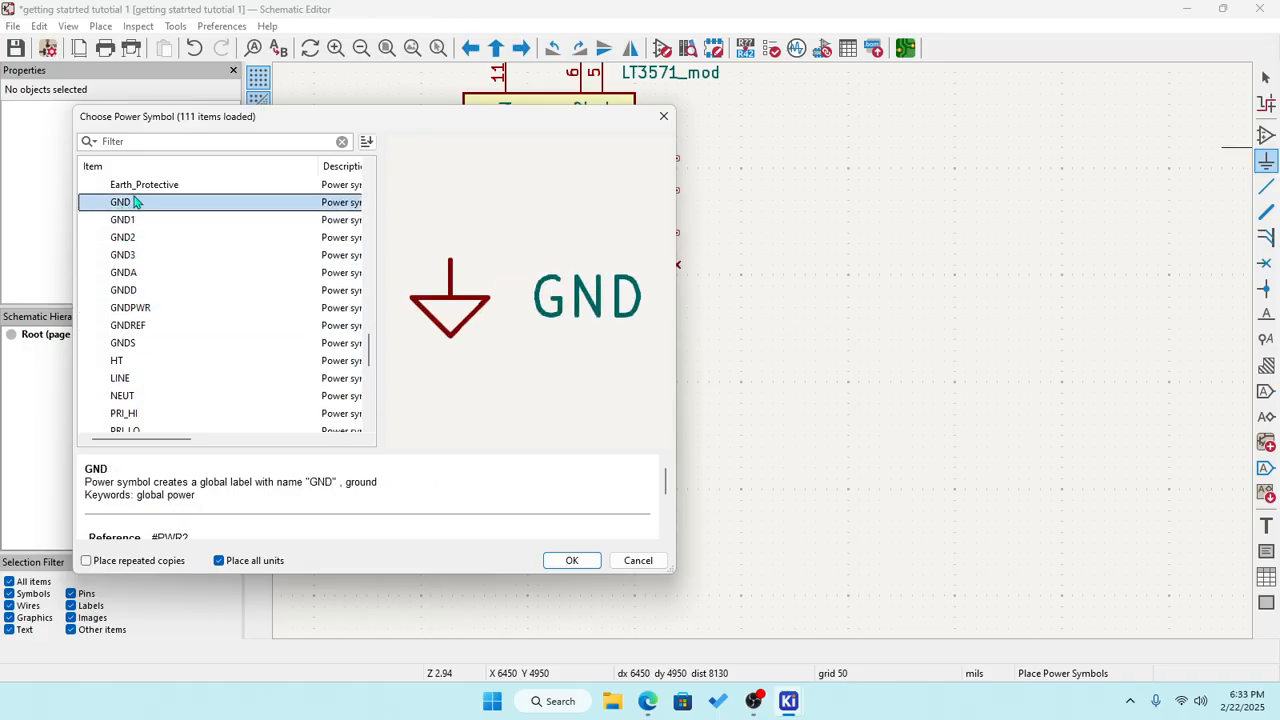
left_click(138, 188)
scroll(125, 235, "up", 1)
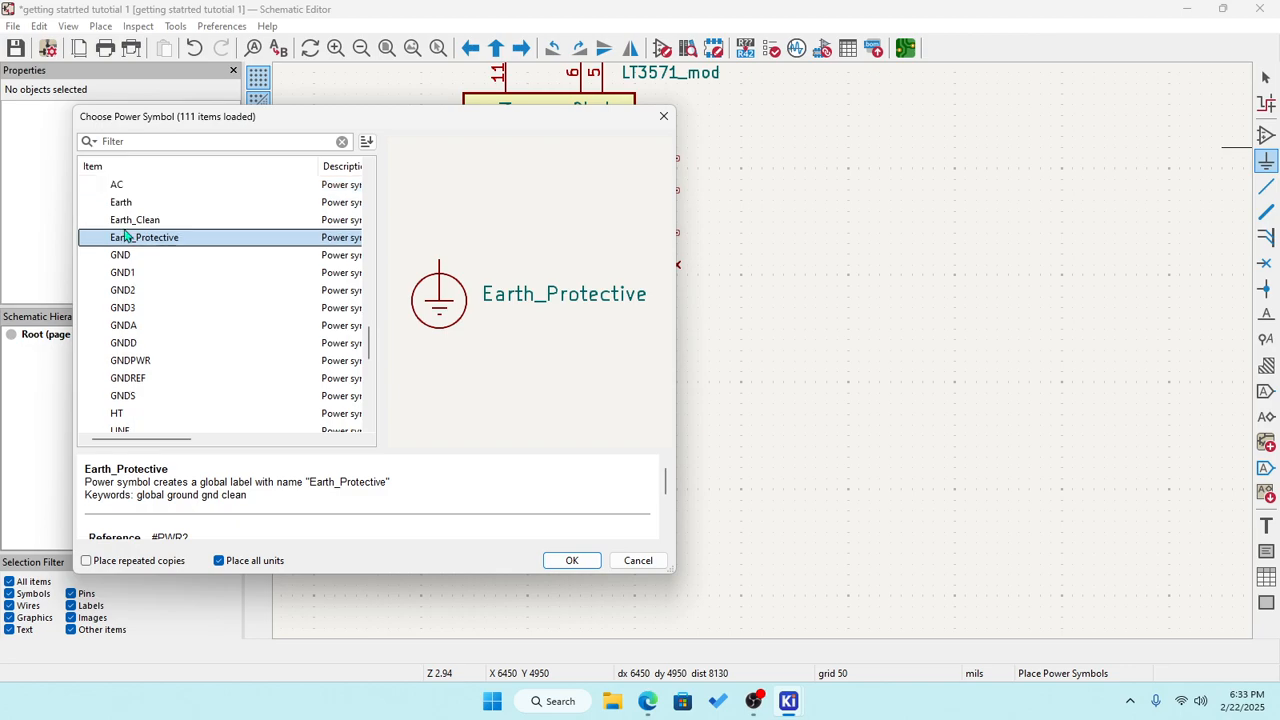
left_click(125, 219)
left_click(120, 203)
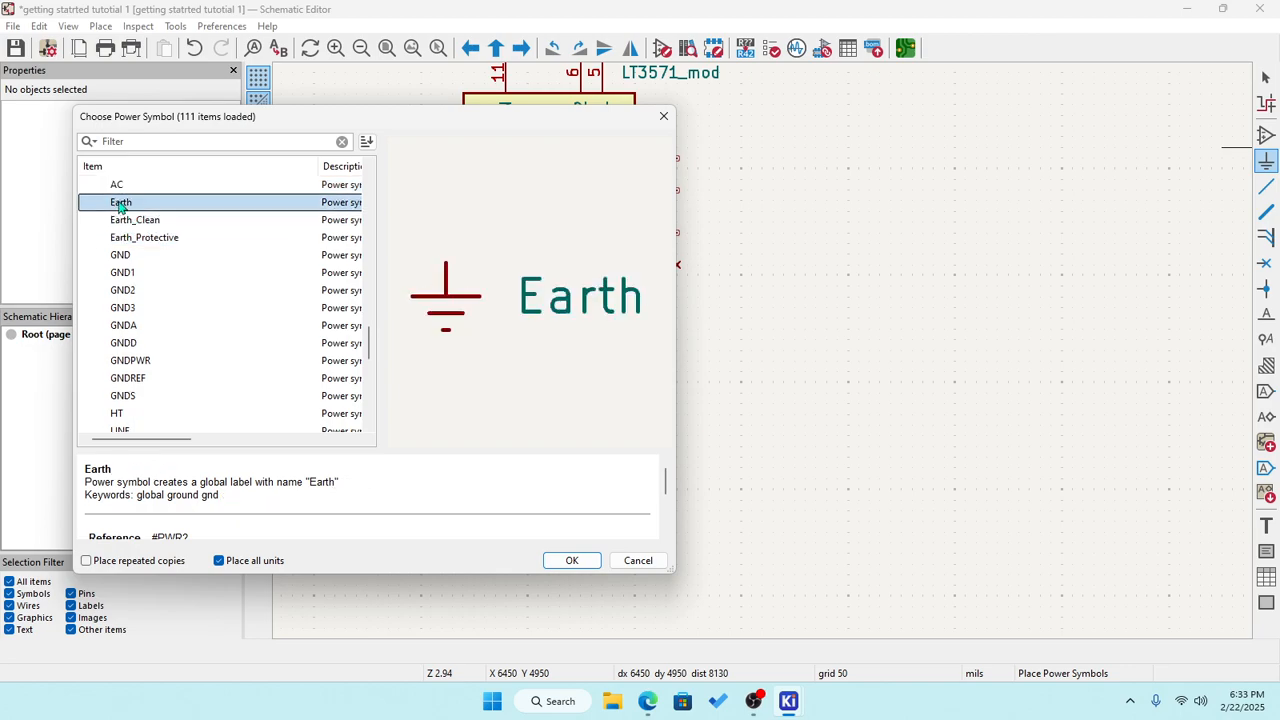
left_click(118, 184)
left_click(120, 205)
Place a GND power symbol directly below pin 7 (GND_1) of IC2.
left_click(121, 258)
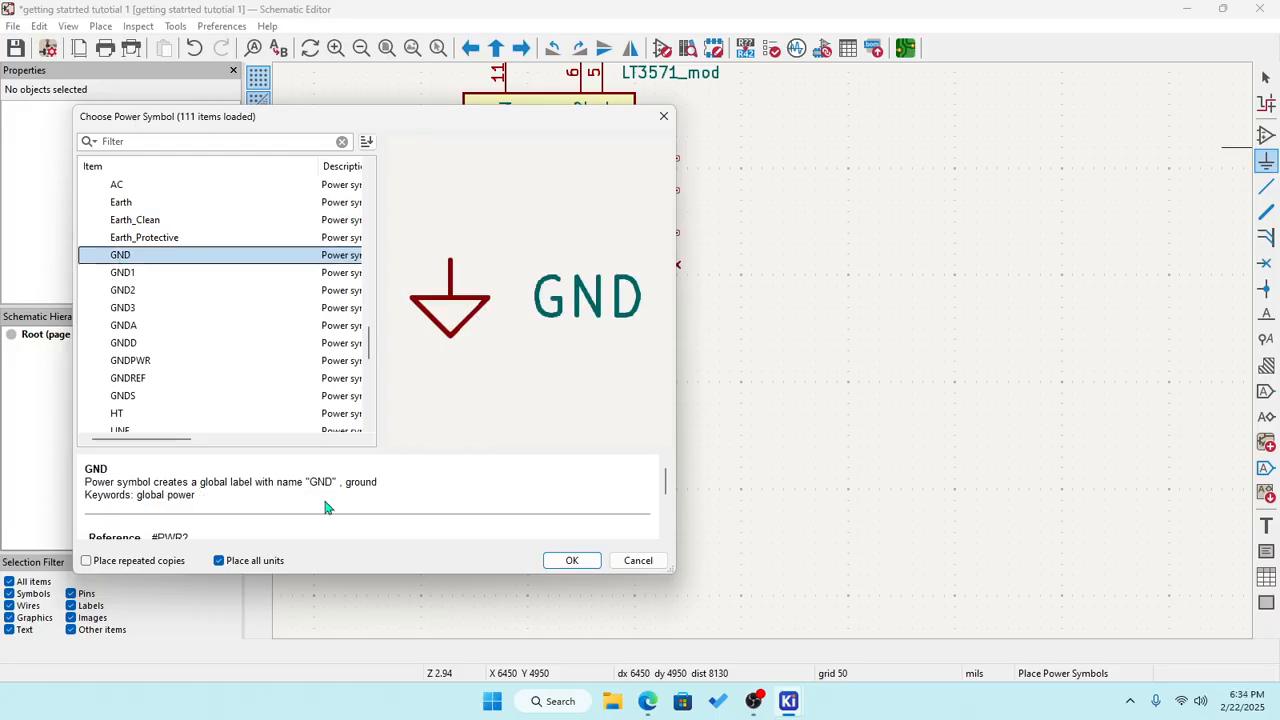
left_click(566, 560)
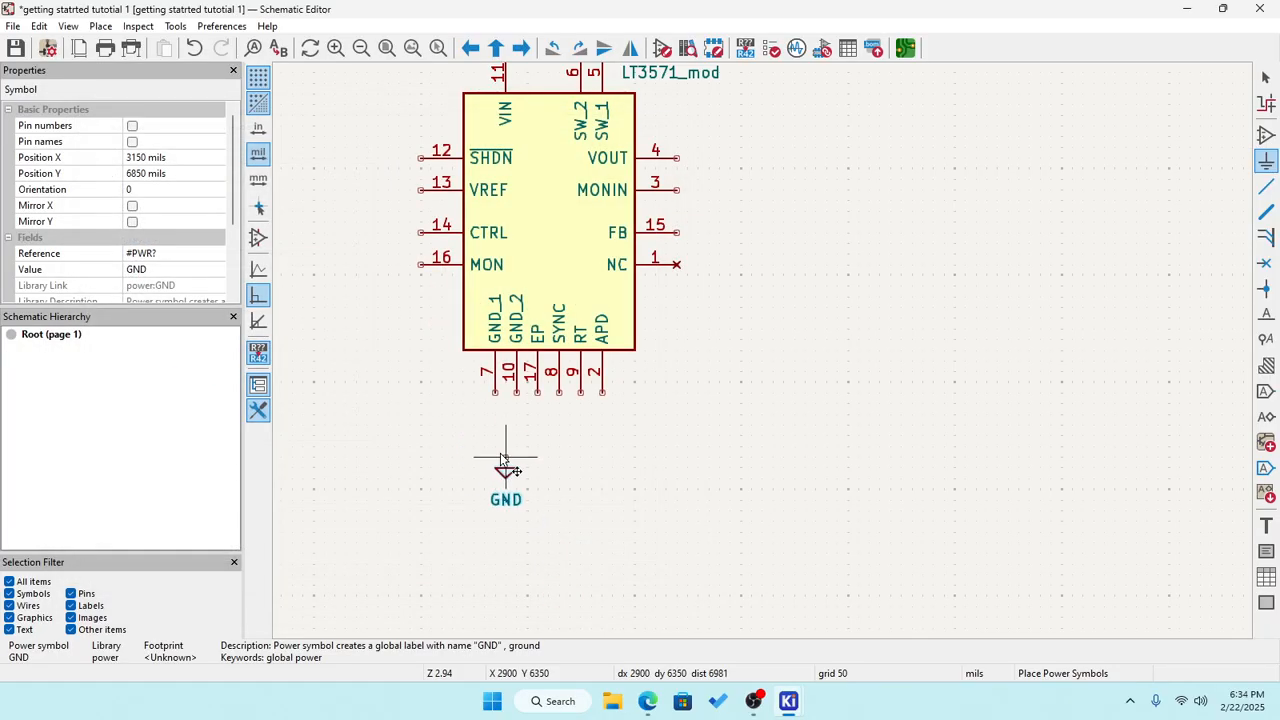
scroll(506, 457, "up", 3)
scroll(760, 345, "down", 3)
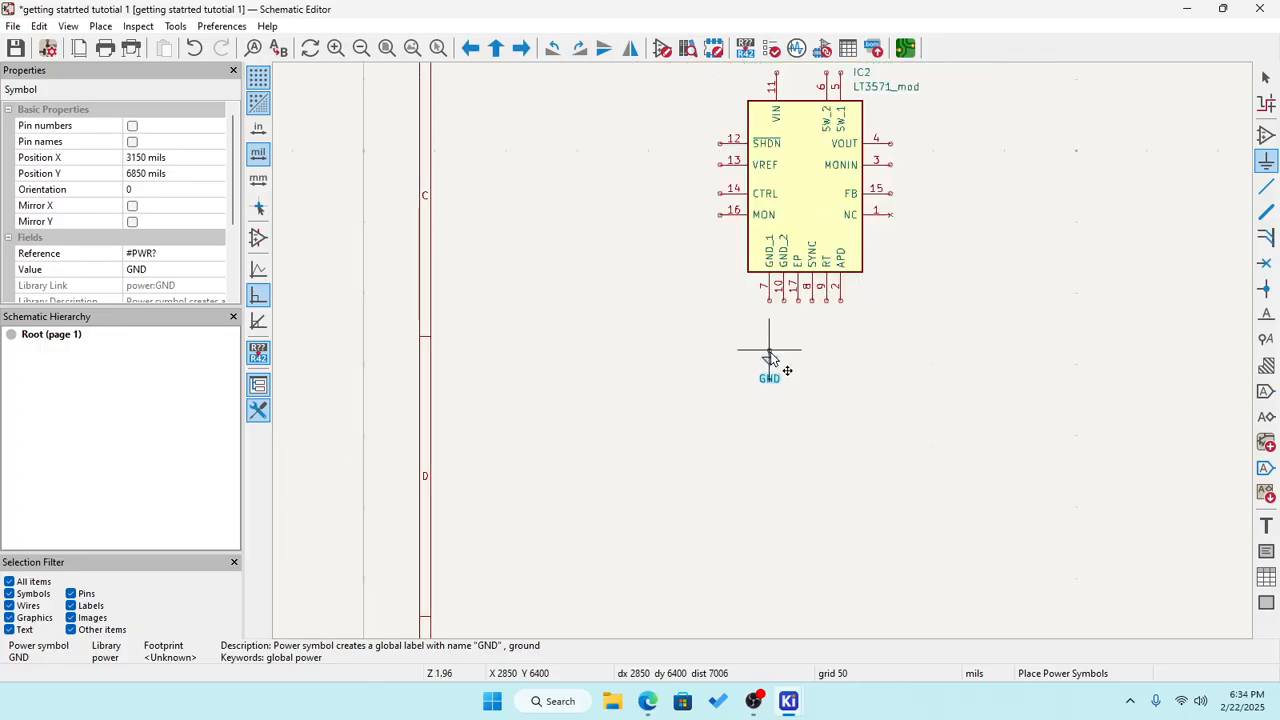
scroll(762, 358, "up", 2)
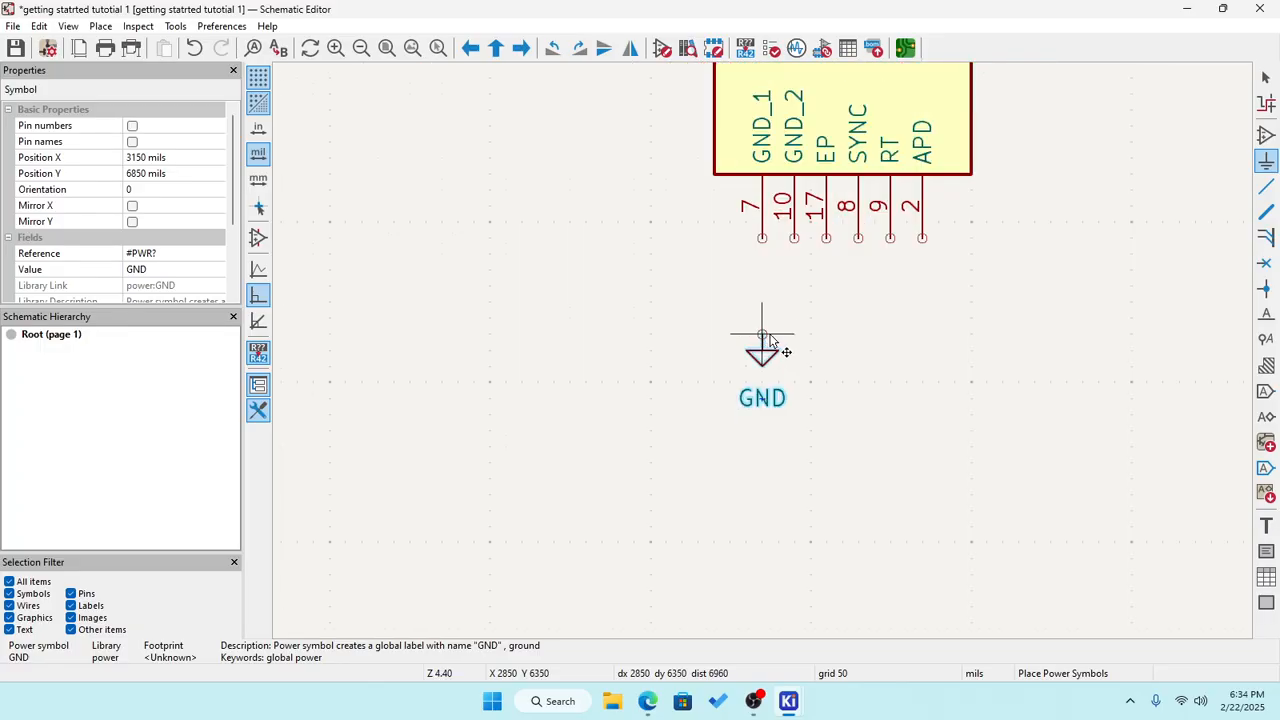
left_click(764, 338)
Wire IC2's GND_1, GND_2 and EP pins together to the GND symbol below them.
scroll(762, 350, "up", 2)
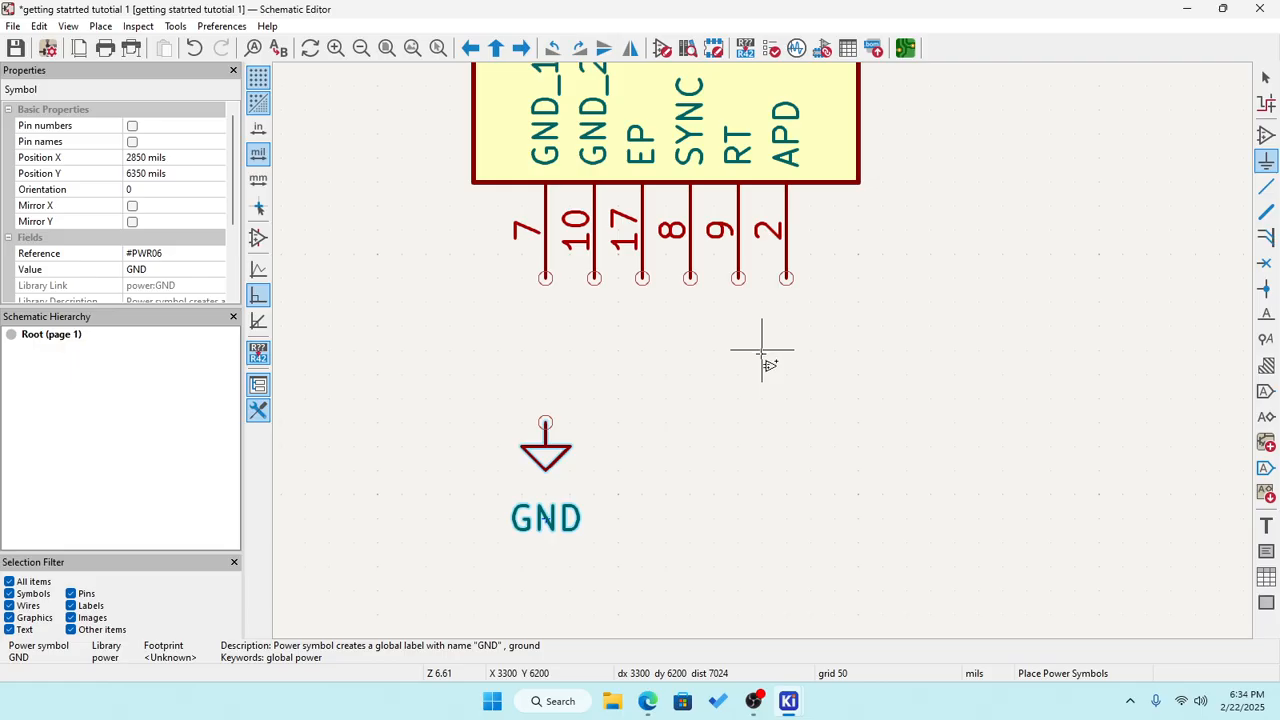
left_click(1266, 186)
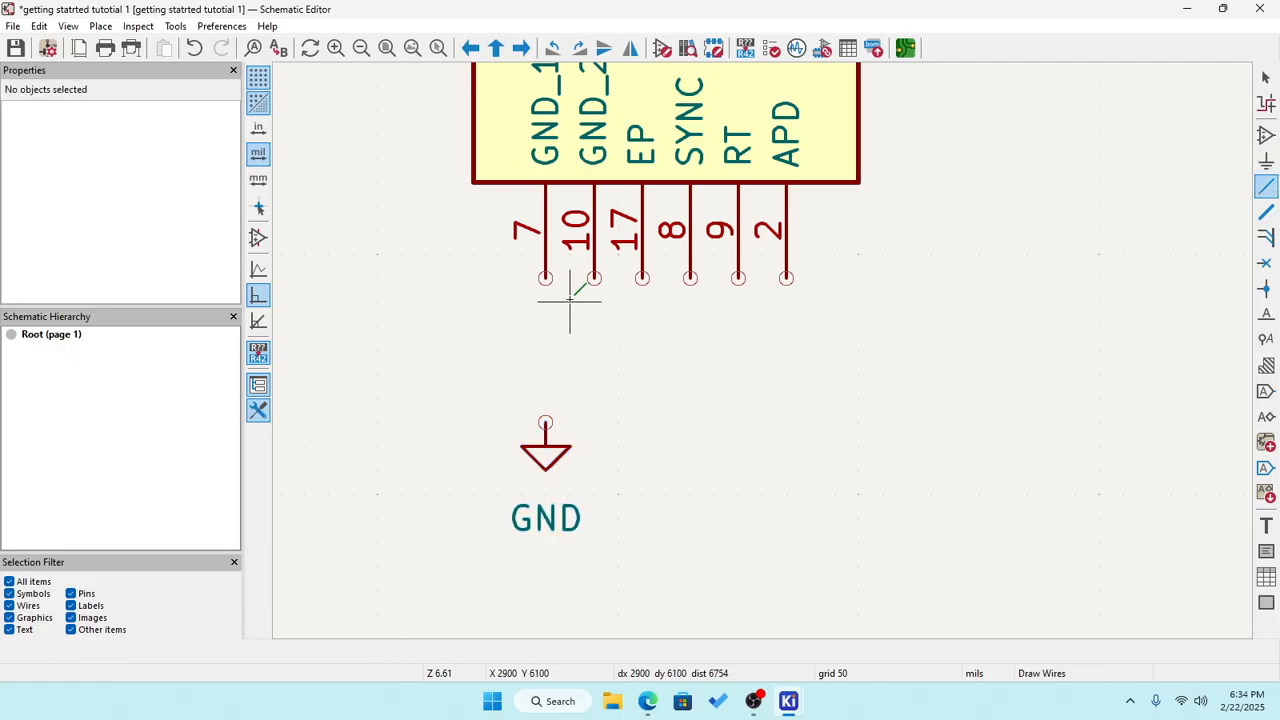
left_click(545, 277)
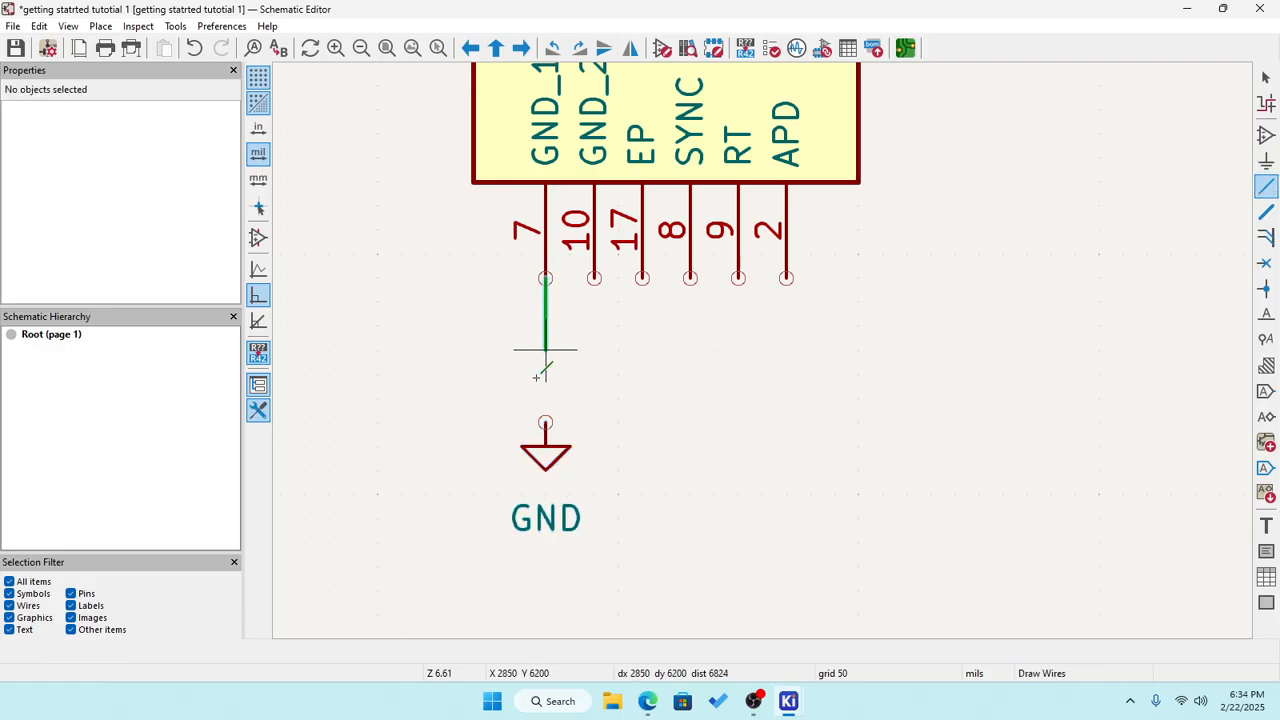
left_click(545, 423)
left_click(594, 277)
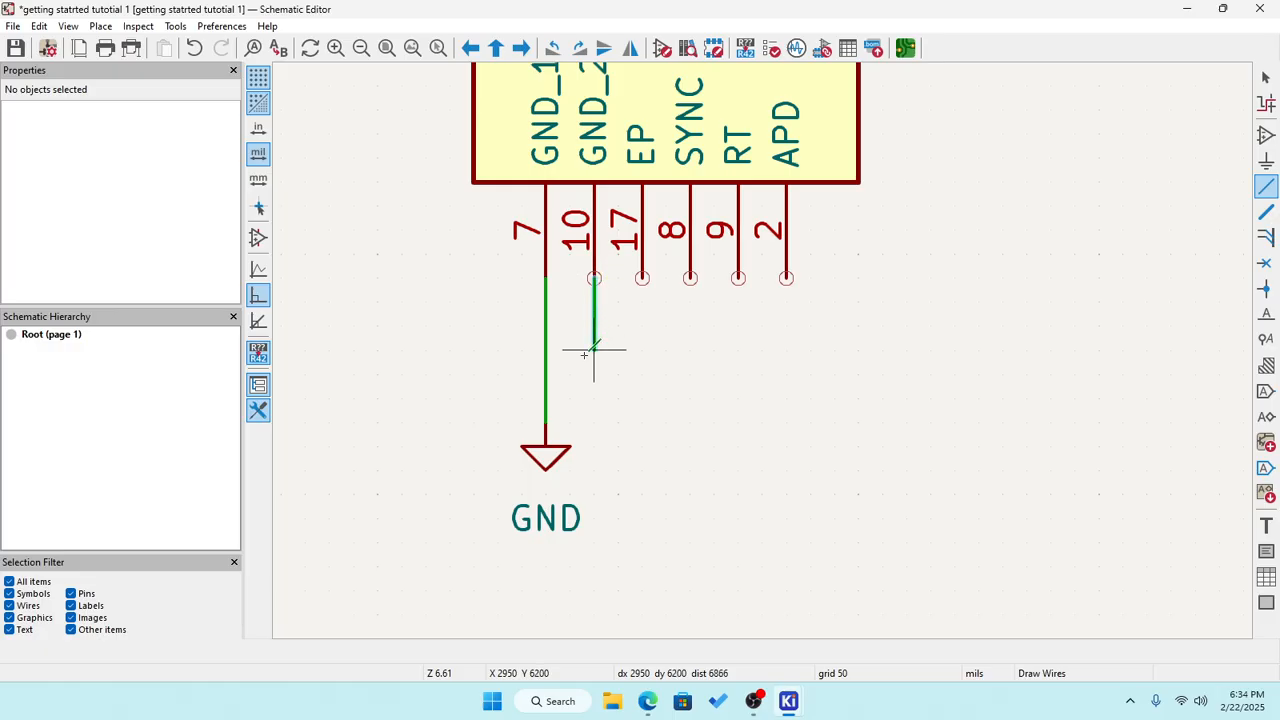
left_click(545, 374)
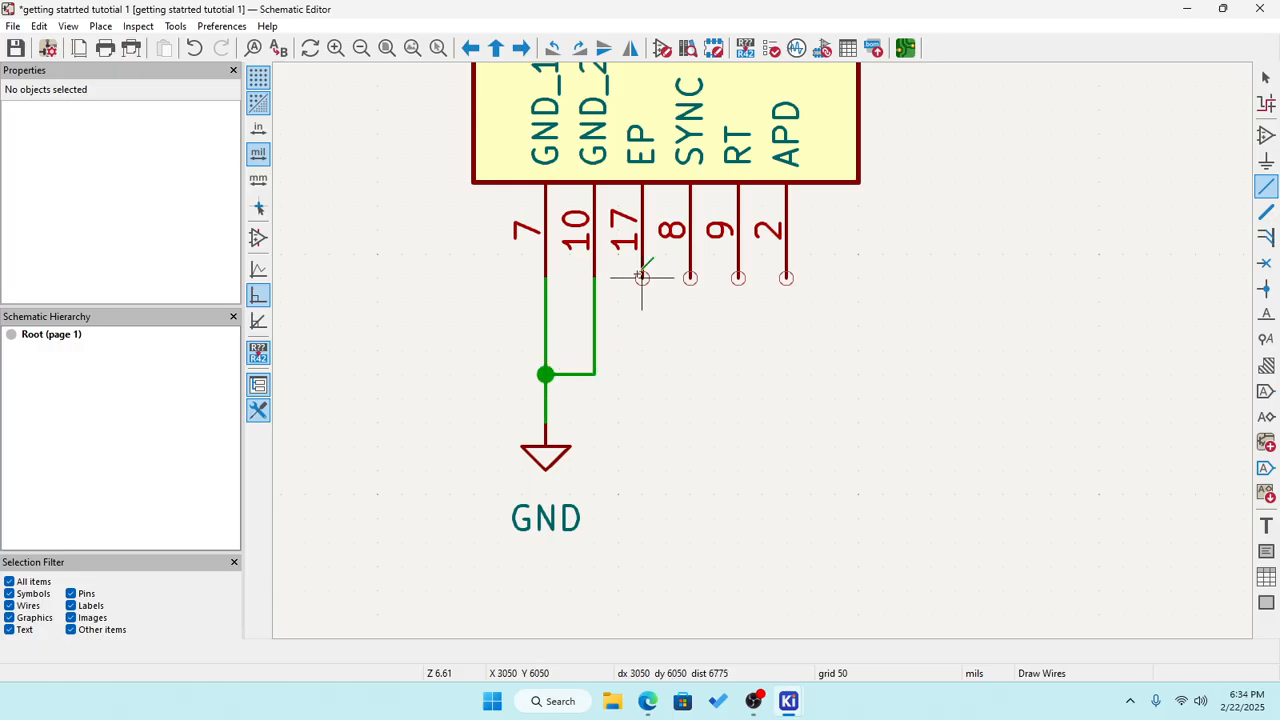
left_click(642, 278)
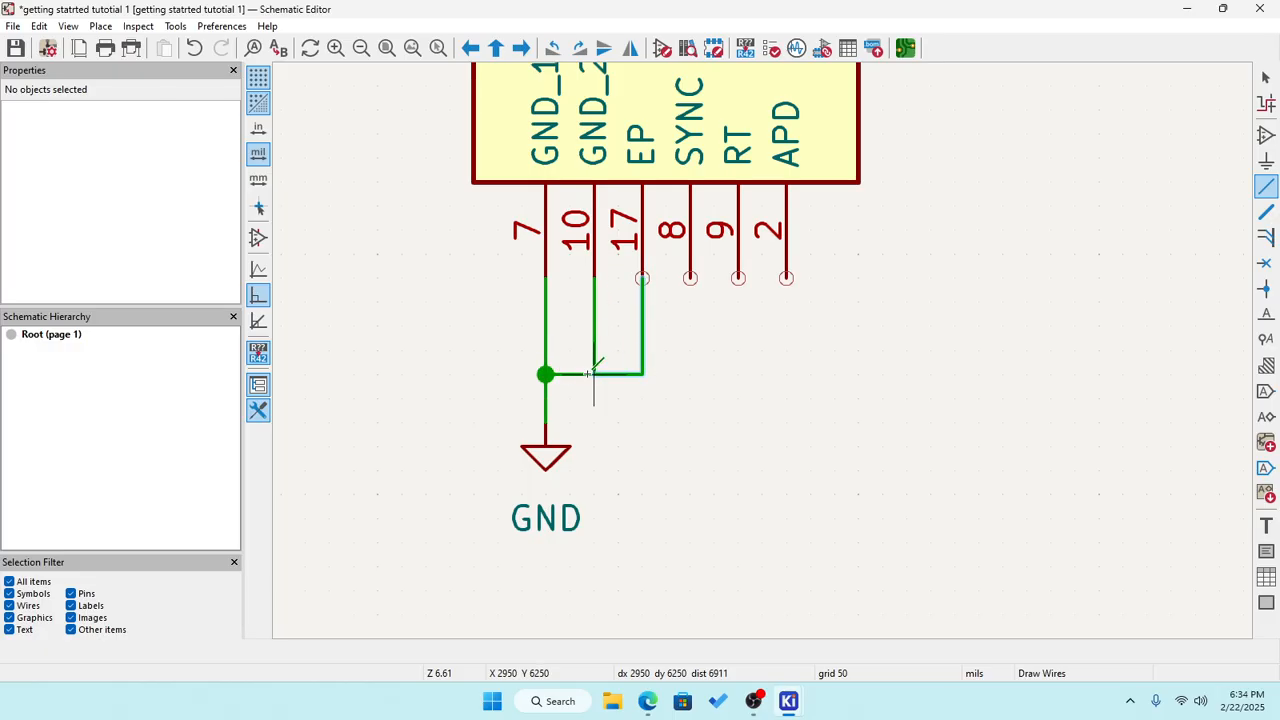
left_click(594, 373)
Draw a wire loop above IC2 connecting pin 5 (SW_1) to pin 6 (SW_2).
scroll(755, 349, "down", 4)
scroll(762, 349, "up", 4)
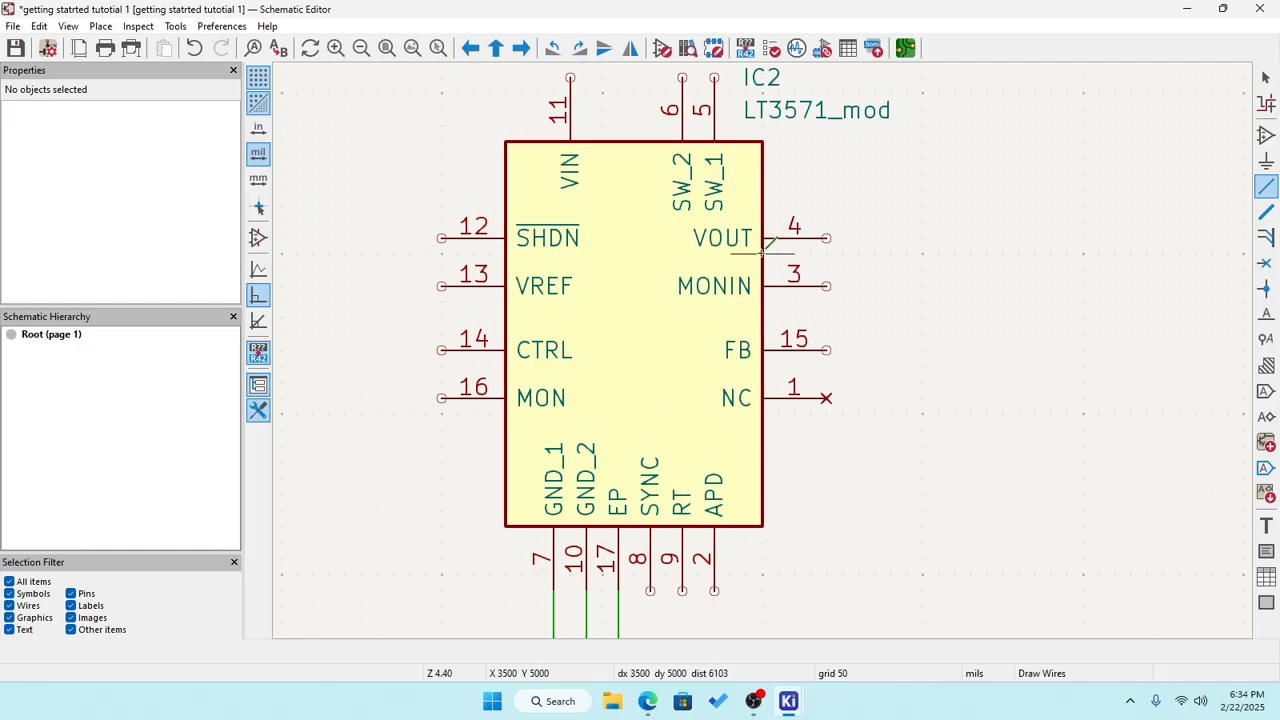
scroll(750, 248, "down", 4)
scroll(773, 349, "up", 2)
scroll(803, 368, "up", 4)
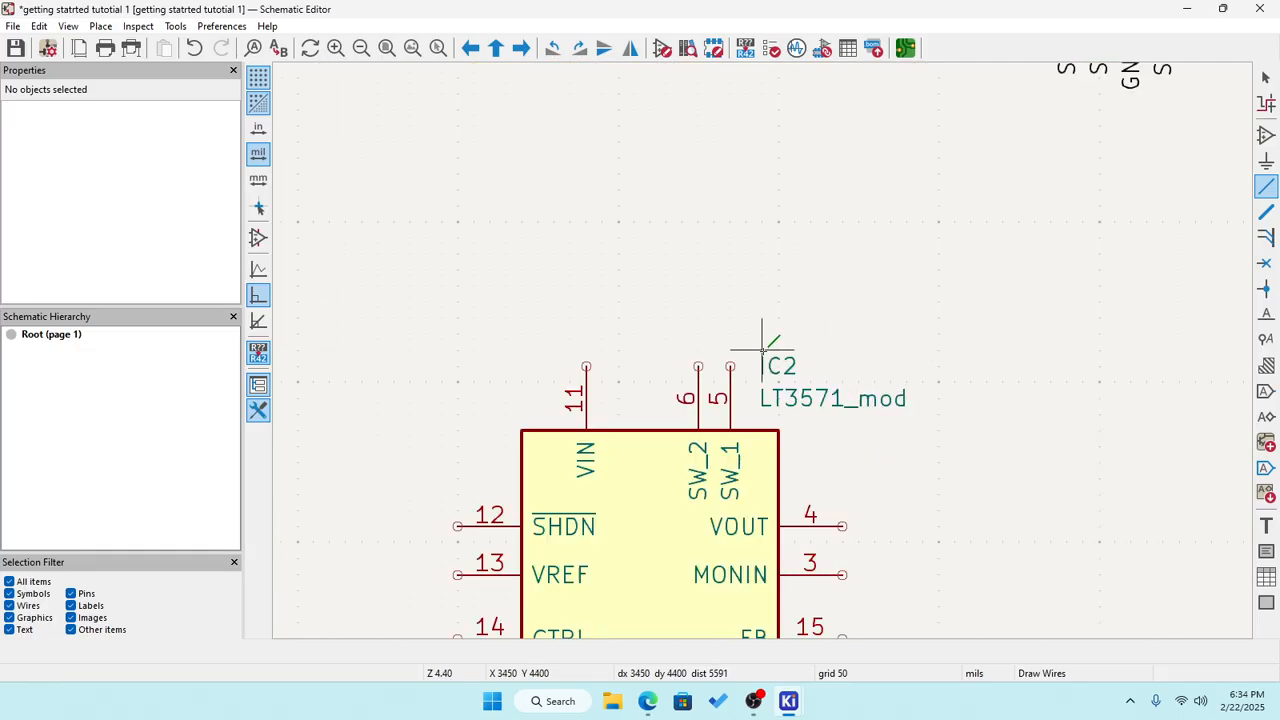
left_click(714, 374)
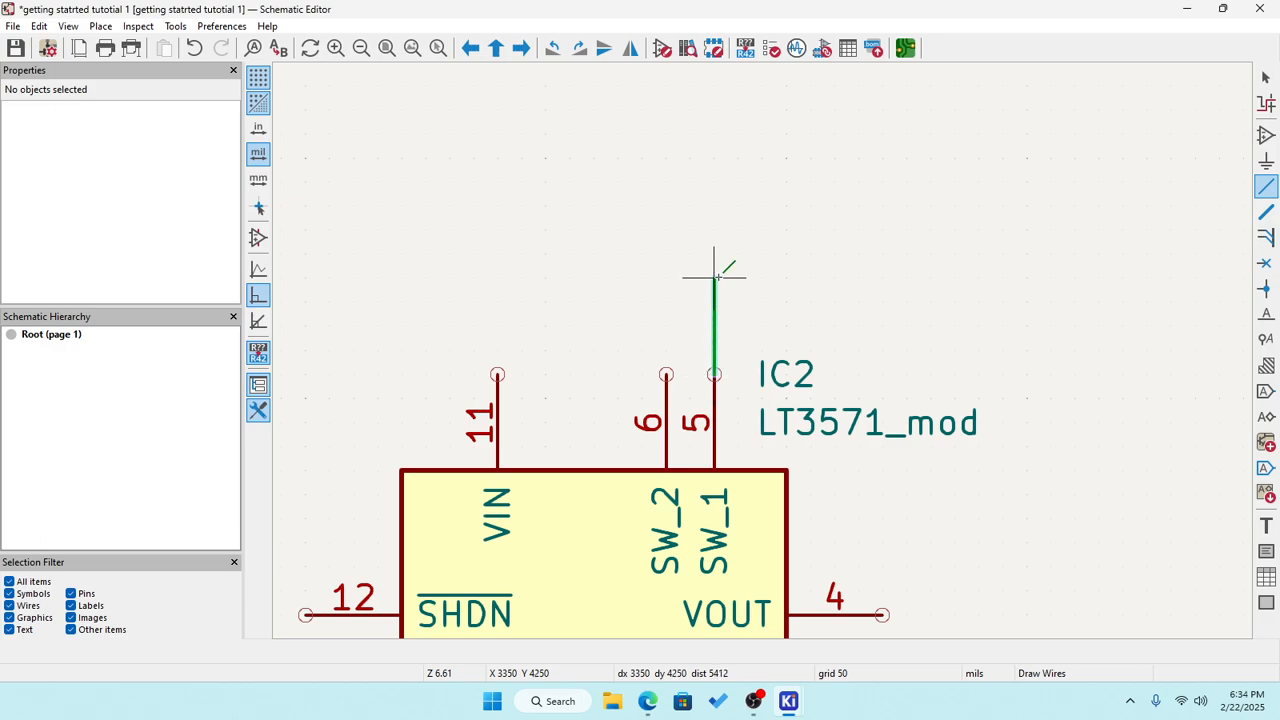
left_click(666, 278)
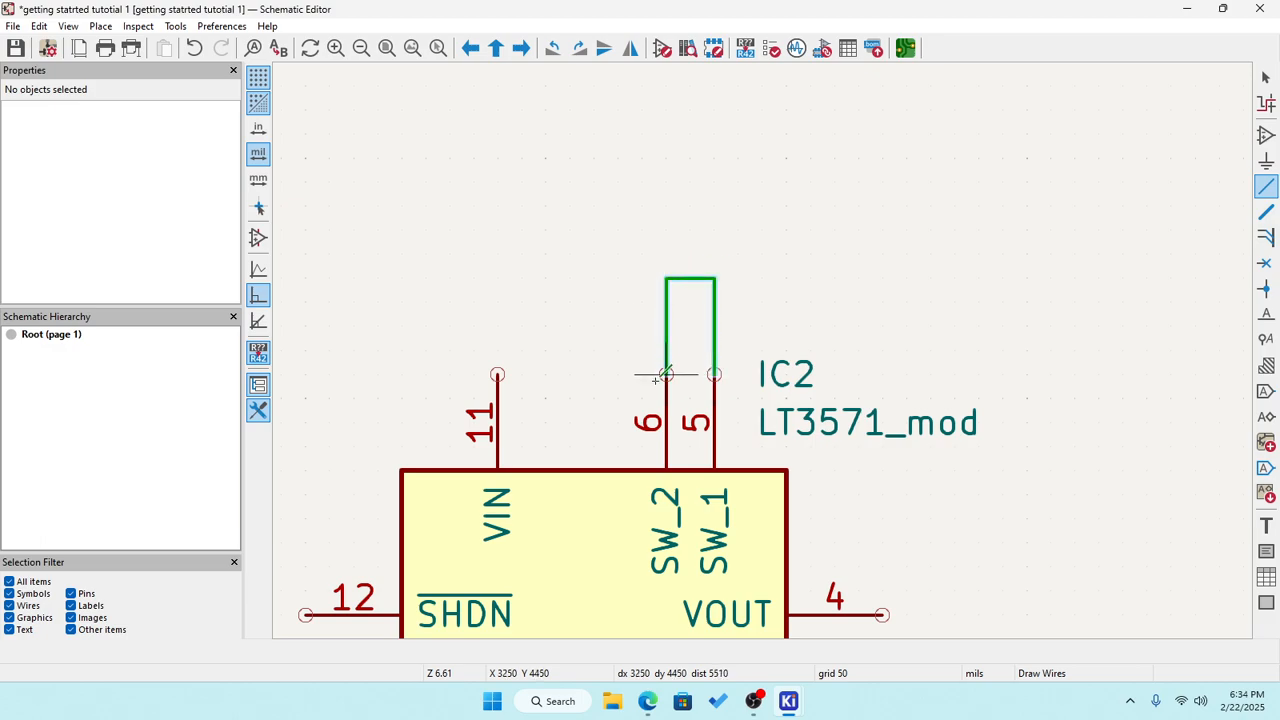
left_click(666, 374)
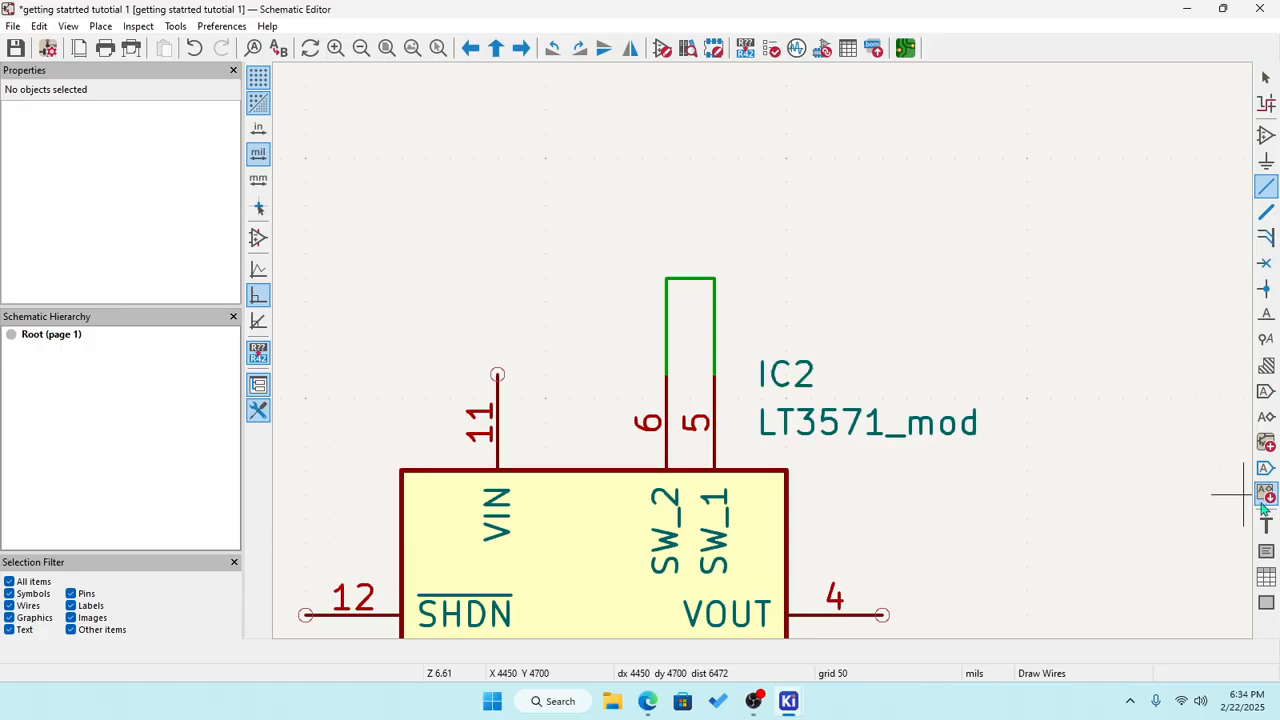
Attach a net label SW to the wire joining the SW_1 and SW_2 pins, and save the schematic.
left_click(1265, 316)
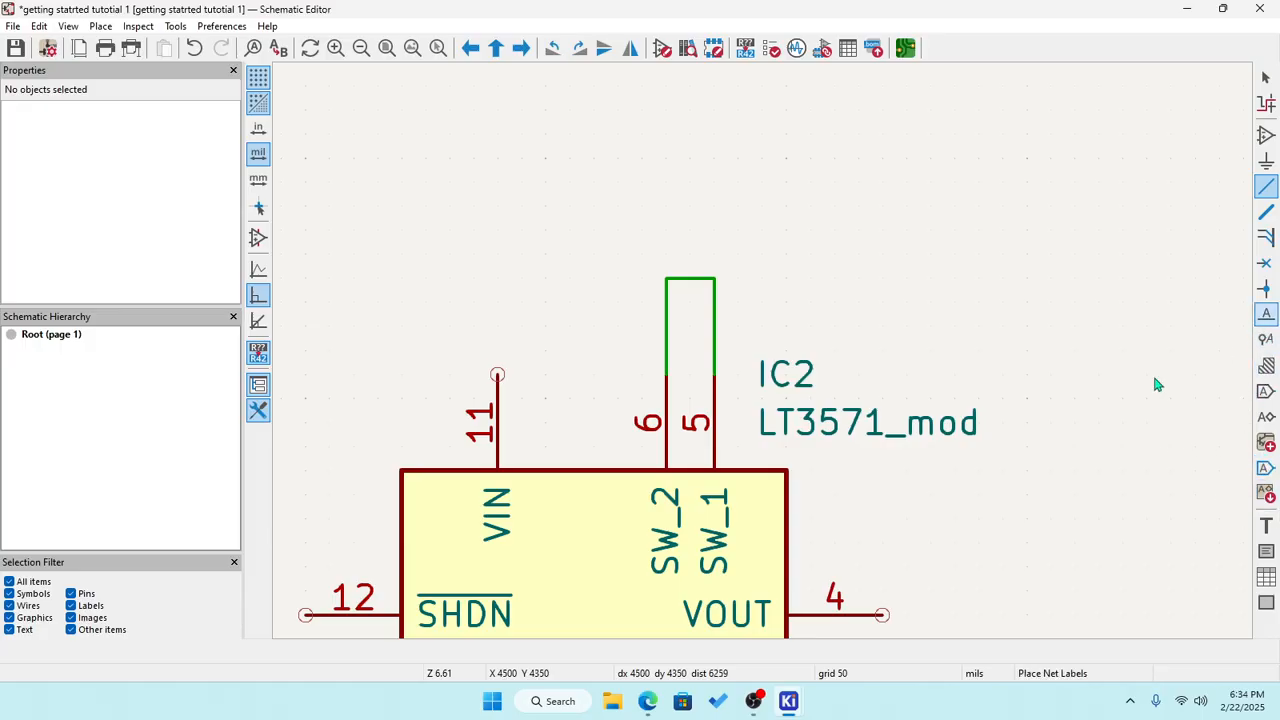
left_click(1152, 372)
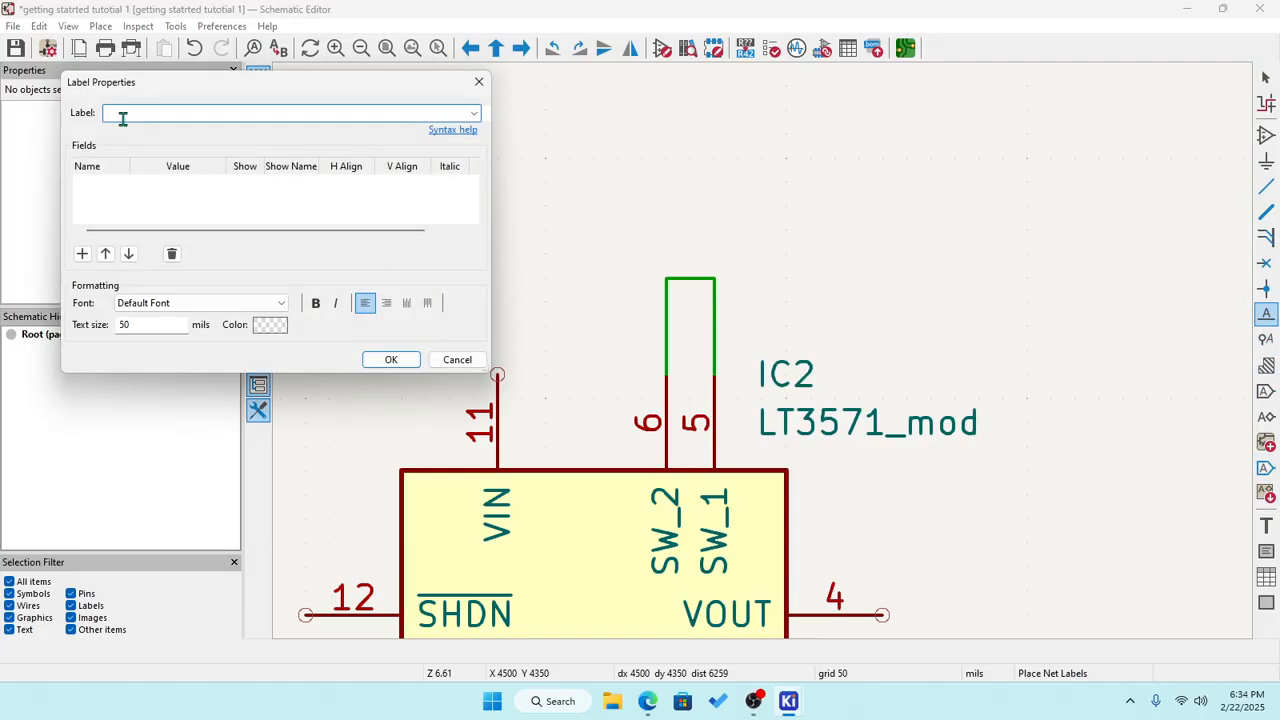
type("SW")
left_click(375, 361)
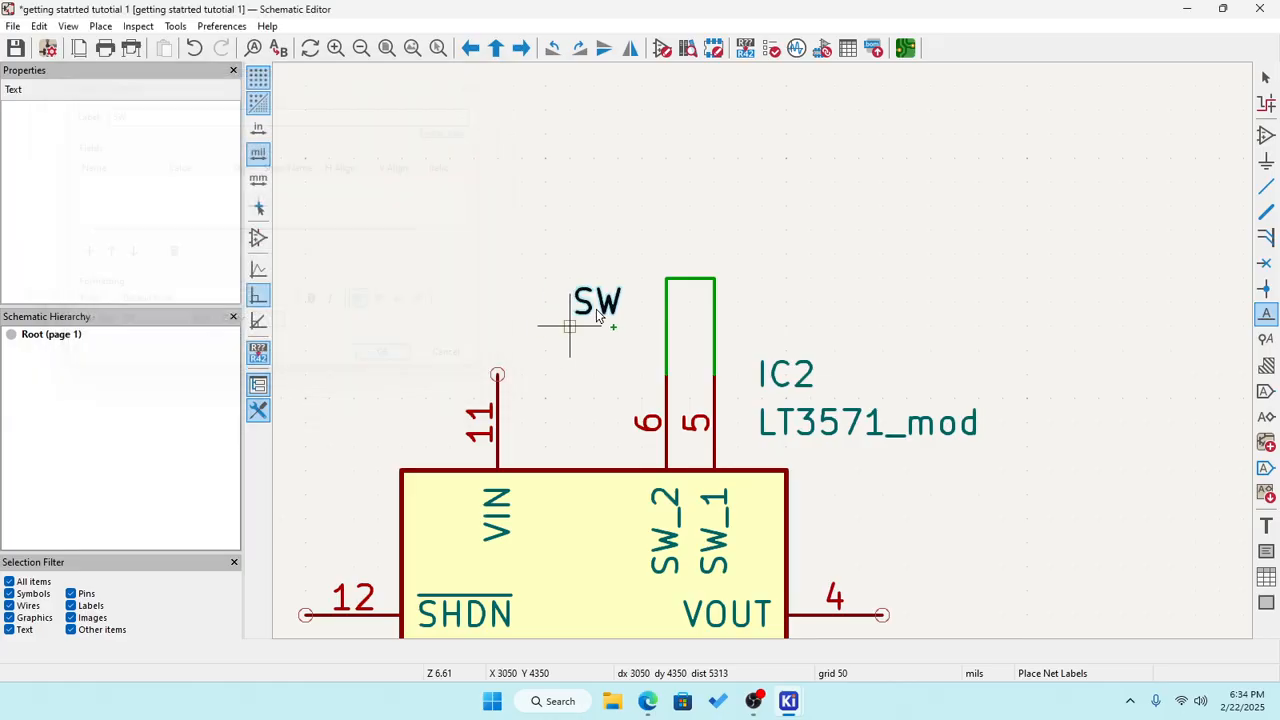
left_click(690, 278)
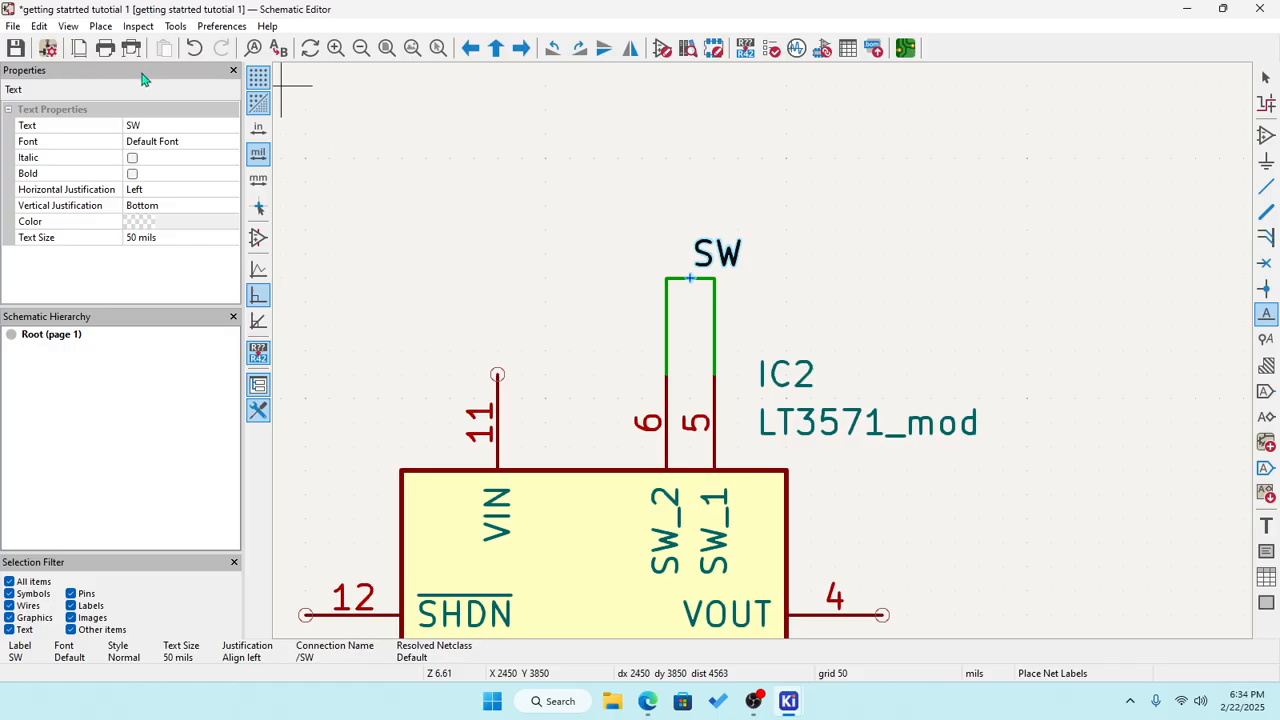
left_click(18, 48)
scroll(760, 357, "down", 4)
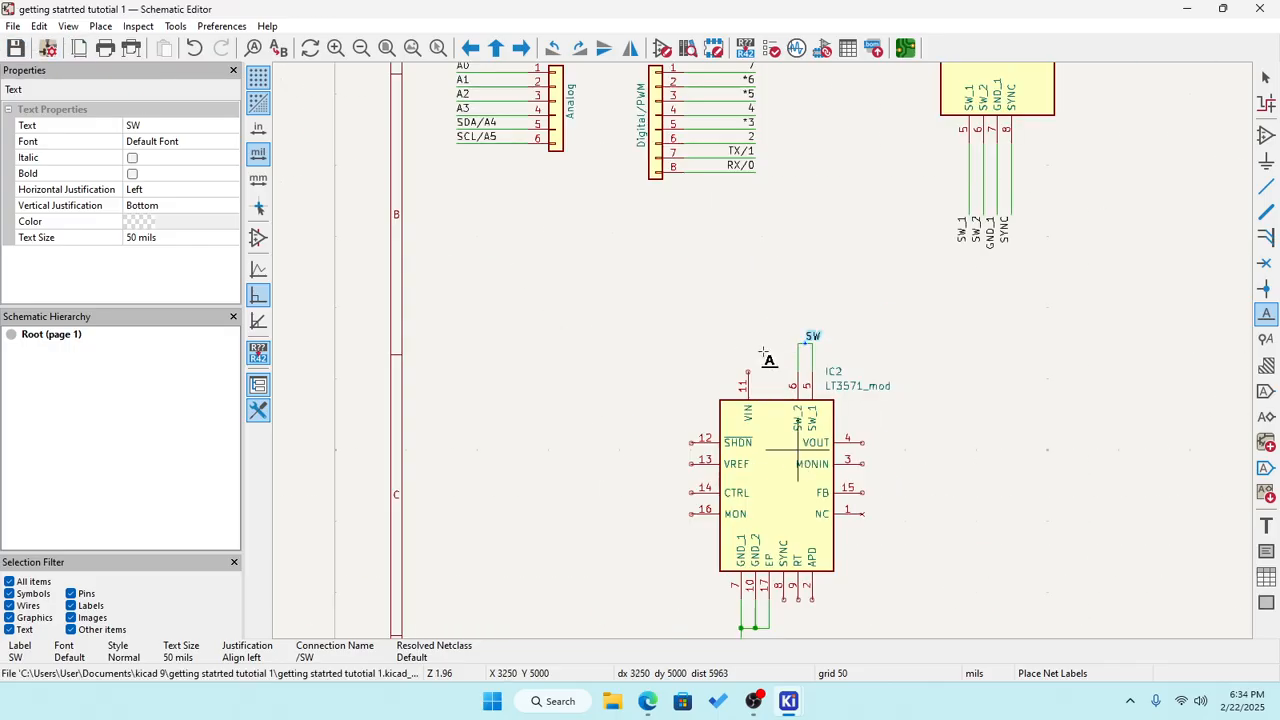
scroll(716, 287, "up", 3)
scroll(730, 290, "up", 5)
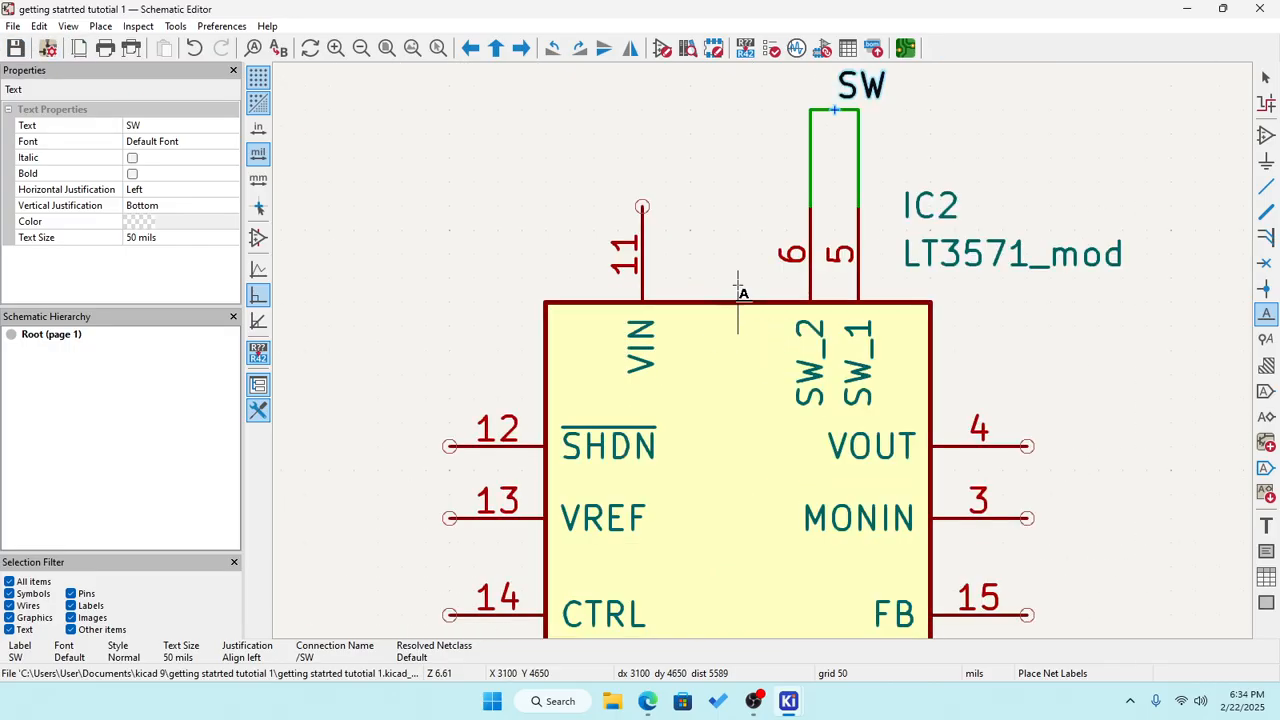
scroll(806, 206, "down", 4)
scroll(955, 265, "up", 6)
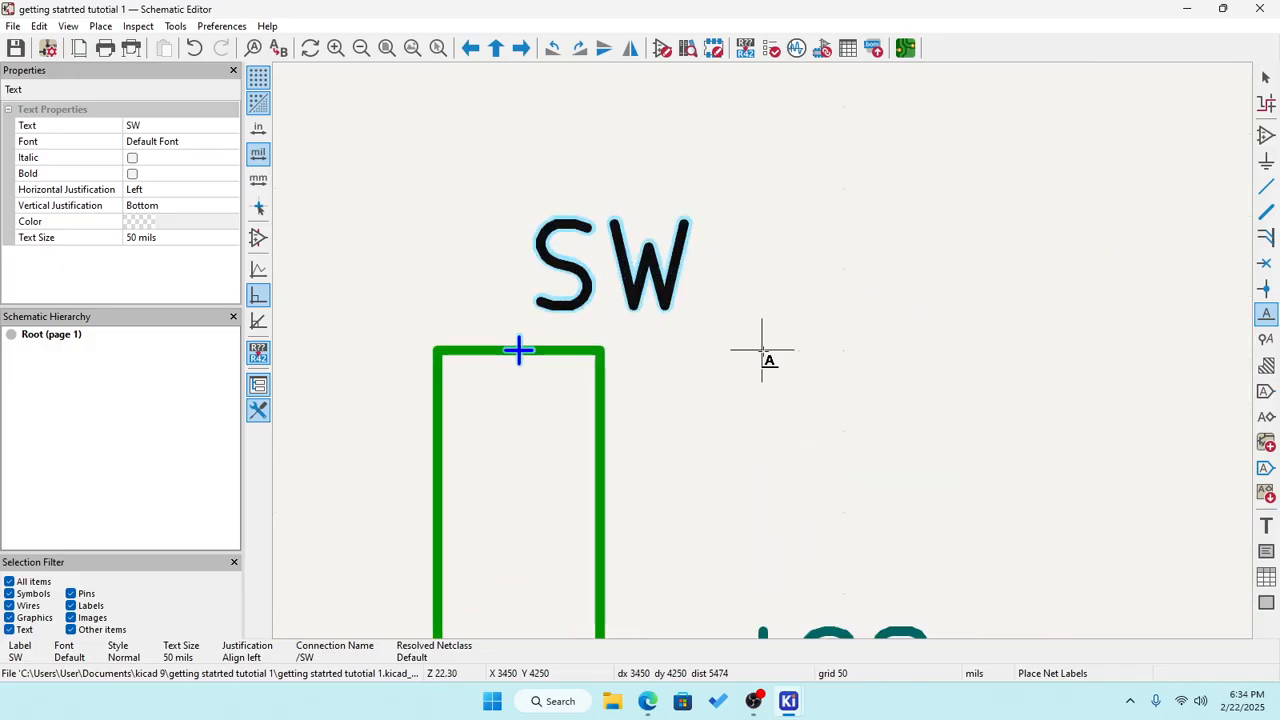
scroll(766, 357, "down", 7)
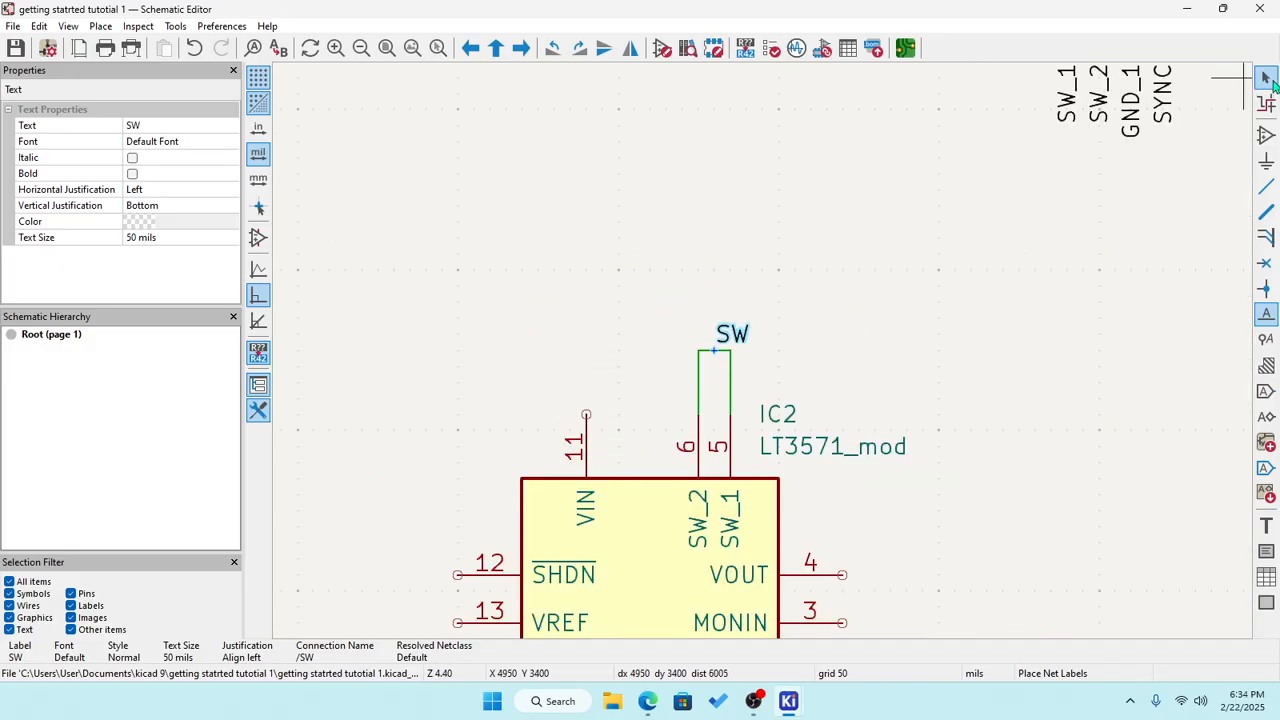
Start adding a symbol to the schematic and filter the symbol libraries by "vl".
left_click(1265, 78)
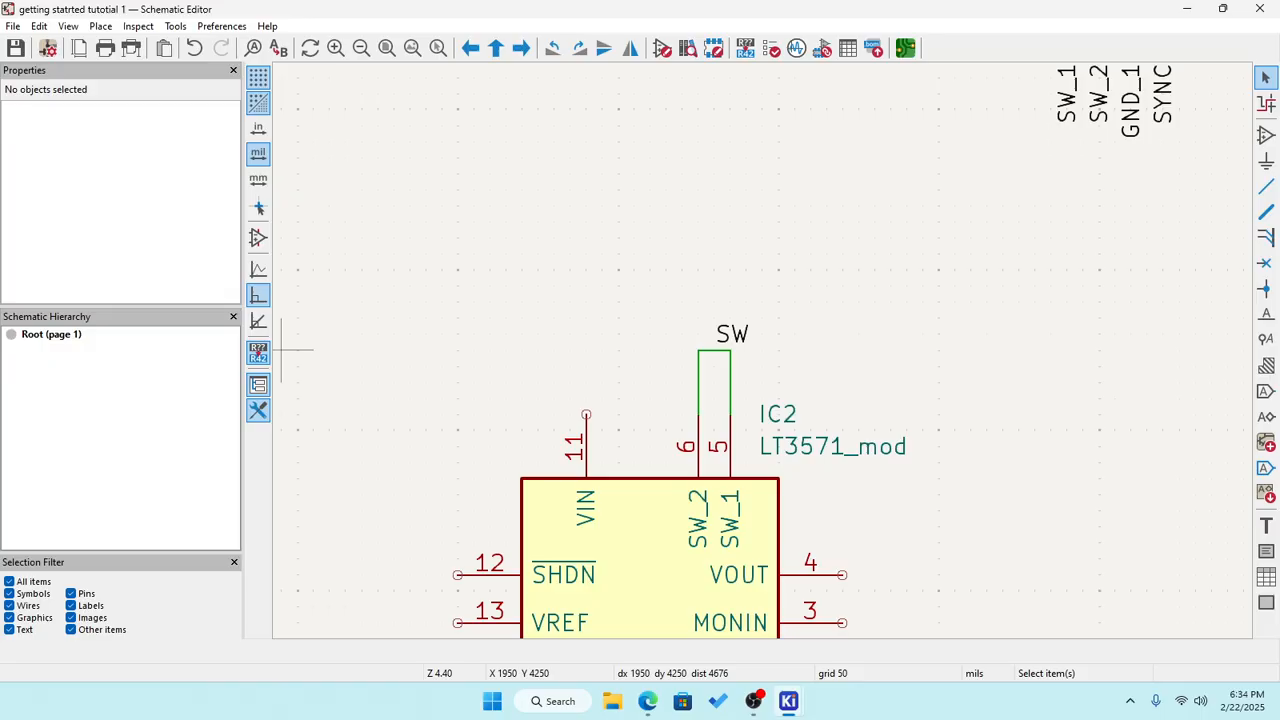
scroll(553, 398, "down", 2)
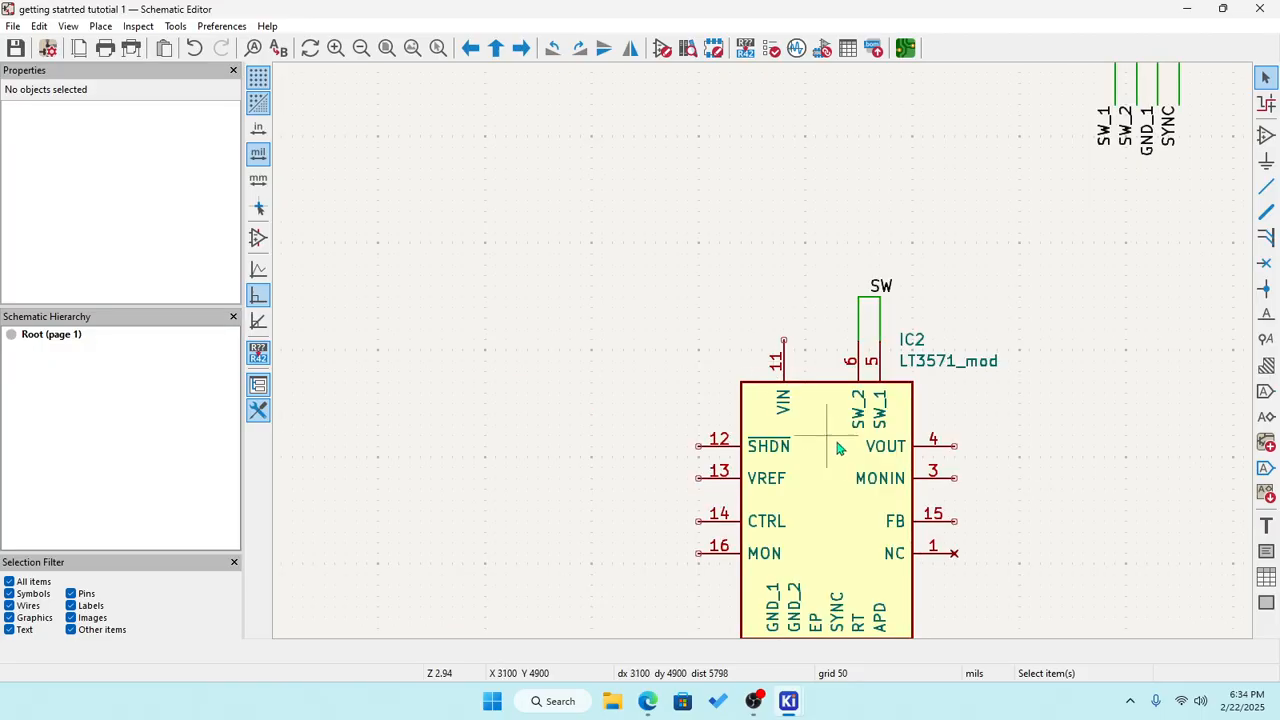
left_click(1265, 135)
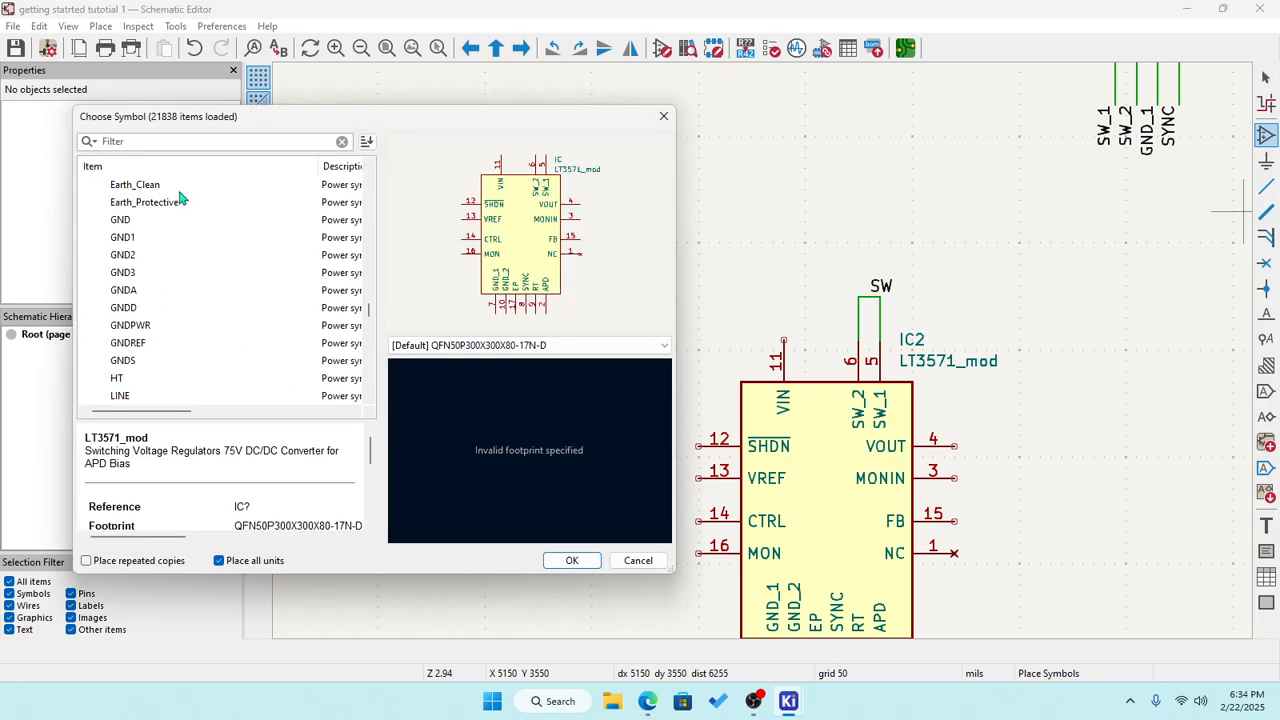
type("lt")
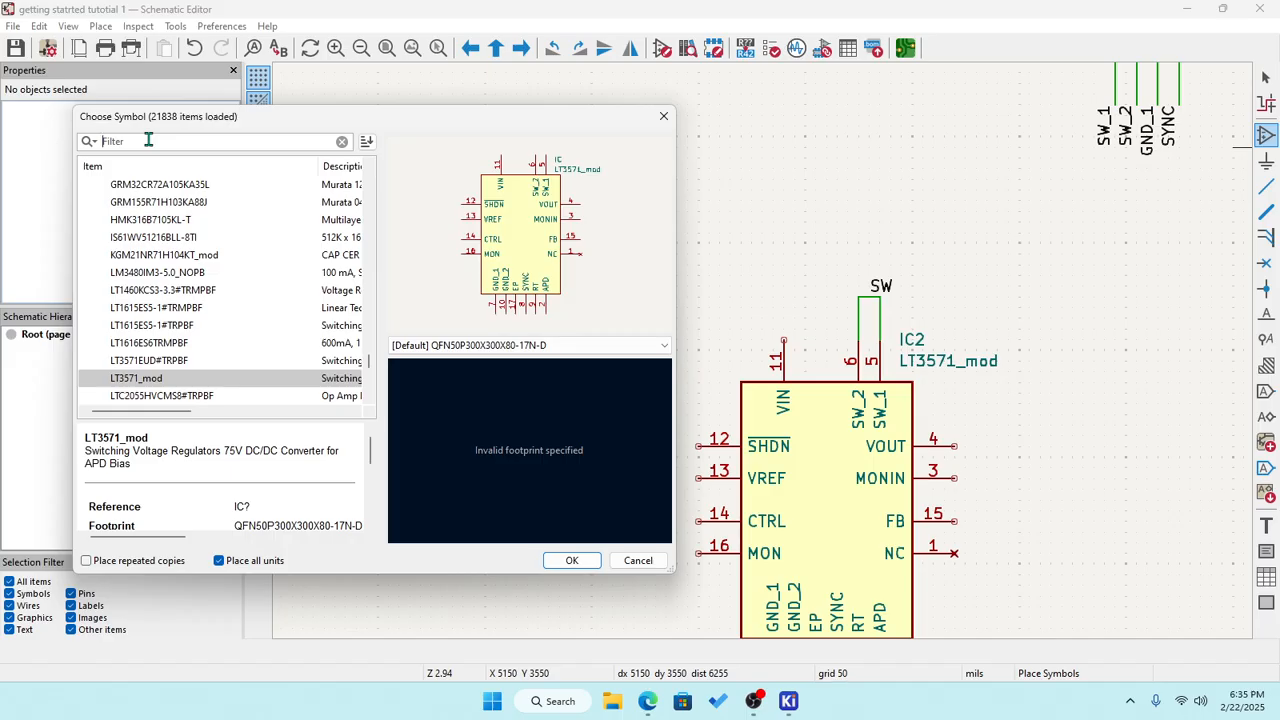
type("vl")
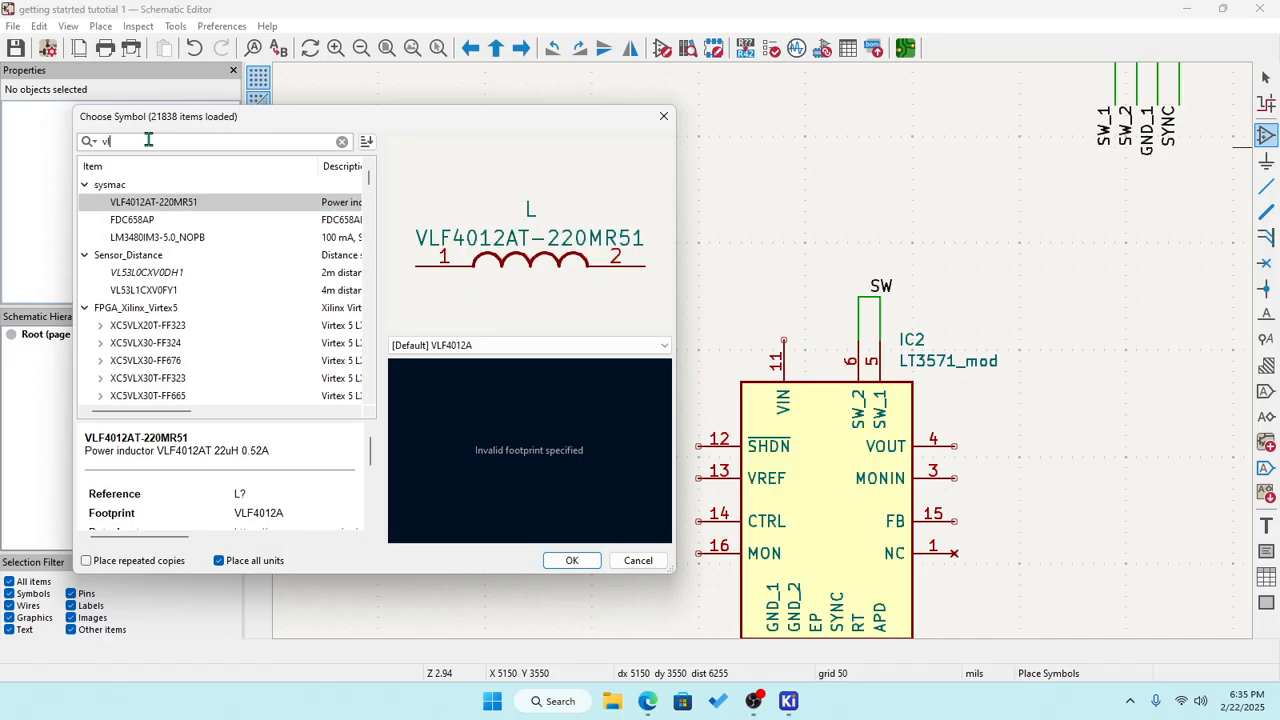
type("t")
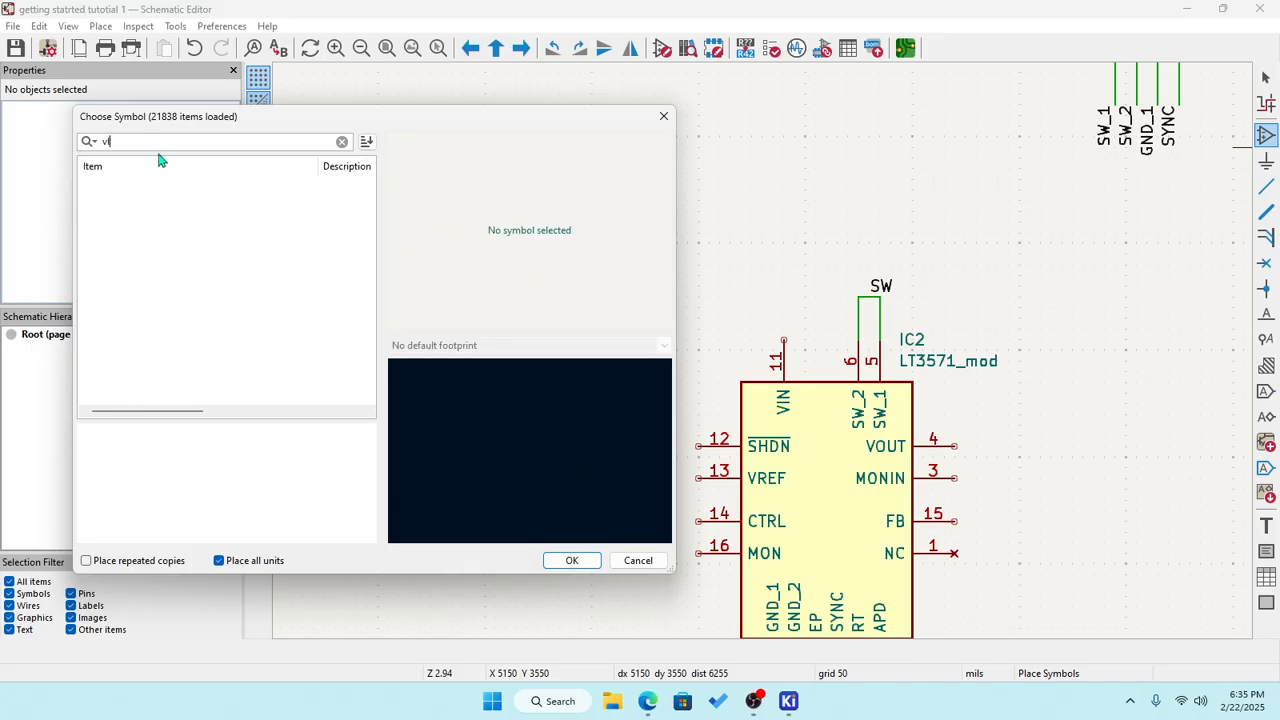
key("BackSpace")
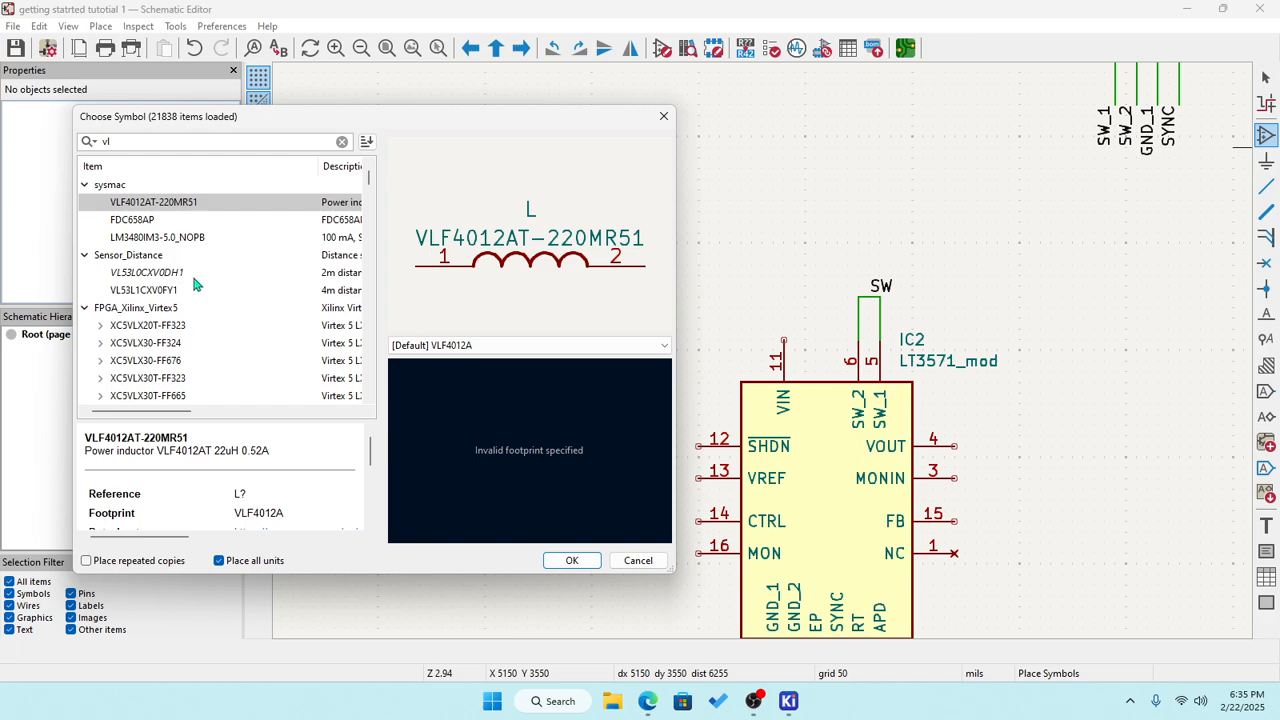
Choose the VLF4012AT-220MR51 power inductor from the sysmac library and place it horizontally above IC2.
scroll(191, 272, "down", 2)
scroll(180, 288, "up", 2)
scroll(180, 298, "down", 2)
scroll(180, 295, "up", 2)
left_click(163, 205)
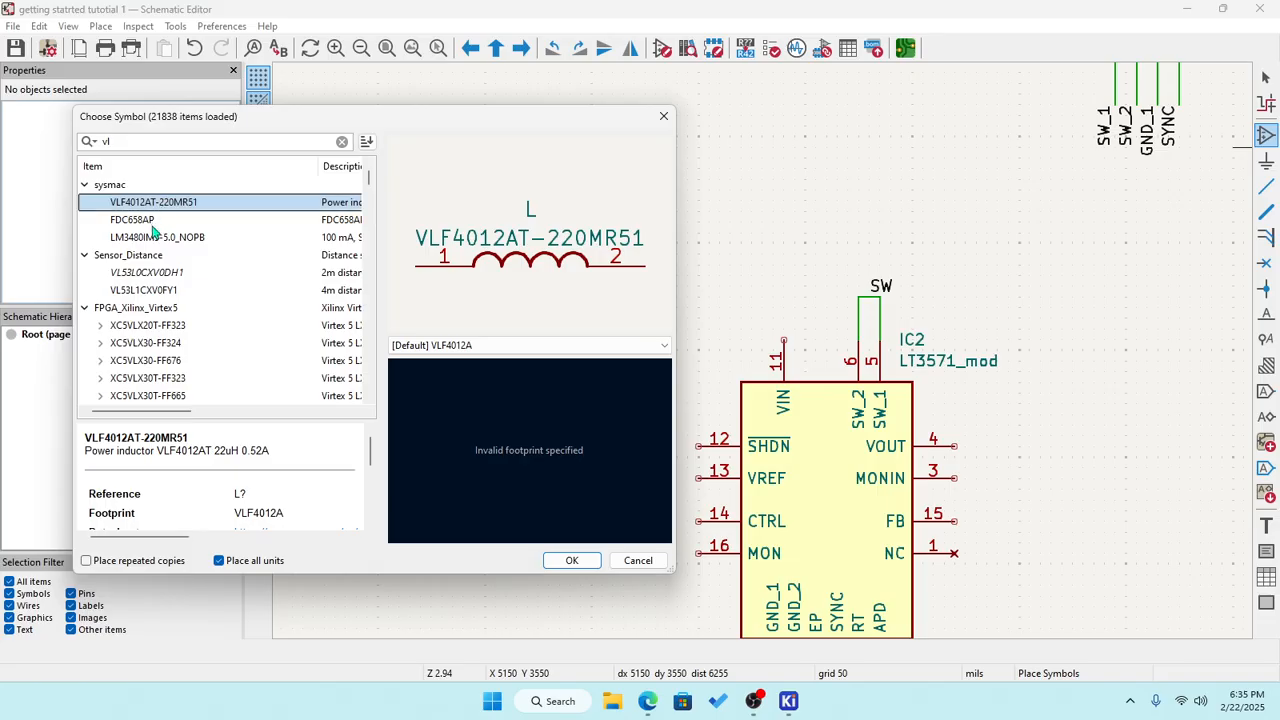
left_click(177, 243)
left_click(155, 222)
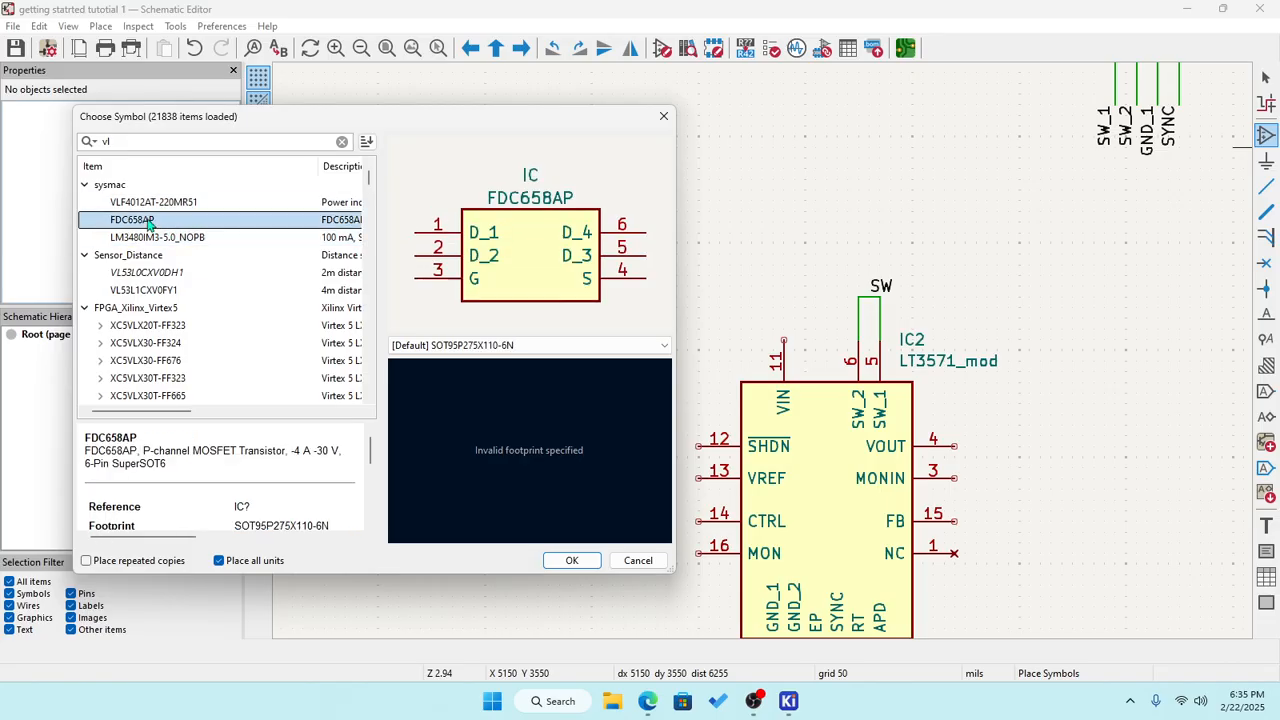
left_click(162, 203)
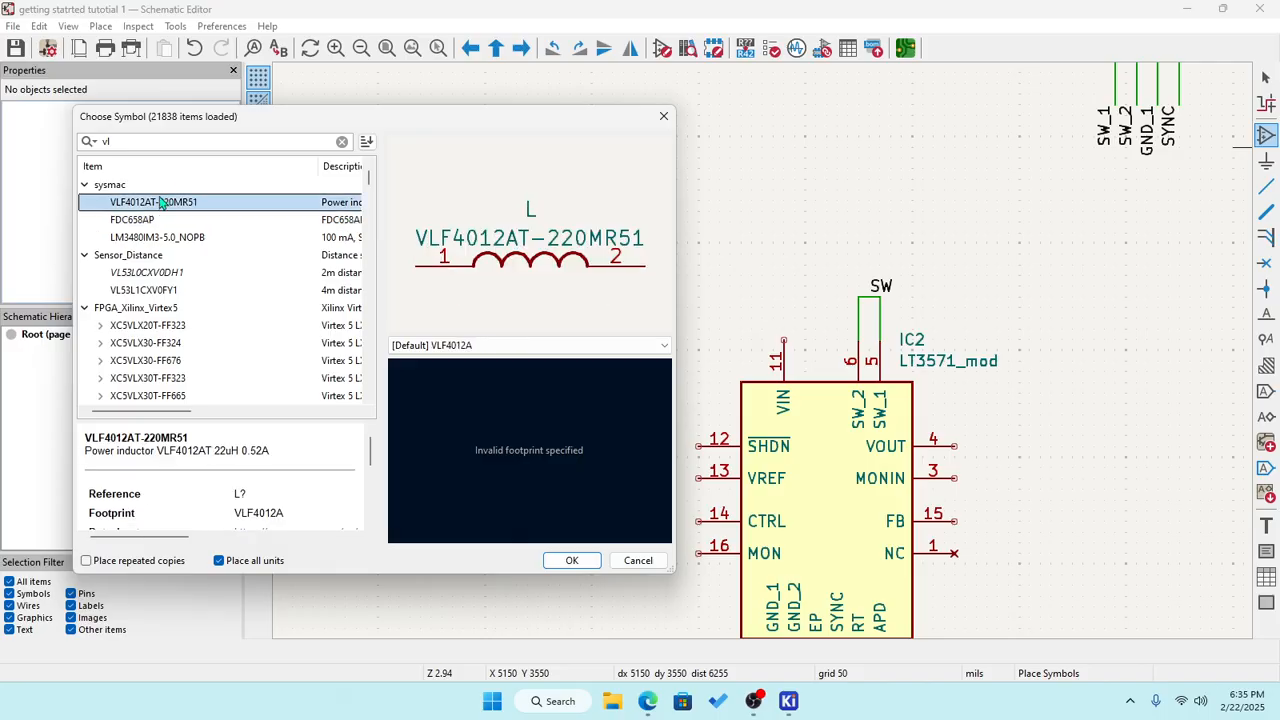
left_click(575, 561)
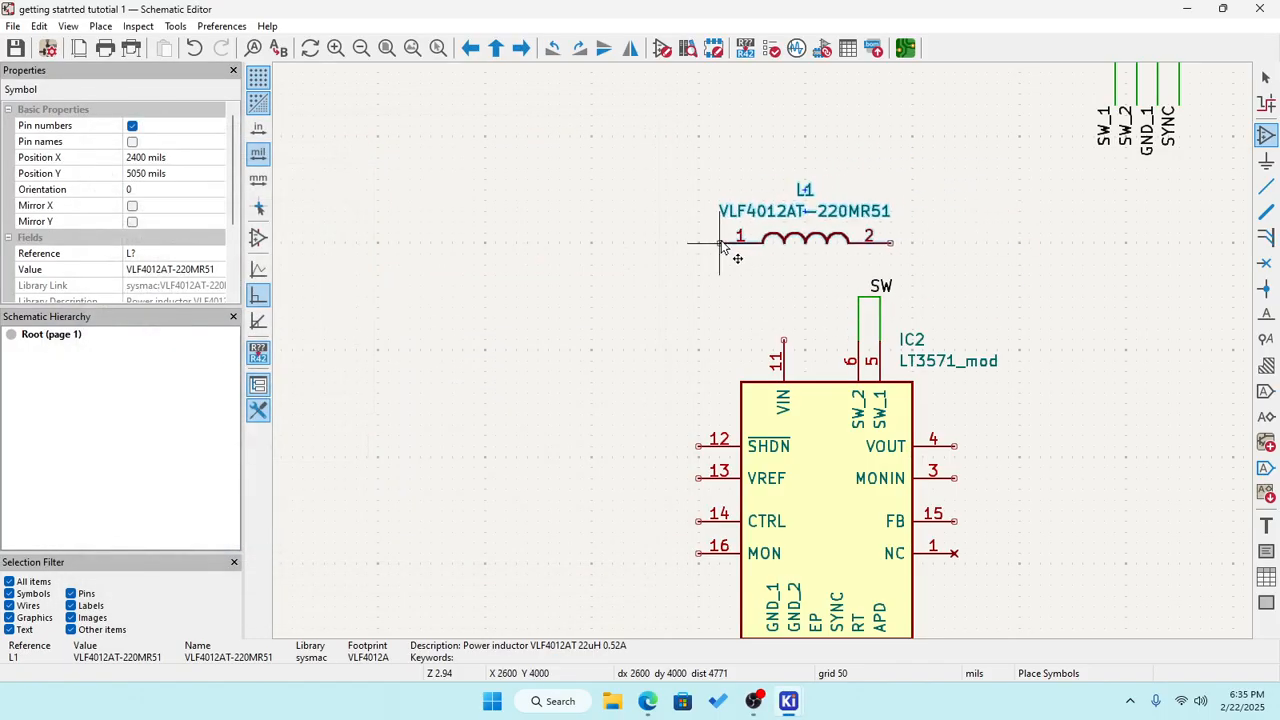
left_click(711, 232)
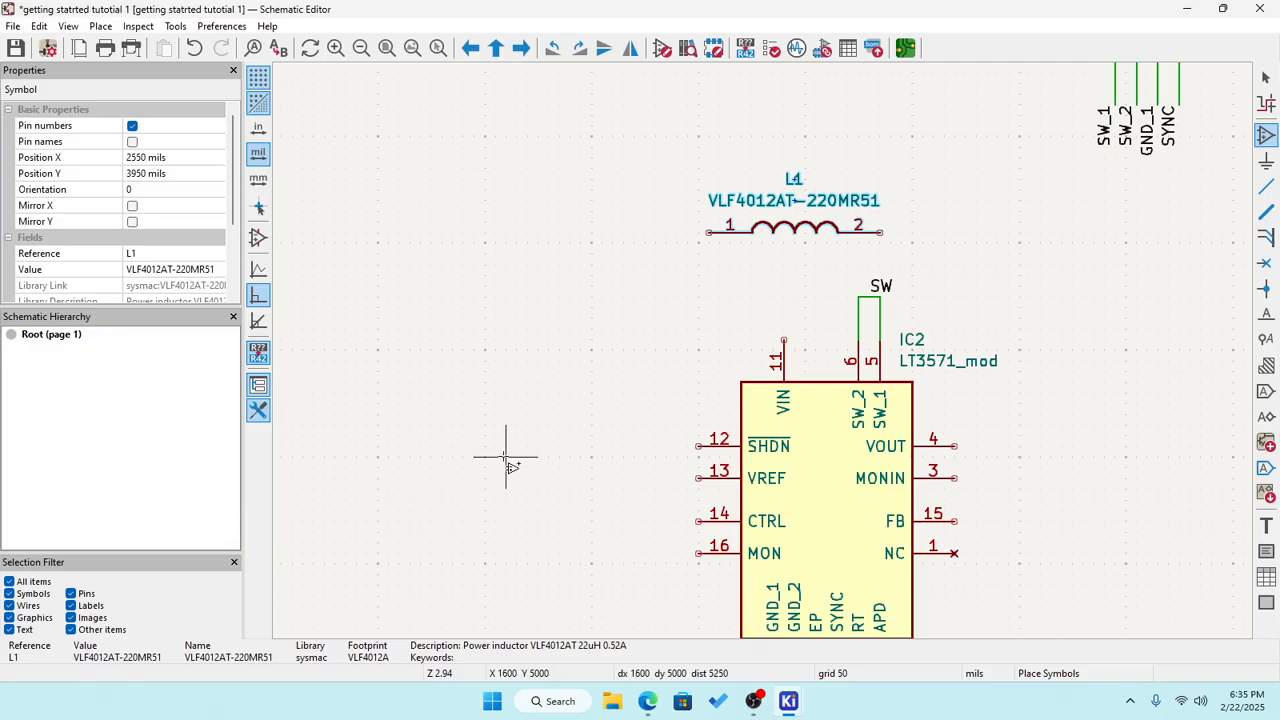
left_click(772, 247)
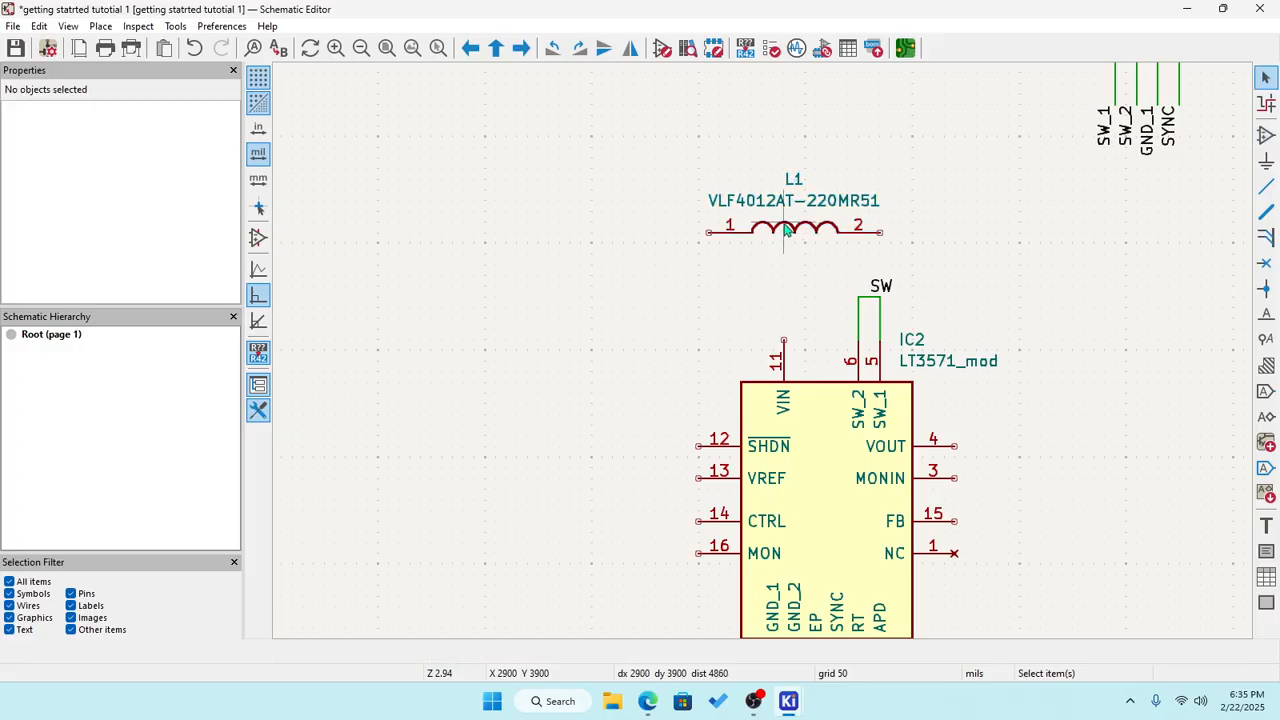
Review the symbol properties of inductor L1, including its manufacturer and supplier fields, and open its datasheet.
left_click(787, 233)
double_click(787, 233)
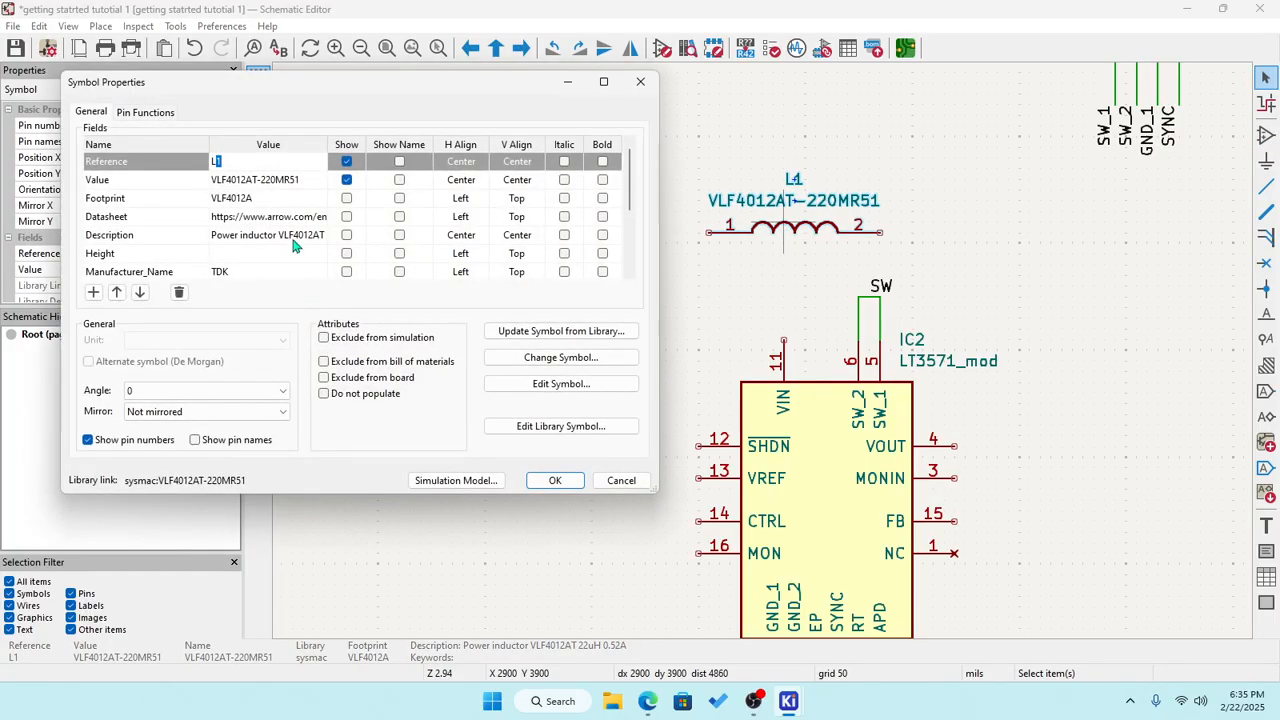
scroll(293, 245, "down", 2)
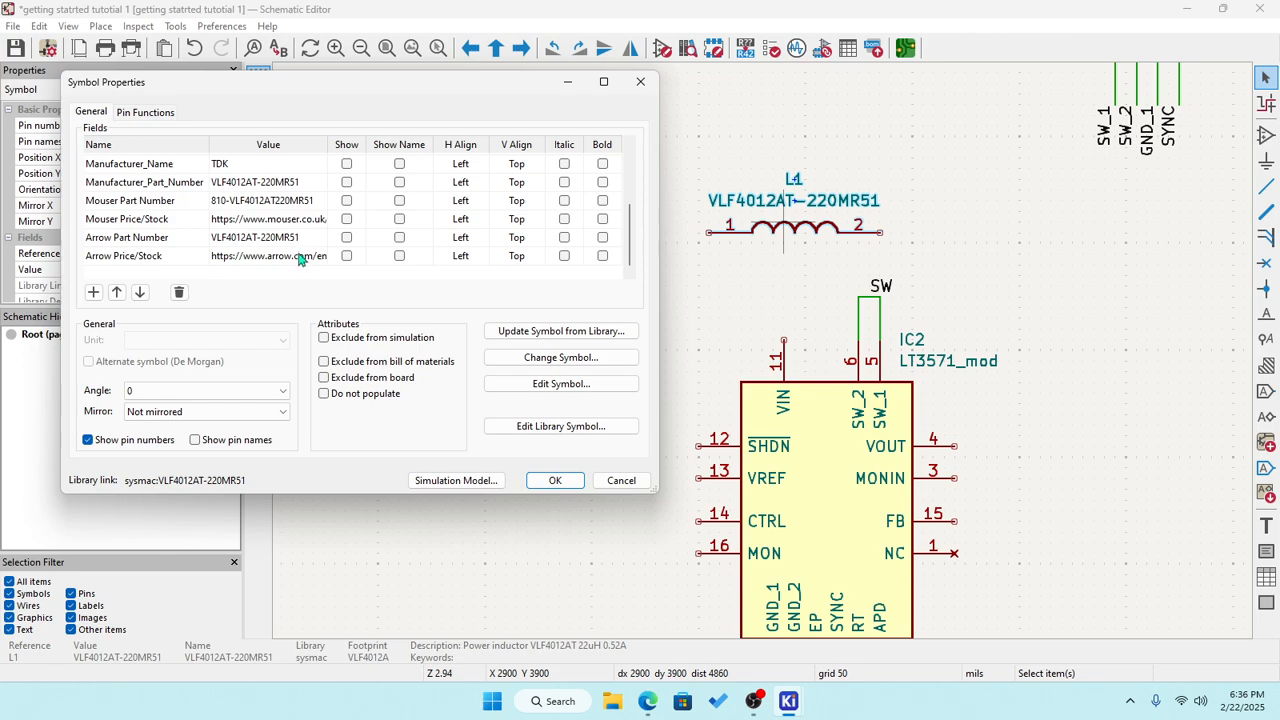
left_click(555, 480)
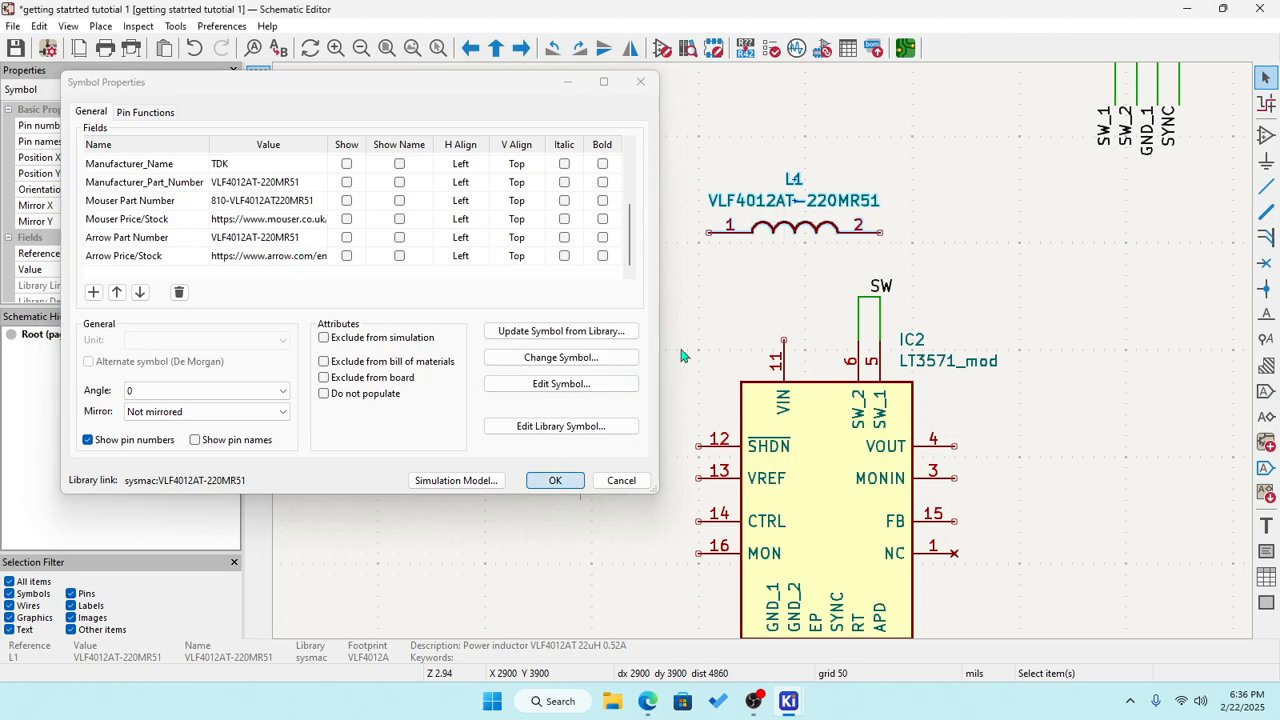
right_click(792, 233)
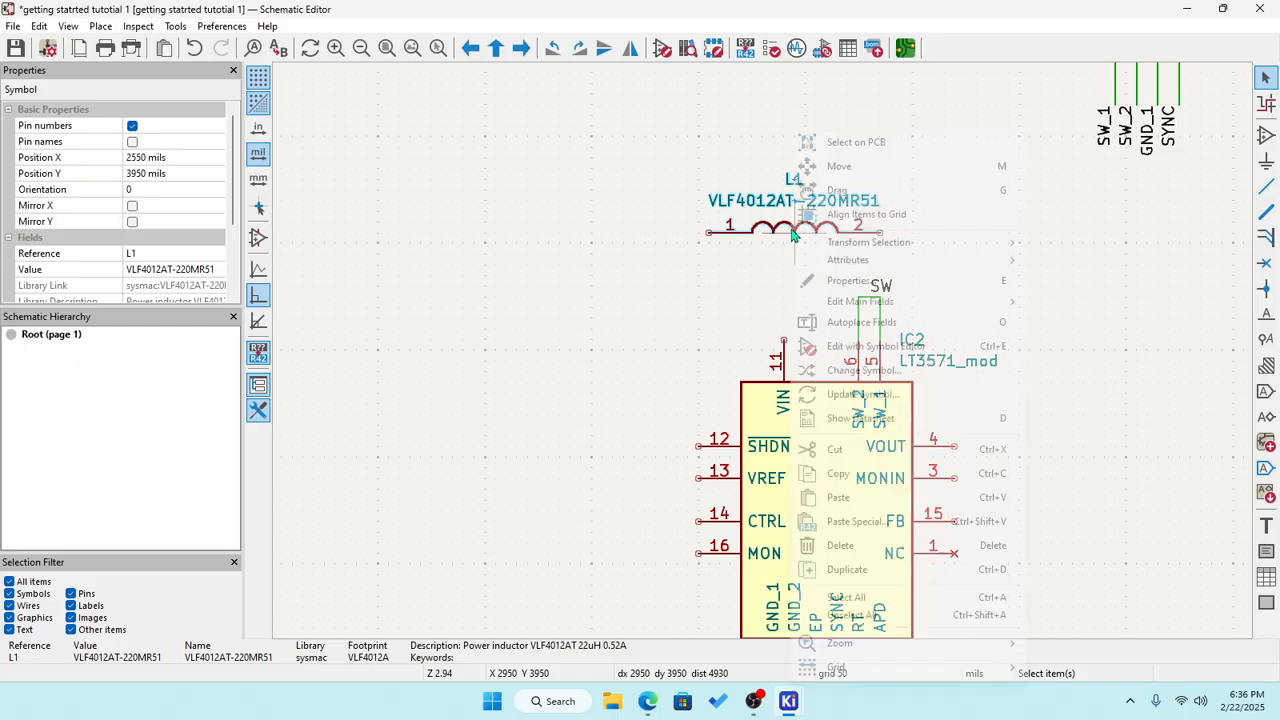
left_click(870, 418)
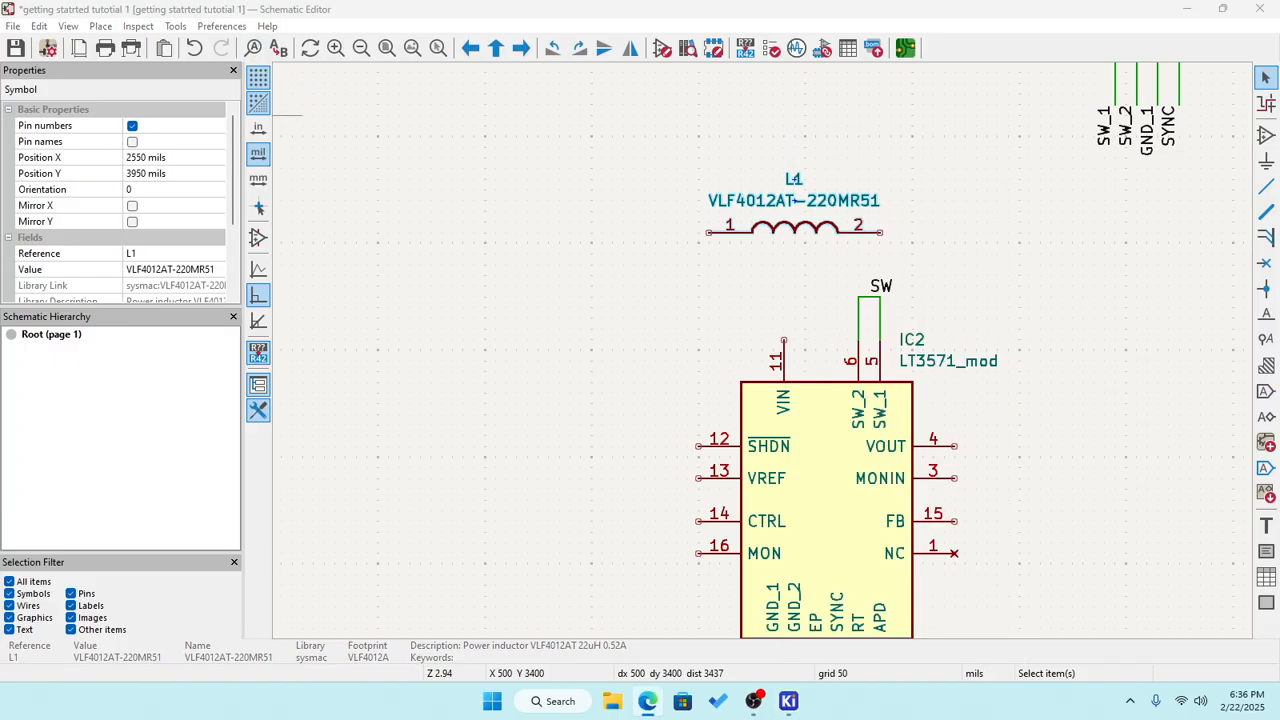
left_click(749, 286)
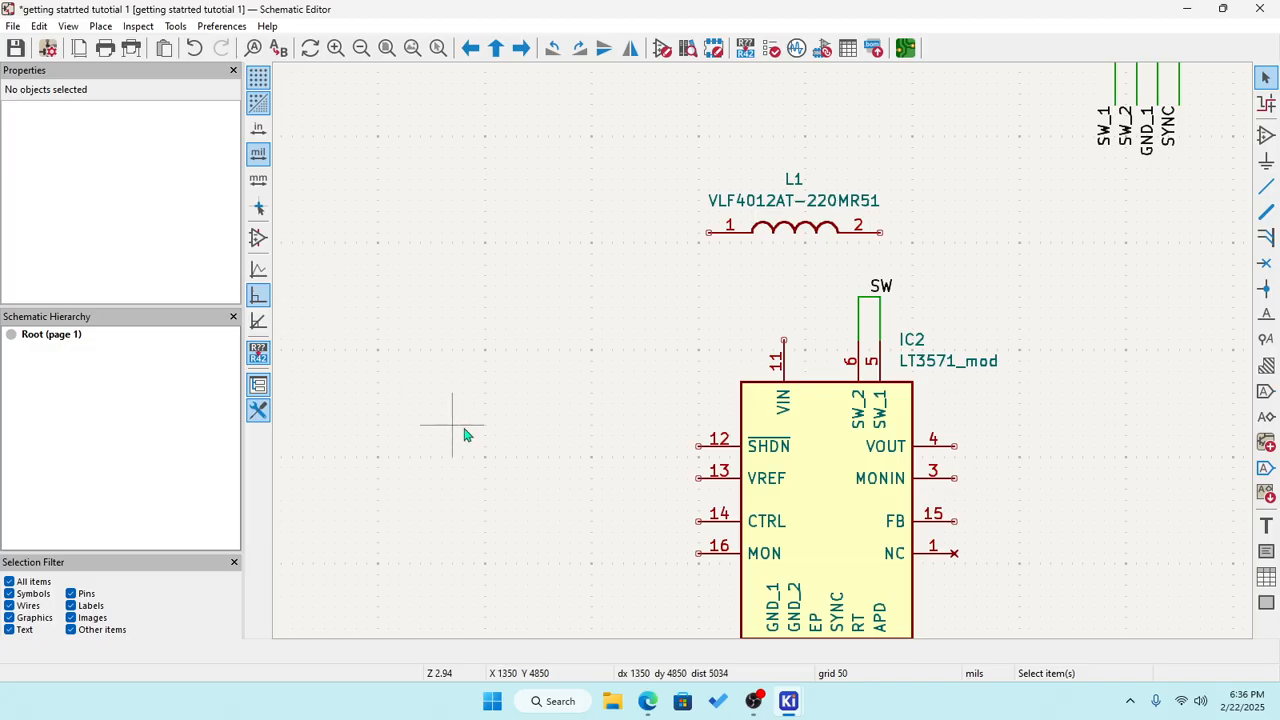
Delete the VLF4012AT-220MR51 inductor L1 above IC2.
scroll(706, 363, "down", 5)
scroll(765, 358, "up", 5)
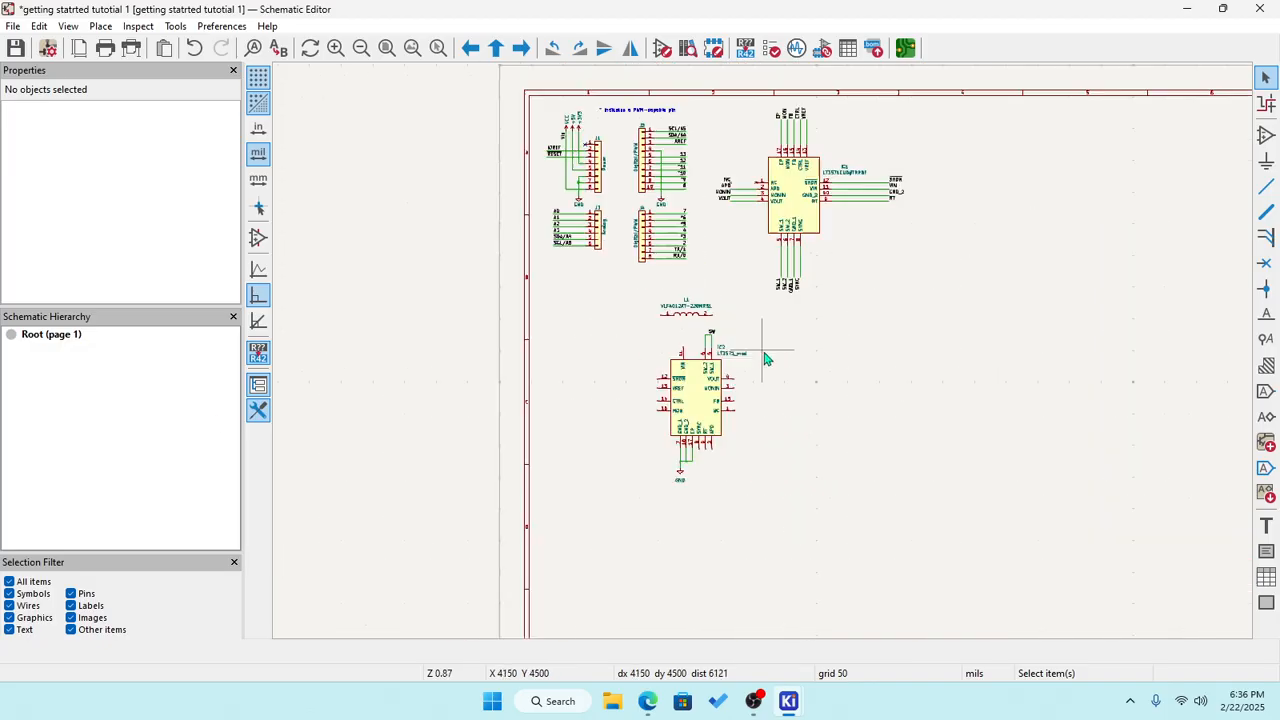
scroll(765, 358, "down", 1)
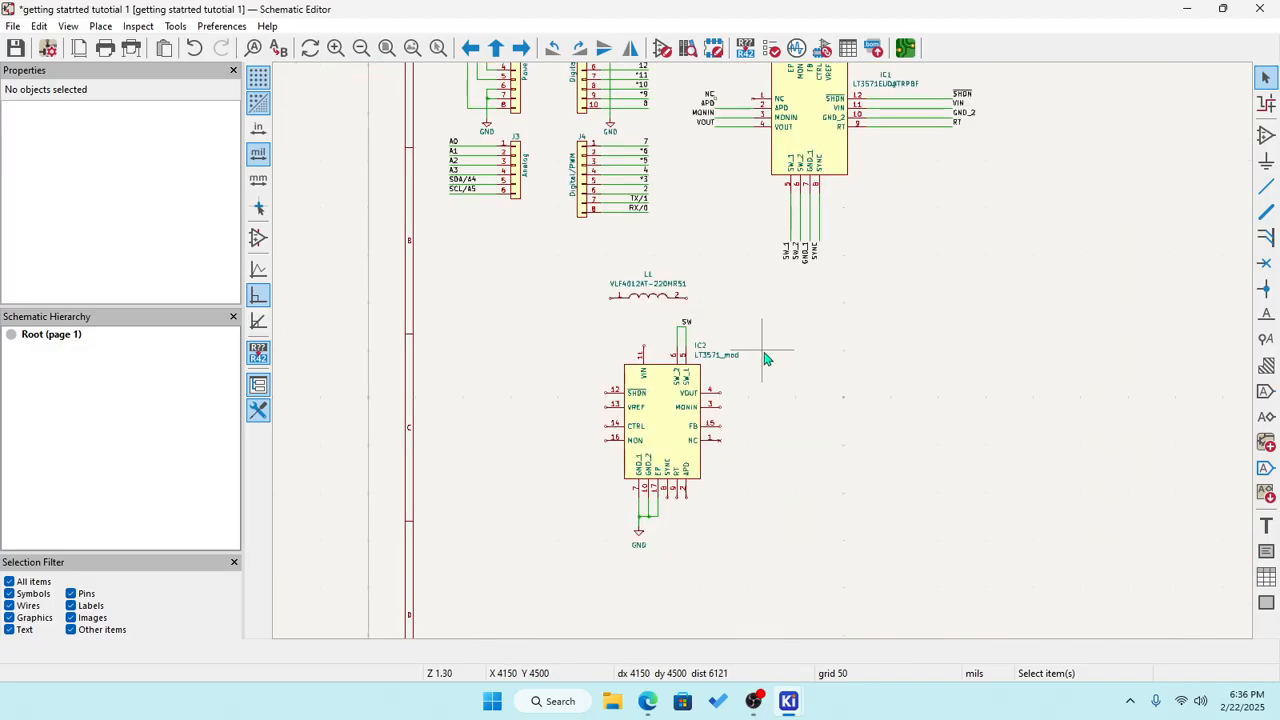
scroll(765, 358, "up", 1)
scroll(765, 358, "down", 1)
scroll(655, 297, "up", 3)
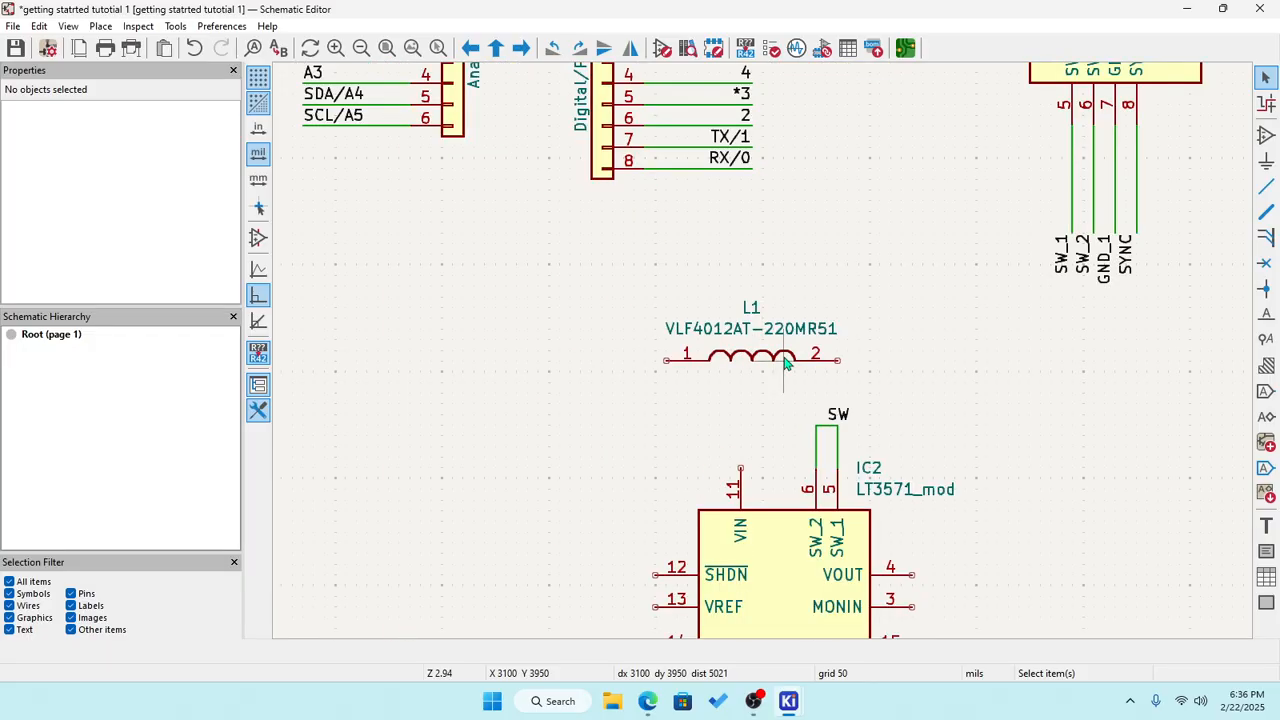
scroll(785, 362, "down", 2)
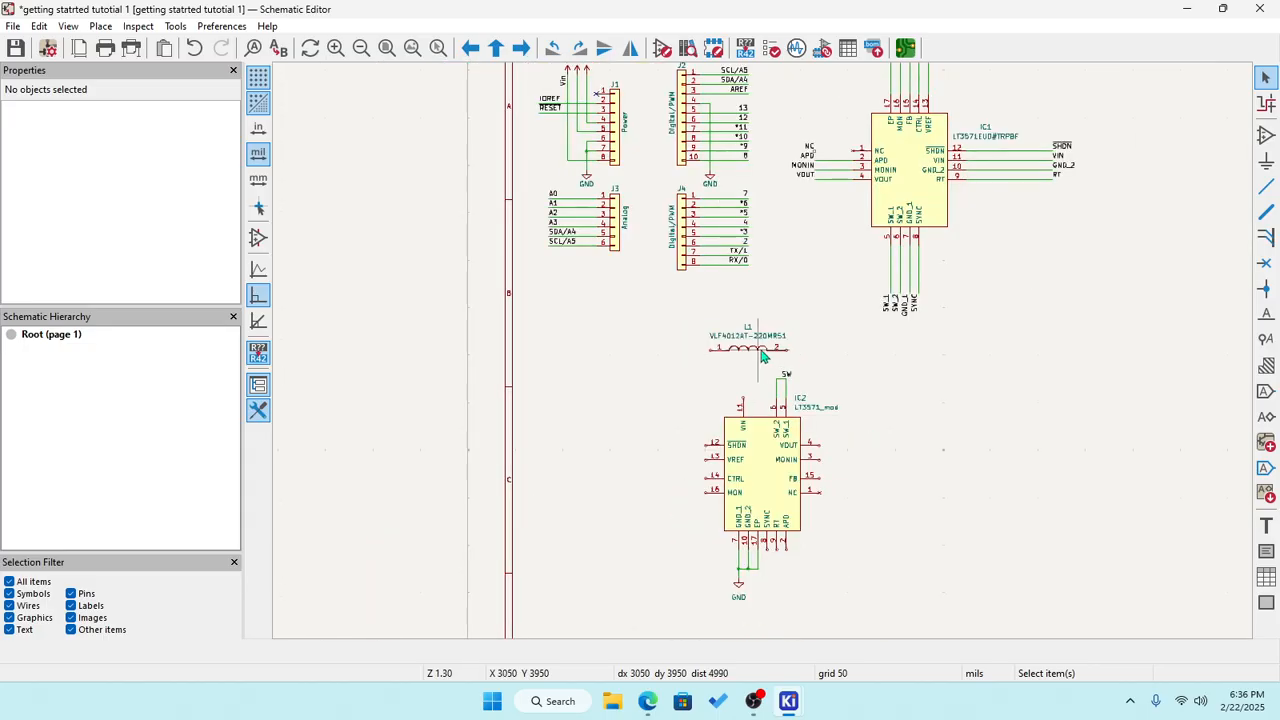
left_click(762, 352)
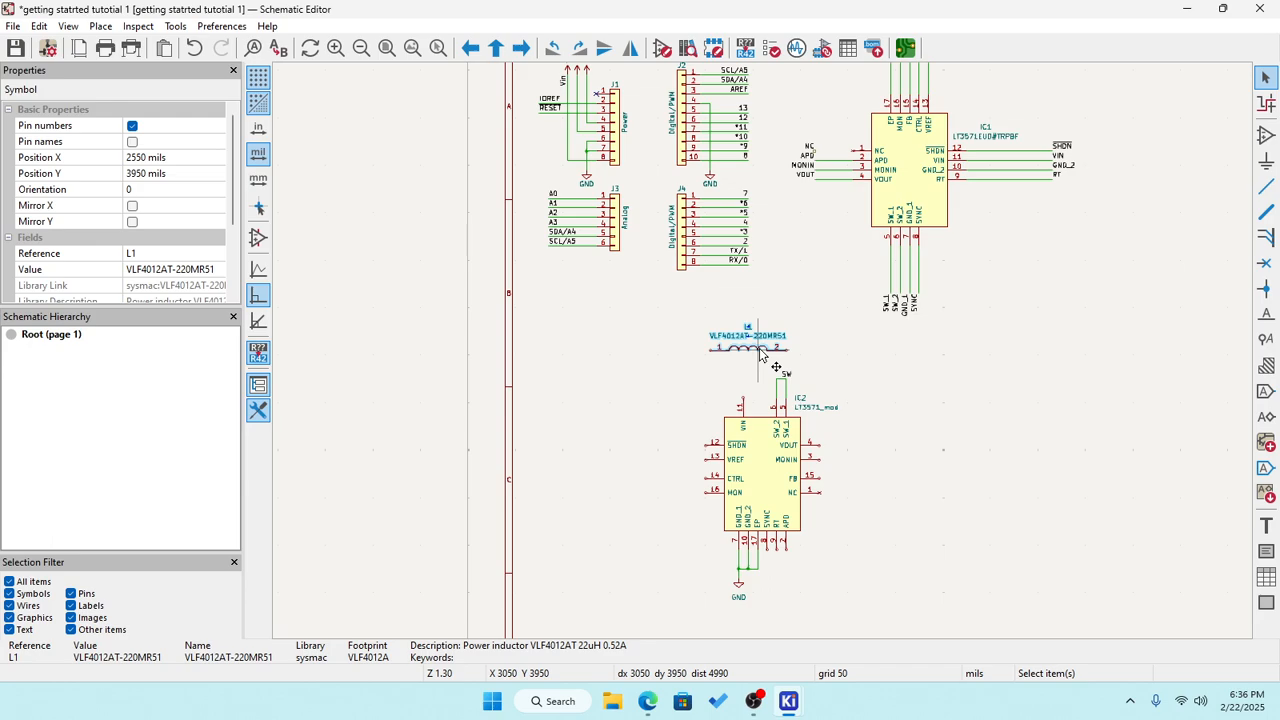
key("Delete")
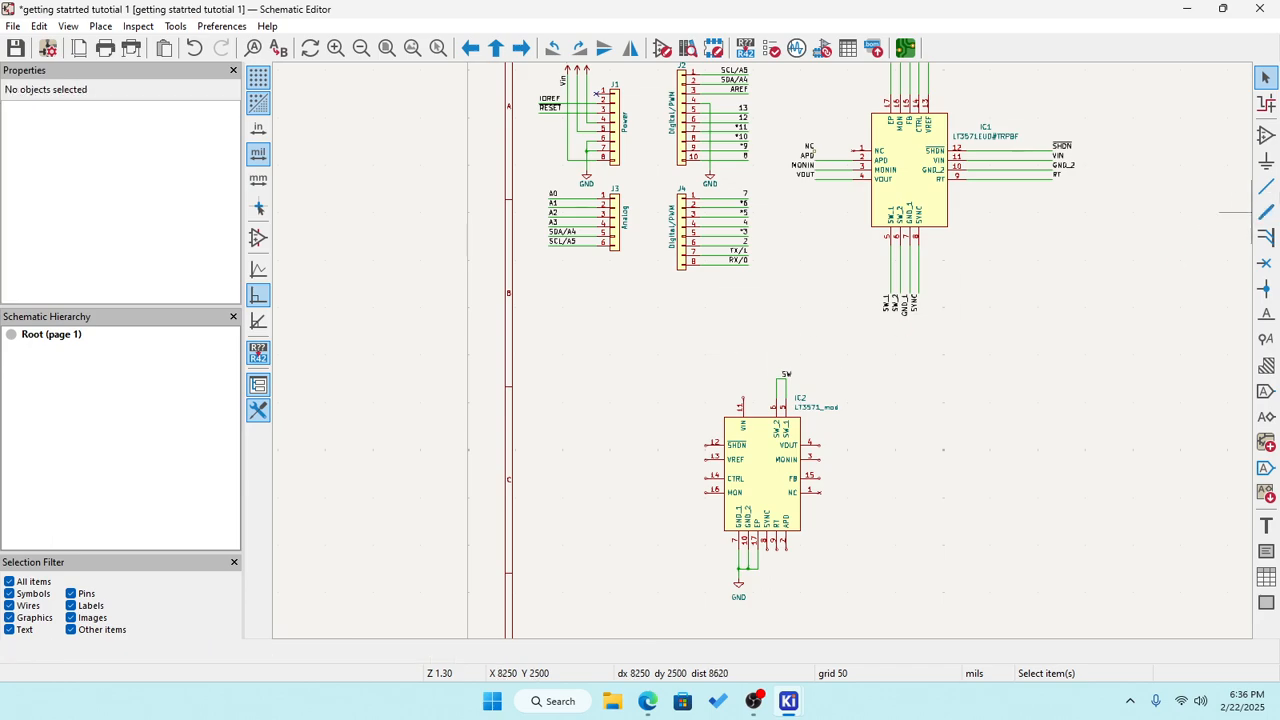
Start adding another symbol and filter the symbol libraries by "ind" to list the generic inductors.
left_click(1264, 138)
left_click(491, 346)
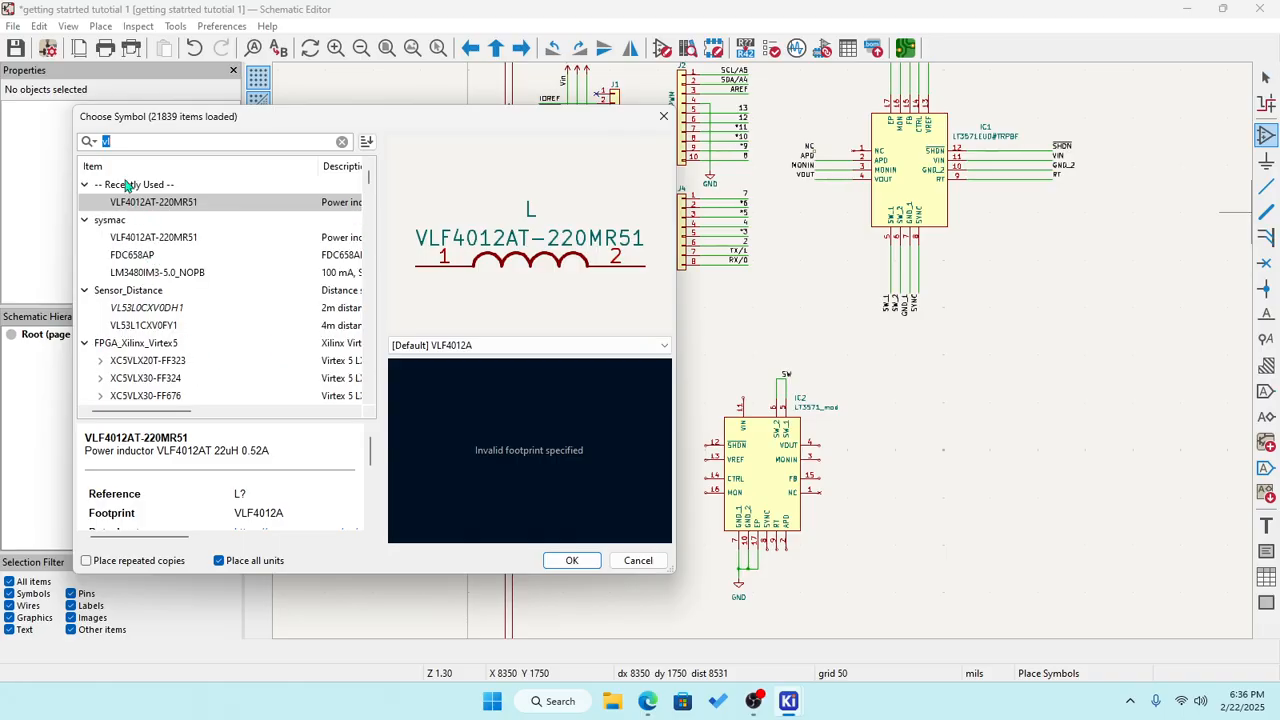
type("l")
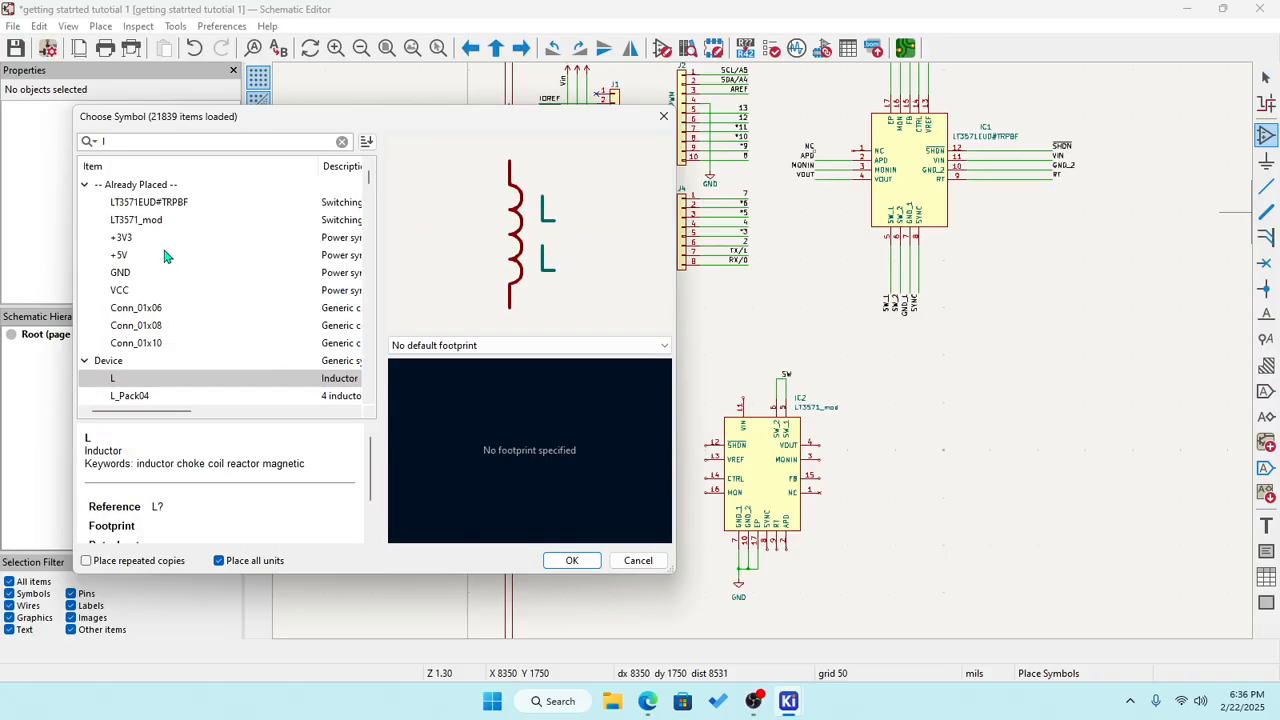
key("BackSpace")
type("in")
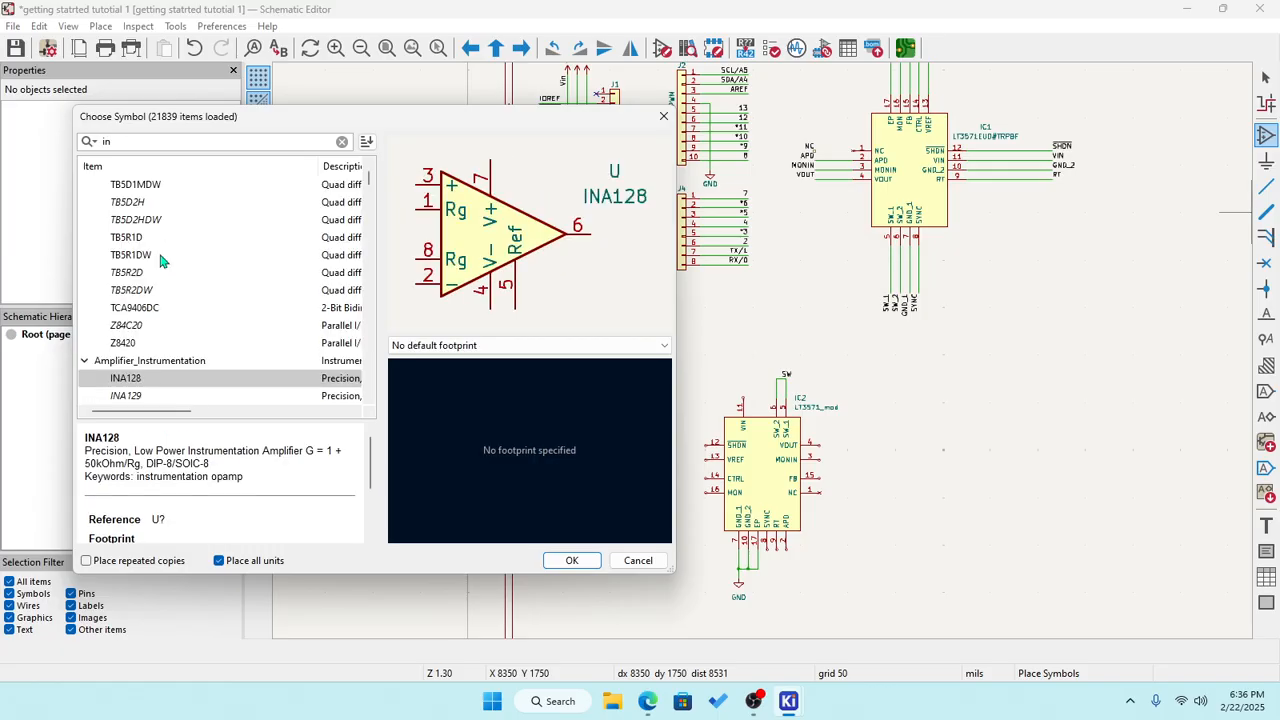
type("d")
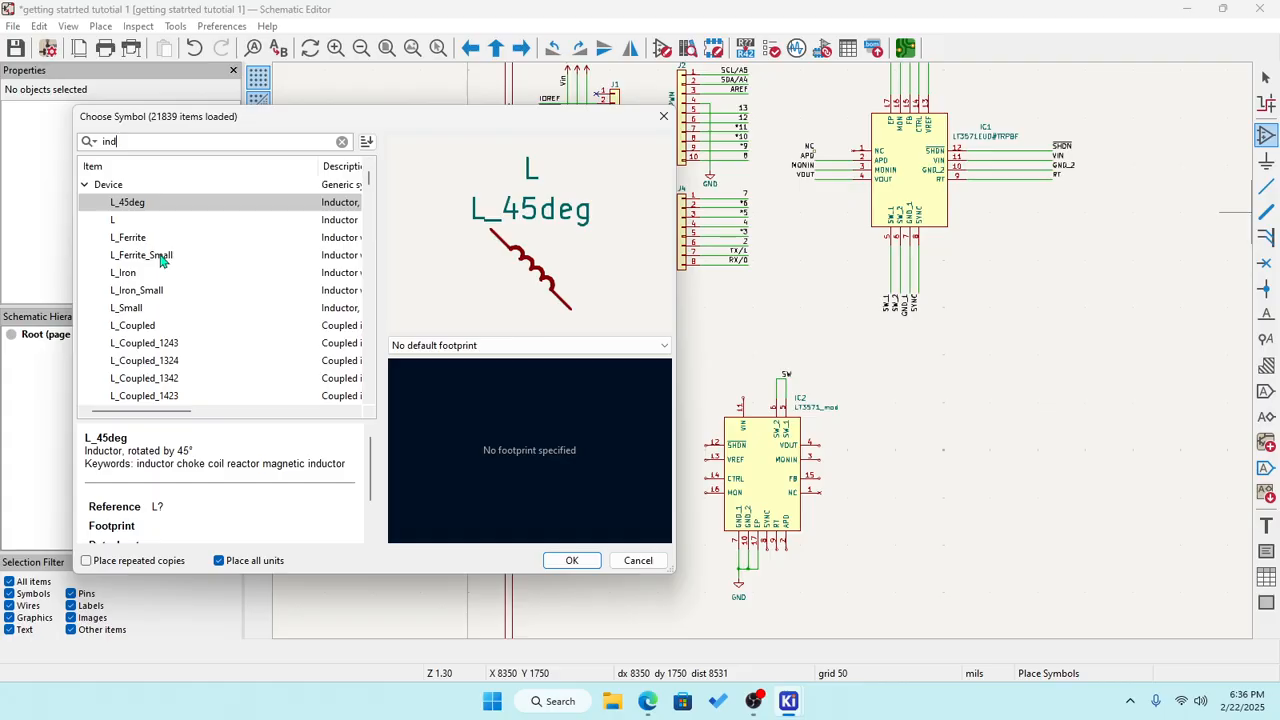
Compare the generic inductor symbols, choose L_Small from the Device library and place it horizontally above IC2.
left_click(136, 226)
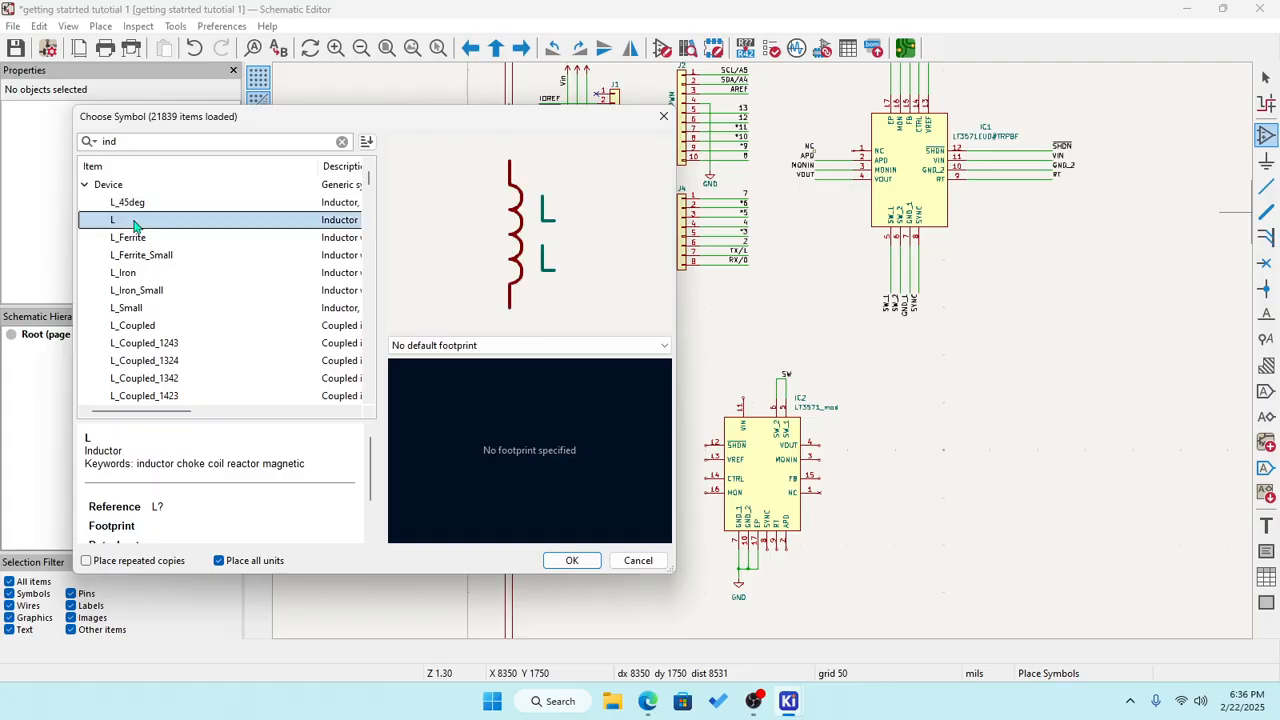
left_click(155, 238)
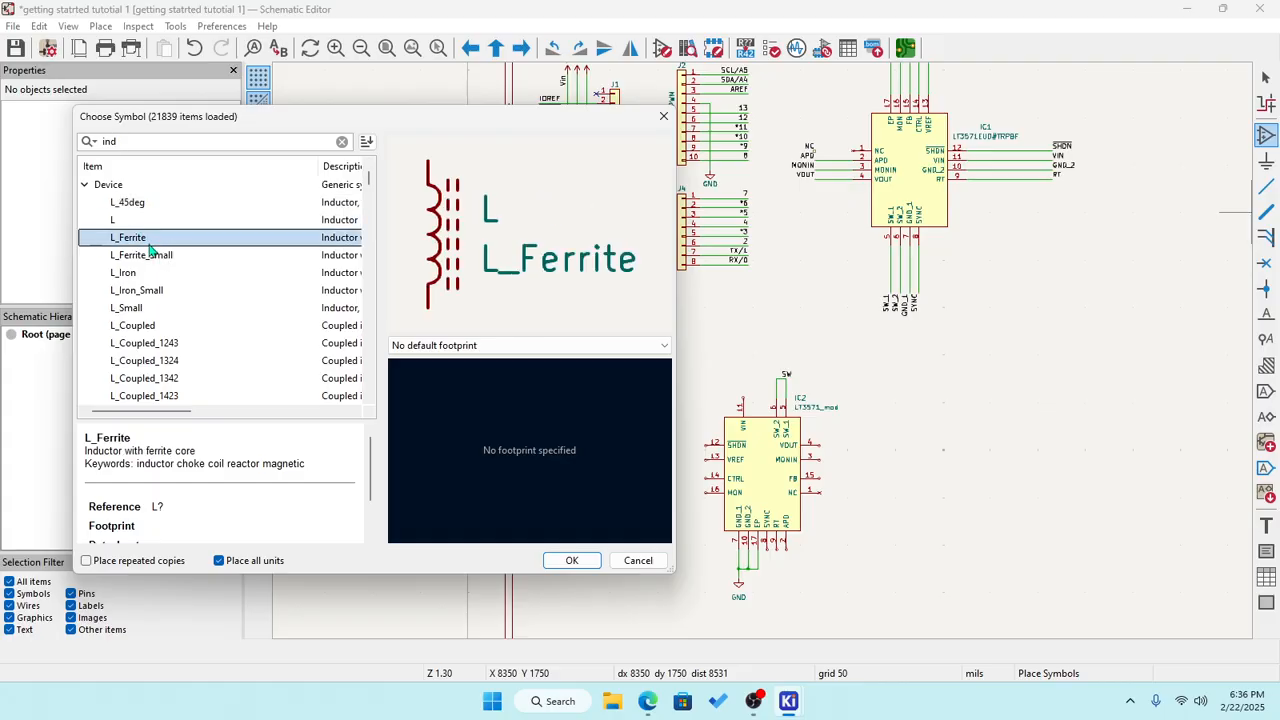
left_click(153, 255)
left_click(157, 276)
left_click(148, 293)
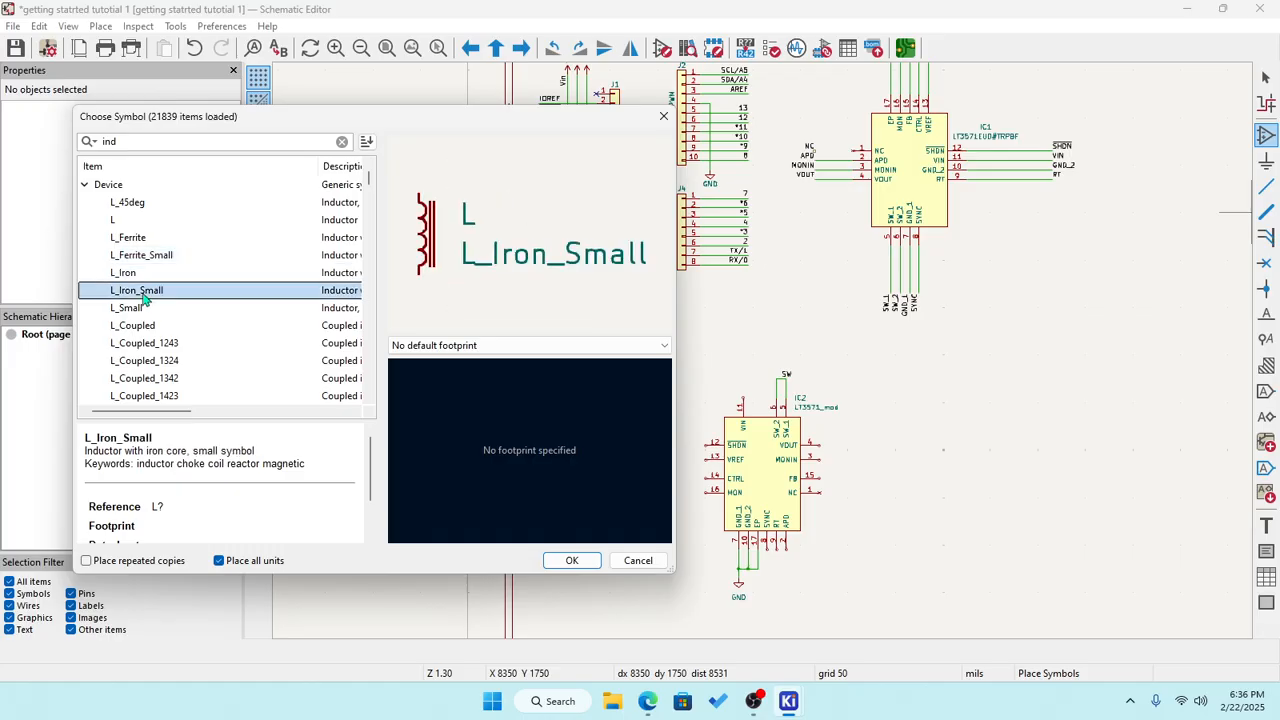
left_click(143, 307)
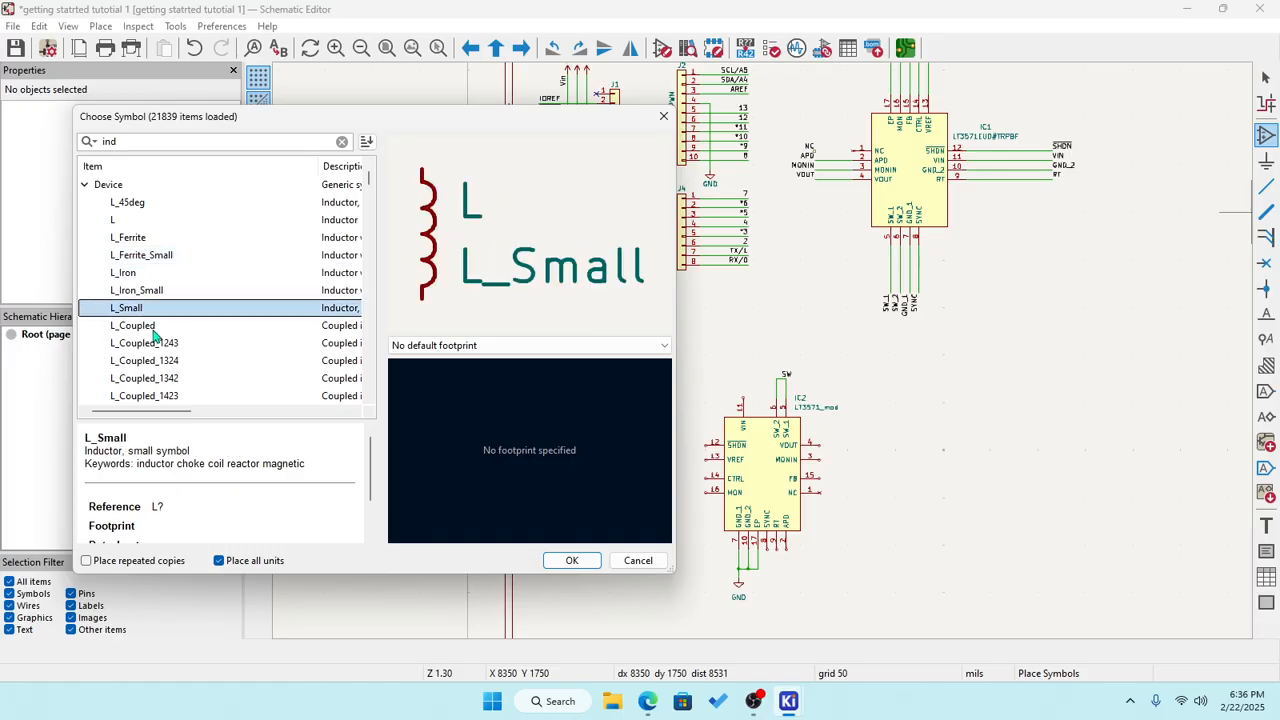
left_click(569, 561)
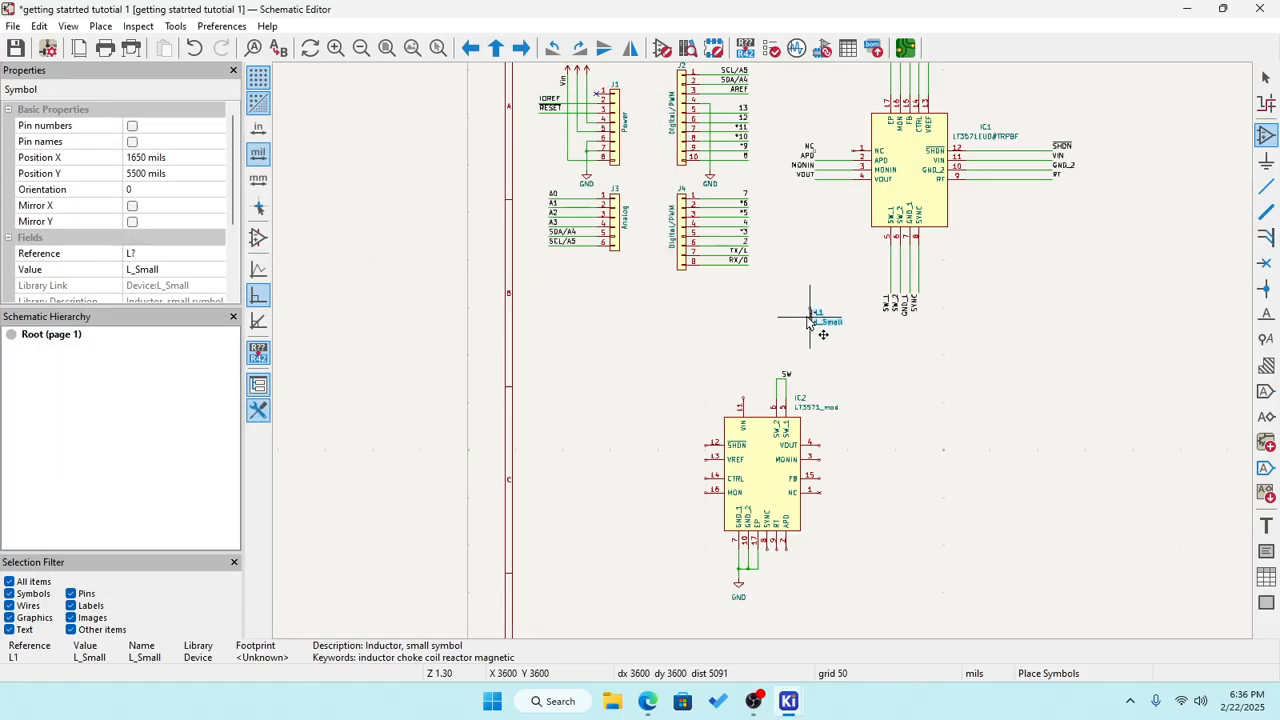
scroll(763, 355, "up", 5)
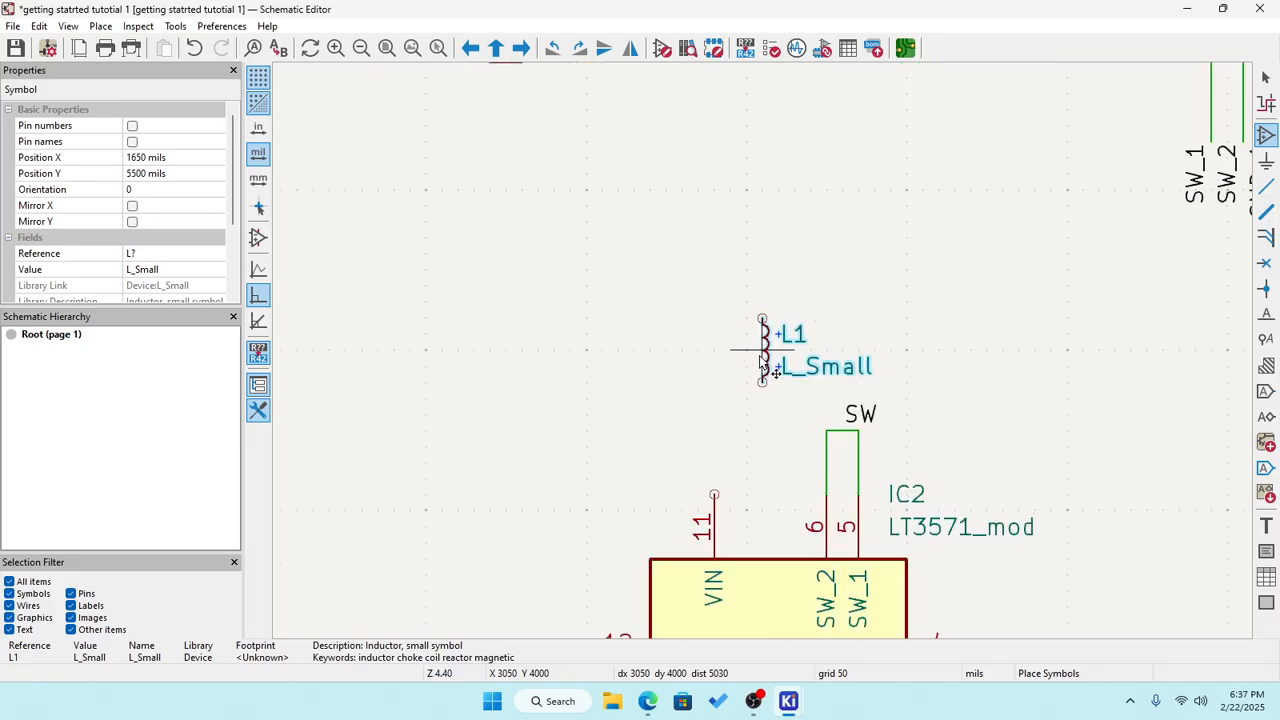
key("r")
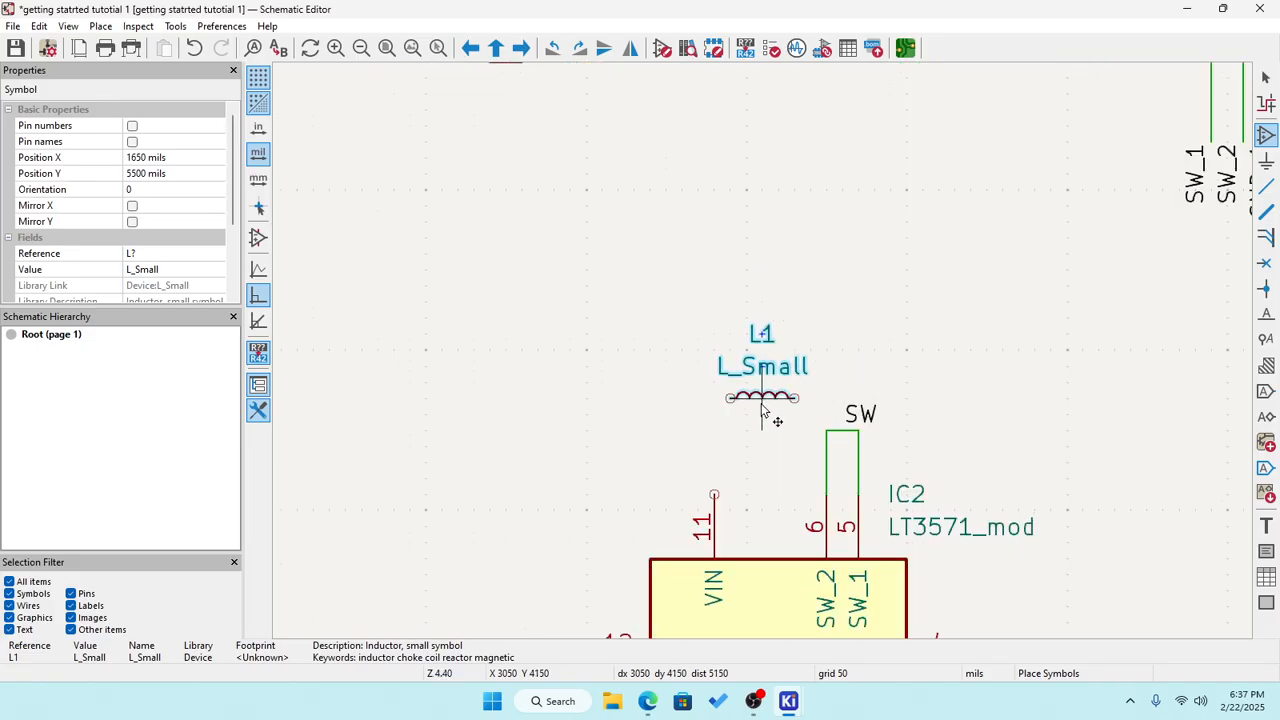
left_click(761, 388)
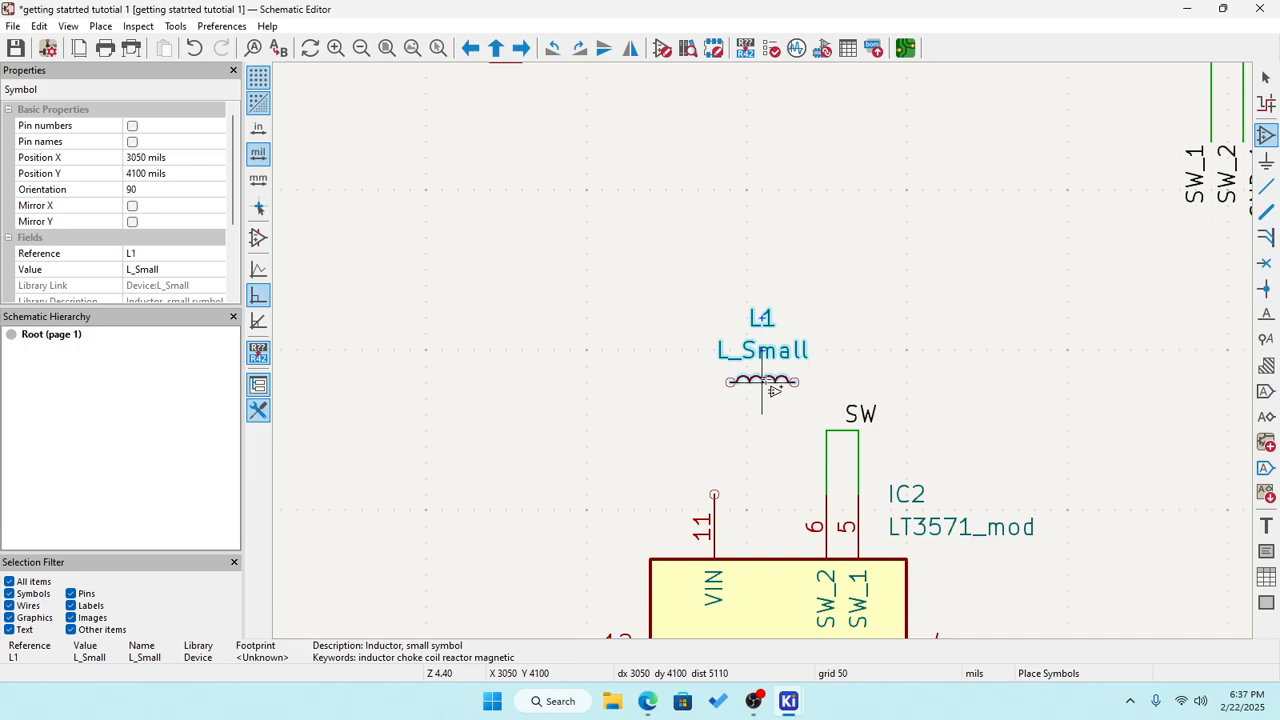
key("Escape")
double_click(767, 360)
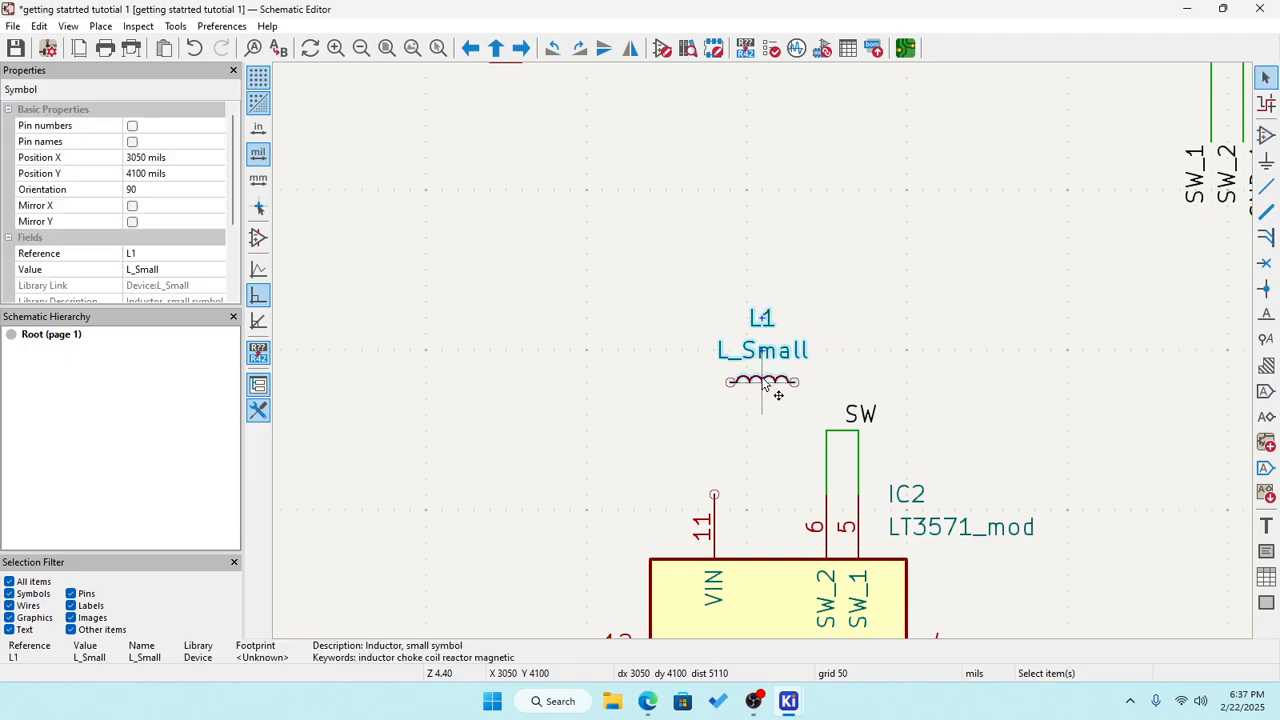
left_click(185, 178)
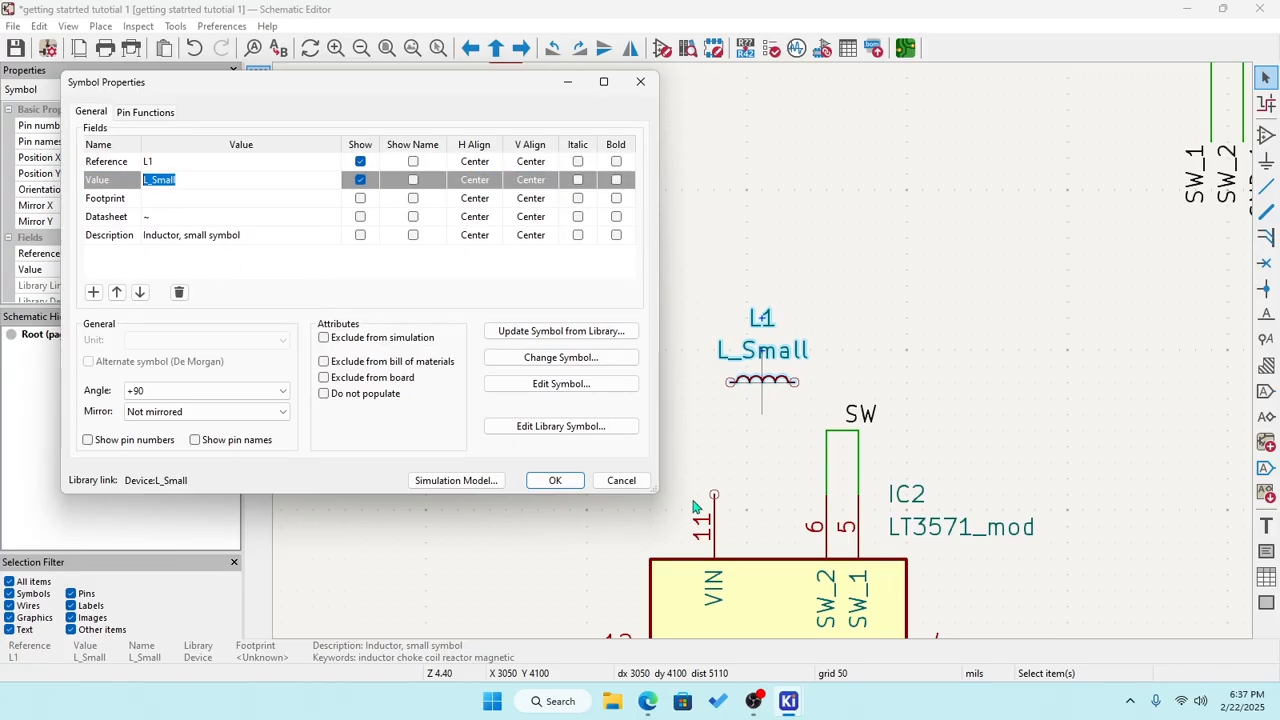
type("10")
left_click(620, 481)
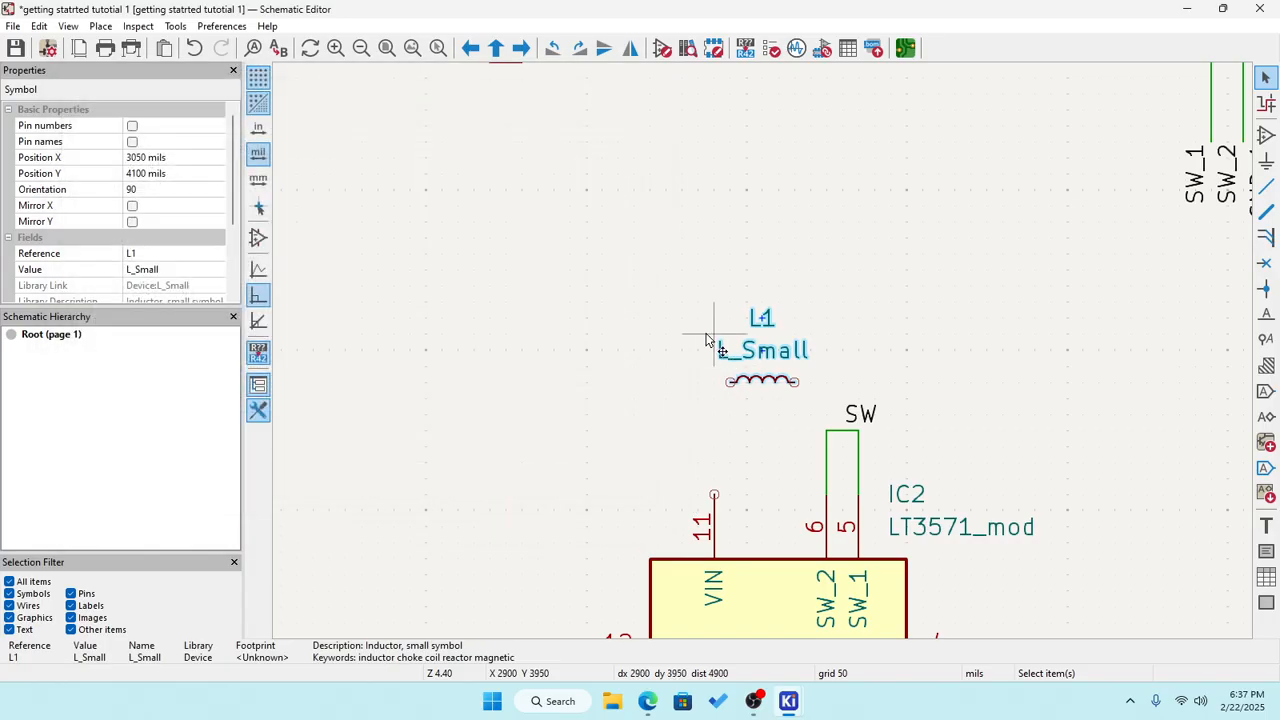
Delete the L_Small inductor L1 above IC2.
left_click(712, 345)
left_click_drag(687, 290, 830, 400)
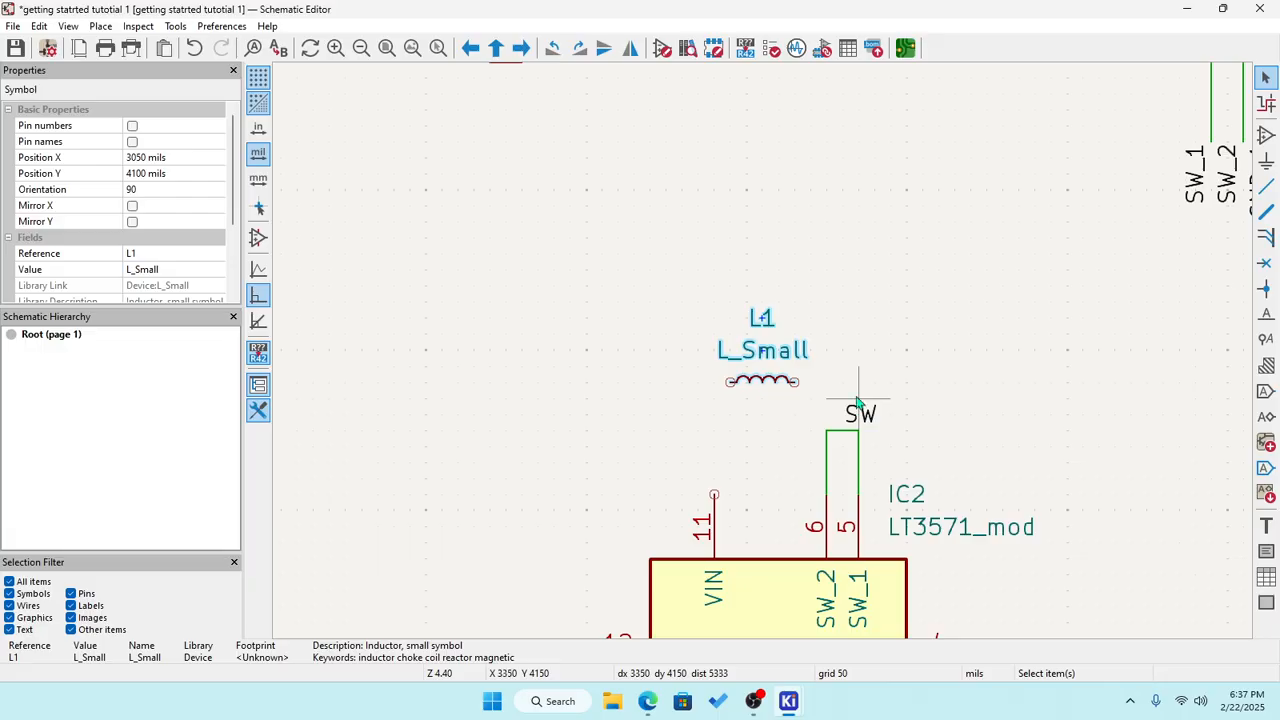
key("Delete")
scroll(743, 367, "down", 5)
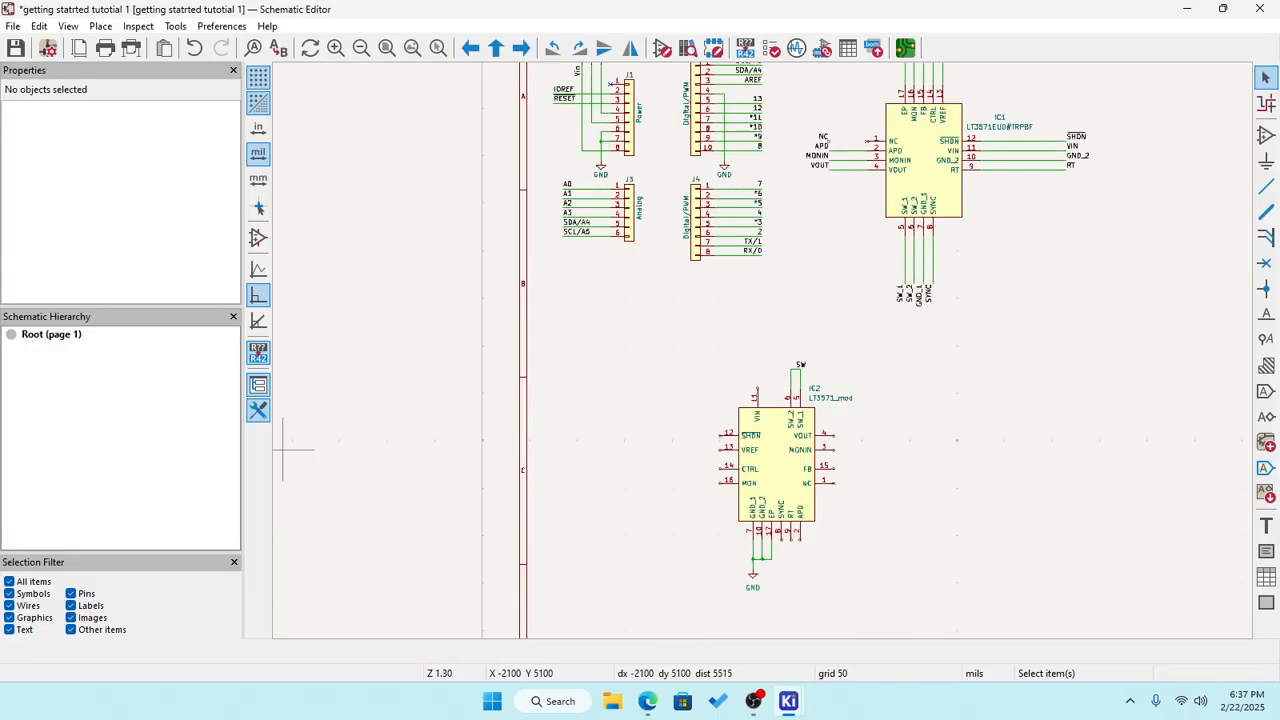
Start adding another symbol and filter the symbol libraries by "avx x7r" to find the capacitor.
left_click(1265, 135)
left_click(582, 232)
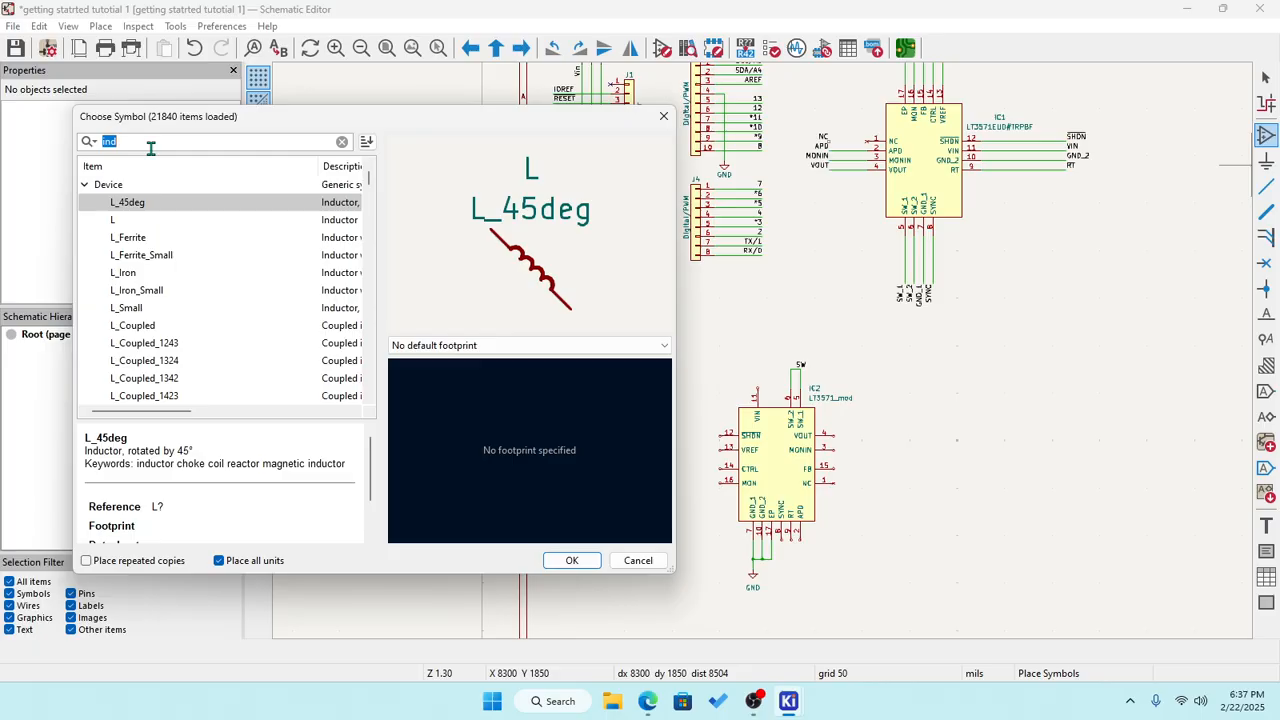
type("a")
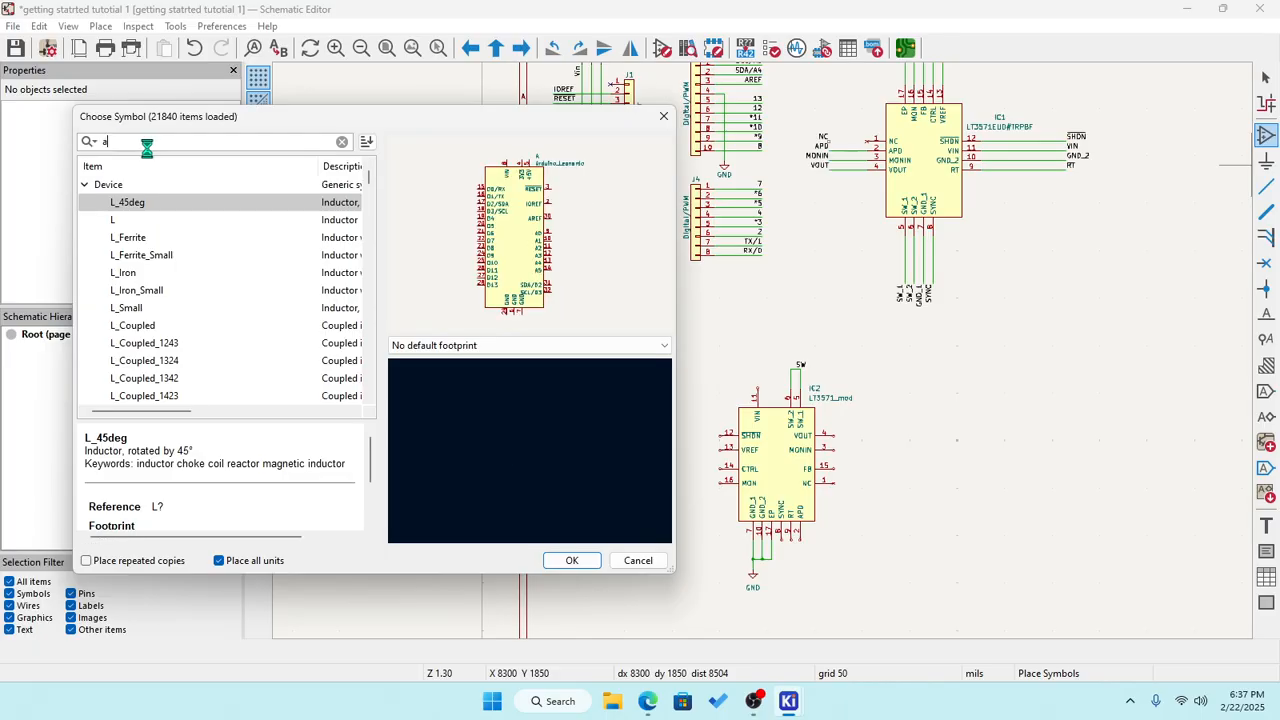
type("vx")
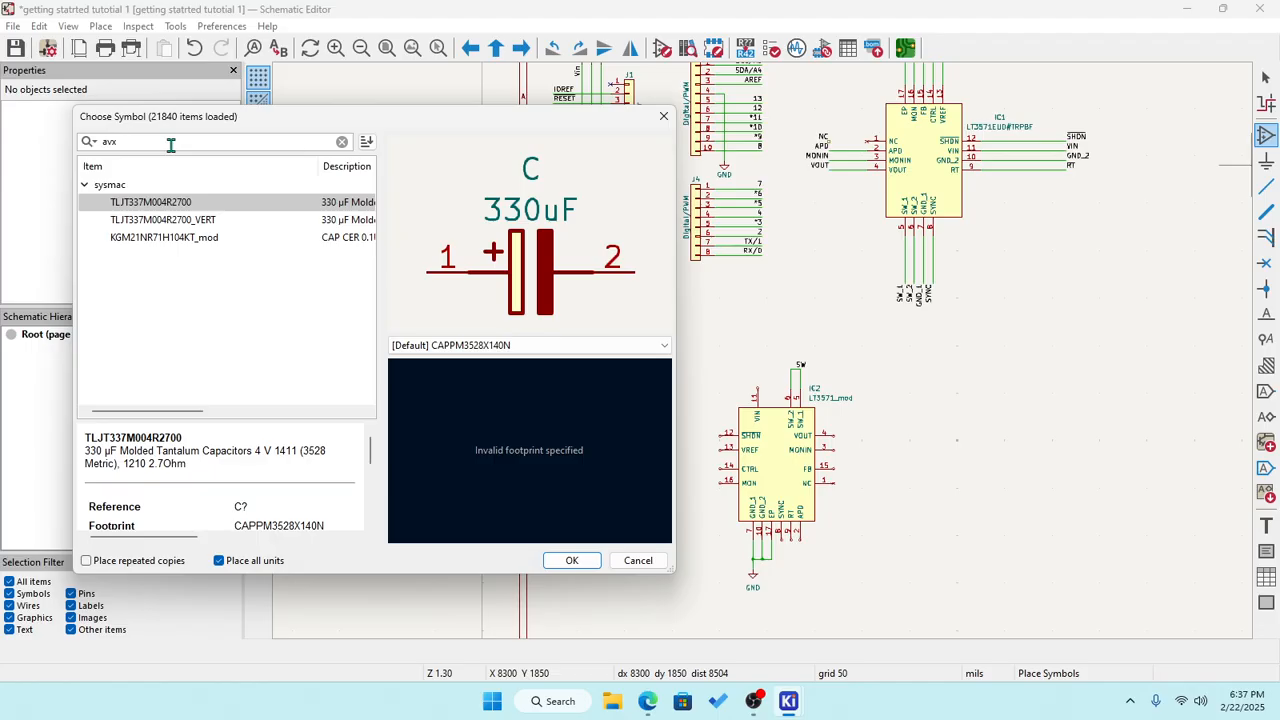
type("x7r")
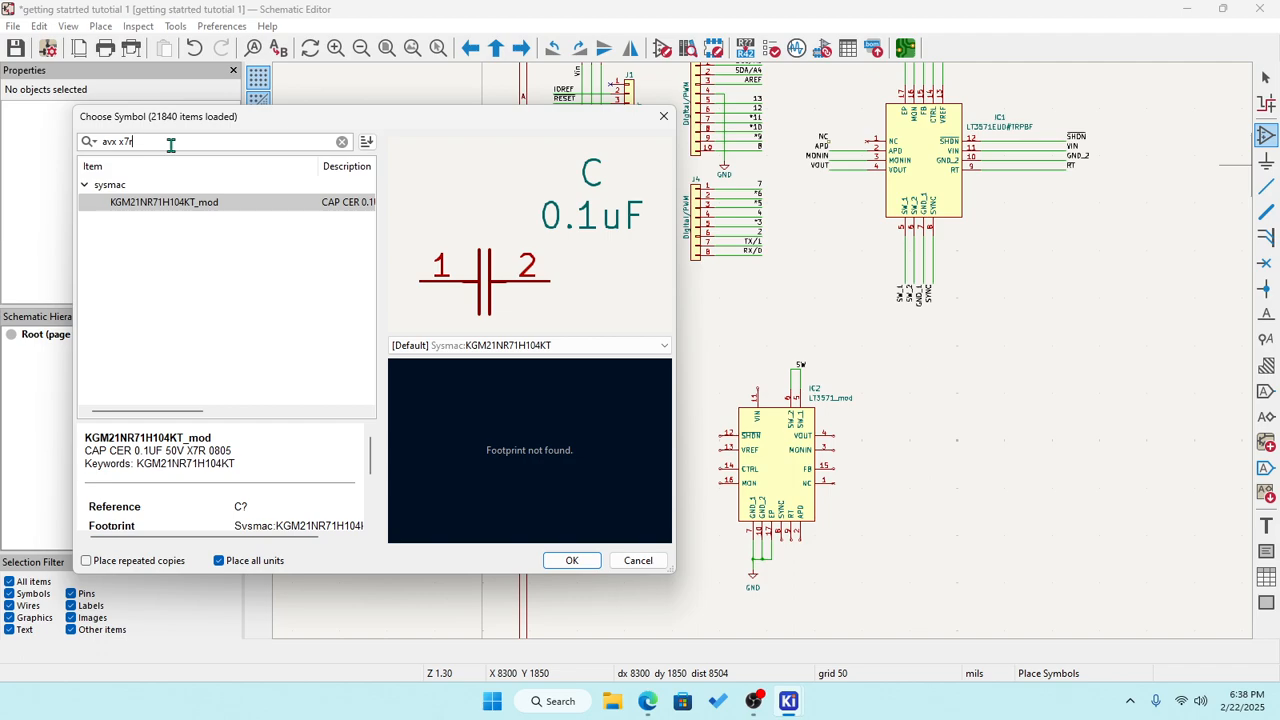
Clear the symbol filter and browse the full list of symbols in the Device library.
key("BackSpace")
key("BackSpace")
key("BackSpace")
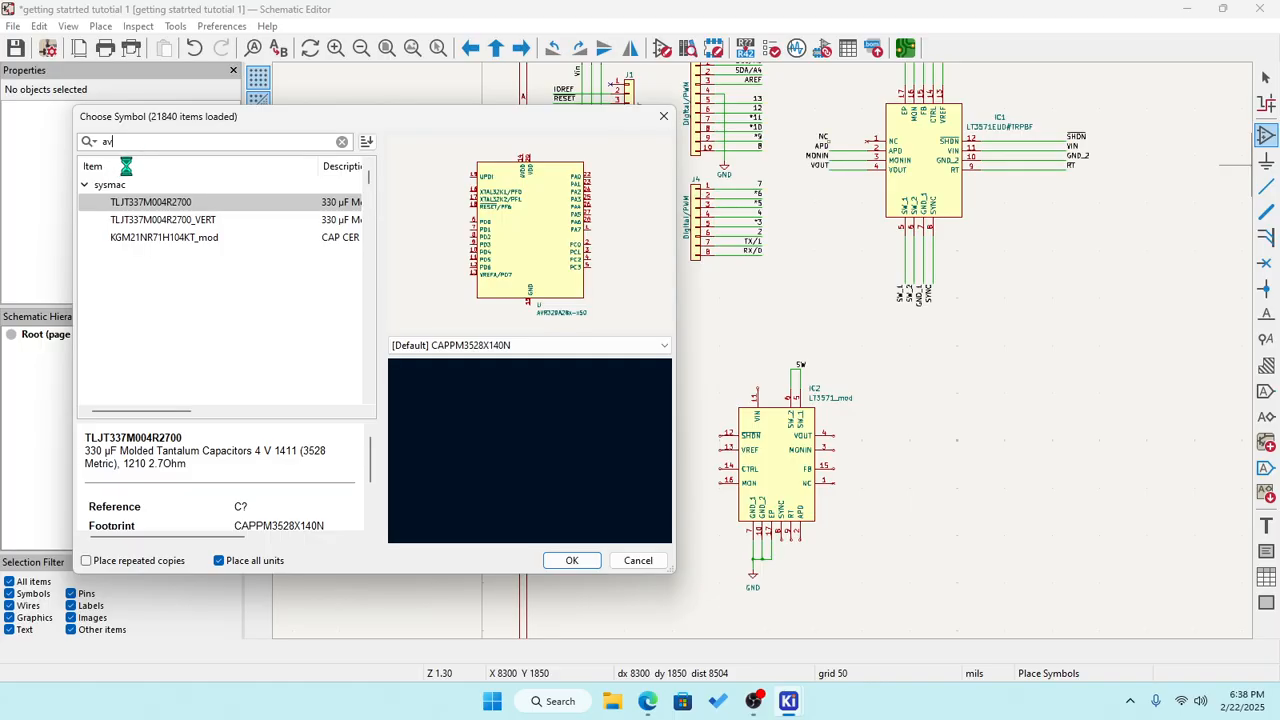
key("BackSpace")
key("BackSpace")
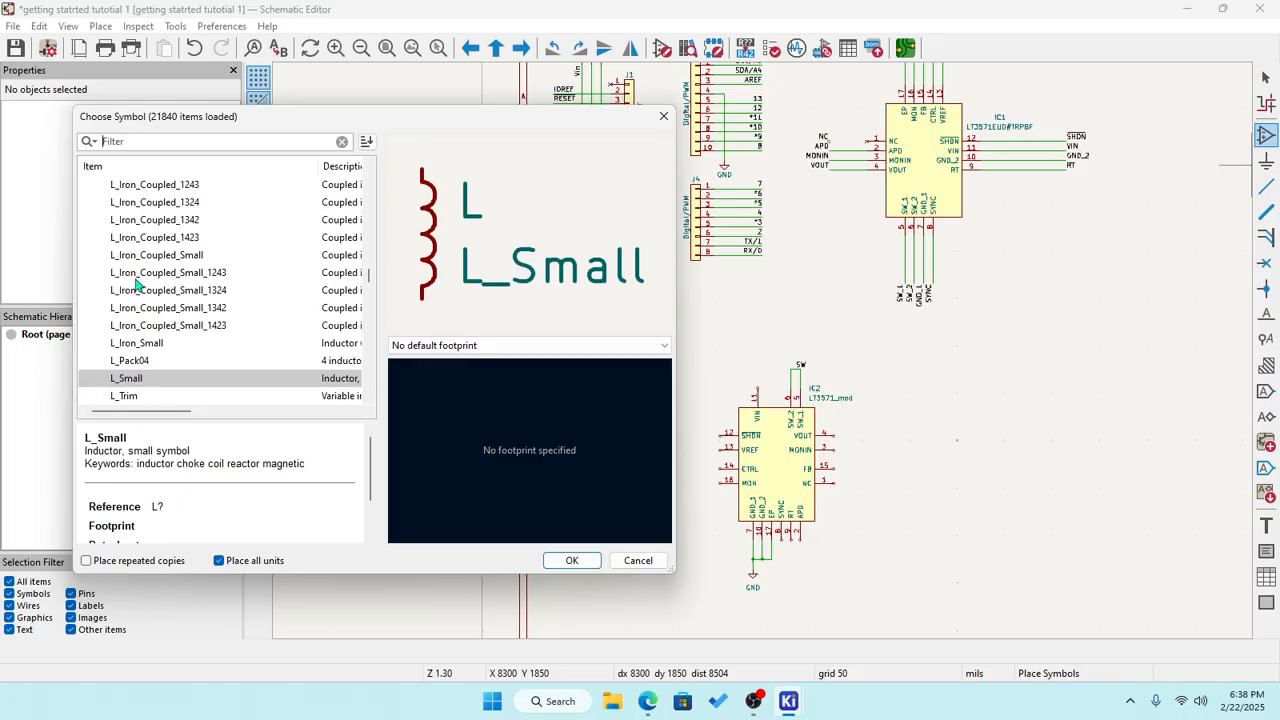
scroll(128, 284, "down", 4)
scroll(113, 333, "up", 2)
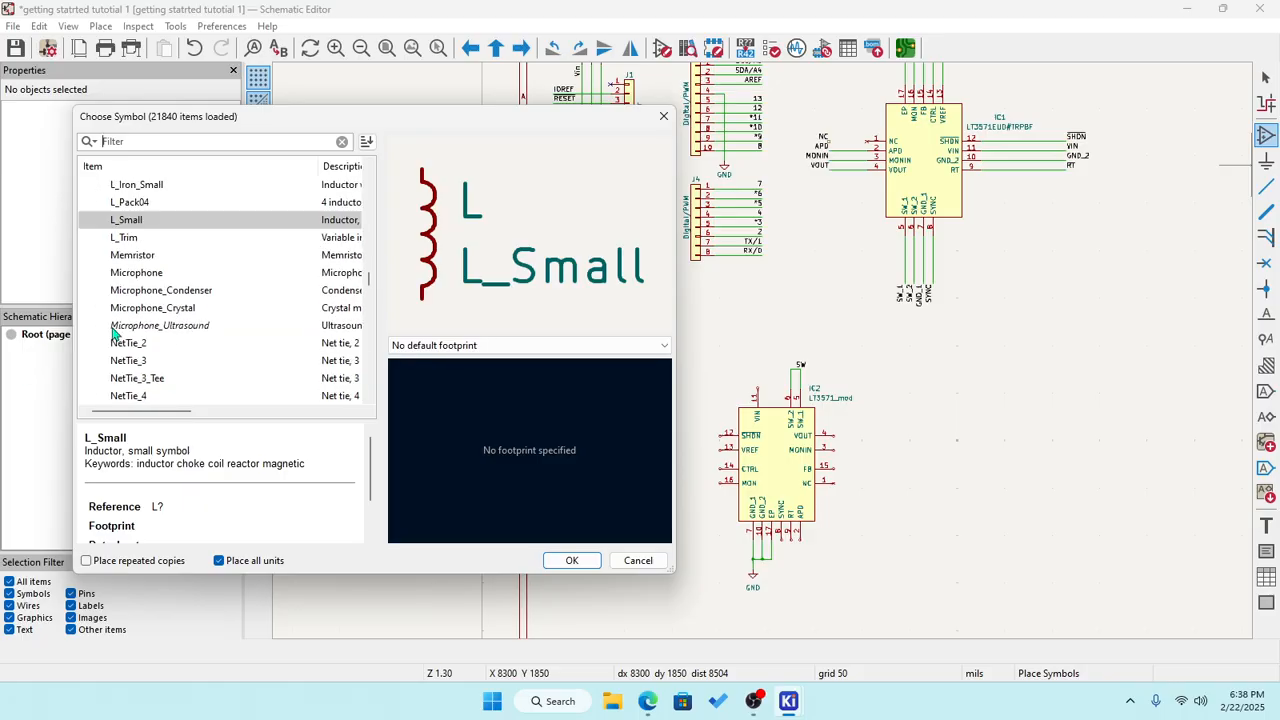
scroll(113, 330, "up", 8)
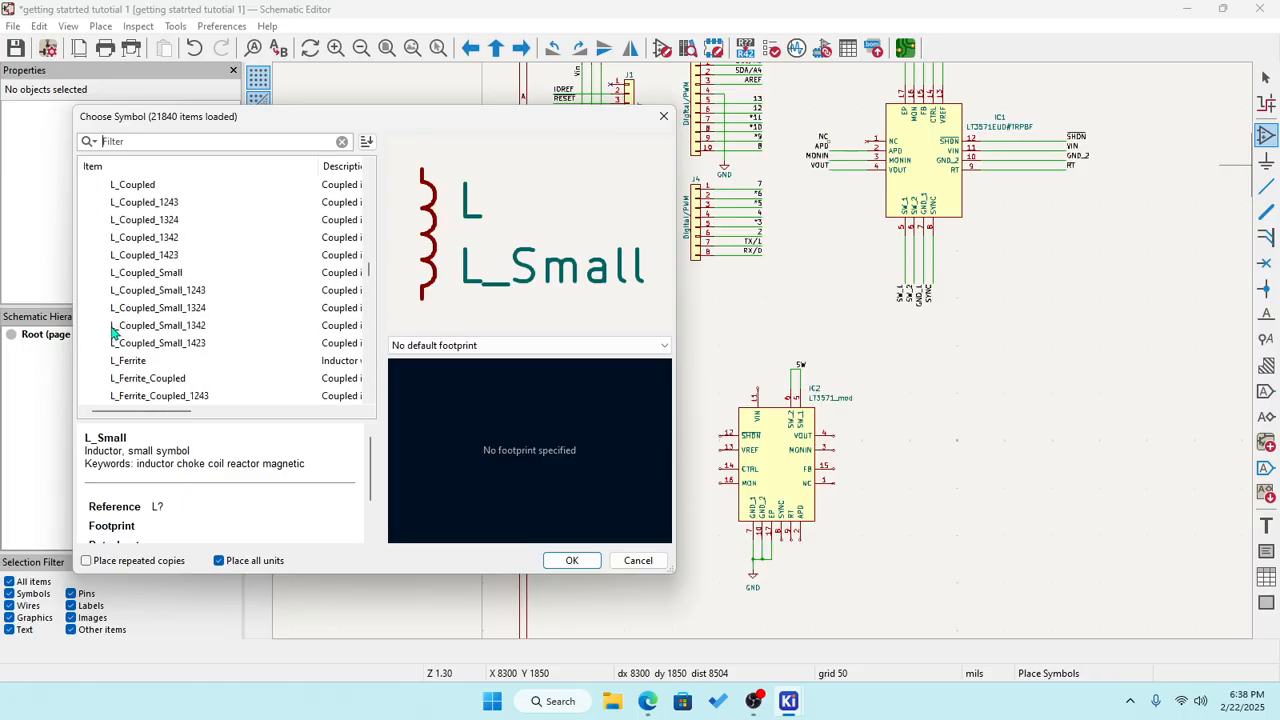
scroll(115, 330, "down", 15)
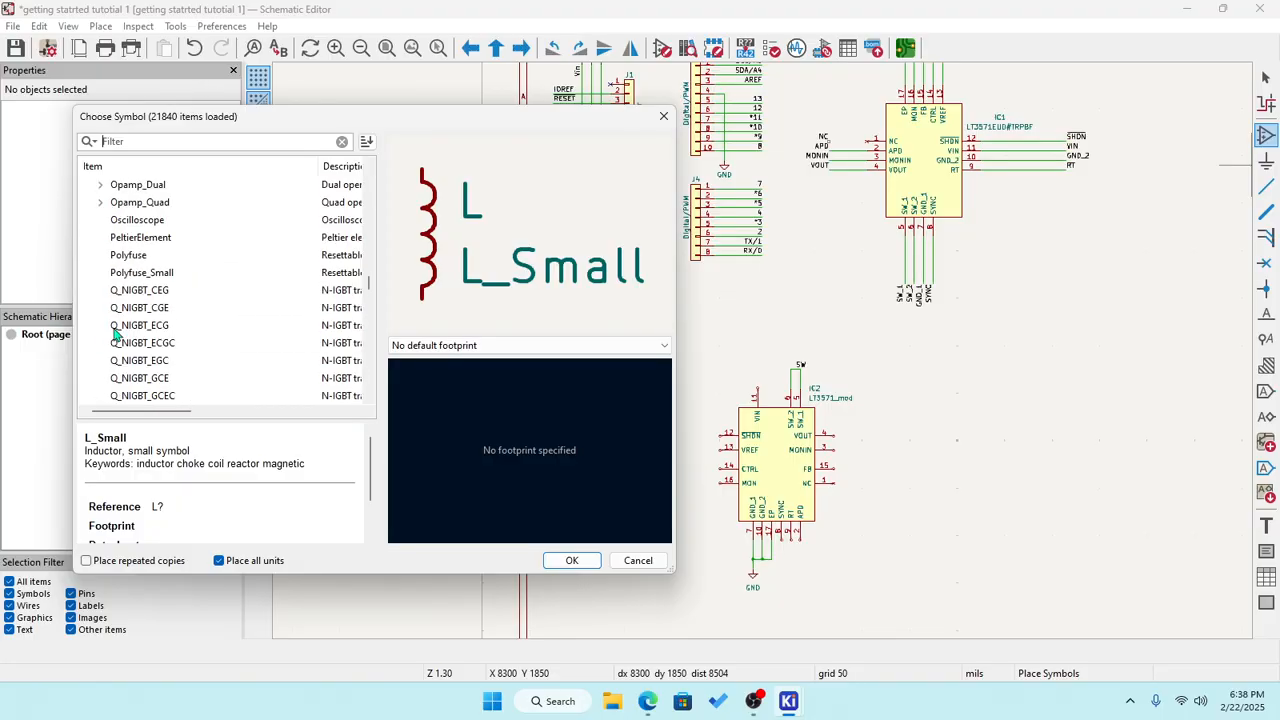
Look through the symbol library list for the sysmac library.
scroll(128, 342, "down", 5)
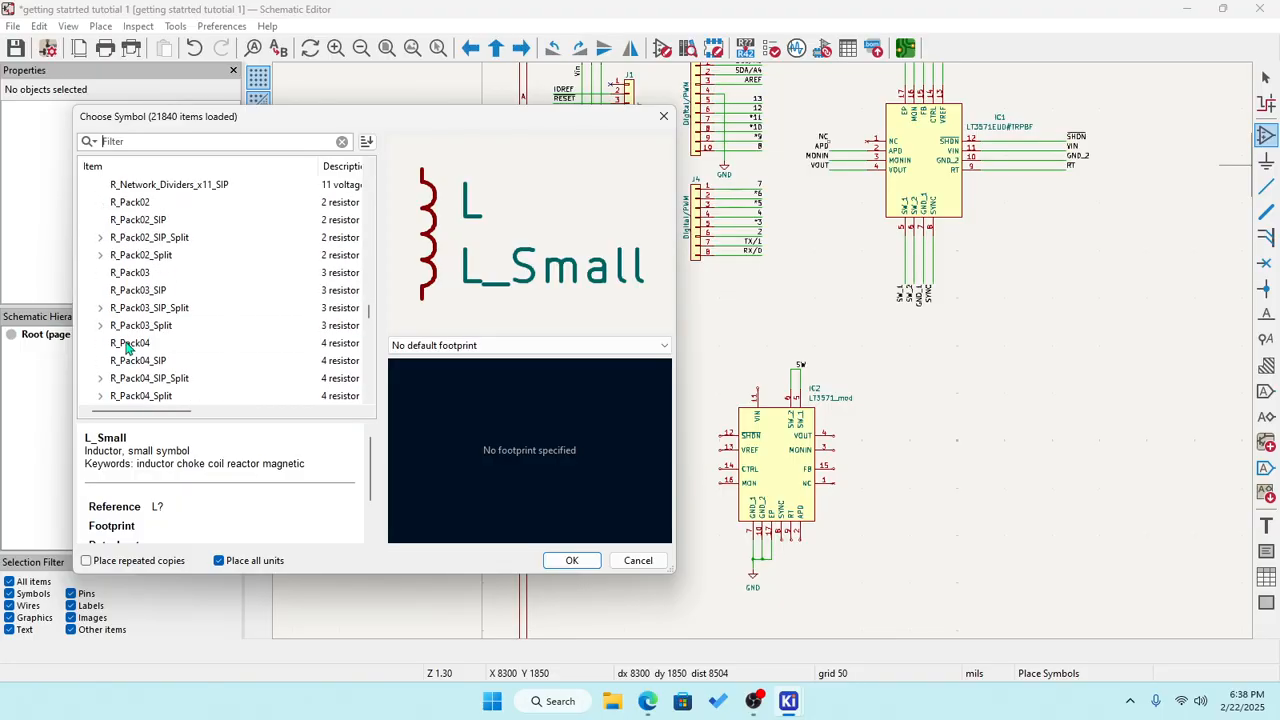
scroll(128, 347, "down", 5)
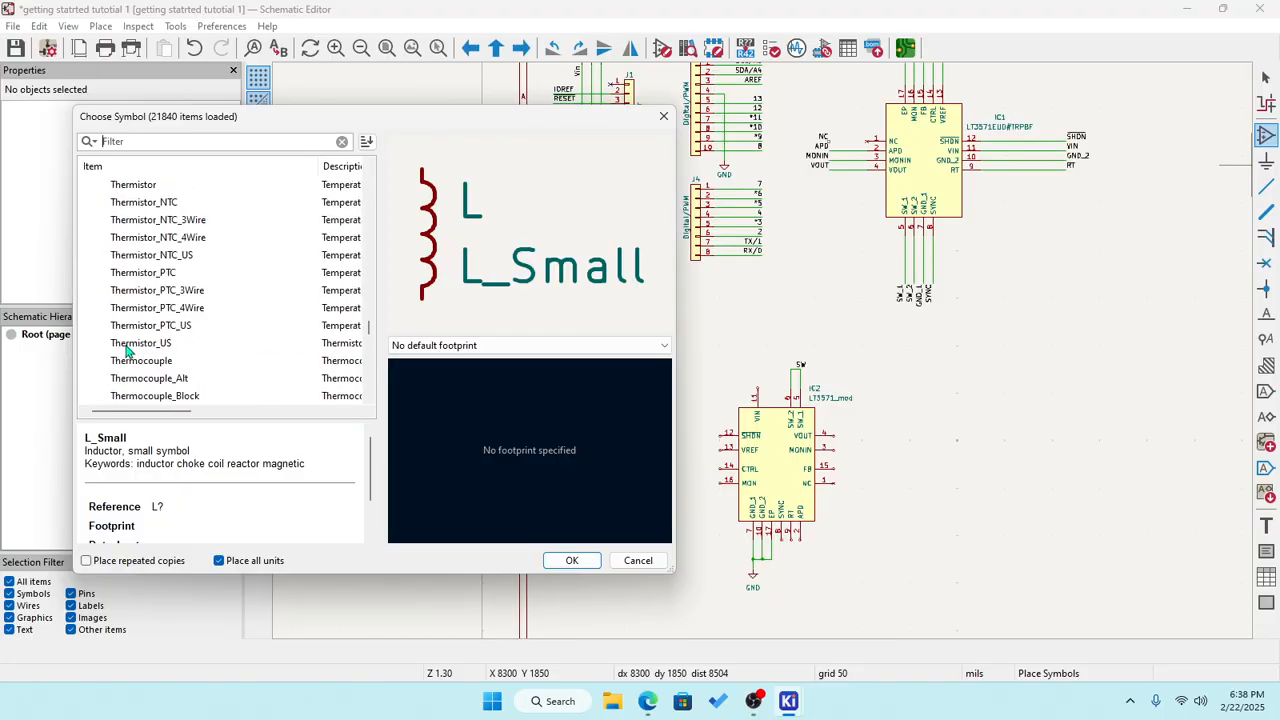
scroll(128, 347, "up", 4)
scroll(128, 347, "up", 3)
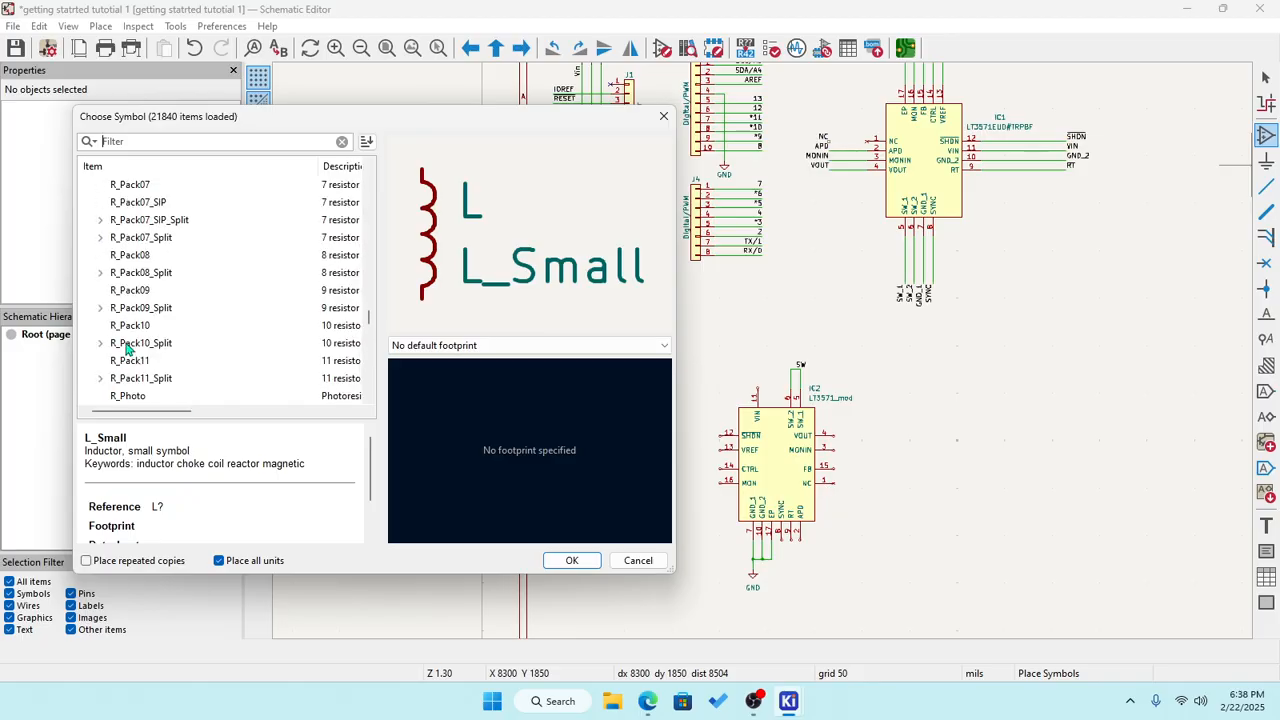
scroll(128, 347, "down", 5)
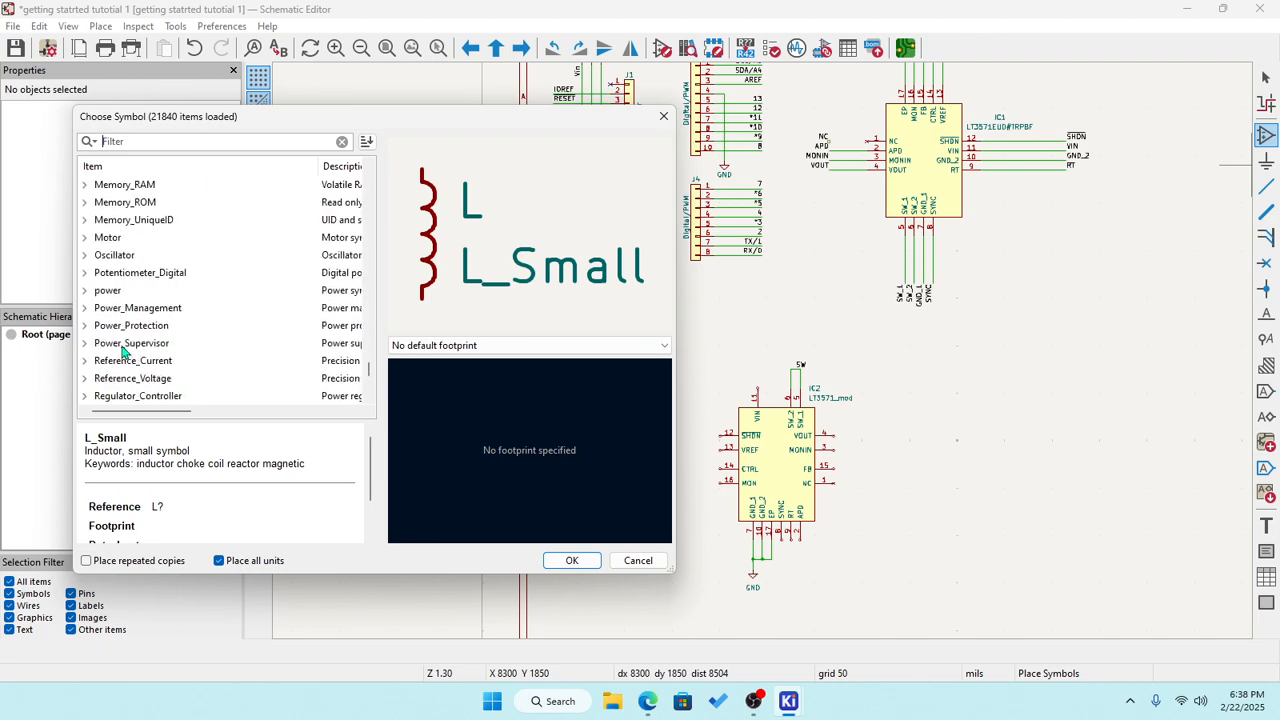
scroll(123, 350, "down", 3)
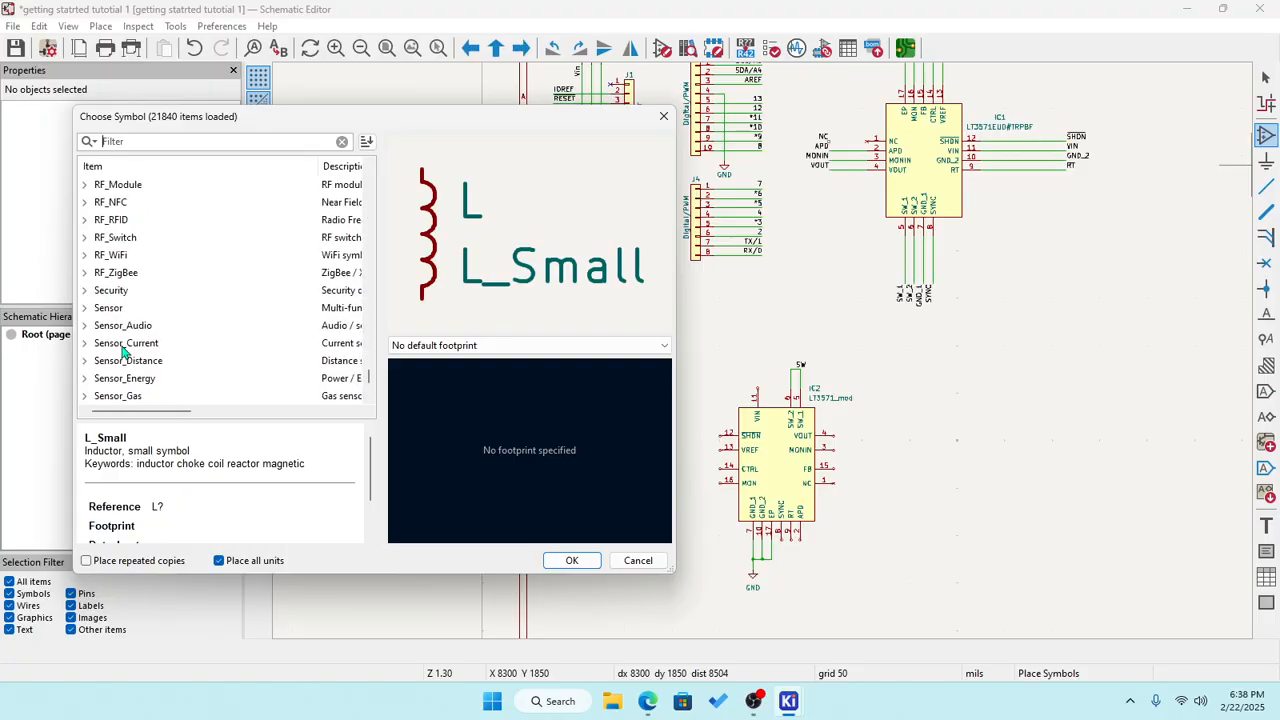
scroll(123, 350, "down", 6)
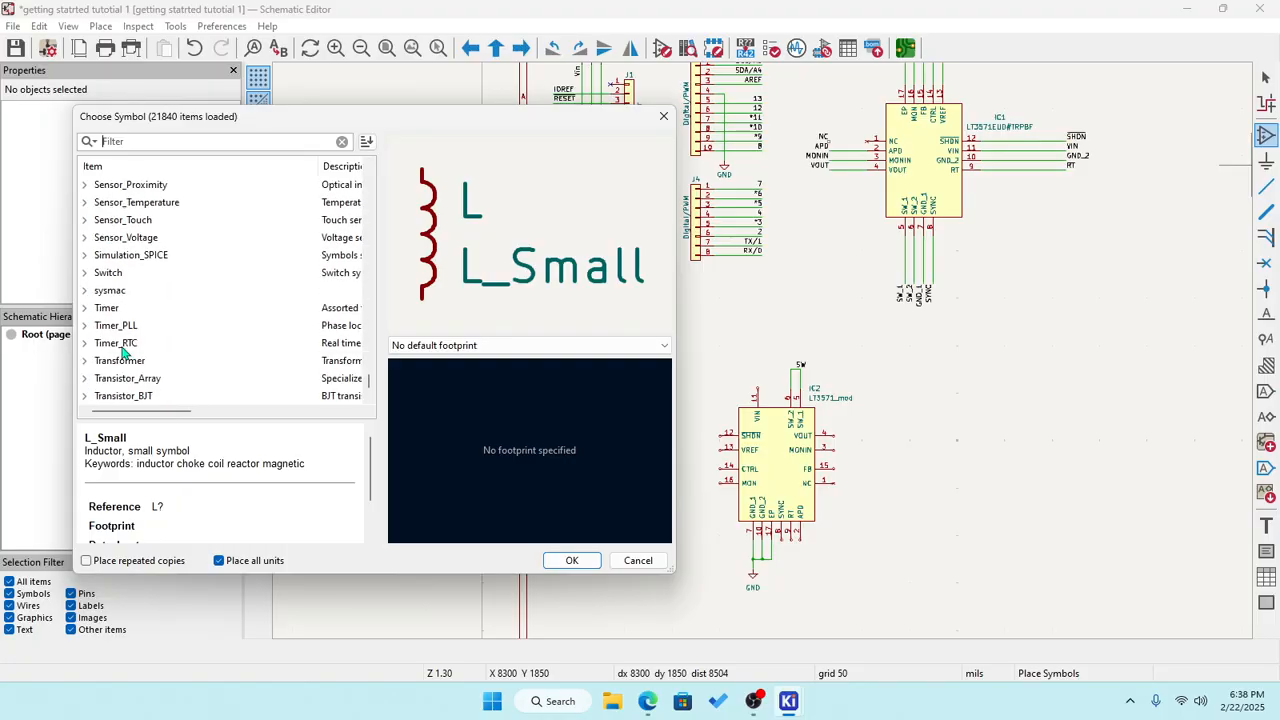
scroll(123, 350, "down", 2)
scroll(123, 350, "up", 1)
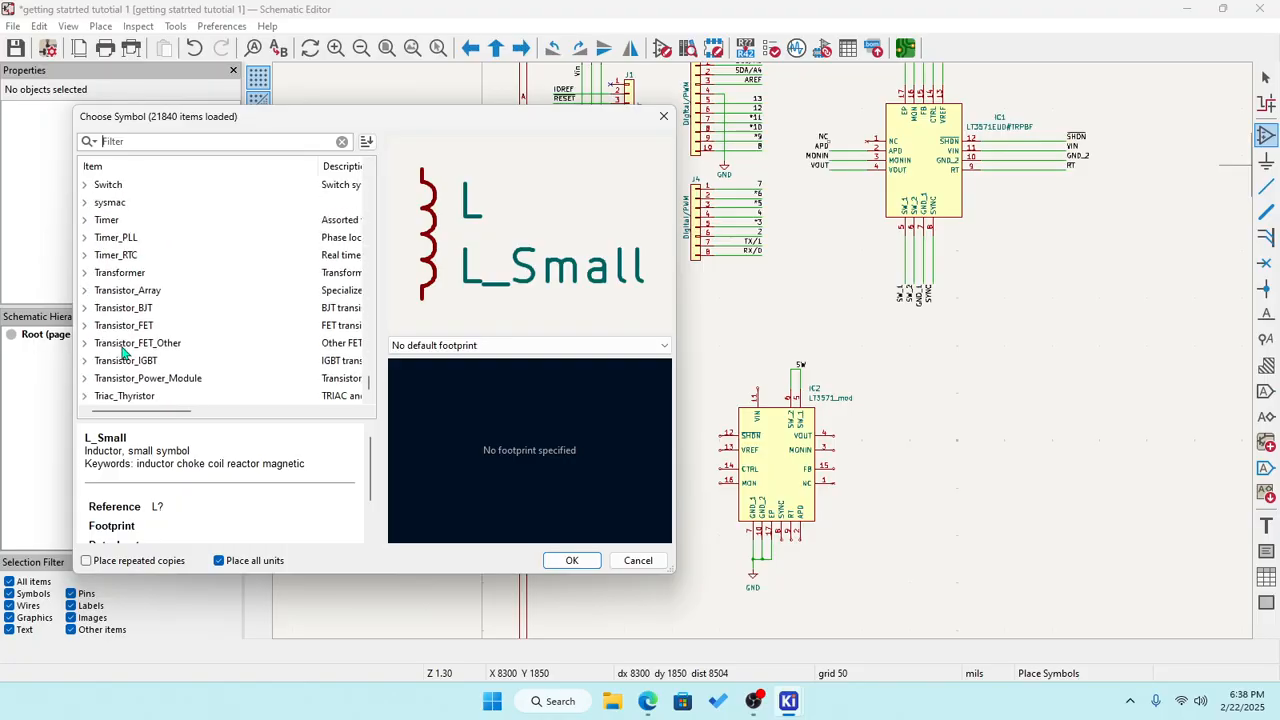
scroll(123, 350, "down", 1)
scroll(123, 350, "up", 3)
scroll(123, 350, "up", 5)
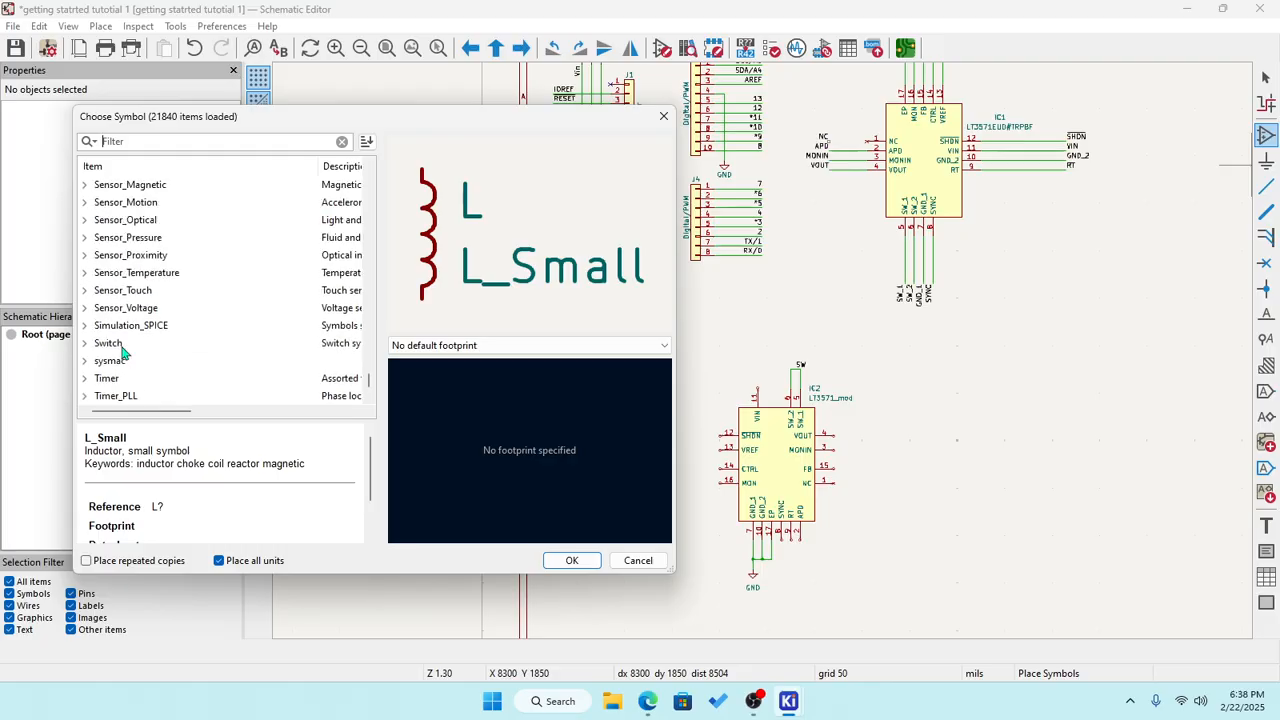
scroll(123, 350, "up", 1)
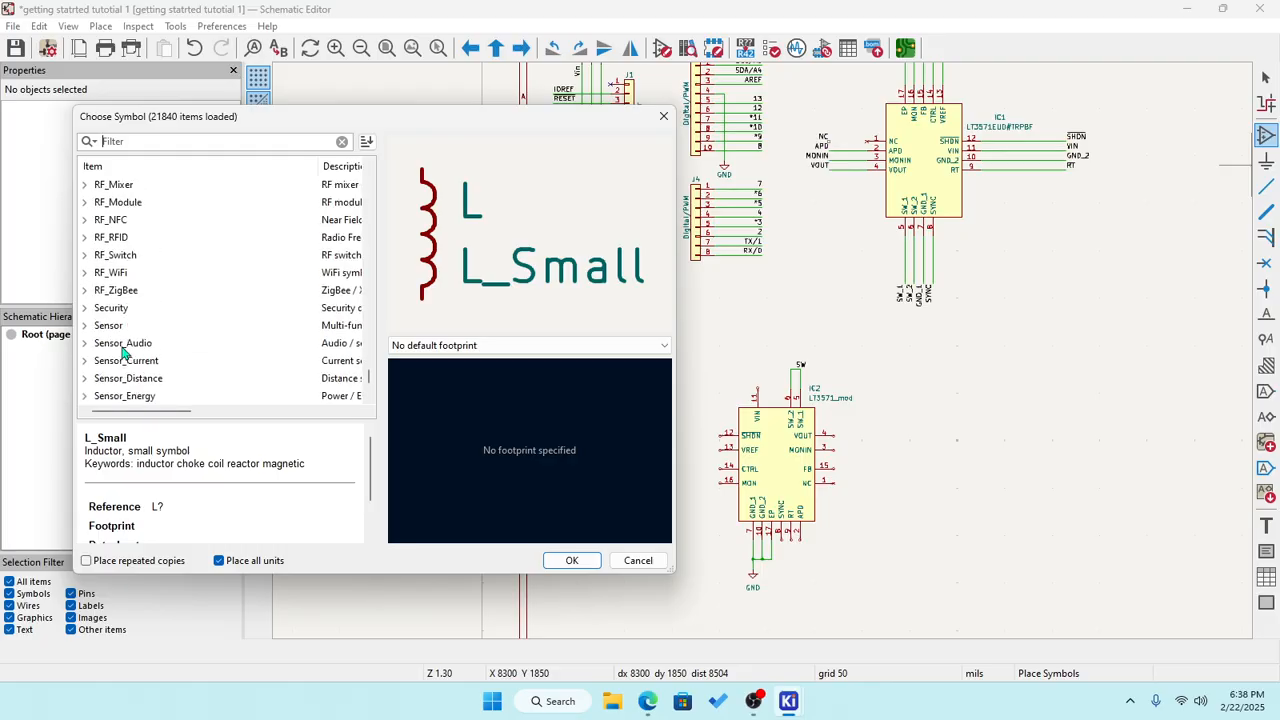
scroll(123, 350, "up", 1)
scroll(123, 350, "up", 3)
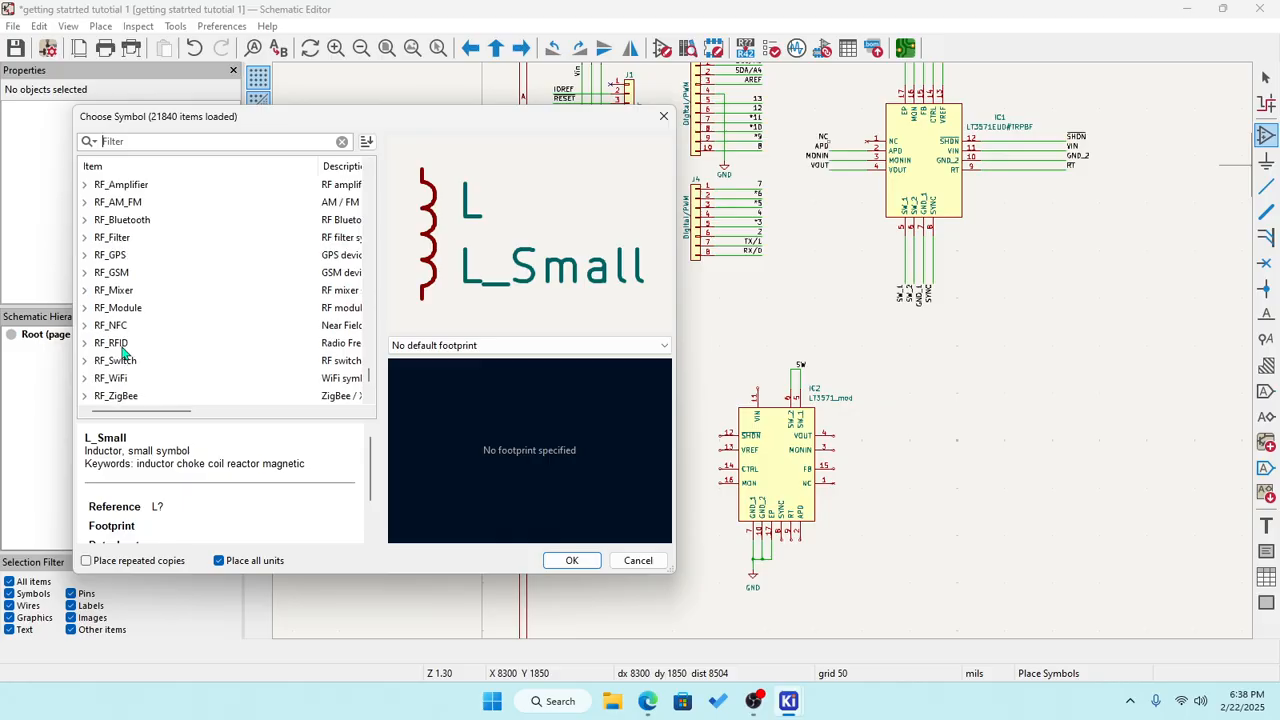
scroll(123, 350, "up", 3)
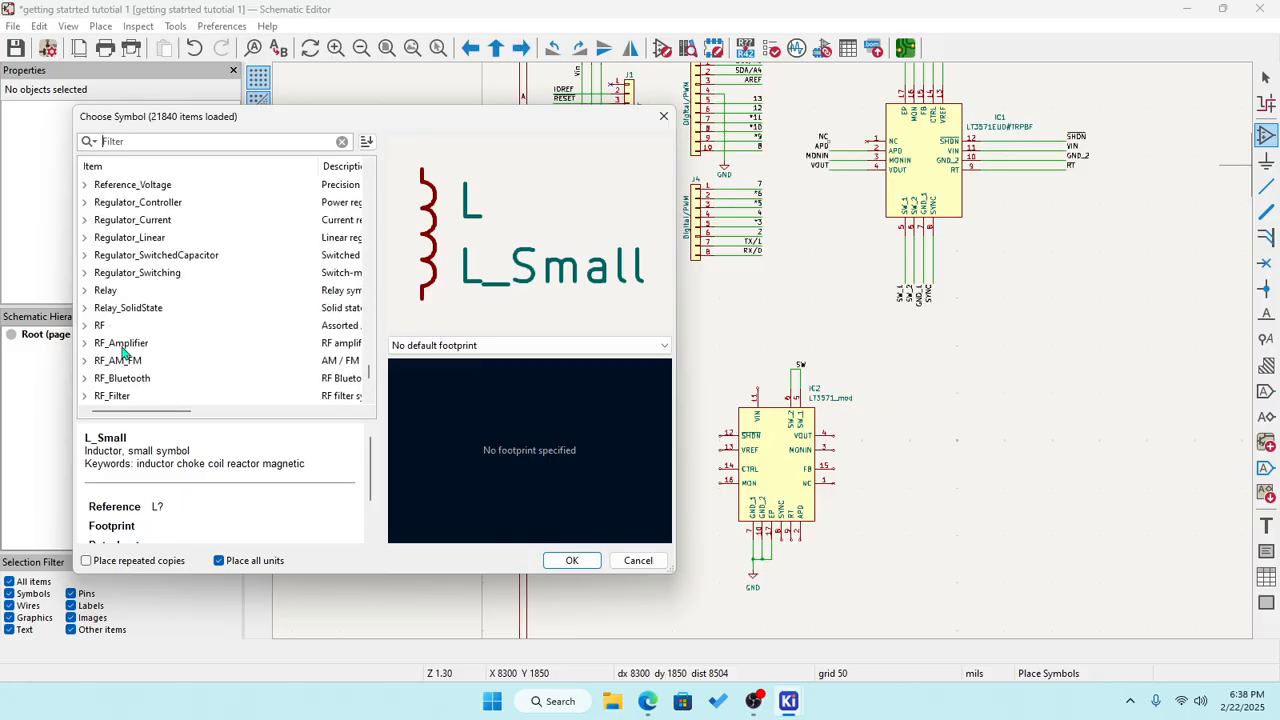
scroll(123, 350, "down", 6)
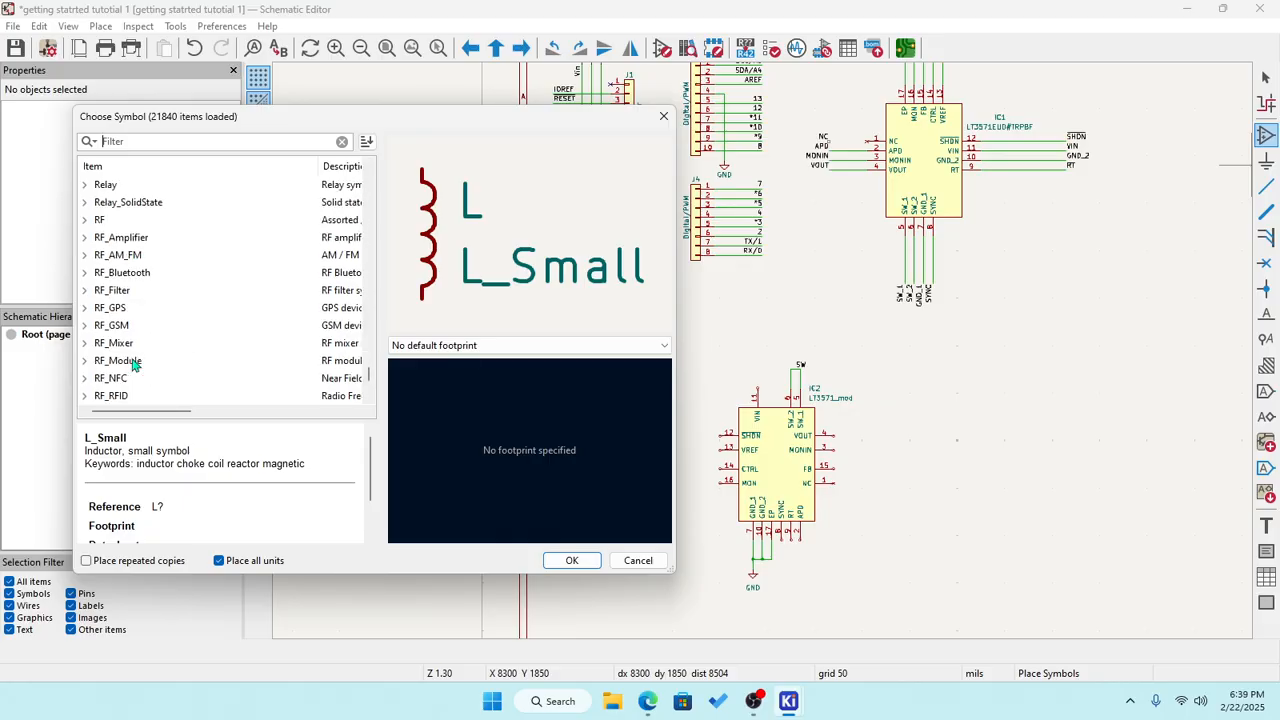
scroll(133, 364, "down", 1)
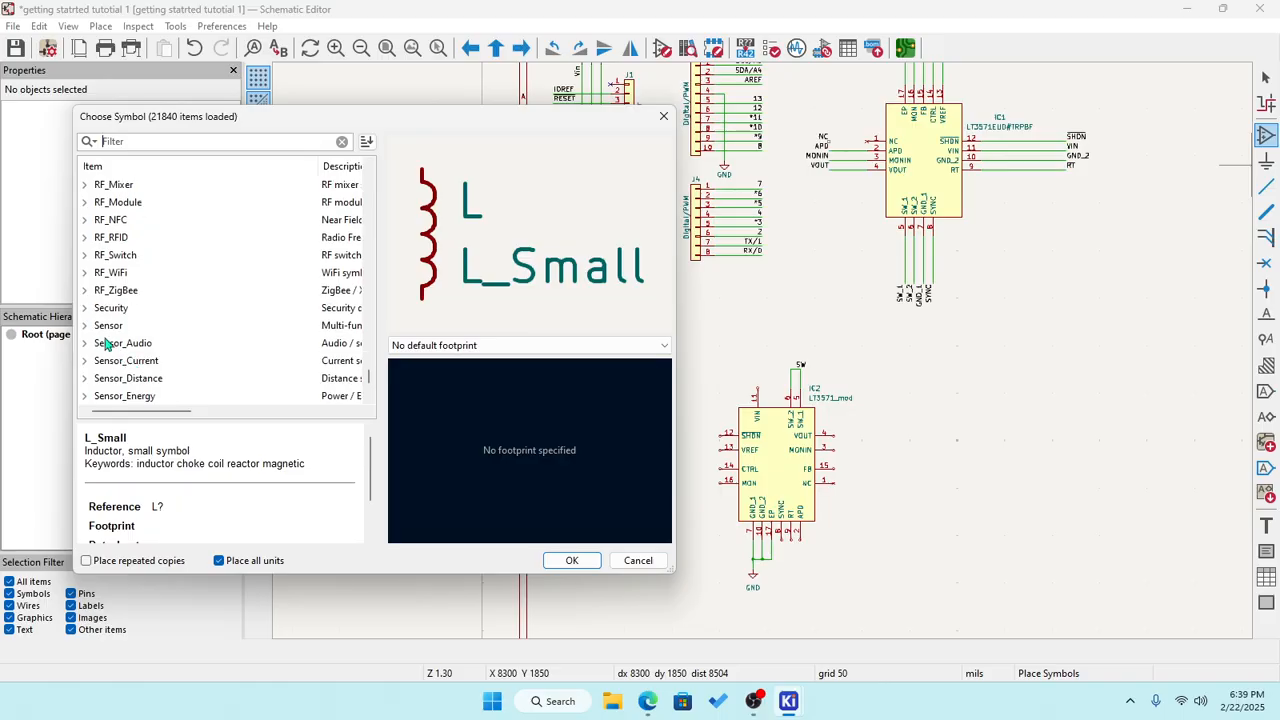
scroll(115, 360, "down", 6)
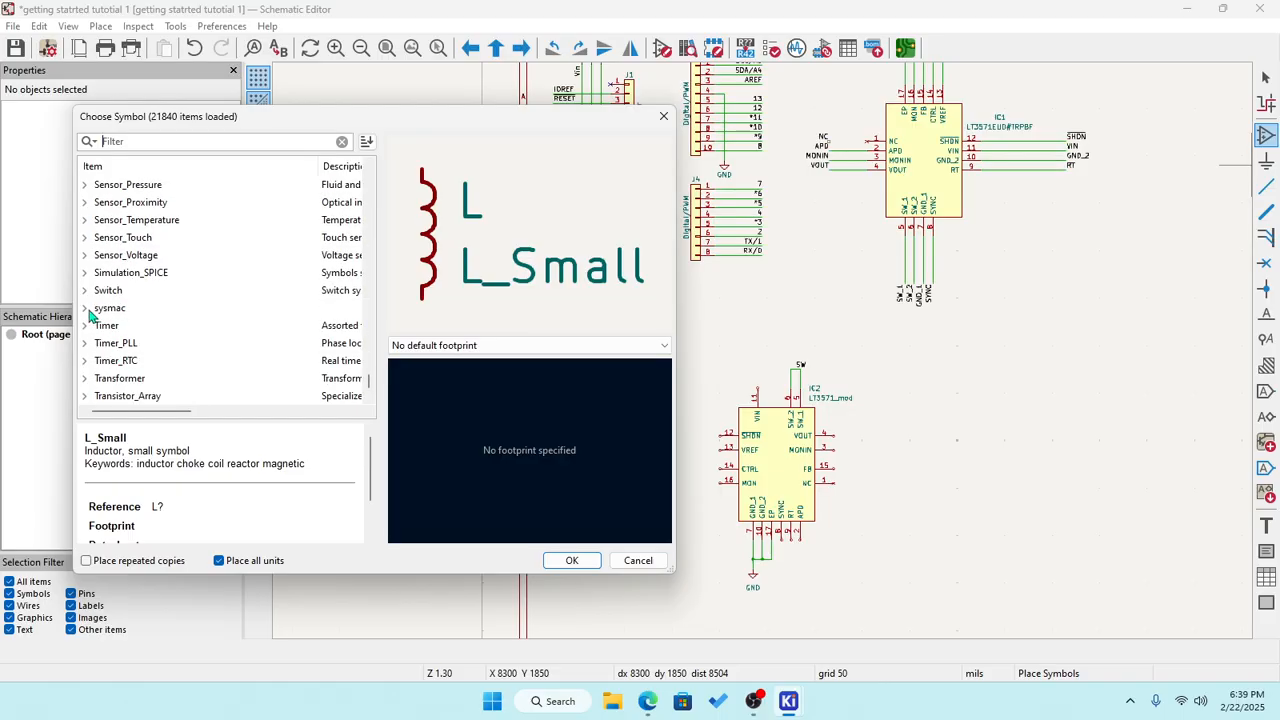
Choose the 10nF capacitor GRM155R71H103KA88J from the sysmac library for placement.
left_click(86, 309)
scroll(125, 338, "down", 2)
scroll(135, 340, "down", 4)
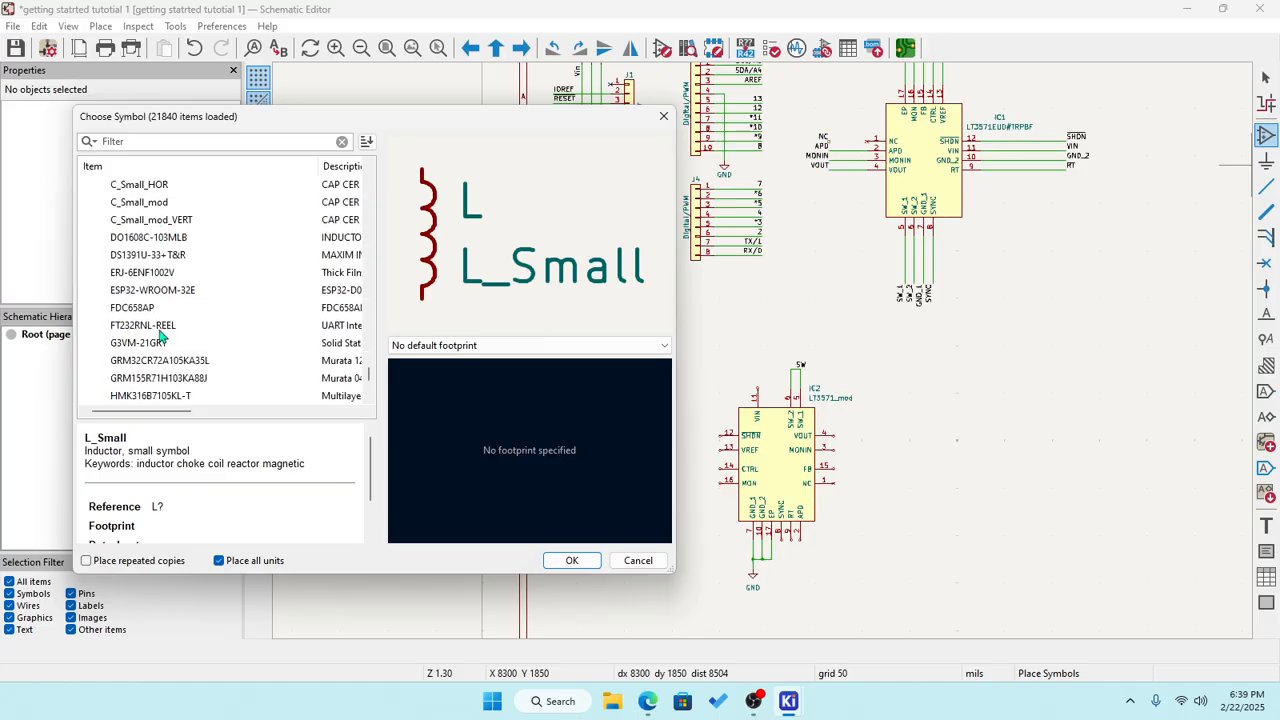
scroll(160, 337, "down", 2)
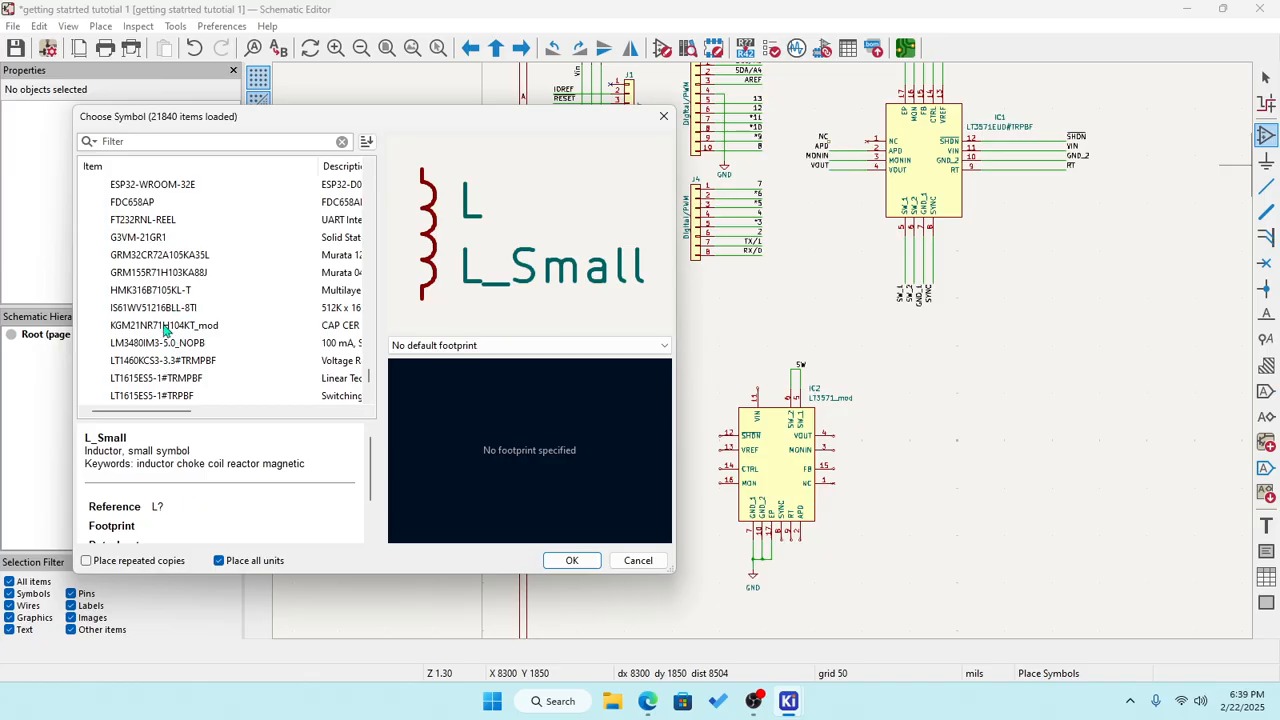
left_click(171, 277)
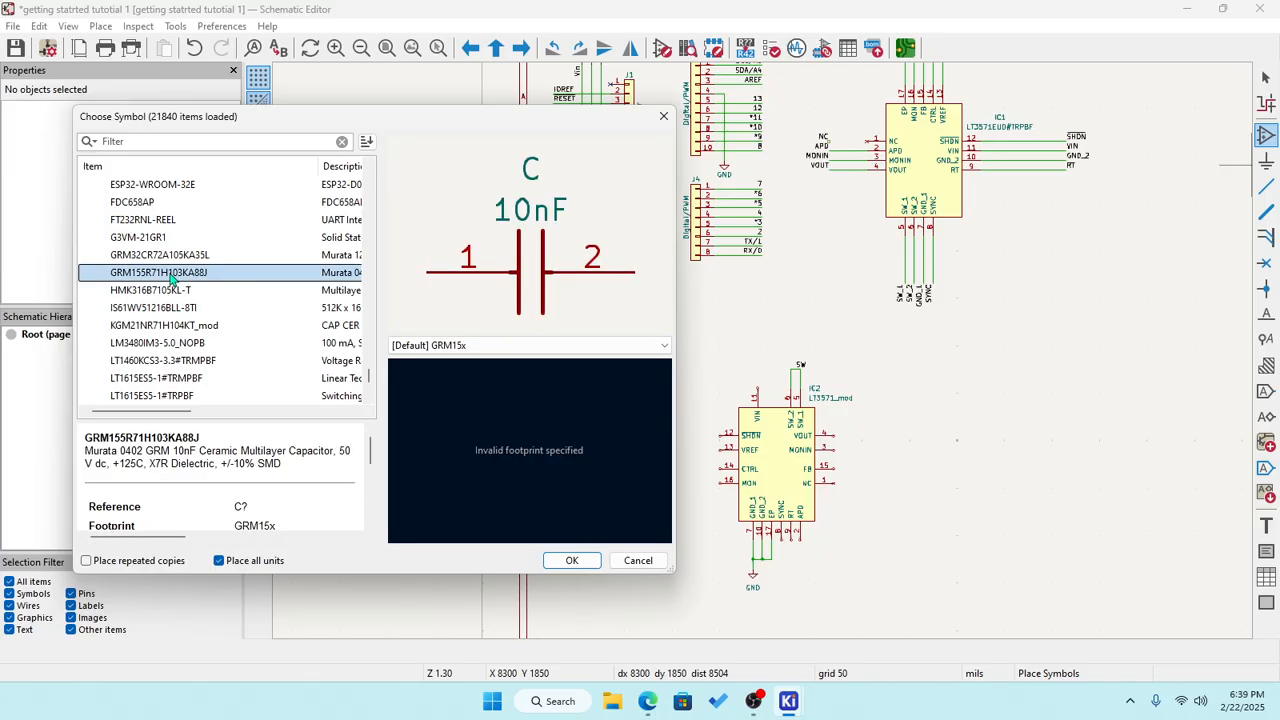
left_click(563, 560)
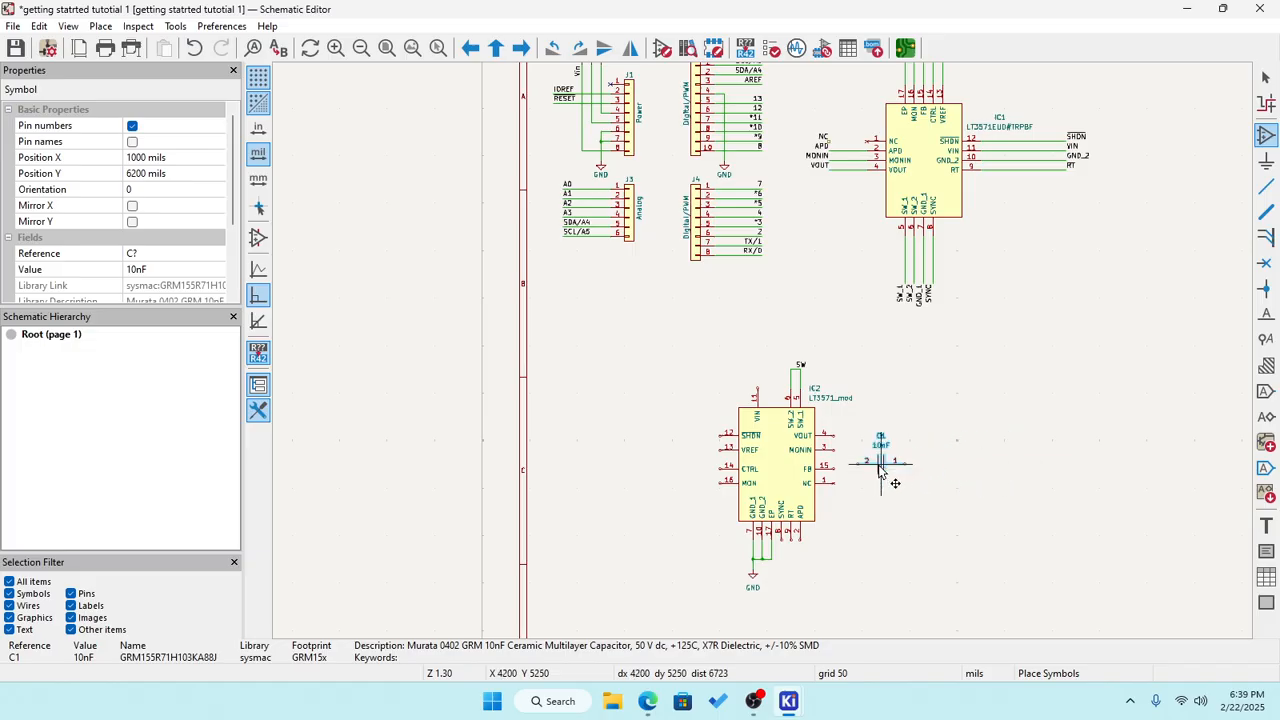
Rotate the 10nF capacitor upright and place it on the schematic beside IC2's VOUT, MONIN and FB pins.
scroll(886, 452, "up", 5)
key("r")
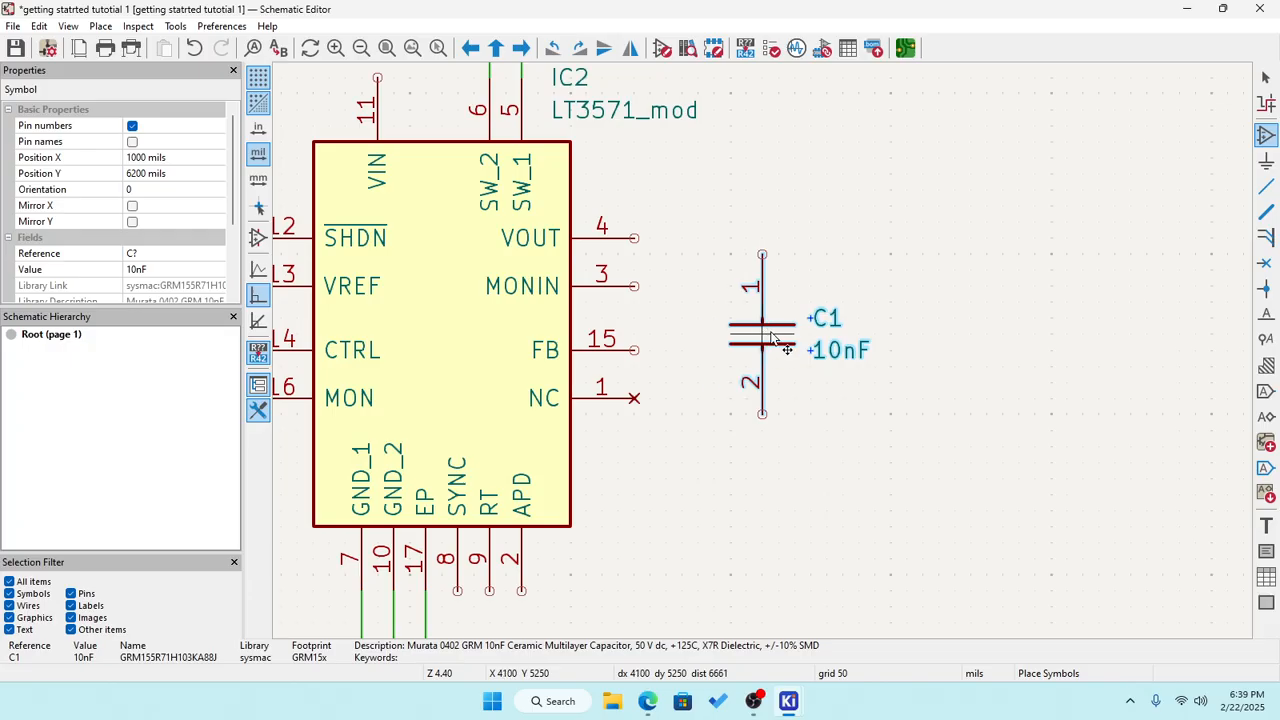
left_click(780, 338)
scroll(718, 330, "up", 5)
scroll(766, 357, "down", 5)
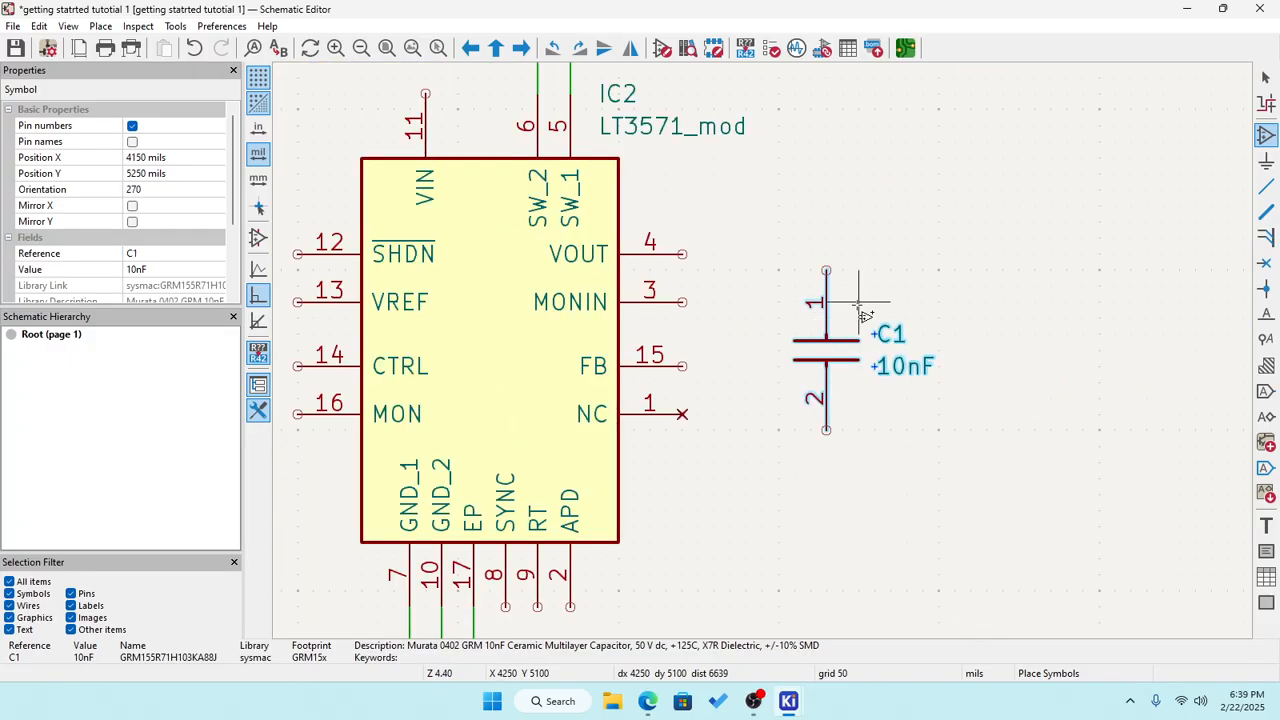
key("Escape")
Open the library symbol of capacitor C1 for editing and set the length of pin 1 to 50 mils.
double_click(848, 356)
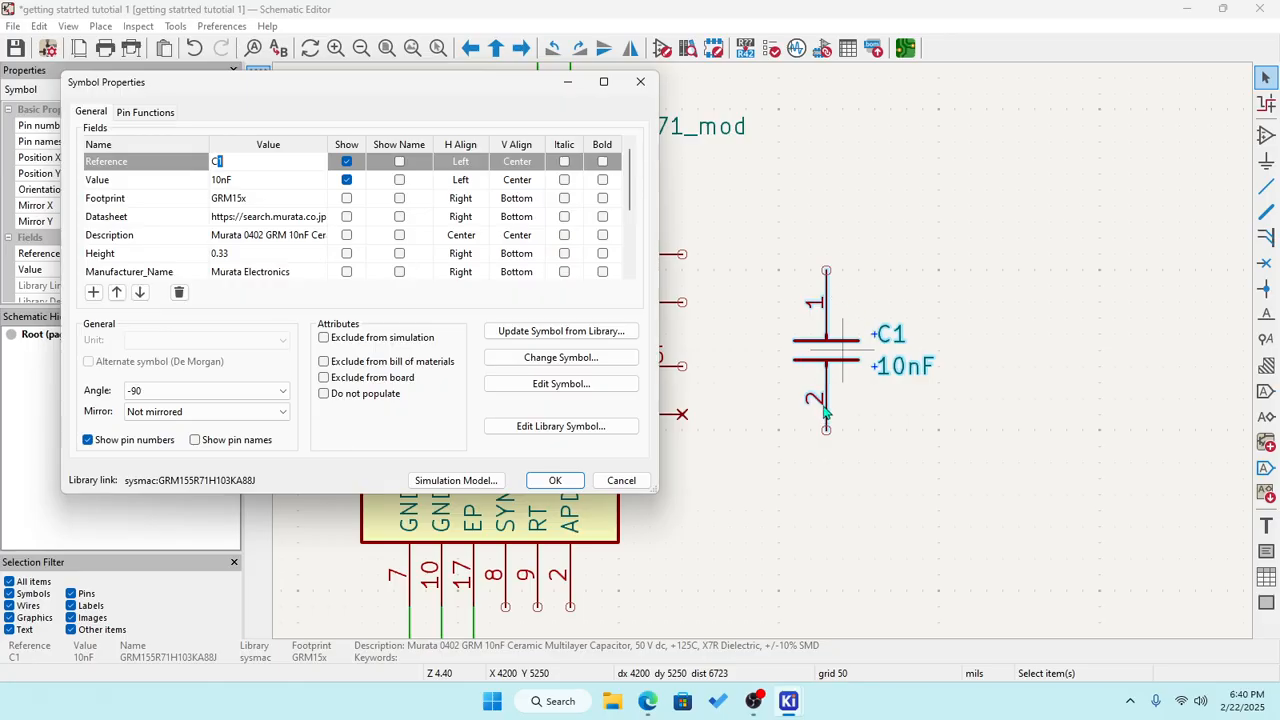
left_click(557, 429)
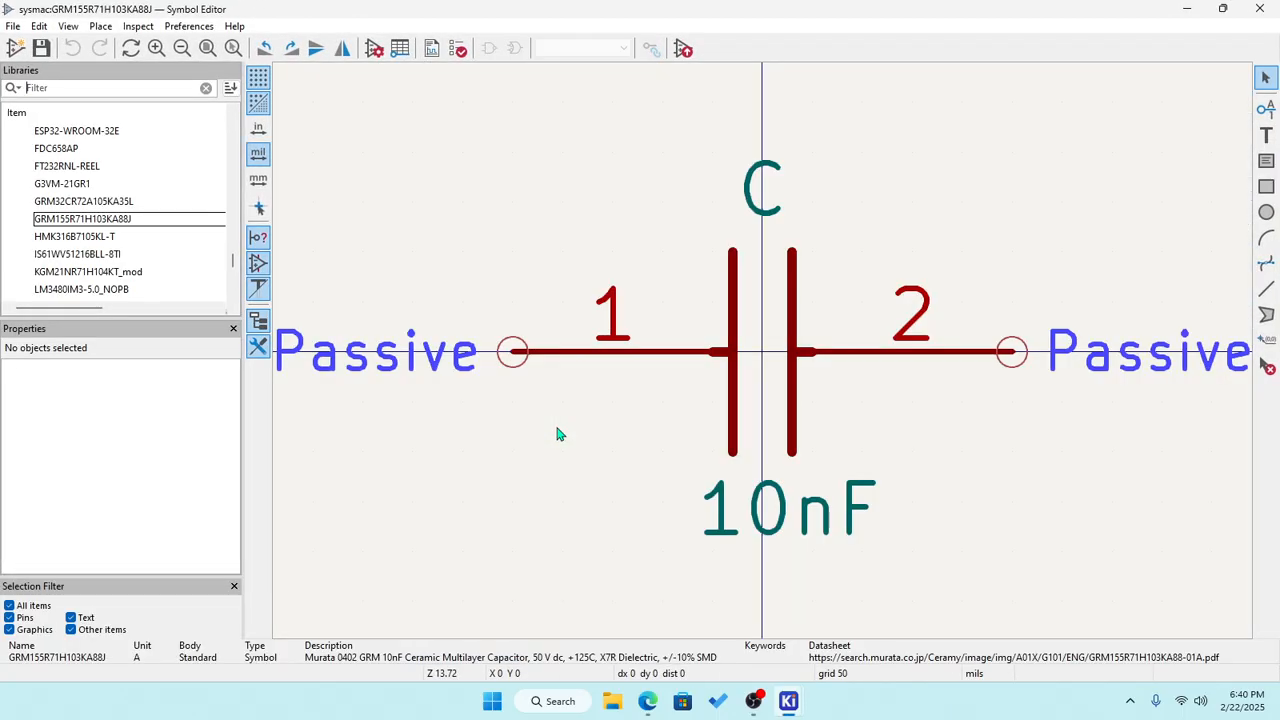
left_click(599, 352)
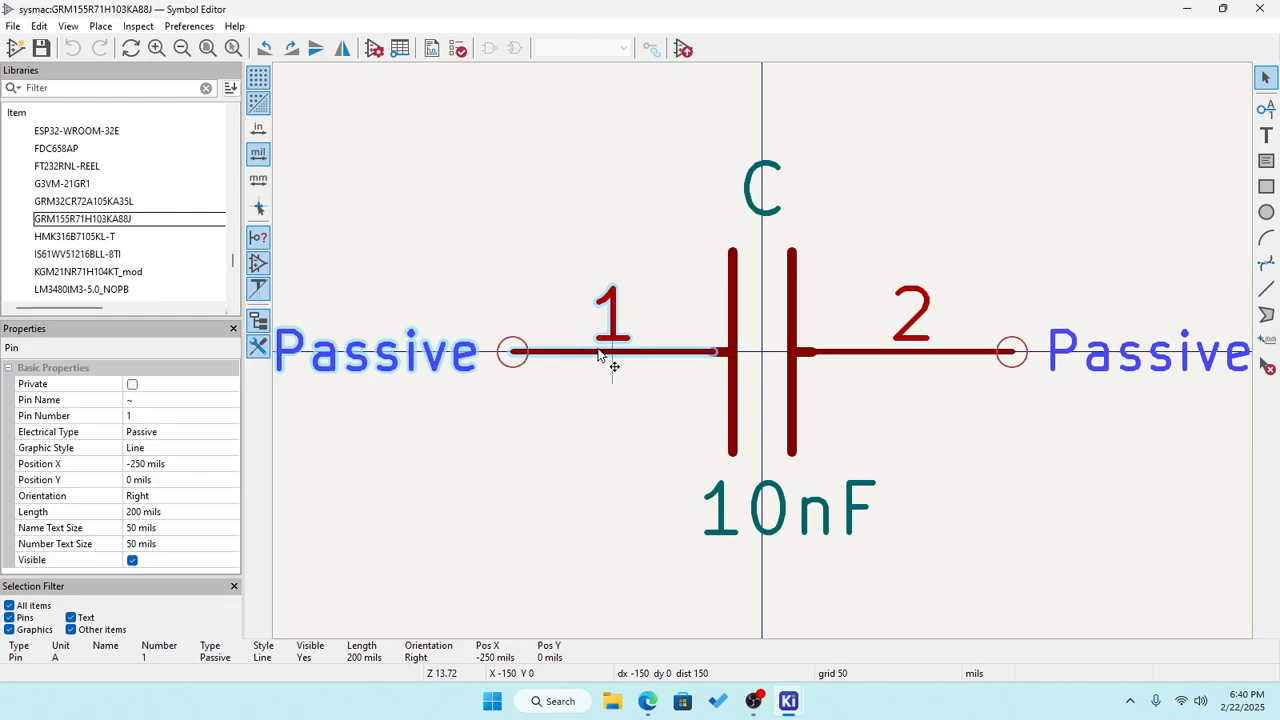
double_click(599, 352)
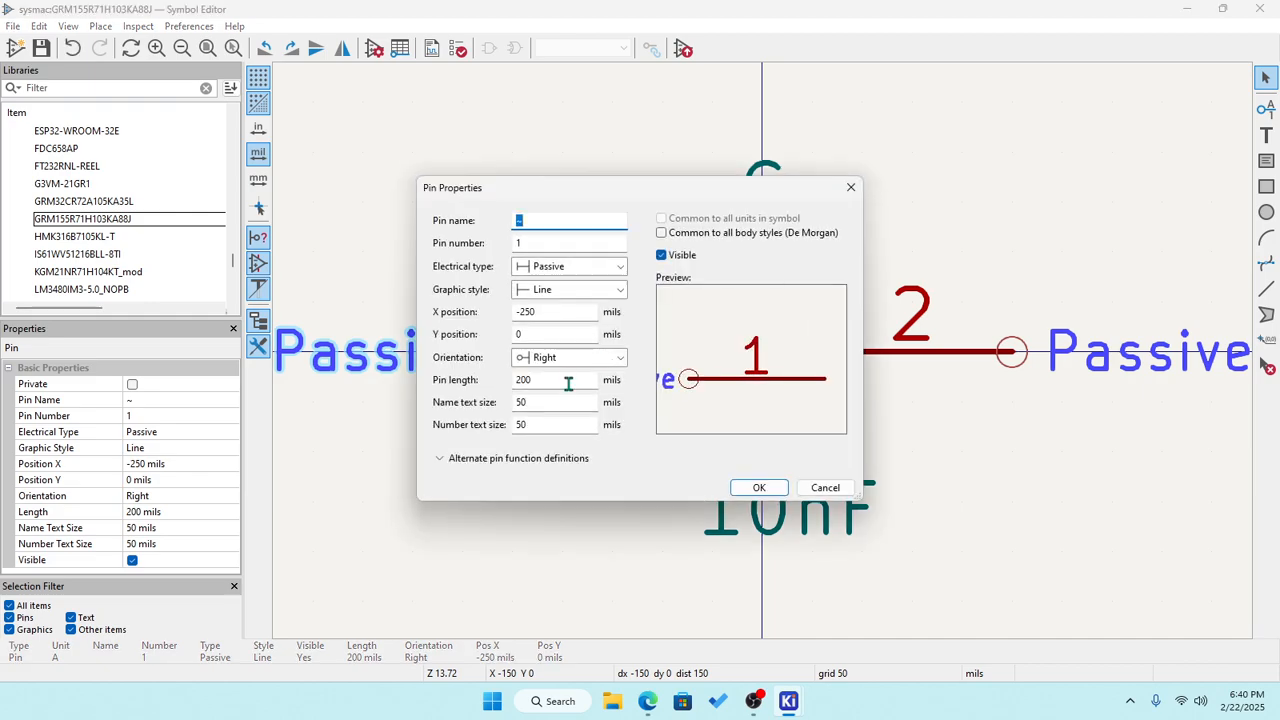
left_click(567, 385)
type("50")
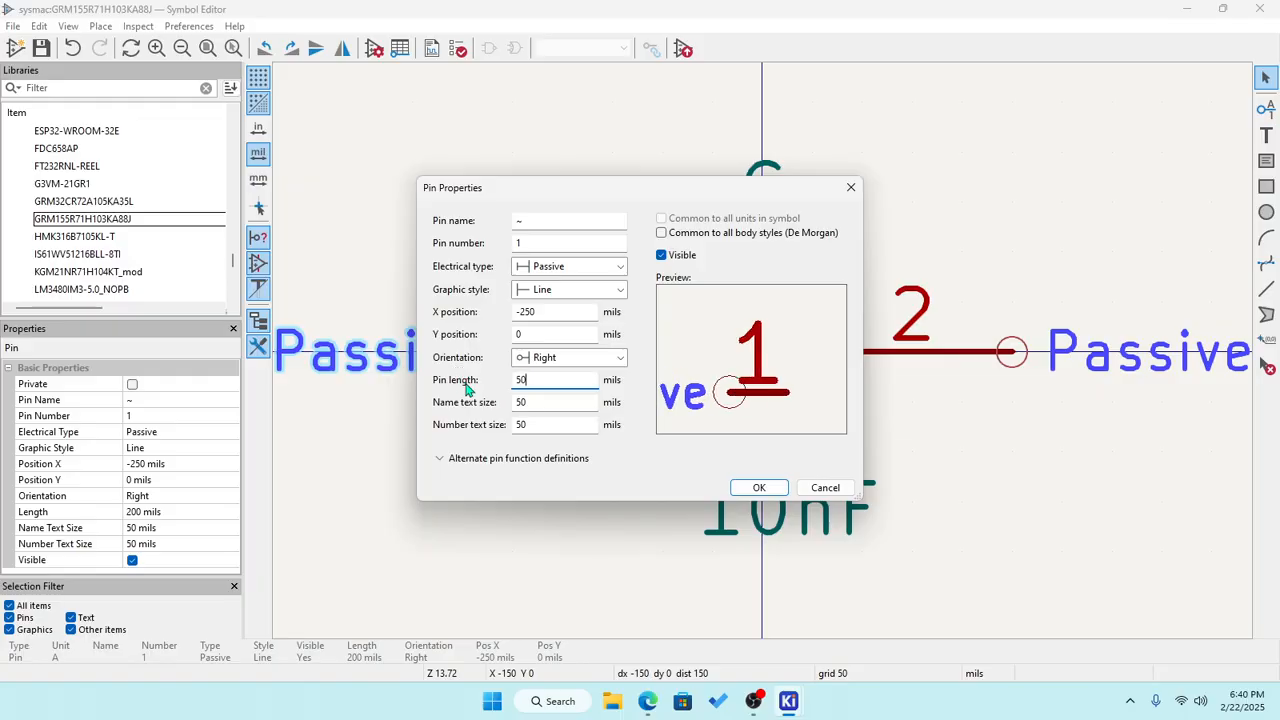
left_click(745, 487)
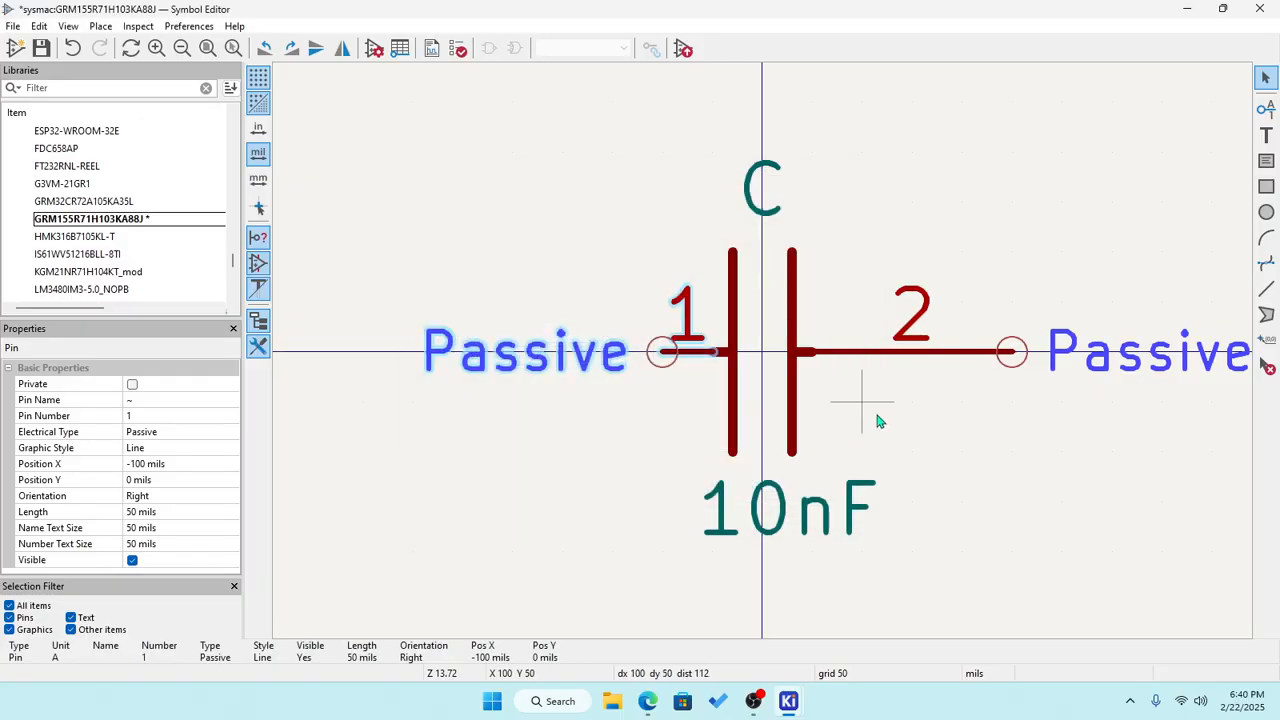
Set the length of the capacitor symbol's pin 2 to 50 mils.
double_click(926, 357)
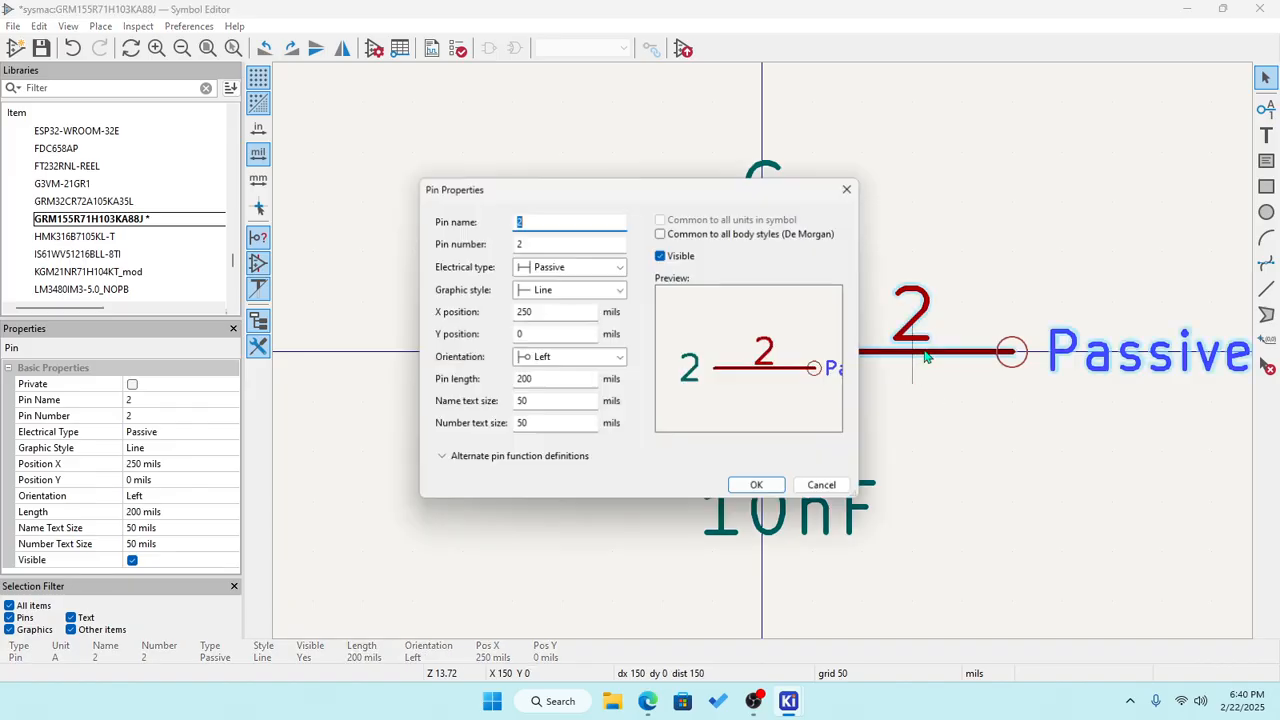
double_click(555, 381)
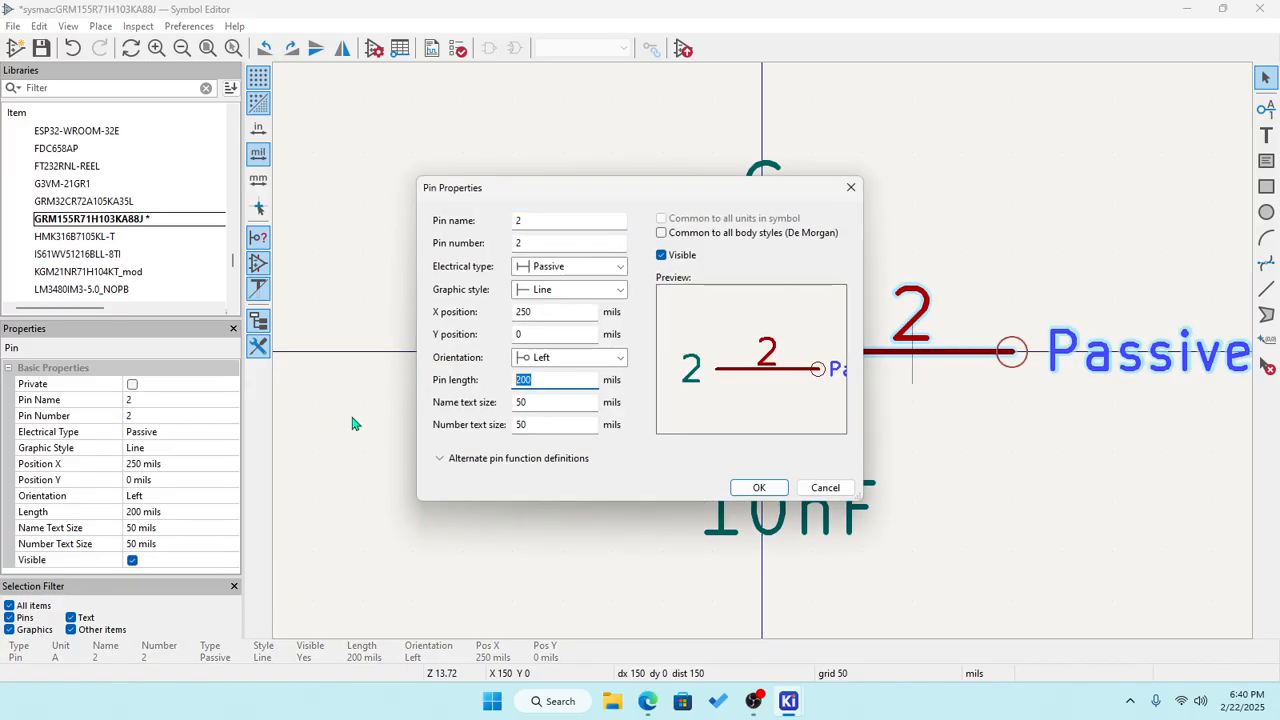
type("50")
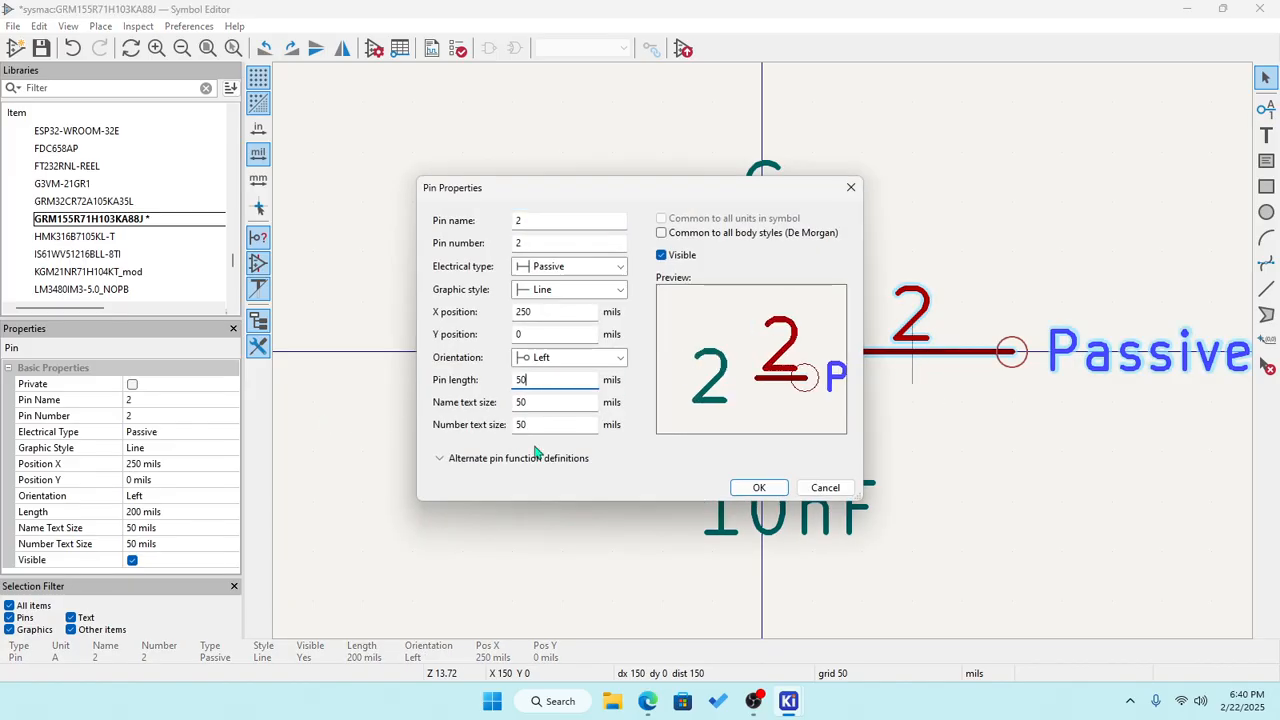
left_click(757, 490)
left_click(921, 445)
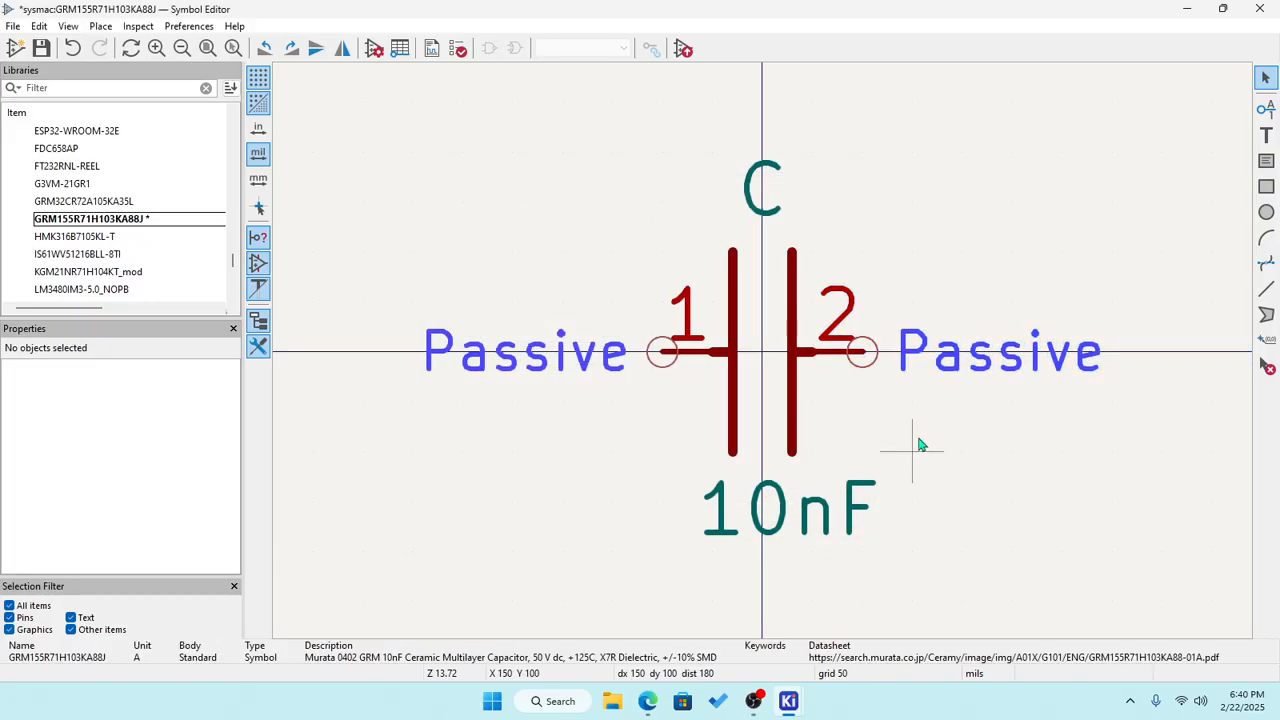
Save the modified capacitor symbol to its library and return to the schematic.
scroll(764, 358, "down", 3)
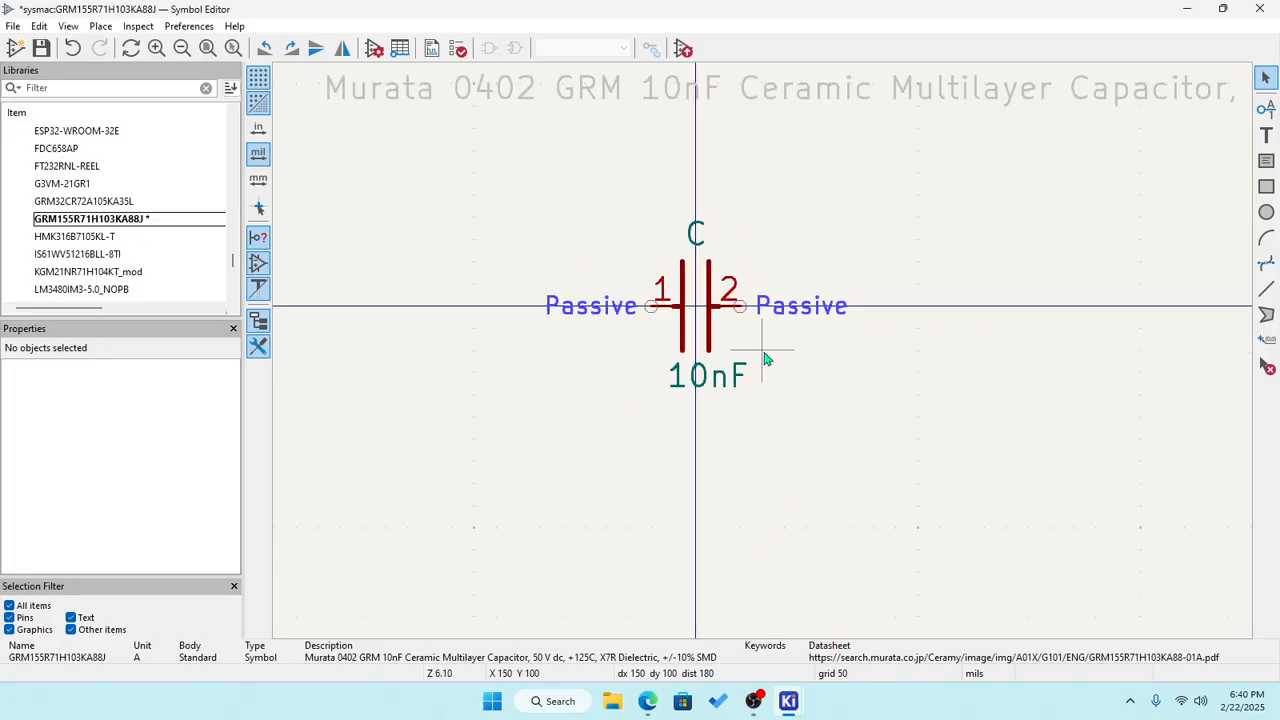
scroll(764, 358, "up", 3)
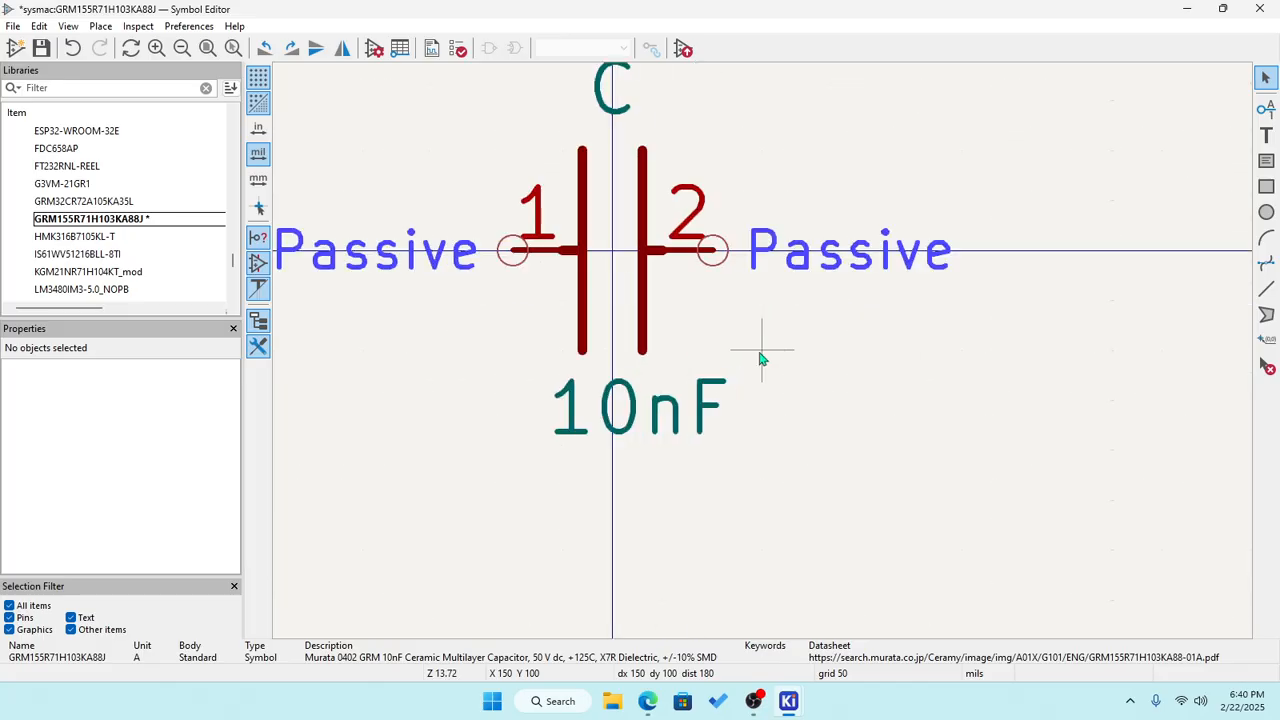
left_click(41, 48)
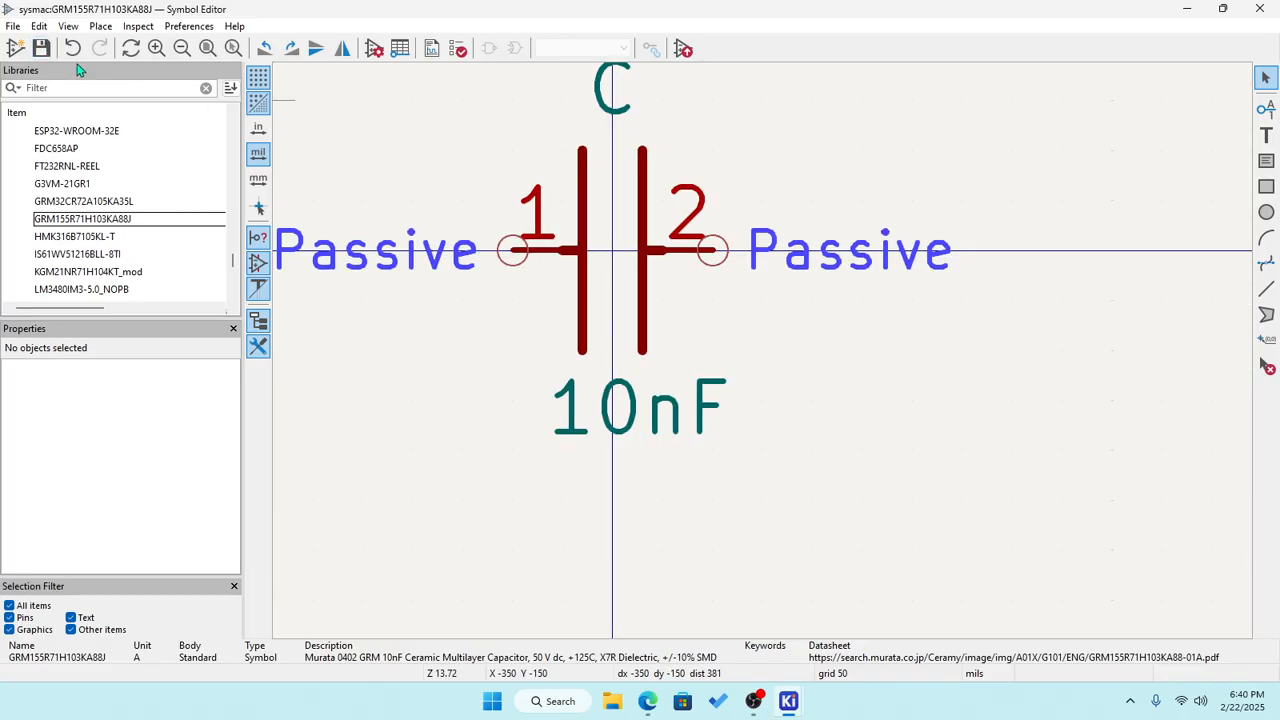
left_click(1260, 8)
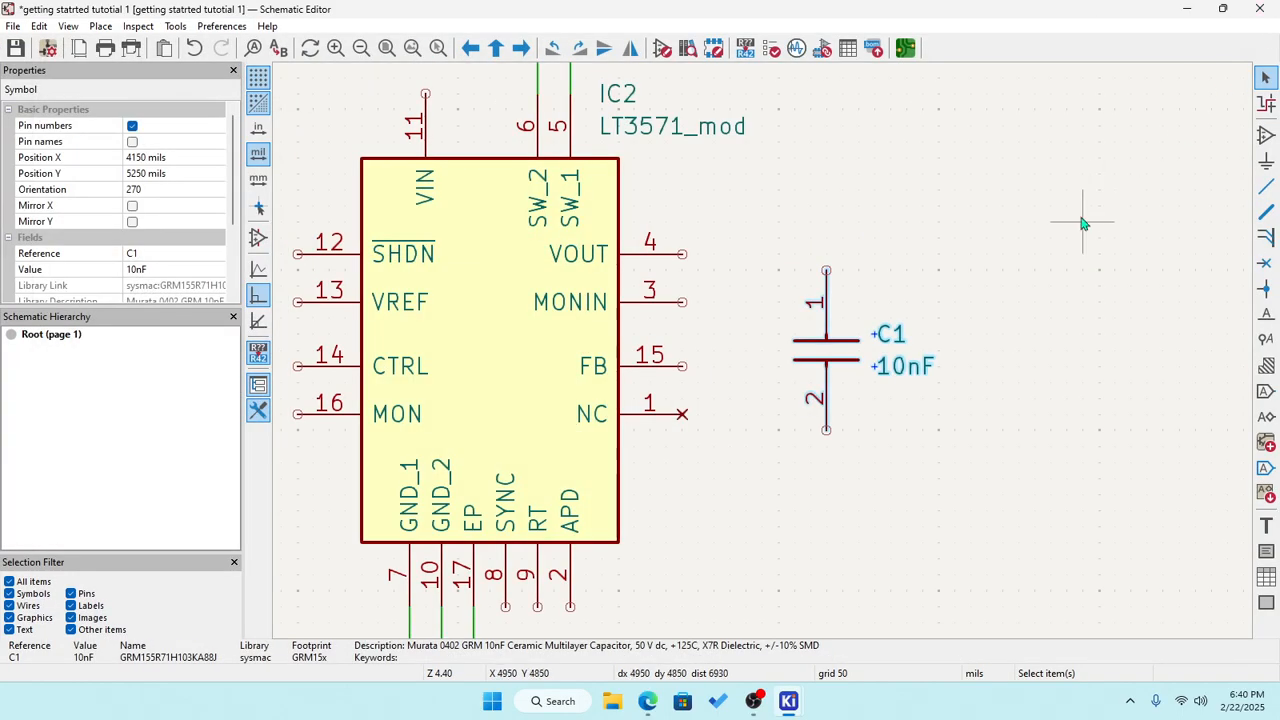
Choose the 10nF capacitor GRM155R71H103KA88J from the sysmac library for placement on the schematic.
left_click(1266, 135)
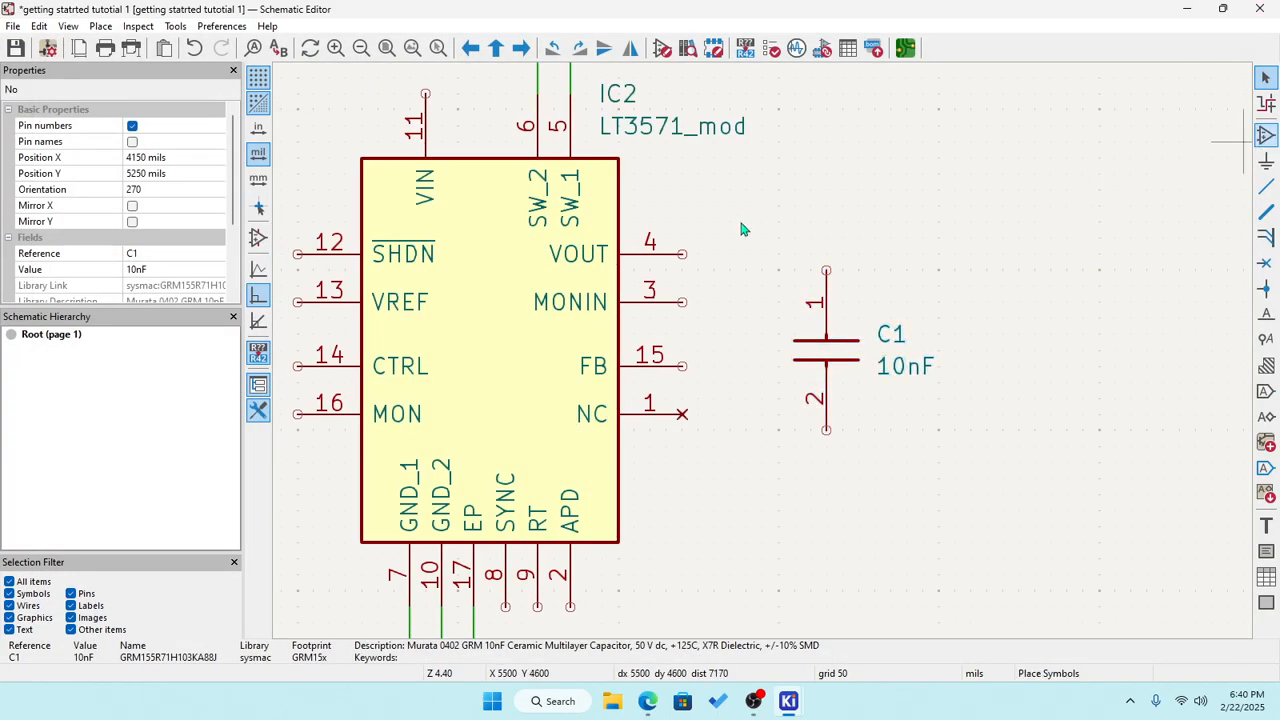
left_click(614, 230)
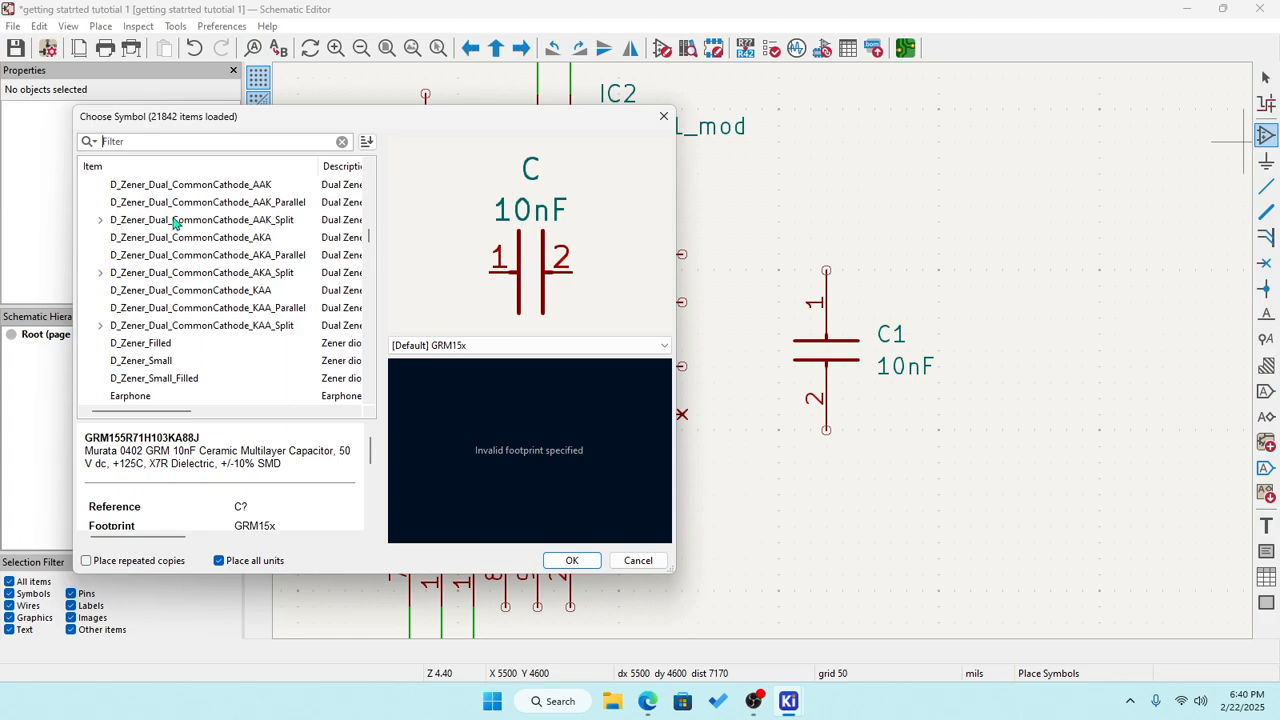
scroll(160, 292, "down", 4)
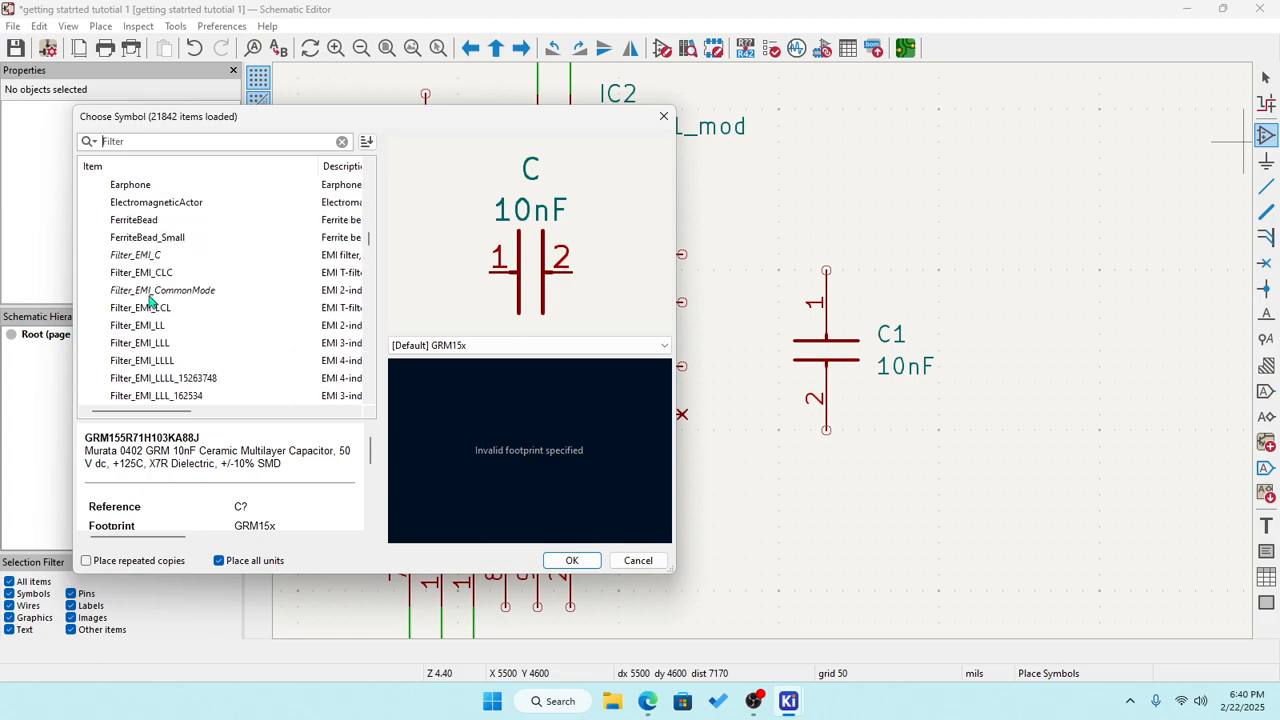
scroll(149, 298, "down", 15)
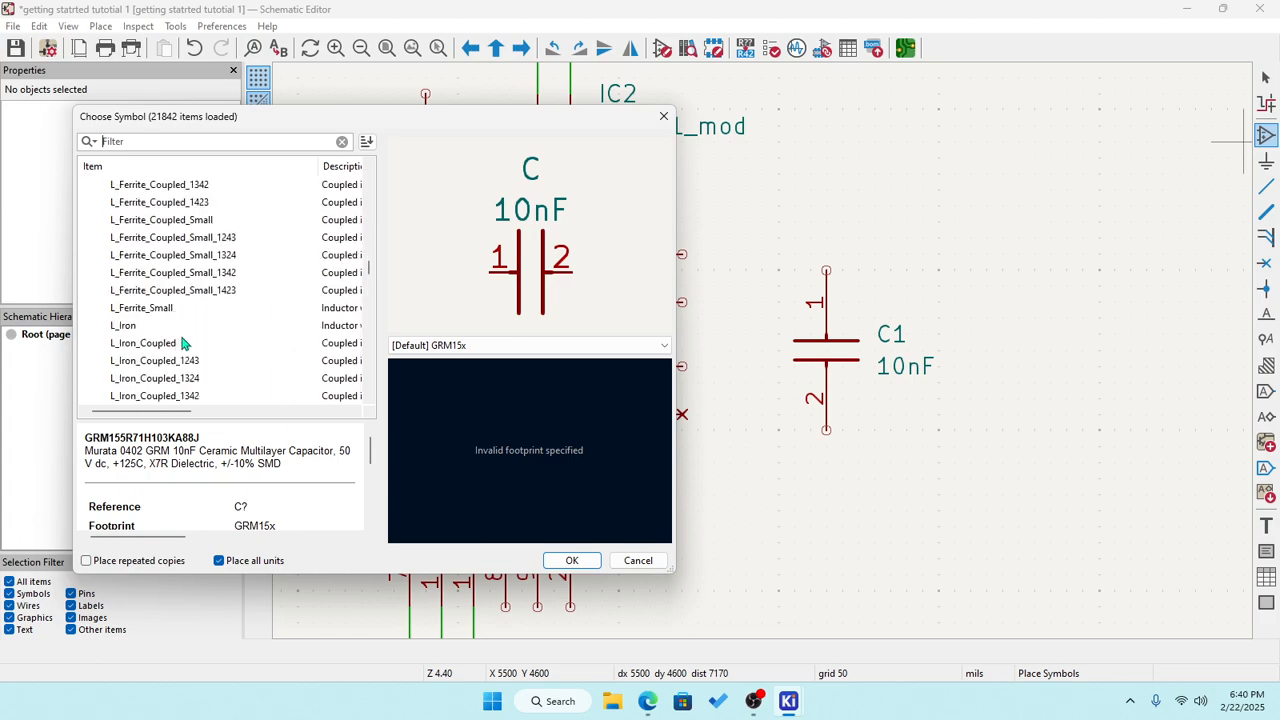
scroll(183, 343, "down", 20)
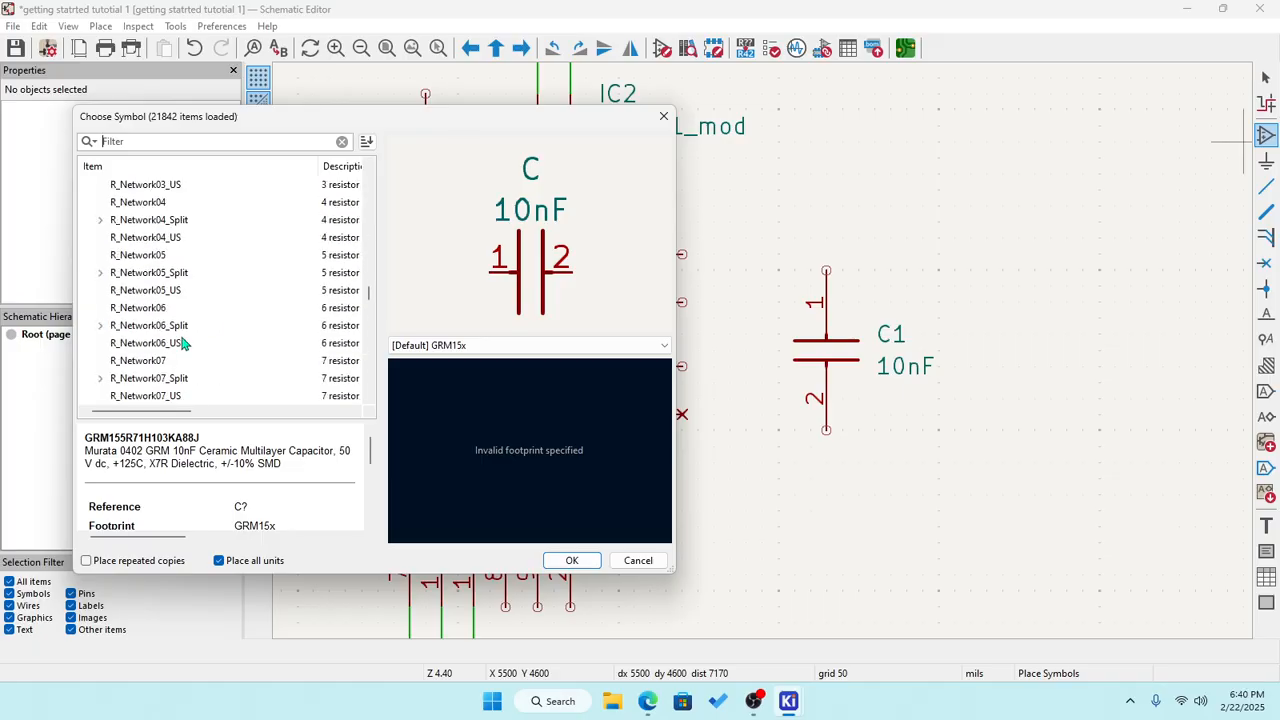
scroll(183, 343, "down", 15)
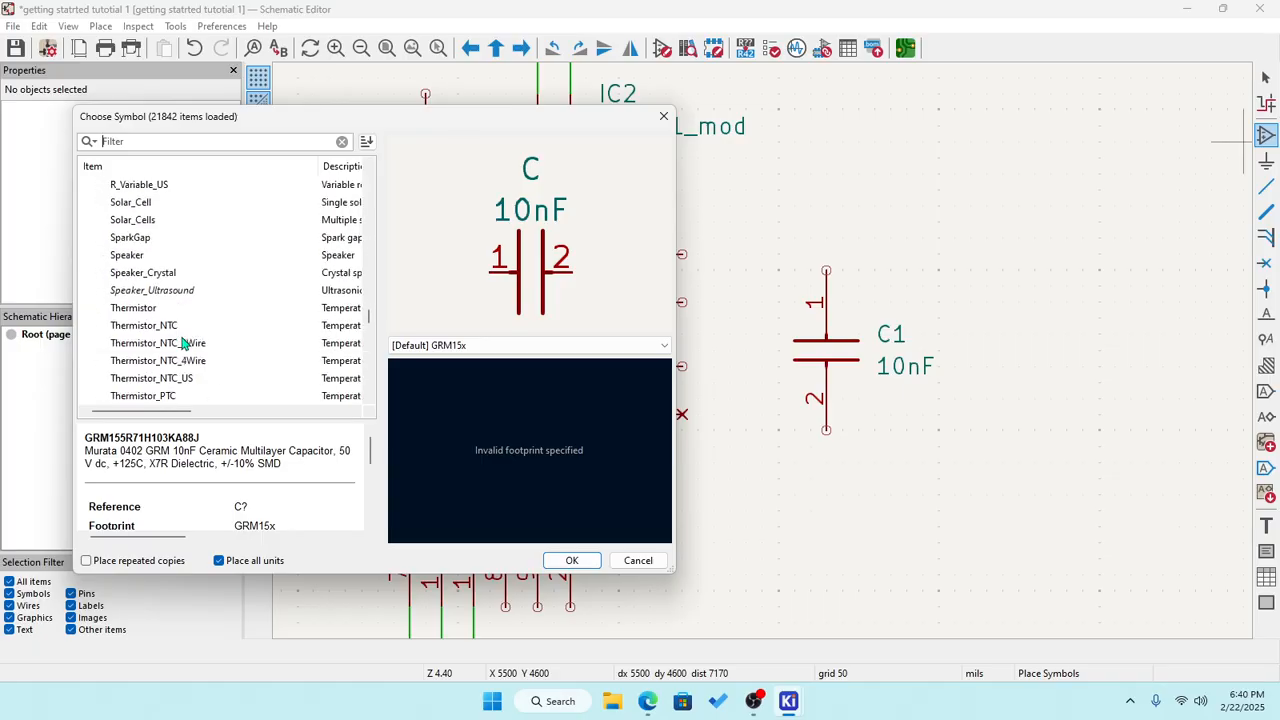
scroll(183, 343, "up", 1)
scroll(183, 343, "down", 20)
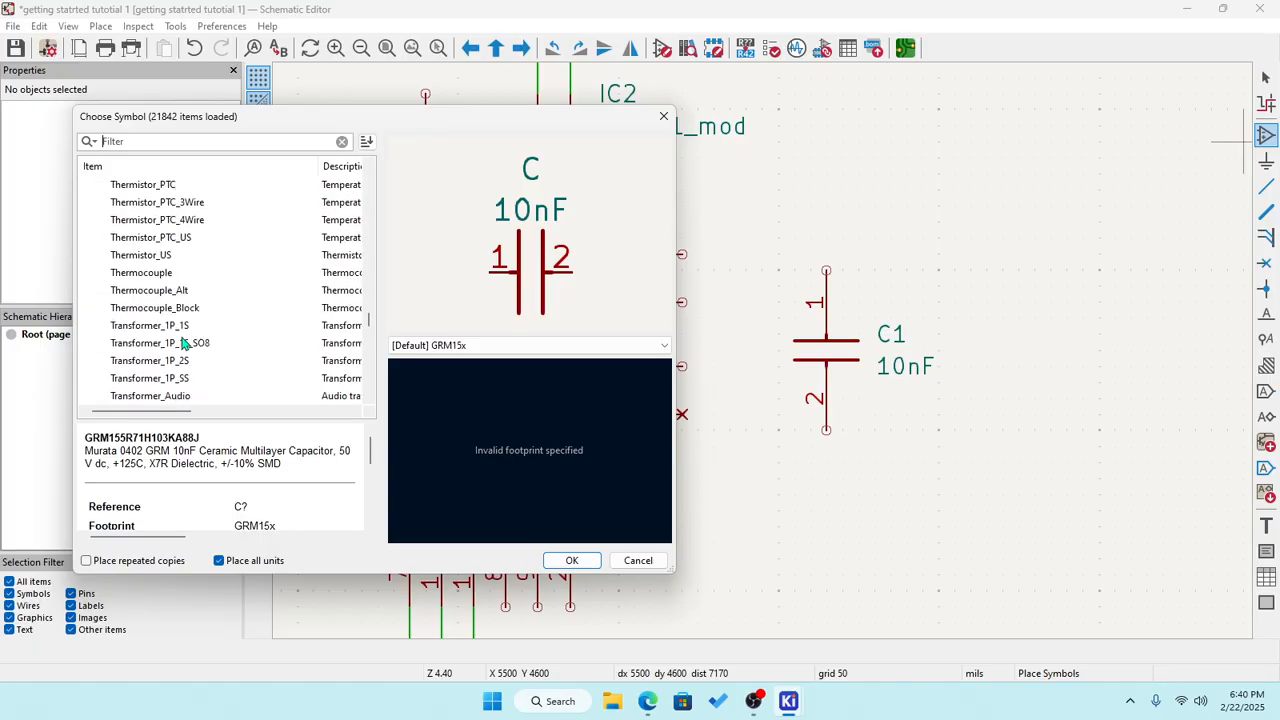
scroll(183, 343, "down", 20)
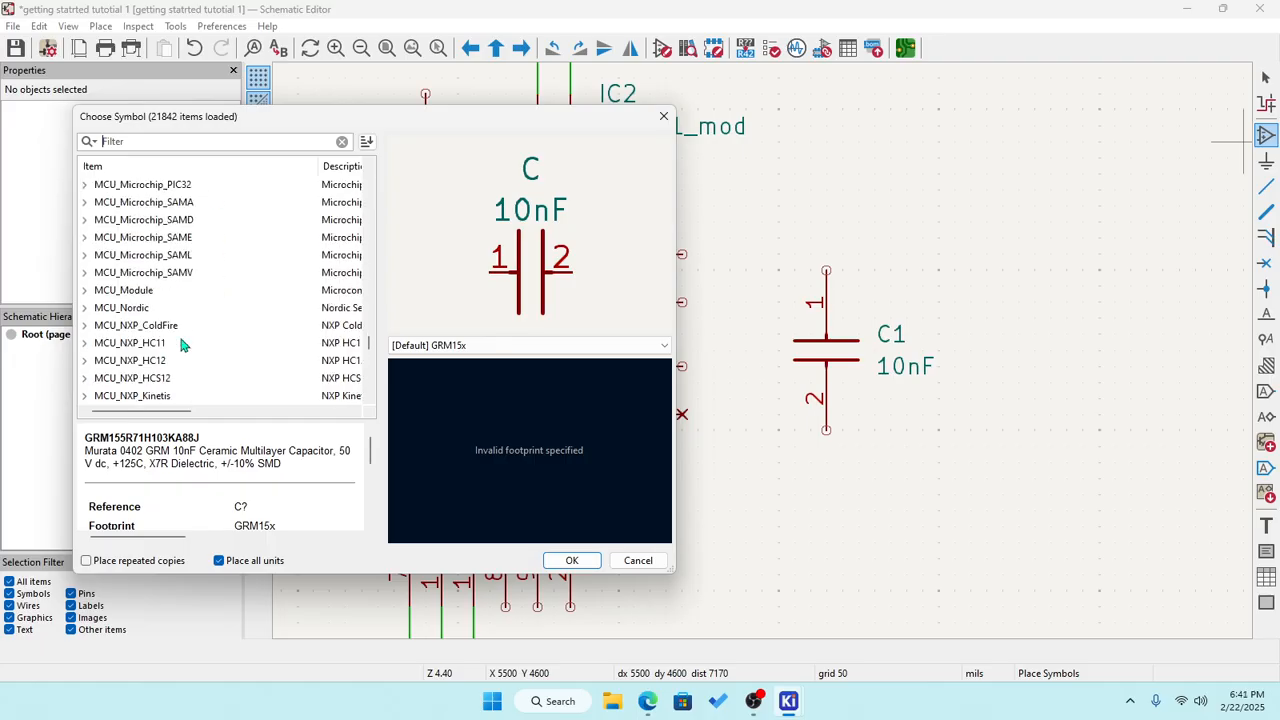
scroll(183, 343, "down", 20)
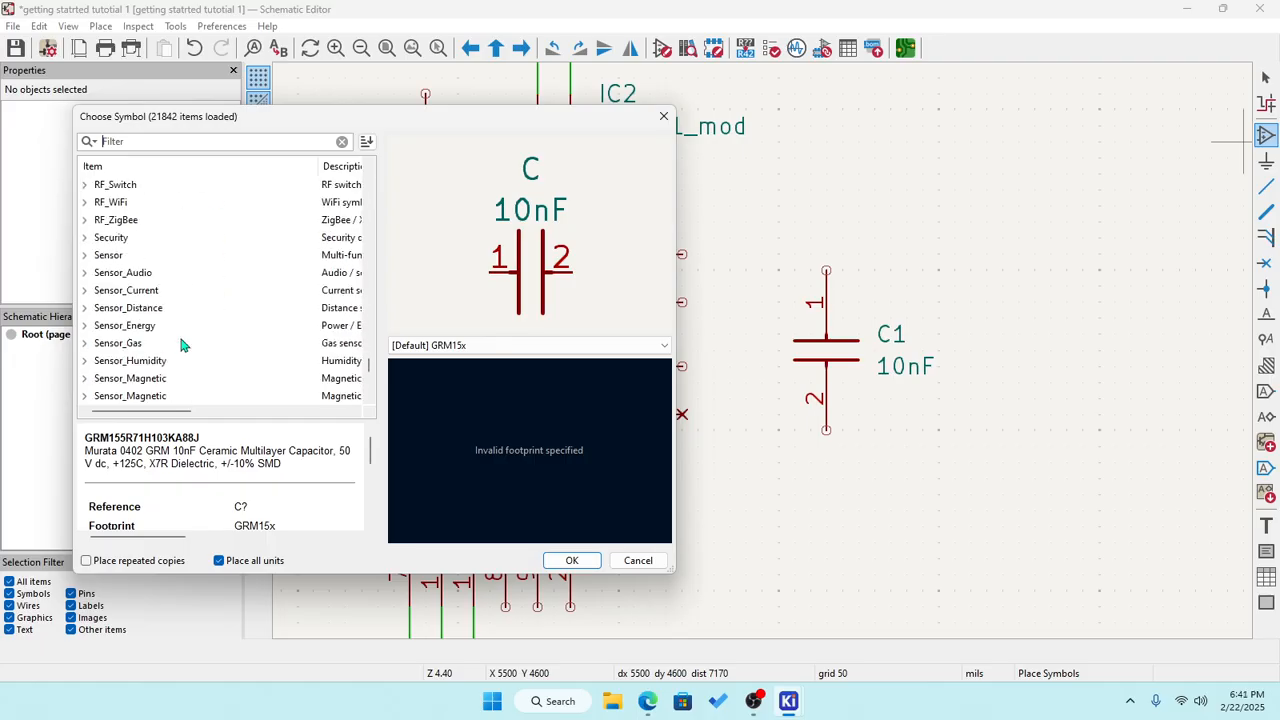
scroll(183, 343, "up", 1)
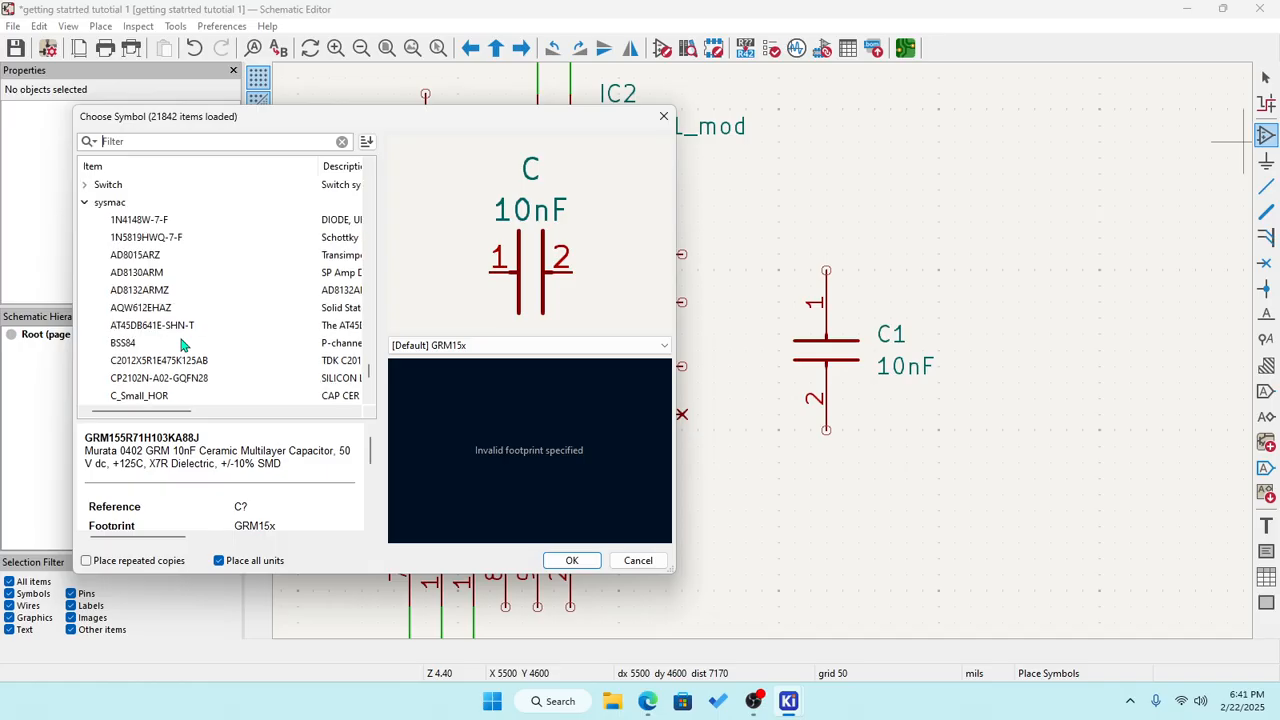
scroll(183, 343, "down", 2)
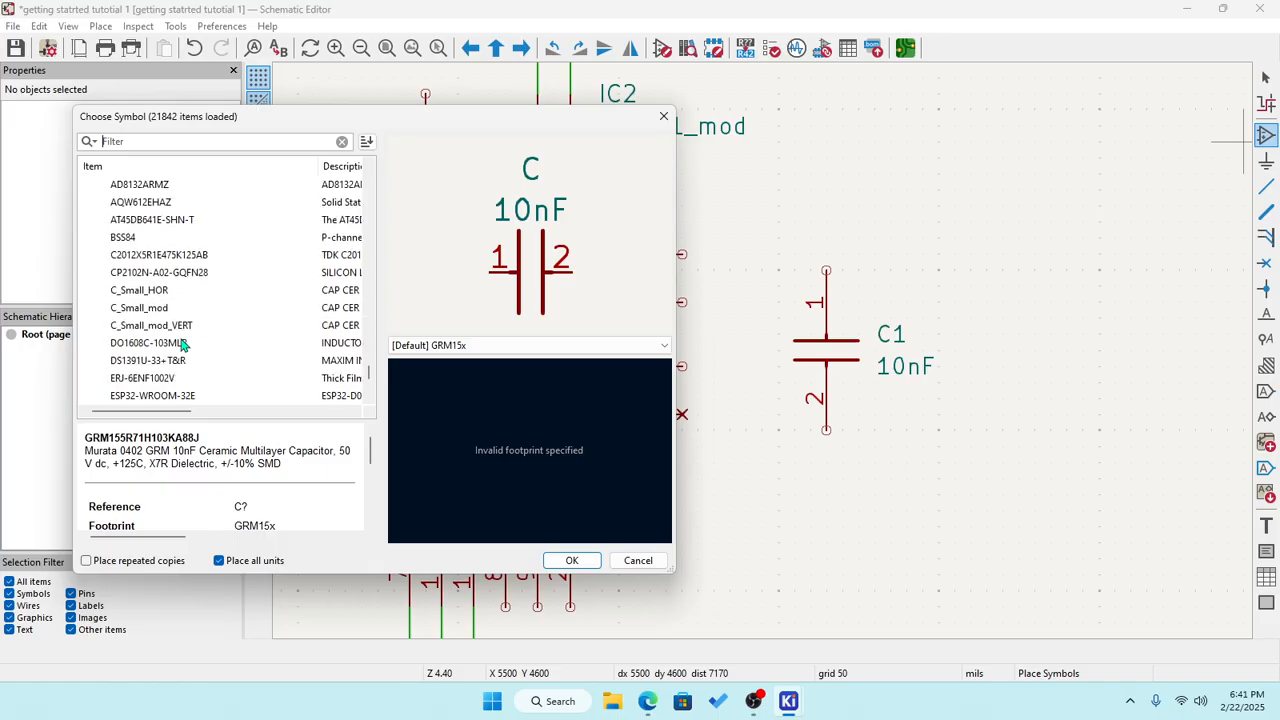
scroll(183, 343, "down", 2)
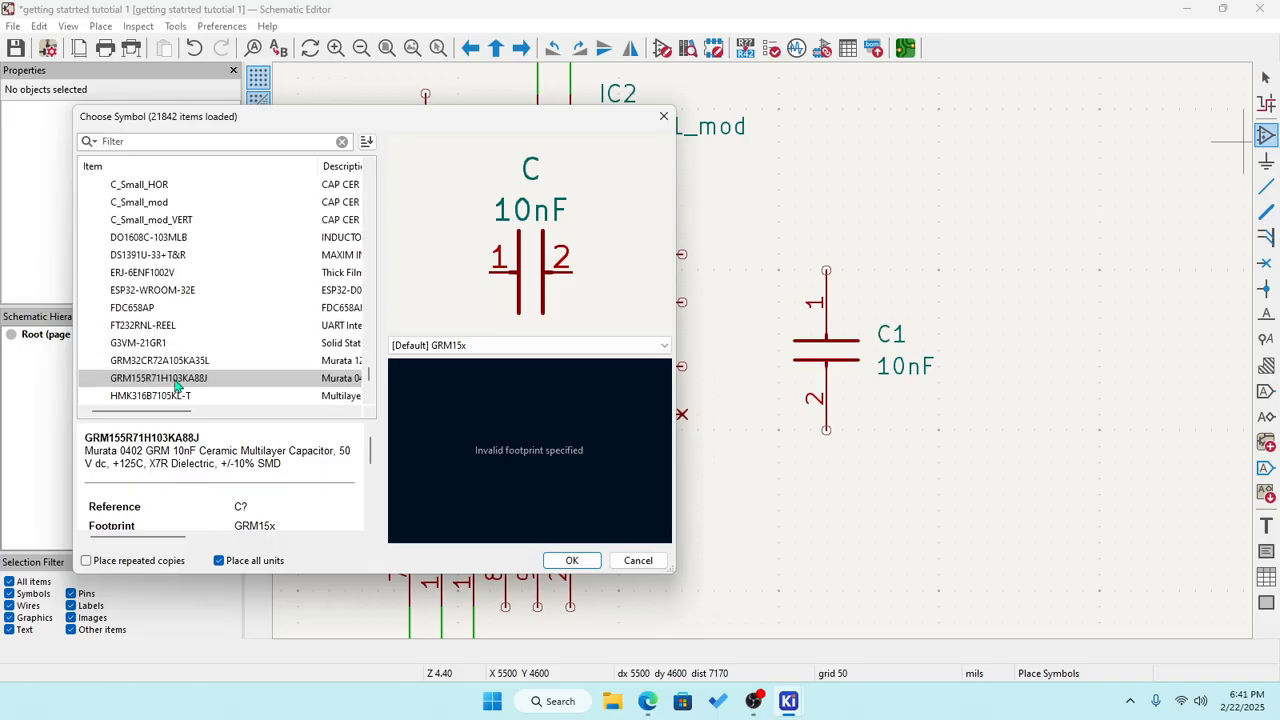
left_click(571, 560)
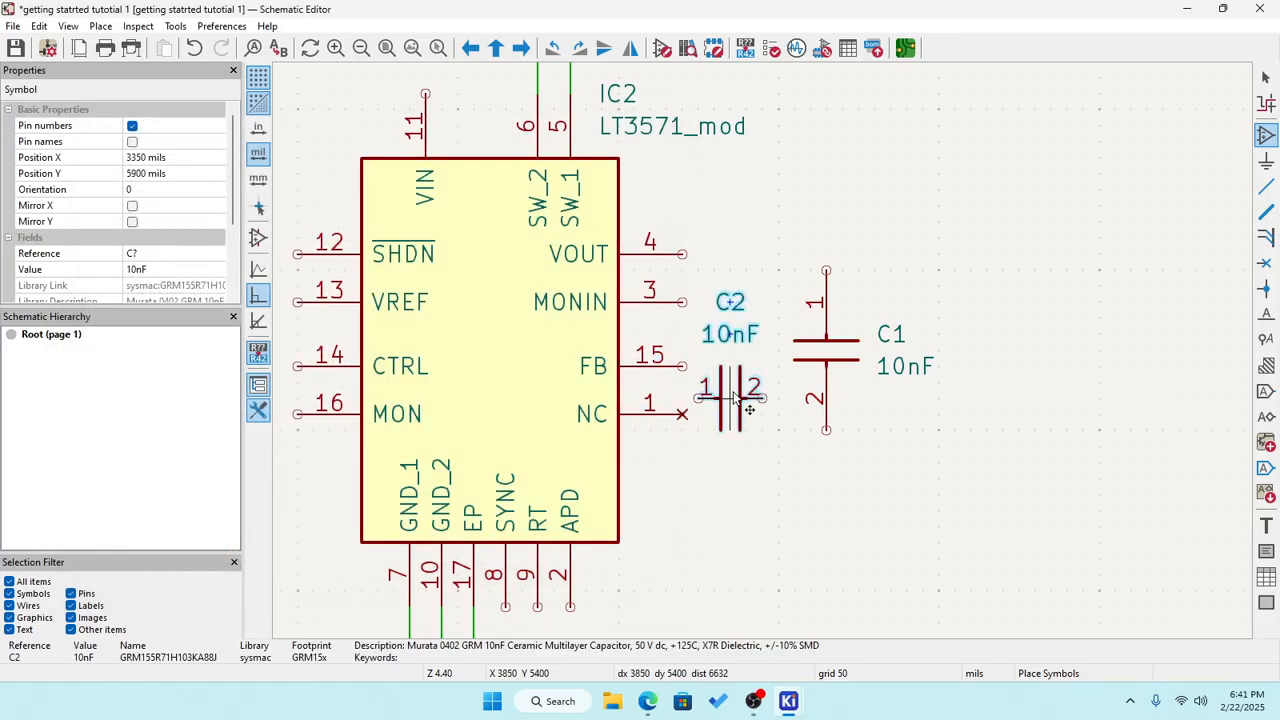
Rotate the new 10nF capacitor upright with pin 1 up and place it between IC2's MONIN and FB pins and capacitor C1.
key("r")
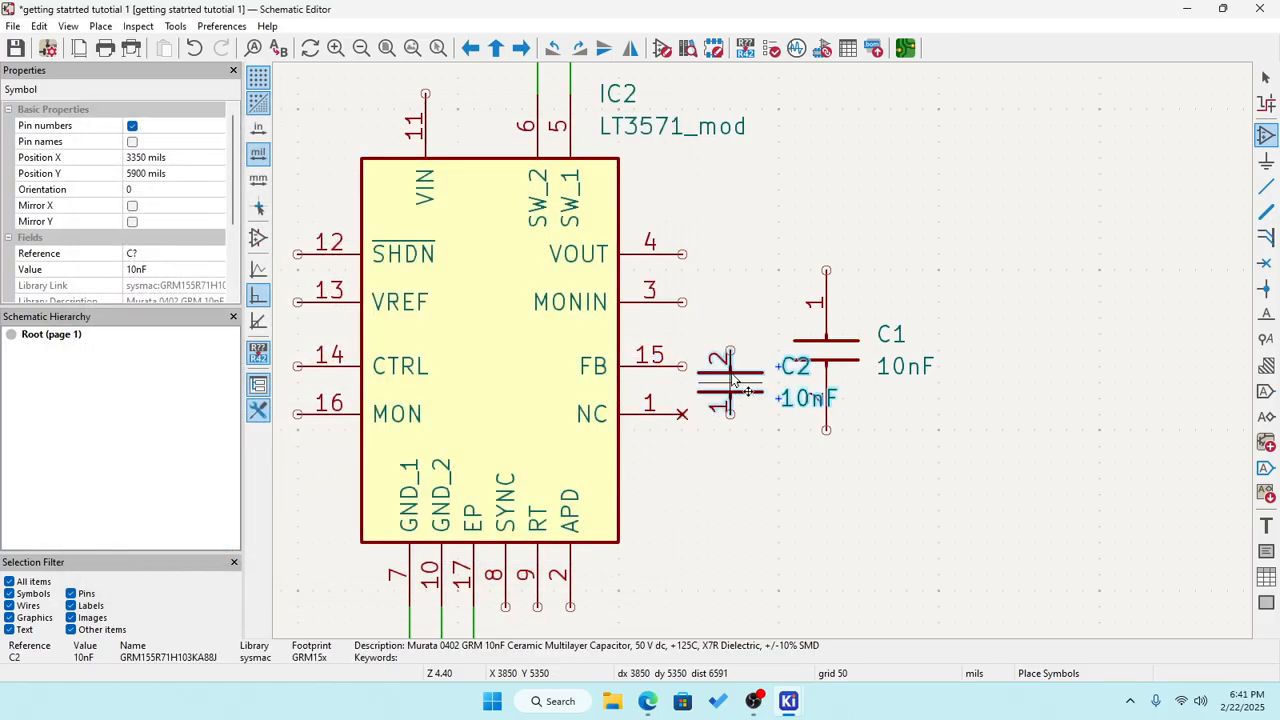
key("r")
key("r")
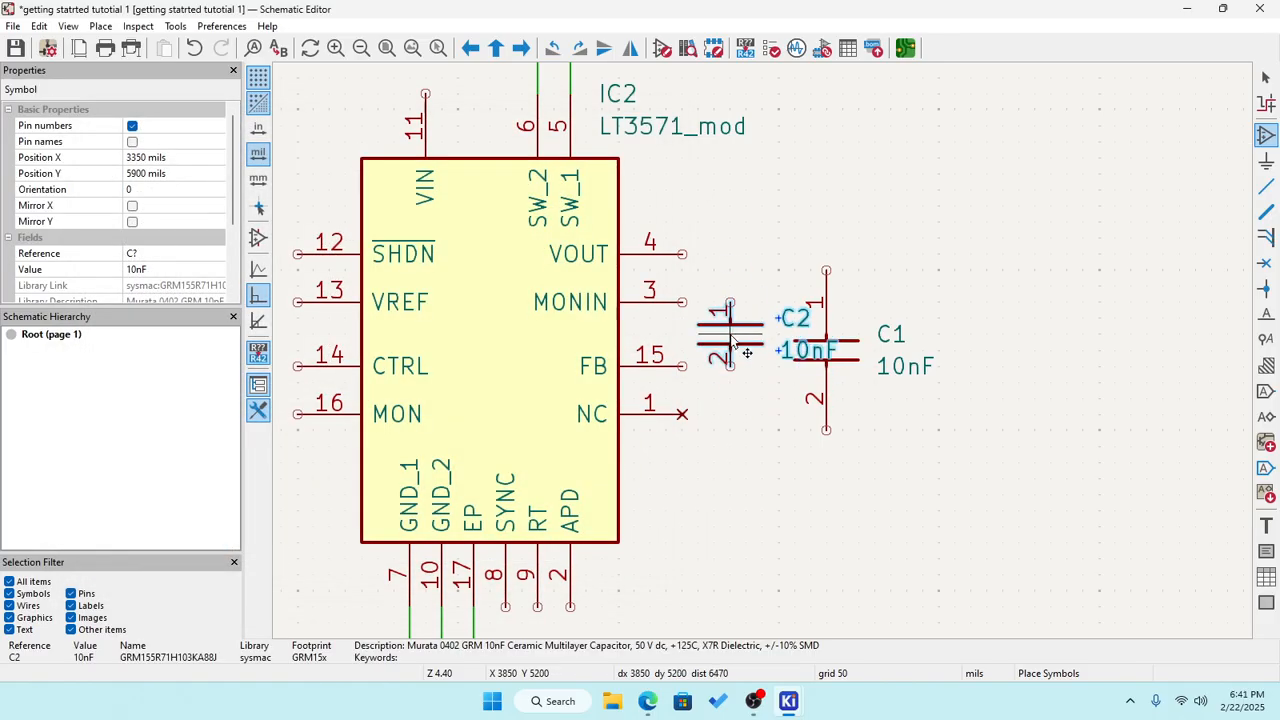
left_click(745, 345)
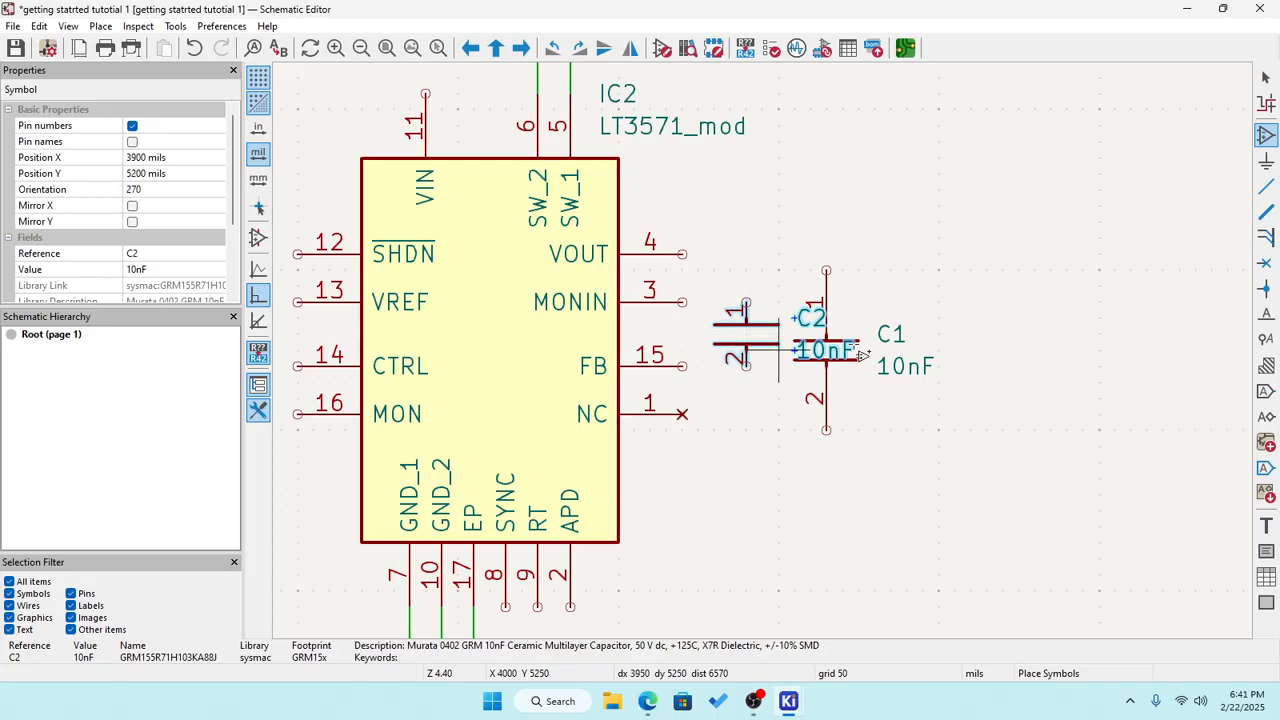
left_click(800, 250)
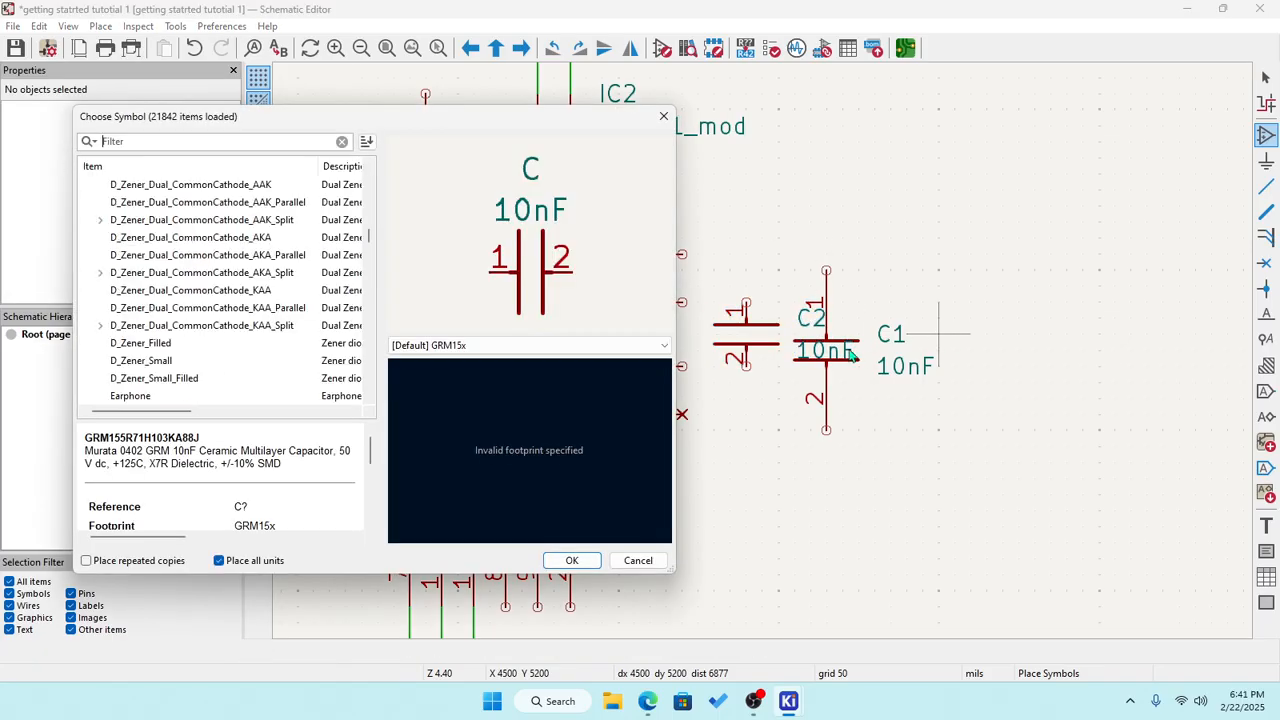
left_click(663, 118)
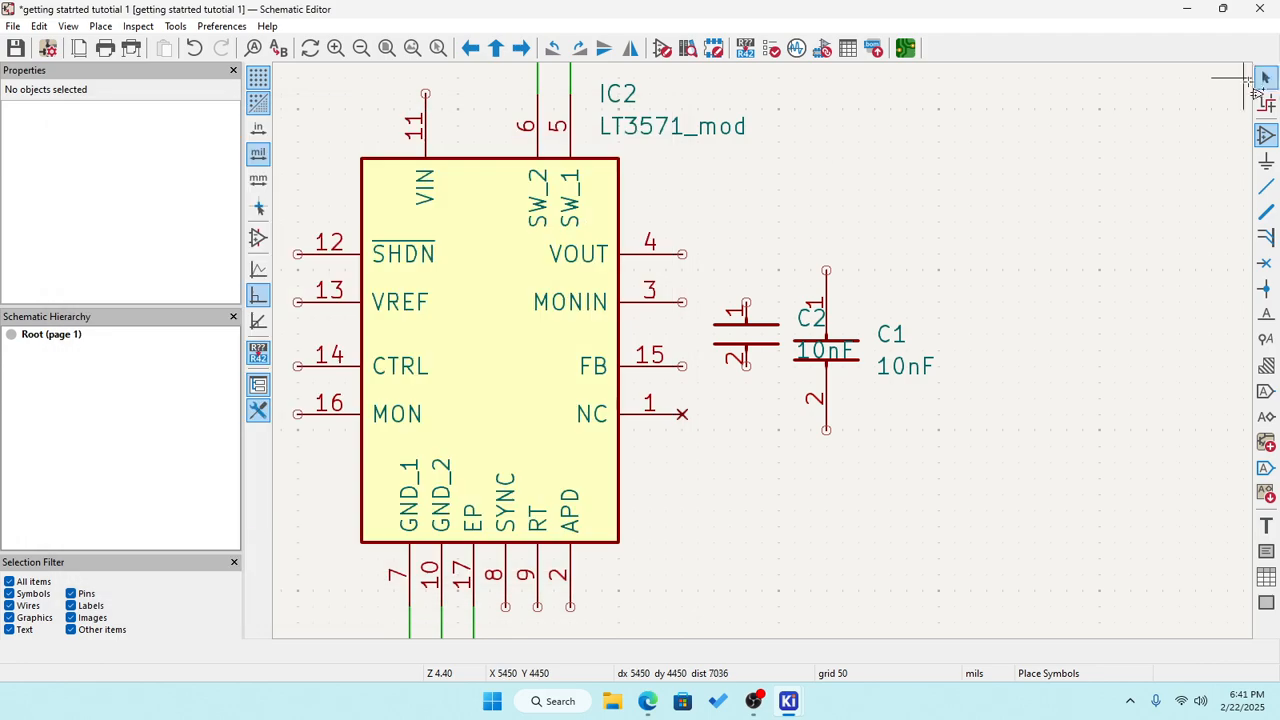
Move the old long-pinned capacitor C1 clear of C2's labels and delete it from the schematic.
left_click(1265, 78)
left_click(845, 345)
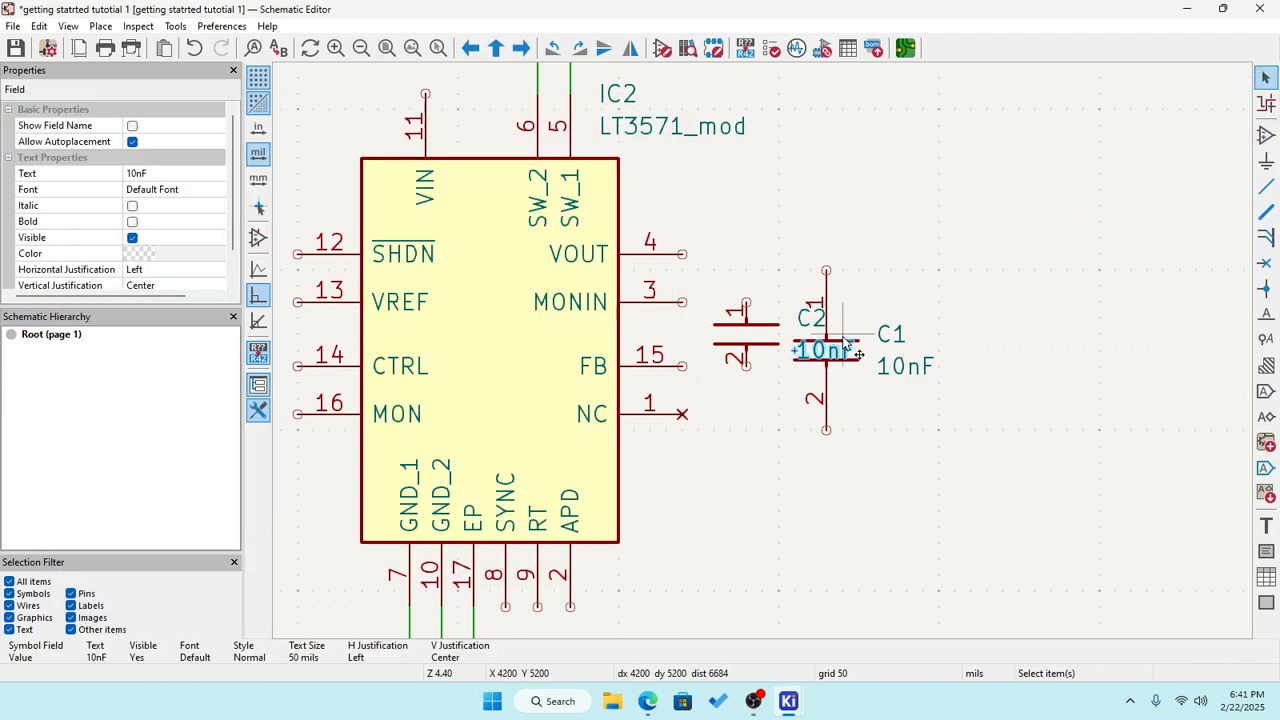
left_click(828, 296)
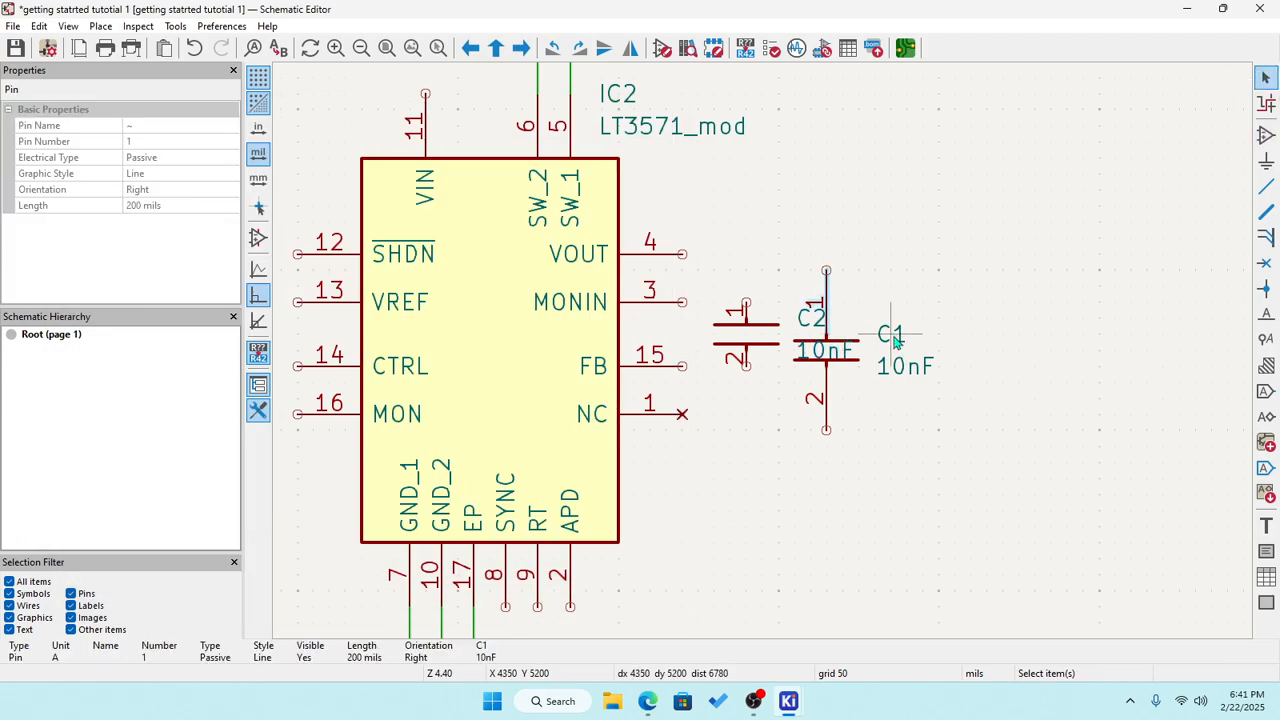
left_click(846, 366)
left_click(830, 397)
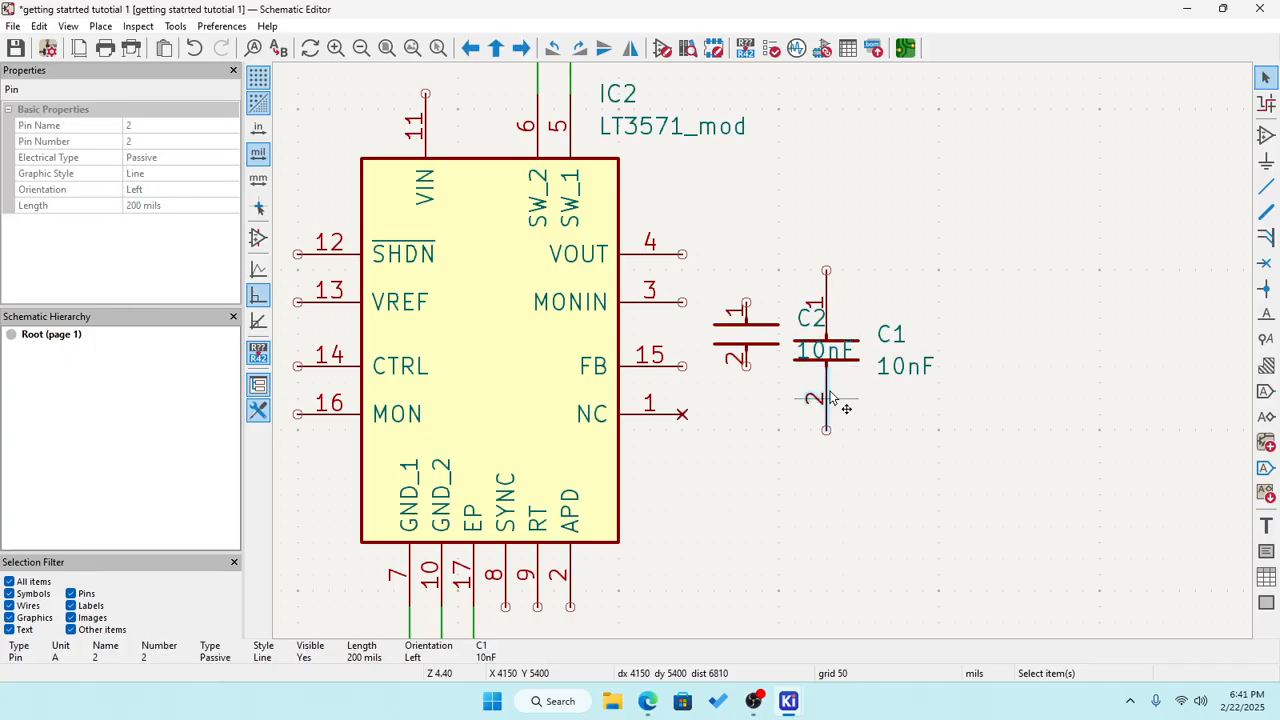
left_click(830, 397)
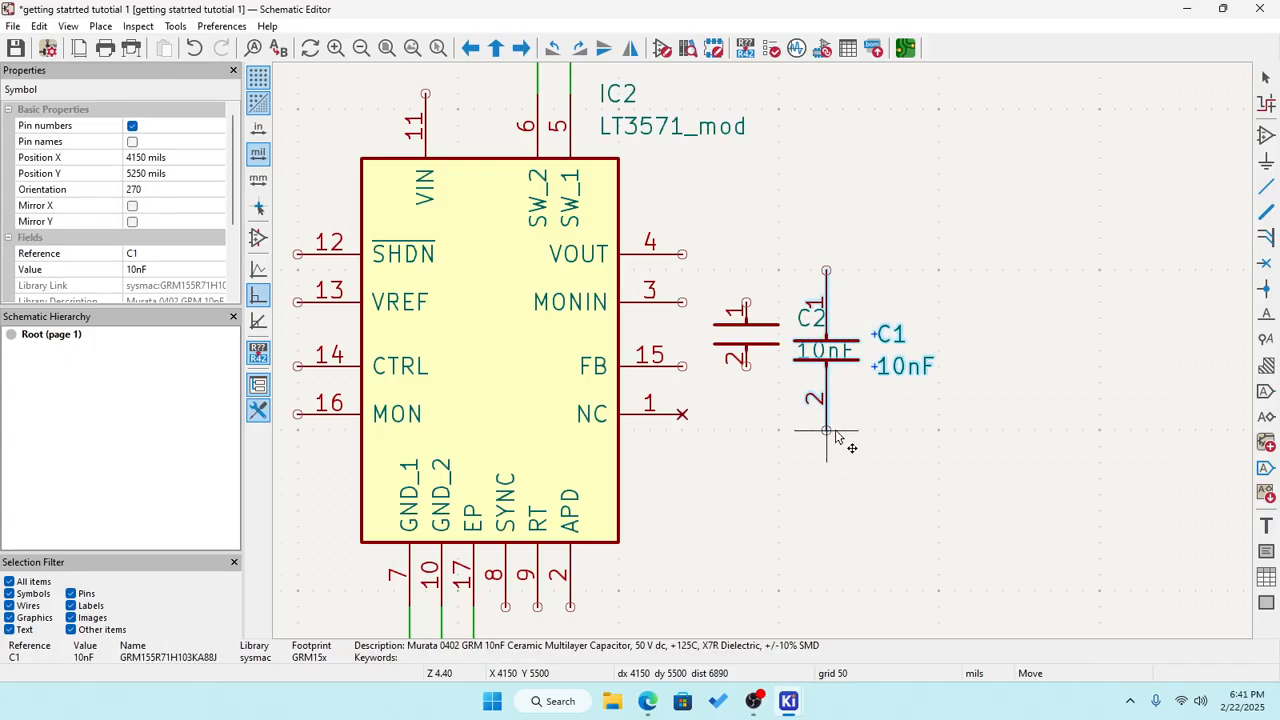
left_click_drag(828, 432, 987, 450)
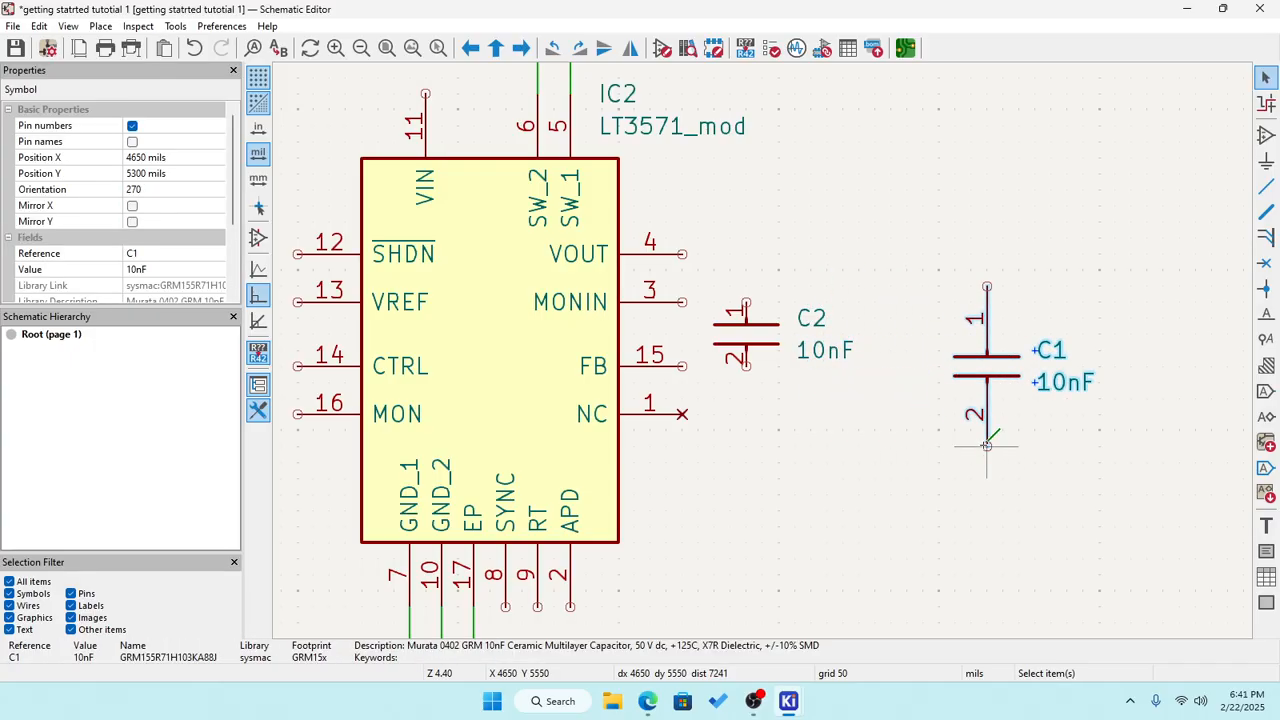
key("Delete")
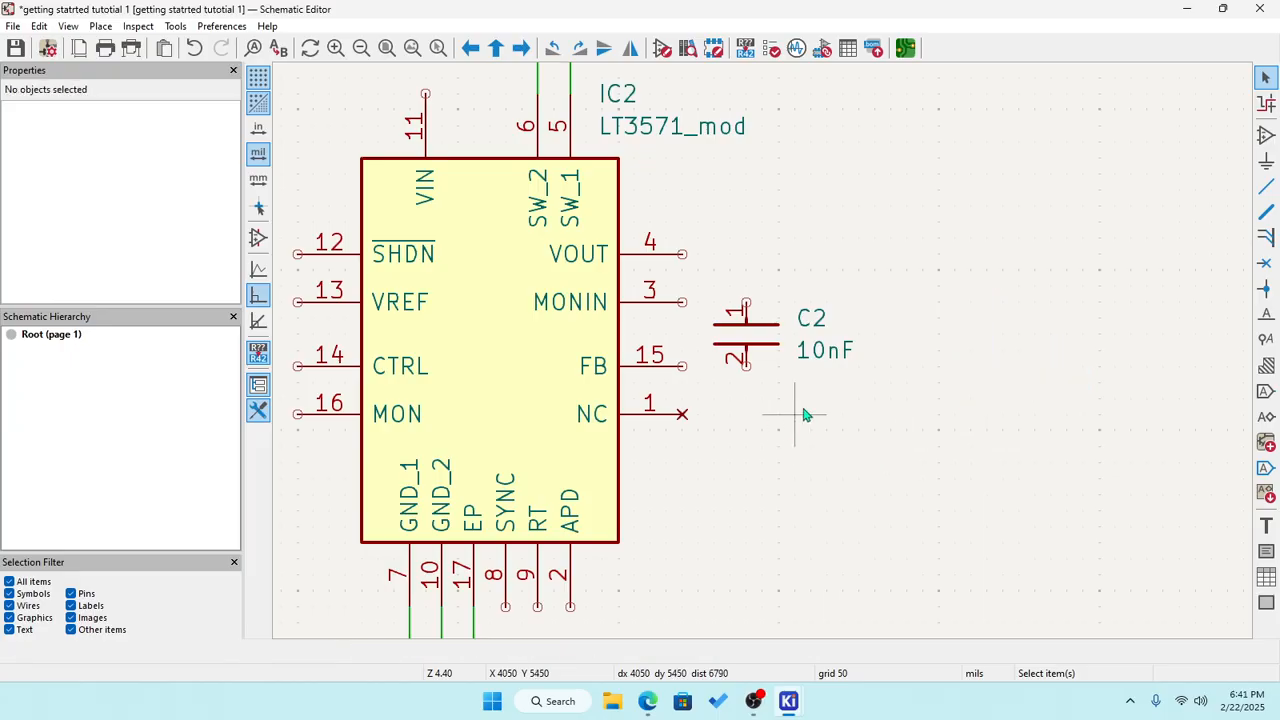
Wire IC2's MONIN pin to pin 1 of capacitor C2 and the FB pin to pin 2.
left_click(1266, 186)
scroll(763, 264, "up", 3)
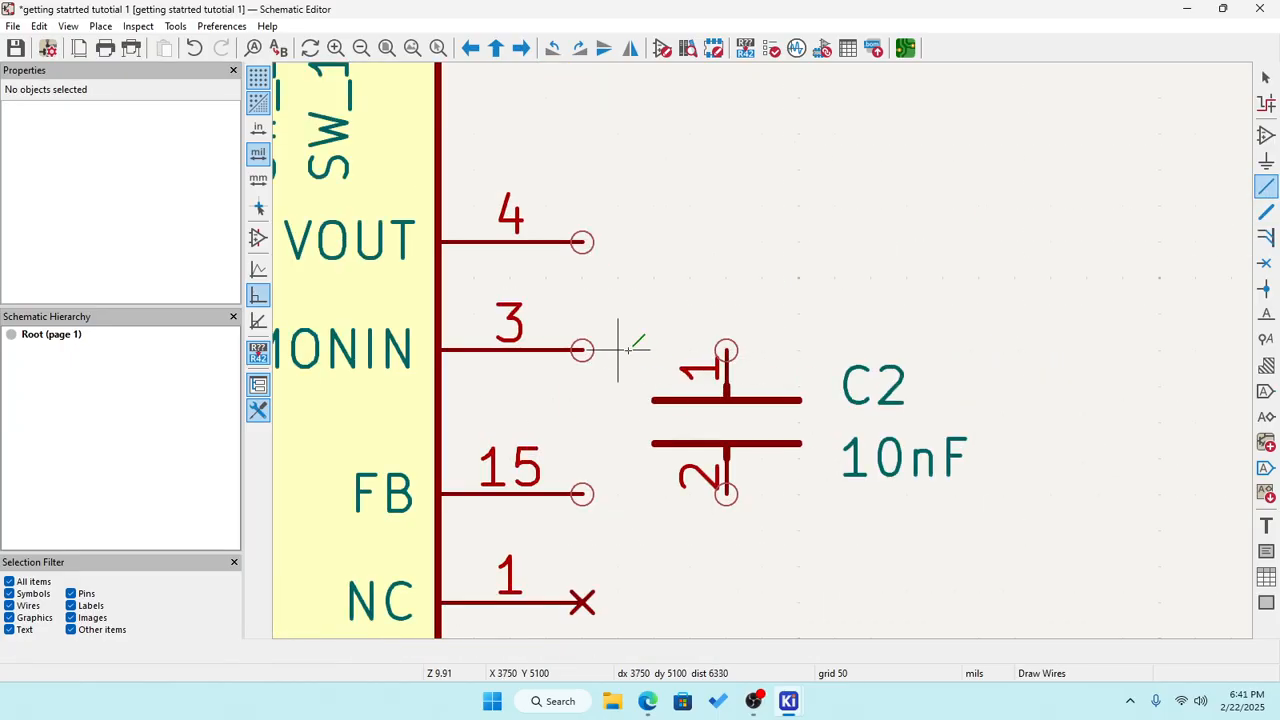
left_click(582, 350)
left_click(726, 350)
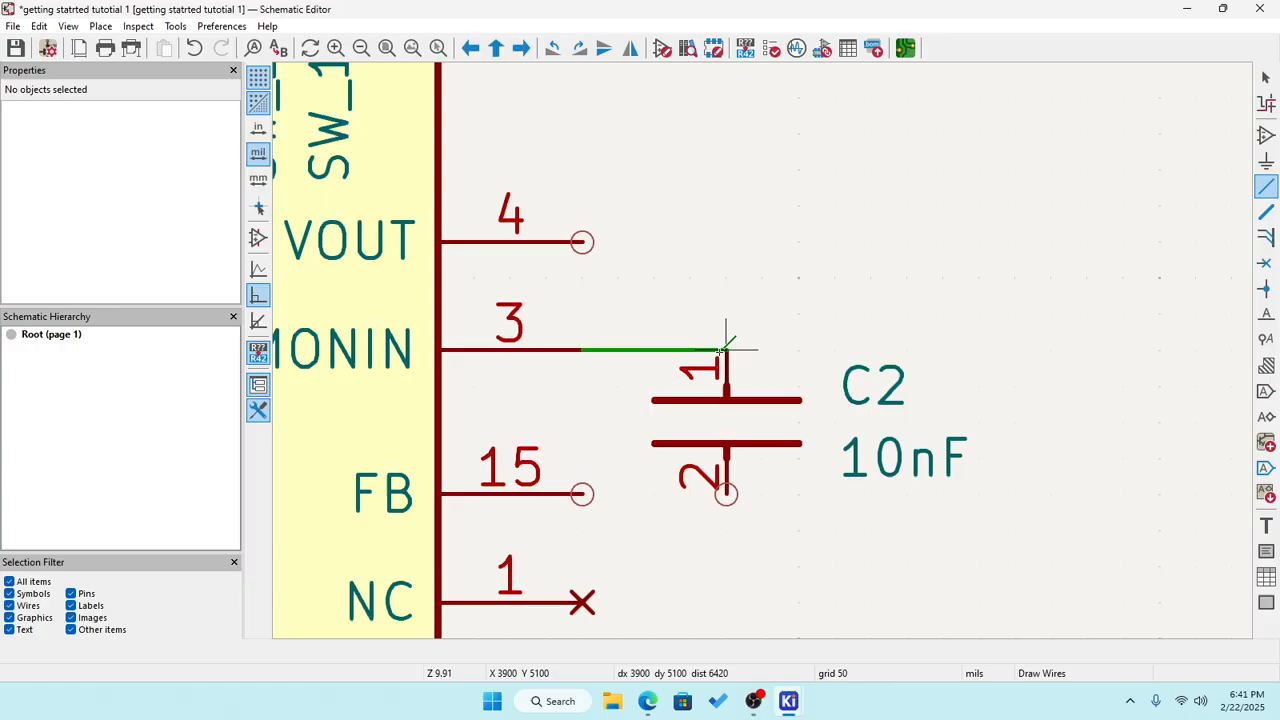
left_click(582, 494)
left_click(726, 494)
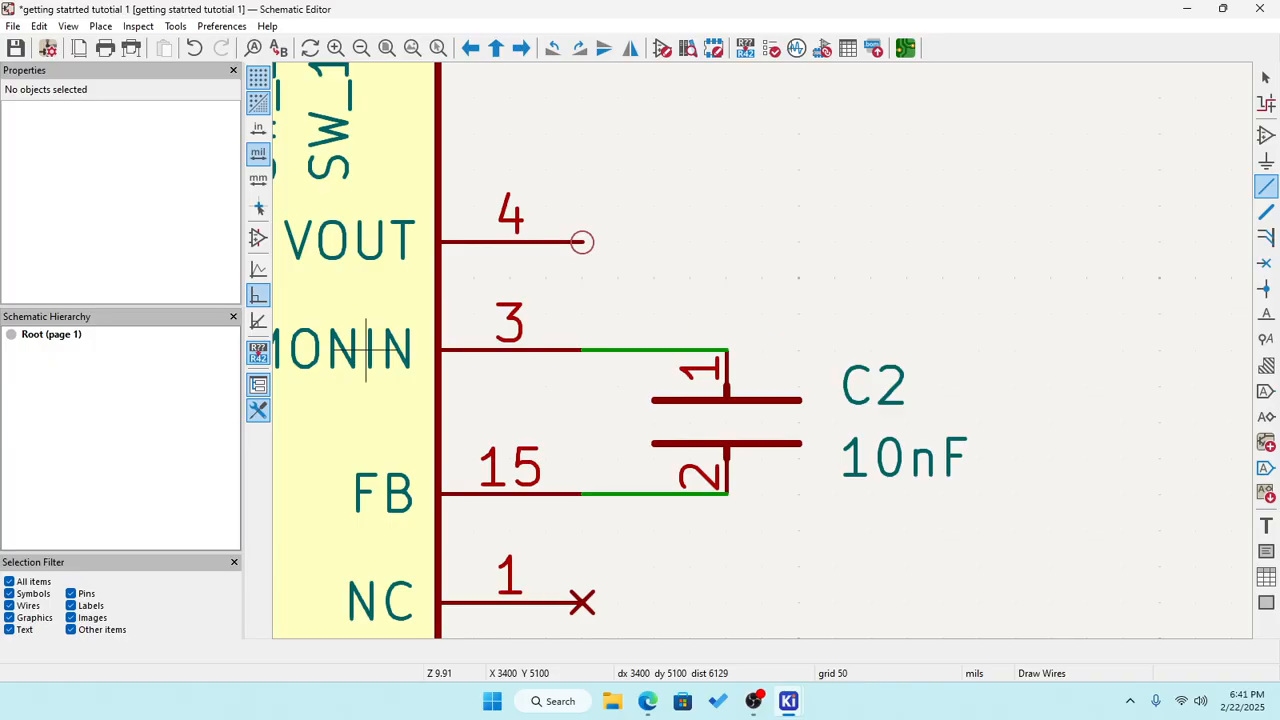
Place an R_US resistor from the Device library upright beside capacitor C2, at X 4300, Y 5200 mils.
scroll(979, 387, "down", 3)
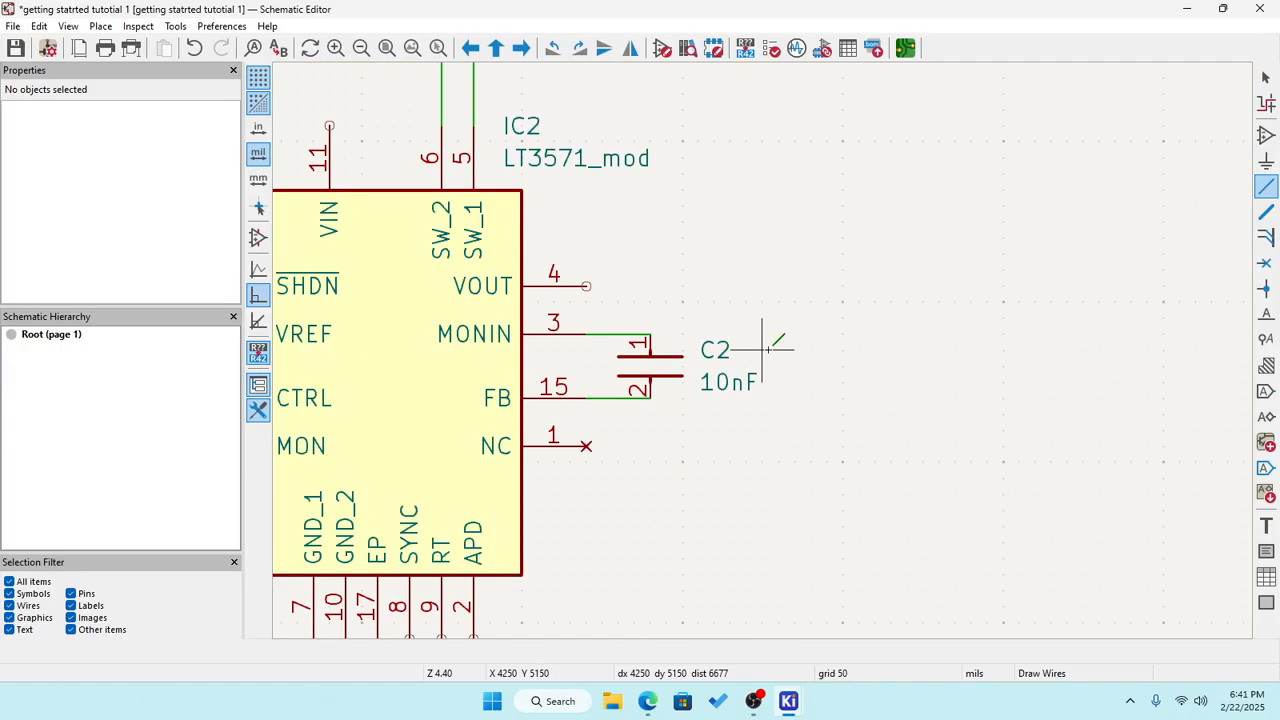
scroll(625, 335, "down", 3)
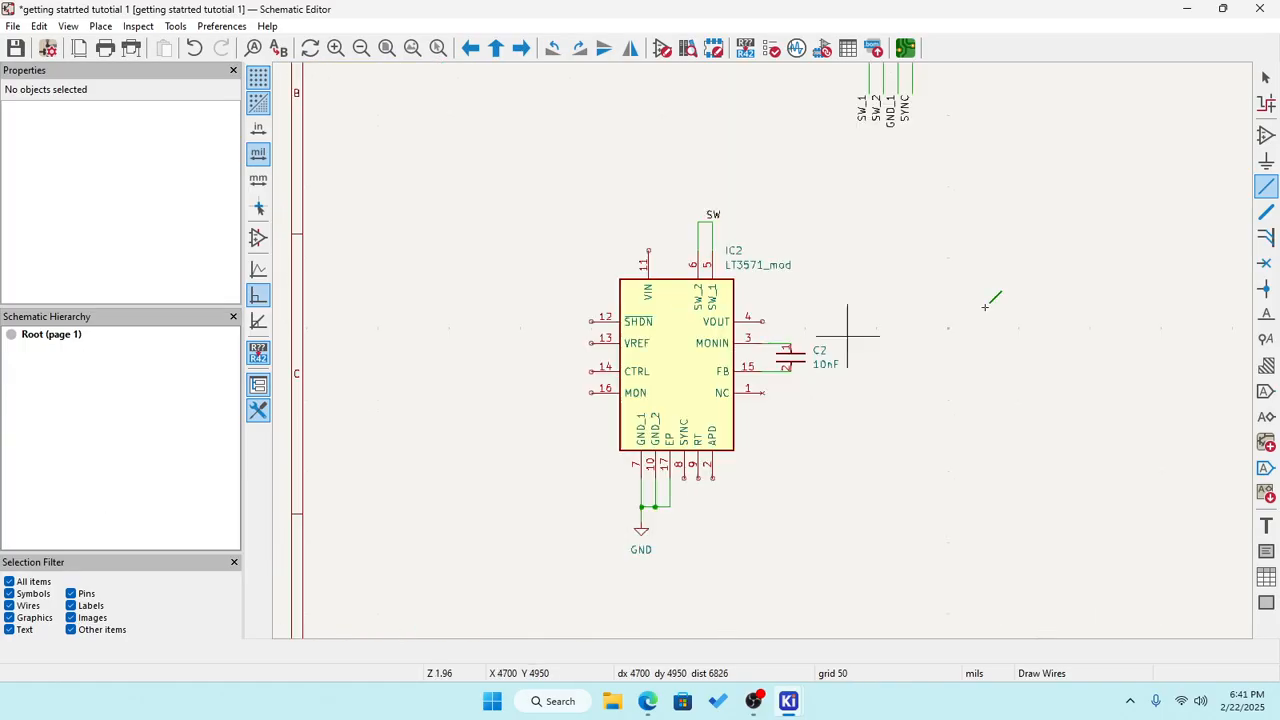
left_click(1266, 135)
left_click(727, 311)
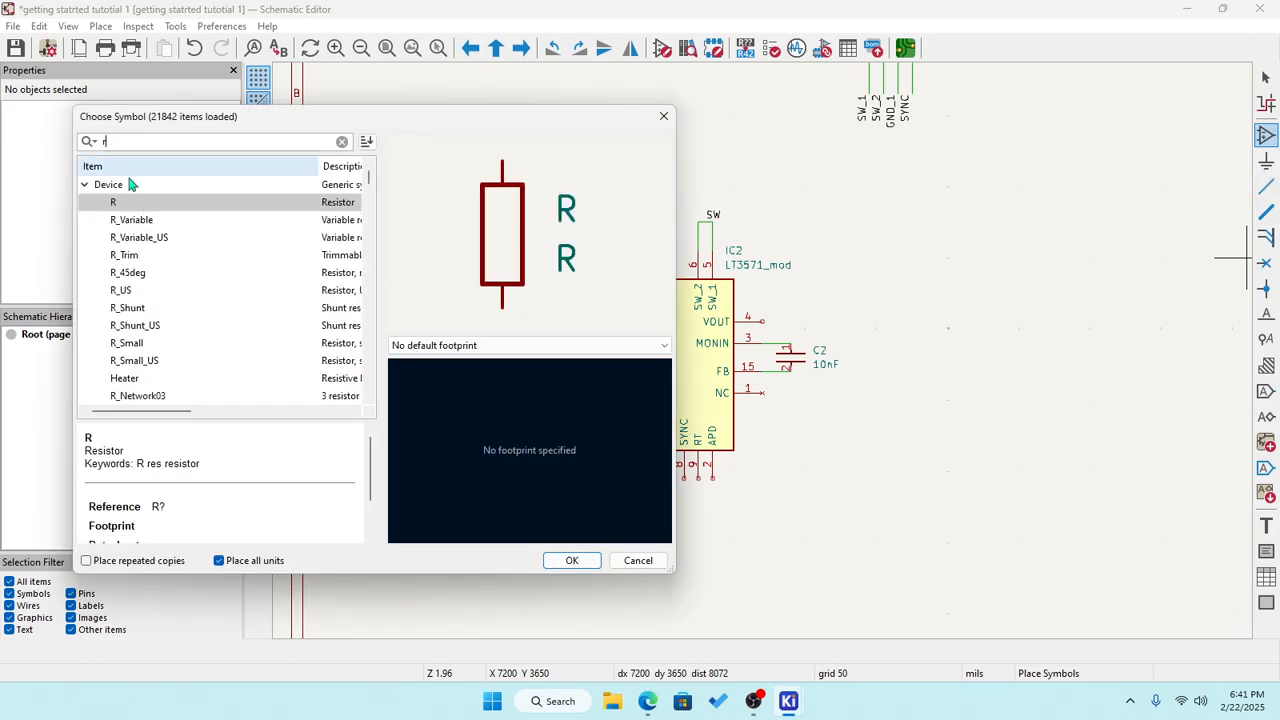
left_click(136, 292)
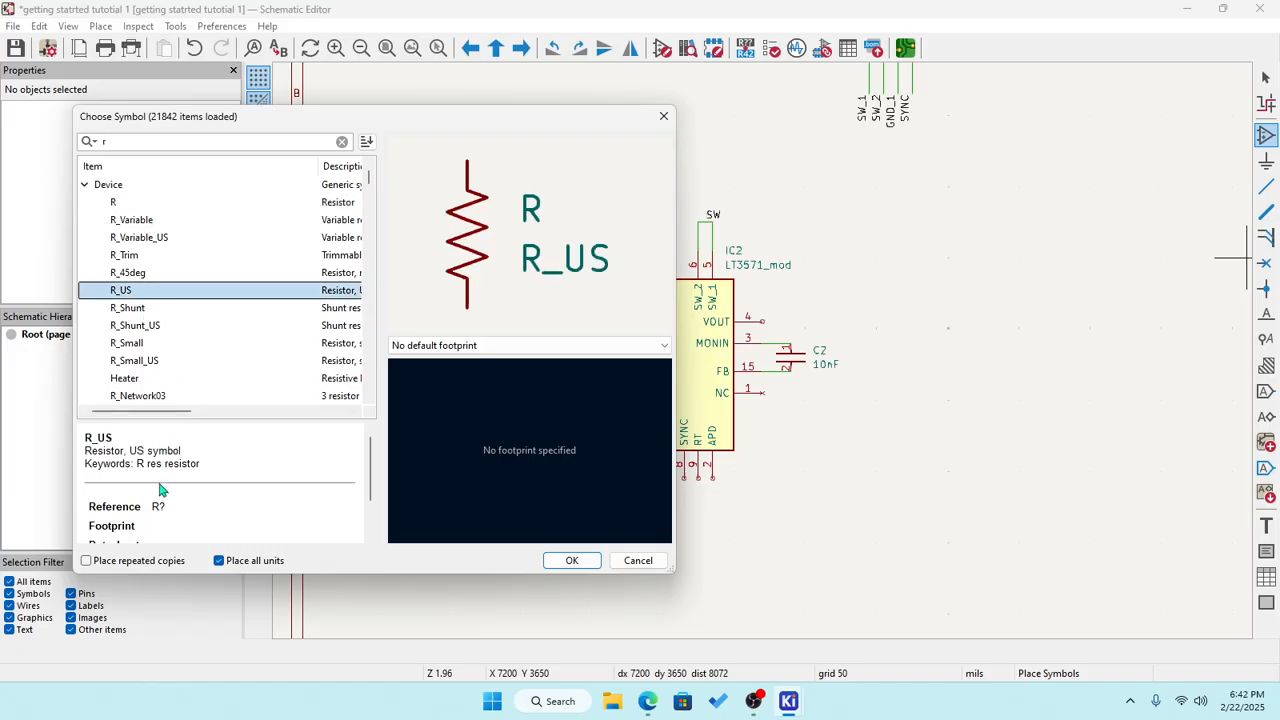
left_click(567, 561)
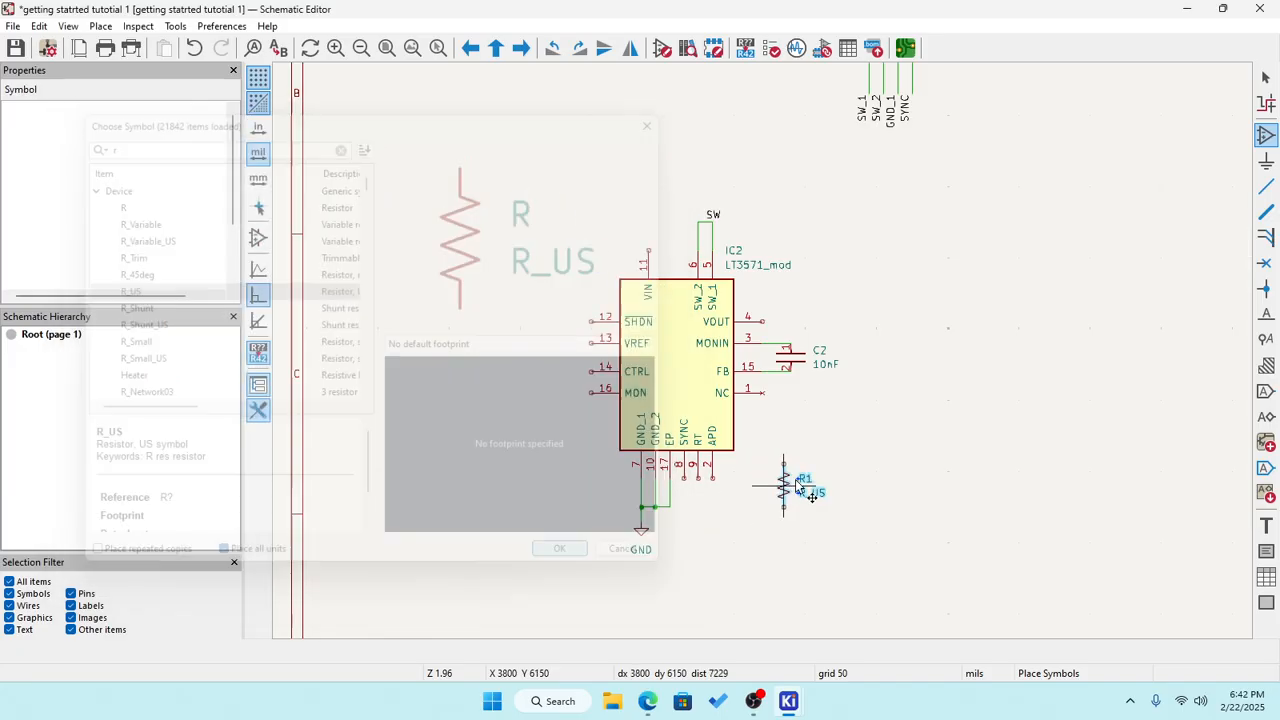
scroll(894, 371, "up", 4)
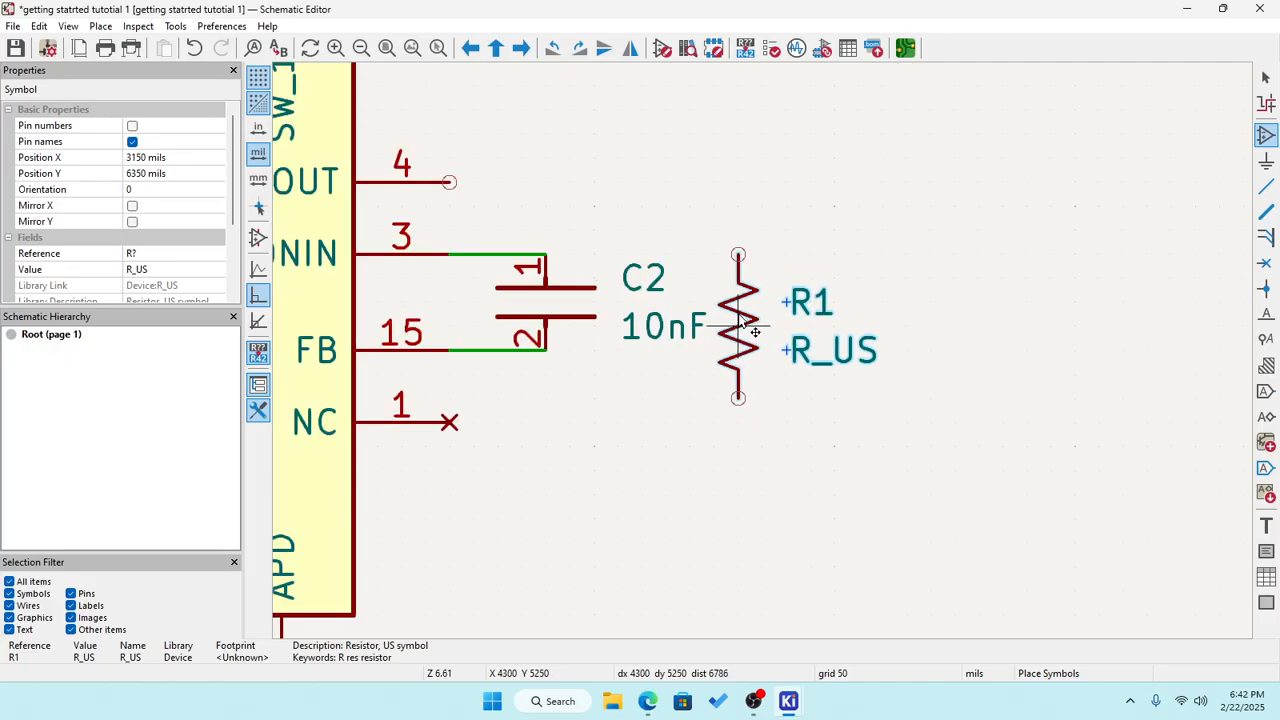
left_click(740, 318)
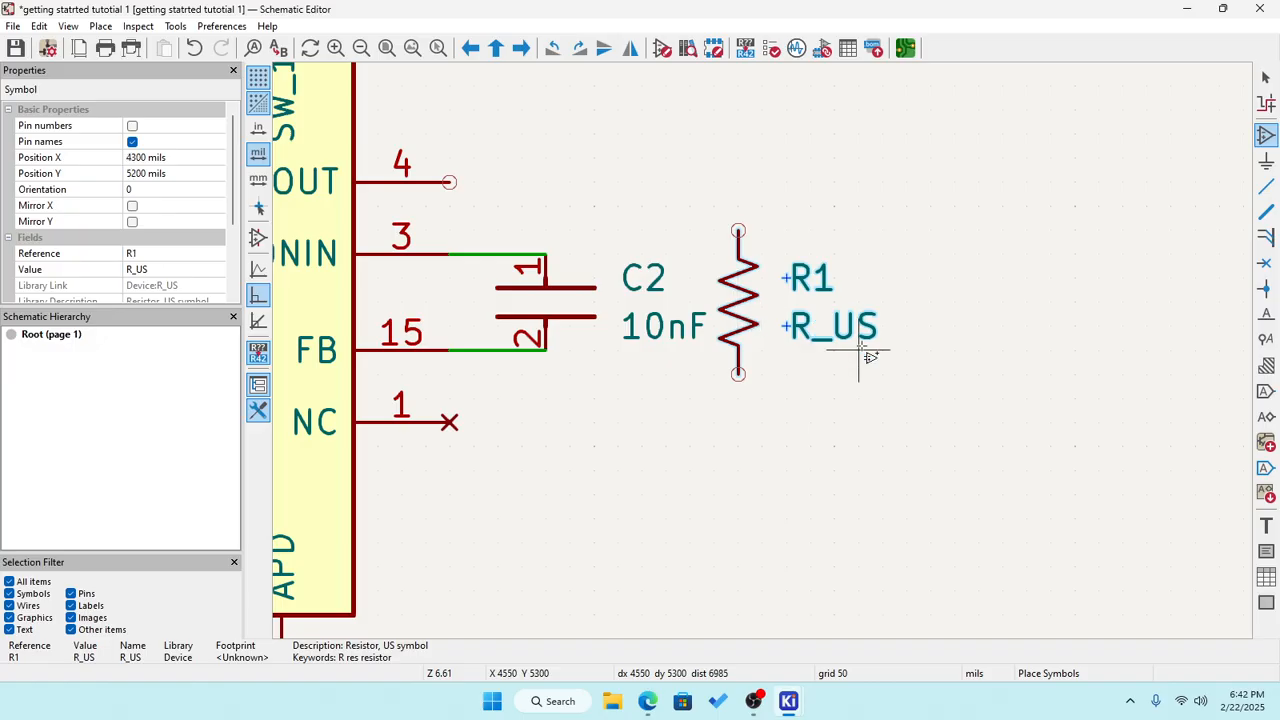
key("Escape")
Place an R_Small_US resistor from the Device library upright beside resistor R1, at X 4650, Y 5200 mils.
left_click(1266, 135)
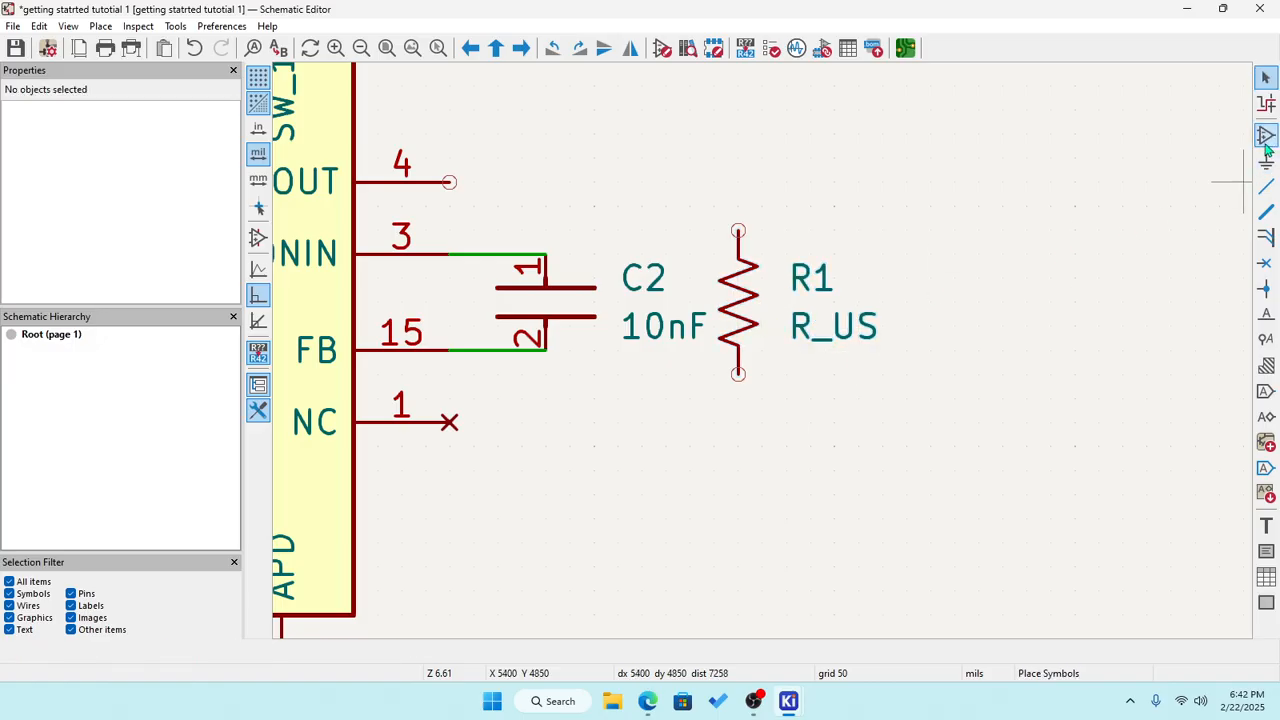
left_click(440, 252)
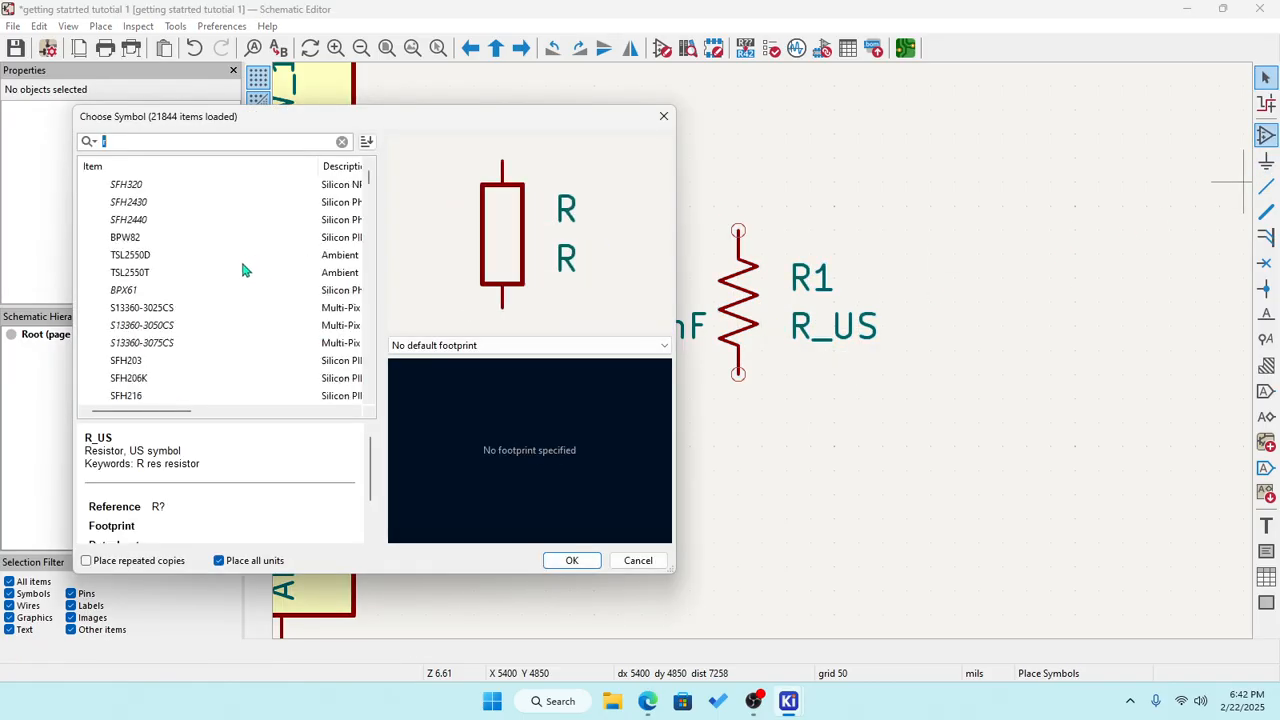
scroll(191, 287, "down", 1)
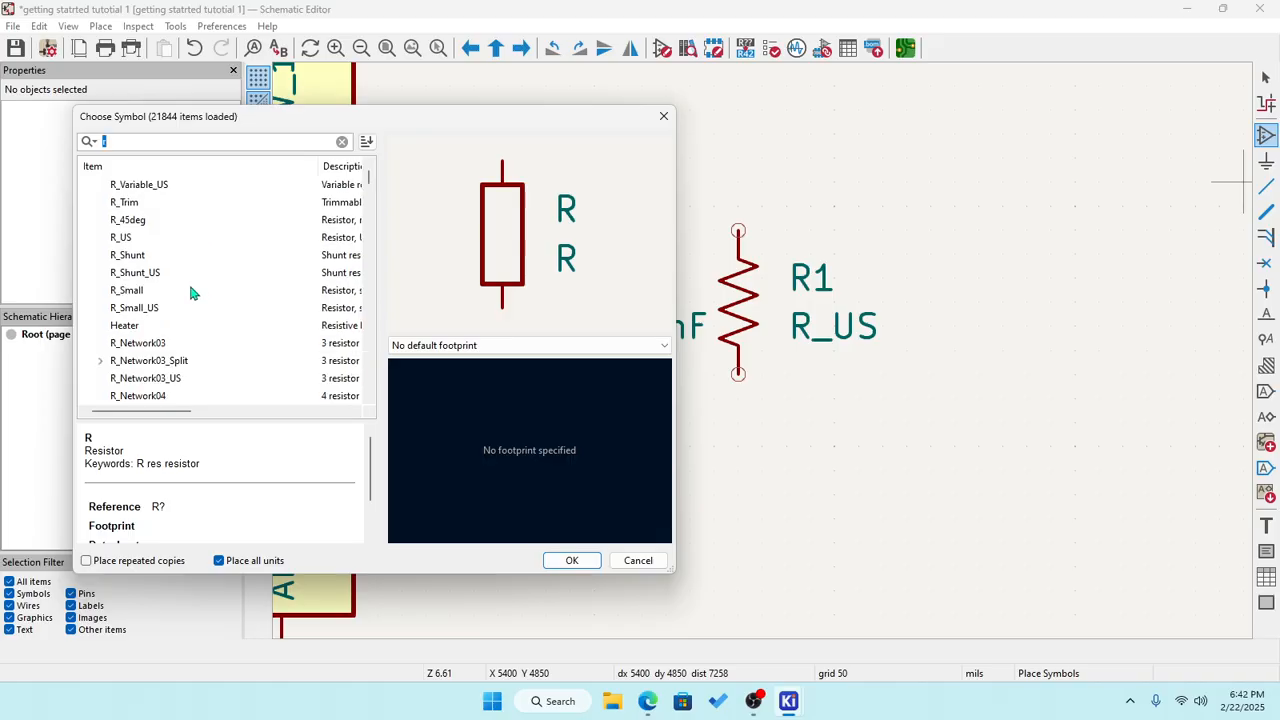
left_click(130, 290)
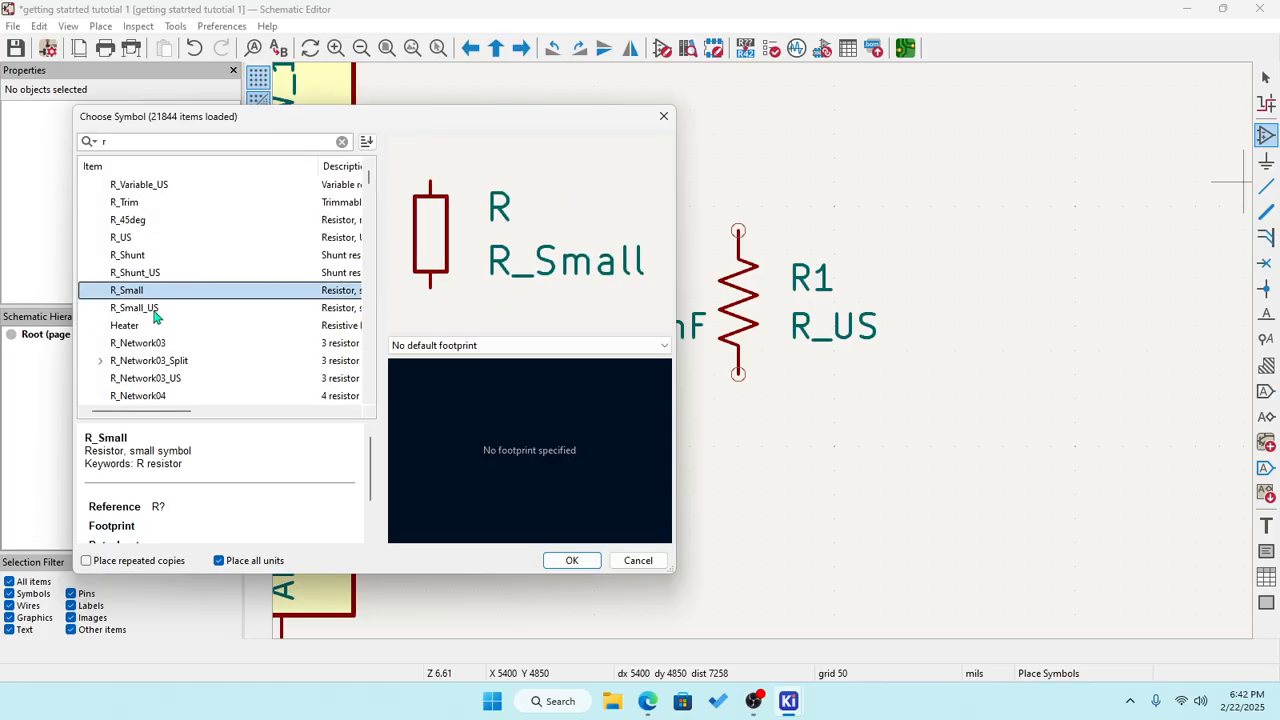
scroll(152, 316, "down", 1)
scroll(157, 345, "down", 2)
scroll(157, 357, "up", 4)
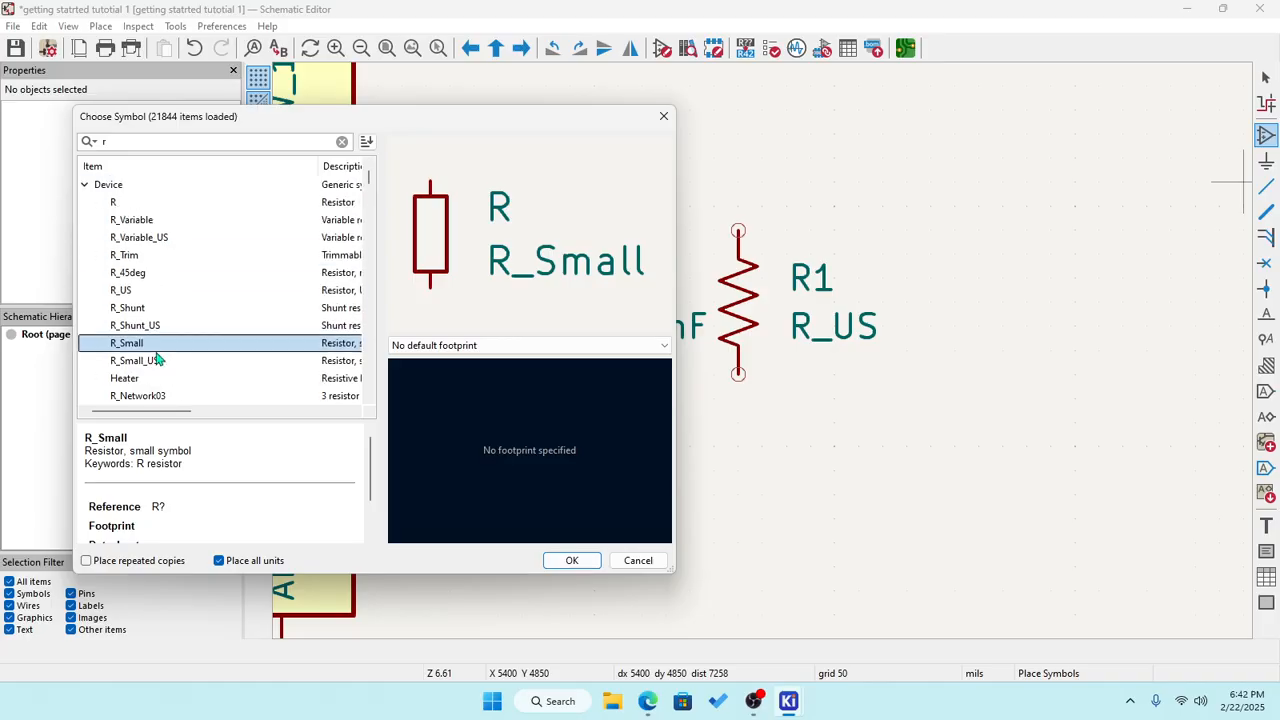
left_click(153, 242)
left_click(124, 292)
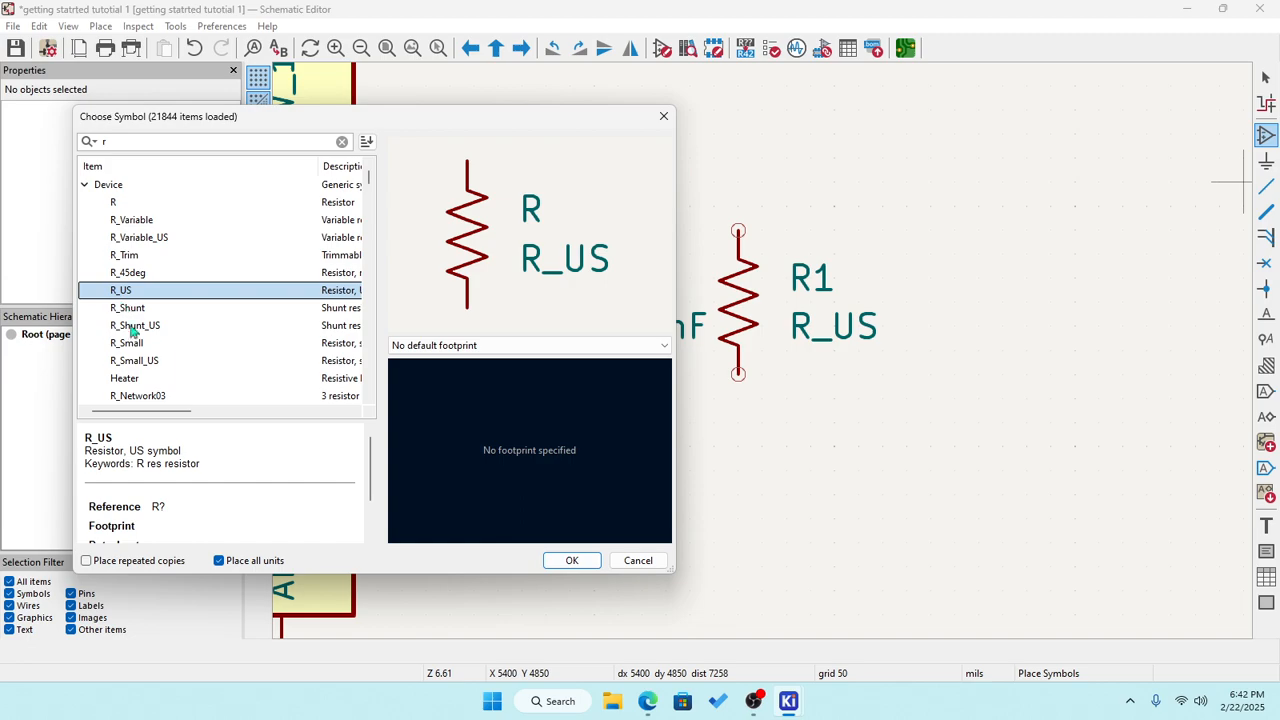
scroll(135, 335, "down", 1)
left_click(141, 293)
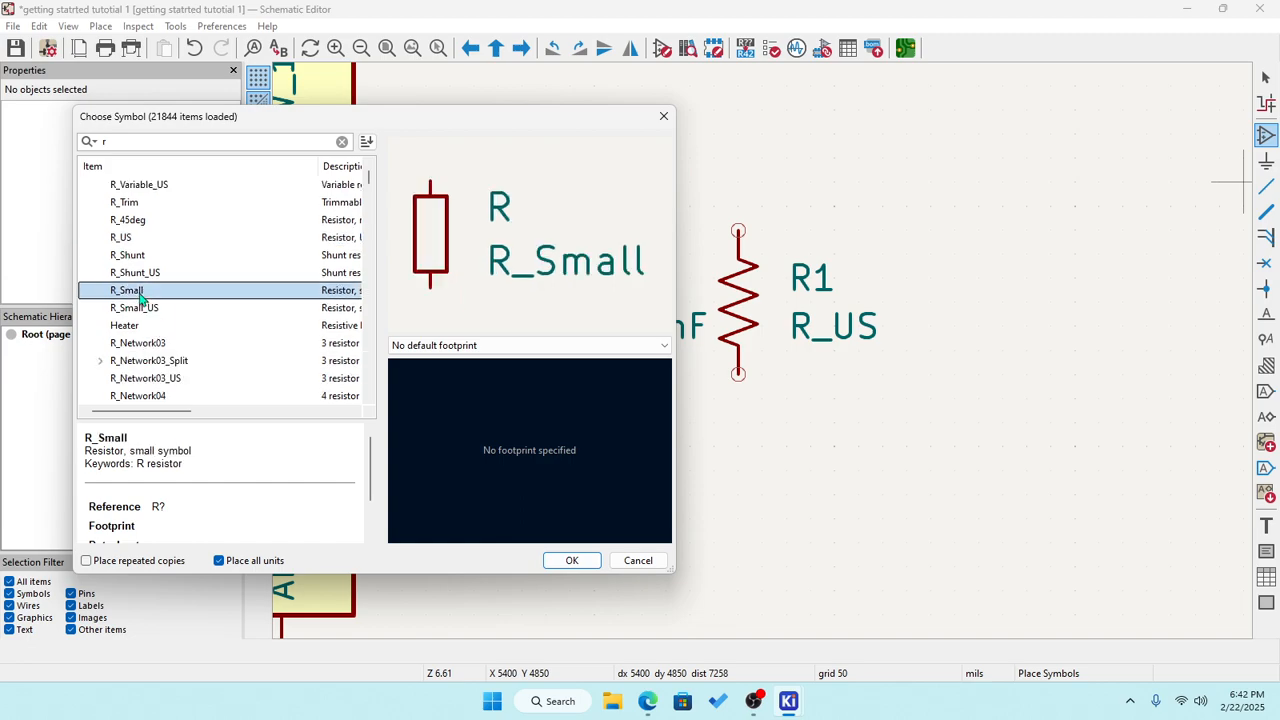
left_click(146, 276)
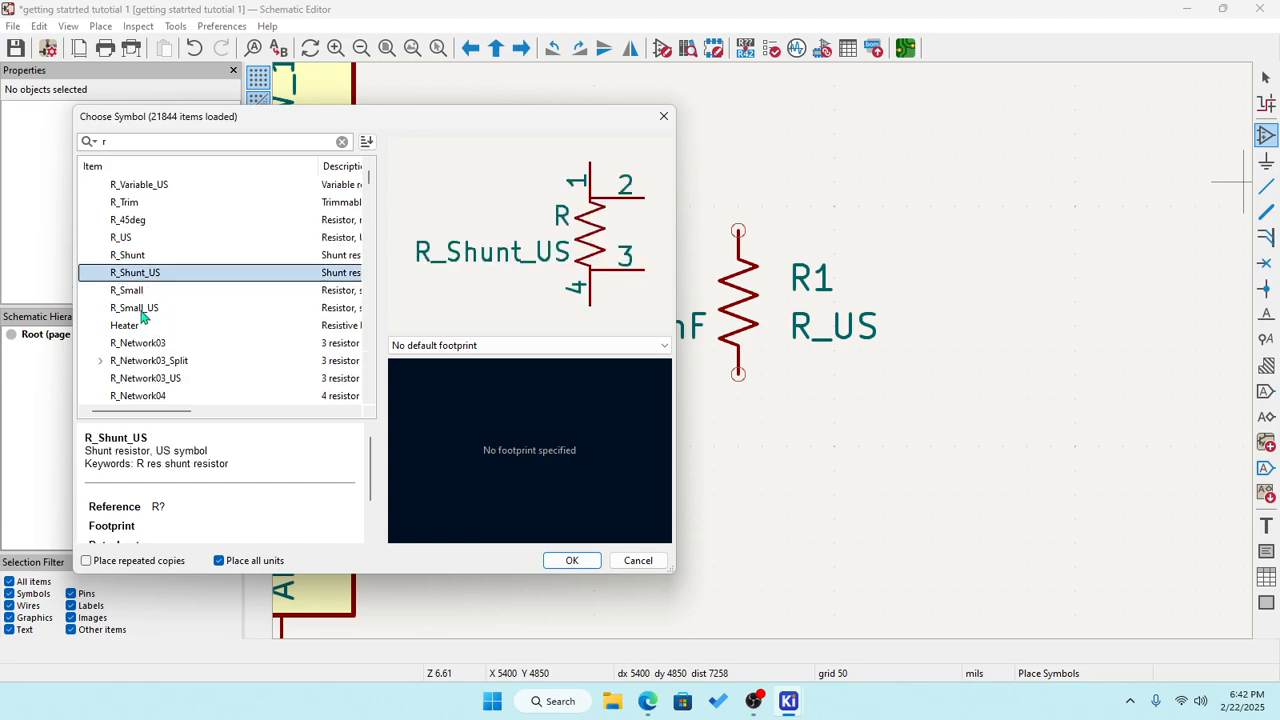
left_click(143, 311)
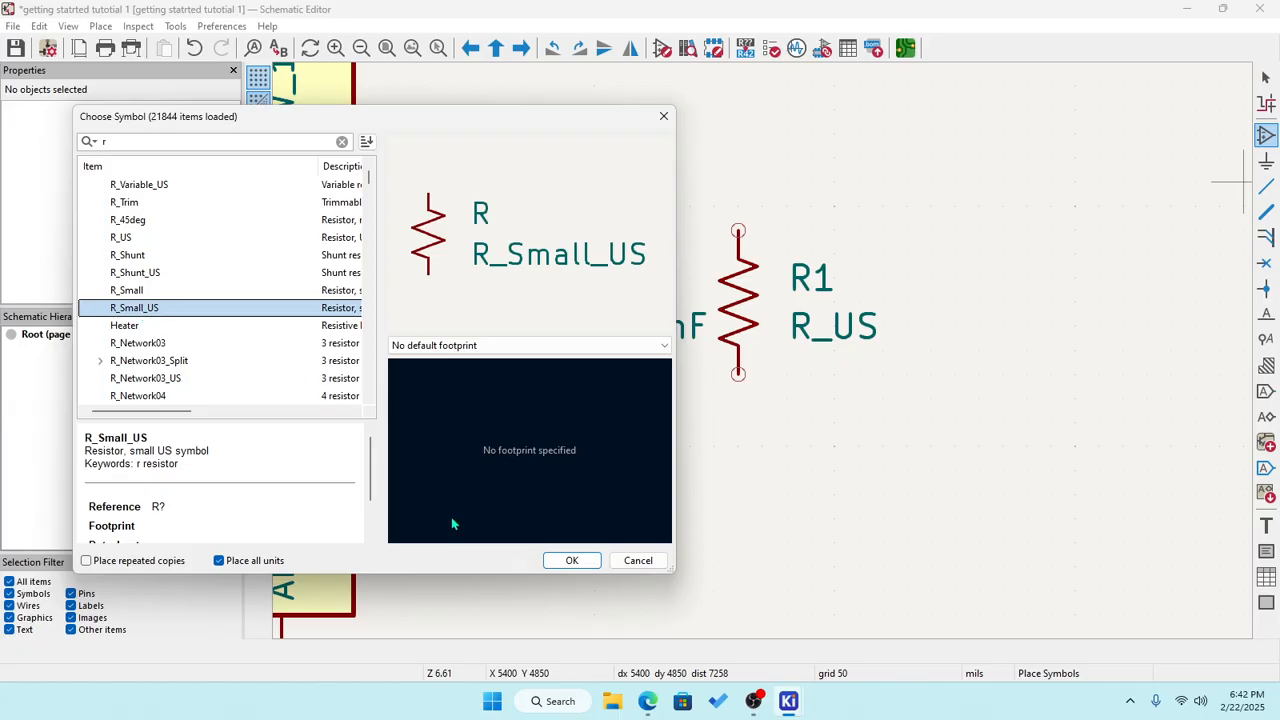
left_click(572, 560)
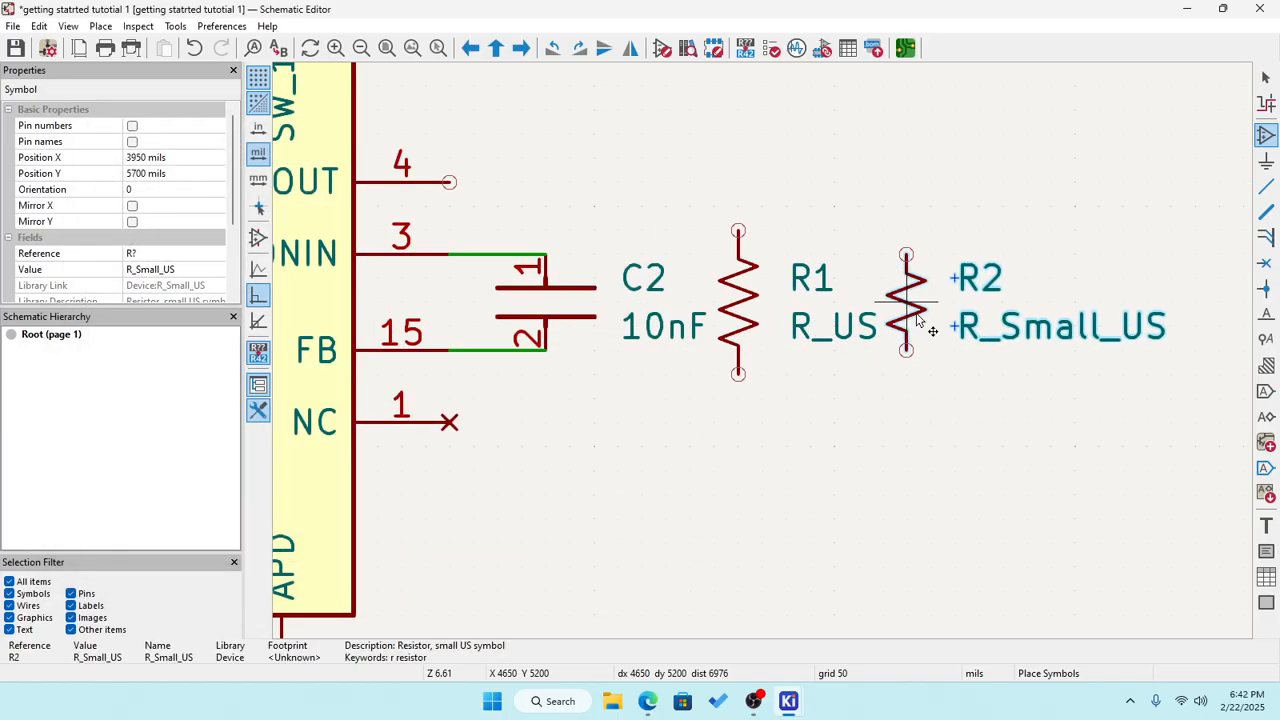
left_click(918, 318)
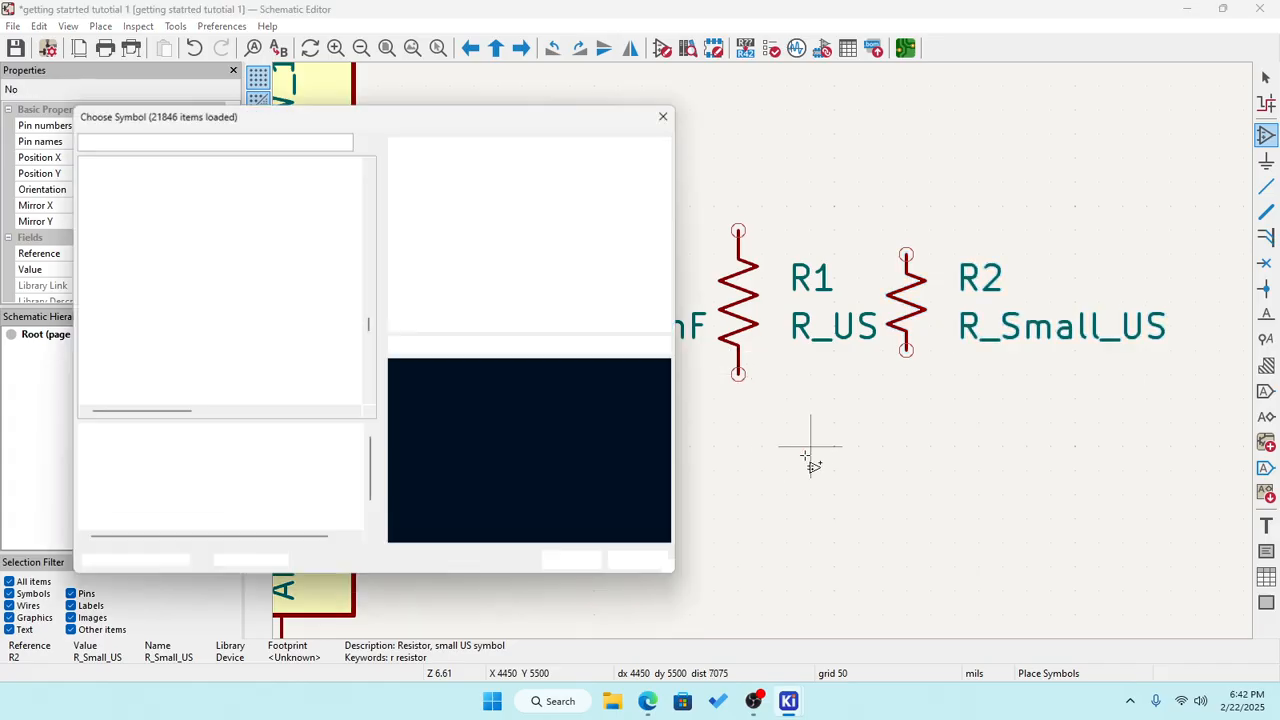
key("Escape")
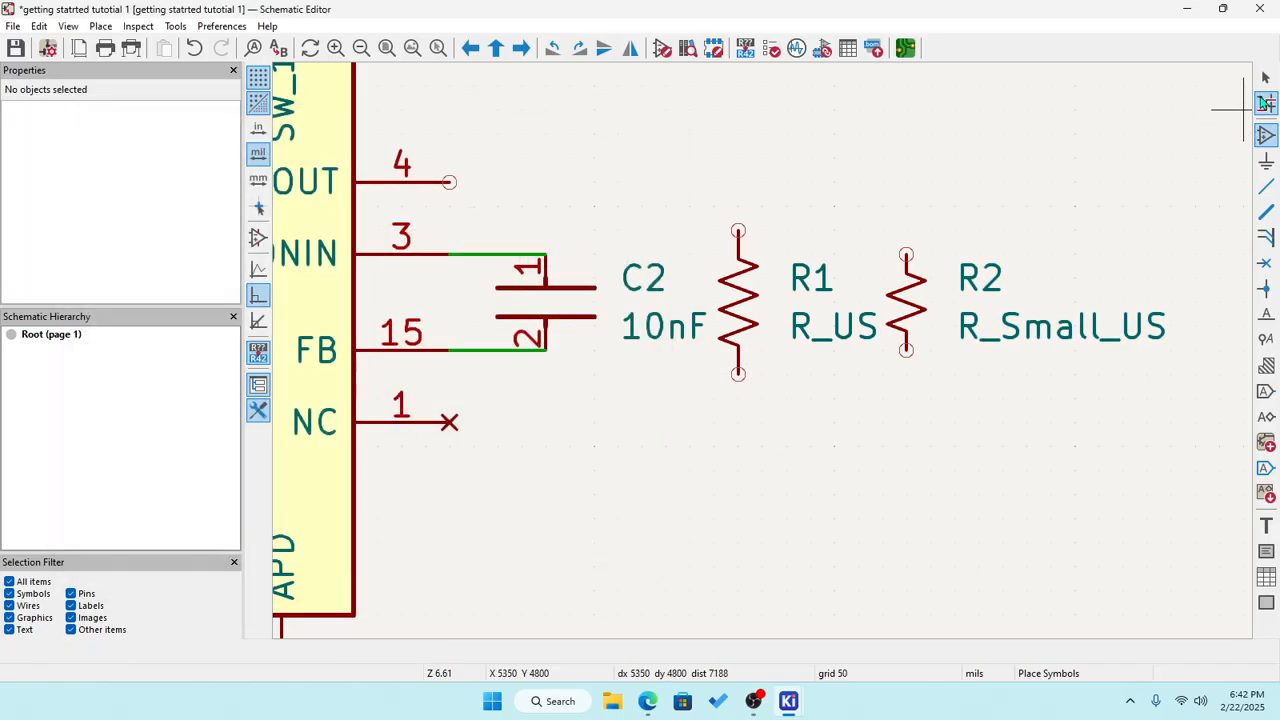
Delete the larger R_US resistor R1 between capacitor C2 and resistor R2.
left_click(1265, 78)
left_click(740, 312)
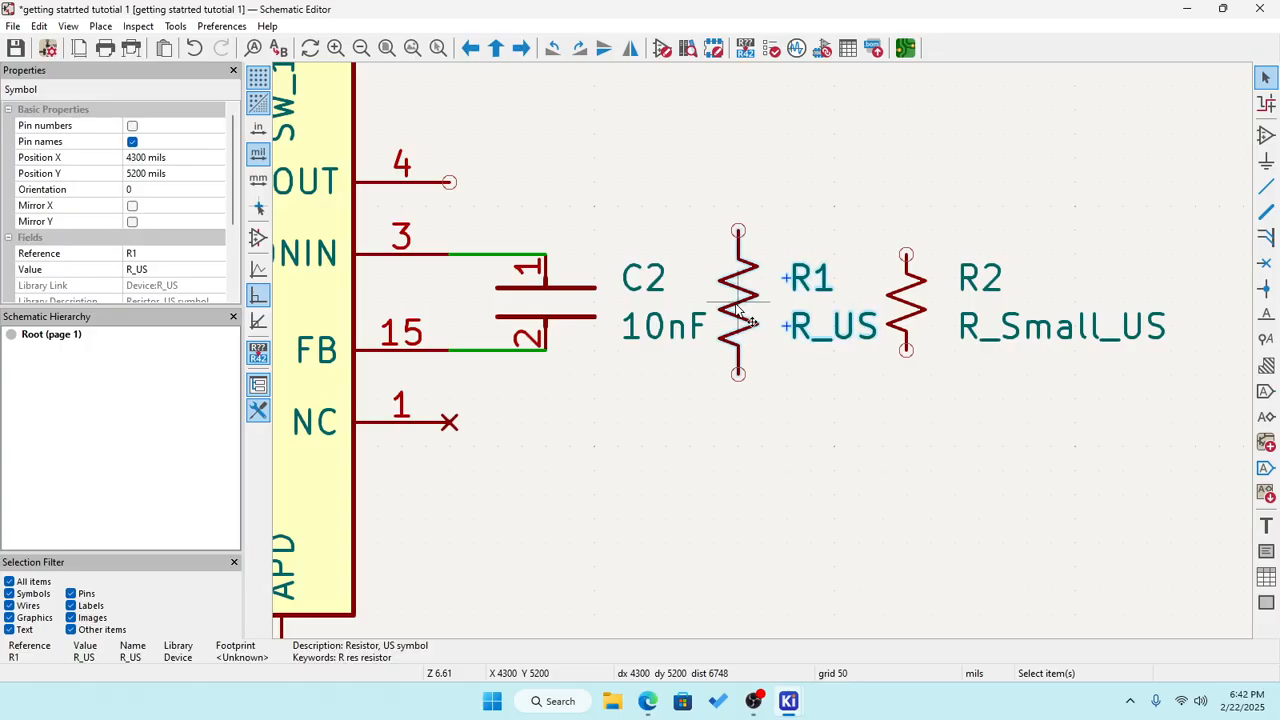
key("Delete")
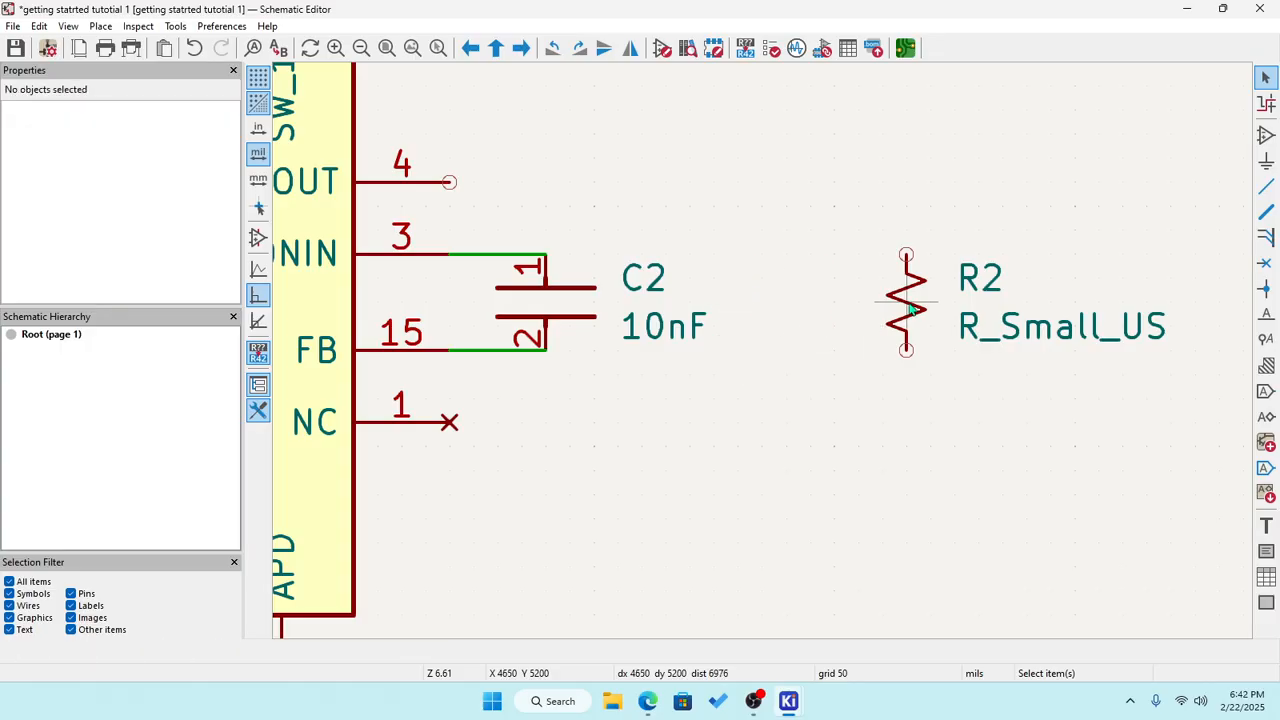
Move resistor R2 horizontally closer to capacitor C2, to X 4350, Y 5200 mils.
left_click(910, 312)
key("m")
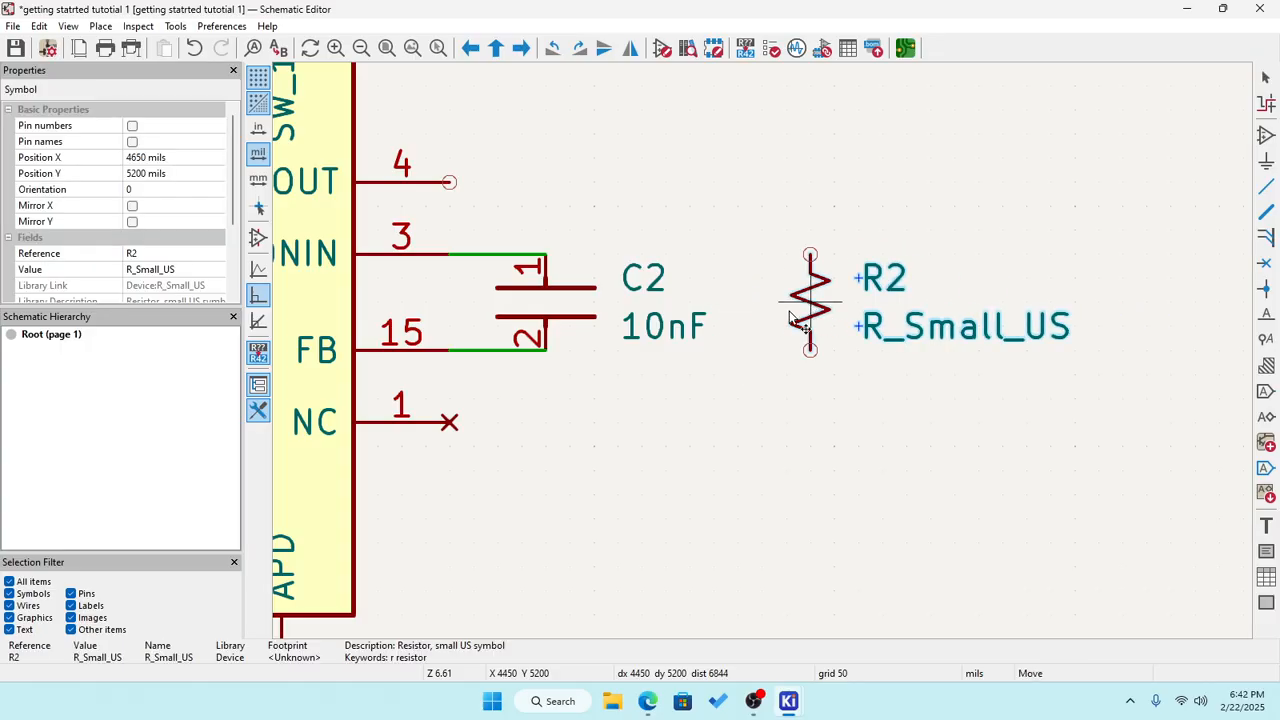
left_click(770, 313)
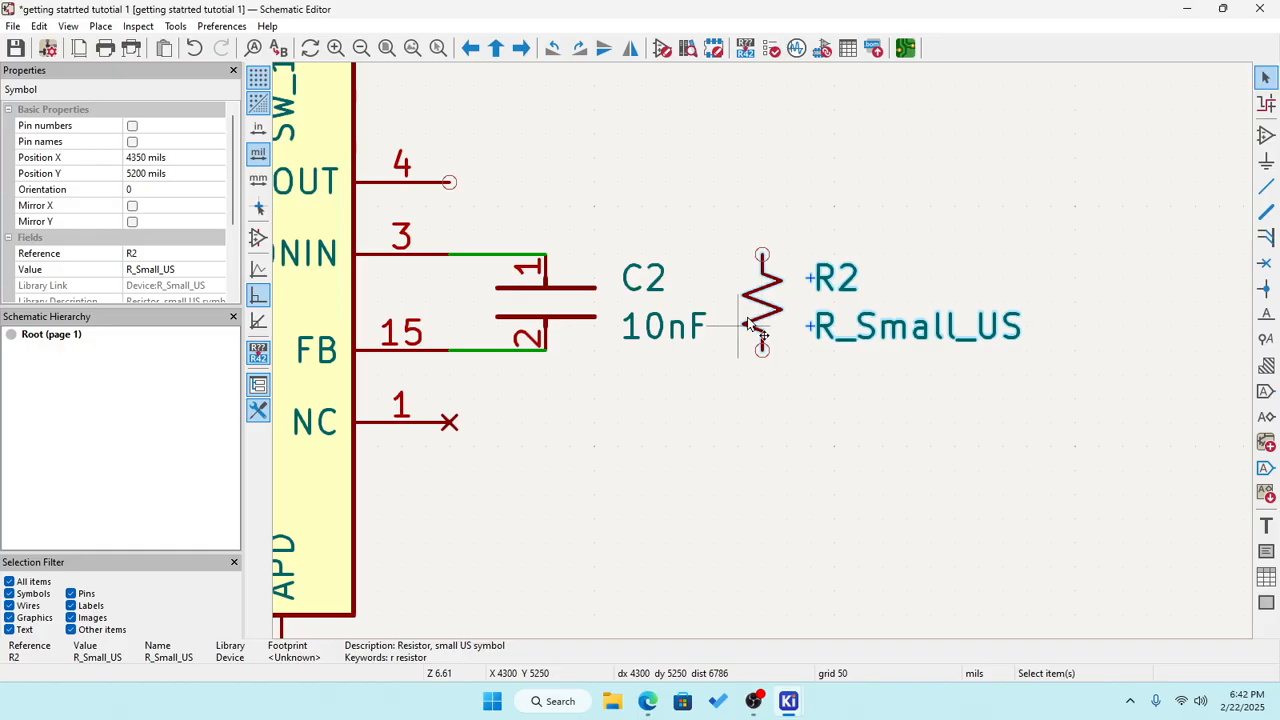
key("Escape")
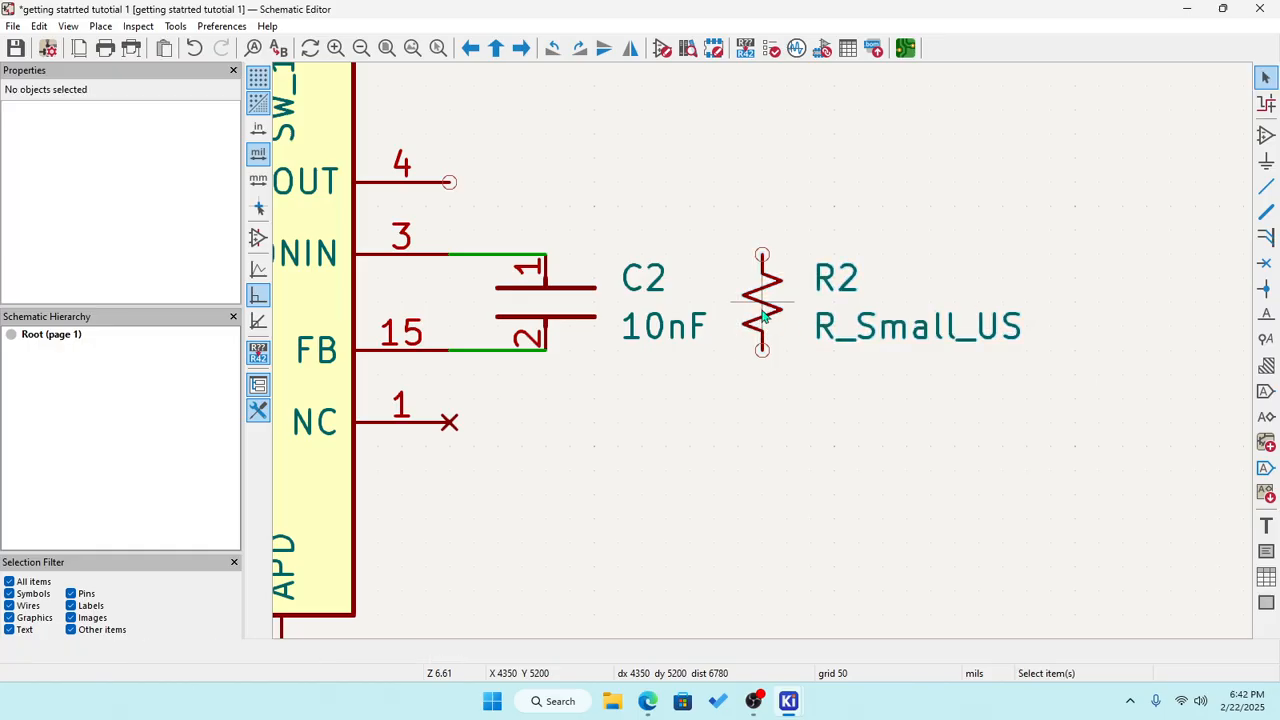
Set the value of resistor R2 to 1M in its symbol properties.
double_click(763, 316)
left_click(210, 178)
left_click(213, 178)
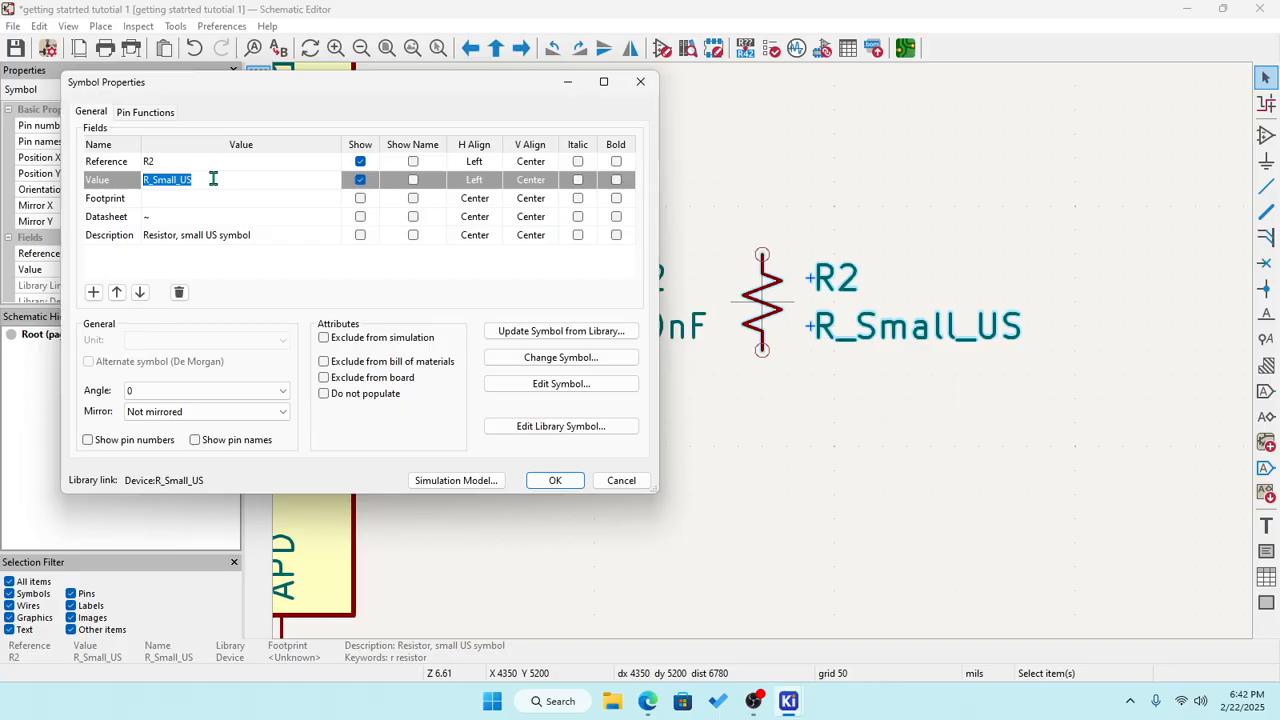
type("1M")
left_click(566, 482)
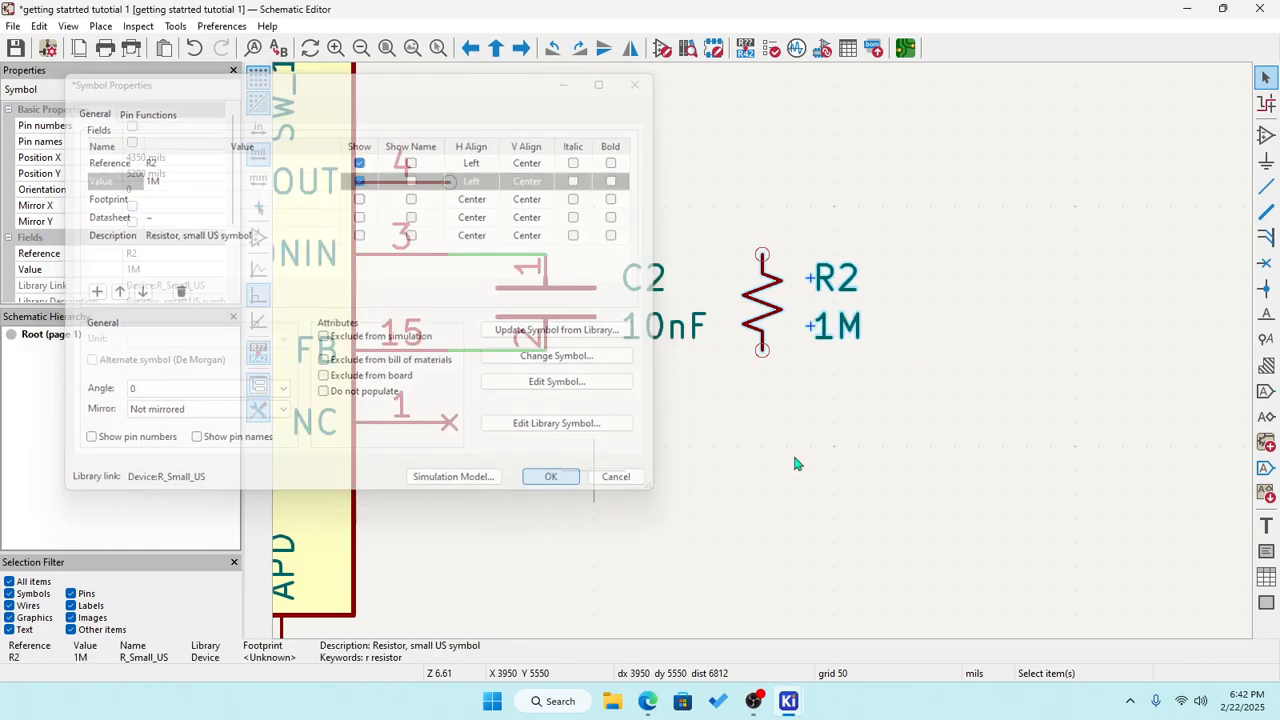
left_click(801, 462)
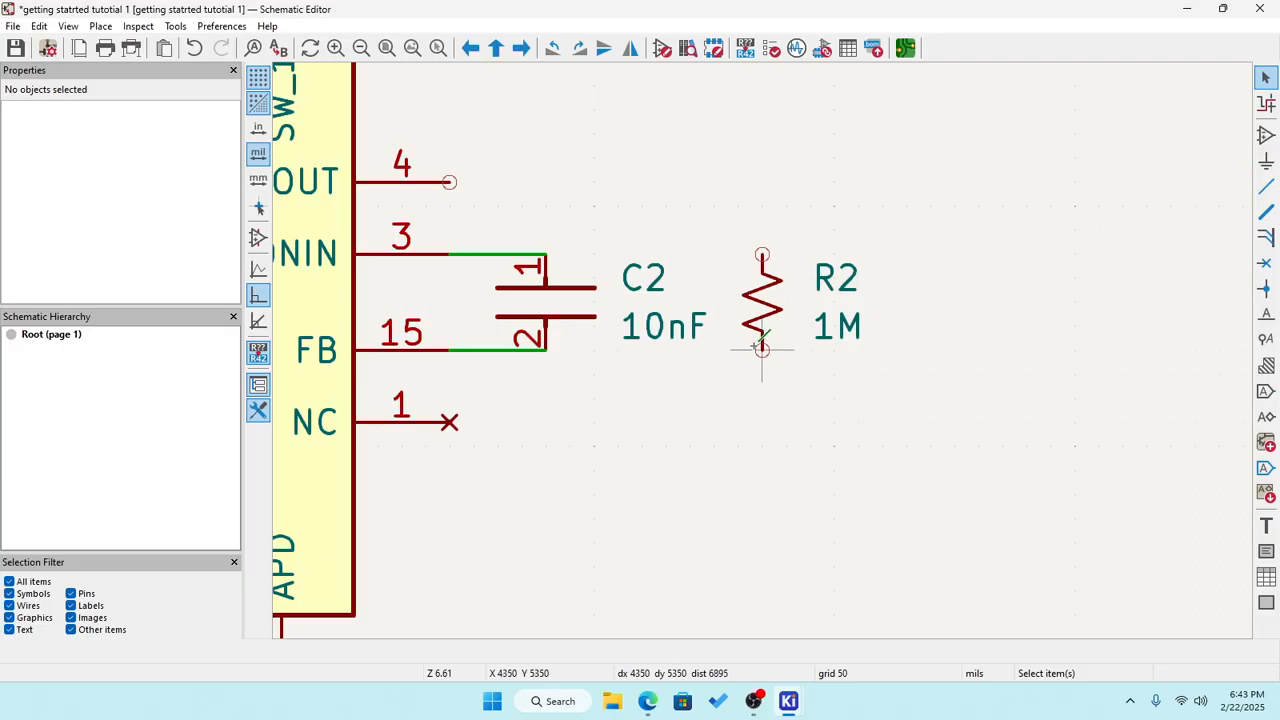
Open the footprint chooser for resistor R2 from its symbol properties.
double_click(766, 305)
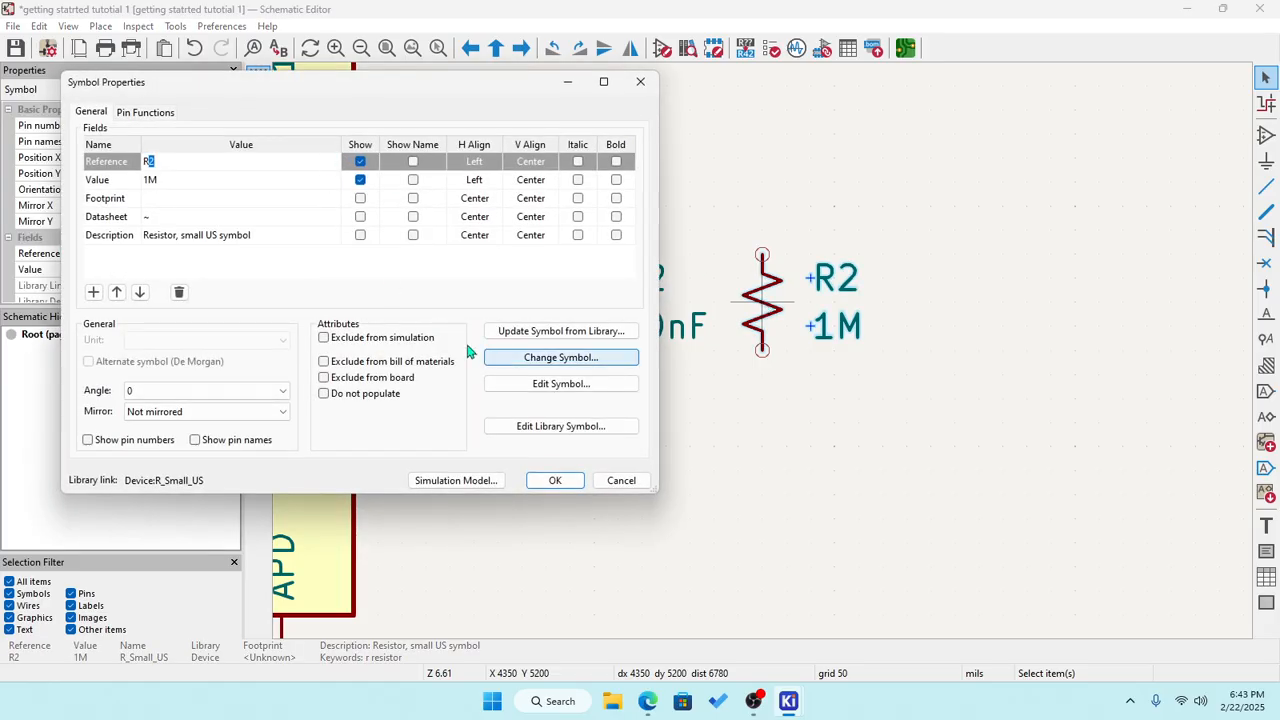
left_click(232, 197)
left_click(330, 198)
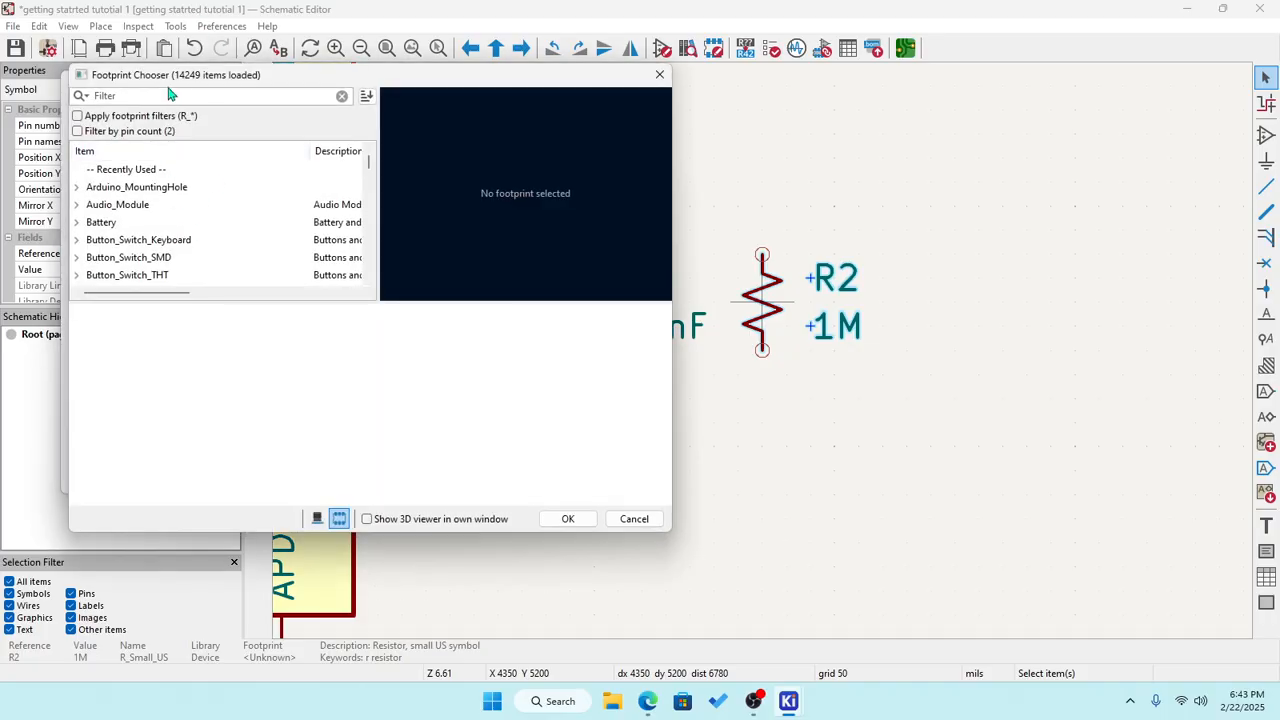
type("sm")
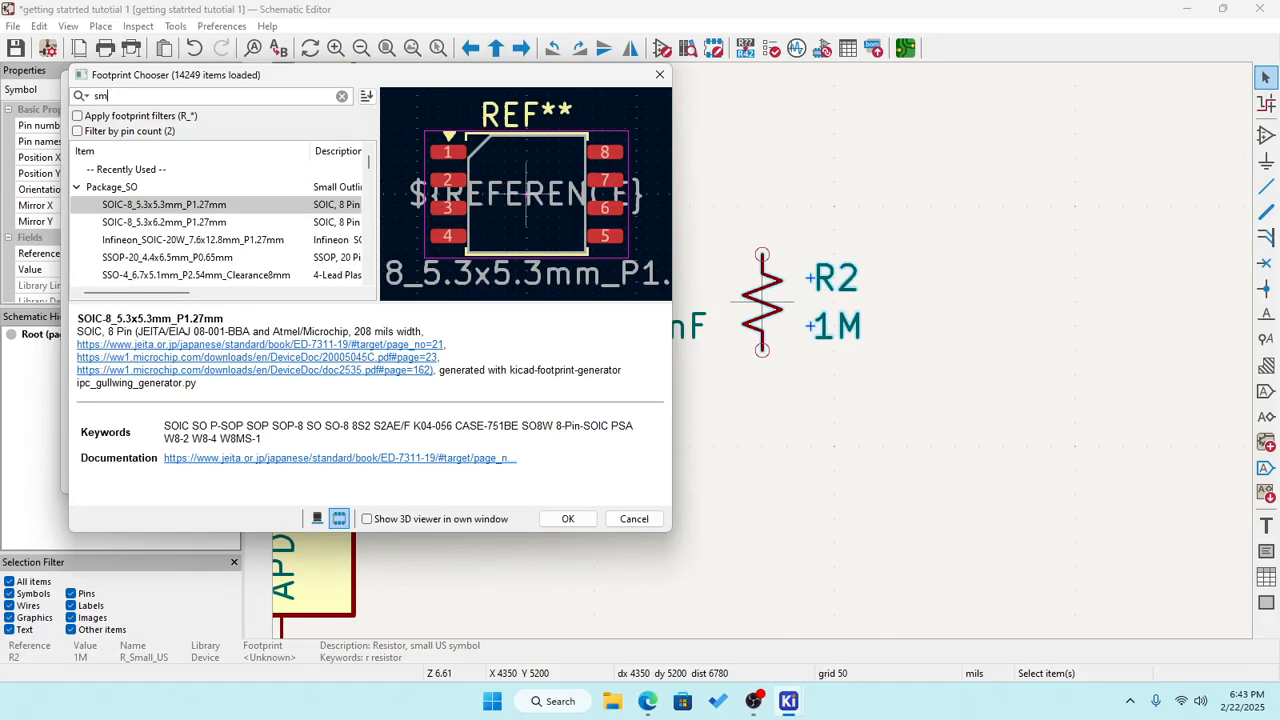
type("d")
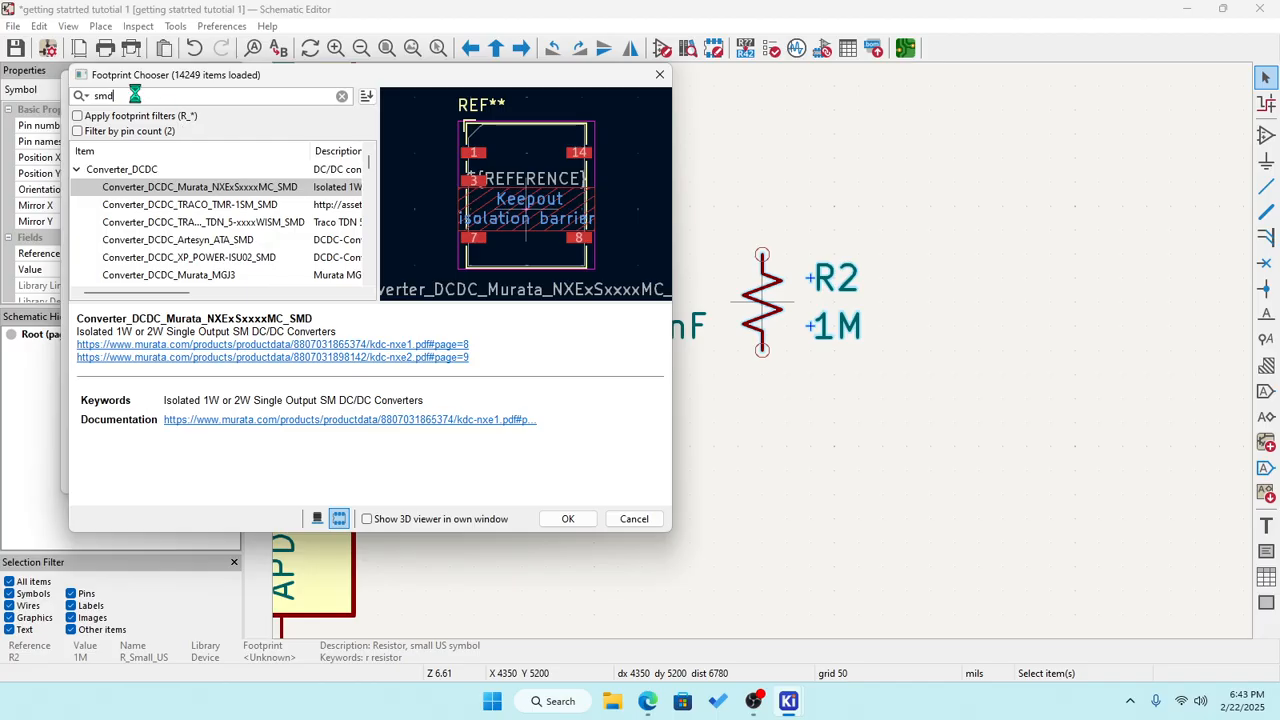
key("BackSpace")
key("BackSpace")
key("BackSpace")
Assign the hand-solder footprint R_0805_2012Metric_Pad1.20x1.40mm_HandSolder from the Resistor_SMD library to R2 and apply its symbol properties.
scroll(120, 223, "down", 15)
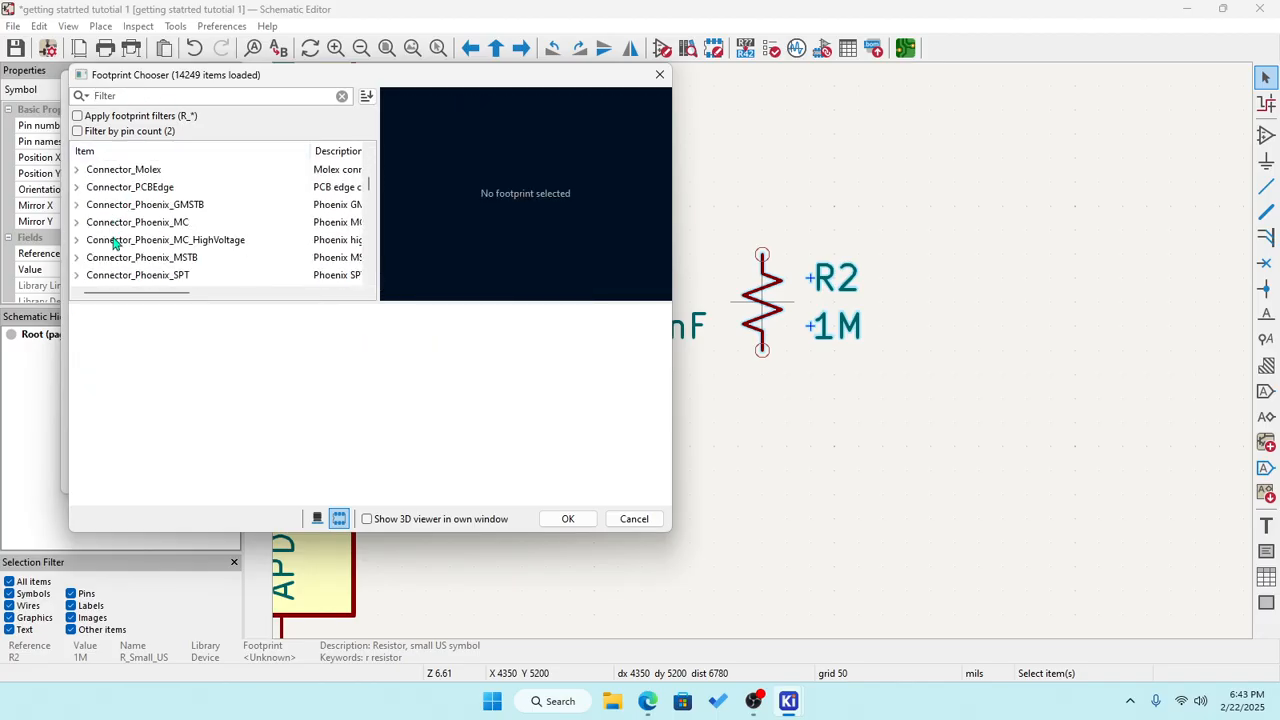
scroll(113, 245, "down", 4)
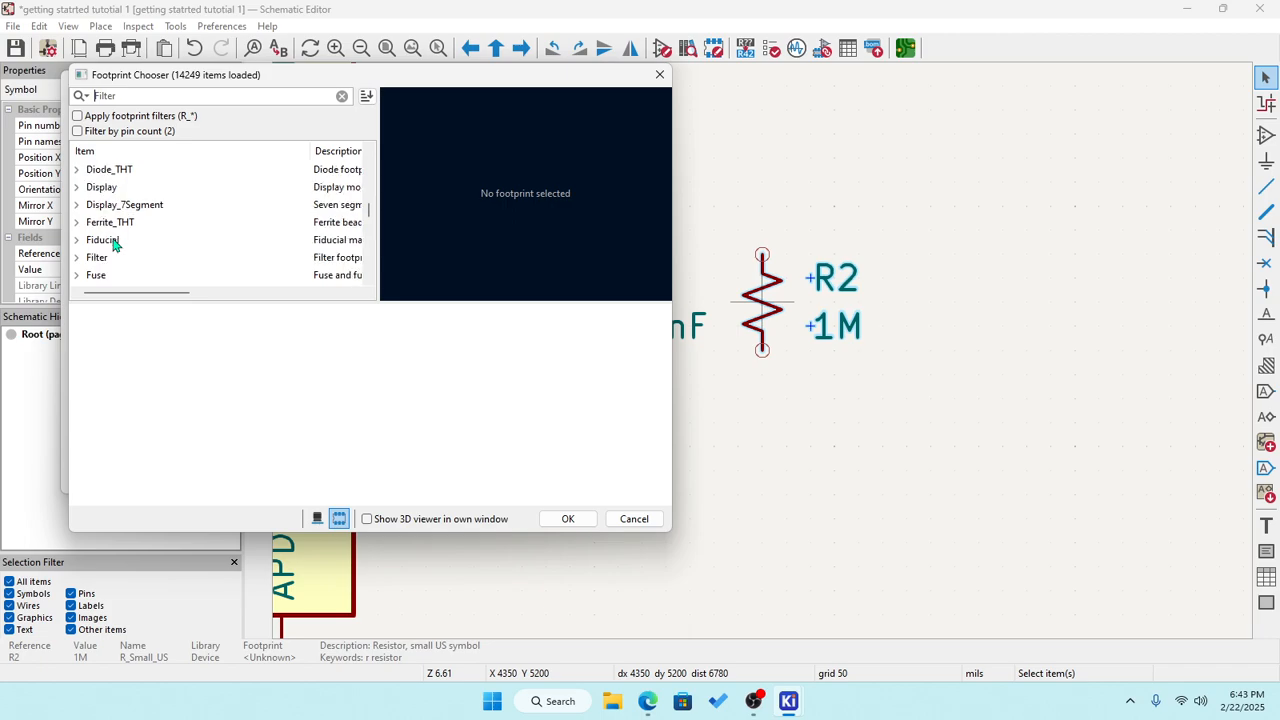
scroll(113, 245, "down", 4)
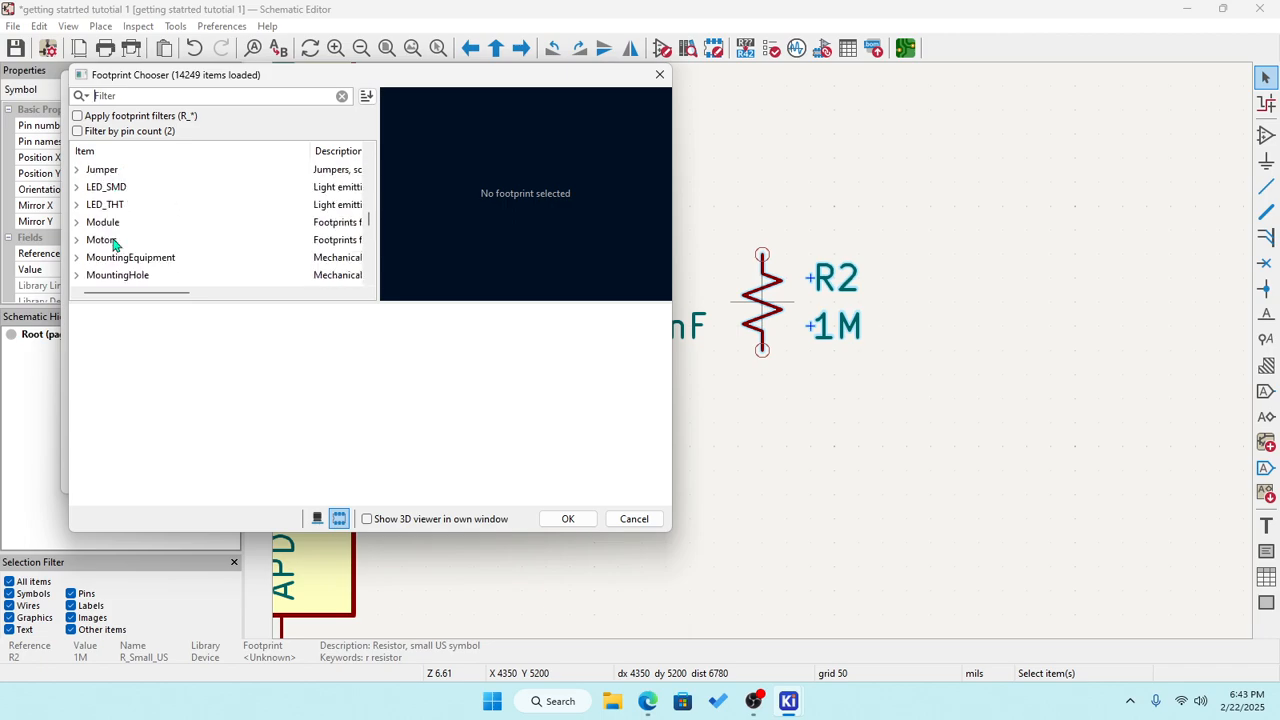
scroll(113, 245, "down", 10)
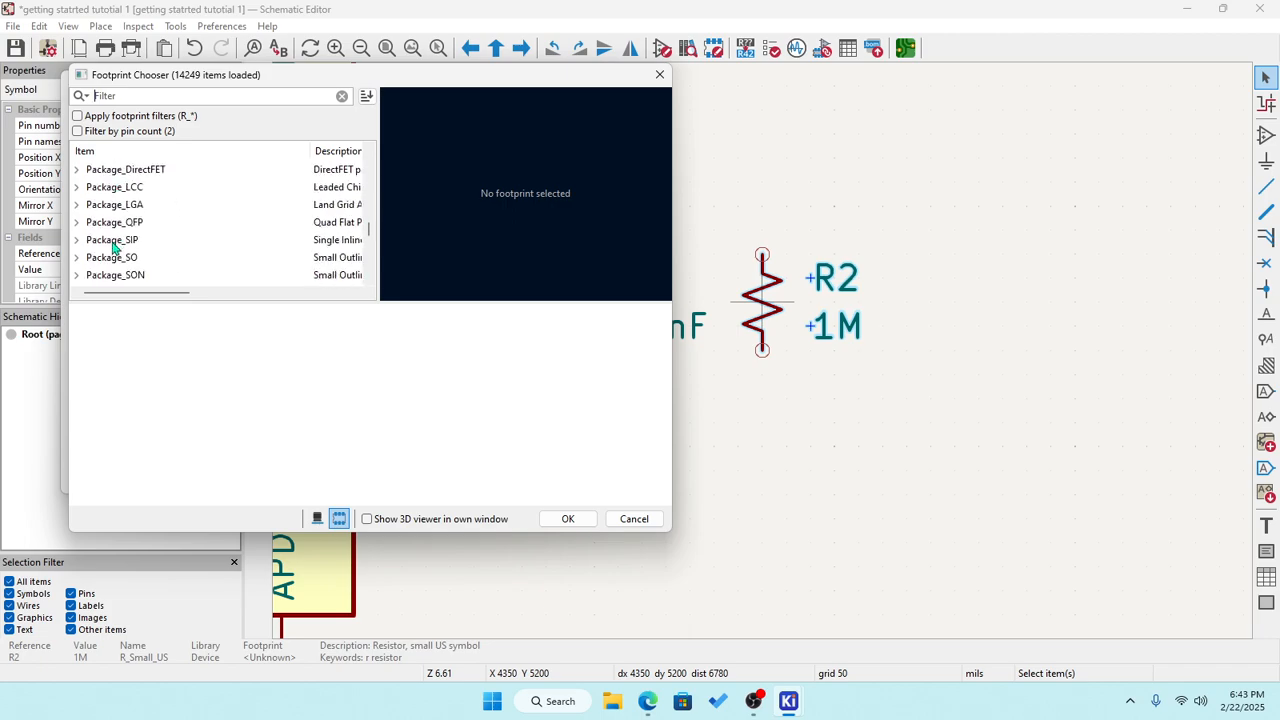
scroll(113, 248, "up", 1)
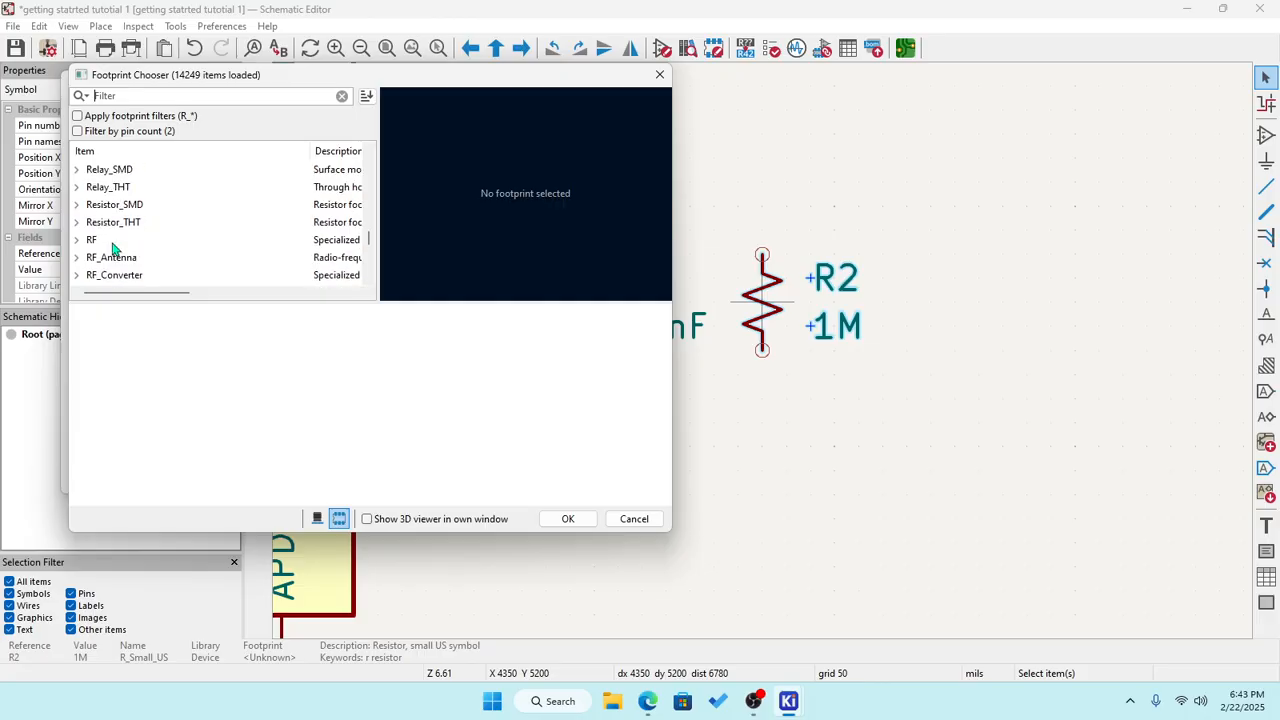
left_click(77, 205)
scroll(118, 226, "down", 1)
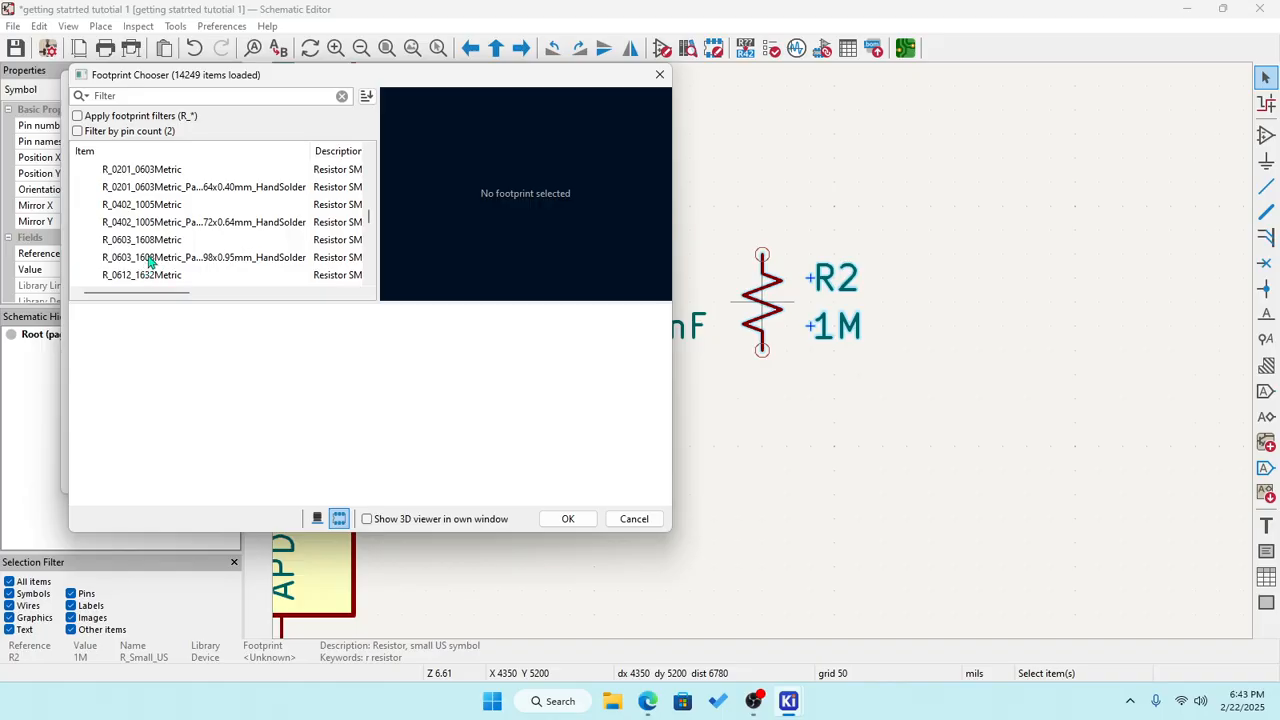
left_click(130, 262)
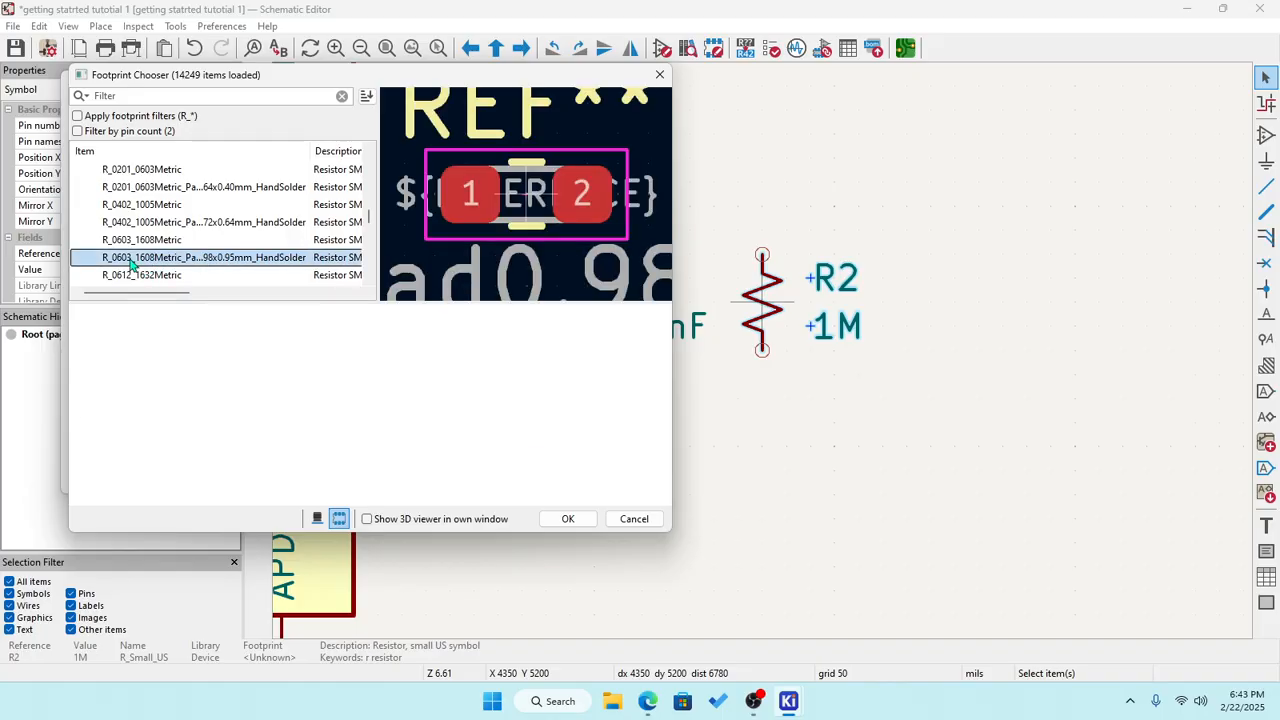
scroll(150, 259, "down", 1)
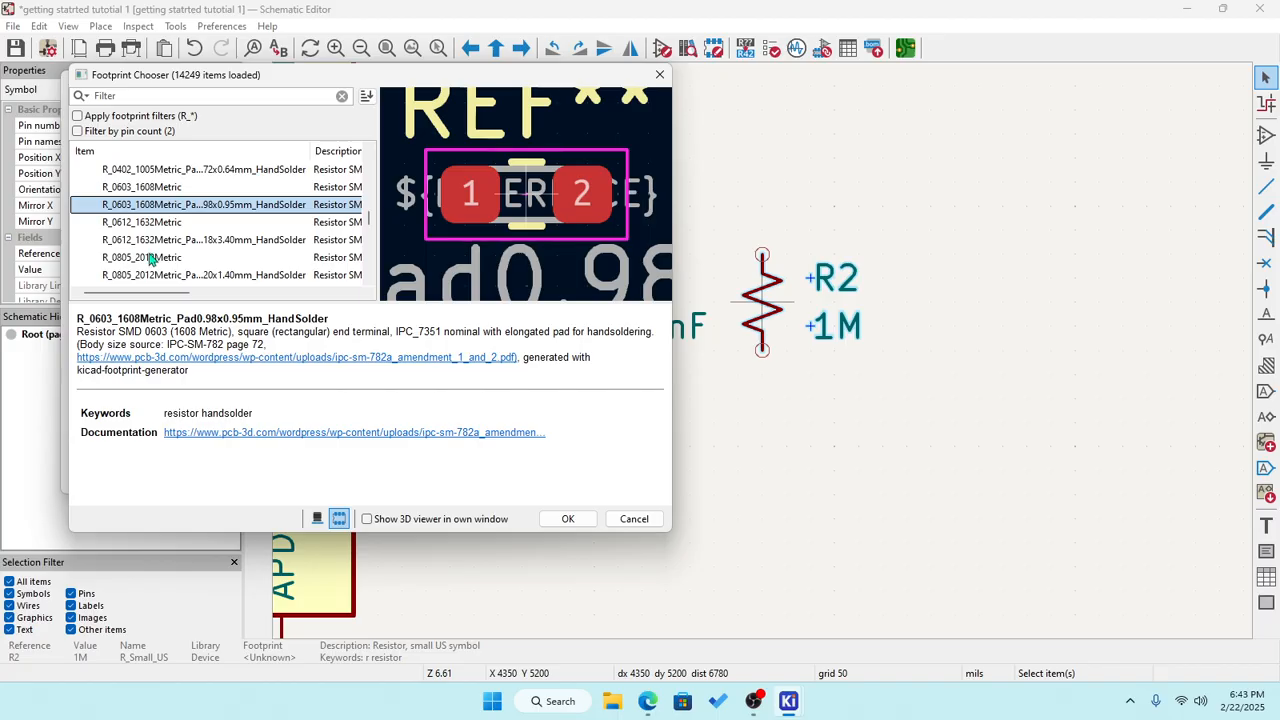
left_click(142, 276)
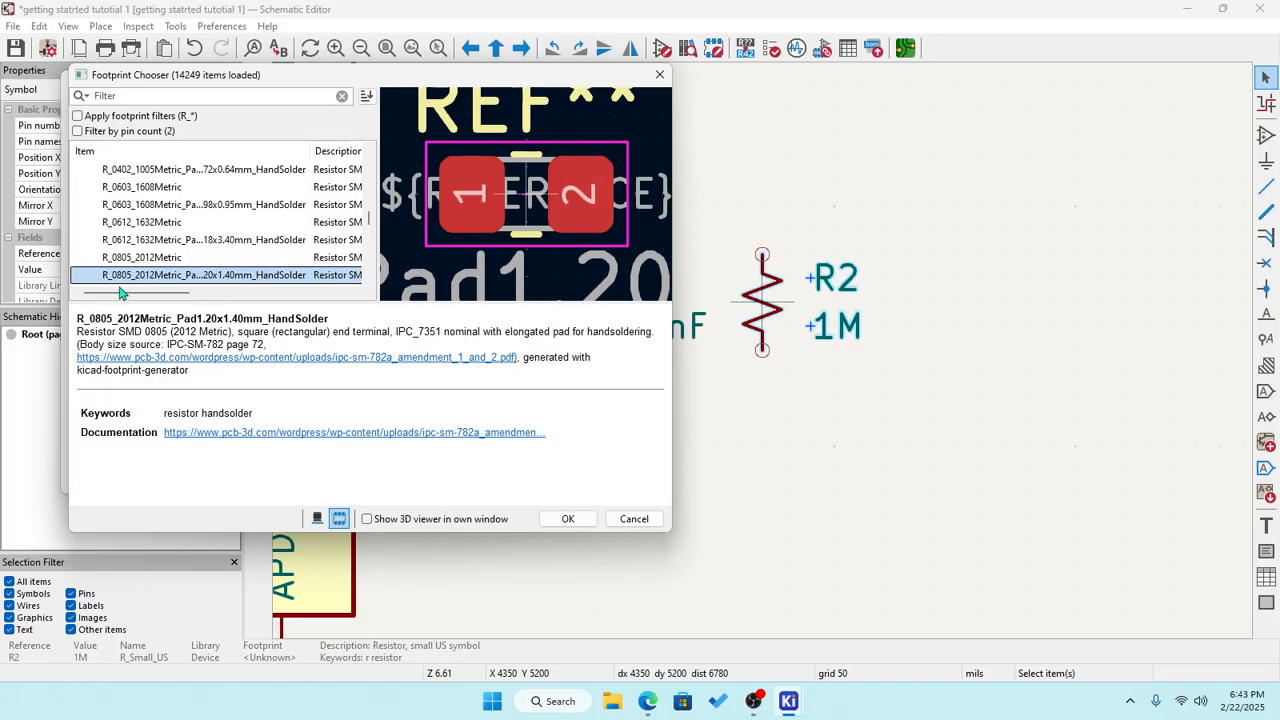
left_click(563, 518)
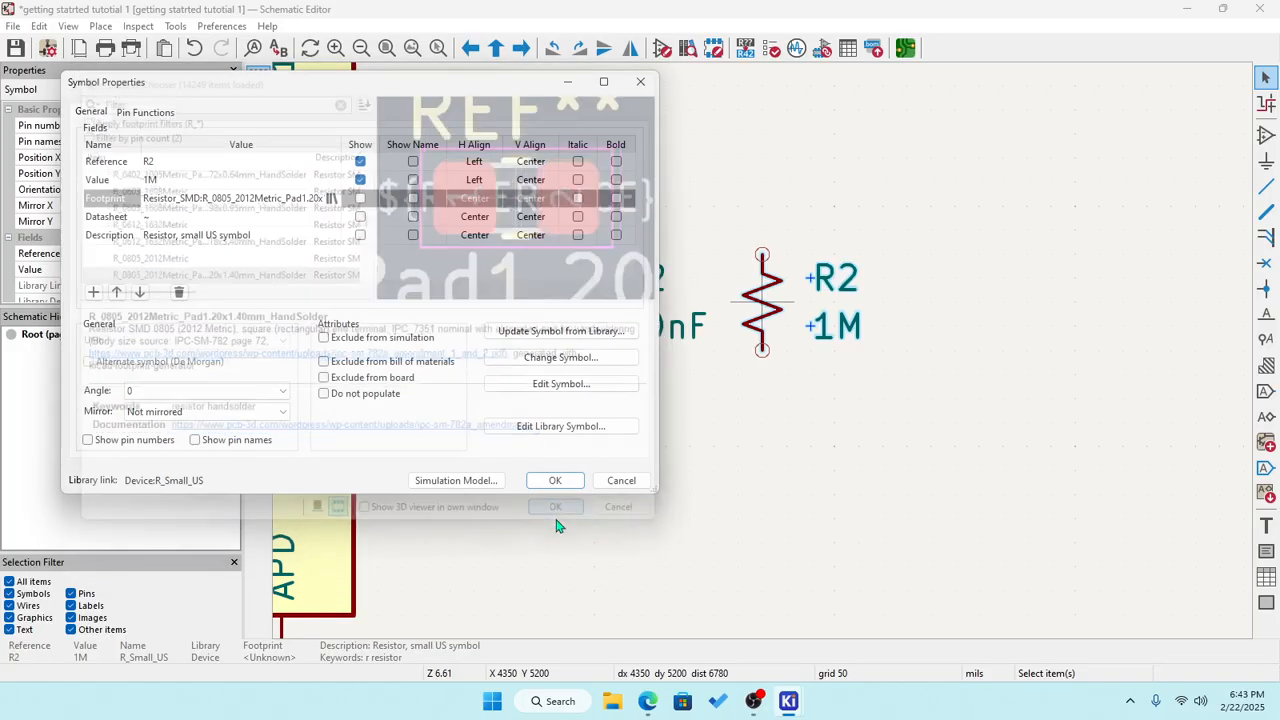
left_click(559, 484)
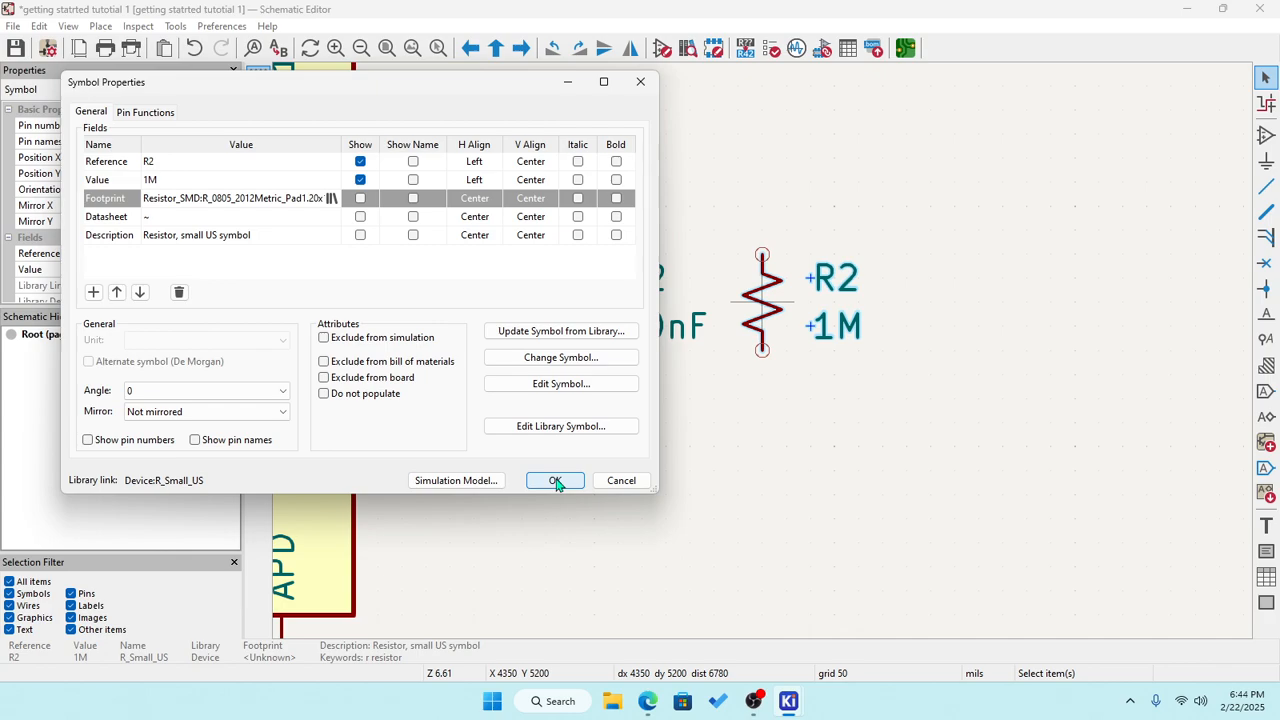
Wire resistor R2 in parallel with capacitor C2, connecting its upper end to the MONIN net and its lower end to the FB net.
left_click(556, 482)
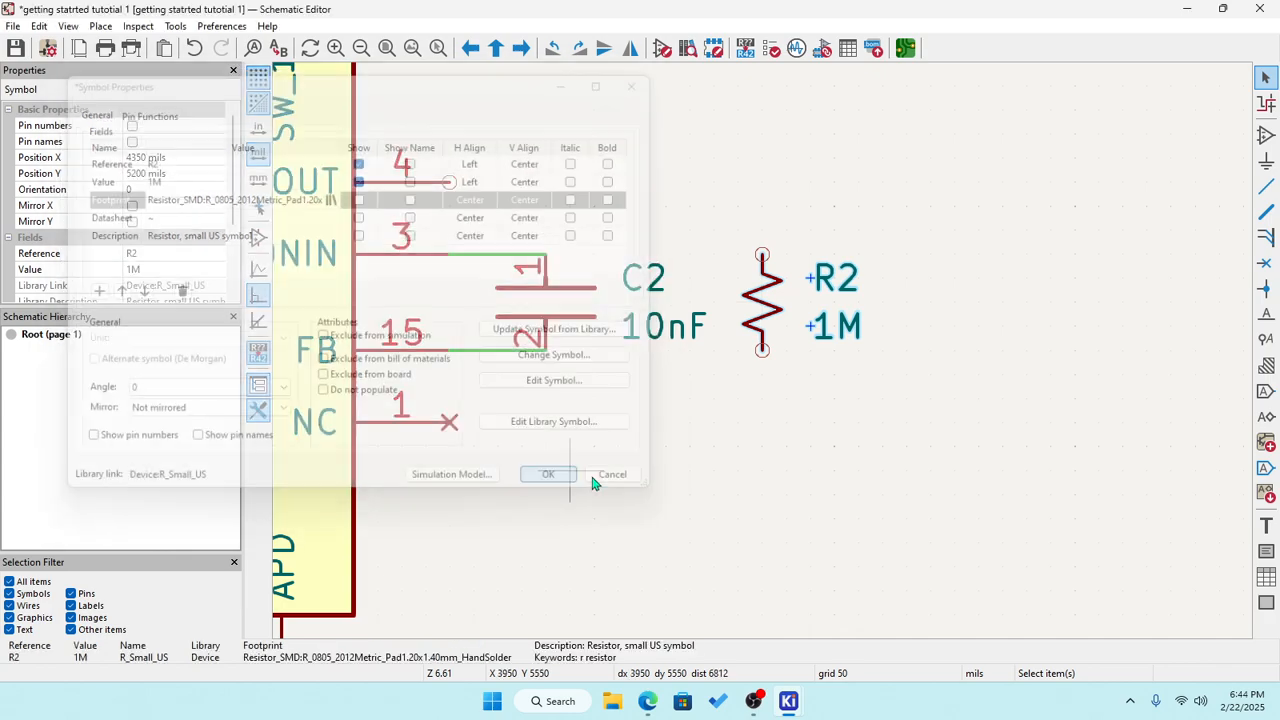
left_click(670, 451)
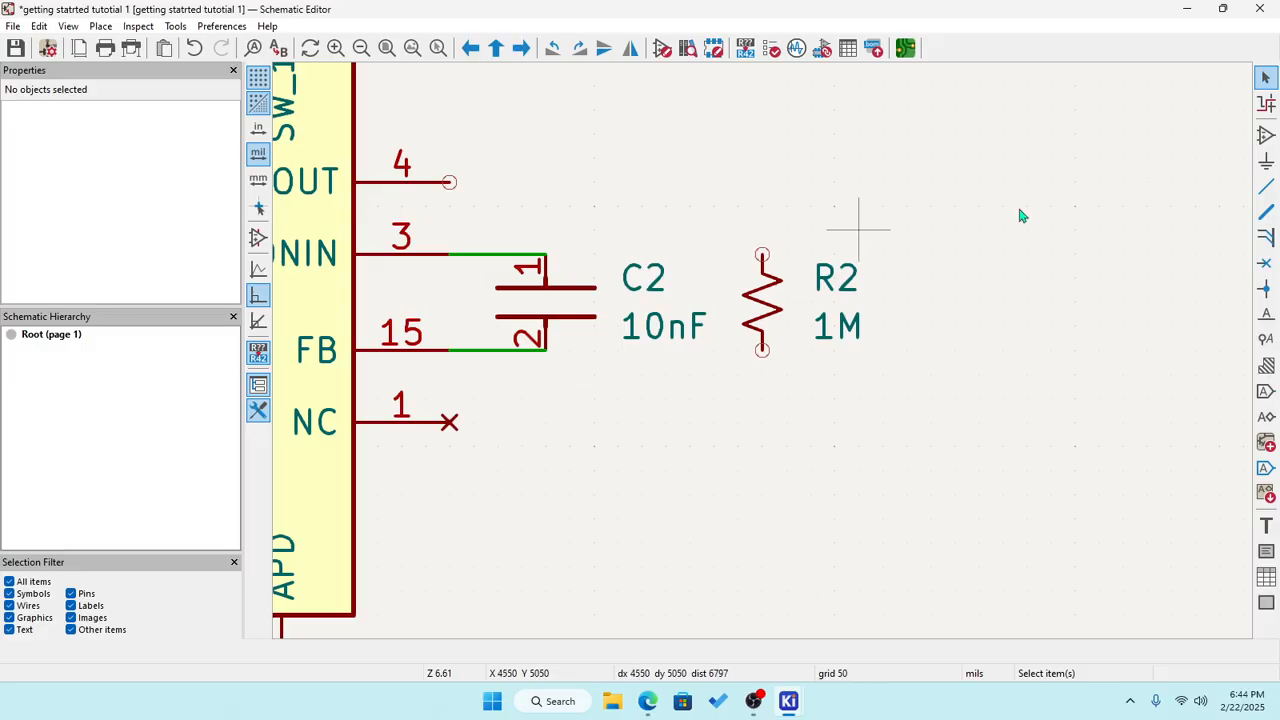
left_click(1265, 186)
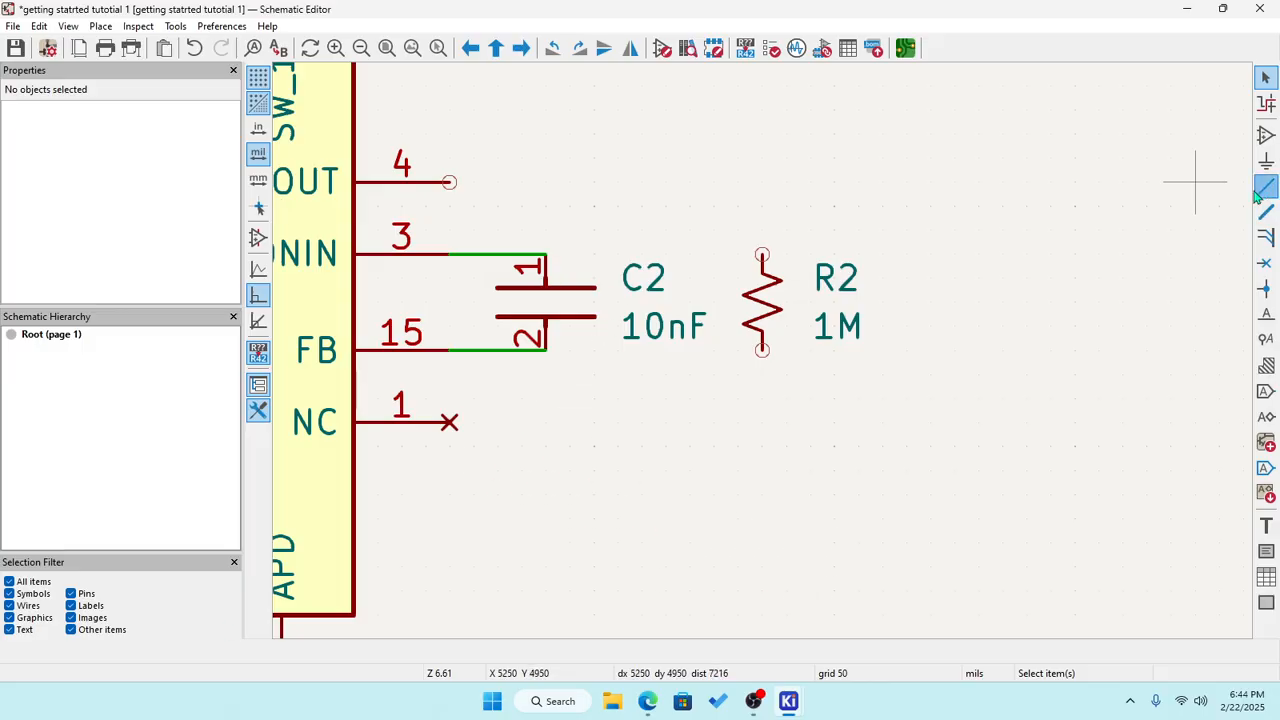
left_click(546, 253)
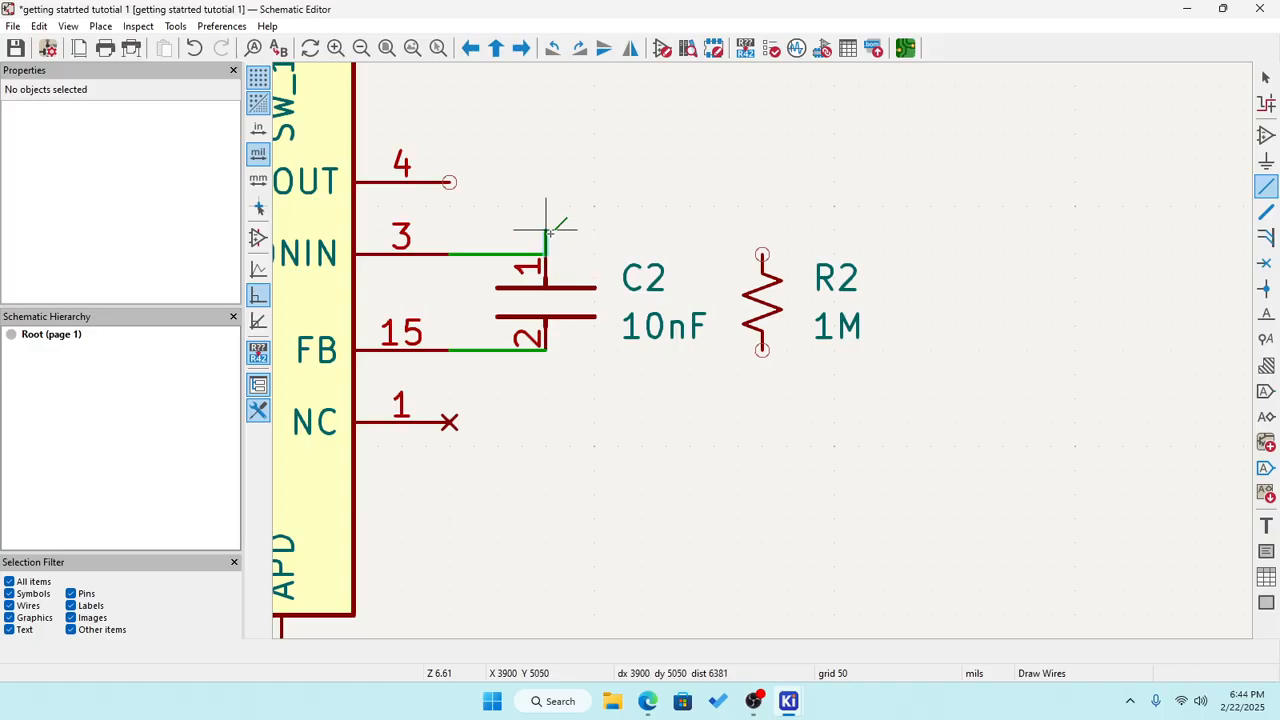
left_click(762, 254)
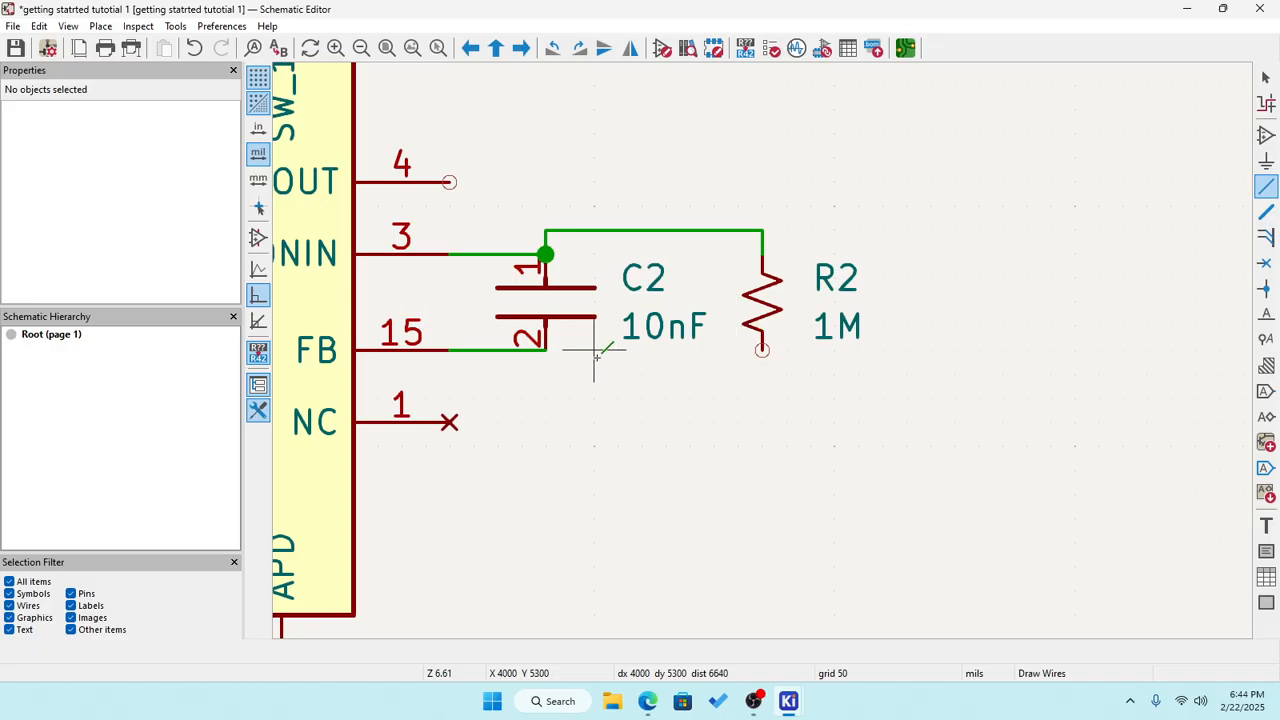
left_click(762, 349)
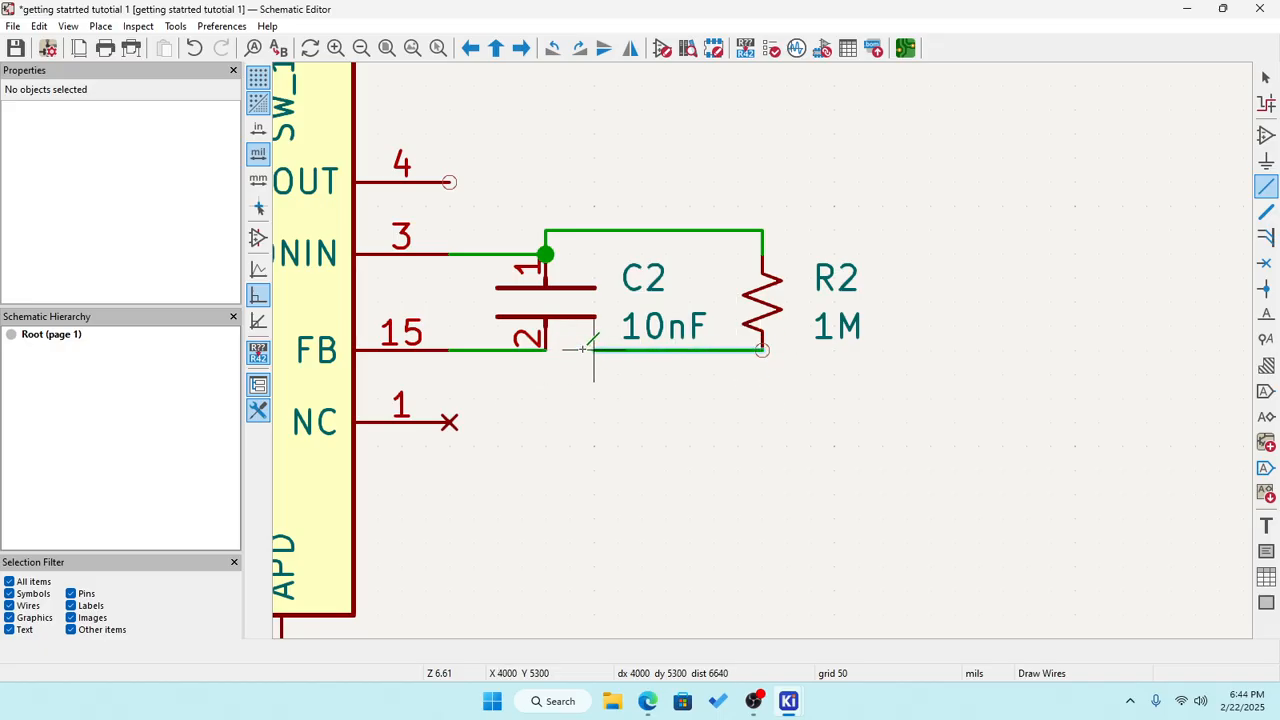
left_click(546, 347)
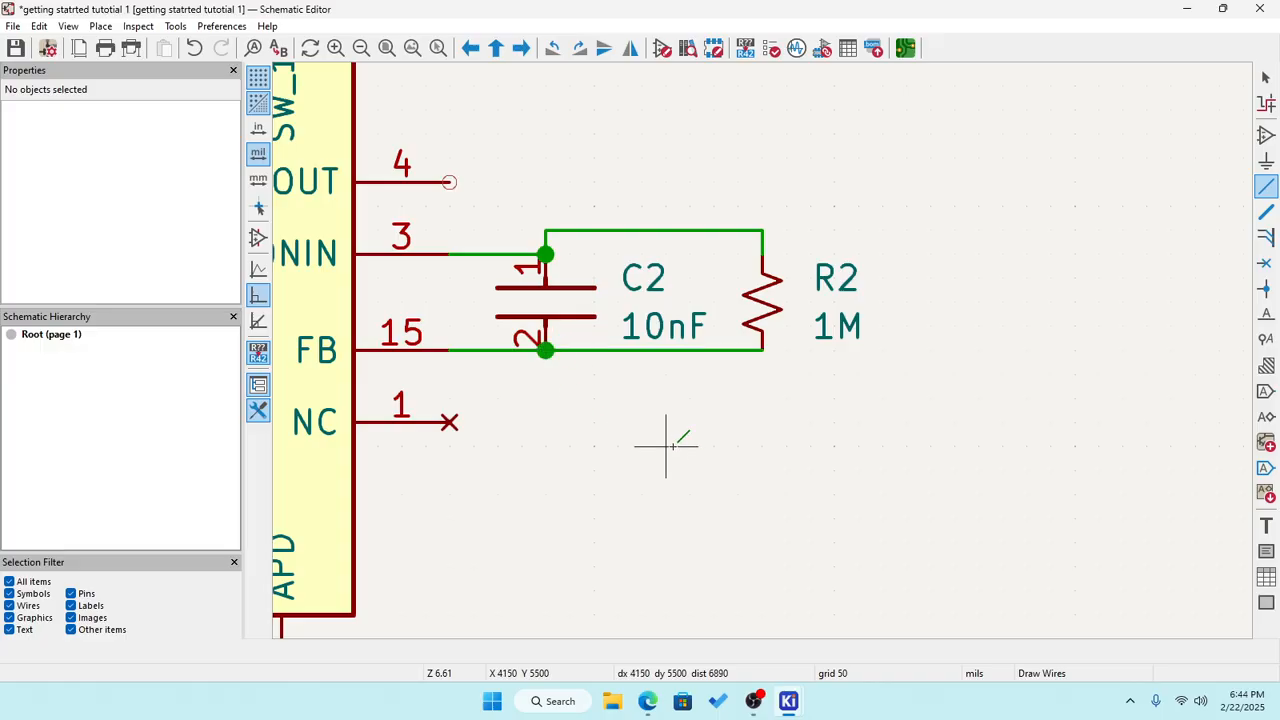
scroll(666, 446, "down", 2)
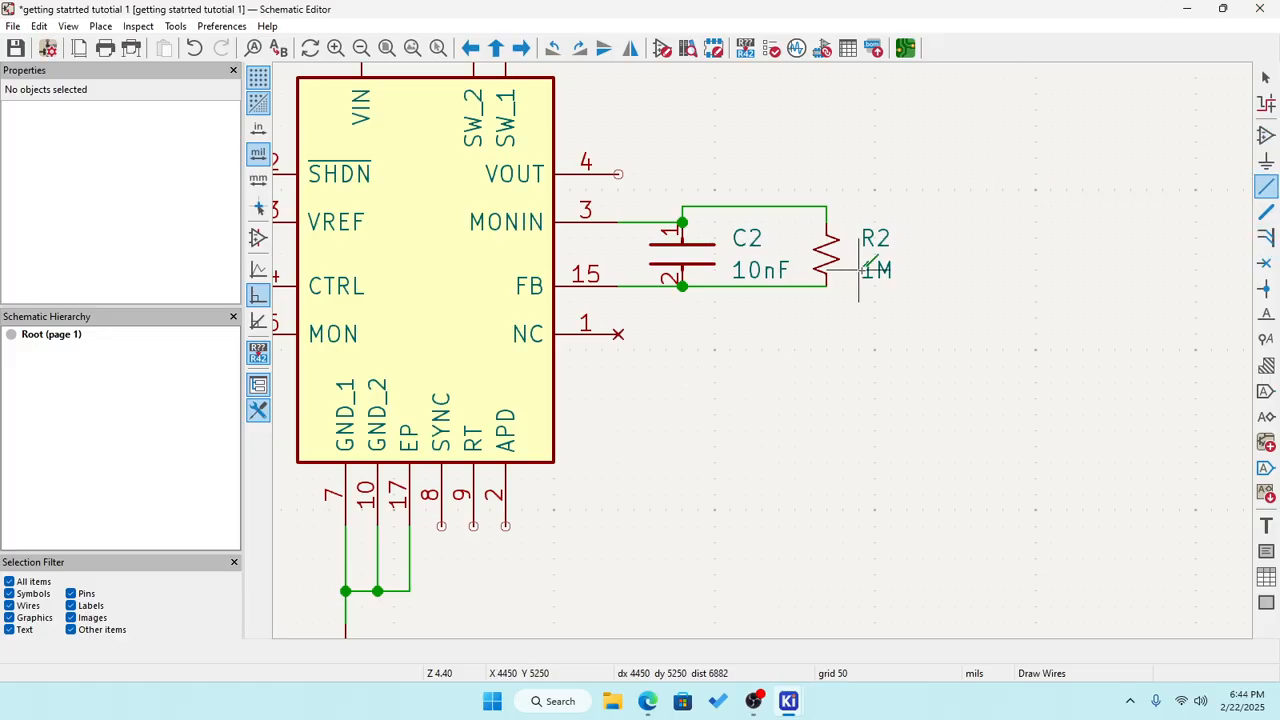
key("Escape")
Duplicate resistor R2 and place the copy directly above it at X 4350, Y 4900 mils.
left_click(826, 262)
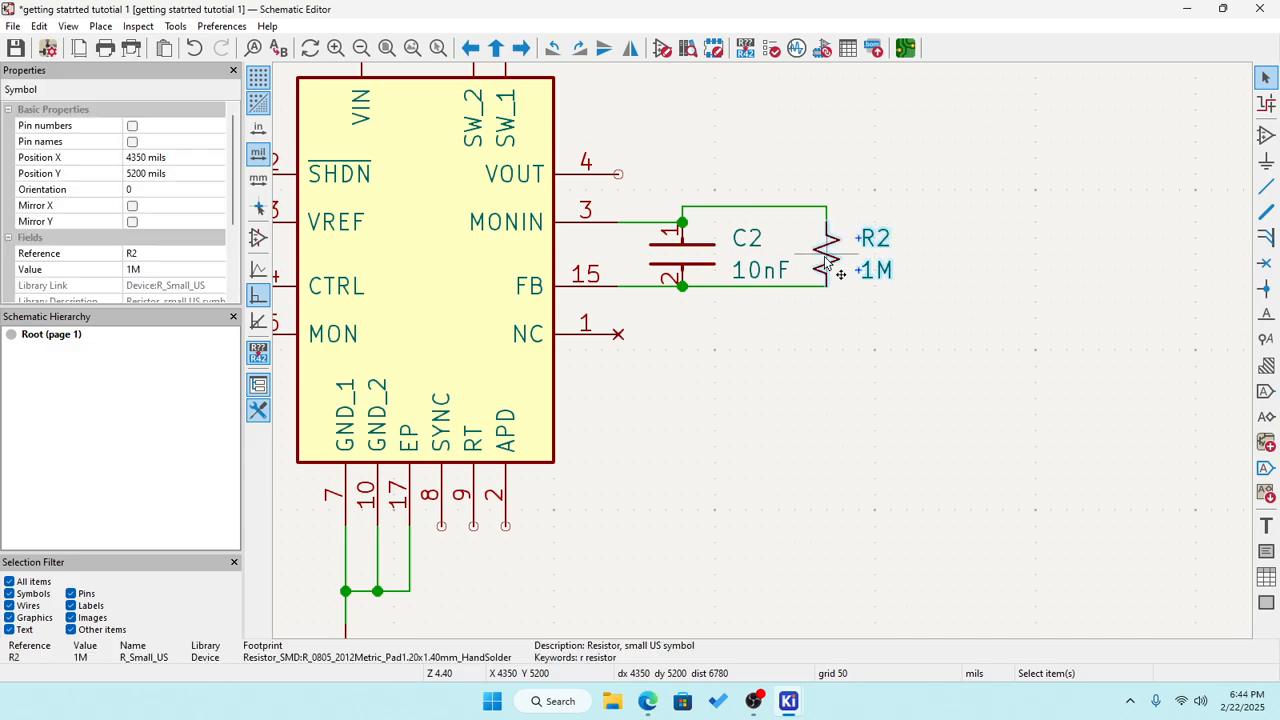
key("c")
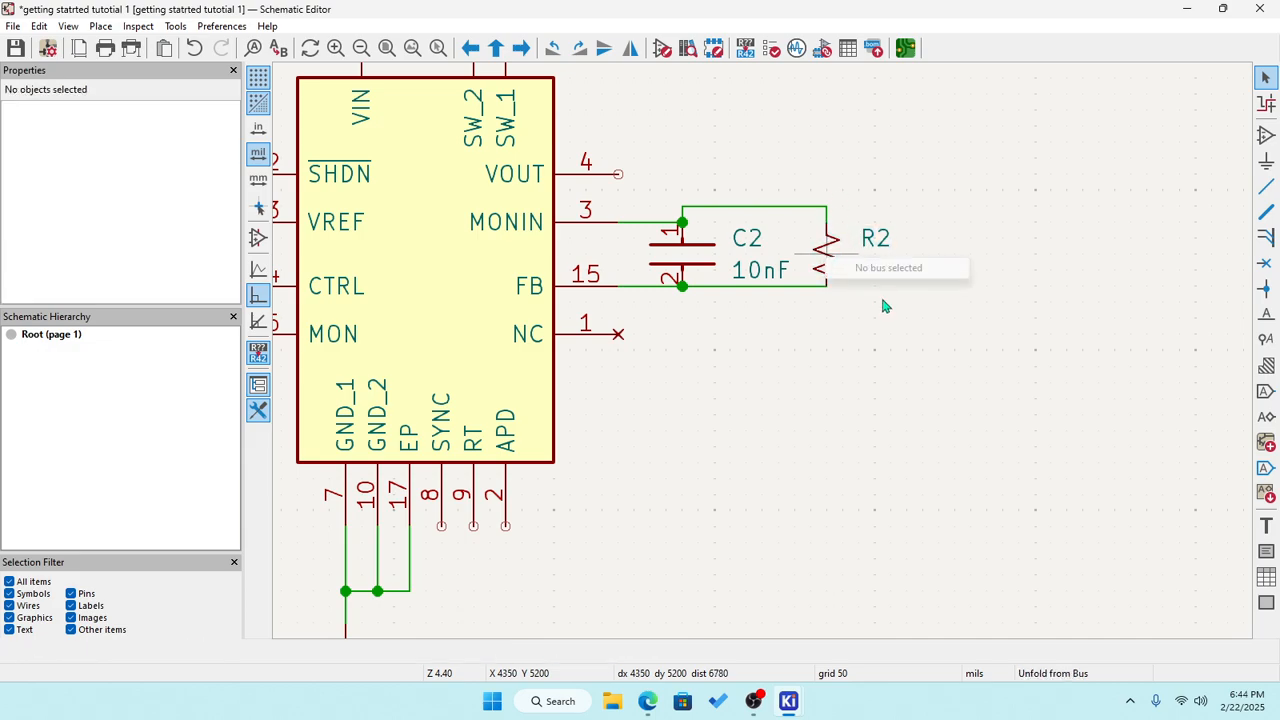
key("Escape")
left_click(827, 258)
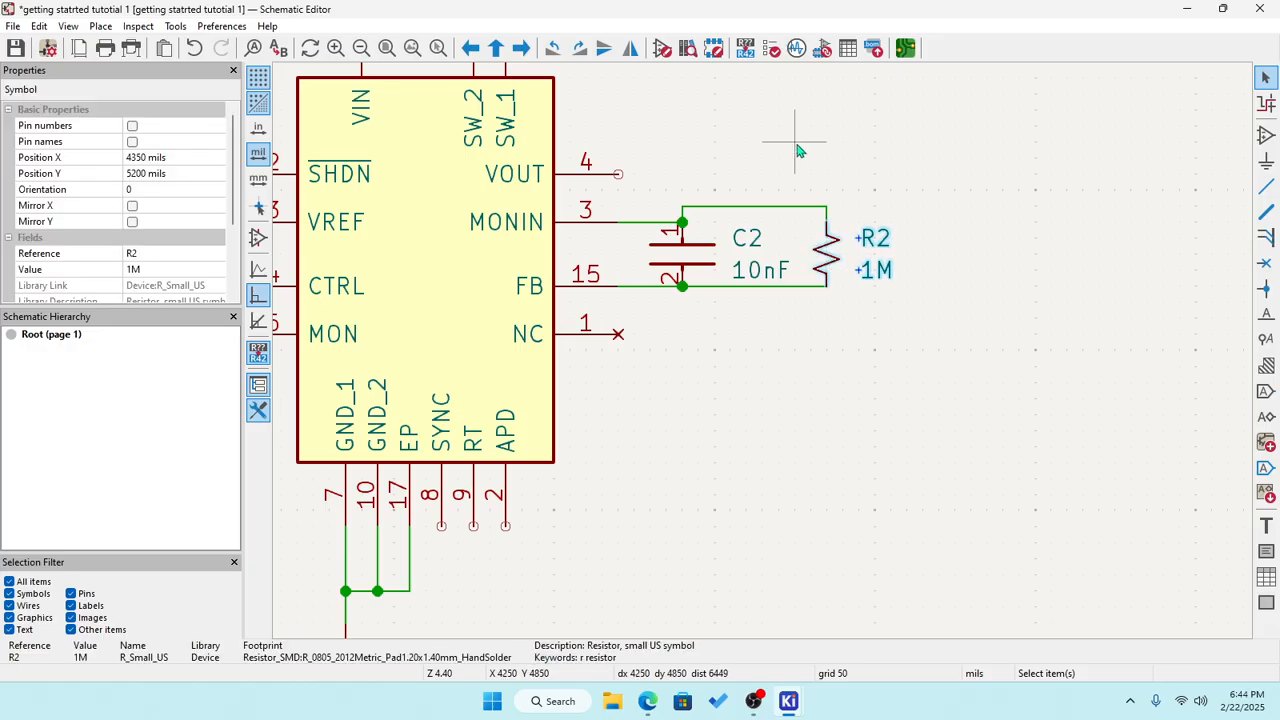
key("ctrl+d")
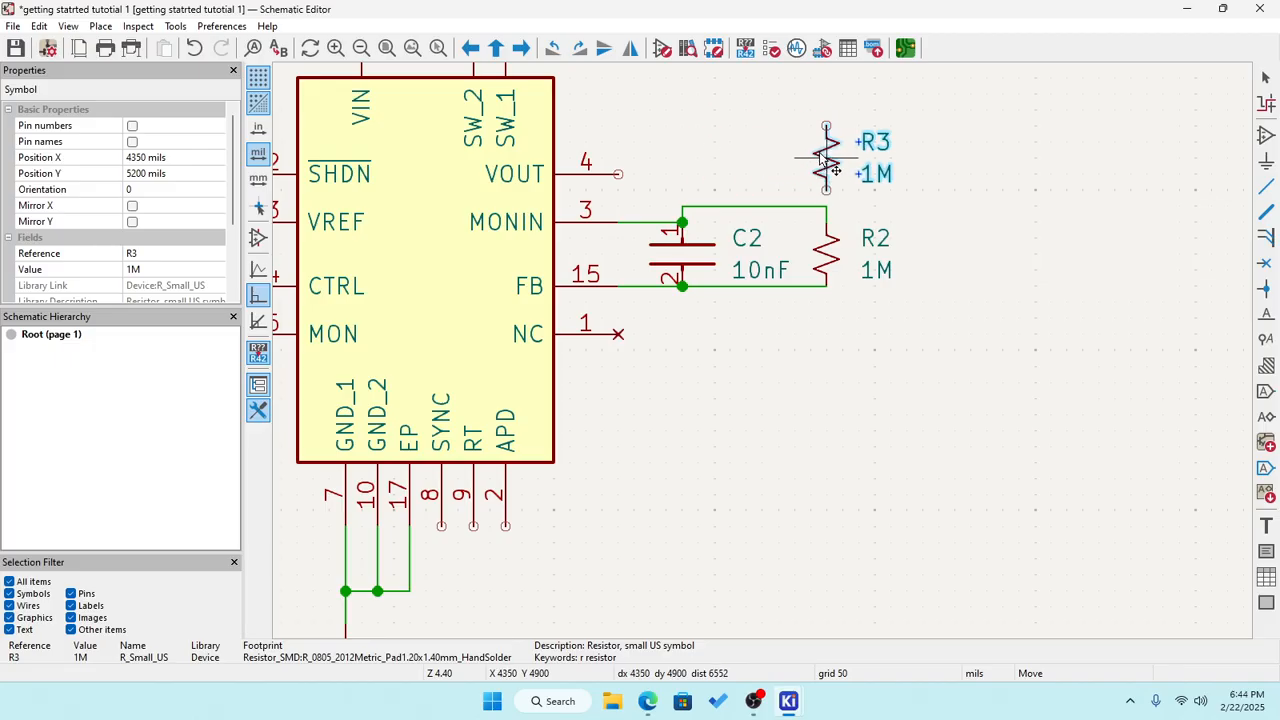
left_click(826, 160)
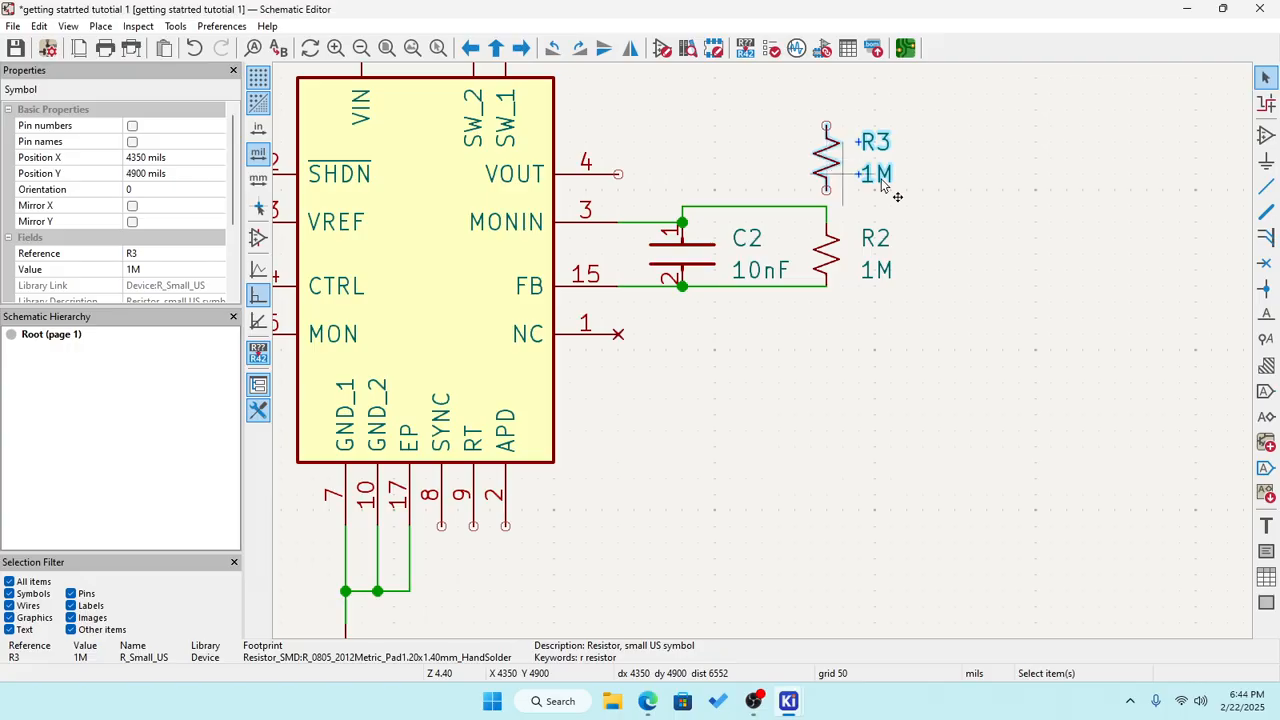
Set the value of the duplicated resistor R3 to 20 in its symbol properties.
scroll(475, 611, "down", 2)
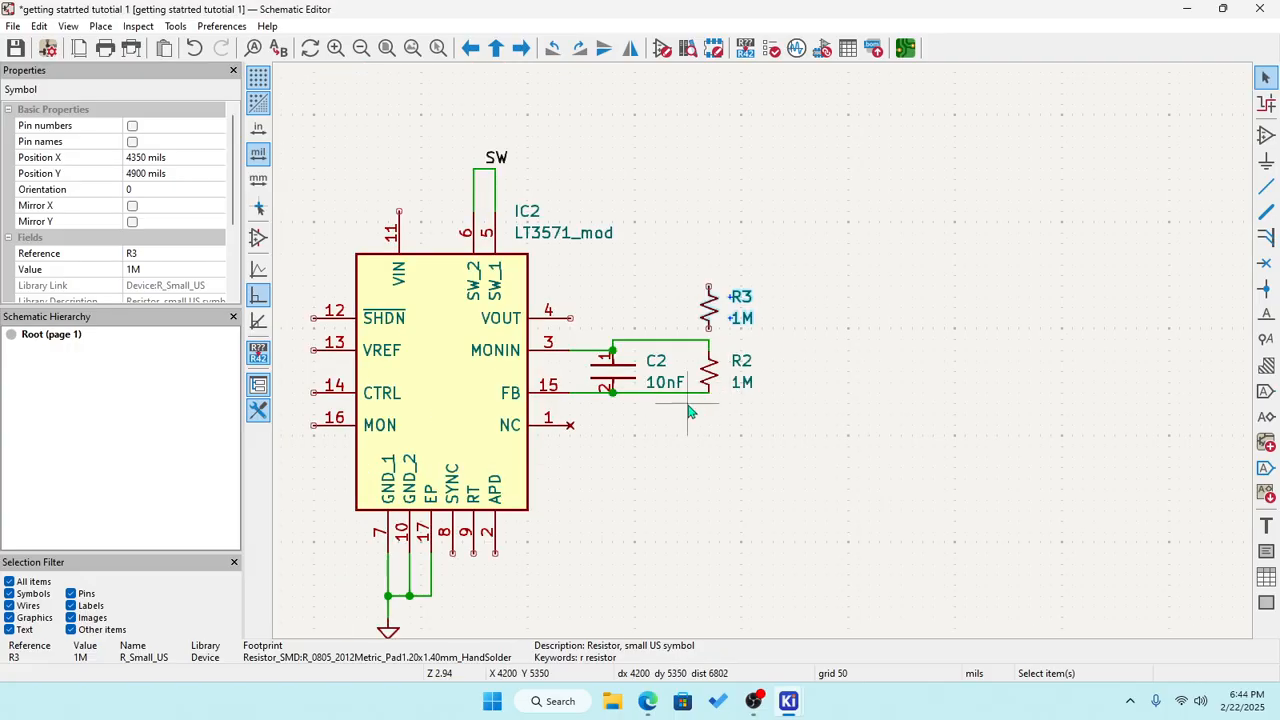
double_click(716, 318)
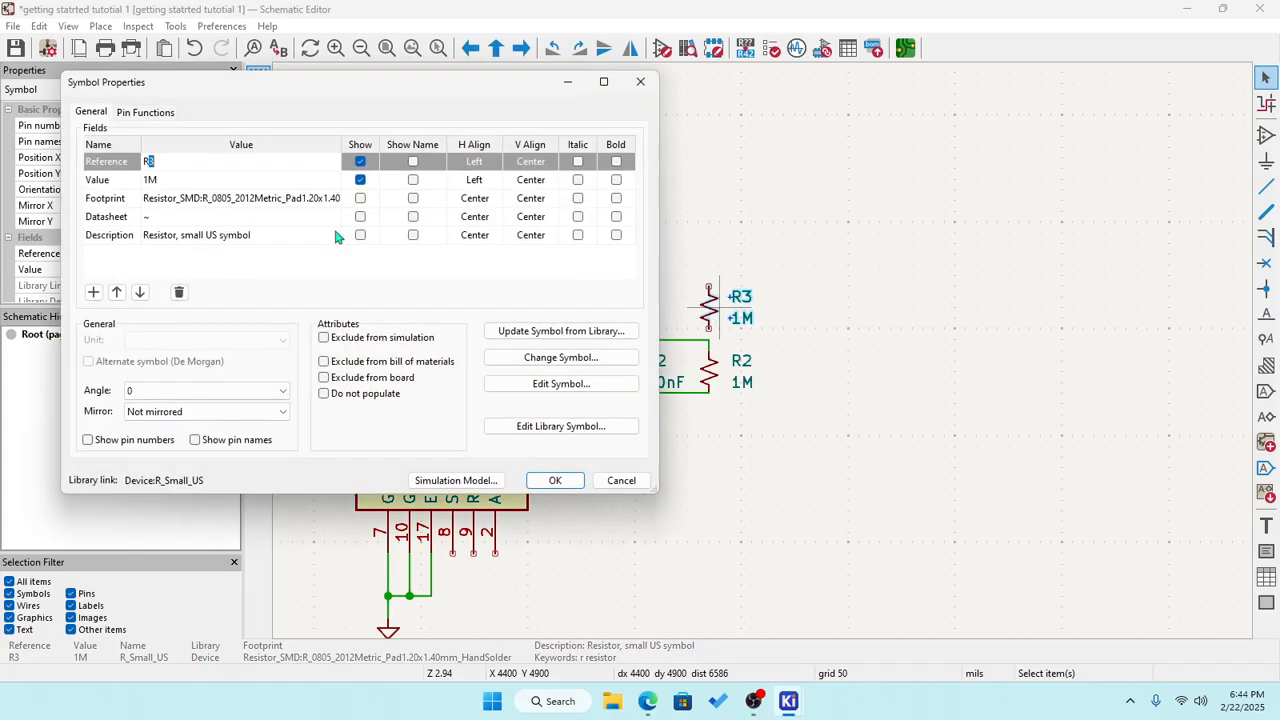
left_click(231, 179)
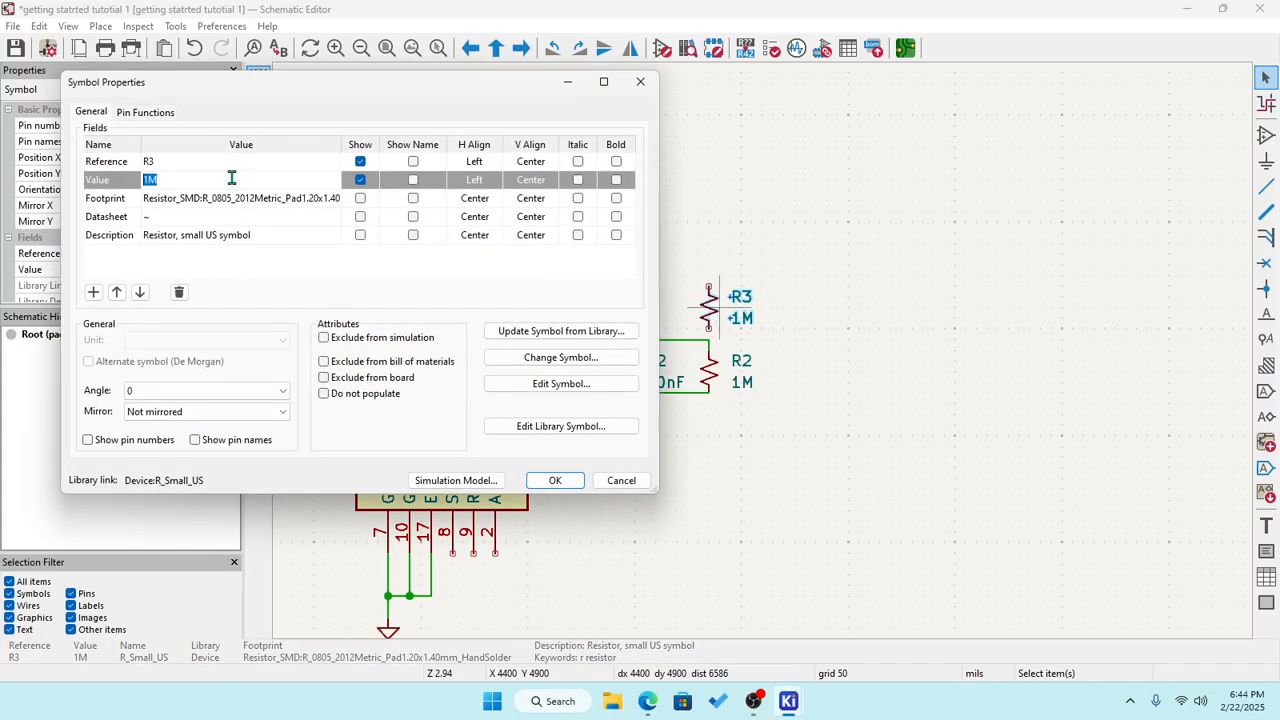
type("20")
left_click(549, 482)
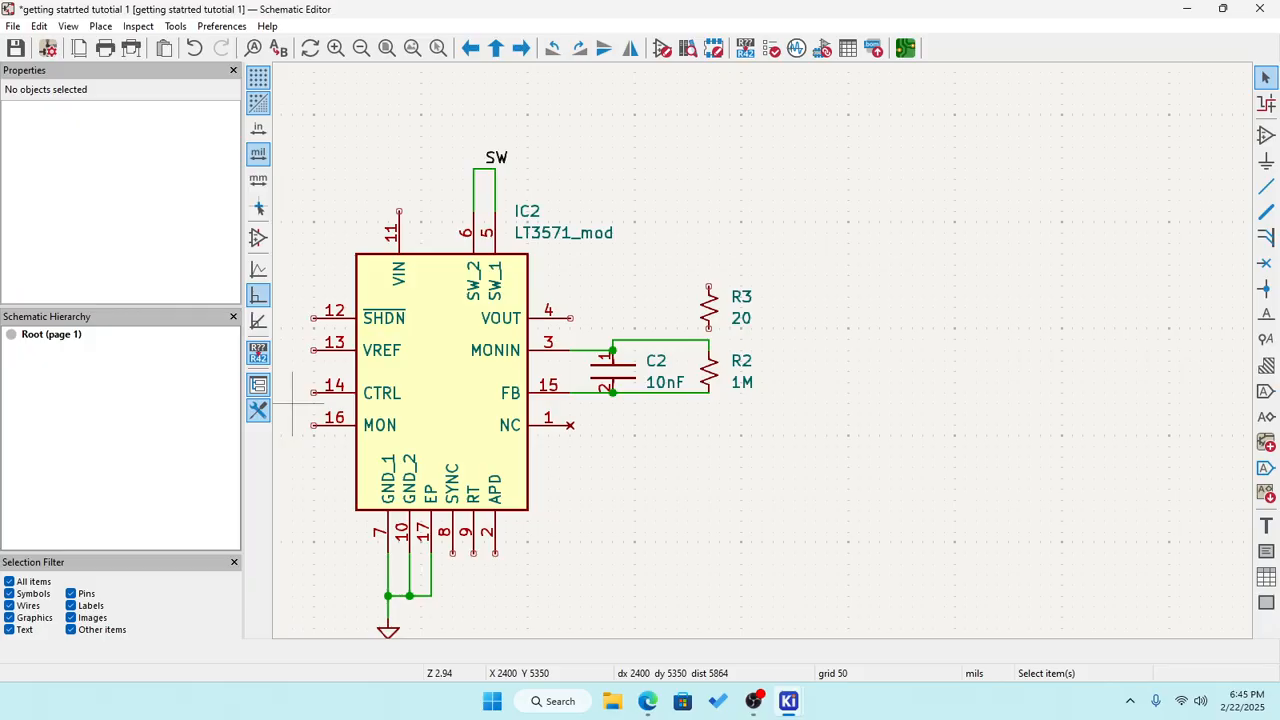
Rename the 20 ohm resistor's reference to Rsense in its symbol properties.
double_click(714, 316)
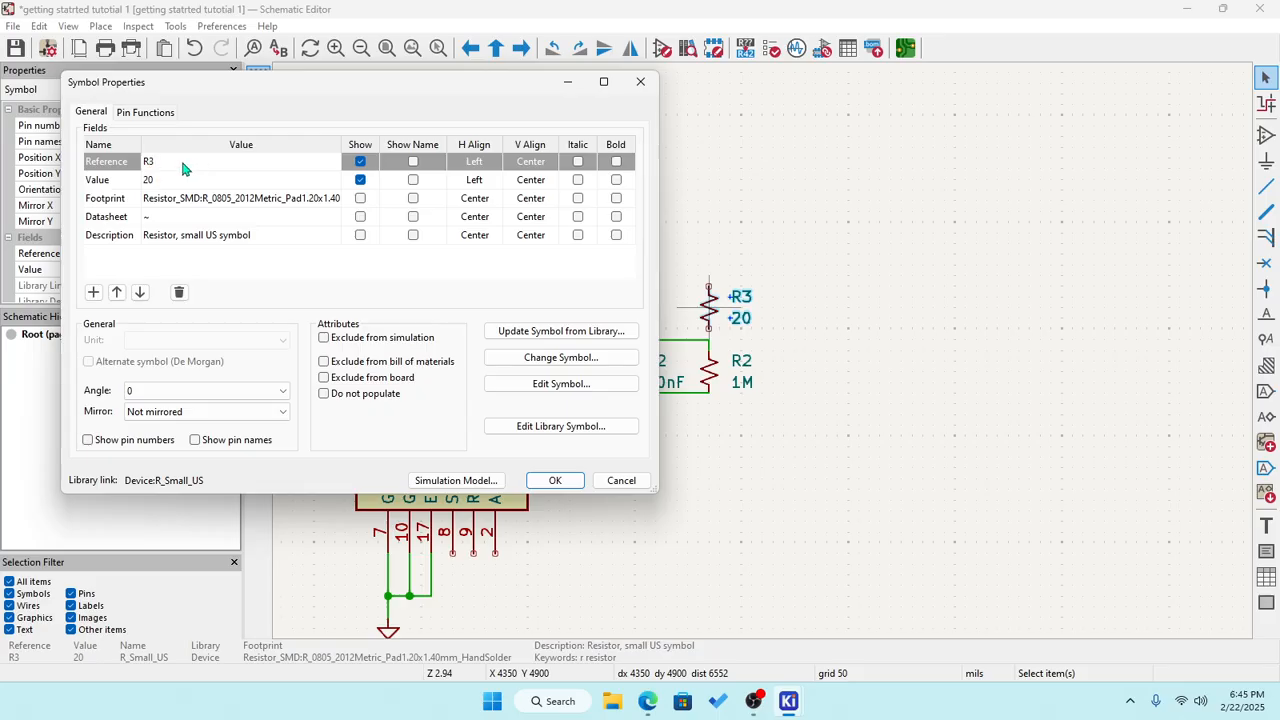
type("sense")
left_click(553, 482)
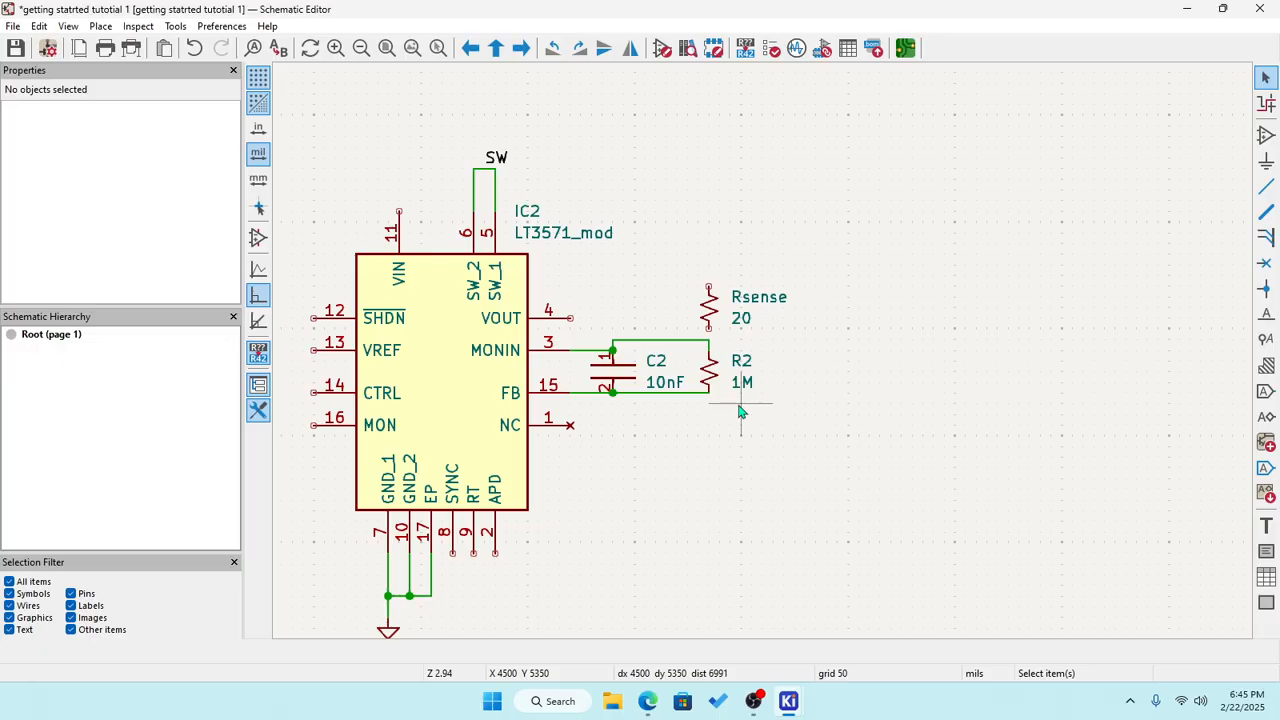
Copy resistor R2 and paste the new resistor directly below it at X 4350, Y 5500 mils.
left_click(713, 377)
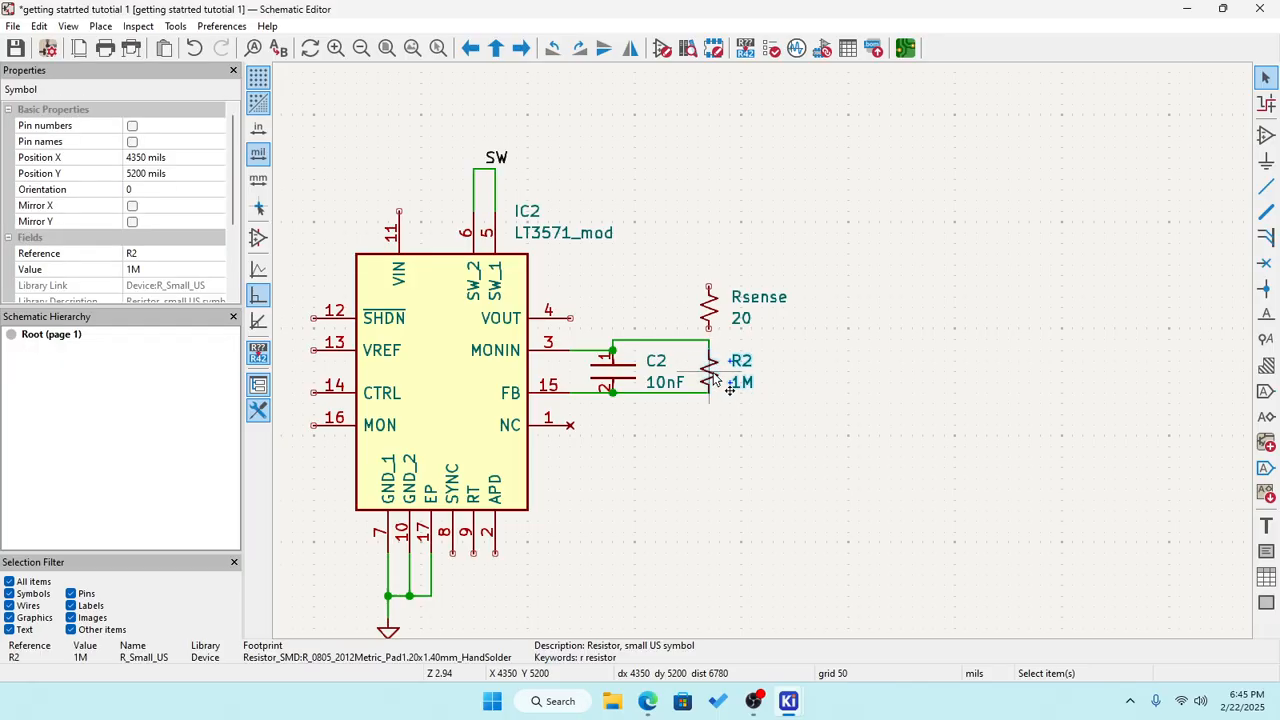
left_click(730, 462)
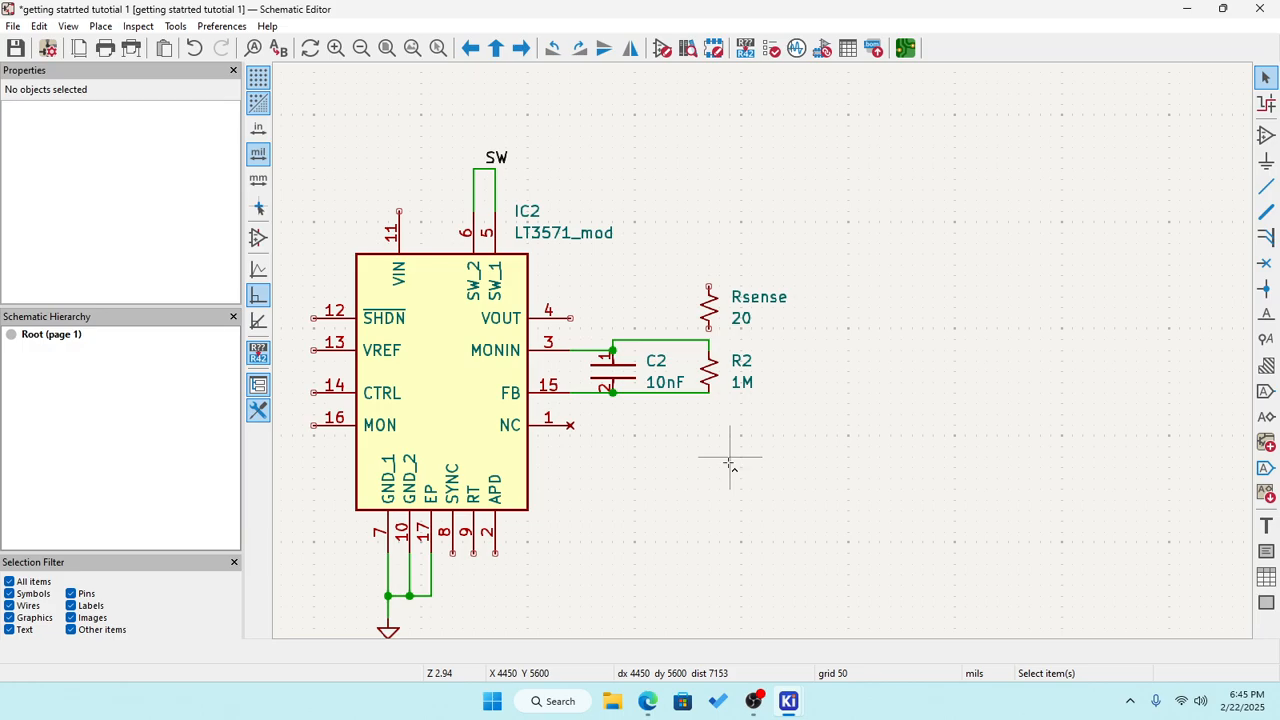
key("ctrl+v")
left_click(722, 454)
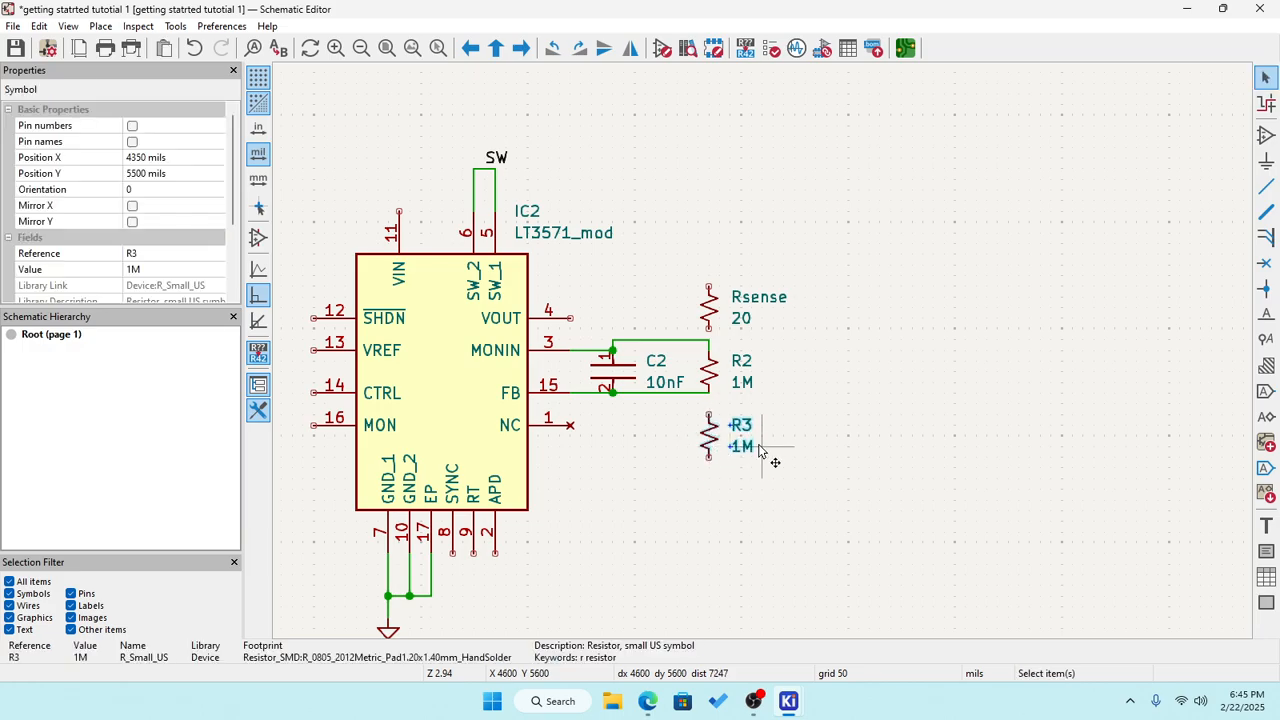
Set the value of the resistor below R2 to 20.5K in its symbol properties.
double_click(743, 447)
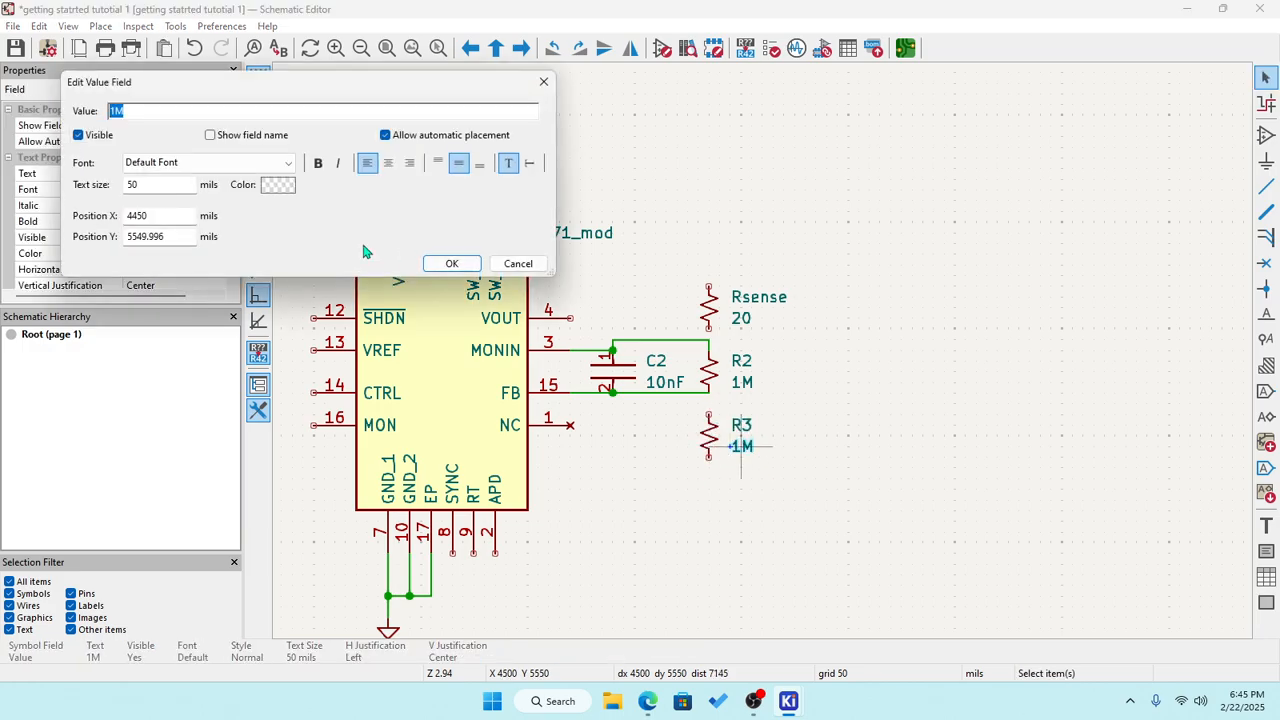
left_click(518, 264)
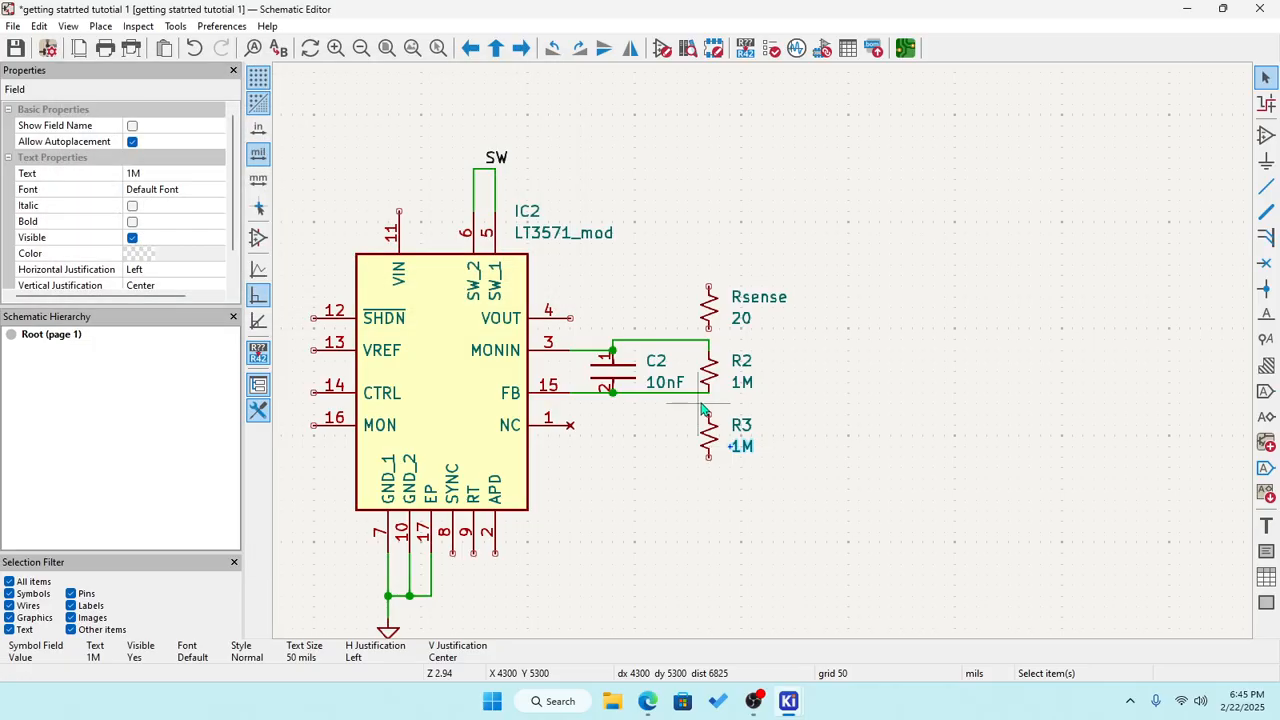
double_click(708, 435)
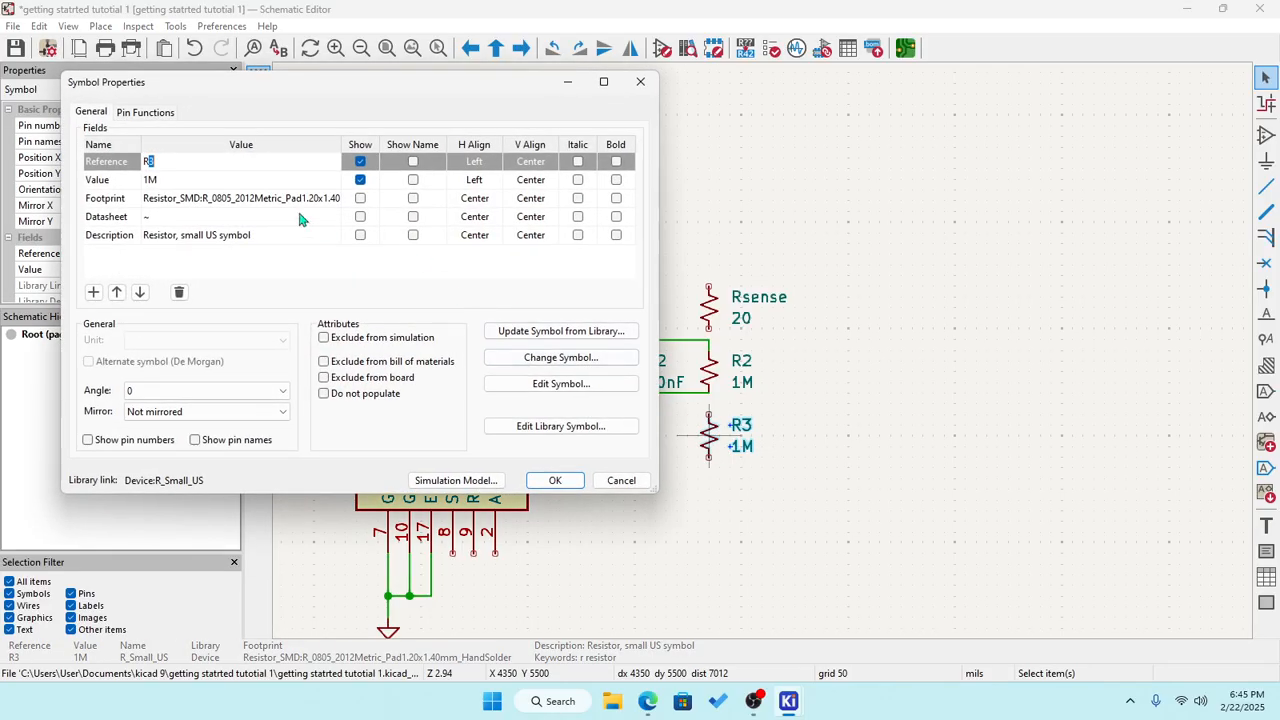
left_click(175, 180)
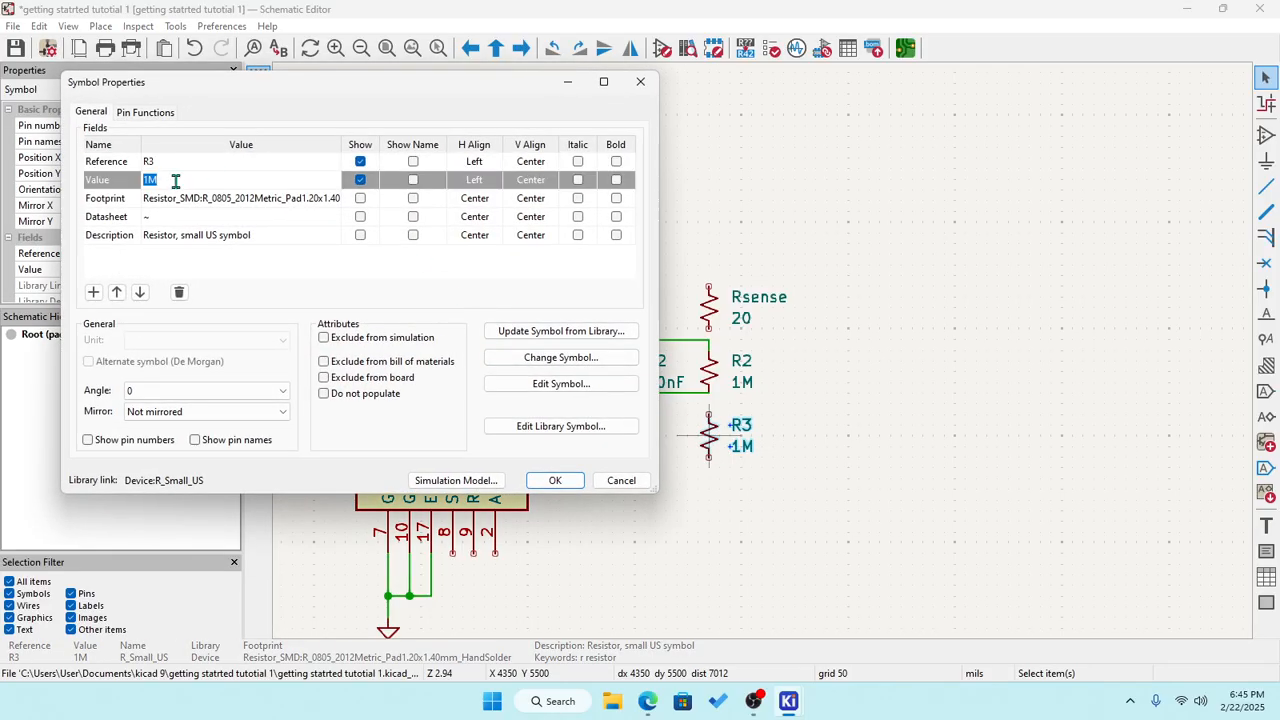
type("2")
type("0.5k")
left_click(555, 480)
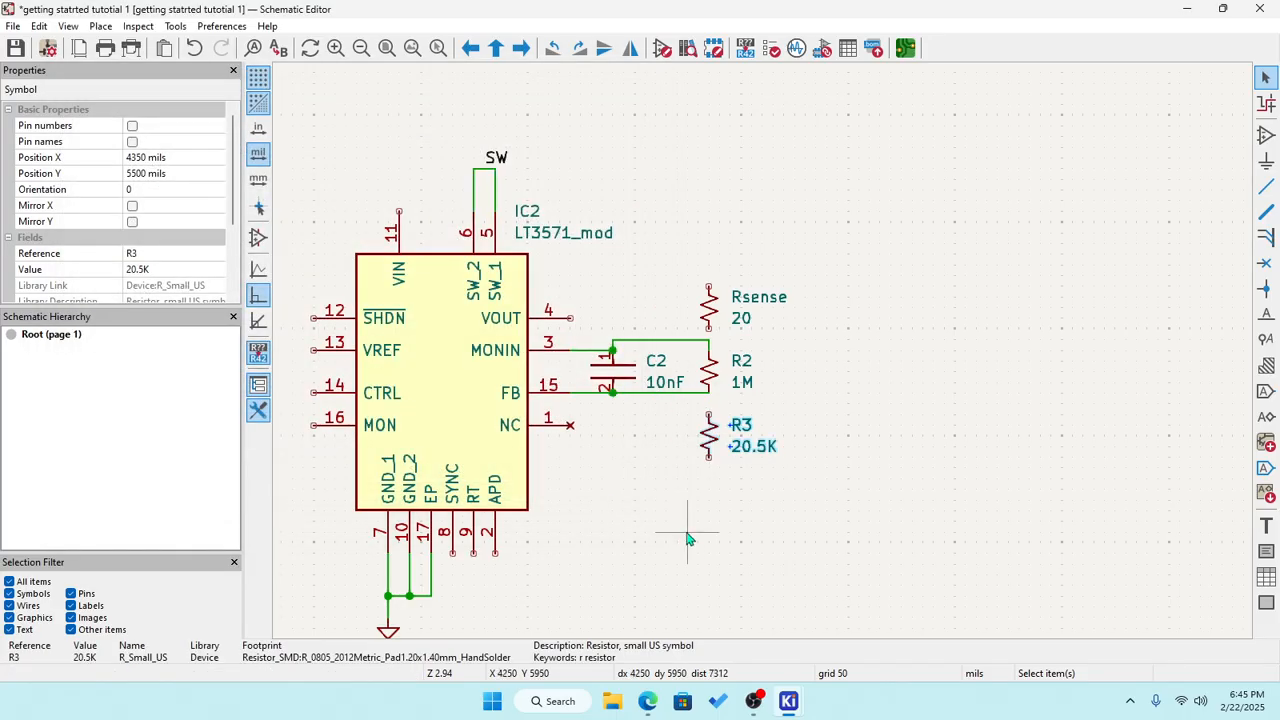
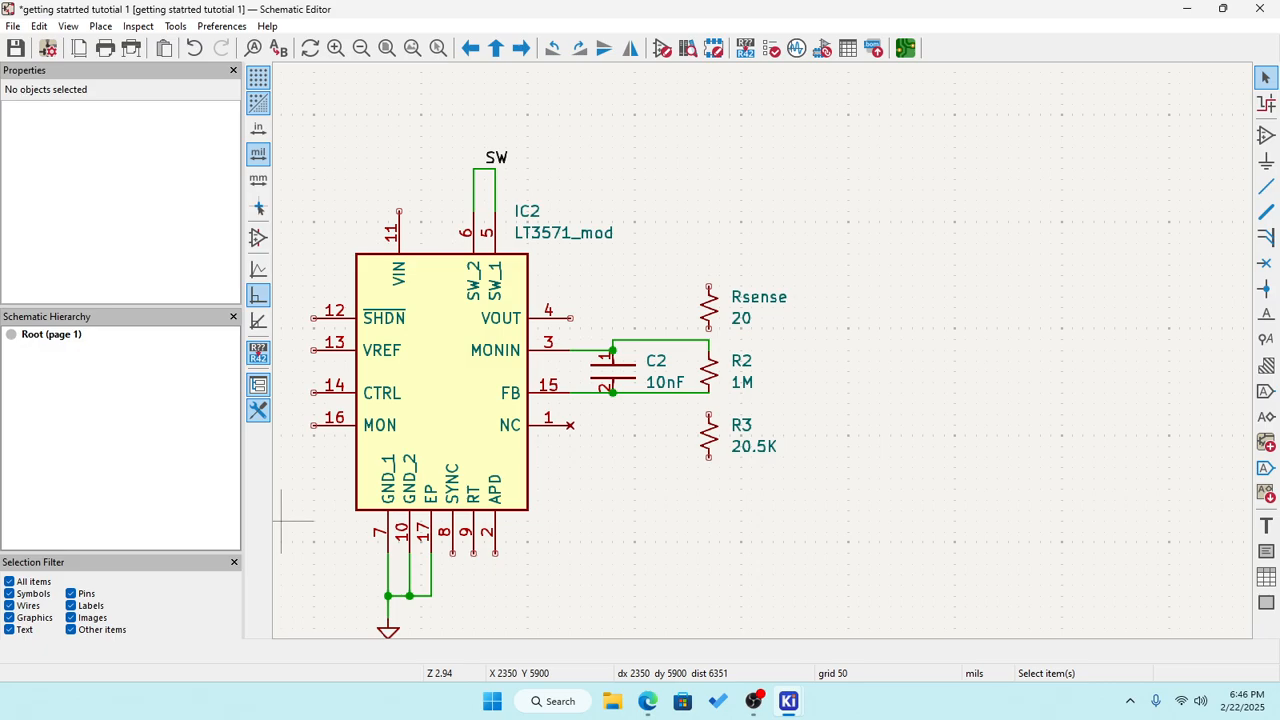
left_click(1266, 135)
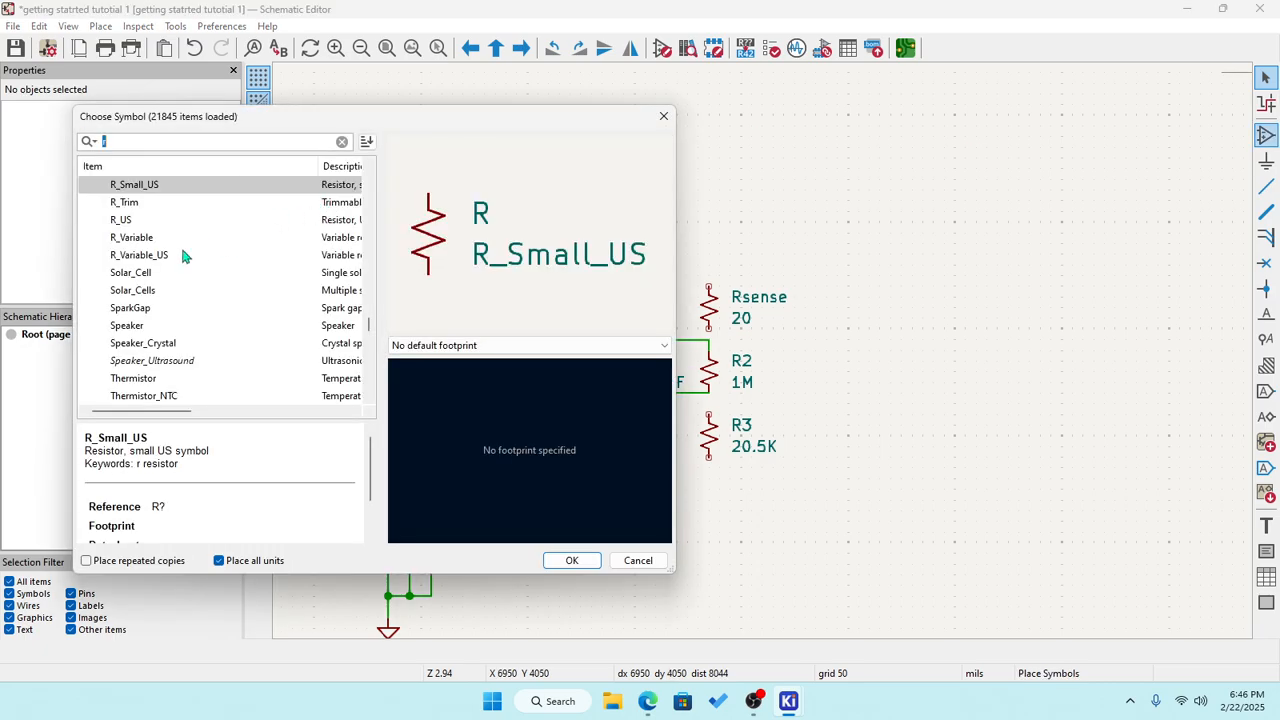
scroll(157, 278, "down", 6)
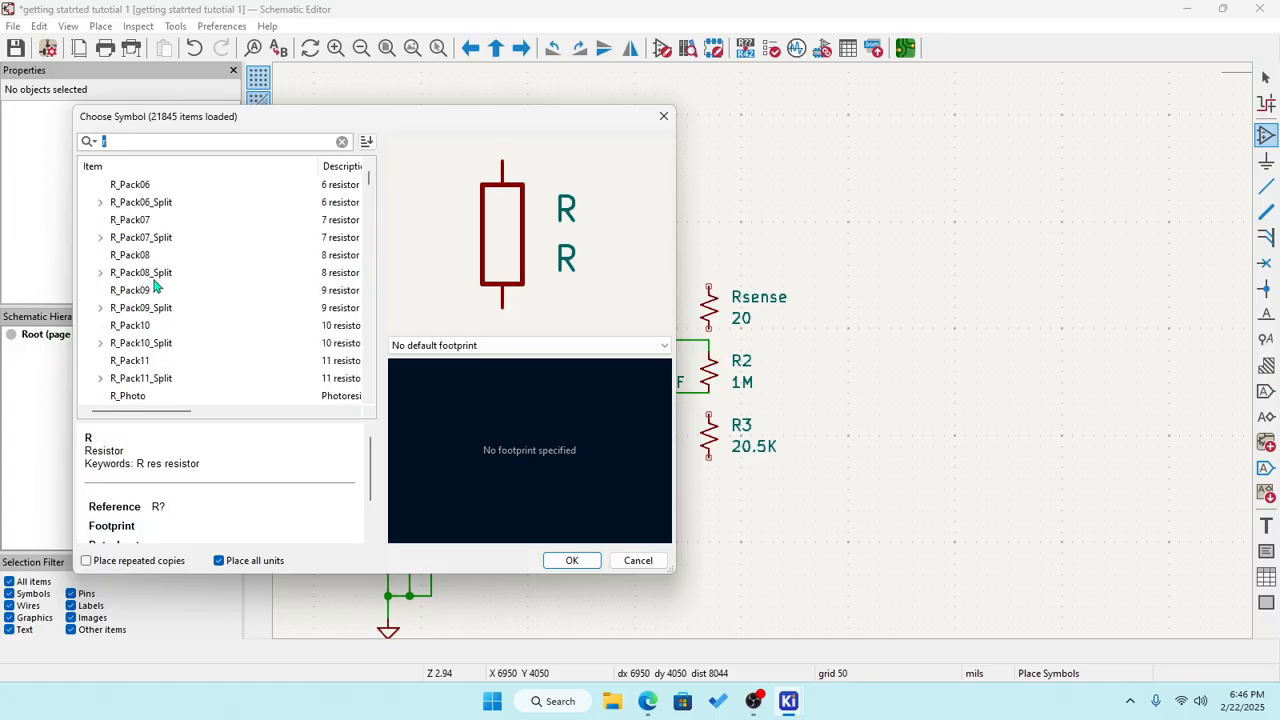
scroll(160, 290, "down", 15)
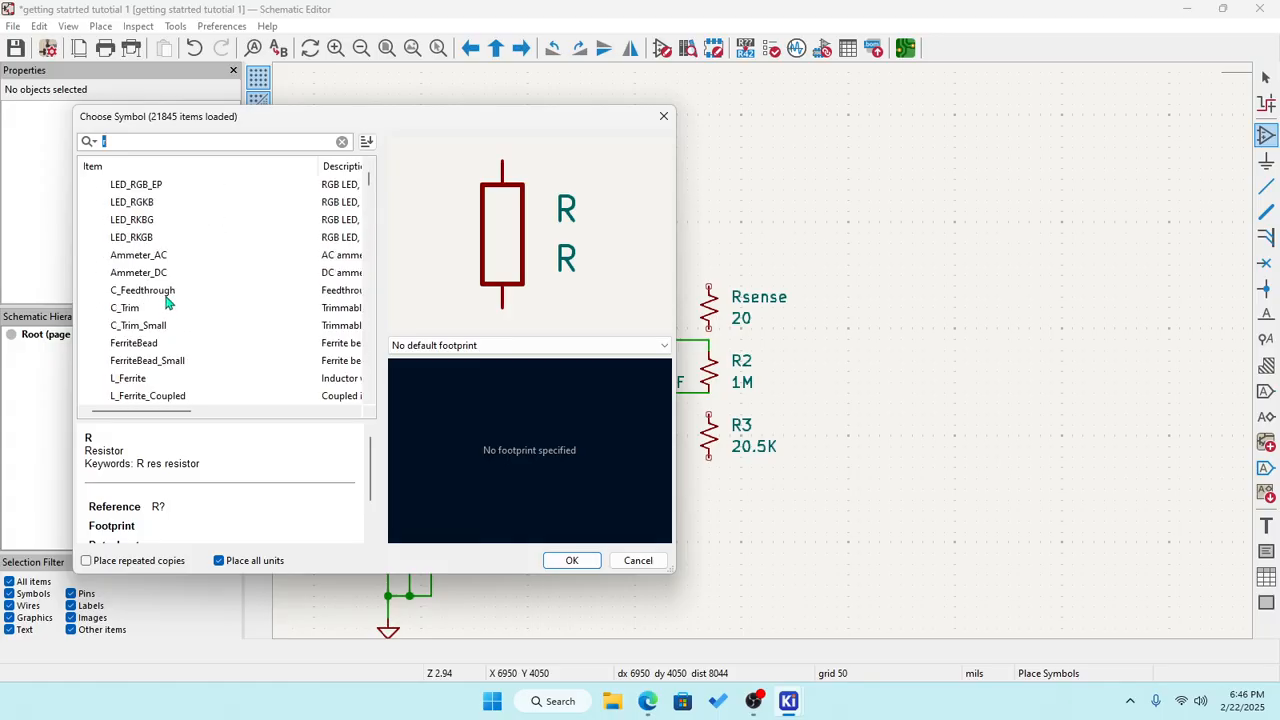
scroll(166, 302, "down", 15)
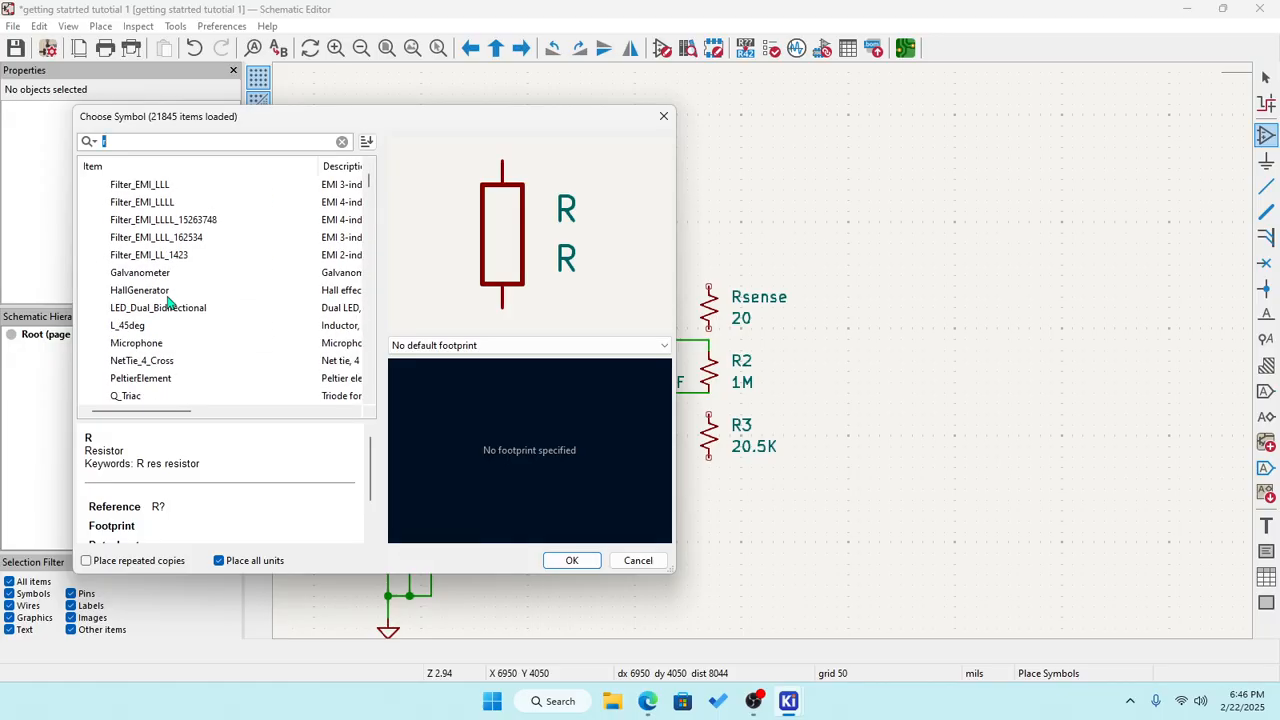
scroll(168, 302, "down", 15)
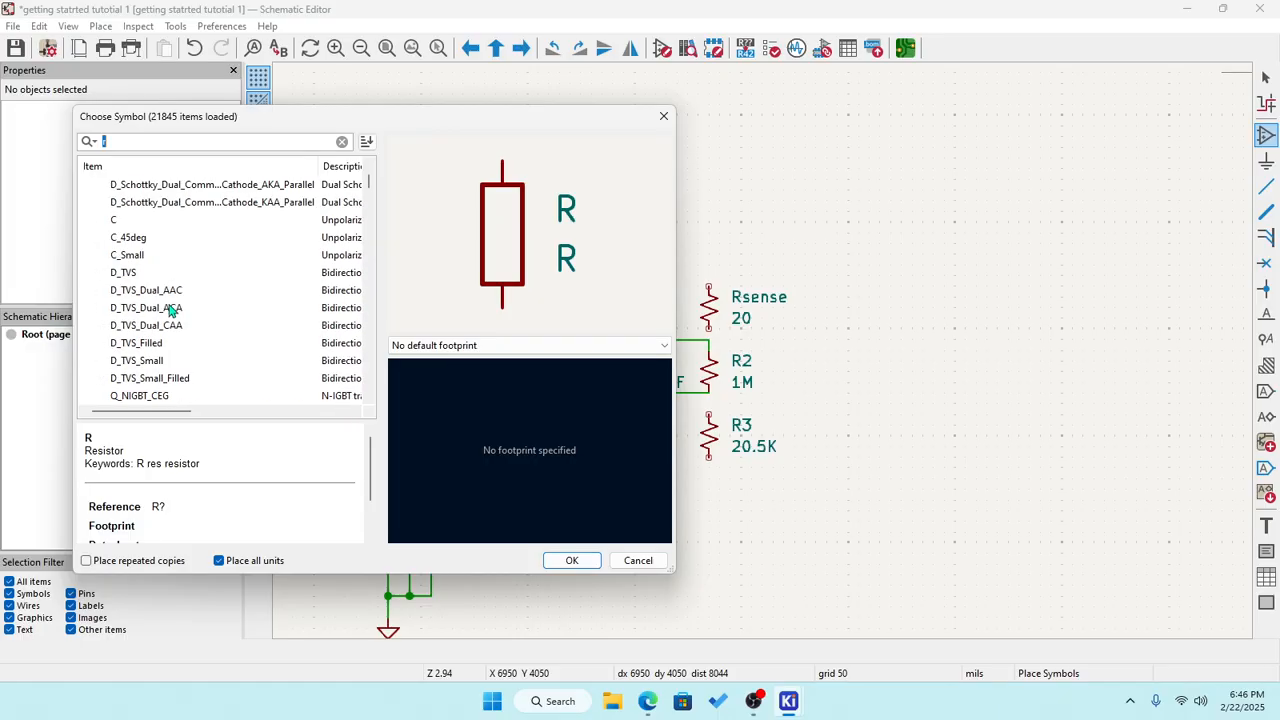
scroll(170, 311, "down", 5)
scroll(168, 309, "down", 10)
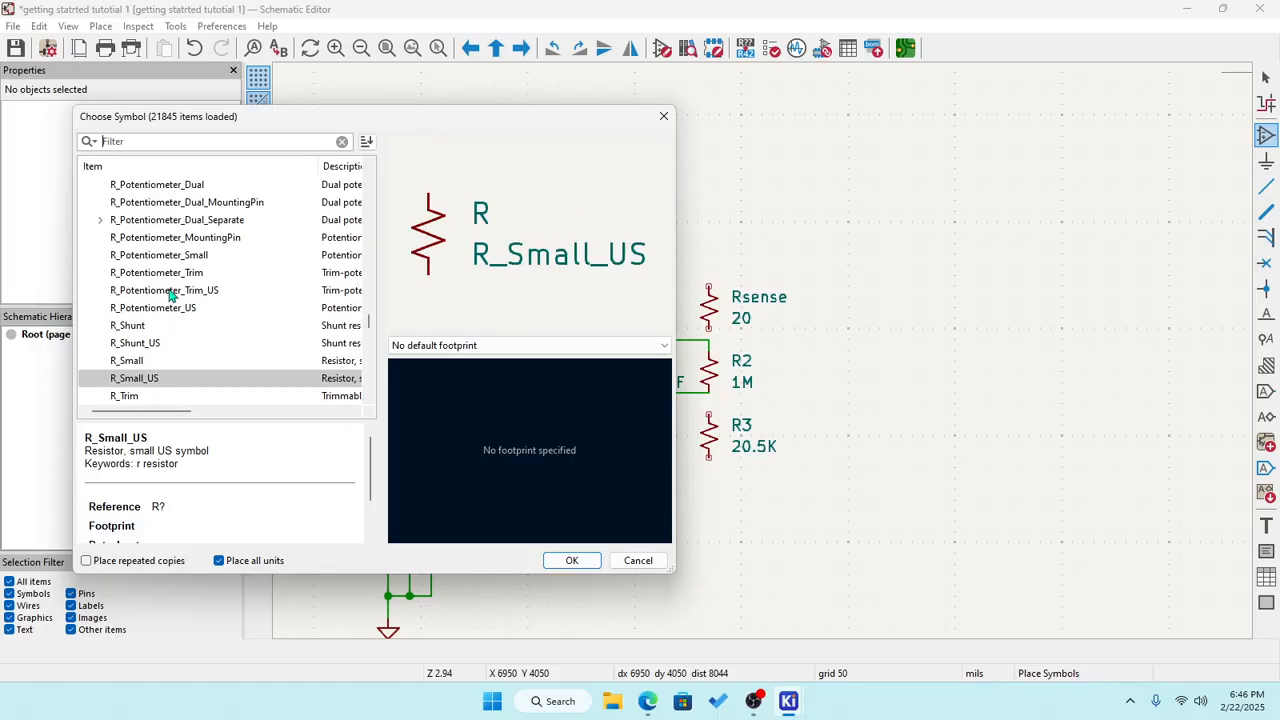
scroll(166, 309, "down", 5)
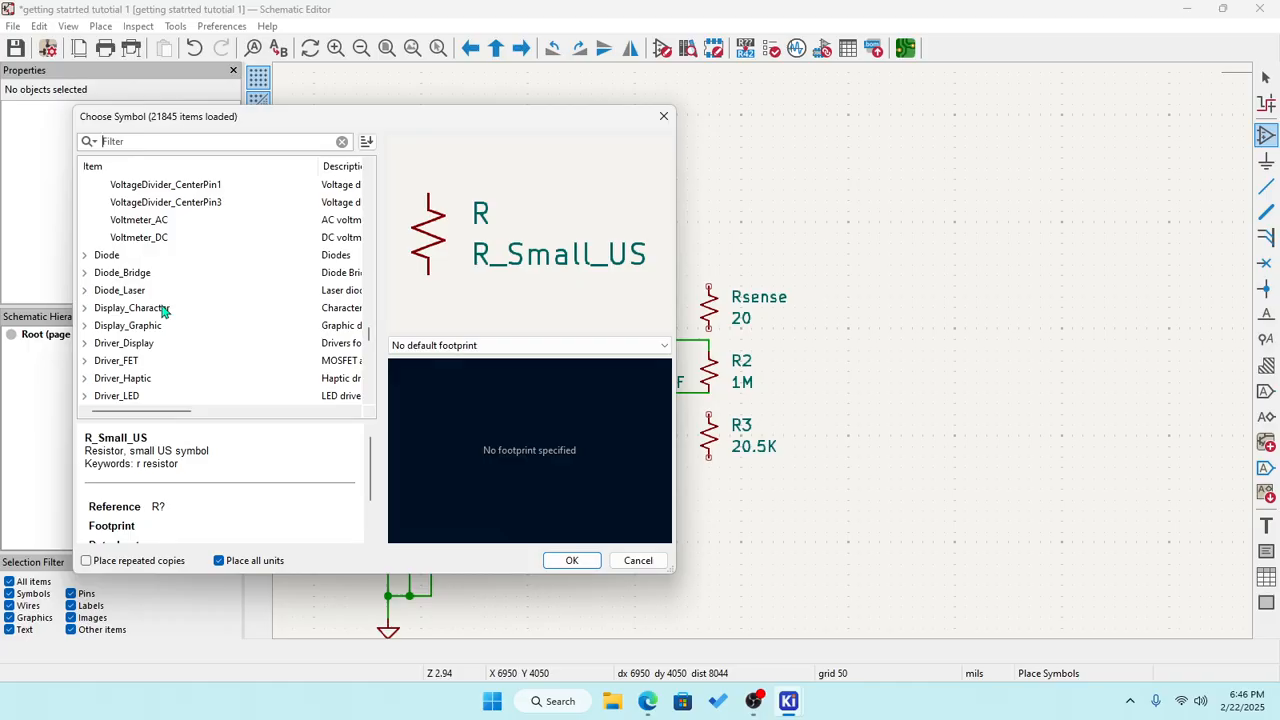
scroll(163, 311, "up", 10)
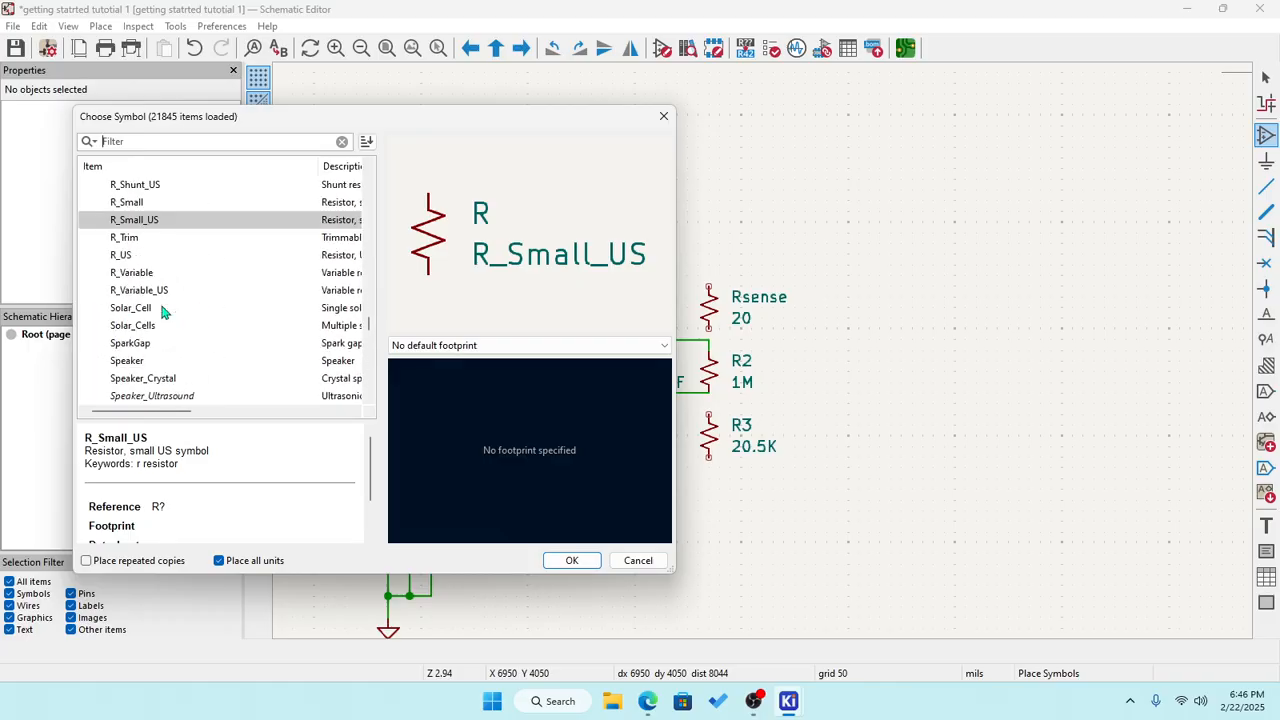
scroll(161, 309, "up", 12)
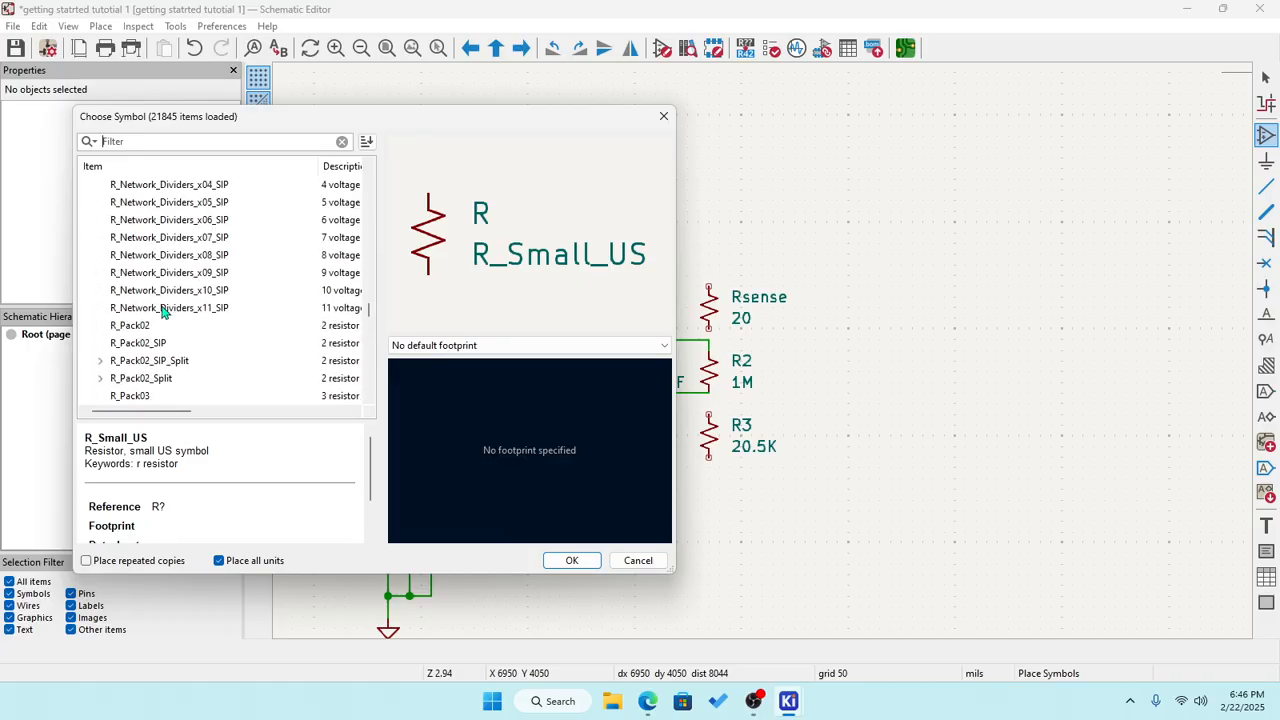
scroll(163, 311, "down", 15)
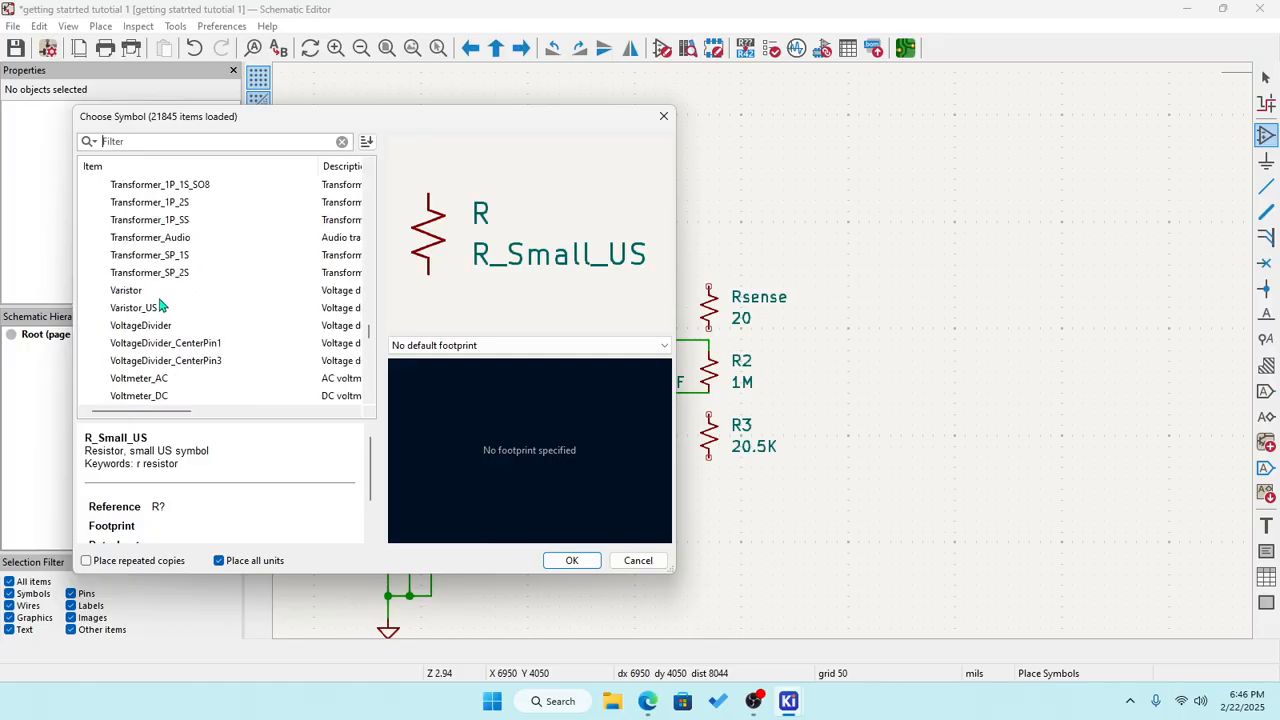
scroll(160, 306, "up", 12)
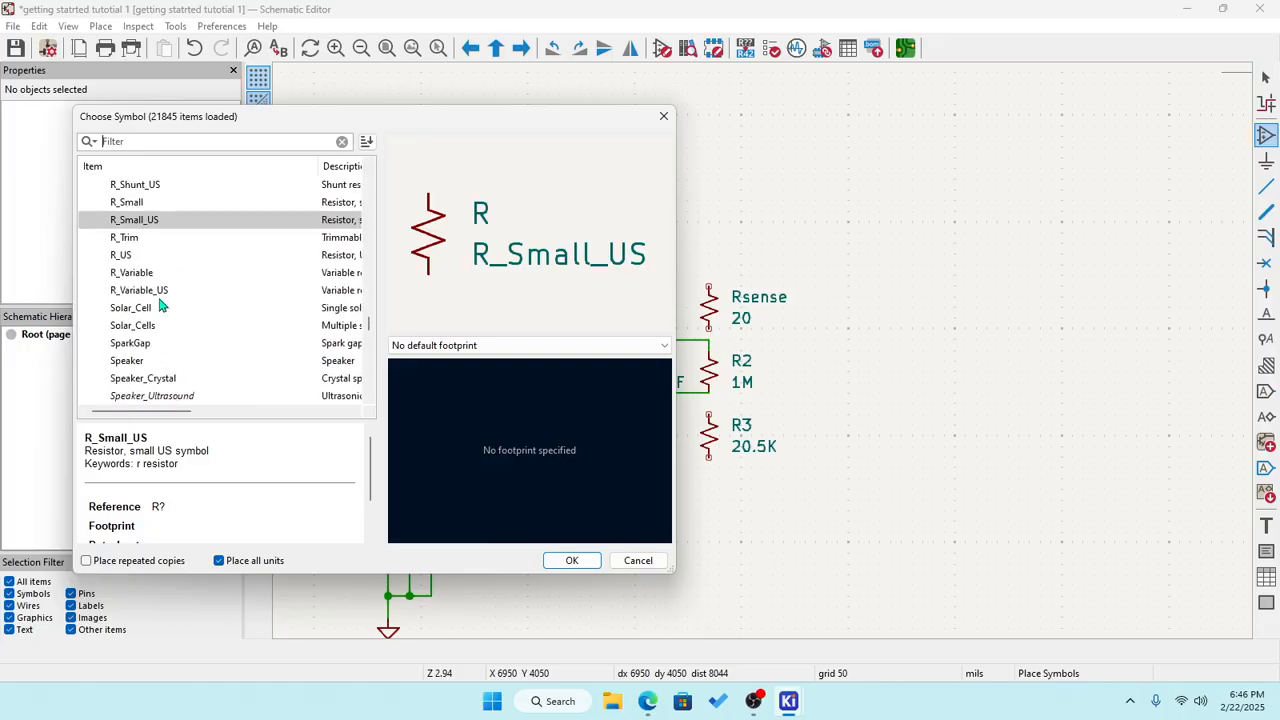
scroll(160, 306, "up", 10)
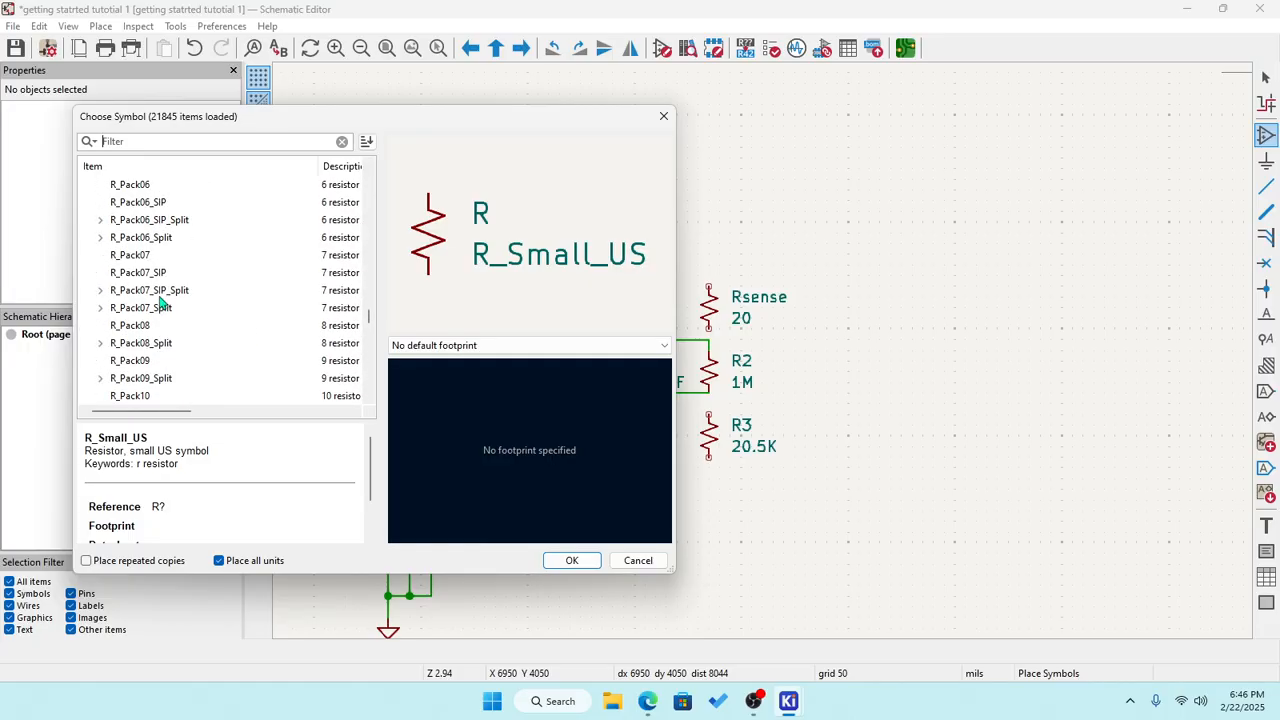
scroll(160, 303, "up", 10)
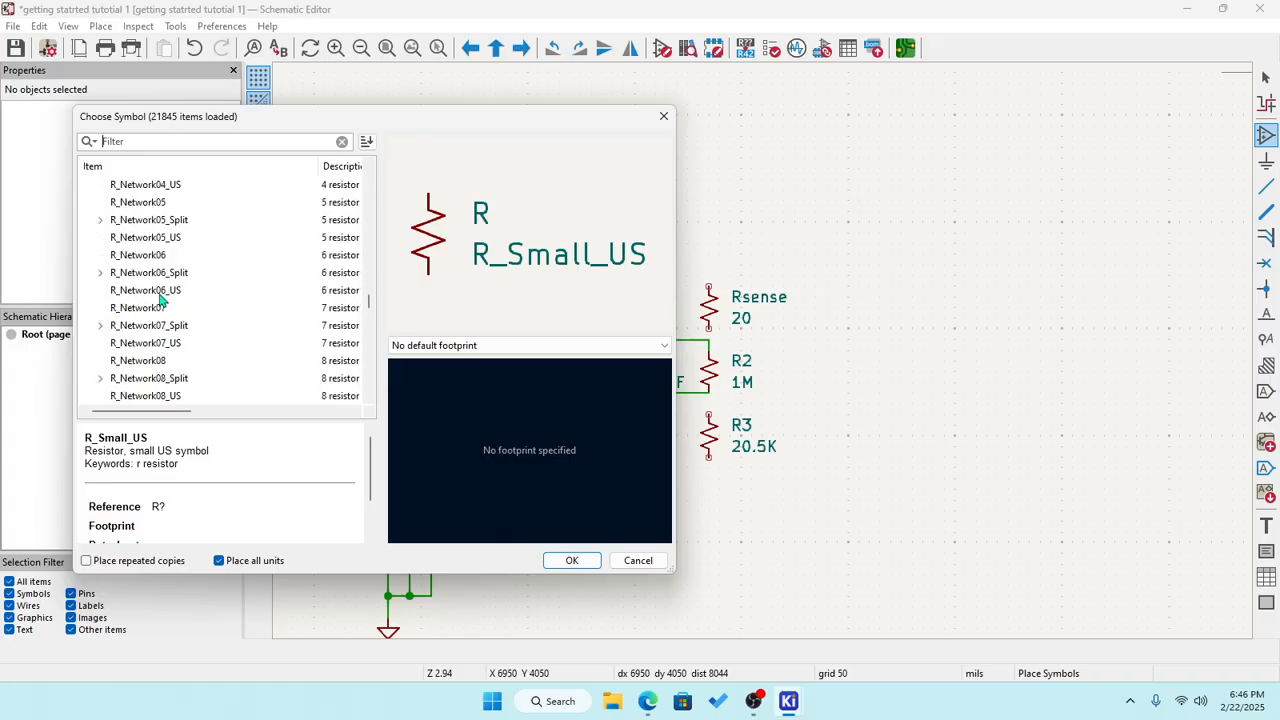
scroll(160, 298, "up", 12)
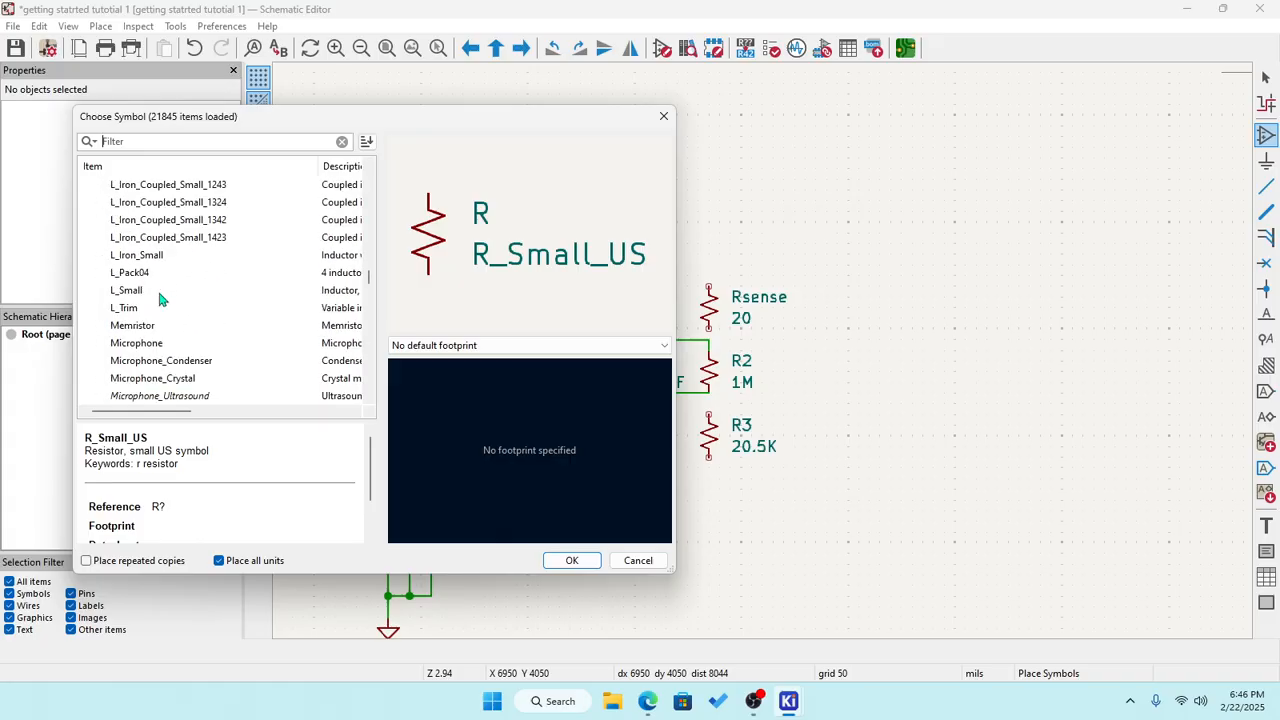
scroll(160, 298, "up", 12)
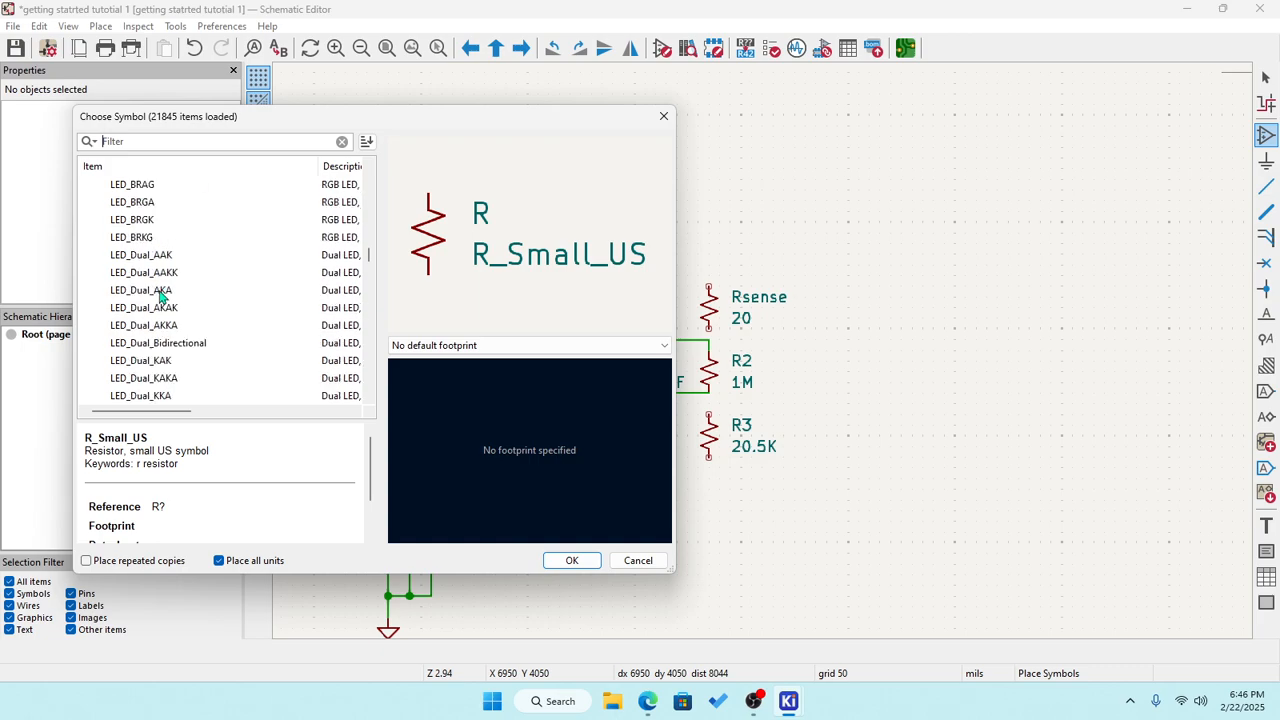
scroll(160, 294, "up", 12)
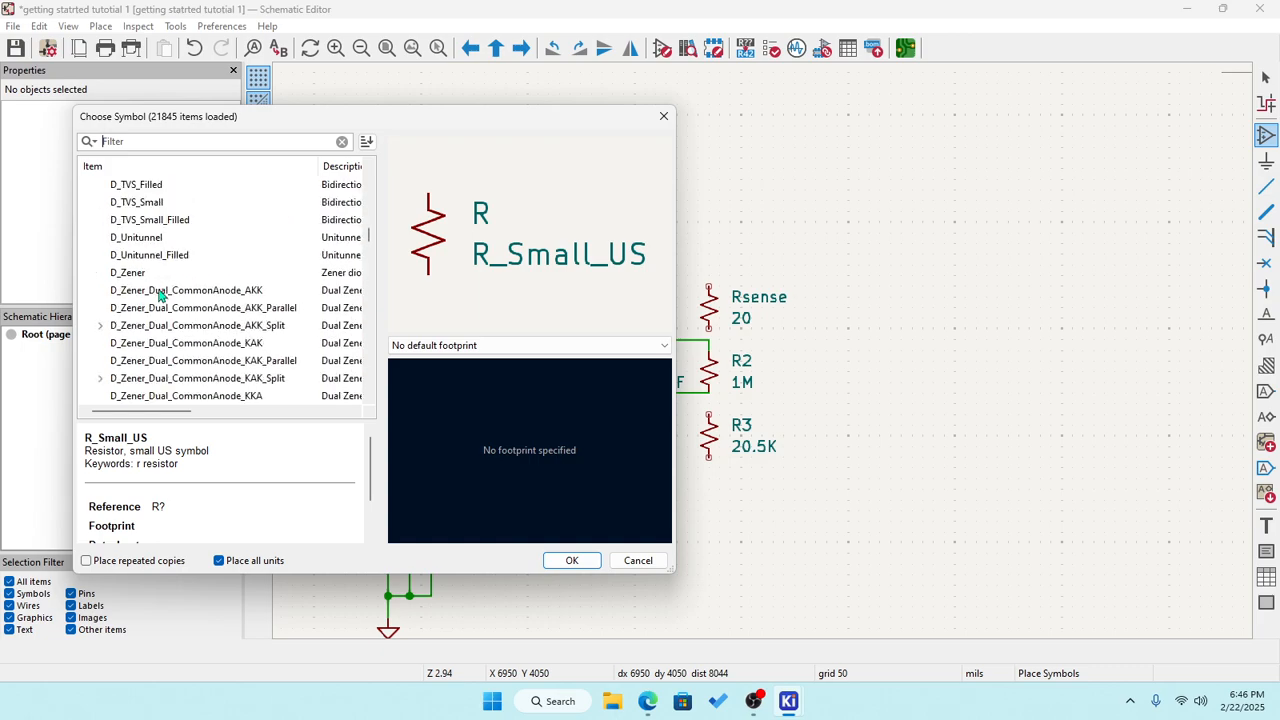
scroll(160, 293, "up", 4)
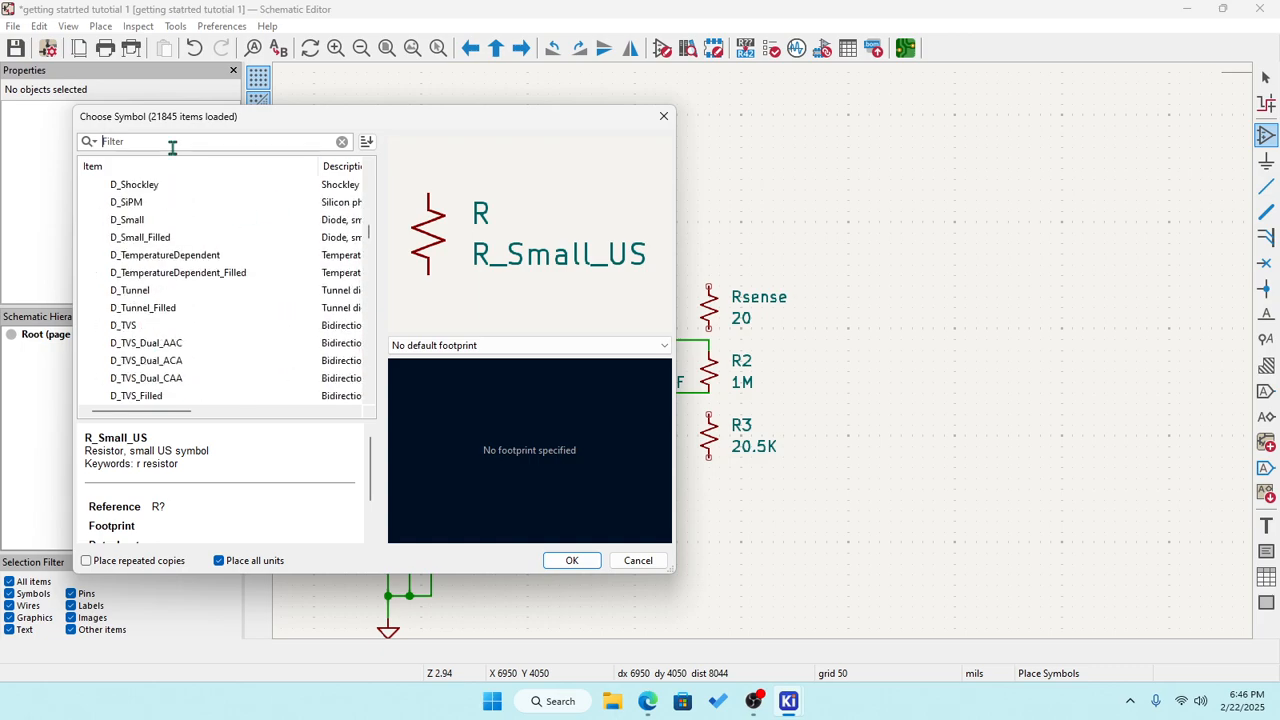
left_click(663, 116)
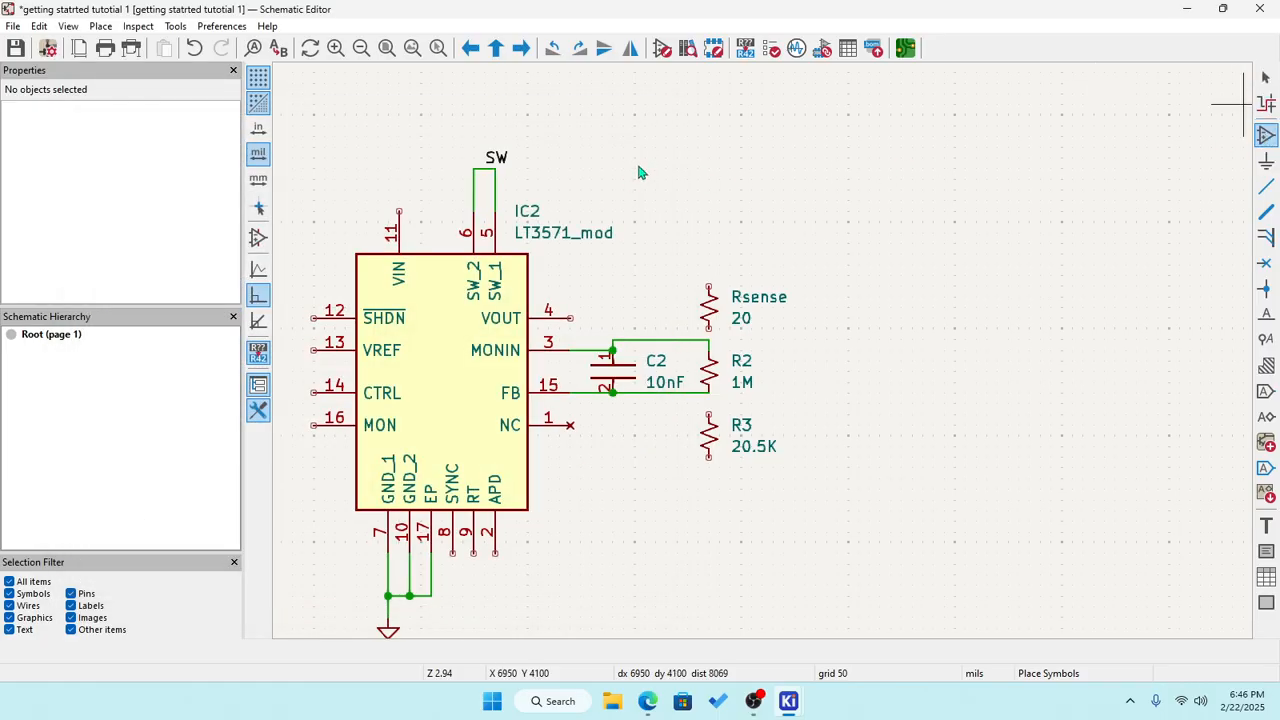
Open the symbol chooser and look through the entries around R_Small_US, including the potentiometers, resistor networks, transistors and Diode library.
left_click(633, 213)
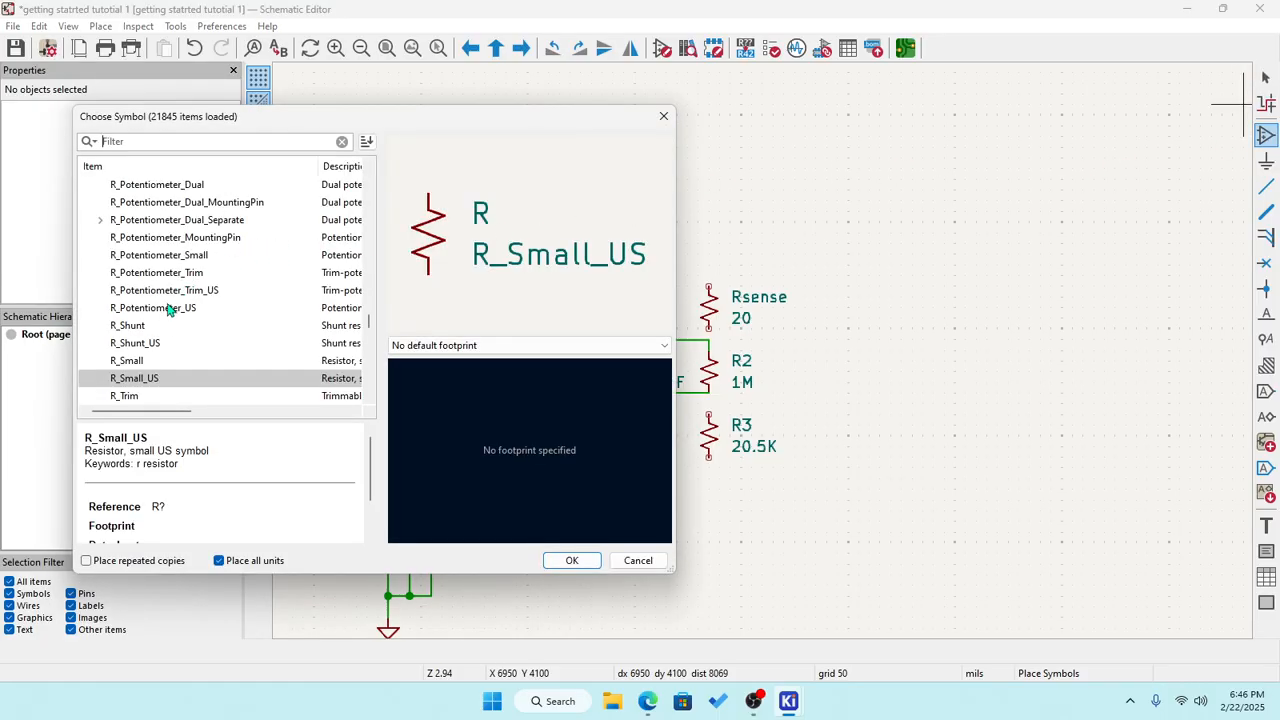
left_click(101, 220)
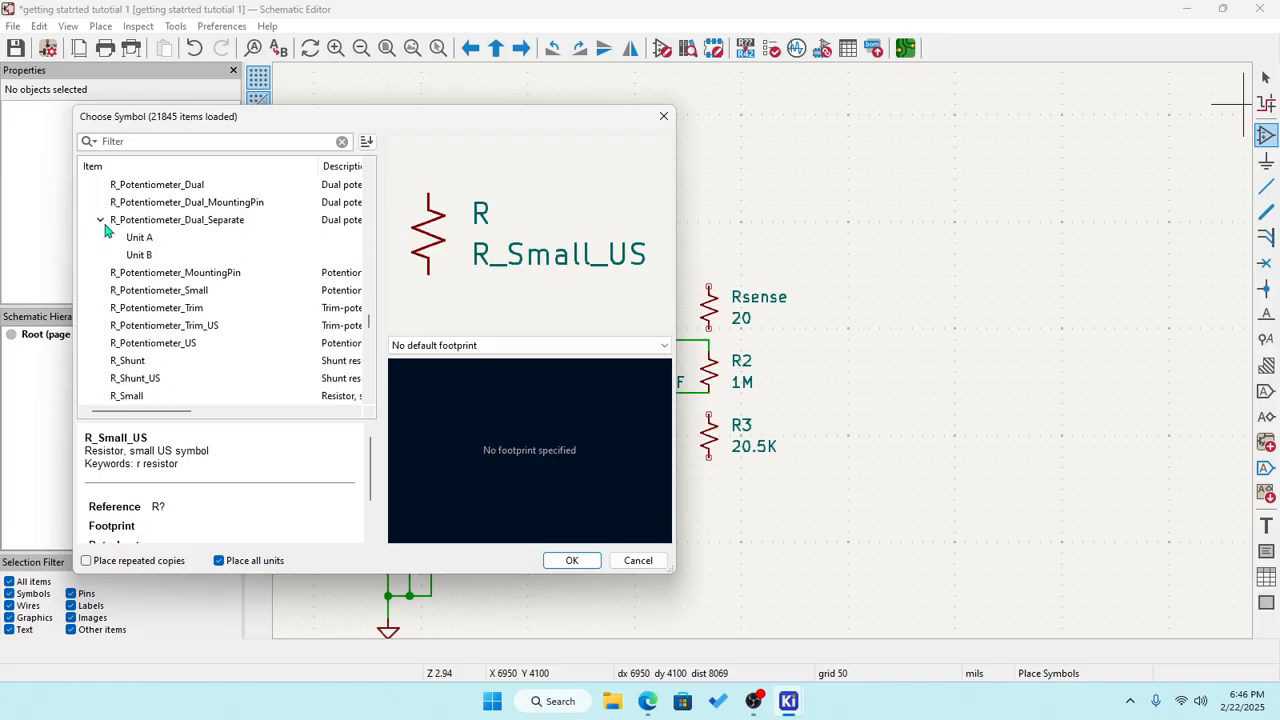
left_click(102, 221)
left_click(101, 220)
scroll(110, 280, "down", 4)
scroll(107, 285, "down", 6)
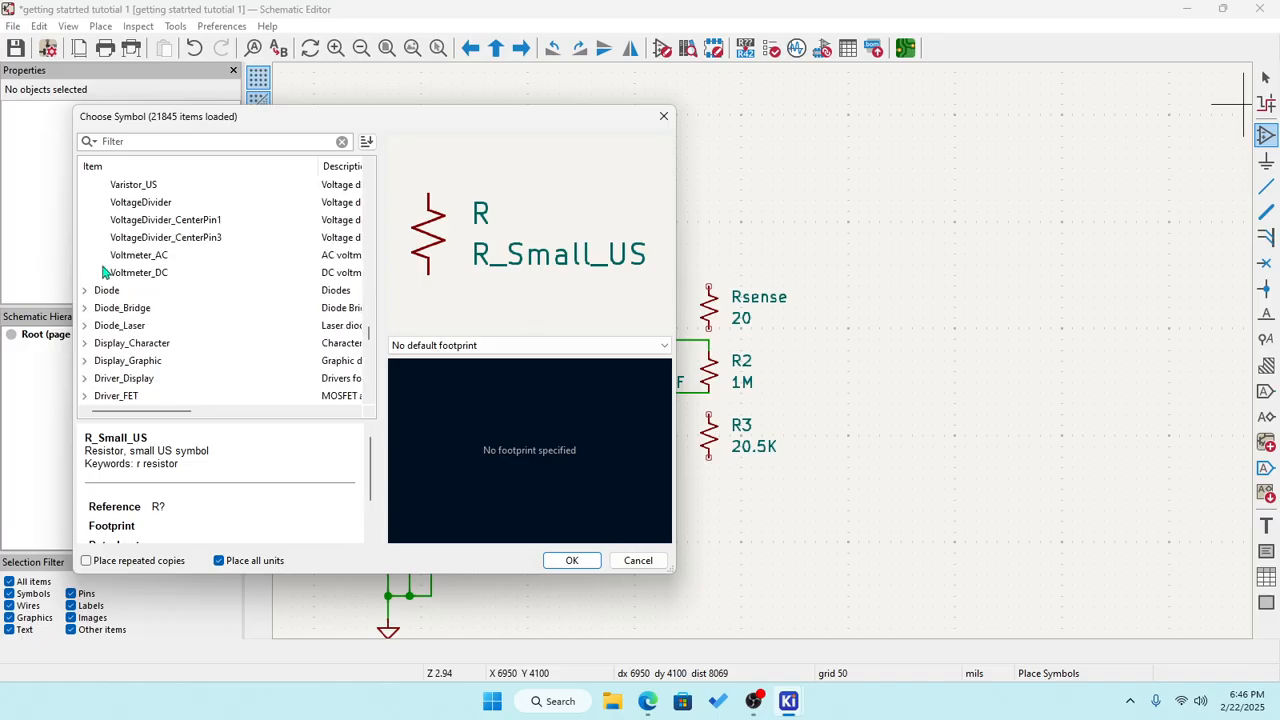
left_click(84, 290)
left_click(84, 290)
scroll(143, 244, "down", 3)
scroll(130, 230, "up", 12)
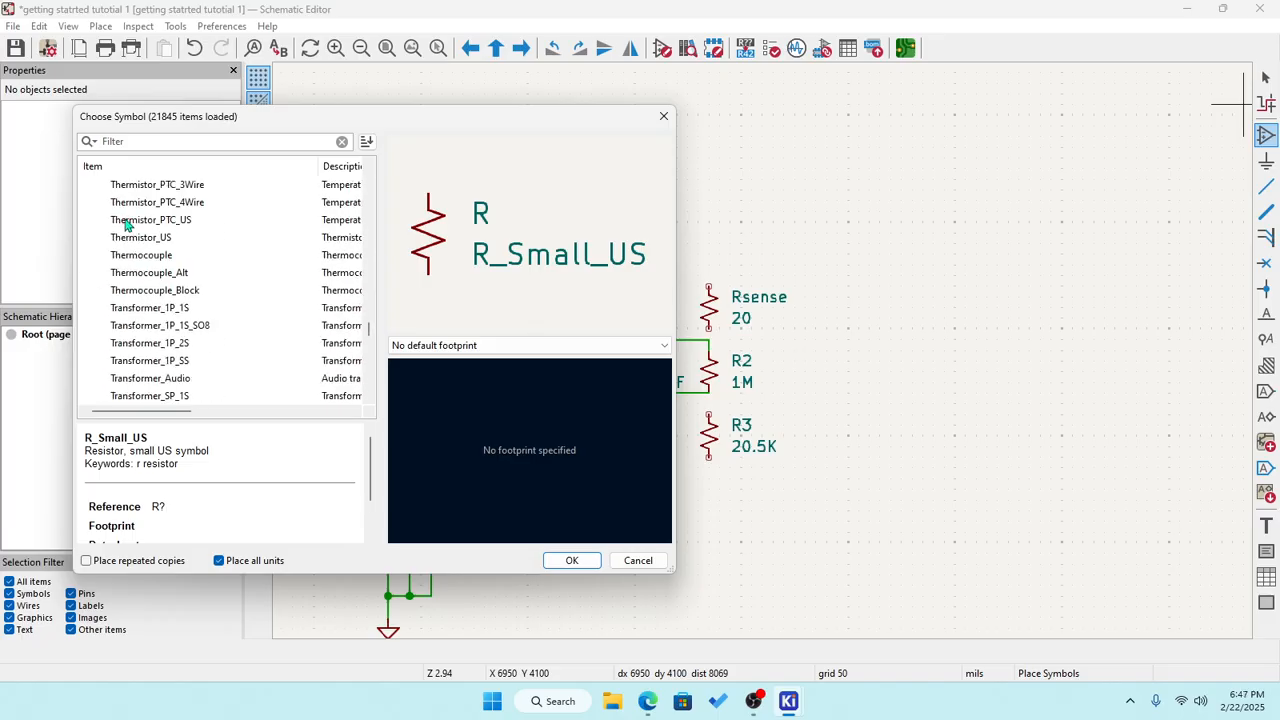
scroll(125, 225, "up", 4)
left_click(100, 220)
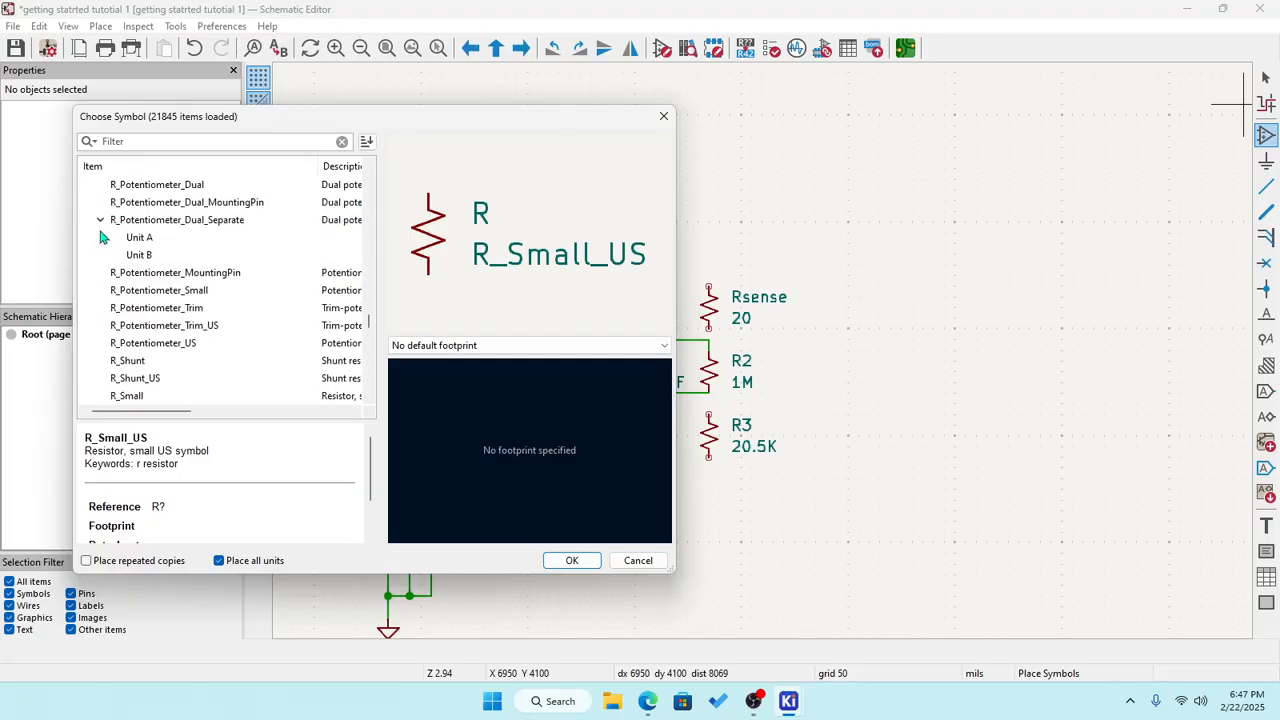
left_click(100, 220)
scroll(116, 205, "up", 10)
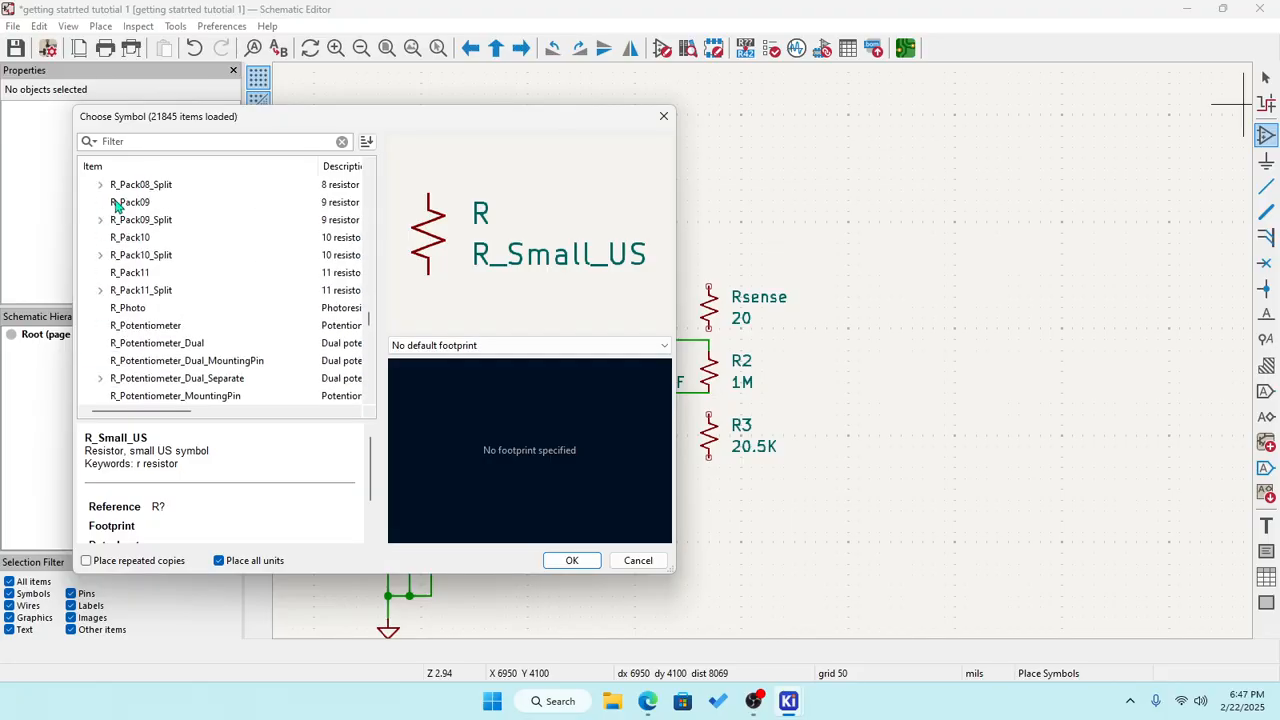
scroll(116, 205, "up", 10)
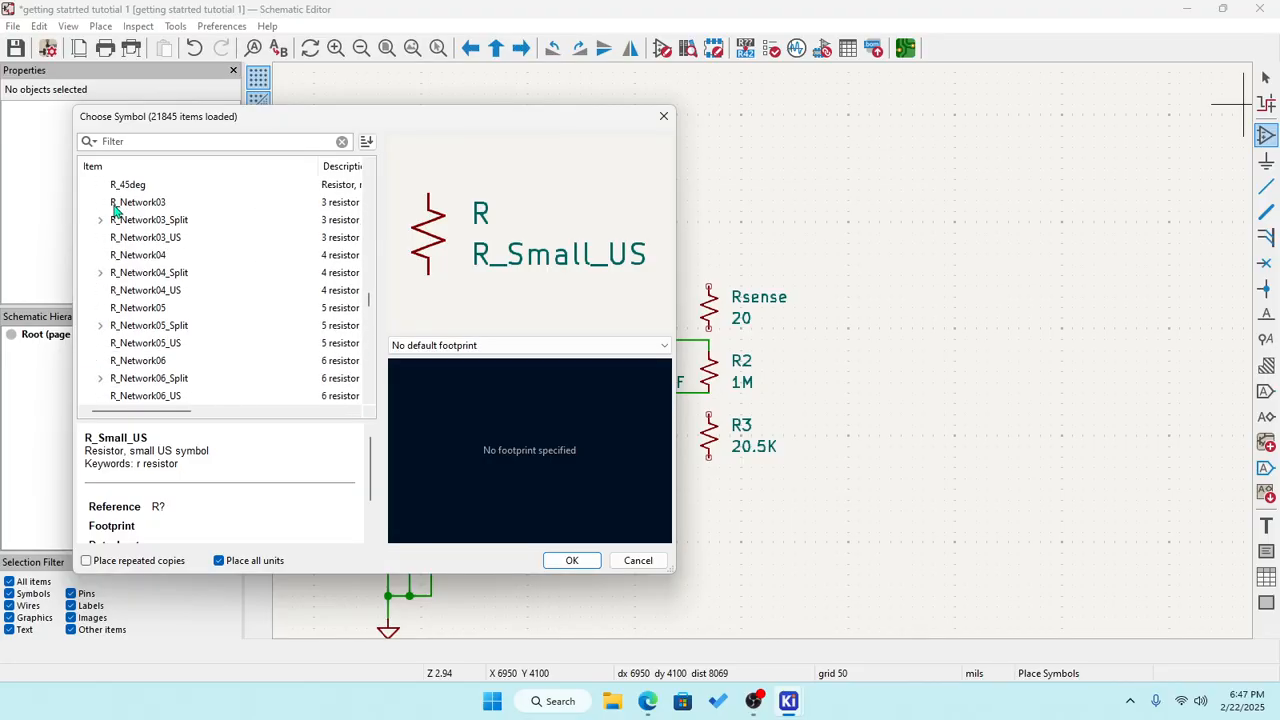
scroll(116, 205, "up", 10)
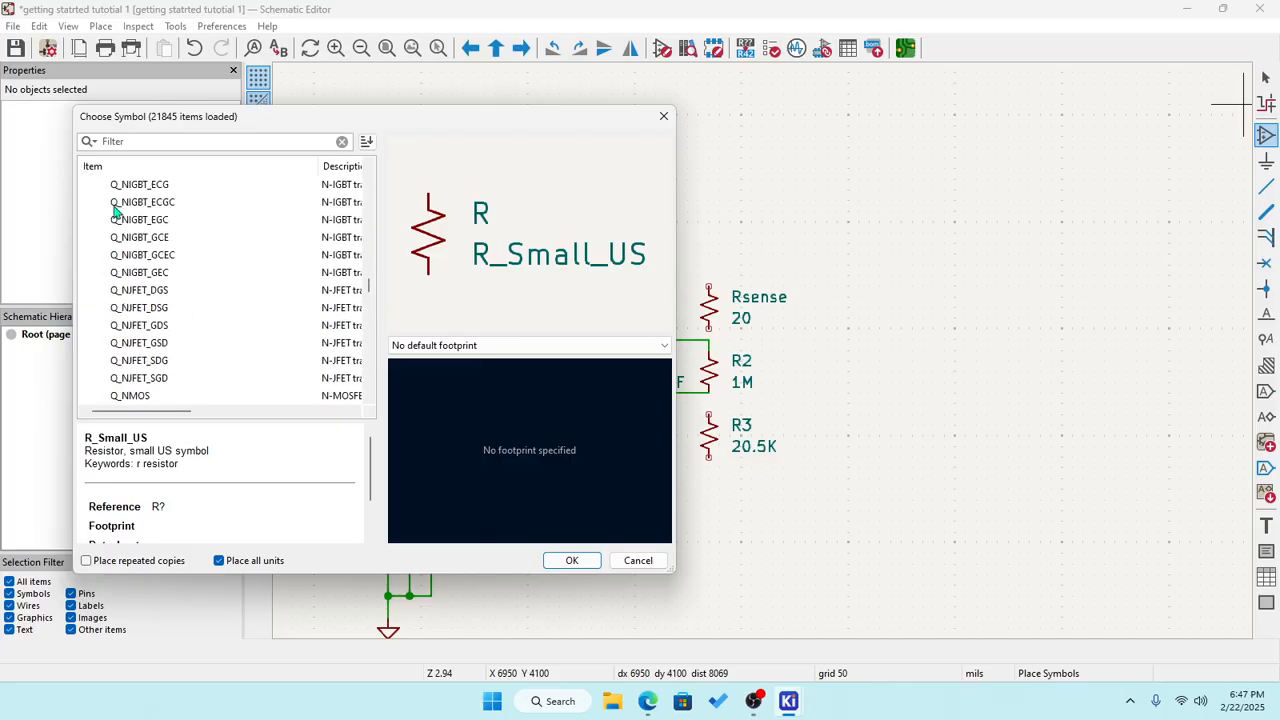
scroll(116, 205, "up", 1)
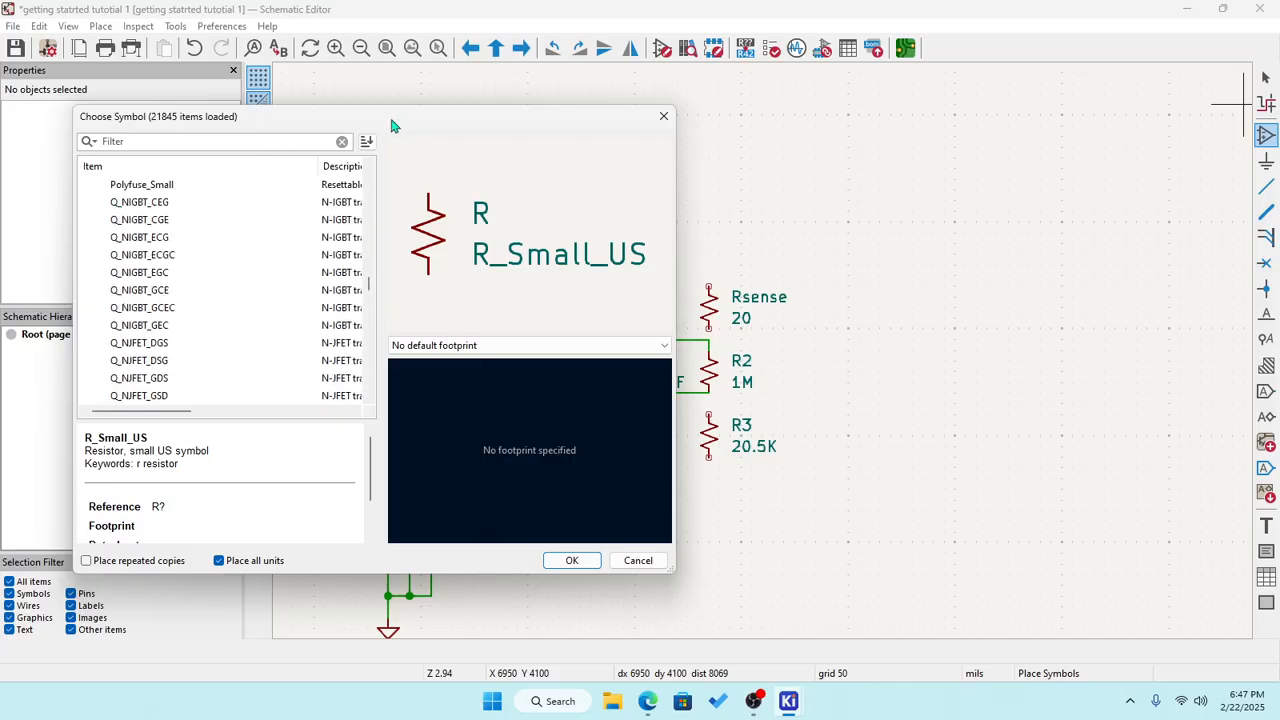
Look through the symbol libraries after the Device library, from the interface and MCU groups to the regulators, timers and transistors.
left_click(341, 143)
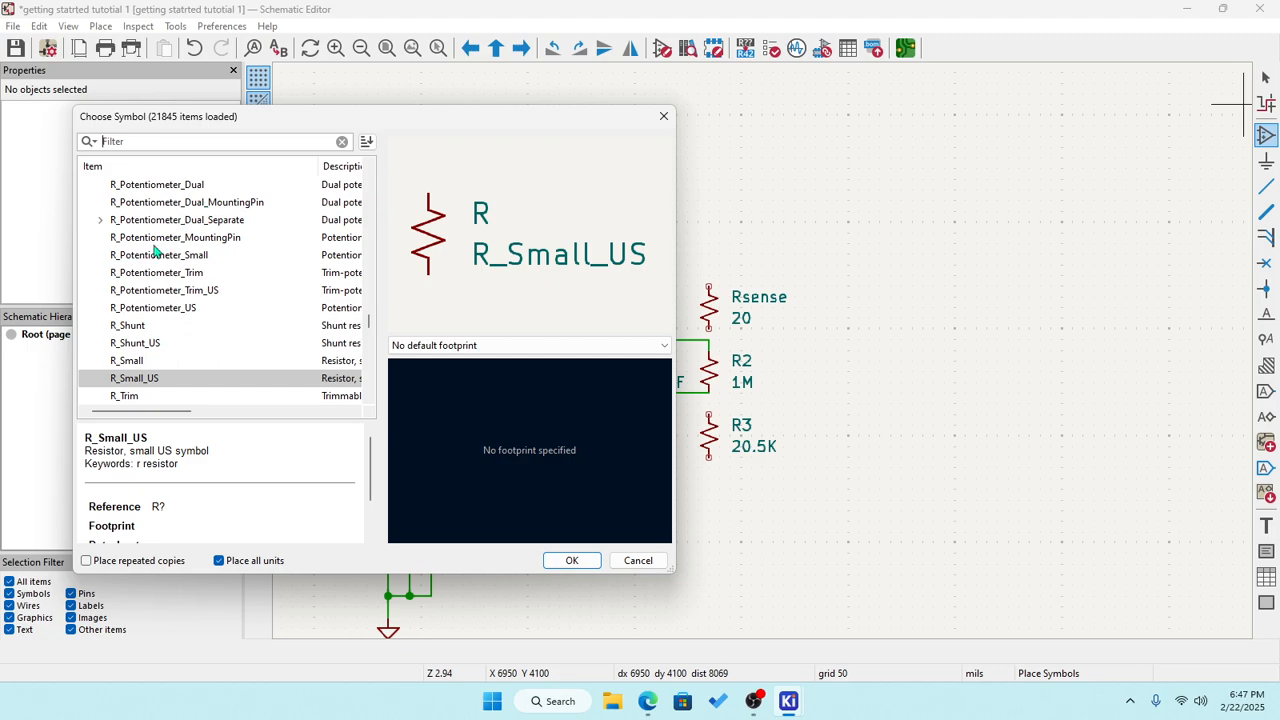
scroll(152, 241, "down", 5)
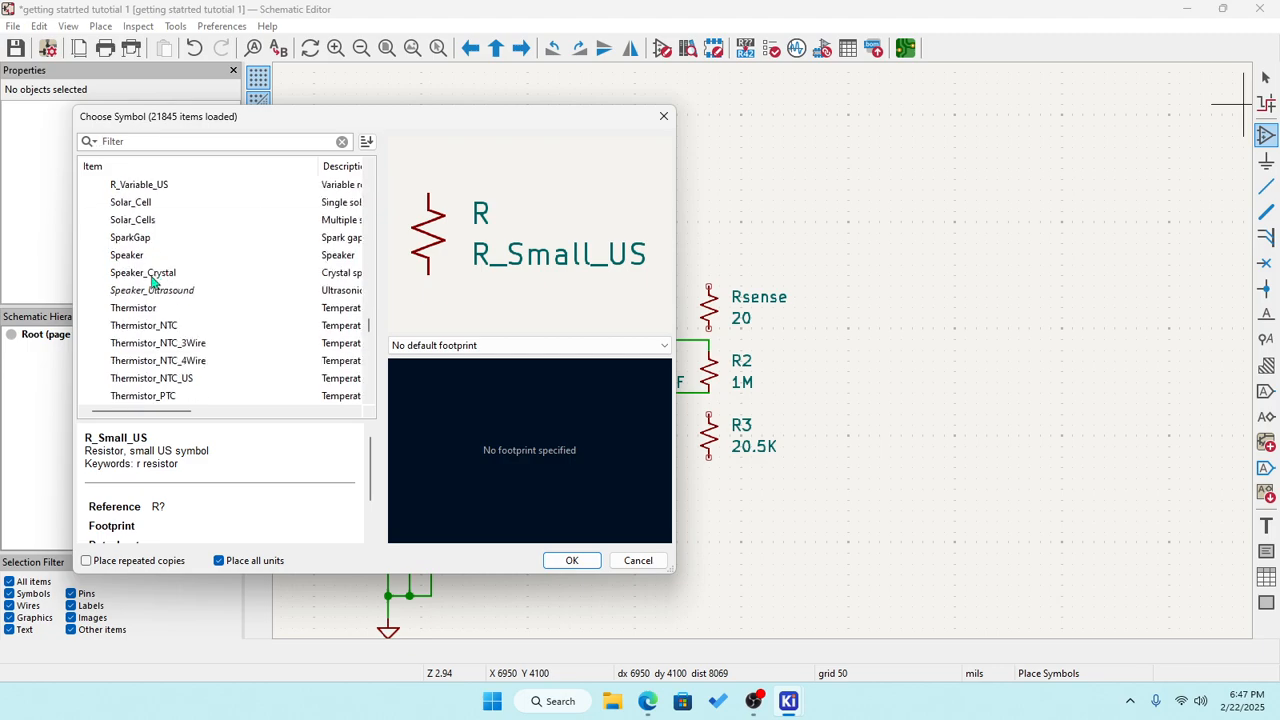
scroll(147, 287, "up", 1)
scroll(147, 290, "down", 2)
scroll(147, 290, "down", 15)
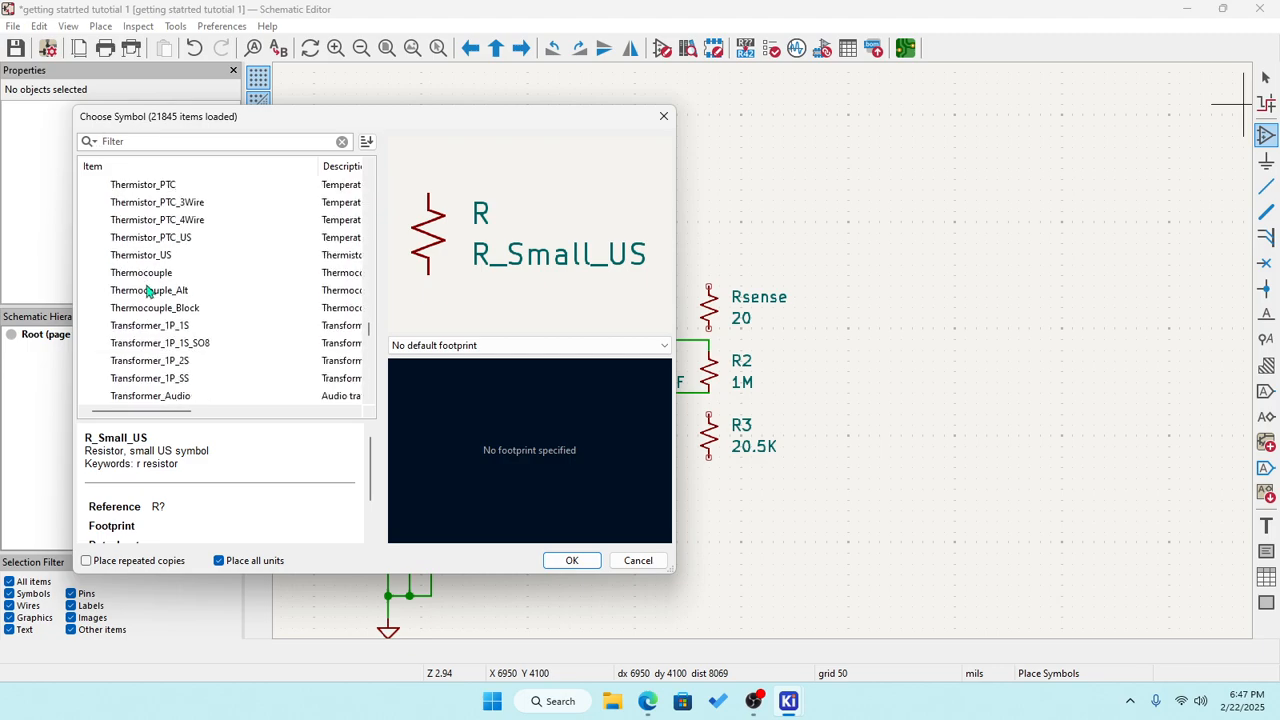
scroll(147, 290, "down", 18)
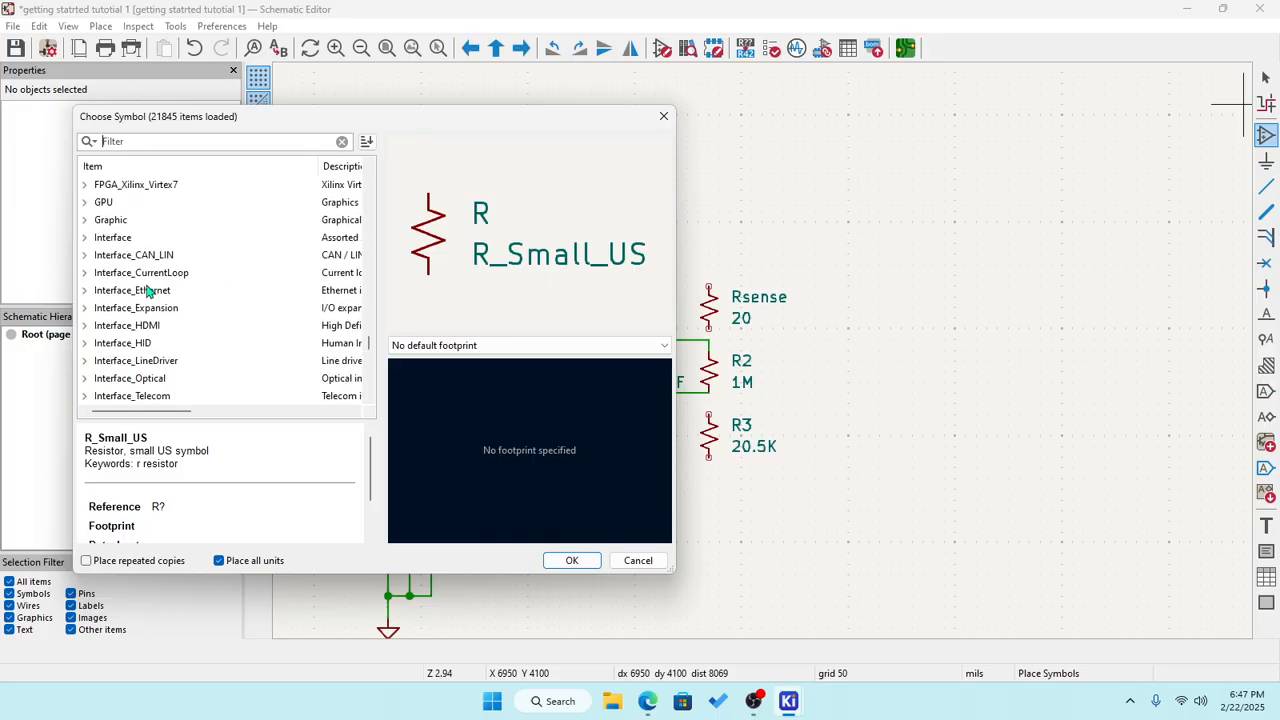
scroll(147, 290, "down", 18)
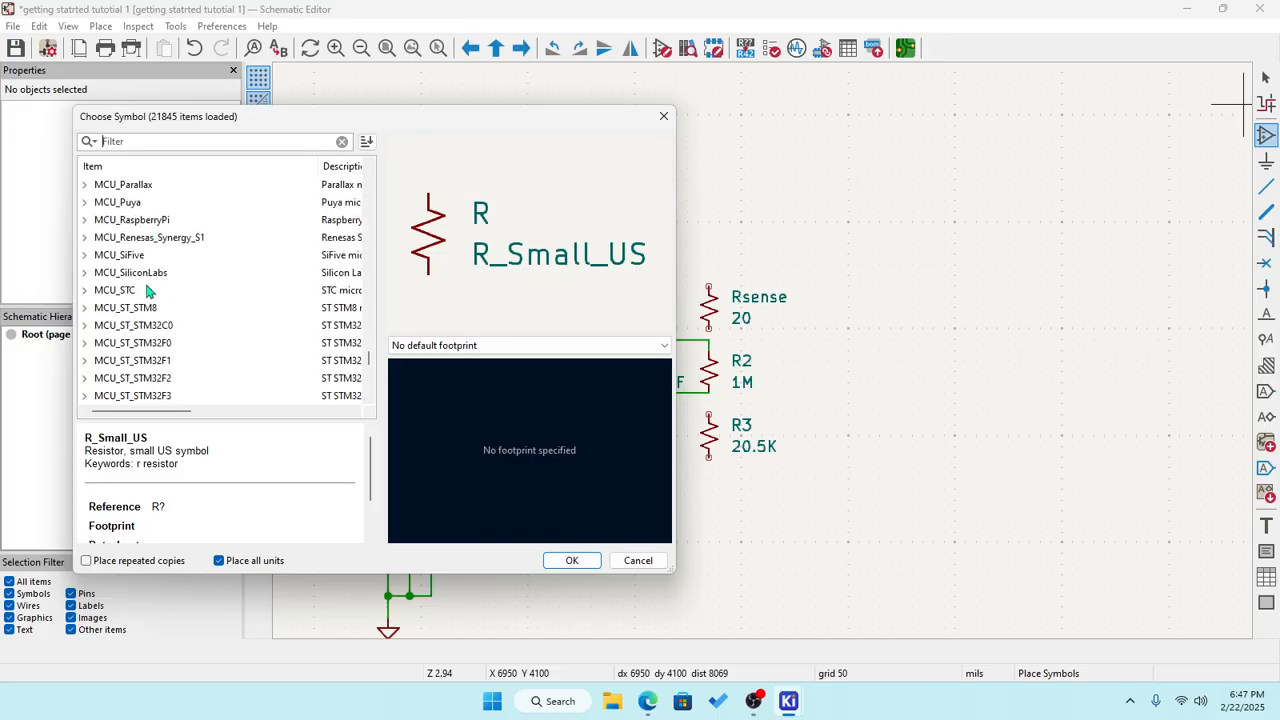
scroll(147, 290, "down", 18)
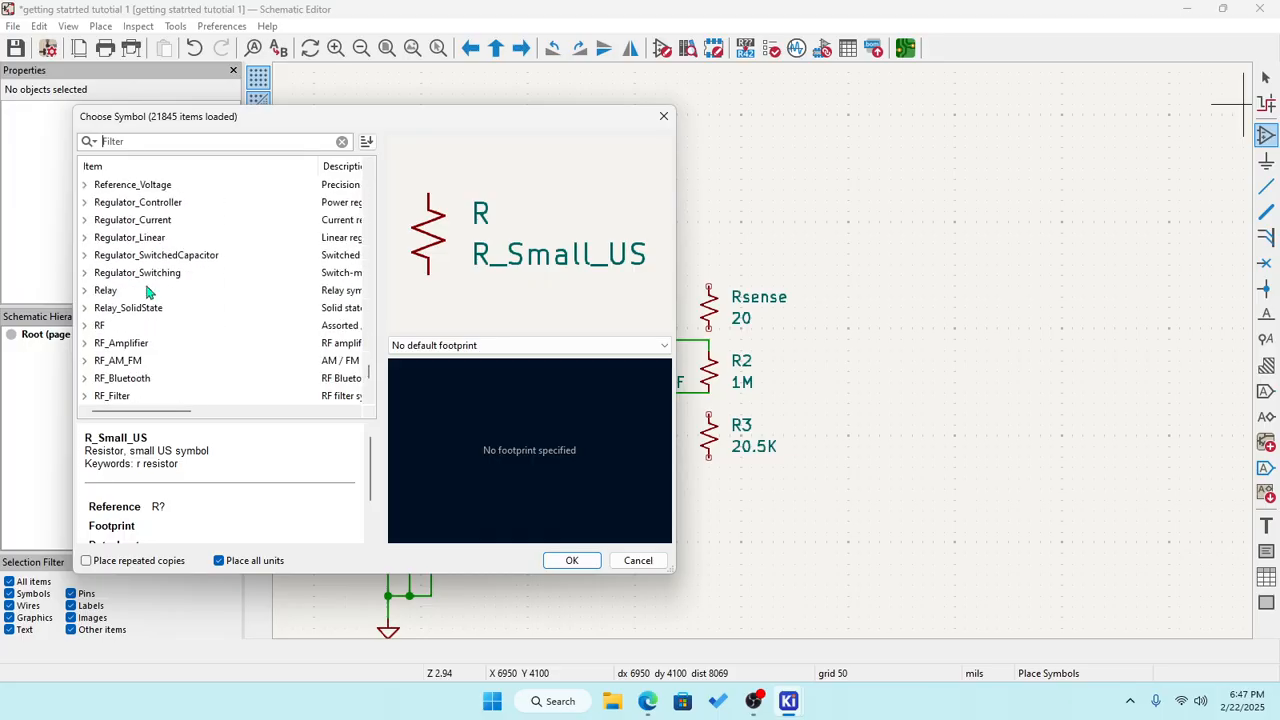
scroll(147, 290, "down", 2)
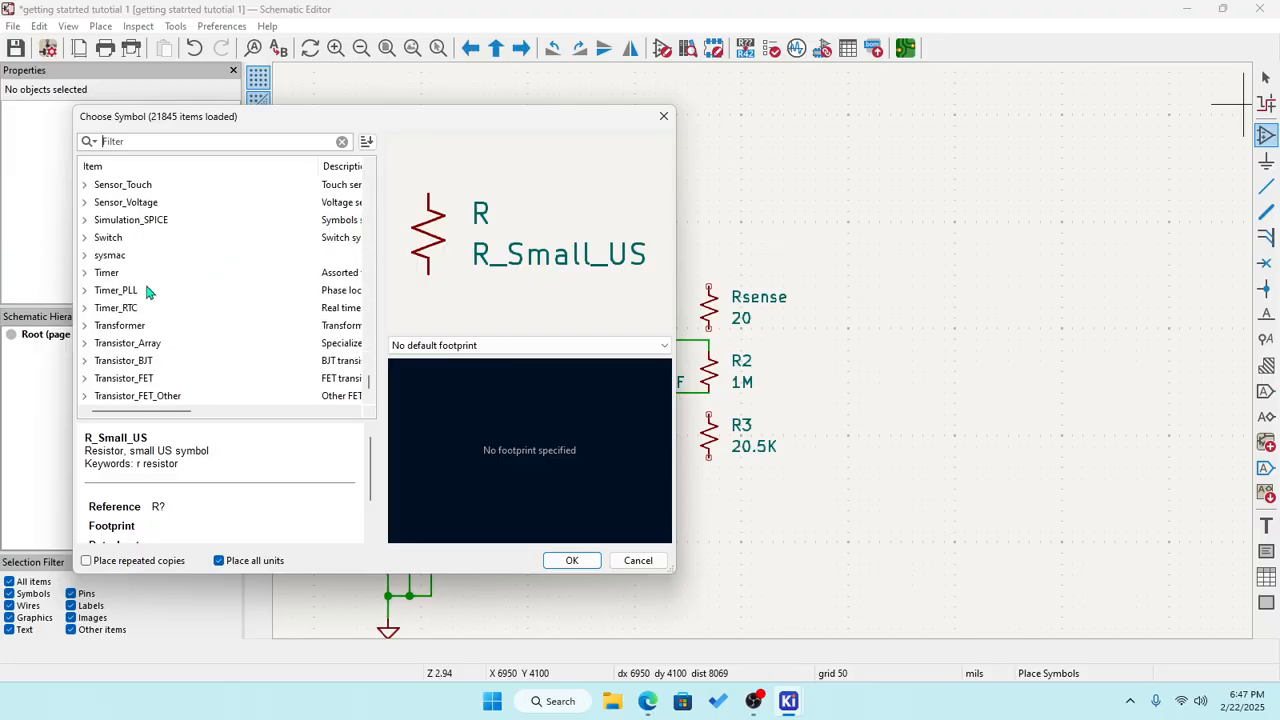
Expand the sysmac library and look through its parts for a suitable capacitor.
scroll(144, 280, "up", 2)
left_click(86, 362)
scroll(114, 363, "down", 5)
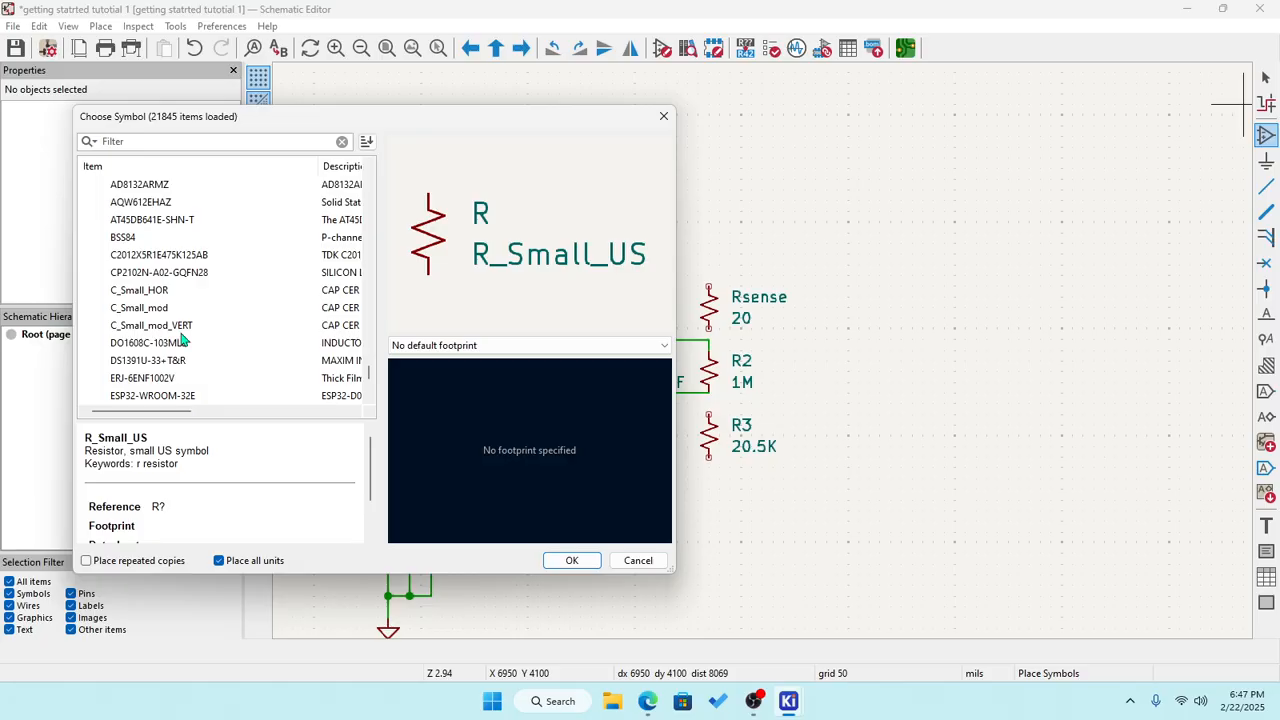
scroll(183, 340, "down", 3)
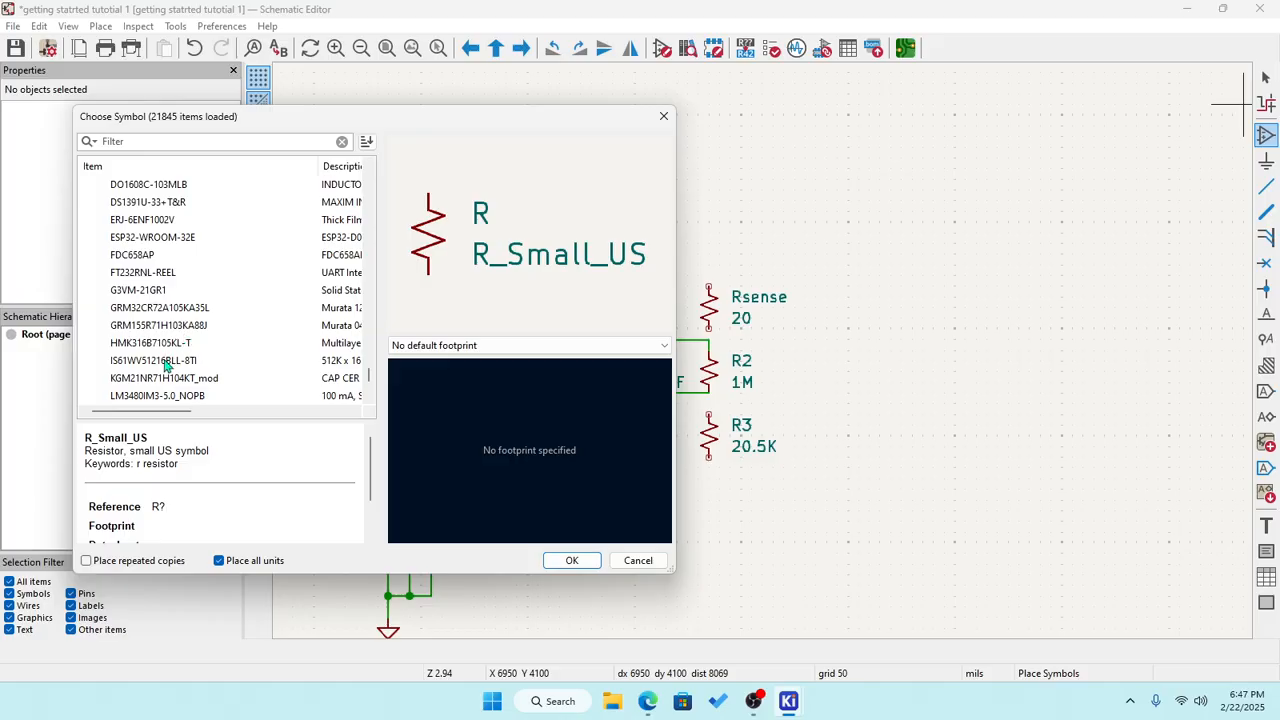
scroll(166, 366, "down", 4)
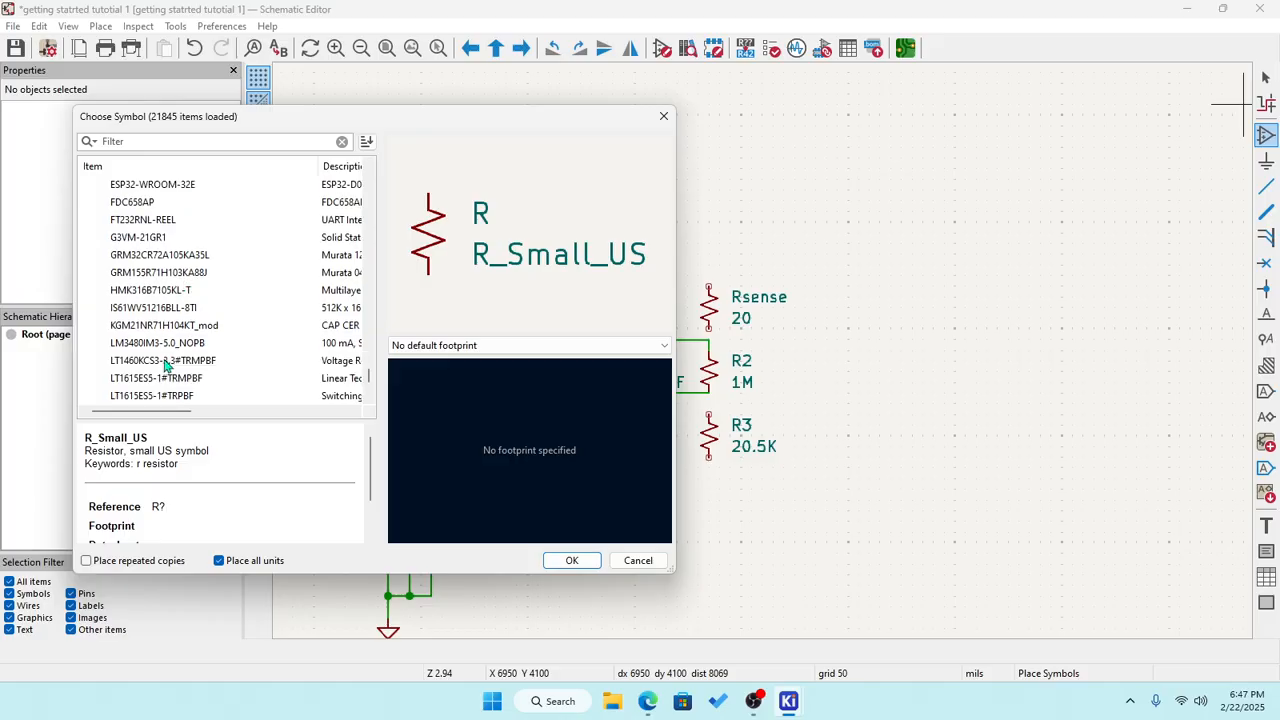
scroll(166, 366, "down", 3)
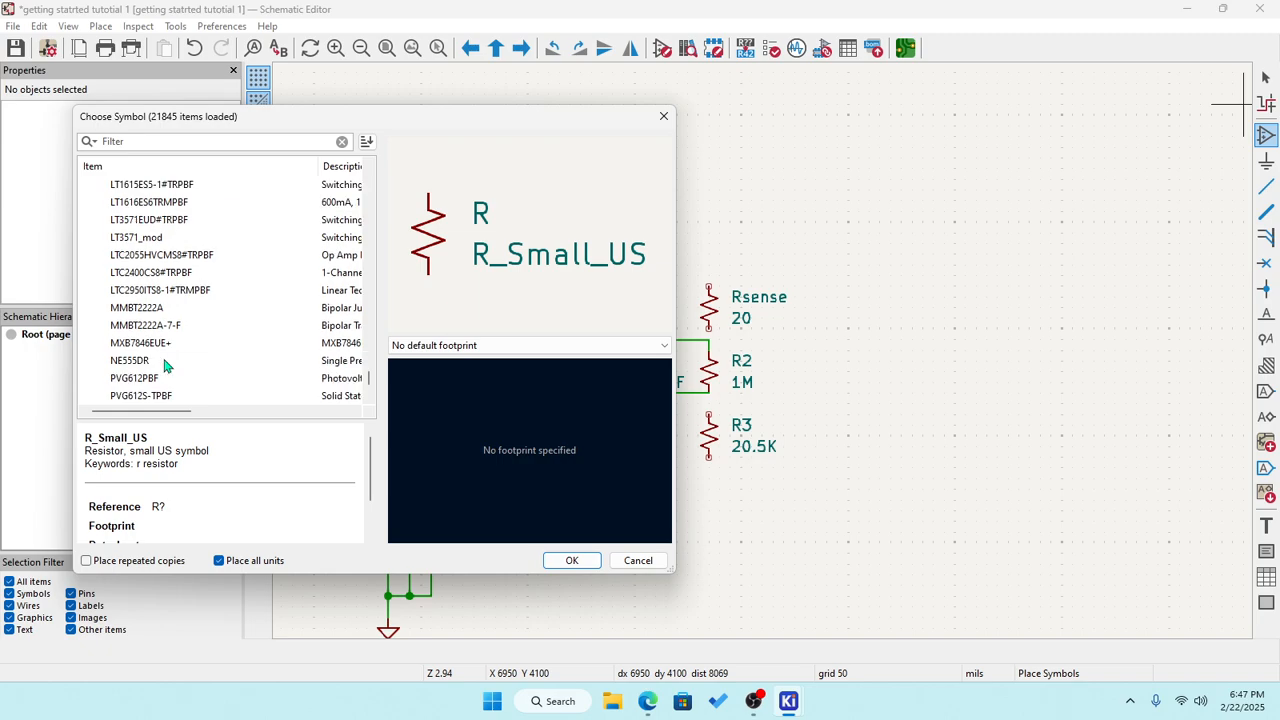
scroll(166, 366, "down", 1)
scroll(166, 366, "up", 1)
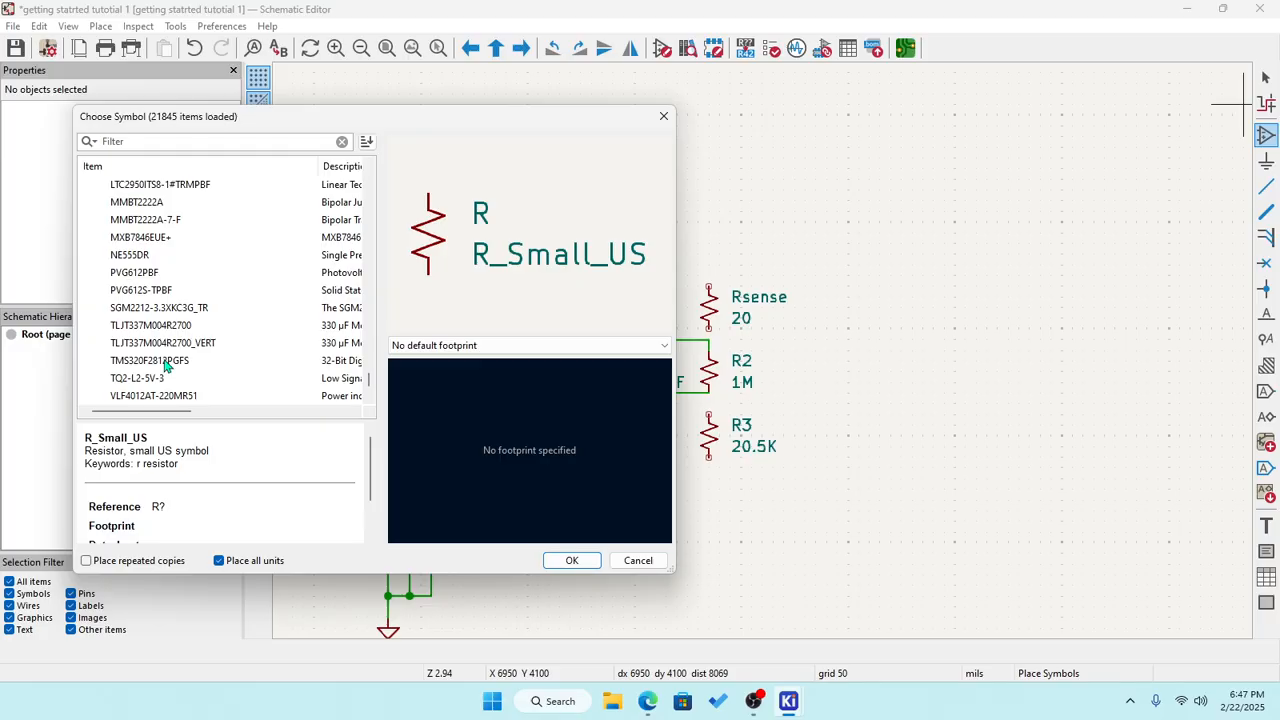
Filter the symbols by "devi" and expand the Device library among the matches.
left_click(137, 140)
type("de")
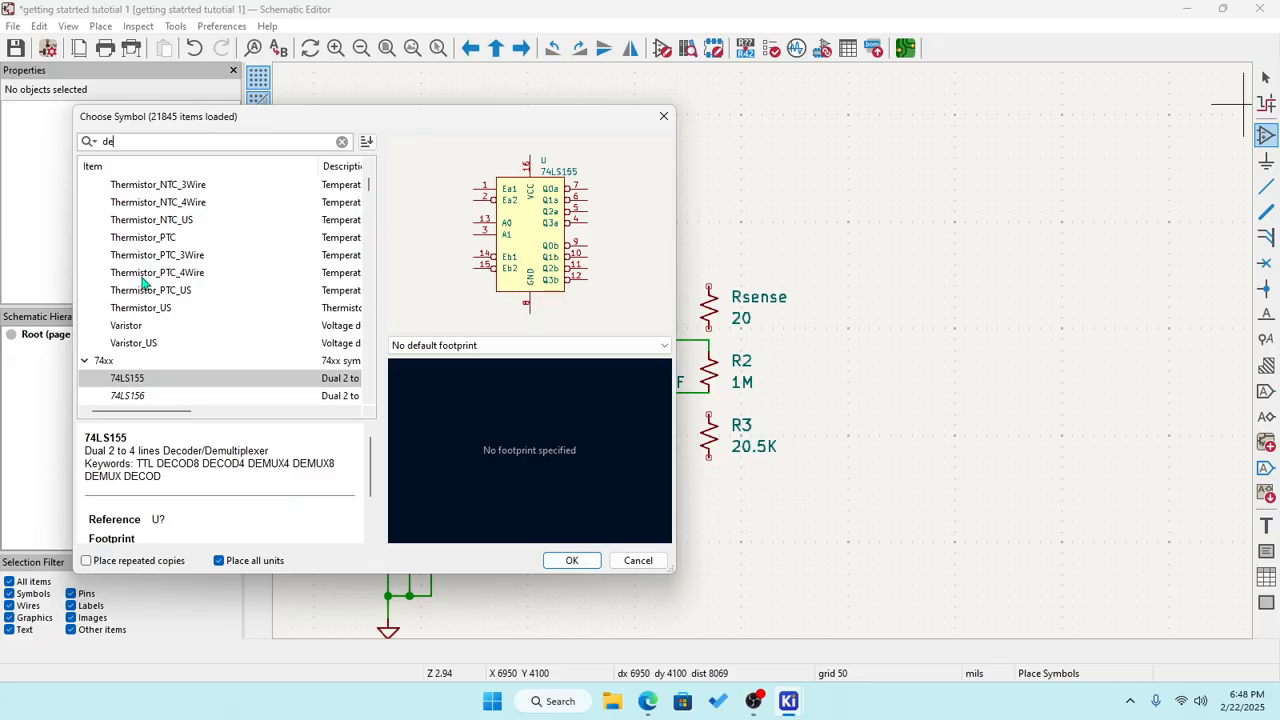
type("vi")
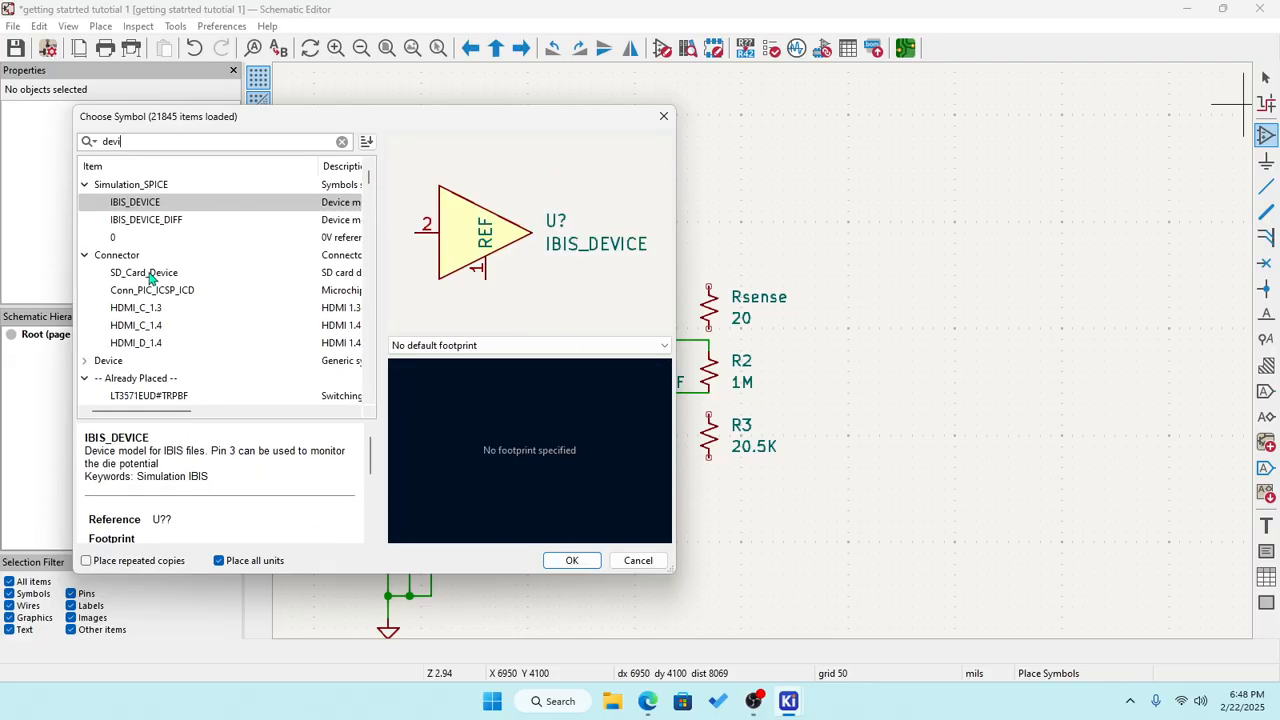
scroll(150, 280, "down", 2)
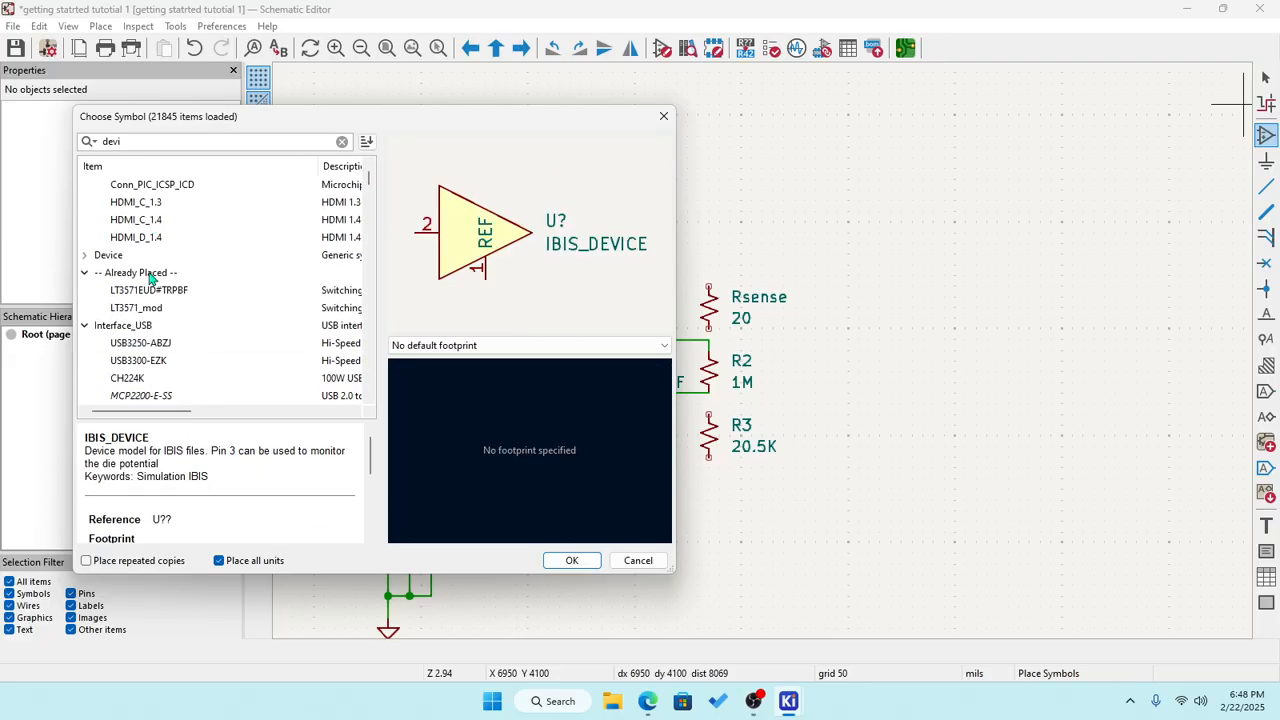
left_click(95, 258)
left_click(84, 256)
Place a C_Small capacitor from the Device library to the right of resistor R2 at X 4950, Y 5200 mils.
scroll(148, 289, "down", 3)
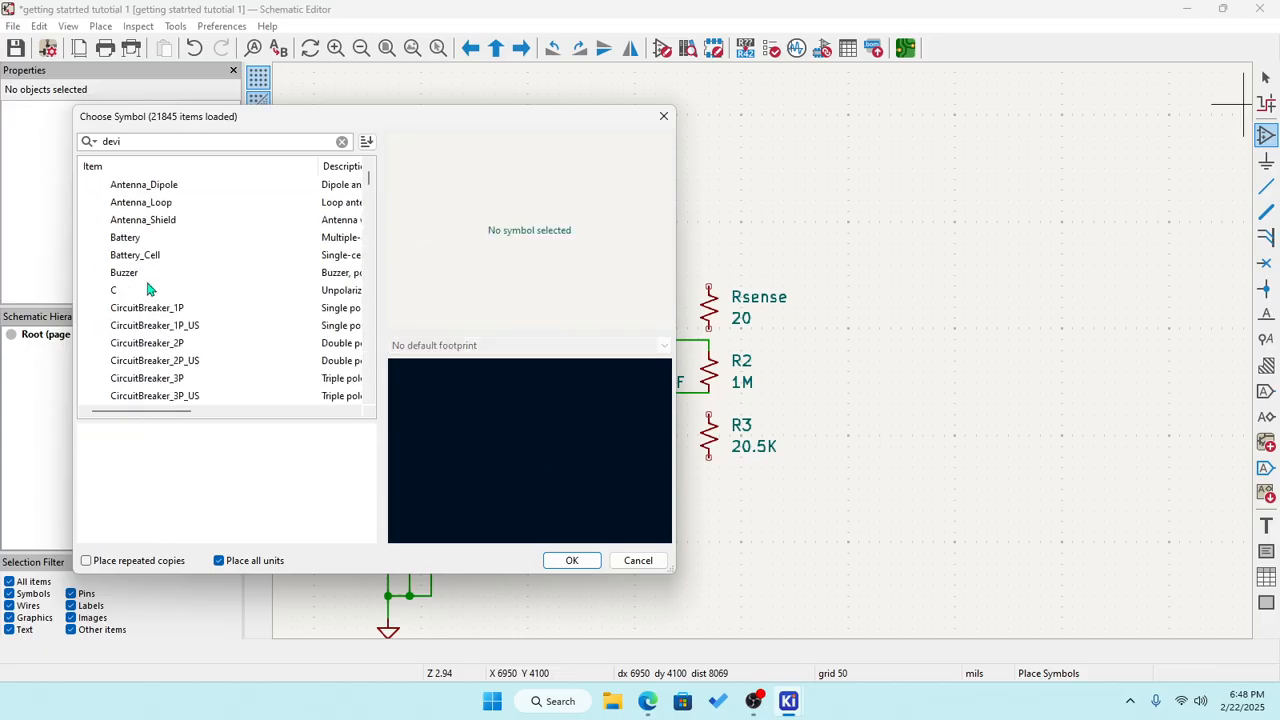
scroll(146, 289, "down", 2)
scroll(148, 305, "down", 6)
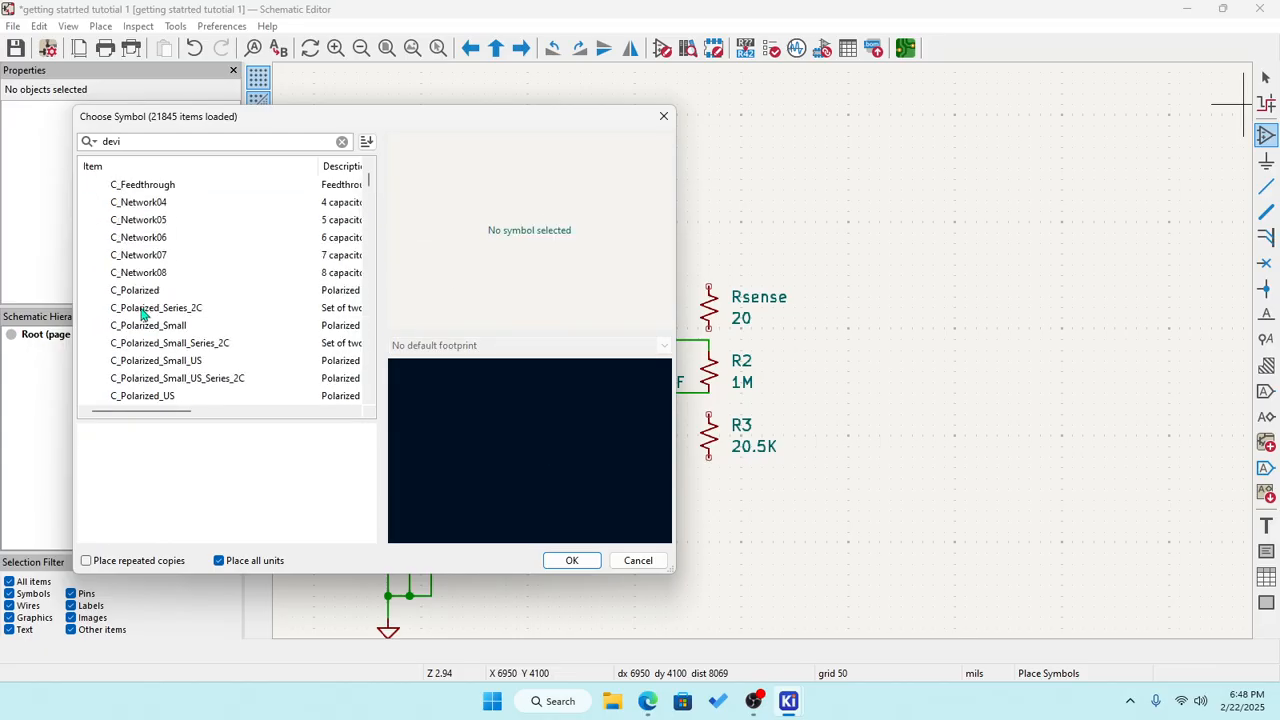
scroll(143, 313, "down", 2)
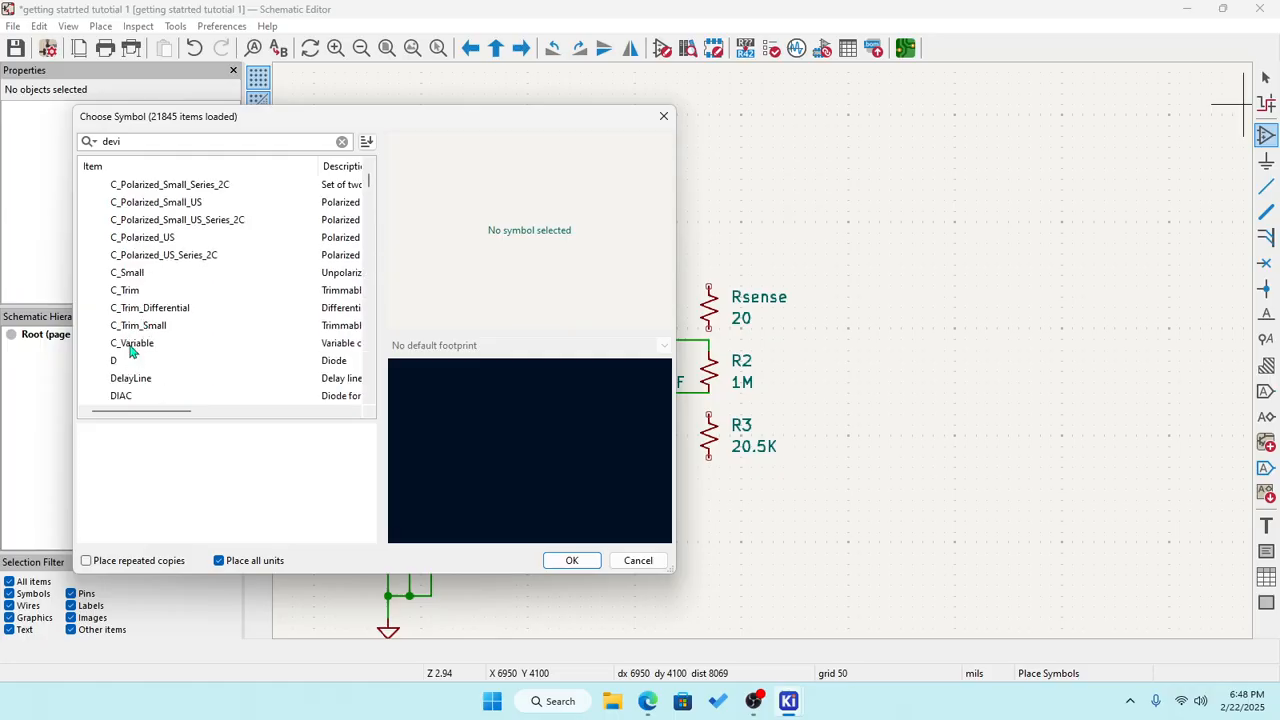
scroll(134, 333, "up", 4)
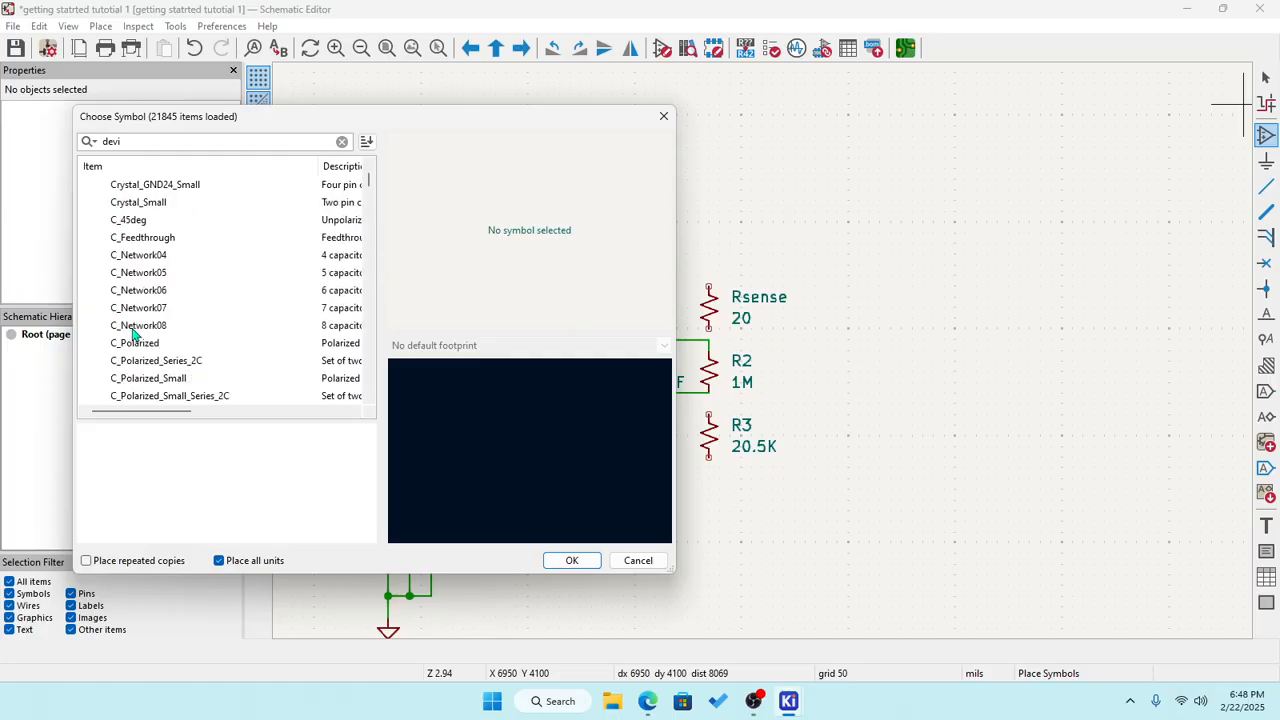
scroll(134, 337, "down", 5)
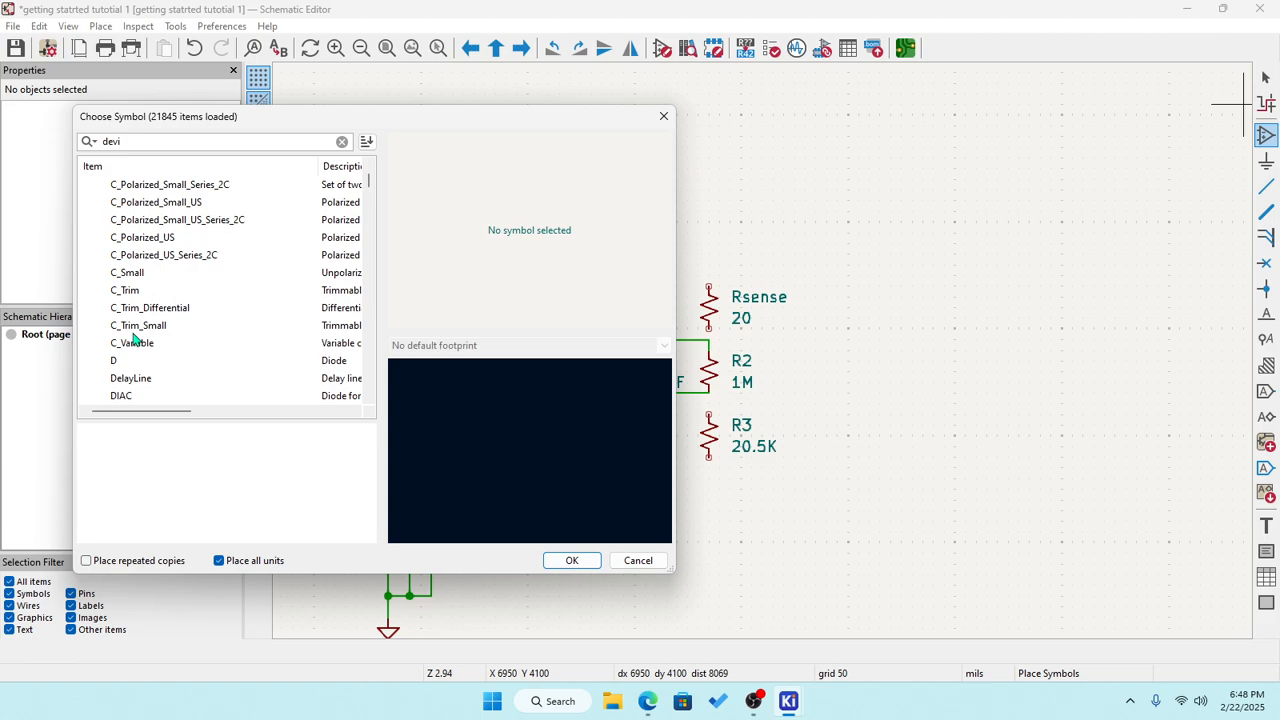
left_click(138, 276)
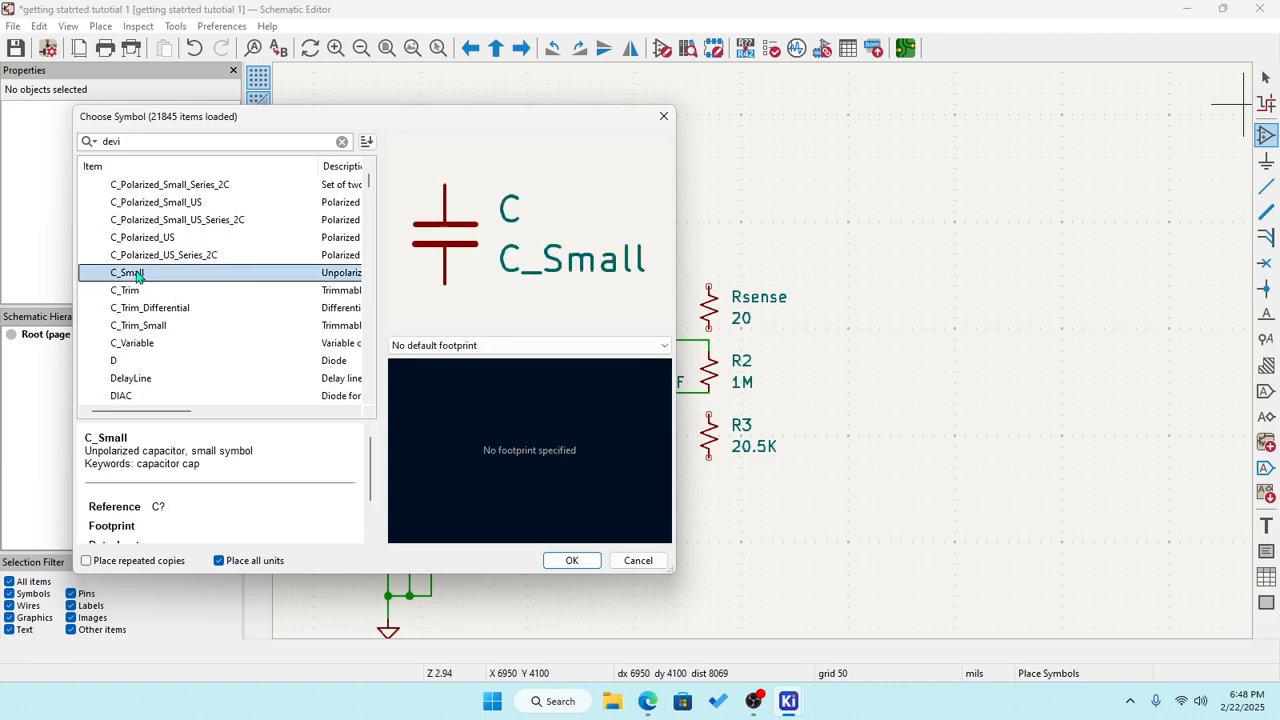
left_click(571, 561)
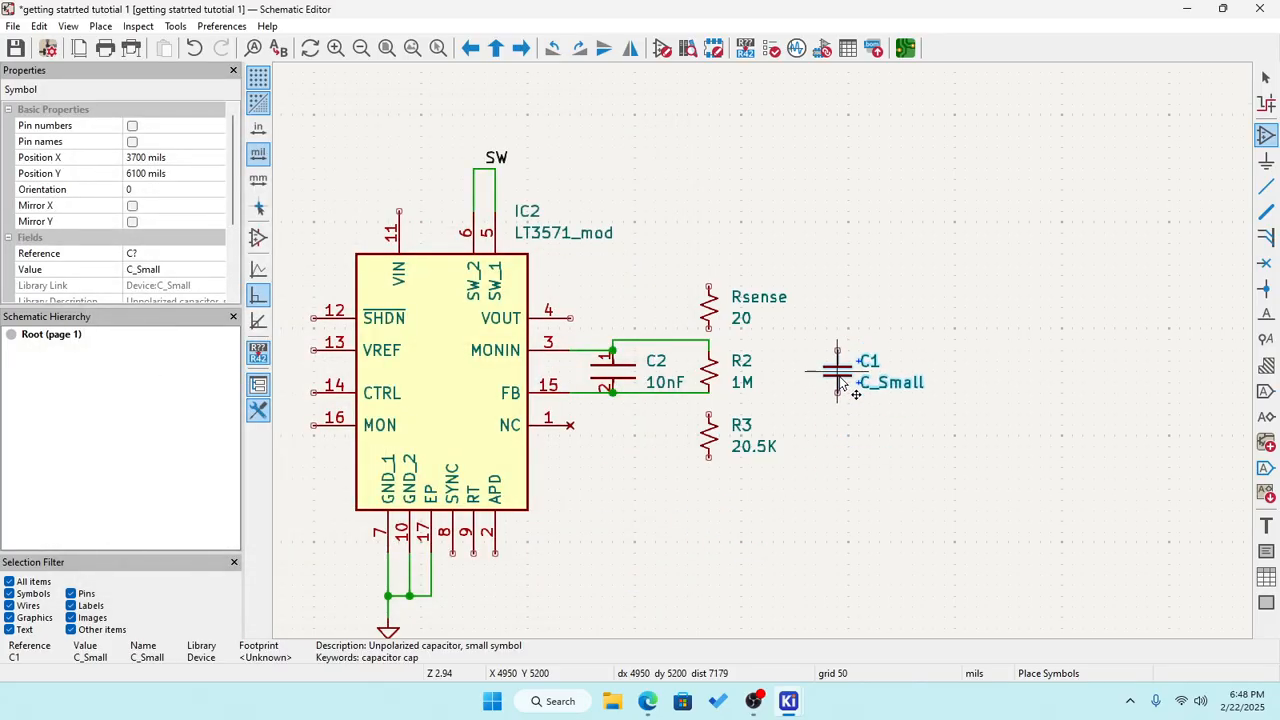
left_click(858, 385)
key("Escape")
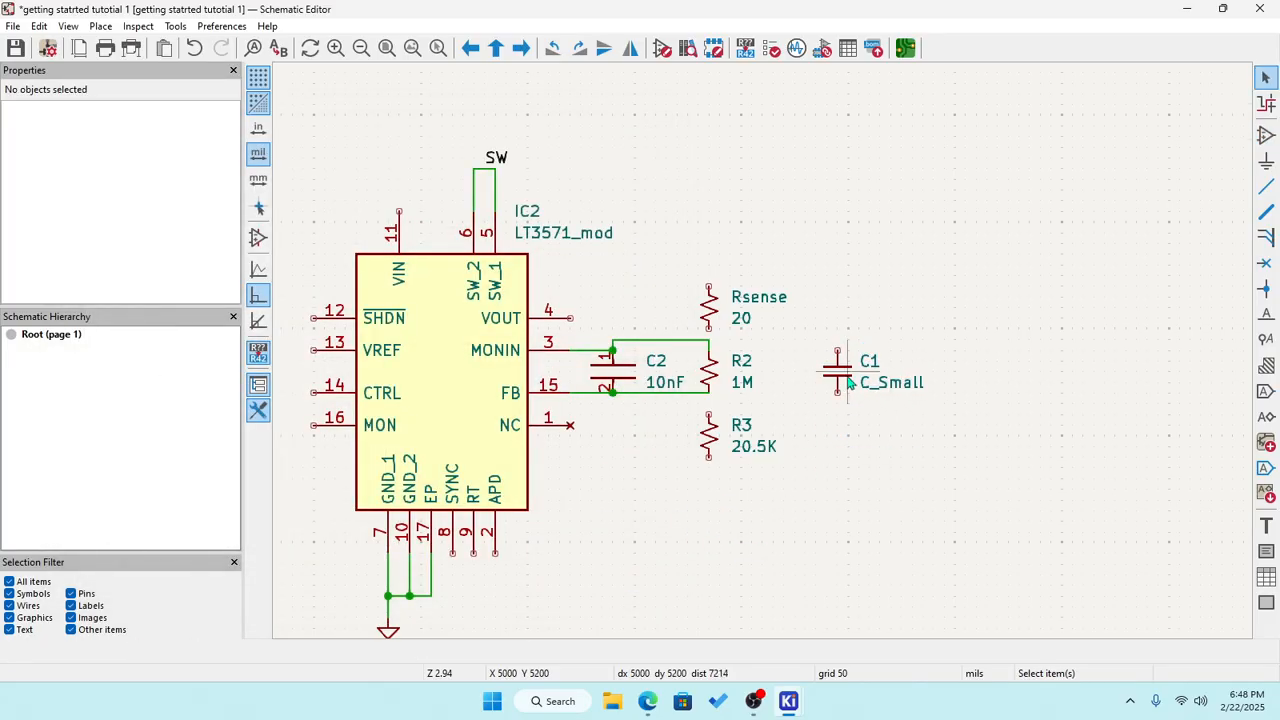
Set the value of capacitor C1 to 0.1uF in its symbol properties.
left_click(843, 383)
double_click(843, 383)
left_click(207, 180)
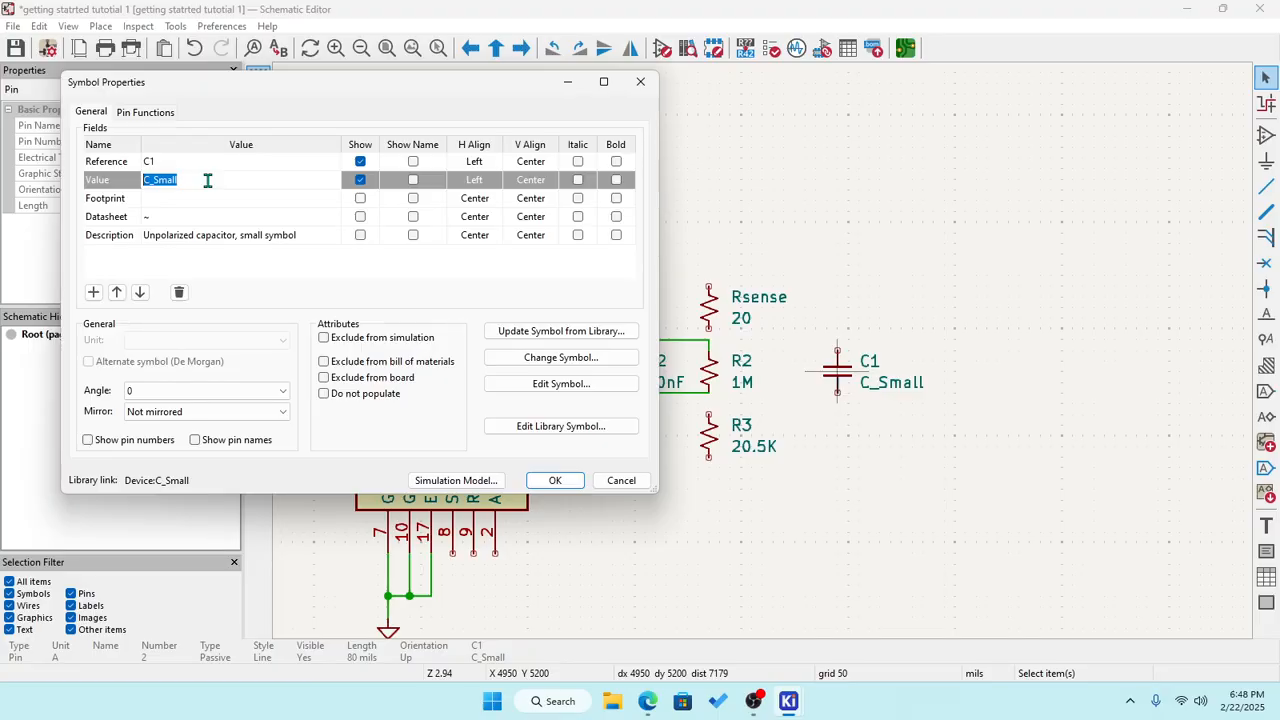
type("0.1uF")
key("BackSpace")
type("f")
left_click(553, 485)
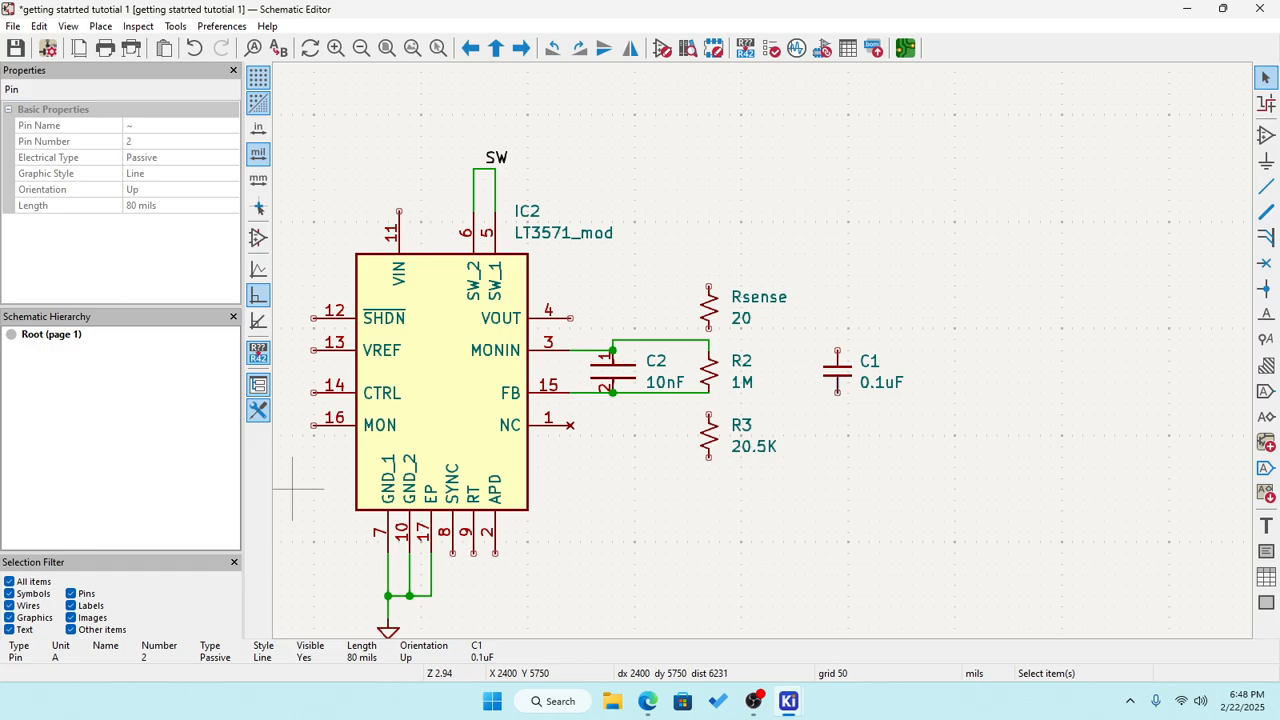
Examine the symbol property fields of capacitor C1 and the footprint and manufacturer fields of capacitor C2.
key("alt+Tab")
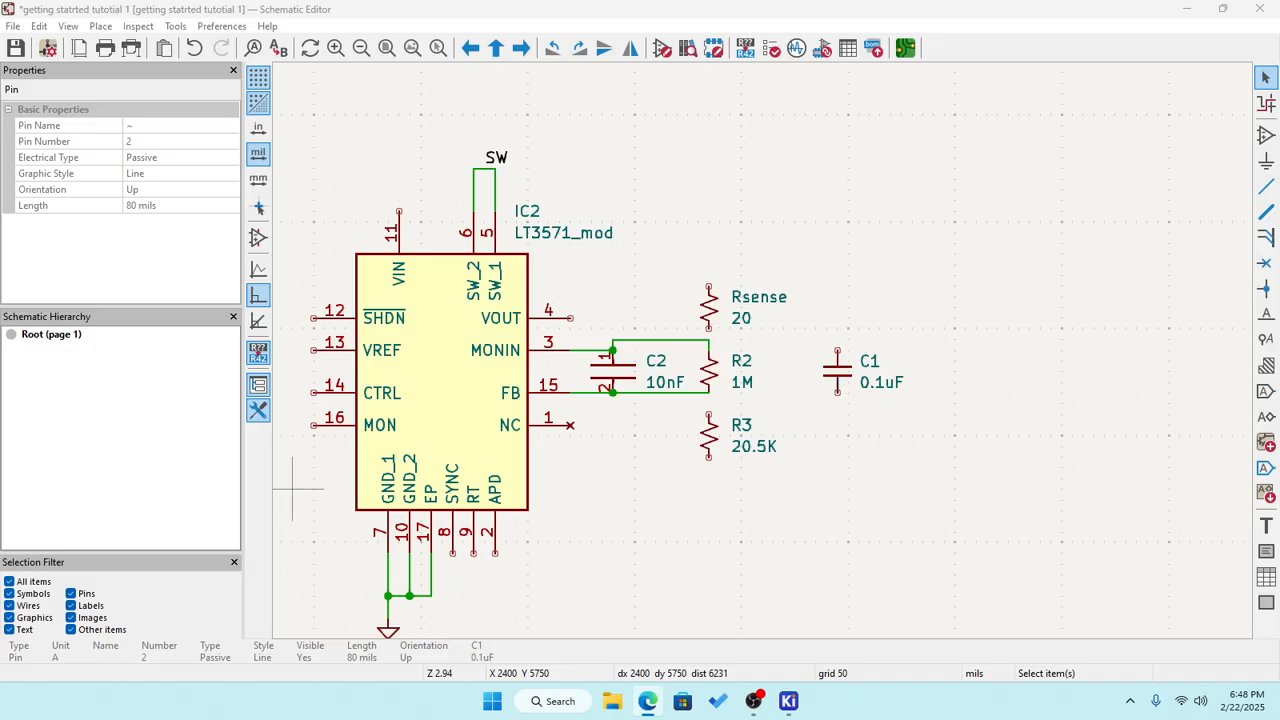
left_click(838, 372)
double_click(838, 372)
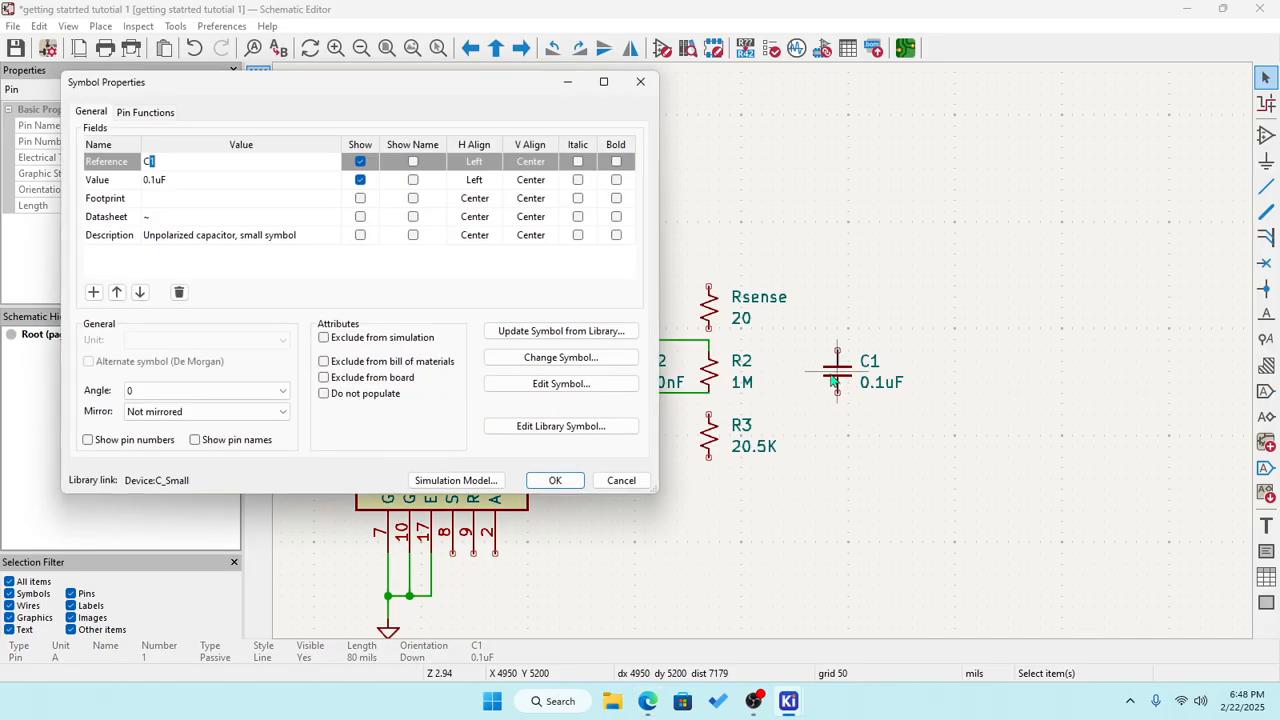
left_click(642, 80)
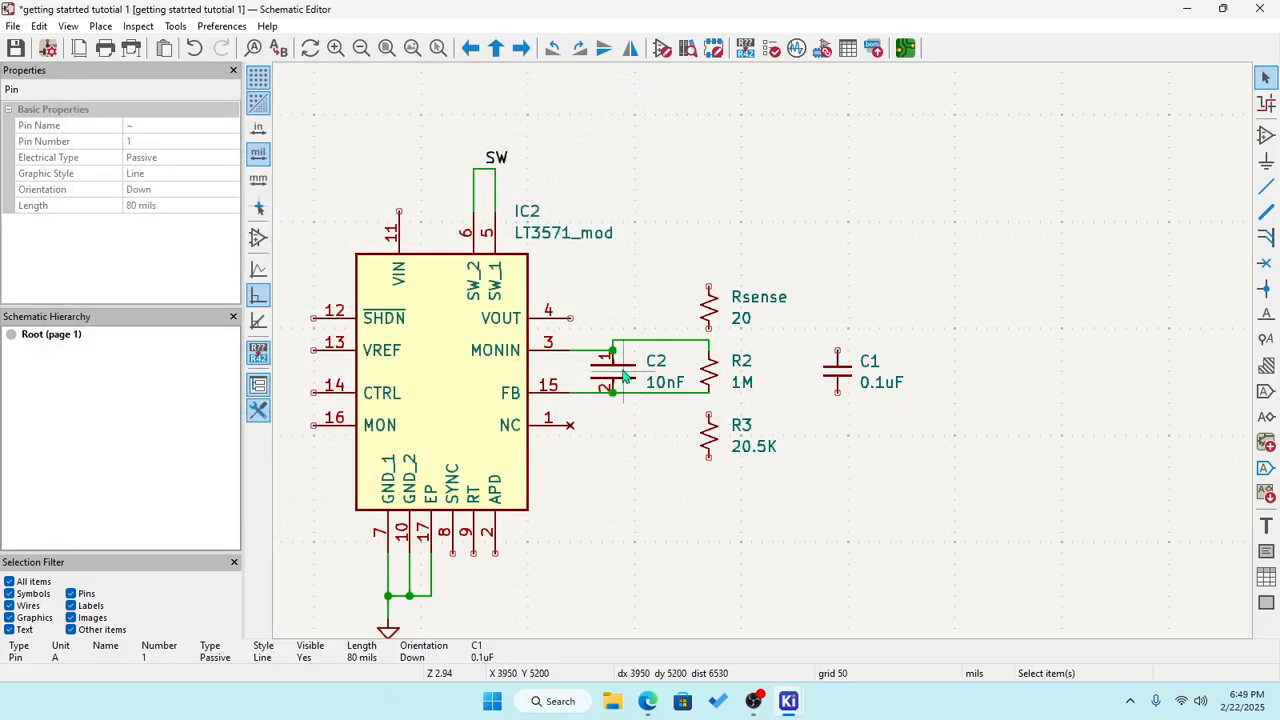
double_click(624, 376)
scroll(193, 258, "down", 1)
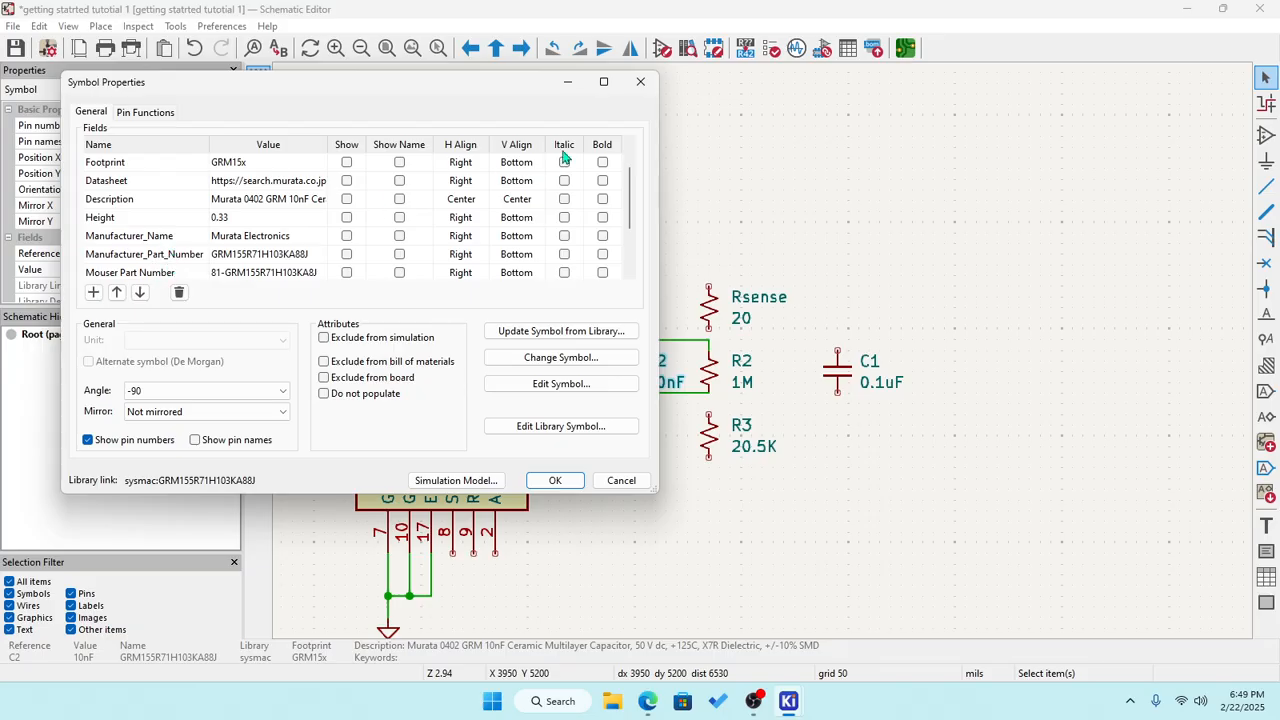
left_click(641, 84)
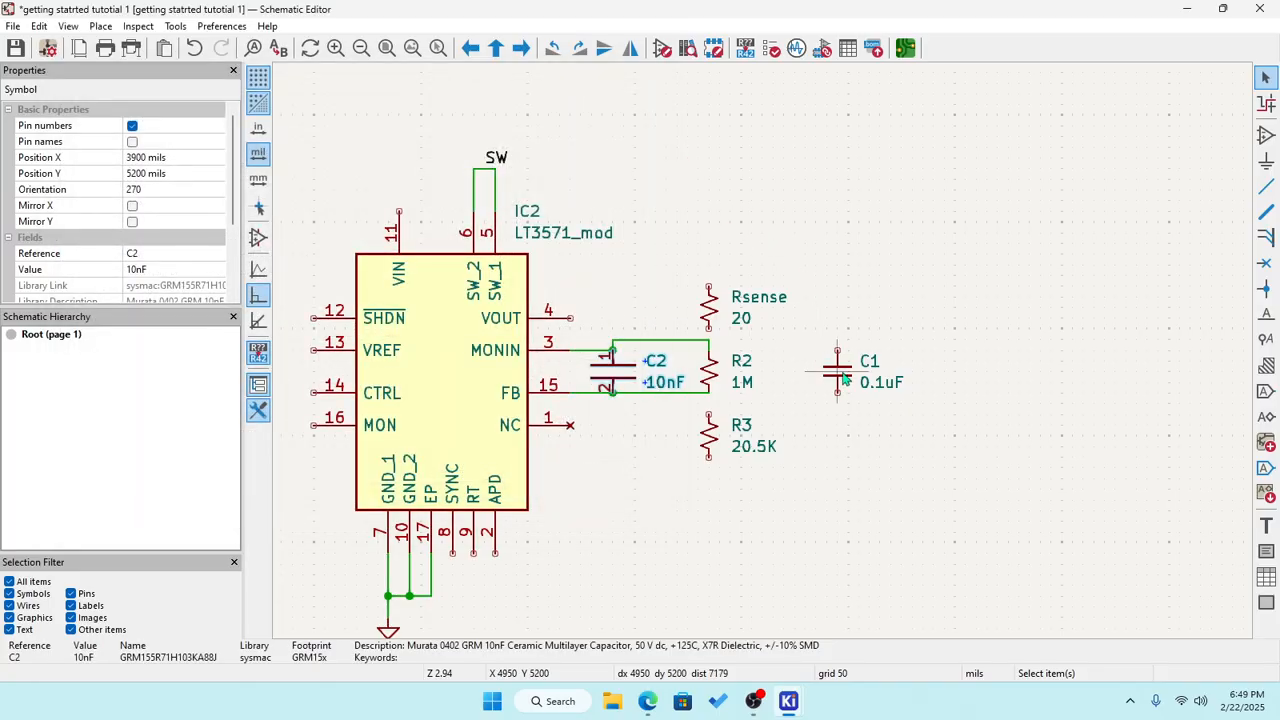
Add a Manufacture_Part_Number field with the value GRM188R72A104KA35 to capacitor C1's symbol properties.
double_click(838, 370)
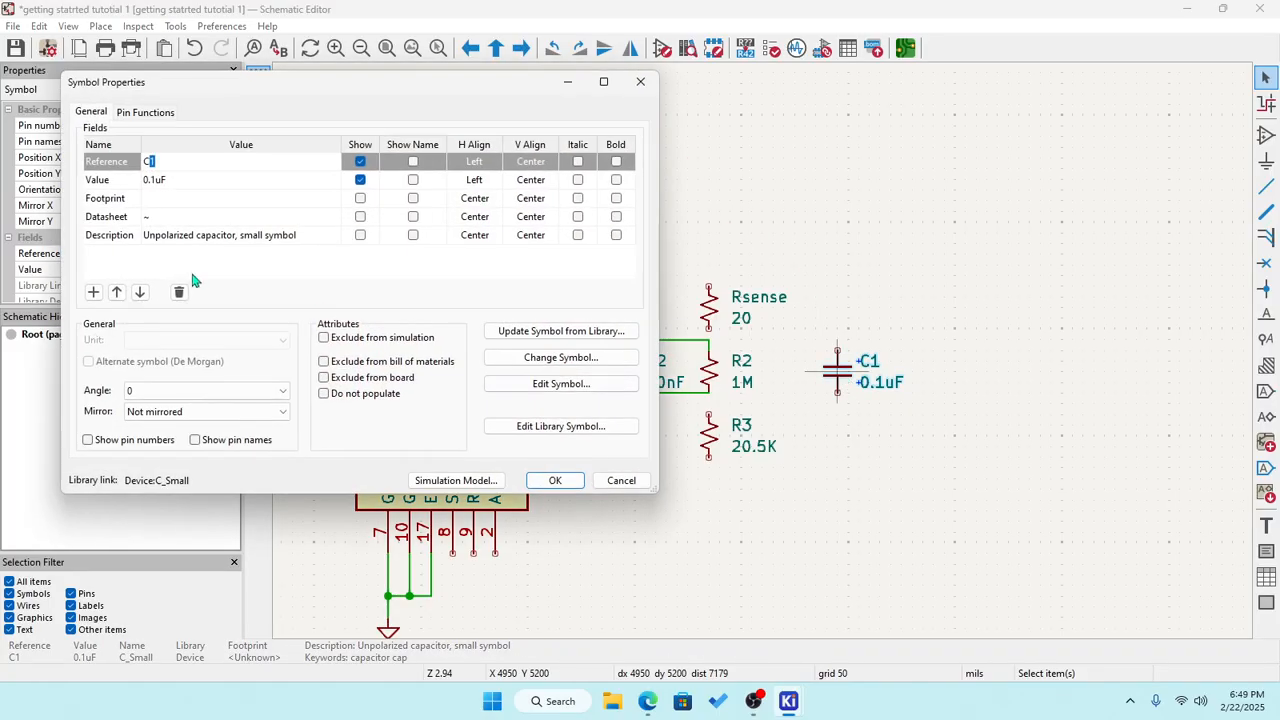
left_click(94, 292)
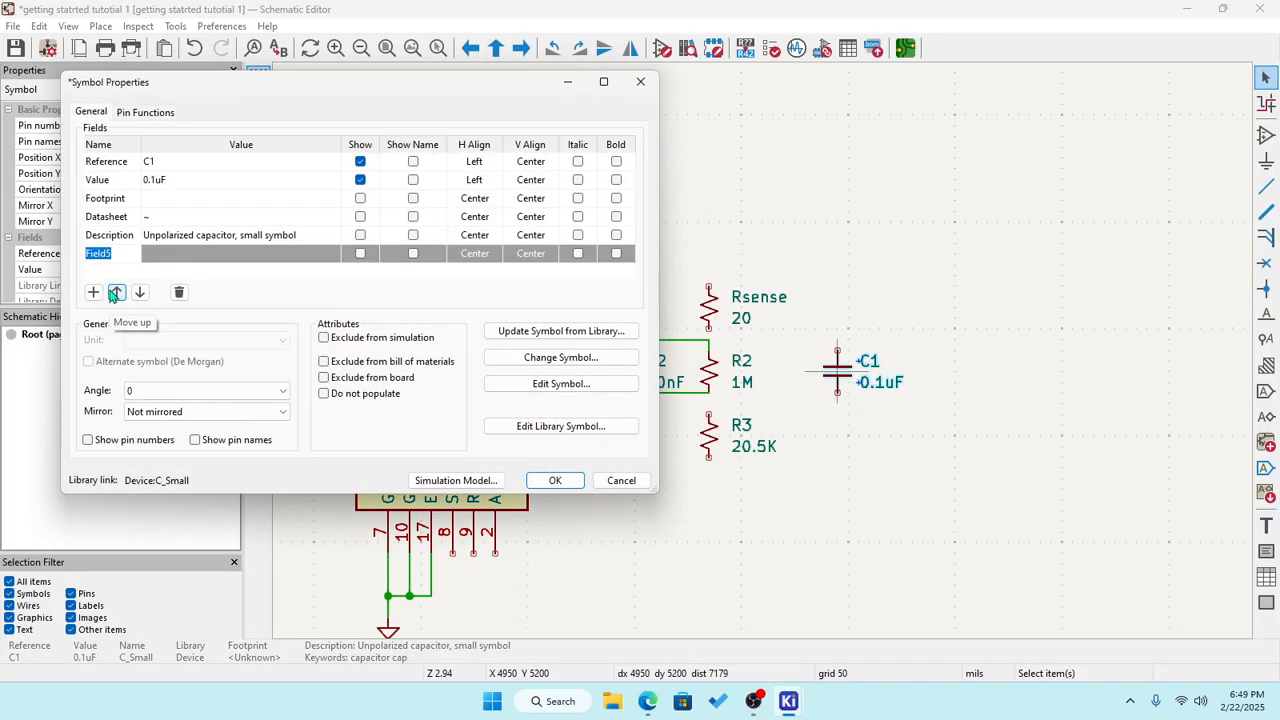
type("M")
type("anufacture")
type("r")
type("Part_")
type("Number")
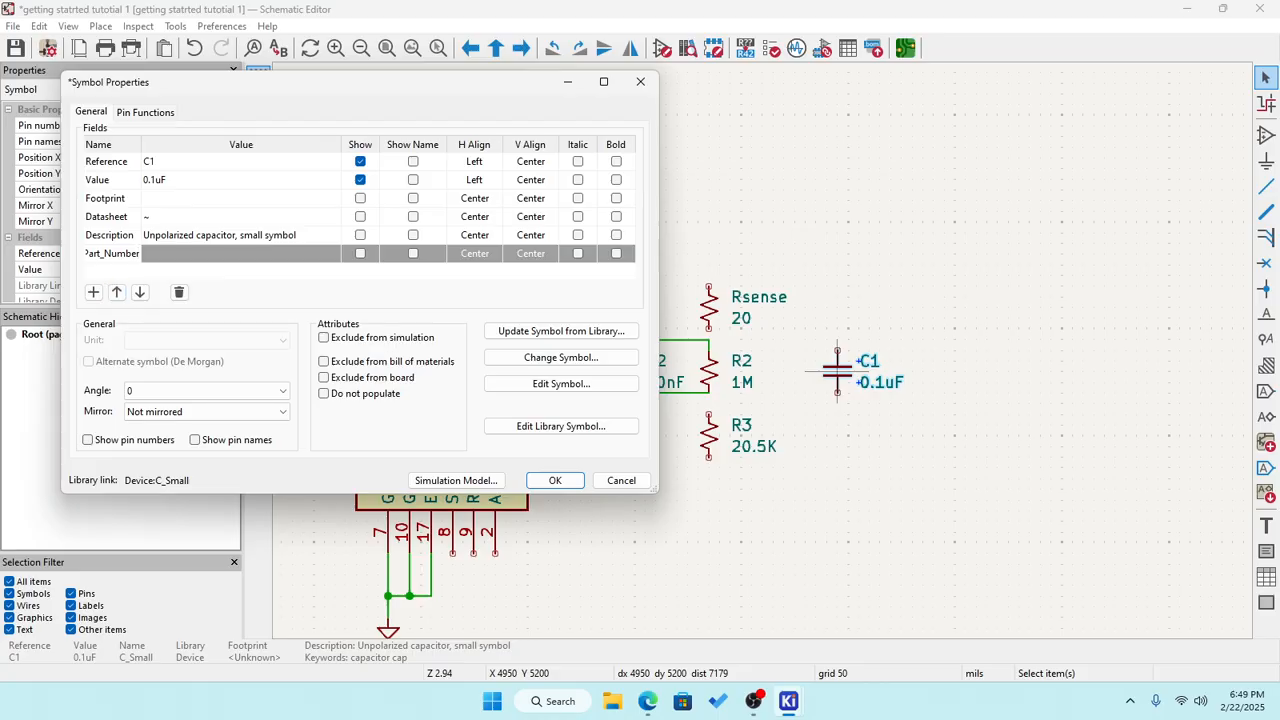
left_click_drag(141, 145, 226, 134)
left_click(265, 257)
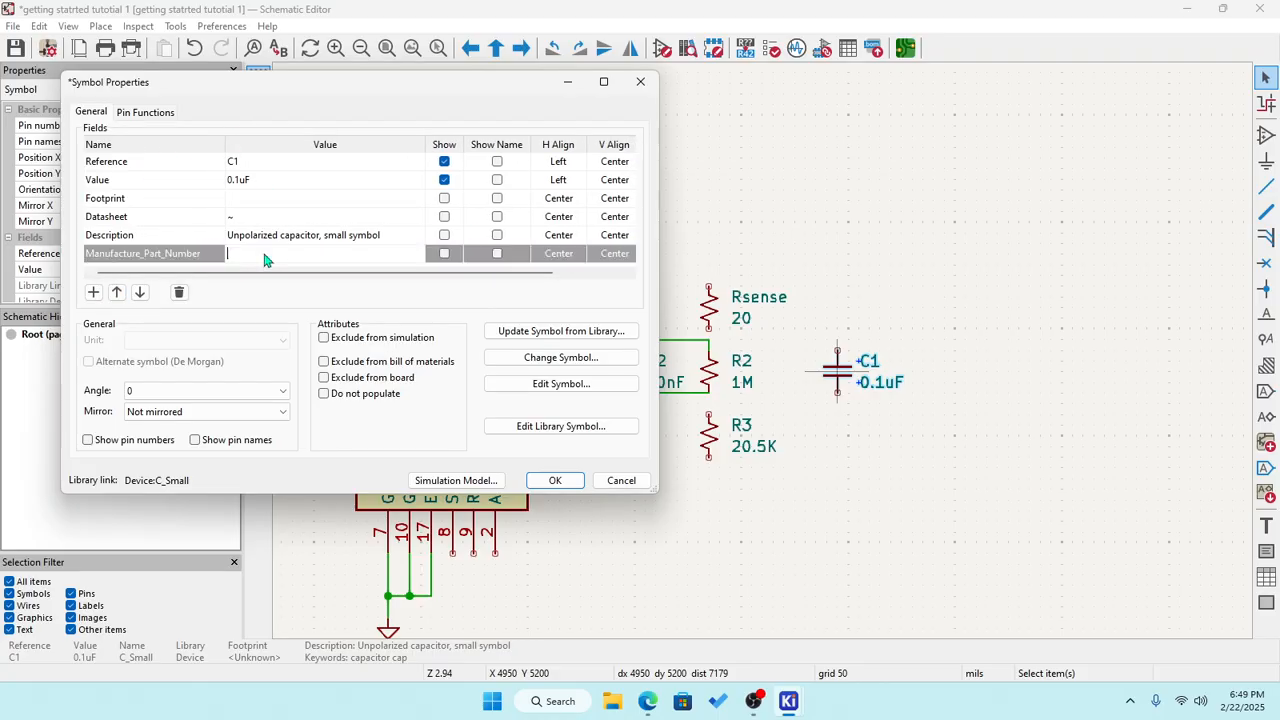
type("GRM188R72A104KA35")
Assign the C_0805_2012Metric_Pad1.18x1.45mm_HandSolder footprint from the Capacitor_SMD library to capacitor C1.
left_click(384, 200)
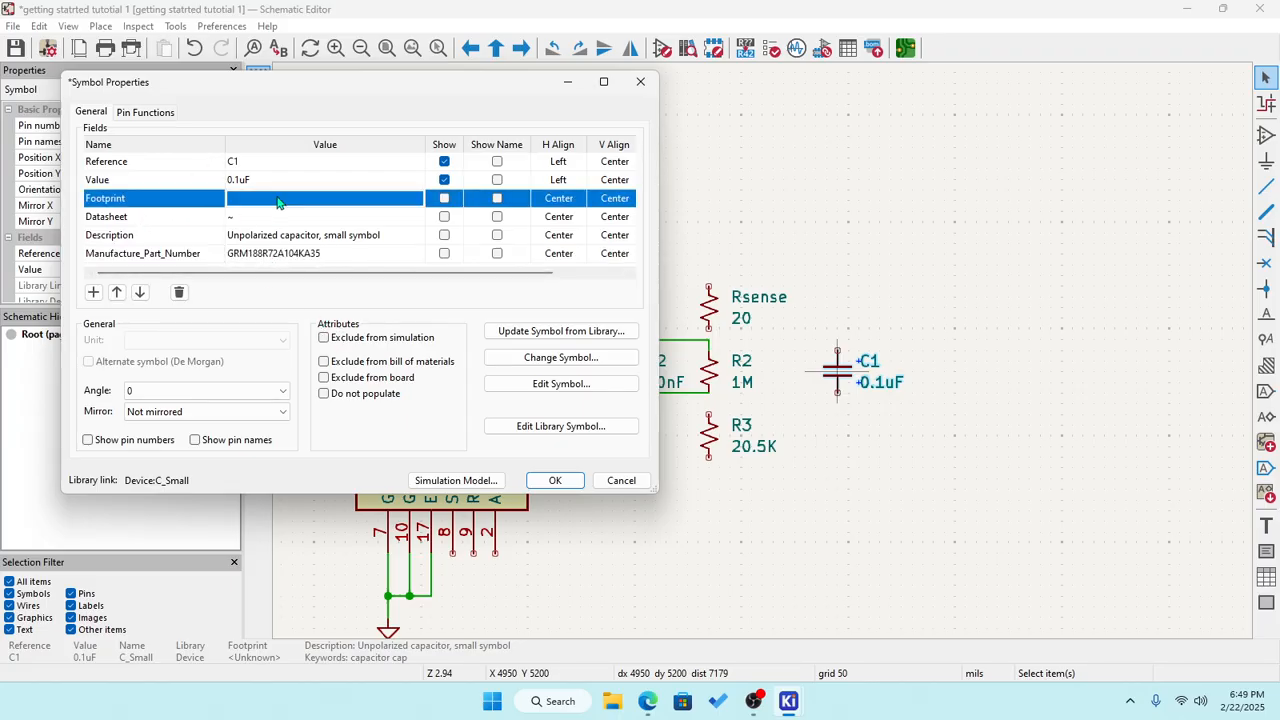
left_click(414, 199)
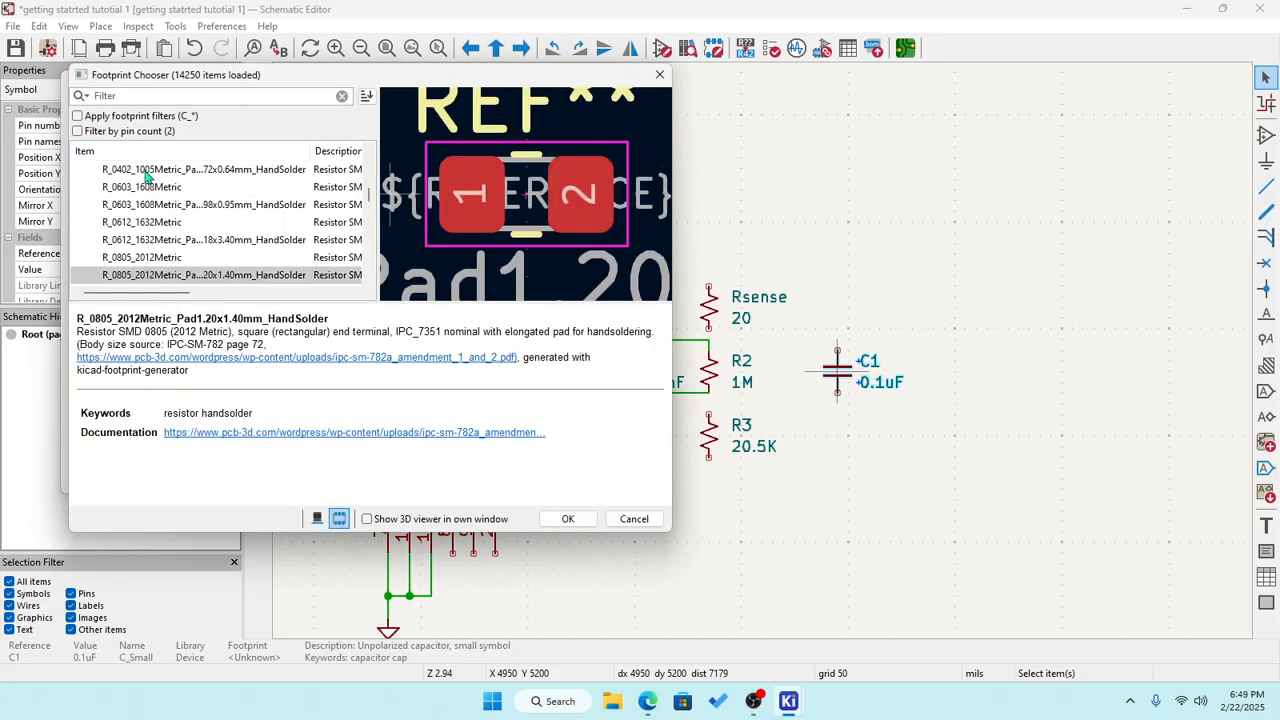
type("c")
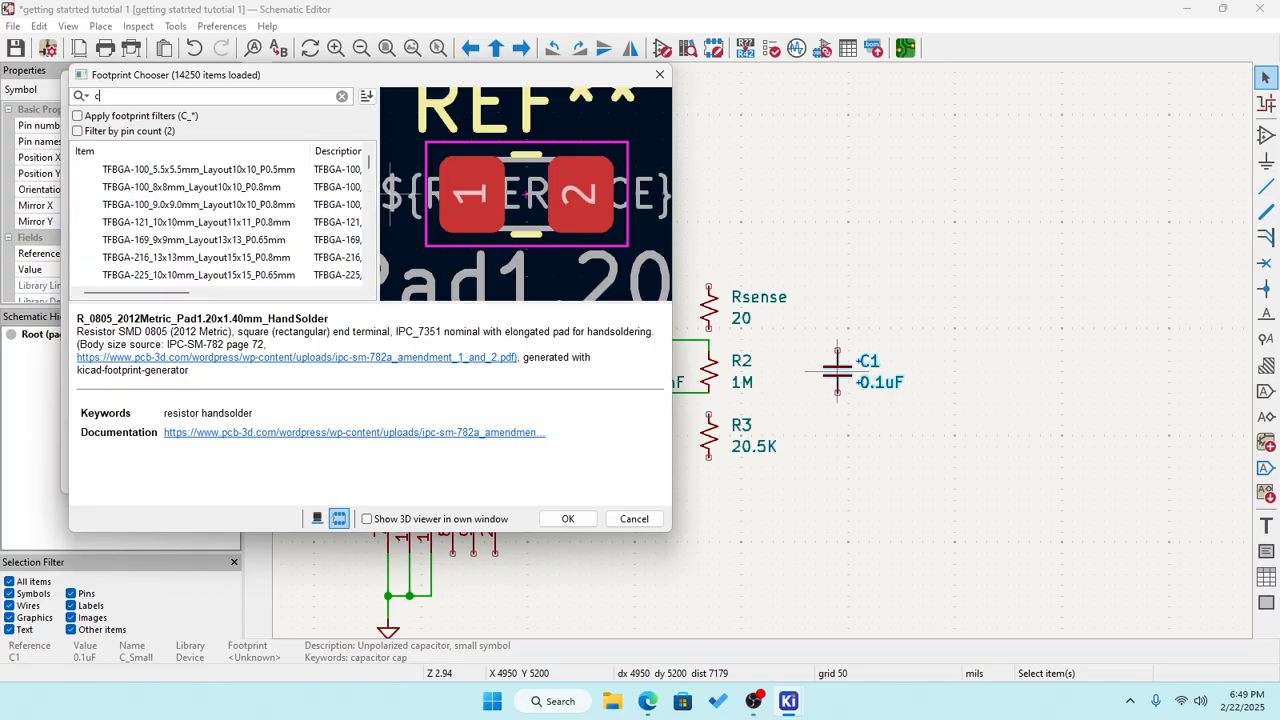
key("BackSpace")
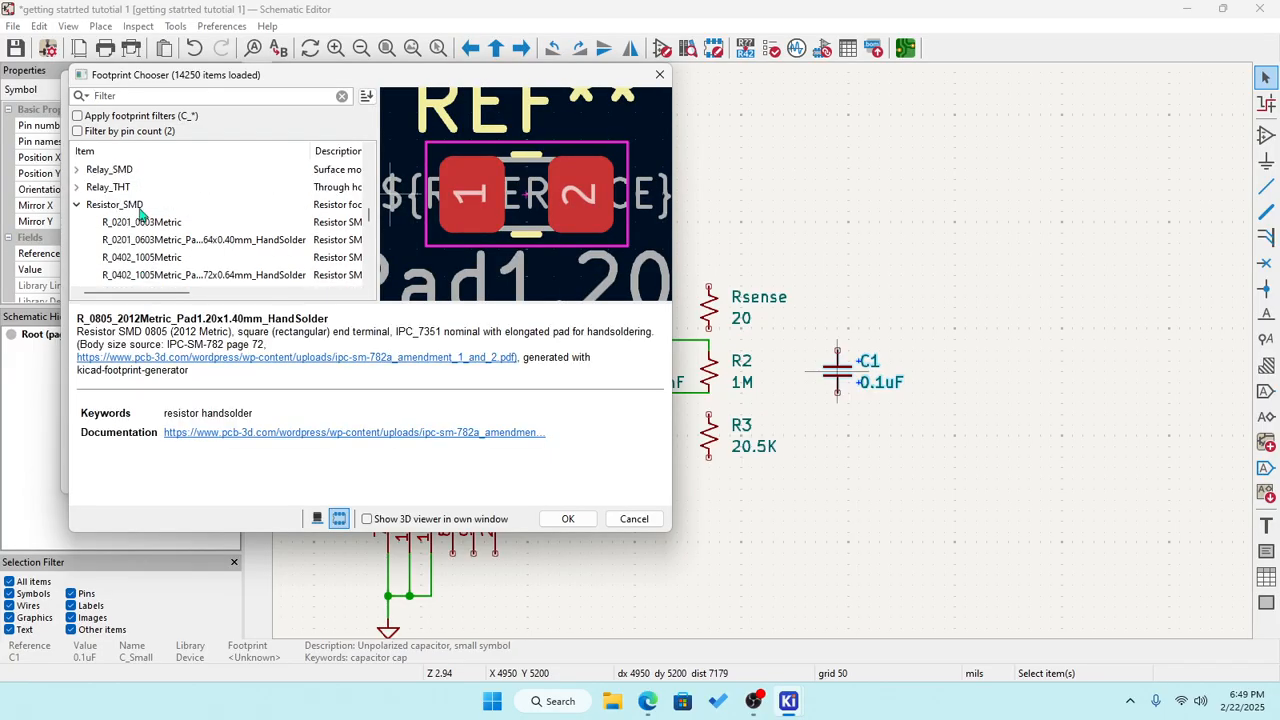
left_click(86, 206)
left_click(77, 205)
scroll(95, 205, "up", 13)
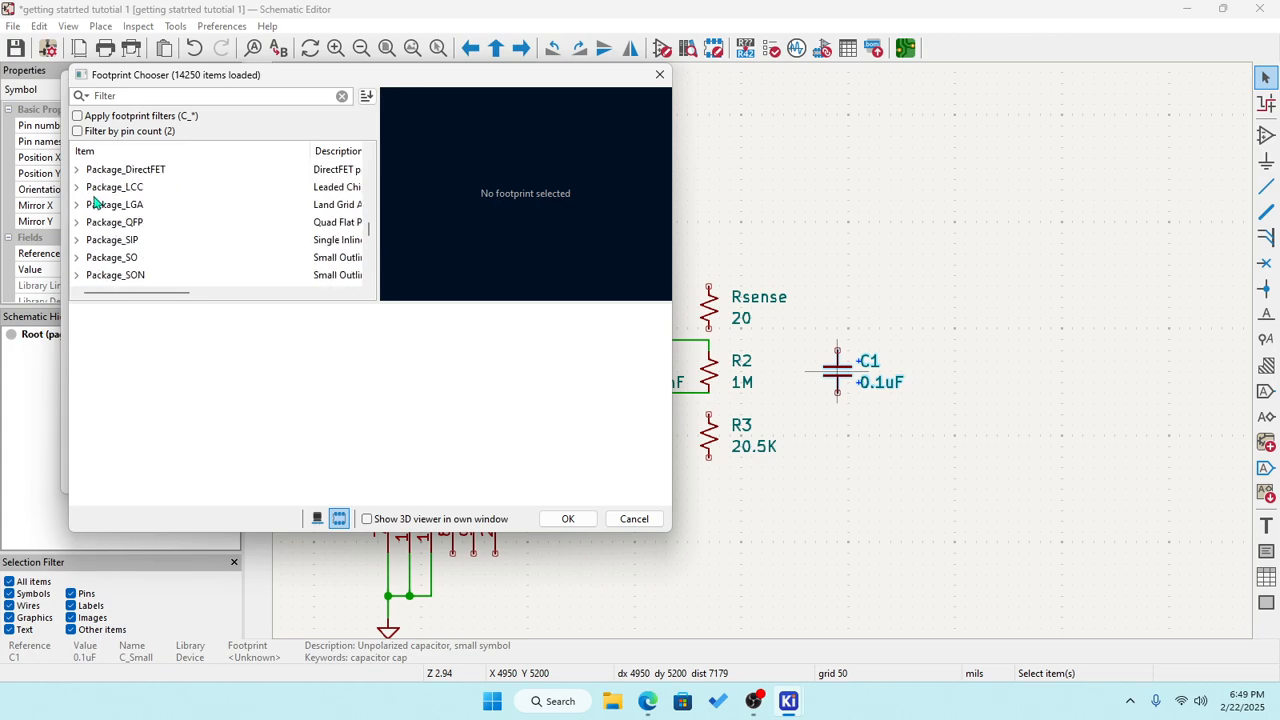
scroll(95, 205, "up", 13)
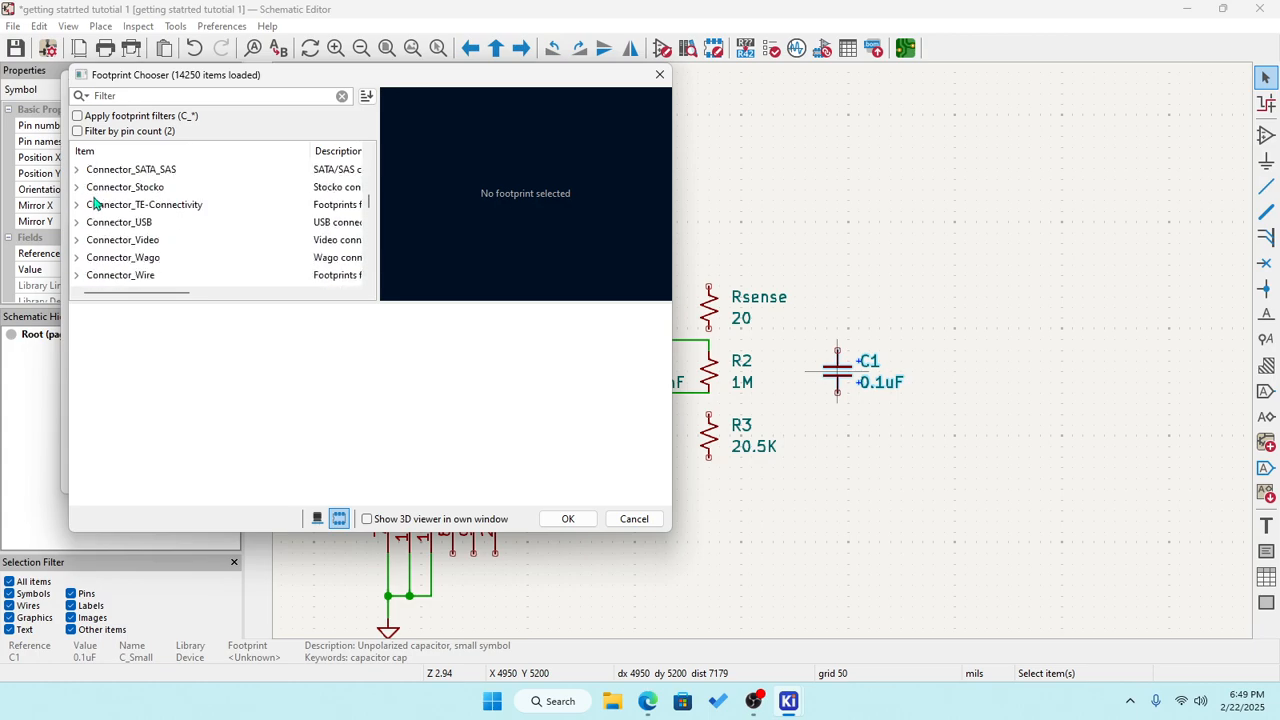
scroll(95, 205, "up", 10)
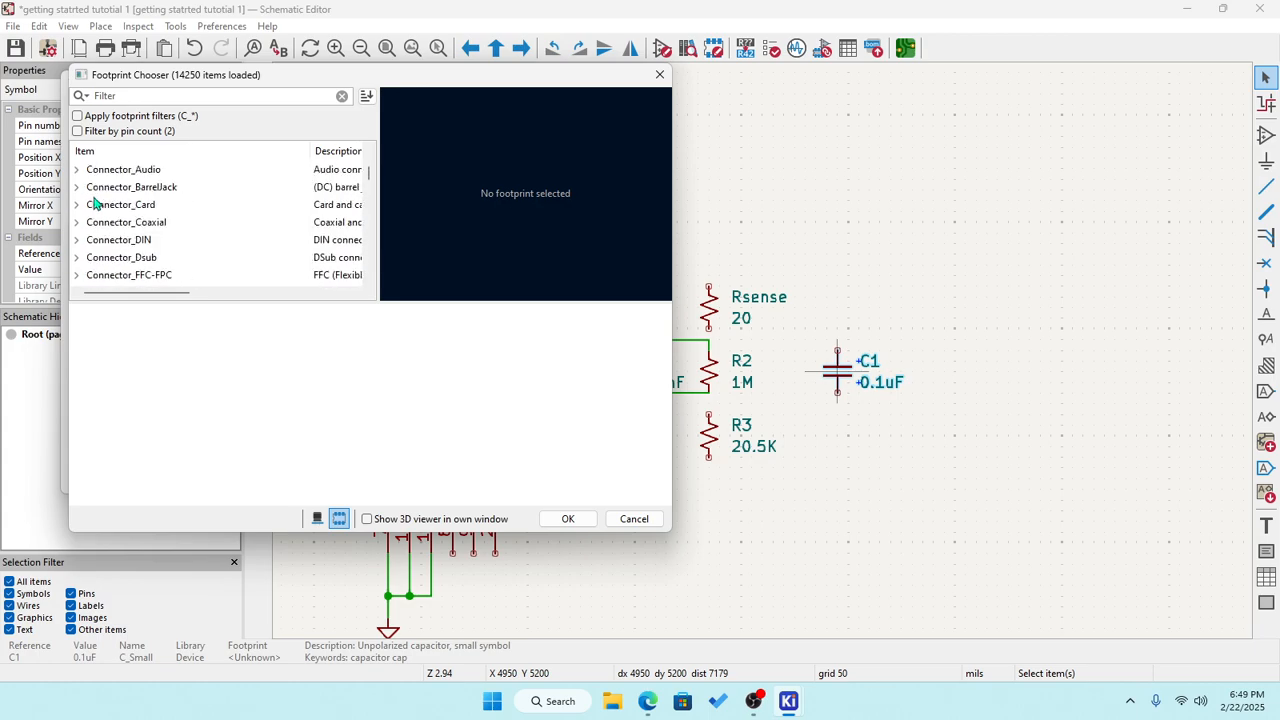
scroll(95, 205, "down", 2)
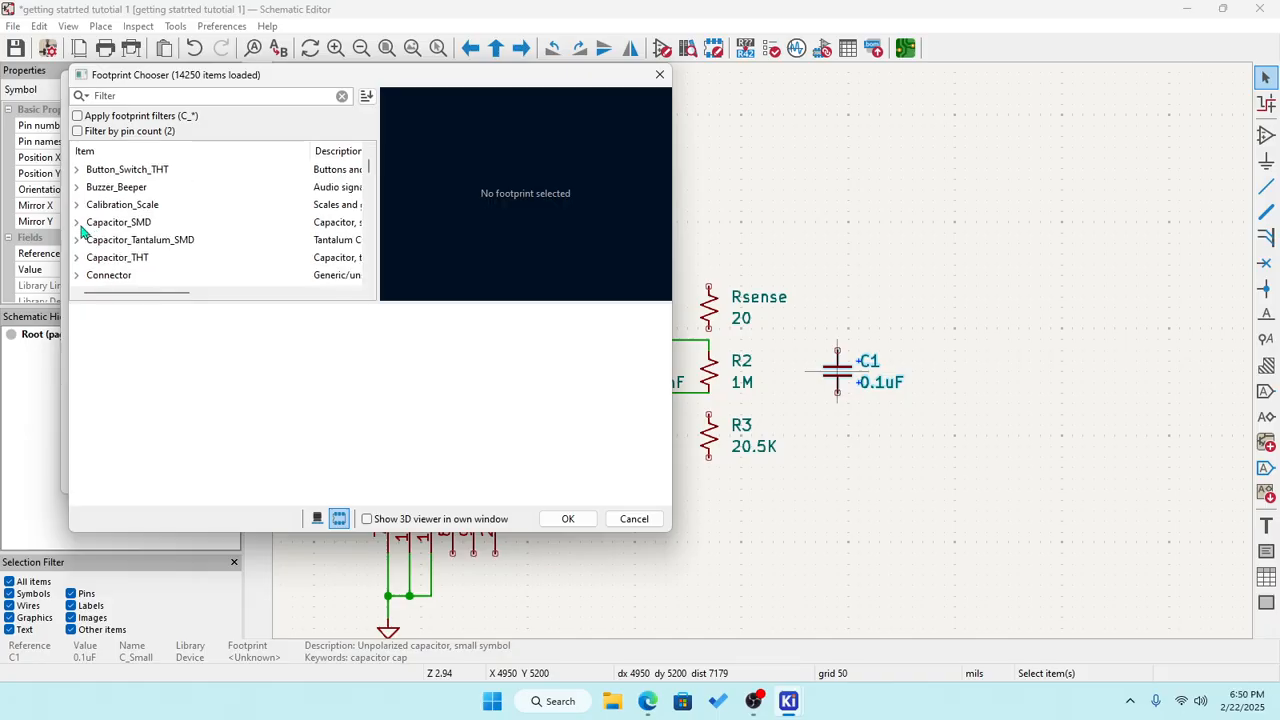
left_click(76, 222)
scroll(106, 243, "down", 6)
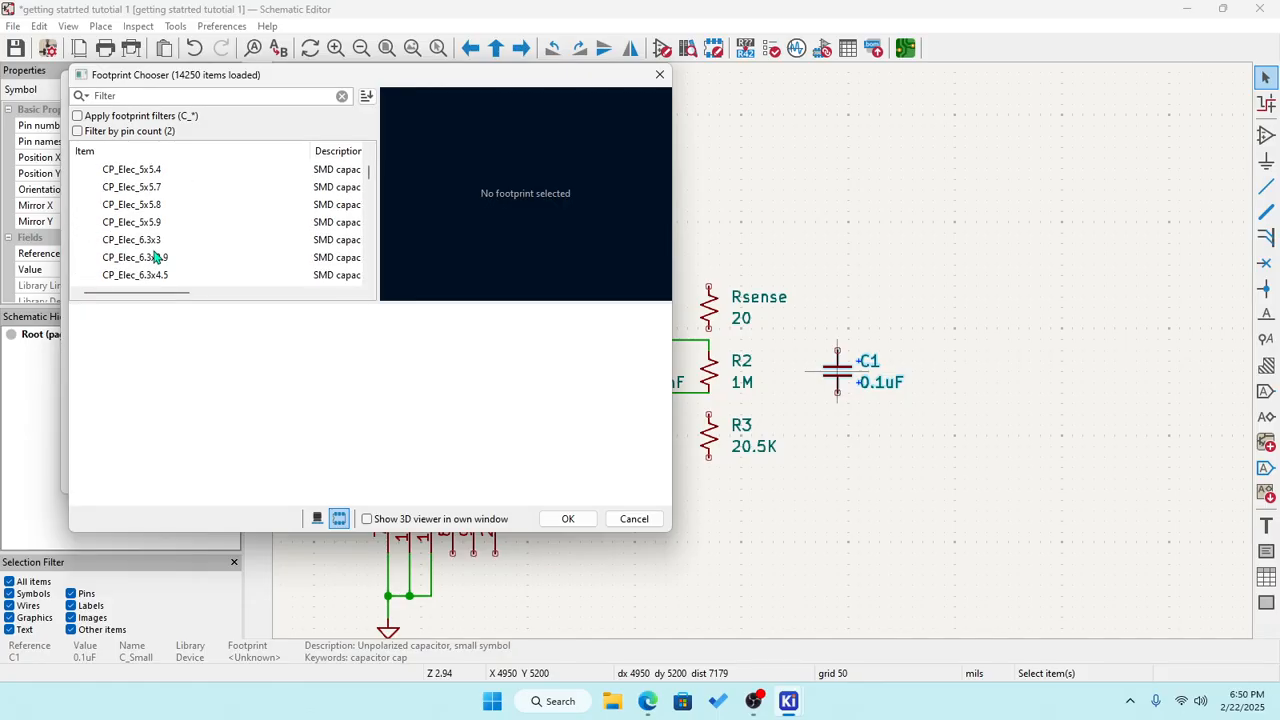
scroll(155, 258, "down", 8)
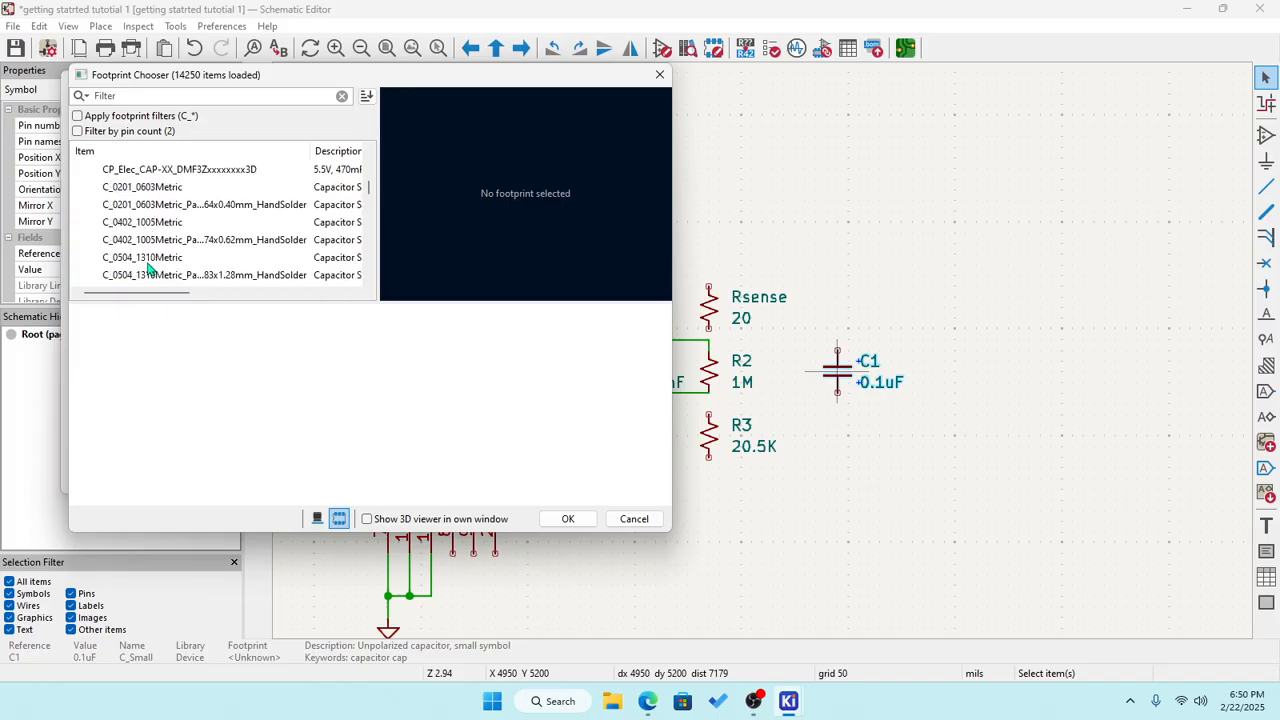
scroll(158, 236, "down", 1)
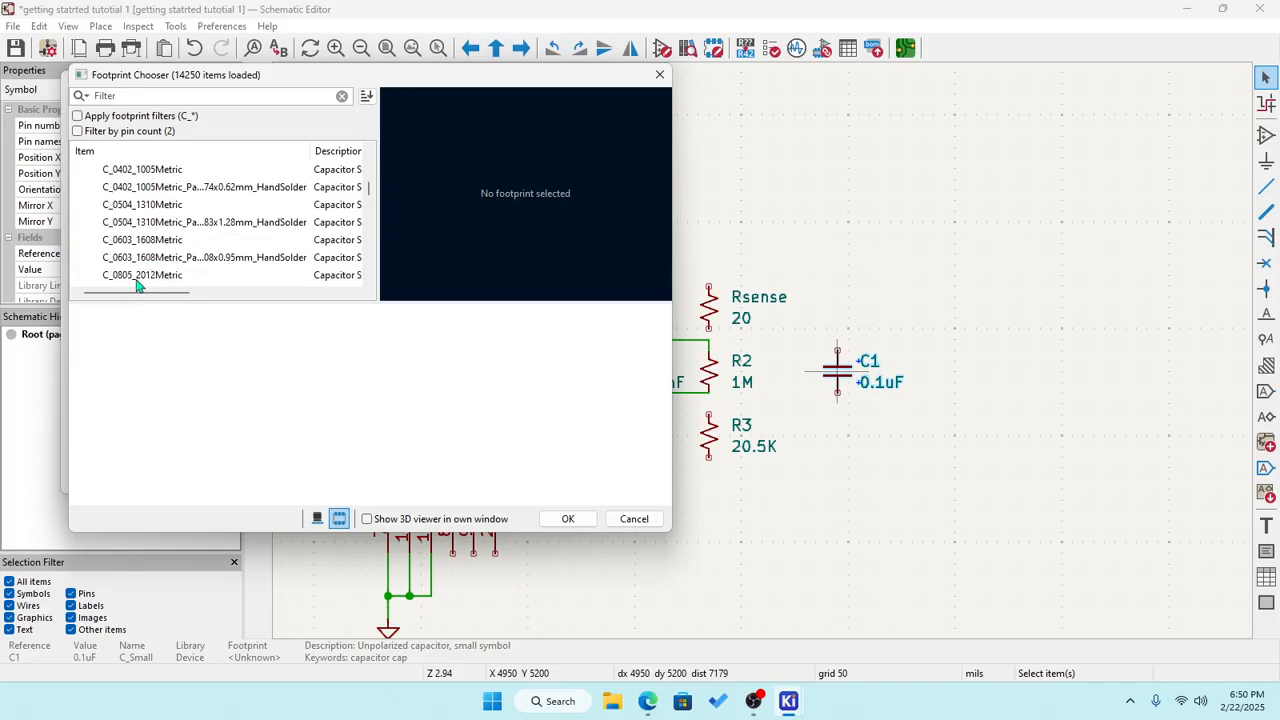
scroll(142, 276, "down", 1)
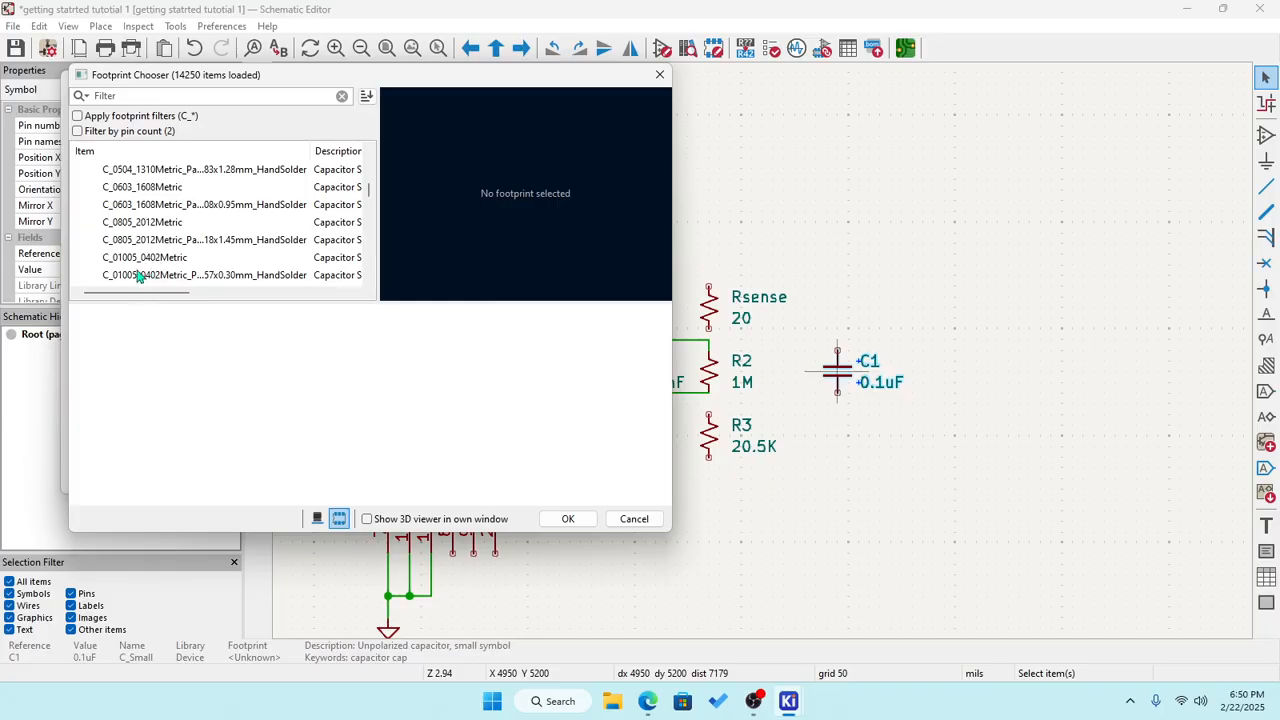
left_click(142, 276)
left_click(145, 240)
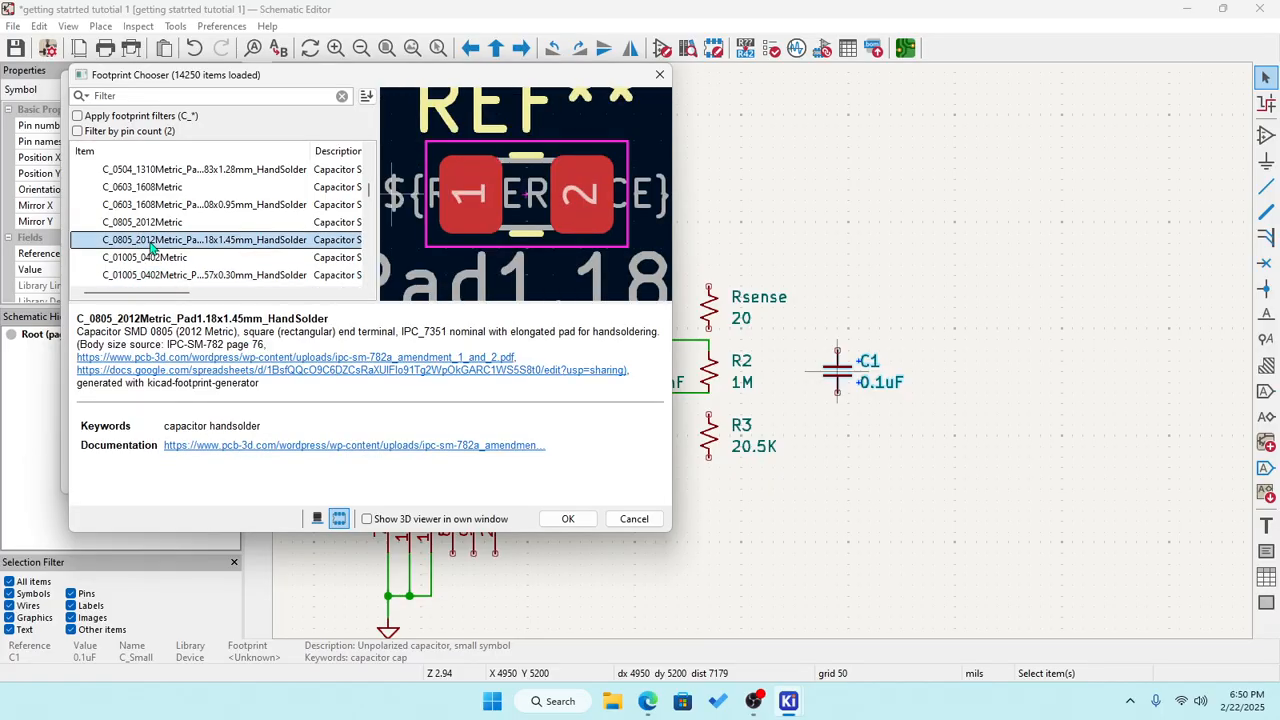
left_click(567, 519)
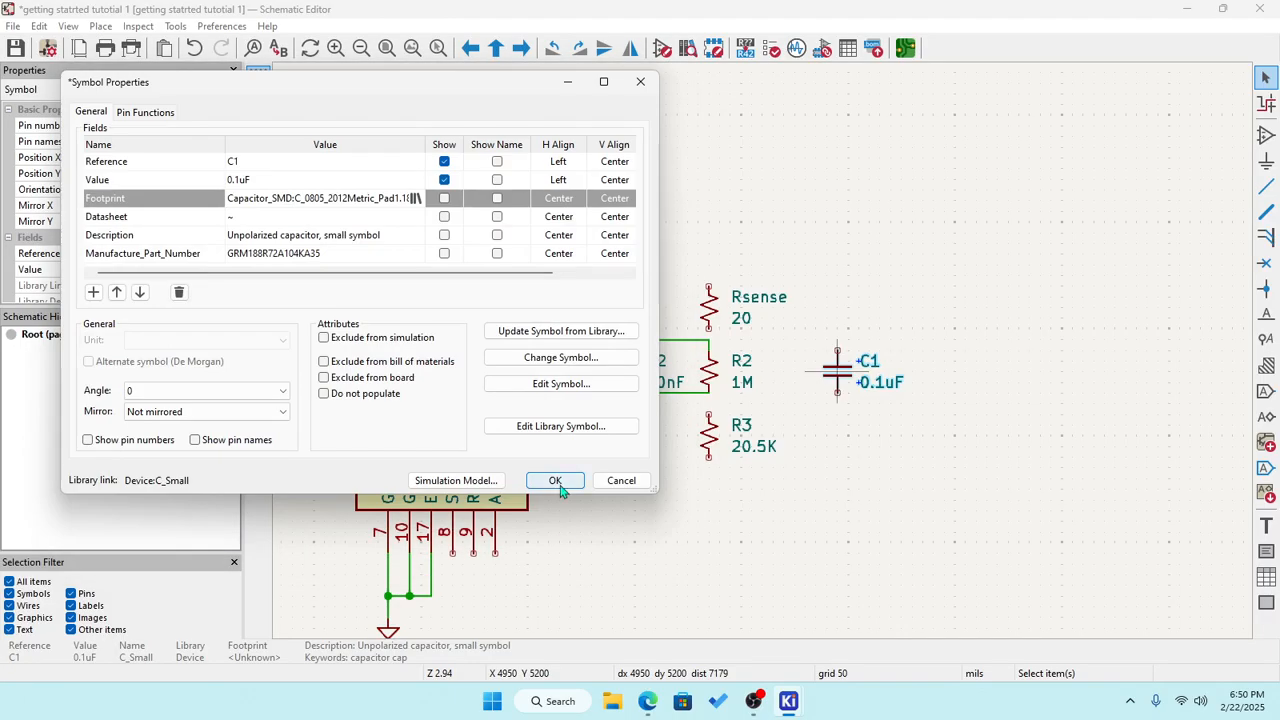
left_click(555, 481)
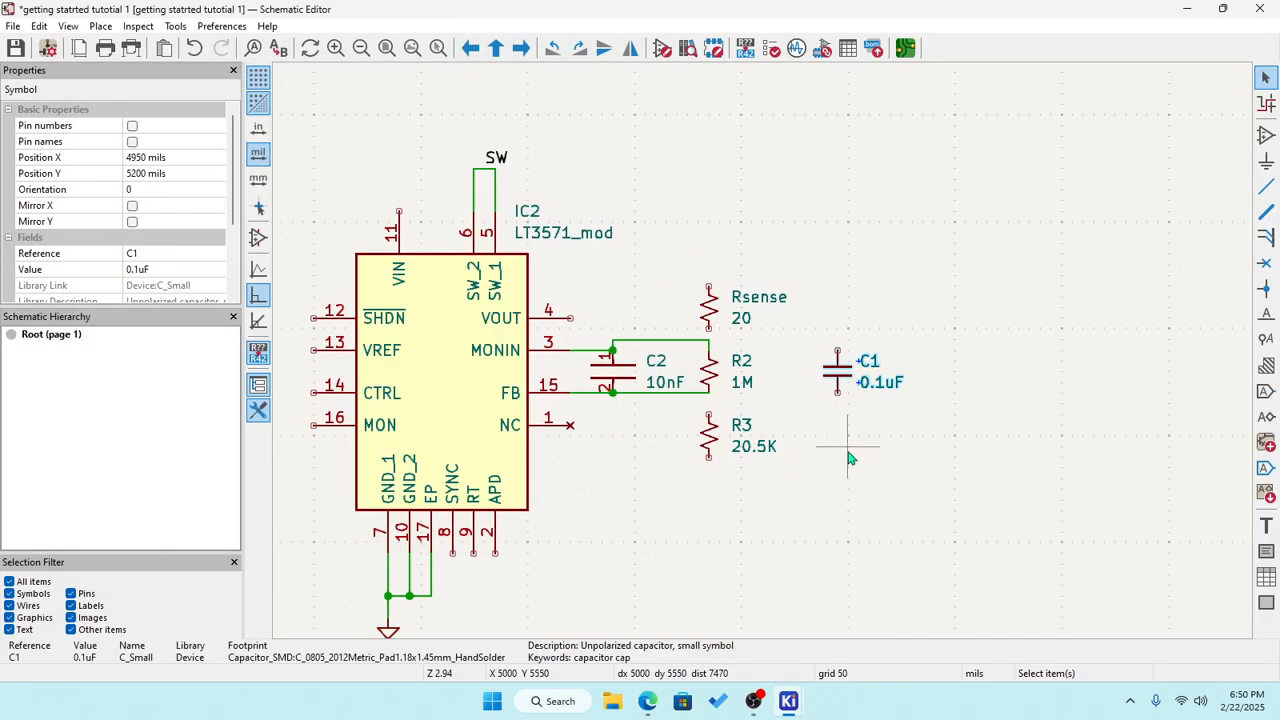
left_click(908, 238)
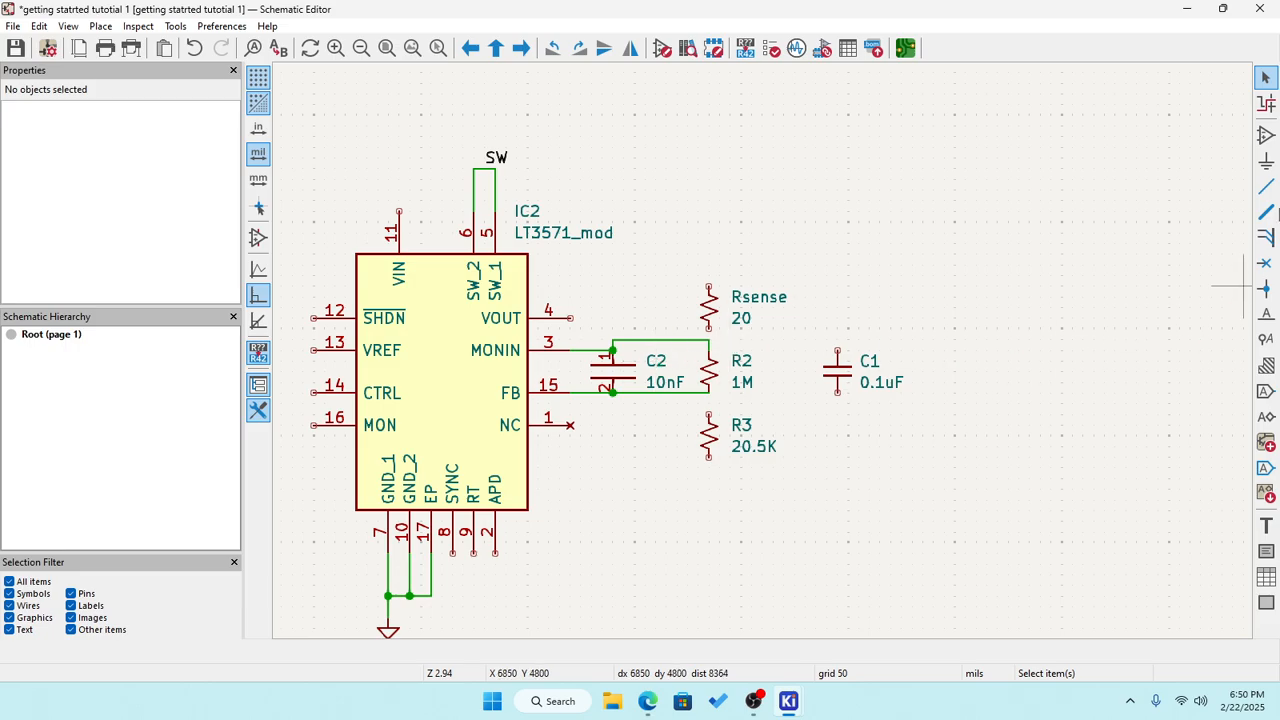
Wire IC2's VOUT pin to the upper end of Rsense, and Rsense's lower end to the wire joining MONIN and R2.
left_click(1266, 186)
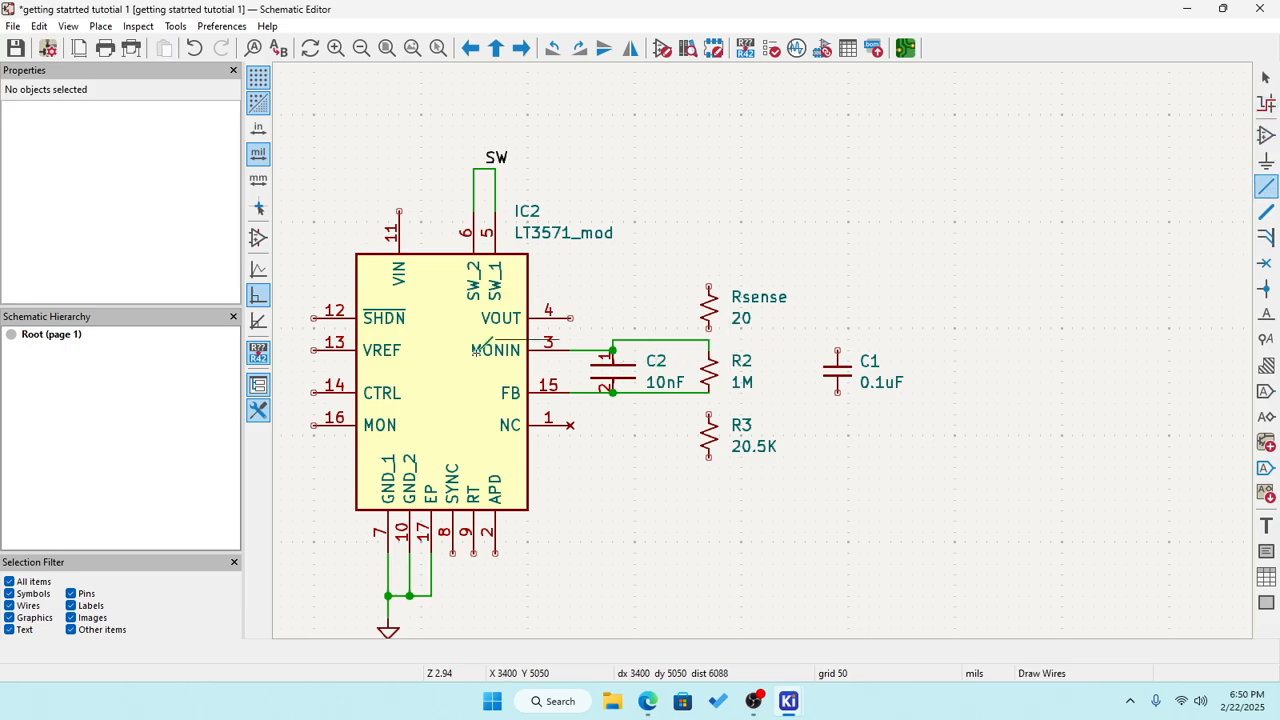
left_click(570, 317)
left_click(623, 317)
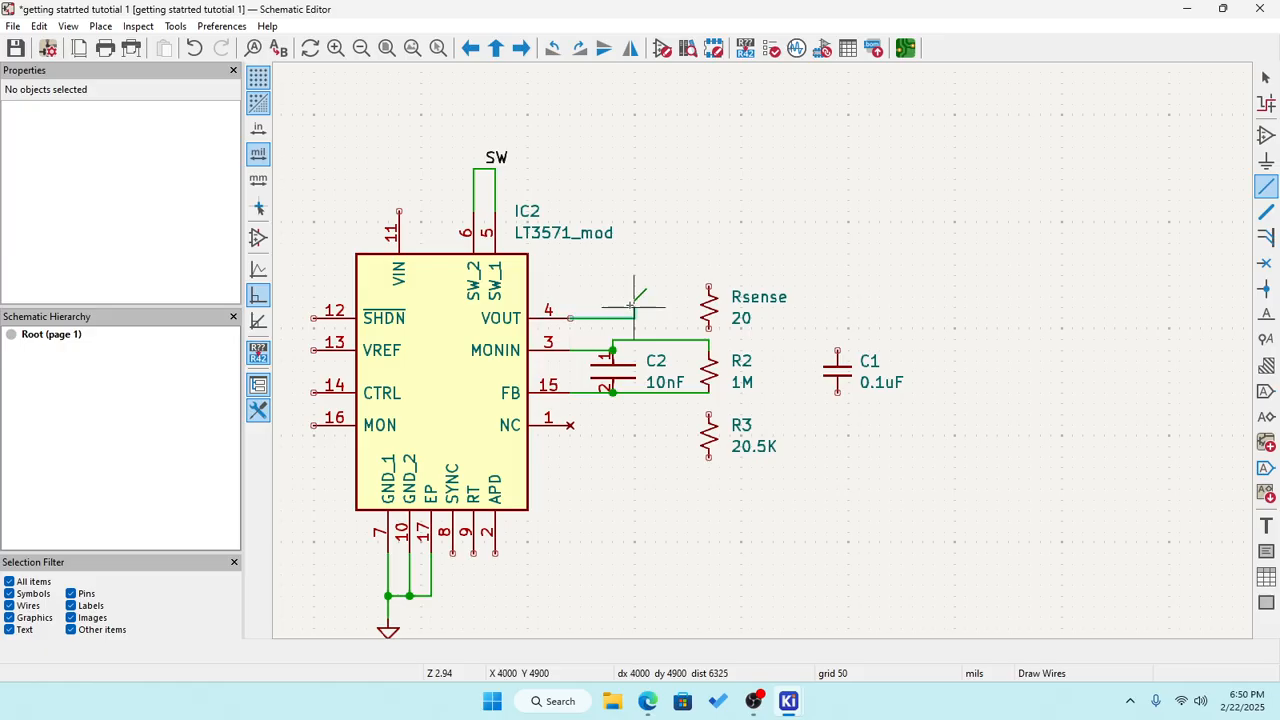
left_click(709, 286)
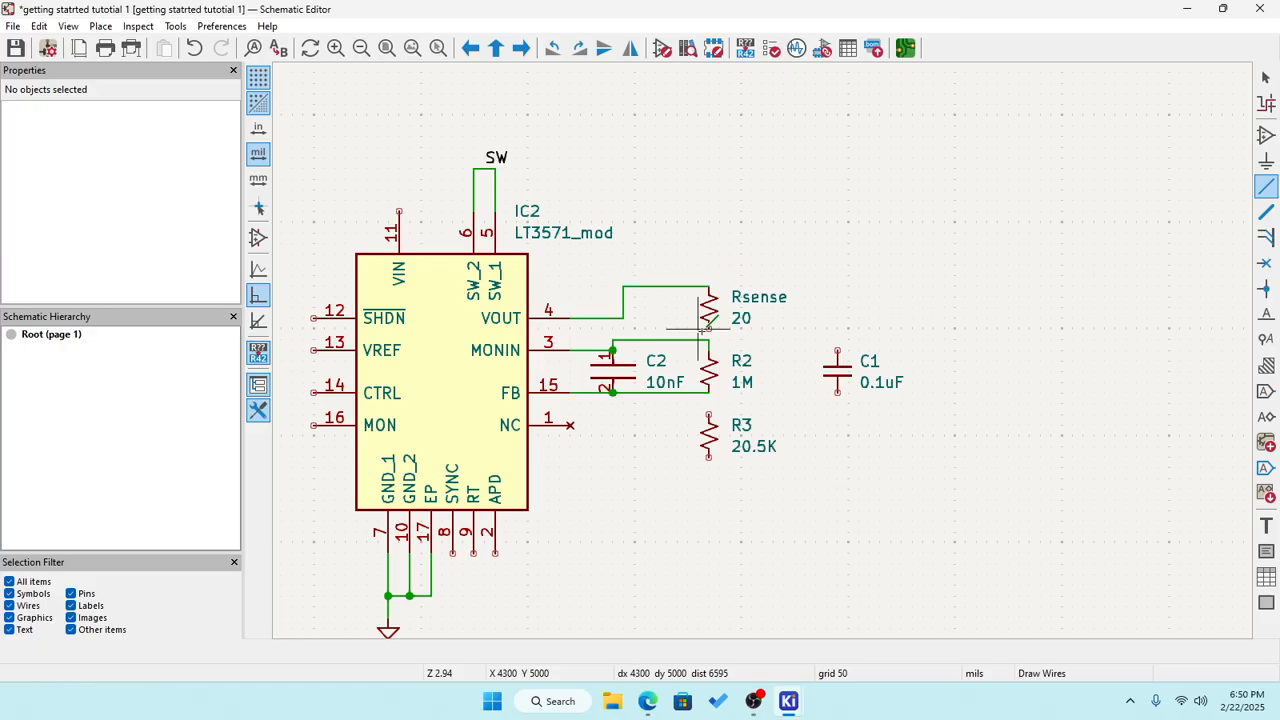
scroll(701, 329, "up", 3)
left_click(787, 350)
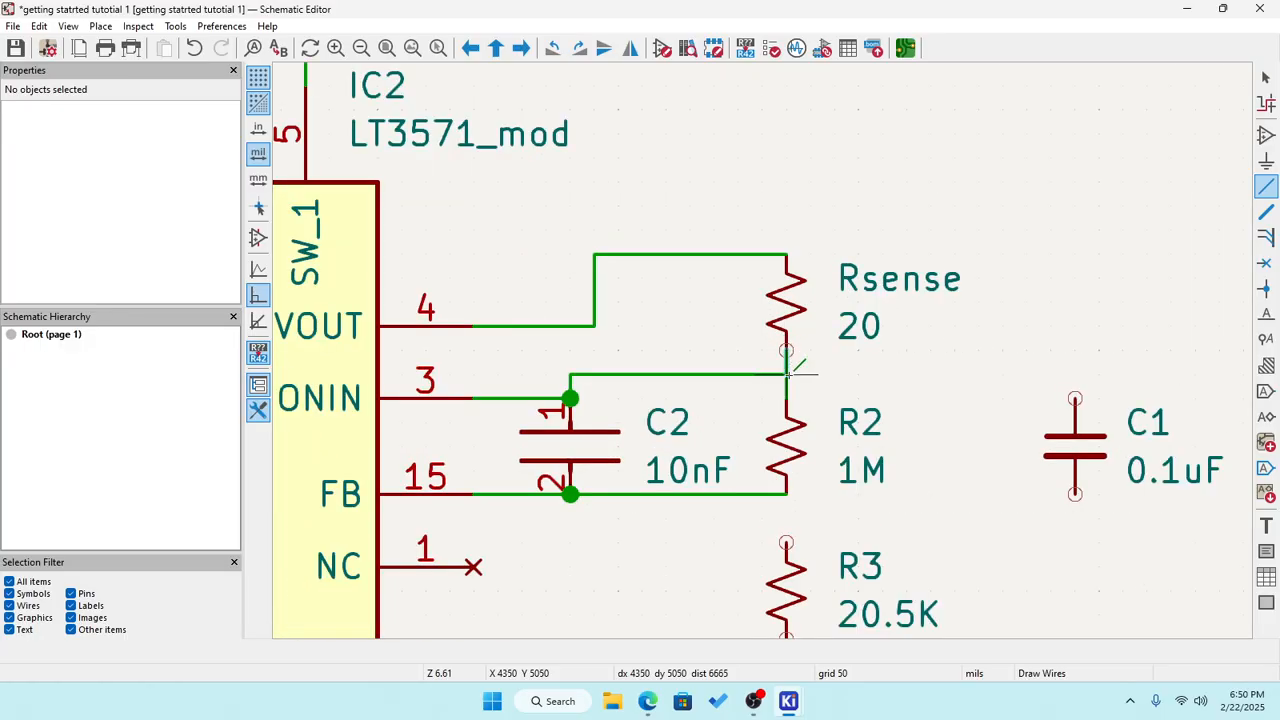
left_click(787, 374)
Copy the GND power symbol below IC2 and place the duplicate beneath resistor R3 at X 4350, Y 6400 mils.
scroll(811, 494, "down", 5)
scroll(762, 350, "up", 5)
scroll(762, 350, "up", 2)
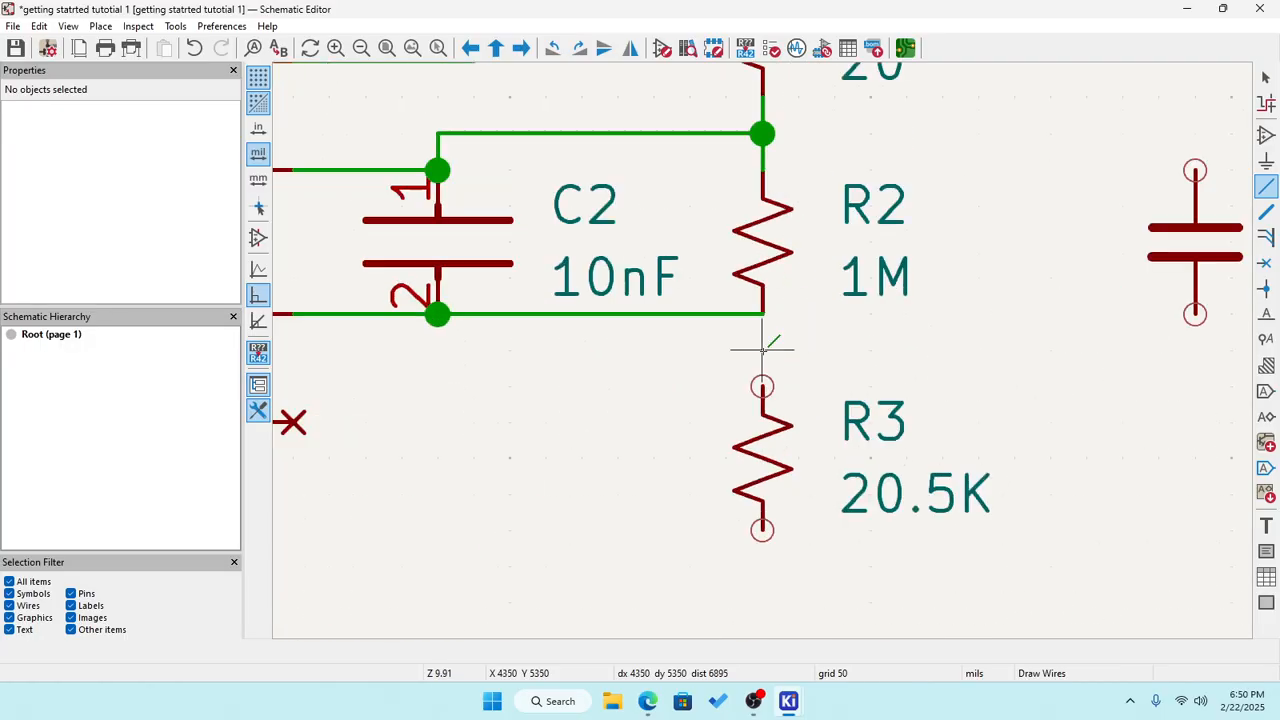
scroll(760, 349, "down", 4)
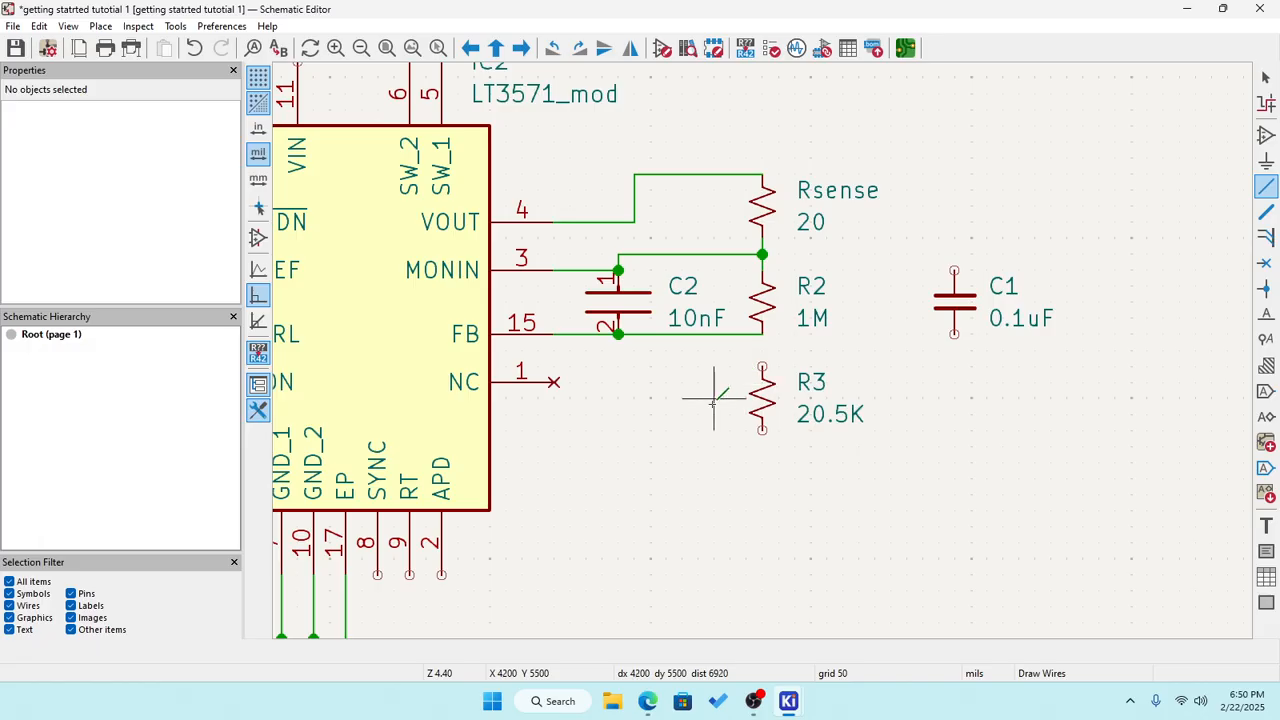
scroll(708, 351, "down", 5)
scroll(757, 349, "up", 5)
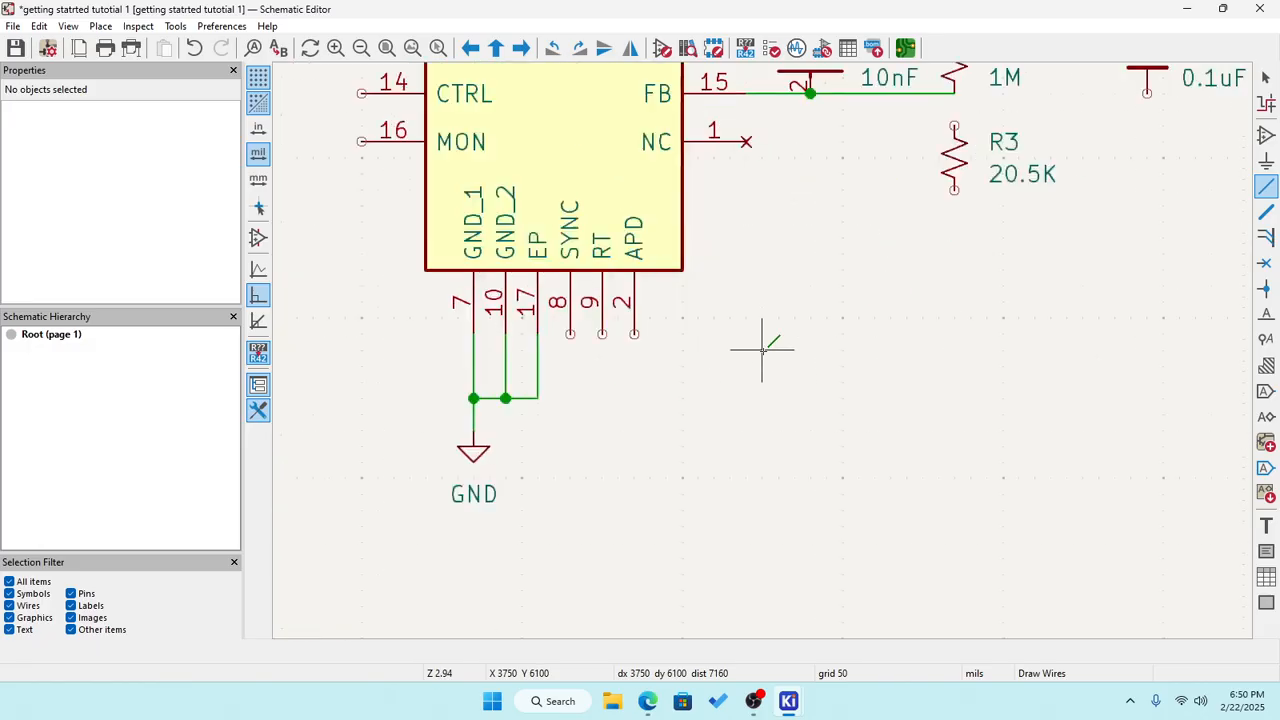
scroll(762, 350, "down", 1)
scroll(762, 350, "down", 1)
scroll(777, 349, "up", 3)
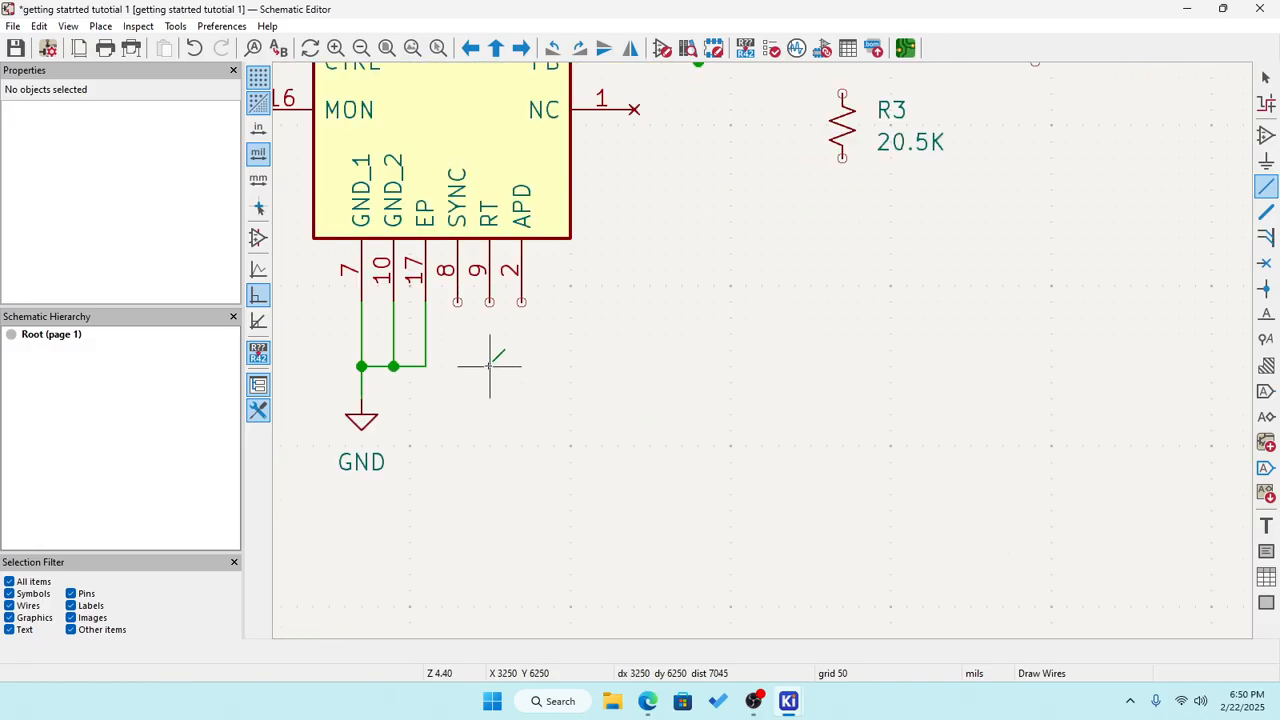
left_click(426, 365)
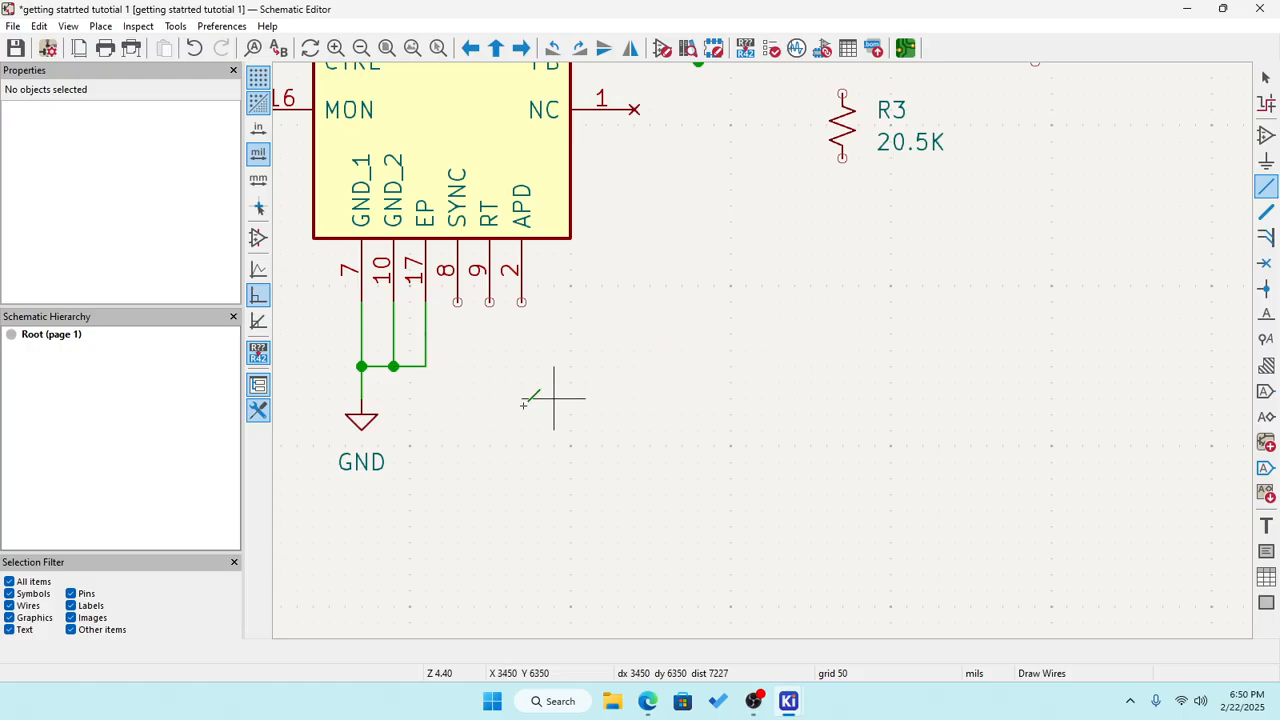
key("Escape")
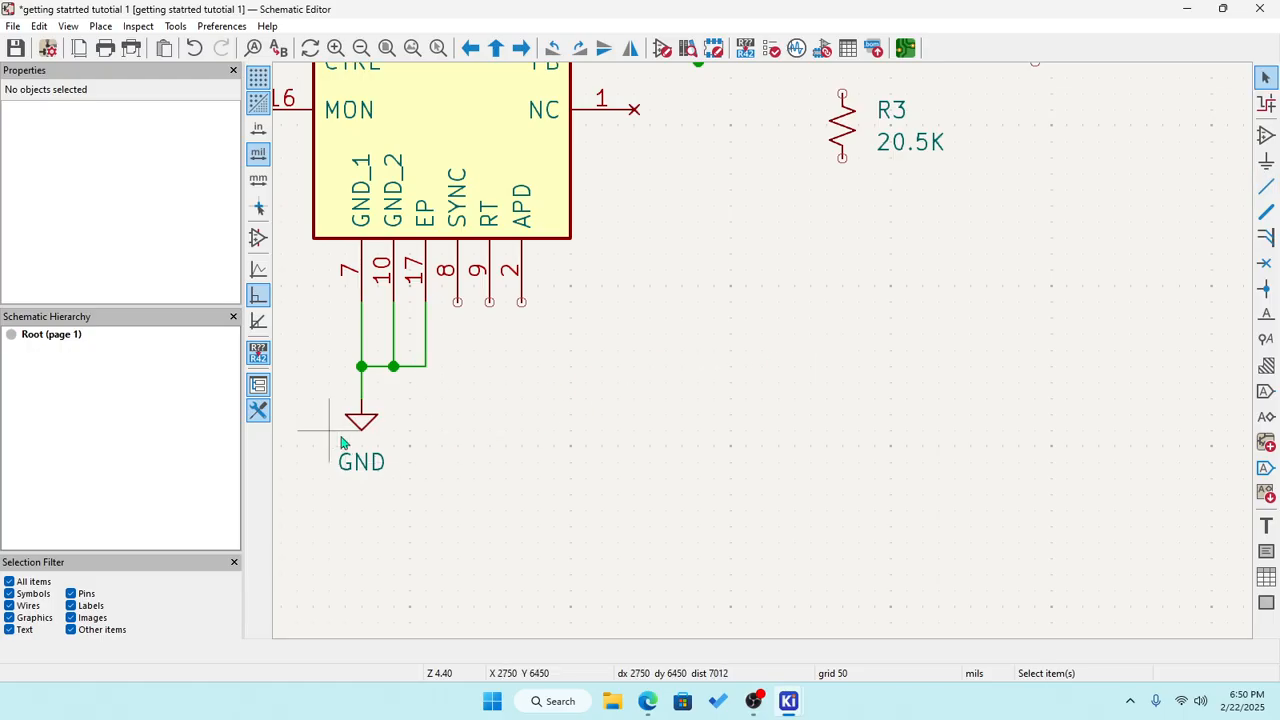
left_click(362, 425)
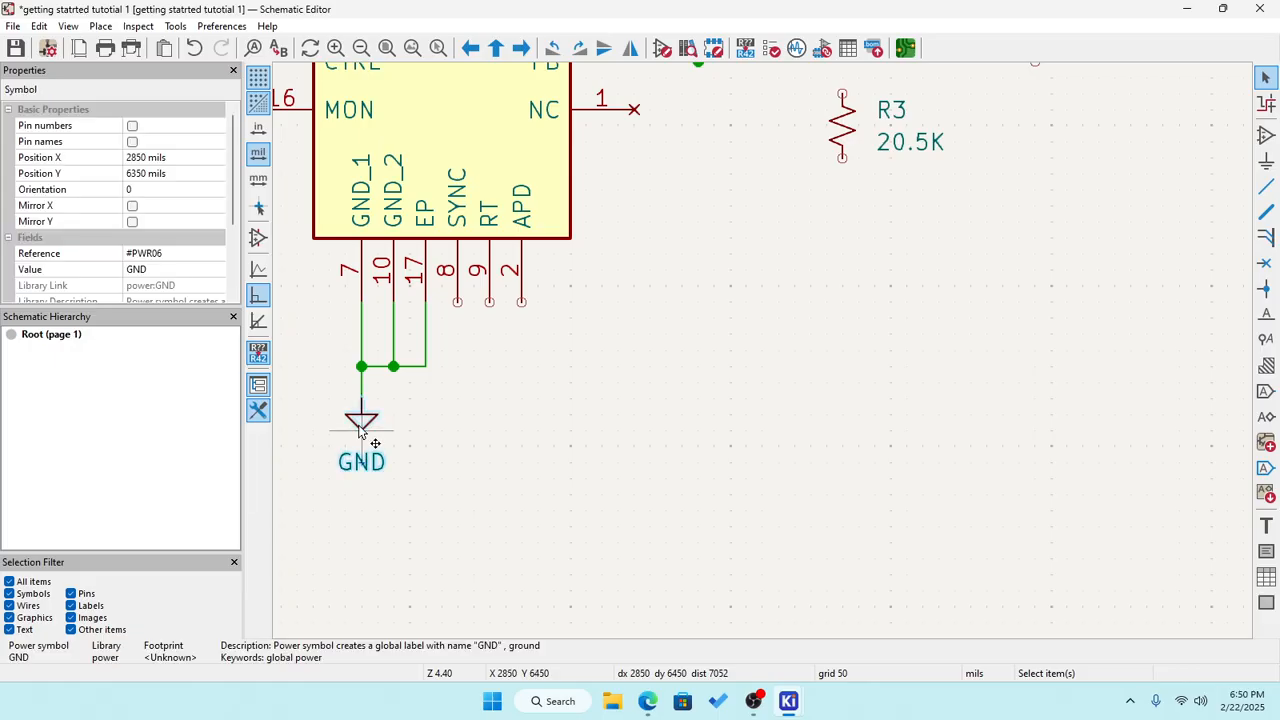
left_click(808, 398)
key("ctrl+v")
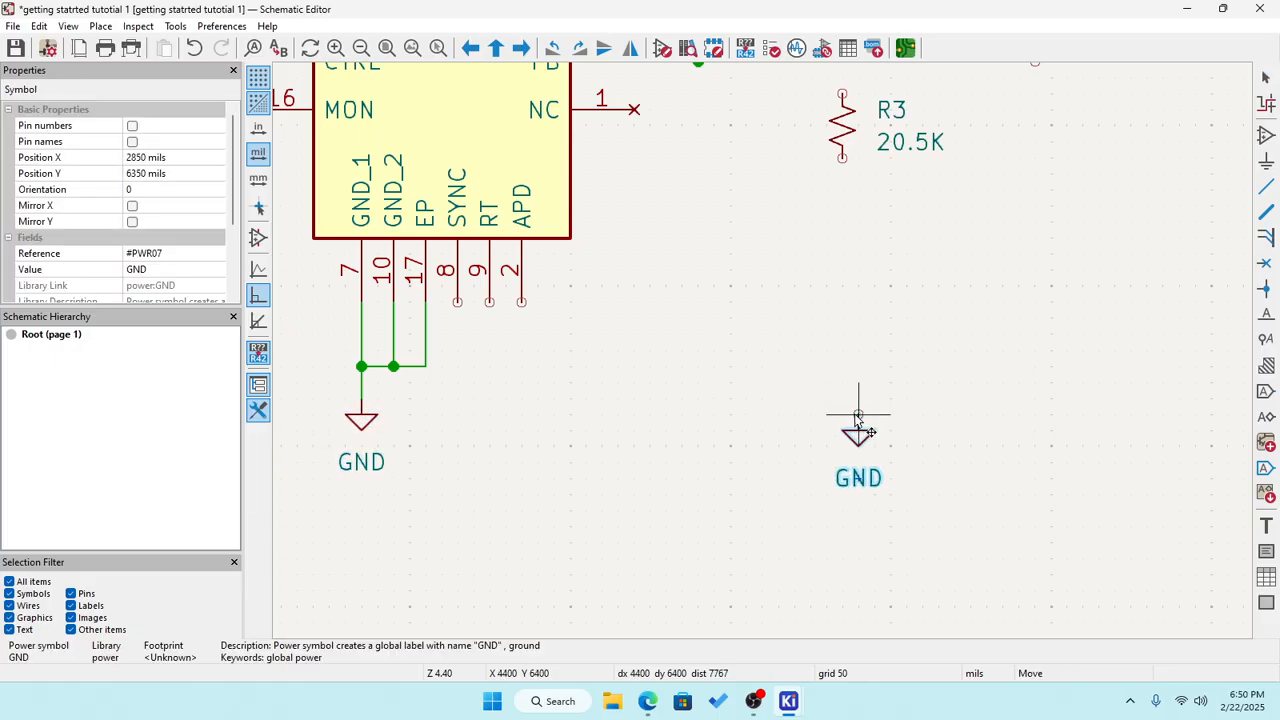
scroll(841, 414, "up", 2)
scroll(762, 352, "down", 2)
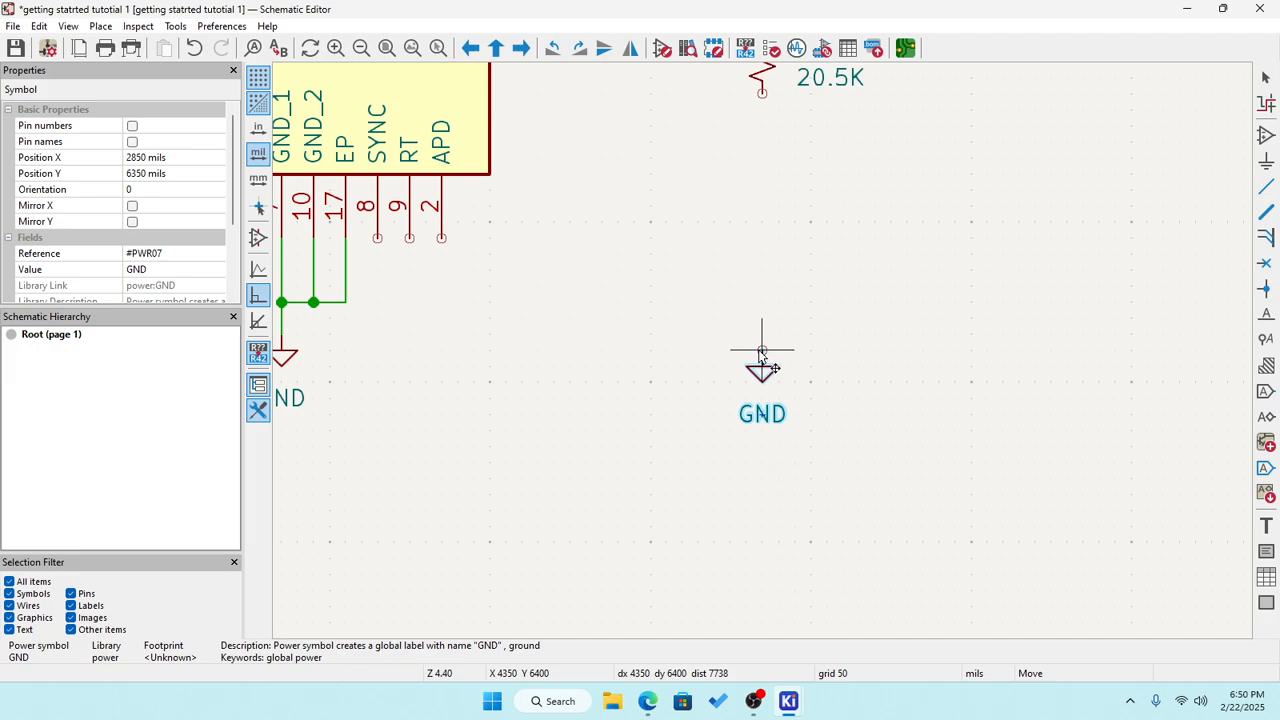
left_click(762, 352)
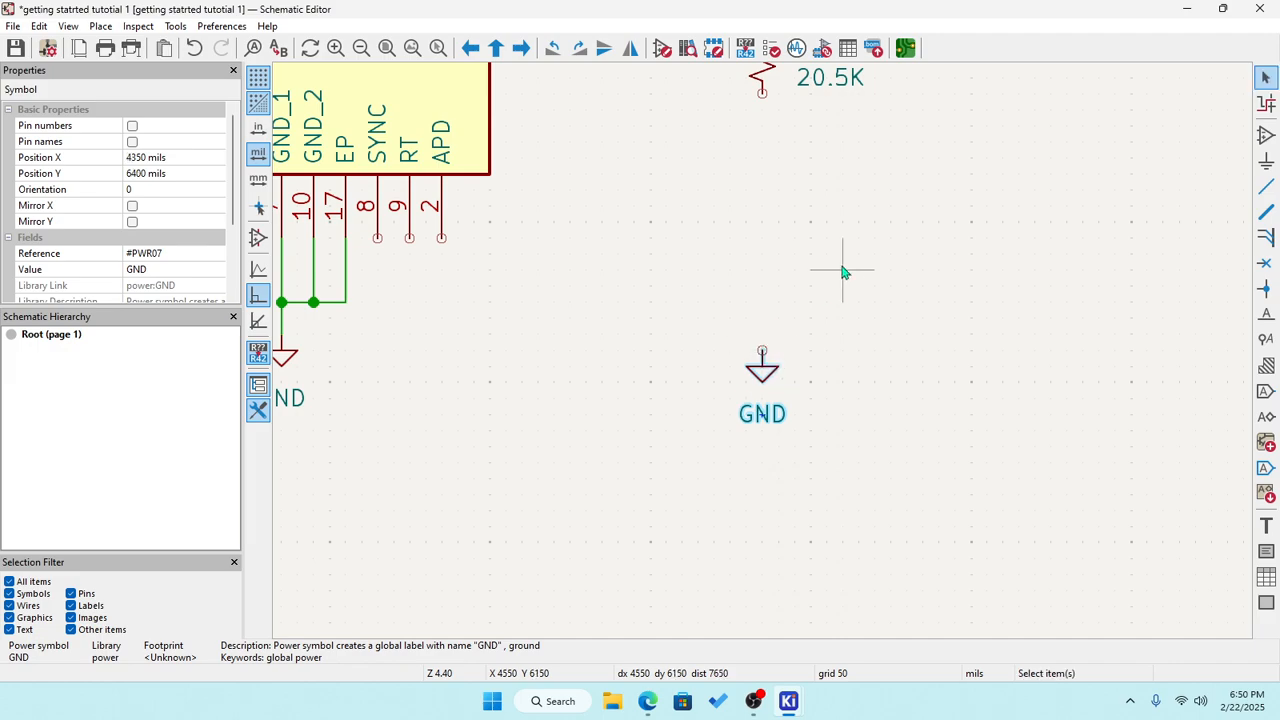
Wire the junction of the FB line and R2's lower end to the upper end of resistor R3.
scroll(766, 357, "down", 2)
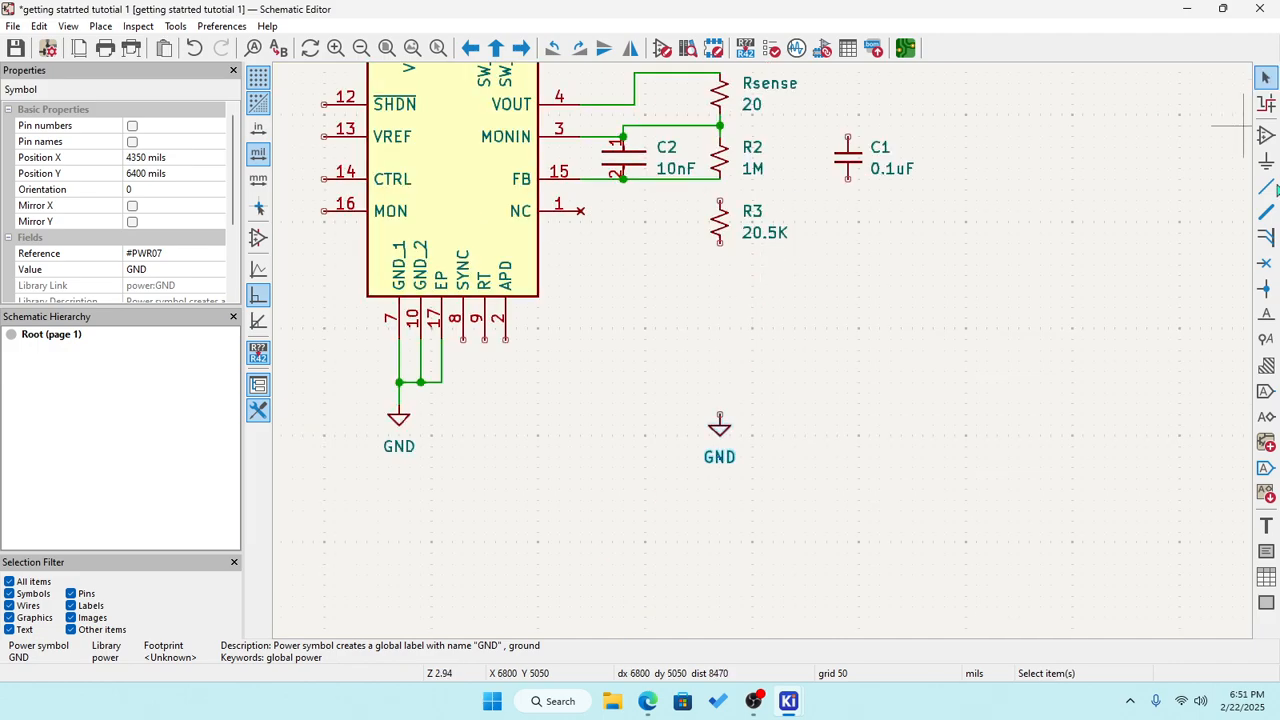
left_click(1266, 186)
scroll(735, 193, "up", 2)
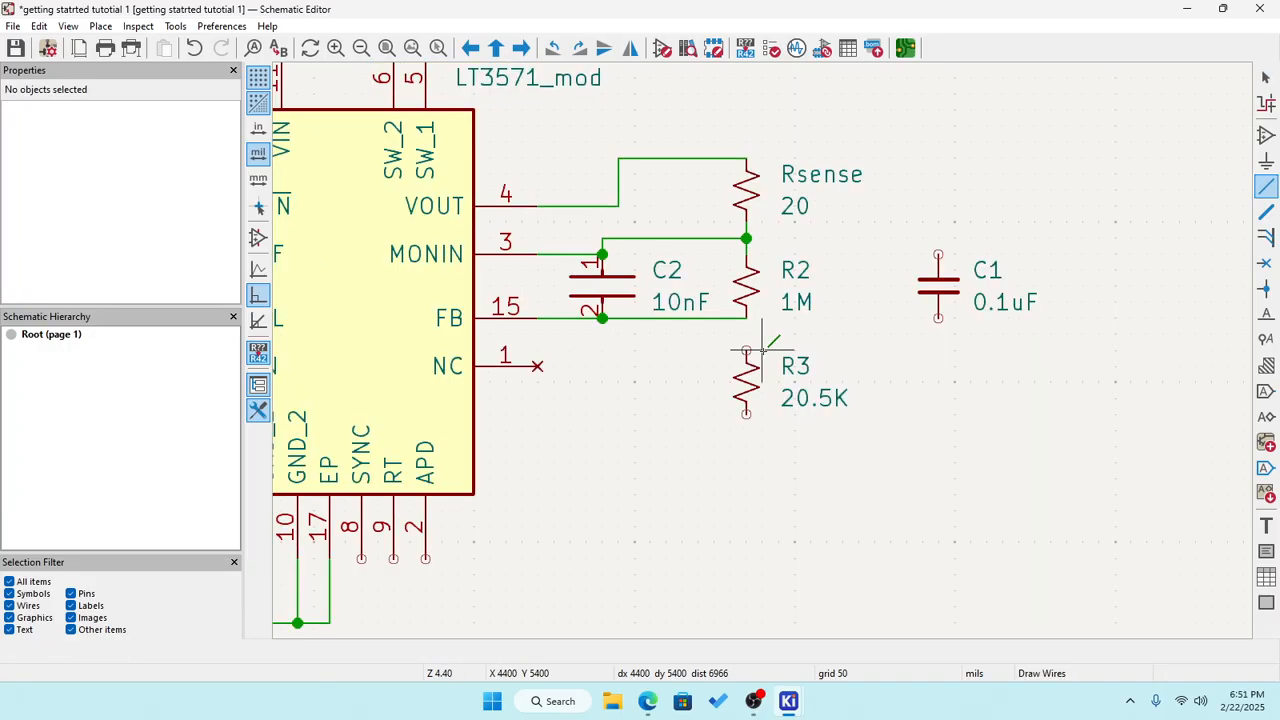
left_click(746, 318)
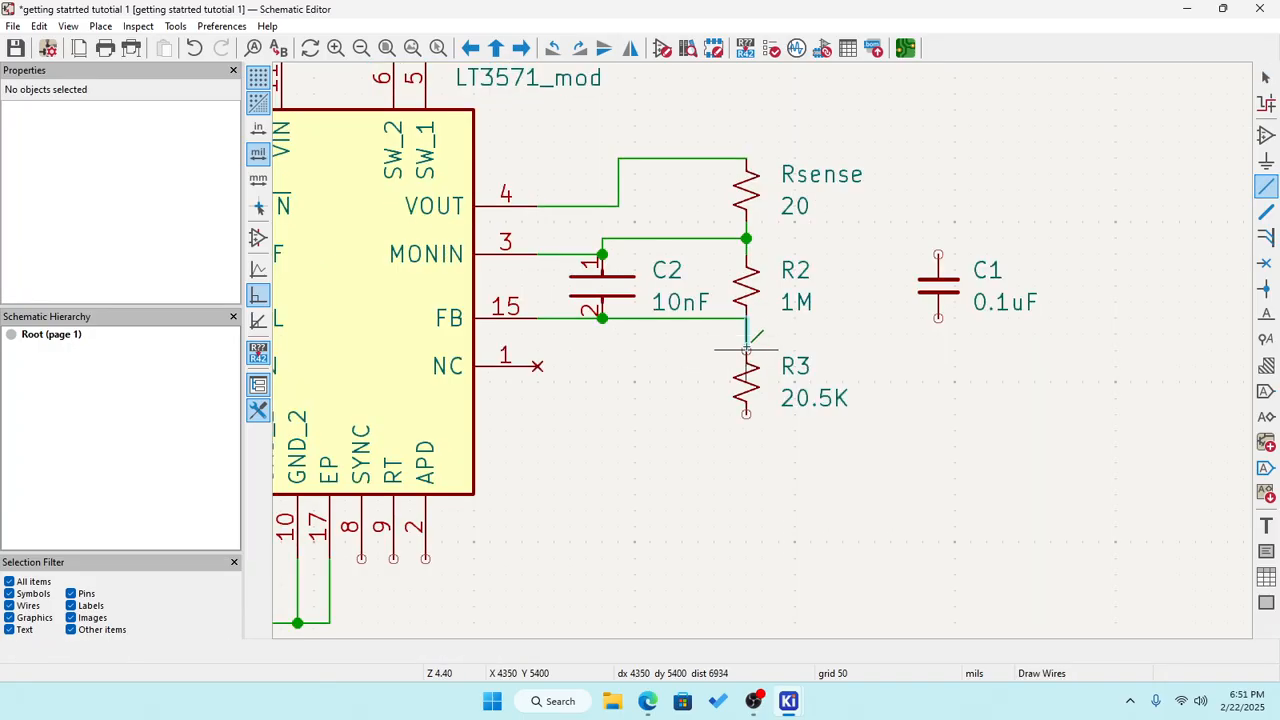
left_click(746, 350)
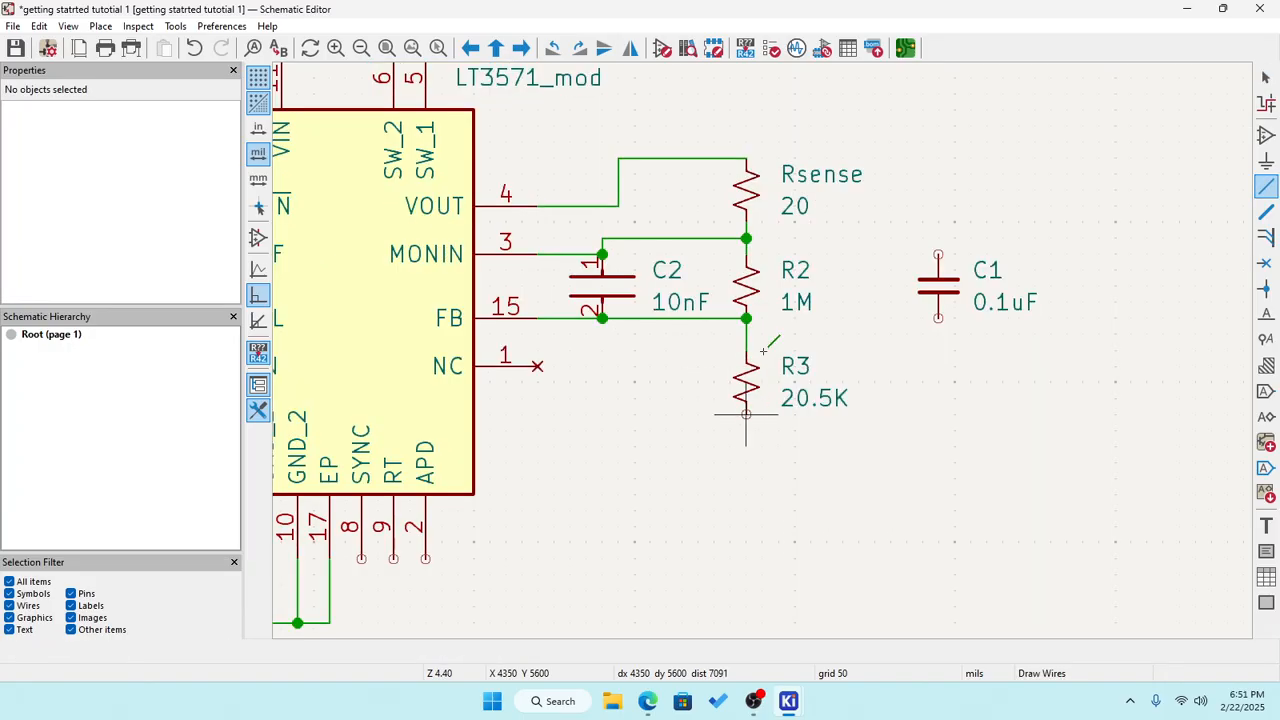
scroll(746, 413, "up", 4)
scroll(760, 346, "down", 6)
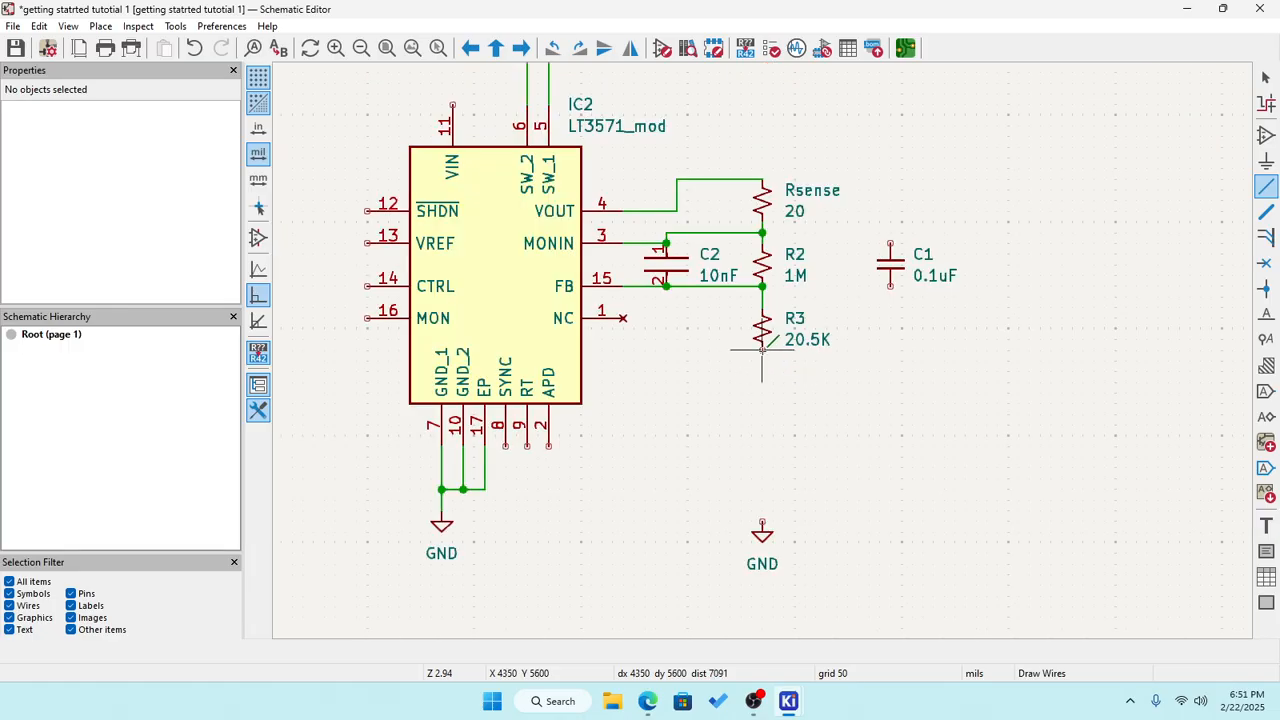
Wire the lower end of resistor R3 straight down to the GND symbol beneath it.
left_click(762, 349)
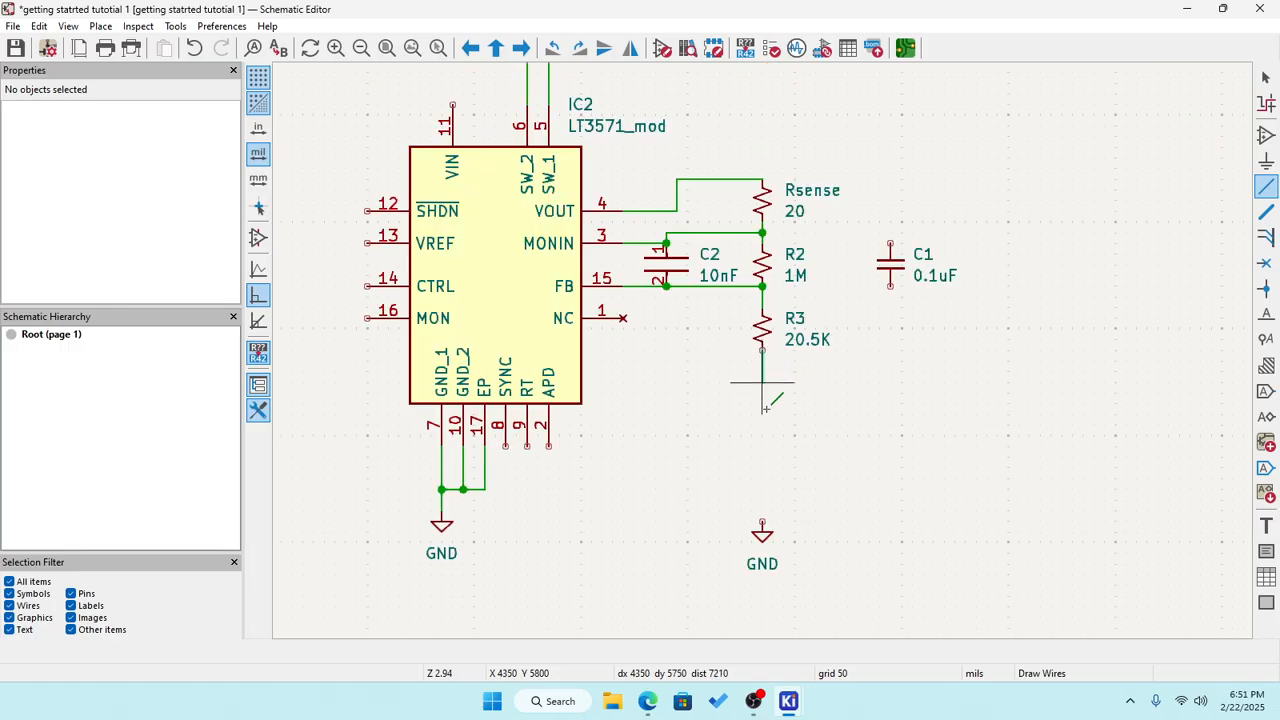
left_click(762, 520)
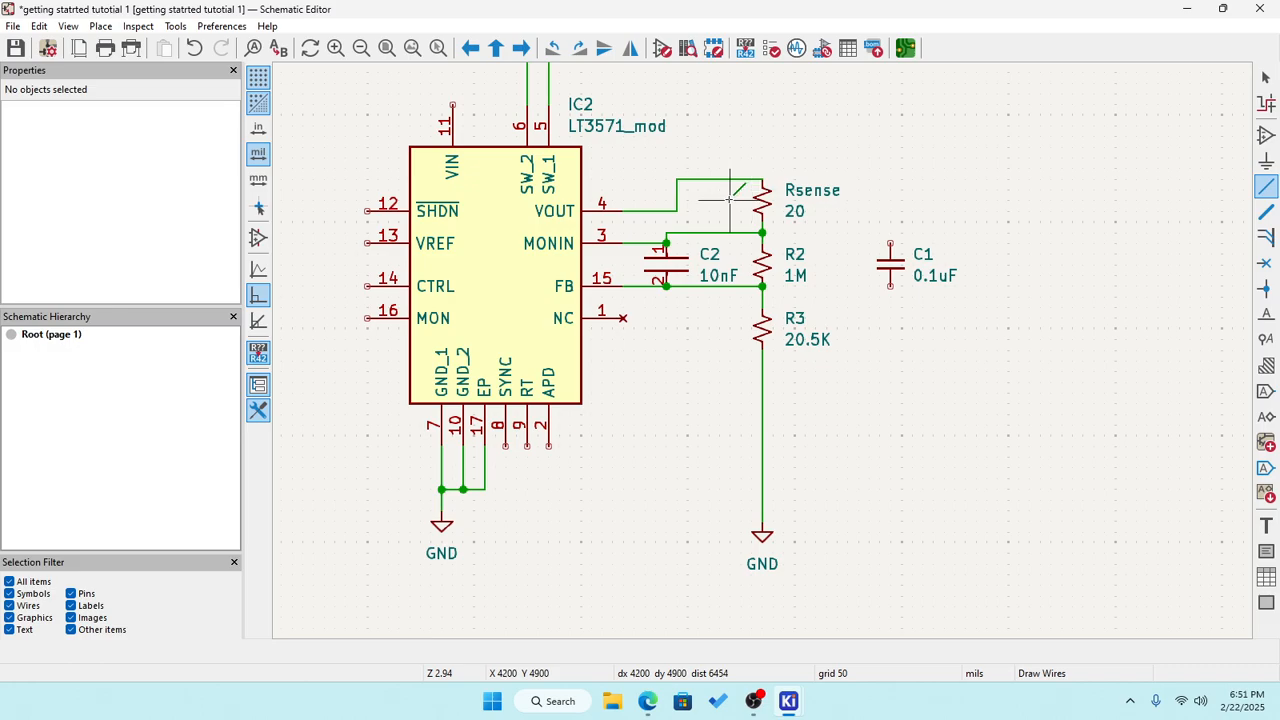
key("Escape")
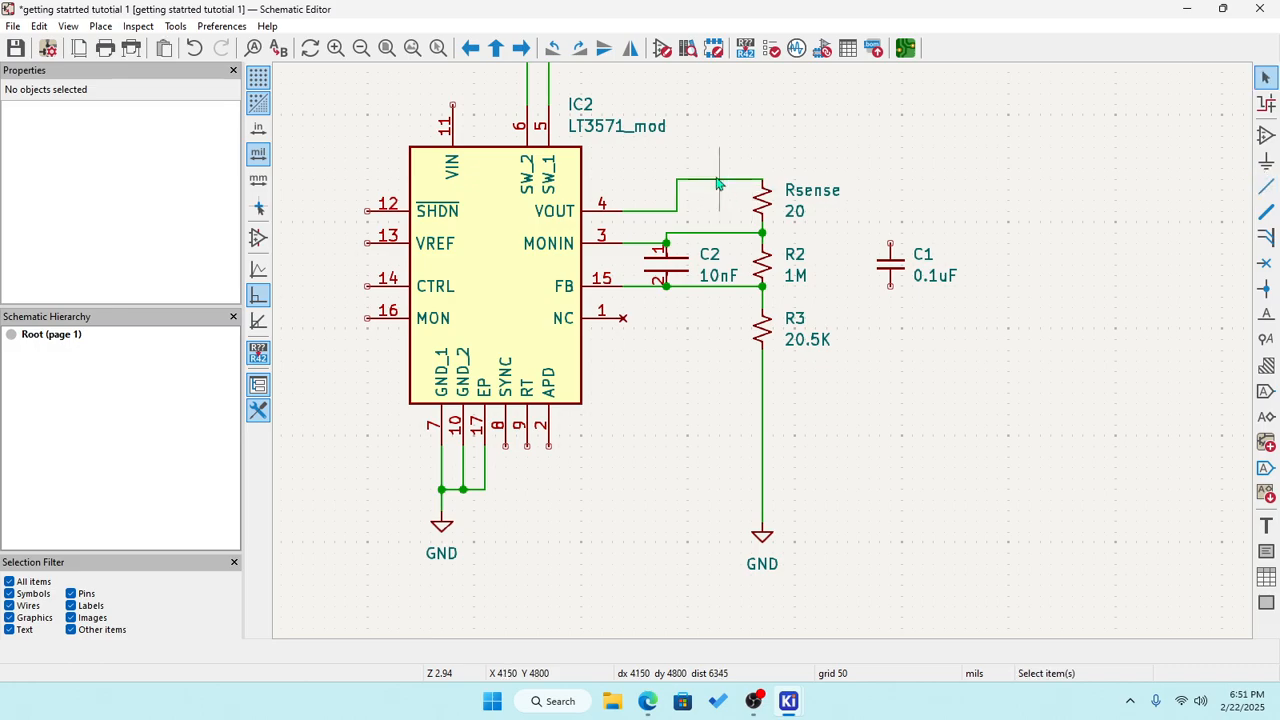
Raise the horizontal VOUT wire above Rsense to Y 4700 mils, and wire C1 between its corner and the line from R3 to GND.
left_click_drag(720, 180, 762, 157)
left_click(1265, 186)
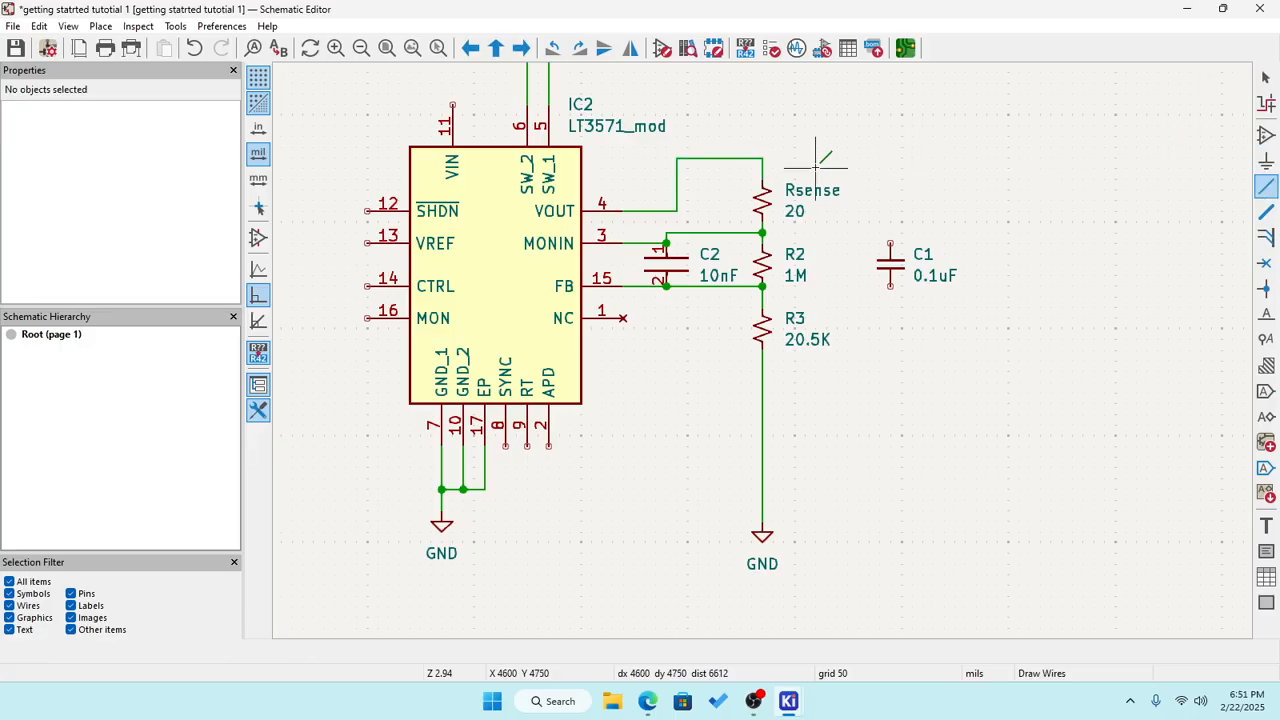
left_click(762, 158)
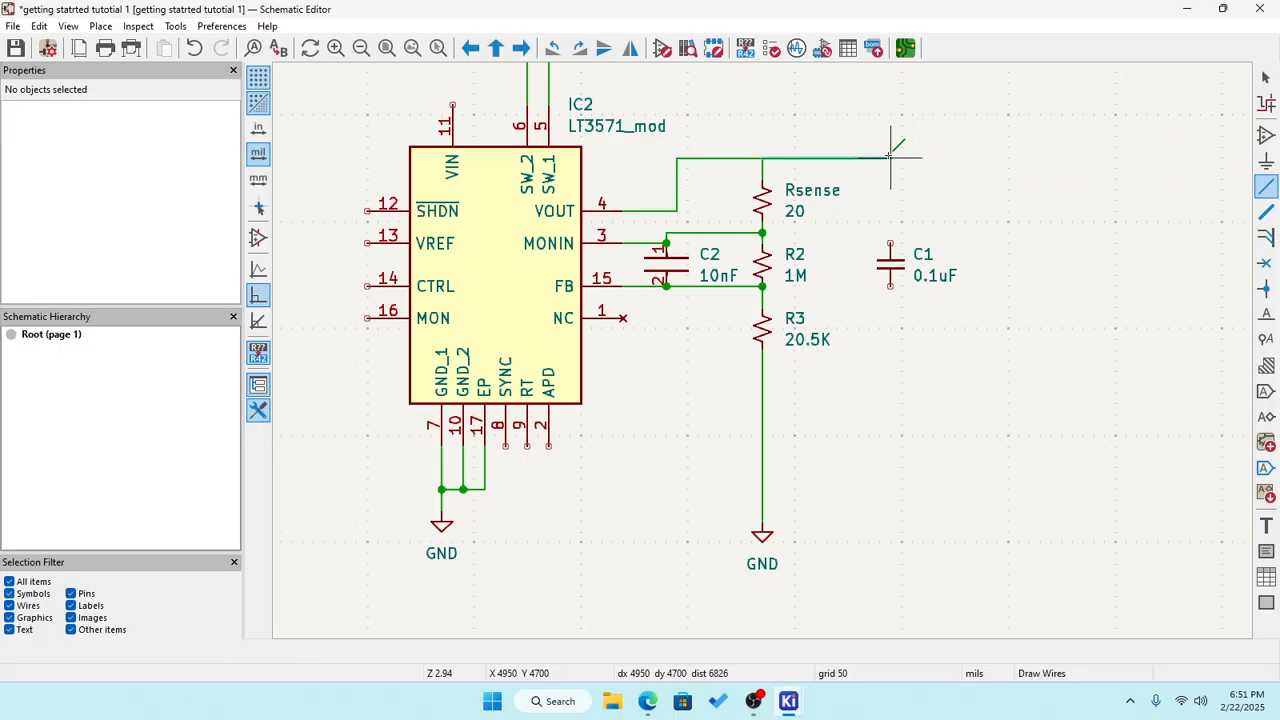
left_click(890, 242)
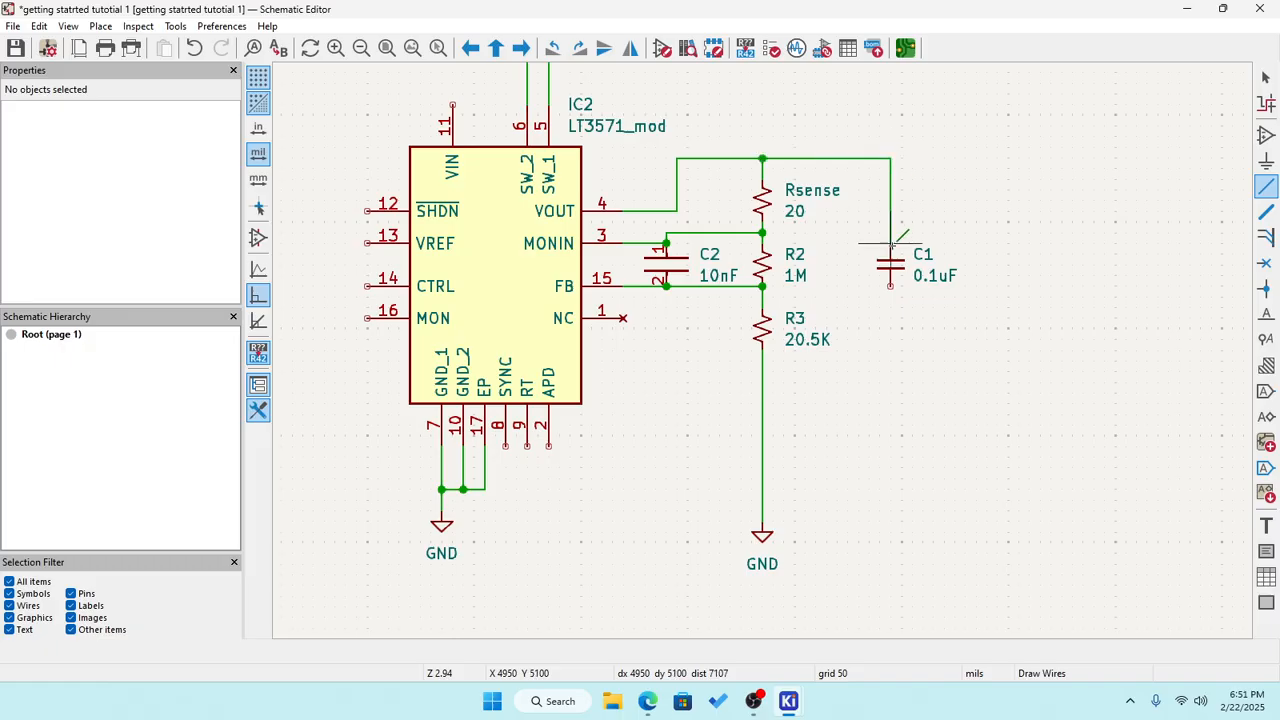
left_click(890, 286)
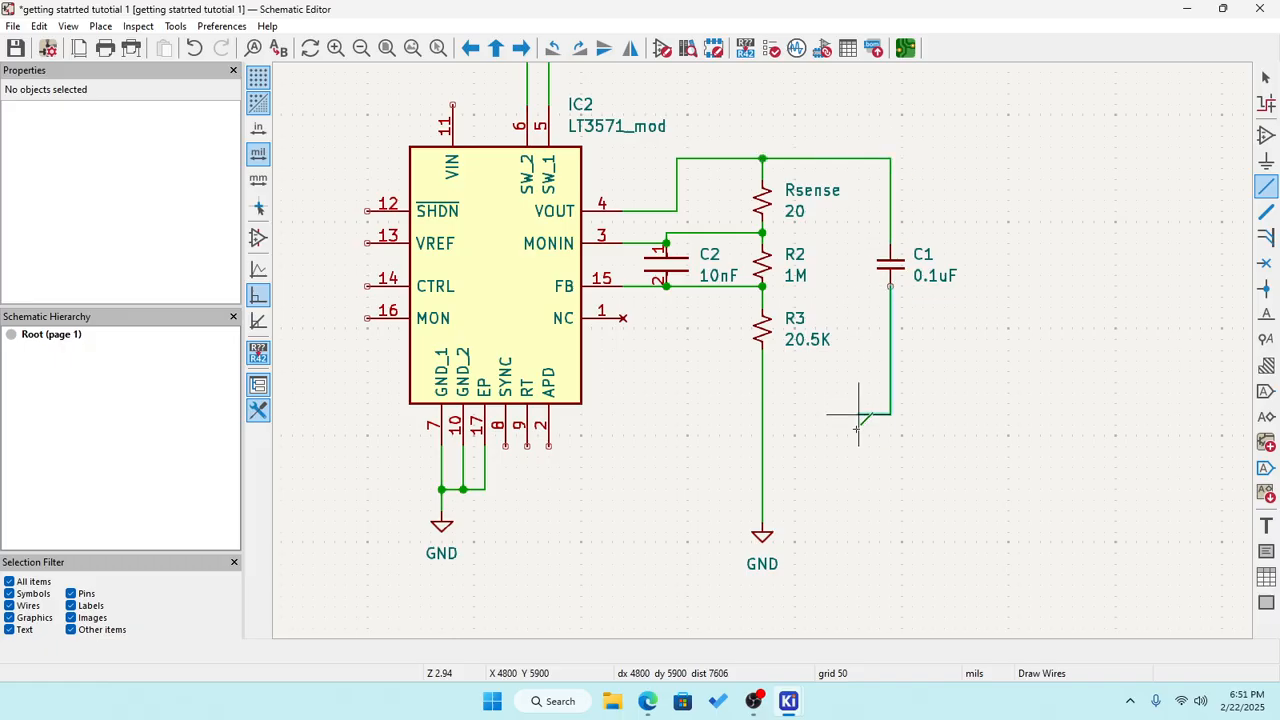
left_click(762, 489)
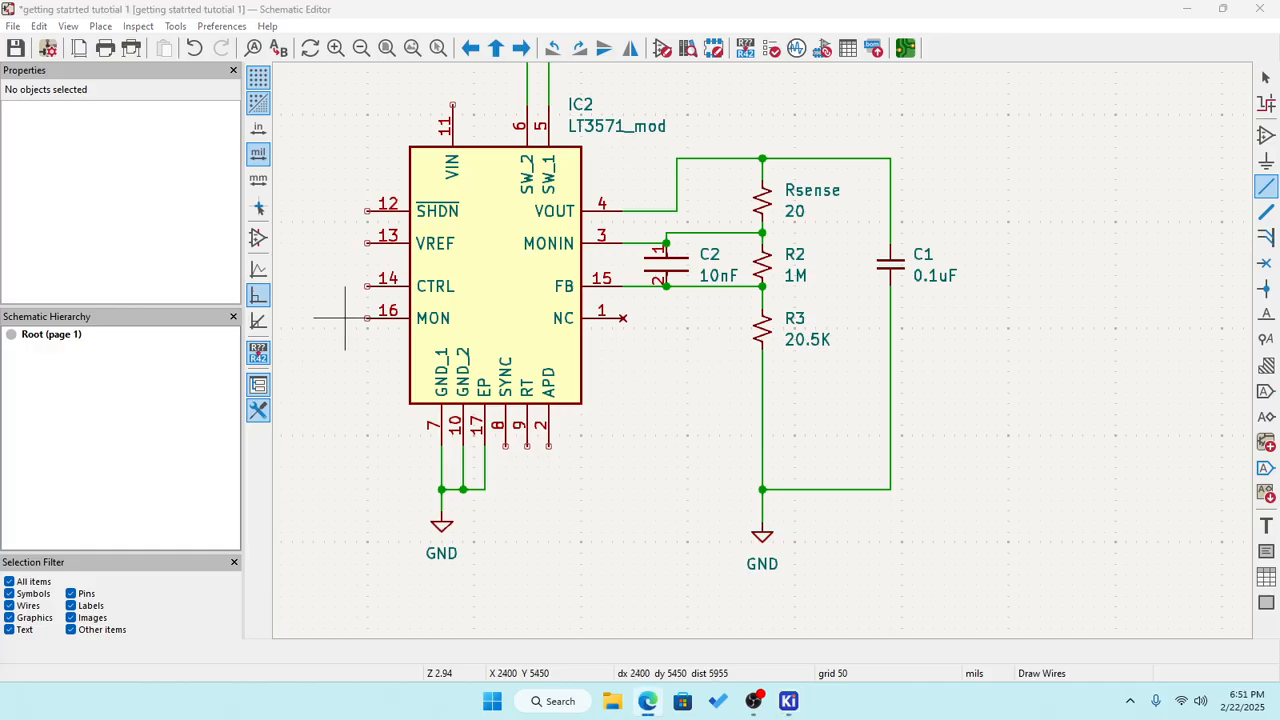
Compare the wiring with the LT3571 datasheet's application circuit on page 12 and check the manufacturer listed for the 0.1 µF capacitors.
left_click_drag(0, 280, 376, 110)
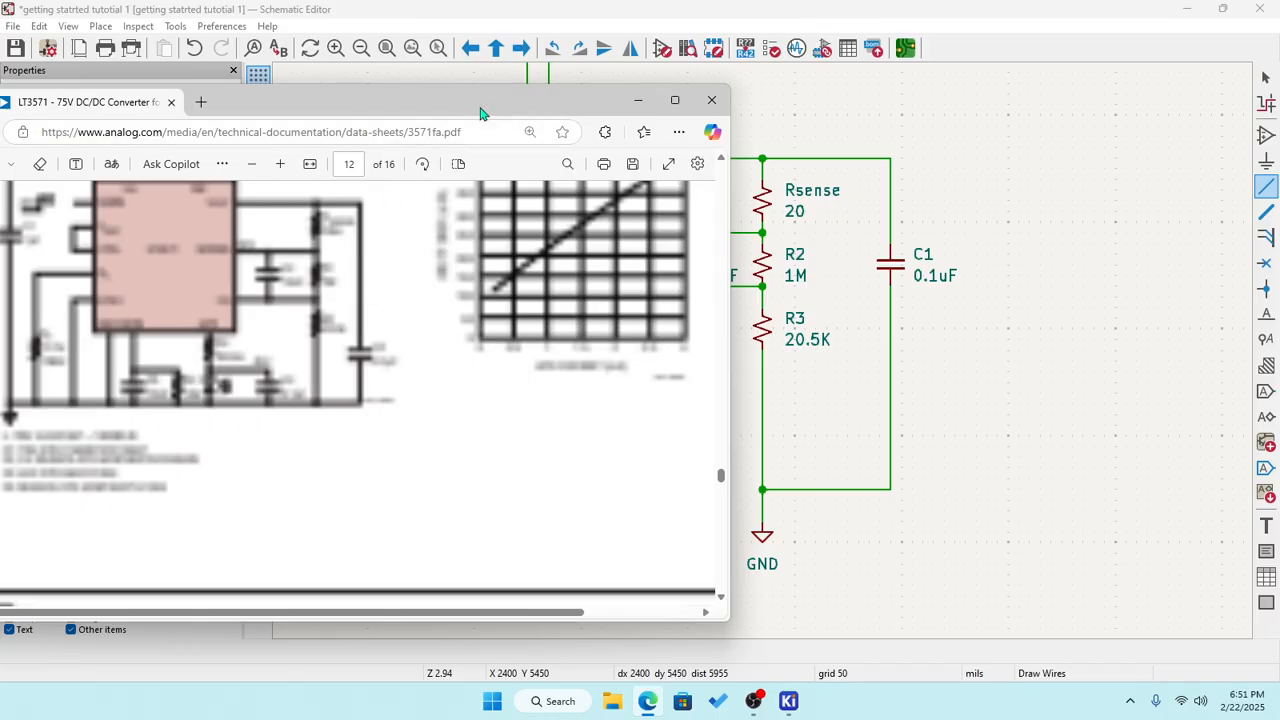
left_click_drag(483, 113, 297, 135)
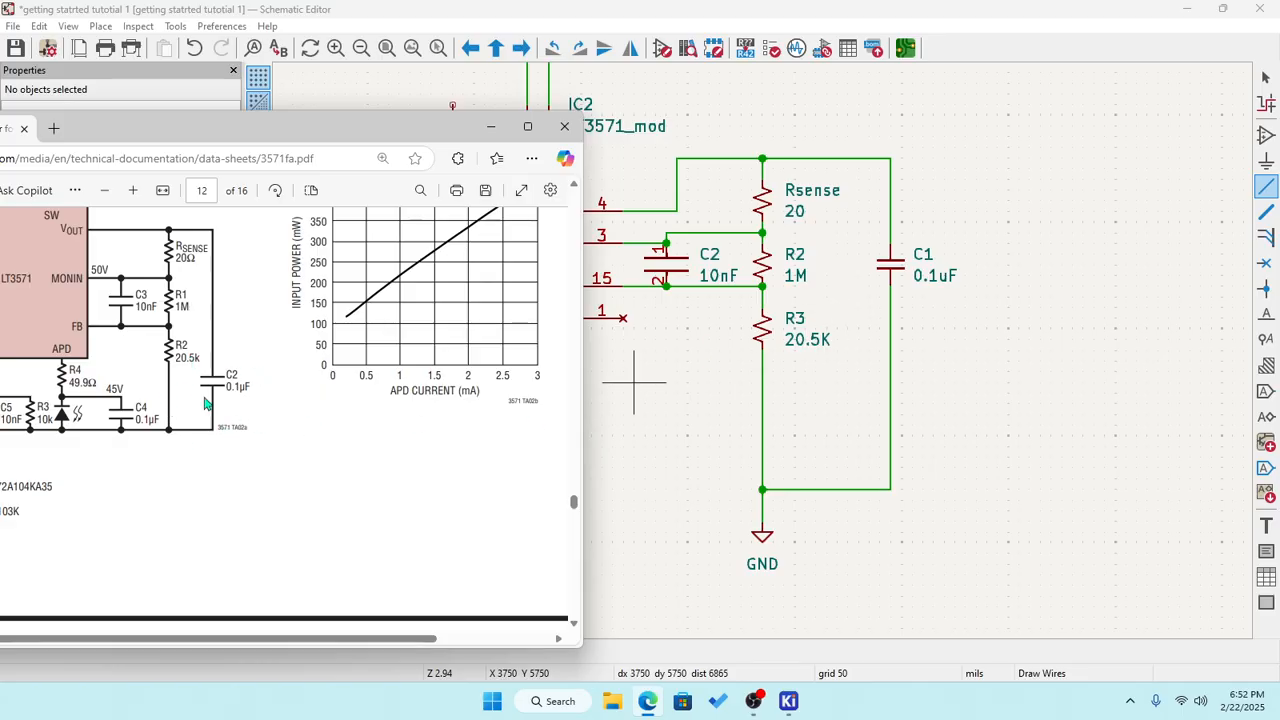
left_click_drag(270, 132, 555, 125)
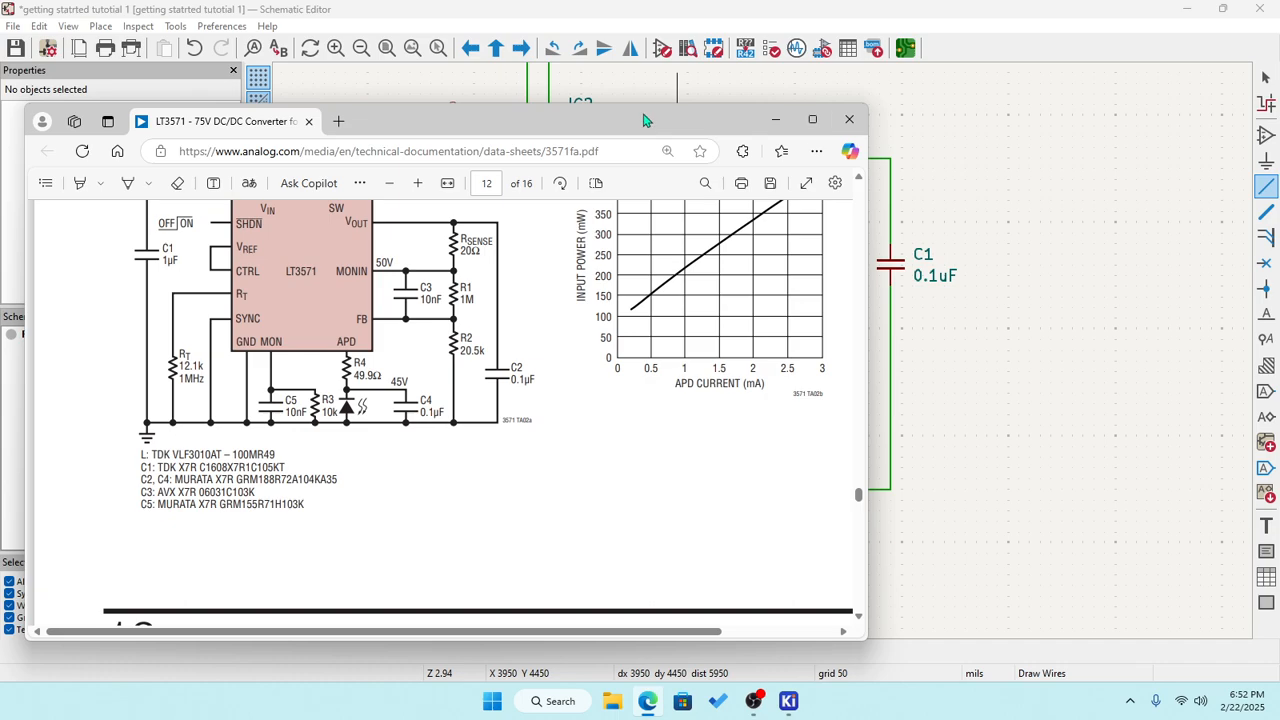
left_click(677, 103)
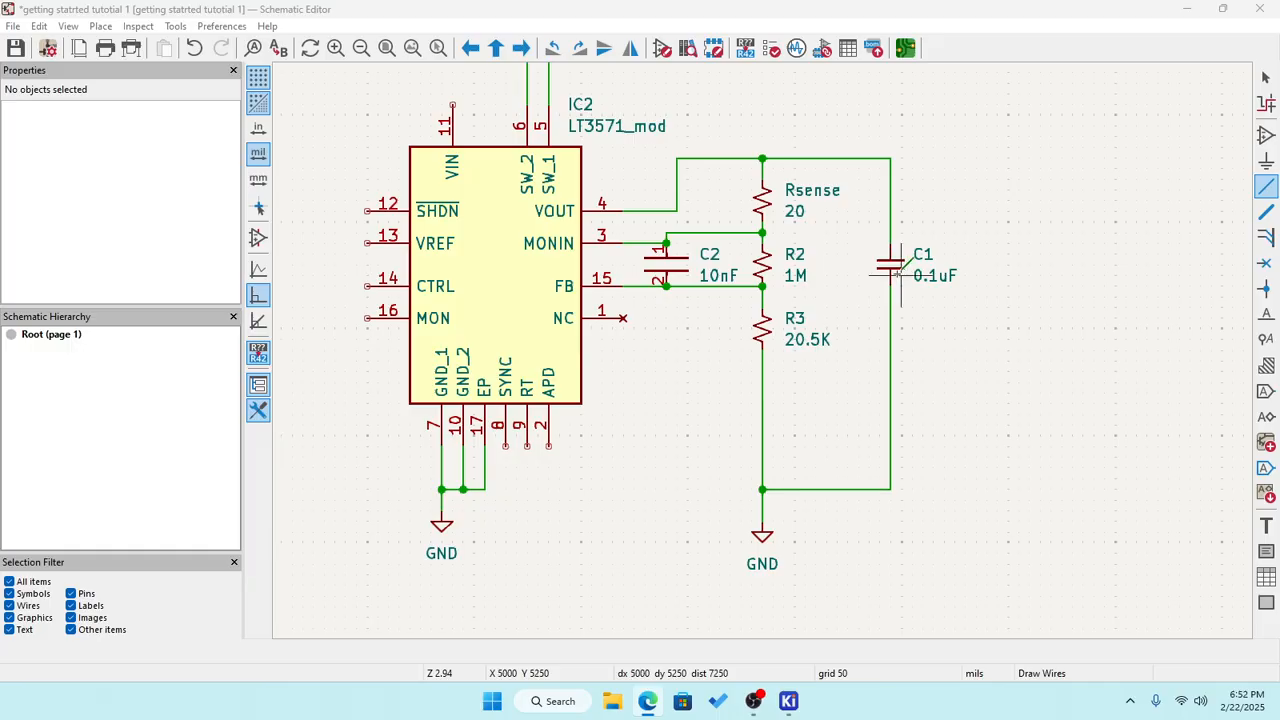
Add a Manufacture field with the value MURATA to capacitor C1 and move it above Manufacture_Part_Number.
left_click(1265, 77)
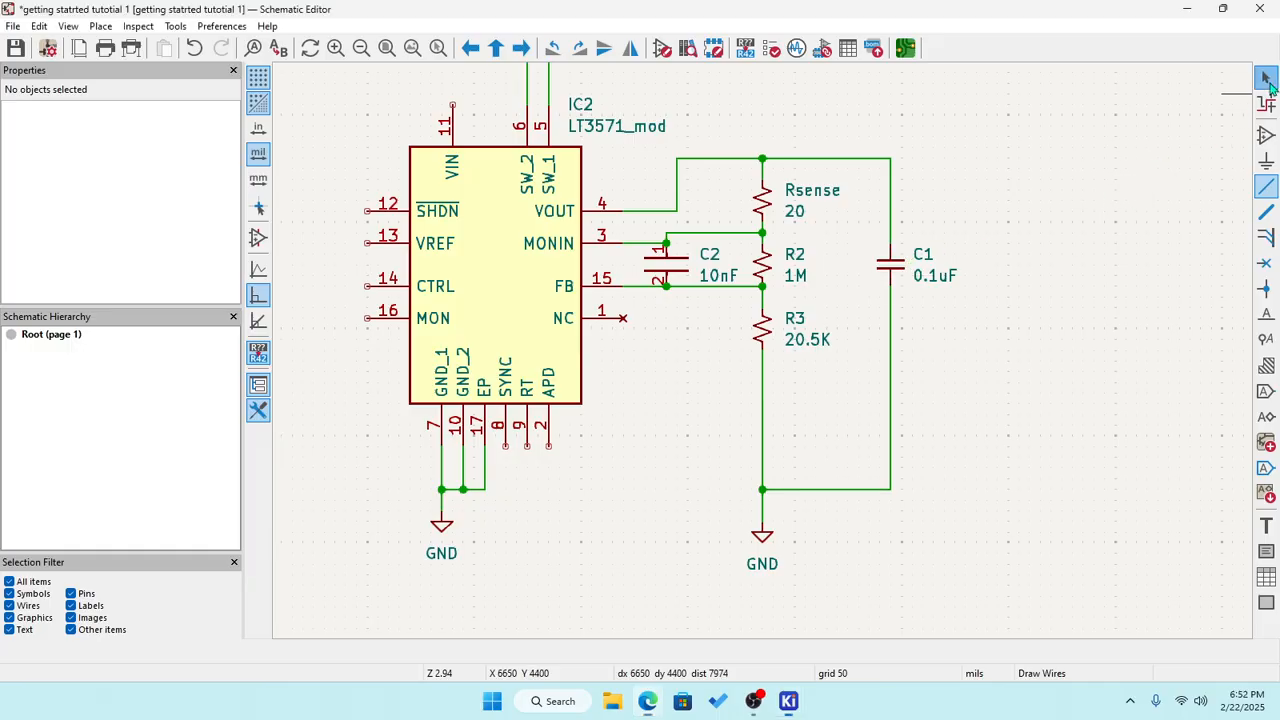
double_click(884, 278)
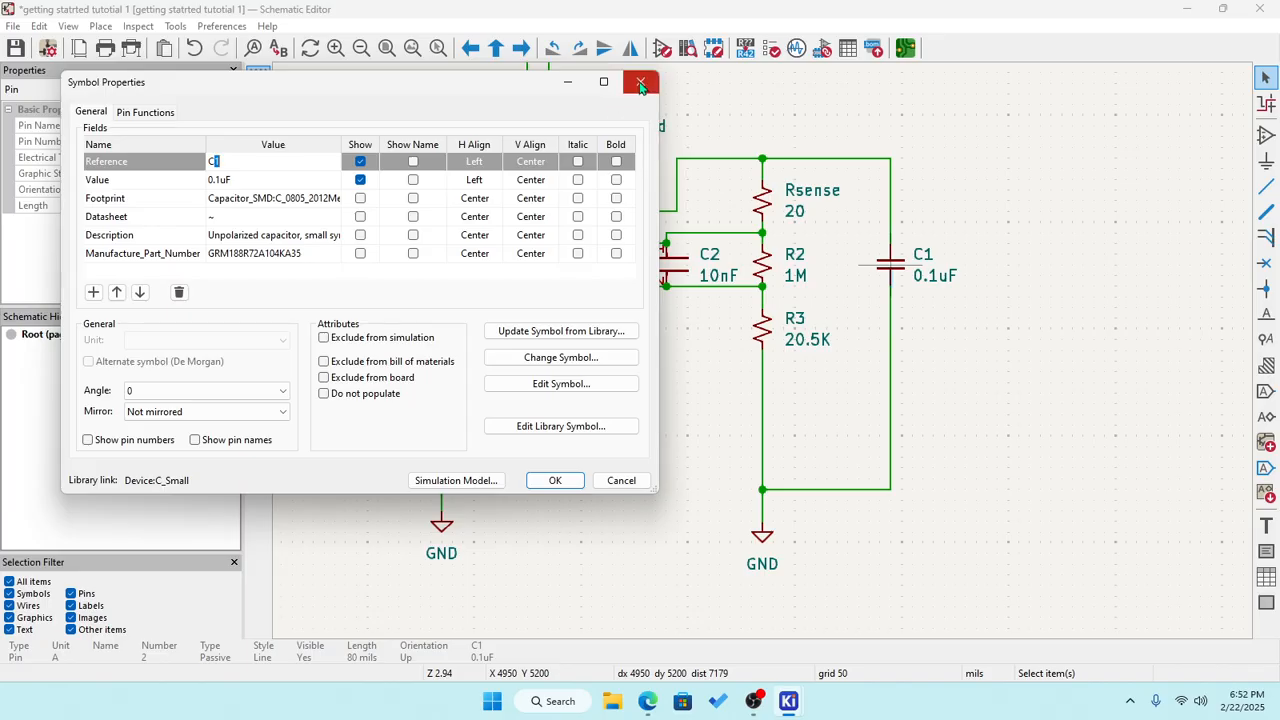
left_click(92, 293)
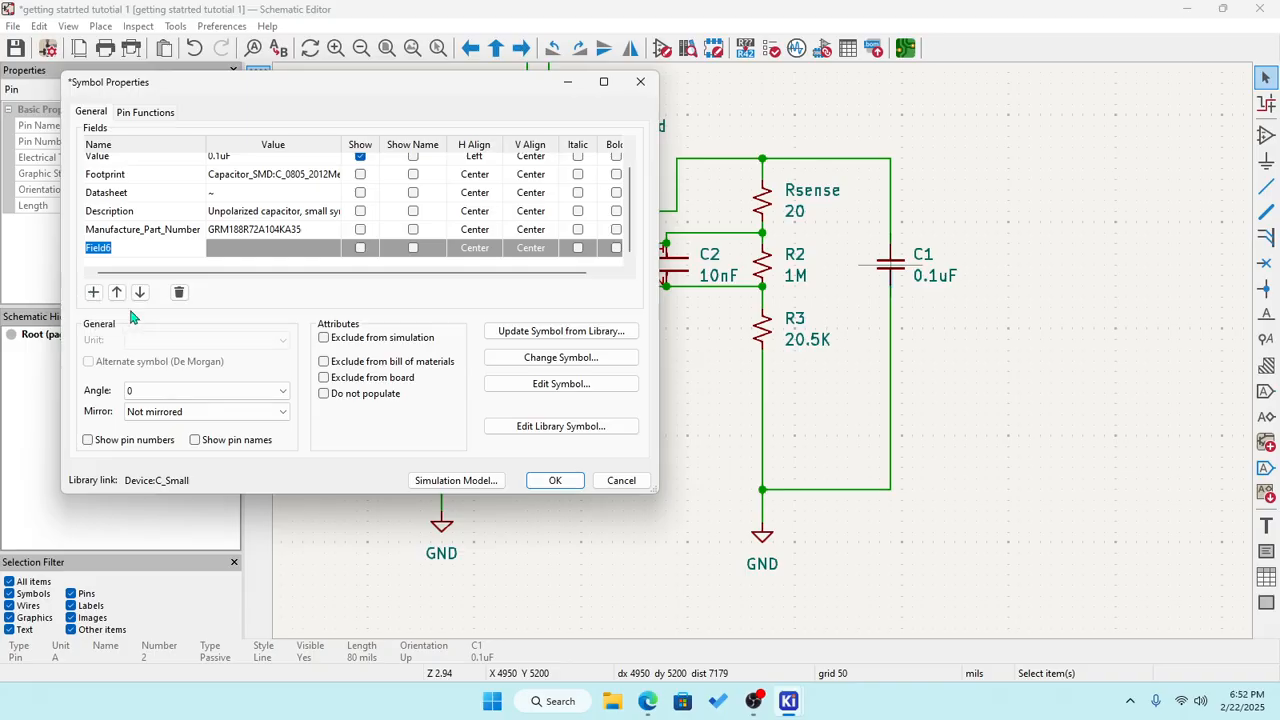
type("Manufacture")
left_click(227, 250)
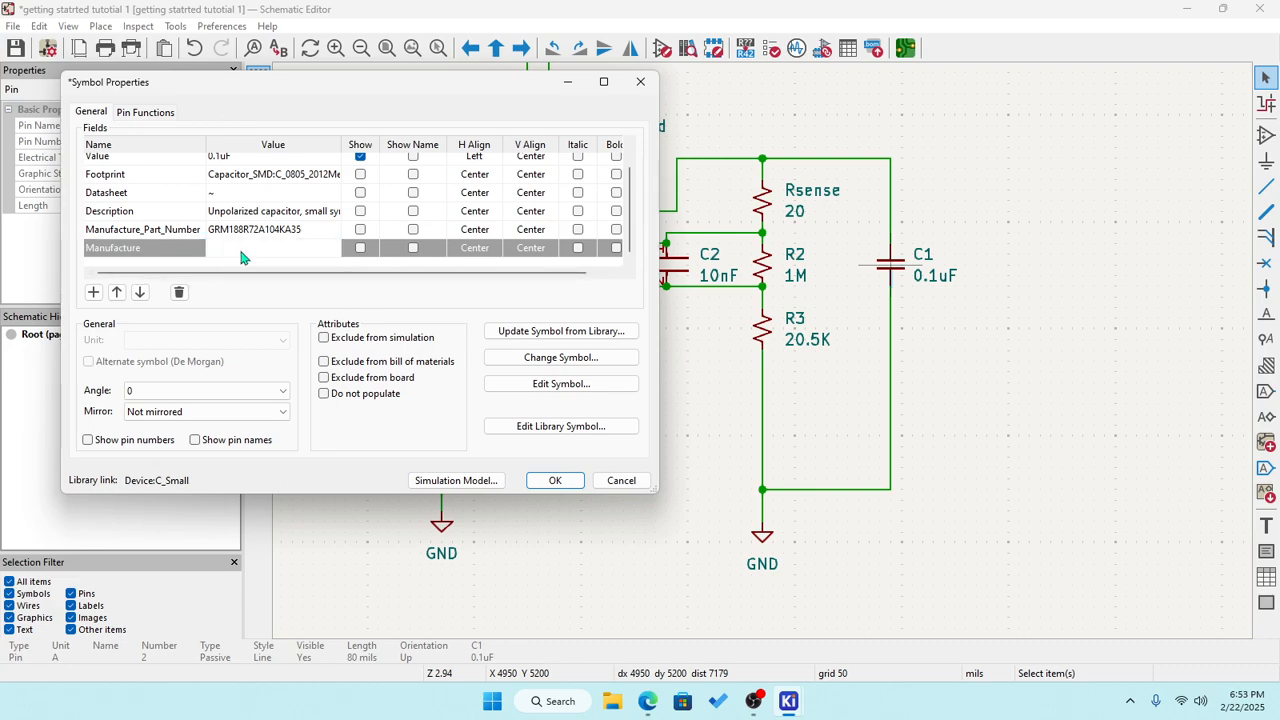
type("MURATA")
left_click(117, 292)
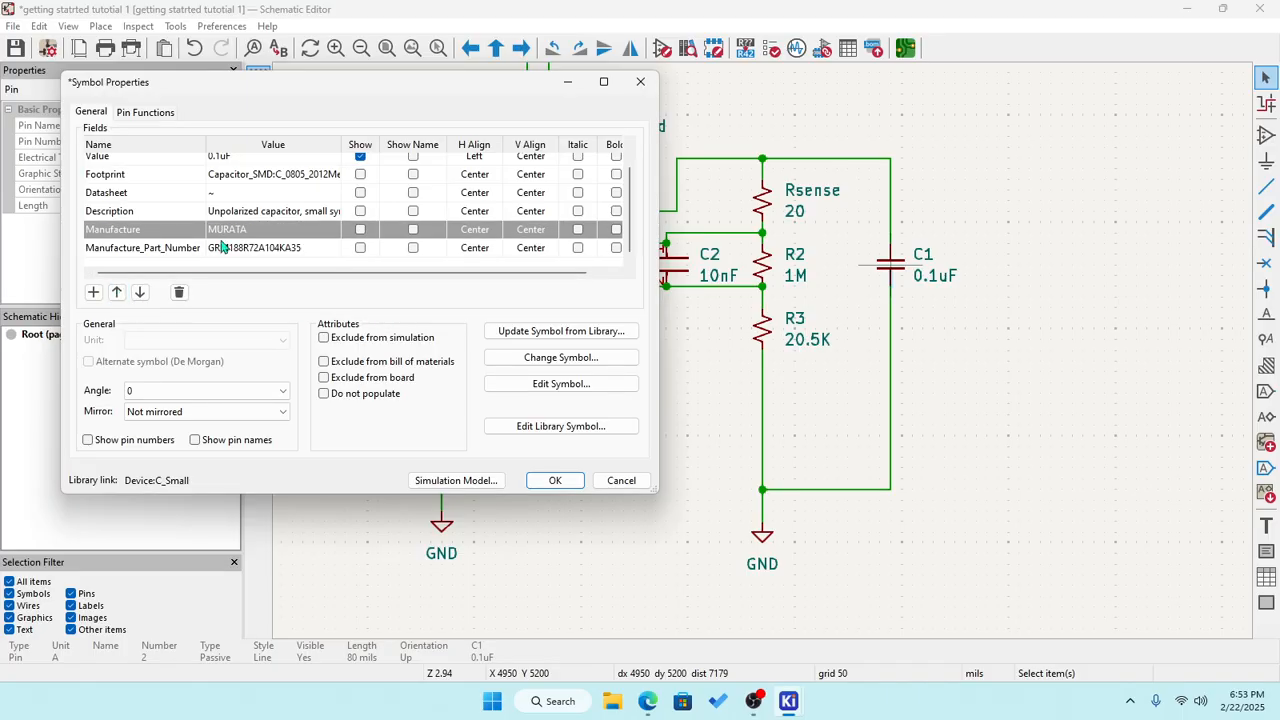
left_click(554, 481)
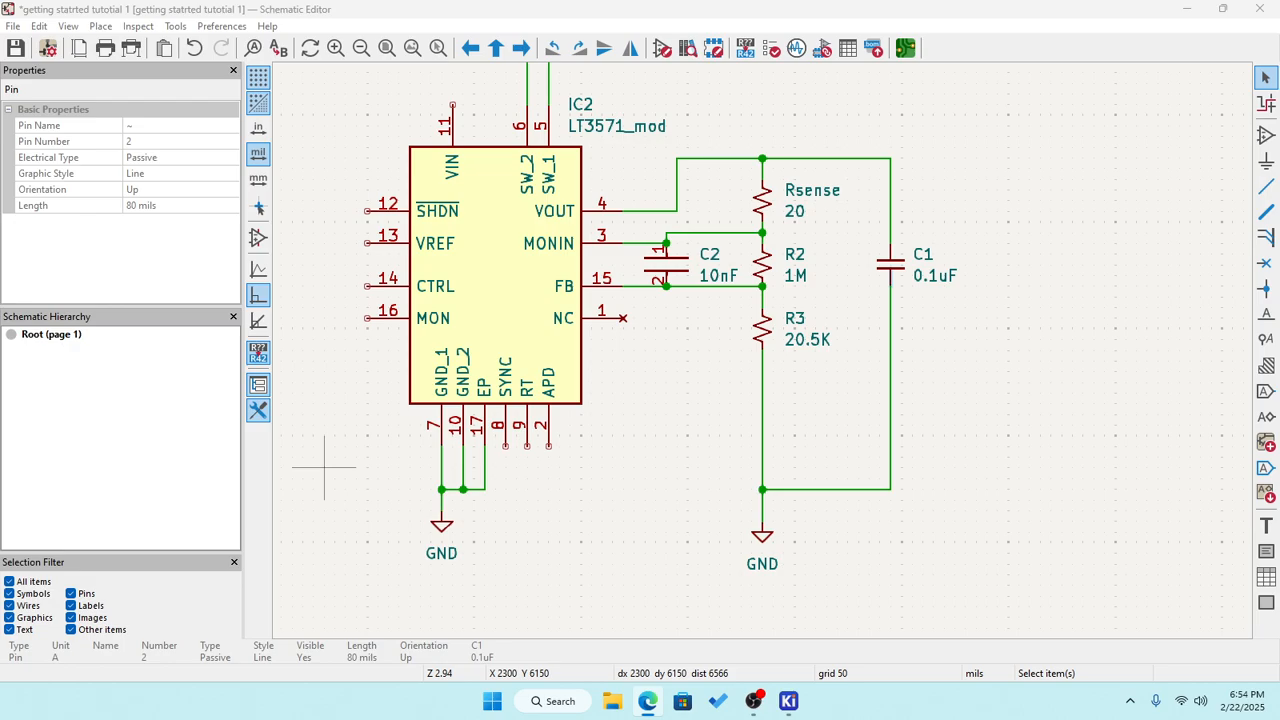
Set C1's description to "0.1µF ±10% 100V Ceramic Capacitor X7R 0603 (1608 Metric)" and insert the note "edit to 805" before 0603.
double_click(893, 278)
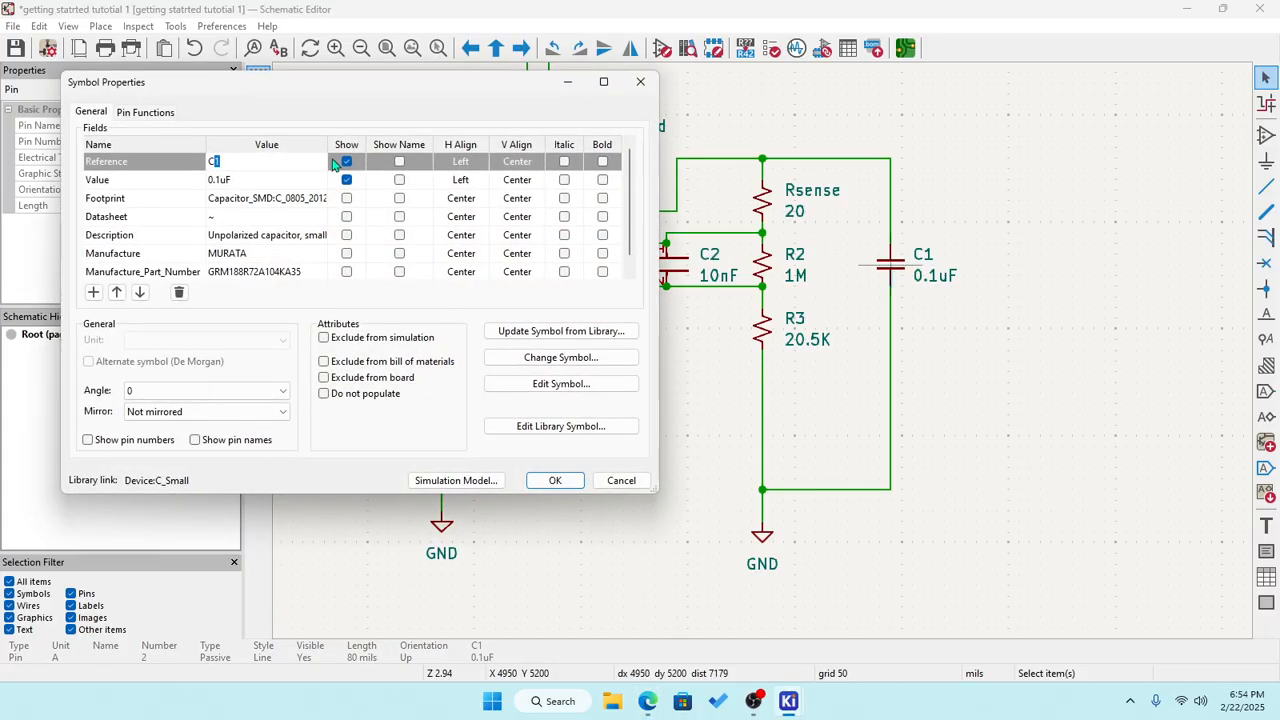
left_click_drag(328, 142, 452, 146)
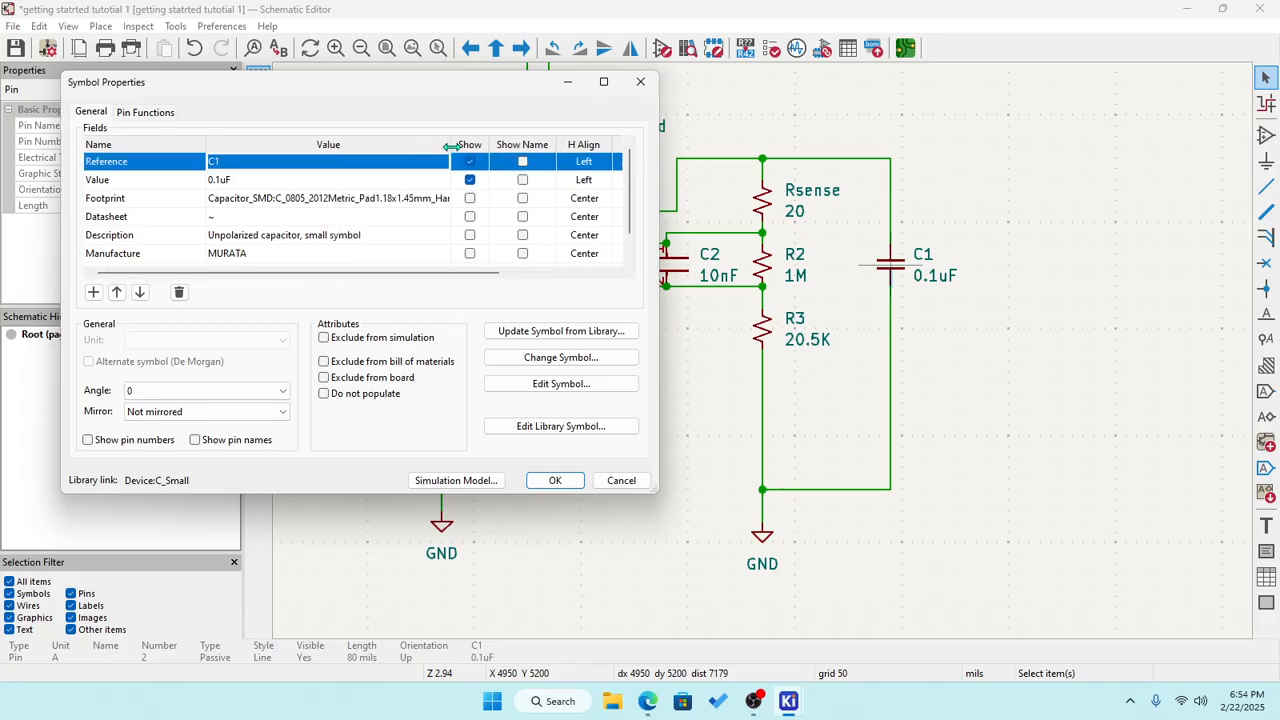
scroll(150, 215, "down", 1)
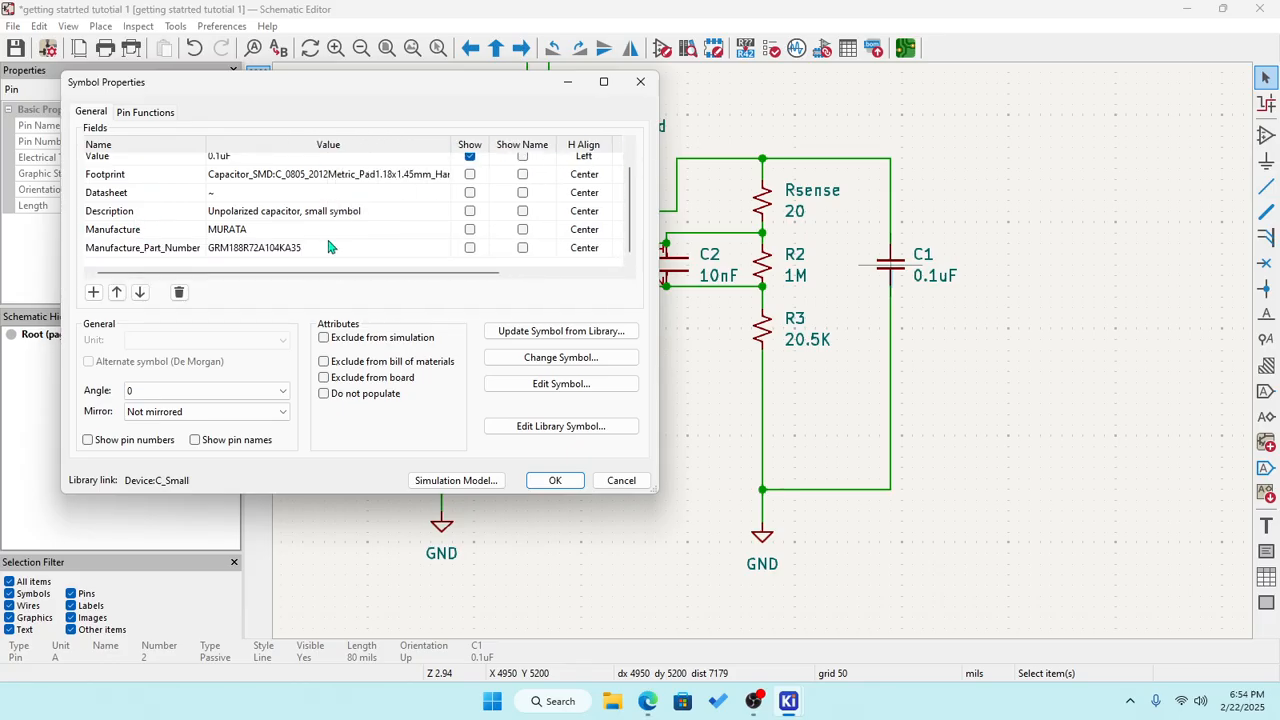
left_click(356, 211)
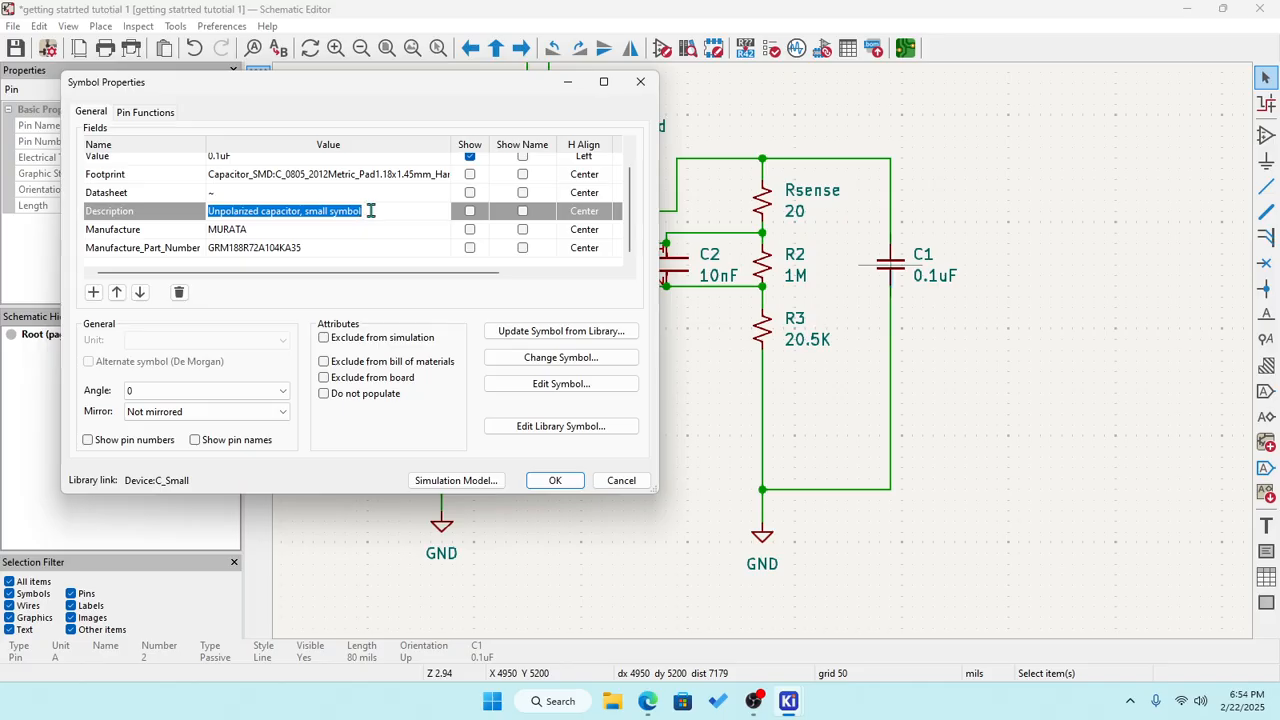
type("0.1µF ±10% 100V Ceramic Capacitor X7R 0603 (1608 Metric)")
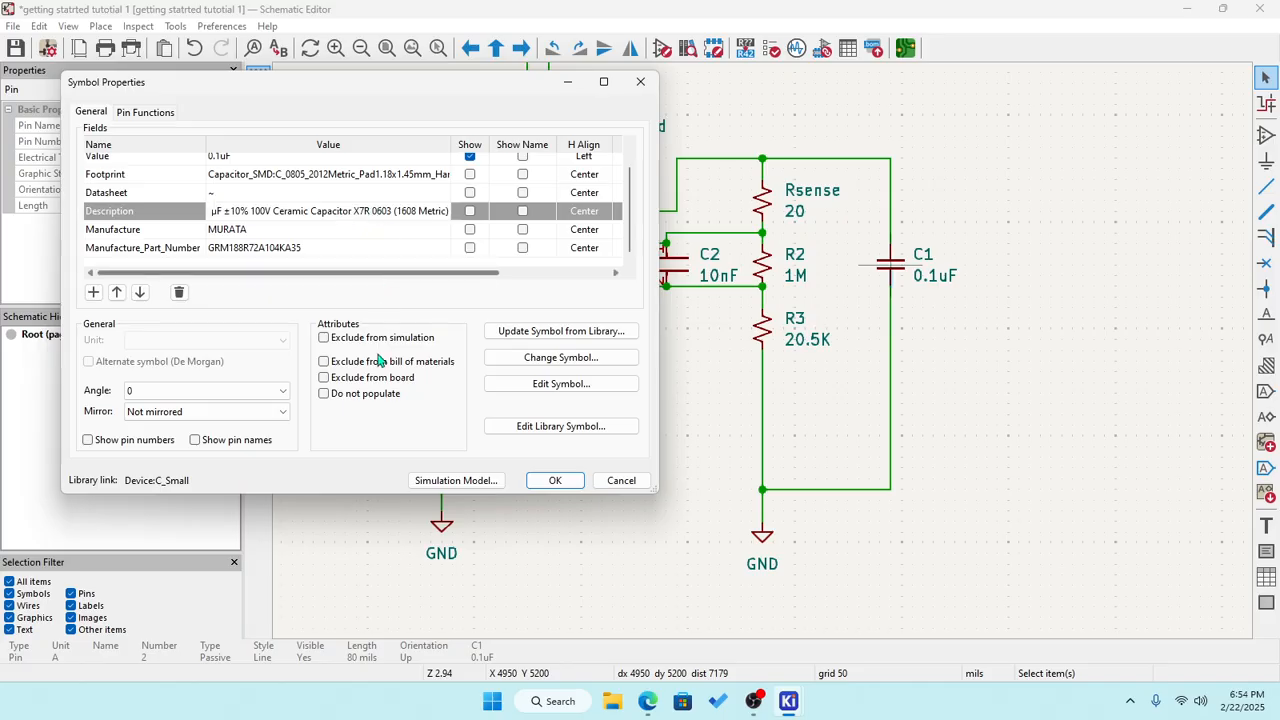
left_click(375, 213)
type("edi")
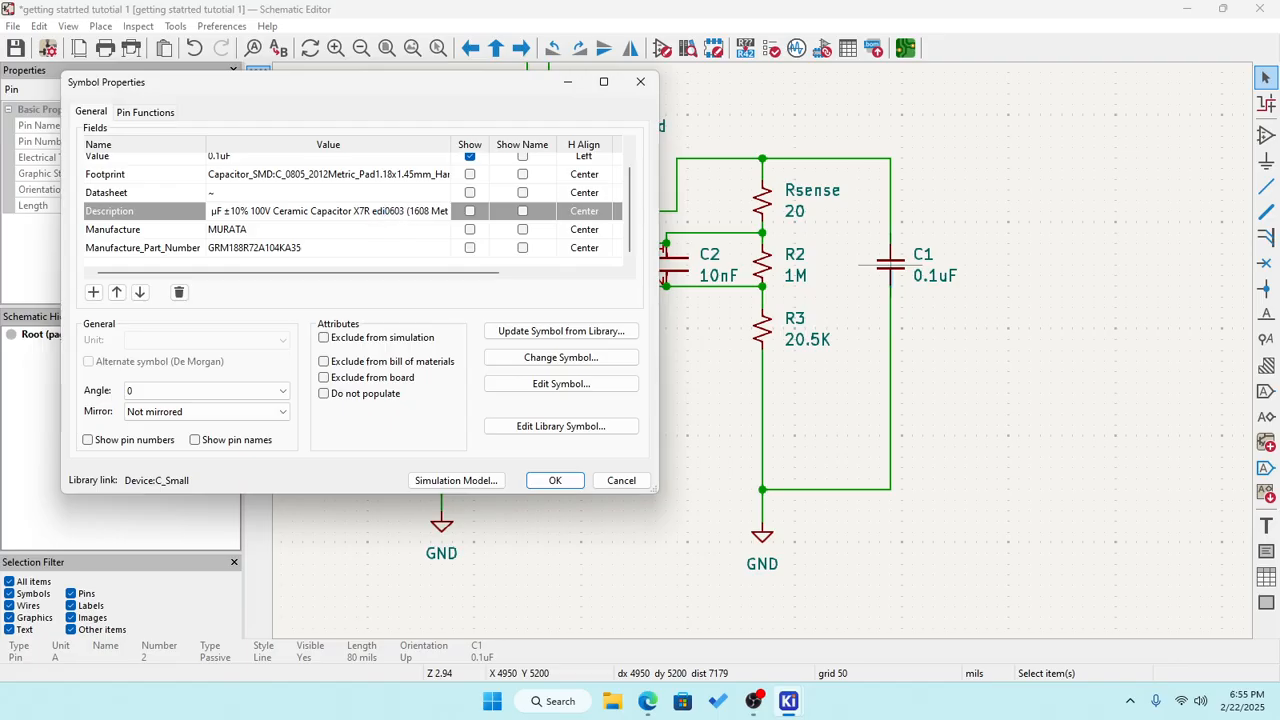
type("t to 805")
left_click(555, 480)
left_click(1016, 285)
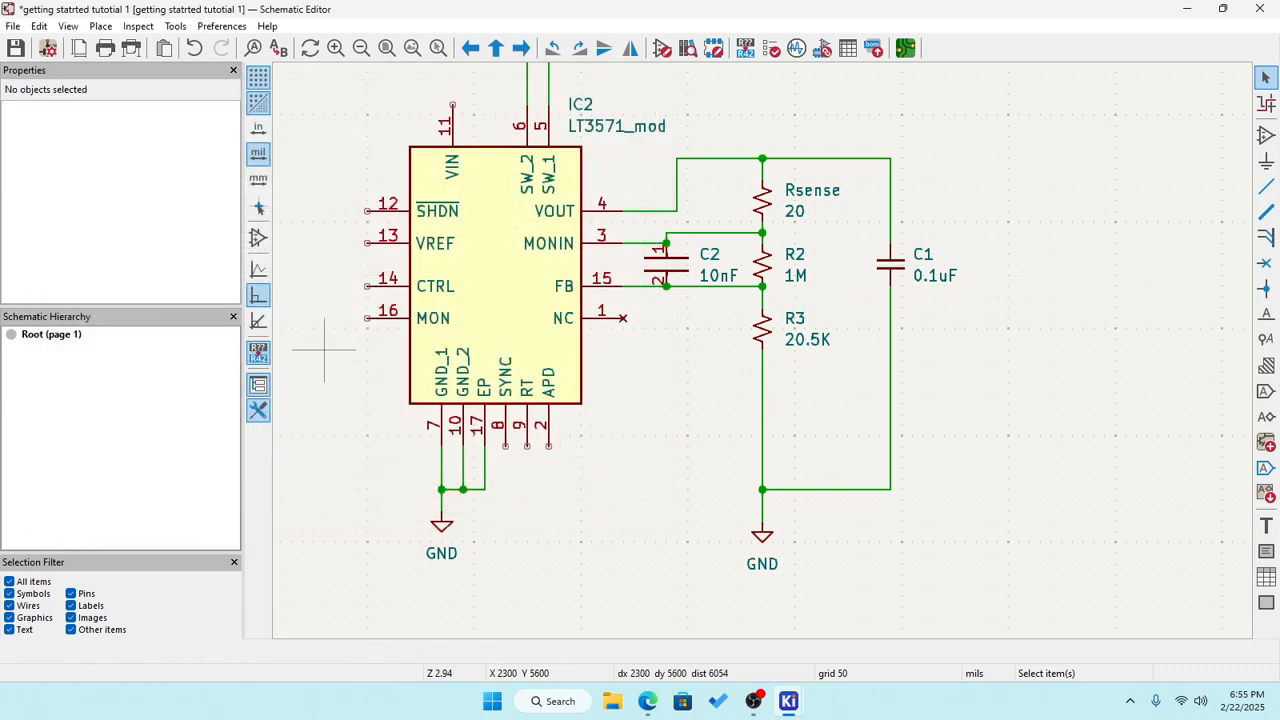
Save the schematic and open the project's board in the PCB Editor.
left_click(648, 701)
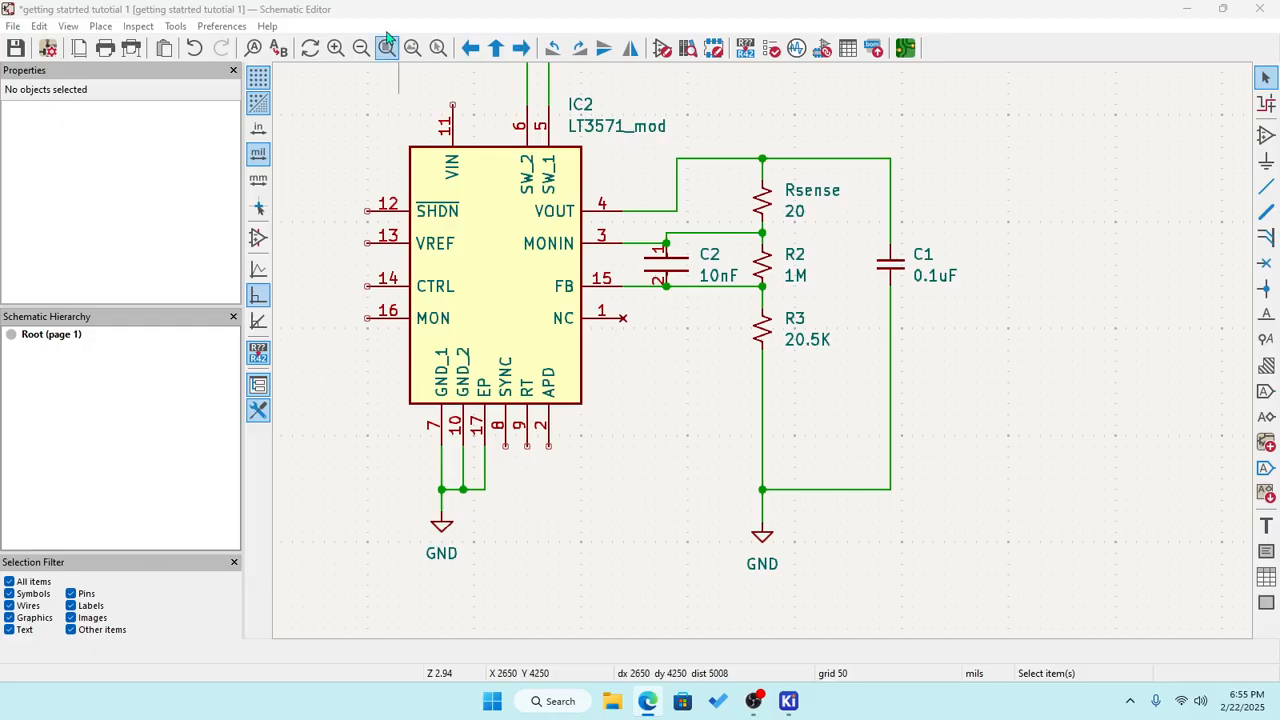
left_click(15, 48)
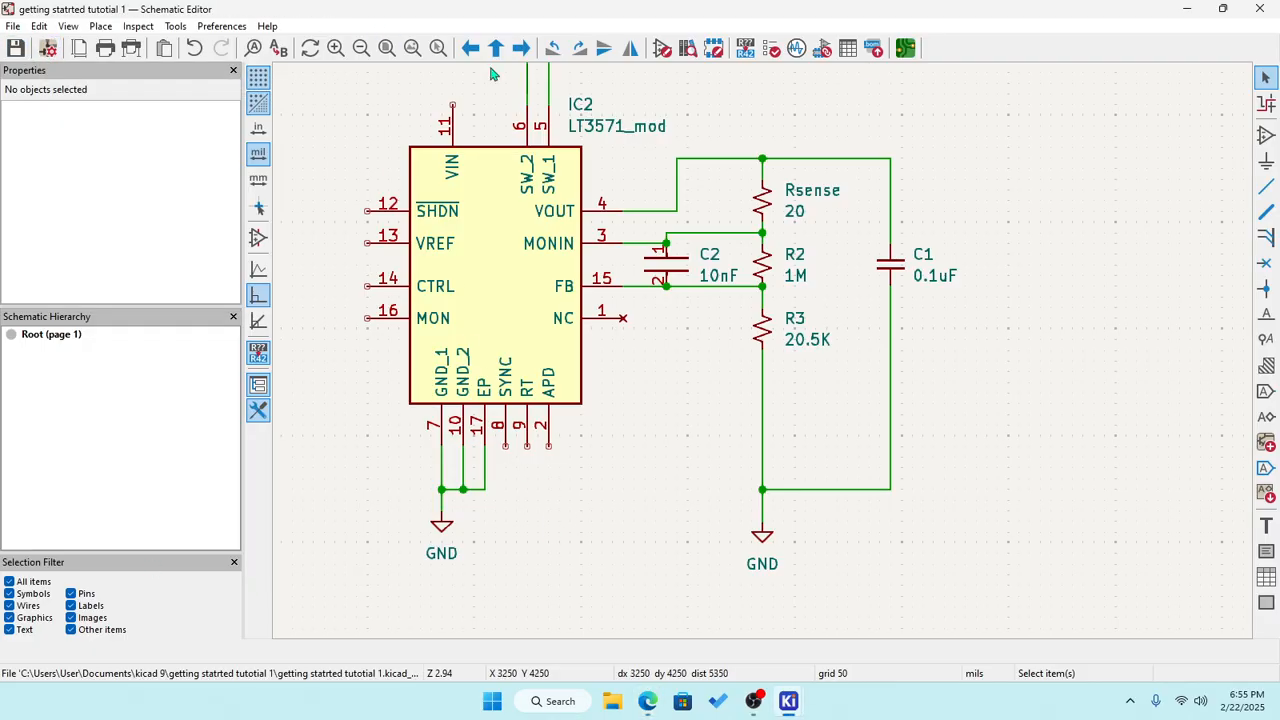
left_click(905, 48)
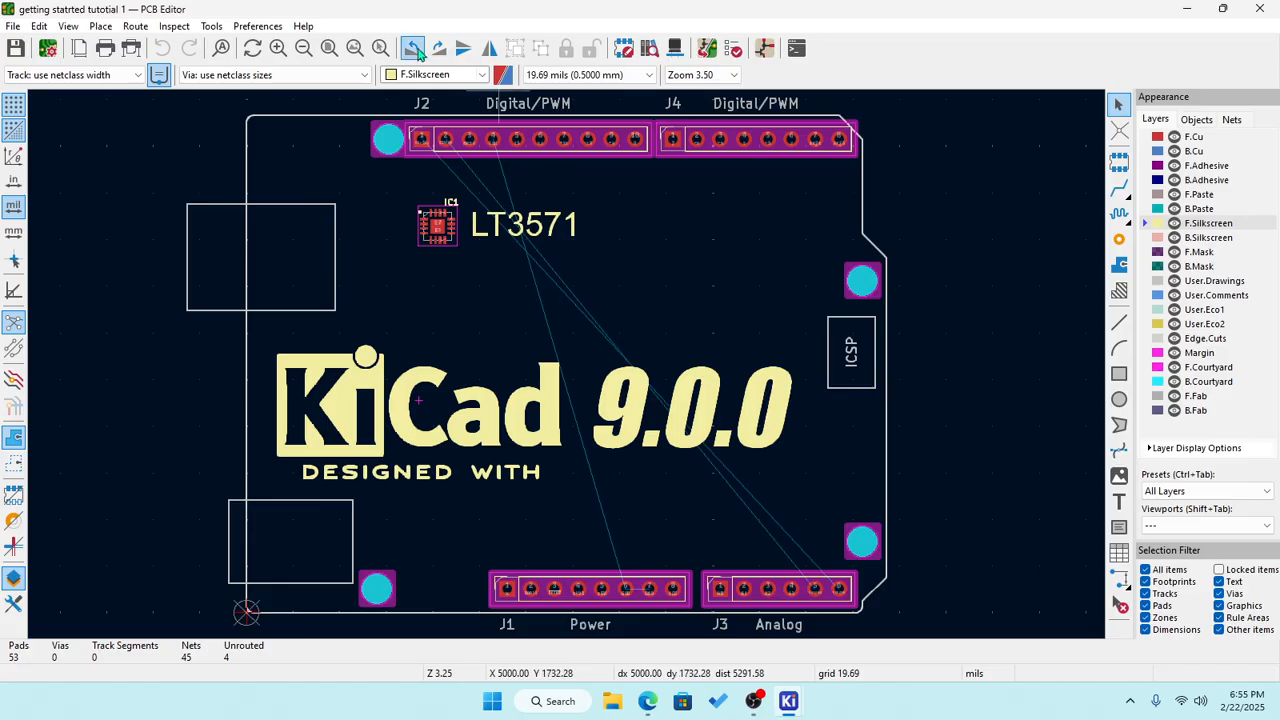
Start updating the PCB from the schematic and annotate the entire schematic, keeping existing annotations and sorting symbols by X position.
left_click(211, 26)
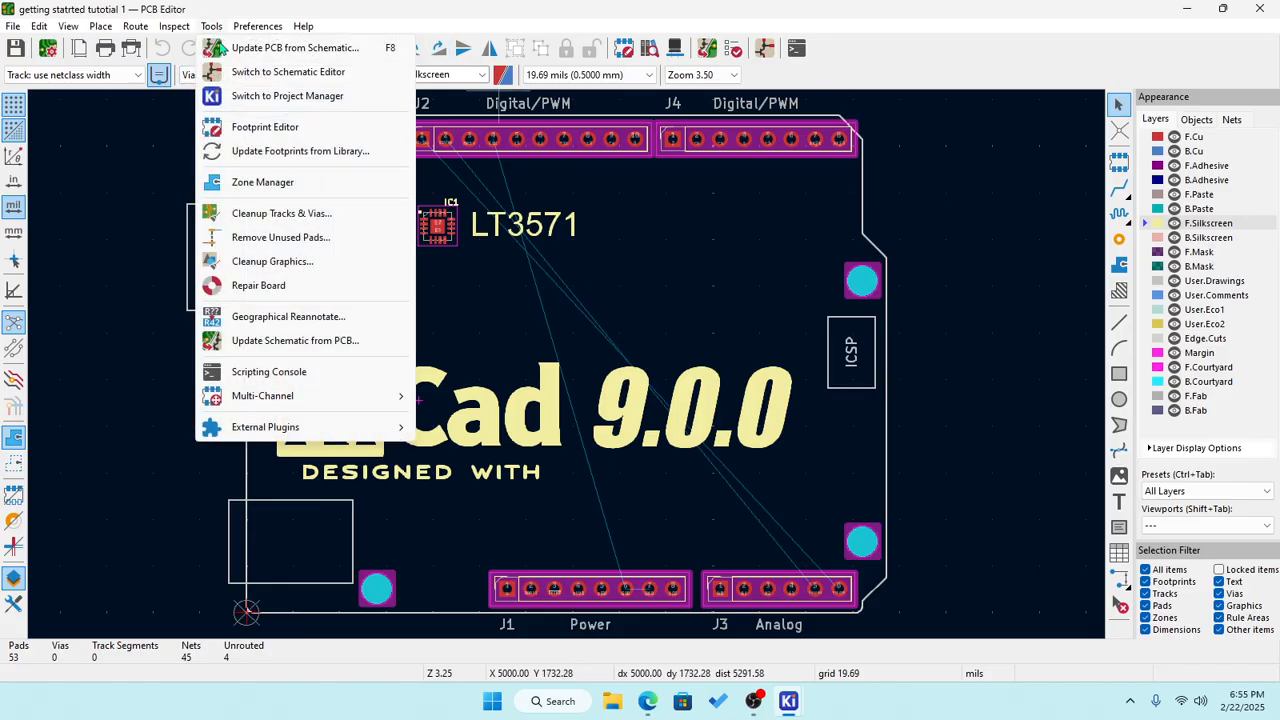
left_click(260, 49)
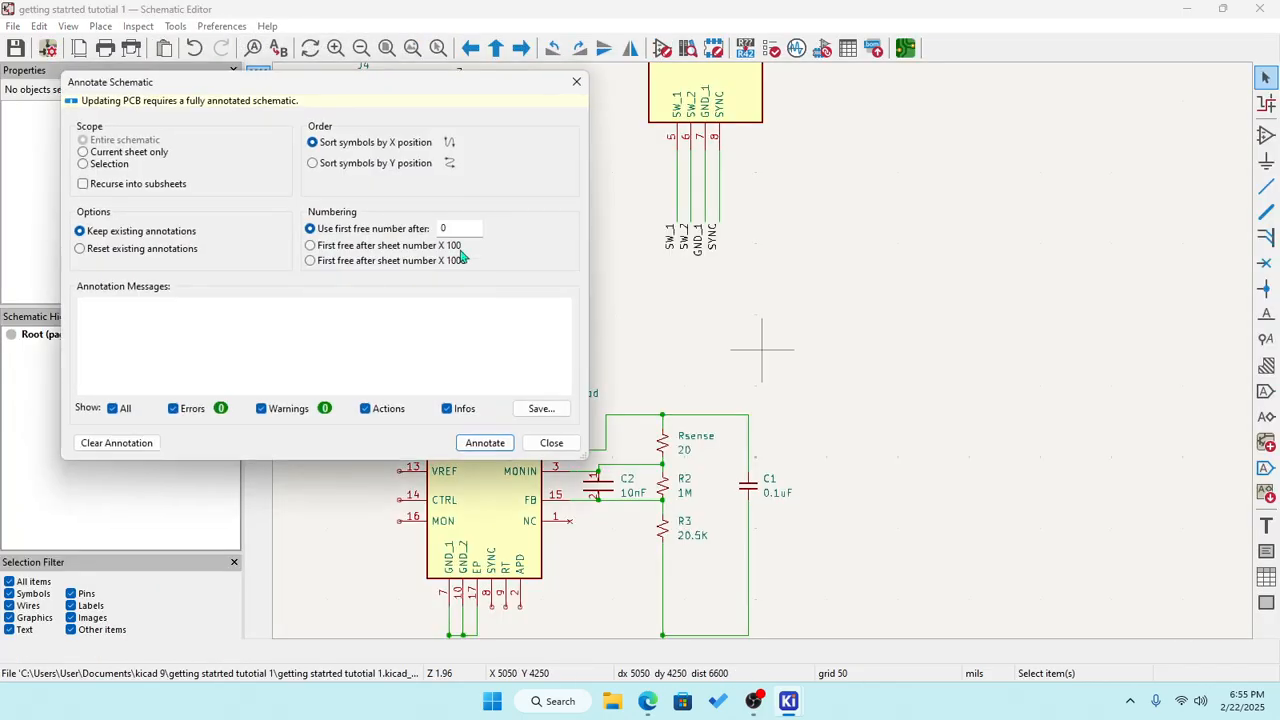
left_click(485, 447)
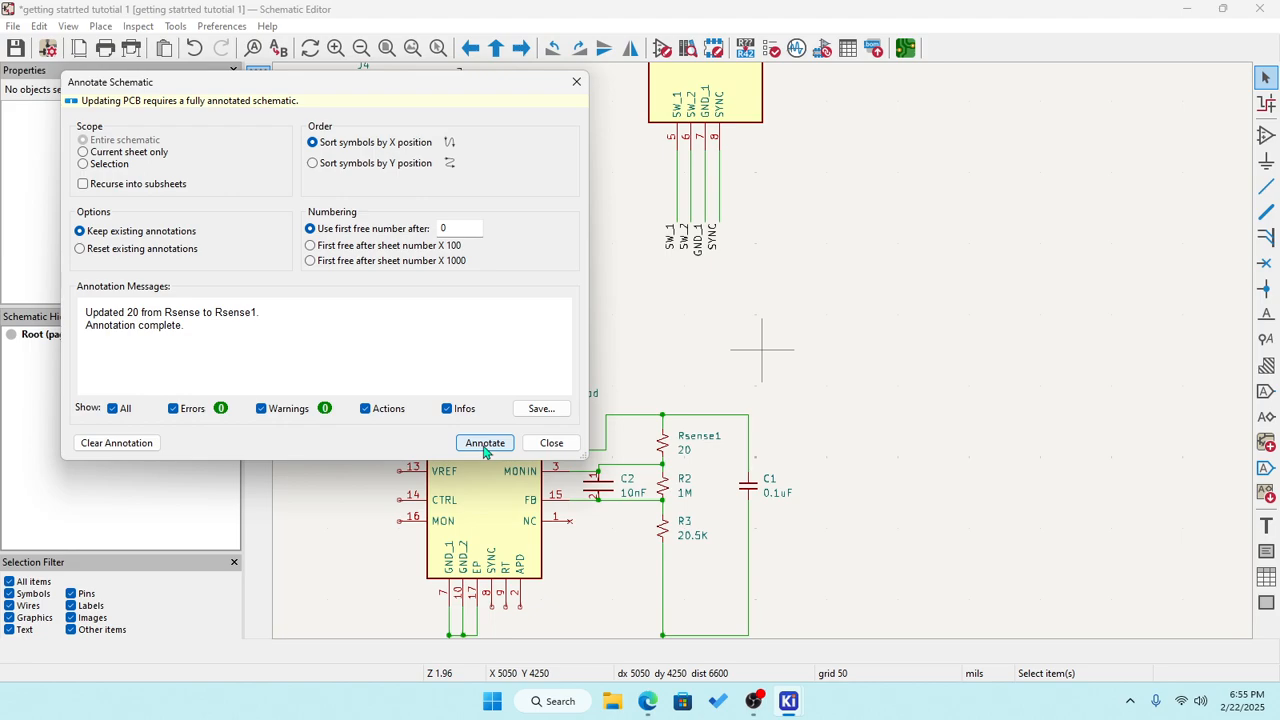
left_click(485, 447)
left_click(551, 443)
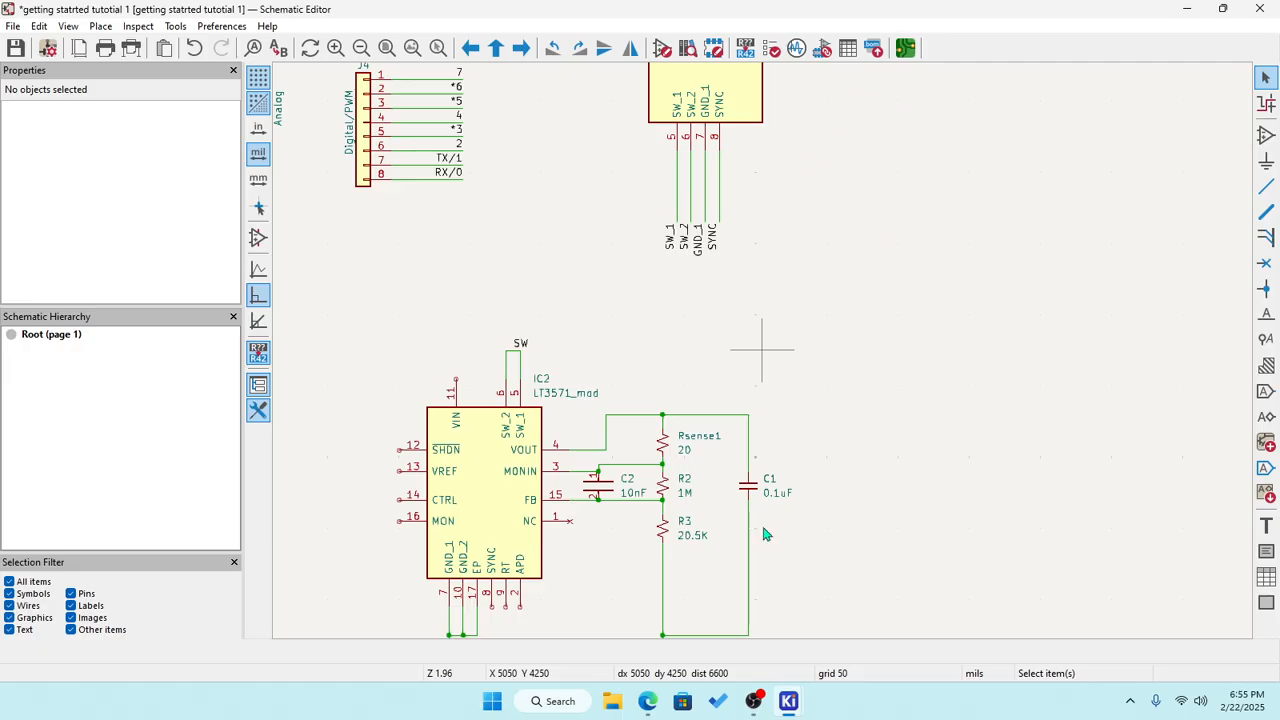
Try to switch from the Schematic Editor to the project's board in the PCB Editor.
mouse_move(788, 703)
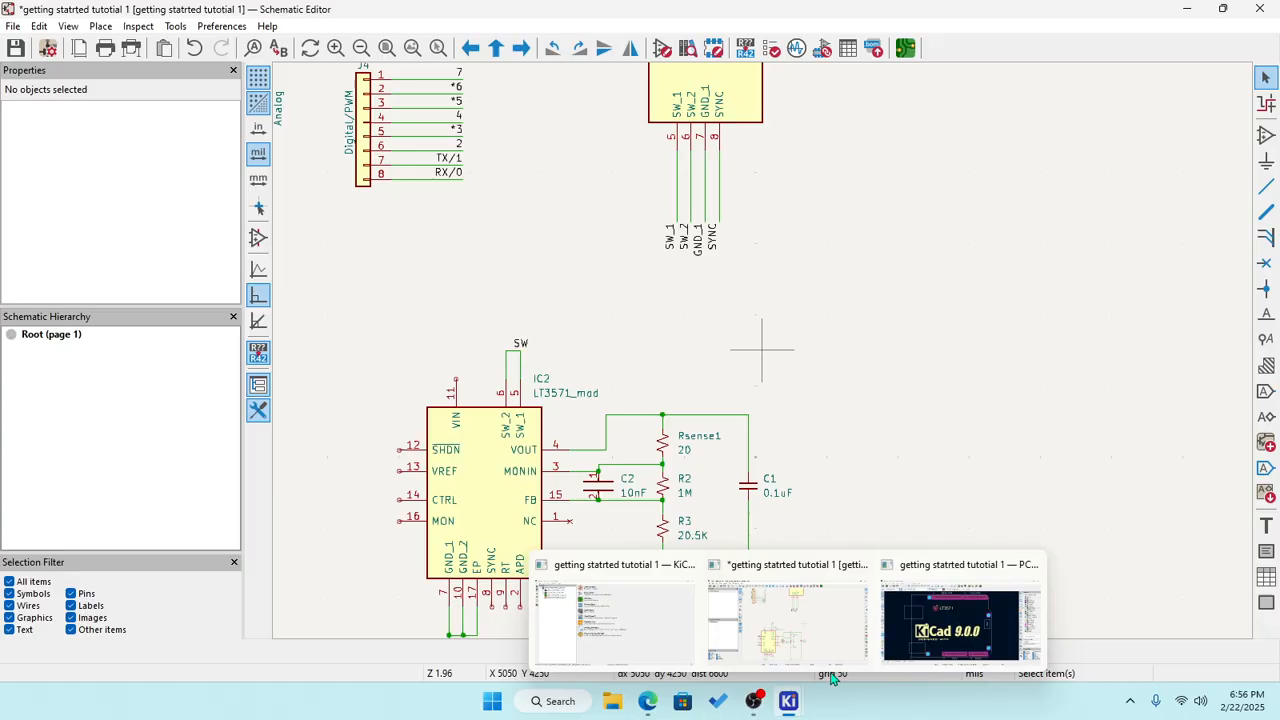
left_click(925, 648)
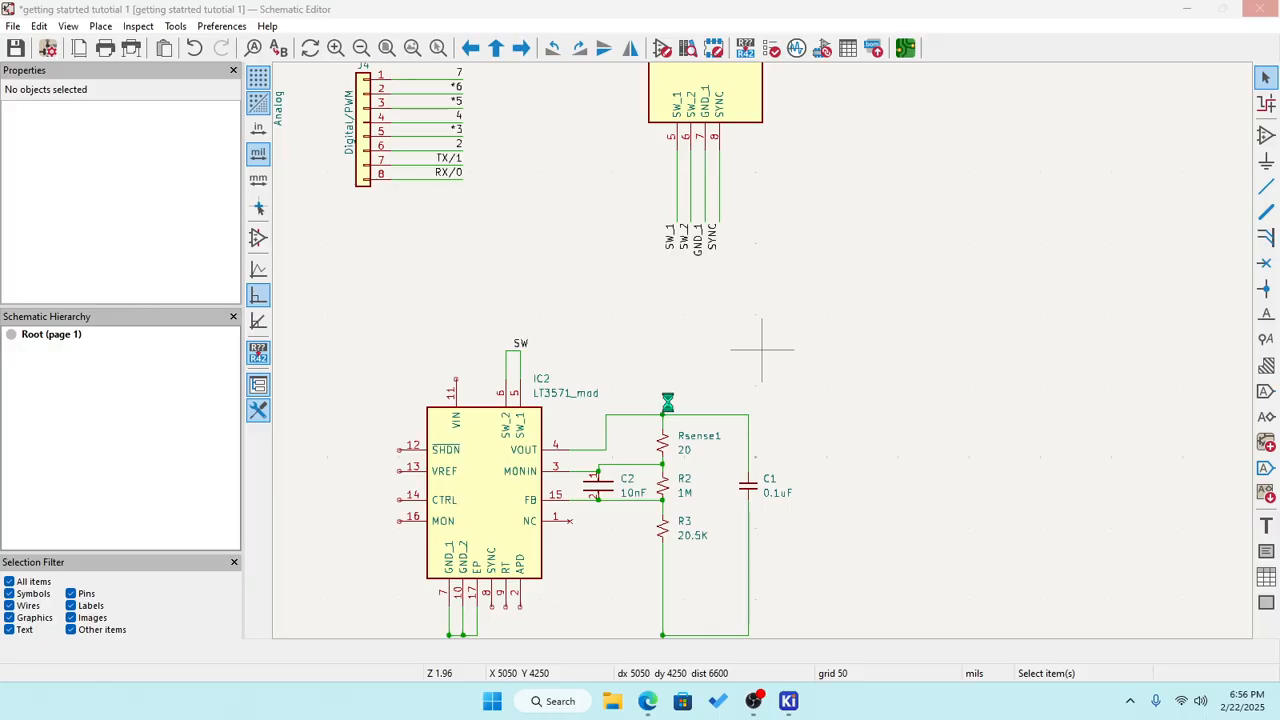
mouse_move(789, 701)
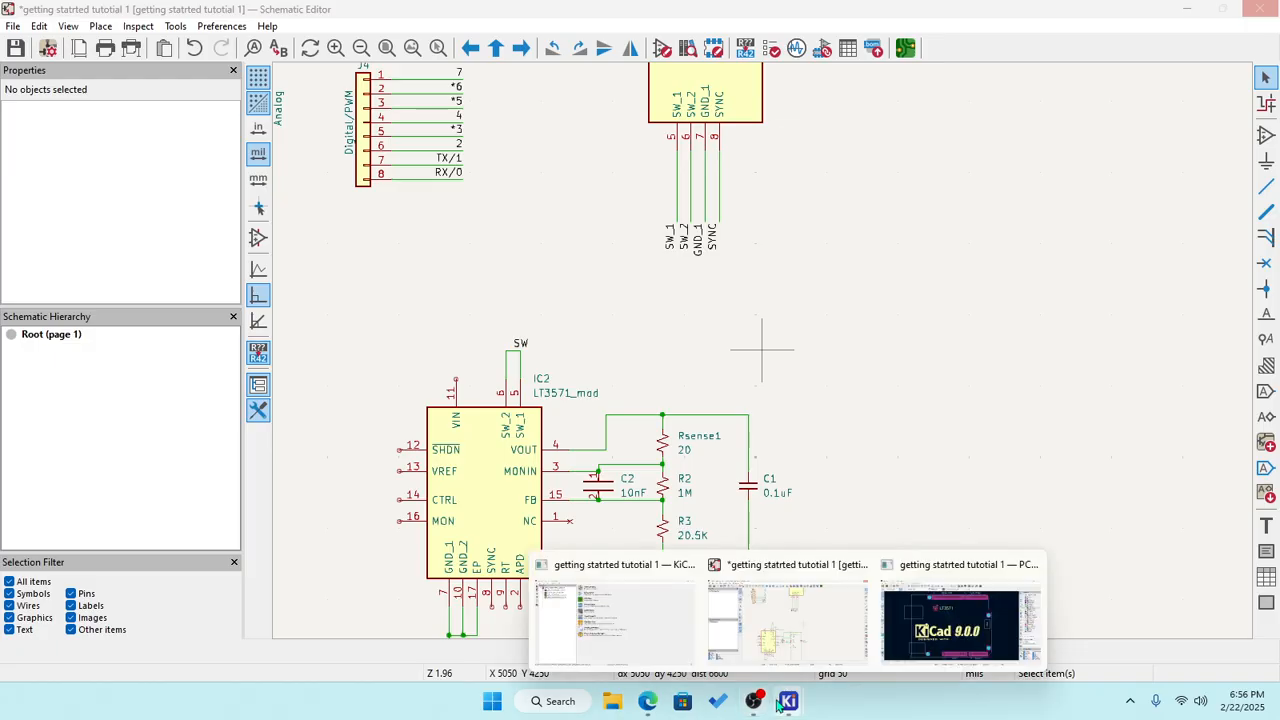
left_click(948, 633)
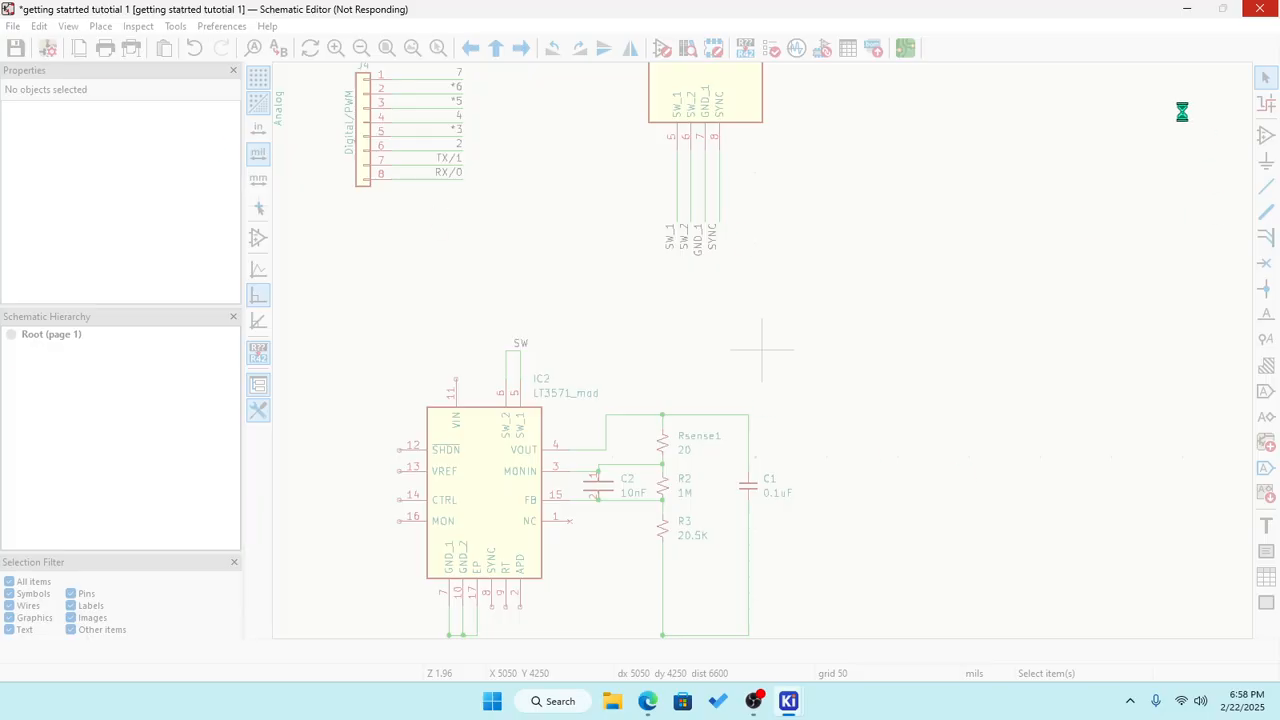
mouse_move(800, 705)
left_click(955, 640)
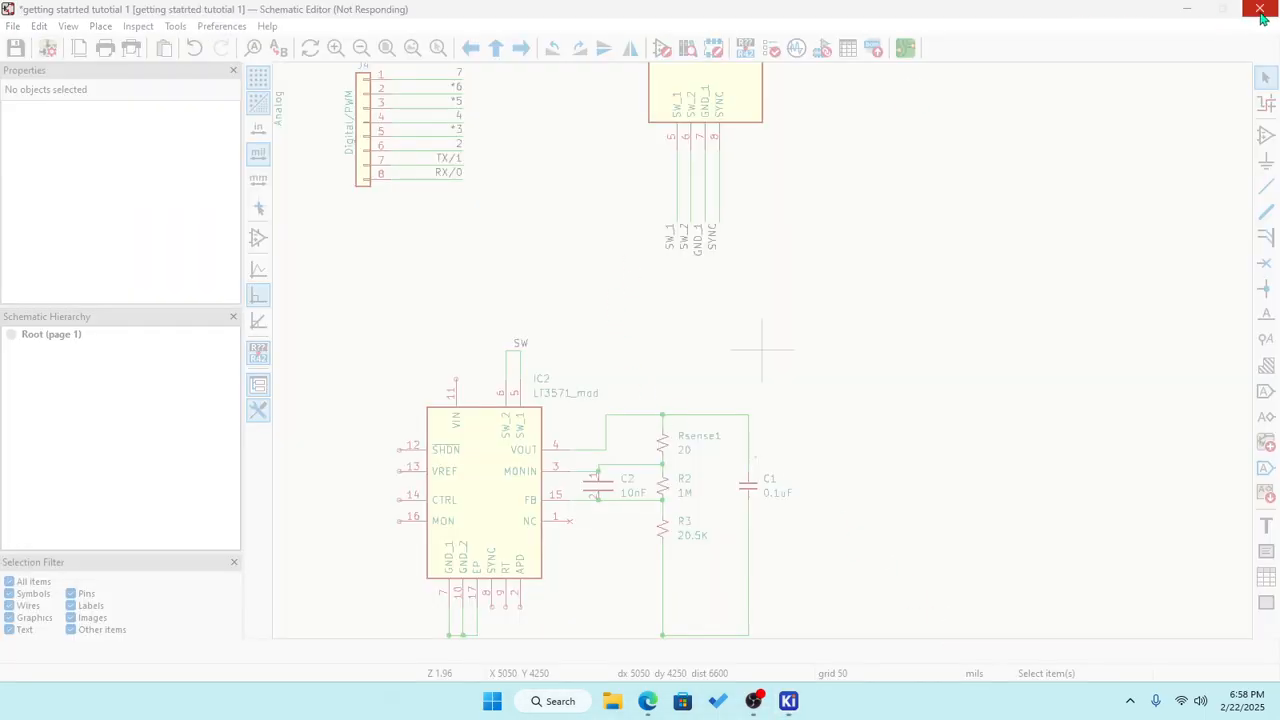
Close the unresponsive KiCad program, reopen the project's schematic file and restore the last saved edits.
left_click(1261, 15)
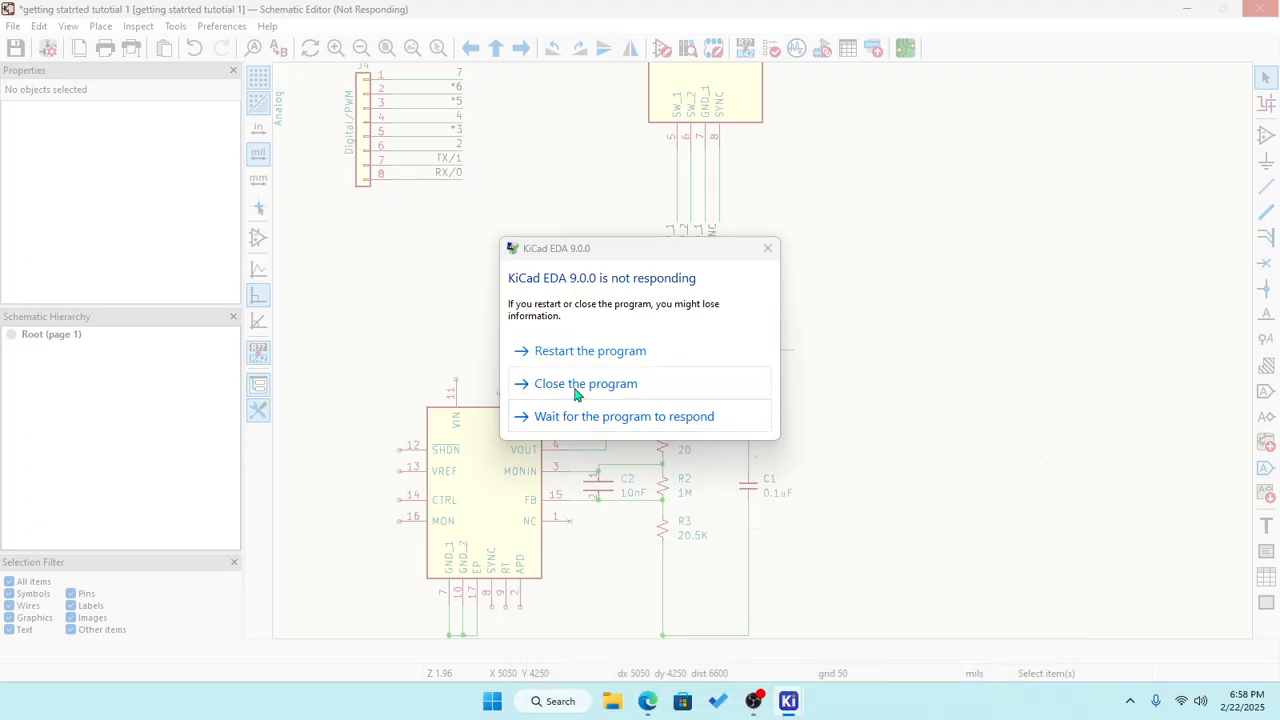
left_click(577, 387)
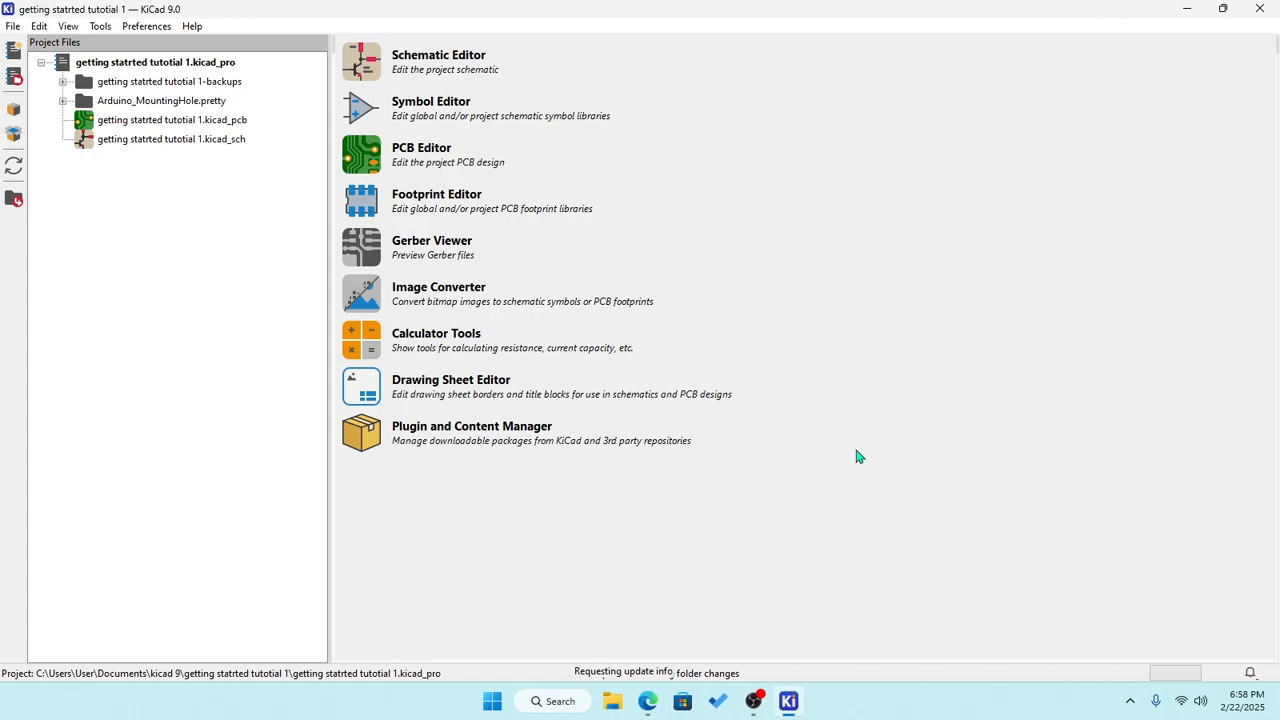
double_click(219, 143)
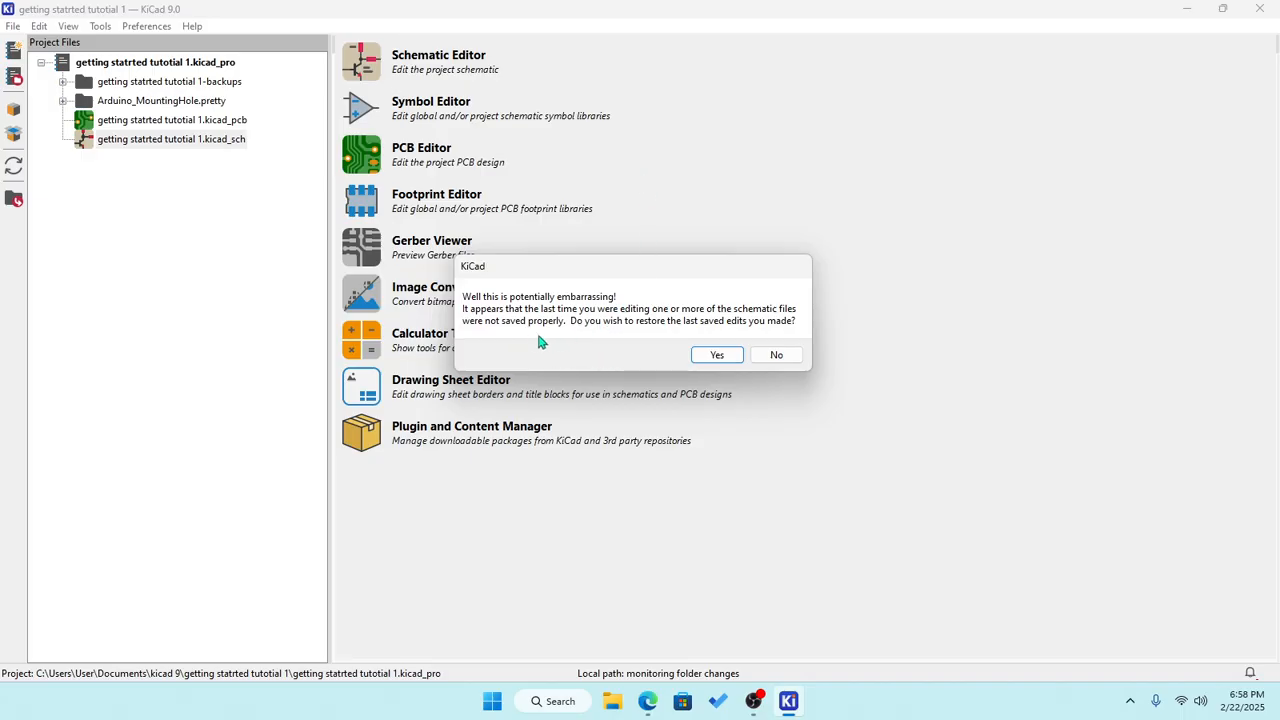
left_click(722, 362)
left_click(814, 362)
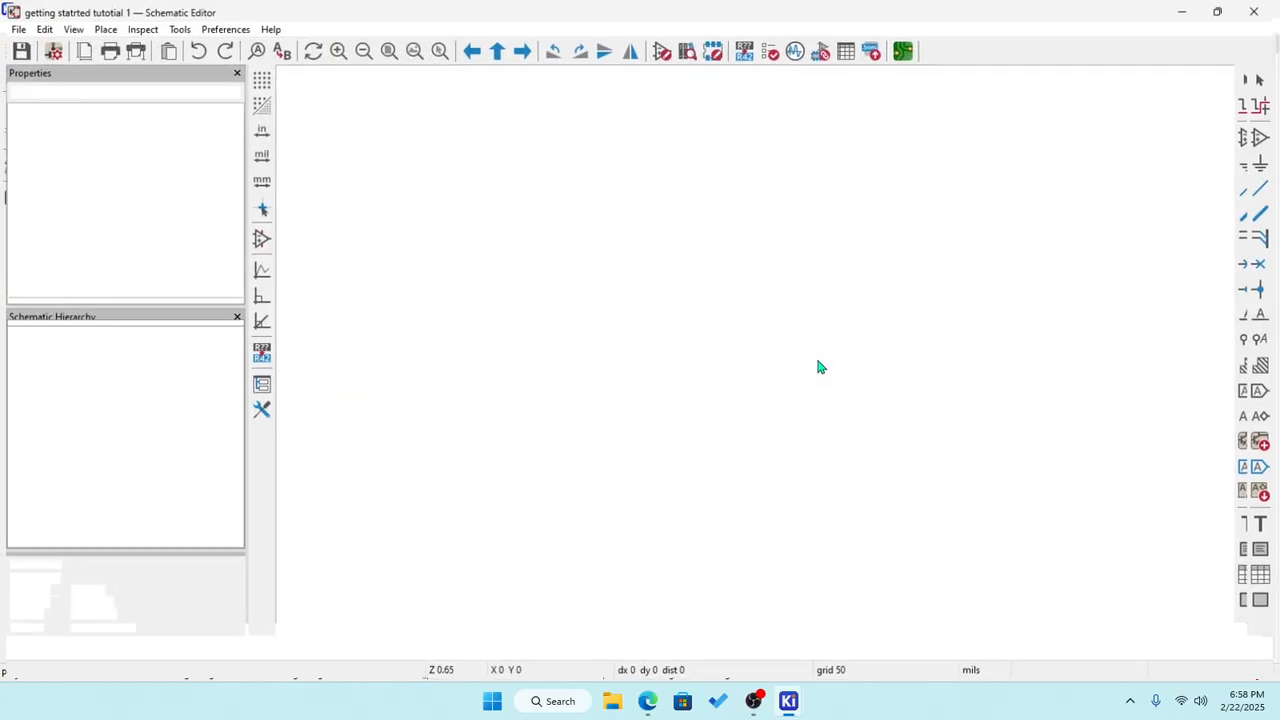
Delete IC1 (LT3571EUD#TRPBF) with its wires and labels, including the leftover MONIN label, and save the schematic.
scroll(677, 271, "up", 3)
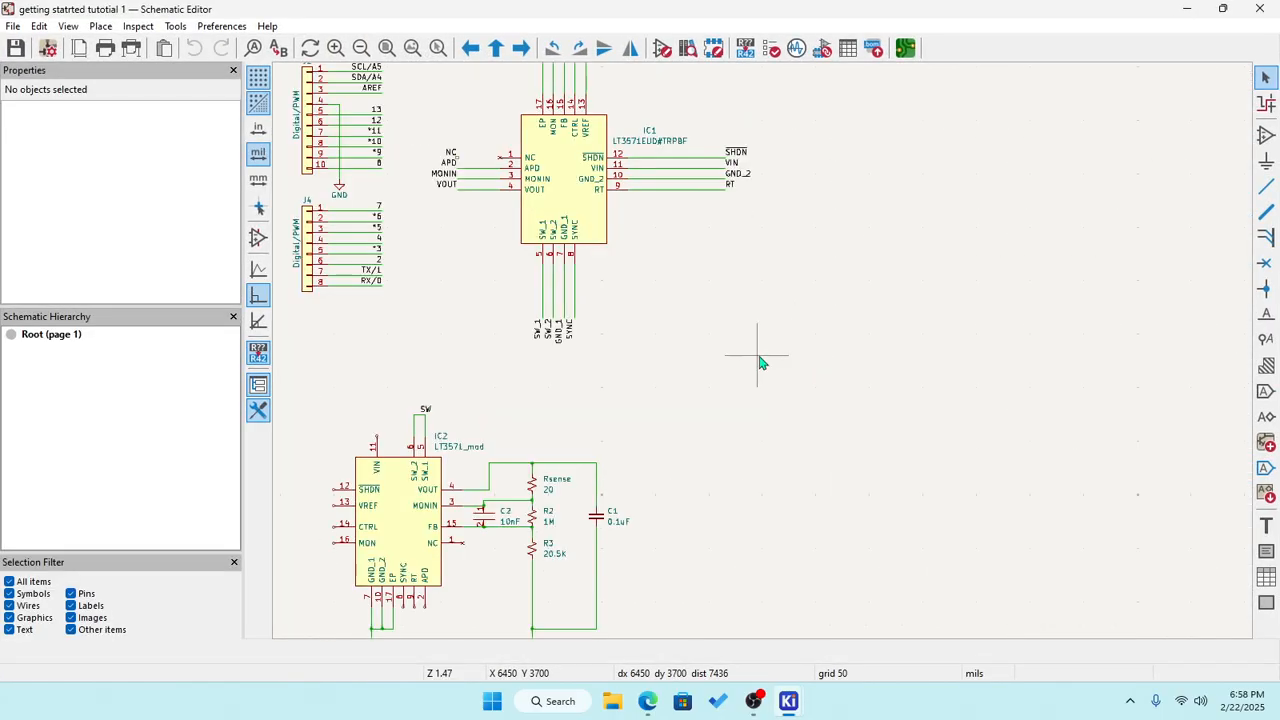
scroll(760, 362, "down", 5)
scroll(690, 265, "up", 5)
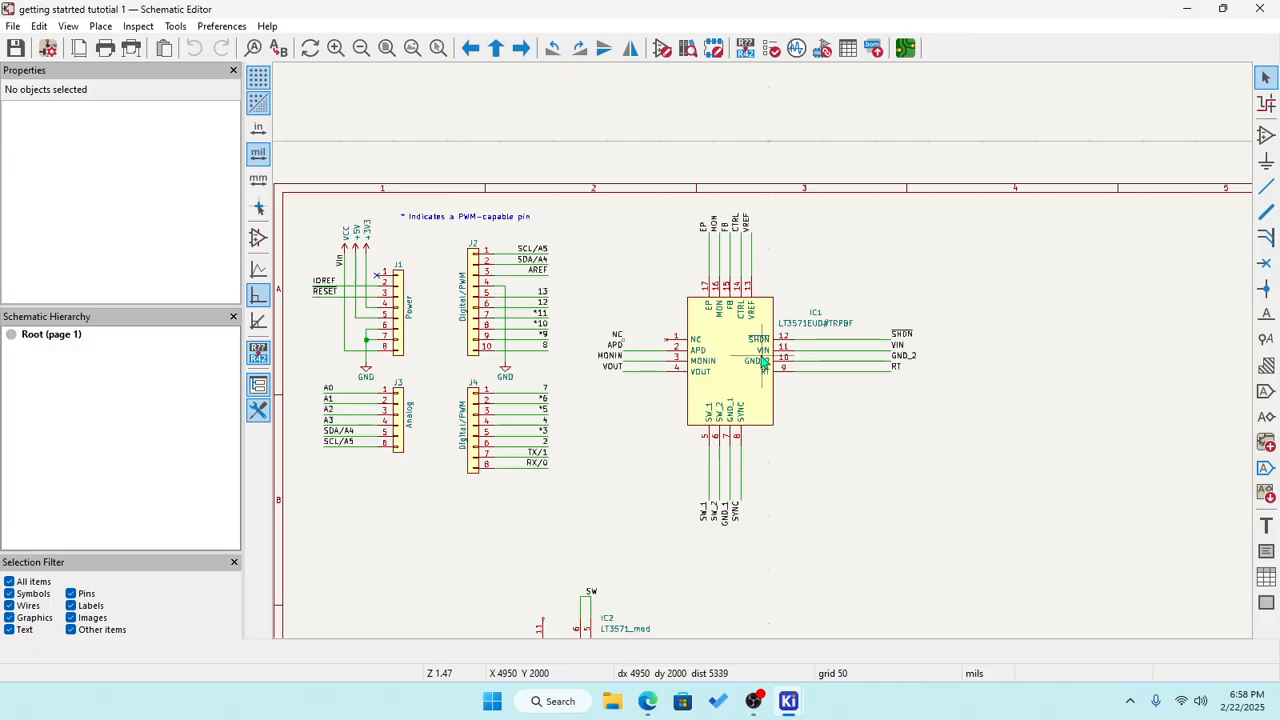
left_click_drag(600, 210, 968, 547)
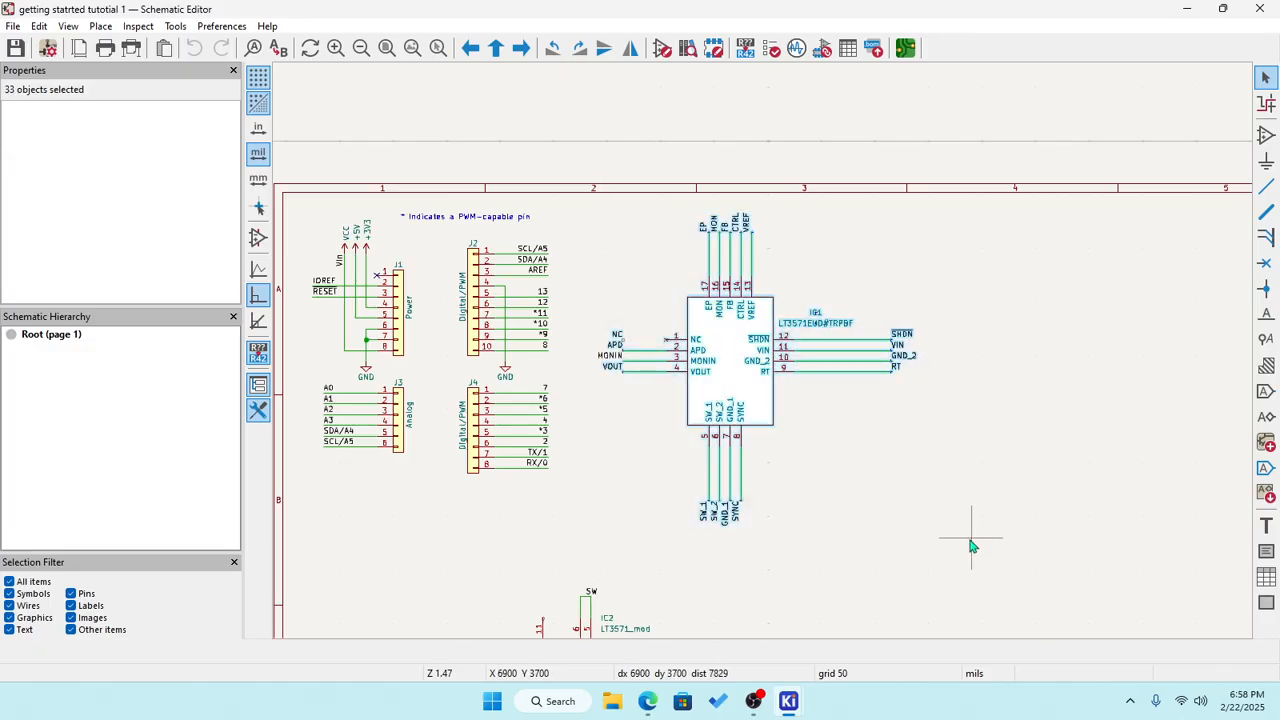
key("Delete")
left_click_drag(574, 330, 645, 404)
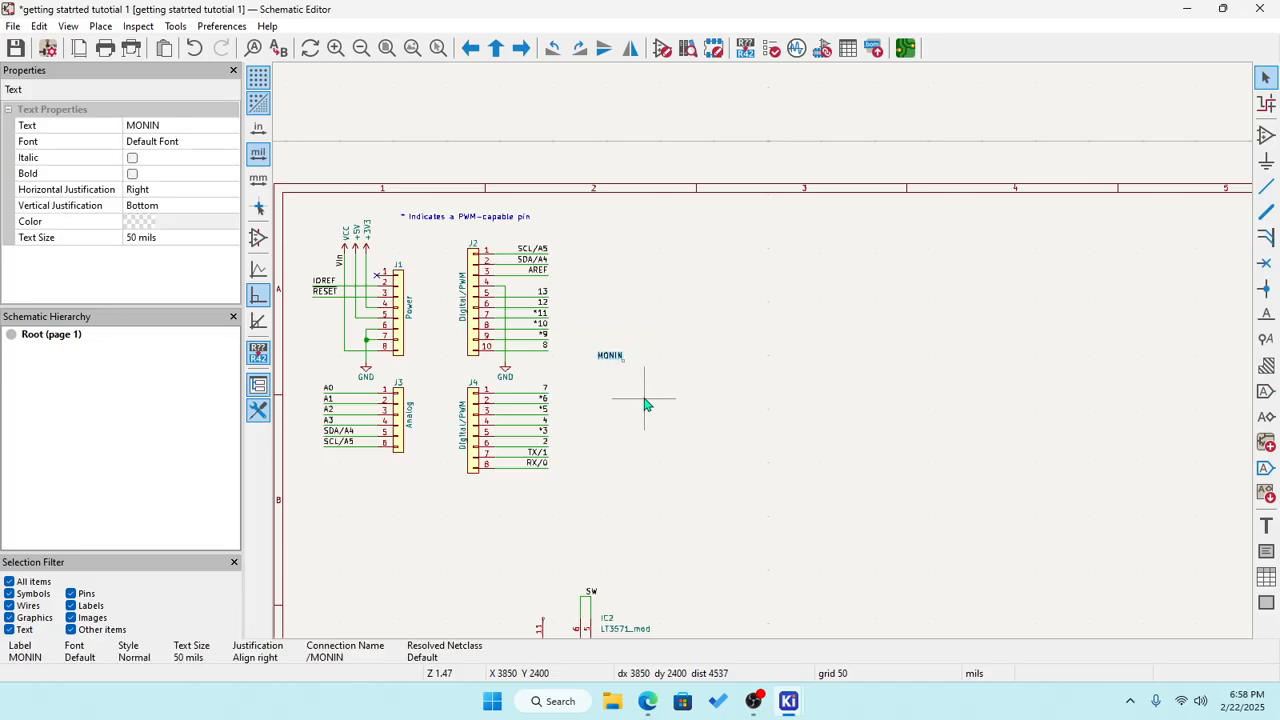
key("Delete")
scroll(700, 378, "down", 3)
scroll(775, 360, "up", 3)
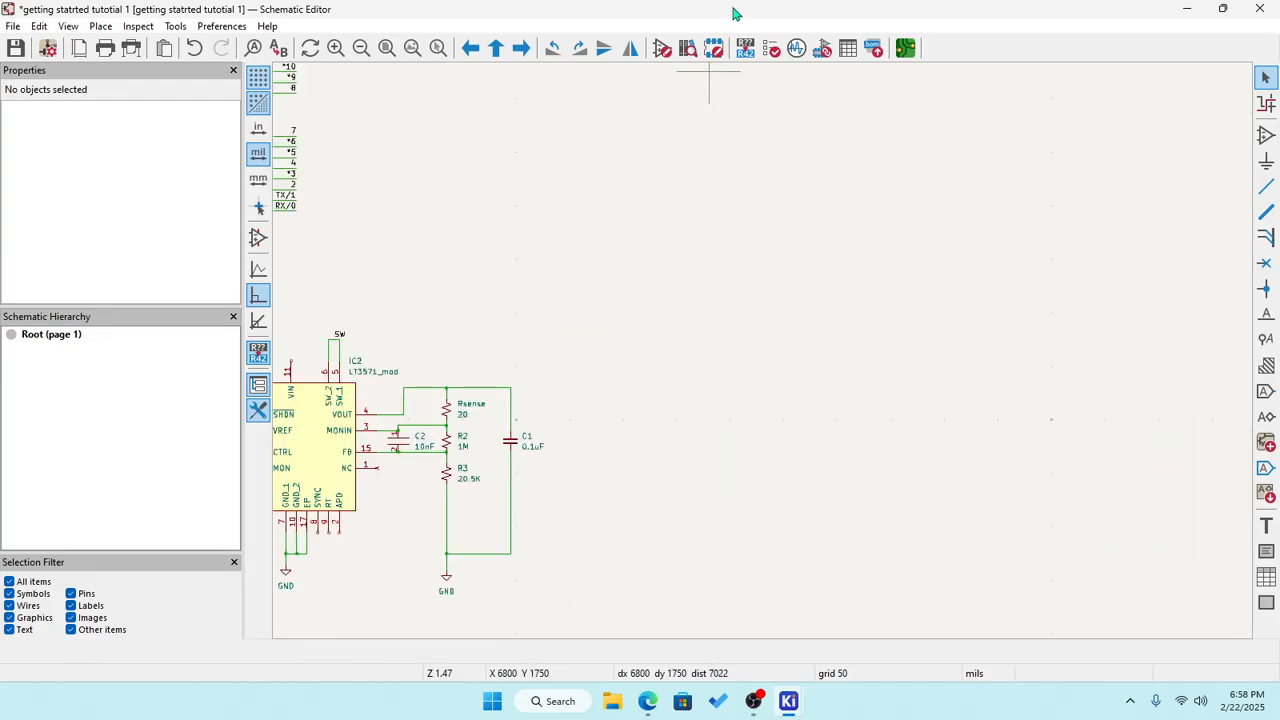
left_click(16, 48)
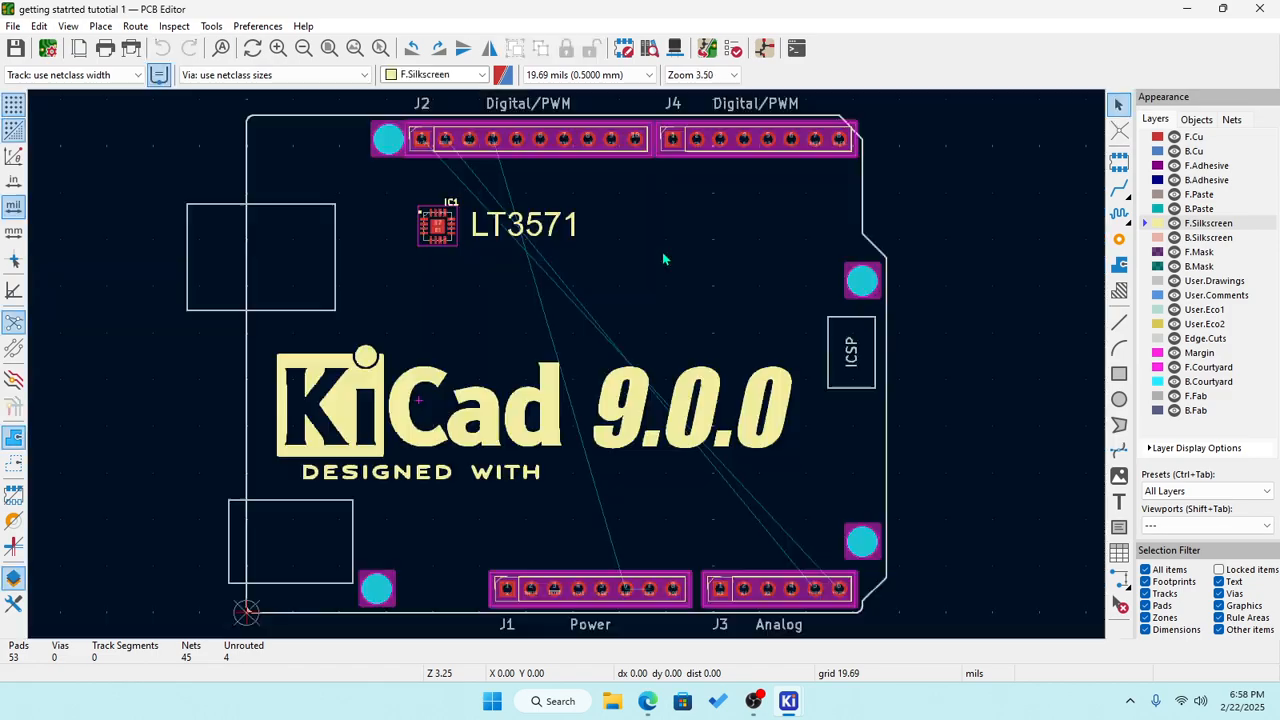
Try to update the PCB from the schematic, annotating the entire schematic with existing annotations kept and symbols sorted by X position.
left_click(212, 26)
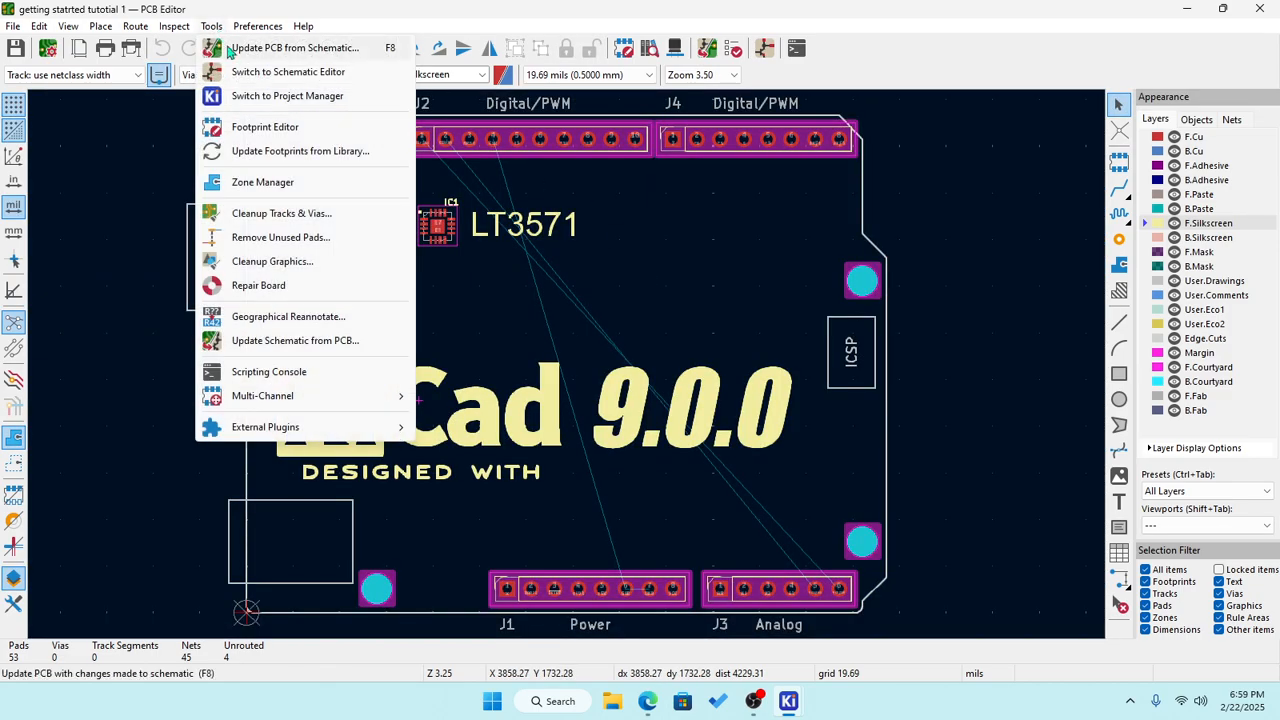
left_click(250, 47)
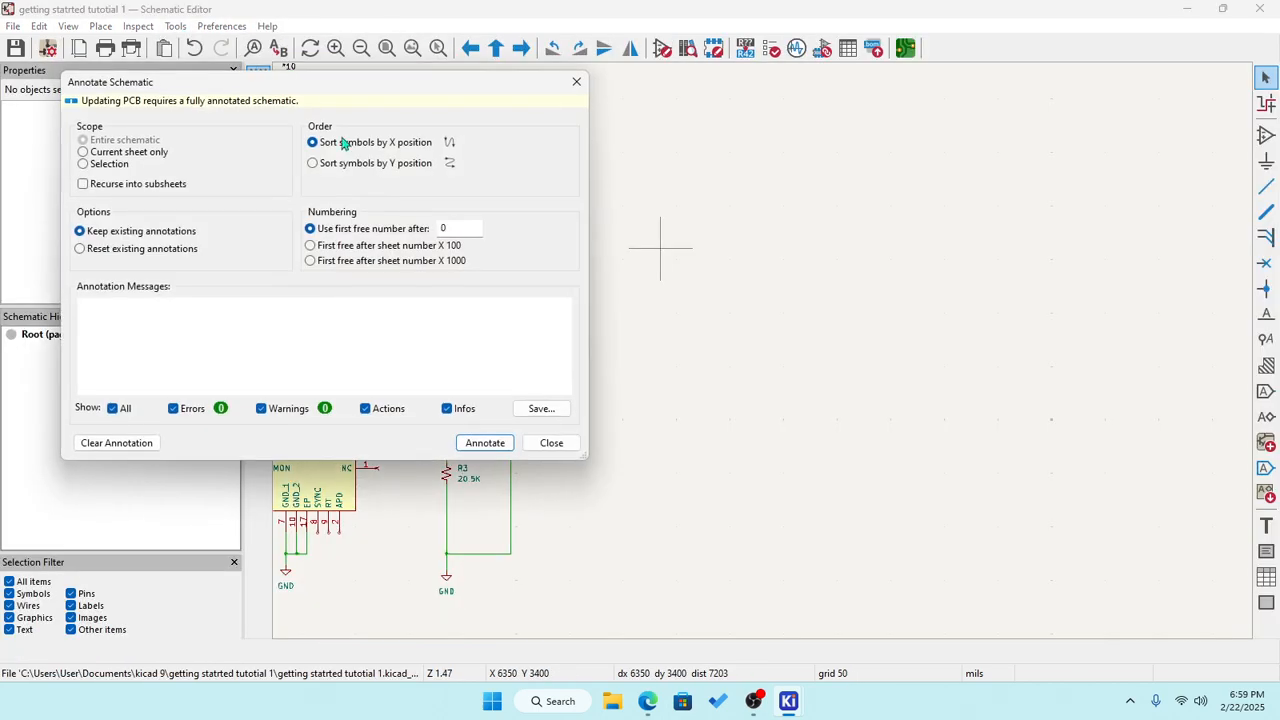
left_click(494, 443)
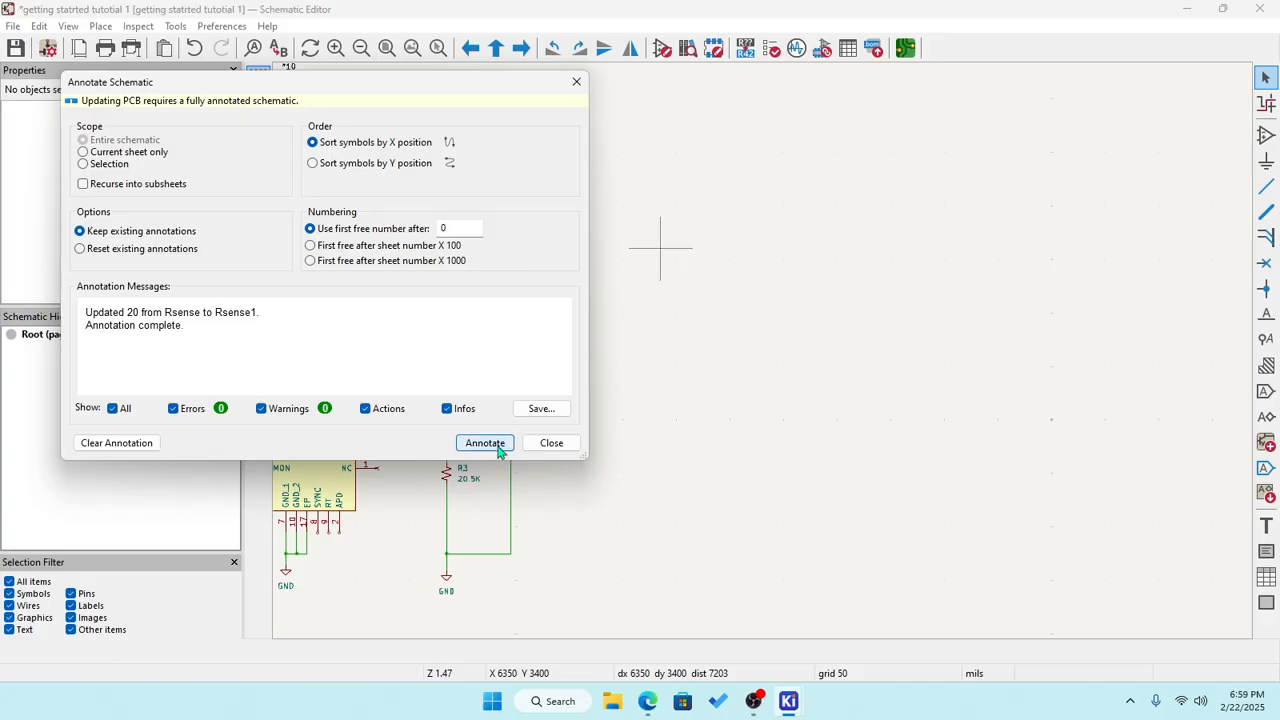
left_click(549, 443)
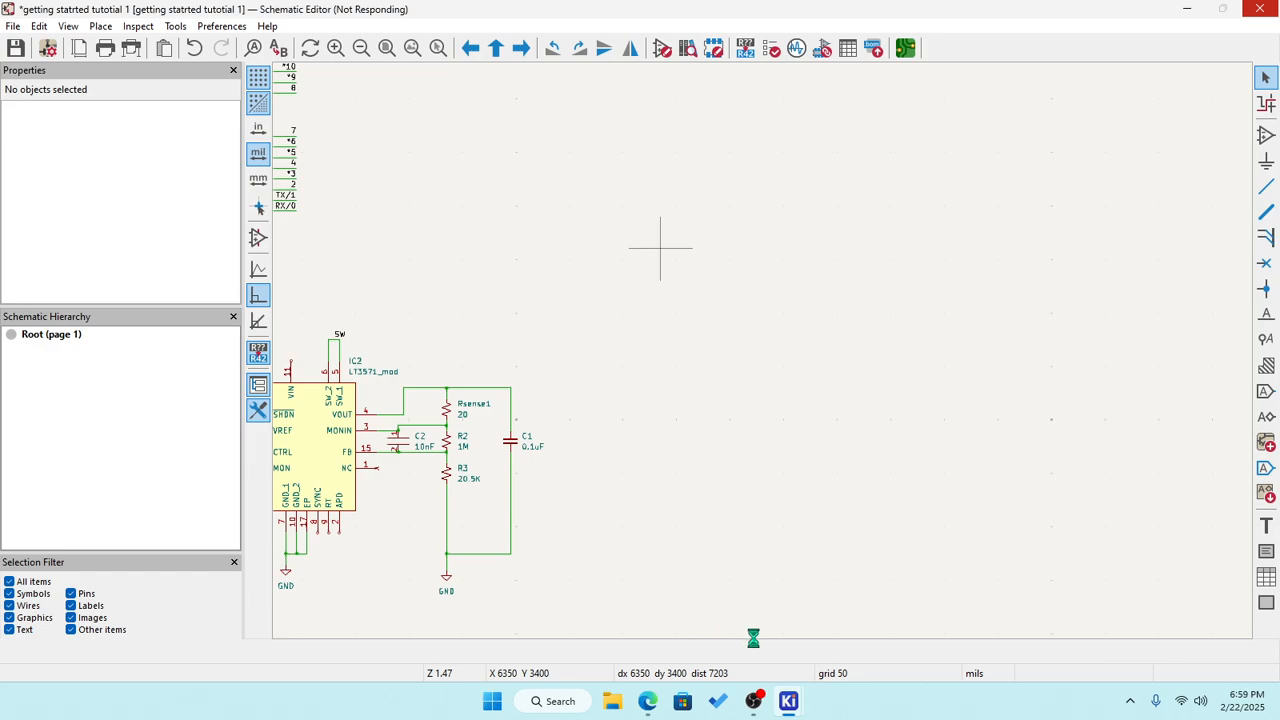
Try to bring the PCB Editor window forward and wait for the frozen Schematic Editor to respond.
mouse_move(789, 704)
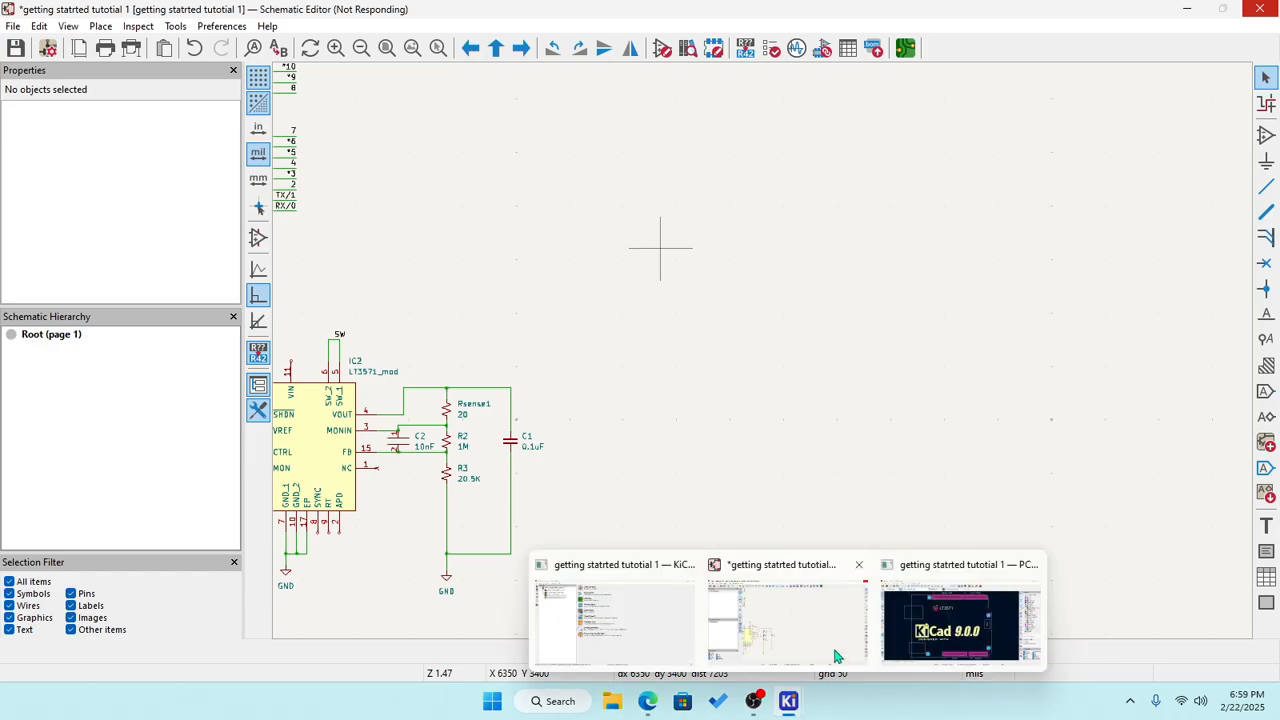
left_click(936, 634)
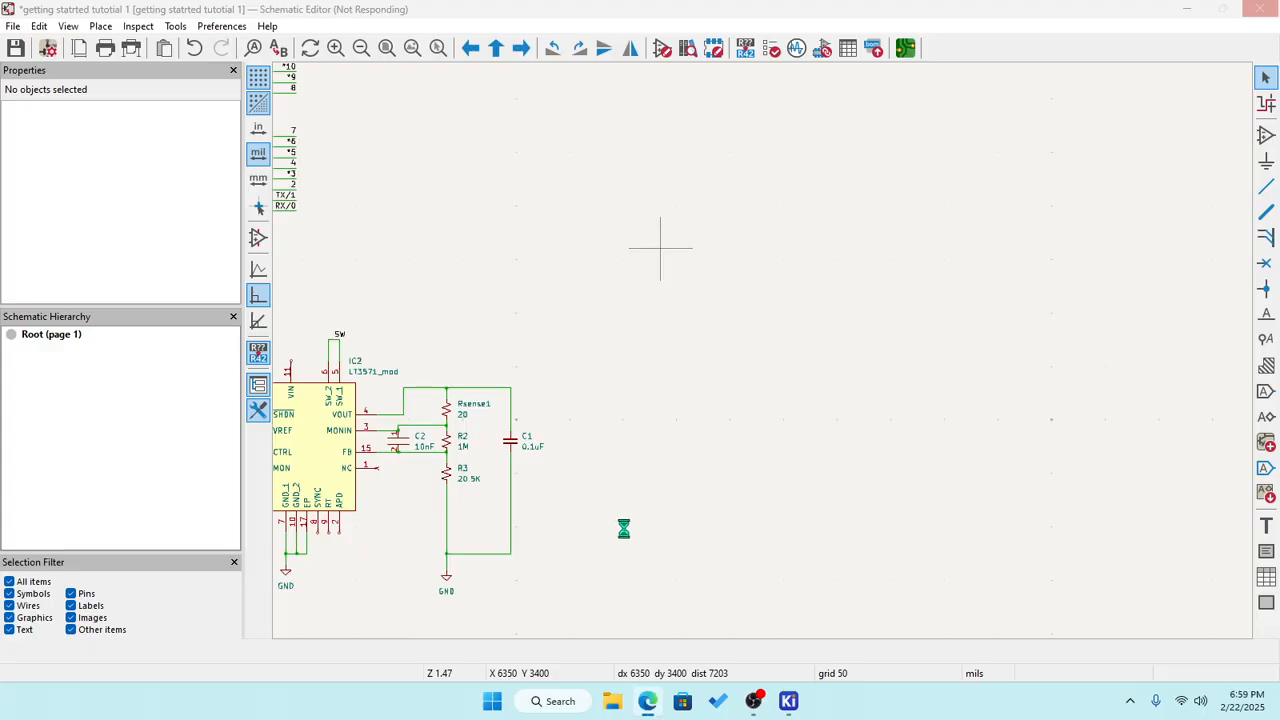
mouse_move(788, 700)
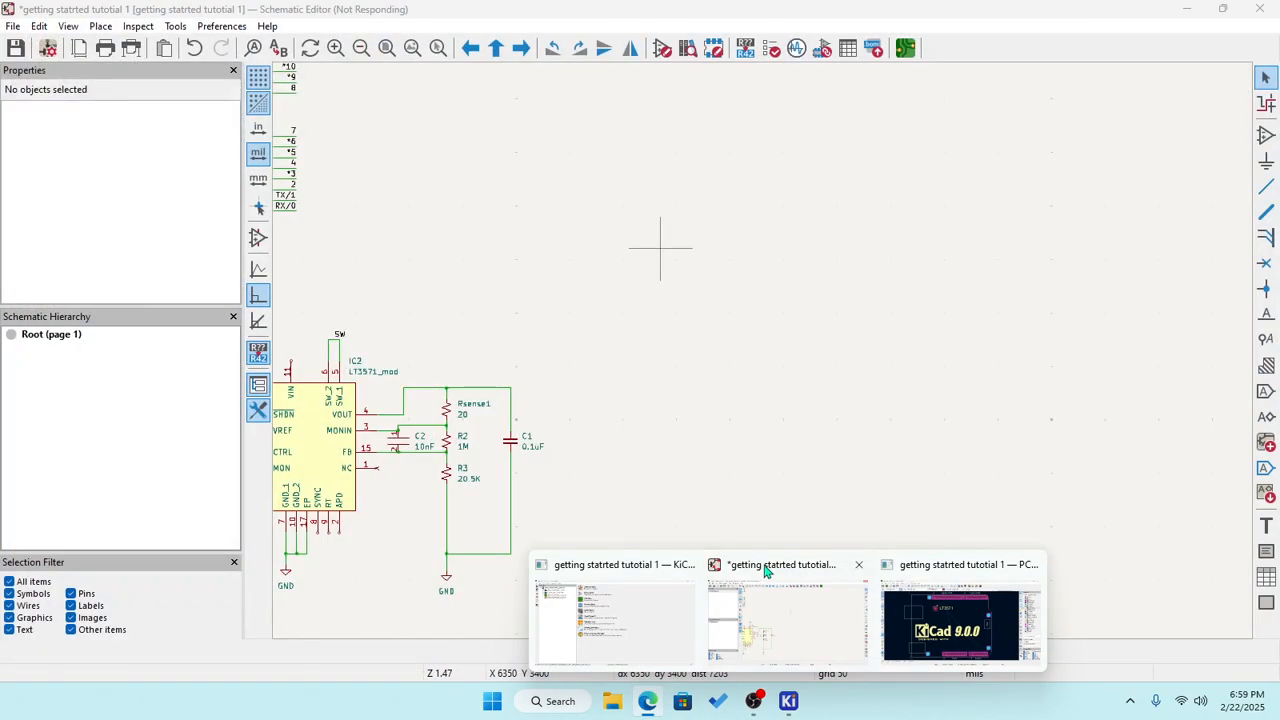
left_click(740, 600)
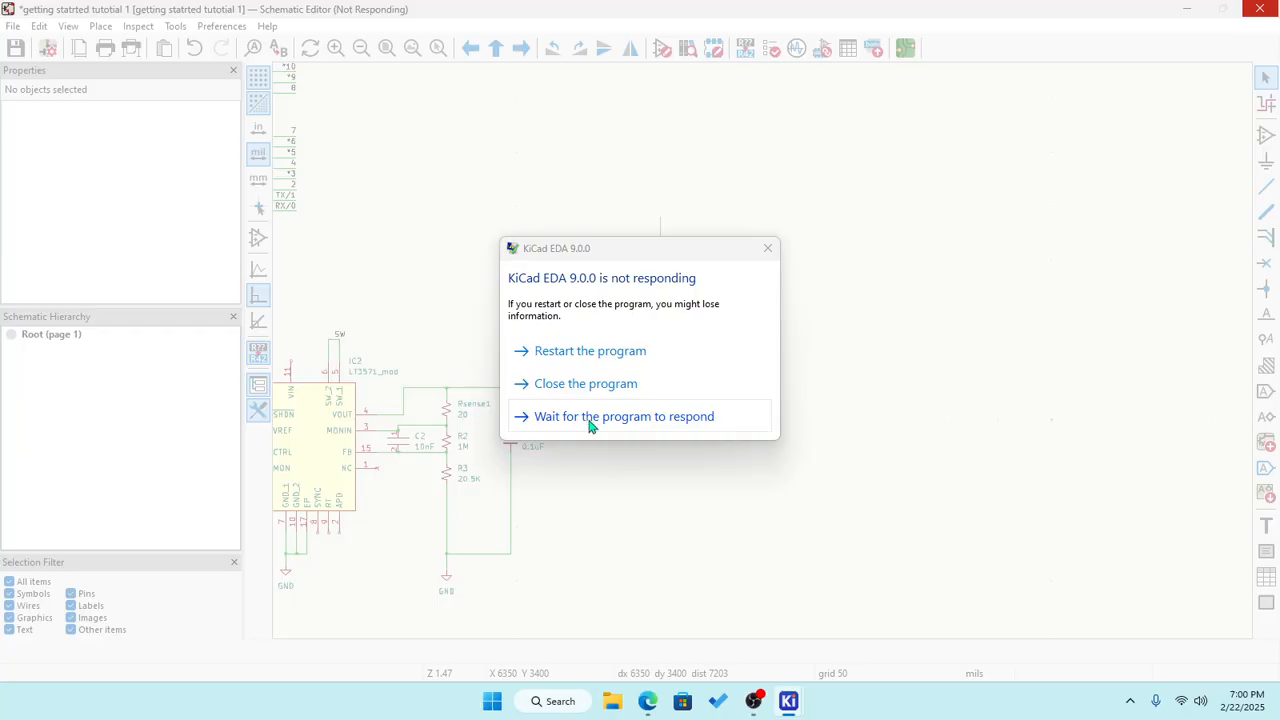
left_click(590, 417)
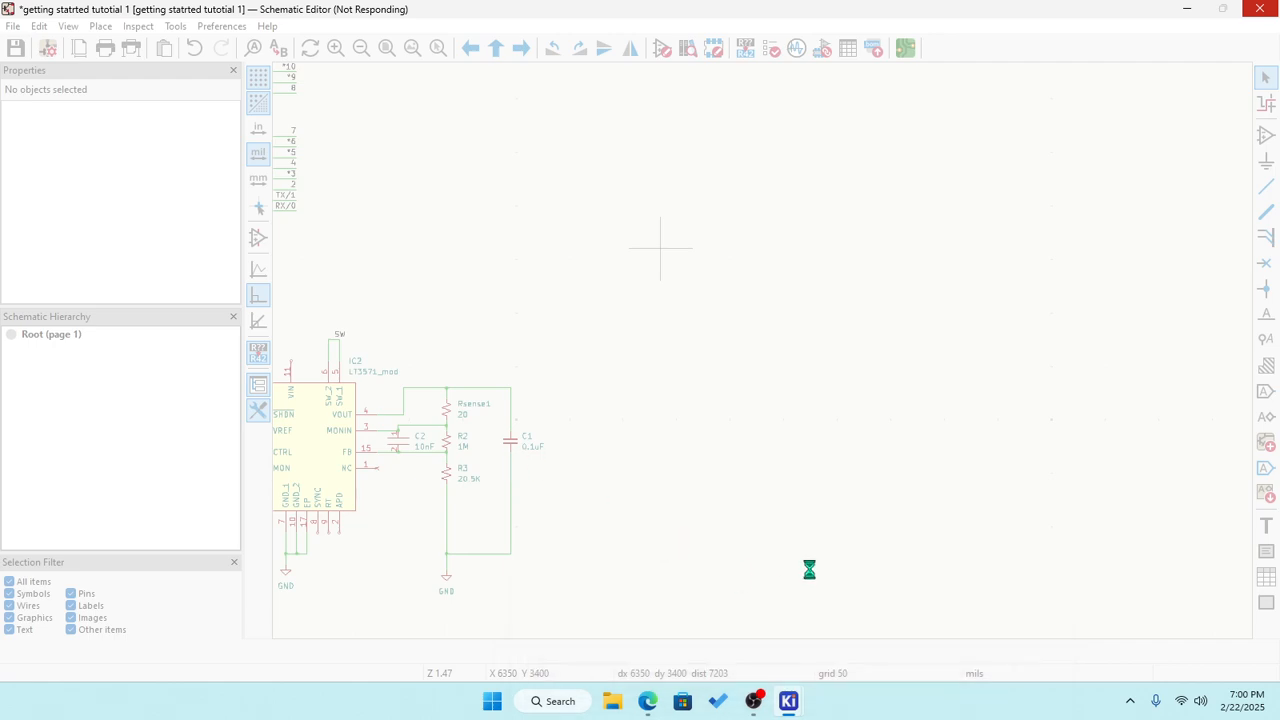
Force the unresponsive program to close, relaunch KiCad 9.0 and reopen the project's schematic file.
left_click(1262, 8)
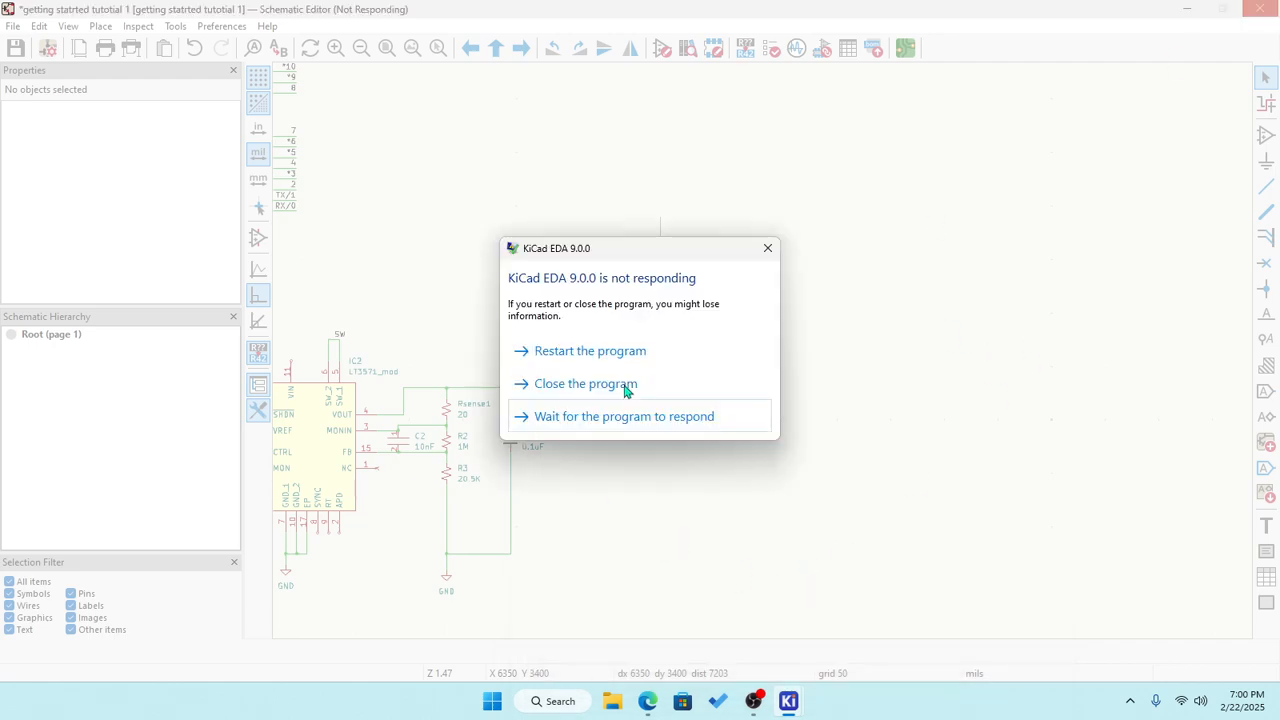
left_click(559, 384)
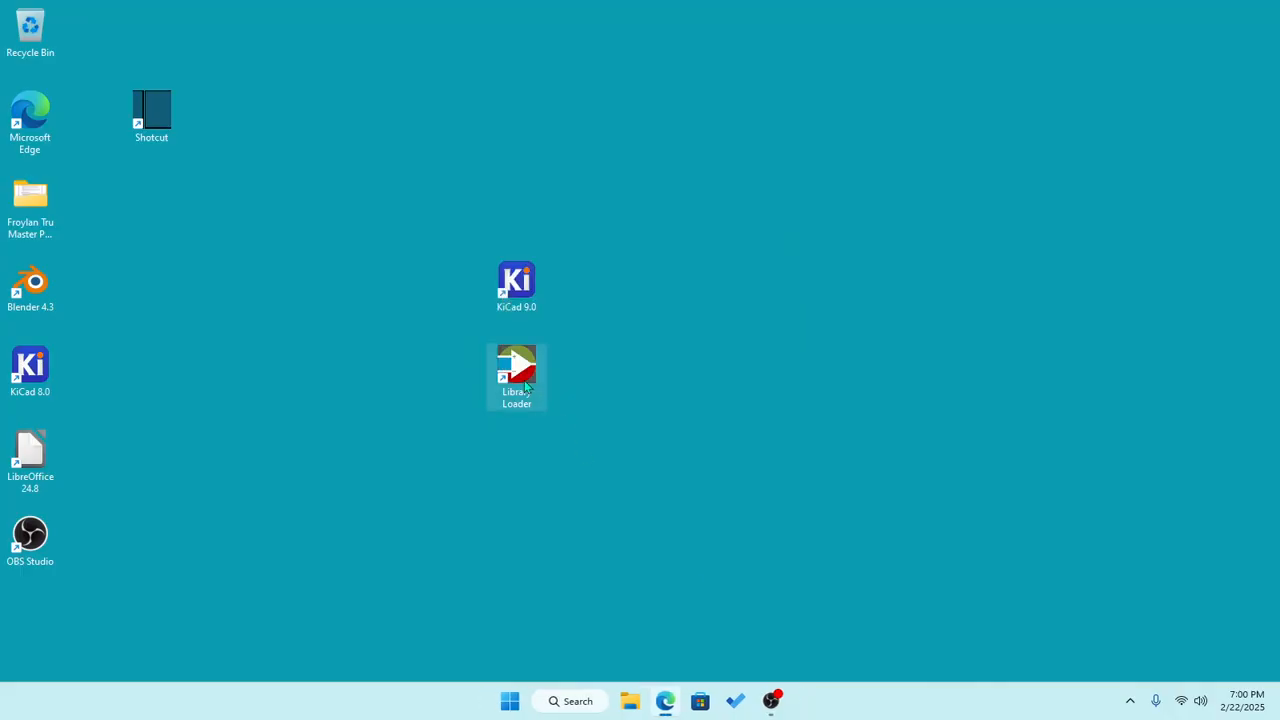
double_click(516, 284)
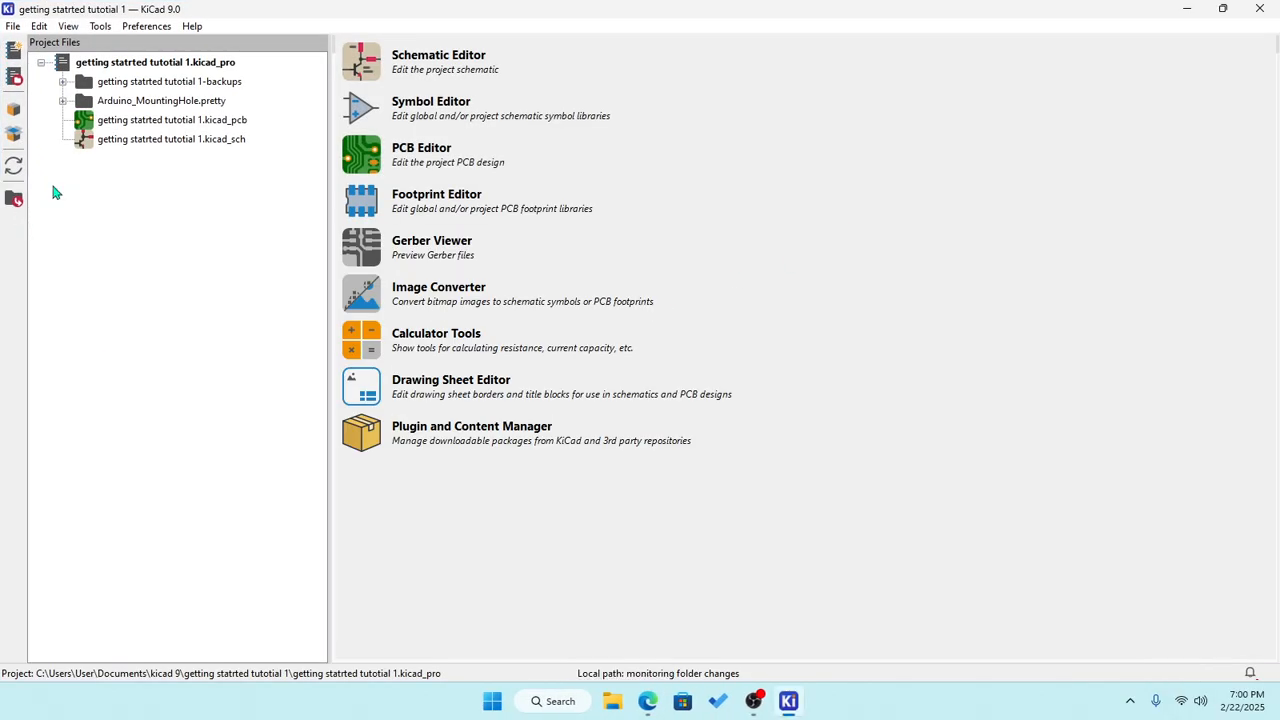
double_click(193, 145)
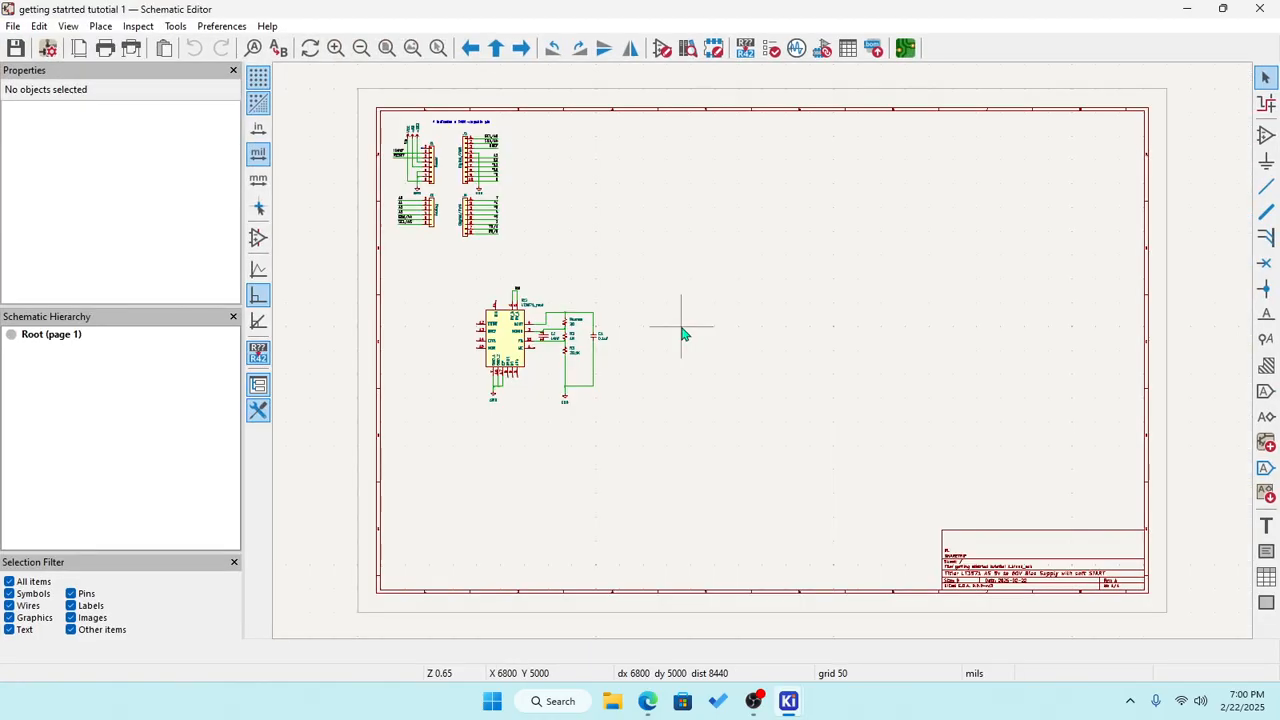
Examine the symbol properties of capacitor C2, checking its footprint, manufacturer and part number fields.
scroll(827, 380, "up", 3)
scroll(827, 380, "up", 5)
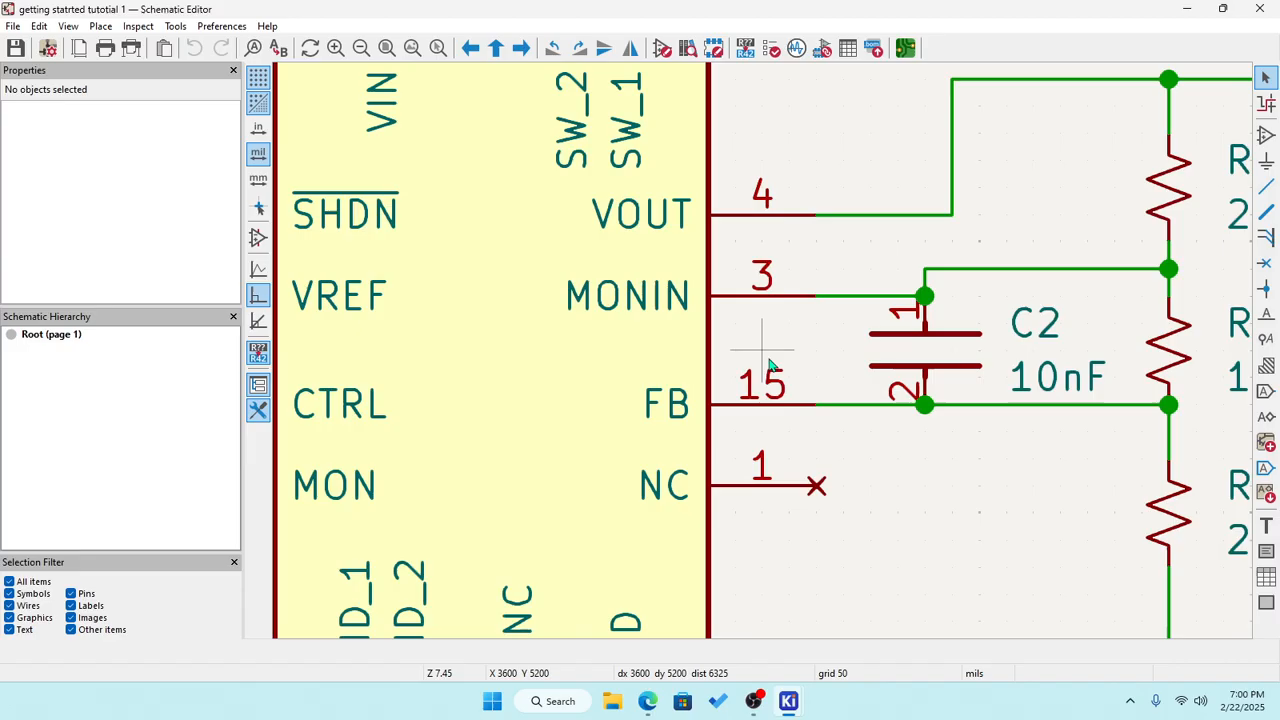
double_click(930, 358)
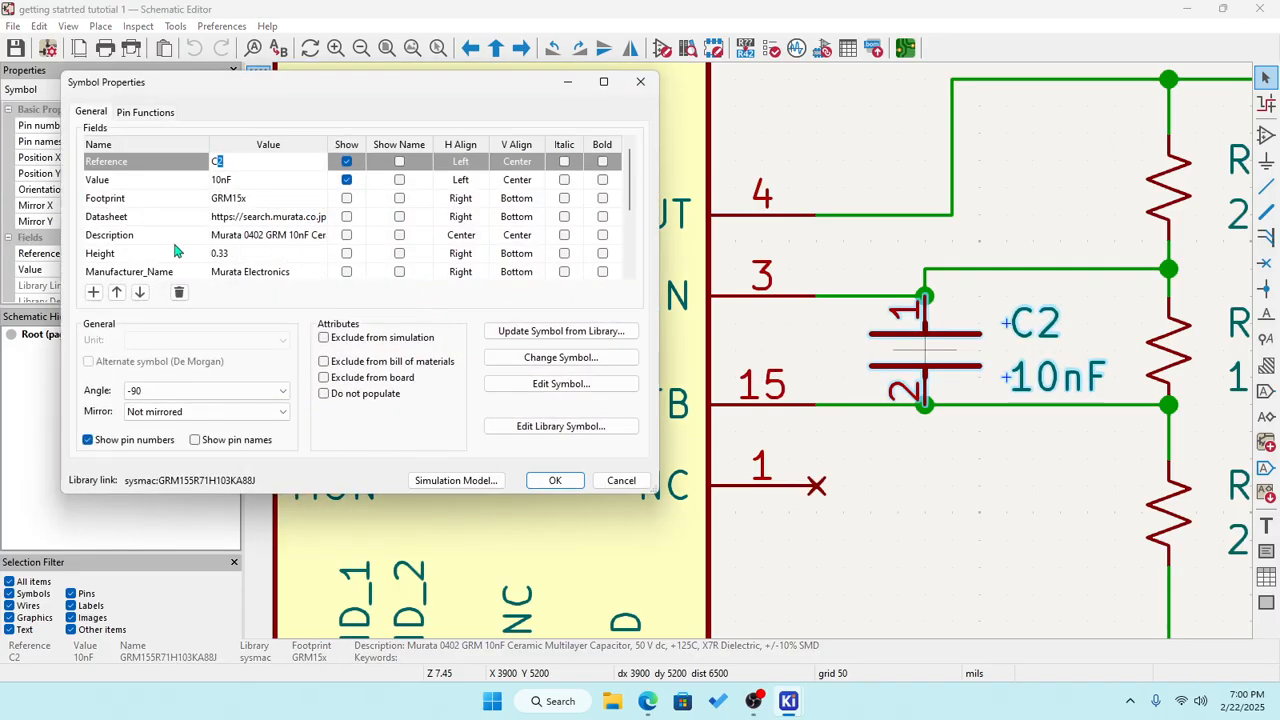
scroll(177, 262, "down", 1)
scroll(185, 259, "up", 1)
scroll(200, 268, "down", 2)
scroll(179, 238, "down", 1)
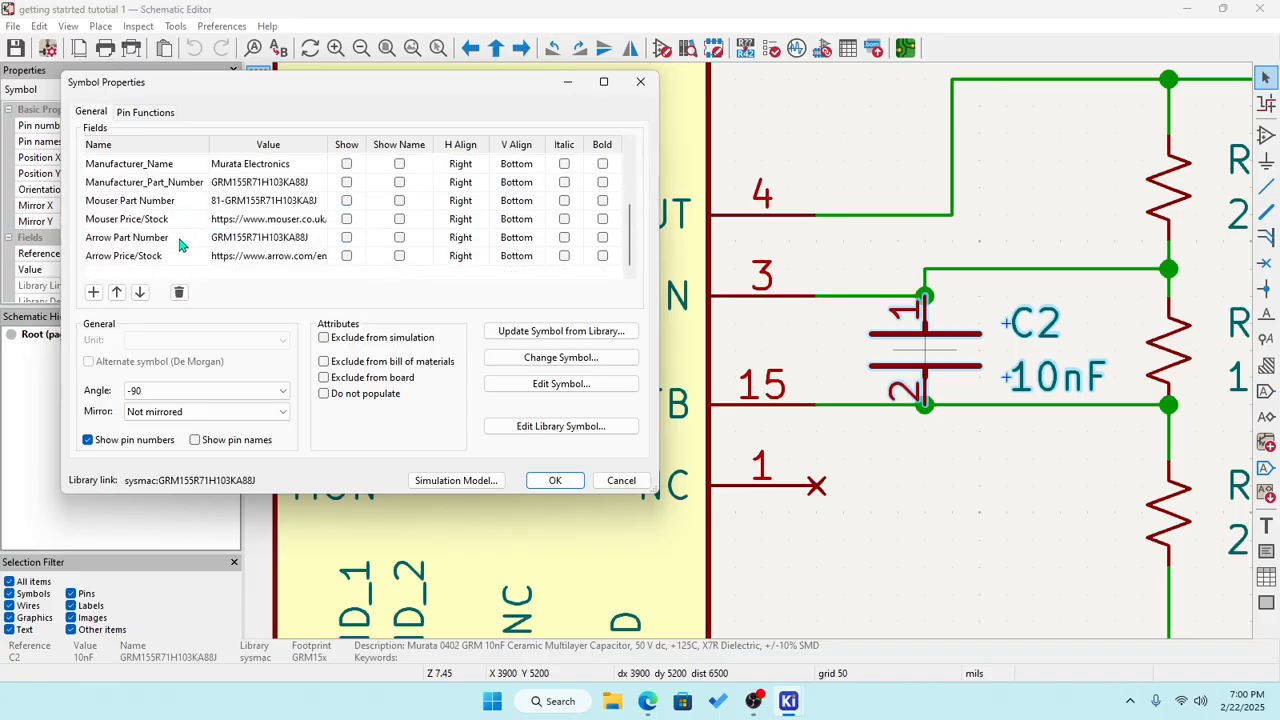
scroll(175, 250, "up", 3)
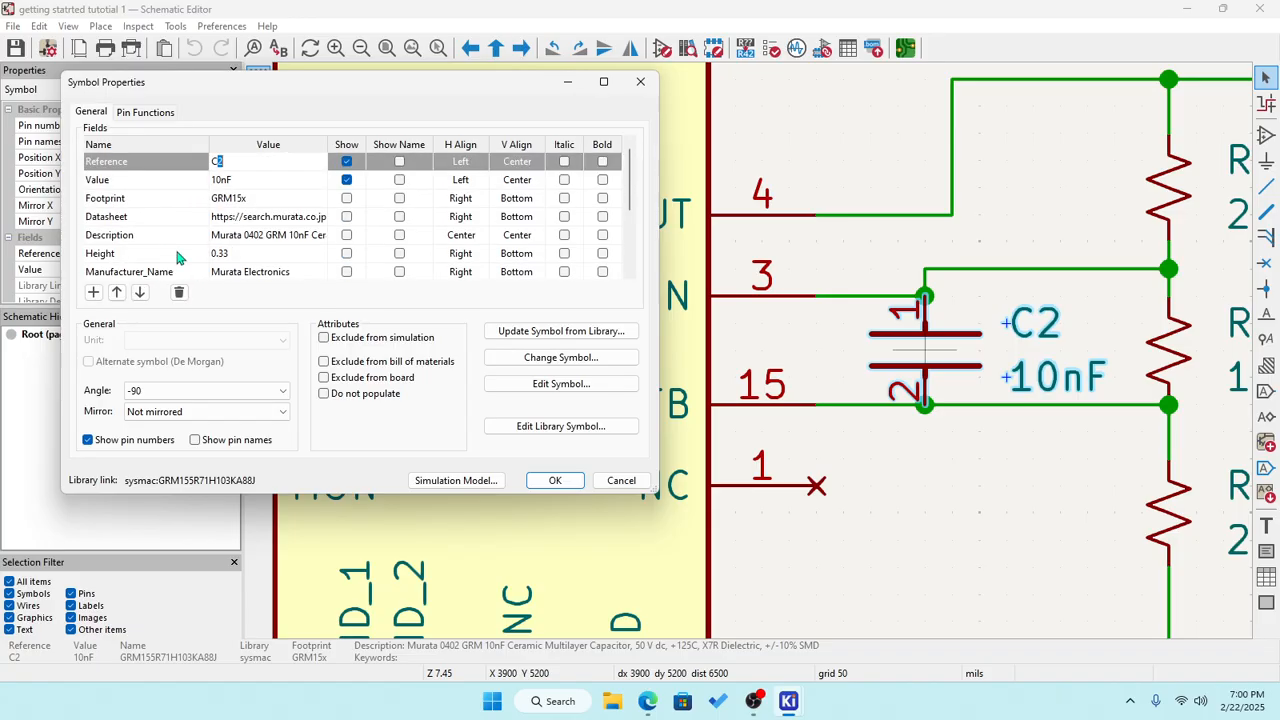
left_click(267, 198)
left_click(555, 481)
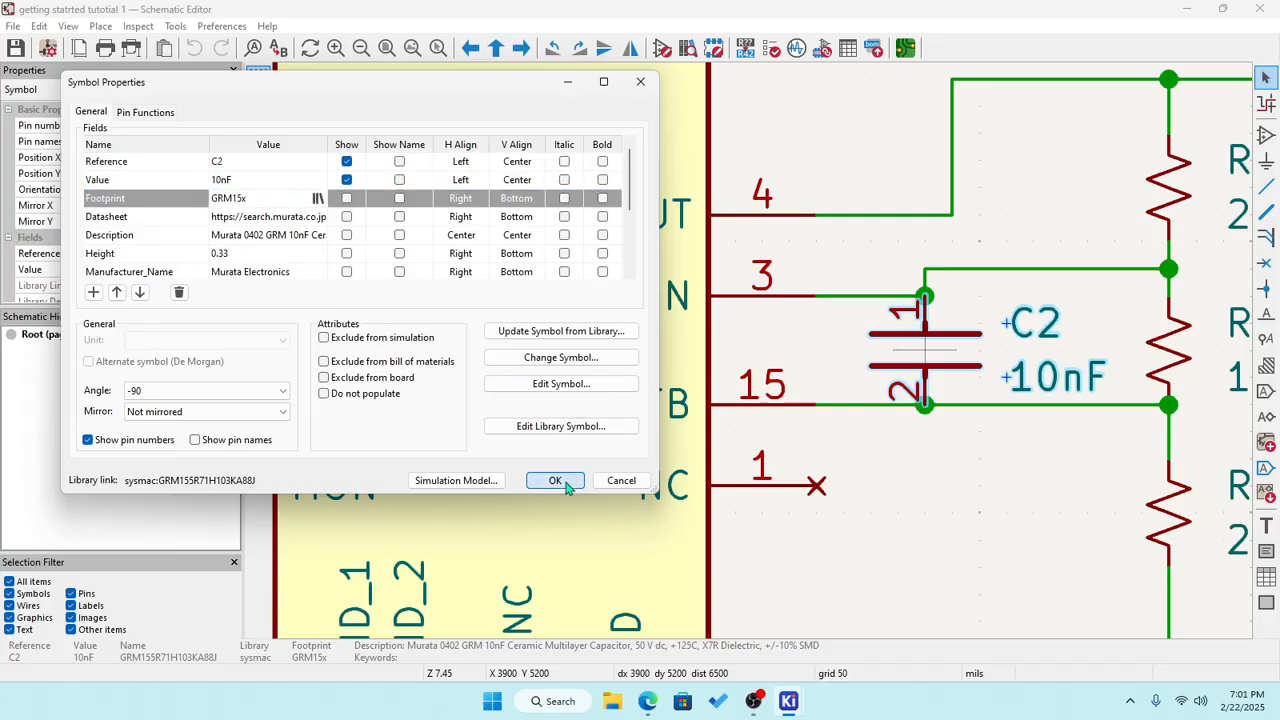
Check the symbol properties of resistor R2, including its footprint field.
scroll(762, 357, "down", 5)
scroll(731, 363, "up", 4)
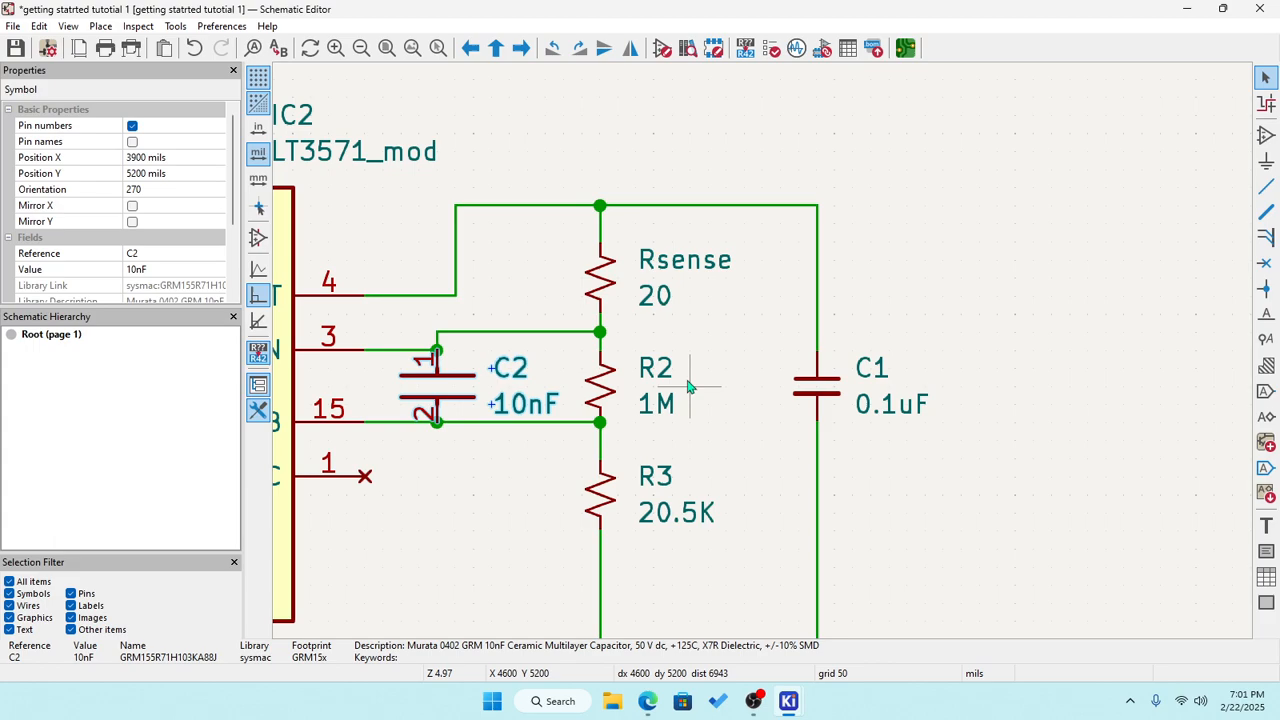
double_click(597, 393)
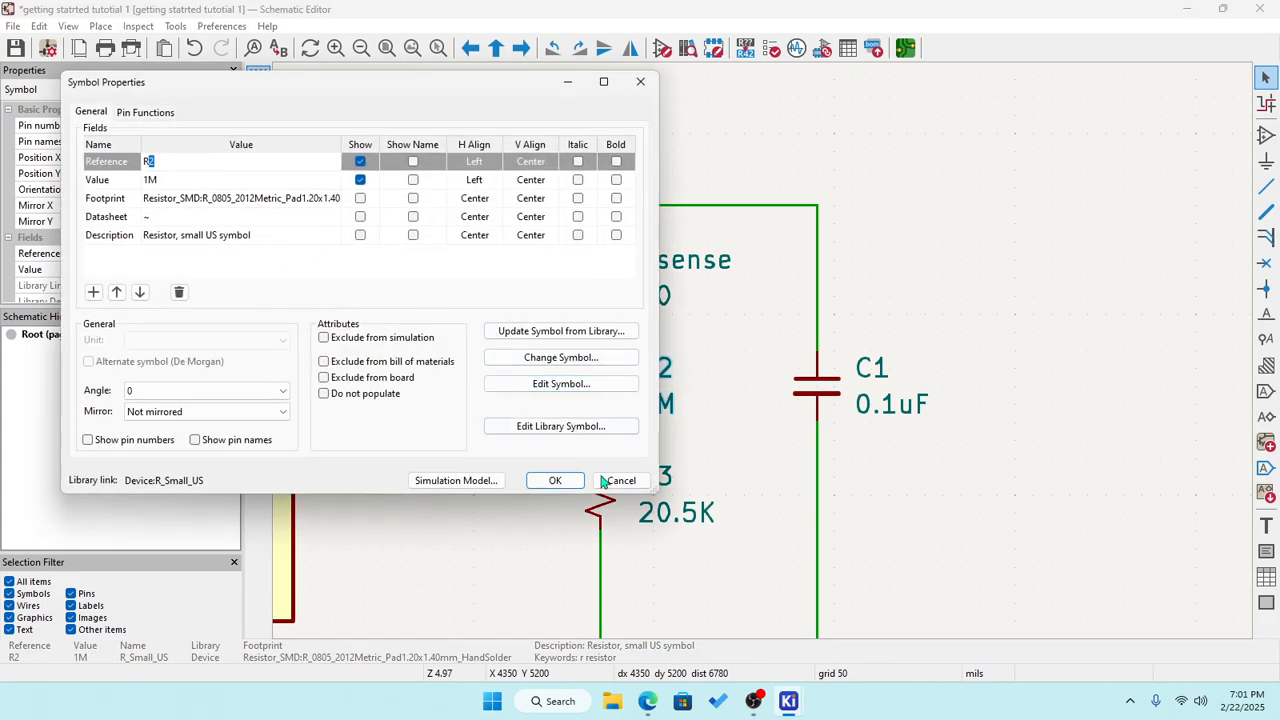
left_click(568, 478)
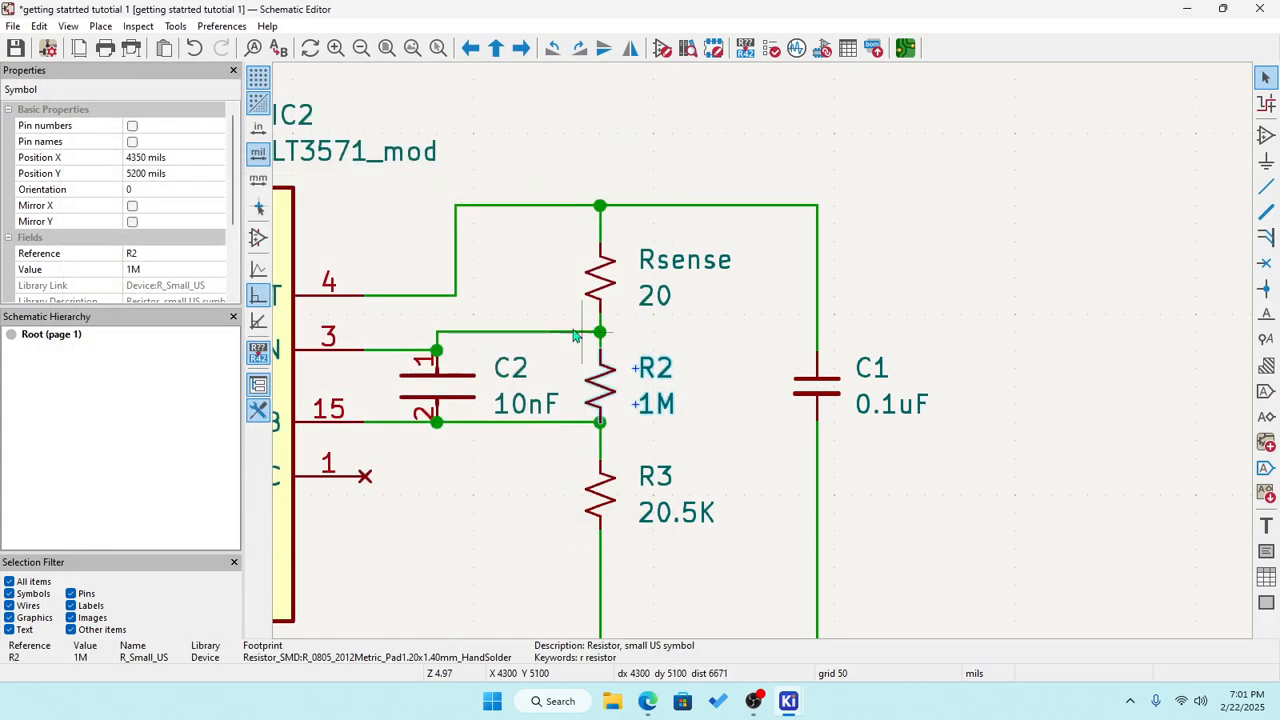
Change the reference of the 20 resistor Rsense to R.
double_click(597, 295)
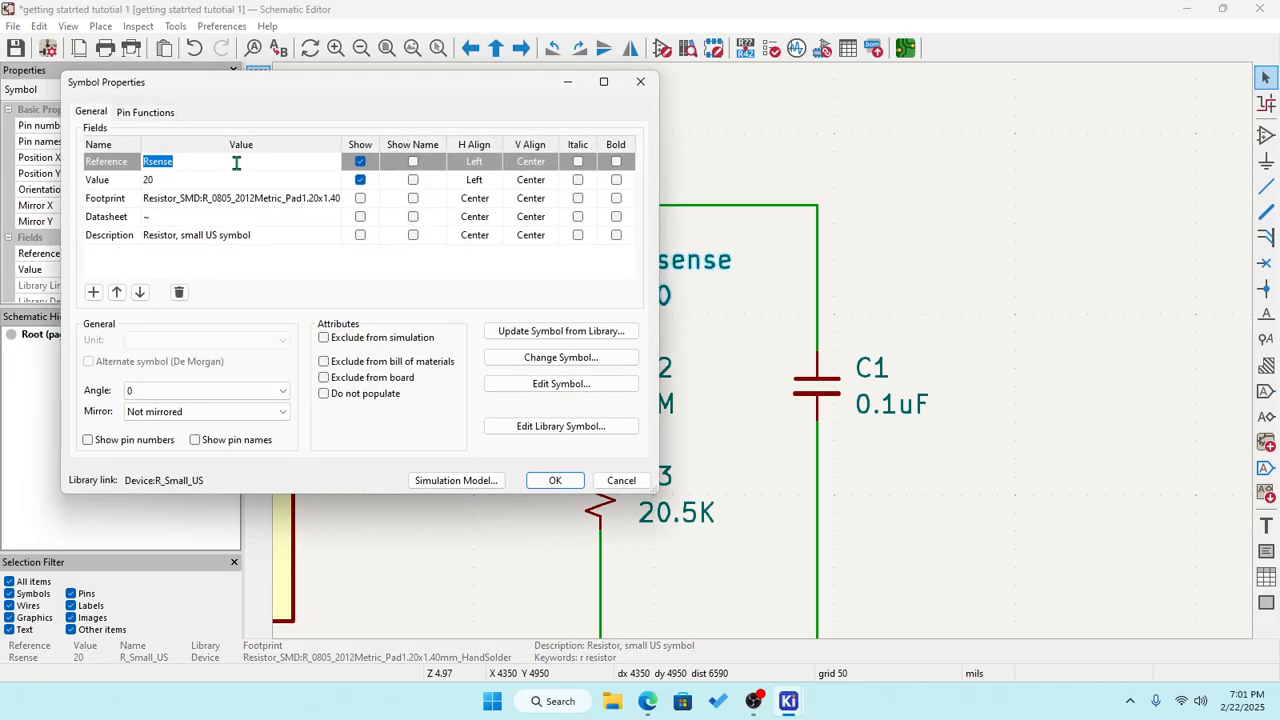
type("R")
left_click(555, 482)
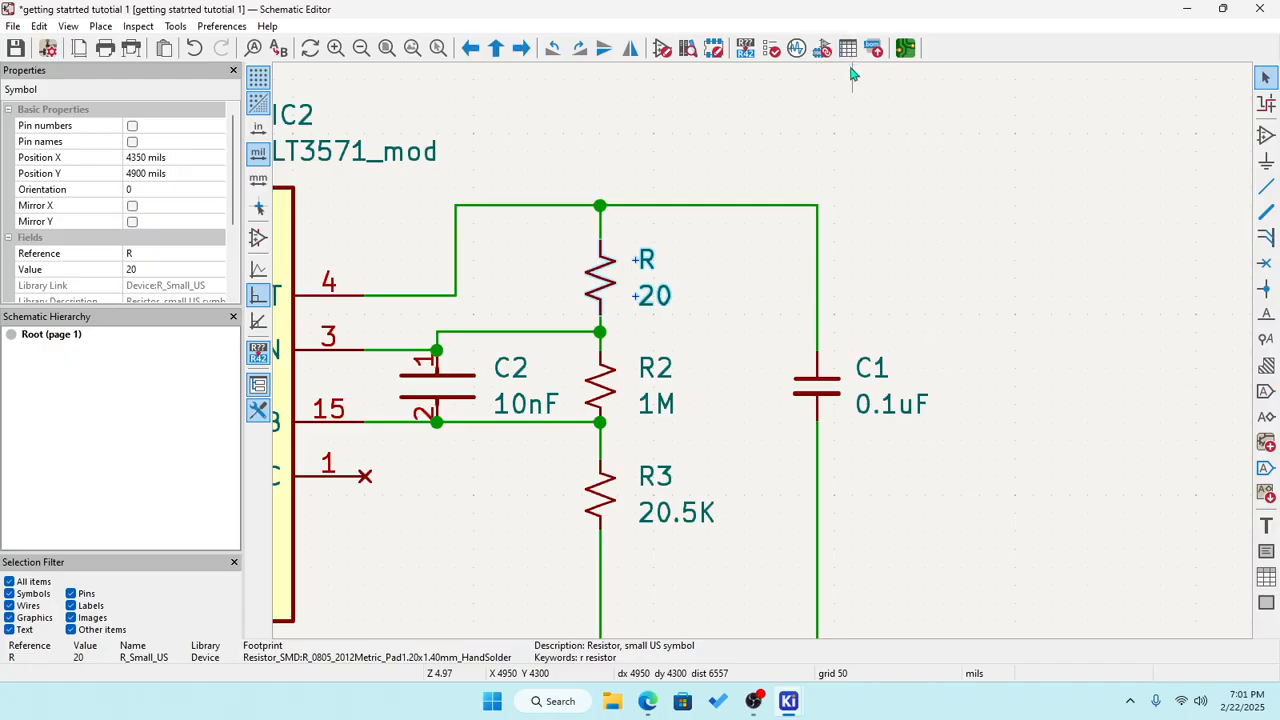
left_click(975, 235)
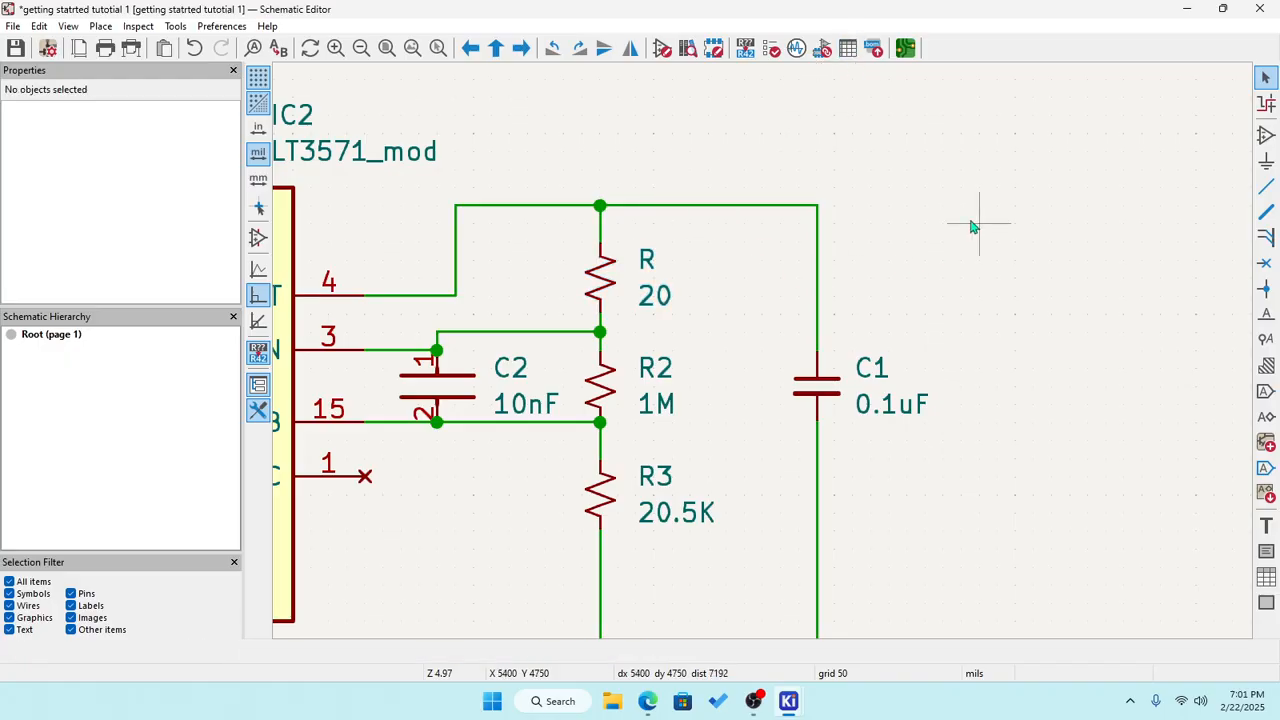
Check the symbol properties of capacitor C1 and save the schematic.
double_click(815, 383)
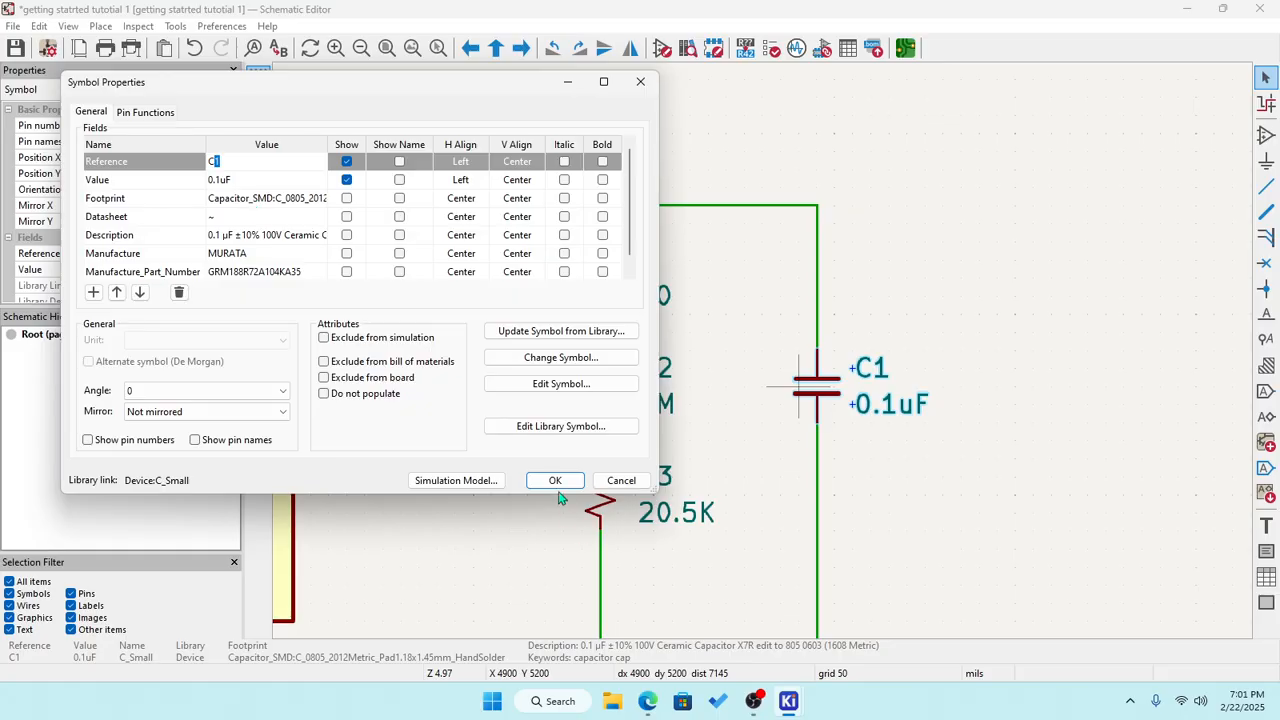
left_click(555, 481)
scroll(760, 340, "down", 5)
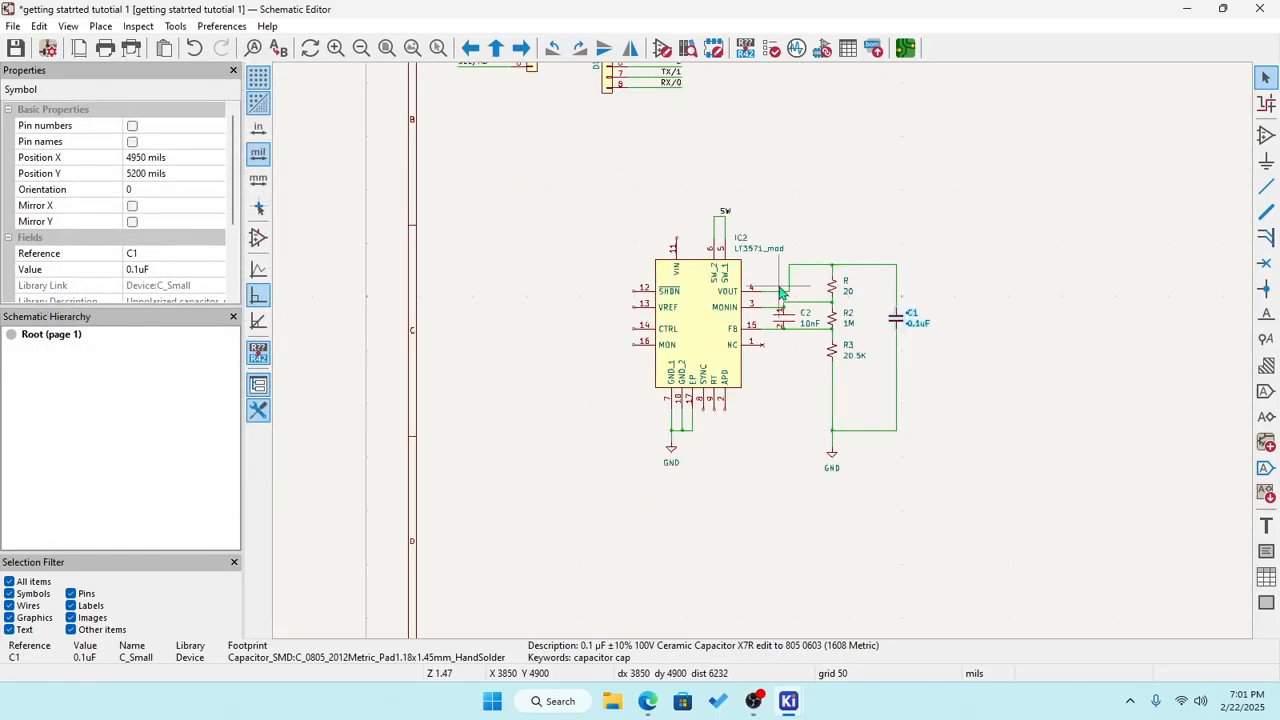
scroll(781, 292, "up", 3)
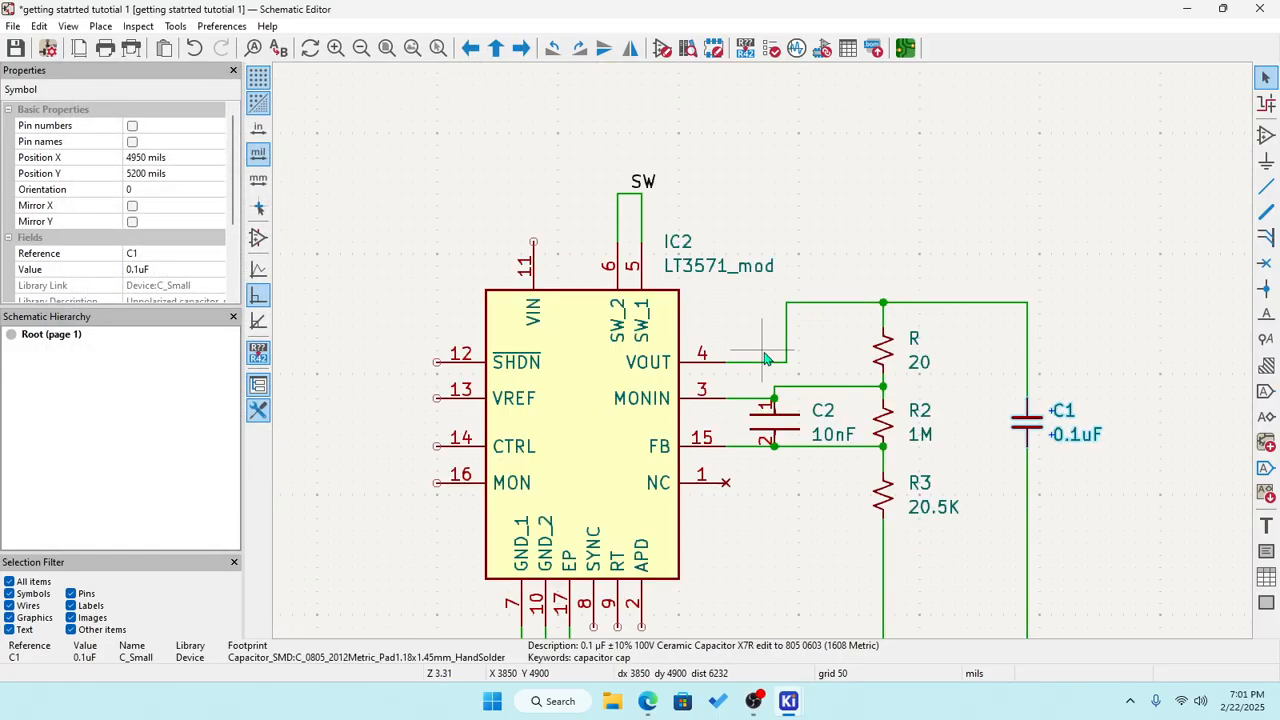
scroll(765, 358, "down", 2)
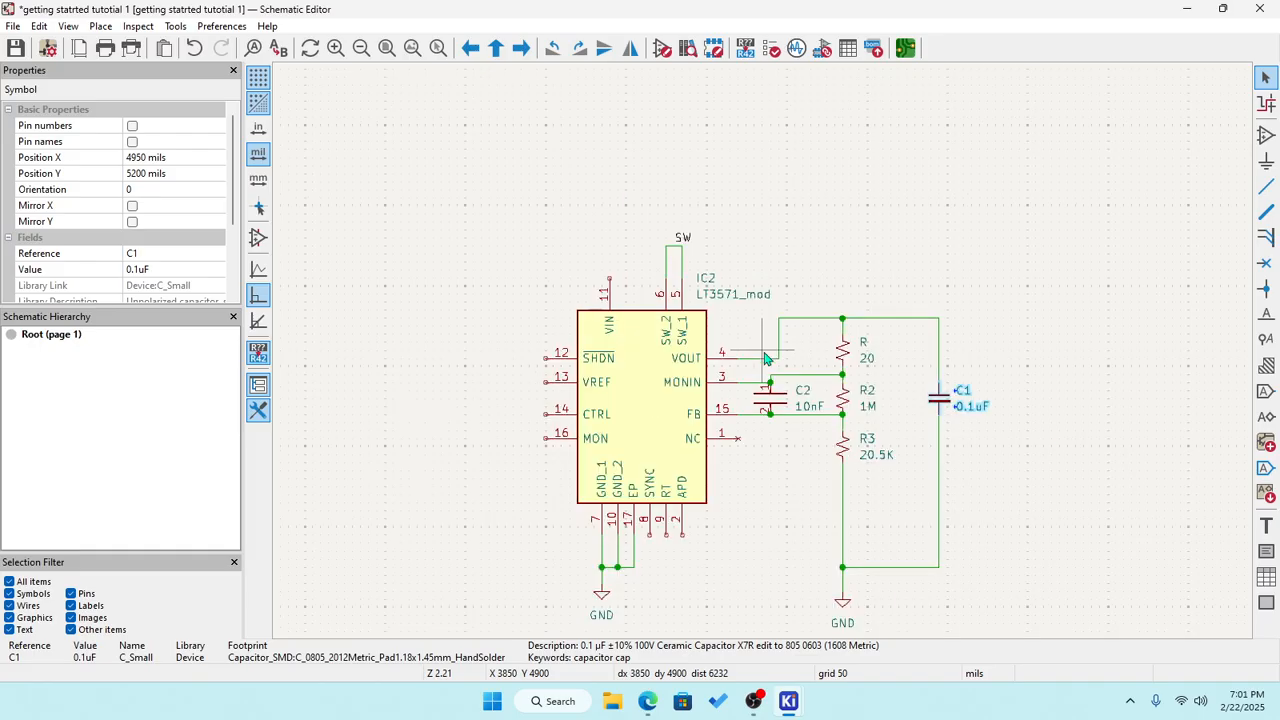
left_click(16, 50)
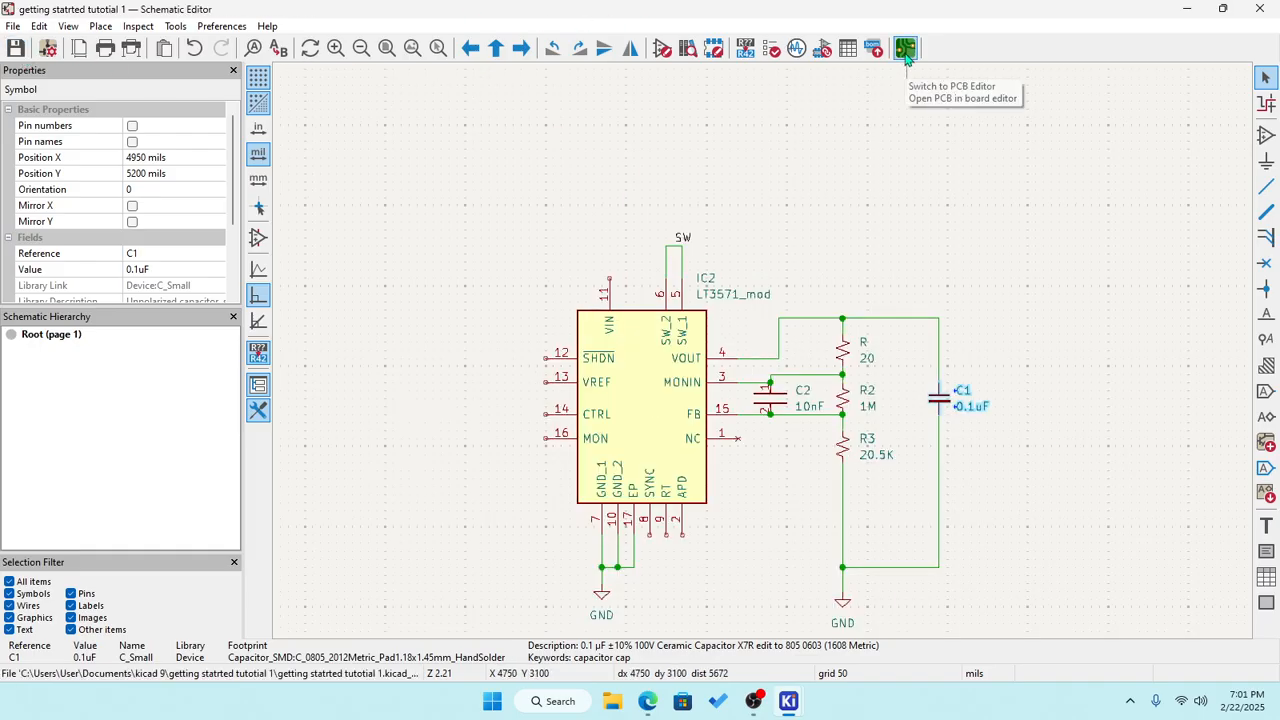
Try to assign footprints, annotating with existing annotations kept and symbols sorted by X position, and converting legacy footprint entries to the LIB_ID format.
left_click(822, 49)
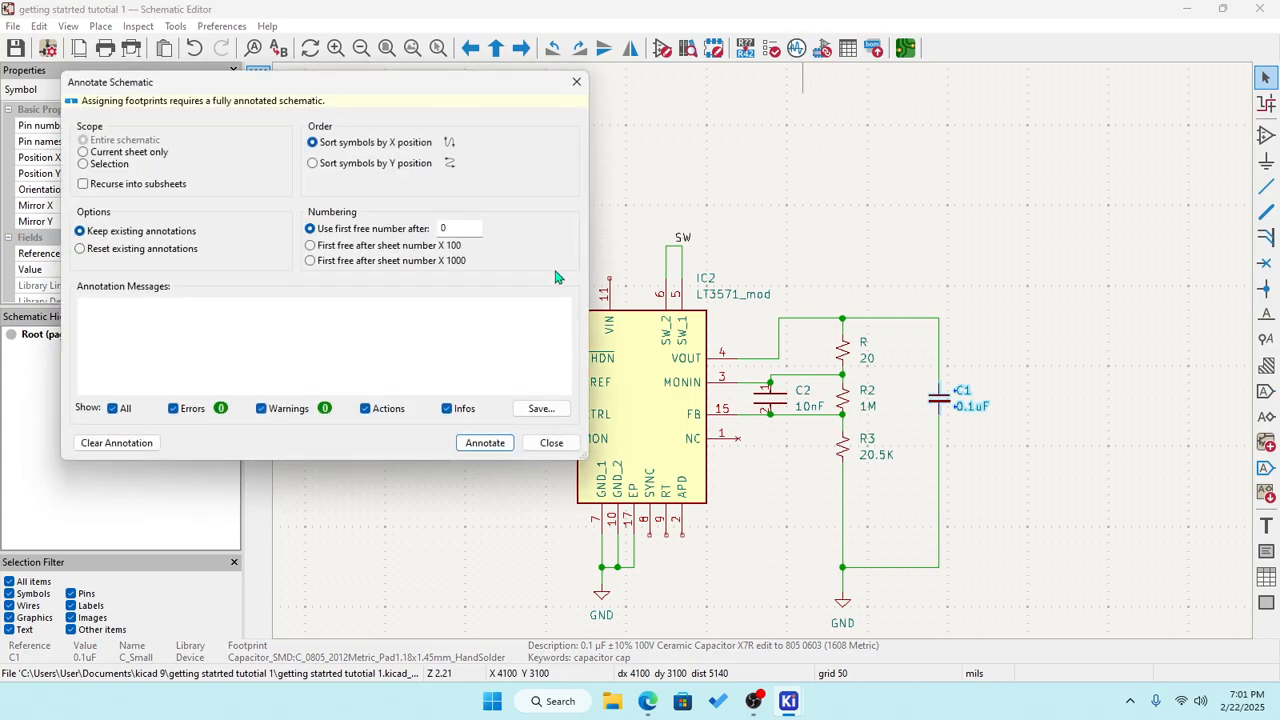
left_click(487, 446)
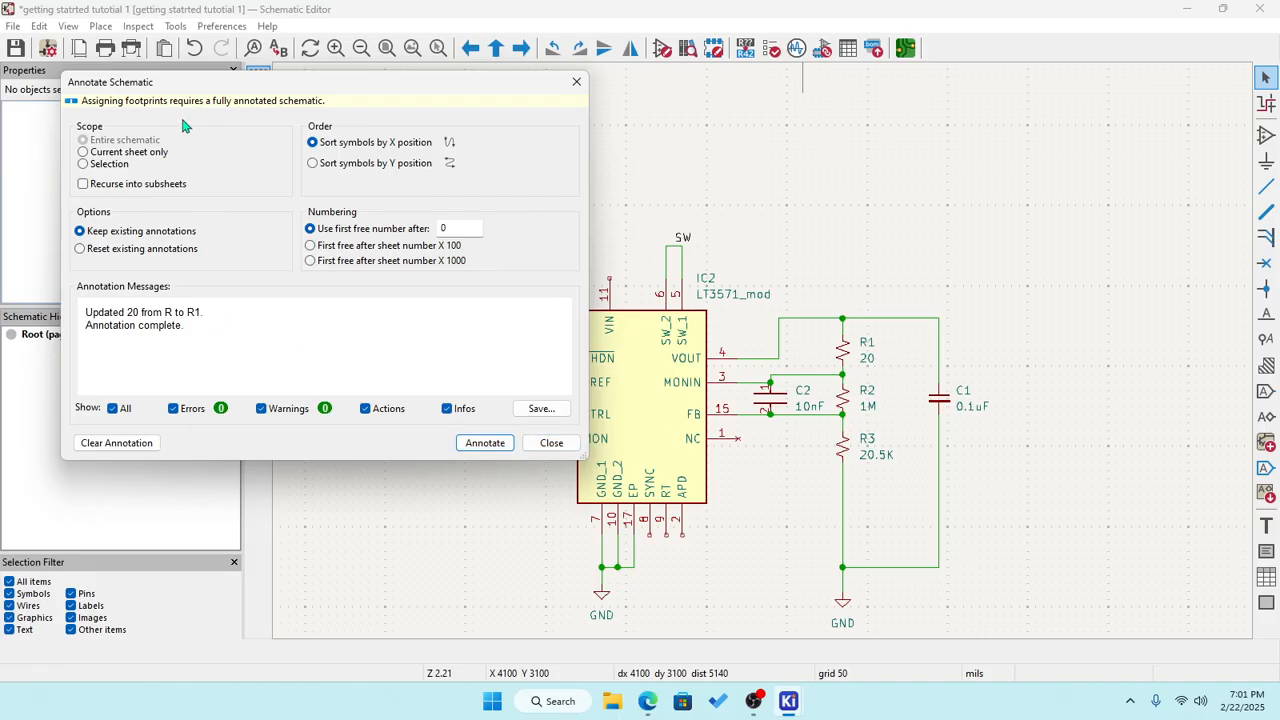
left_click(553, 443)
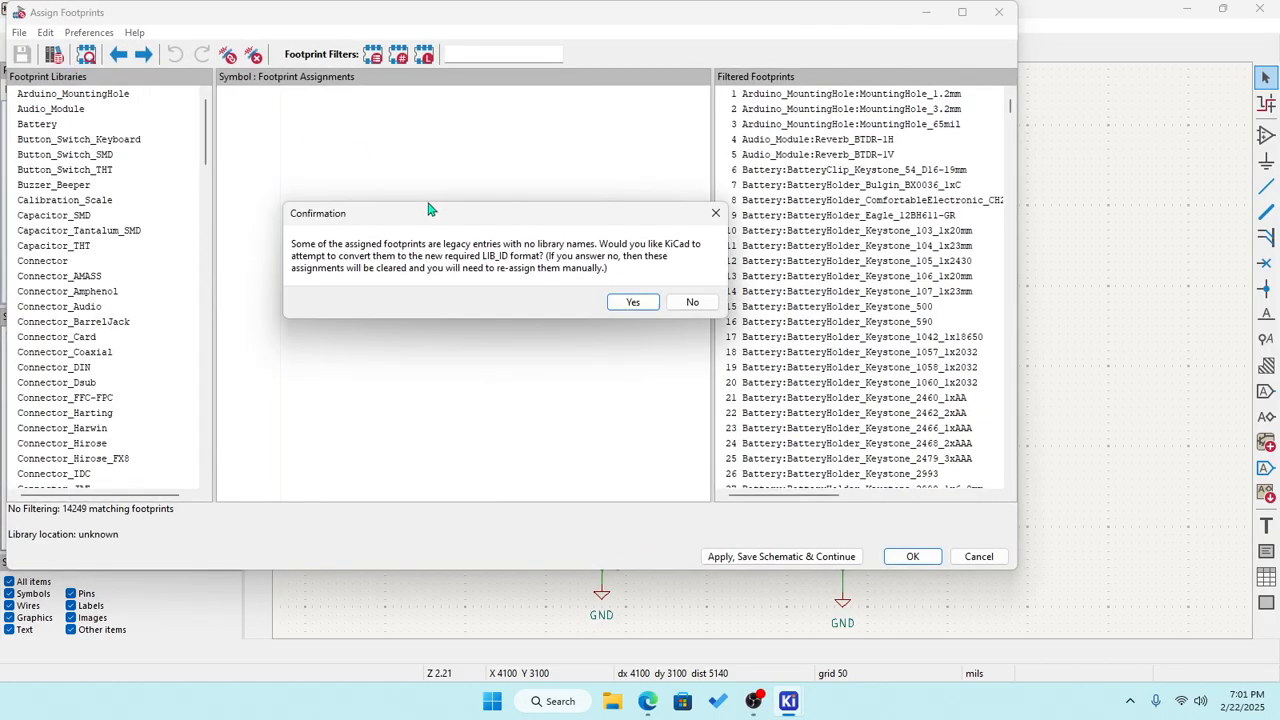
left_click(632, 303)
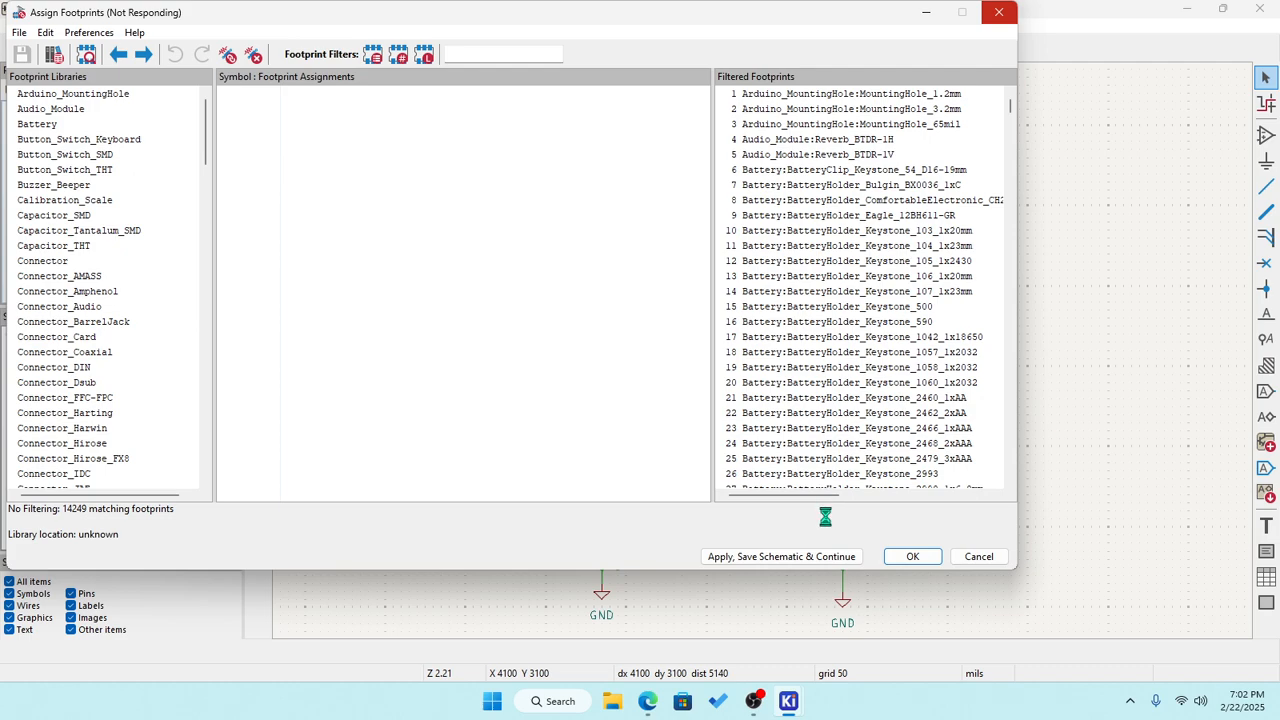
left_click(924, 557)
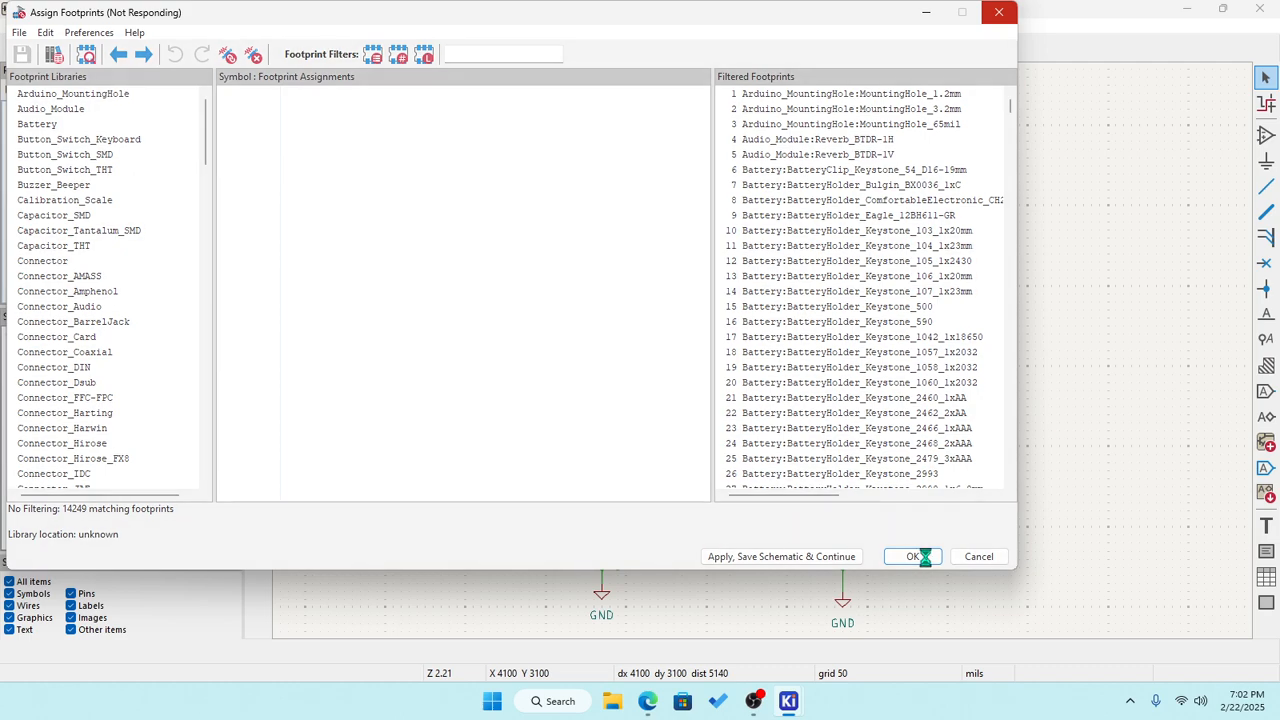
Force the unresponsive program to close, relaunch KiCad 9.0 and open the project's .kicad_sch file again.
left_click(1005, 16)
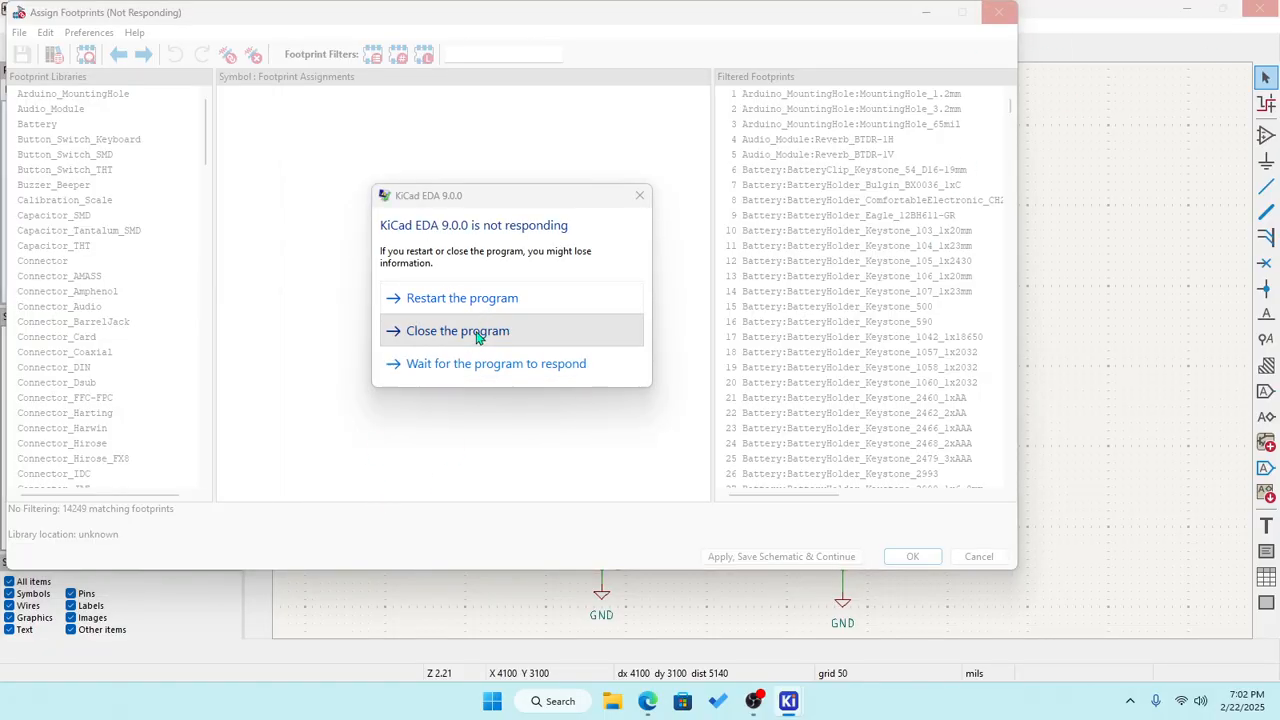
left_click(479, 330)
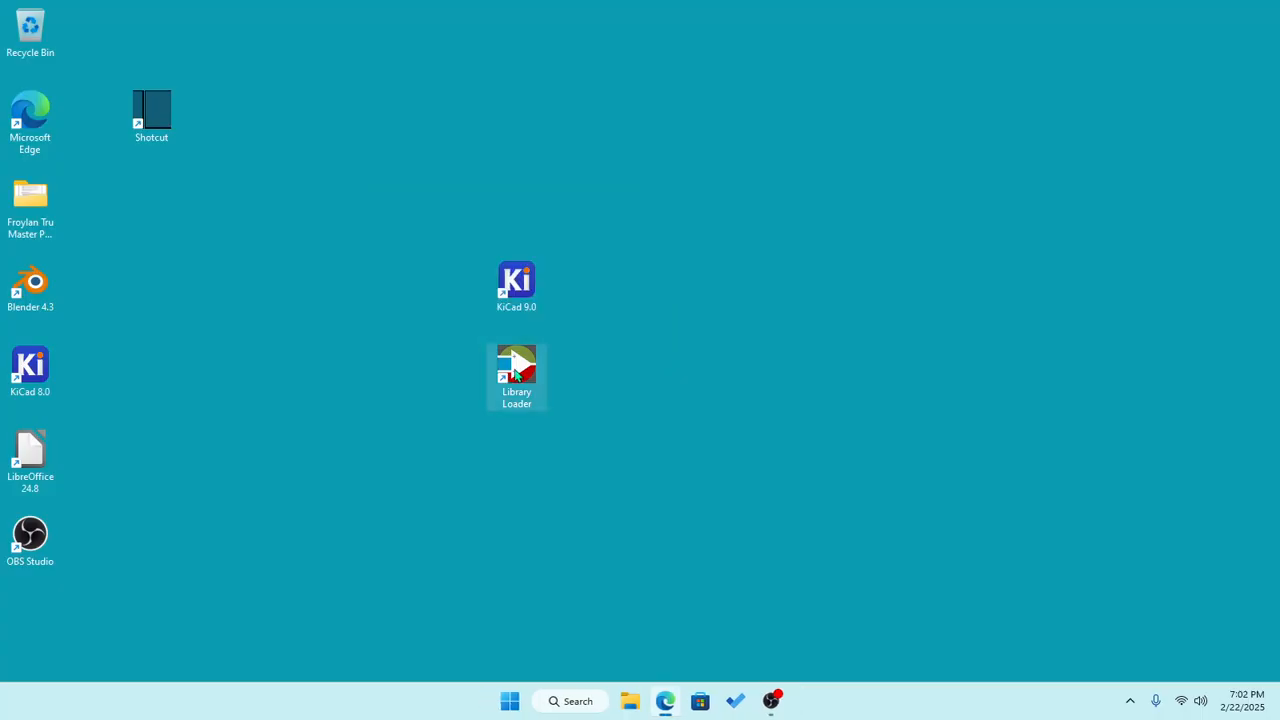
double_click(516, 282)
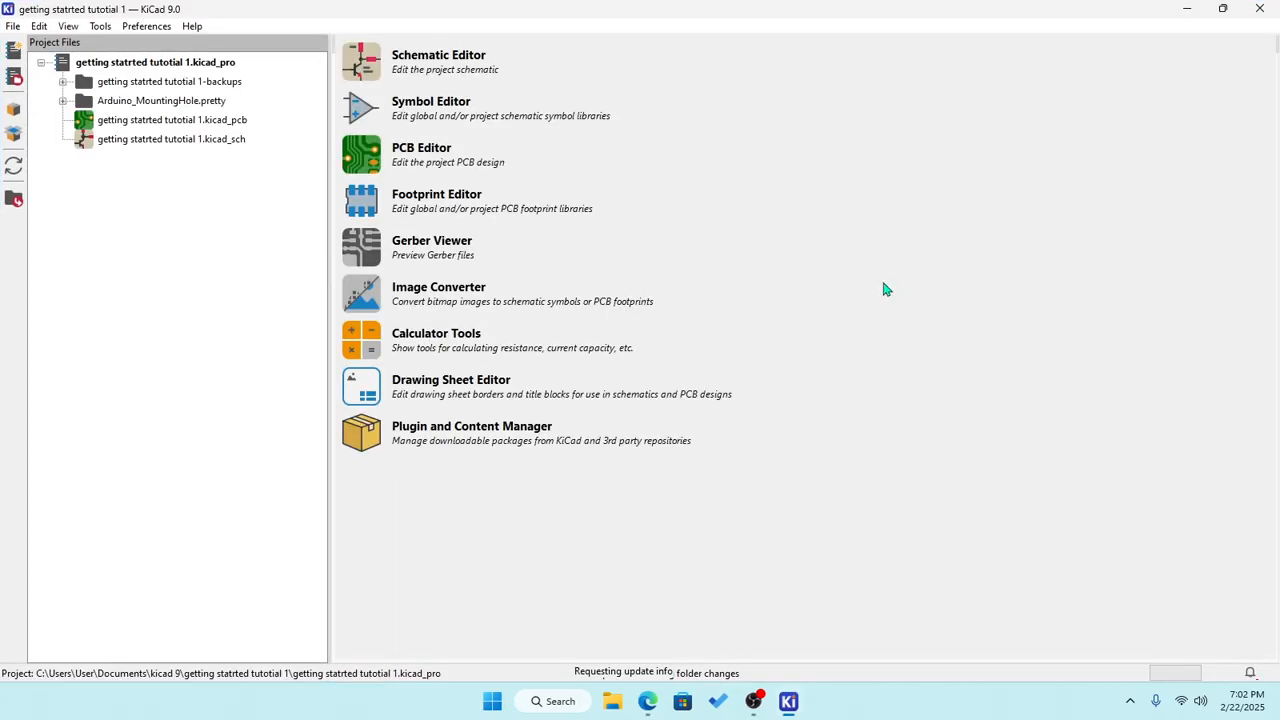
double_click(221, 145)
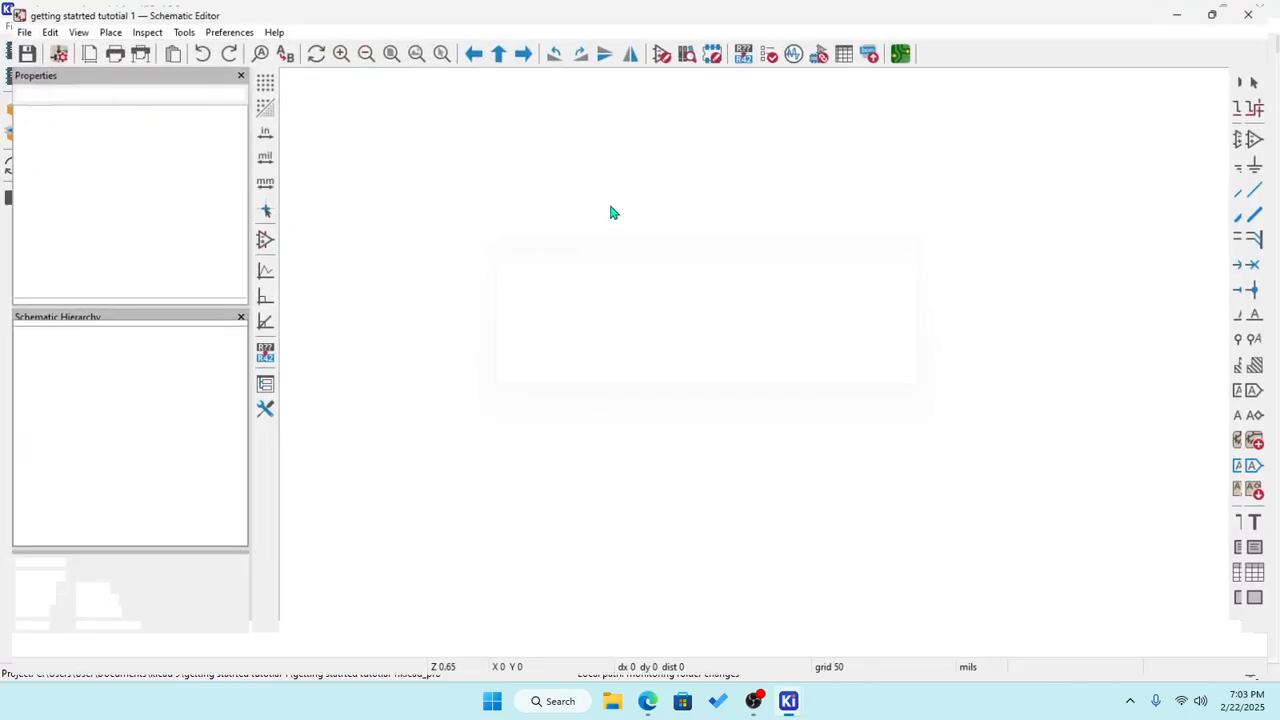
Delete the 10nF capacitor C2 between the MONIN and FB lines of IC2.
scroll(780, 370, "up", 5)
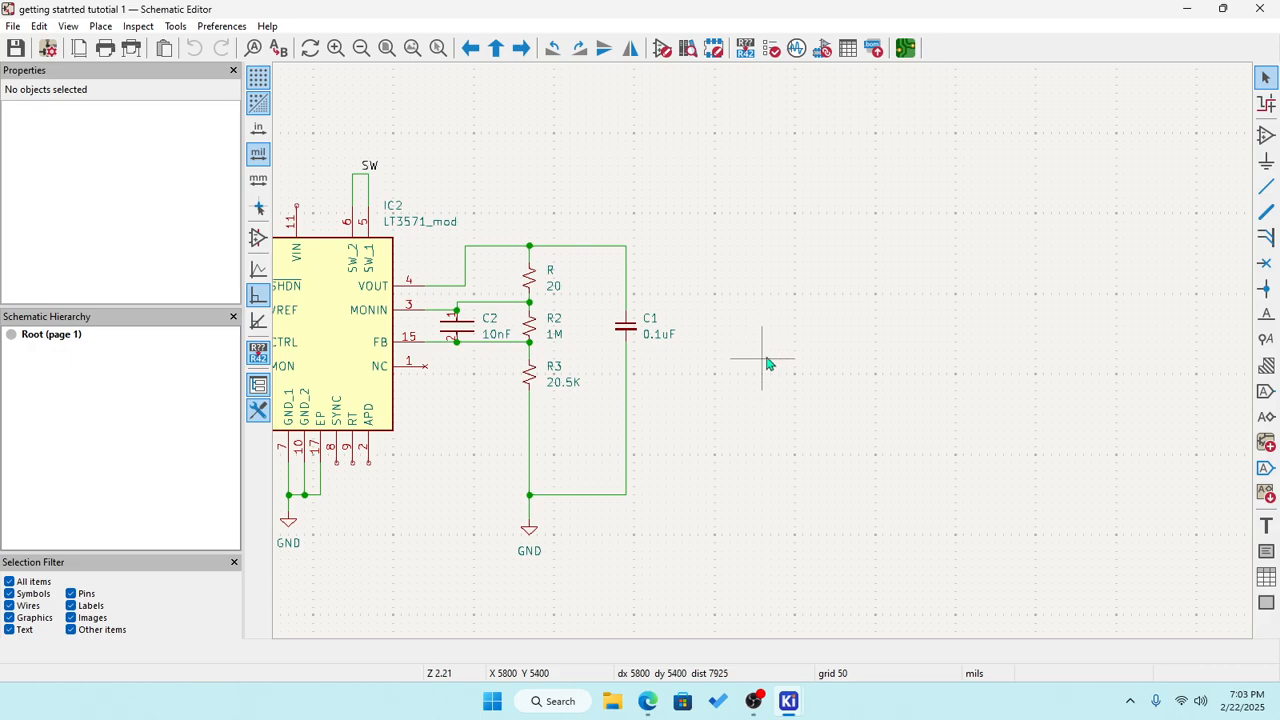
scroll(768, 364, "down", 2)
scroll(764, 358, "up", 2)
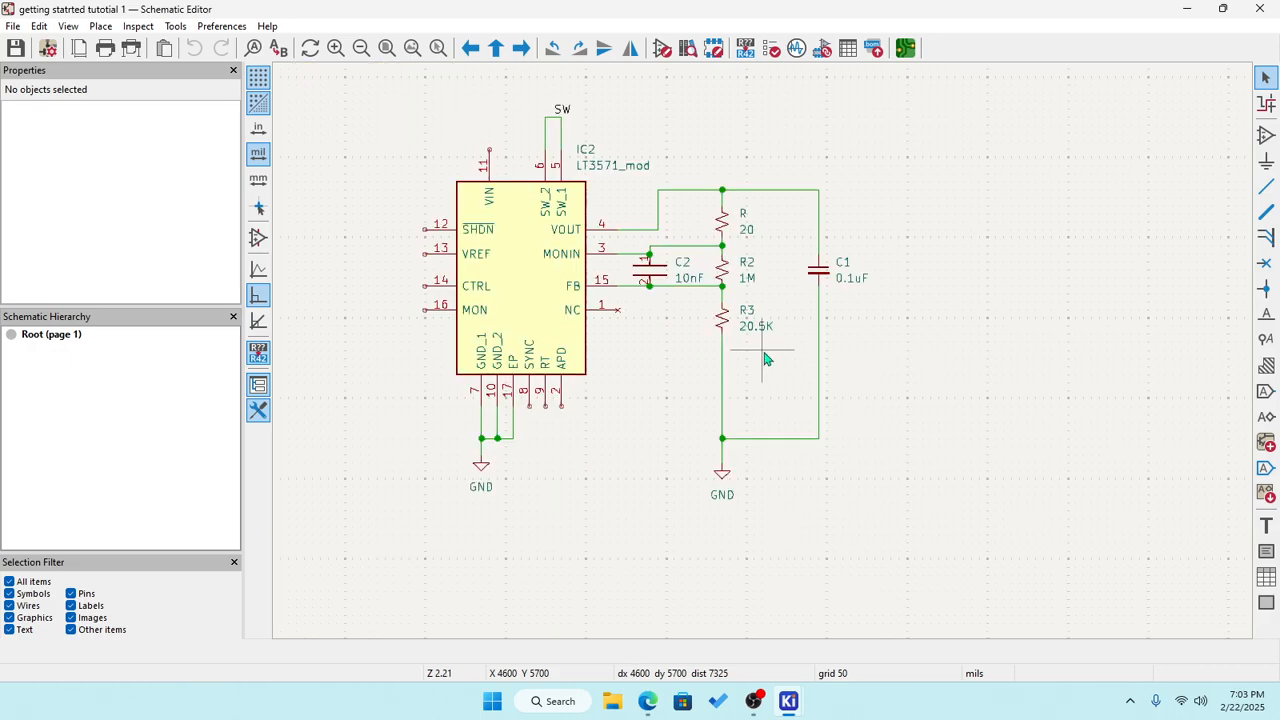
scroll(764, 358, "up", 1)
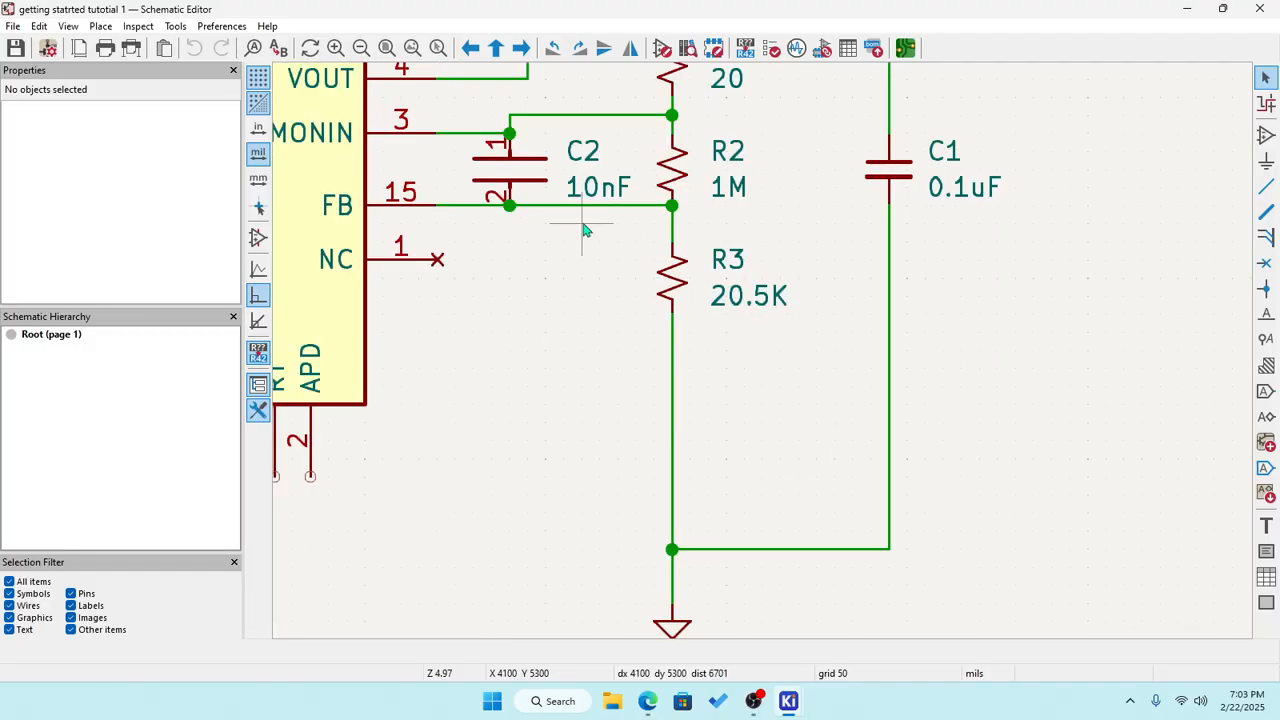
scroll(586, 229, "down", 1)
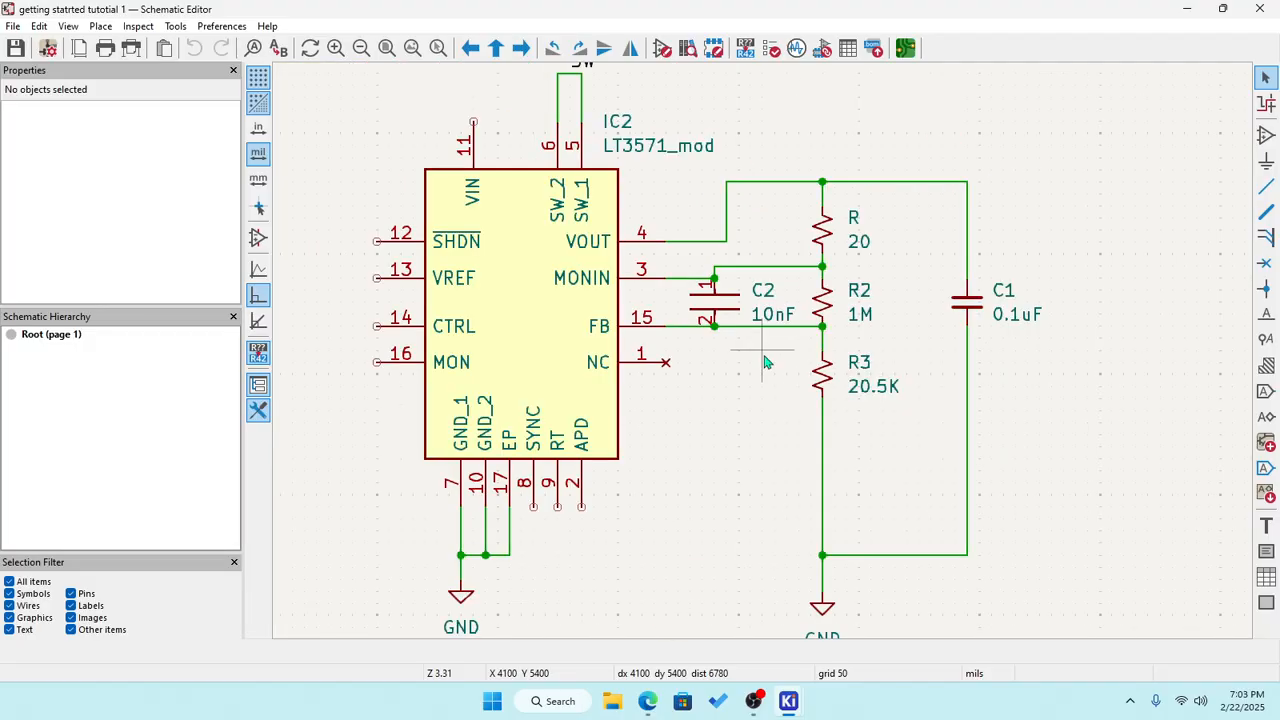
left_click(721, 303)
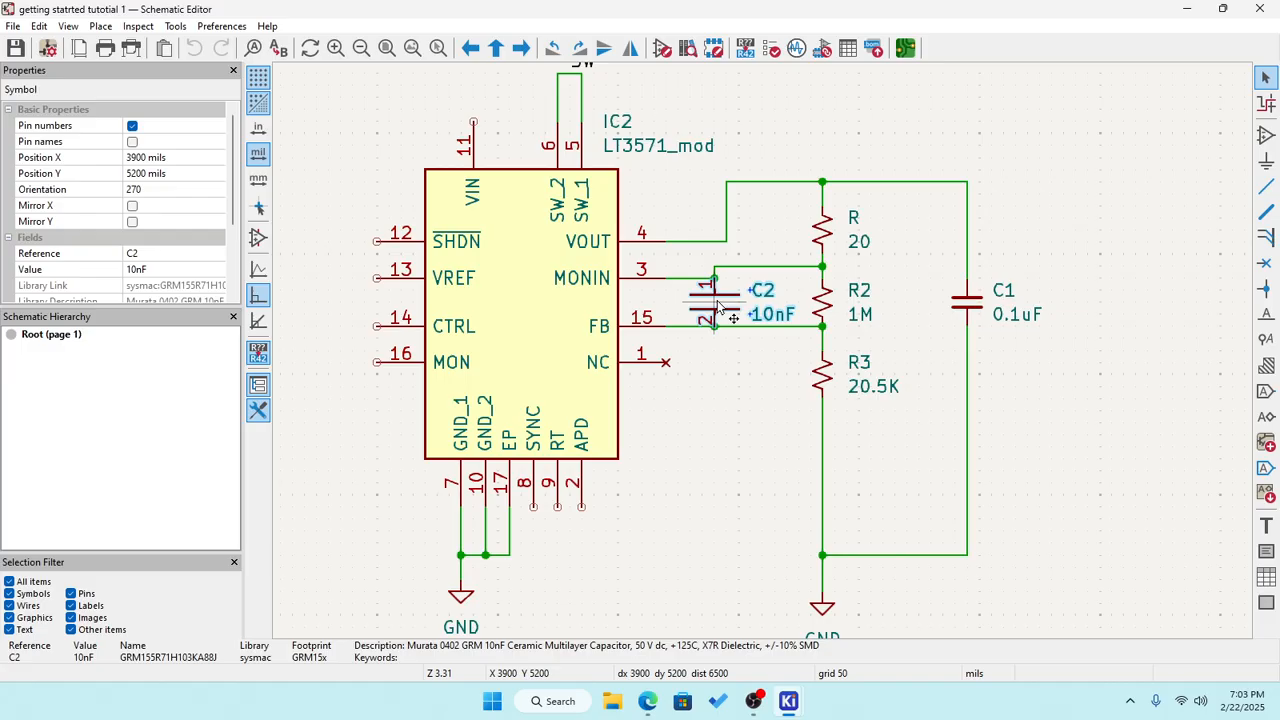
key("Delete")
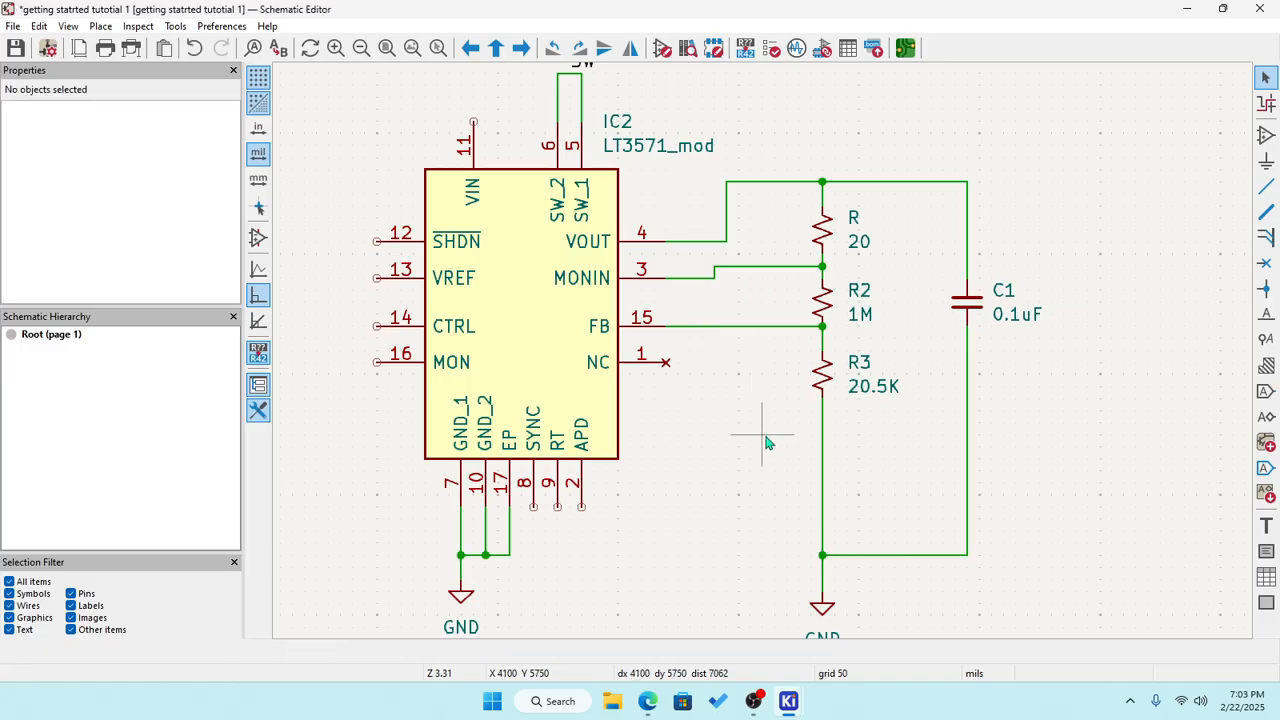
Delete the 0.1uF capacitor C1 together with its leftover wires to VOUT and GND, and save the schematic.
left_click(970, 305)
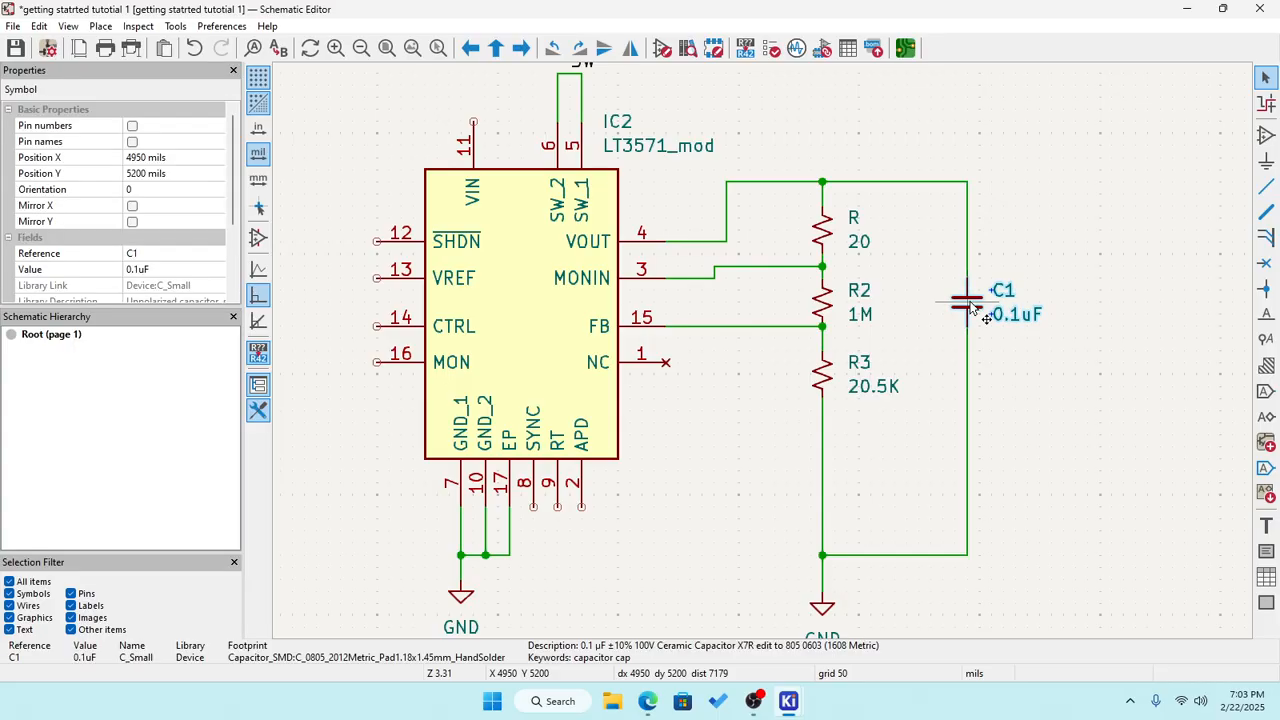
key("Delete")
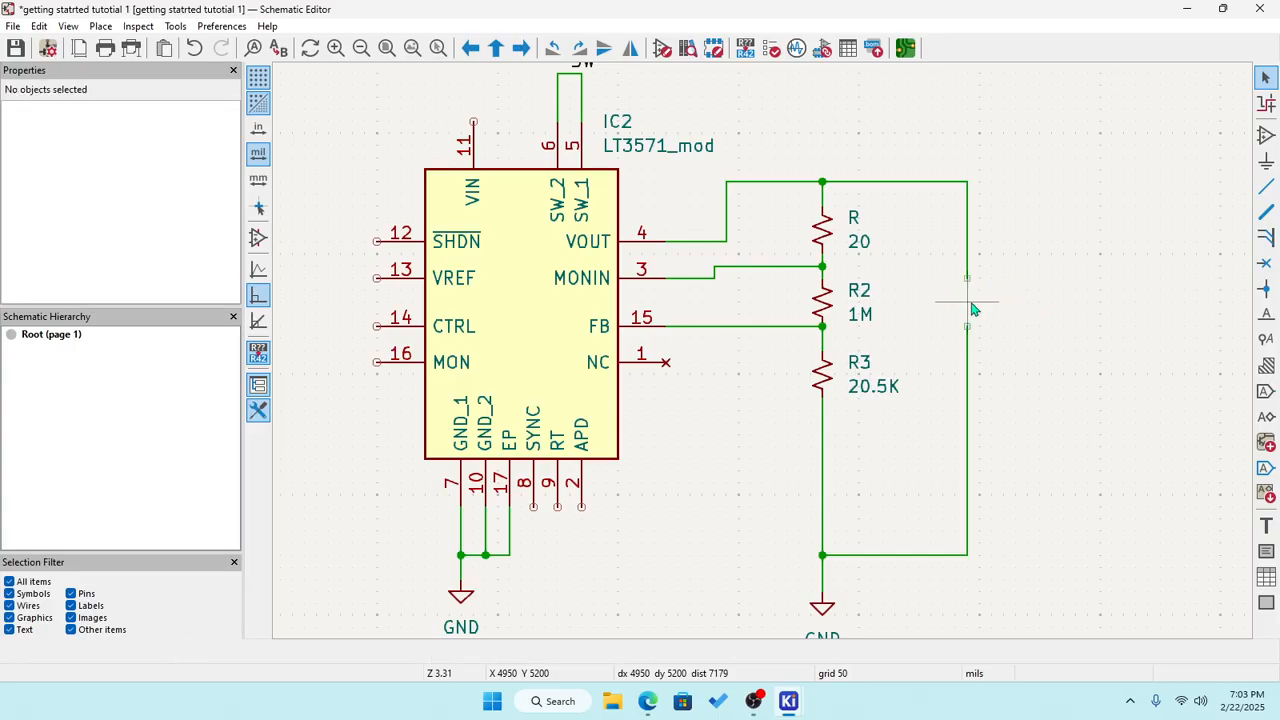
left_click(965, 232)
key("Delete")
left_click(967, 423)
key("Delete")
left_click(900, 556)
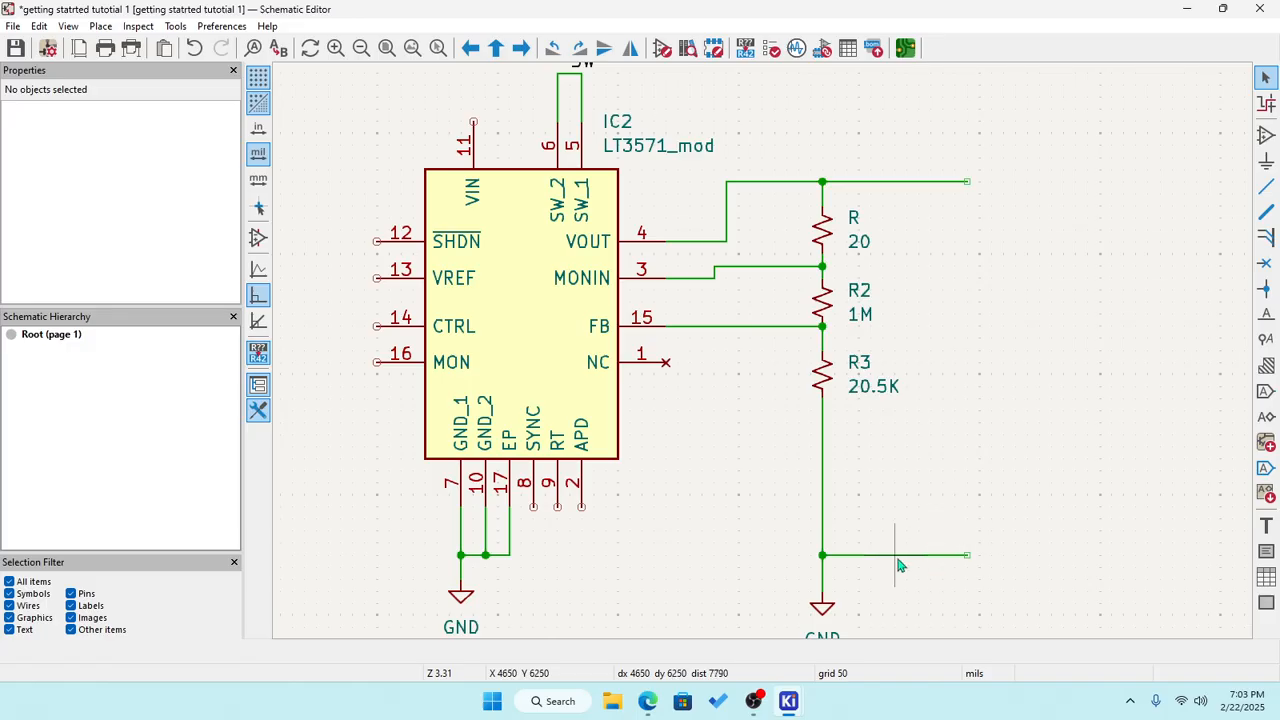
key("Delete")
left_click(940, 183)
key("Delete")
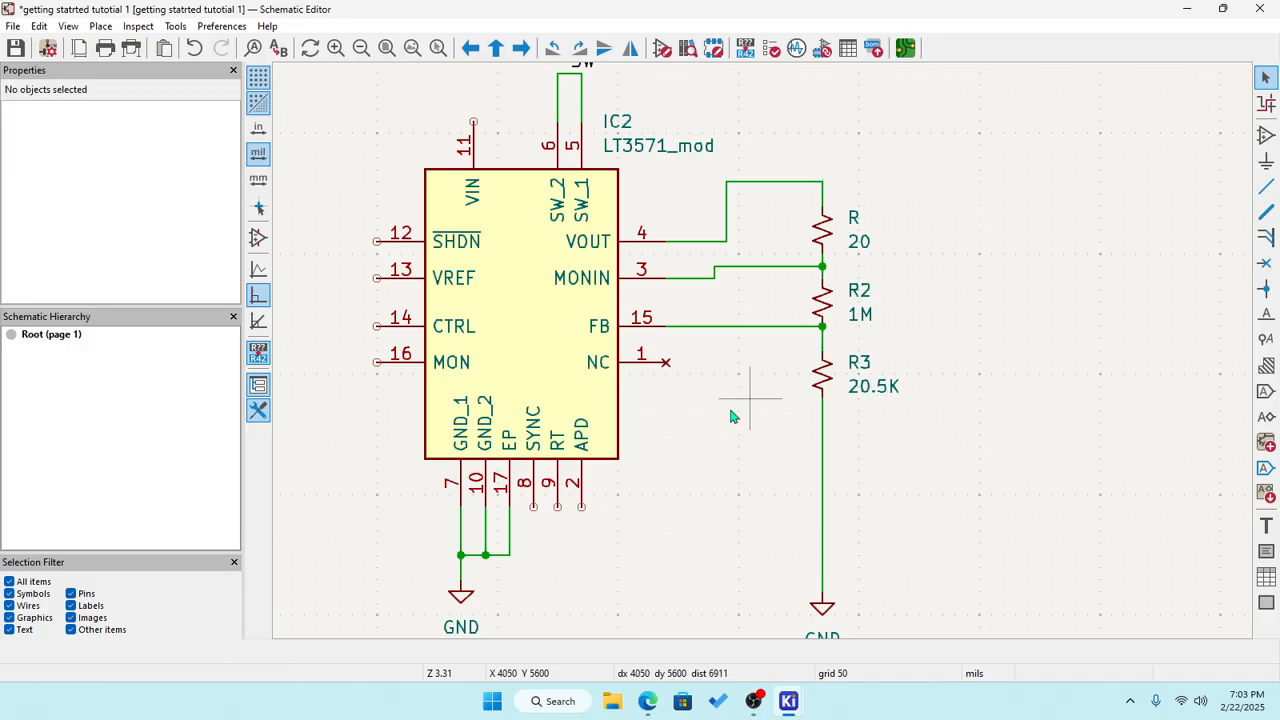
left_click(15, 48)
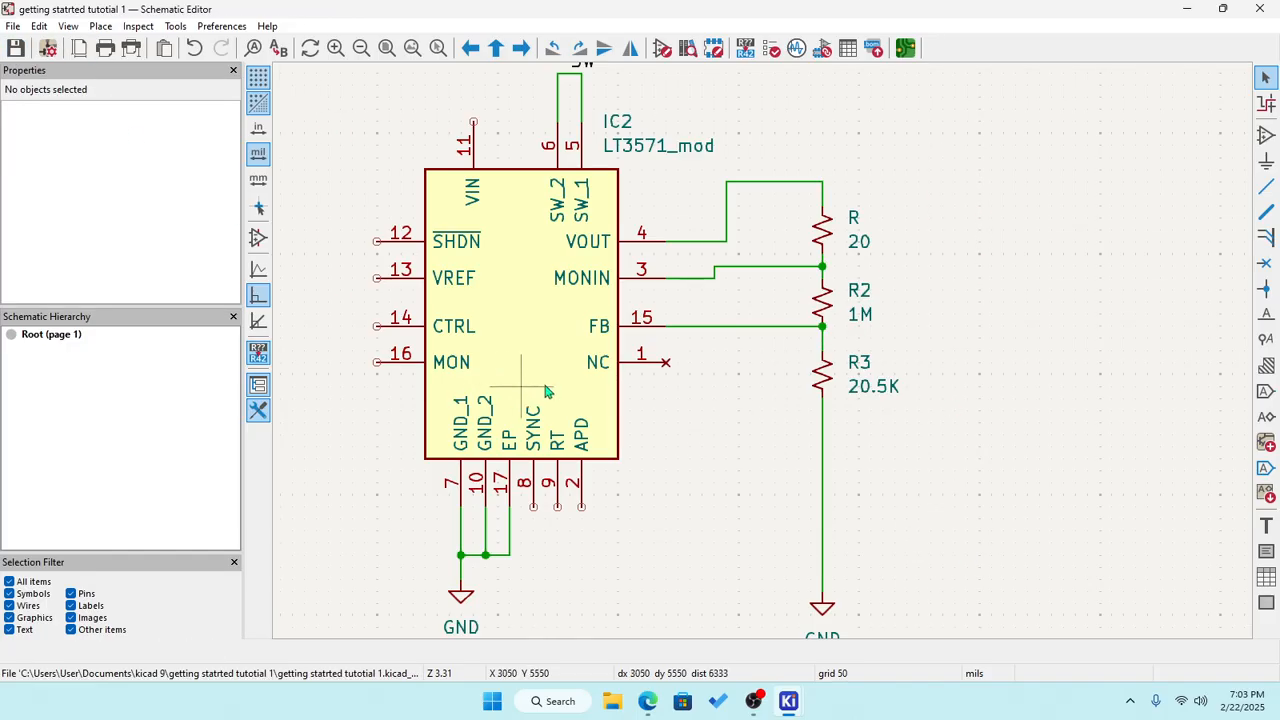
Check the footprint field of IC2 and browse the footprint libraries without choosing a footprint.
double_click(566, 352)
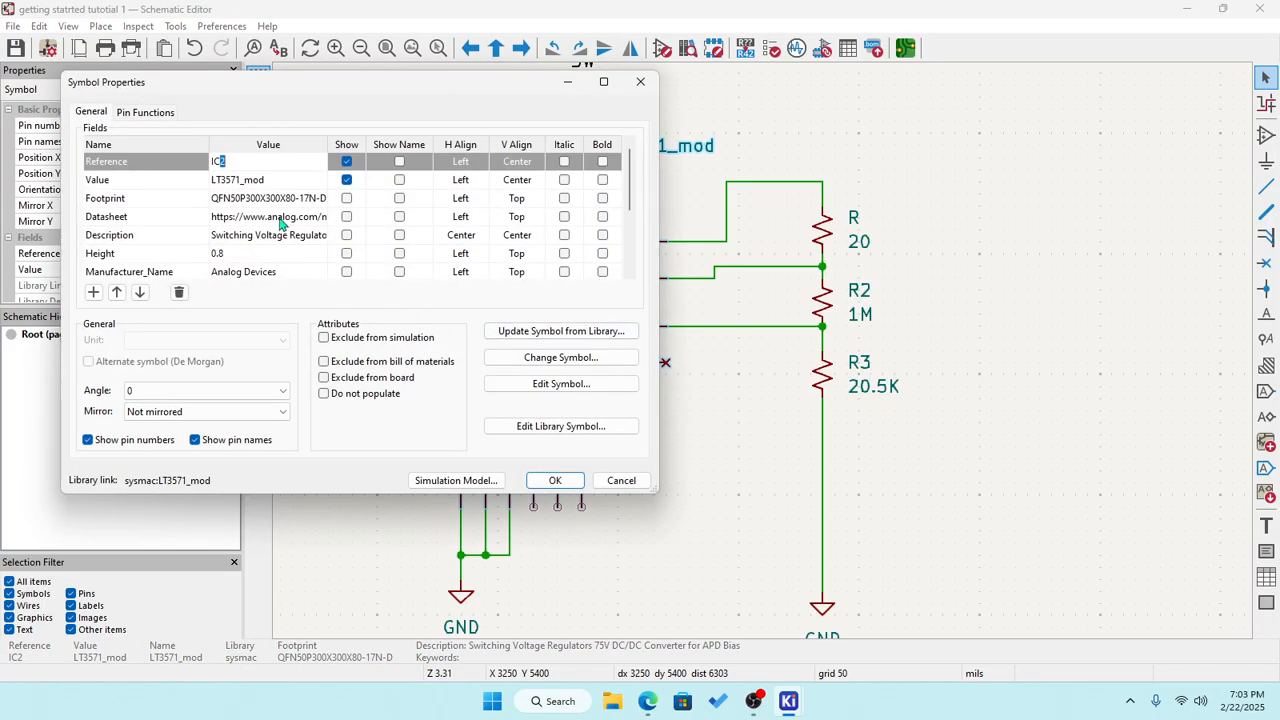
left_click(284, 200)
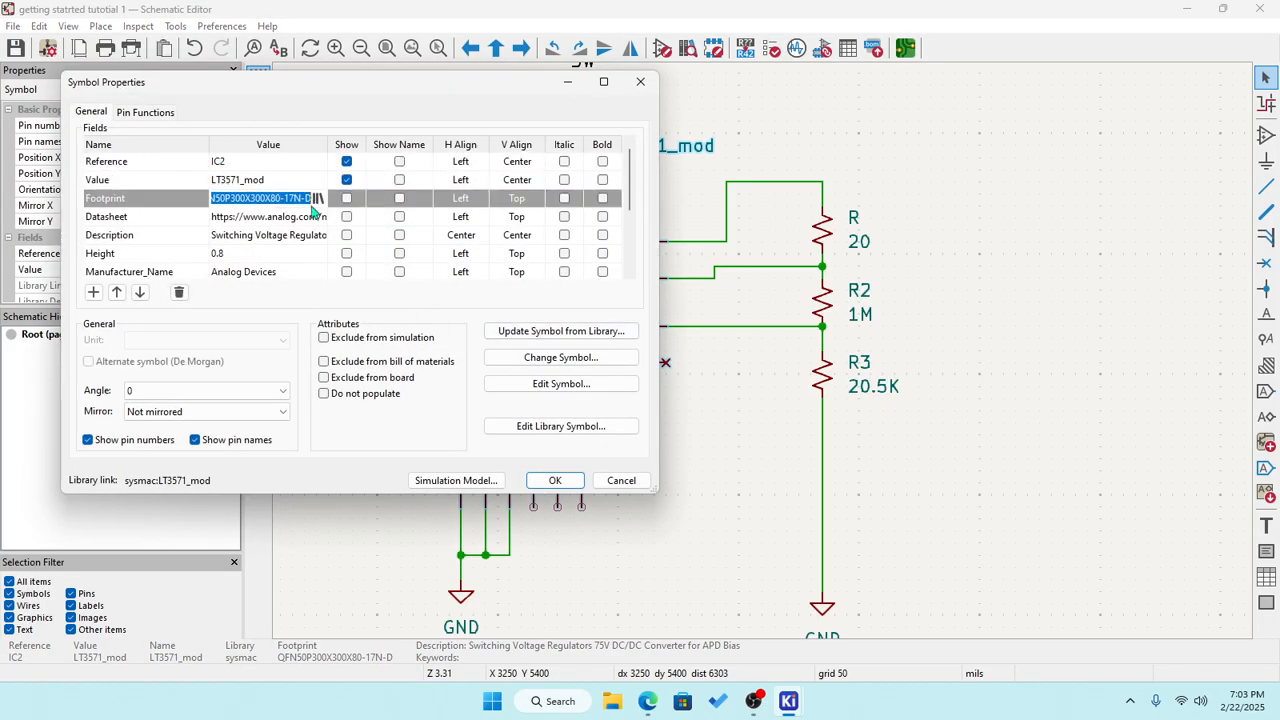
left_click(320, 202)
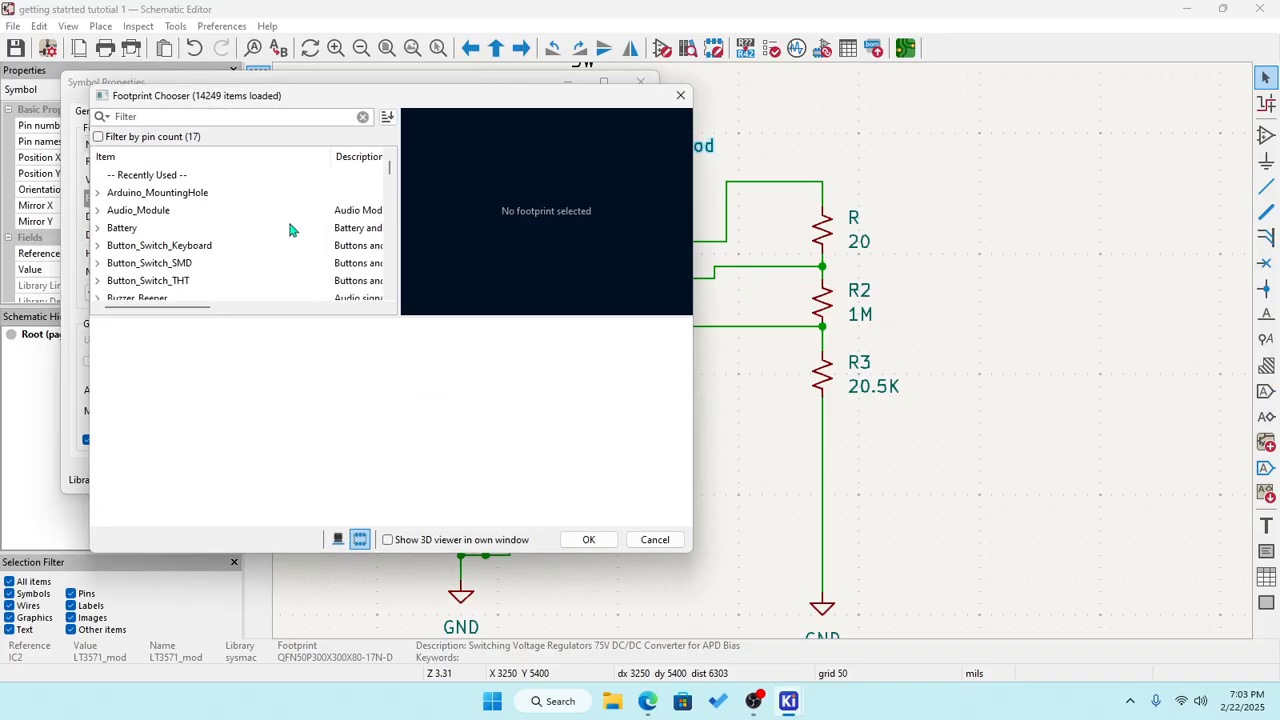
scroll(290, 250, "down", 4)
left_click(654, 539)
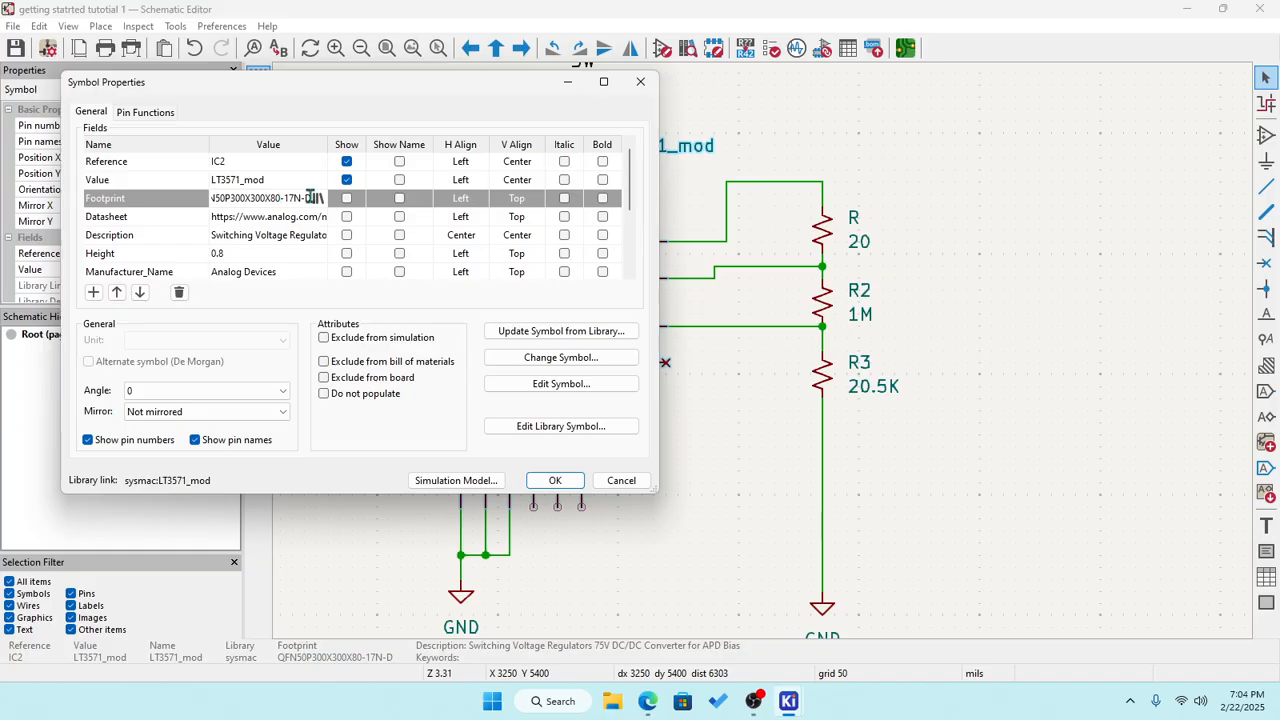
Assign the QFN50P300X300X80-17N-D footprint from the sysmca library to IC2 and save the schematic.
left_click_drag(311, 197, 135, 200)
key("ctrl+c")
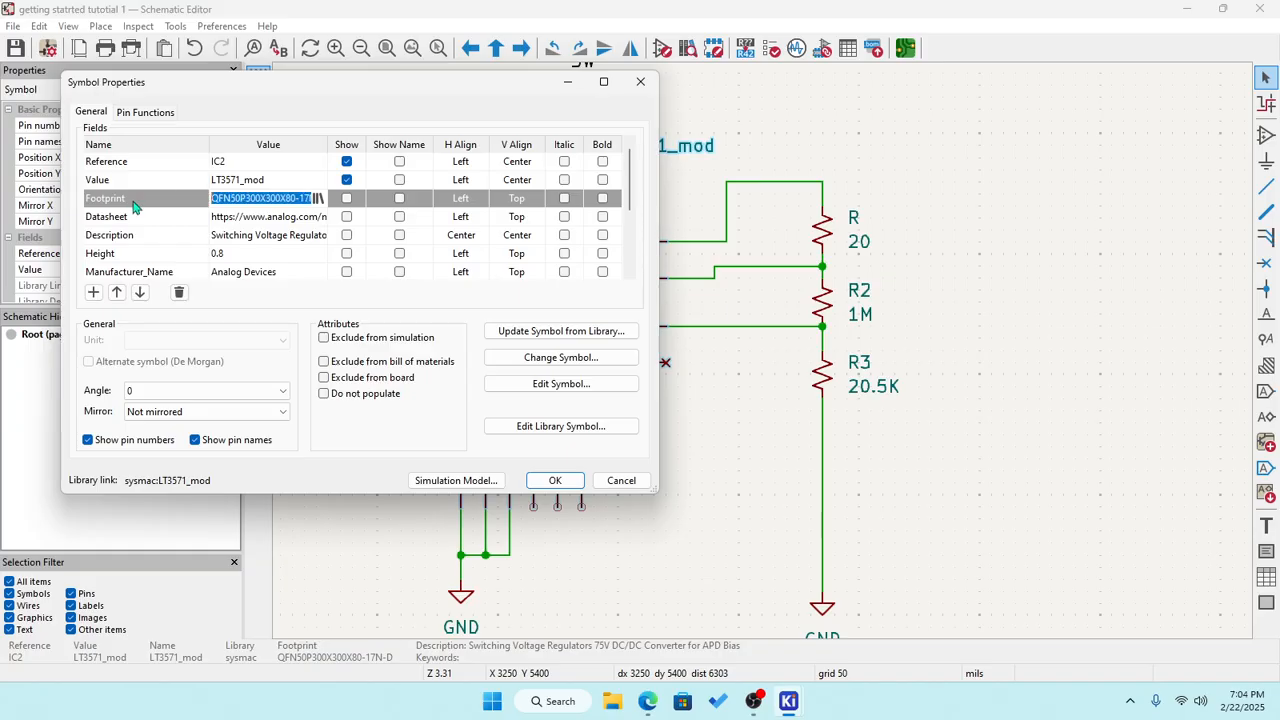
left_click(316, 198)
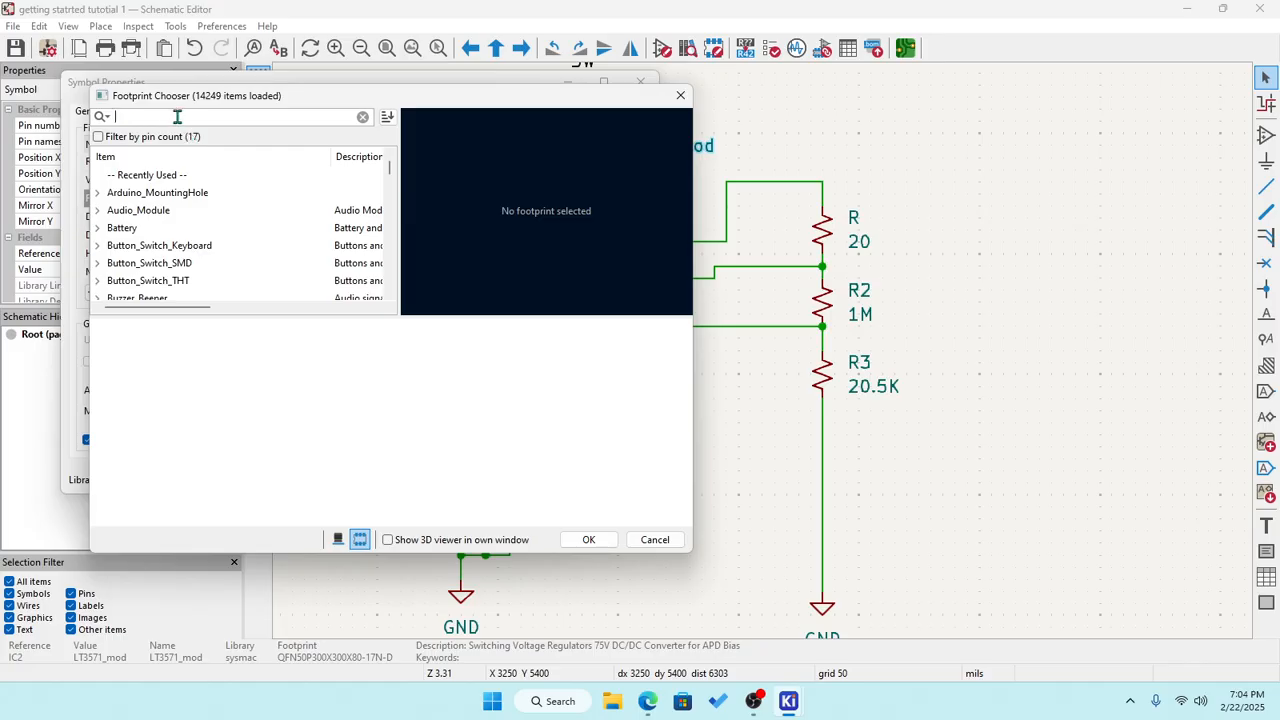
key("ctrl+v")
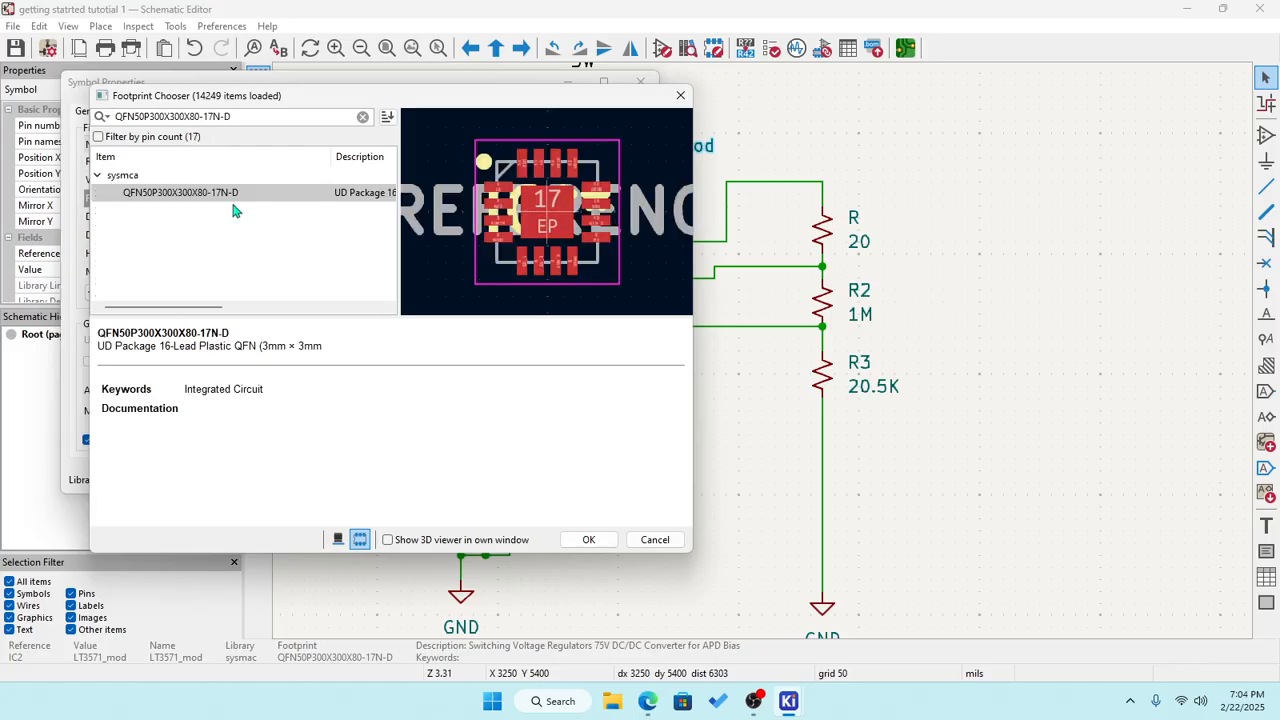
left_click(586, 539)
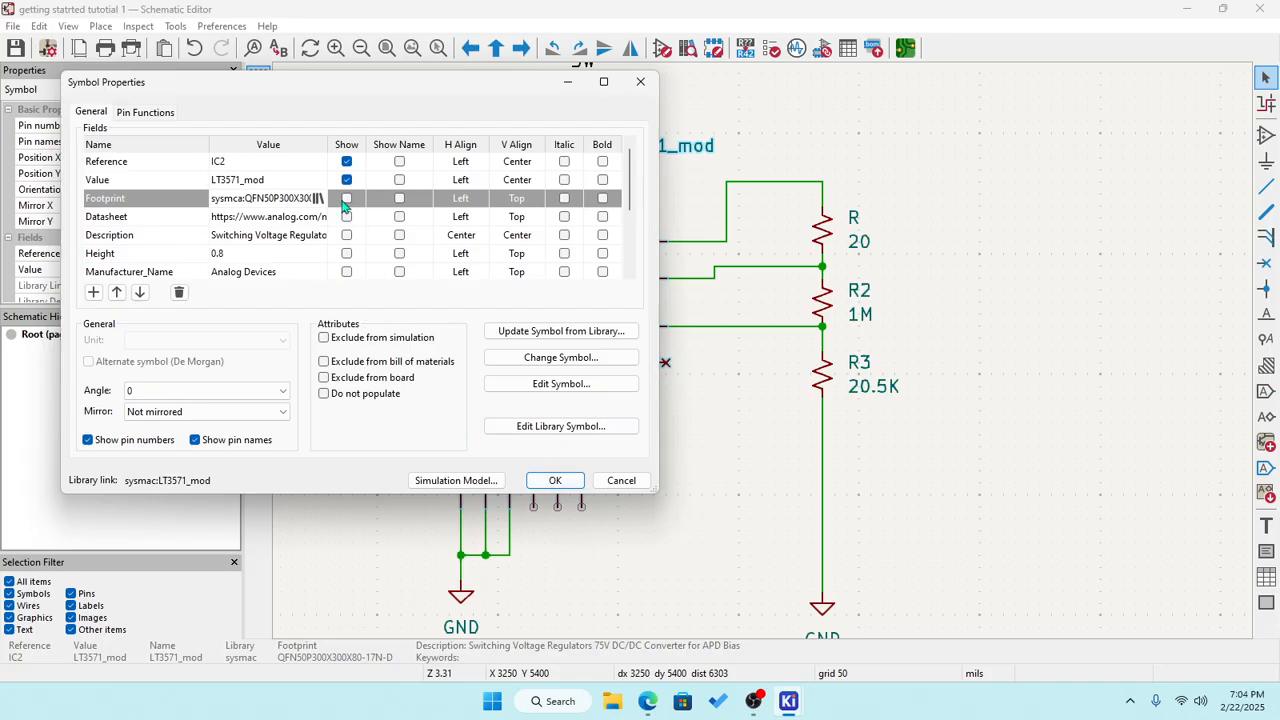
left_click(566, 481)
left_click(786, 424)
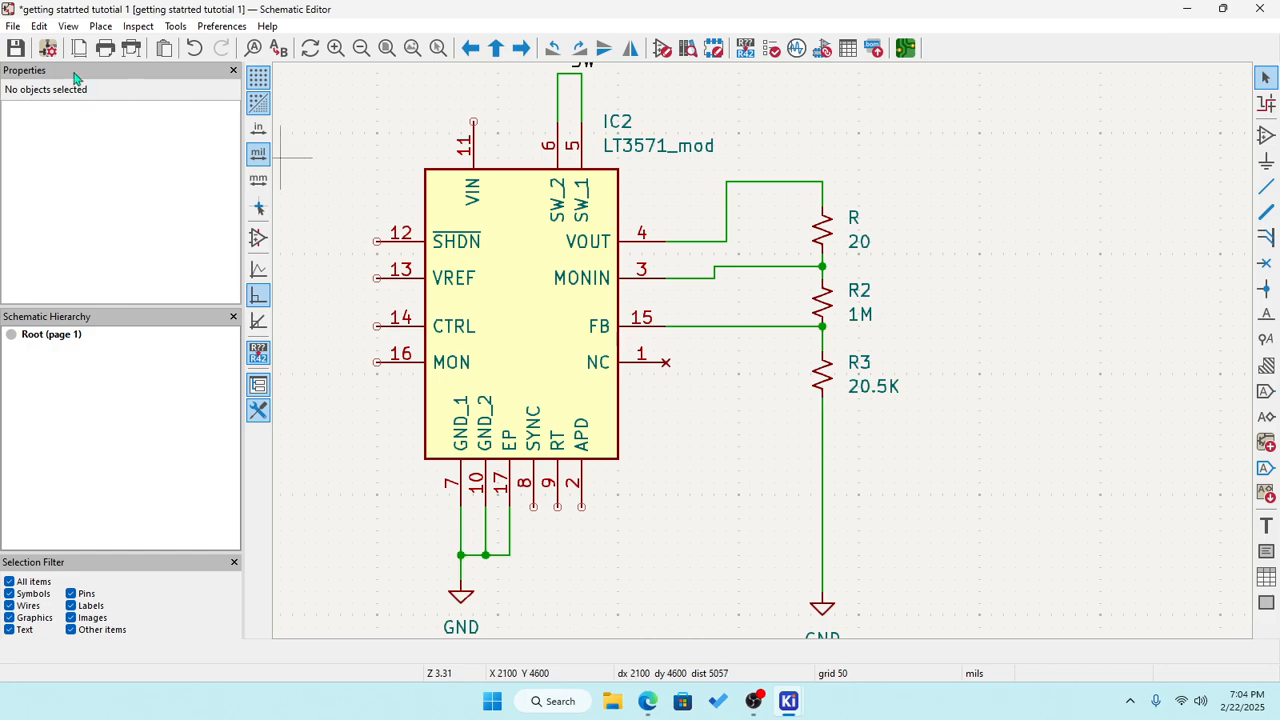
left_click(16, 48)
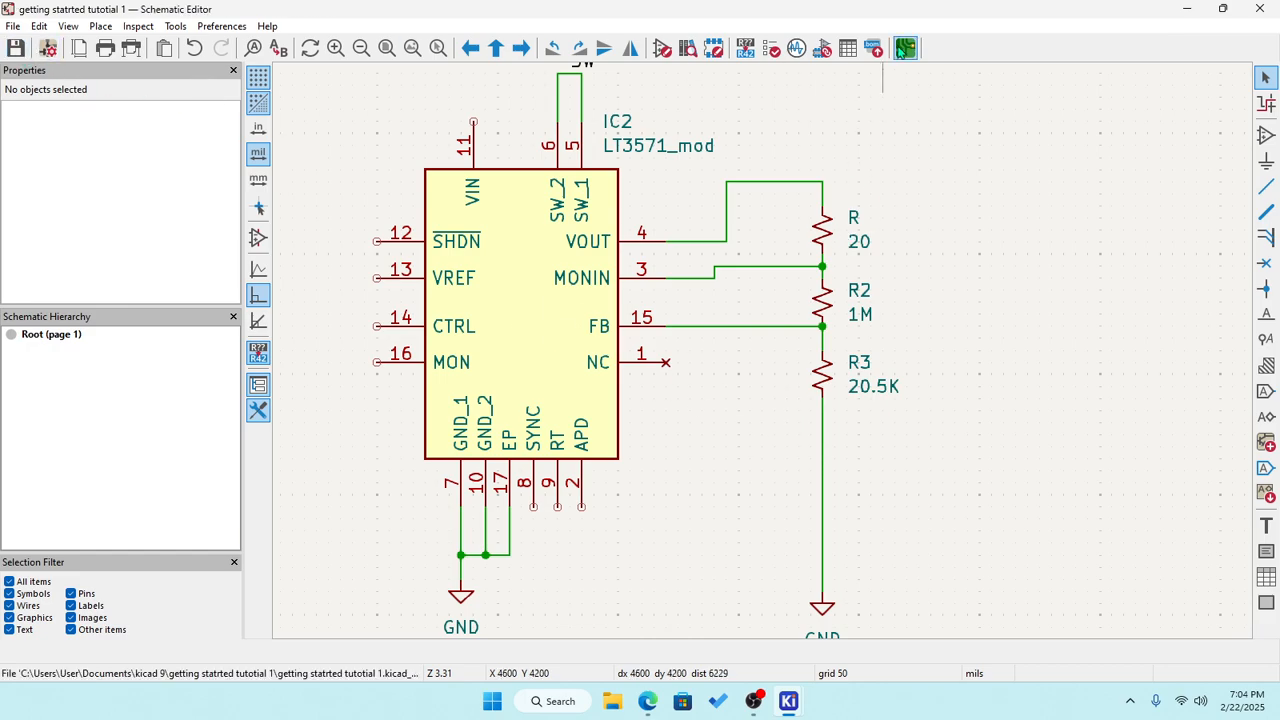
Start updating the PCB from the schematic and annotate the unnumbered 20 ohm resistor while keeping existing annotations.
left_click(169, 28)
left_click(200, 48)
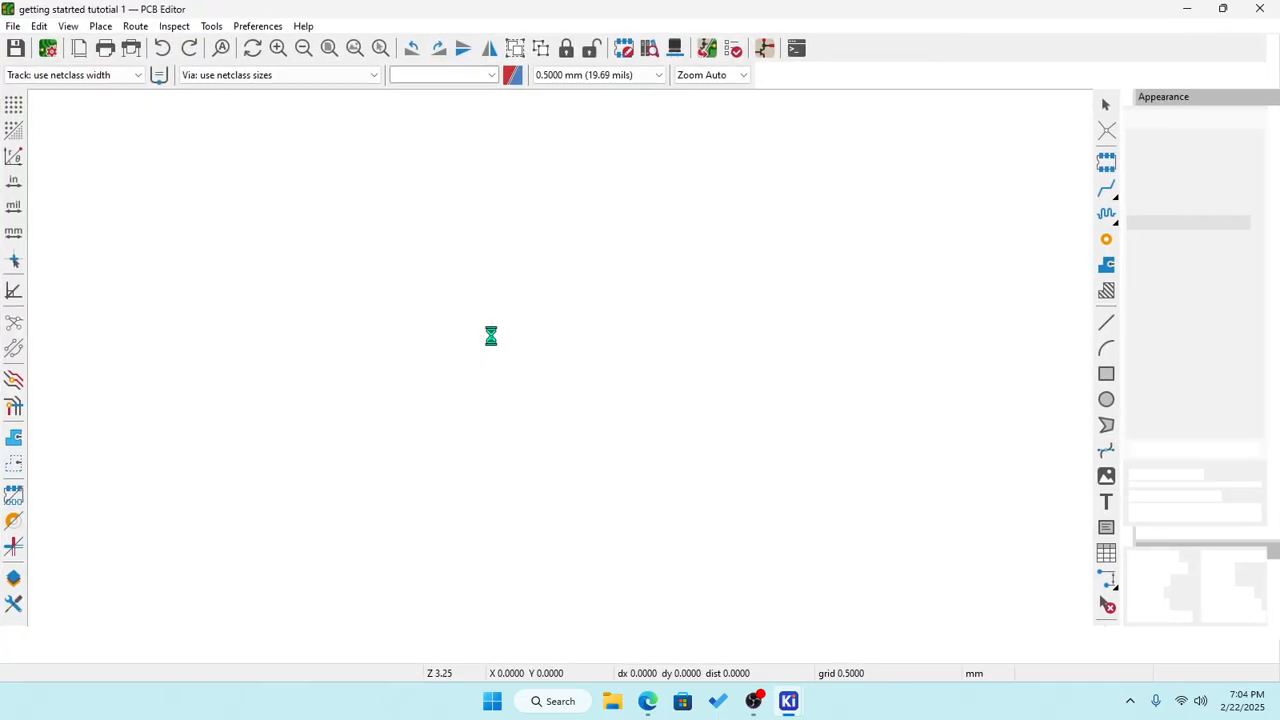
left_click(485, 443)
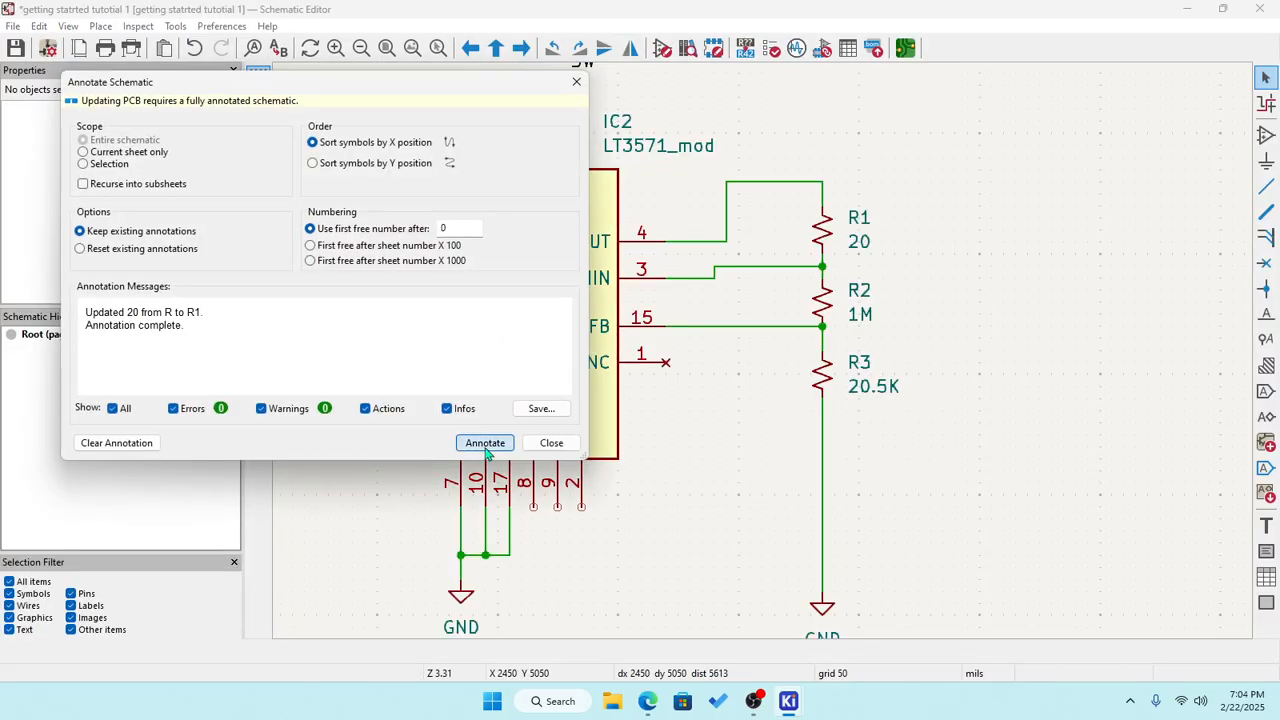
left_click(551, 443)
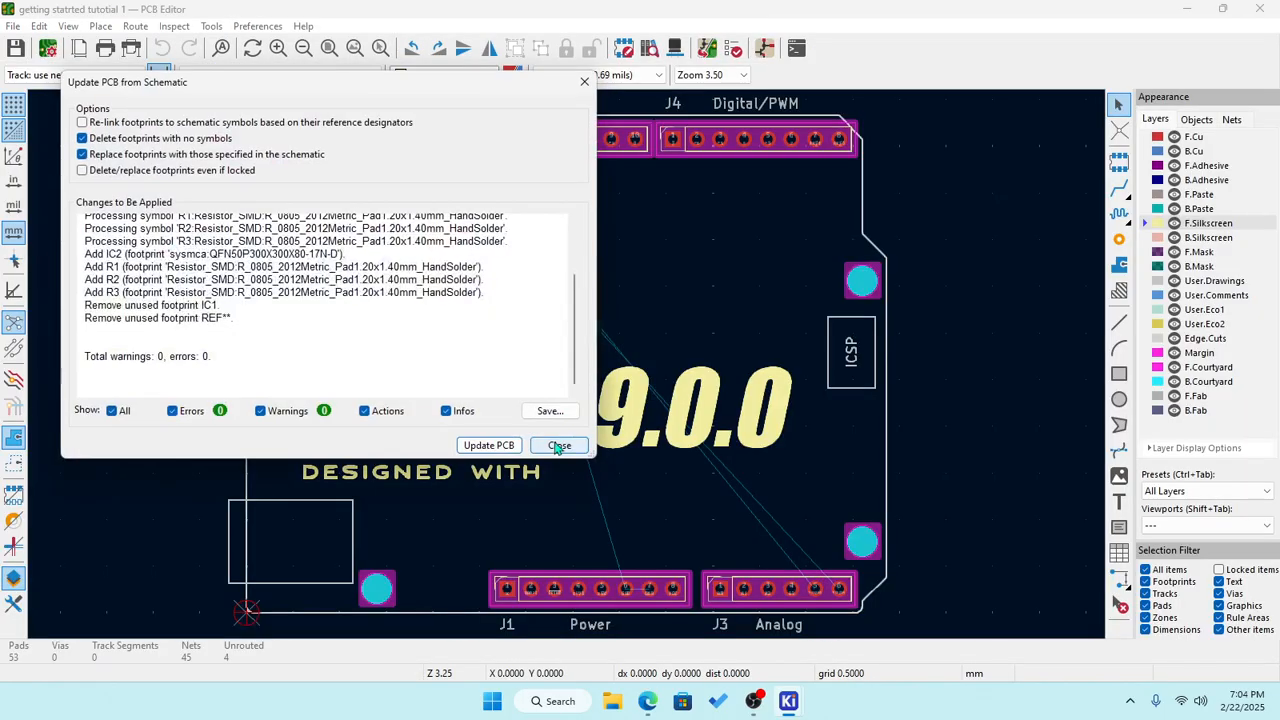
Apply the schematic changes to the PCB and place the IC2, R1, R2 and R3 footprints below the LT3571 text.
left_click(489, 445)
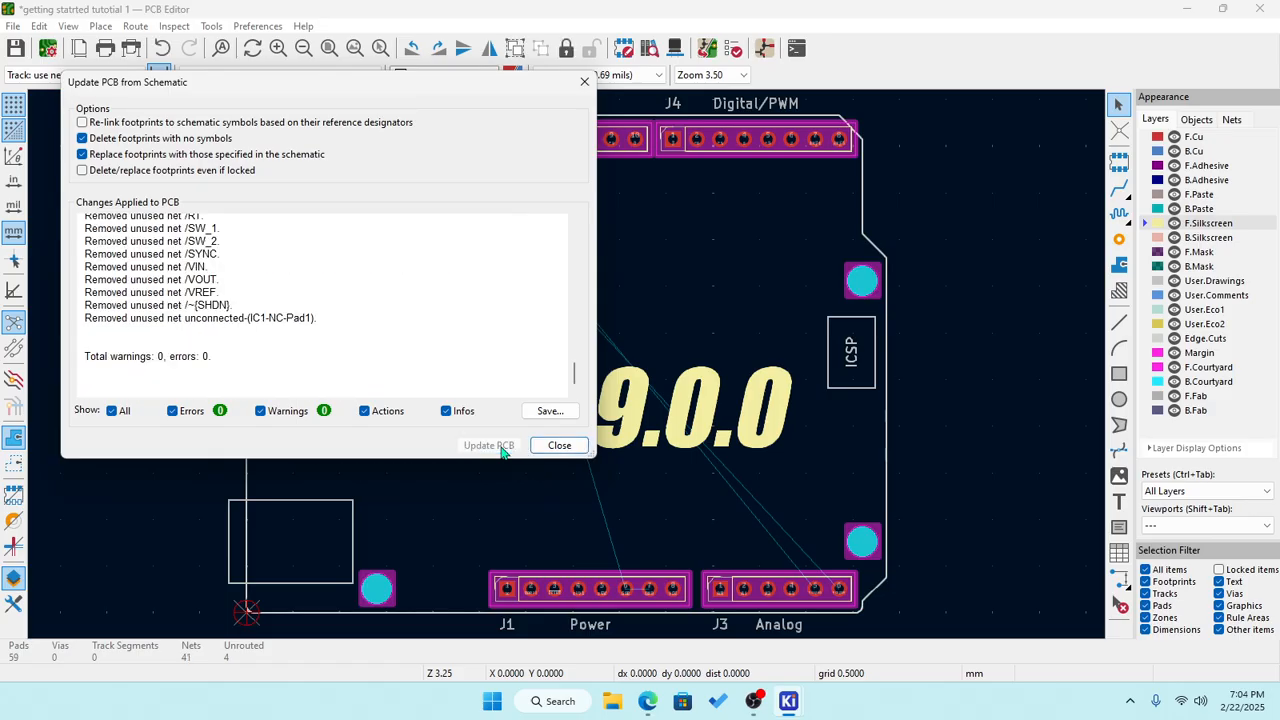
left_click(559, 445)
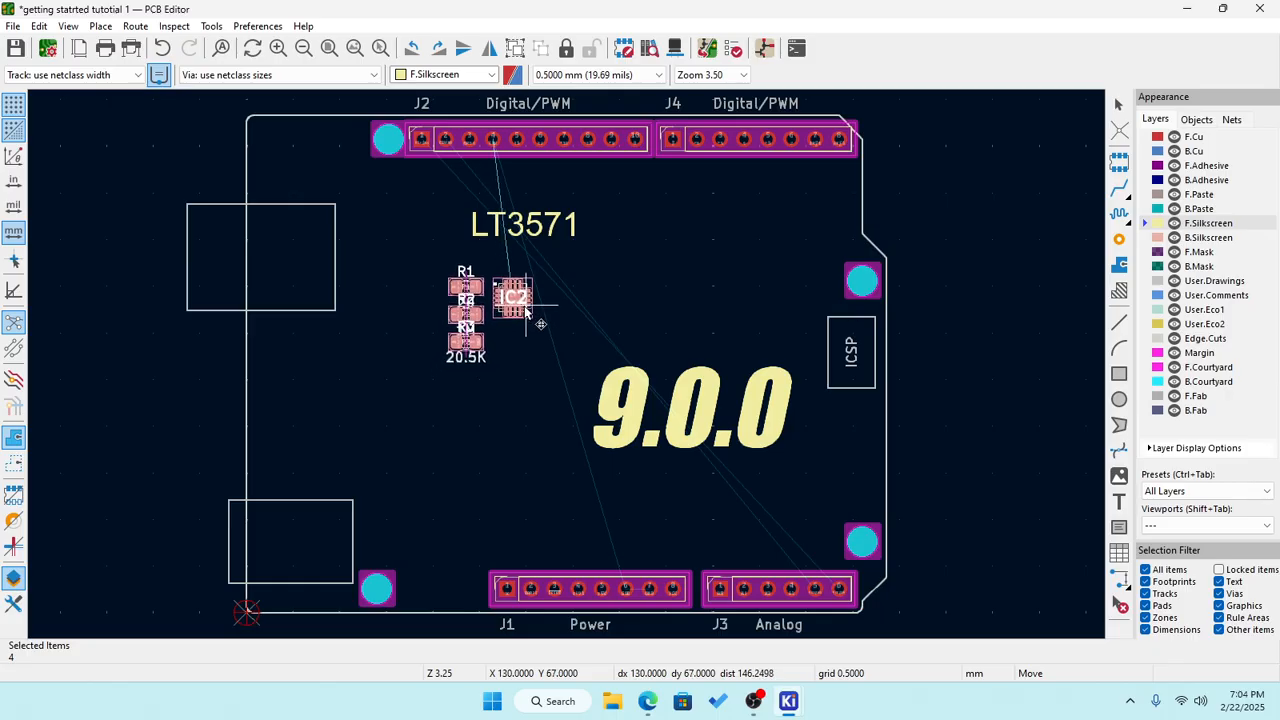
left_click(527, 310)
left_click(749, 257)
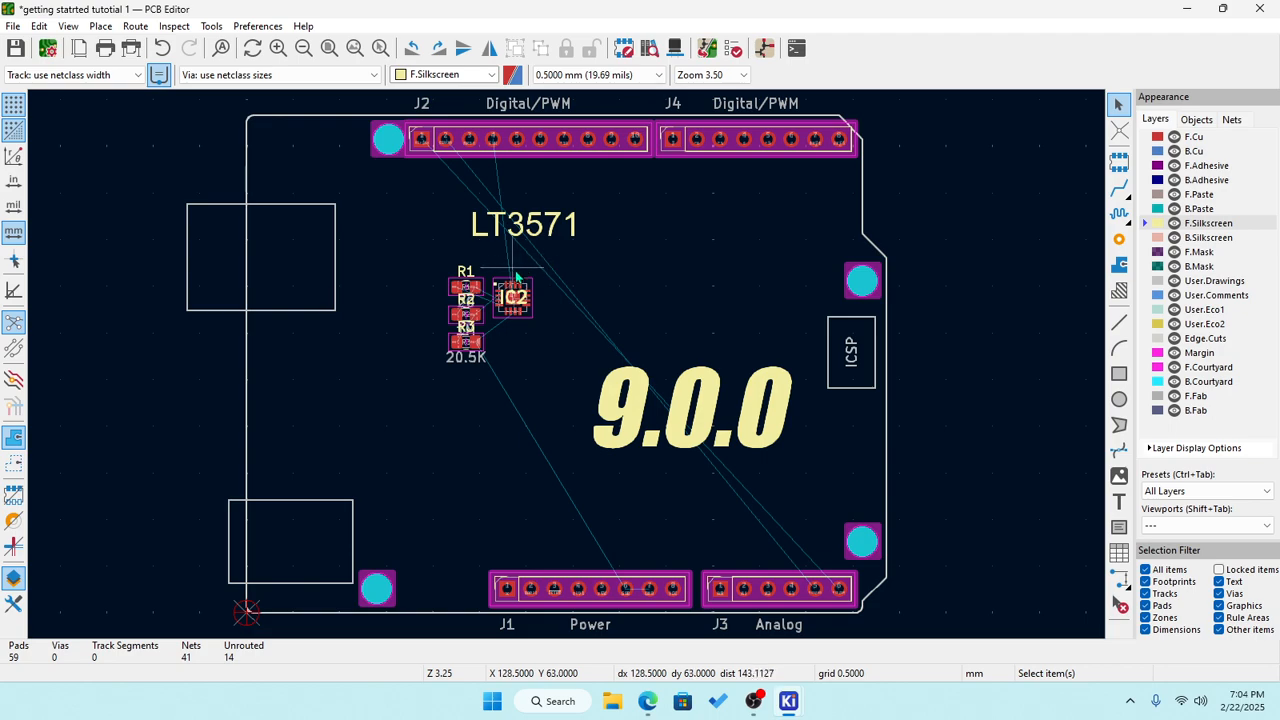
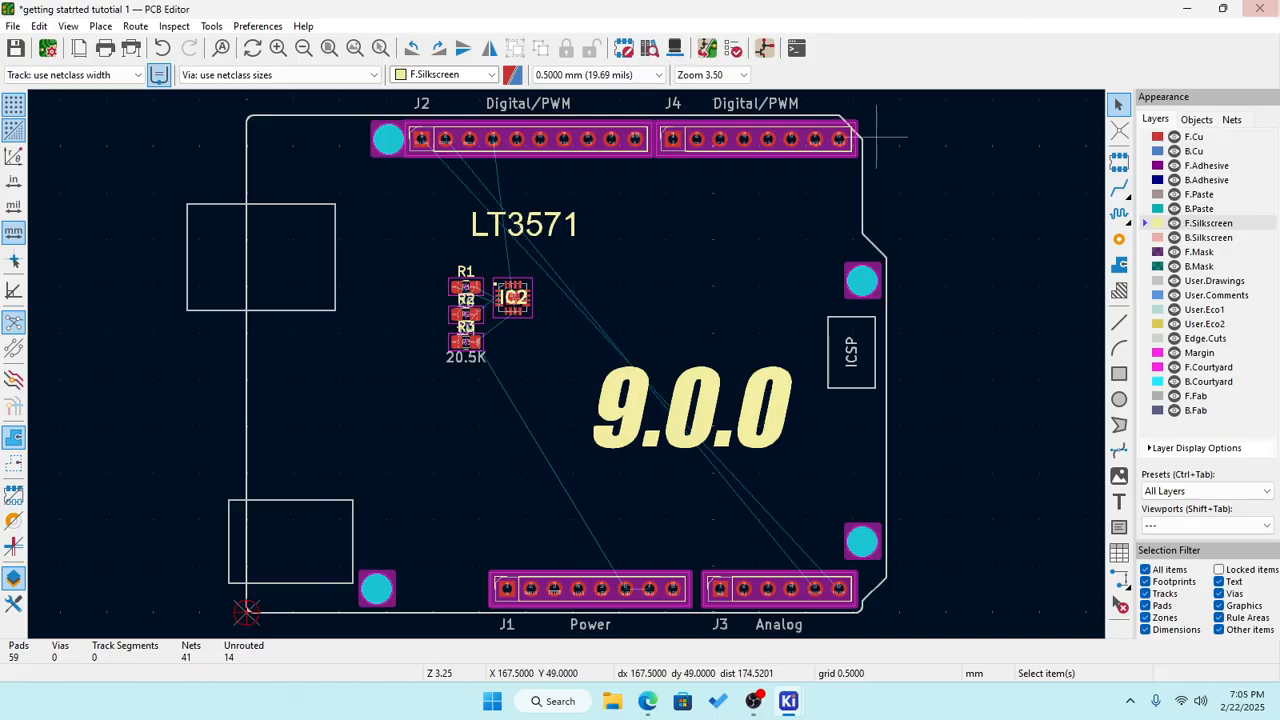
left_click(1120, 165)
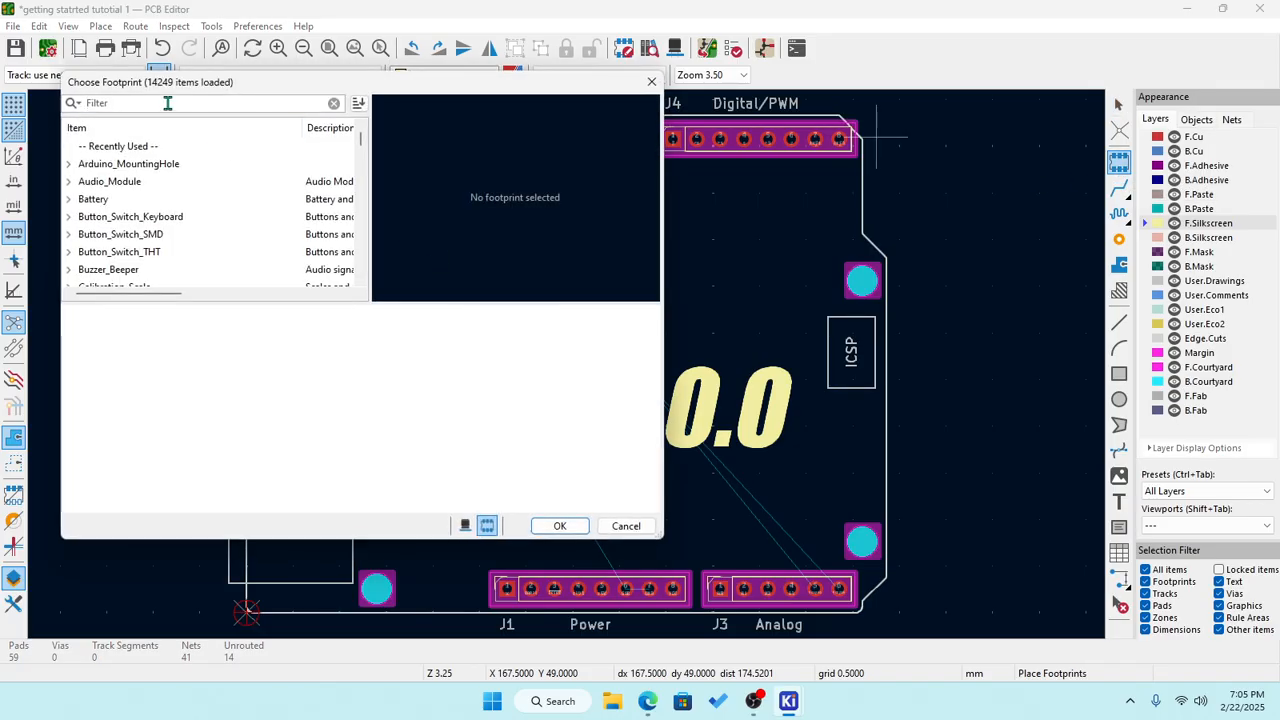
type("kica")
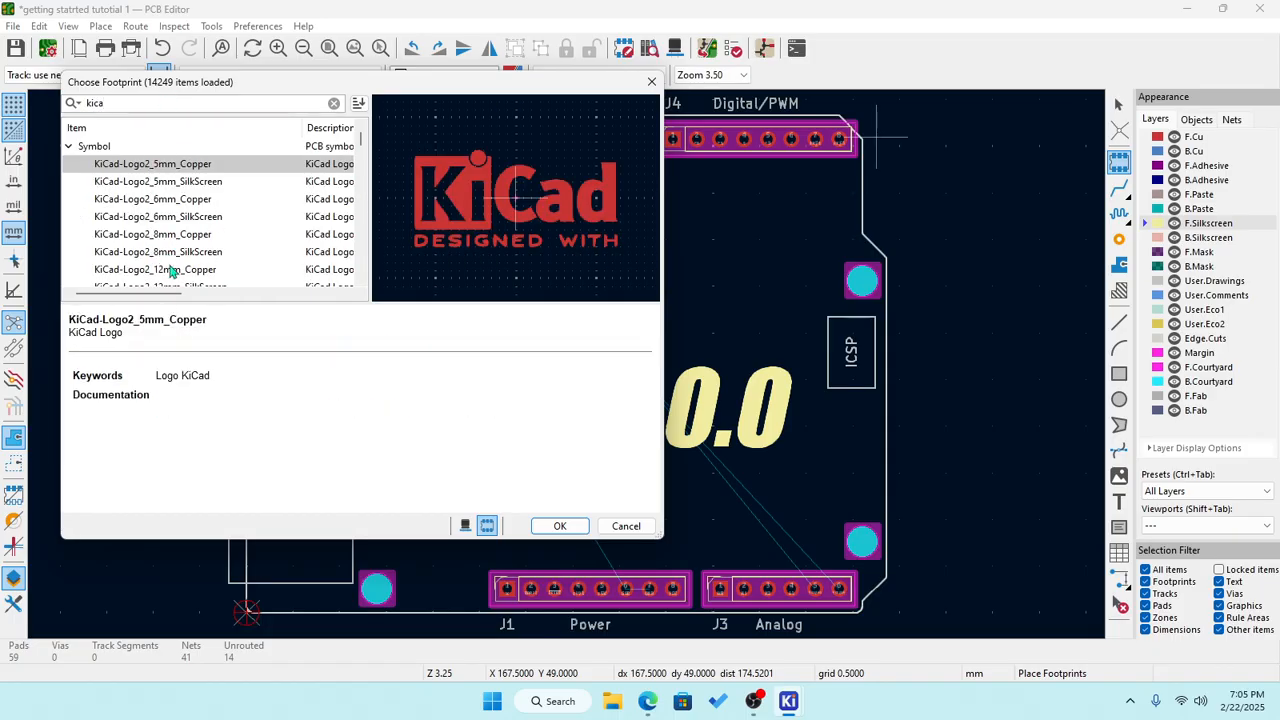
scroll(172, 272, "down", 1)
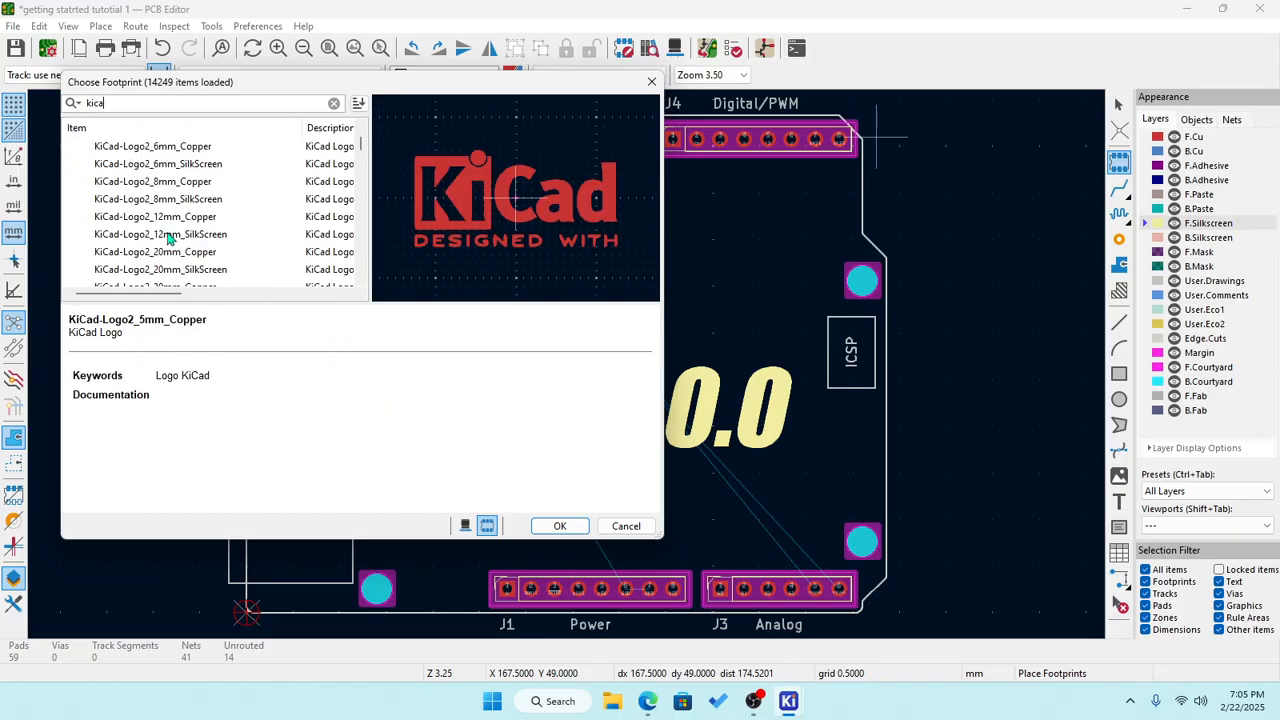
left_click(170, 236)
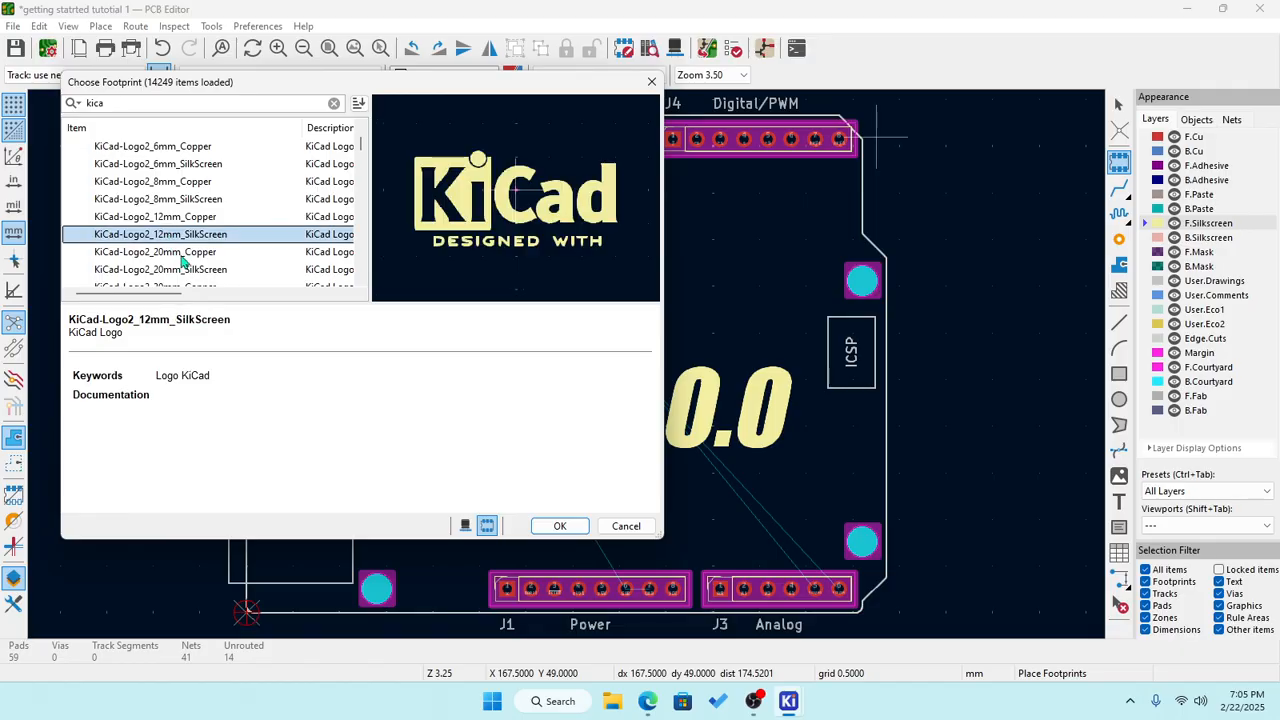
scroll(183, 260, "down", 1)
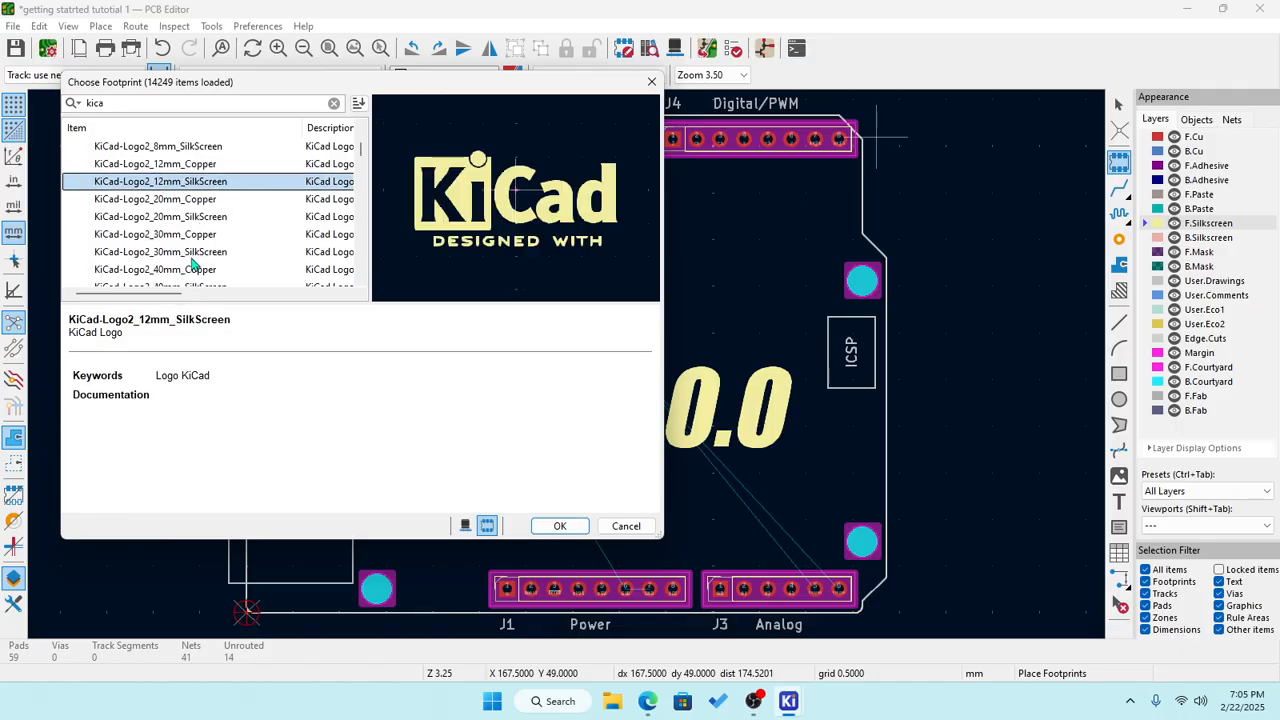
left_click(190, 257)
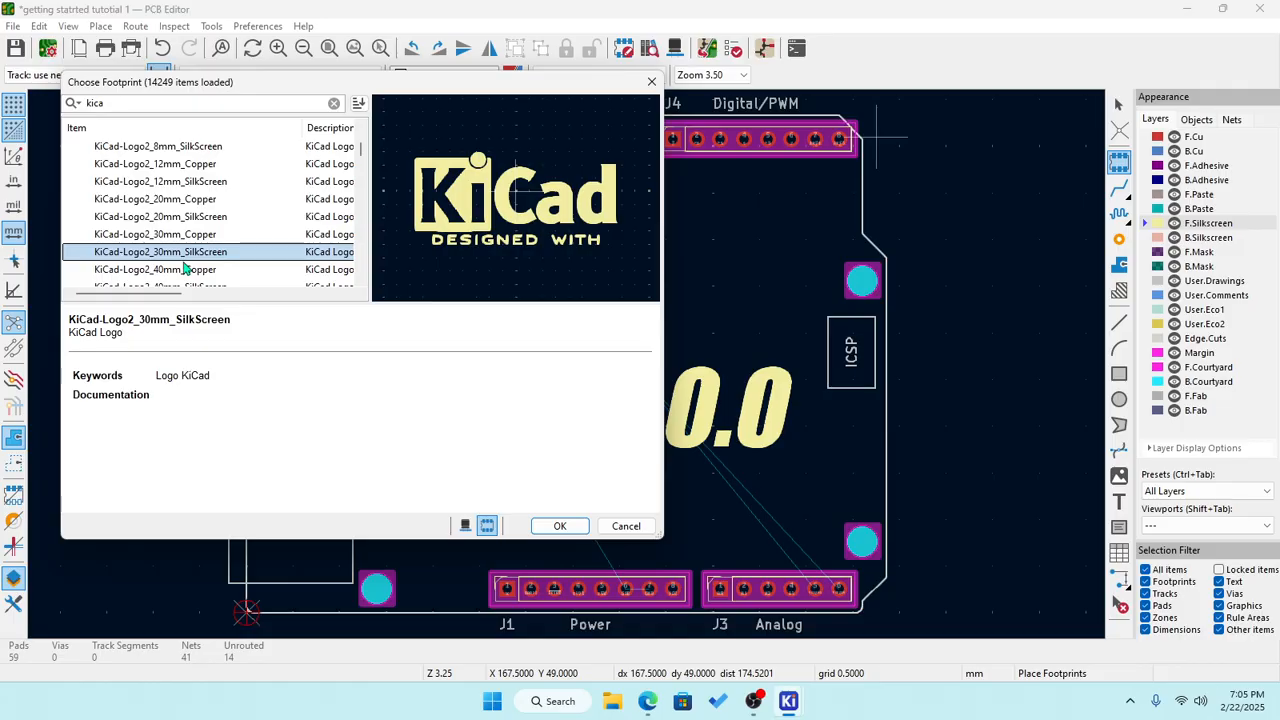
left_click(562, 525)
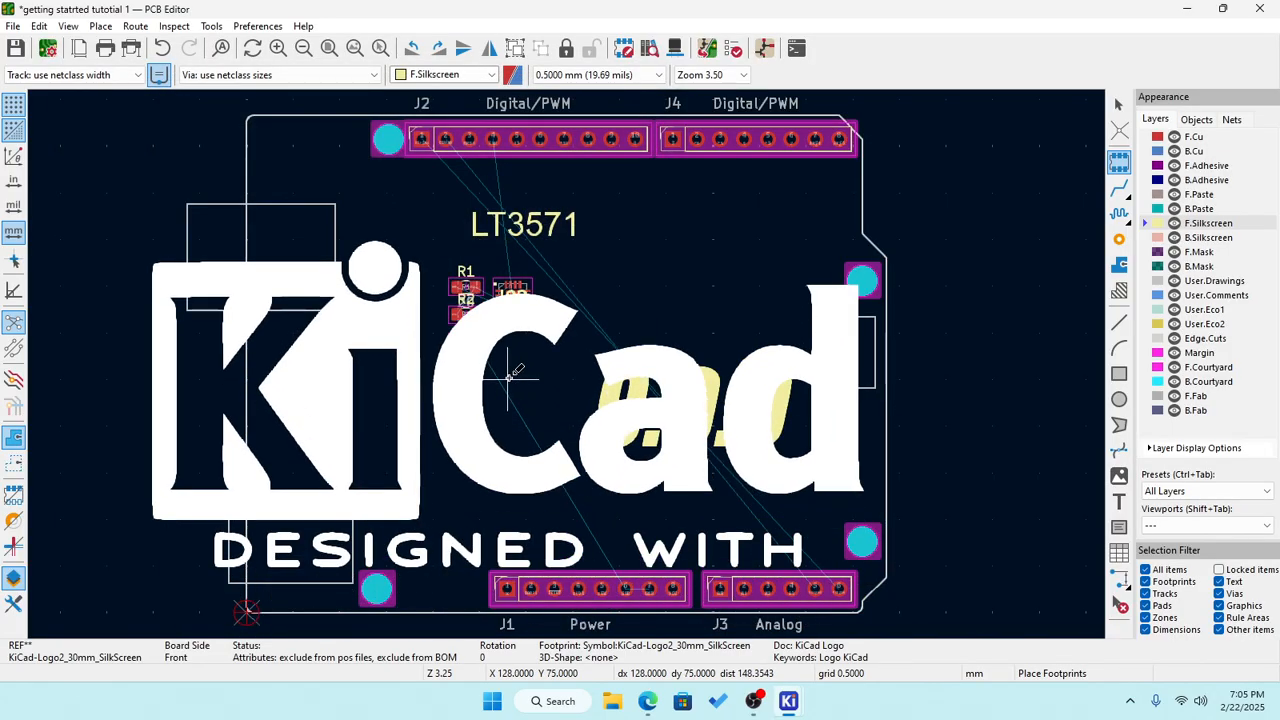
left_click(508, 377)
key("Escape")
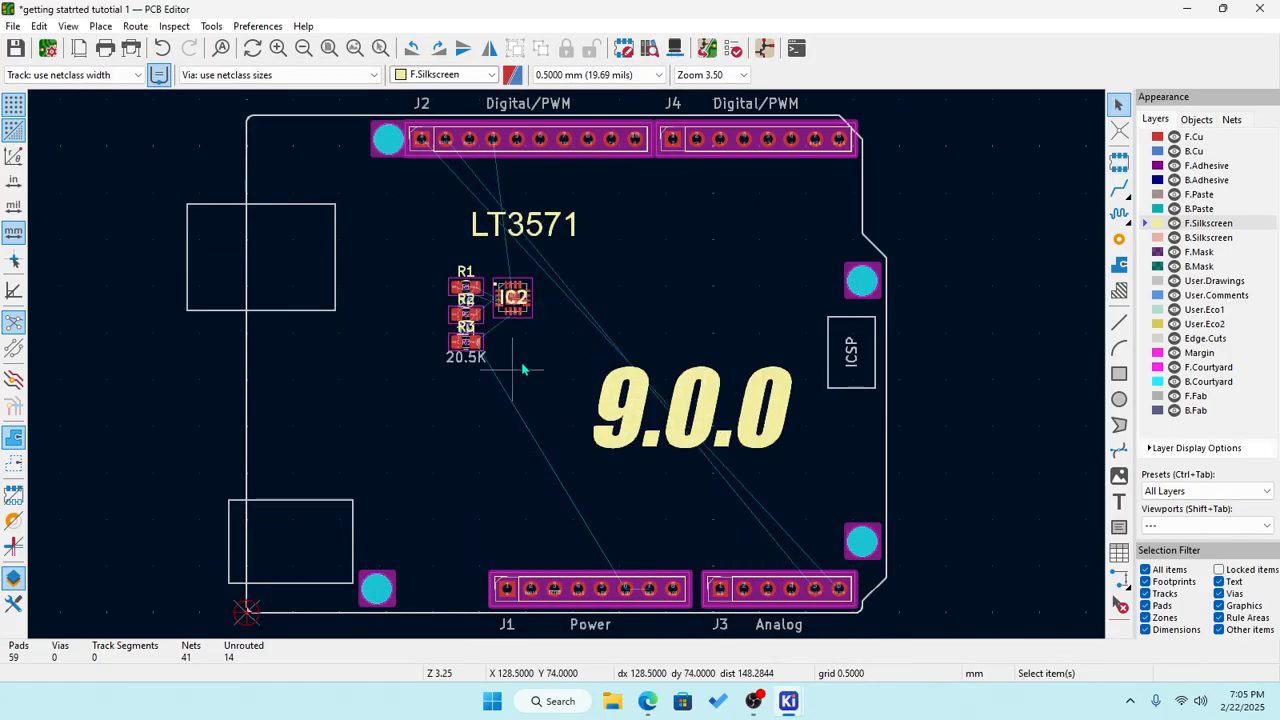
Add the KiCad-Logo2_8mm_SilkScreen logo footprint to the board.
left_click(1121, 164)
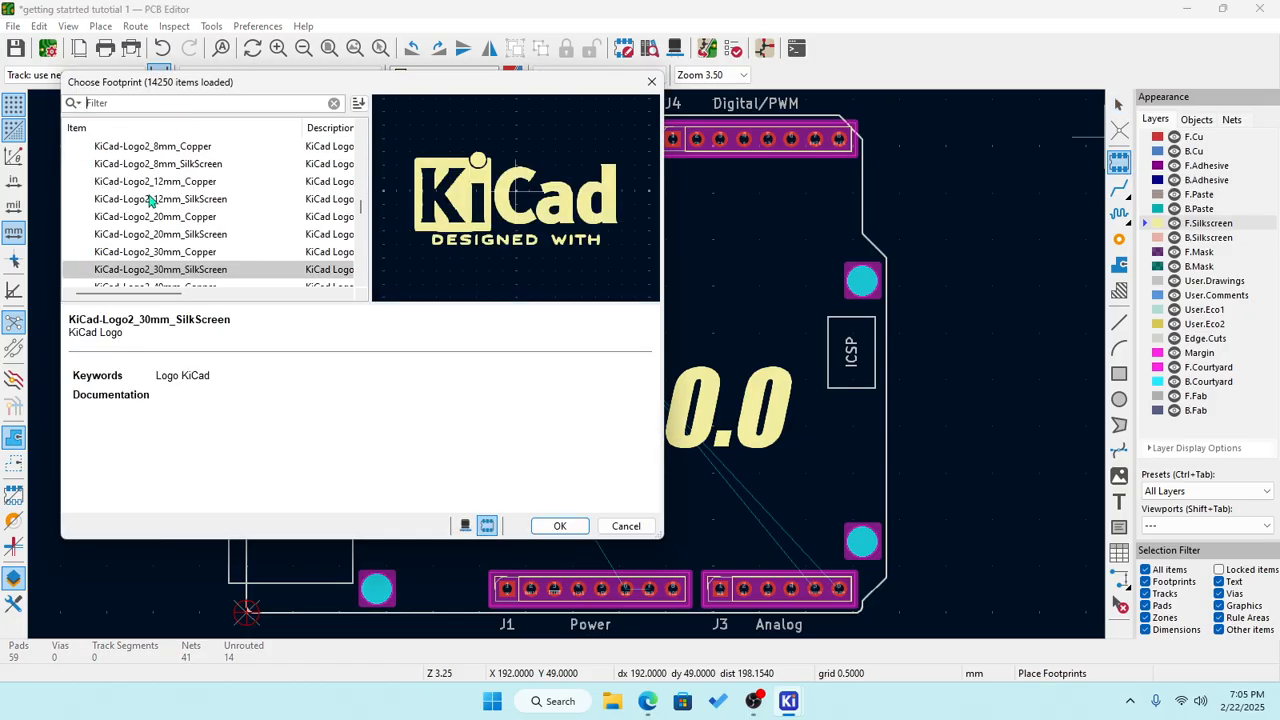
scroll(180, 215, "up", 2)
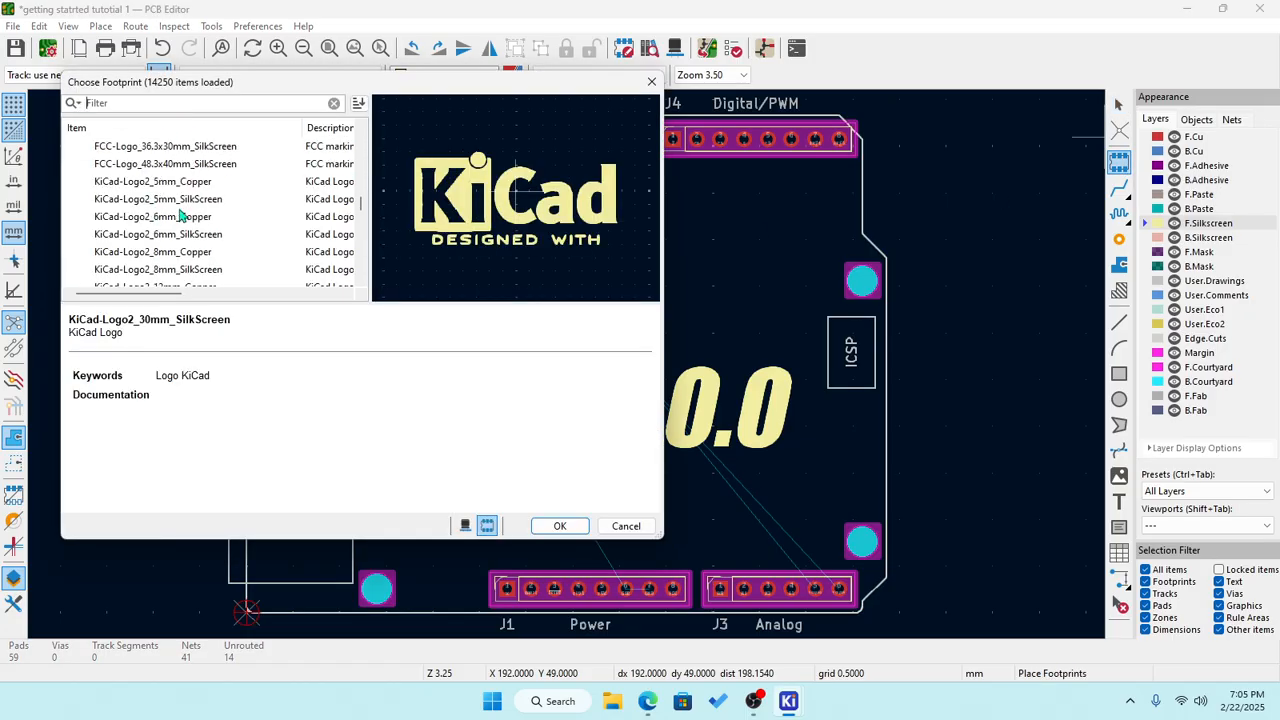
left_click(159, 272)
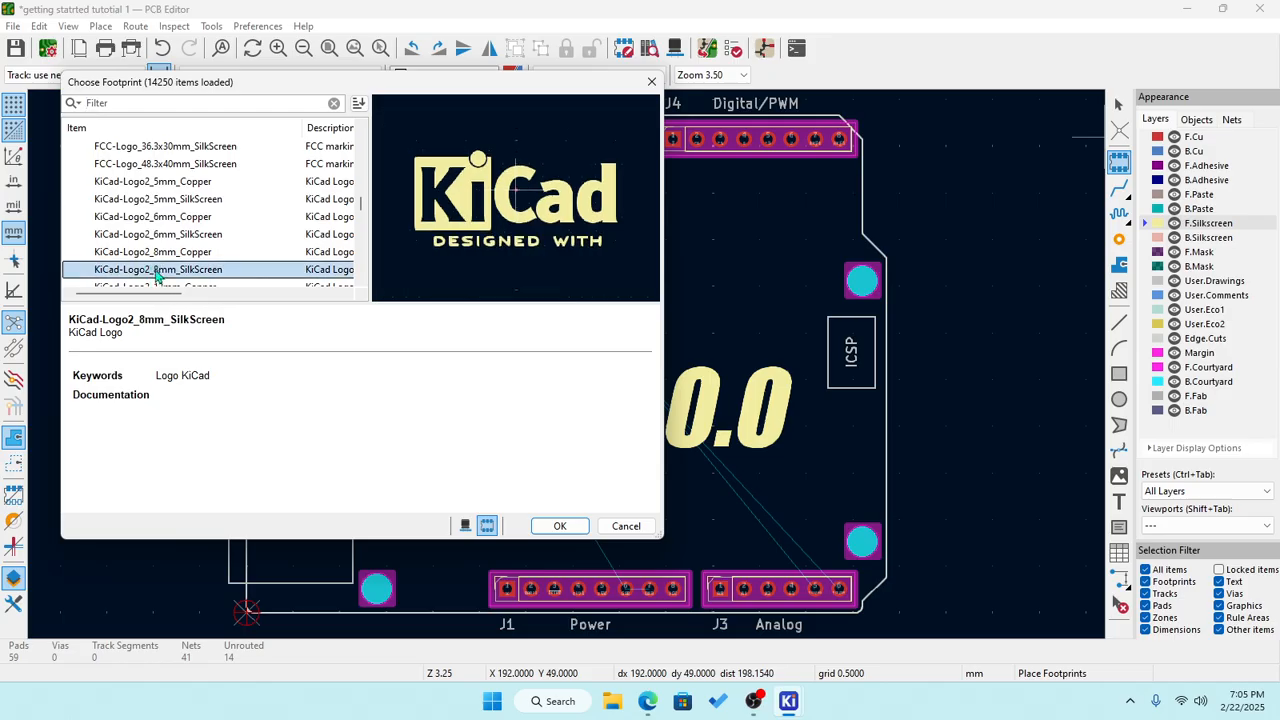
left_click(556, 527)
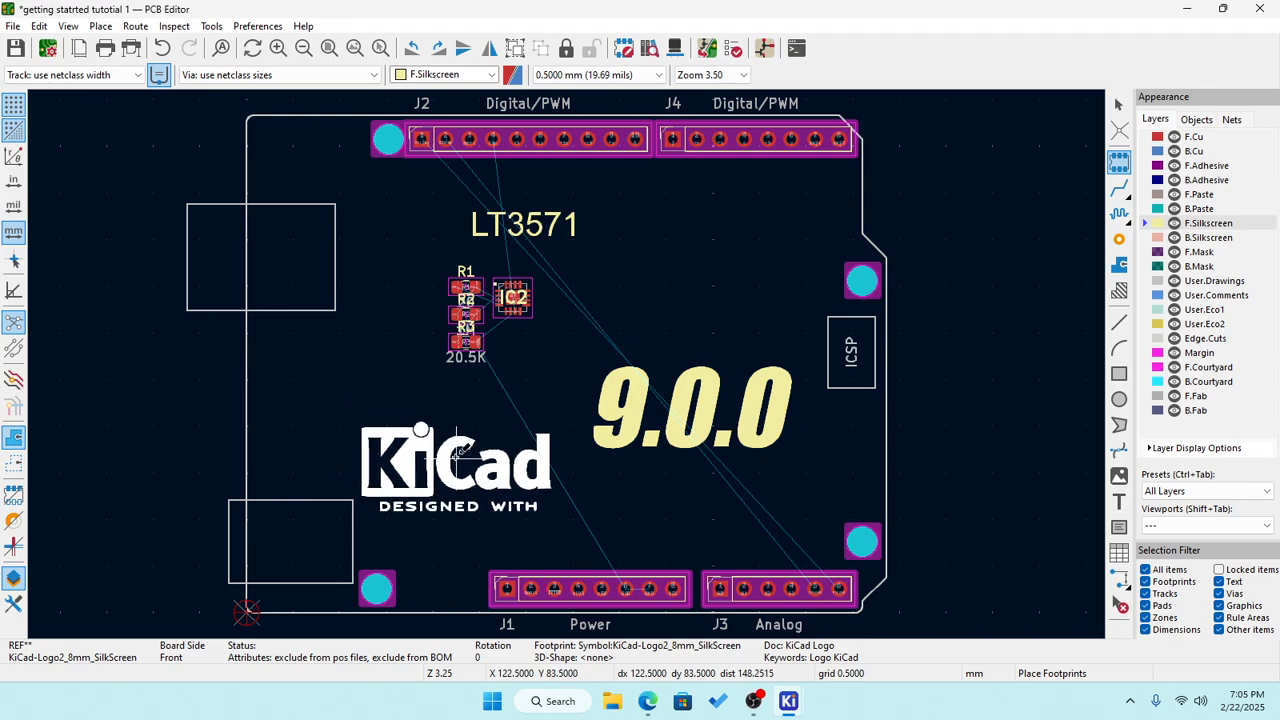
Place the KiCad-Logo2_8mm_SilkScreen footprint above connector J1 and lock it in position.
left_click(479, 495)
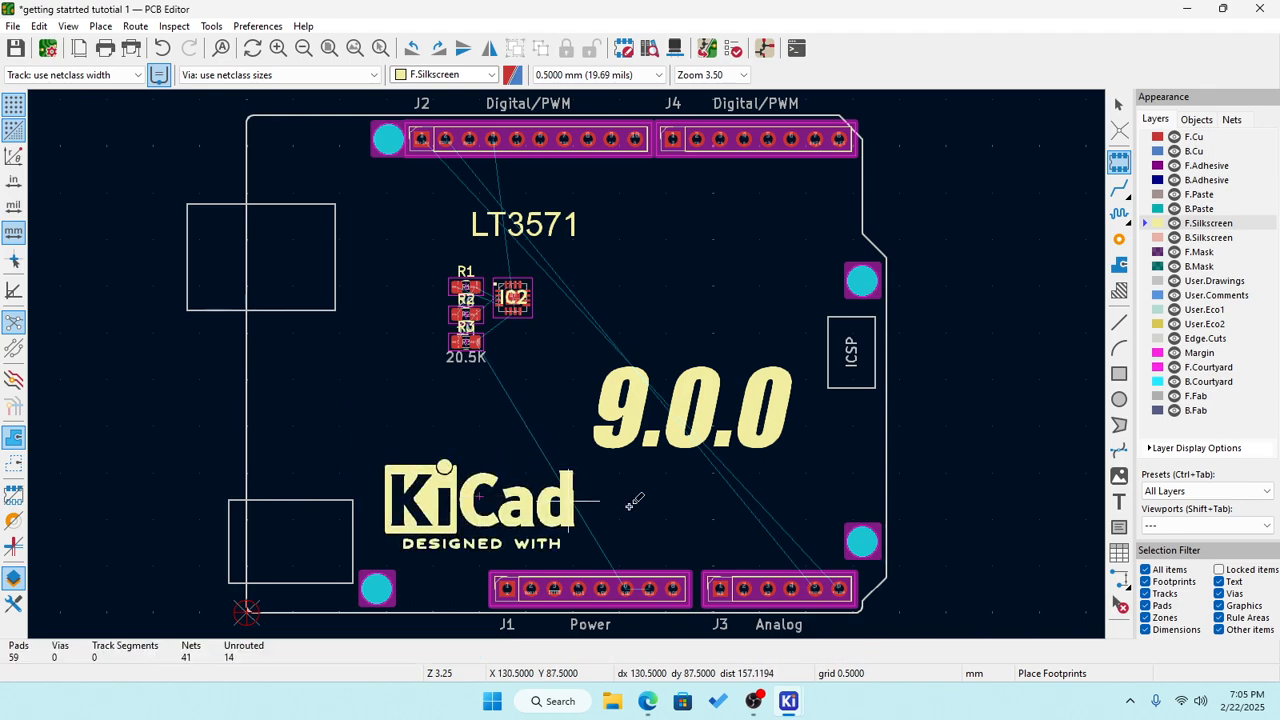
key("Escape")
right_click(562, 506)
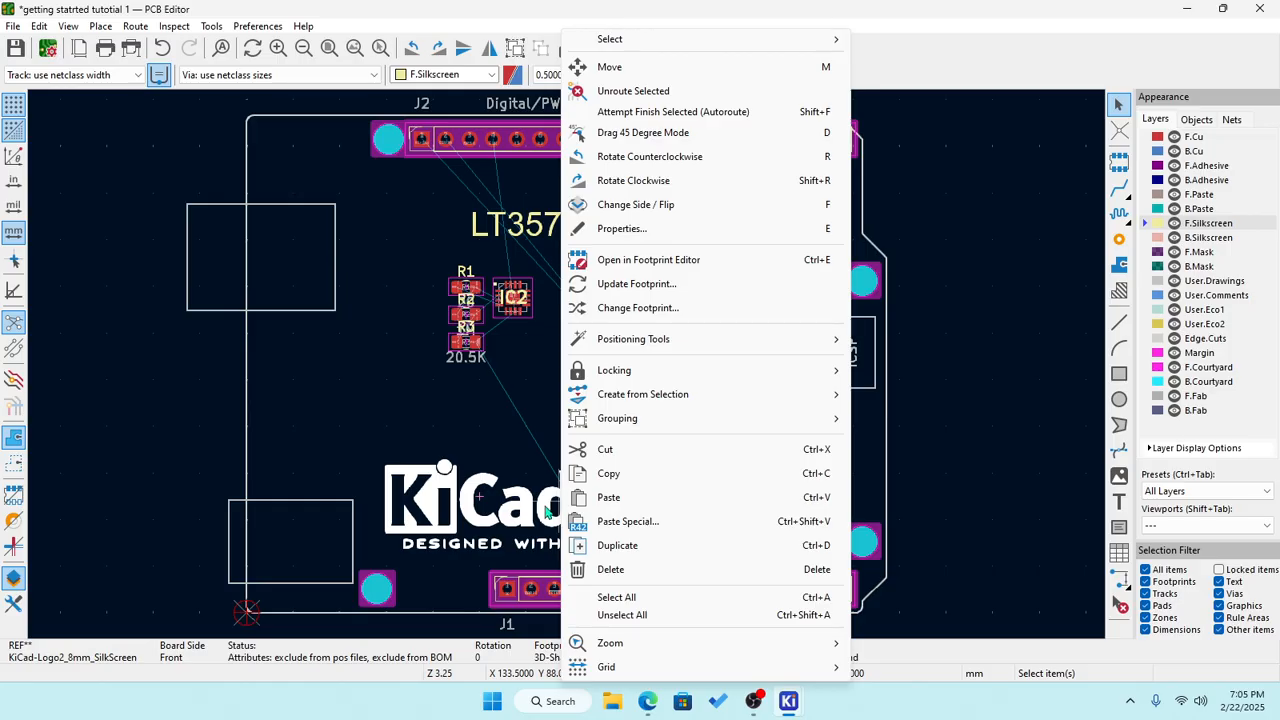
left_click(638, 228)
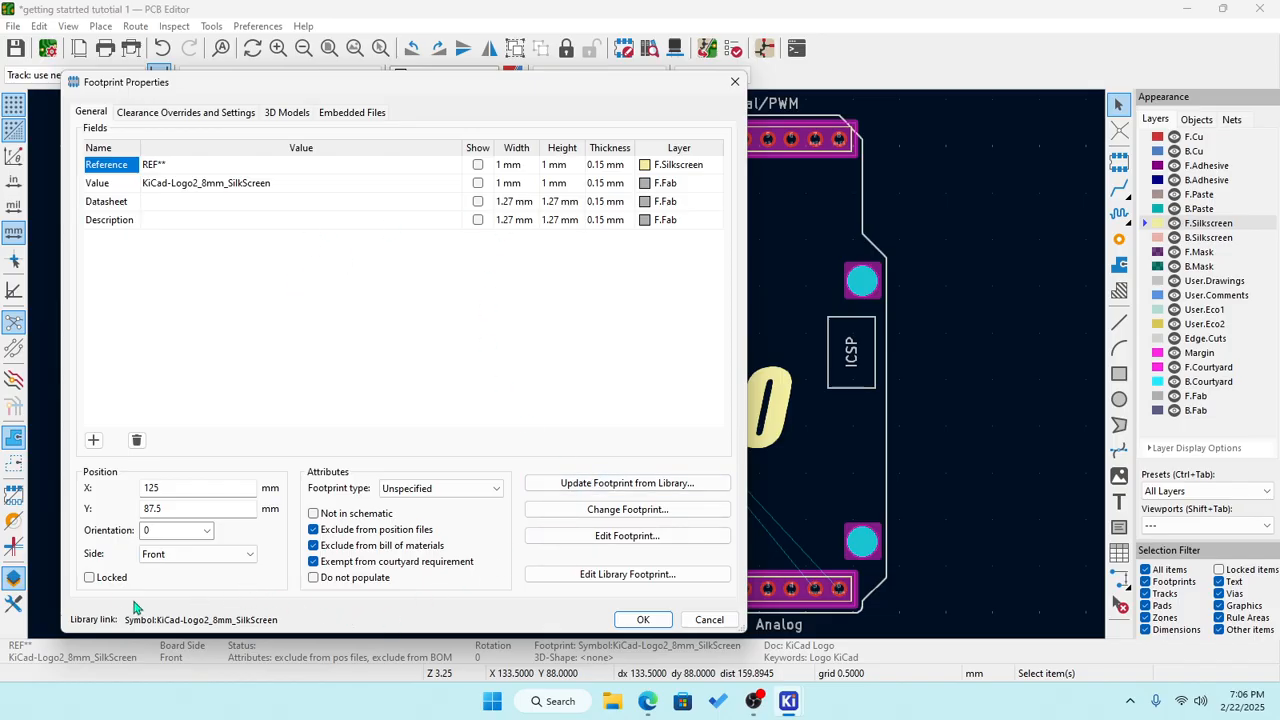
left_click(89, 578)
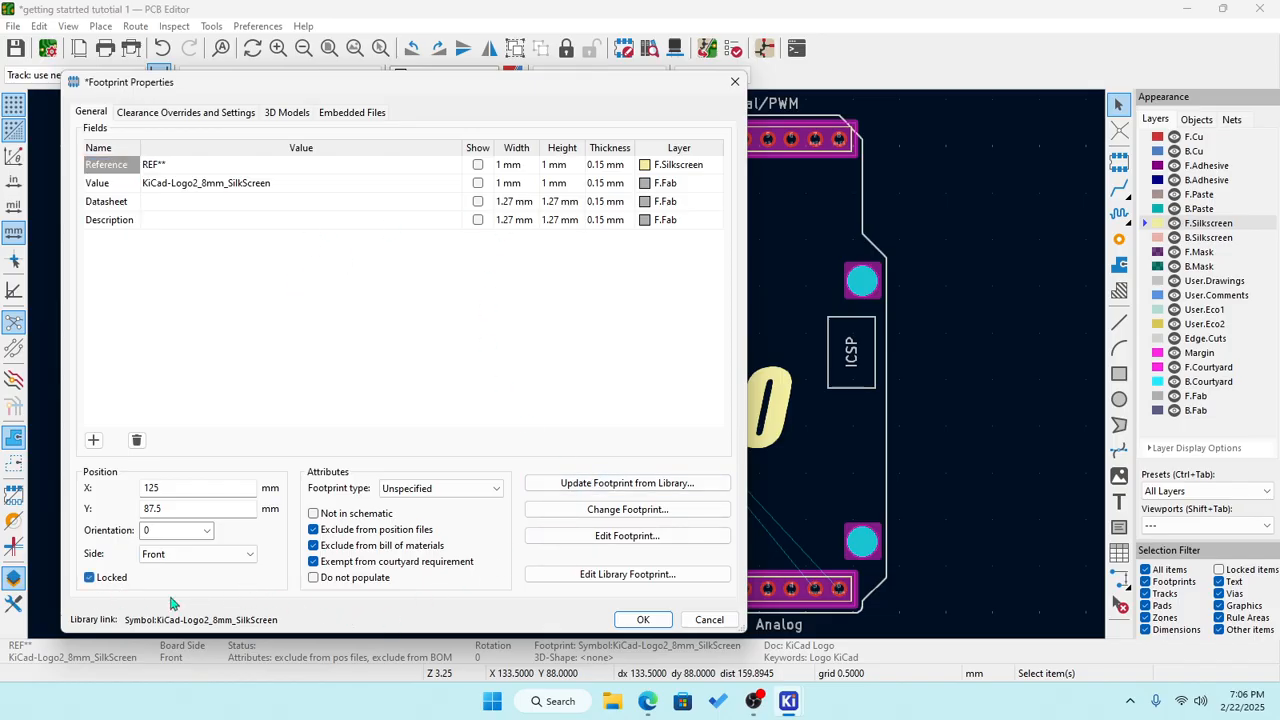
left_click(643, 619)
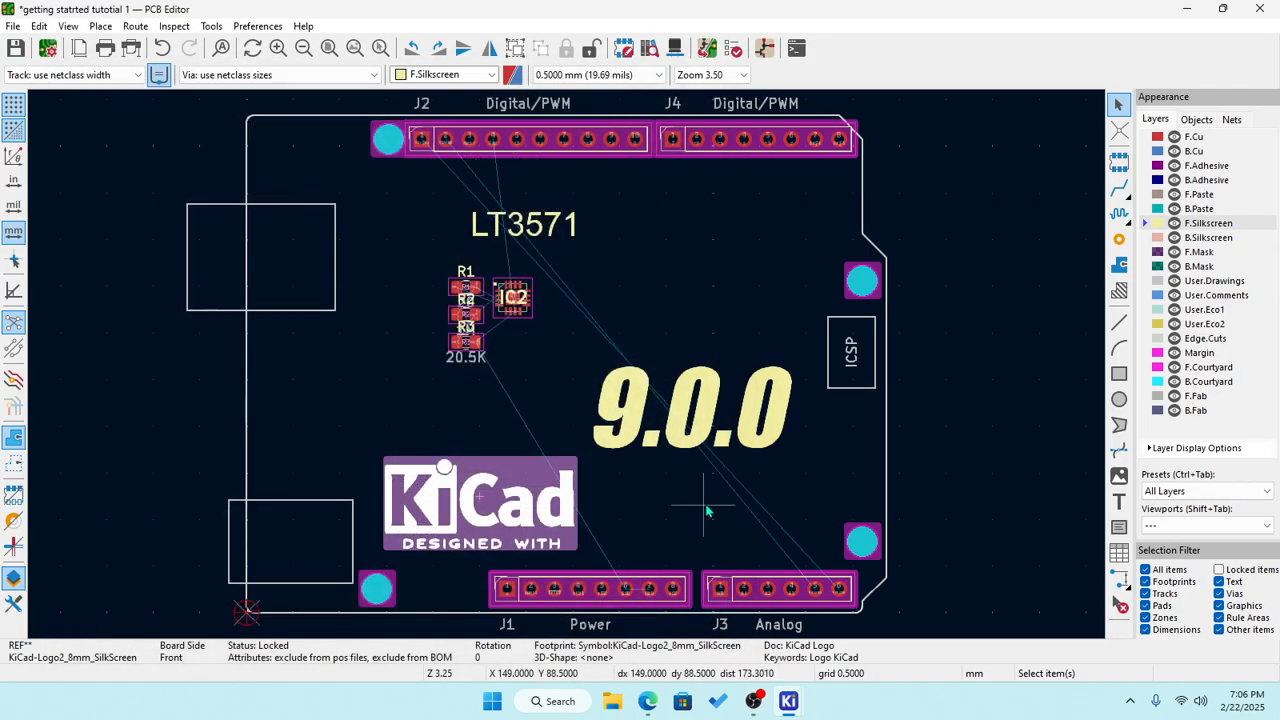
Delete resistors R1, R2 and R3 beside IC2 from the board.
left_click(465, 342)
left_click_drag(440, 290, 489, 380)
key("Delete")
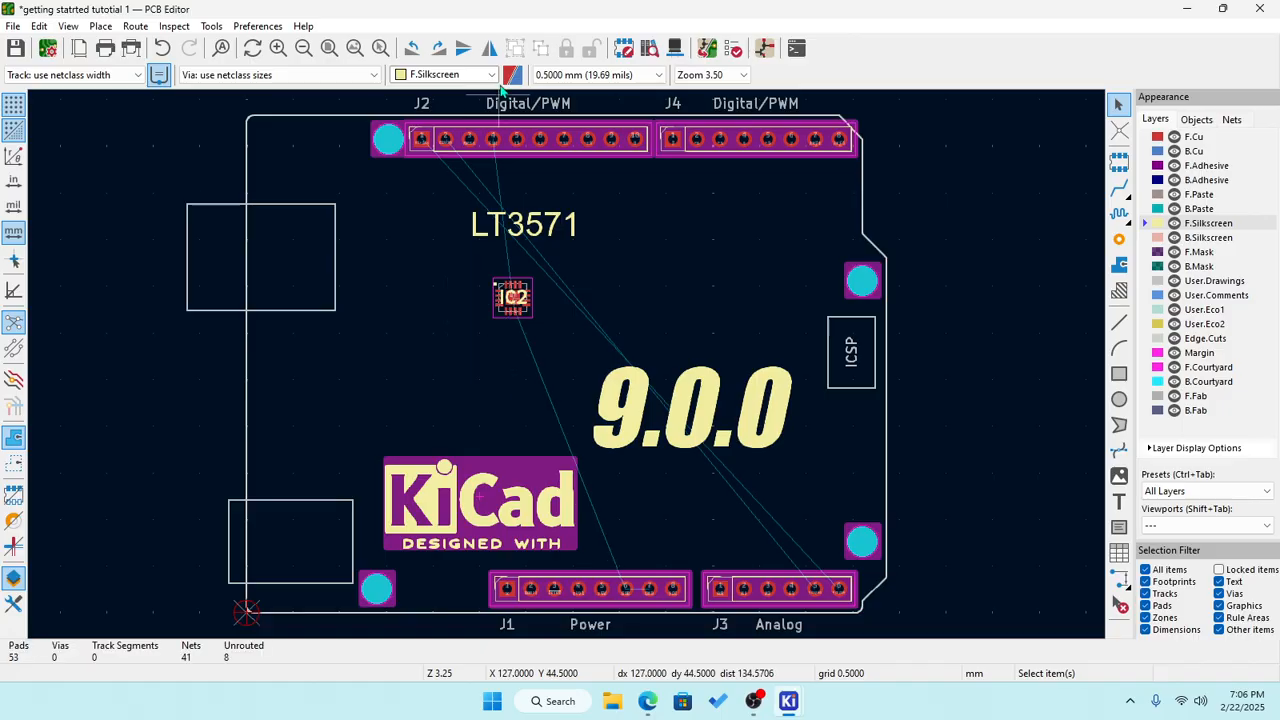
Update the PCB from the schematic and place the three re-imported resistors in the free area to the right of IC2.
left_click(211, 27)
left_click(265, 48)
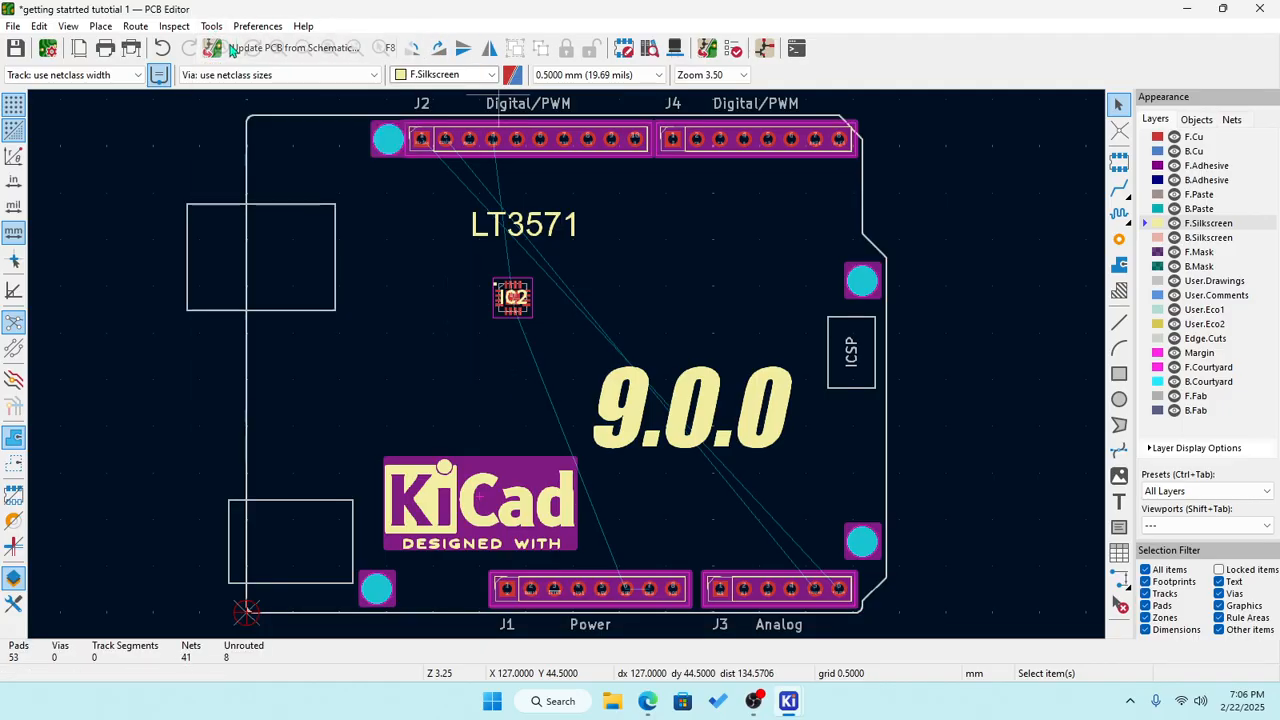
left_click(505, 447)
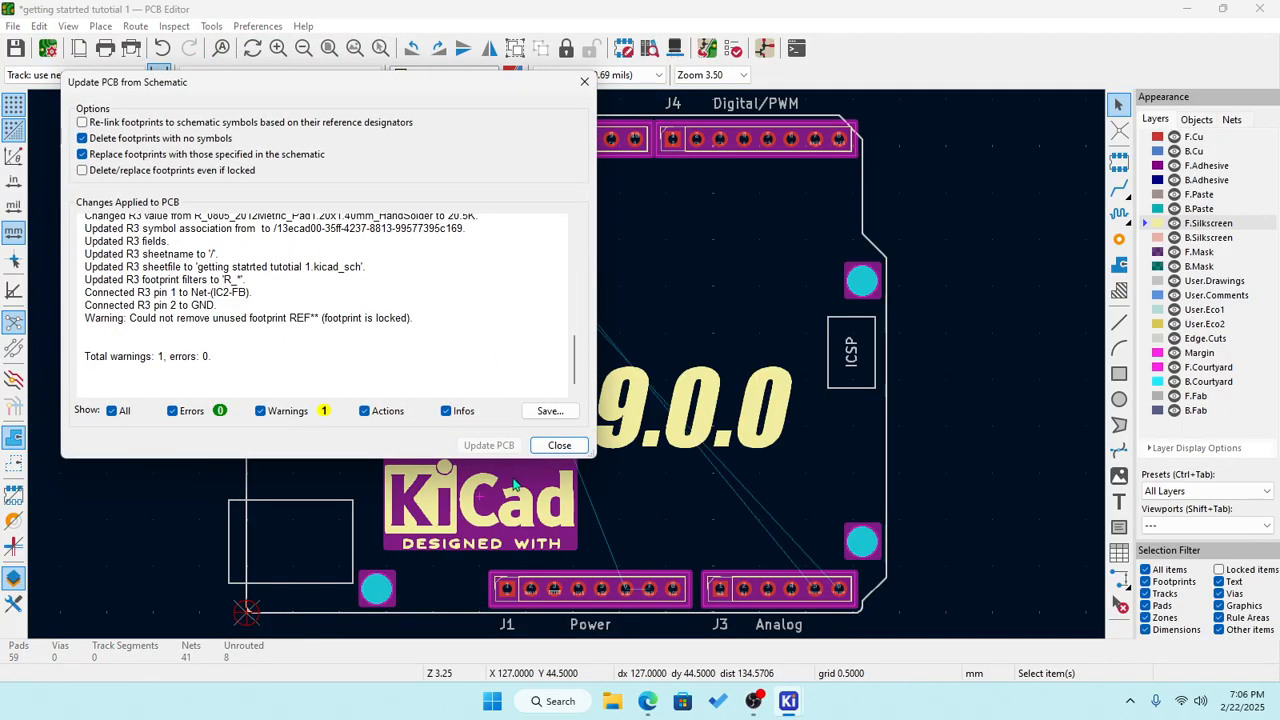
left_click(559, 446)
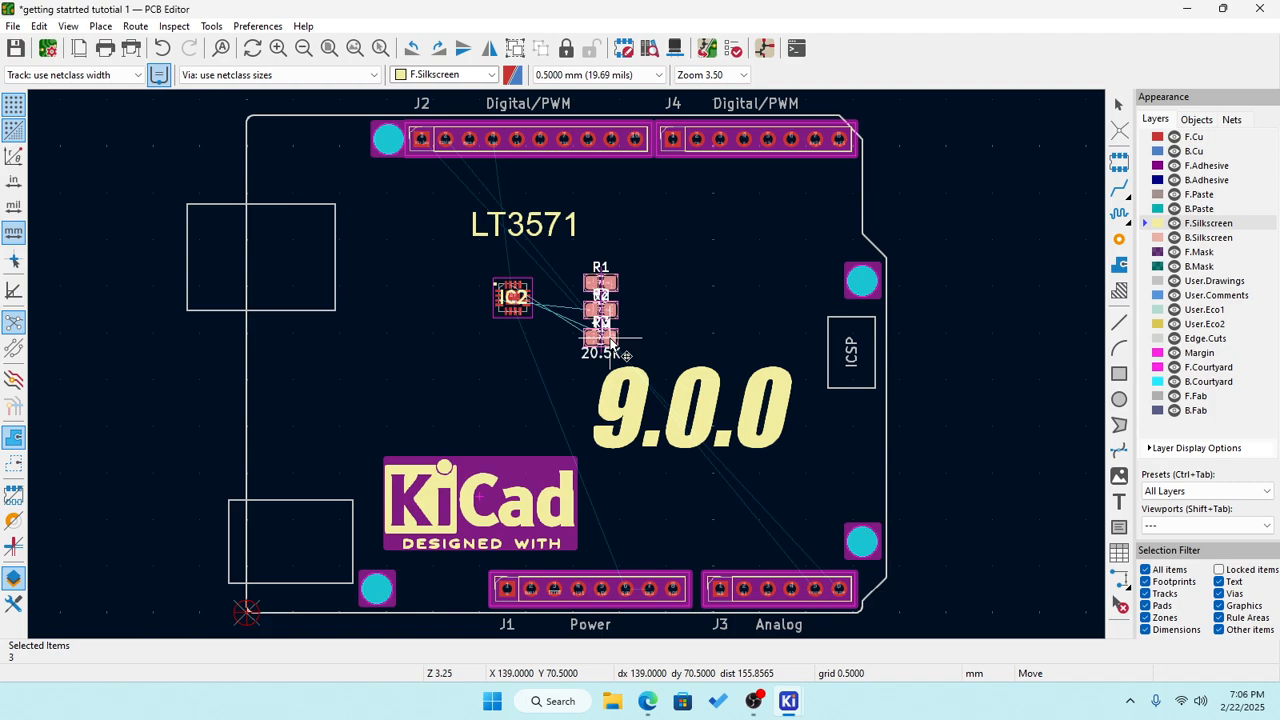
left_click(612, 343)
Move the 9.0.0 silkscreen text down beside the KiCad logo, above connector J3.
left_click(650, 411)
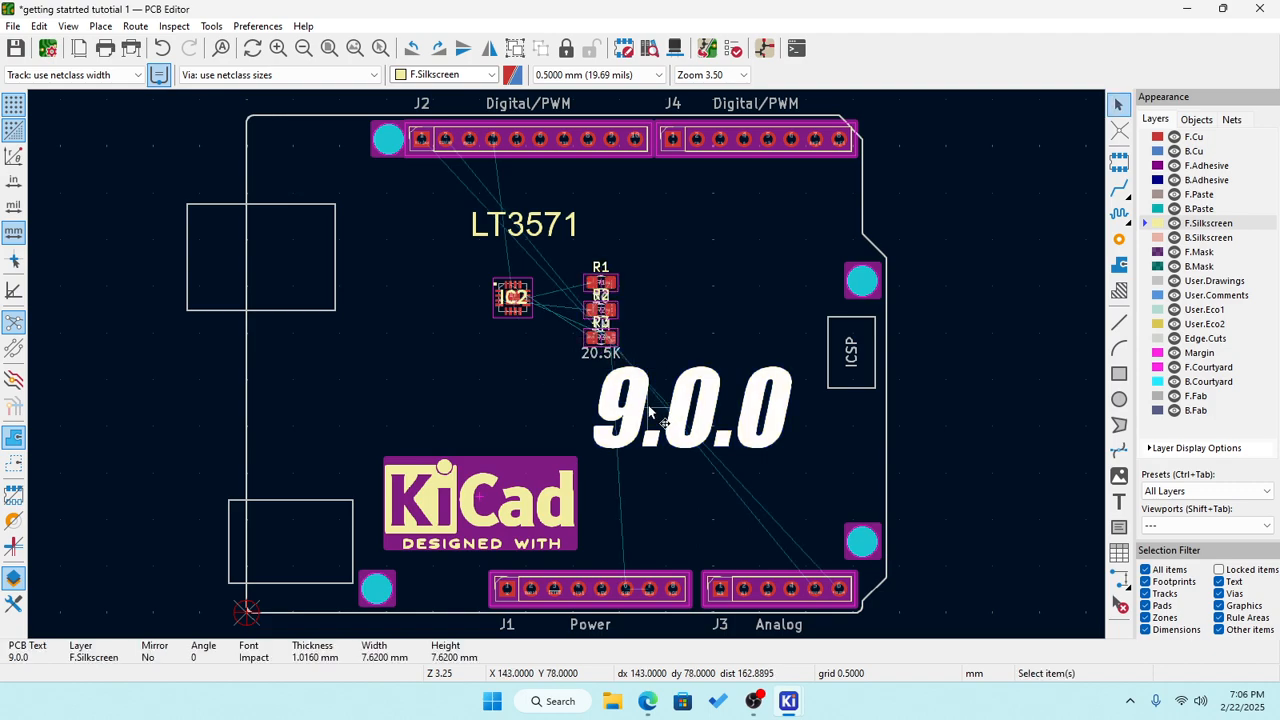
left_click_drag(650, 411, 668, 500)
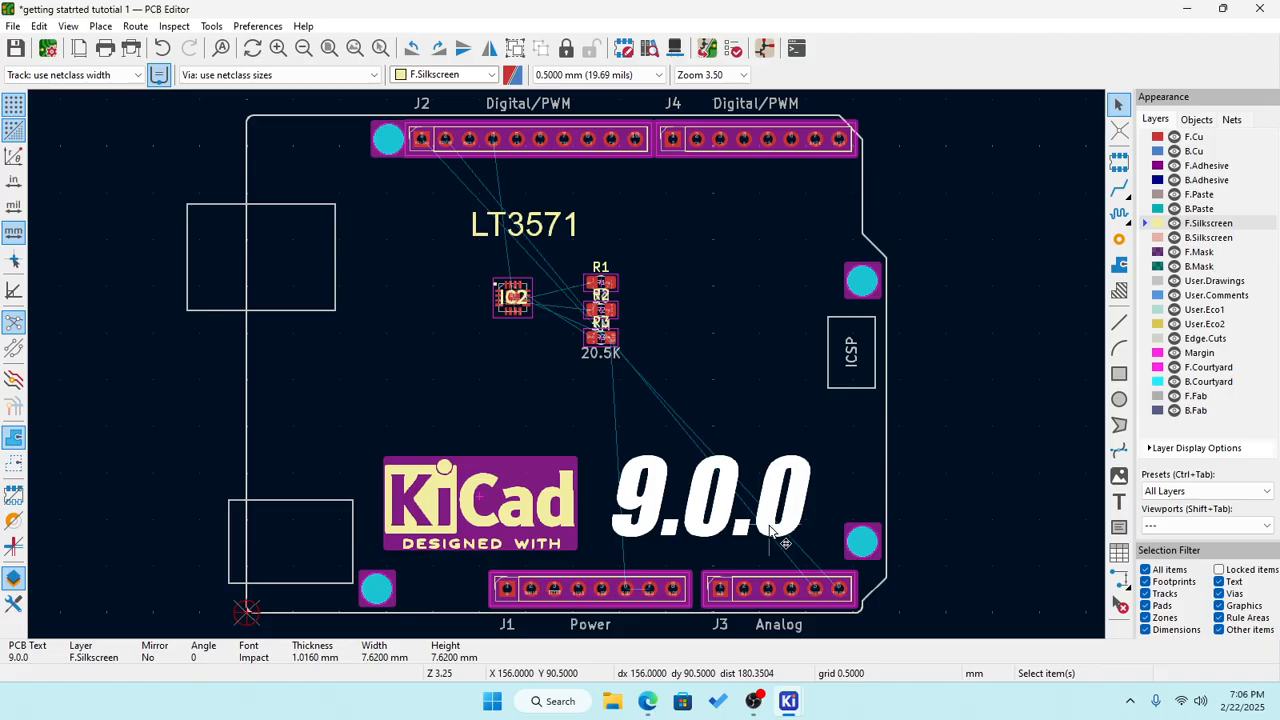
left_click(835, 450)
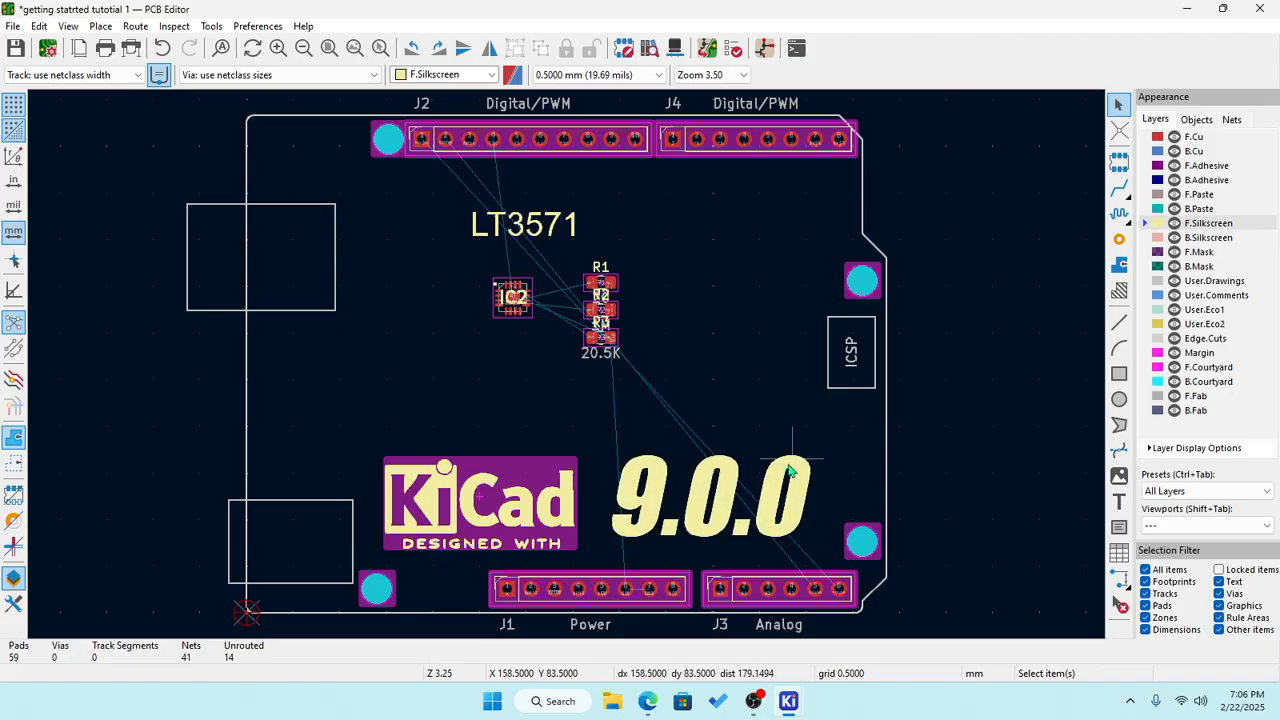
left_click_drag(719, 513, 756, 535)
left_click(760, 411)
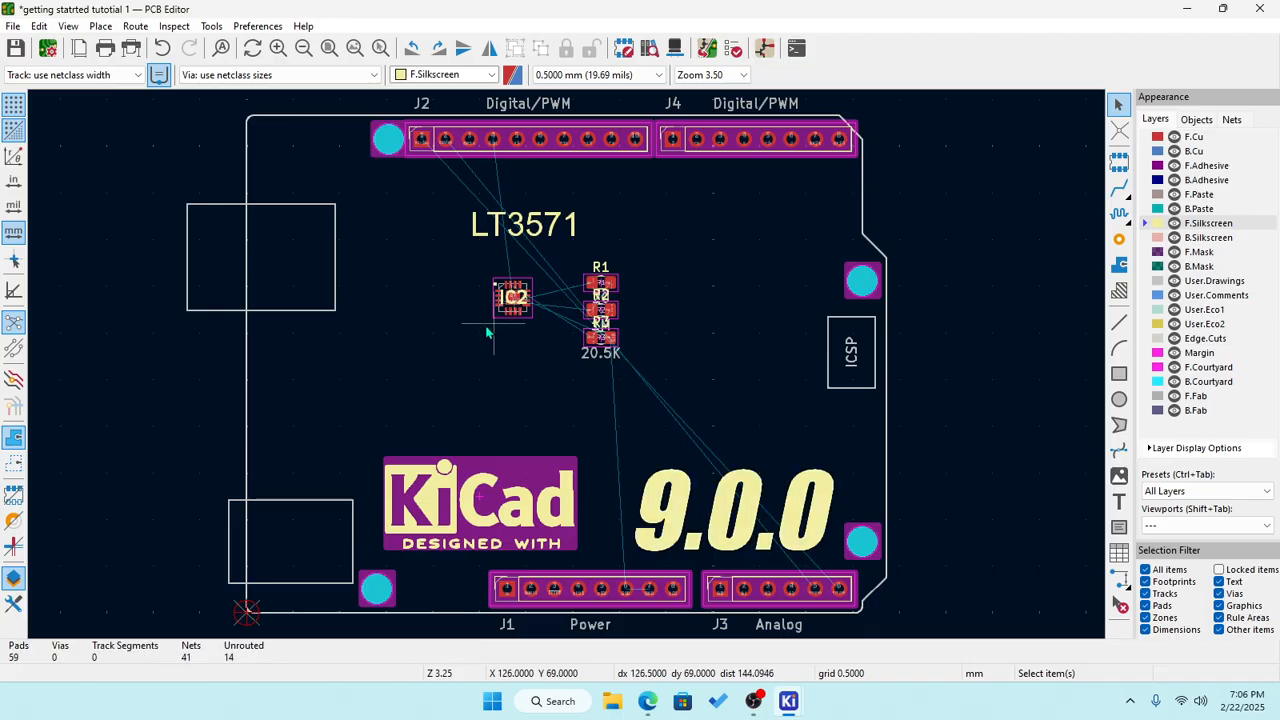
Examine IC2's pads and the ratsnest lines linking them to resistors R1, R2 and R3.
scroll(486, 341, "up", 2)
scroll(568, 365, "up", 3)
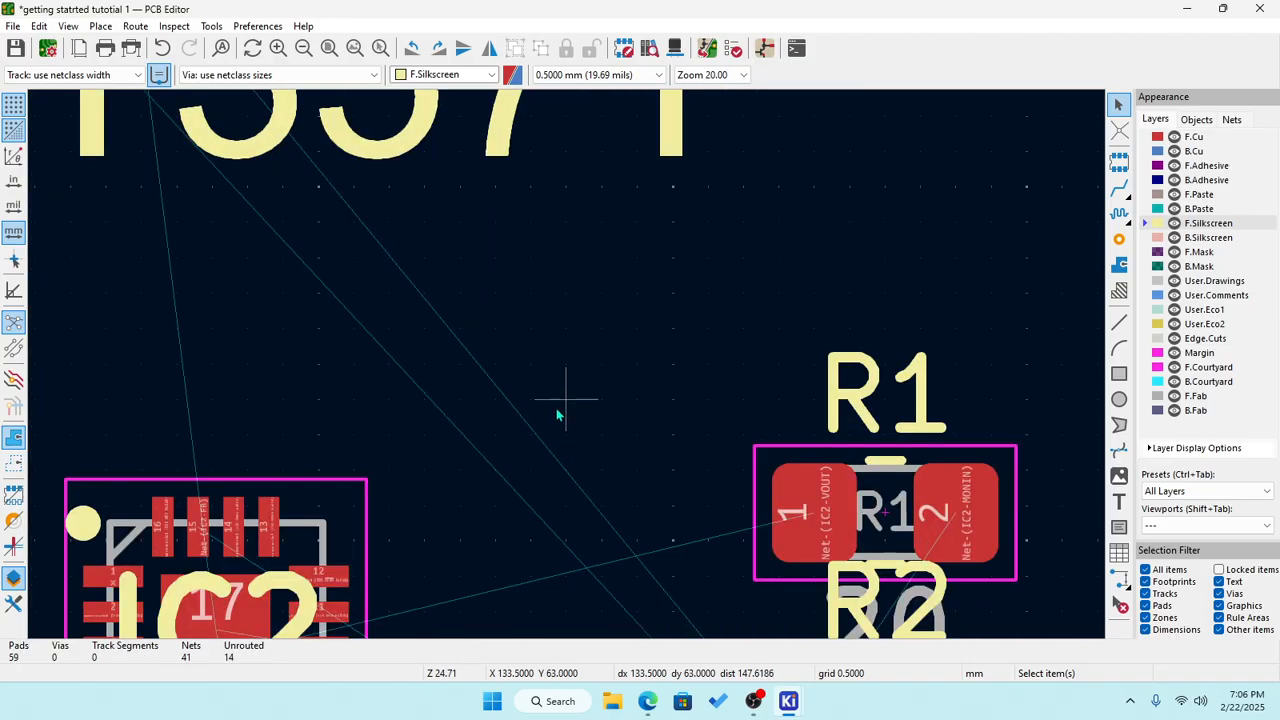
scroll(568, 368, "down", 2)
scroll(568, 370, "up", 3)
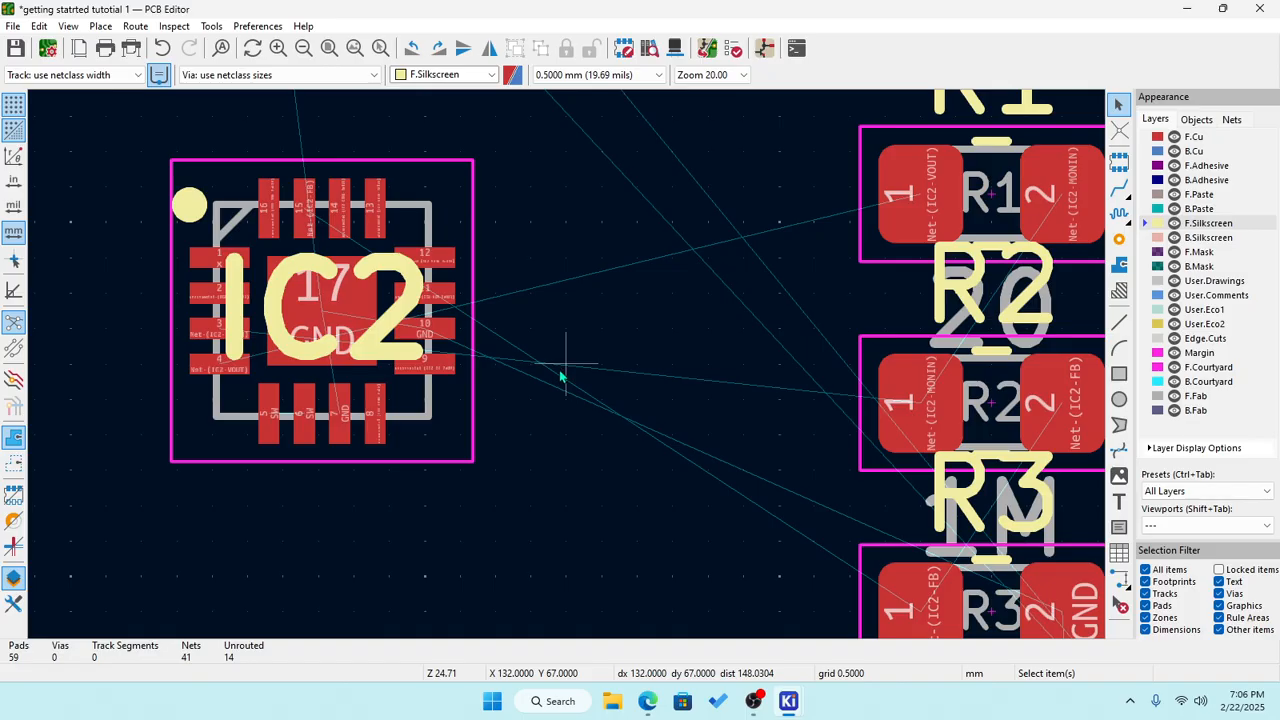
scroll(564, 375, "down", 2)
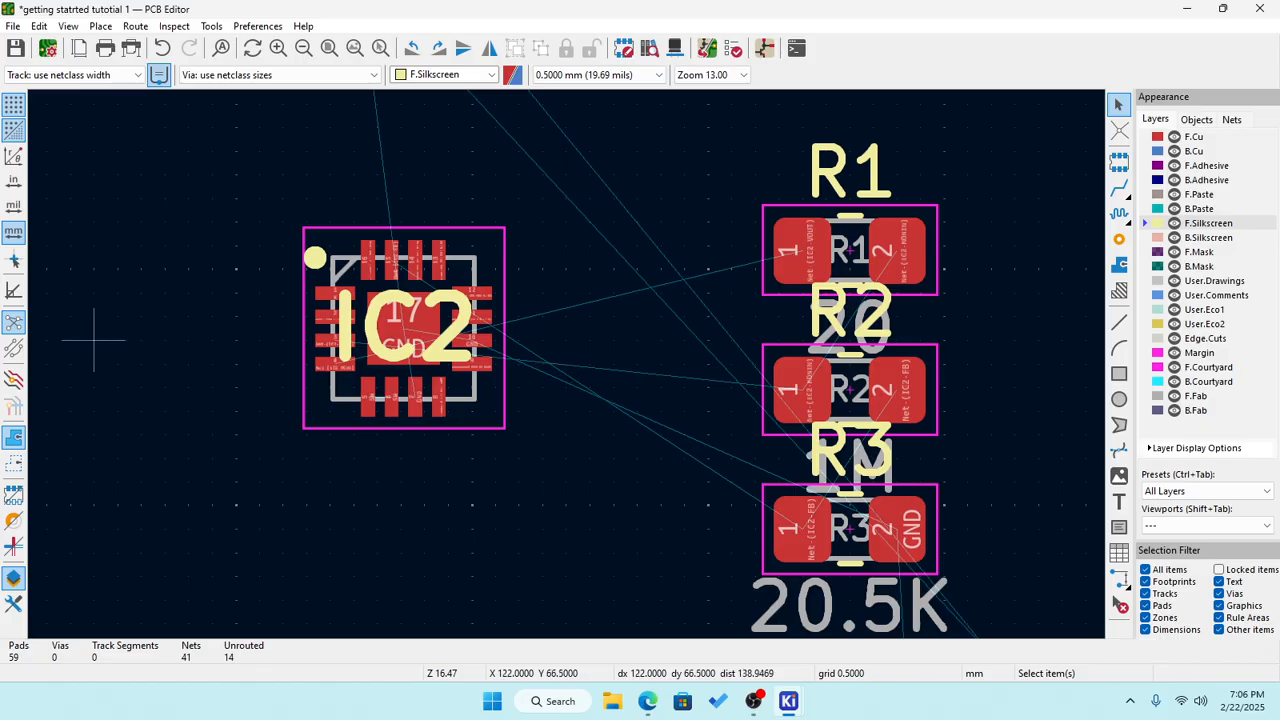
key("alt+Tab")
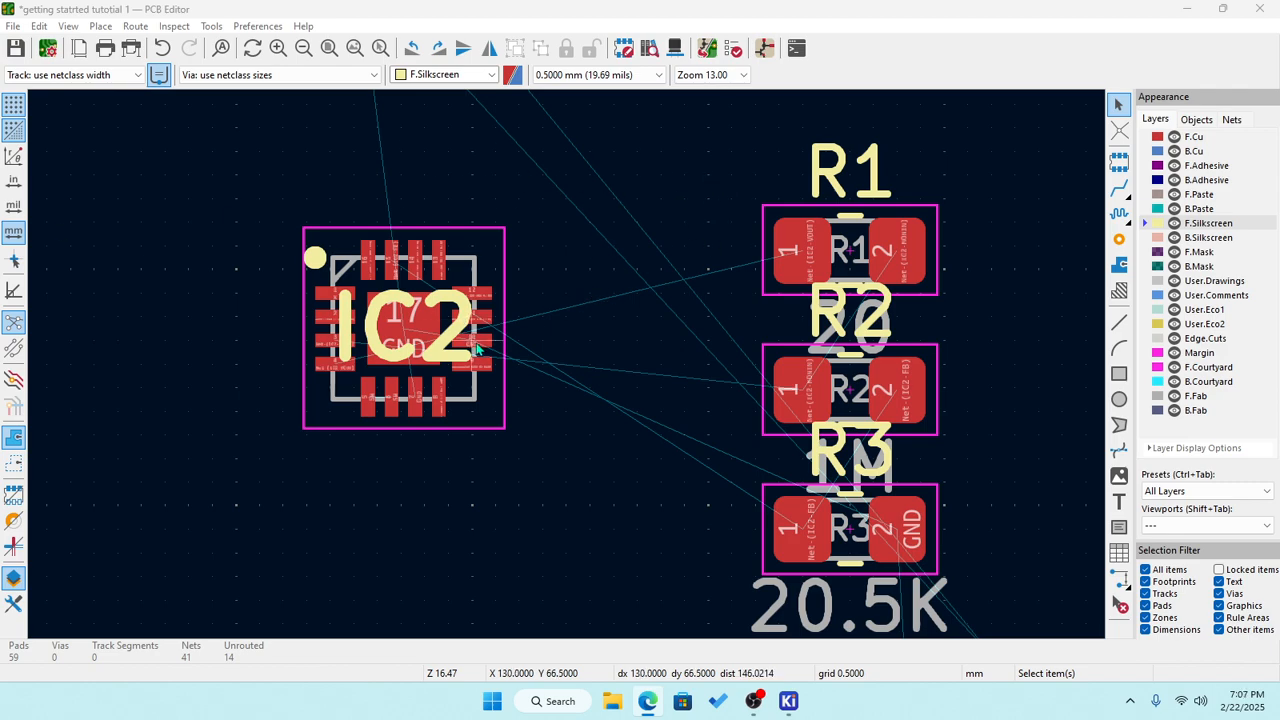
scroll(565, 372, "up", 3)
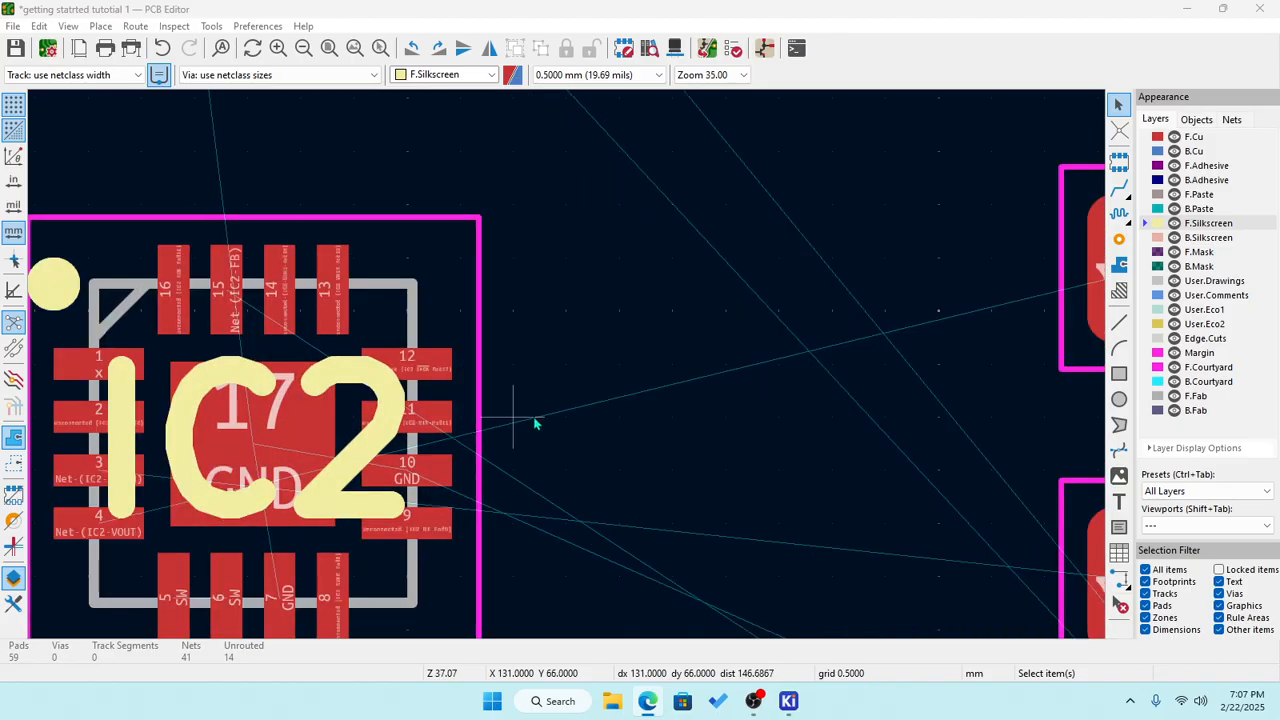
scroll(567, 365, "down", 3)
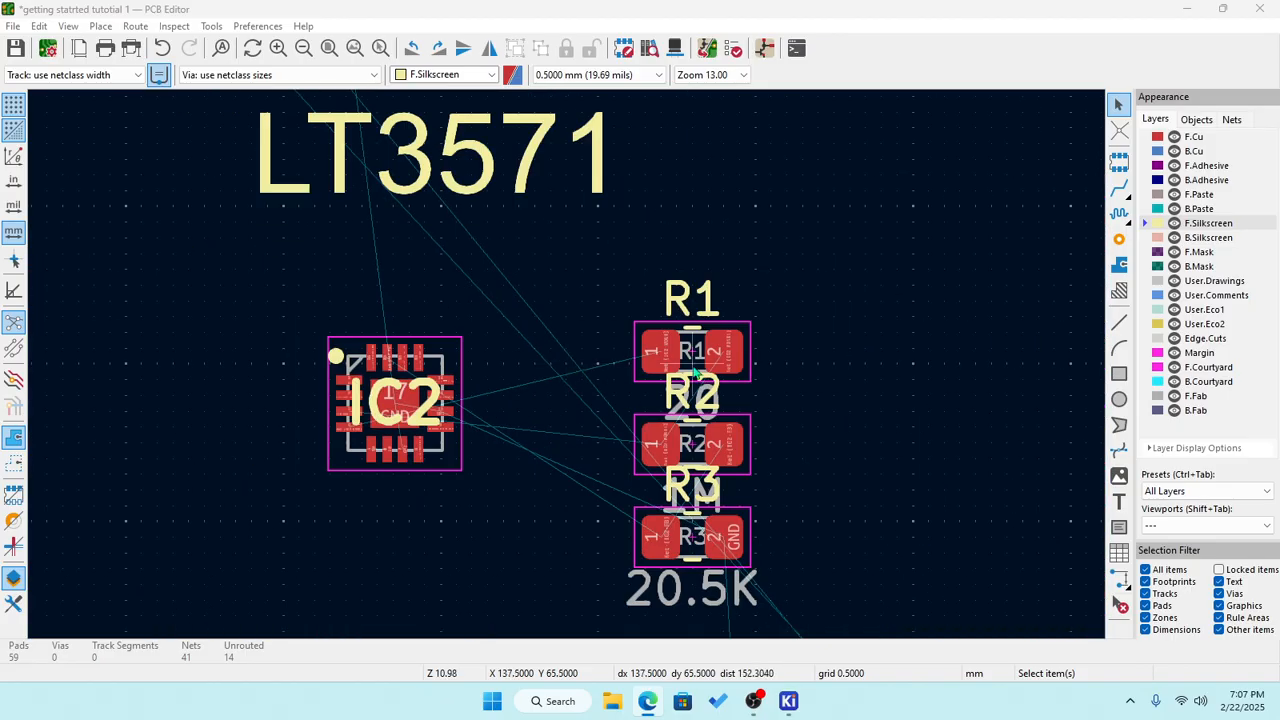
Move resistor R1 to the left of IC2, facing pins 3 and 4, and rotate it 90 degrees.
left_click(712, 364)
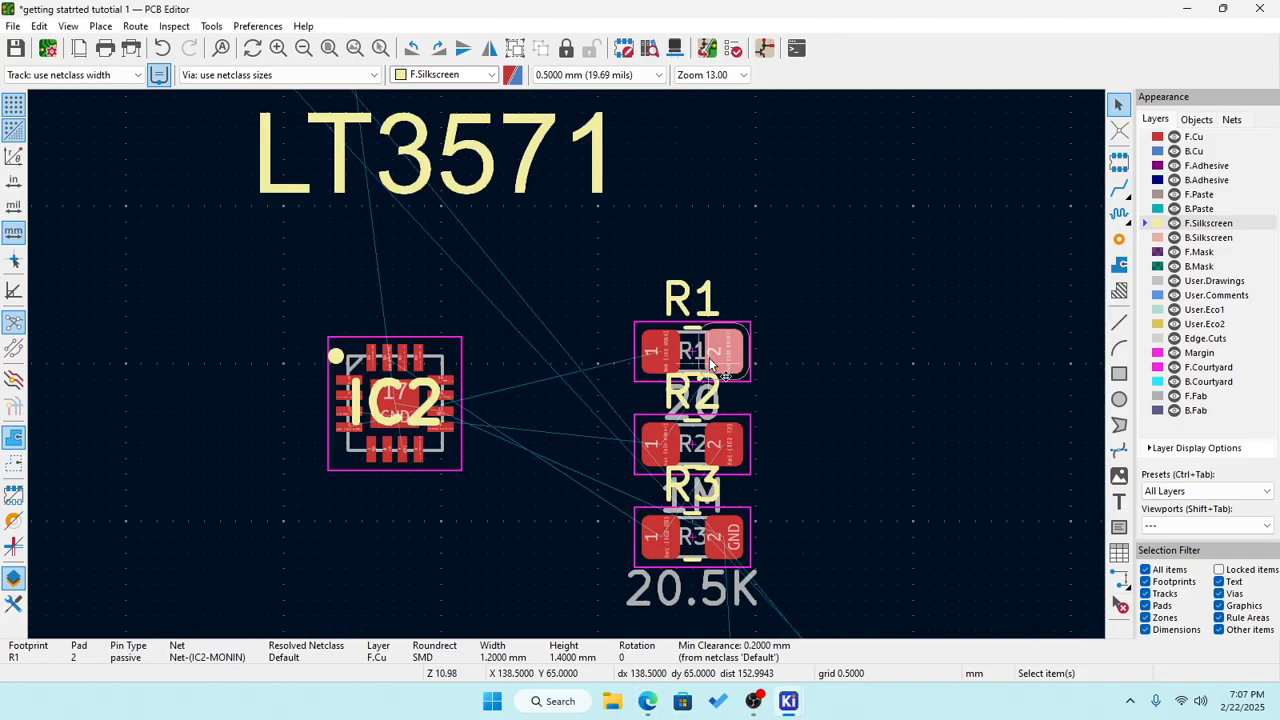
left_click_drag(712, 364, 567, 372)
scroll(226, 408, "up", 4)
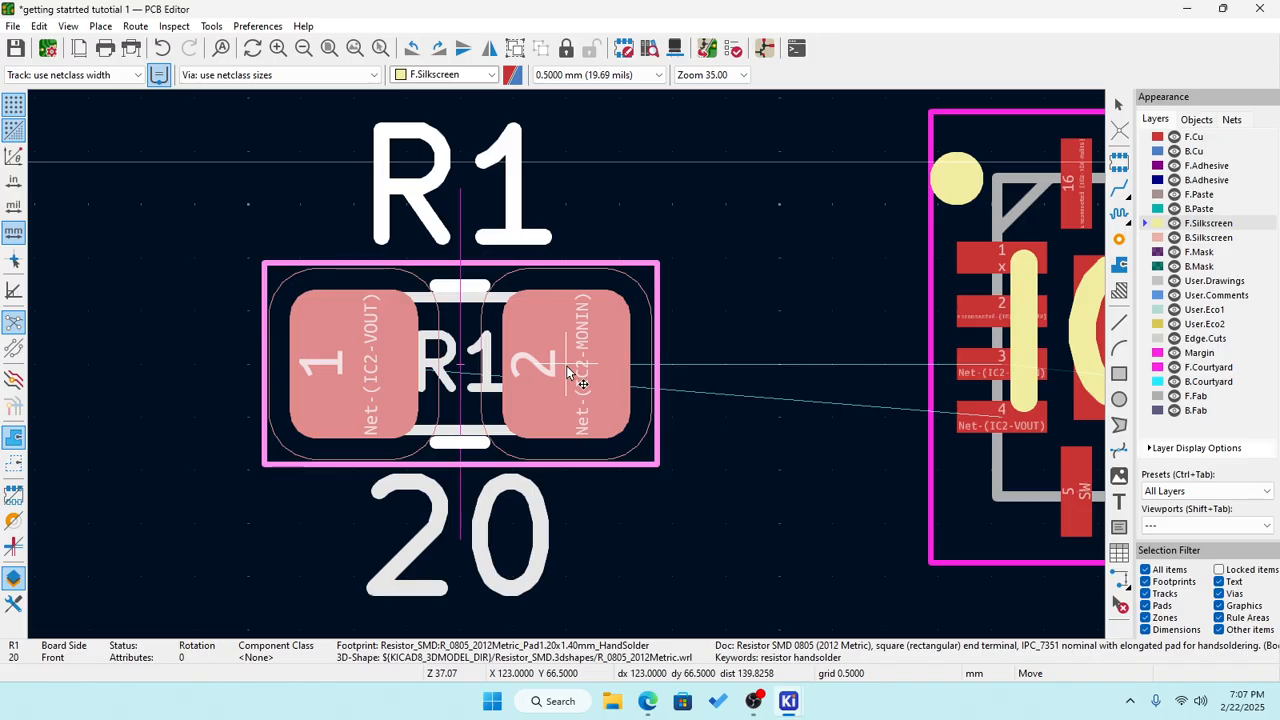
key("r")
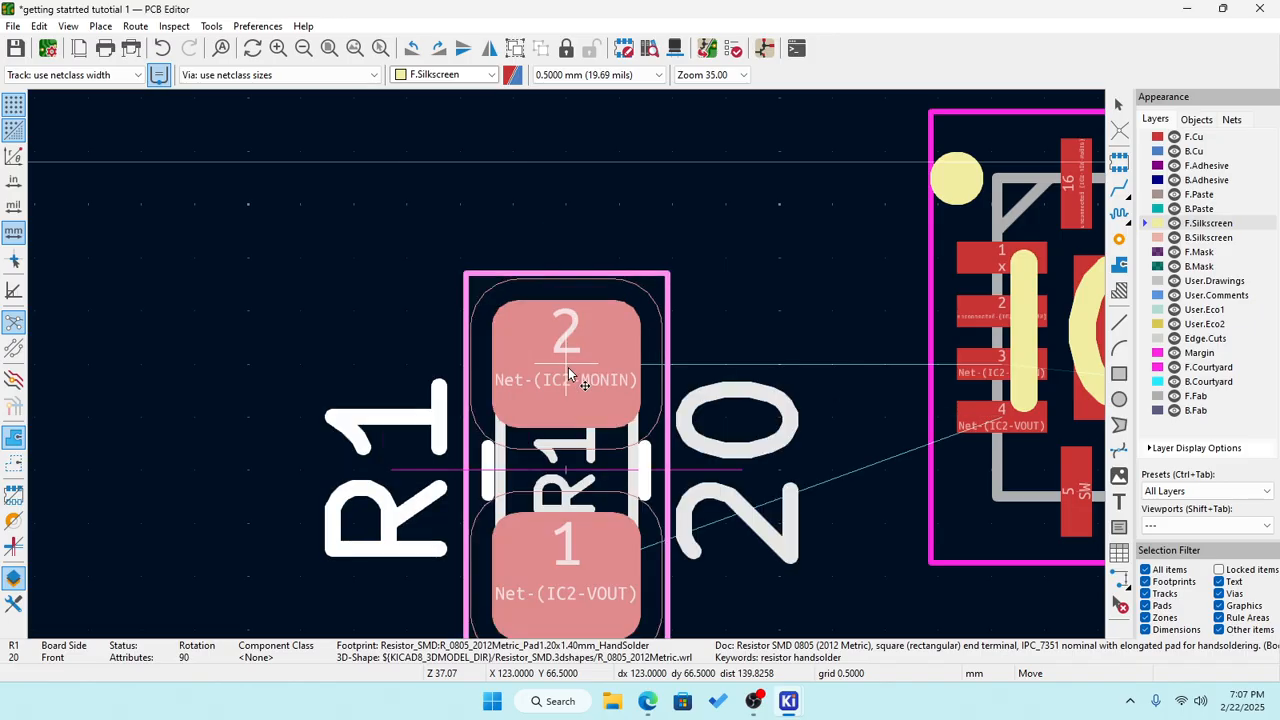
left_click_drag(568, 367, 520, 361)
scroll(520, 367, "down", 3)
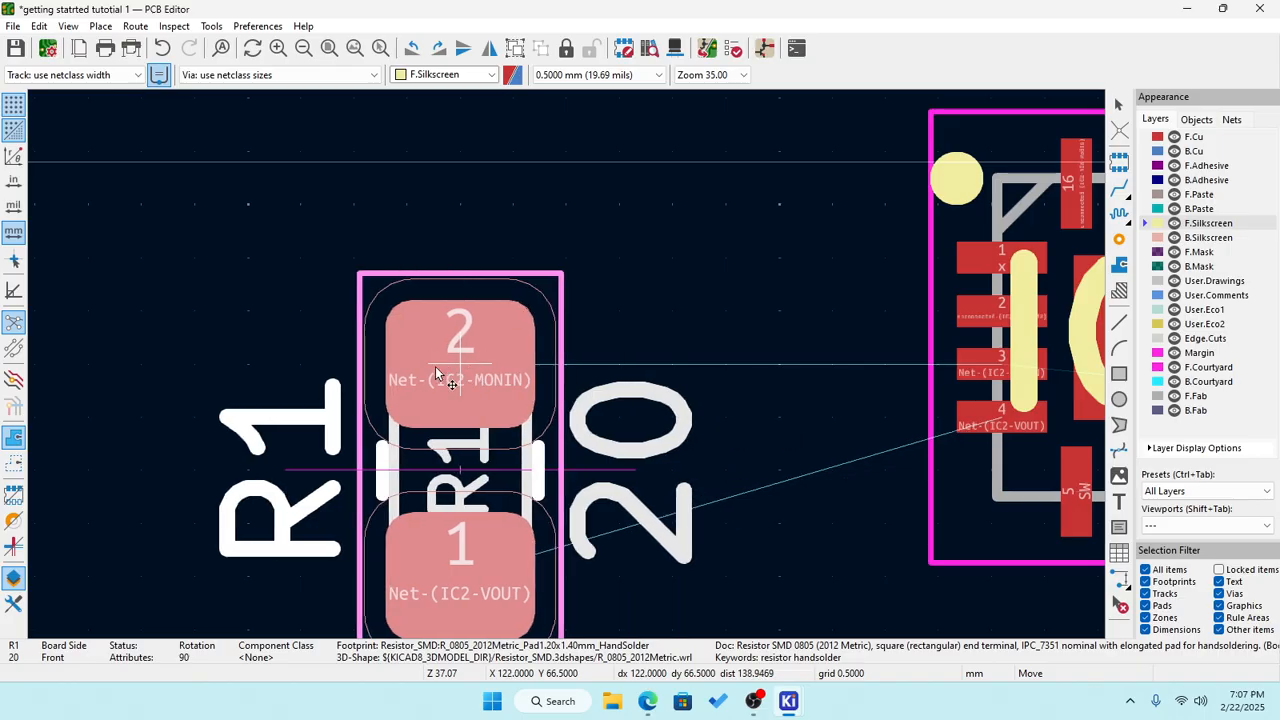
scroll(568, 370, "down", 1)
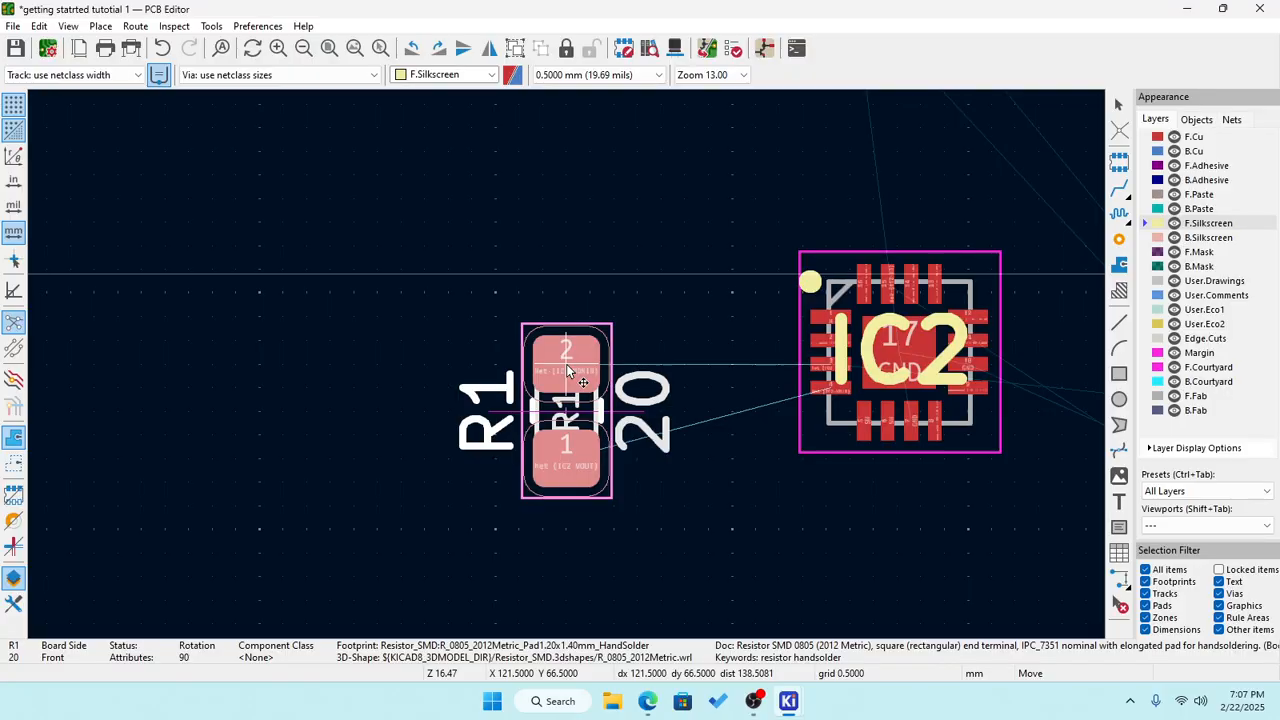
left_click(568, 370)
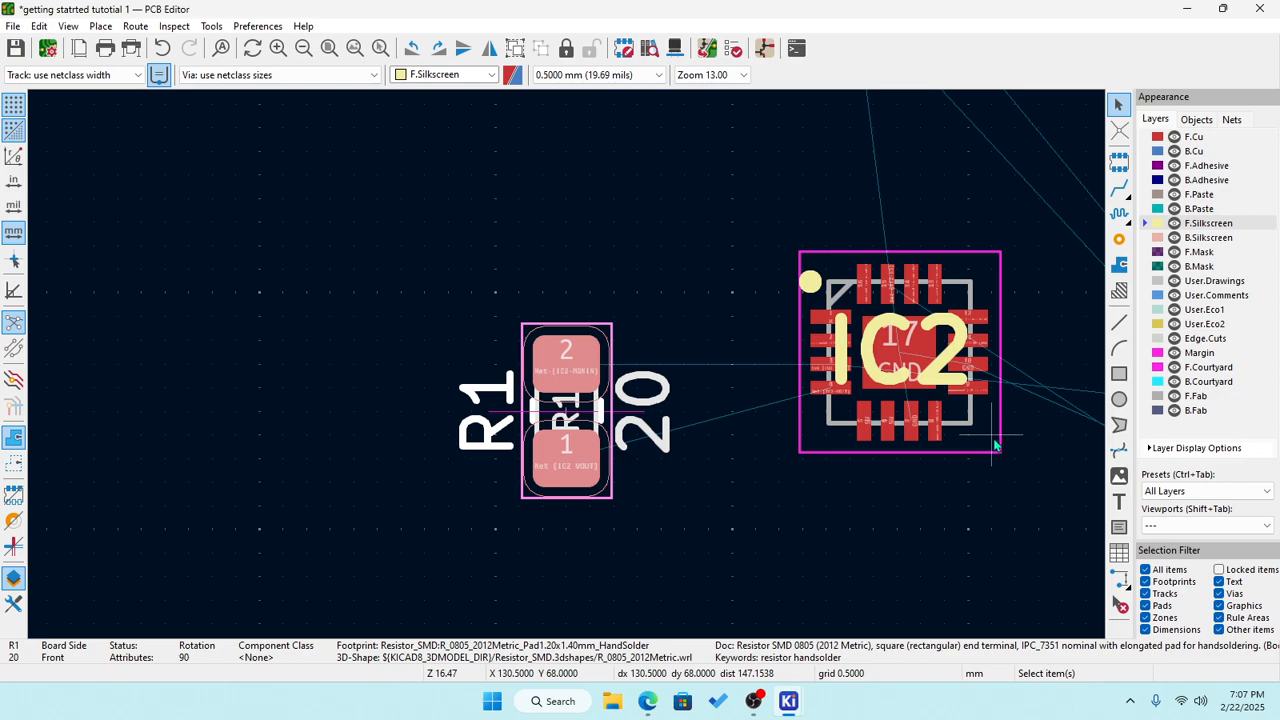
Inspect IC2's remaining pad connections to R2 and R3 to judge where these resistors should be placed.
scroll(995, 445, "up", 2)
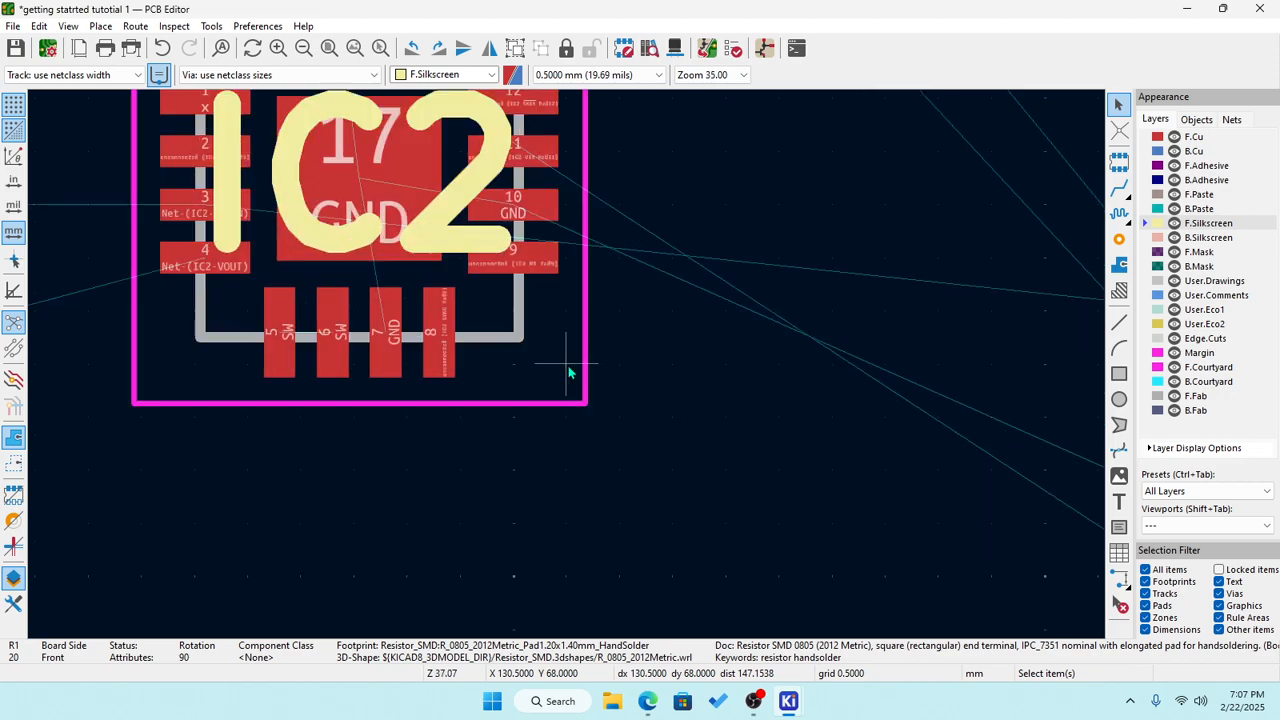
scroll(569, 371, "down", 4)
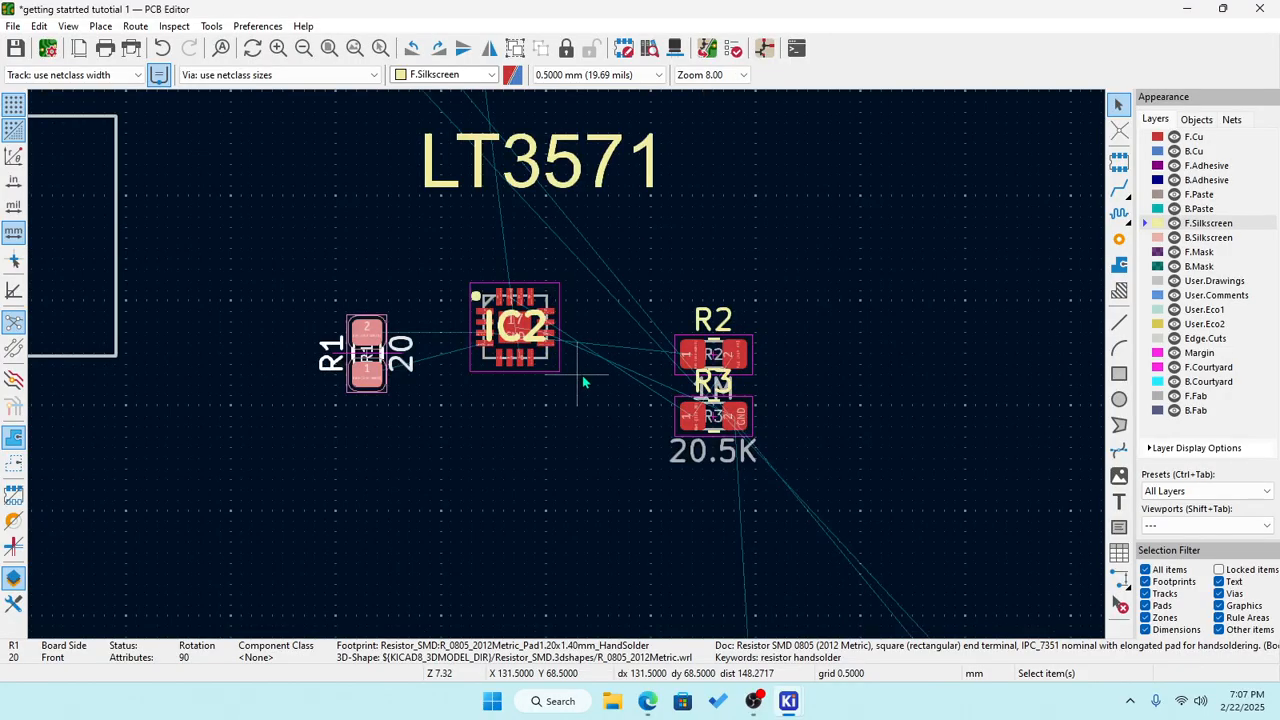
scroll(584, 381, "down", 3)
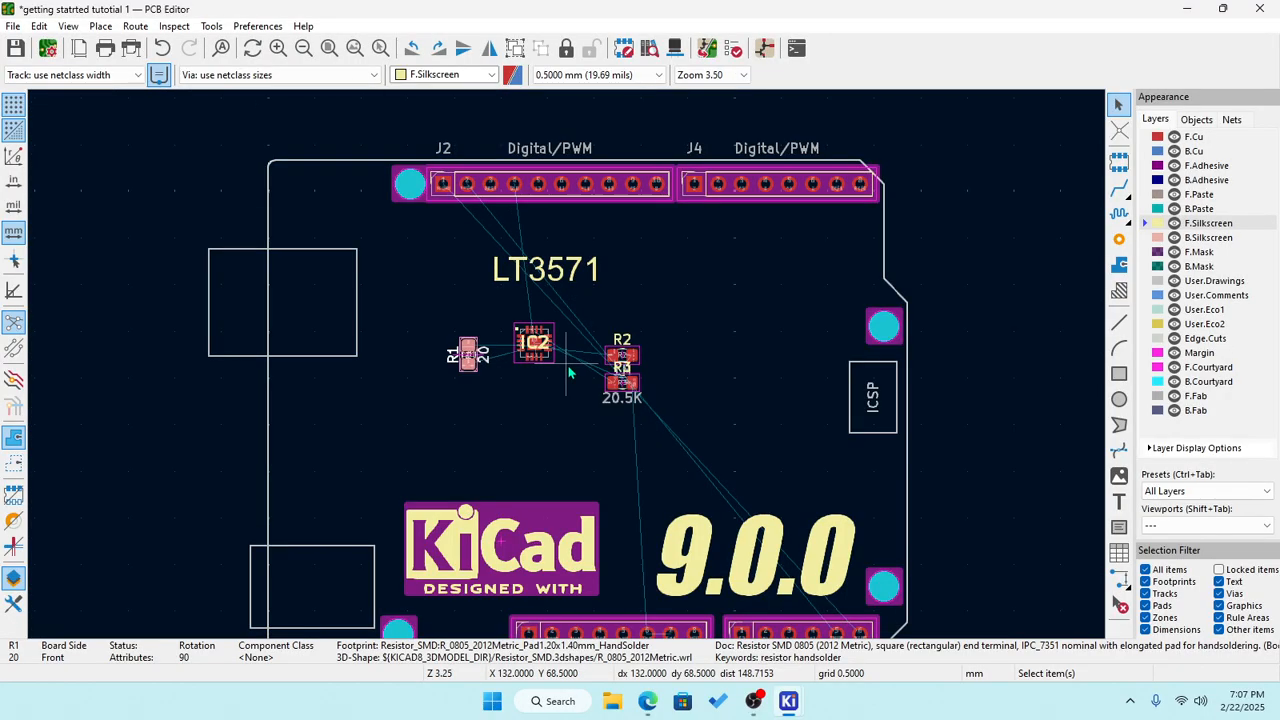
scroll(569, 373, "up", 3)
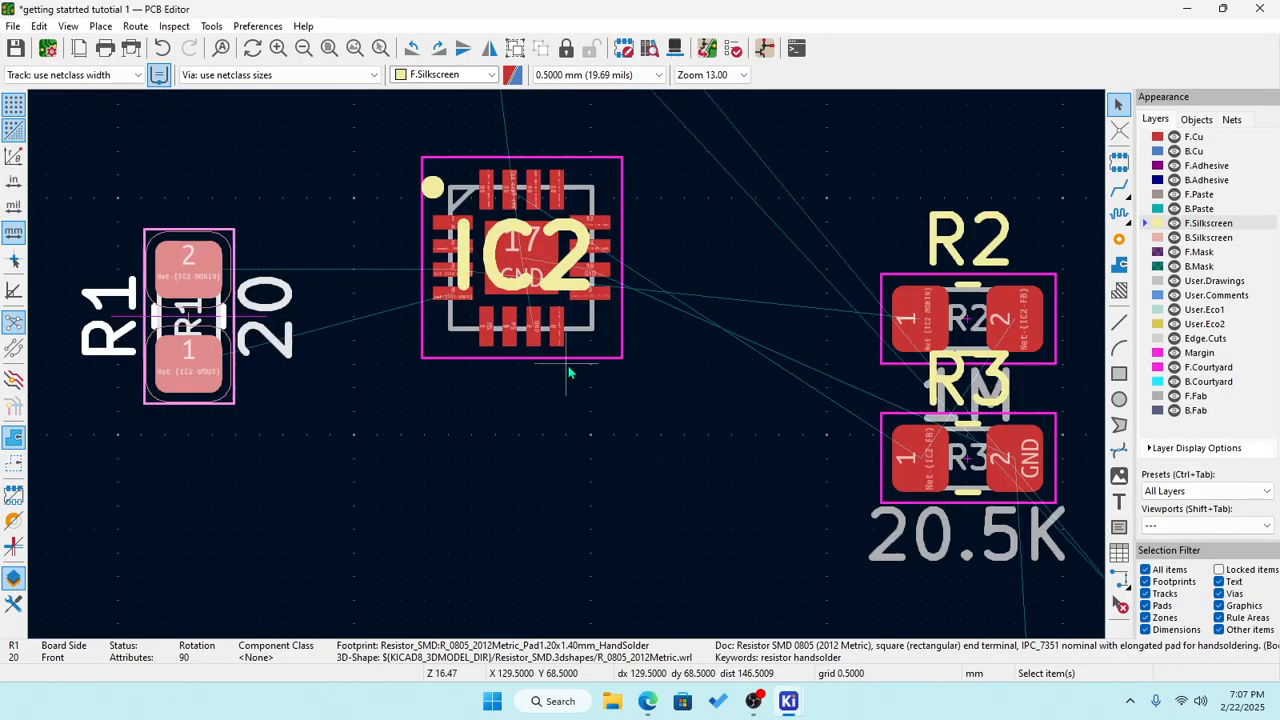
scroll(568, 372, "up", 3)
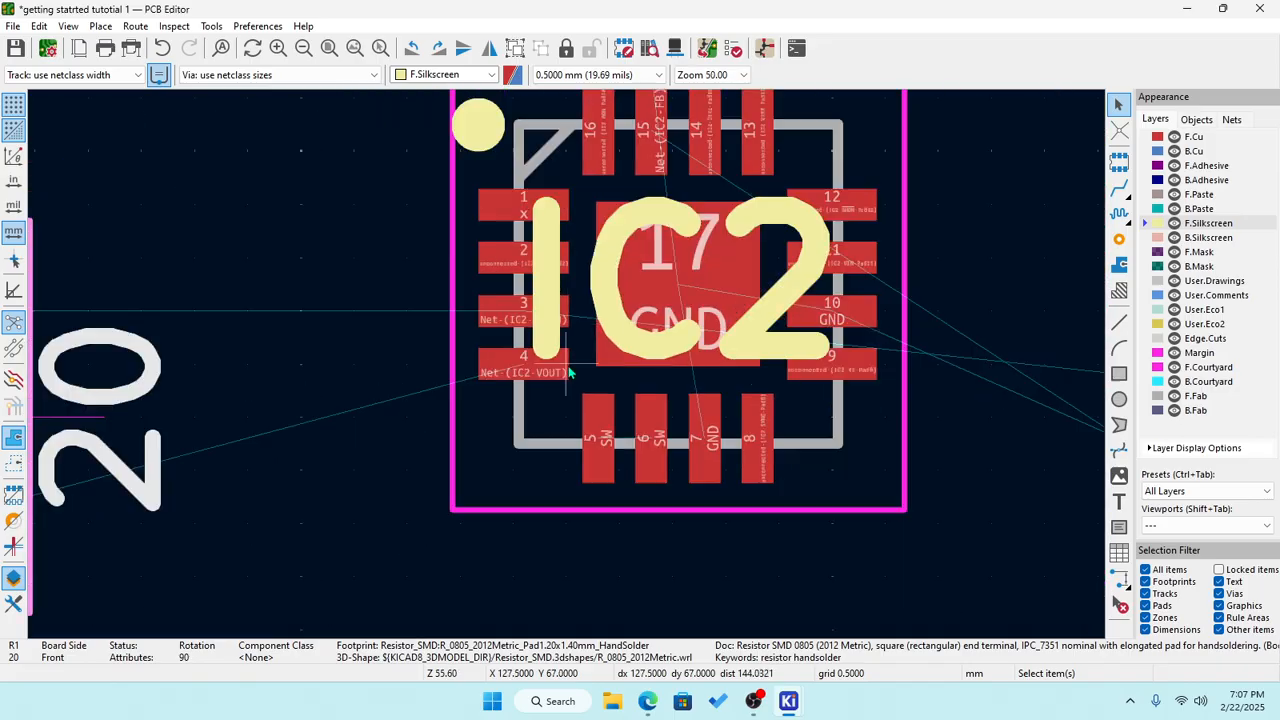
scroll(569, 373, "down", 4)
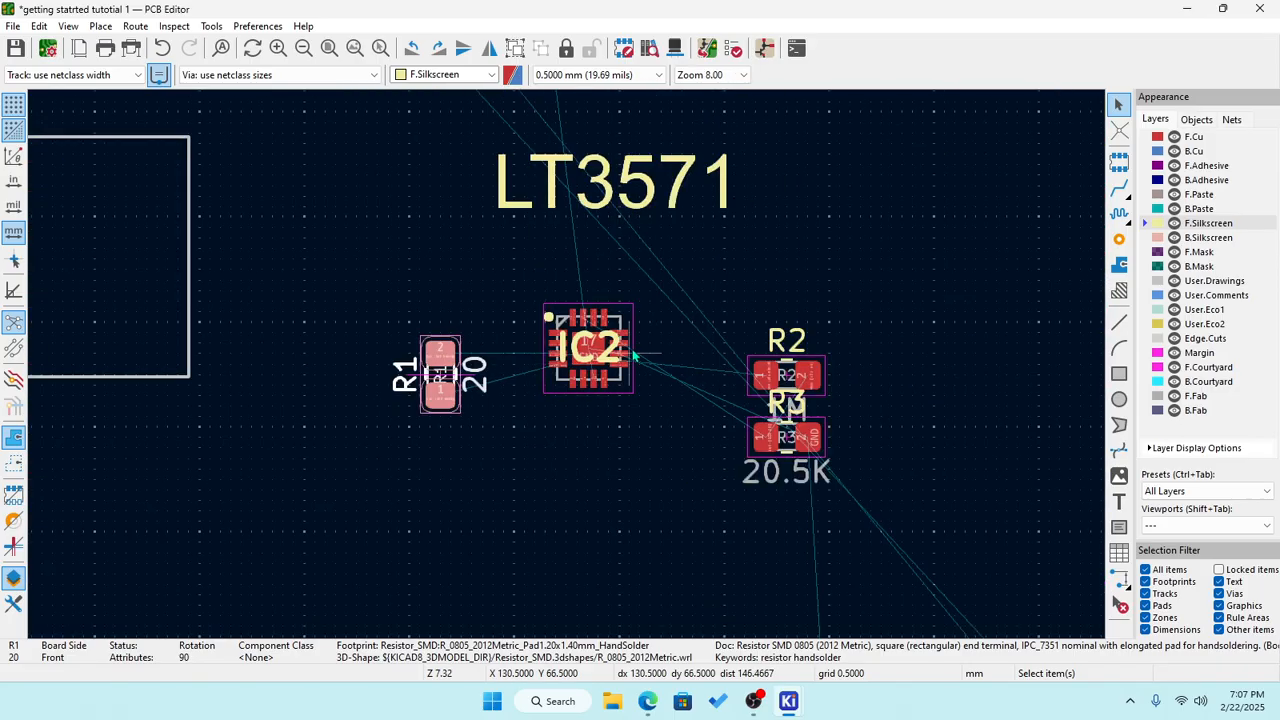
scroll(573, 377, "up", 2)
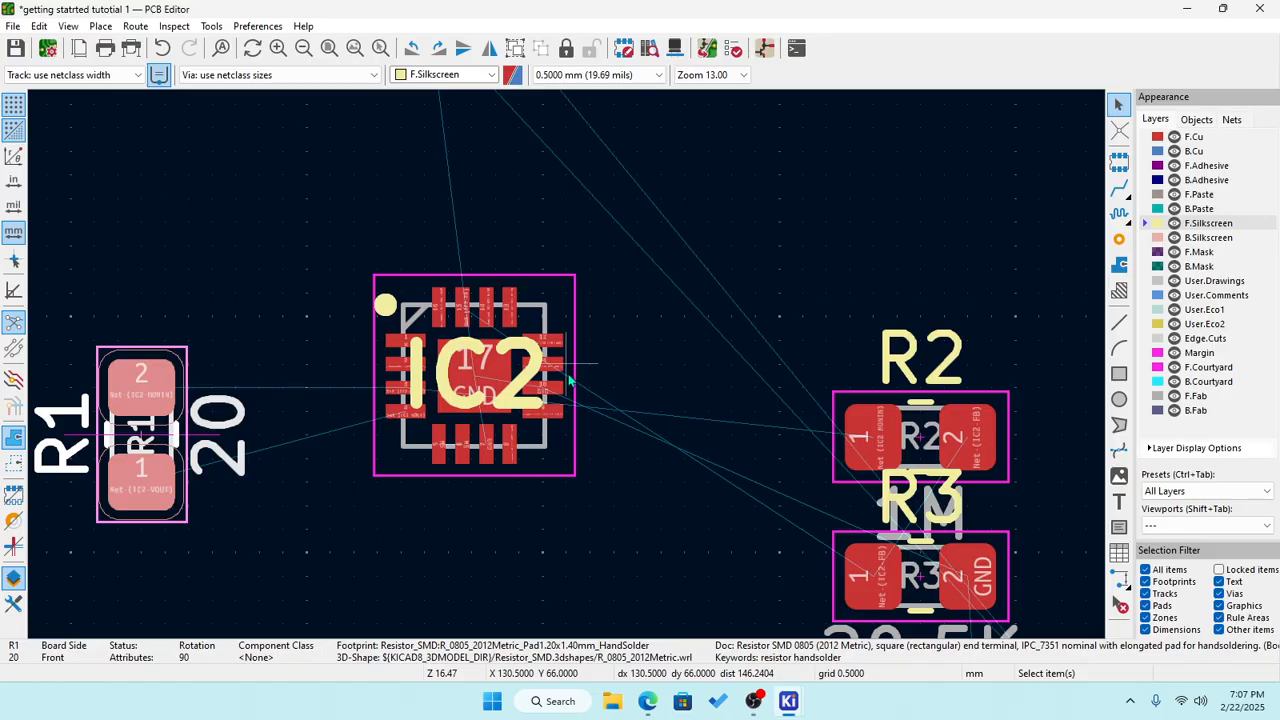
scroll(568, 378, "up", 3)
scroll(569, 375, "down", 4)
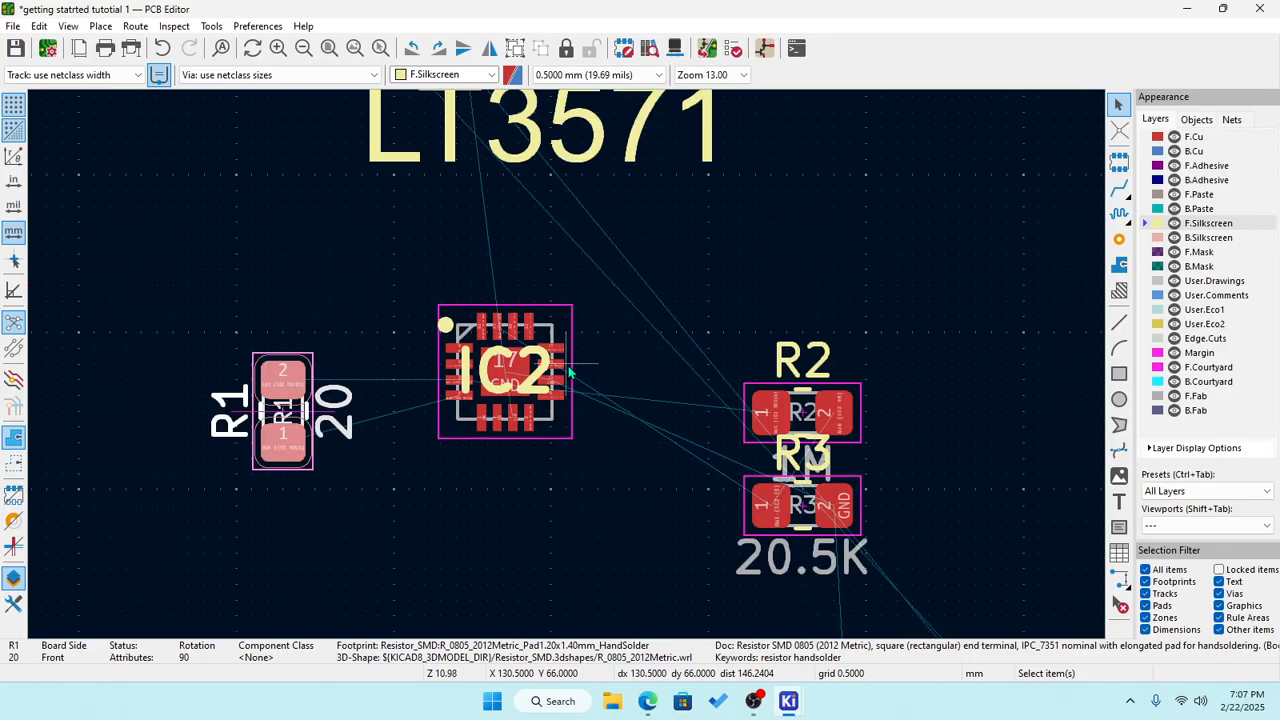
scroll(569, 373, "down", 2)
scroll(569, 373, "up", 2)
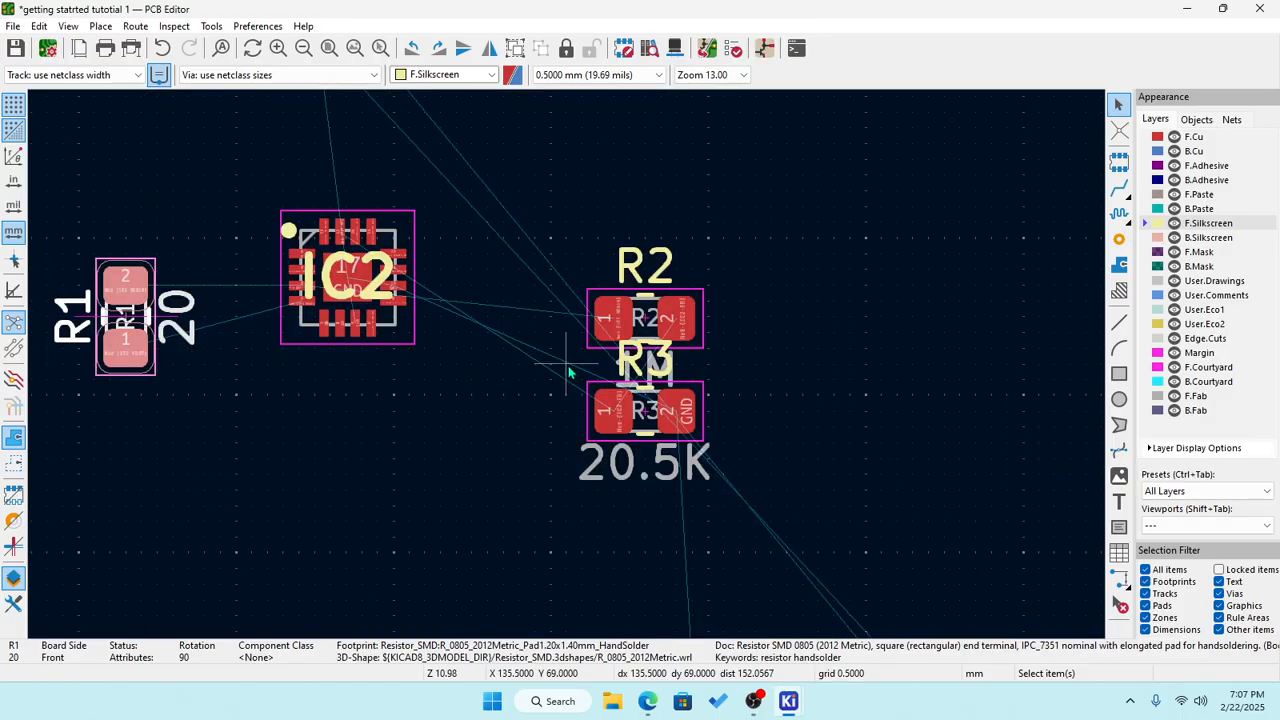
scroll(569, 373, "down", 2)
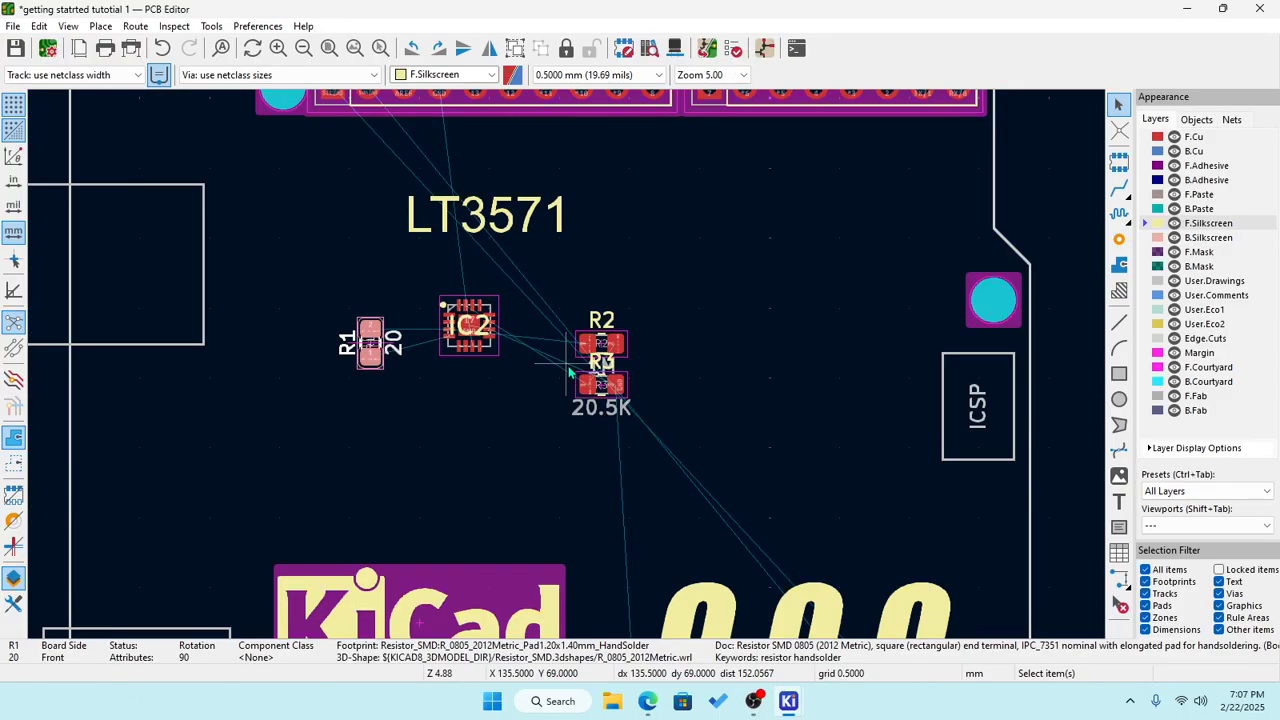
Pick up resistor R3 and try it below IC2, rotated 180 degrees.
scroll(569, 373, "up", 5)
scroll(600, 395, "down", 2)
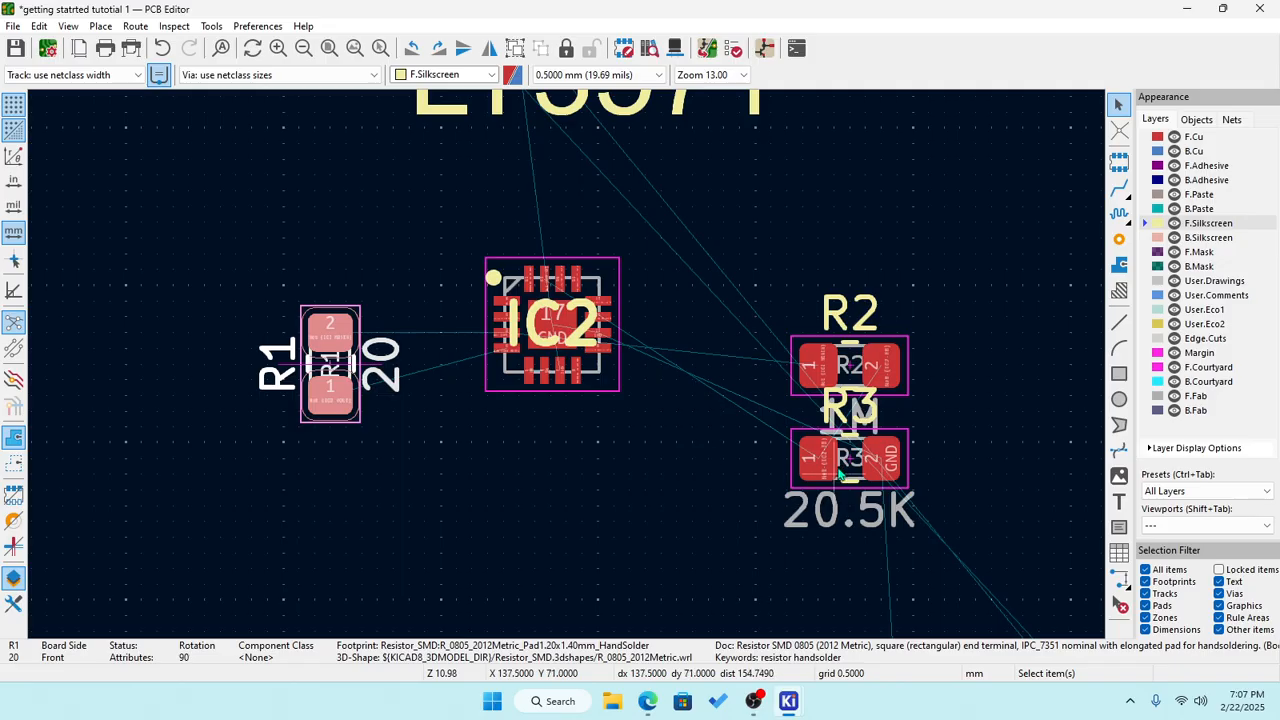
left_click(855, 468)
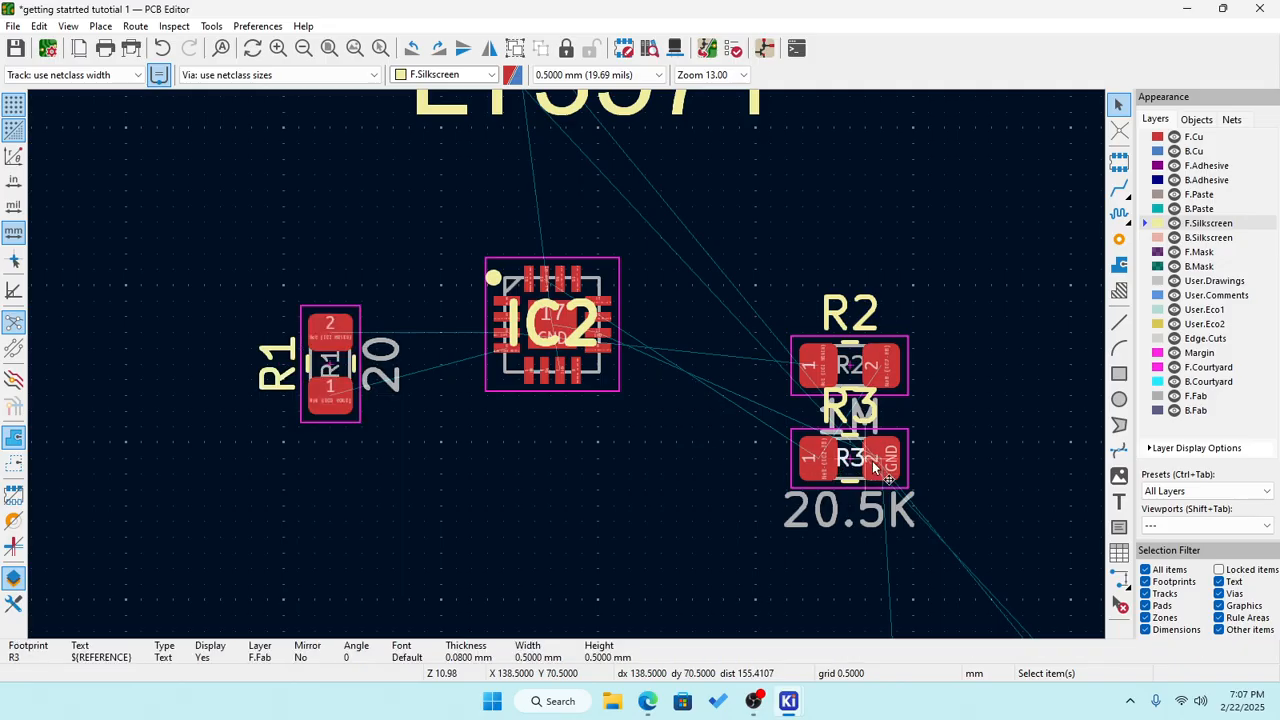
left_click(874, 456)
left_click_drag(876, 459, 560, 513)
key("r")
key("r")
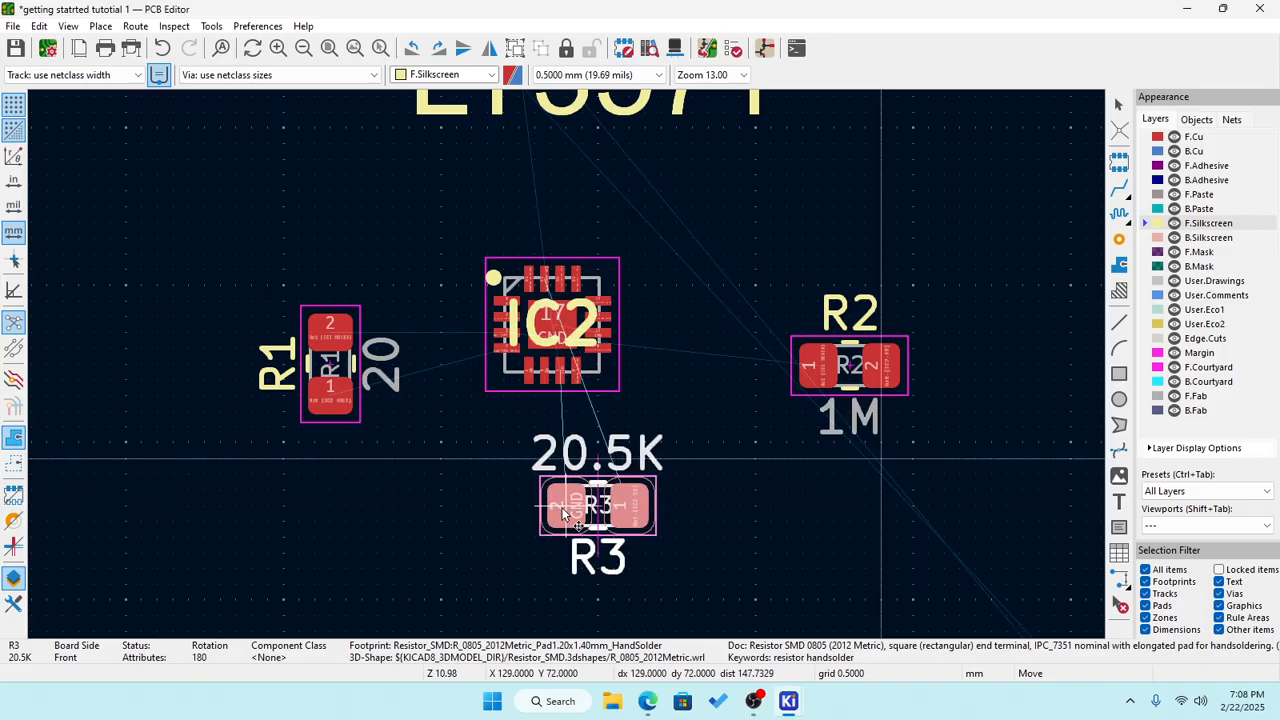
key("F1")
key("F2")
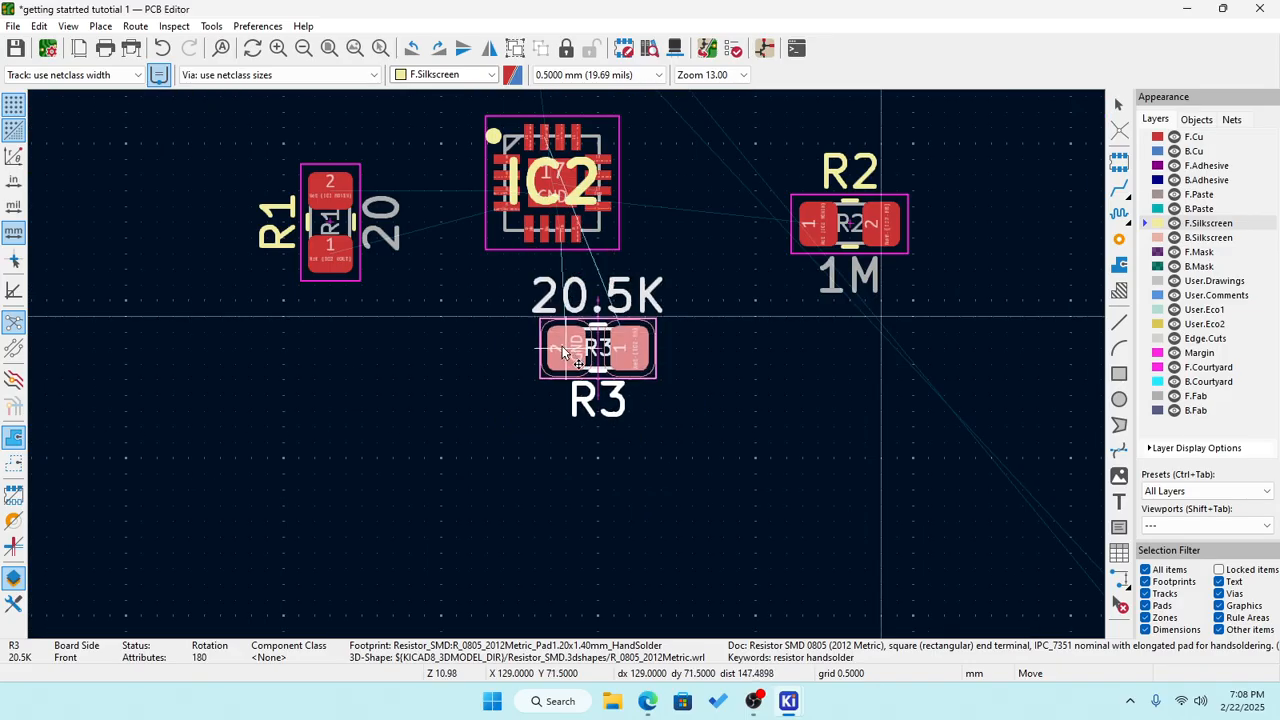
key("F1")
key("F2")
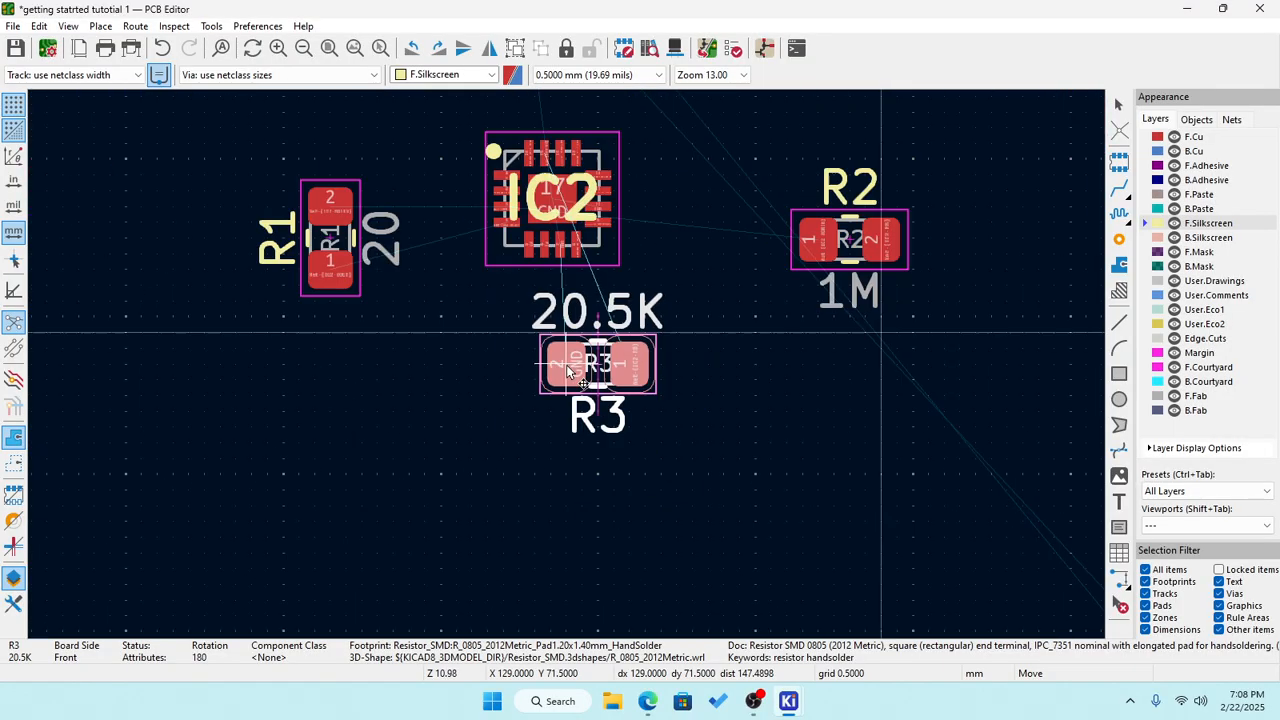
Place resistor R3 above IC2 at 0 degrees rotation, with its pads facing IC2's upper pin row.
key("F1")
key("F1")
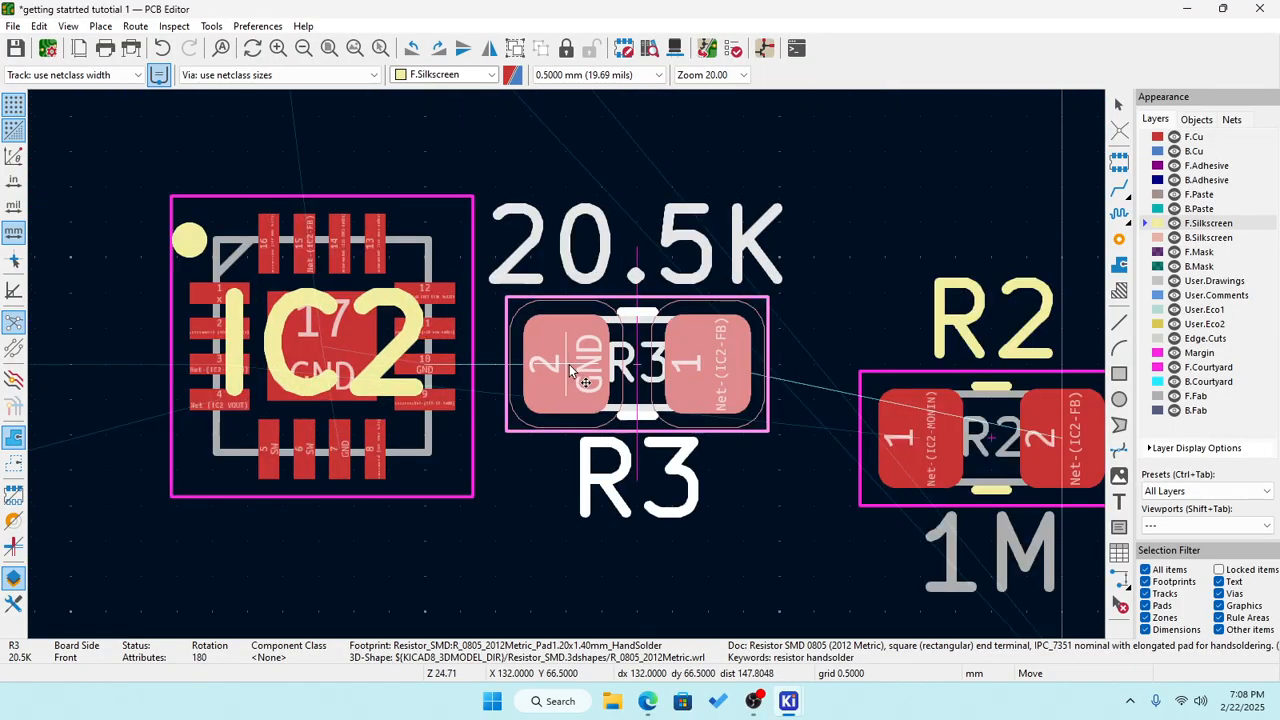
key("r")
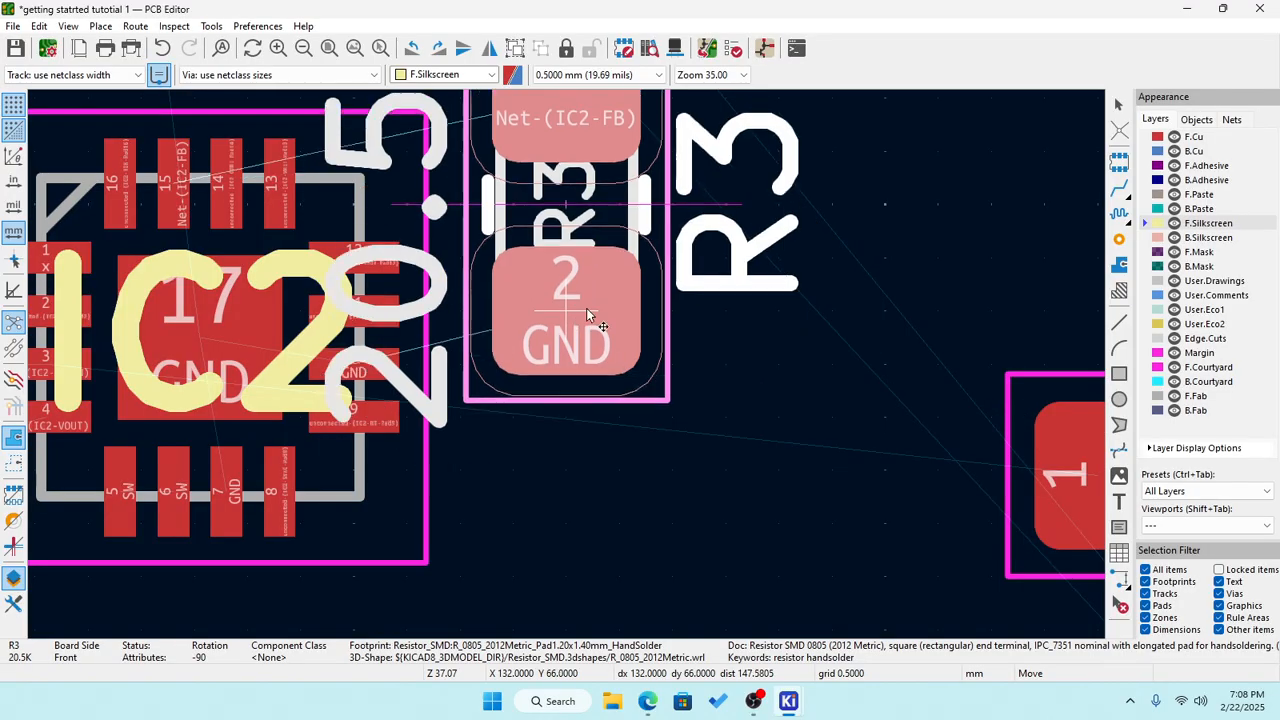
key("F1")
key("F1")
key("r")
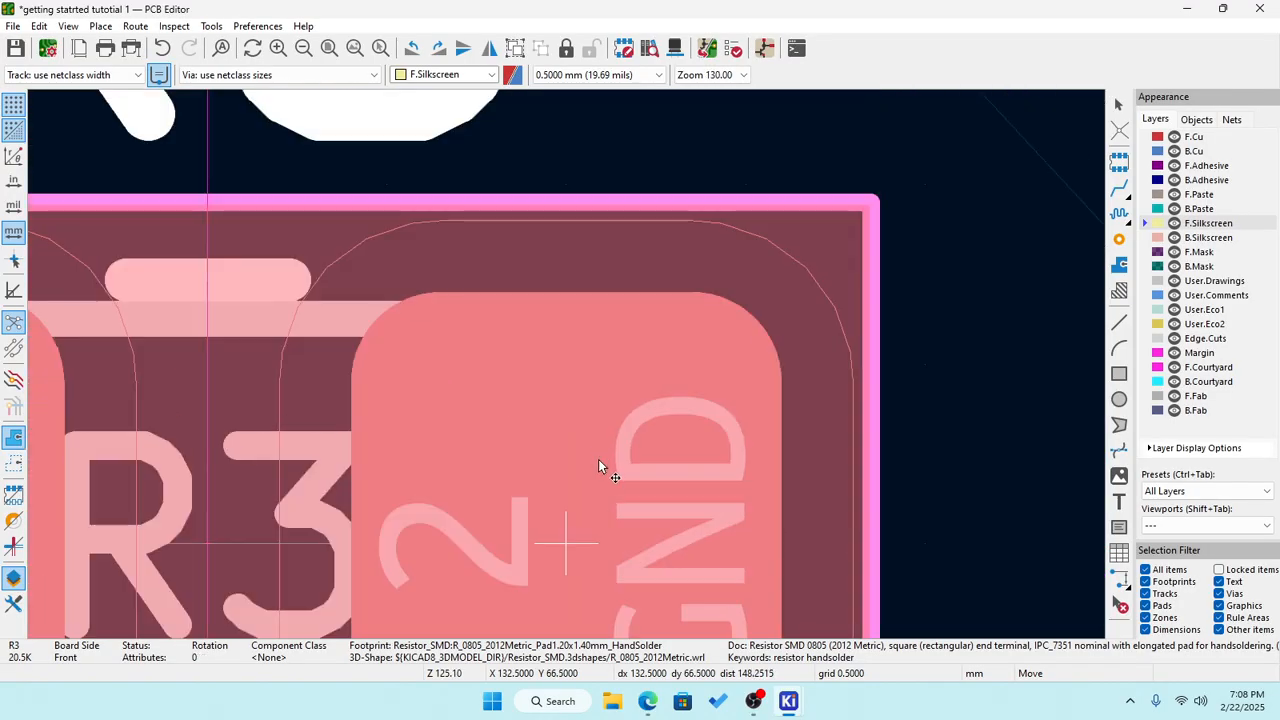
key("F2")
key("F2")
key("F2")
key("F2")
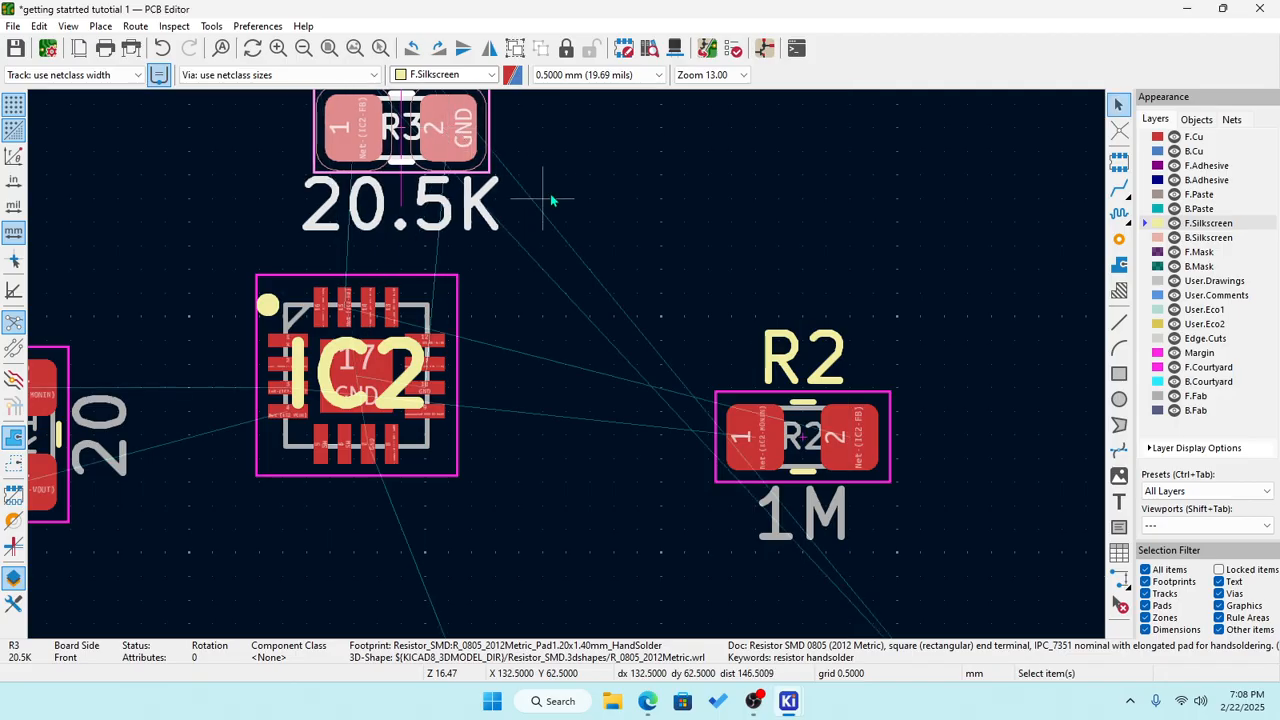
left_click(441, 130)
Move resistor R2 above R1, level with R3 and with its FB pad facing R3.
left_click(851, 436)
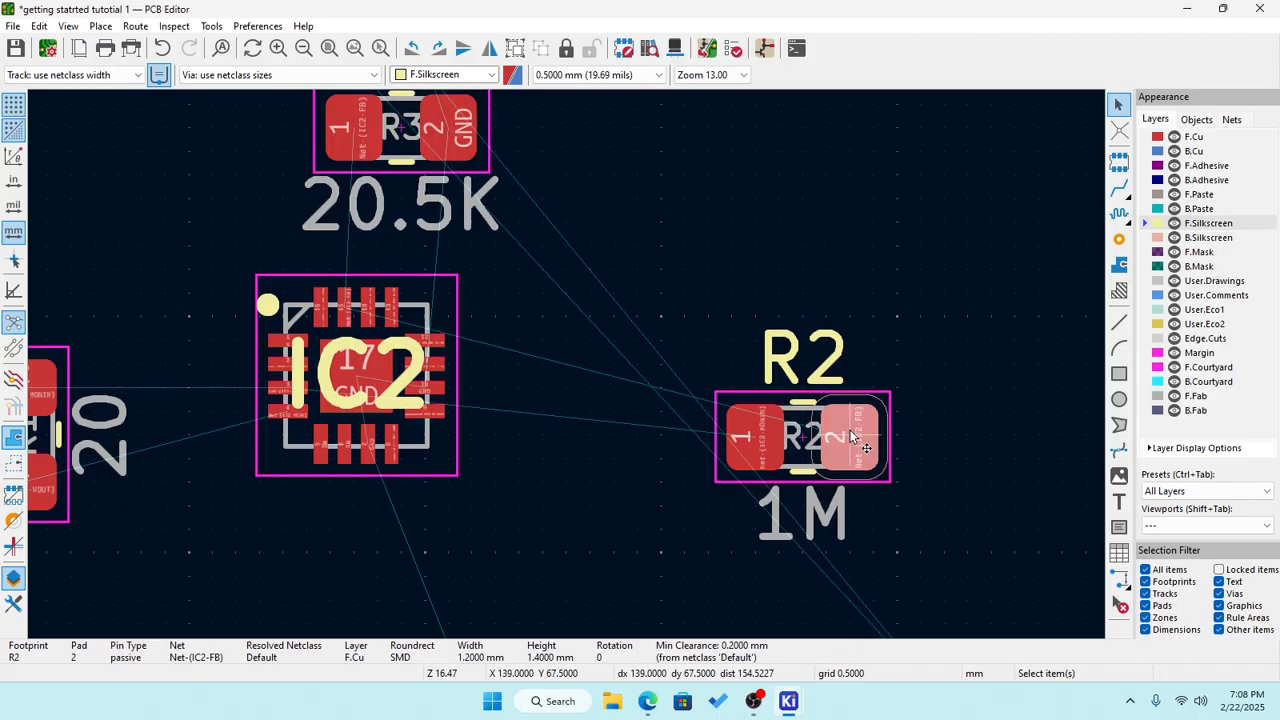
key("m")
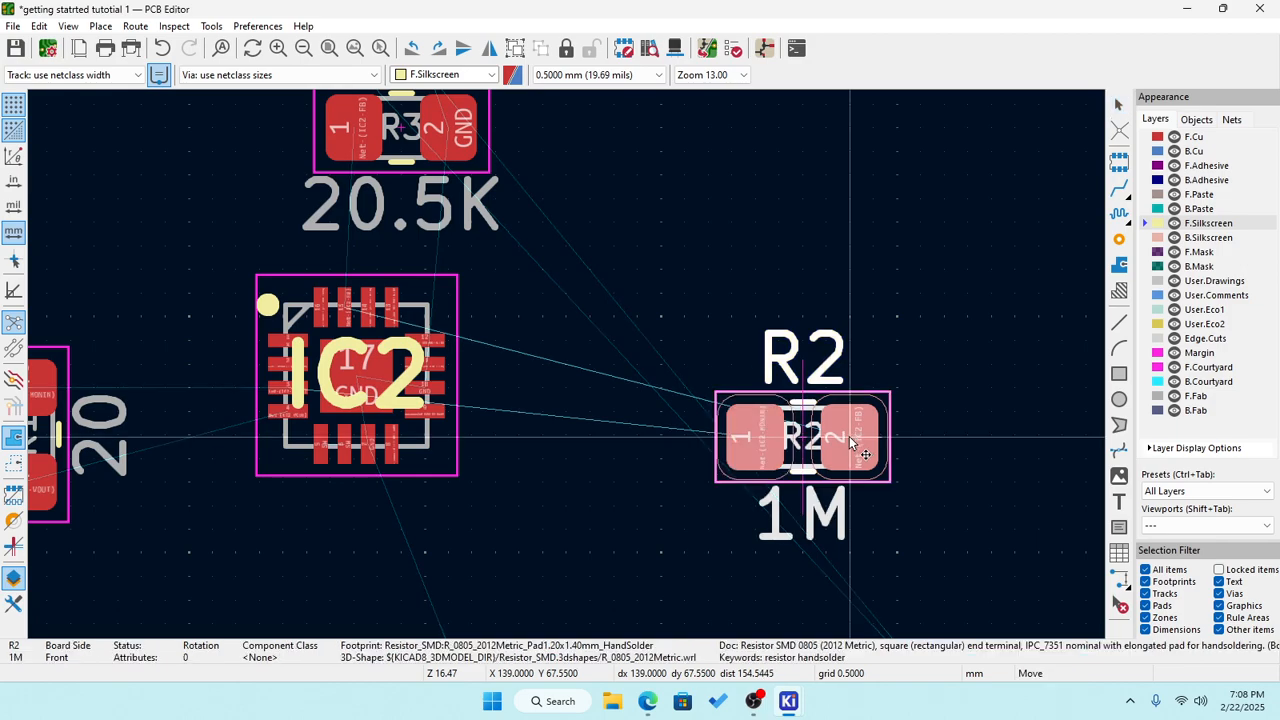
scroll(668, 300, "up", 1)
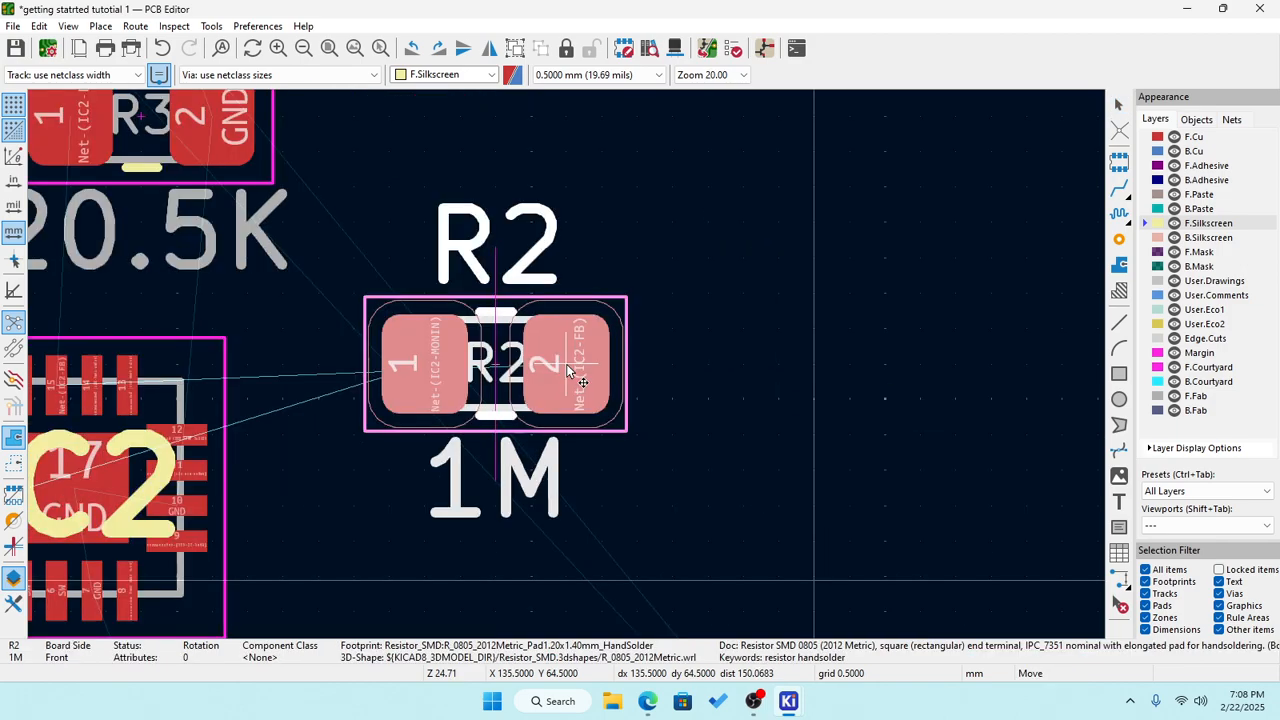
scroll(566, 364, "down", 1)
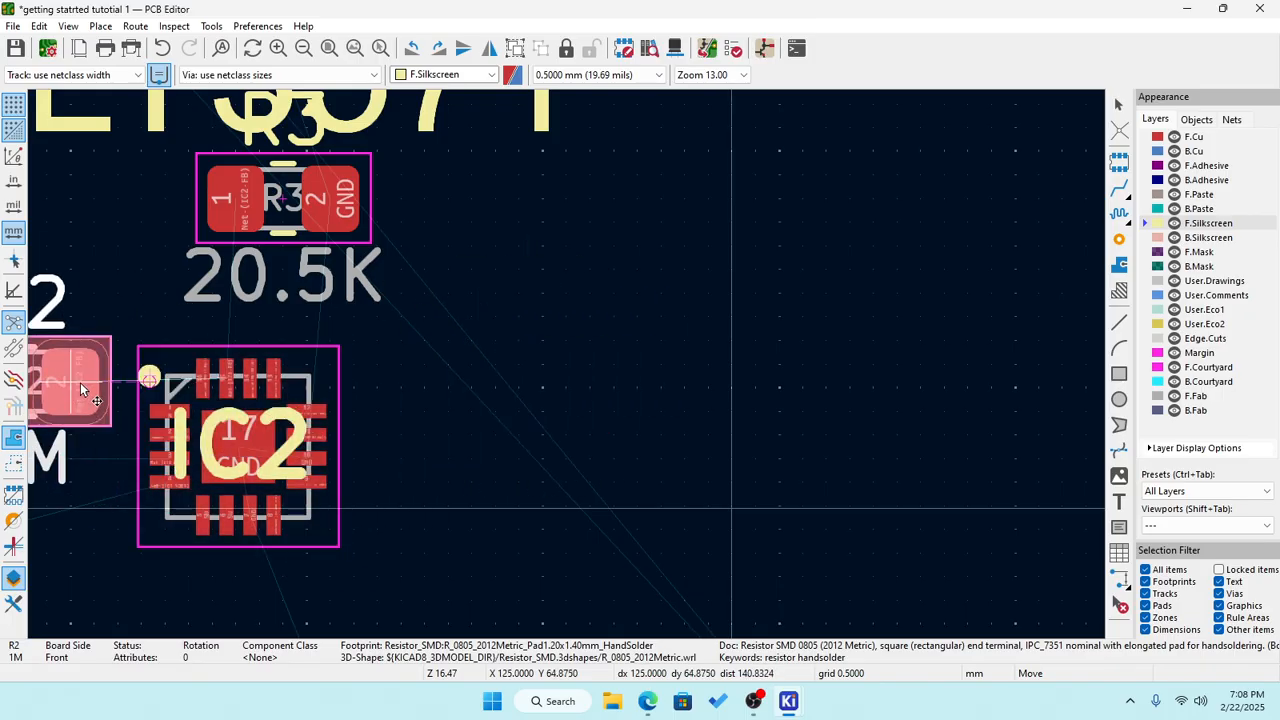
scroll(80, 382, "up", 3)
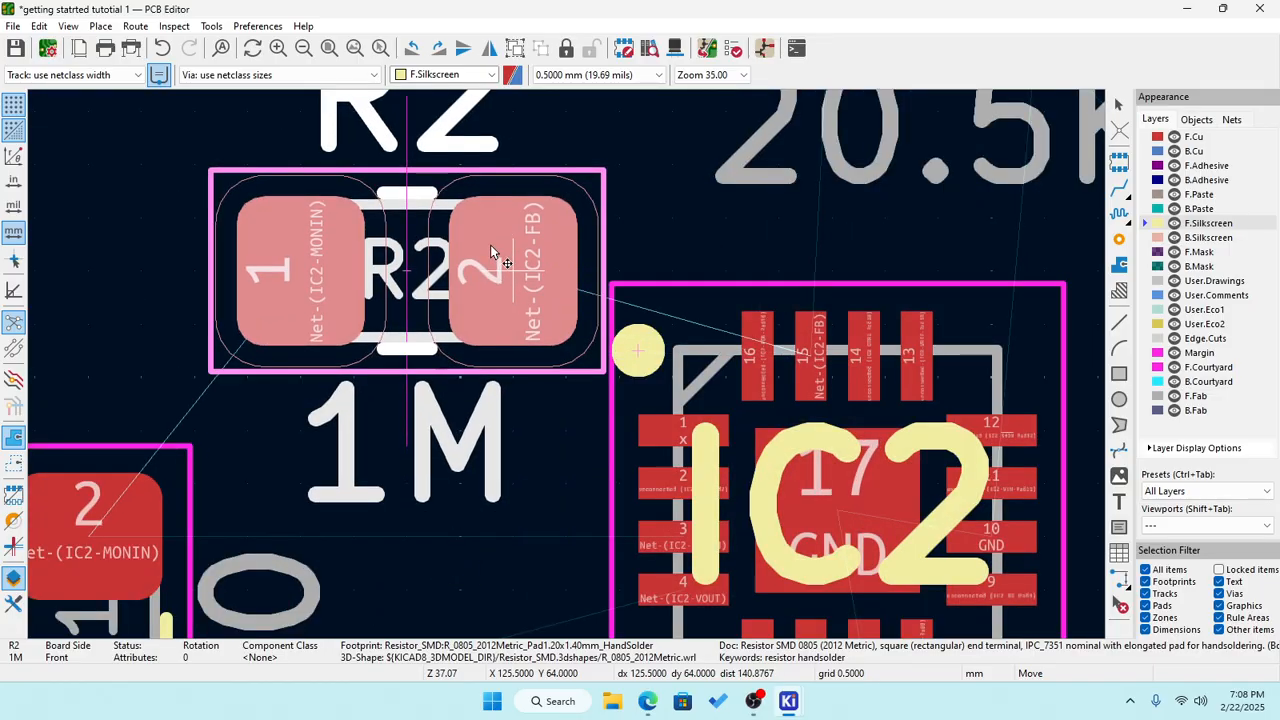
scroll(490, 244, "down", 3)
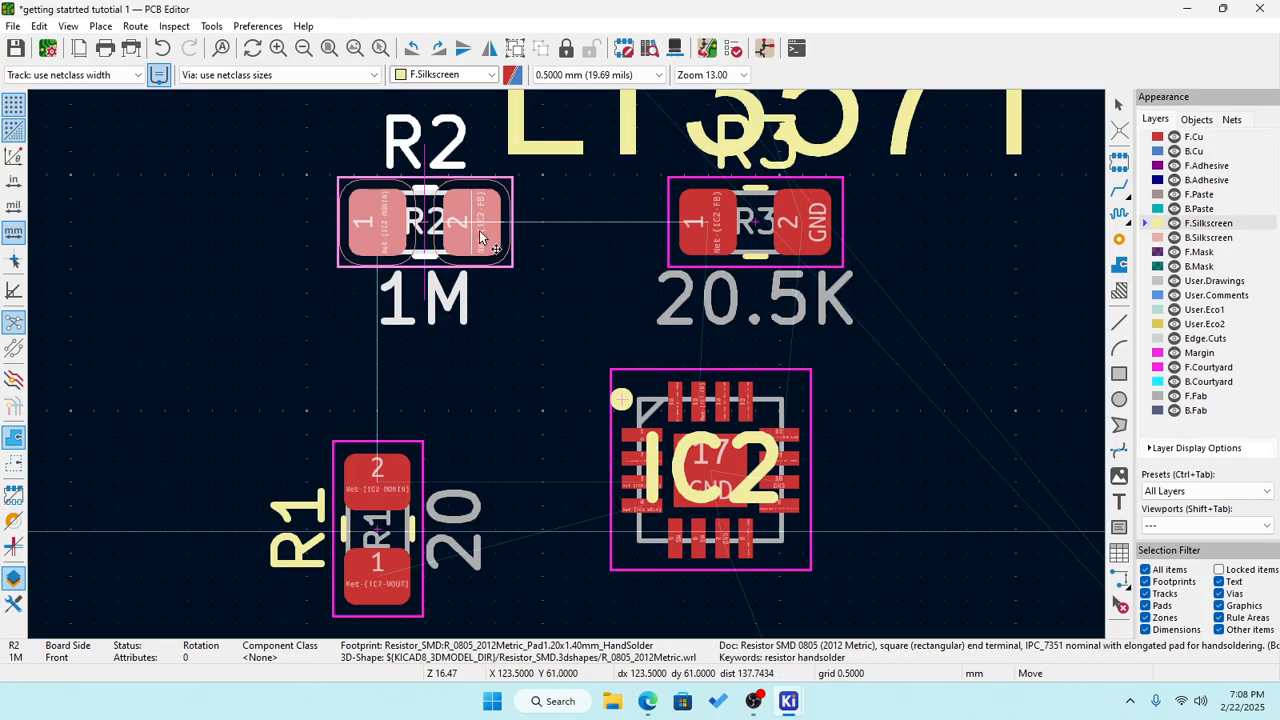
left_click(479, 229)
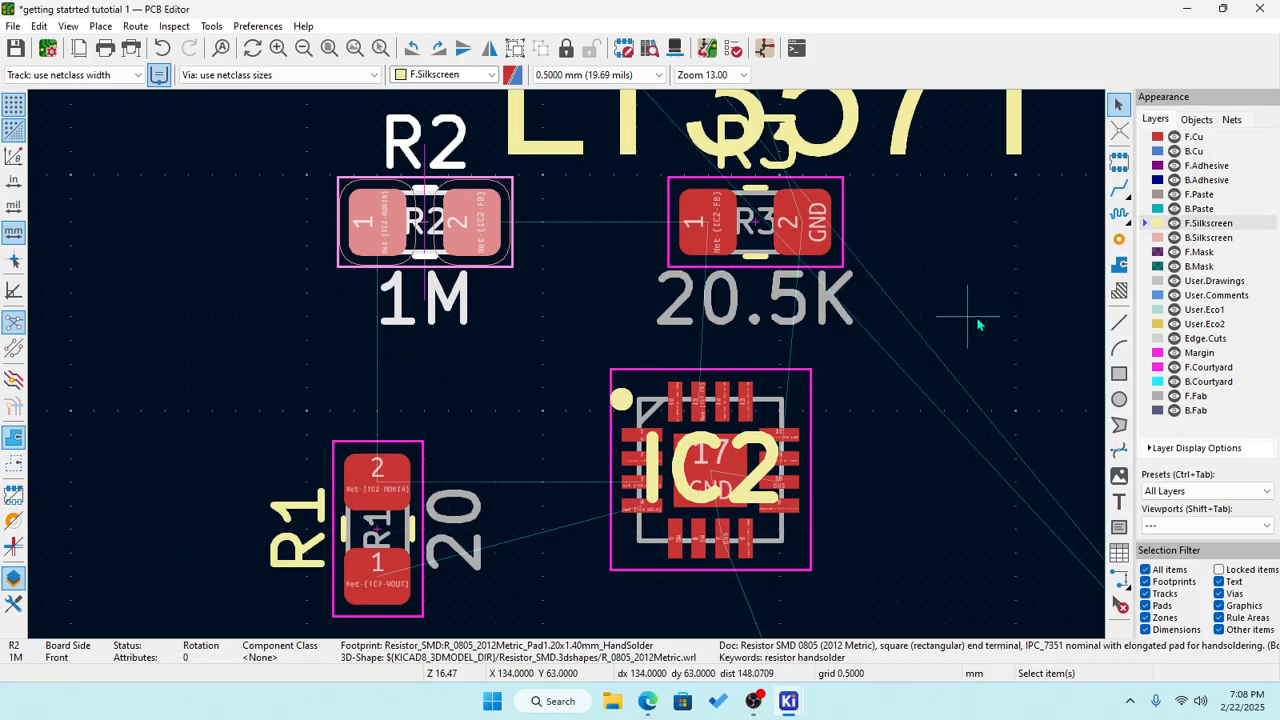
Move the LT3571 silkscreen text up below connector J2, clear of R3's label, and save the board.
scroll(822, 536, "down", 2)
scroll(547, 355, "up", 3)
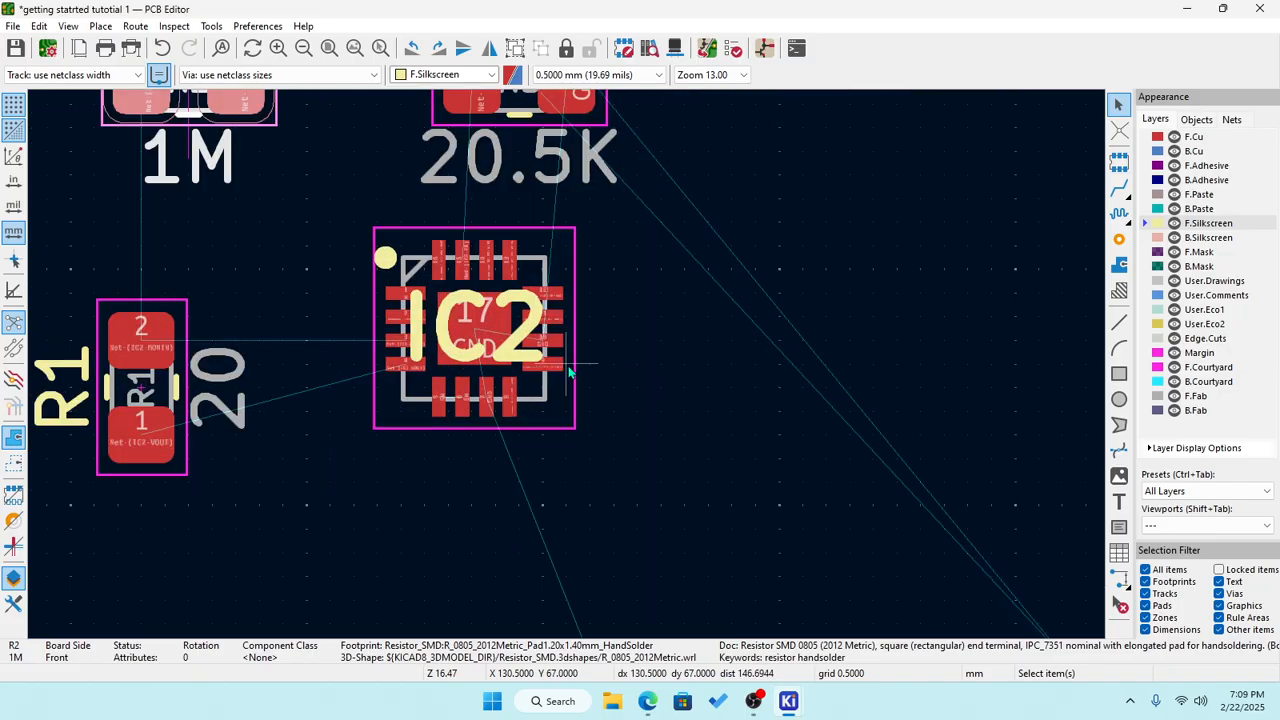
scroll(570, 368, "down", 5)
scroll(570, 368, "up", 3)
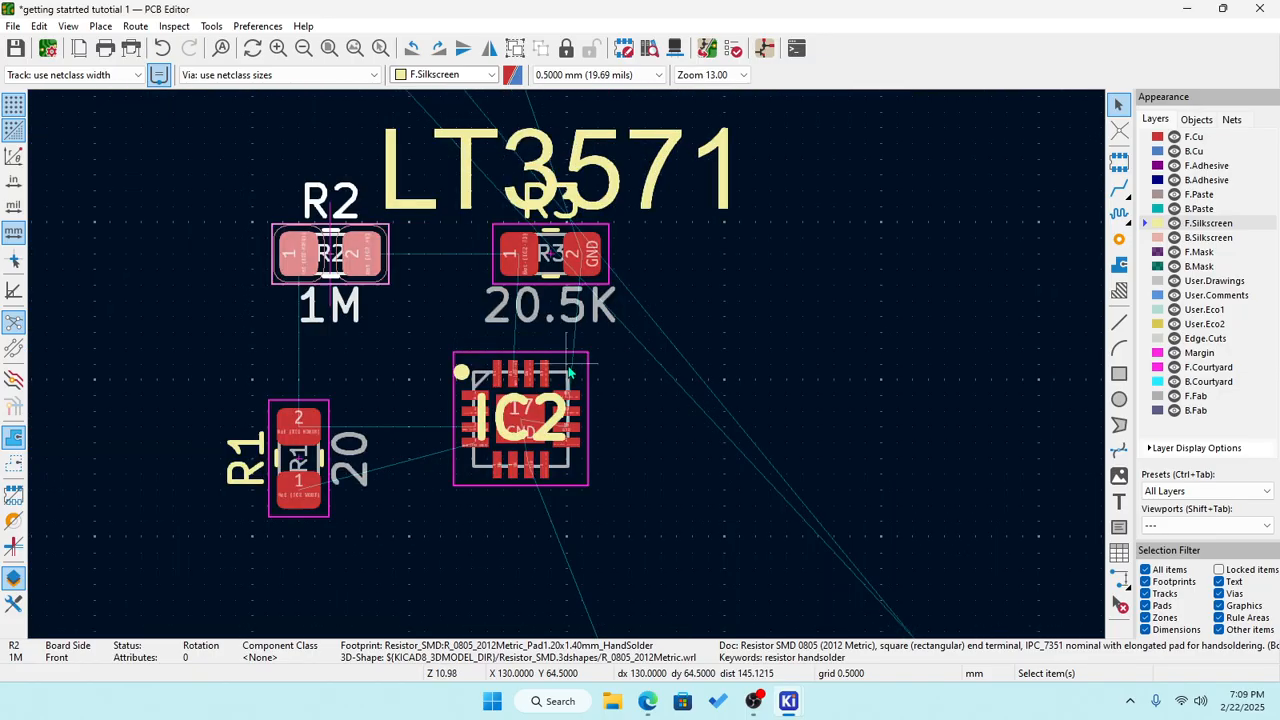
scroll(566, 368, "down", 3)
left_click(636, 222)
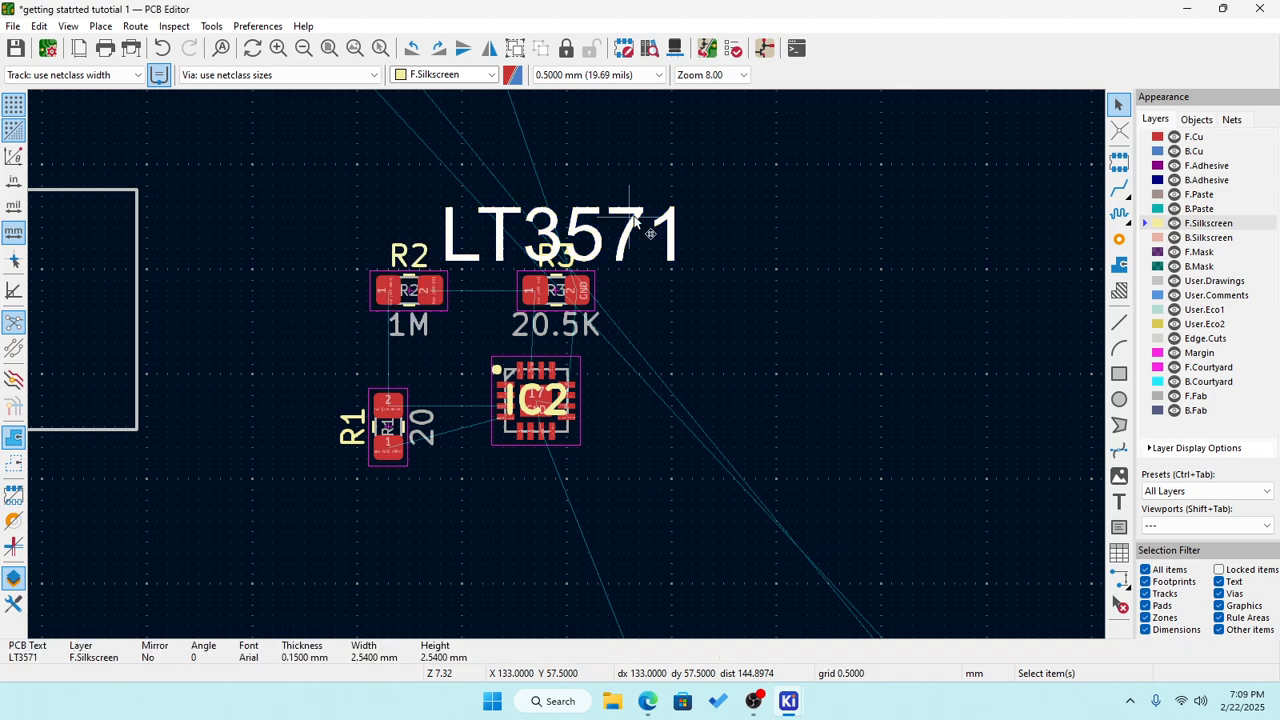
left_click_drag(636, 222, 443, 166)
scroll(586, 365, "down", 5)
scroll(567, 409, "up", 3)
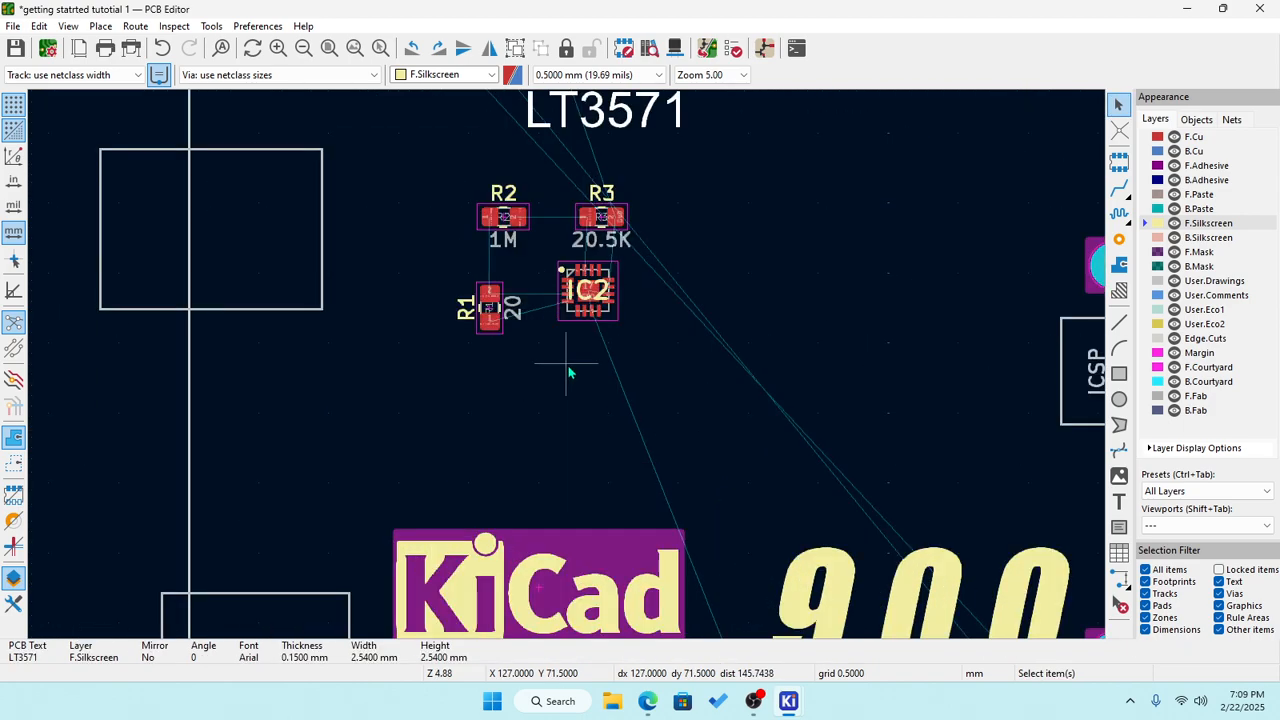
scroll(572, 350, "down", 3)
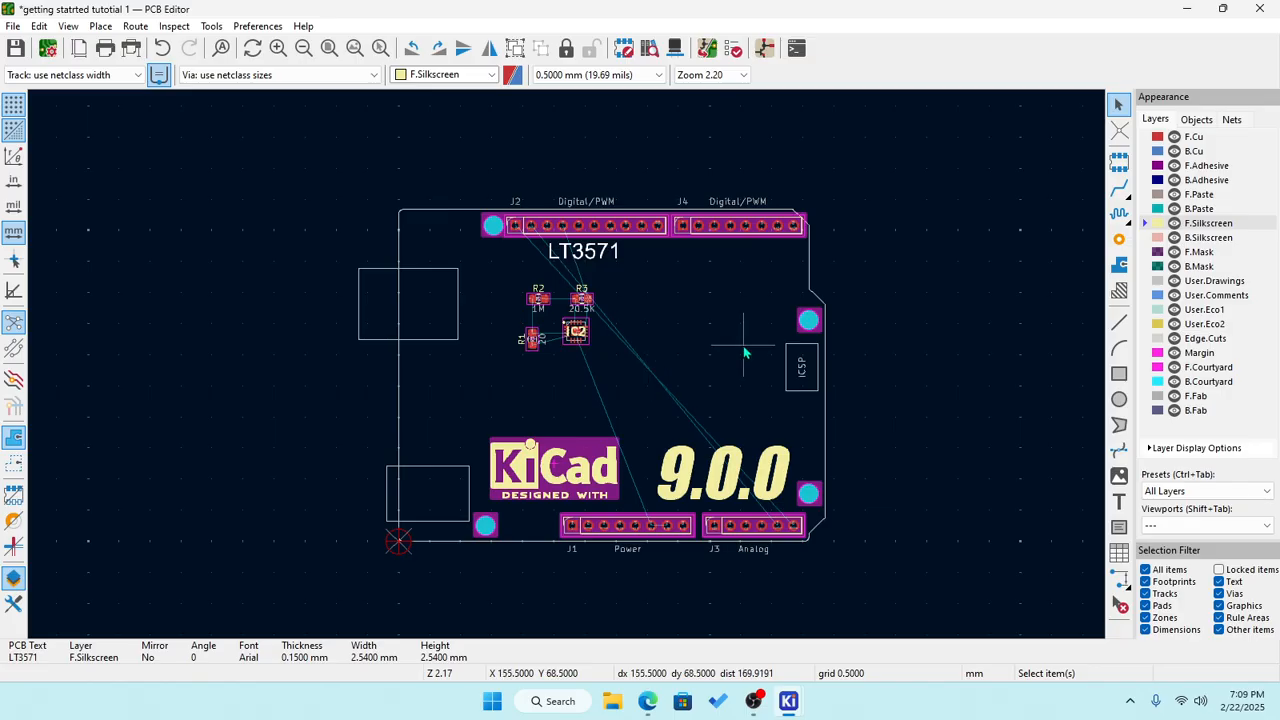
left_click(15, 48)
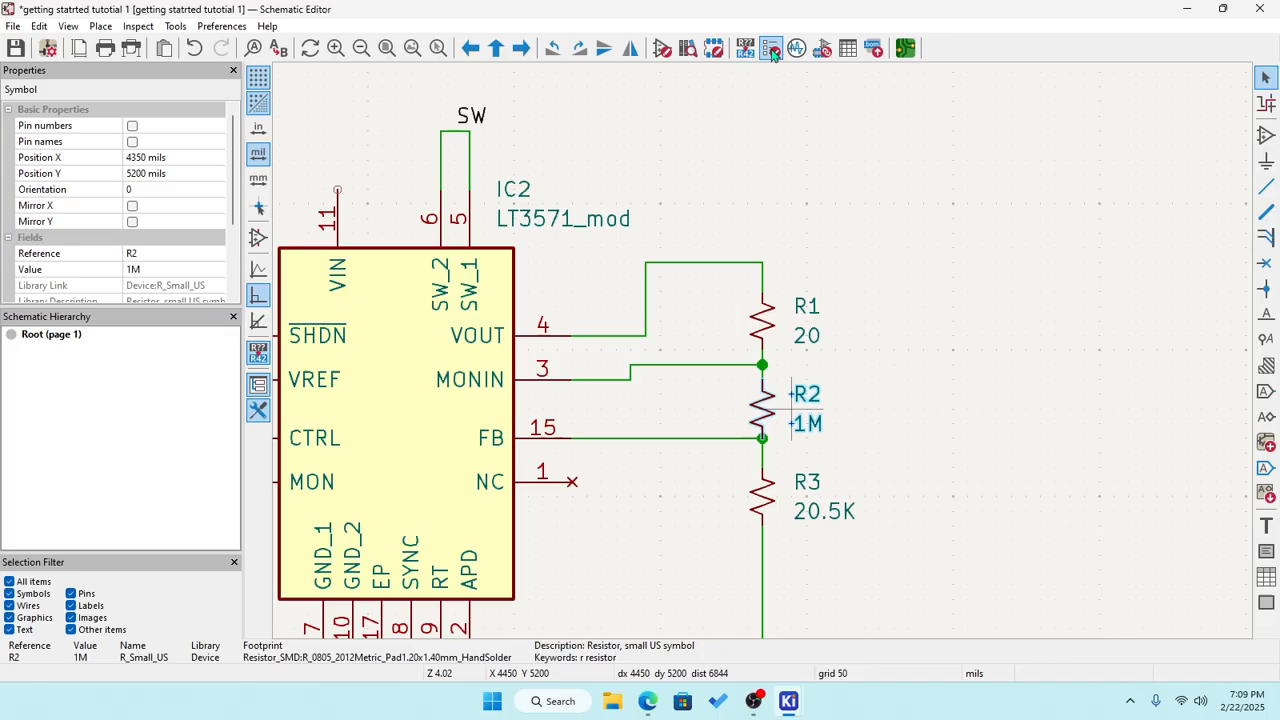
Switch to the schematic editor and examine the wiring between IC2 and resistors R1, R2 and R3.
left_click(764, 48)
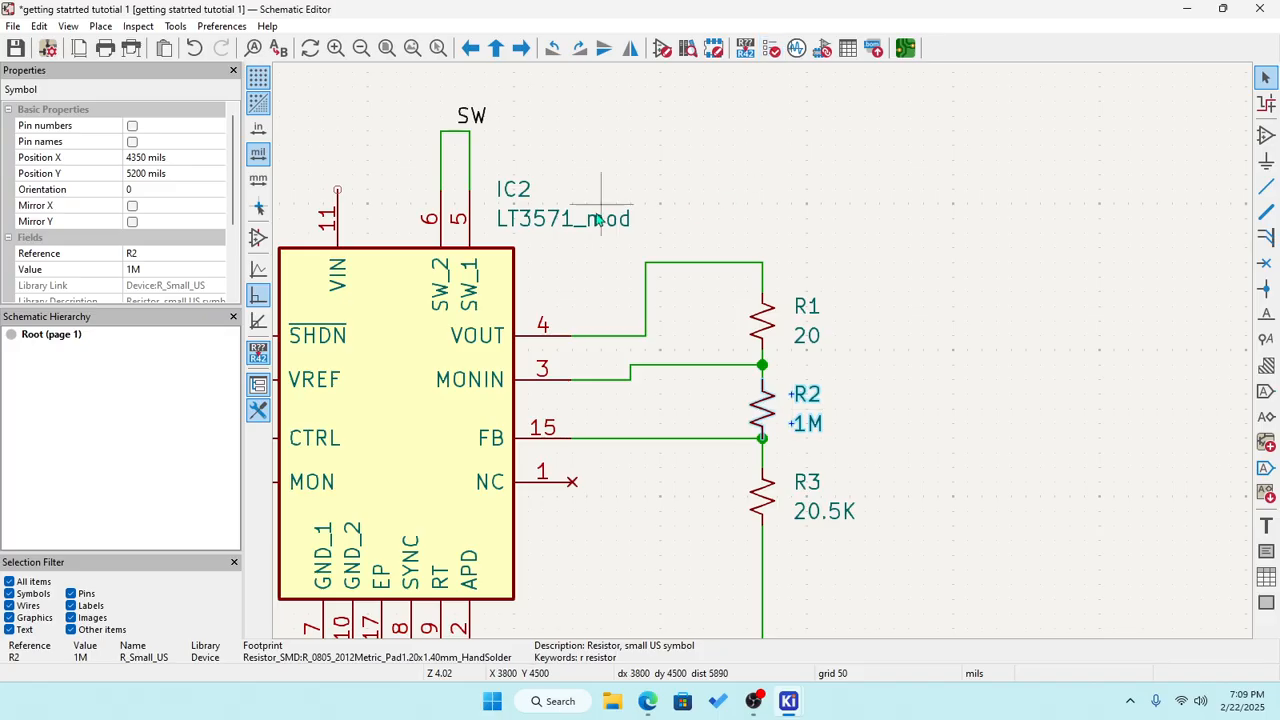
scroll(810, 395, "down", 5)
scroll(900, 428, "up", 4)
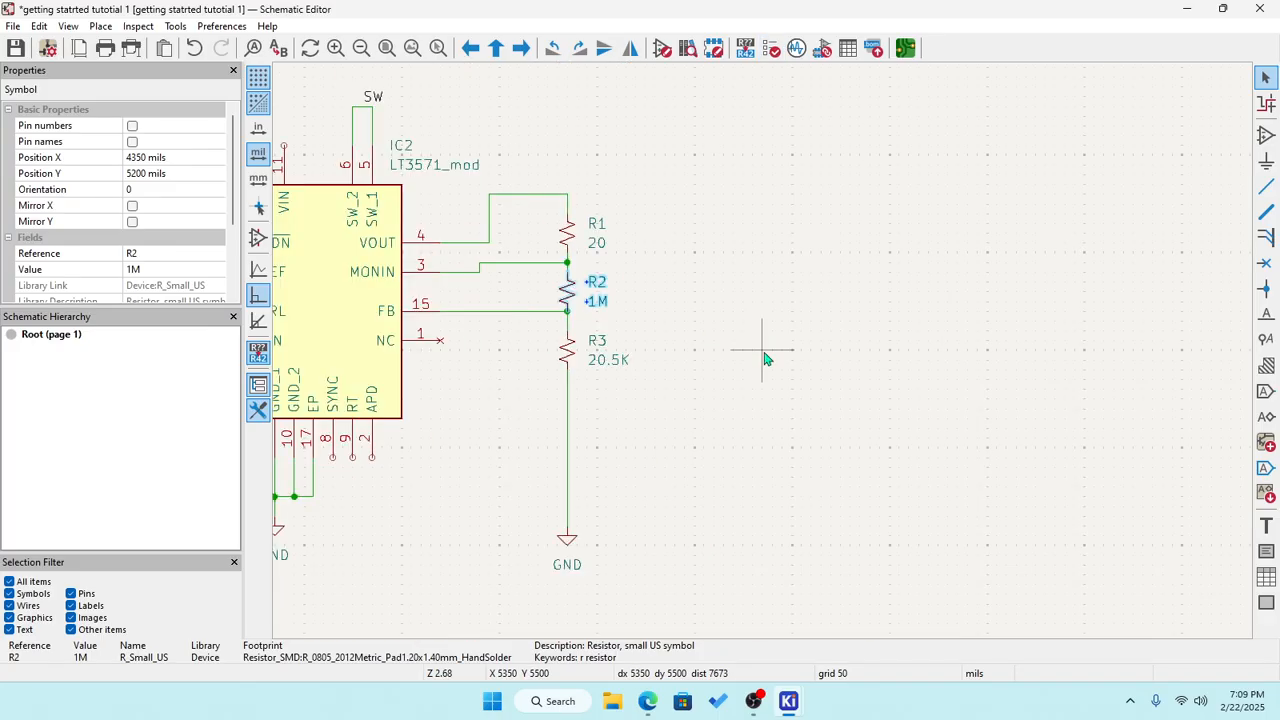
scroll(765, 358, "down", 6)
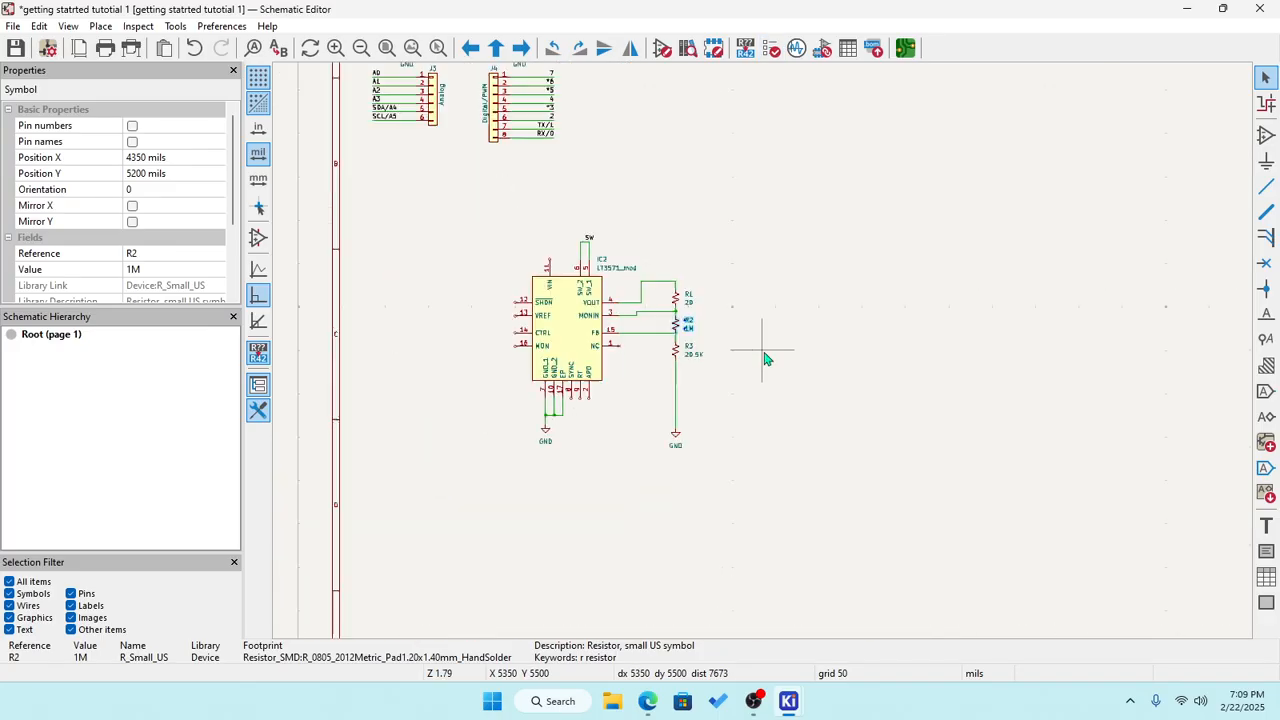
scroll(765, 358, "up", 2)
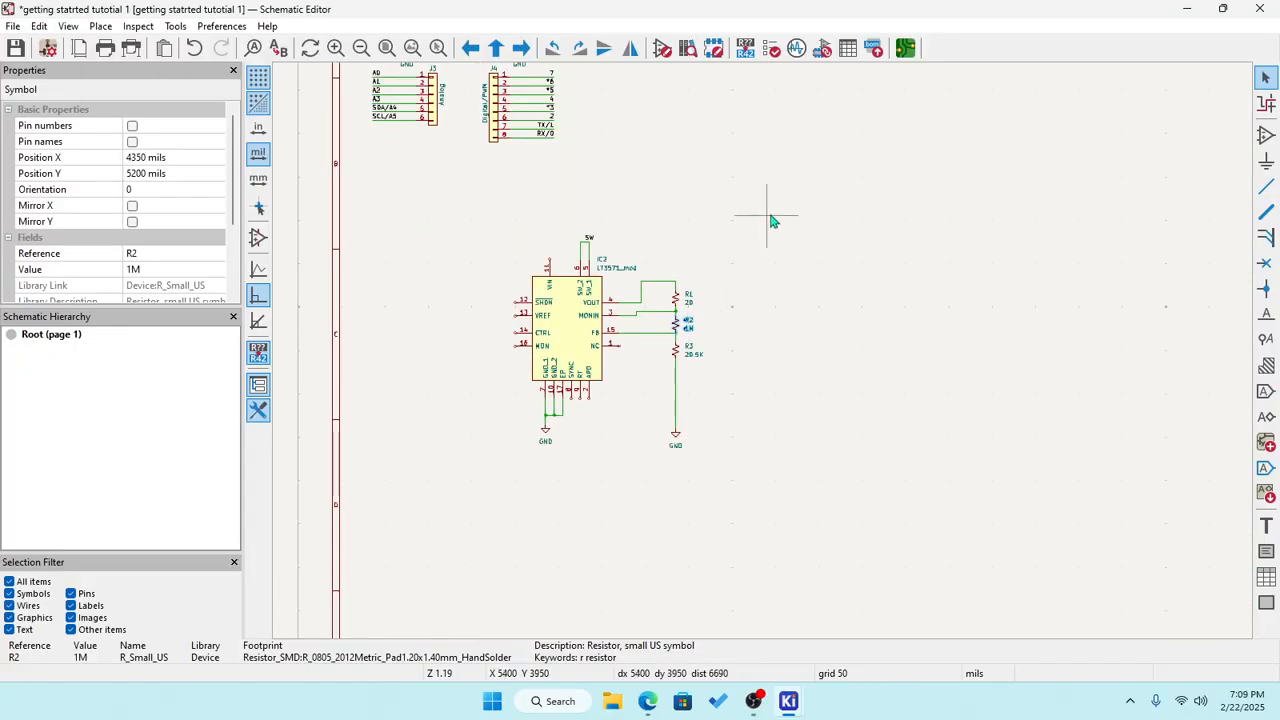
scroll(838, 319, "up", 4)
scroll(790, 345, "down", 4)
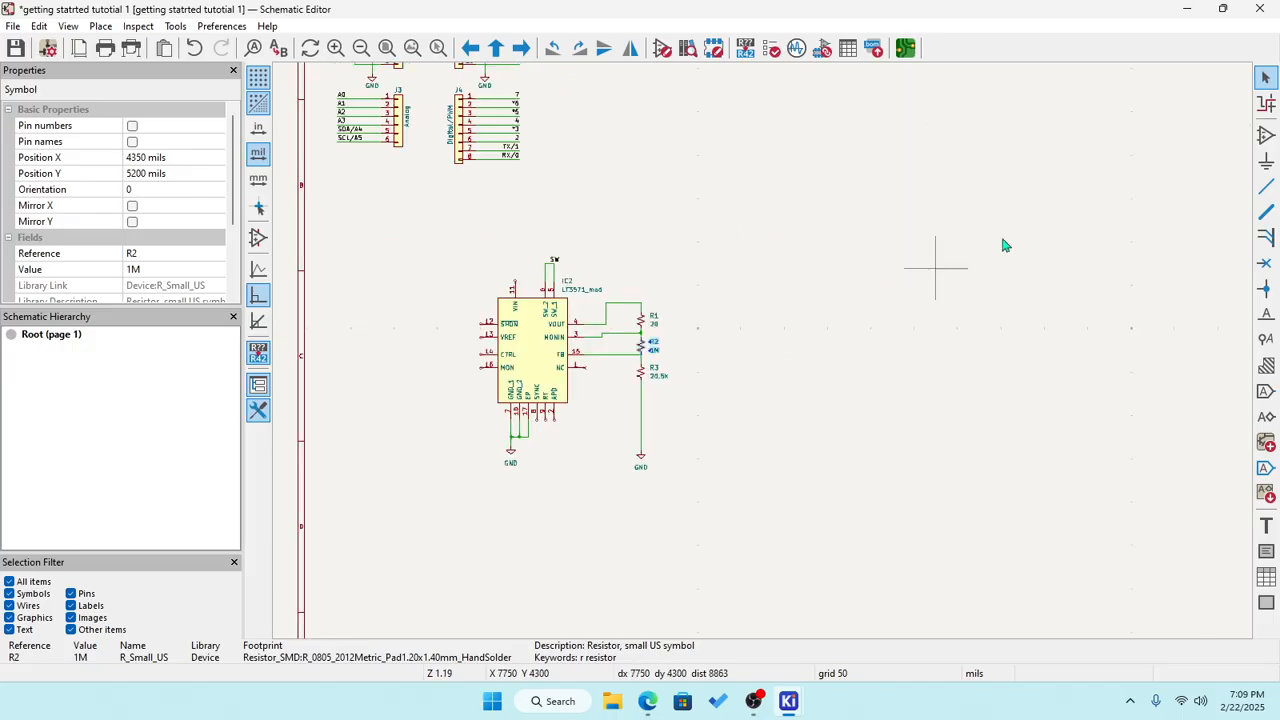
View the symbol chooser without picking a symbol, look over the IC2 circuit again, and return to the board layout.
left_click(1264, 143)
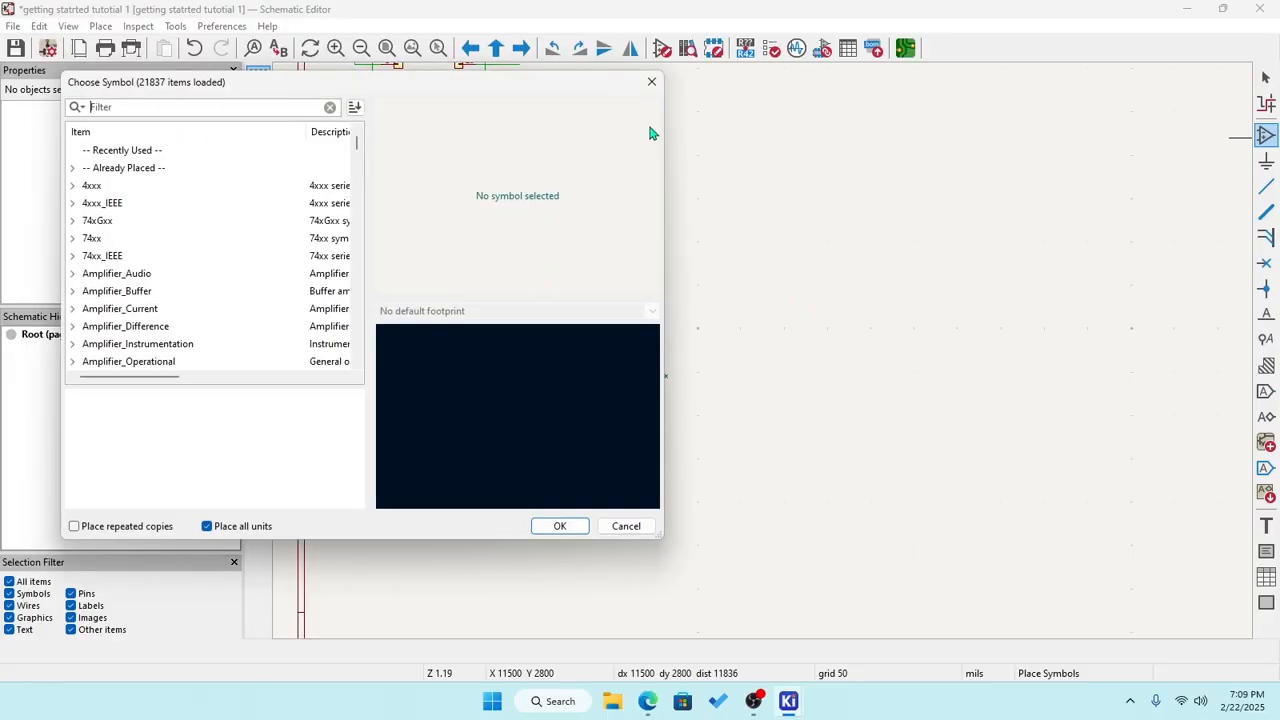
left_click(651, 84)
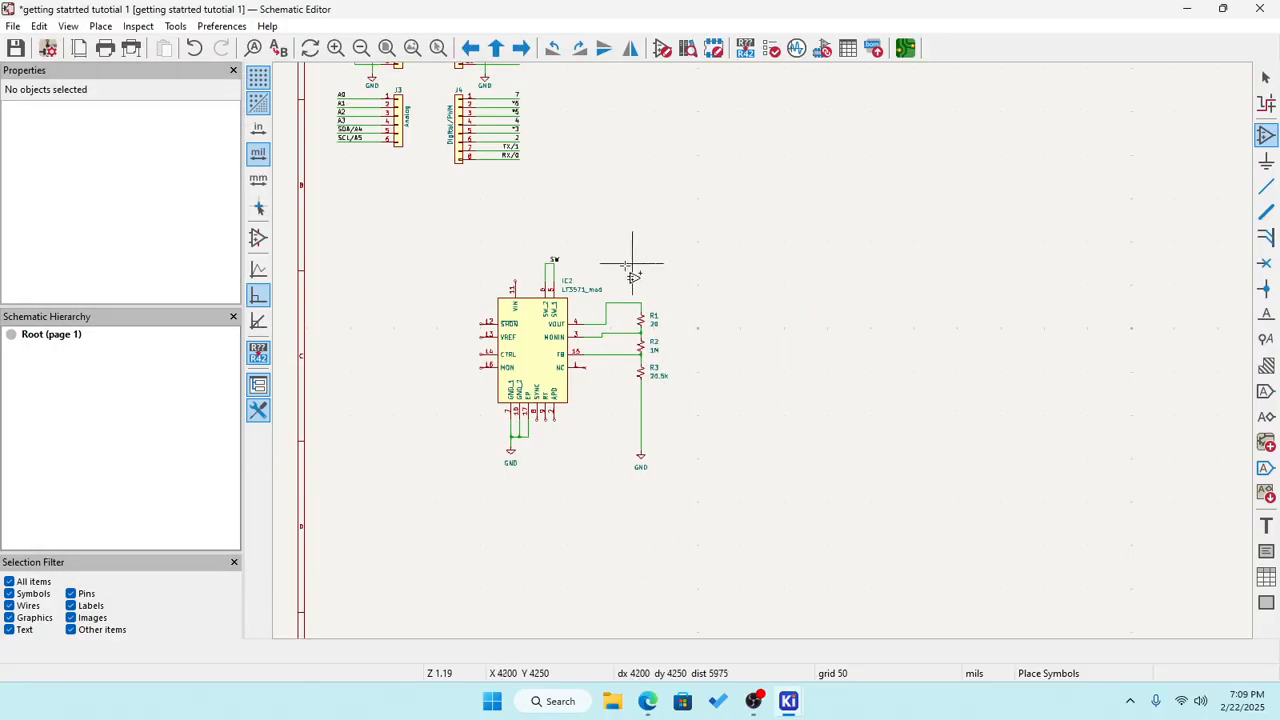
scroll(714, 380, "down", 4)
scroll(762, 350, "up", 6)
scroll(762, 350, "down", 3)
scroll(762, 350, "up", 5)
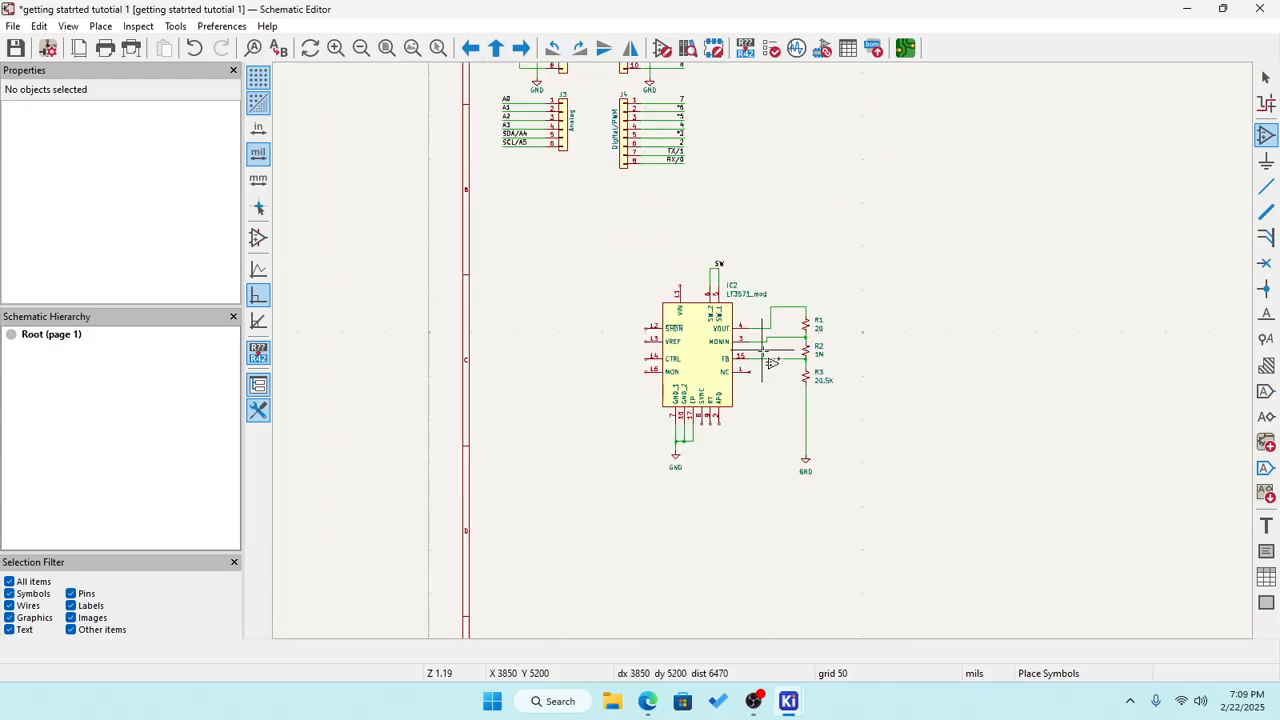
scroll(762, 350, "down", 2)
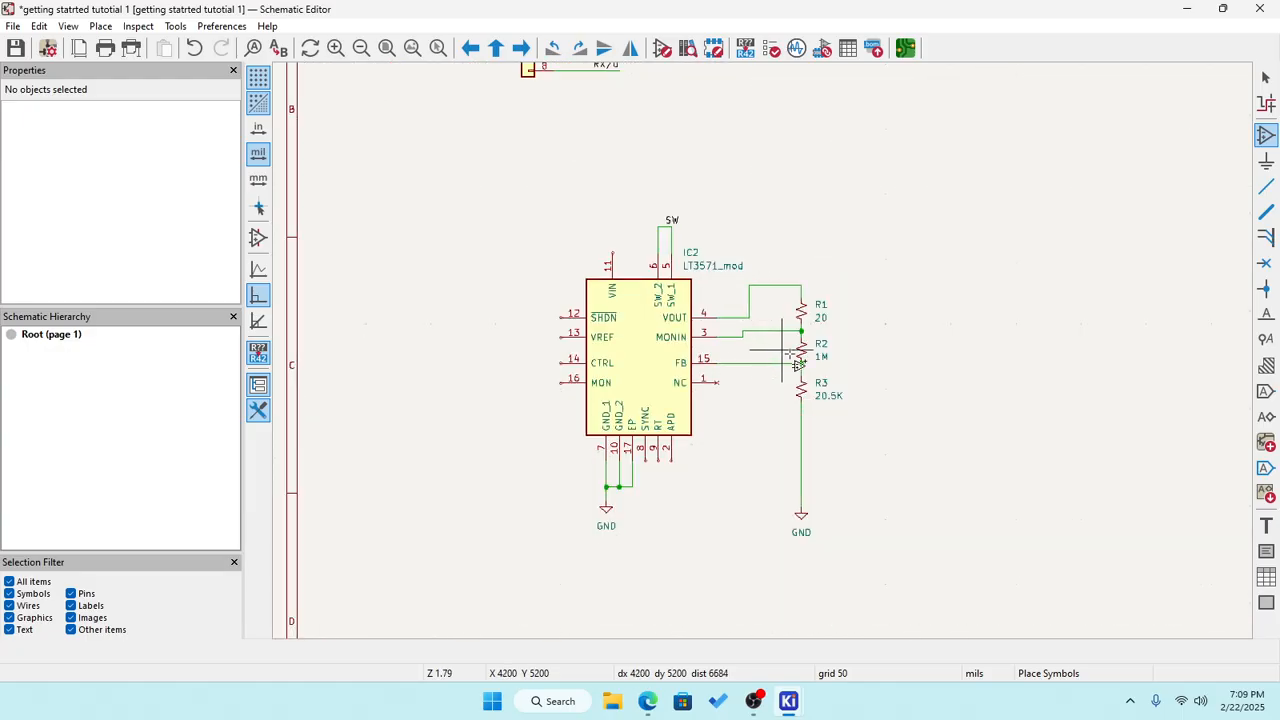
left_click(1188, 9)
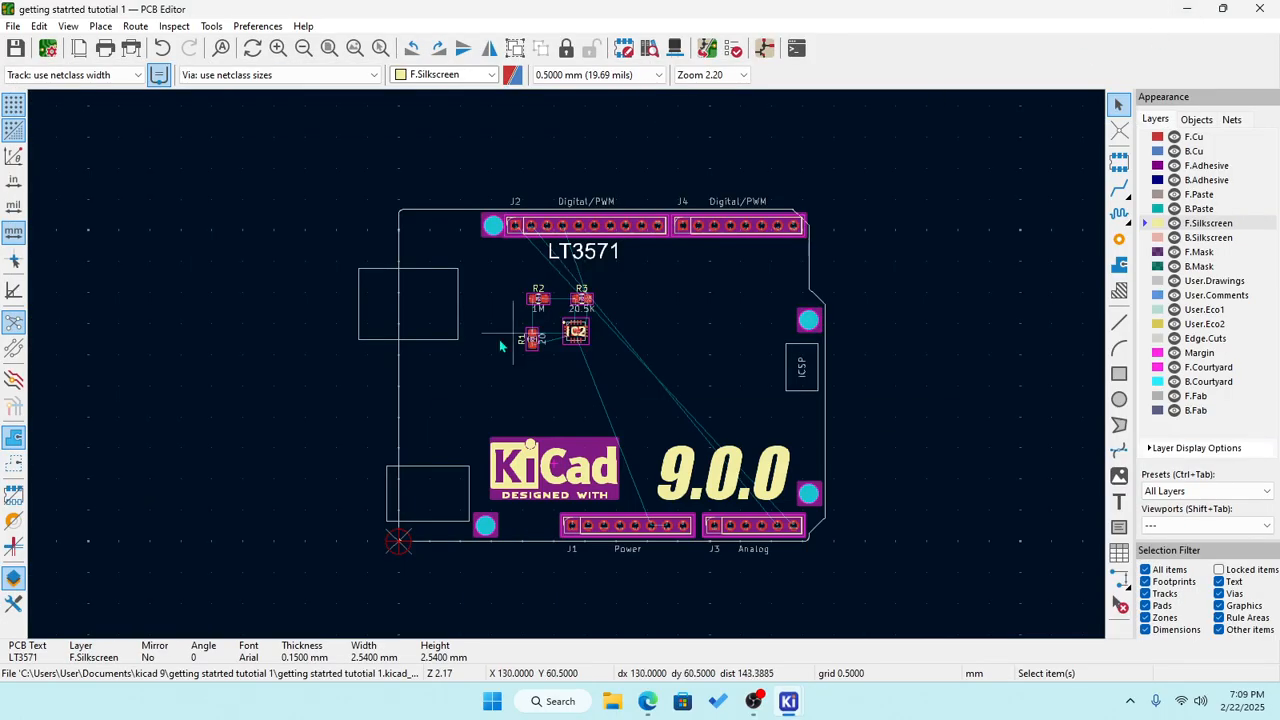
Clear the selection and open the board in the 3D Viewer.
left_click(703, 370)
scroll(695, 378, "up", 2)
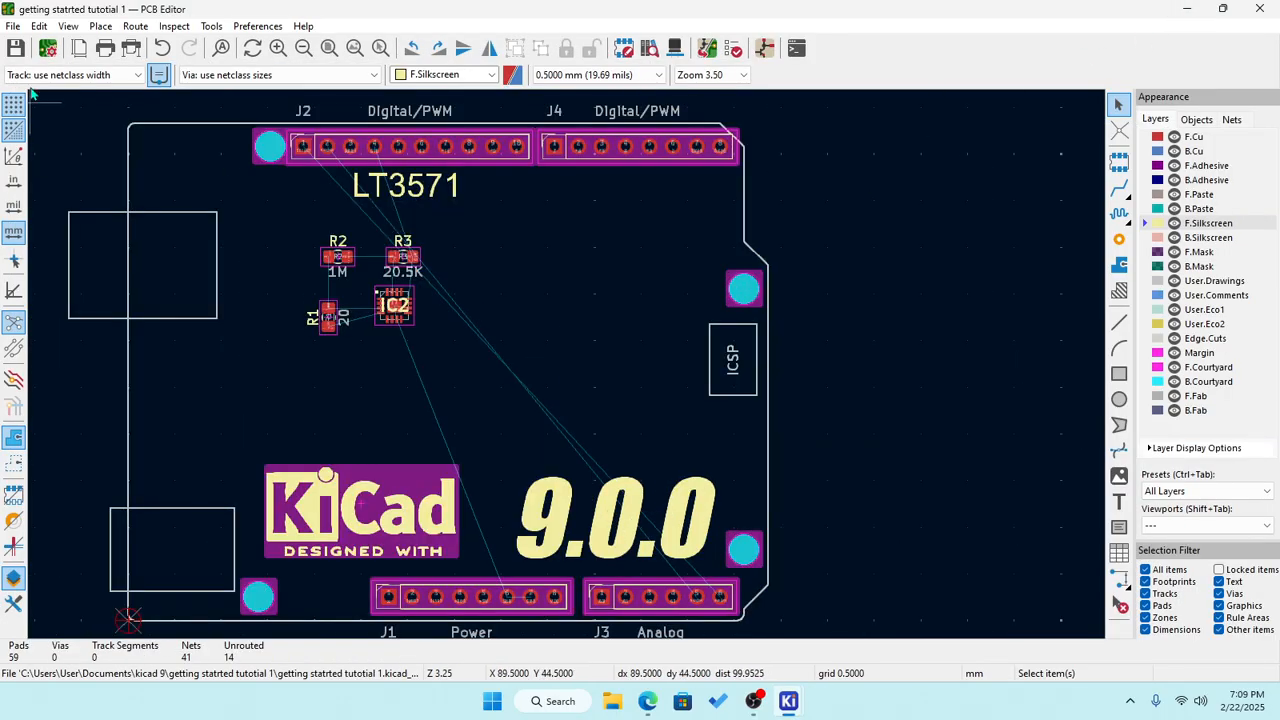
left_click(68, 26)
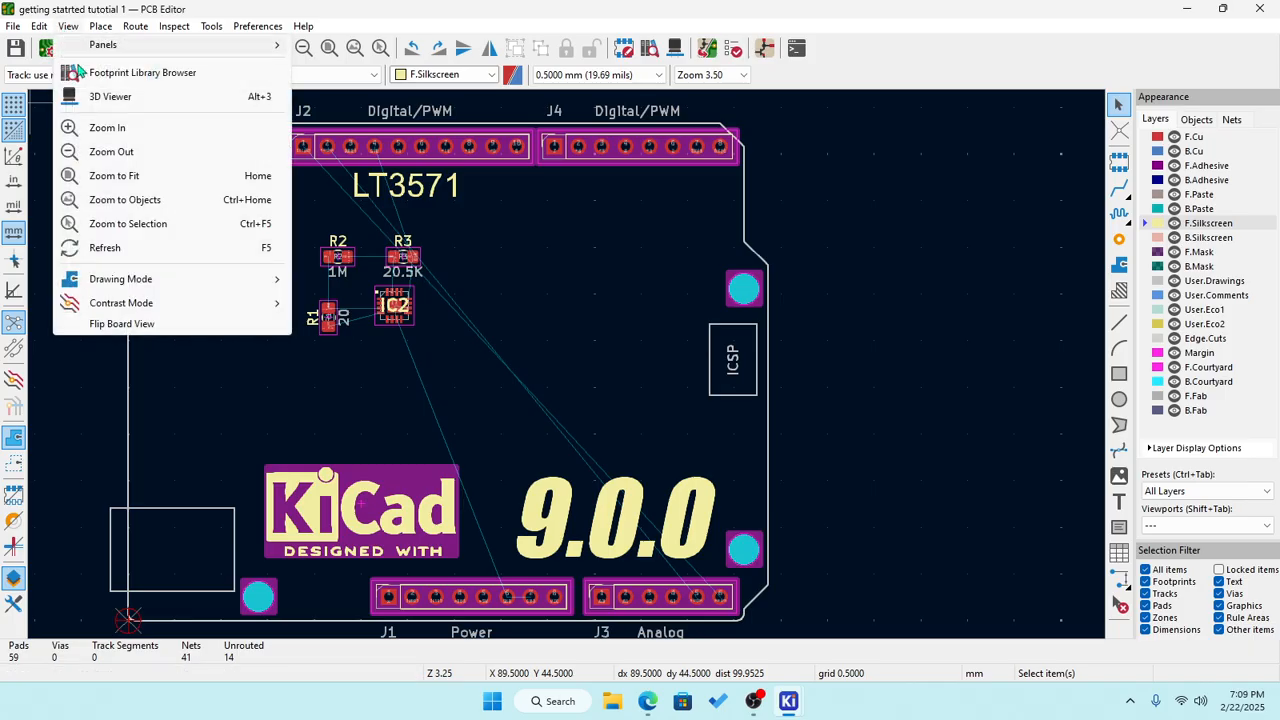
left_click(125, 96)
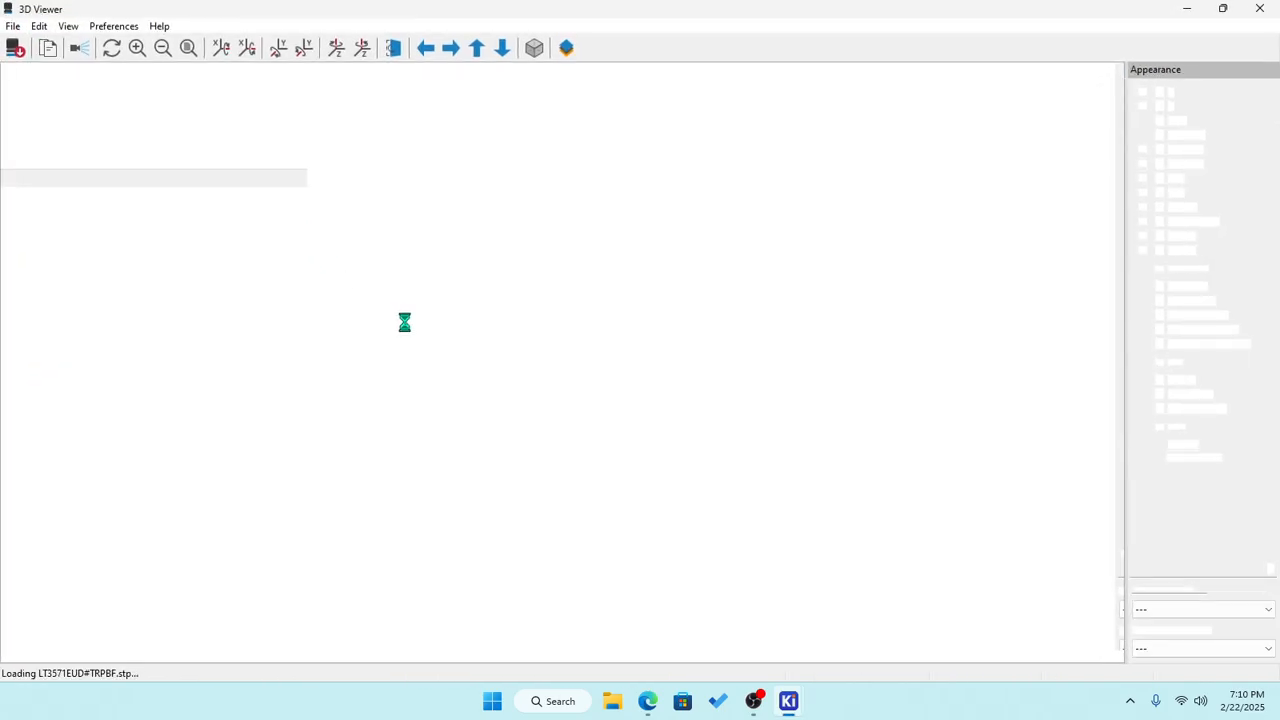
Export the top view of the board as a PNG named "getting statrted tutotial 2" in the Pictures folder.
scroll(478, 312, "up", 2)
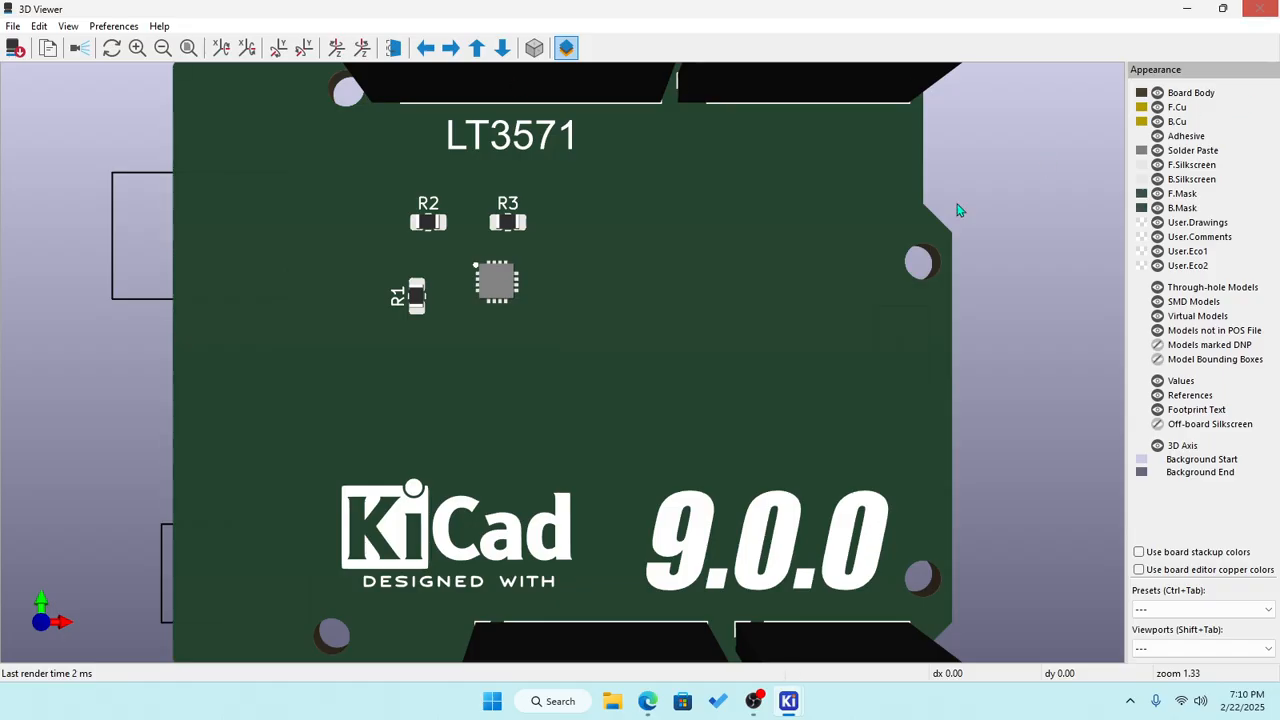
scroll(842, 271, "down", 1)
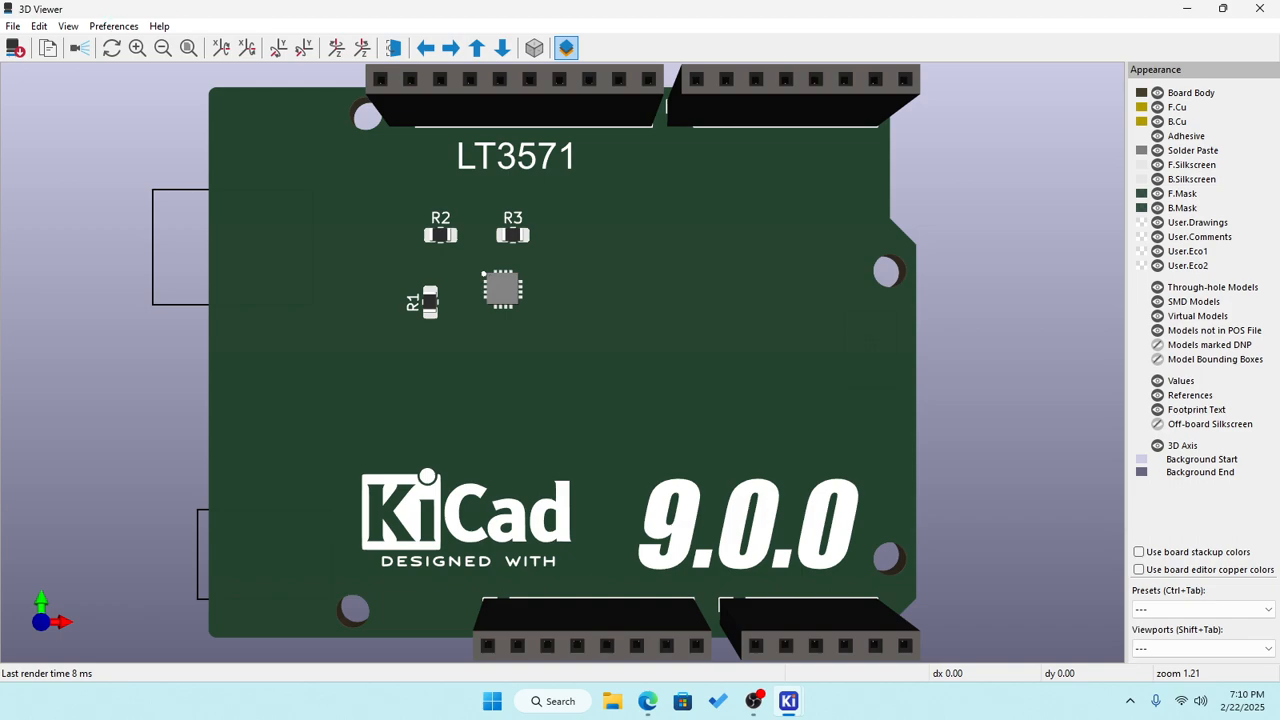
left_click(12, 28)
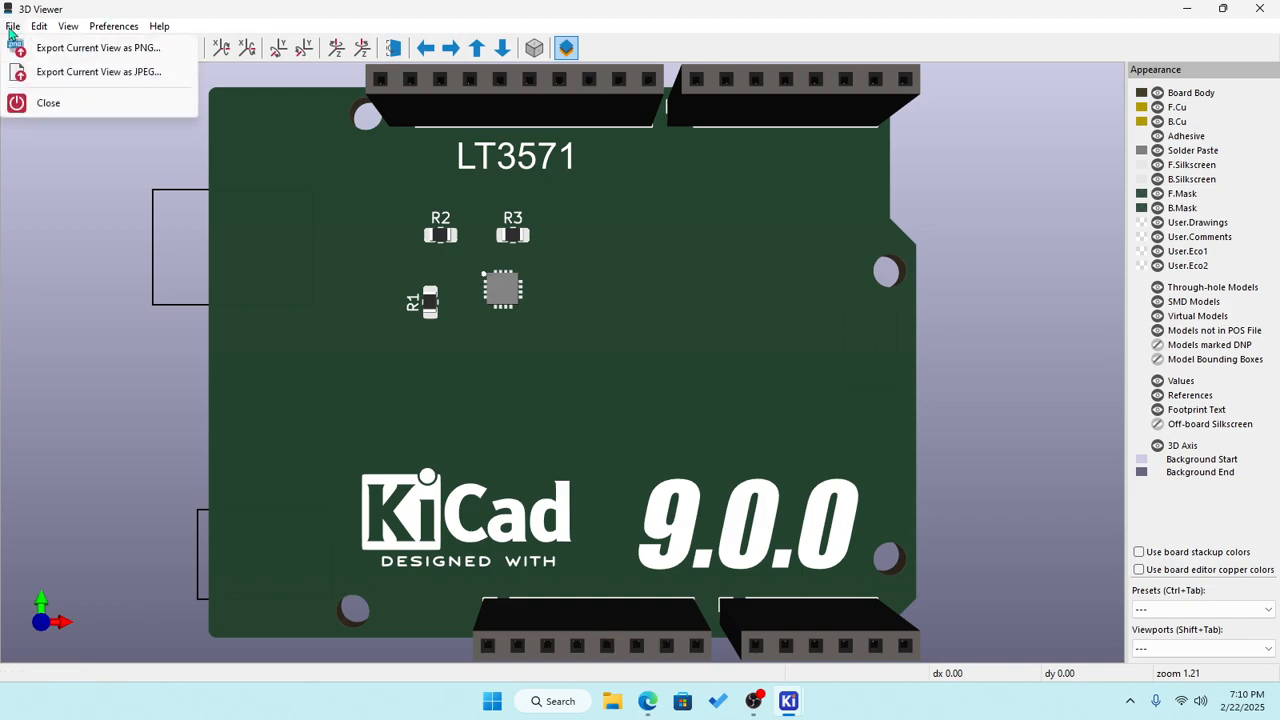
left_click(85, 57)
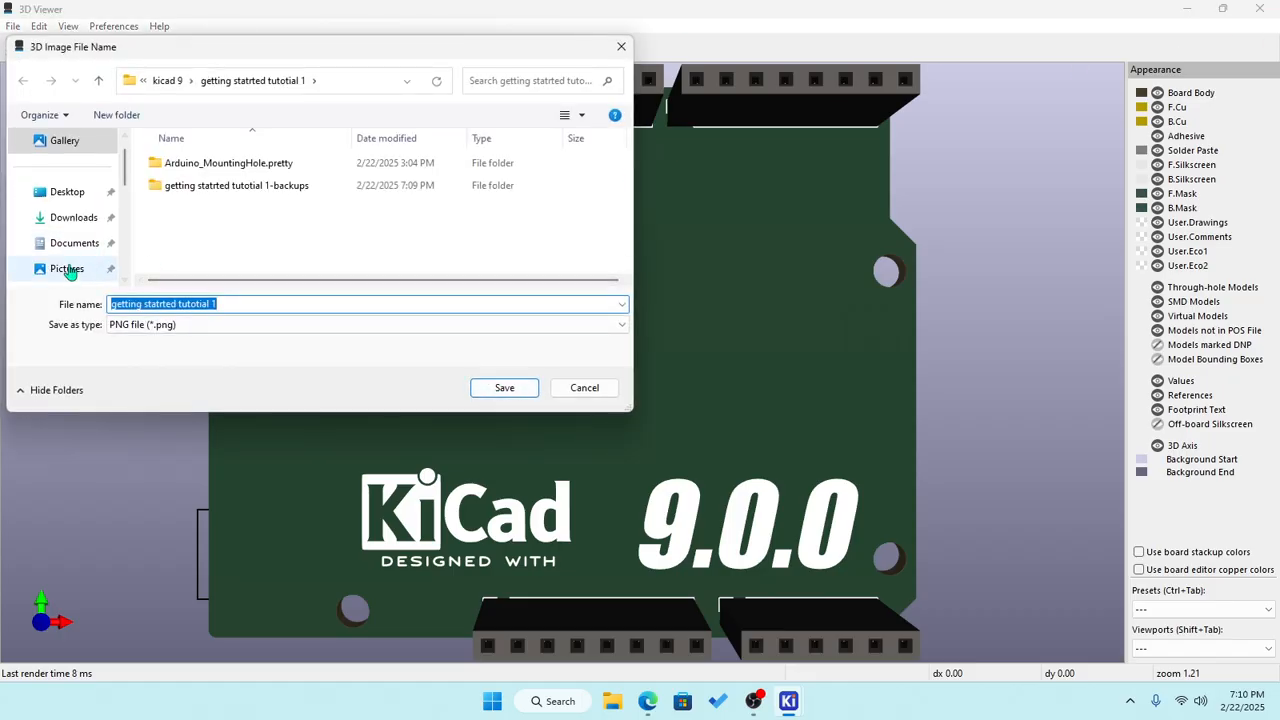
left_click(67, 269)
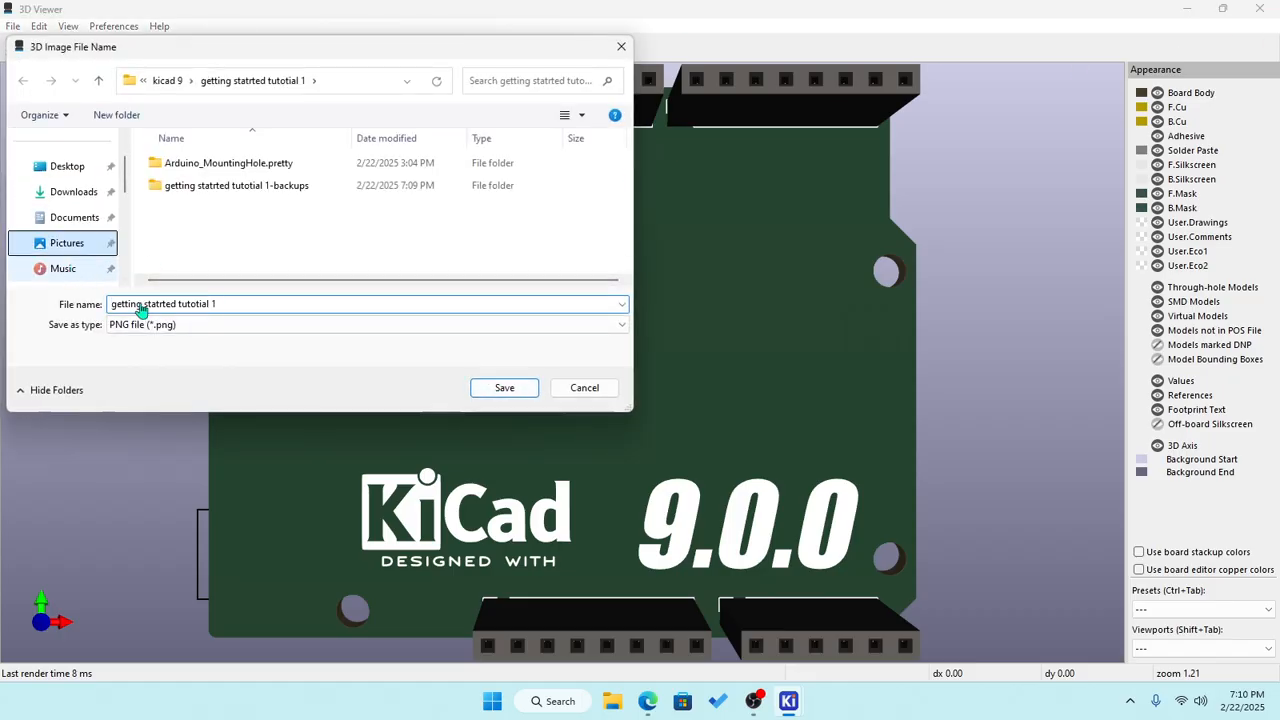
double_click(233, 302)
type("2")
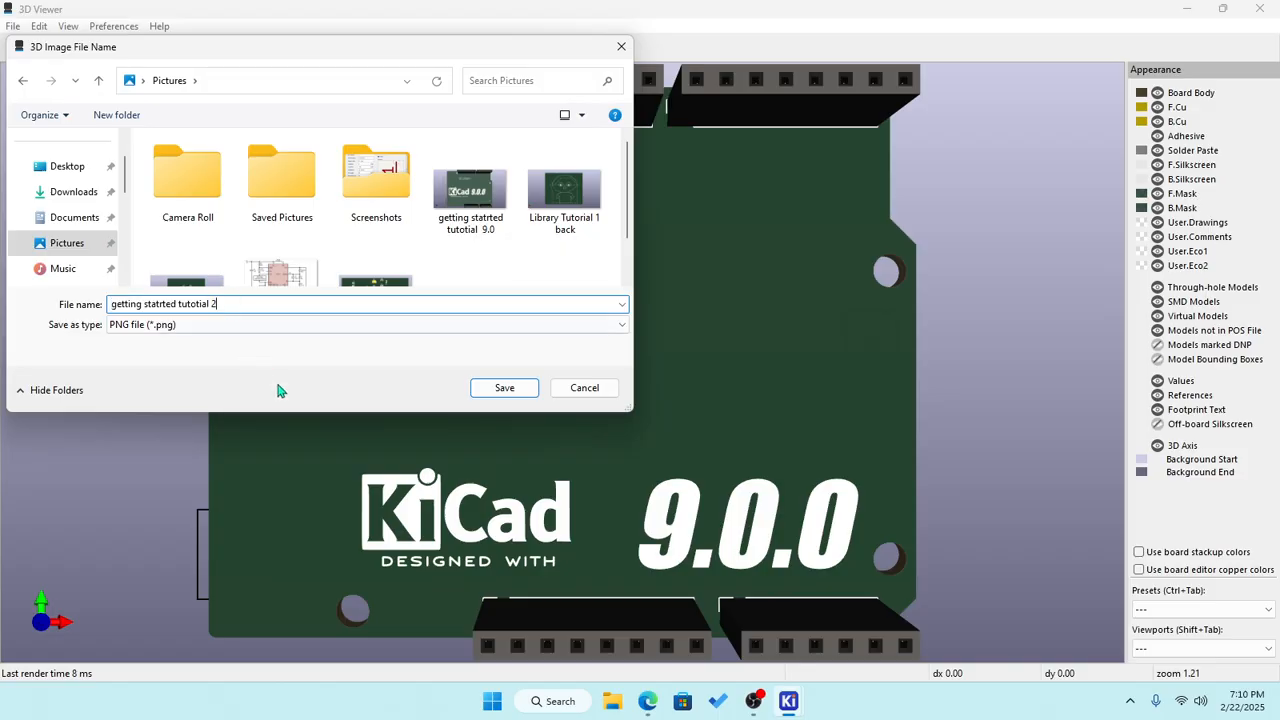
left_click(501, 392)
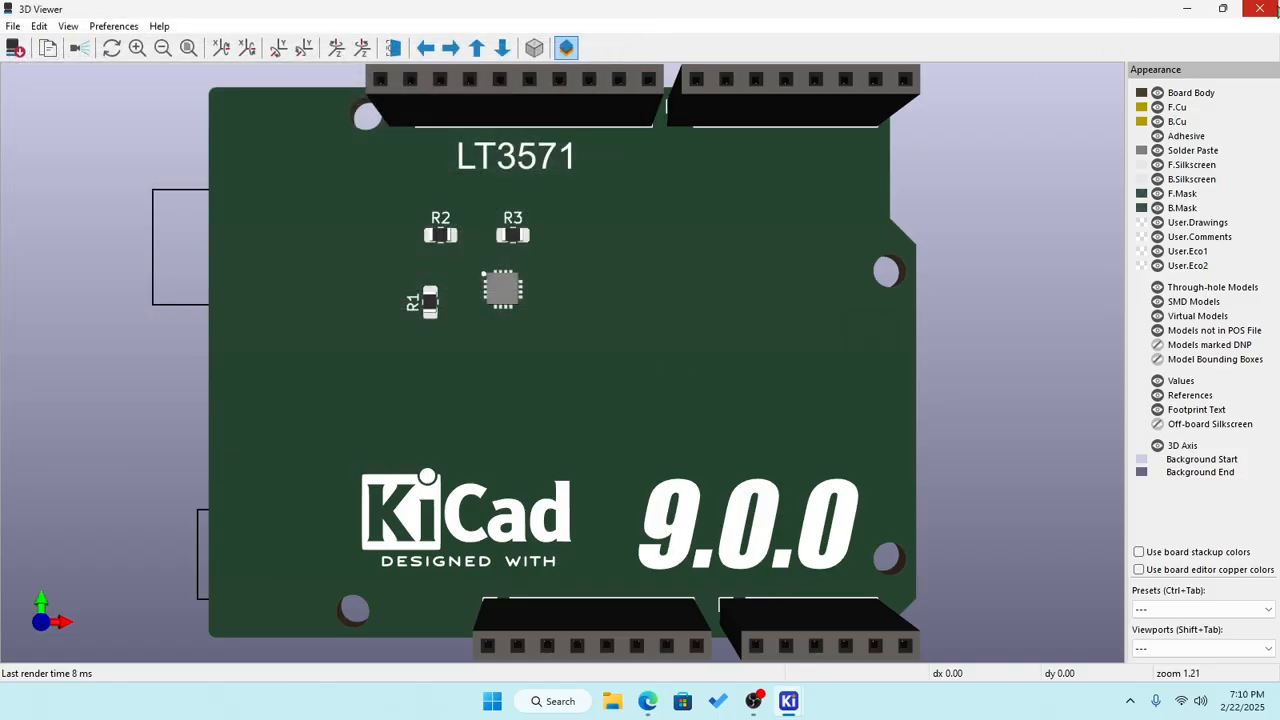
Close the 3D Viewer and the board editor, and start a parts search from Library Loader on the desktop.
left_click(1259, 8)
left_click(1259, 8)
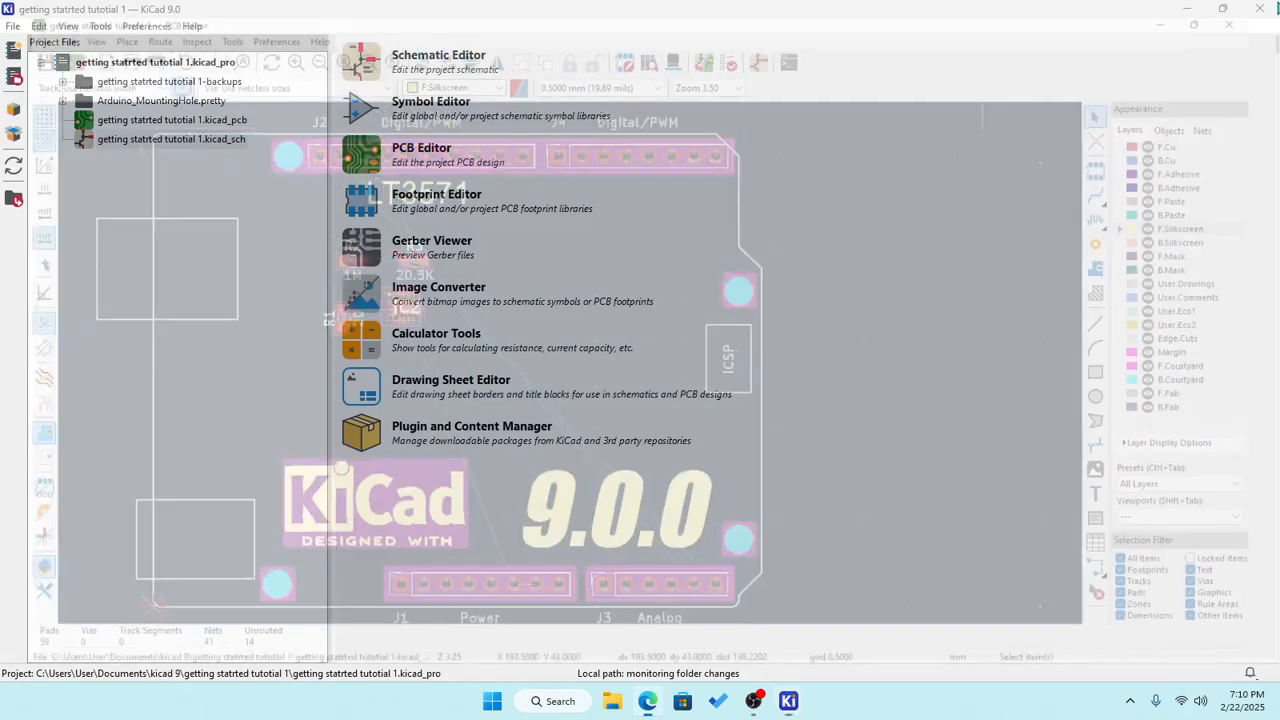
left_click(1190, 12)
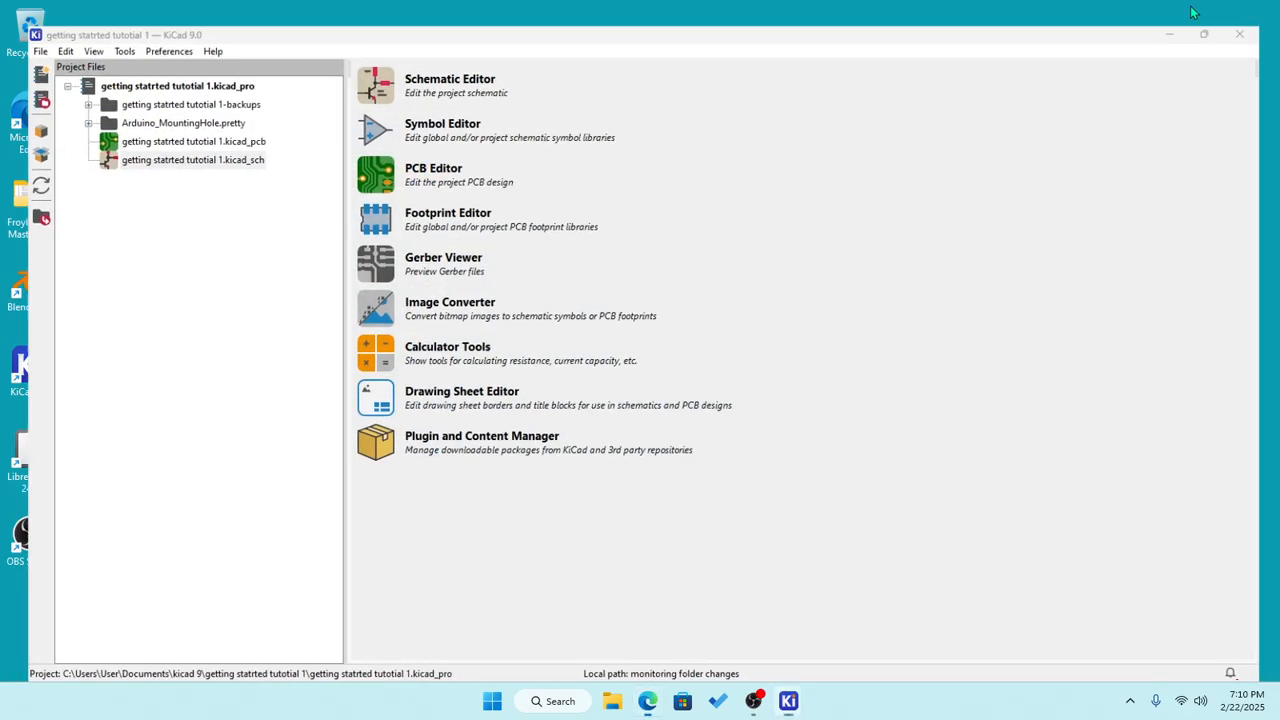
double_click(523, 368)
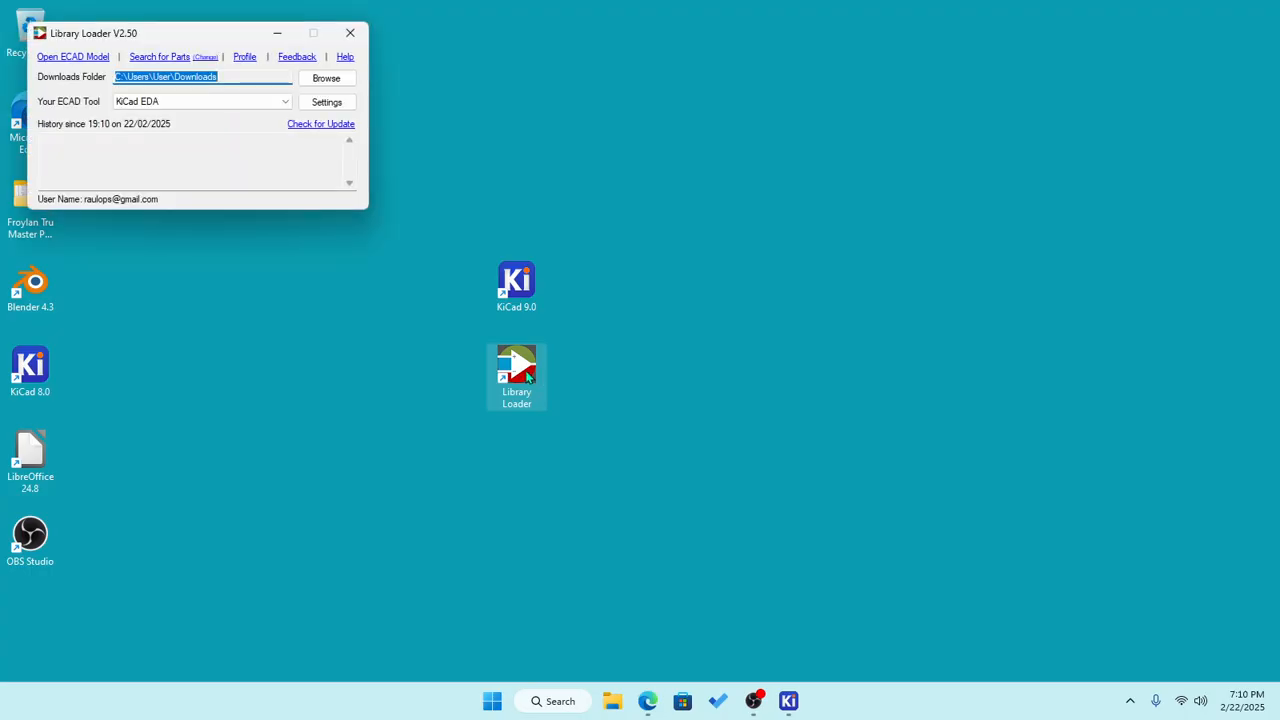
left_click(177, 57)
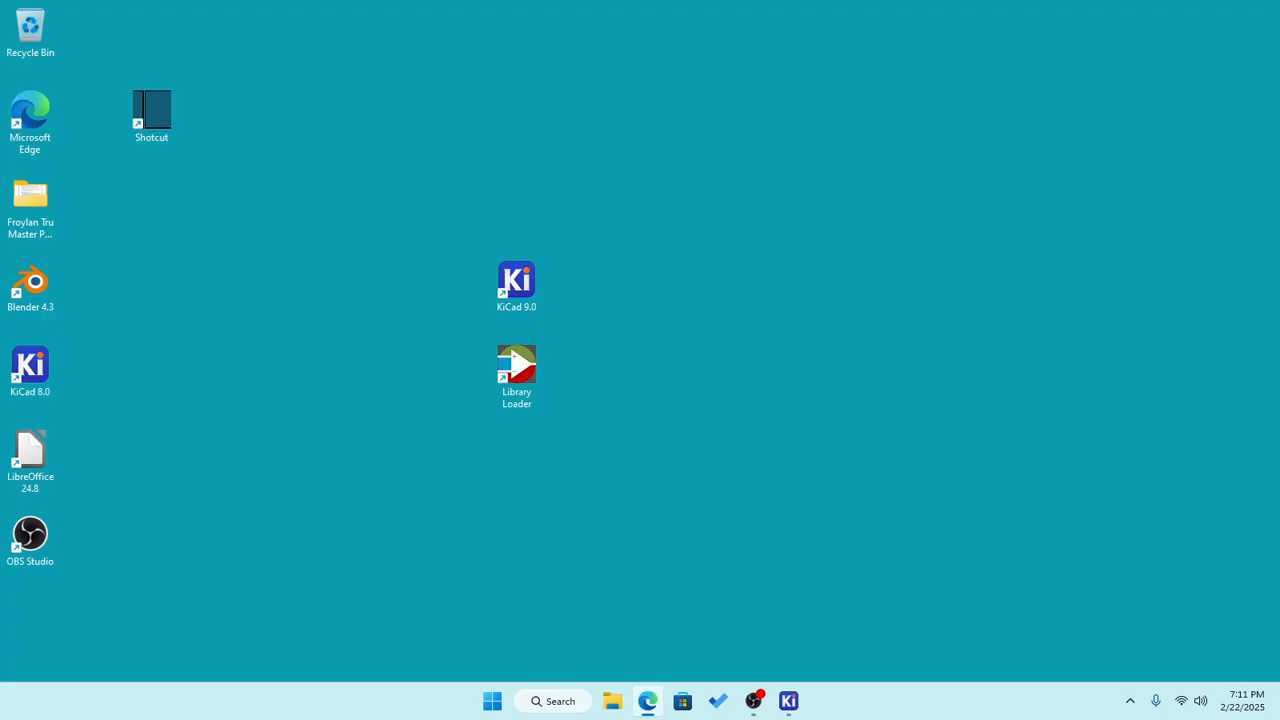
Examine the Mouser page for Murata capacitor GRM188R72A104KA35D and enter GRM188R72A104KA35 in the site's search field without searching.
left_click_drag(0, 545, 647, 138)
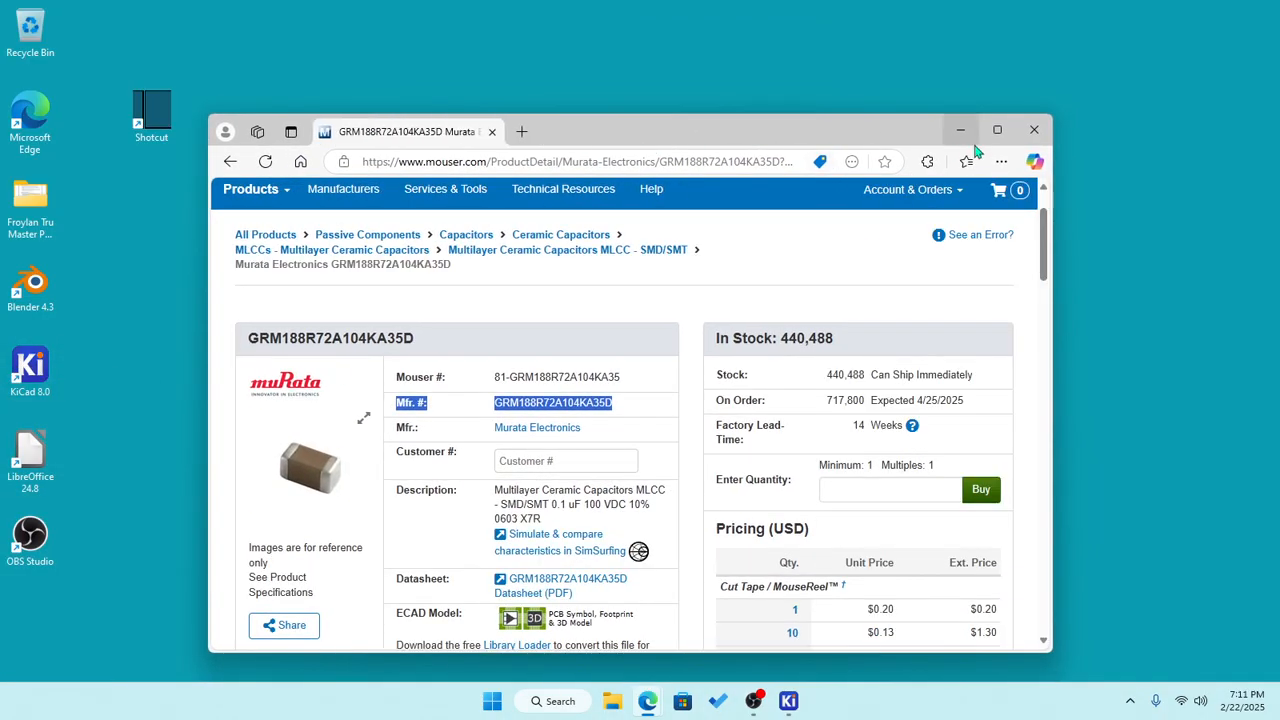
left_click(995, 128)
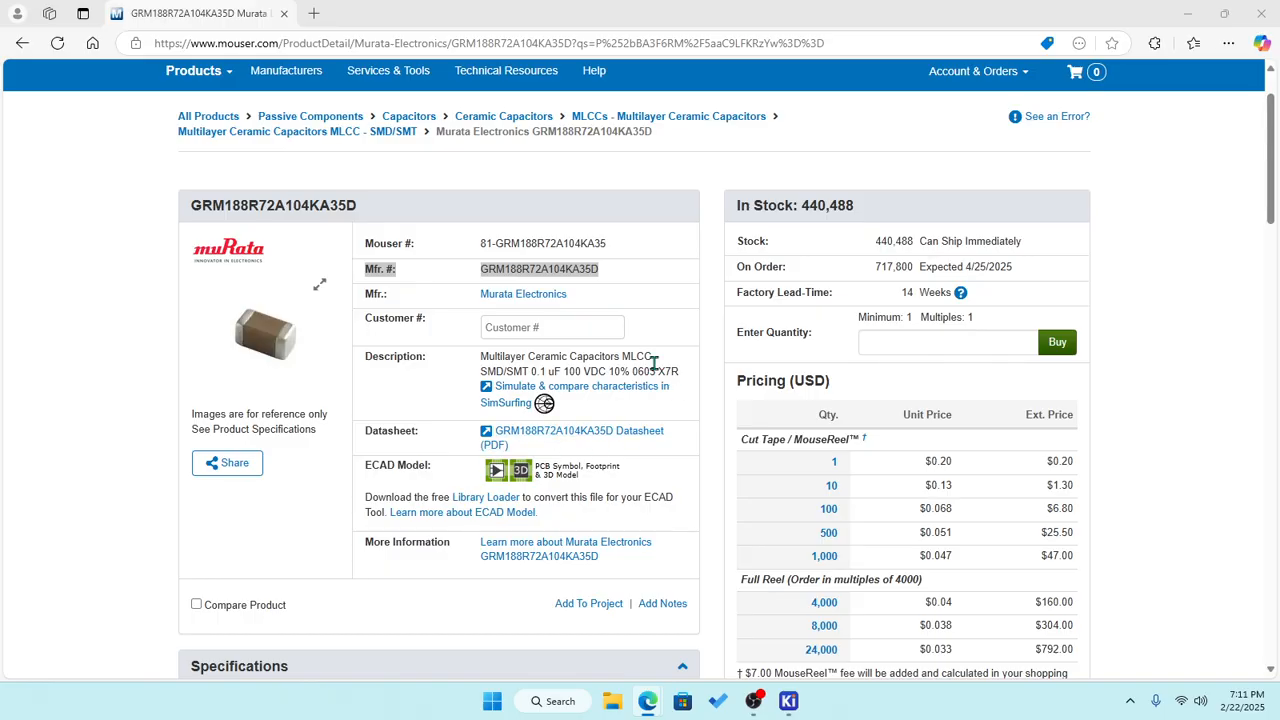
scroll(577, 298, "up", 1)
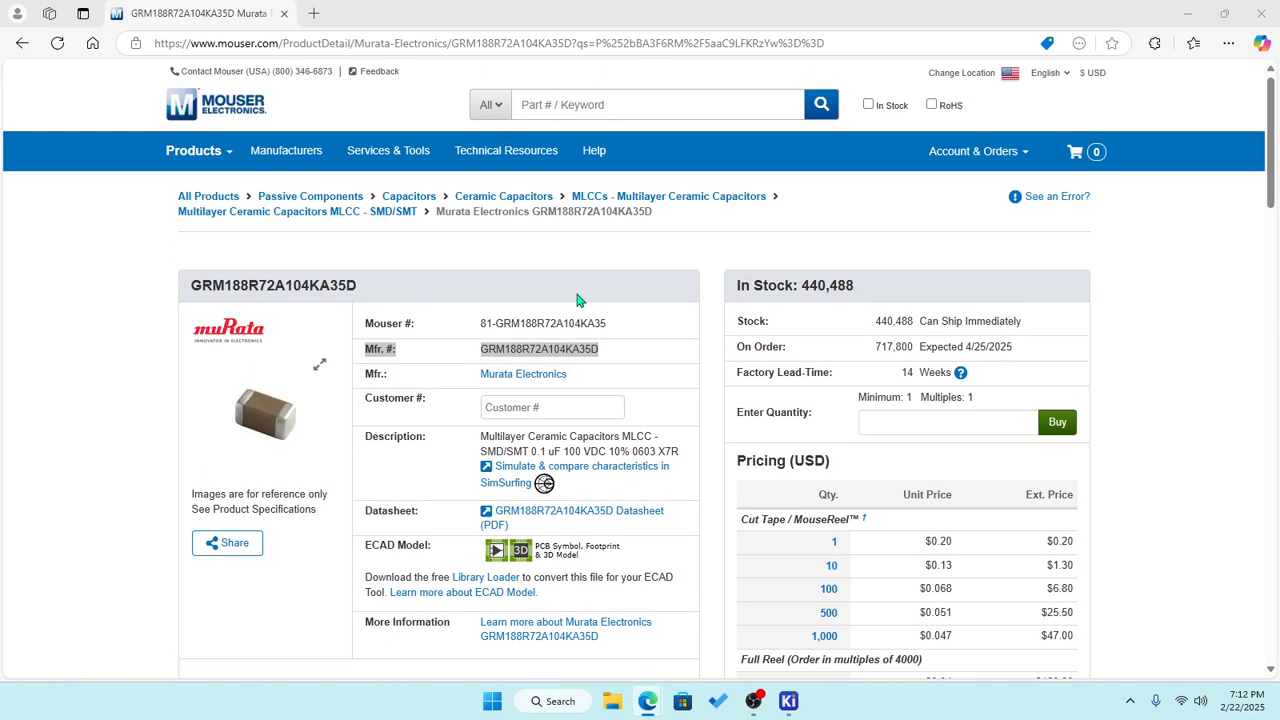
left_click(565, 104)
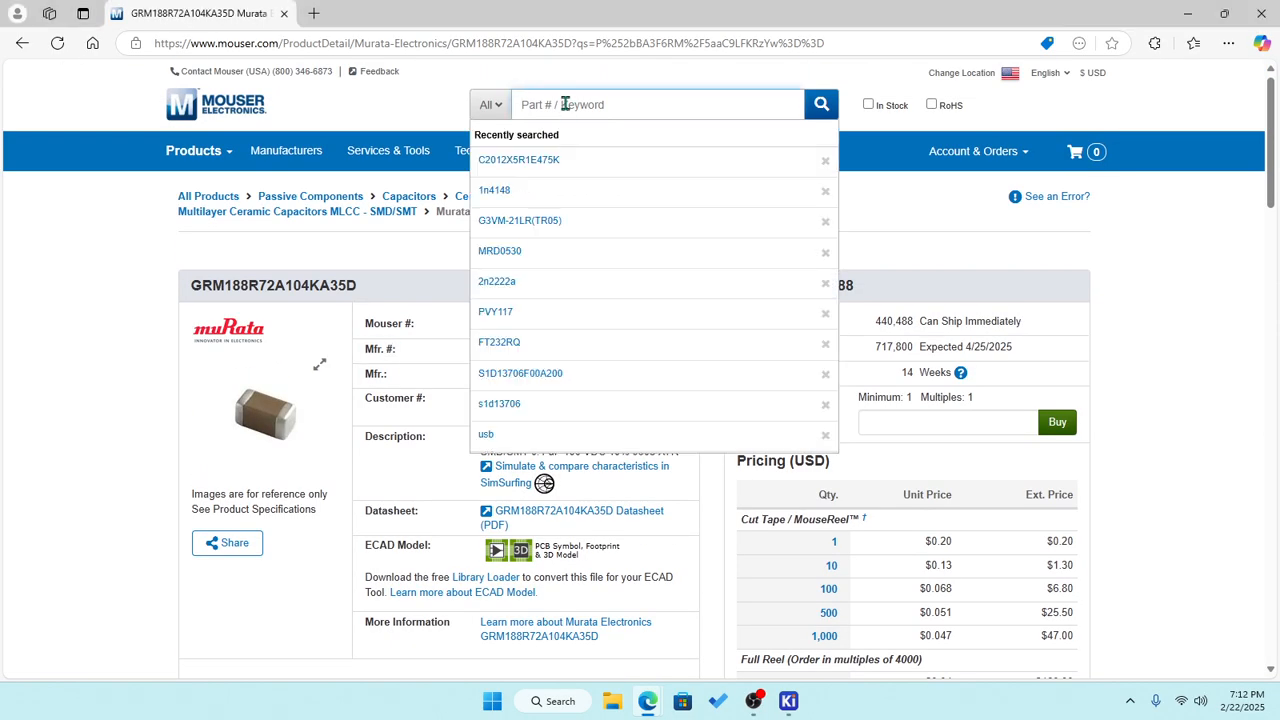
type("GRM188R72A104KA35")
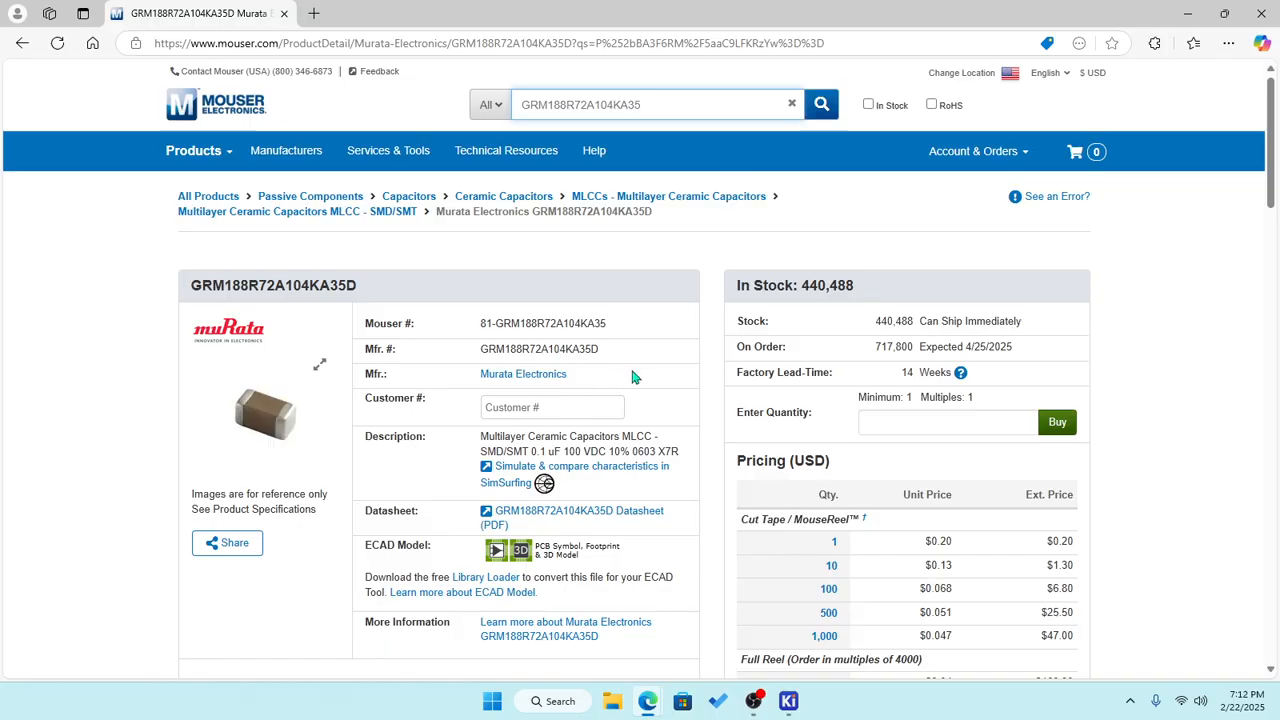
scroll(632, 377, "down", 2)
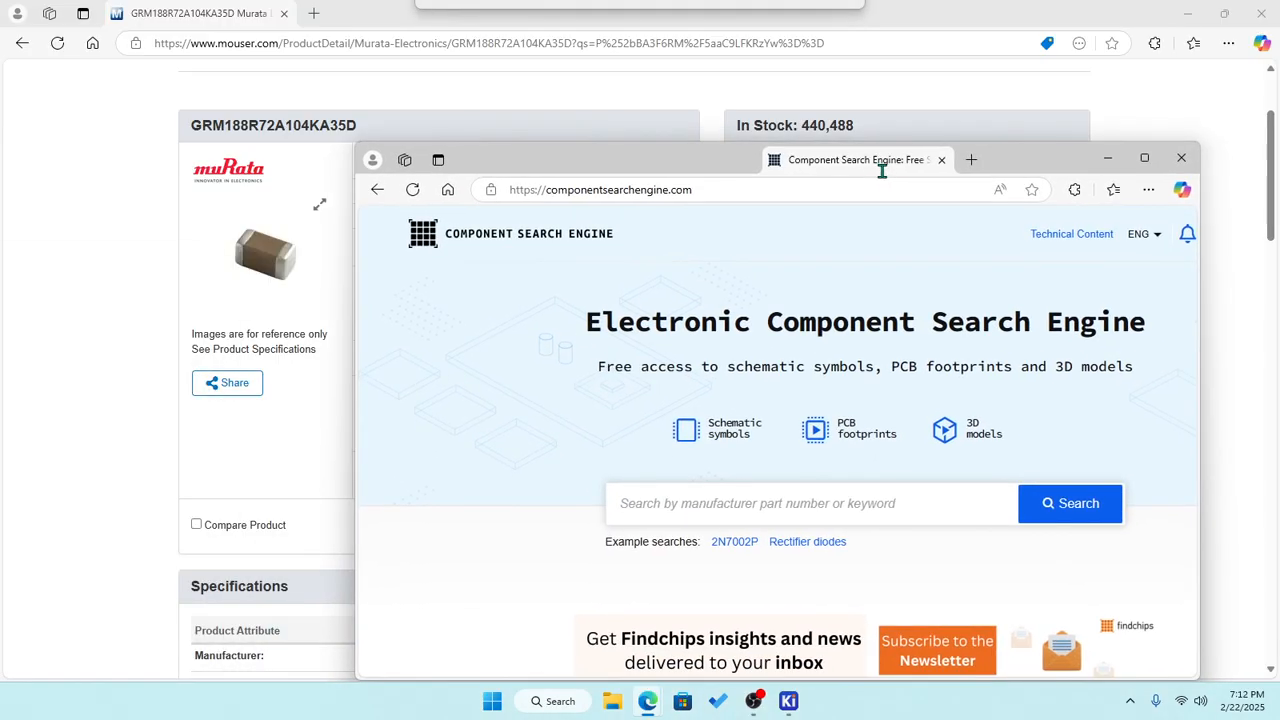
Search Component Search Engine for GRM188R72A104KA35 and open the model page of part GRM188R72A104KA35J.
left_click(1145, 158)
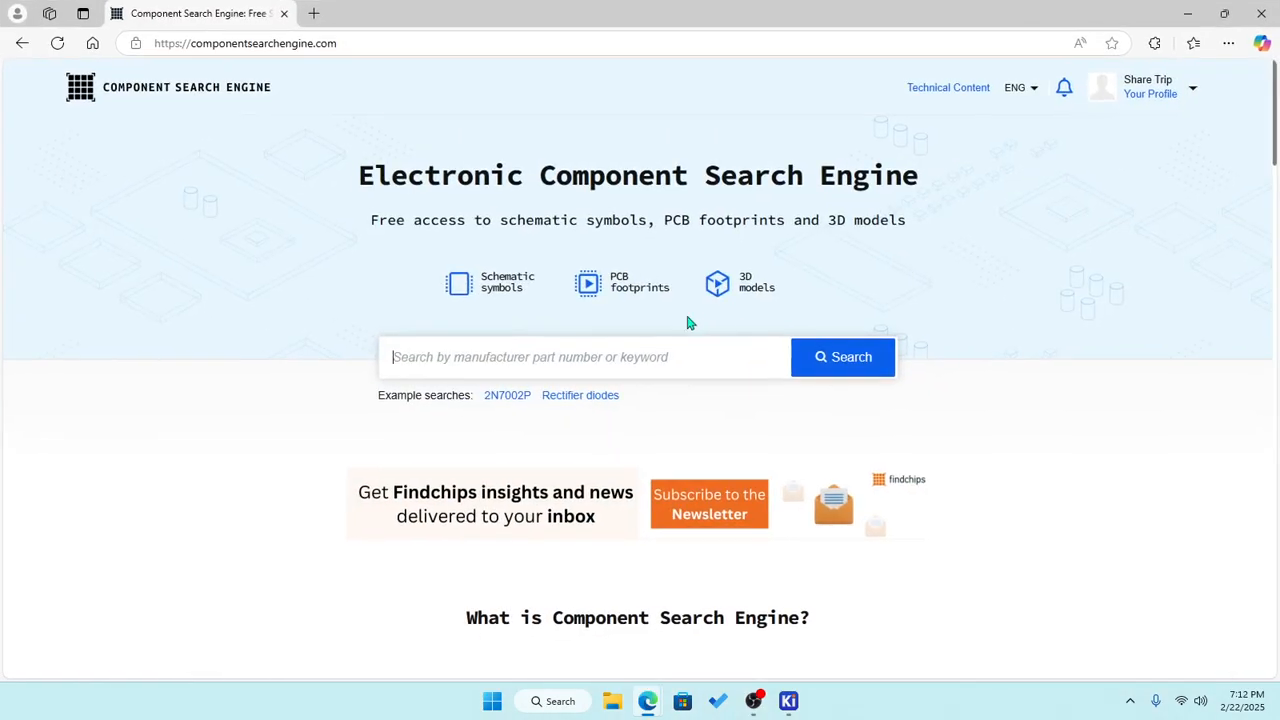
left_click(596, 360)
type("GRM188R72A104KA35")
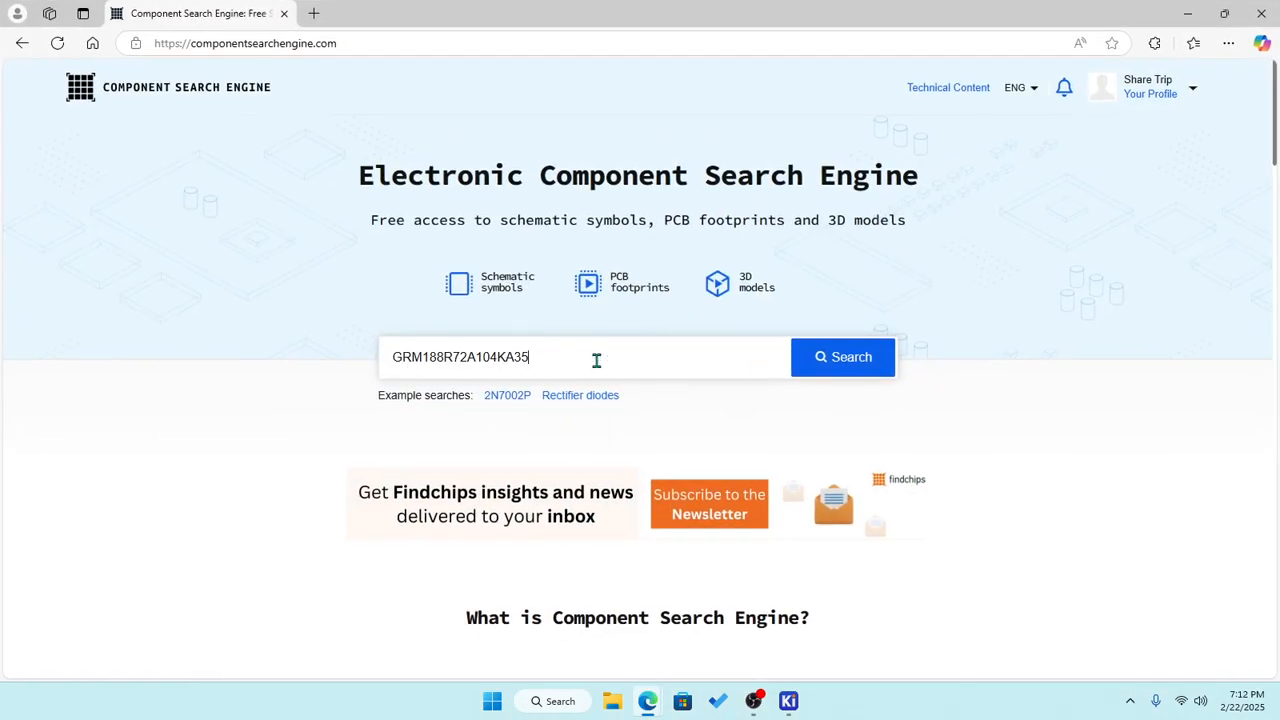
left_click(822, 363)
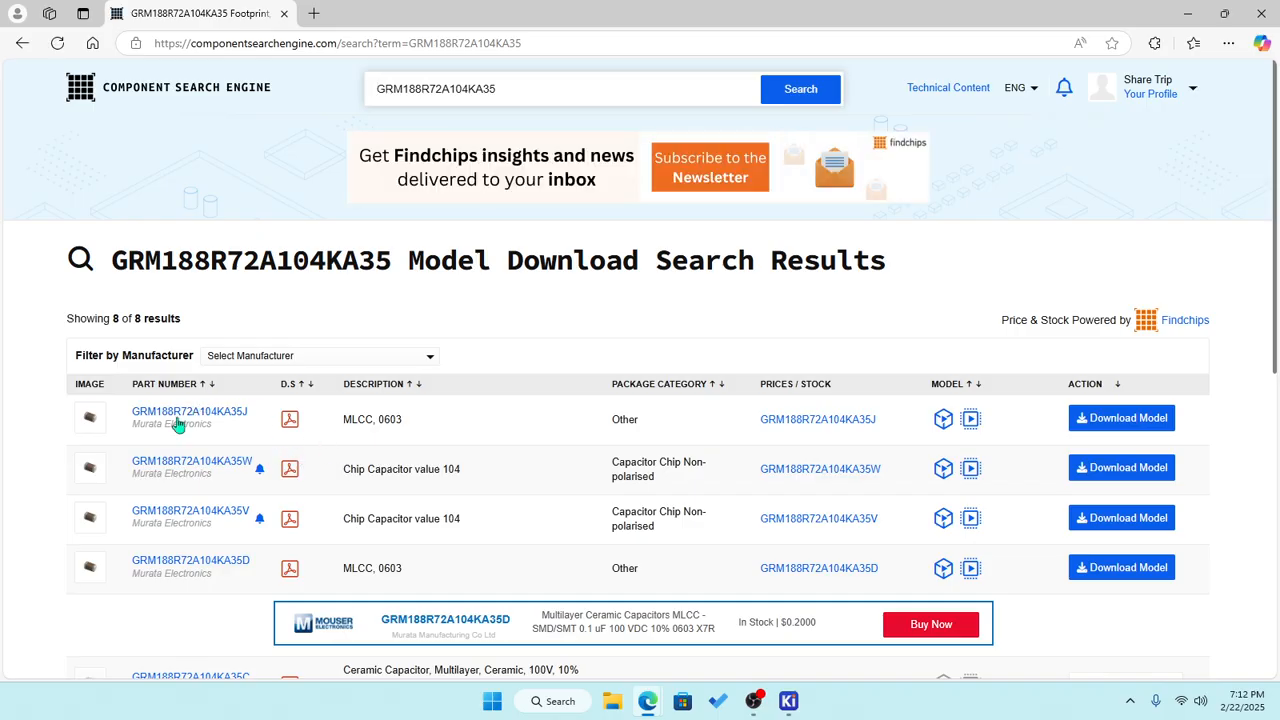
left_click(1103, 420)
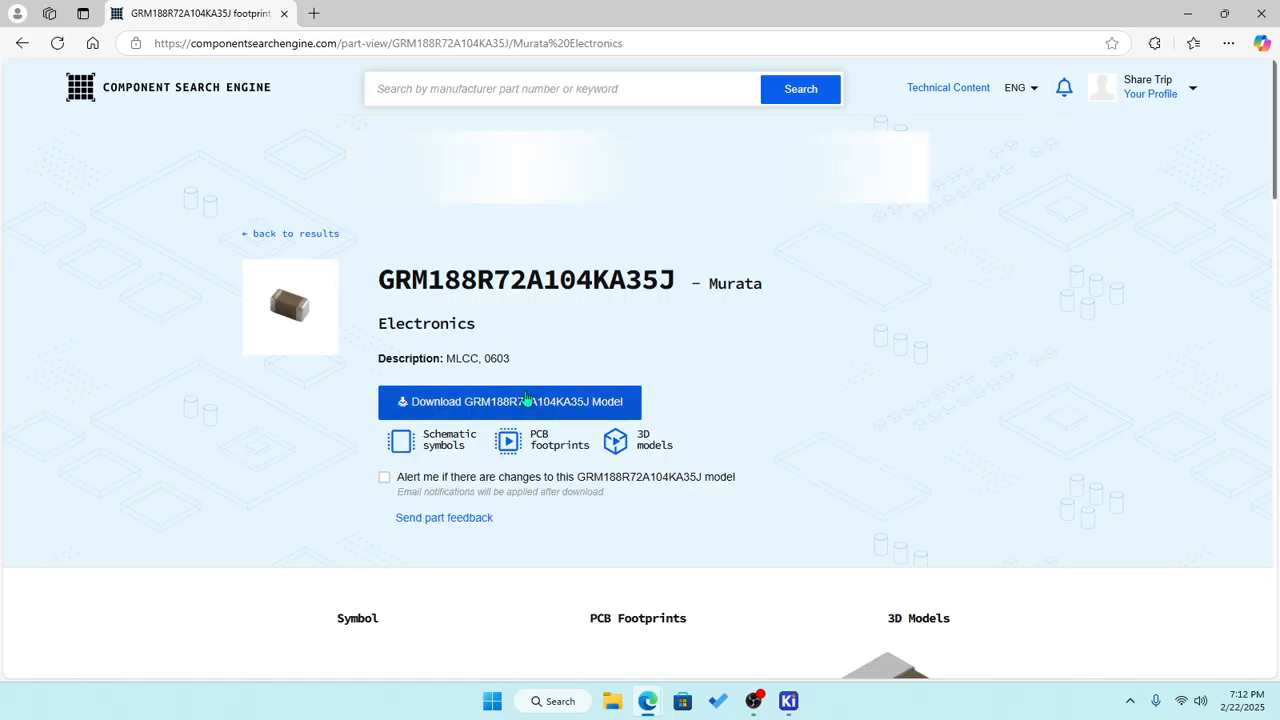
Check the symbol, footprint and 3D previews, then download the GRM188R72A104KA35J model and add it to the SamacSys library.
scroll(580, 445, "down", 3)
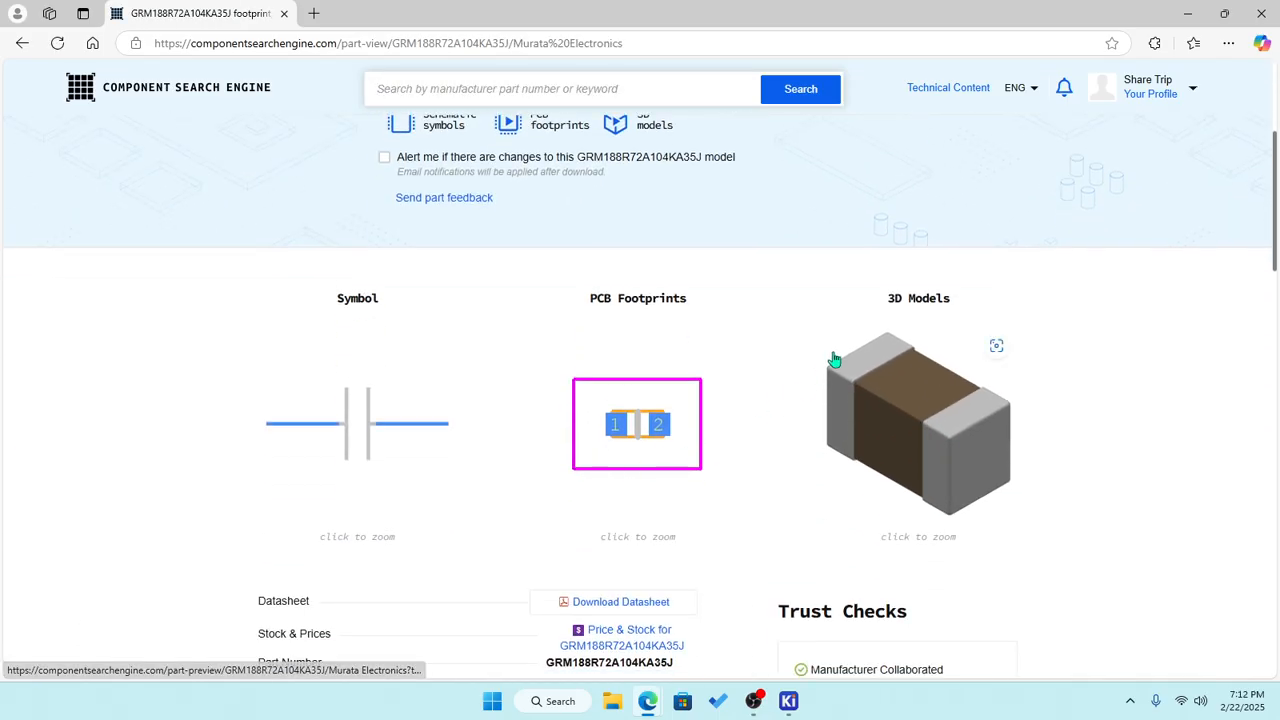
scroll(709, 386, "up", 3)
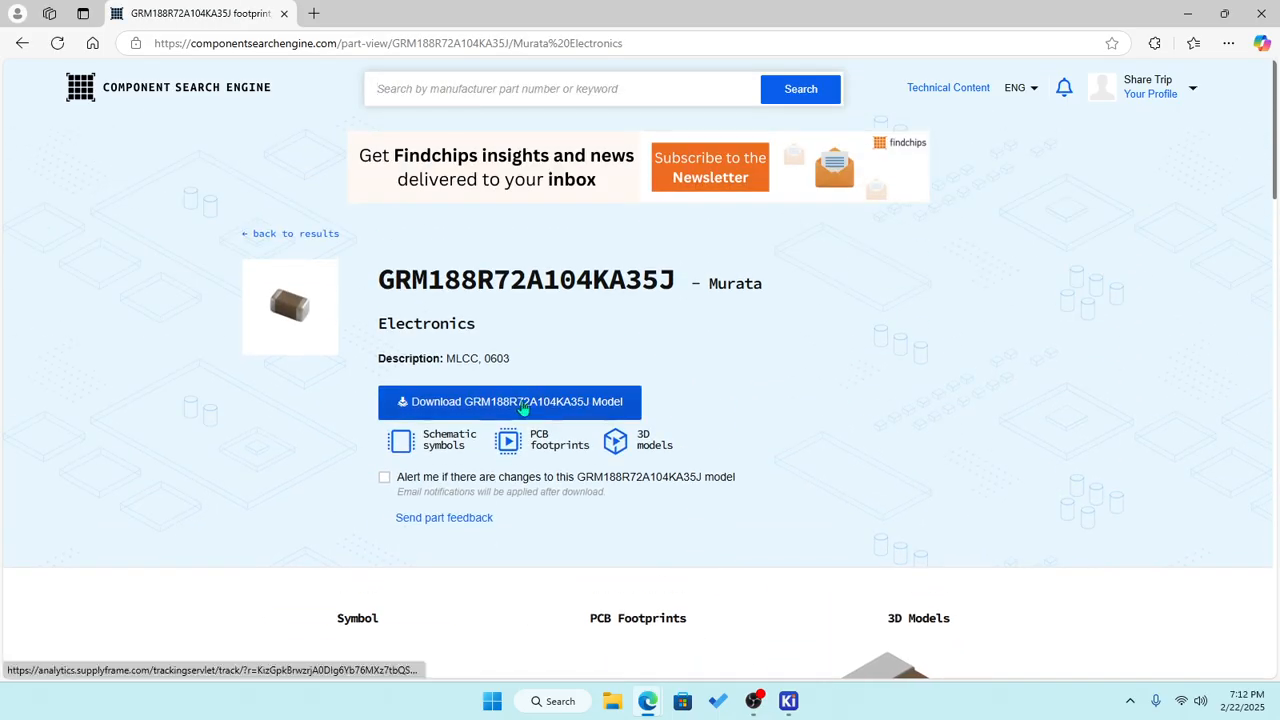
left_click(522, 406)
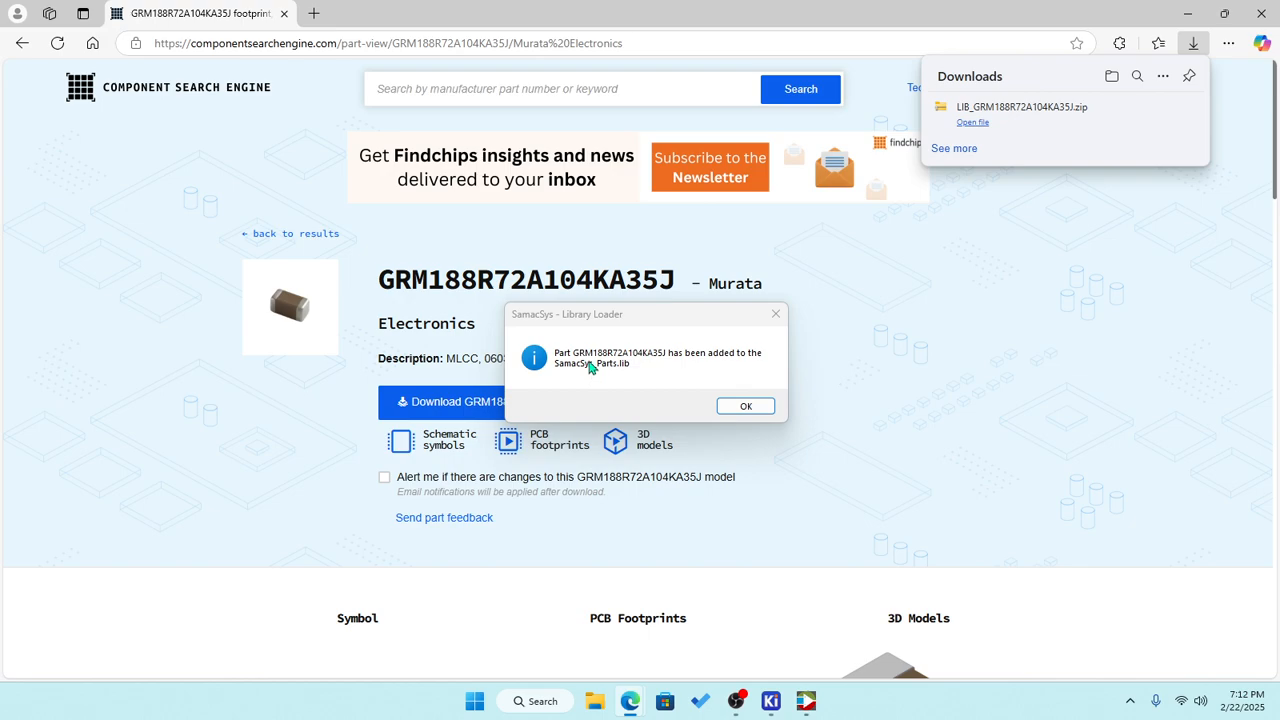
left_click(746, 407)
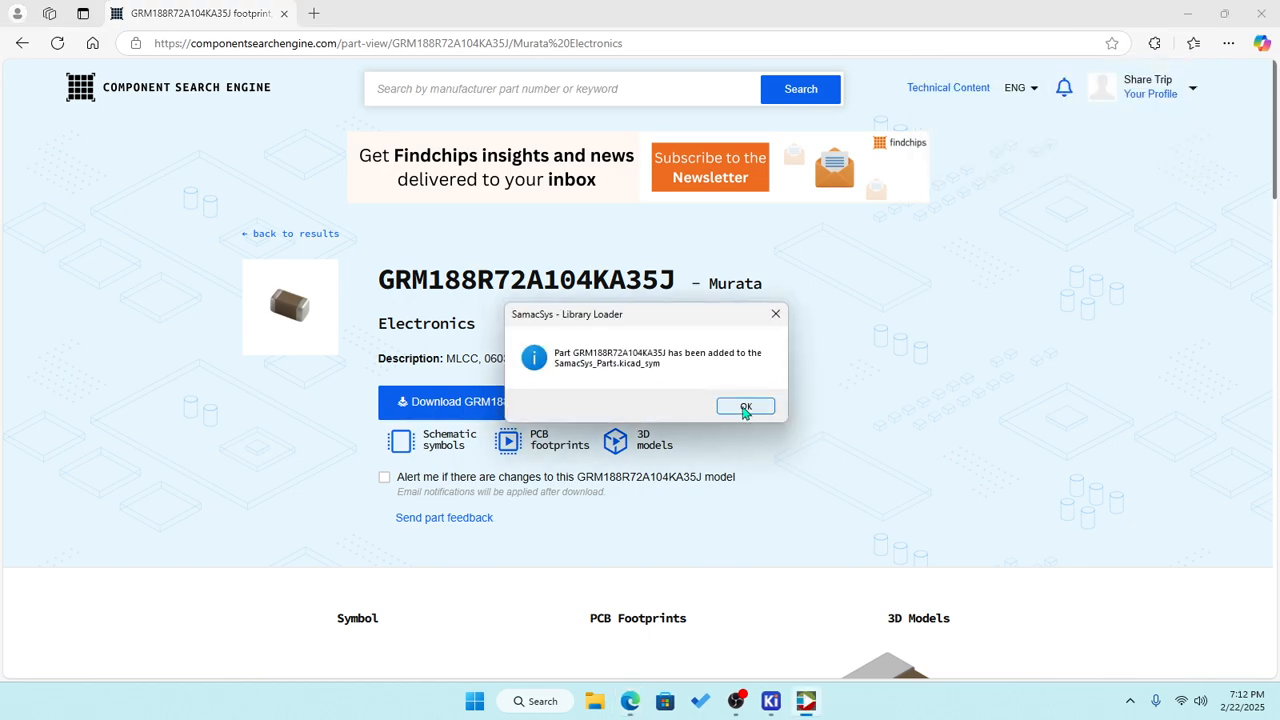
left_click(740, 406)
Minimize both browser windows and switch back to the KiCad schematic editor.
left_click(1188, 14)
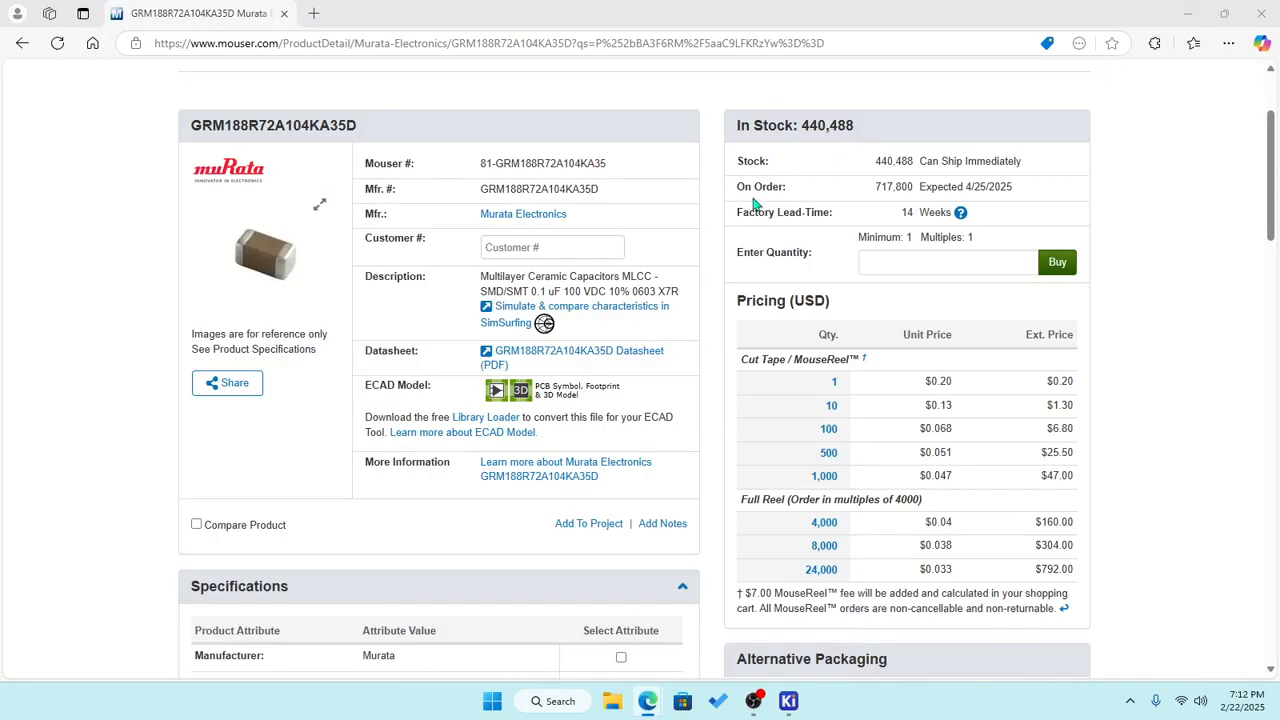
left_click(1176, 14)
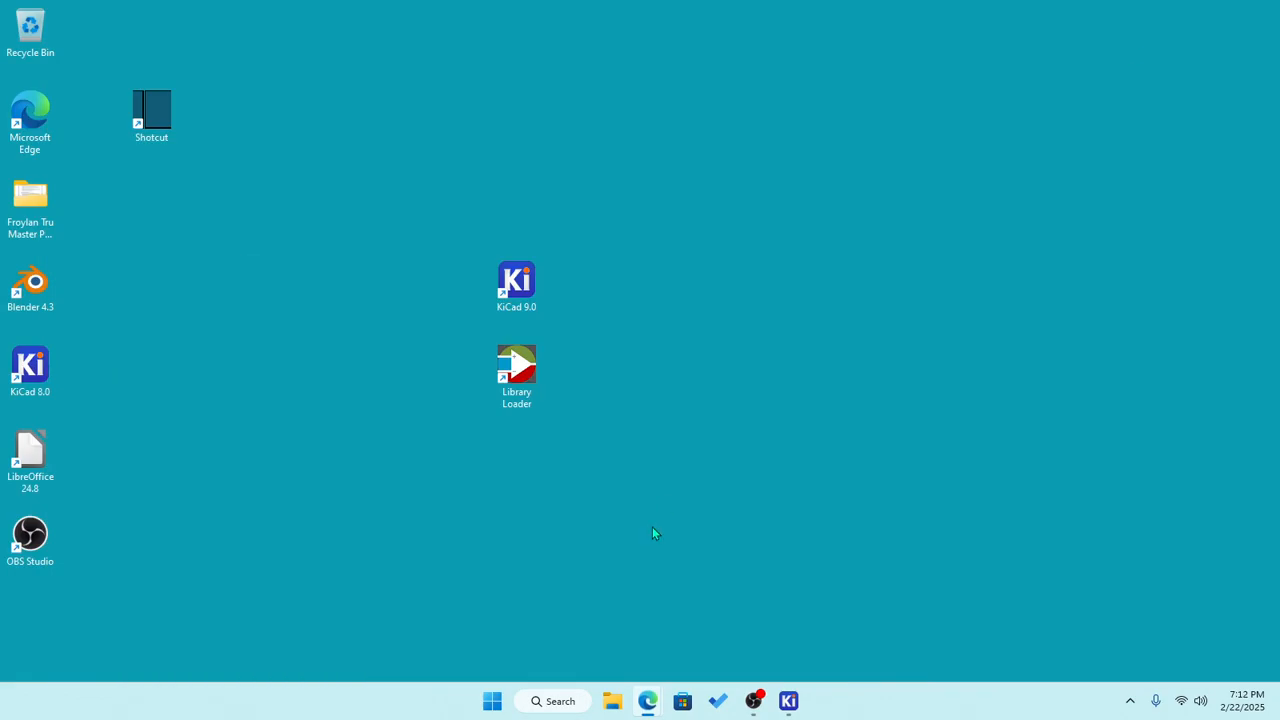
mouse_move(788, 701)
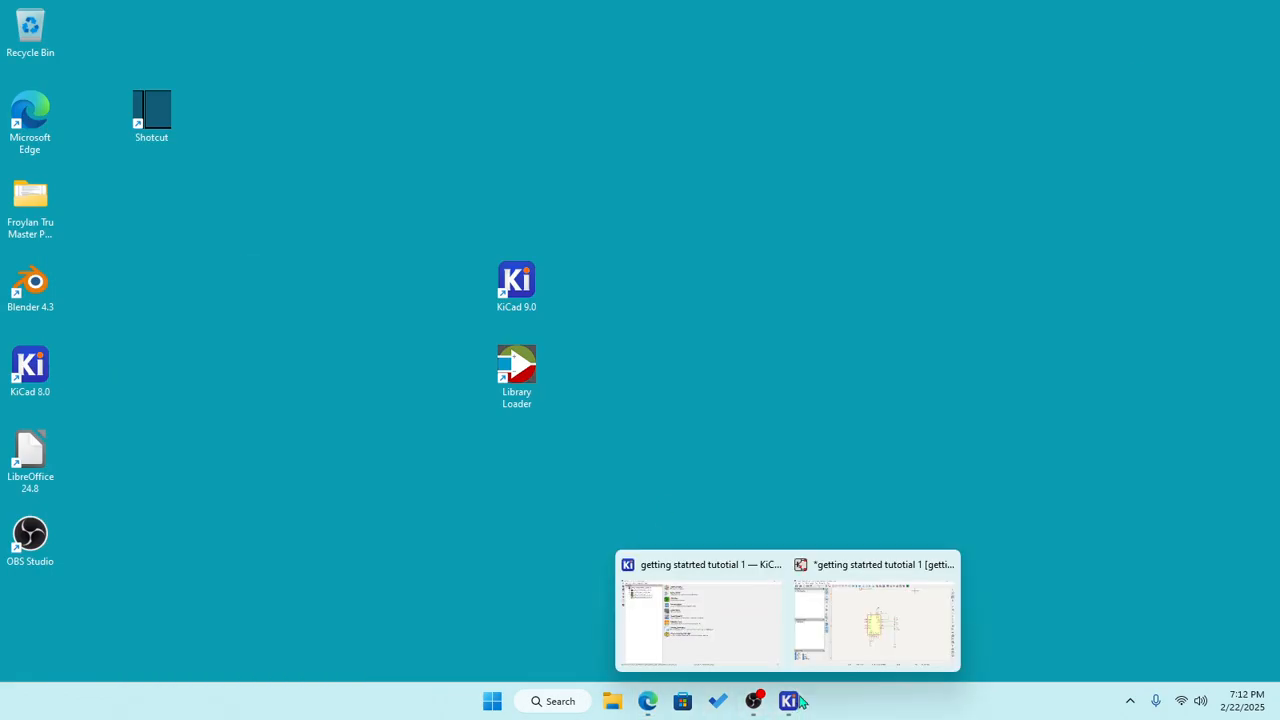
left_click(870, 615)
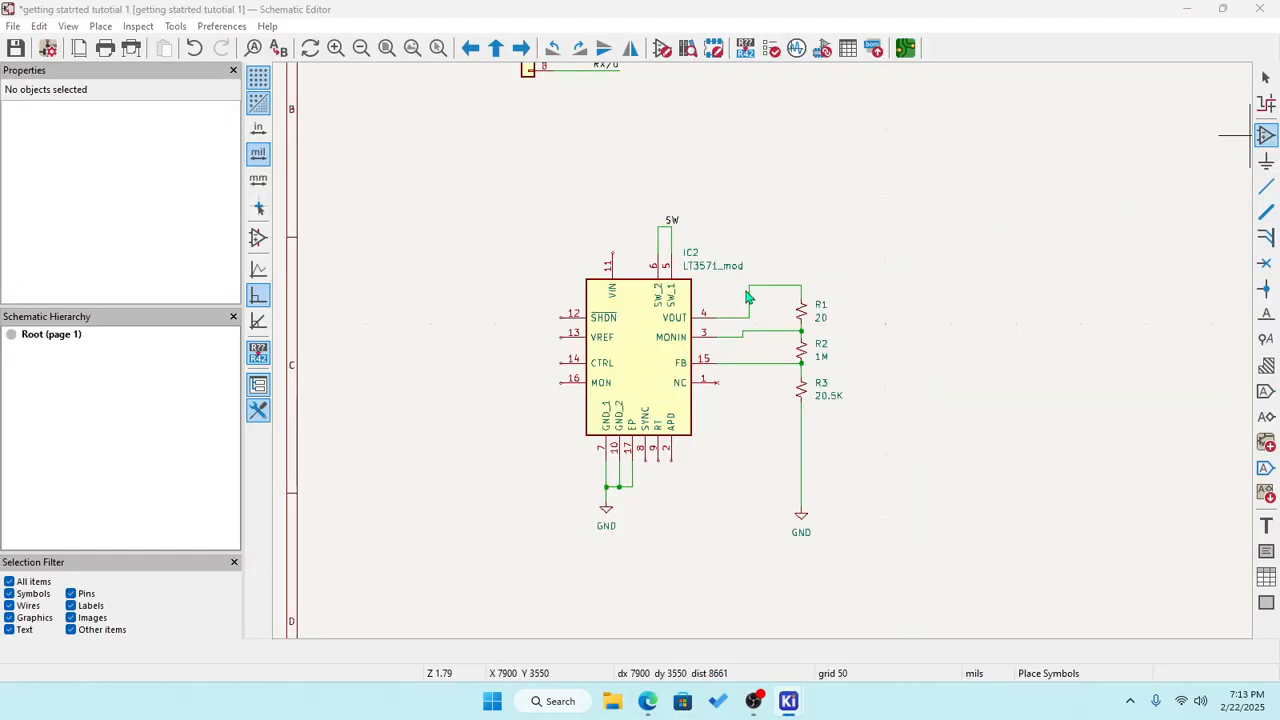
Place the GRM188R72A104KA35J capacitor from the sysmac library beside the resistor divider, at about X 5100, Y 5250 mils.
left_click(816, 264)
scroll(112, 326, "down", 10)
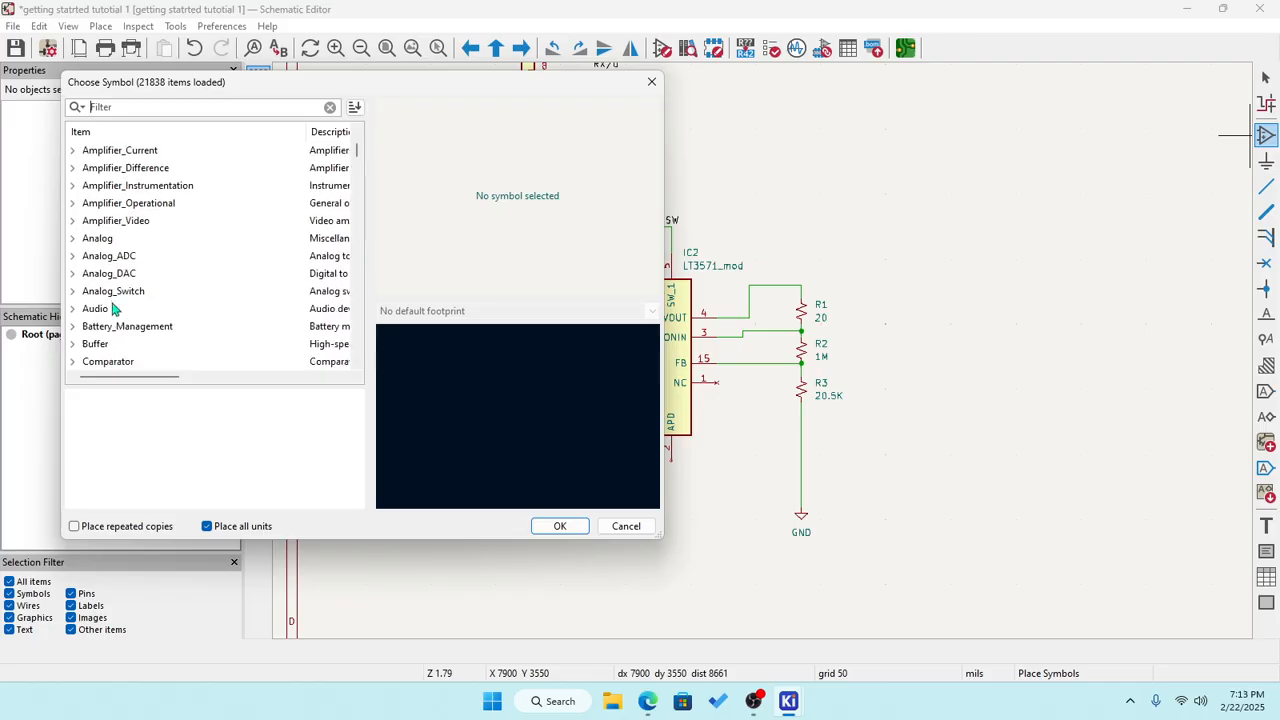
scroll(112, 326, "down", 15)
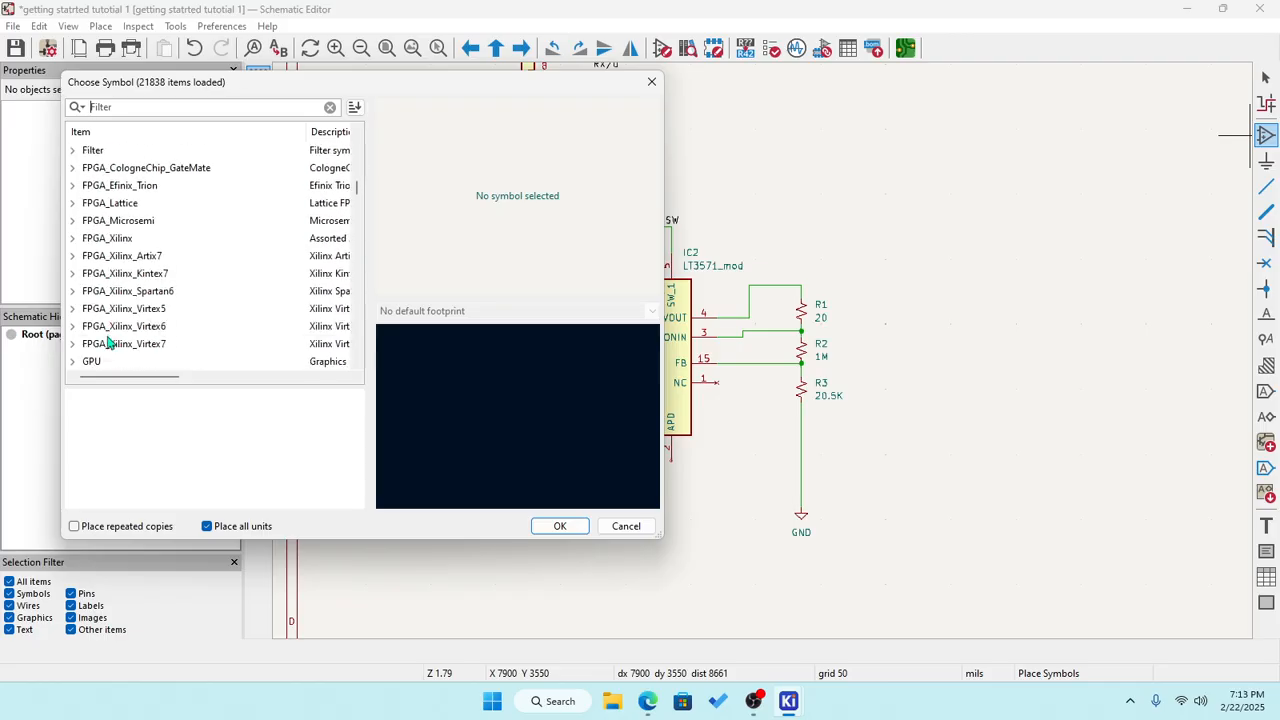
scroll(108, 345, "down", 15)
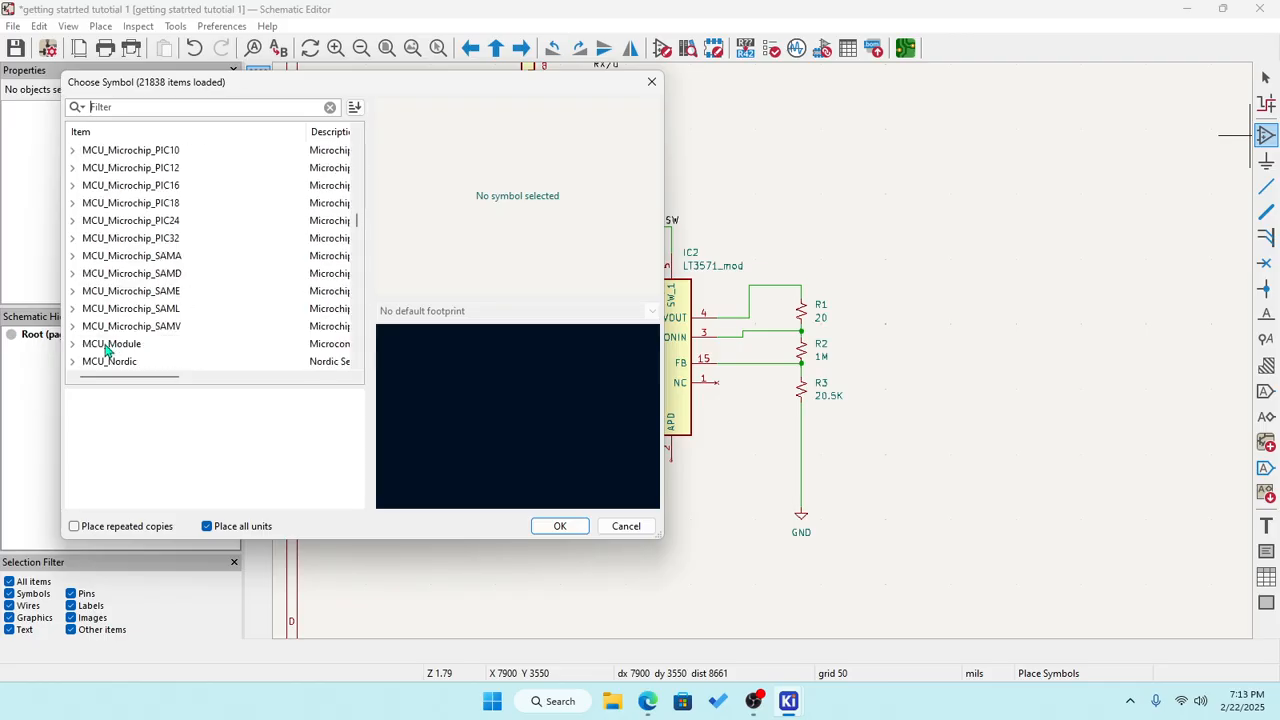
scroll(108, 345, "down", 15)
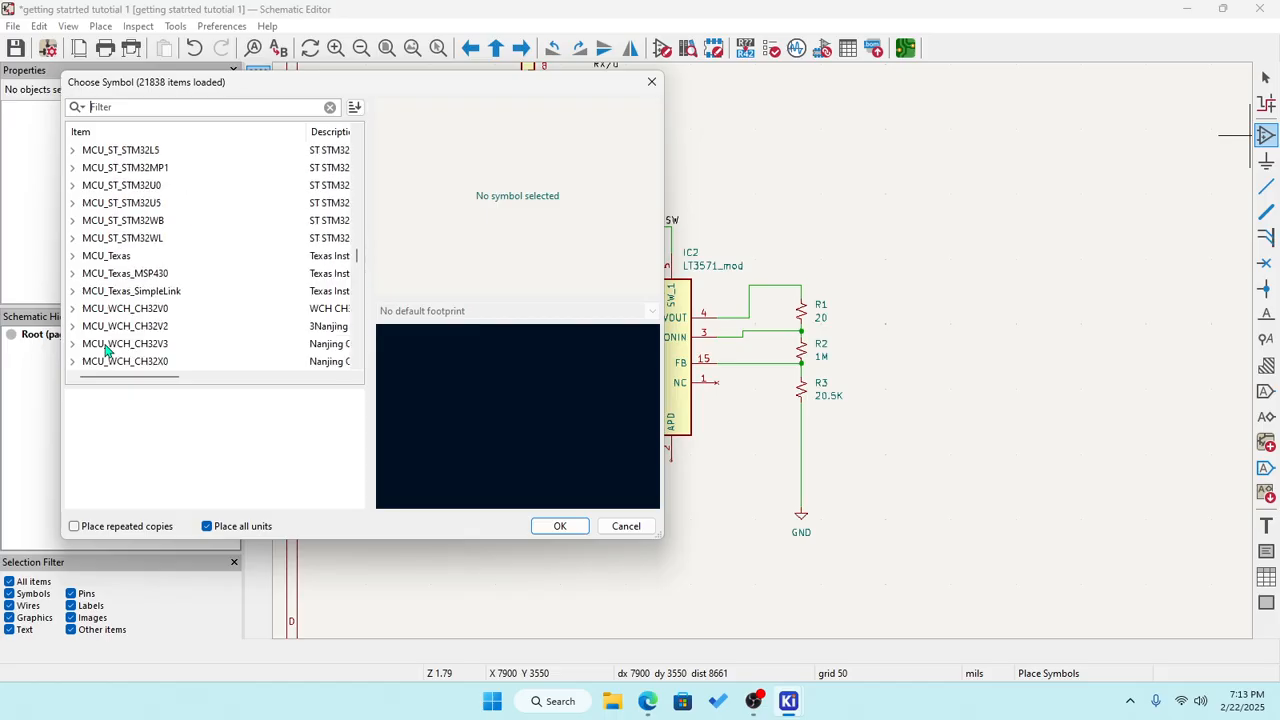
scroll(108, 348, "down", 15)
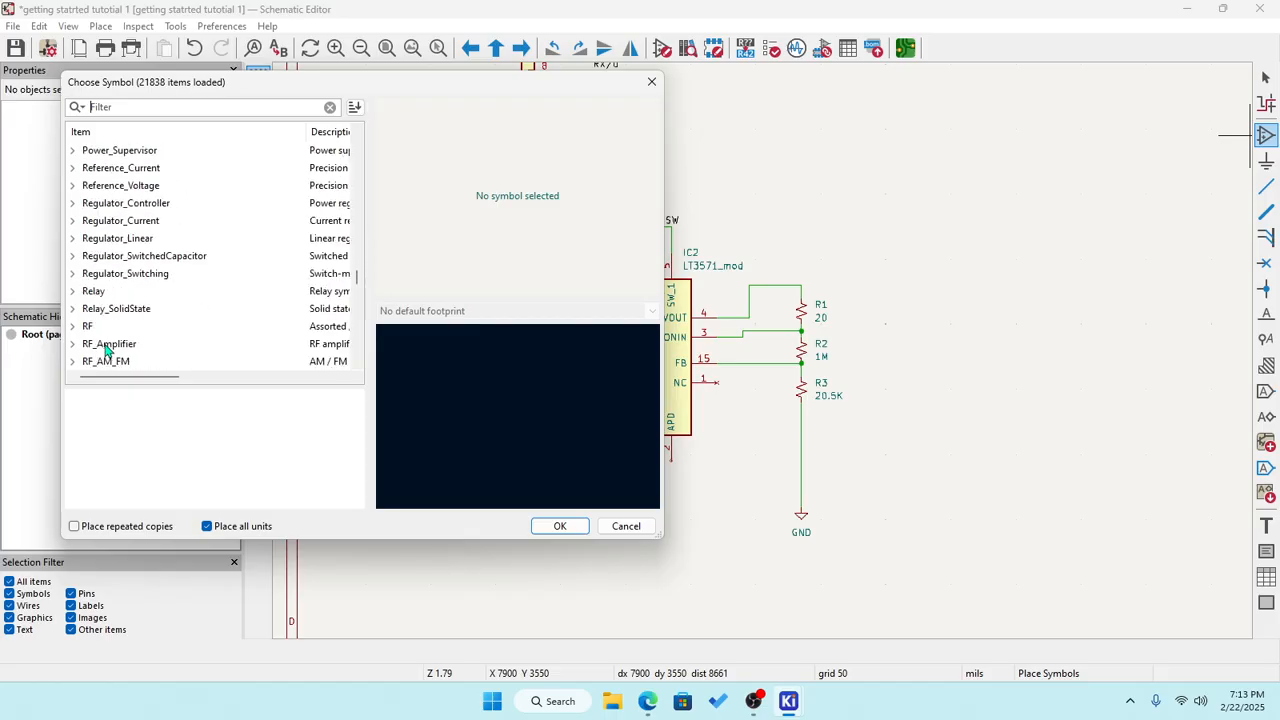
scroll(108, 348, "down", 7)
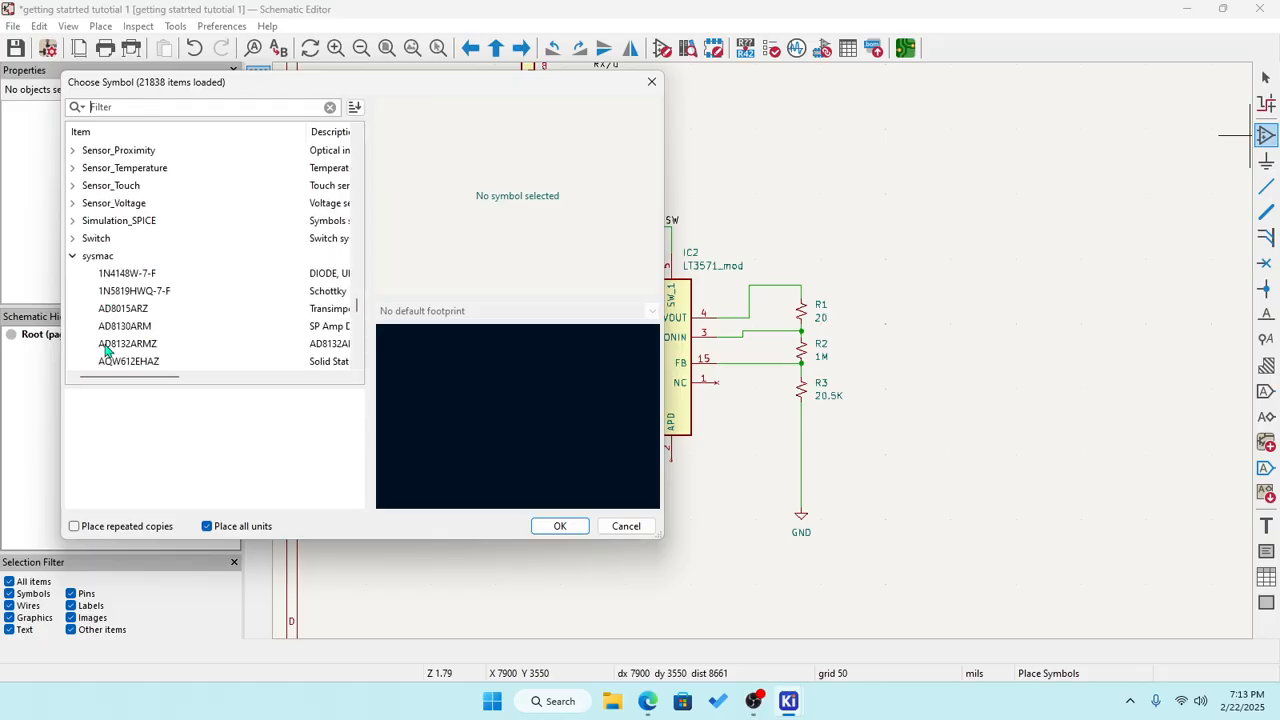
scroll(128, 329, "down", 3)
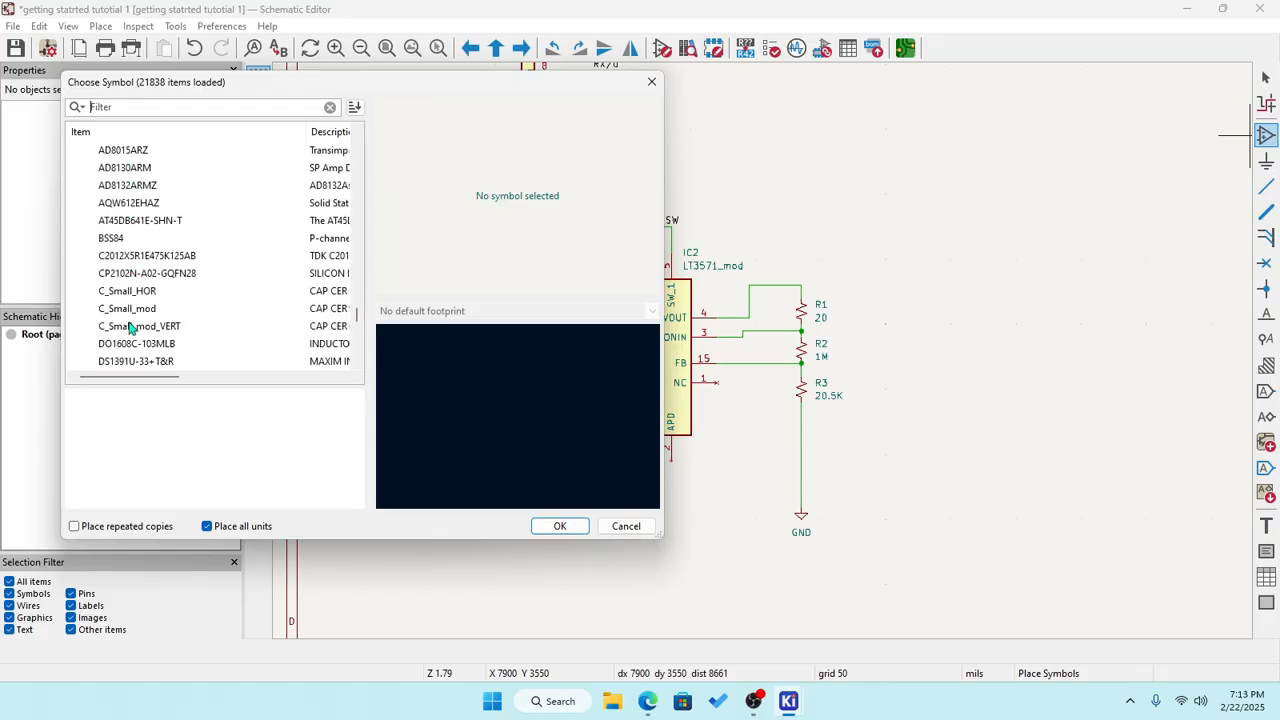
scroll(130, 328, "down", 4)
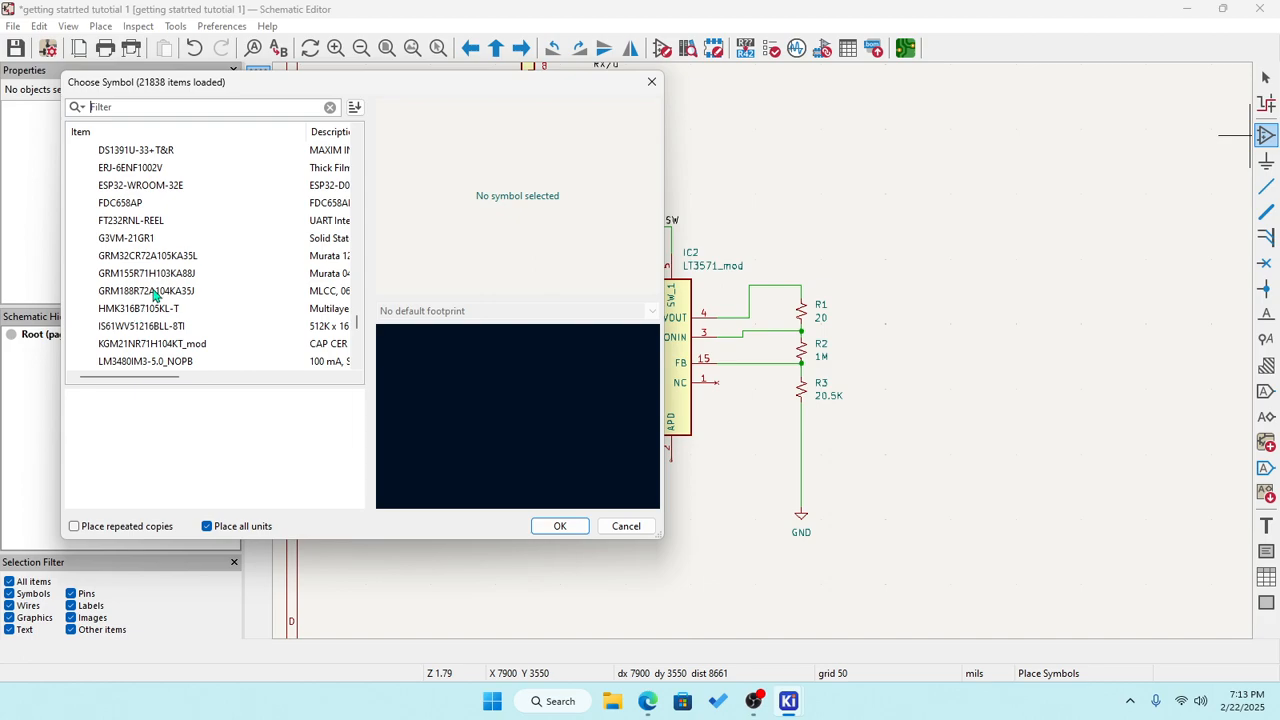
left_click(155, 291)
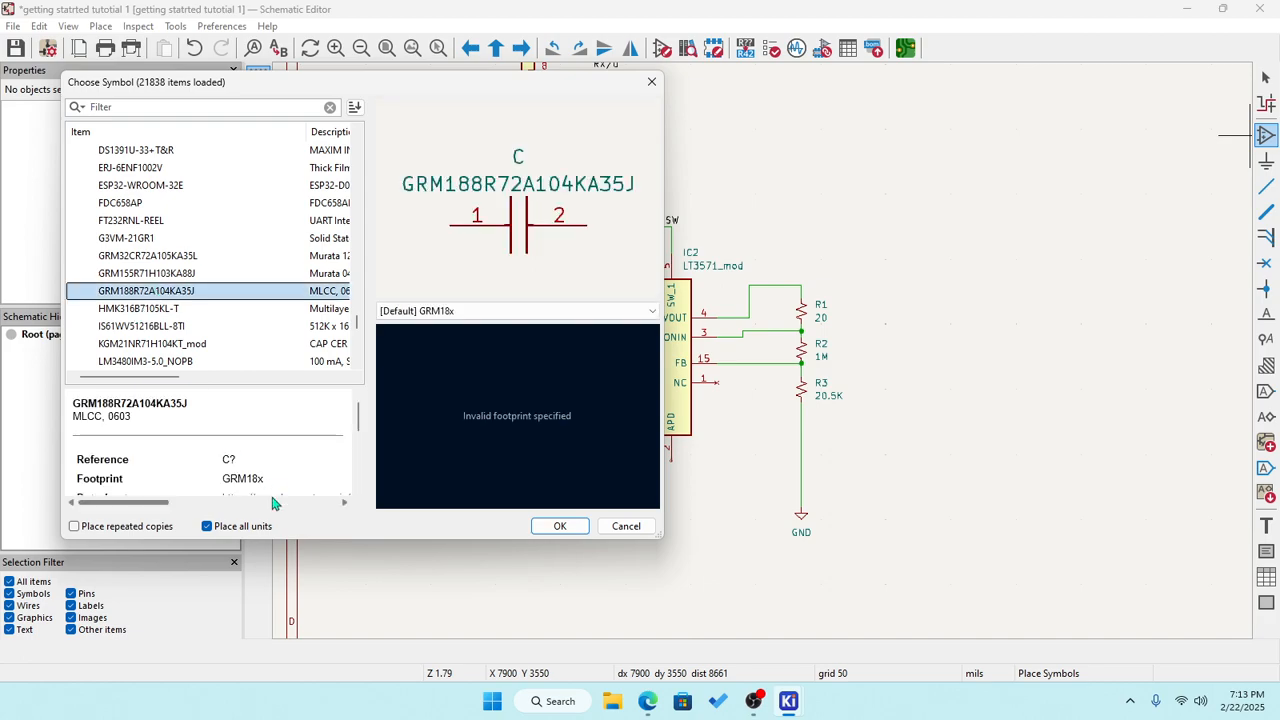
left_click(560, 527)
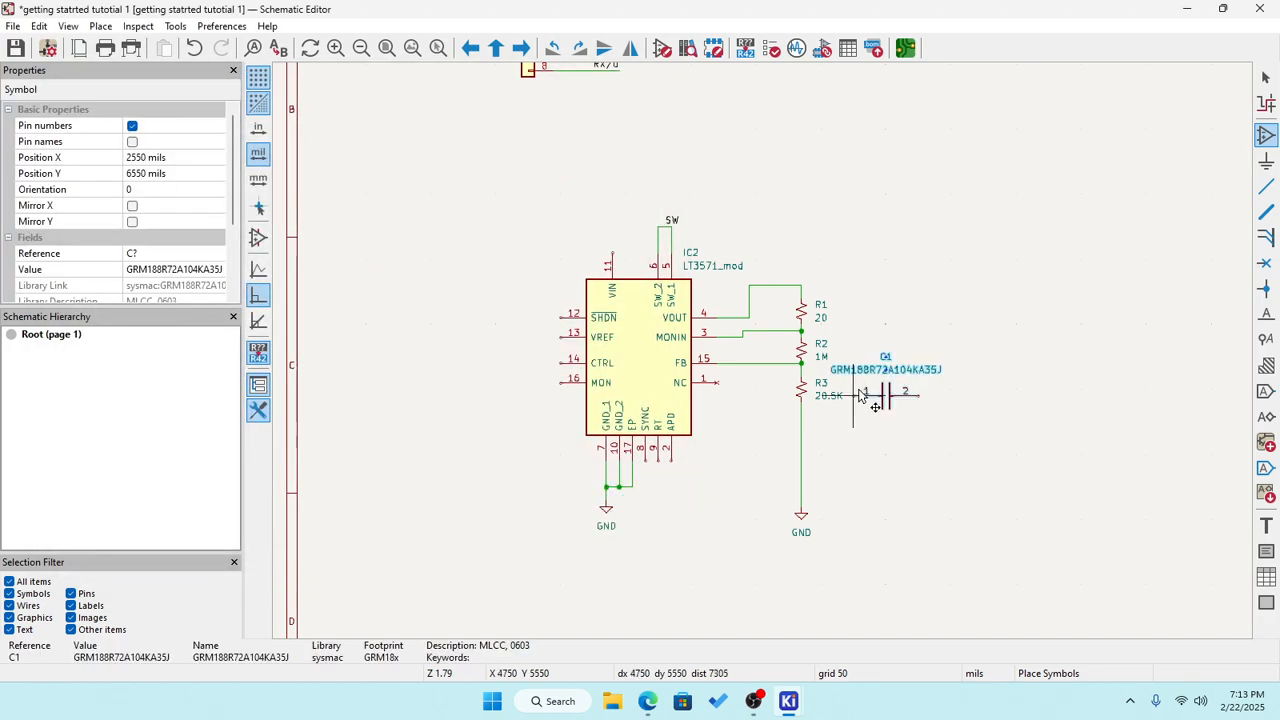
left_click(900, 354)
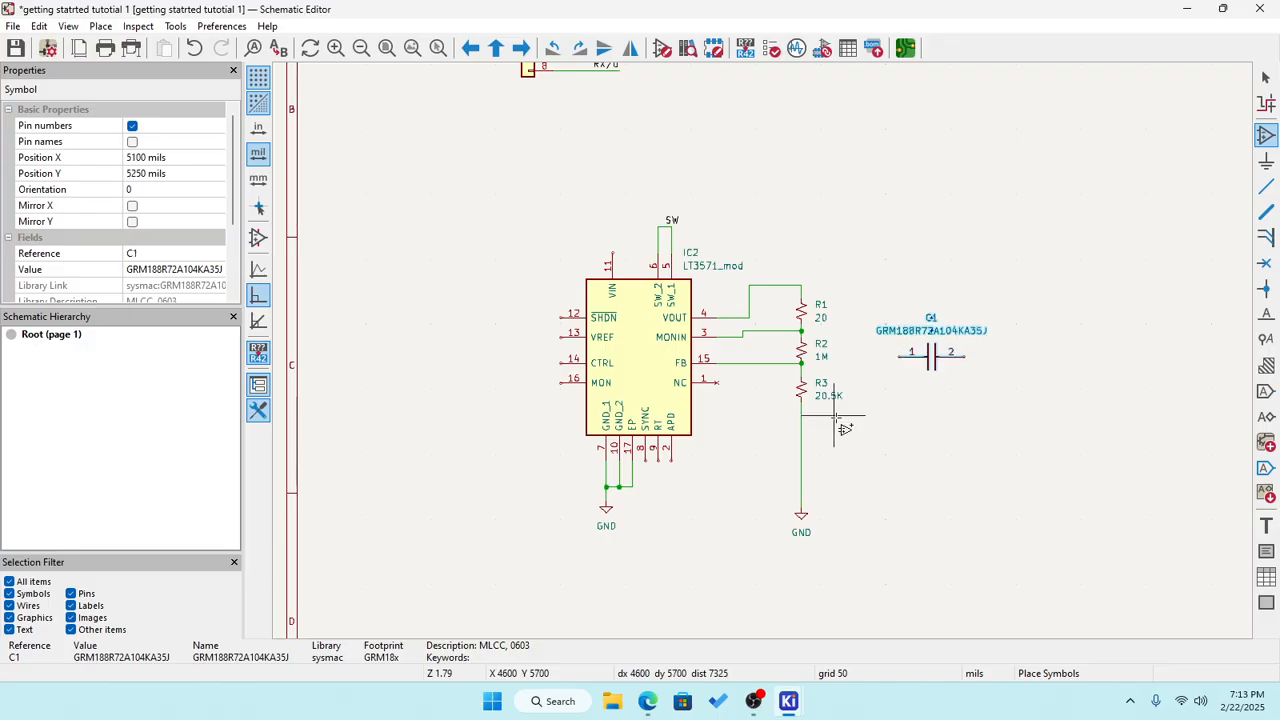
key("Escape")
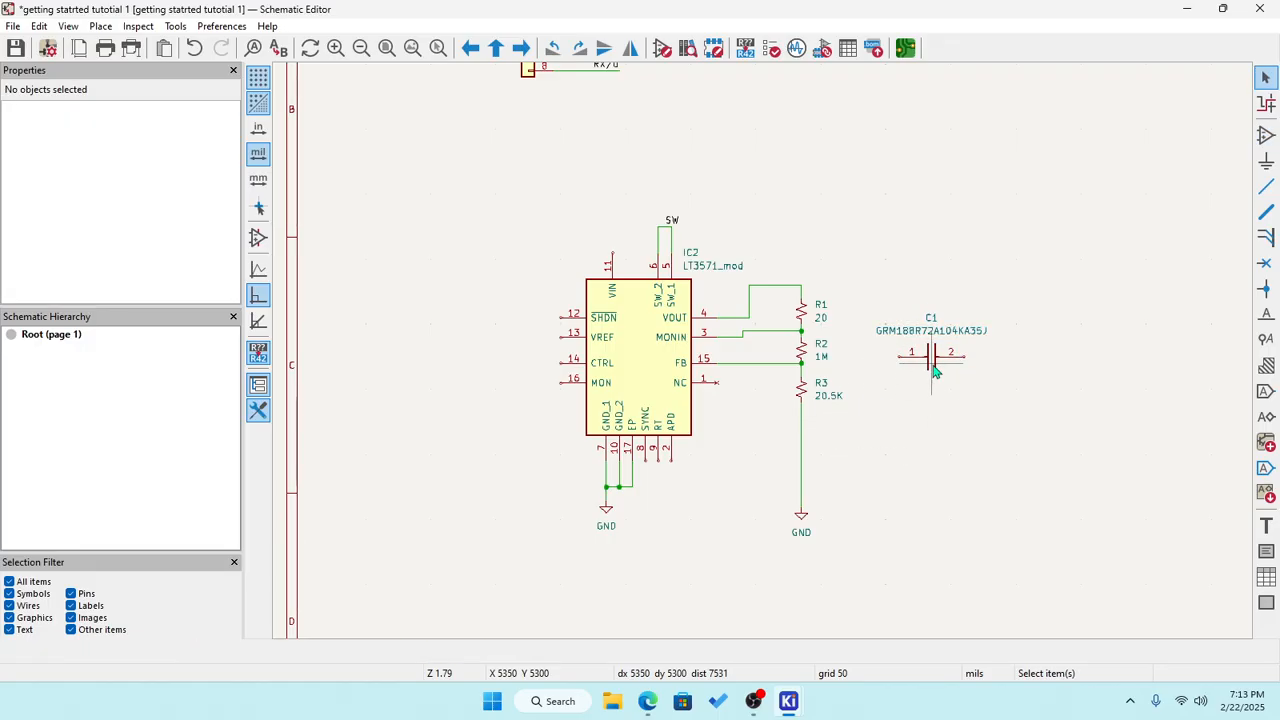
Set the value of capacitor C1 to 0.1uF in its symbol properties.
double_click(934, 368)
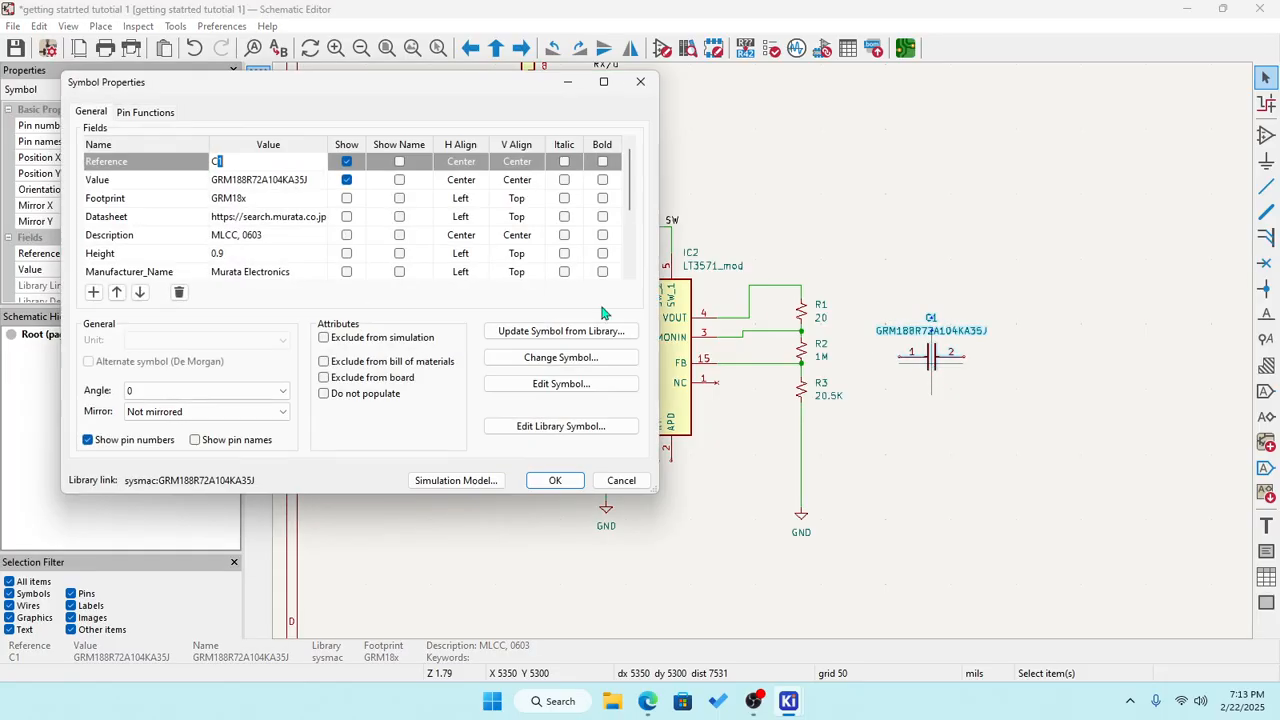
left_click(287, 181)
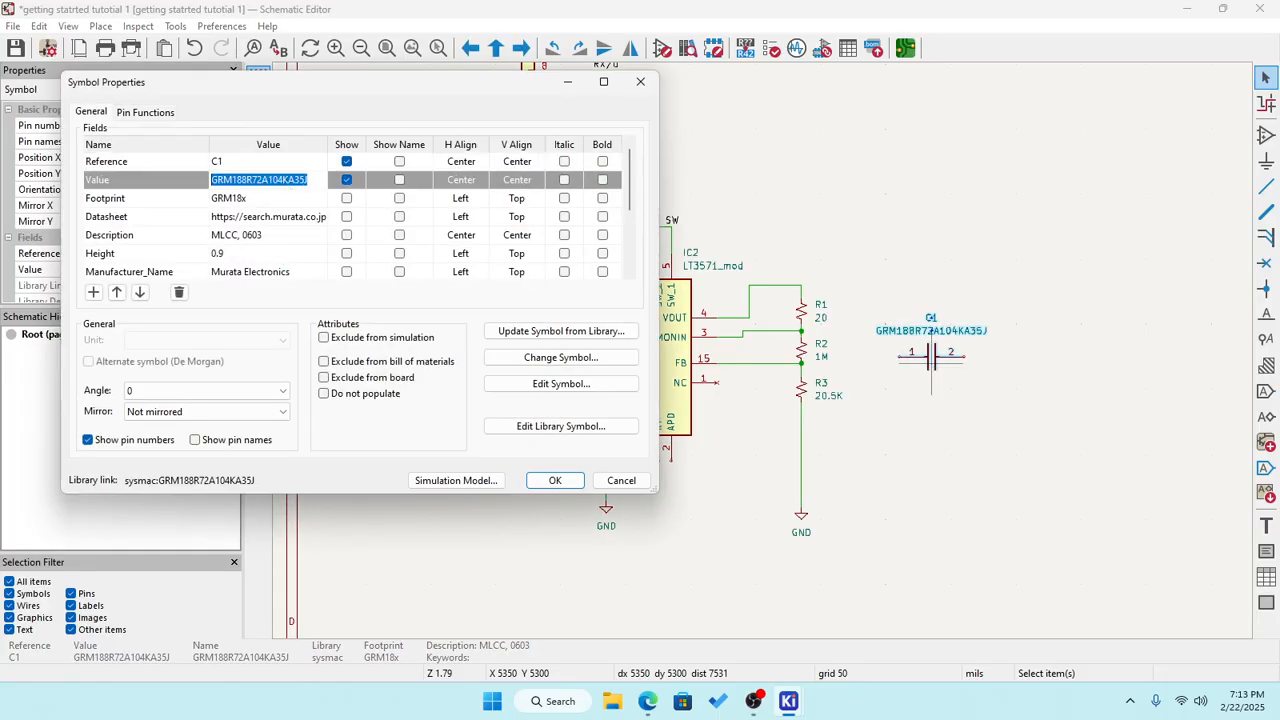
key("alt+Tab")
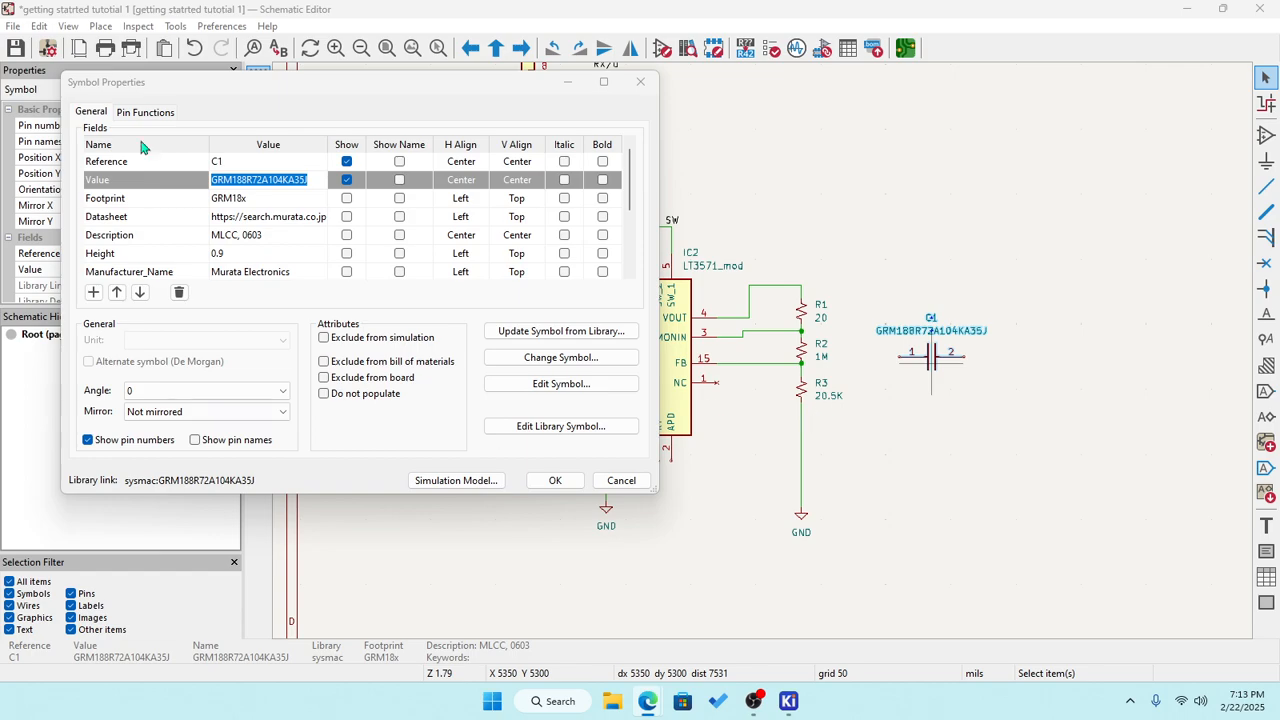
left_click(263, 179)
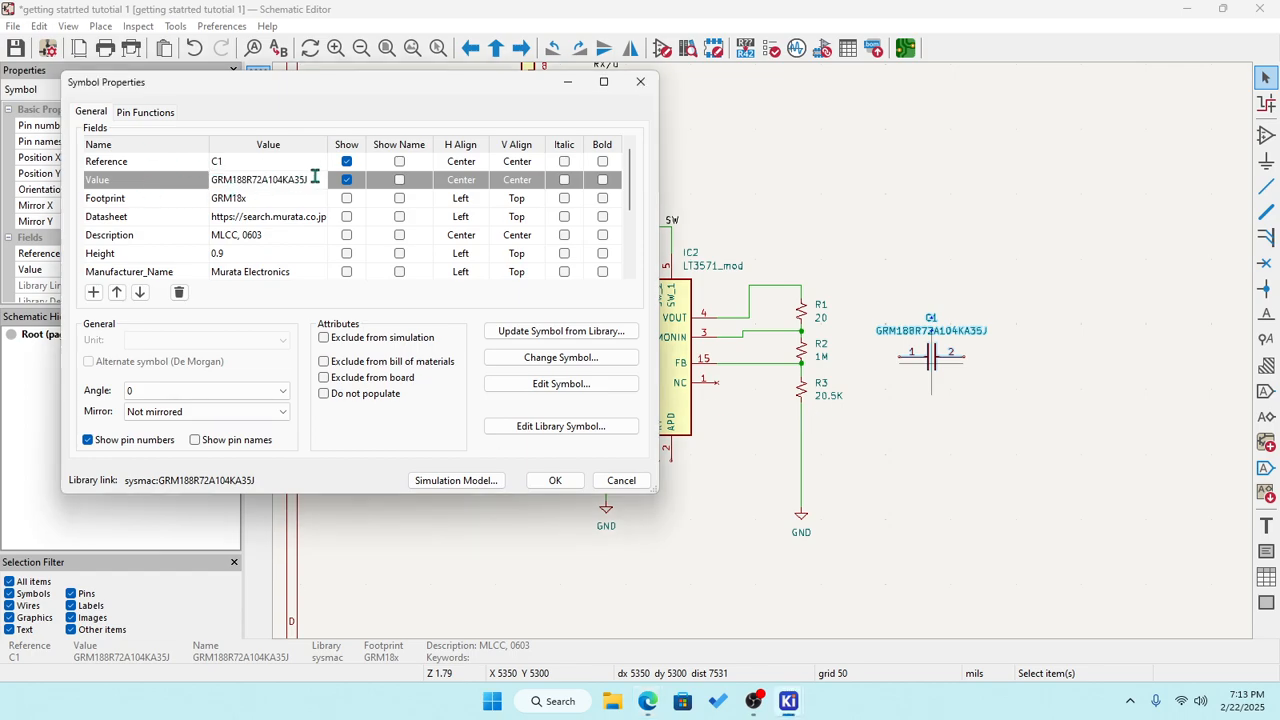
left_click_drag(314, 177, 207, 181)
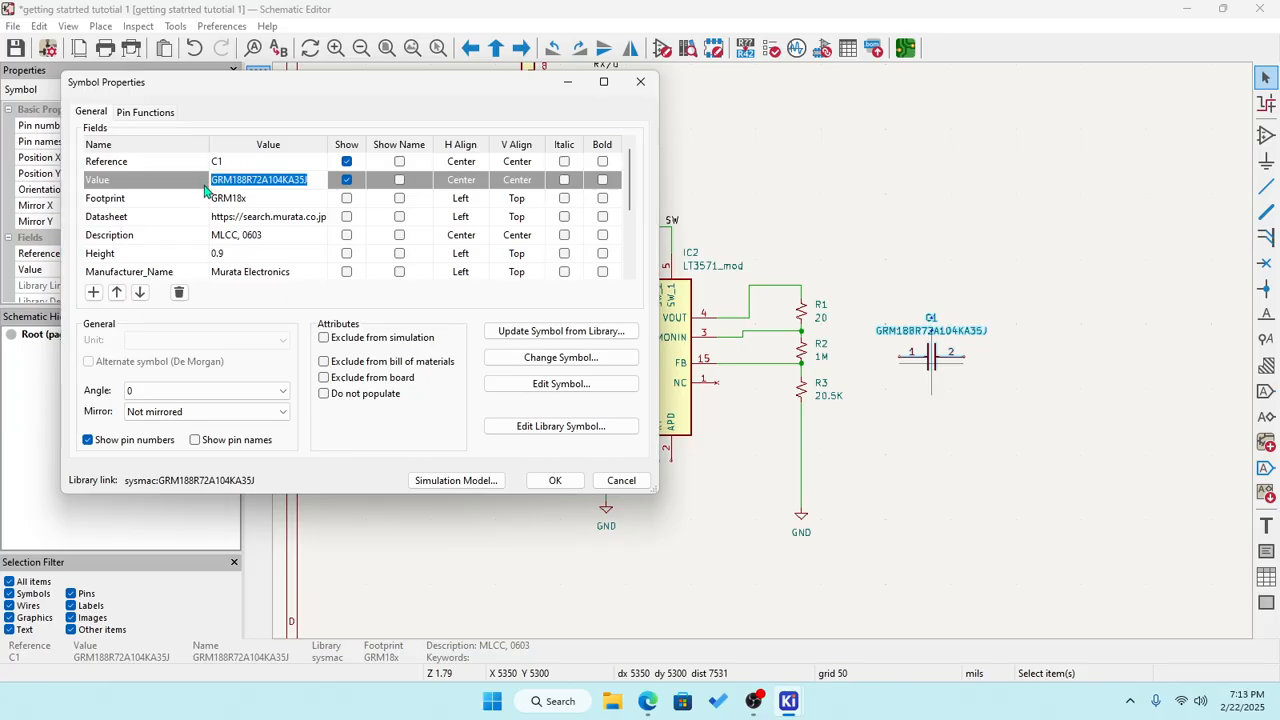
type("0.1uF")
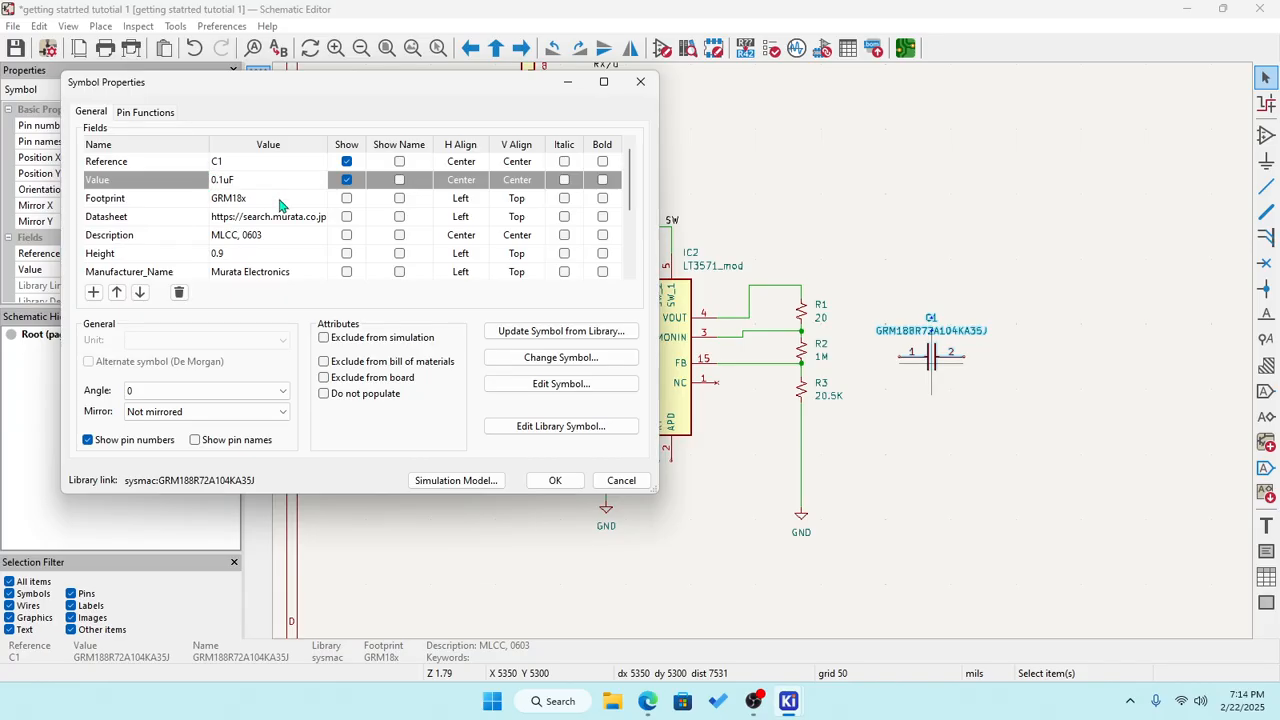
left_click(560, 480)
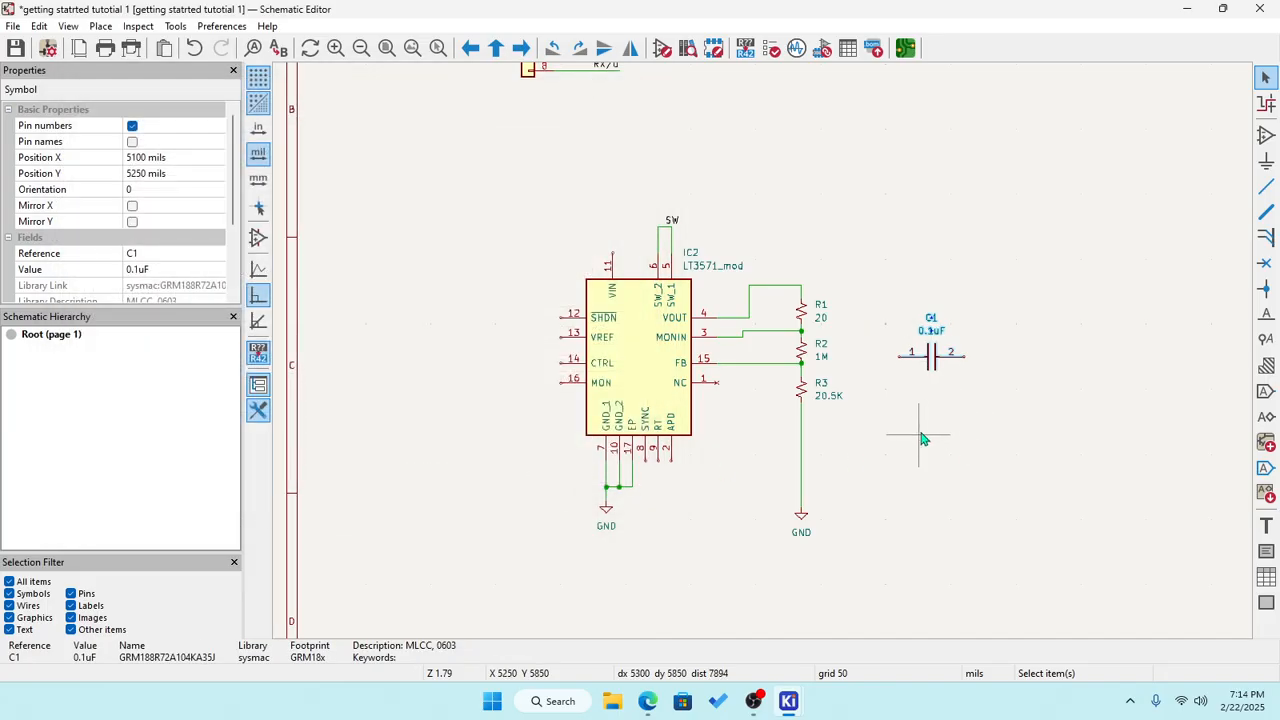
Examine capacitor C1's symbol and its reference and value labels next to the resistor divider.
scroll(971, 434, "up", 2)
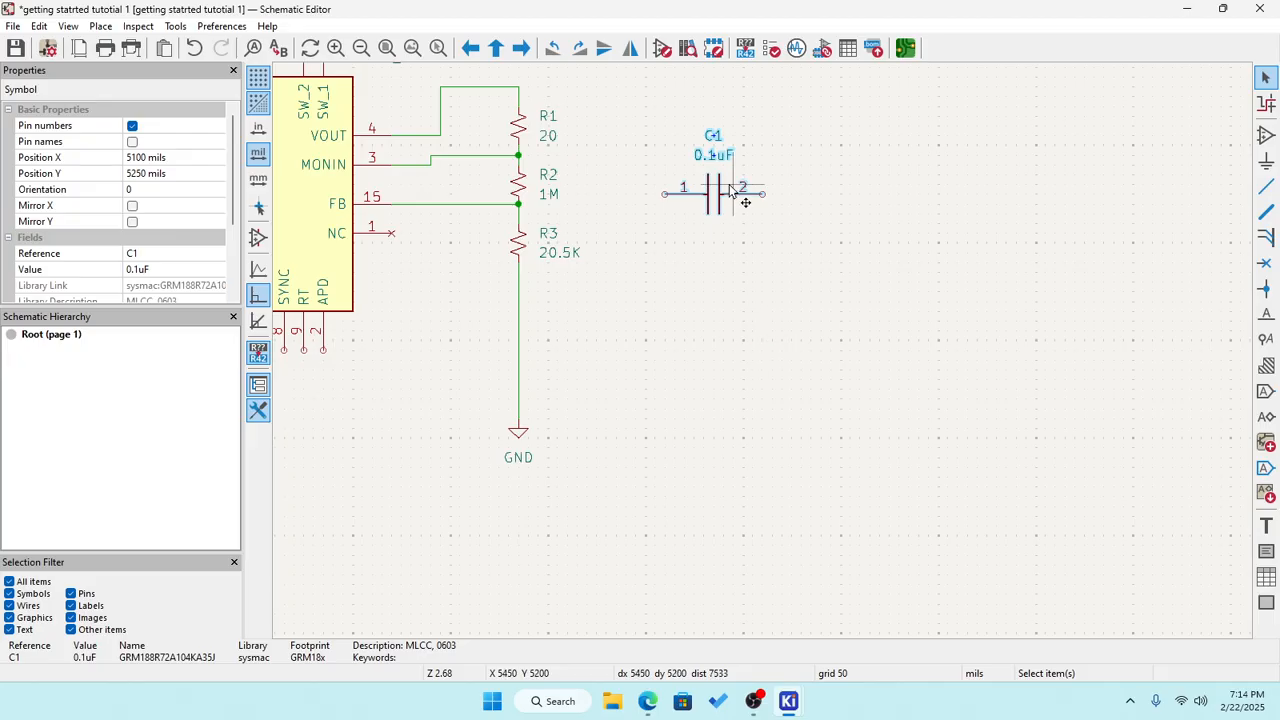
scroll(765, 358, "down", 1)
scroll(745, 381, "up", 2)
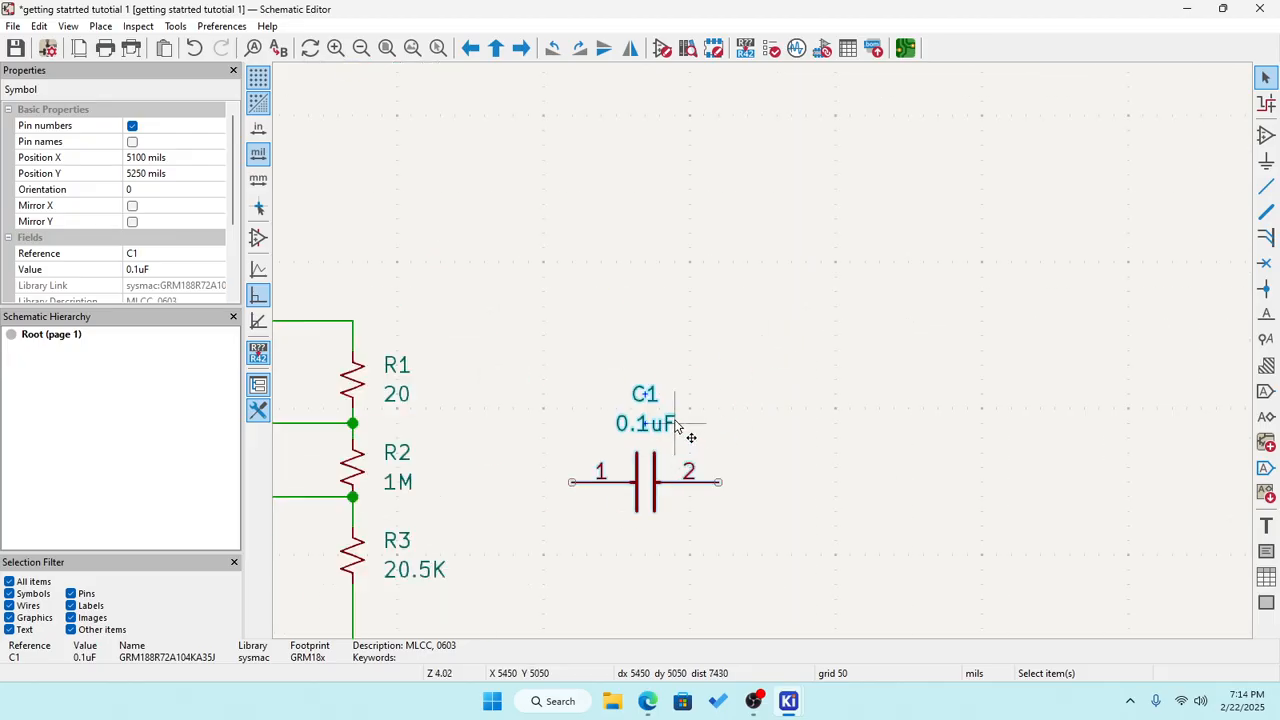
left_click(695, 437)
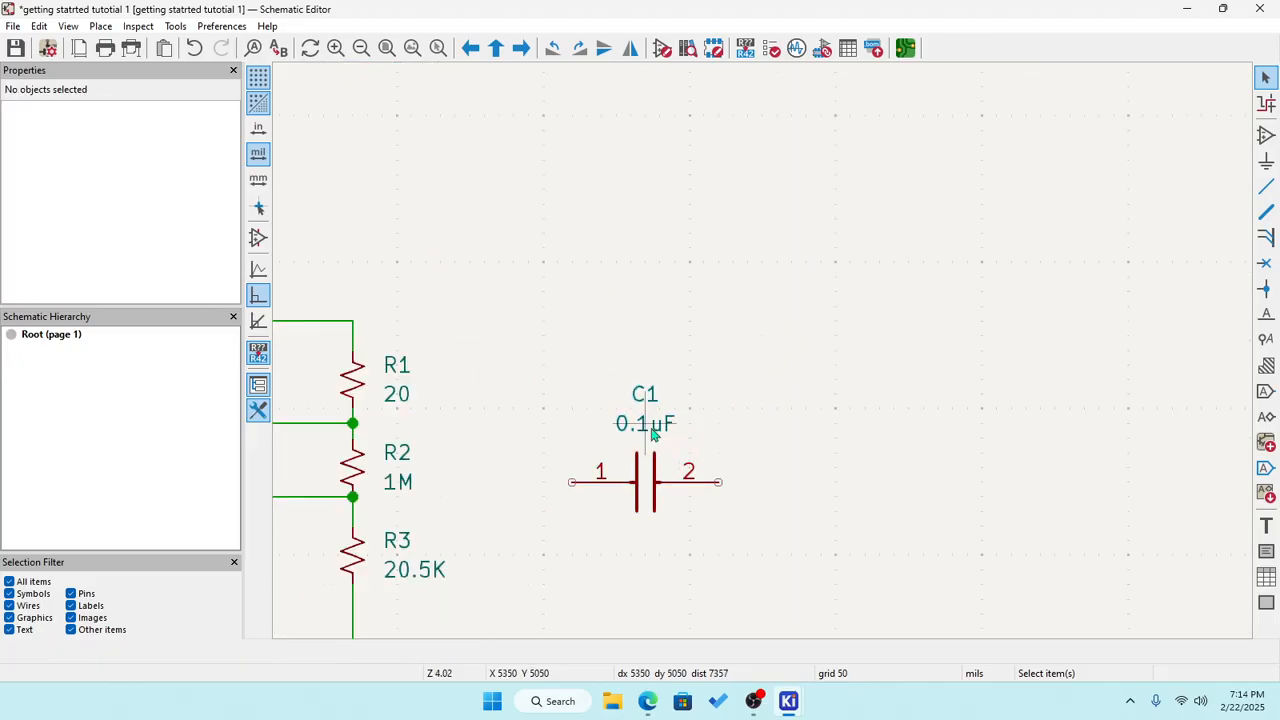
left_click(652, 432)
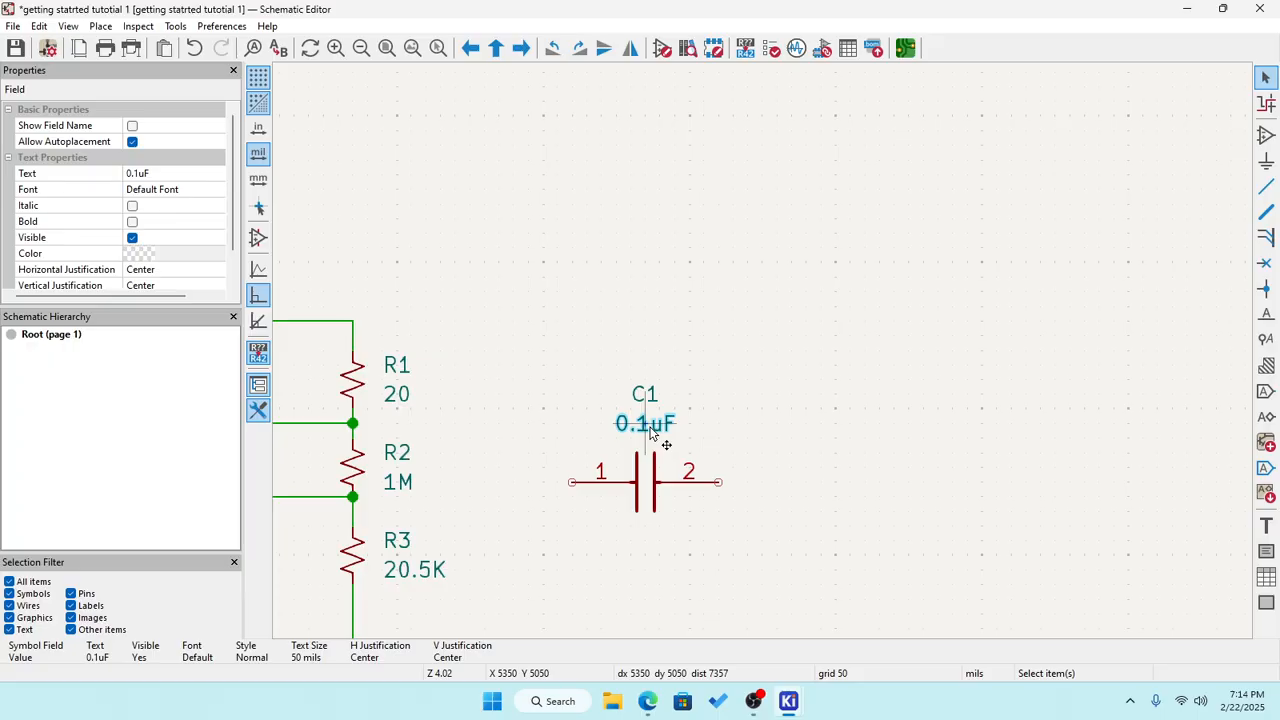
scroll(766, 357, "down", 2)
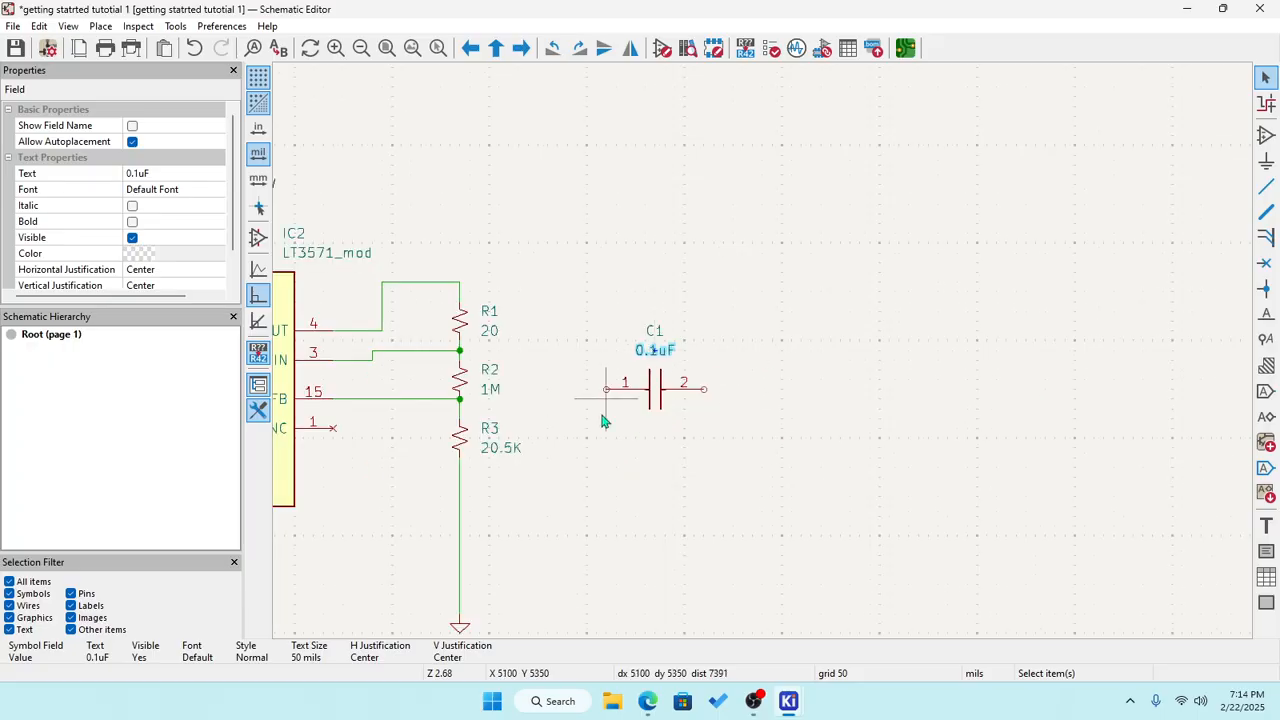
scroll(763, 347, "down", 1)
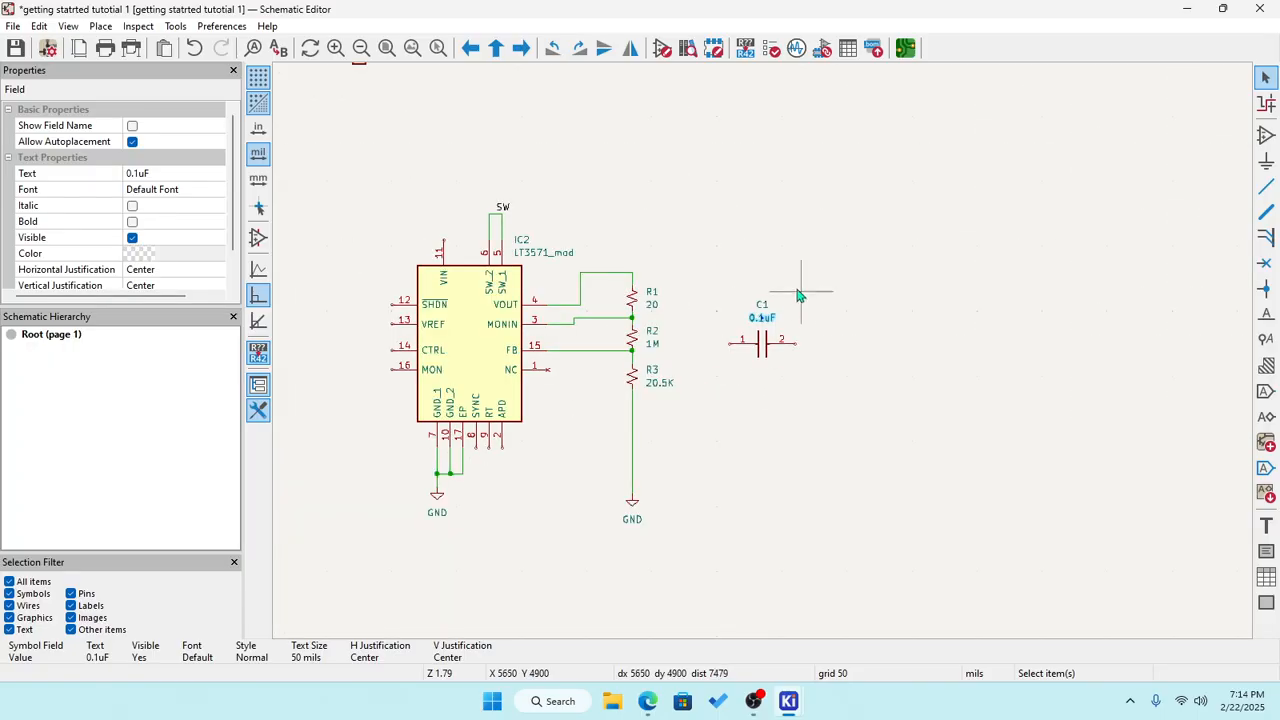
scroll(766, 357, "up", 2)
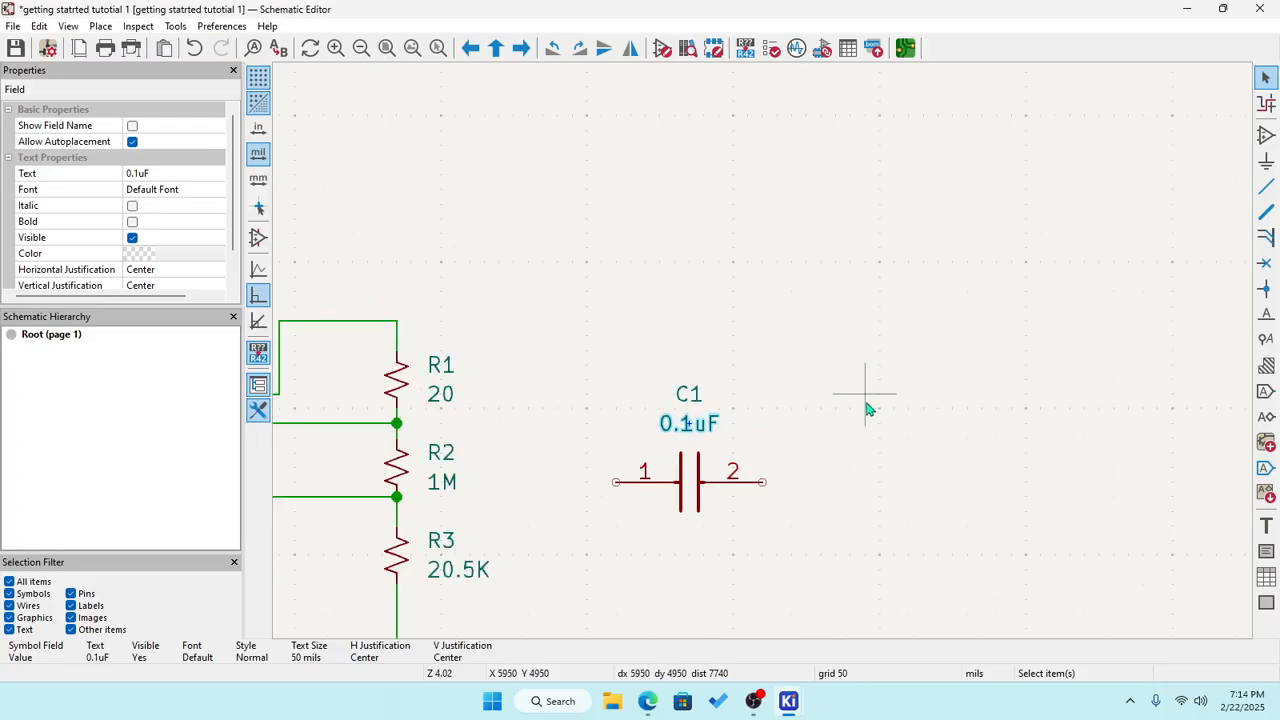
Check the footprint field in capacitor C1's symbol properties and close them without changes.
double_click(692, 495)
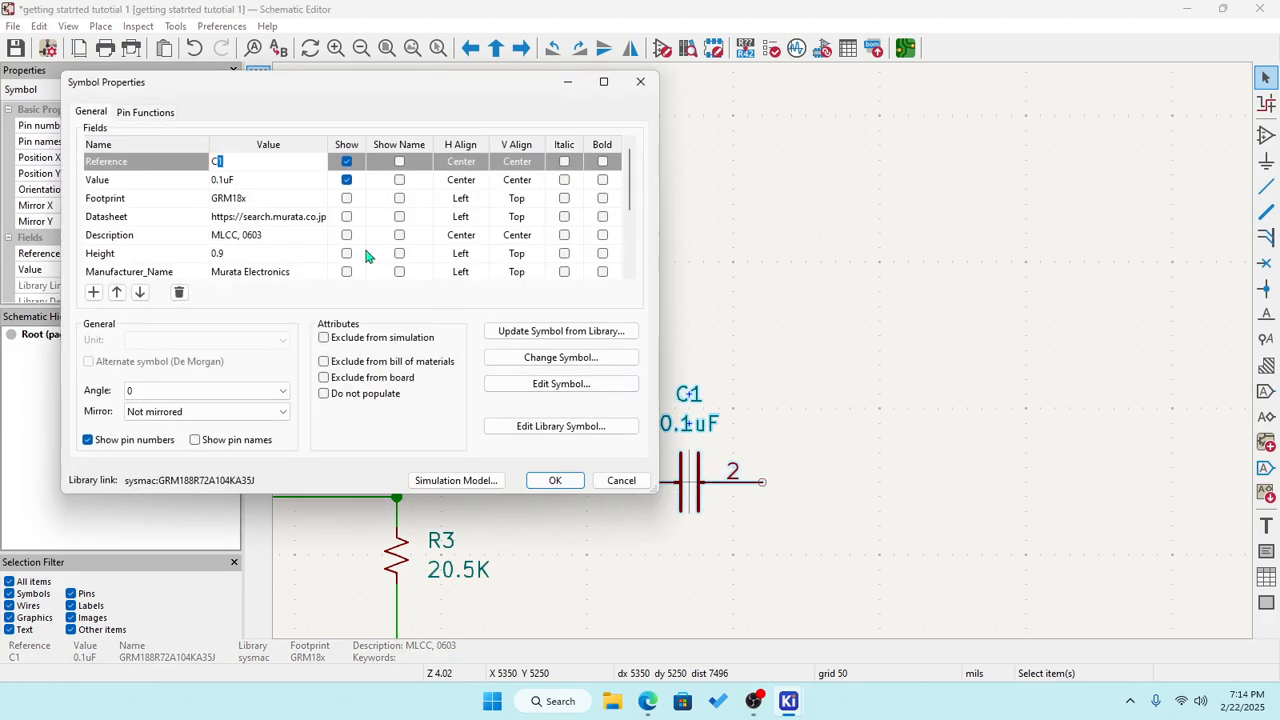
left_click(270, 200)
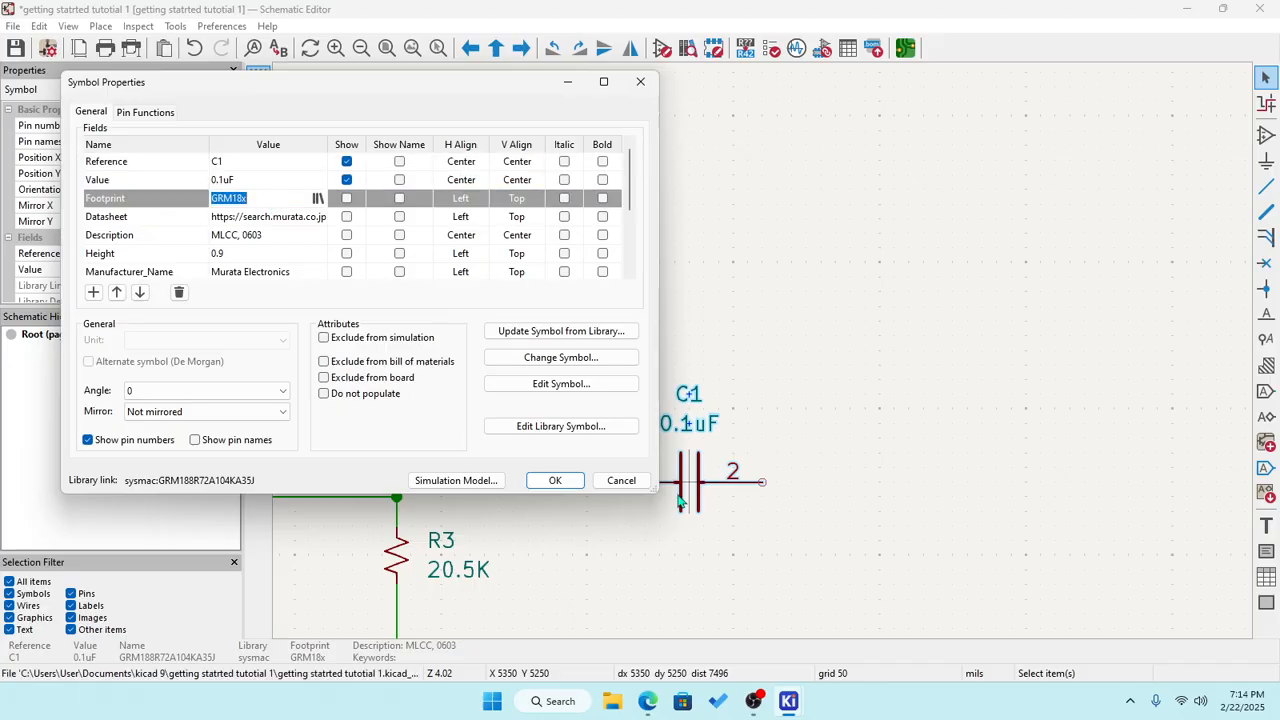
left_click(640, 81)
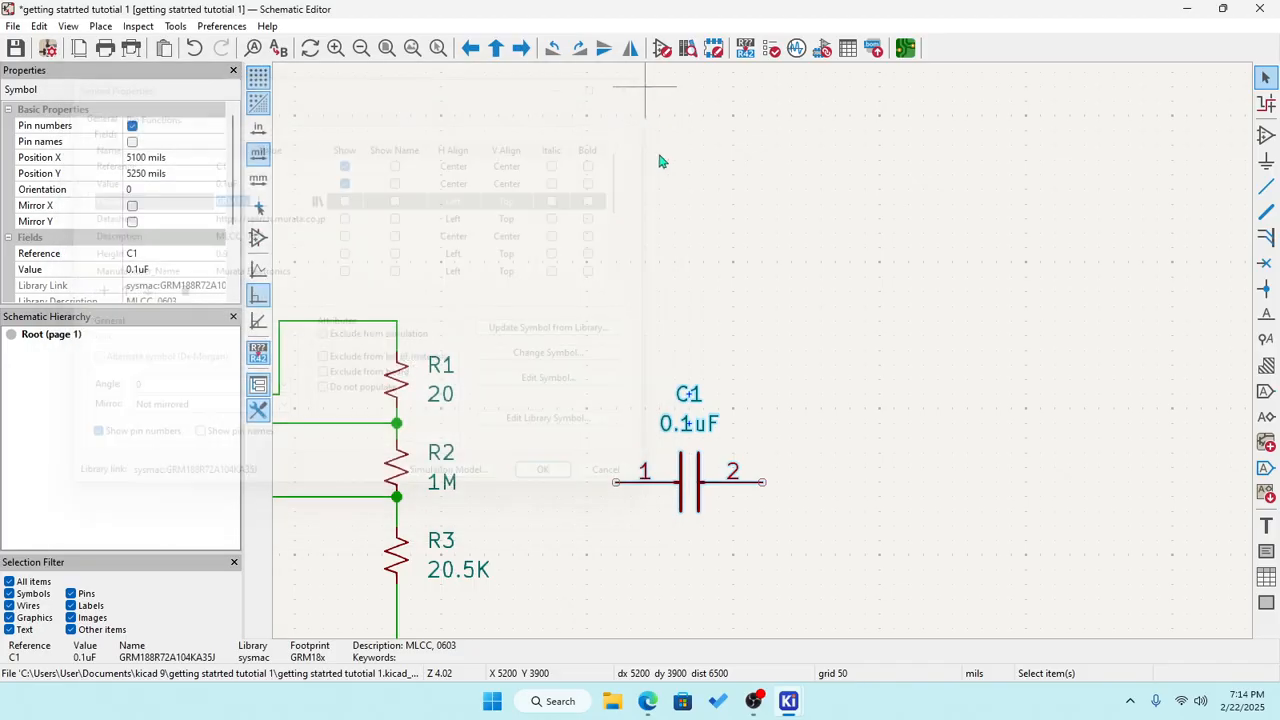
scroll(876, 494, "up", 1)
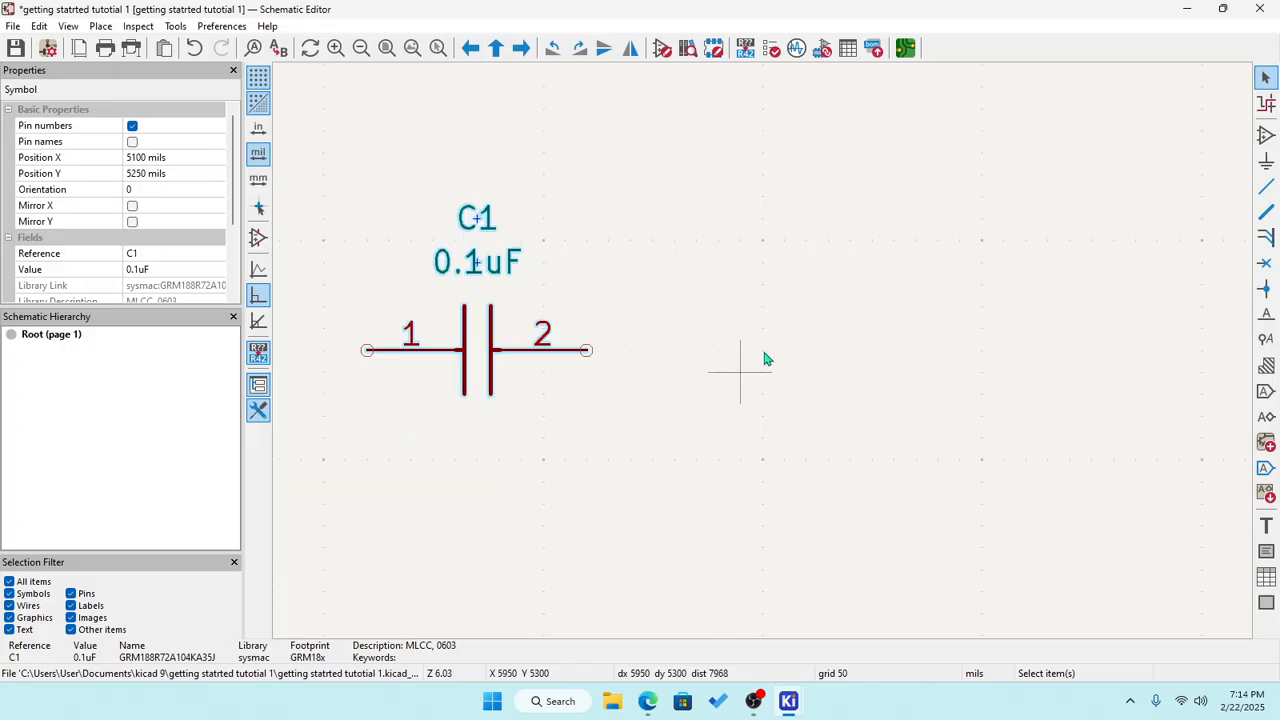
scroll(757, 363, "down", 2)
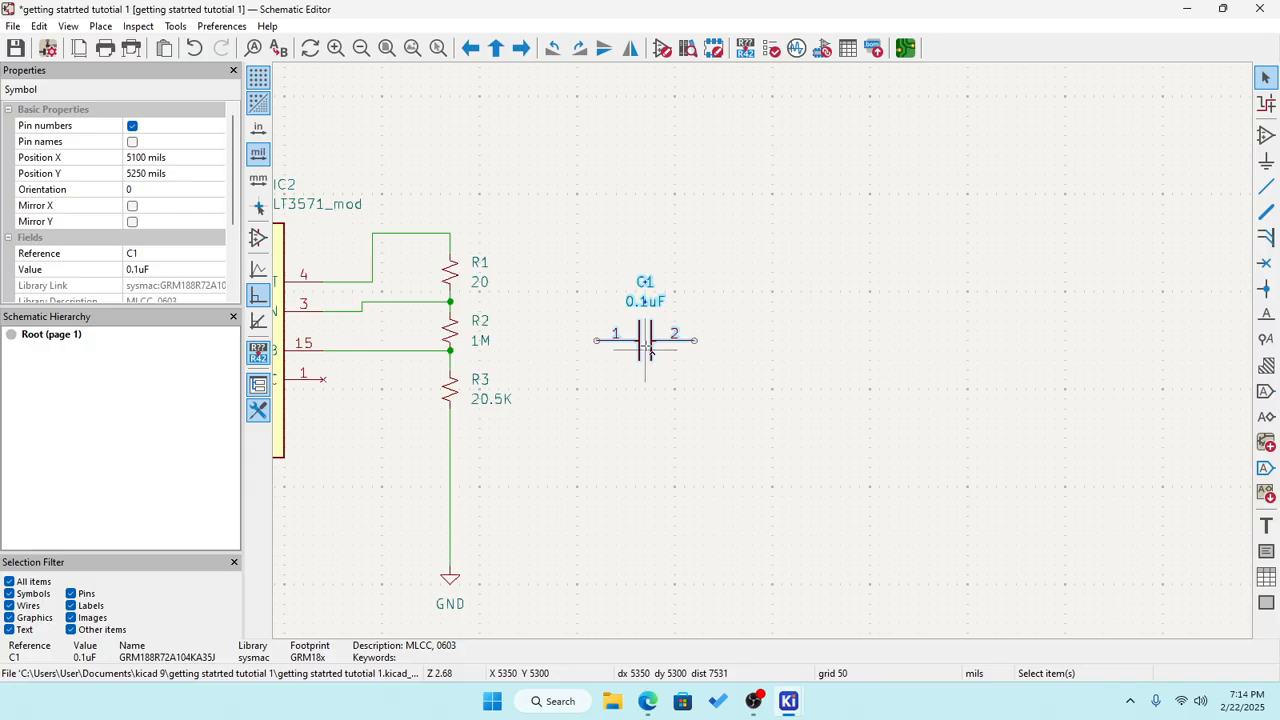
Duplicate capacitor C1 below the original, inspect the copy and delete it again.
key("ctrl+d")
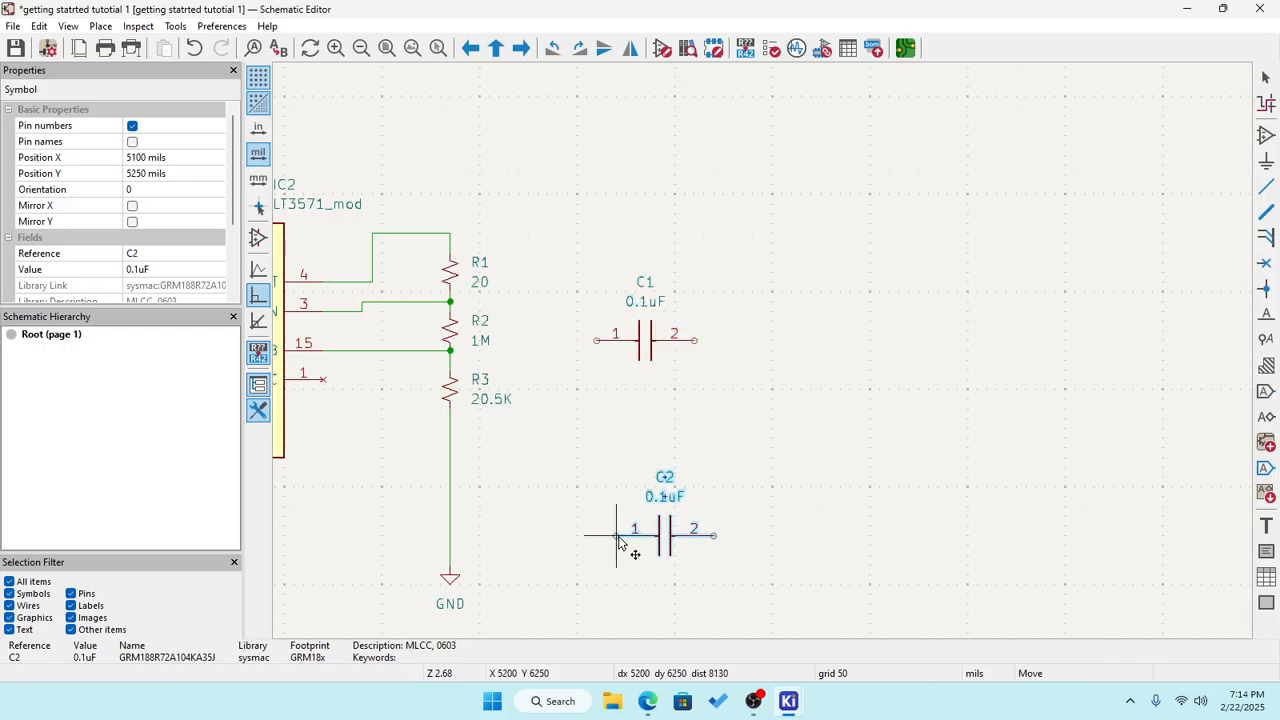
left_click(627, 549)
scroll(825, 498, "up", 4)
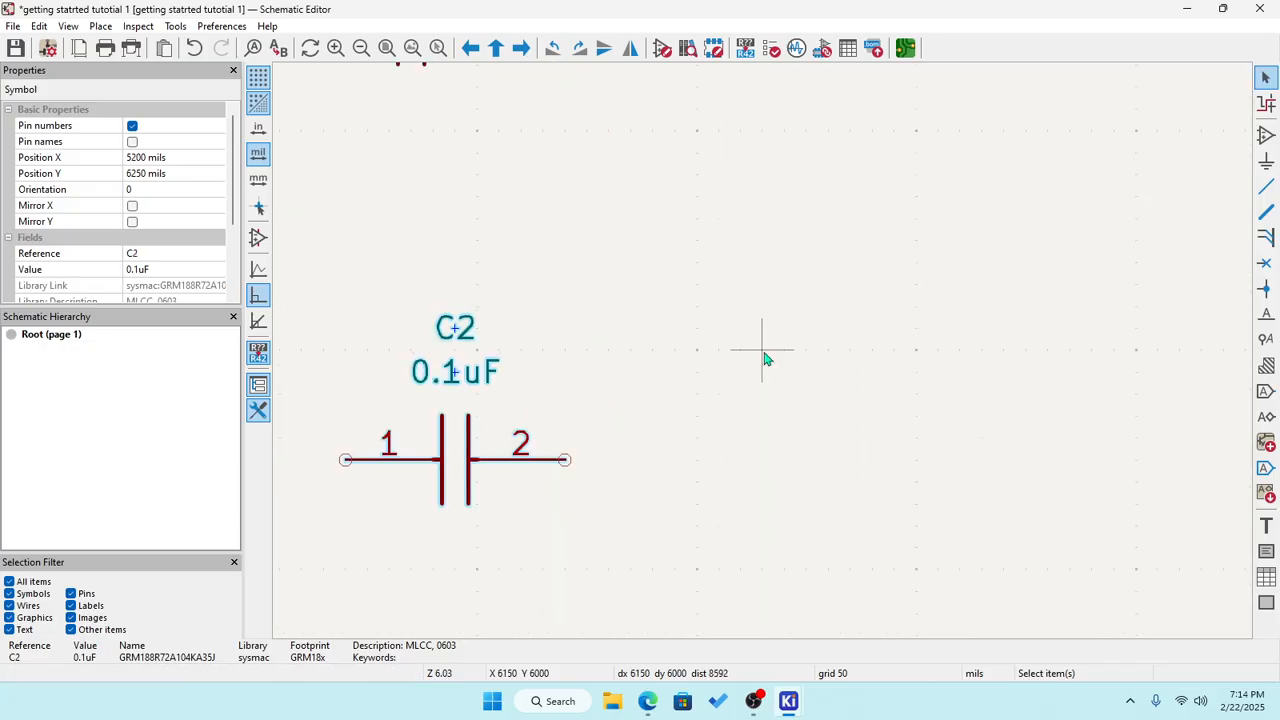
scroll(766, 357, "down", 4)
left_click_drag(658, 343, 573, 435)
key("Delete")
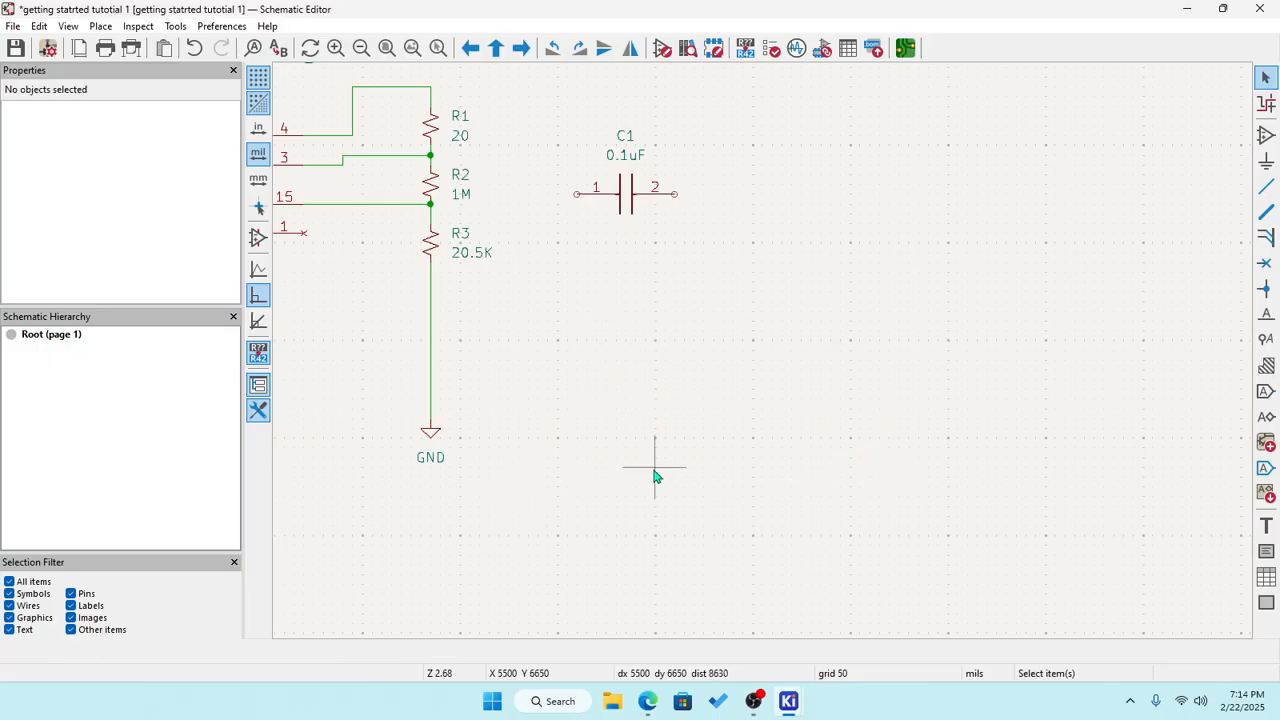
Rotate capacitor C1 to vertical with pin 1 uppermost and place it beside resistor R3, with pin 1 at 4950, 5250 mils.
left_click(625, 201)
key("m")
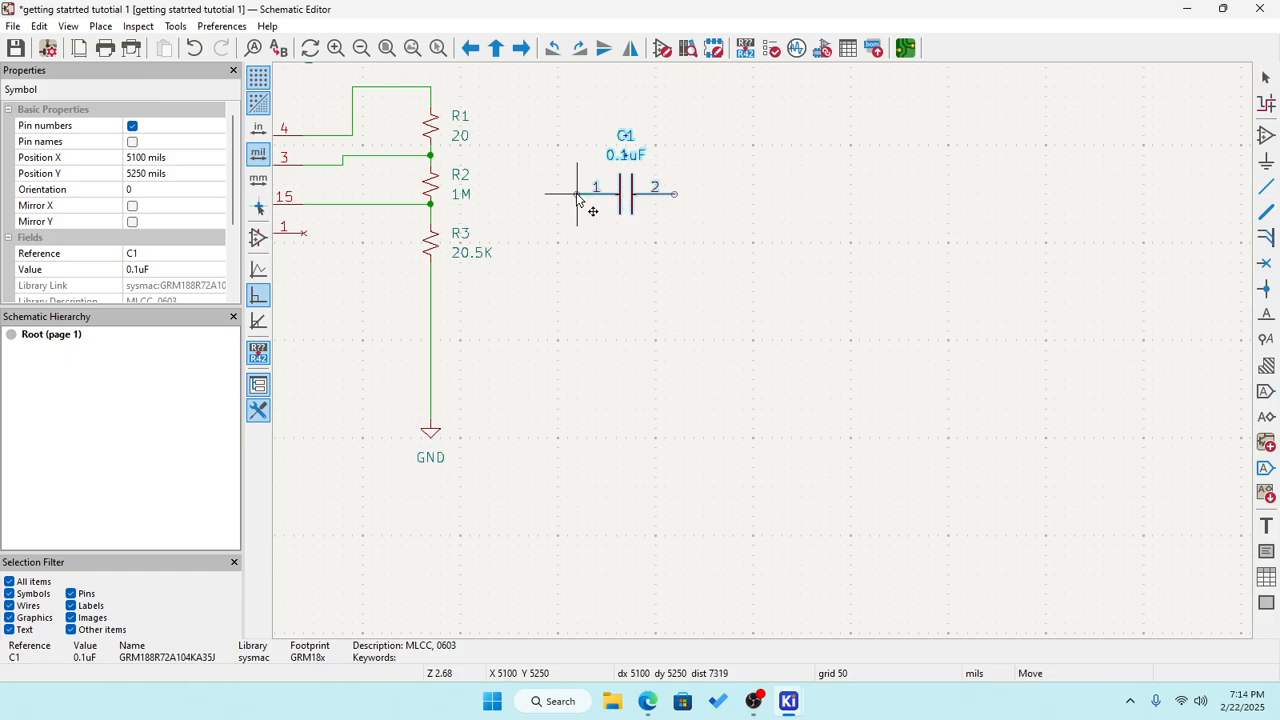
key("r")
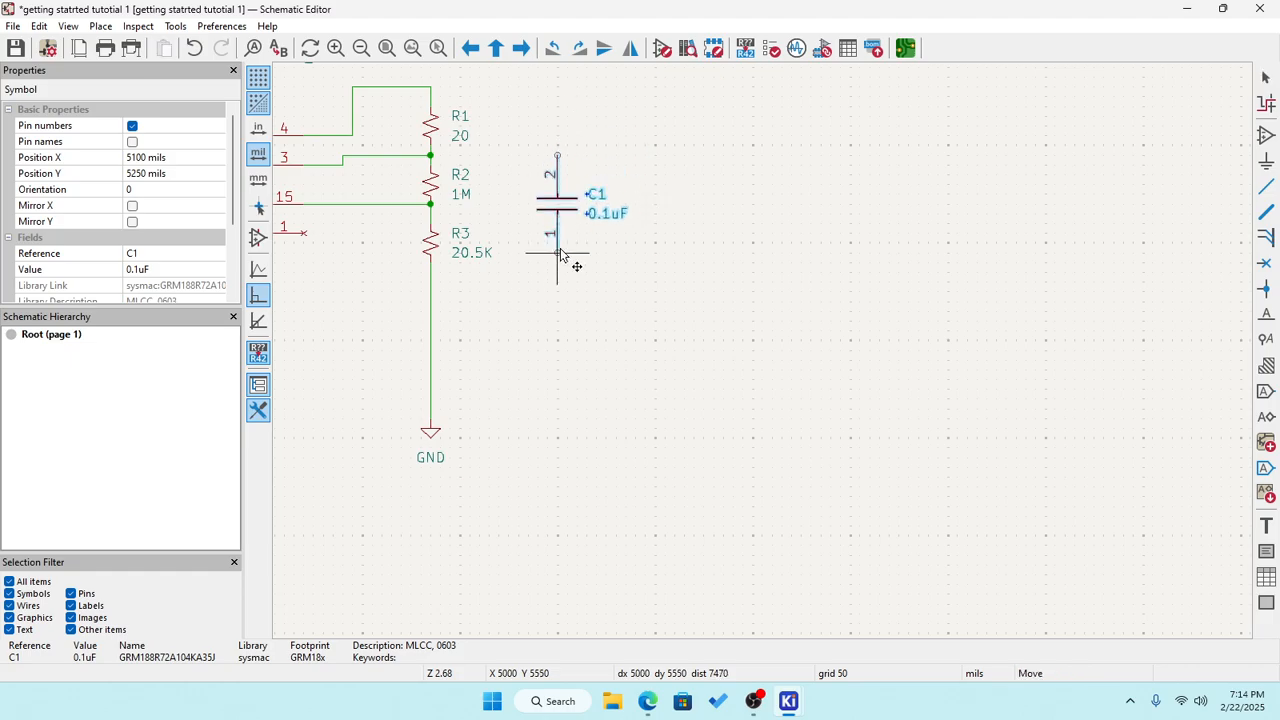
key("r")
key("r")
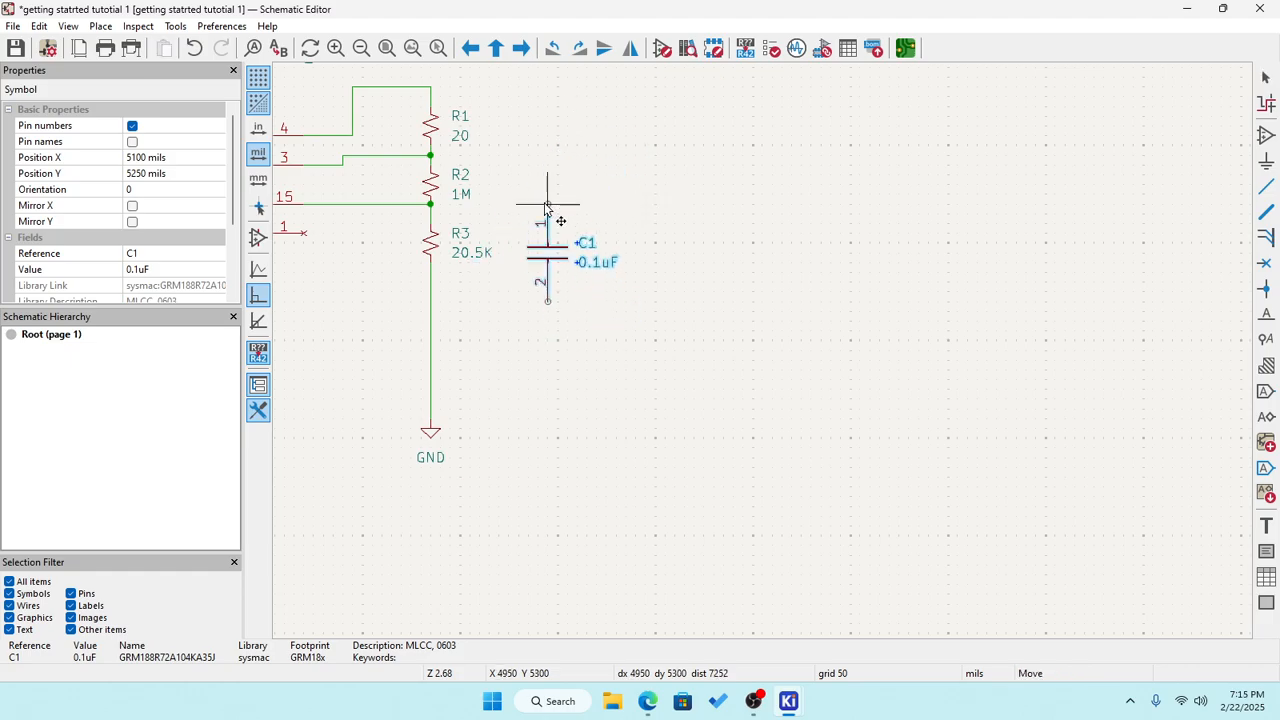
left_click(548, 196)
scroll(548, 196, "up", 2)
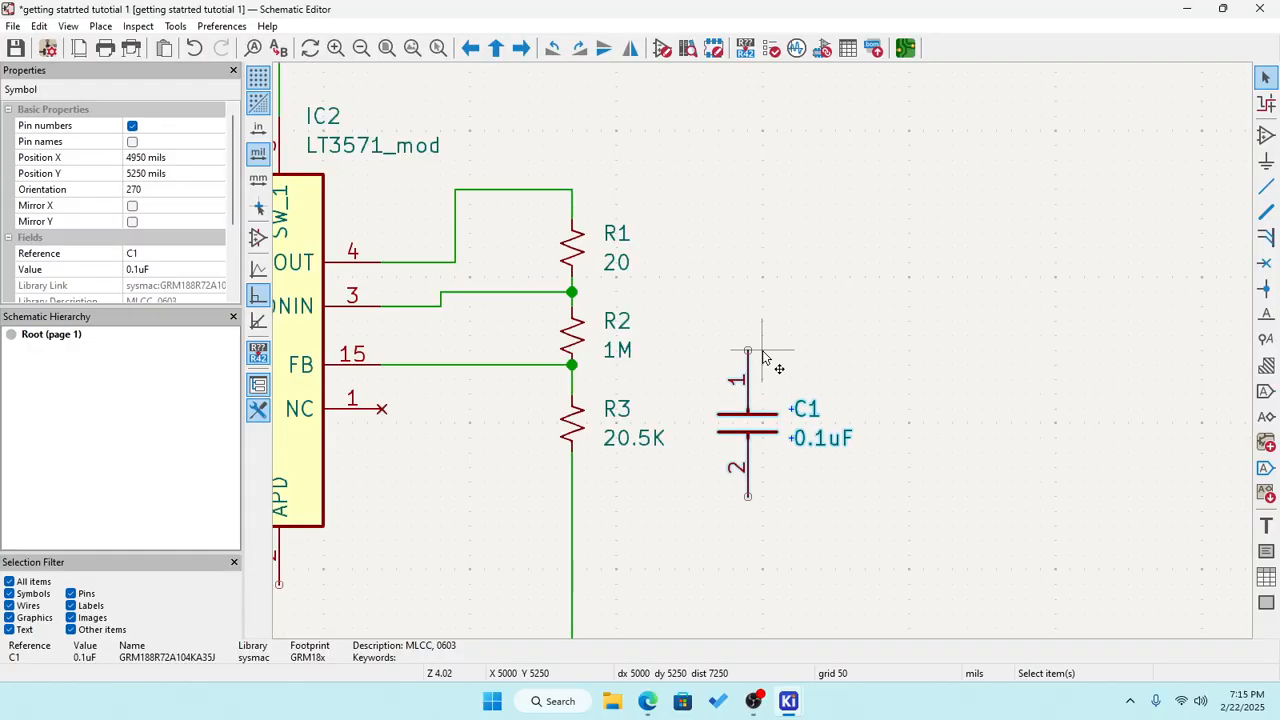
Wire the VOUT line at the upper end of R1 to pin 1 of capacitor C1.
scroll(766, 366, "down", 2)
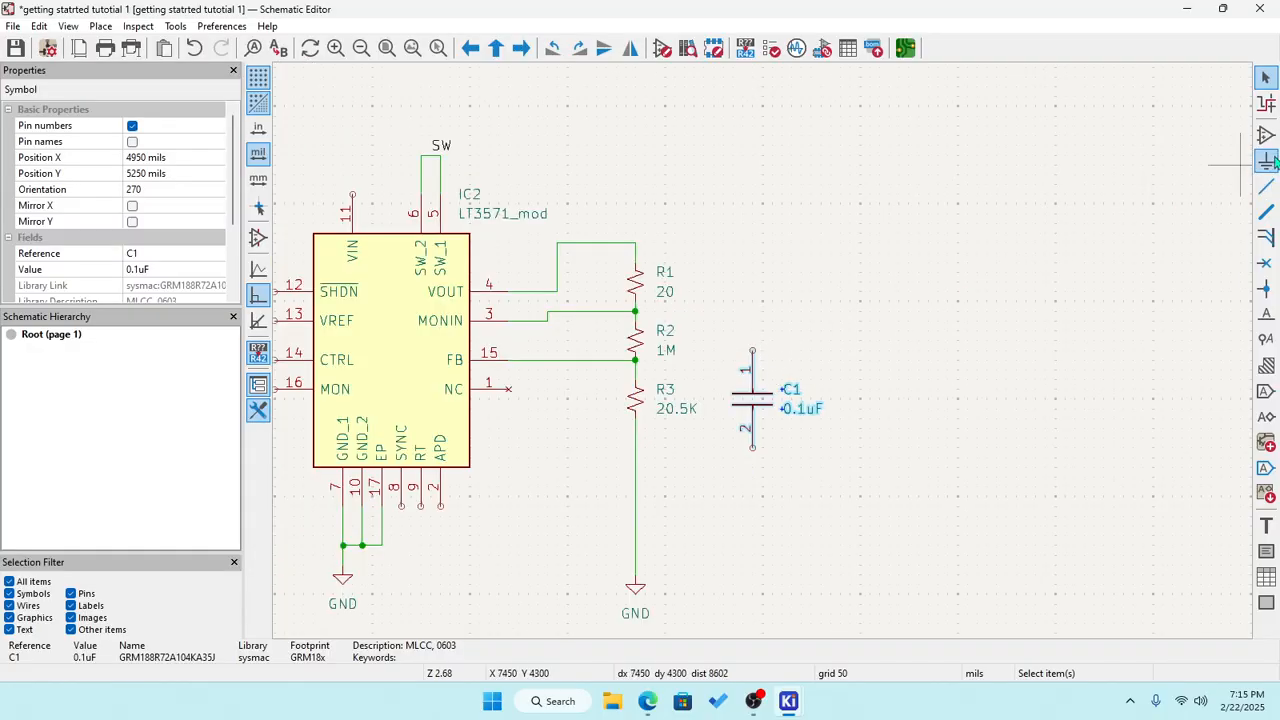
left_click(1266, 186)
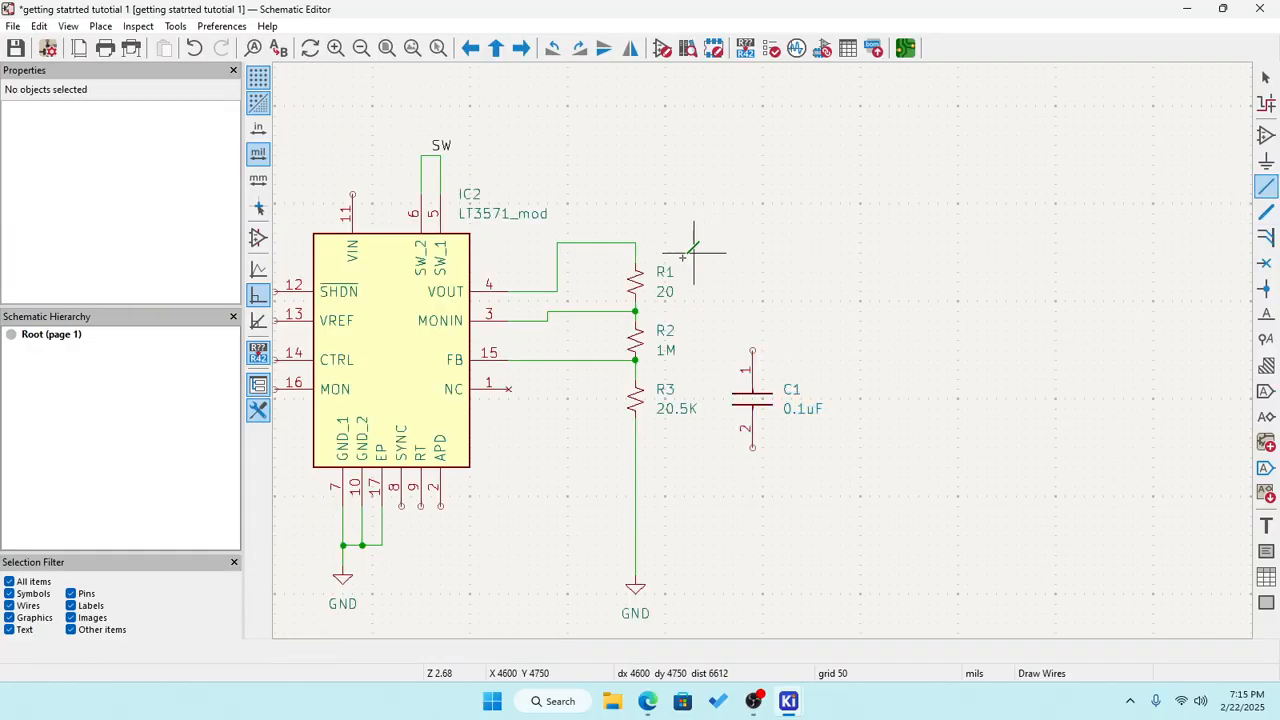
scroll(762, 349, "up", 2)
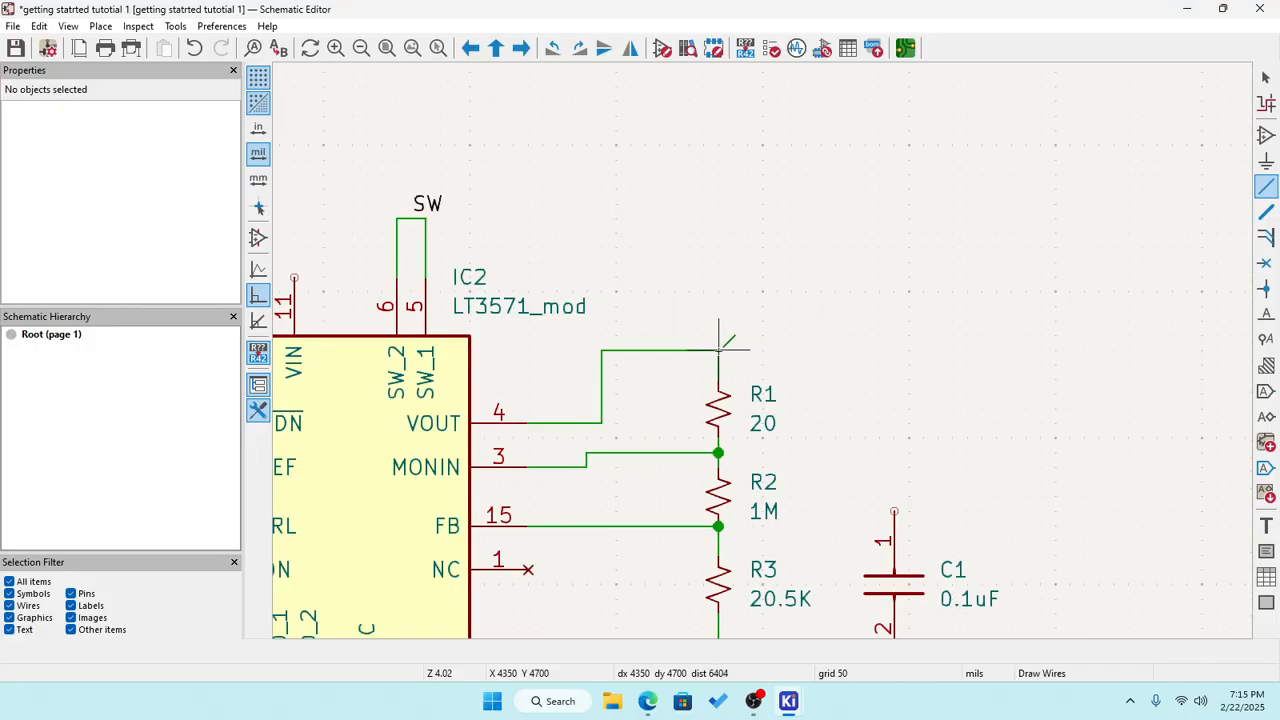
left_click(718, 349)
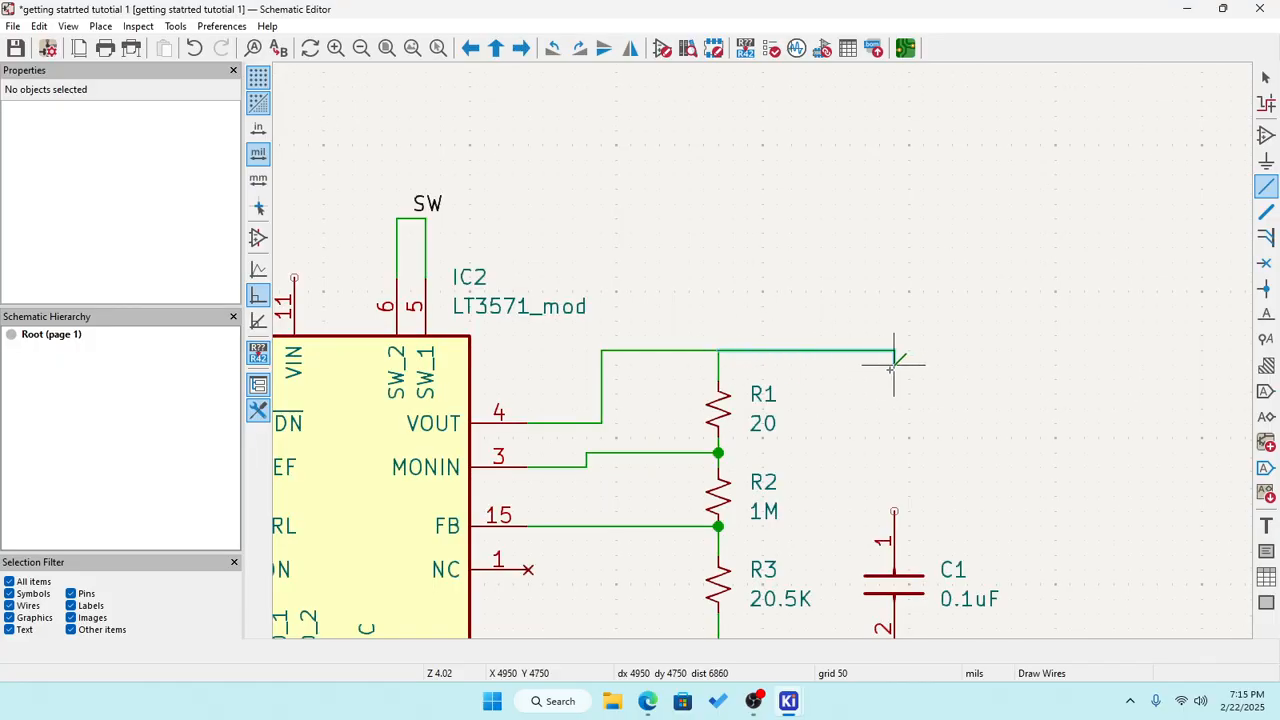
left_click(894, 510)
scroll(894, 510, "down", 5)
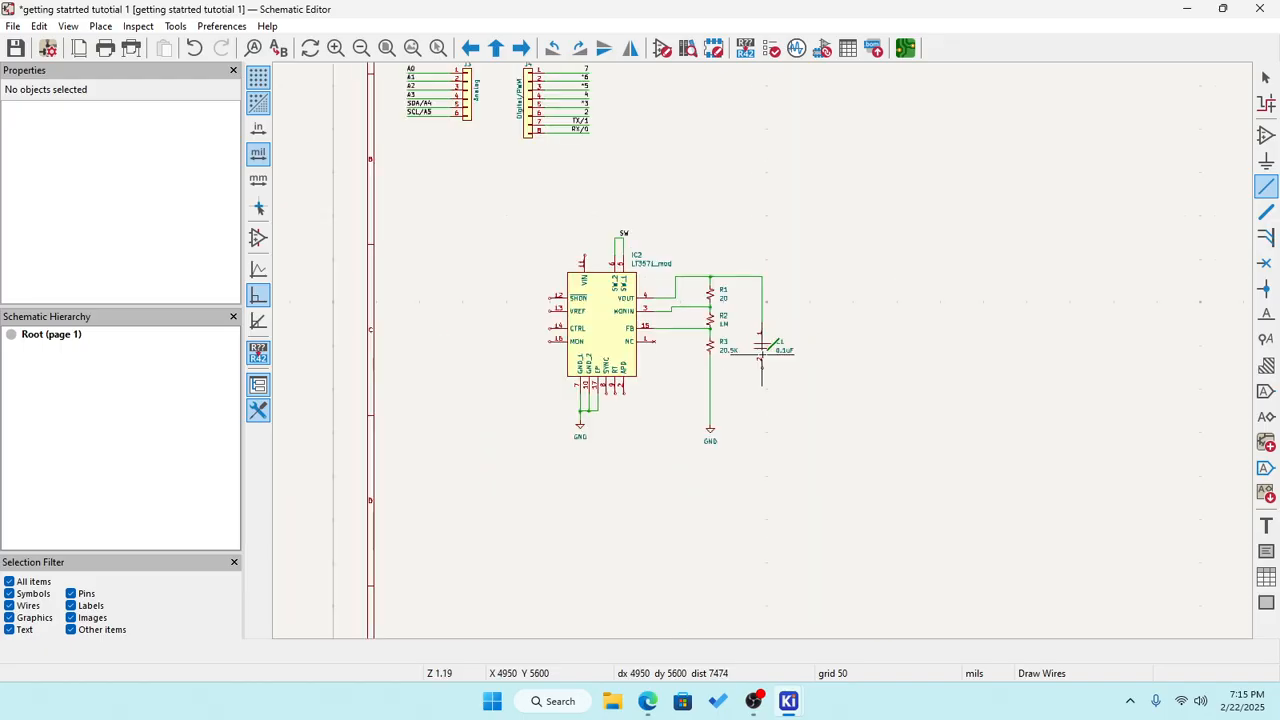
Wire pin 2 of capacitor C1 to the ground line below R3 and save the schematic.
scroll(757, 349, "up", 5)
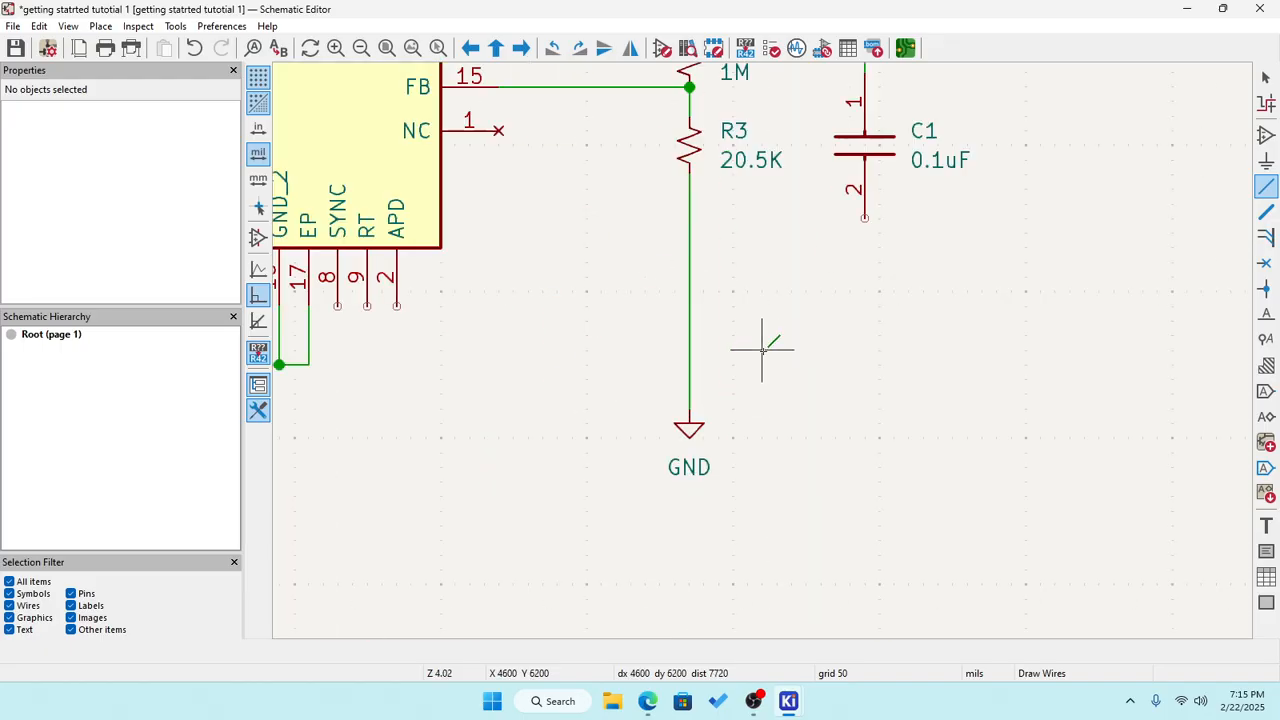
left_click(865, 218)
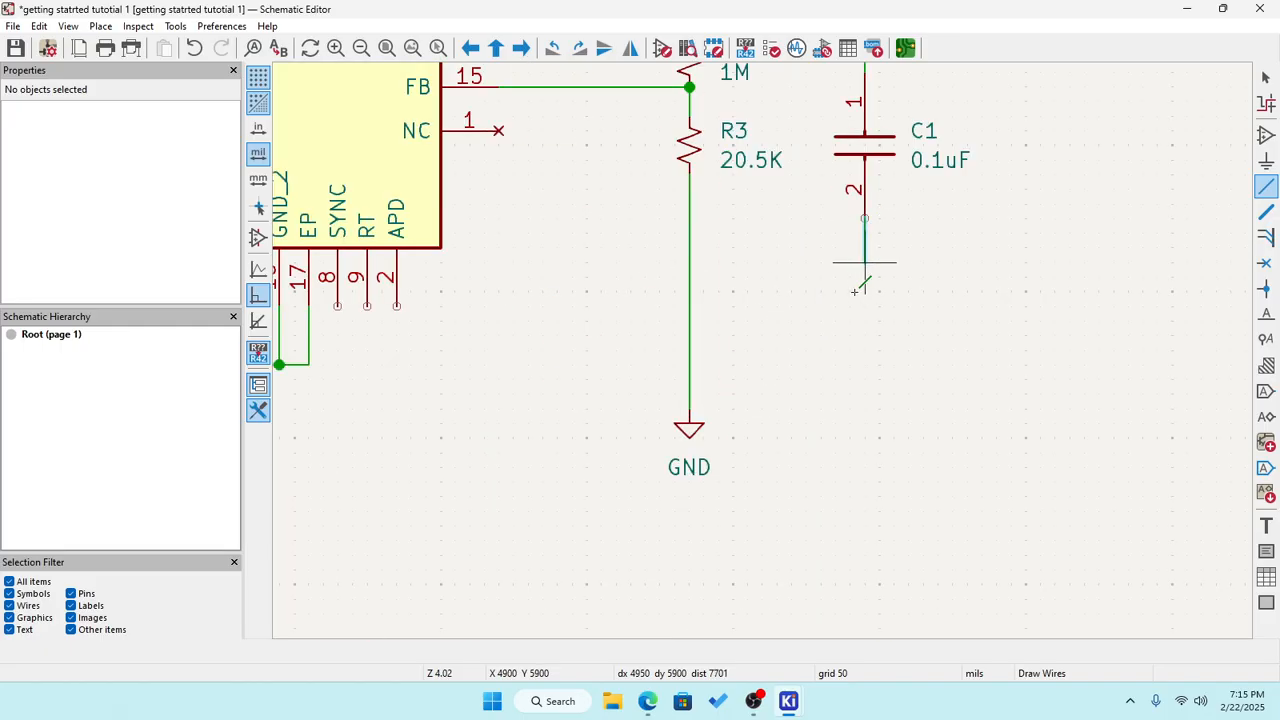
left_click(689, 379)
scroll(720, 360, "down", 3)
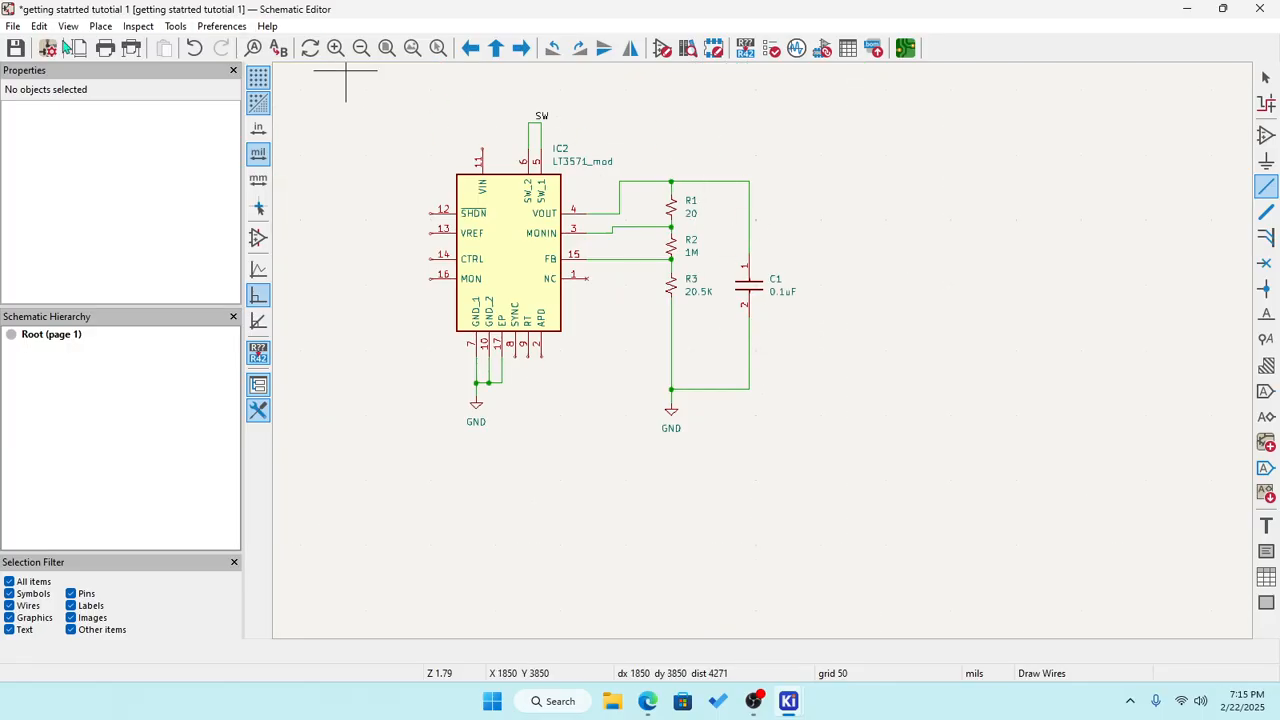
left_click(15, 50)
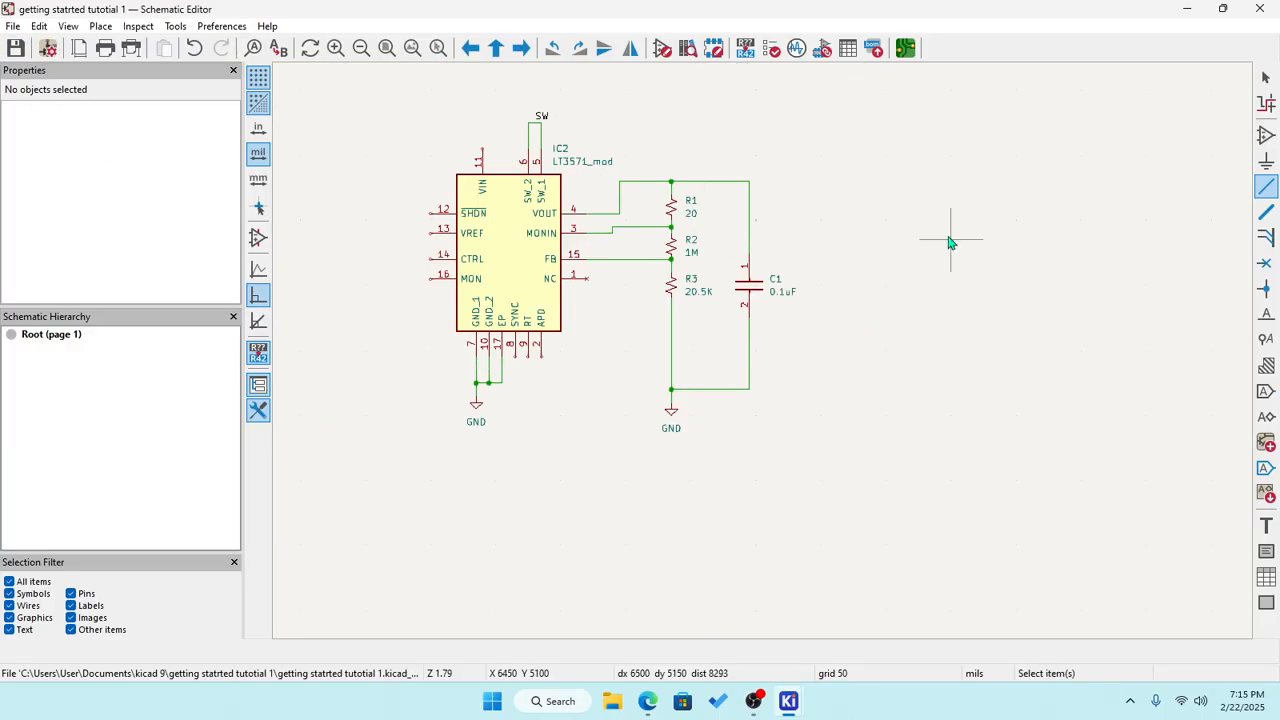
key("Escape")
Review the manufacturer and supplier part number fields in capacitor C1's symbol properties, then close them.
double_click(757, 292)
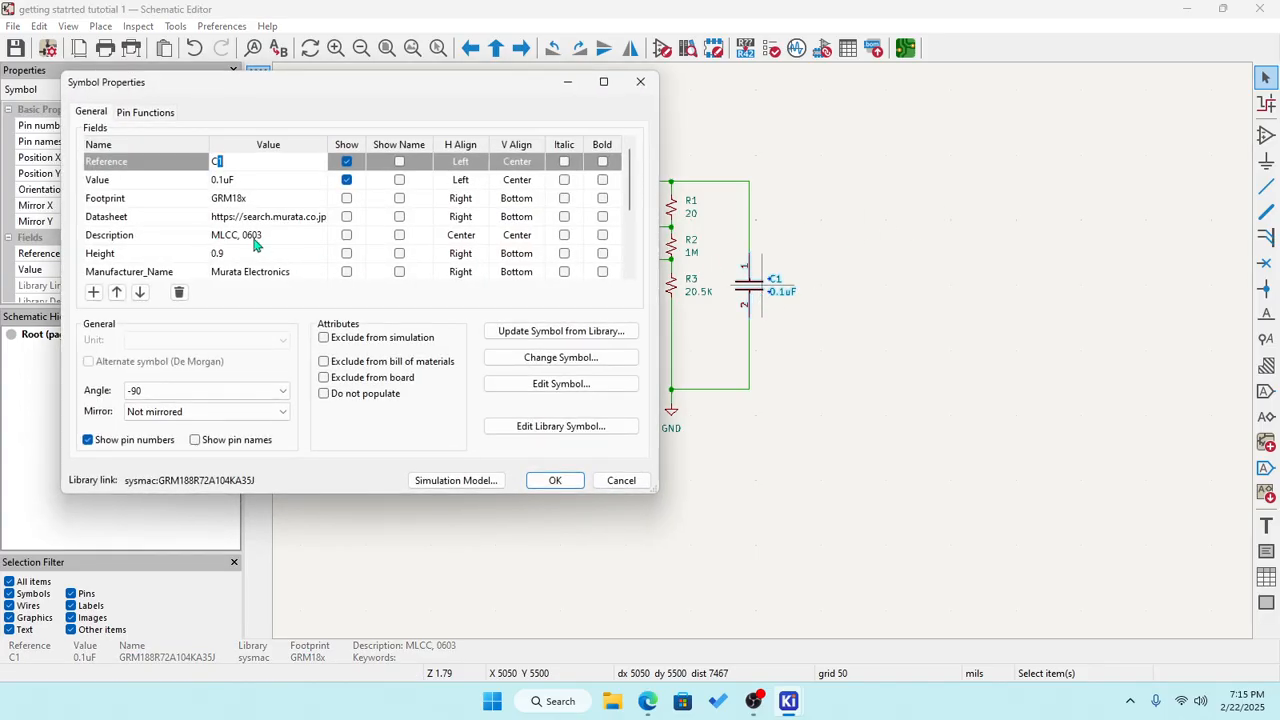
scroll(255, 243, "down", 1)
scroll(262, 230, "down", 1)
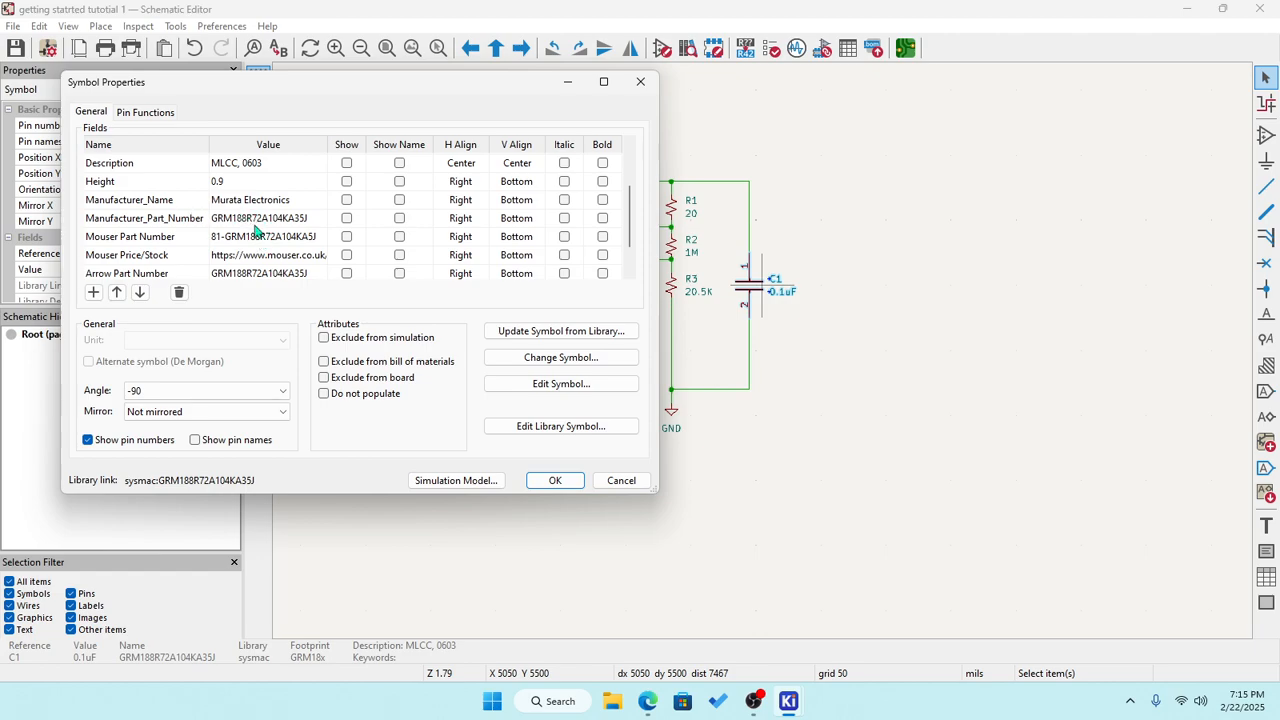
scroll(256, 230, "down", 1)
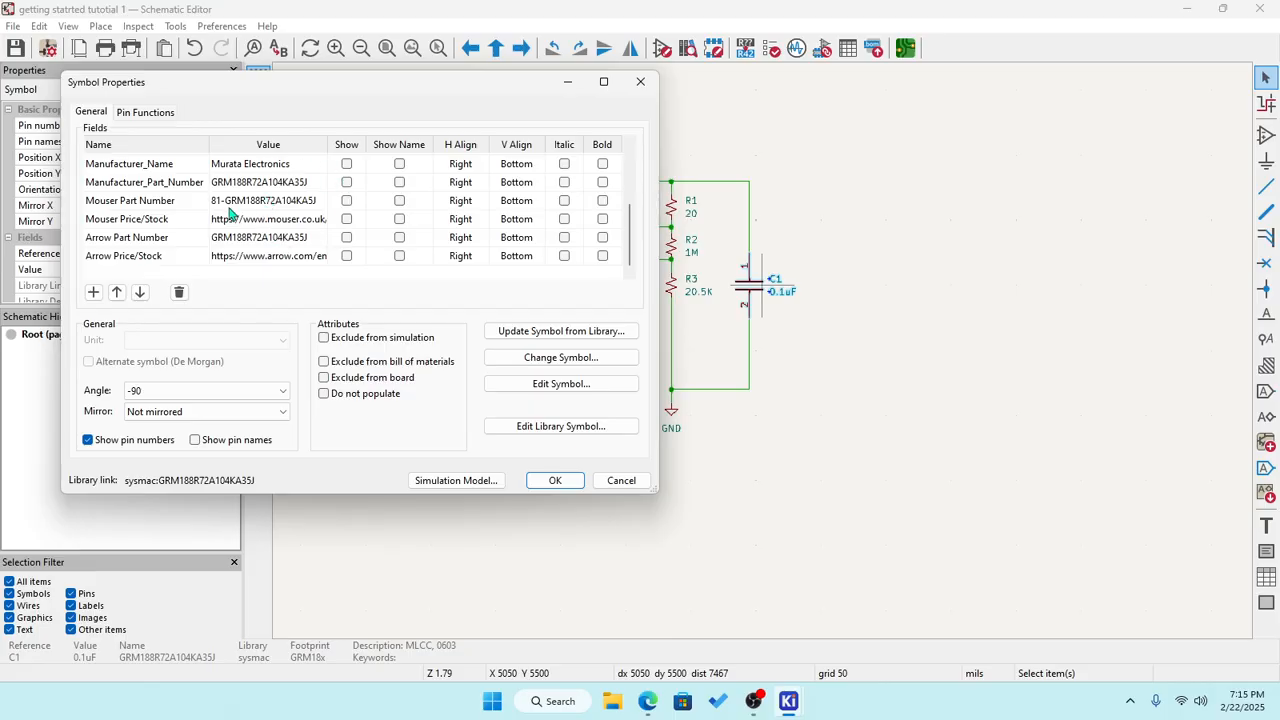
scroll(288, 216, "up", 1)
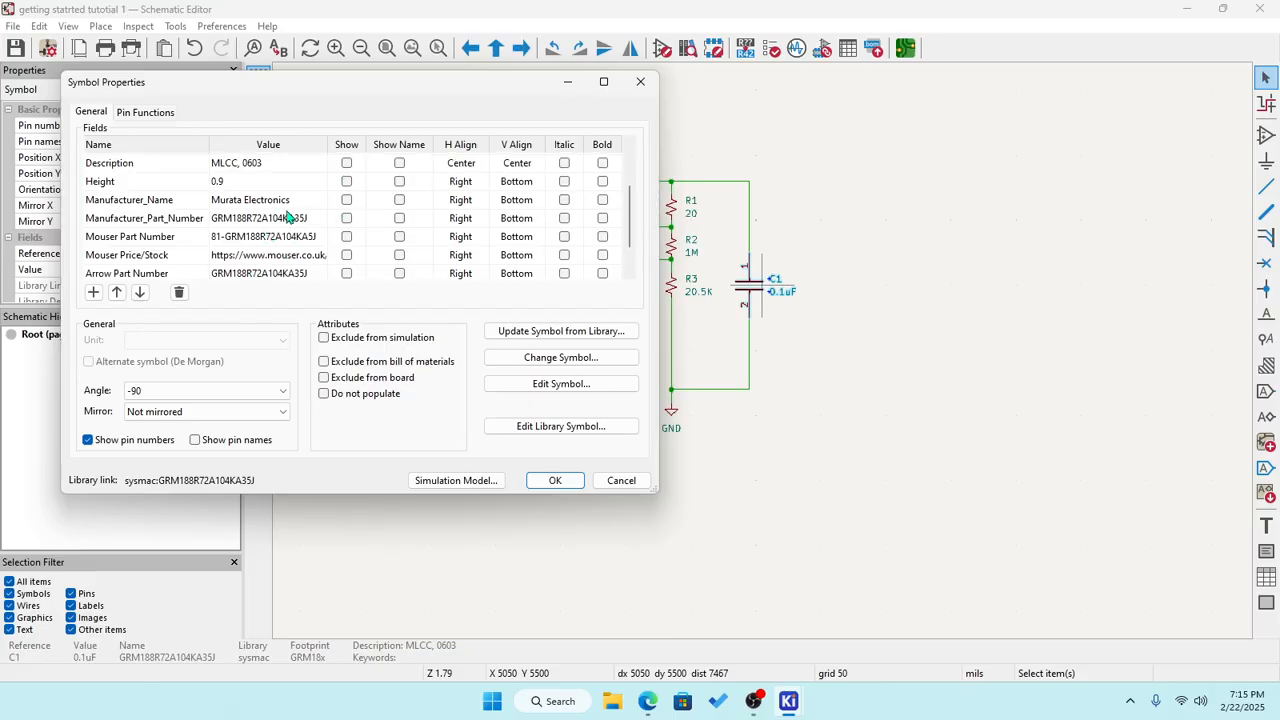
scroll(264, 206, "down", 1)
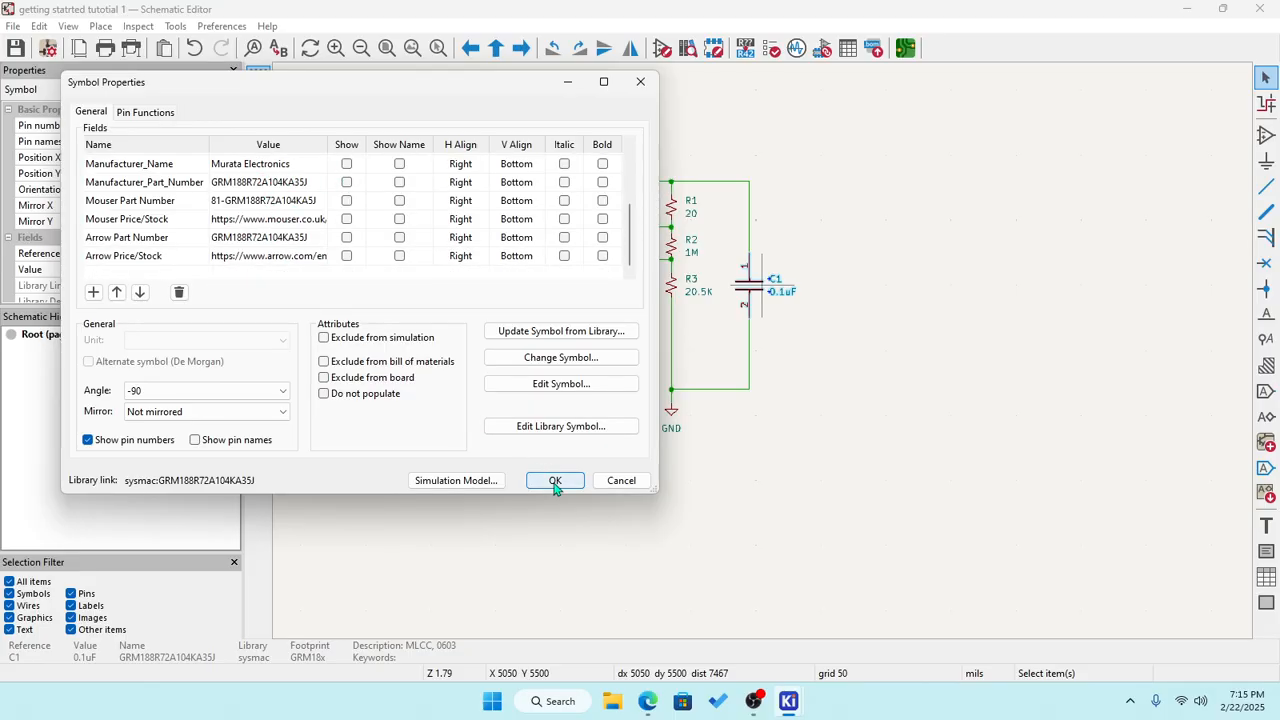
left_click(555, 481)
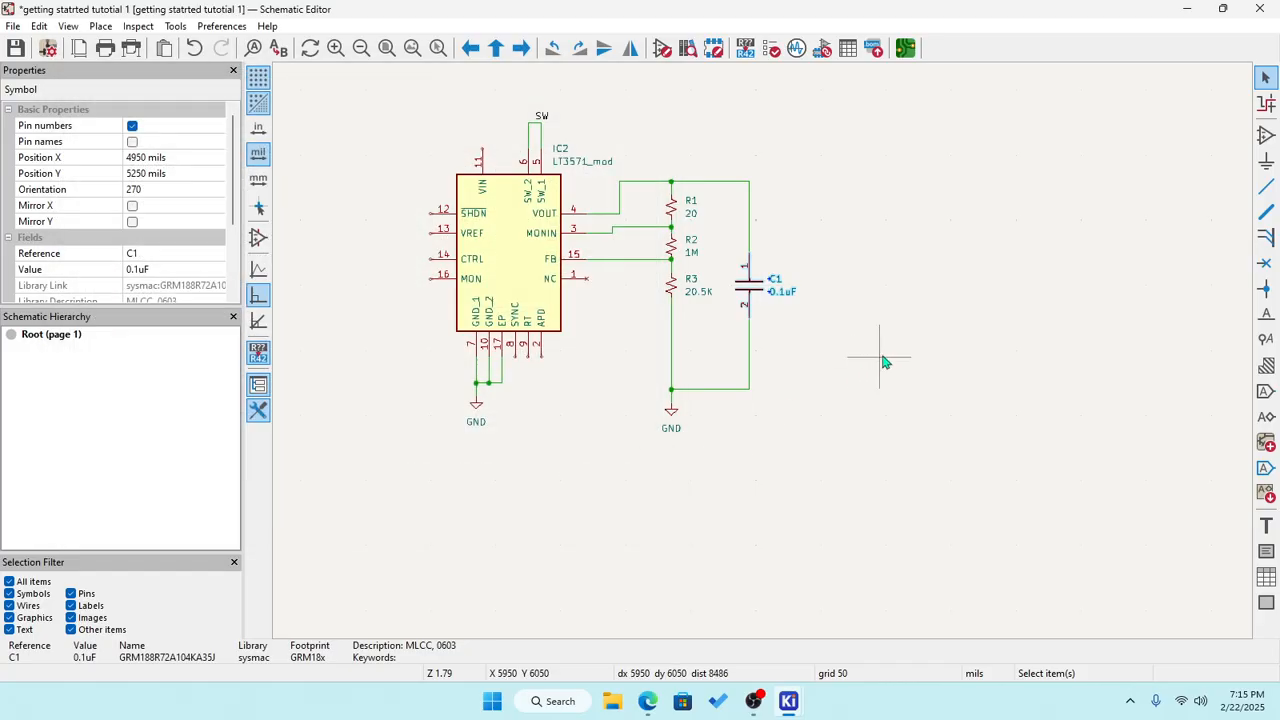
left_click(866, 303)
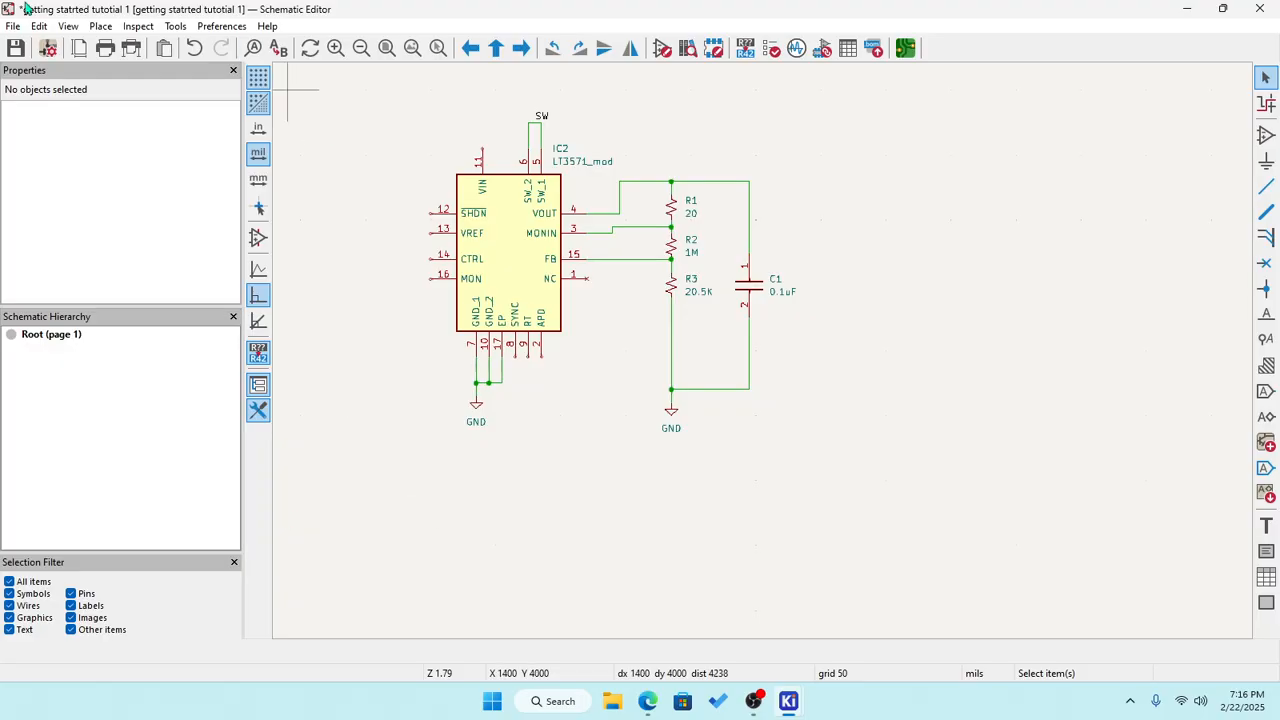
Save the schematic and update the board from it in the PCB Editor to add capacitor C1.
left_click(15, 50)
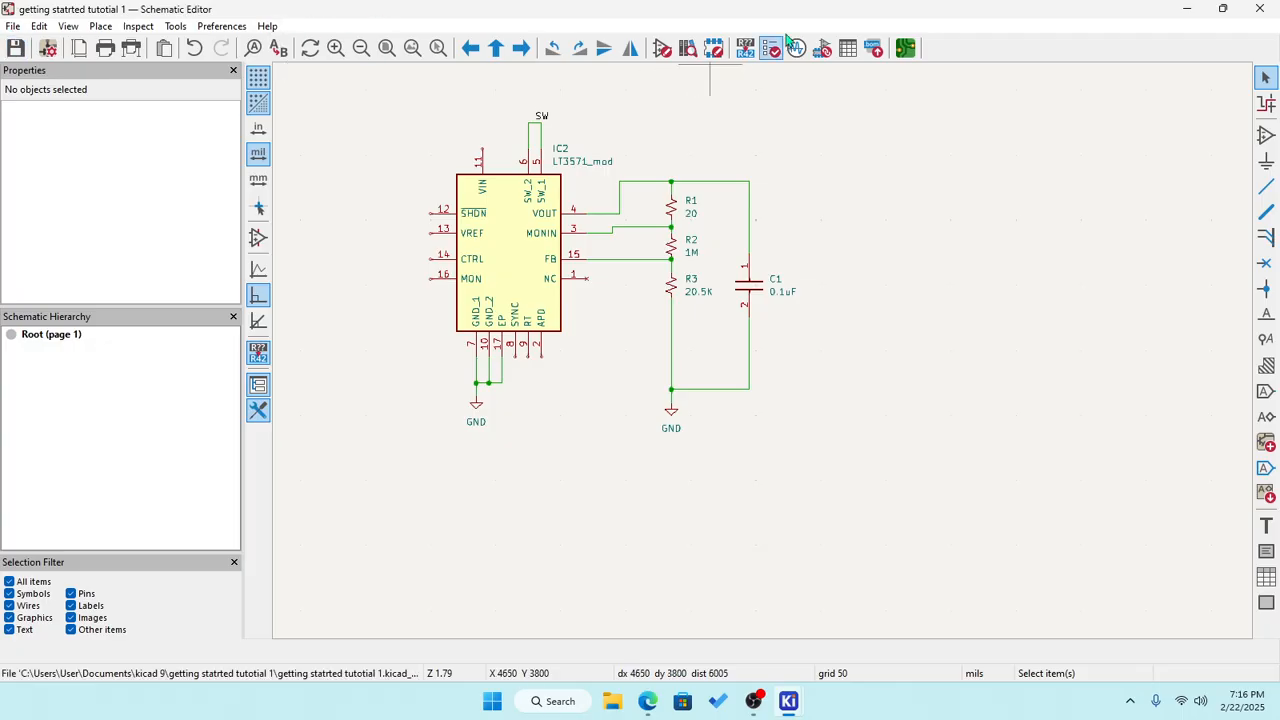
left_click(904, 50)
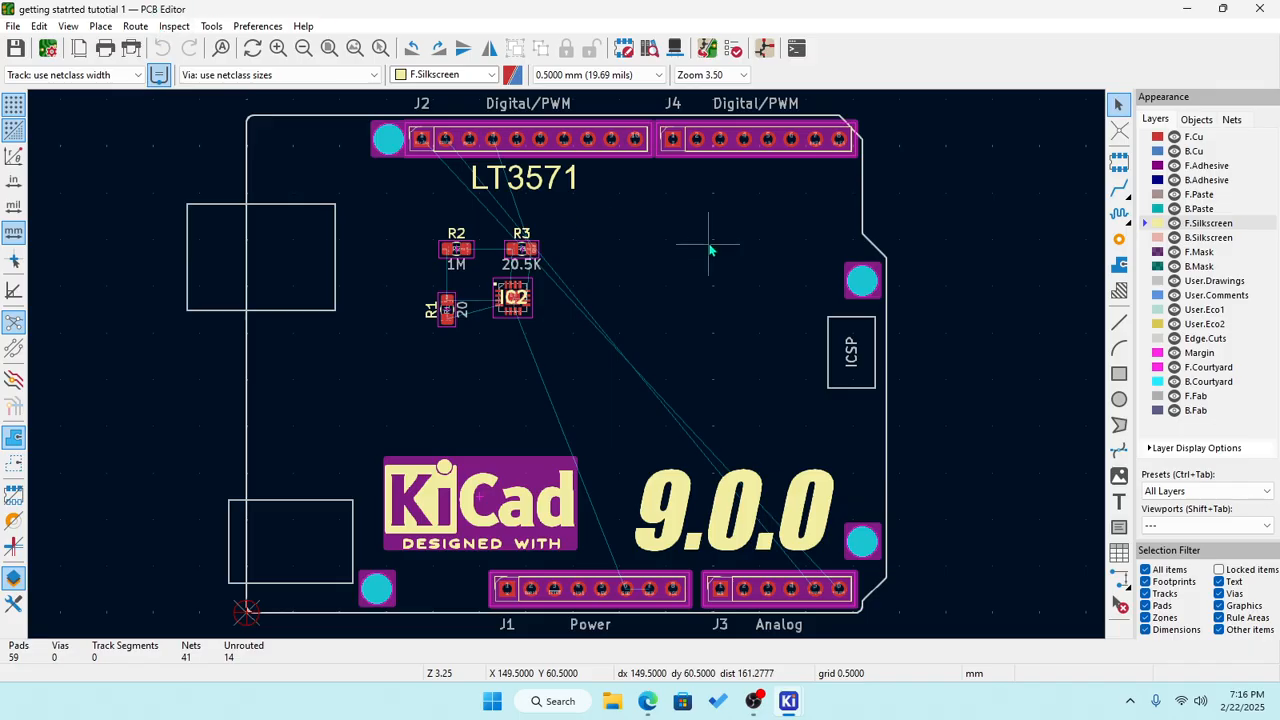
left_click(211, 26)
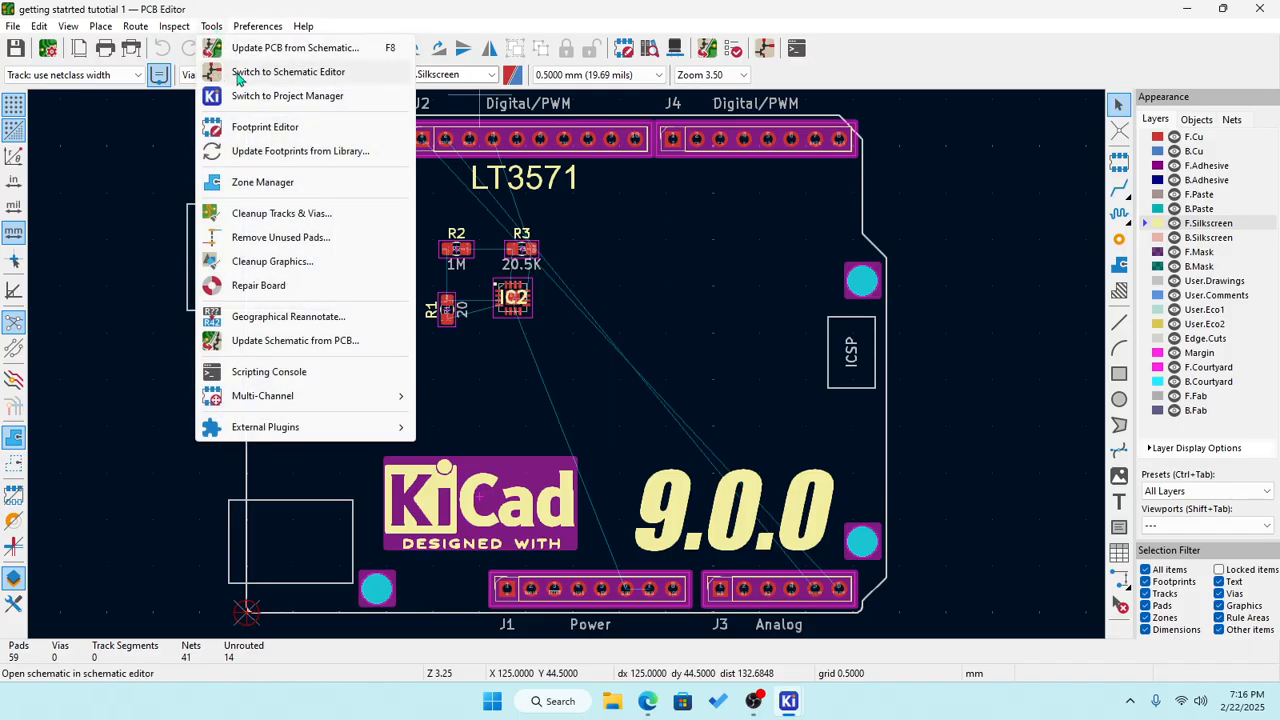
left_click(280, 49)
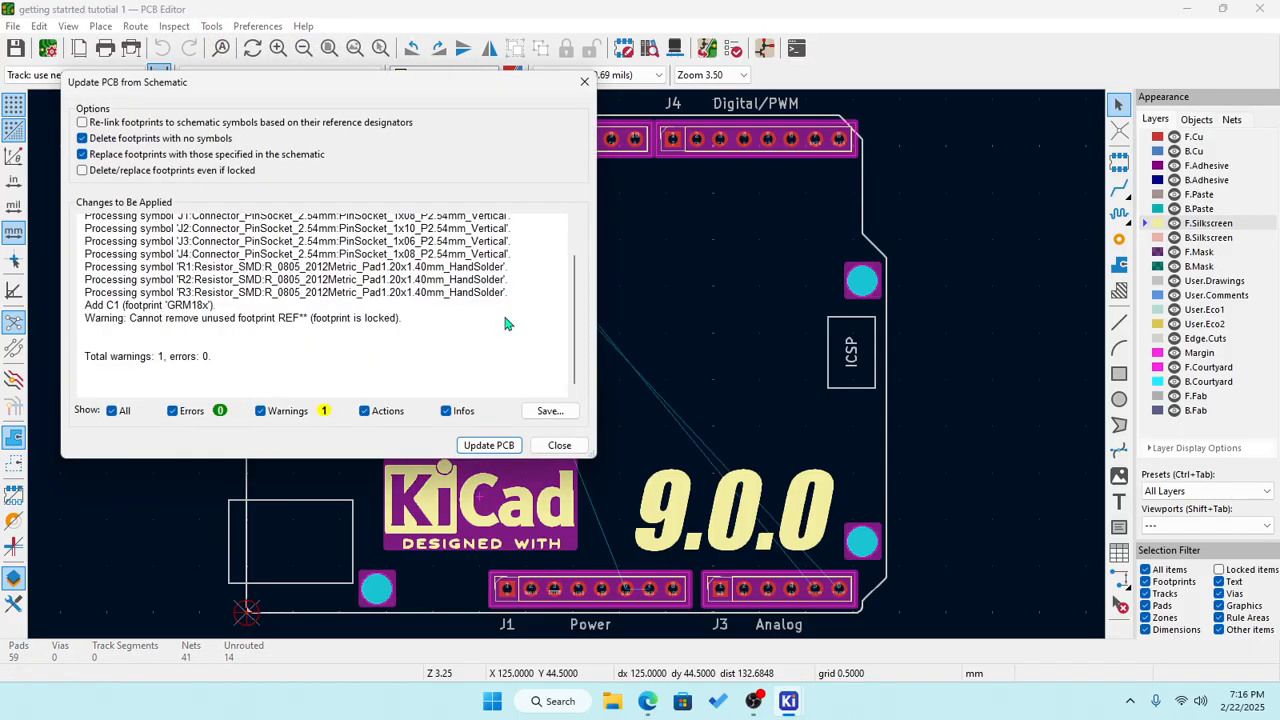
left_click(489, 445)
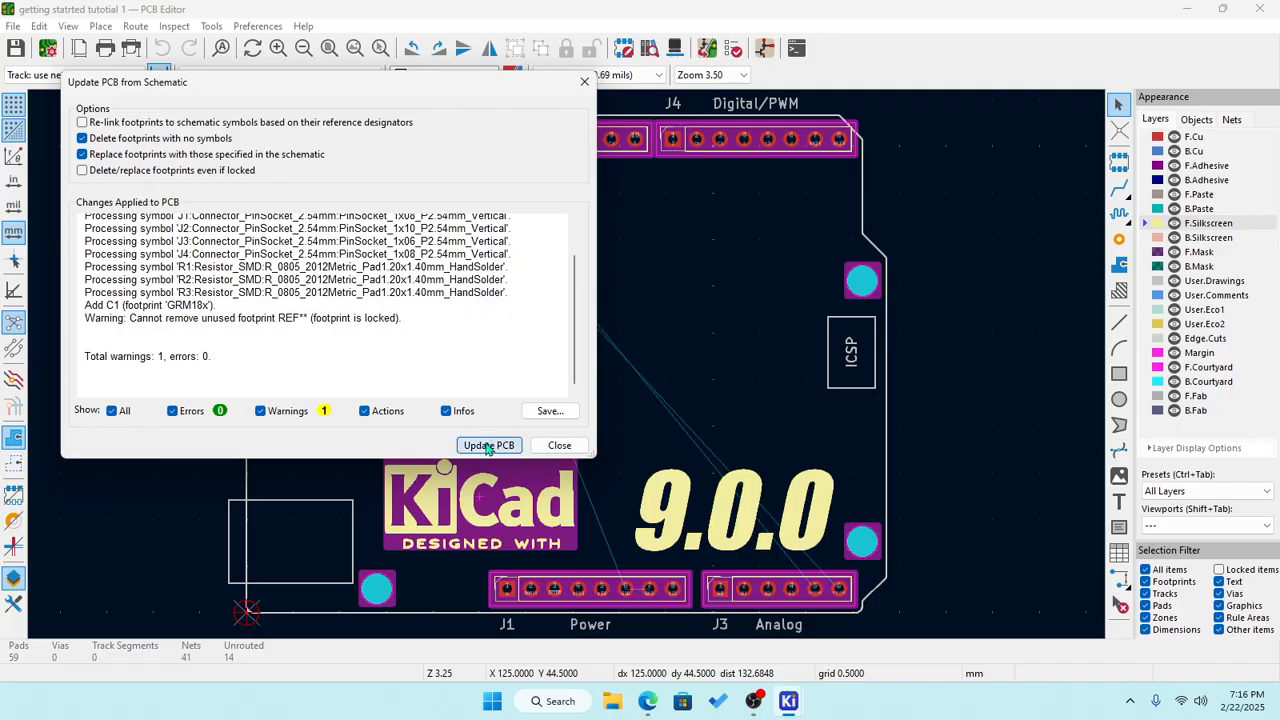
left_click(557, 445)
Place the C1 footprint on the board just below IC2.
scroll(568, 365, "up", 5)
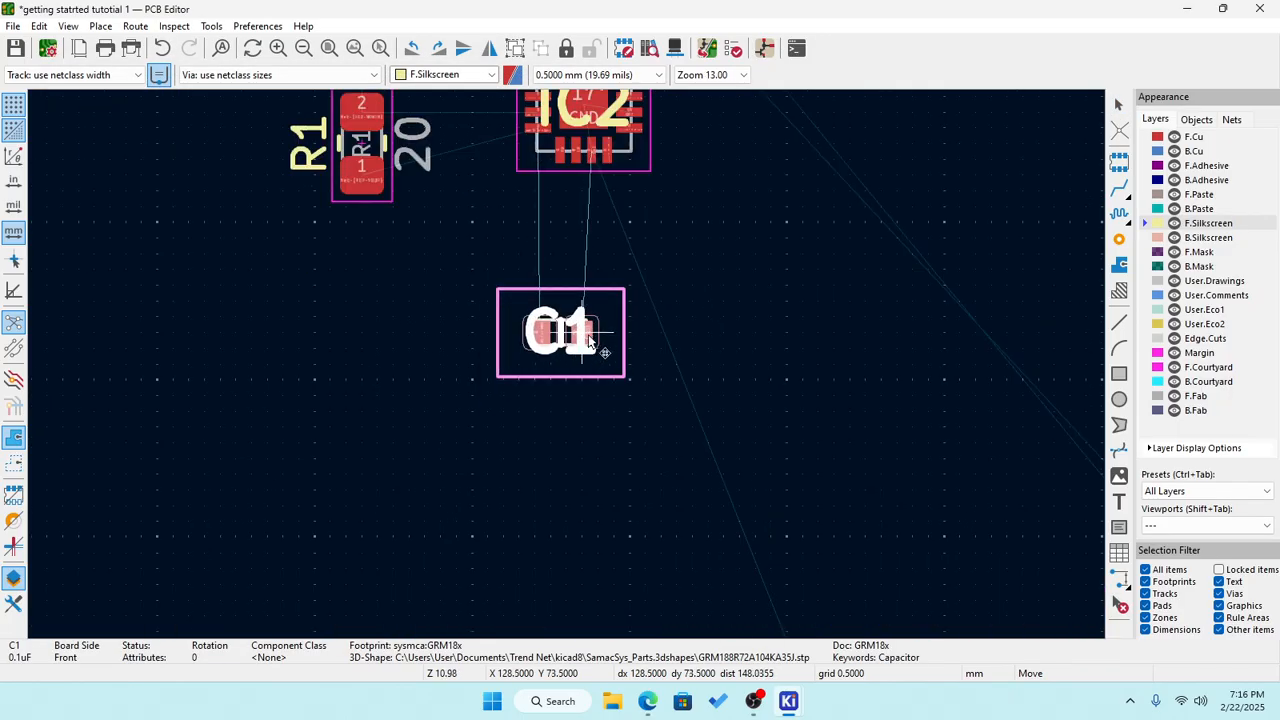
scroll(585, 350, "down", 7)
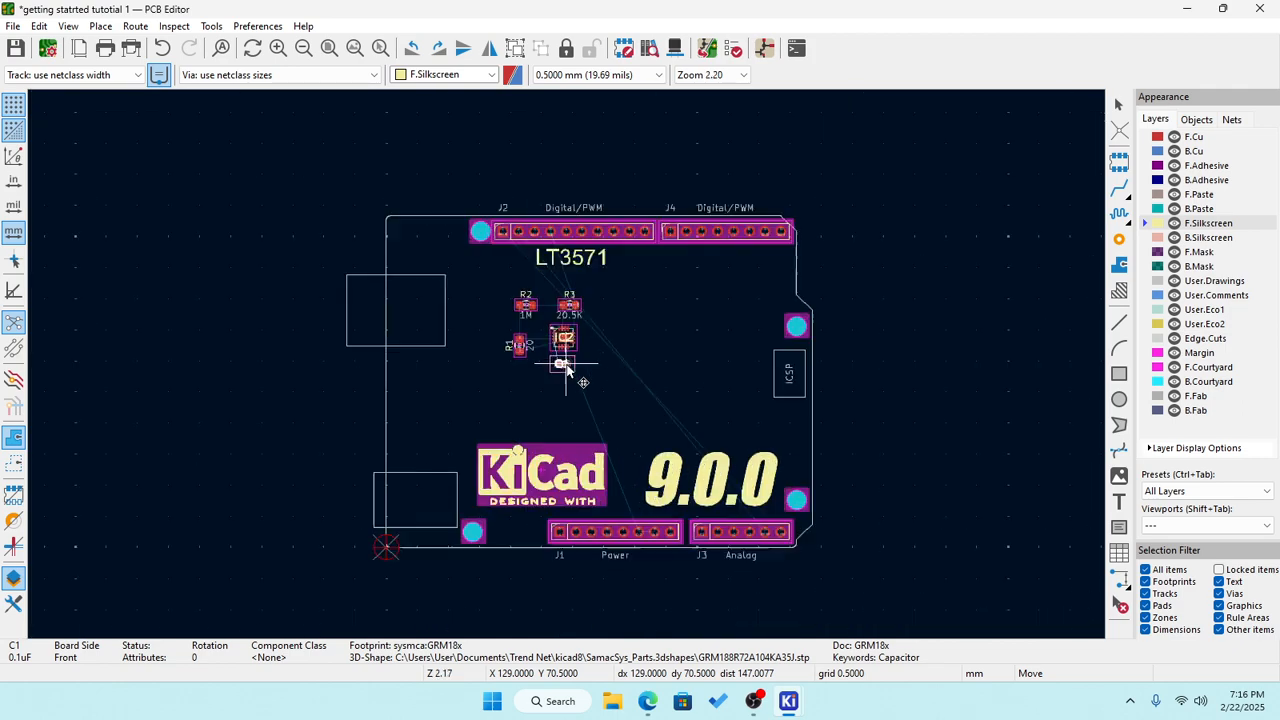
scroll(567, 370, "up", 6)
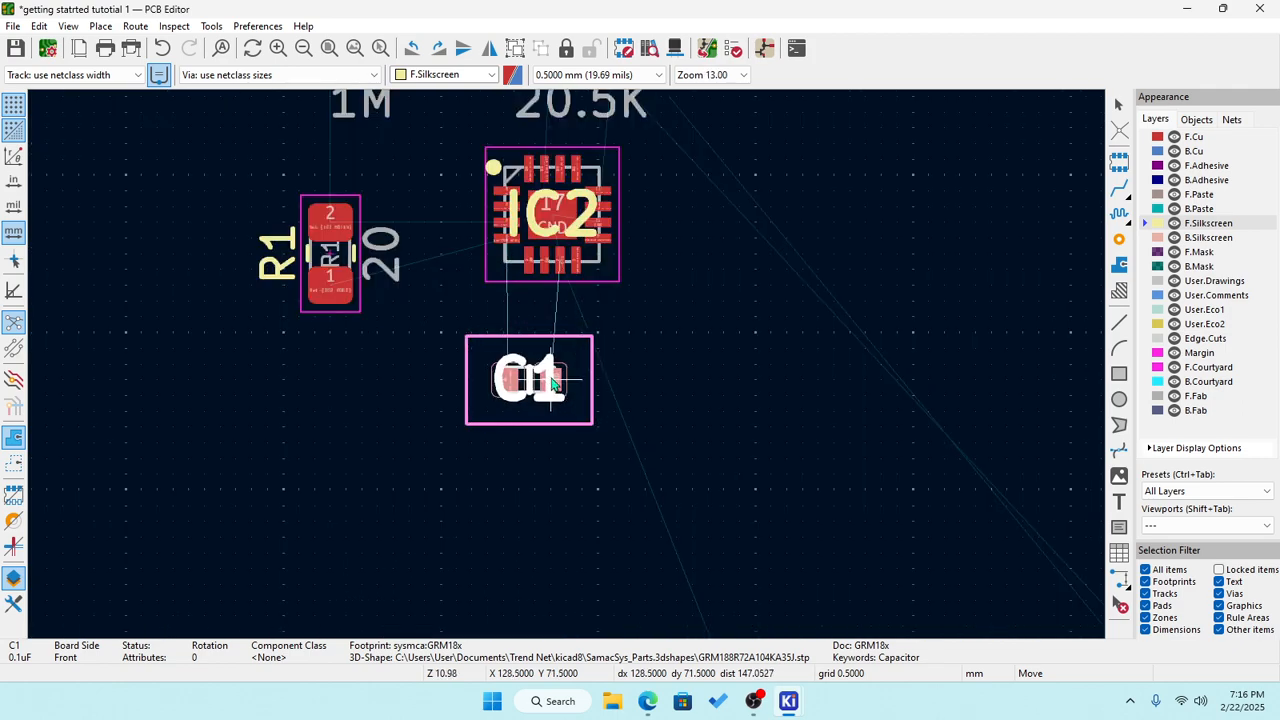
left_click(552, 380)
Examine the net names on the pads of C1, IC2 and R1, and compare them with IC2's VOUT pin in the schematic.
scroll(558, 390, "up", 3)
scroll(551, 425, "down", 3)
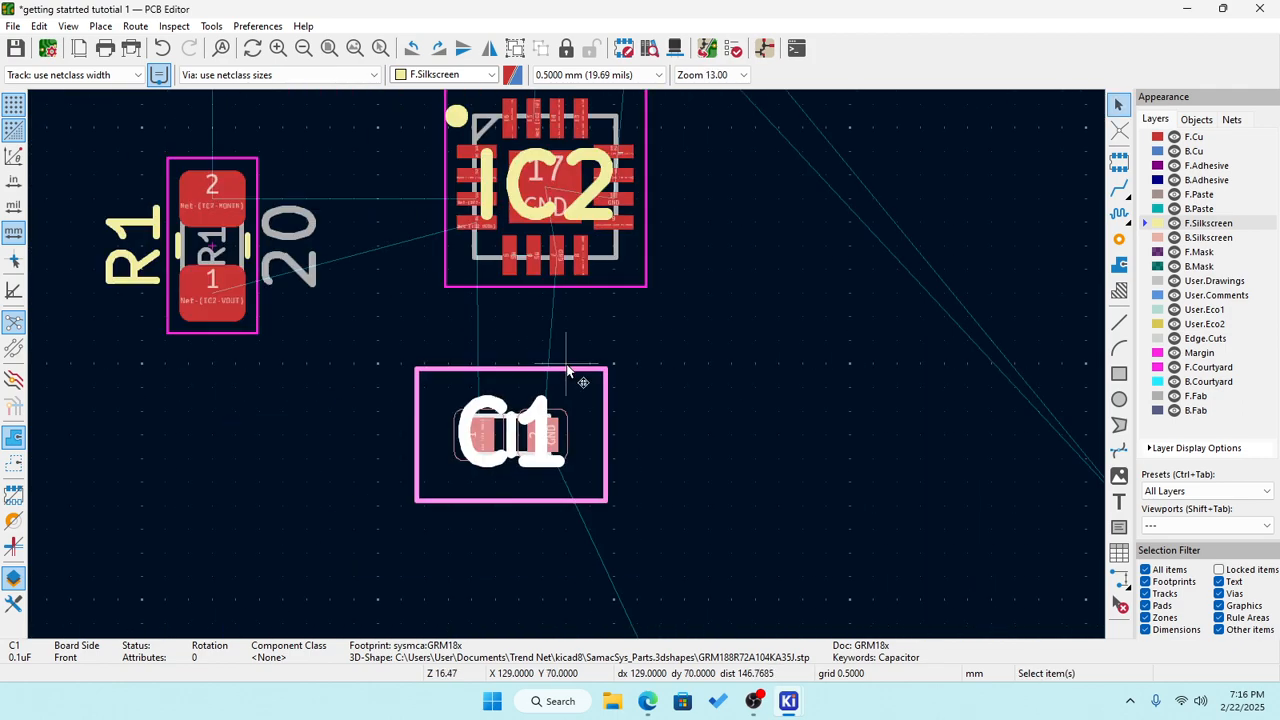
scroll(484, 228, "up", 3)
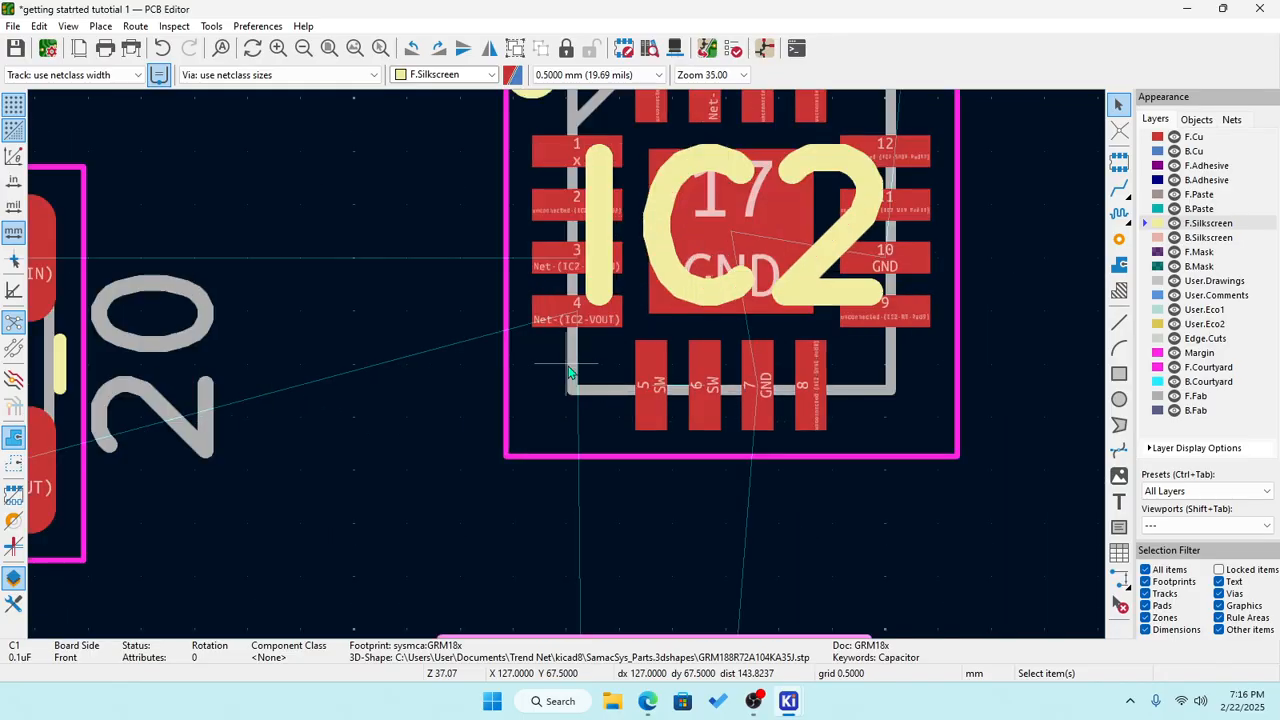
scroll(573, 376, "down", 3)
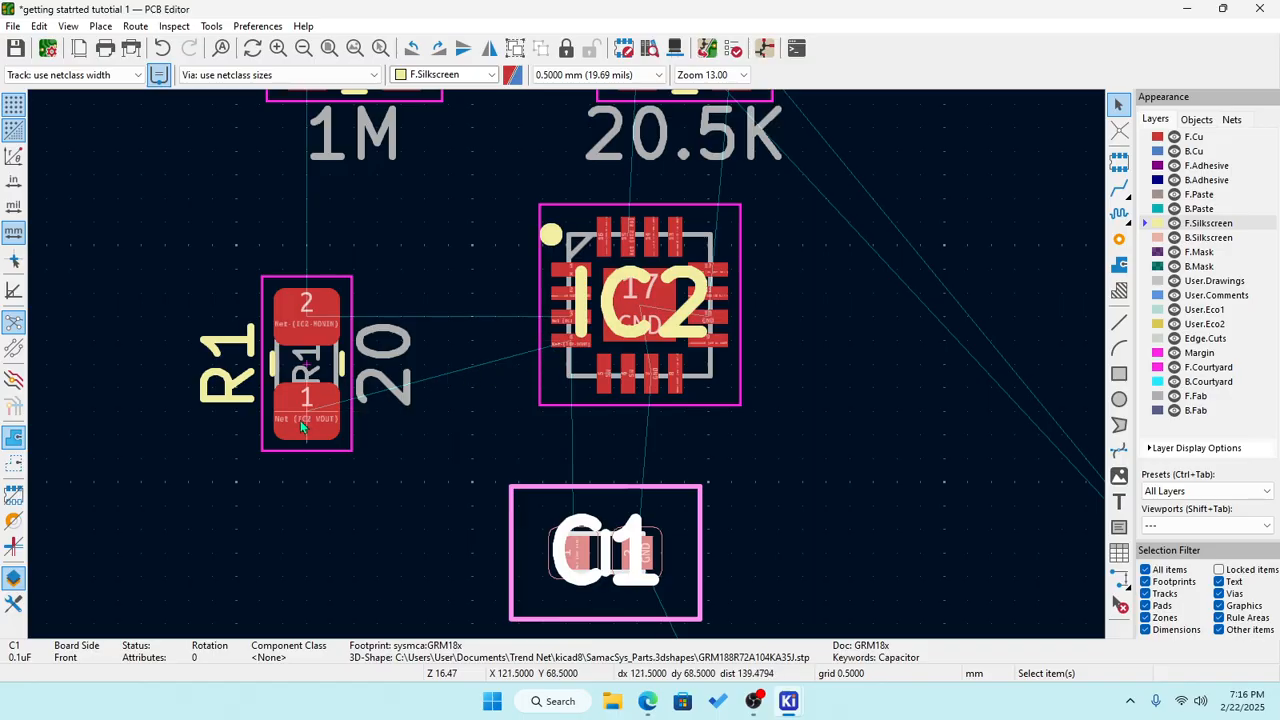
scroll(302, 440, "up", 3)
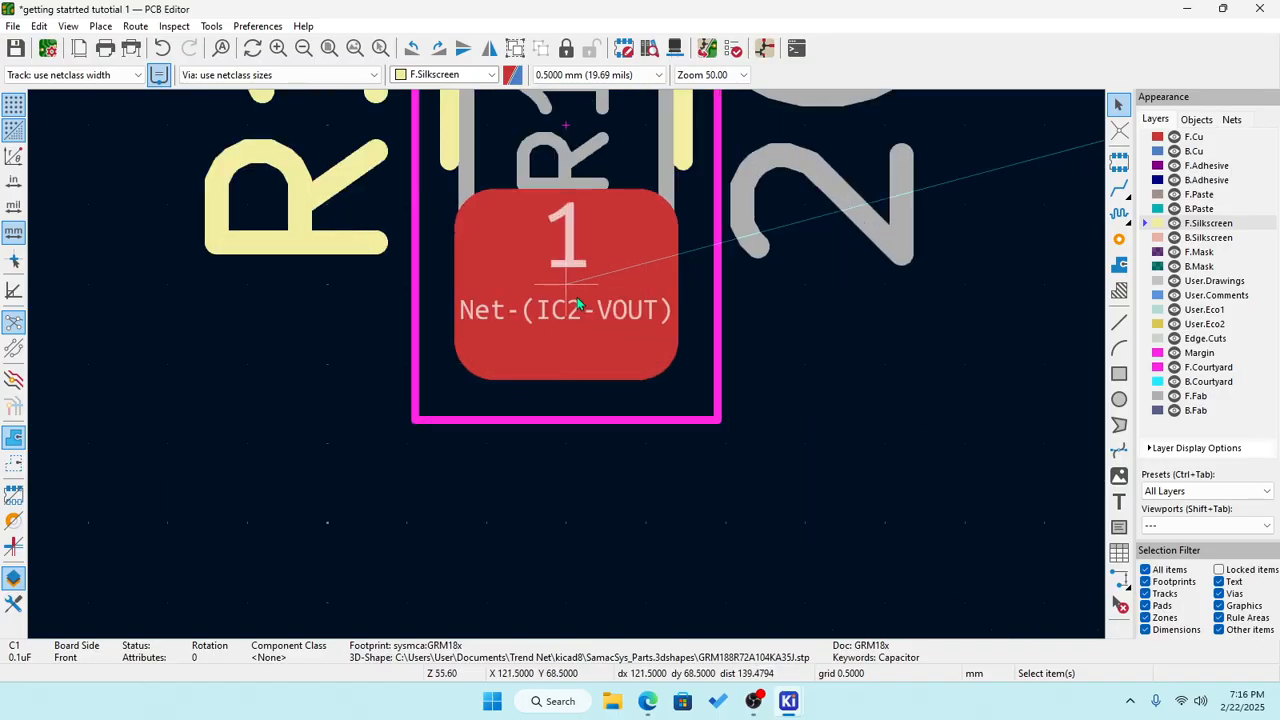
scroll(577, 297, "down", 2)
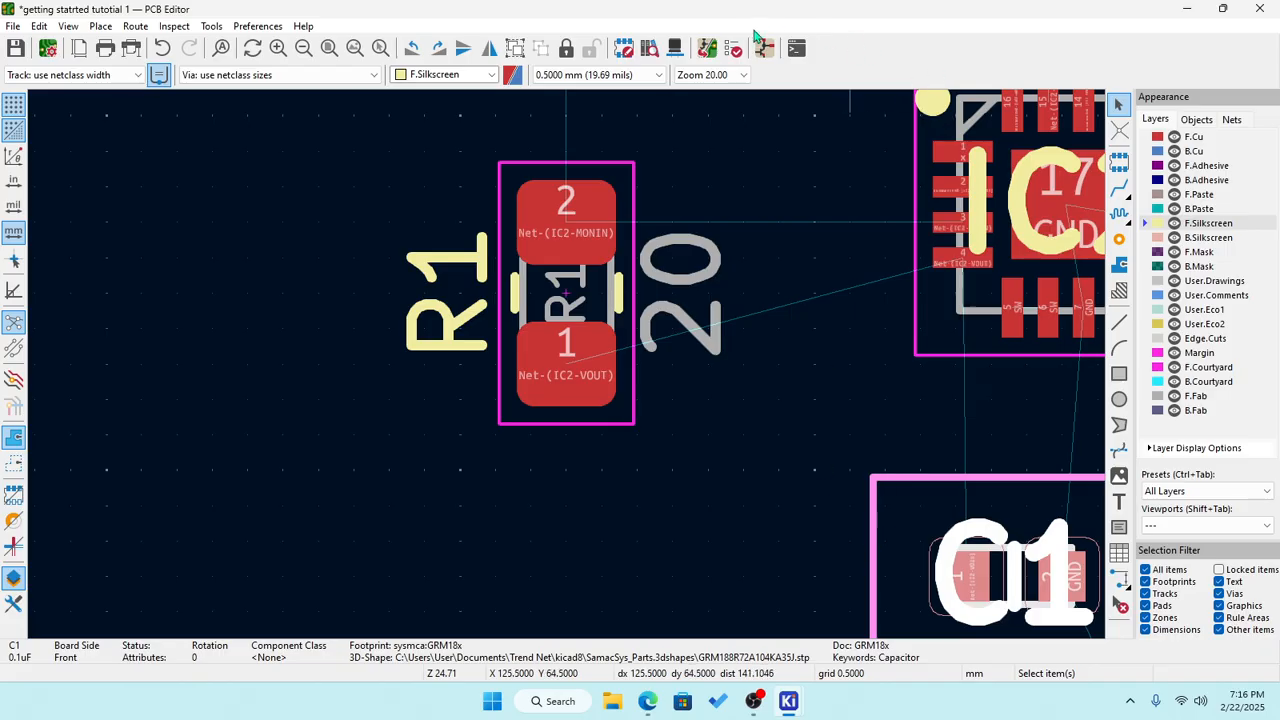
left_click(764, 48)
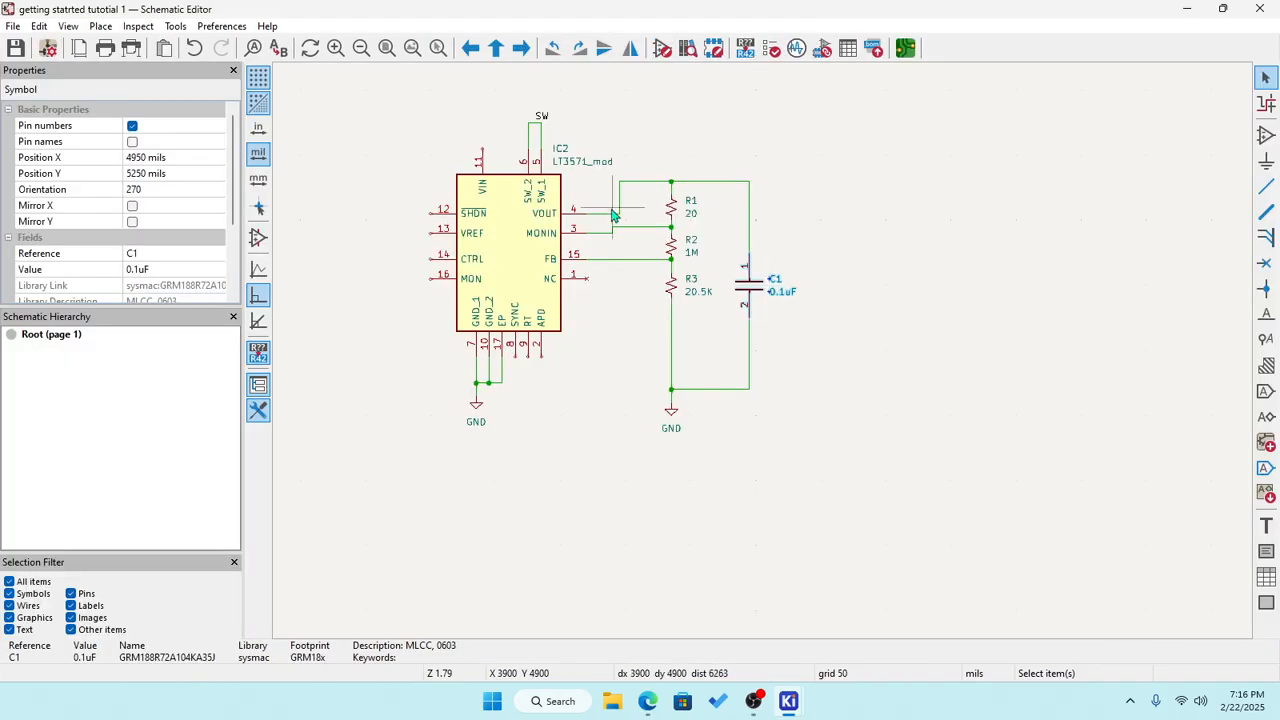
scroll(620, 200, "up", 4)
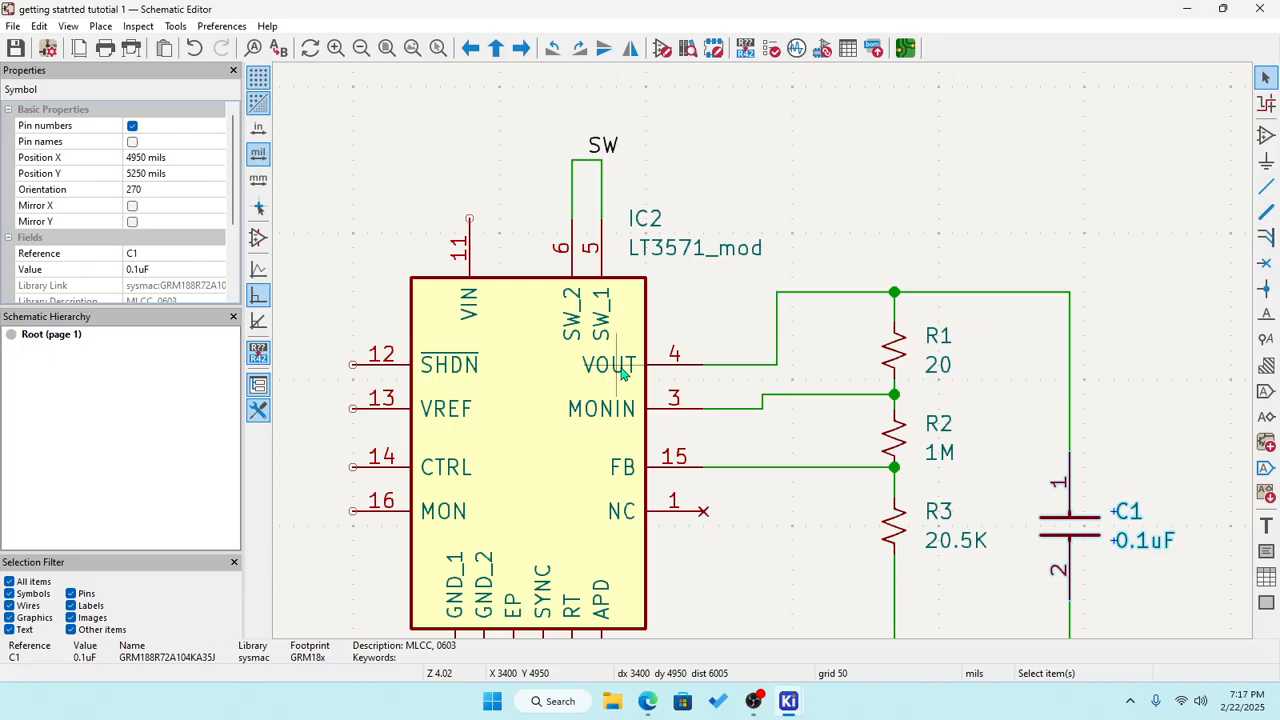
Replace the wire segment at IC2's VOUT pin with a VOUT net label connected to the R1 wire, and save the schematic.
left_click(766, 369)
key("Delete")
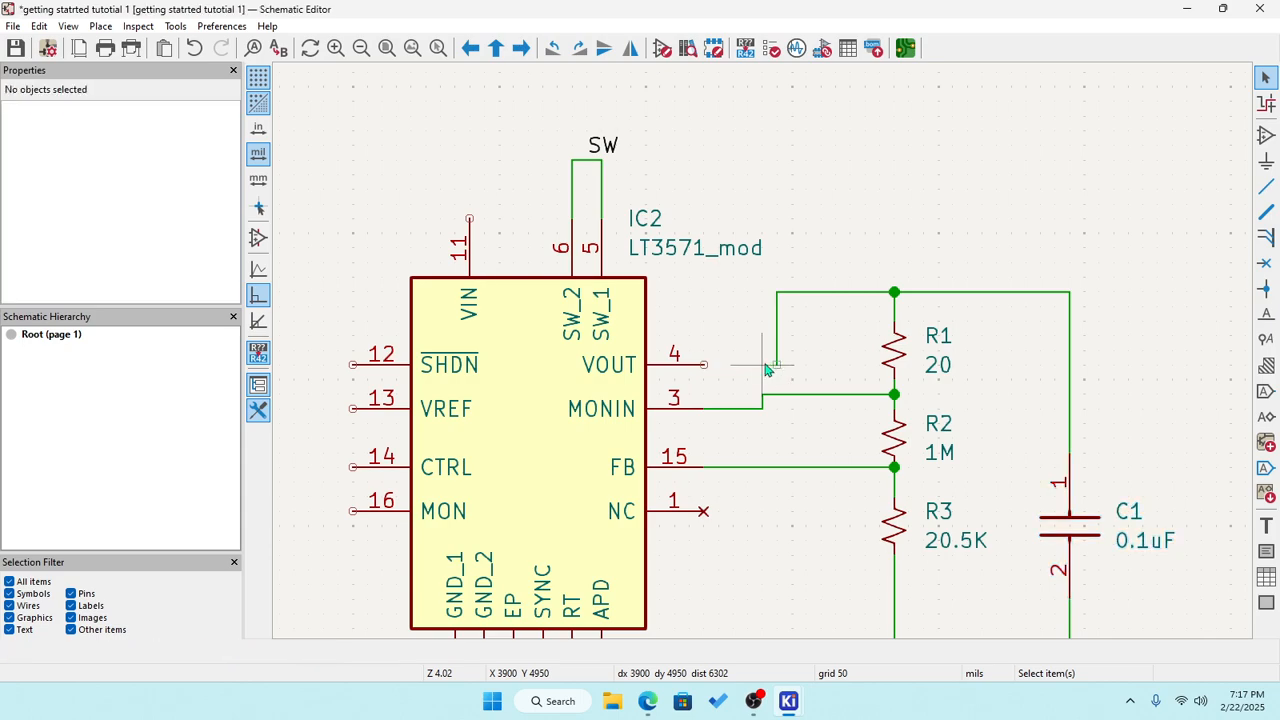
left_click(655, 366)
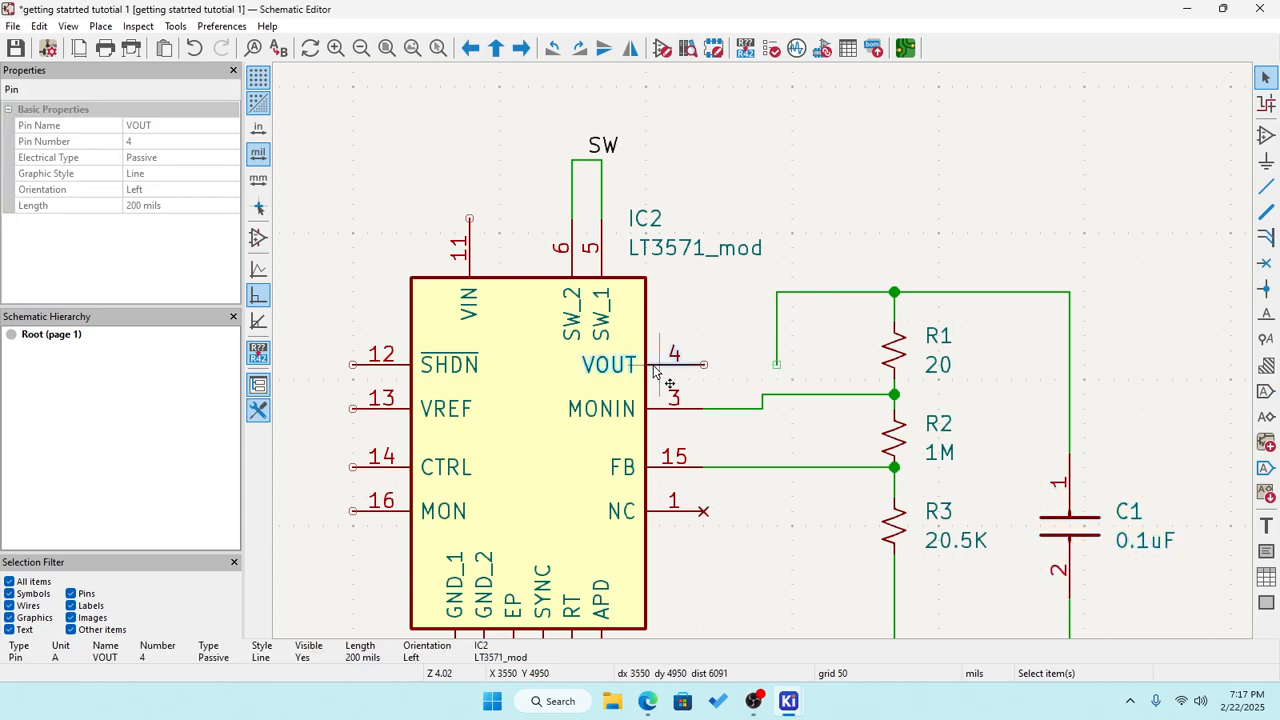
right_click(656, 370)
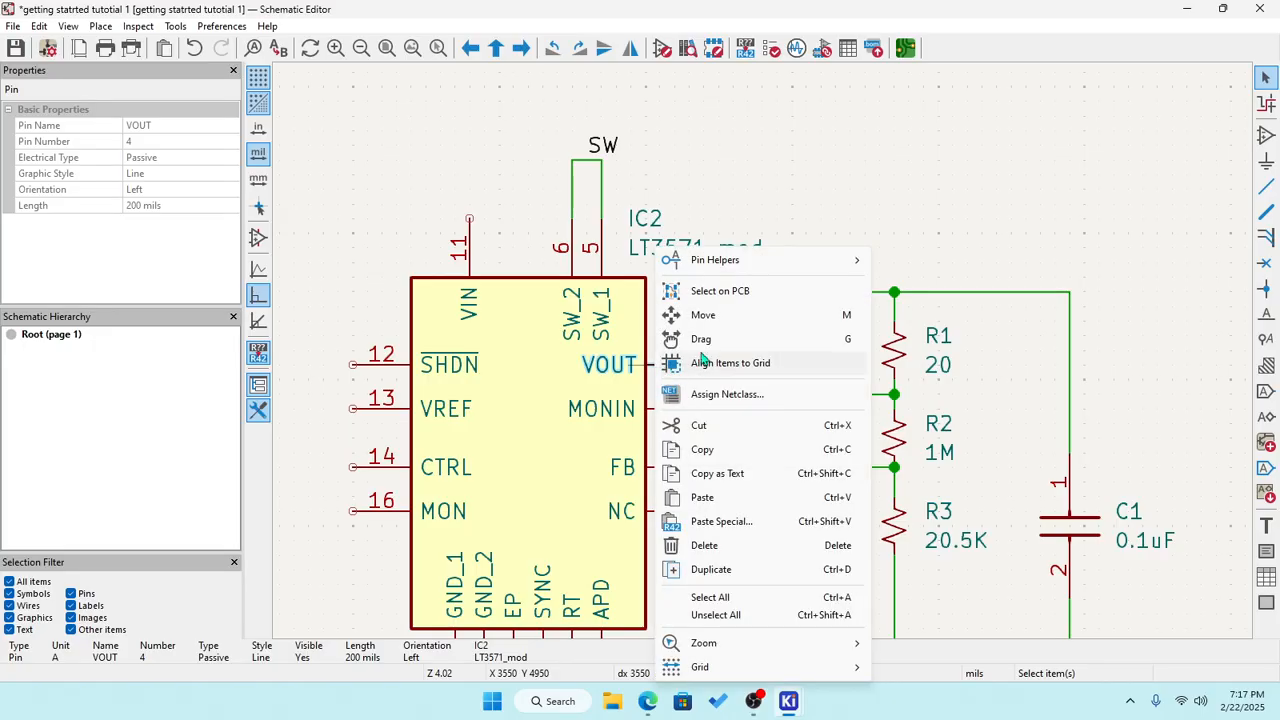
mouse_move(763, 259)
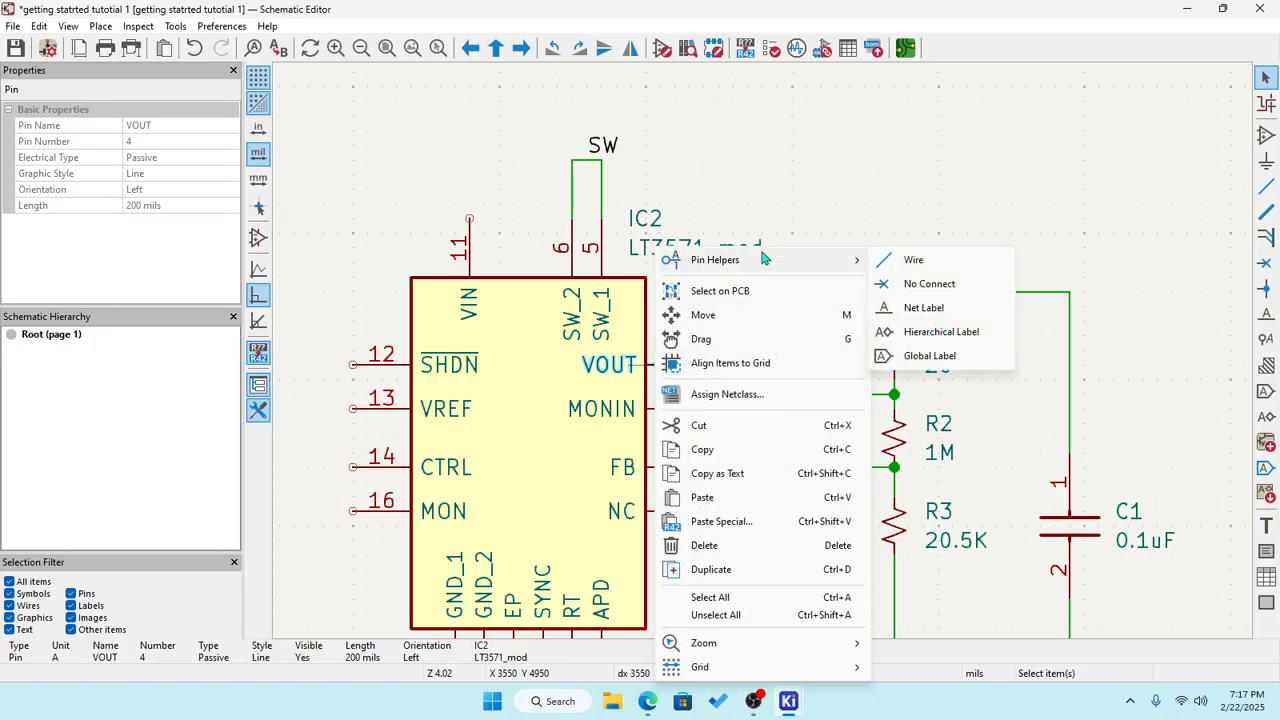
left_click(924, 308)
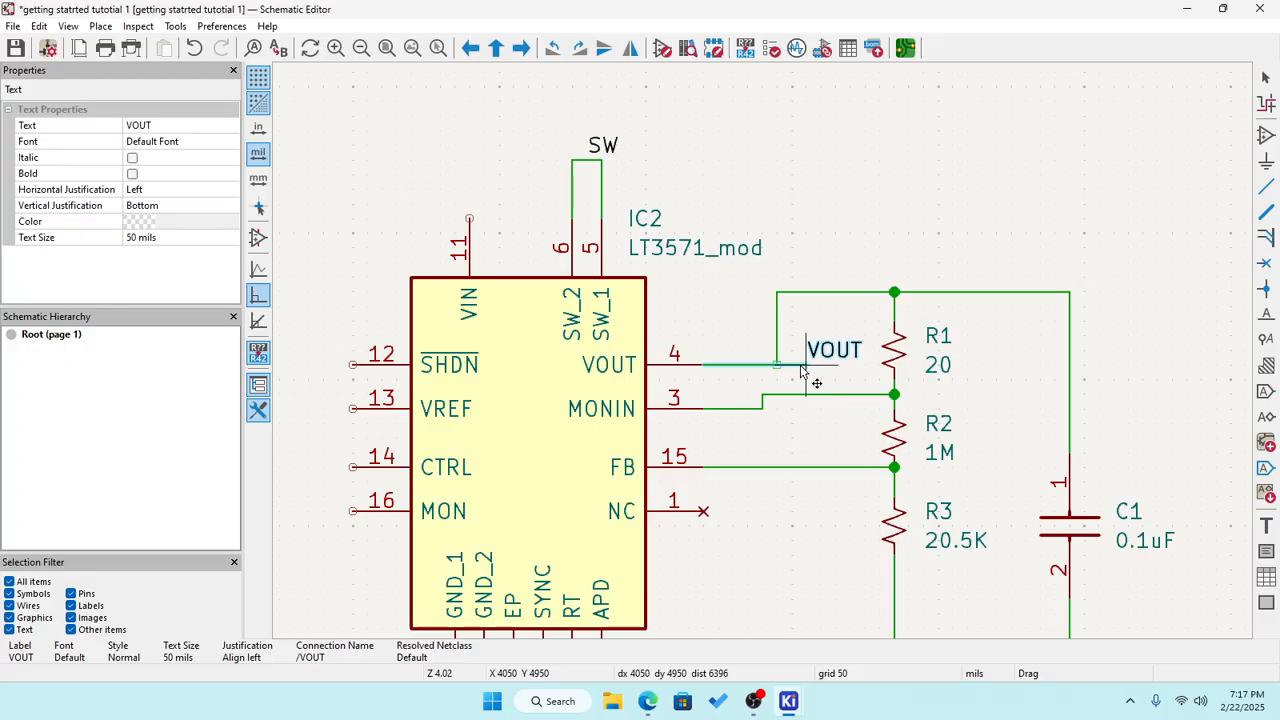
left_click(797, 372)
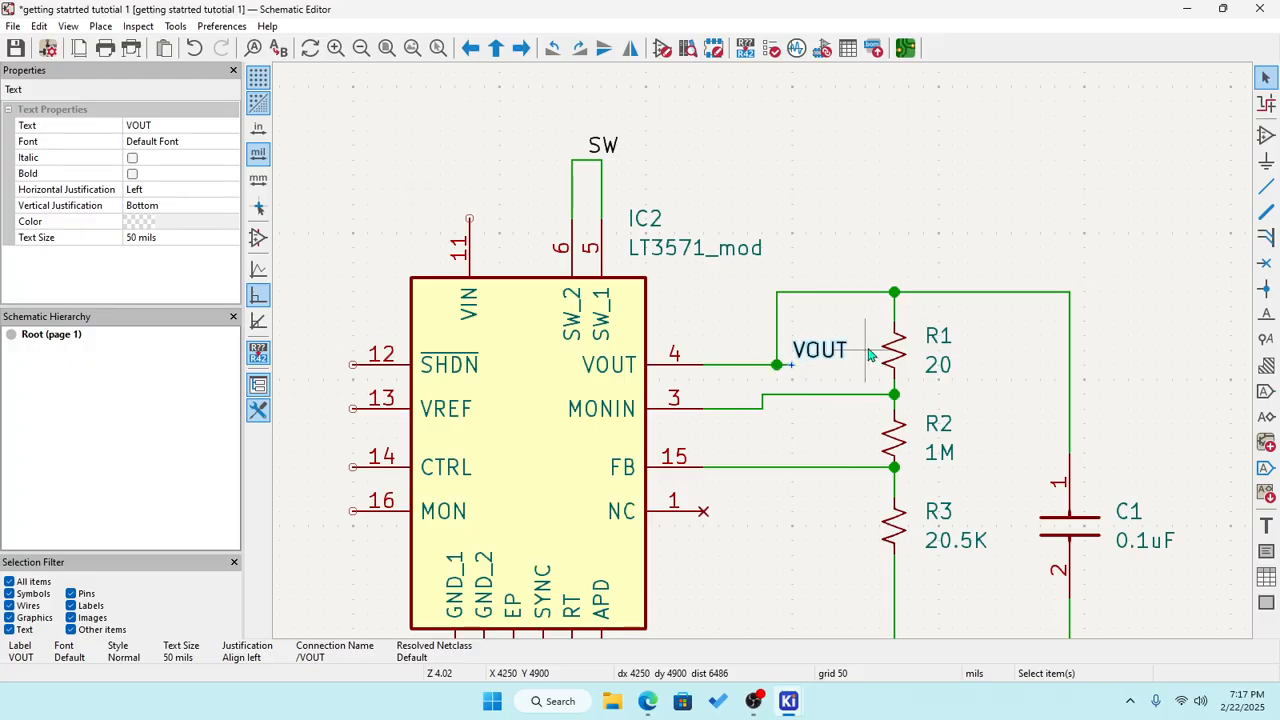
left_click(895, 208)
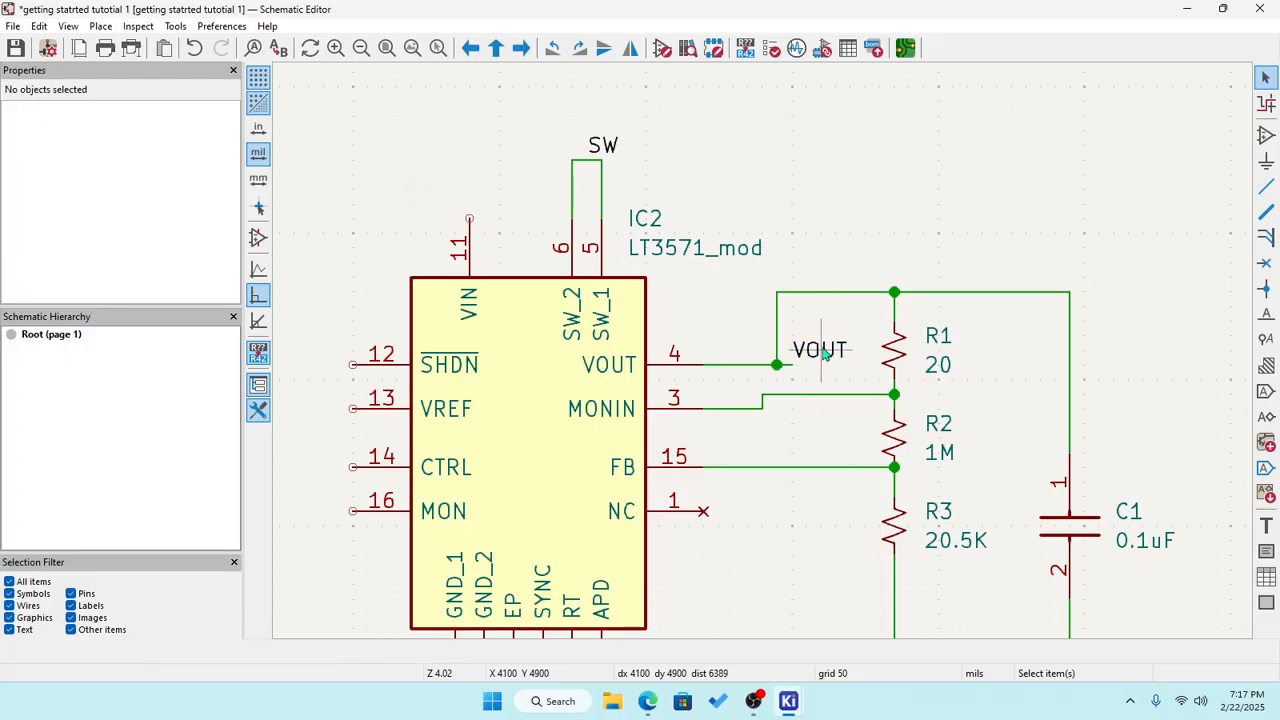
left_click(16, 48)
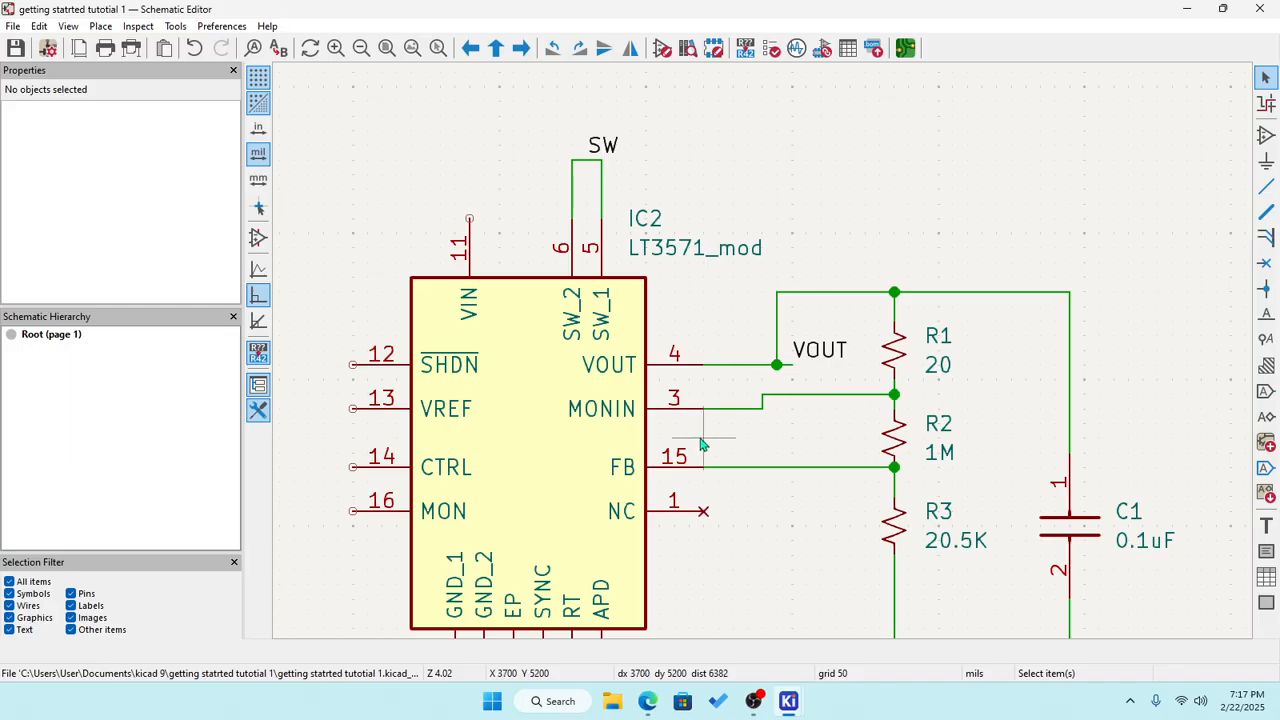
Delete the wire segments attached to IC2's MONIN and FB pins.
left_click(744, 410)
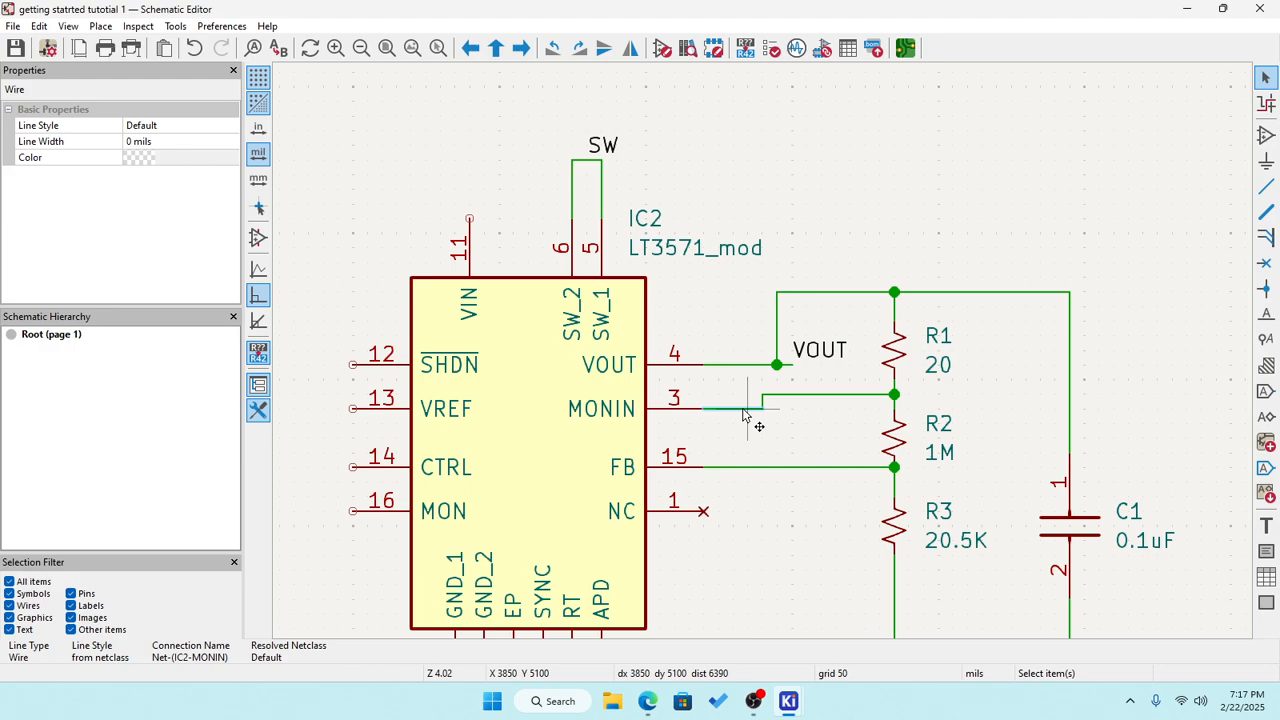
key("Delete")
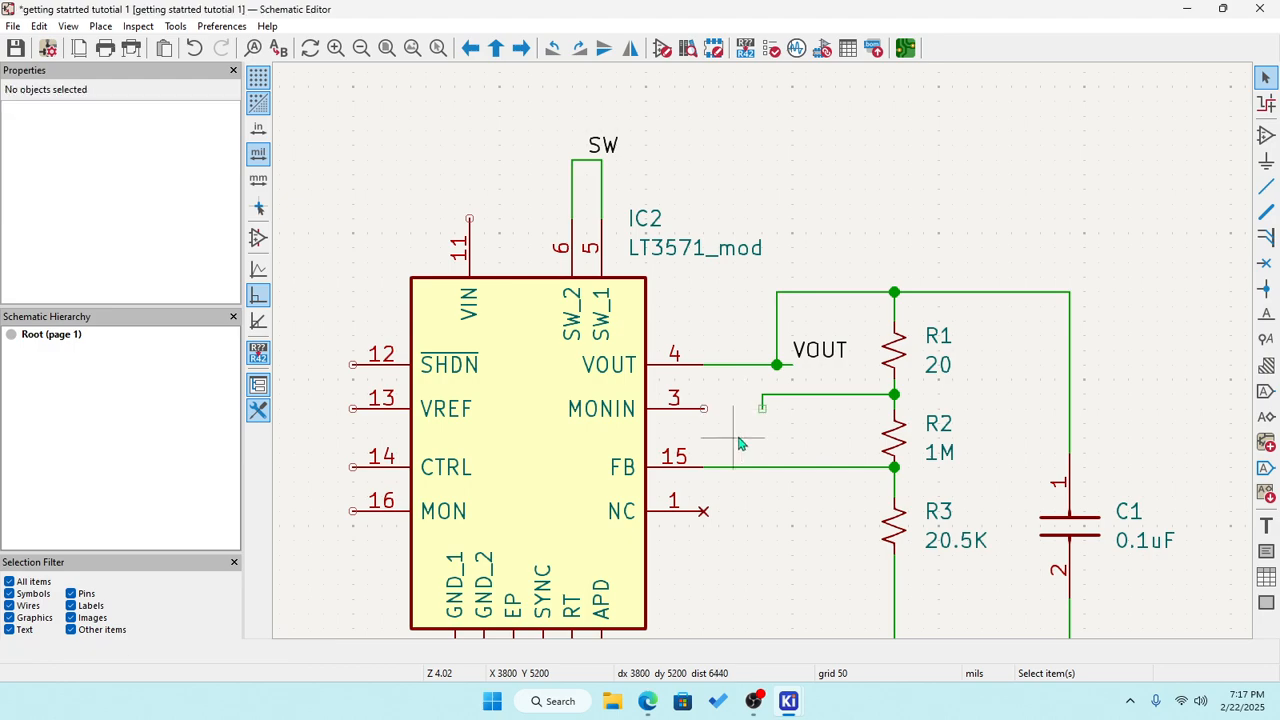
left_click(724, 468)
key("Delete")
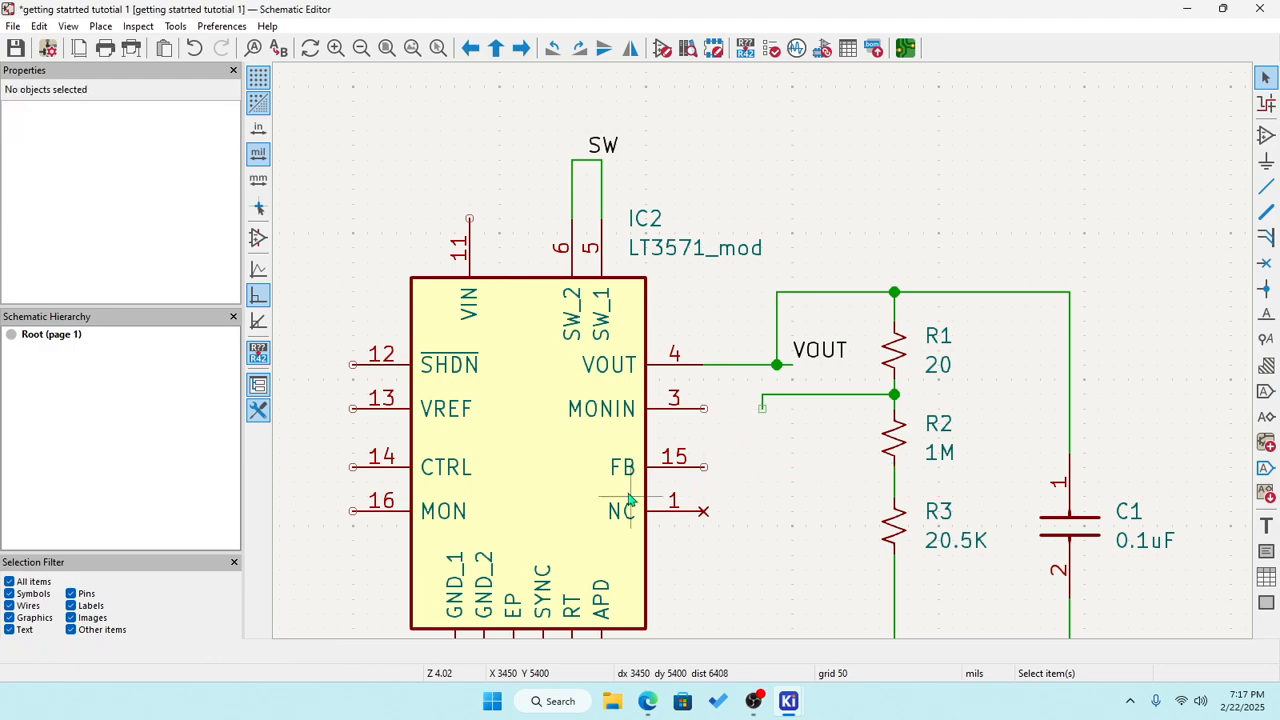
Add a MONIN net label to IC2's pin 3 and extend its wire to reconnect with the R1–R2 wire.
left_click(632, 412)
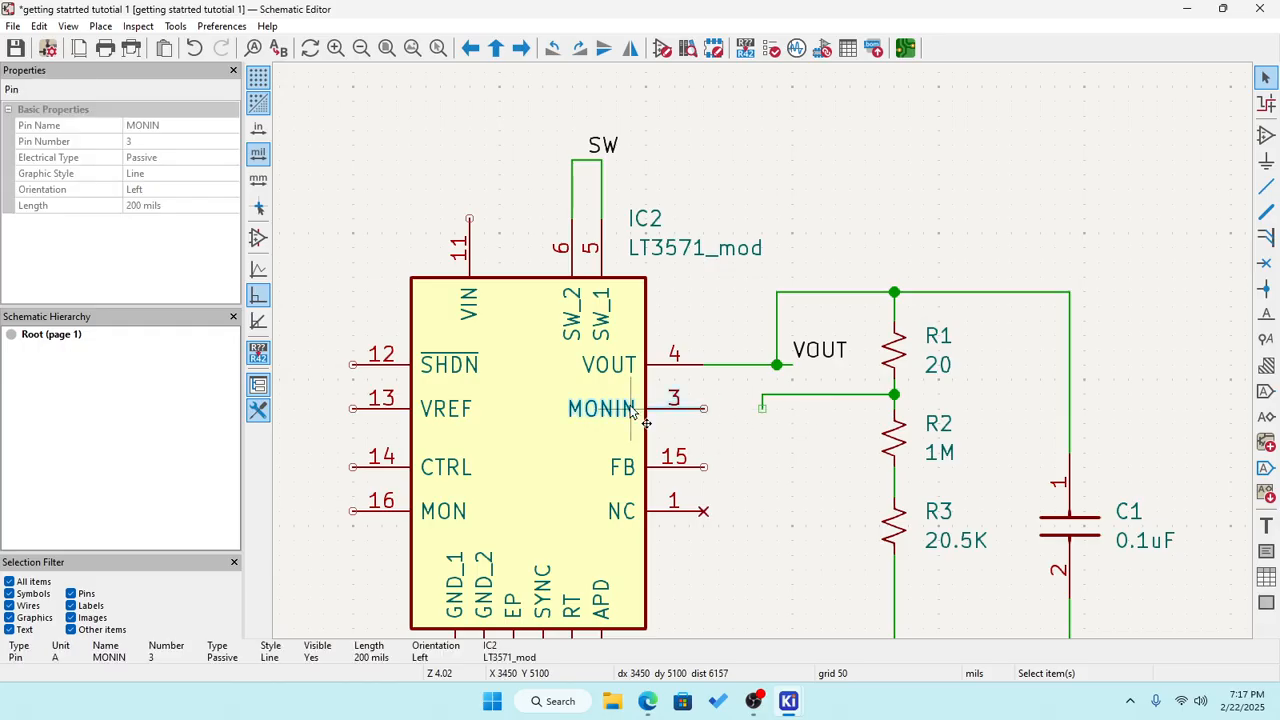
right_click(632, 412)
mouse_move(743, 272)
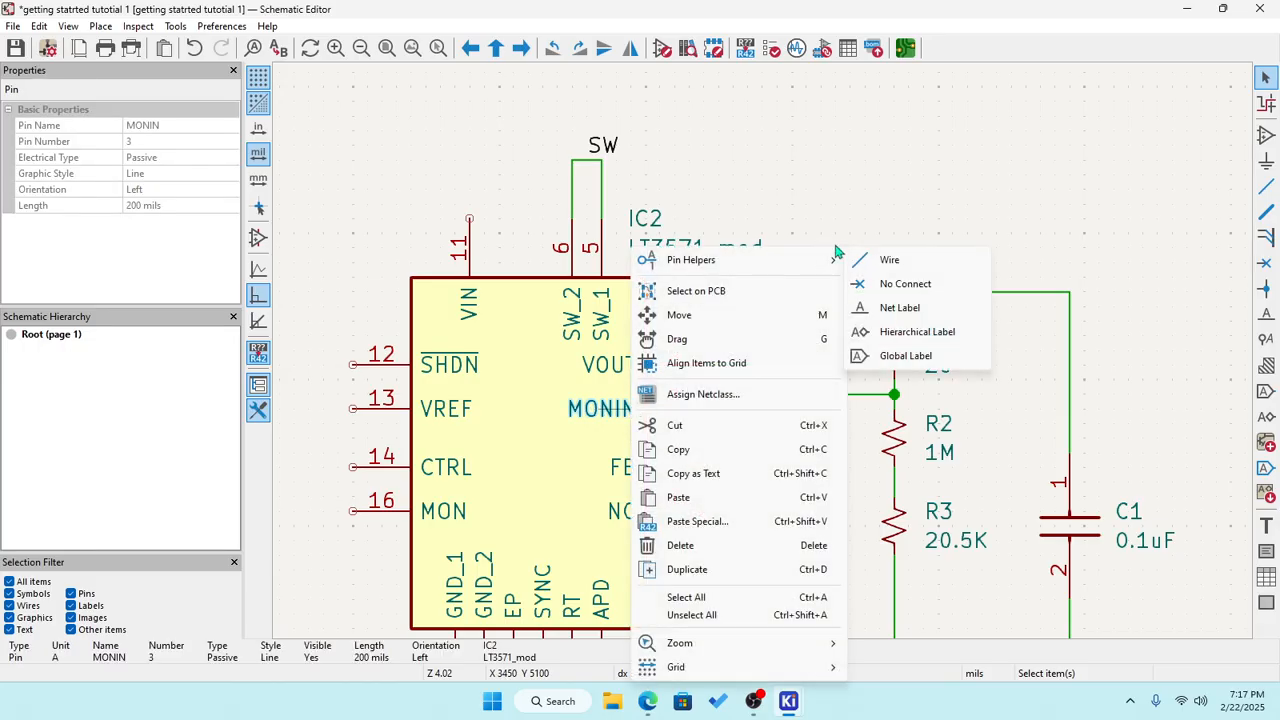
left_click(920, 318)
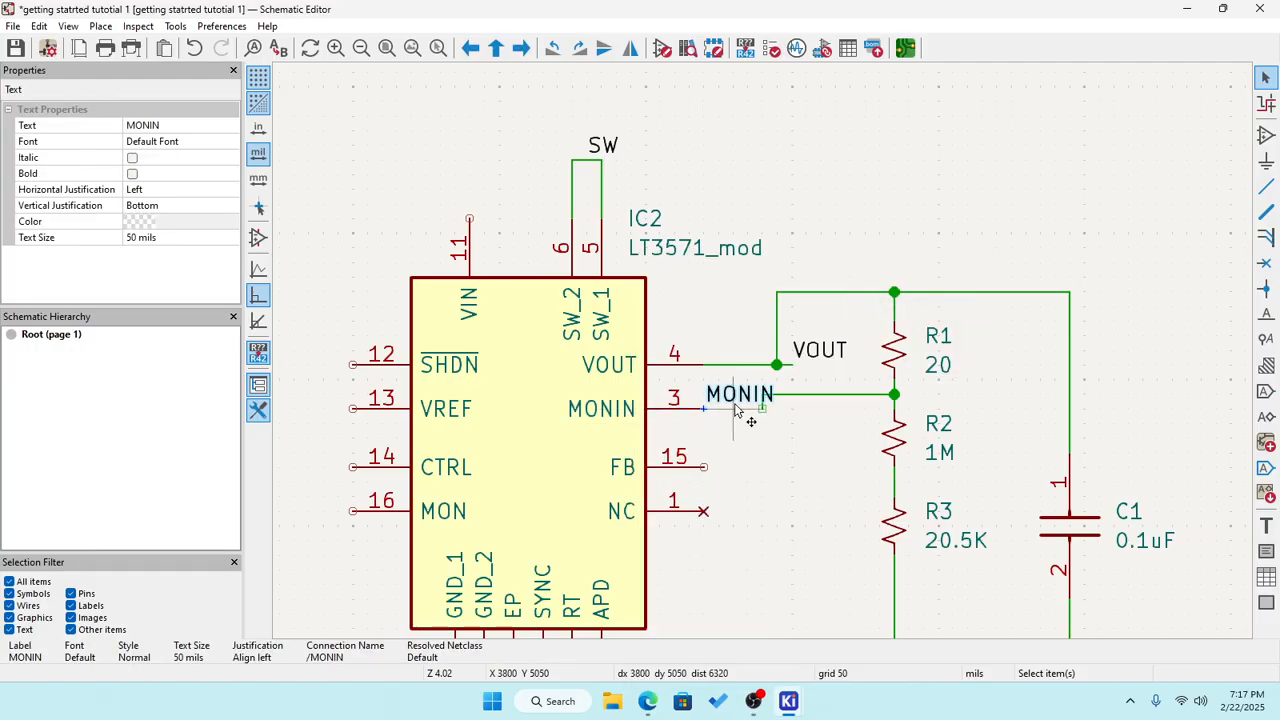
left_click_drag(738, 400, 784, 410)
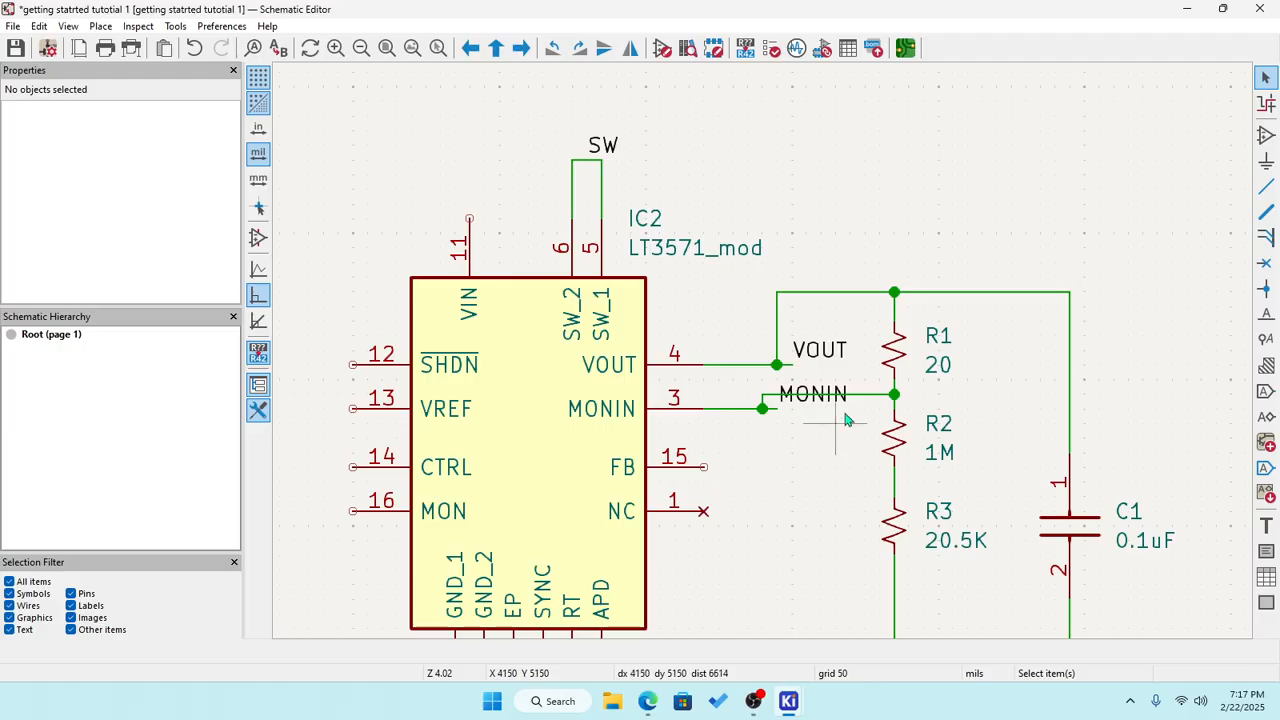
left_click_drag(838, 406, 783, 424)
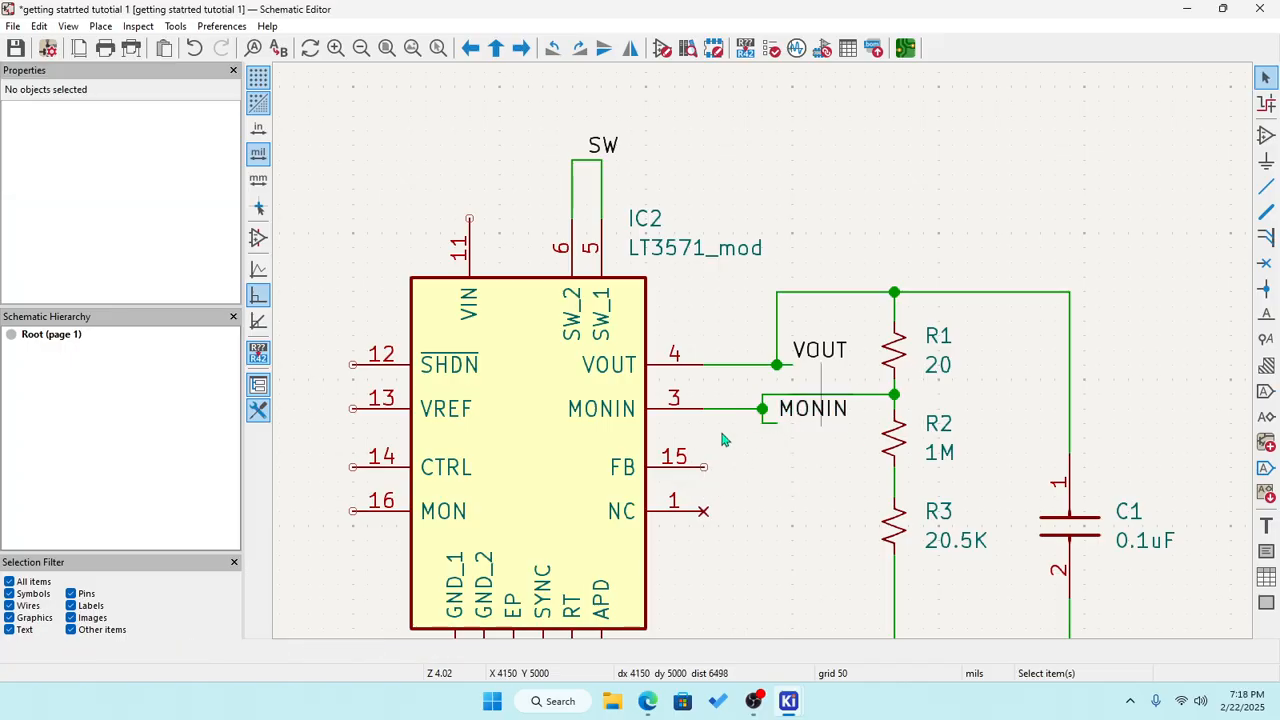
Add an FB net label to IC2's pin 15 and extend its wire to the node between R2 and R3.
left_click(632, 472)
right_click(632, 472)
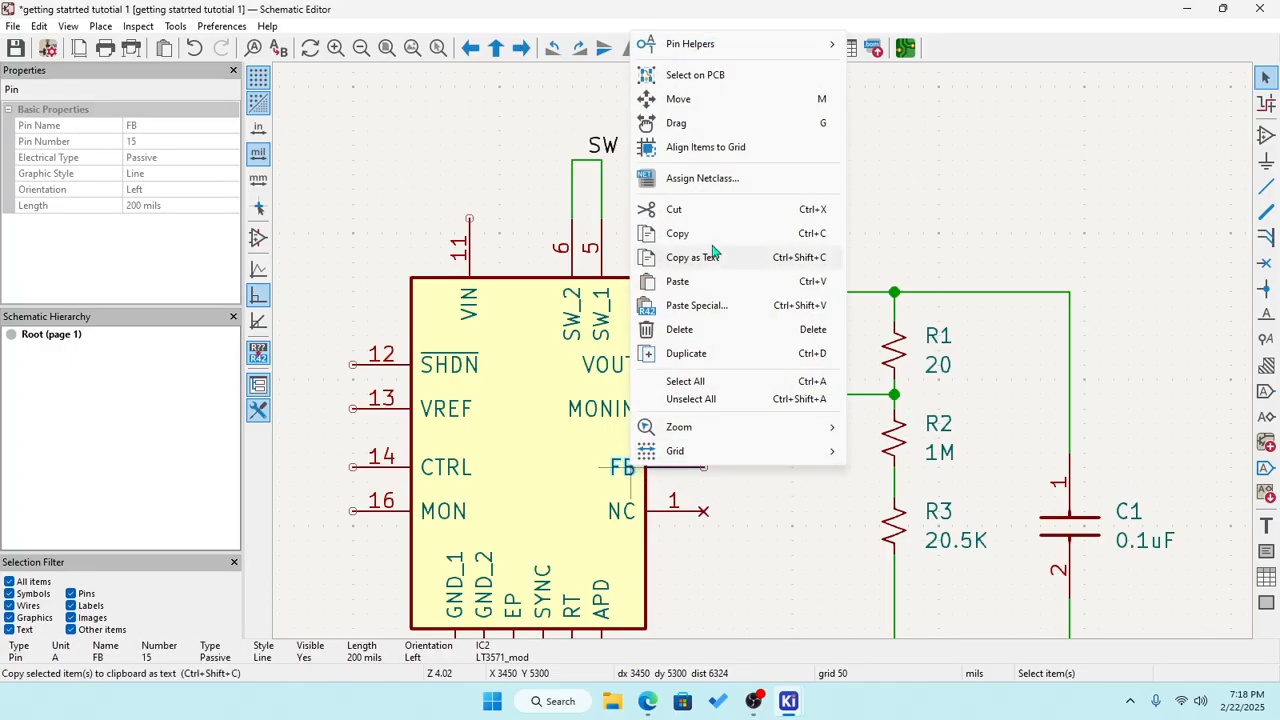
mouse_move(720, 44)
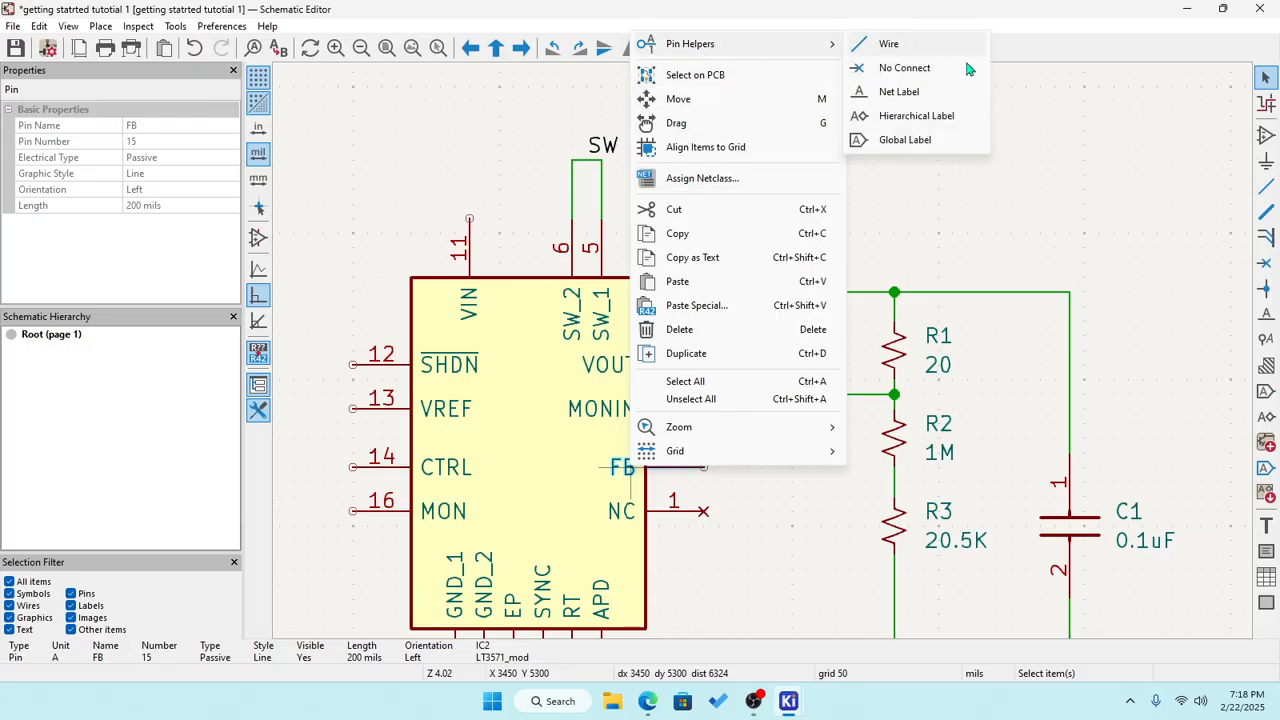
left_click(938, 96)
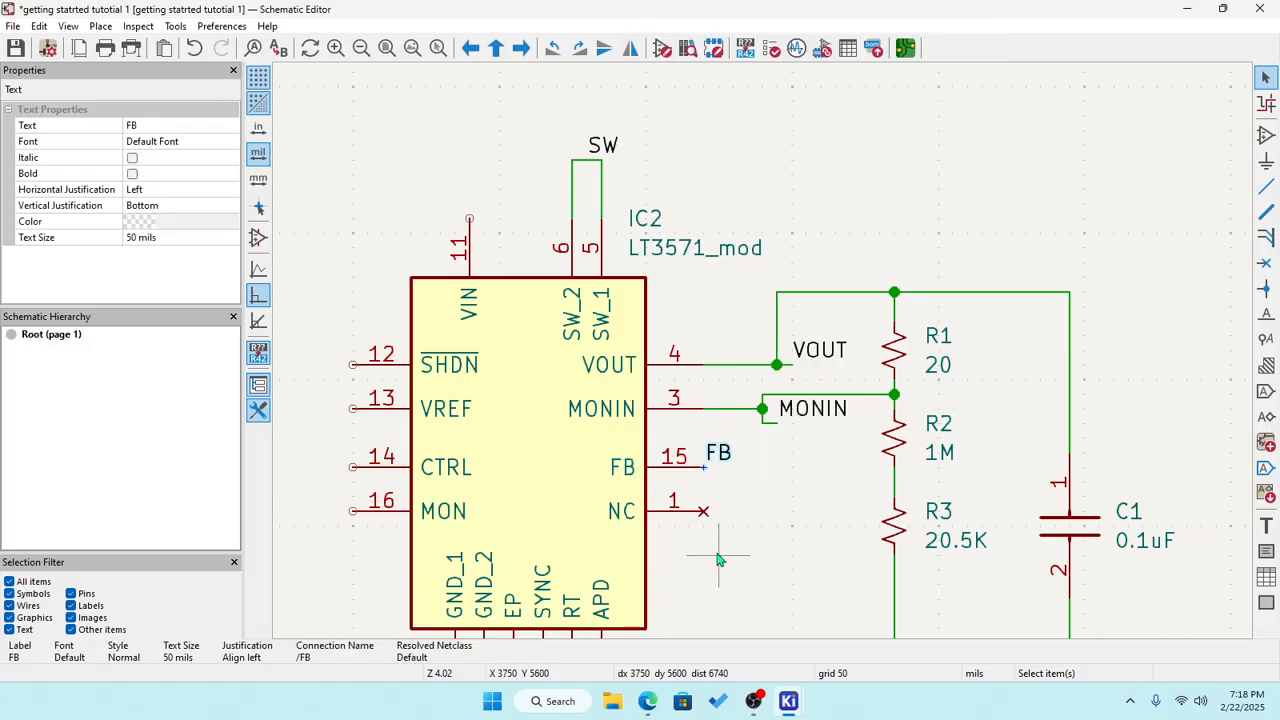
left_click_drag(713, 462, 896, 484)
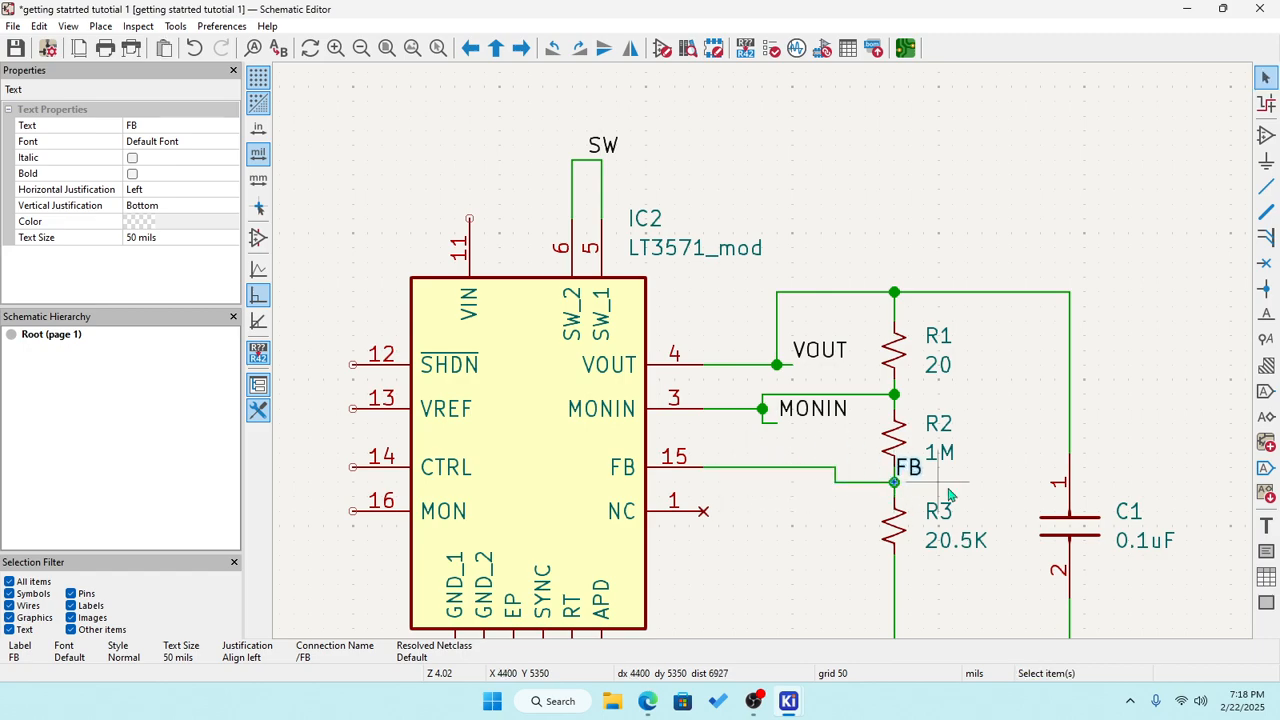
left_click(764, 517)
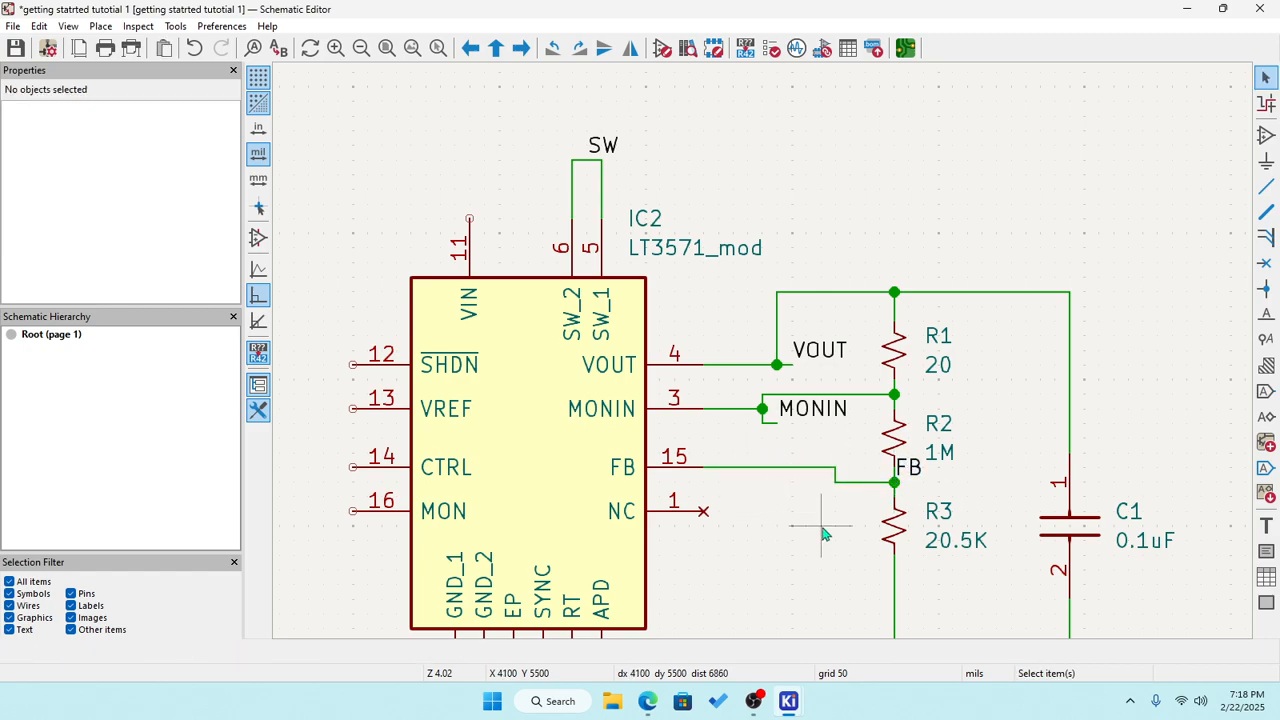
Delete the short horizontal wire stub below the MONIN label.
scroll(764, 357, "up", 2)
scroll(676, 152, "down", 4)
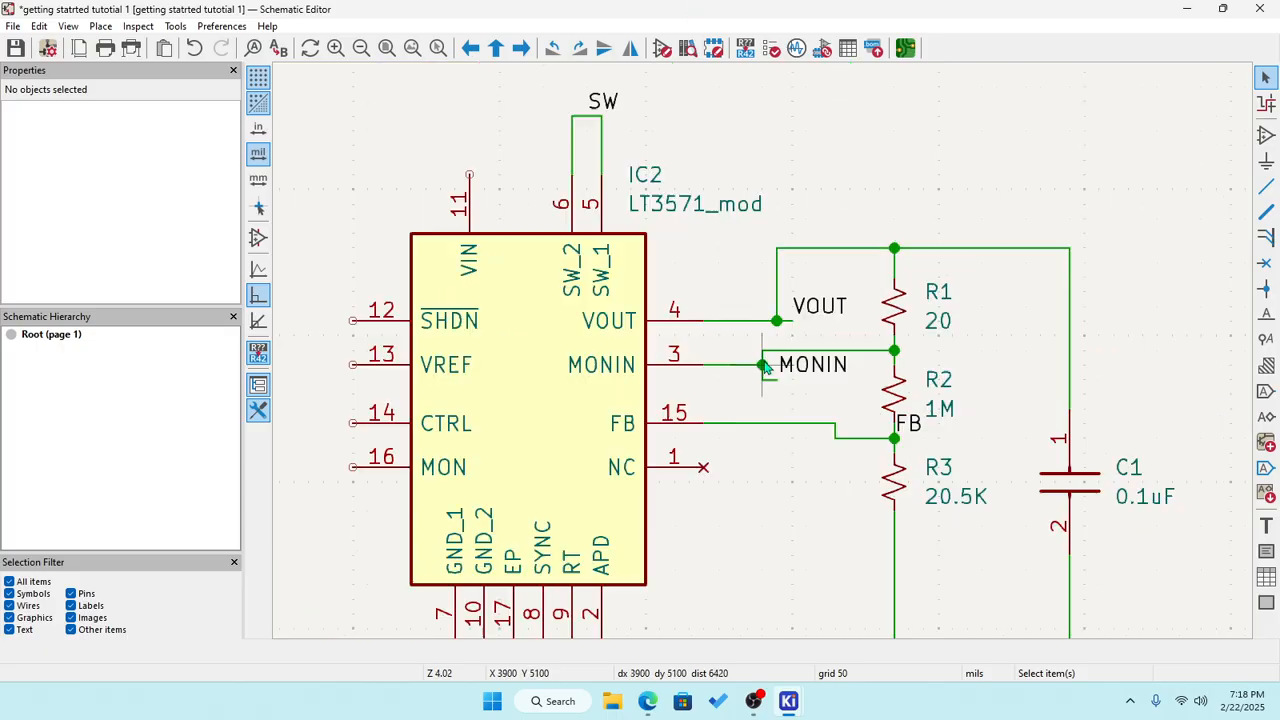
scroll(745, 400, "up", 8)
left_click(742, 402)
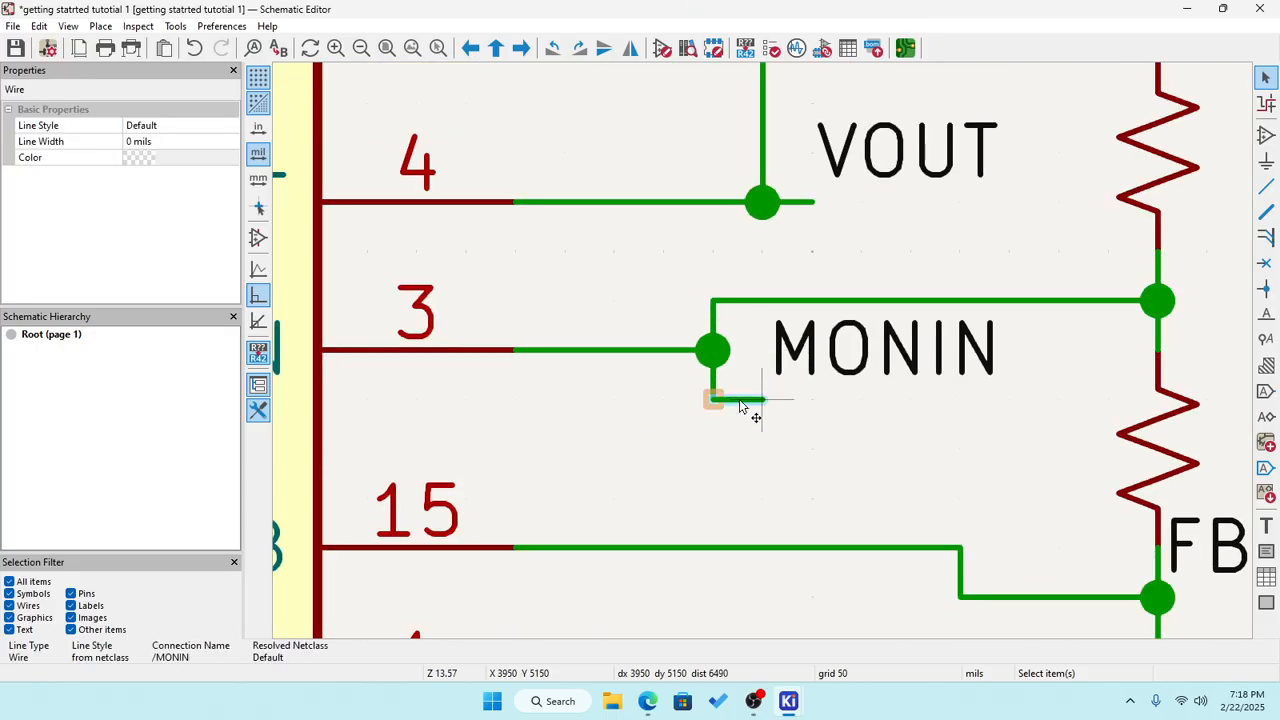
key("Delete")
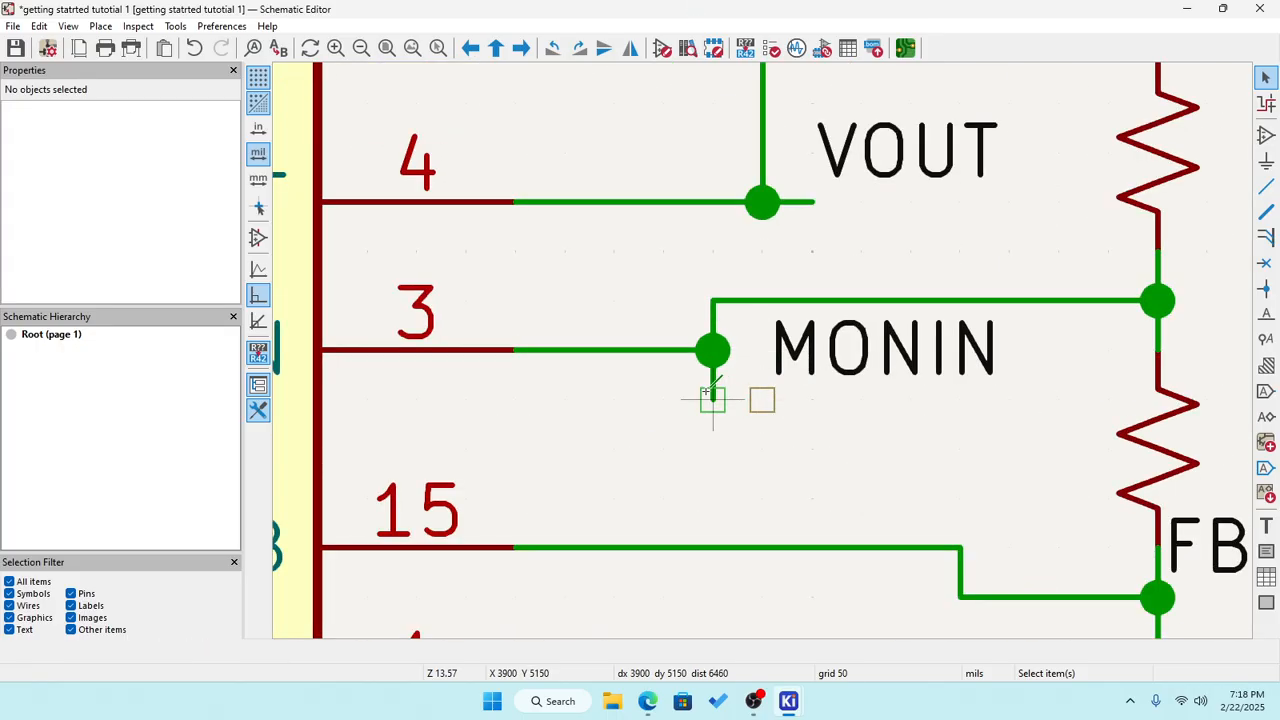
key("w")
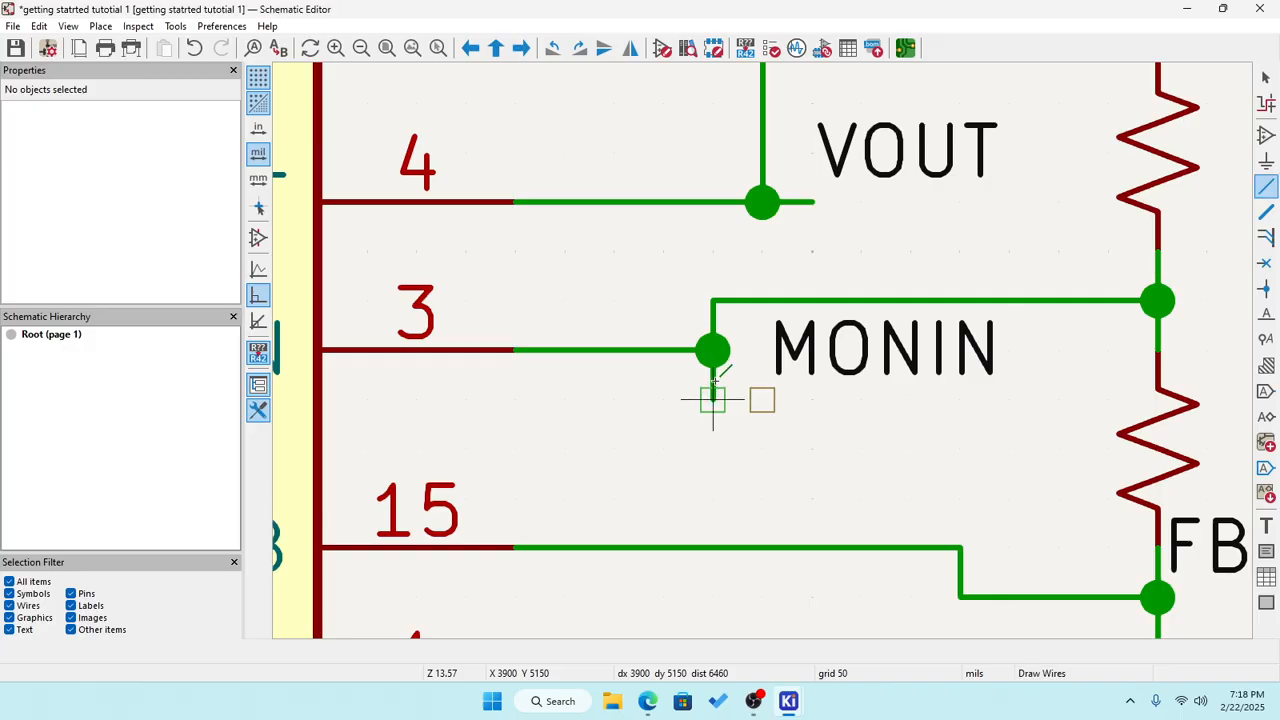
left_click(1268, 78)
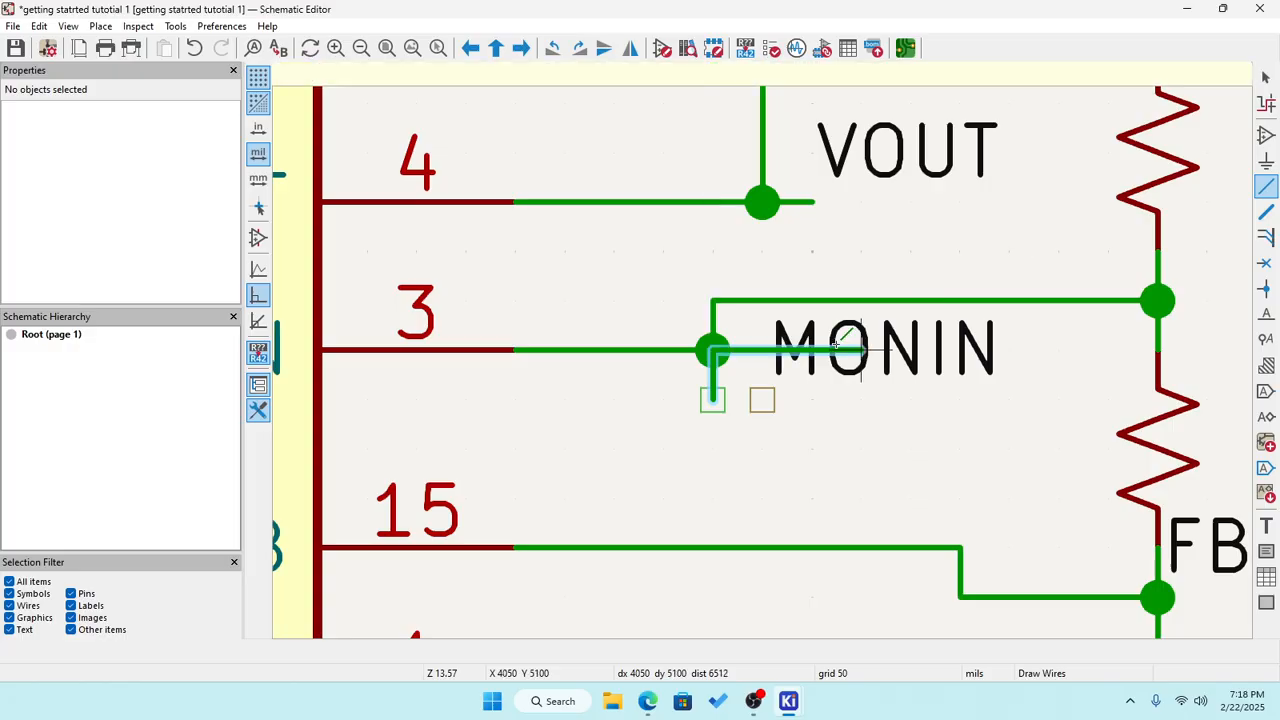
key("Escape")
key("Escape")
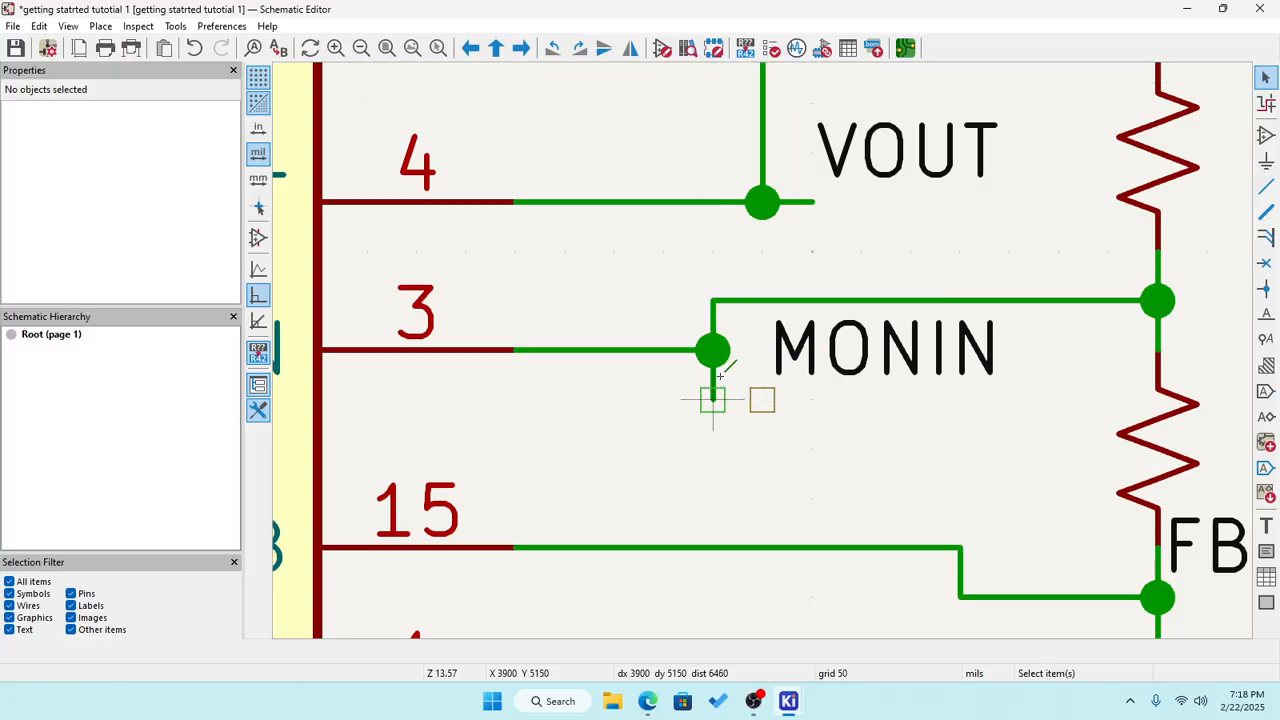
Delete the junction and vertical wire beside the MONIN label, and rewire pin 3 directly to the R1–R2 wire.
left_click(720, 358)
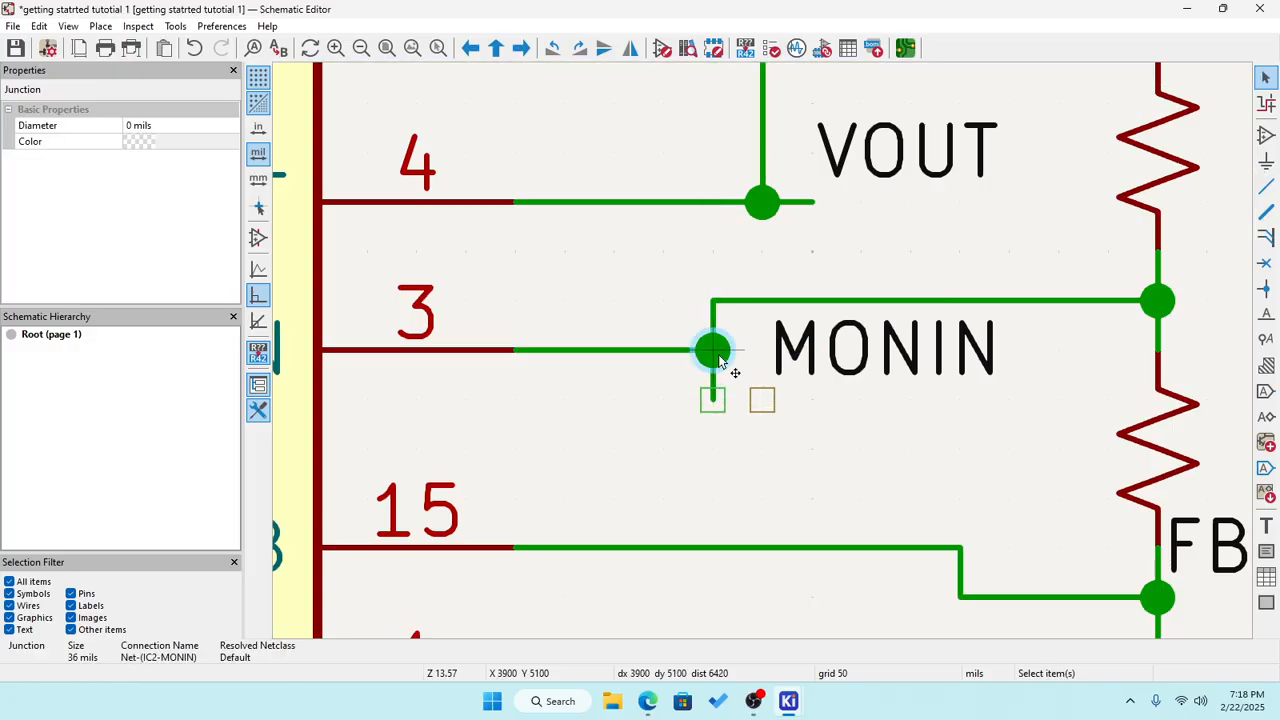
key("Delete")
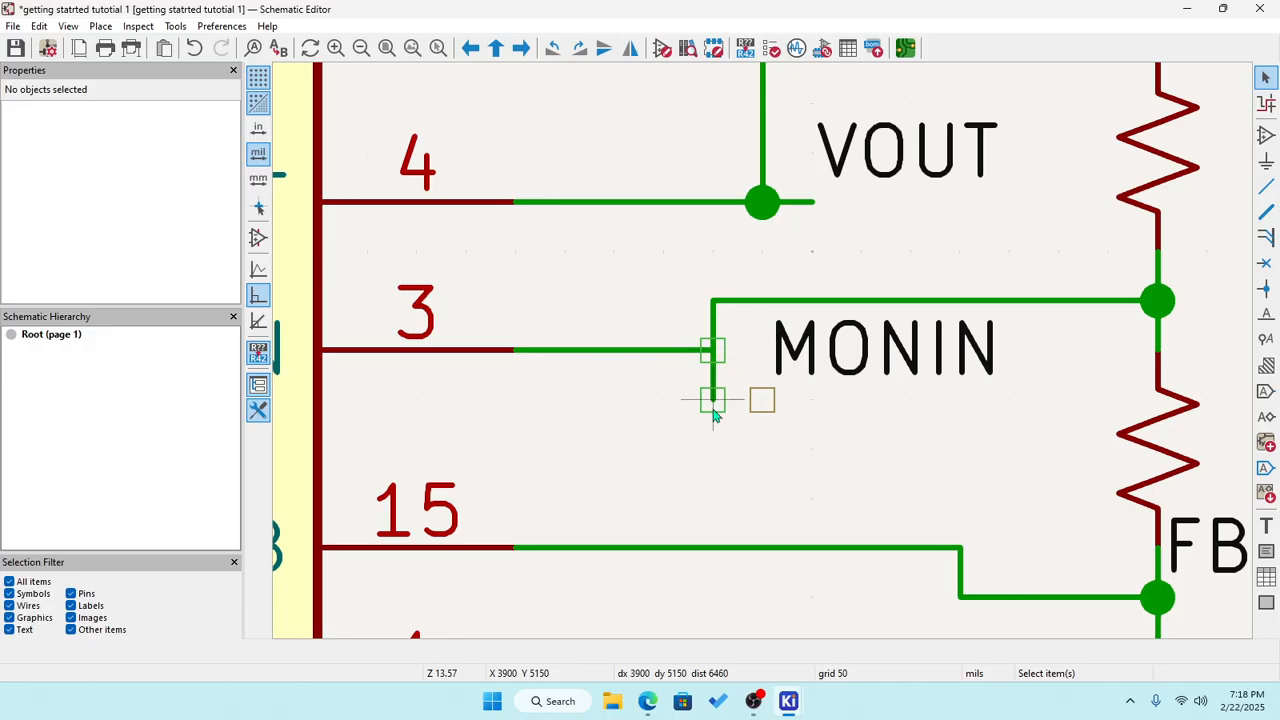
left_click(713, 400)
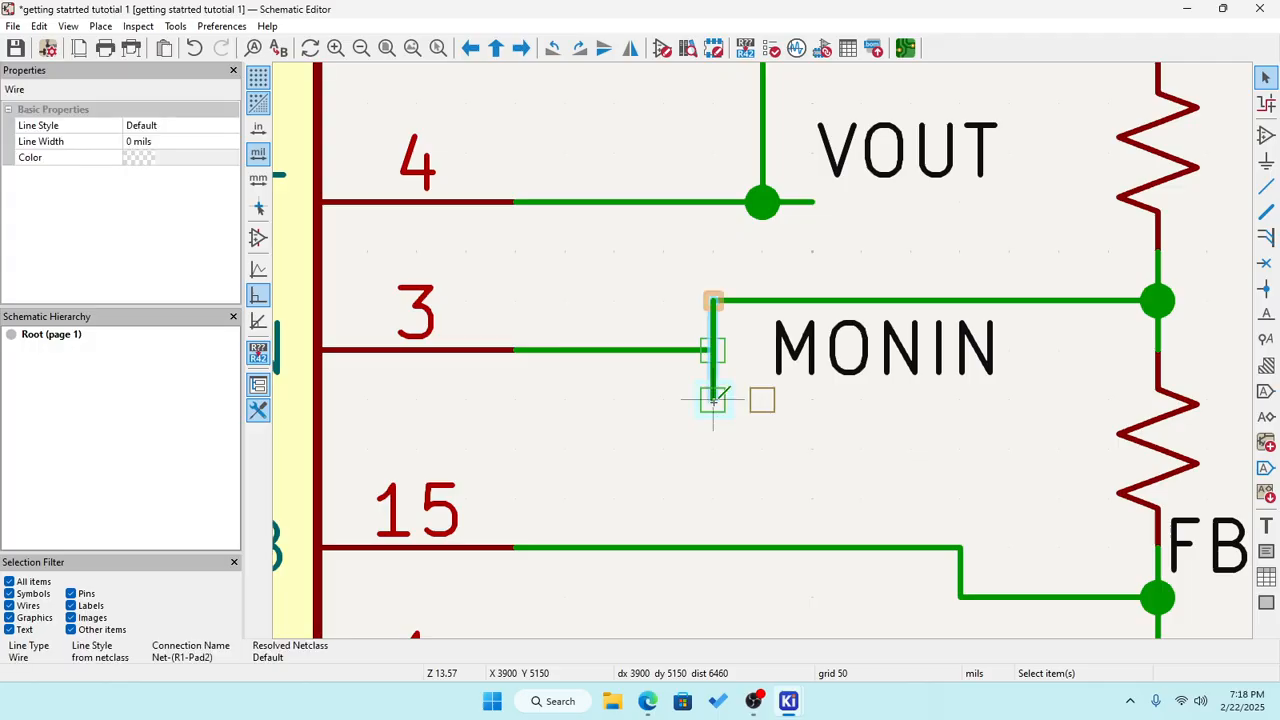
key("Delete")
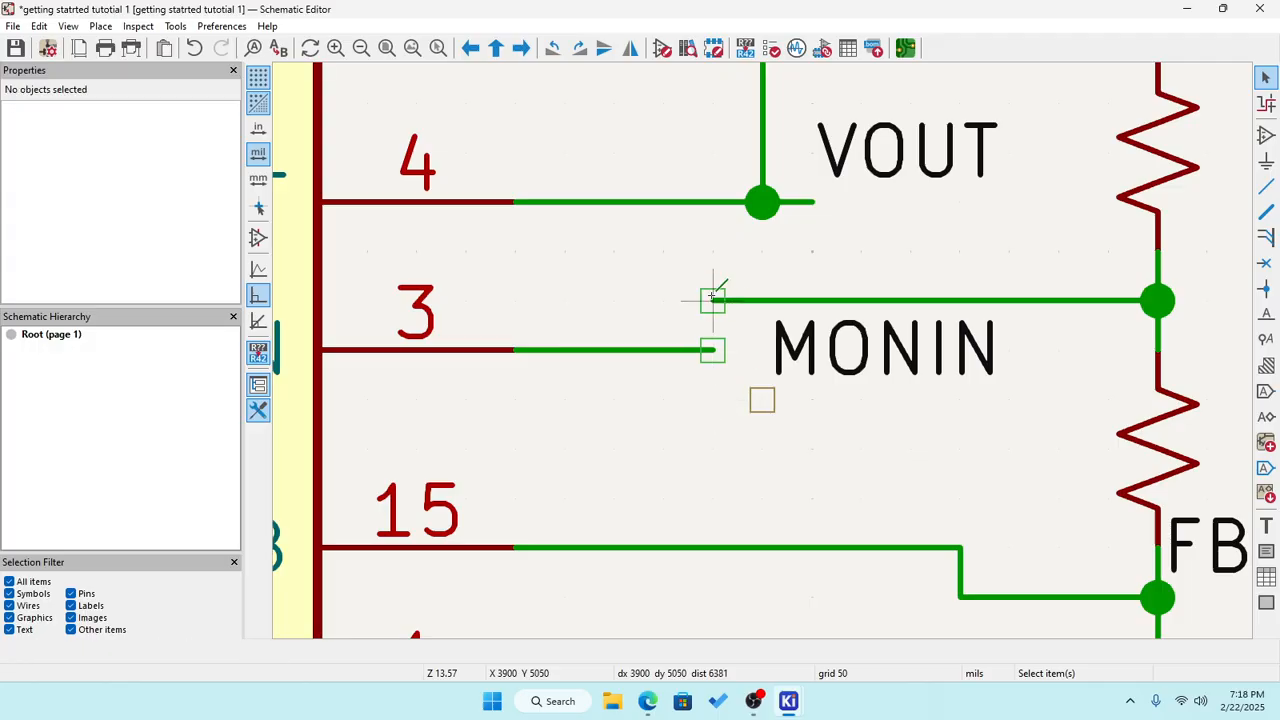
key("w")
left_click(713, 350)
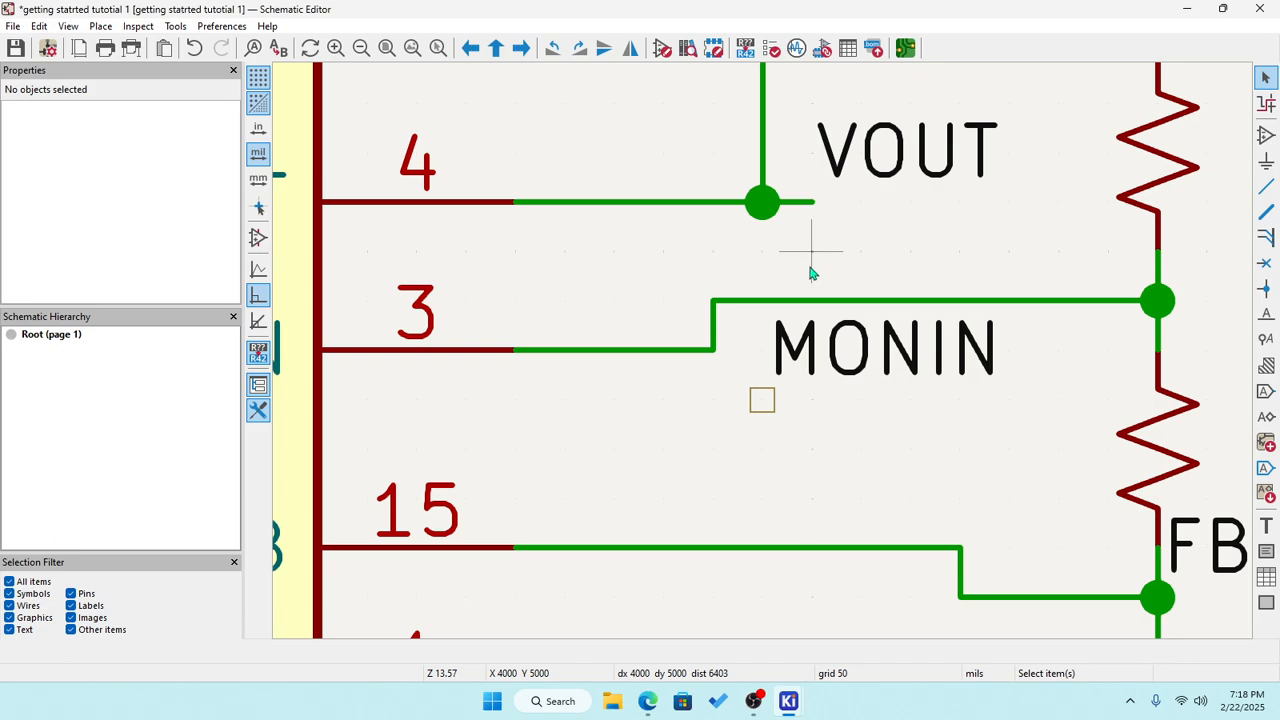
Drag the MONIN label with its attached wires onto pin 3's wire, shifting the wire's bend closer to R1 and R2.
left_click(848, 366)
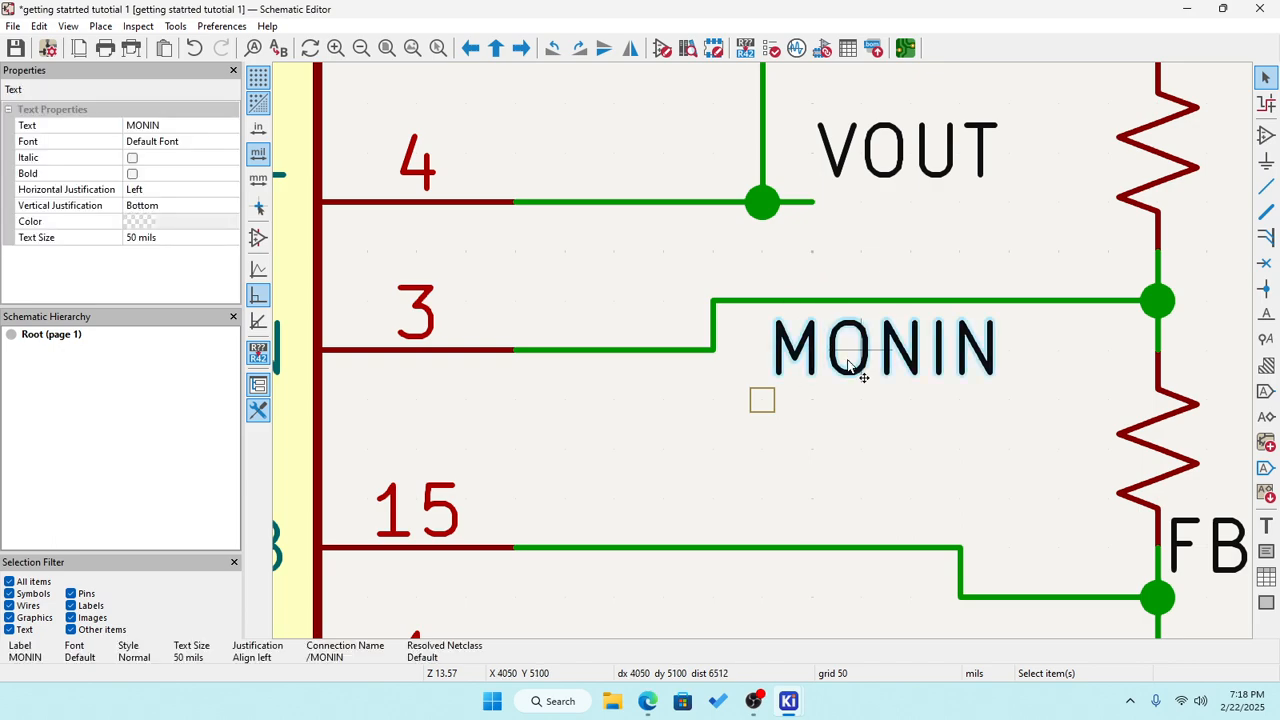
key("g")
left_click(711, 364)
left_click(770, 414)
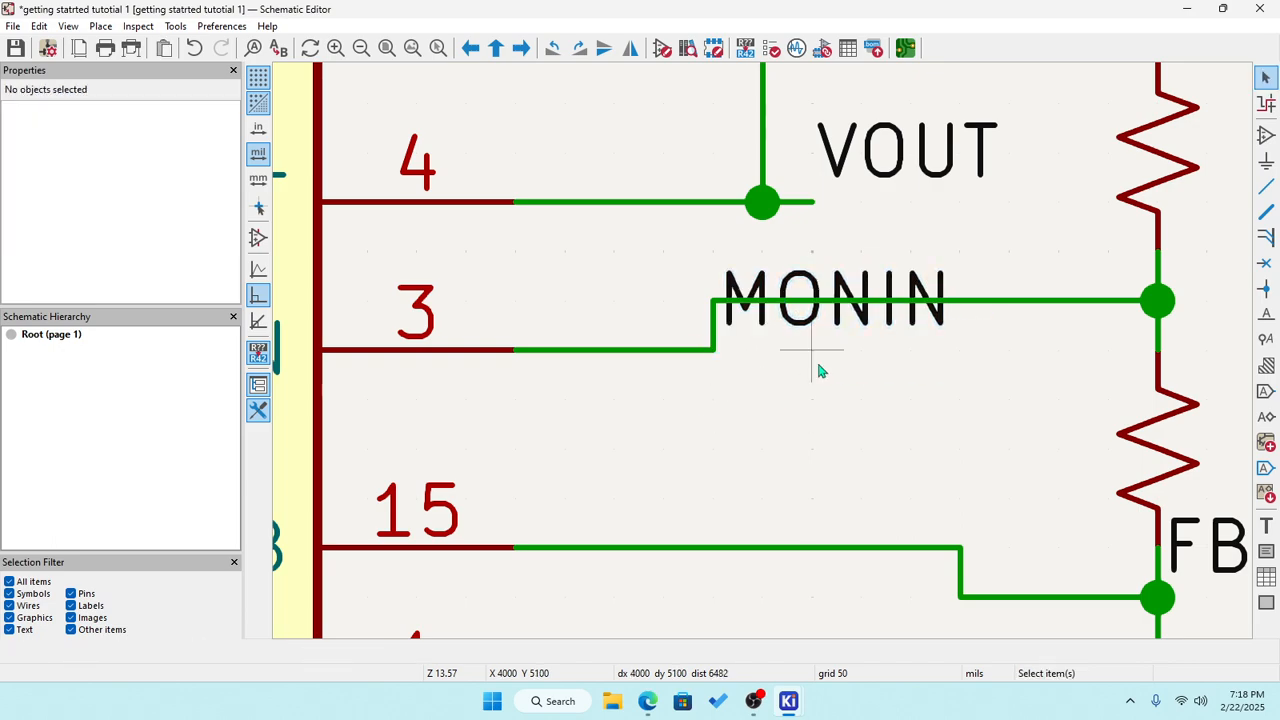
left_click(861, 301)
key("g")
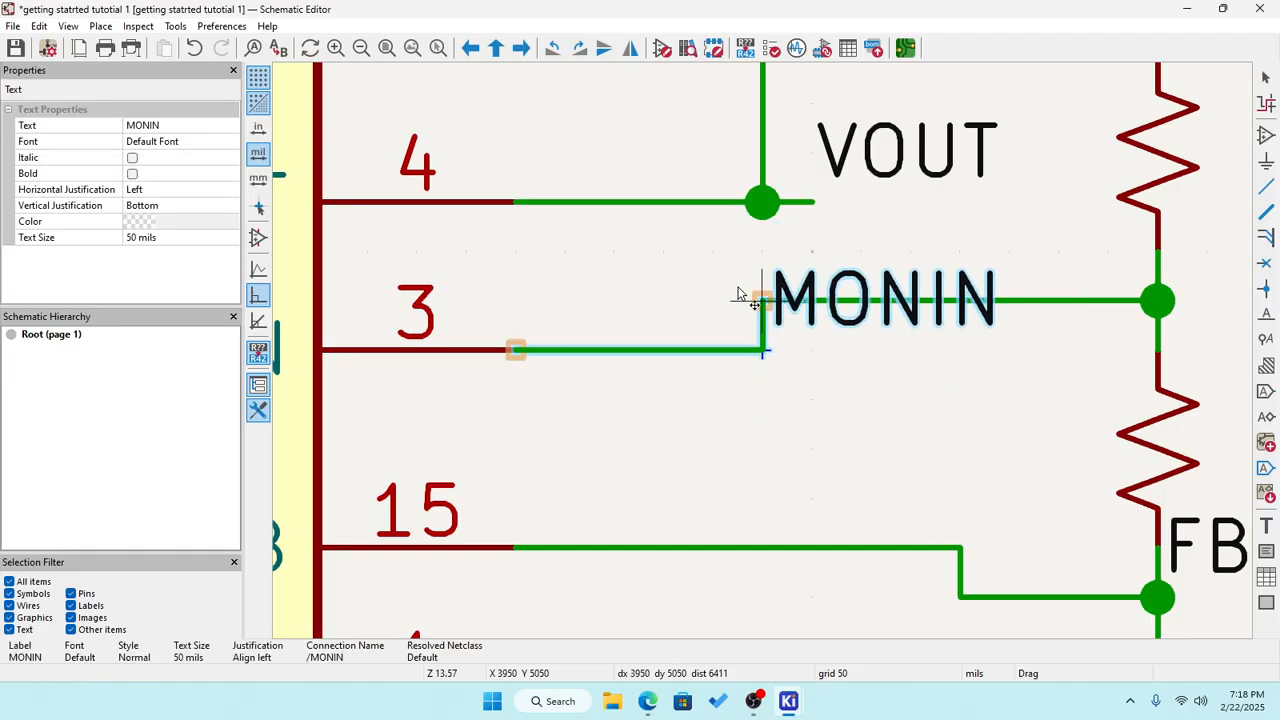
left_click(745, 291)
key("g")
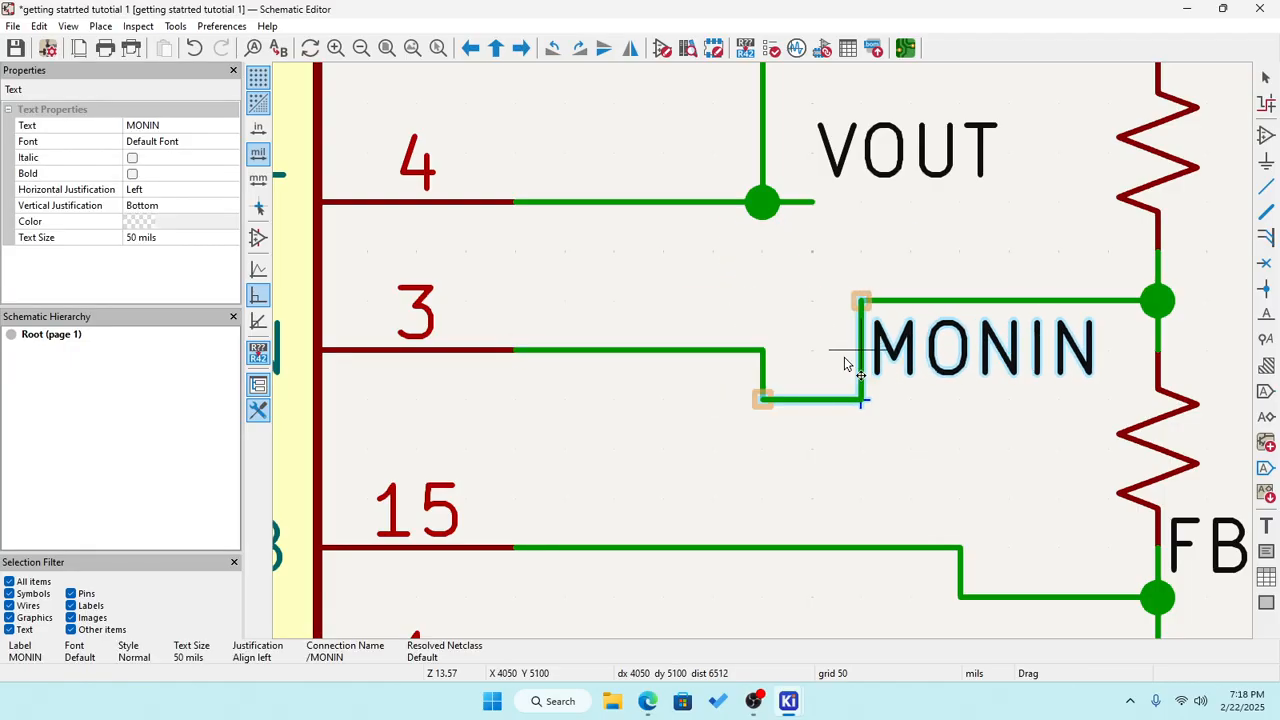
left_click(876, 326)
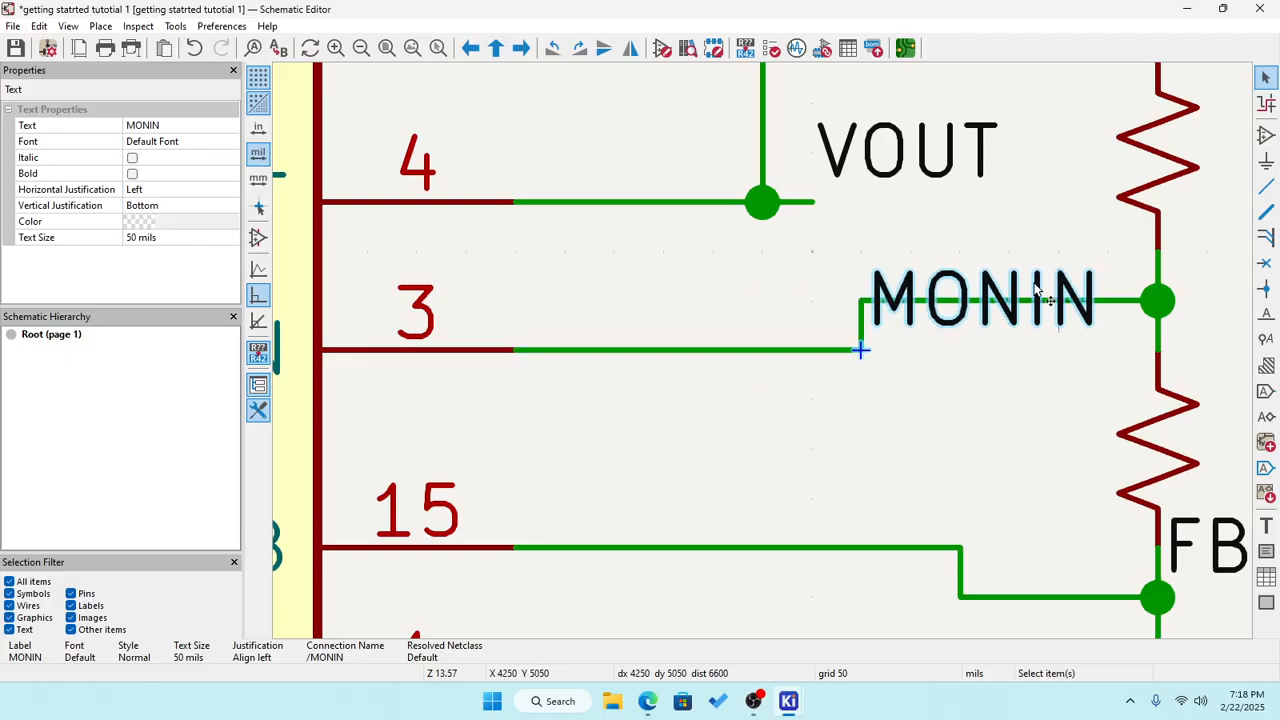
Move the MONIN label up onto the horizontal wire leading to the R1–R2 node.
key("m")
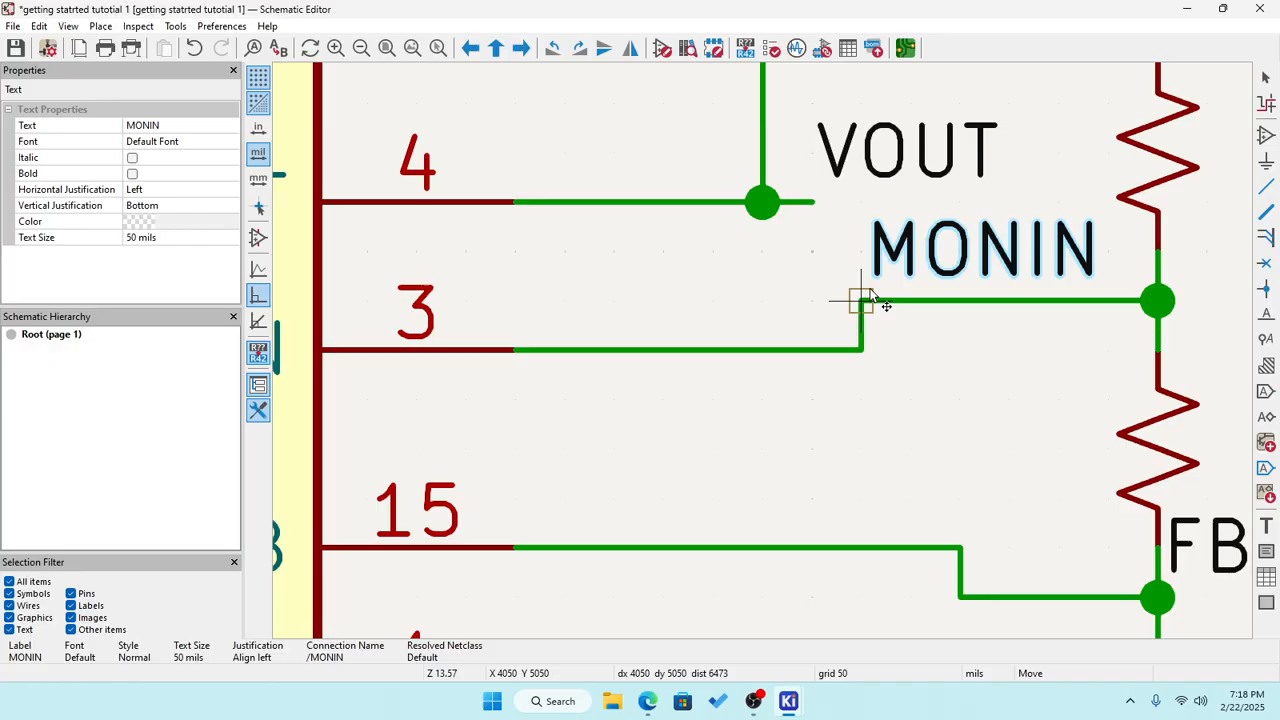
left_click(860, 298)
left_click(891, 206)
scroll(891, 206, "up", 3)
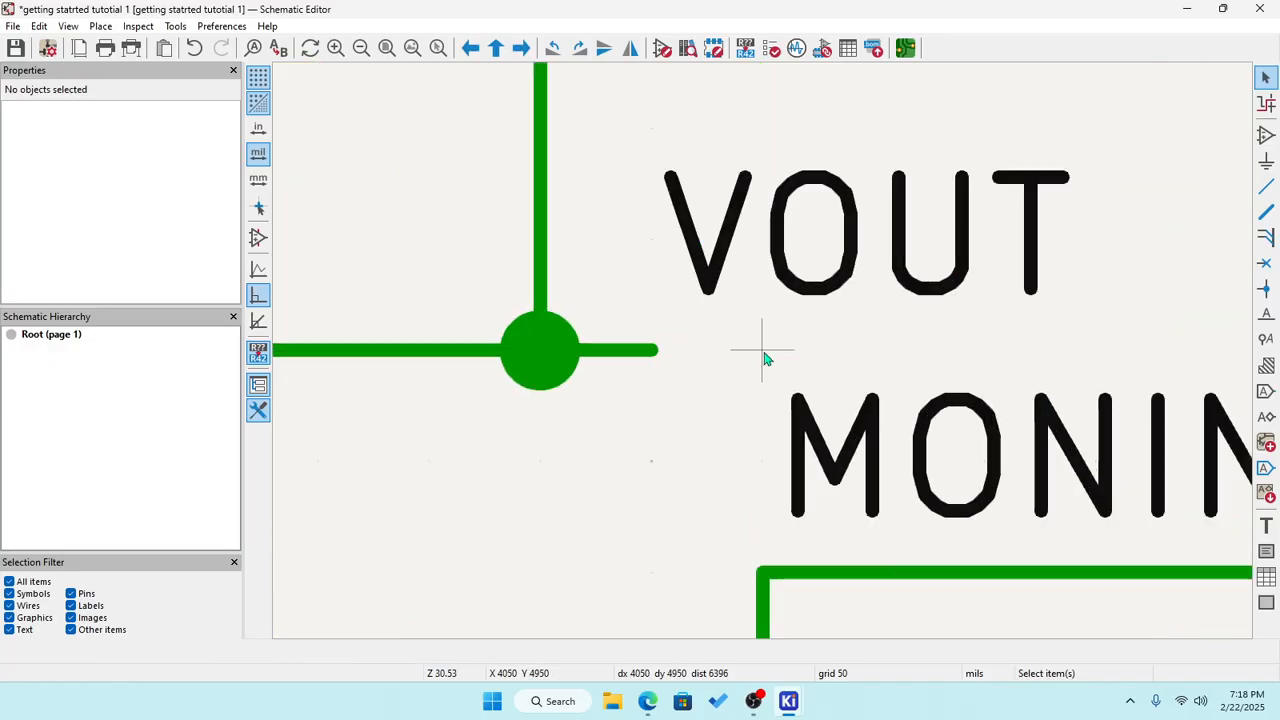
scroll(764, 358, "down", 4)
Move the VOUT label from the stub at pin 4 onto the upper horizontal wire leading to R1.
left_click(796, 318)
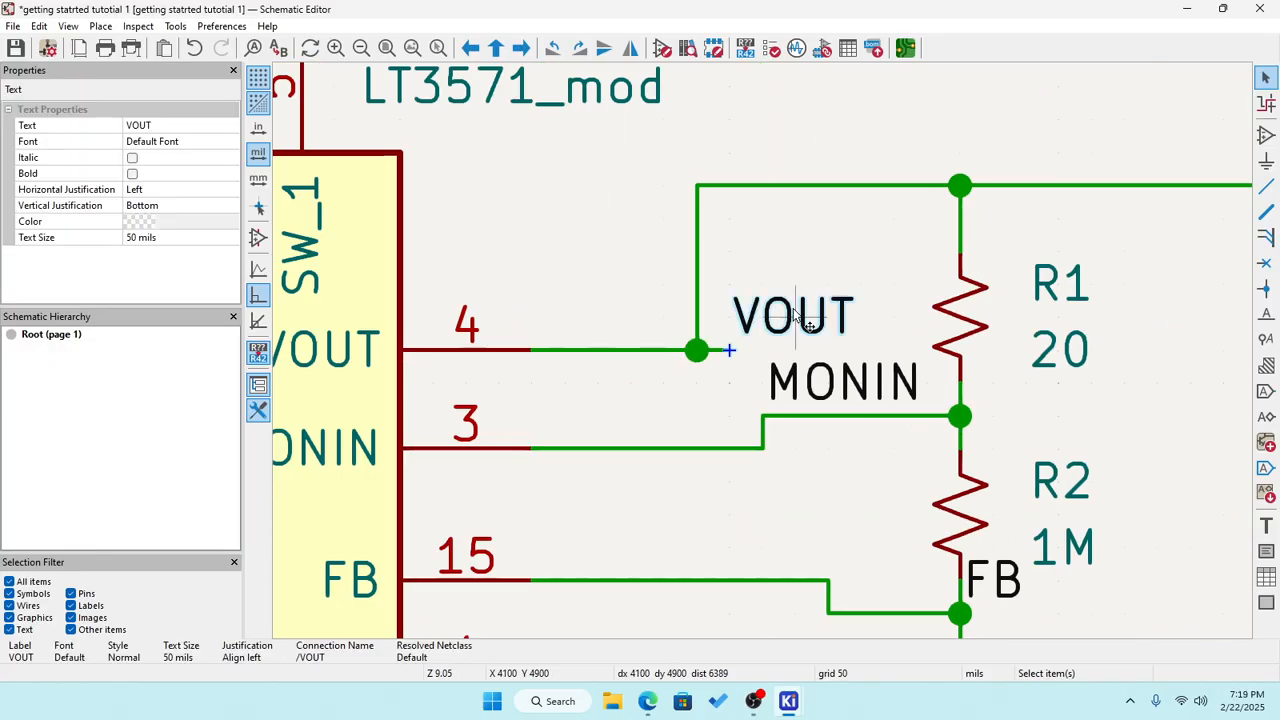
left_click_drag(796, 318, 829, 153)
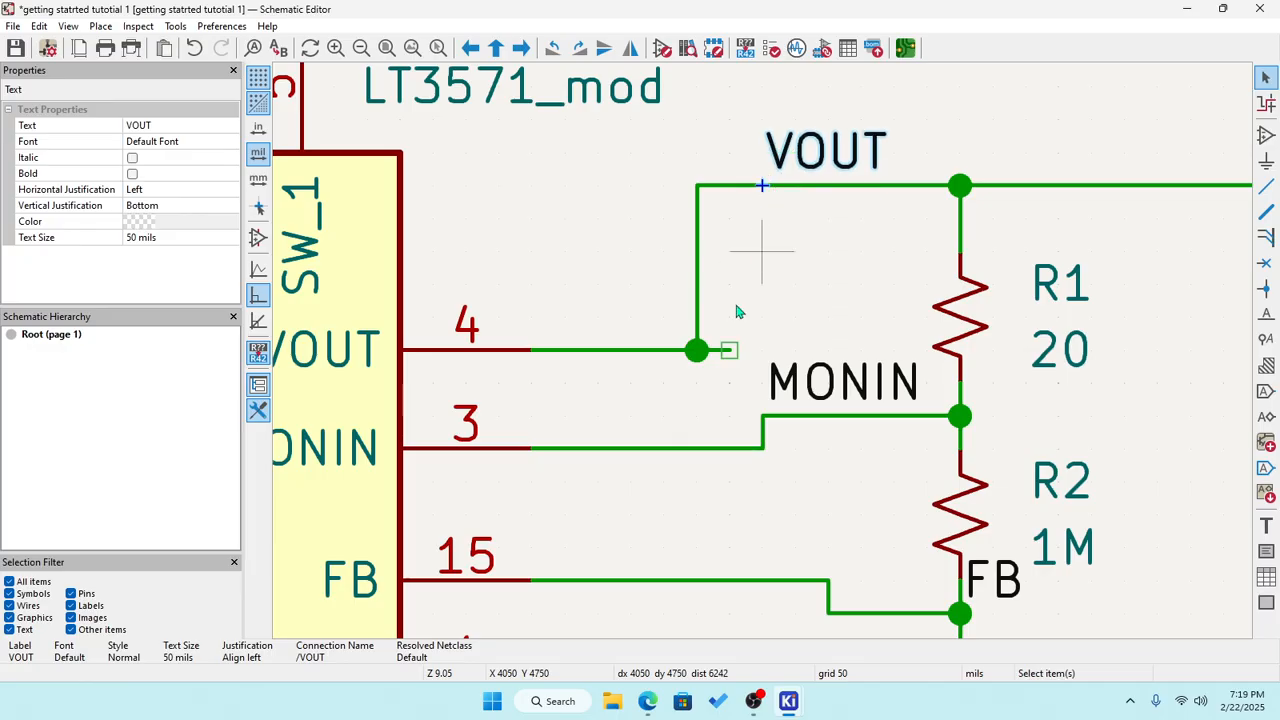
key("Escape")
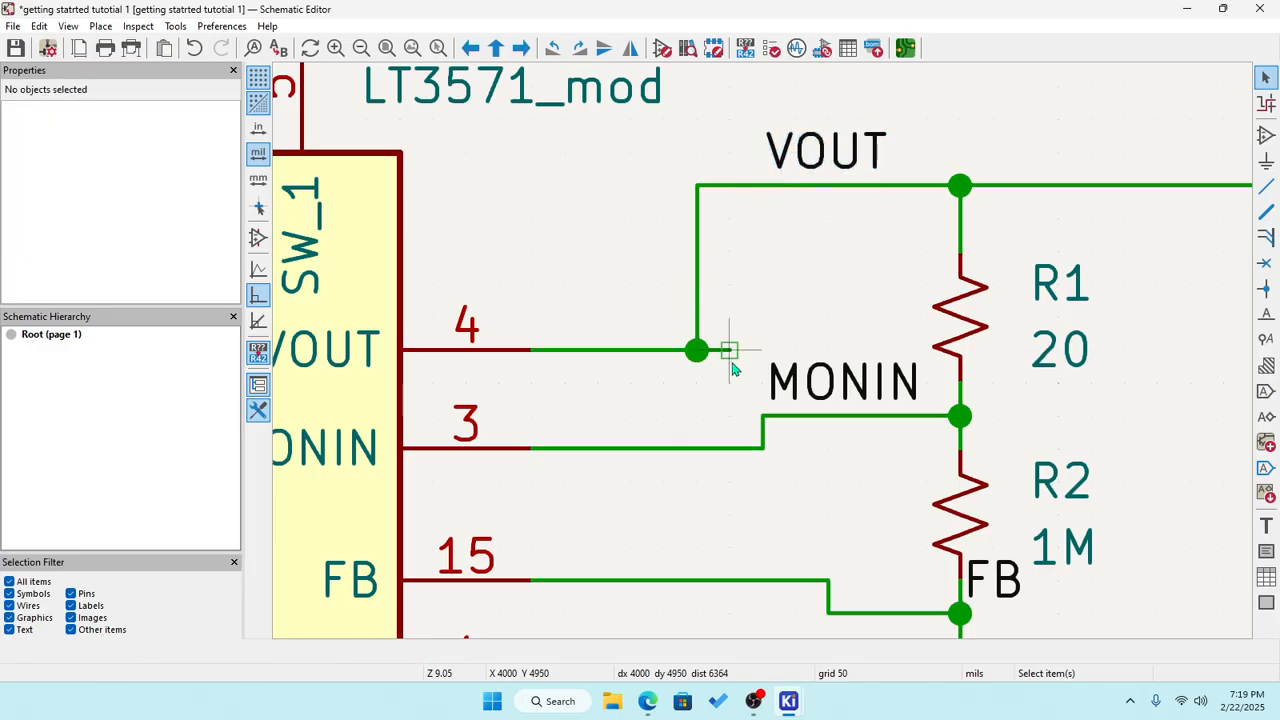
Delete the junction on IC2's pin 4 wire beside the leftover stub.
left_click(729, 351)
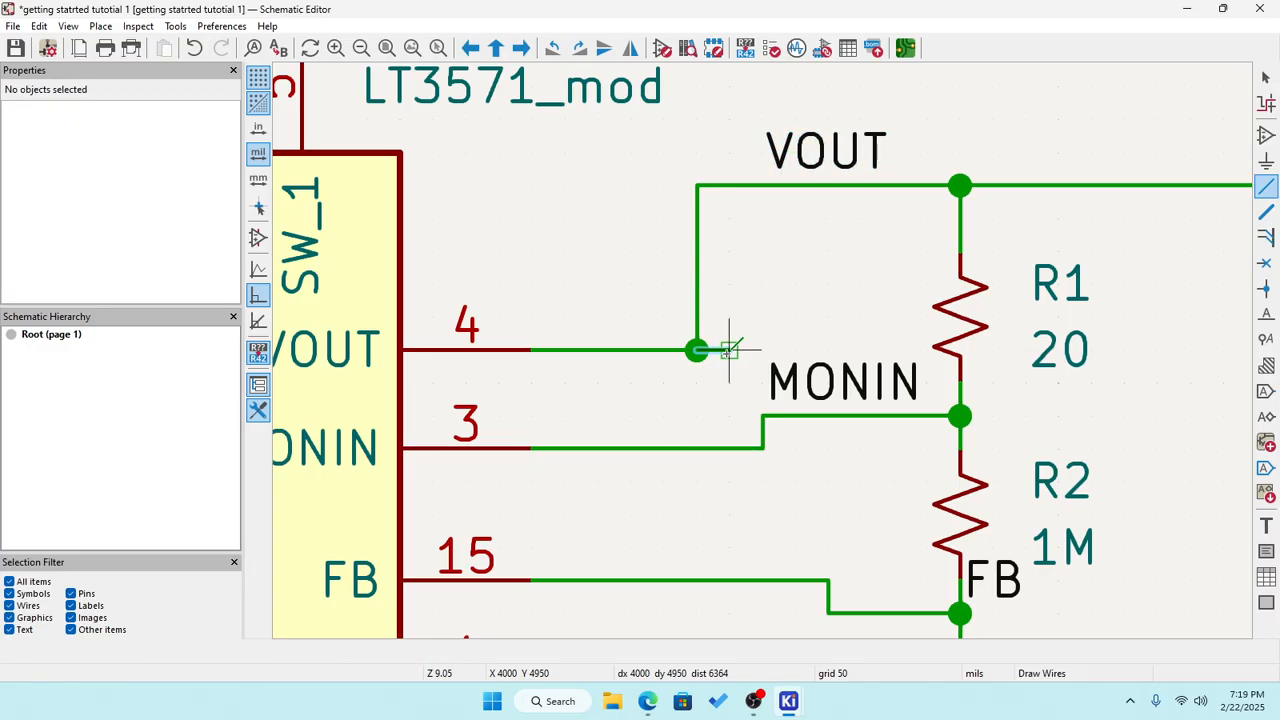
key("Escape")
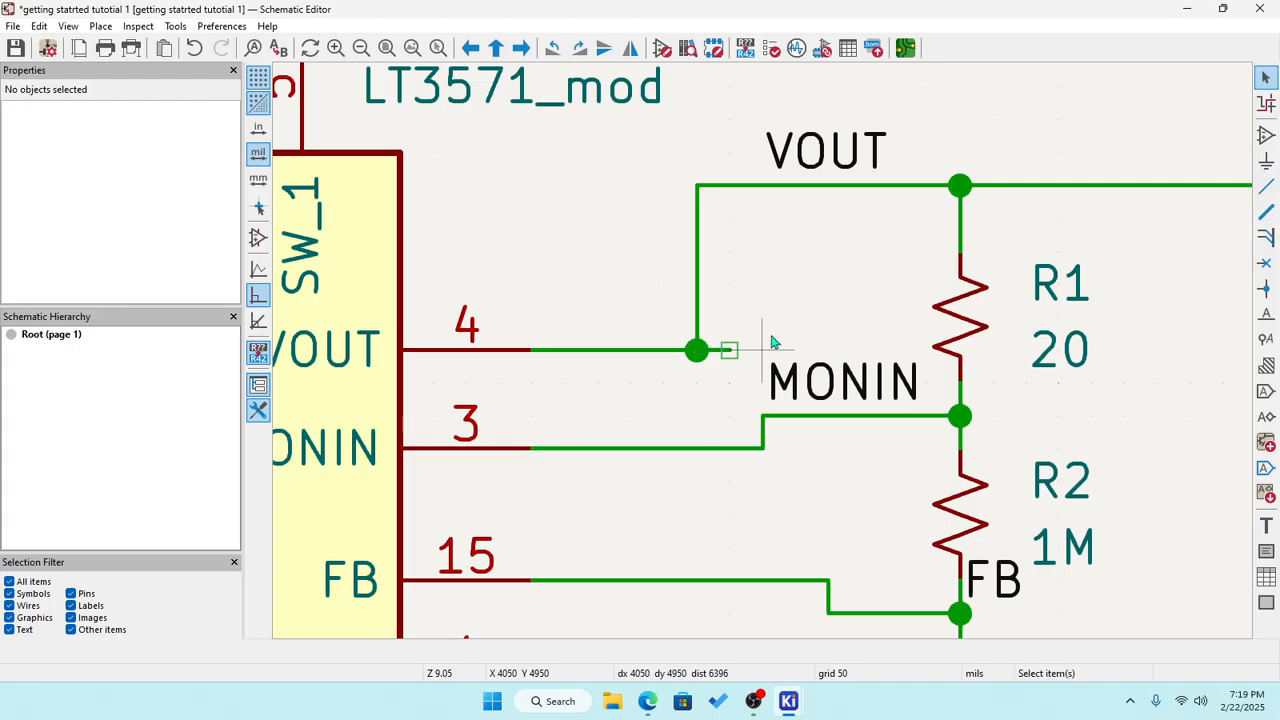
left_click(700, 358)
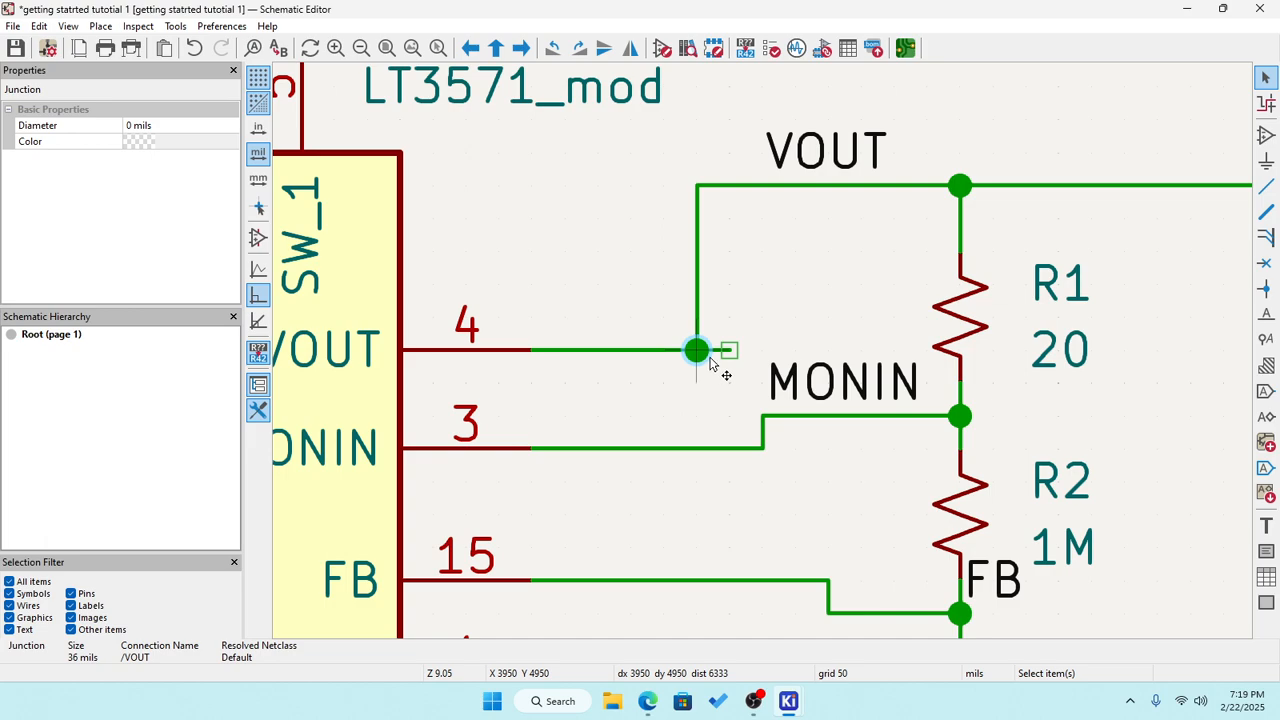
key("Delete")
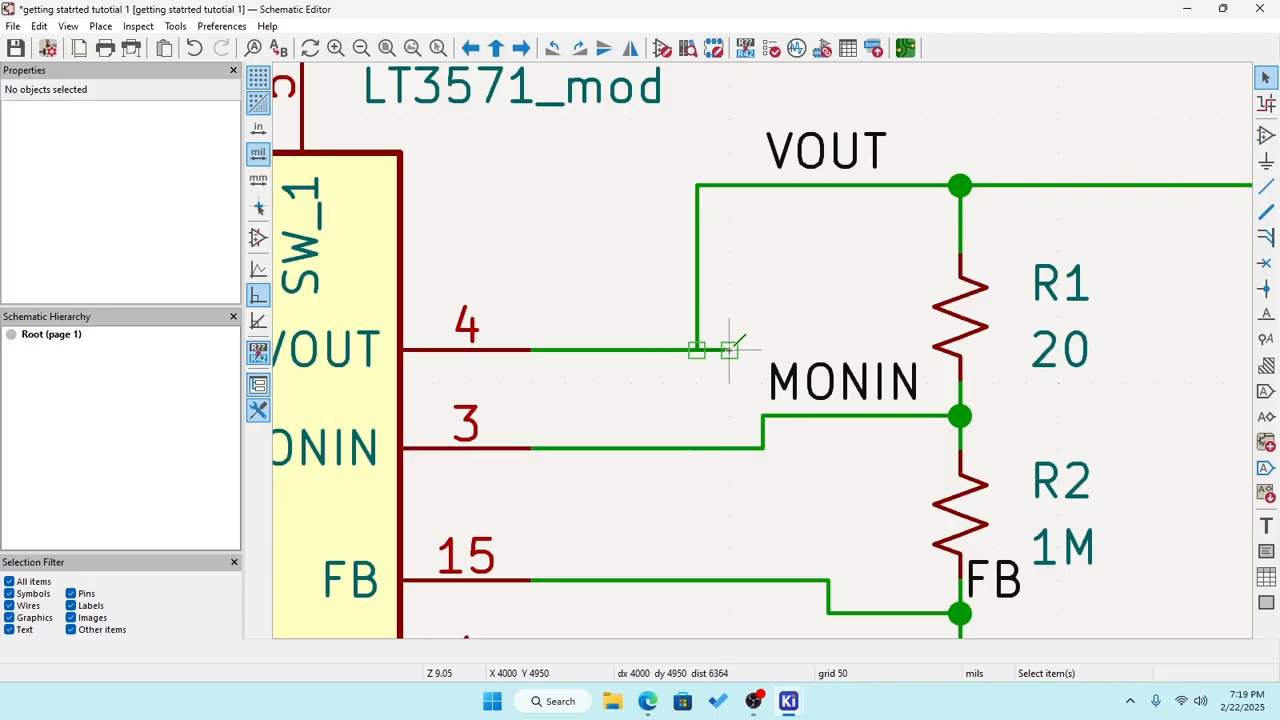
key("w")
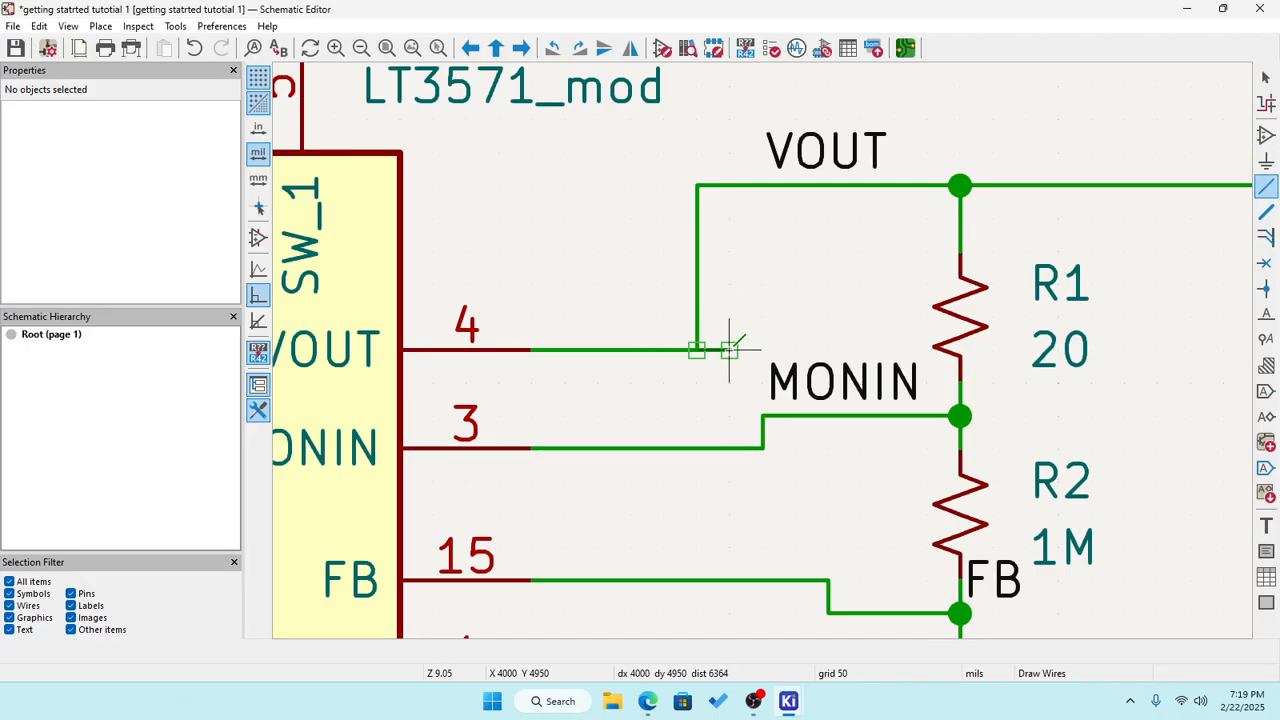
left_click(729, 349)
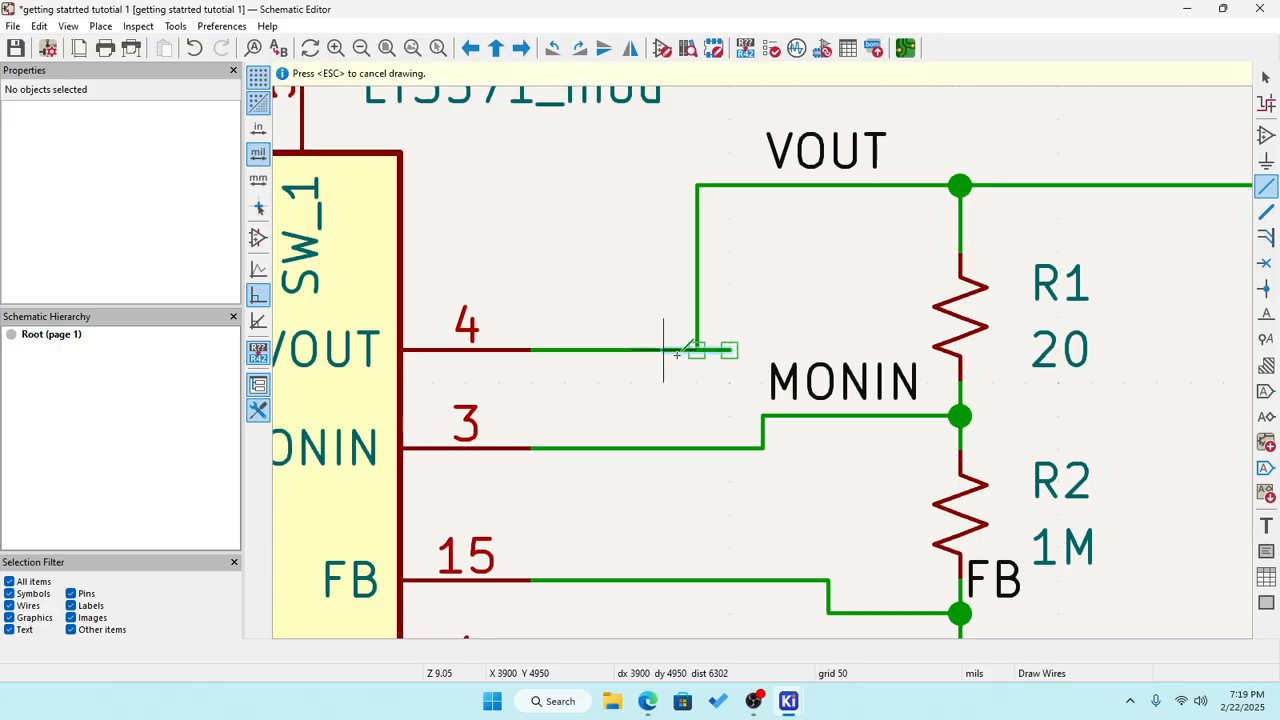
key("Escape")
key("Escape")
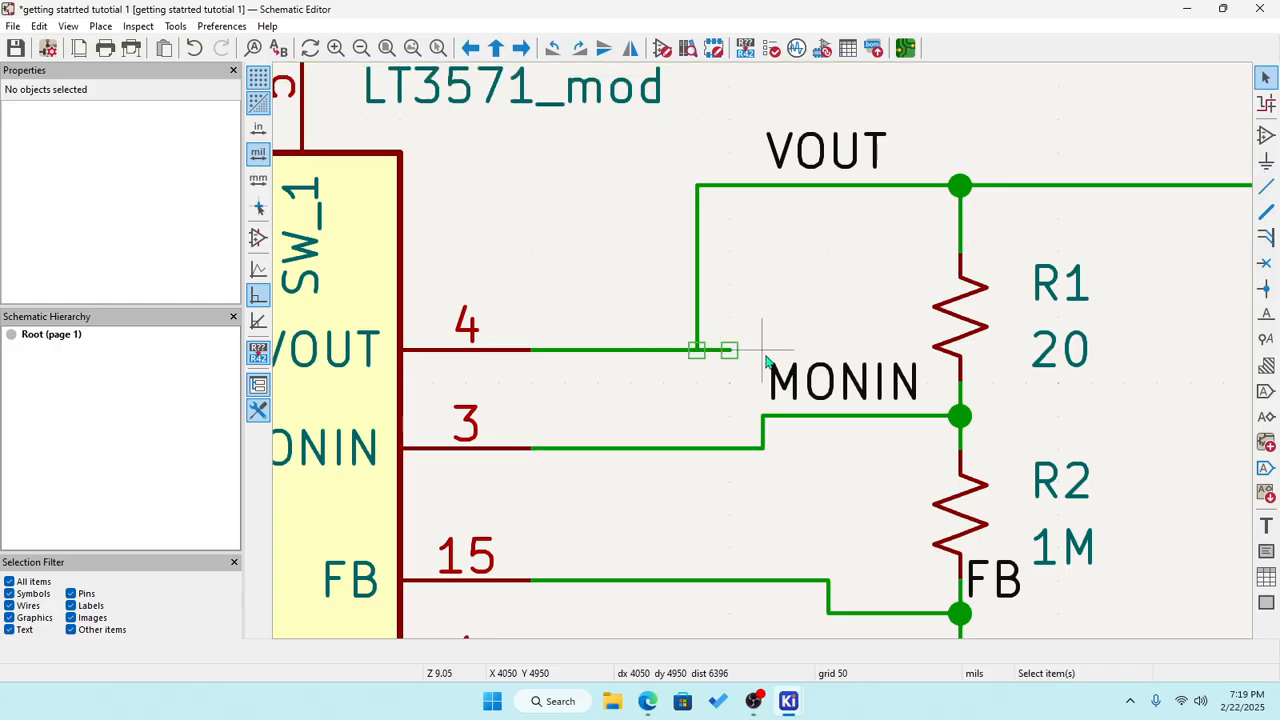
key("w")
left_click(729, 349)
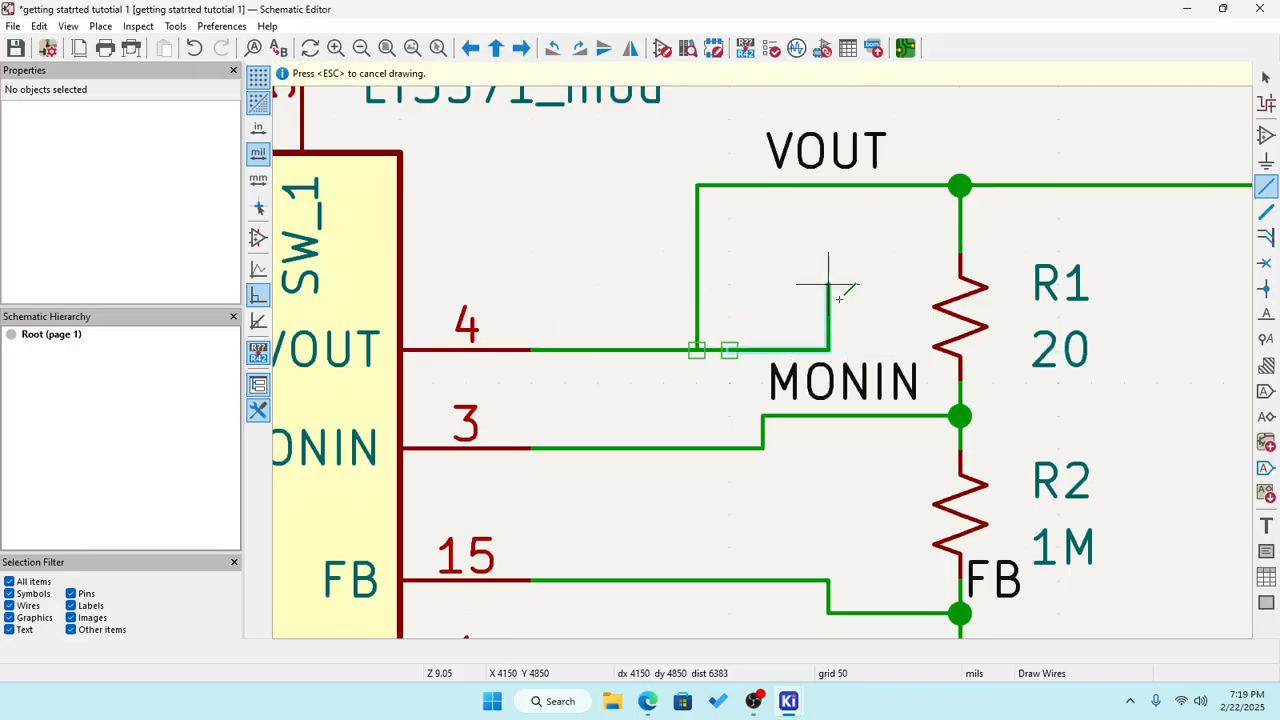
key("Escape")
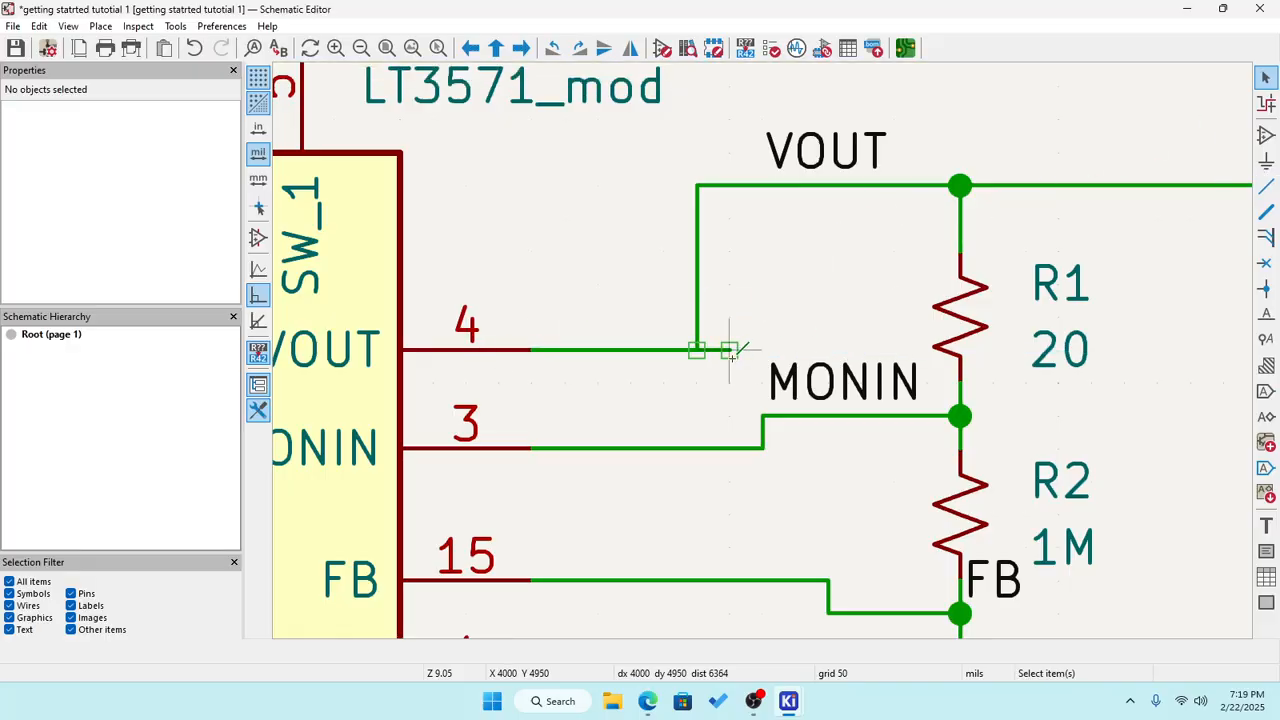
Delete the horizontal wire from IC2's pin 4 together with its leftover stub.
scroll(715, 352, "up", 5)
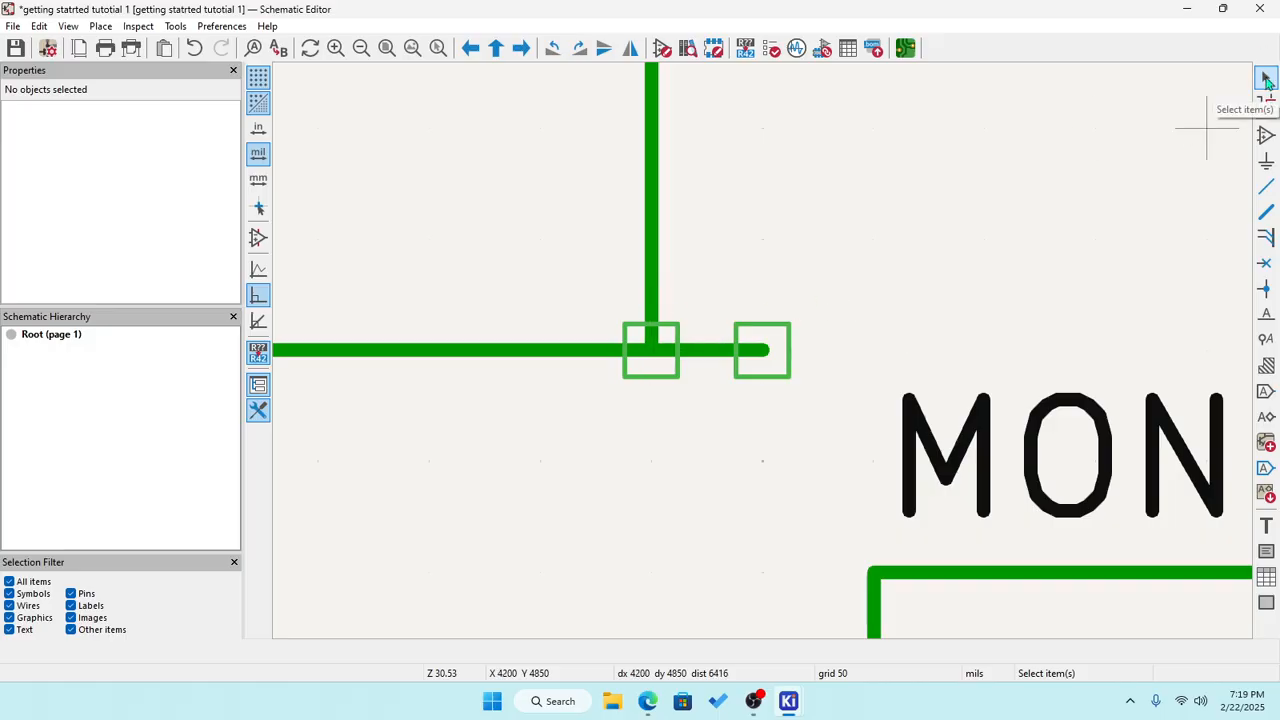
left_click(787, 368)
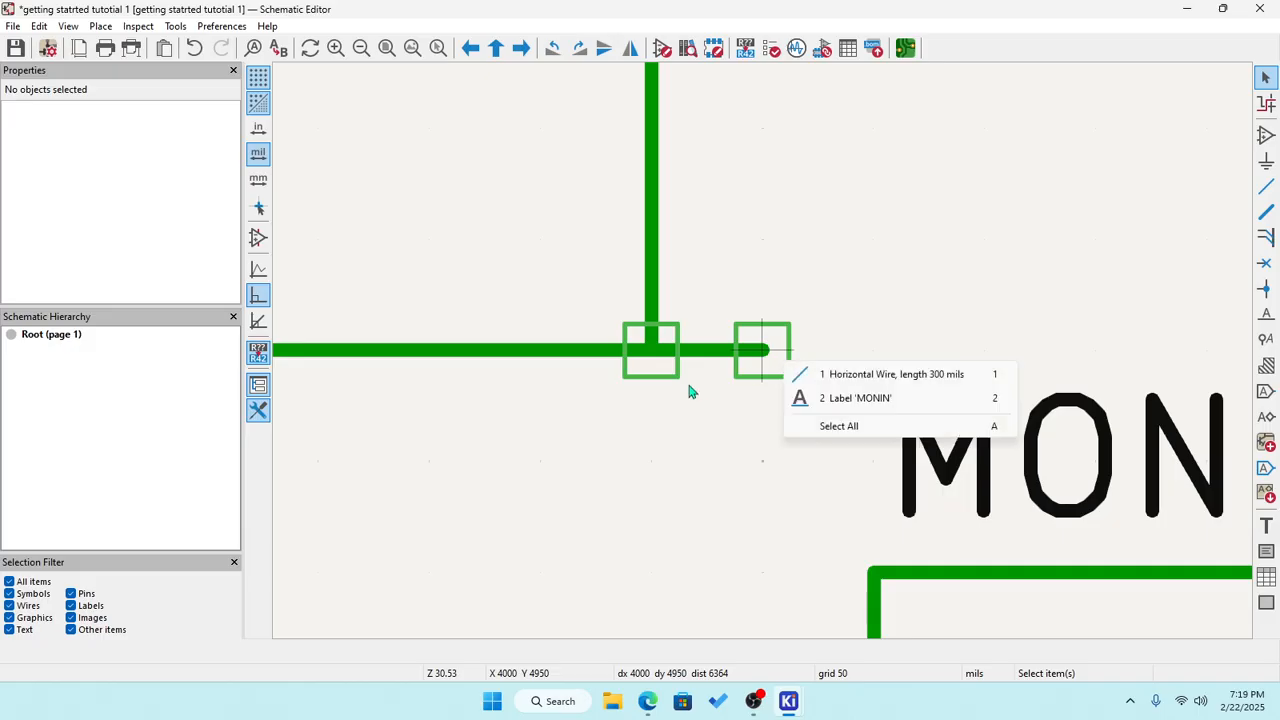
left_click(708, 388)
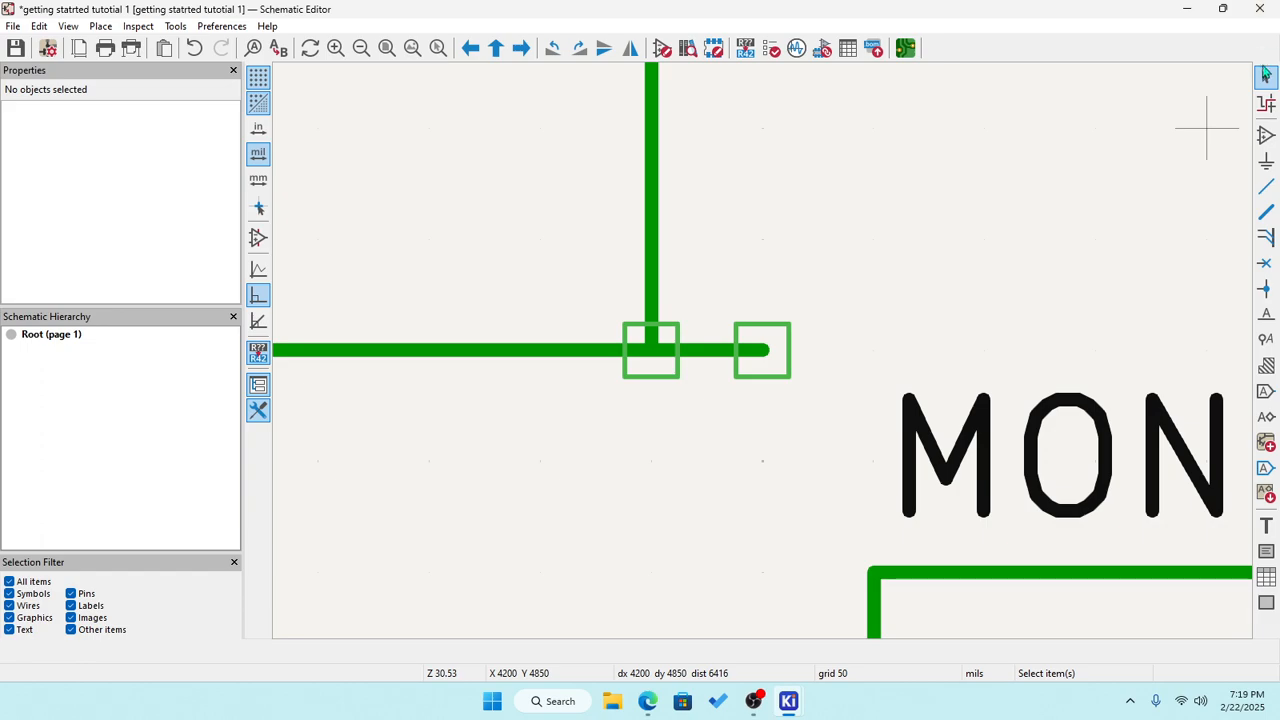
scroll(763, 355, "down", 3)
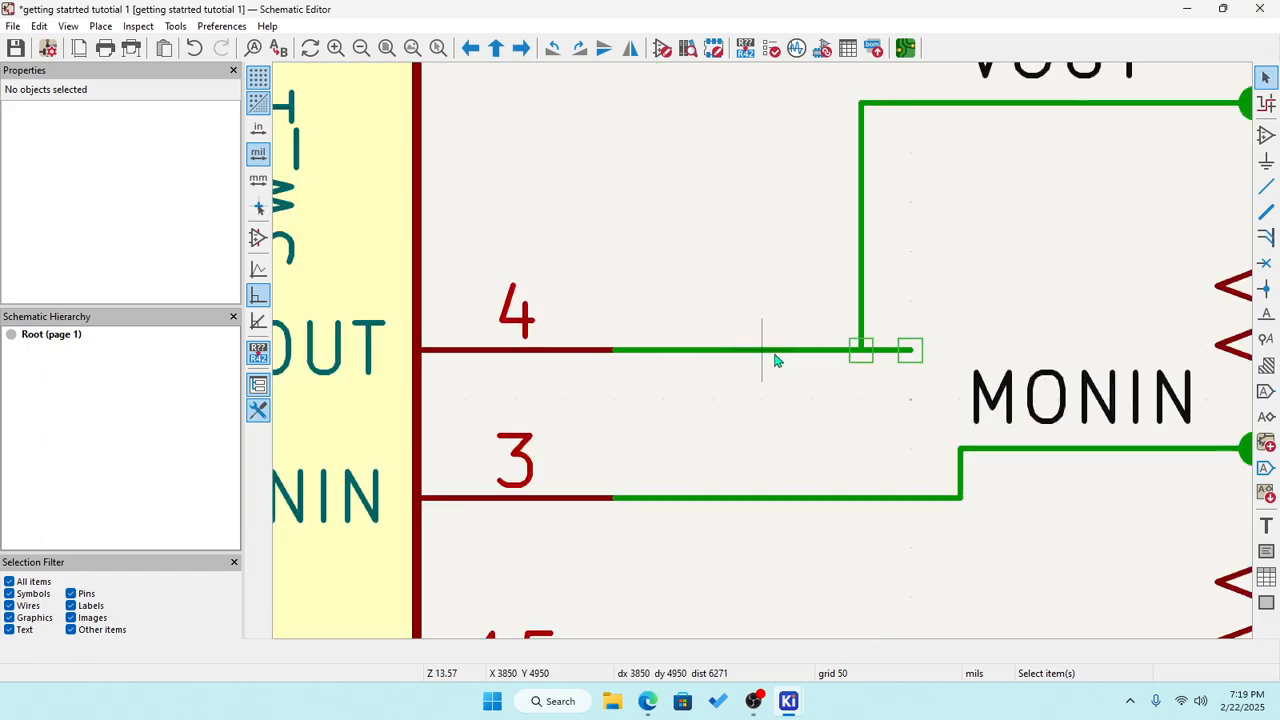
left_click(779, 352)
key("Delete")
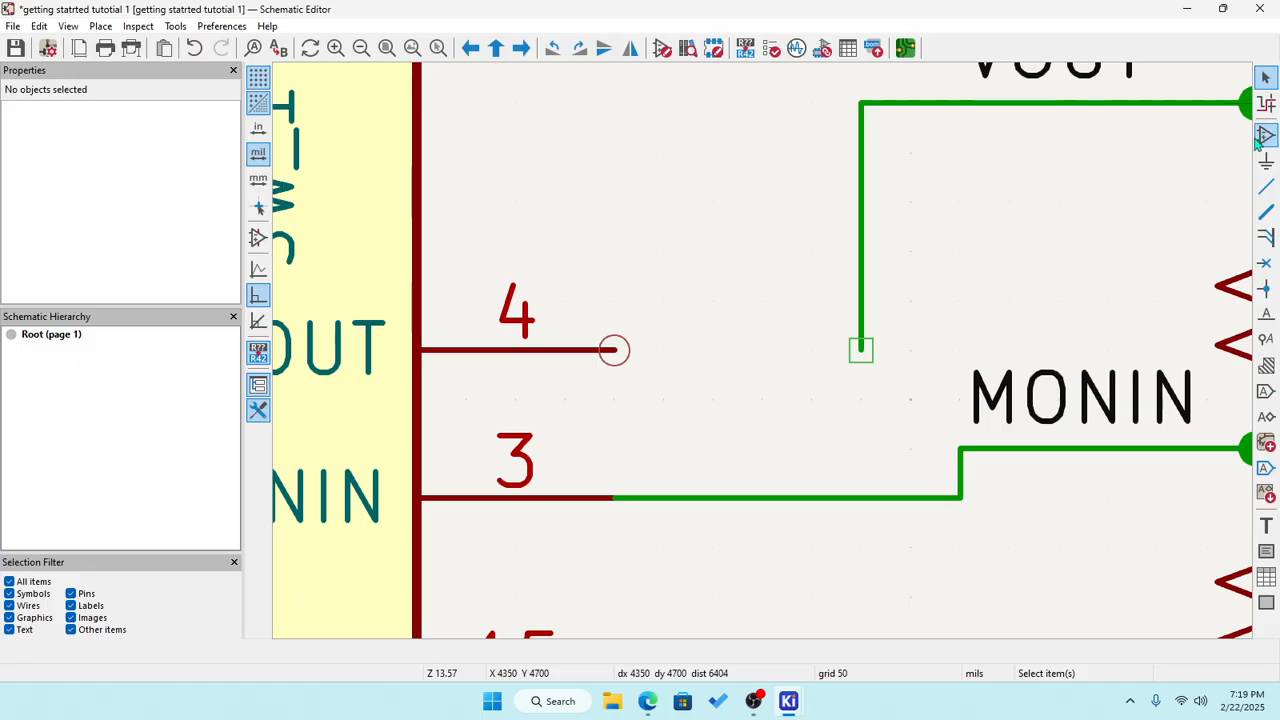
Draw a new wire from IC2's pin 4 to the loose lower end of the vertical VOUT wire.
scroll(763, 354, "up", 3)
scroll(766, 354, "down", 5)
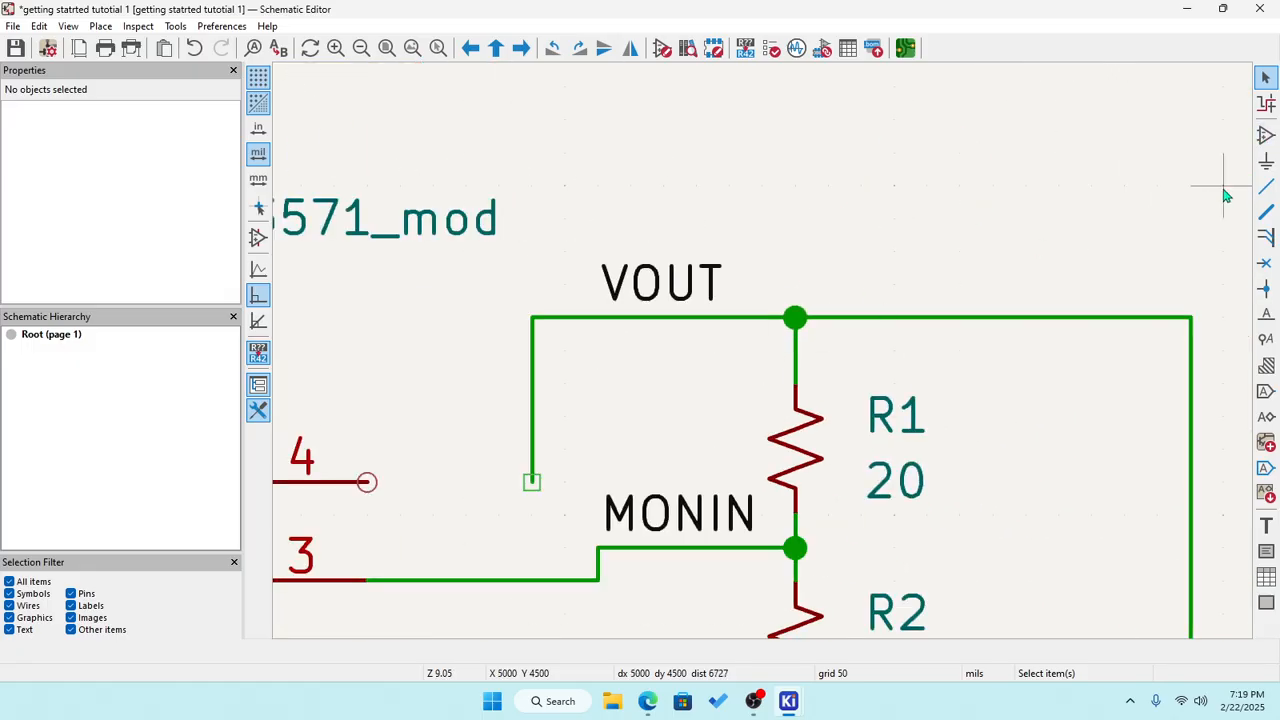
left_click(1266, 186)
left_click(368, 482)
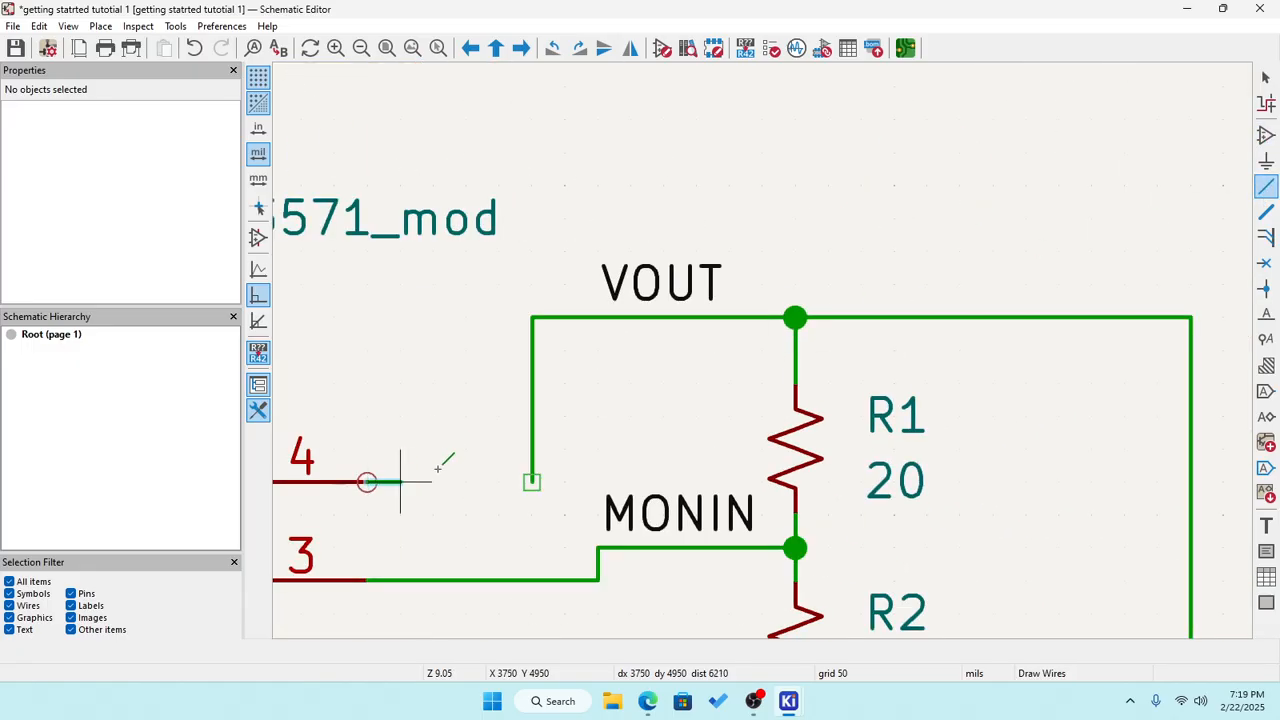
left_click(531, 482)
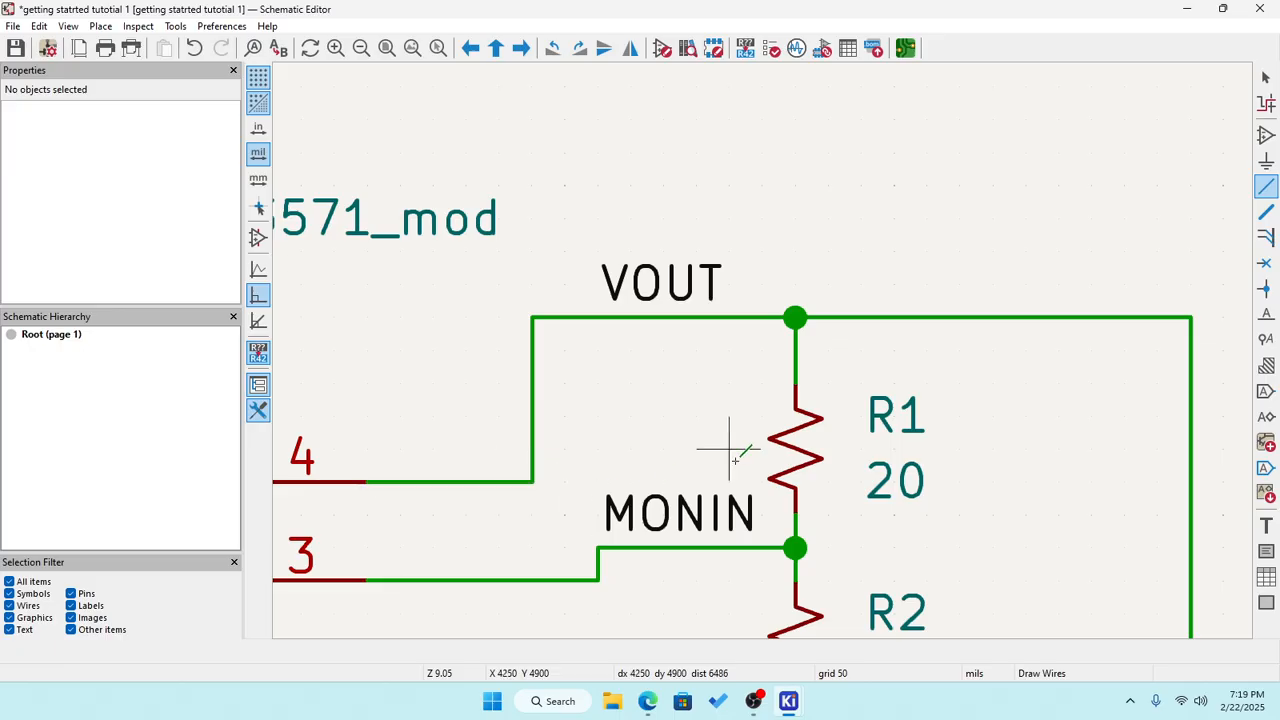
scroll(731, 451, "down", 3)
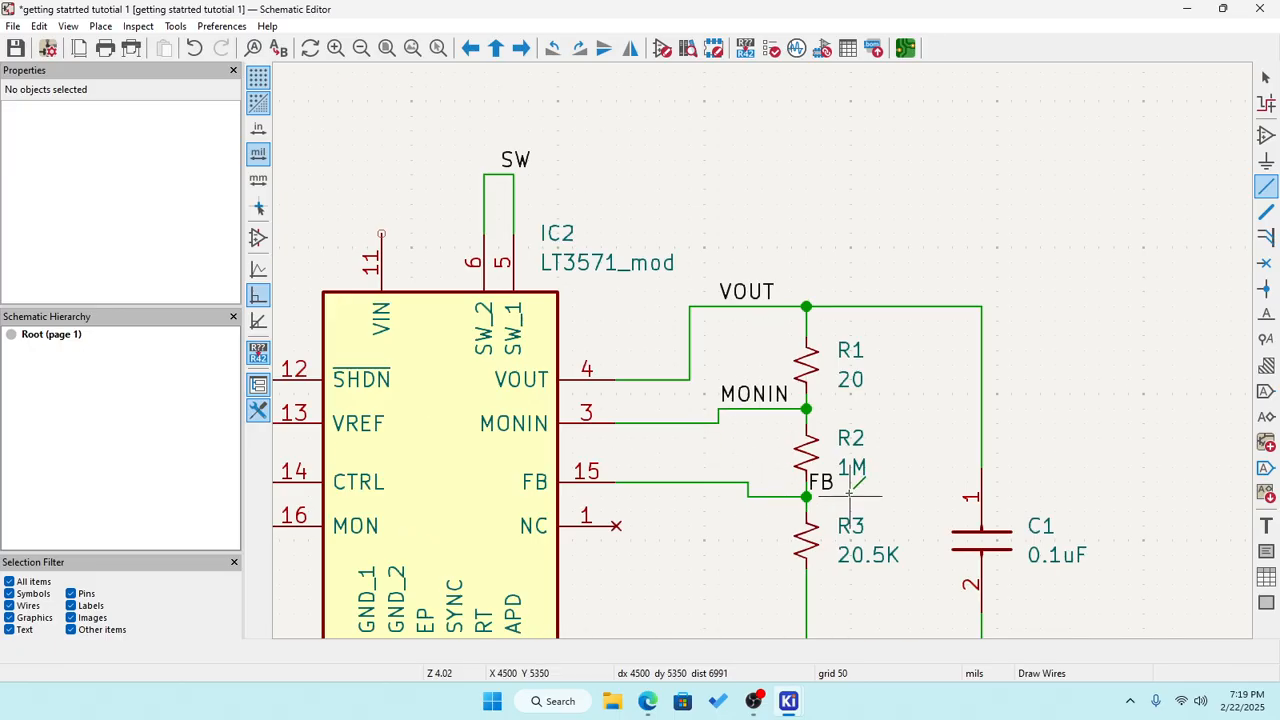
key("Escape")
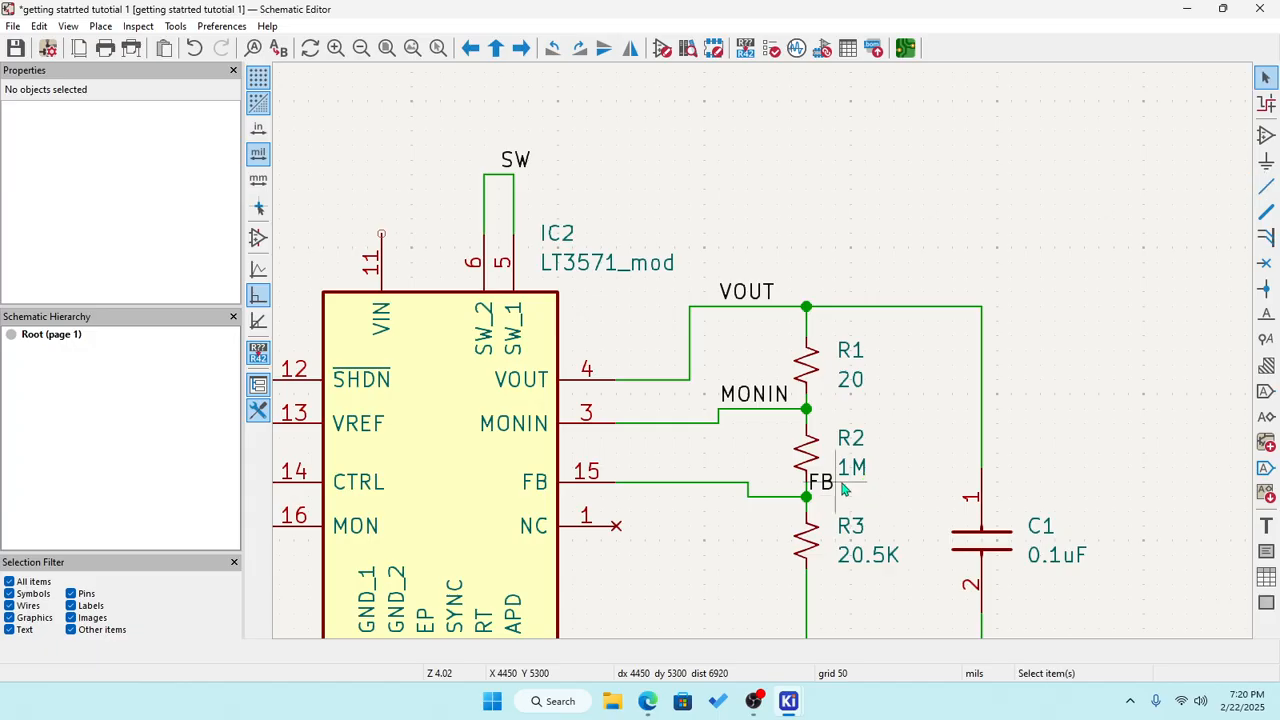
Move the FB label onto the horizontal wire at IC2's pin 15 and save the schematic.
left_click(828, 490)
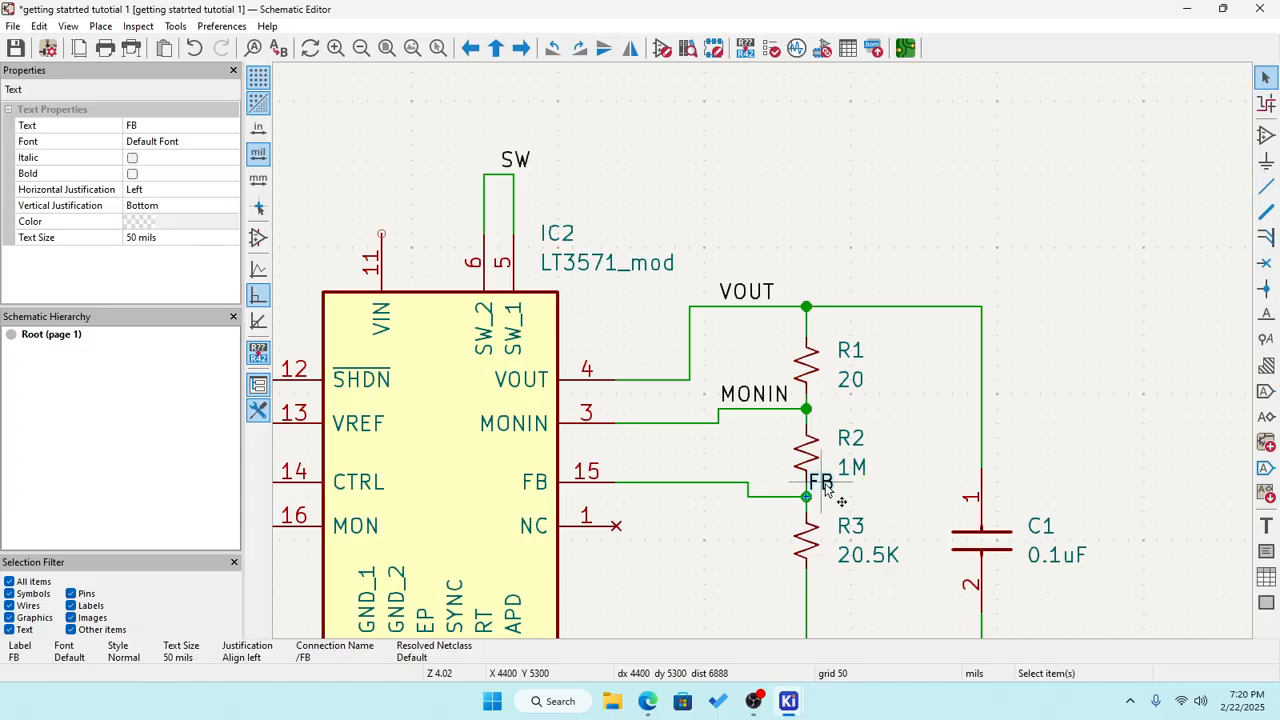
left_click_drag(828, 490, 684, 488)
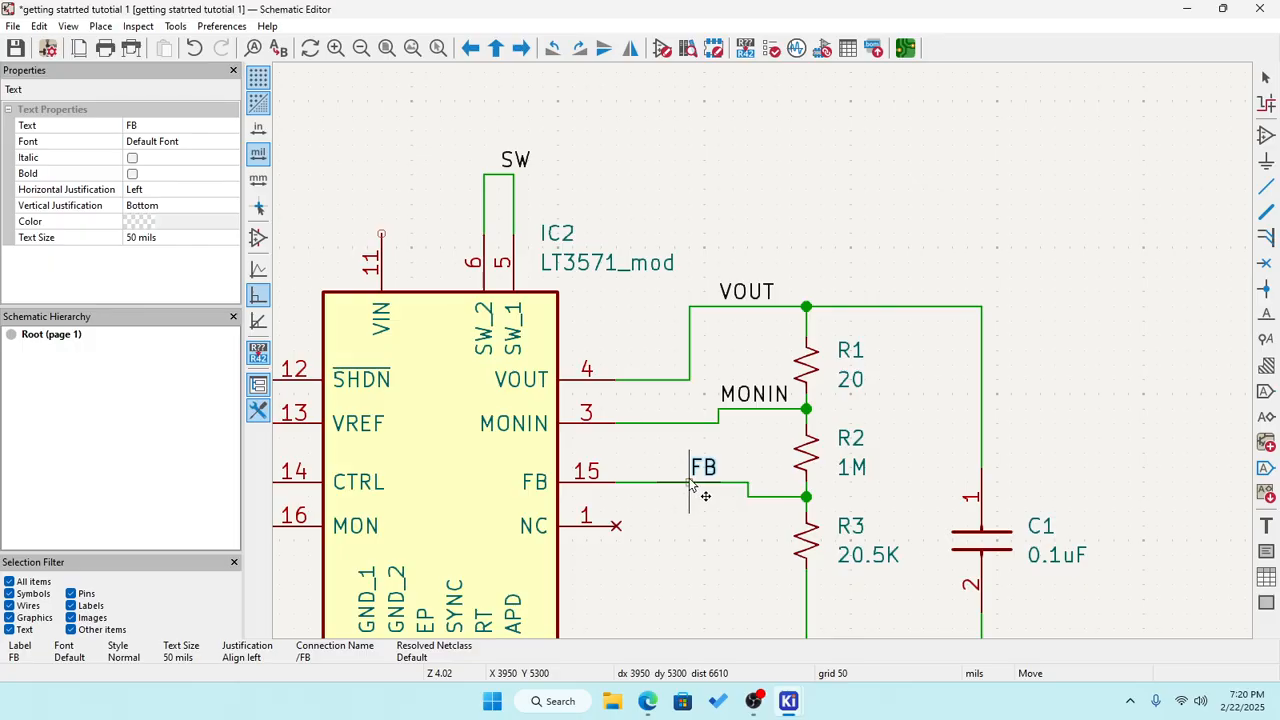
left_click(690, 484)
left_click(674, 541)
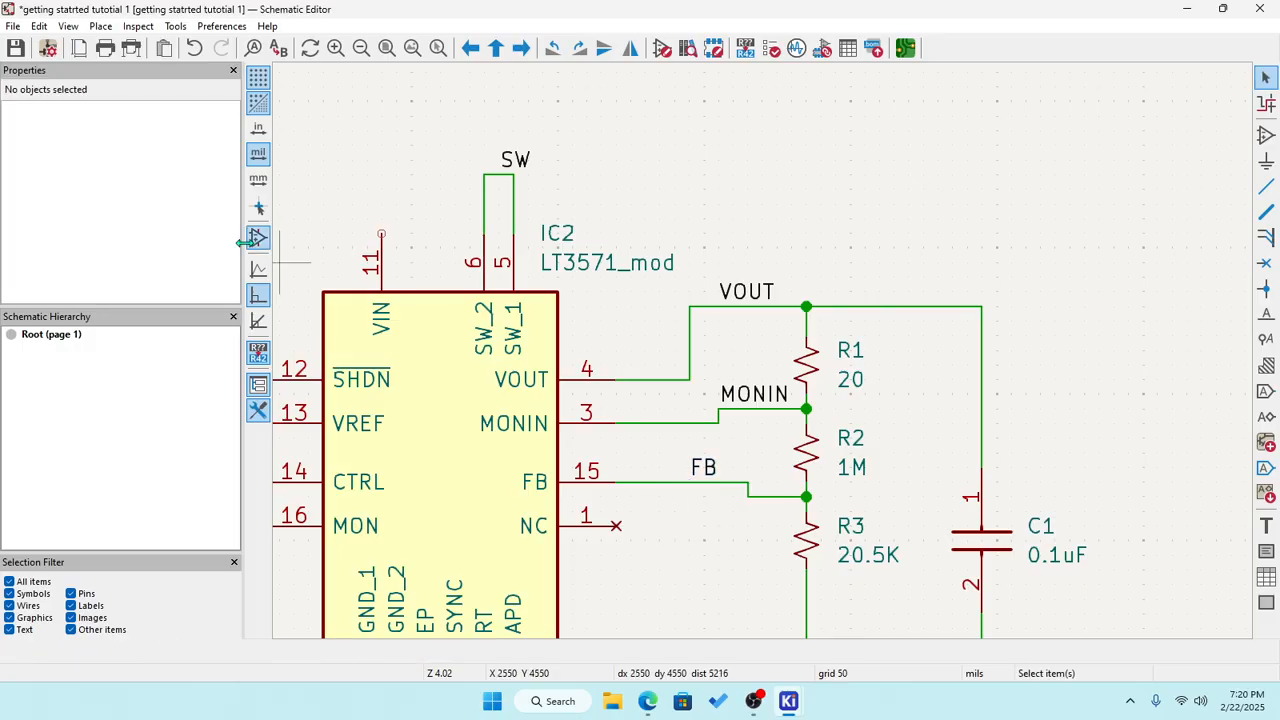
left_click(16, 48)
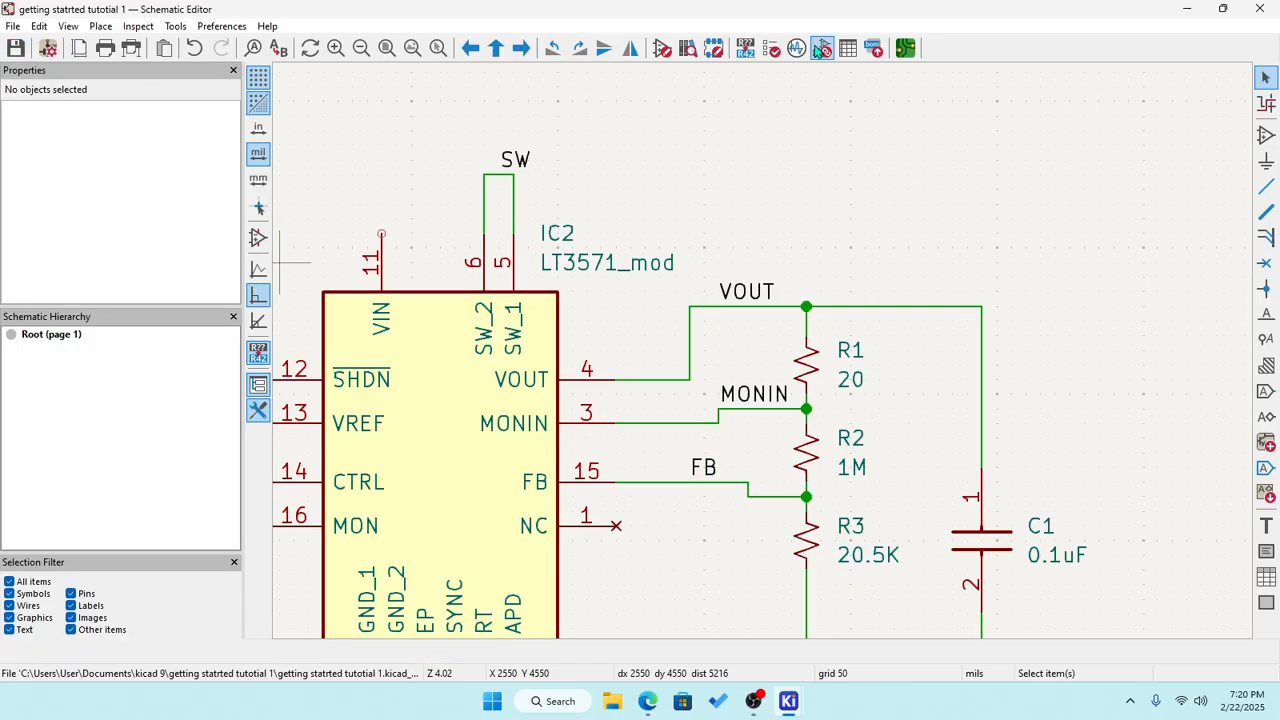
Switch to the PCB layout and update it from the schematic so the pads take the VOUT, MONIN and FB net names.
left_click(905, 48)
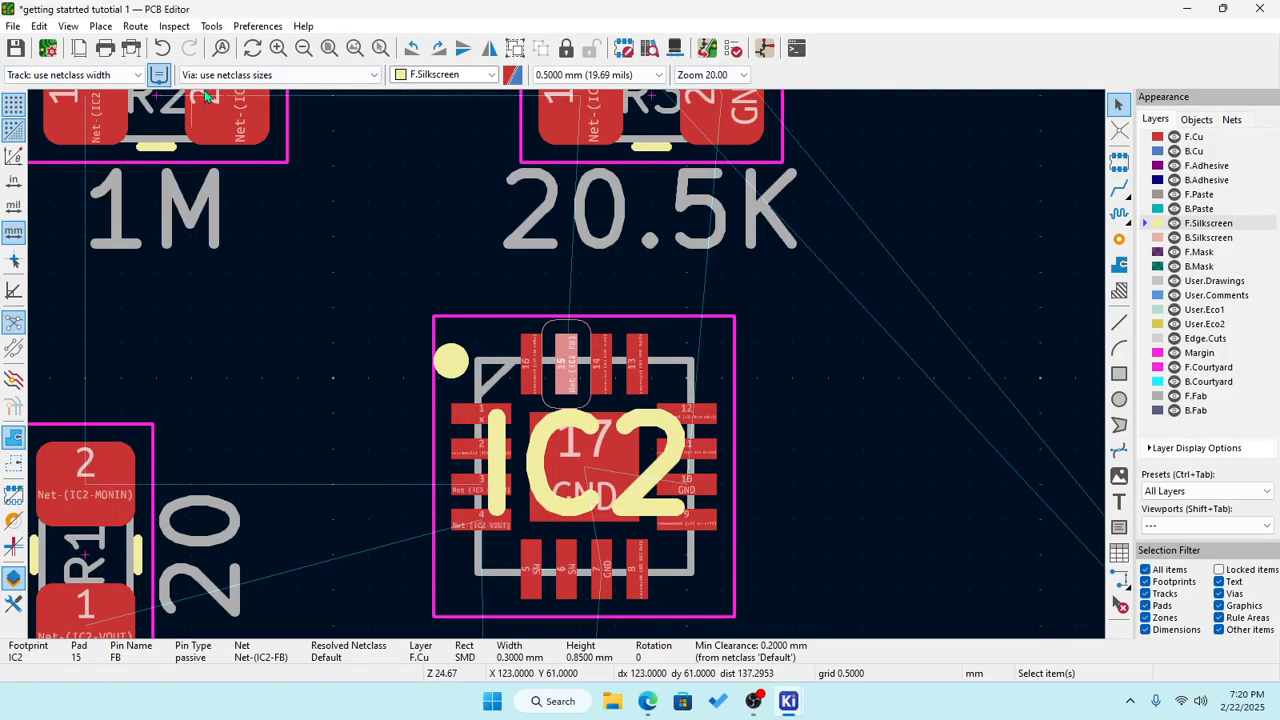
left_click(211, 27)
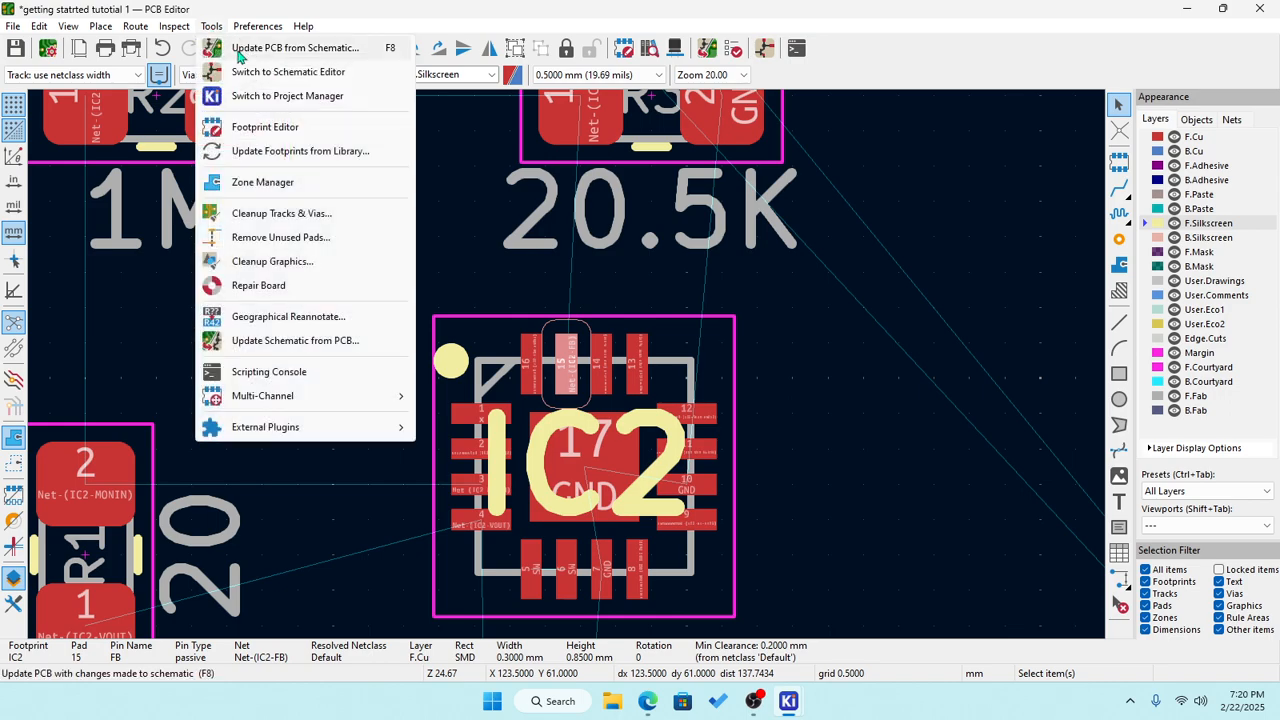
left_click(236, 50)
left_click(488, 445)
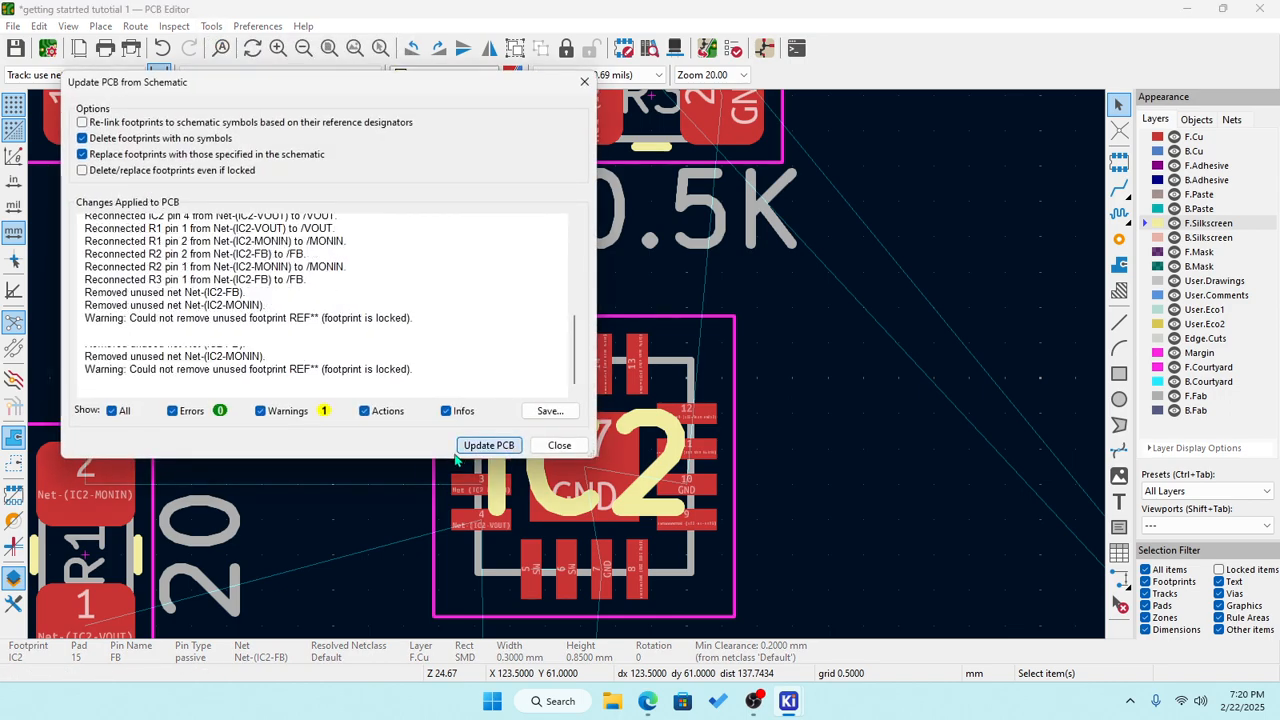
left_click(558, 446)
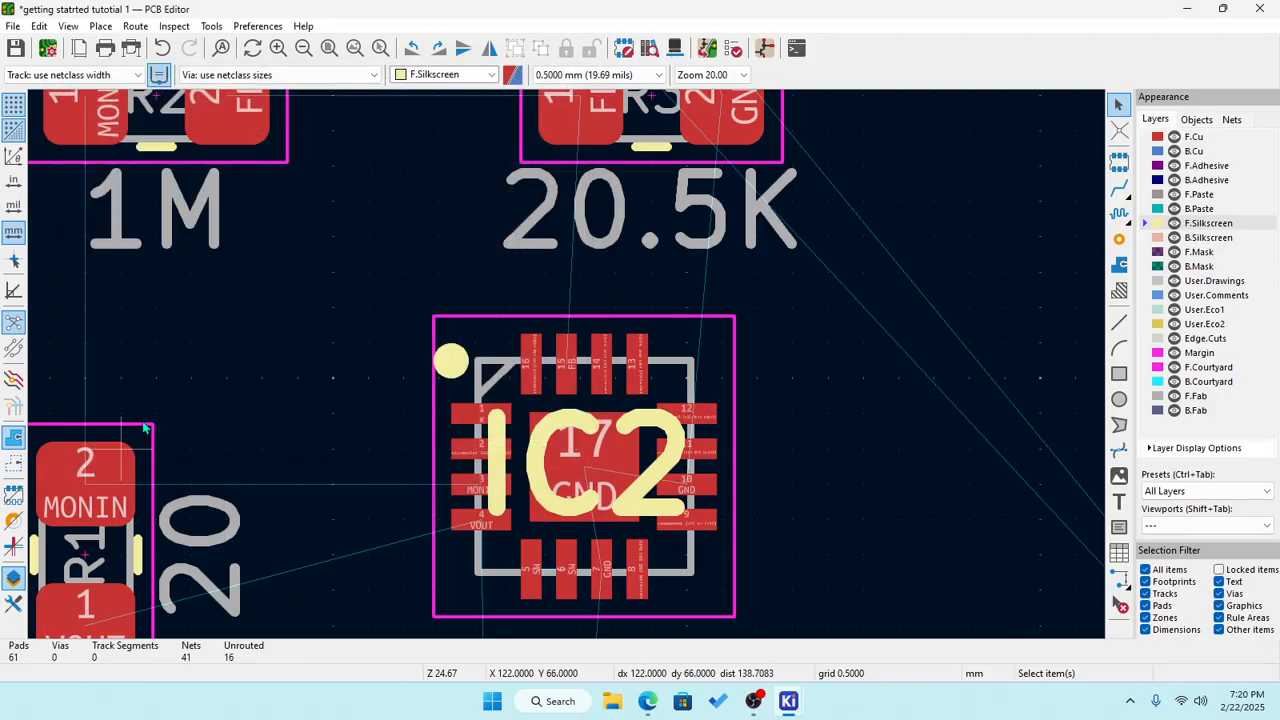
Examine the net names on the pads of R1, R2, R3, IC2 and C1 along with their ratsnest connections.
scroll(144, 428, "down", 3)
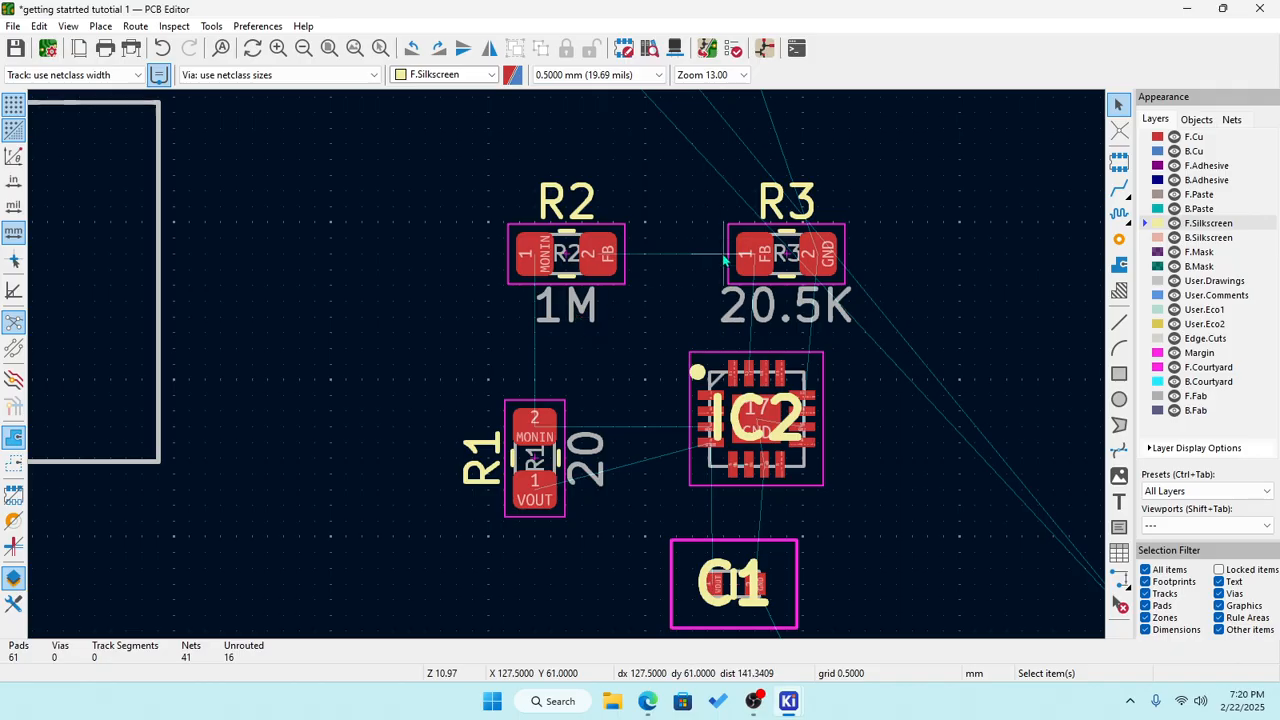
scroll(766, 543, "up", 4)
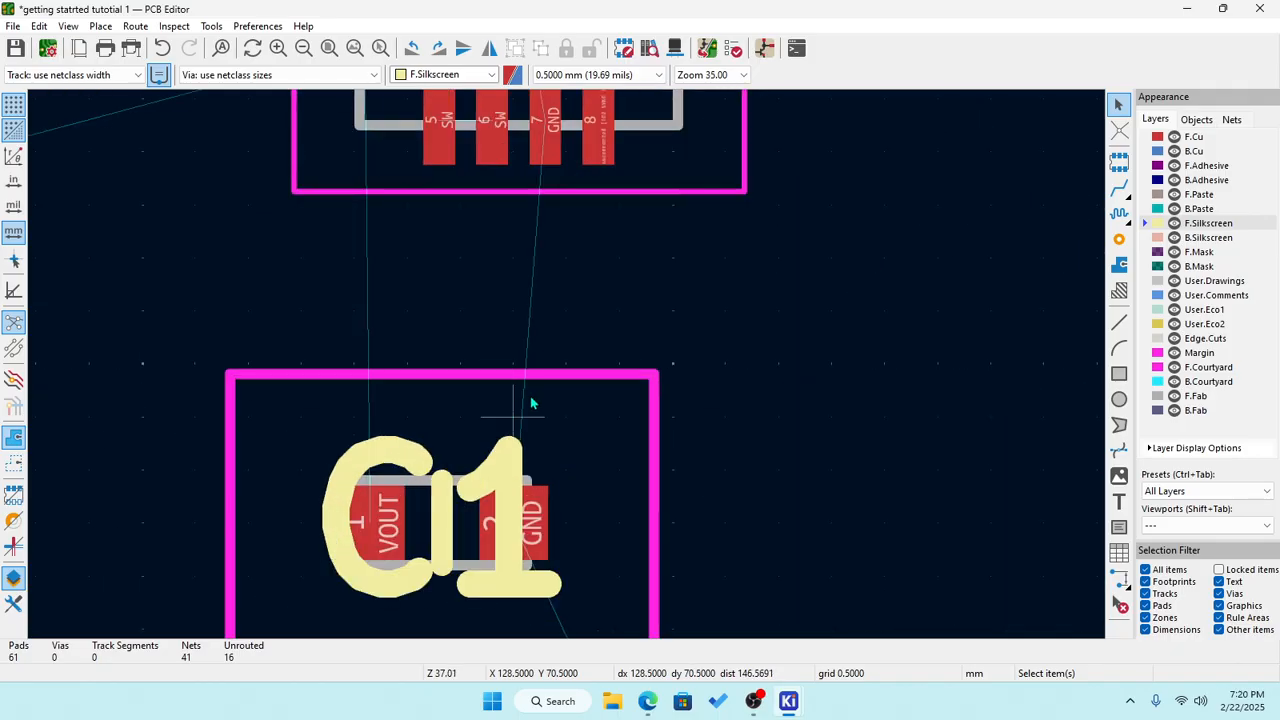
scroll(532, 403, "down", 3)
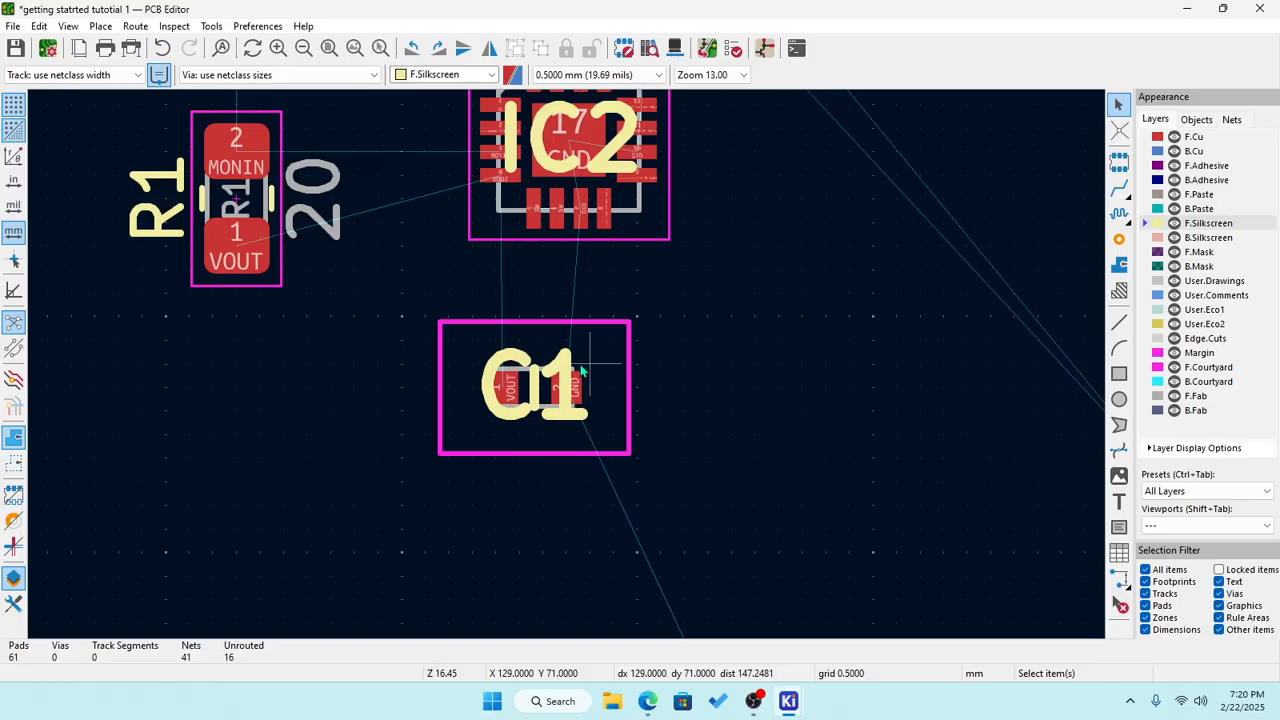
scroll(566, 366, "up", 1)
scroll(568, 372, "down", 2)
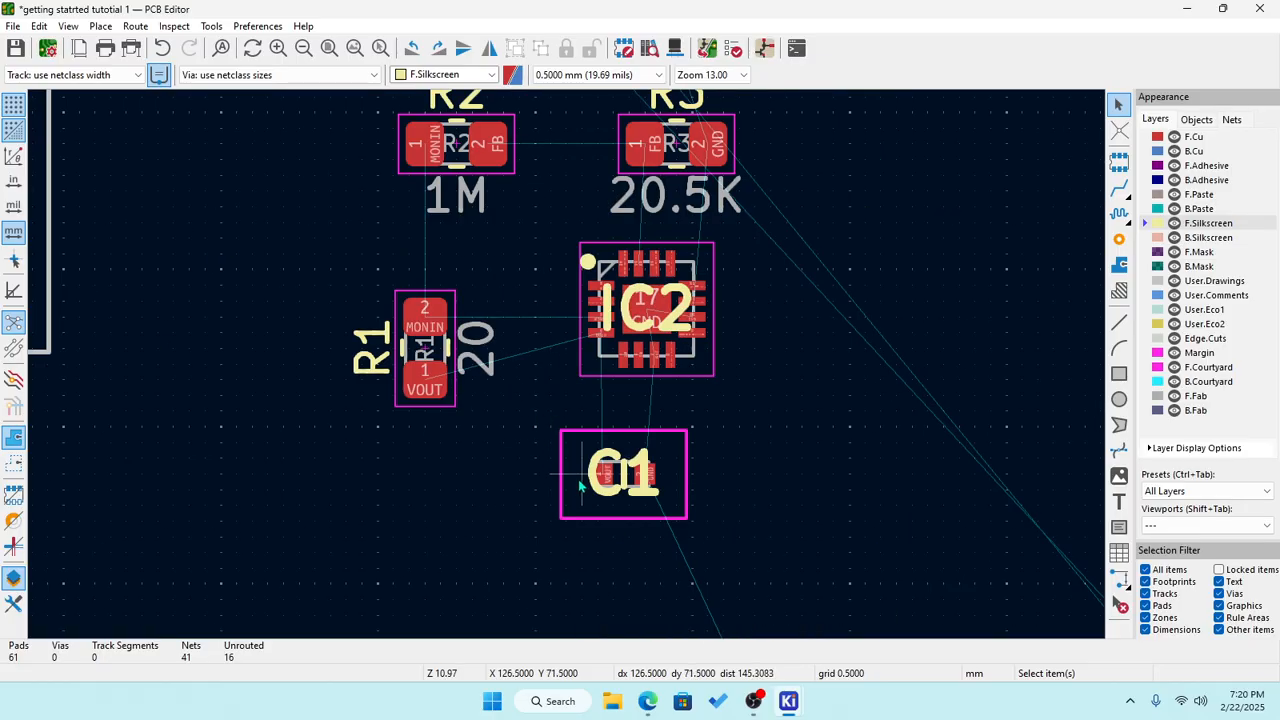
scroll(580, 486, "up", 1)
scroll(570, 365, "down", 1)
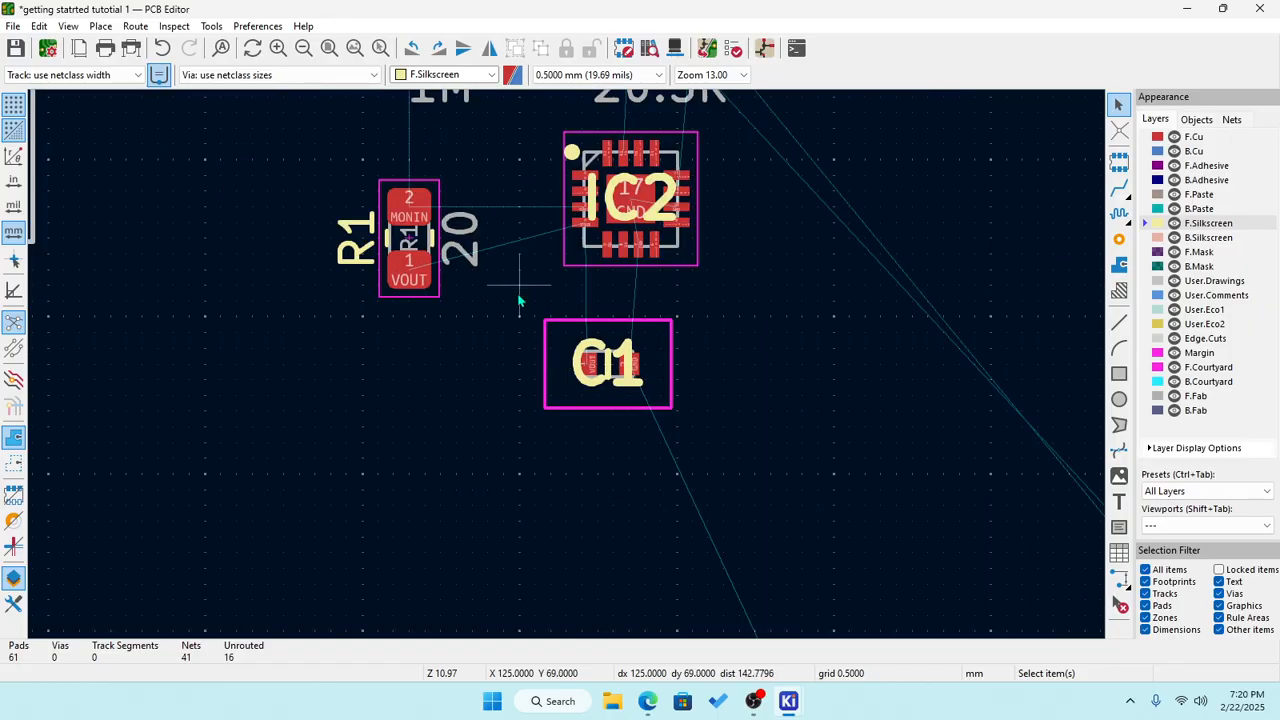
scroll(575, 375, "up", 5)
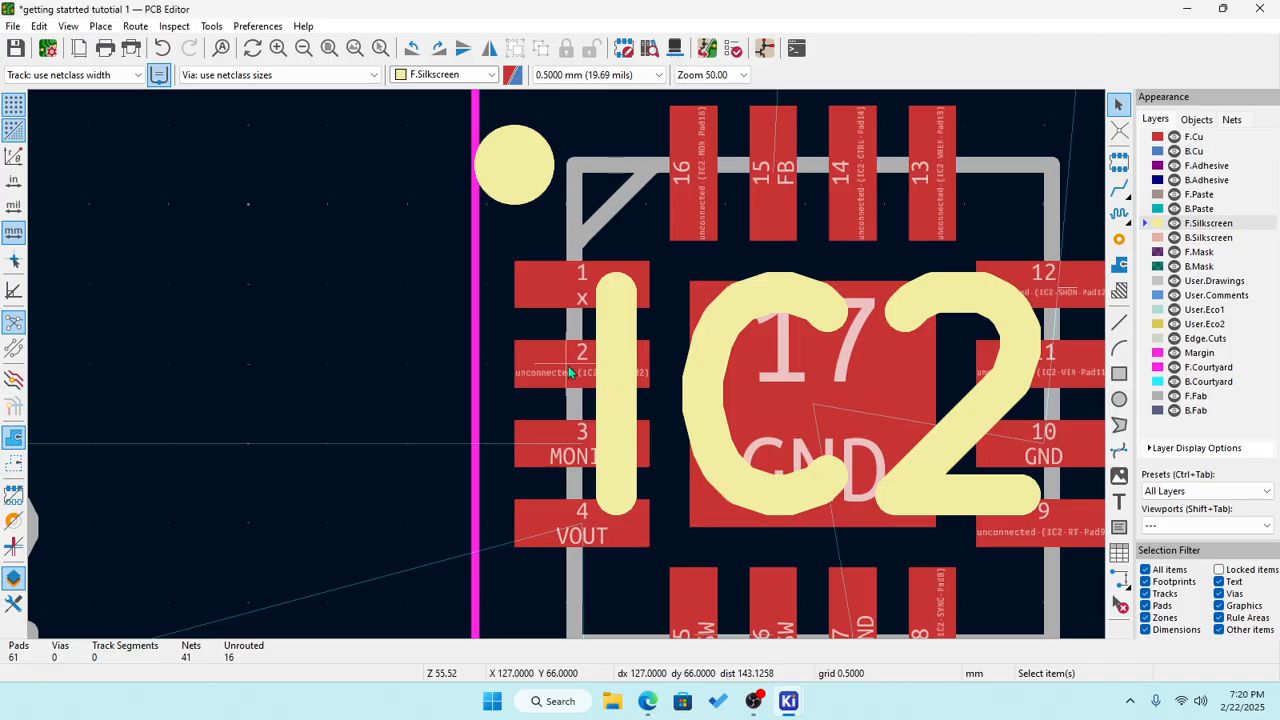
scroll(569, 372, "down", 1)
scroll(569, 372, "down", 3)
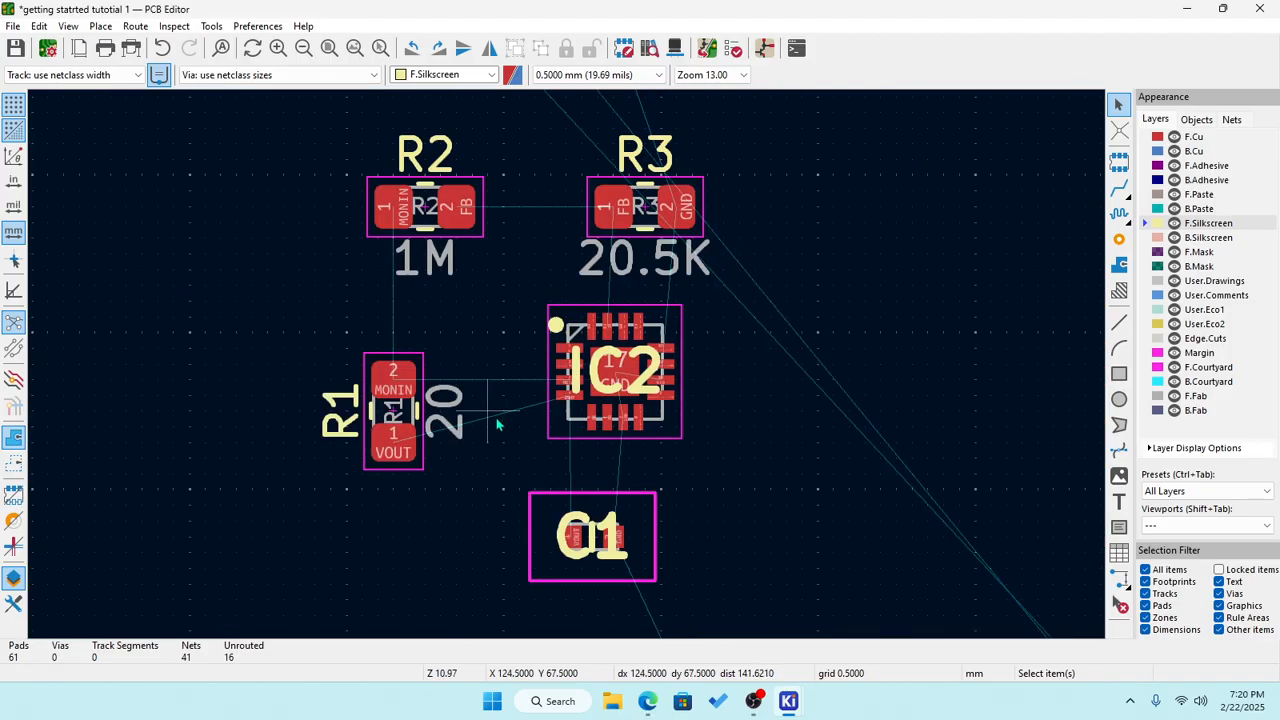
scroll(587, 551, "down", 1)
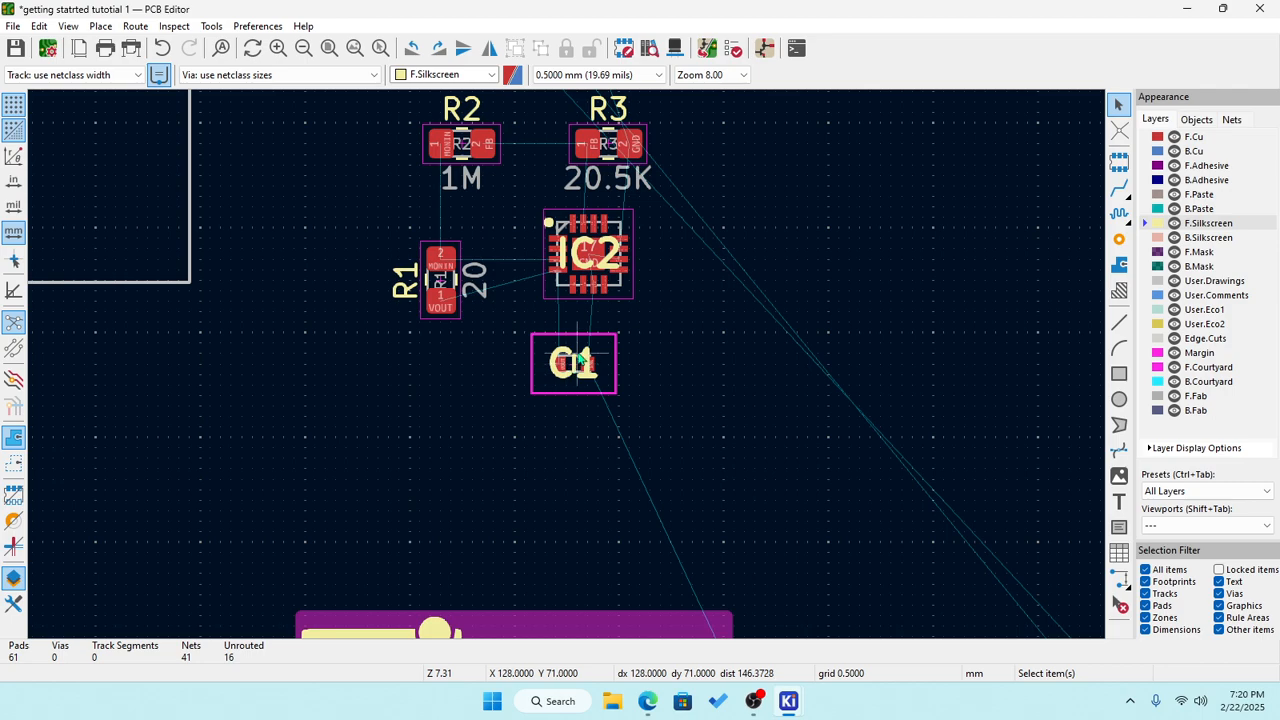
Move C1's silkscreen and fabrication reference texts off its pads to just below the footprint's courtyard.
scroll(580, 360, "up", 1)
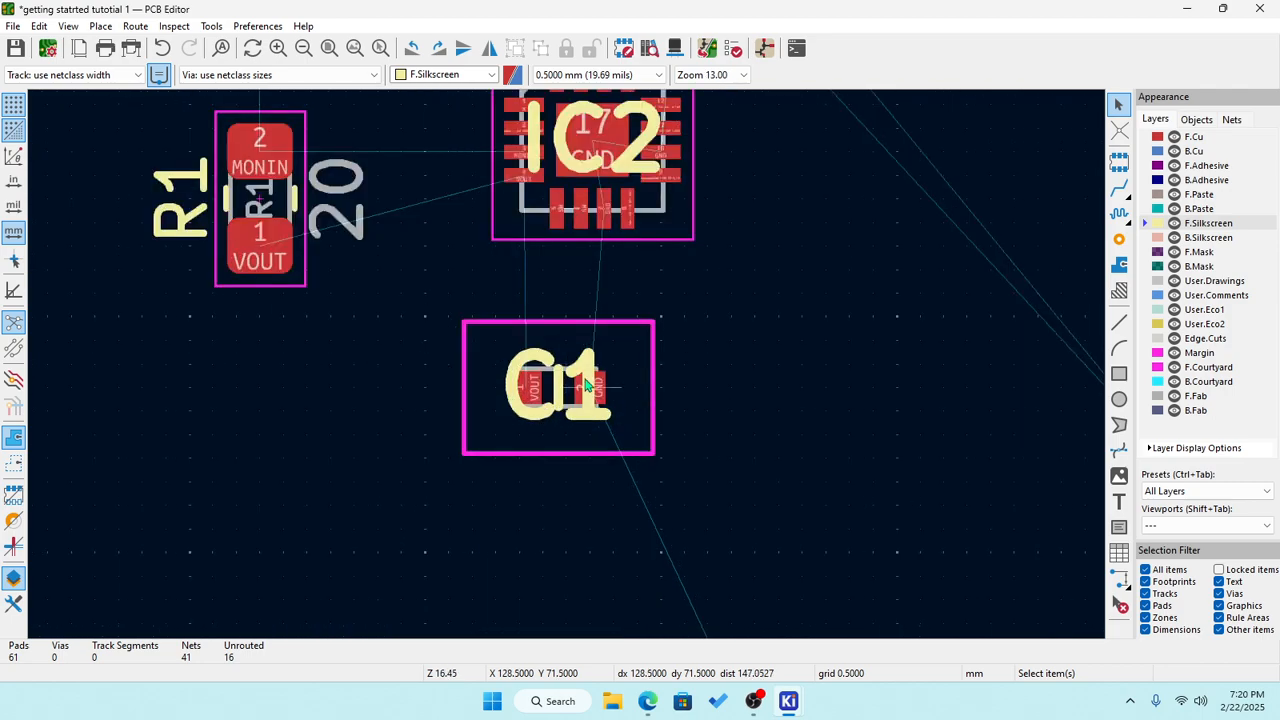
left_click(587, 383)
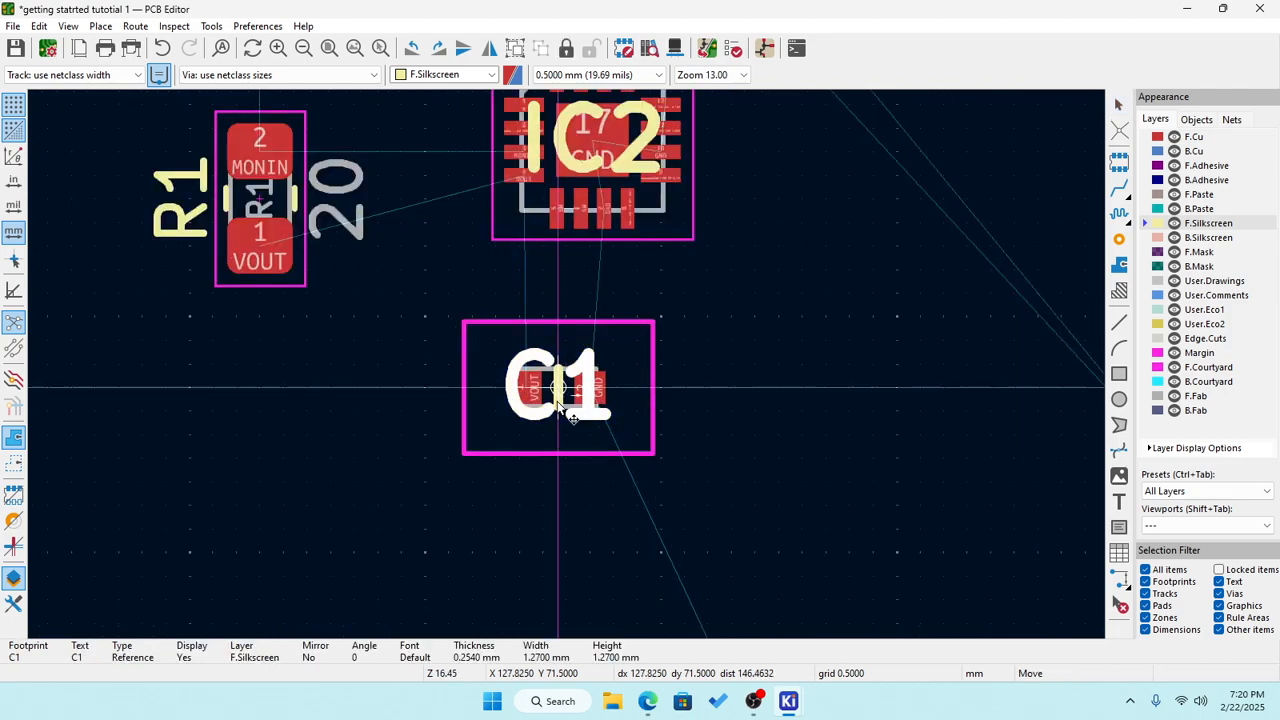
left_click_drag(590, 383, 571, 510)
left_click(570, 410)
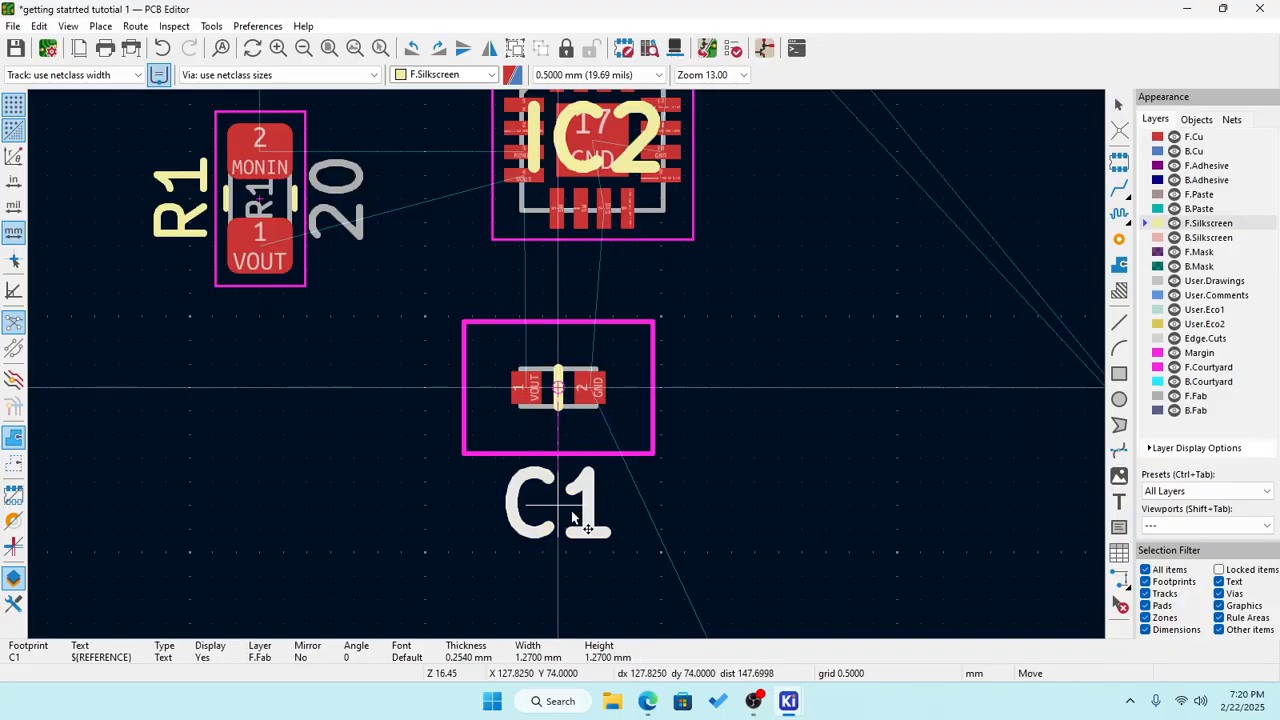
key("Escape")
Examine the VOUT ratsnest lines between C1, R1 and IC2's pin 4, and the overall board placement.
scroll(568, 368, "up", 1)
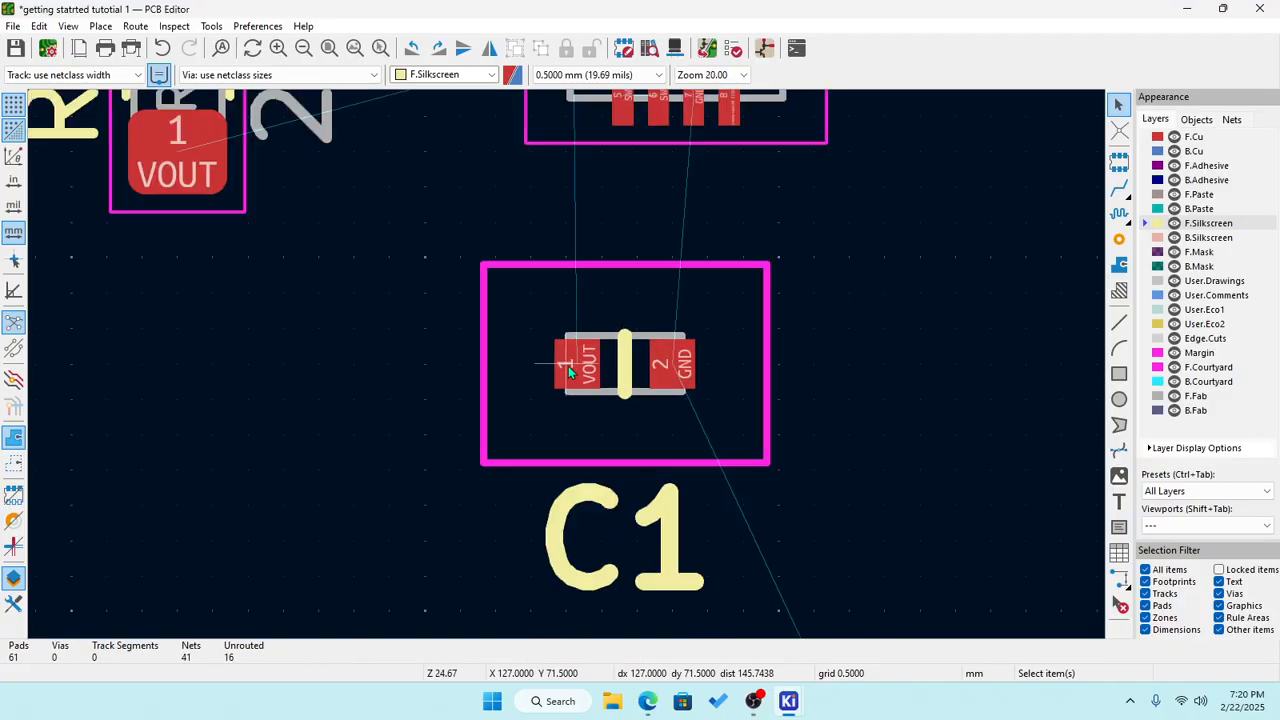
scroll(568, 370, "down", 2)
scroll(568, 370, "down", 2)
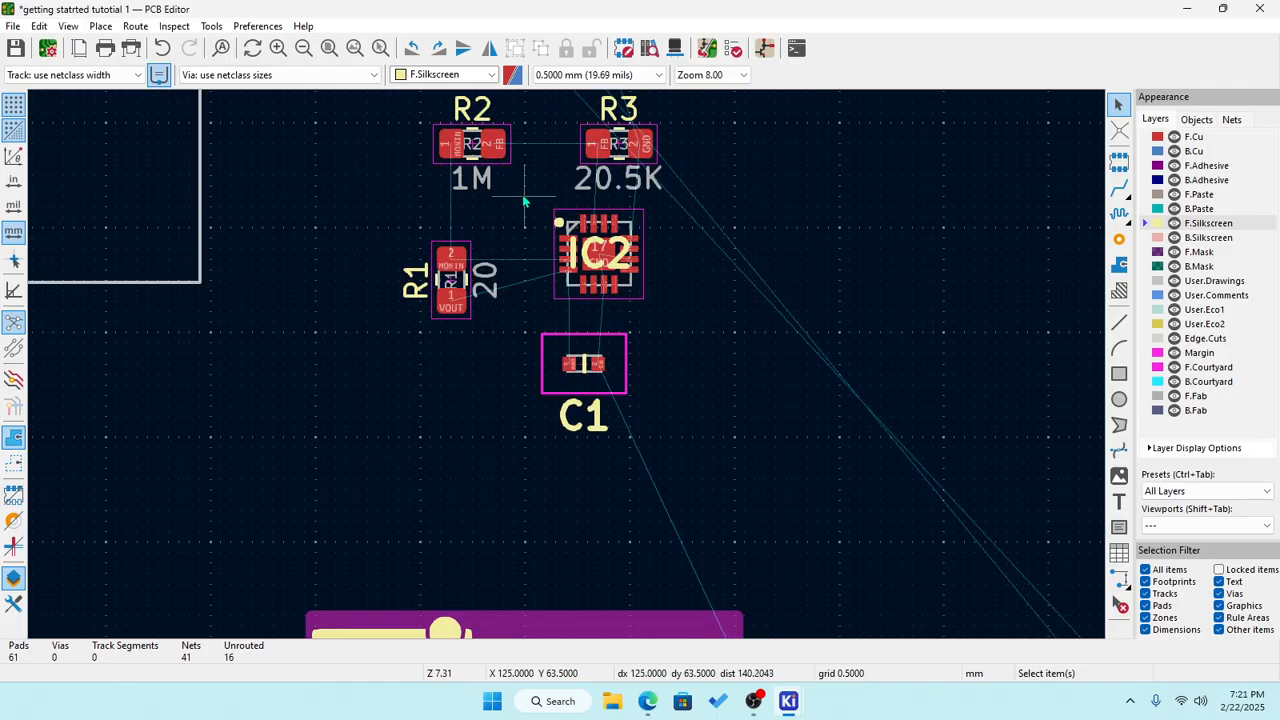
scroll(567, 280, "up", 4)
scroll(570, 374, "up", 3)
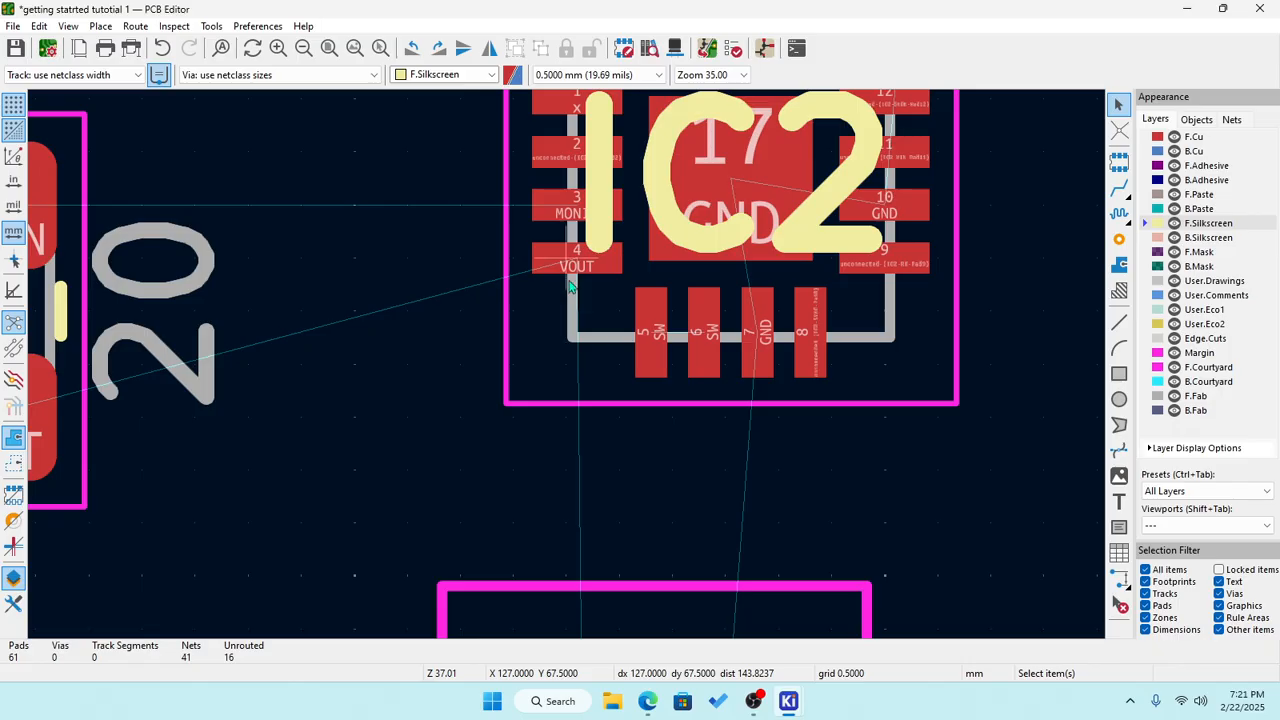
scroll(443, 401, "down", 3)
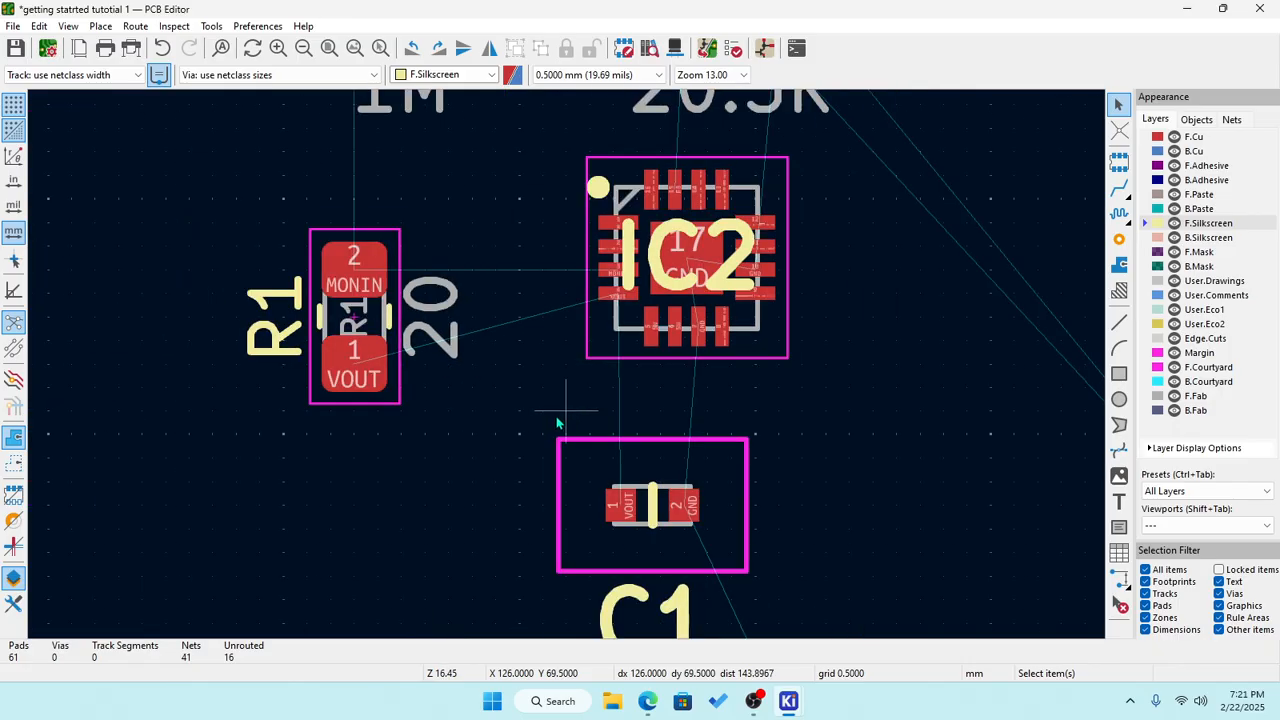
scroll(555, 425, "down", 5)
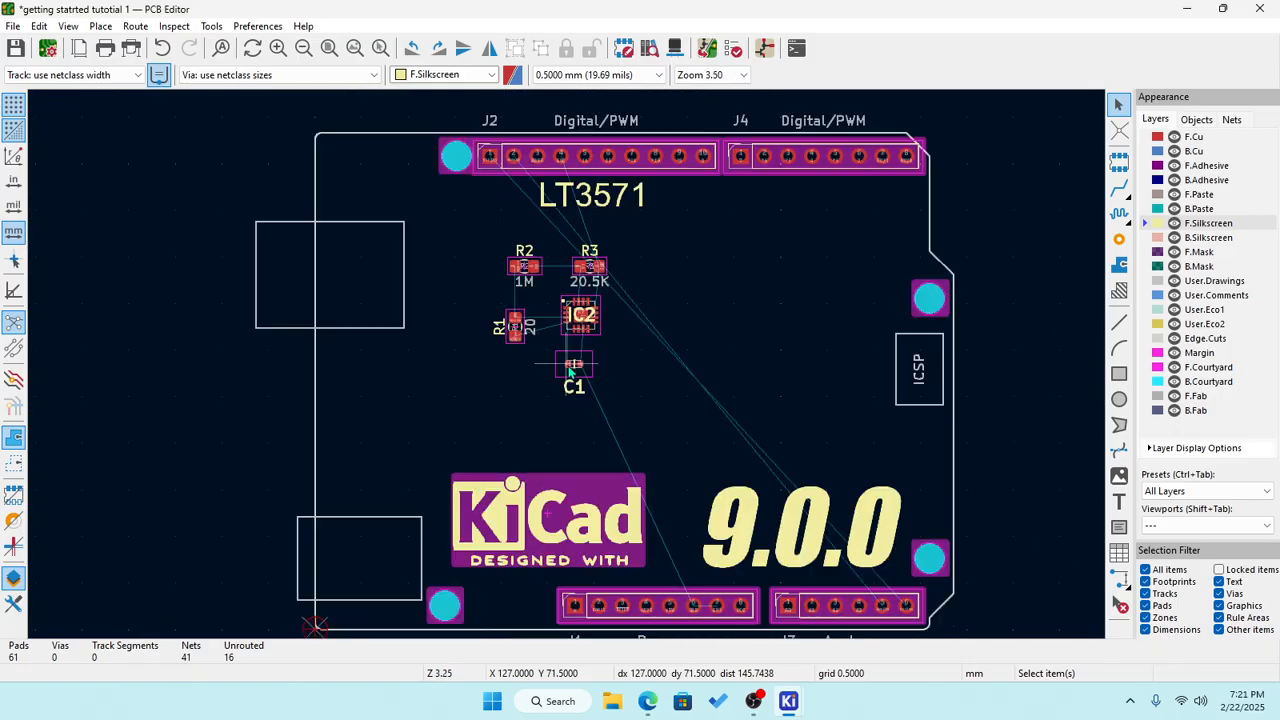
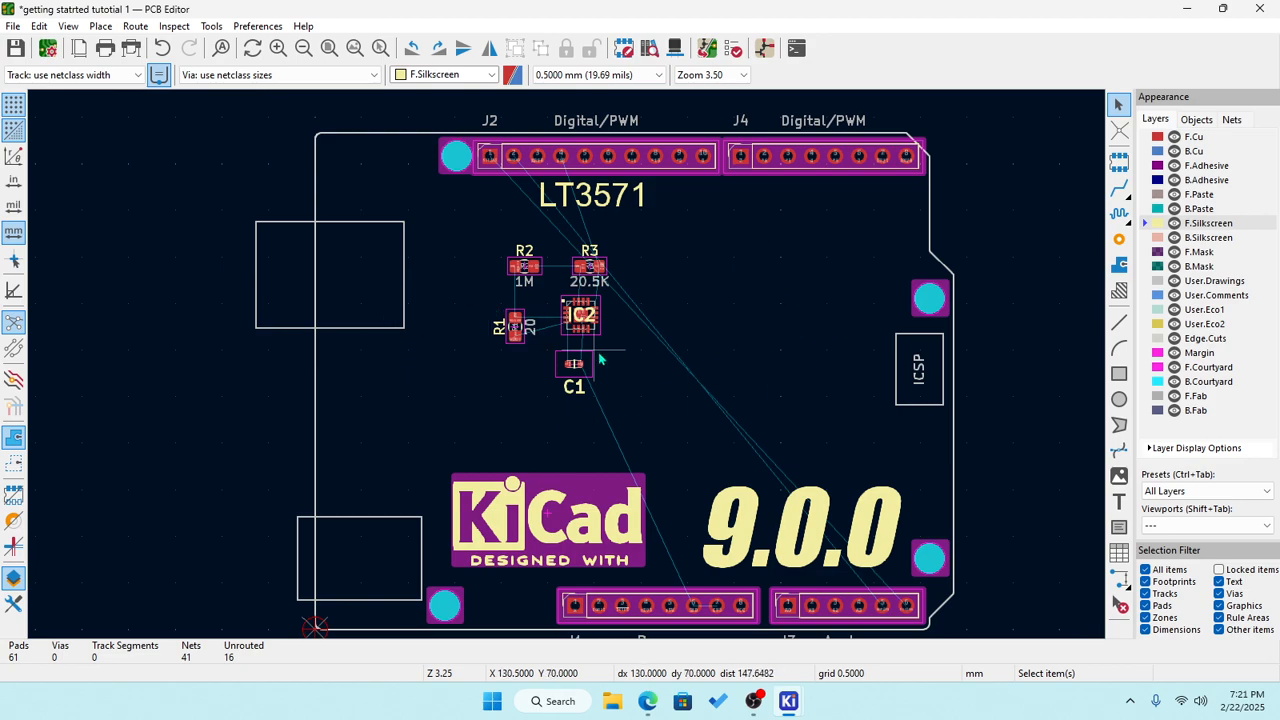
Make F.Cu the active layer and open the board in the 3D Viewer.
scroll(610, 420, "up", 2)
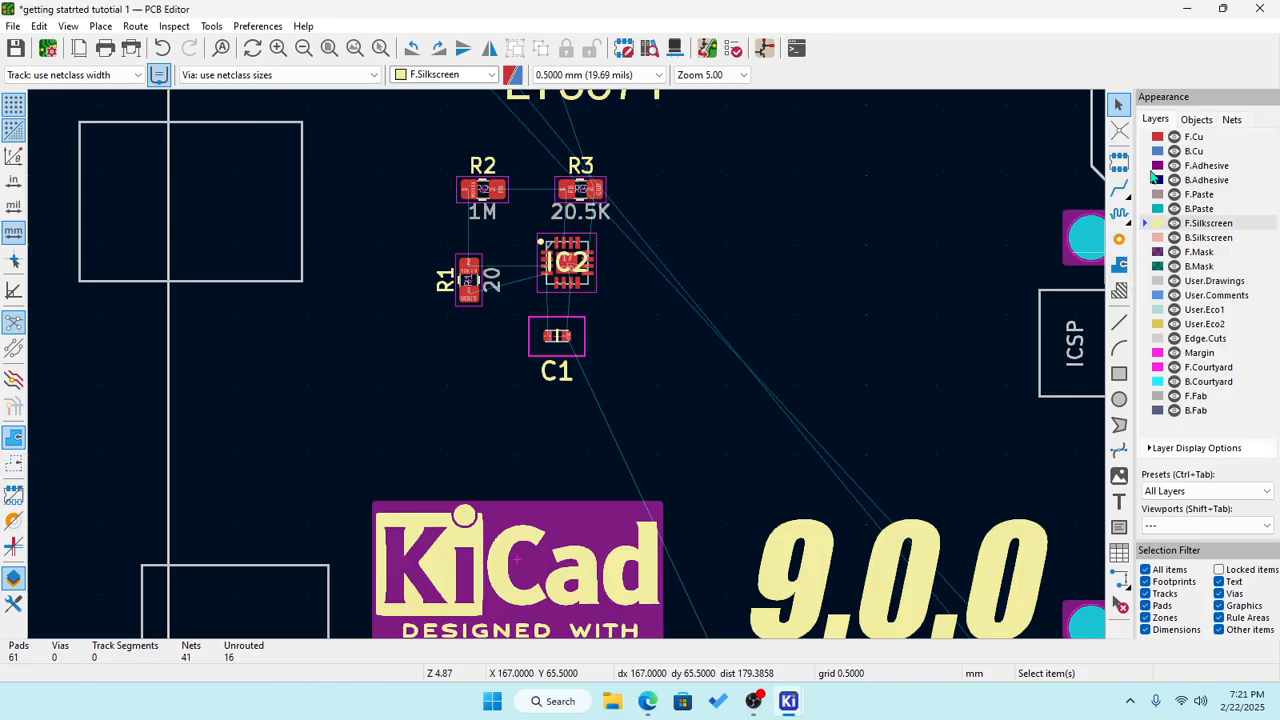
left_click(1150, 138)
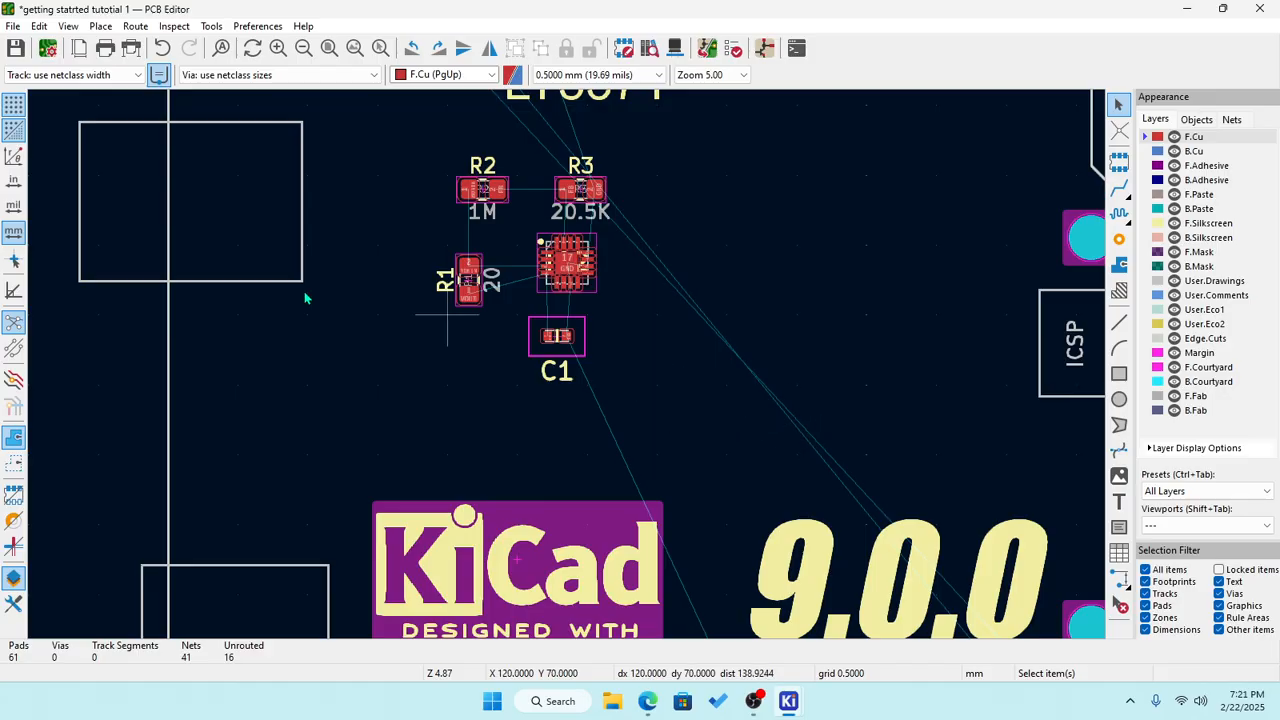
left_click(68, 26)
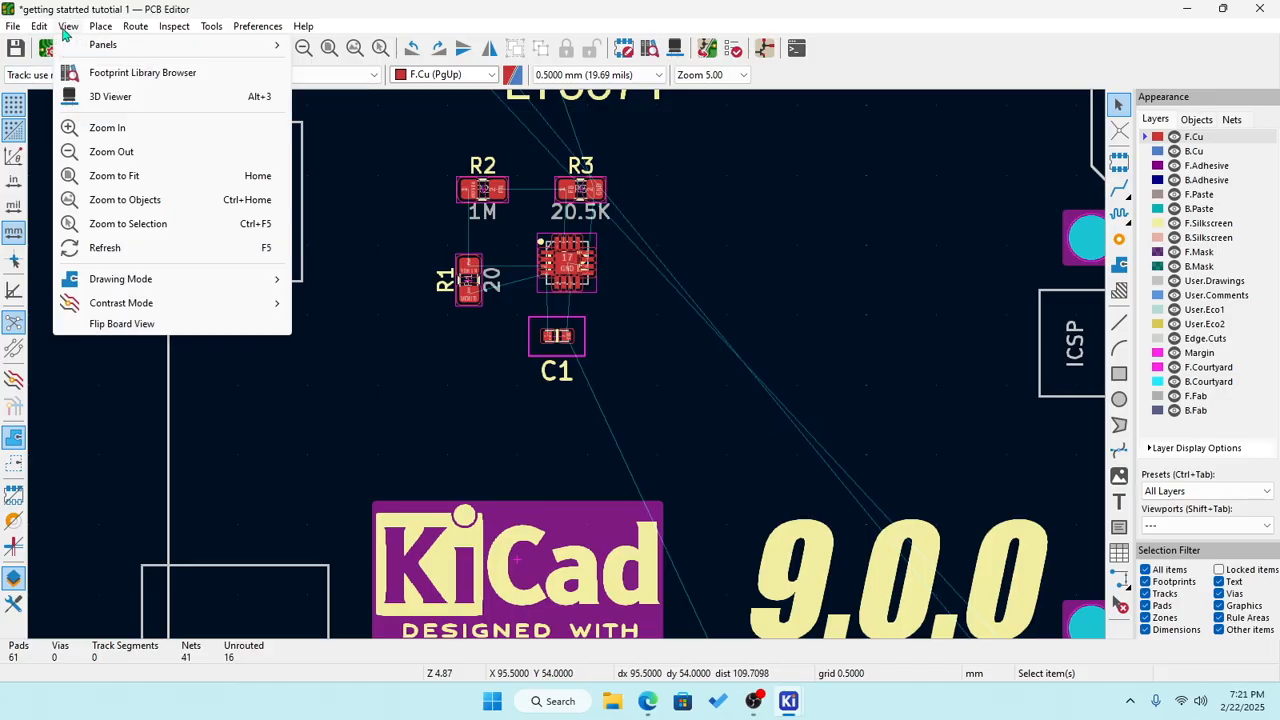
left_click(110, 100)
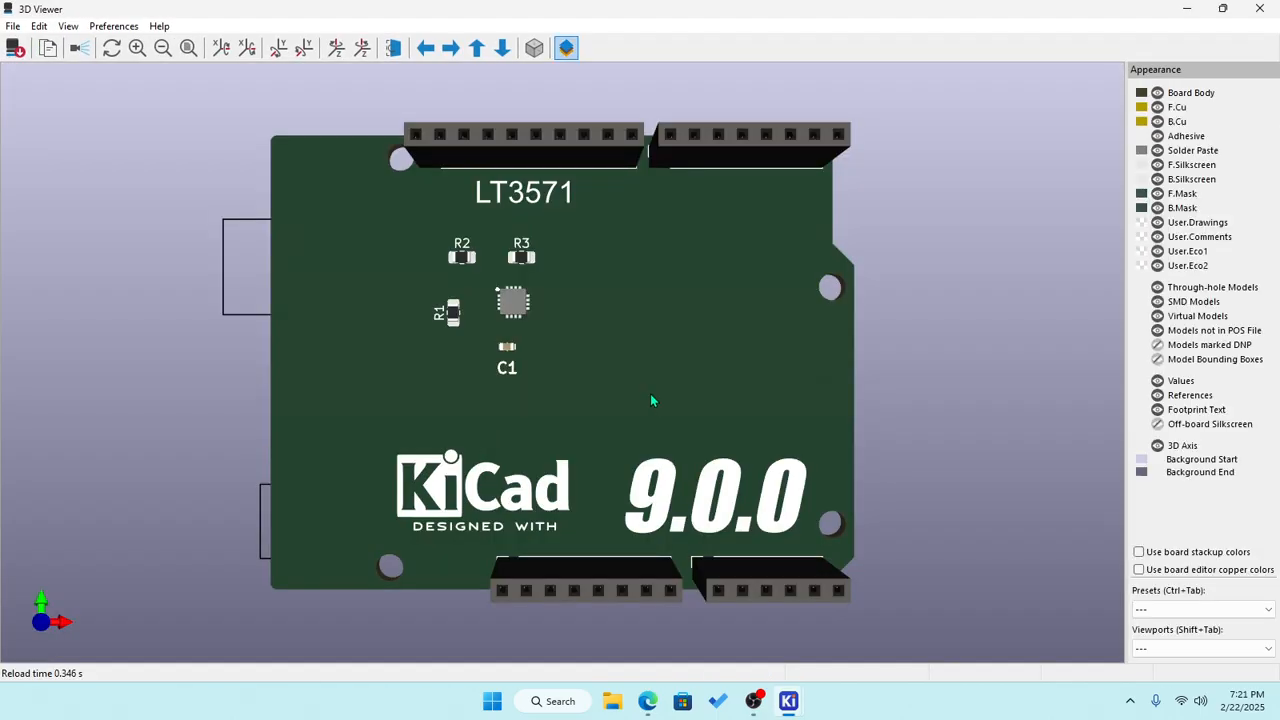
Inspect the 3D models of C1, IC2 and the resistors against their pads, up close and across the whole board.
scroll(530, 358, "up", 1)
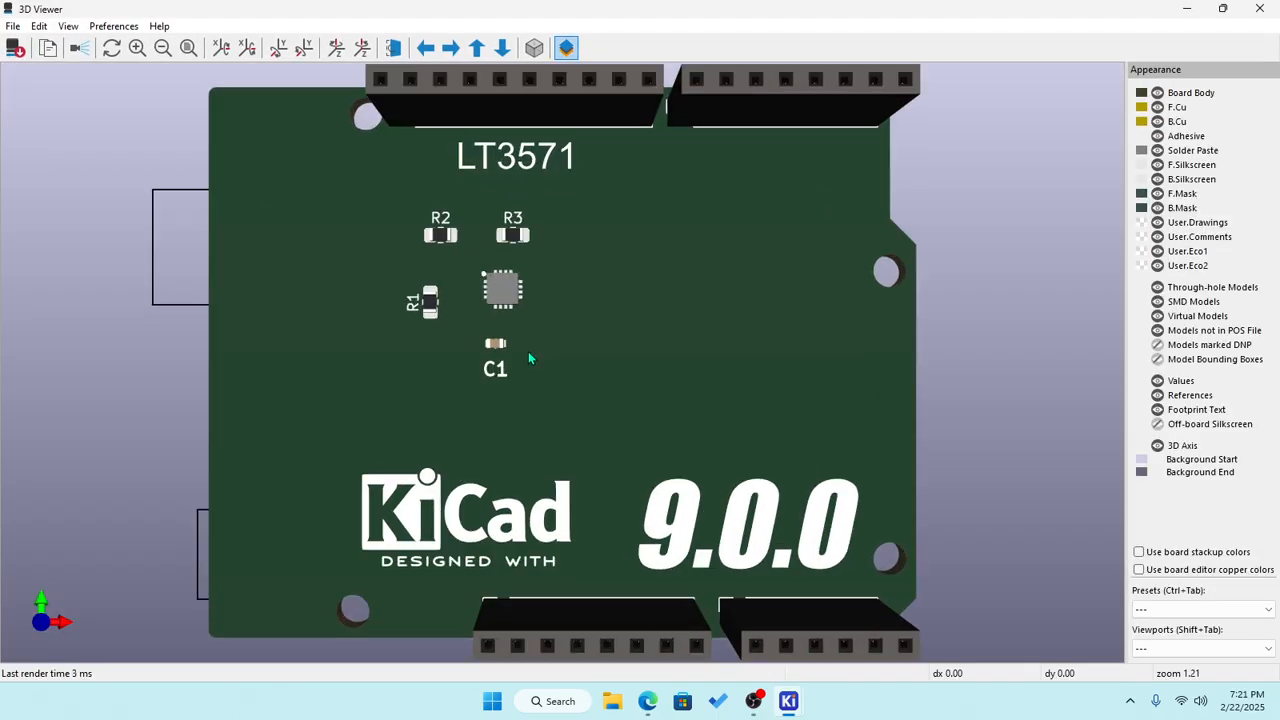
scroll(405, 300, "up", 4)
scroll(271, 240, "down", 2)
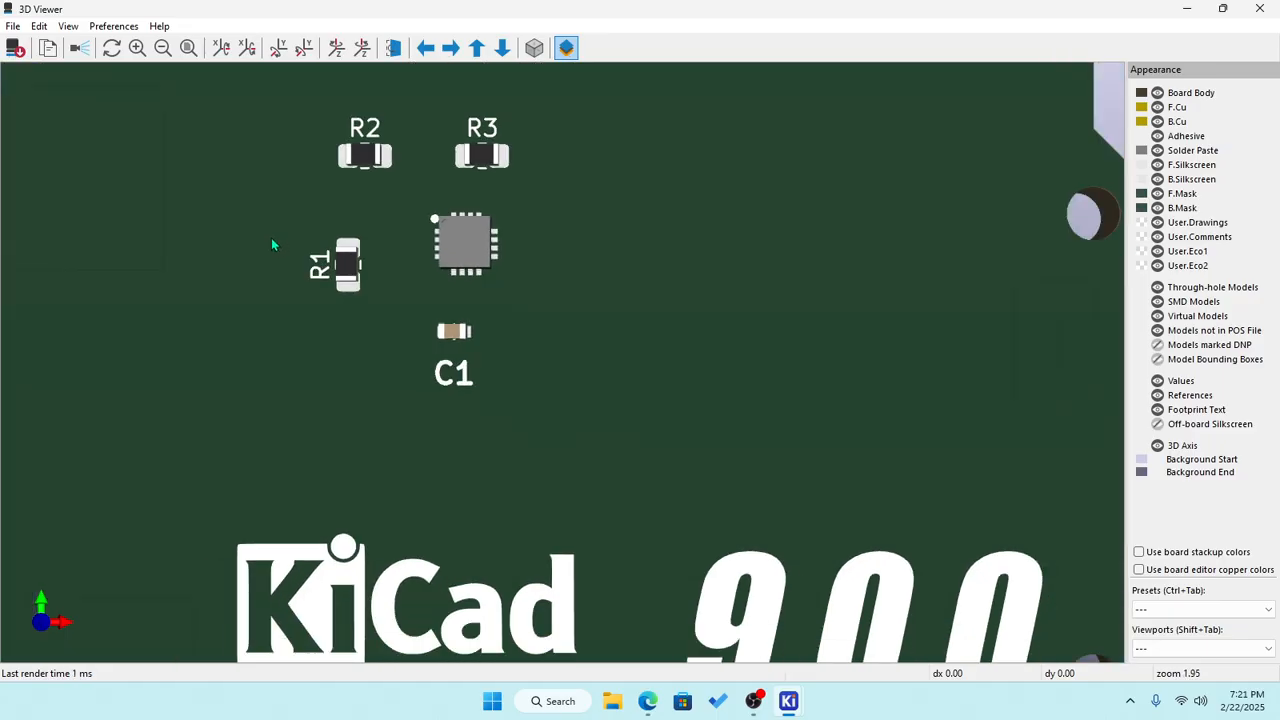
scroll(379, 138, "up", 1)
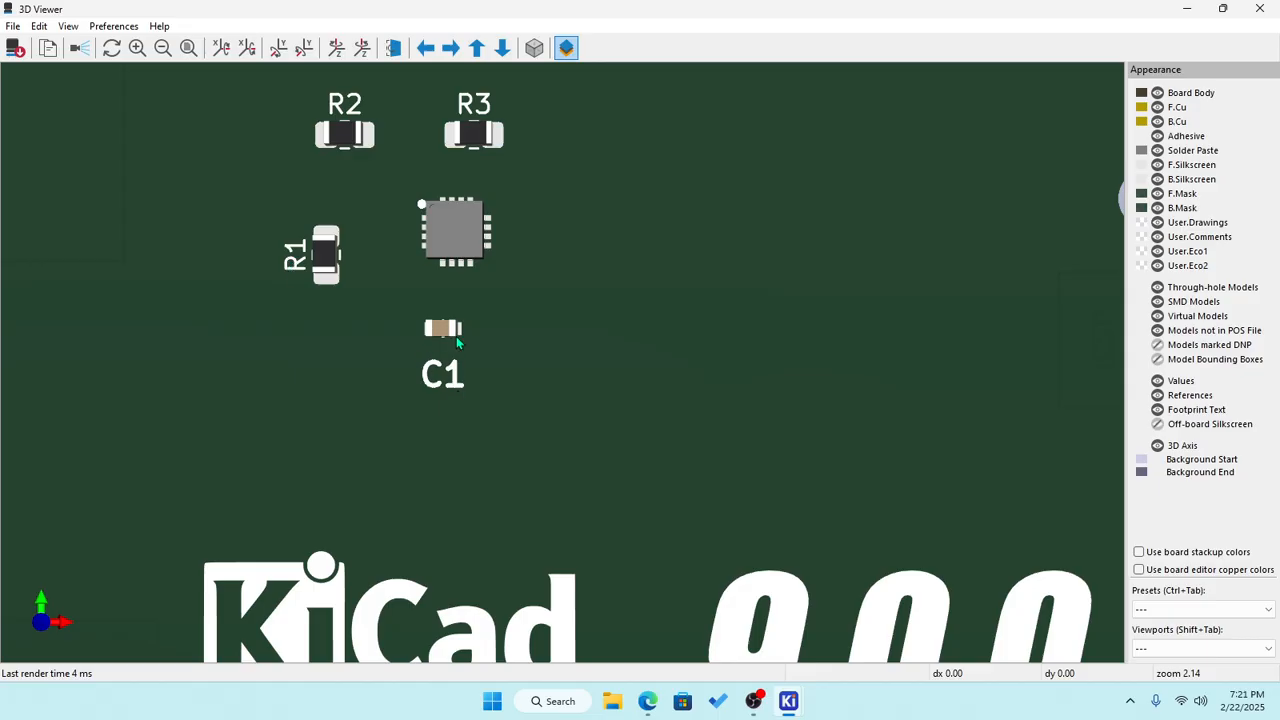
left_click_drag(456, 336, 391, 366)
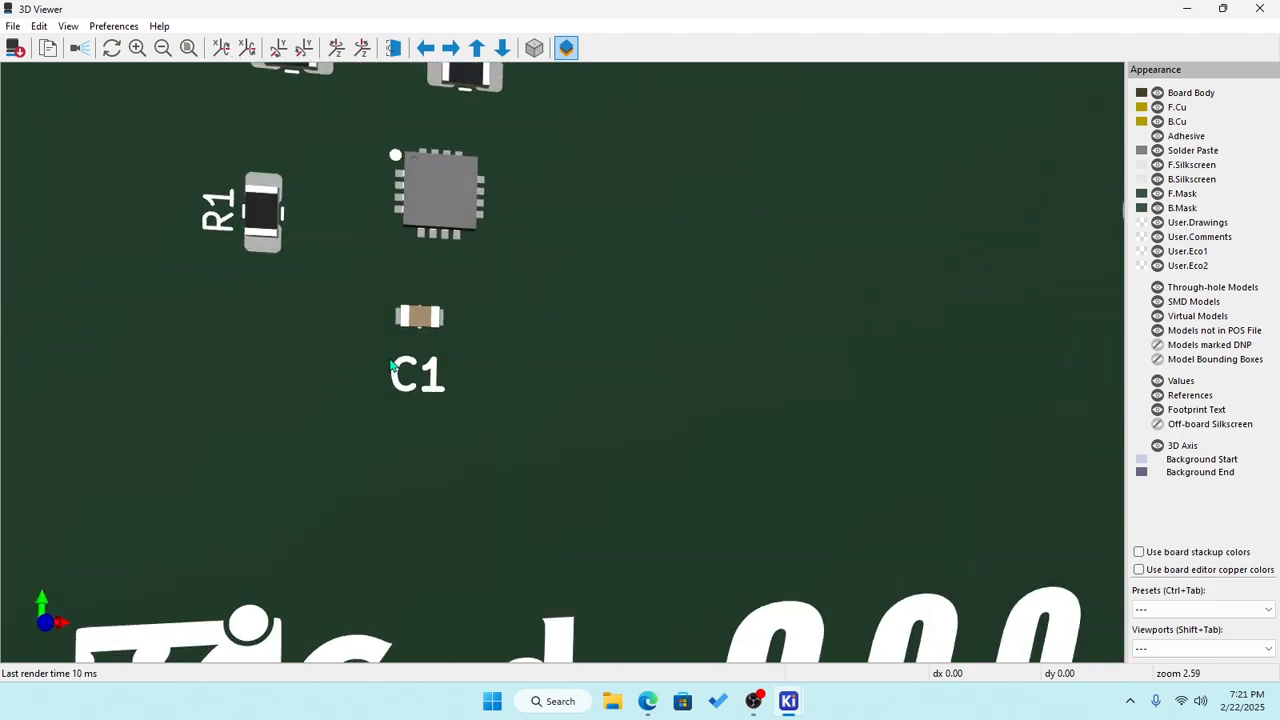
scroll(391, 366, "up", 5)
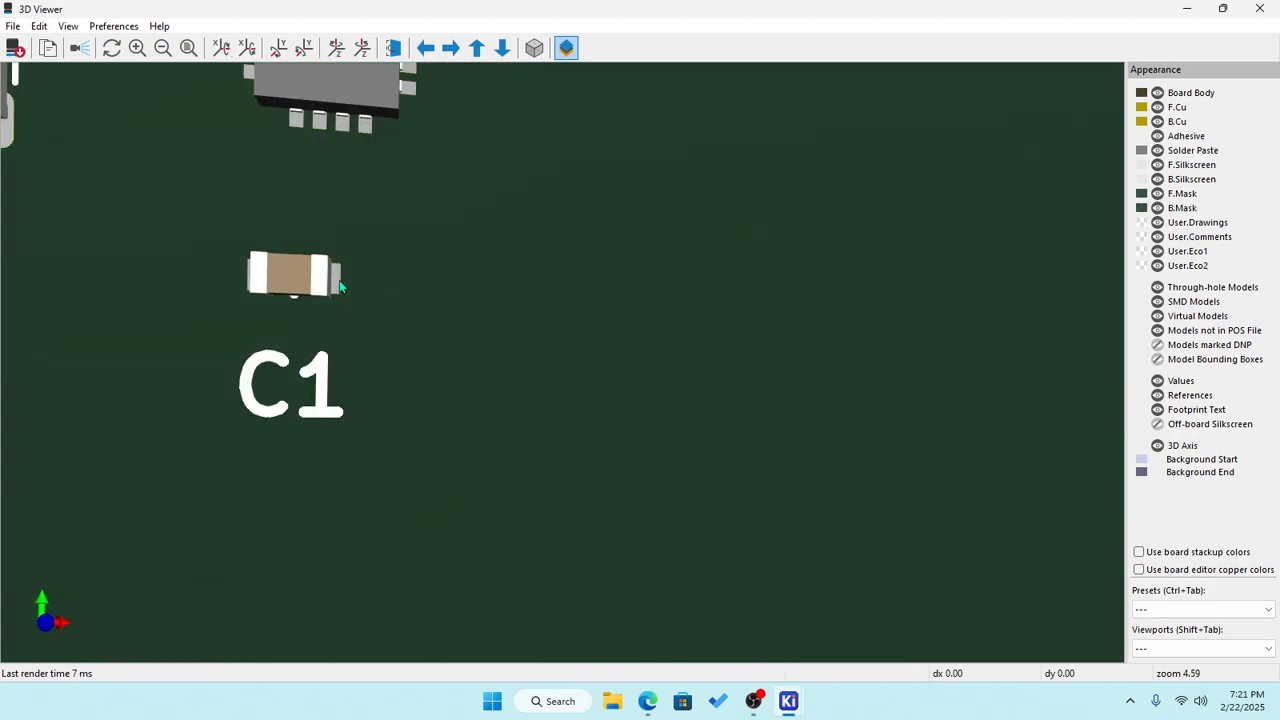
left_click_drag(205, 316, 271, 334)
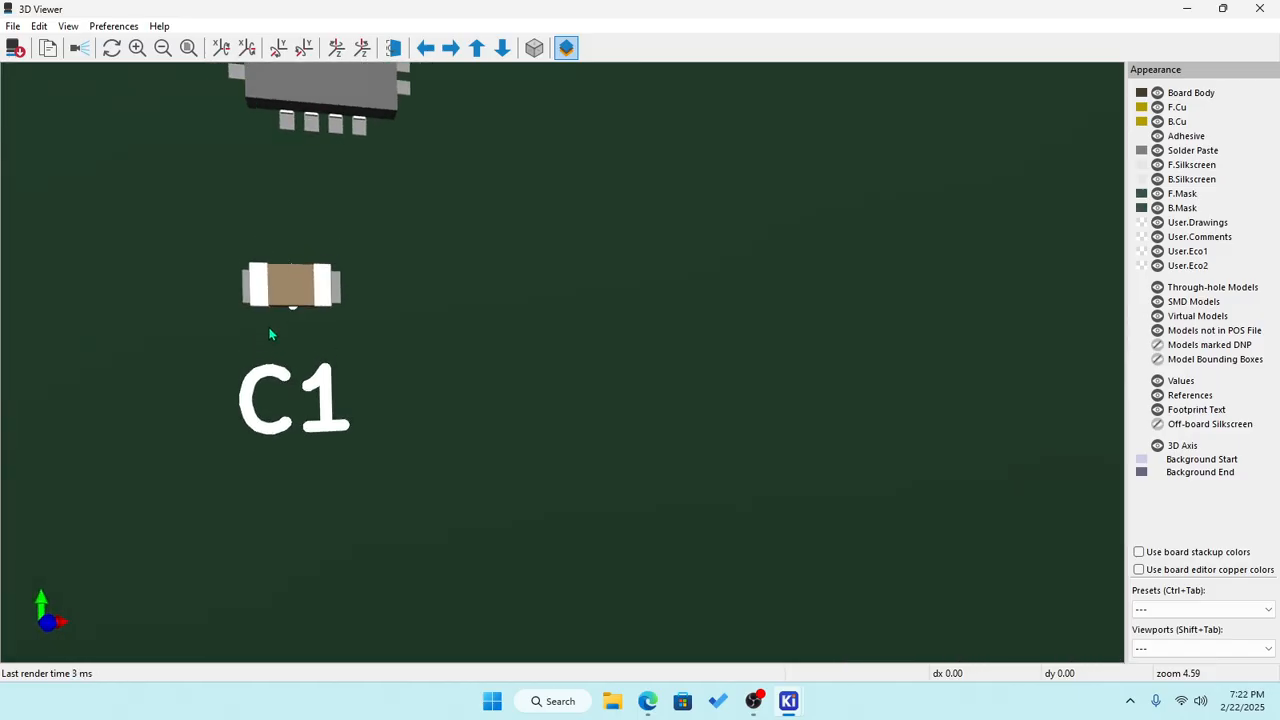
scroll(455, 294, "down", 2)
scroll(455, 294, "down", 1)
scroll(383, 277, "down", 2)
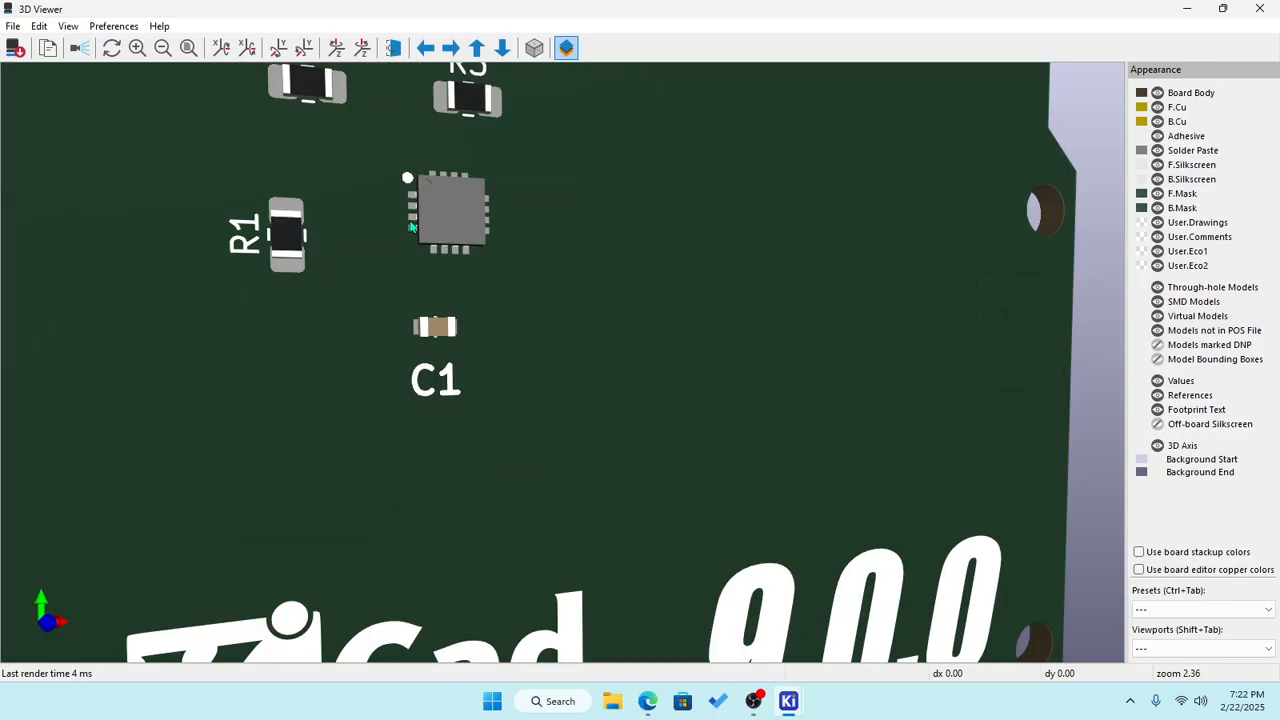
scroll(473, 221, "up", 2)
scroll(473, 221, "down", 1)
left_click_drag(369, 261, 337, 286)
scroll(398, 242, "down", 2)
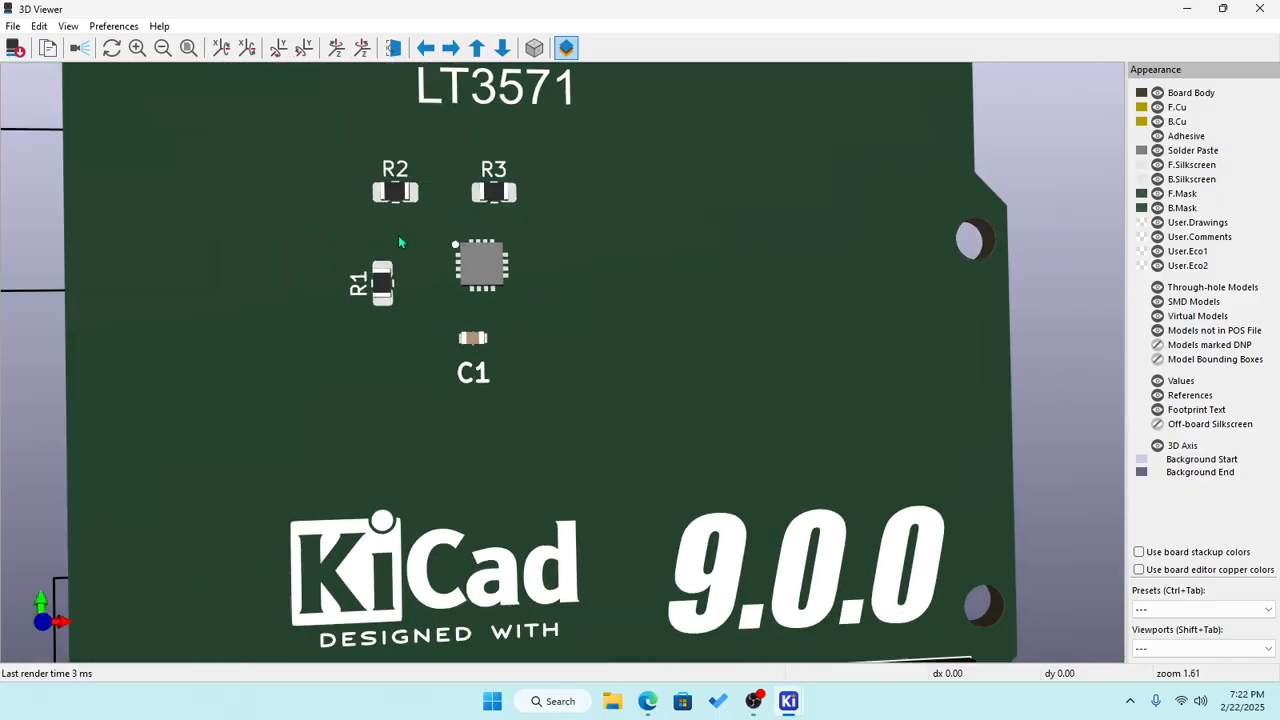
scroll(398, 242, "down", 2)
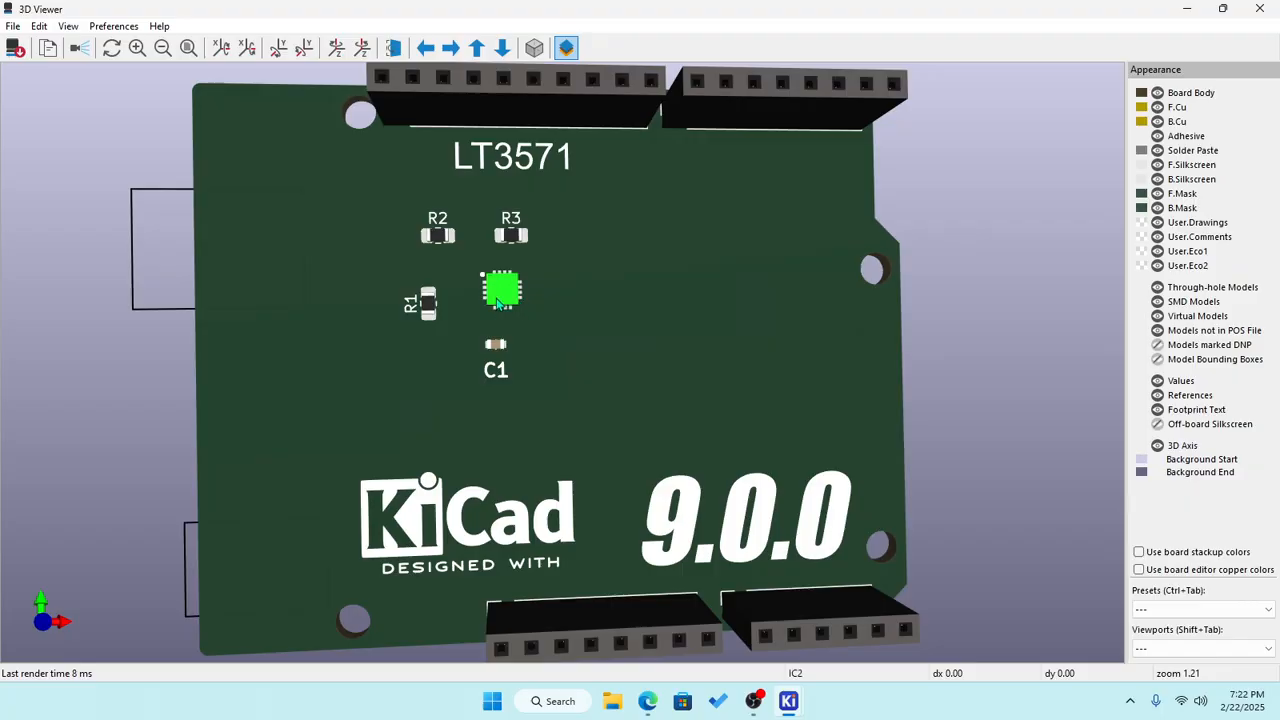
Hide the SMD models in the 3D view to expose the bare pads around IC2.
left_click(1157, 303)
scroll(500, 290, "up", 2)
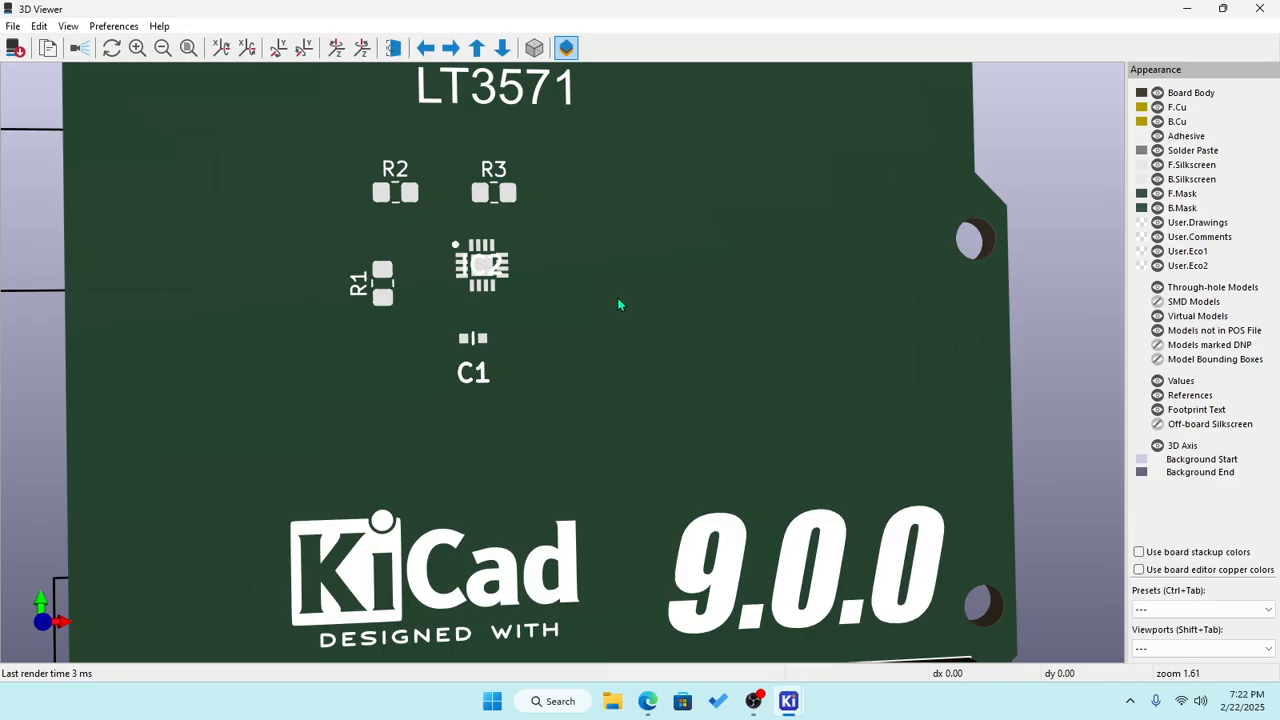
Return from the 3D Viewer to the board layout and inspect IC2's thermal pad 17 and pad 13 up close.
left_click(1262, 8)
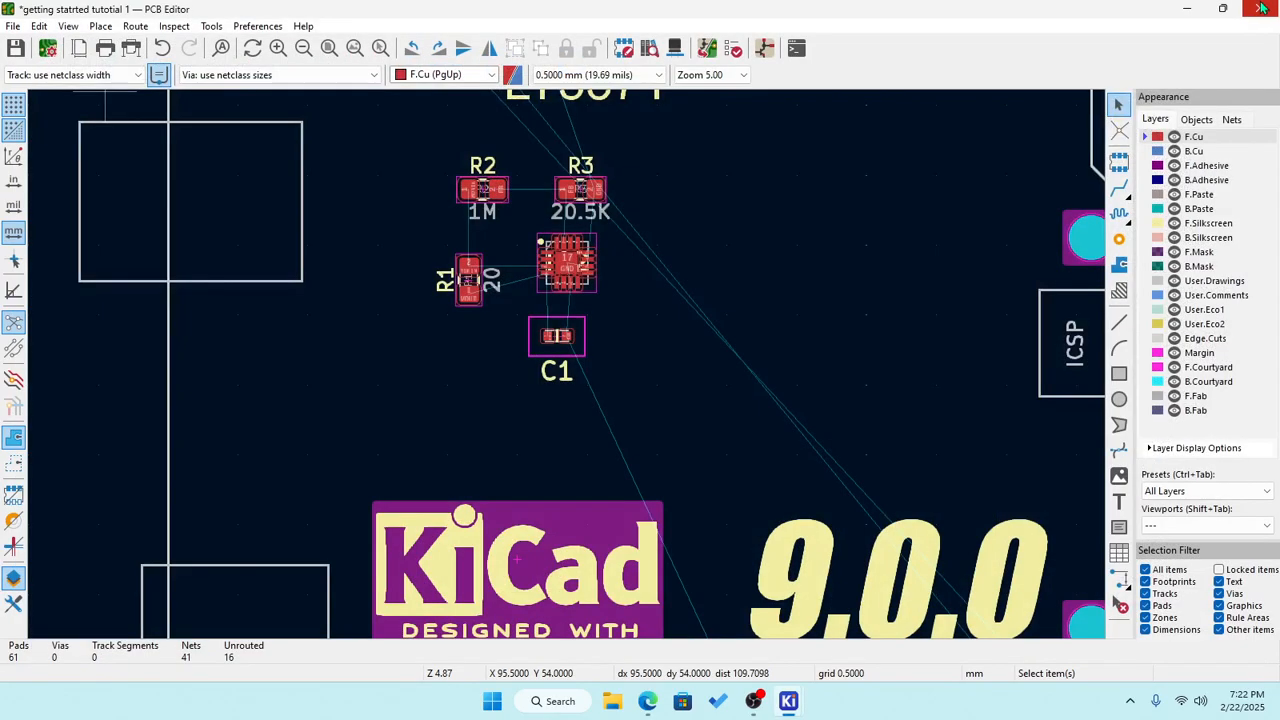
scroll(569, 372, "up", 2)
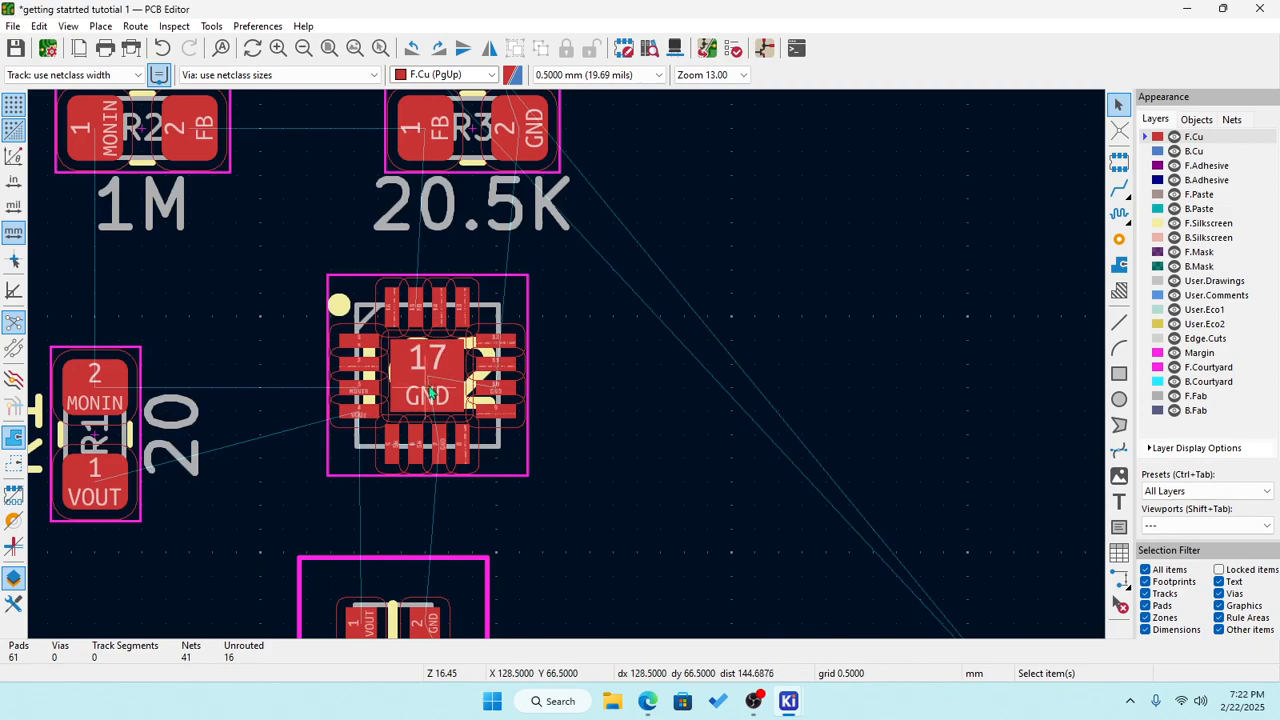
left_click(443, 387)
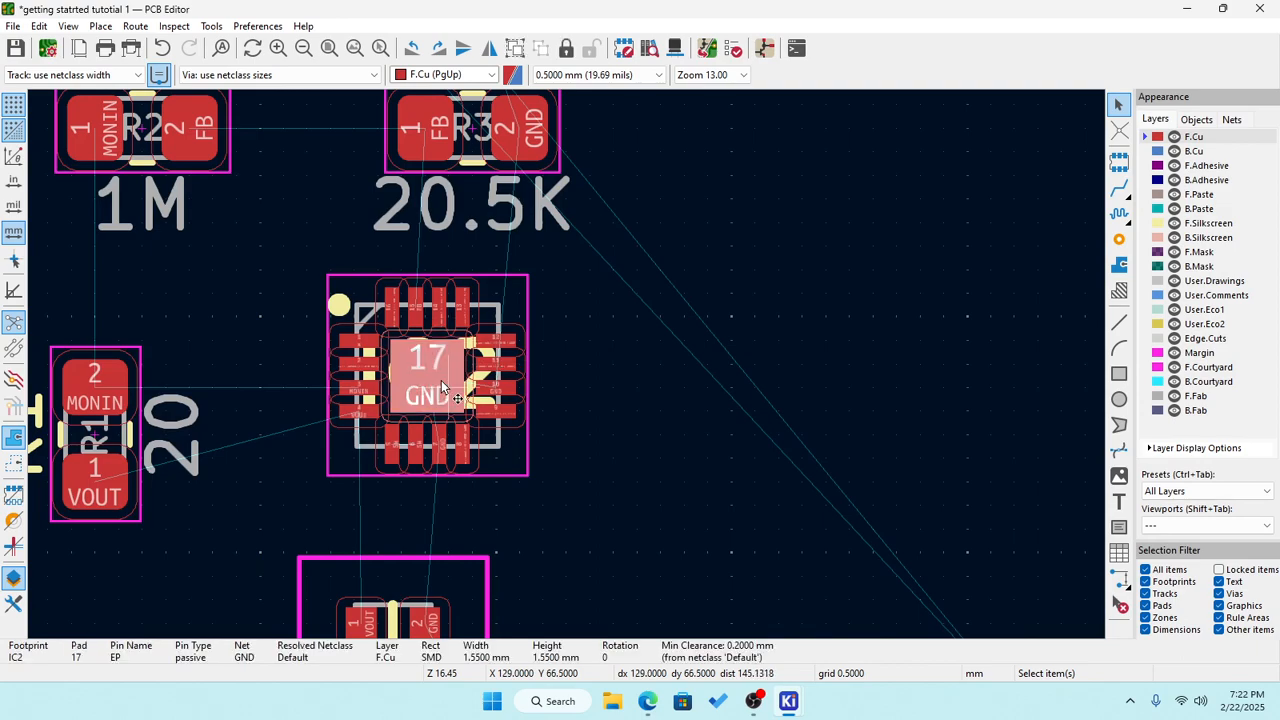
right_click(443, 387)
left_click(1164, 299)
left_click(471, 320)
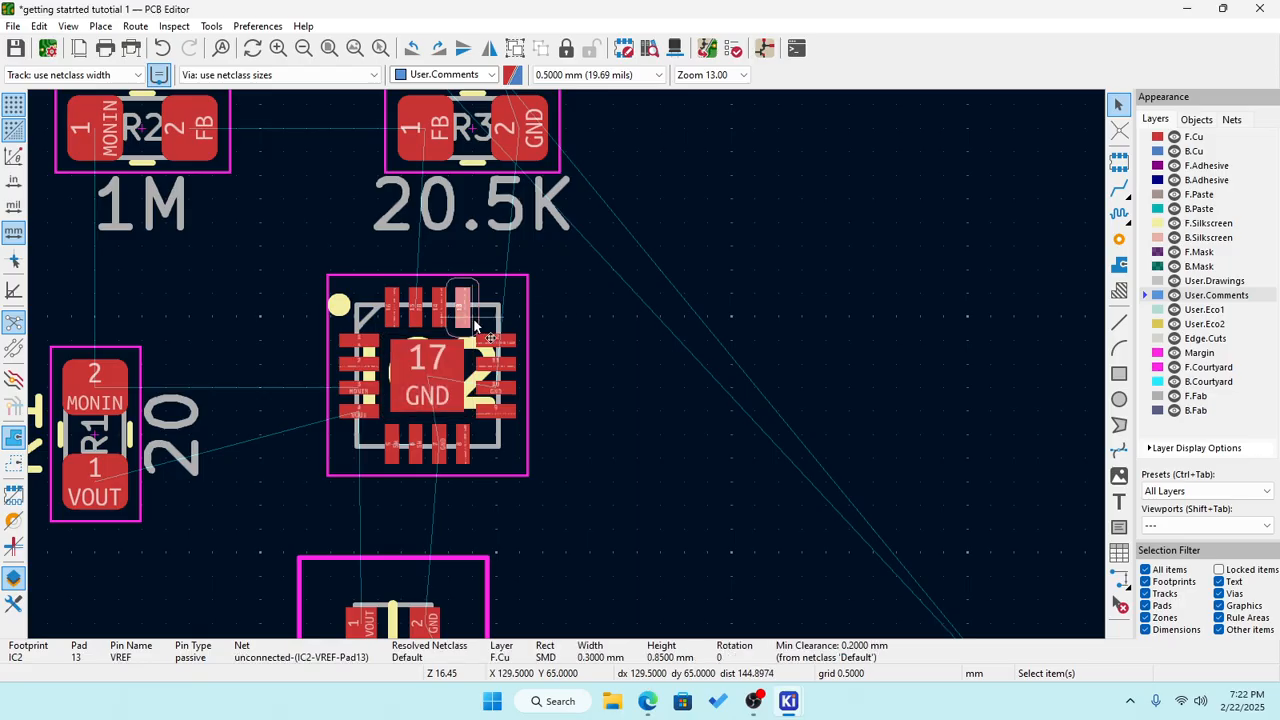
Open IC2's footprint properties and load its library footprint QFN50P300X300X80-17N-D for editing.
left_click(497, 305)
key("m")
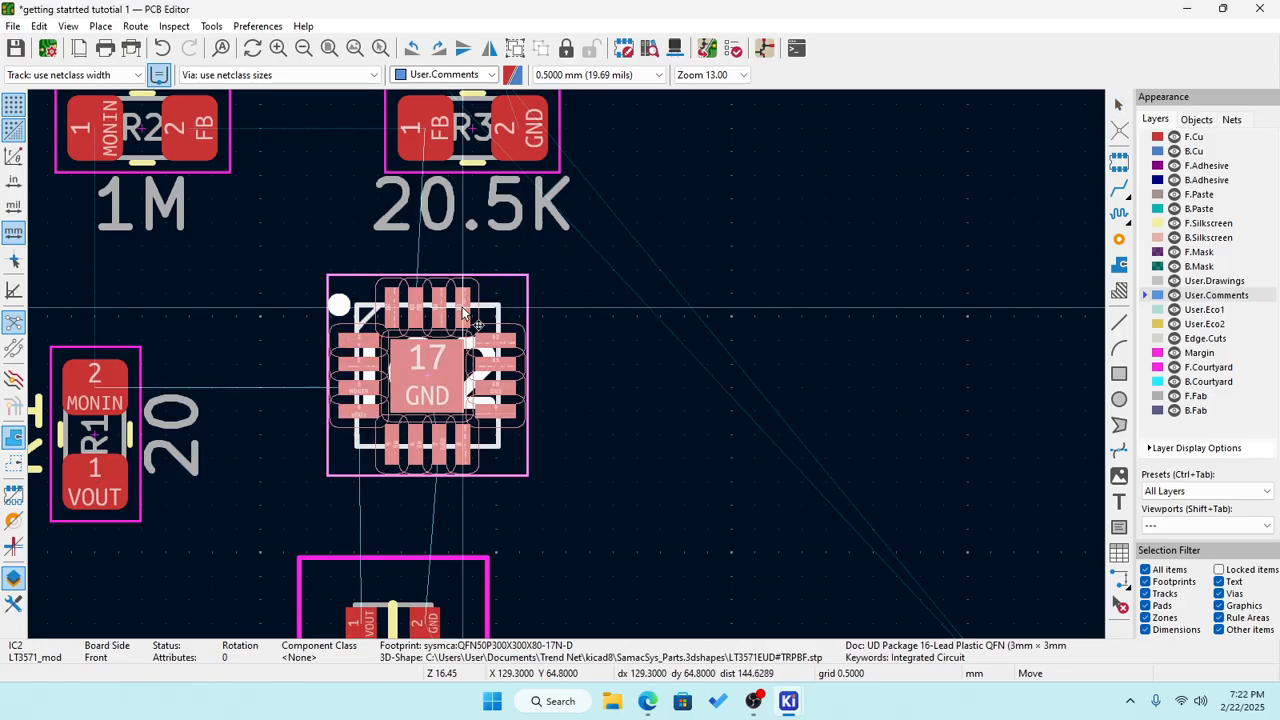
key("e")
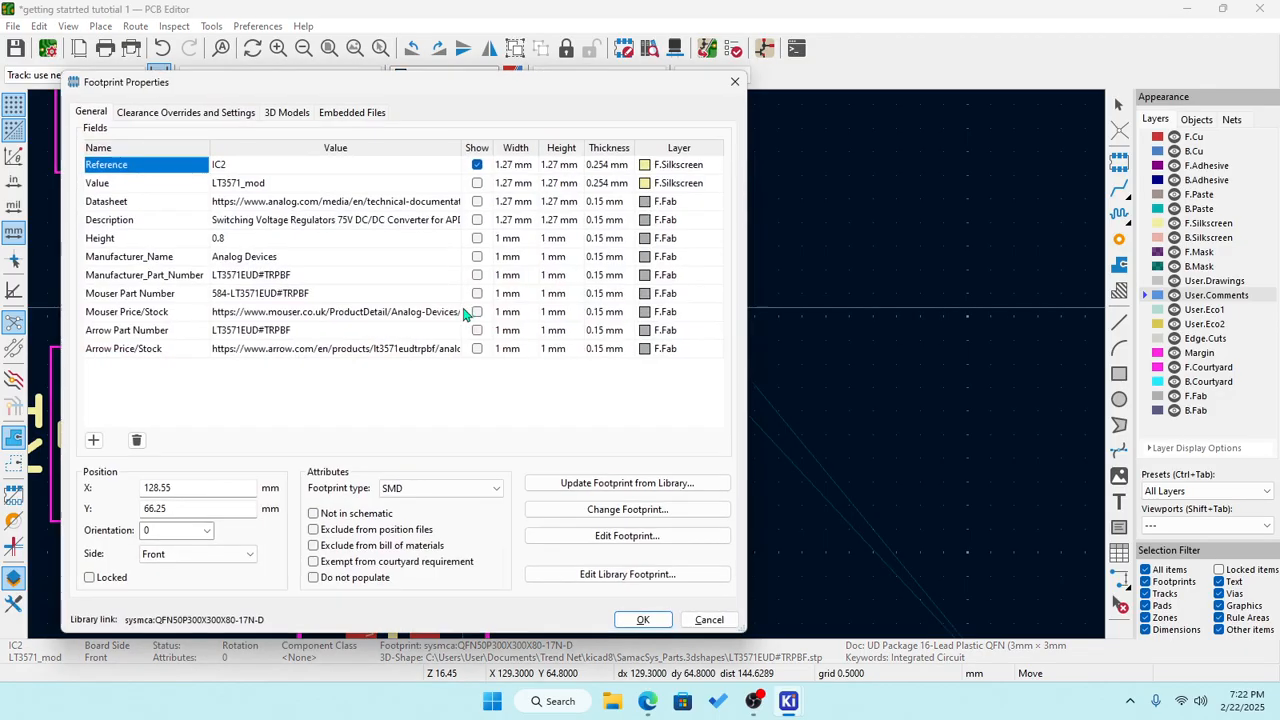
left_click(735, 82)
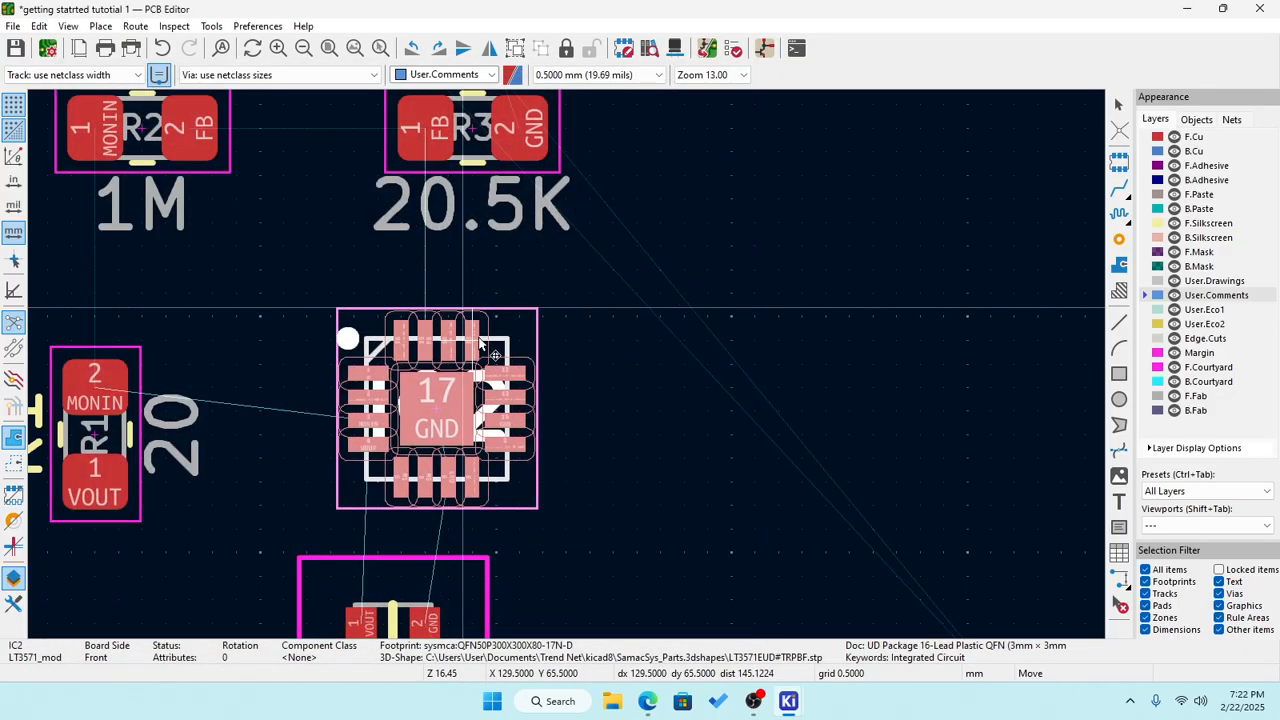
right_click(479, 340)
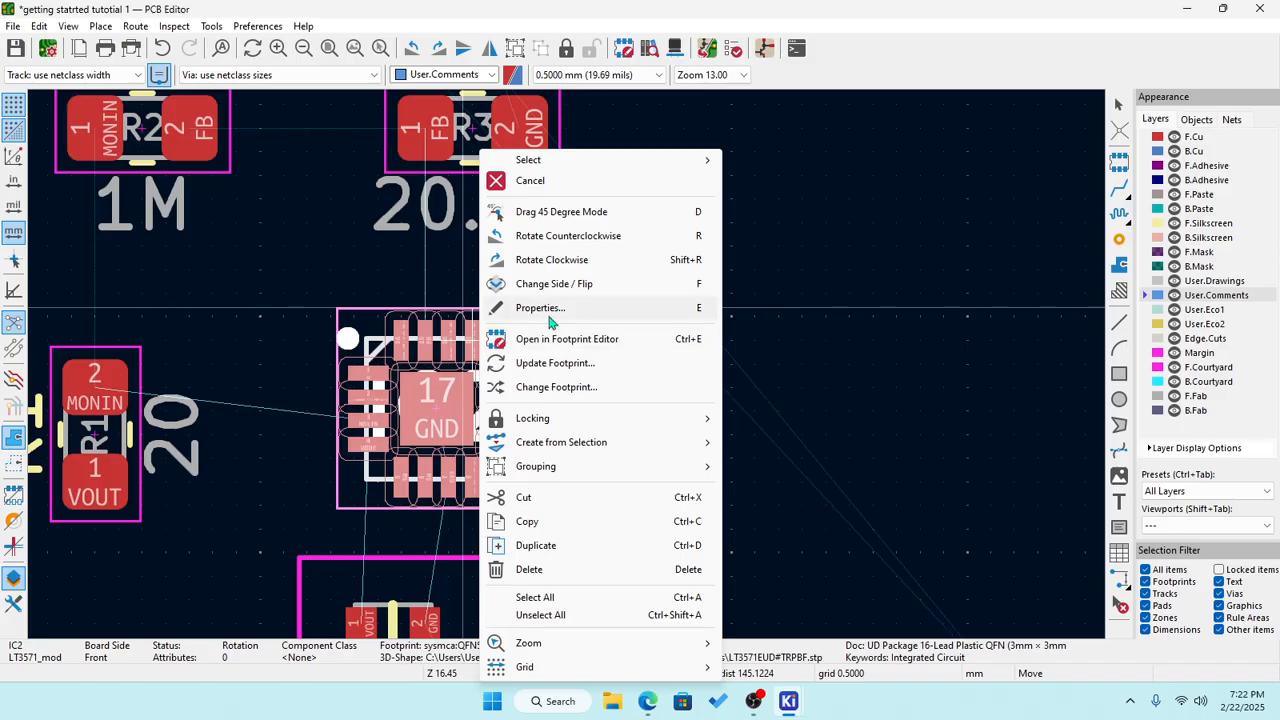
left_click(549, 317)
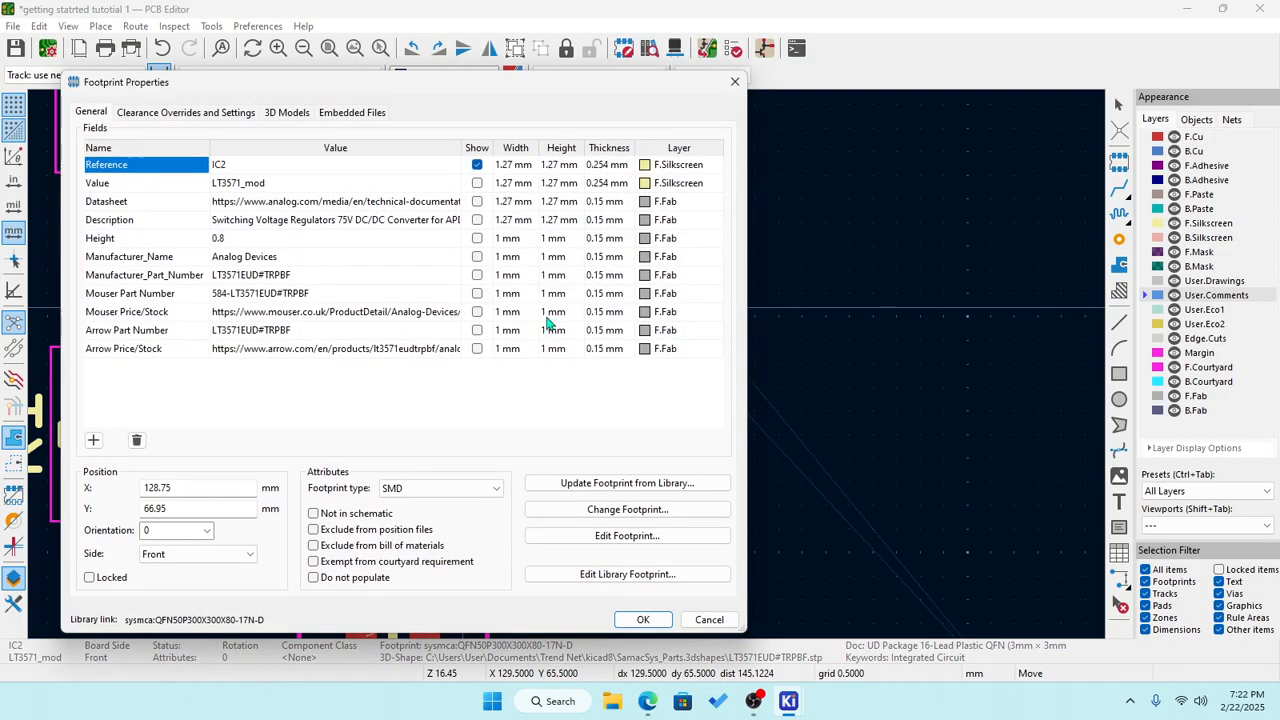
left_click(623, 575)
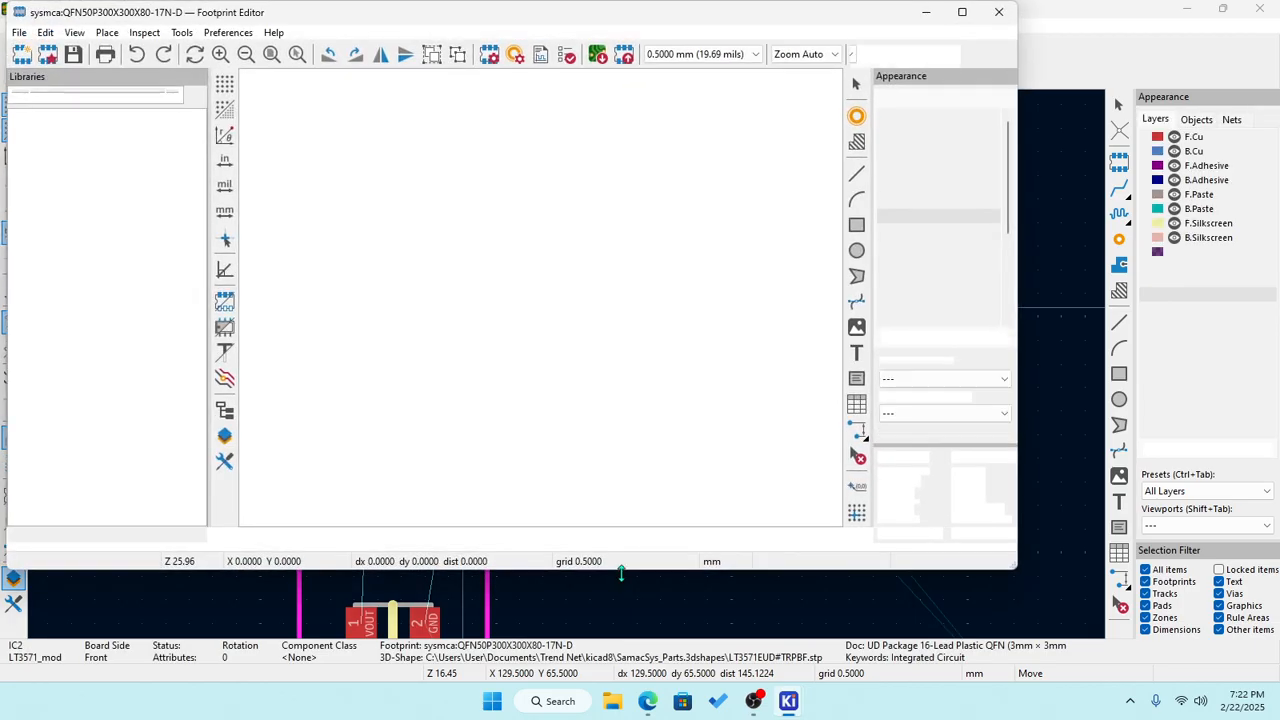
Move the ${REFERENCE} fabrication text above the footprint's courtyard, centred at about X 1.5, Y -3.5 mm.
scroll(686, 420, "down", 3)
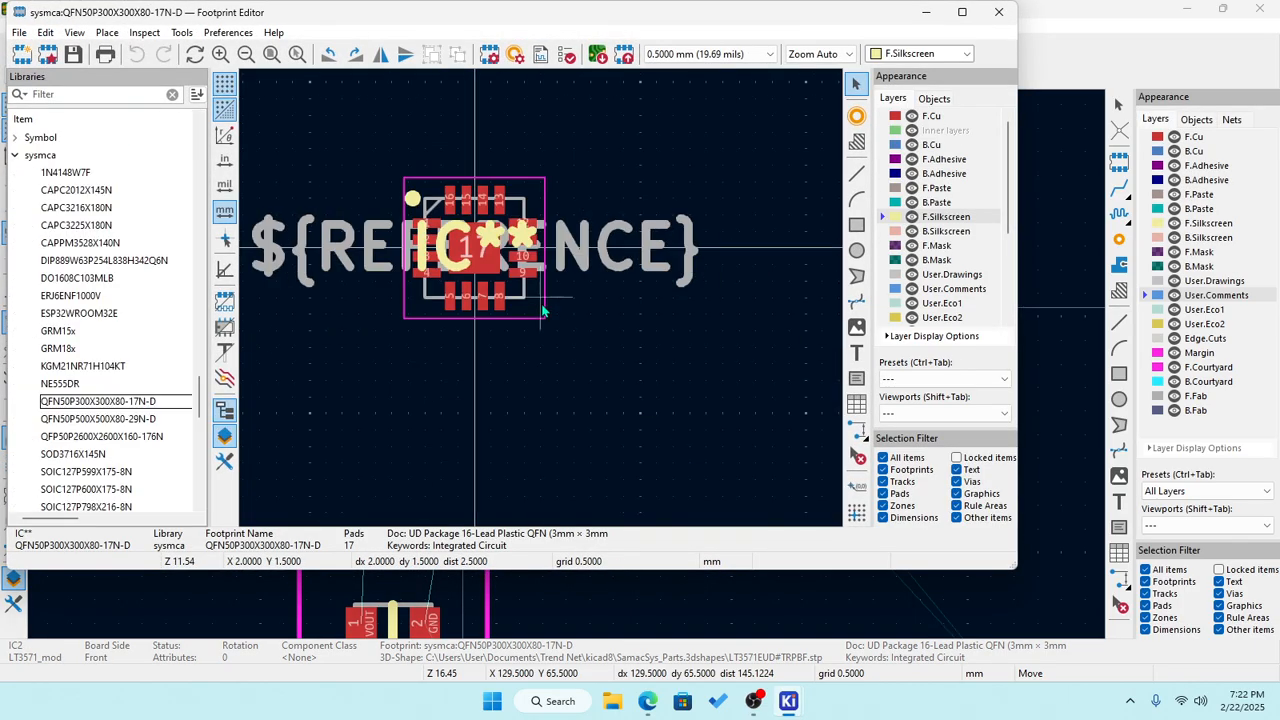
left_click(607, 250)
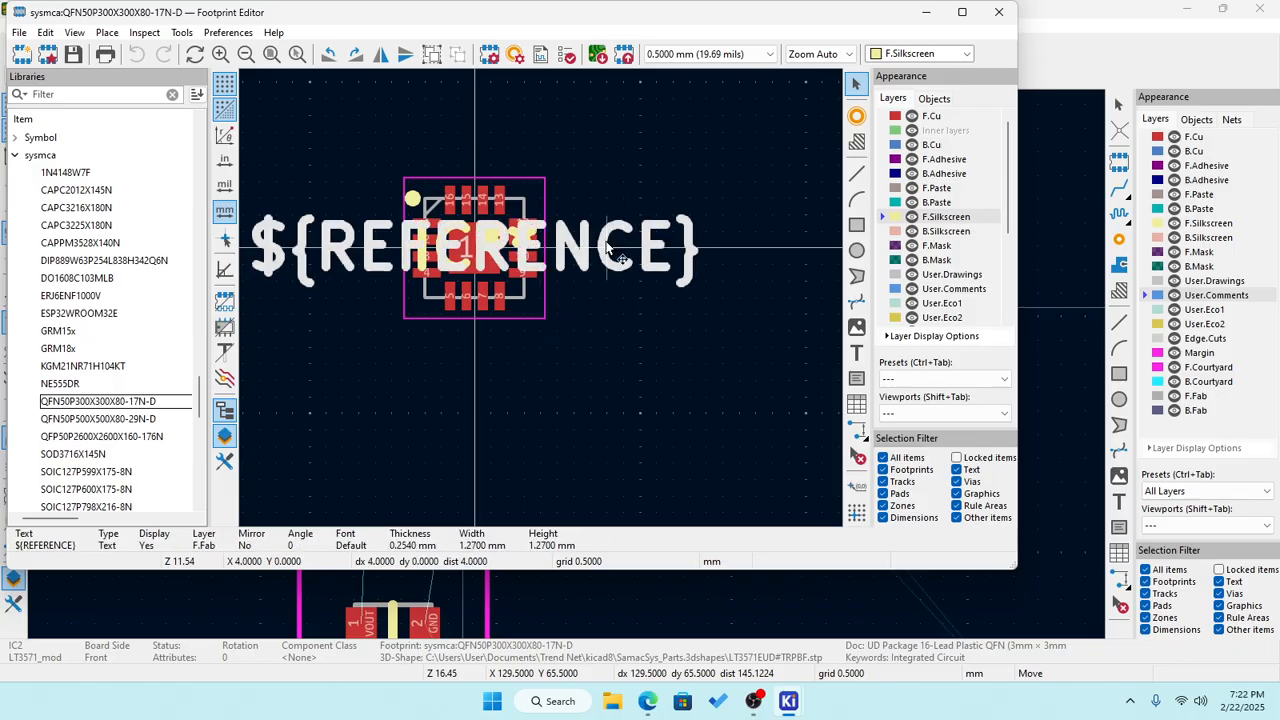
key("m")
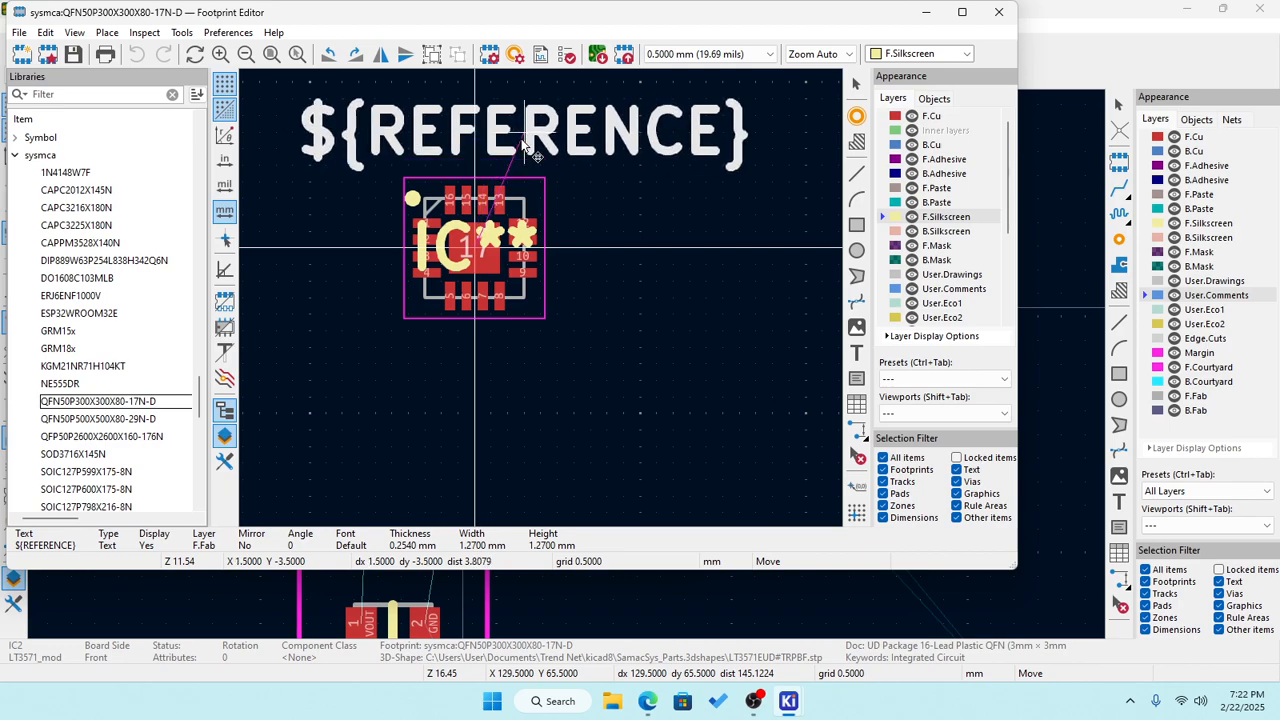
left_click(522, 140)
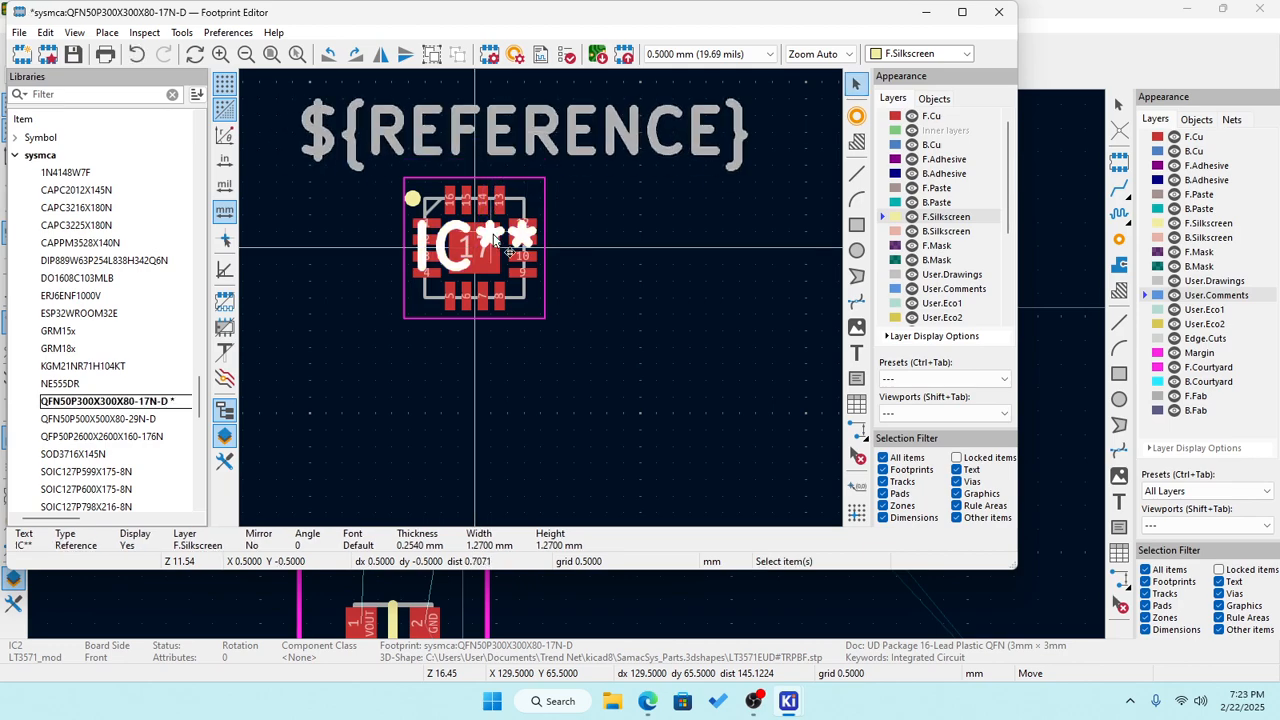
Move the IC** silkscreen reference above the courtyard to about X 2, Y -3.5 mm, and save and close the library footprint.
key("m")
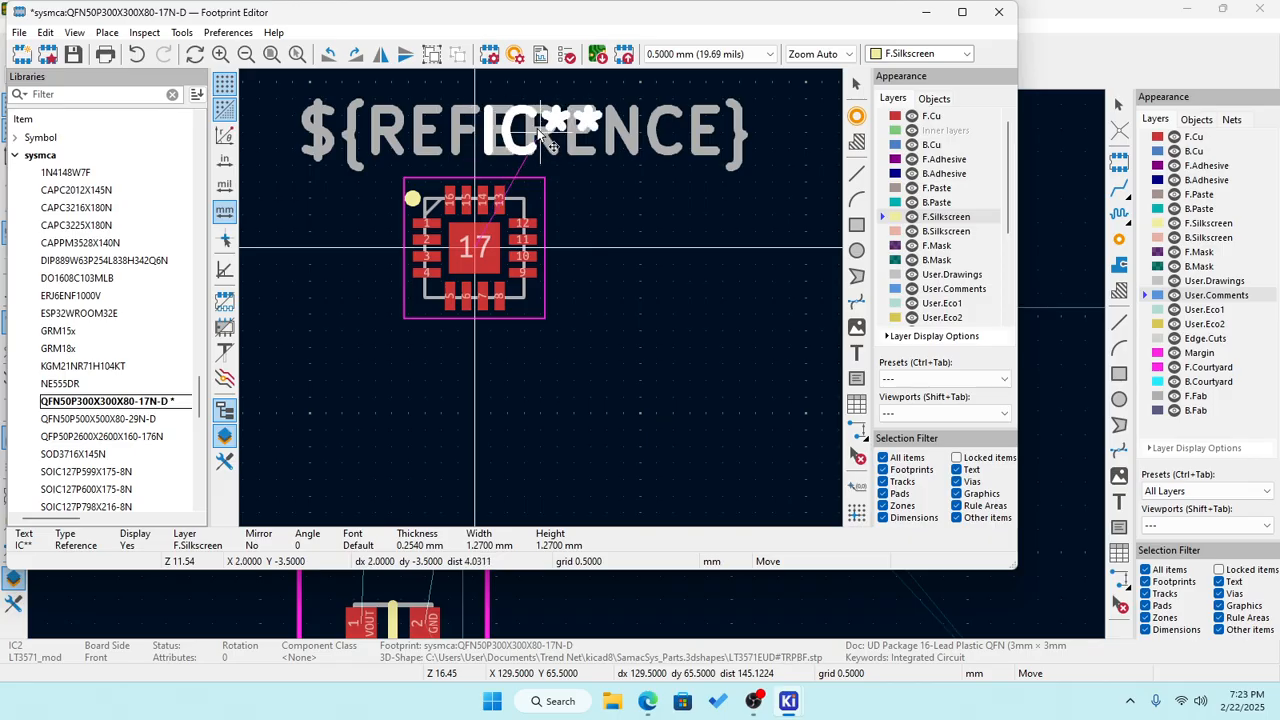
left_click(538, 132)
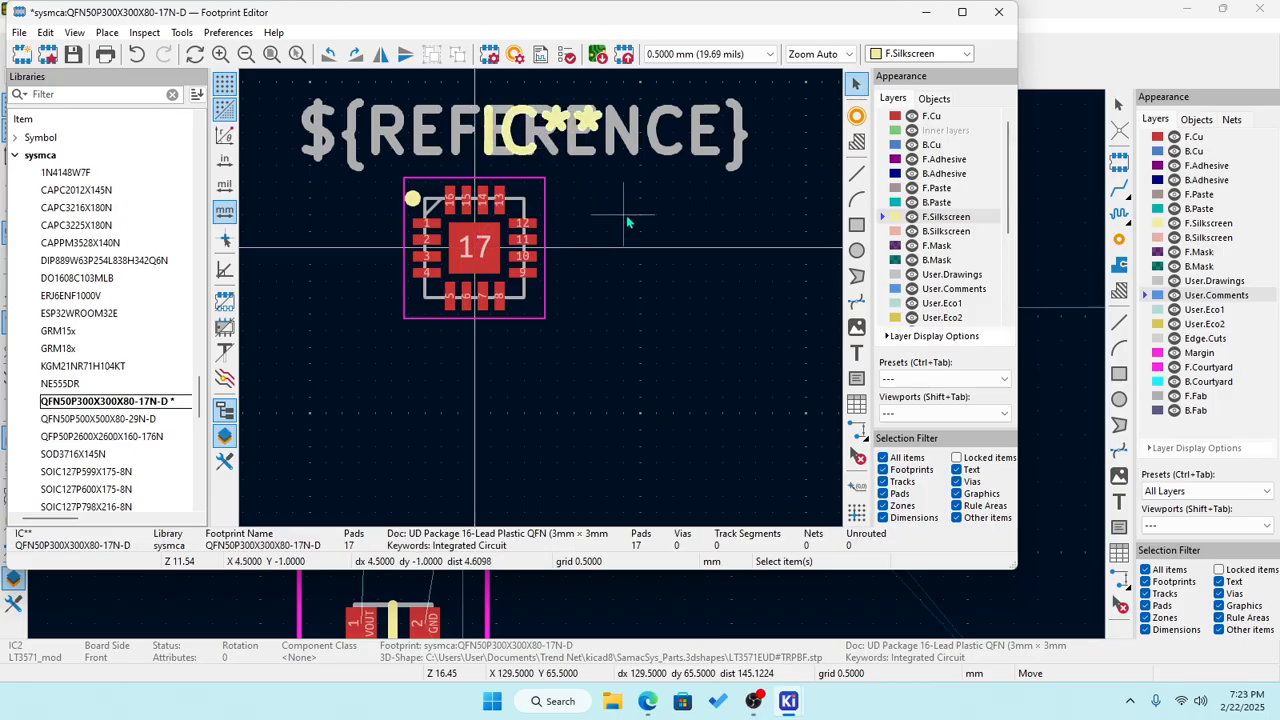
scroll(550, 316, "down", 3)
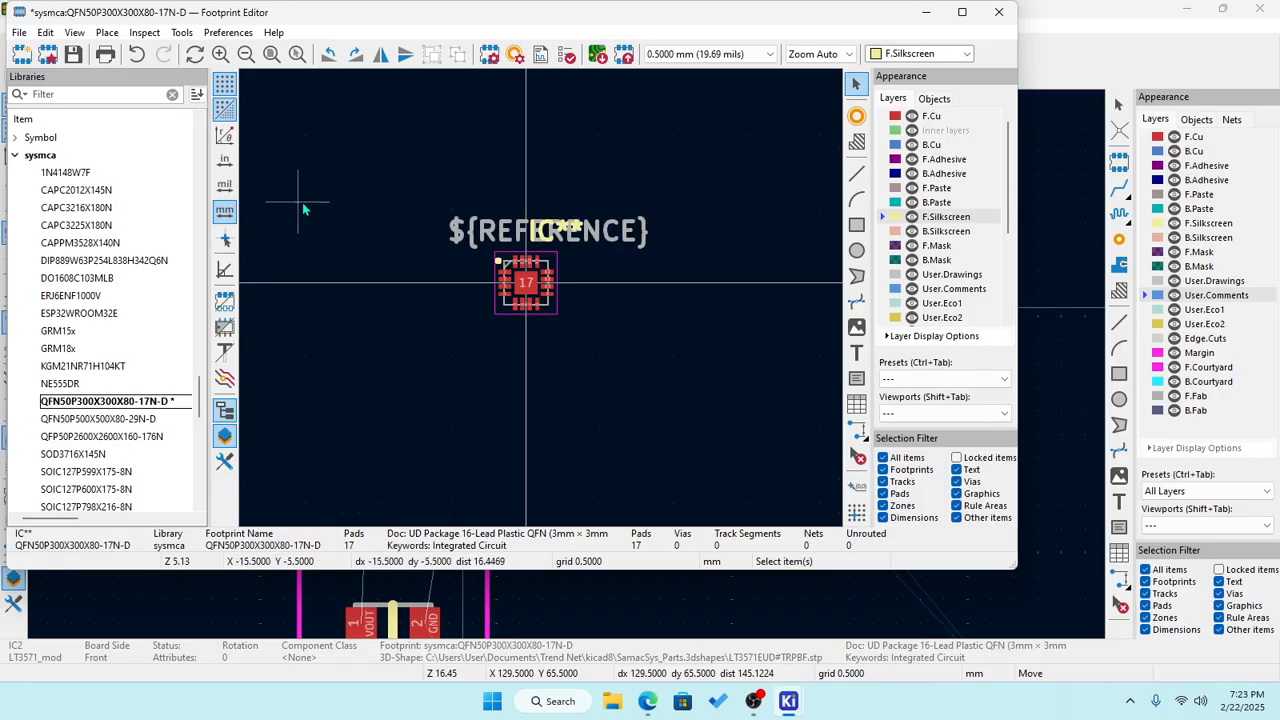
scroll(439, 225, "up", 1)
scroll(543, 297, "down", 2)
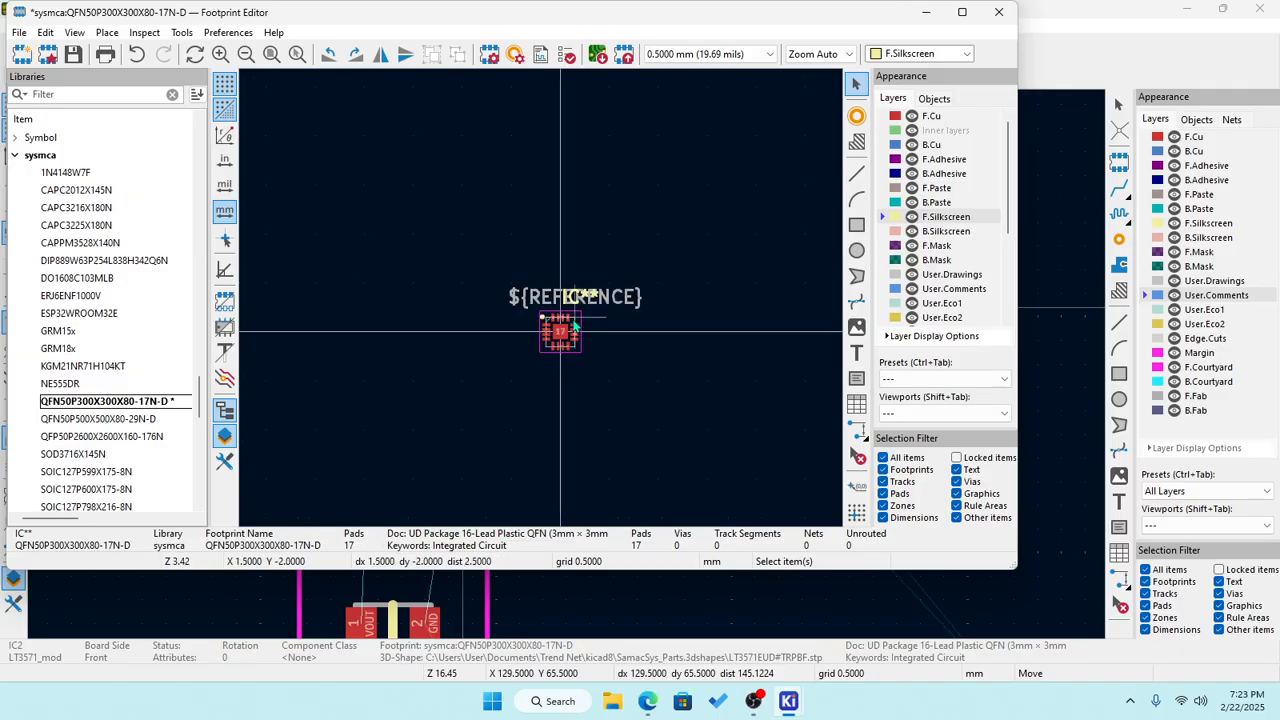
scroll(573, 323, "up", 5)
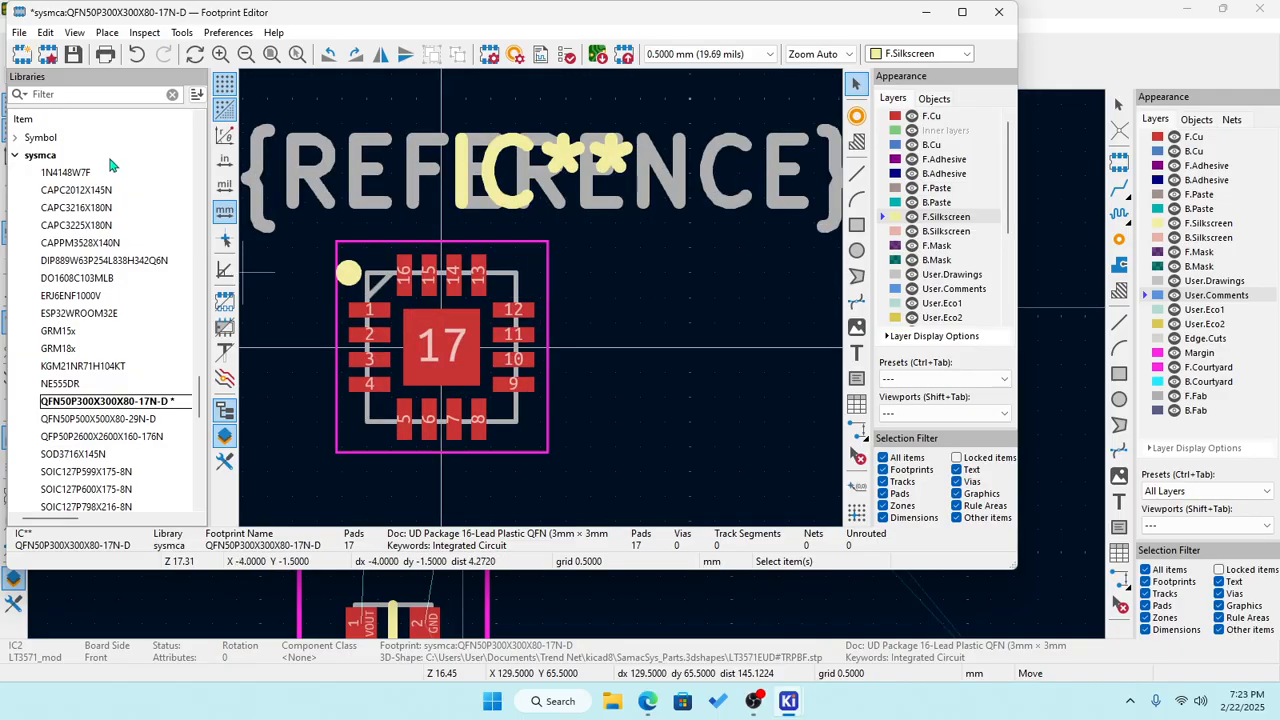
left_click(73, 55)
left_click(1000, 14)
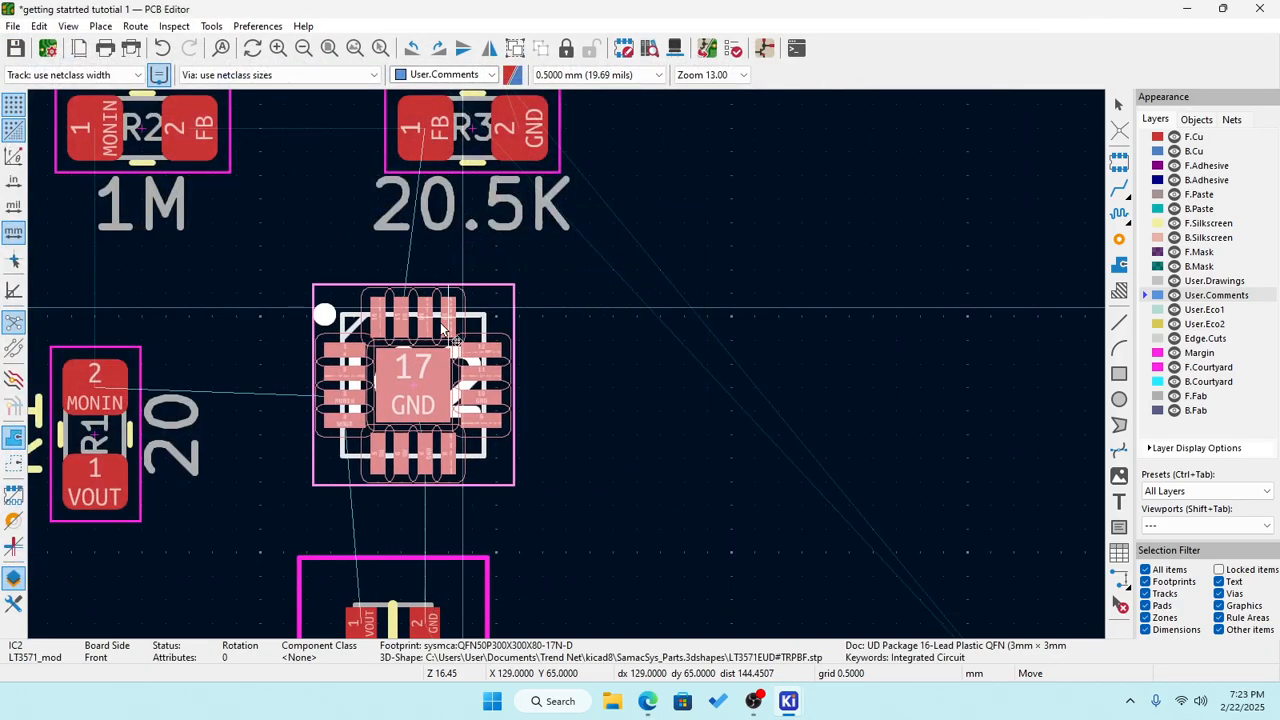
Replace IC2 with its revised library footprint by deleting it, updating the PCB from the schematic, and placing it above C1.
left_click(455, 329)
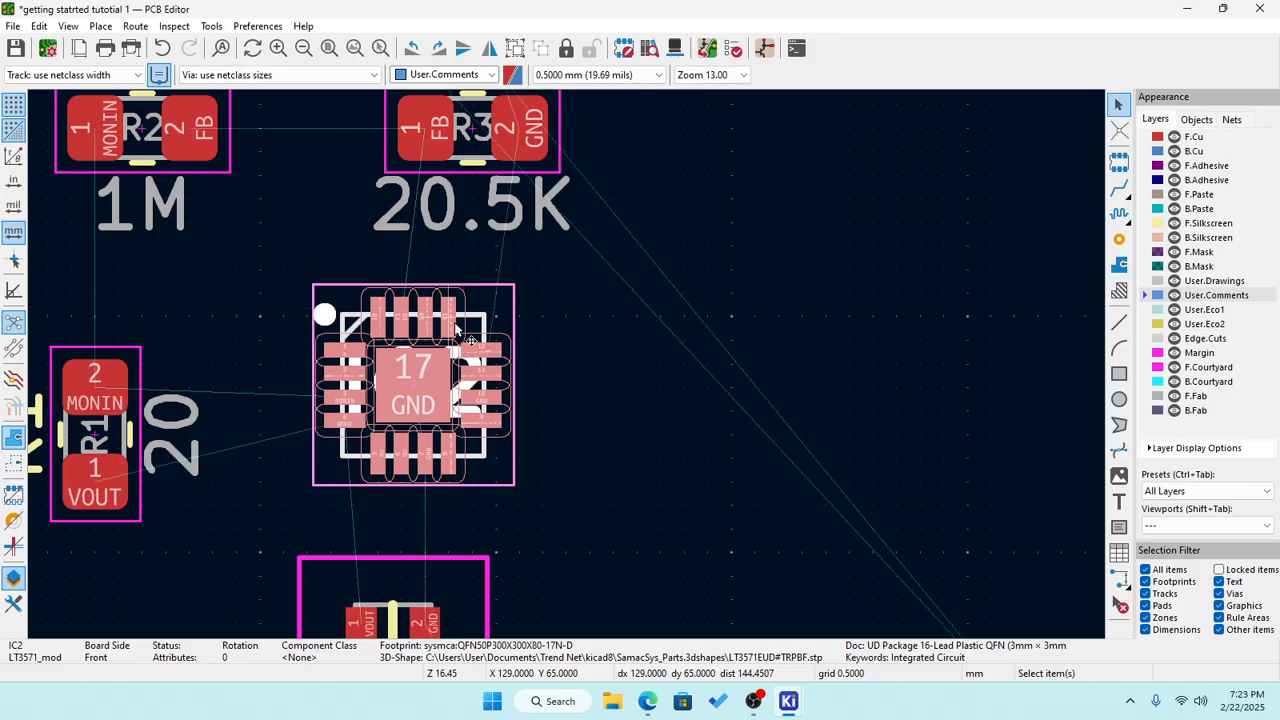
key("Delete")
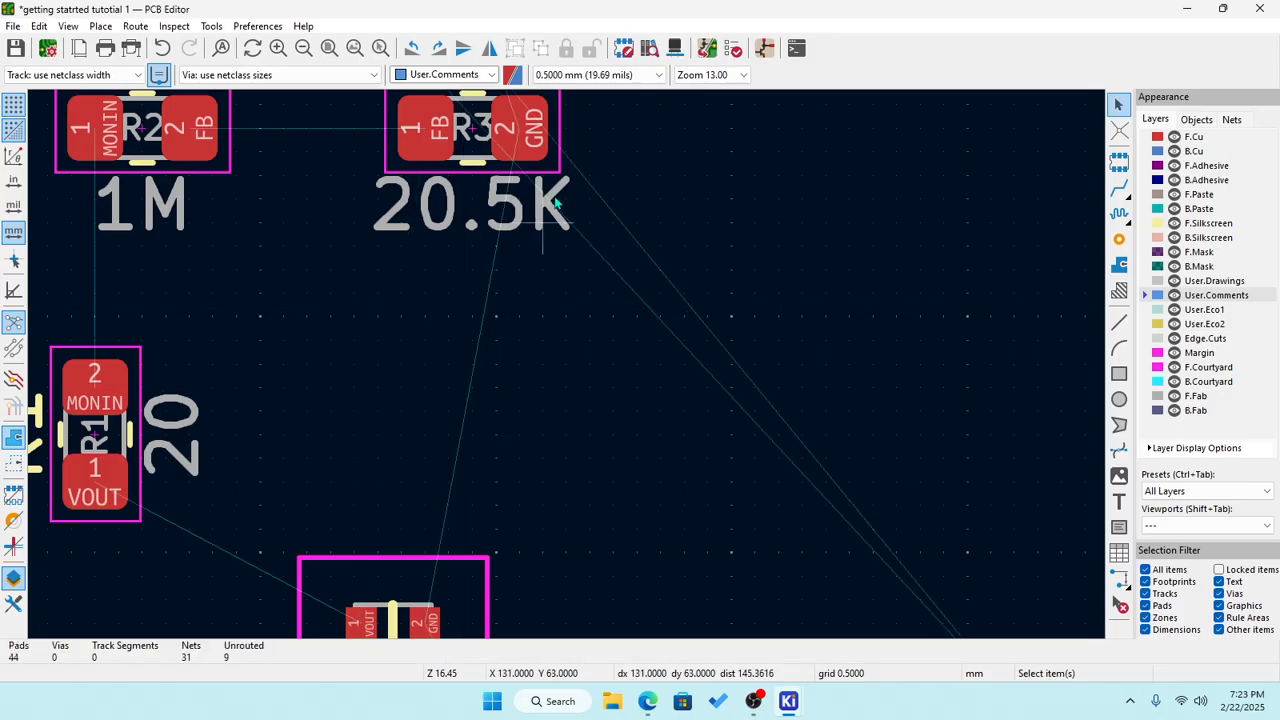
left_click(212, 26)
left_click(290, 49)
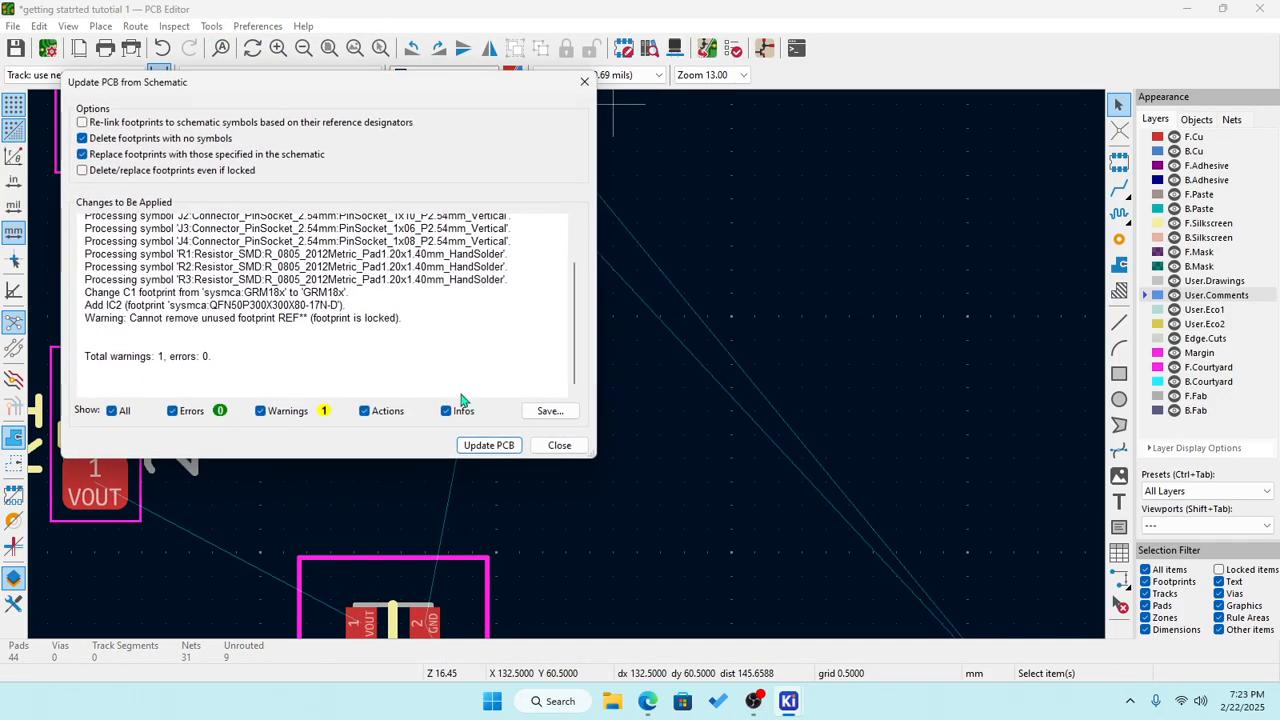
left_click(492, 445)
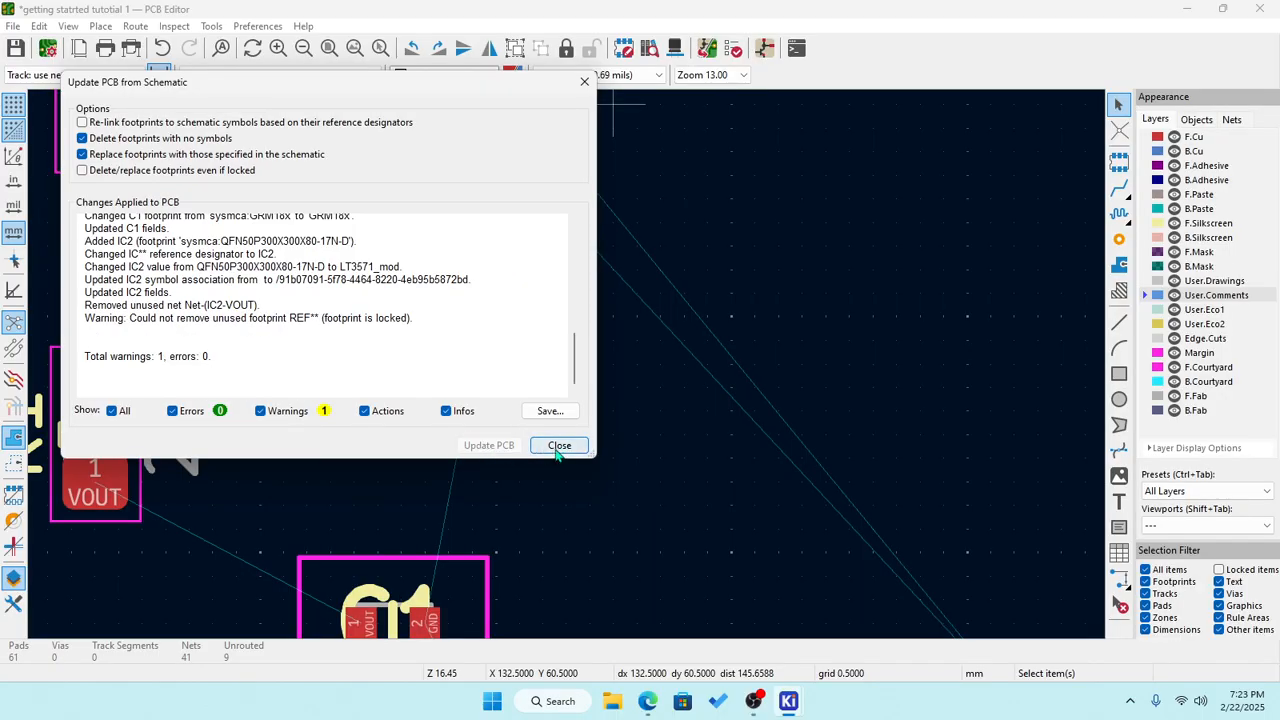
left_click(558, 445)
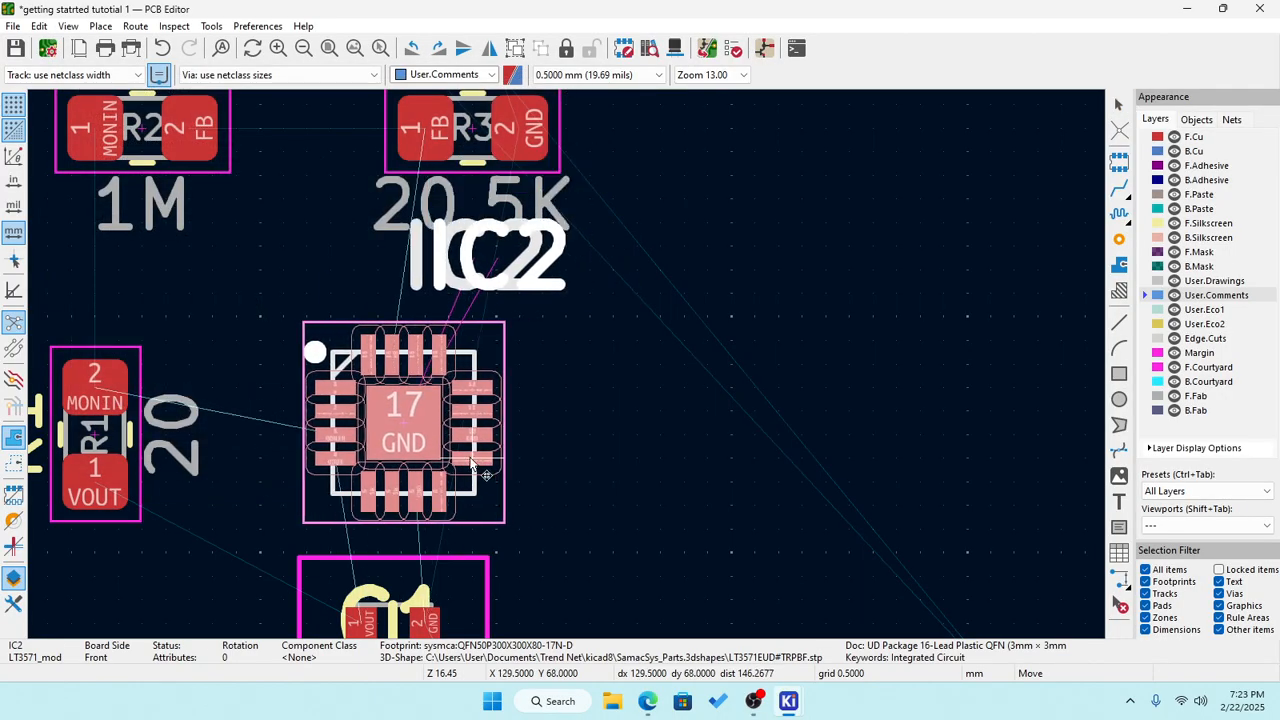
left_click(507, 465)
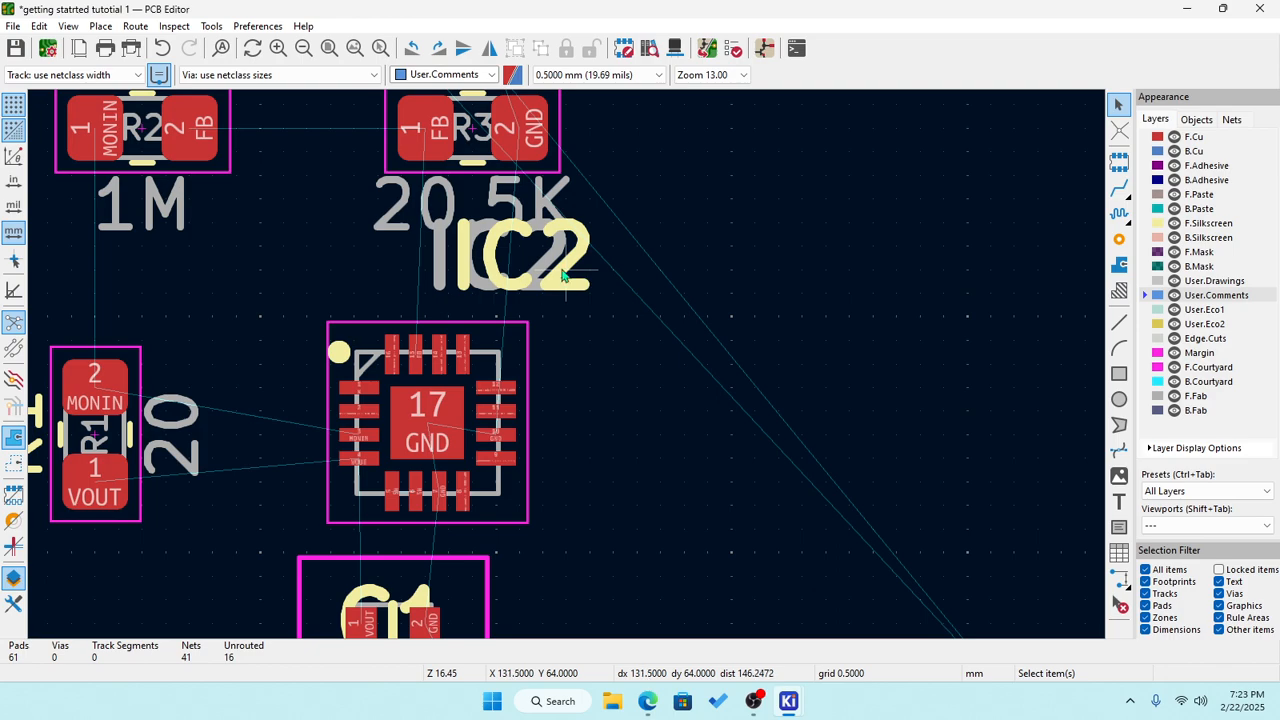
Check the text properties of IC2's silkscreen reference and switch the board units to mils.
left_click(561, 270)
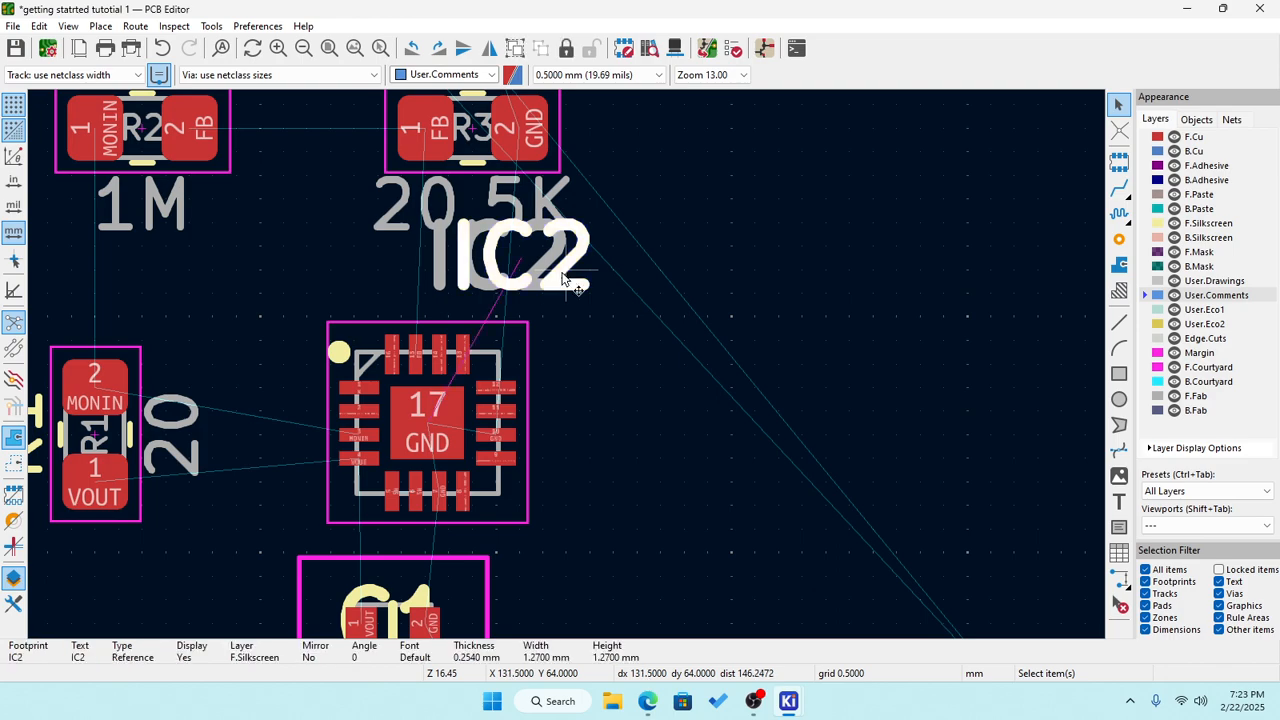
double_click(563, 278)
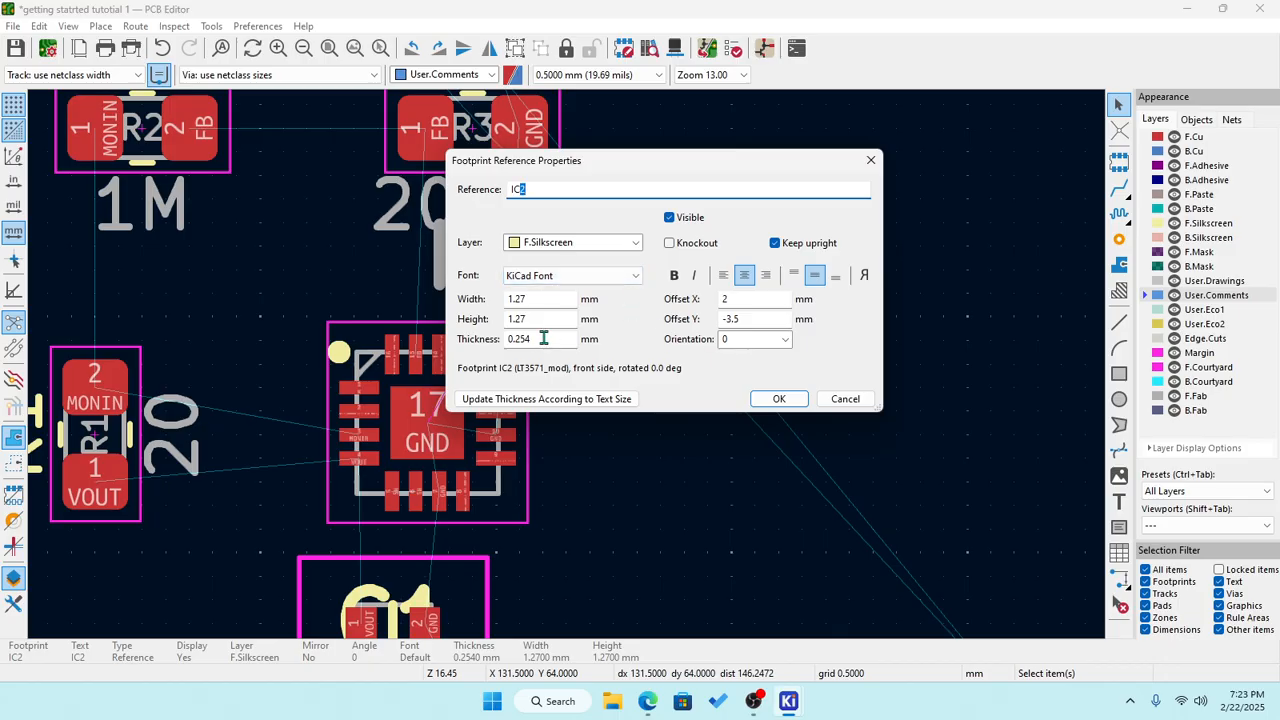
left_click(845, 398)
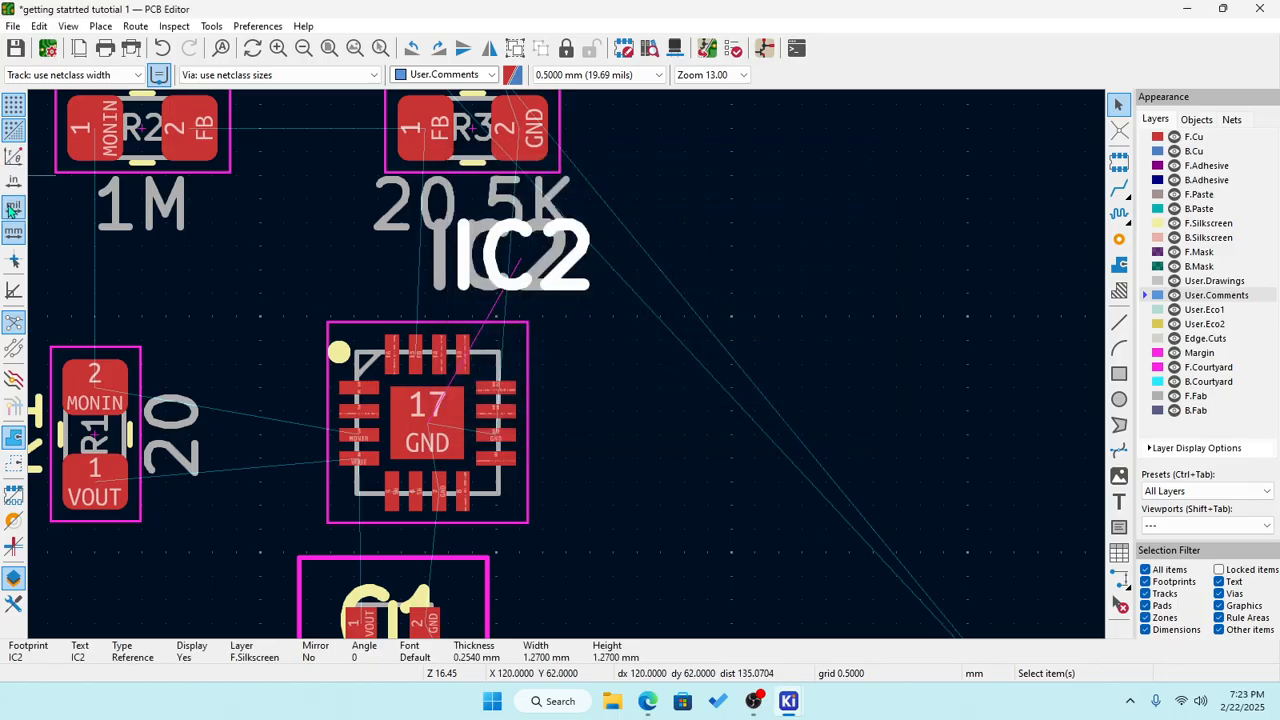
left_click(14, 208)
Check the text width, height and thickness of R1's ${REFERENCE} text on F.Fab.
scroll(130, 435, "down", 3)
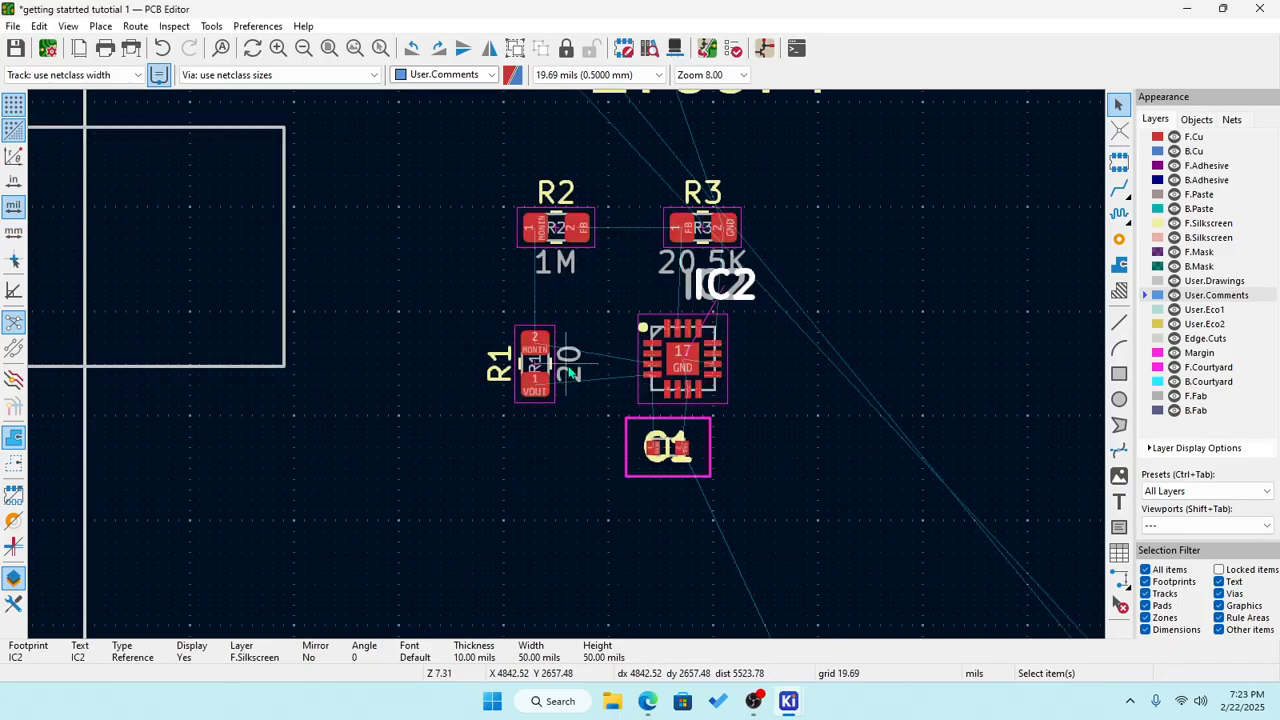
scroll(551, 365, "up", 2)
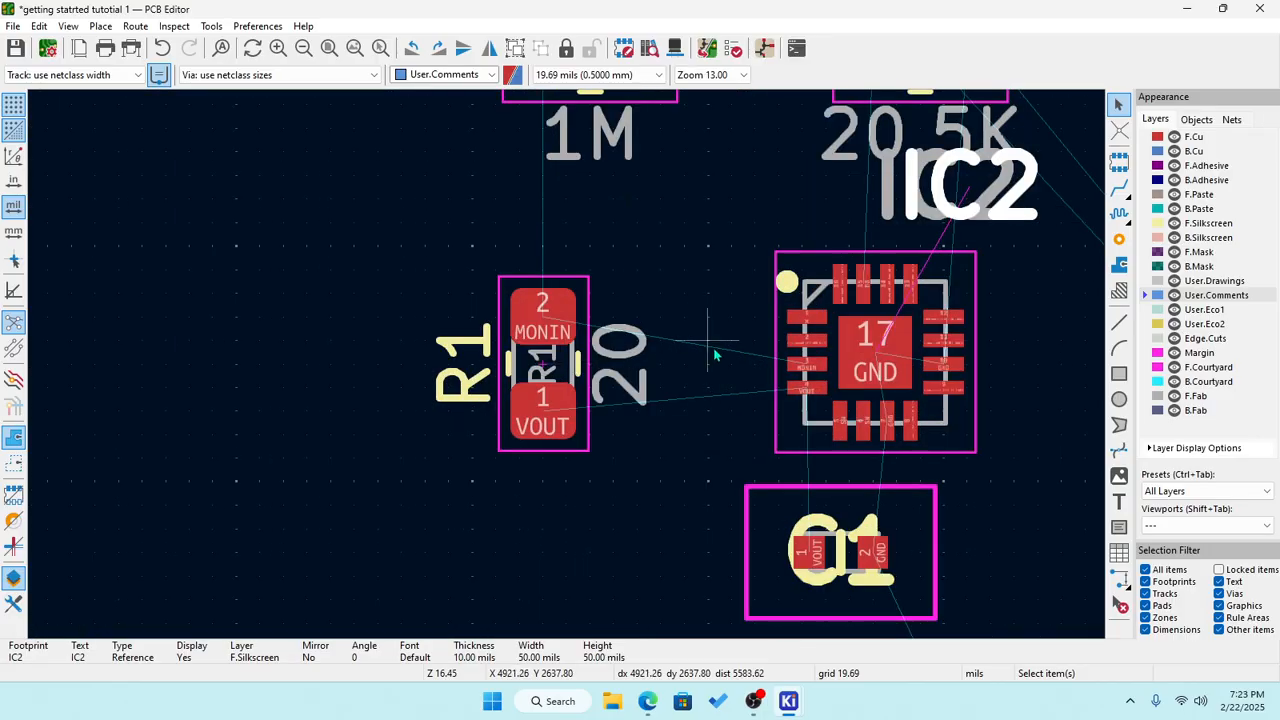
double_click(541, 365)
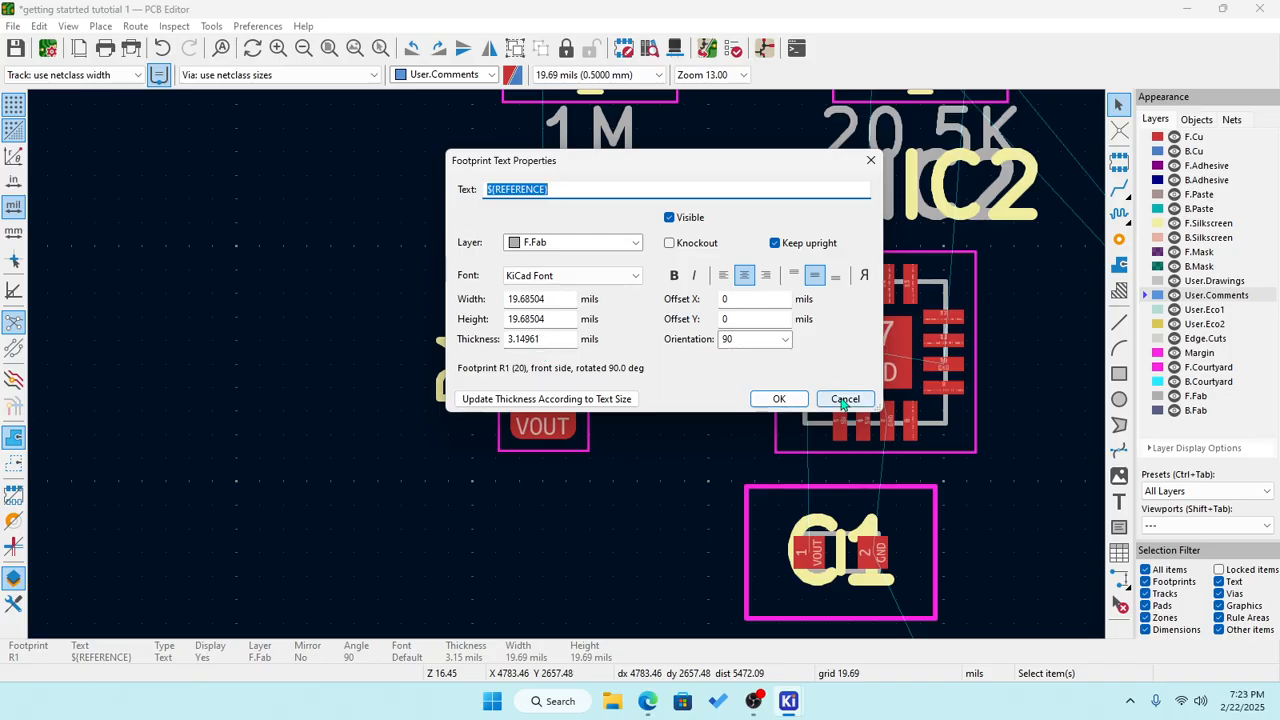
left_click(843, 400)
Set IC2's F.Fab ${REFERENCE} text to 20 mils width, 20 mils height and 3 mils thickness.
double_click(887, 183)
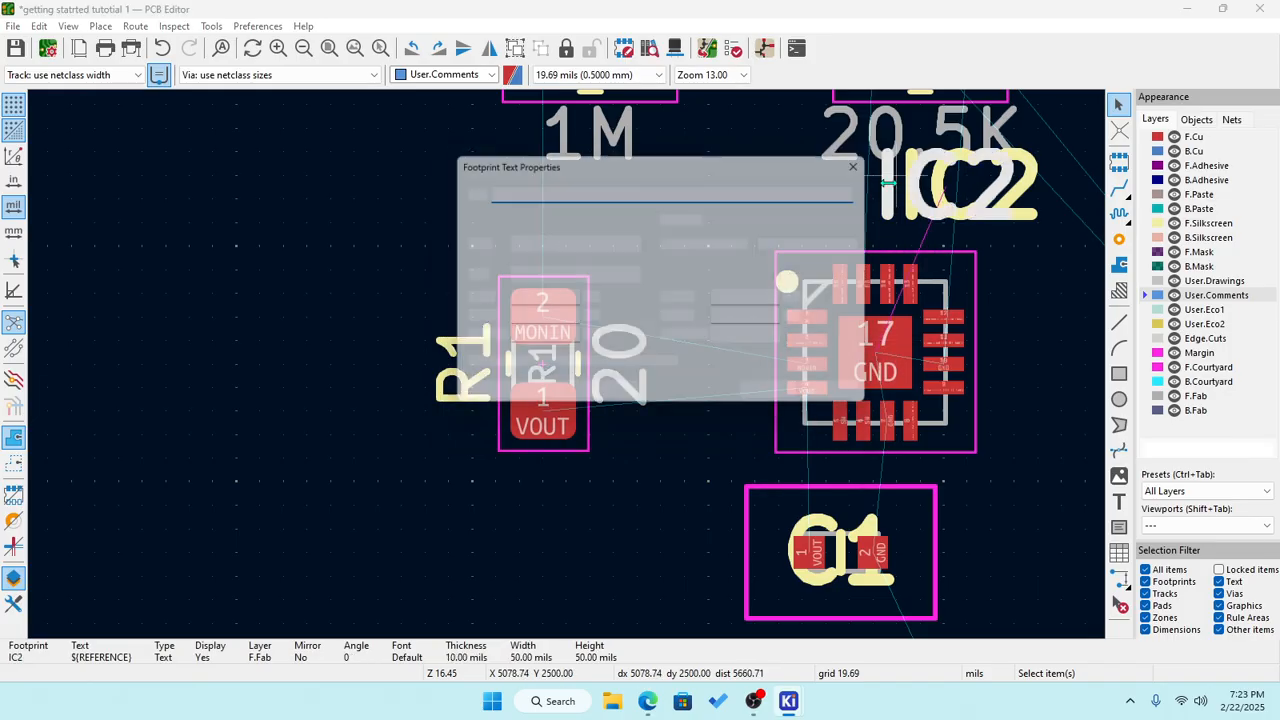
left_click(547, 305)
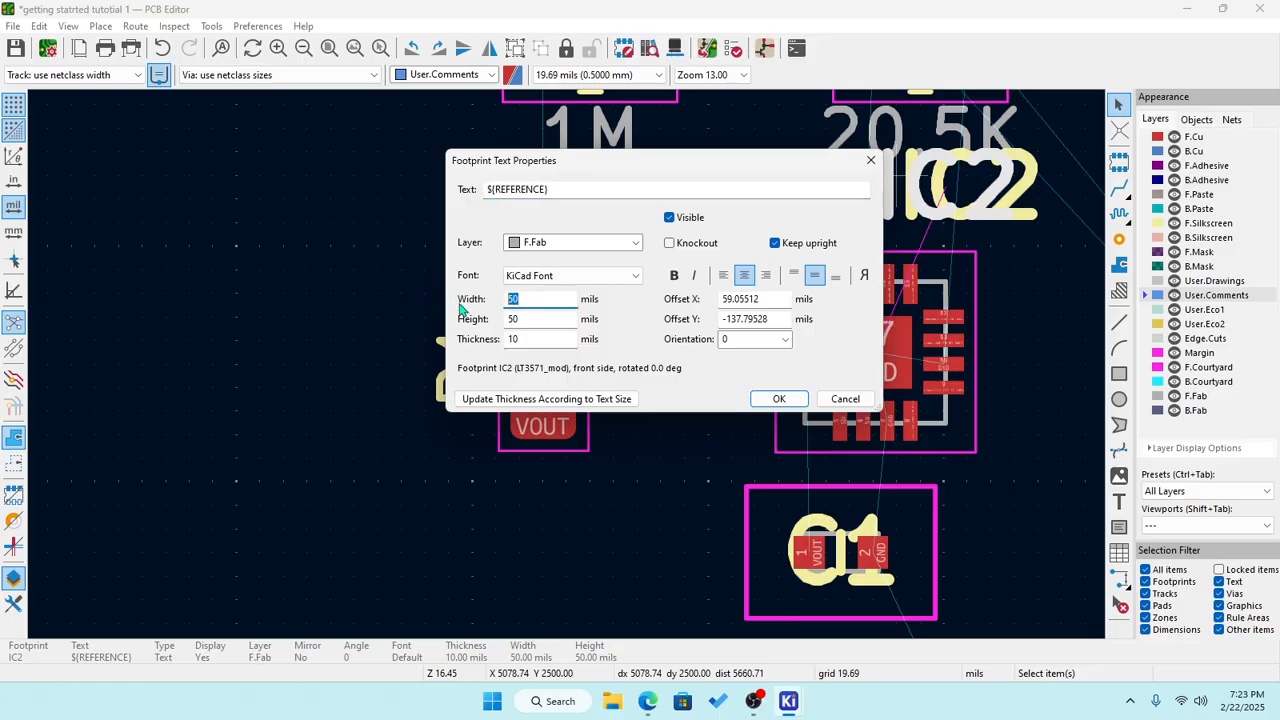
type("20")
key("Tab")
type("2")
key("Tab")
type("3")
left_click(776, 398)
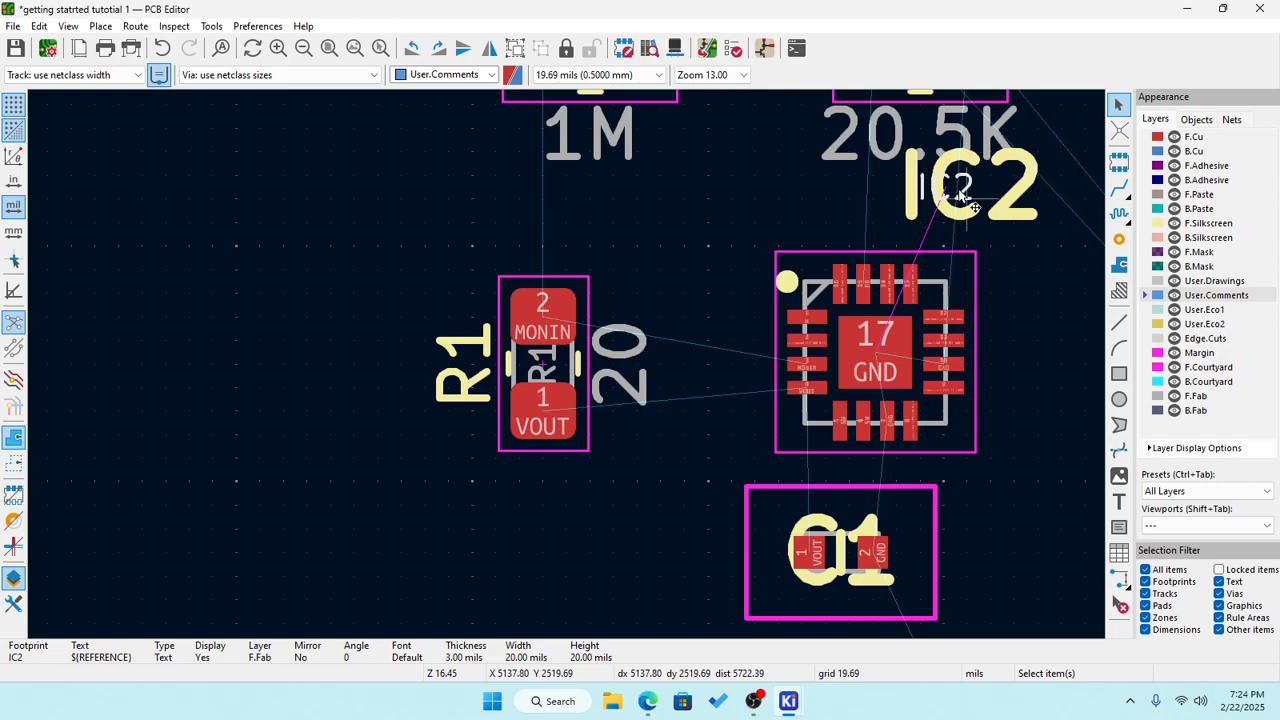
Set IC2's silkscreen reference text to 40 mils width, 40 mils height and 6 mils thickness, using R1's reference as a guide.
double_click(455, 390)
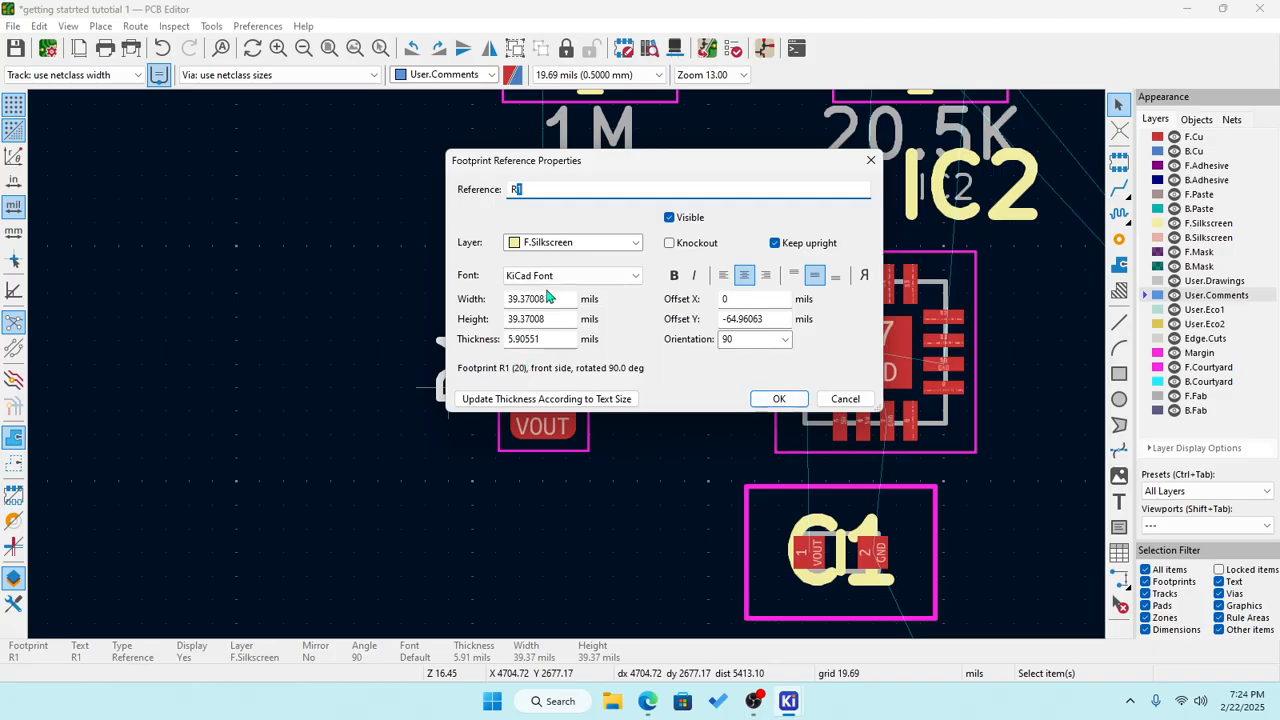
left_click(778, 399)
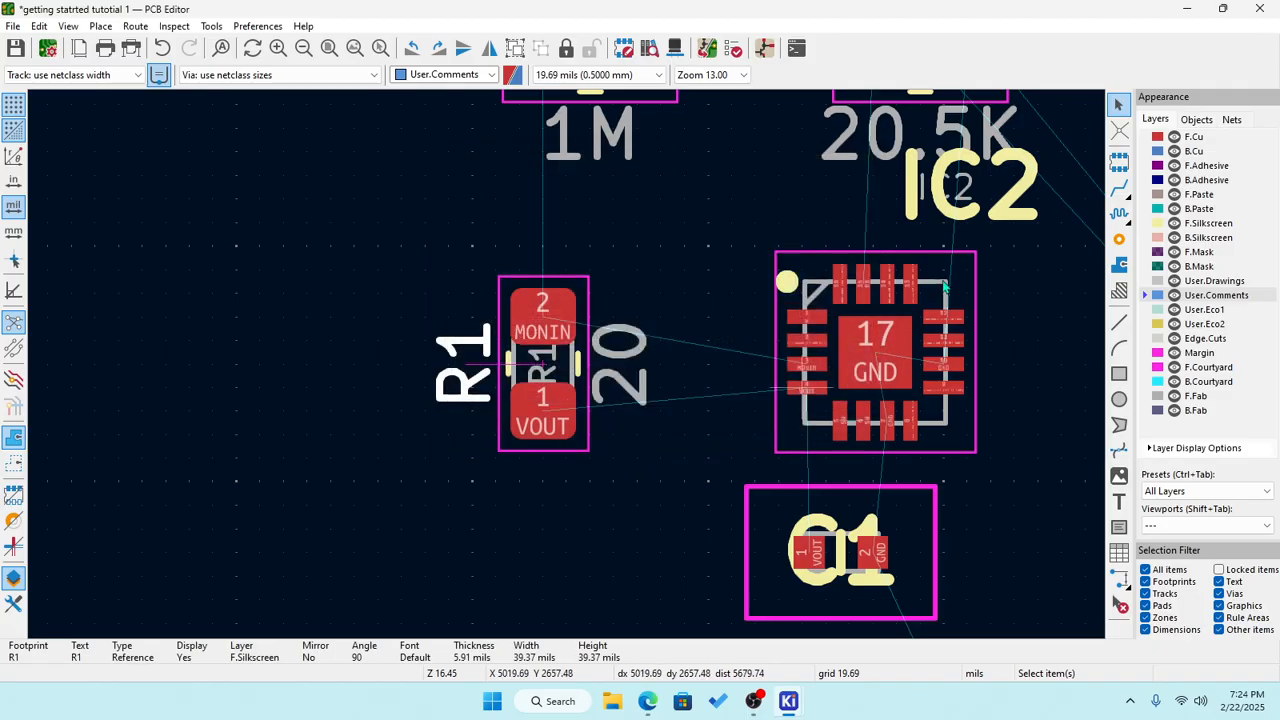
left_click(965, 214)
double_click(965, 214)
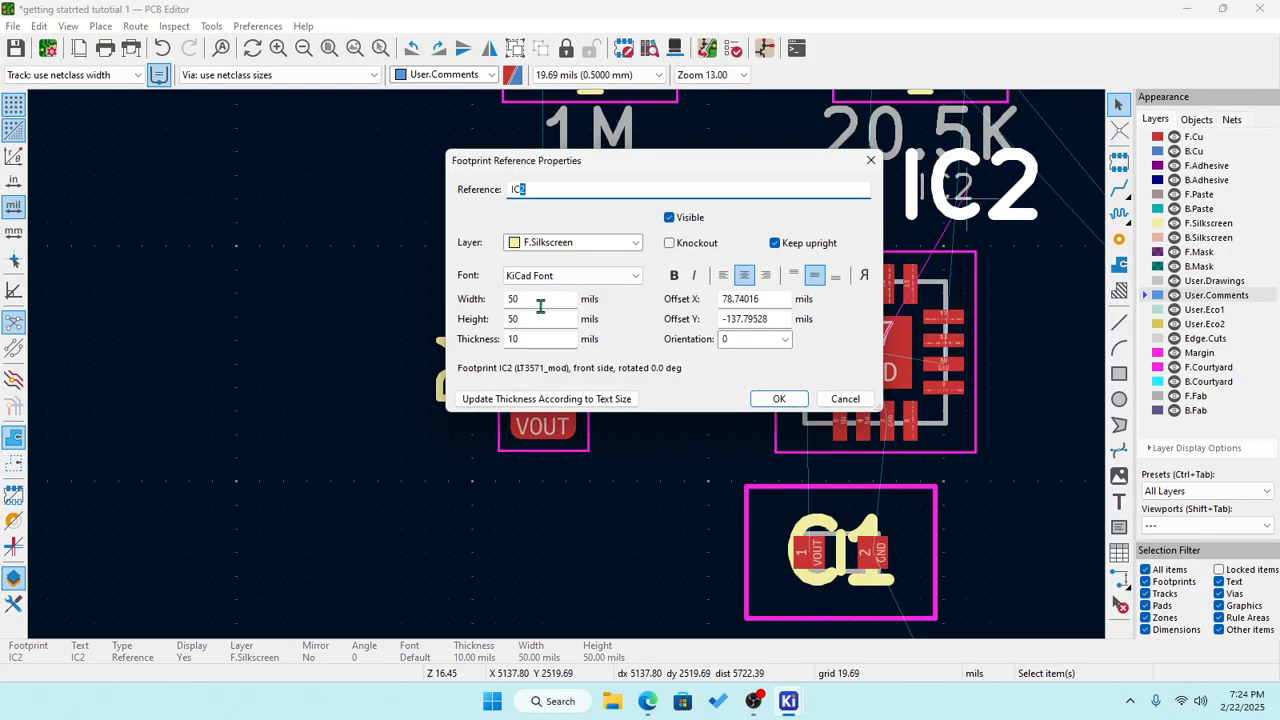
left_click_drag(536, 300, 463, 309)
type("40")
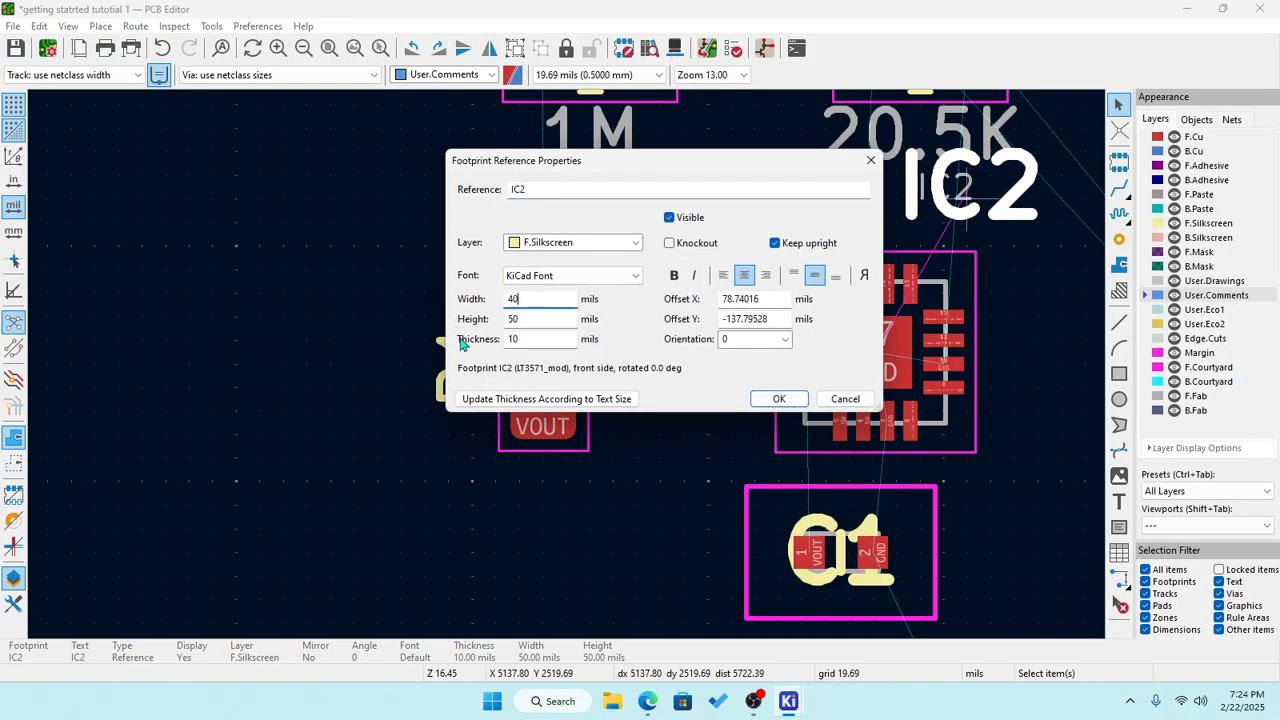
double_click(534, 319)
type("4")
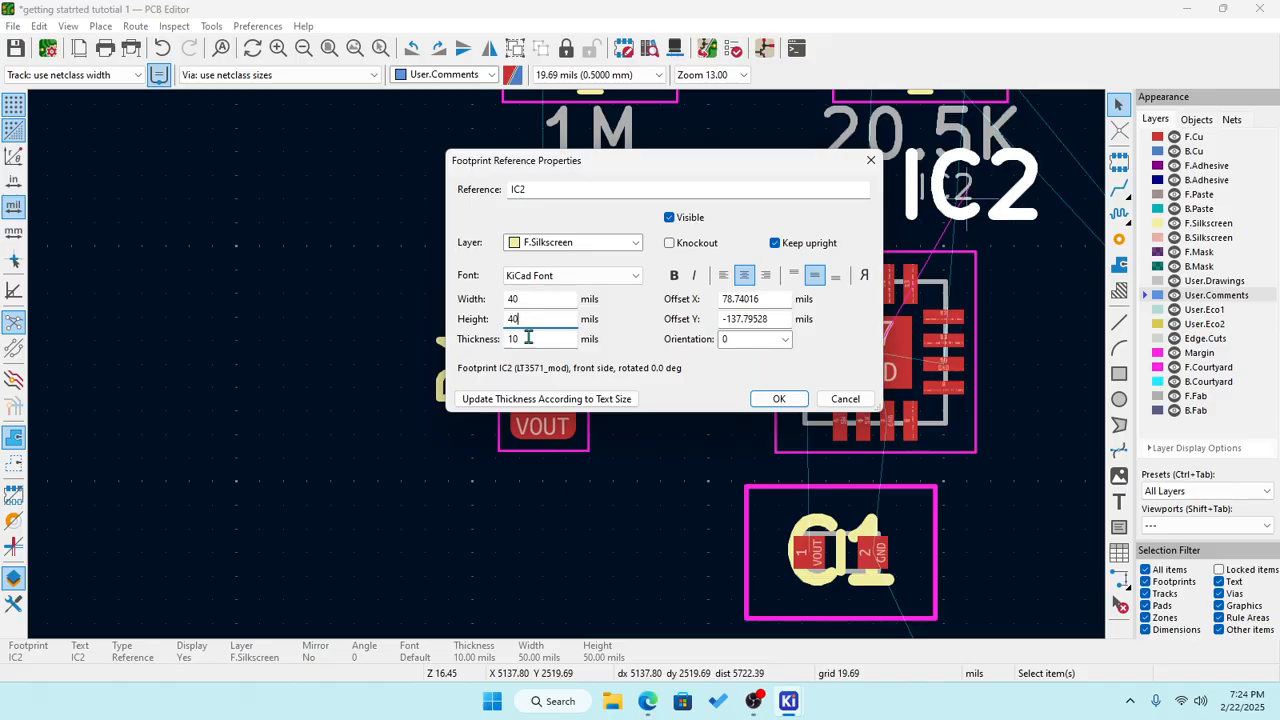
left_click_drag(528, 339, 480, 345)
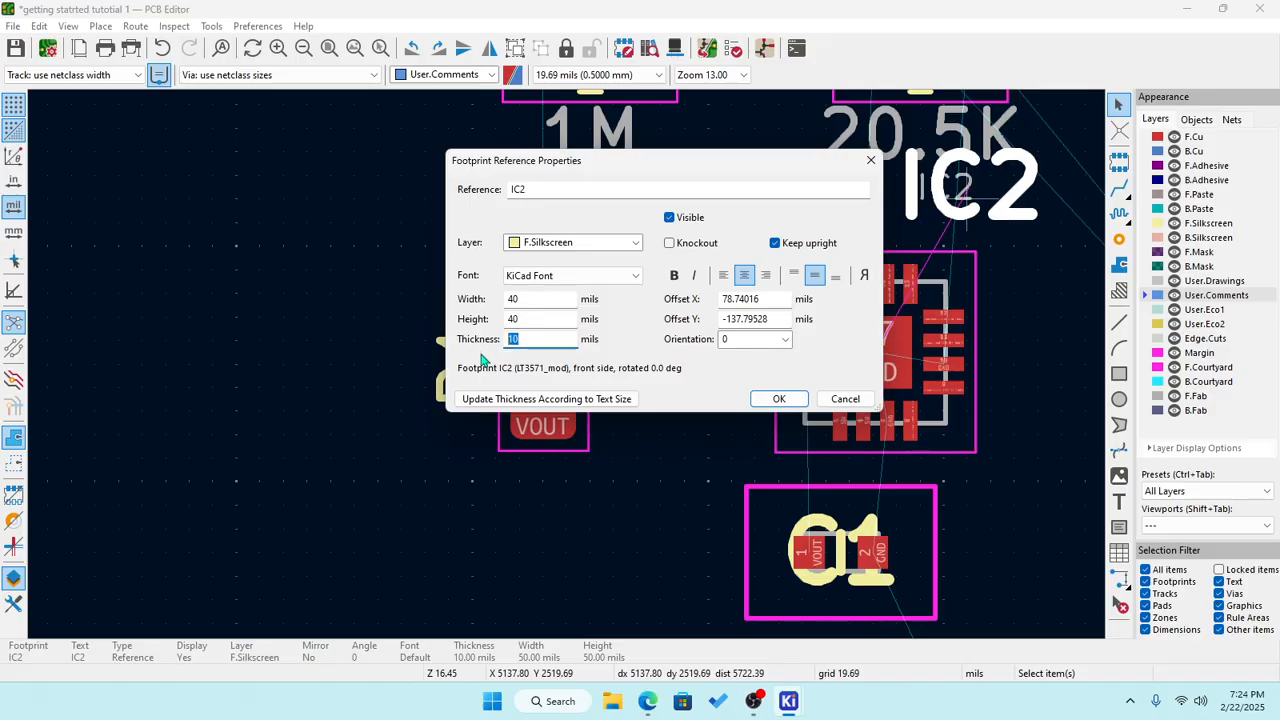
type("6")
left_click(779, 398)
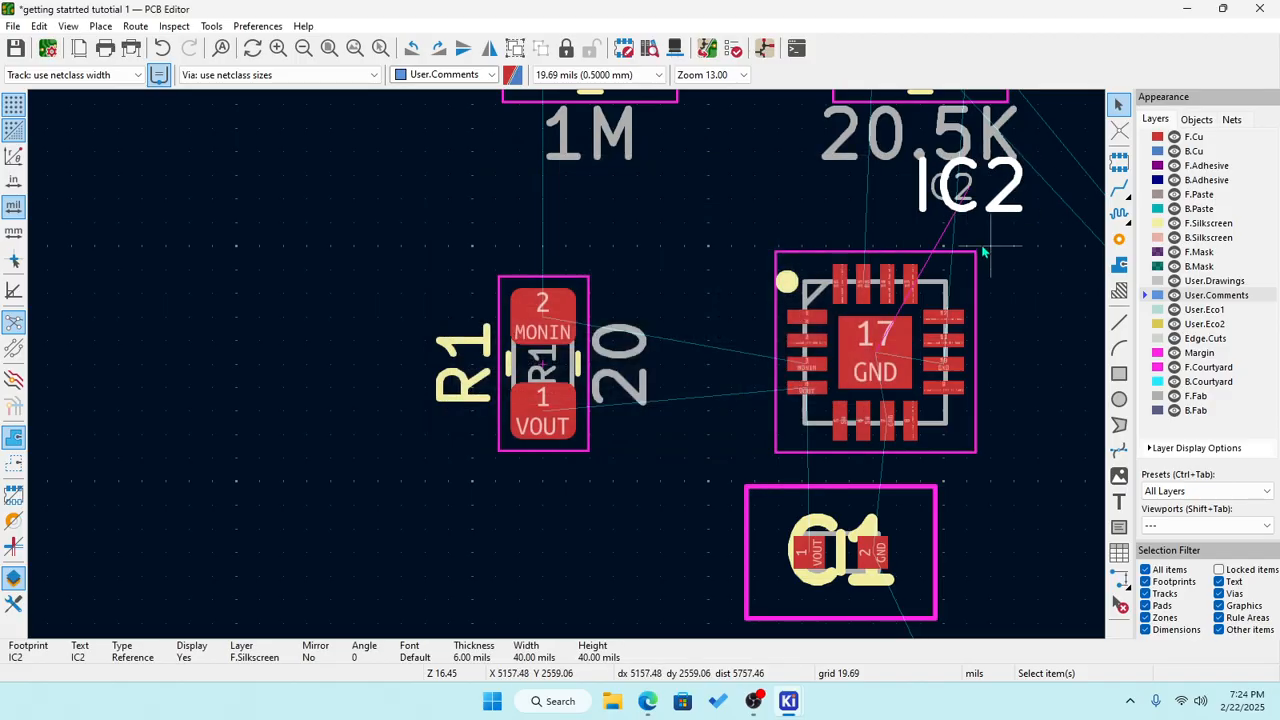
Compare the text width, height and thickness of R1's and IC2's silkscreen references.
double_click(470, 393)
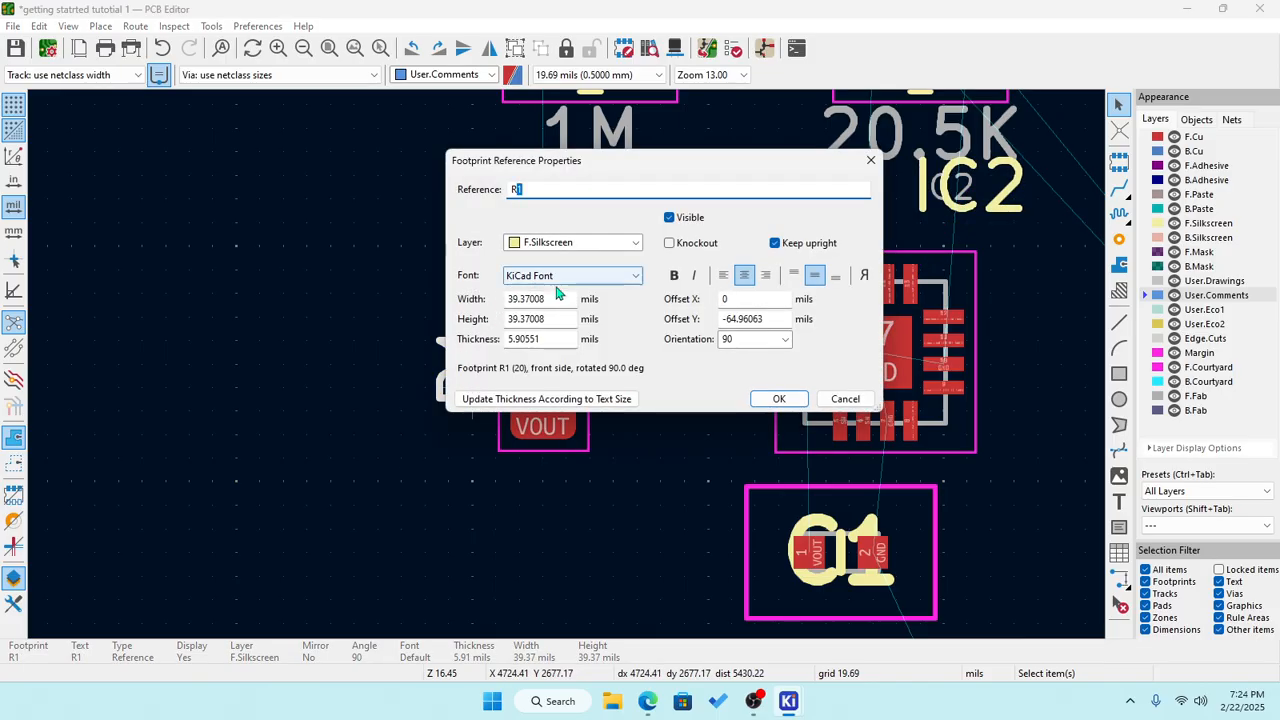
left_click(845, 399)
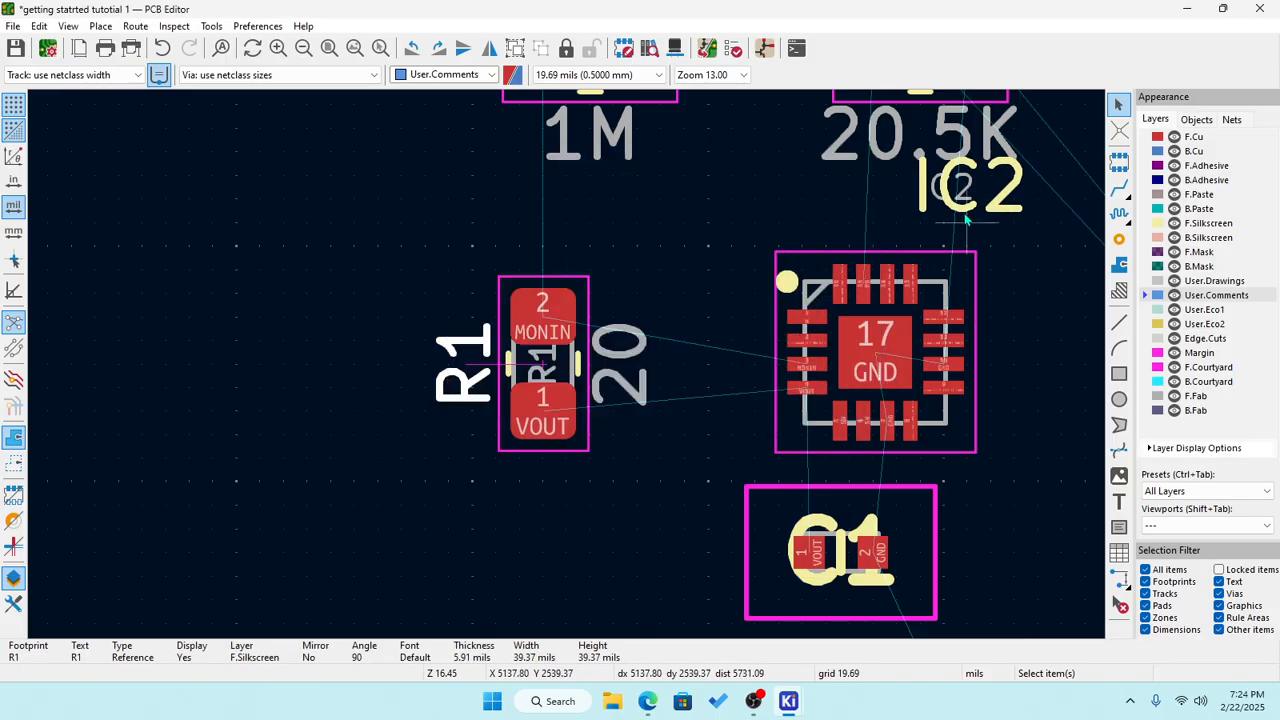
double_click(1003, 207)
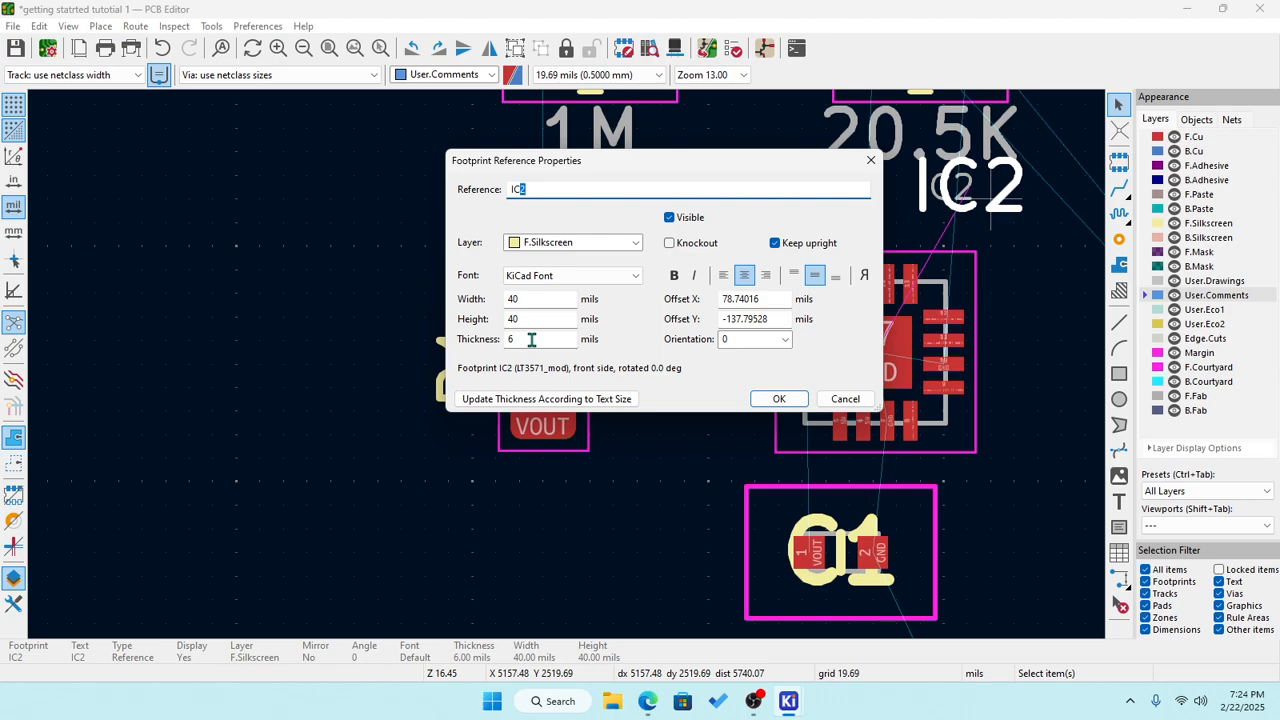
left_click(778, 398)
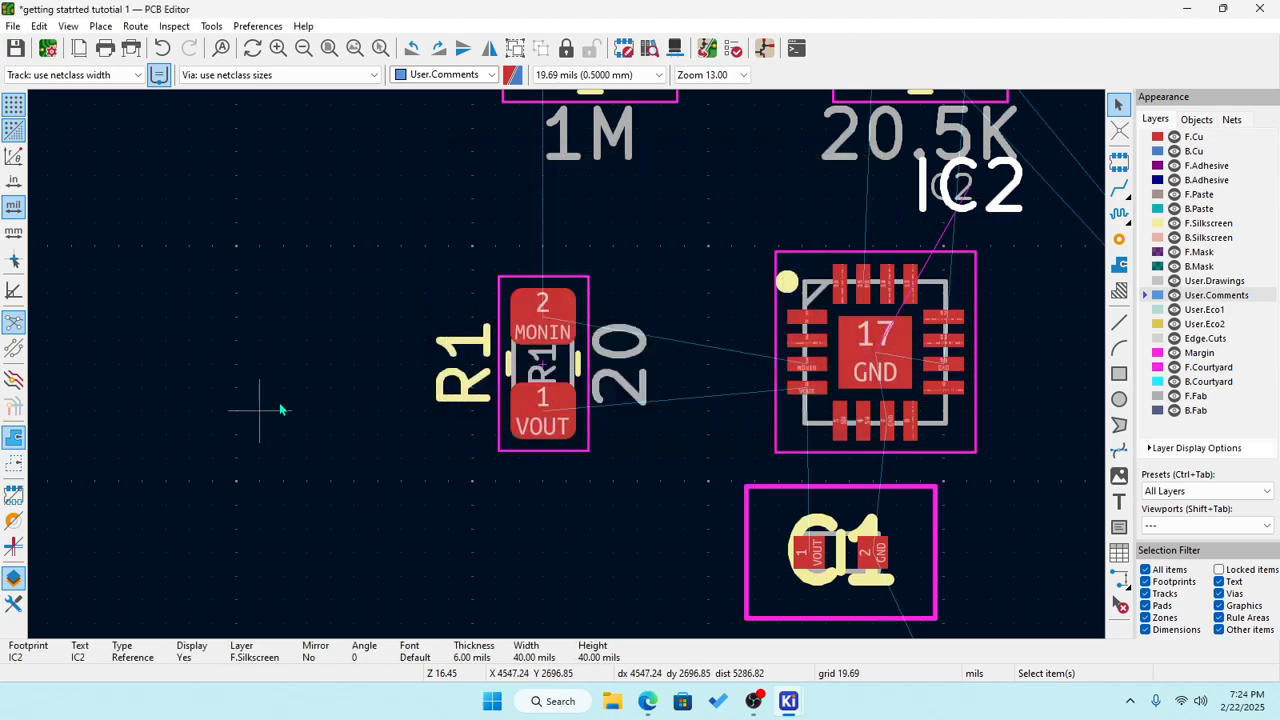
Set R1's silkscreen reference text to 40 mils width, 40 mils height and 6 mils thickness.
double_click(461, 383)
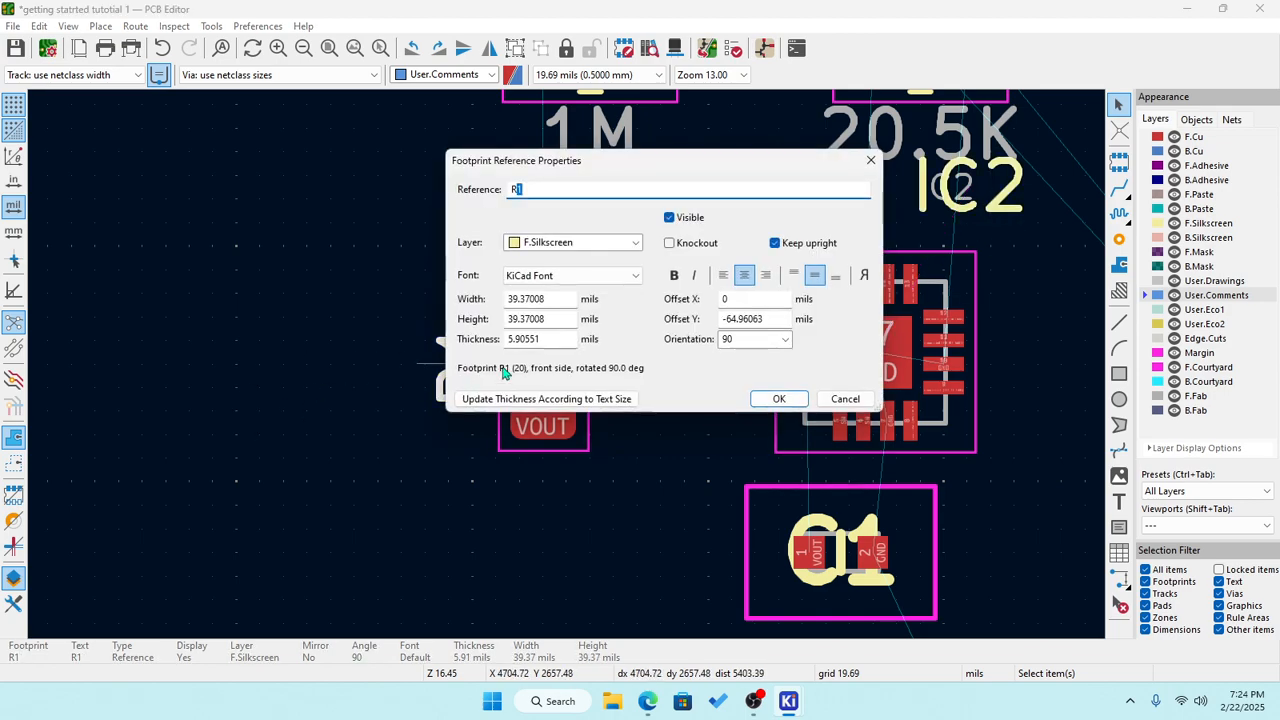
left_click(545, 340)
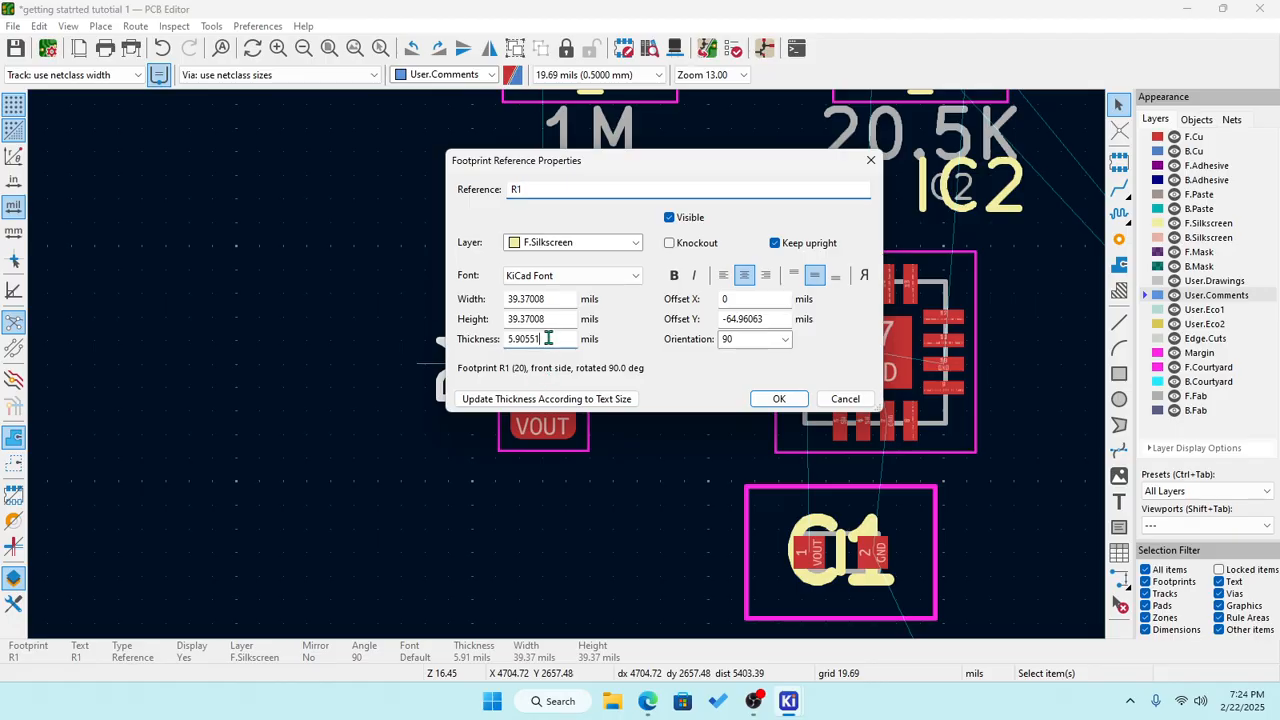
type("6")
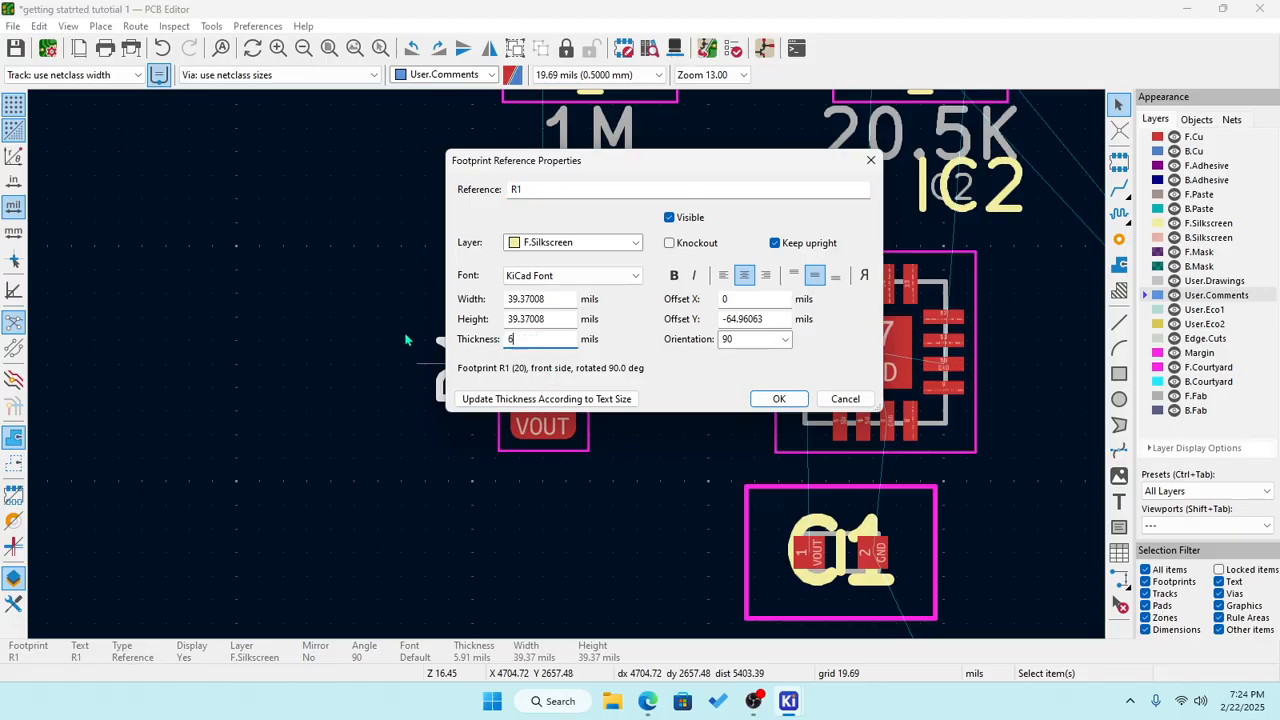
left_click(537, 320)
type("40")
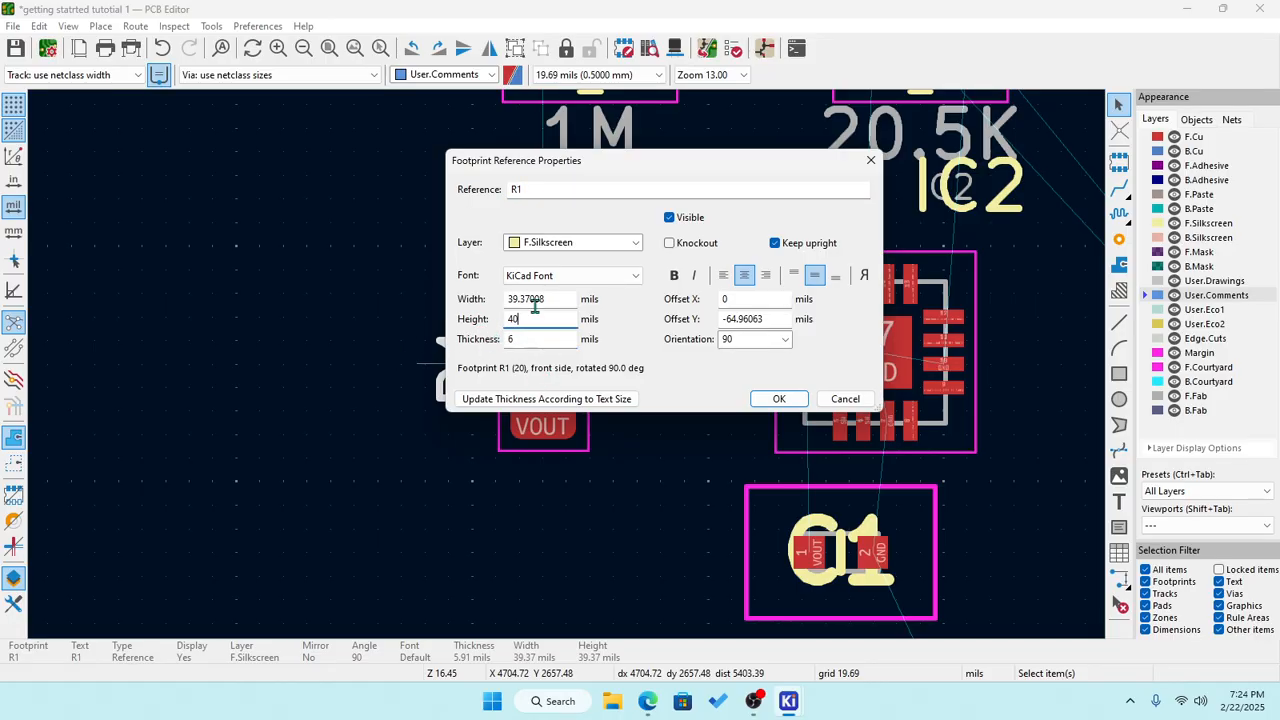
left_click(549, 303)
type("40")
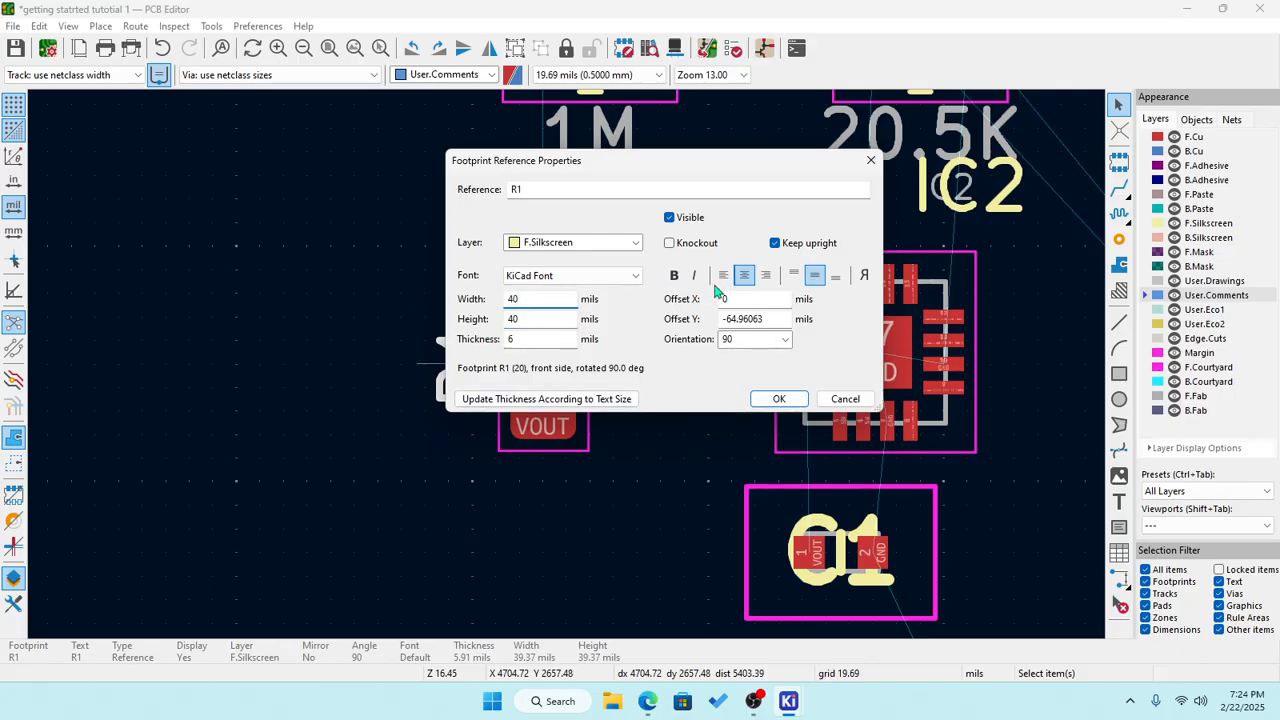
left_click(780, 396)
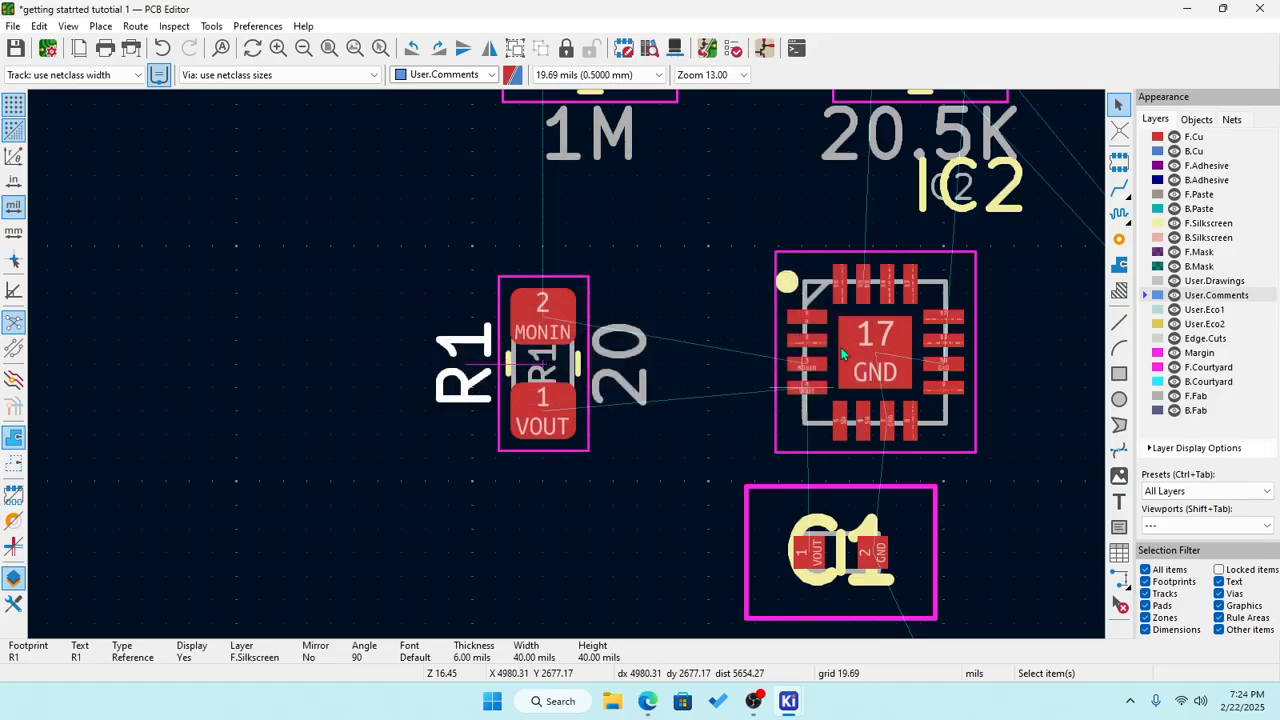
Move IC2's F.Fab ${REFERENCE} text onto the centre of the IC2 footprint.
left_click(950, 200)
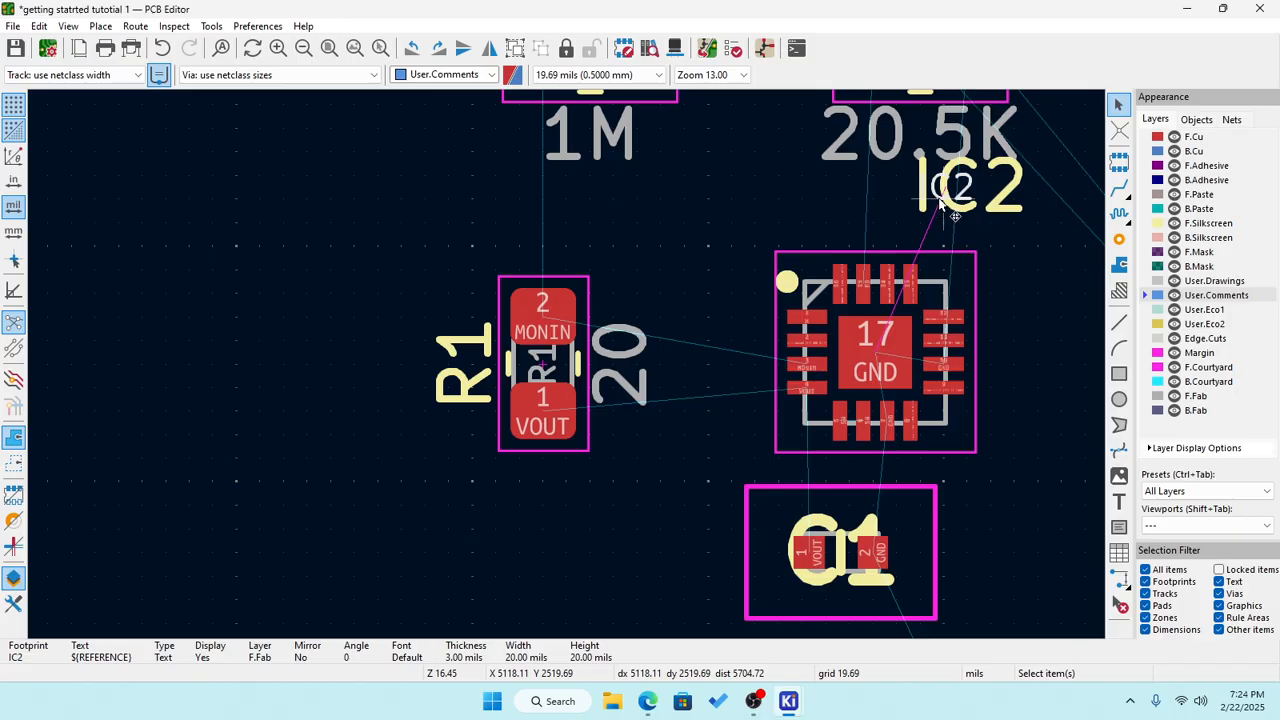
key("m")
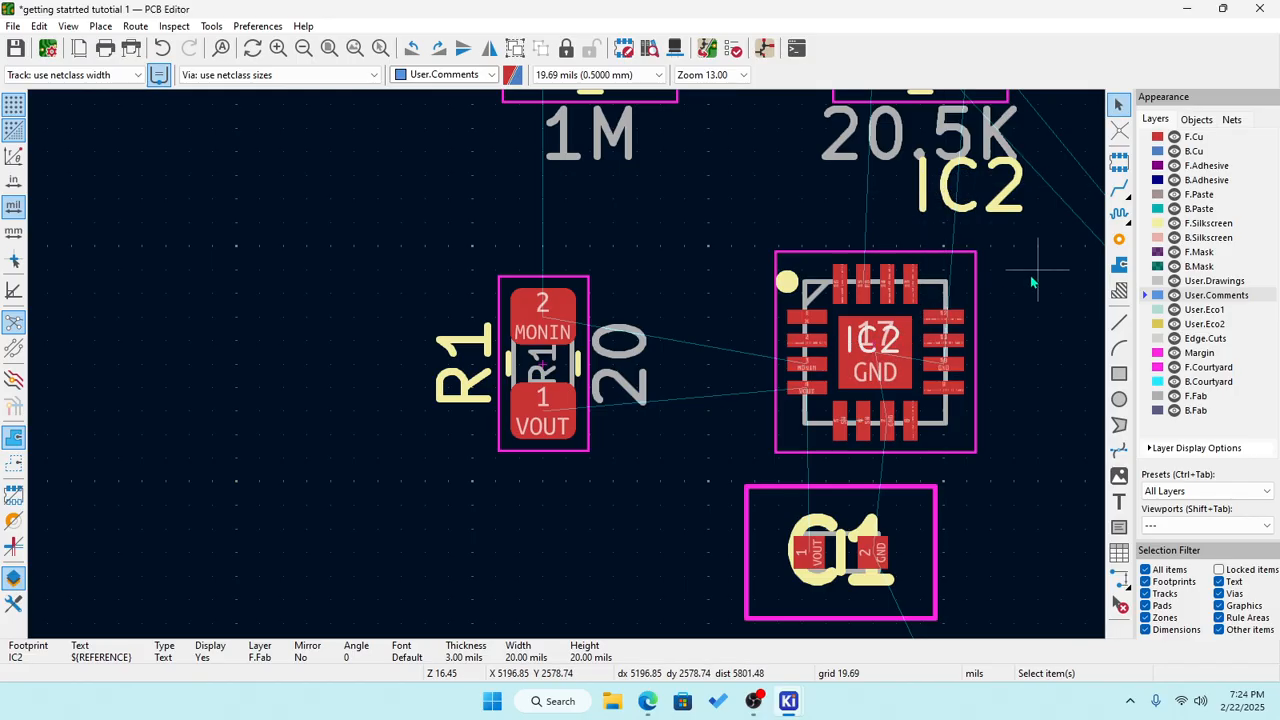
key("Escape")
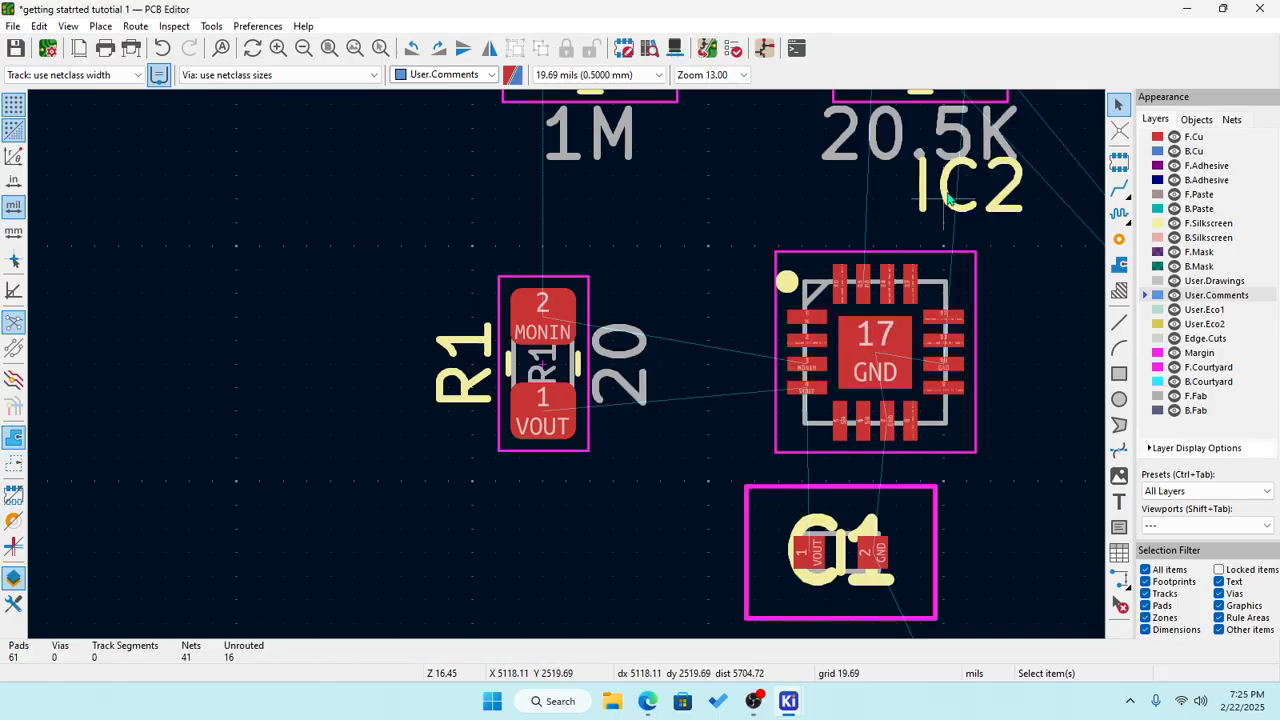
Move IC2's silkscreen reference down to just above the footprint's courtyard, clear of the 20.5K value text.
left_click(951, 192)
key("m")
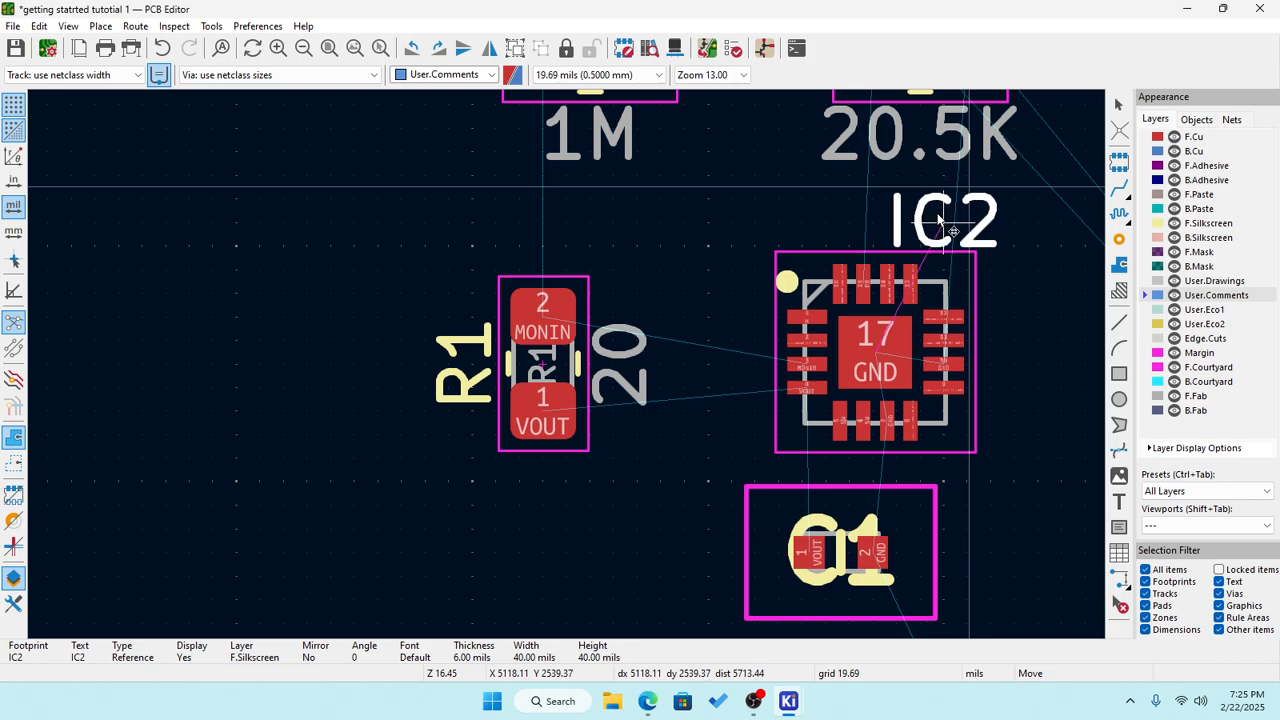
left_click(940, 220)
left_click(829, 206)
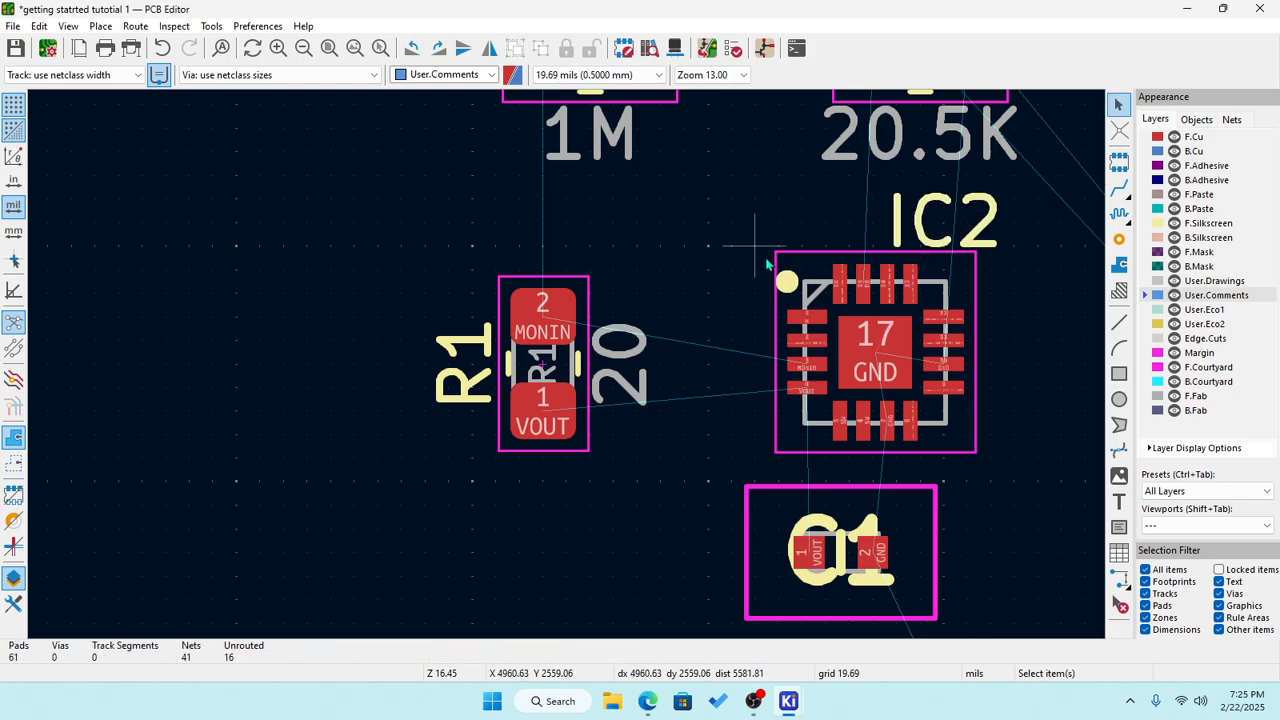
Open C1's library footprint GRM18x for editing from its footprint properties.
scroll(755, 395, "down", 2)
scroll(570, 455, "up", 2)
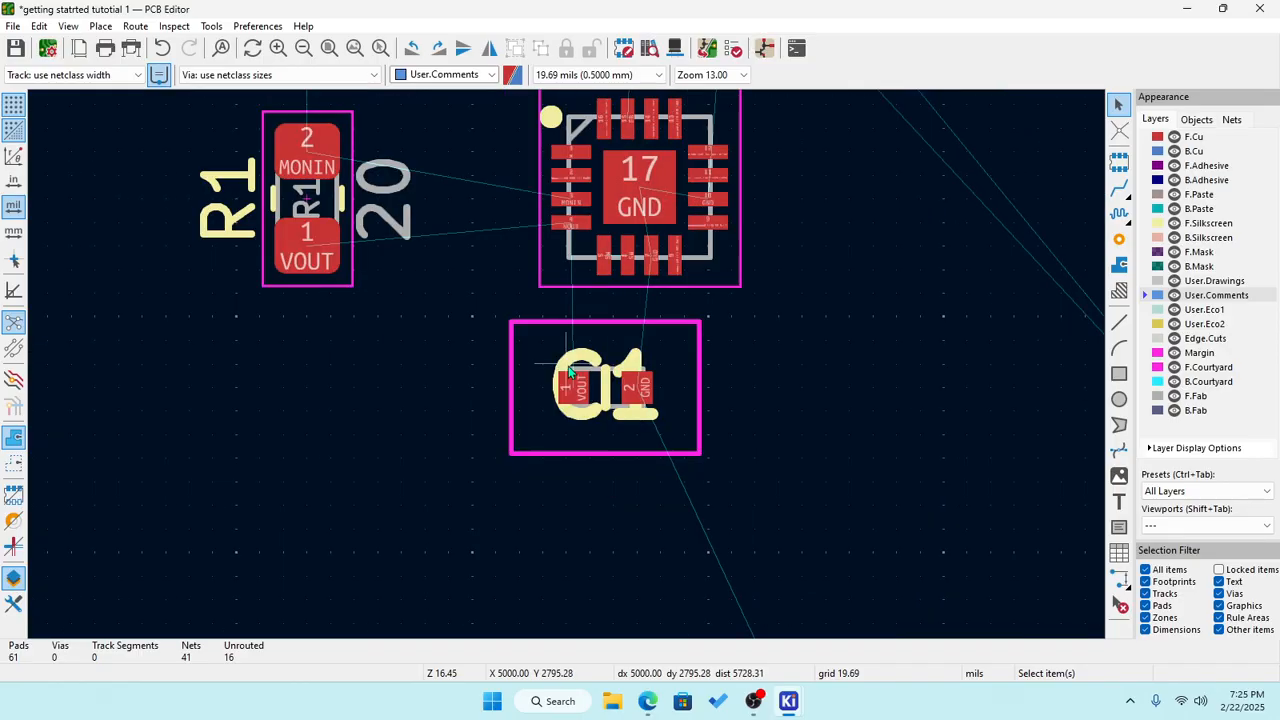
scroll(570, 370, "down", 1)
scroll(570, 370, "up", 2)
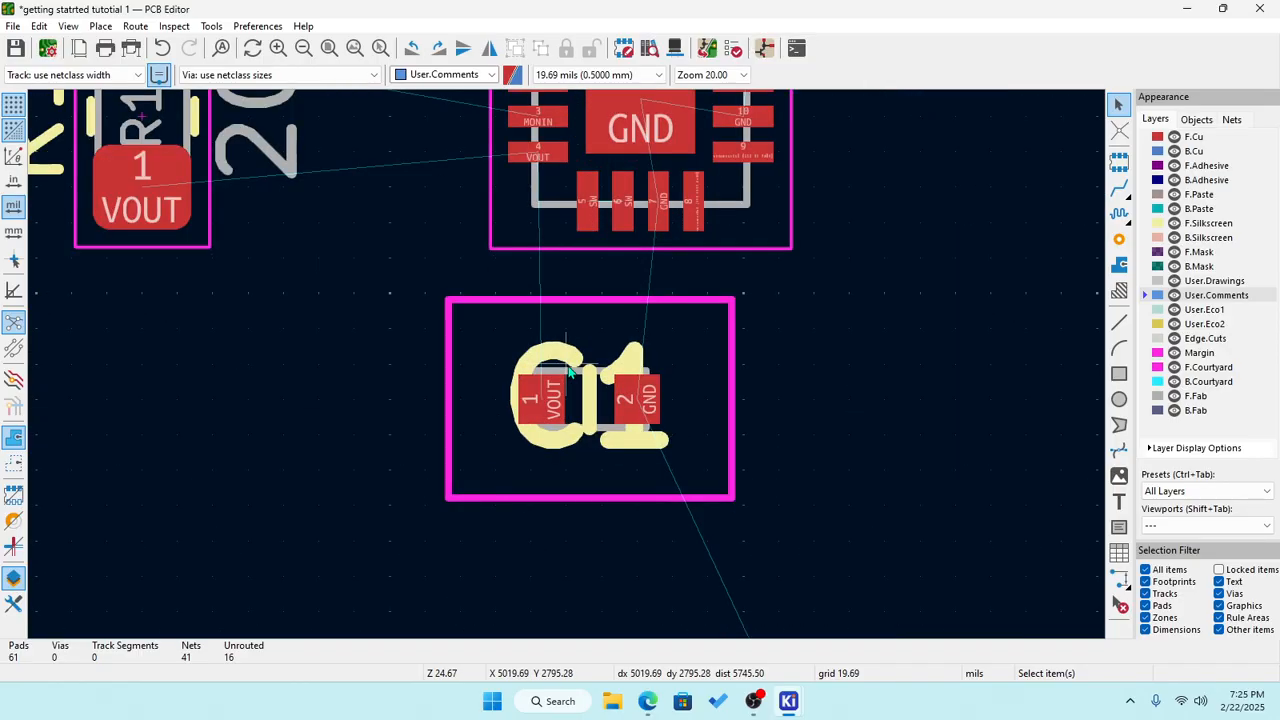
scroll(570, 370, "down", 1)
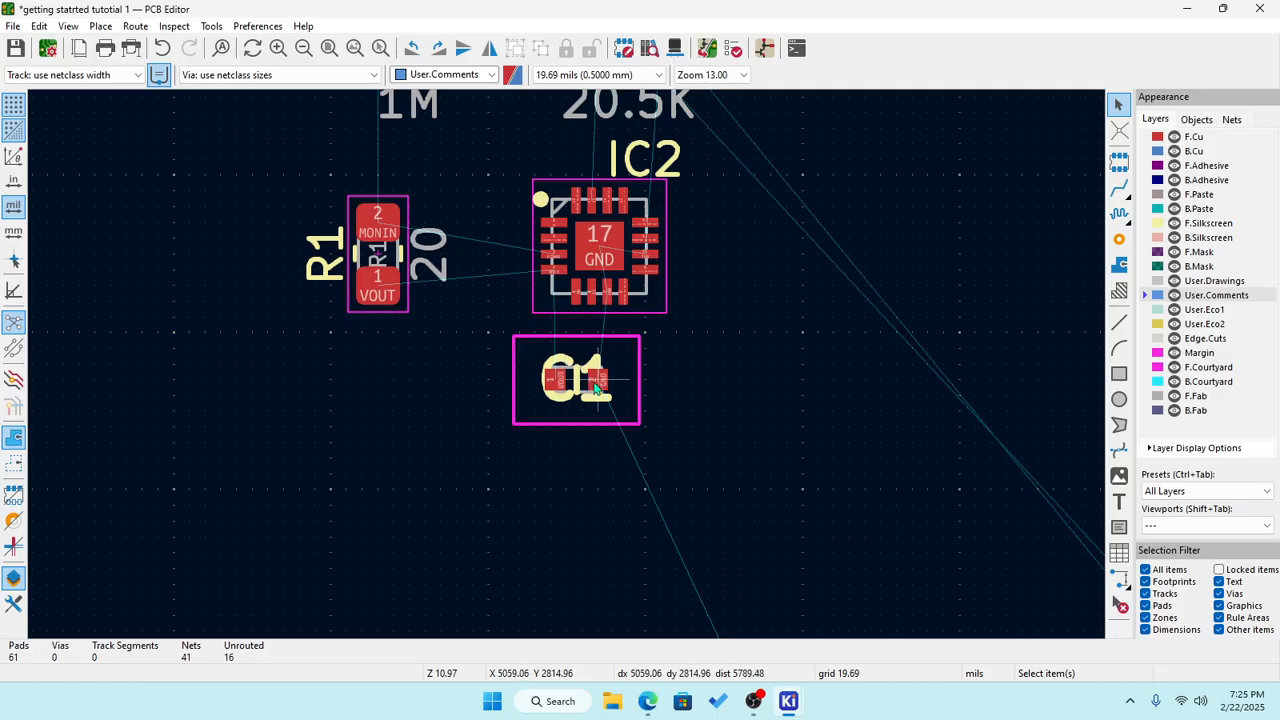
left_click(595, 386)
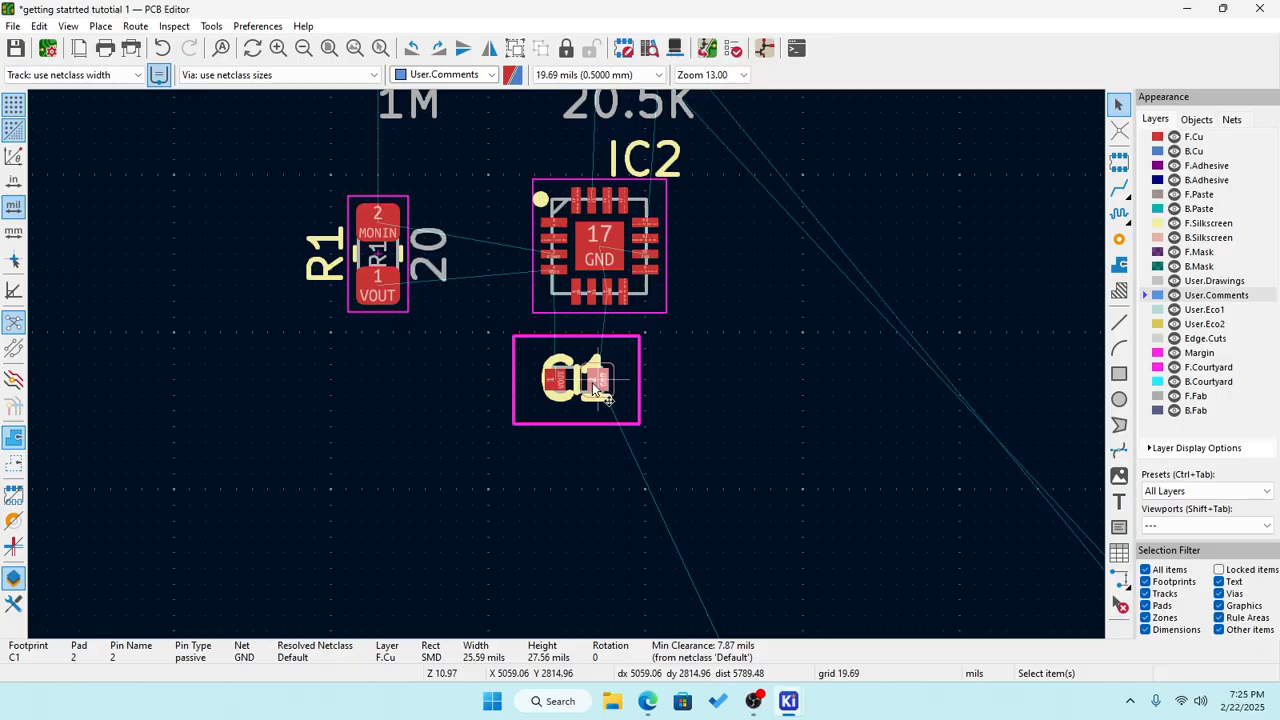
key("m")
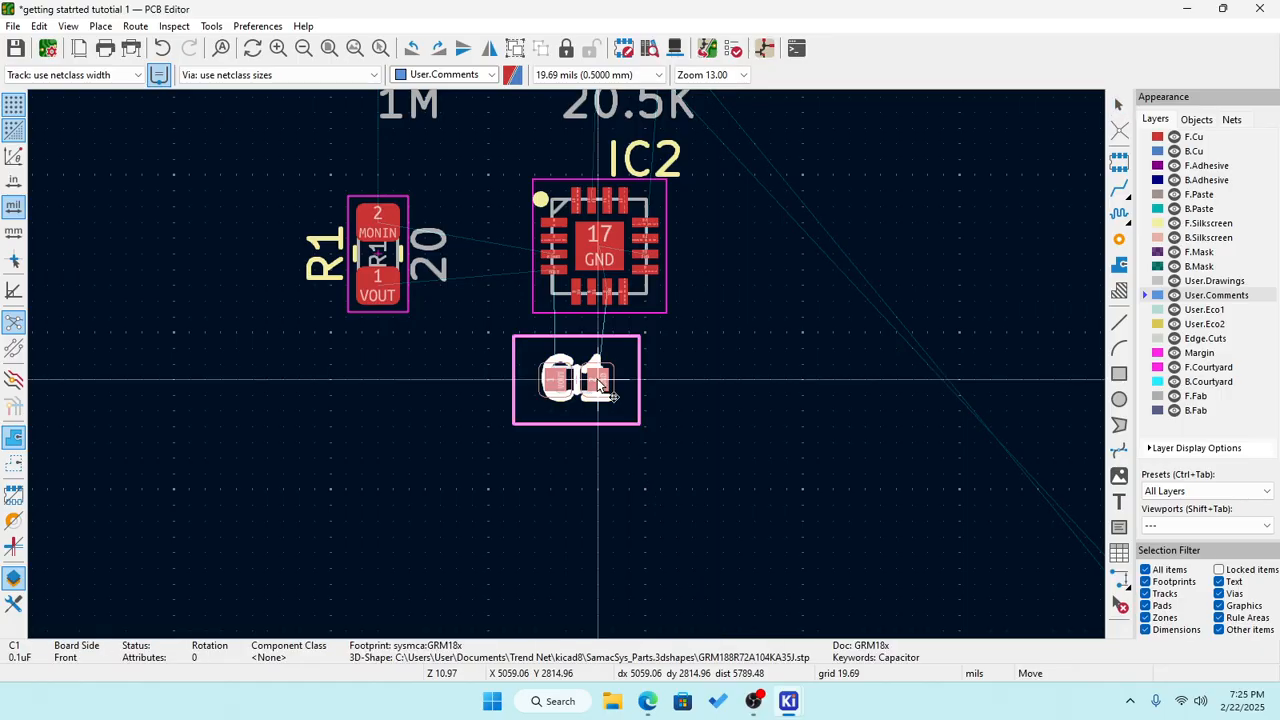
right_click(598, 382)
left_click(668, 300)
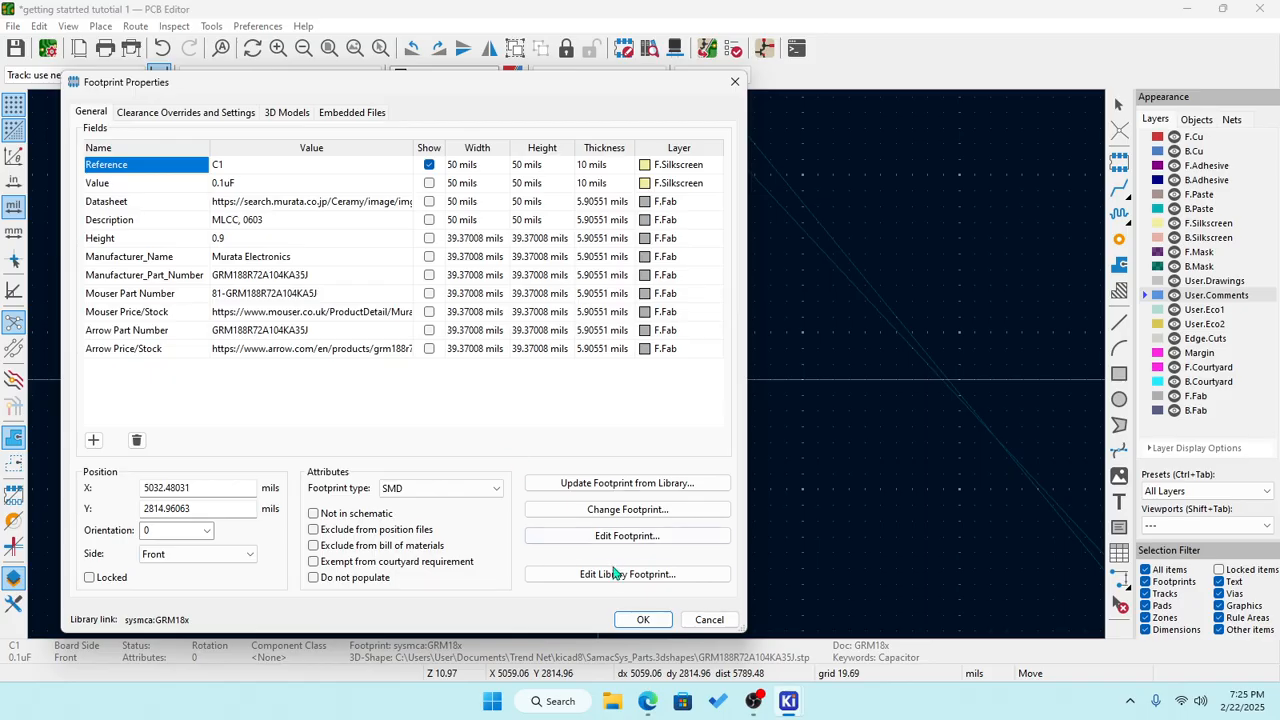
left_click(616, 566)
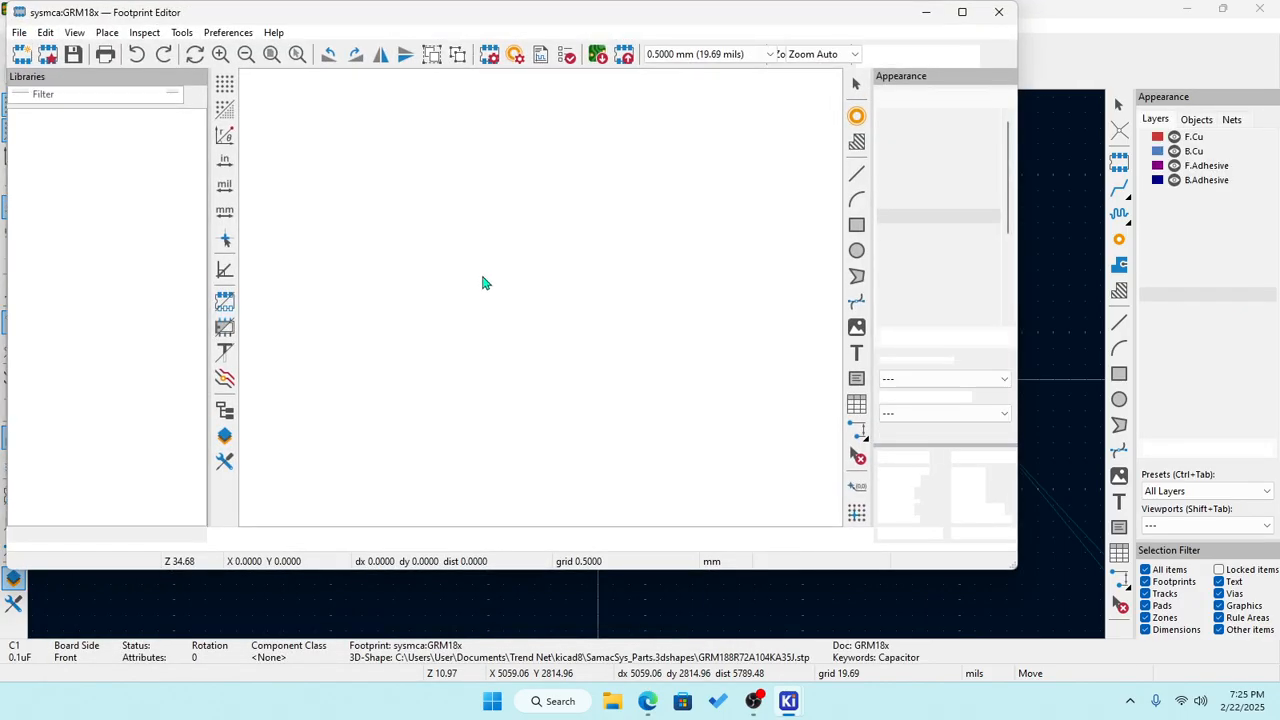
Check the text properties of GRM18x's F.Fab ${REFERENCE} text and switch the footprint editor units to mils.
scroll(474, 309, "down", 3)
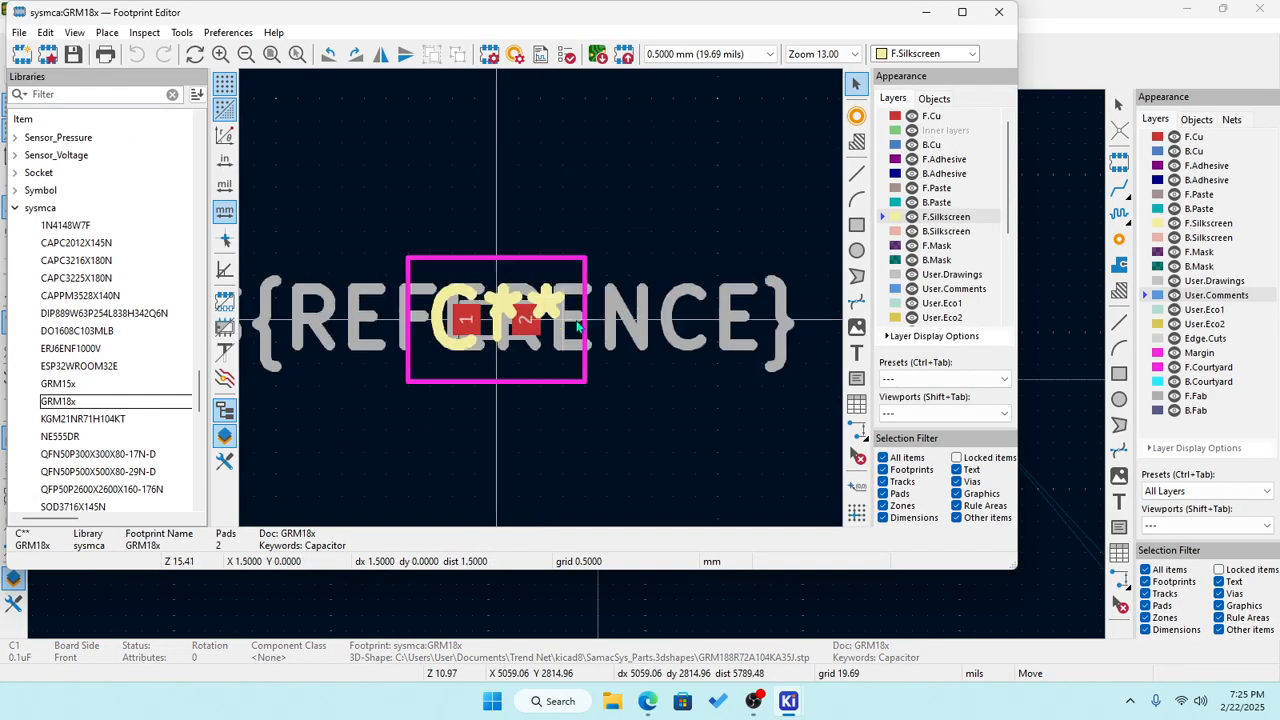
left_click(671, 322)
double_click(672, 324)
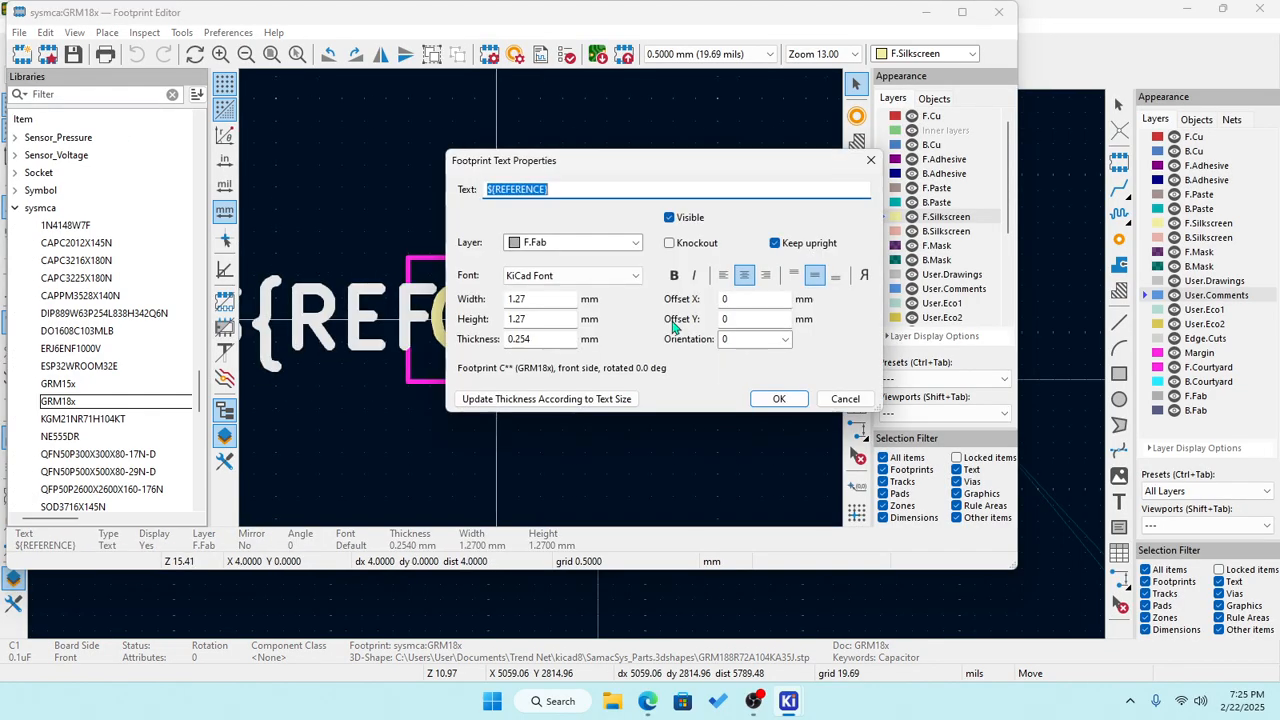
left_click(853, 398)
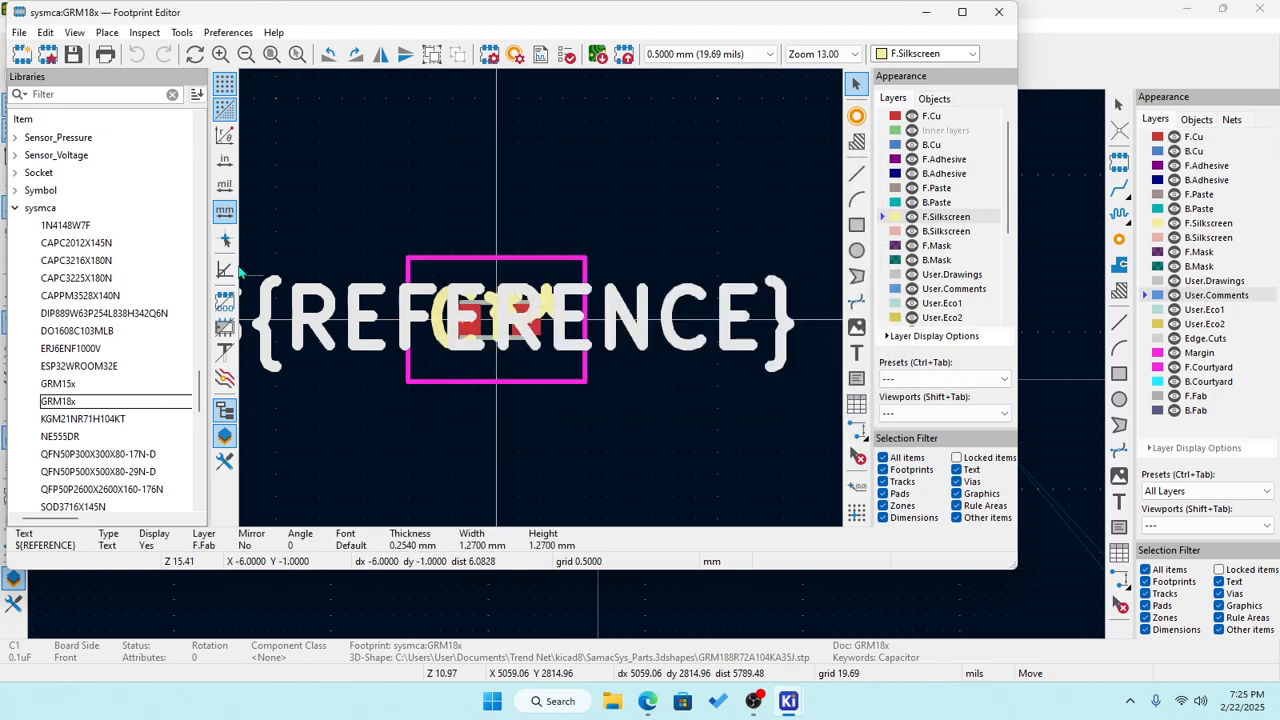
left_click(222, 190)
Set GRM18x's F.Fab ${REFERENCE} text to 20 mils width and height with 3 mils thickness, centred on the footprint origin.
double_click(680, 309)
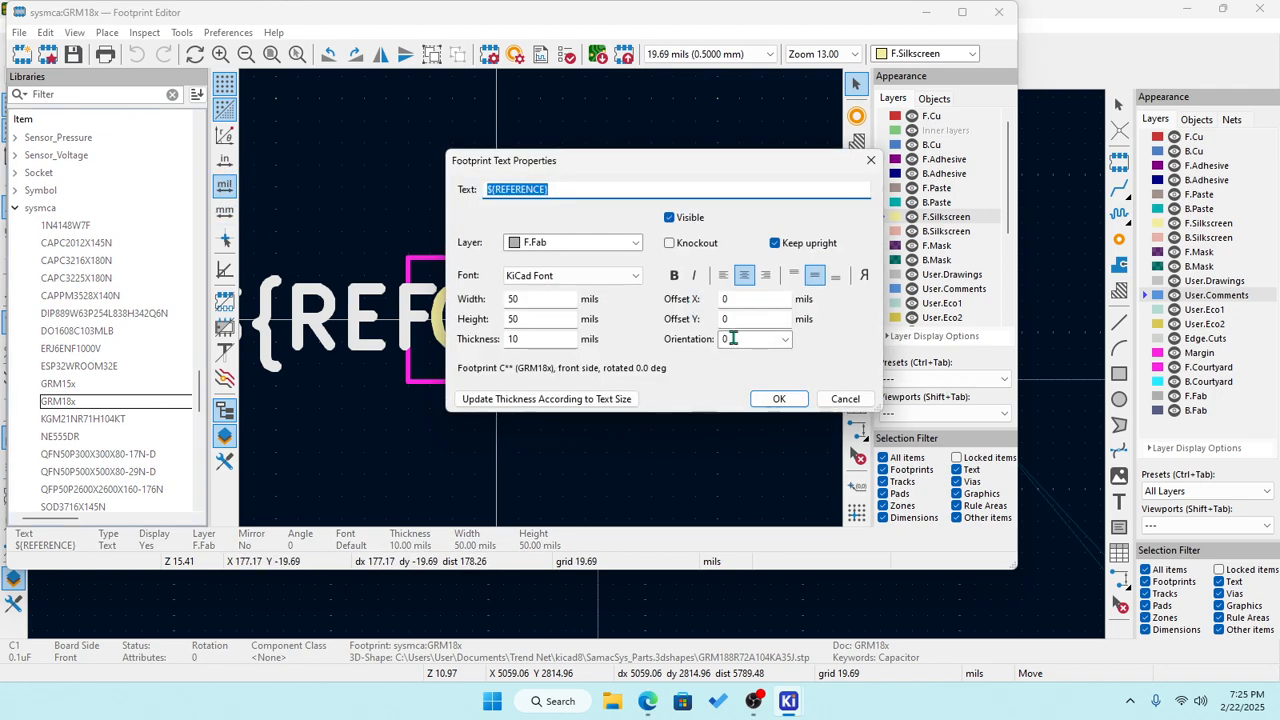
left_click(545, 302)
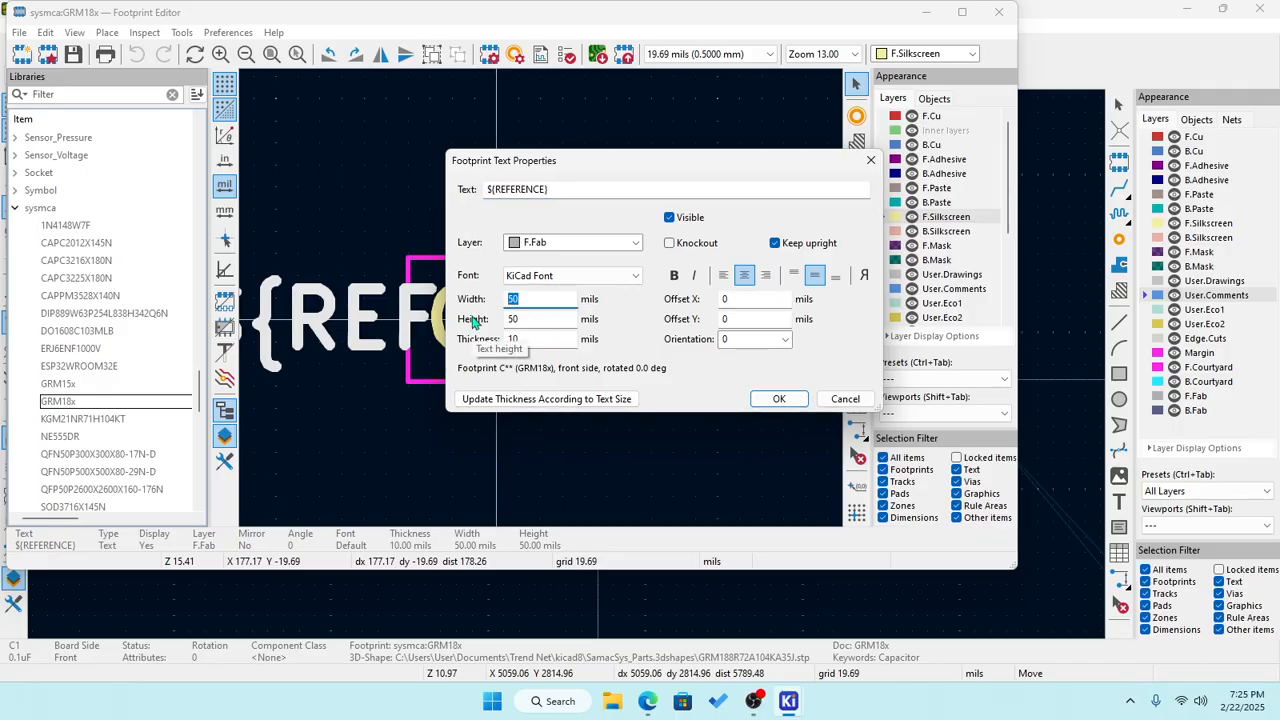
type("25")
key("Tab")
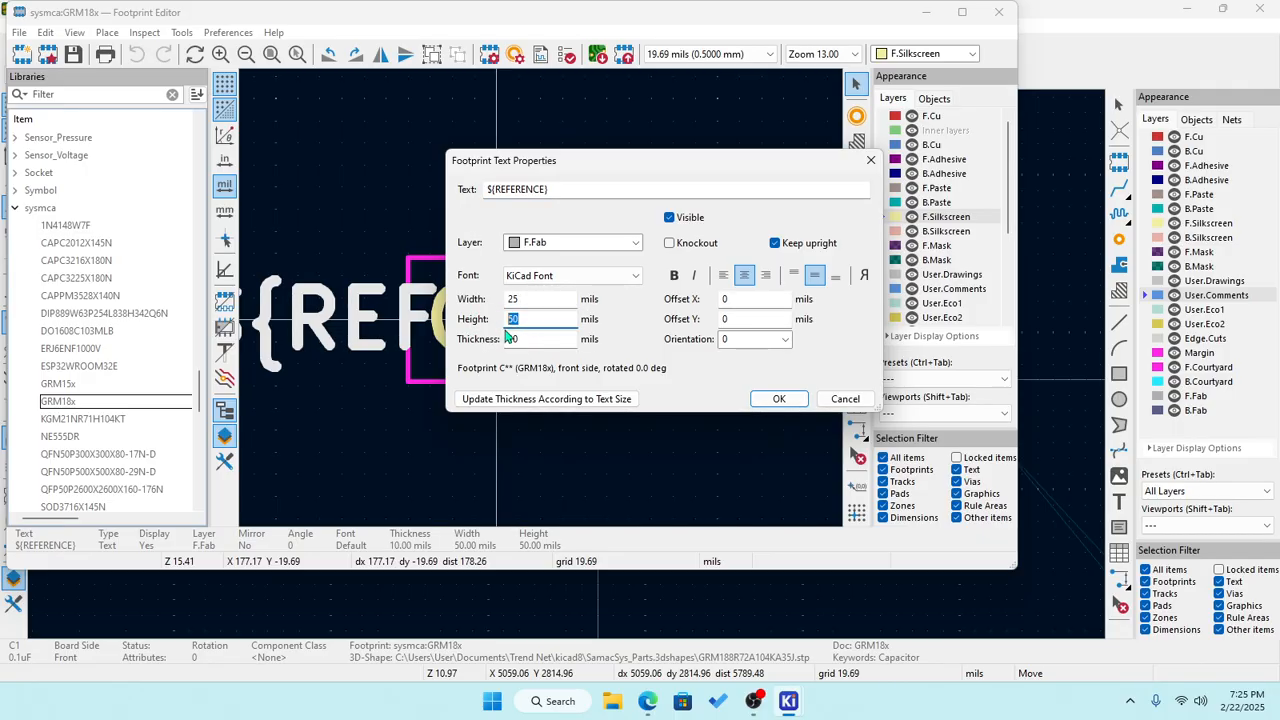
left_click(538, 300)
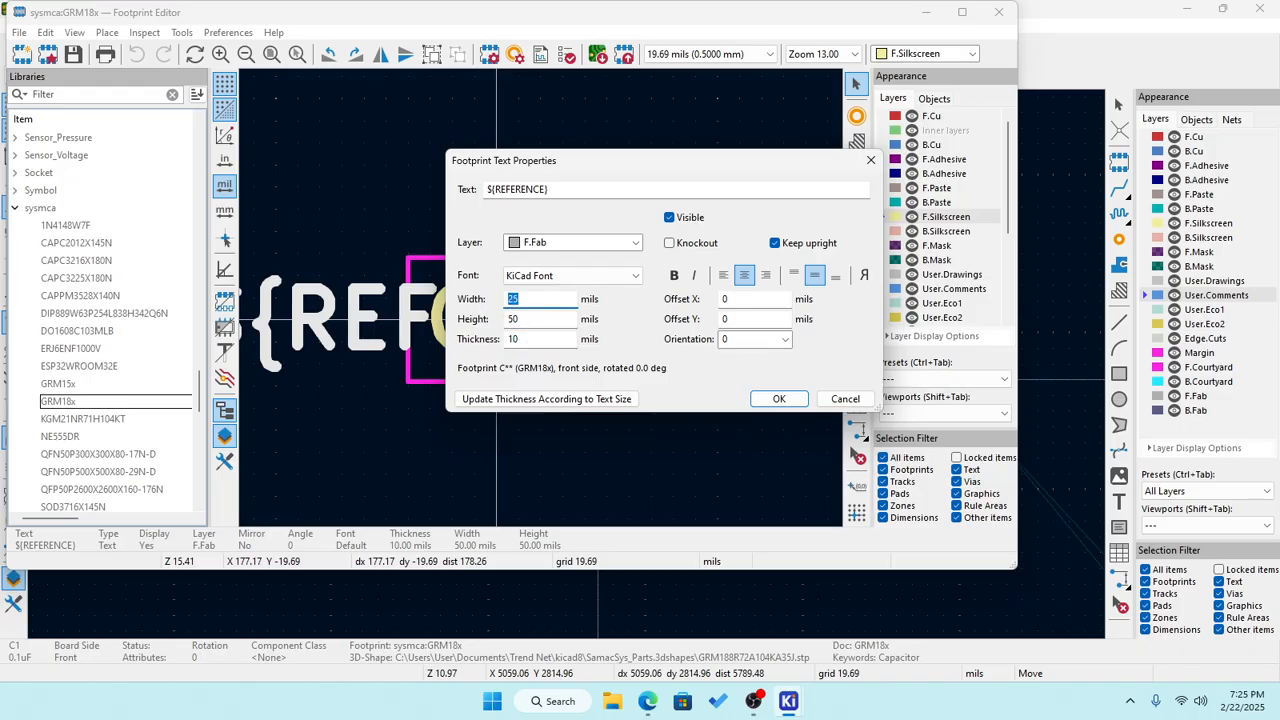
type("20")
key("Tab")
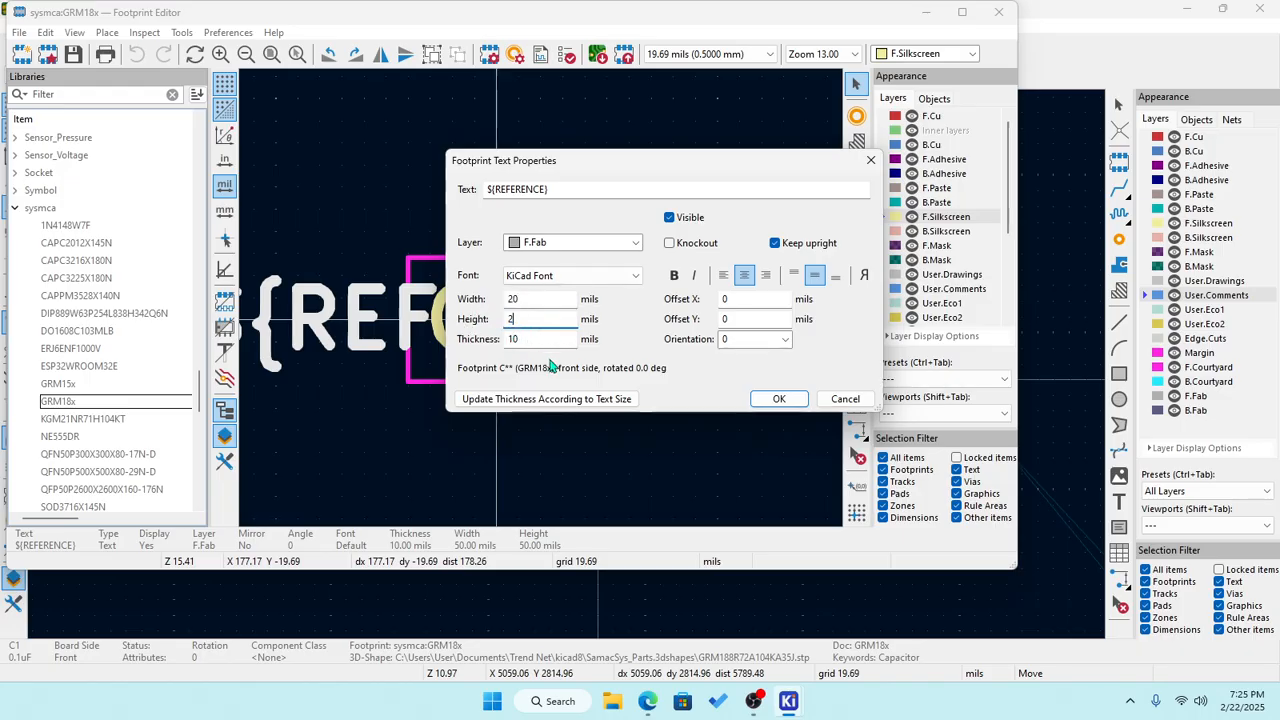
type("20")
key("Tab")
type("3")
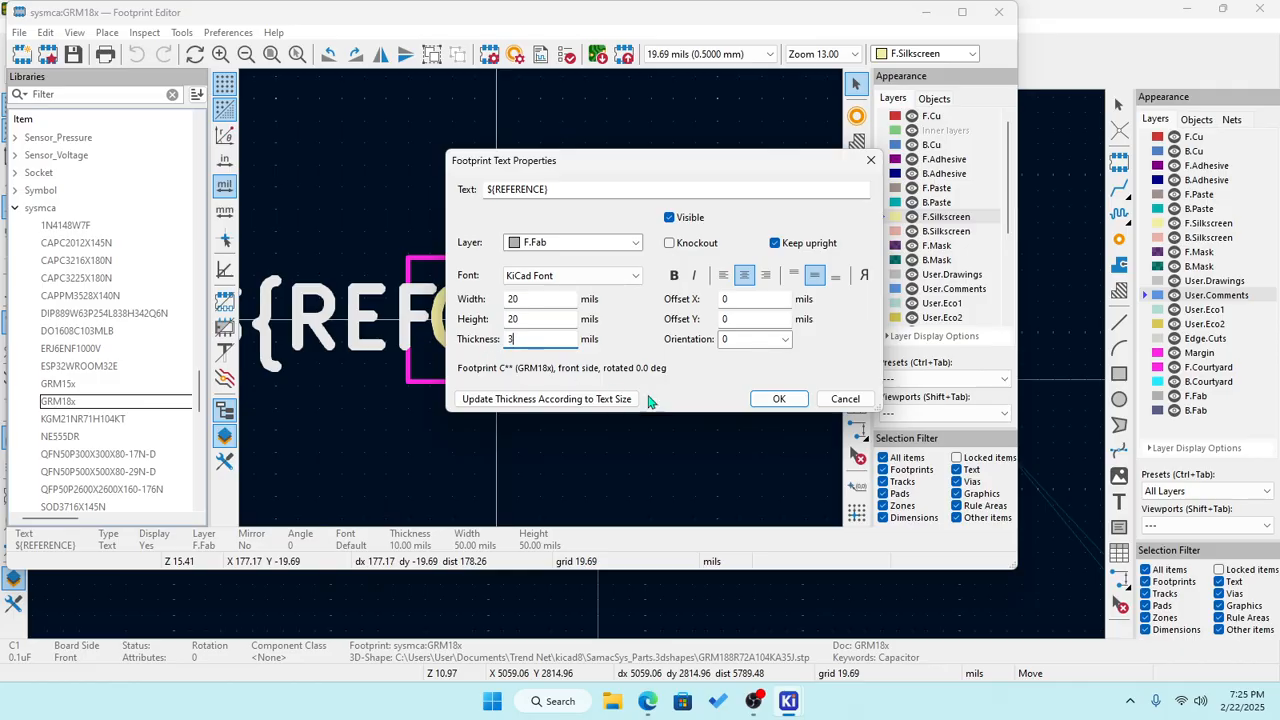
left_click(778, 399)
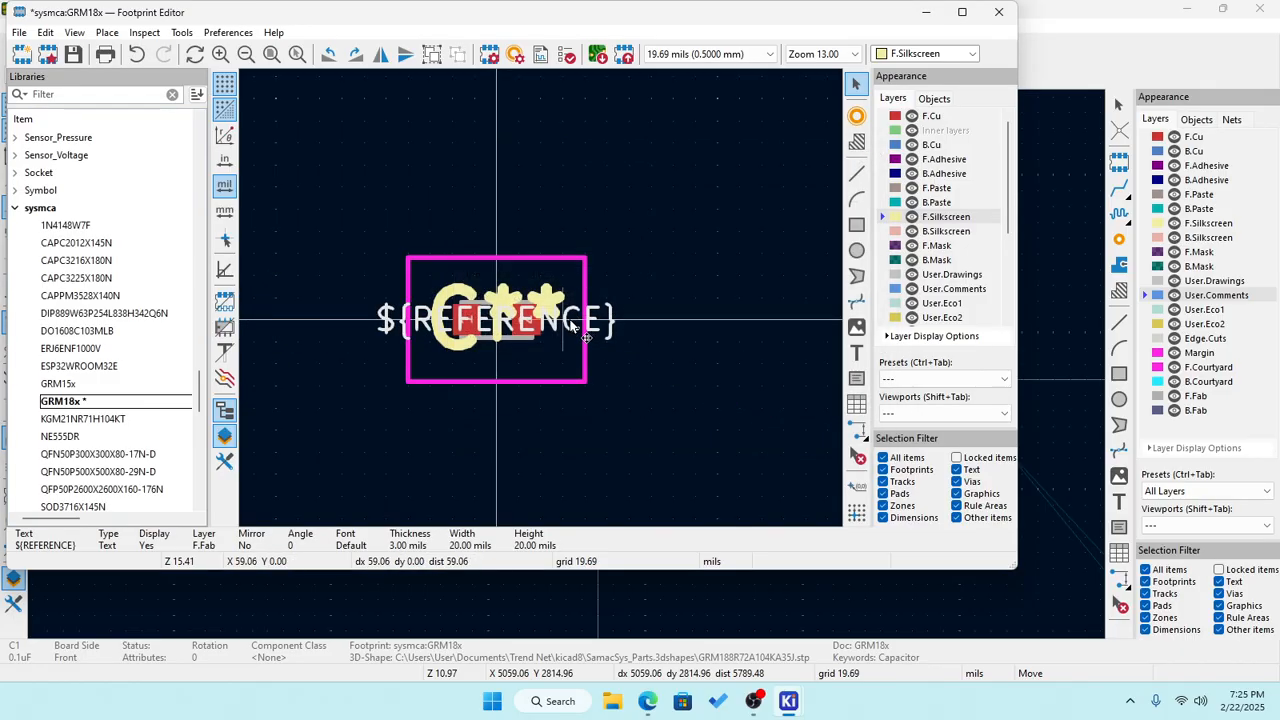
key("m")
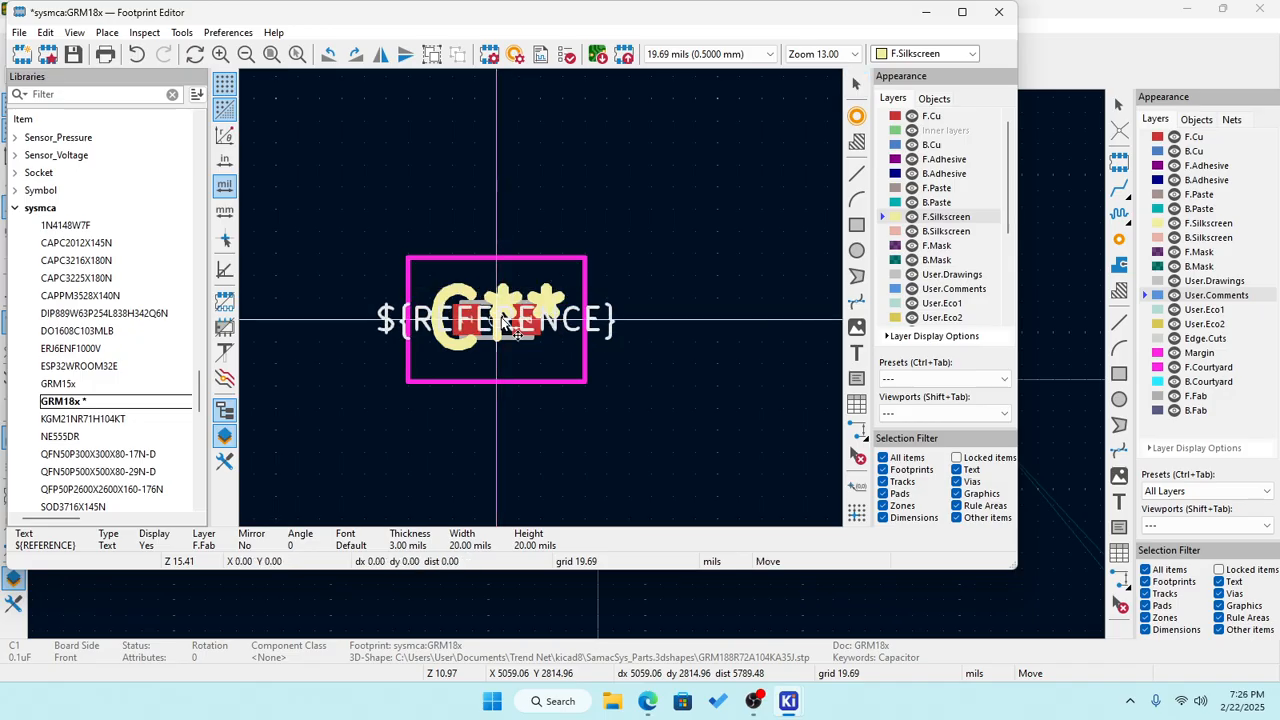
left_click(501, 316)
left_click(651, 323)
Move the C** silkscreen reference straight up above the courtyard, about 98 mils above the origin.
left_click(557, 298)
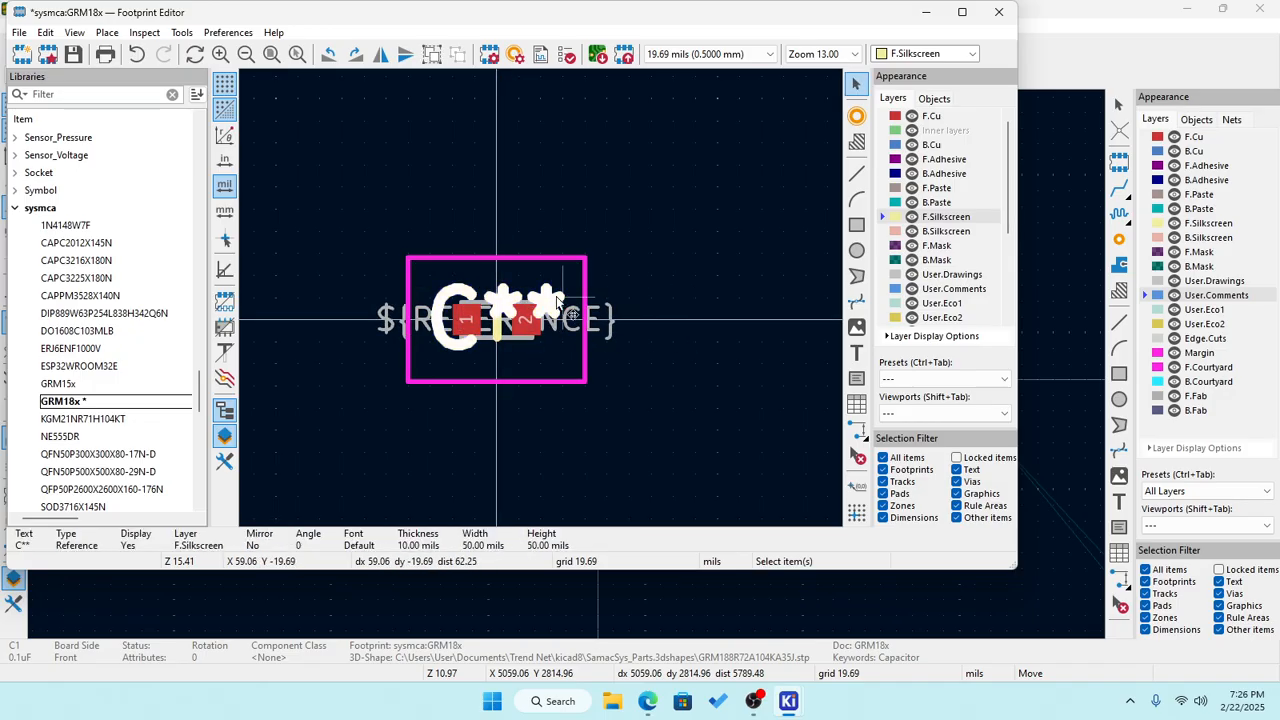
key("m")
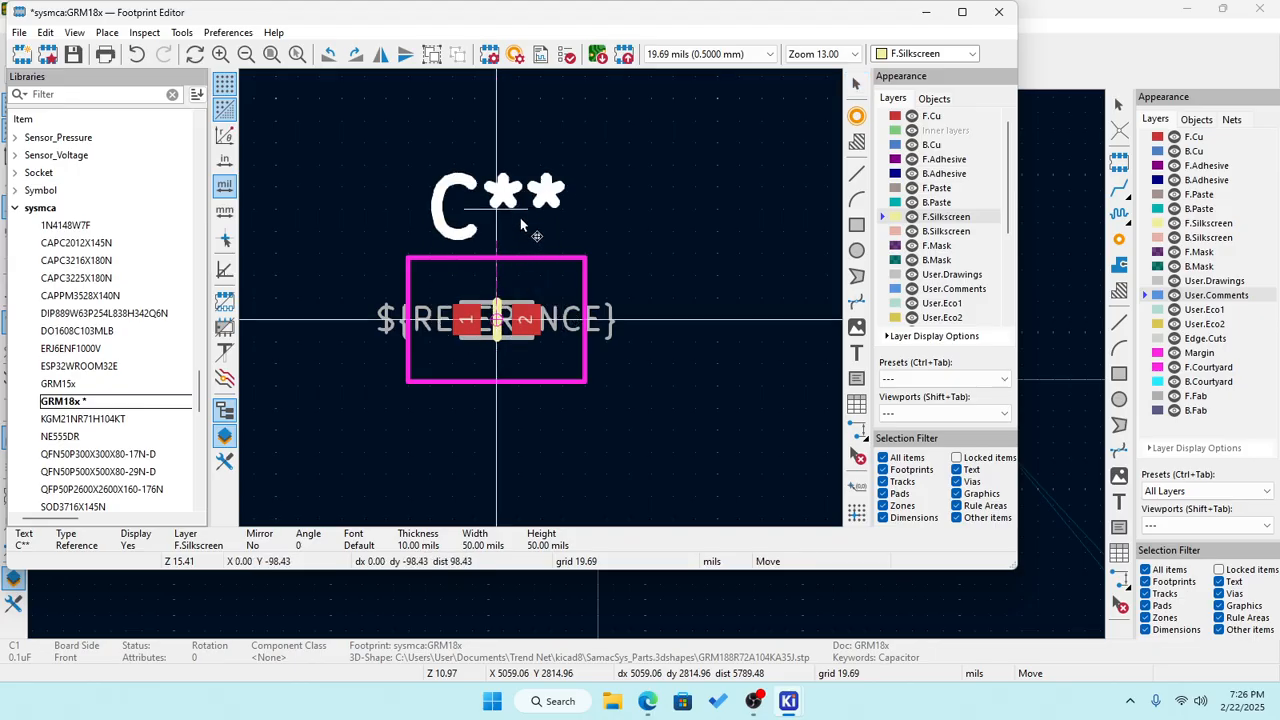
left_click(520, 219)
Resize the C** reference to 40 mils width and height with 6 mils thickness, and lower it to about 79 mils above the origin.
double_click(447, 219)
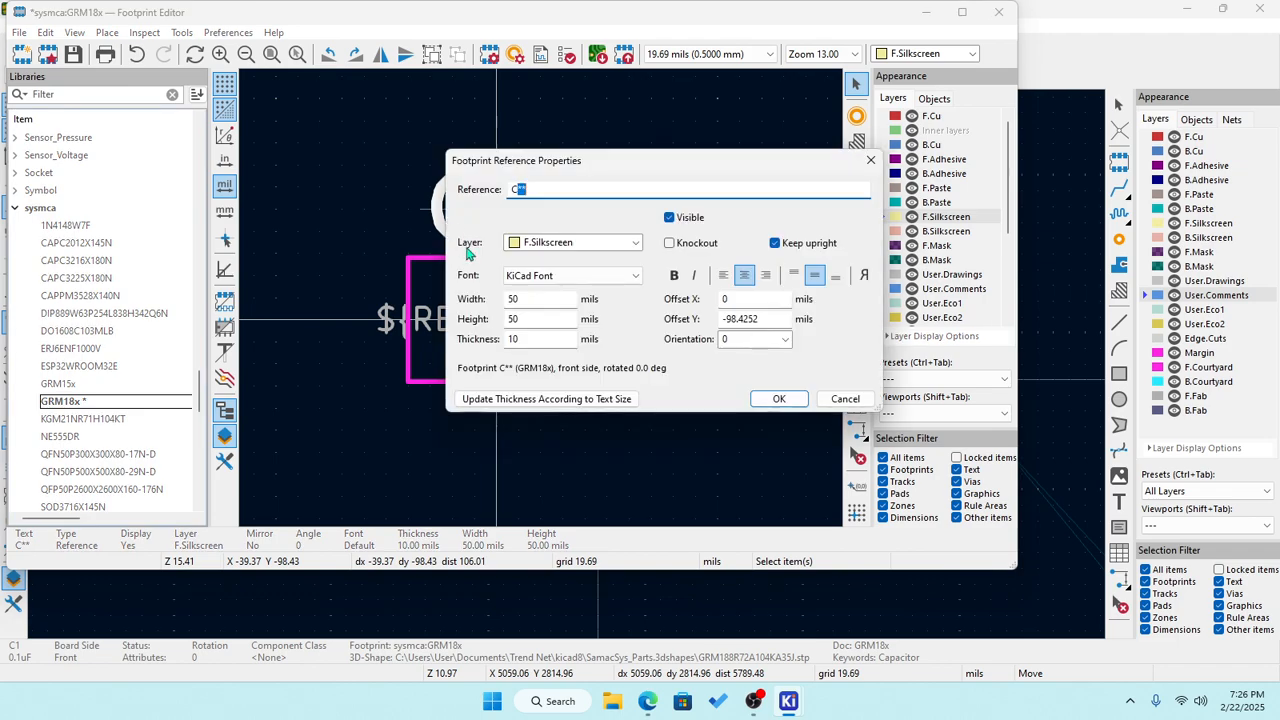
left_click(540, 299)
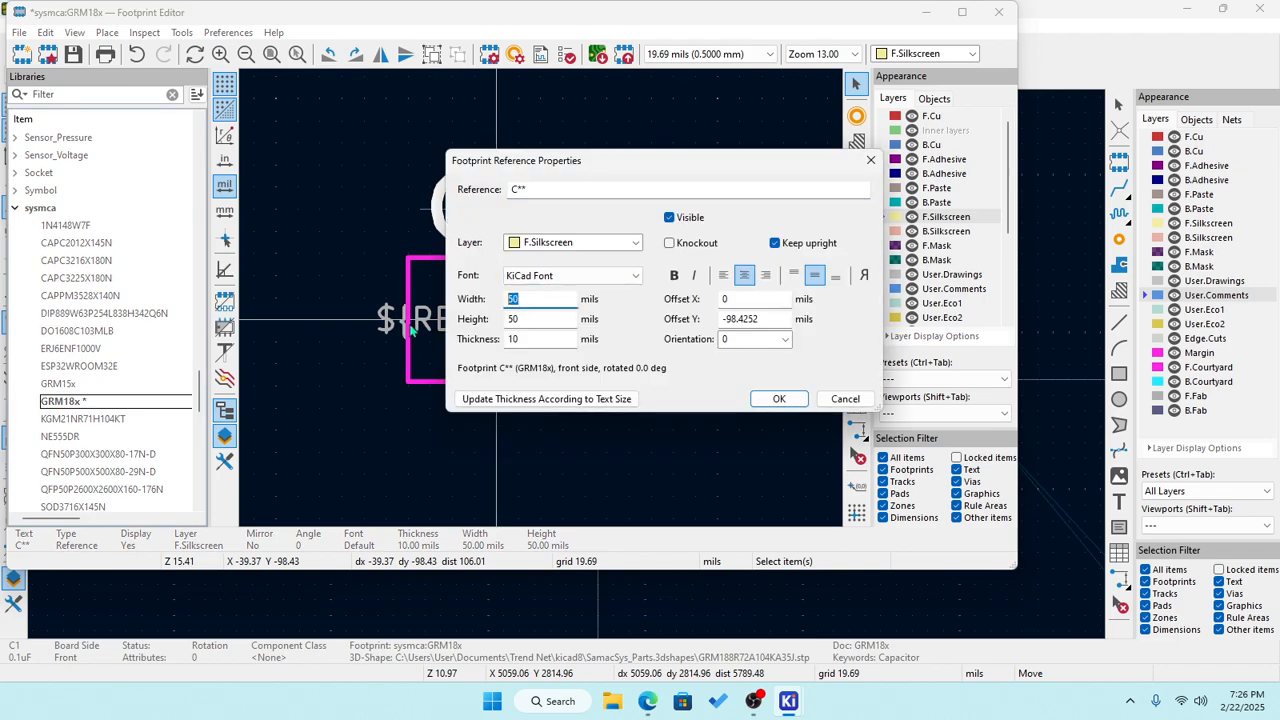
type("40")
key("Tab")
type("40")
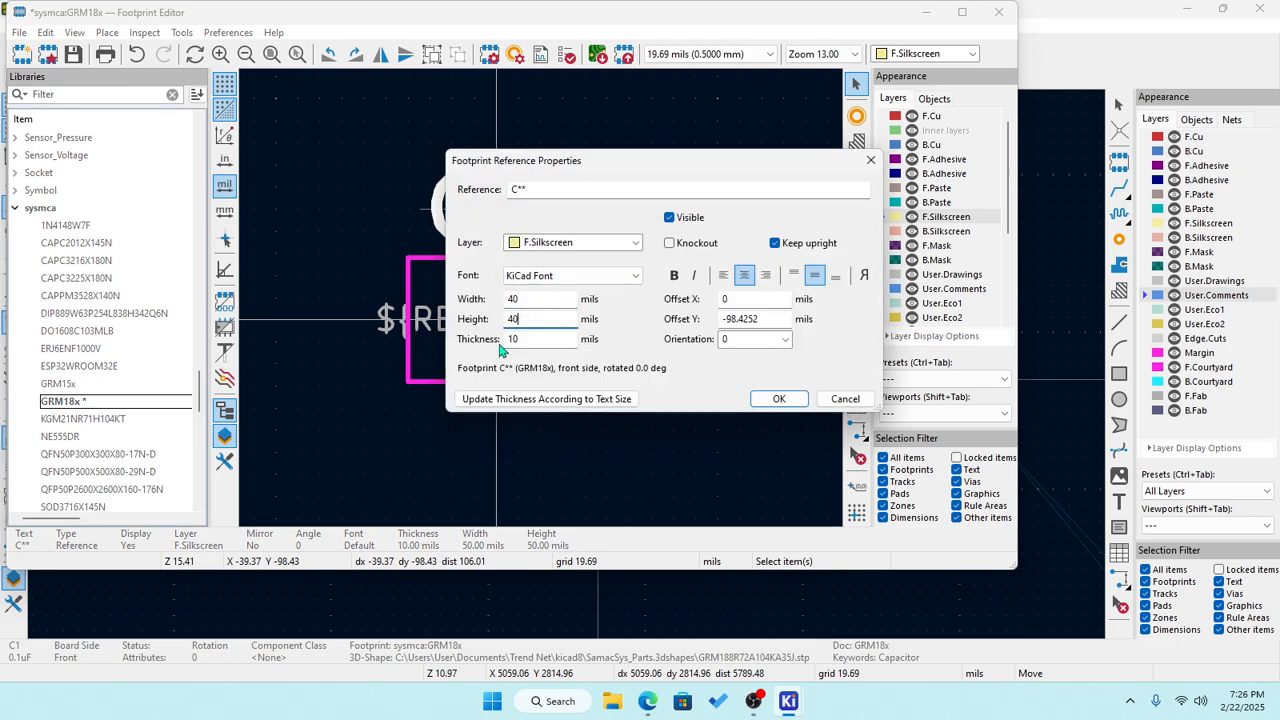
key("Tab")
type("6")
left_click(778, 398)
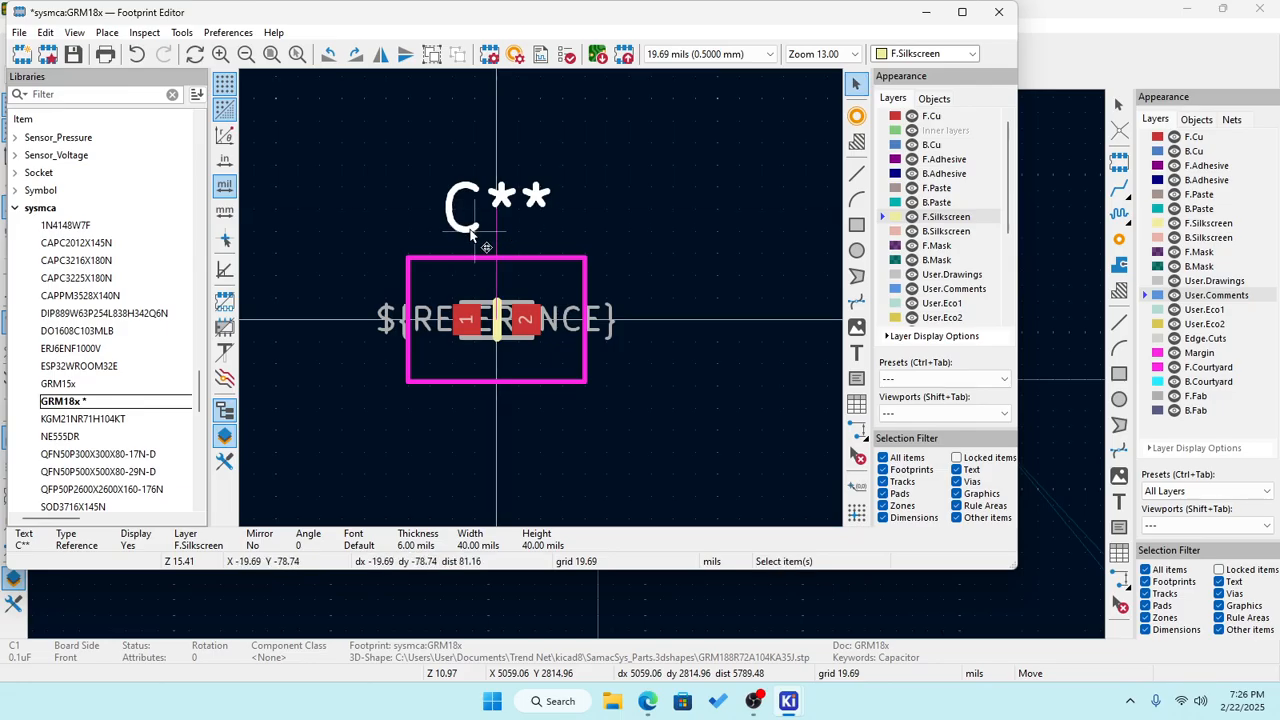
key("m")
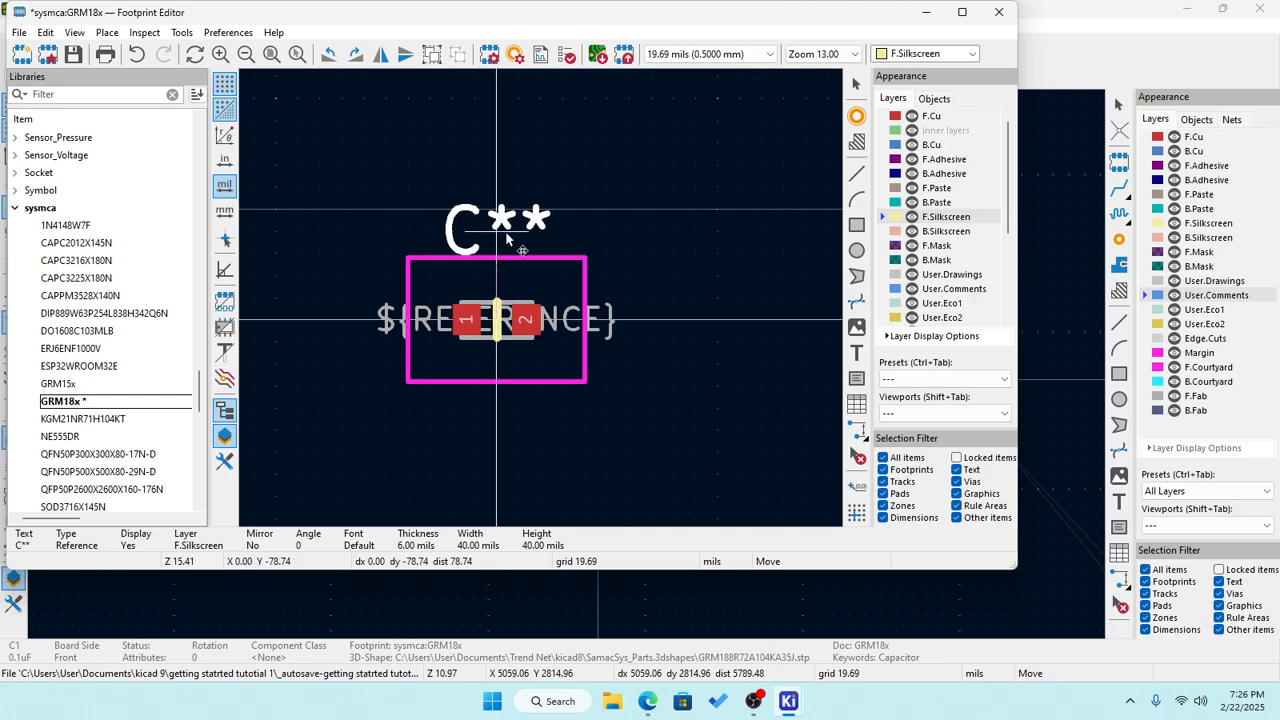
left_click(506, 236)
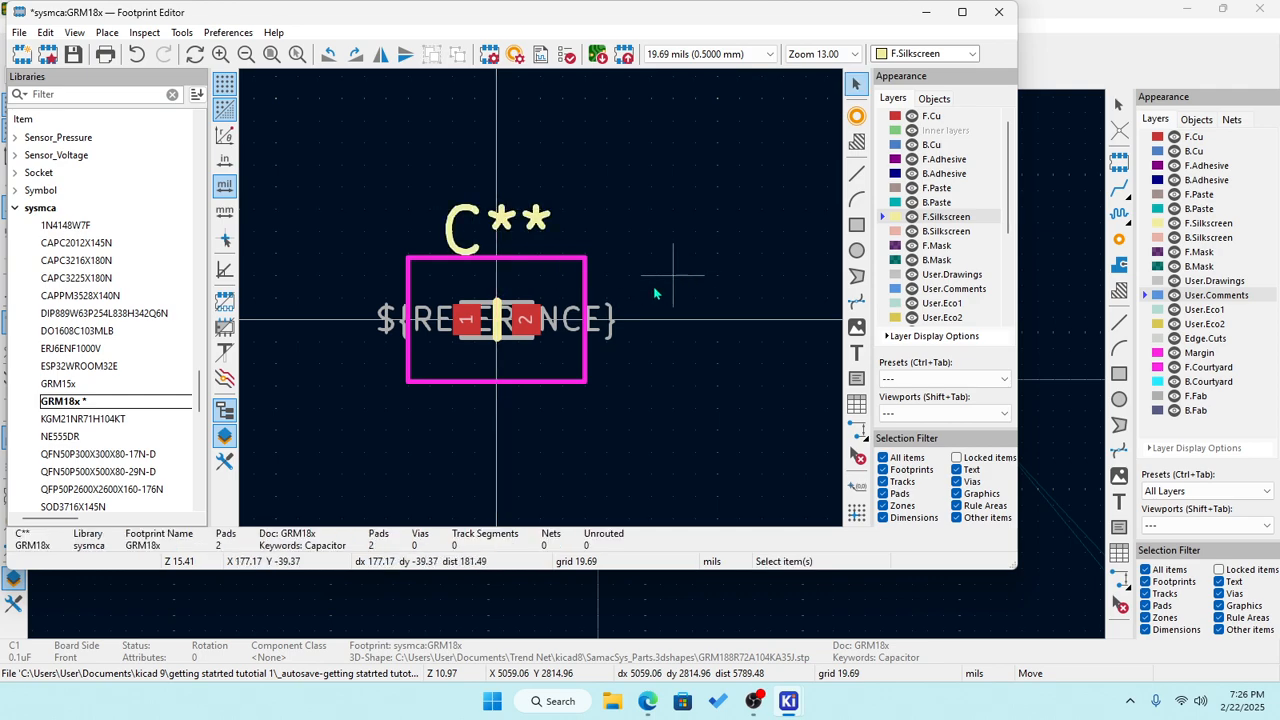
Save the edited GRM18x footprint to the library and close the footprint editor.
left_click(73, 54)
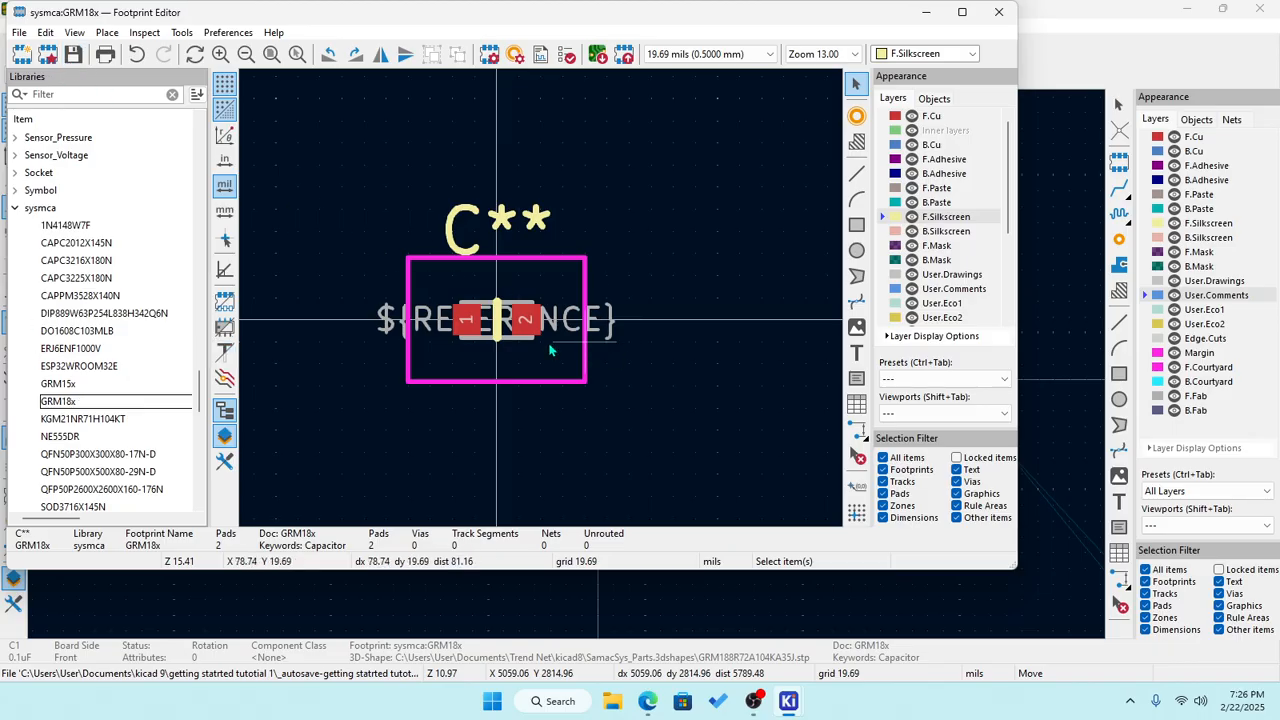
left_click(998, 13)
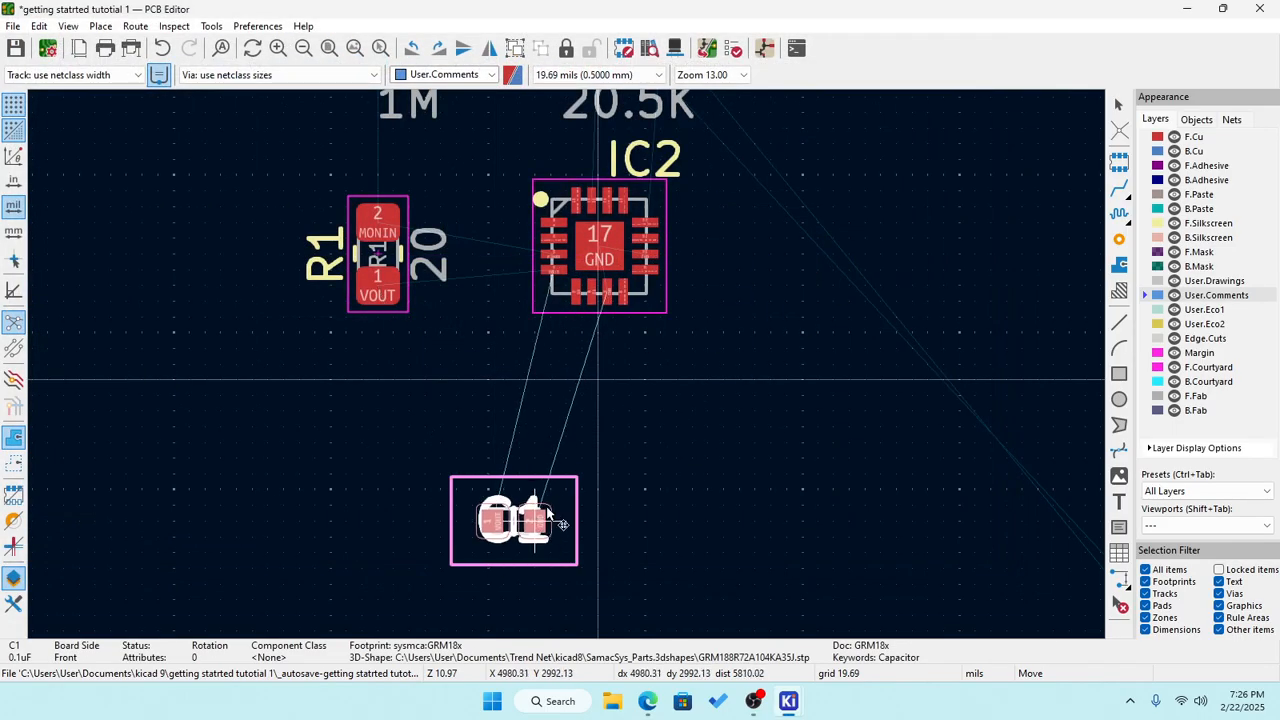
Delete the C1 and IC2 footprints from the board.
left_click(598, 474)
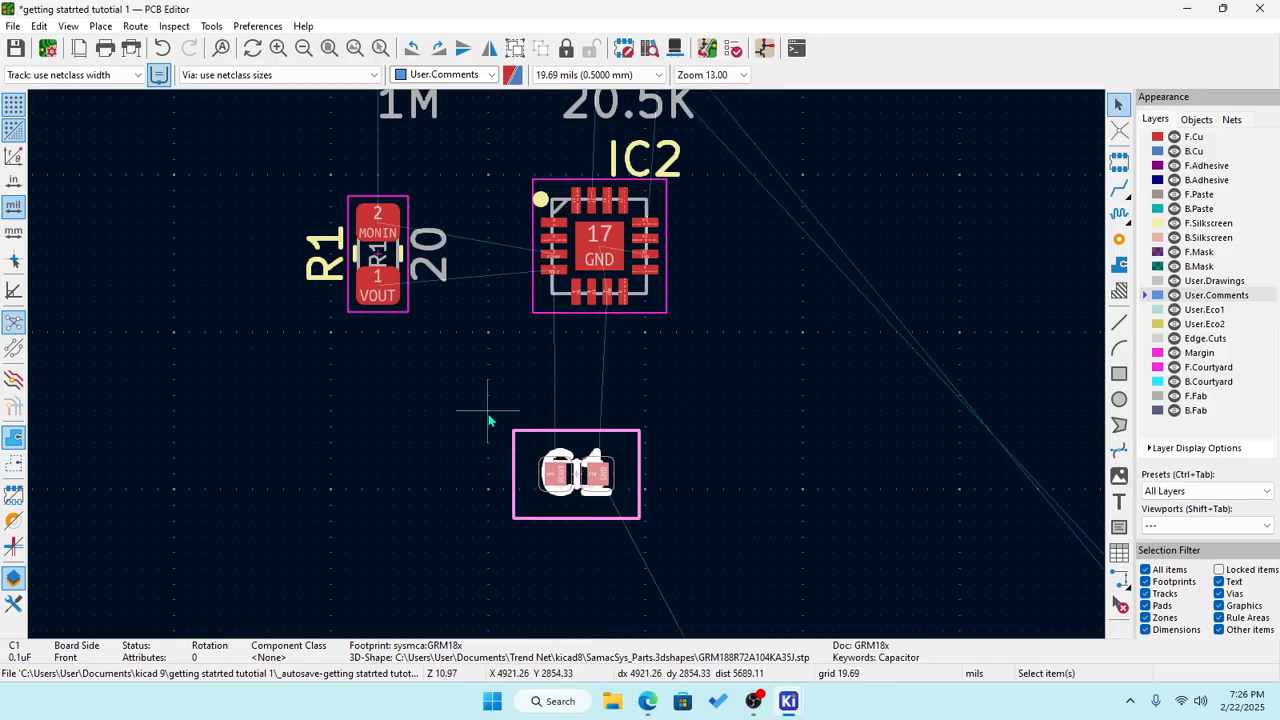
left_click_drag(487, 408, 749, 551)
key("Delete")
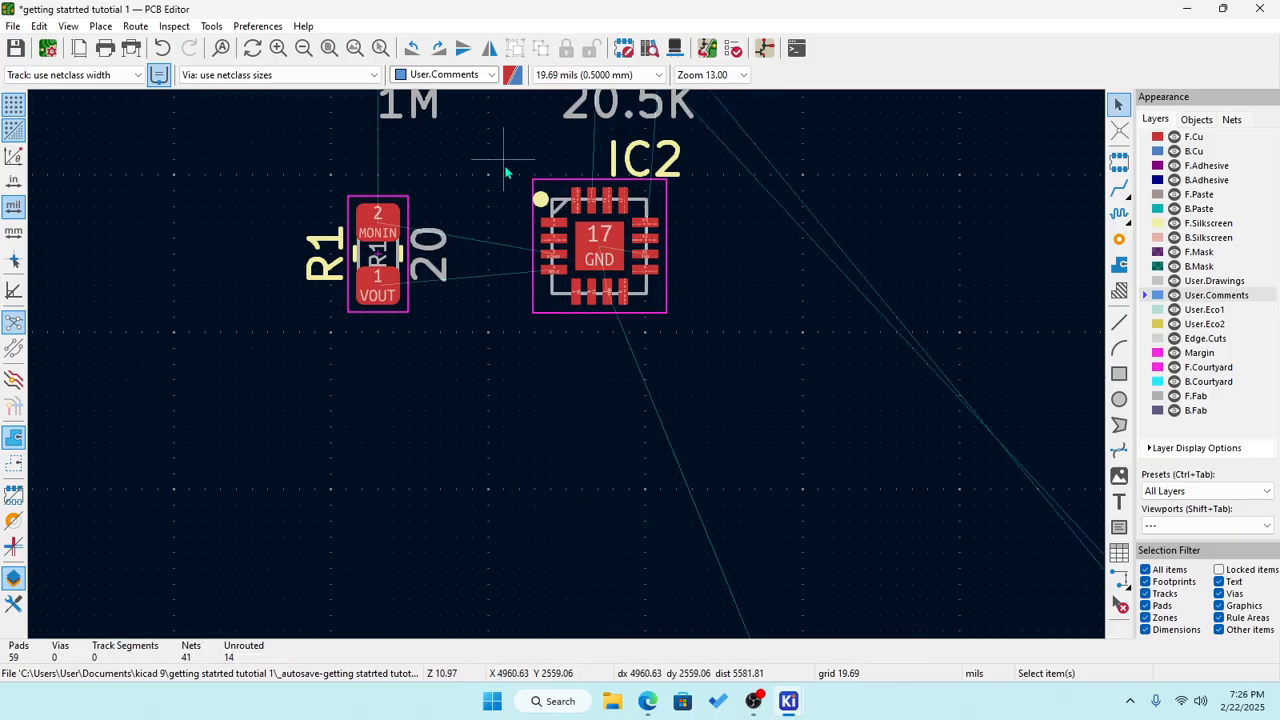
left_click_drag(501, 162, 786, 367)
key("Delete")
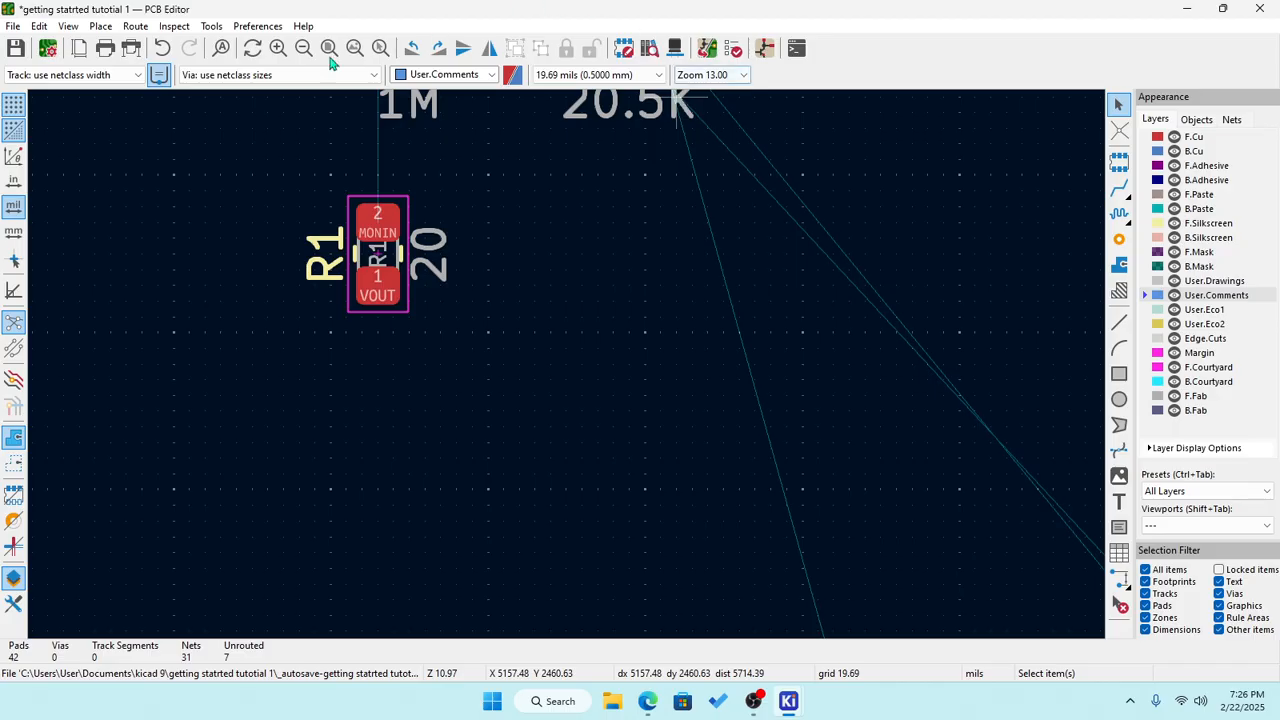
Update the PCB from the schematic and place the re-added IC2 and C1 footprints beside R1.
left_click(213, 26)
left_click(280, 46)
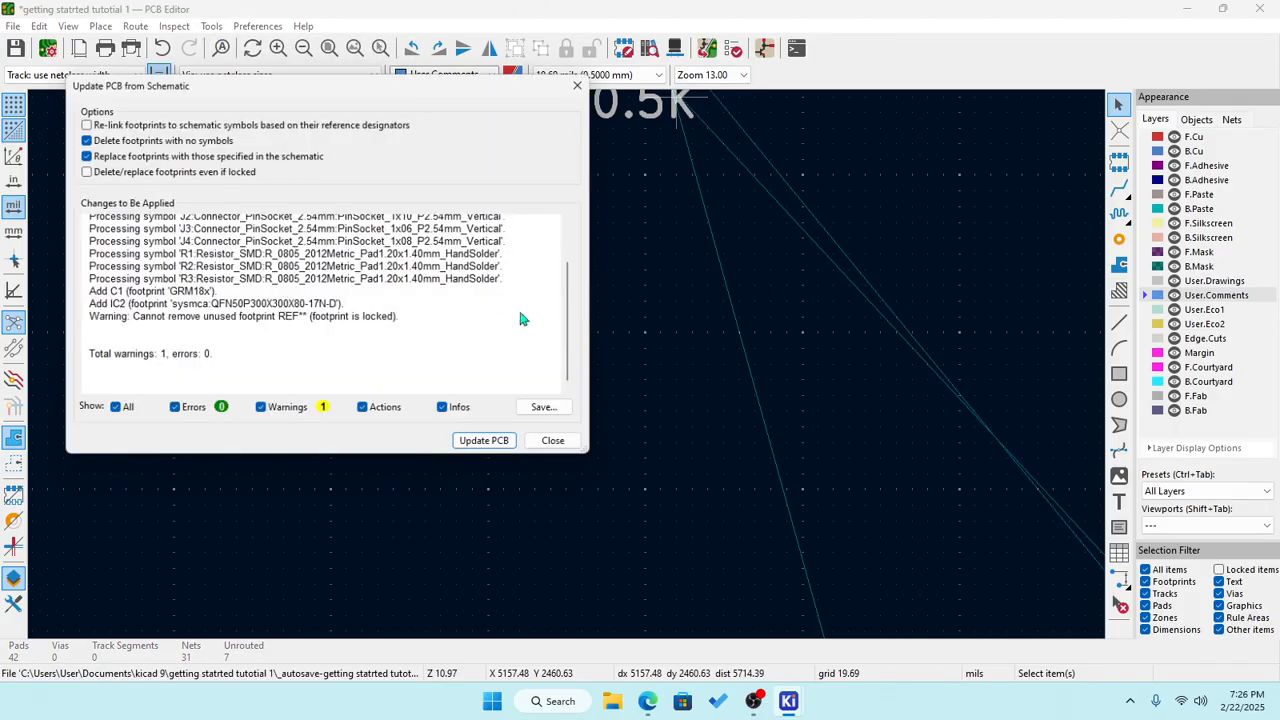
left_click(489, 444)
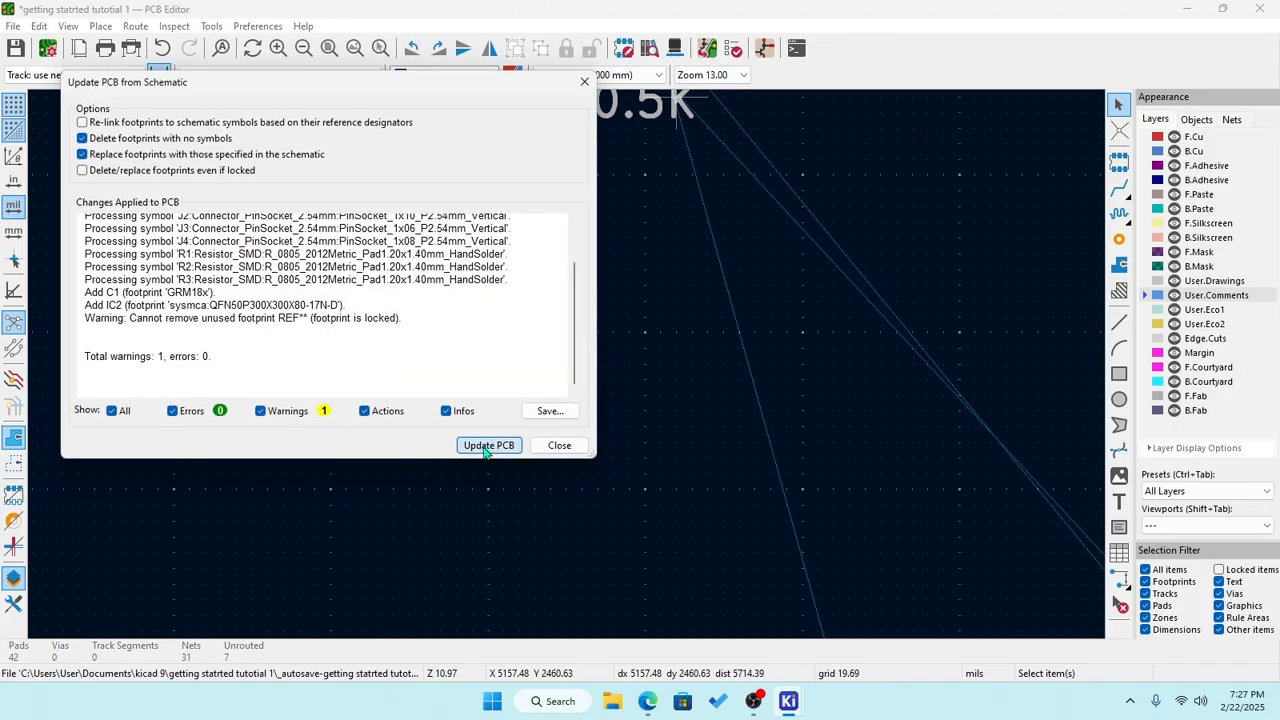
left_click(555, 450)
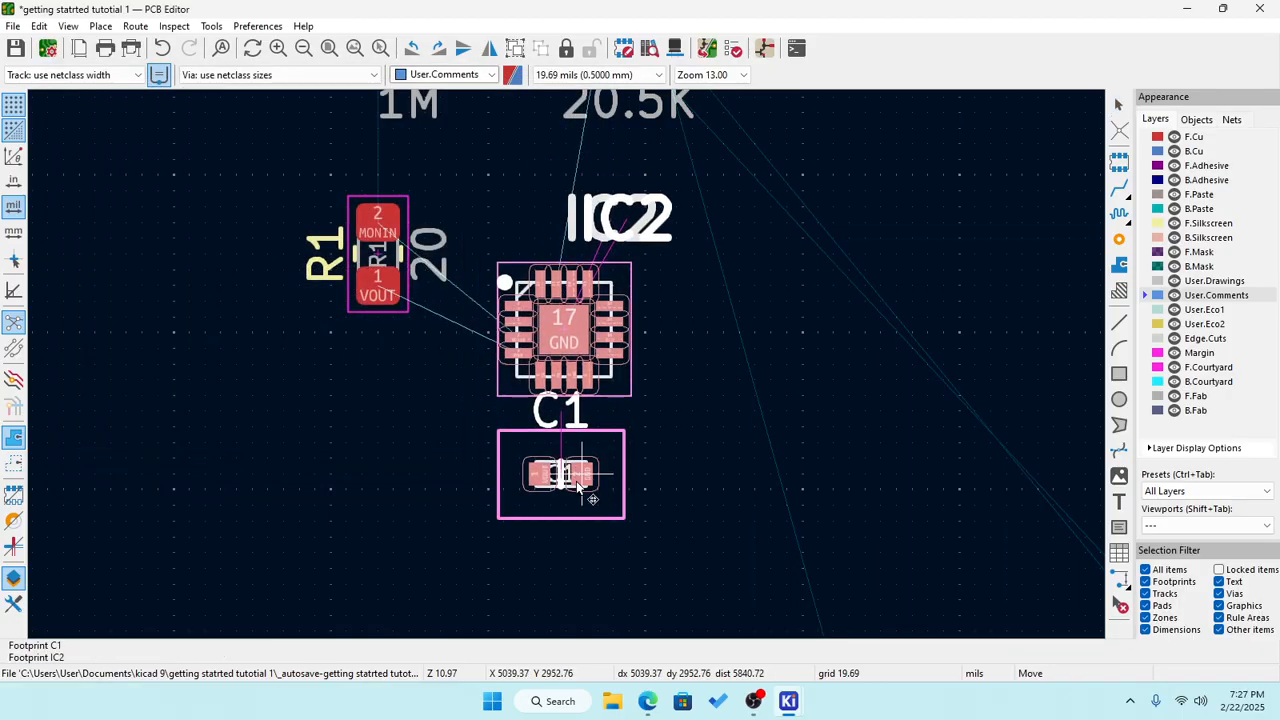
left_click(578, 484)
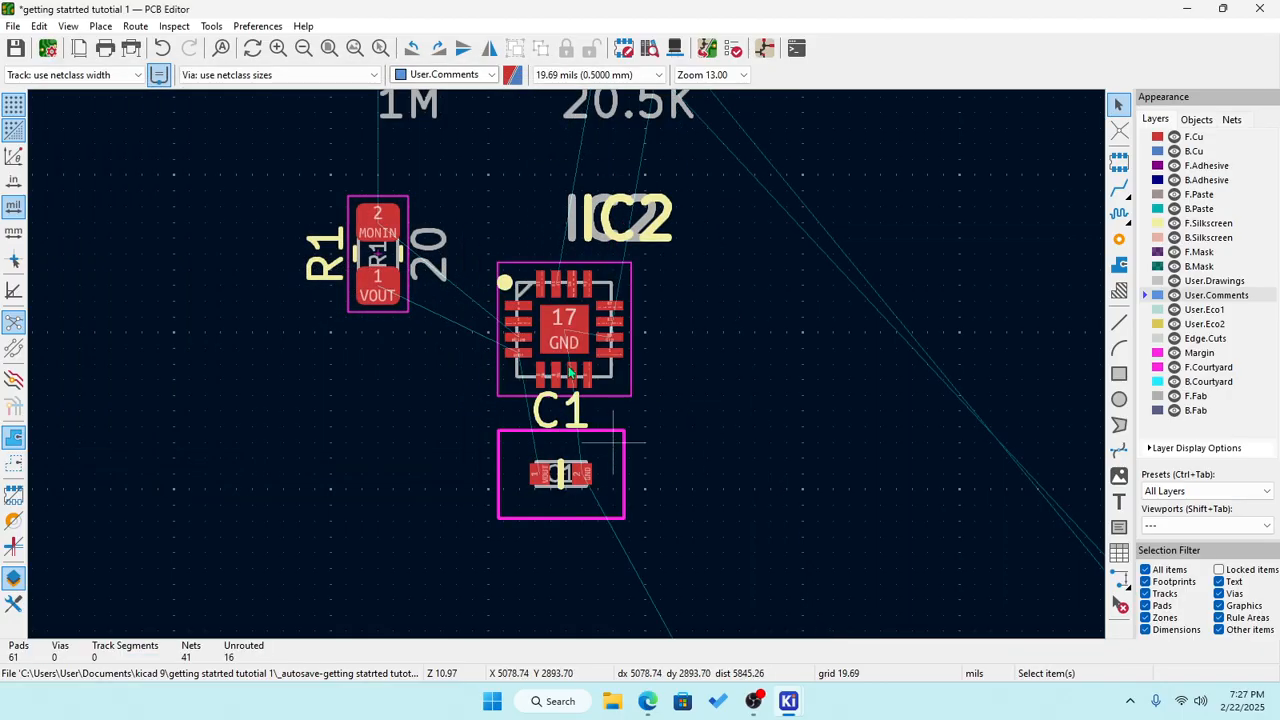
Move capacitor C1 farther below IC2.
scroll(560, 440, "up", 2)
left_click(530, 407)
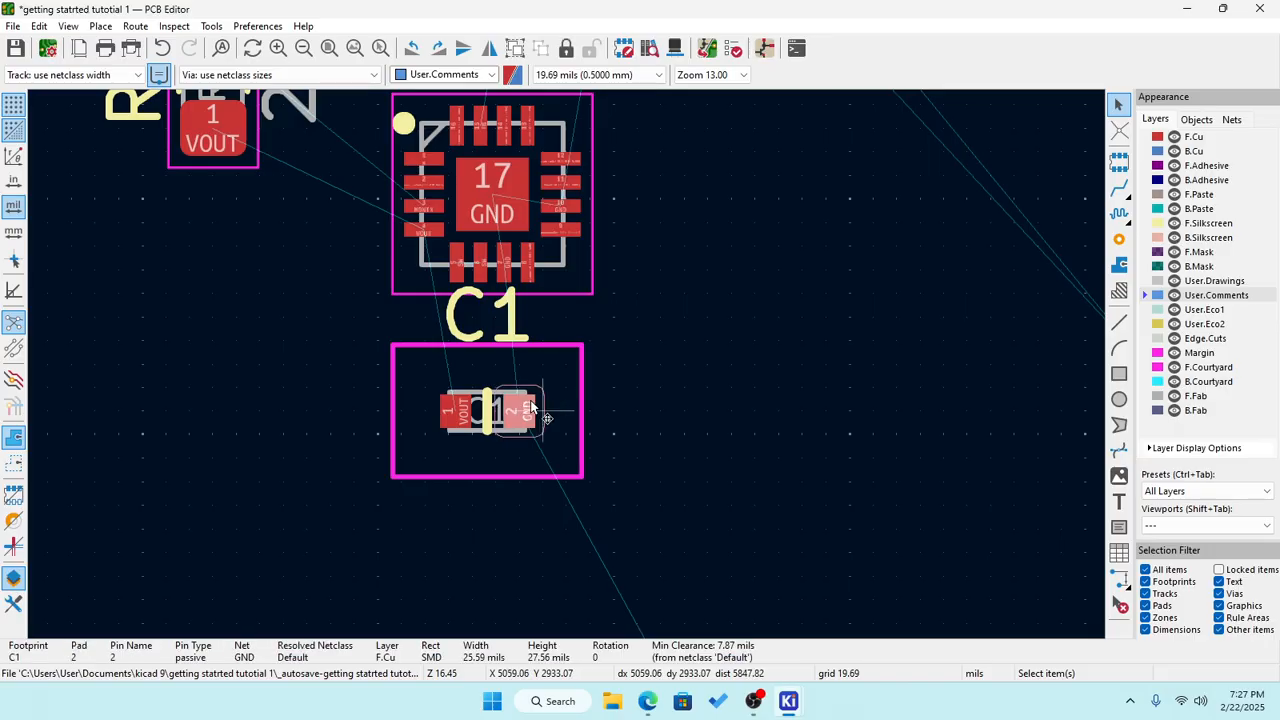
left_click_drag(532, 407, 506, 487)
left_click(679, 339)
Check the IC2 pads up close and the text size and thickness of R1's F.Fab reference text.
scroll(637, 293, "up", 2)
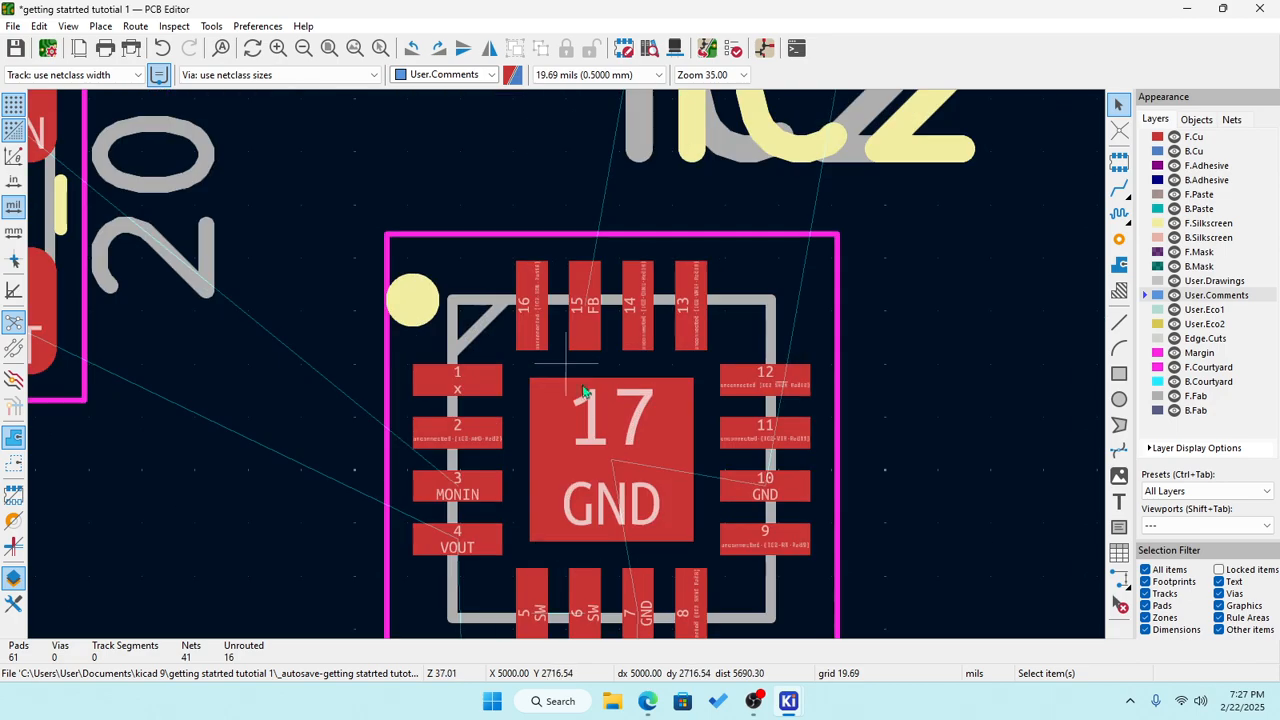
scroll(600, 360, "down", 3)
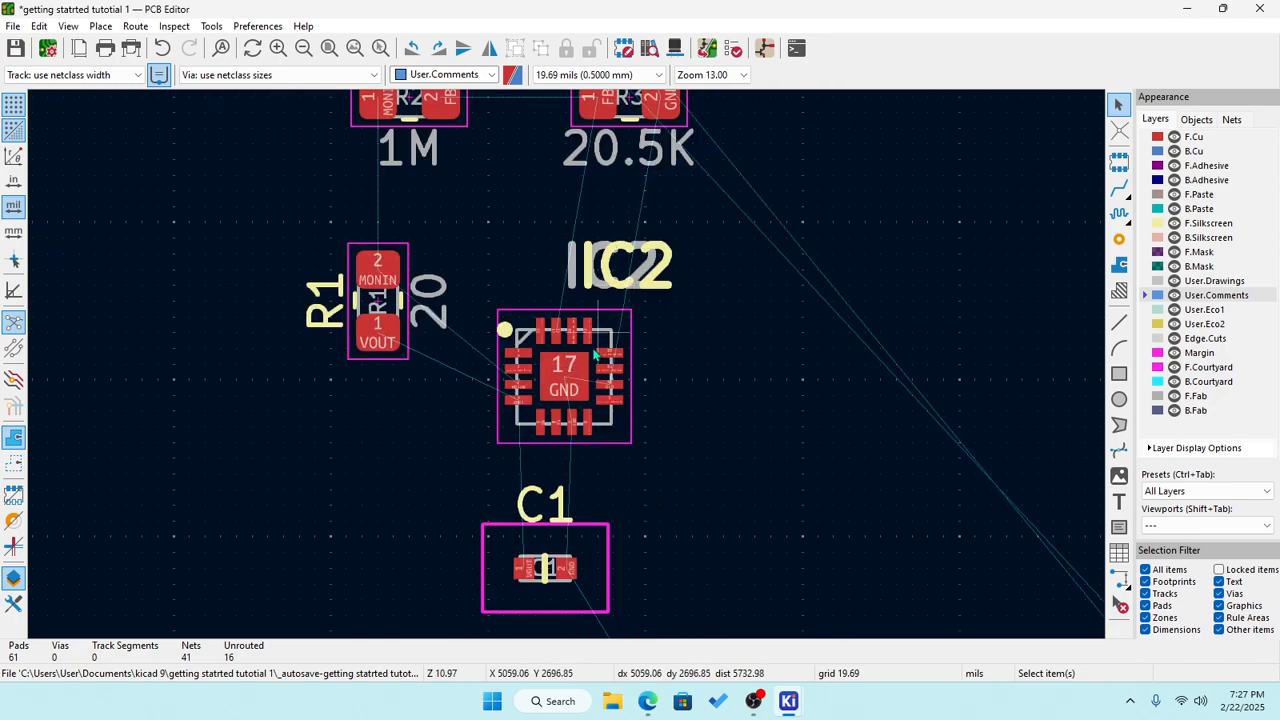
left_click(574, 383)
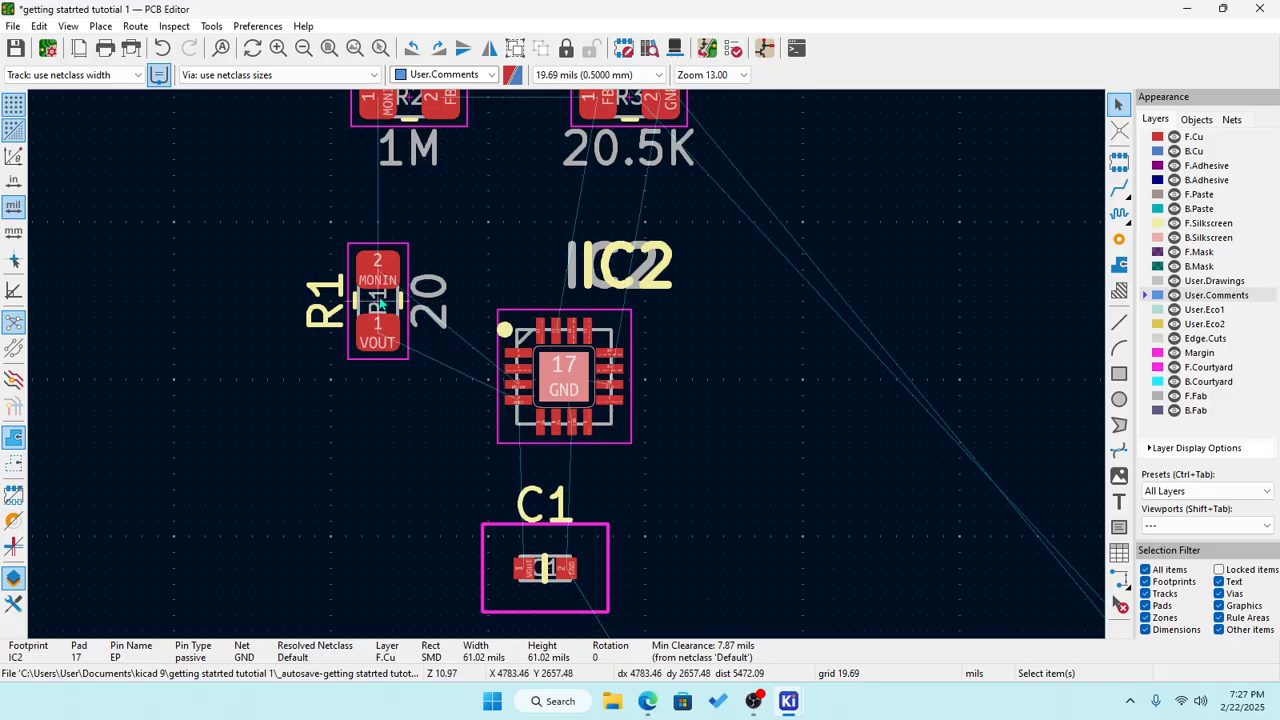
double_click(381, 305)
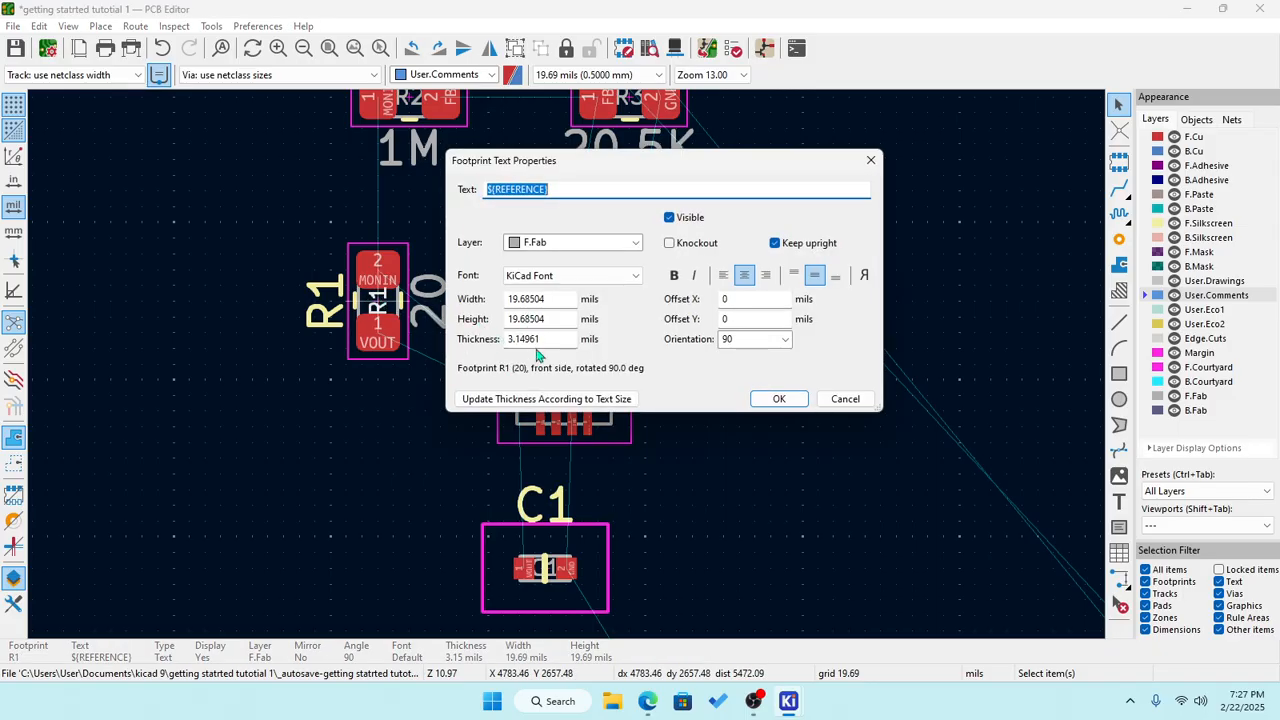
left_click(778, 400)
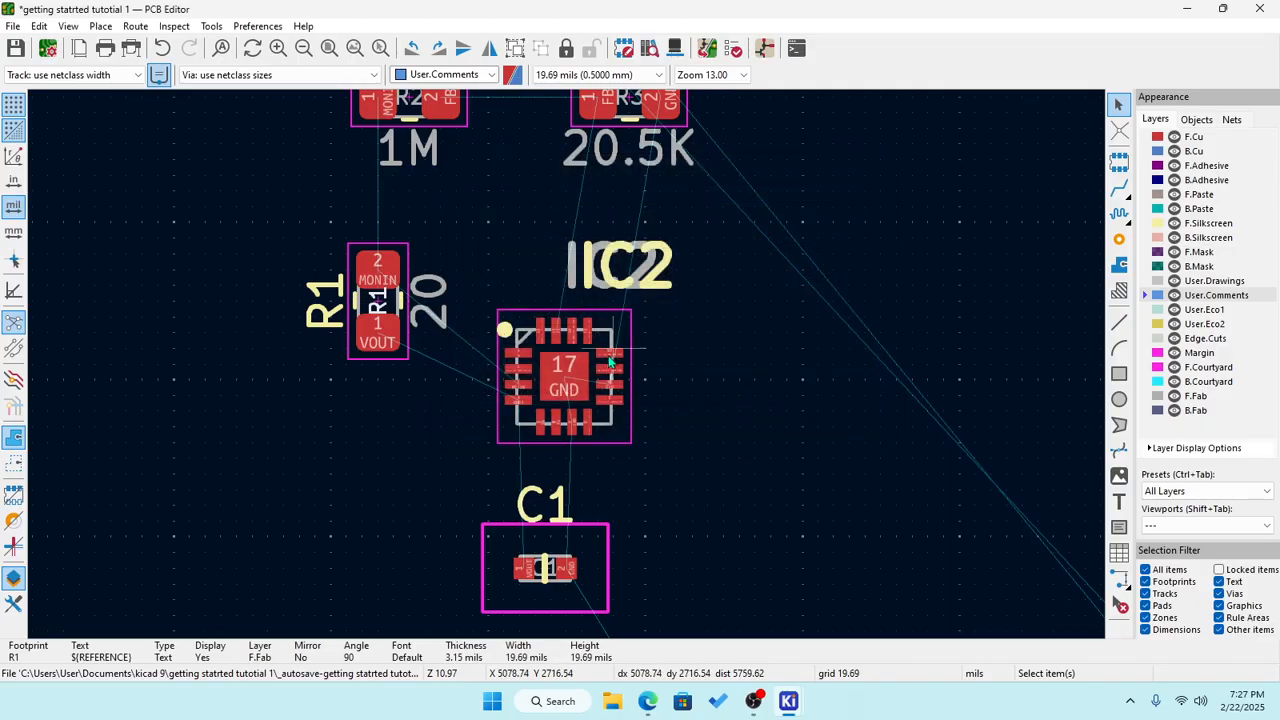
Open IC2's library footprint QFN50P300X300X80-17N-D for editing from its footprint properties.
left_click(574, 363)
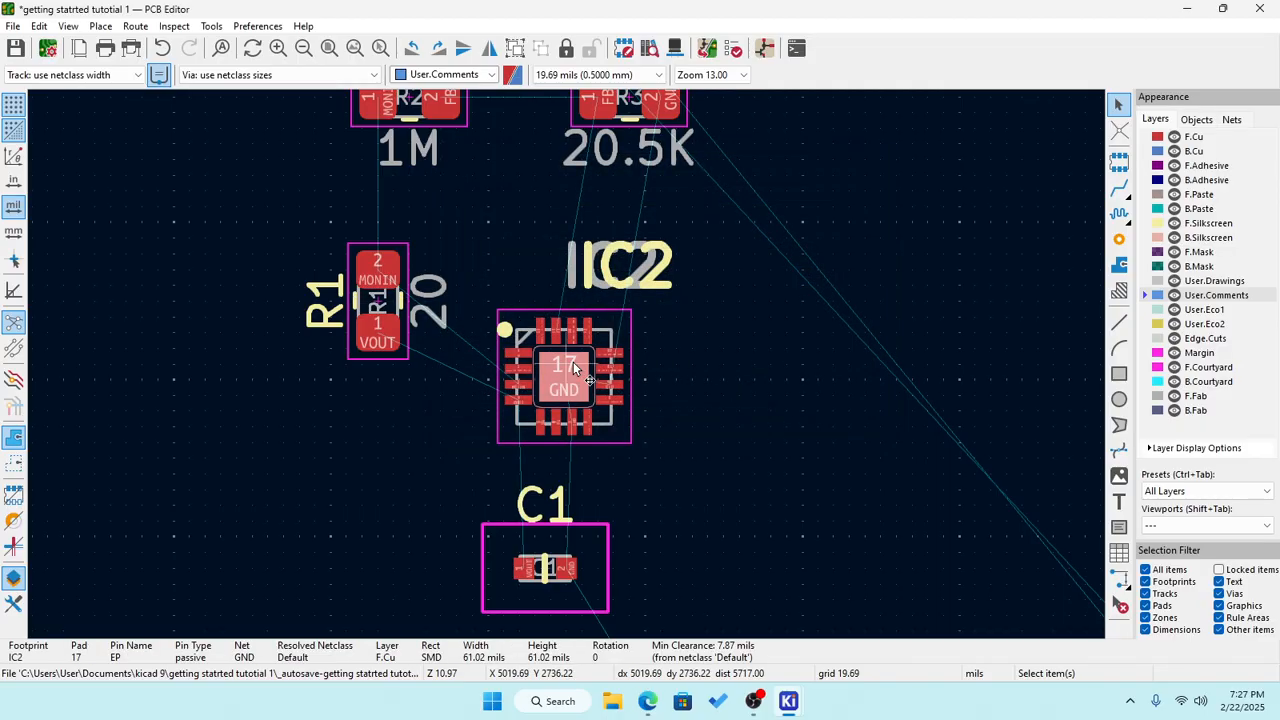
left_click(593, 368)
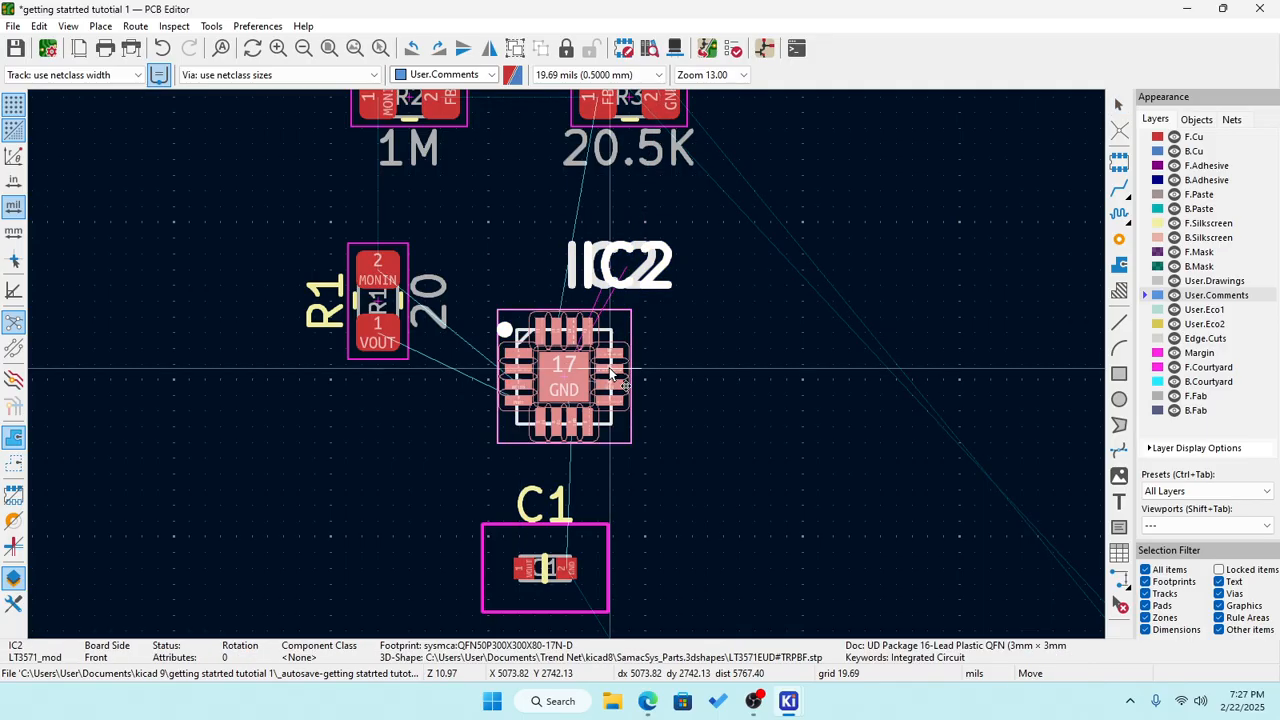
right_click(595, 368)
left_click(678, 310)
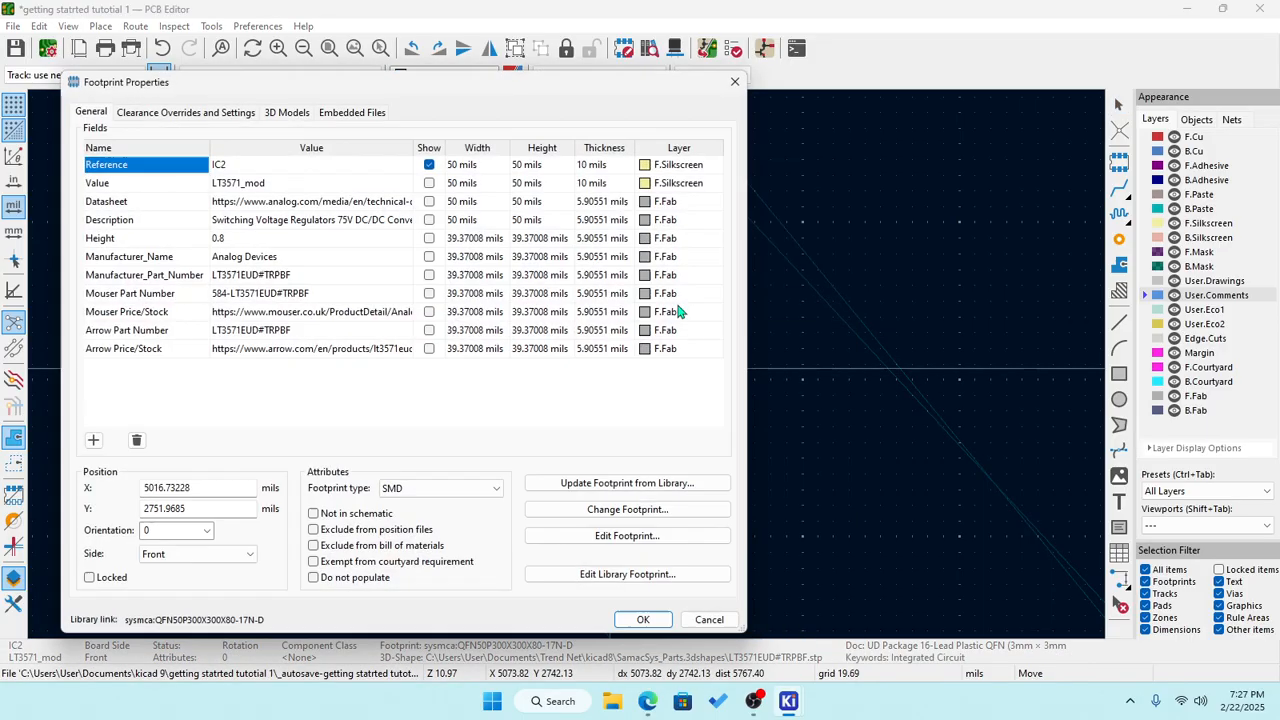
left_click(609, 574)
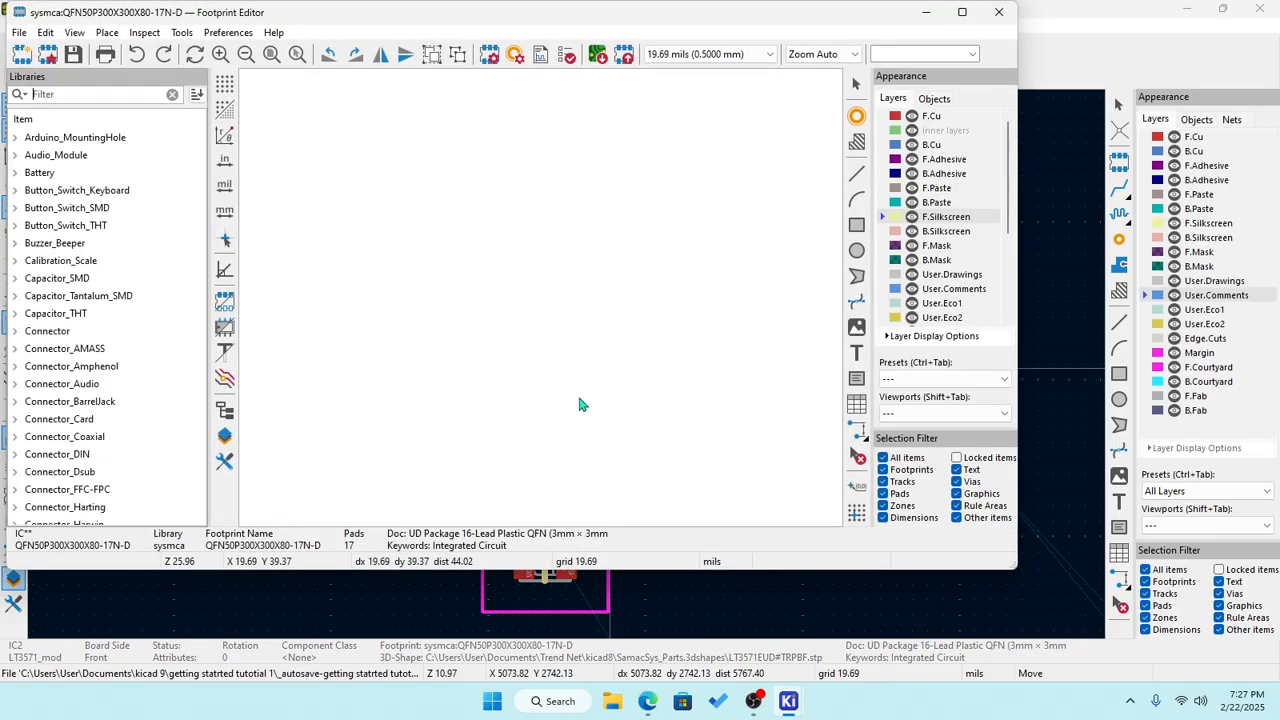
Set the ${REFERENCE} text on F.Fab to 20 mils width, 20 mils height and 3 mils thickness.
scroll(545, 270, "down", 2)
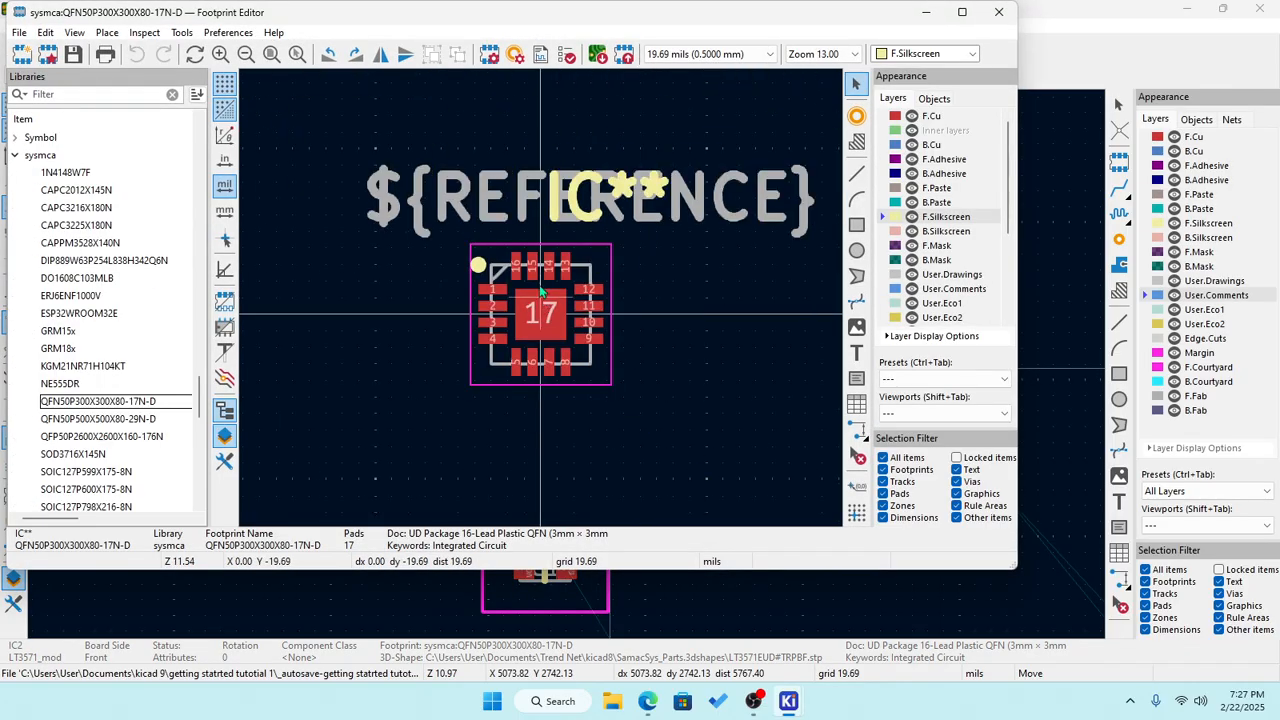
double_click(462, 200)
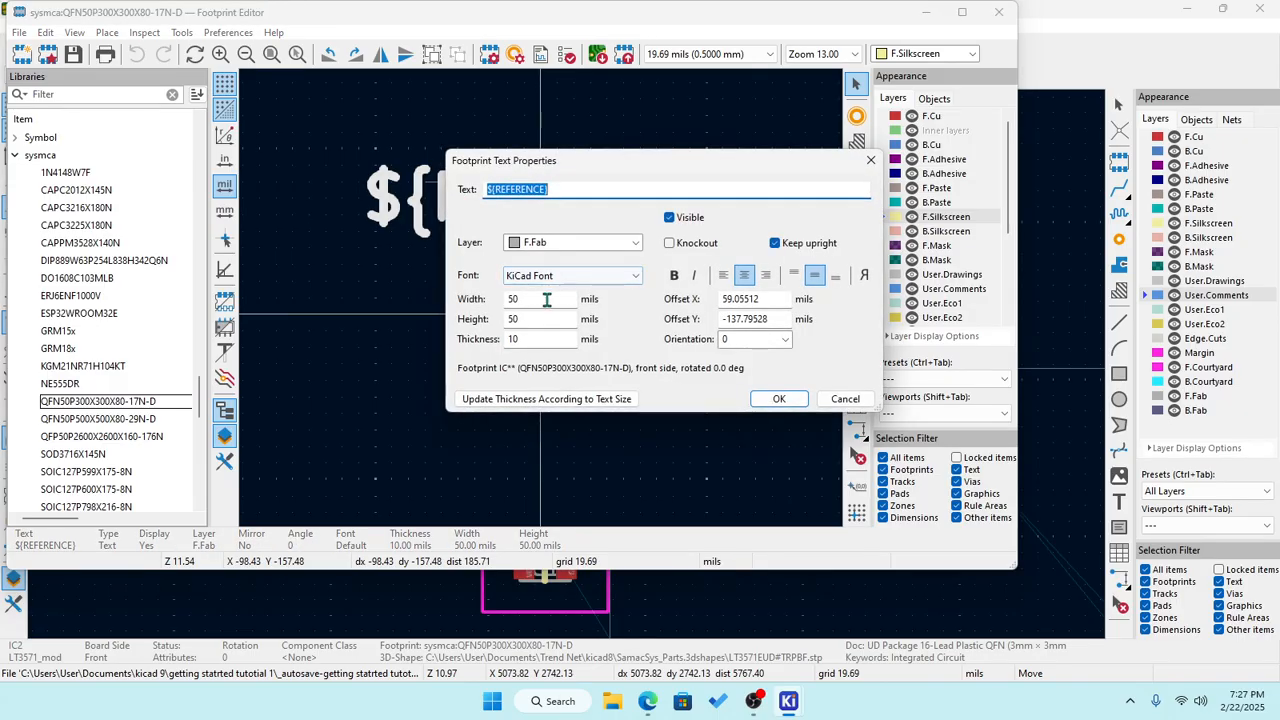
left_click(548, 298)
type("20")
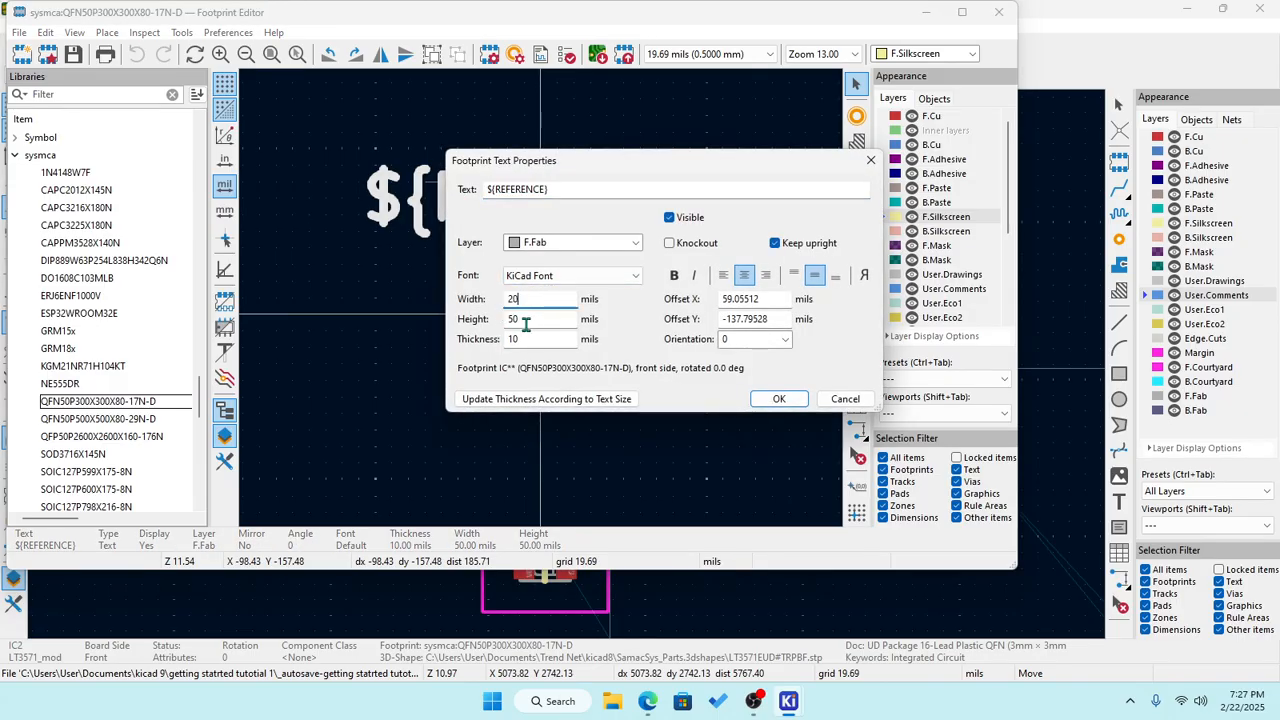
left_click(520, 320)
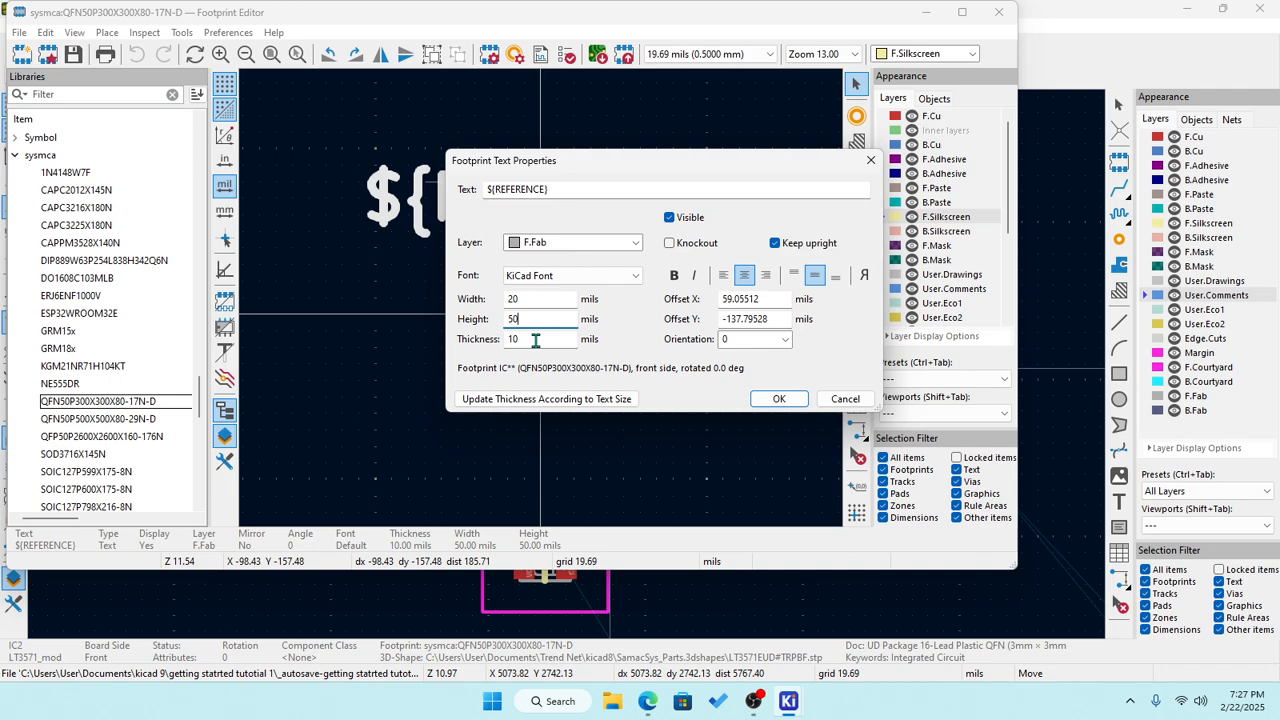
type("20")
left_click(548, 341)
type("3")
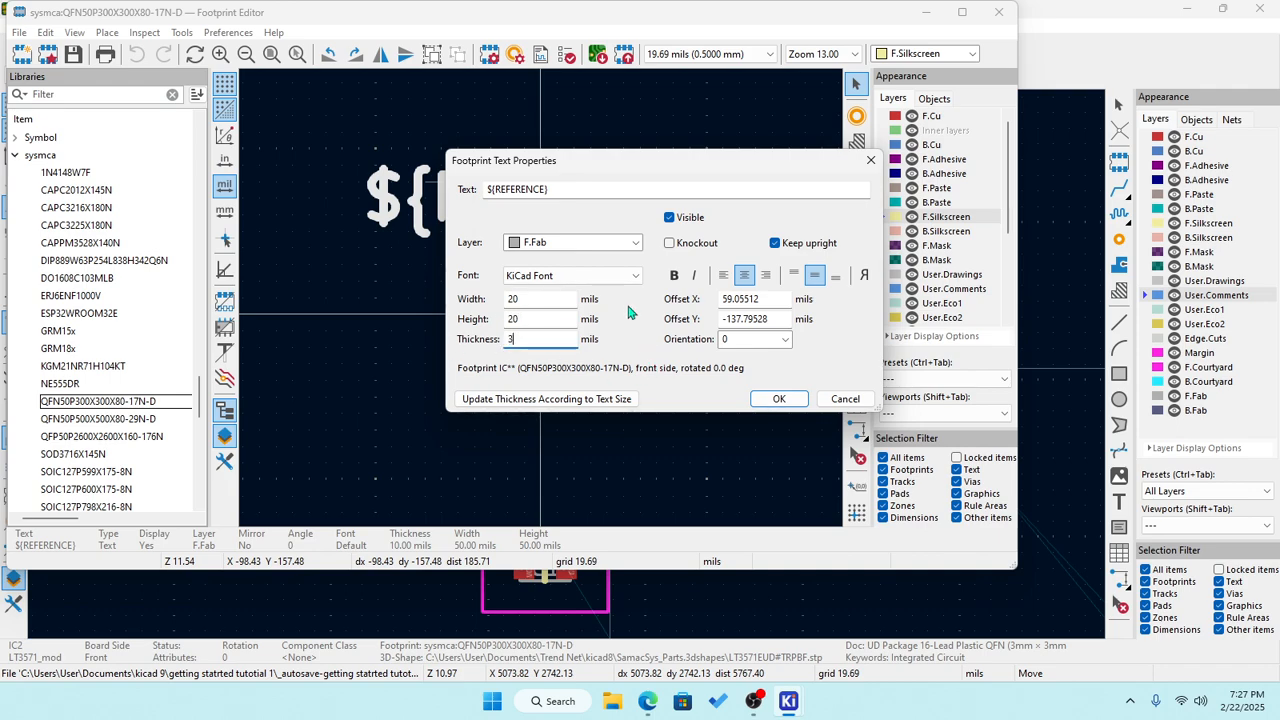
left_click(778, 398)
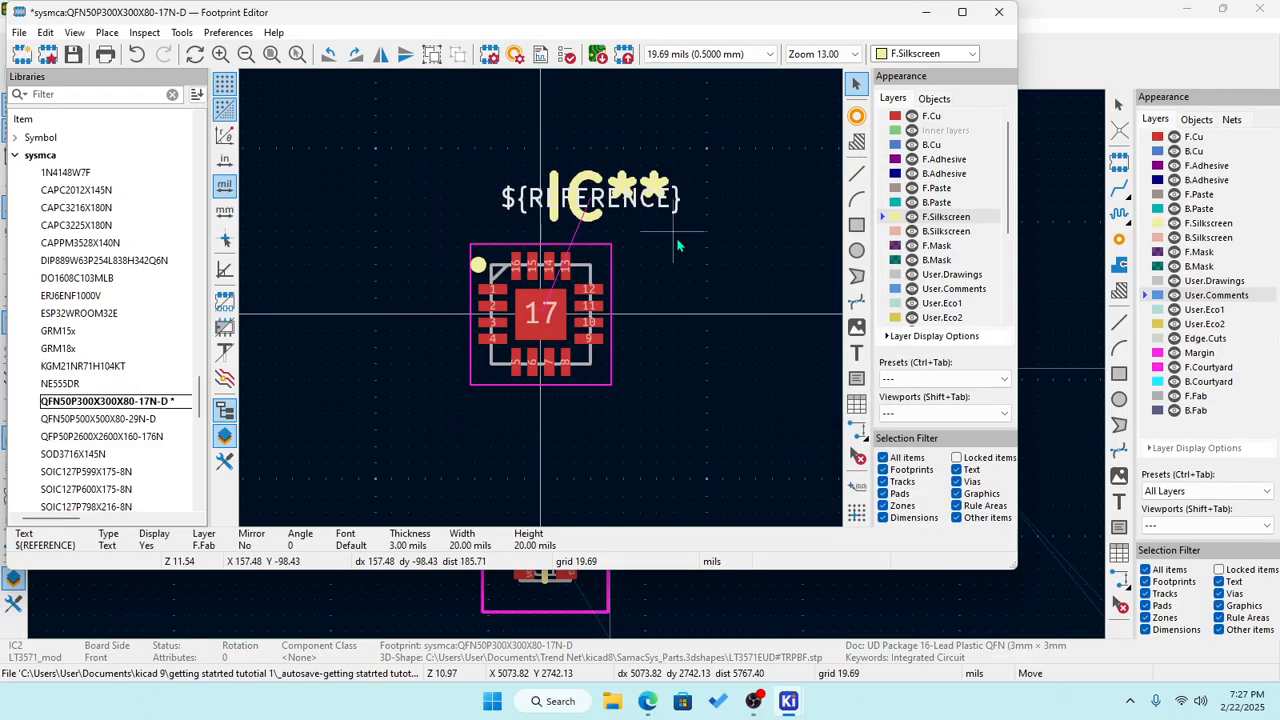
Move the IC** text upward off the ${REFERENCE} text, and center the ${REFERENCE} text on the footprint origin.
left_click_drag(638, 205, 590, 148)
left_click(616, 200)
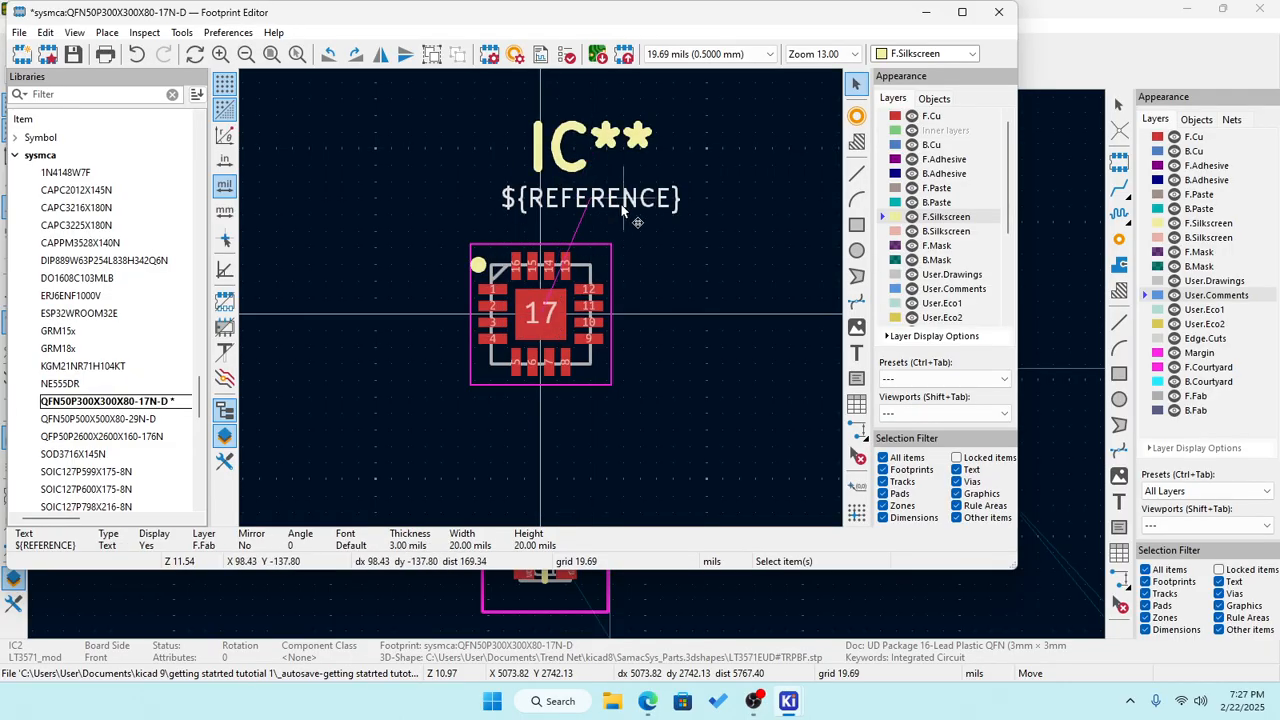
left_click_drag(621, 204, 545, 316)
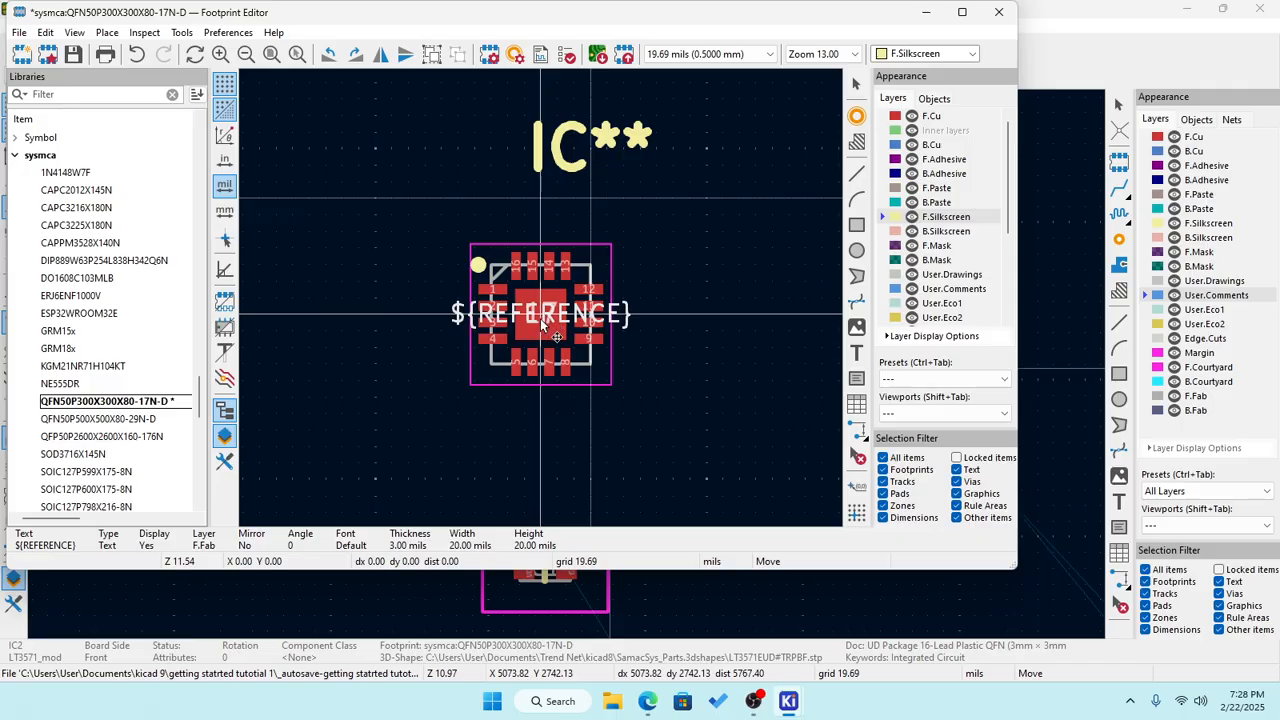
left_click(540, 313)
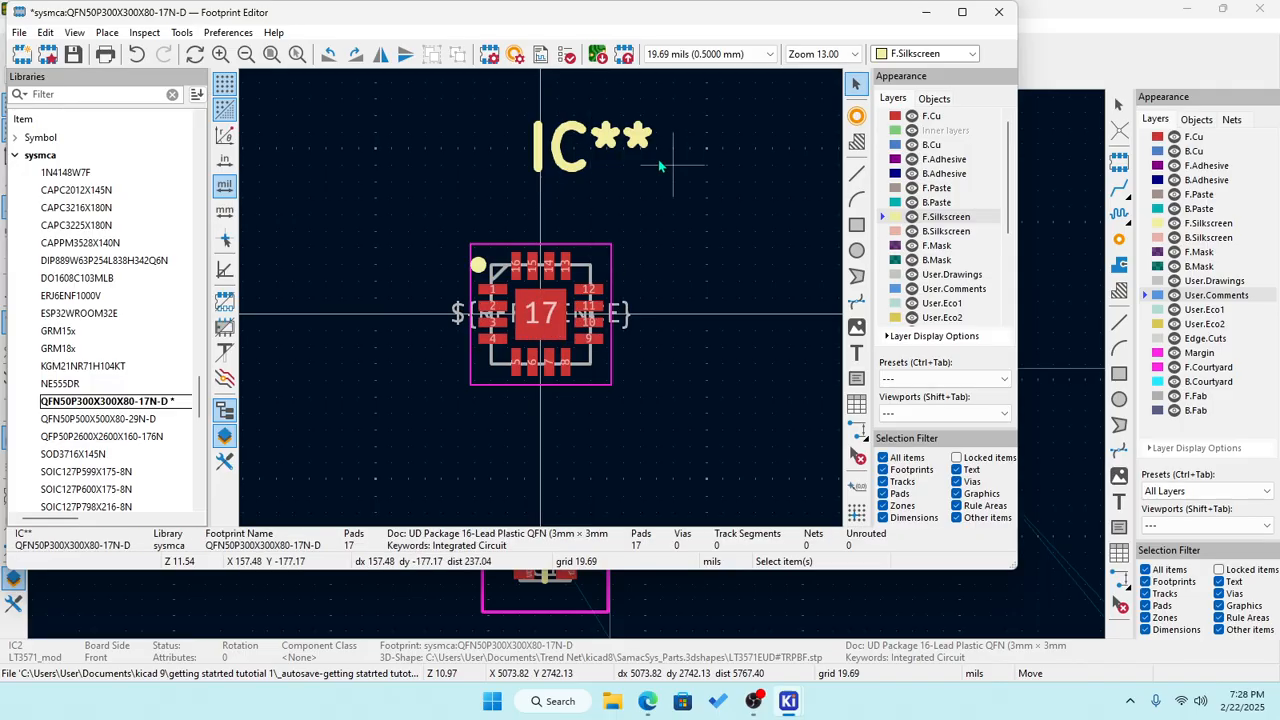
Set the IC** silkscreen reference to 40 mils width, 40 mils height and 6 mils thickness.
double_click(590, 140)
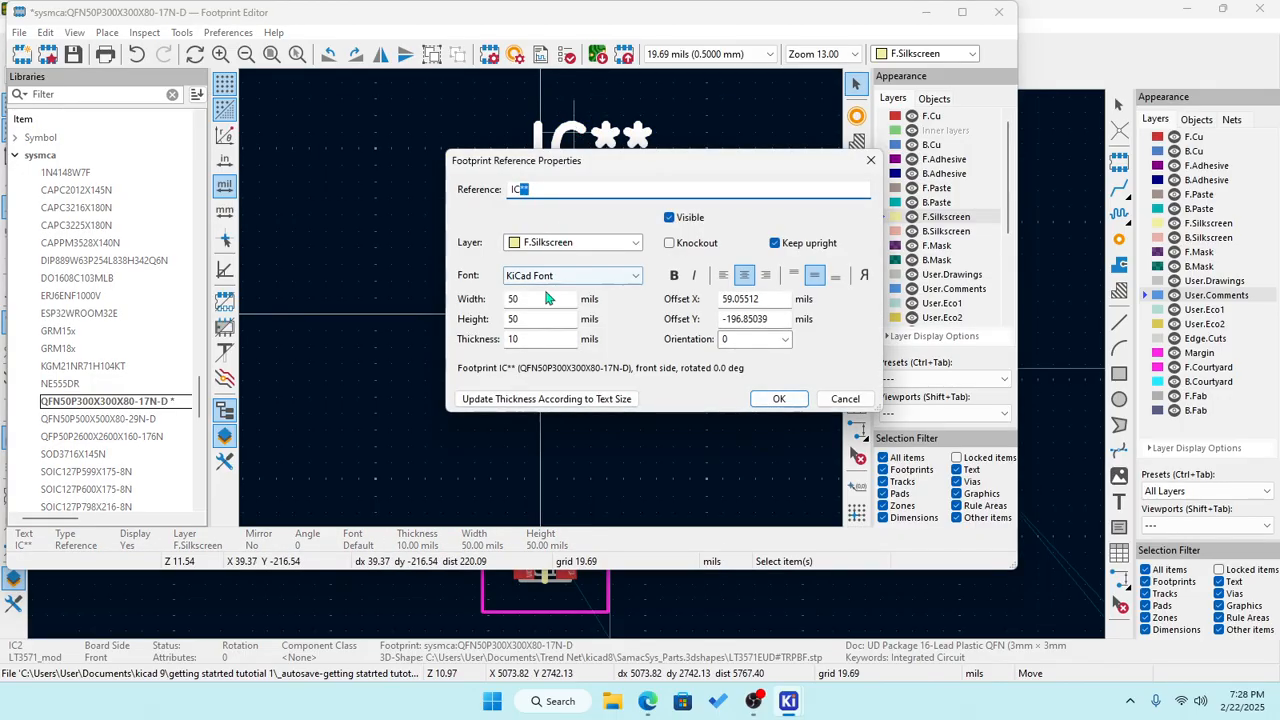
left_click(539, 298)
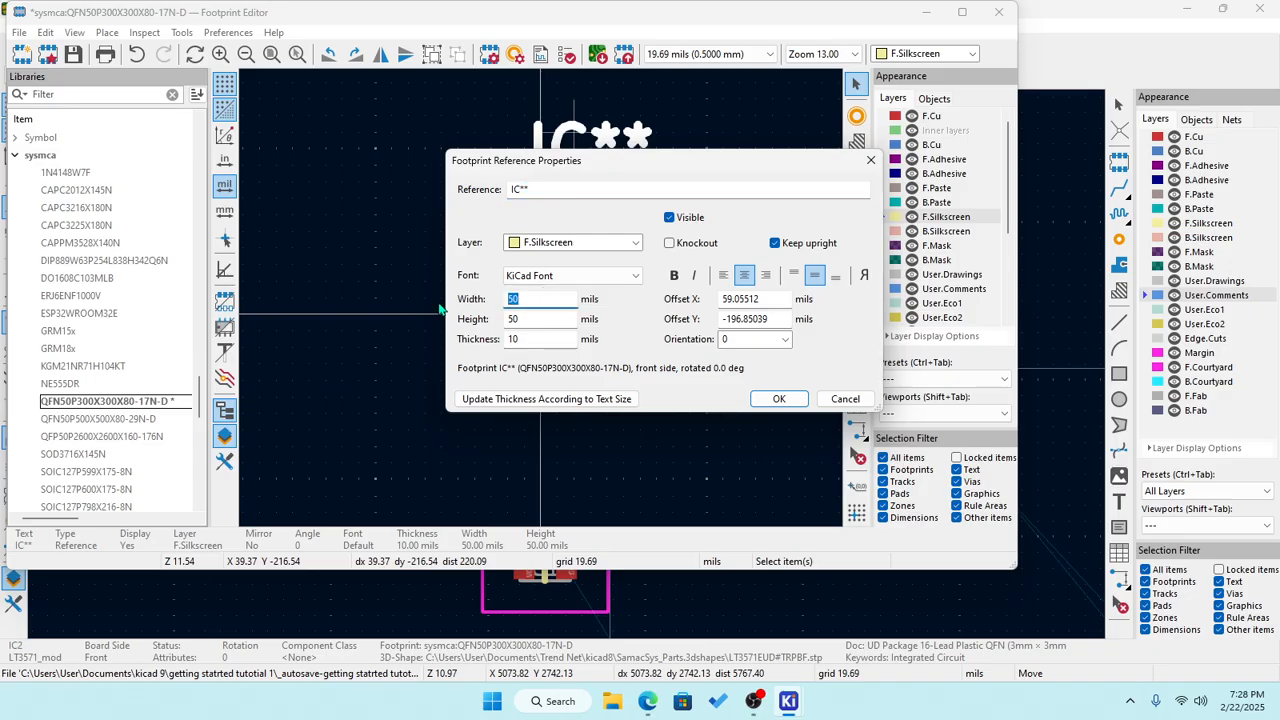
left_click(537, 318)
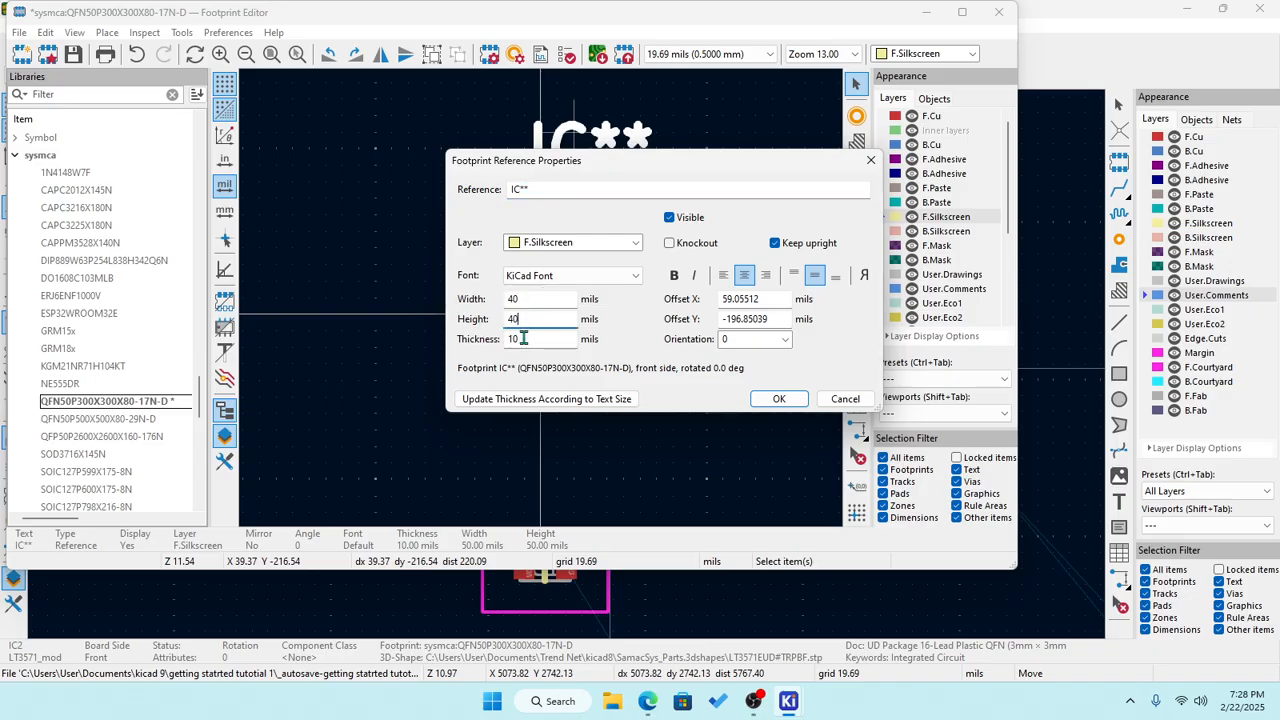
left_click(521, 338)
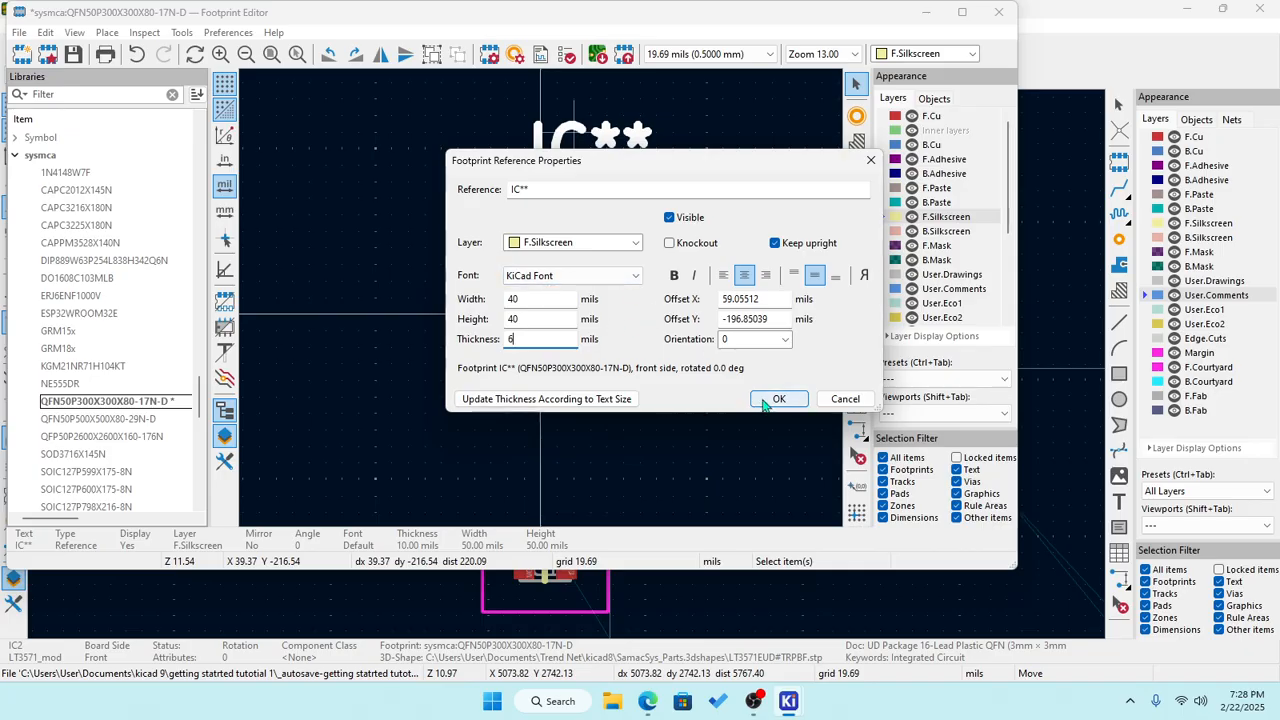
left_click(772, 399)
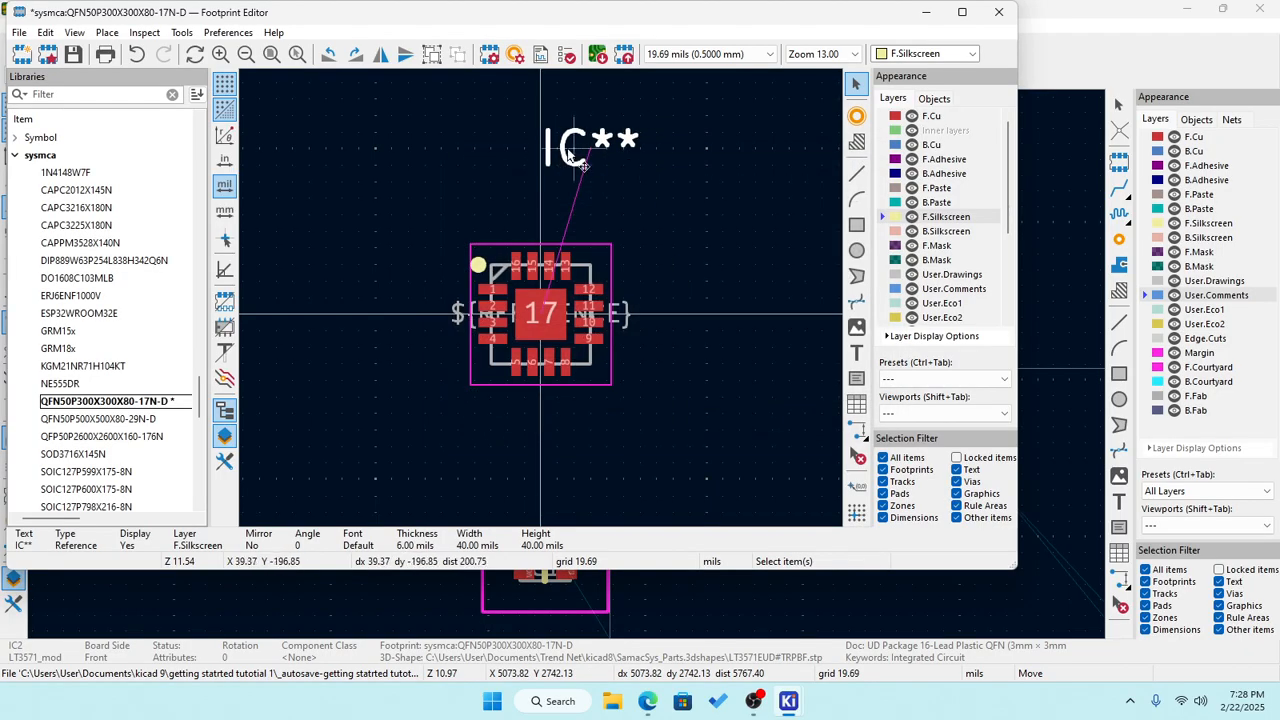
Move the IC** silkscreen reference to just above the footprint's courtyard outline.
left_click_drag(568, 154, 555, 222)
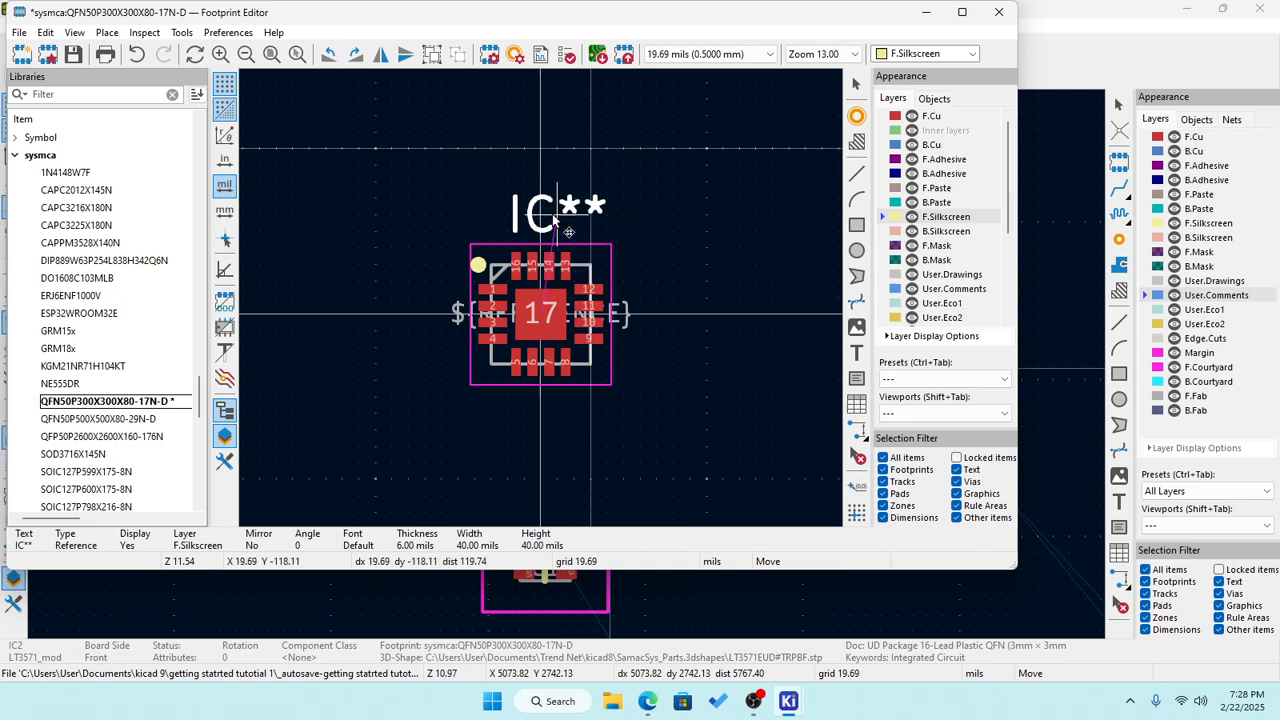
left_click(553, 216)
left_click(668, 207)
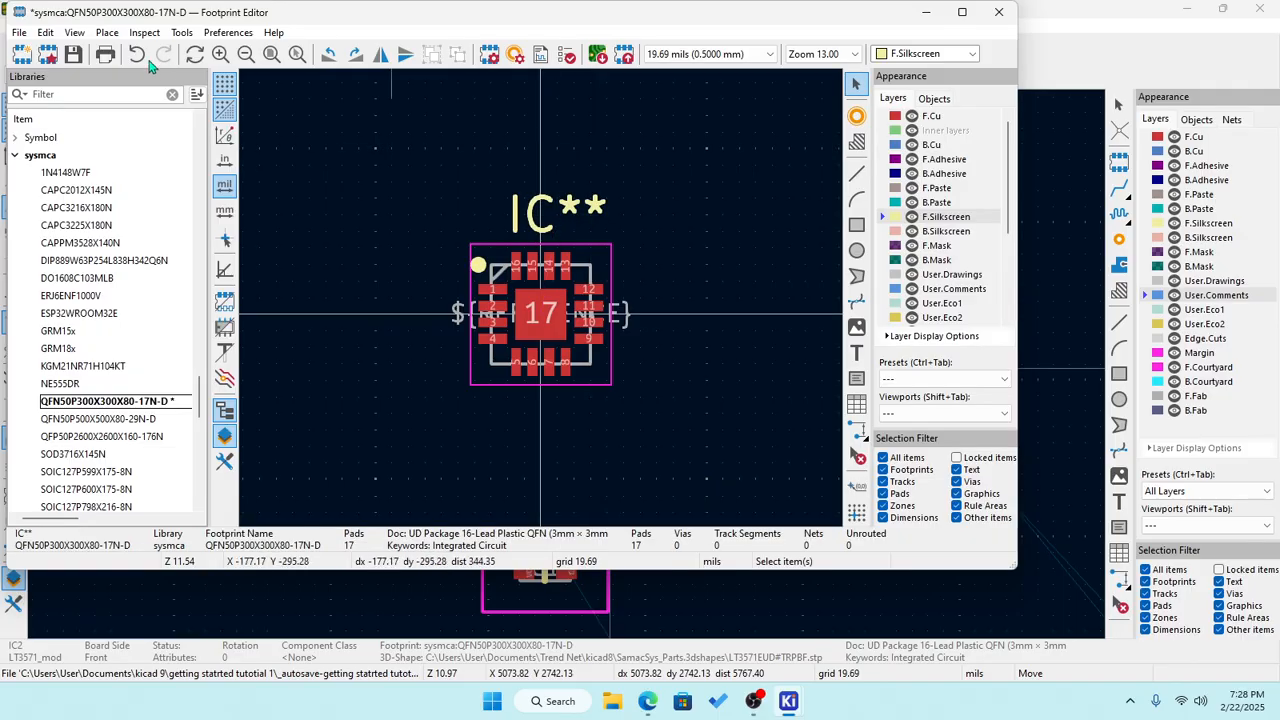
Save the edited library footprint and return to the board, placing IC2 above C1.
left_click(47, 54)
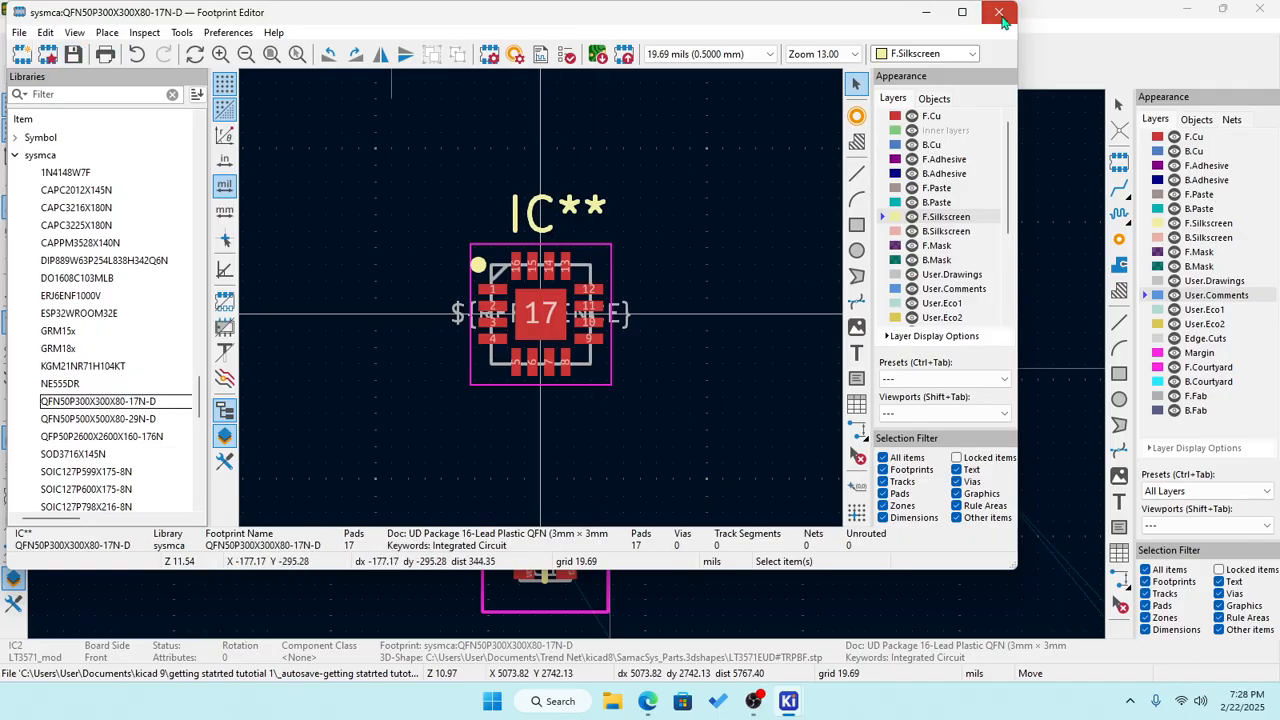
left_click(998, 12)
left_click(650, 357)
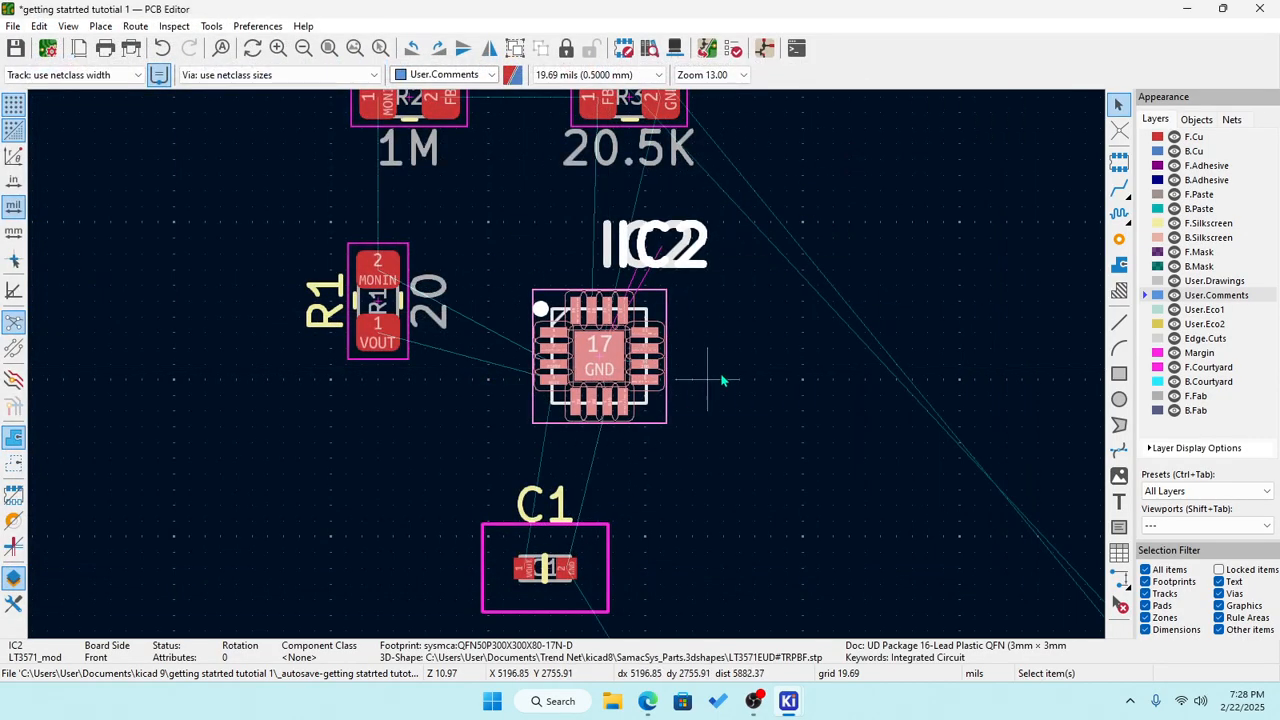
Delete the IC2 and C1 footprints, together with their overlapping reference text, from the board below R2 and R3.
key("Escape")
left_click_drag(494, 208, 842, 630)
key("Delete")
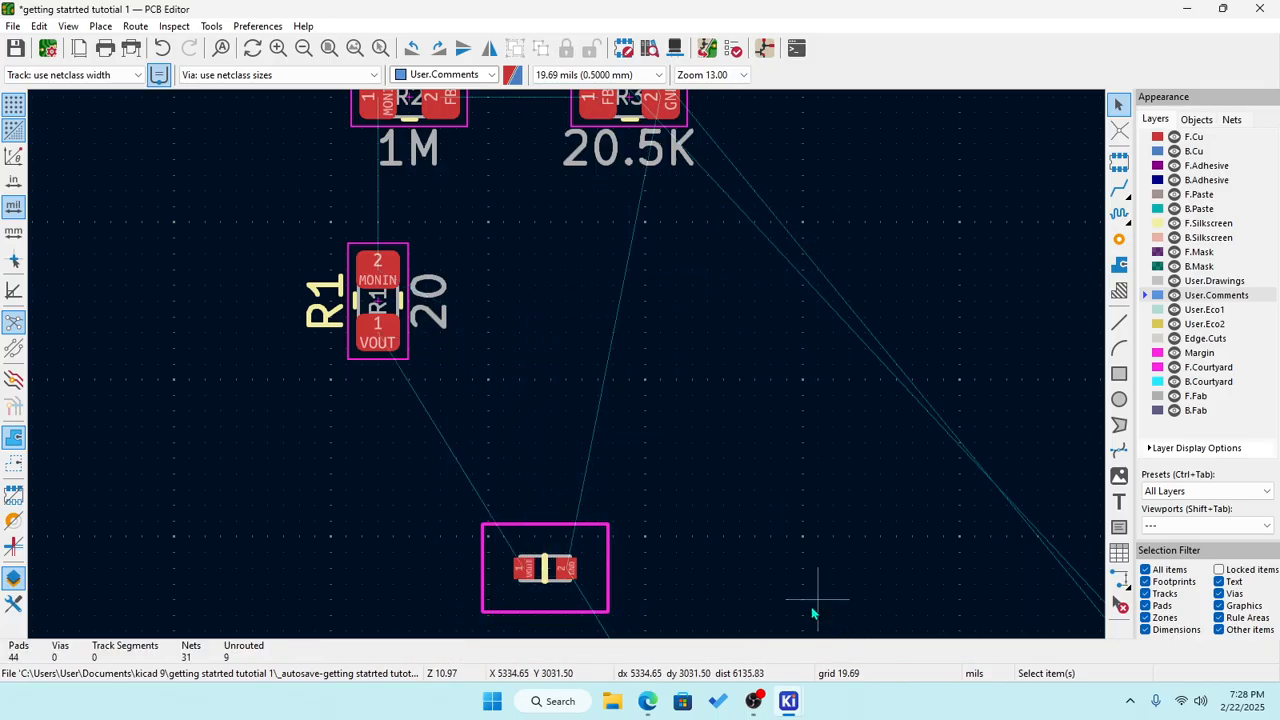
left_click_drag(405, 508, 705, 630)
key("Delete")
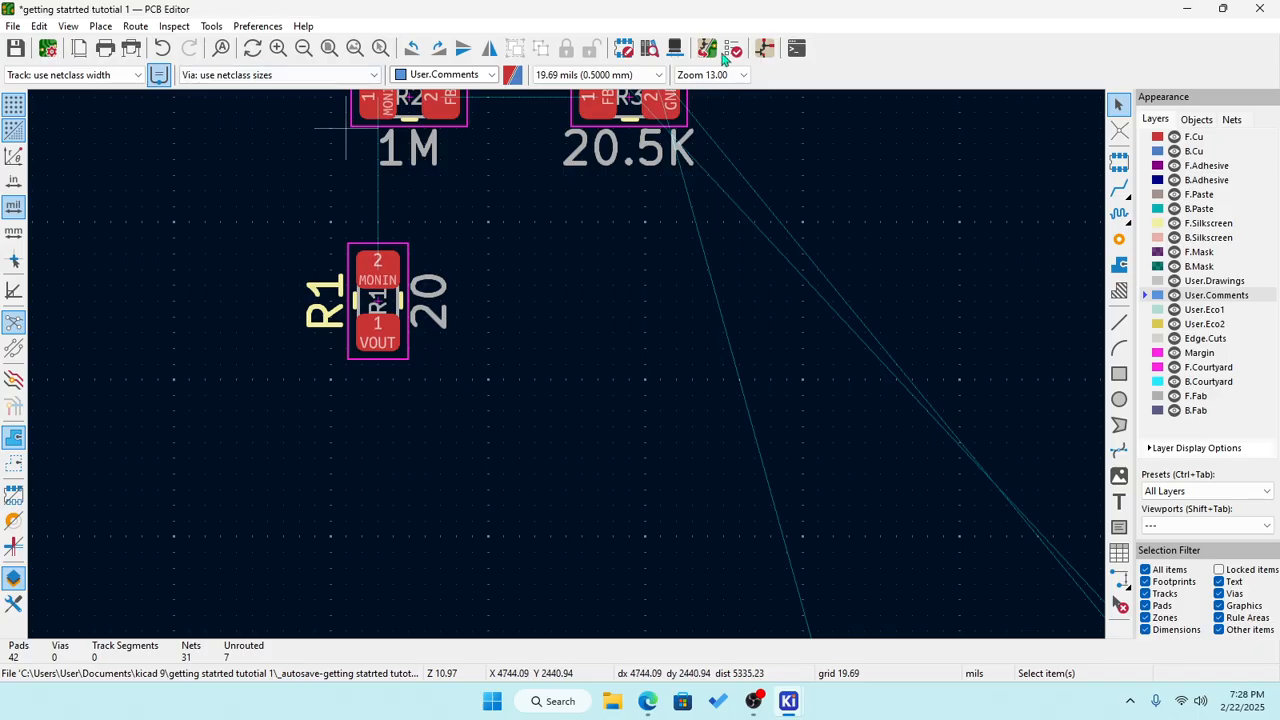
Update the PCB from the schematic and place the re-added IC2 and C1 footprints below R3, beside R1.
left_click(211, 26)
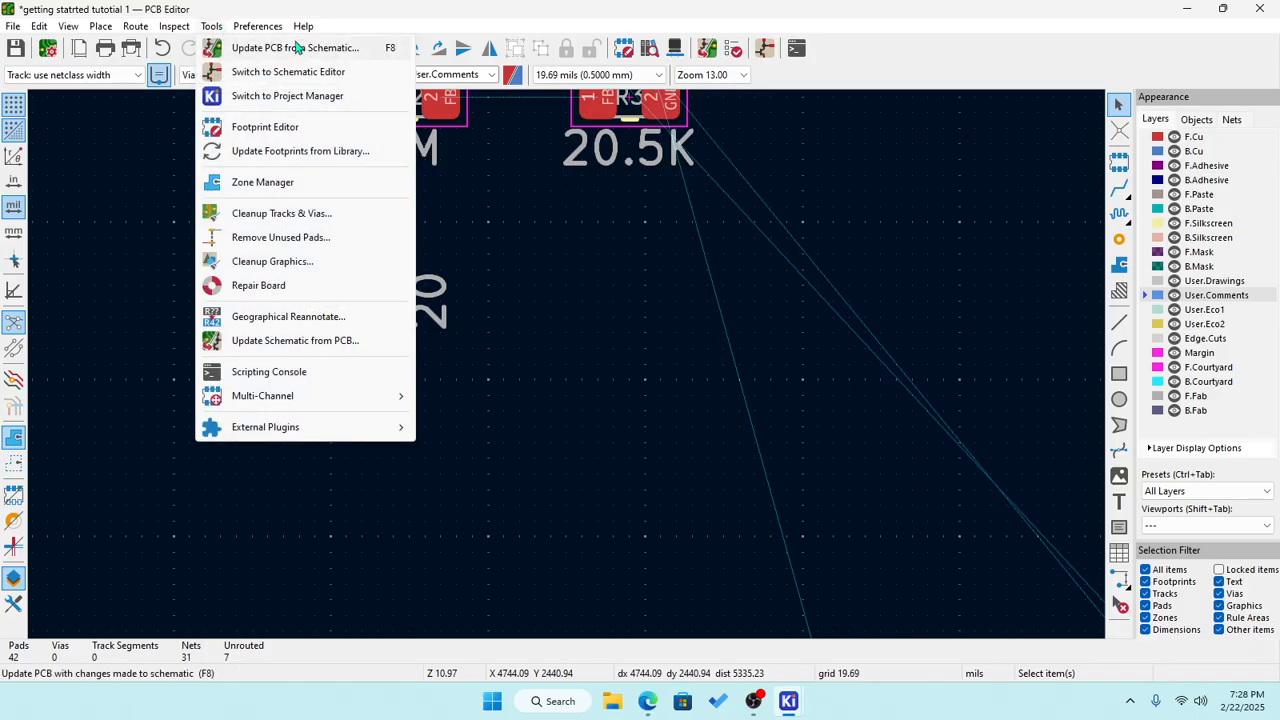
left_click(289, 48)
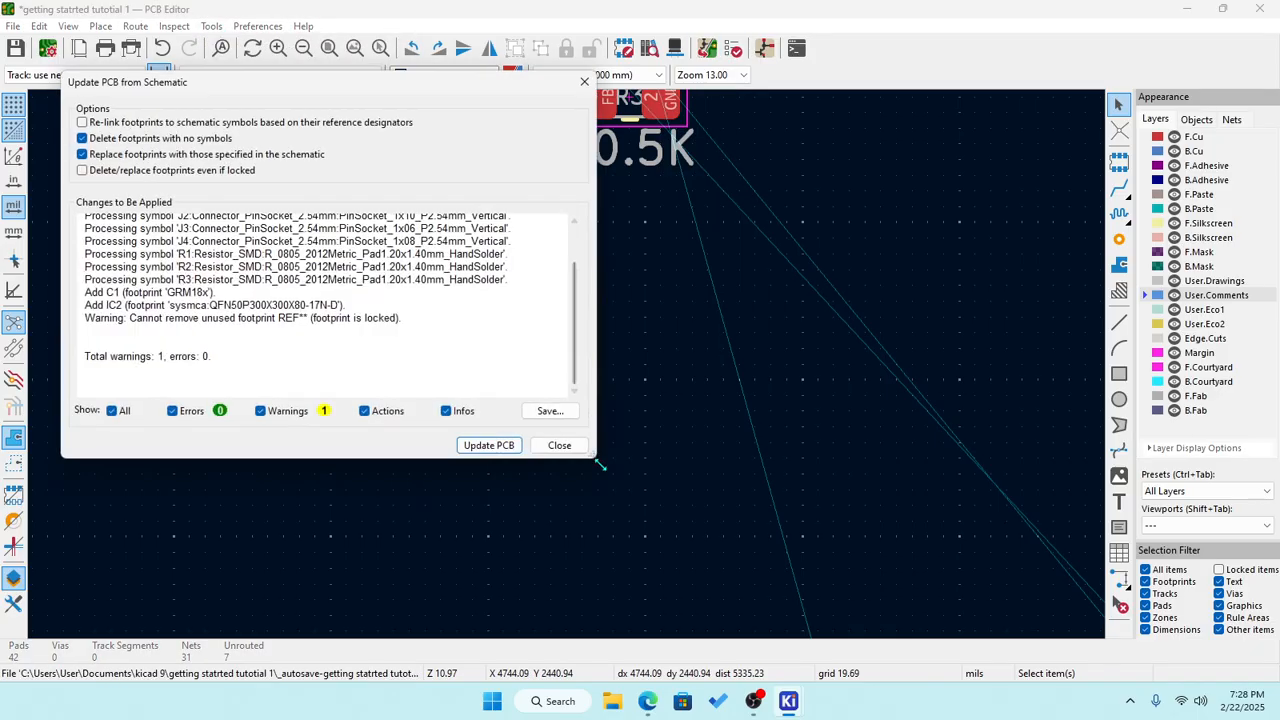
left_click(500, 445)
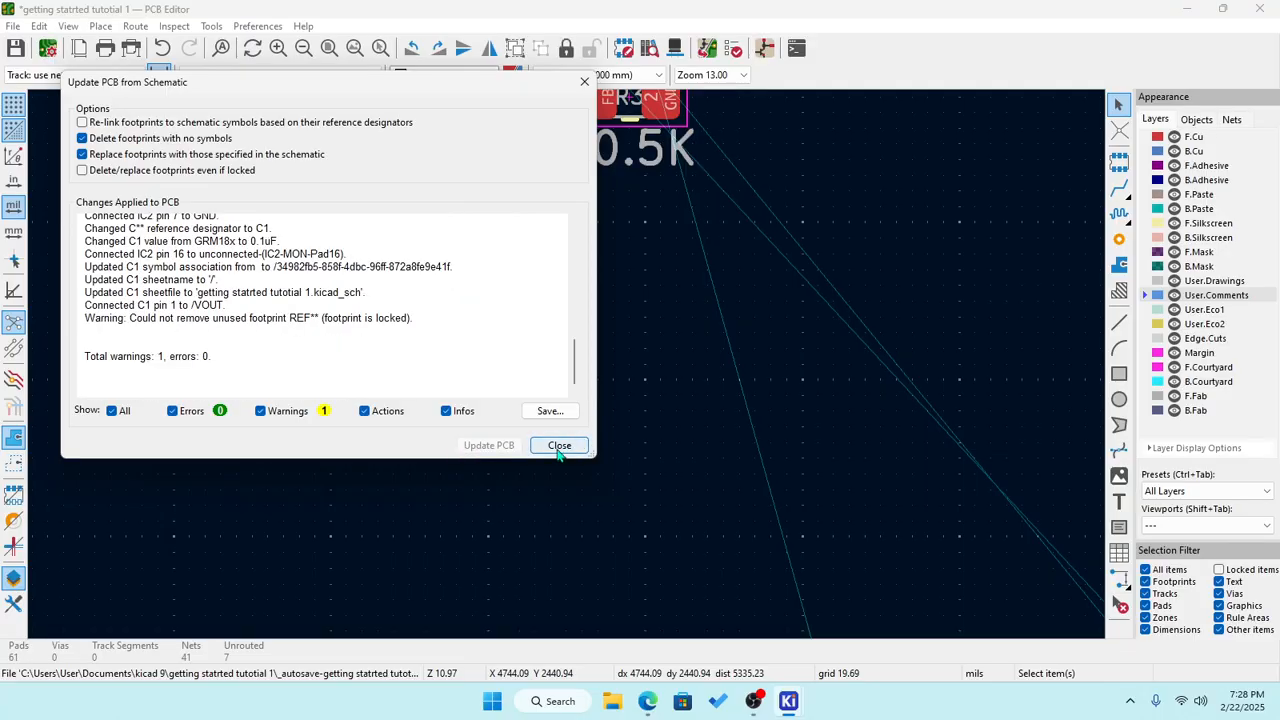
left_click(559, 445)
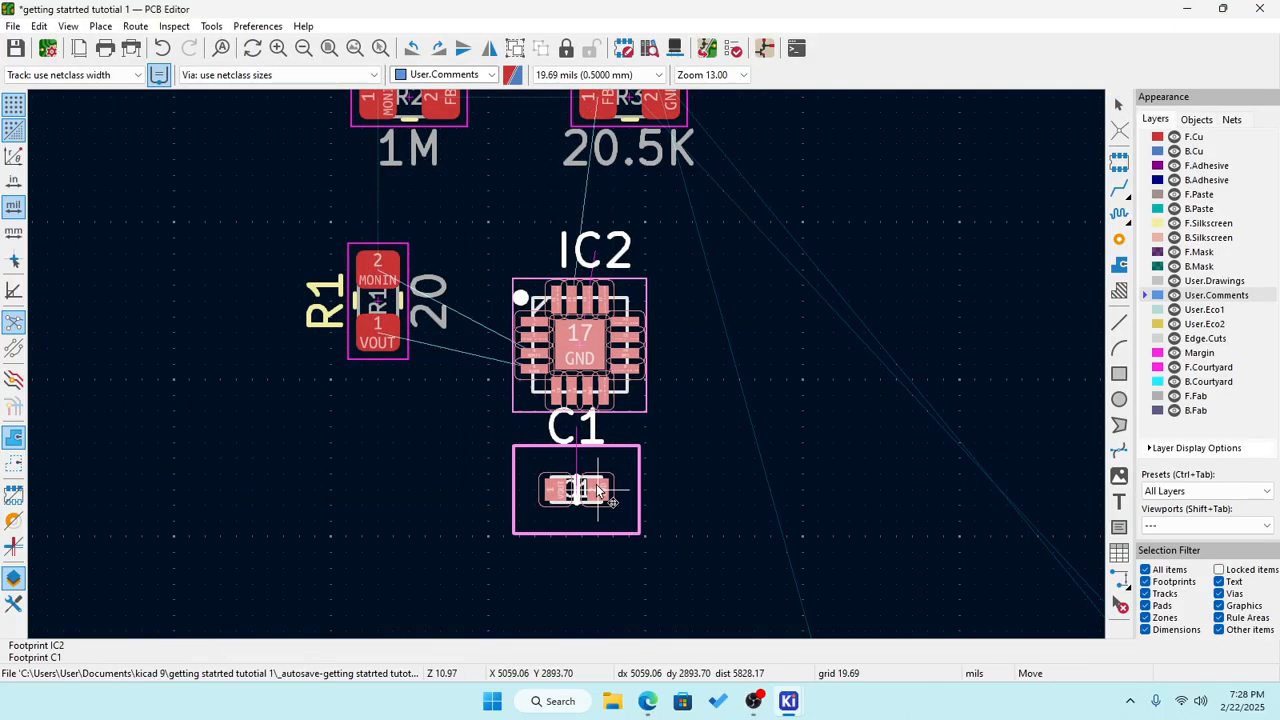
left_click(601, 481)
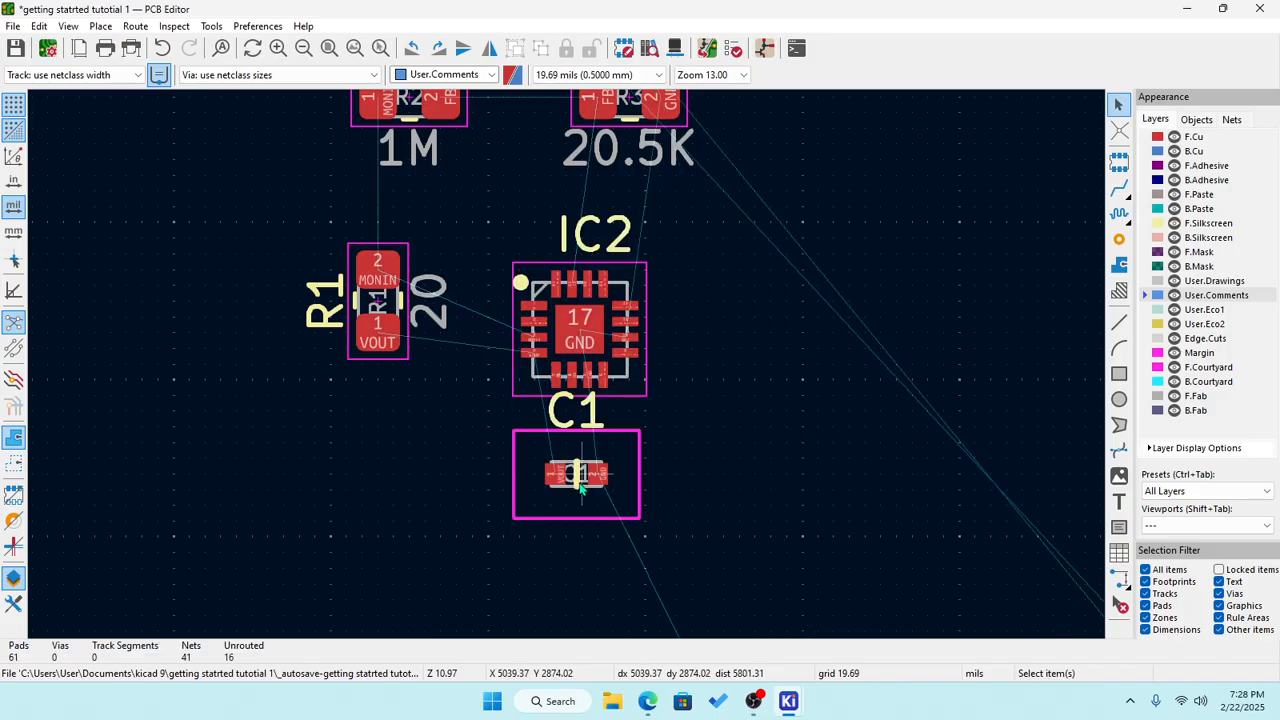
Move C1 down so its reference text clears the IC2 courtyard.
left_click(596, 458)
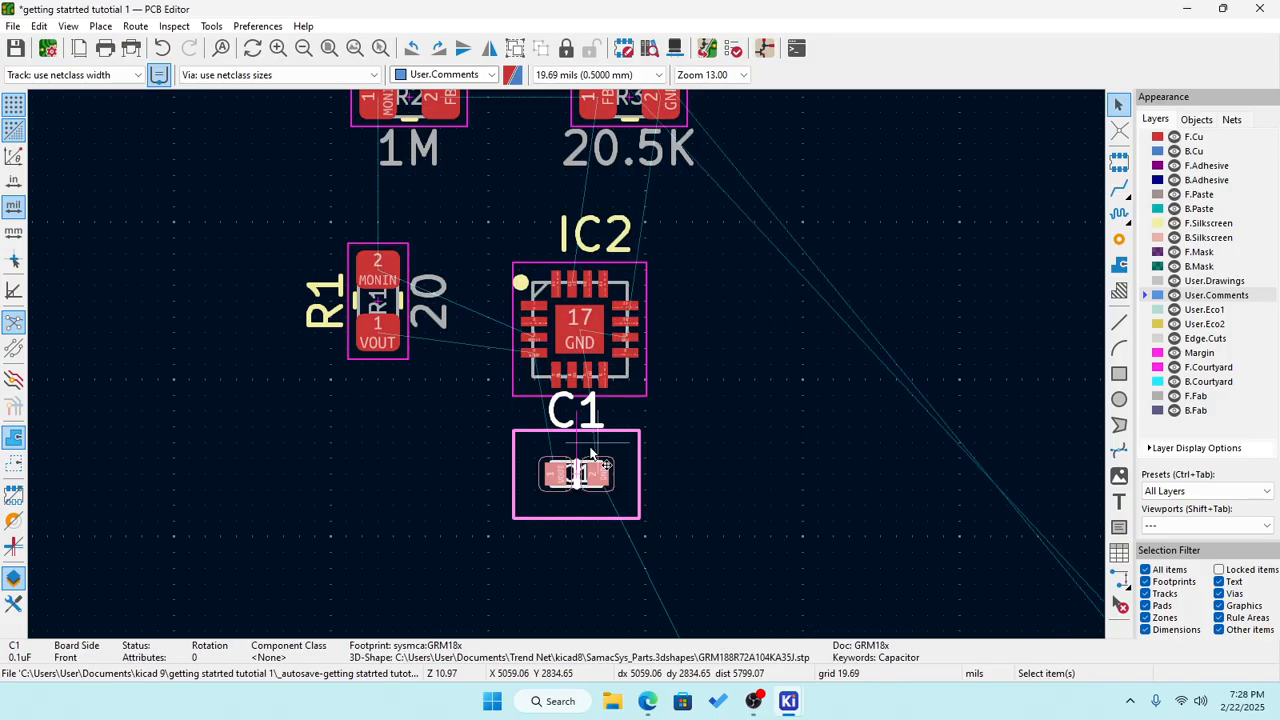
key("m")
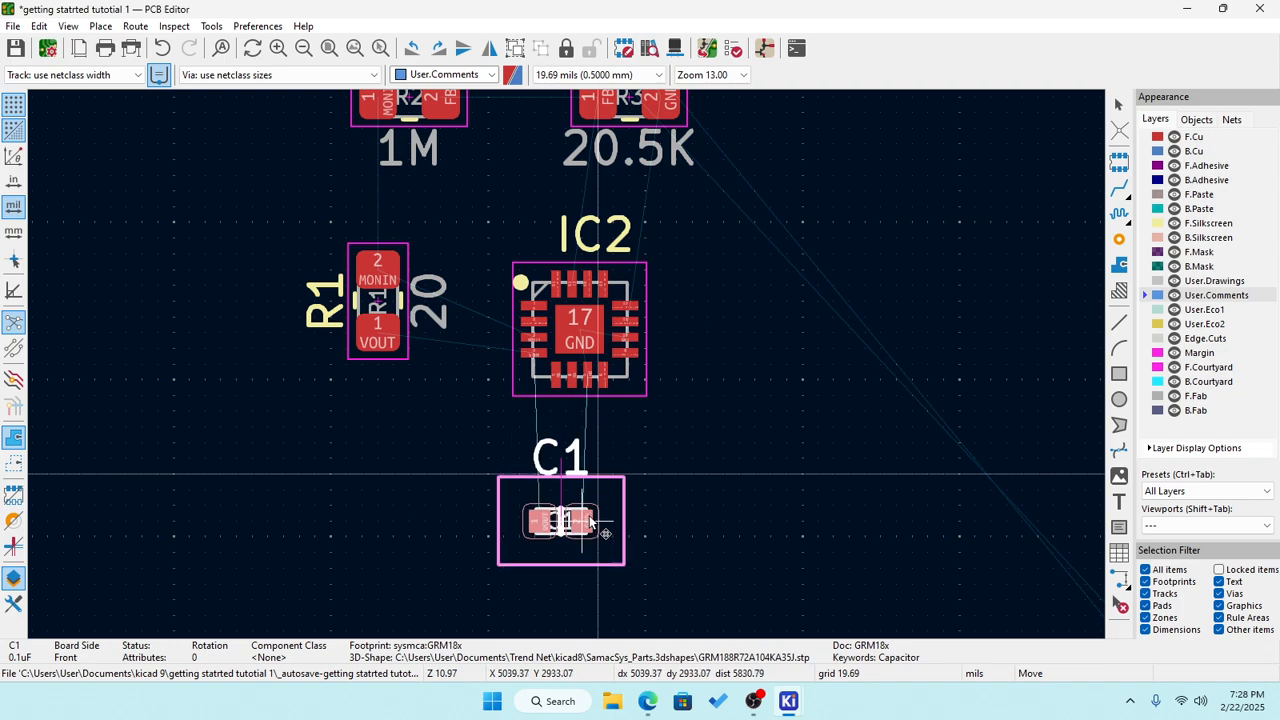
left_click(590, 524)
left_click(708, 462)
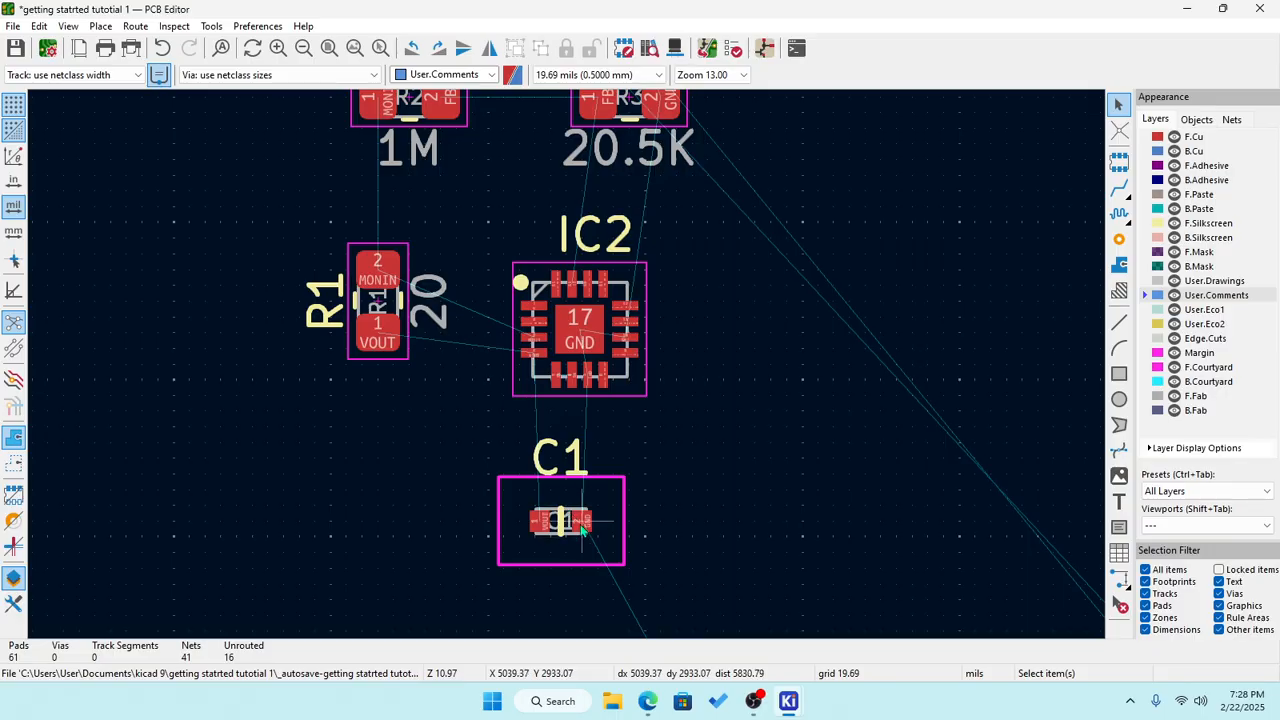
Switch to the Schematic Editor and examine the properties of the C1 symbol, including its footprint field.
left_click(550, 505)
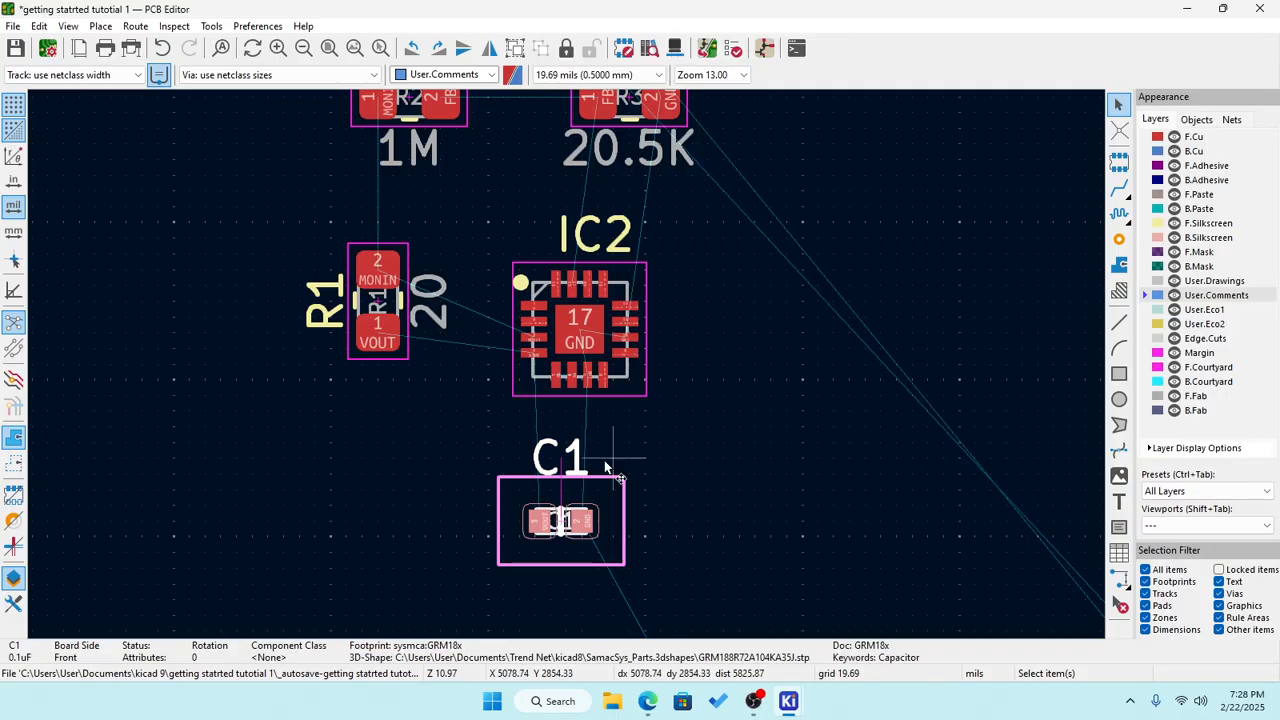
left_click(764, 48)
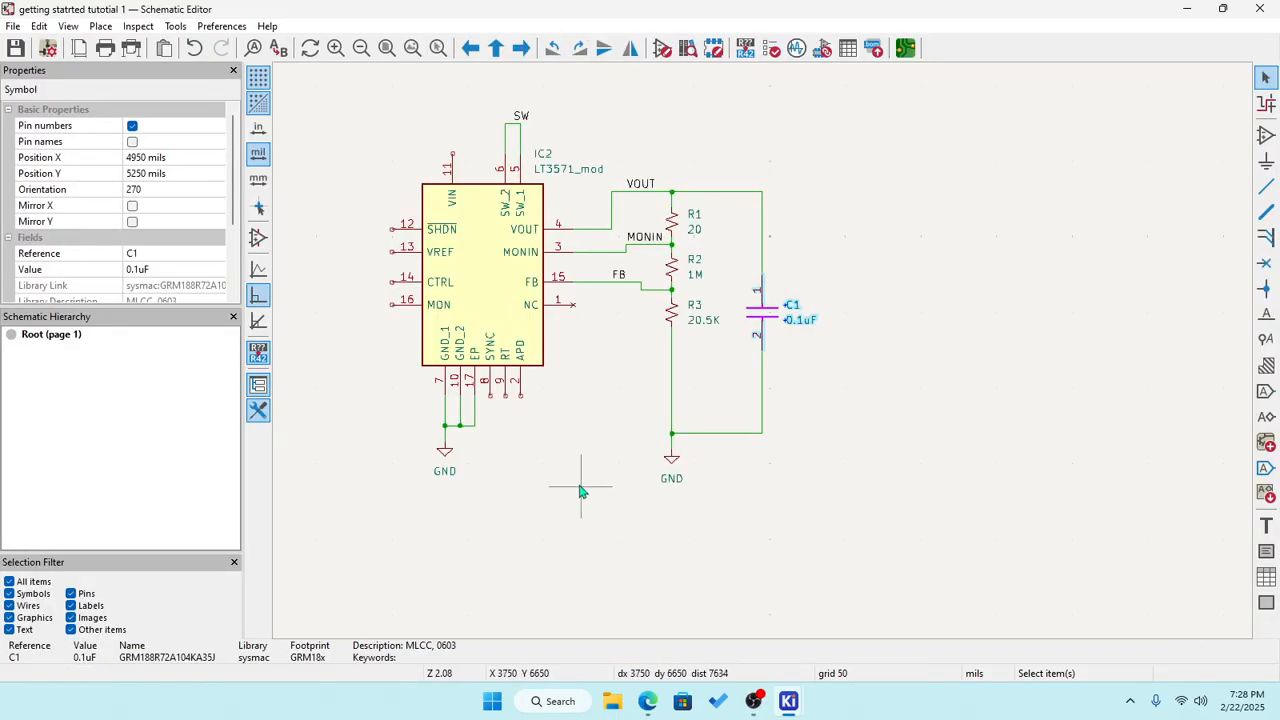
left_click(900, 442)
double_click(764, 313)
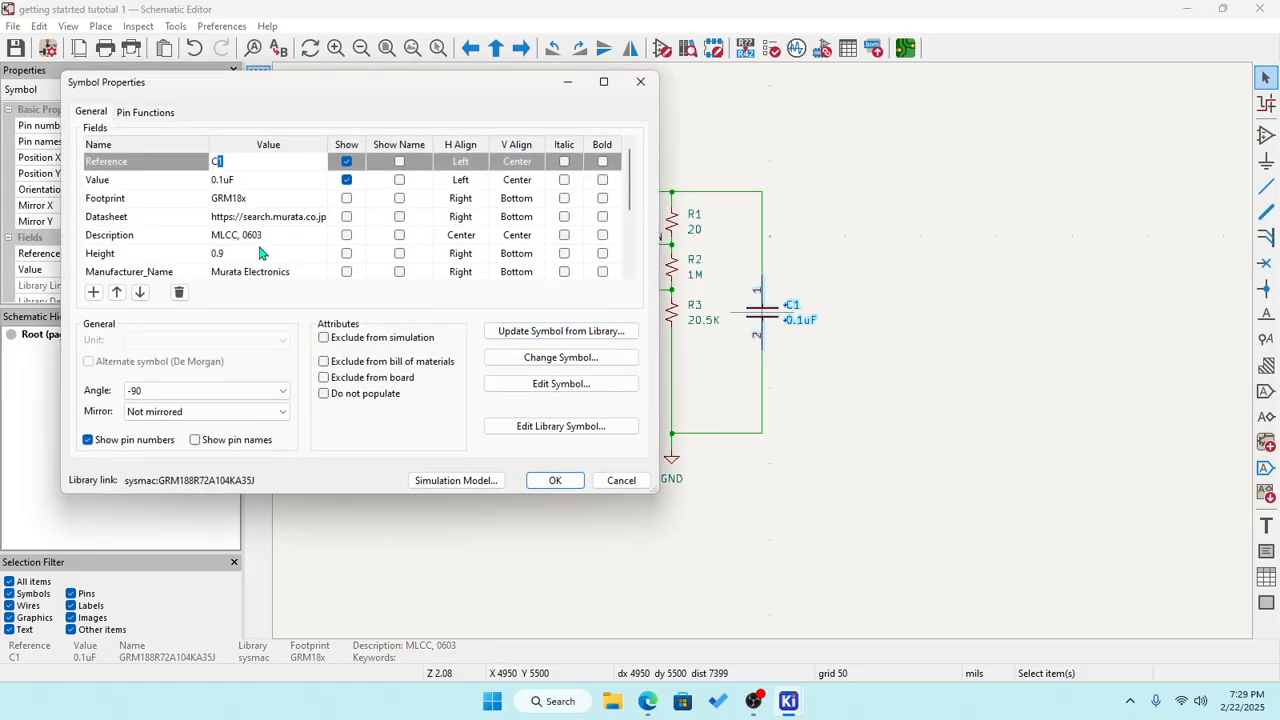
left_click(641, 82)
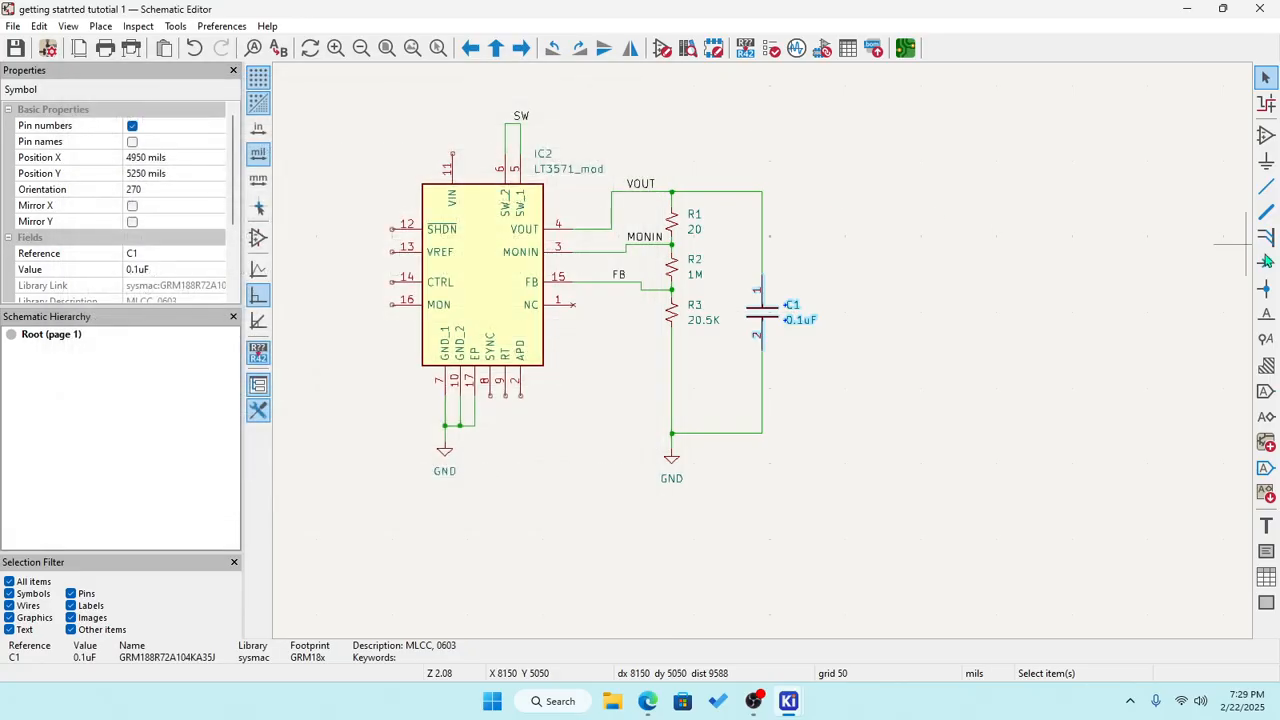
Filter the symbol library for "cap" and place the generic unpolarized capacitor Device:C in the empty area beside C1.
left_click(1266, 135)
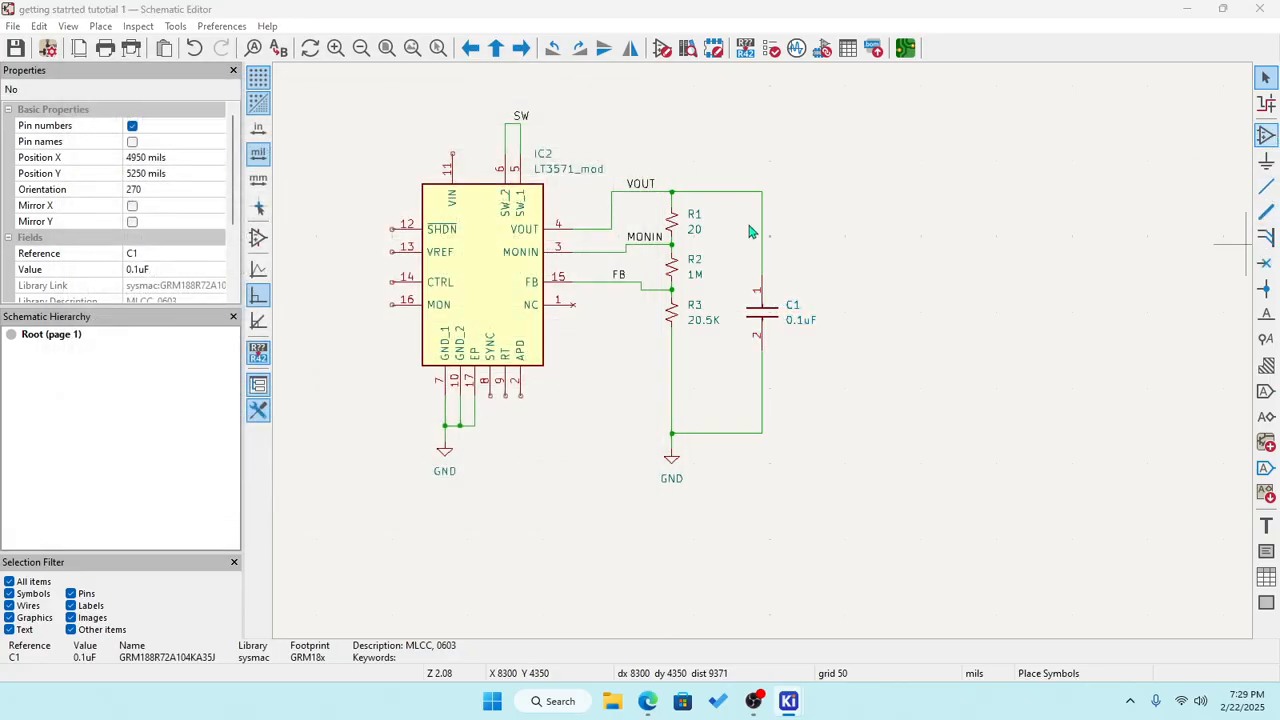
left_click(963, 186)
scroll(148, 245, "up", 2)
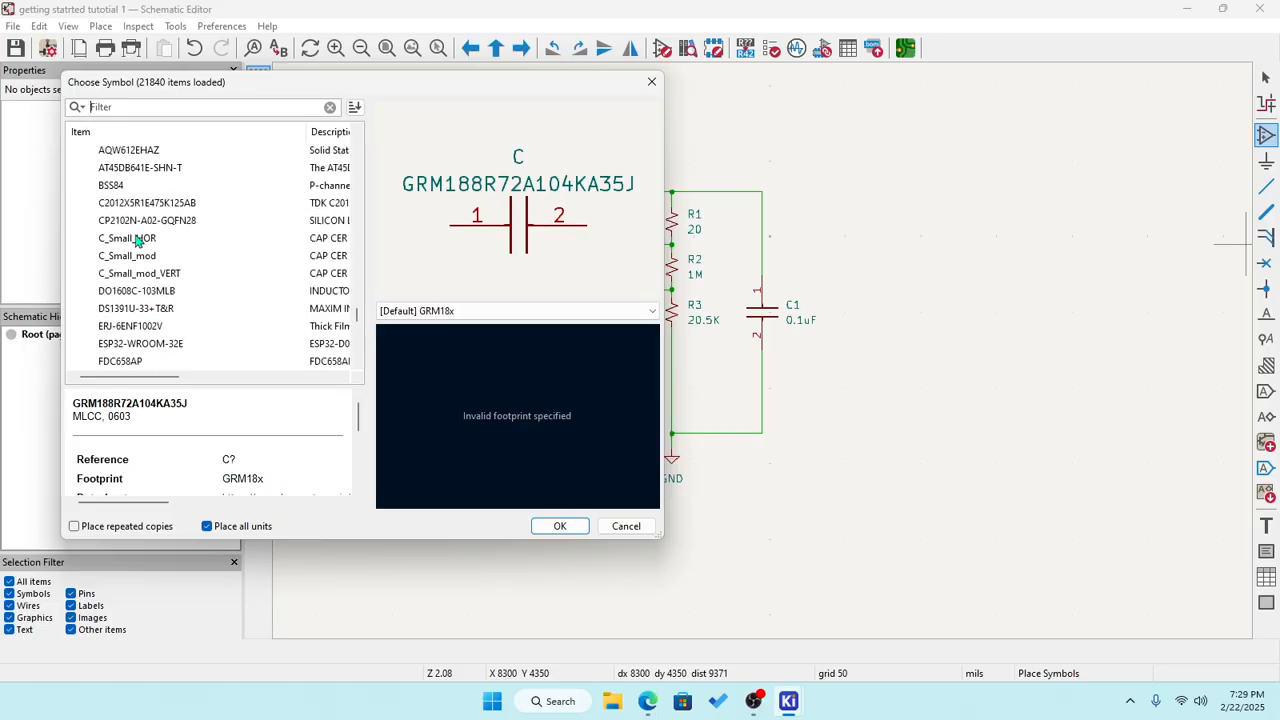
type("cap")
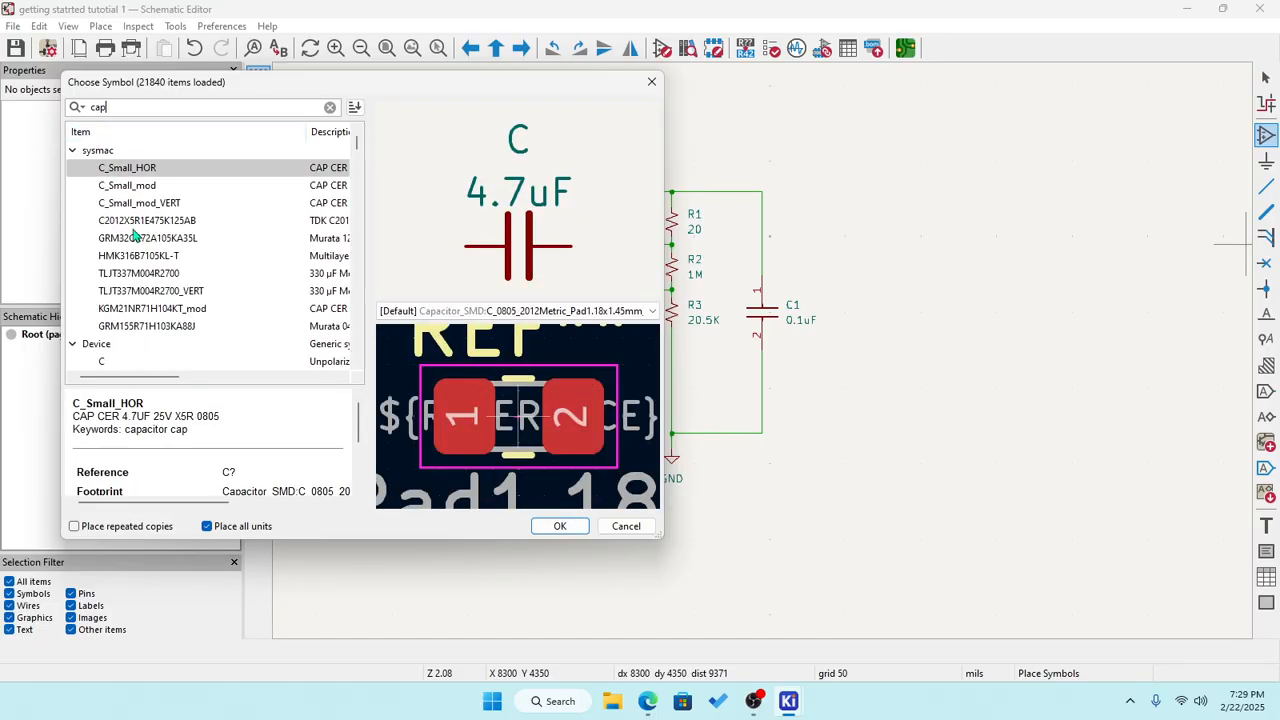
left_click(146, 188)
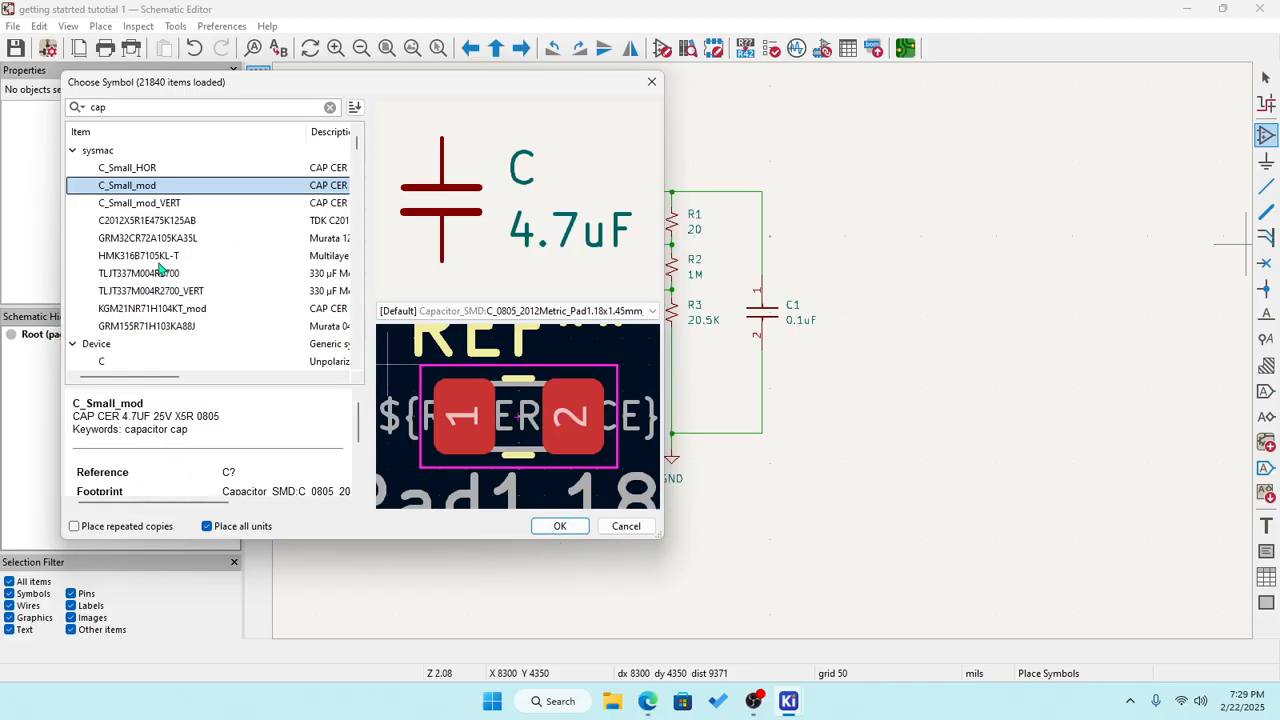
scroll(104, 362, "down", 2)
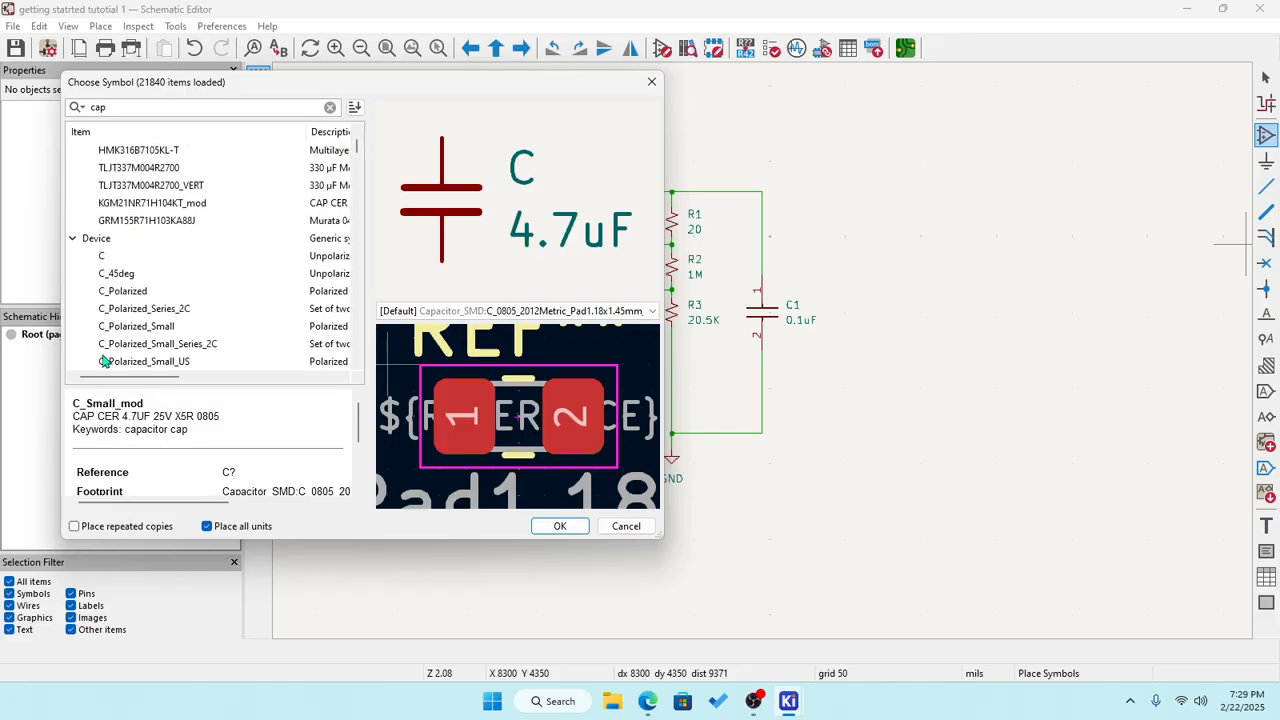
scroll(145, 313, "down", 1)
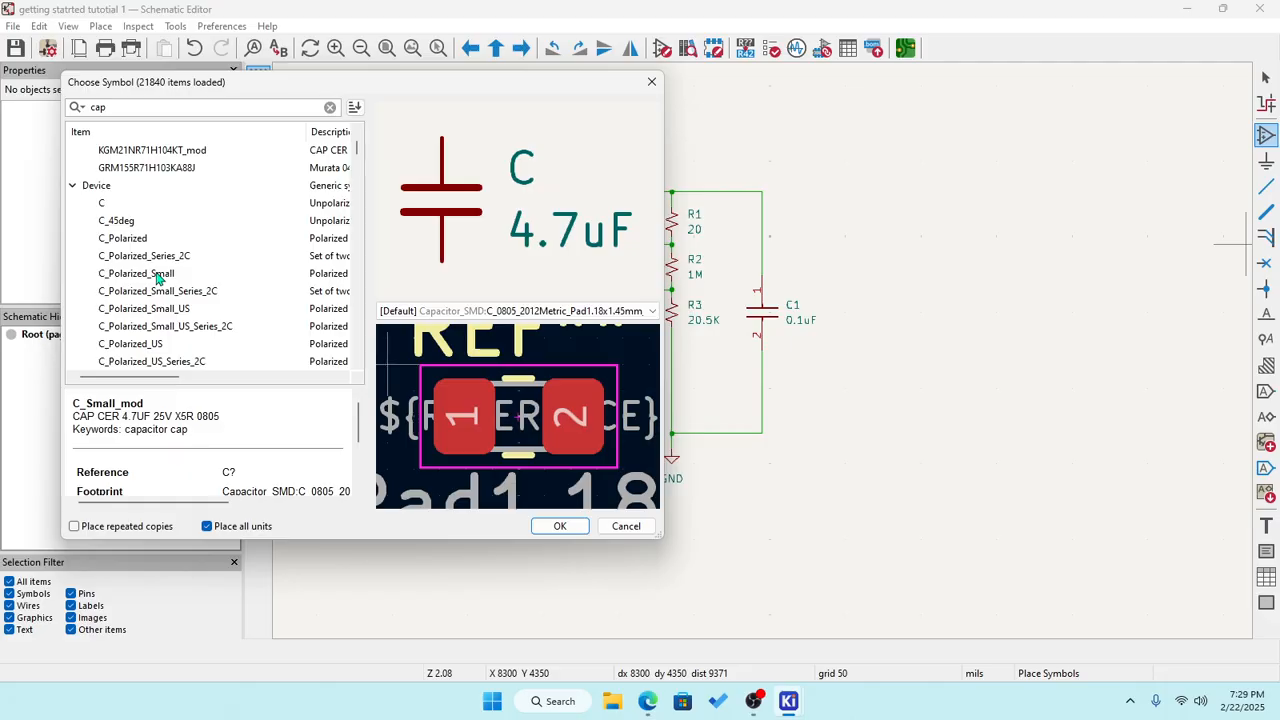
left_click(157, 276)
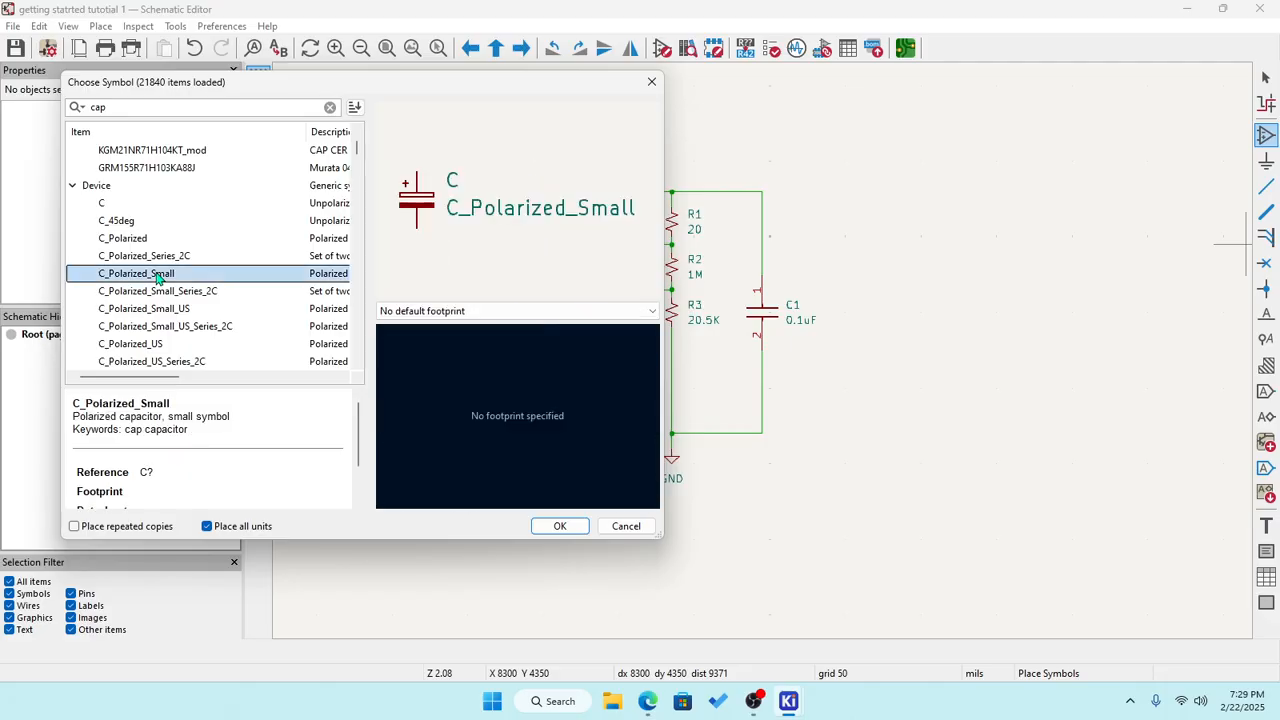
left_click(113, 204)
left_click(560, 526)
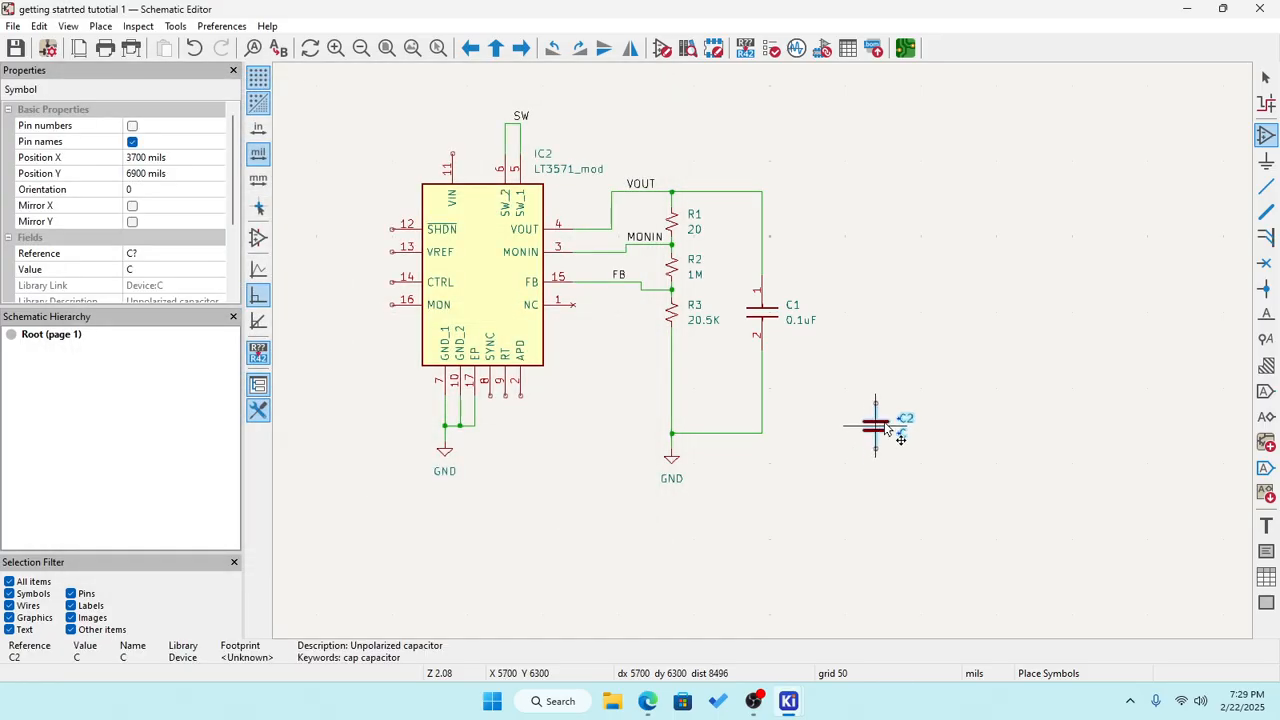
left_click(921, 296)
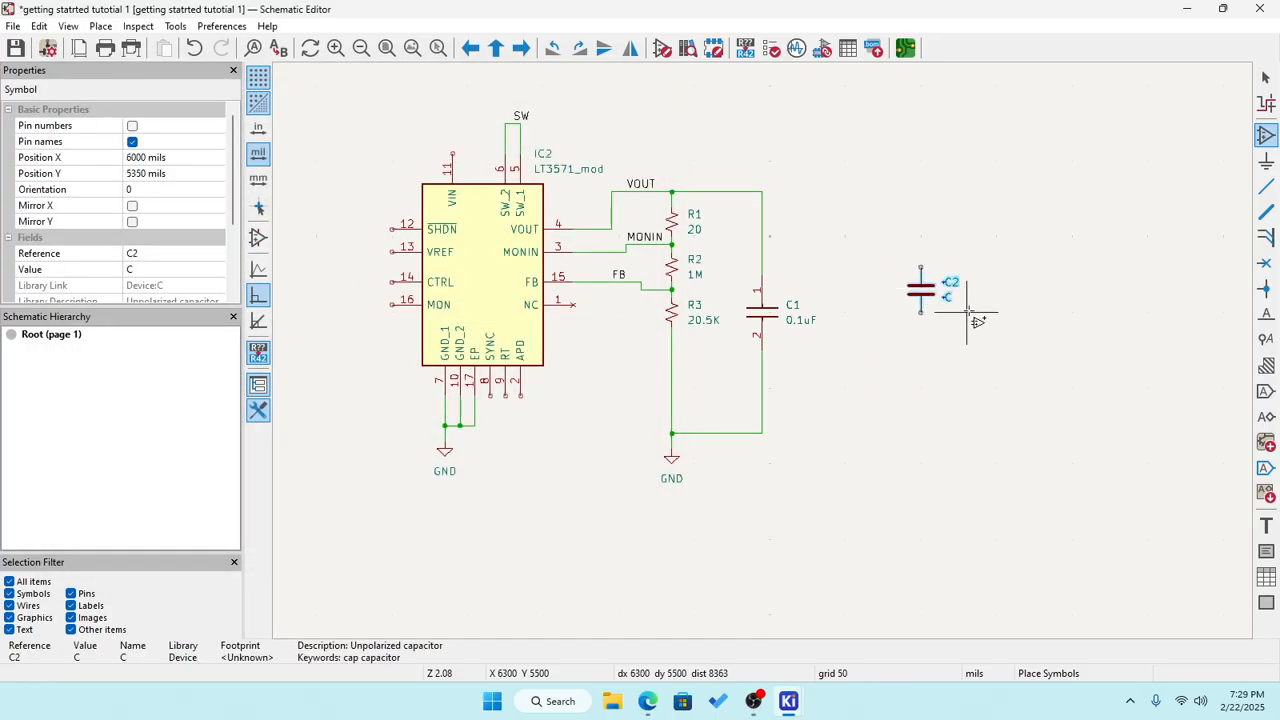
key("Escape")
Assign the footprint C_0603_1608Metric_Pad1.08x0.95mm_HandSolder from the Capacitor_SMD library to capacitor C2.
double_click(921, 305)
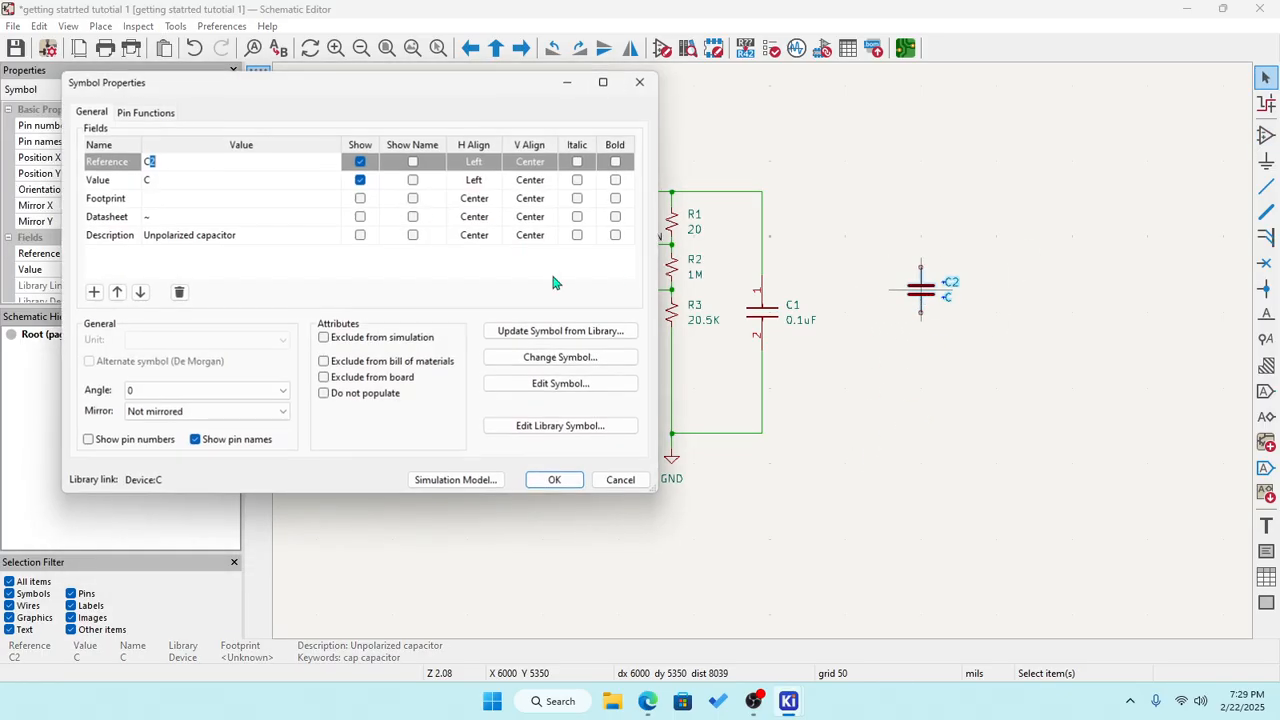
left_click(178, 198)
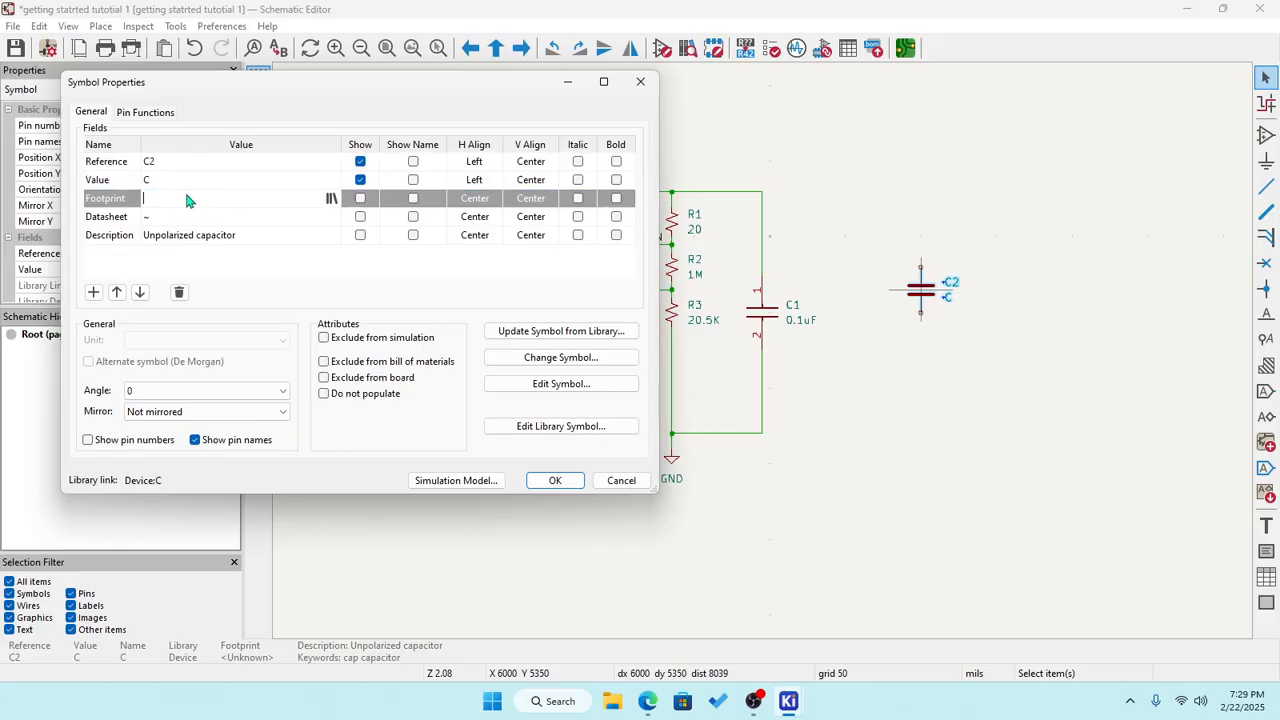
left_click(334, 200)
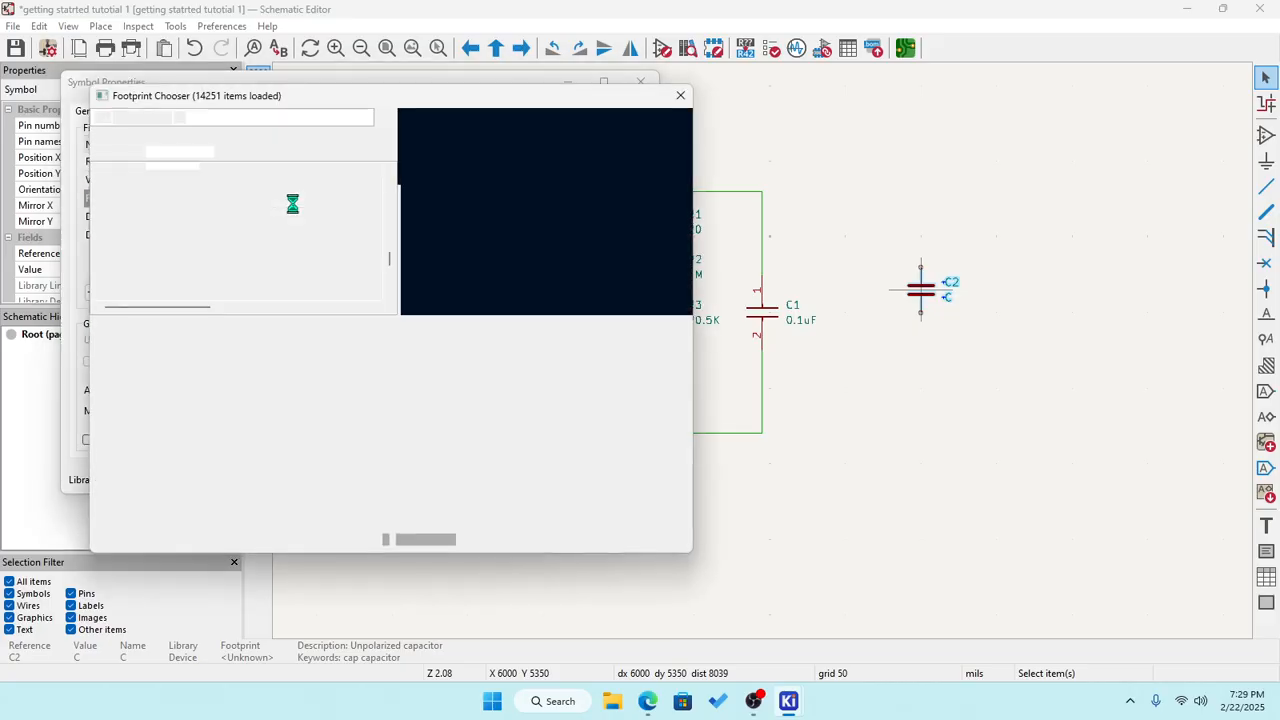
scroll(245, 236, "down", 1)
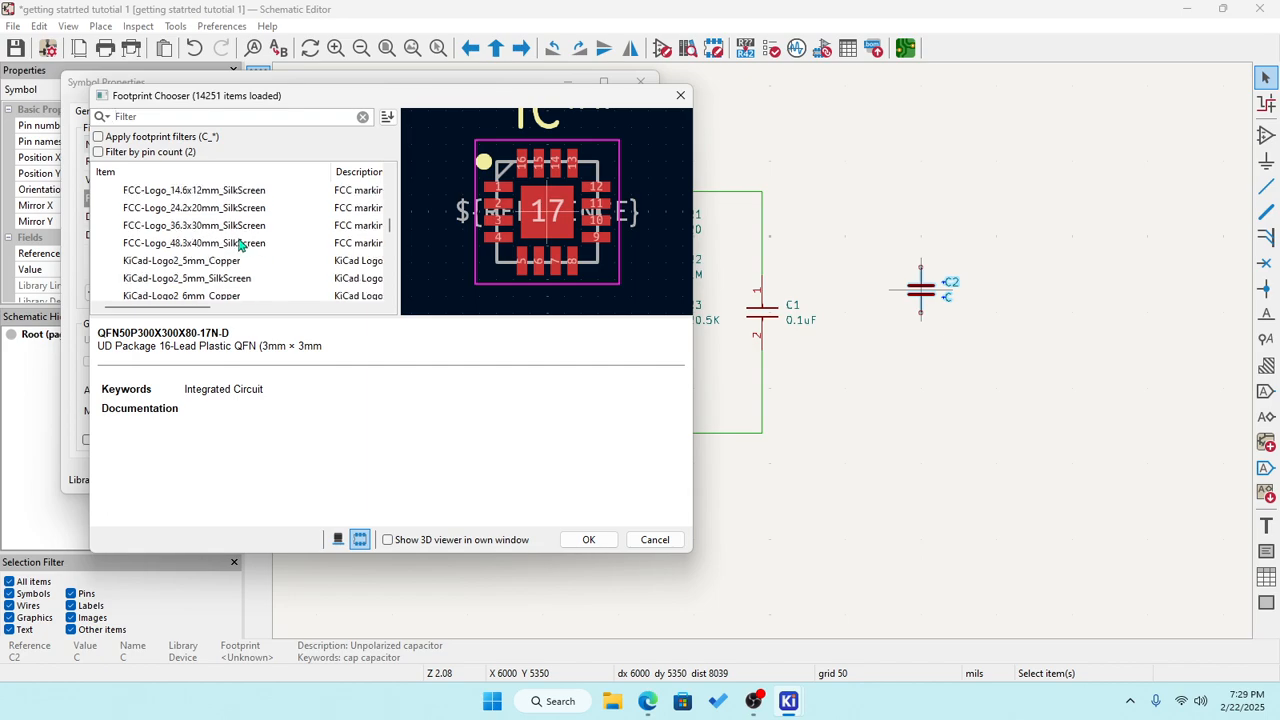
scroll(240, 238, "up", 4)
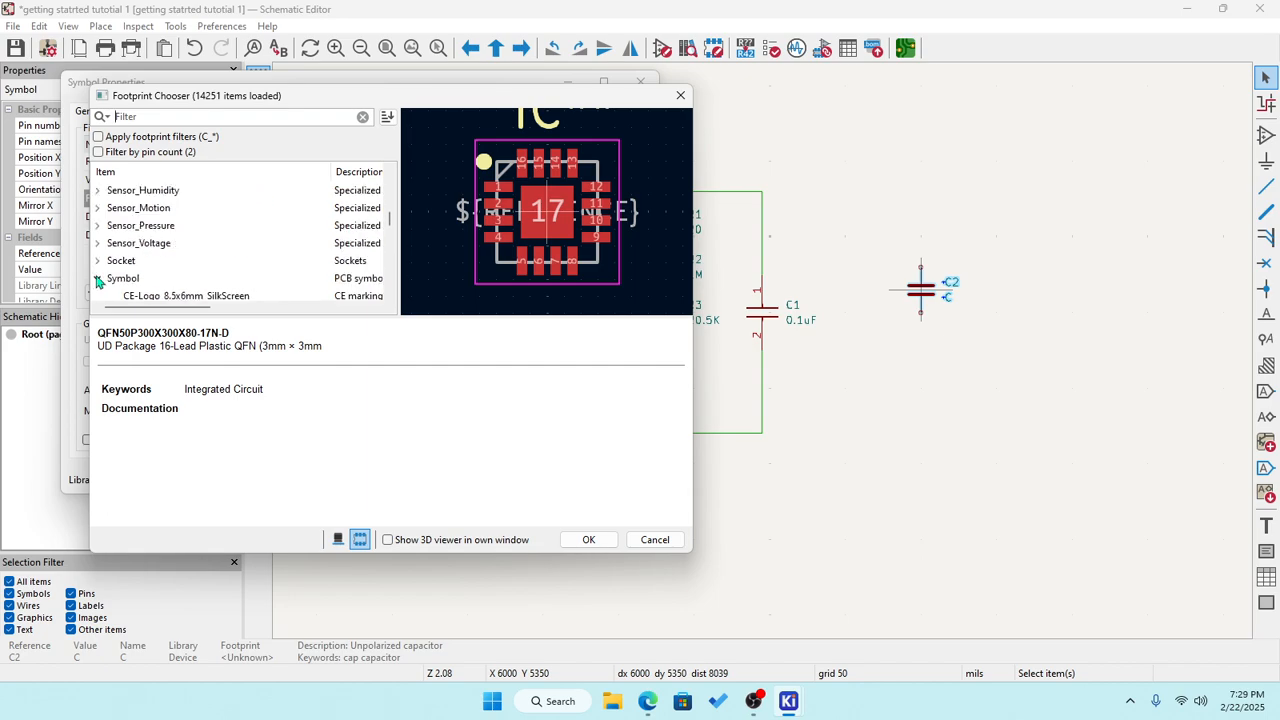
scroll(116, 200, "up", 10)
scroll(118, 198, "up", 15)
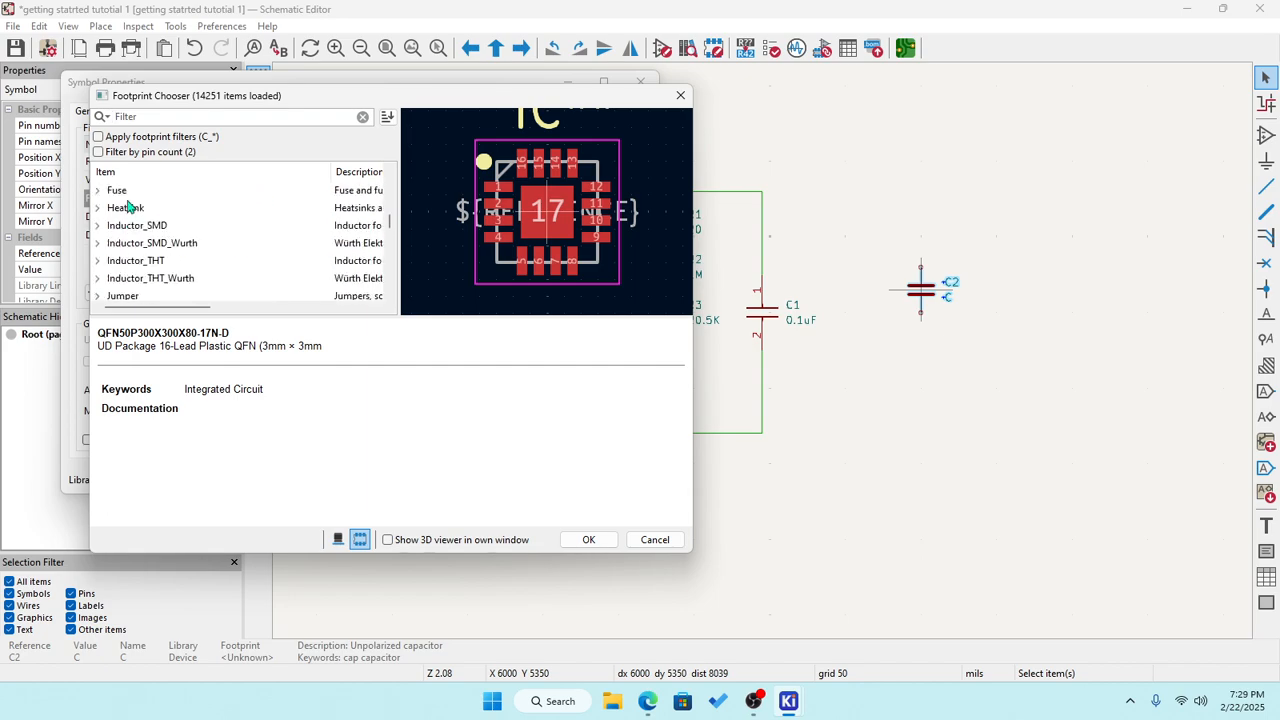
scroll(145, 215, "up", 10)
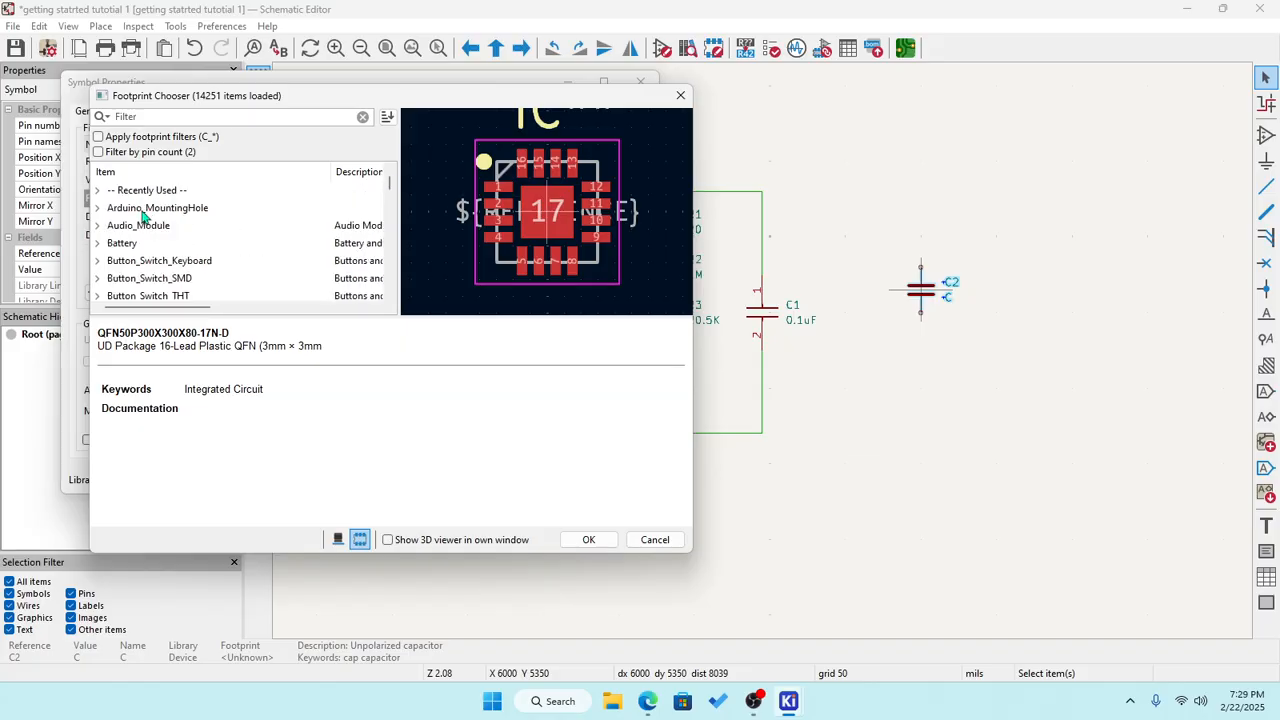
scroll(140, 222, "down", 2)
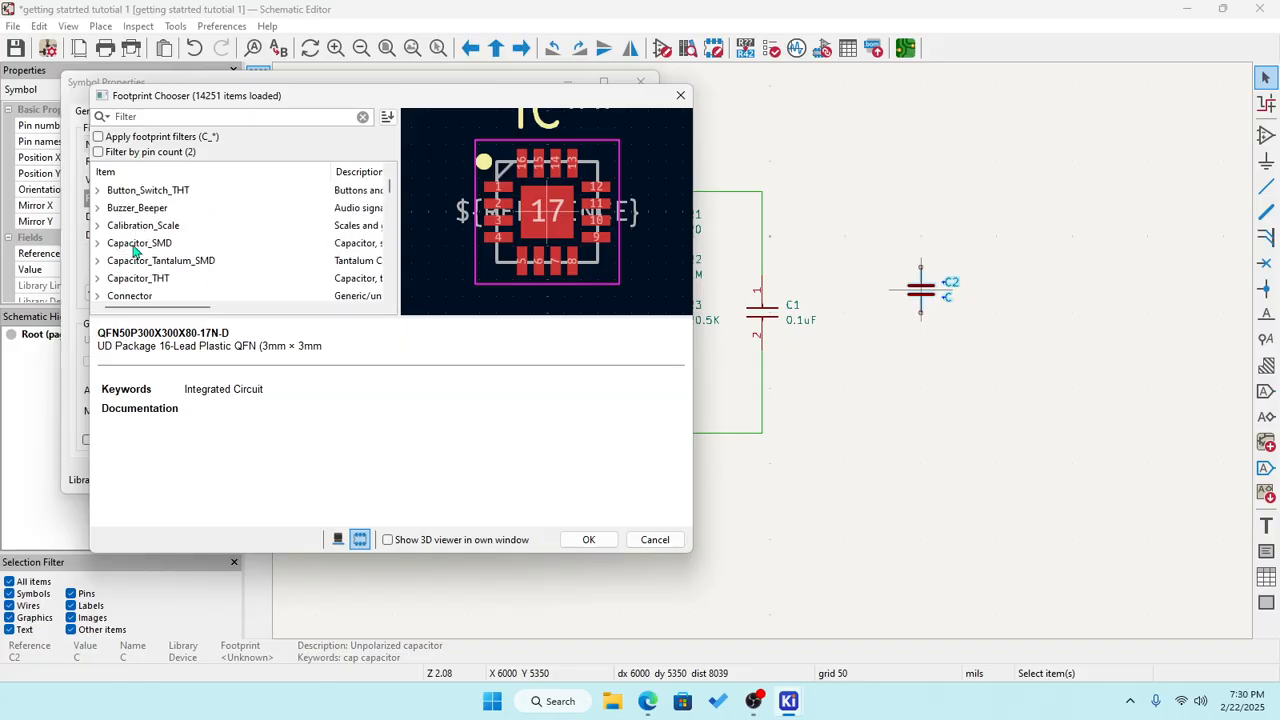
left_click(137, 247)
left_click(97, 243)
scroll(160, 270, "down", 10)
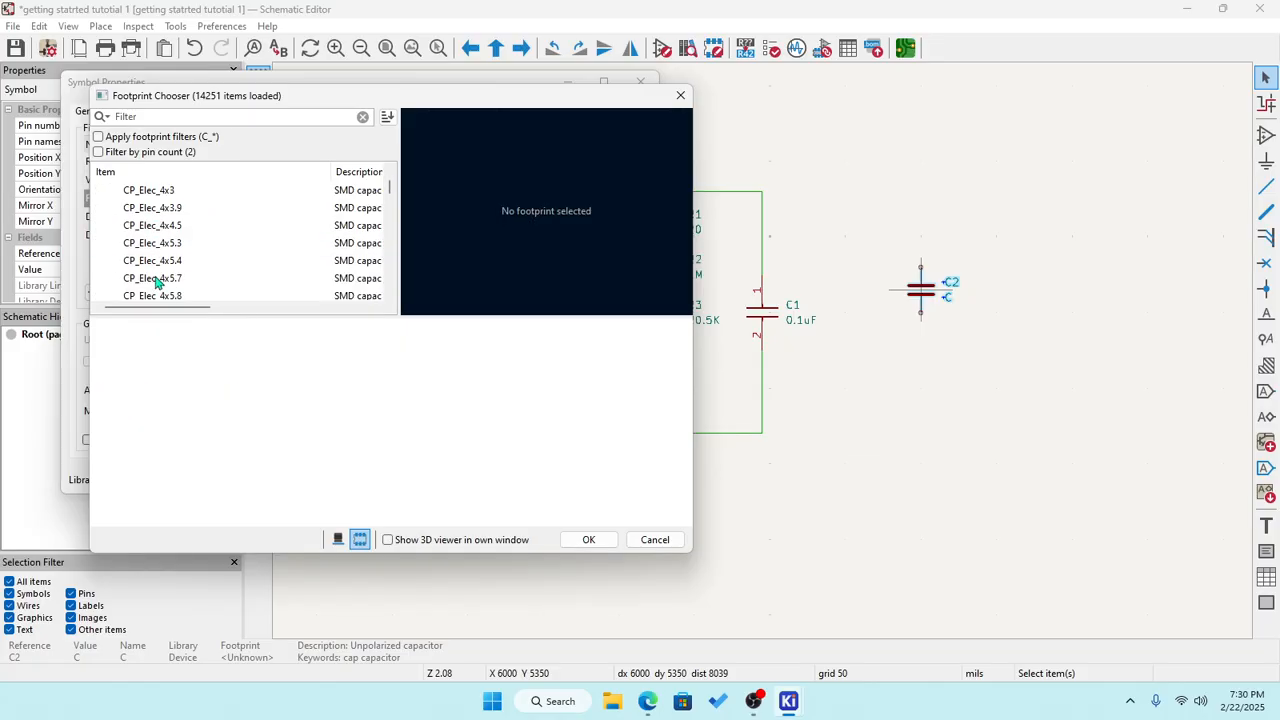
scroll(167, 280, "down", 5)
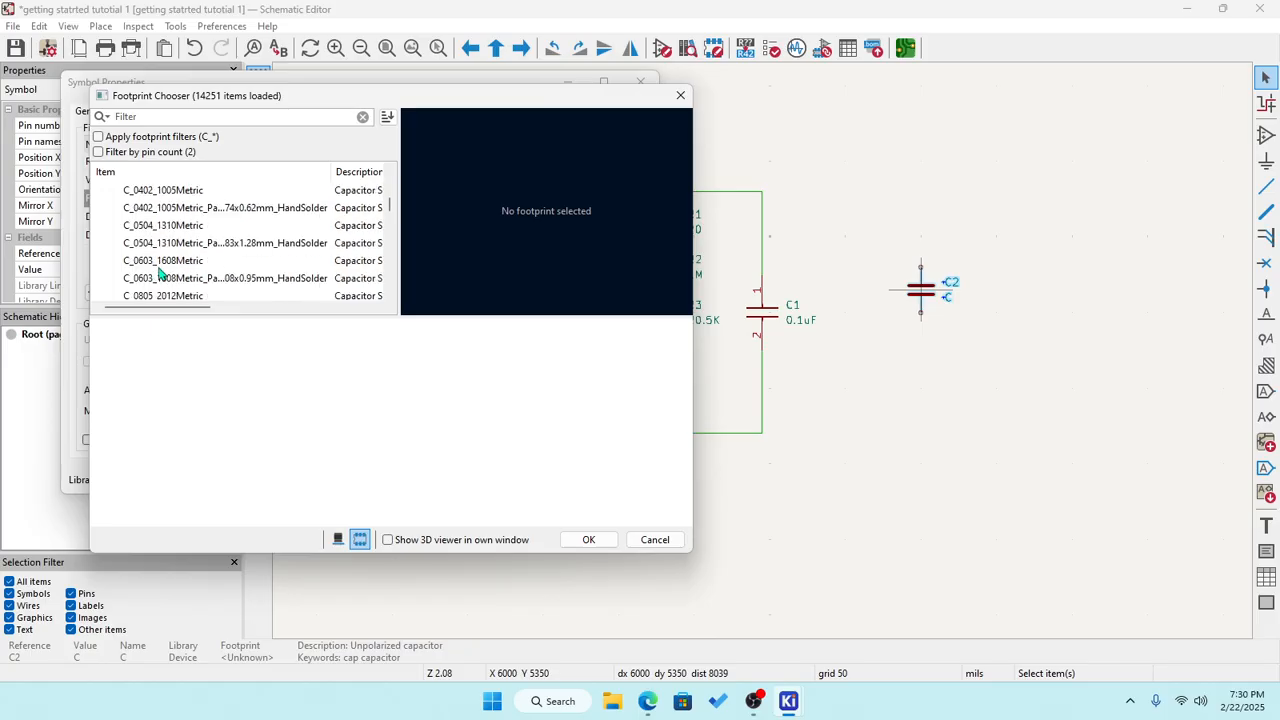
left_click(157, 280)
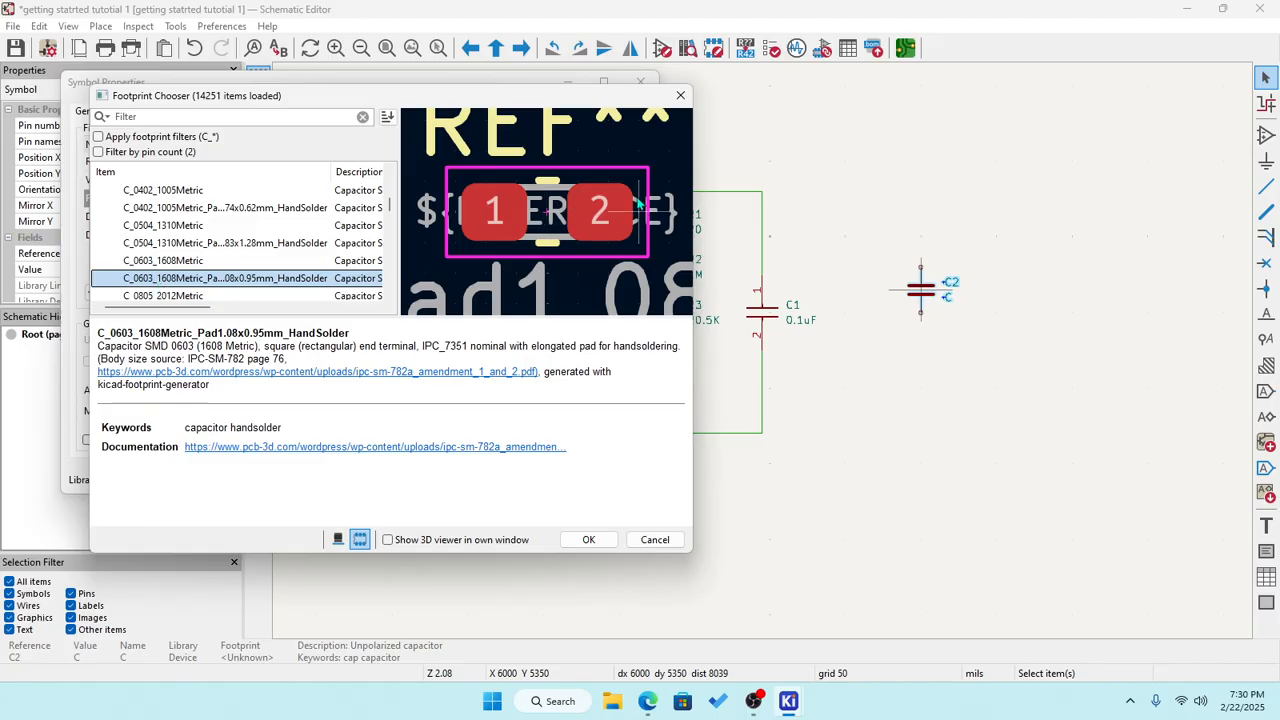
left_click(586, 538)
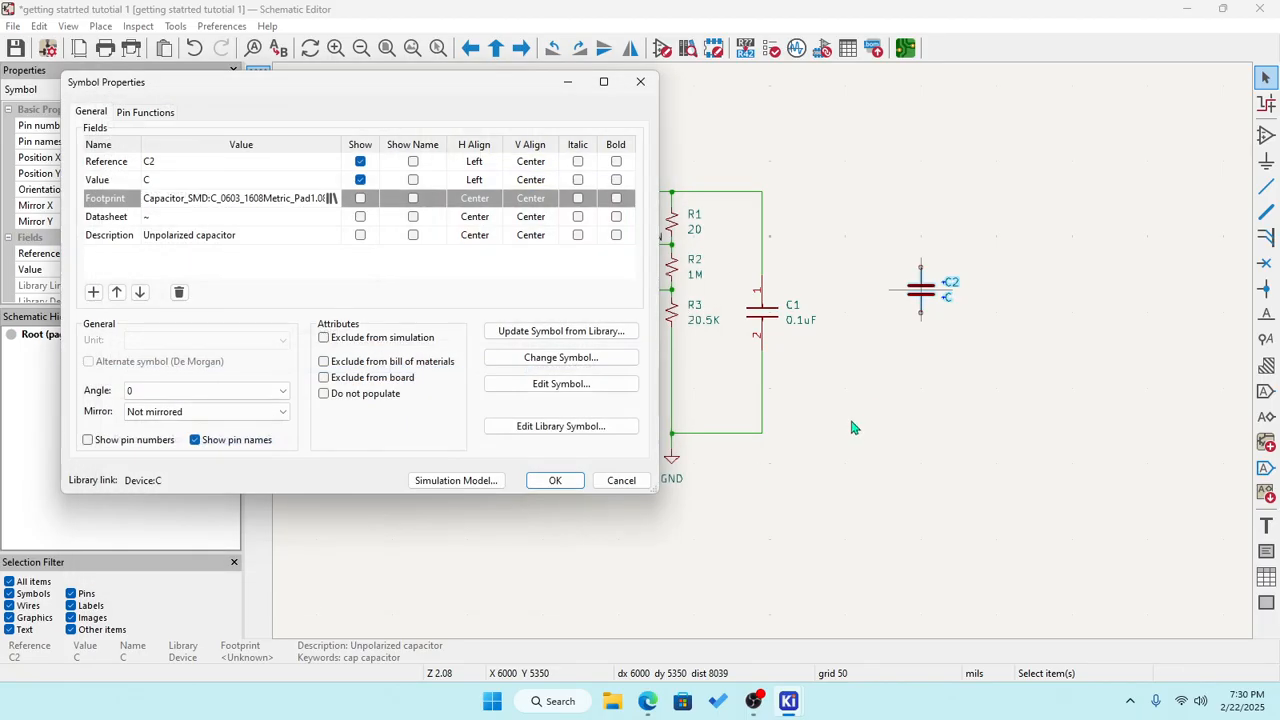
Confirm the footprint assignment and set the value of capacitor C2 to 10uF.
left_click(553, 480)
double_click(920, 291)
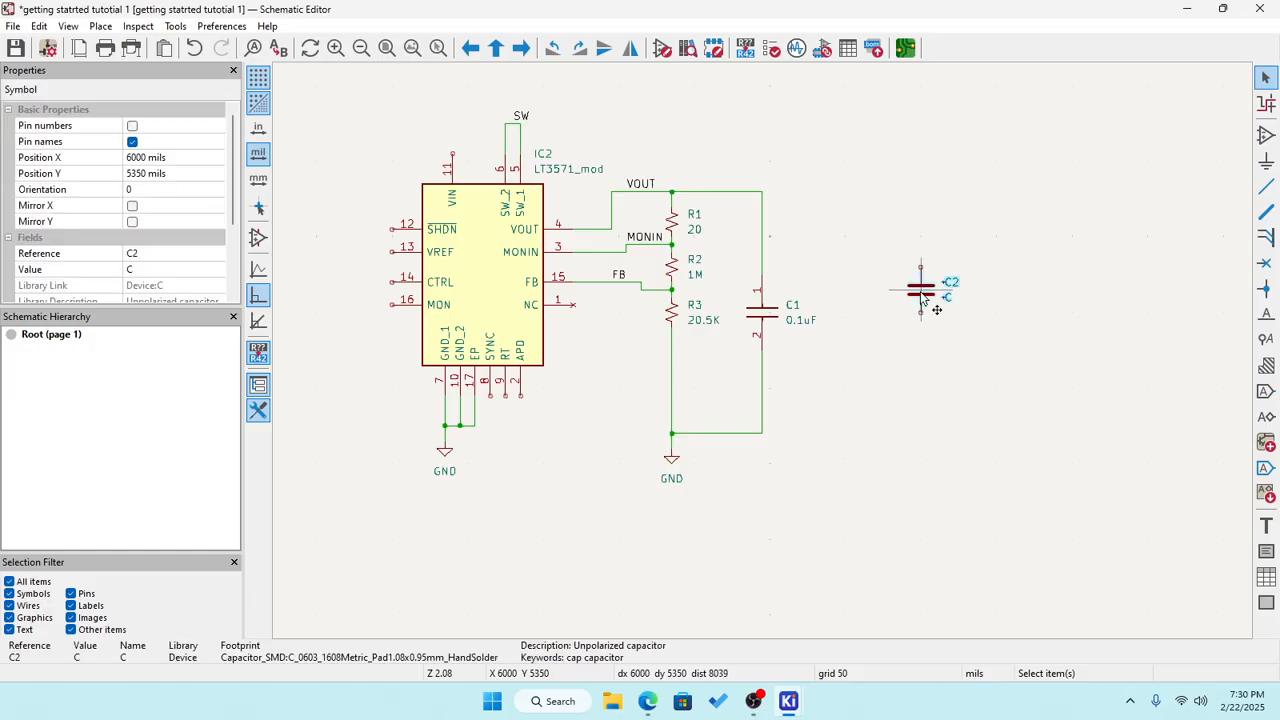
left_click(198, 180)
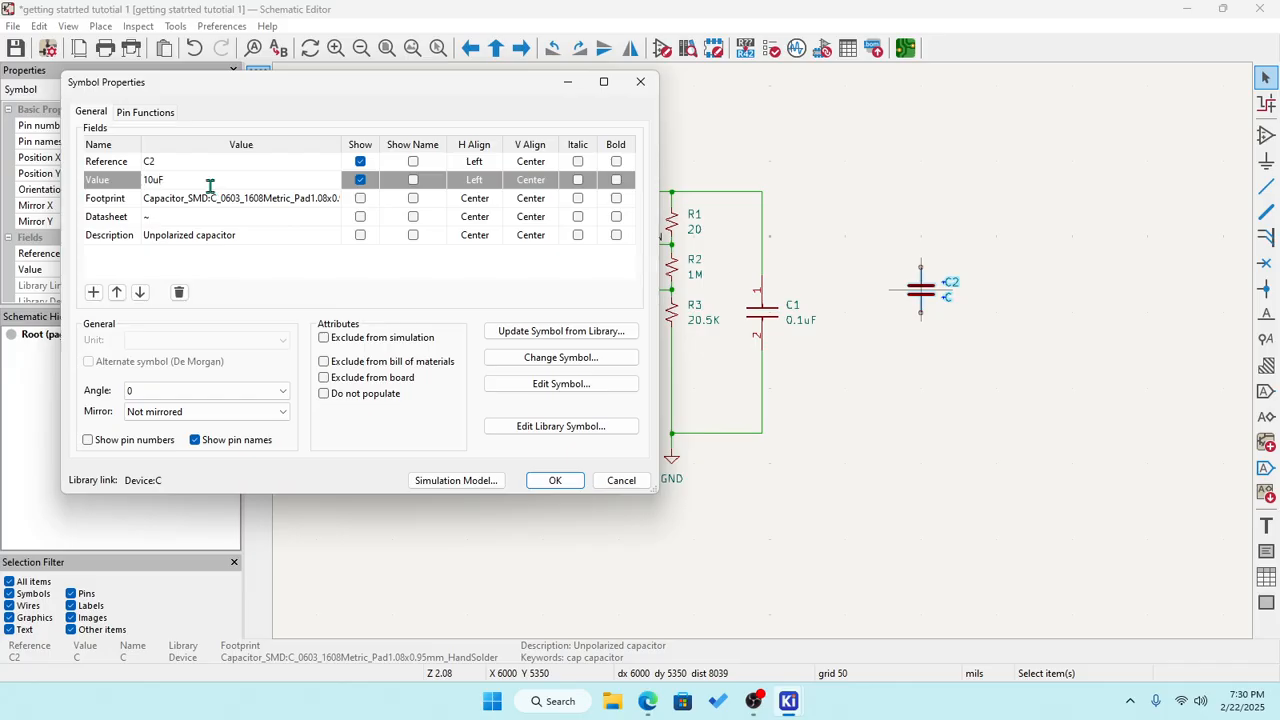
left_click(555, 482)
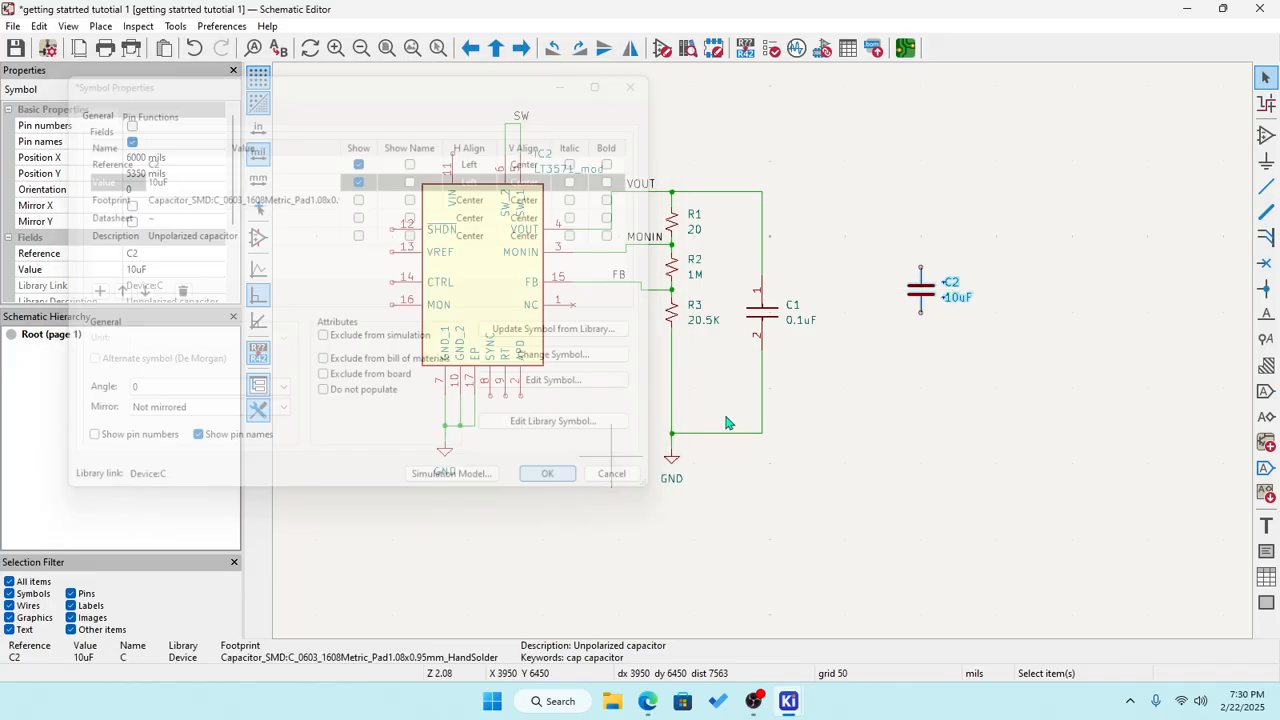
Move C2 closer to C1 so the two capacitors sit level with each other.
left_click(920, 293)
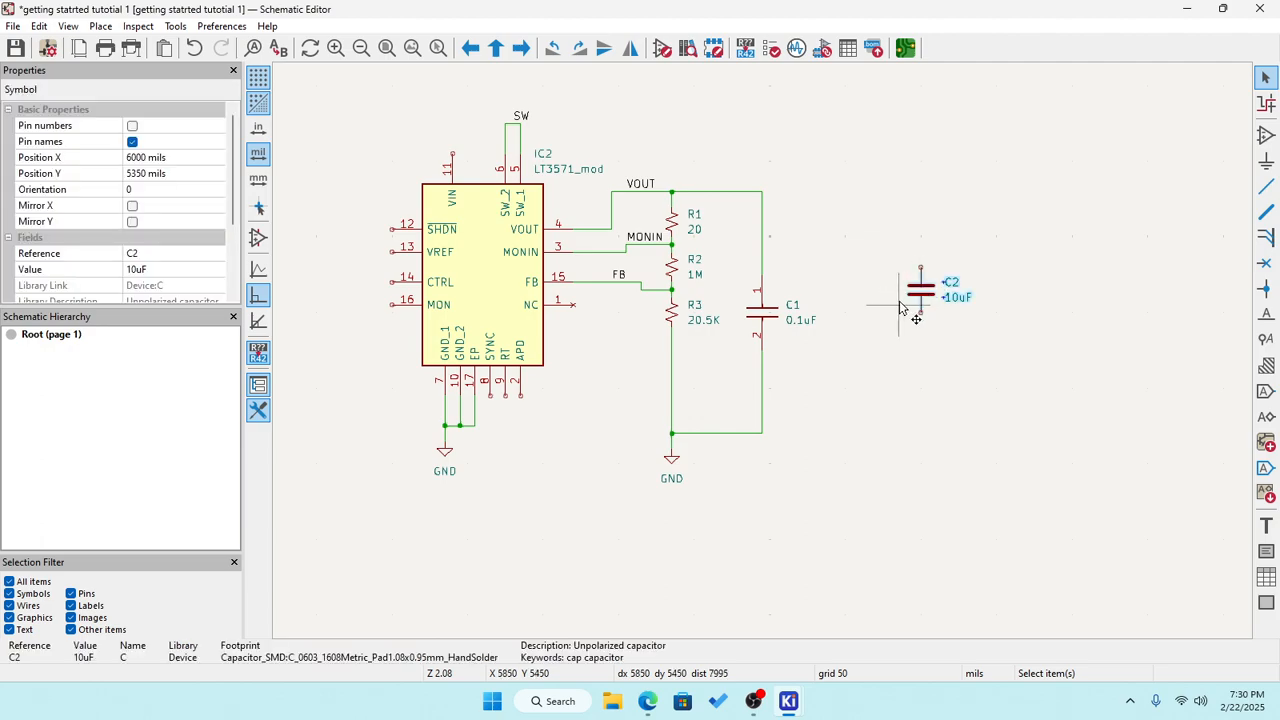
left_click_drag(906, 300, 868, 313)
left_click(951, 291)
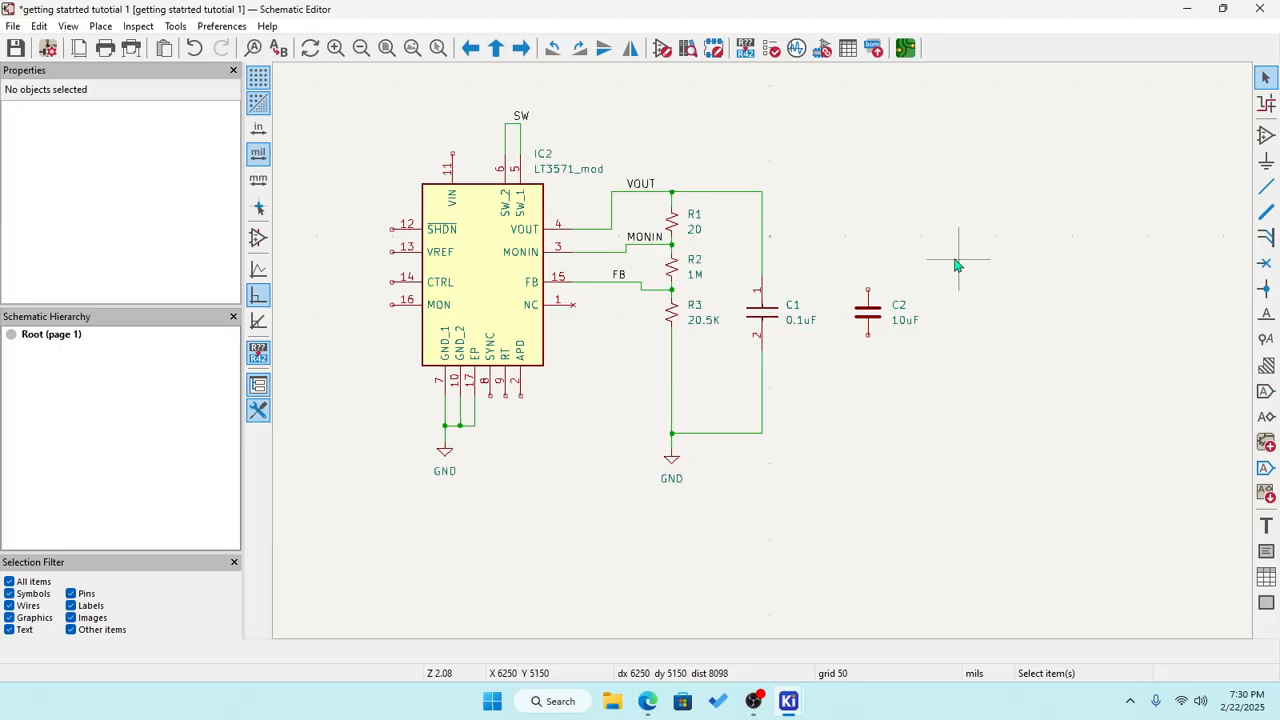
Wire C2 in parallel with C1, joining its upper pin to VOUT and its lower pin to GND, and save the schematic.
left_click(1266, 186)
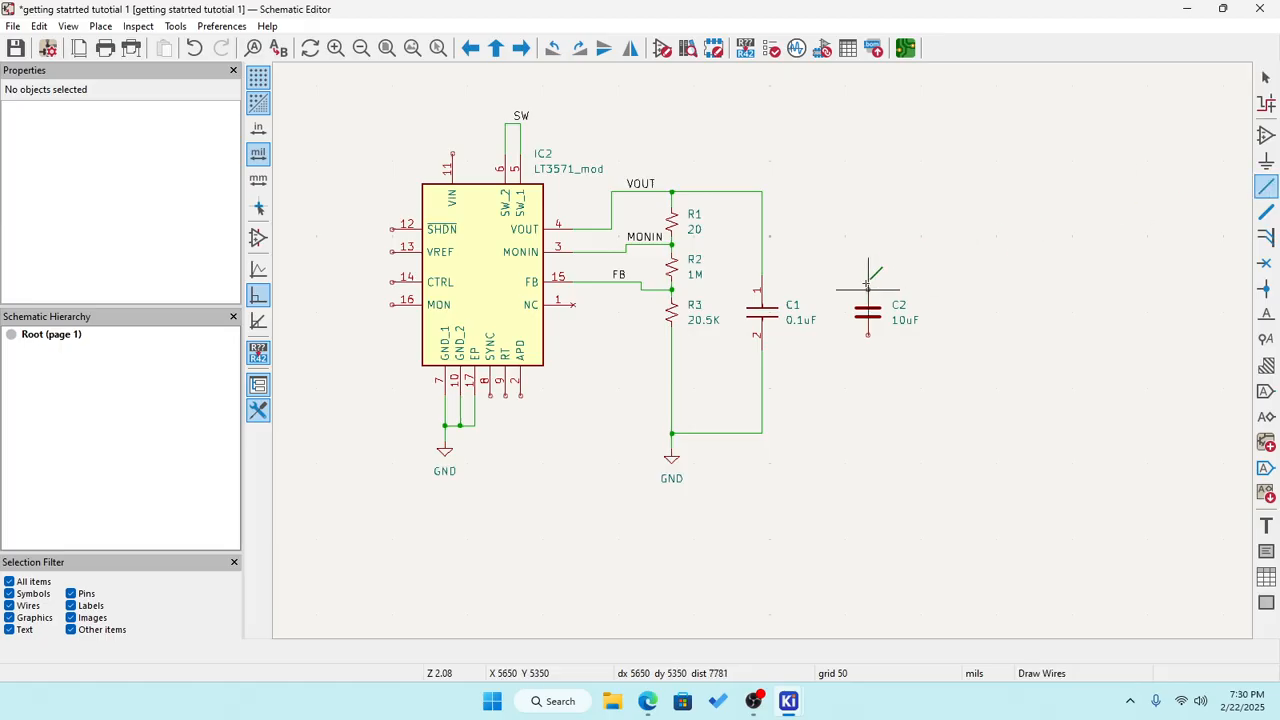
left_click(868, 289)
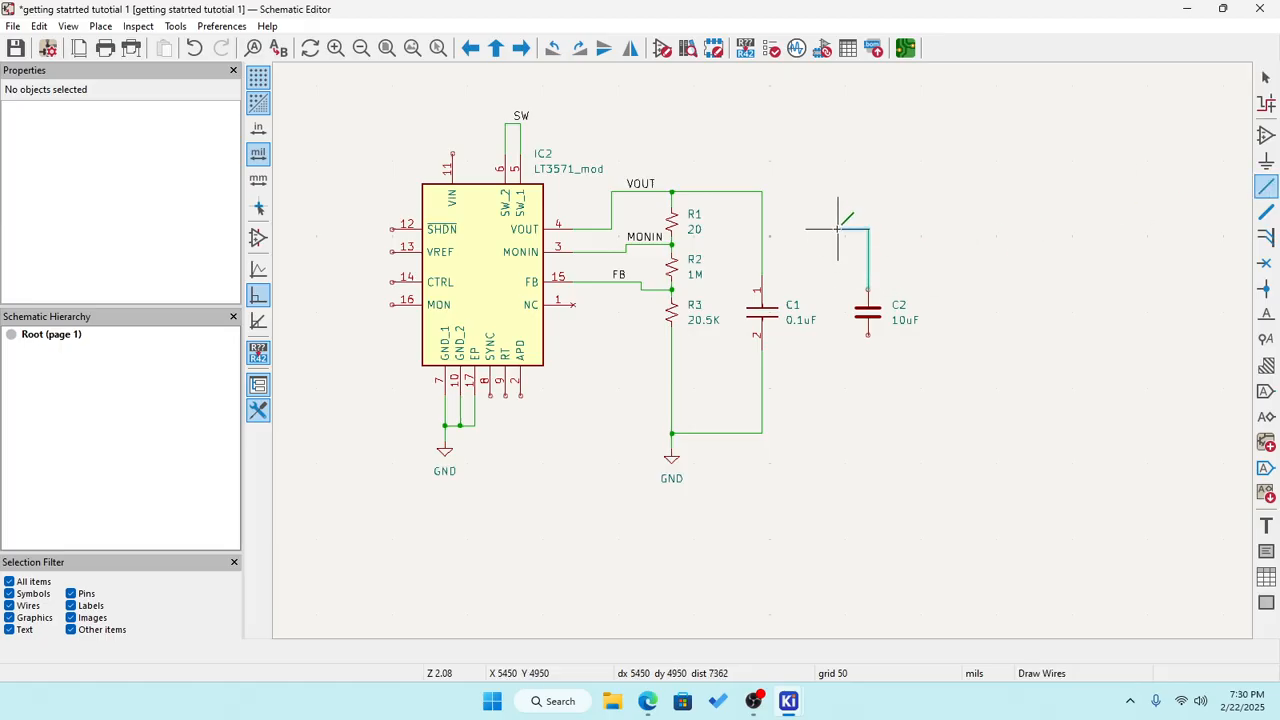
left_click(761, 230)
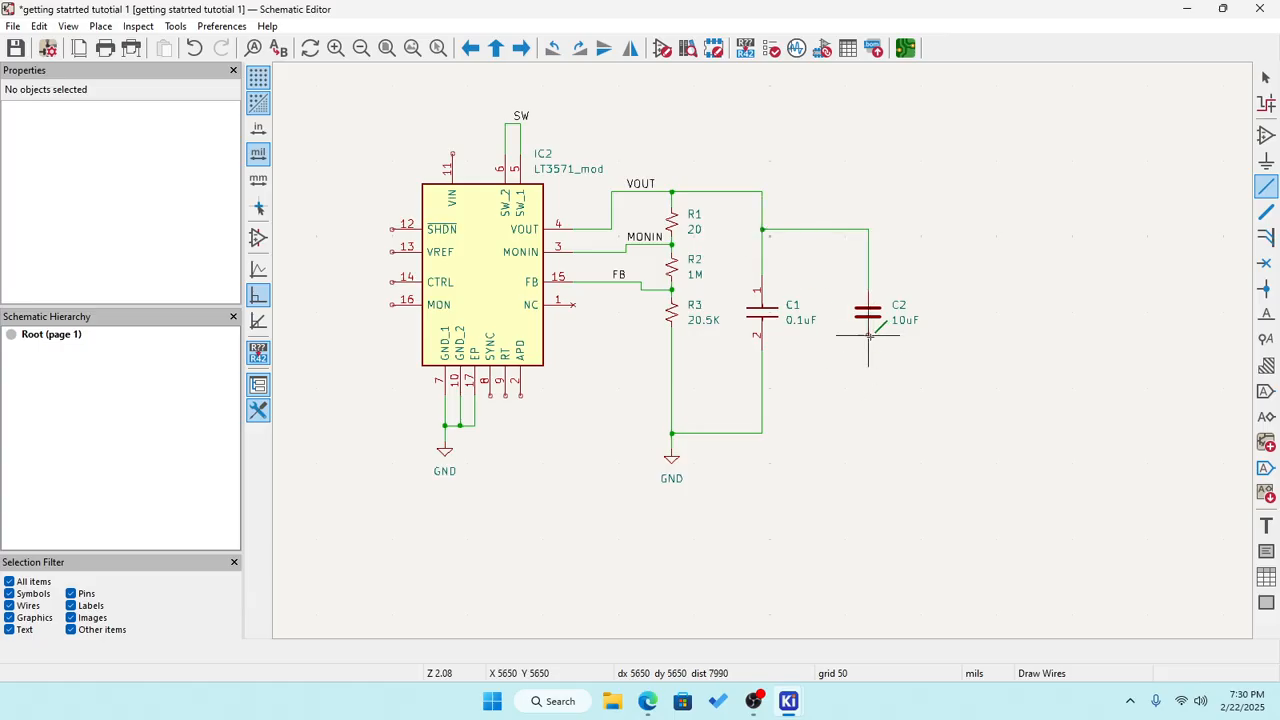
left_click(868, 336)
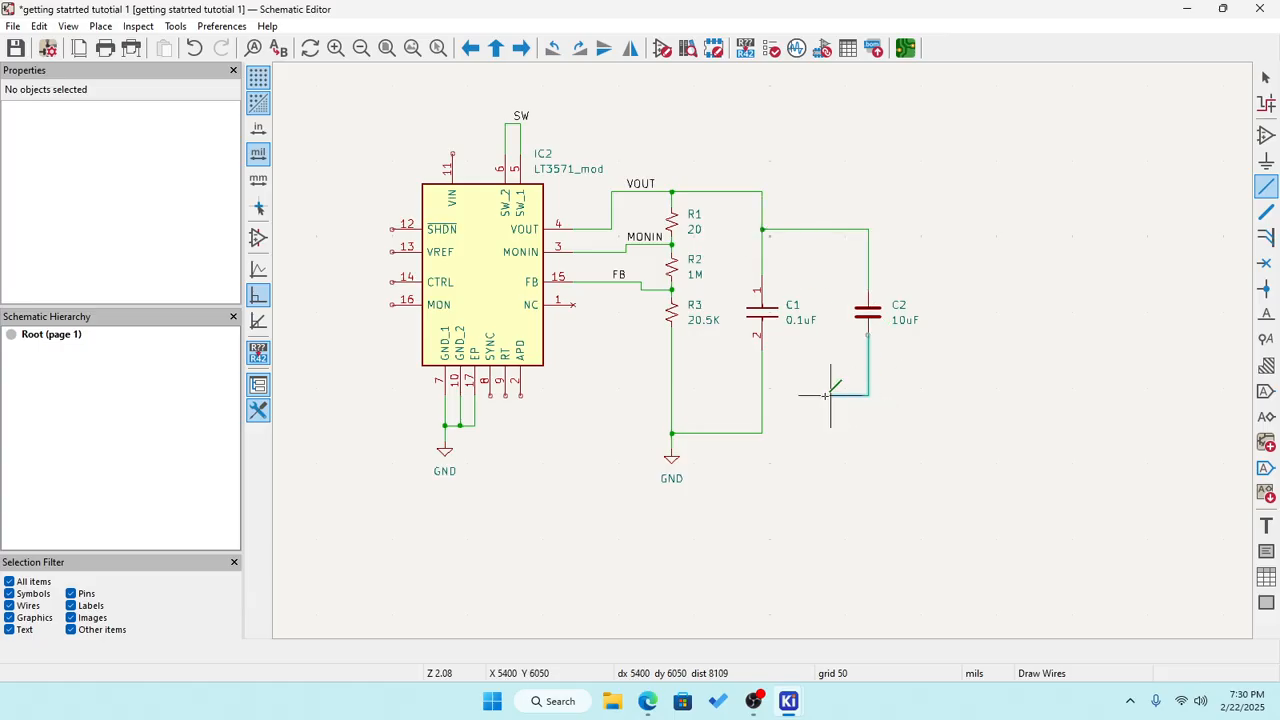
left_click(762, 395)
key("Escape")
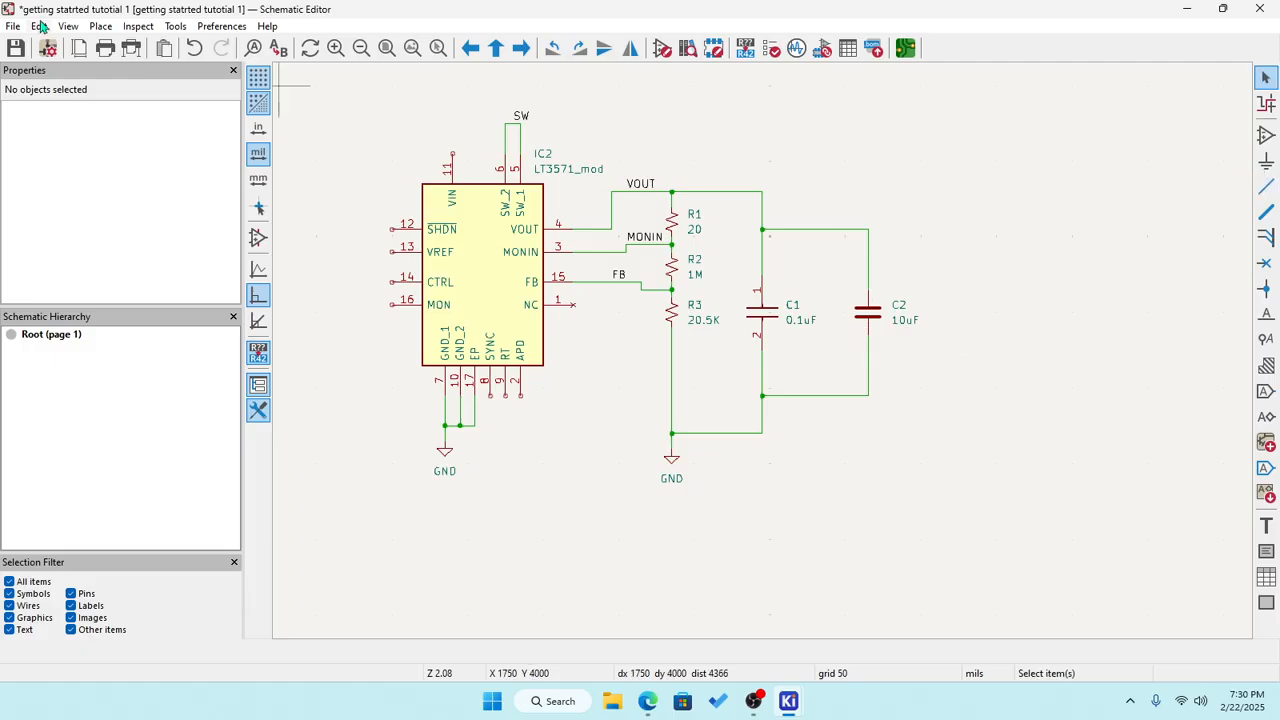
left_click(15, 48)
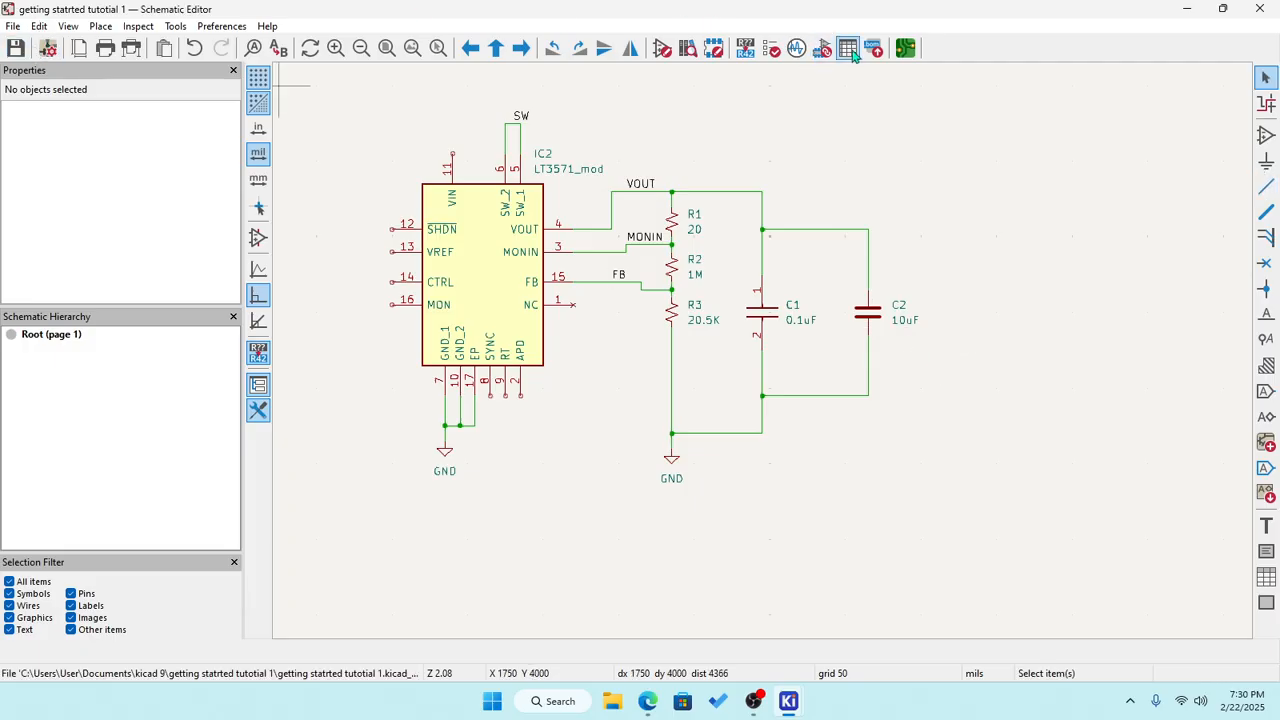
Switch to the PCB Editor and update the board from the schematic to bring in C2.
left_click(905, 48)
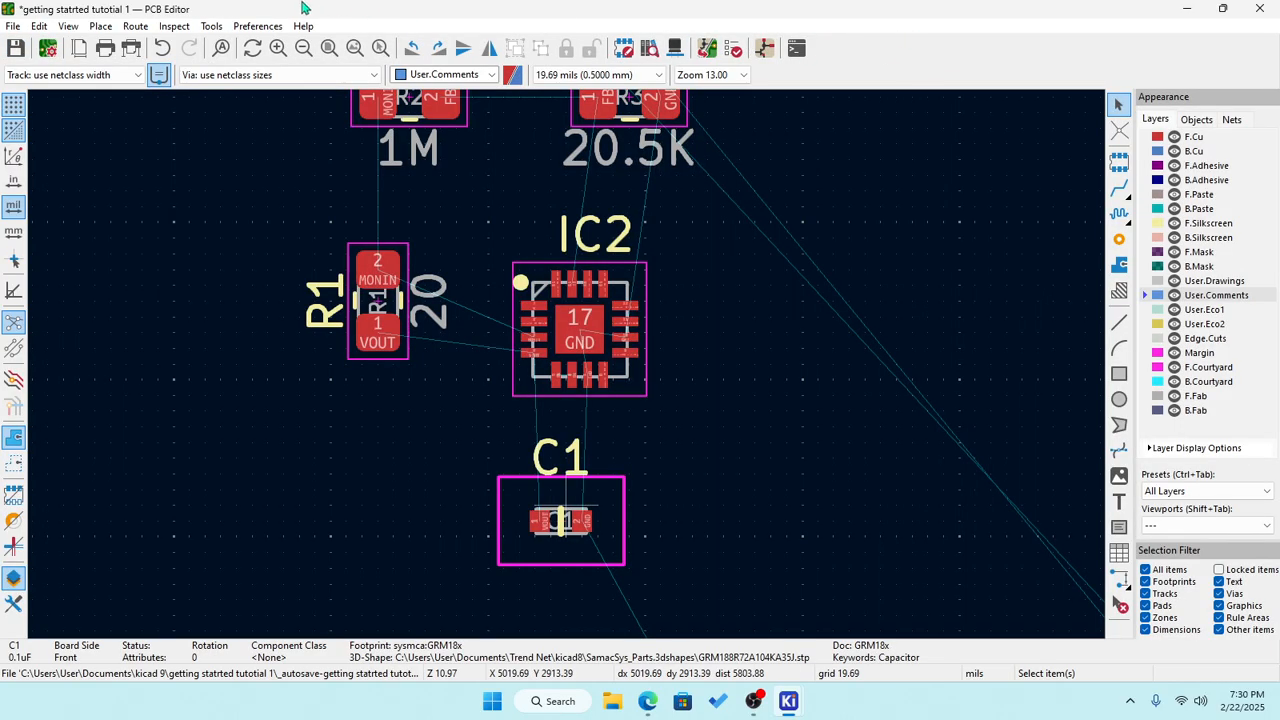
left_click(211, 26)
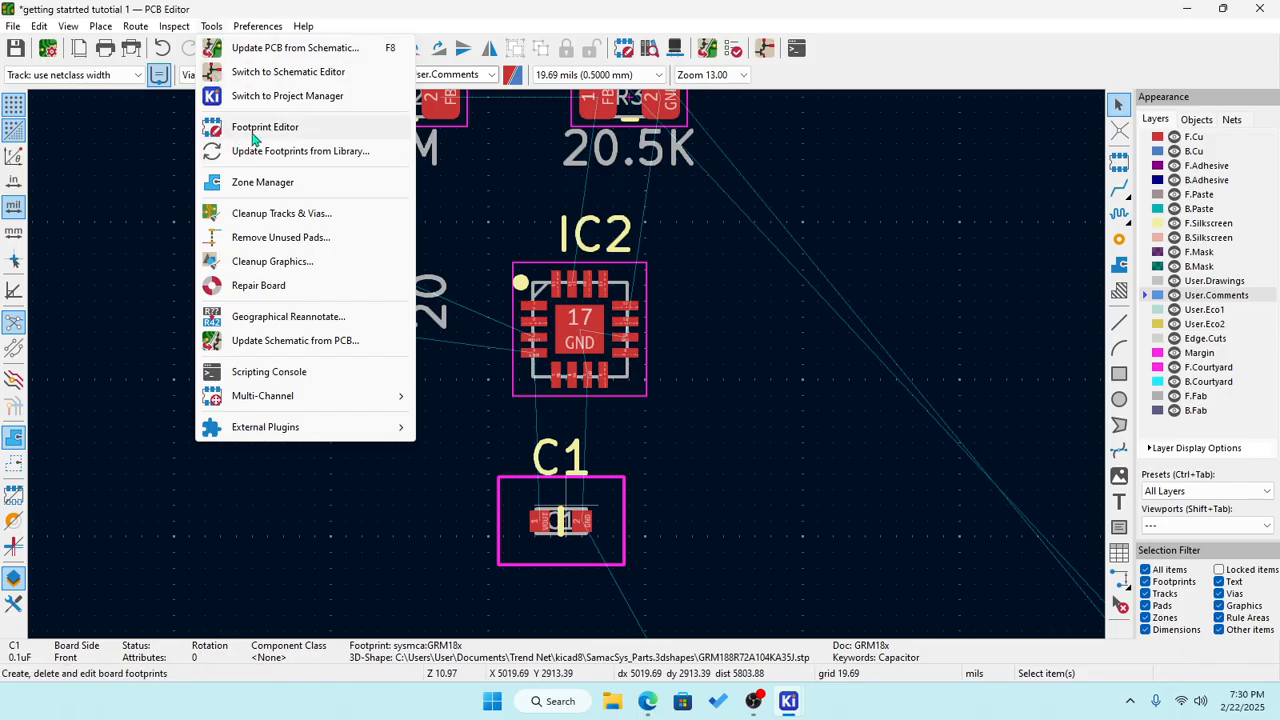
left_click(285, 48)
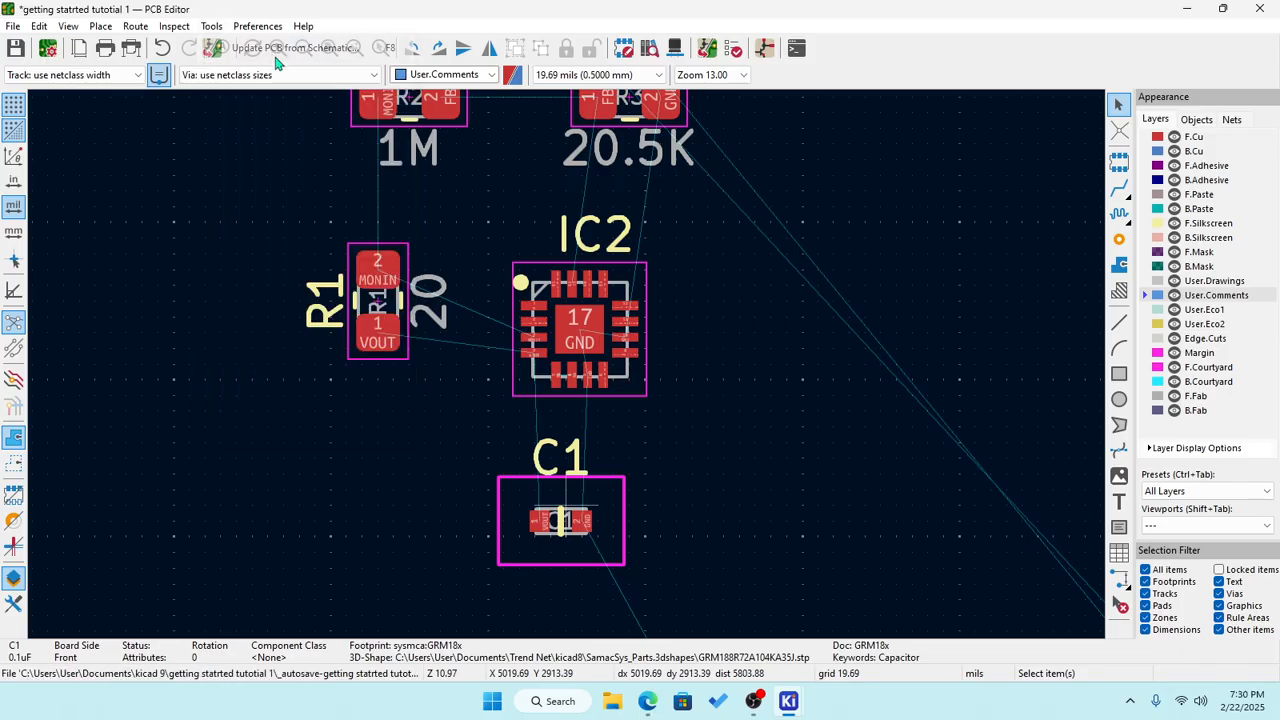
left_click(505, 445)
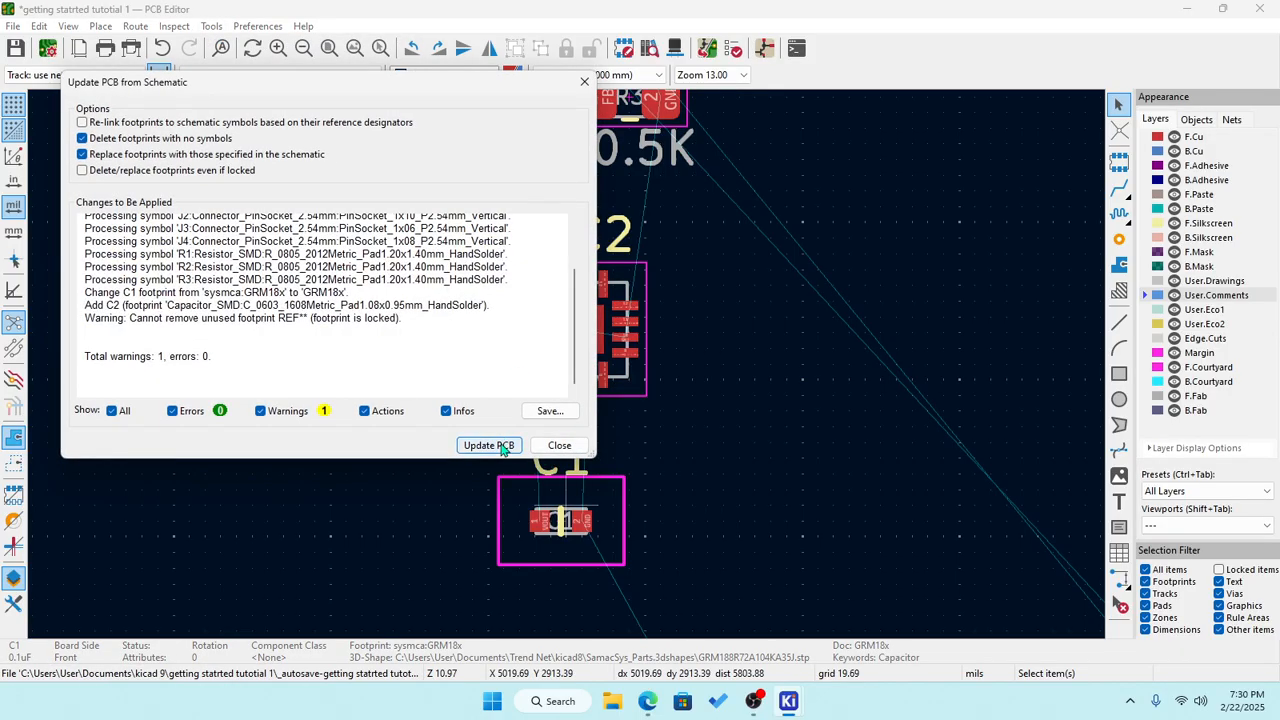
left_click(559, 445)
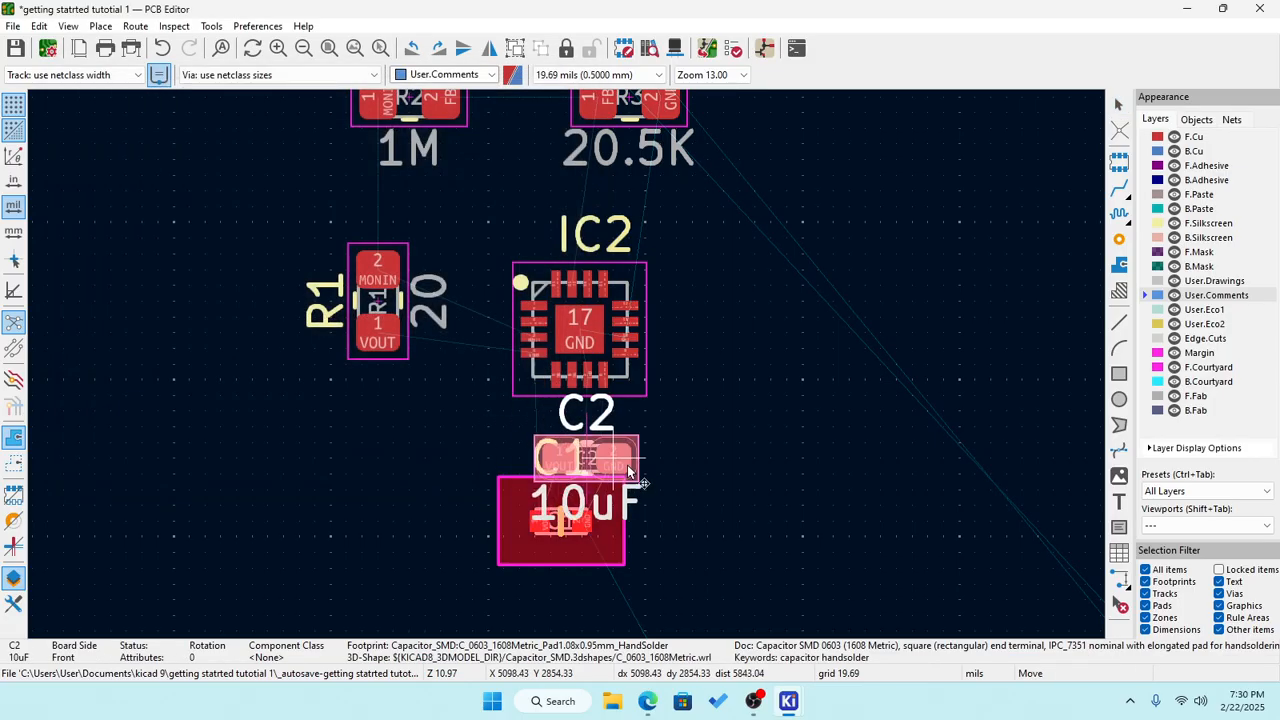
Place the C2 footprint just below C1, above the KiCad logo.
scroll(745, 540, "down", 3)
scroll(540, 373, "down", 3)
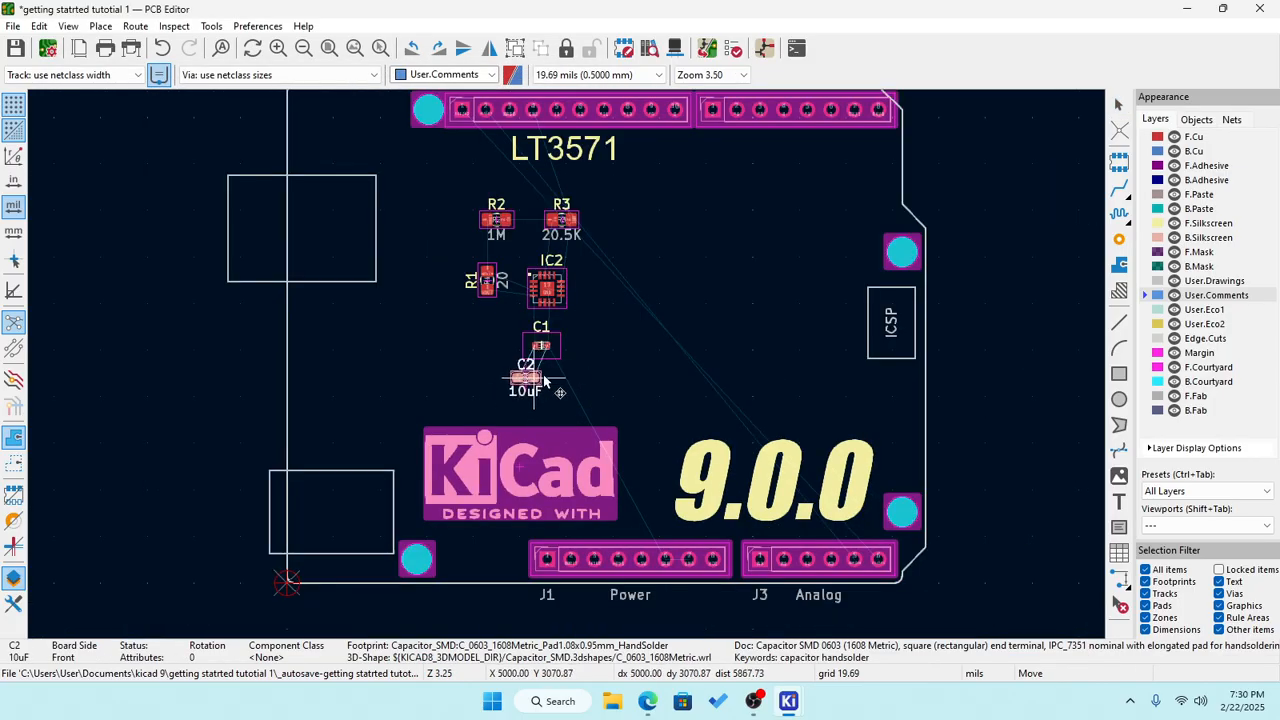
scroll(530, 360, "up", 5)
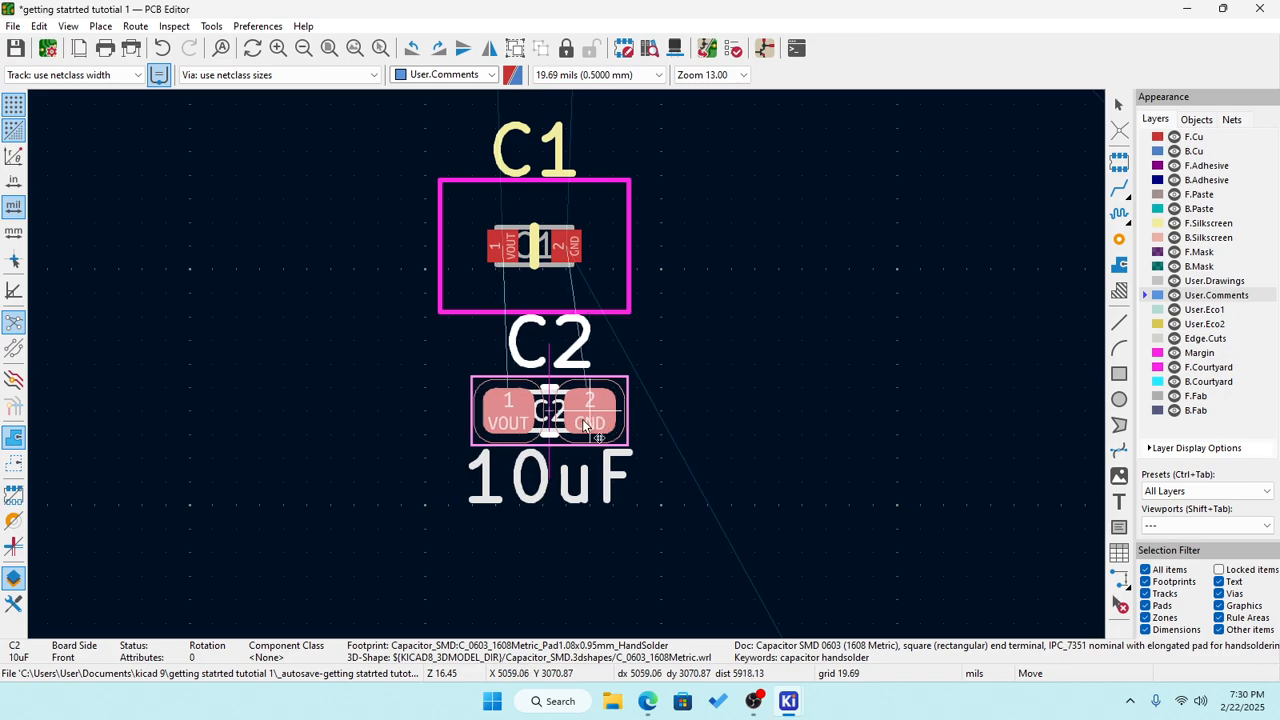
left_click(574, 427)
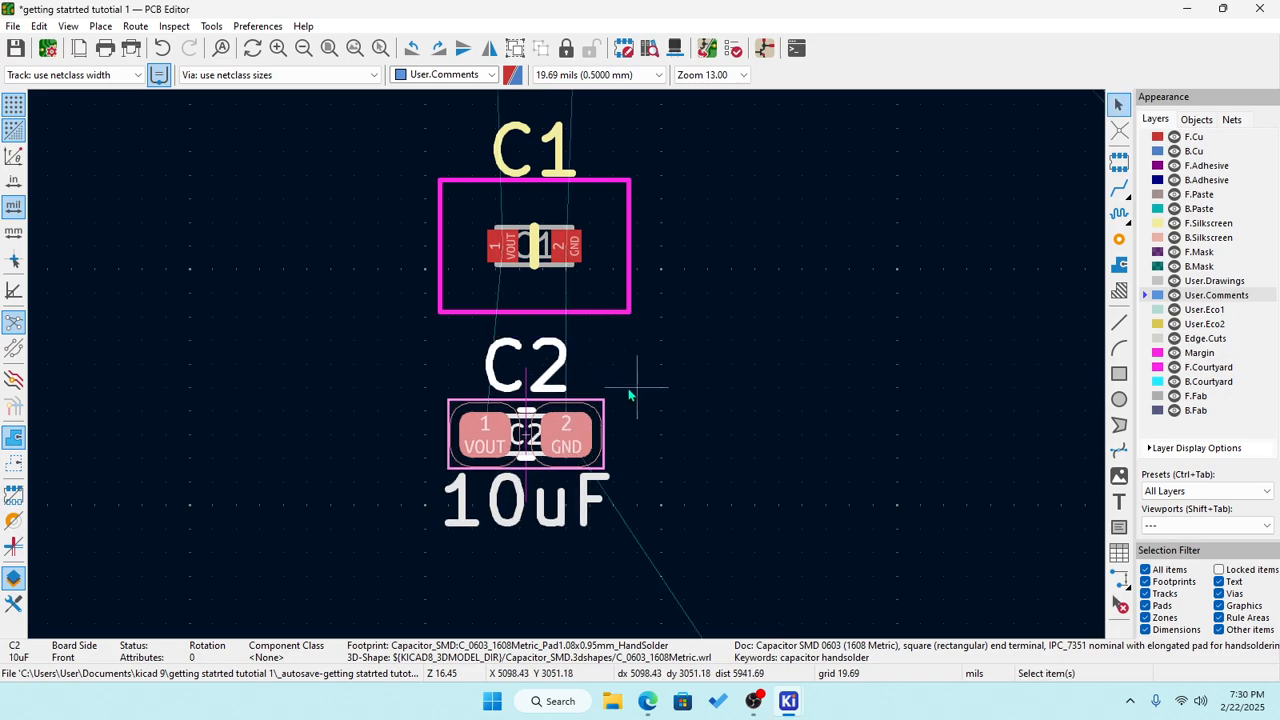
Compare the courtyards of C1 and C2 and check C2's footprint properties without changing them.
scroll(568, 372, "up", 1)
scroll(568, 372, "down", 1)
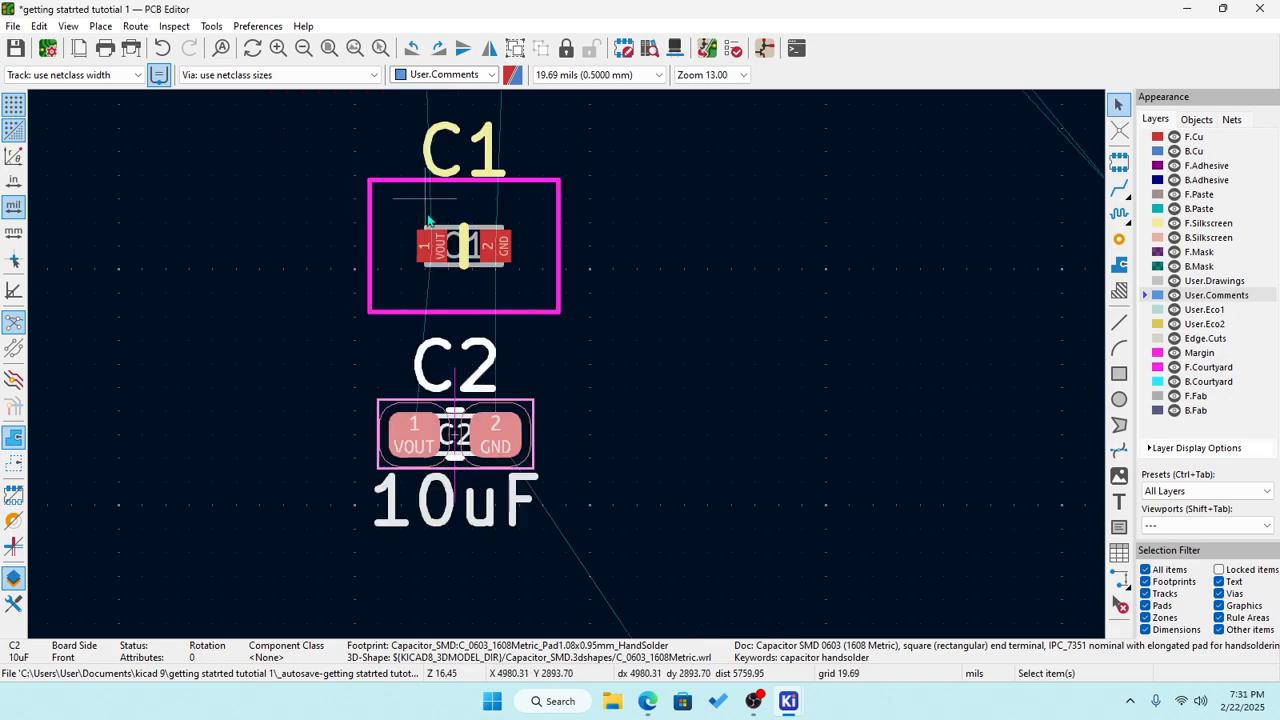
left_click(536, 314)
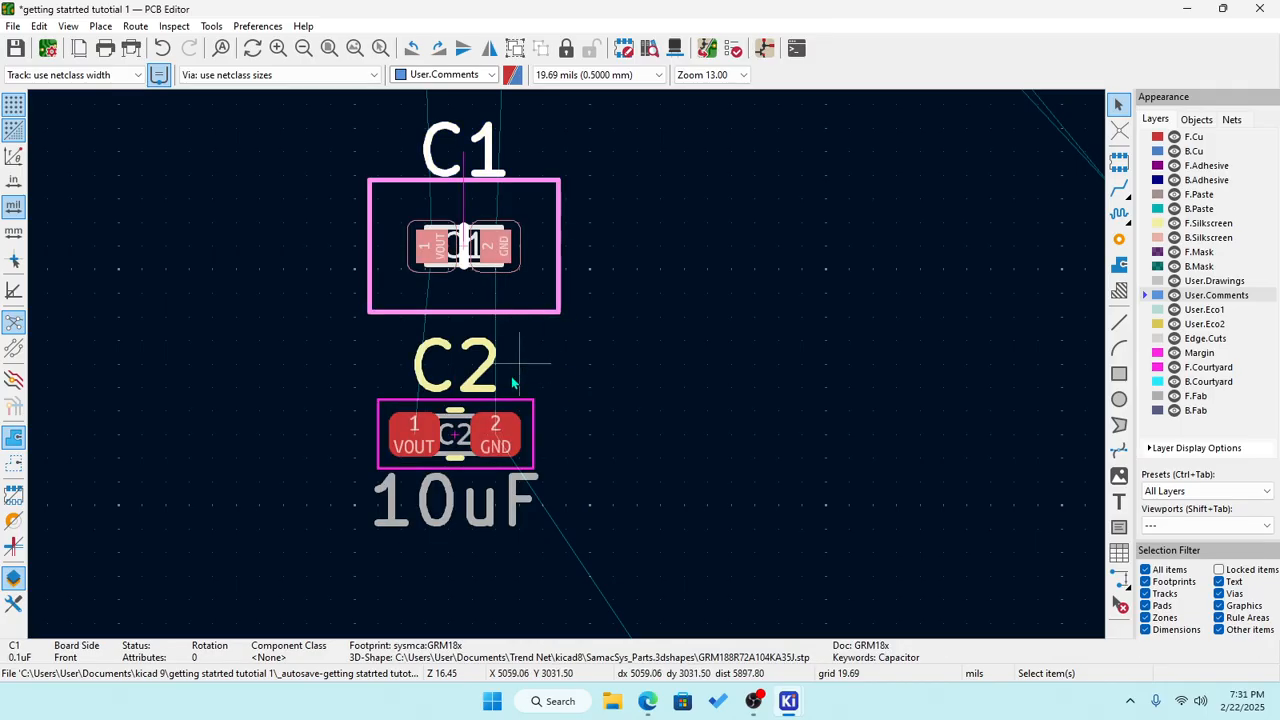
scroll(514, 372, "up", 2)
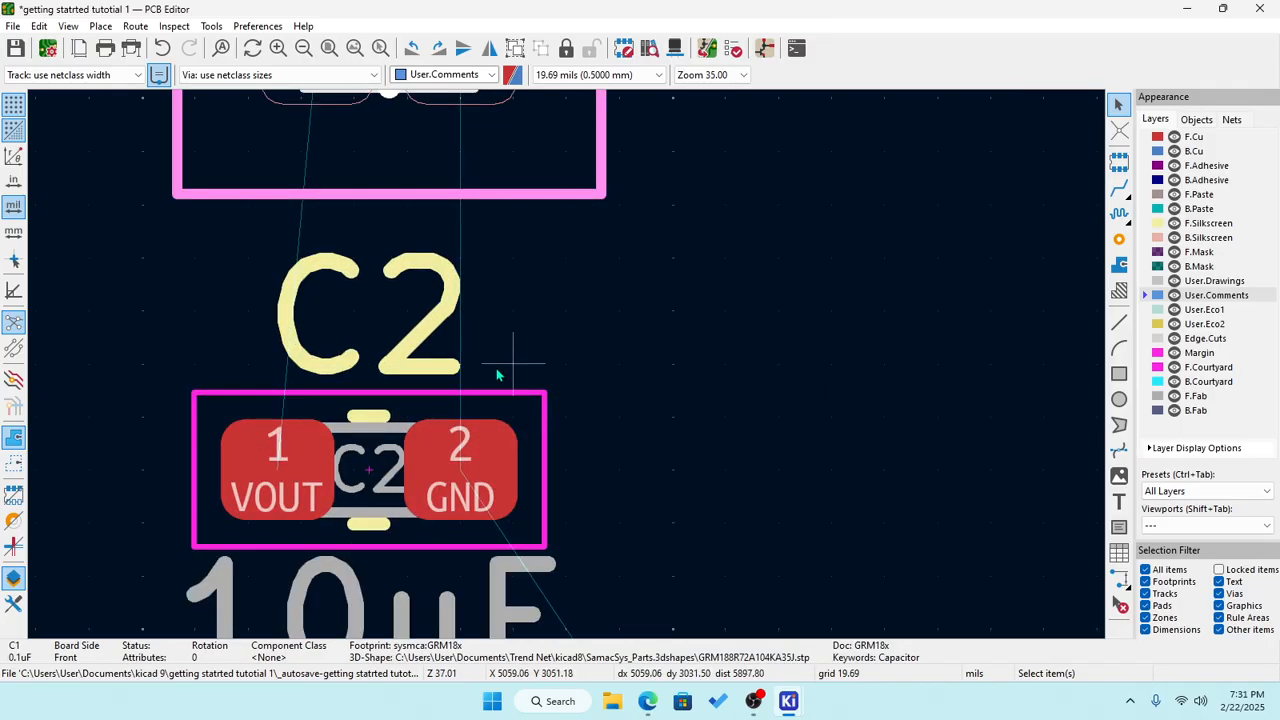
left_click(506, 397)
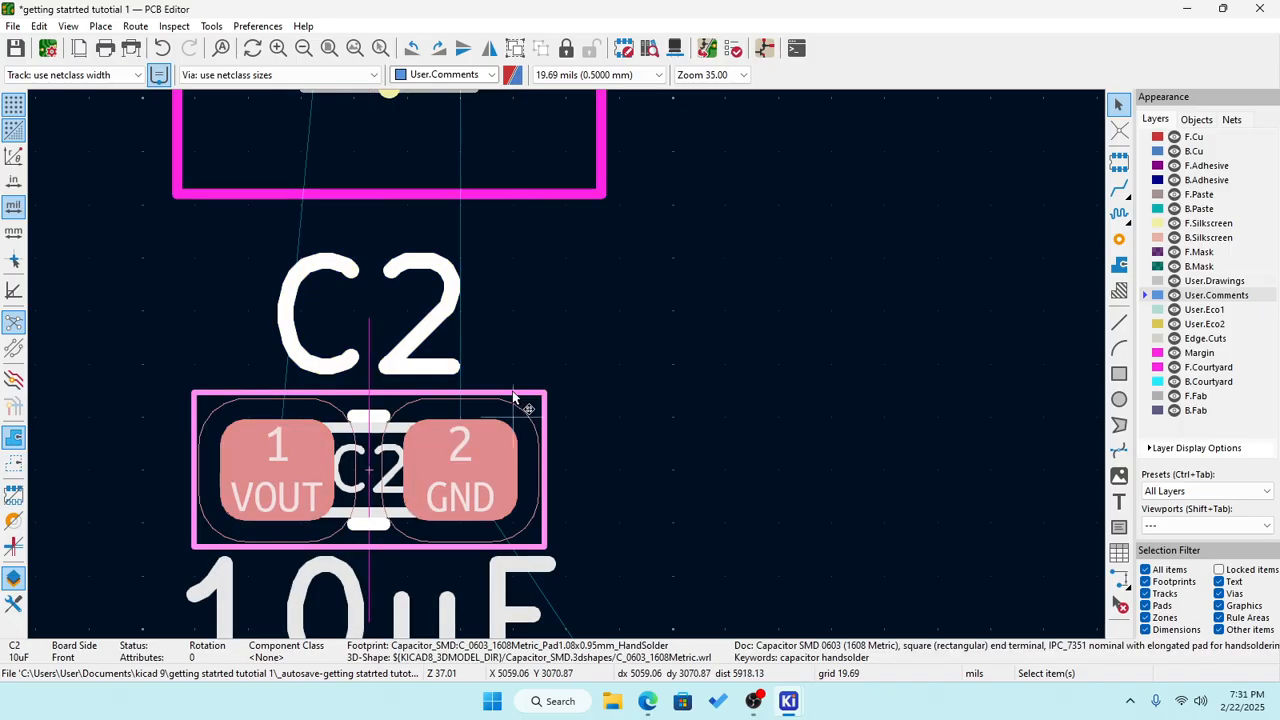
double_click(513, 397)
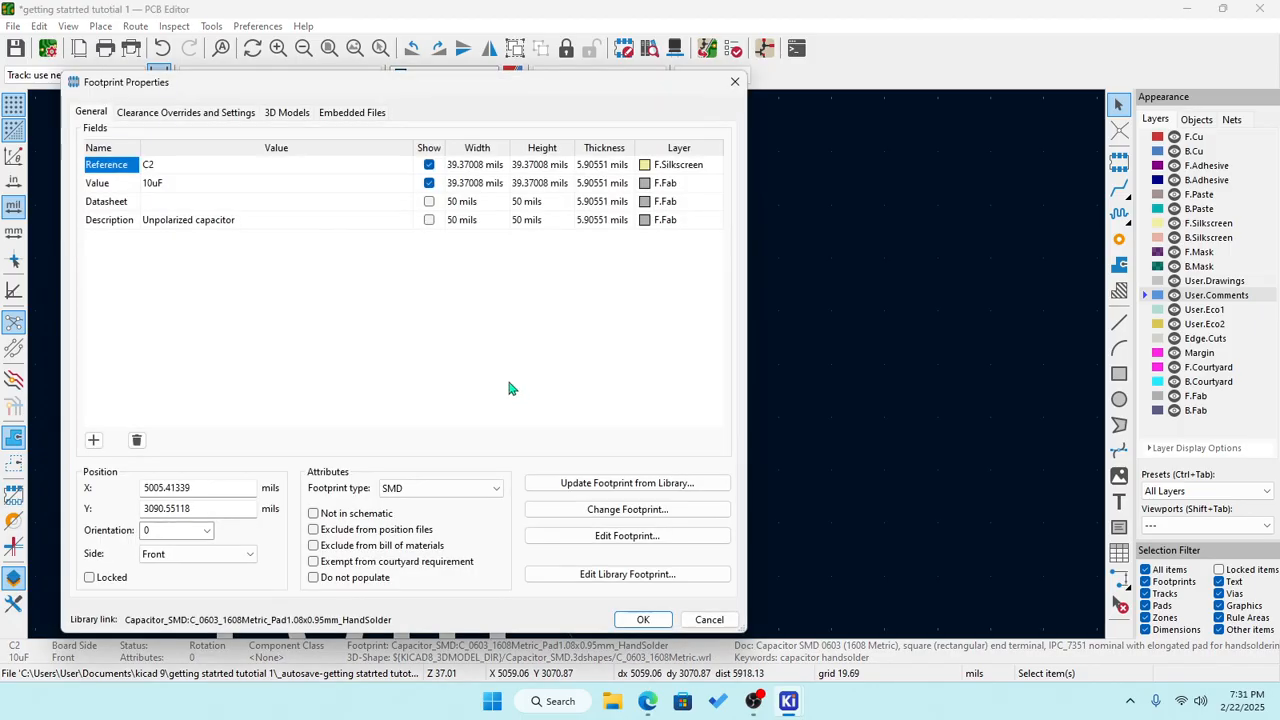
left_click(736, 81)
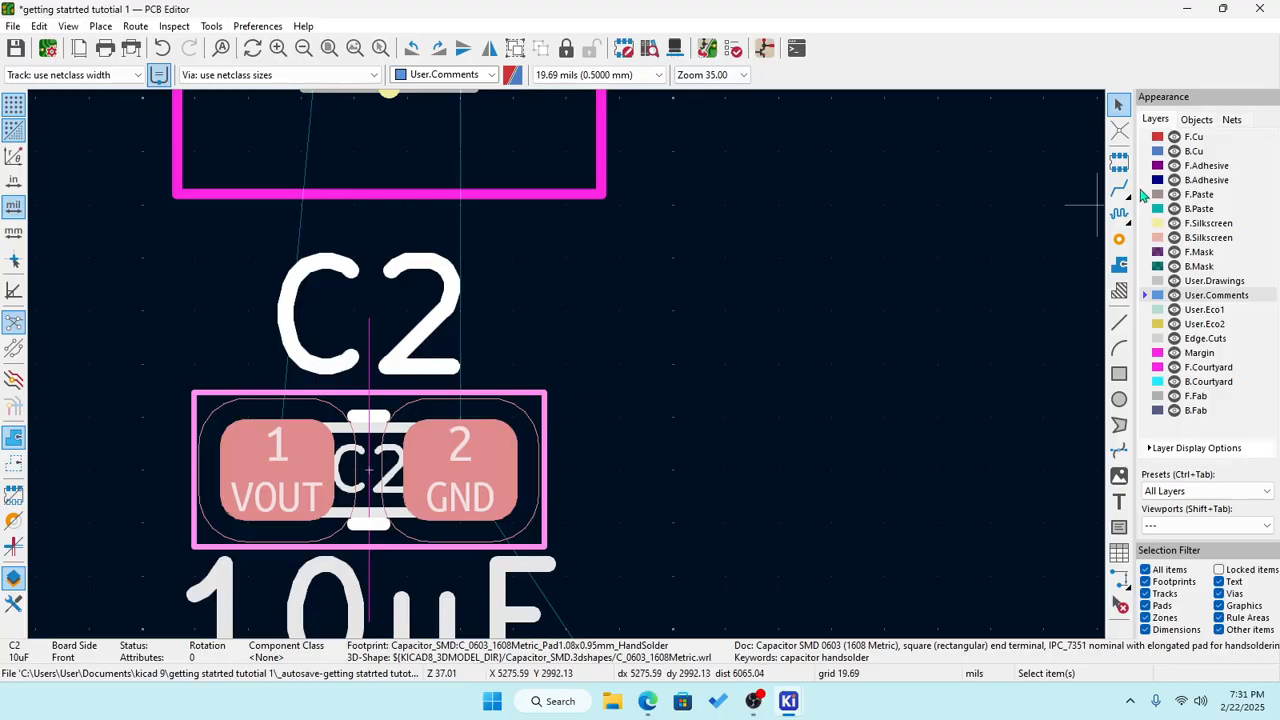
scroll(568, 372, "up", 3)
scroll(568, 372, "up", 2)
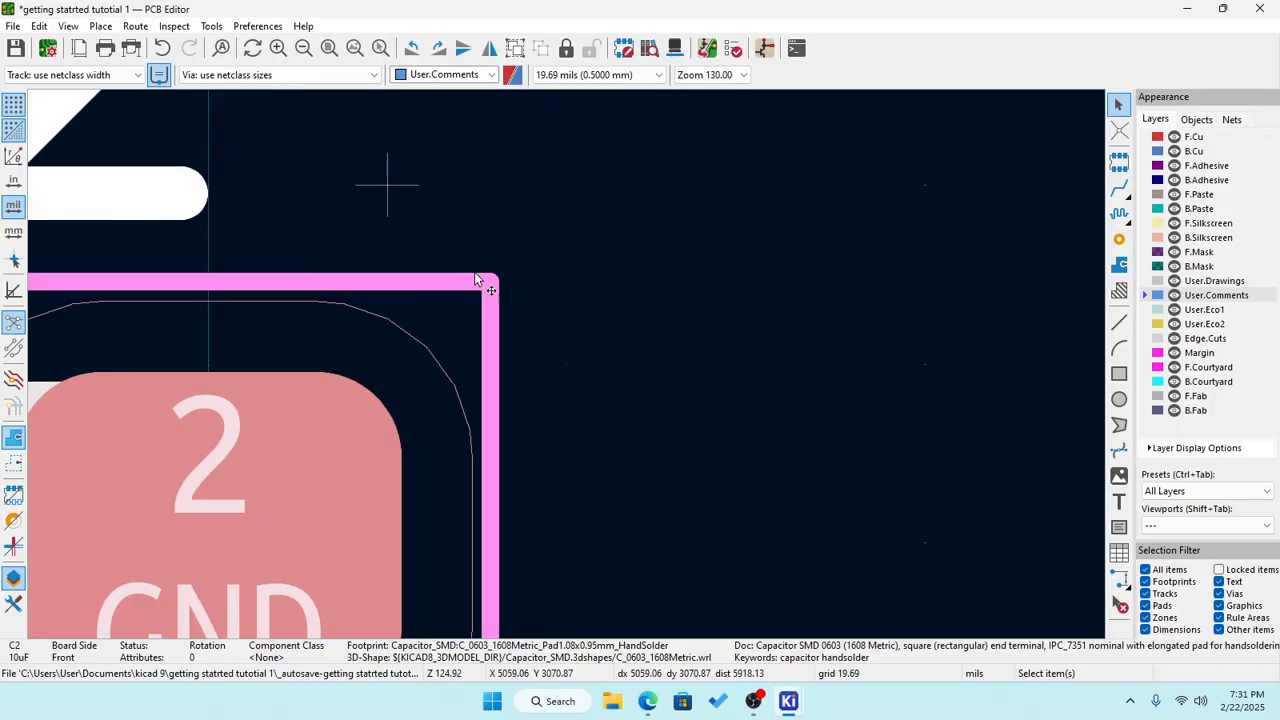
double_click(474, 290)
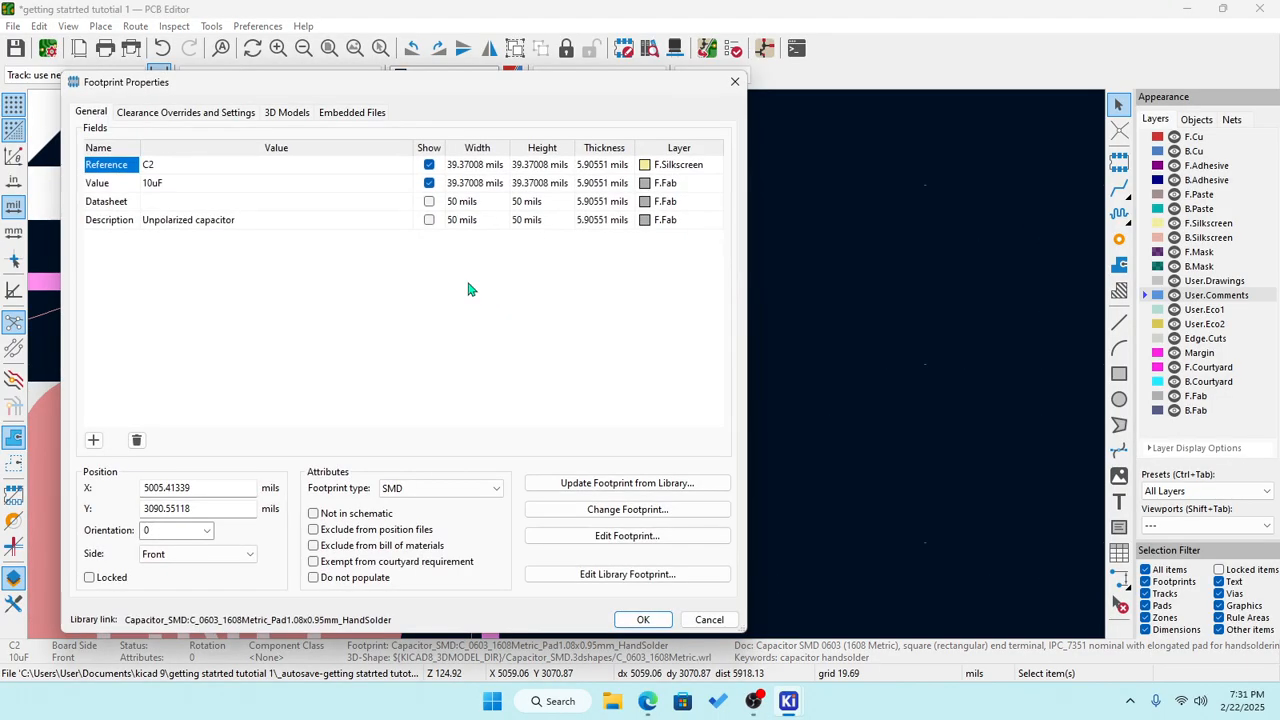
left_click(734, 81)
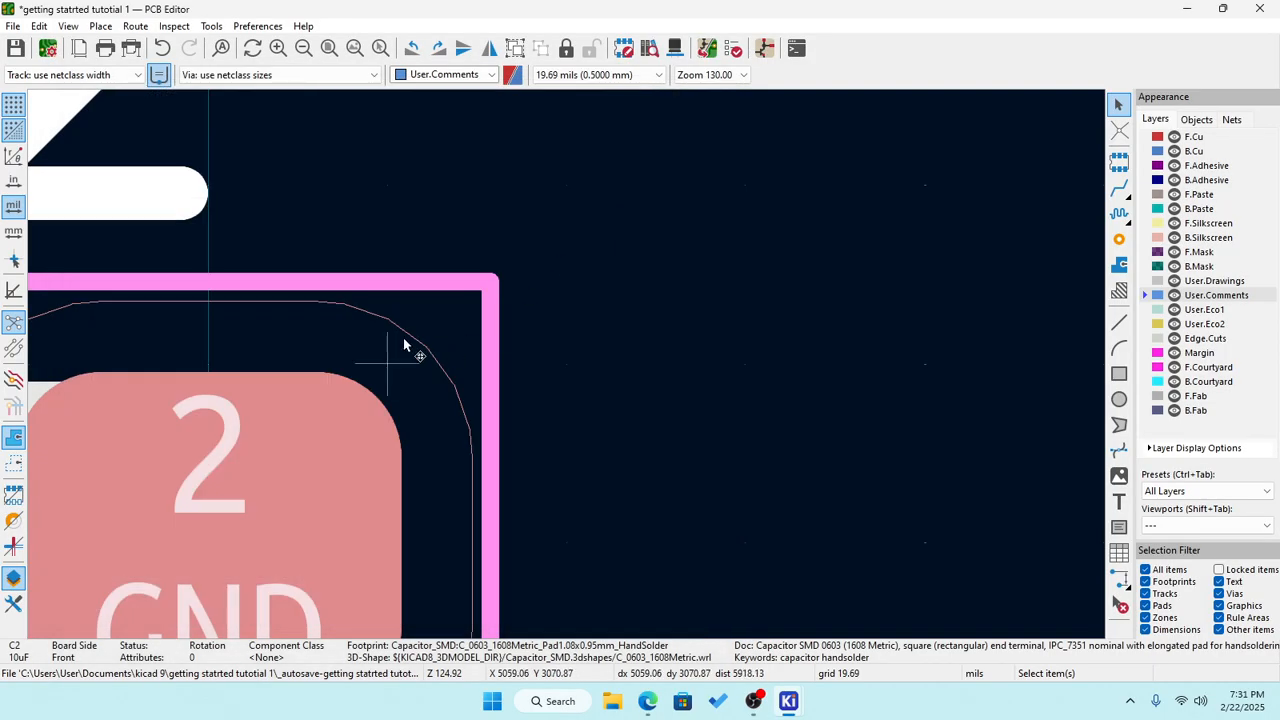
Examine C2's pads, silkscreen marks and courtyard clearance up close against the C1 footprint.
scroll(403, 337, "down", 5)
scroll(580, 360, "down", 3)
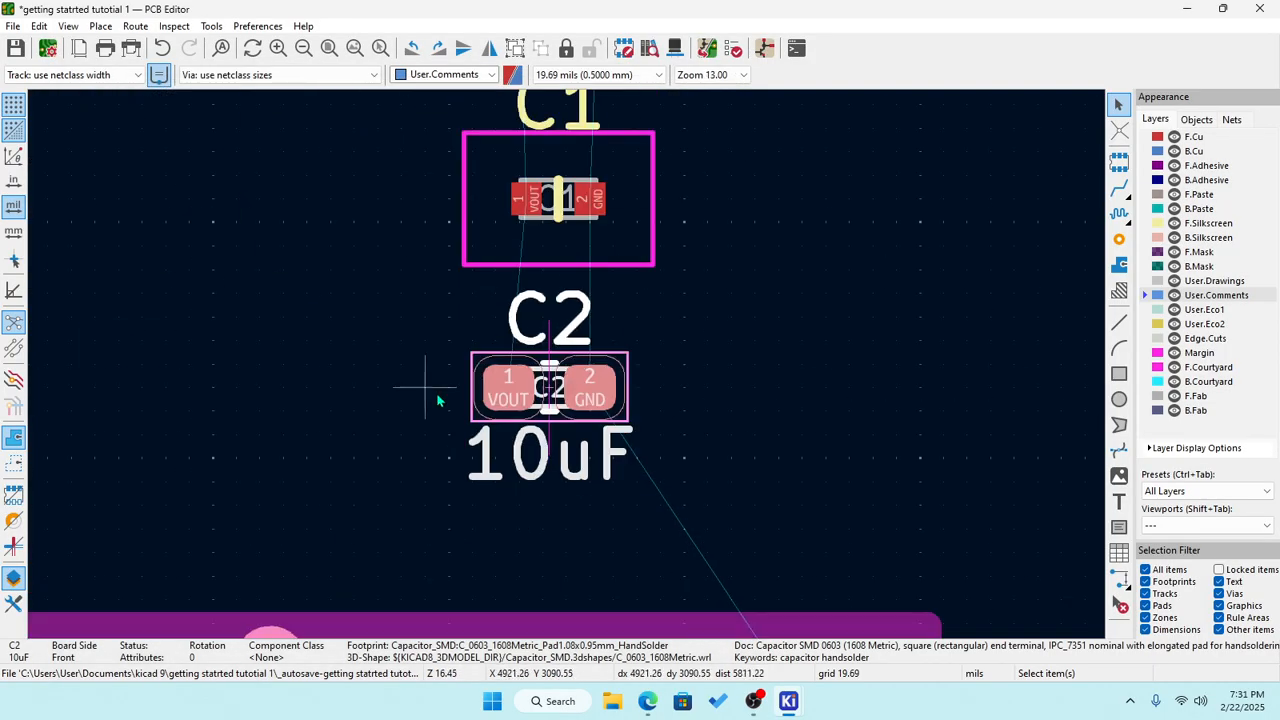
scroll(480, 385, "up", 4)
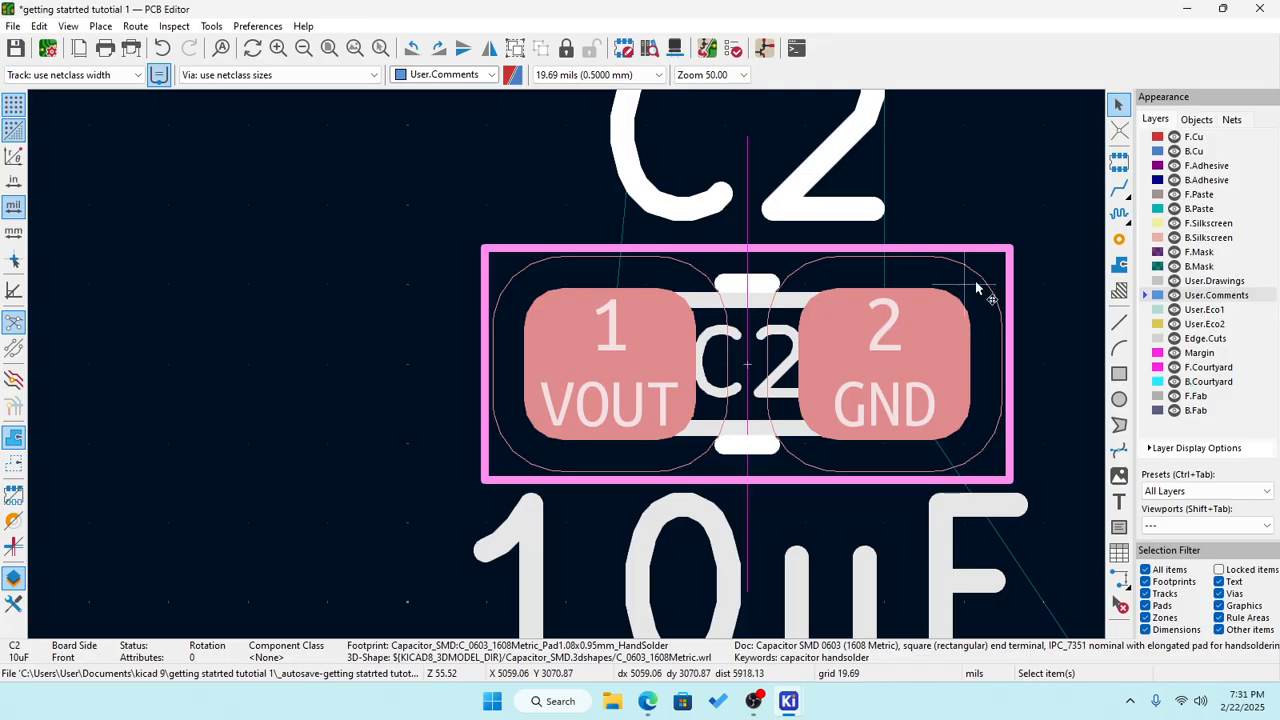
scroll(570, 368, "down", 3)
scroll(567, 372, "down", 2)
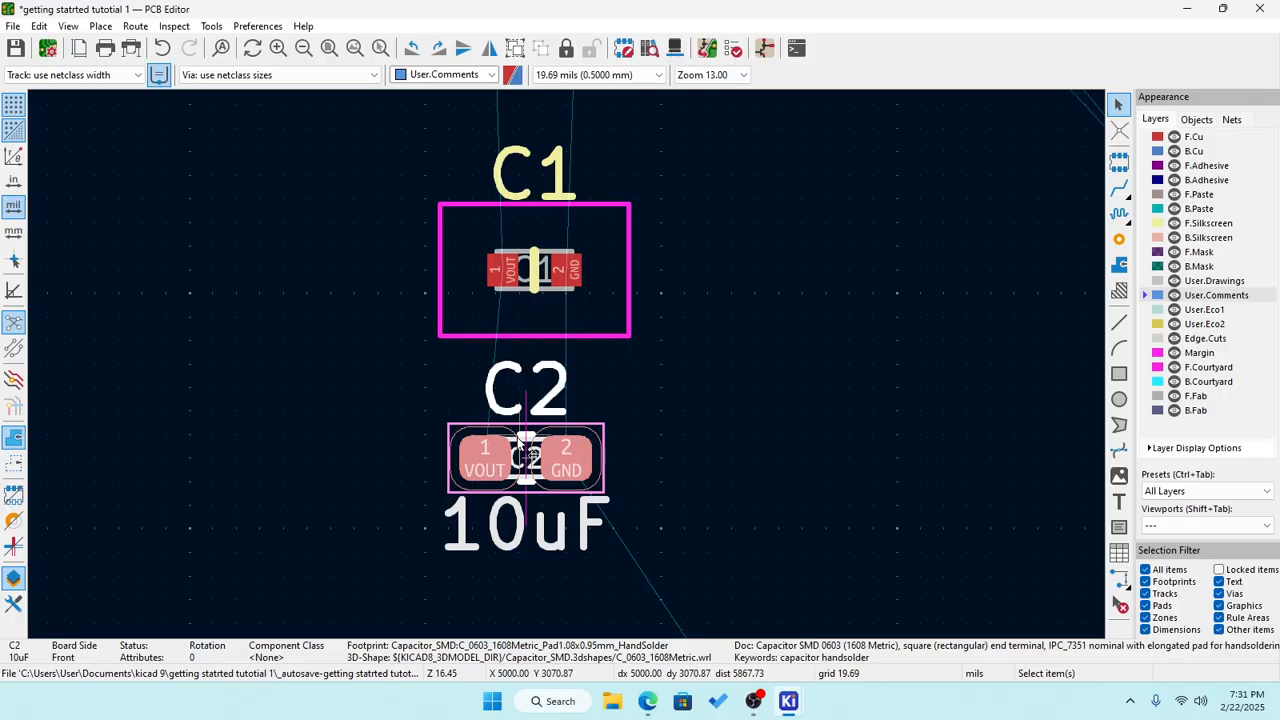
scroll(522, 445, "up", 5)
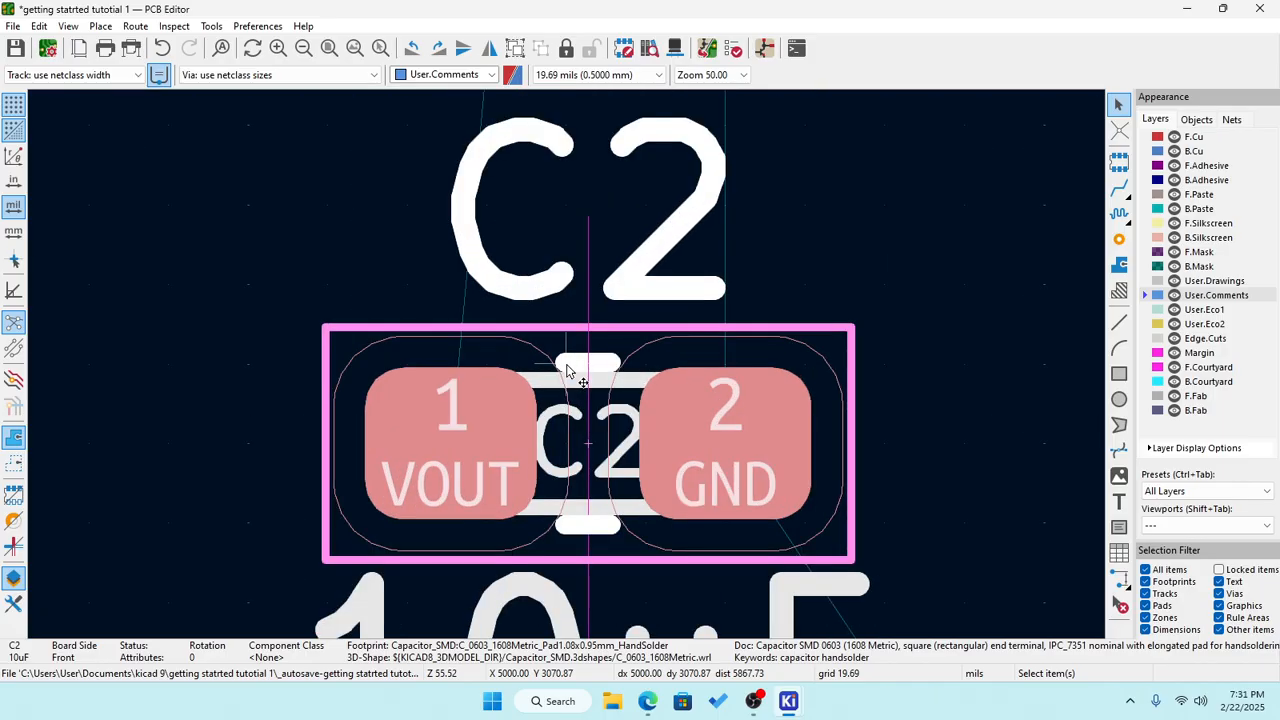
scroll(567, 372, "down", 5)
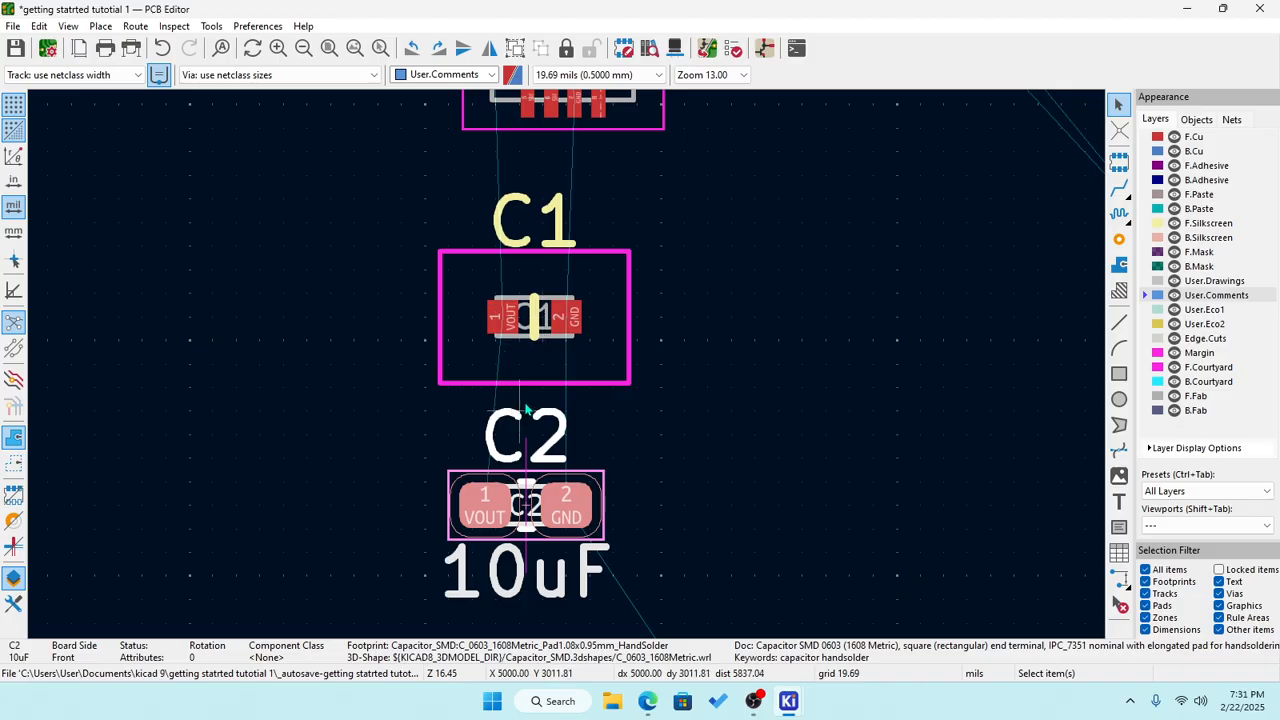
Compare the pad properties of pad 2 on C1 and pad 2 on C2 without changing them.
scroll(570, 373, "up", 2)
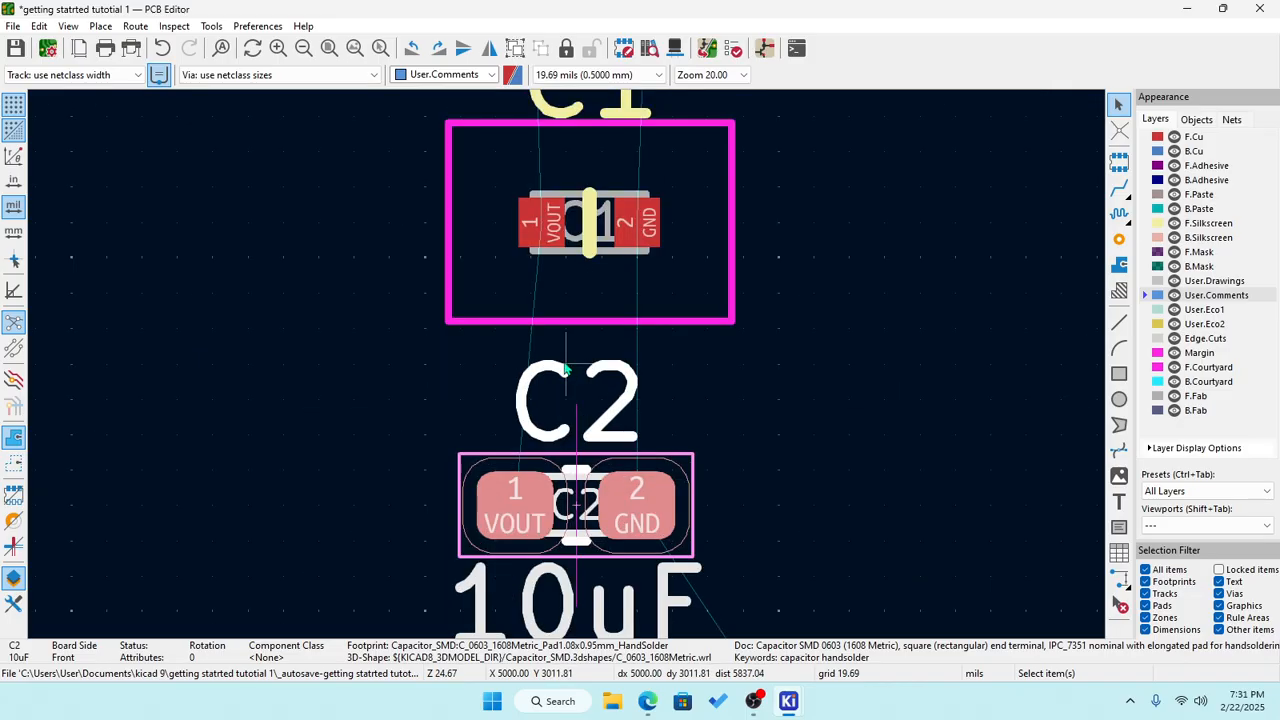
left_click(649, 222)
double_click(649, 222)
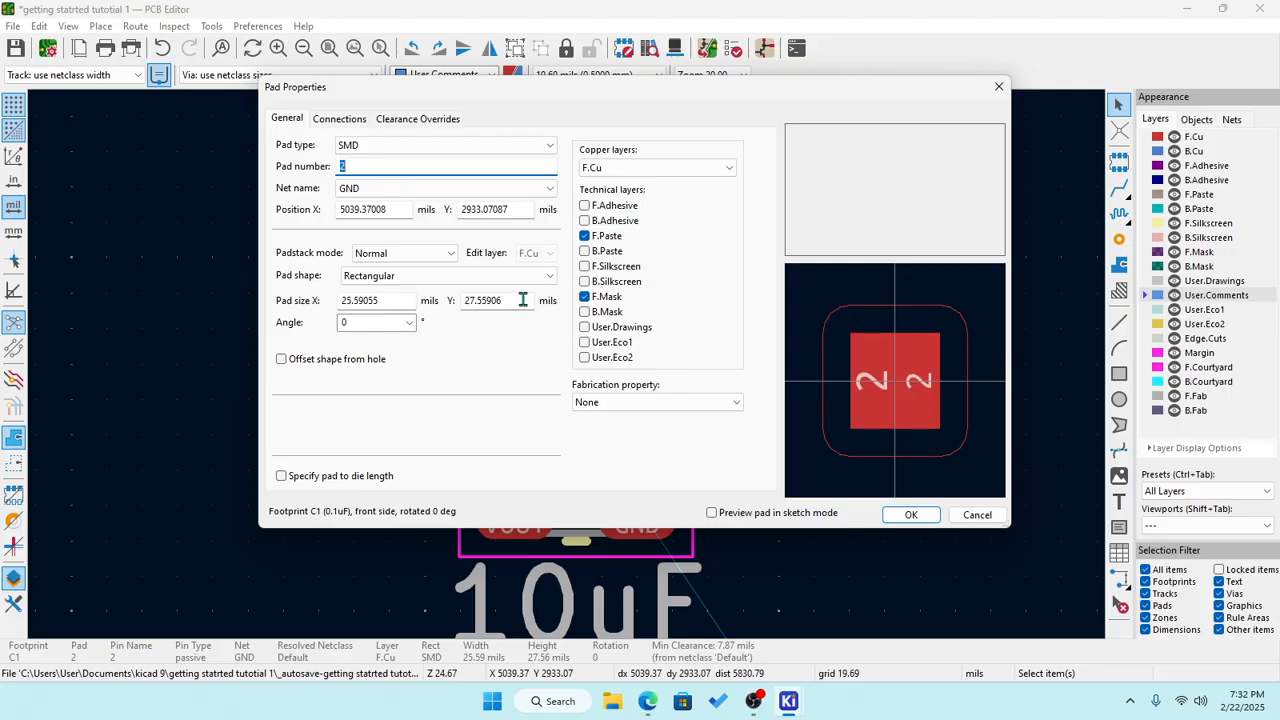
left_click(977, 515)
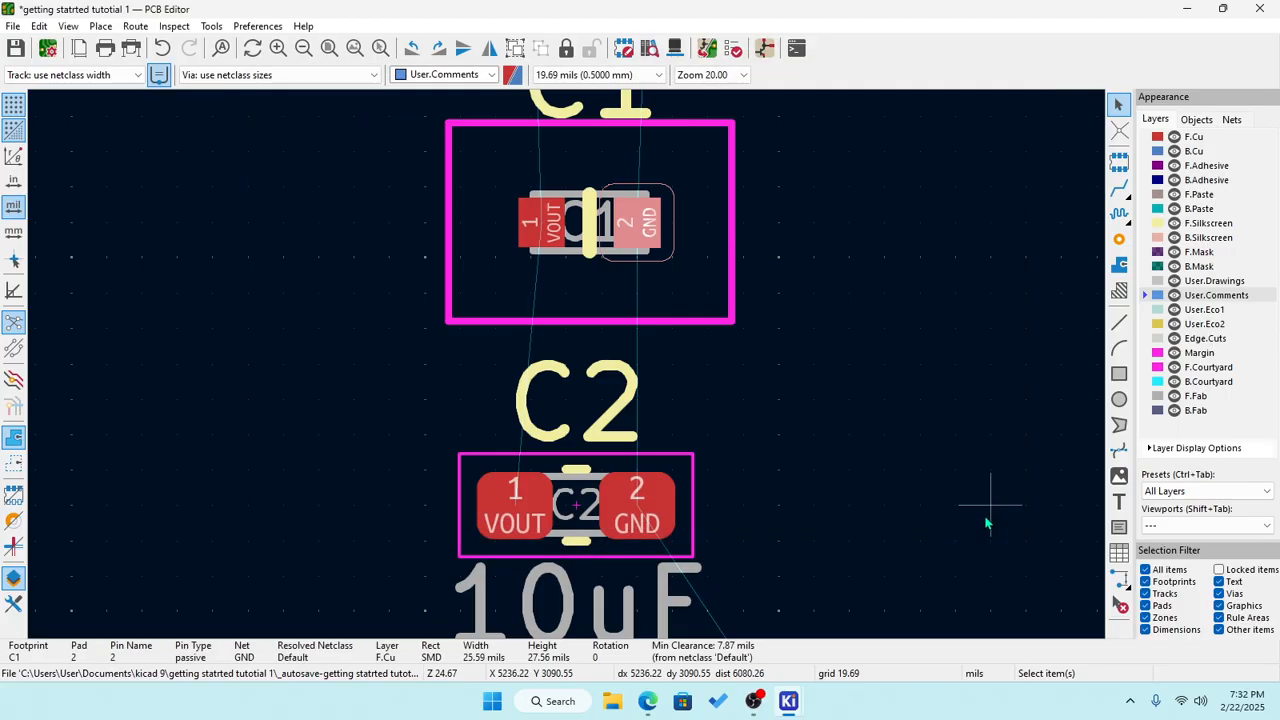
left_click(643, 515)
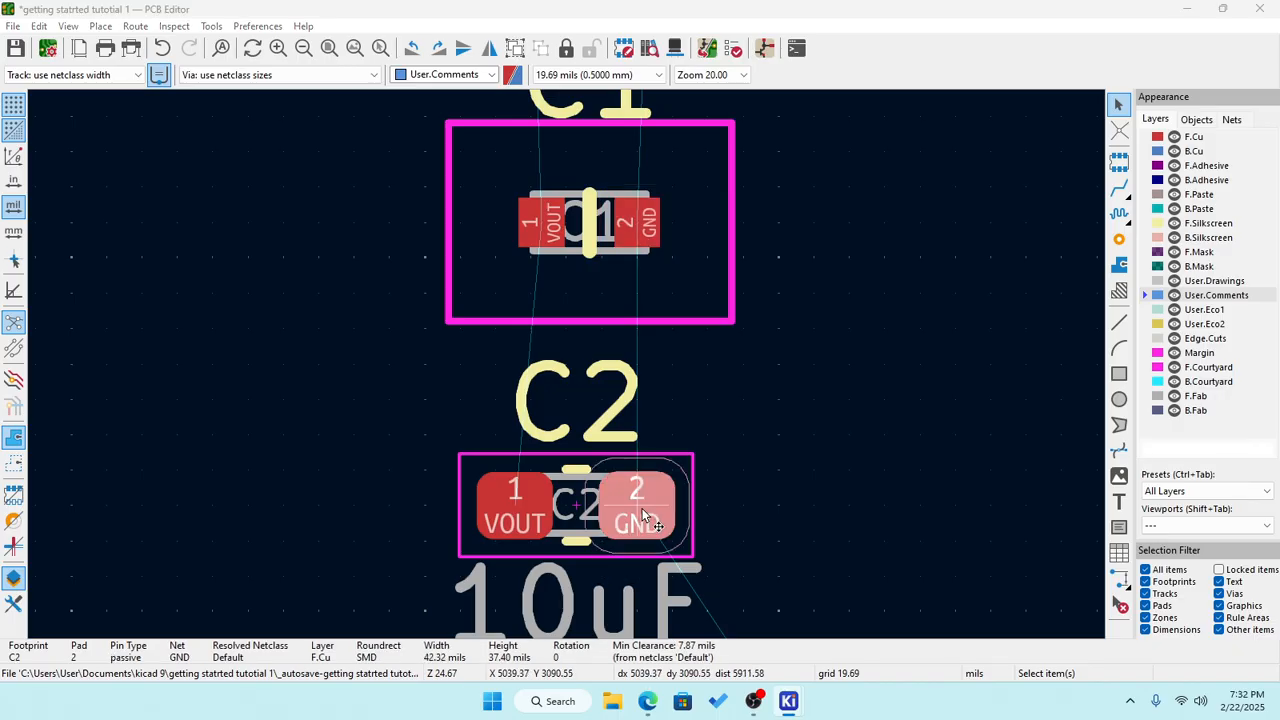
double_click(642, 512)
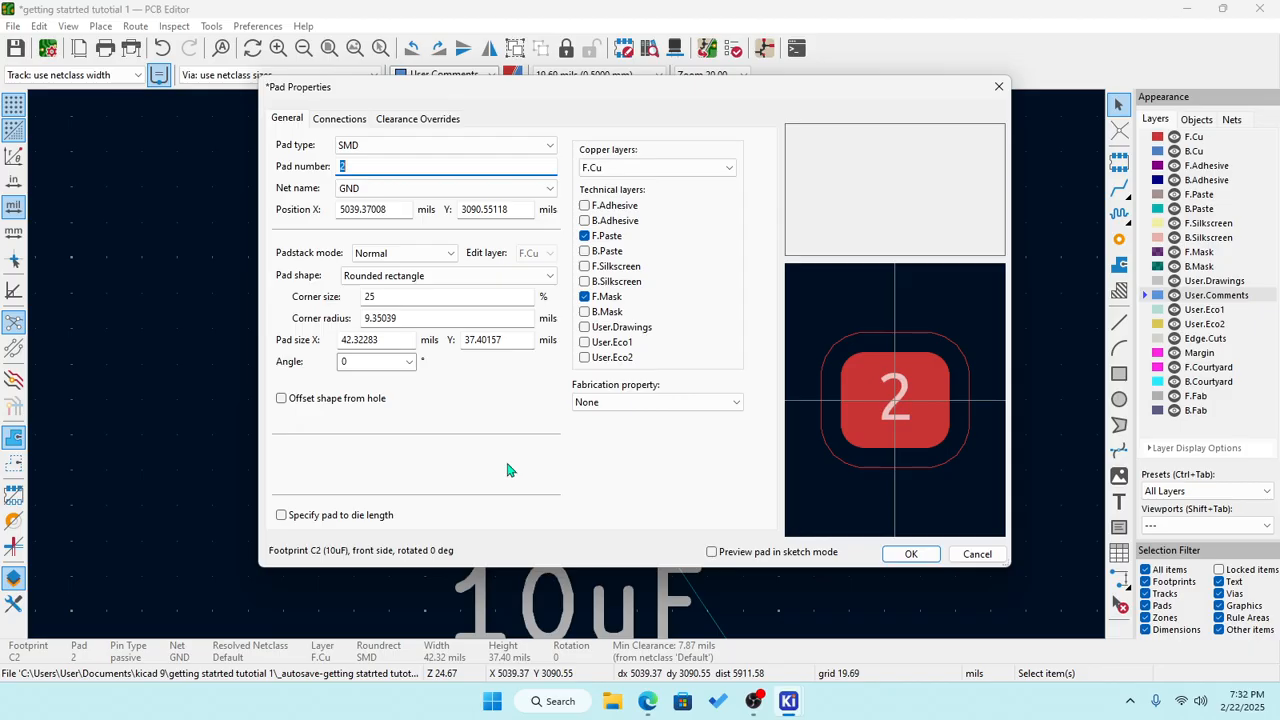
left_click(911, 553)
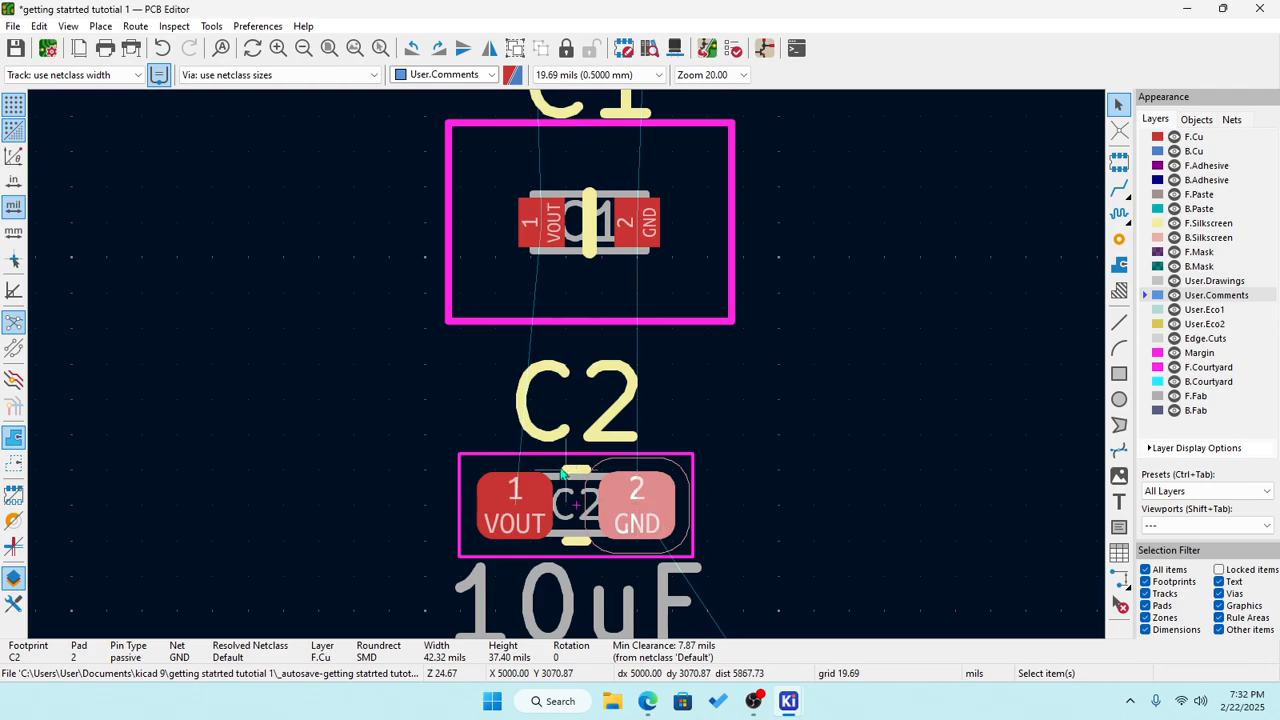
Examine the C1 and C2 footprints up close on the board and in the 3D viewer.
scroll(567, 476, "down", 2)
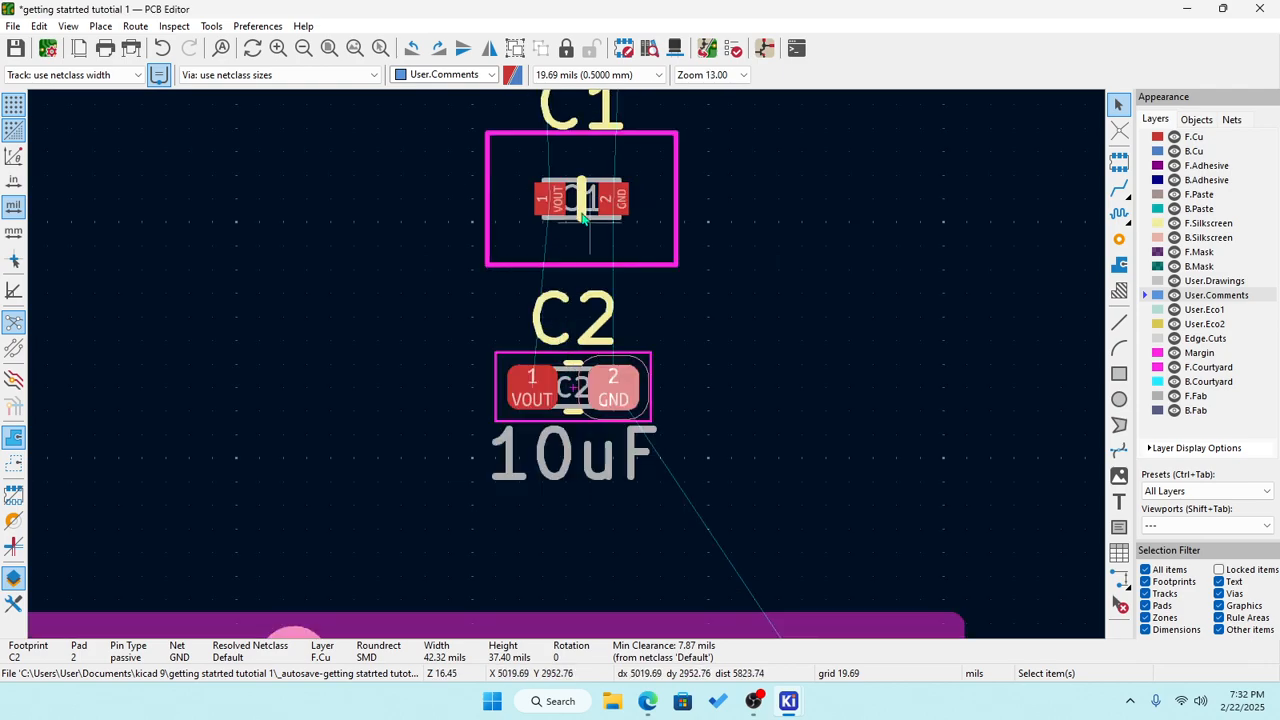
scroll(586, 220, "up", 2)
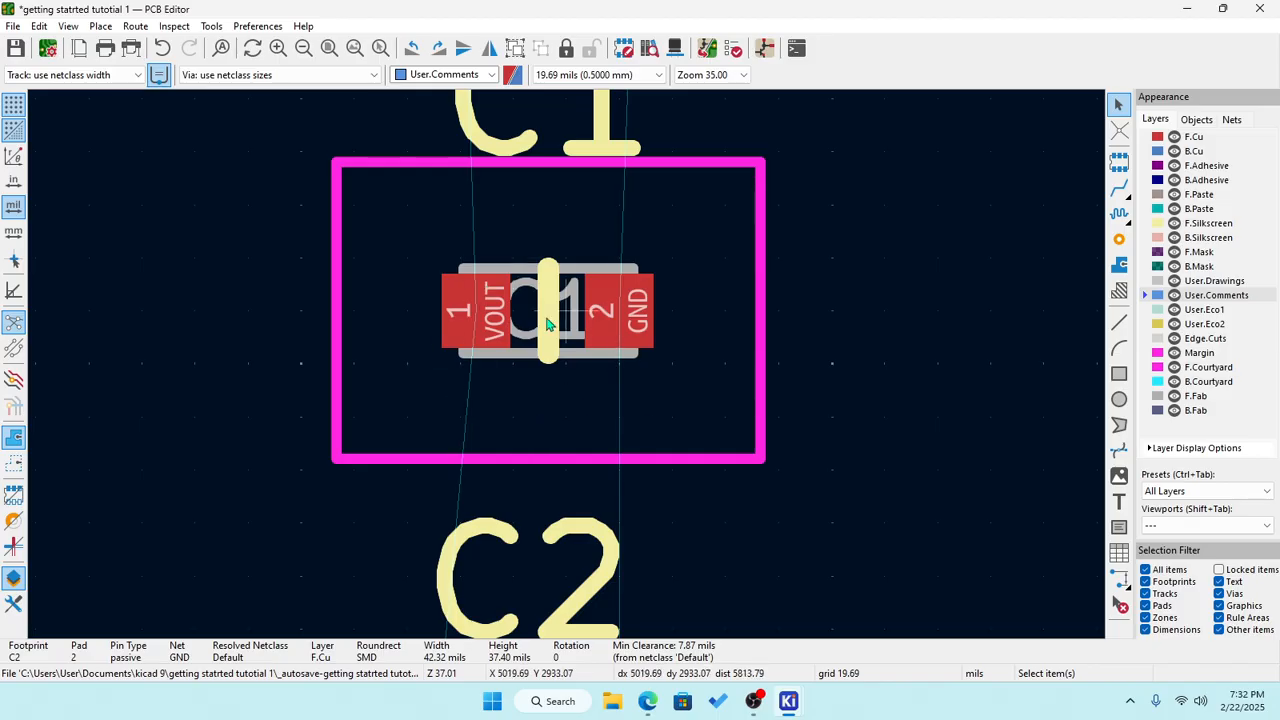
scroll(510, 420, "down", 2)
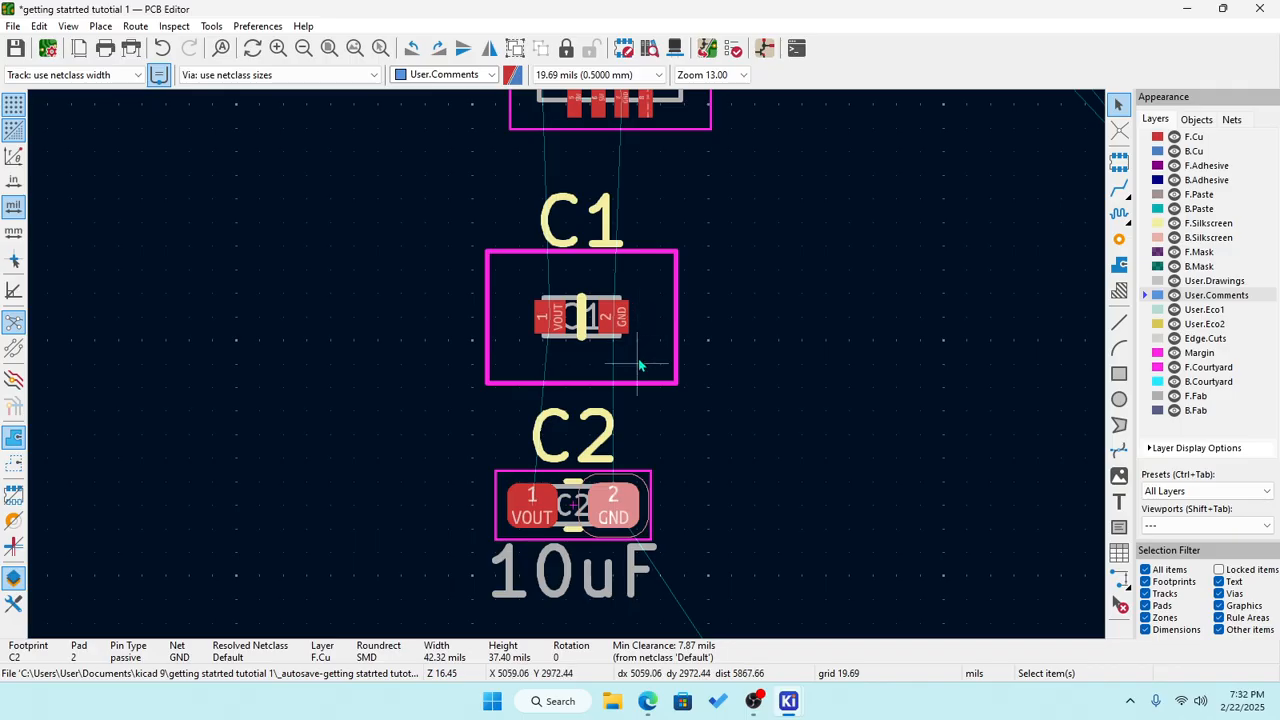
scroll(569, 374, "up", 1)
scroll(568, 372, "down", 2)
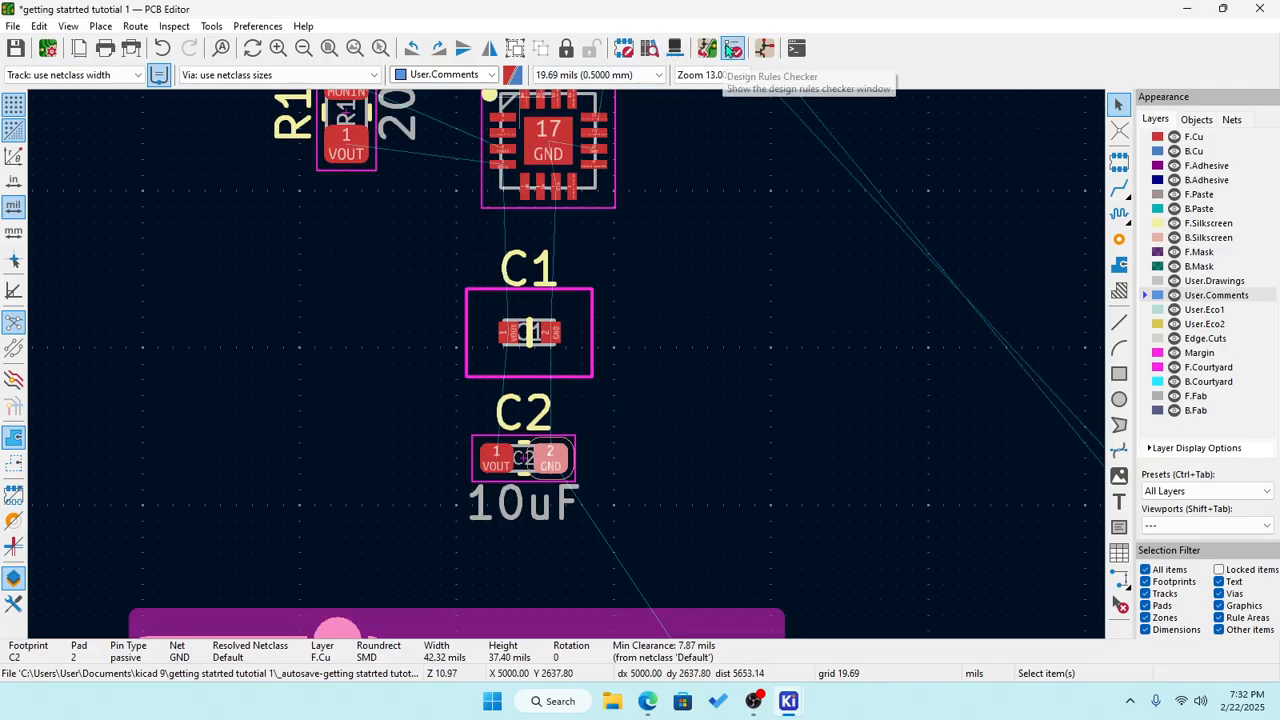
left_click(68, 26)
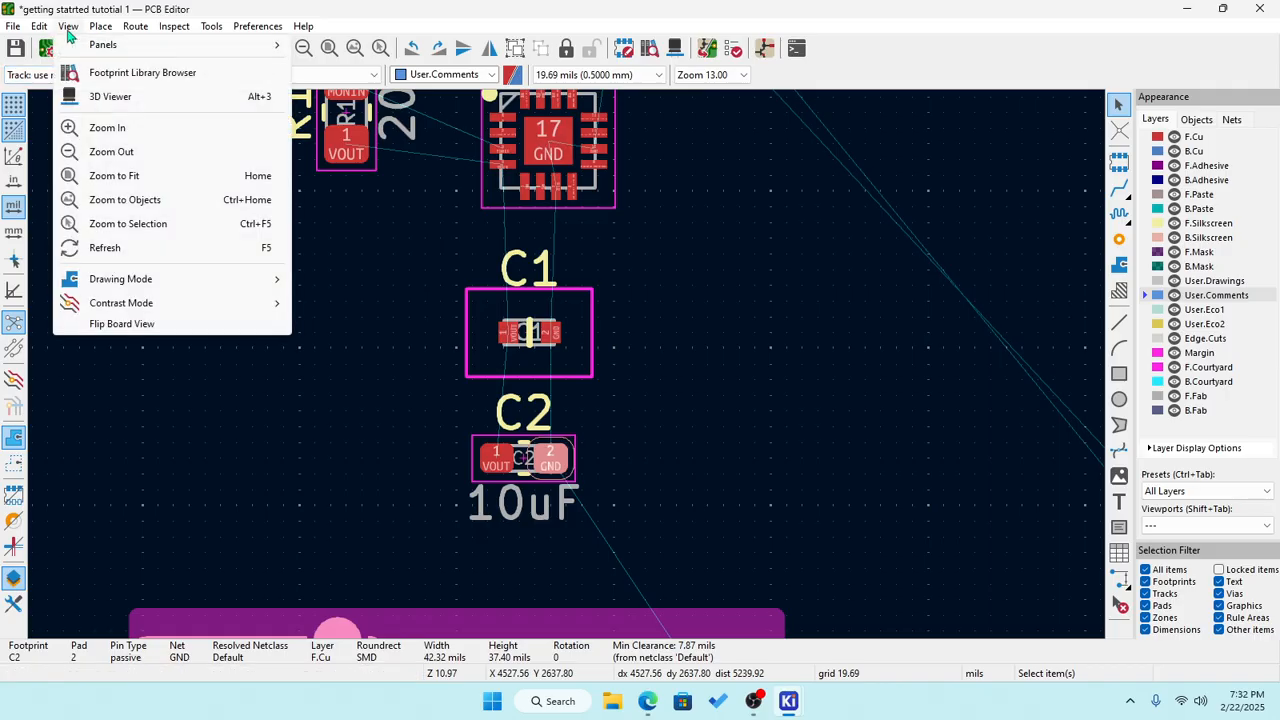
left_click(96, 97)
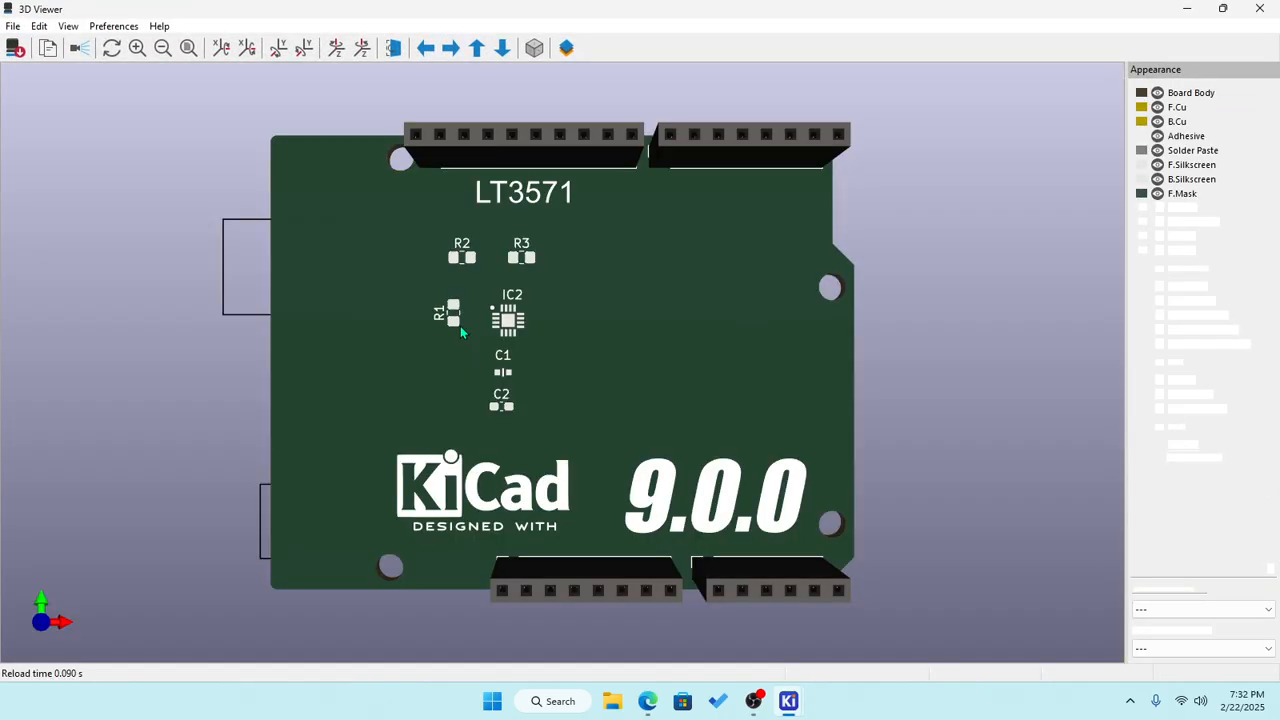
scroll(480, 406, "up", 5)
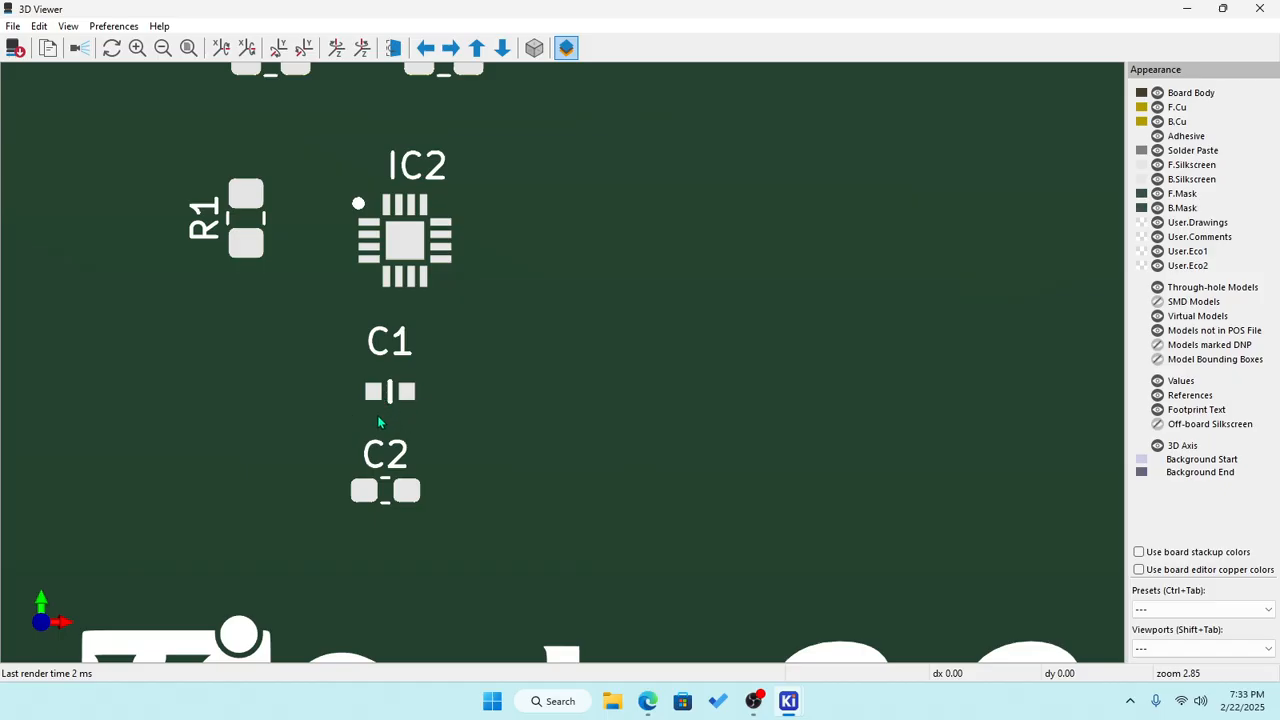
left_click(1259, 8)
Open C1's library footprint GRM18x for editing from its footprint properties.
scroll(562, 368, "up", 2)
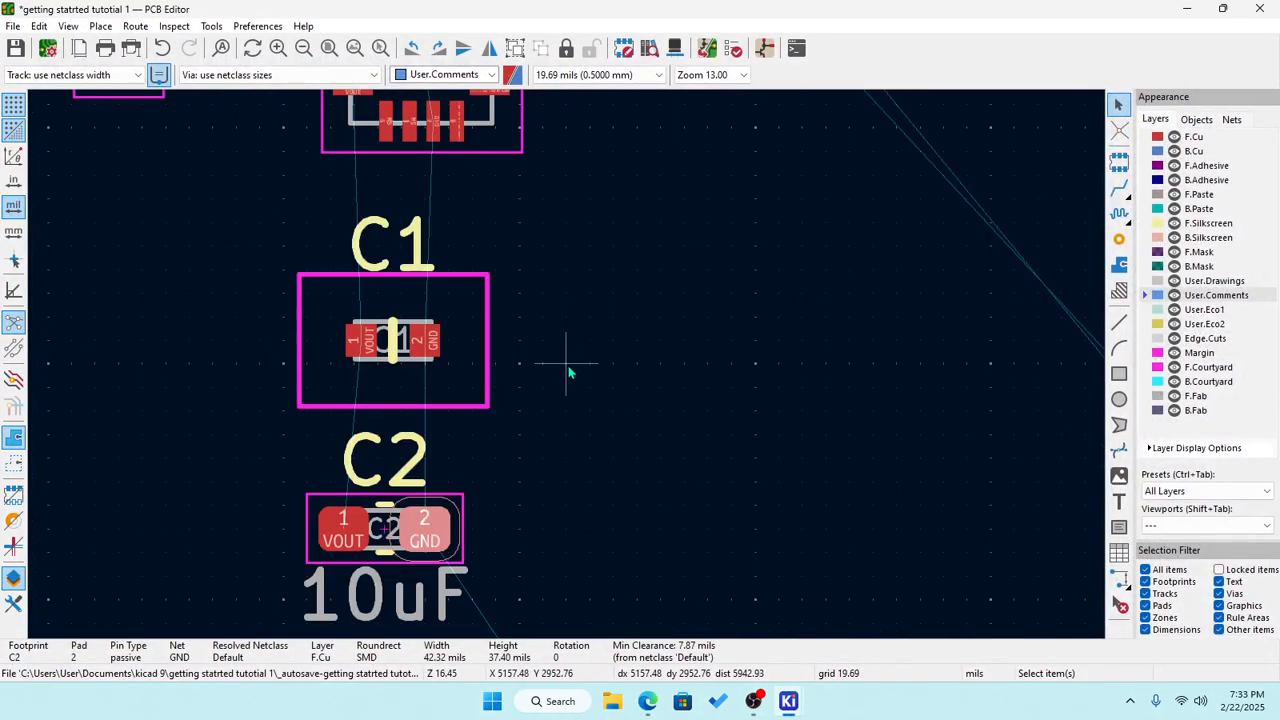
scroll(411, 481, "up", 1)
scroll(570, 372, "down", 1)
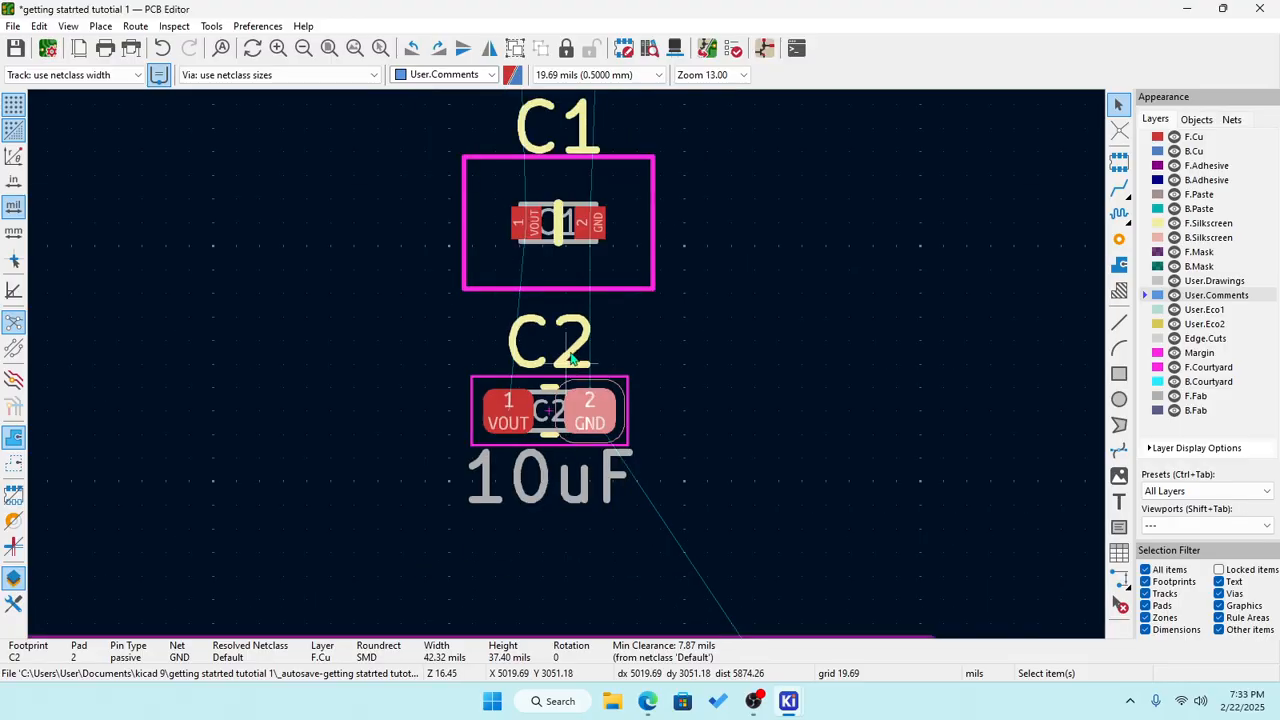
left_click(592, 228)
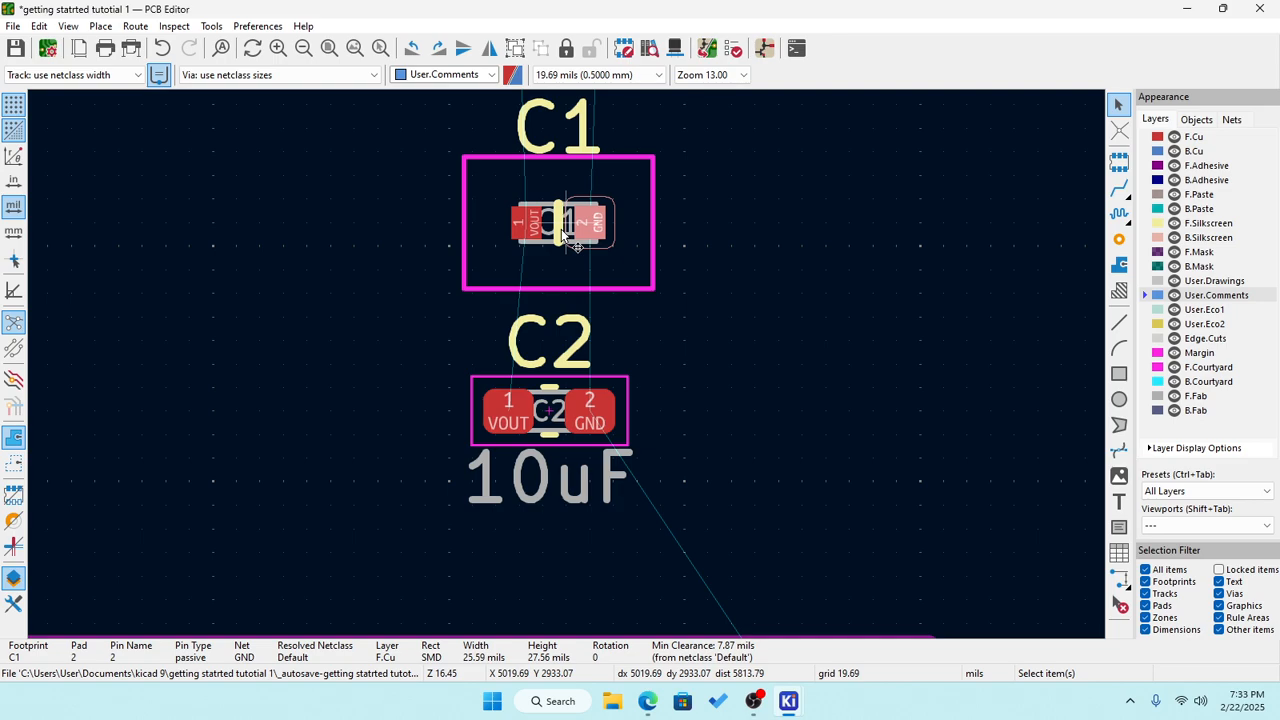
key("m")
right_click(562, 232)
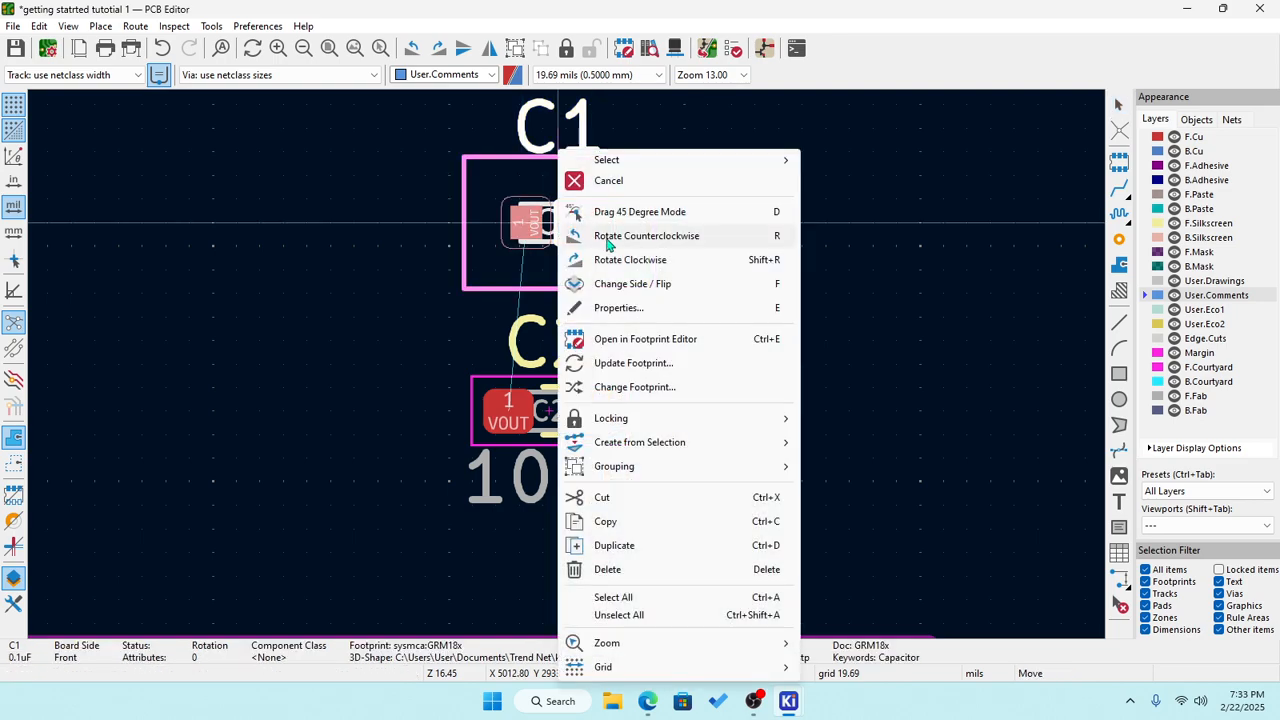
left_click(666, 312)
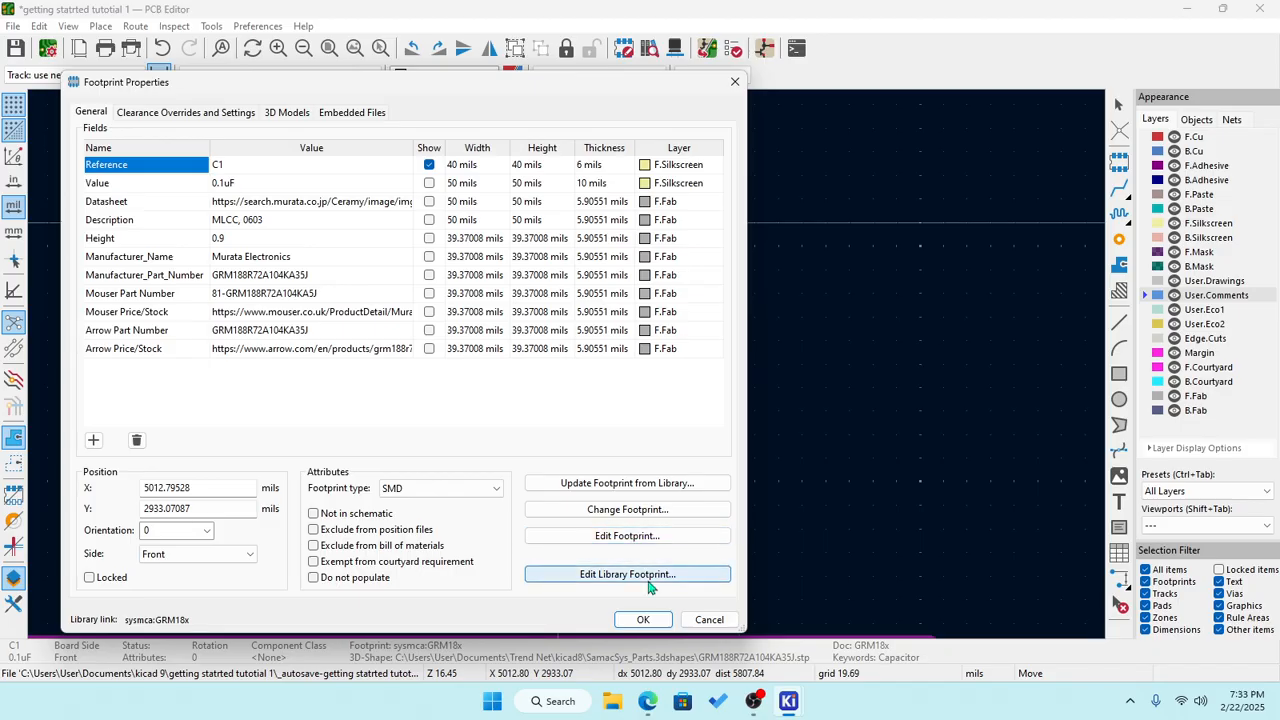
left_click(647, 578)
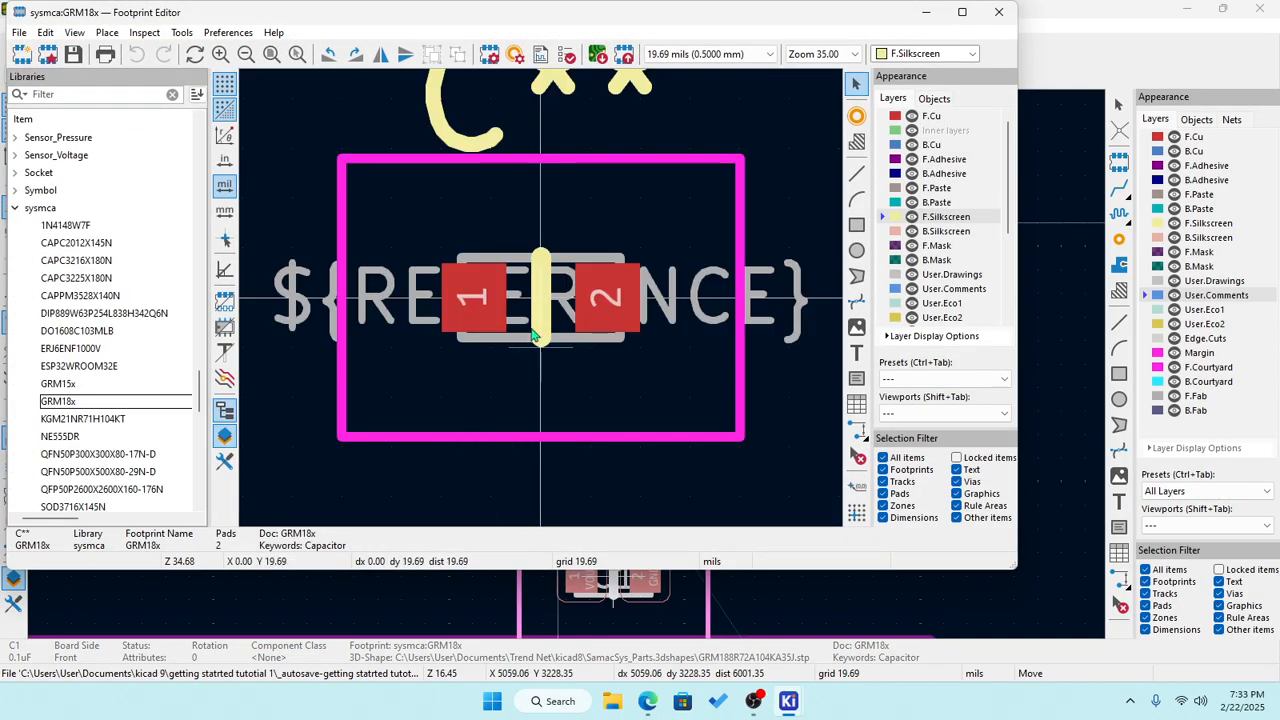
Check the segment properties of the lower and right-hand courtyard lines without changing any values.
double_click(641, 438)
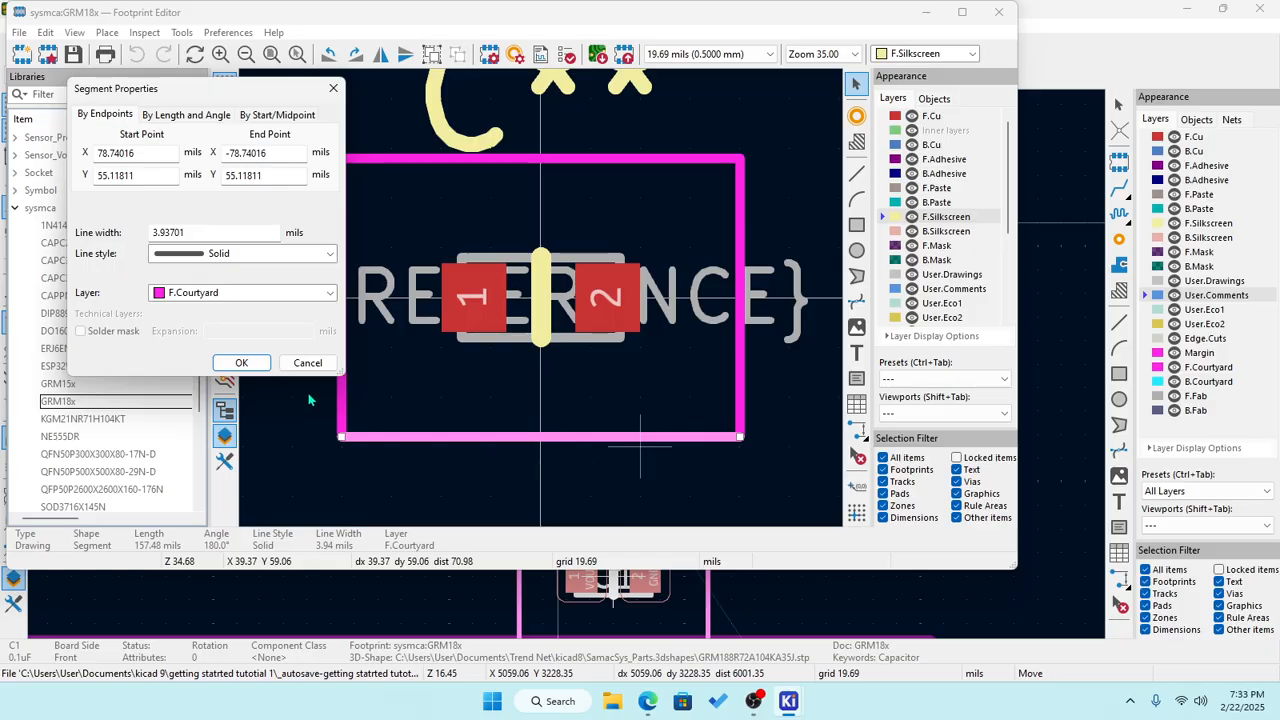
left_click(308, 363)
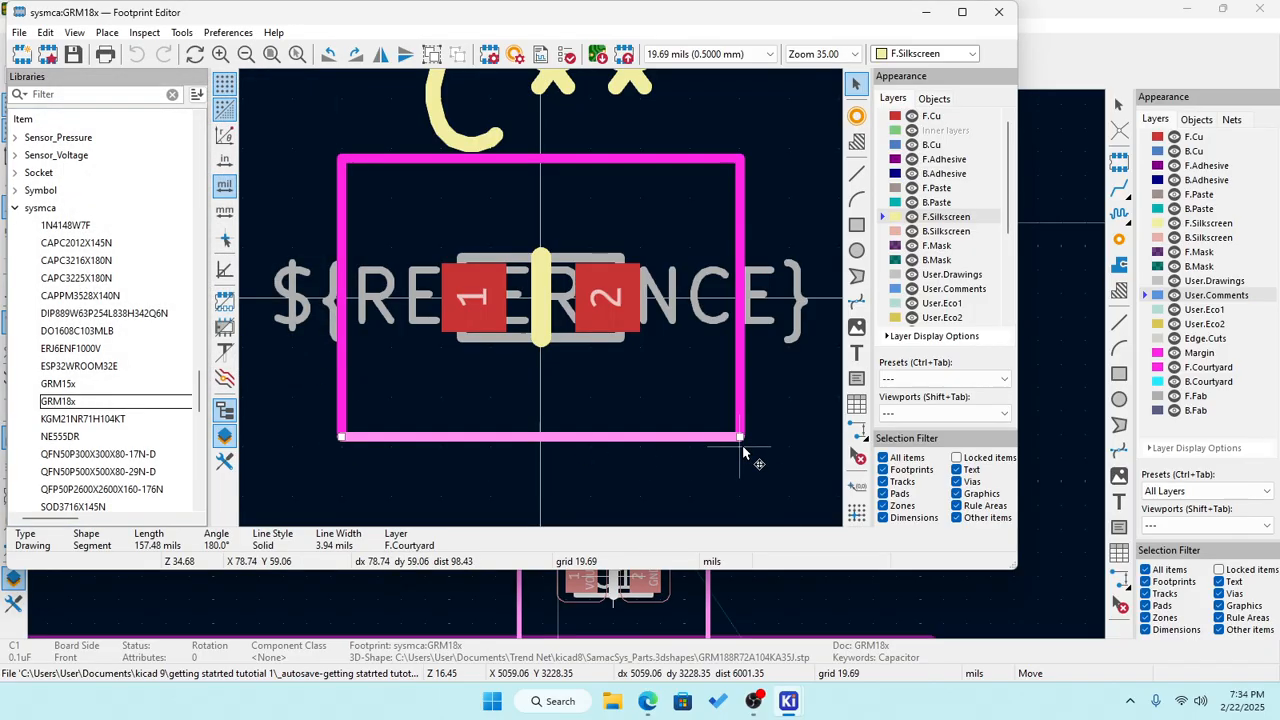
double_click(745, 413)
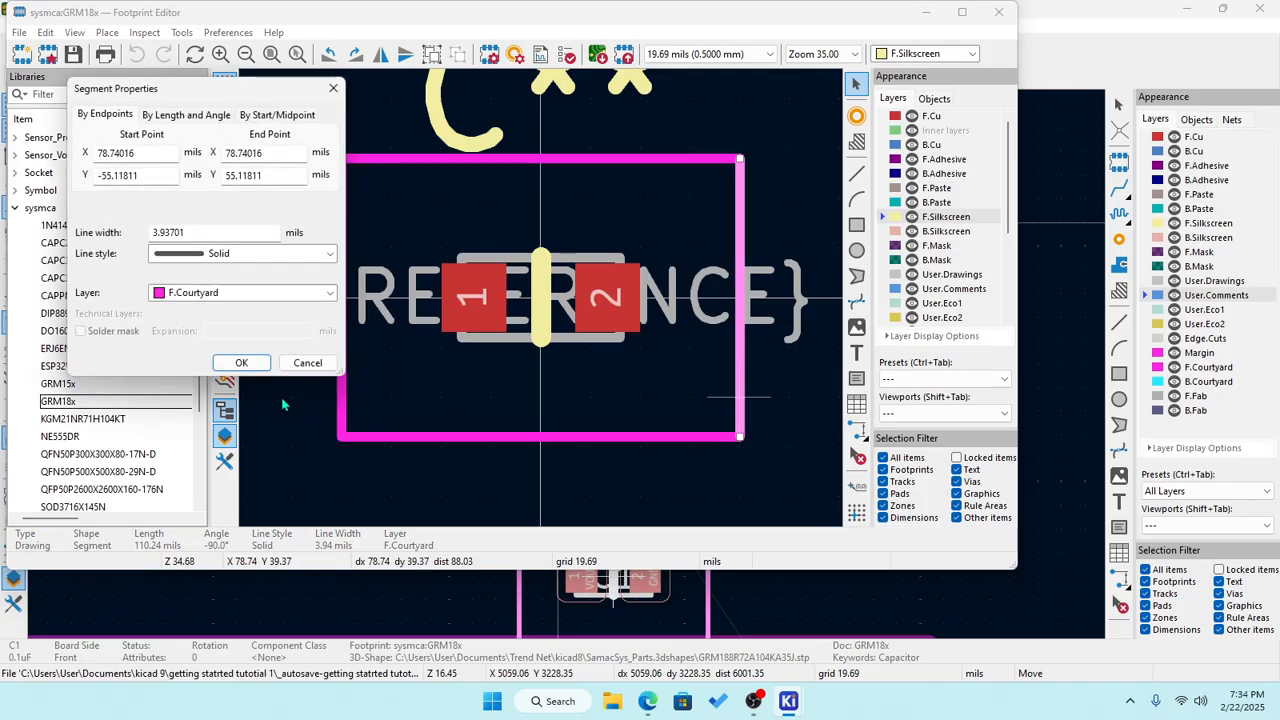
left_click(267, 368)
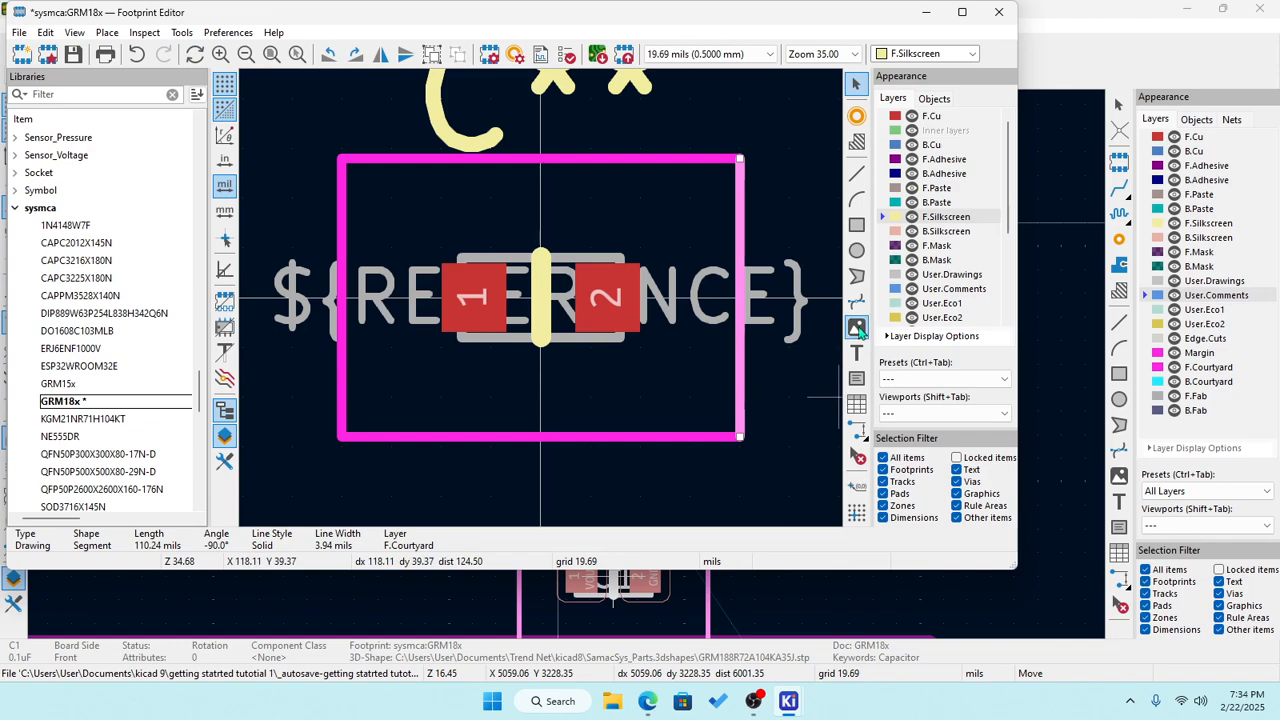
Make F.Courtyard the active drawing layer in the footprint.
left_click(856, 226)
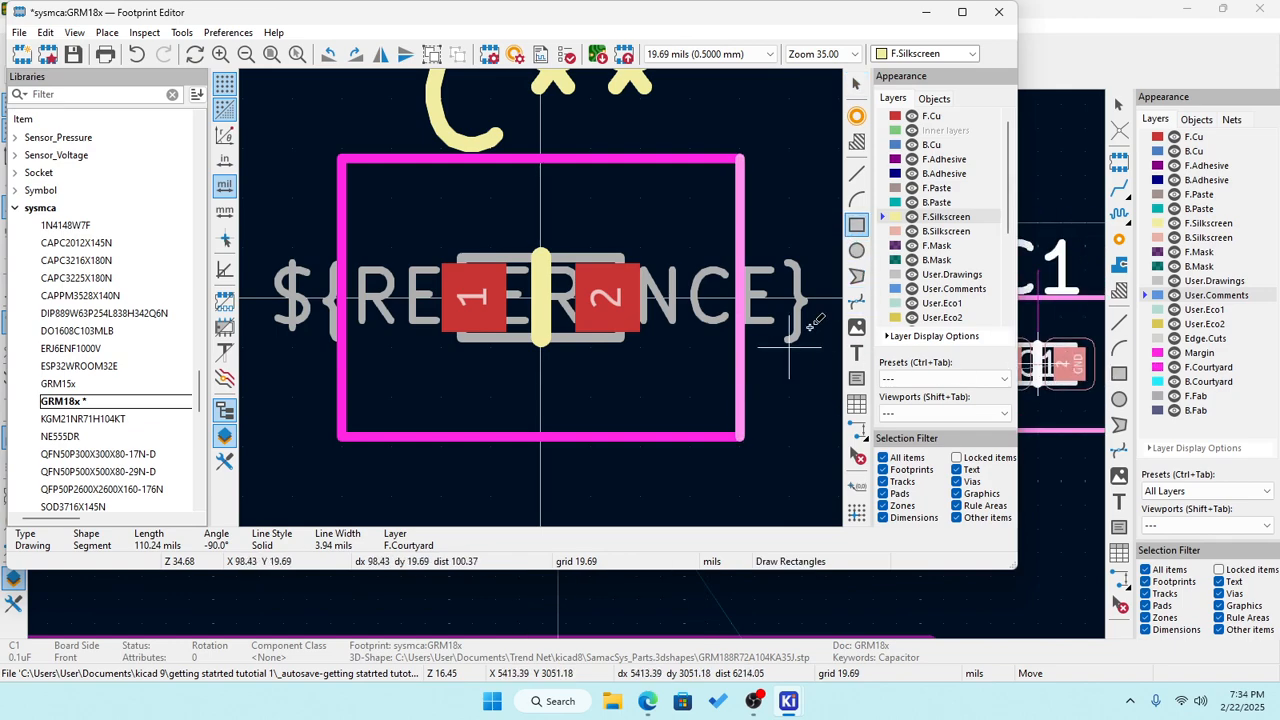
key("Escape")
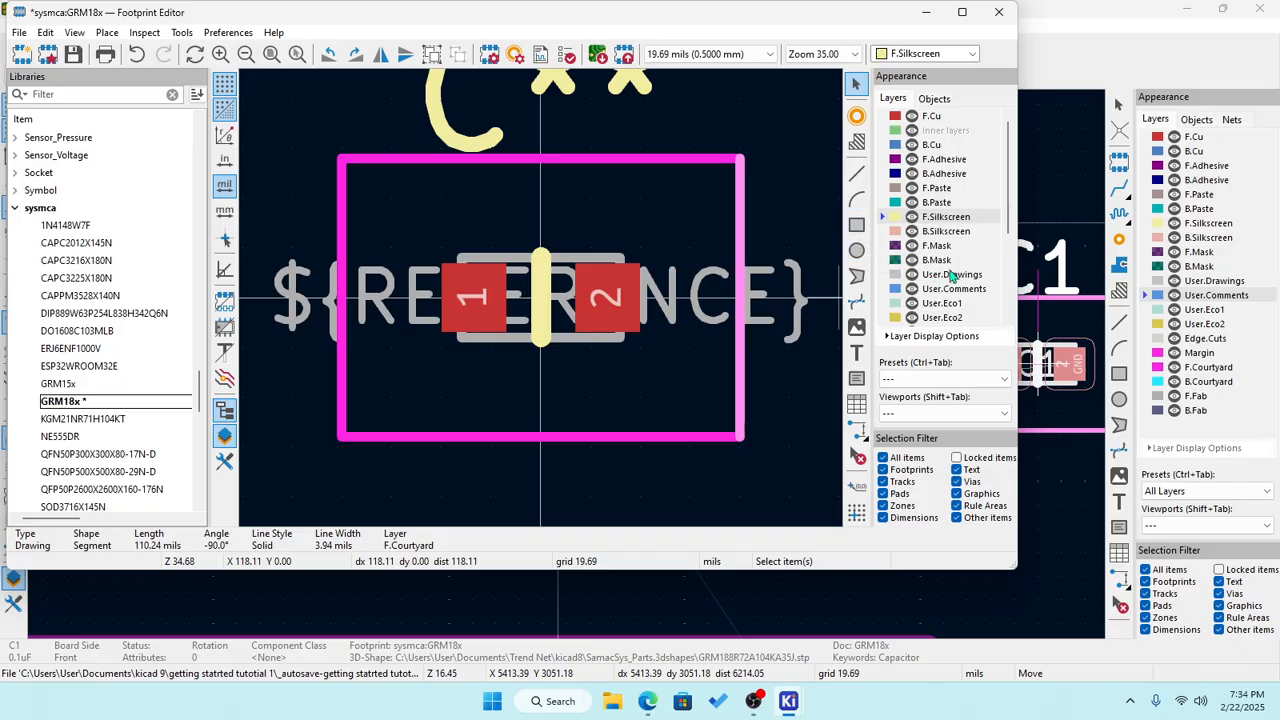
scroll(945, 290, "down", 3)
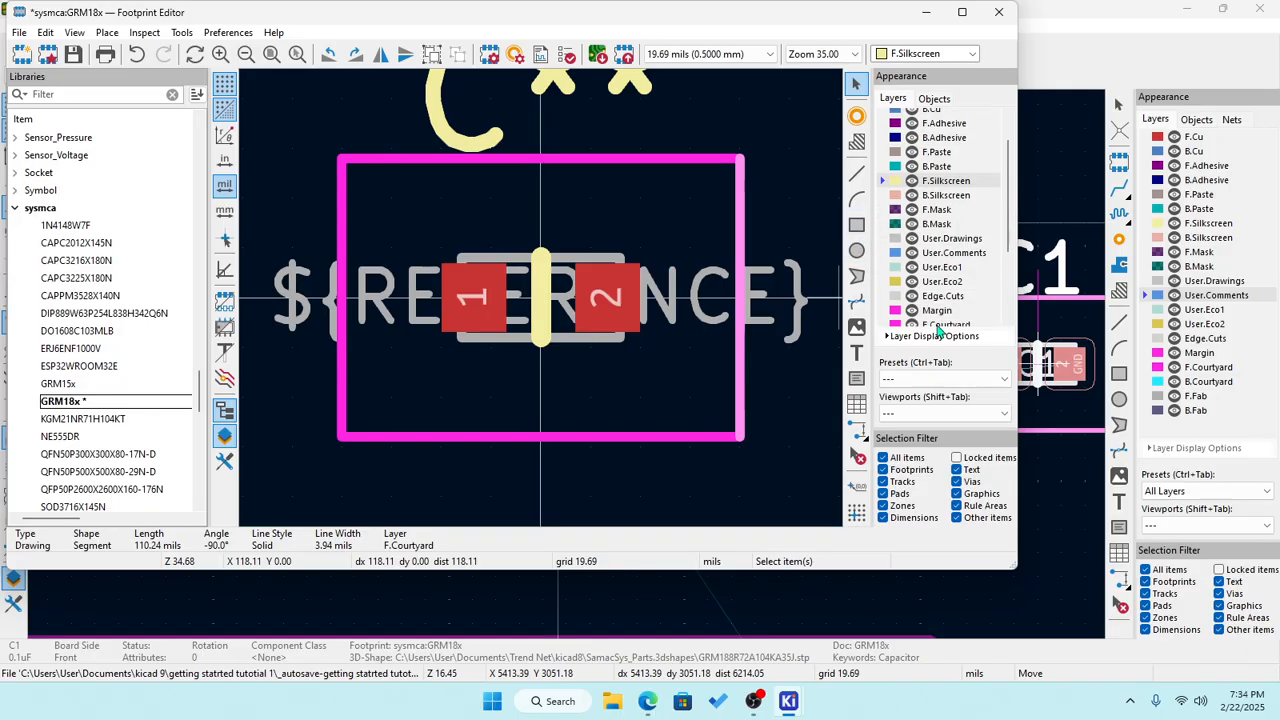
scroll(940, 328, "down", 2)
left_click(943, 304)
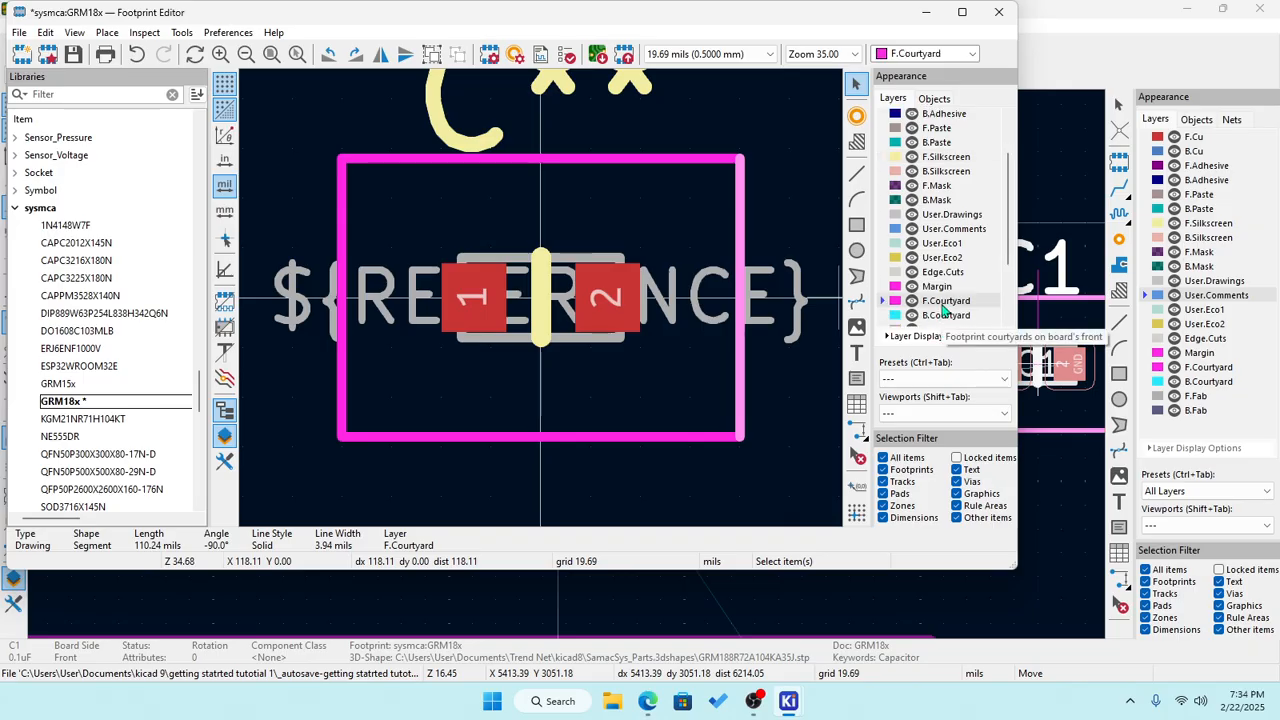
Set the grid to 1.00 mils and draw a courtyard rectangle about 121 by 58 mils around the two pads.
left_click(857, 229)
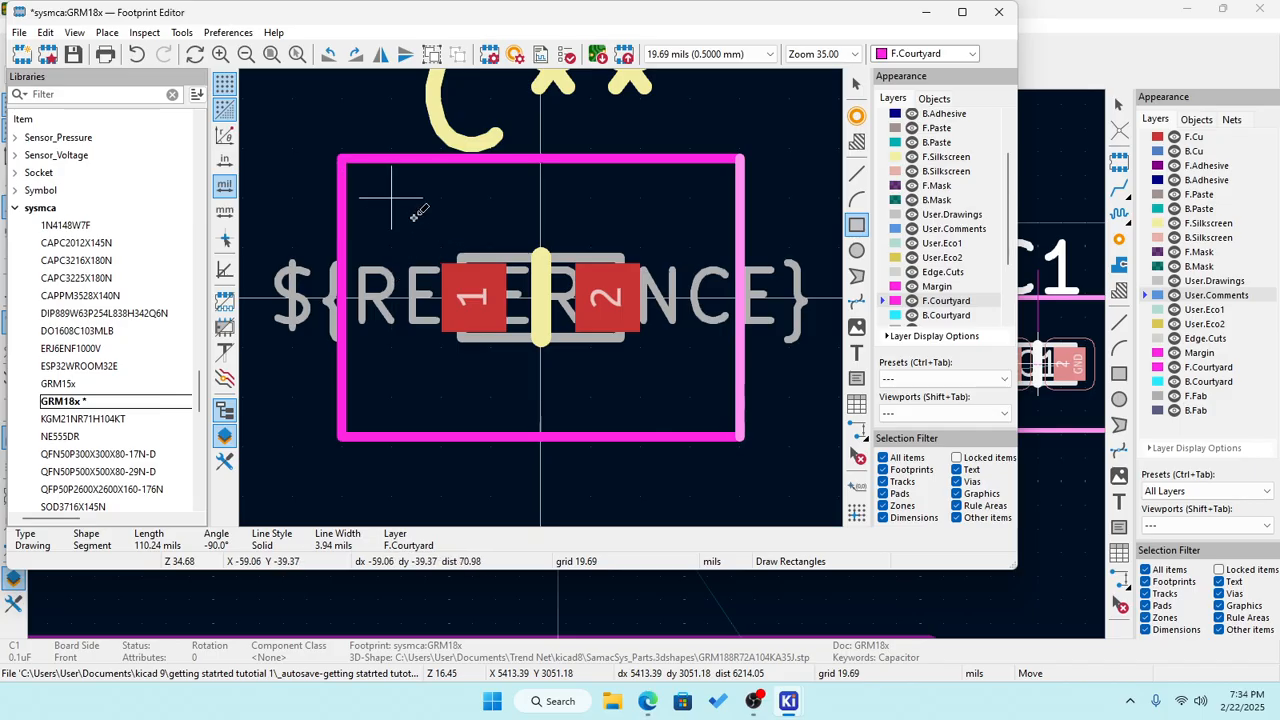
right_click(415, 224)
mouse_move(507, 318)
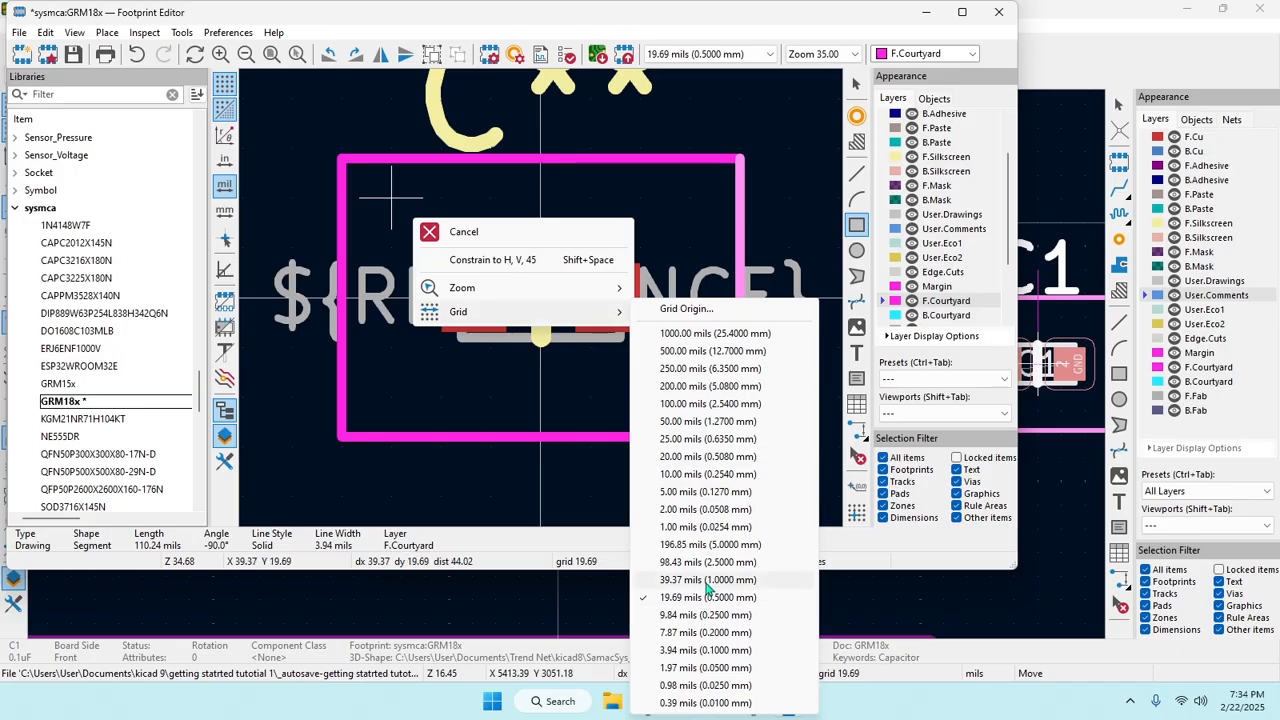
left_click(700, 527)
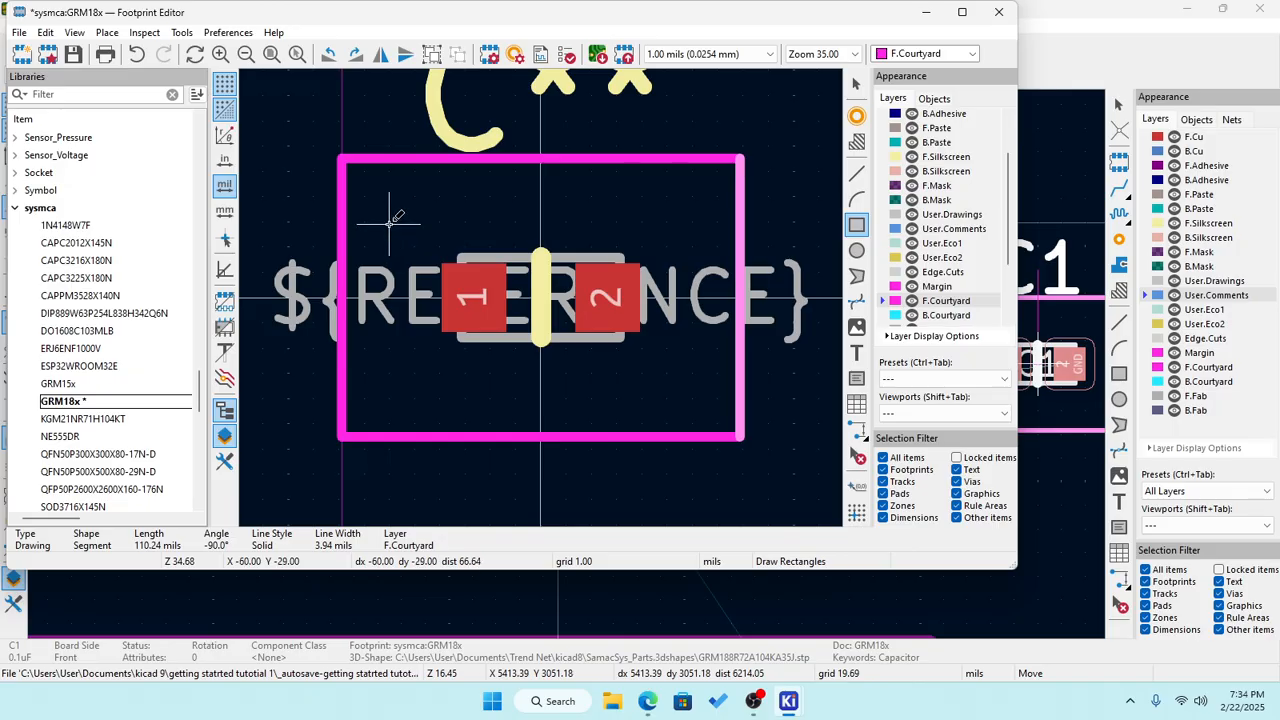
left_click(389, 225)
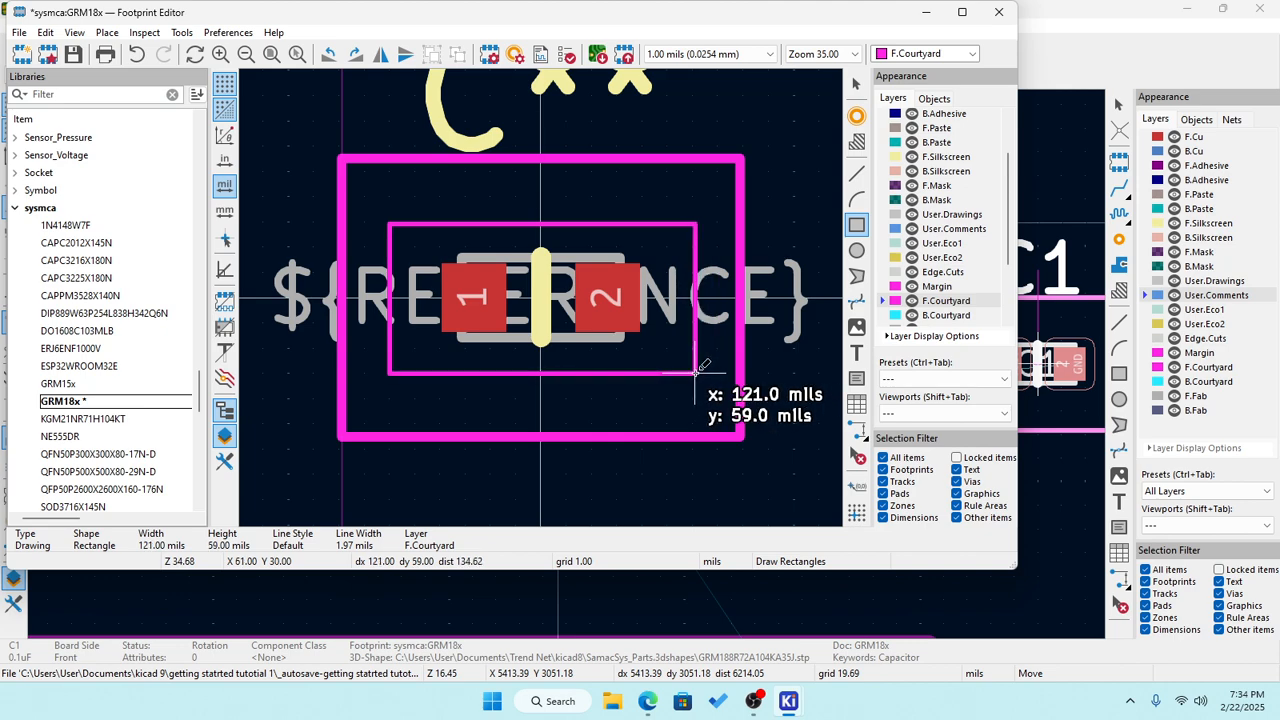
left_click(697, 370)
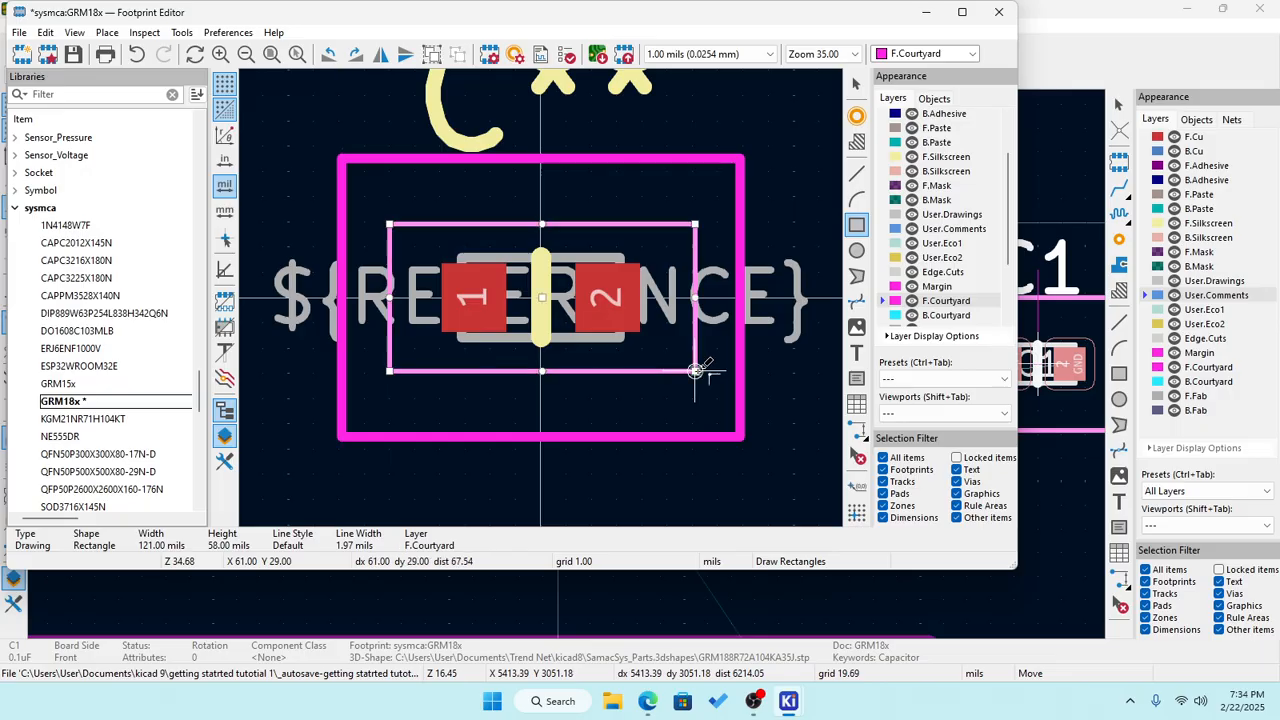
key("Escape")
Delete the four old segments of the oversized outer courtyard outline, keeping the new inner rectangle.
left_click(600, 158)
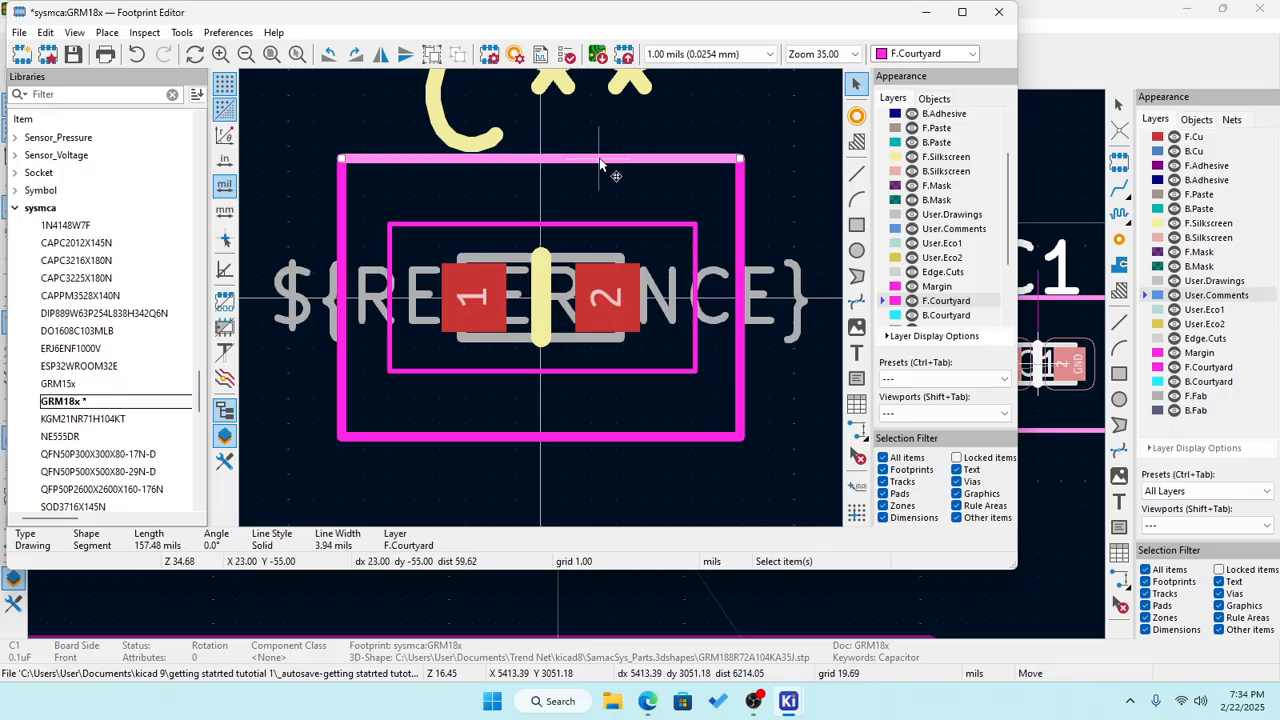
key("Delete")
left_click(742, 185)
key("Delete")
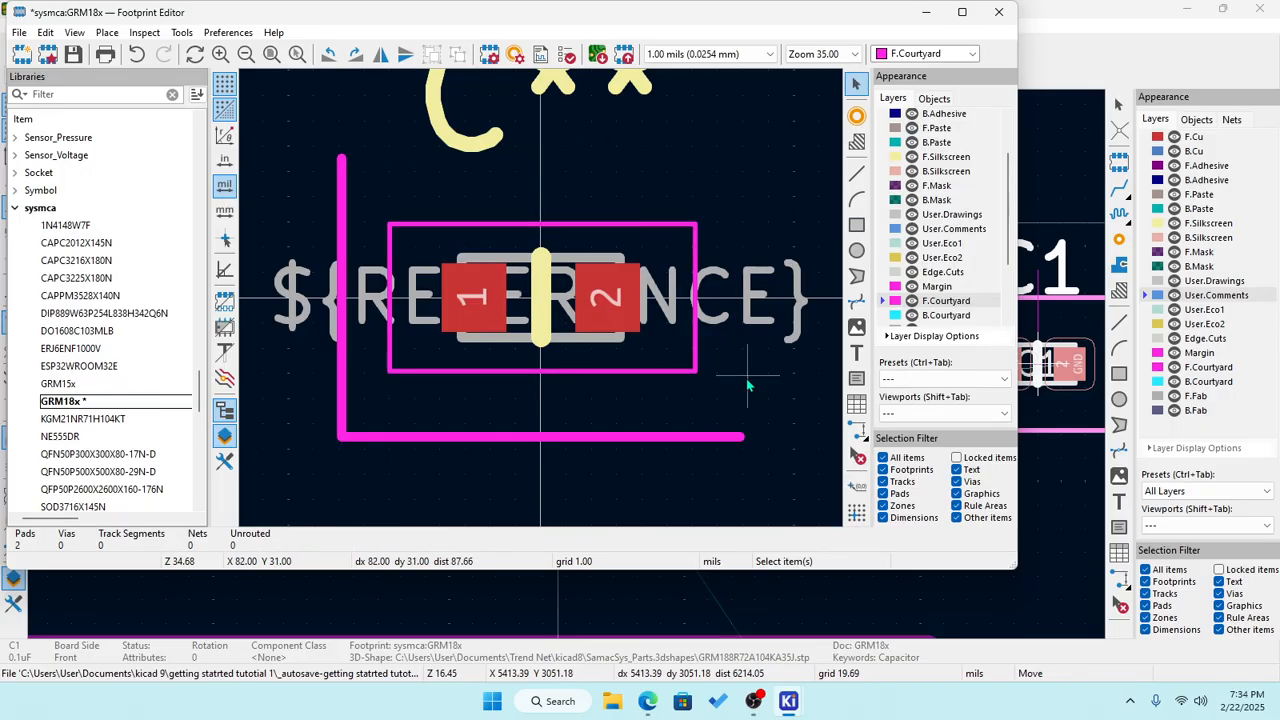
left_click(706, 437)
key("Delete")
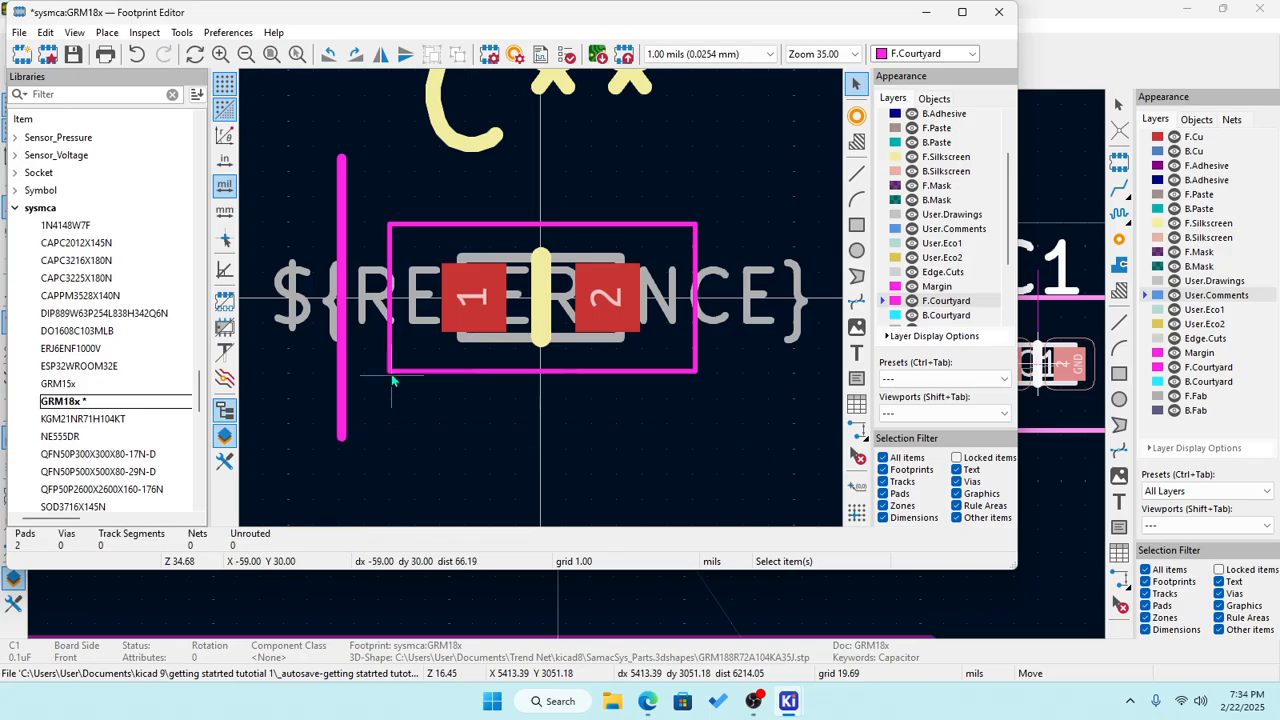
left_click(342, 360)
key("Delete")
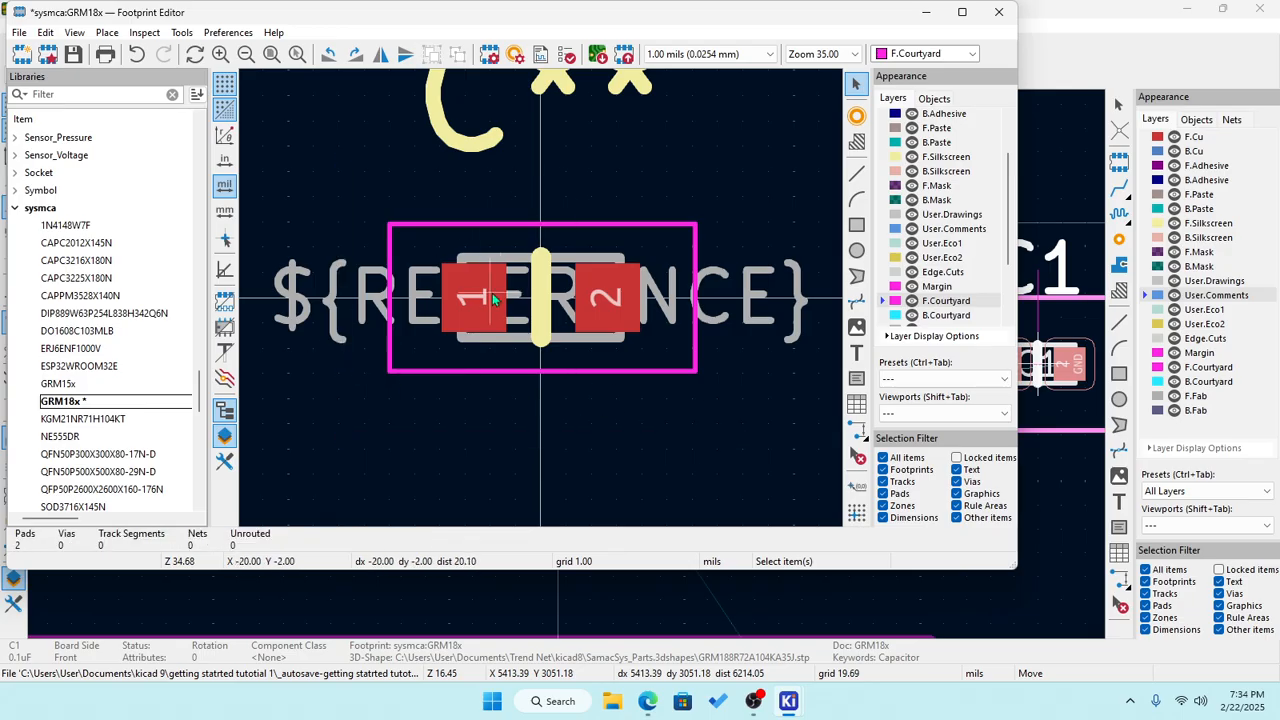
left_click(492, 298)
double_click(492, 298)
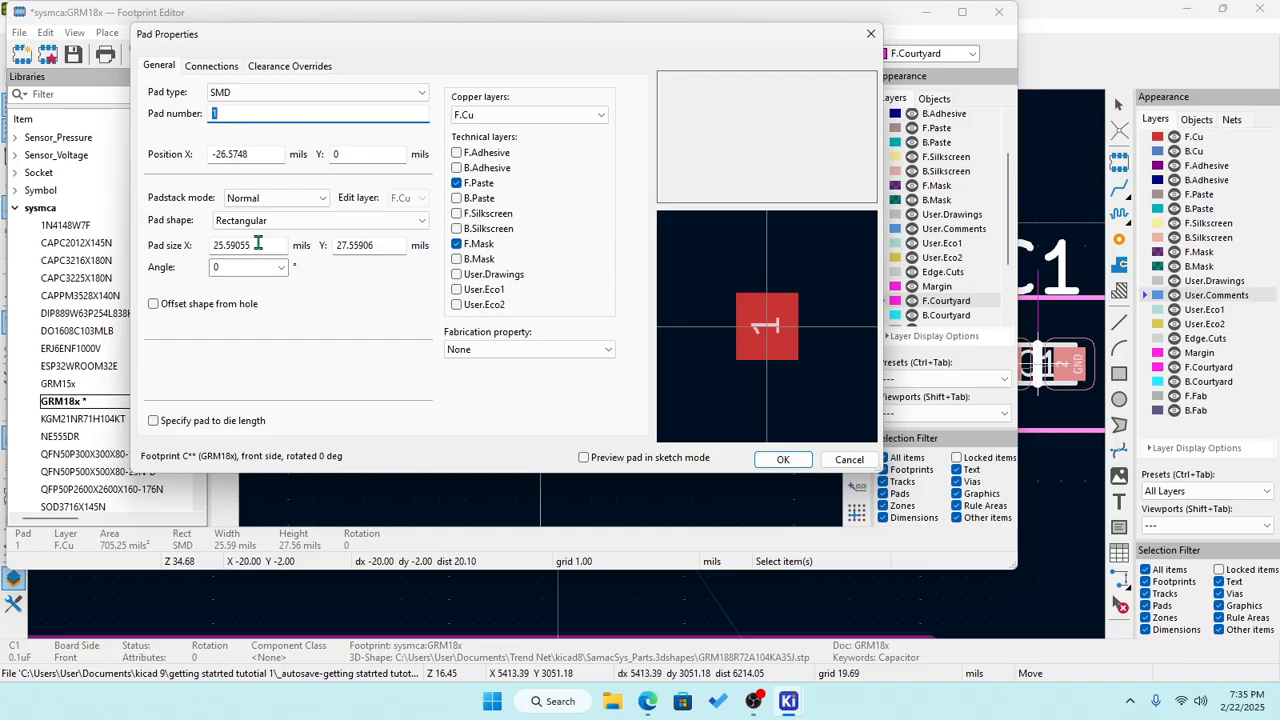
left_click(258, 245)
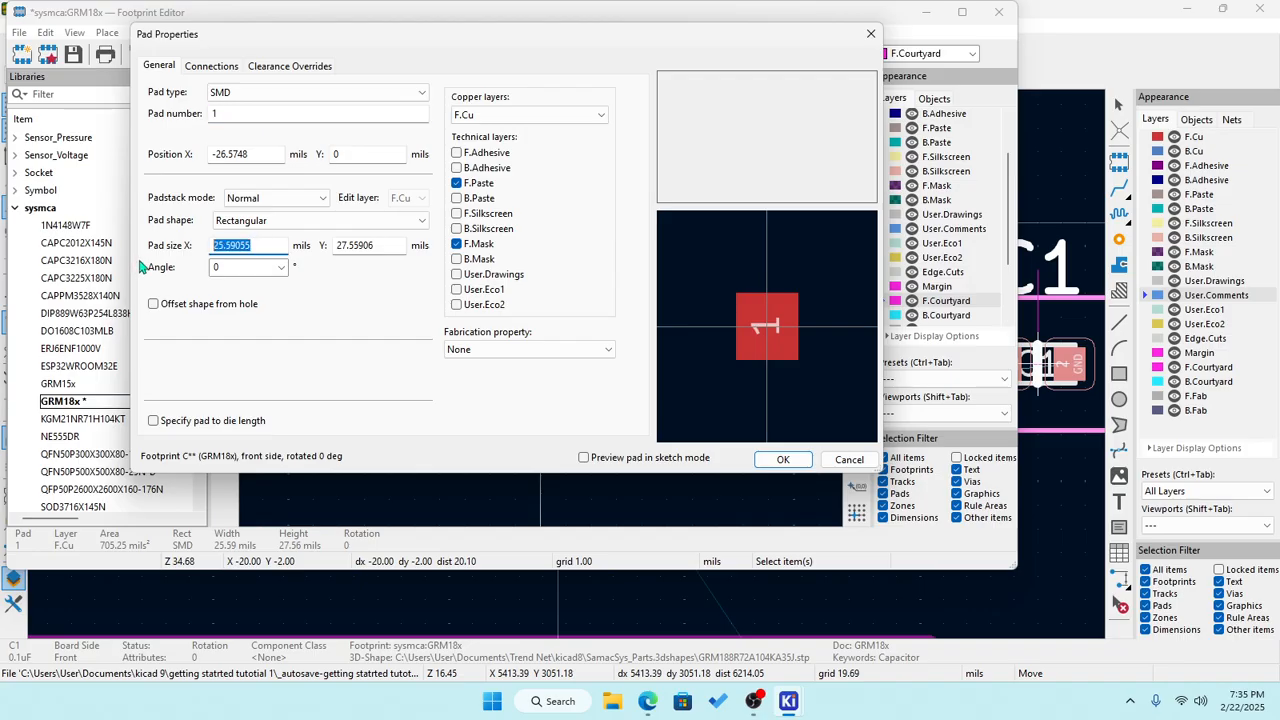
left_click(855, 459)
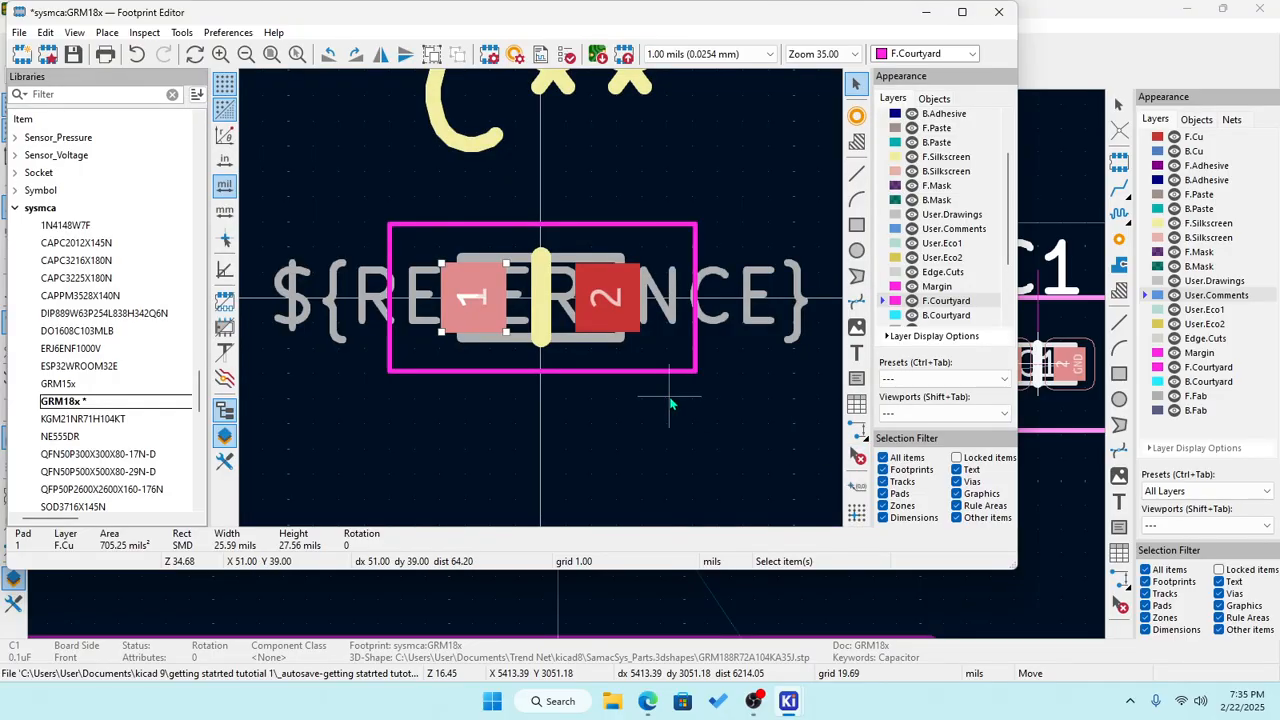
Set the X size of pad 1 to 29 mils.
double_click(478, 290)
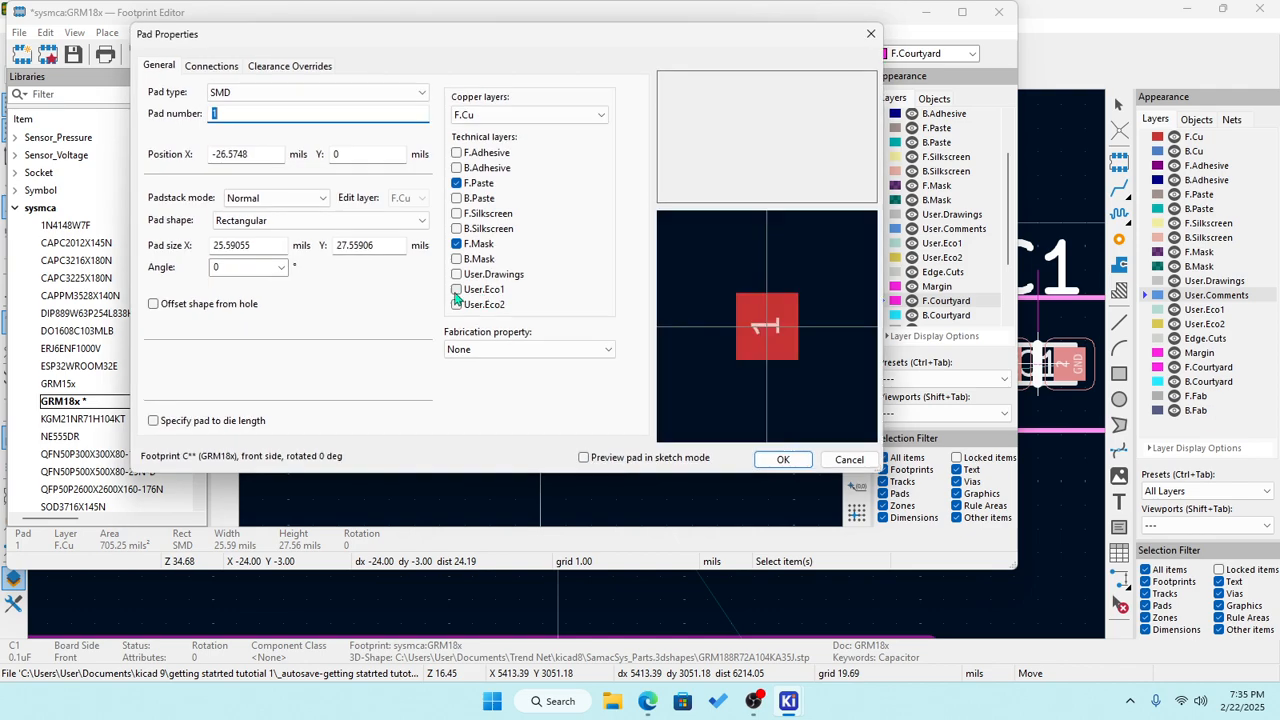
left_click(258, 245)
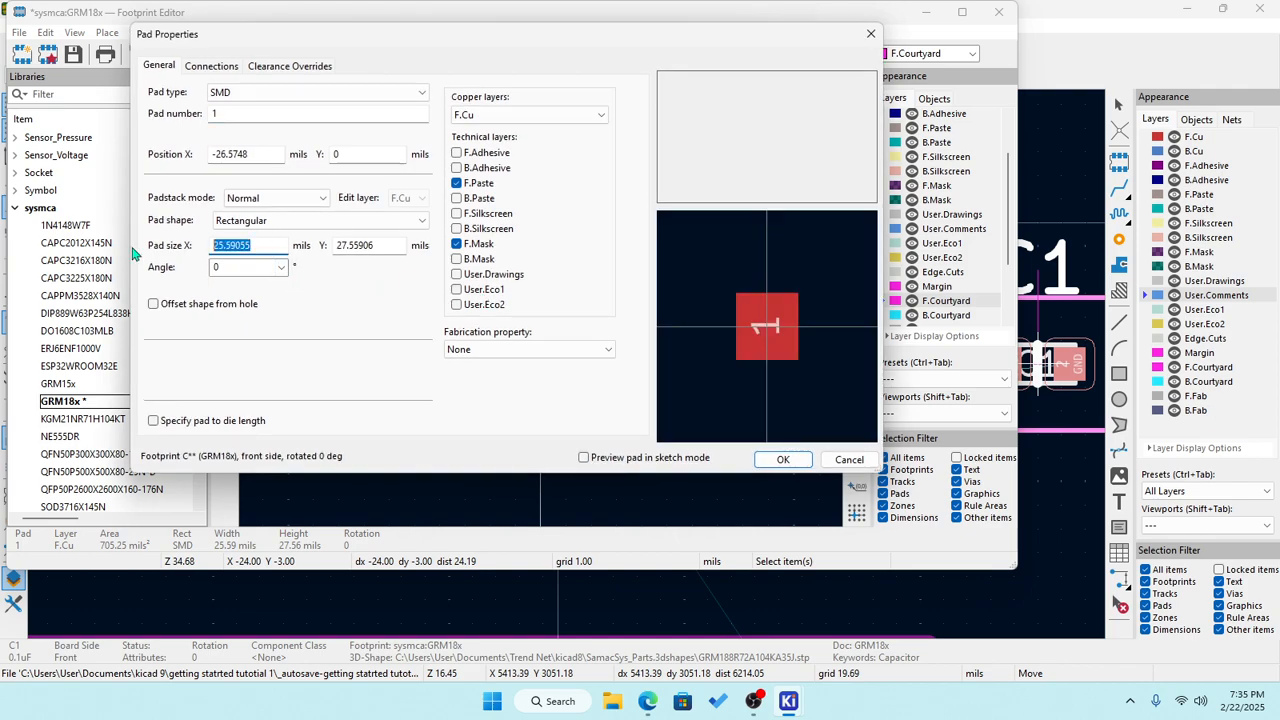
type("9")
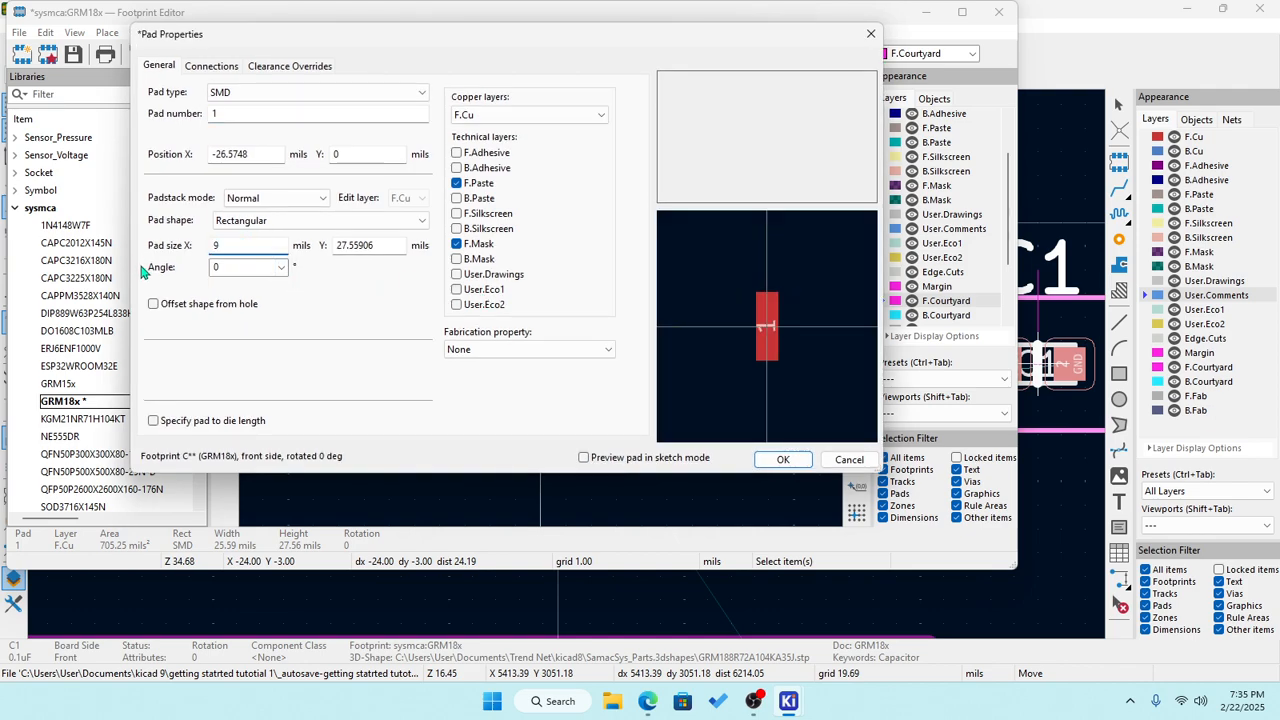
type("0")
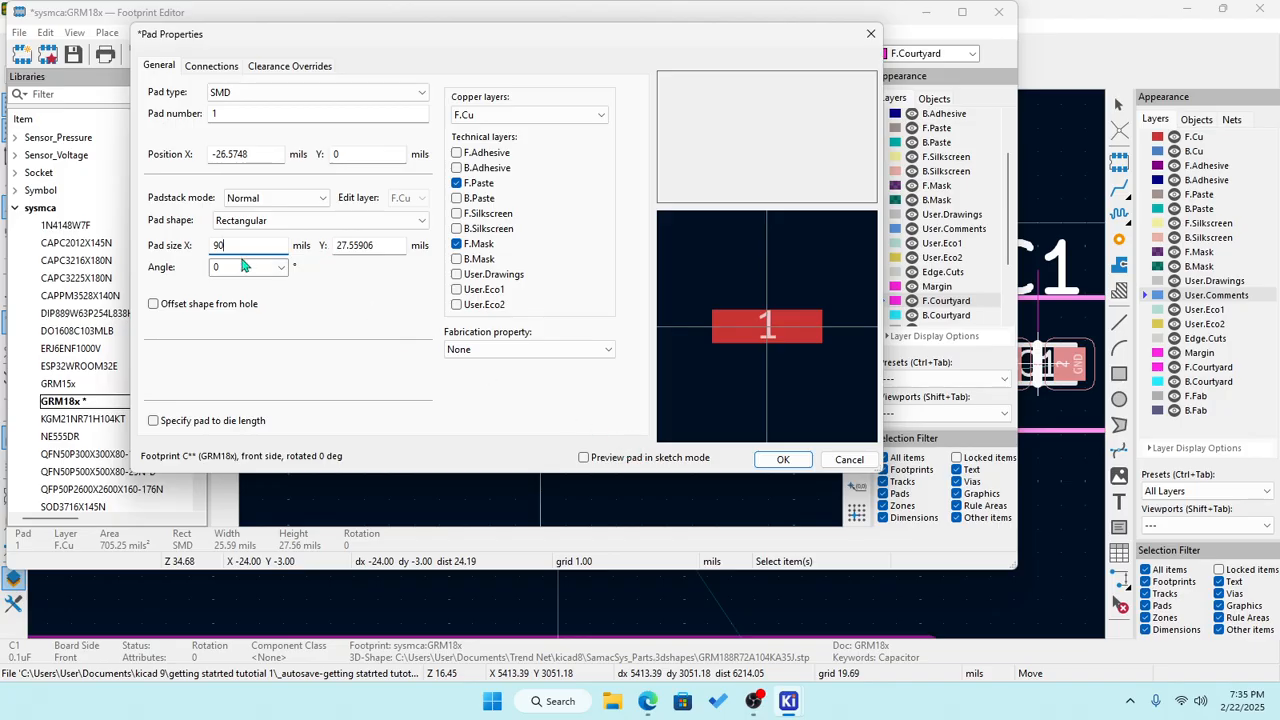
left_click_drag(243, 247, 170, 254)
type("29")
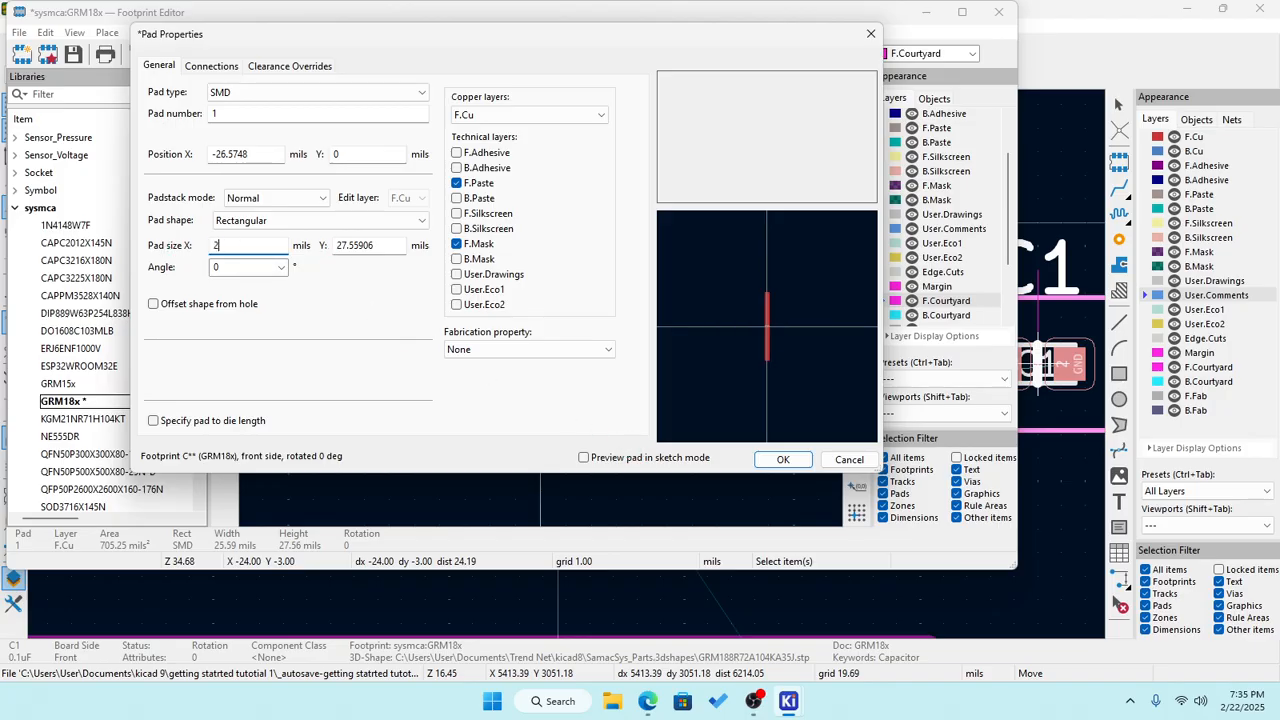
left_click(783, 460)
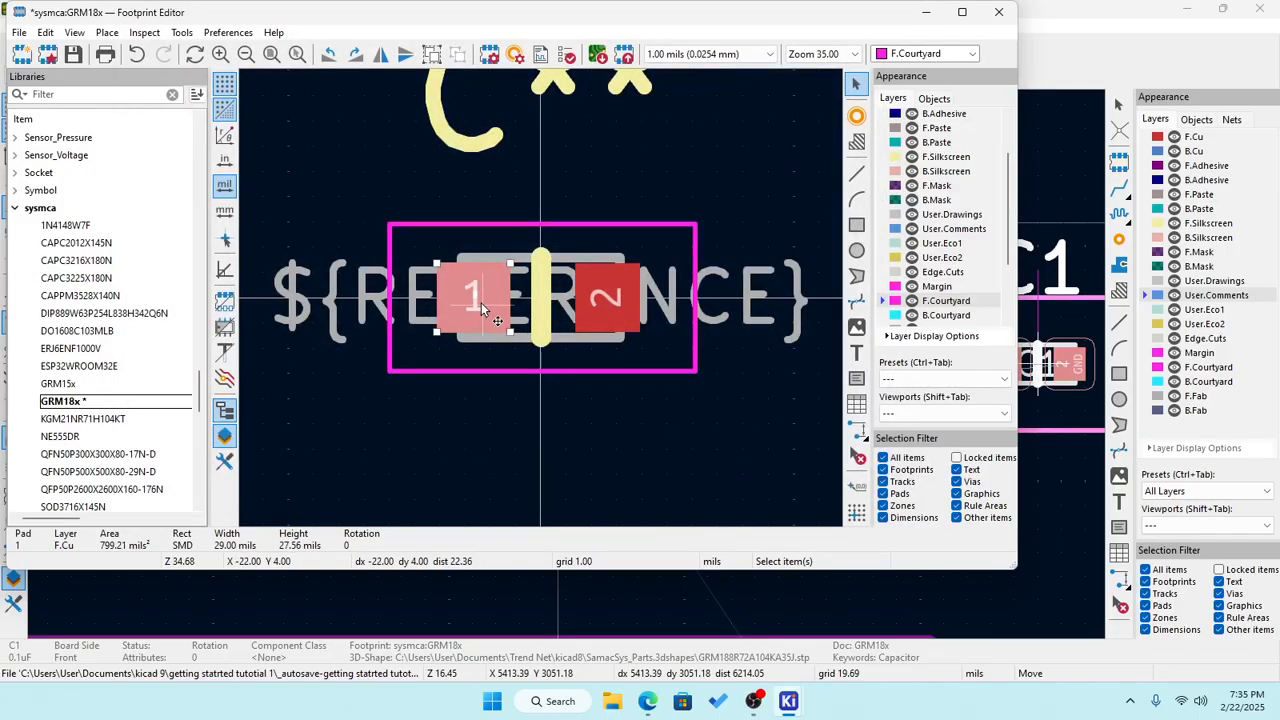
scroll(540, 301, "up", 3)
scroll(543, 302, "down", 4)
scroll(543, 302, "up", 4)
scroll(543, 305, "down", 4)
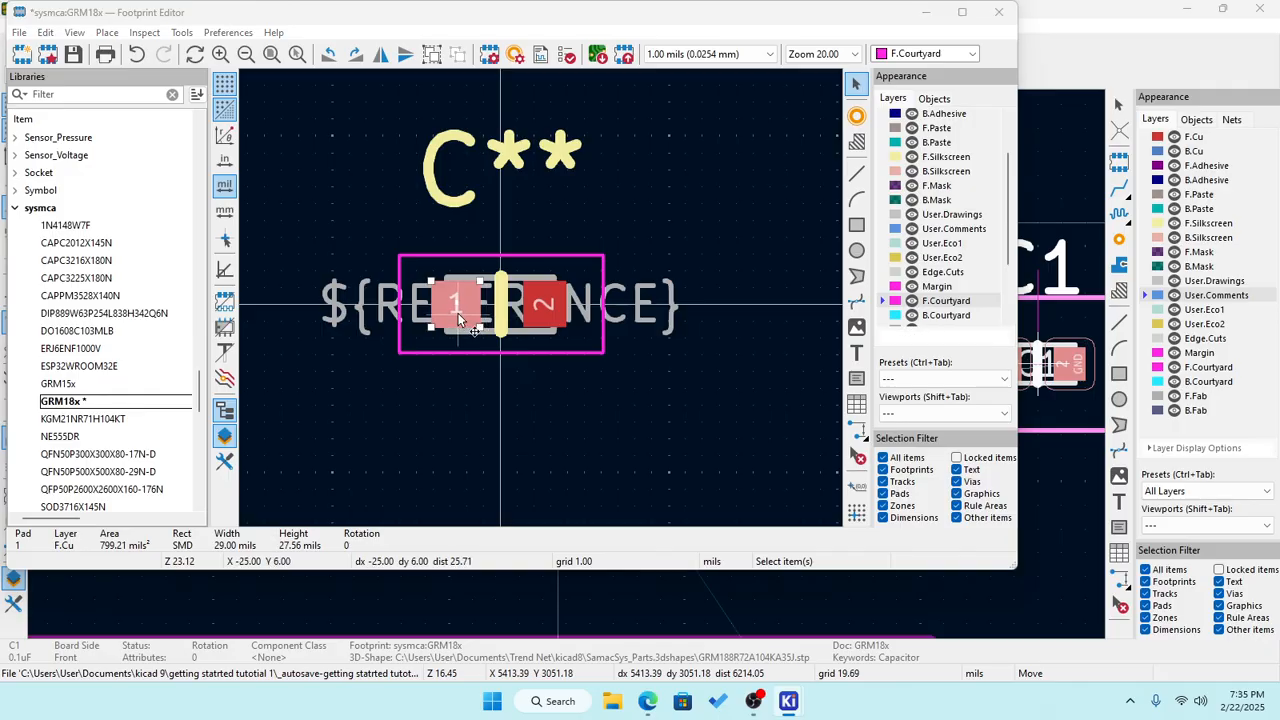
Set the Y size of pad 1 to 32 mils.
double_click(458, 313)
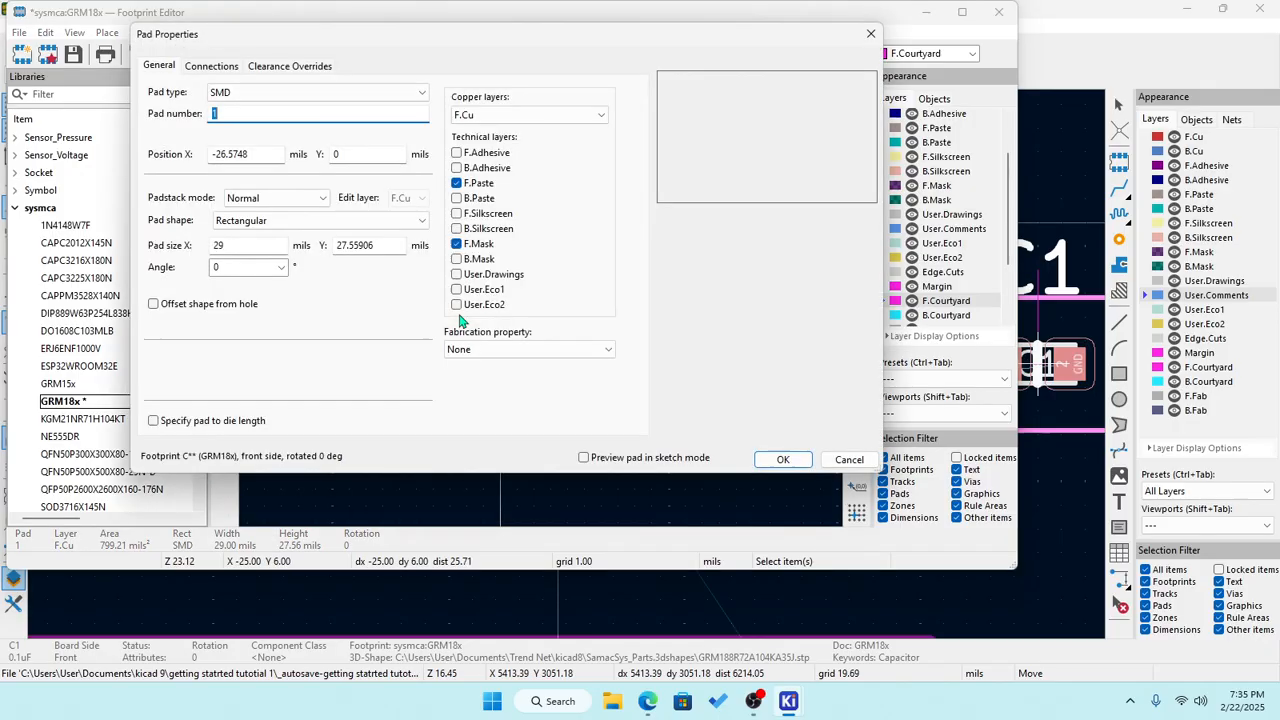
left_click(386, 241)
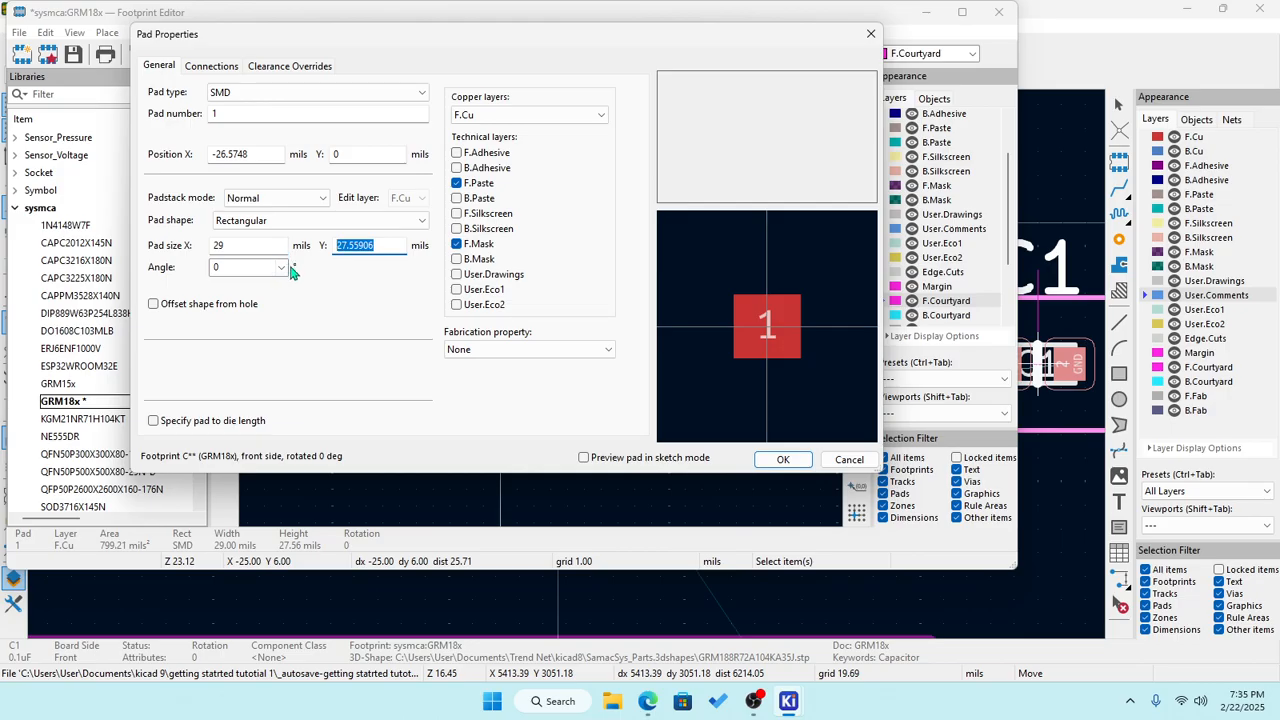
type("32")
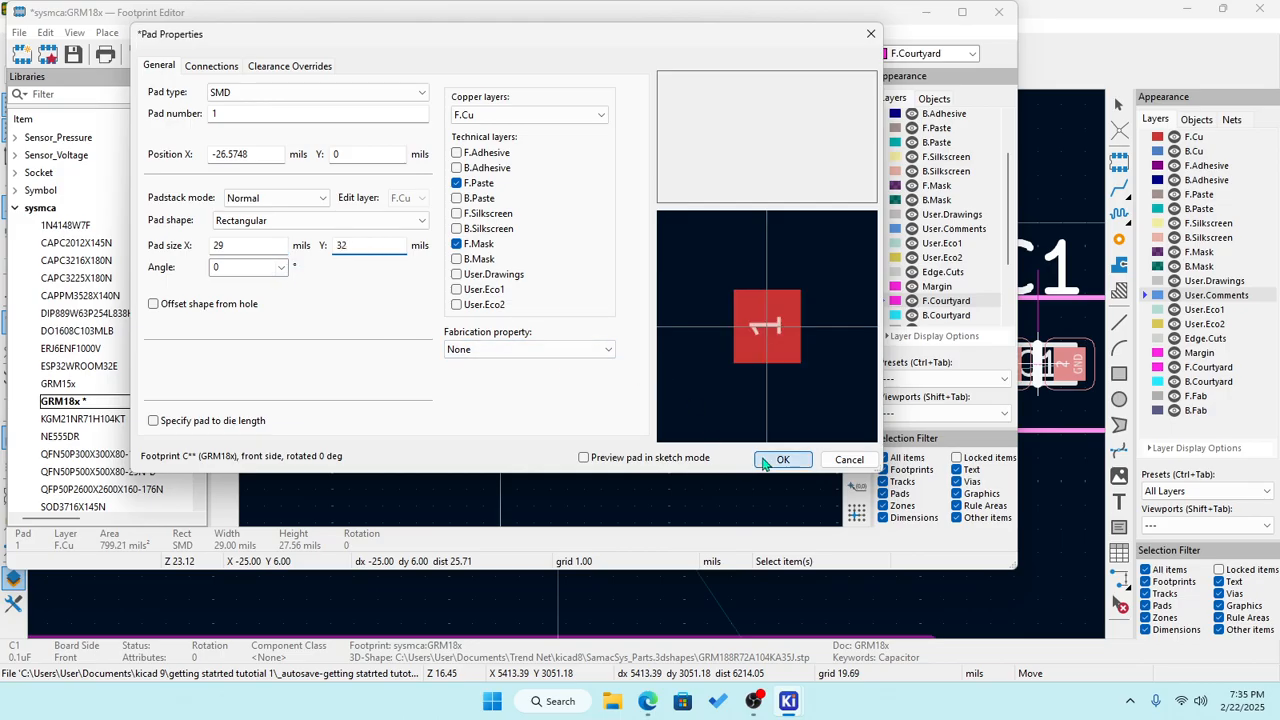
left_click(780, 459)
scroll(440, 297, "up", 3)
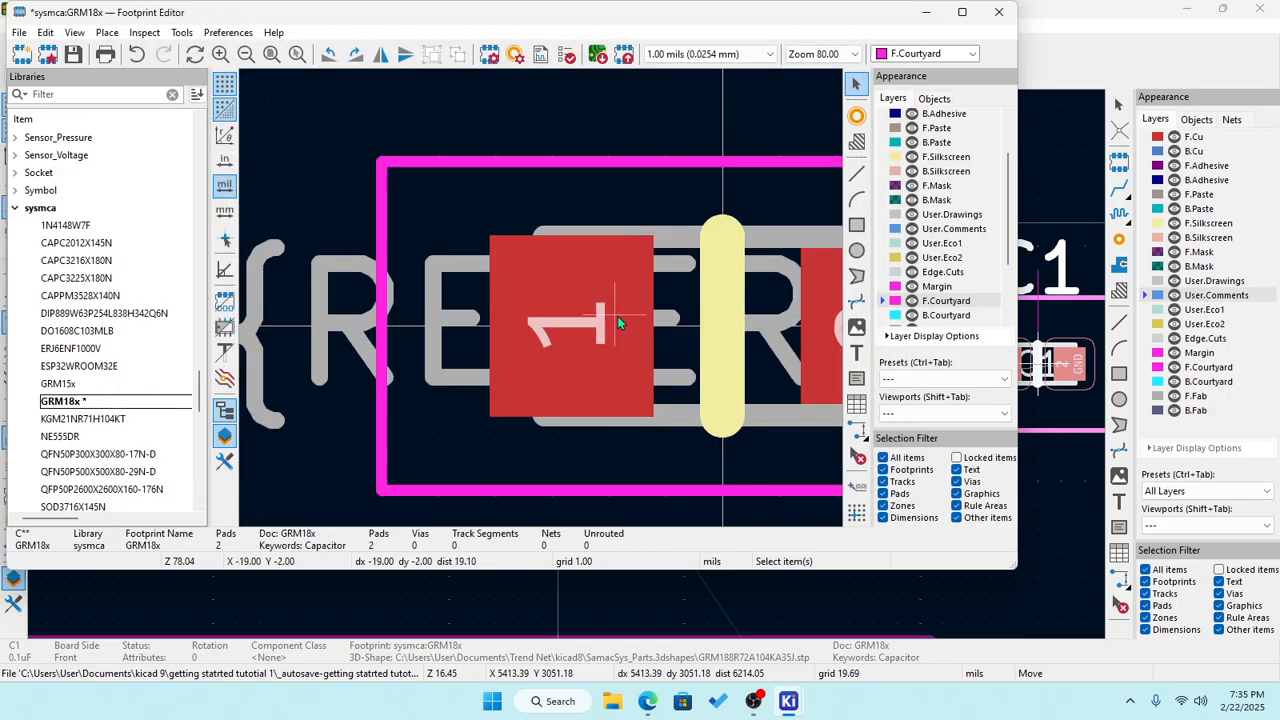
scroll(617, 316, "down", 3)
scroll(544, 297, "up", 4)
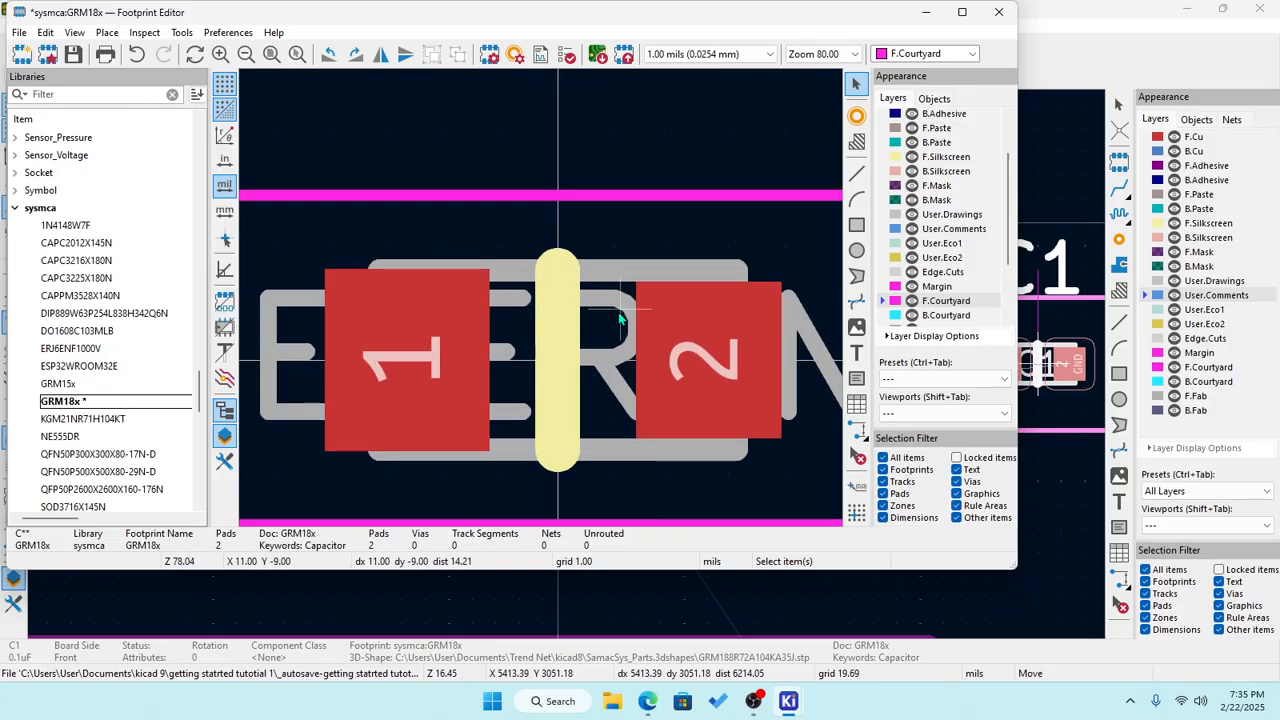
scroll(542, 299, "down", 4)
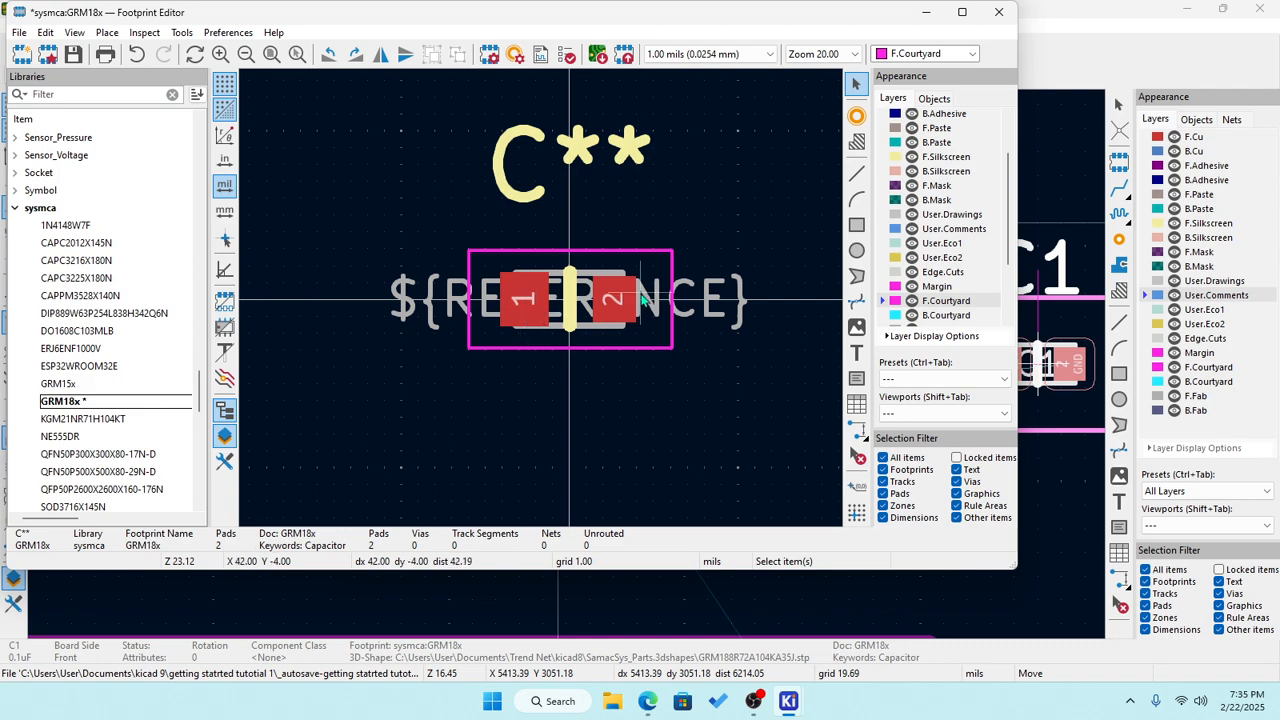
left_click(611, 304)
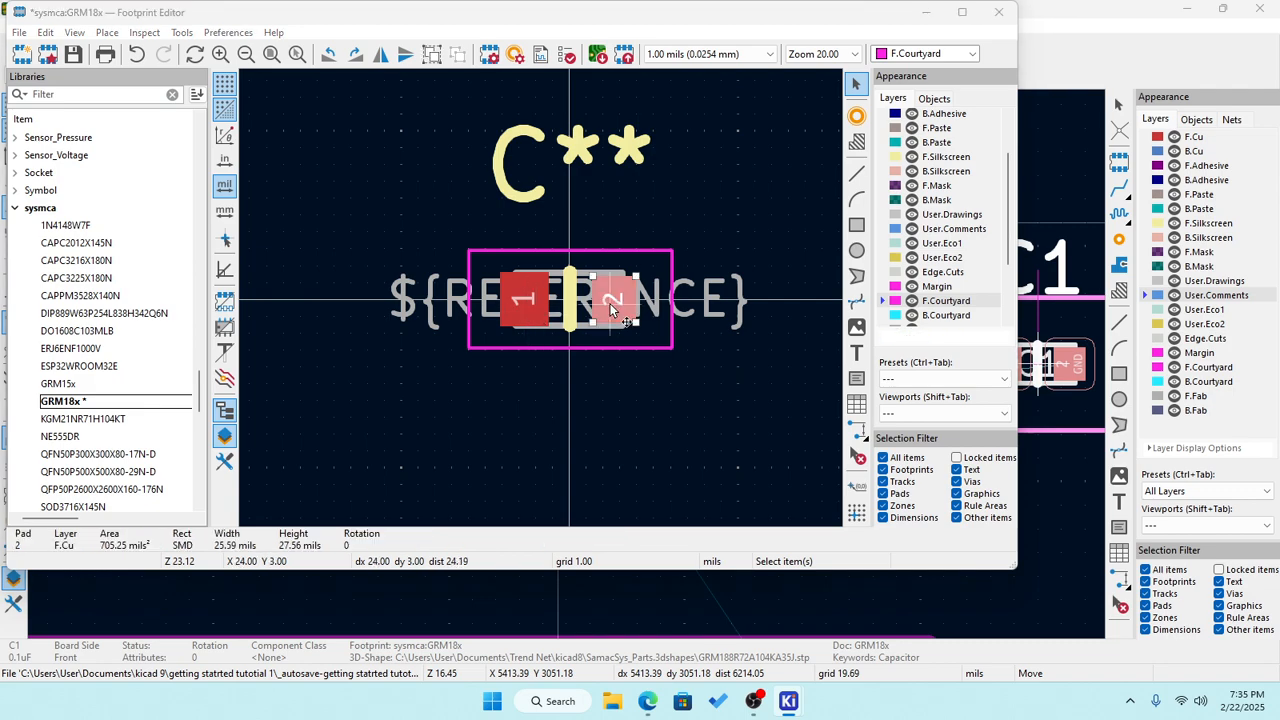
double_click(610, 303)
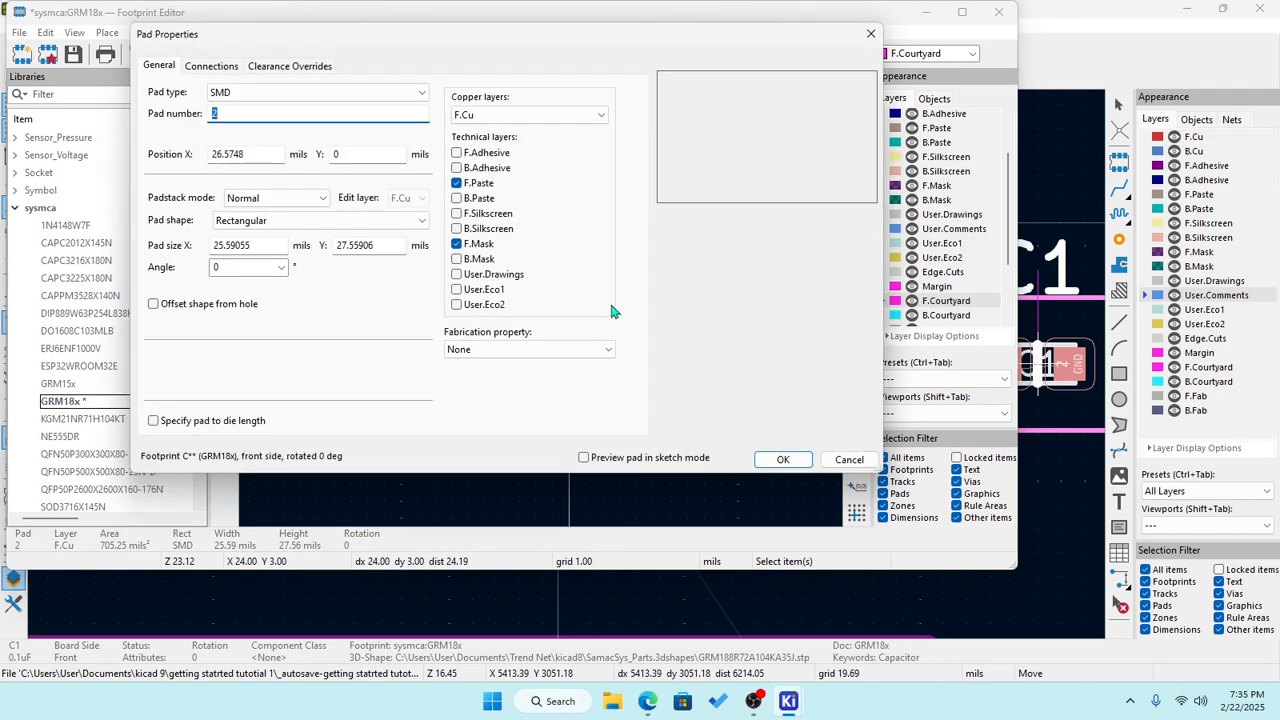
left_click(848, 459)
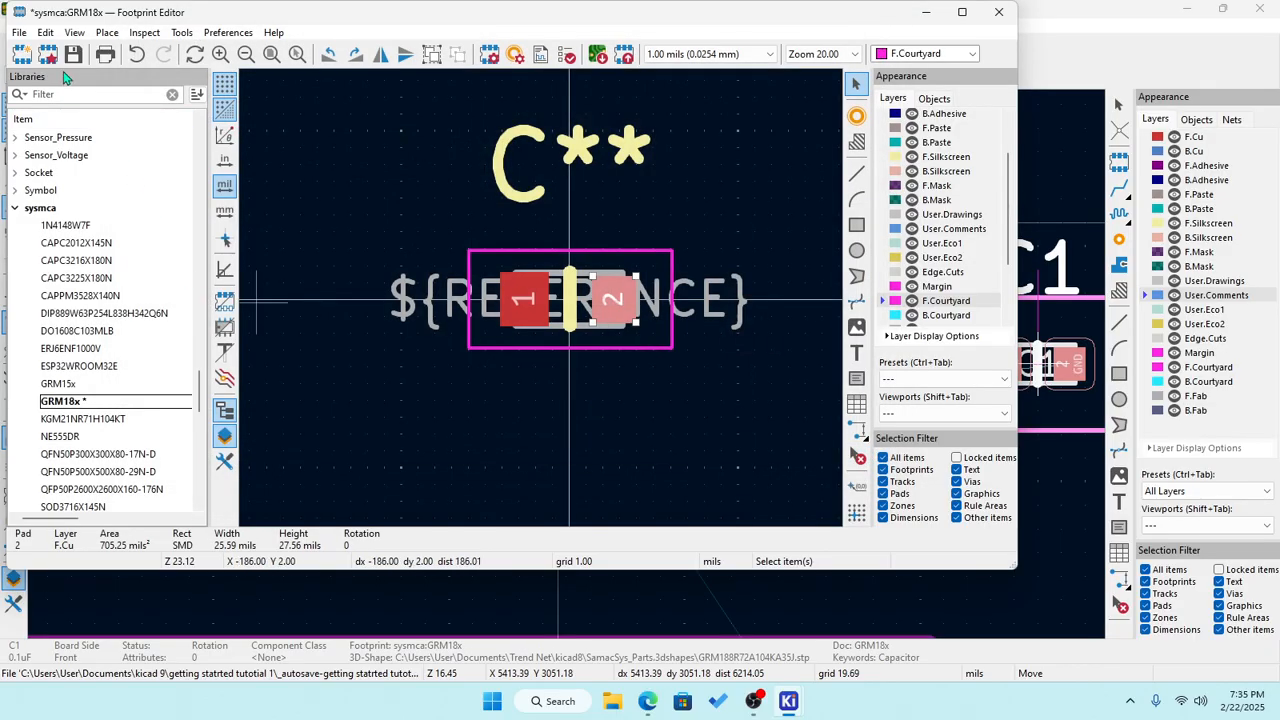
Save the edited GRM18x footprint and return to the PCB Editor, placing C1 beside C2.
left_click(73, 54)
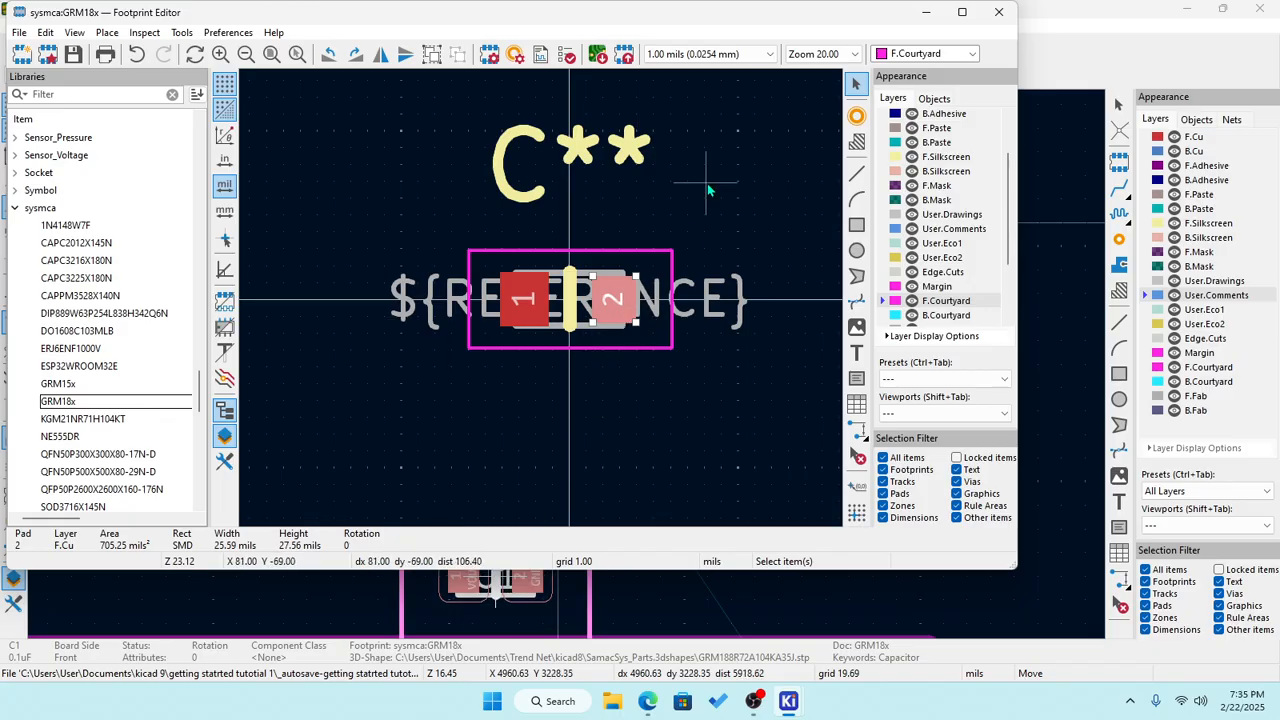
key("Escape")
left_click(936, 14)
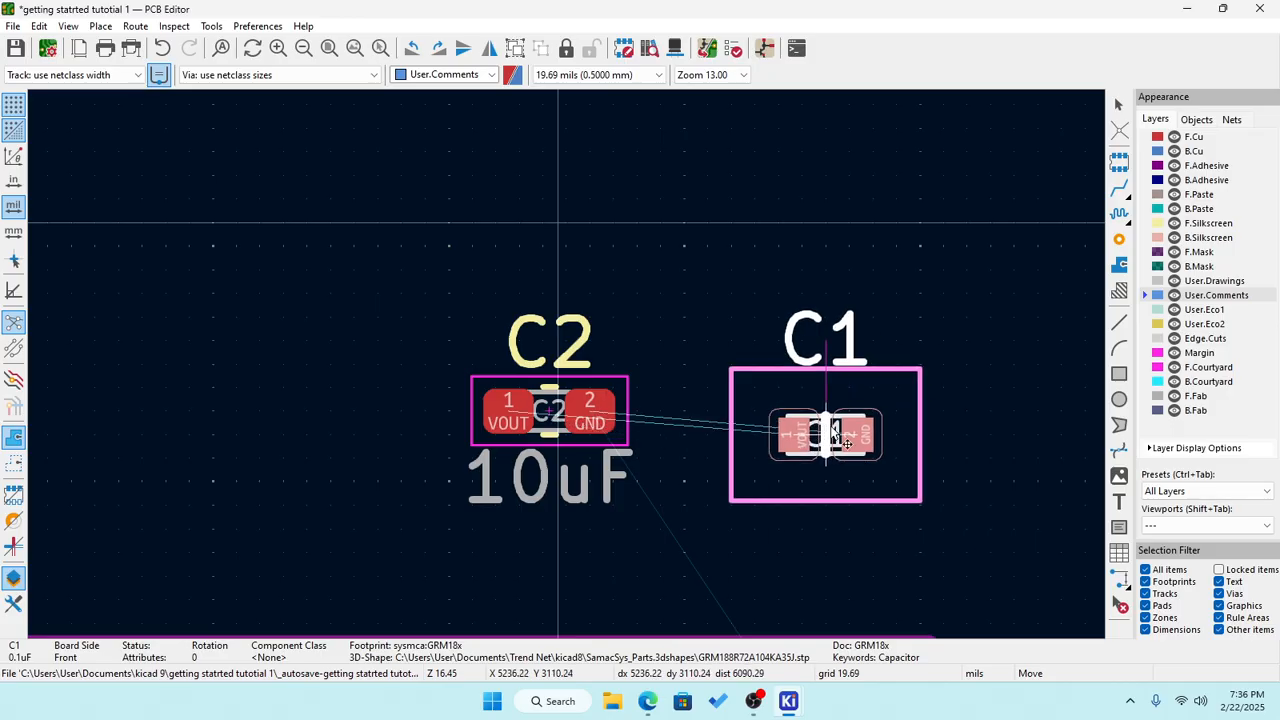
left_click(845, 443)
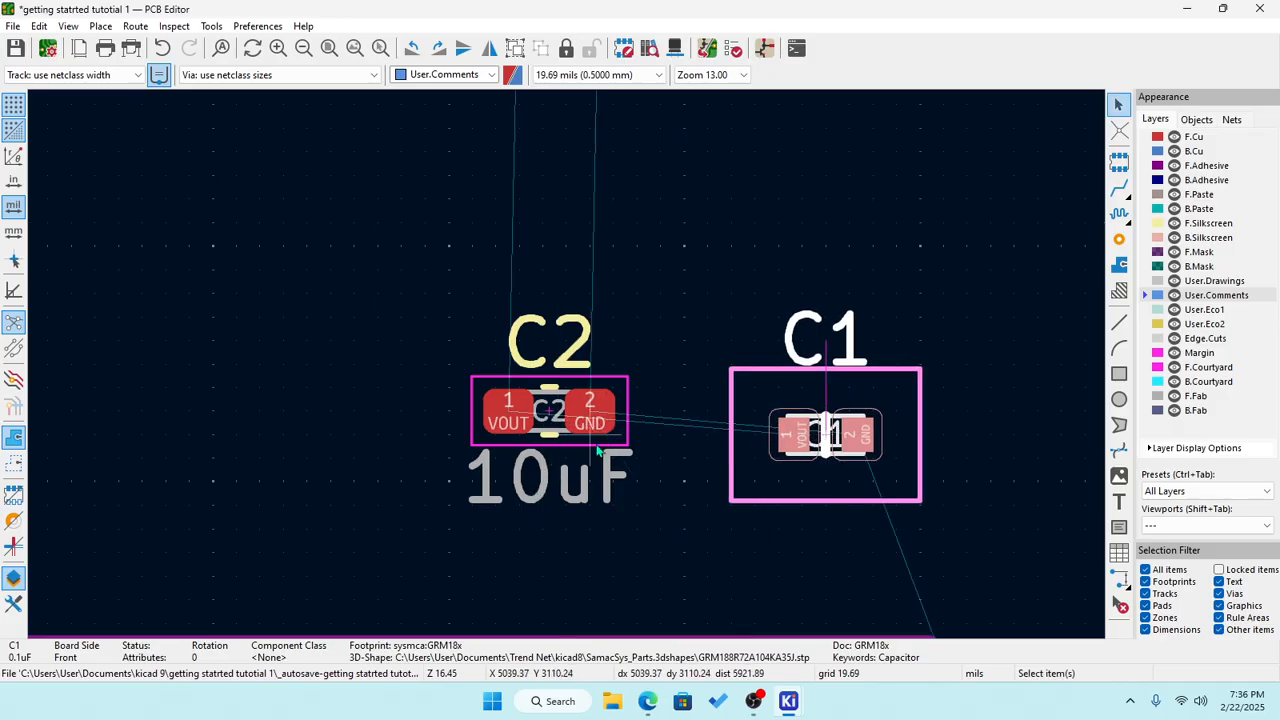
Open C2's library footprint for editing from its footprint properties and drop C2 back onto the board.
scroll(600, 460, "up", 4)
left_click(563, 317)
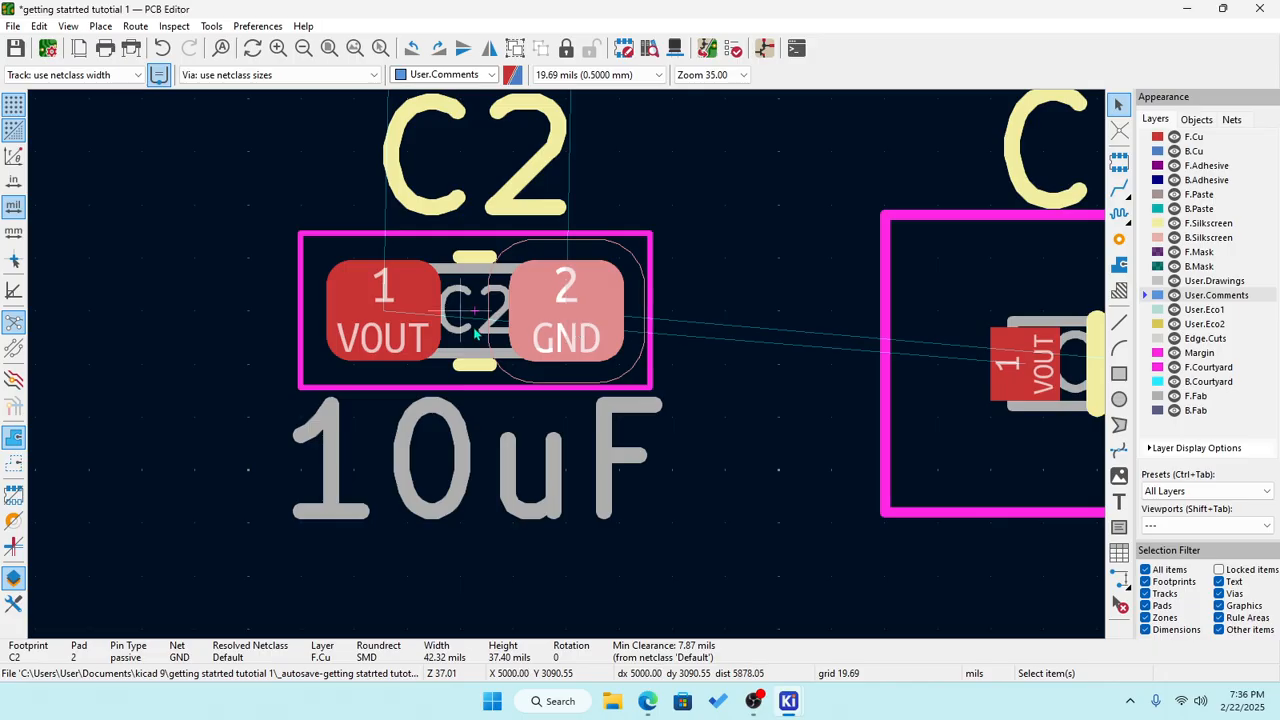
left_click(476, 310)
left_click(601, 313)
key("m")
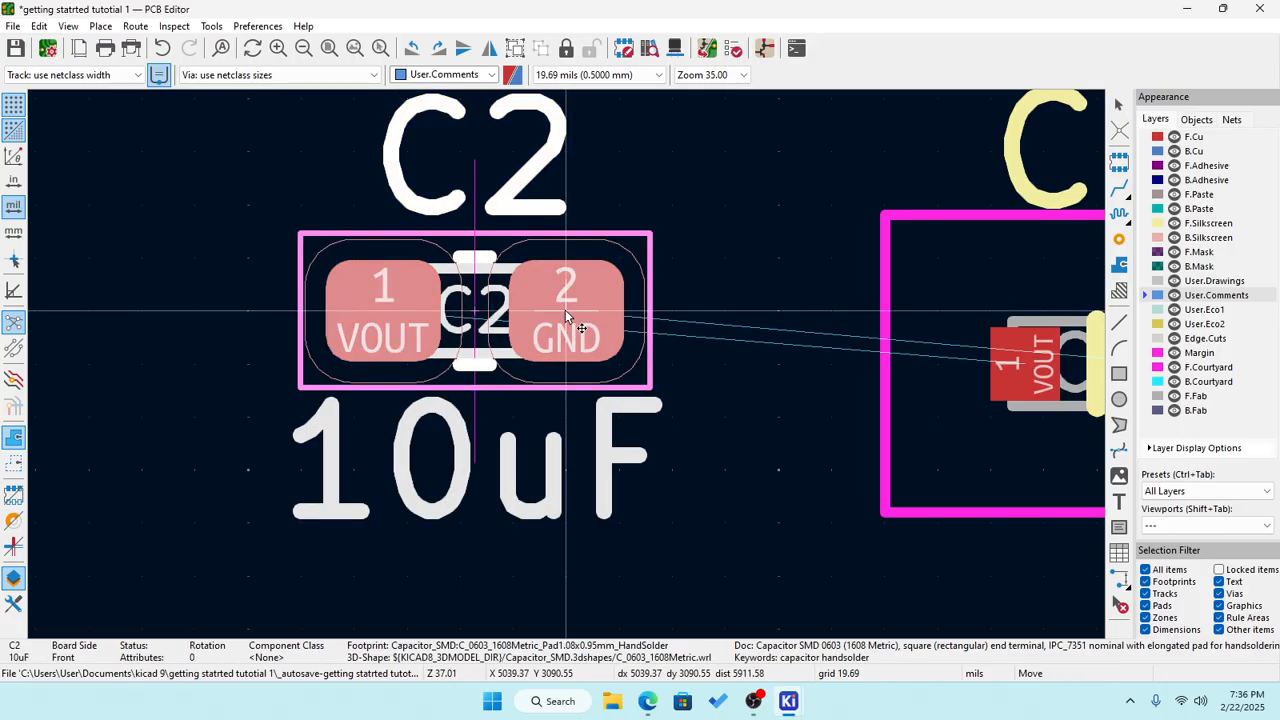
key("e")
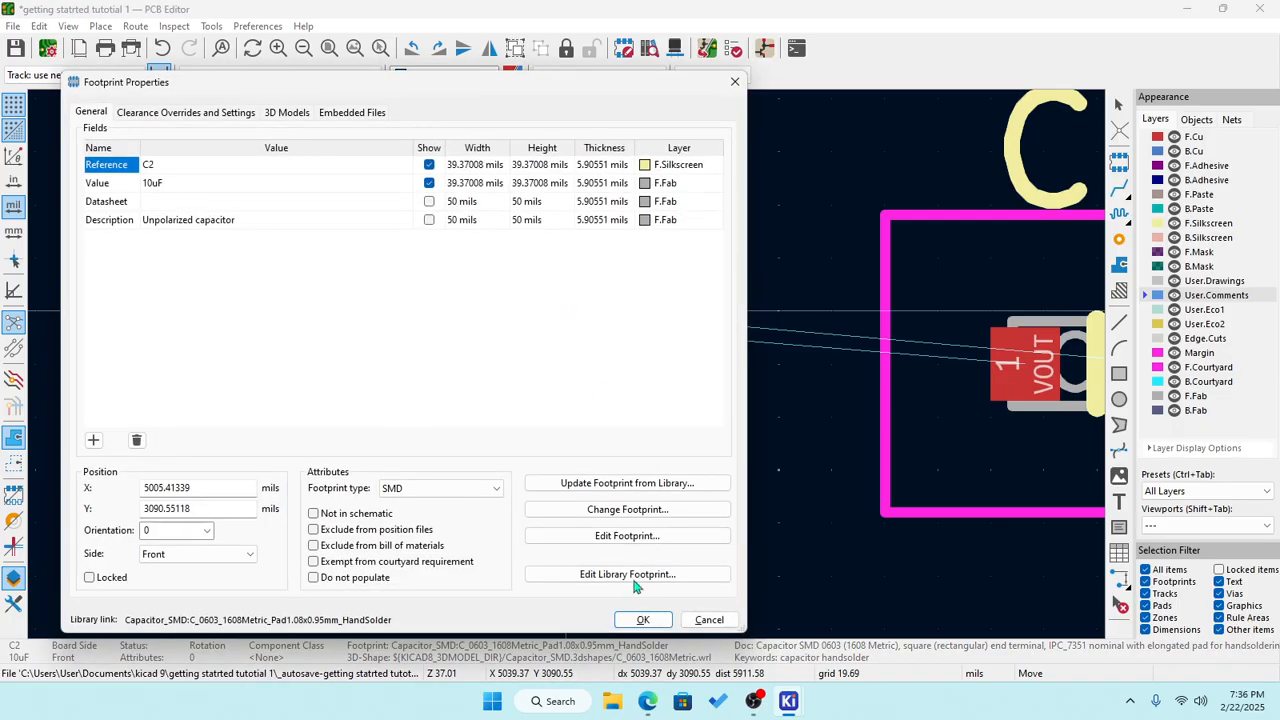
left_click(632, 576)
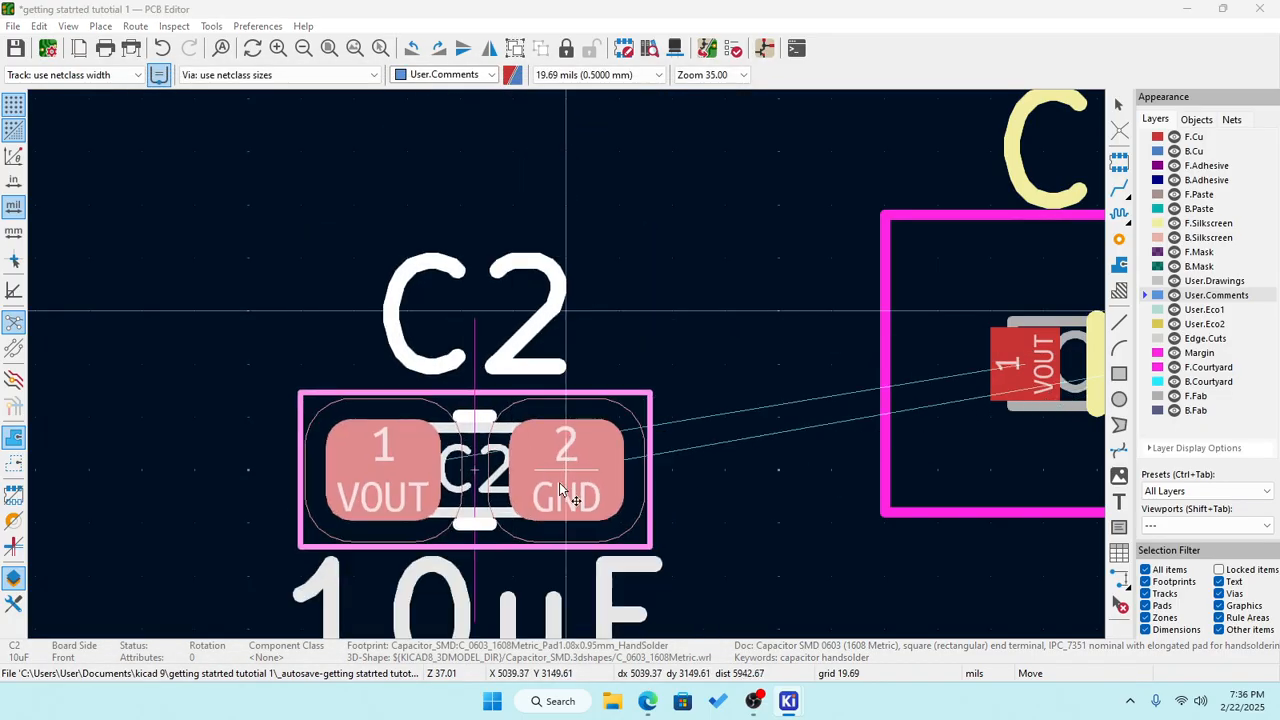
left_click(530, 450)
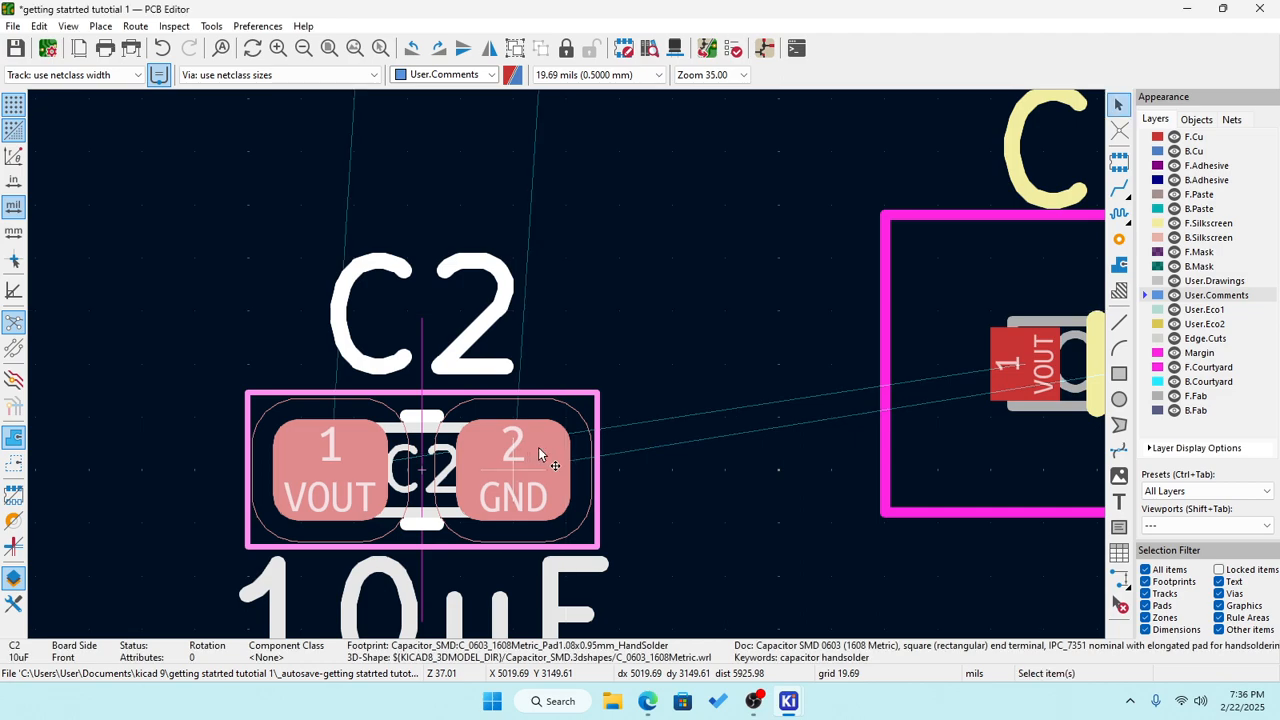
right_click(515, 502)
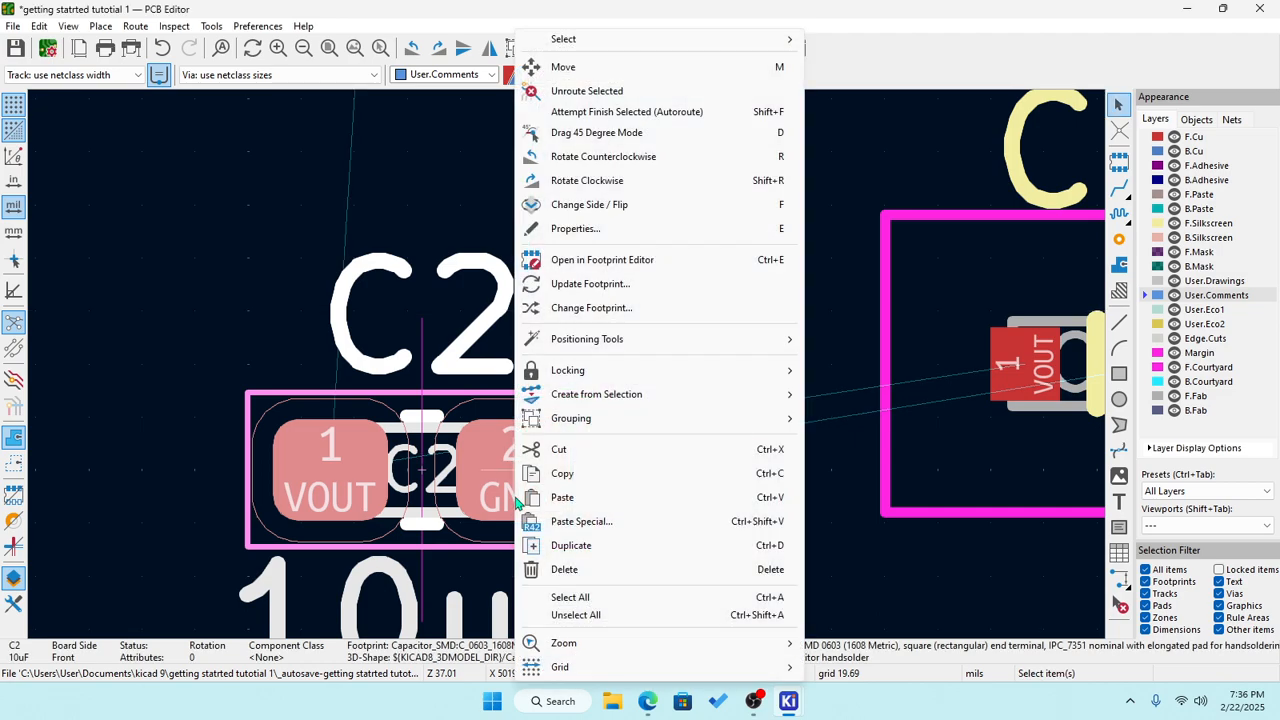
left_click(570, 228)
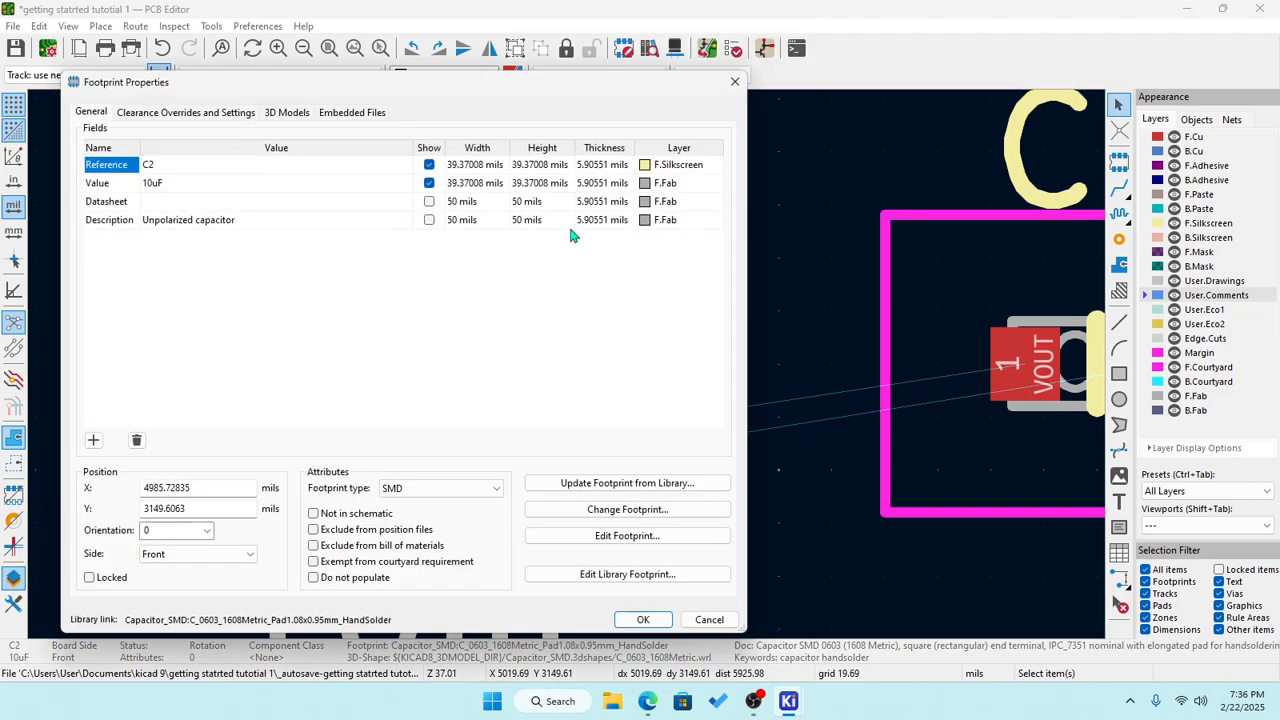
mouse_move(777, 709)
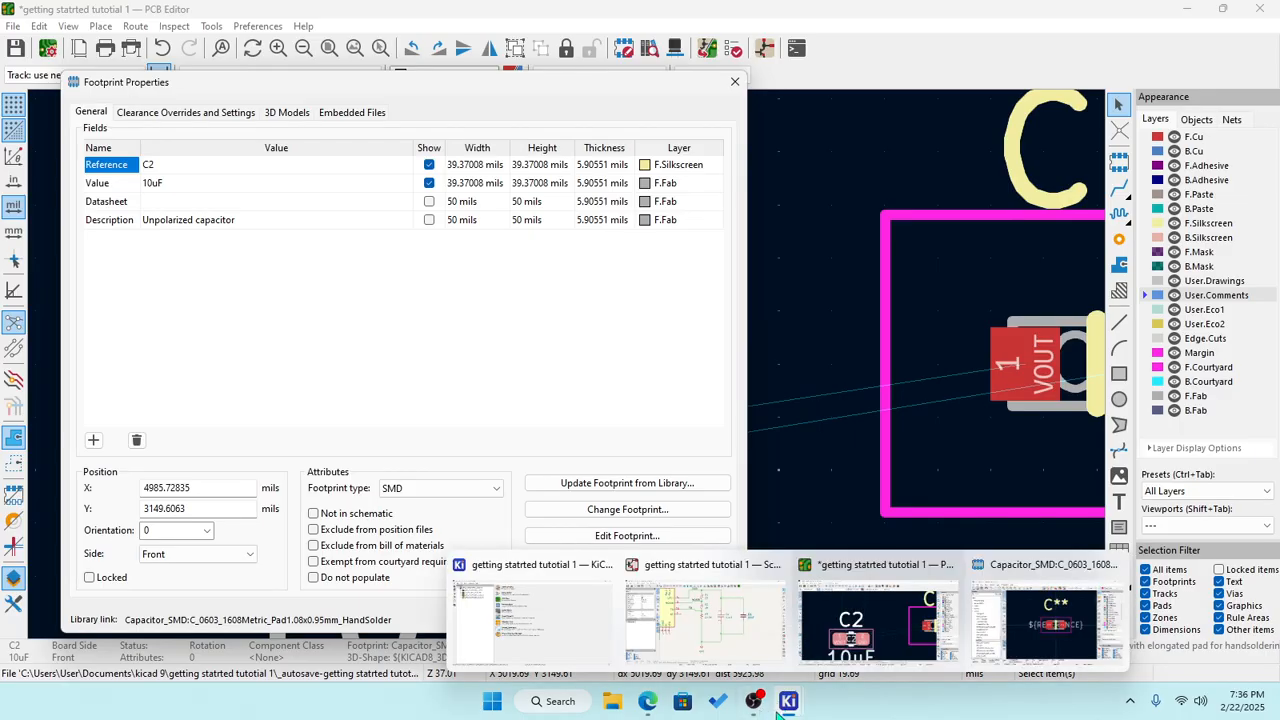
mouse_move(1022, 650)
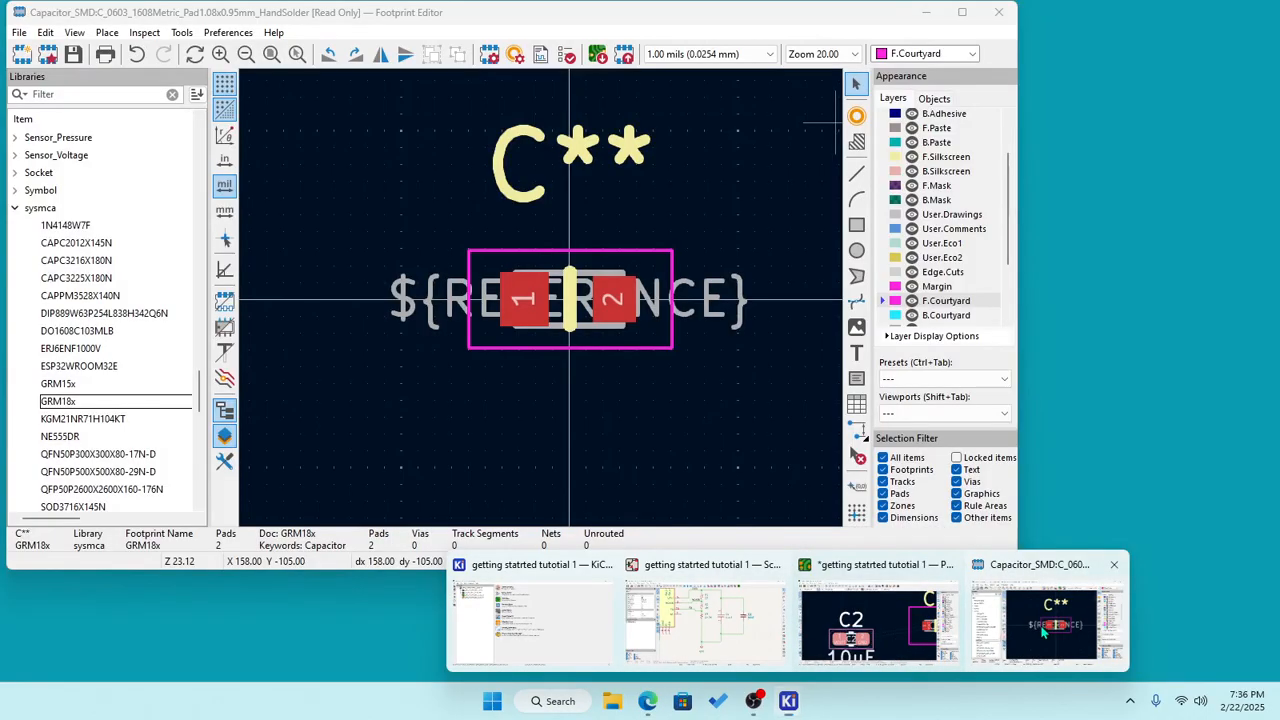
left_click(1026, 636)
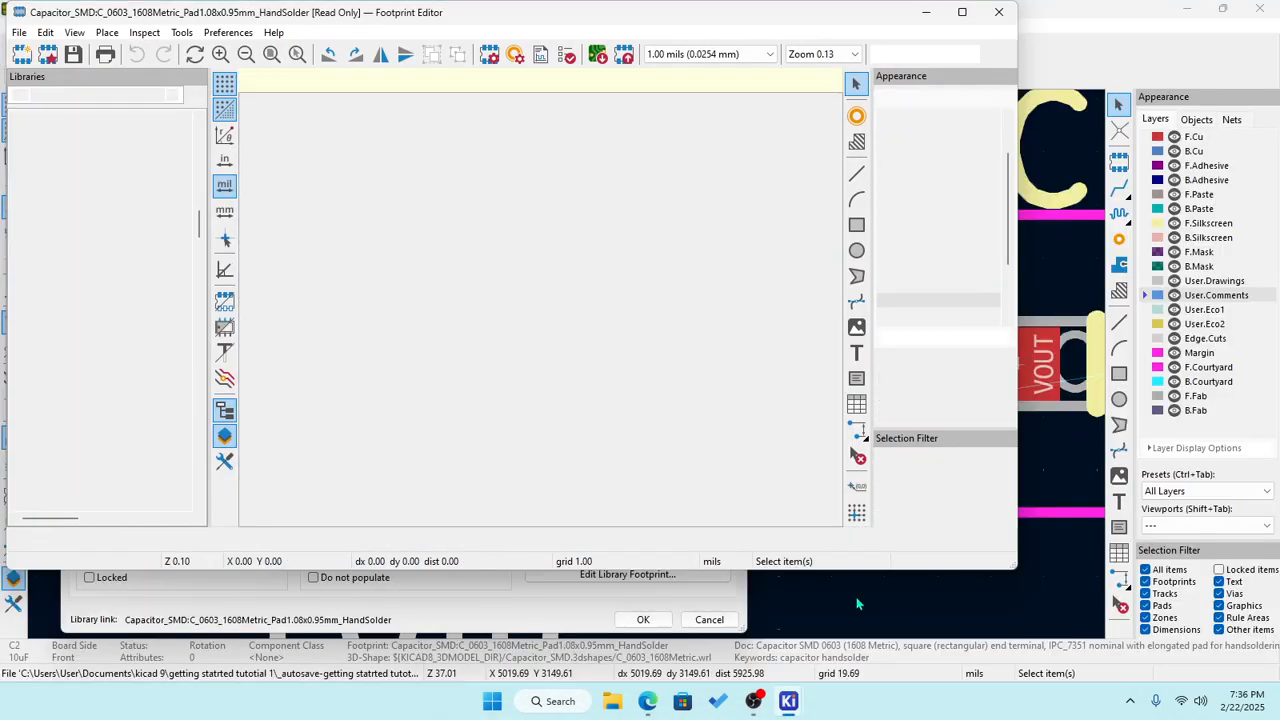
scroll(455, 368, "down", 1)
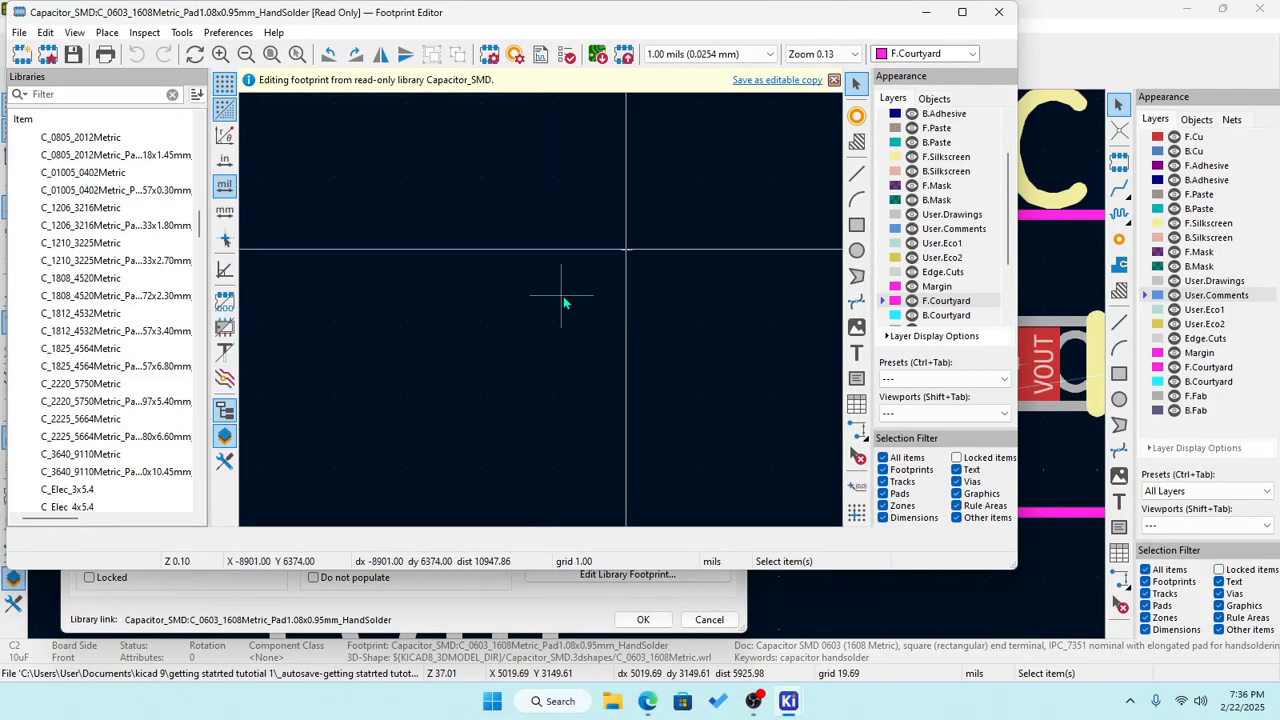
scroll(560, 298, "up", 4)
scroll(542, 311, "down", 4)
scroll(545, 310, "down", 4)
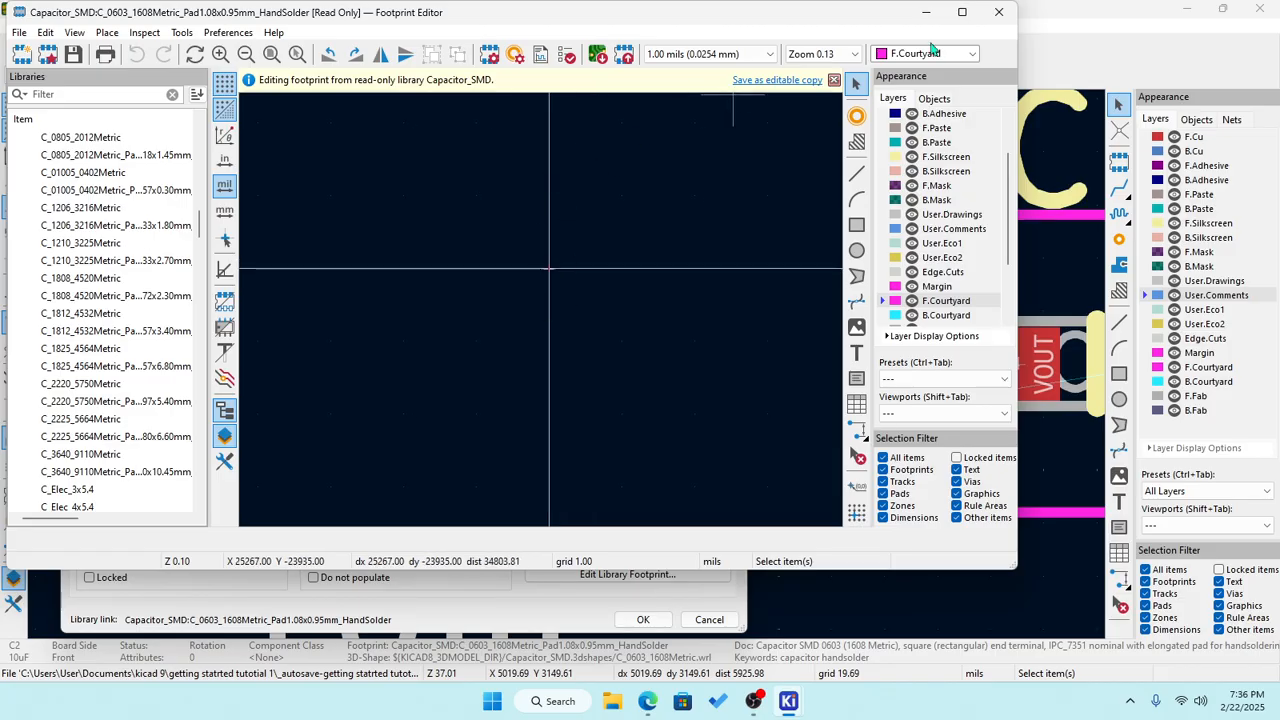
left_click(998, 13)
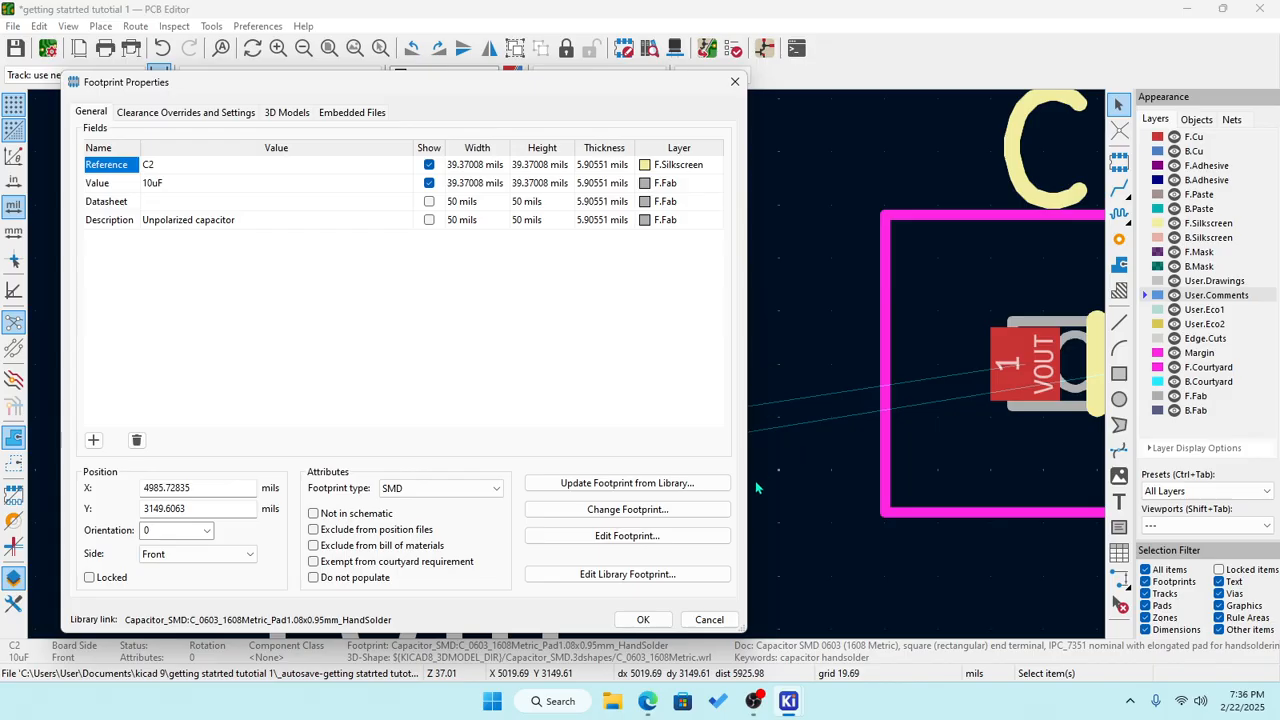
left_click(709, 619)
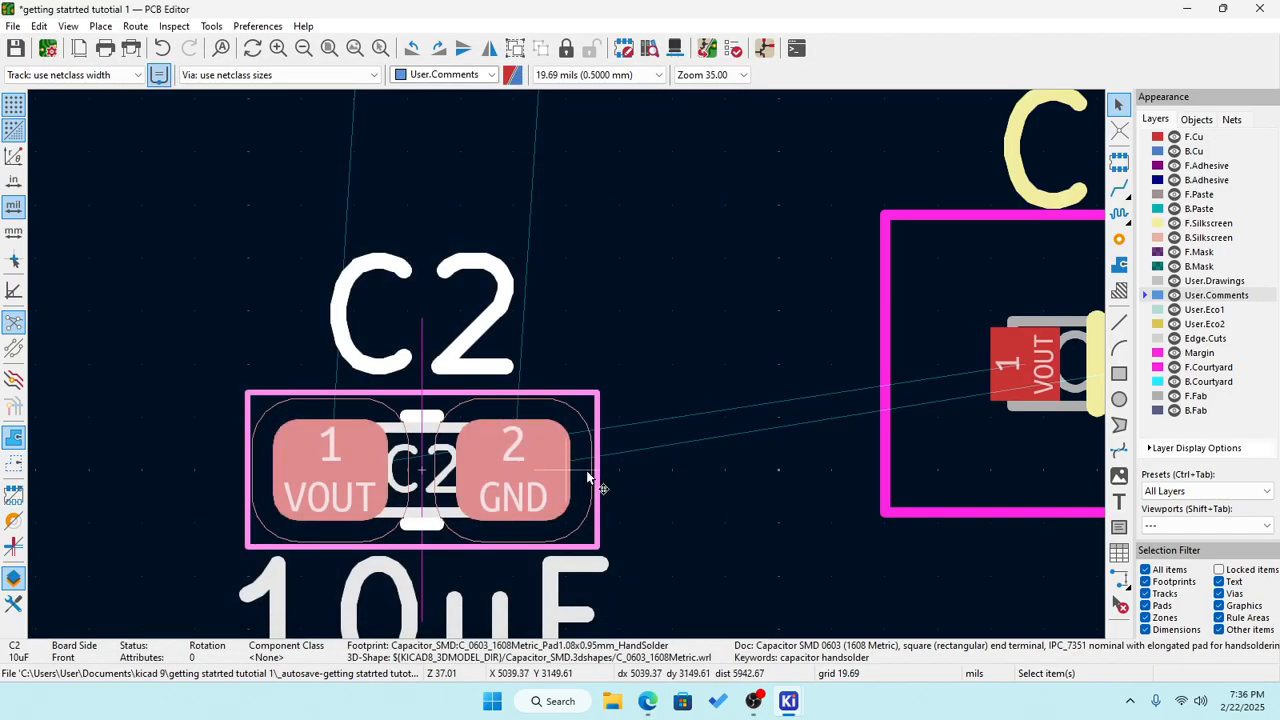
Open the properties of C2's pad 2 and capture the dialog as a reference screenshot.
left_click(514, 480)
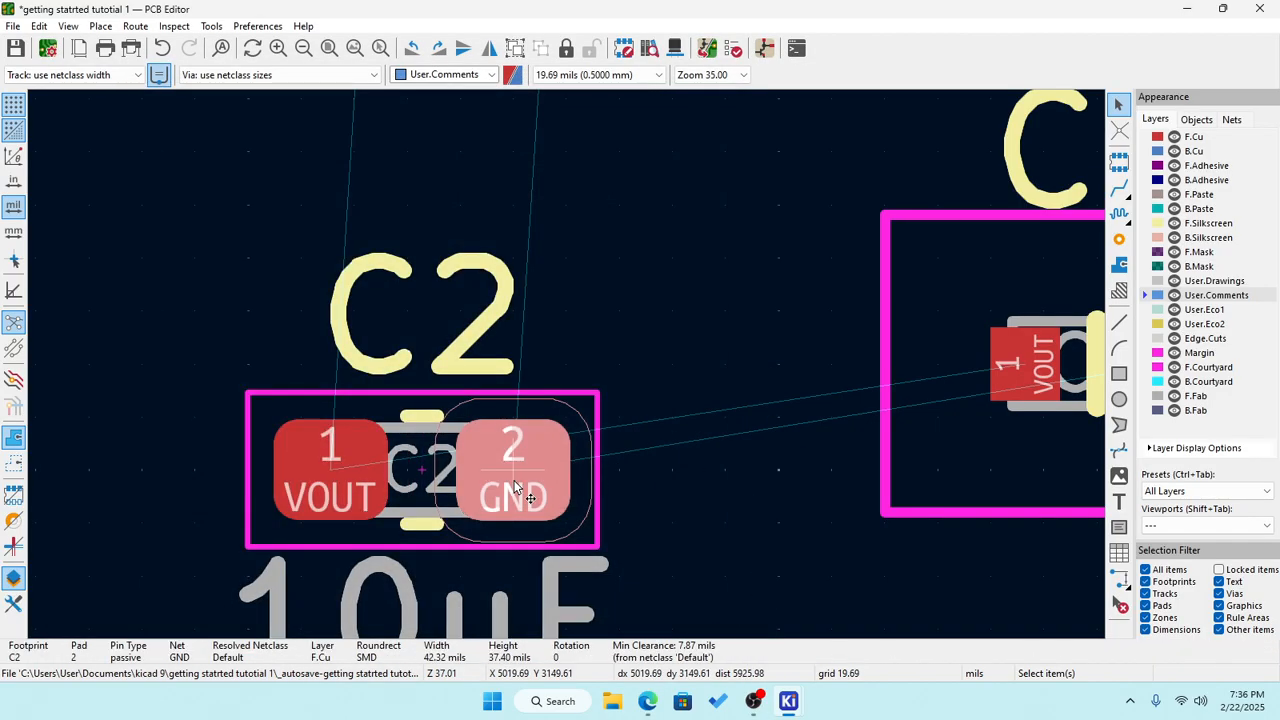
double_click(514, 485)
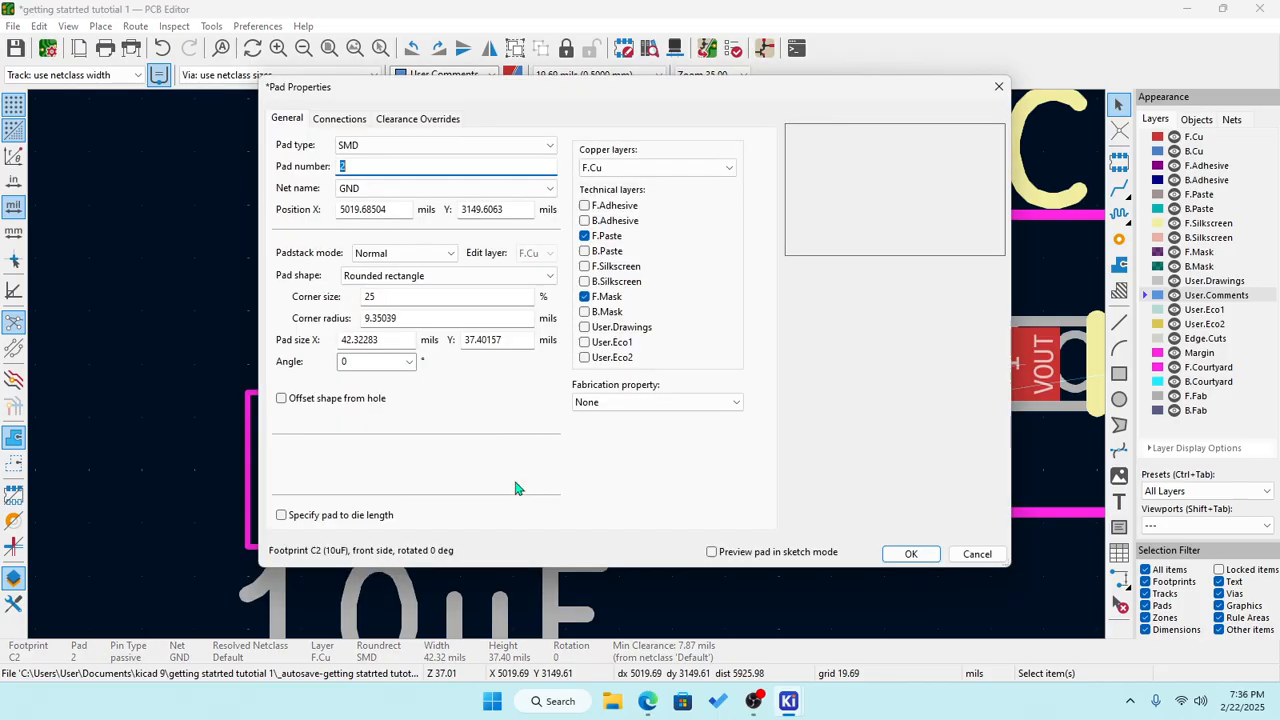
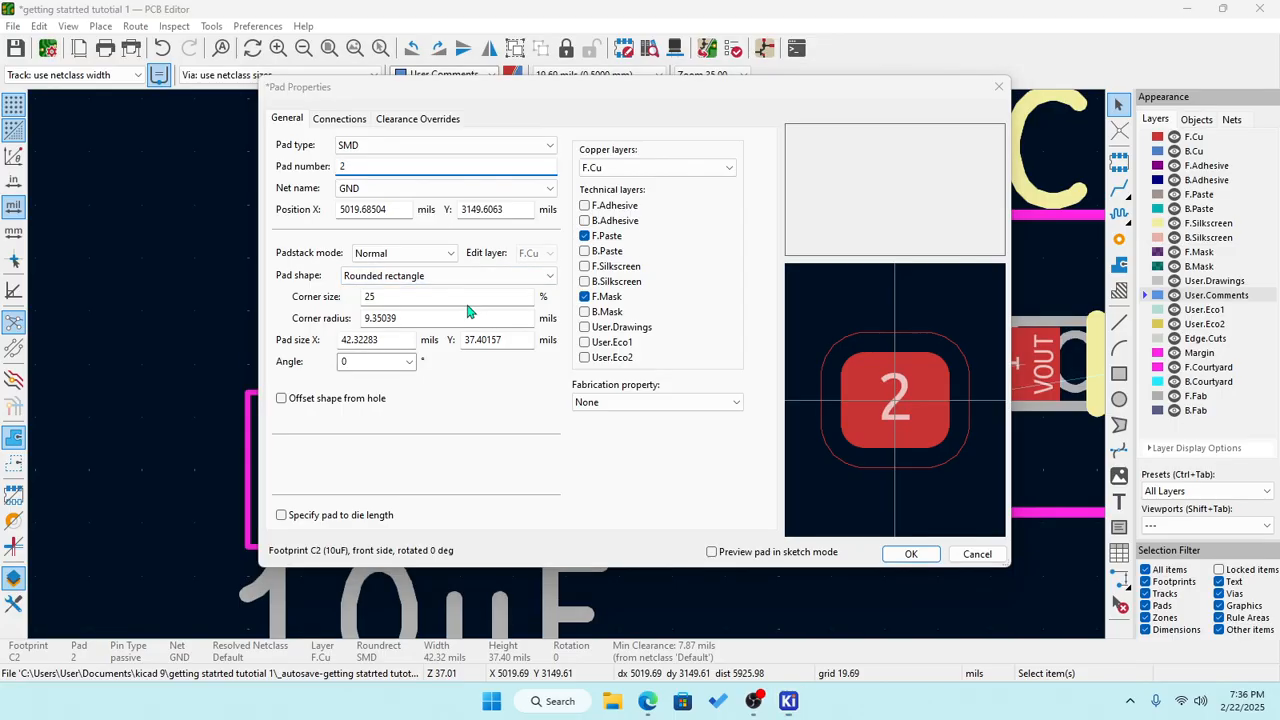
key("super+shift+s")
left_click_drag(252, 72, 1060, 588)
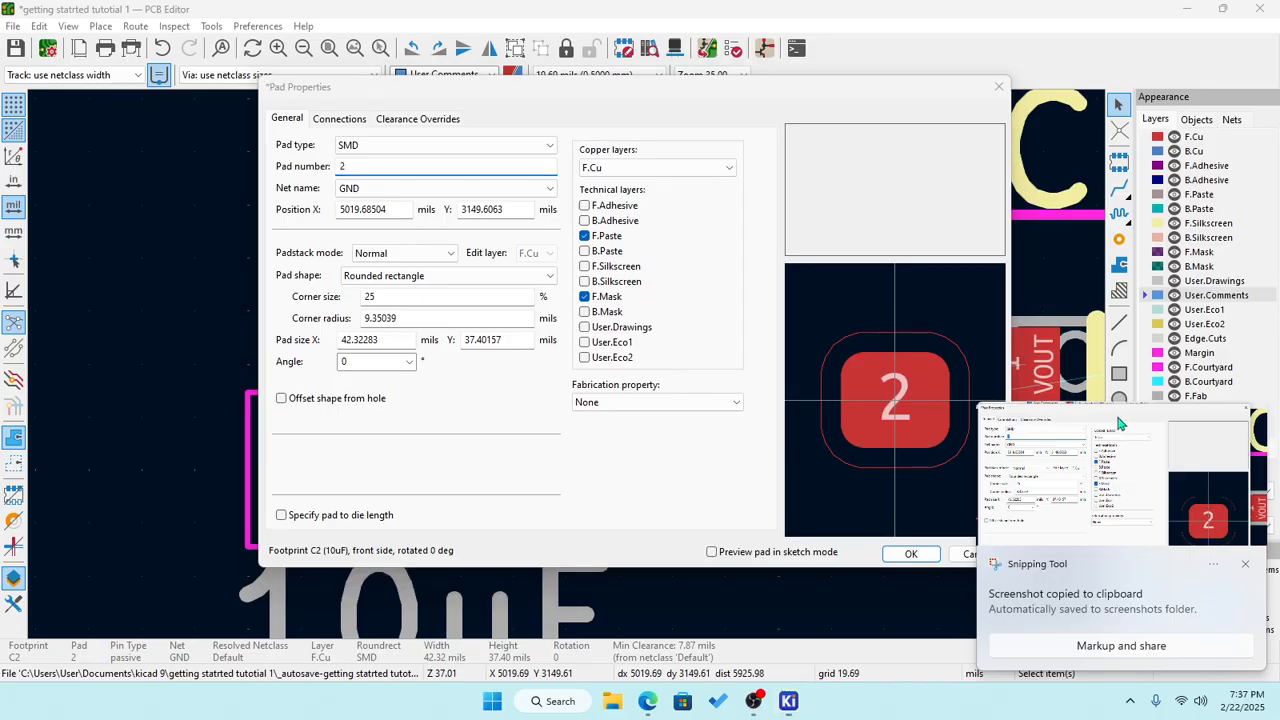
Open the captured image in Snipping Tool, move its window onto the other display, and dismiss C2's pad properties.
left_click(1118, 646)
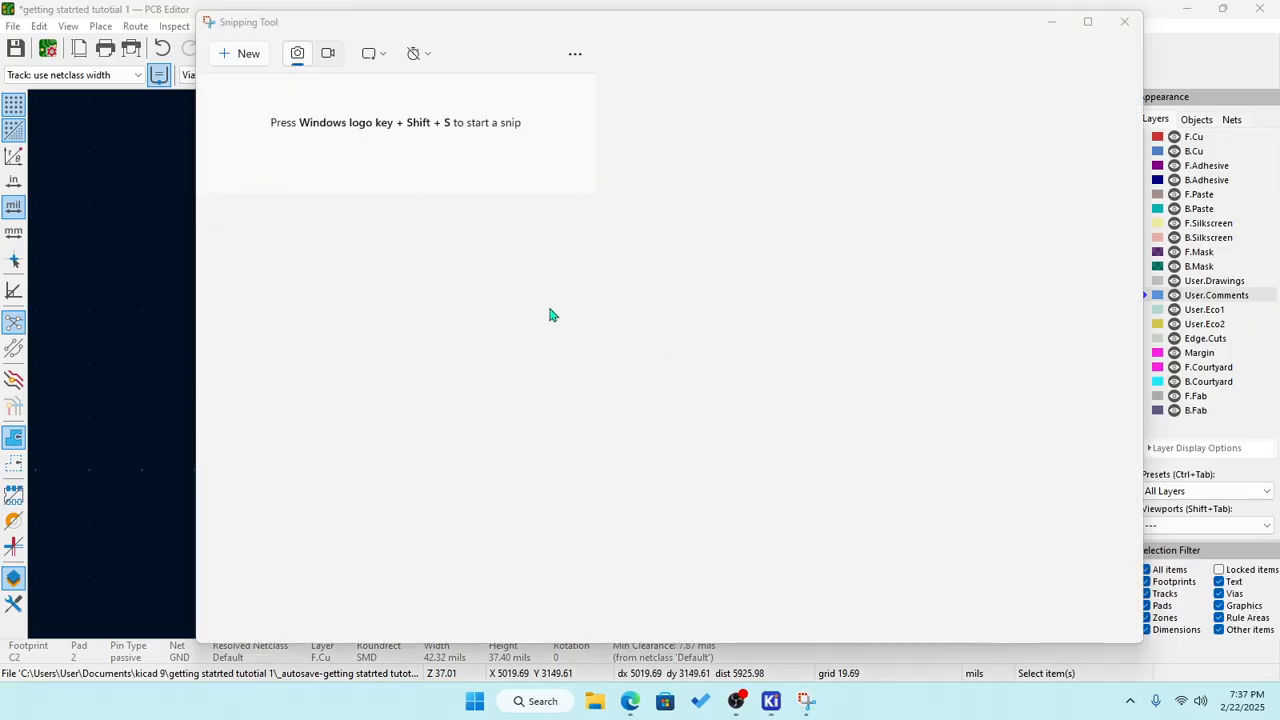
left_click_drag(721, 29, 0, 80)
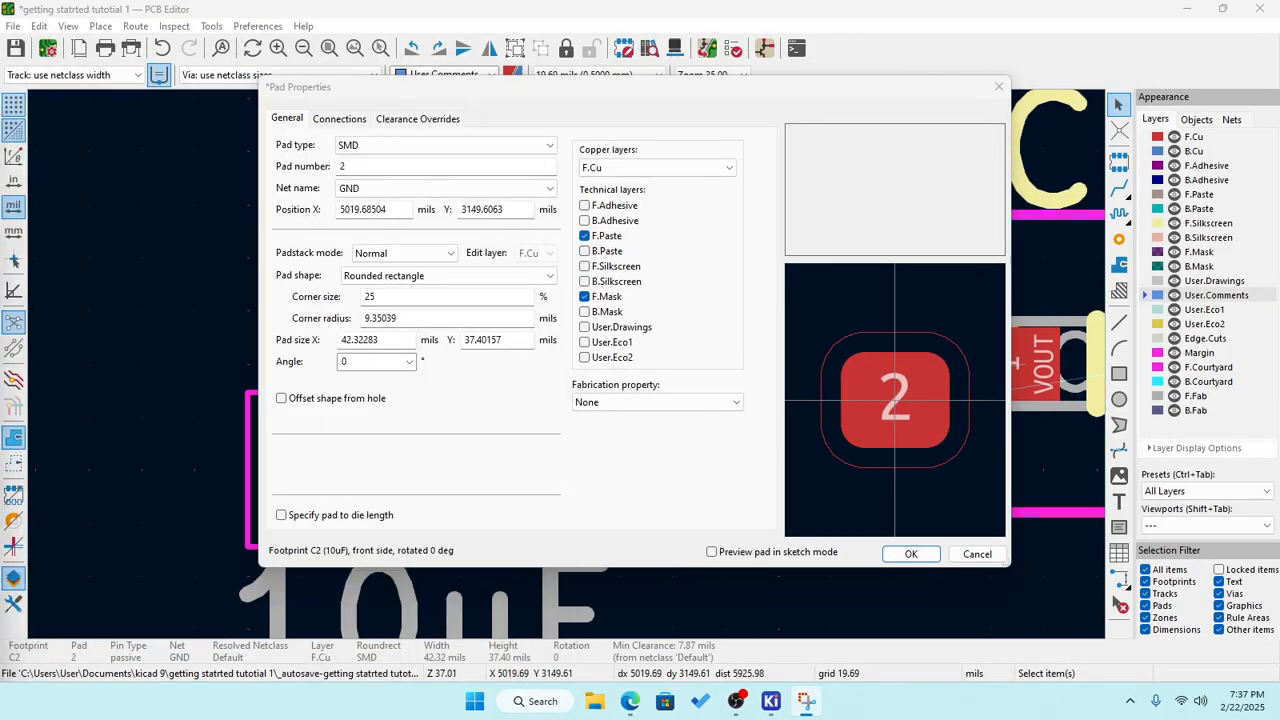
left_click(998, 86)
Open C1's library footprint GRM18x for editing from its footprint properties.
scroll(863, 366, "down", 3)
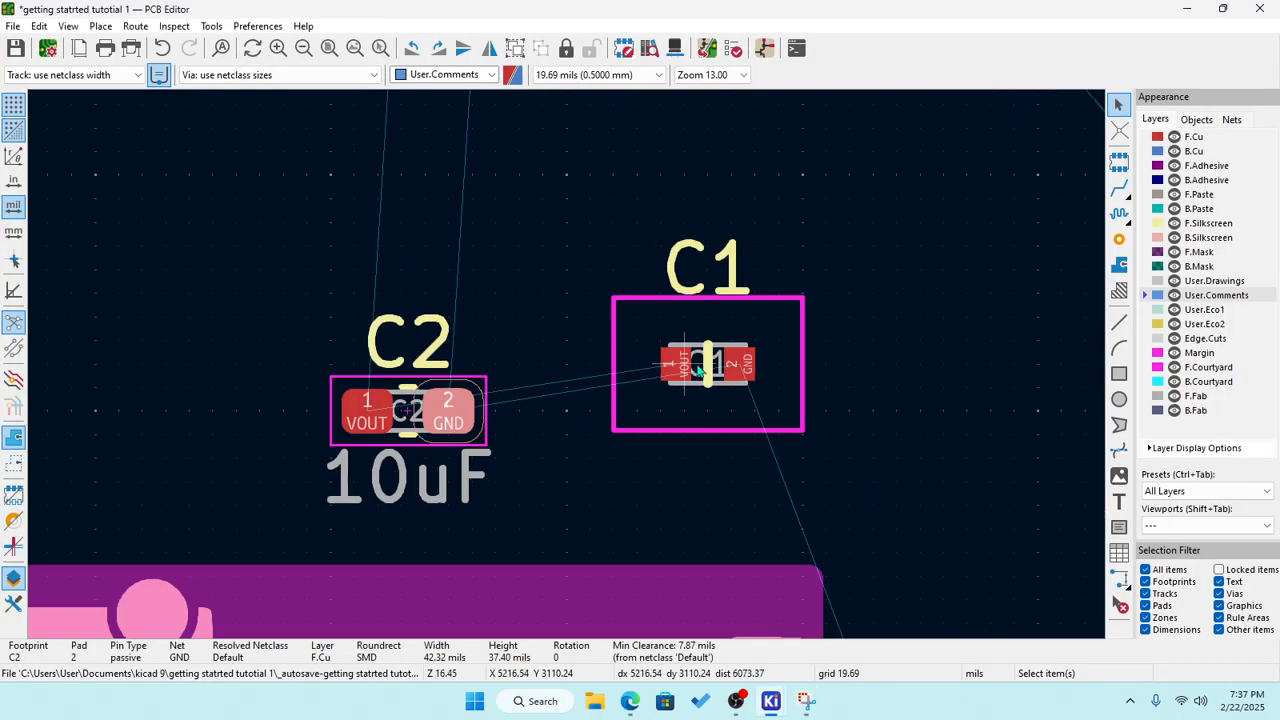
scroll(700, 372, "up", 3)
scroll(581, 393, "down", 5)
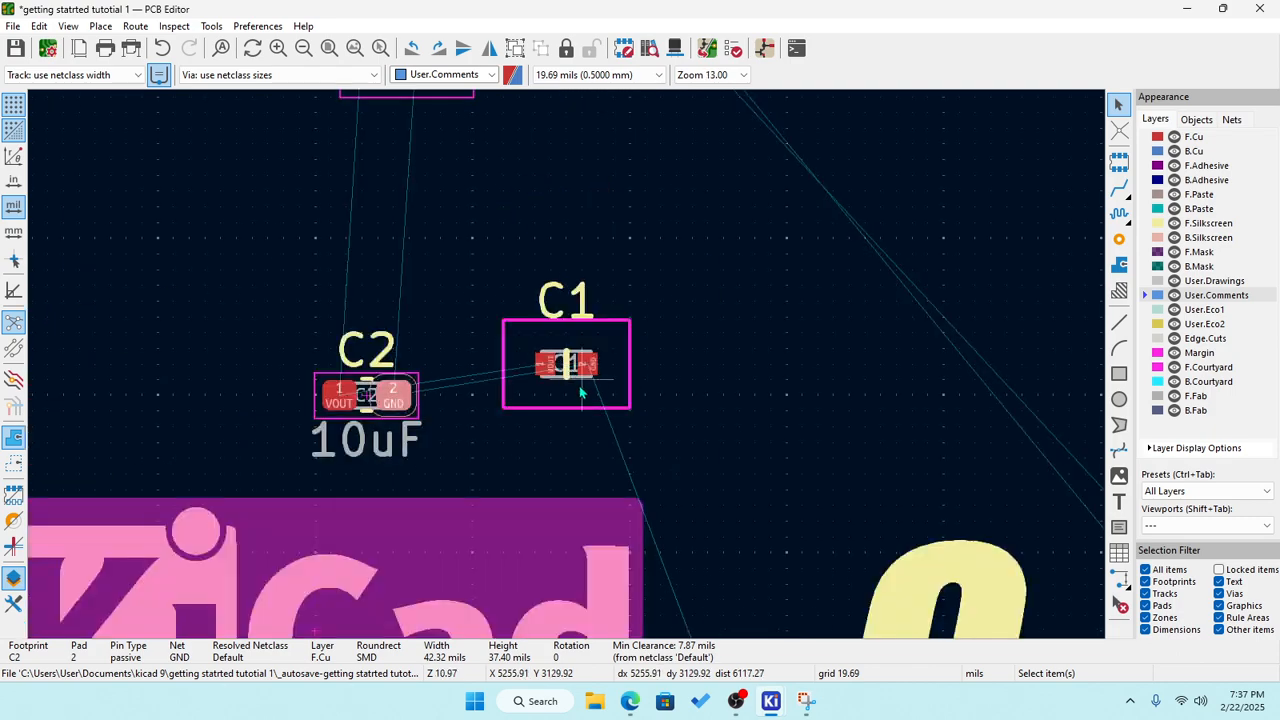
left_click(572, 366)
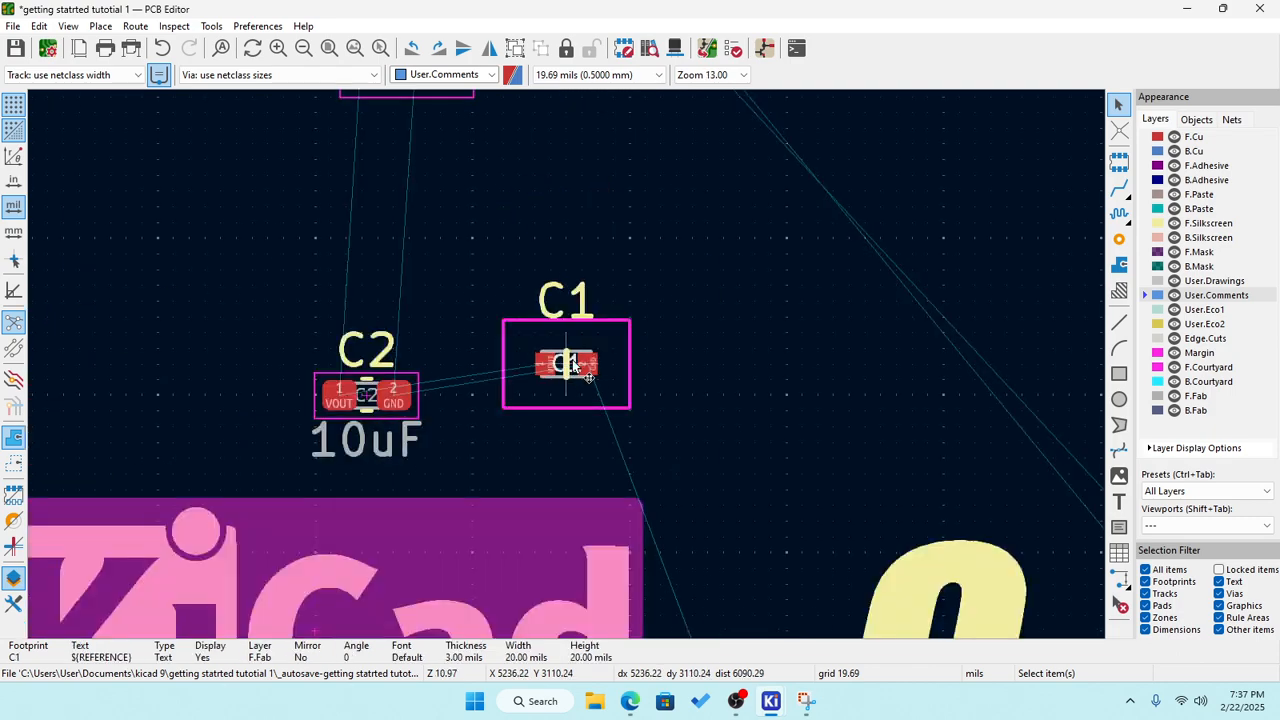
left_click(587, 370)
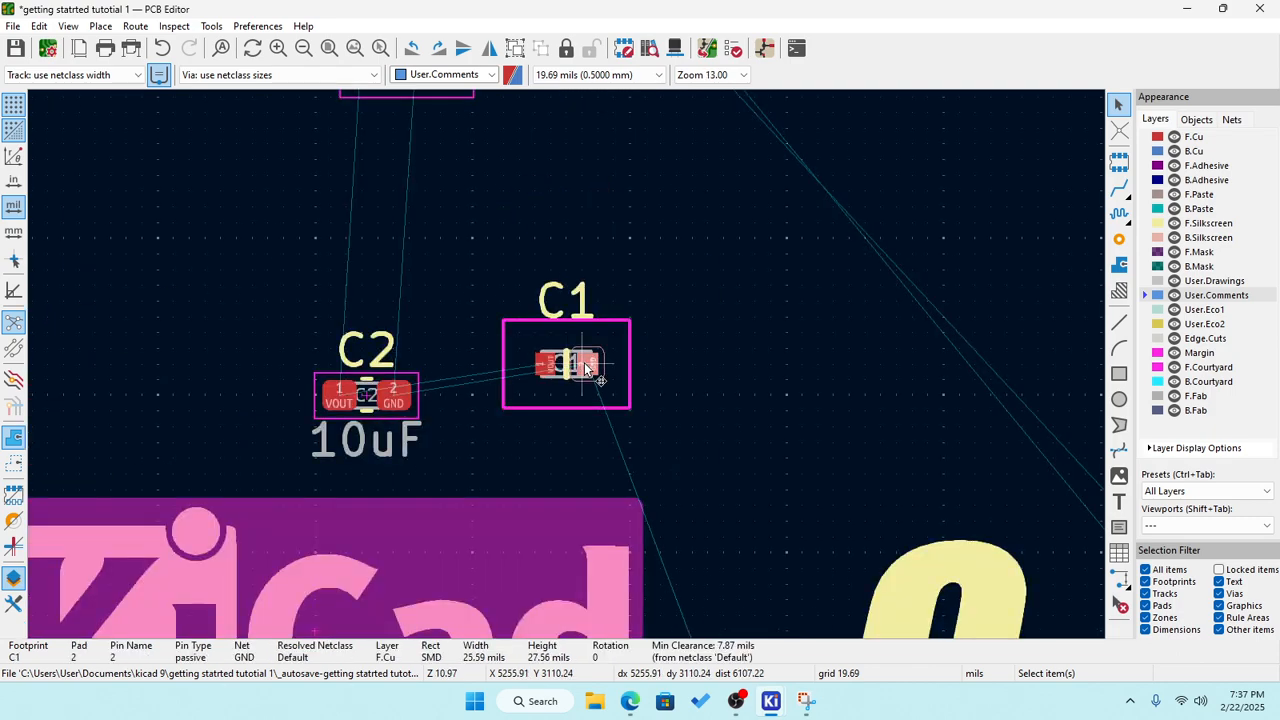
right_click(588, 370)
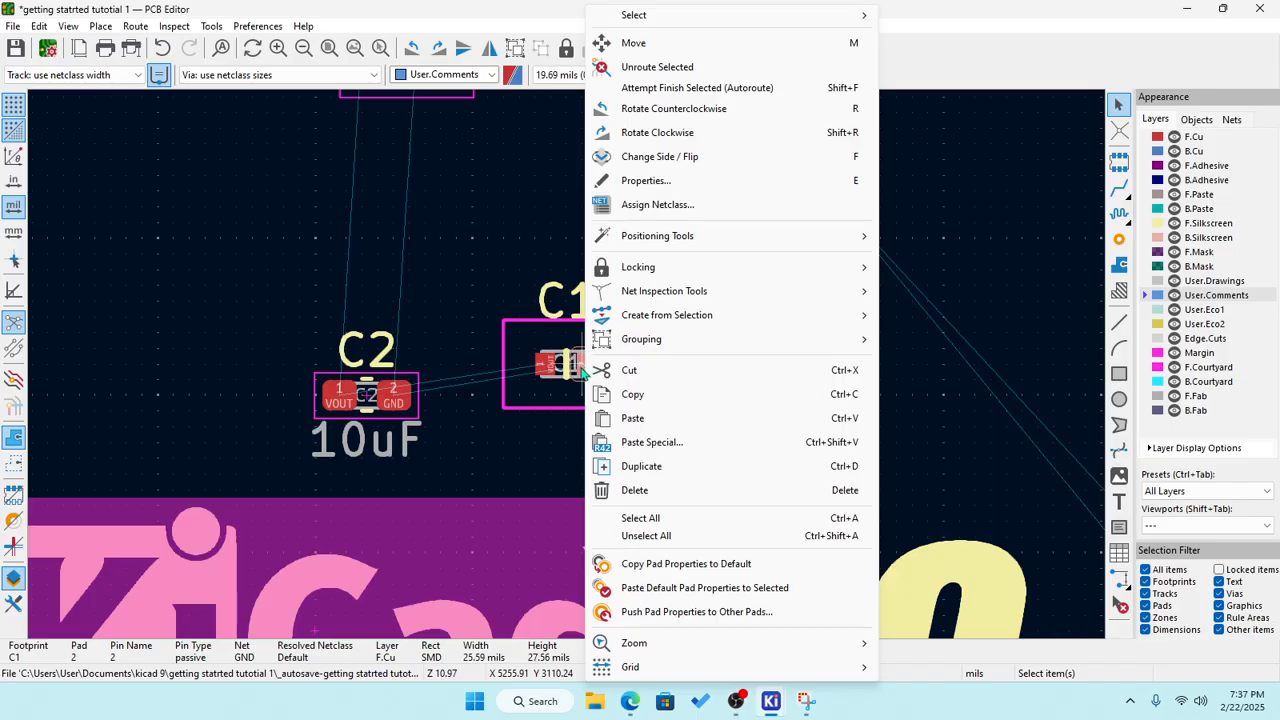
left_click(565, 383)
left_click(565, 383)
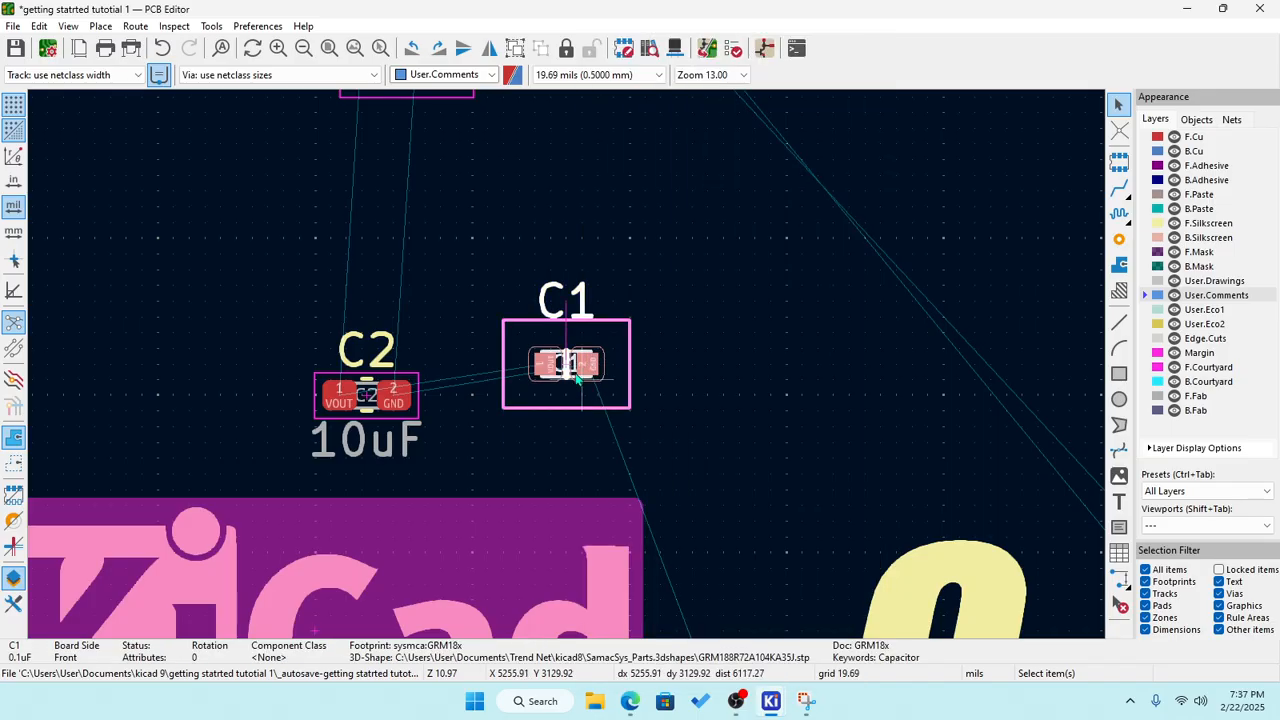
right_click(577, 378)
left_click(651, 238)
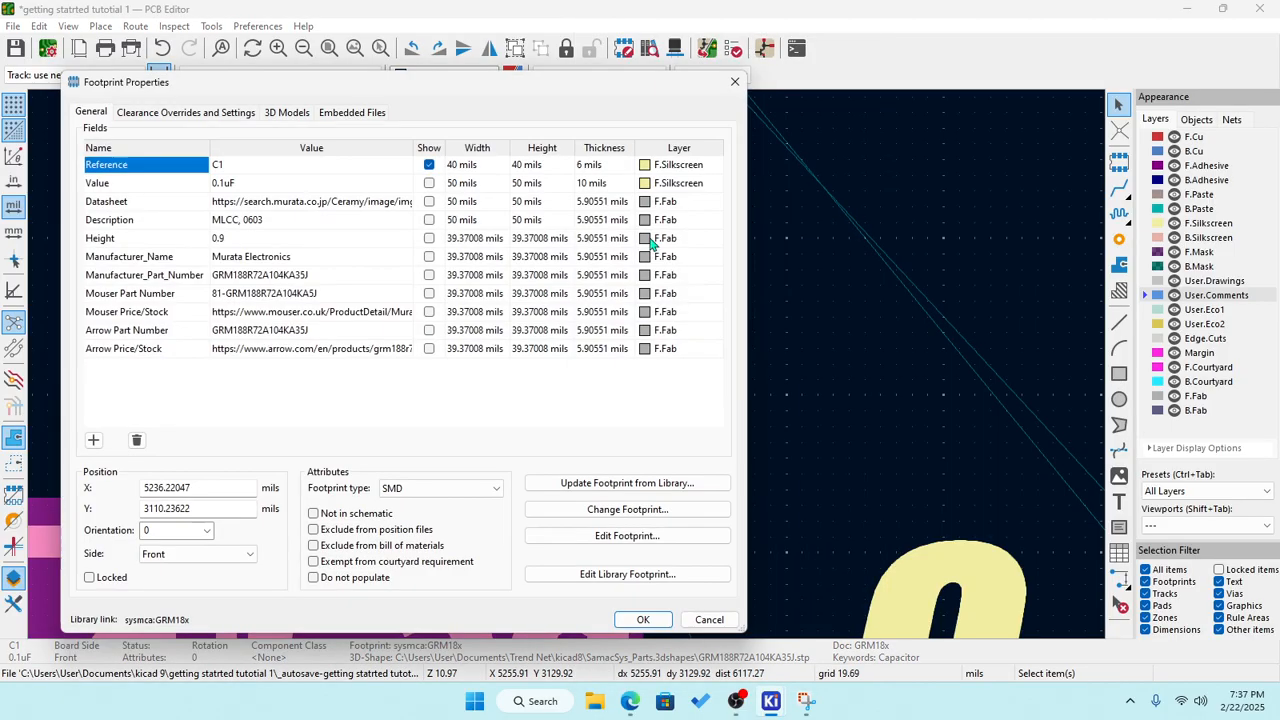
left_click(610, 574)
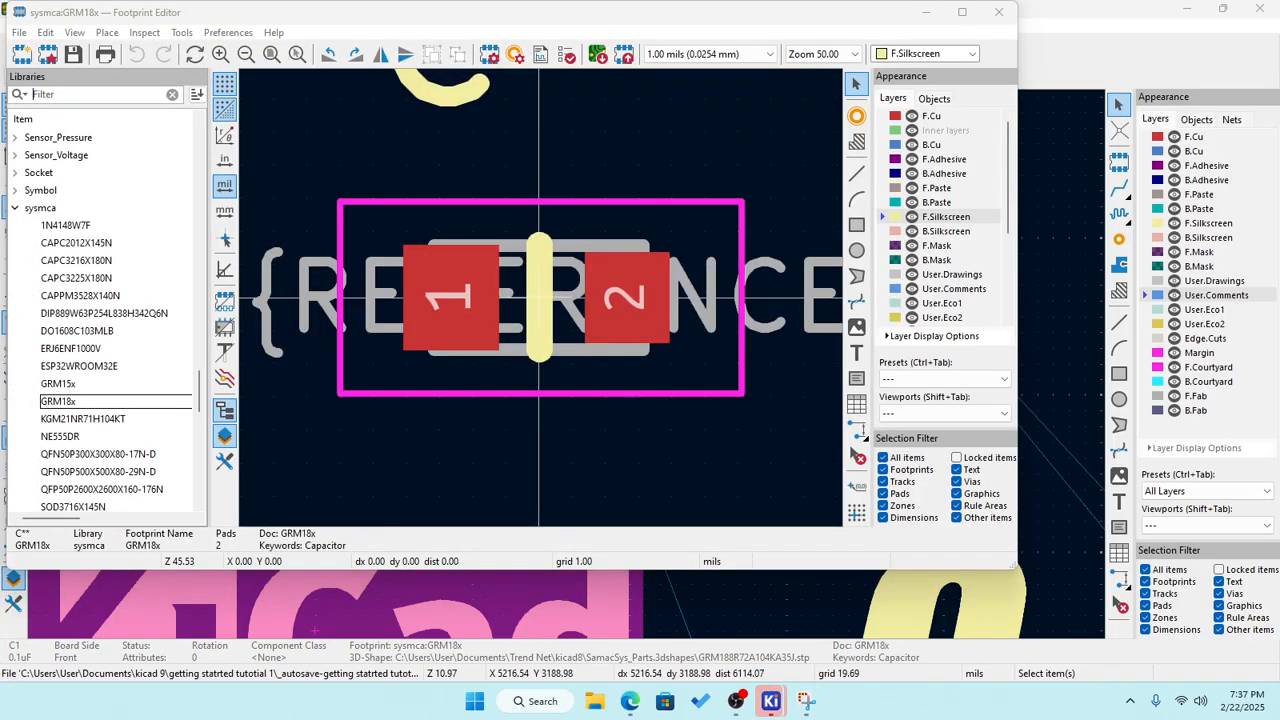
Change the shape of pad 2 in the GRM18x footprint to Rounded rectangle.
left_click(620, 296)
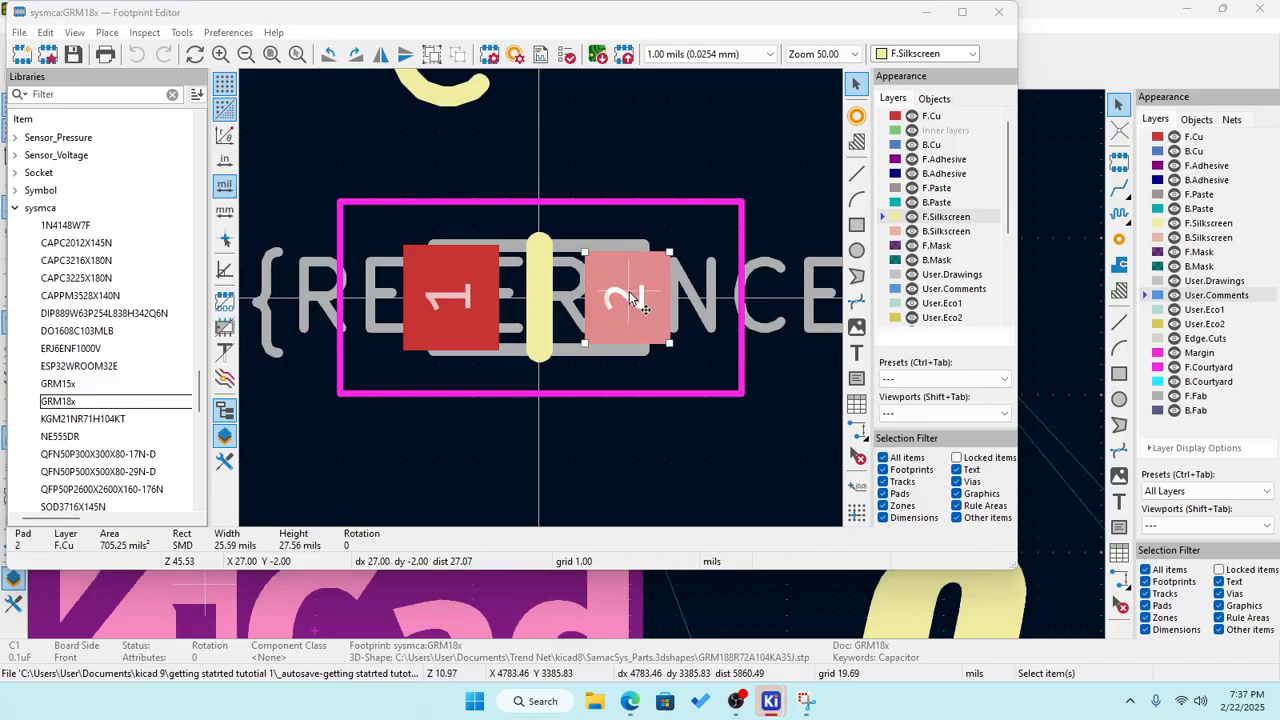
double_click(632, 300)
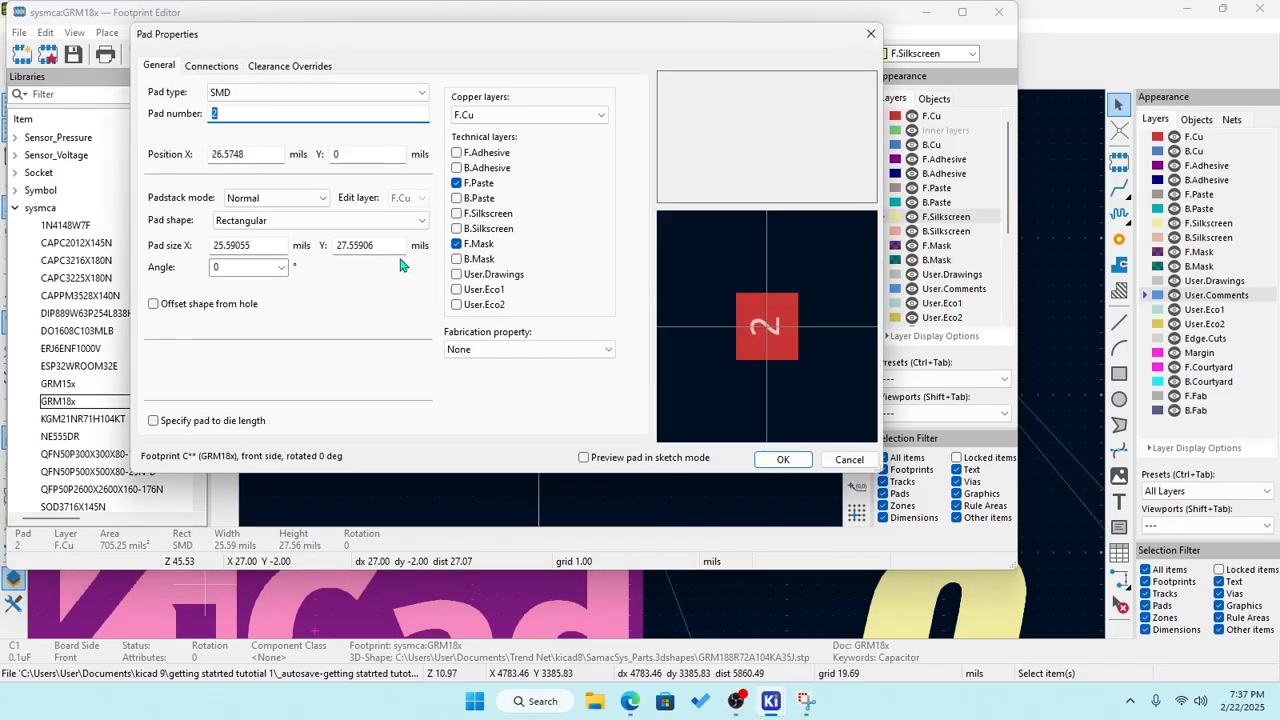
left_click(325, 222)
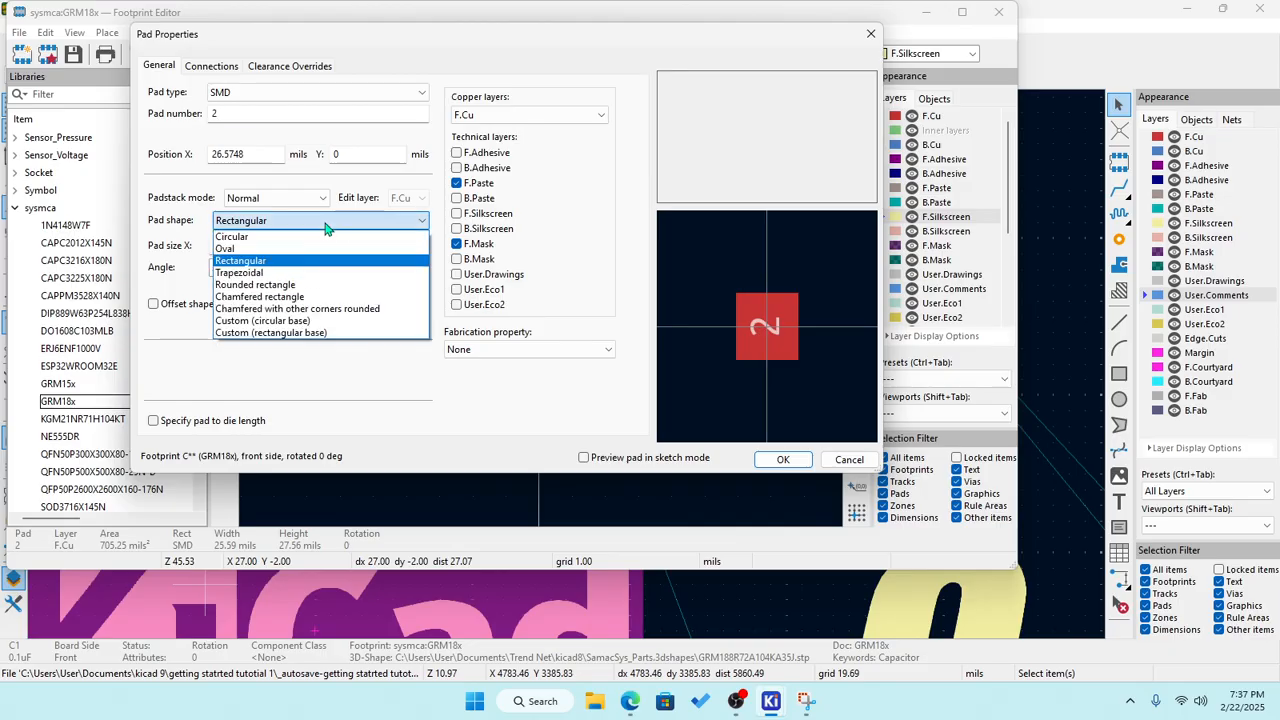
left_click(310, 285)
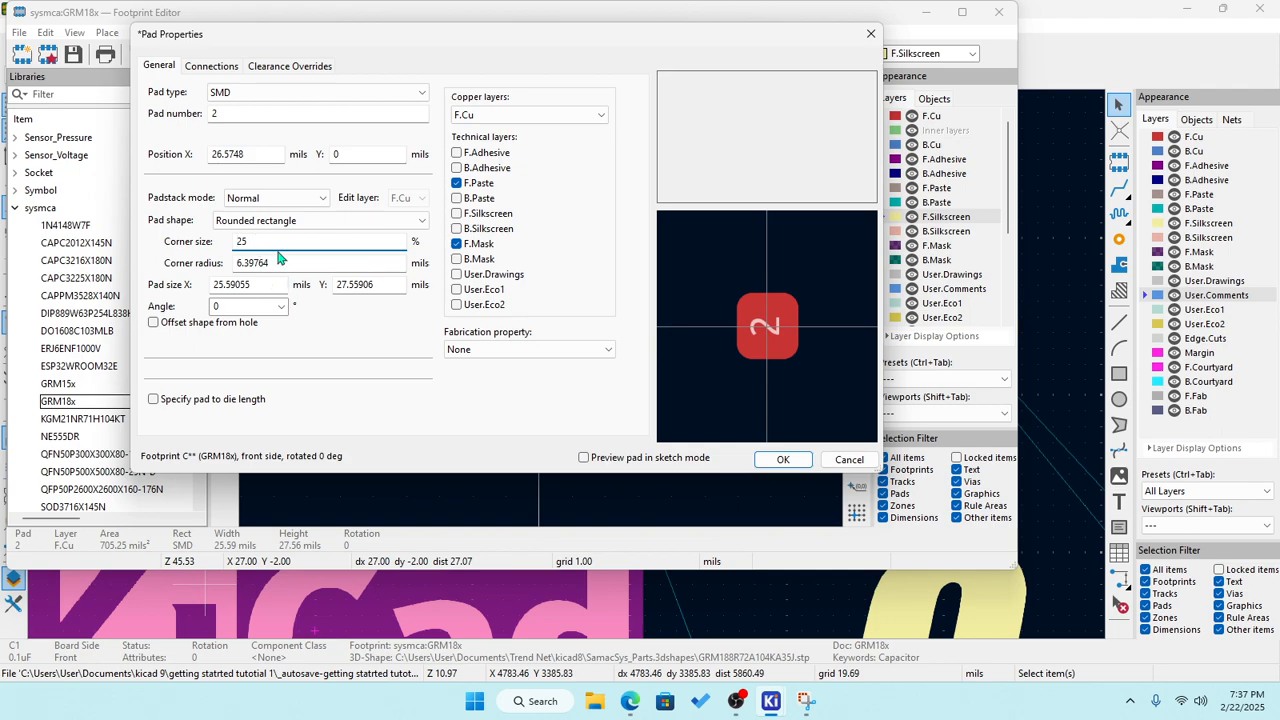
Try a corner radius of 29 mils on pad 2 and return its corner size to 25%.
left_click(284, 263)
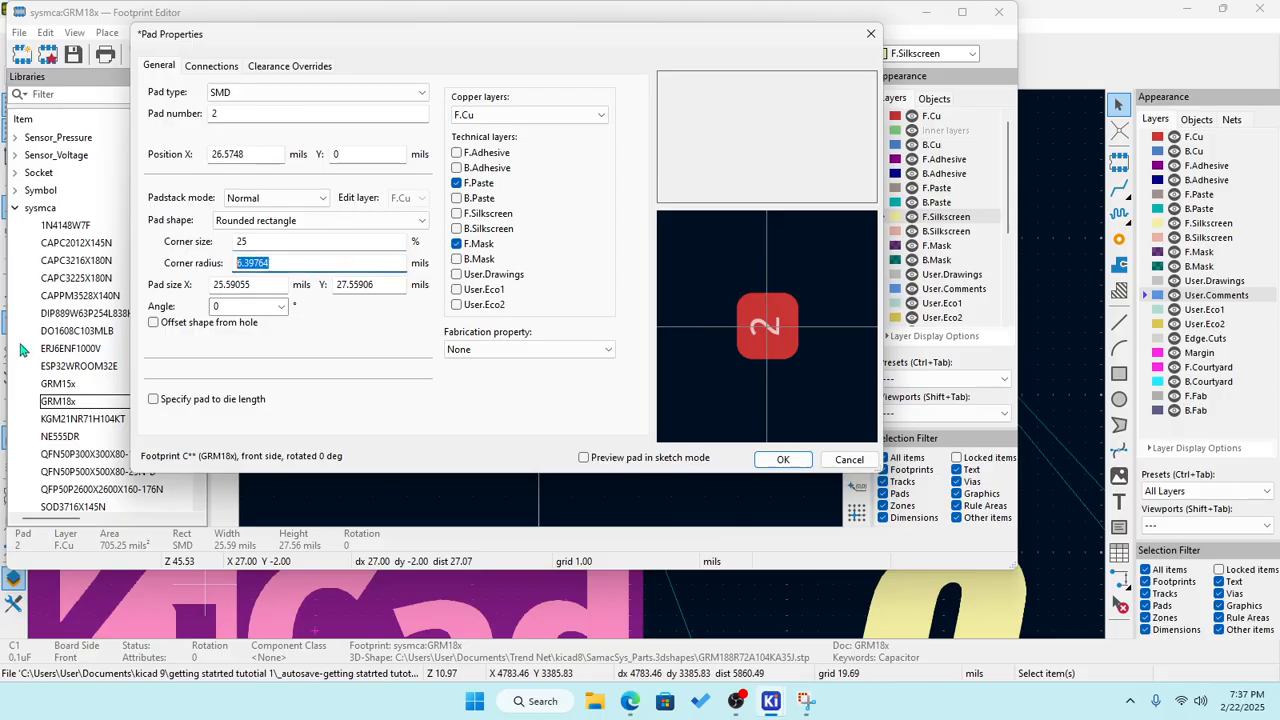
type("2")
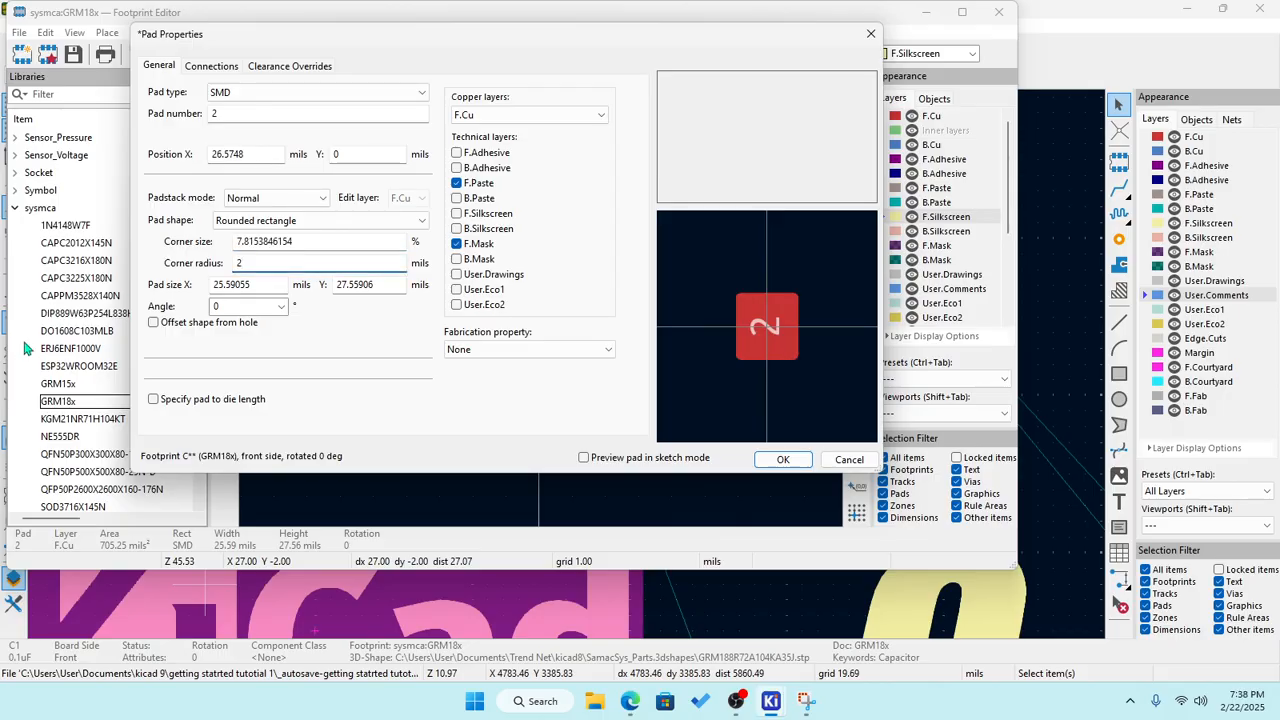
type("9")
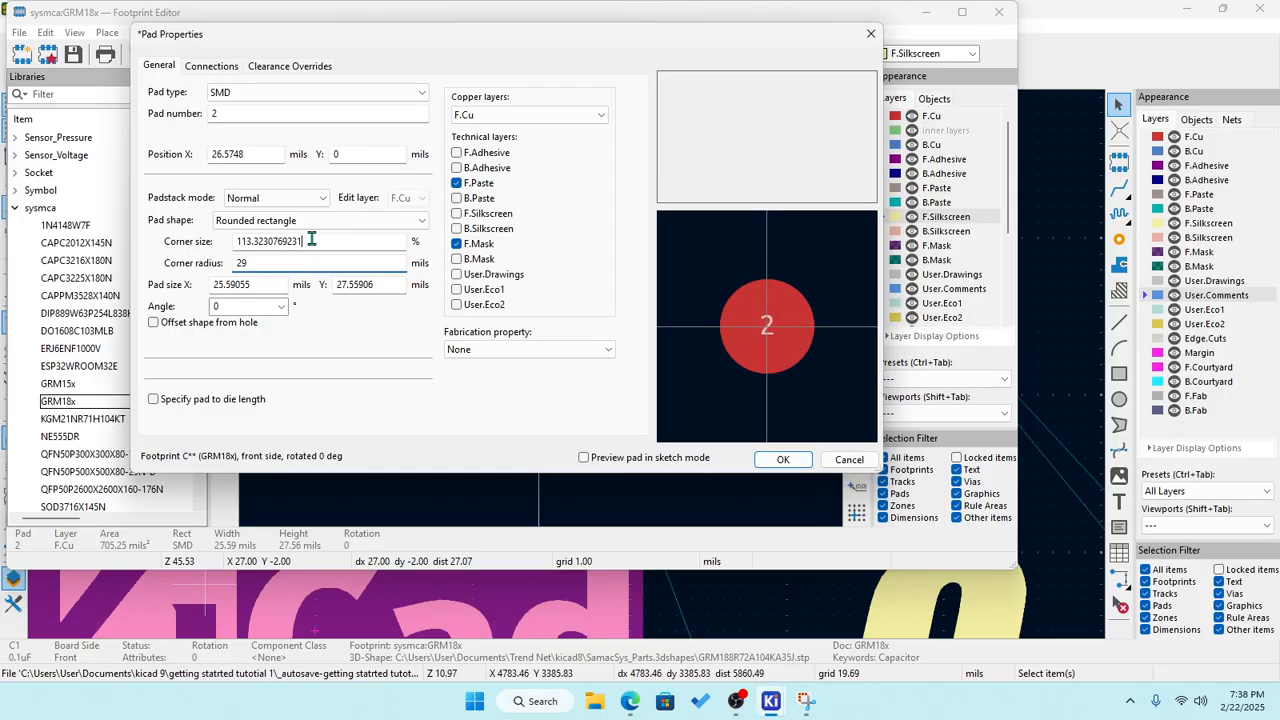
left_click(311, 240)
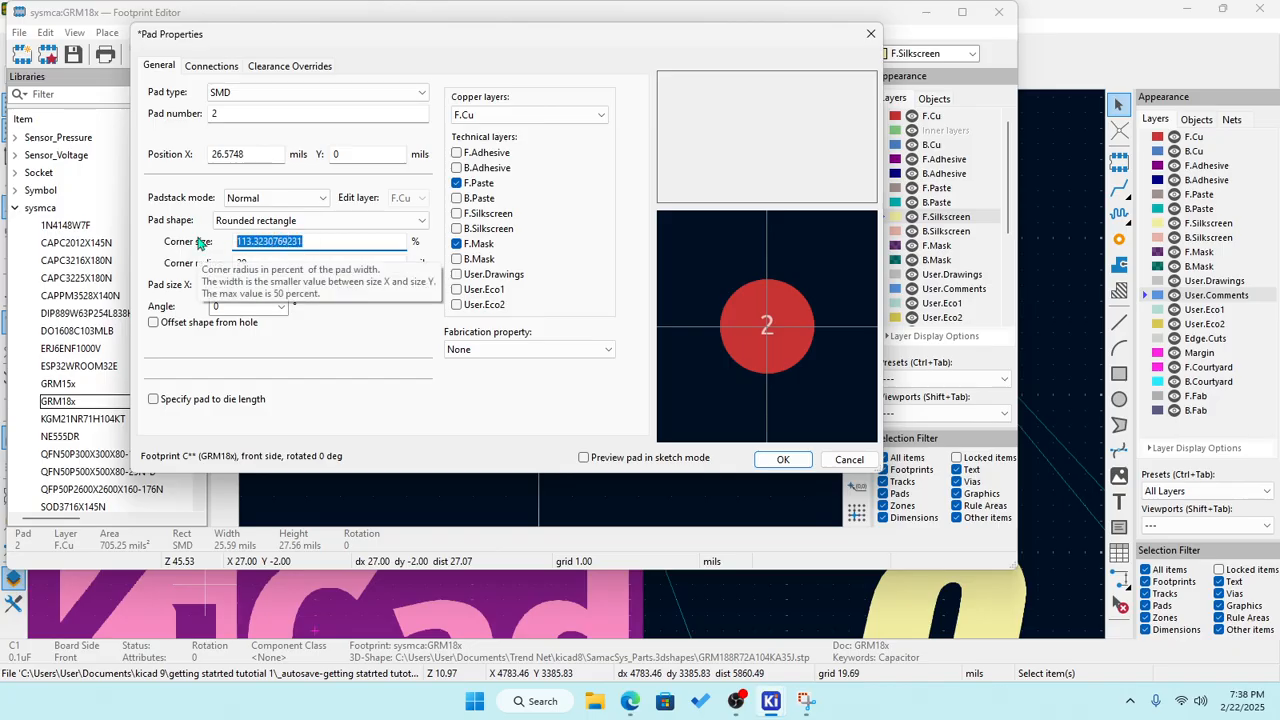
type("25")
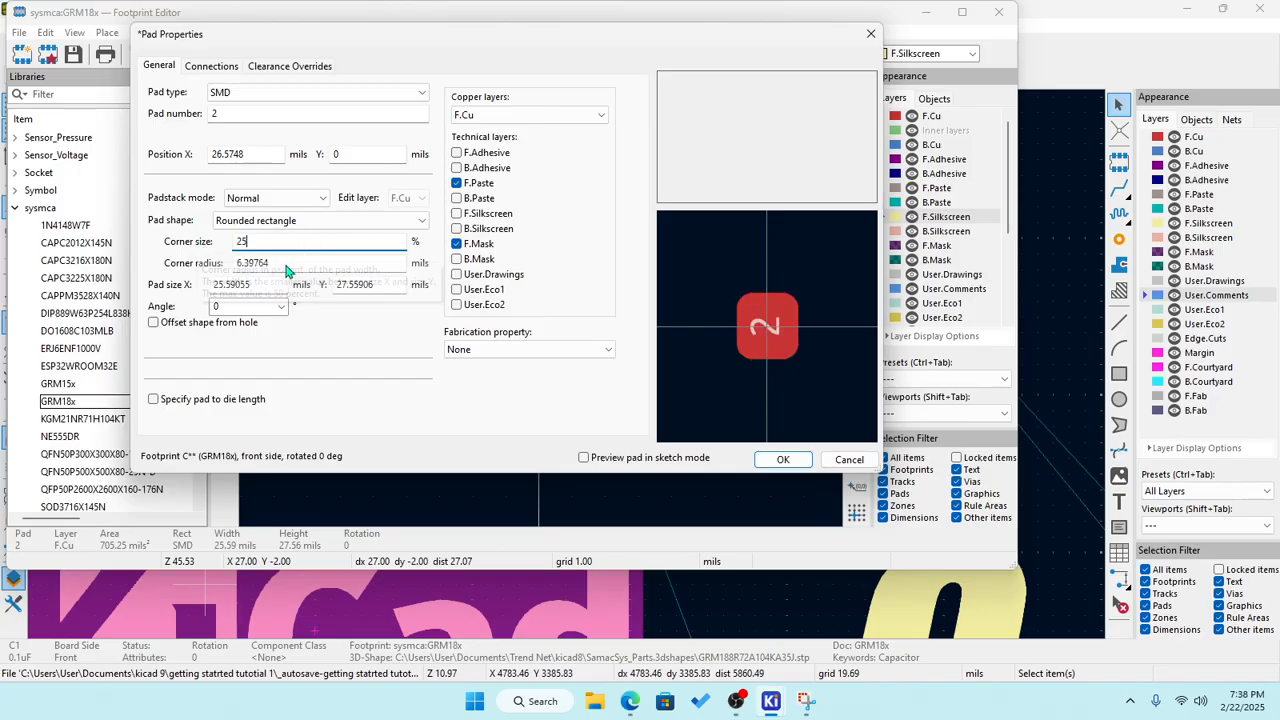
left_click(288, 263)
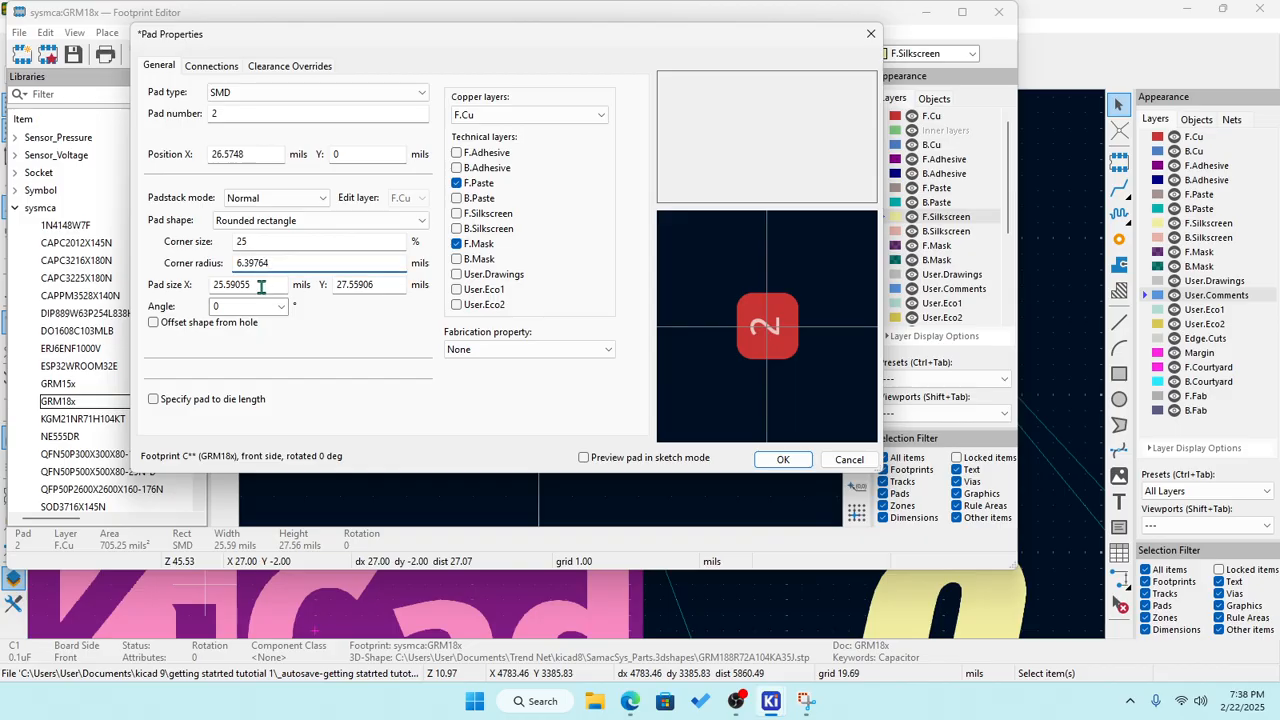
Set the X size of pad 2 to 42 mils.
left_click(260, 287)
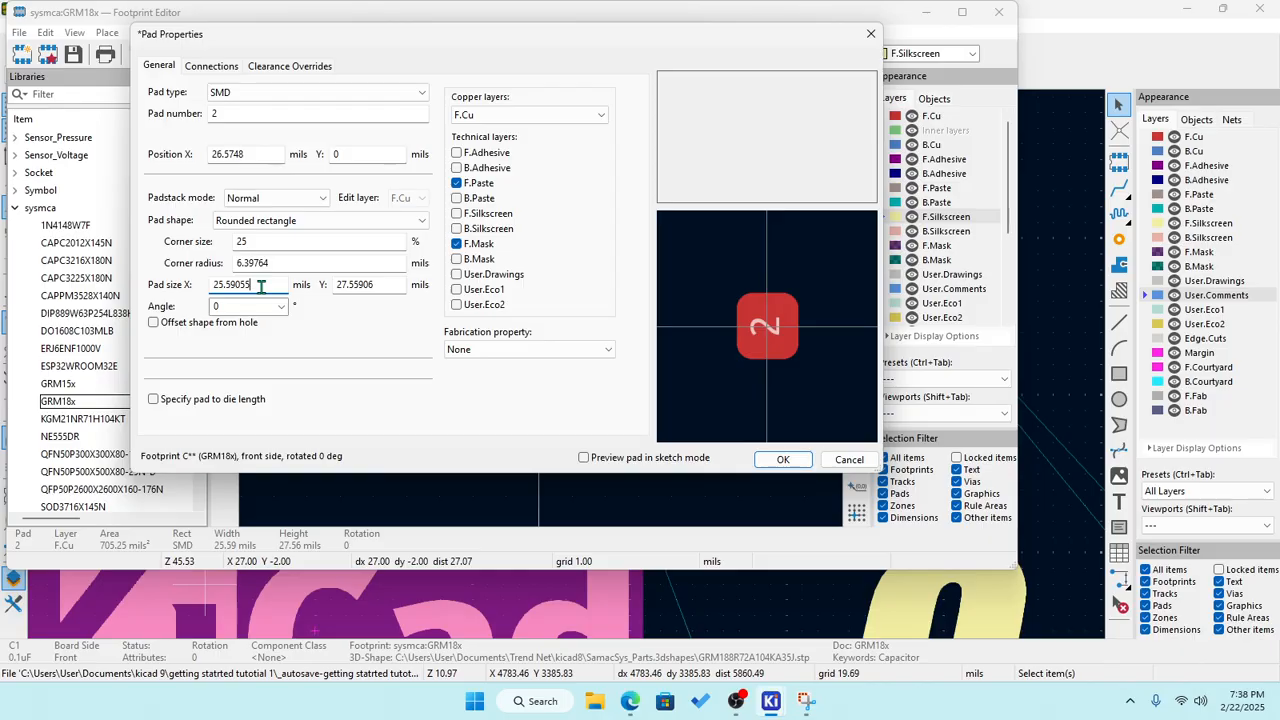
left_click_drag(260, 285, 195, 308)
type("42")
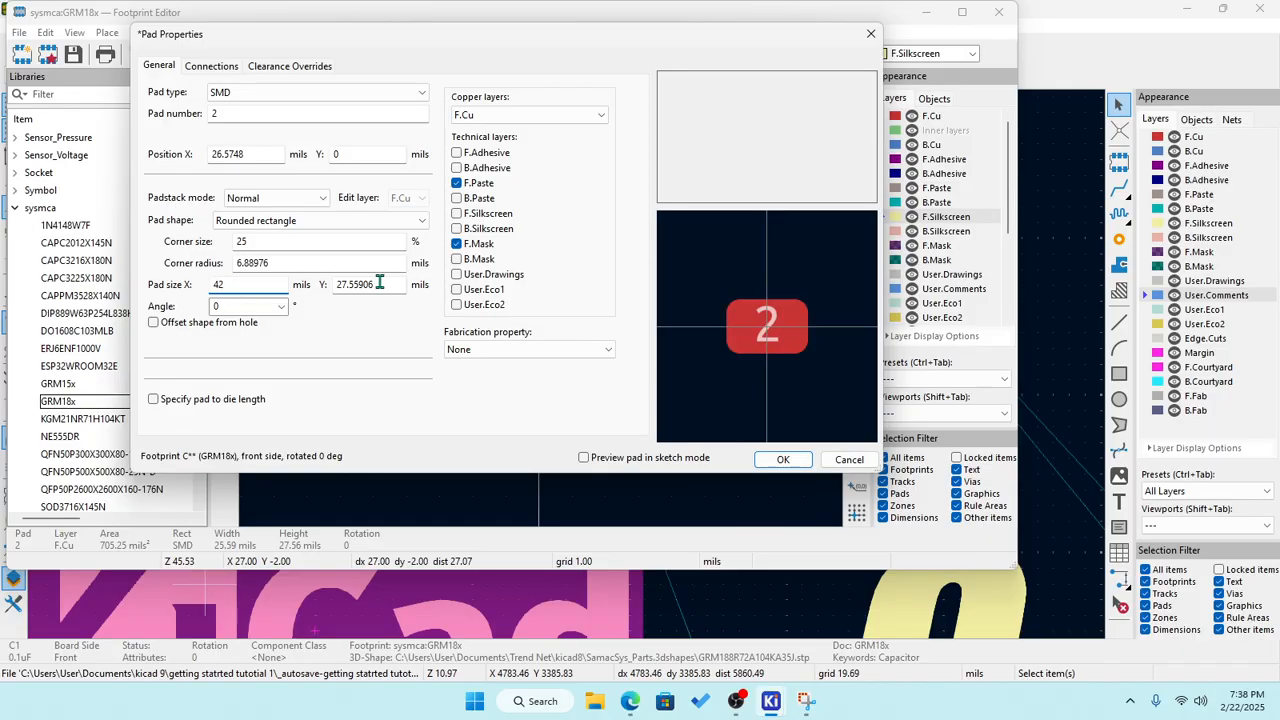
Set the Y size of pad 2 to 37 mils and apply the pad properties.
double_click(379, 284)
type("37")
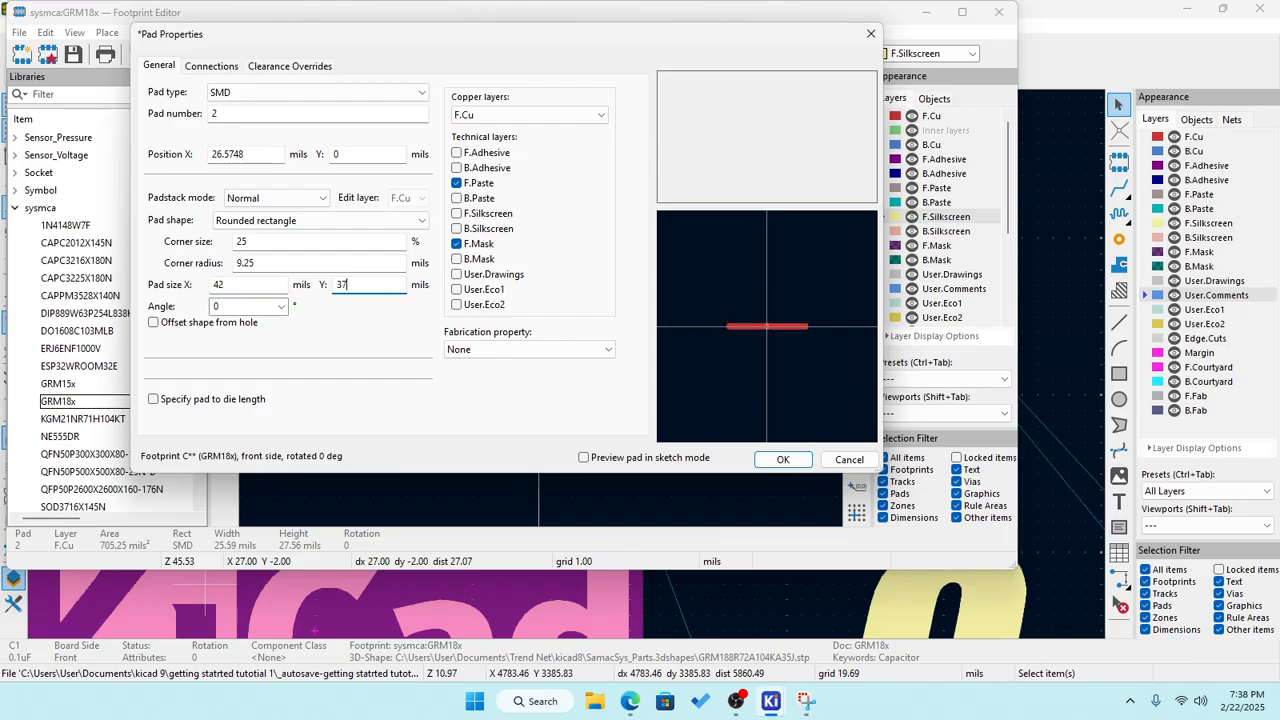
left_click(276, 242)
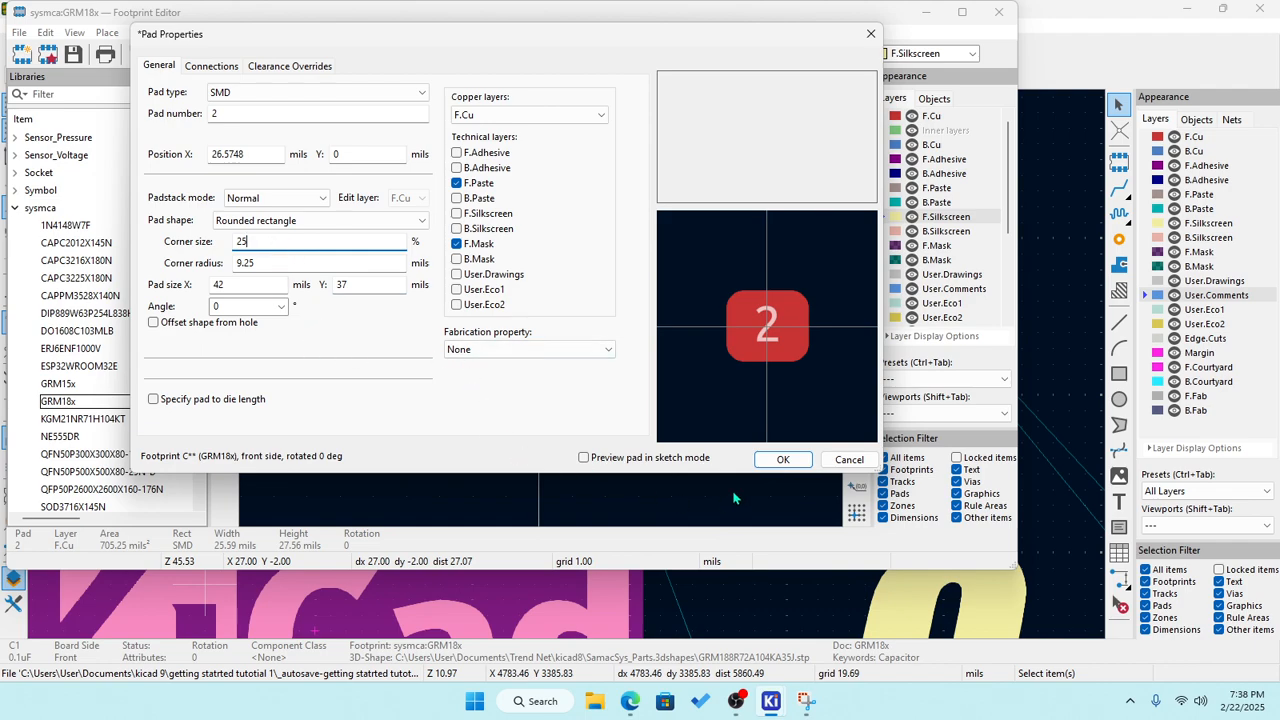
left_click(783, 460)
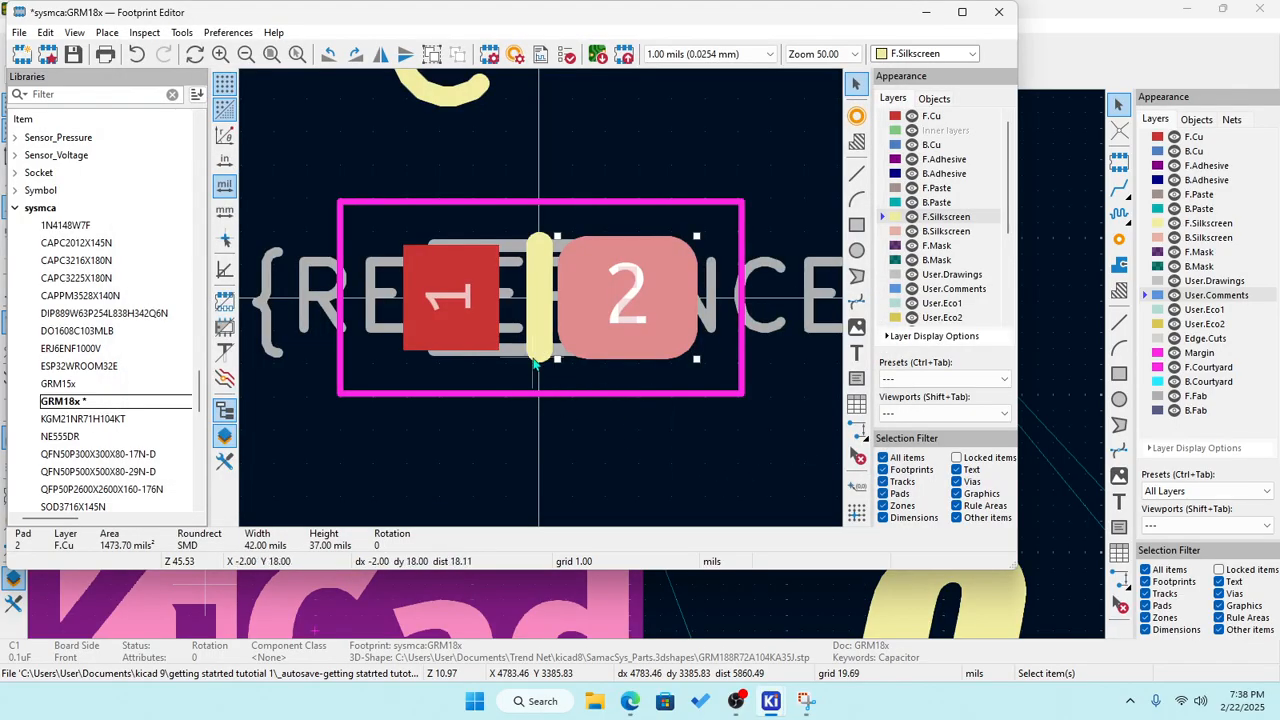
Change pad 1 of the GRM18x footprint to a Rounded rectangle with a size of 42 by 37 mils.
left_click(471, 322)
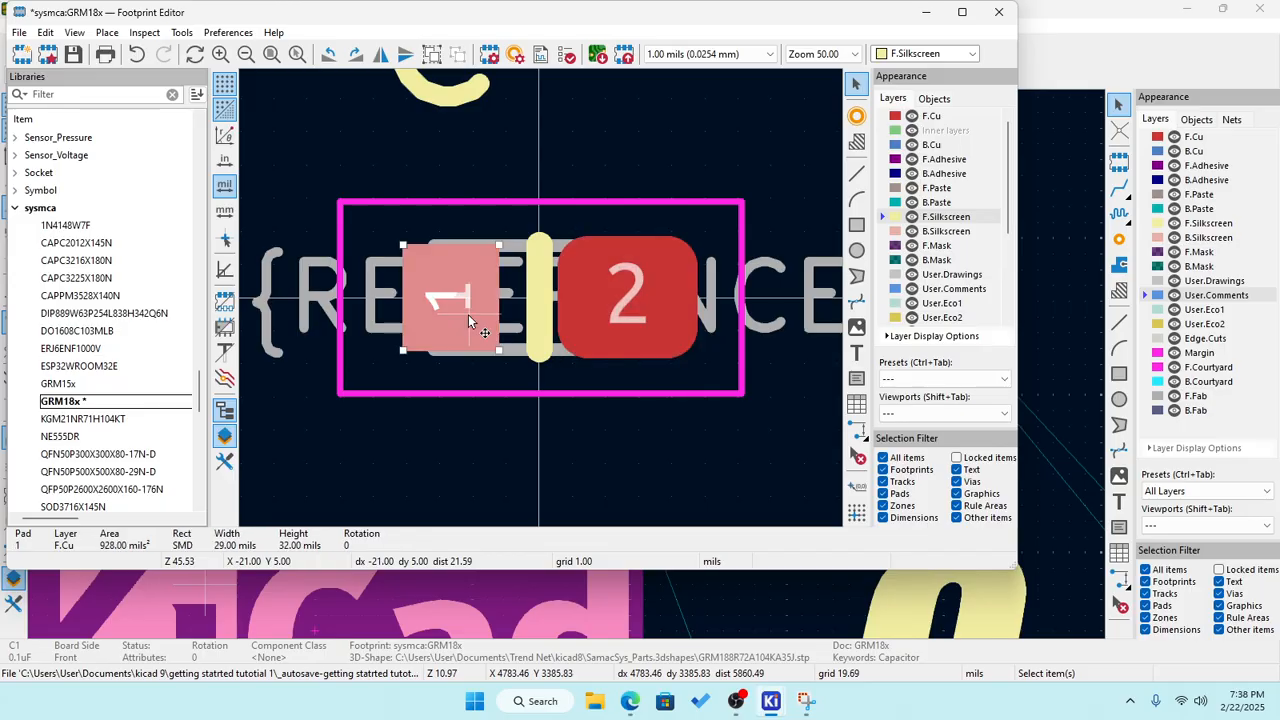
double_click(469, 316)
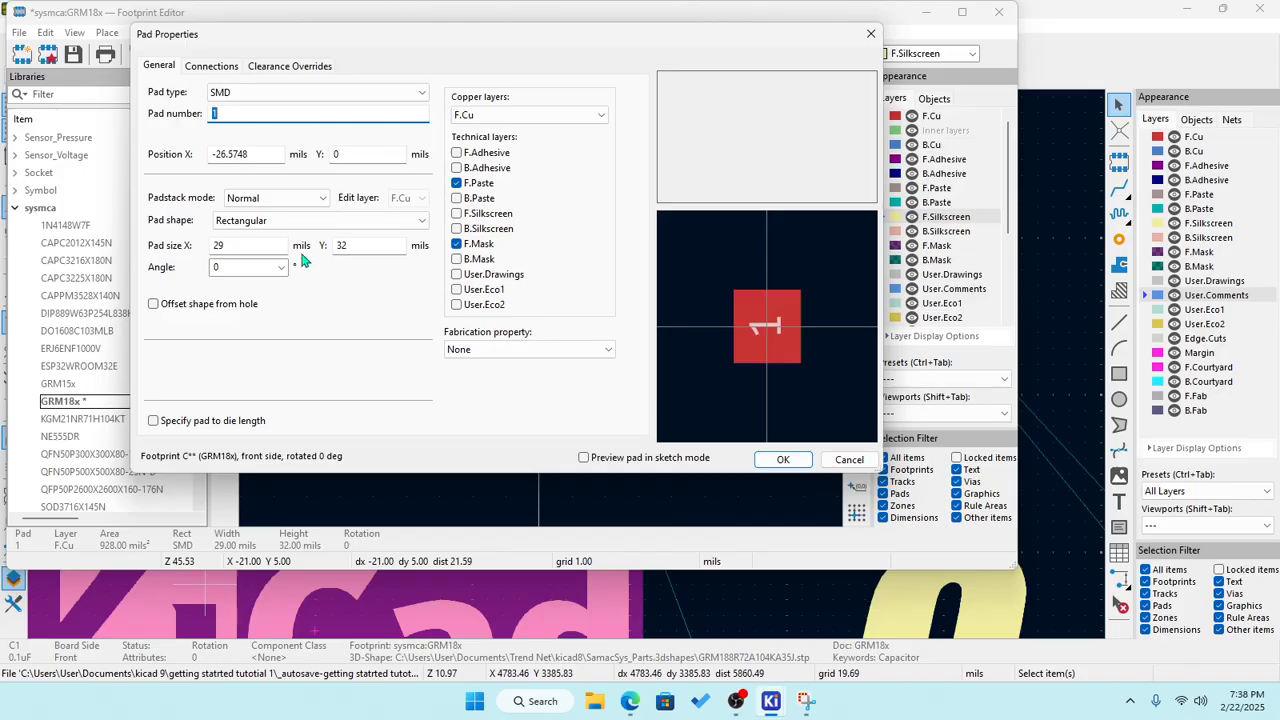
left_click(266, 223)
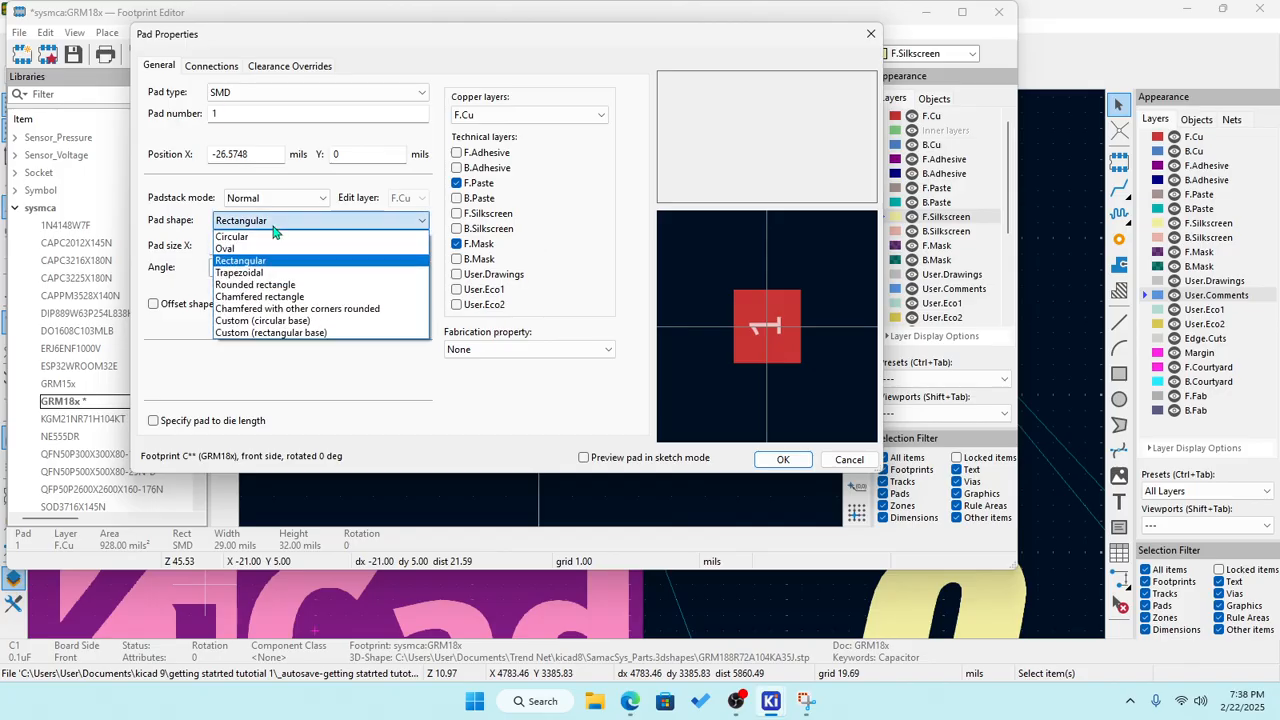
left_click(268, 284)
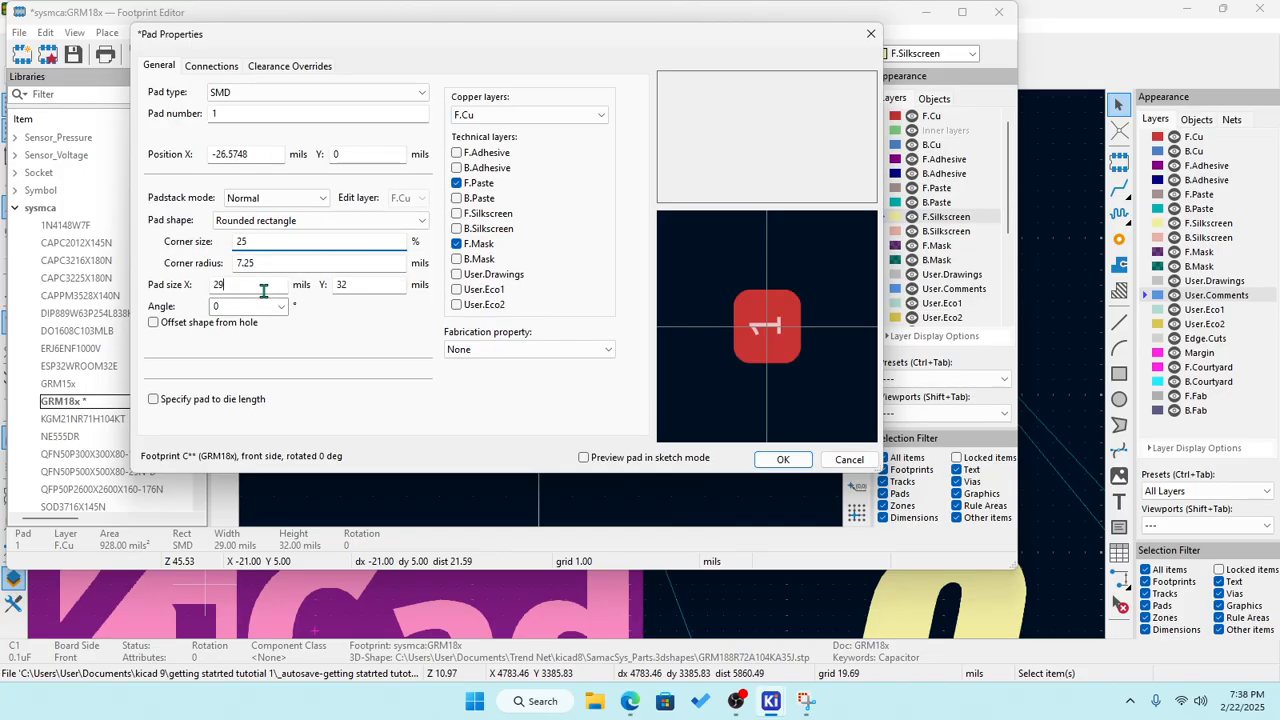
left_click(263, 288)
type("42")
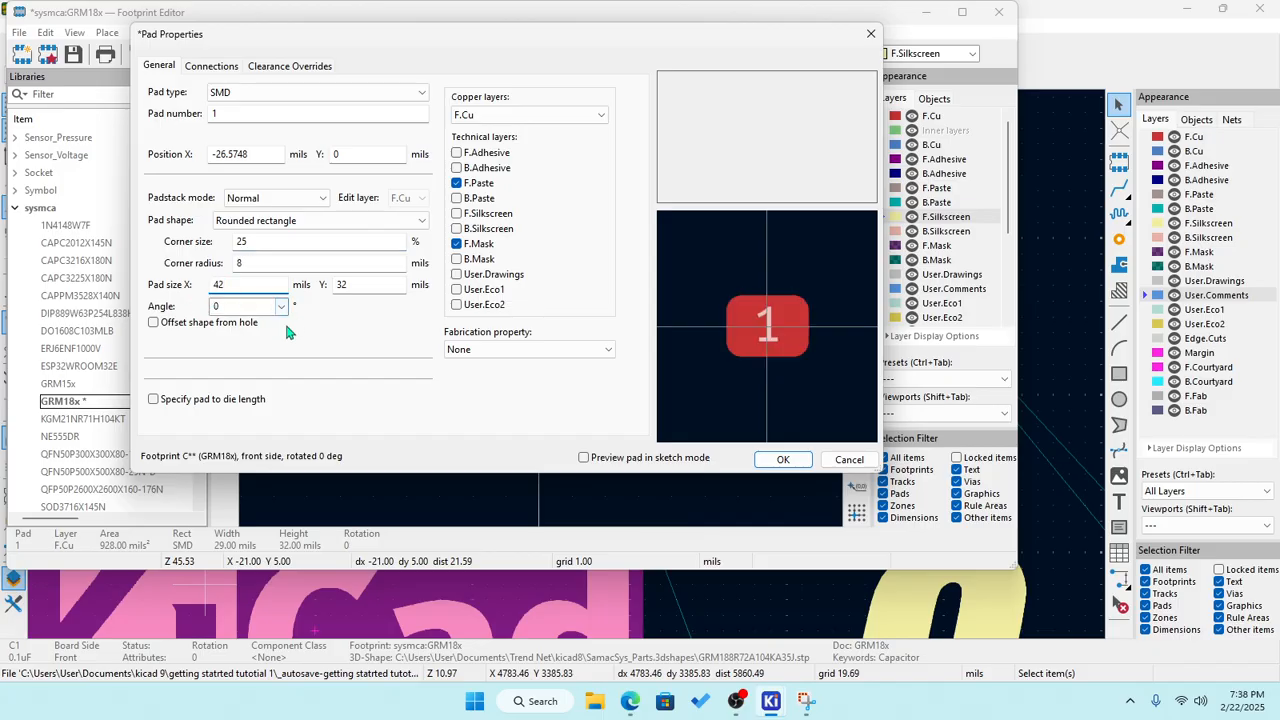
left_click(345, 286)
type("37")
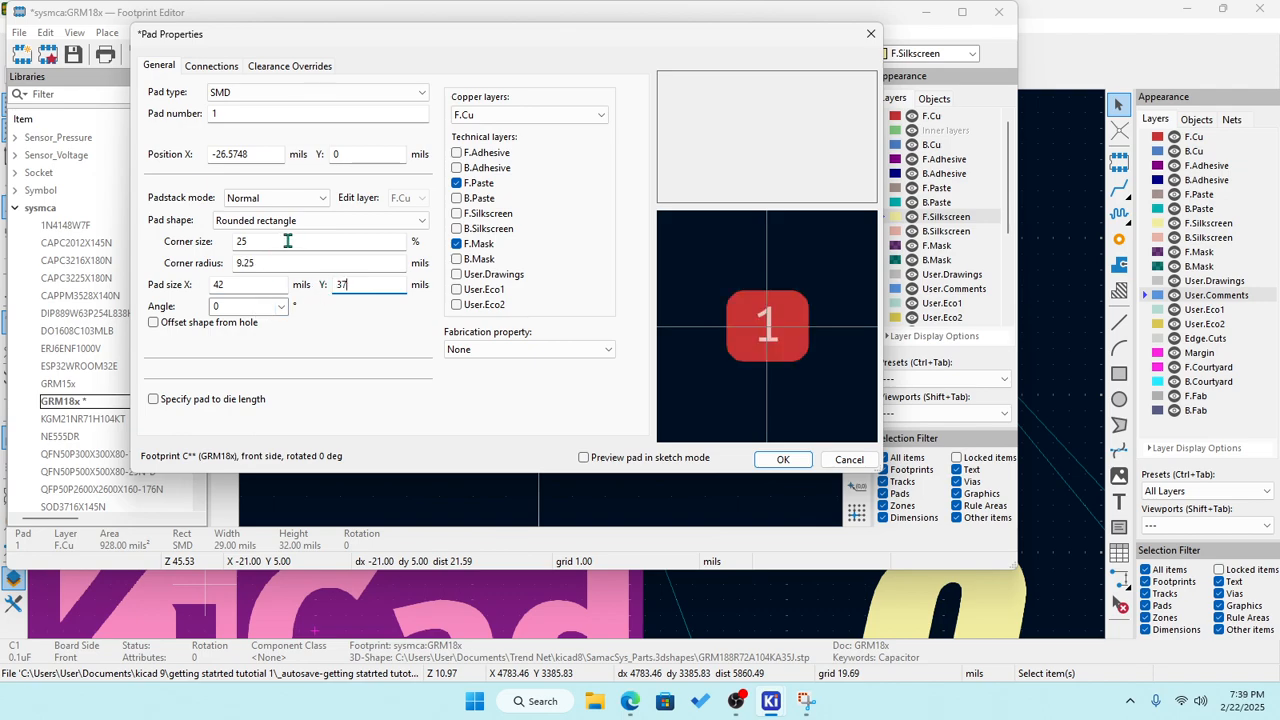
left_click(776, 462)
left_click(690, 457)
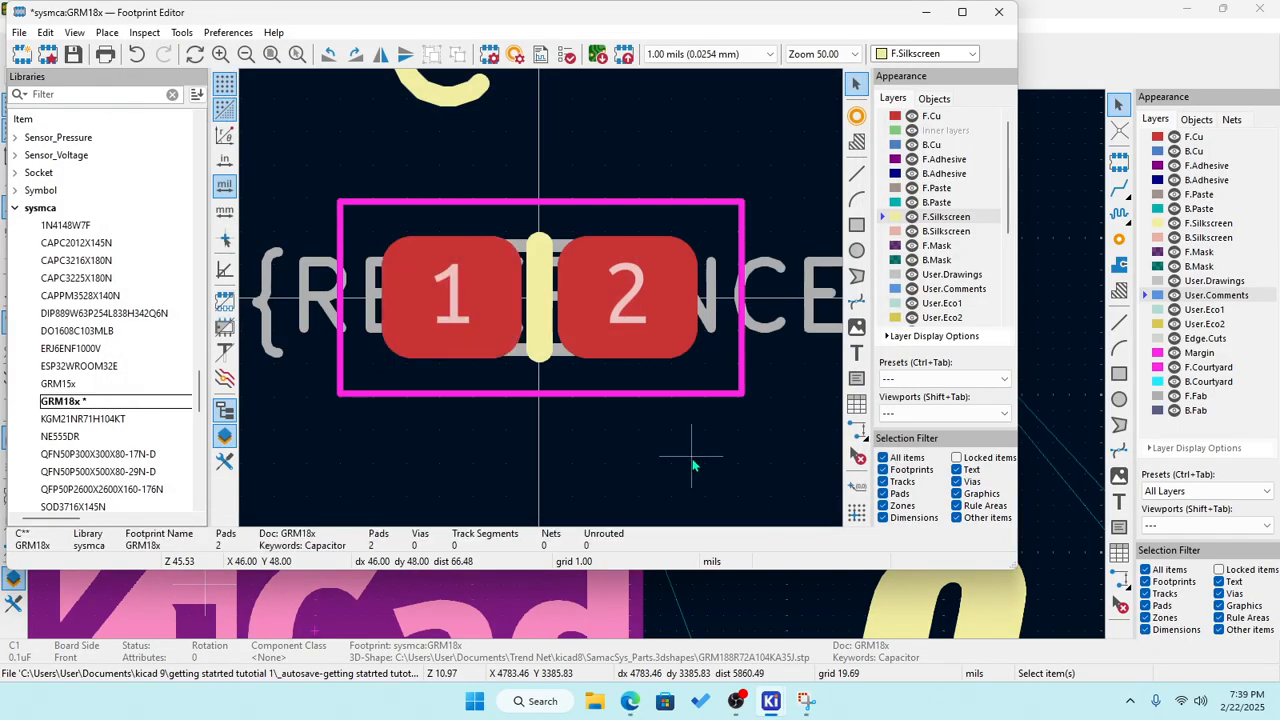
Delete the vertical silkscreen line between the two pads of the GRM18x footprint.
scroll(672, 458, "down", 2)
scroll(543, 307, "down", 1)
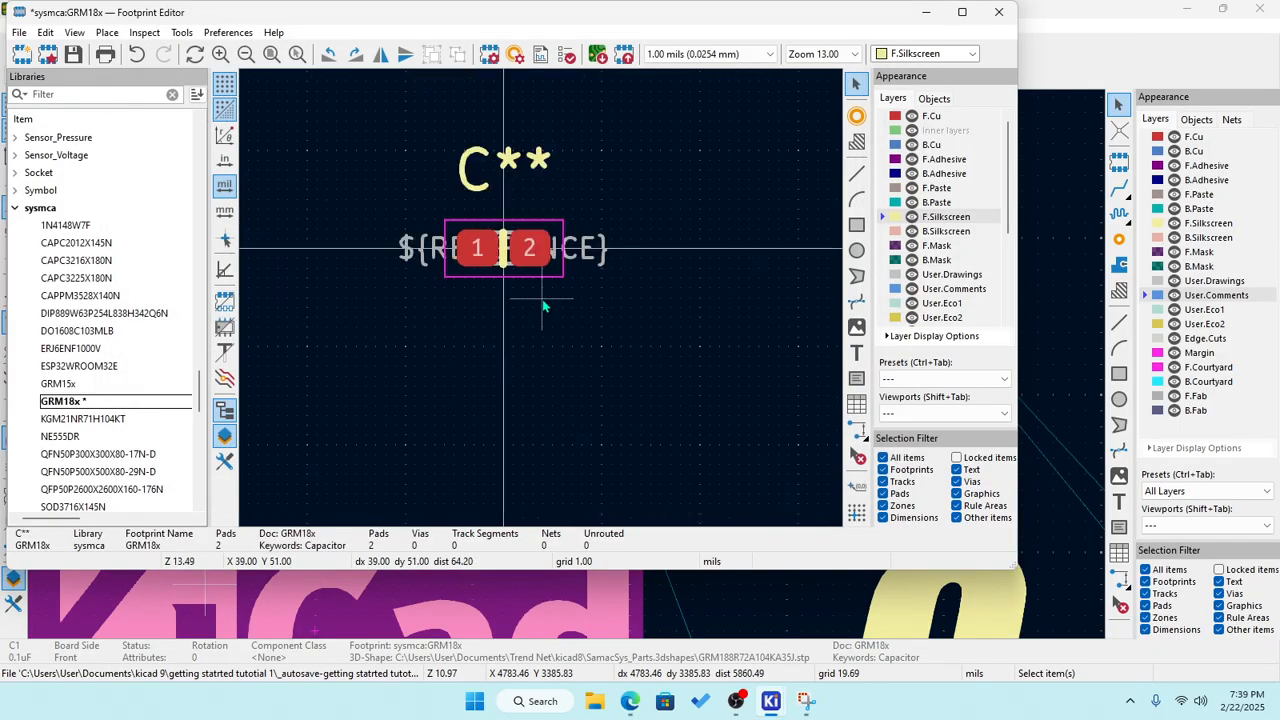
scroll(543, 307, "up", 1)
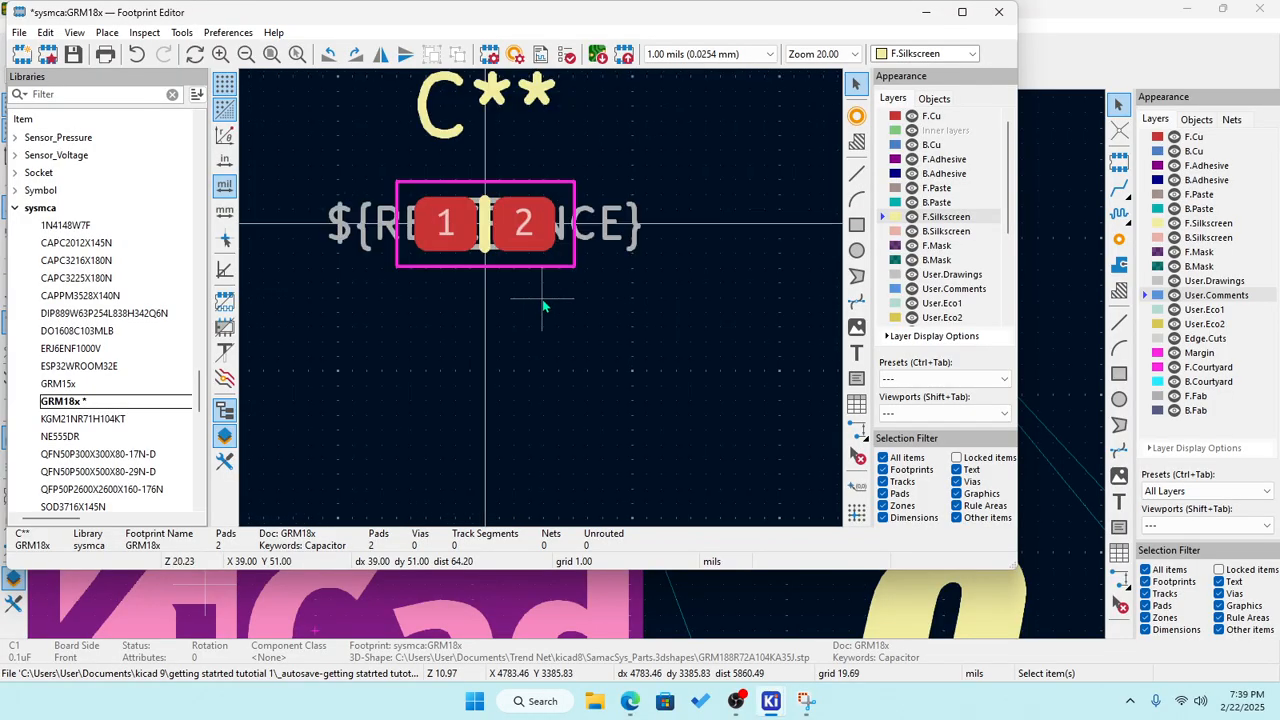
left_click(486, 228)
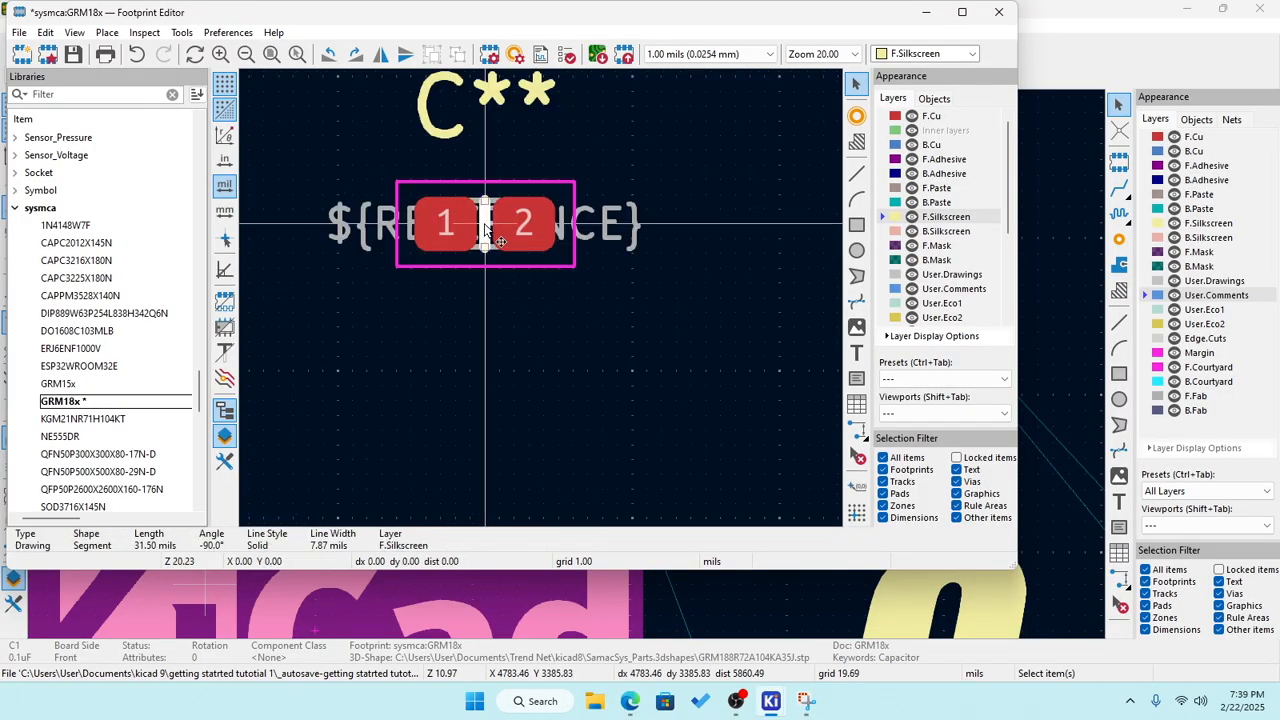
left_click(560, 296)
scroll(546, 297, "up", 2)
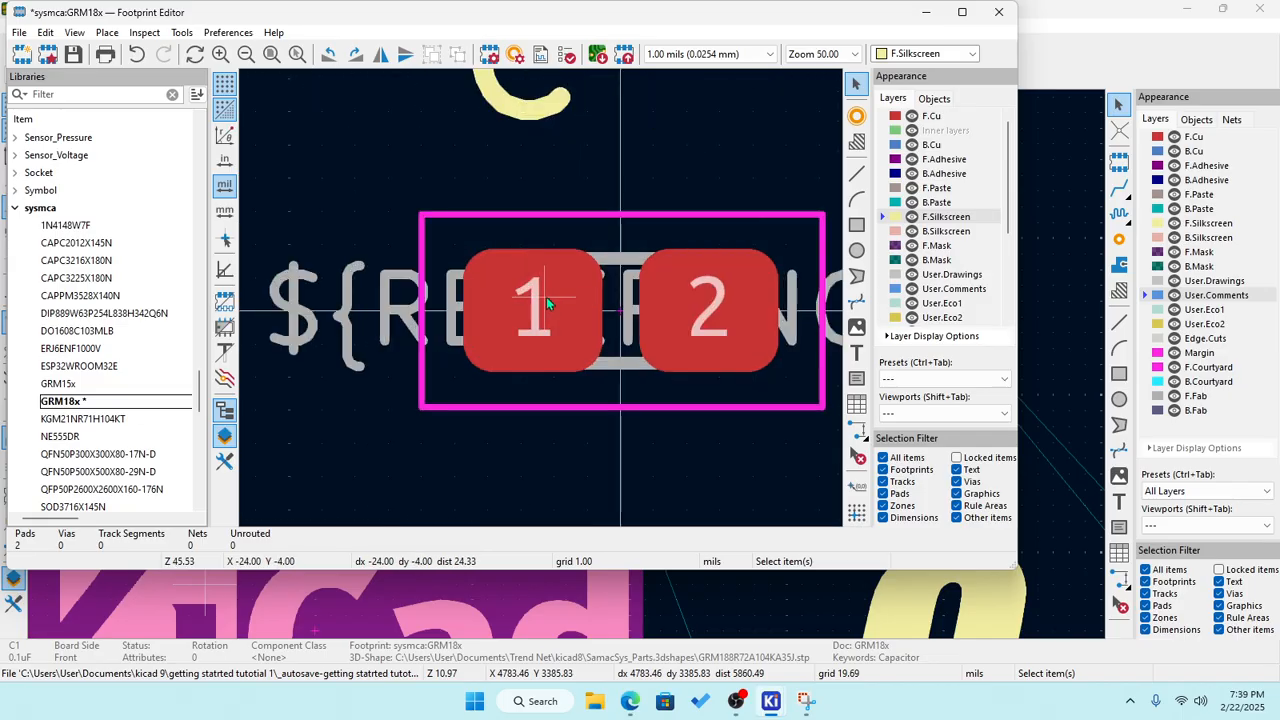
Save the GRM18x footprint to its library and close the Footprint Editor.
scroll(560, 310, "up", 2)
scroll(575, 360, "down", 4)
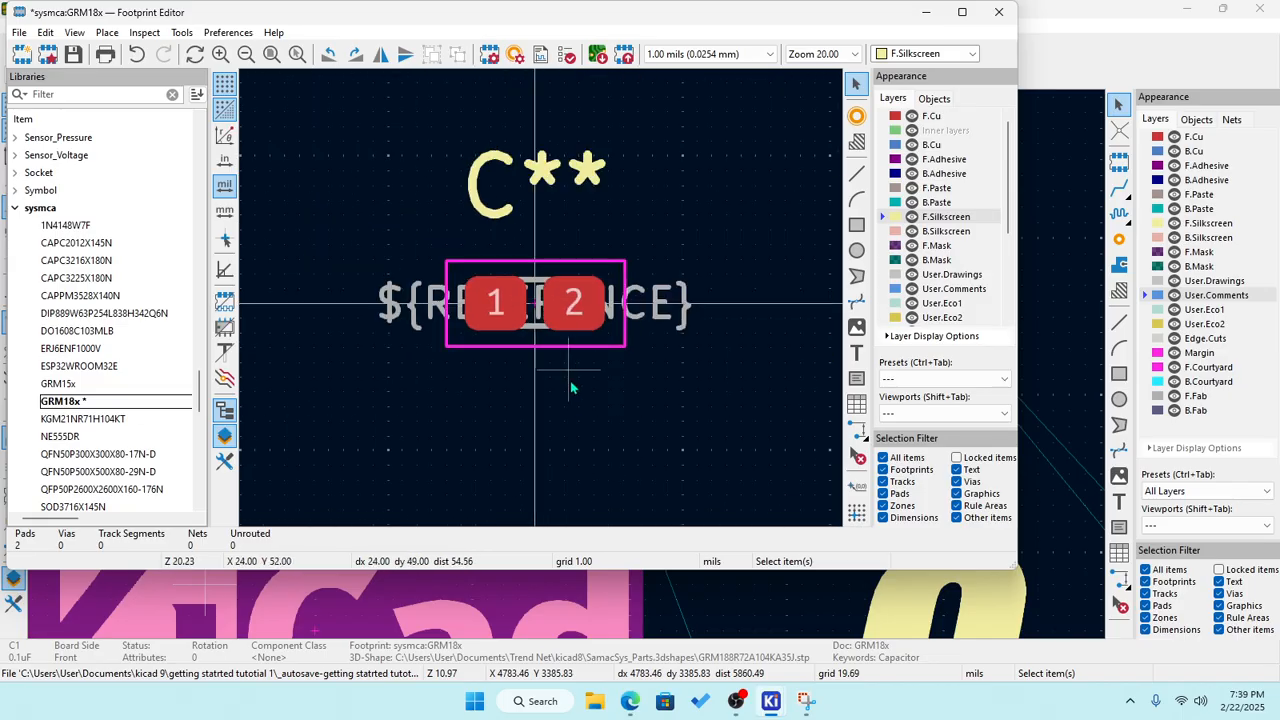
scroll(542, 299, "up", 2)
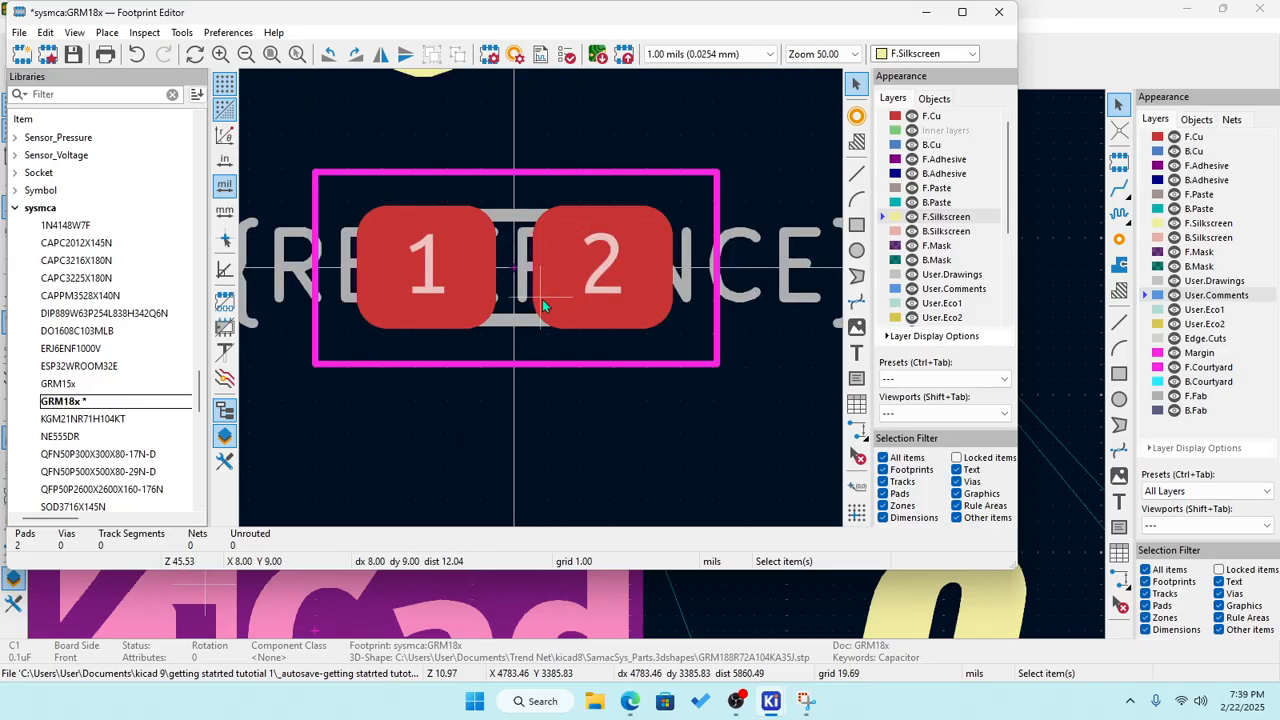
scroll(542, 299, "down", 2)
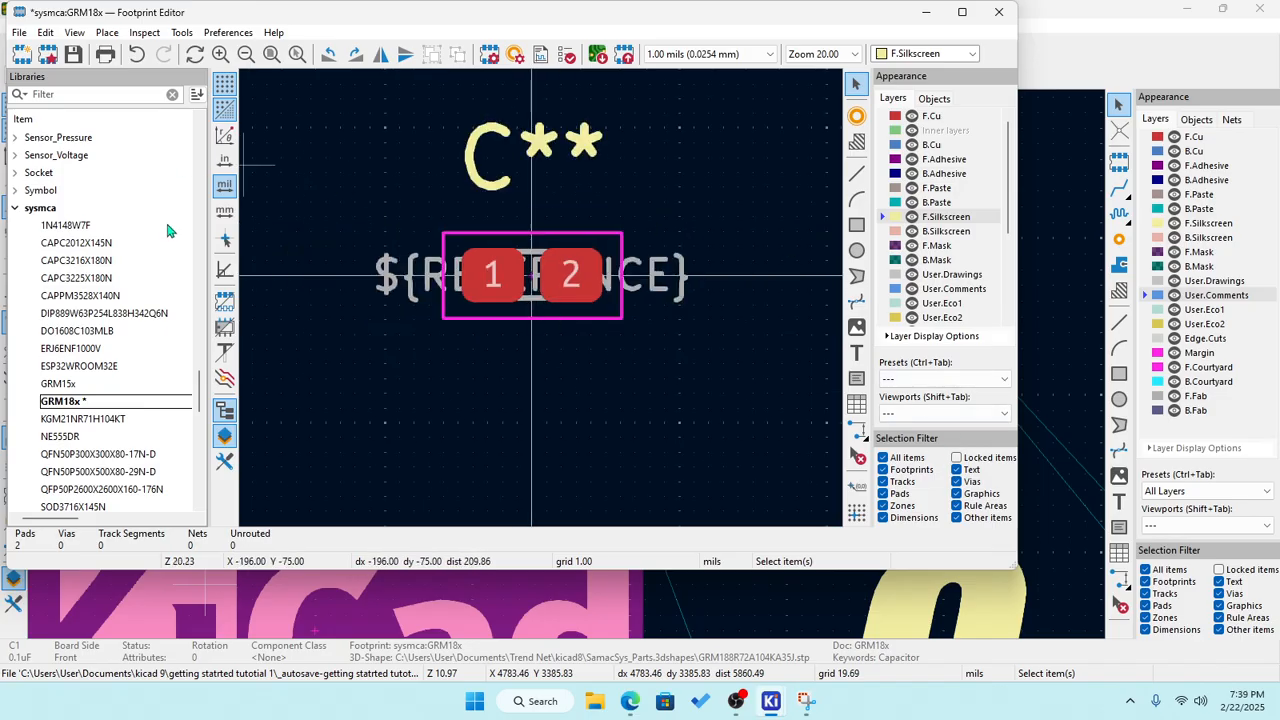
left_click(73, 54)
left_click(998, 12)
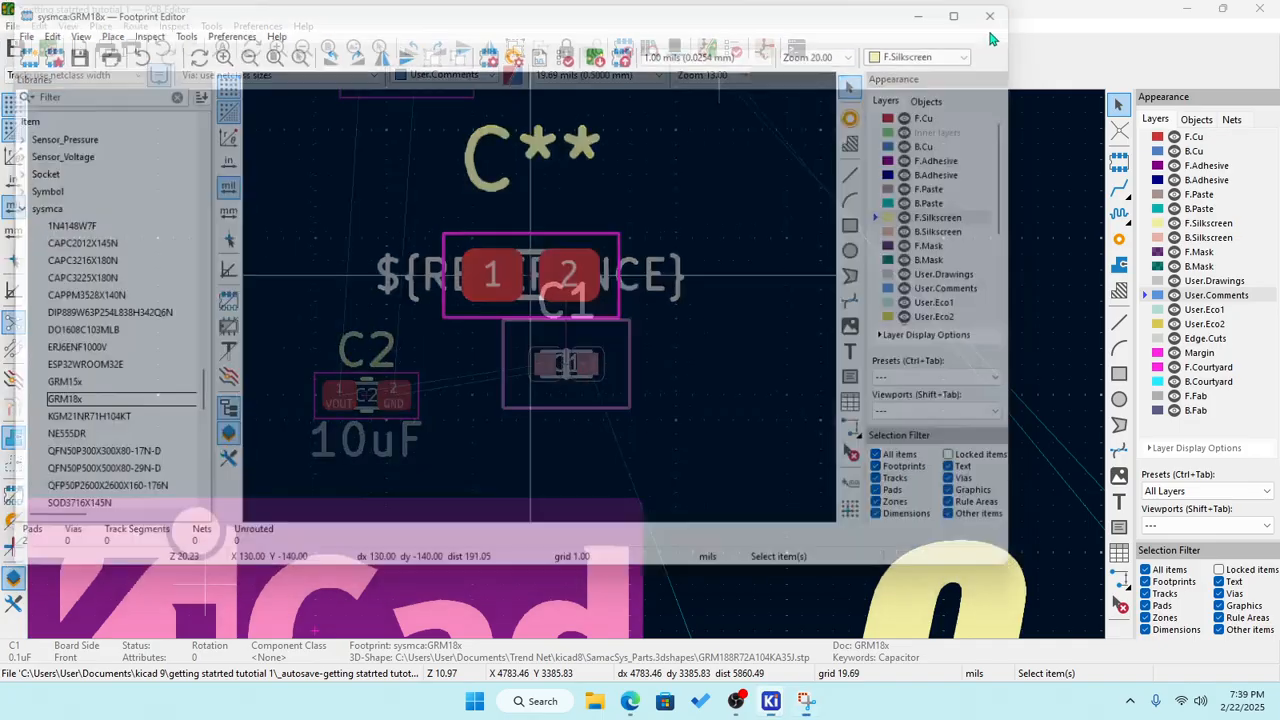
Start the Measure tool at C2 on the board and set the grid to 1.00 mils (0.0254 mm).
scroll(566, 372, "up", 2)
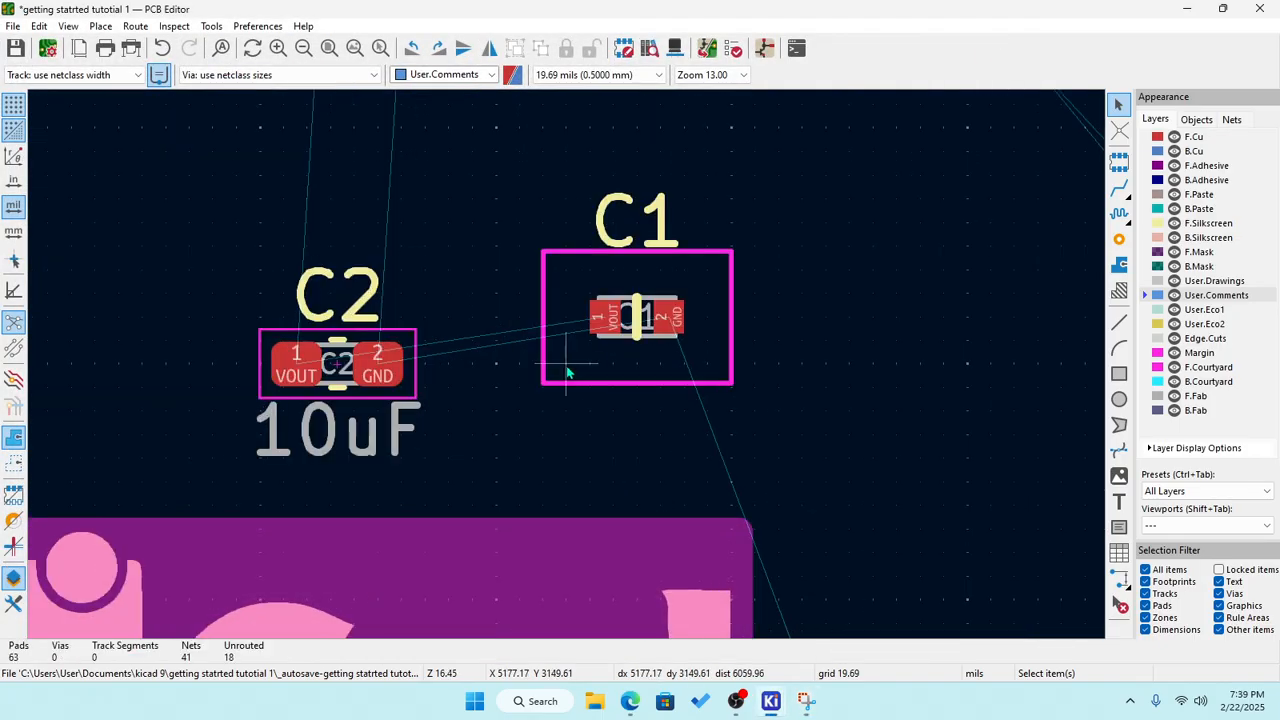
scroll(566, 372, "up", 2)
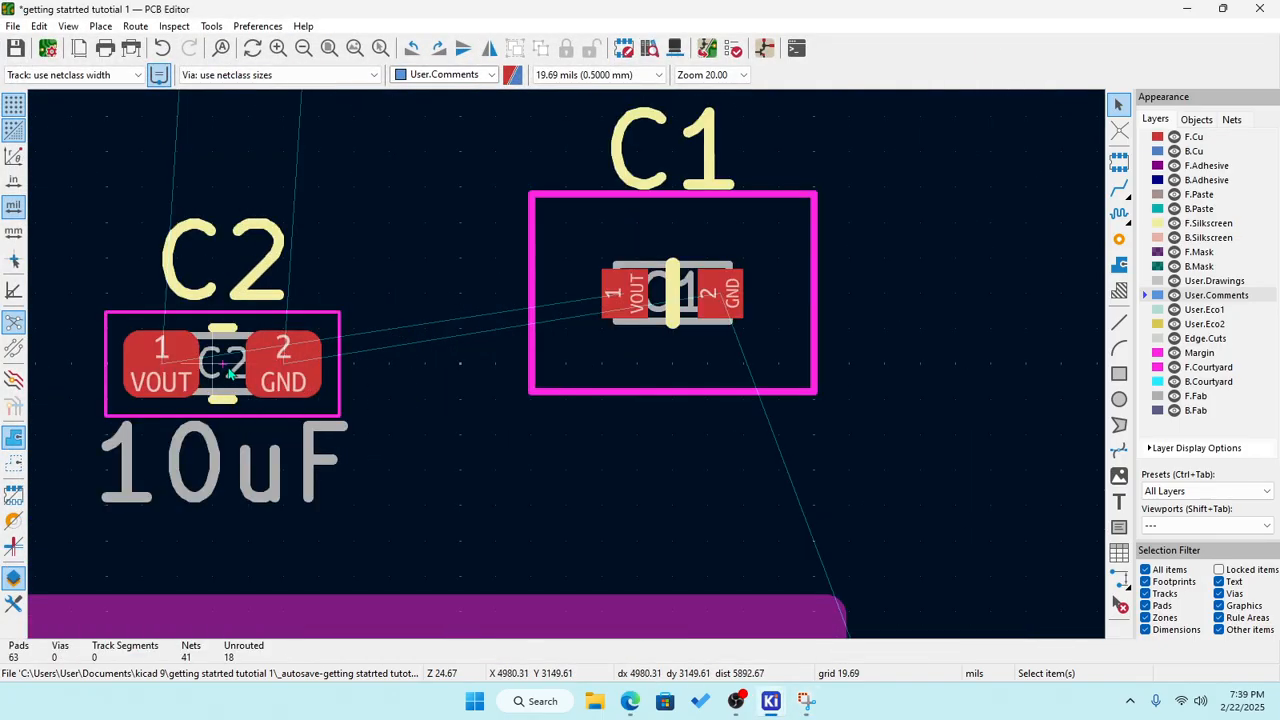
scroll(229, 372, "up", 4)
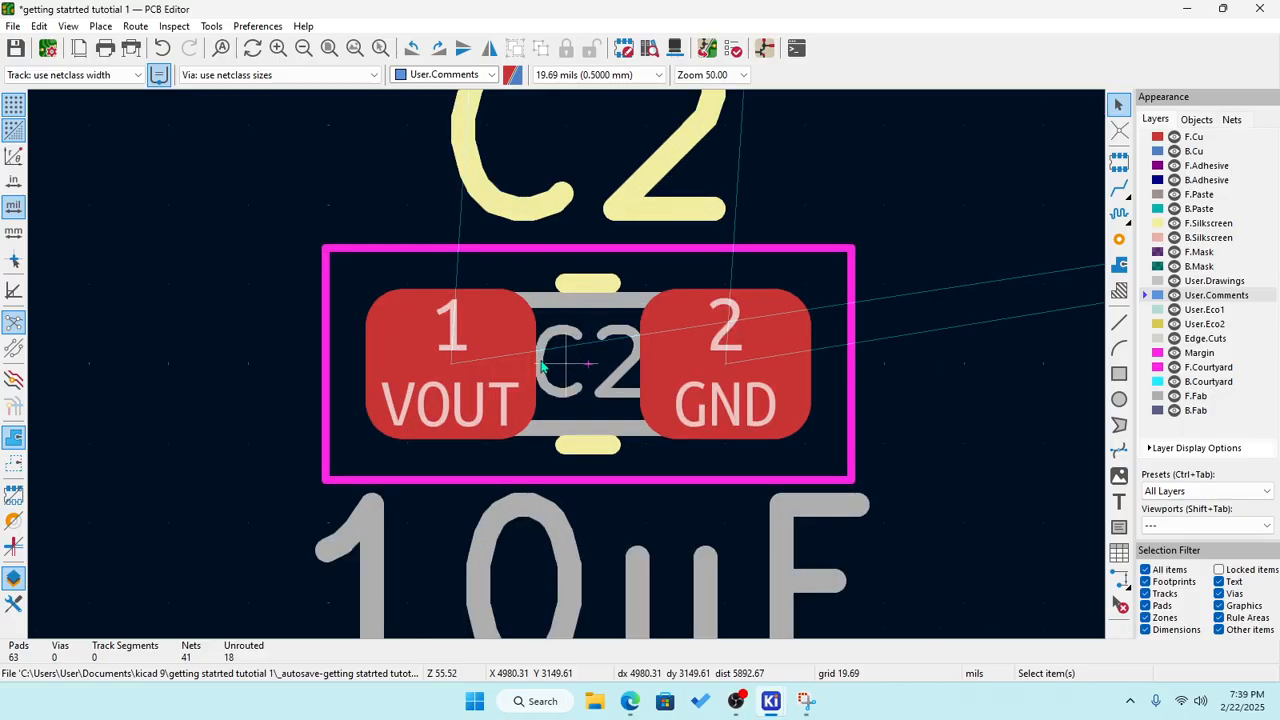
left_click(175, 27)
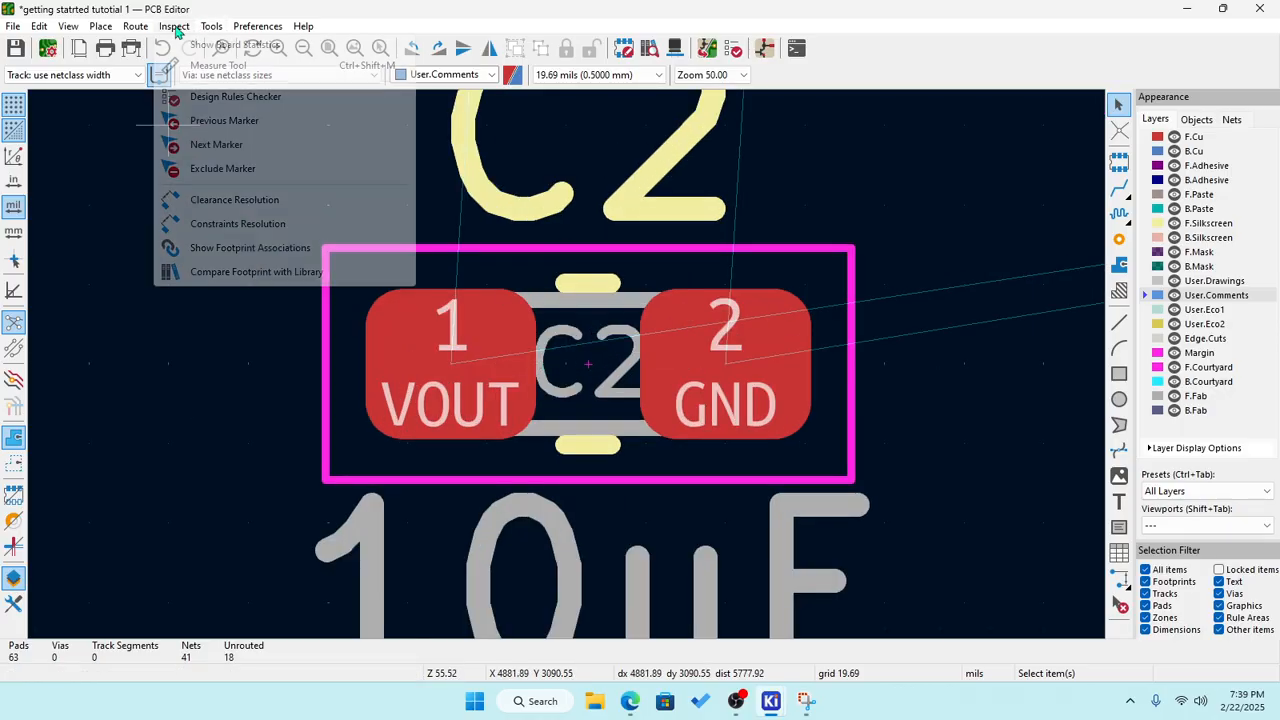
left_click(190, 66)
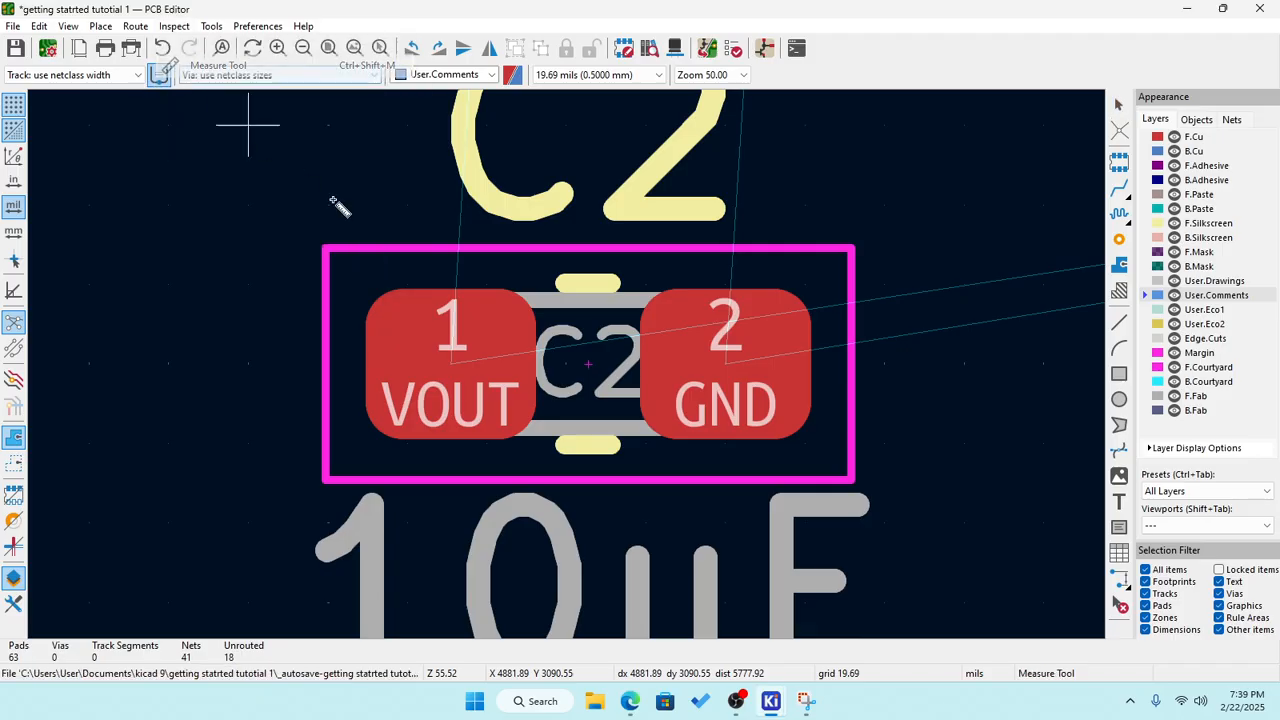
right_click(884, 442)
mouse_move(986, 580)
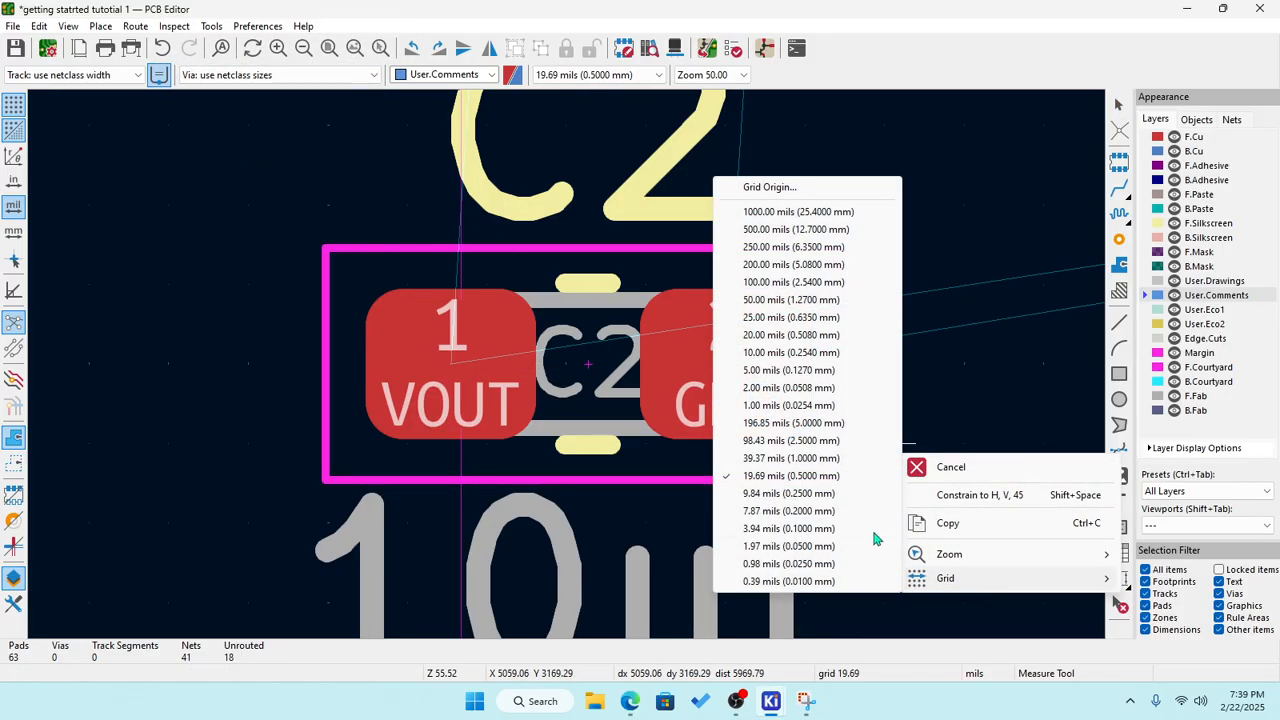
left_click(787, 407)
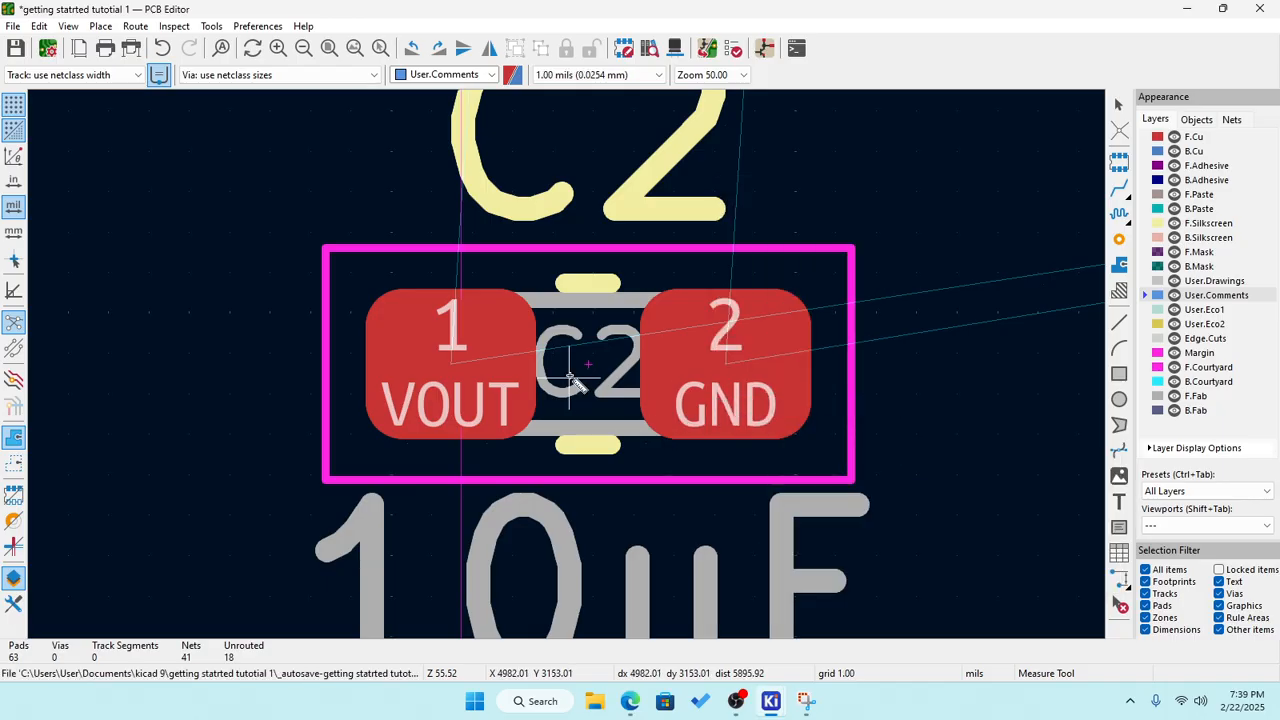
Measure the horizontal gap between the inner edges of C2's two pads.
scroll(537, 366, "up", 5)
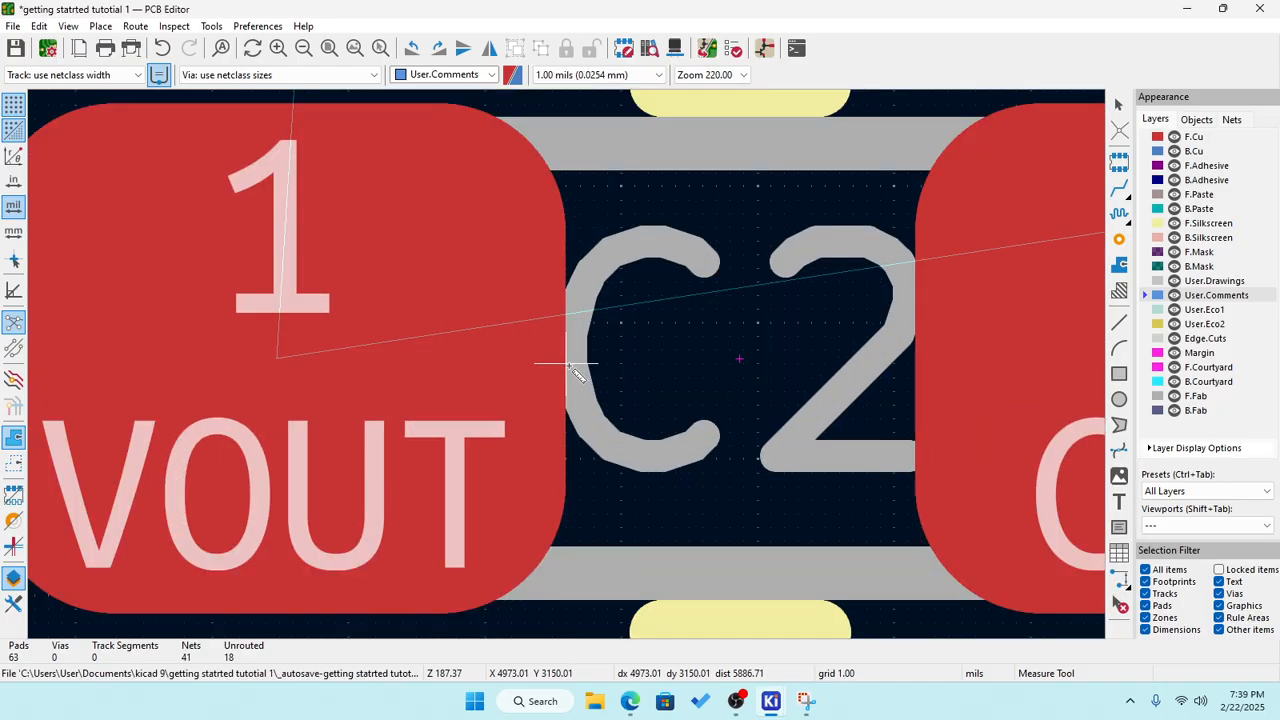
left_click(567, 366)
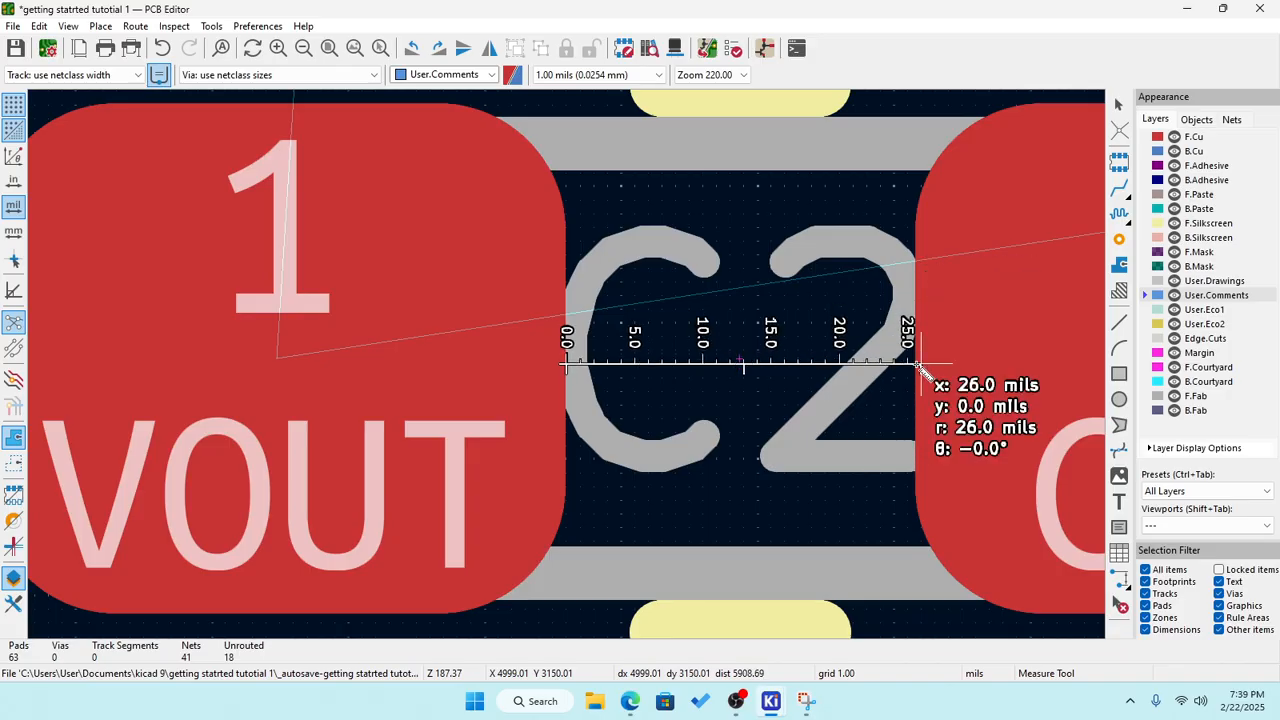
key("Escape")
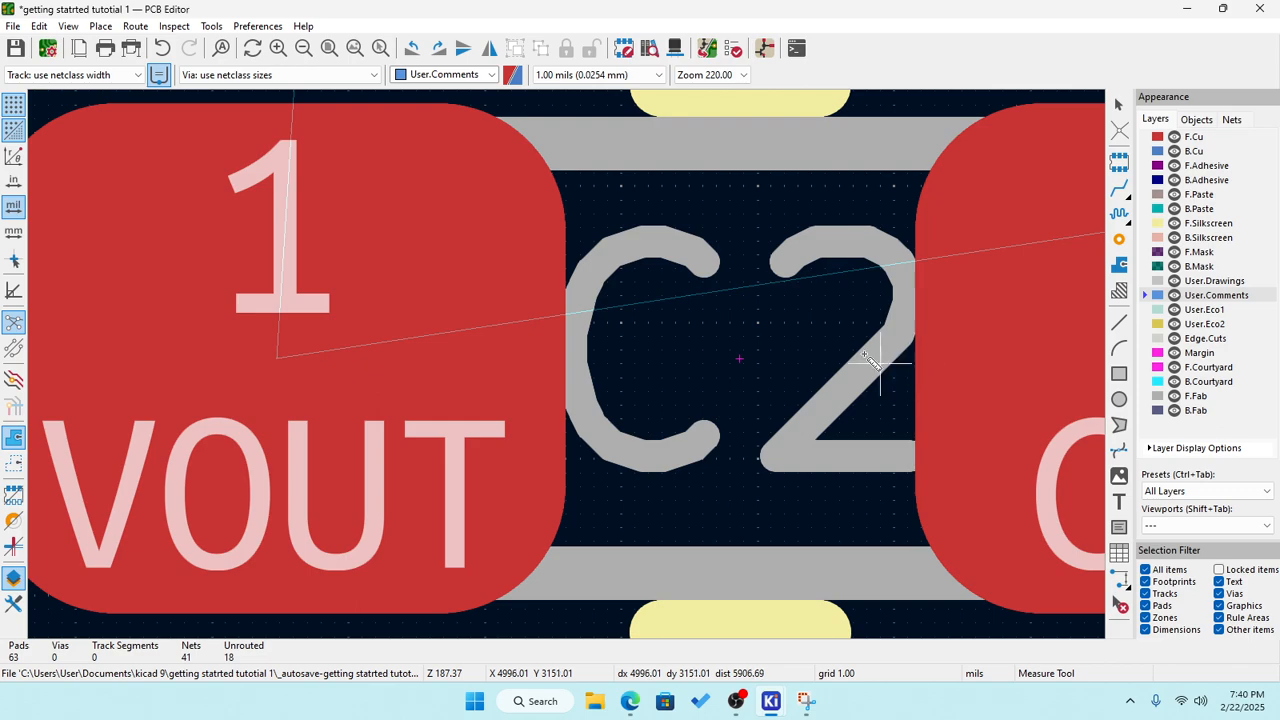
scroll(585, 369, "down", 10)
key("Escape")
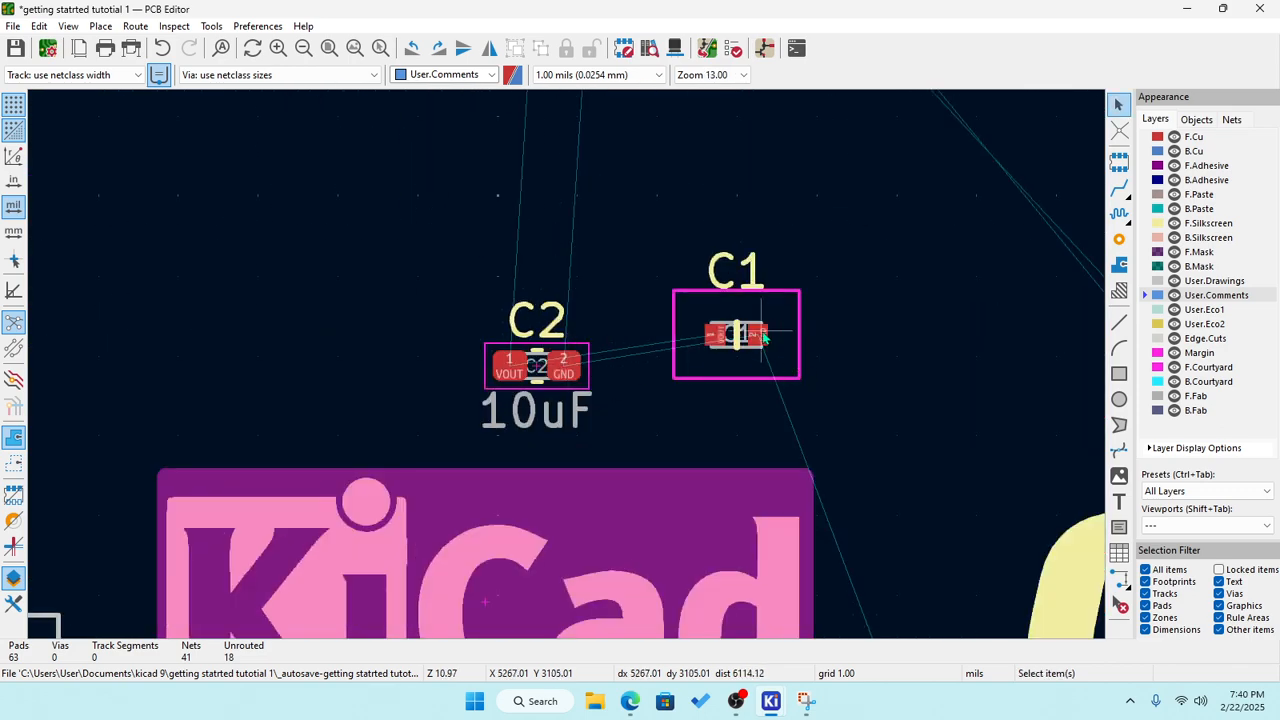
Delete the outdated C1 footprint from the board.
scroll(748, 336, "up", 5)
scroll(640, 390, "down", 3)
left_click_drag(361, 202, 844, 585)
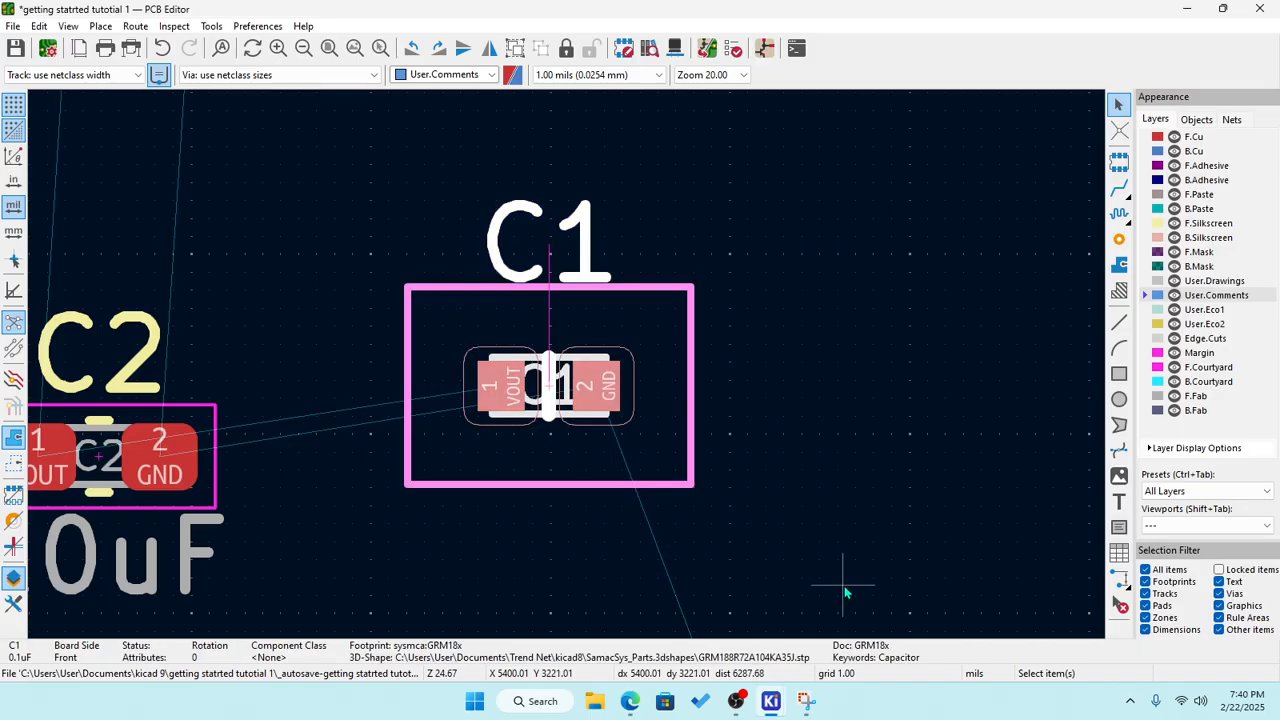
key("Delete")
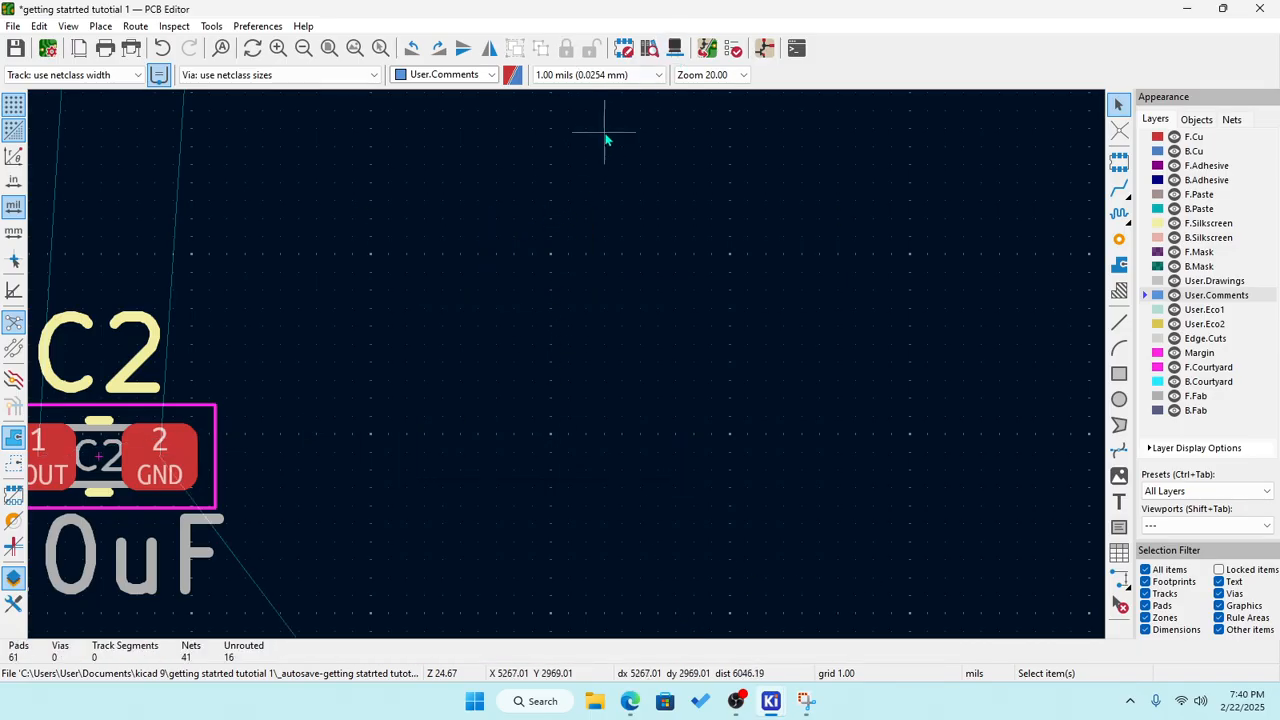
Update the PCB from the schematic to bring C1 back with the edited GRM18x footprint.
scroll(437, 177, "down", 2)
left_click(211, 26)
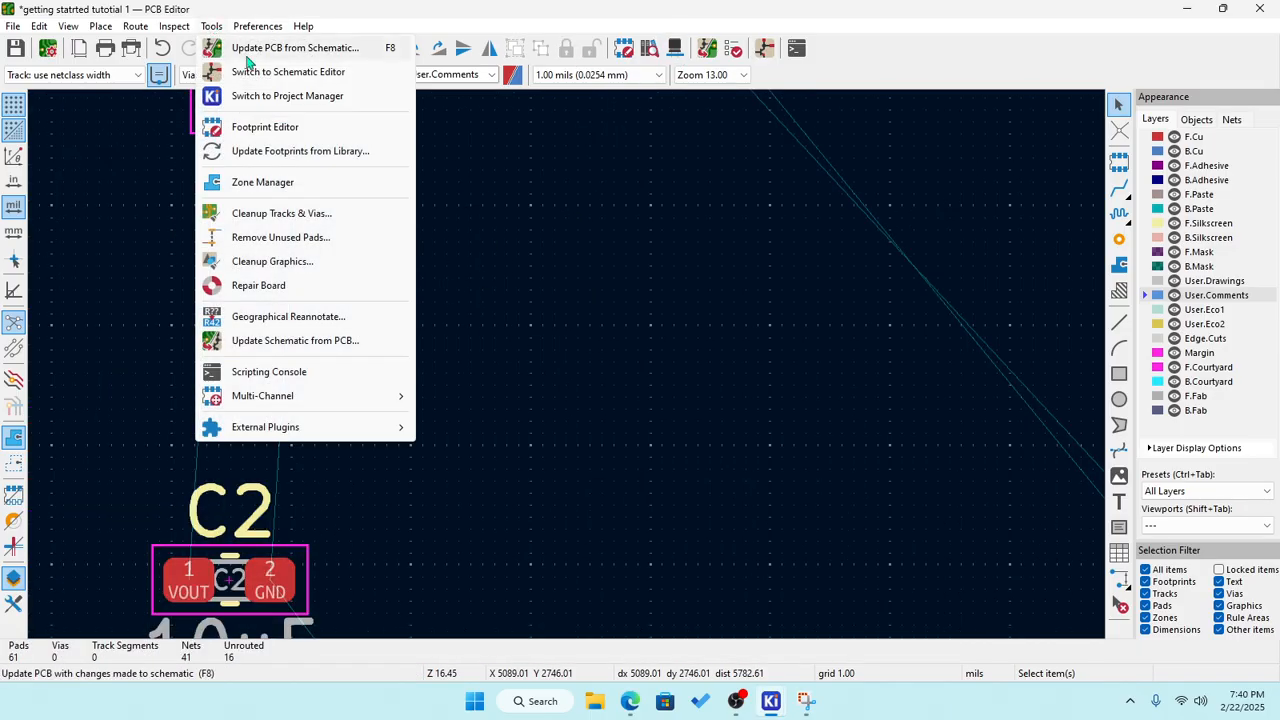
left_click(250, 48)
left_click(503, 445)
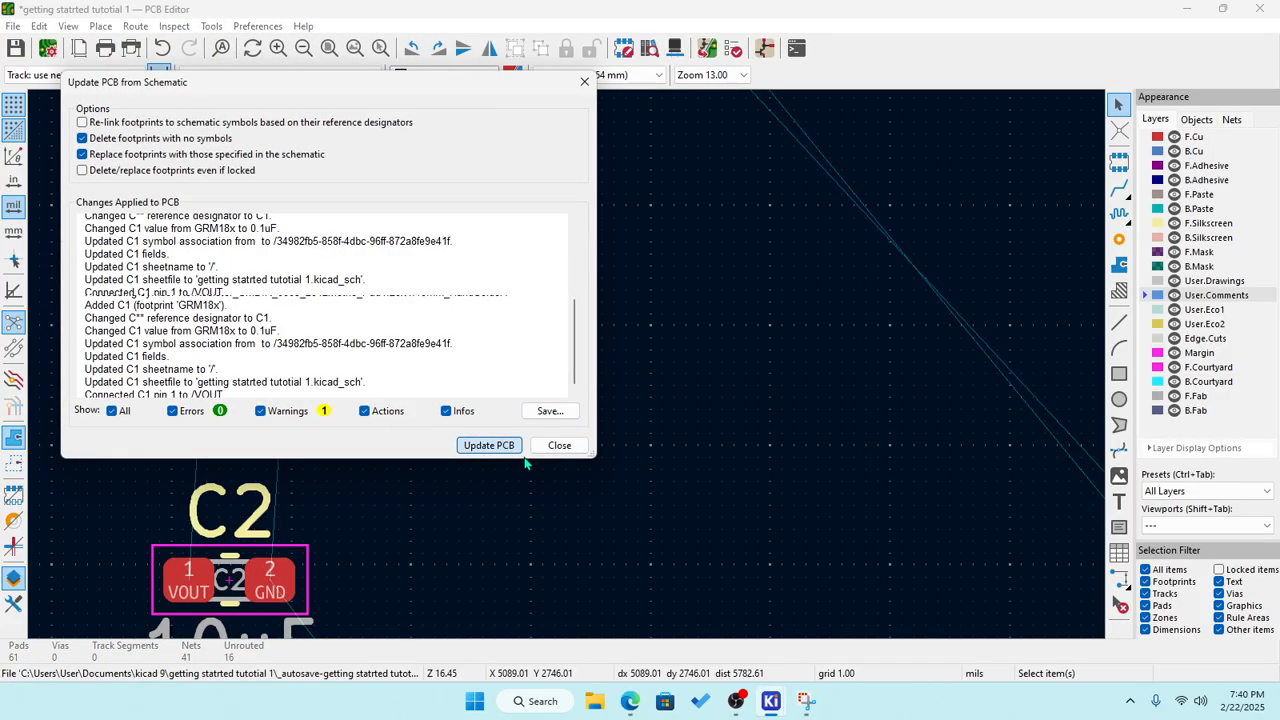
left_click(560, 445)
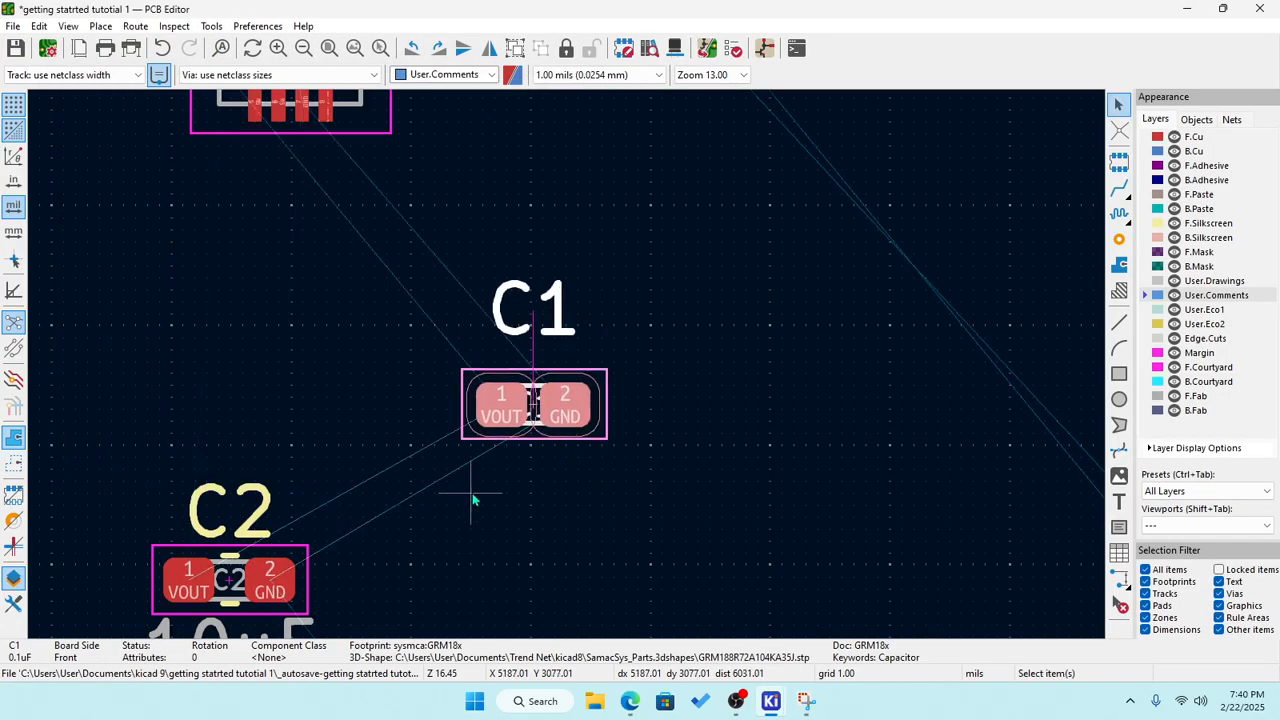
Move the C1 footprint directly above C2 so their pads can be compared.
left_click(569, 405)
key("m")
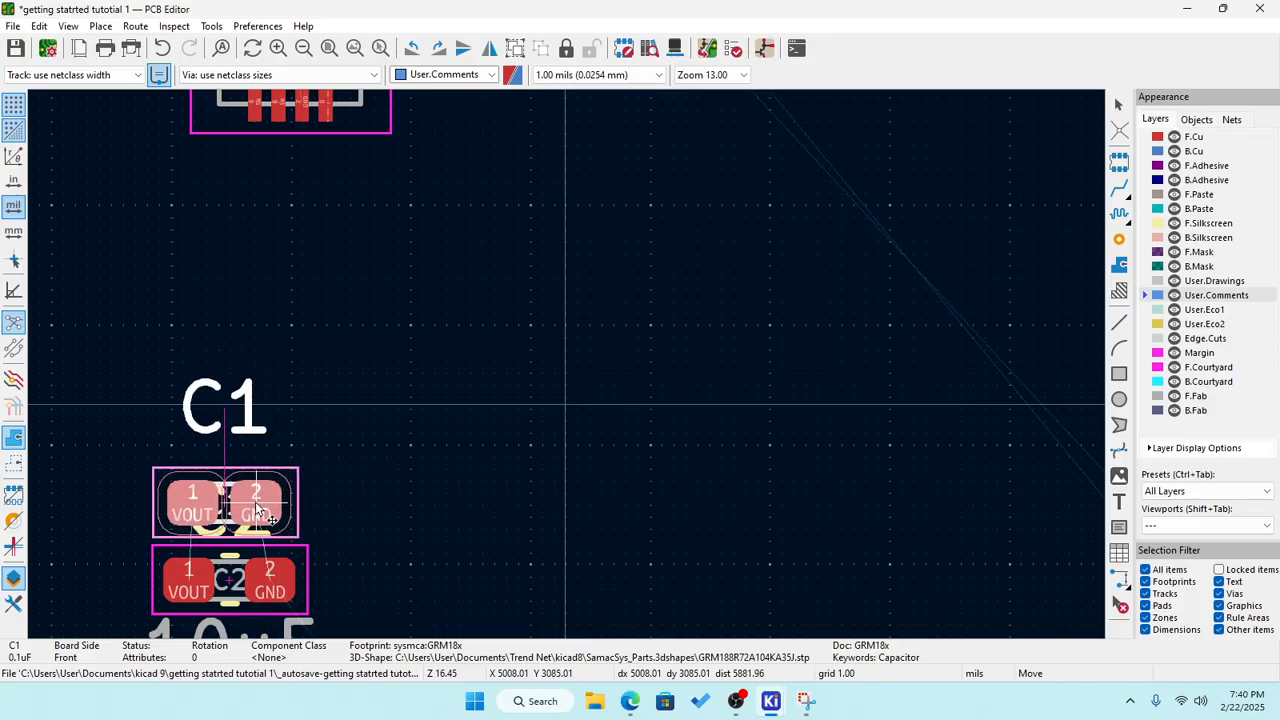
left_click(257, 510)
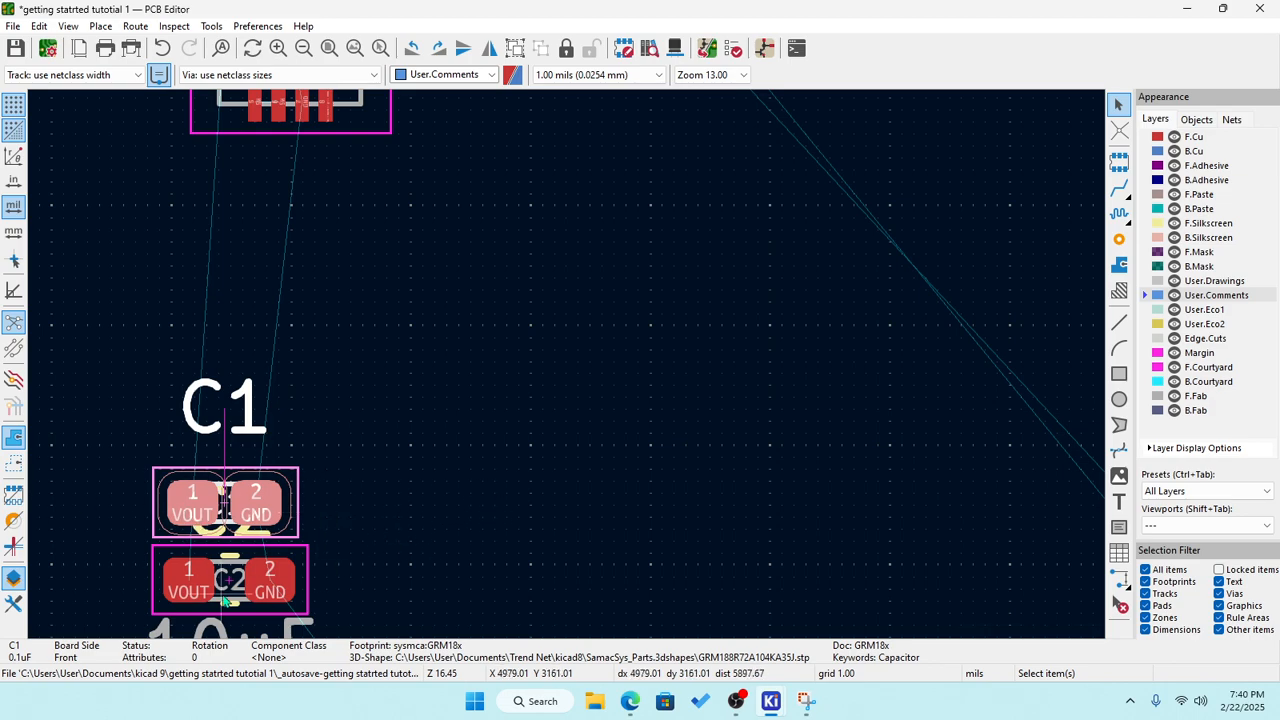
Open C1's library footprint GRM18x for editing from its footprint properties.
left_click(260, 502)
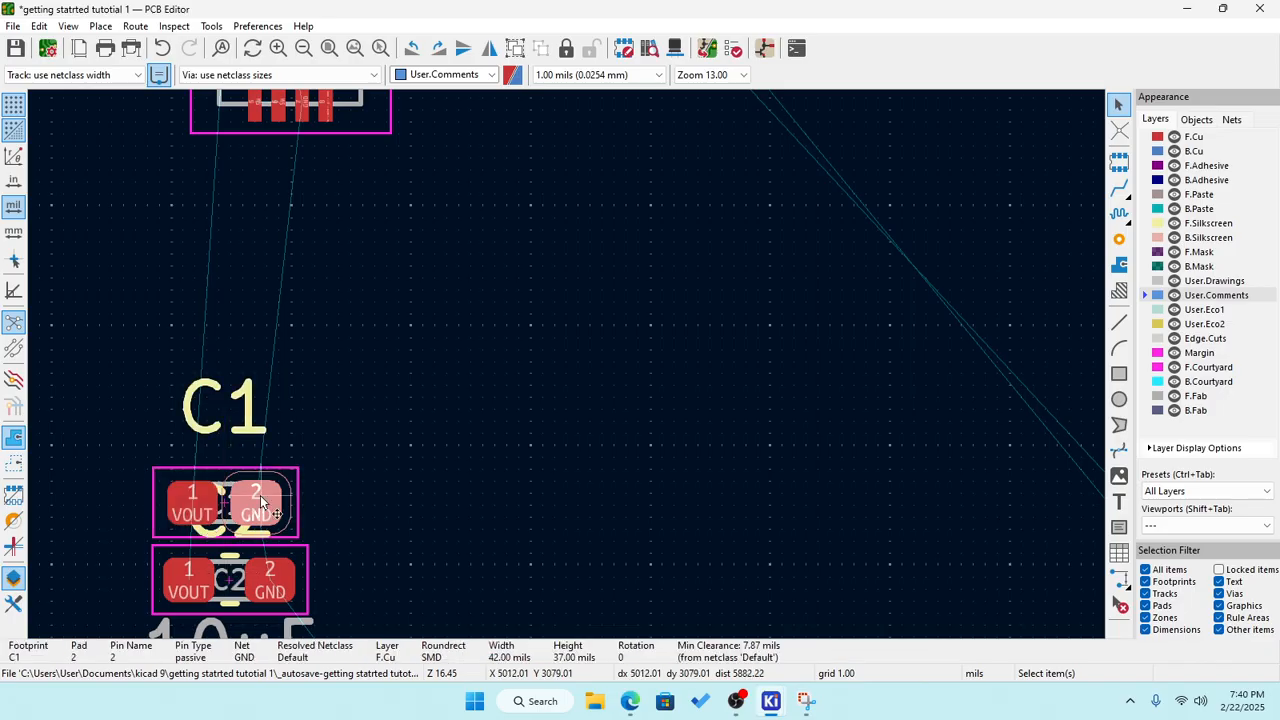
key("m")
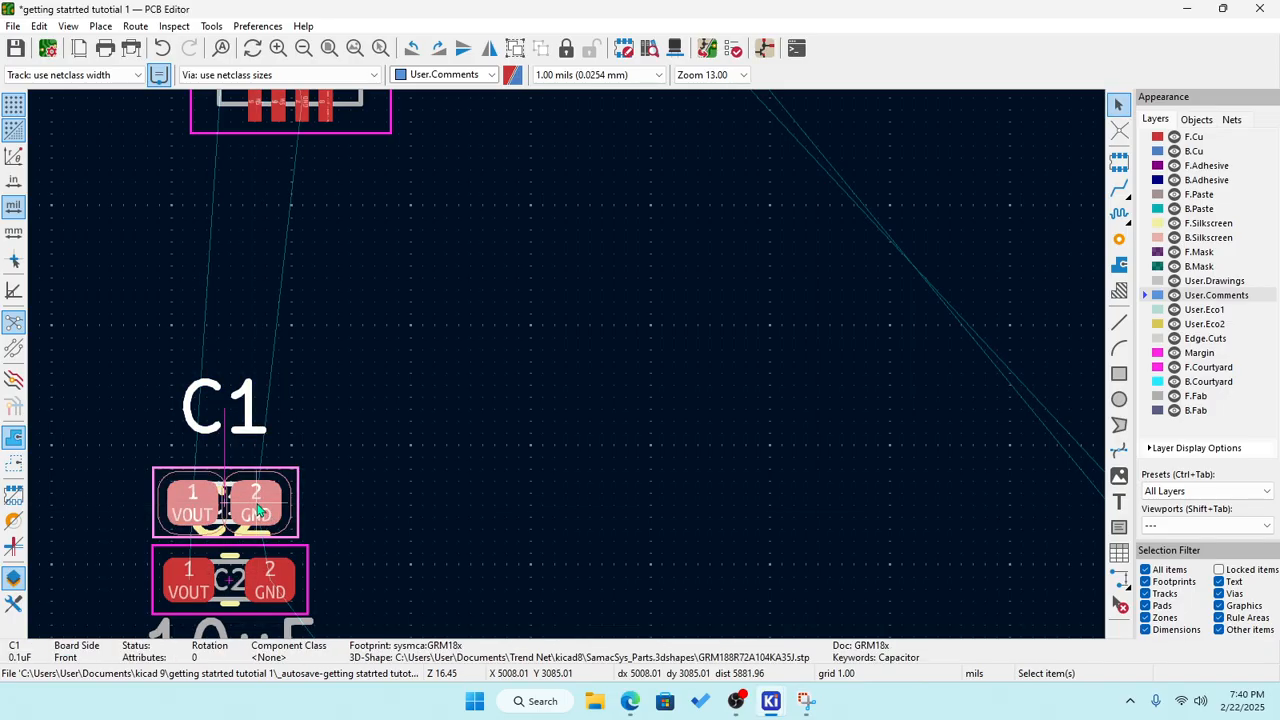
right_click(258, 512)
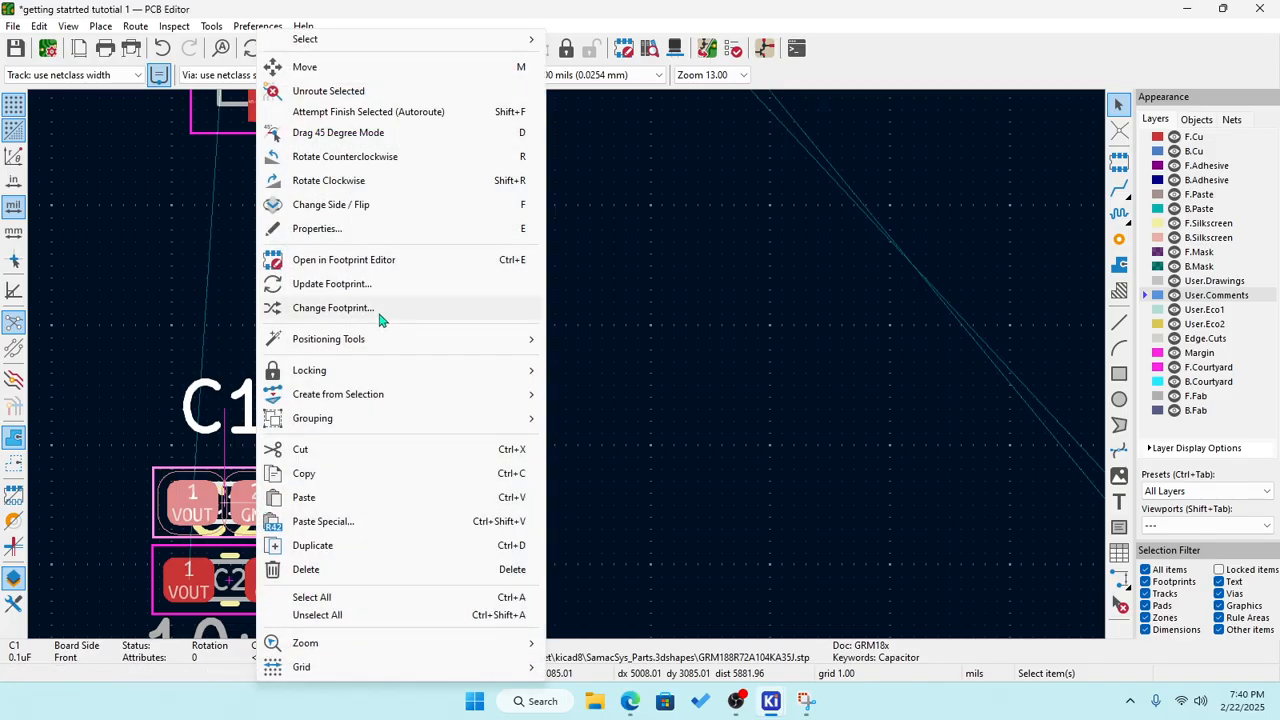
left_click(385, 232)
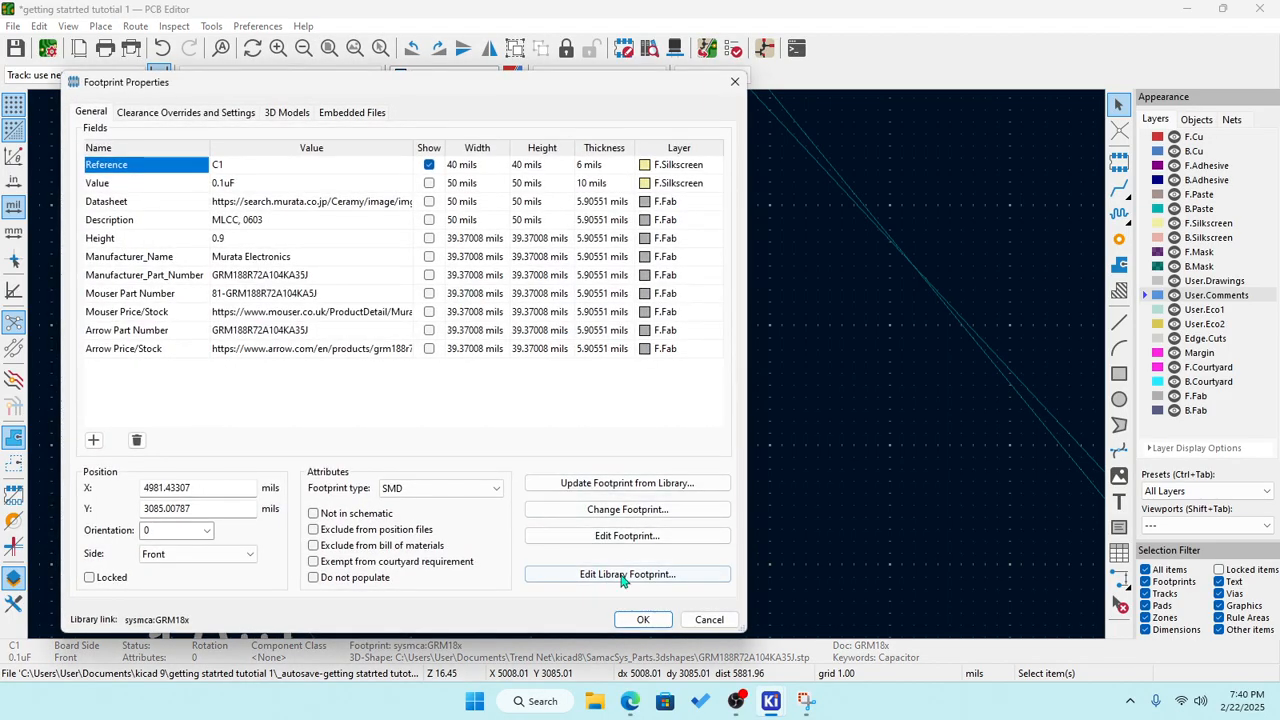
left_click(623, 575)
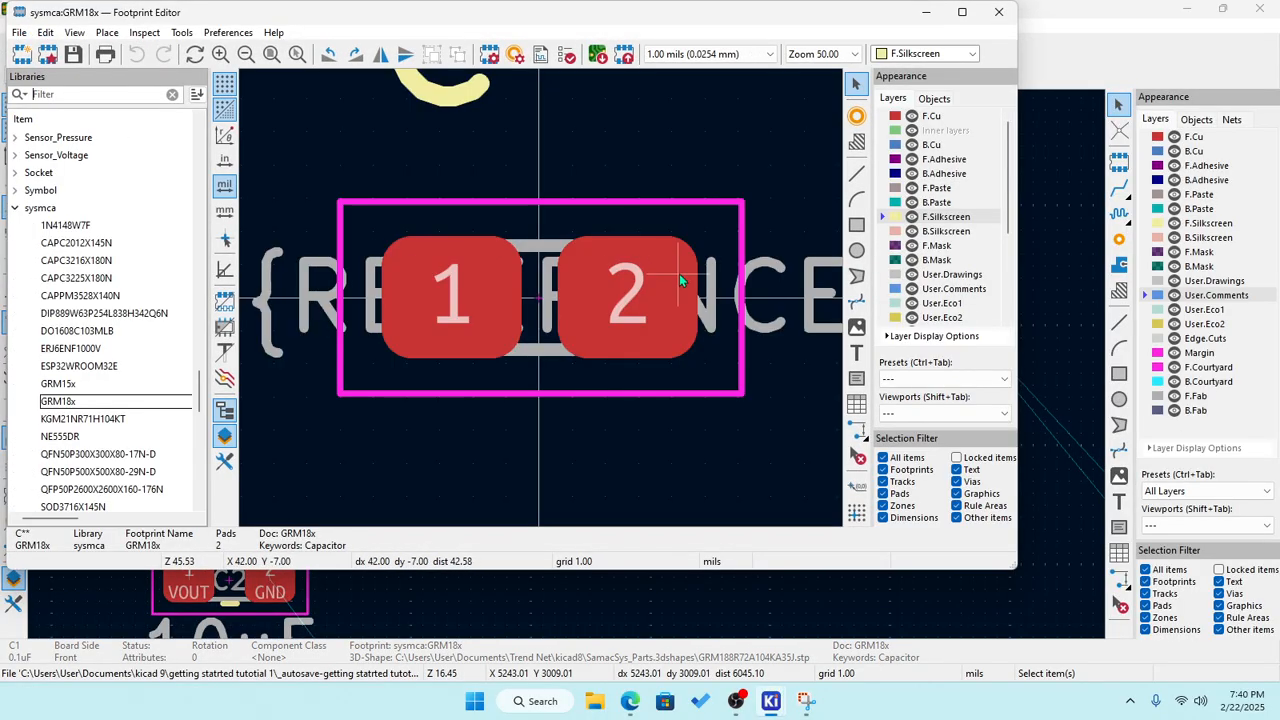
Set the X position of pad 2 in the GRM18x footprint to 36 mils.
left_click(594, 310)
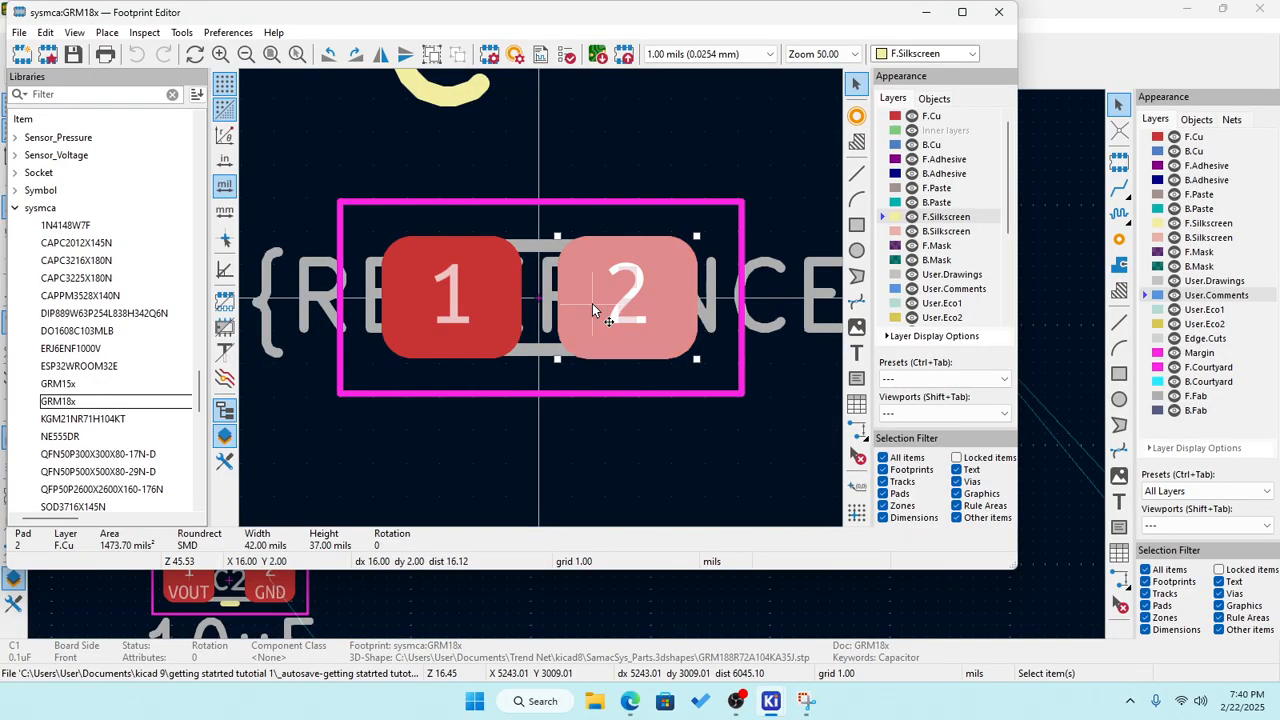
double_click(592, 303)
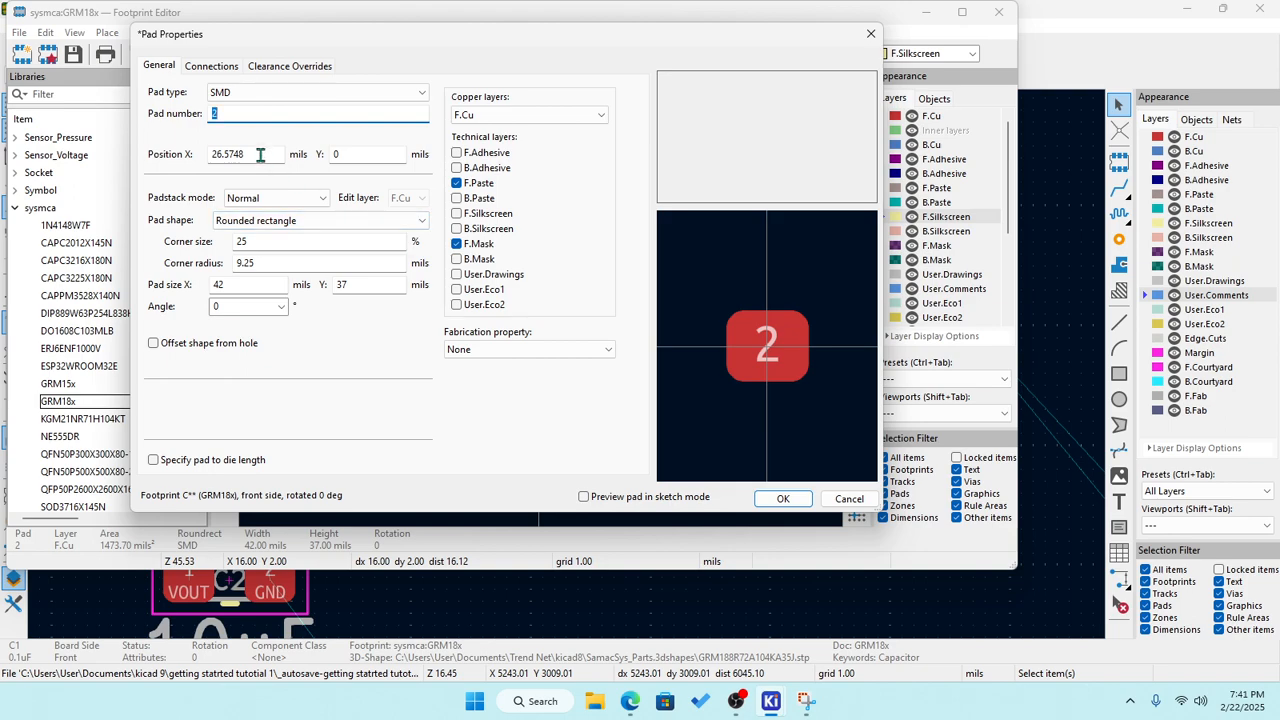
left_click(259, 154)
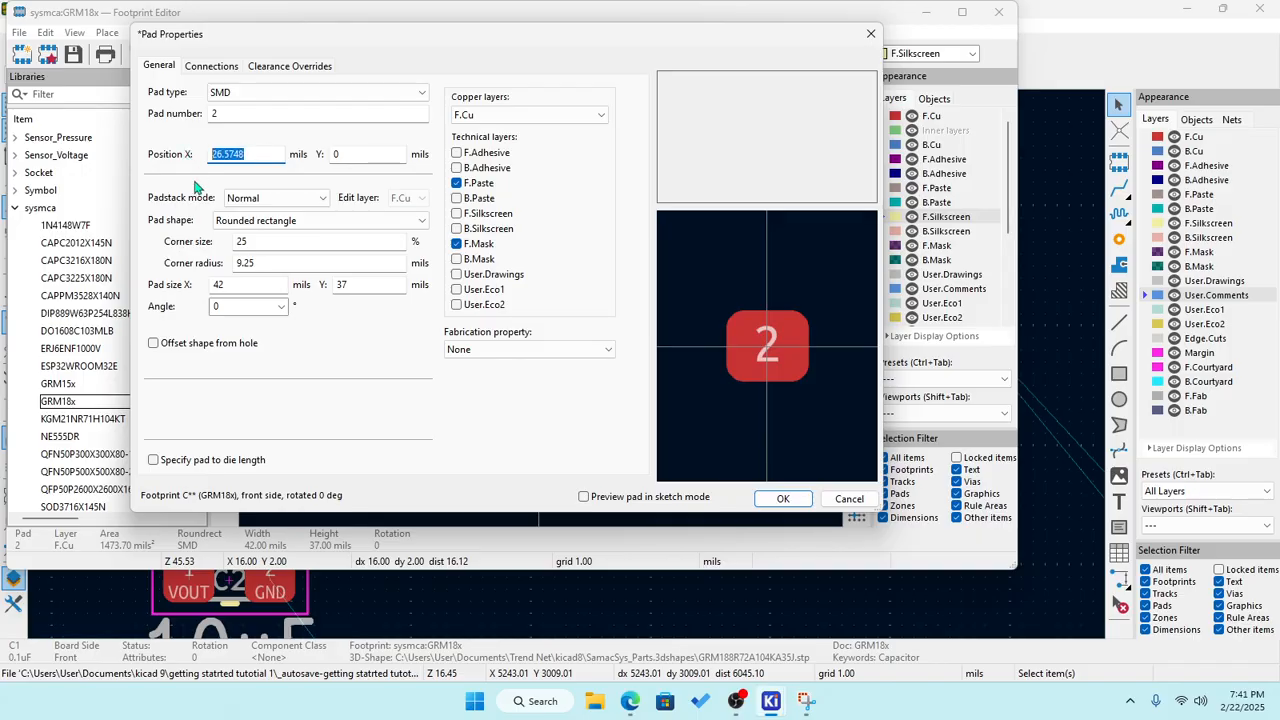
type("36")
left_click(777, 498)
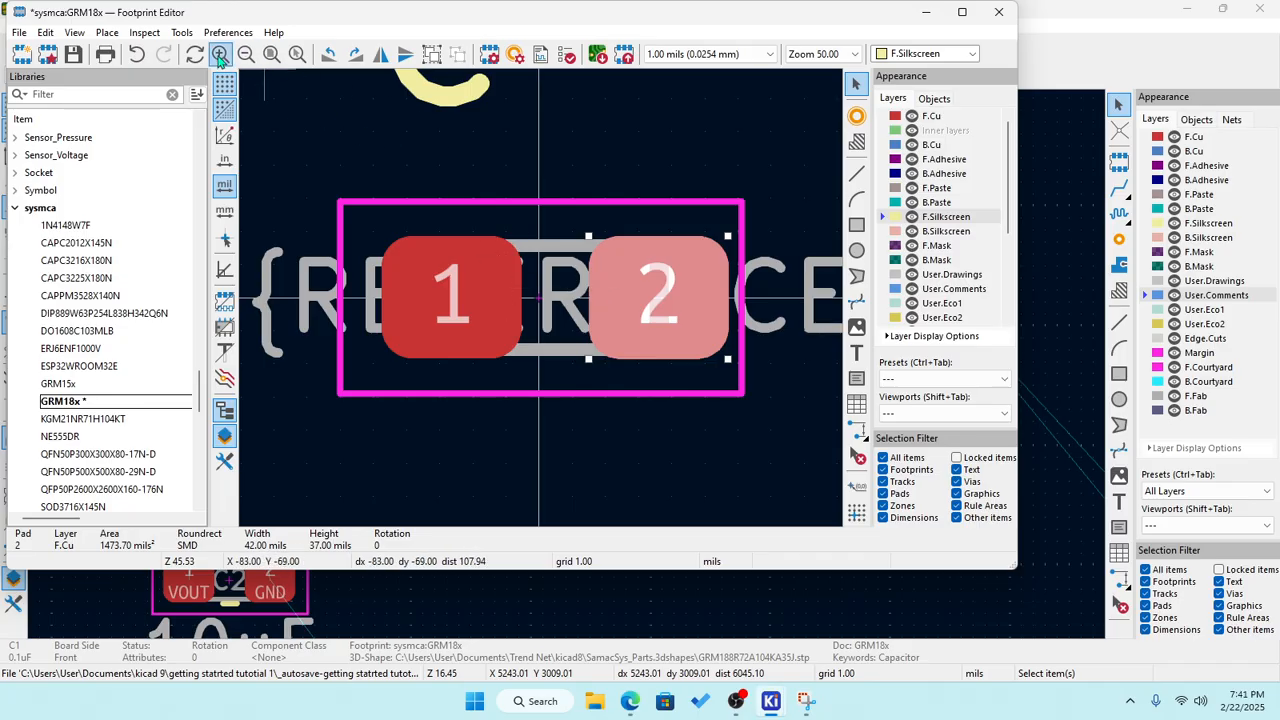
Measure the horizontal gap between the inner edges of pads 1 and 2 in the GRM18x footprint.
left_click(184, 33)
mouse_move(150, 34)
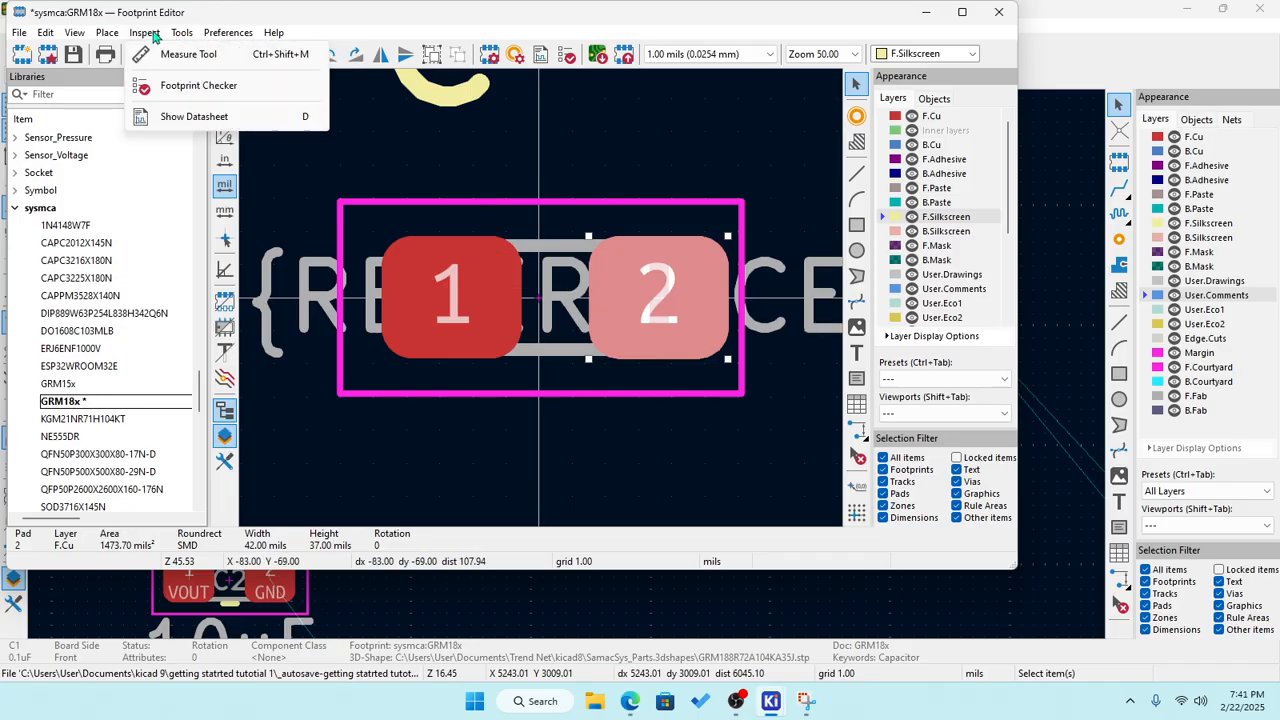
left_click(172, 54)
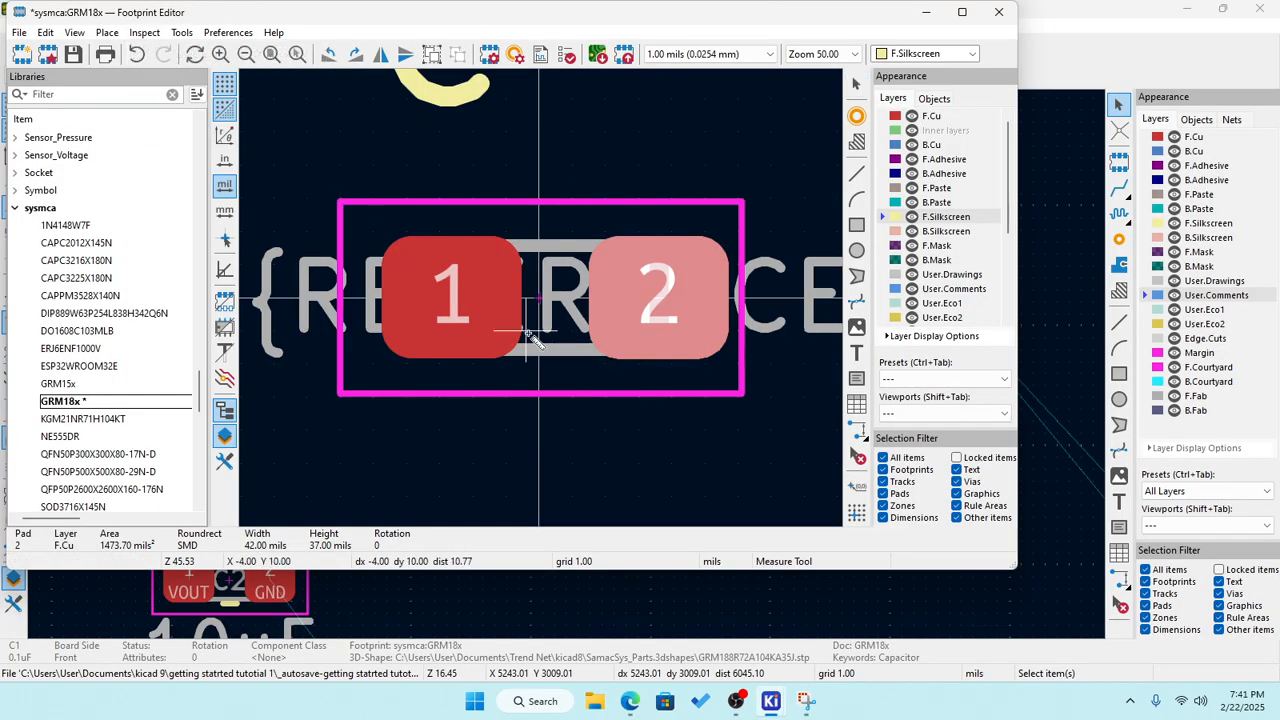
scroll(520, 316, "up", 3)
scroll(565, 285, "down", 3)
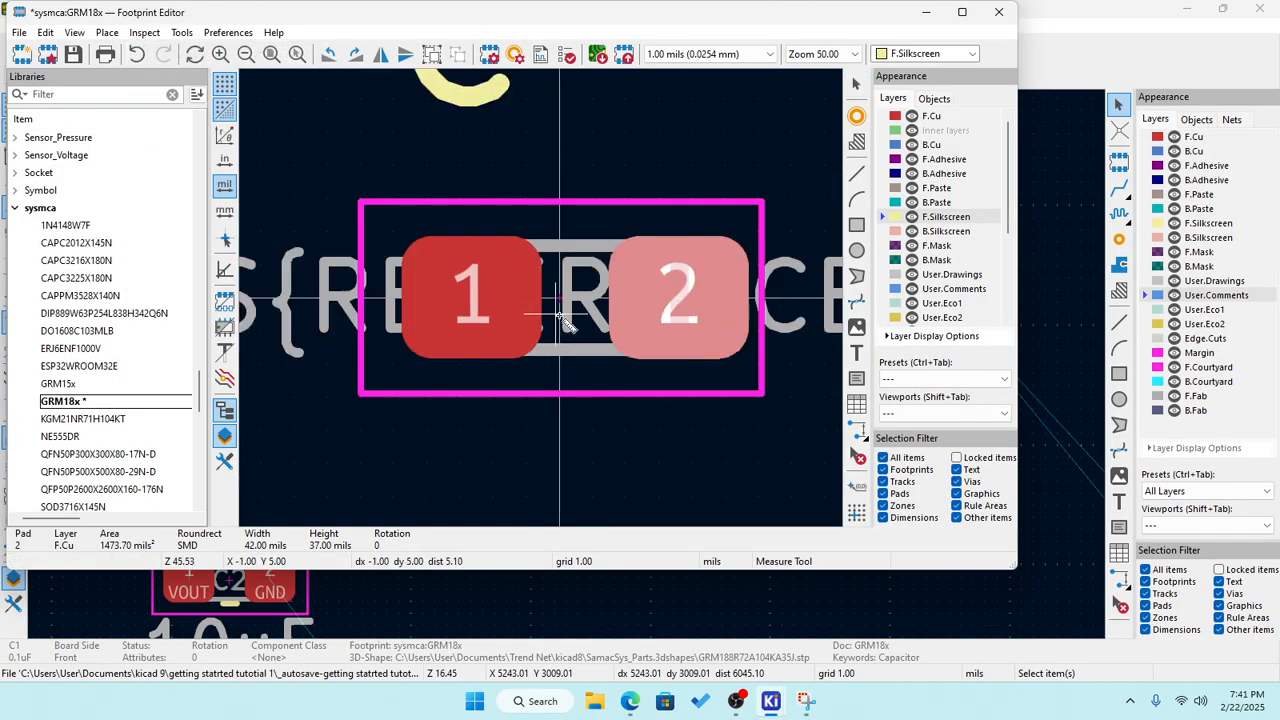
right_click(622, 432)
mouse_move(686, 554)
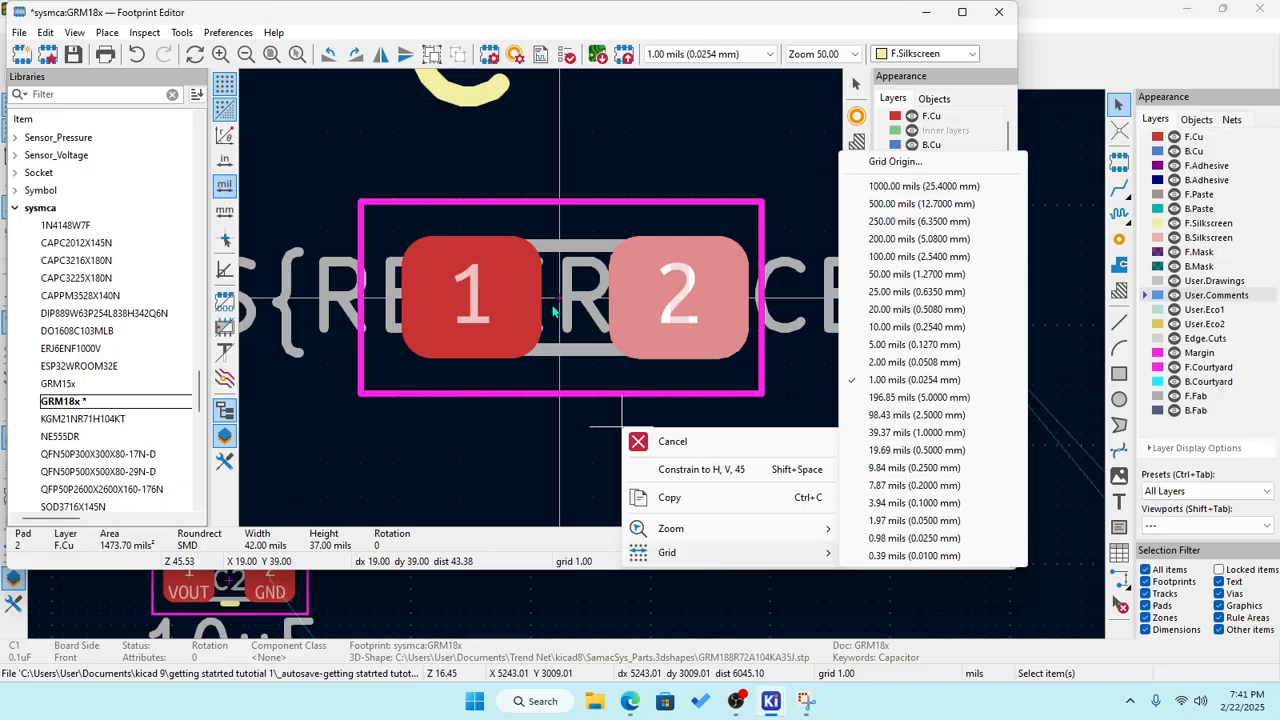
left_click(582, 132)
key("Escape")
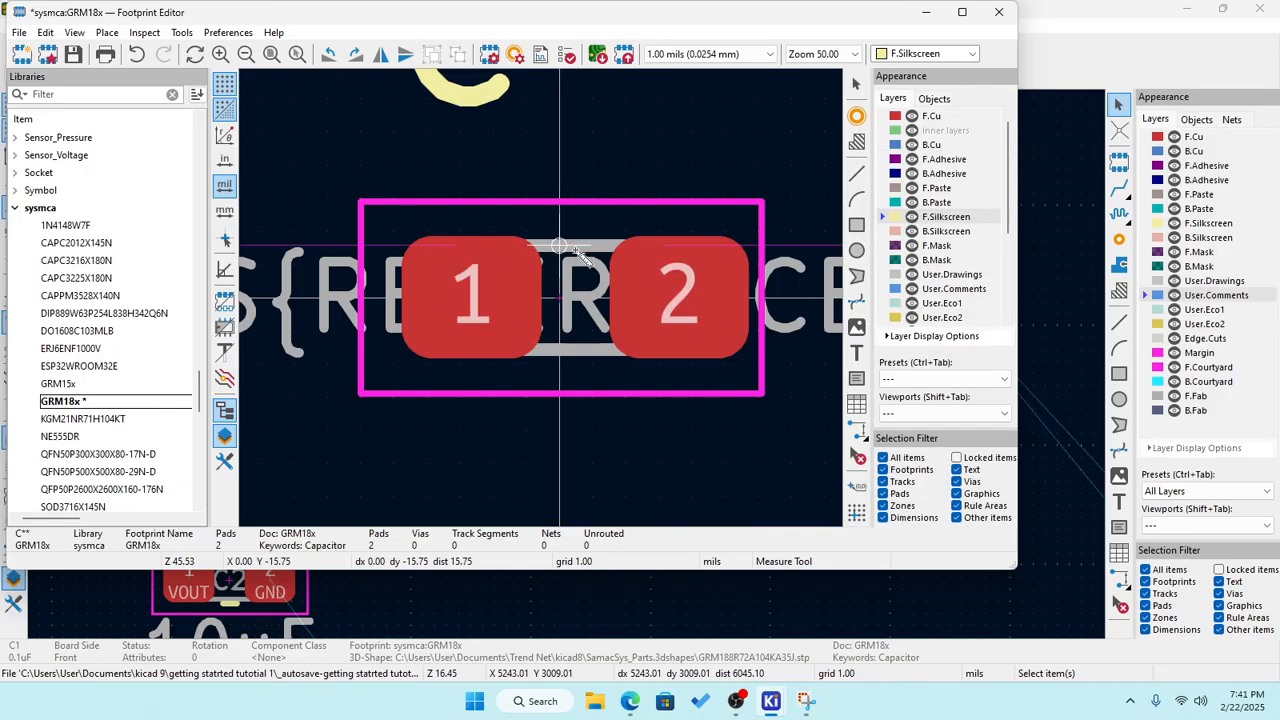
scroll(553, 293, "up", 2)
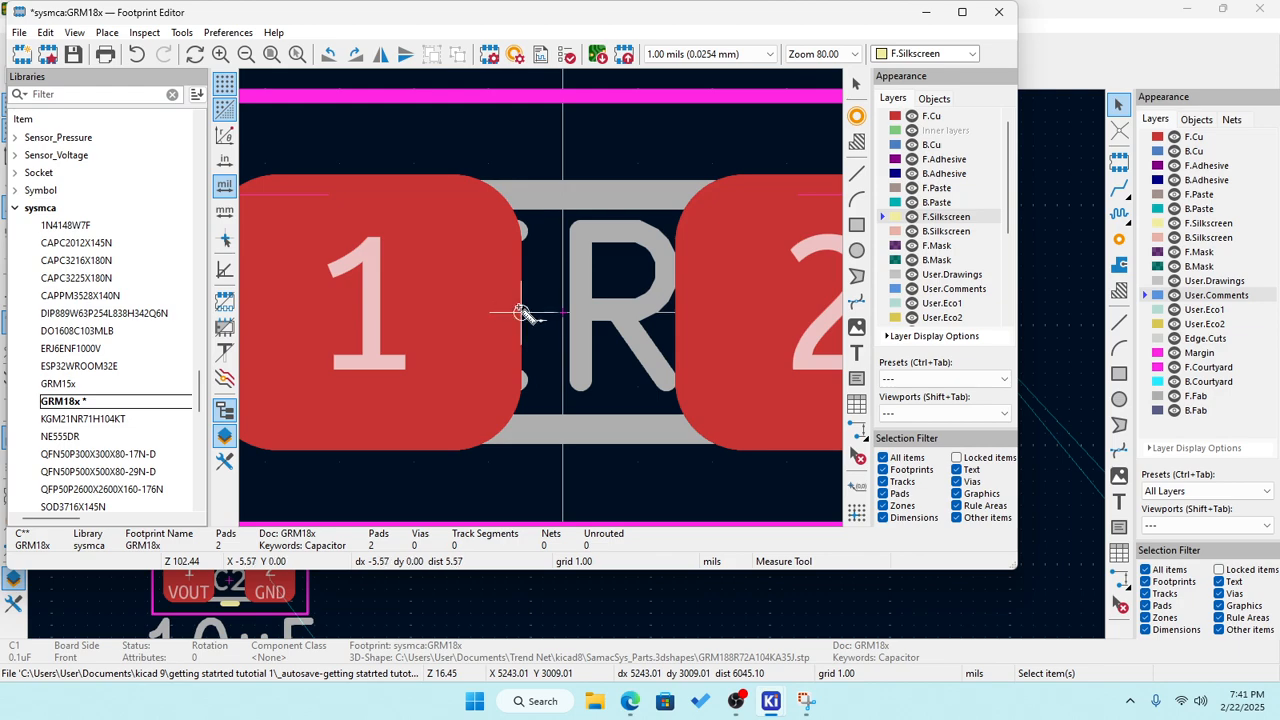
left_click(521, 313)
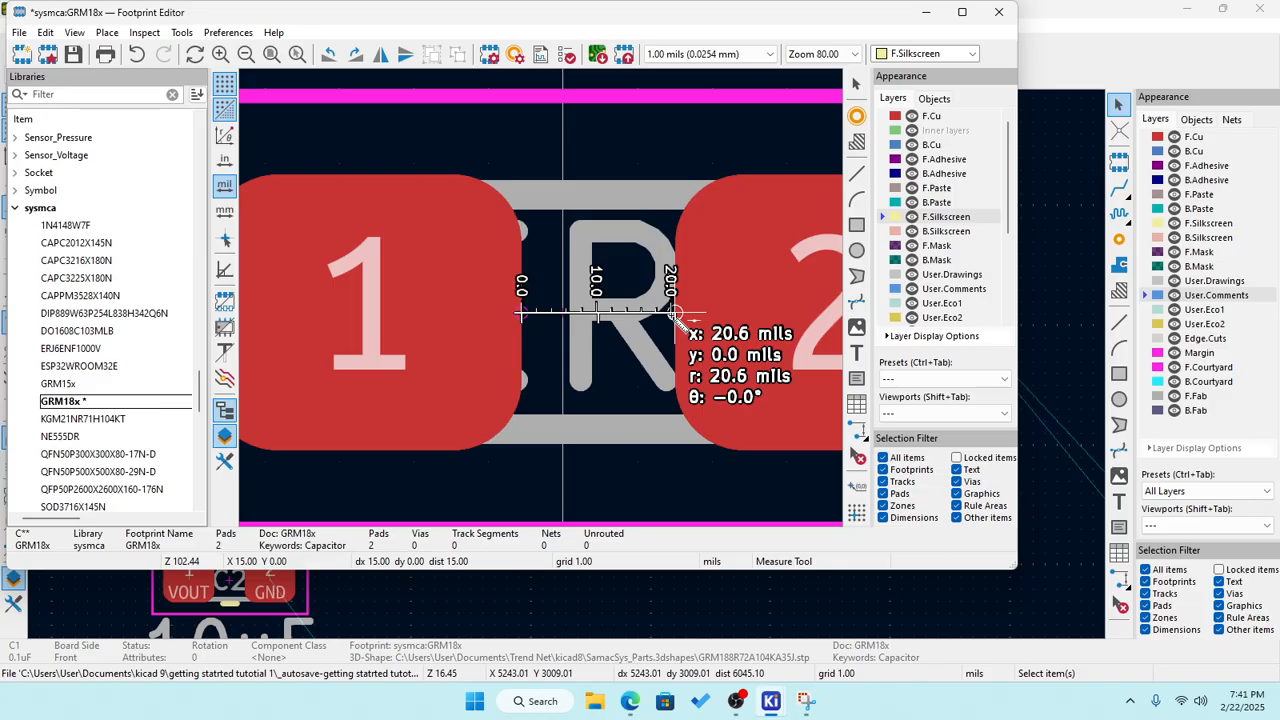
key("Escape")
key("Escape")
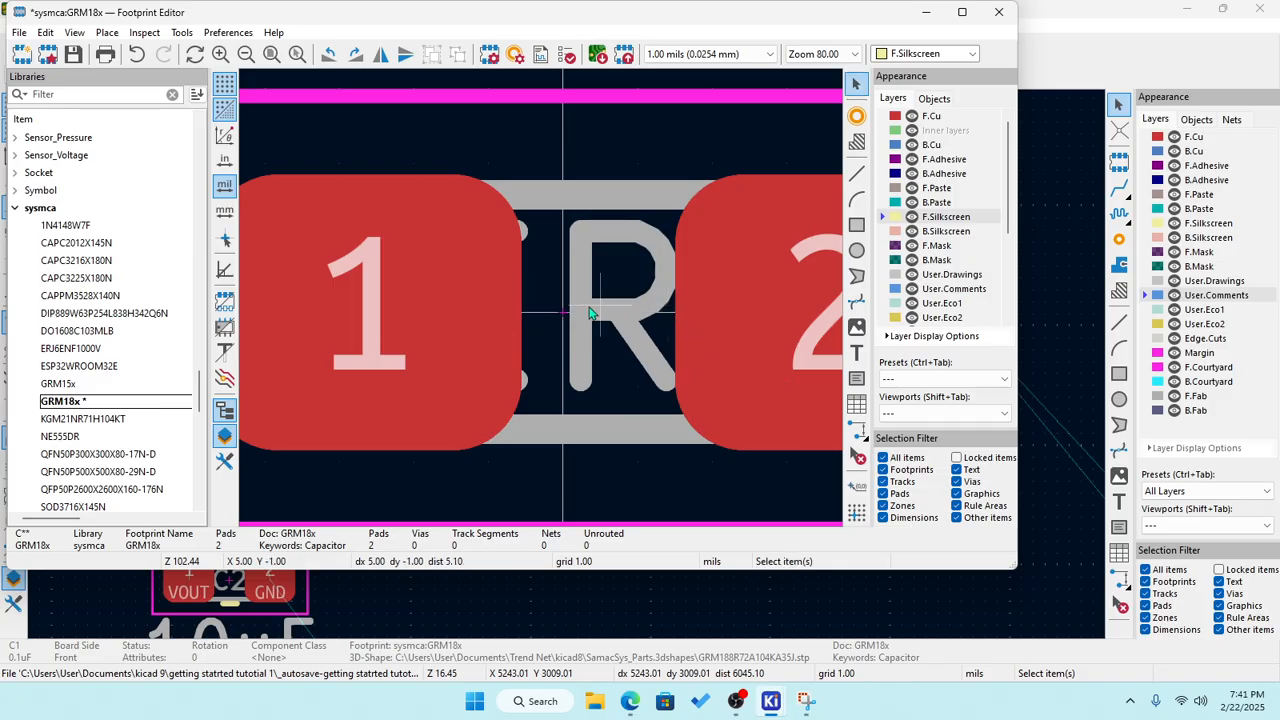
Set the X position of pad 1 in the GRM18x footprint to -31.5748 mils.
left_click(489, 310)
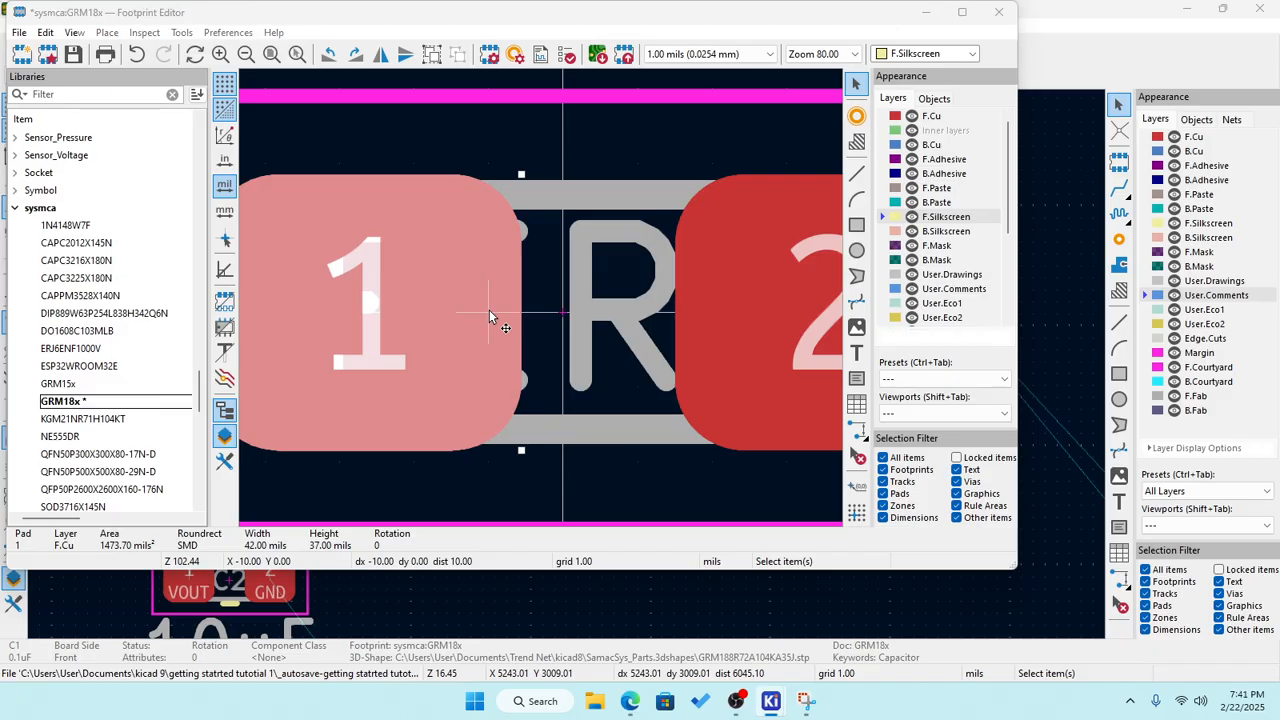
double_click(489, 310)
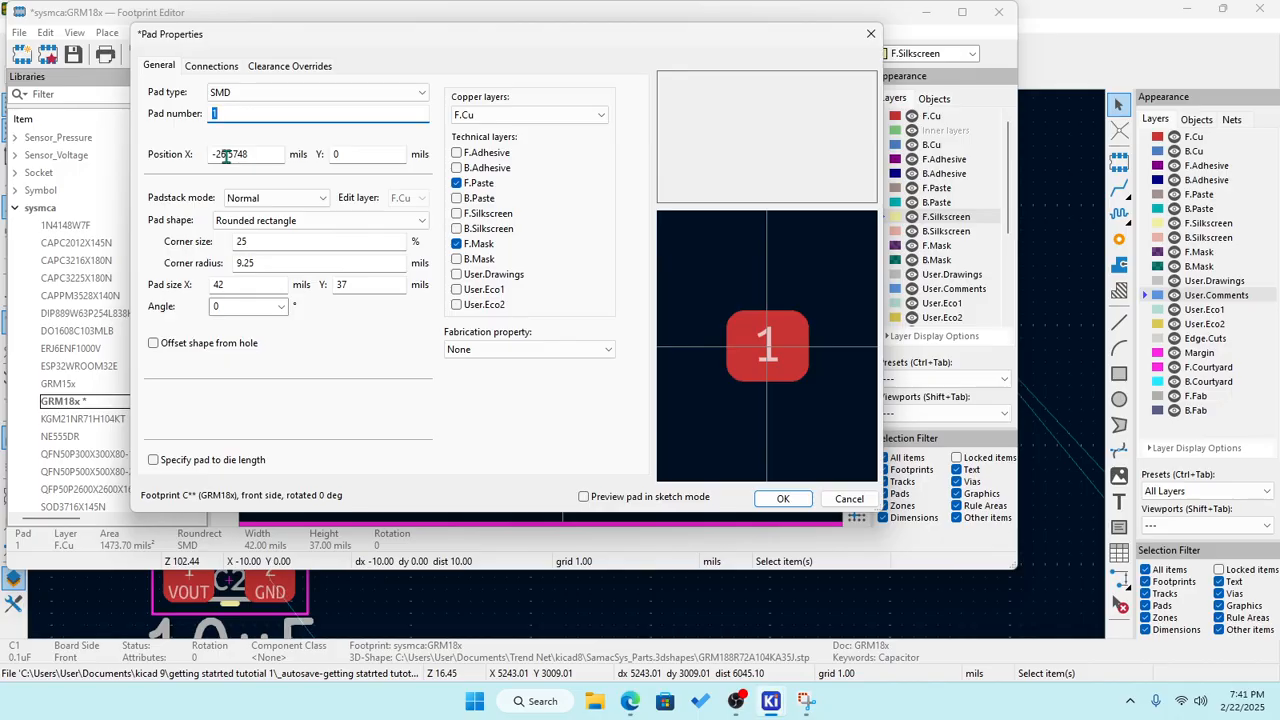
left_click(227, 156)
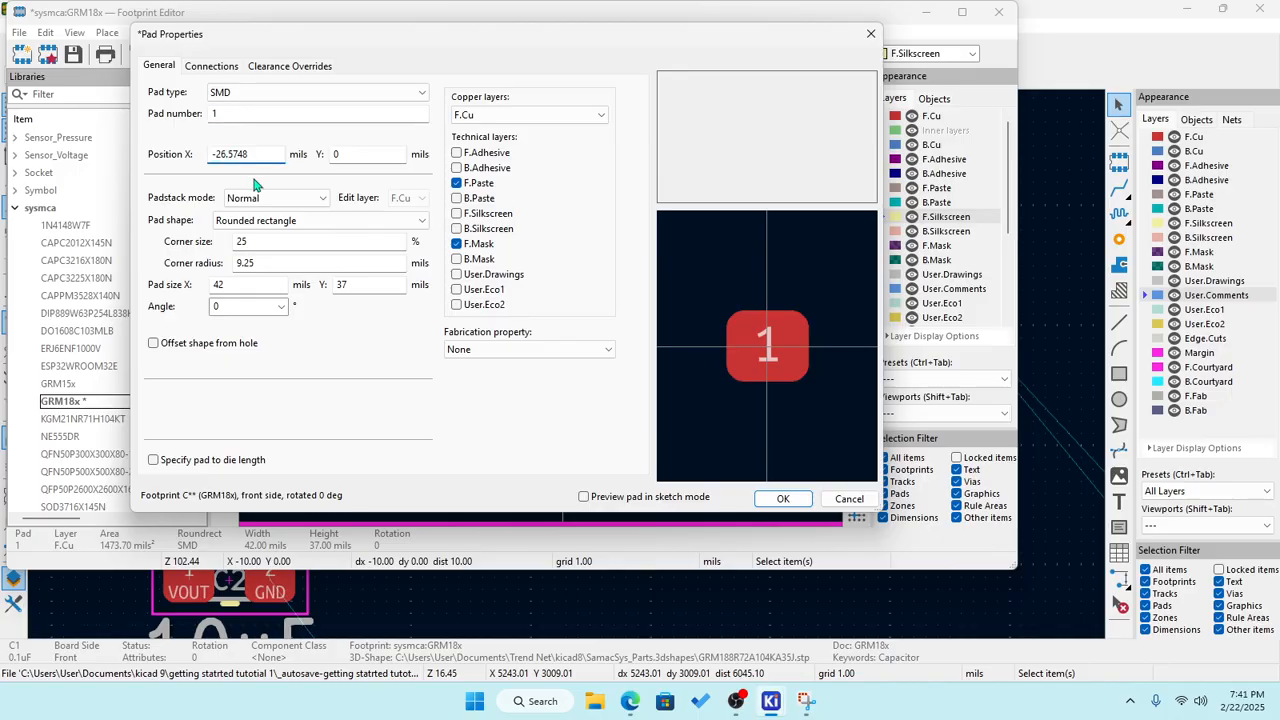
key("BackSpace")
key("BackSpace")
type("1")
left_click(783, 498)
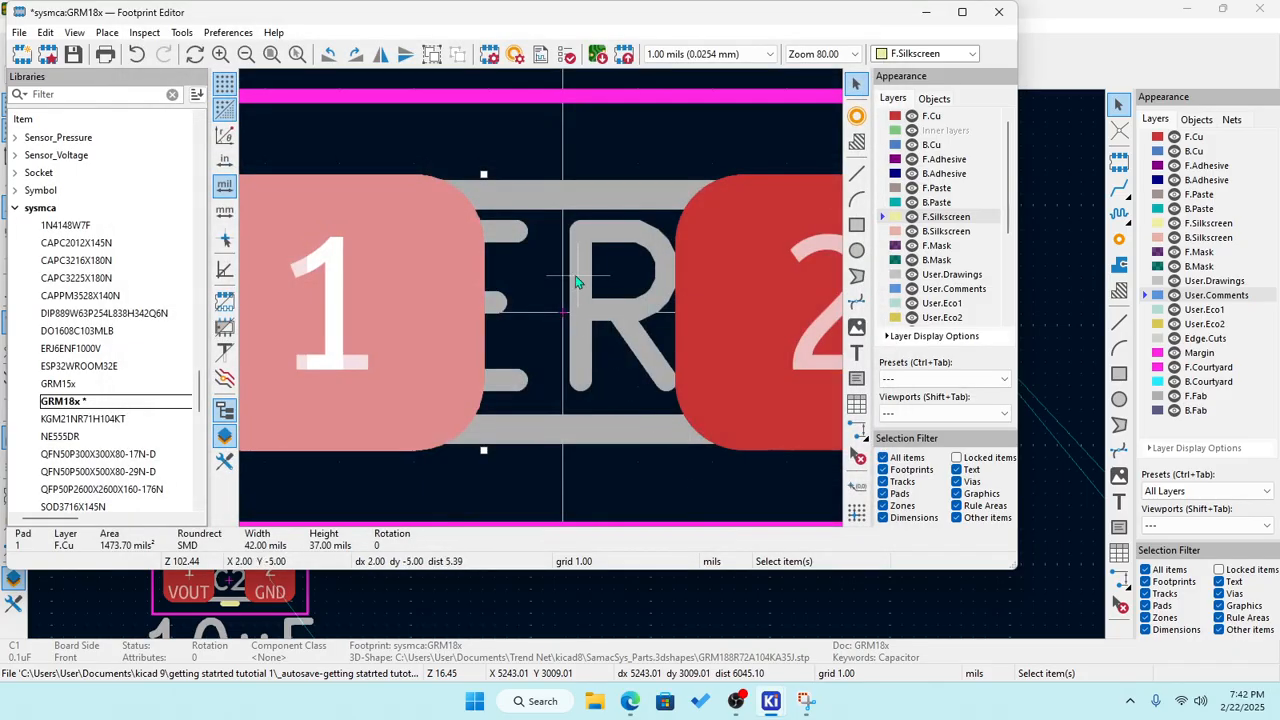
Measure the gap between the two GRM18x pads again, from pad 1's inner edge to pad 2's inner edge.
scroll(575, 275, "down", 2)
left_click(559, 243)
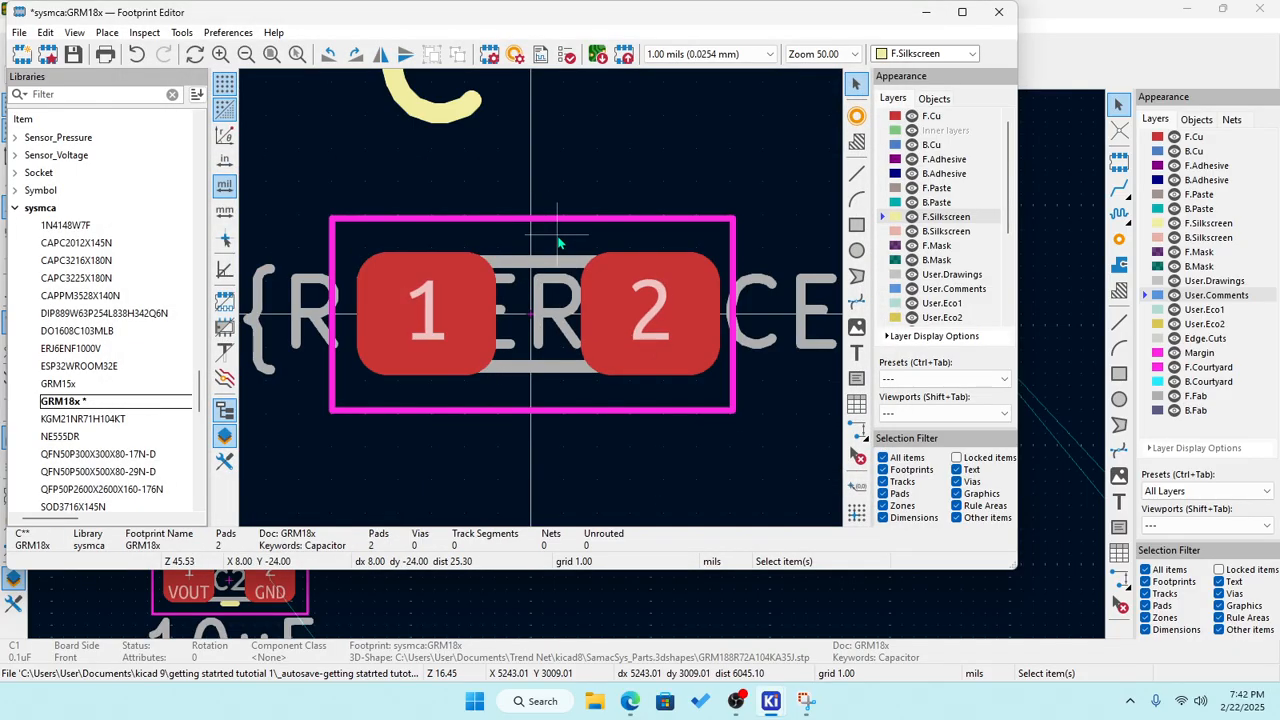
left_click(152, 35)
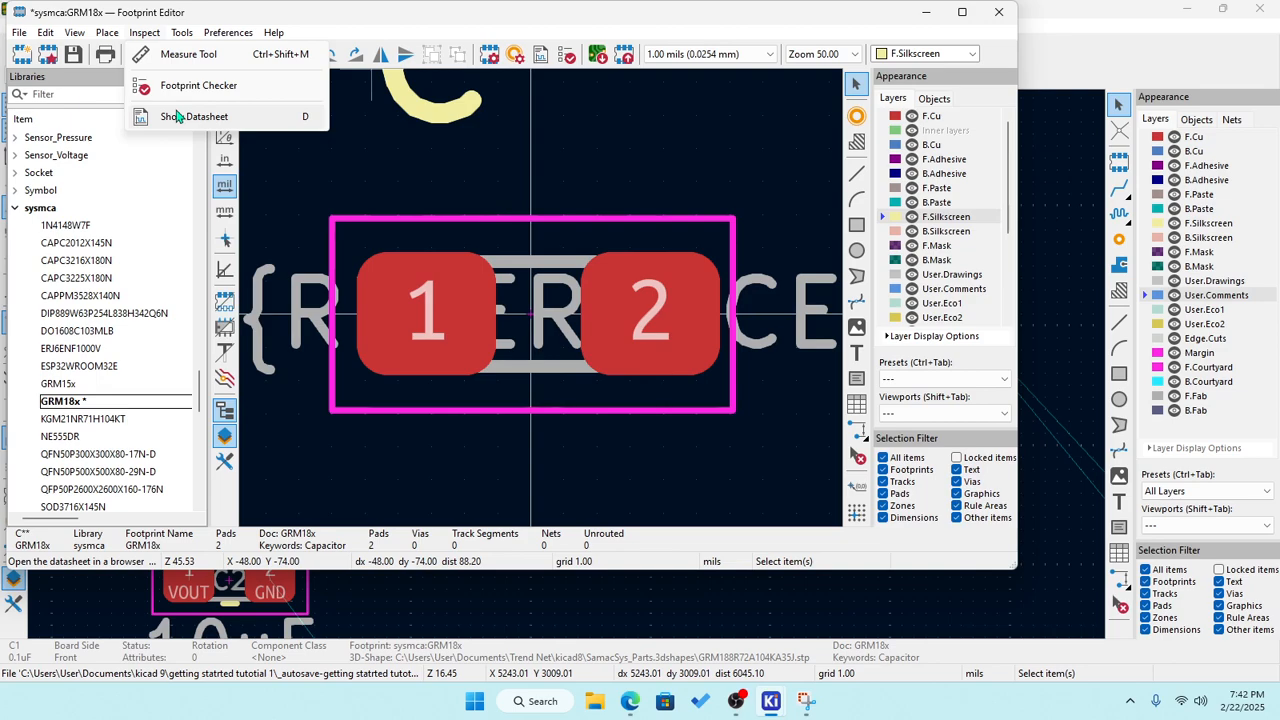
left_click(193, 57)
scroll(541, 298, "up", 2)
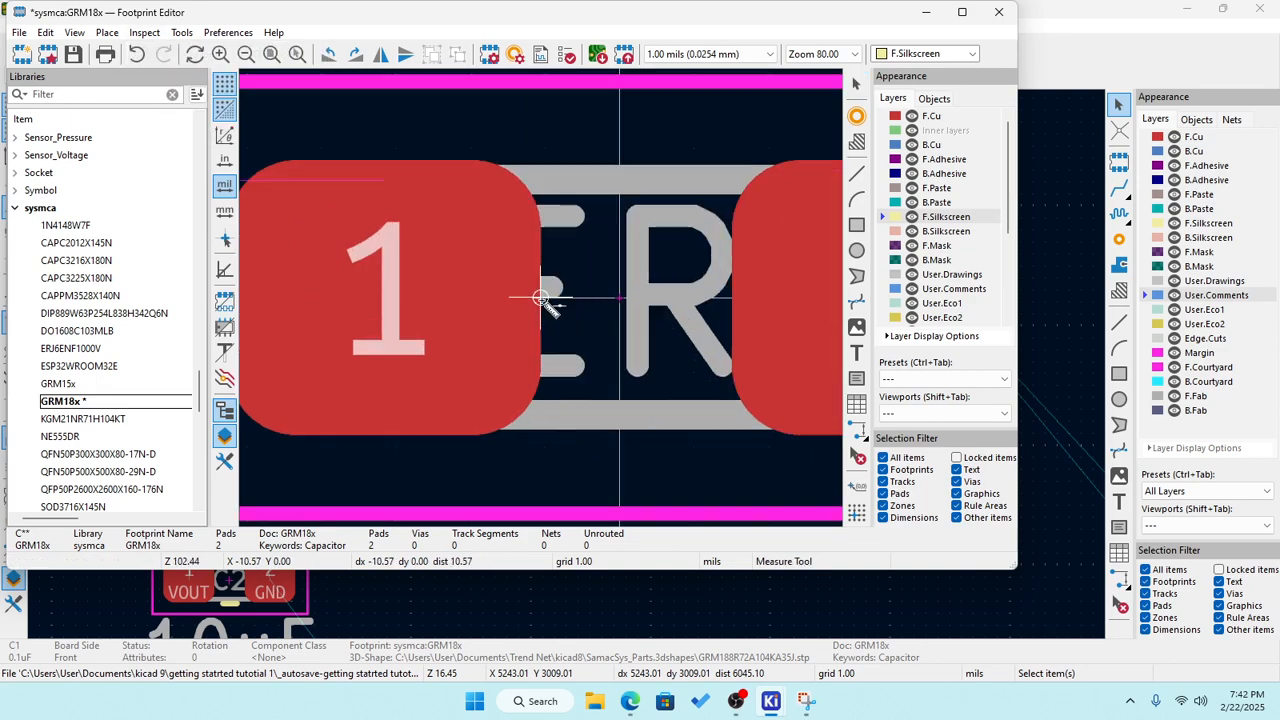
left_click(541, 298)
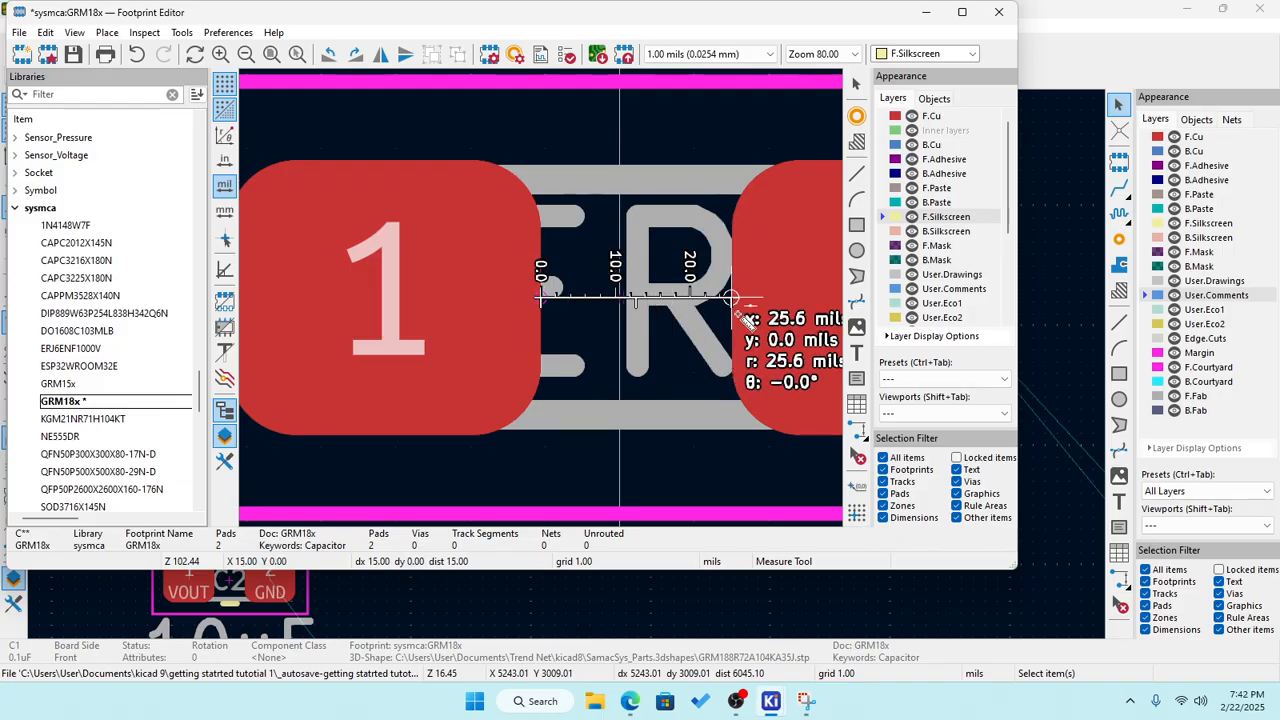
left_click(684, 334)
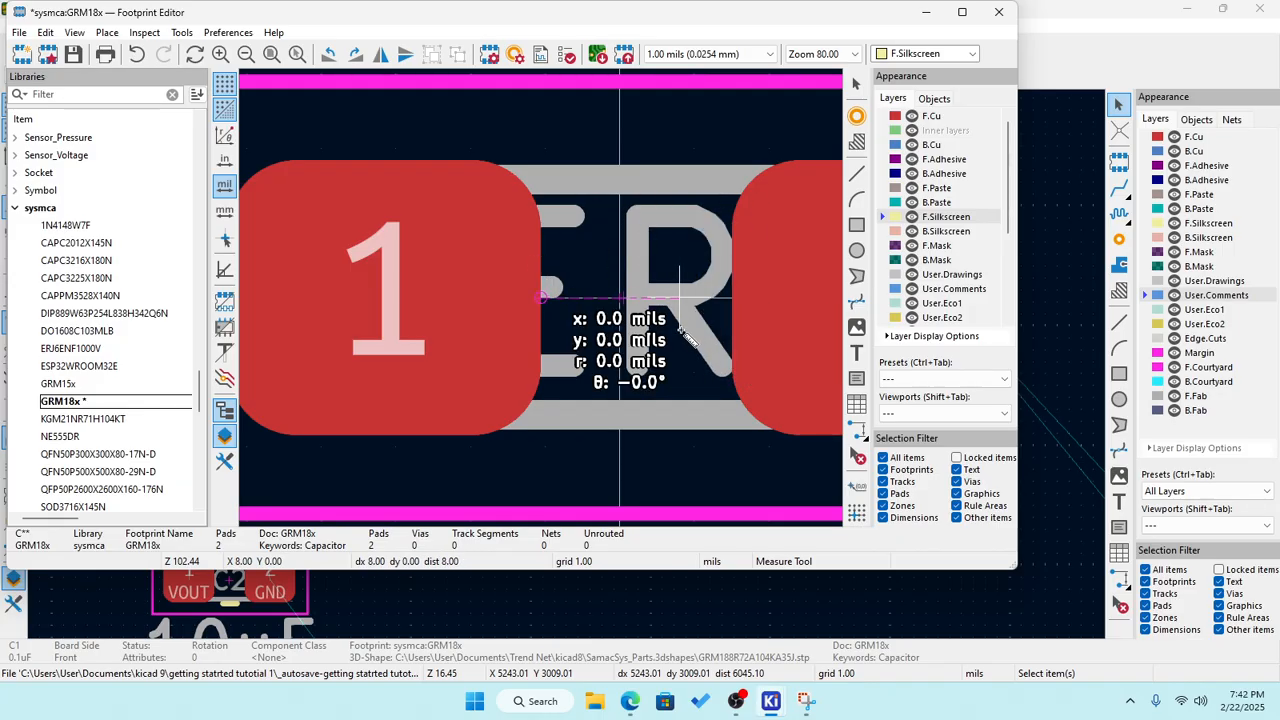
scroll(630, 330, "down", 3)
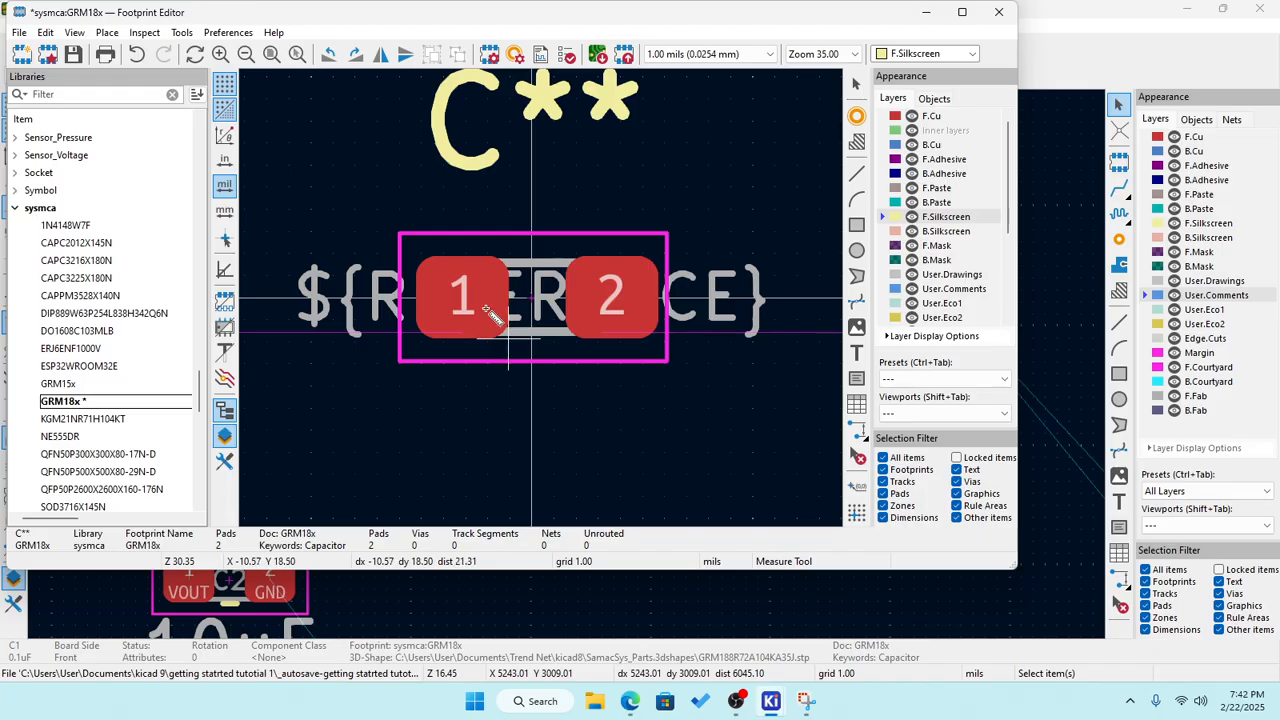
key("Escape")
Set the X position of pad 1 in the GRM18x footprint to -21.5748 mils.
left_click(486, 309)
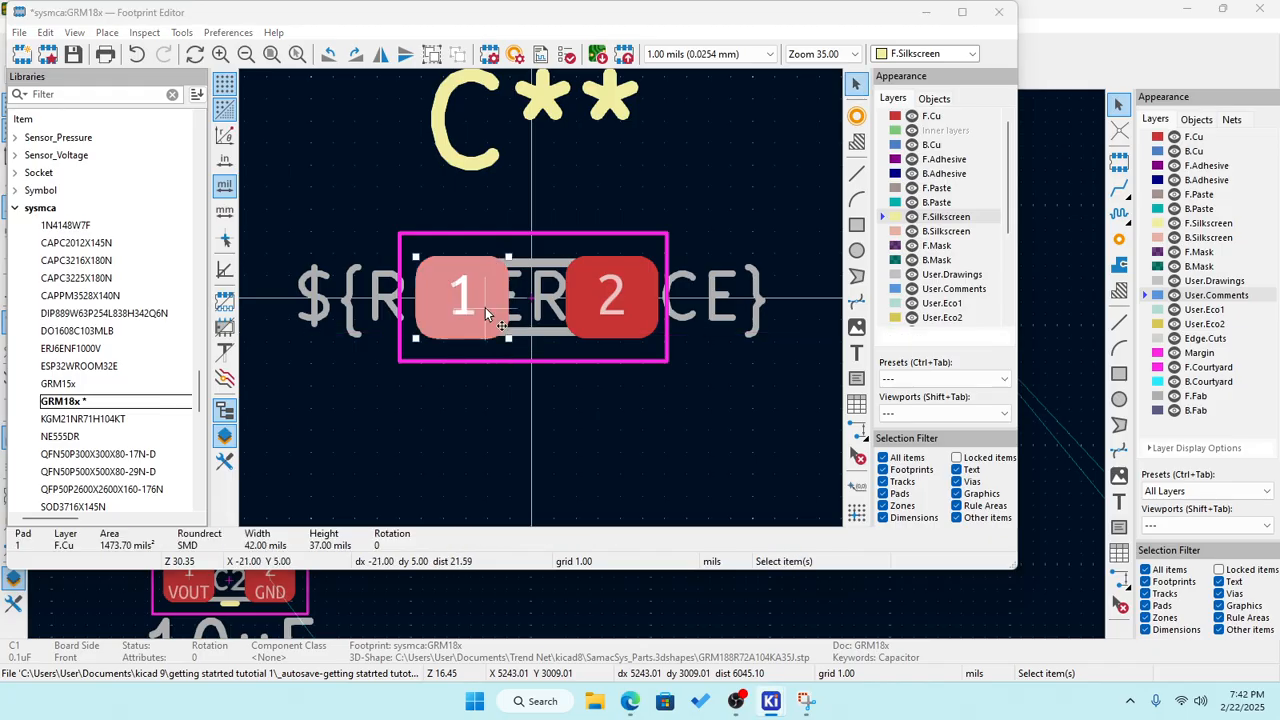
double_click(485, 307)
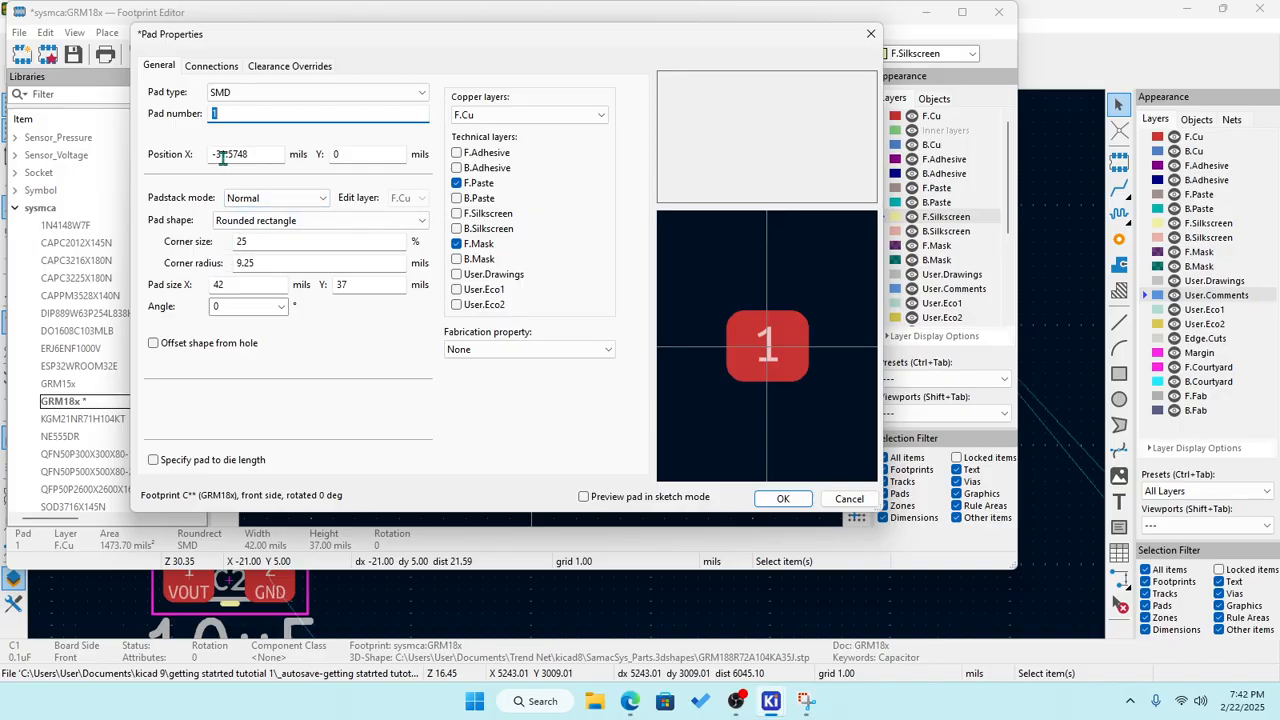
left_click(230, 155)
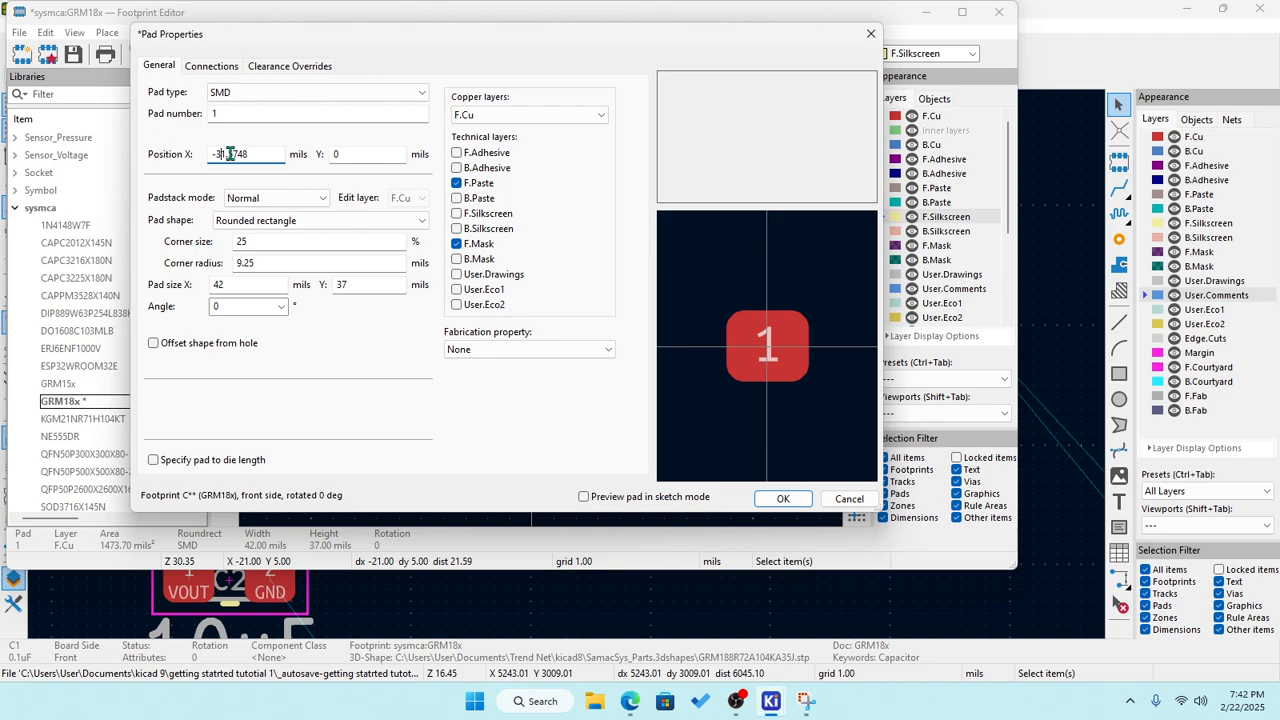
key("BackSpace")
type("2")
left_click(795, 499)
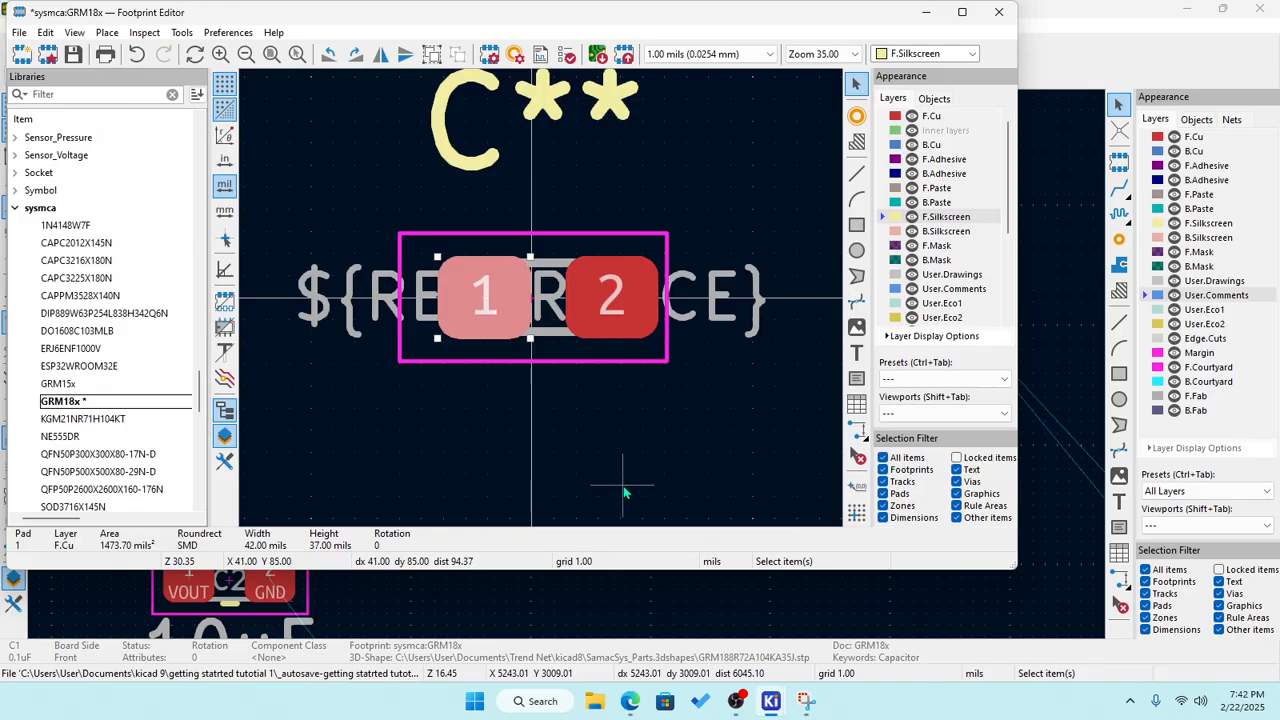
Measure the gap between pad 1's inner edge and pad 2's inner edge in the GRM18x footprint.
left_click(624, 492)
scroll(540, 300, "up", 3)
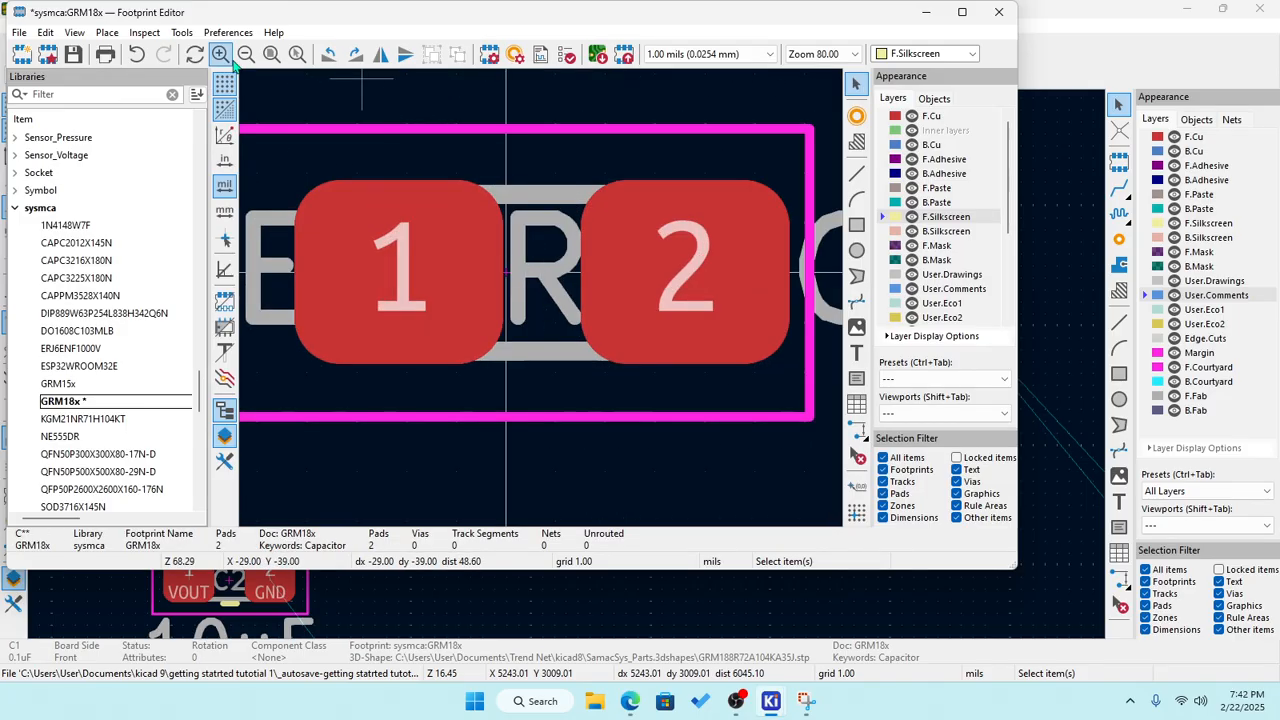
left_click(156, 32)
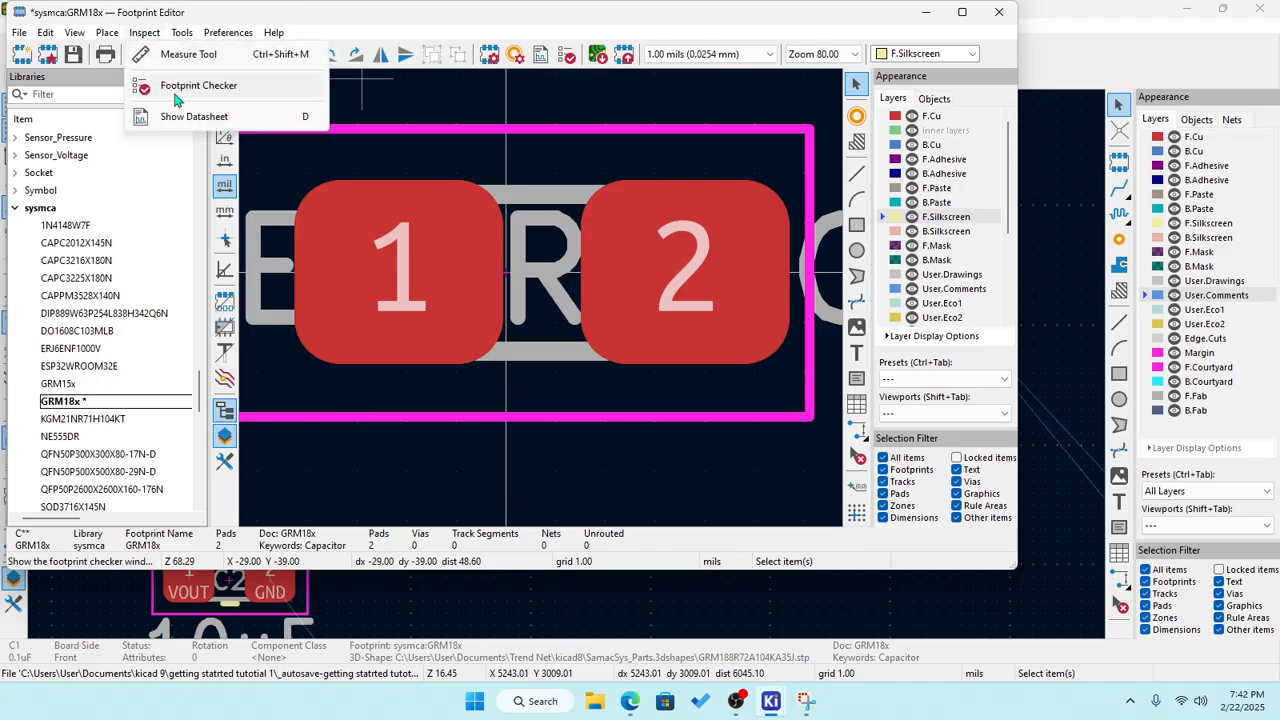
left_click(175, 55)
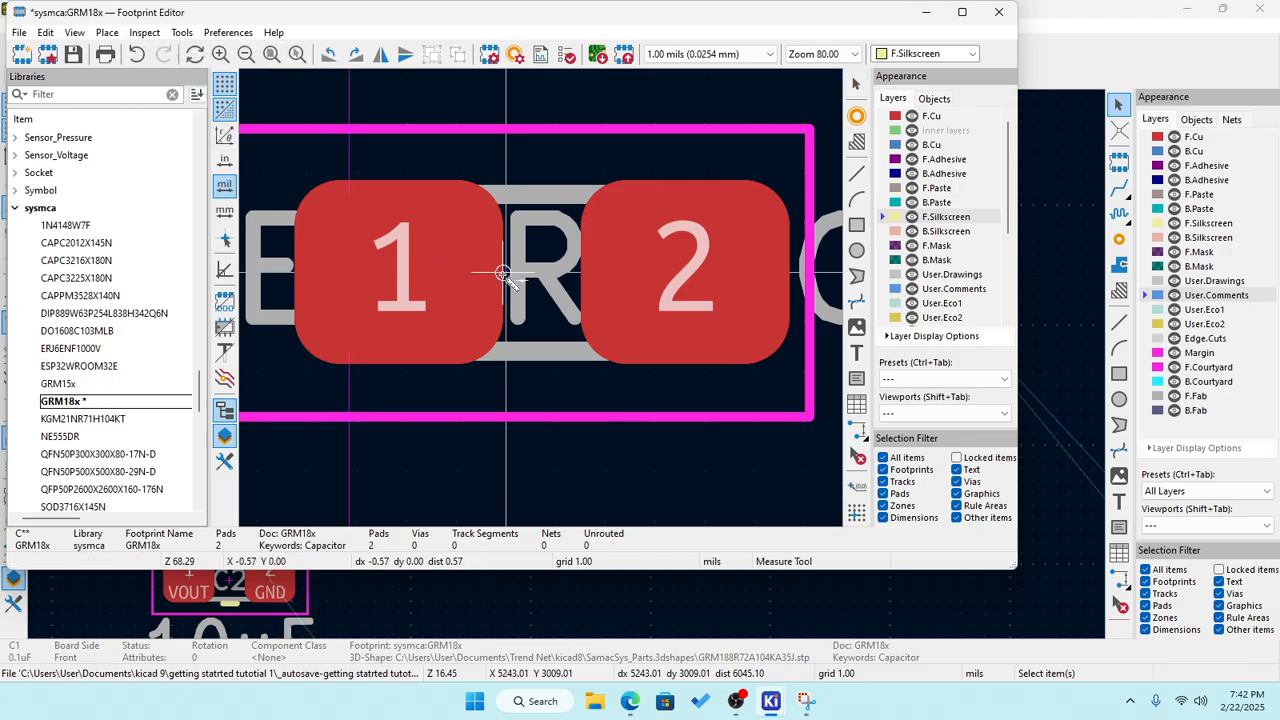
left_click(502, 272)
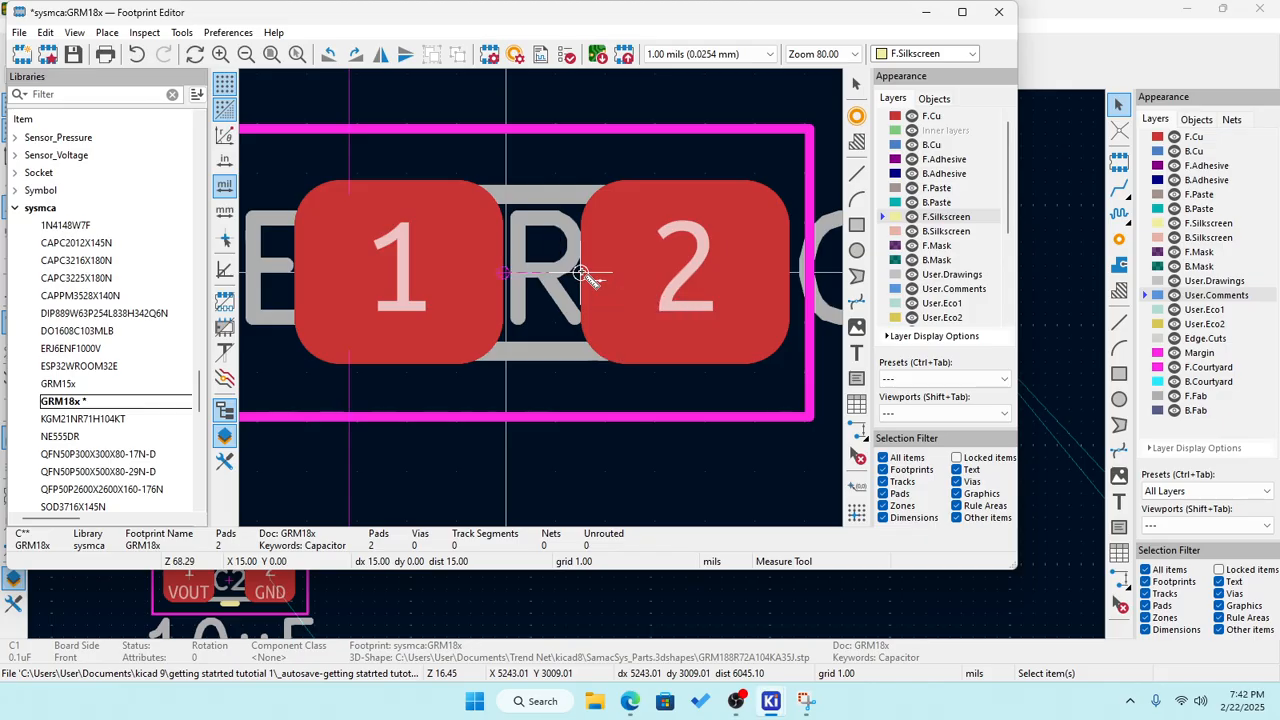
key("Escape")
key("Escape")
Set the X position of pad 1 in the GRM18x footprint to -41.5748 mils.
left_click(463, 273)
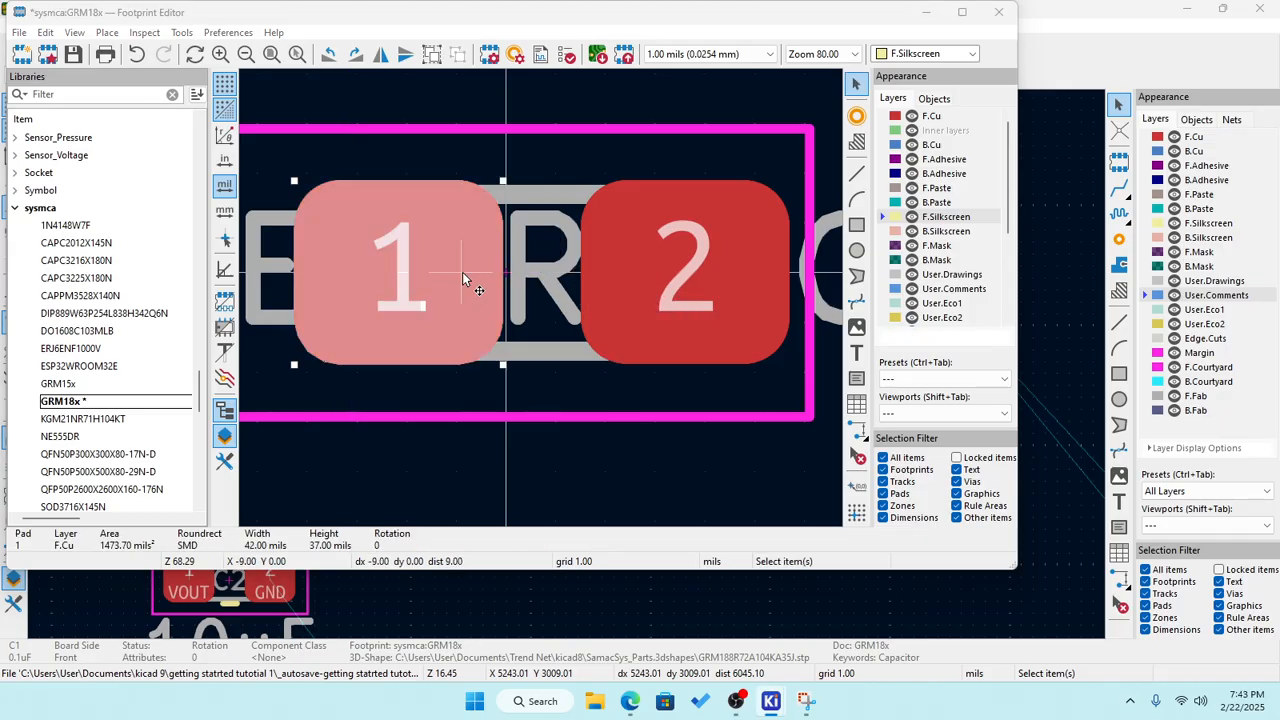
double_click(439, 255)
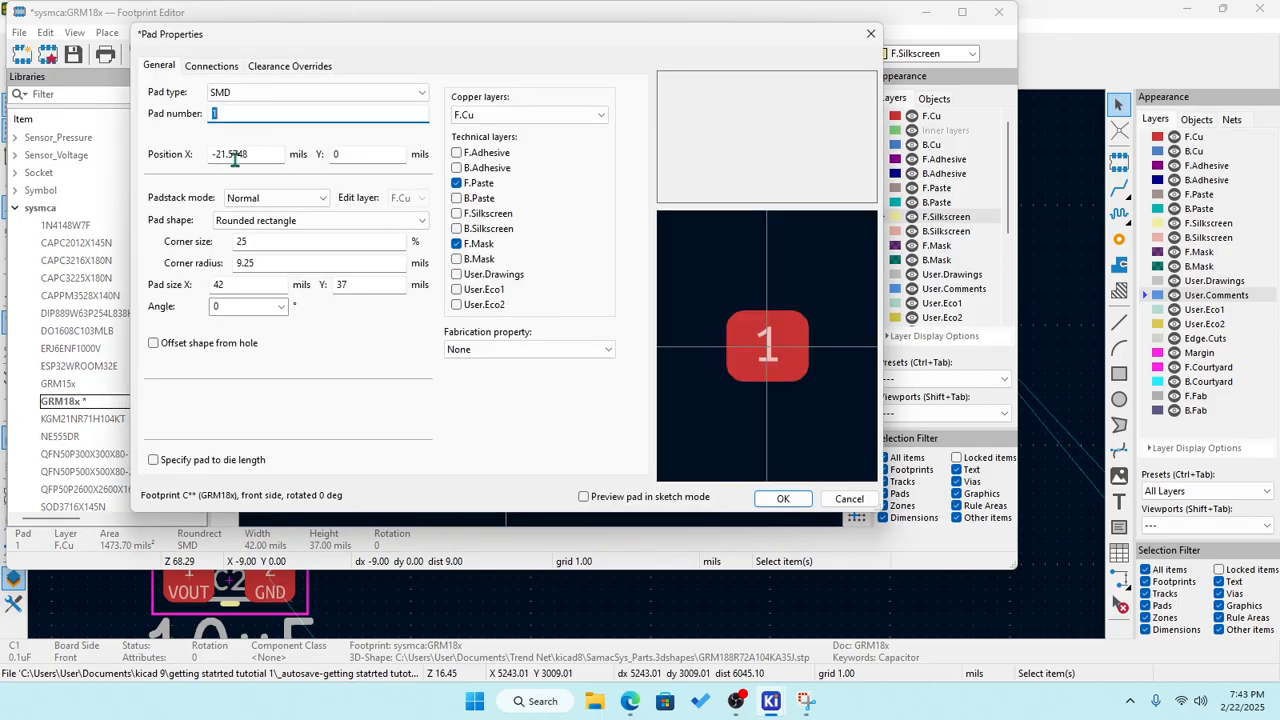
left_click(222, 154)
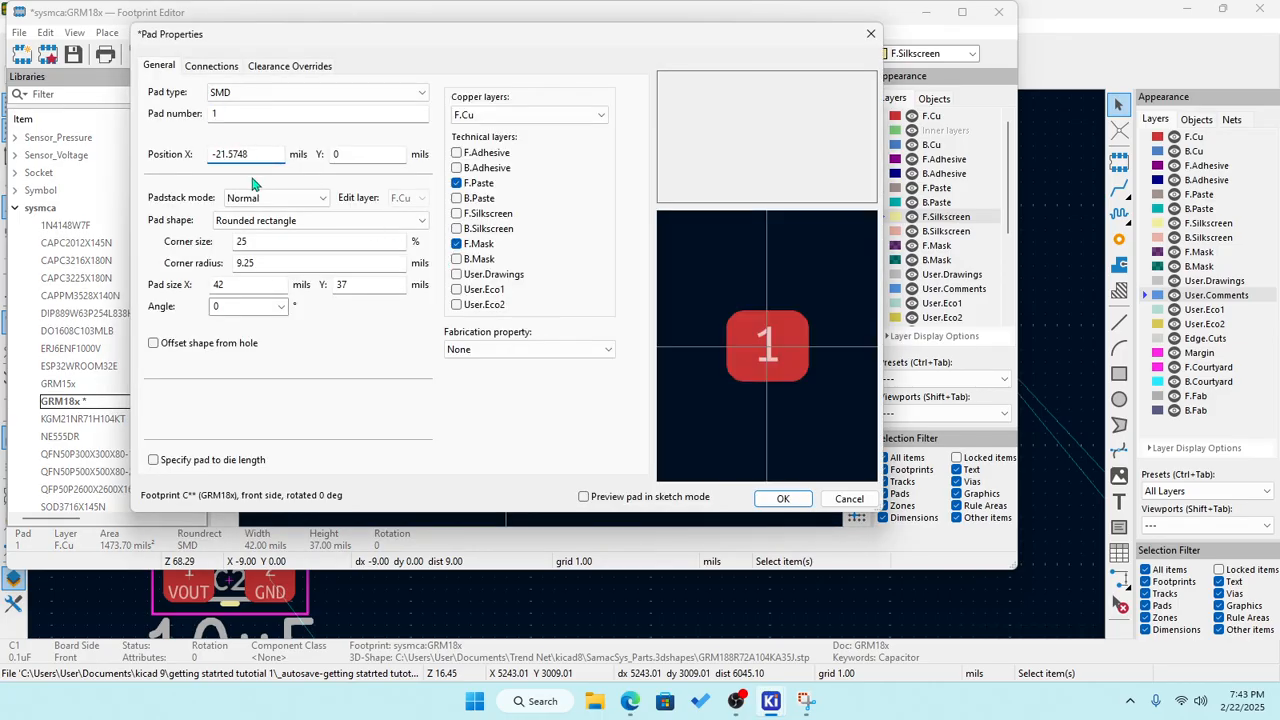
key("BackSpace")
type("4")
left_click(781, 498)
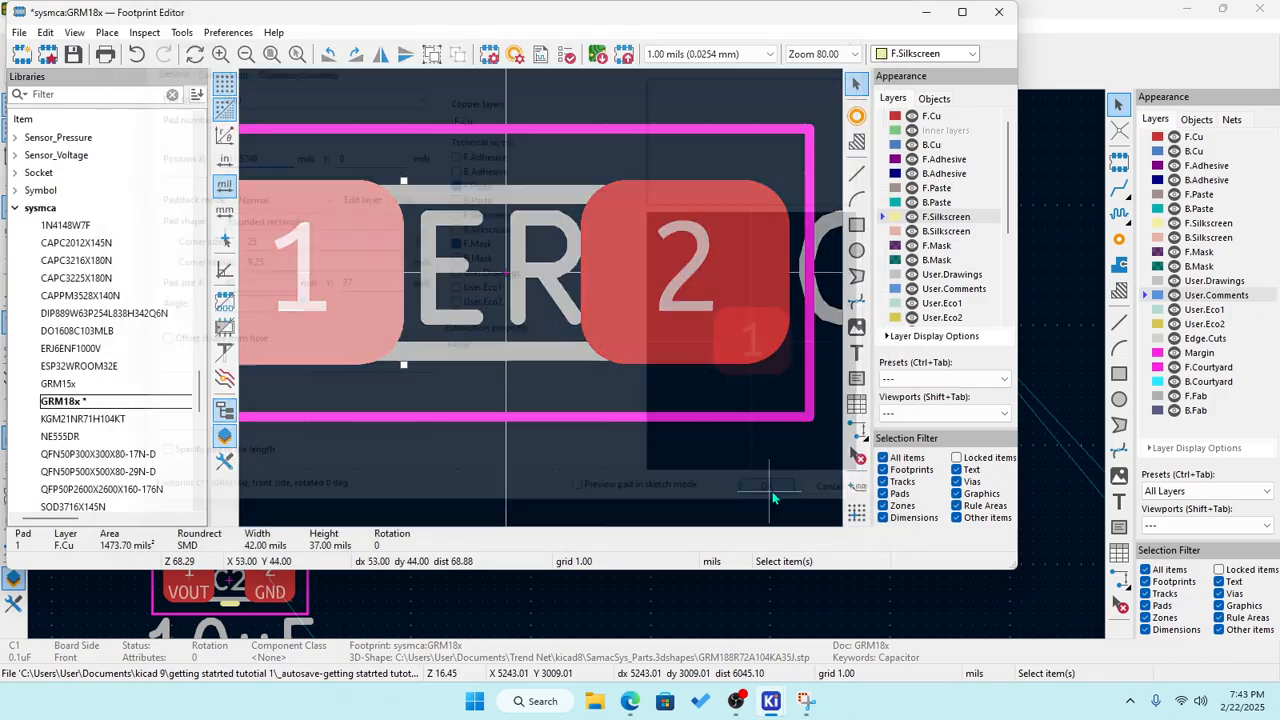
Measure the widened gap between the inner edges of GRM18x pads 1 and 2.
left_click(155, 33)
left_click(172, 55)
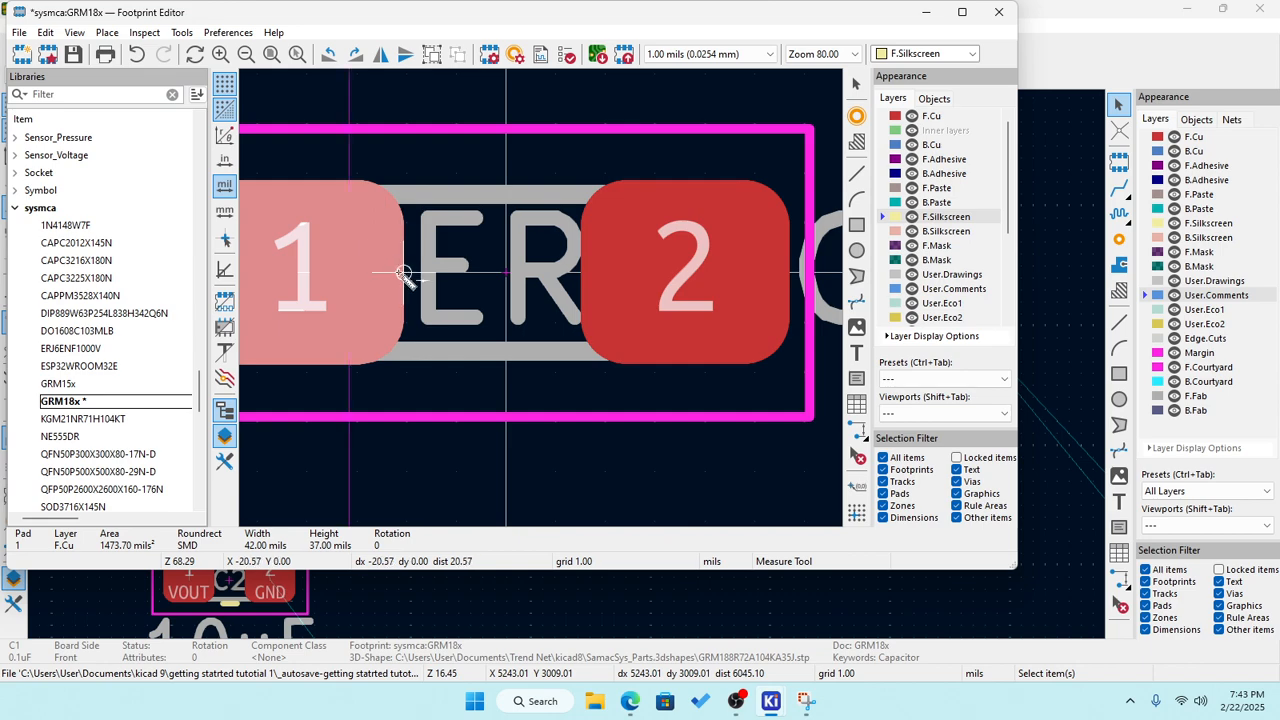
left_click(403, 272)
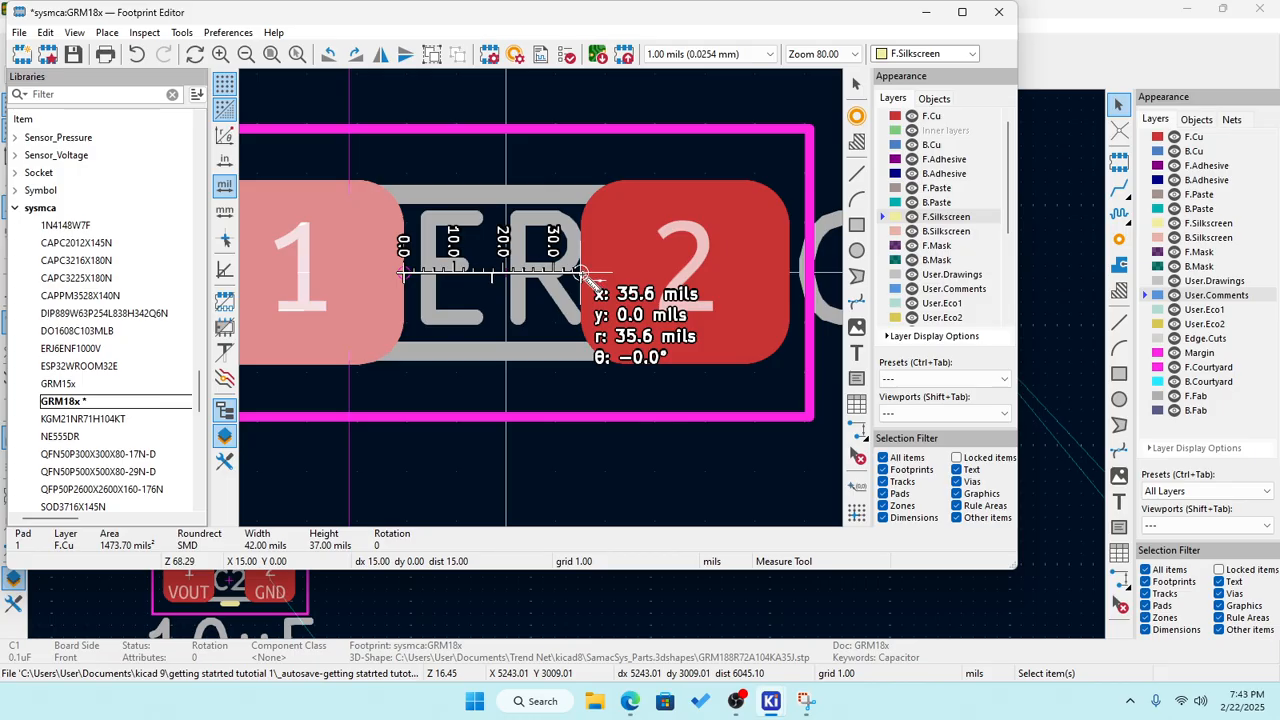
key("Escape")
key("Escape")
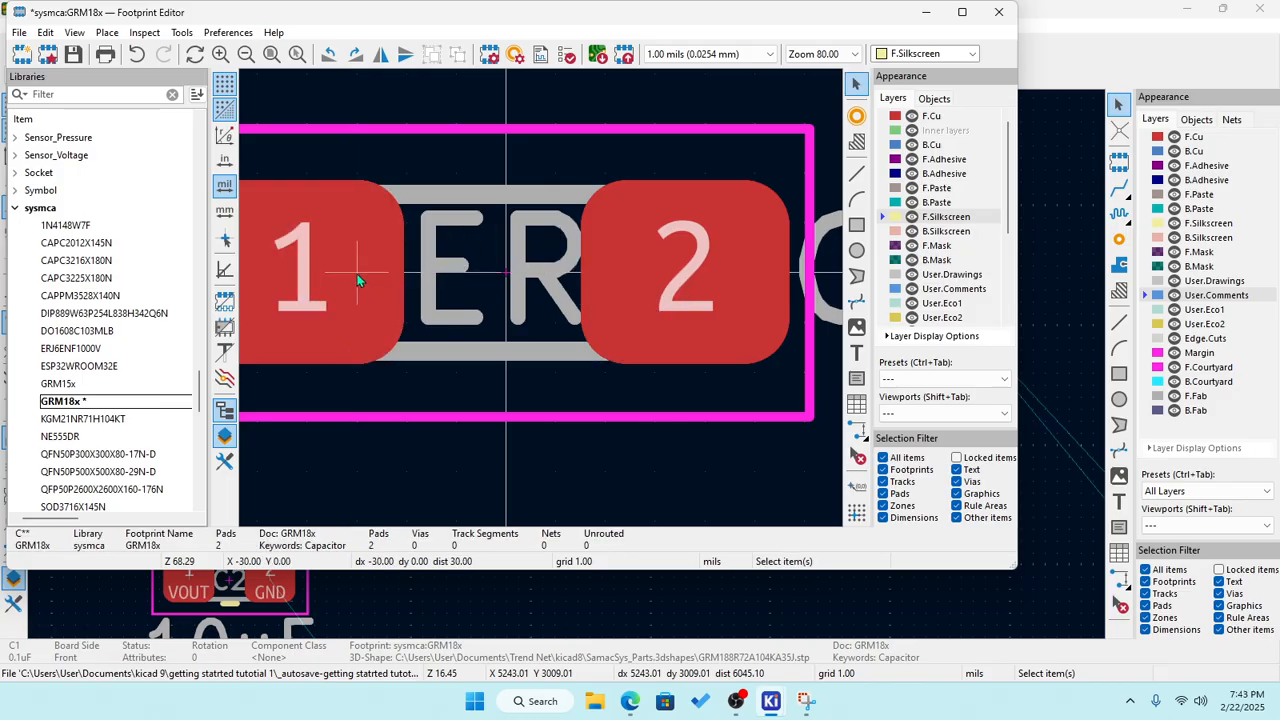
Set the X position of pad 1 in the GRM18x footprint to -36.5748 mils.
double_click(357, 274)
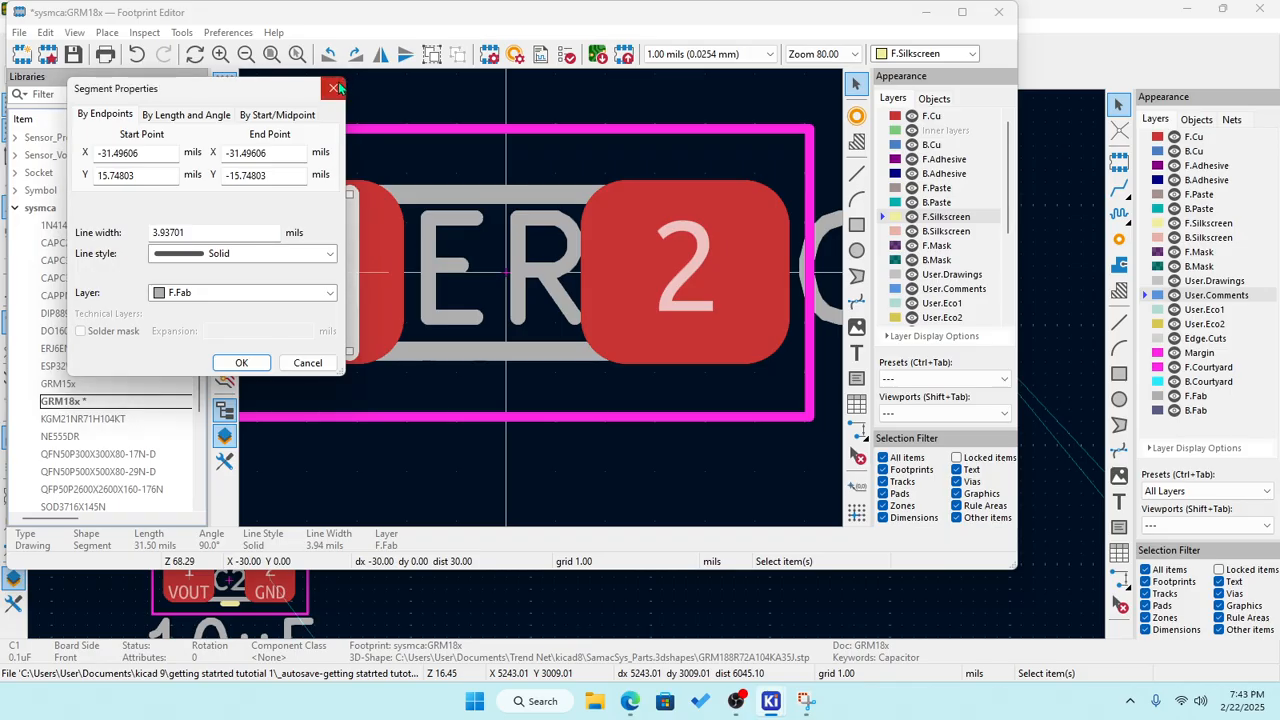
left_click(334, 88)
left_click(392, 270)
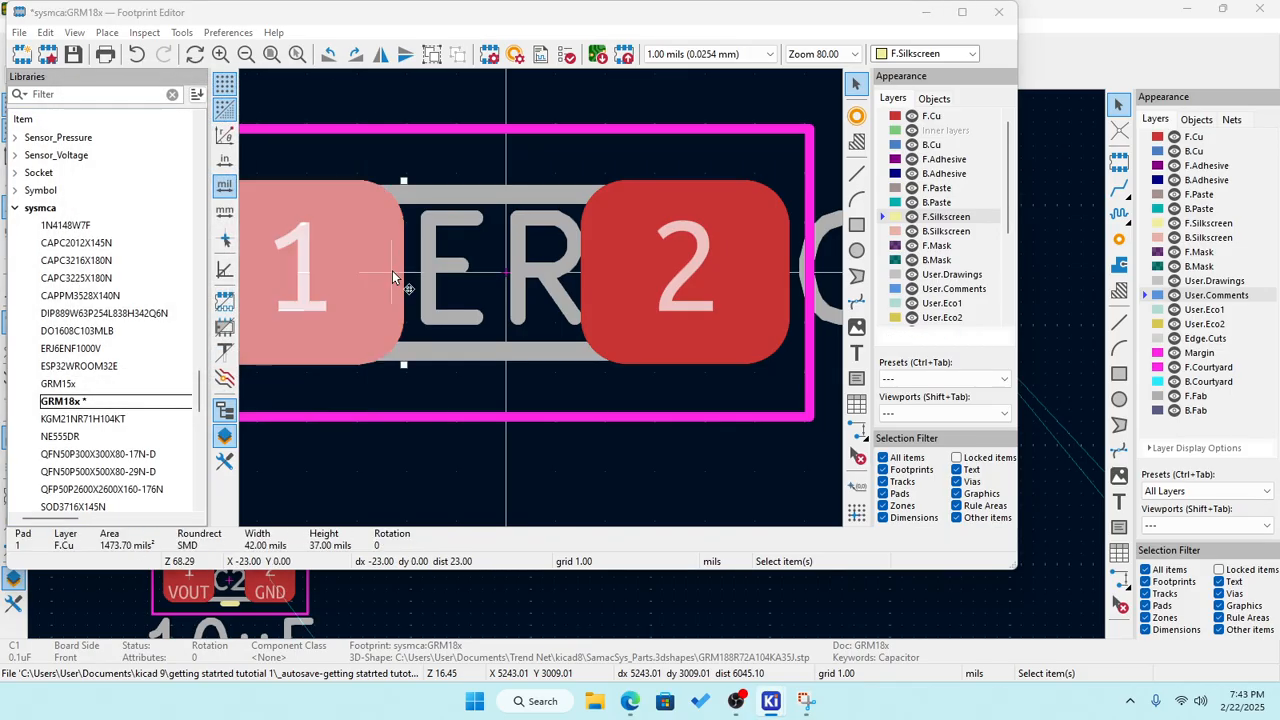
double_click(392, 270)
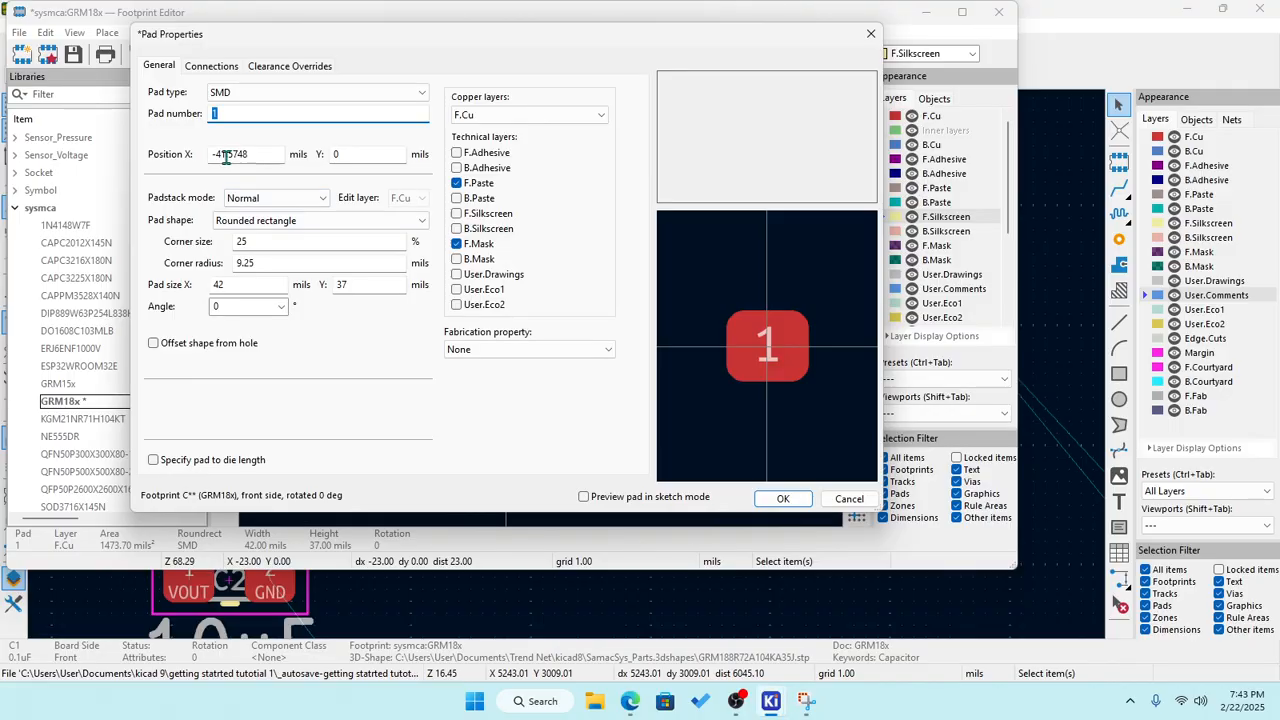
left_click(227, 157)
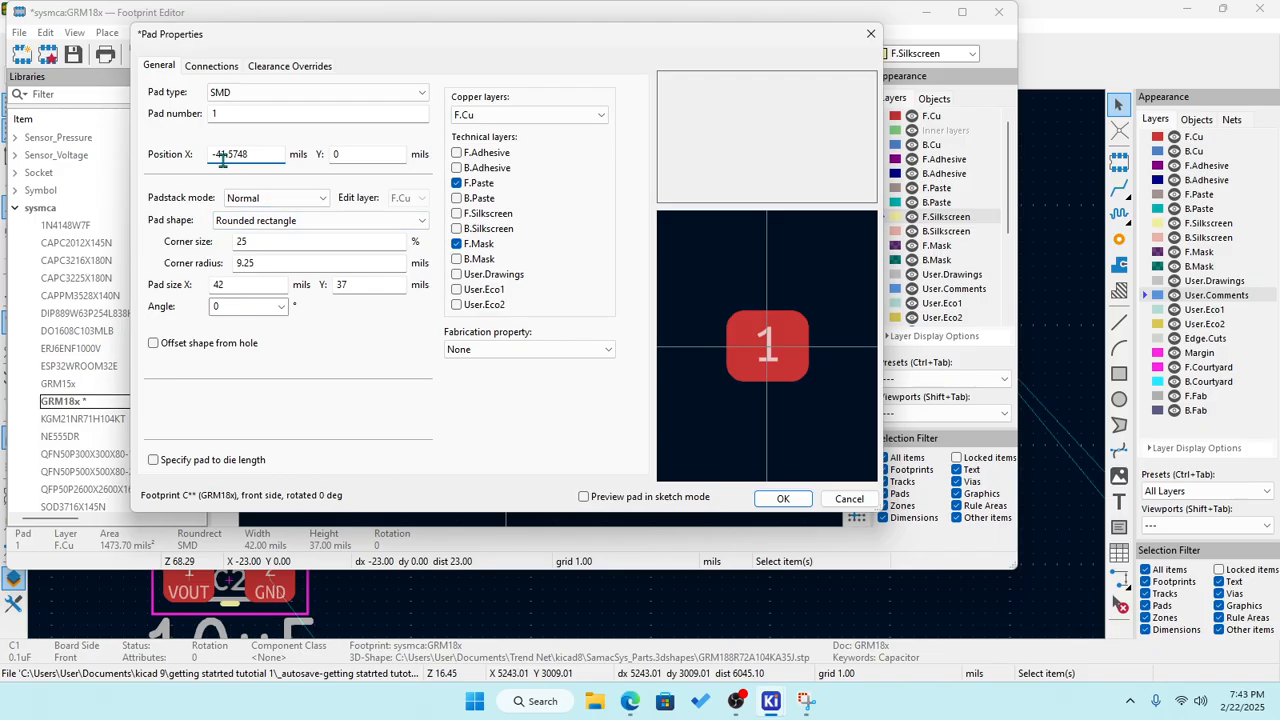
left_click(228, 154)
key("BackSpace")
key("BackSpace")
type("36")
left_click(783, 498)
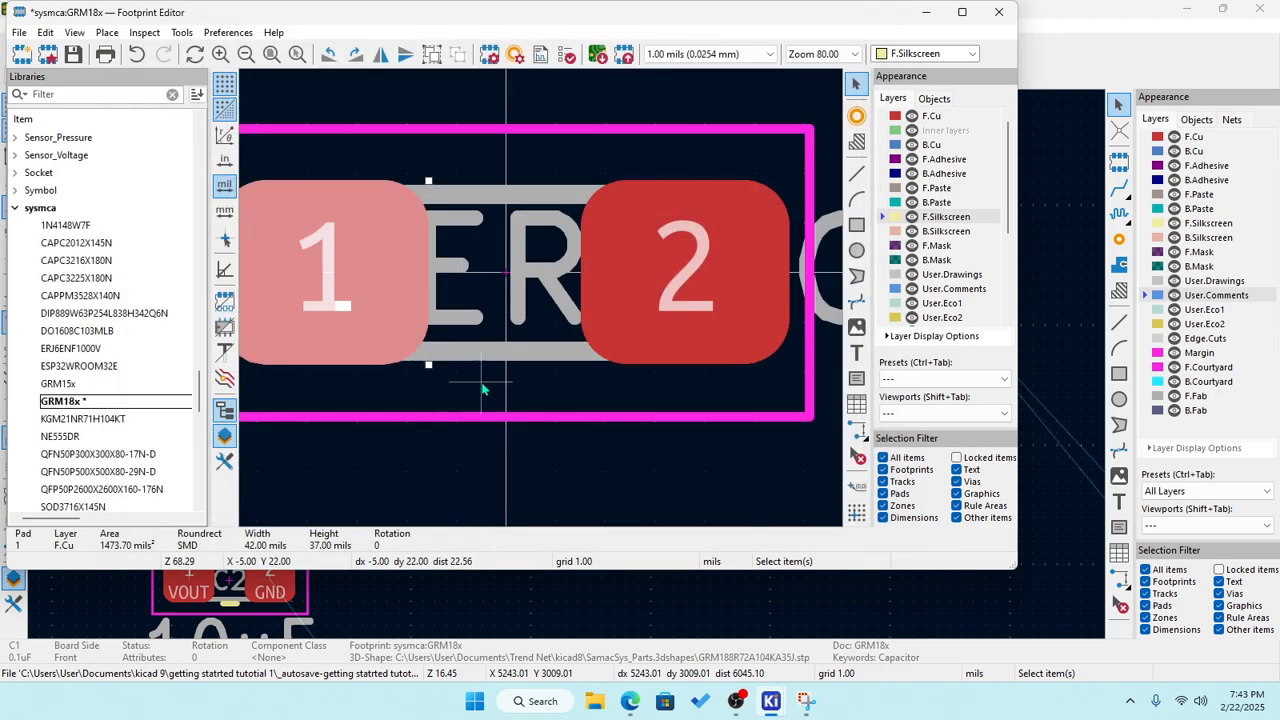
key("Escape")
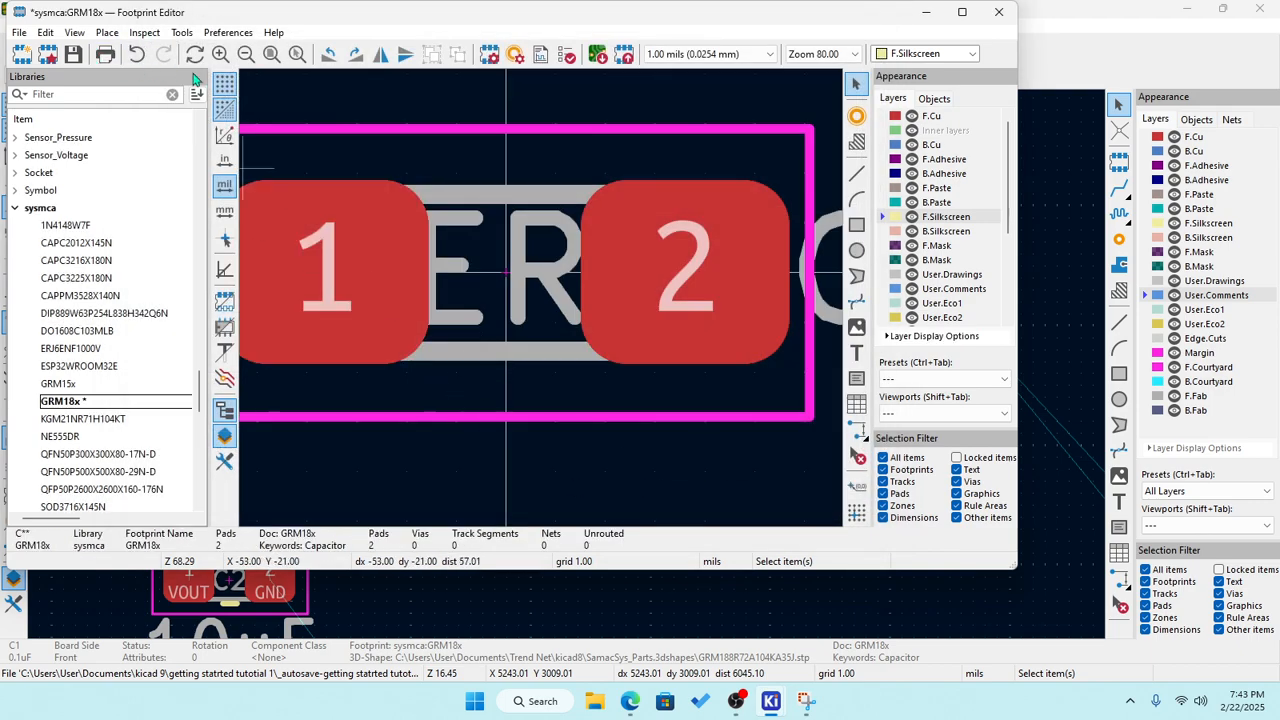
Measure the horizontal gap from pad 1's inner edge to pad 2's inner edge again.
left_click(182, 33)
mouse_move(148, 32)
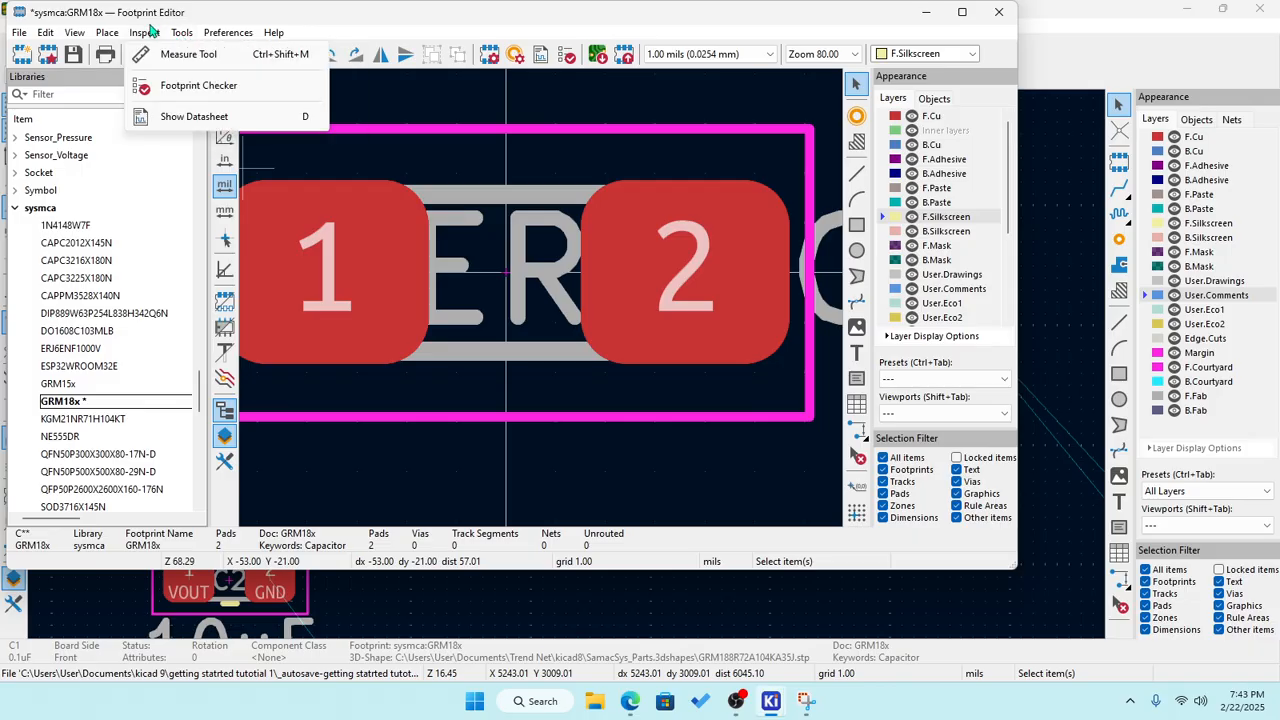
left_click(165, 53)
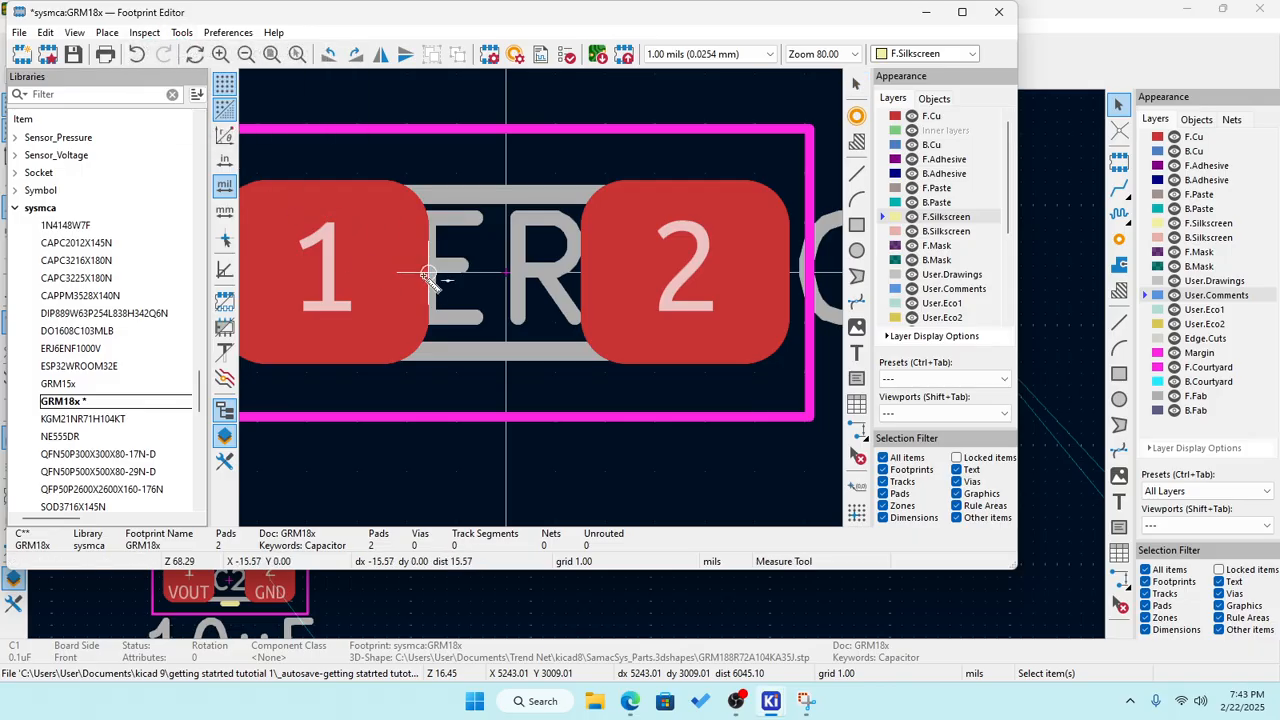
left_click(428, 272)
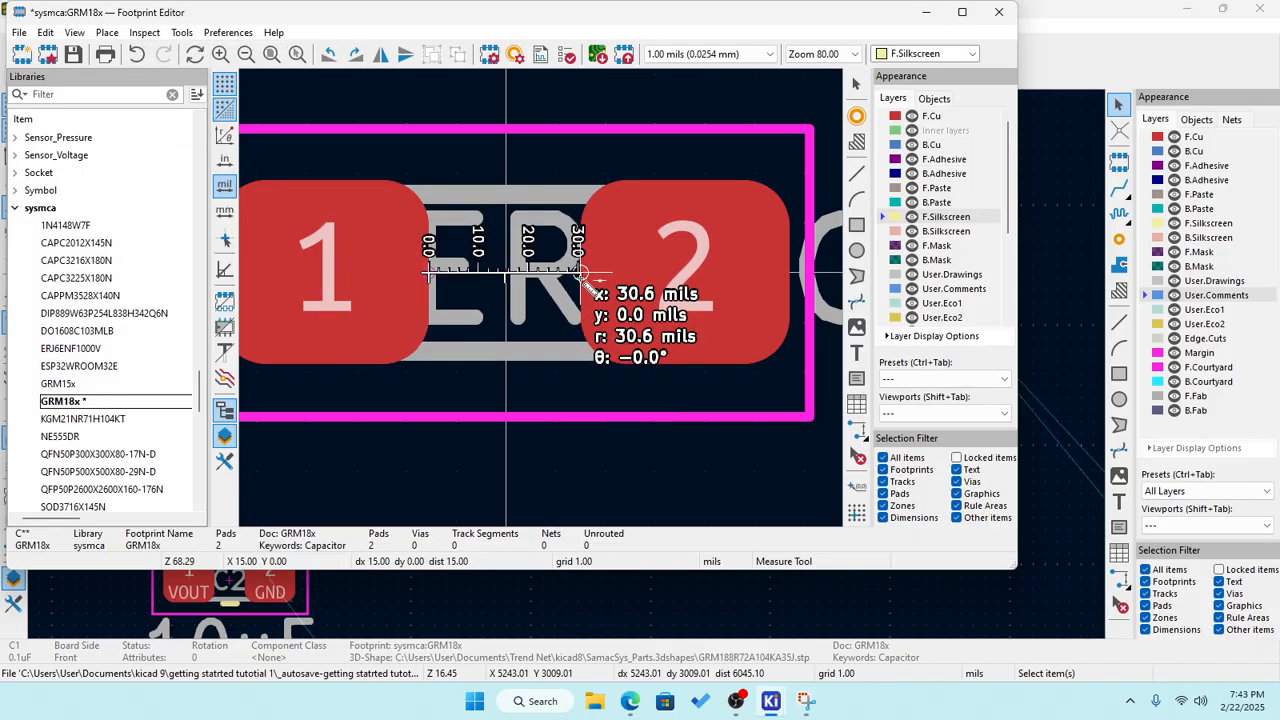
left_click(580, 272)
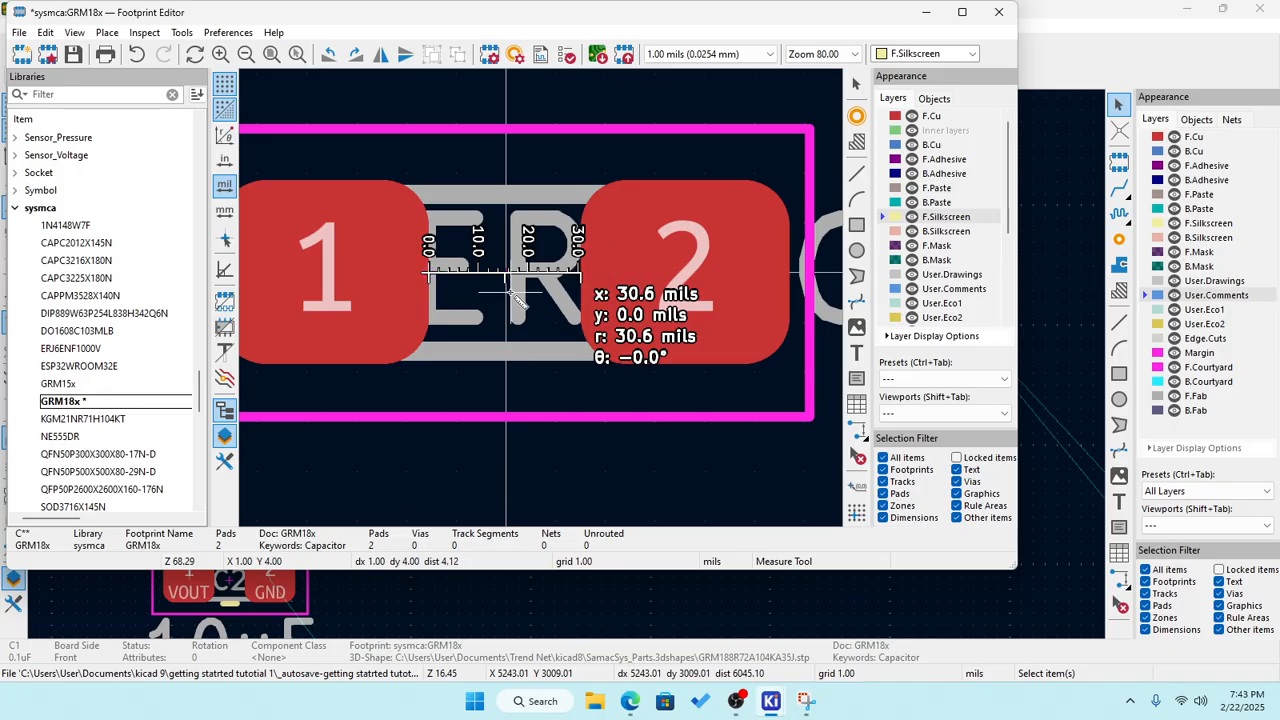
key("Escape")
Save the GRM18x footprint and check pad 1's position in its pad properties.
scroll(500, 293, "down", 5)
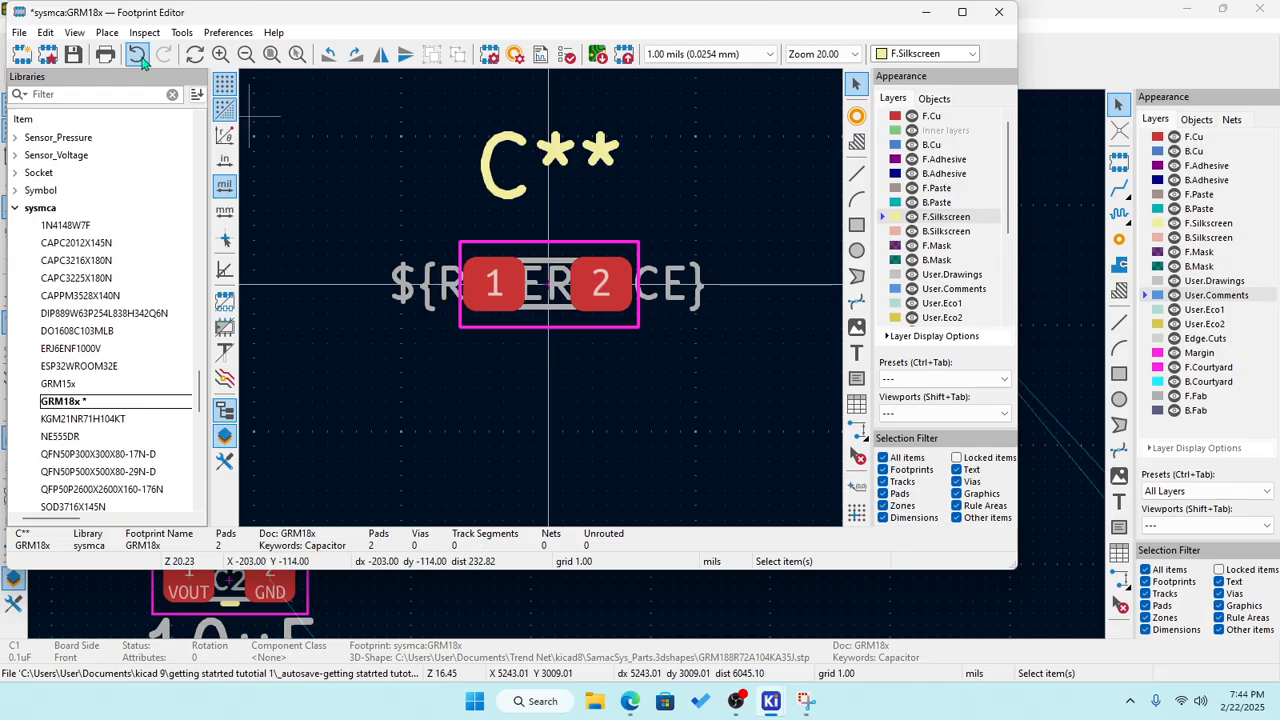
left_click(73, 55)
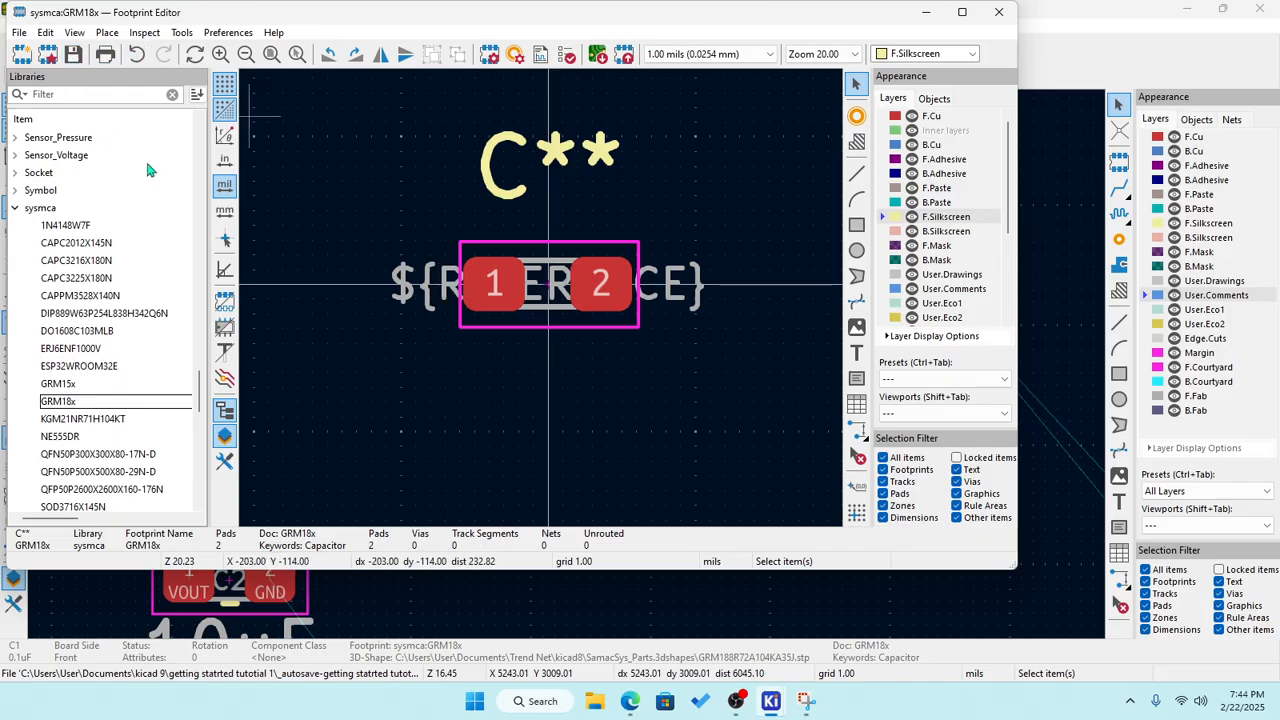
double_click(508, 288)
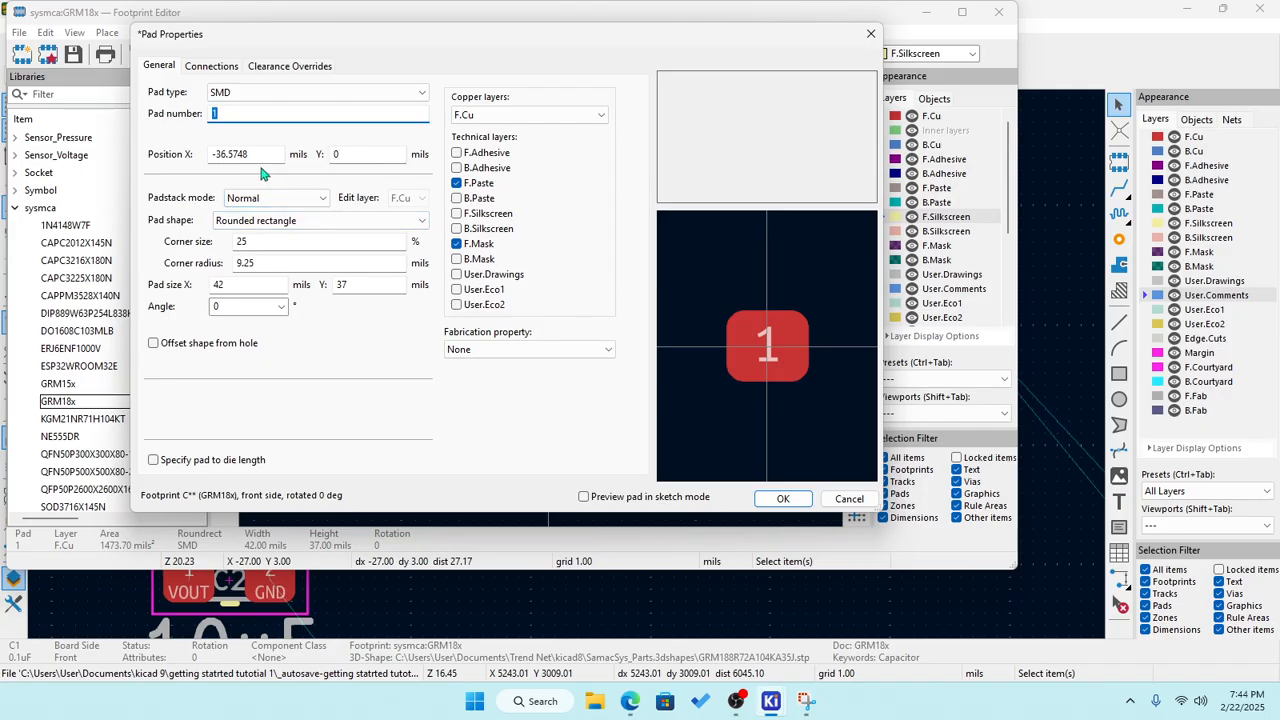
left_click(789, 506)
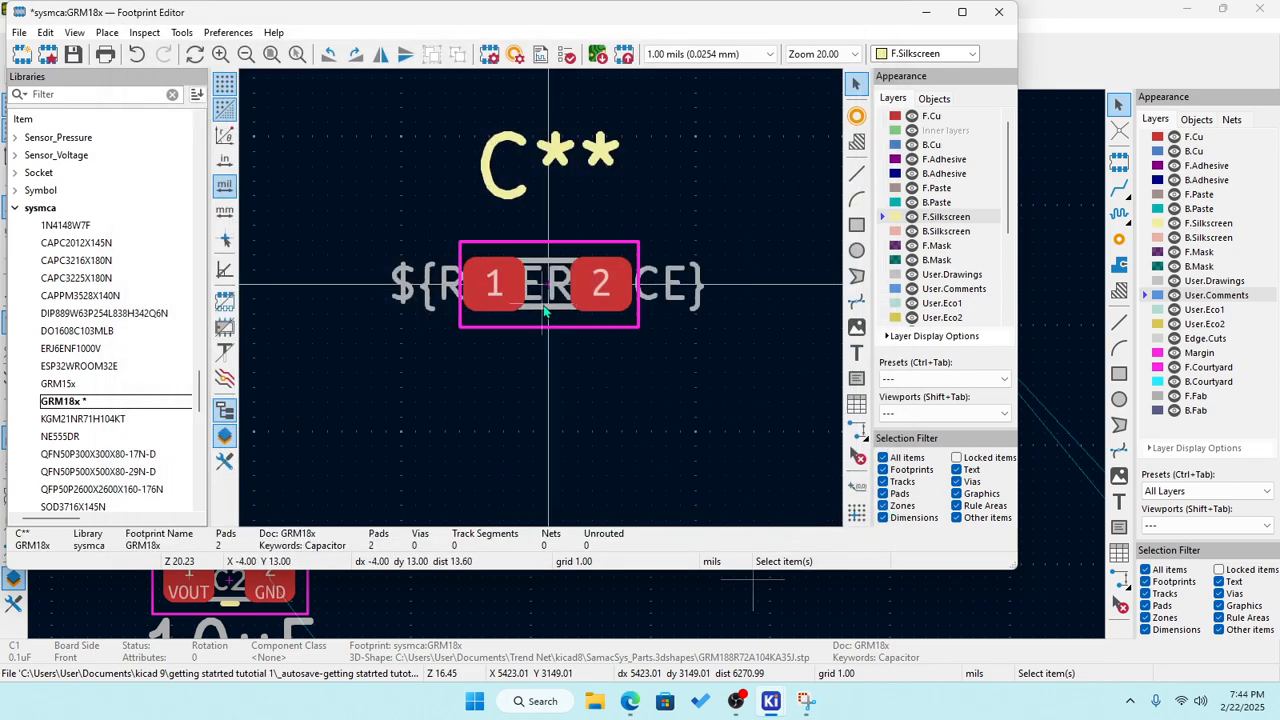
Recheck the spacing between the facing edges of pads 1 and 2 with the Measure Tool.
scroll(488, 297, "up", 3)
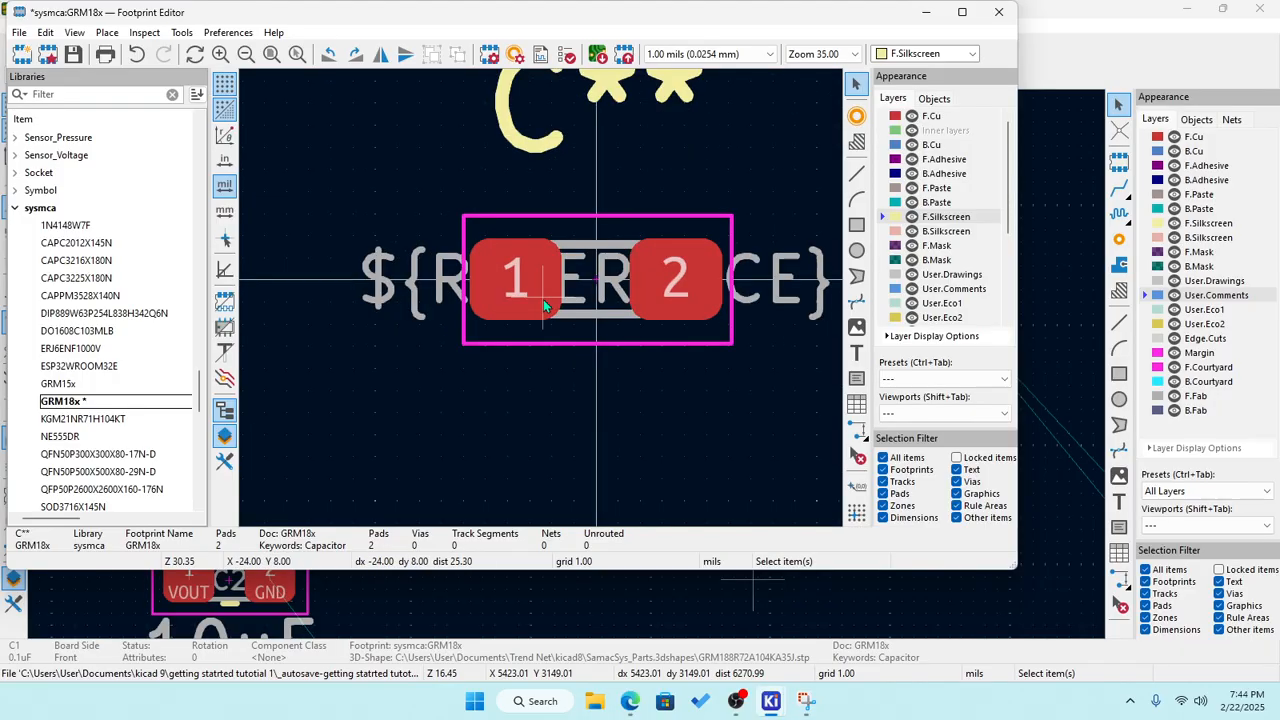
left_click(421, 266)
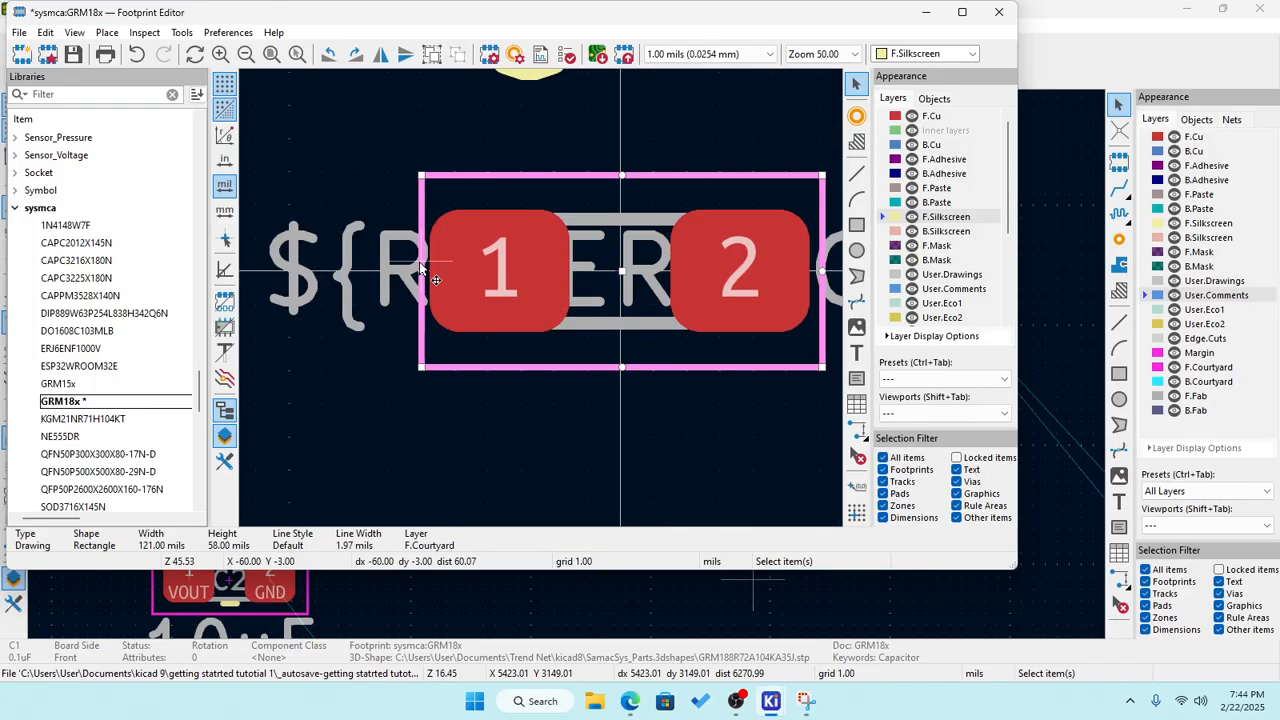
left_click(419, 268)
left_click(520, 276)
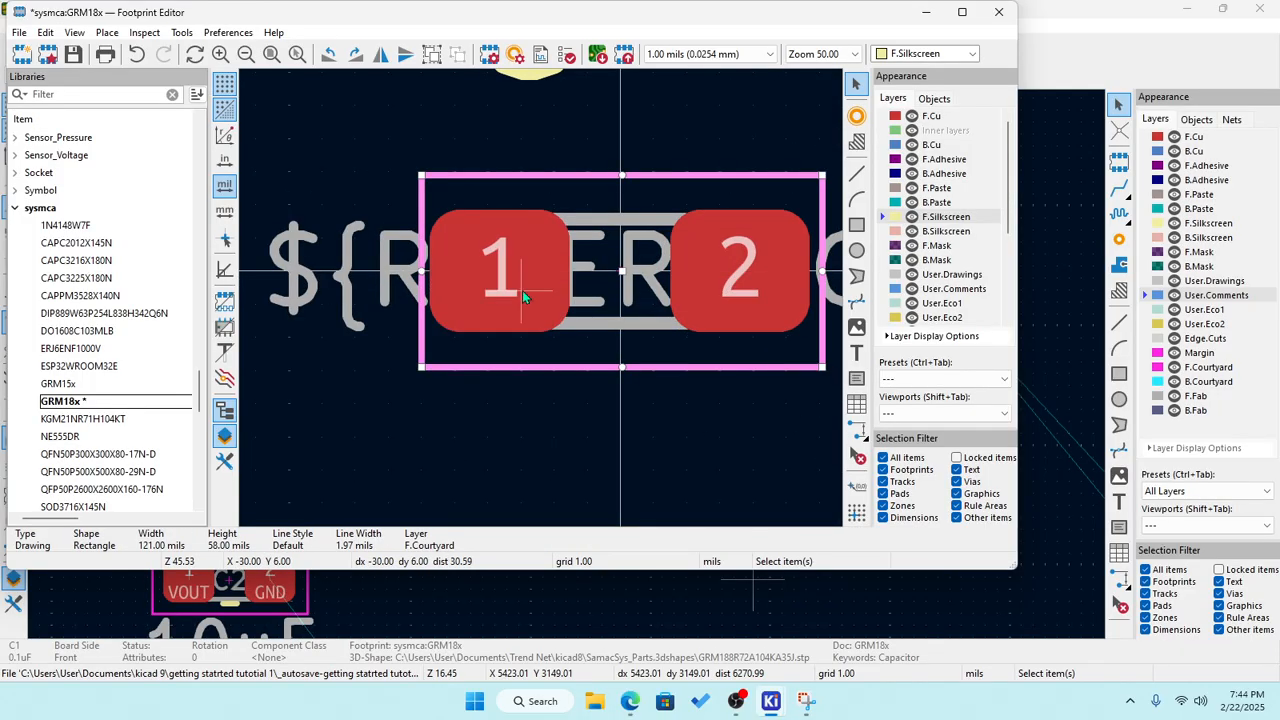
left_click(172, 32)
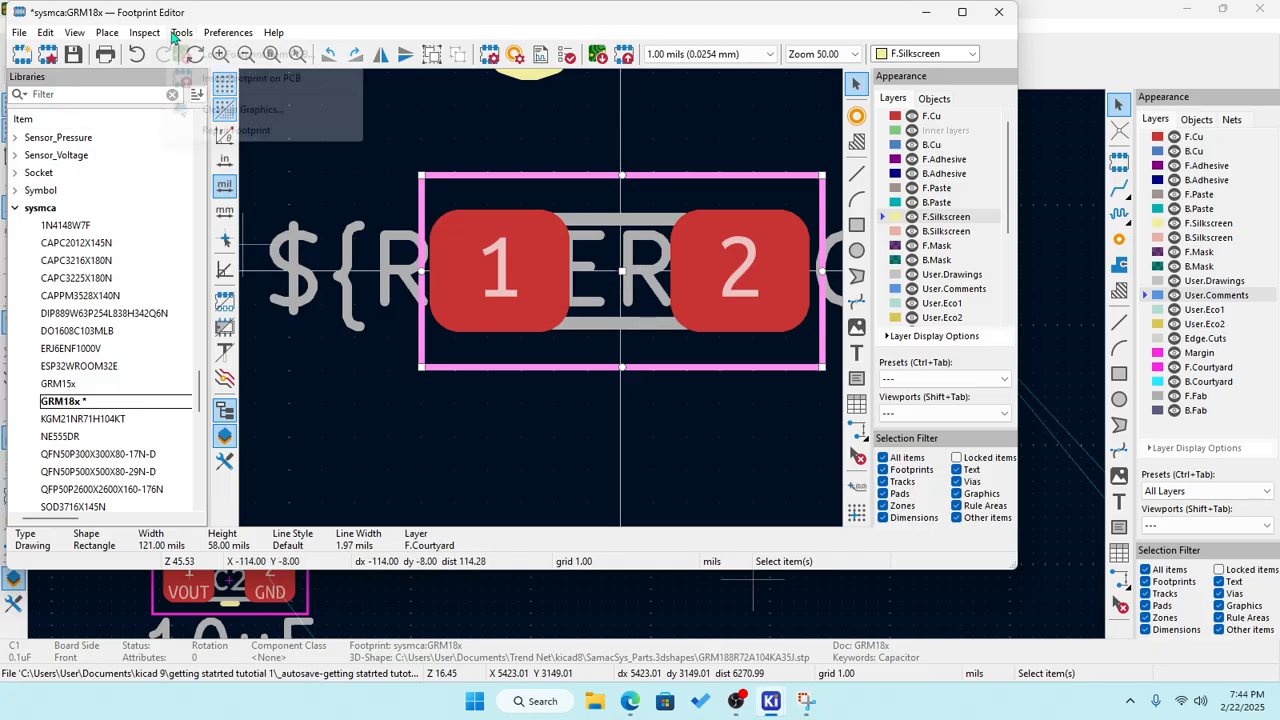
mouse_move(148, 32)
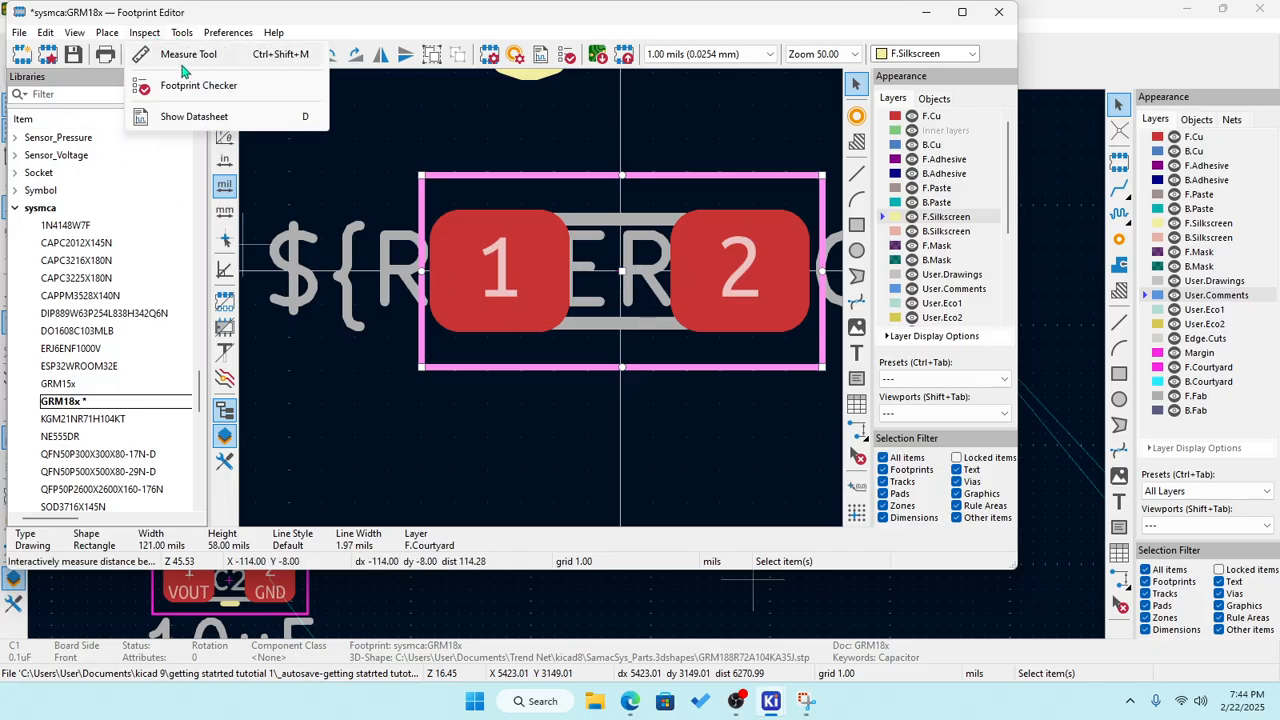
left_click(165, 54)
left_click(502, 270)
left_click(570, 281)
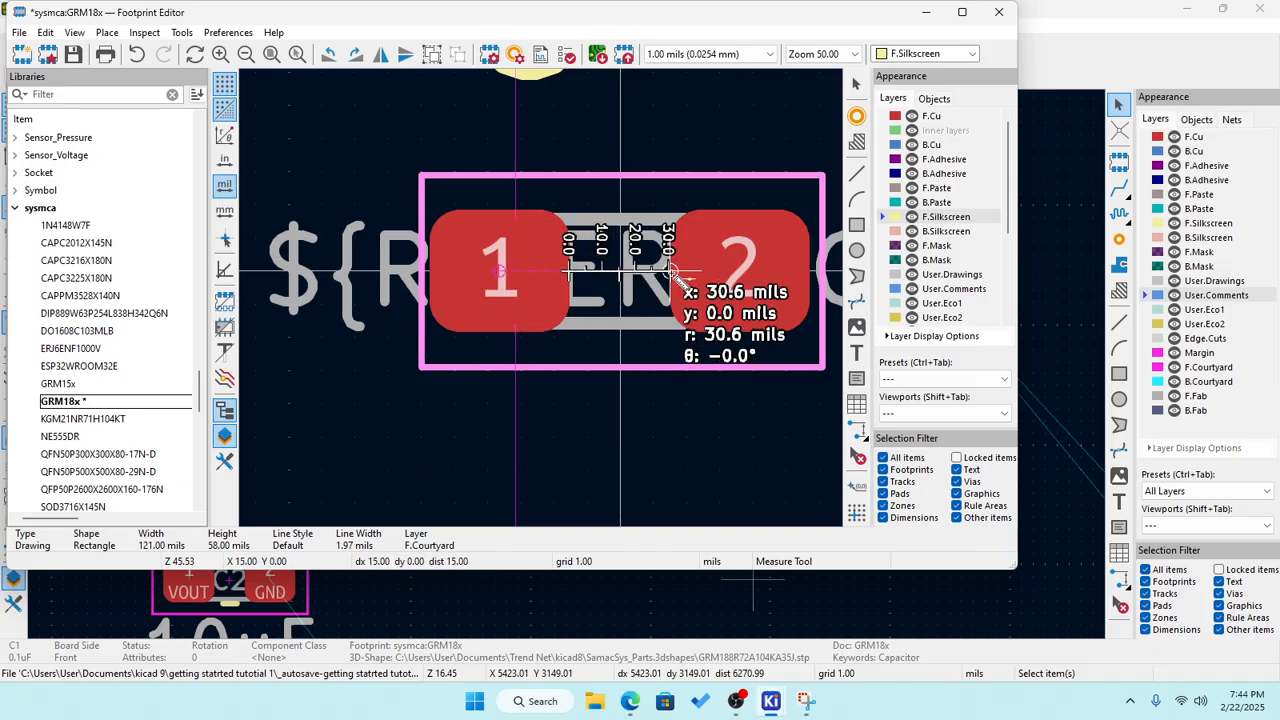
key("Escape")
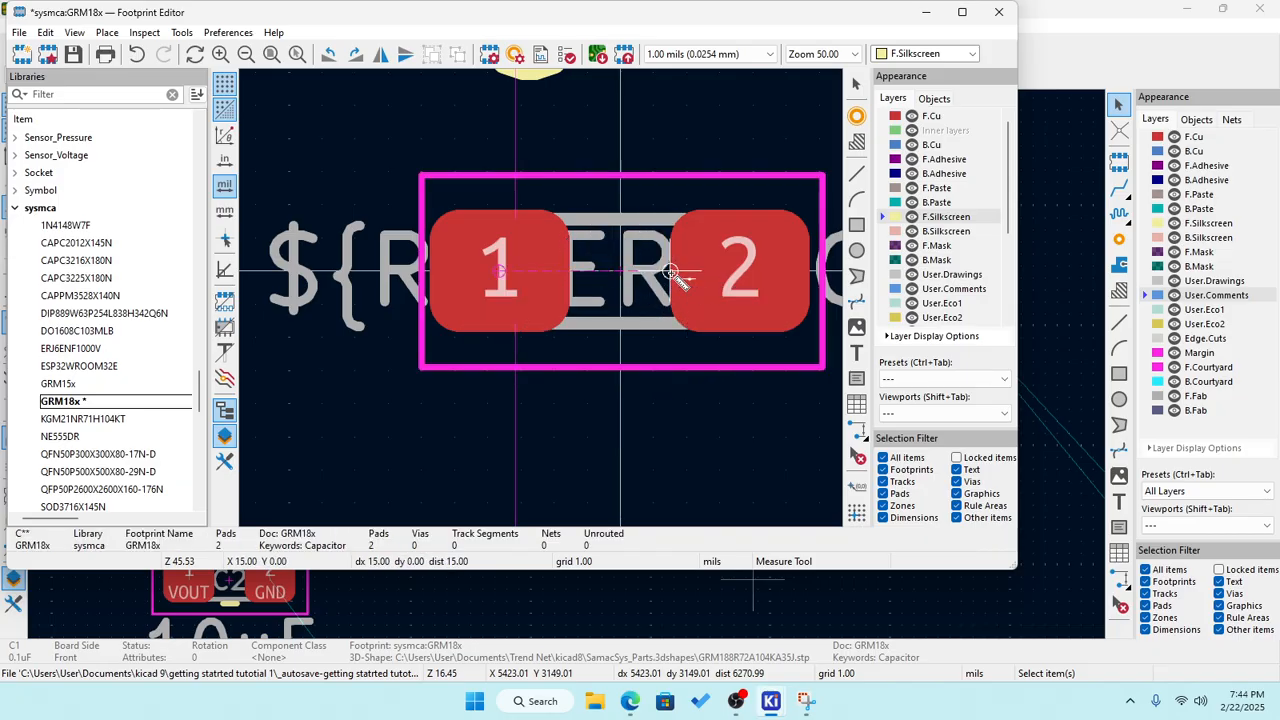
key("Escape")
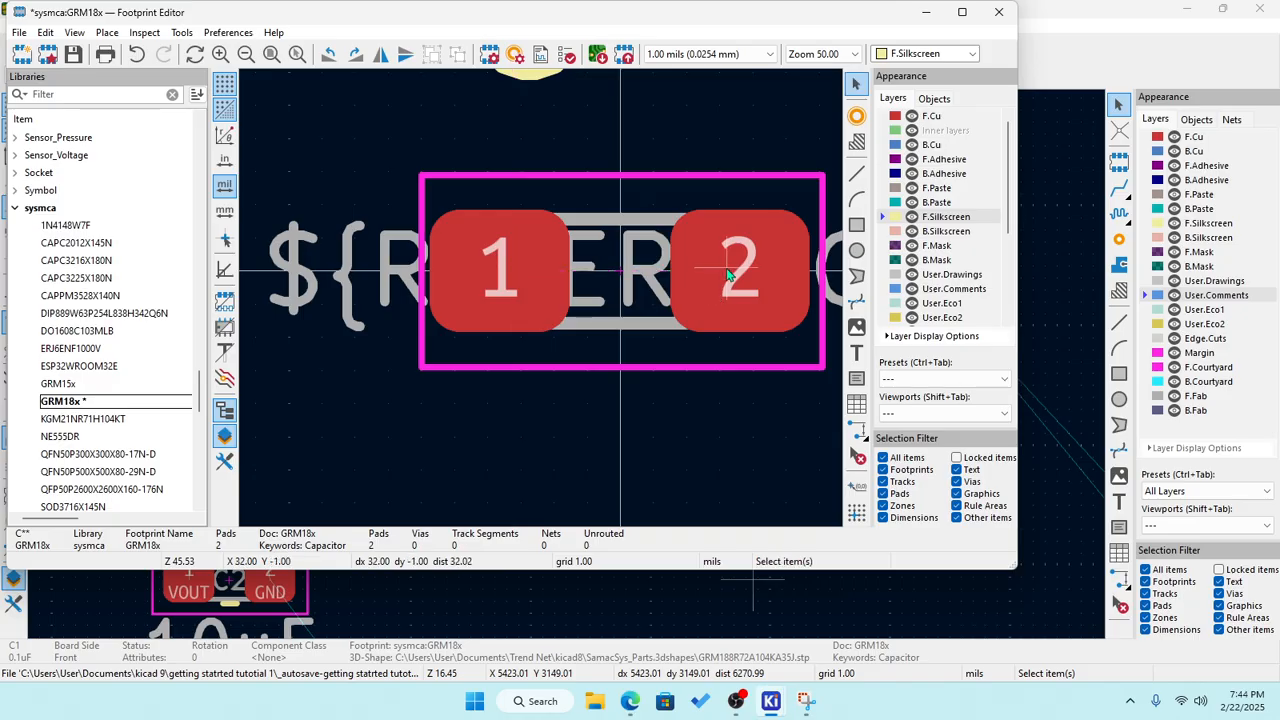
Set the X position of pad 2 in the GRM18x footprint to 31 mils and save the footprint.
double_click(722, 280)
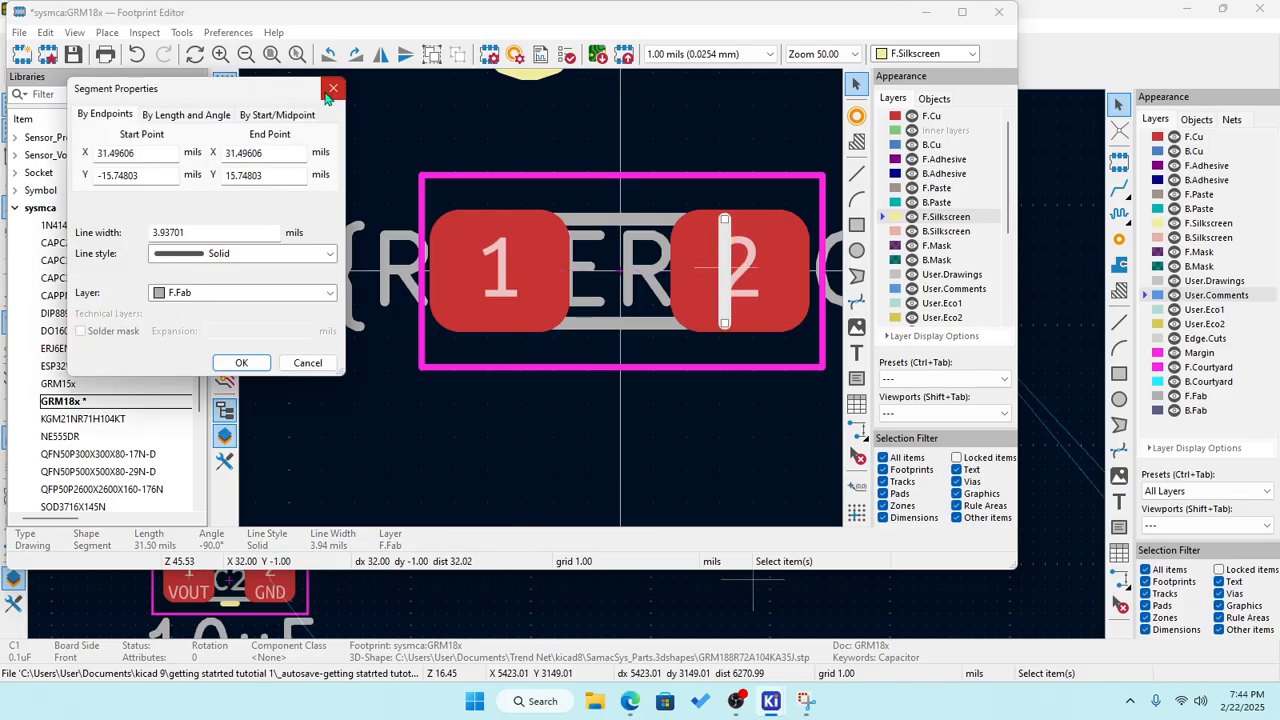
left_click(333, 88)
left_click(766, 250)
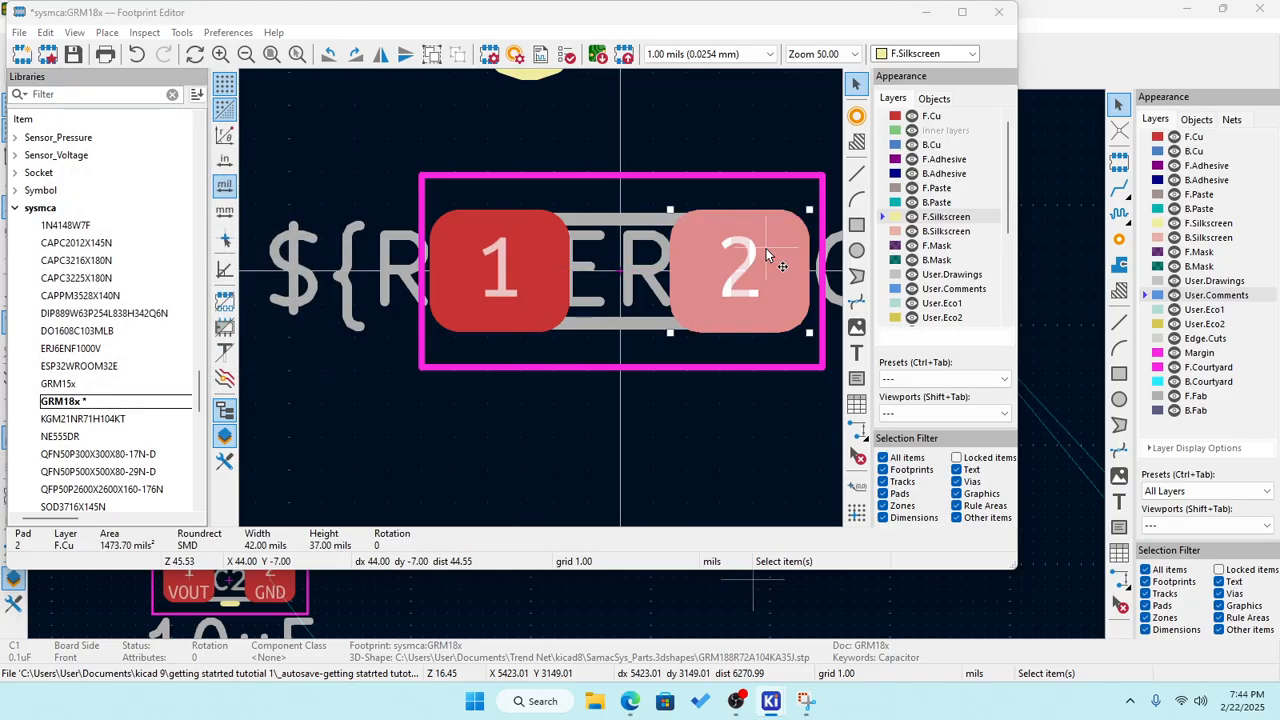
double_click(766, 248)
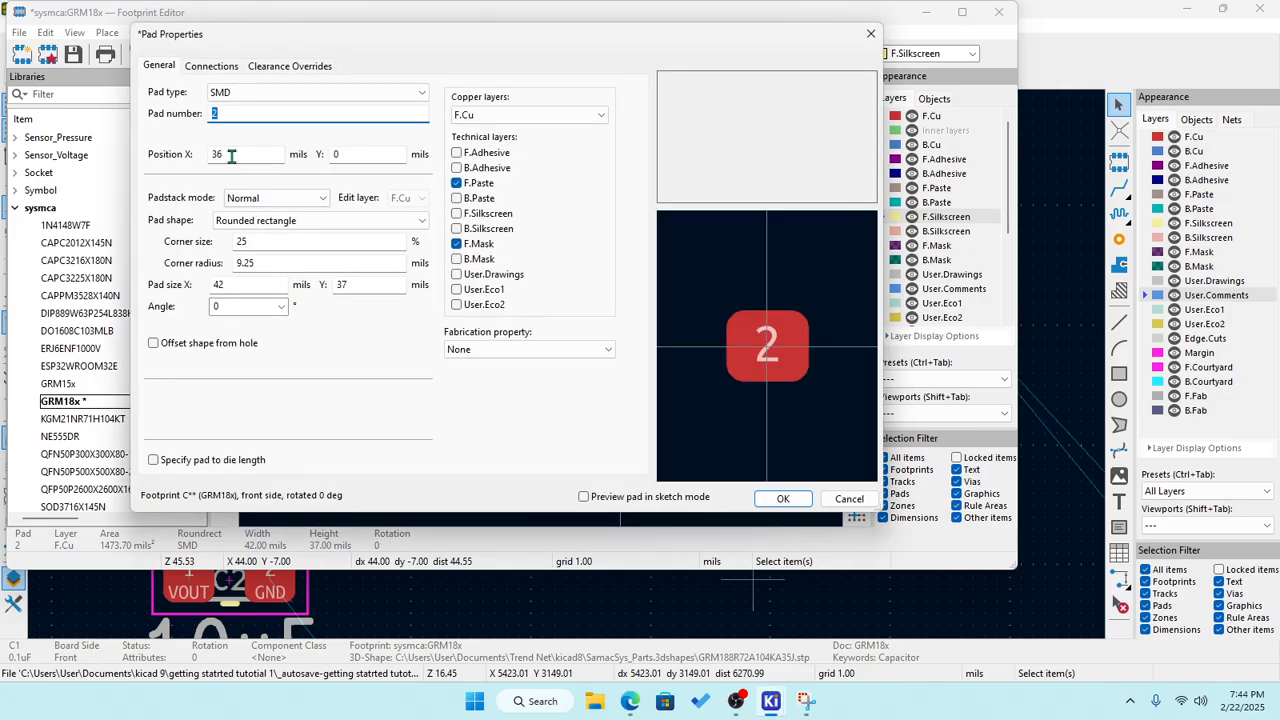
left_click(230, 155)
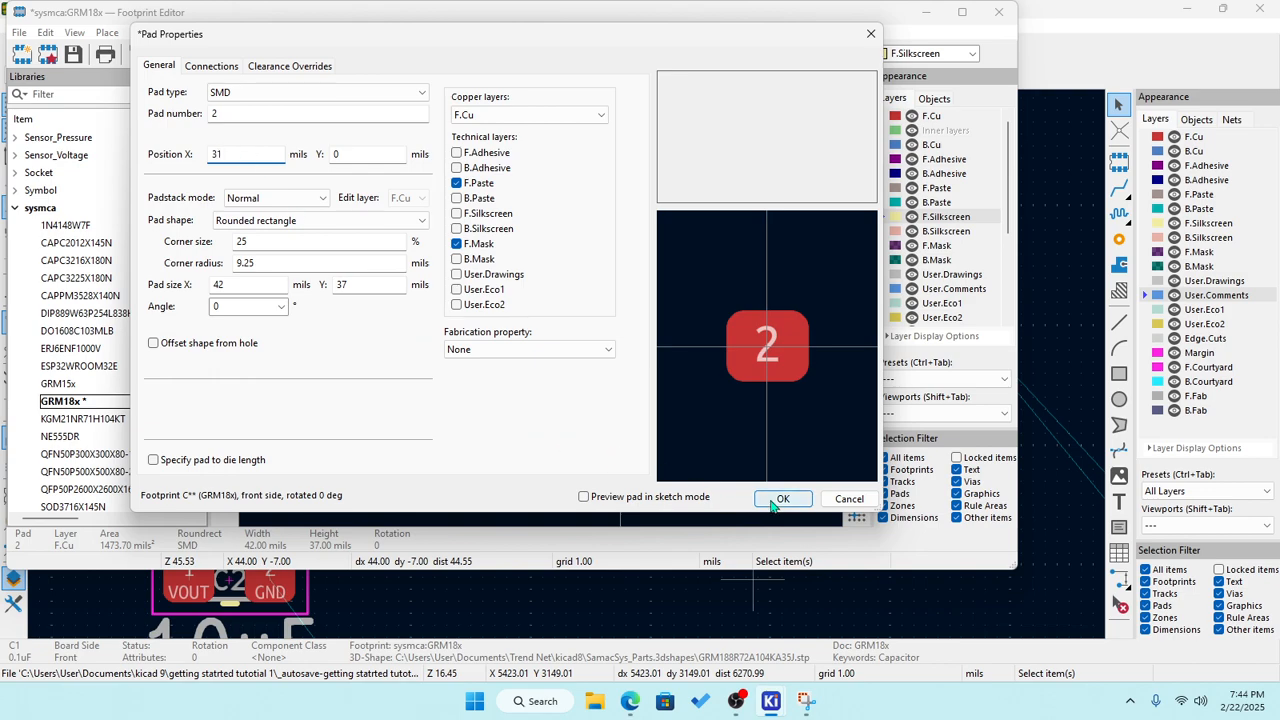
left_click(783, 498)
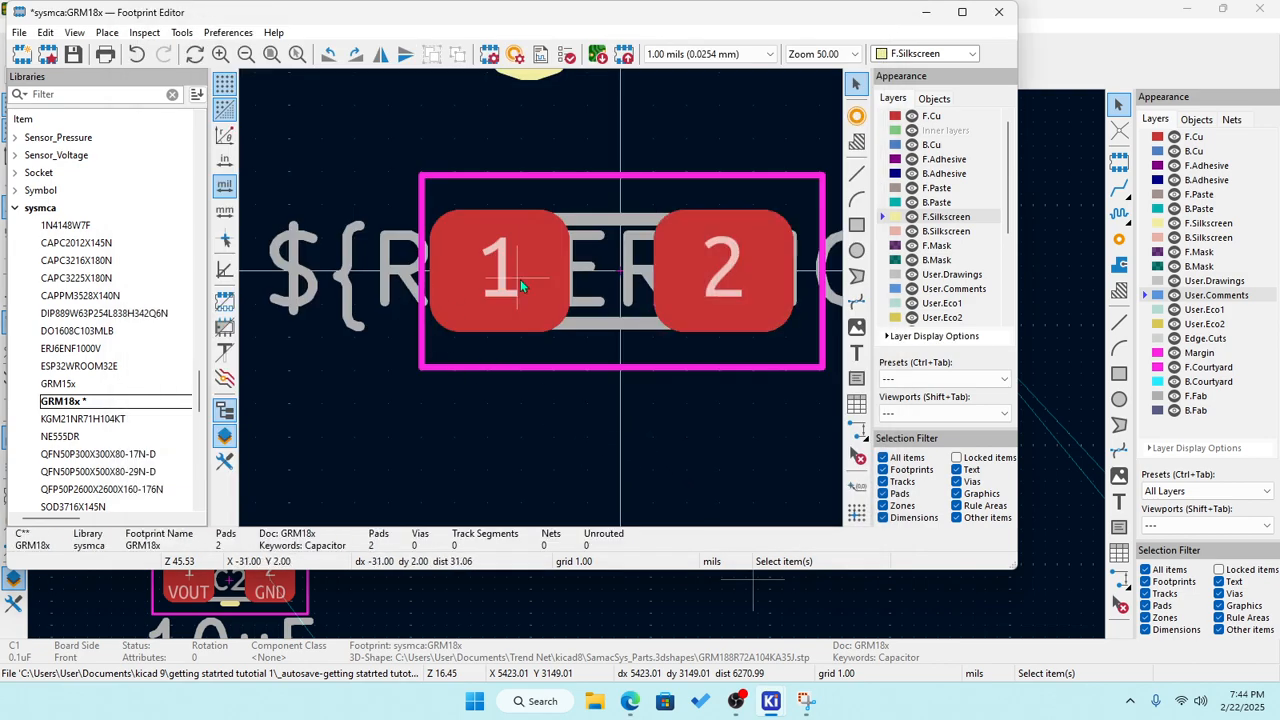
left_click(74, 55)
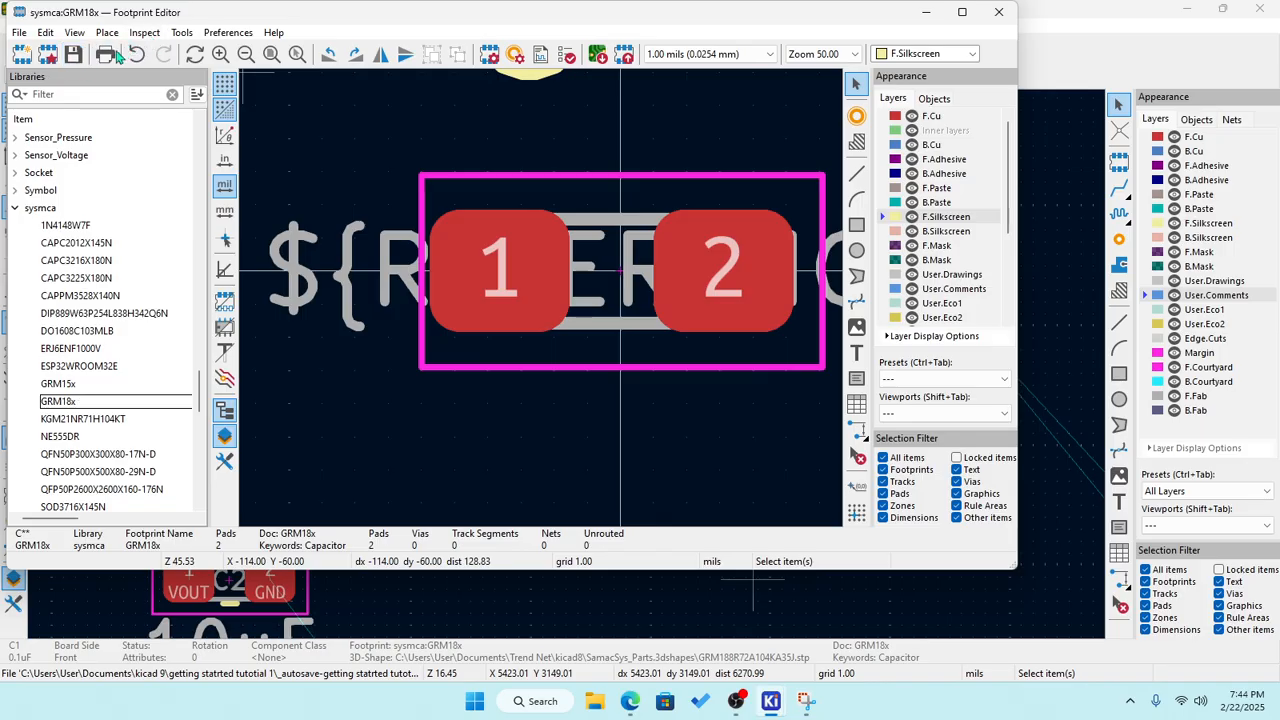
Measure the gap between the facing edges of pads 1 and 2 after the pad 2 move.
left_click(181, 32)
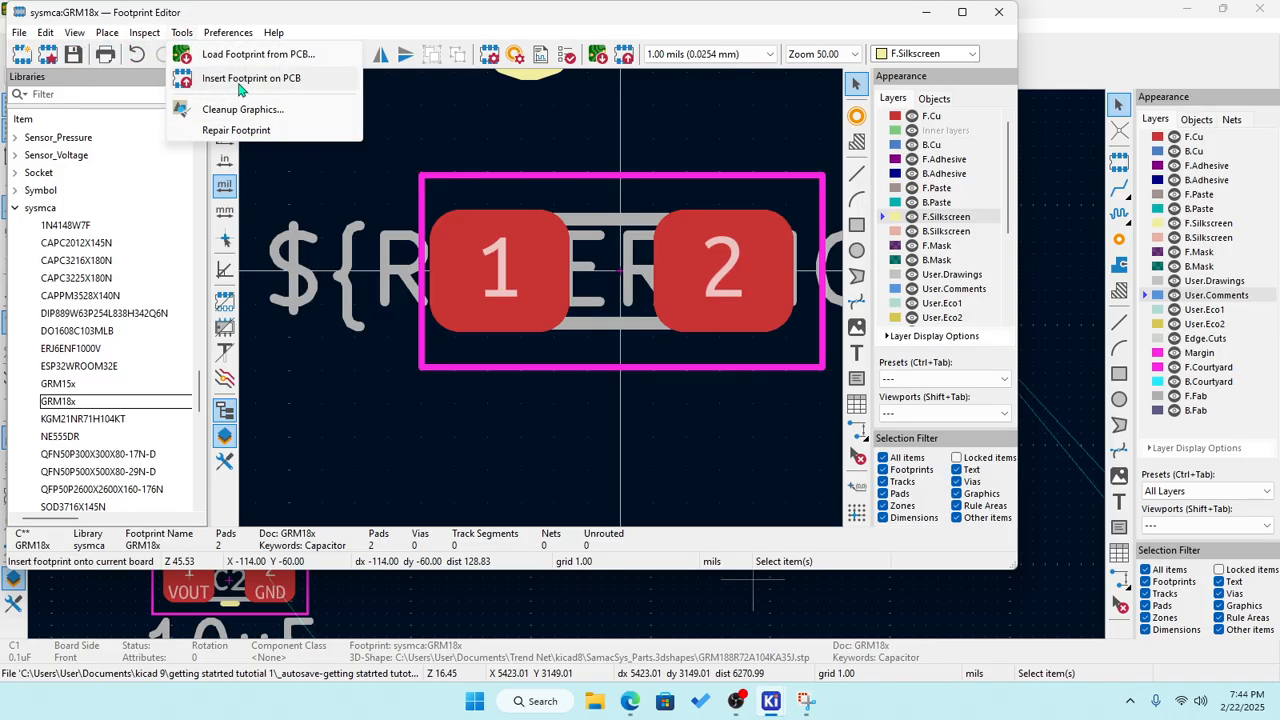
mouse_move(144, 32)
left_click(250, 54)
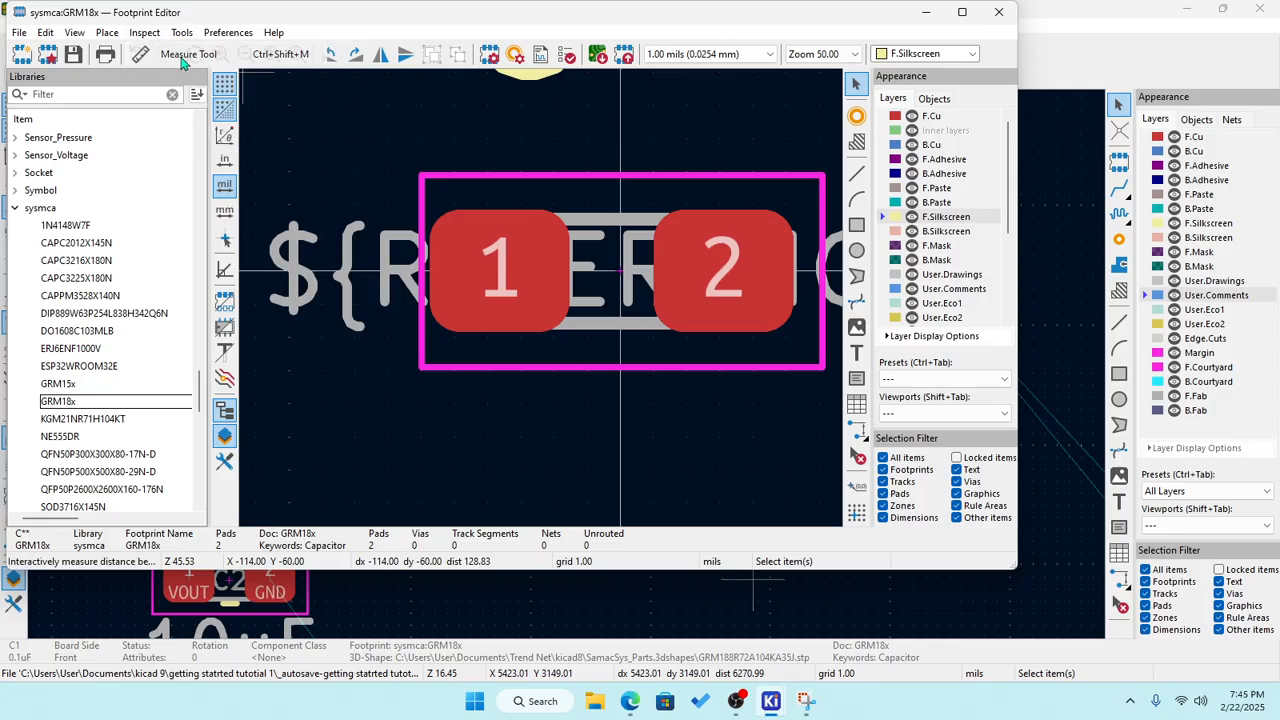
left_click(568, 272)
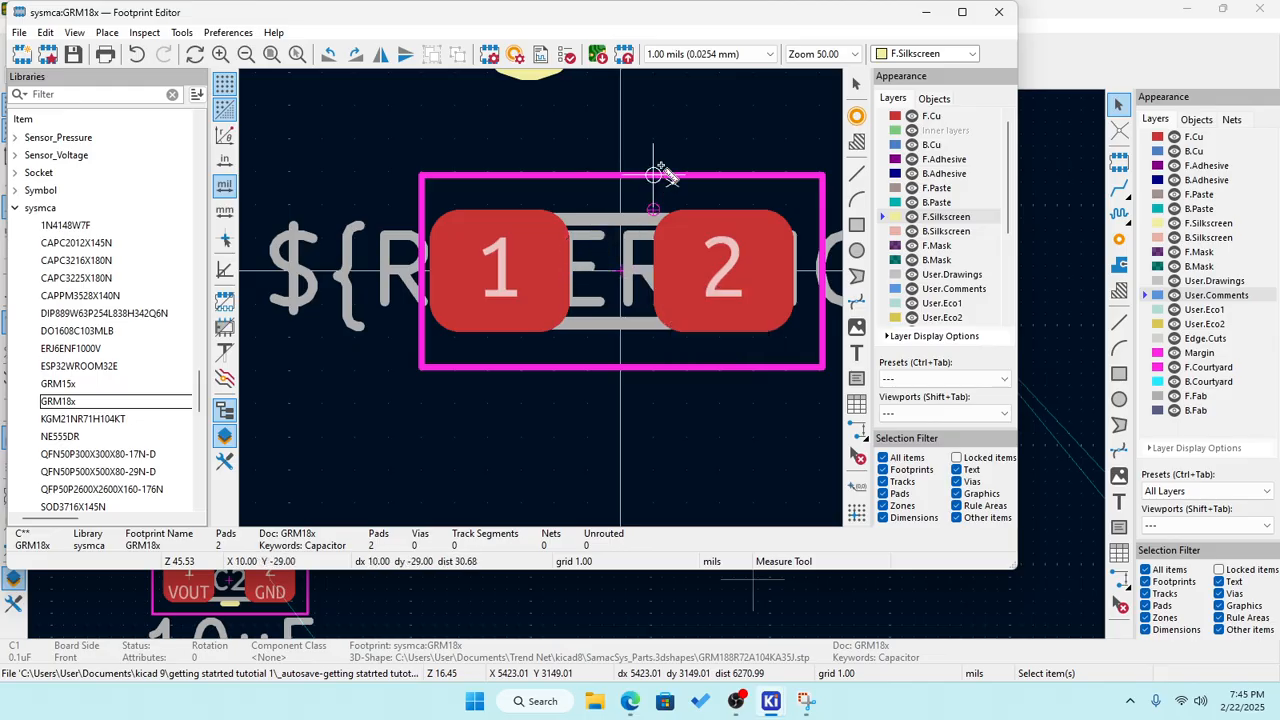
scroll(537, 314, "down", 2)
scroll(525, 330, "up", 4)
scroll(537, 316, "down", 4)
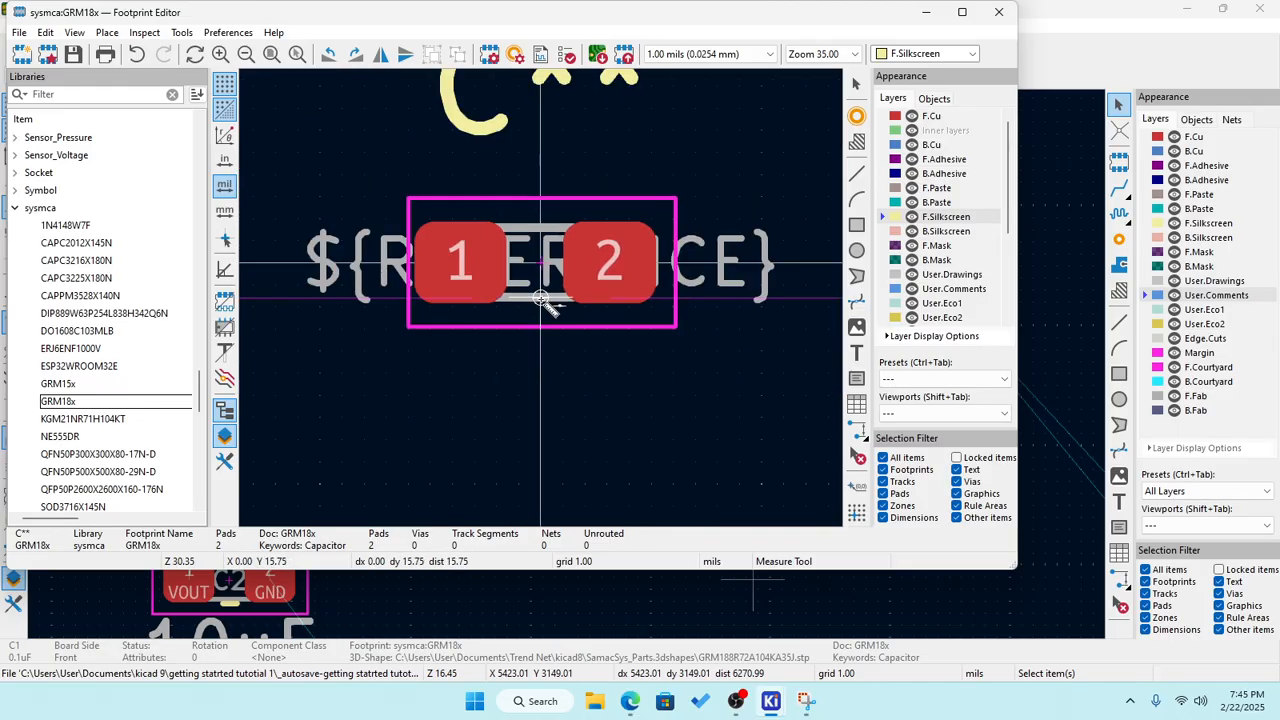
key("Escape")
Shift the F.Courtyard rectangle slightly left and down around the two pads.
scroll(406, 320, "up", 1)
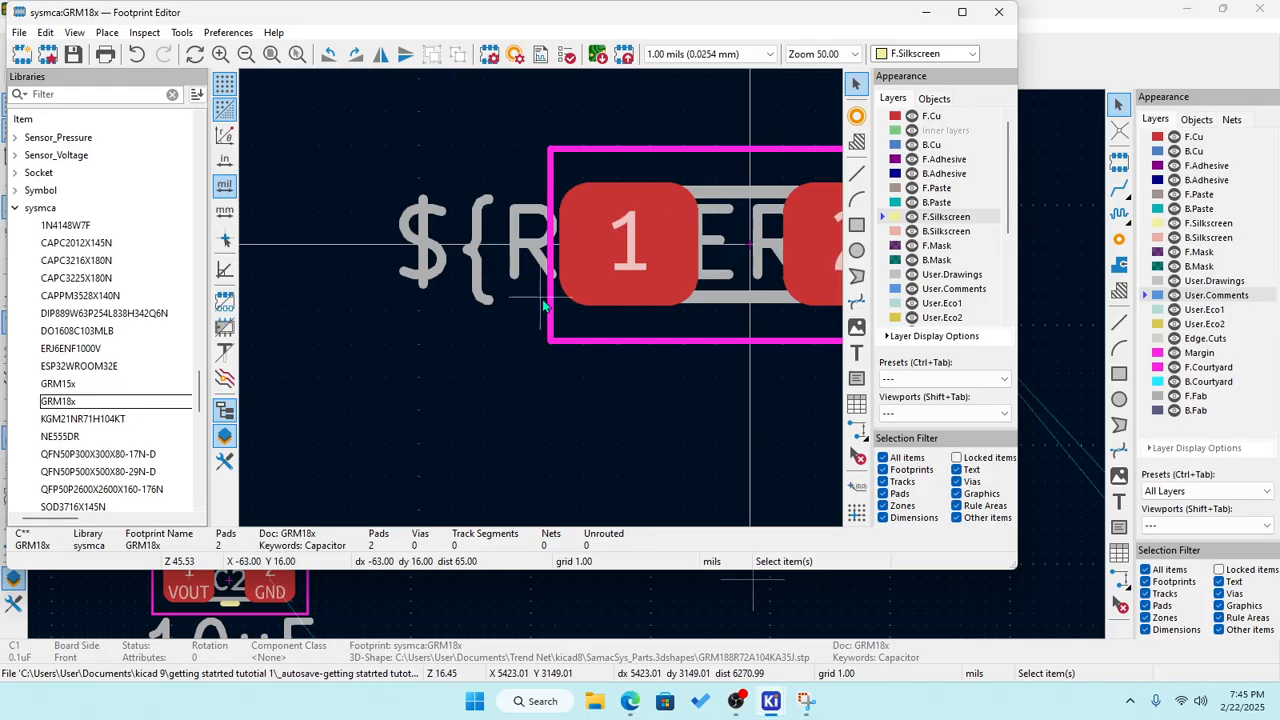
scroll(550, 300, "down", 1)
left_click(676, 200)
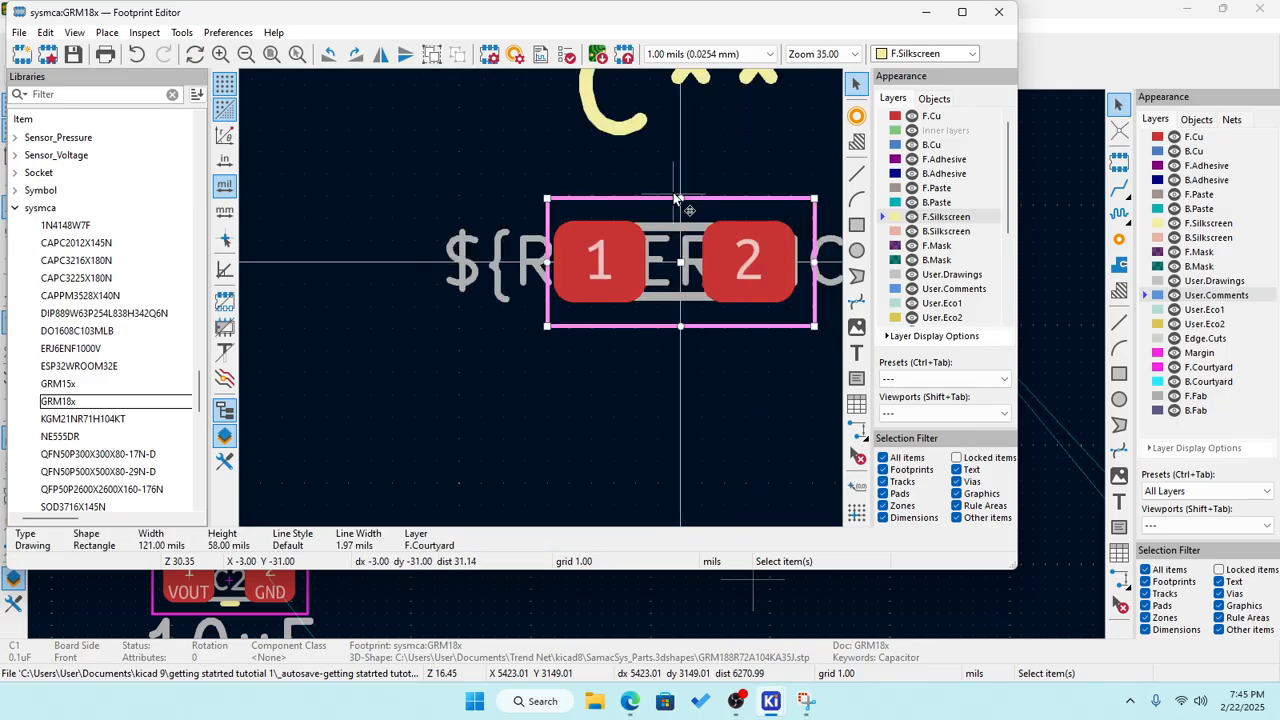
left_click_drag(676, 200, 672, 208)
left_click(515, 152)
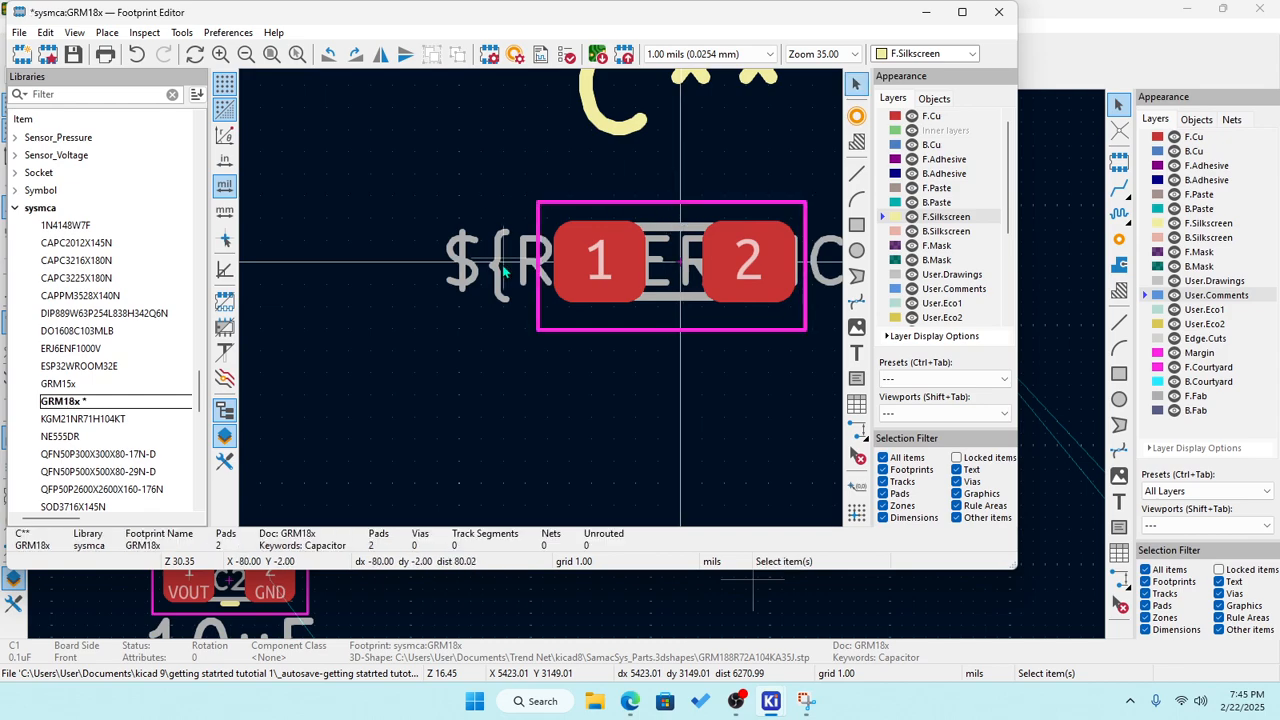
Measure from pad 1's upper edge toward the courtyard outline with the Measure Tool.
scroll(520, 320, "down", 3)
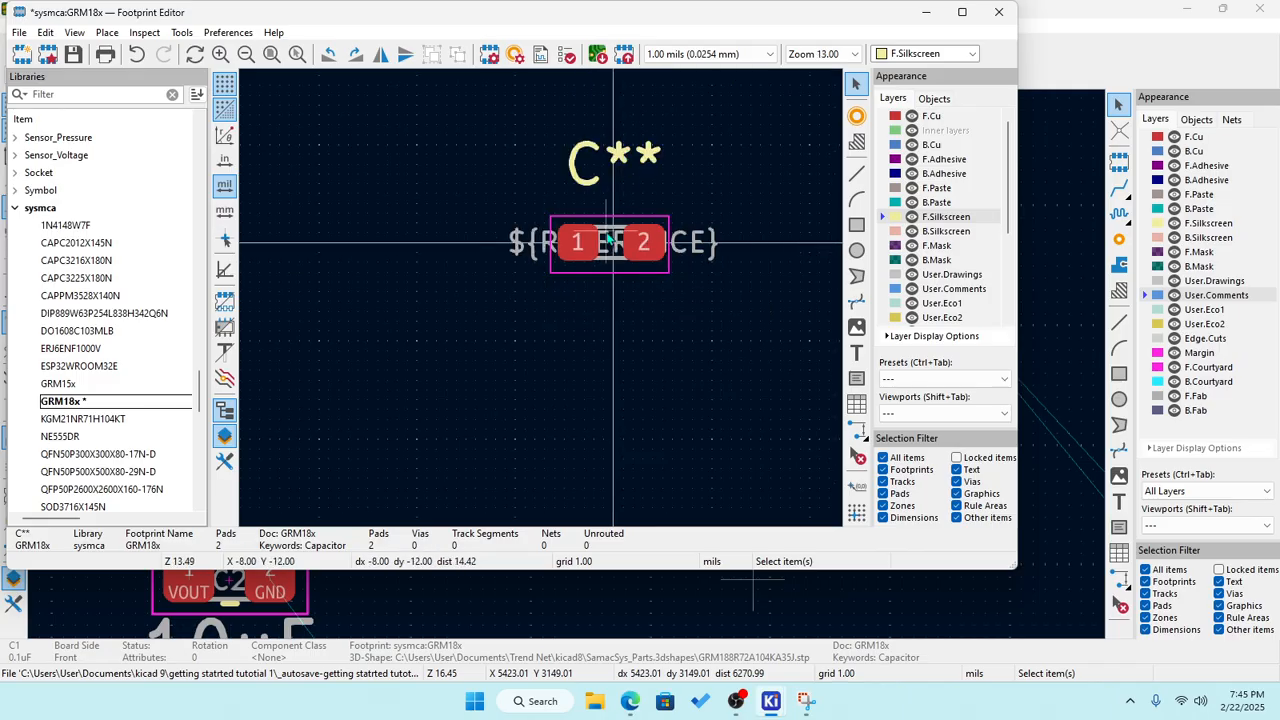
scroll(607, 240, "up", 4)
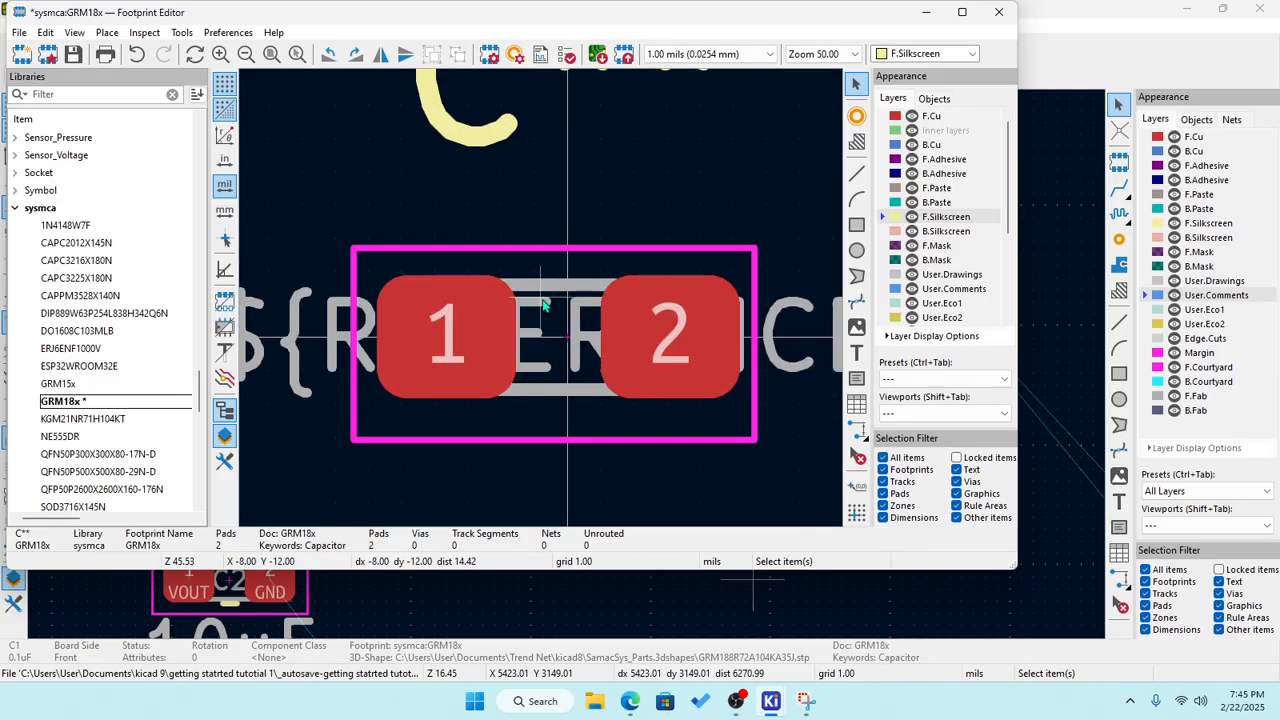
scroll(544, 304, "down", 1)
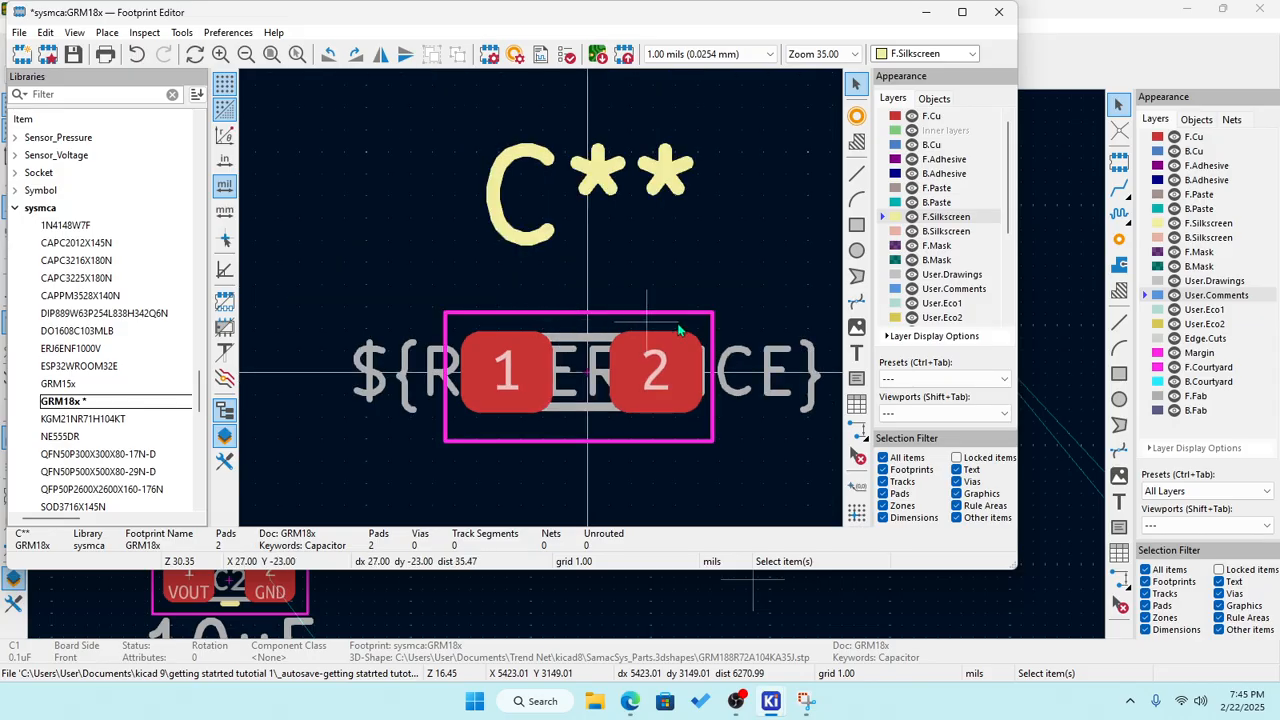
left_click(143, 33)
left_click(163, 55)
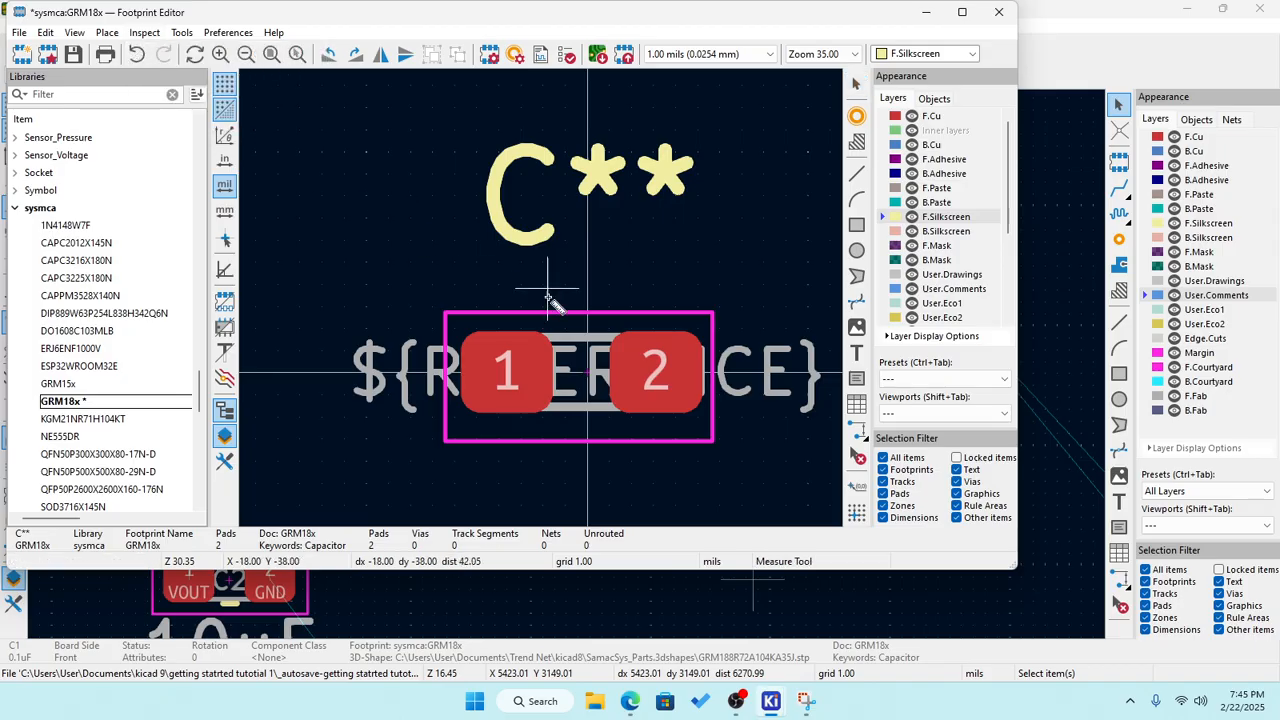
left_click(518, 336)
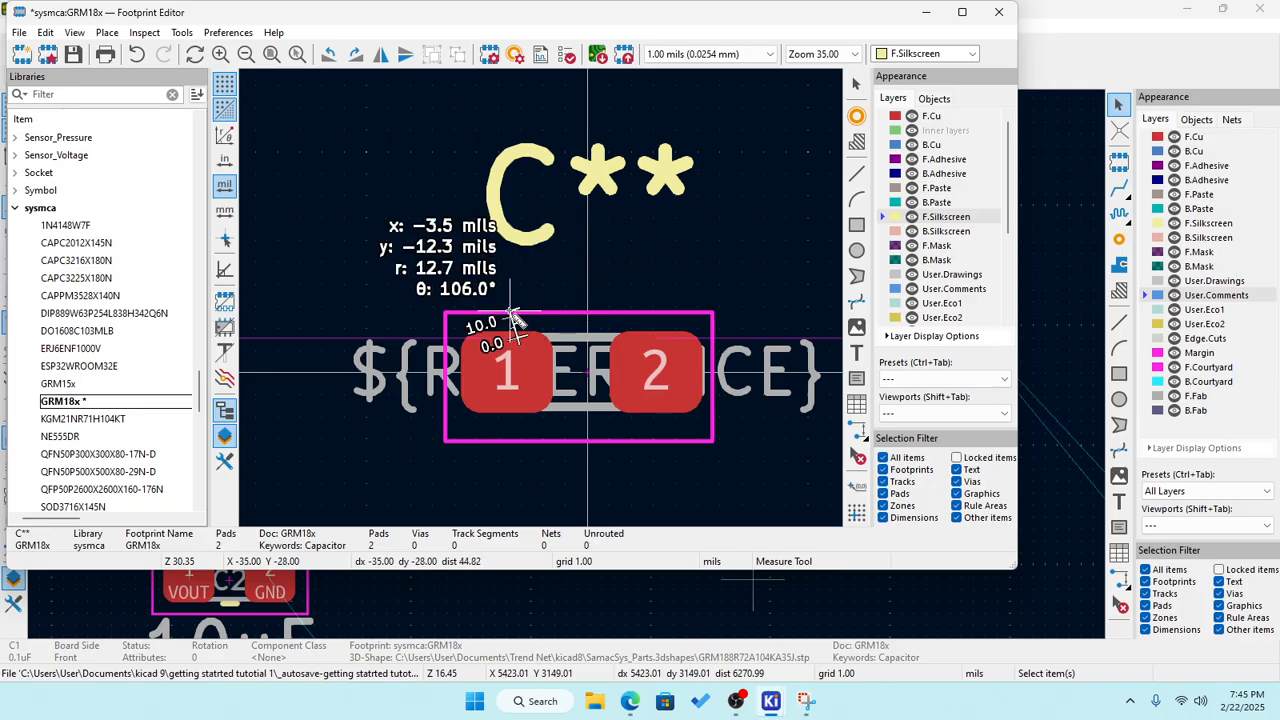
scroll(530, 290, "up", 2)
scroll(537, 277, "down", 3)
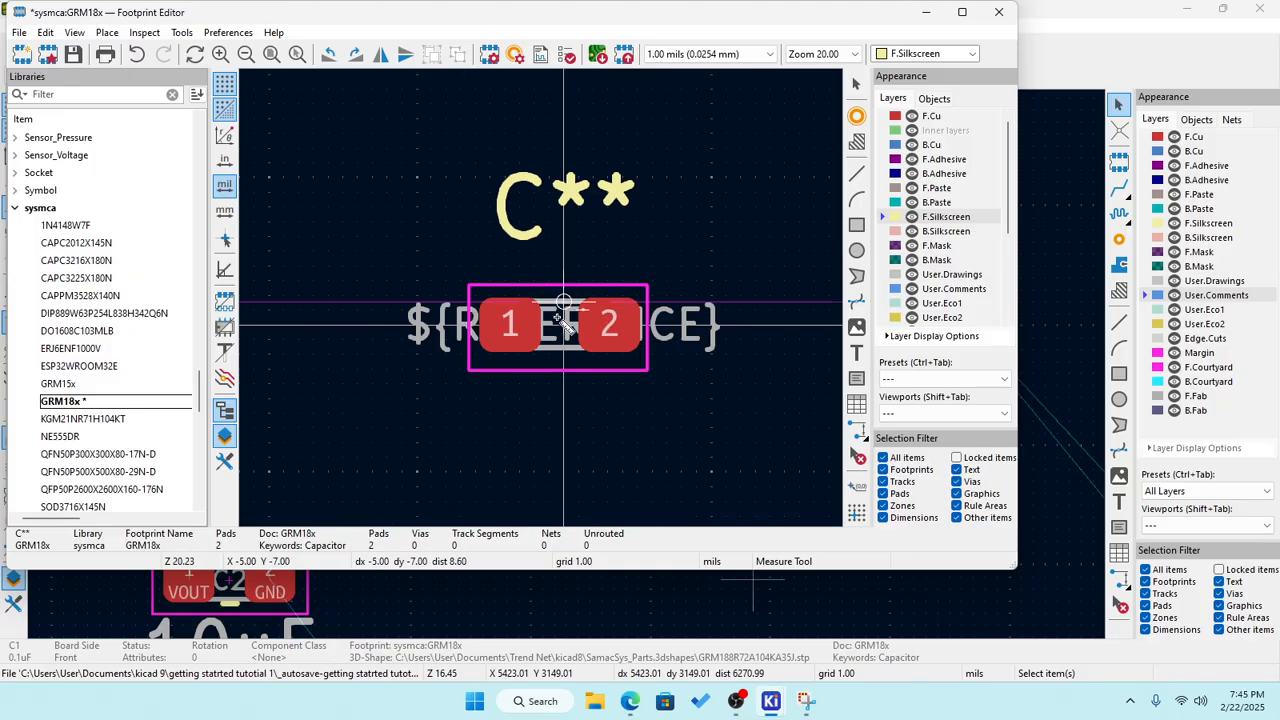
key("Escape")
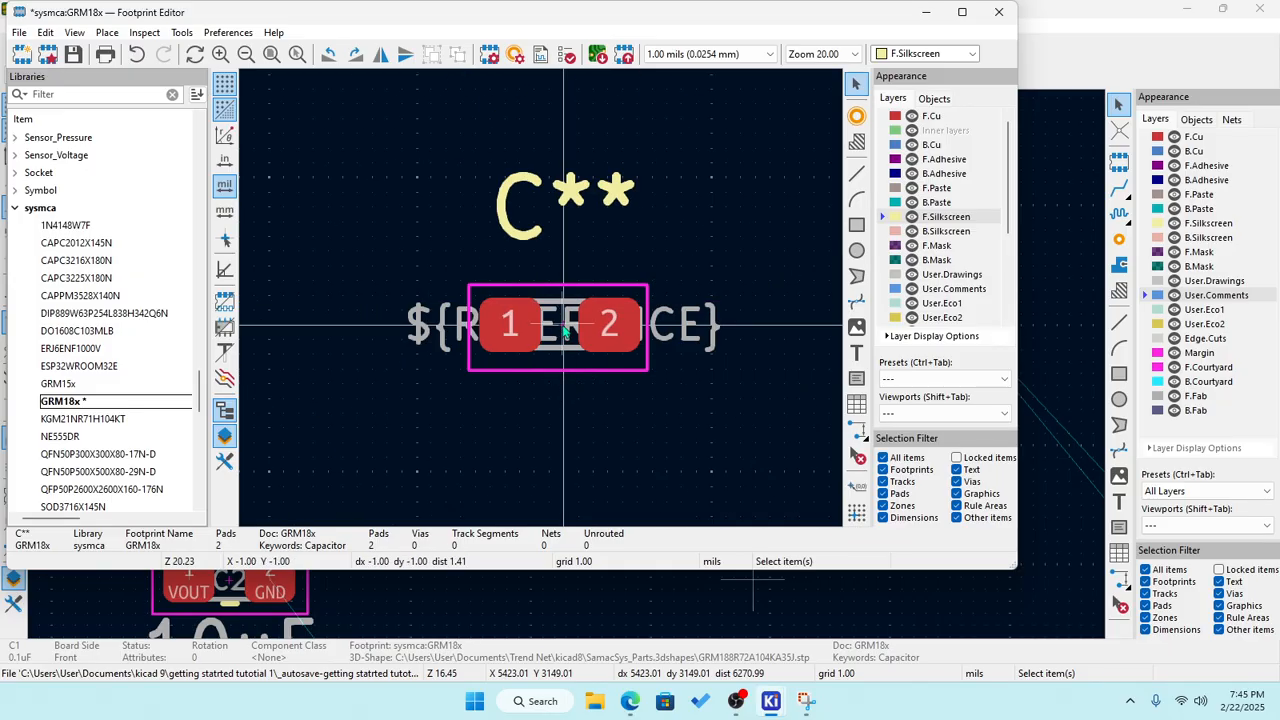
Adjust all four courtyard edges to centre it vertically at 58 mils high and widen it around the pads, and save the footprint.
scroll(575, 340, "up", 3)
left_click(533, 212)
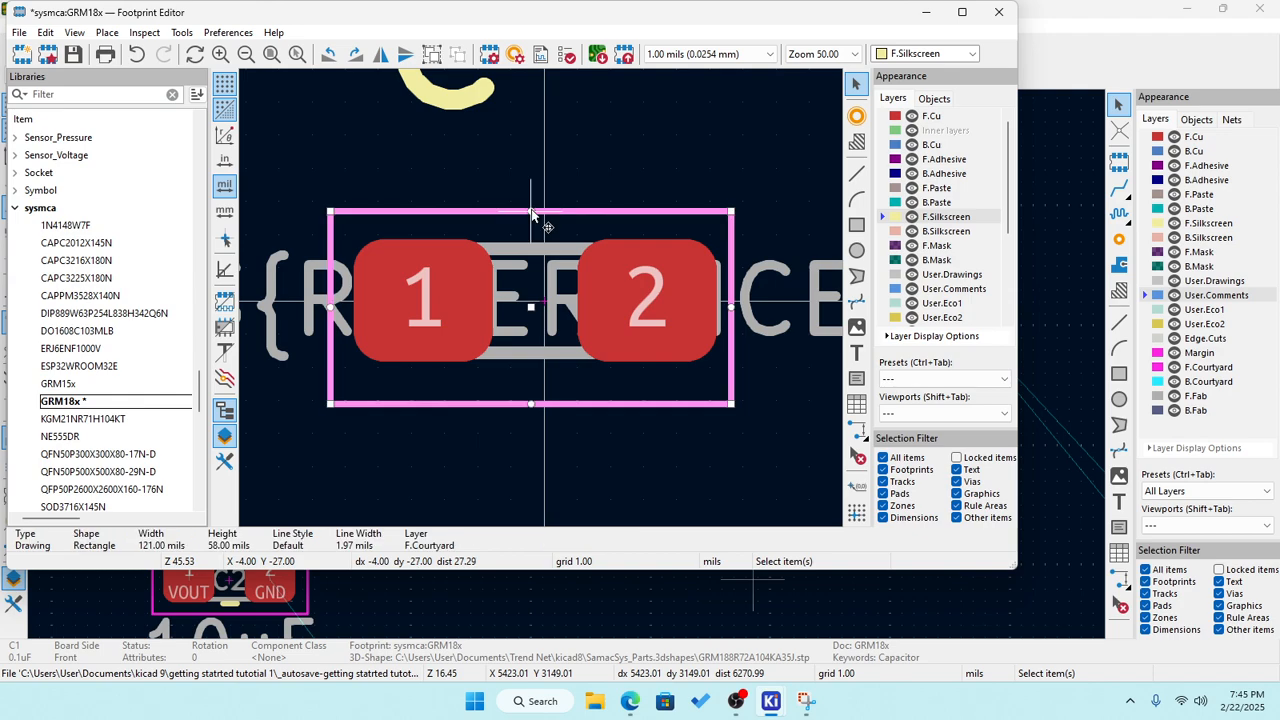
left_click_drag(531, 211, 531, 205)
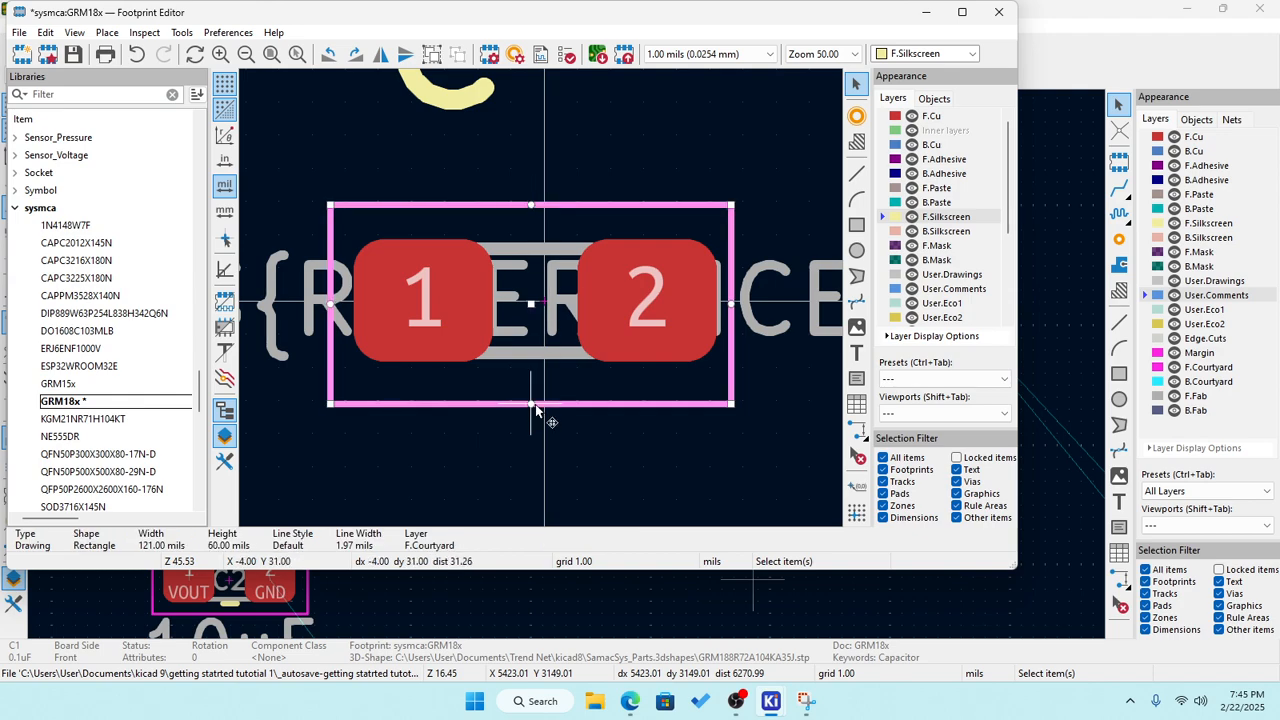
left_click_drag(535, 405, 535, 398)
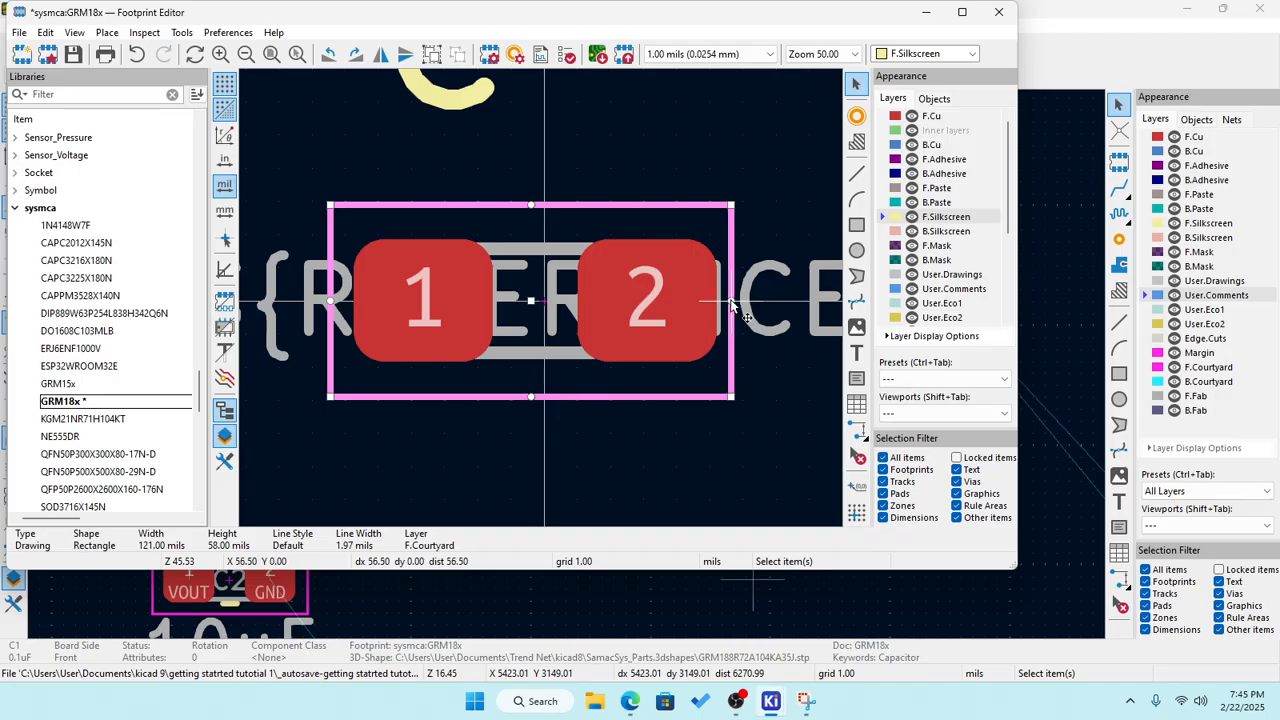
left_click_drag(734, 307, 742, 307)
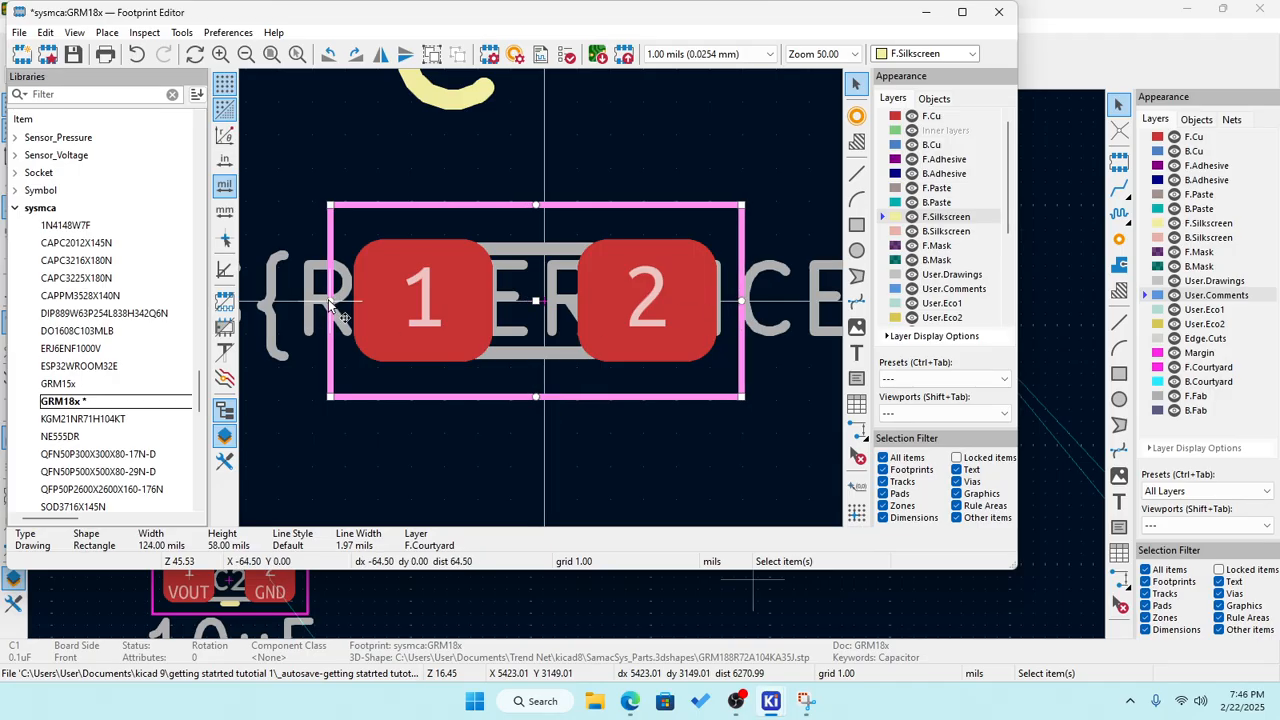
left_click_drag(328, 304, 322, 303)
left_click(650, 170)
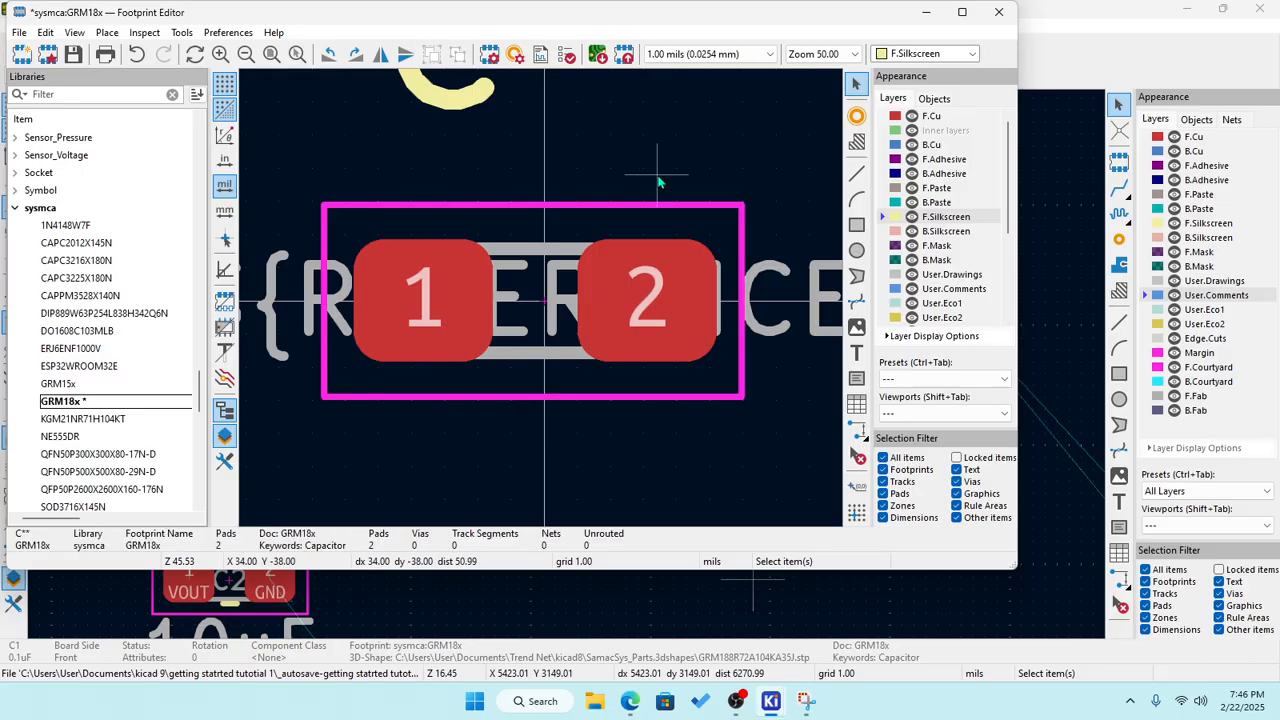
left_click(73, 54)
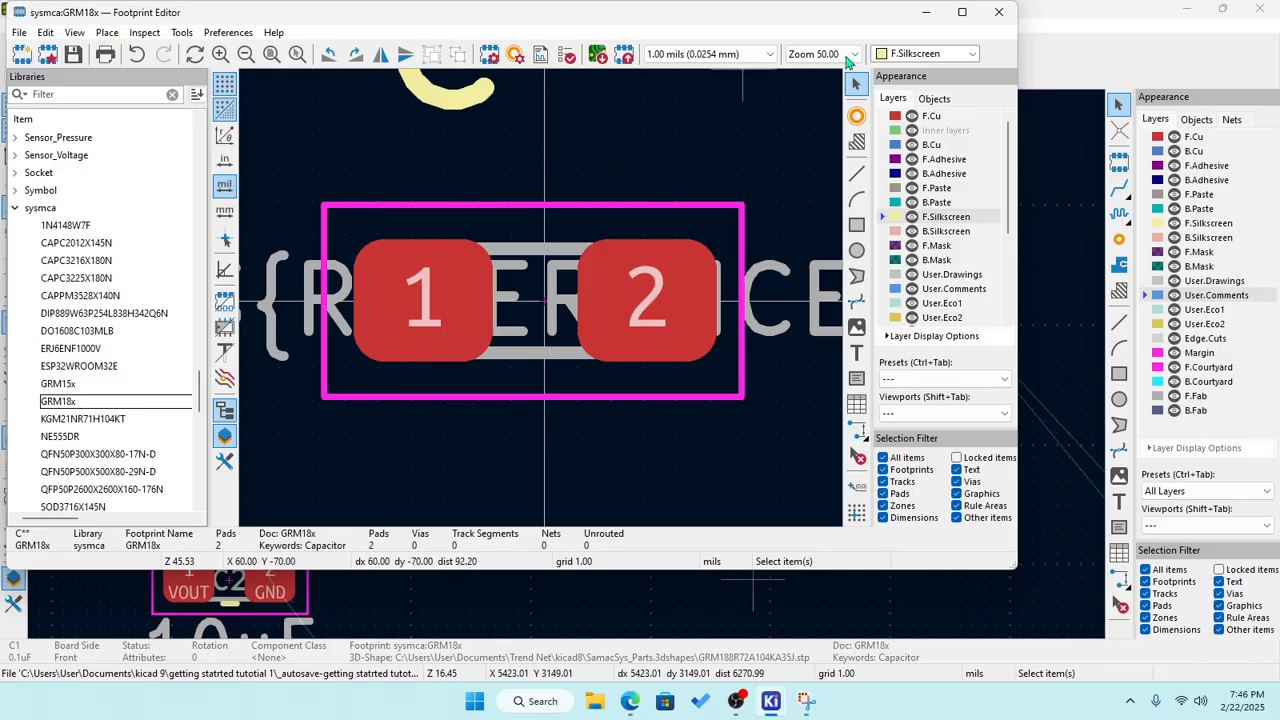
Close the Footprint Editor and delete capacitor C1 from the board.
left_click(999, 12)
scroll(603, 335, "down", 1)
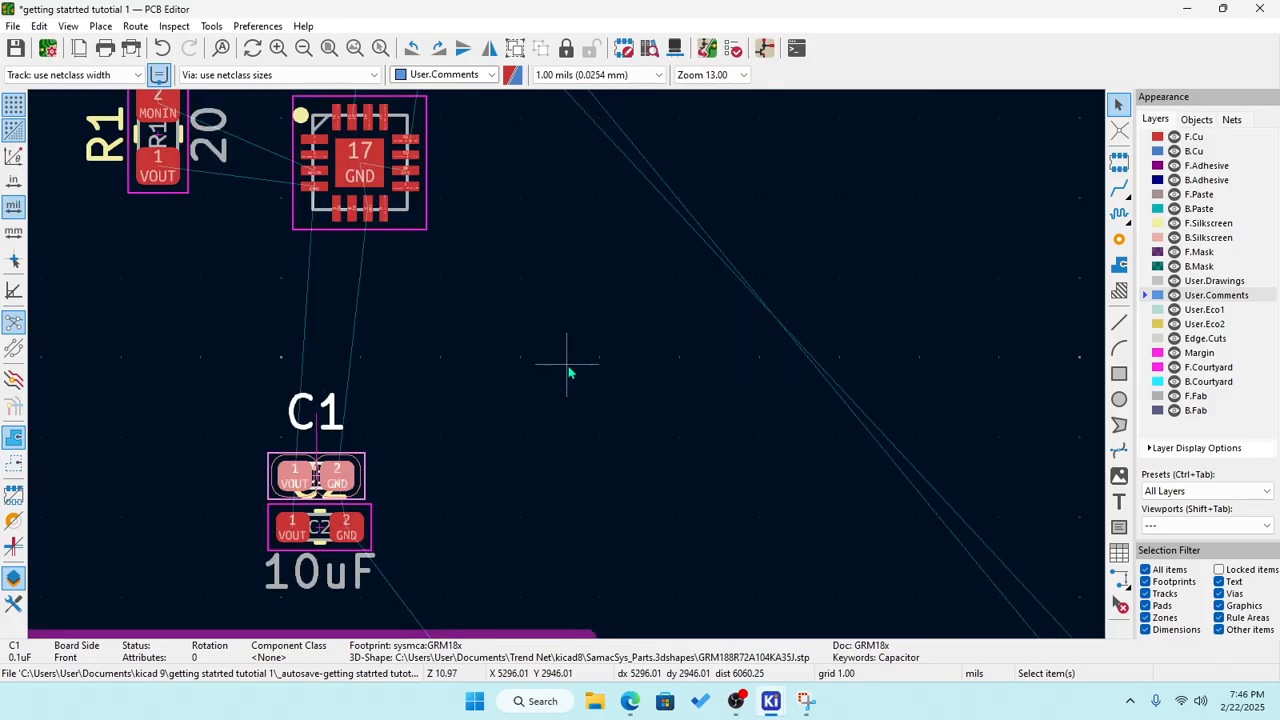
left_click_drag(238, 416, 442, 498)
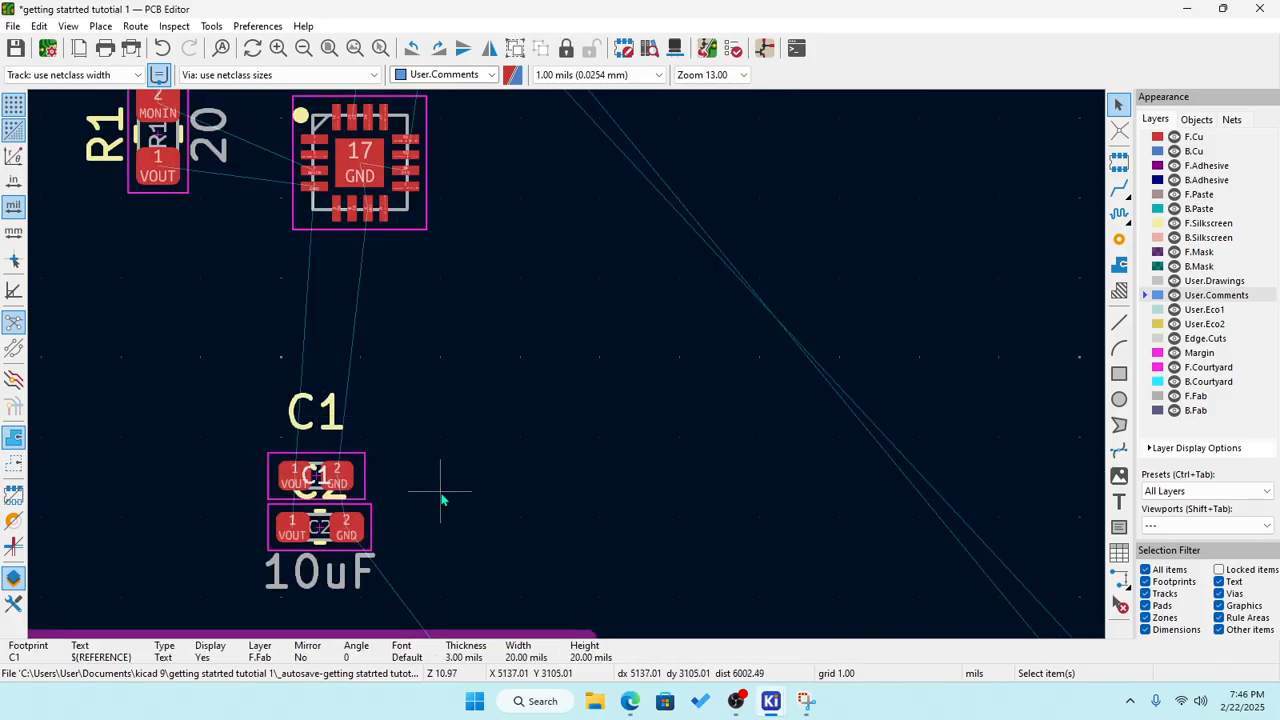
left_click(442, 498)
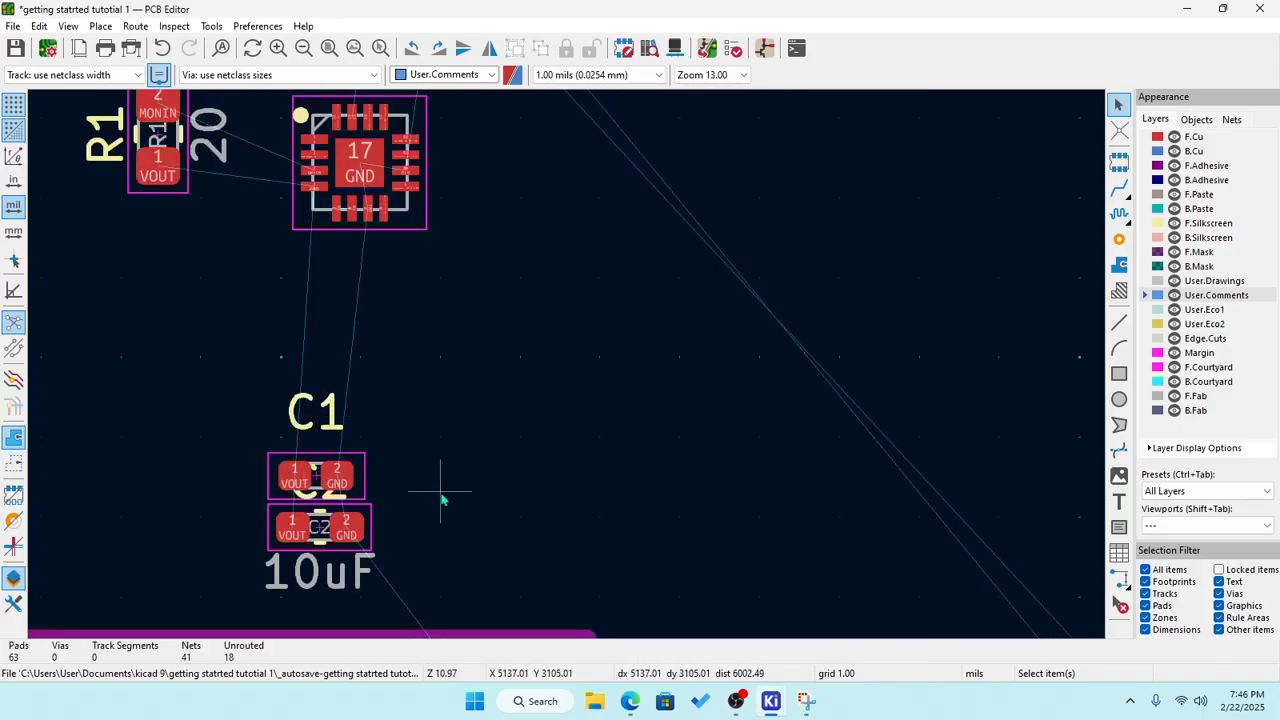
left_click(350, 482)
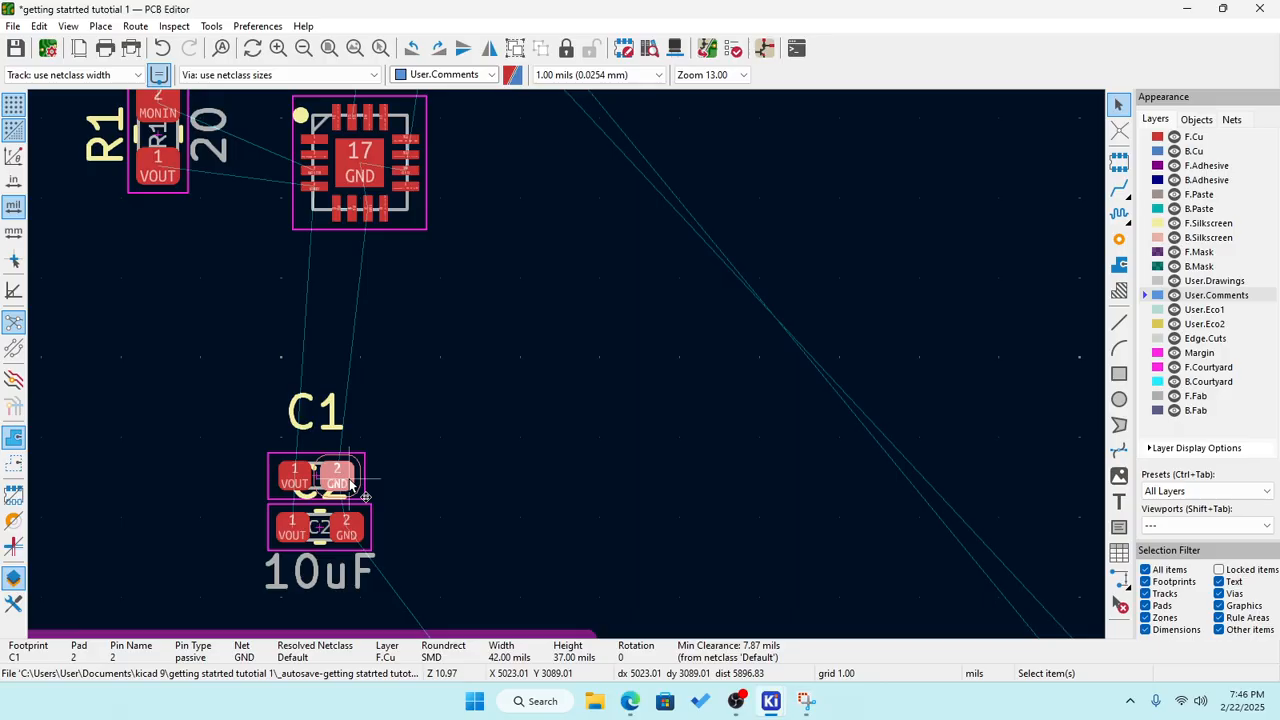
key("m")
left_click(337, 481)
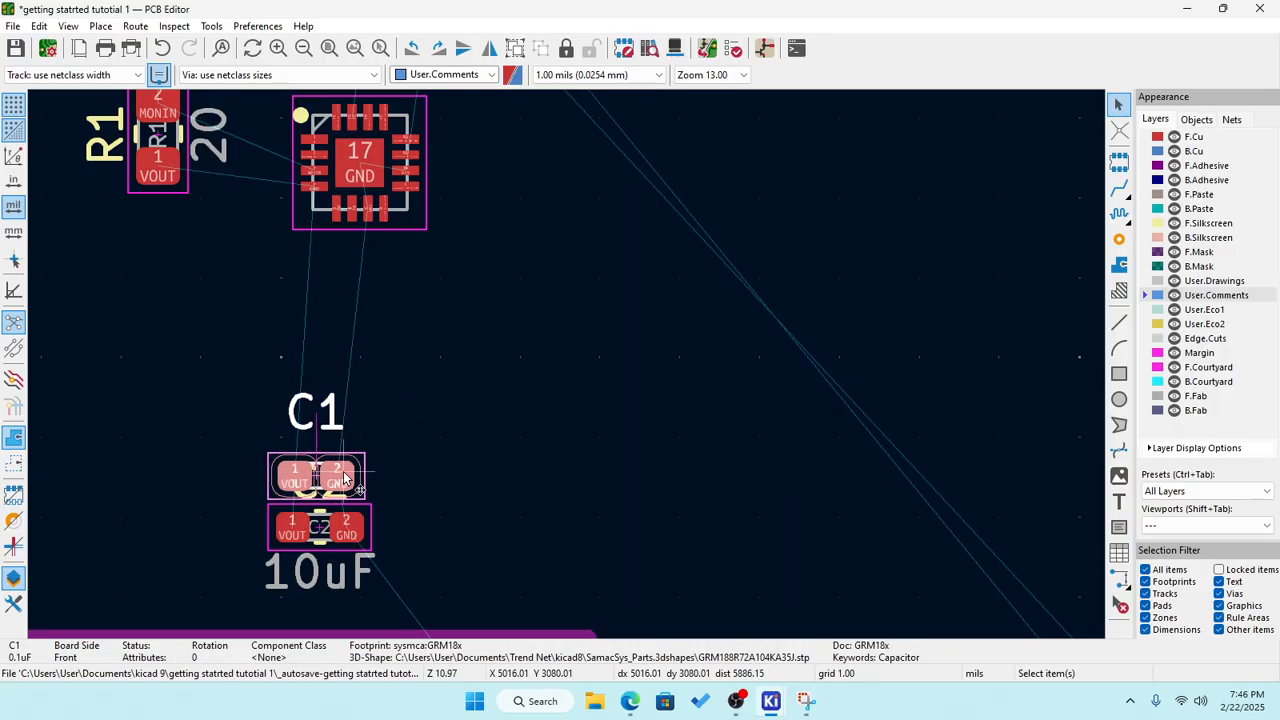
left_click_drag(343, 478, 501, 402)
left_click_drag(384, 332, 700, 481)
key("Delete")
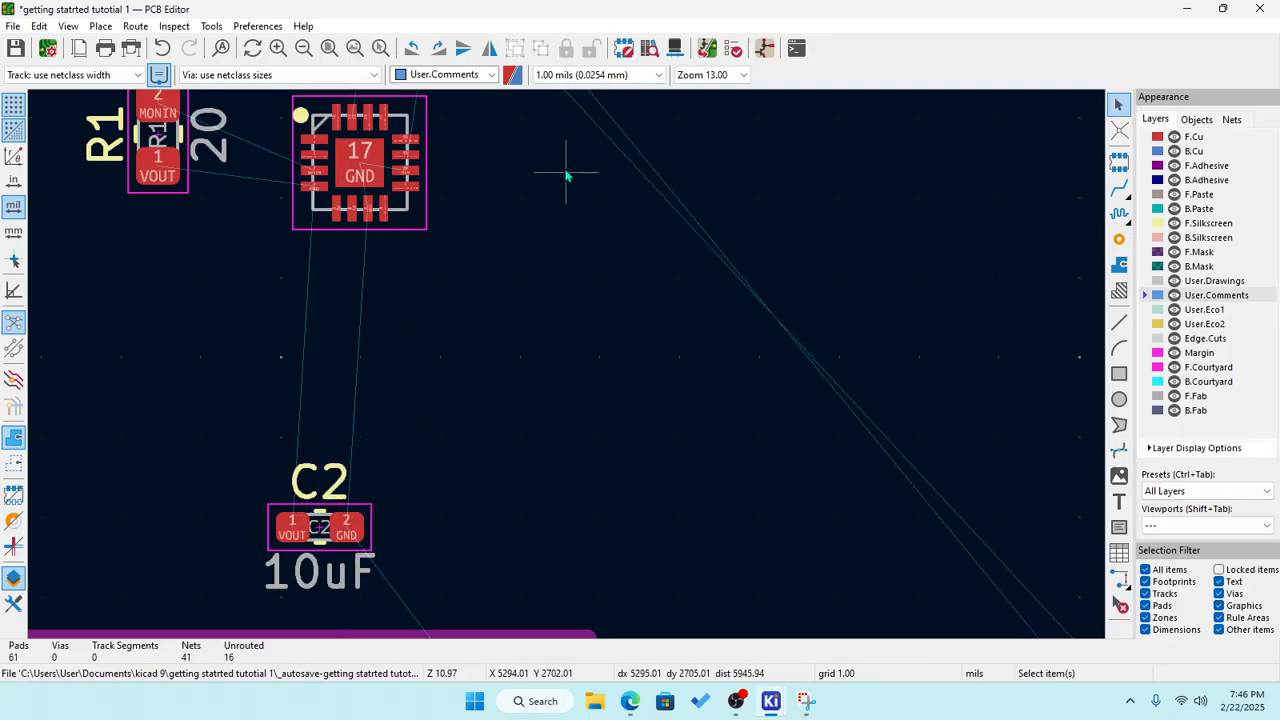
Update the PCB from the schematic to bring C1 back with the edited GRM18x footprint.
left_click(210, 26)
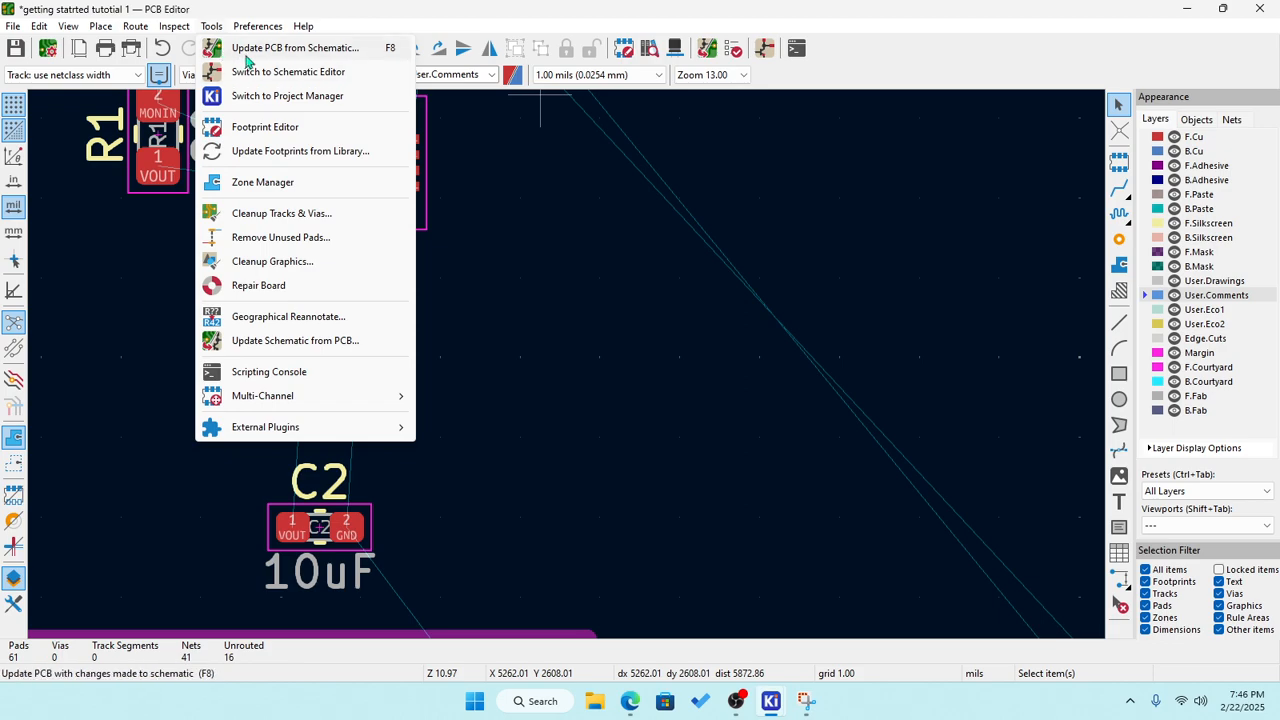
left_click(250, 58)
left_click(484, 445)
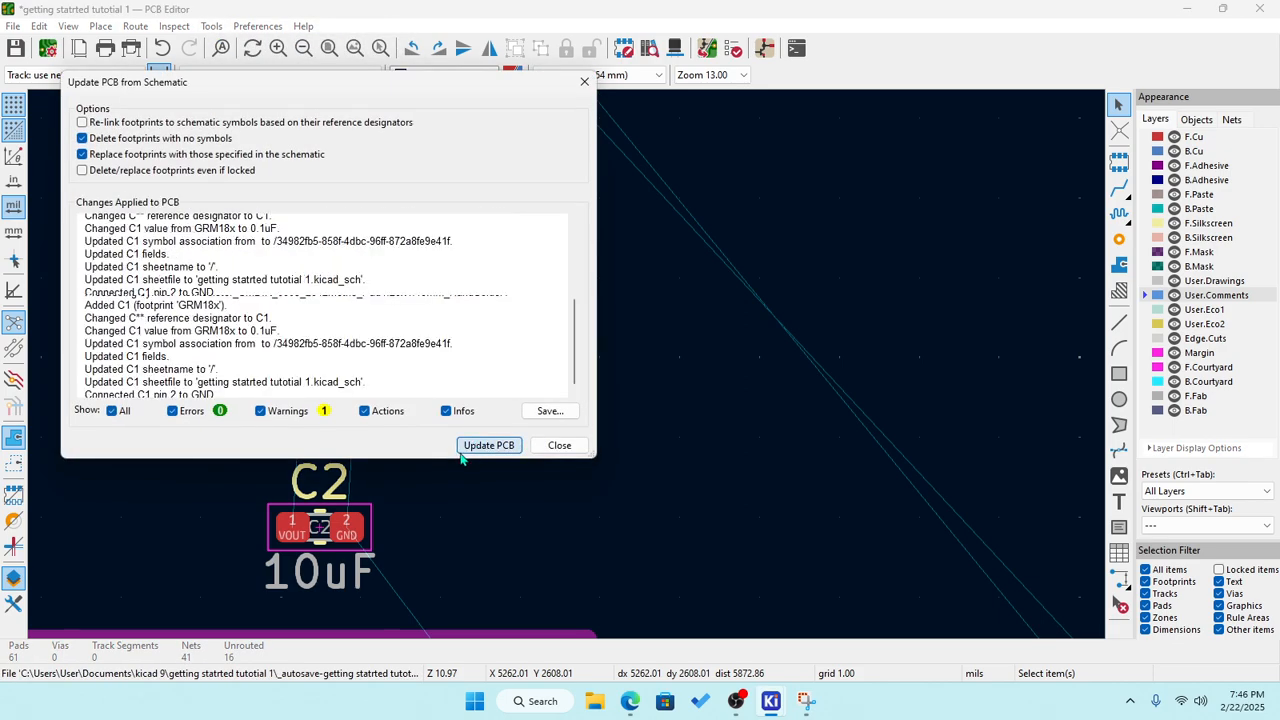
left_click(560, 445)
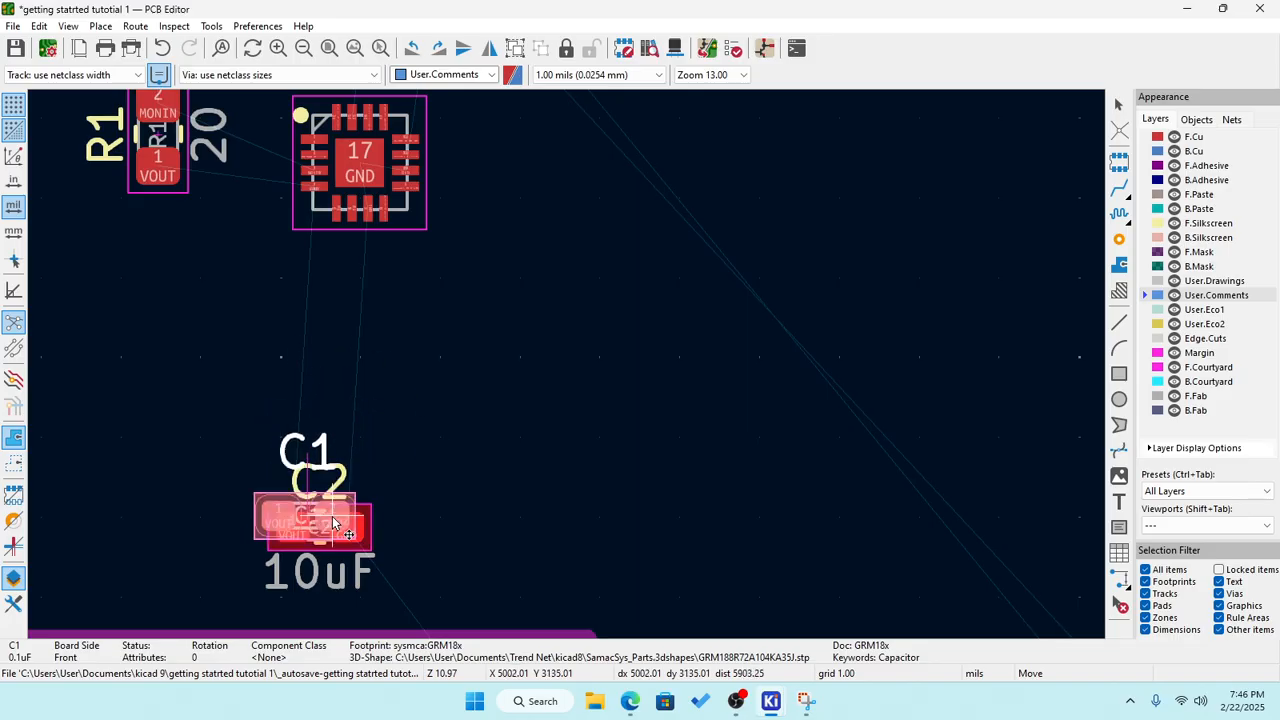
Place capacitor C1 directly above C2, below IC2, deselect it, and save the board.
scroll(355, 530, "up", 3)
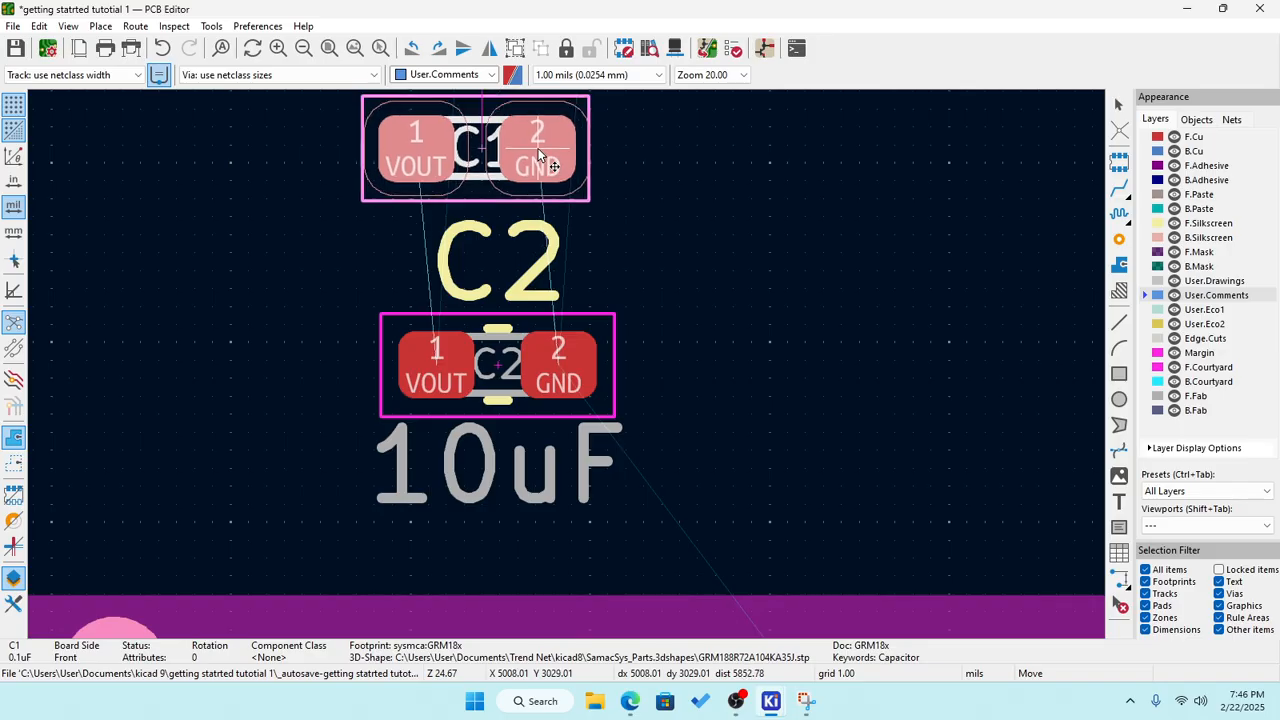
left_click(538, 148)
scroll(571, 371, "down", 3)
scroll(568, 372, "up", 5)
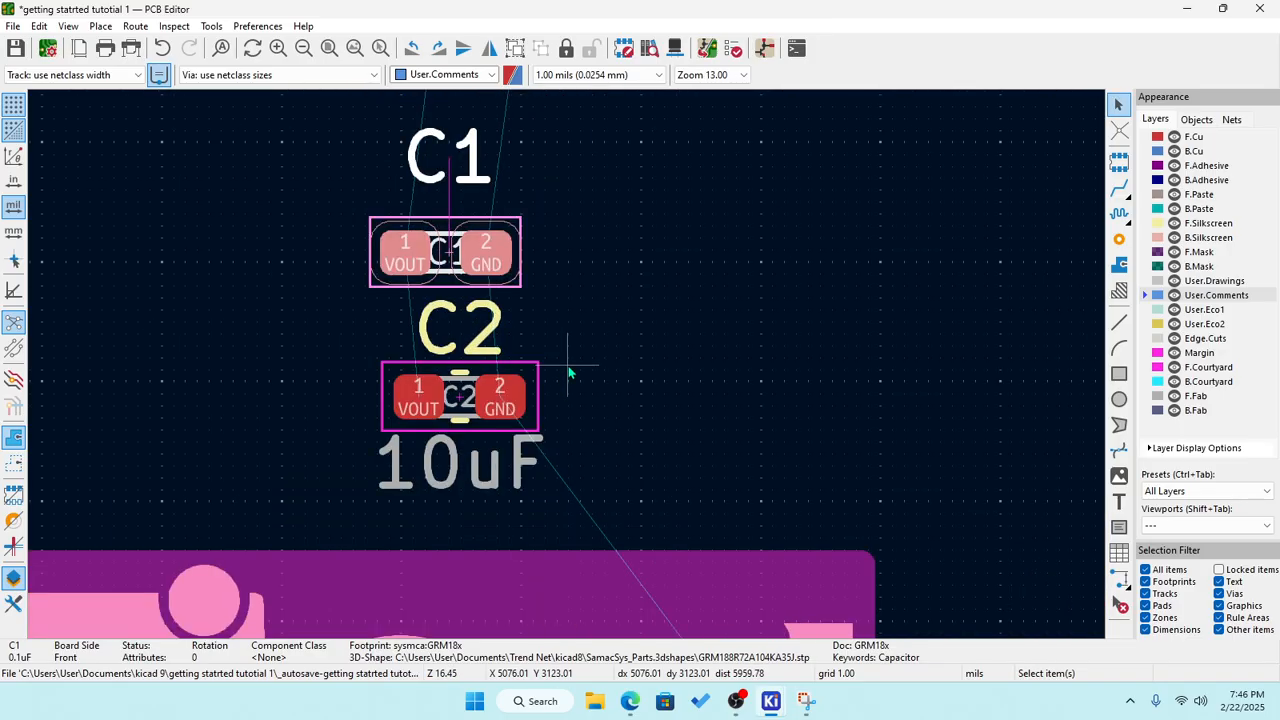
scroll(568, 372, "down", 3)
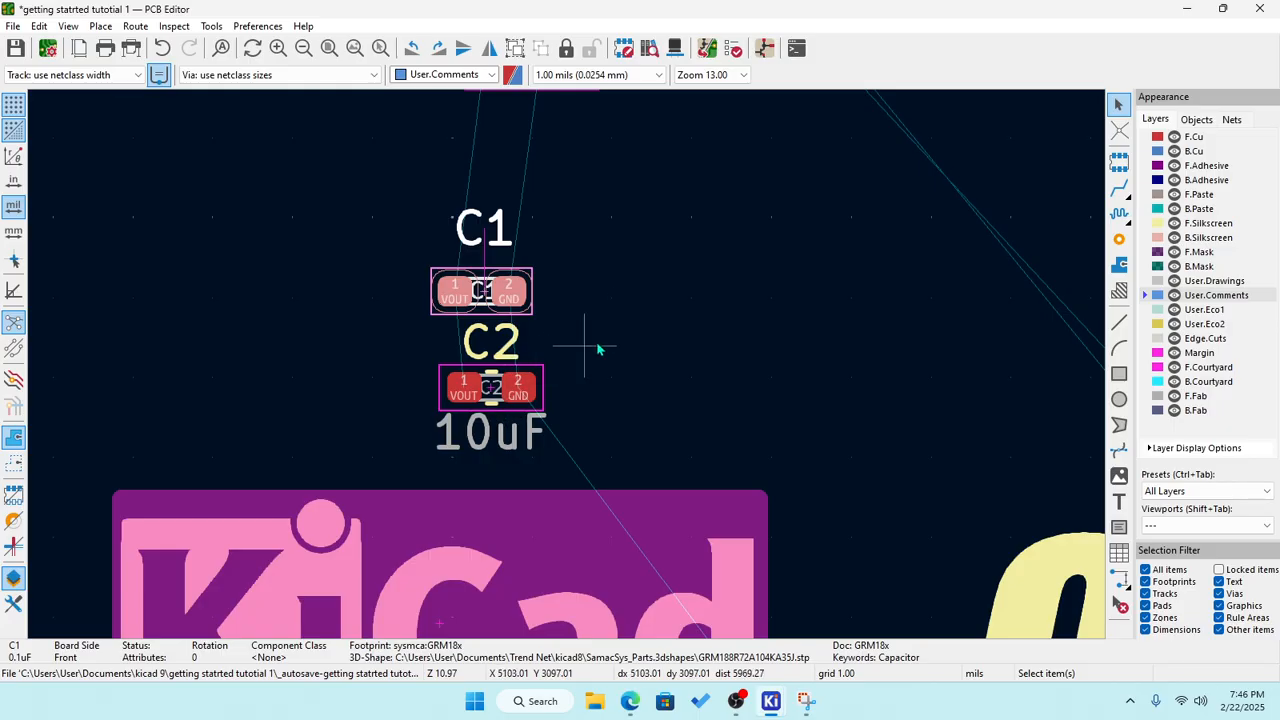
scroll(568, 372, "up", 2)
left_click(505, 367)
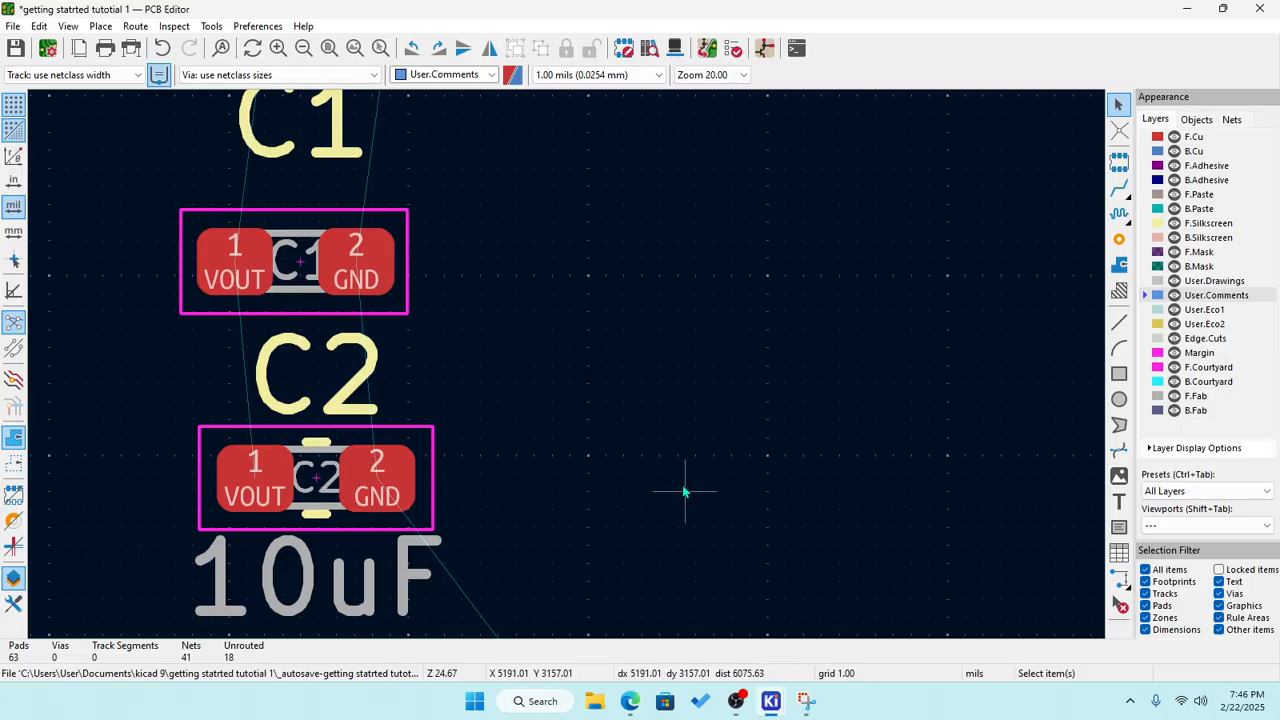
scroll(265, 279, "down", 2)
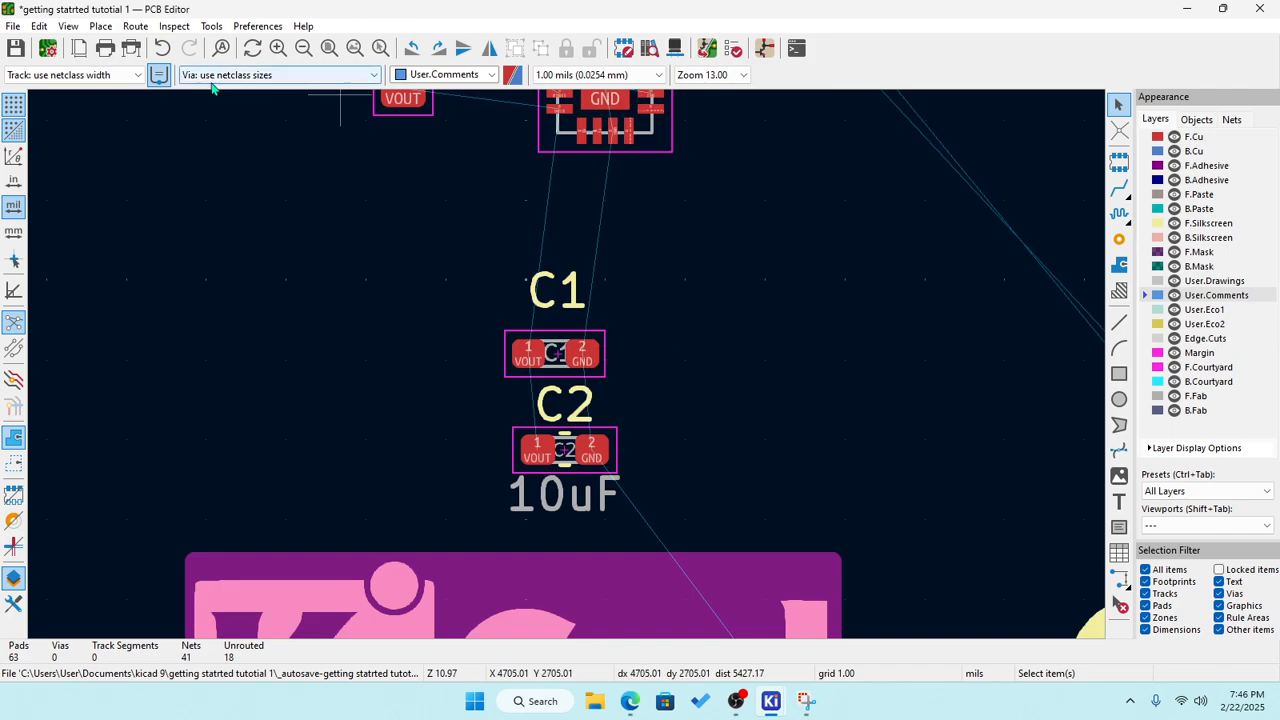
key("ctrl+s")
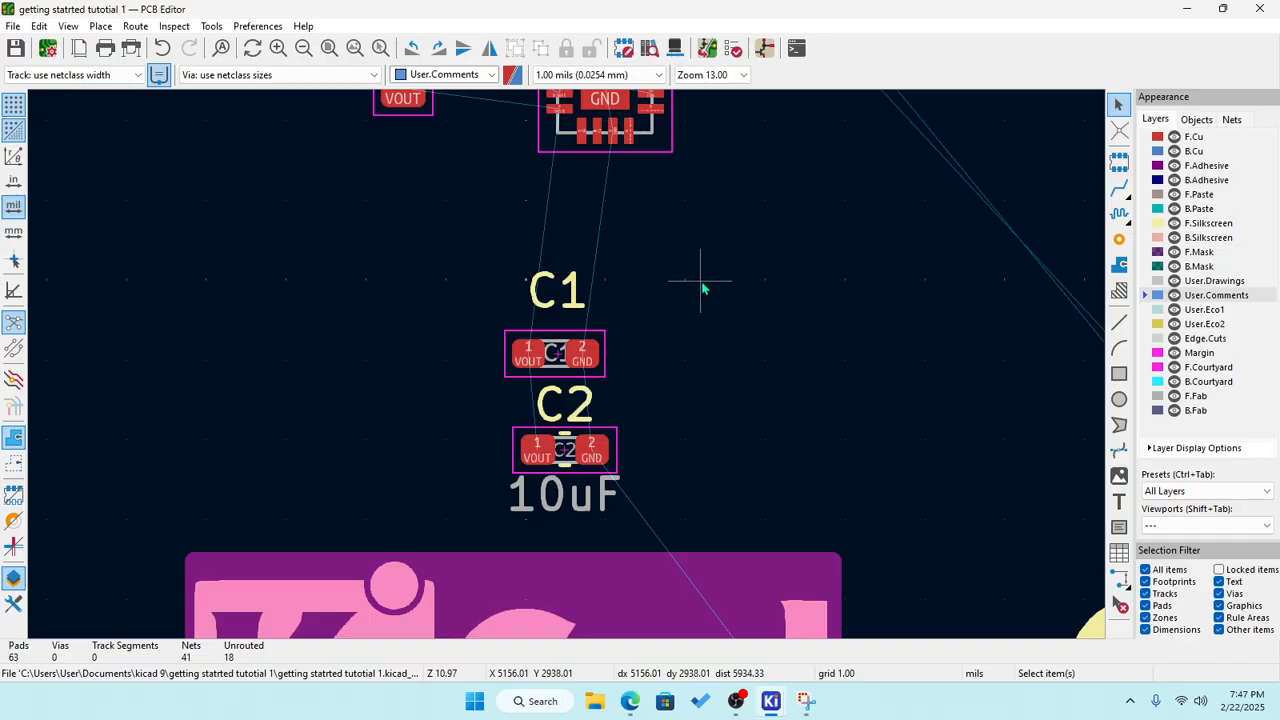
Examine the component placement and unrouted connections across the whole board.
scroll(702, 288, "down", 1)
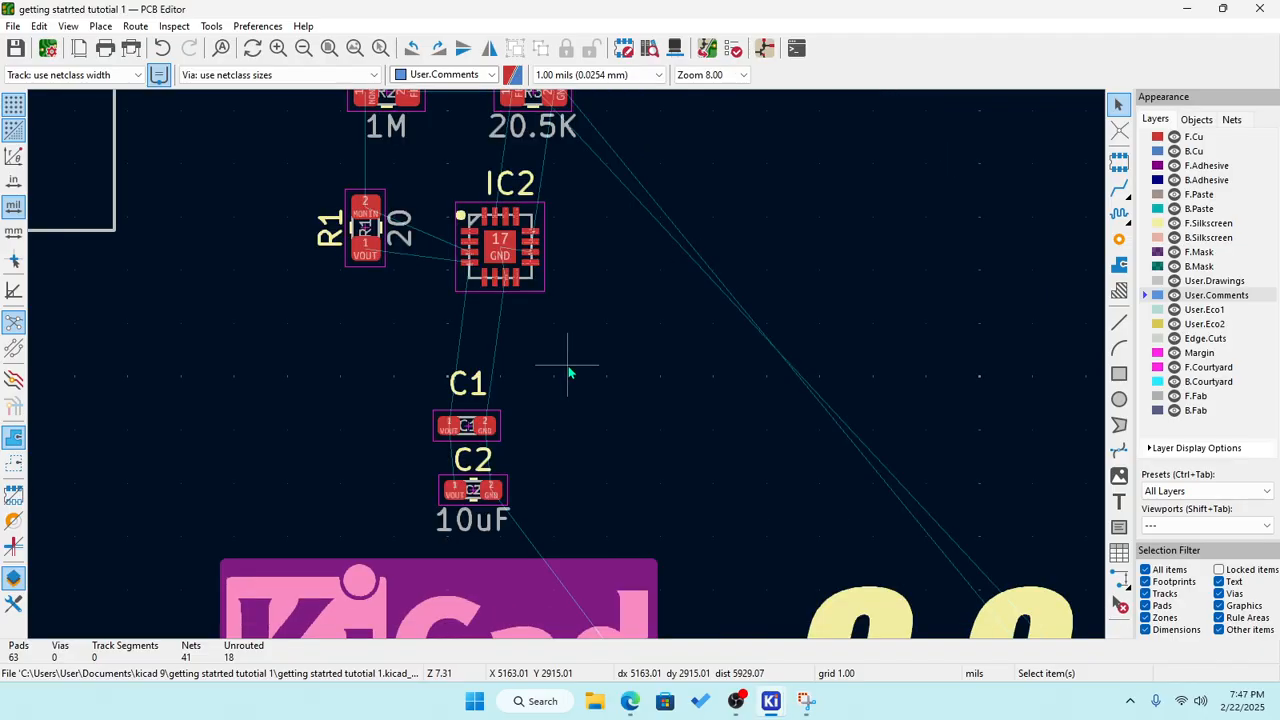
scroll(630, 225, "down", 1)
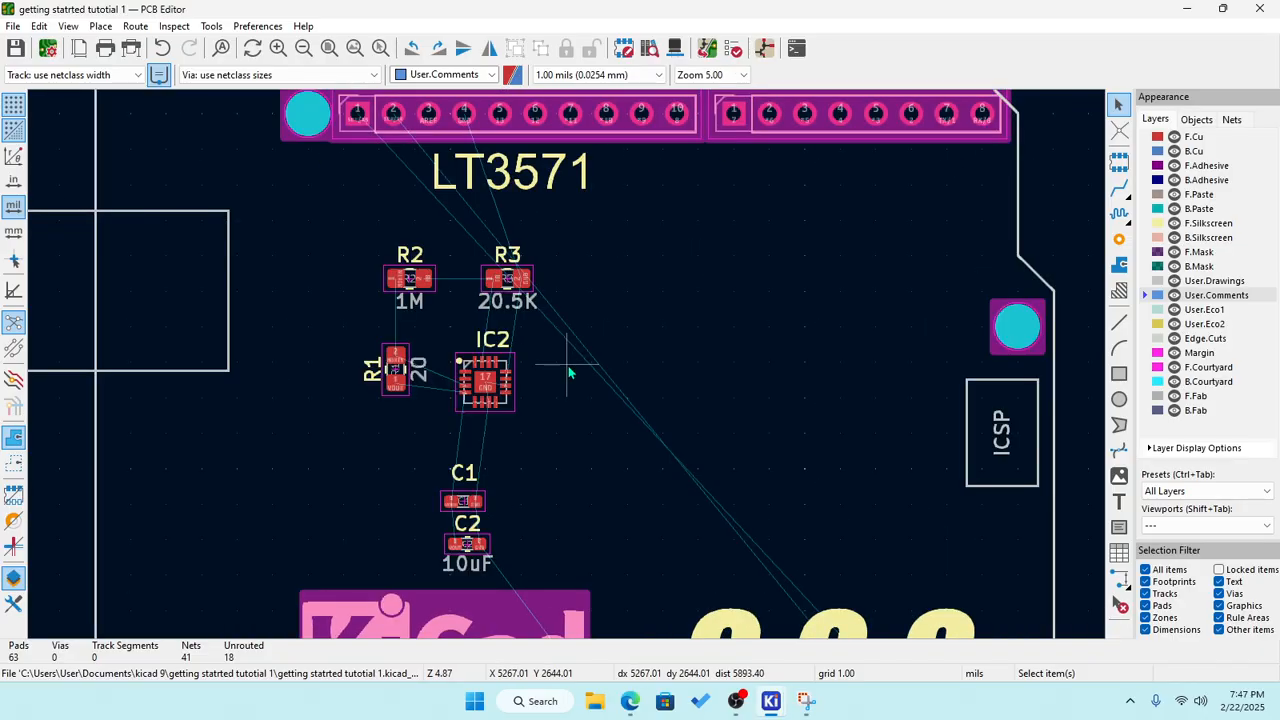
scroll(570, 373, "down", 1)
scroll(570, 373, "up", 1)
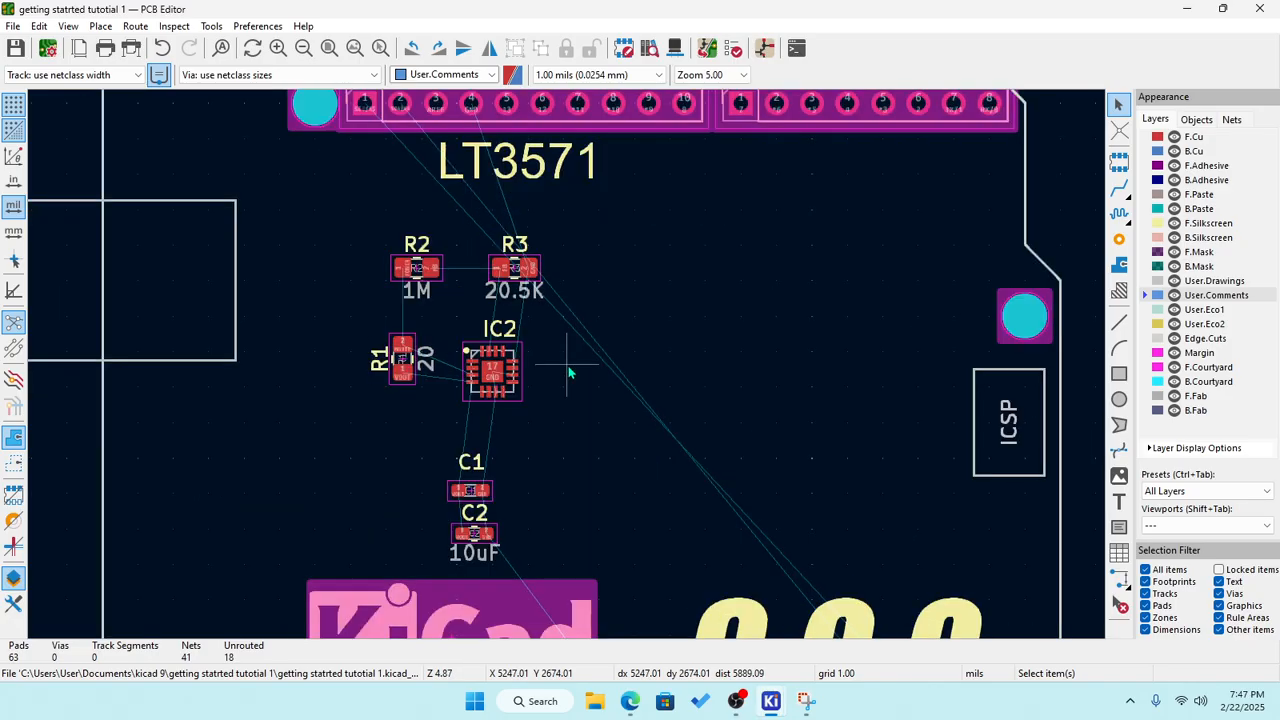
scroll(569, 368, "down", 1)
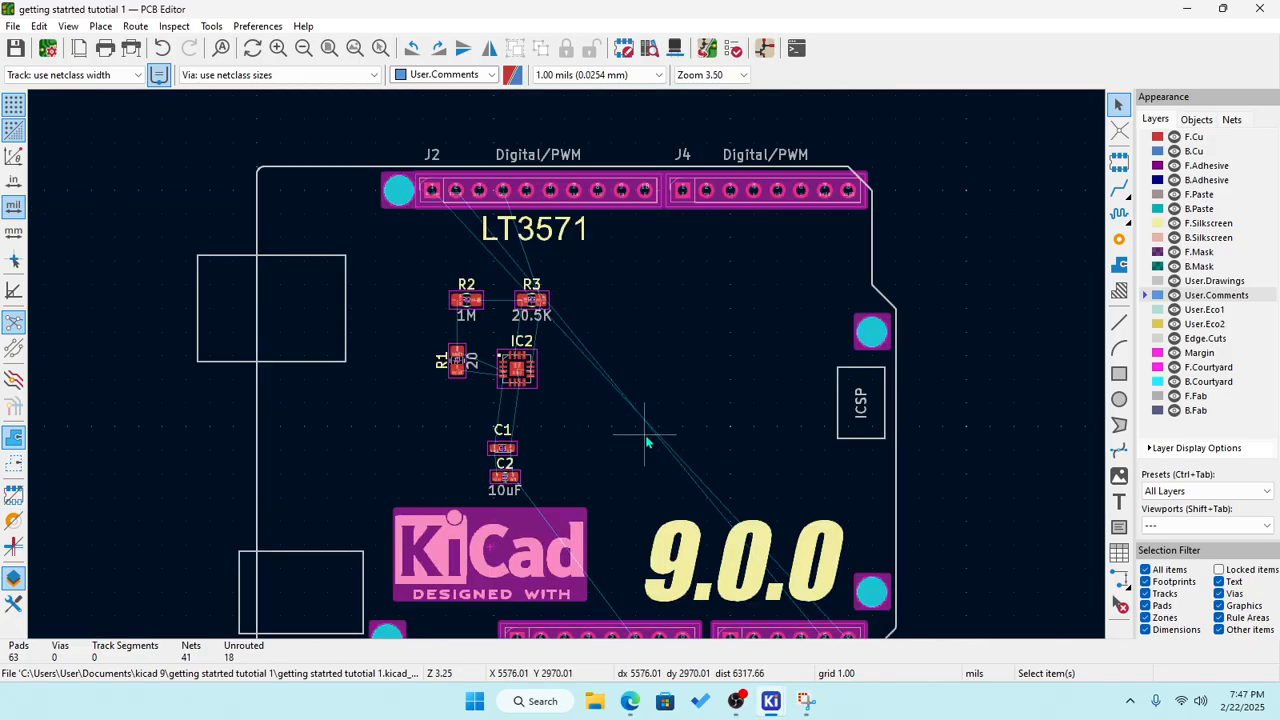
scroll(651, 445, "up", 1)
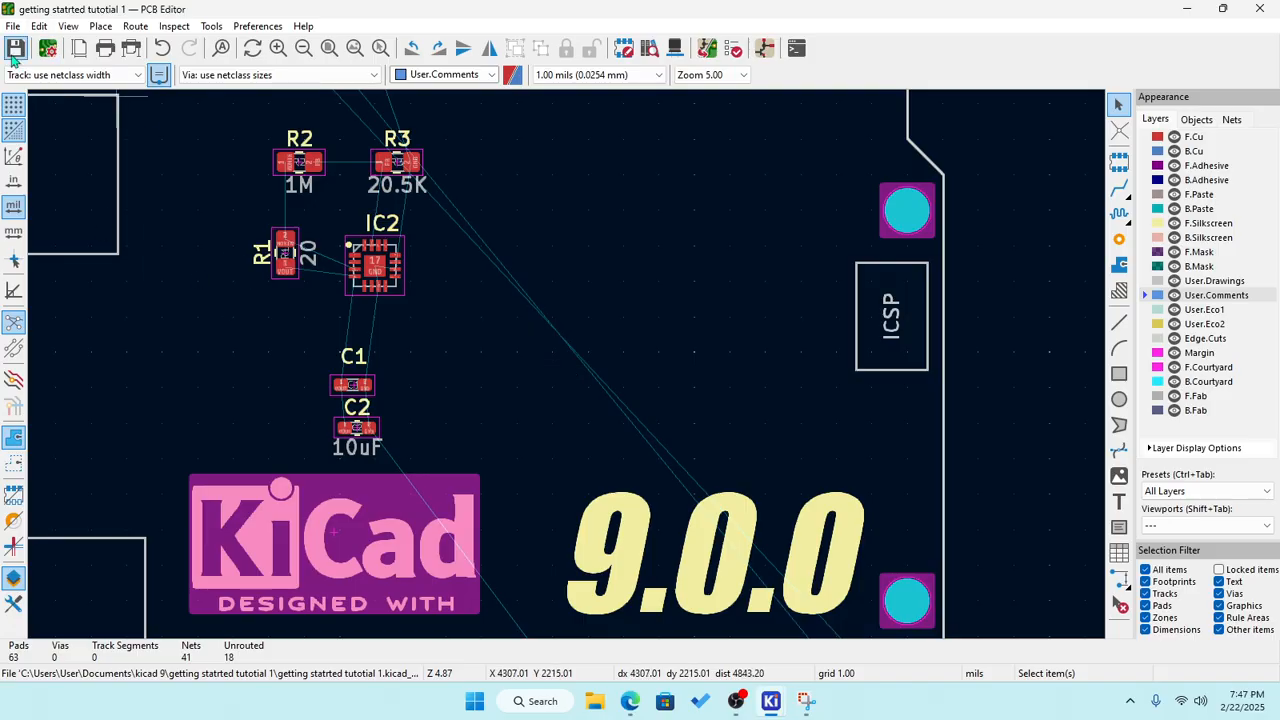
scroll(397, 145, "down", 2)
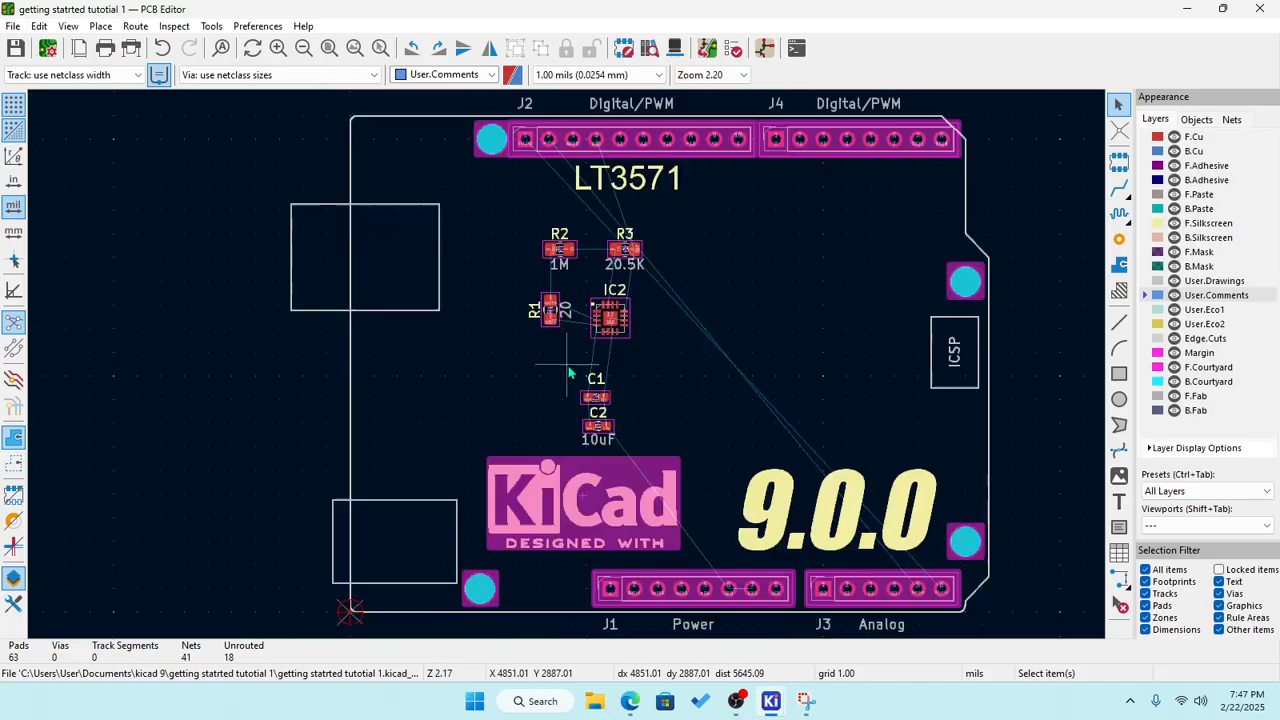
scroll(570, 374, "down", 2)
scroll(570, 374, "up", 2)
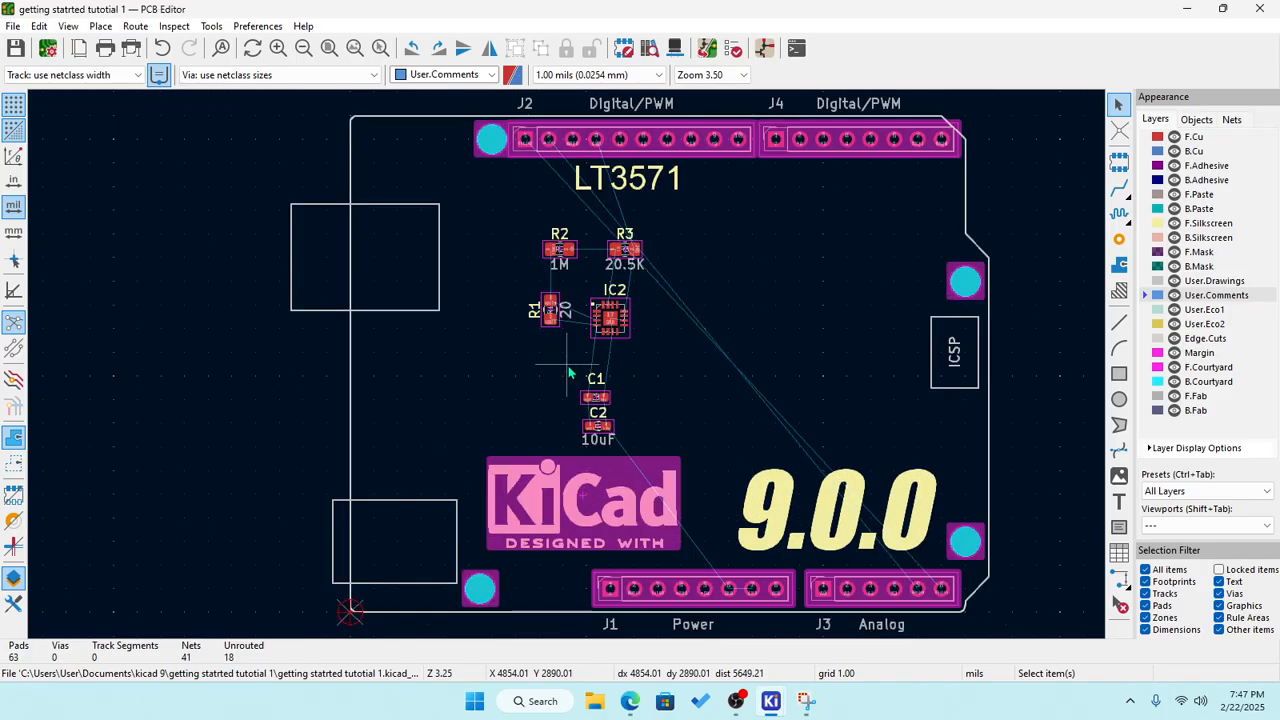
scroll(570, 374, "down", 2)
scroll(570, 374, "up", 2)
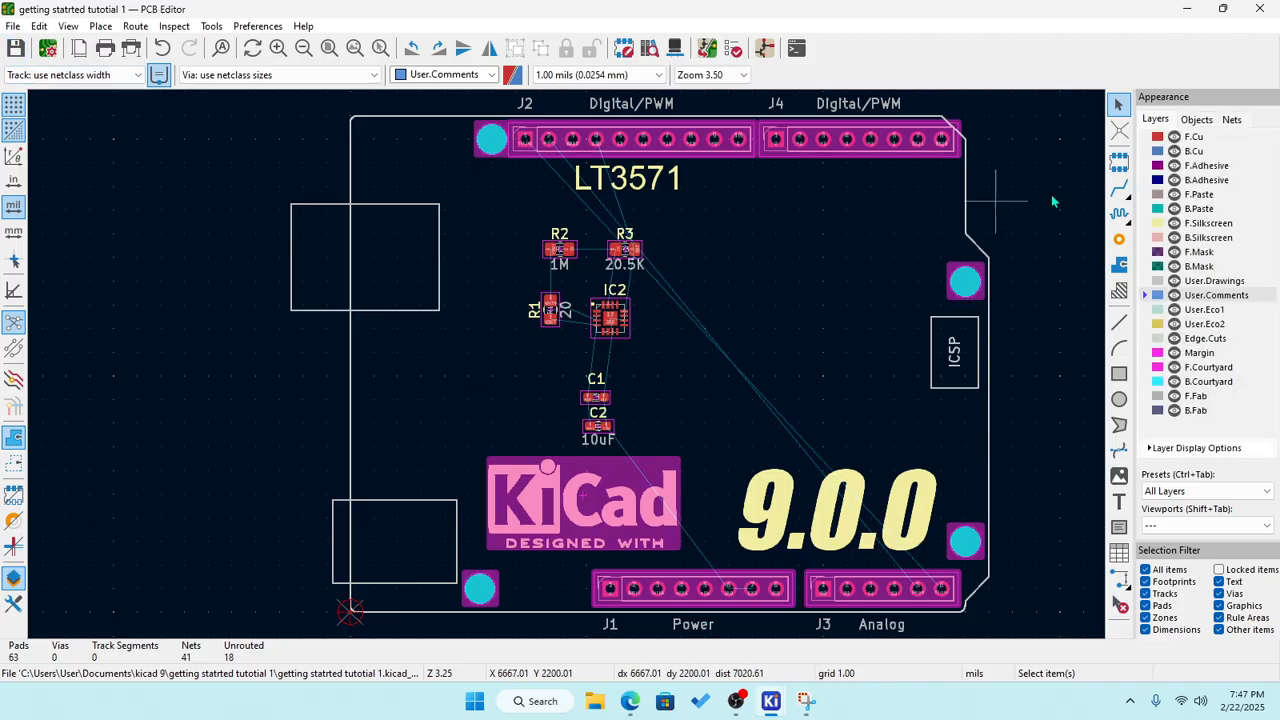
Switch to the Schematic Editor, bring the LT3571 circuit into view, and clear the selection of C1.
left_click(764, 48)
scroll(700, 333, "down", 6)
scroll(762, 350, "up", 4)
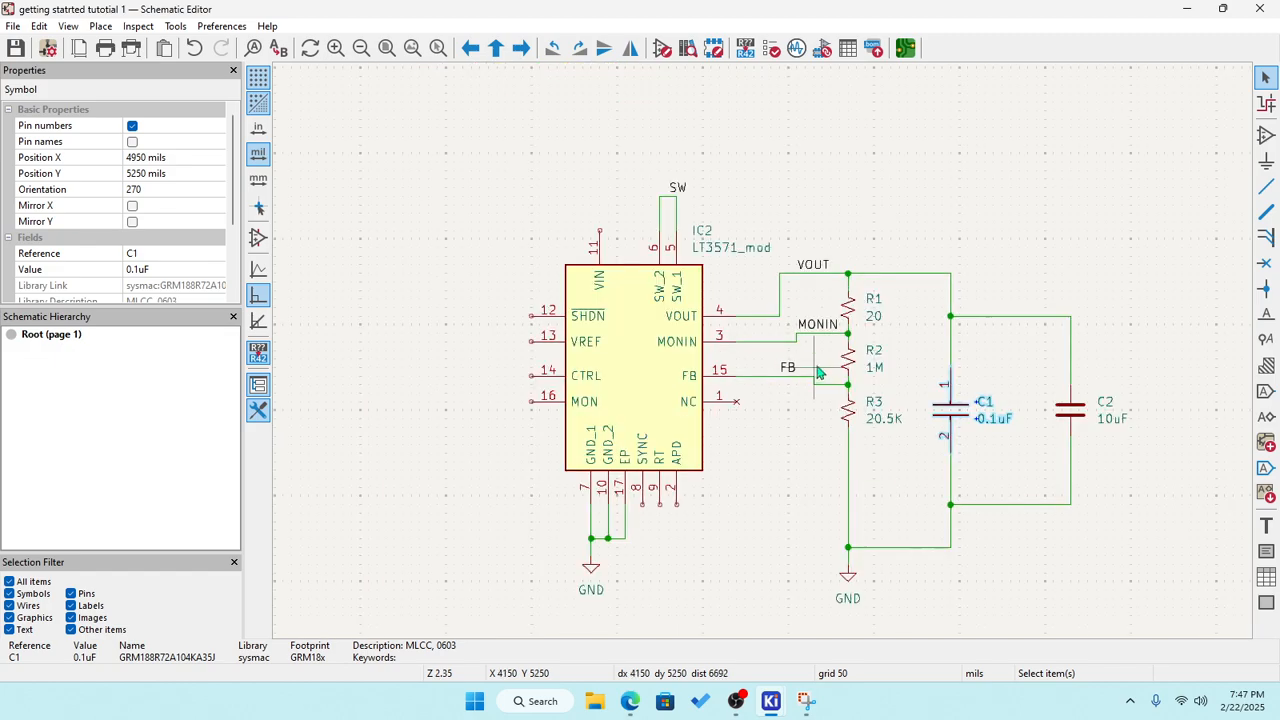
left_click(985, 202)
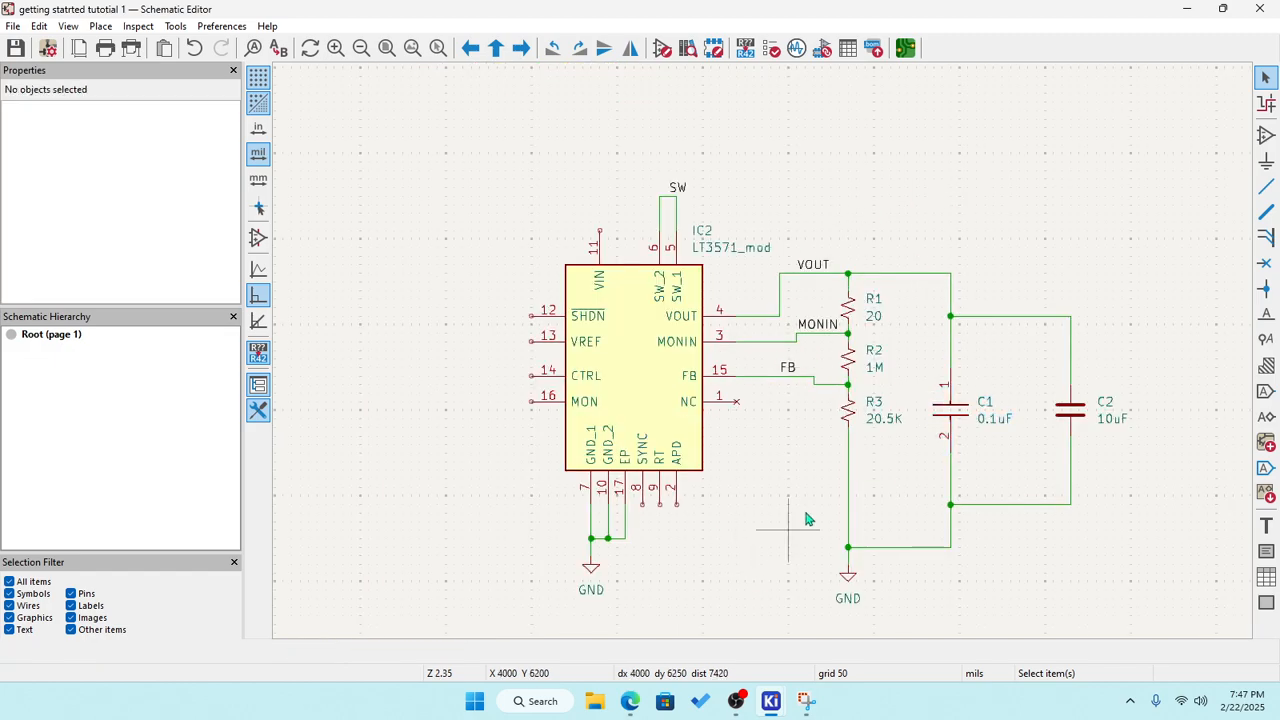